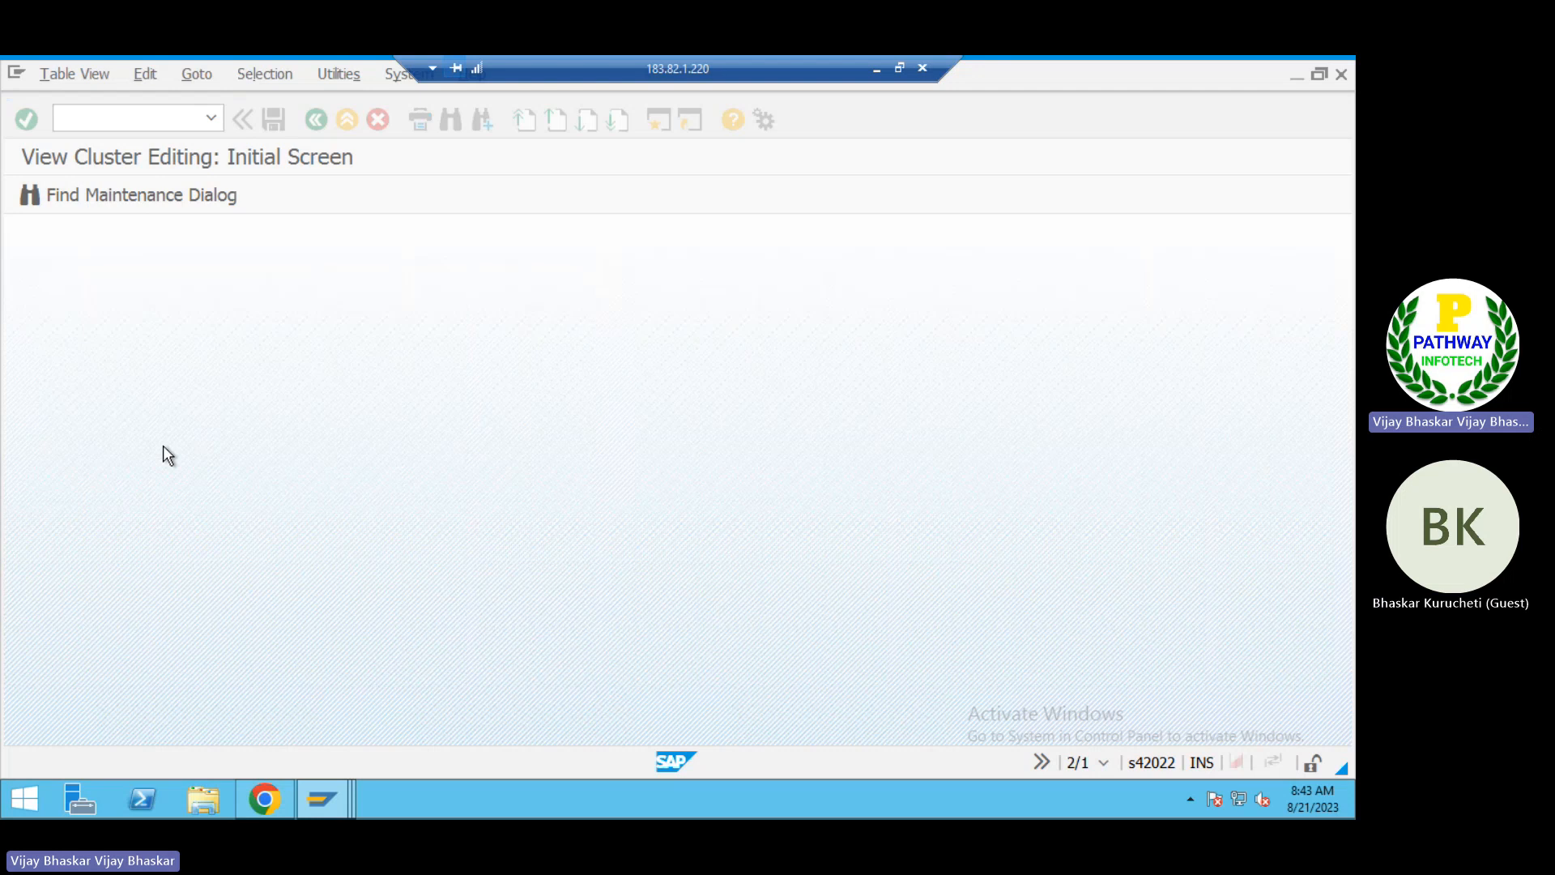
Step: Look through the existing entries in the Create Account Symbols table
{"action": "left_click", "coordinate": [131, 279]}
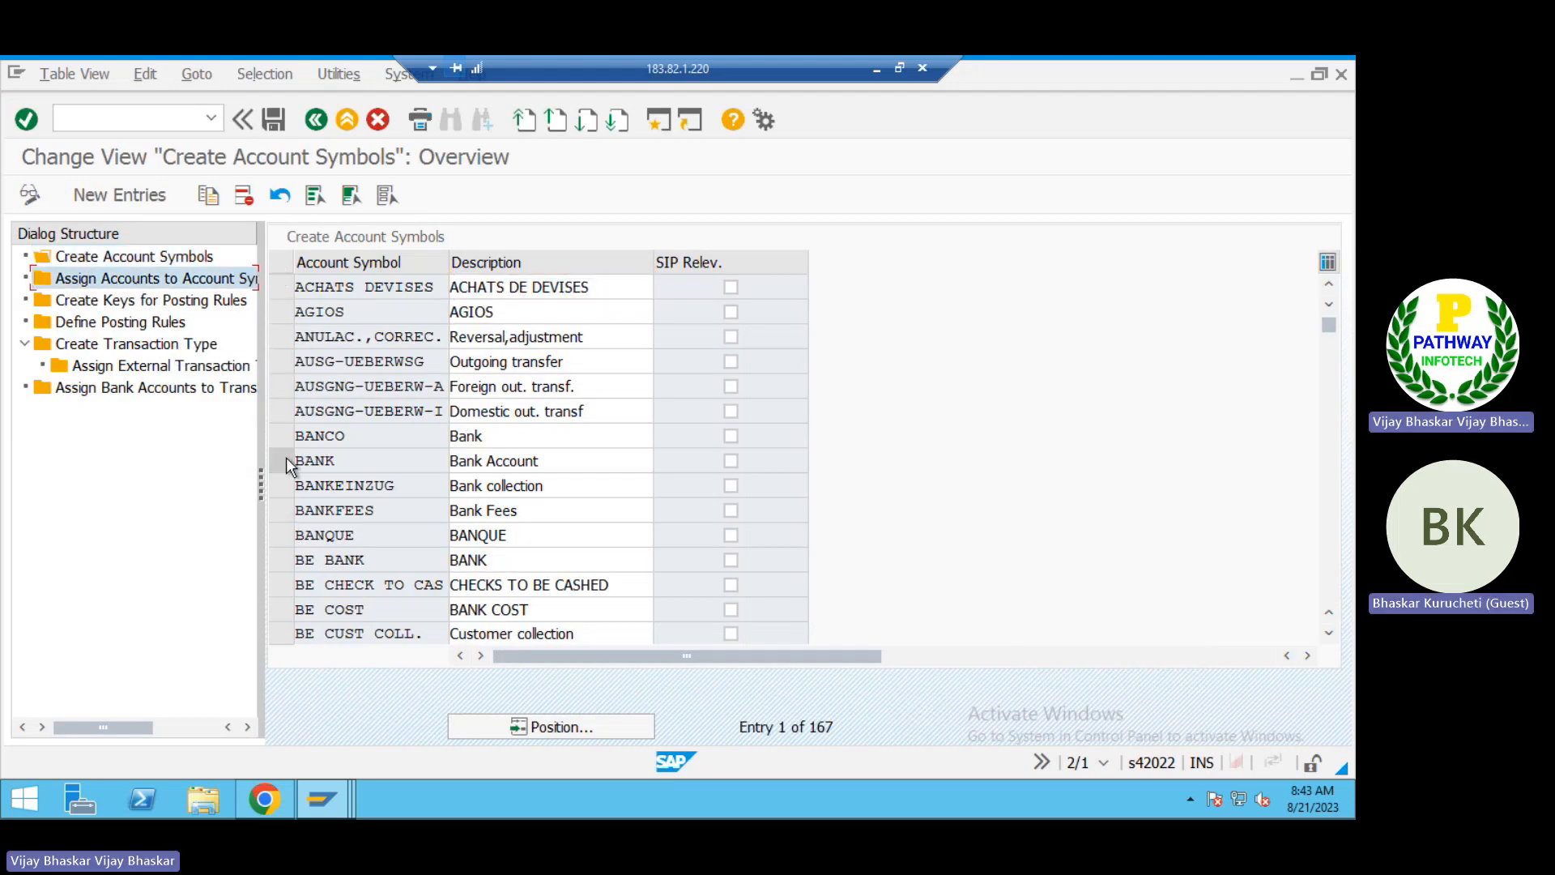
{"action": "scroll", "coordinate": [381, 439], "scroll_direction": "down", "scroll_amount": 3}
{"action": "scroll", "coordinate": [382, 439], "scroll_direction": "down", "scroll_amount": 5}
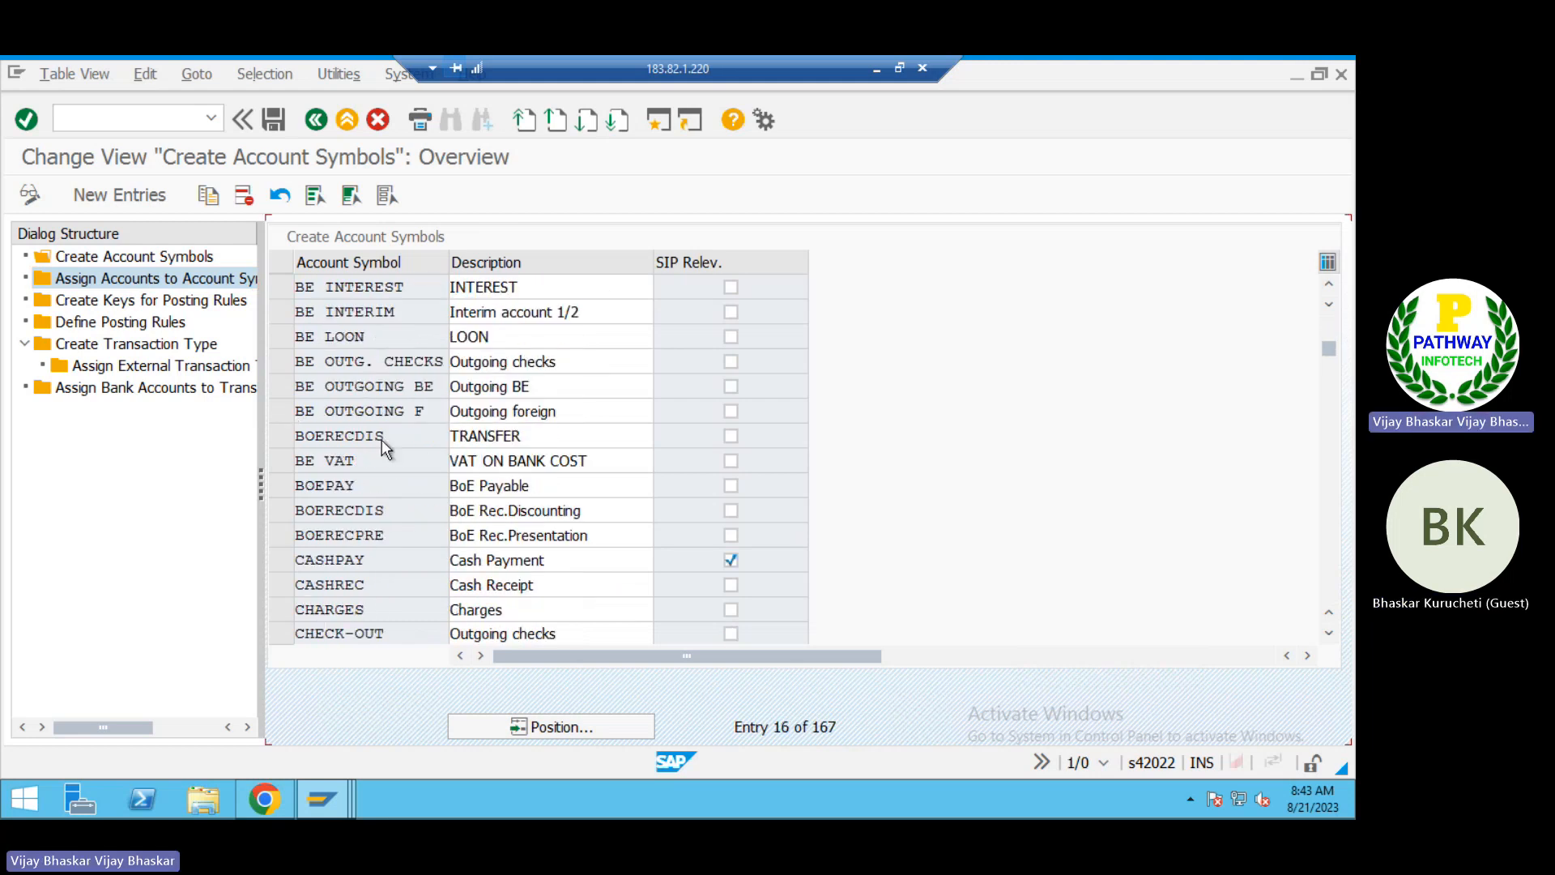
{"action": "scroll", "coordinate": [383, 440], "scroll_direction": "up", "scroll_amount": 5}
{"action": "scroll", "coordinate": [382, 439], "scroll_direction": "up", "scroll_amount": 3}
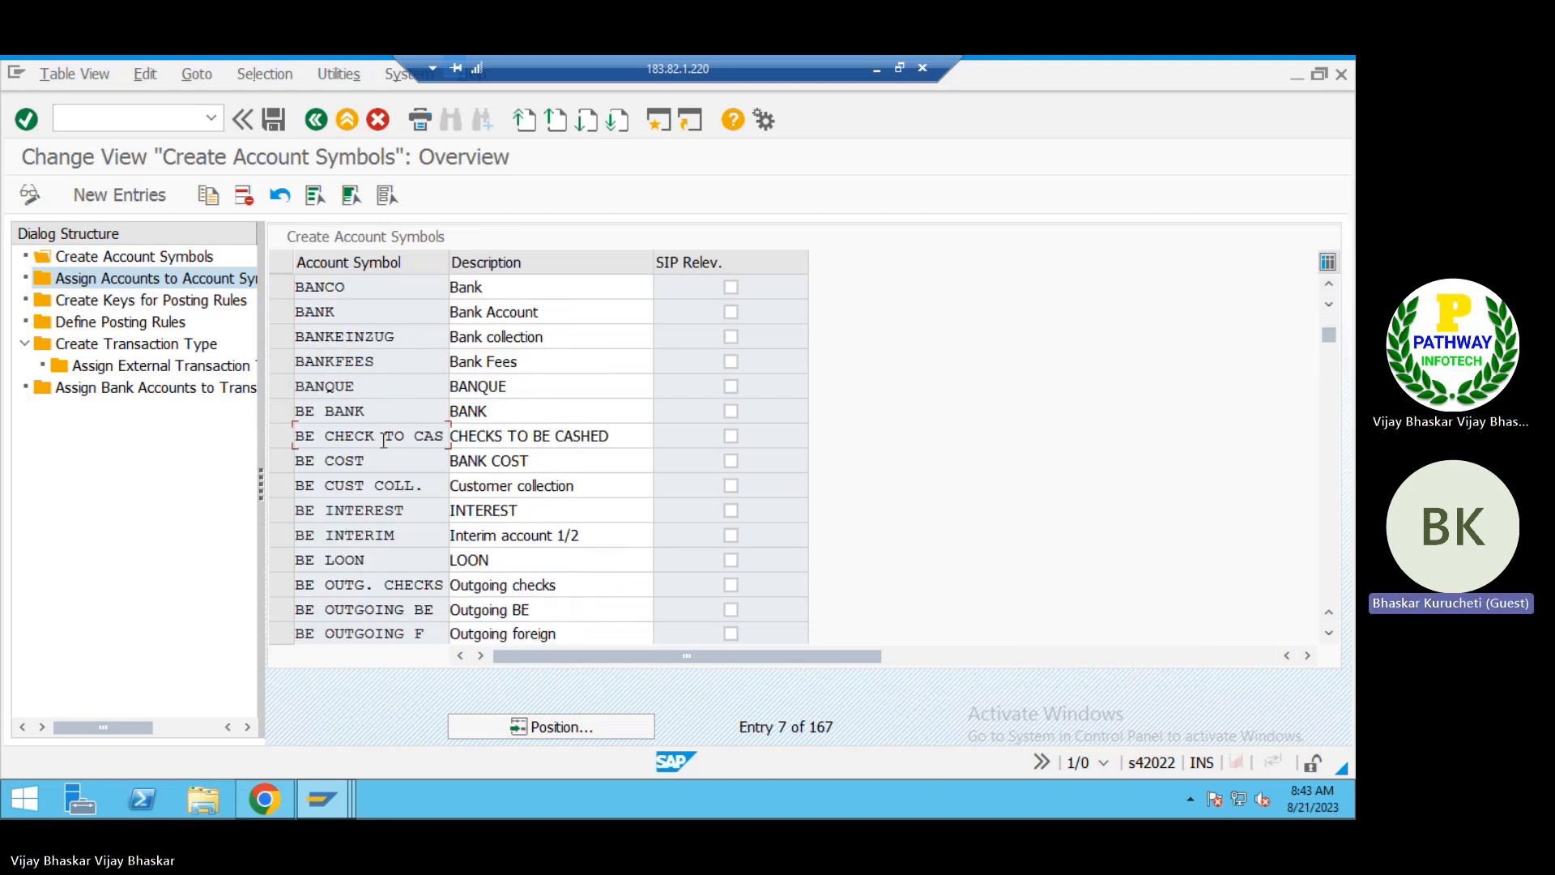
{"action": "scroll", "coordinate": [381, 439], "scroll_direction": "down", "scroll_amount": 9}
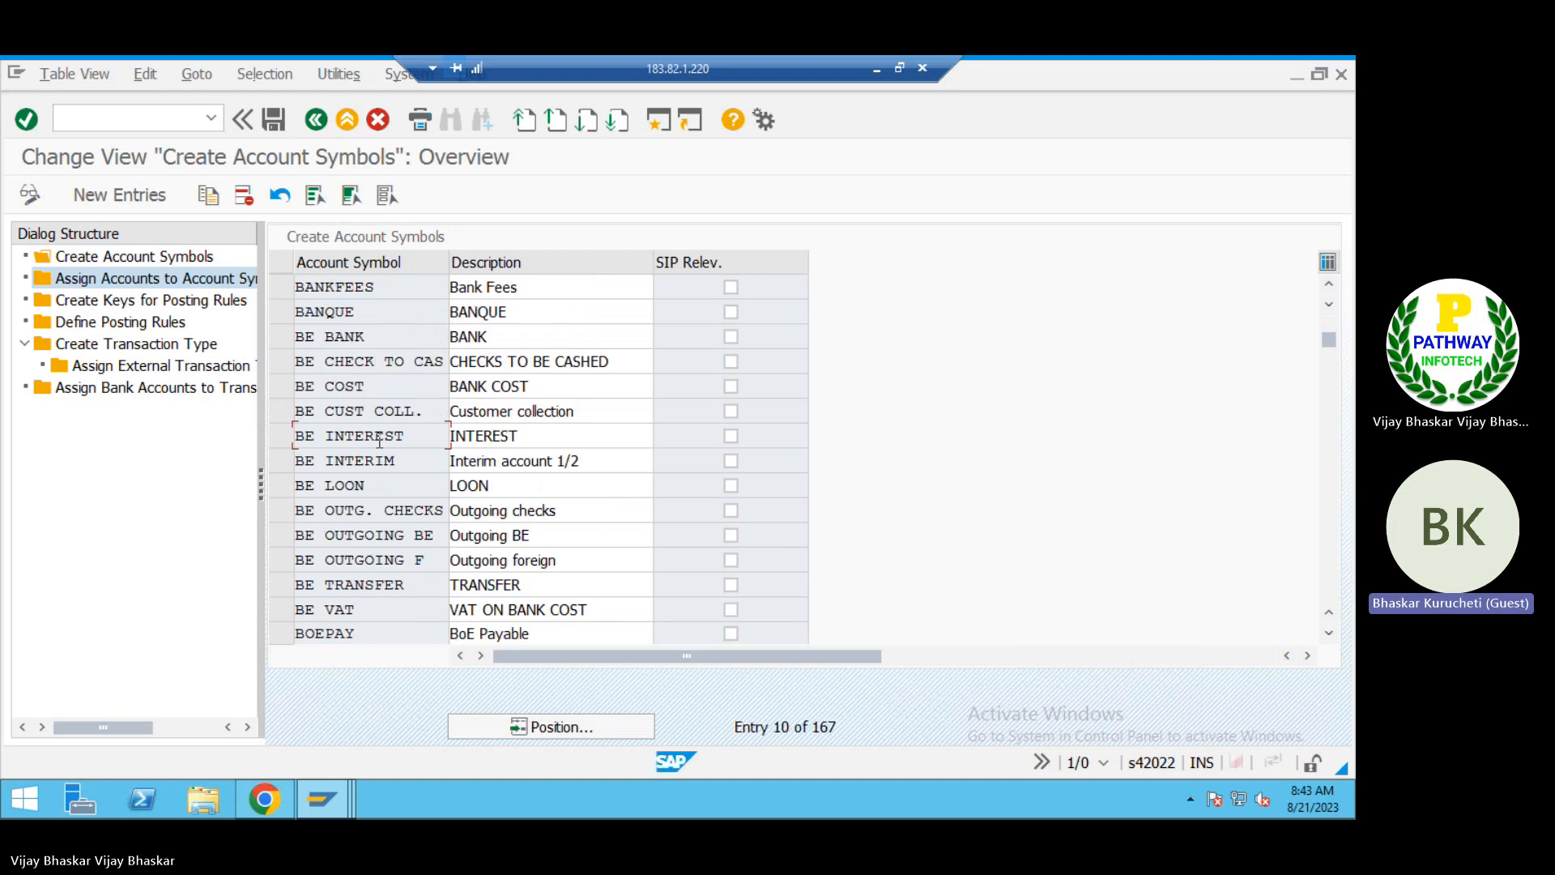
{"action": "scroll", "coordinate": [377, 439], "scroll_direction": "down", "scroll_amount": 10}
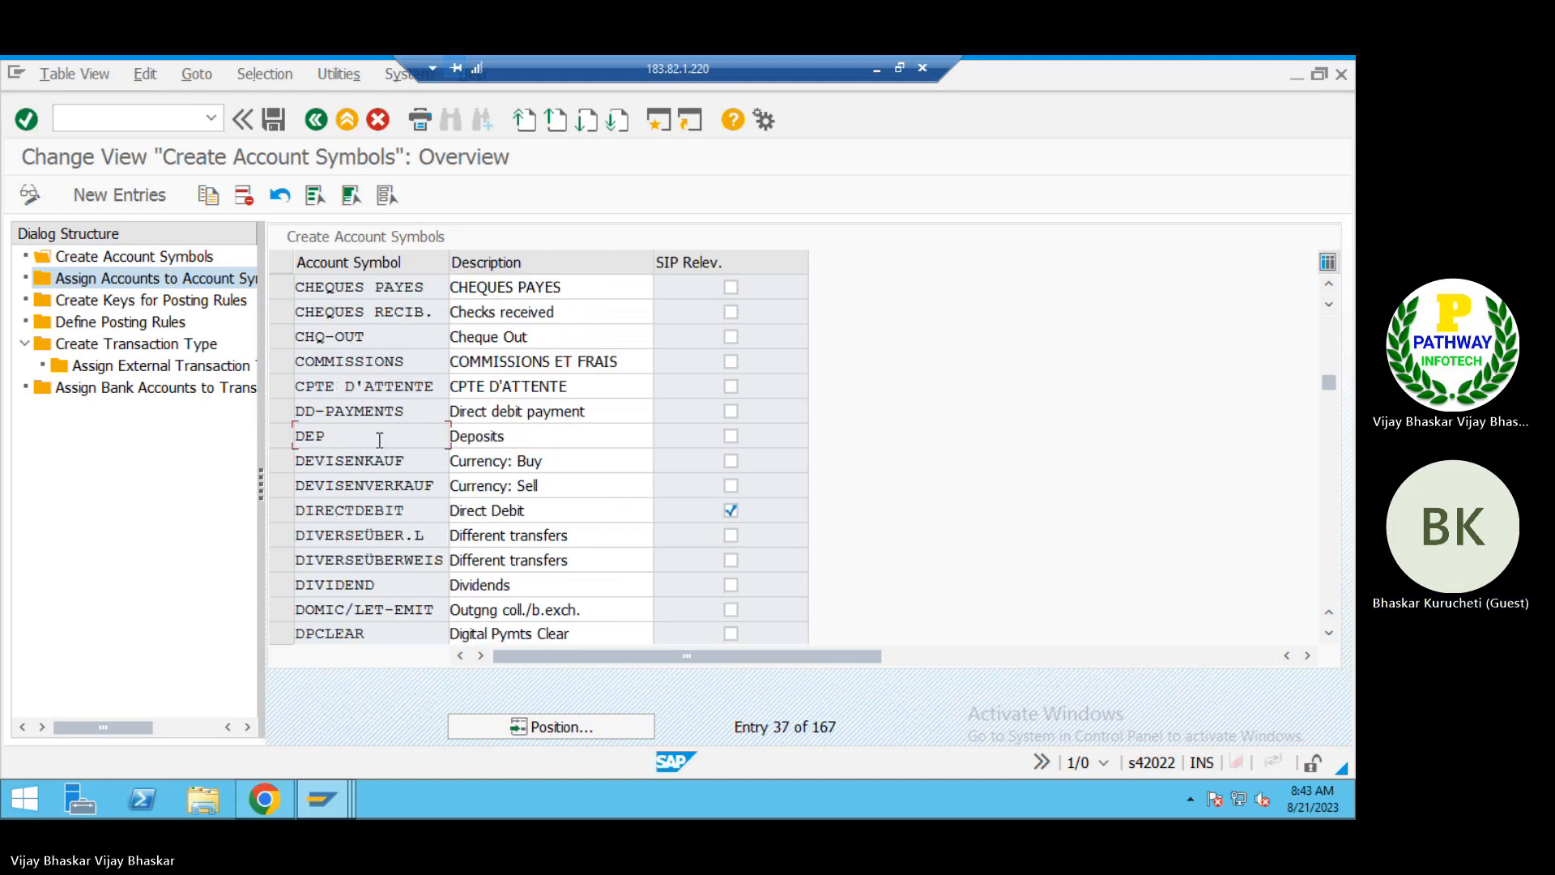
{"action": "scroll", "coordinate": [379, 439], "scroll_direction": "up", "scroll_amount": 15}
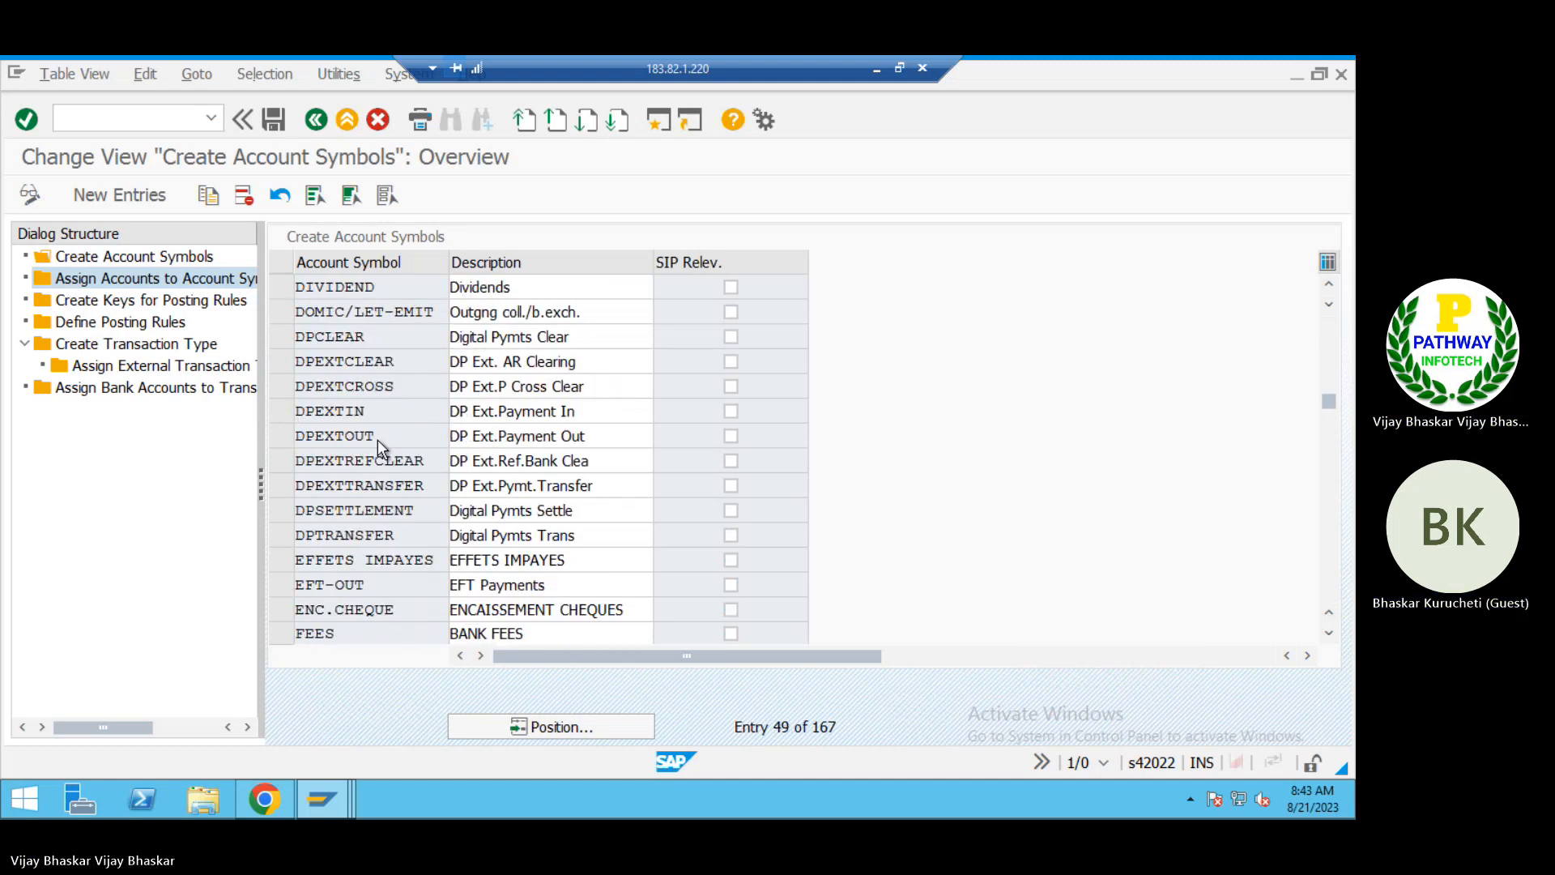
{"action": "scroll", "coordinate": [377, 439], "scroll_direction": "up", "scroll_amount": 3}
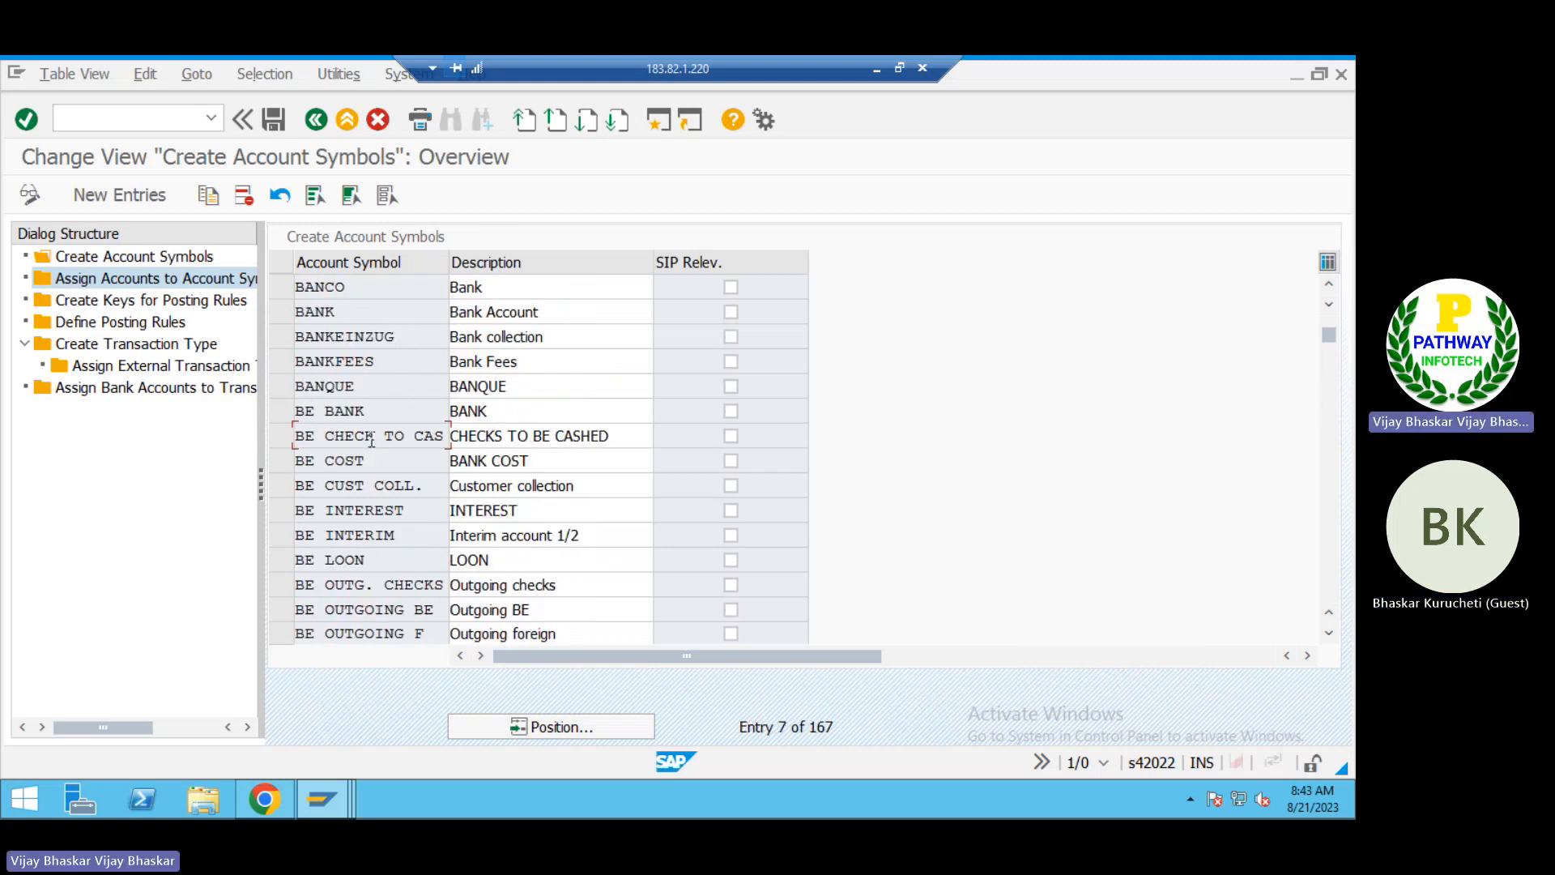
Step: Leave the view and reopen the basic settings for the electronic bank statement with chart of accounts B000
{"action": "left_click", "coordinate": [315, 120]}
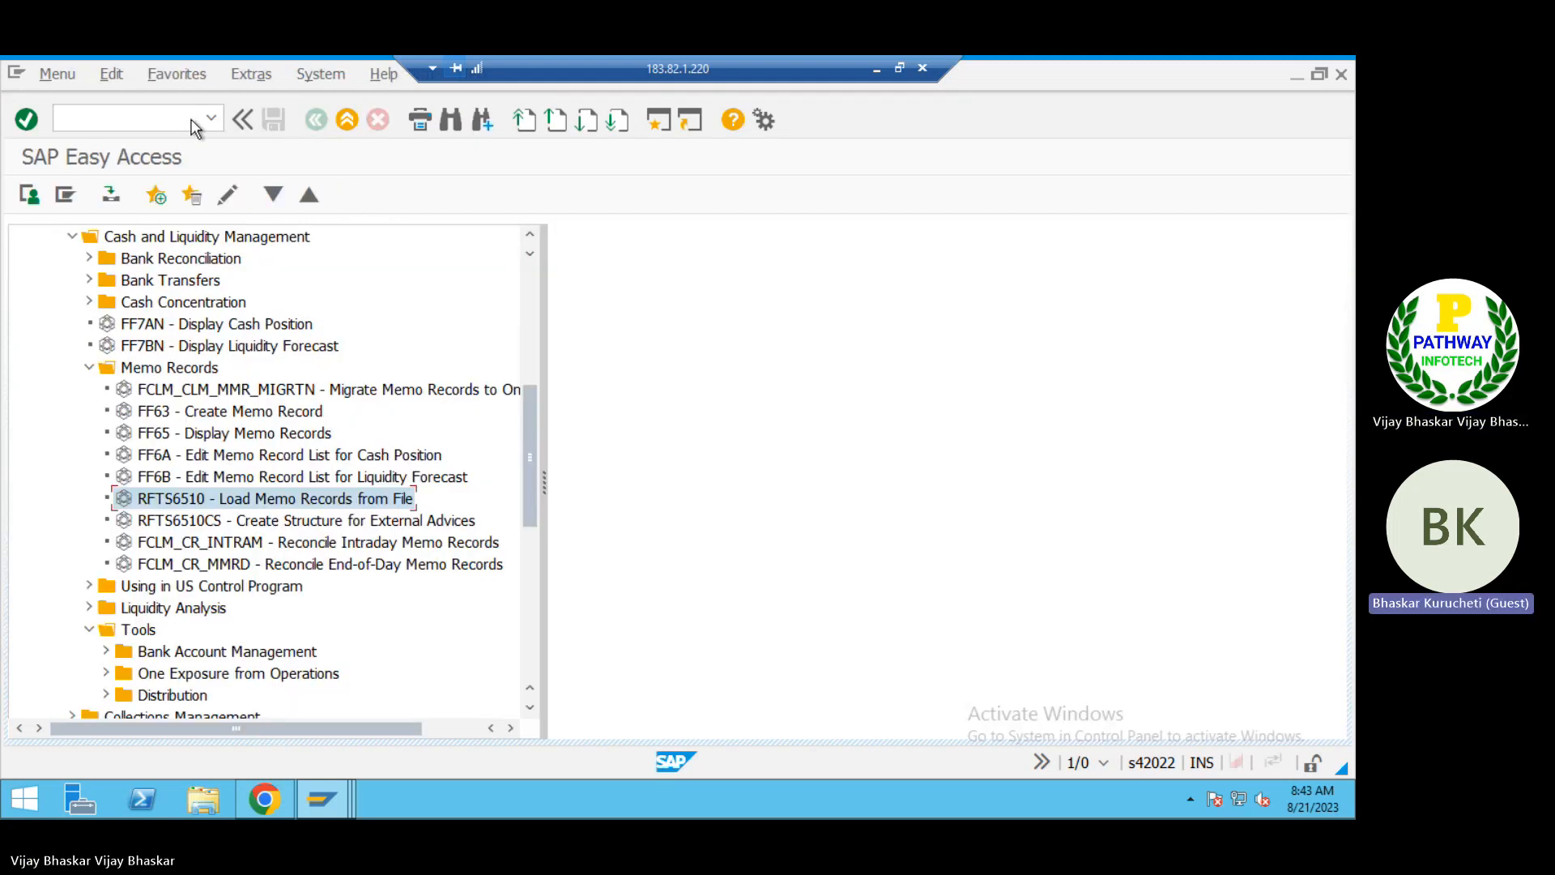
{"action": "left_click", "coordinate": [211, 119]}
{"action": "left_click", "coordinate": [138, 139]}
{"action": "key", "text": "Return"}
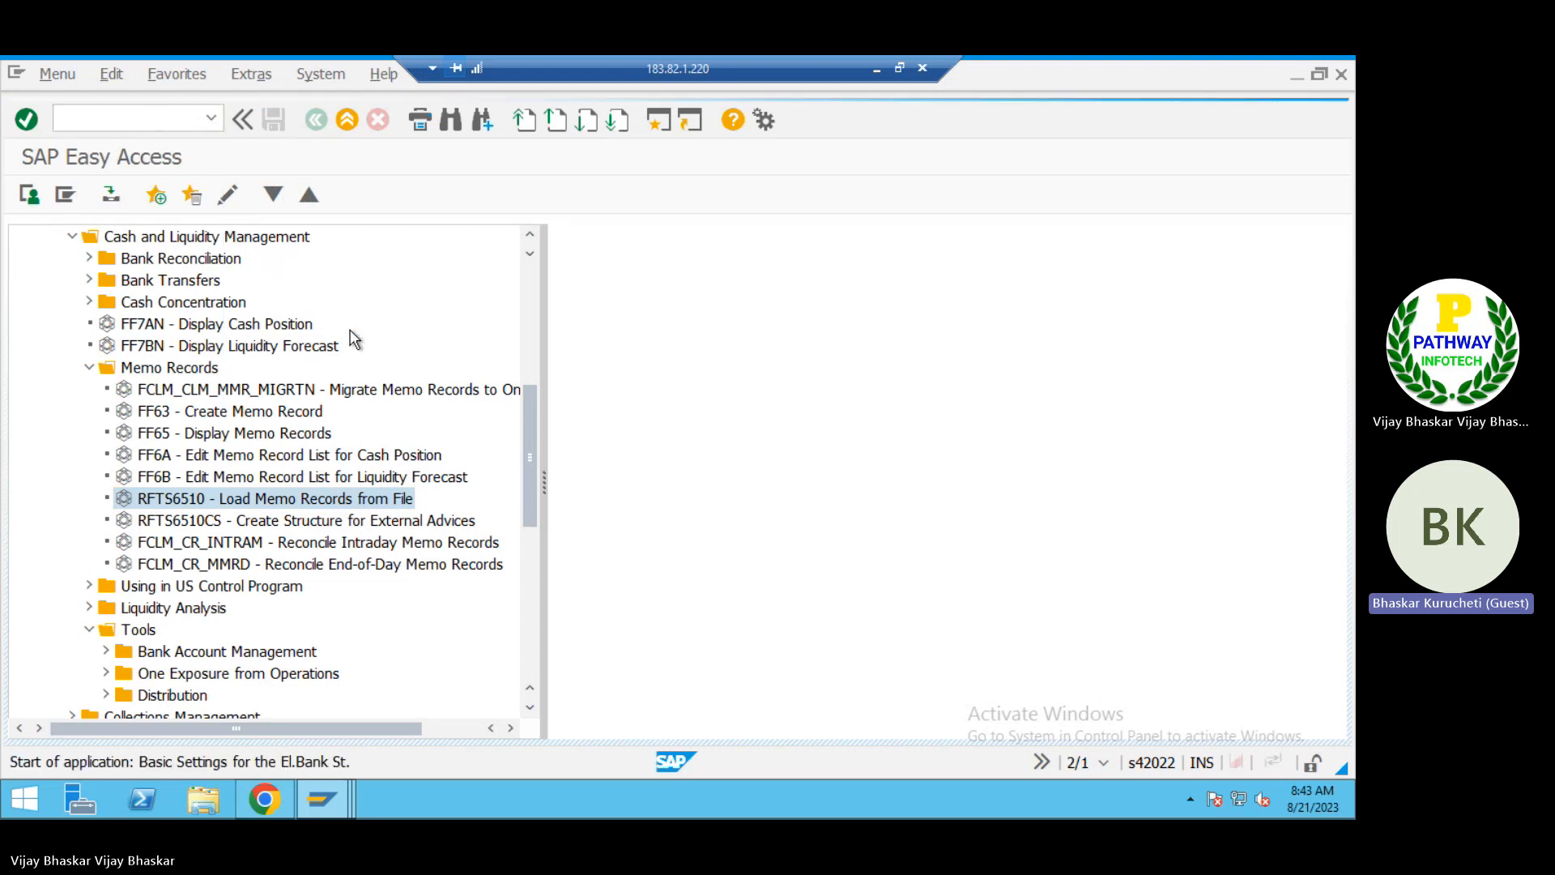
{"action": "key", "text": "BackSpace"}
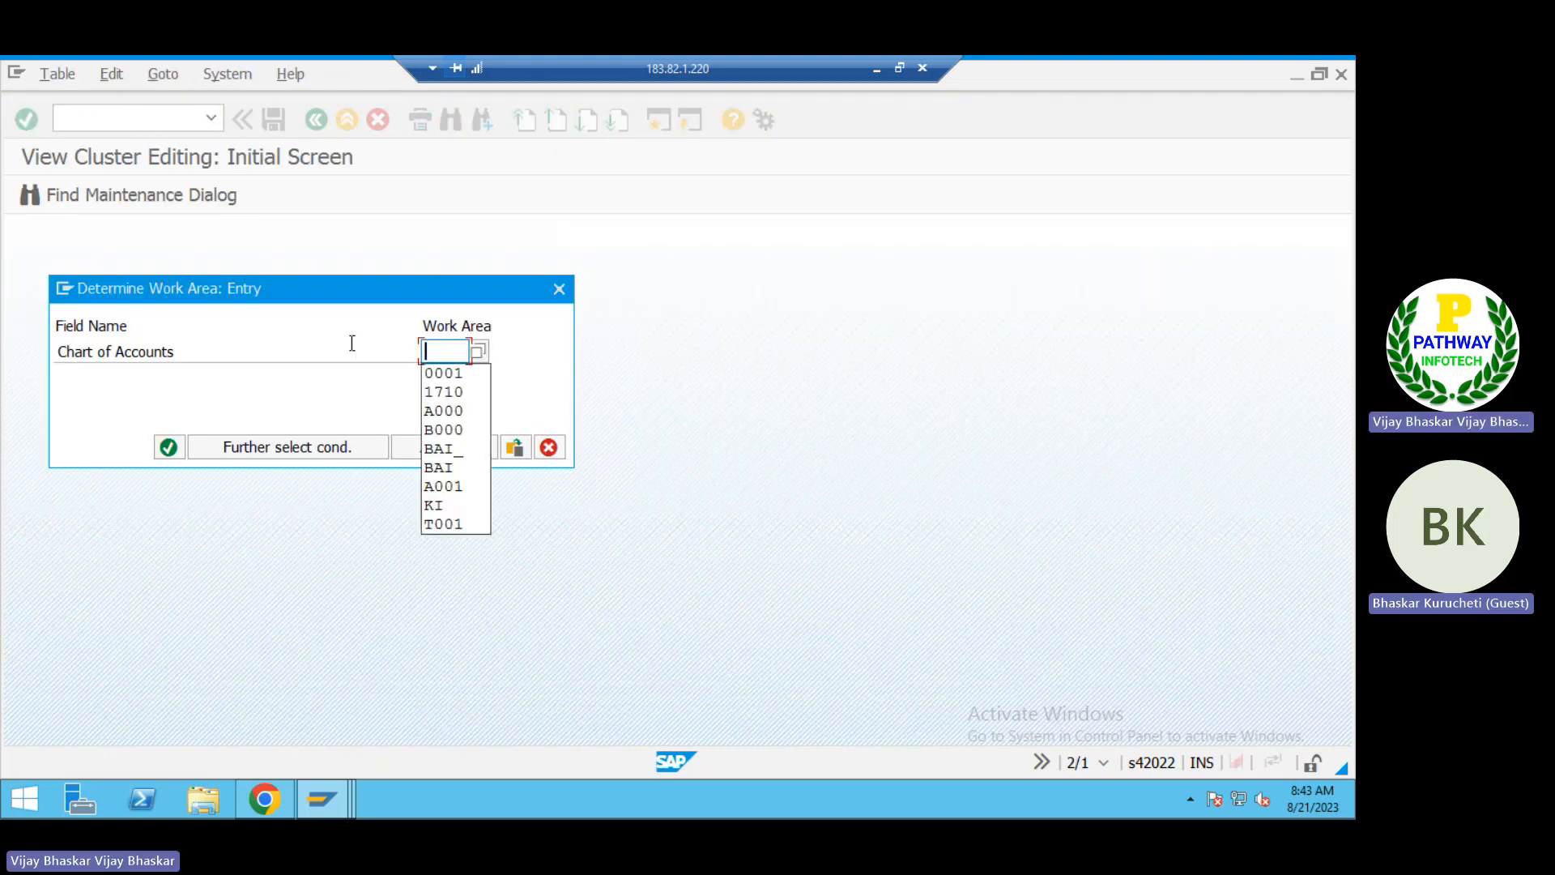
{"action": "type", "text": "B000"}
{"action": "key", "text": "Return"}
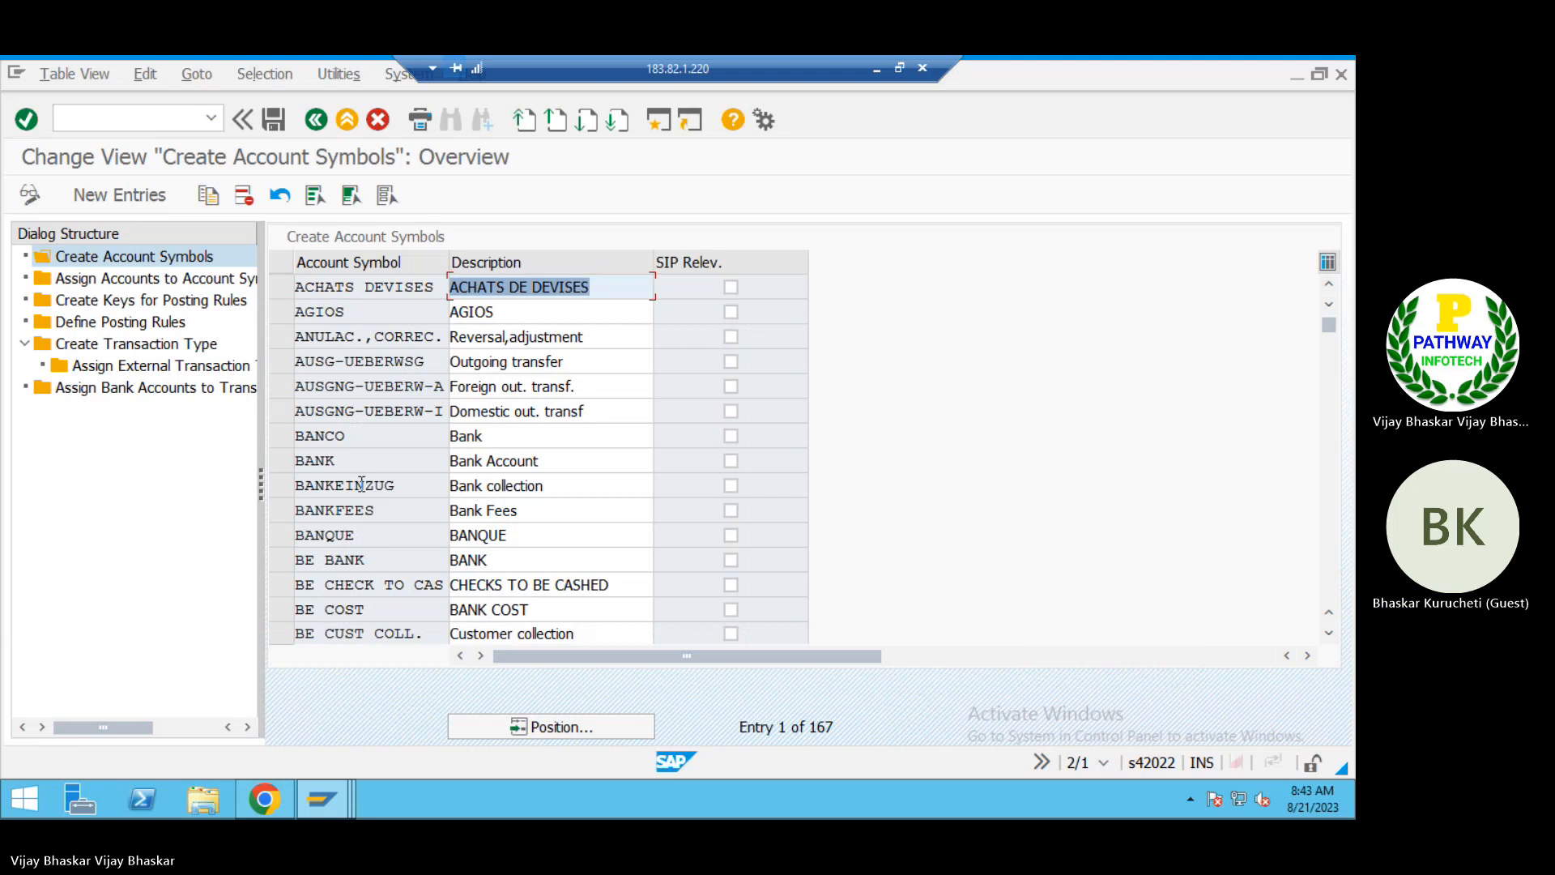
Step: Switch to the S4HANA_Efforts Estimation workbook in Excel and review the account symbols listed under EBS Configuration Steps
{"action": "scroll", "coordinate": [361, 484], "scroll_direction": "down", "scroll_amount": 2}
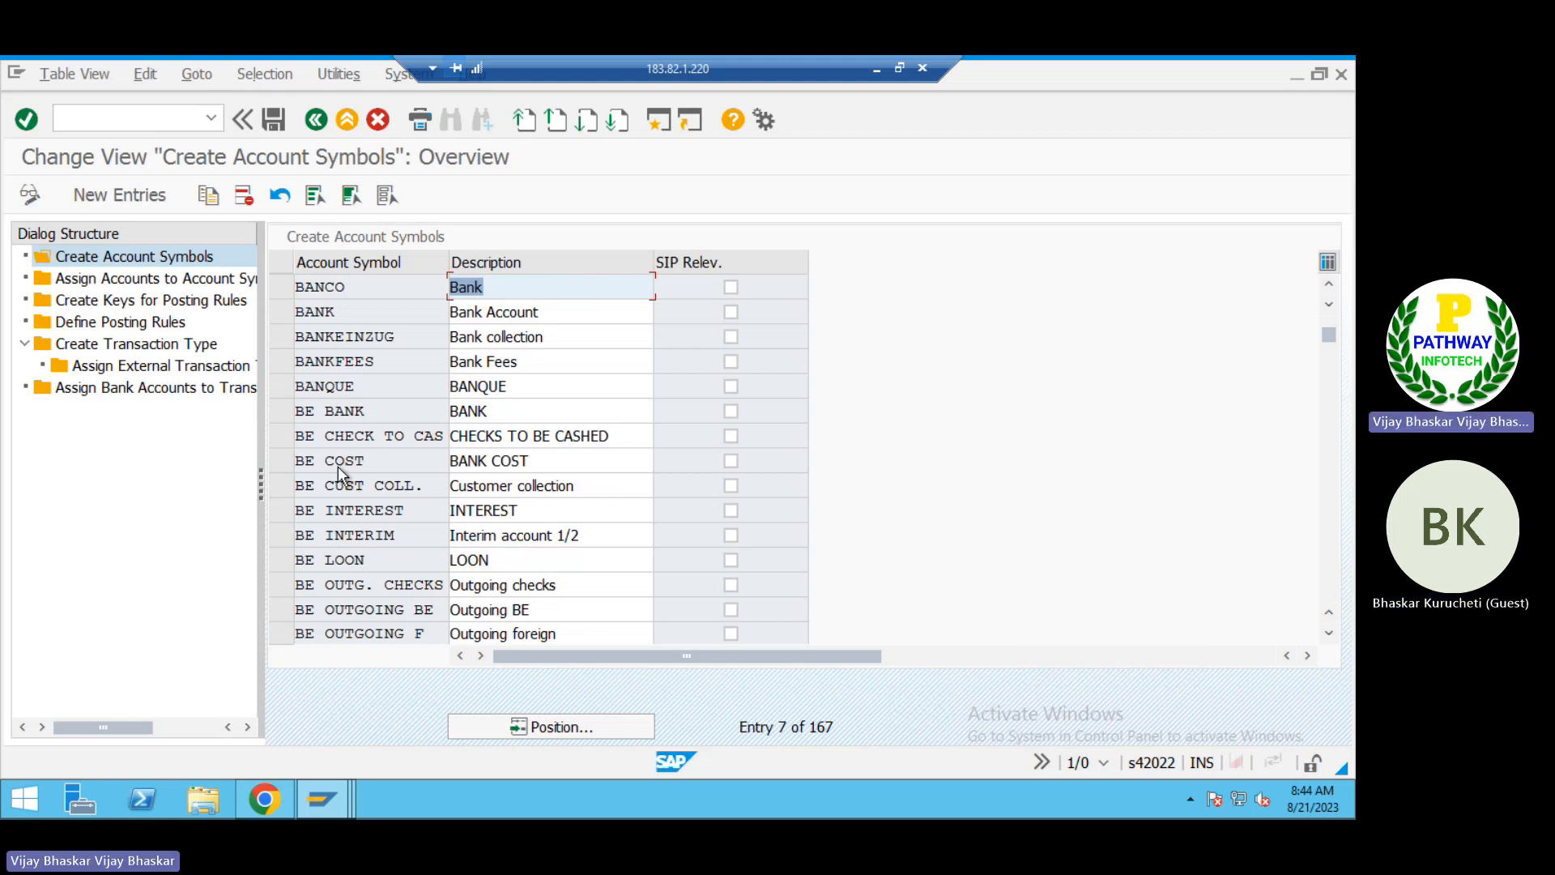
{"action": "scroll", "coordinate": [339, 467], "scroll_direction": "up", "scroll_amount": 1}
{"action": "scroll", "coordinate": [339, 468], "scroll_direction": "up", "scroll_amount": 1}
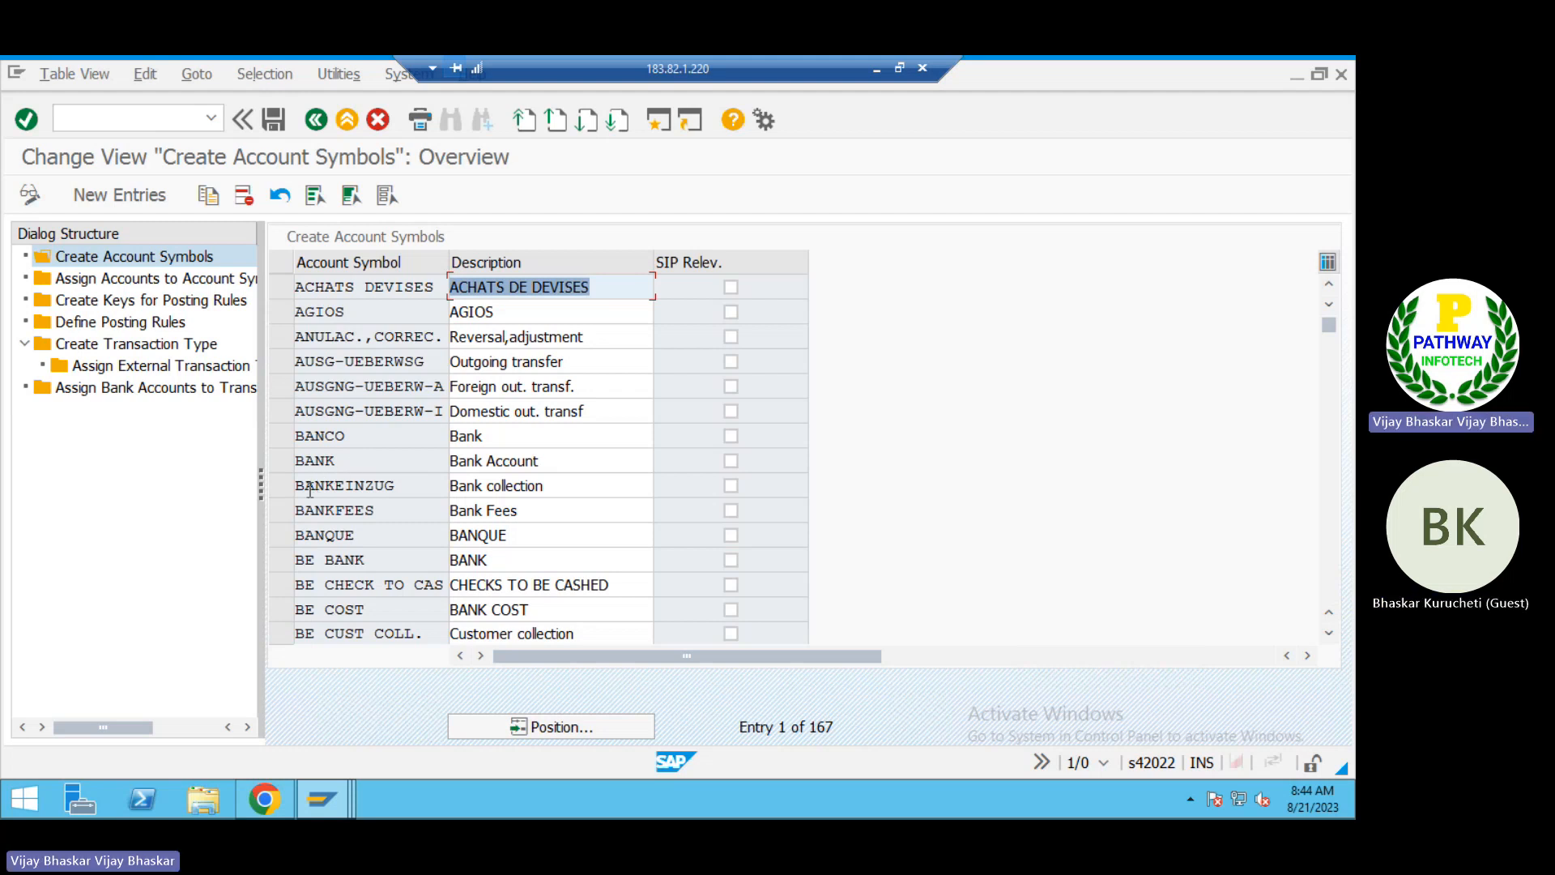
{"action": "left_click", "coordinate": [871, 65]}
{"action": "scroll", "coordinate": [441, 600], "scroll_direction": "up", "scroll_amount": 6}
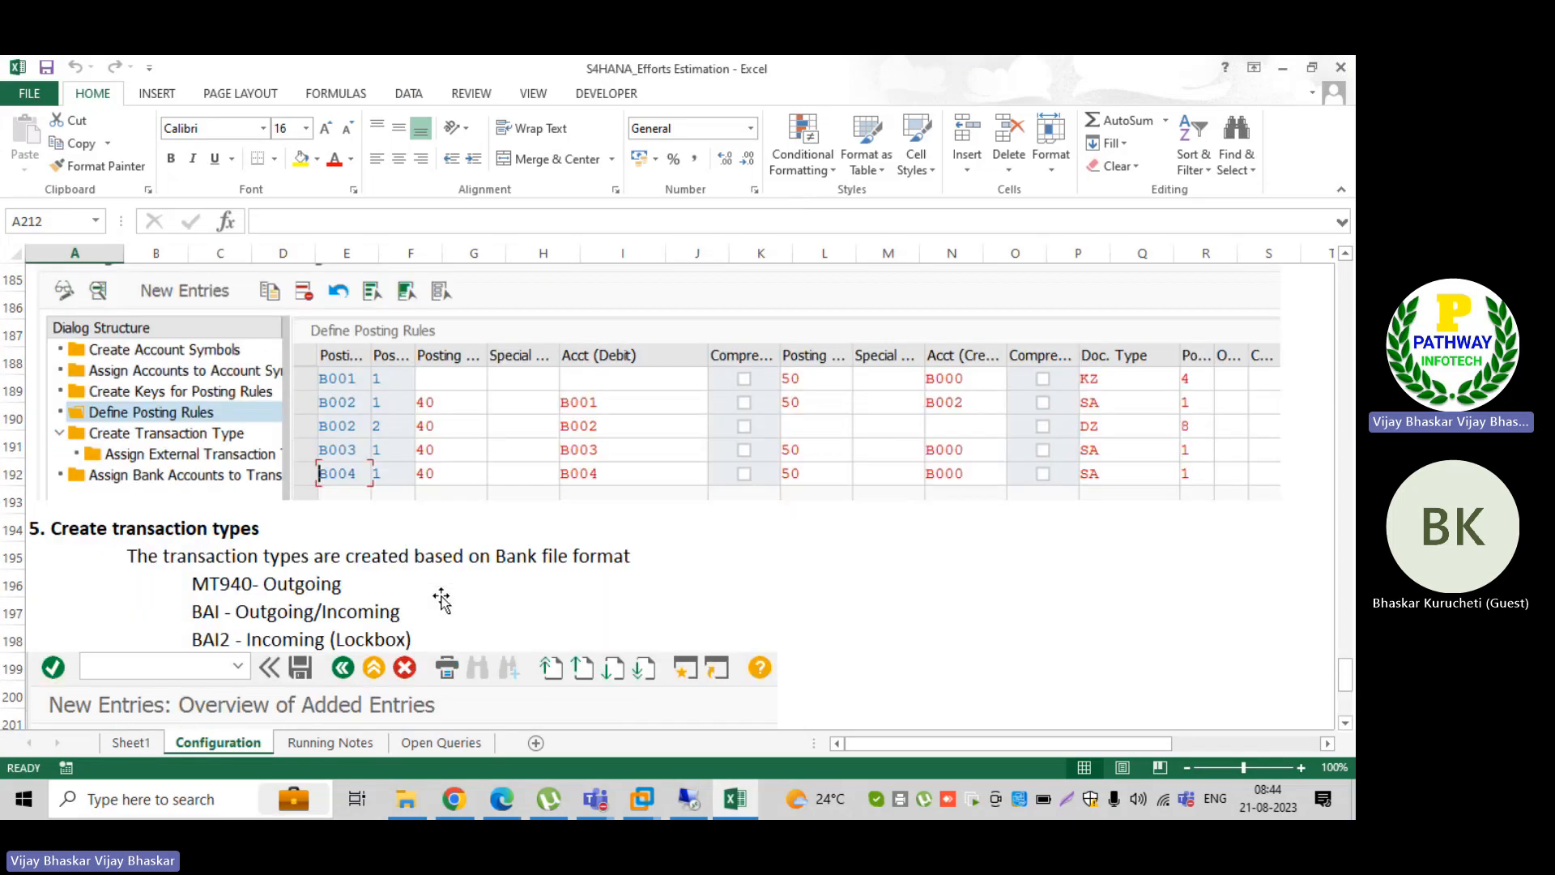
{"action": "scroll", "coordinate": [441, 599], "scroll_direction": "up", "scroll_amount": 10}
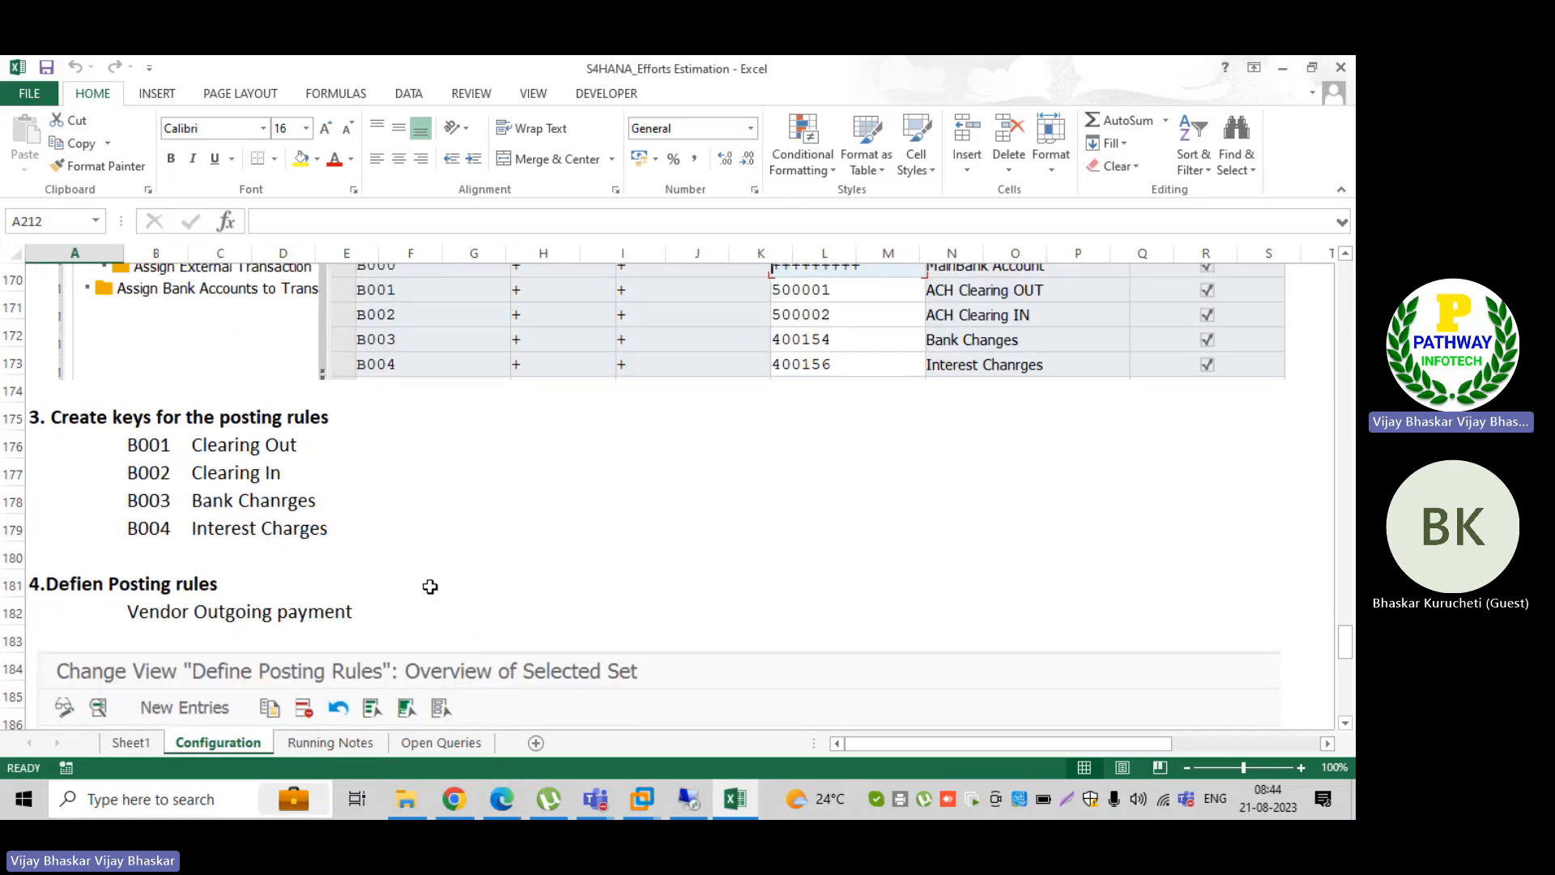
{"action": "scroll", "coordinate": [430, 587], "scroll_direction": "up", "scroll_amount": 5}
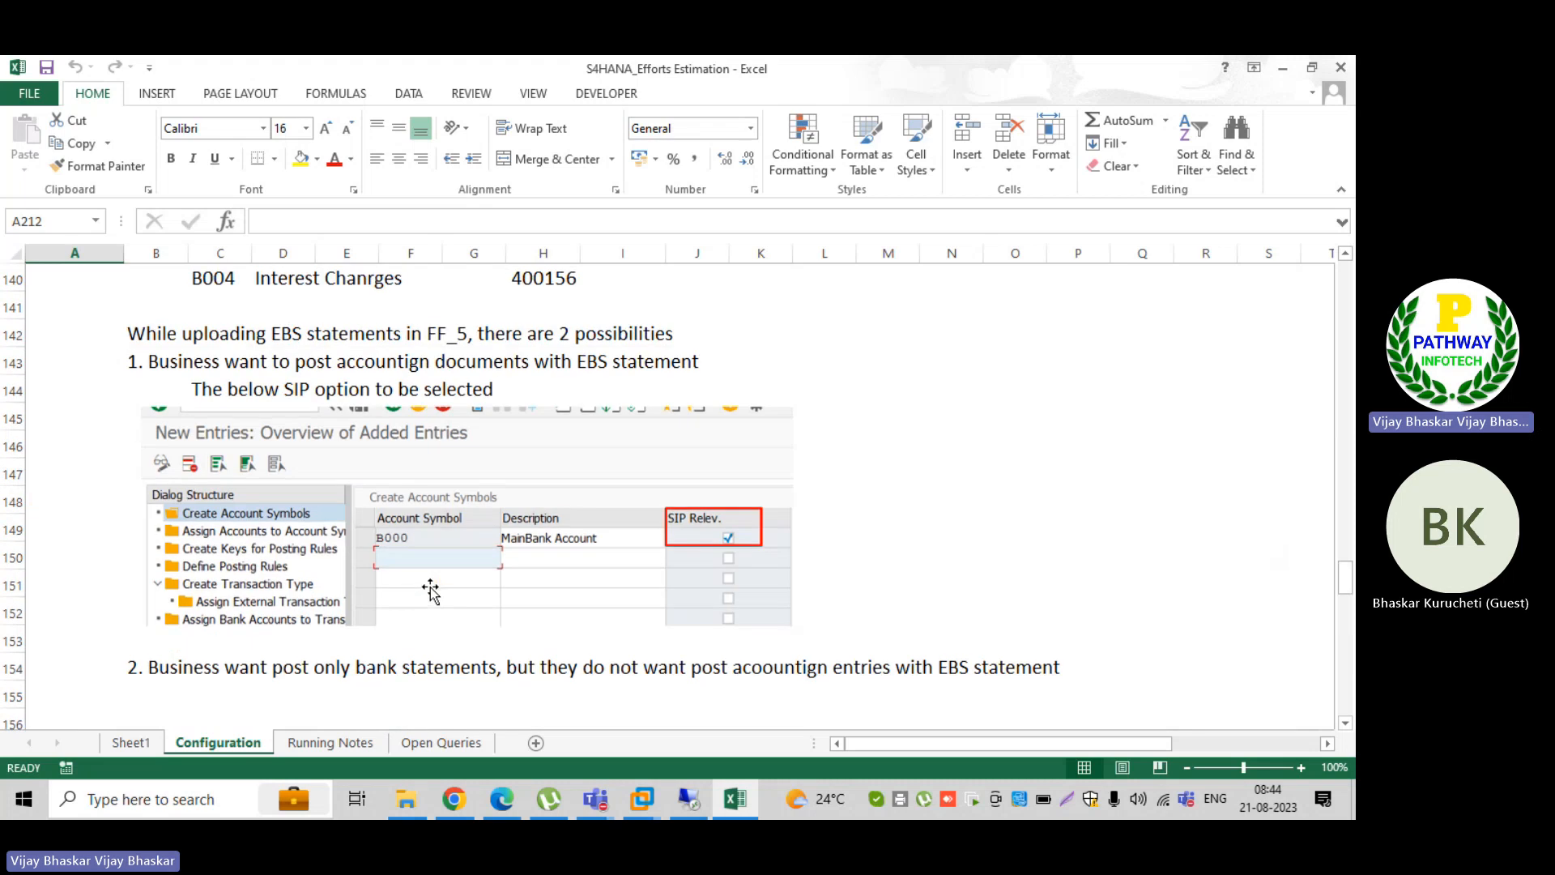
{"action": "scroll", "coordinate": [430, 587], "scroll_direction": "up", "scroll_amount": 3}
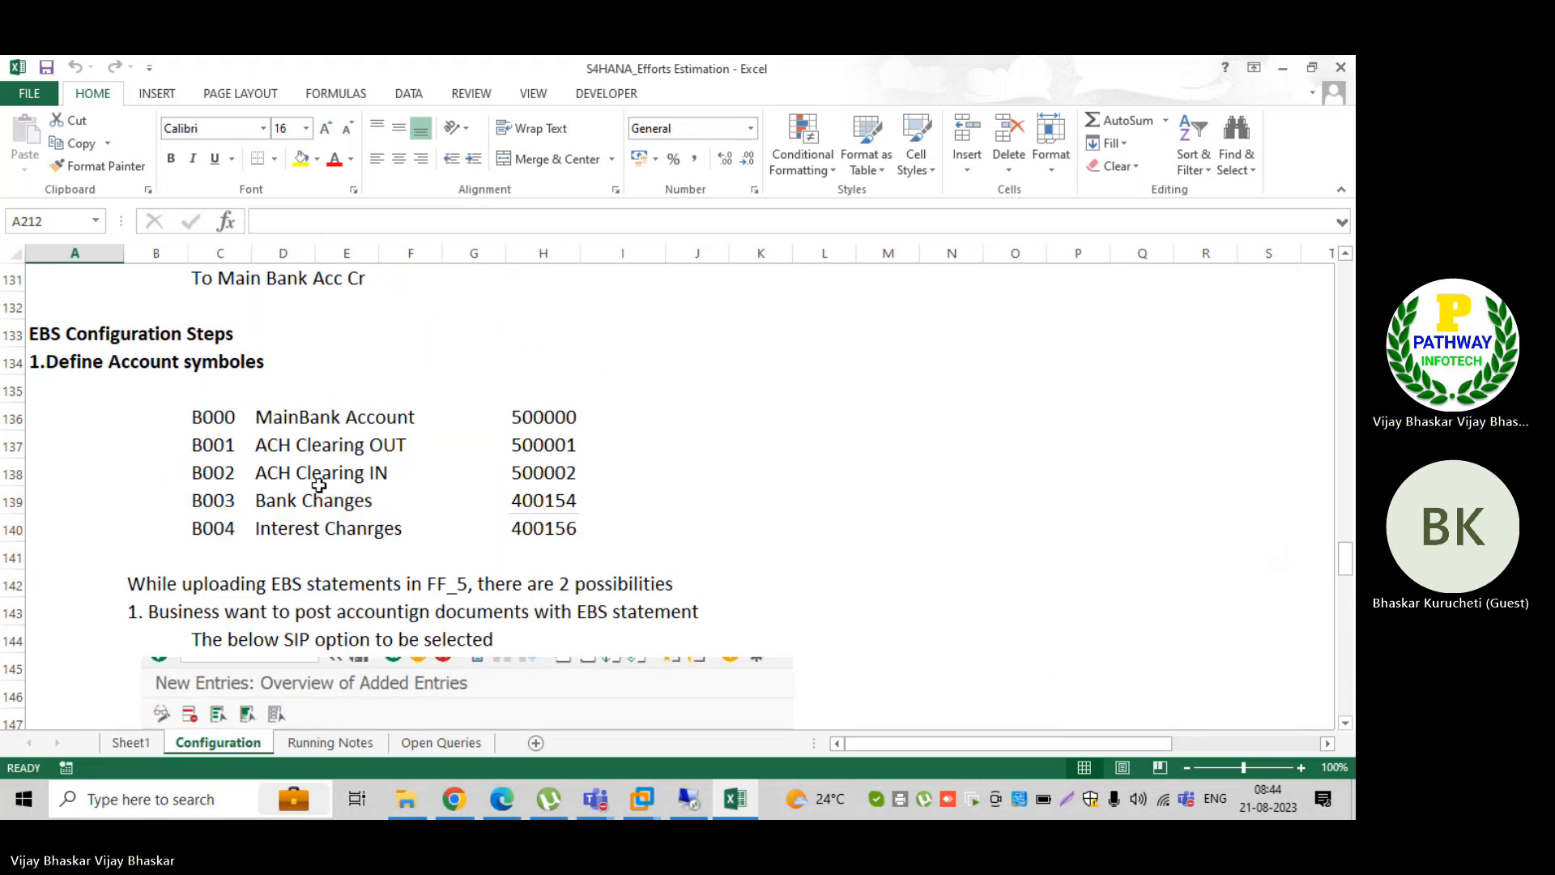
{"action": "key", "text": "alt+Tab"}
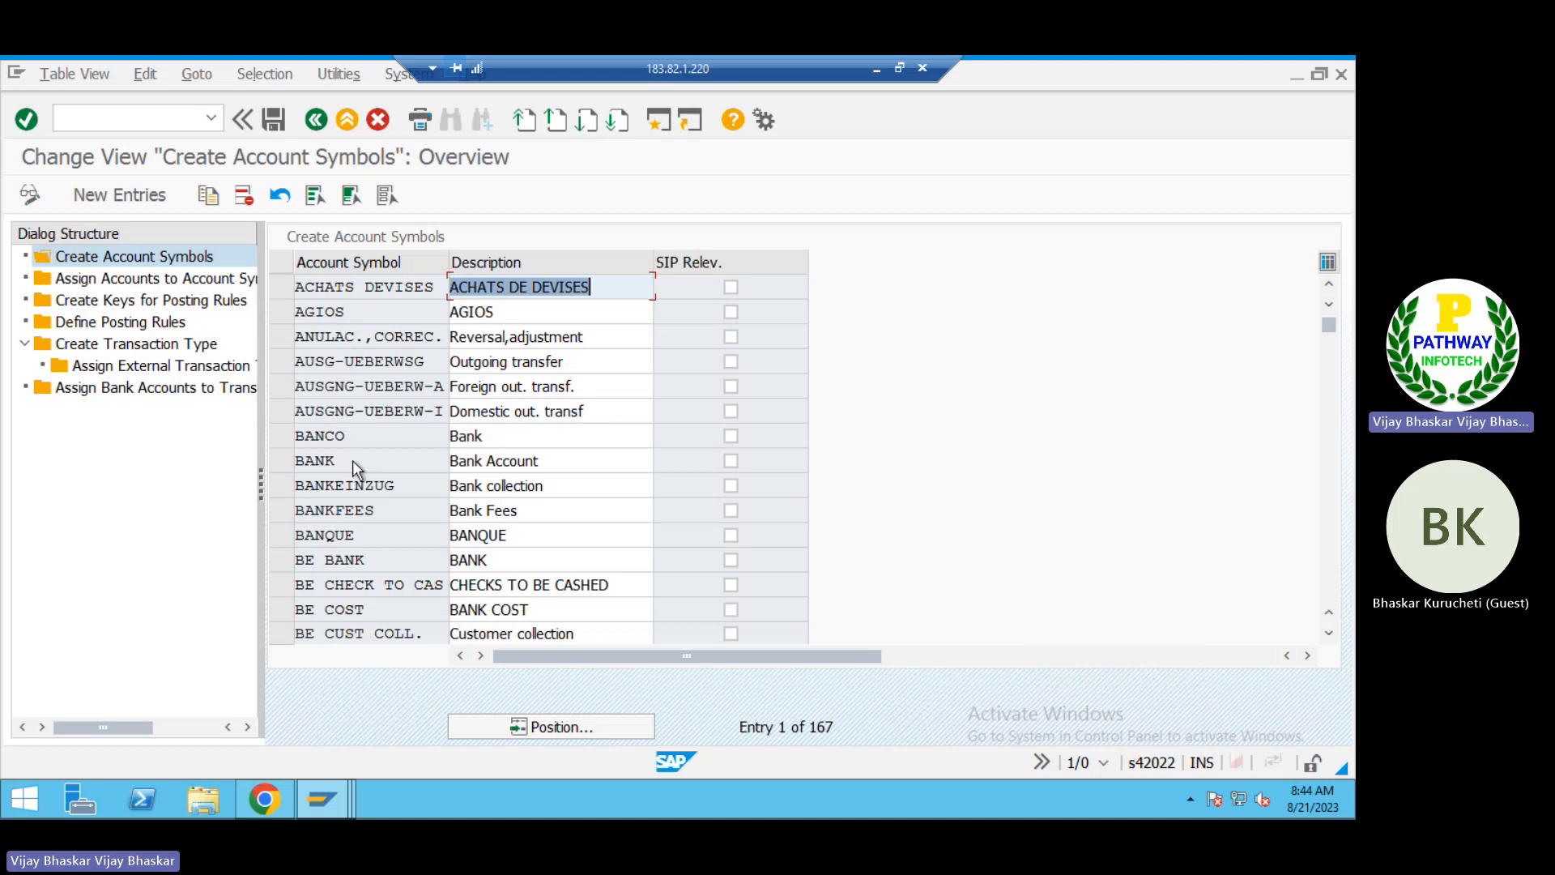
Step: Check the existing SAP account symbols against the symbols planned in the workbook
{"action": "scroll", "coordinate": [352, 460], "scroll_direction": "down", "scroll_amount": 2}
{"action": "scroll", "coordinate": [353, 460], "scroll_direction": "down", "scroll_amount": 8}
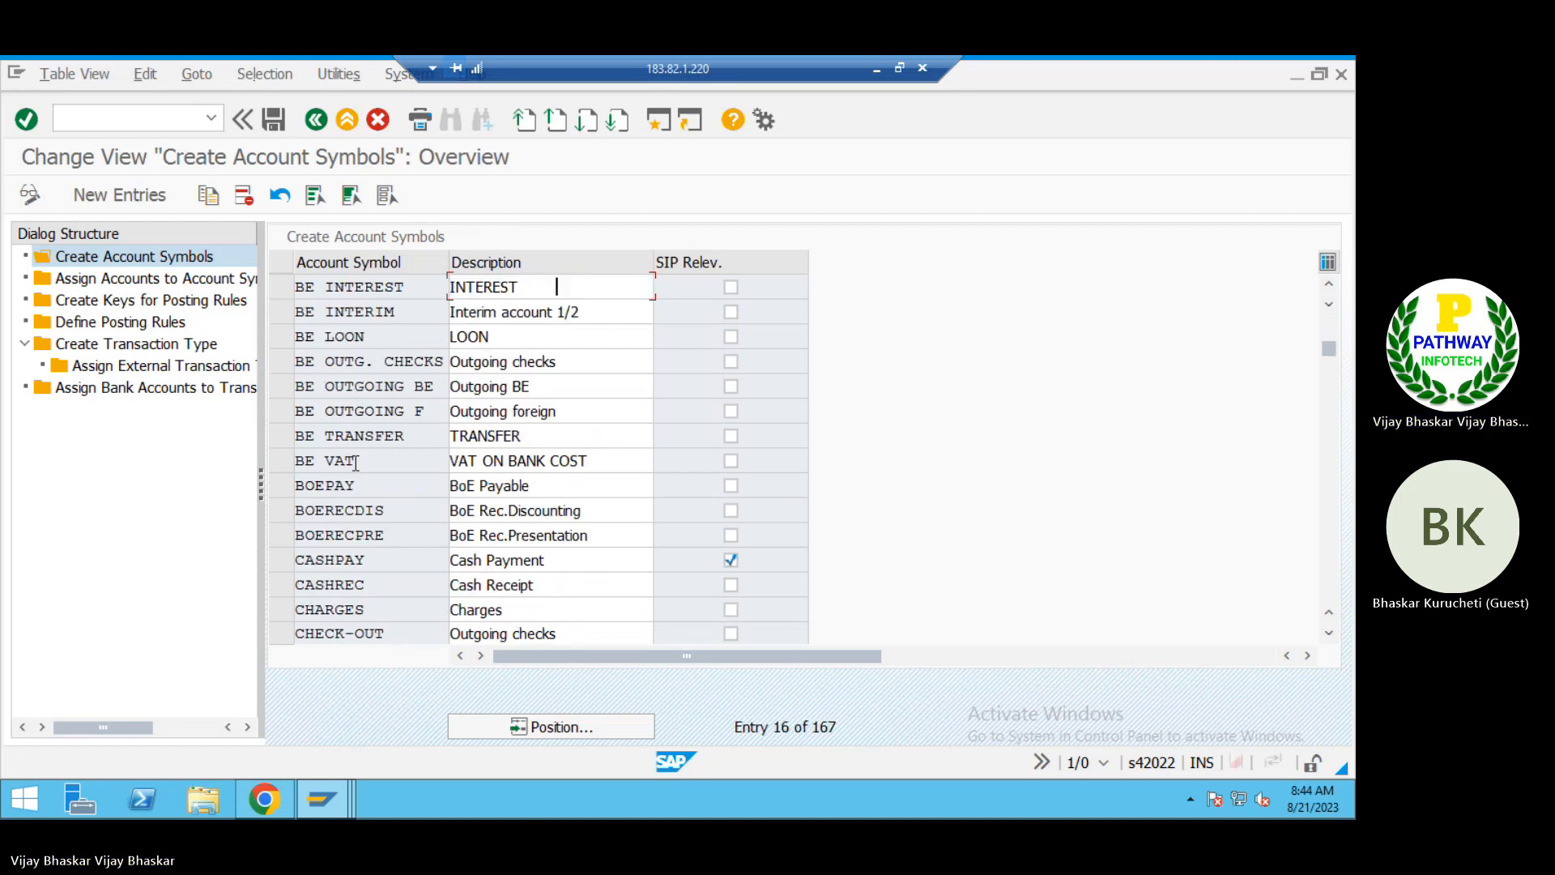
{"action": "scroll", "coordinate": [365, 478], "scroll_direction": "up", "scroll_amount": 10}
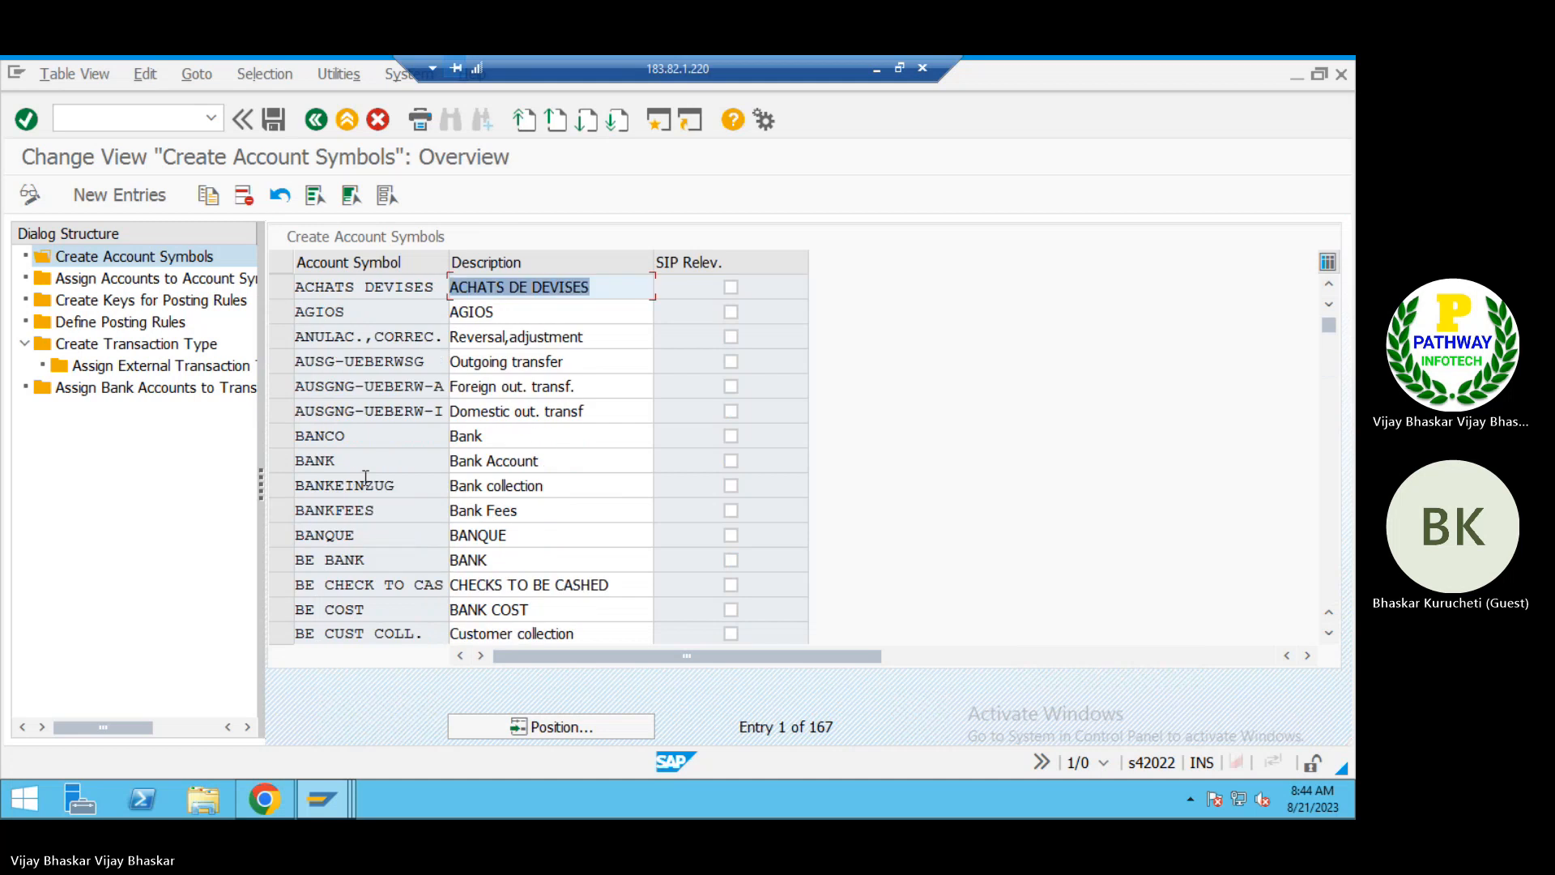
{"action": "left_click", "coordinate": [365, 436]}
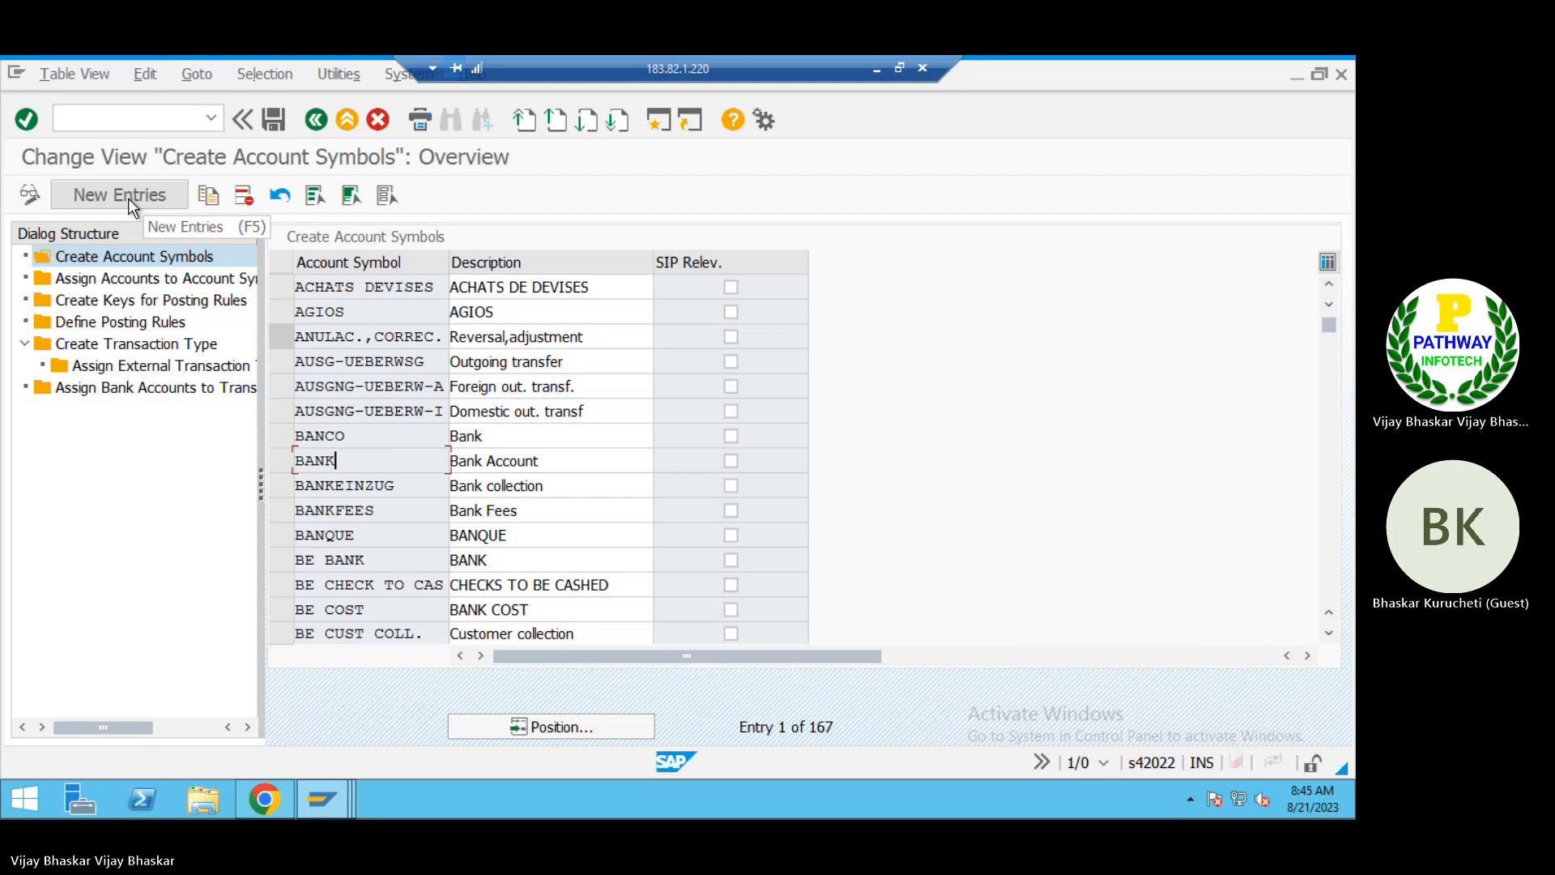
Step: Copy account symbols B000 to B004 with their descriptions from Excel and paste them as new entries in SAP's account symbols table
{"action": "left_click", "coordinate": [895, 73]}
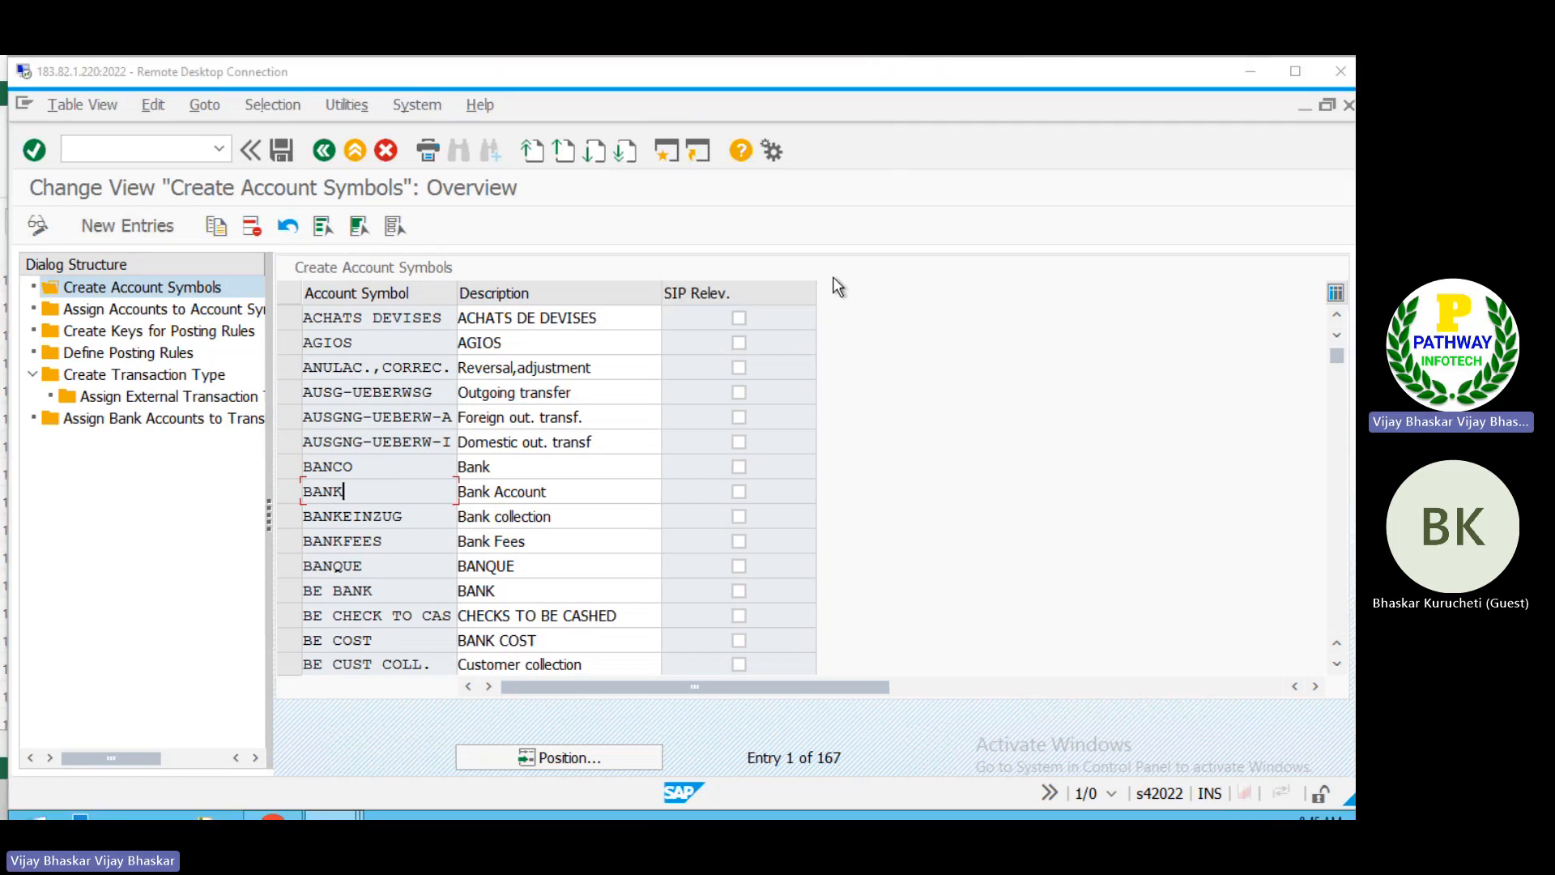
{"action": "key", "text": "alt+Tab"}
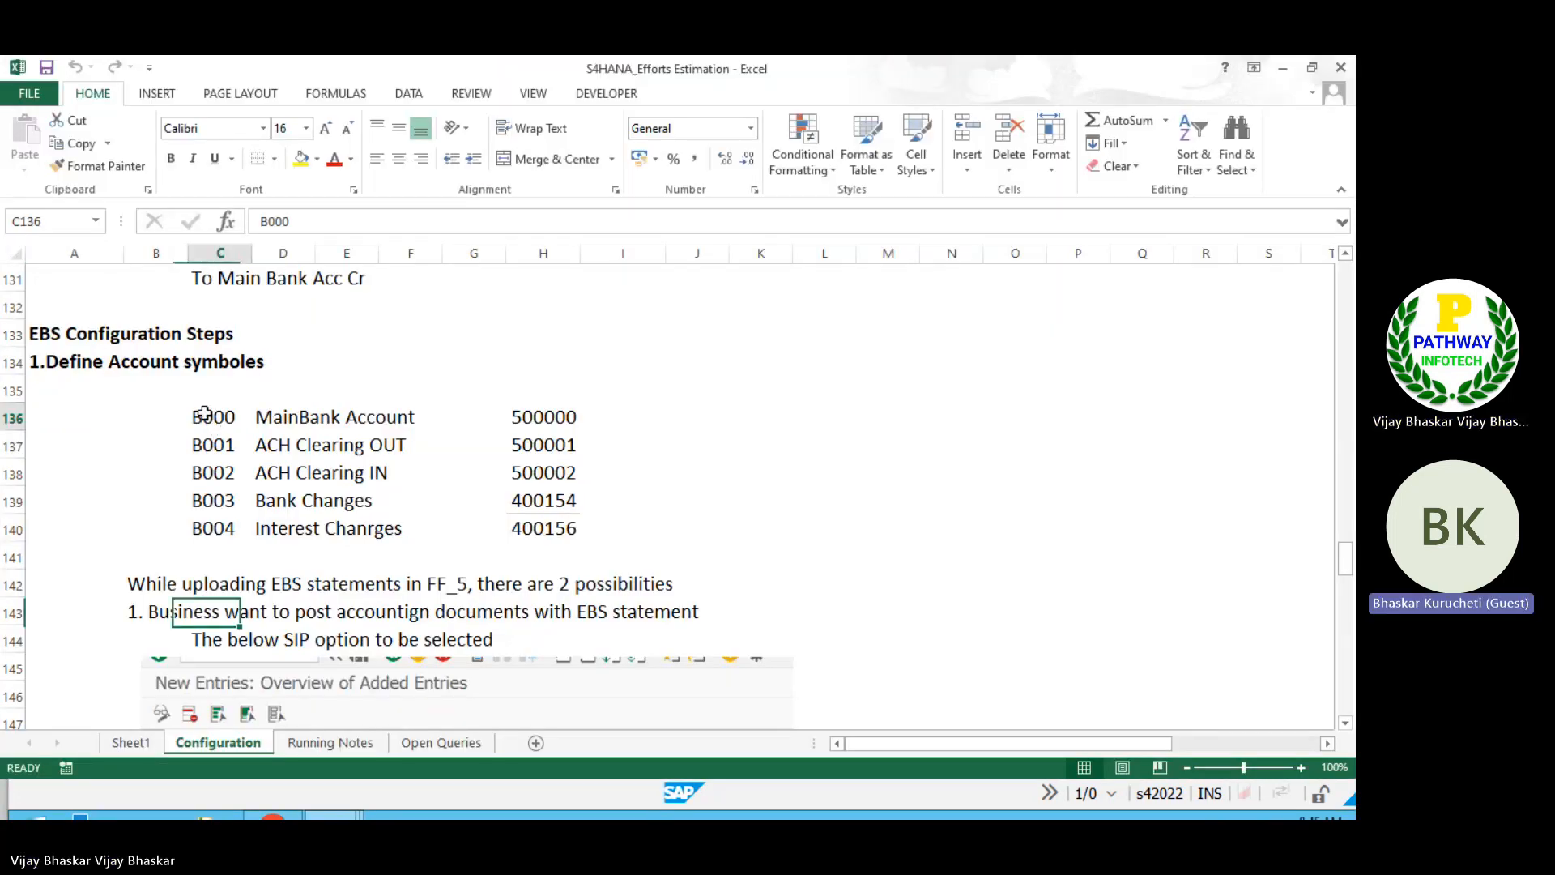
{"action": "left_click_drag", "start_coordinate": [212, 415], "coordinate": [298, 540]}
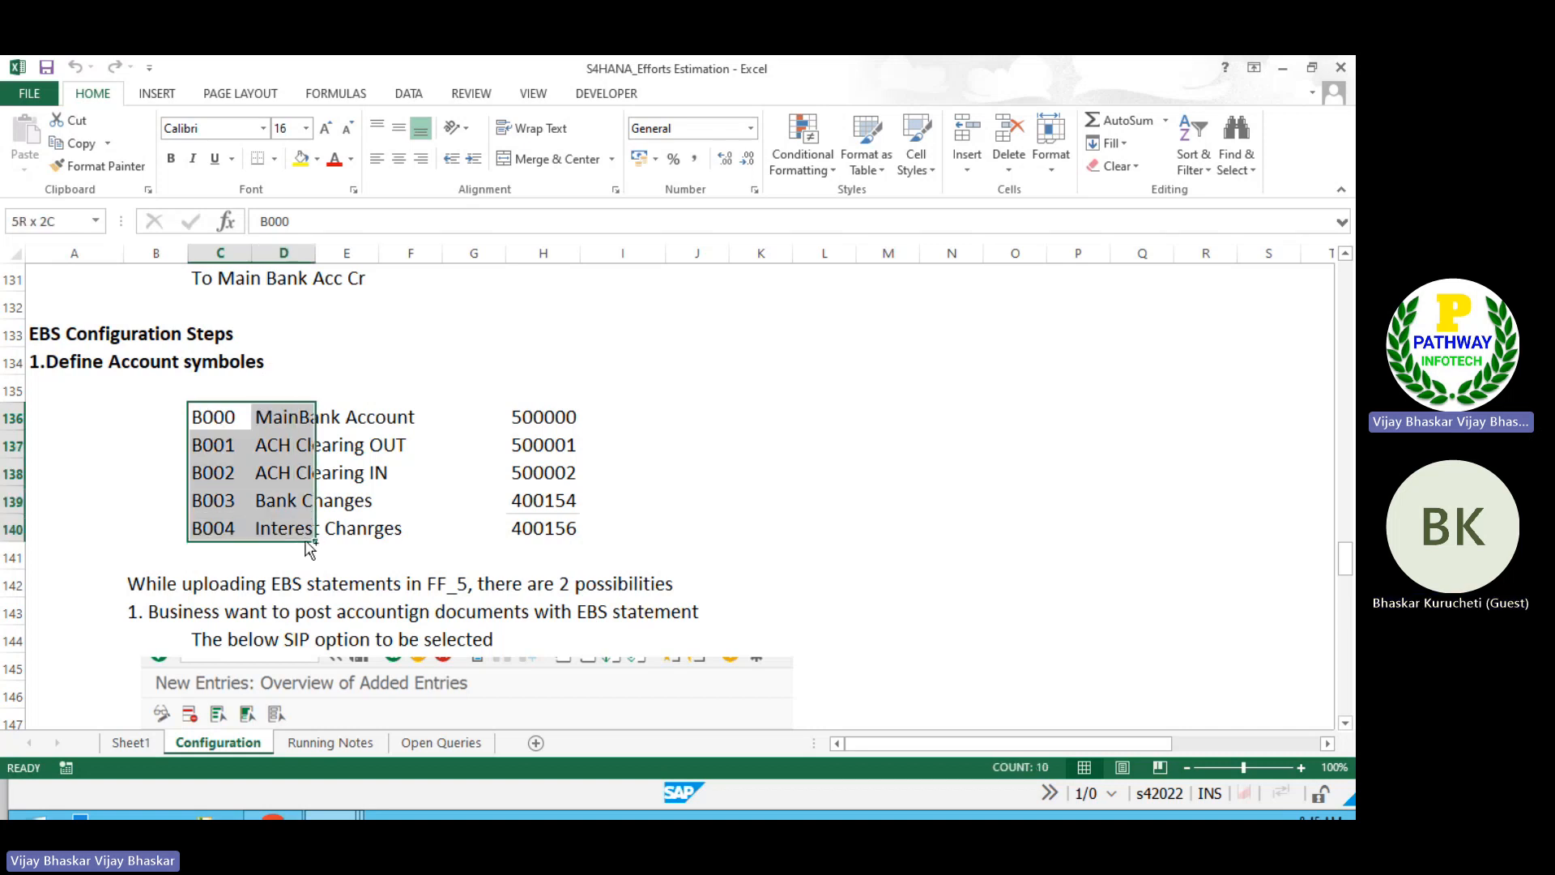
{"action": "key", "text": "ctrl+c"}
{"action": "key", "text": "alt+Tab"}
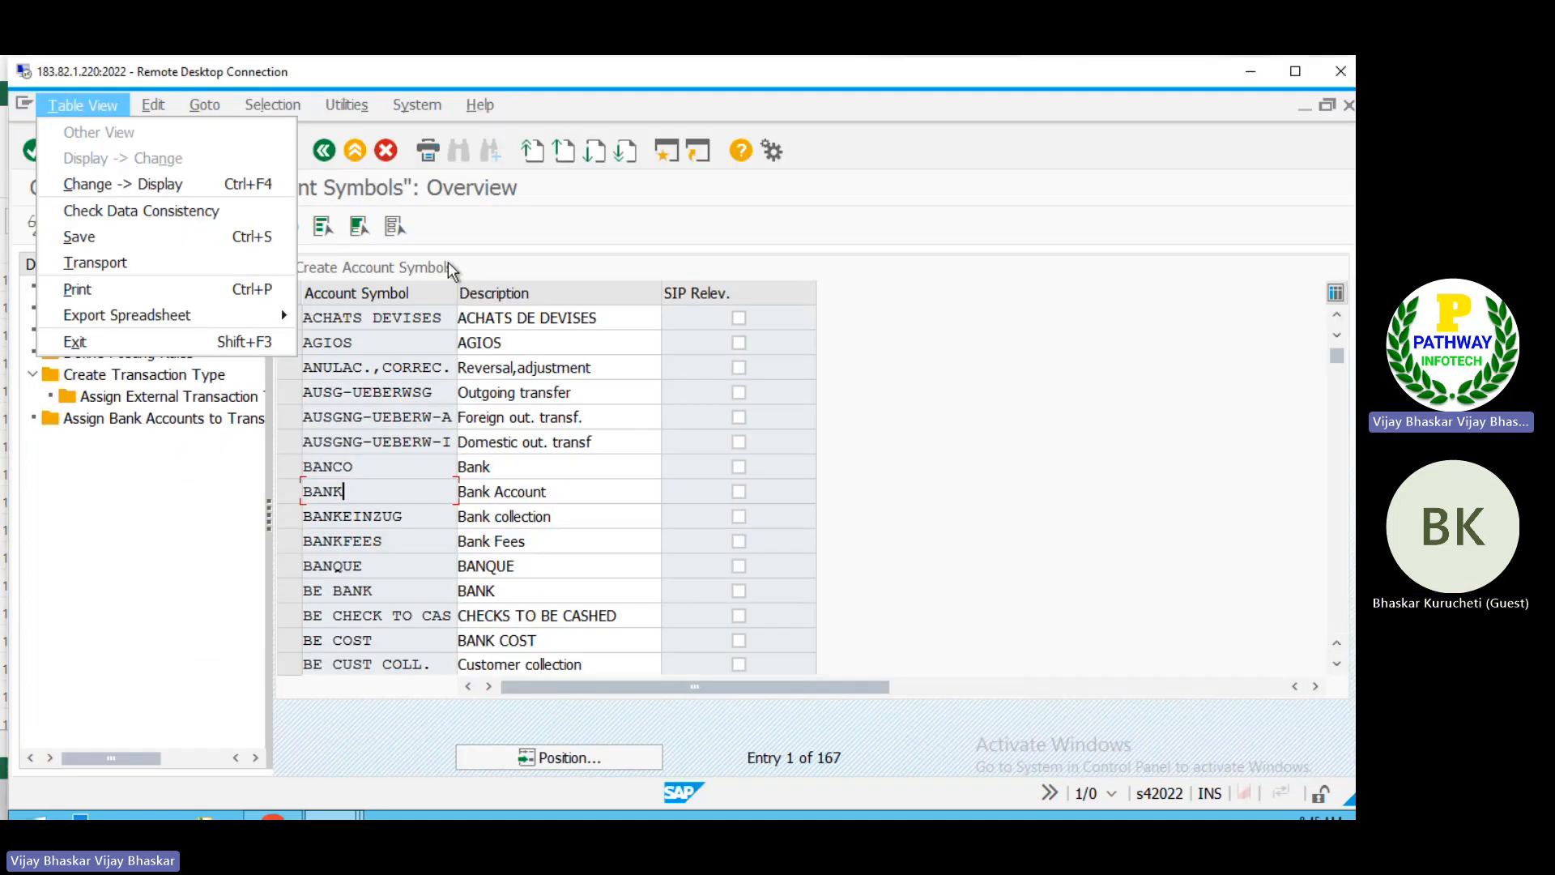
{"action": "left_click", "coordinate": [615, 231]}
{"action": "left_click", "coordinate": [138, 227]}
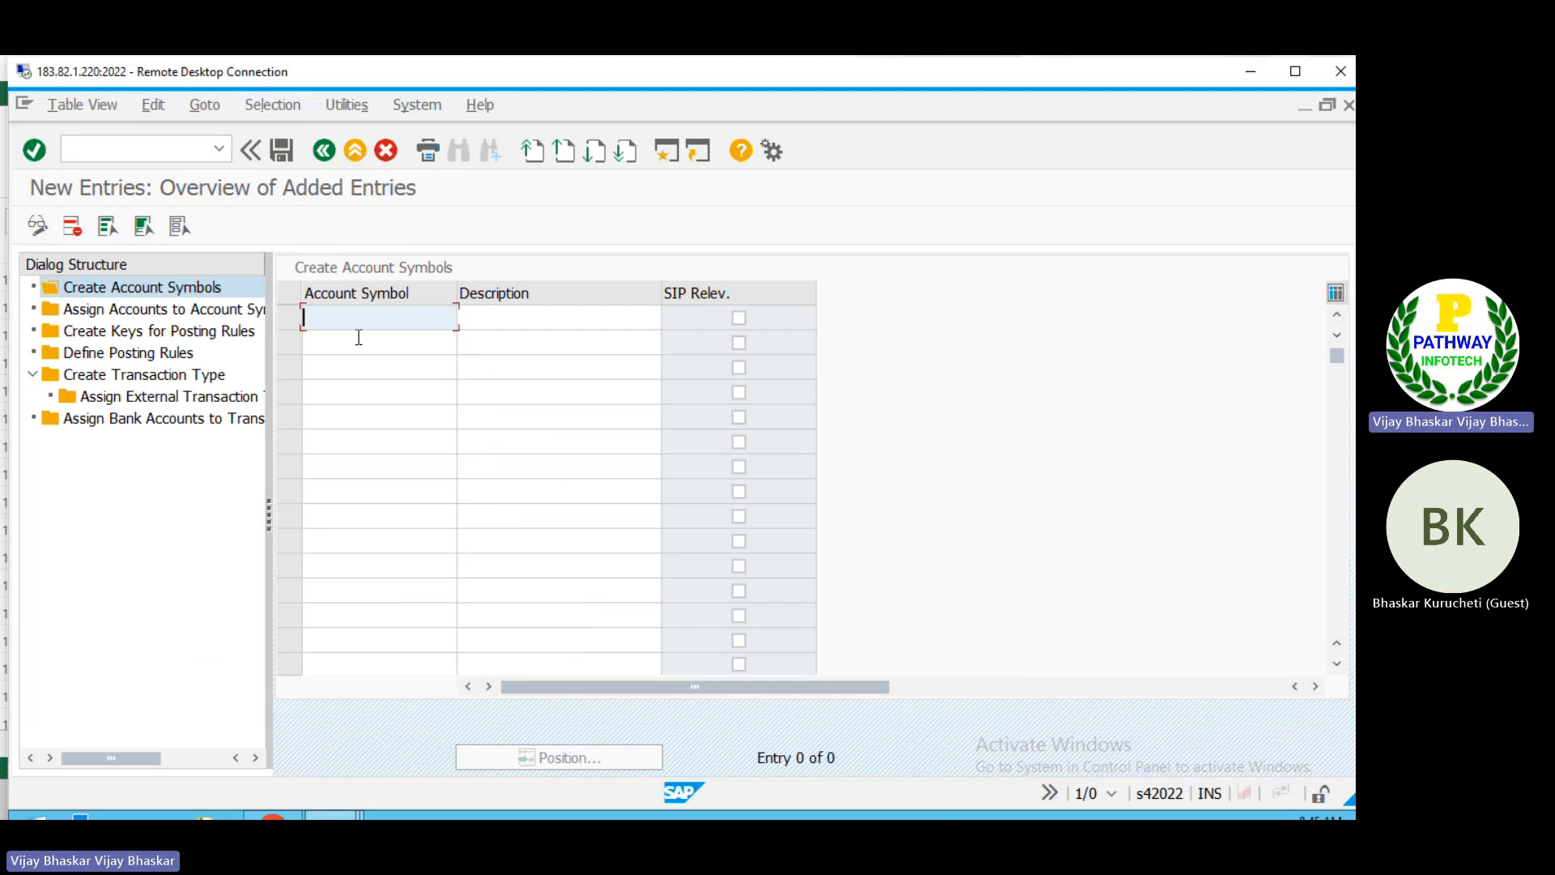
{"action": "key", "text": "ctrl+v"}
Step: Mark all five new account symbols, B000 to B004, as SIP relevant and save them to the proposed customizing request
{"action": "left_click", "coordinate": [739, 319]}
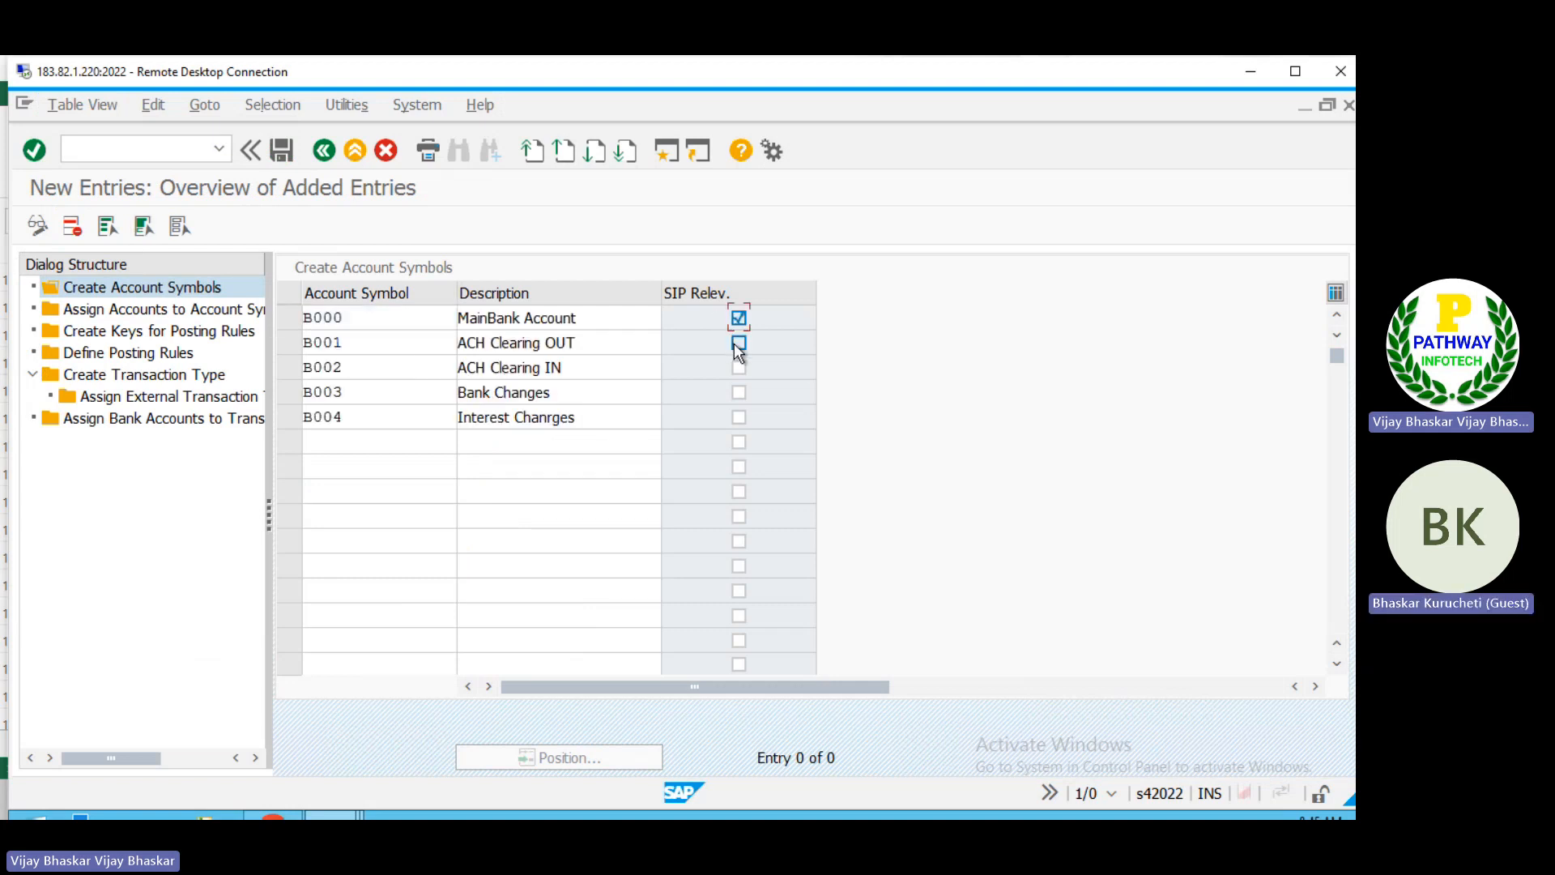
{"action": "left_click", "coordinate": [738, 343]}
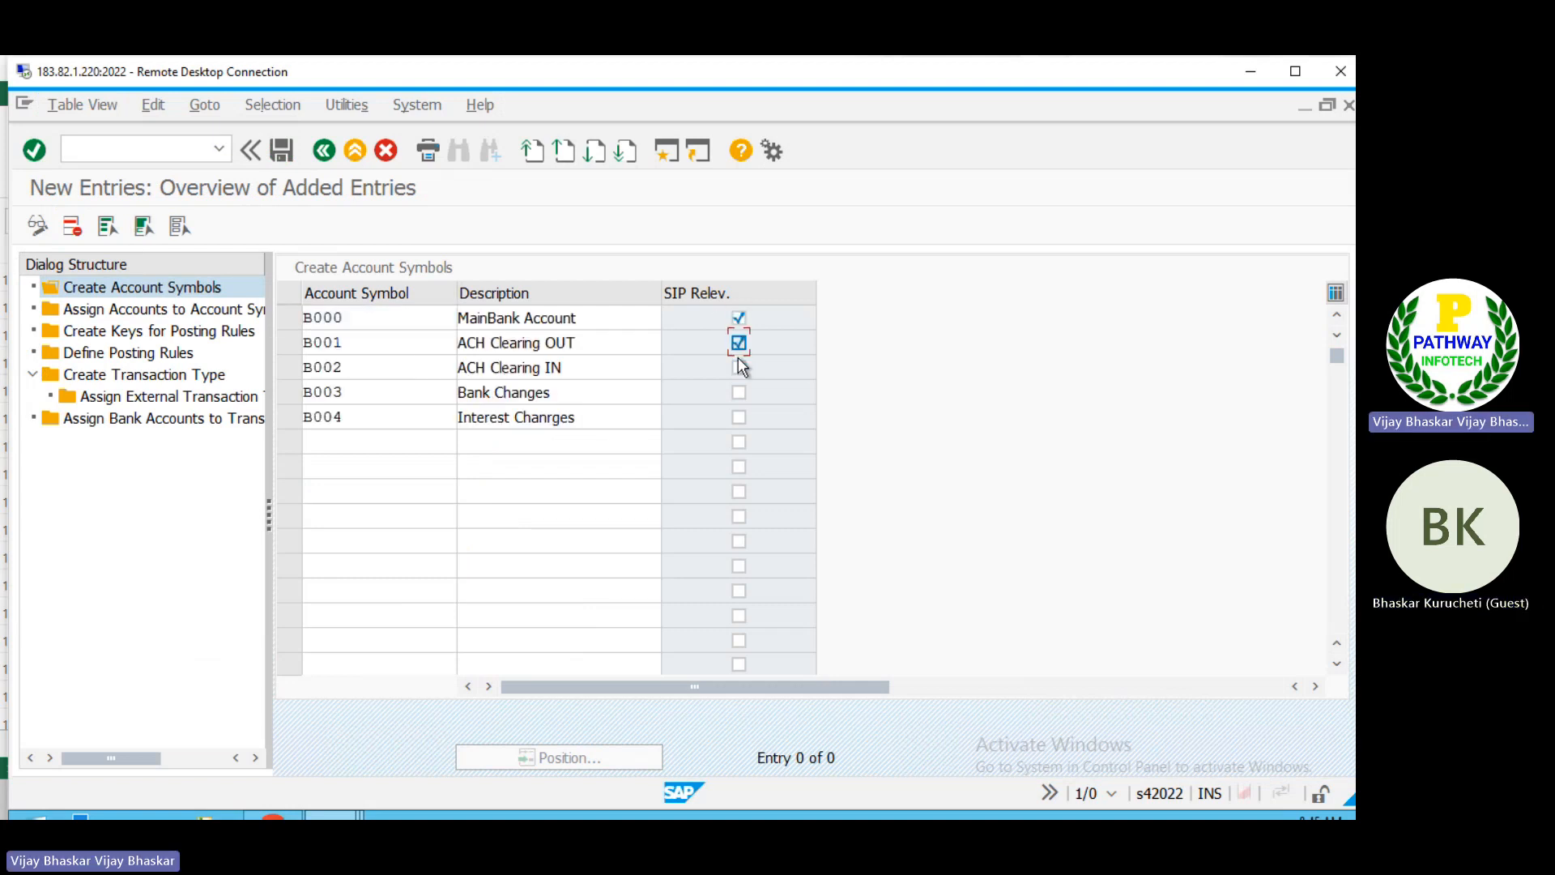
{"action": "left_click", "coordinate": [739, 368]}
{"action": "left_click", "coordinate": [739, 393]}
{"action": "key", "text": "Return"}
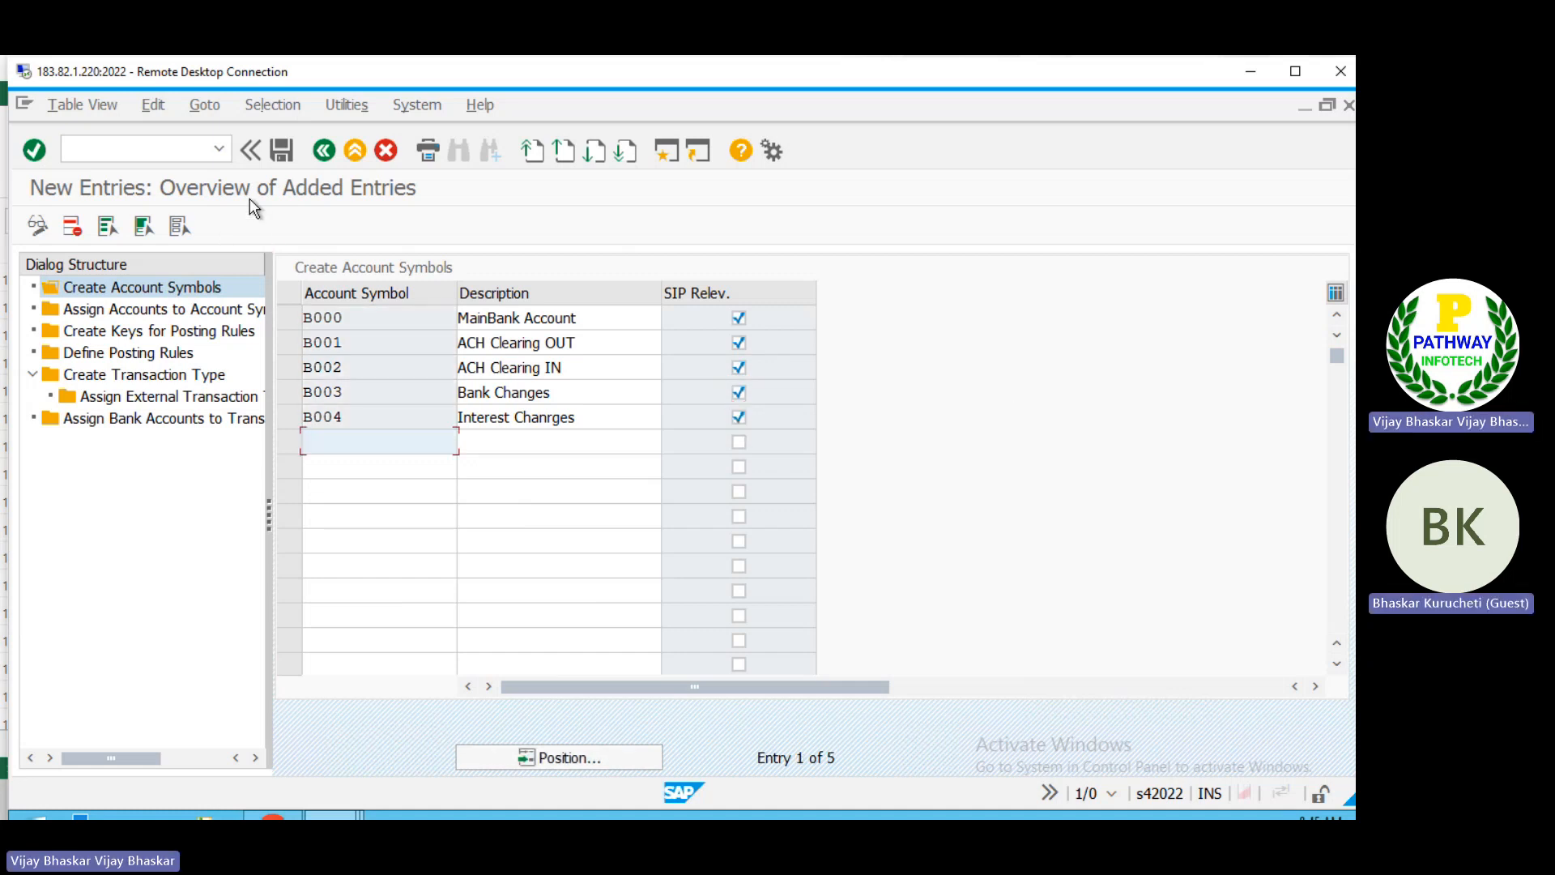
{"action": "left_click", "coordinate": [292, 159]}
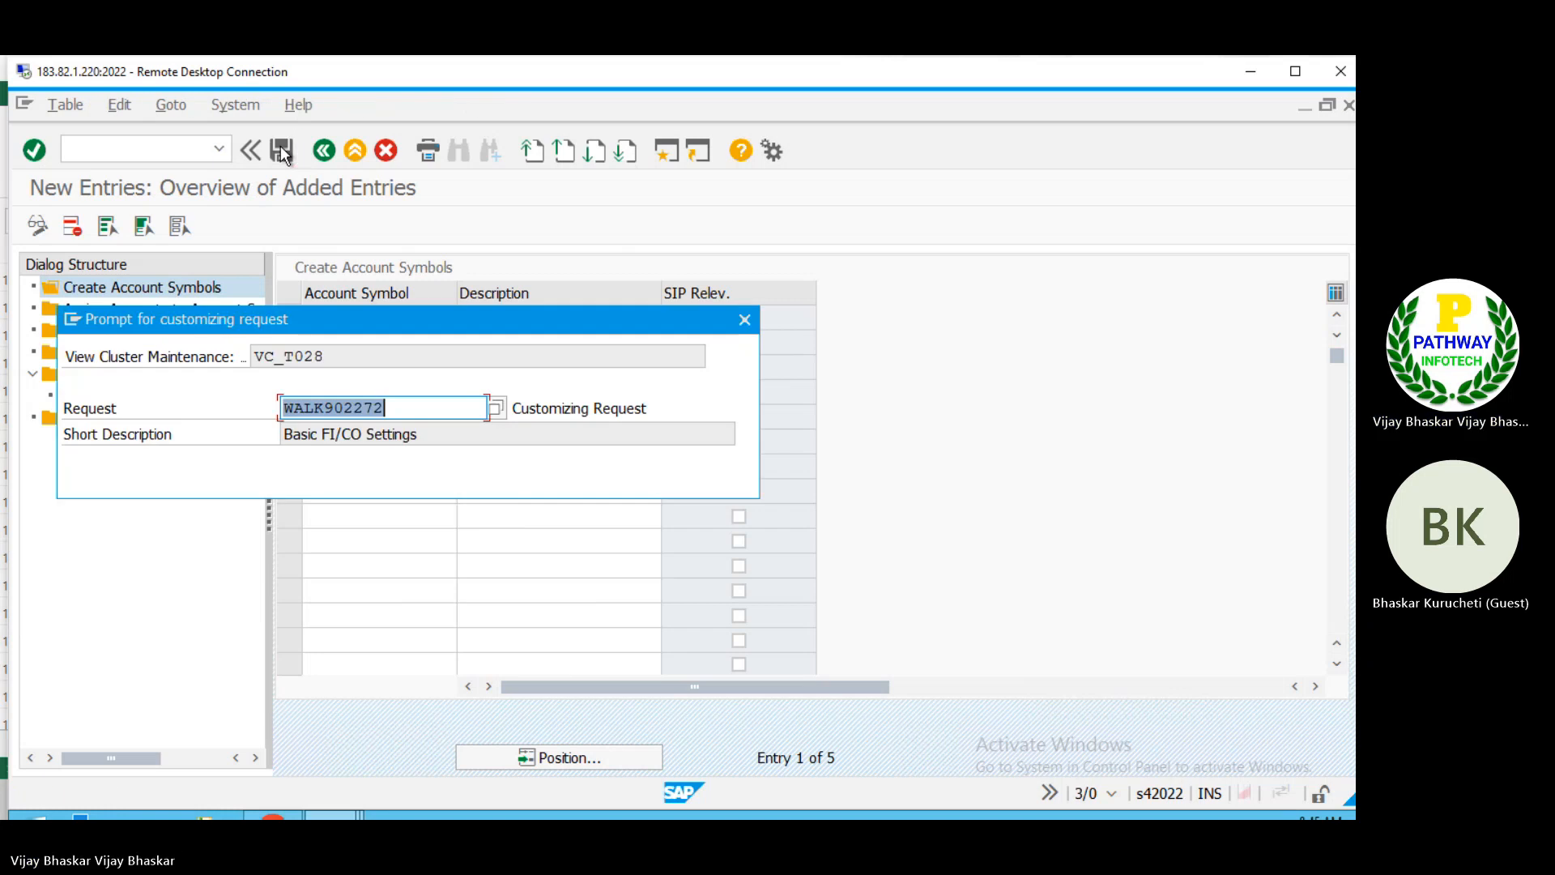
{"action": "left_click", "coordinate": [412, 477]}
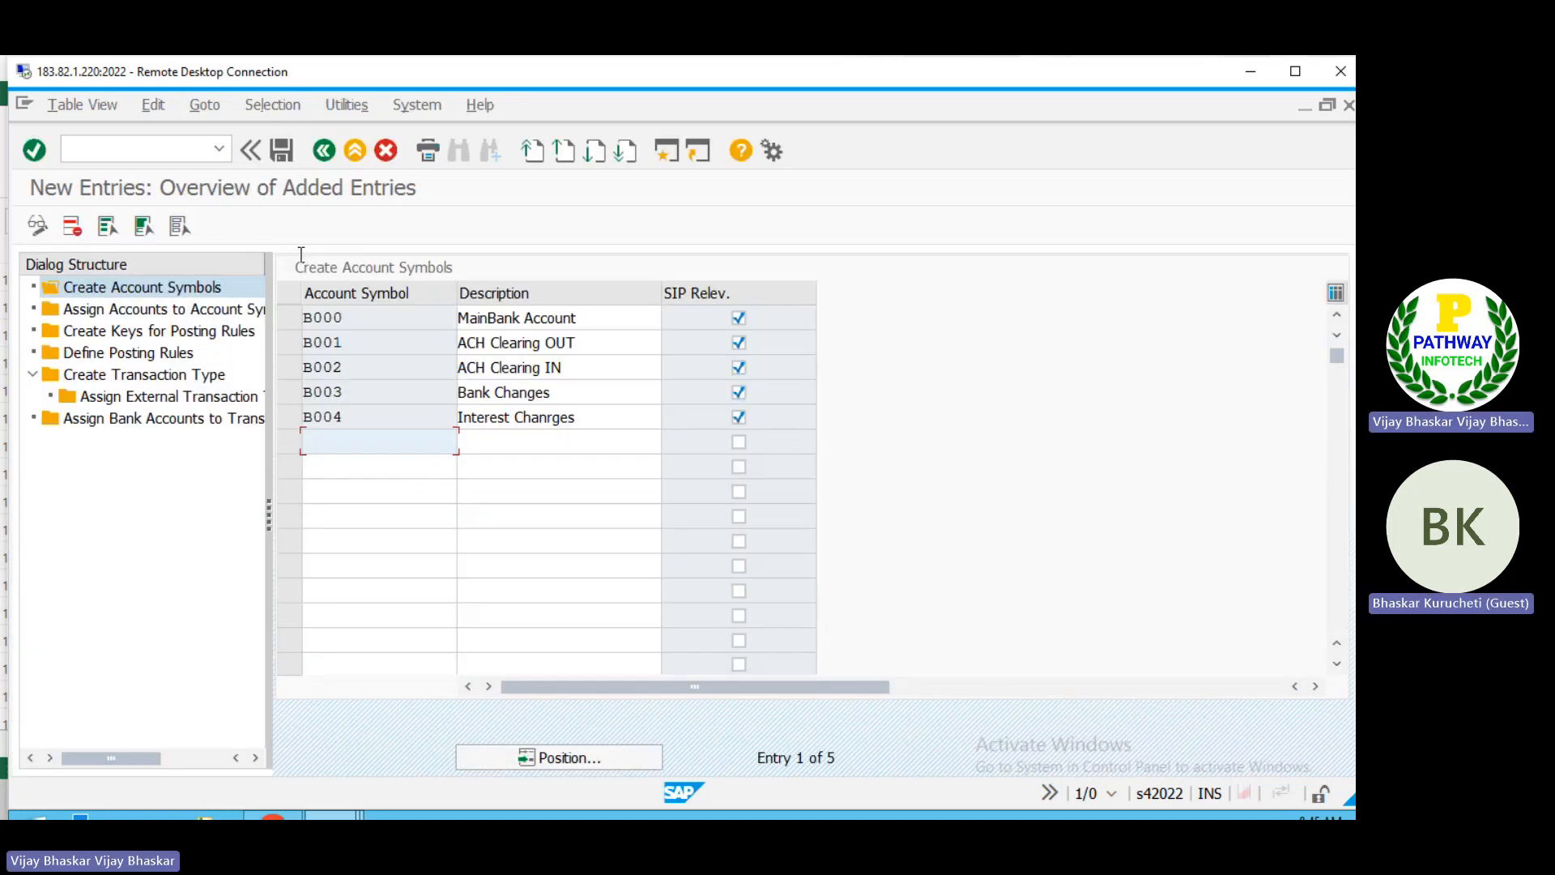
Step: Restart transaction OT83 with the proposed chart of accounts and open the Assign Accounts to Account Symbol view
{"action": "left_click", "coordinate": [194, 154]}
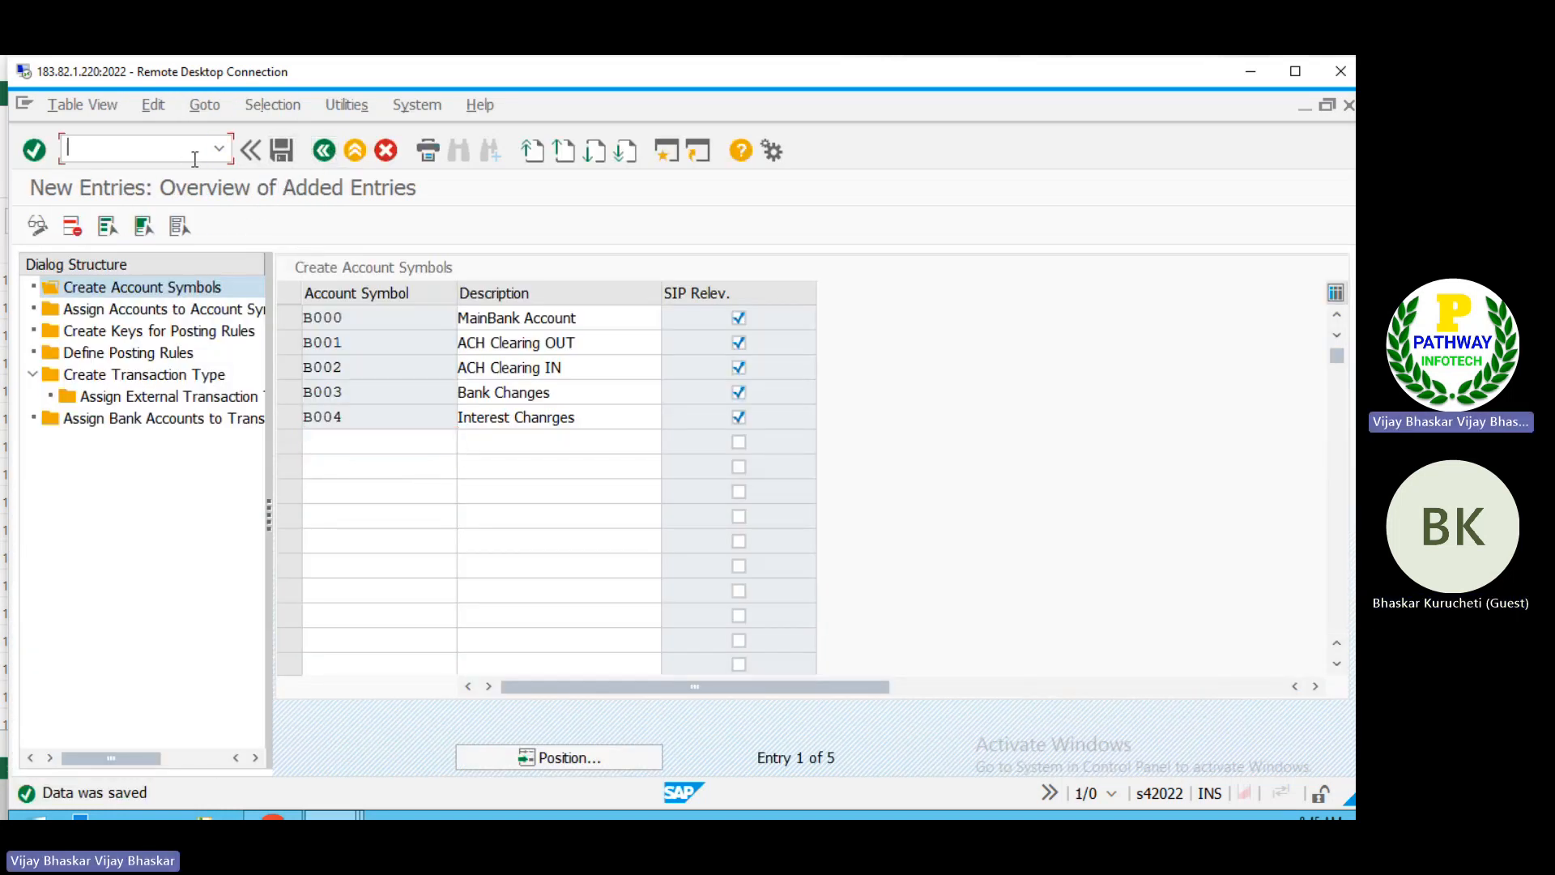
{"action": "type", "text": "/not83"}
{"action": "key", "text": "Return"}
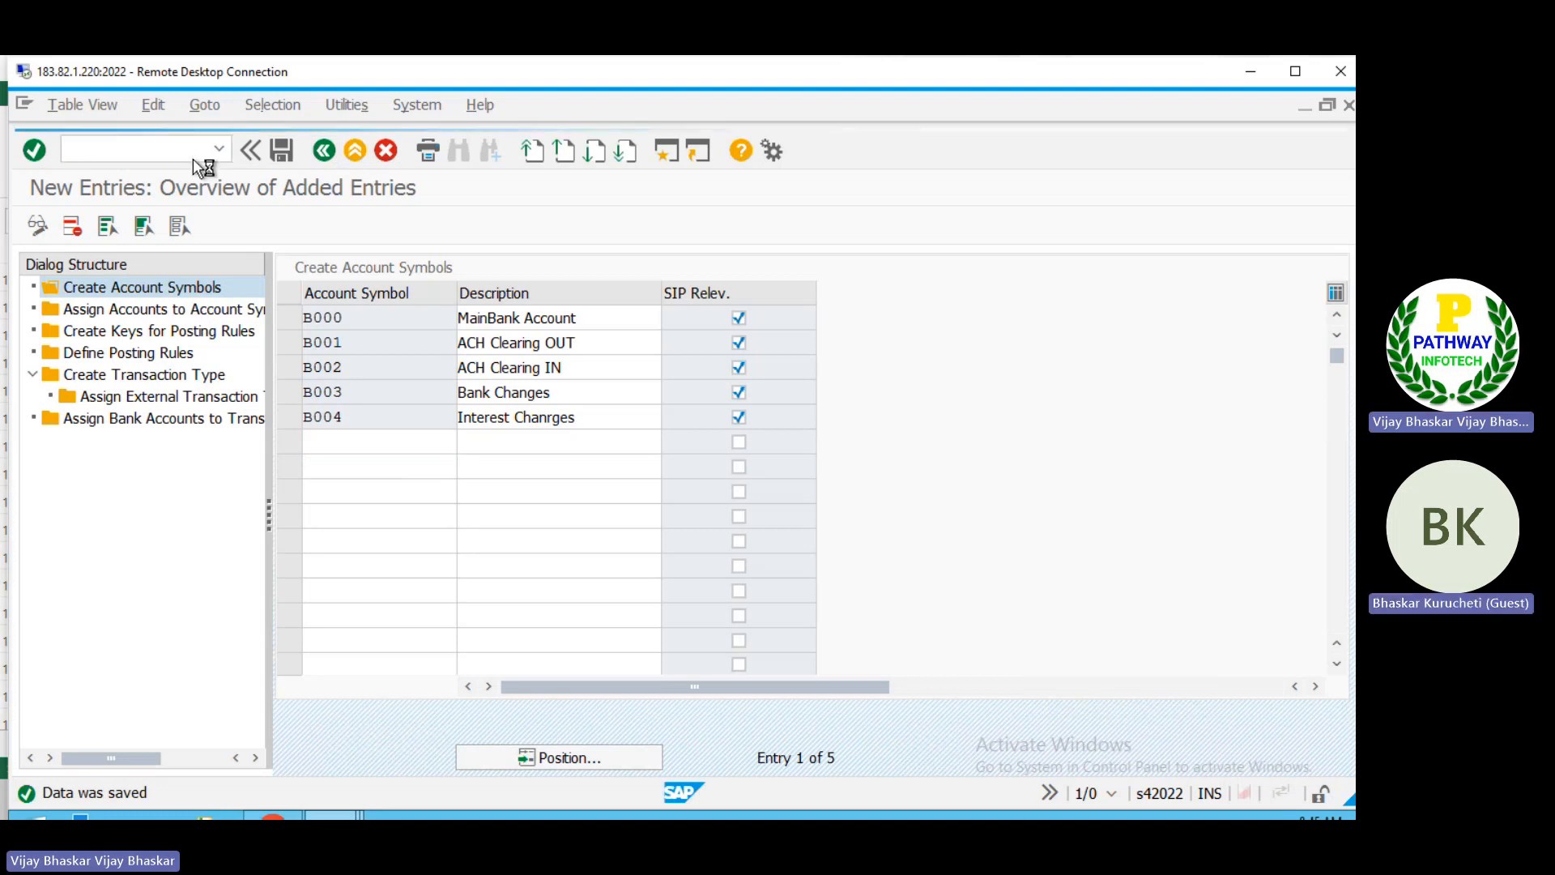
{"action": "key", "text": "Return"}
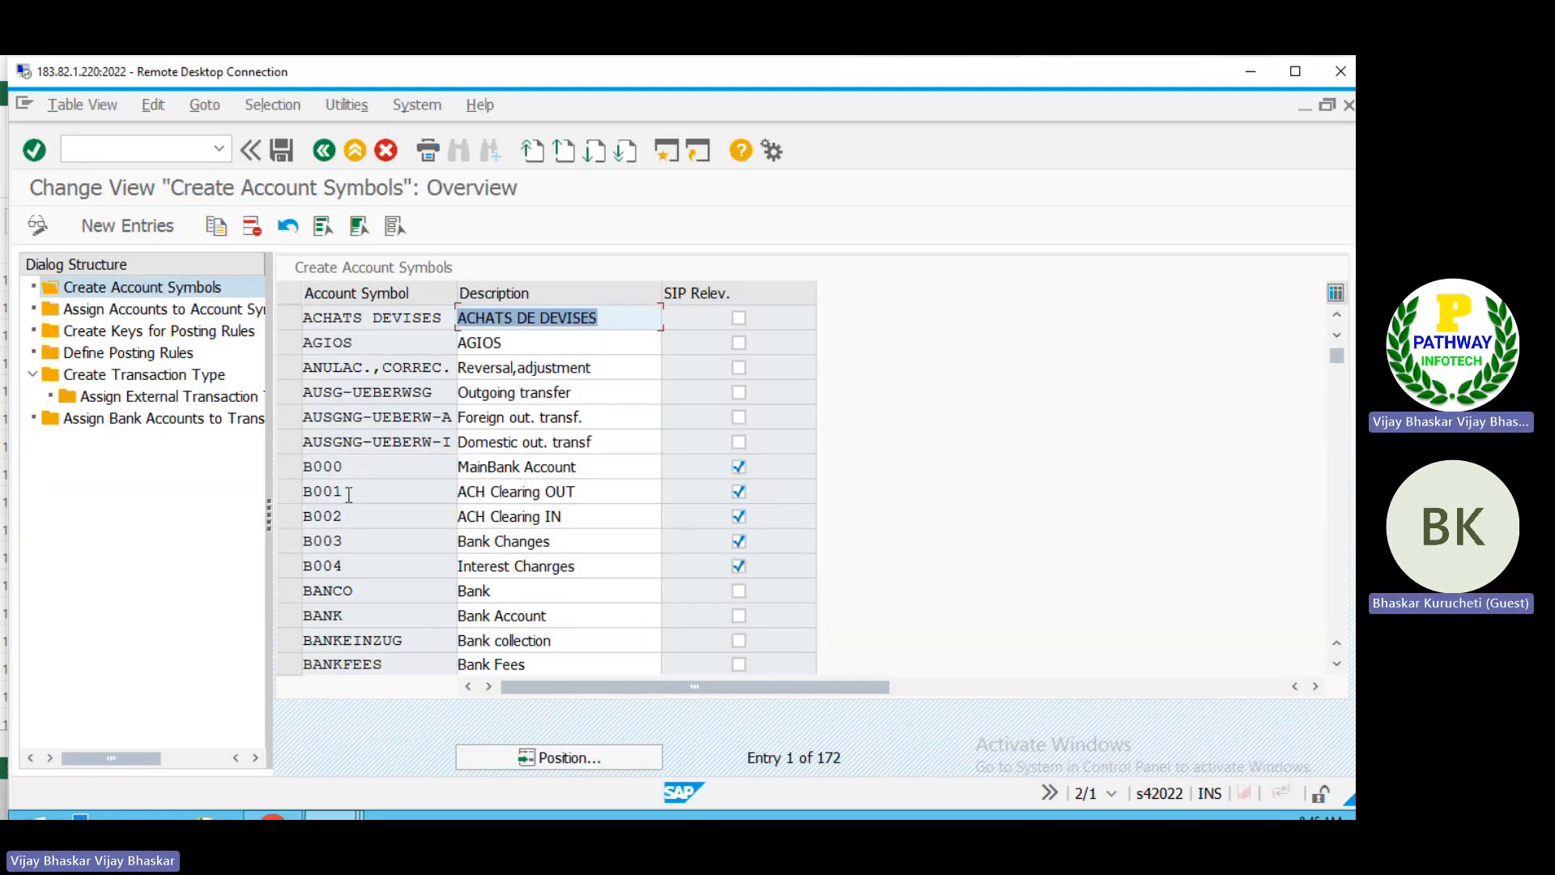
{"action": "left_click", "coordinate": [349, 492]}
{"action": "double_click", "coordinate": [142, 311]}
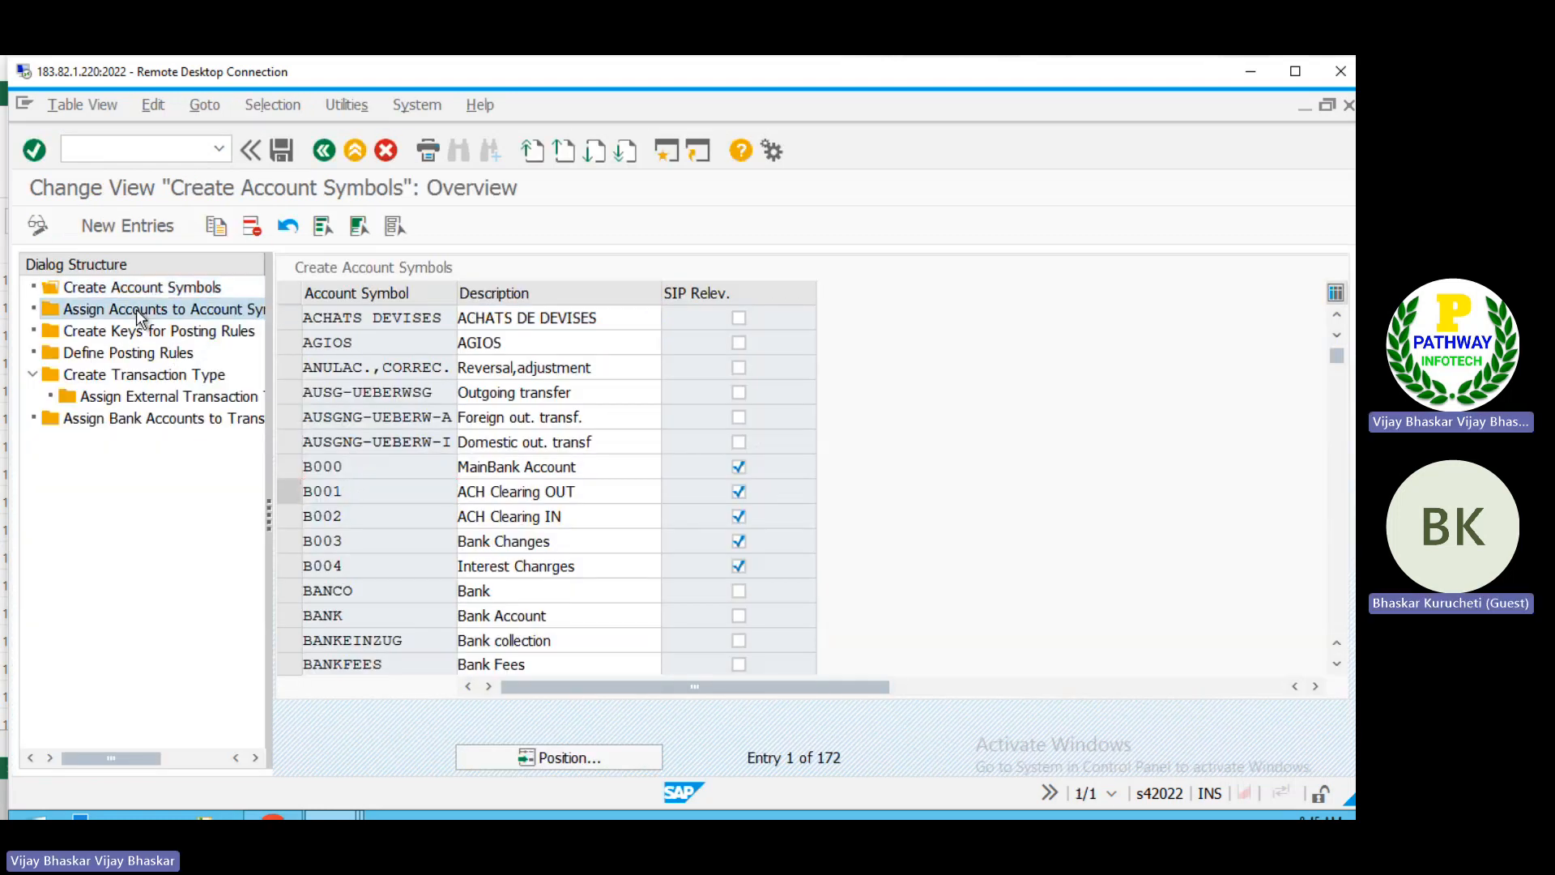
Step: Start new account assignment entries for chart of accounts B000 and check the planned symbol-to-account assignments in the Excel workbook
{"action": "left_click", "coordinate": [131, 223]}
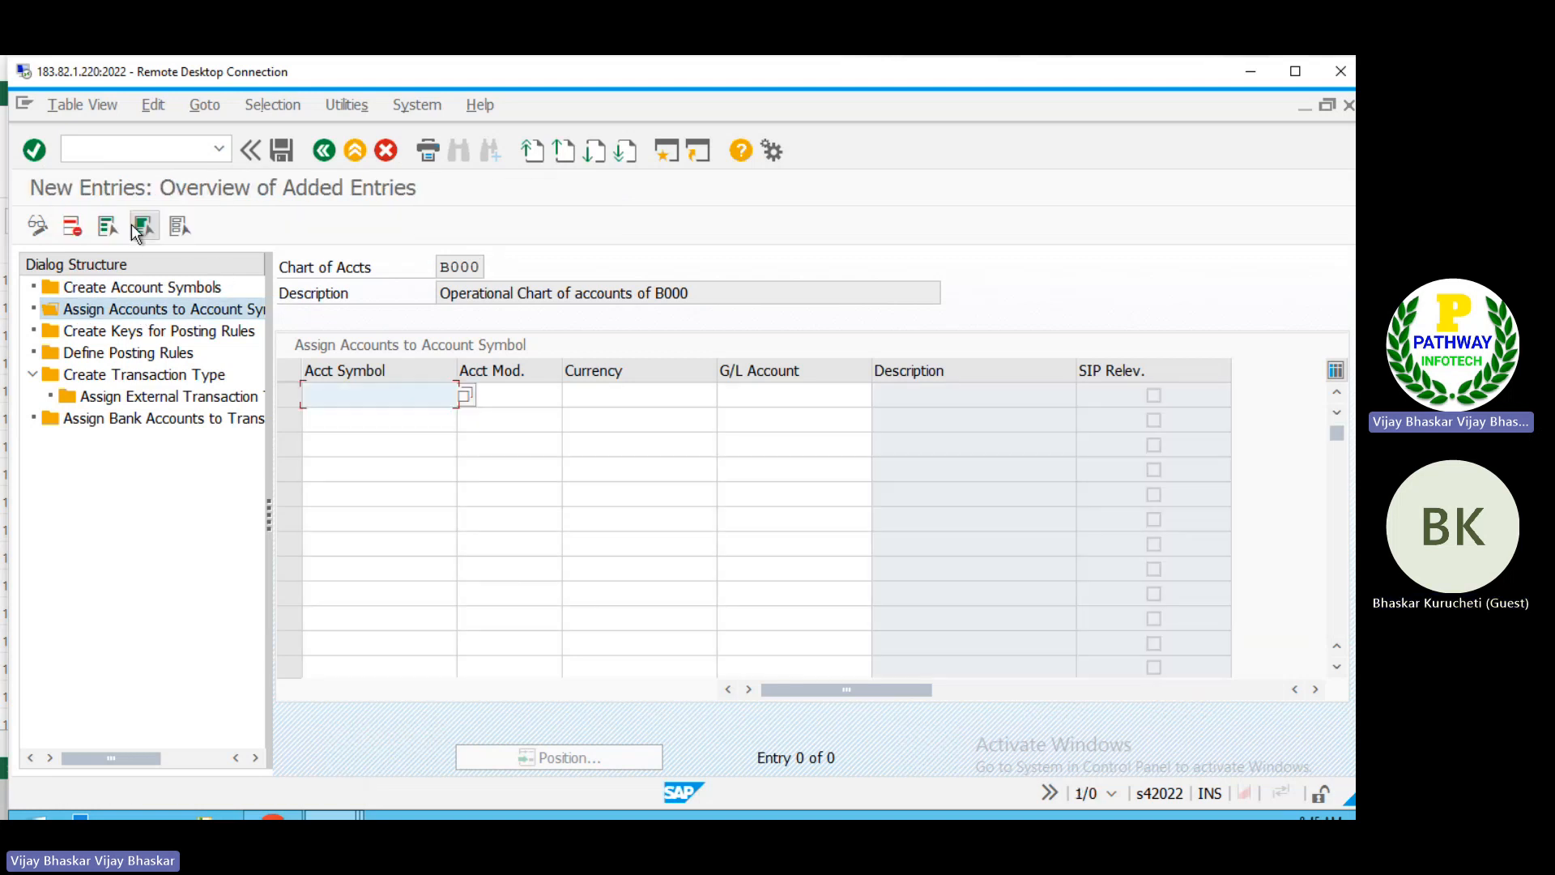
{"action": "key", "text": "alt+Tab"}
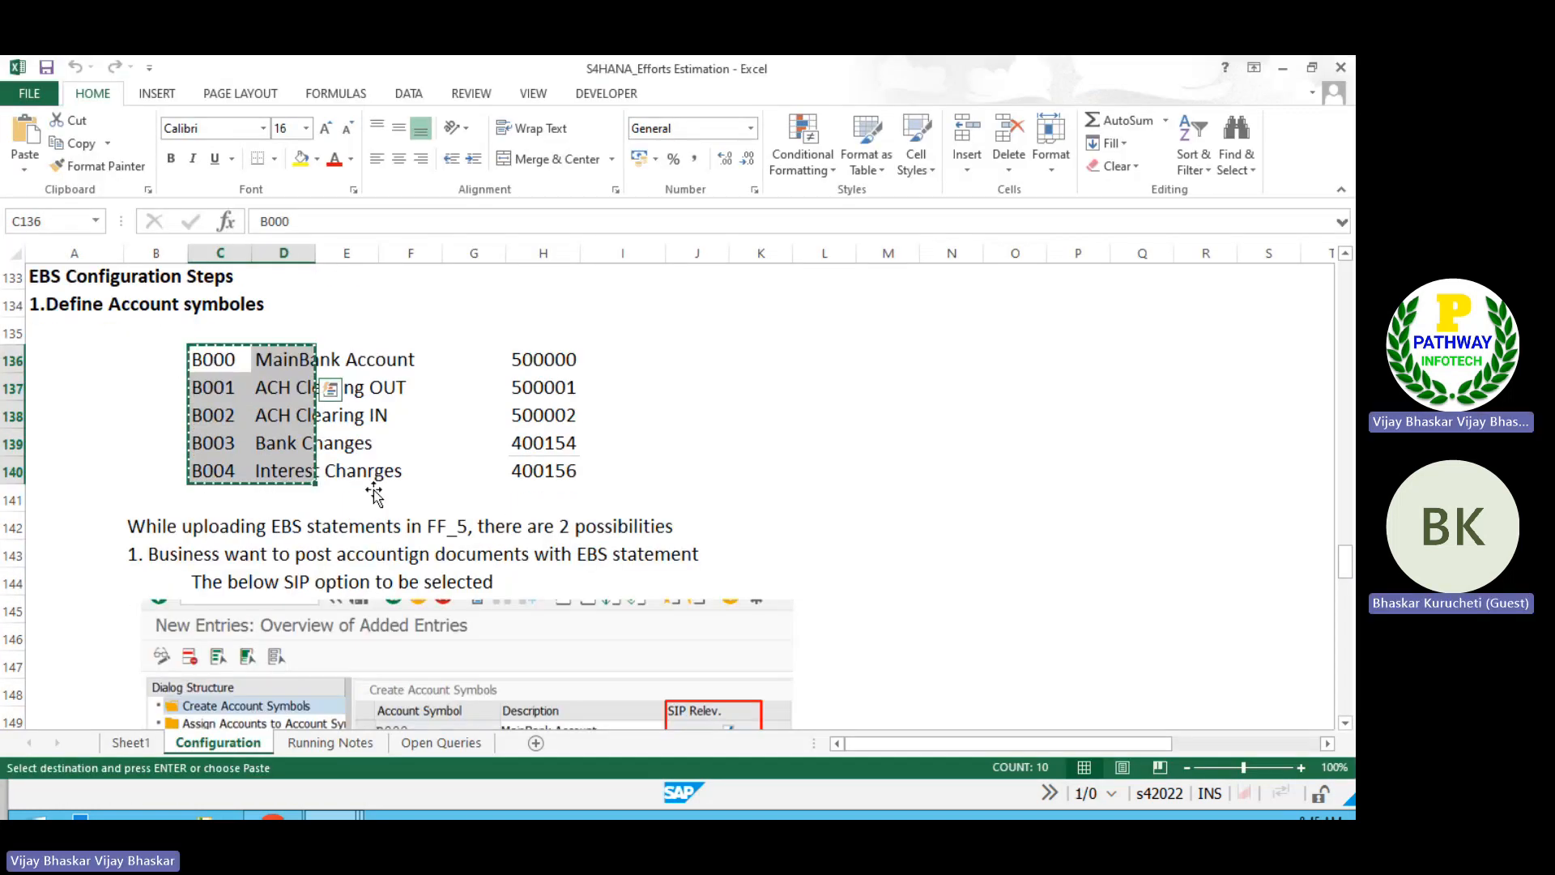
{"action": "scroll", "coordinate": [372, 489], "scroll_direction": "down", "scroll_amount": 4}
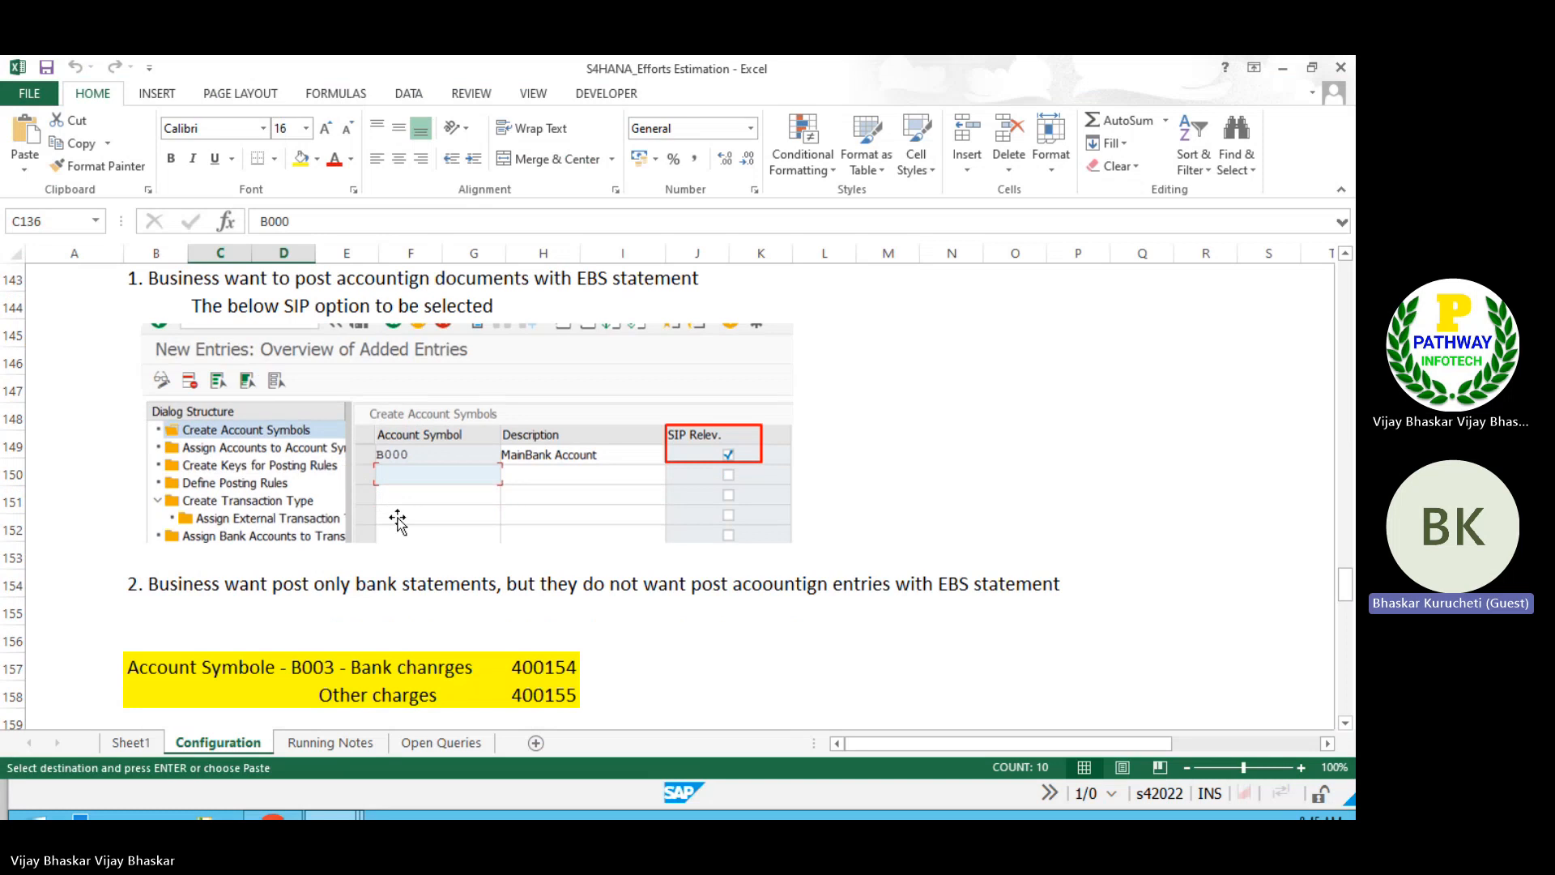
{"action": "scroll", "coordinate": [393, 514], "scroll_direction": "down", "scroll_amount": 2}
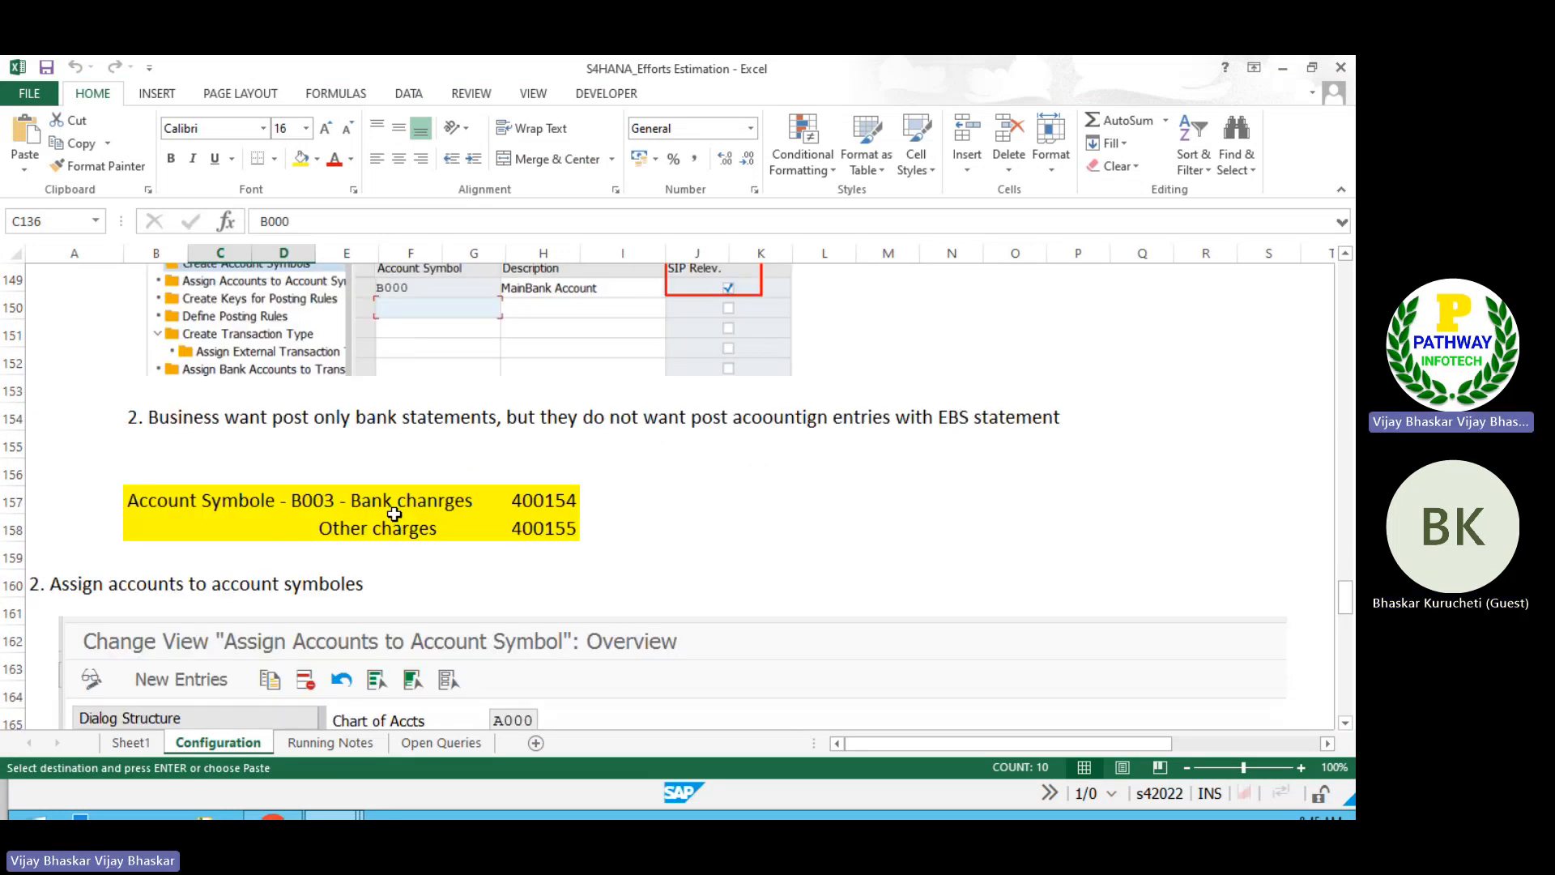
{"action": "scroll", "coordinate": [394, 514], "scroll_direction": "down", "scroll_amount": 4}
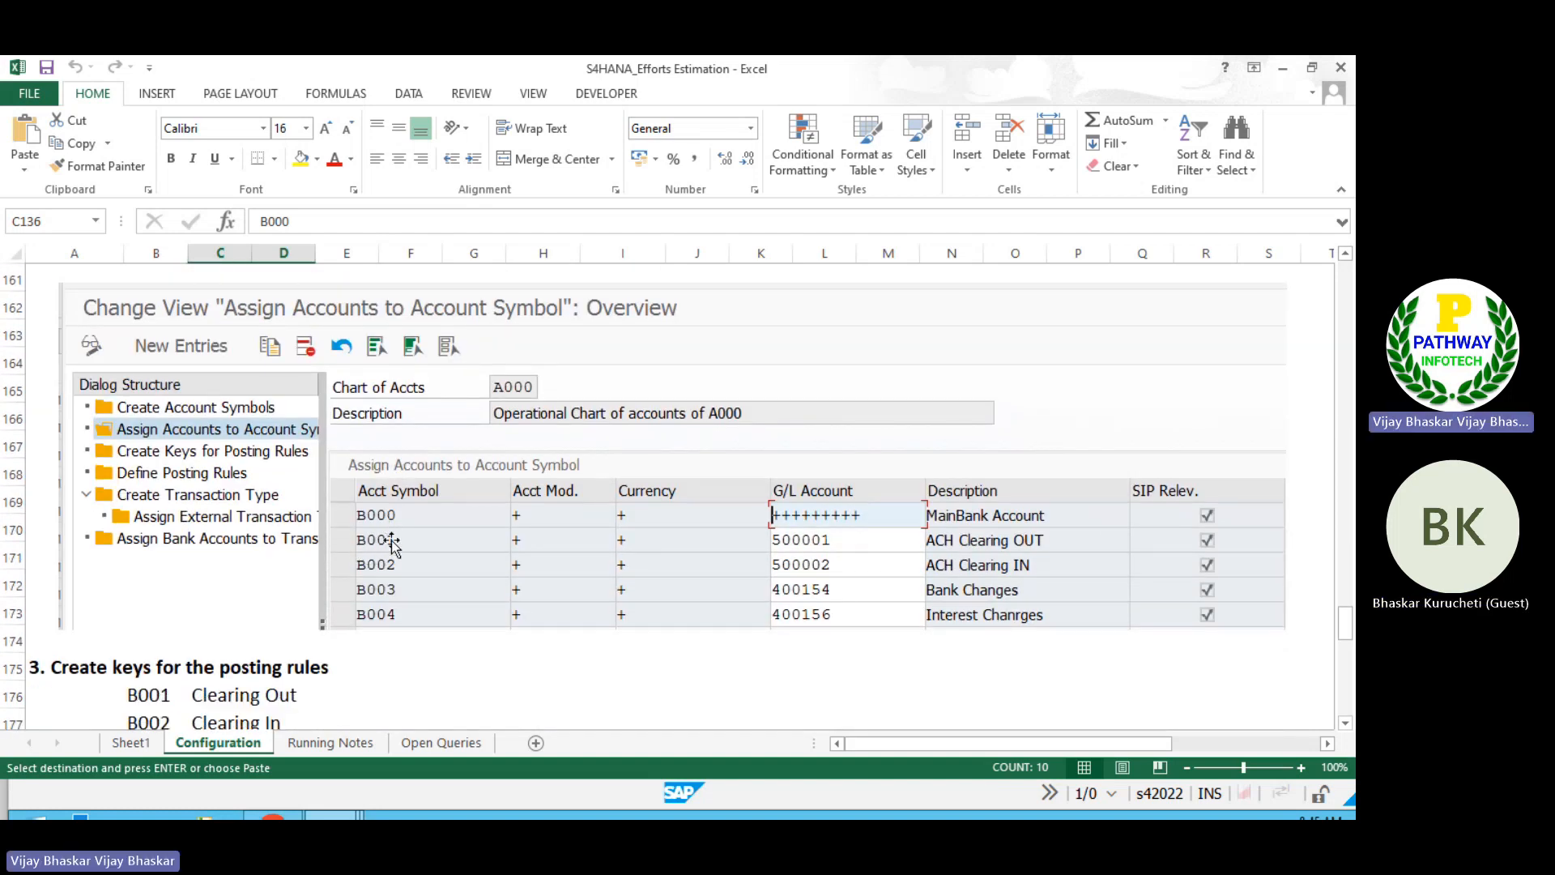
{"action": "scroll", "coordinate": [396, 542], "scroll_direction": "down", "scroll_amount": 1}
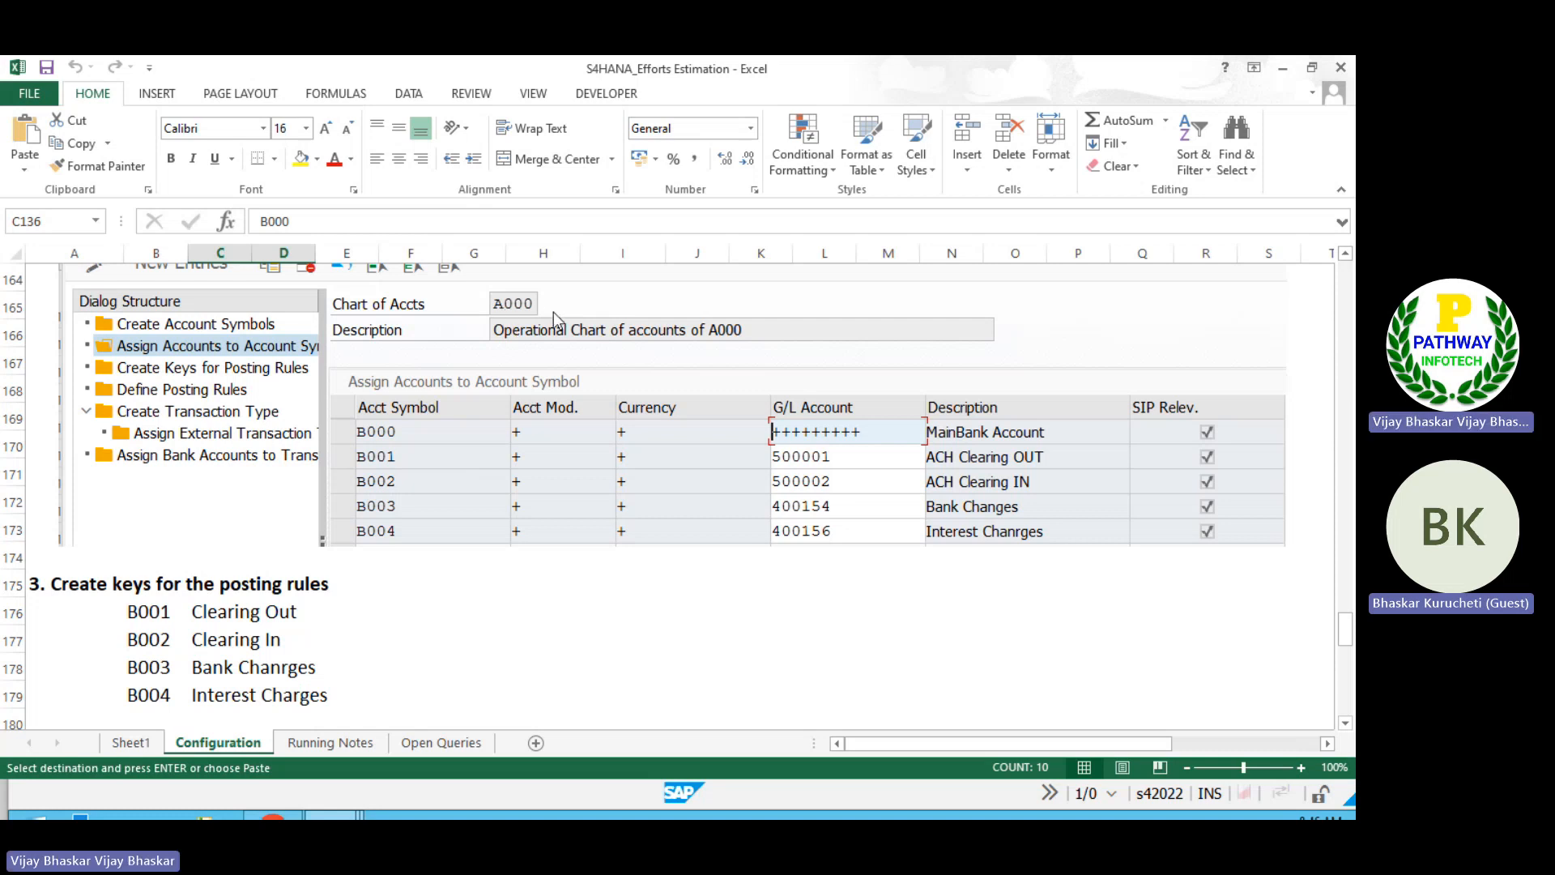
Step: Start transaction OT83 in another SAP session for chart of accounts A000 and display its locked account symbol assignments
{"action": "key", "text": "alt+Tab"}
{"action": "left_click", "coordinate": [672, 156]}
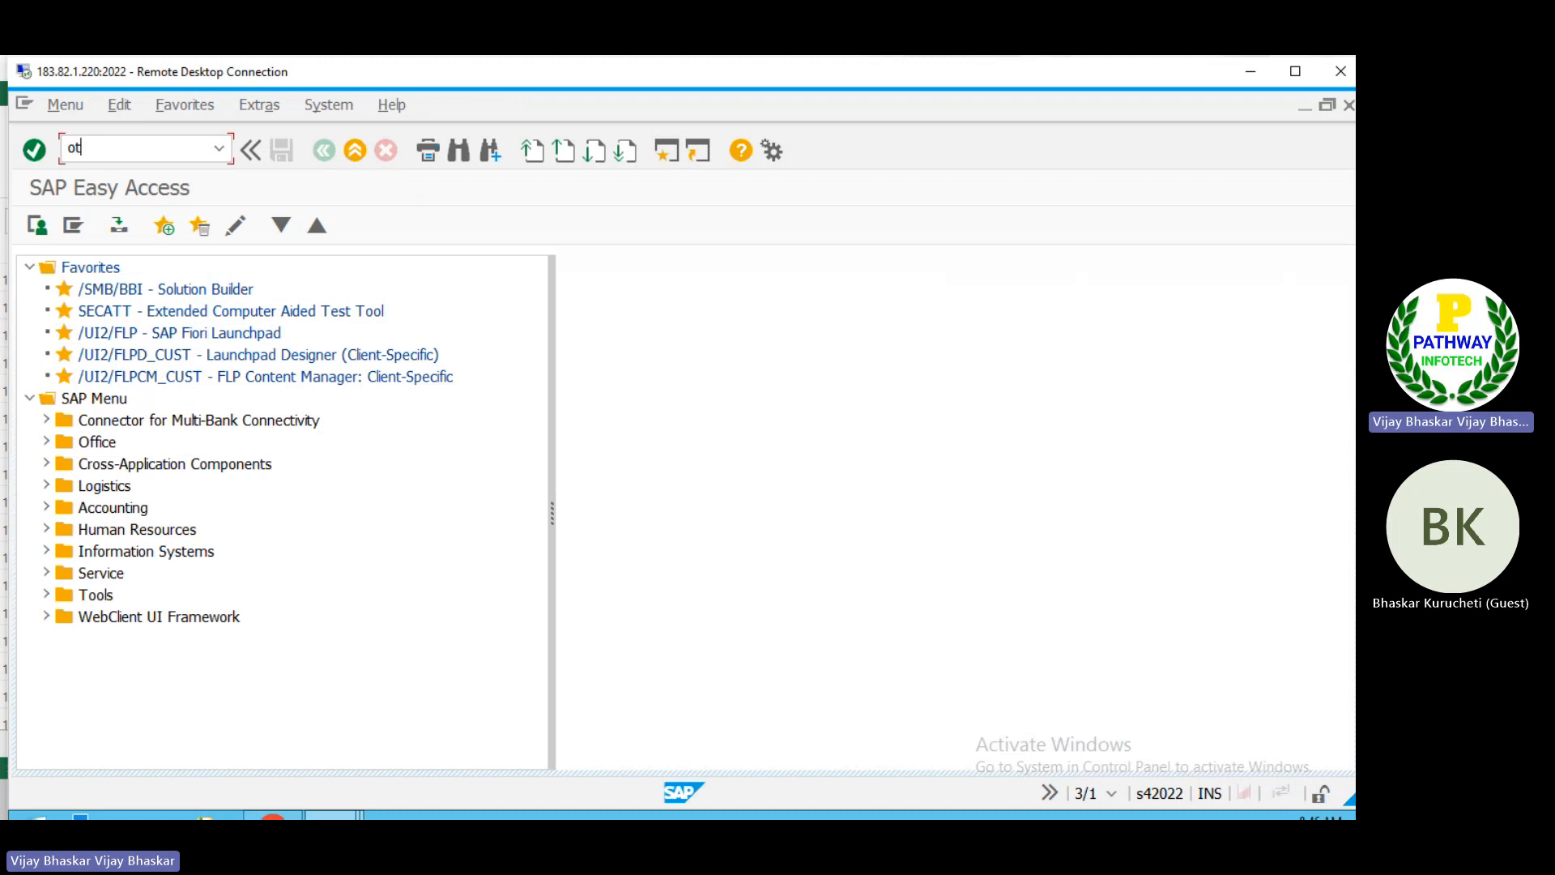
{"action": "type", "text": "ot83"}
{"action": "key", "text": "Return"}
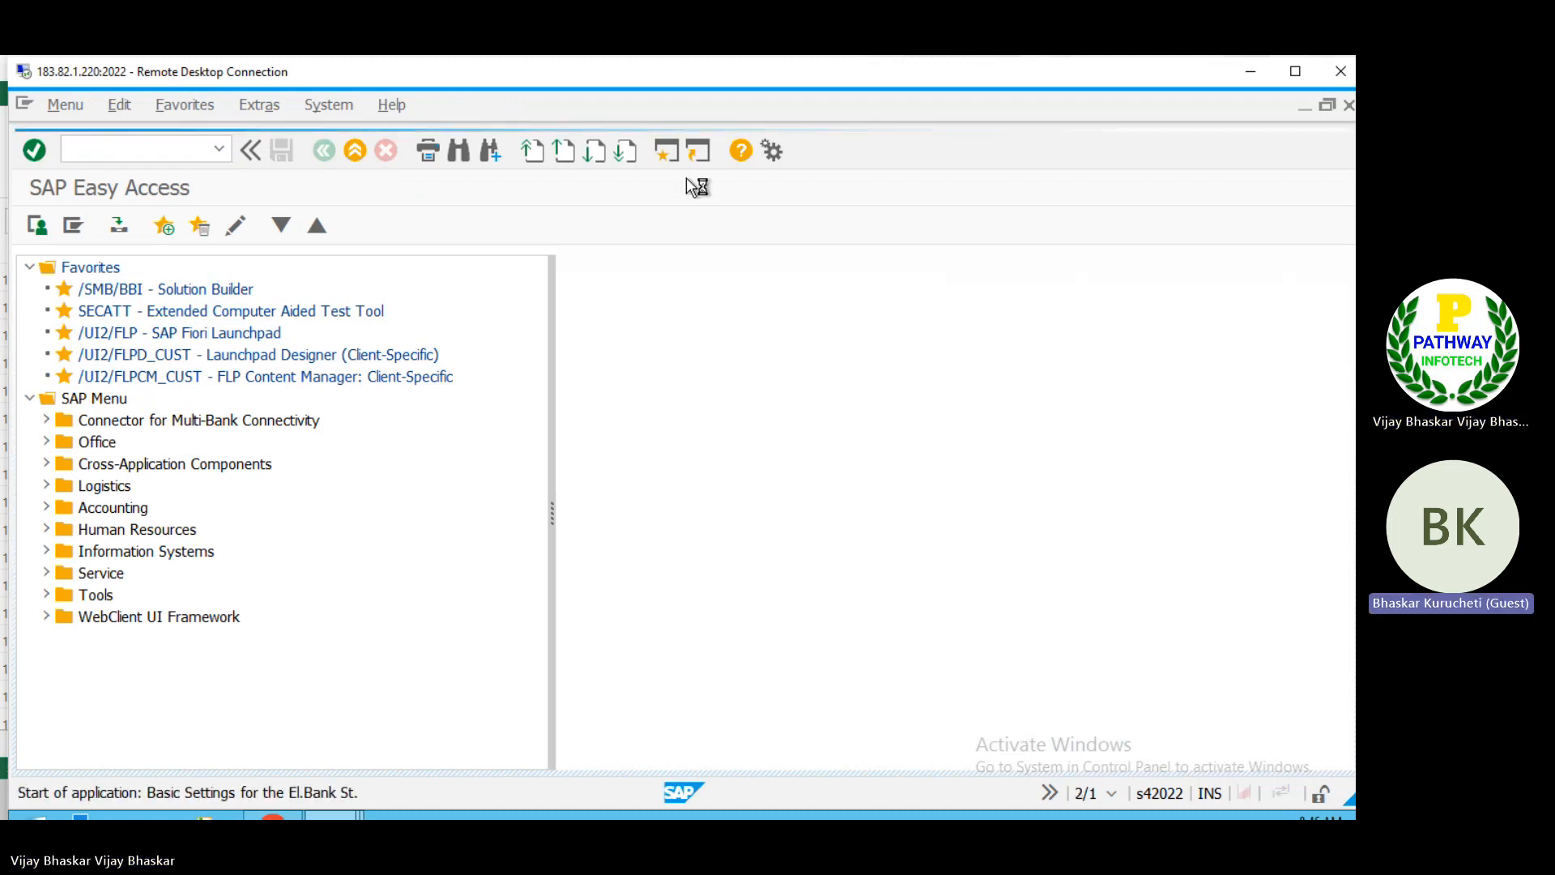
{"action": "type", "text": "A000"}
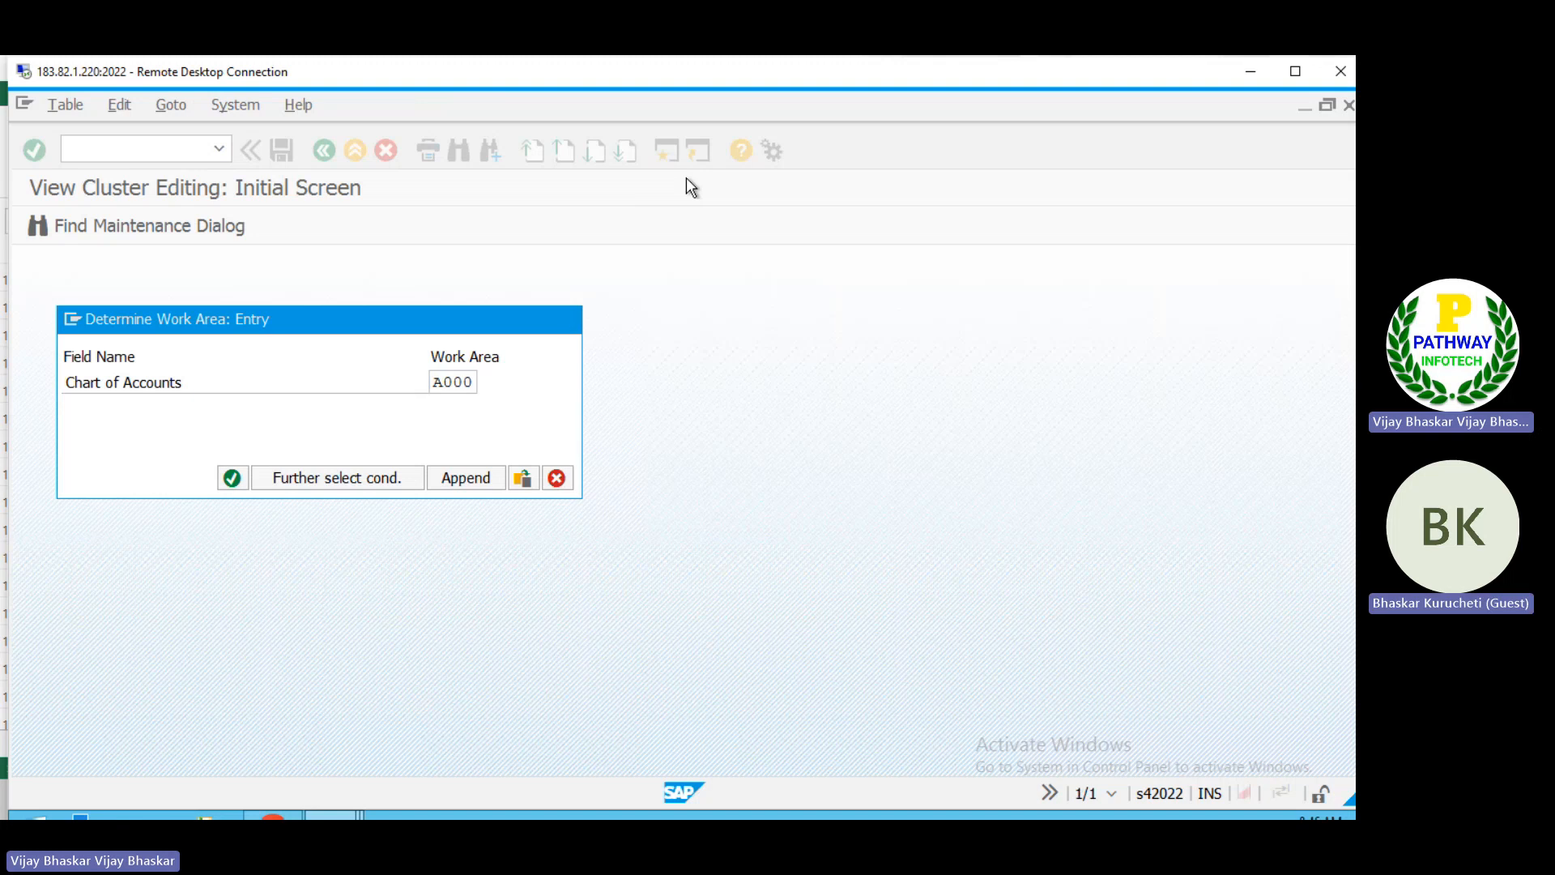
{"action": "key", "text": "Return"}
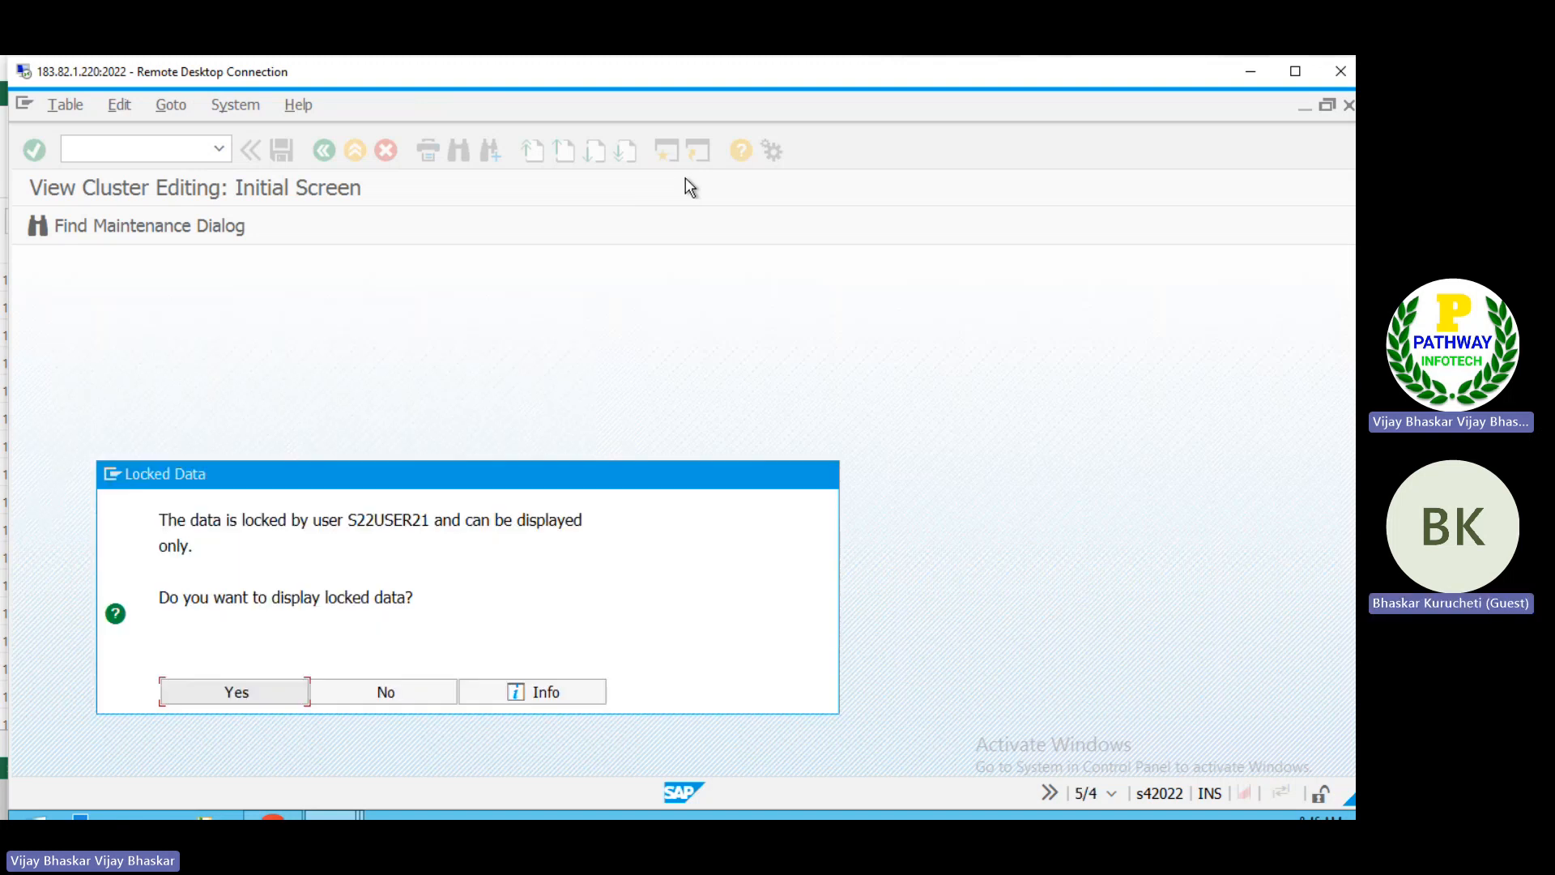
{"action": "left_click", "coordinate": [237, 692]}
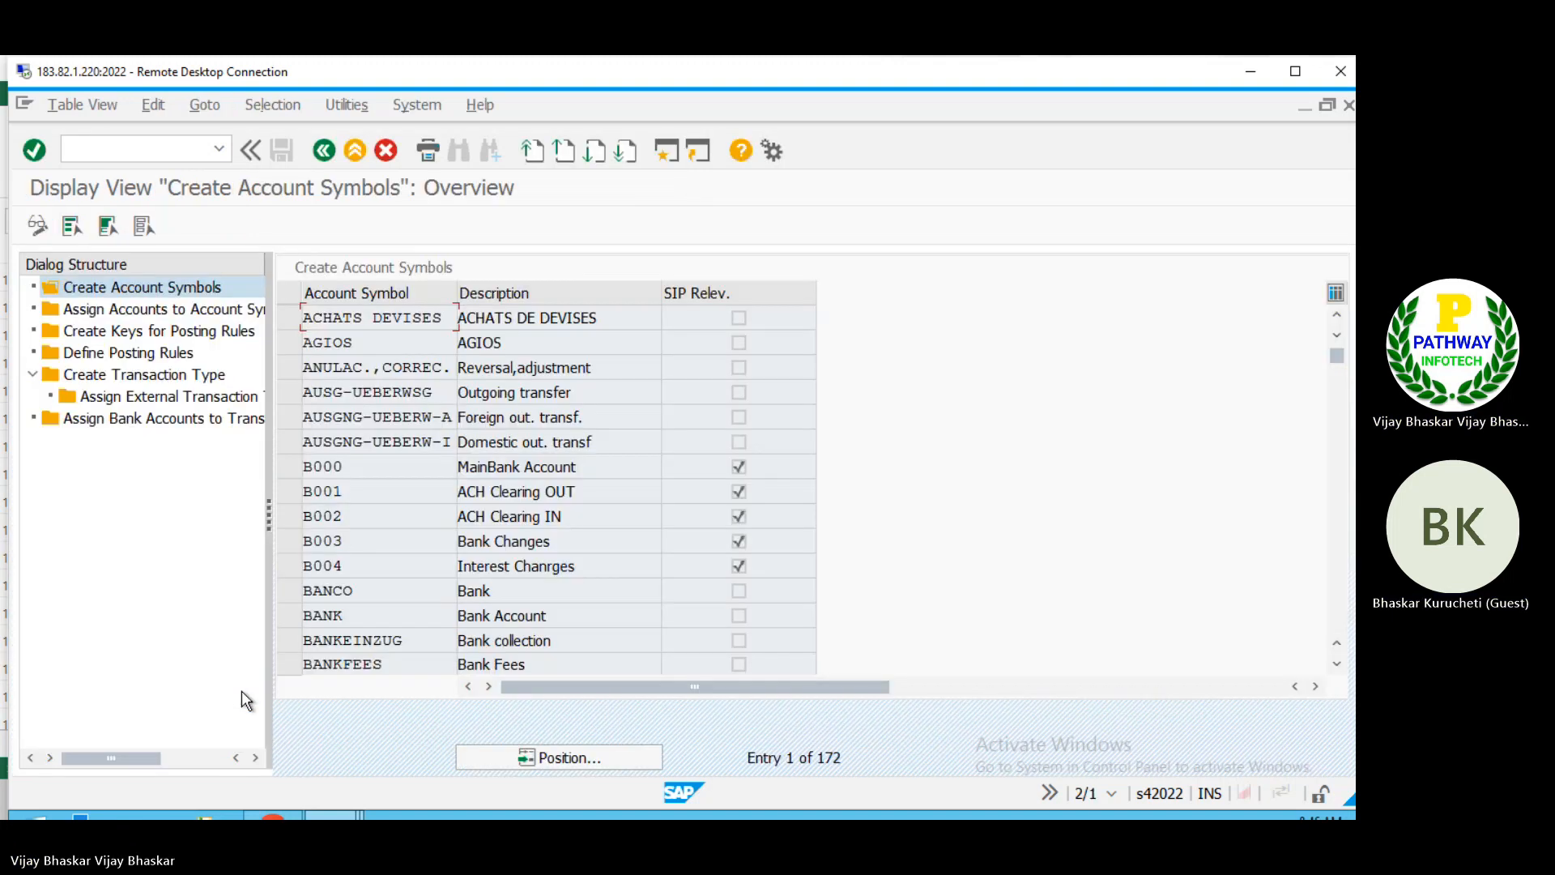
{"action": "double_click", "coordinate": [158, 321]}
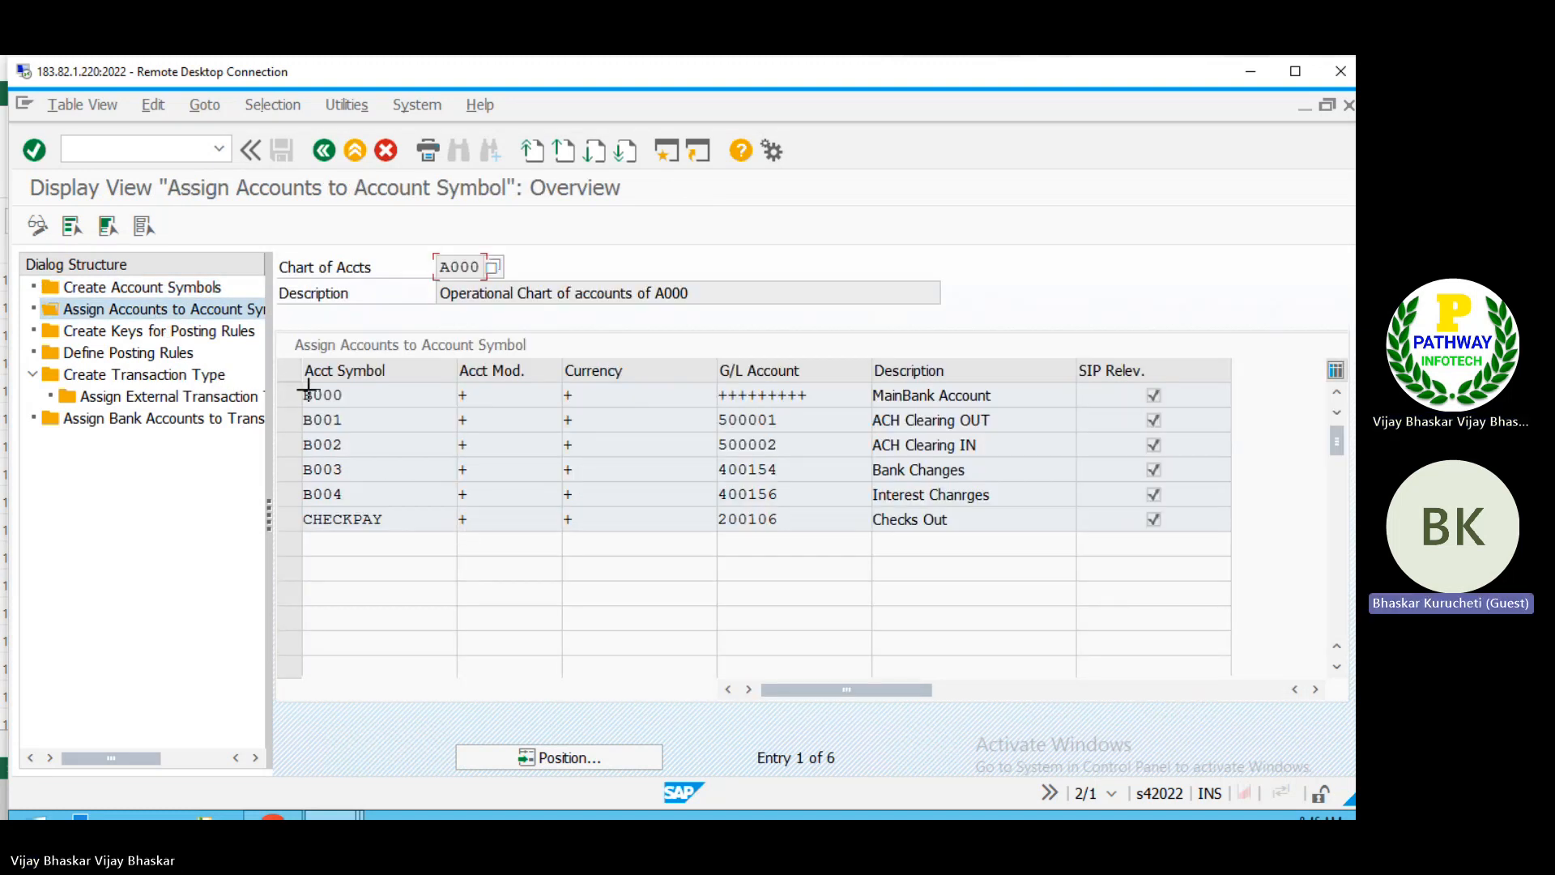
Step: Block-select and copy the A000 assignment rows for account symbols B000 to B004, from the symbol column through the description
{"action": "key", "text": "ctrl+y"}
{"action": "left_click_drag", "start_coordinate": [300, 391], "coordinate": [577, 490]}
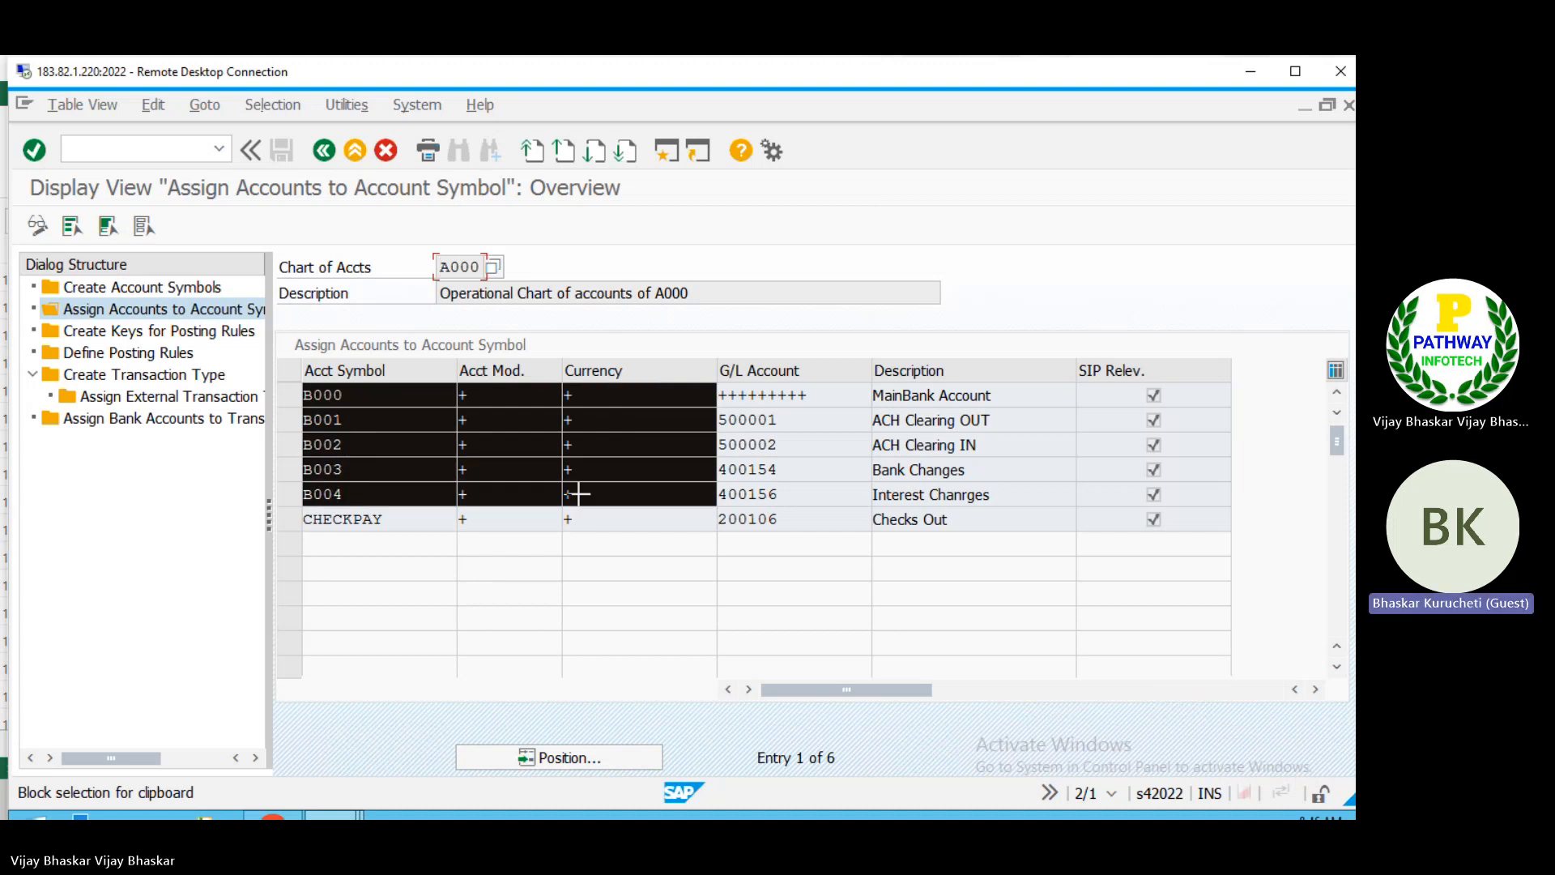
{"action": "left_click_drag", "start_coordinate": [721, 490], "coordinate": [959, 488]}
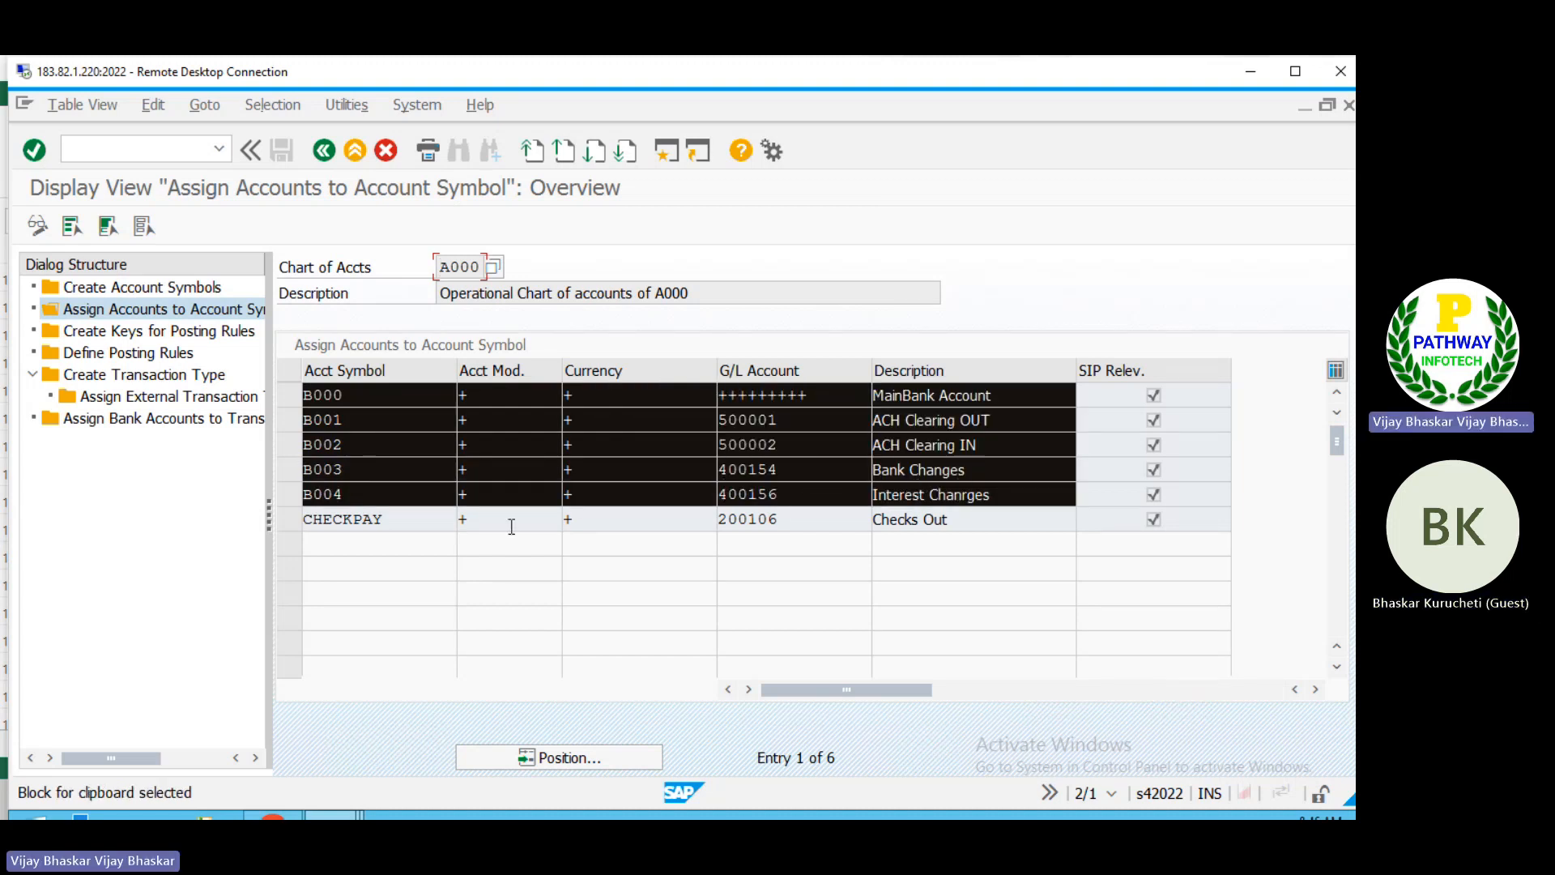
{"action": "left_click", "coordinate": [382, 554]}
Step: Paste the copied B000 to B004 assignments into the new entries for chart of accounts B000, validate them and save
{"action": "key", "text": "alt+Tab"}
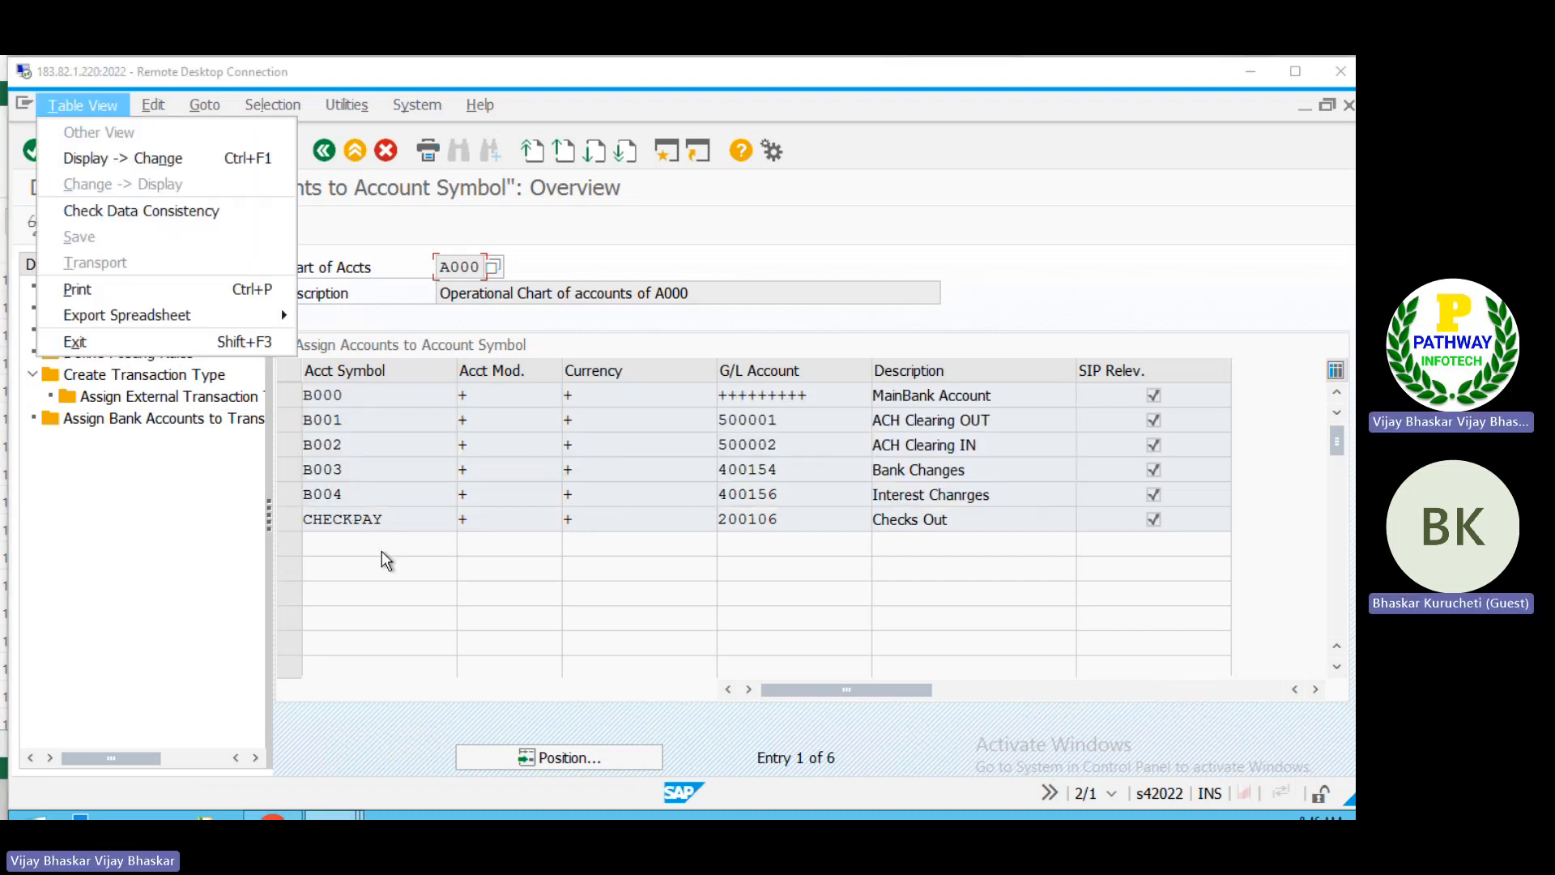
{"action": "key", "text": "alt+Tab"}
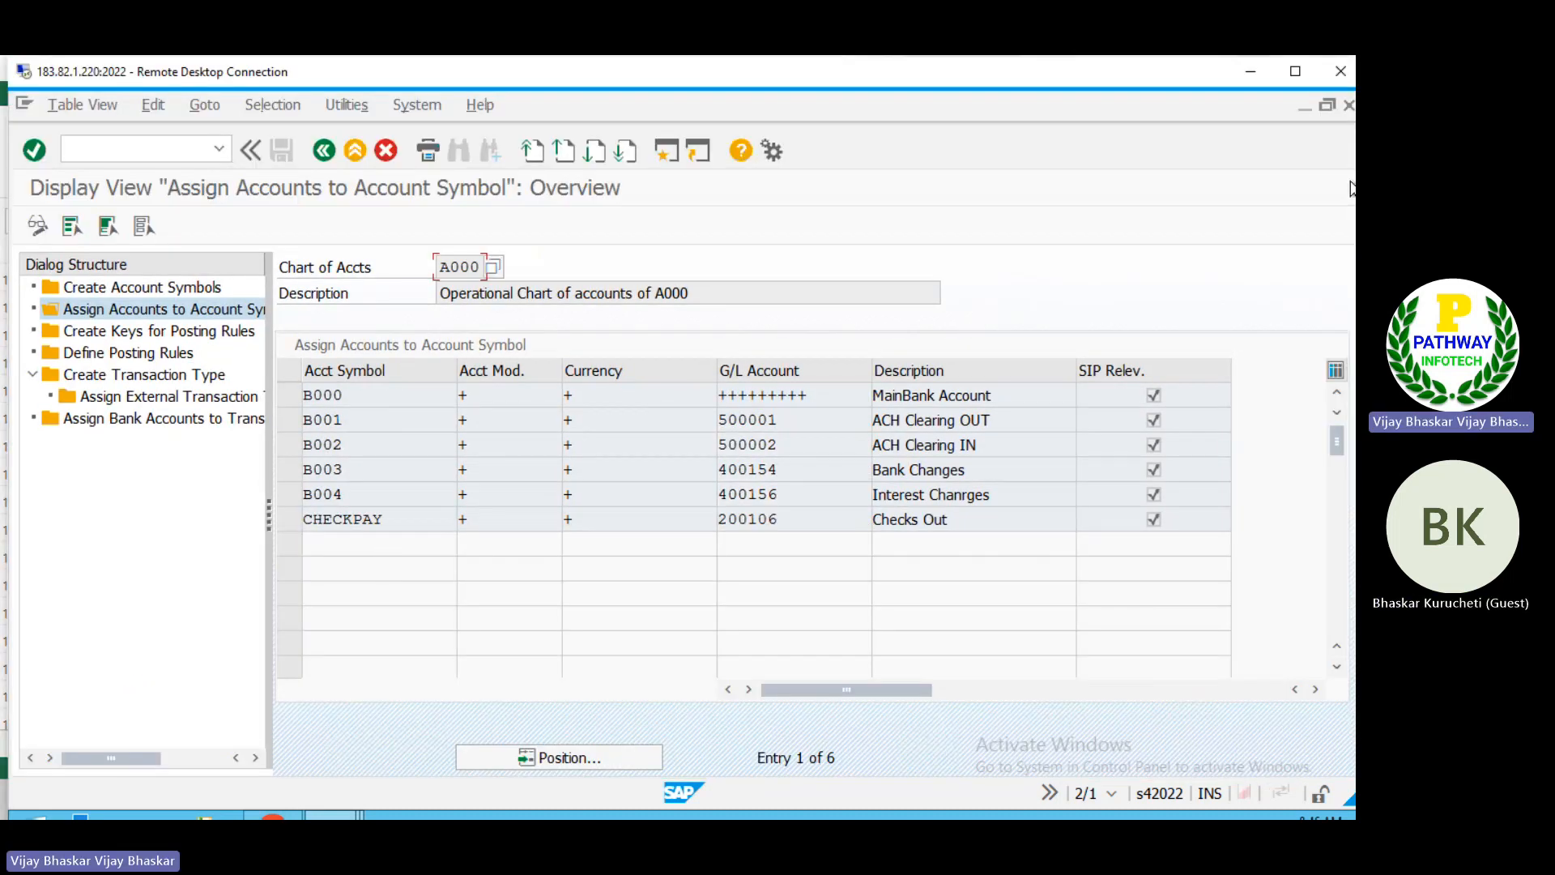
{"action": "left_click", "coordinate": [1295, 71]}
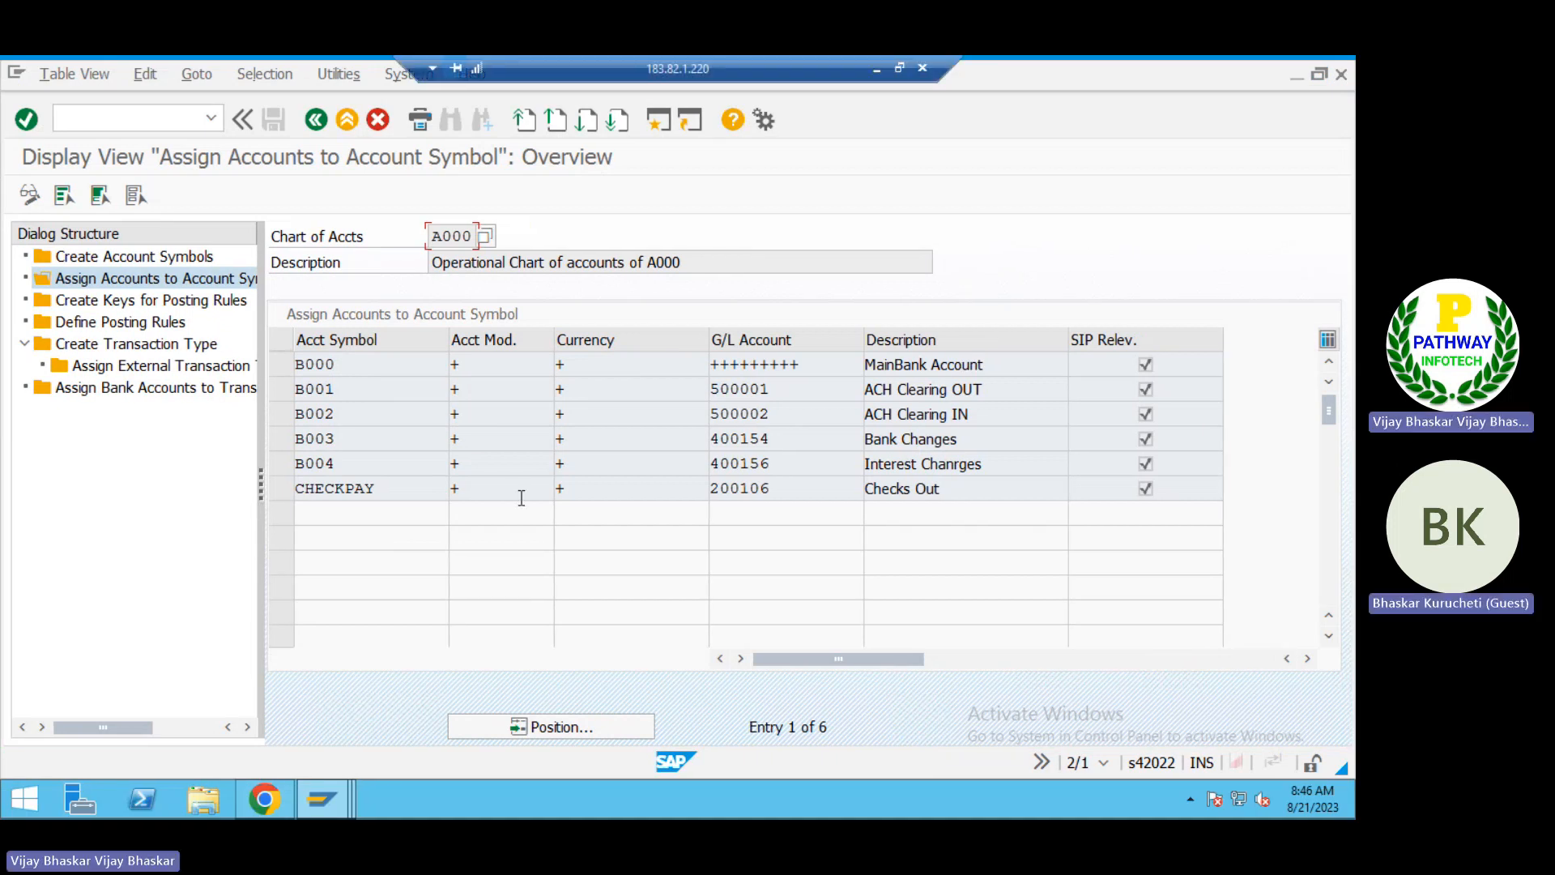
{"action": "key", "text": "alt+Tab"}
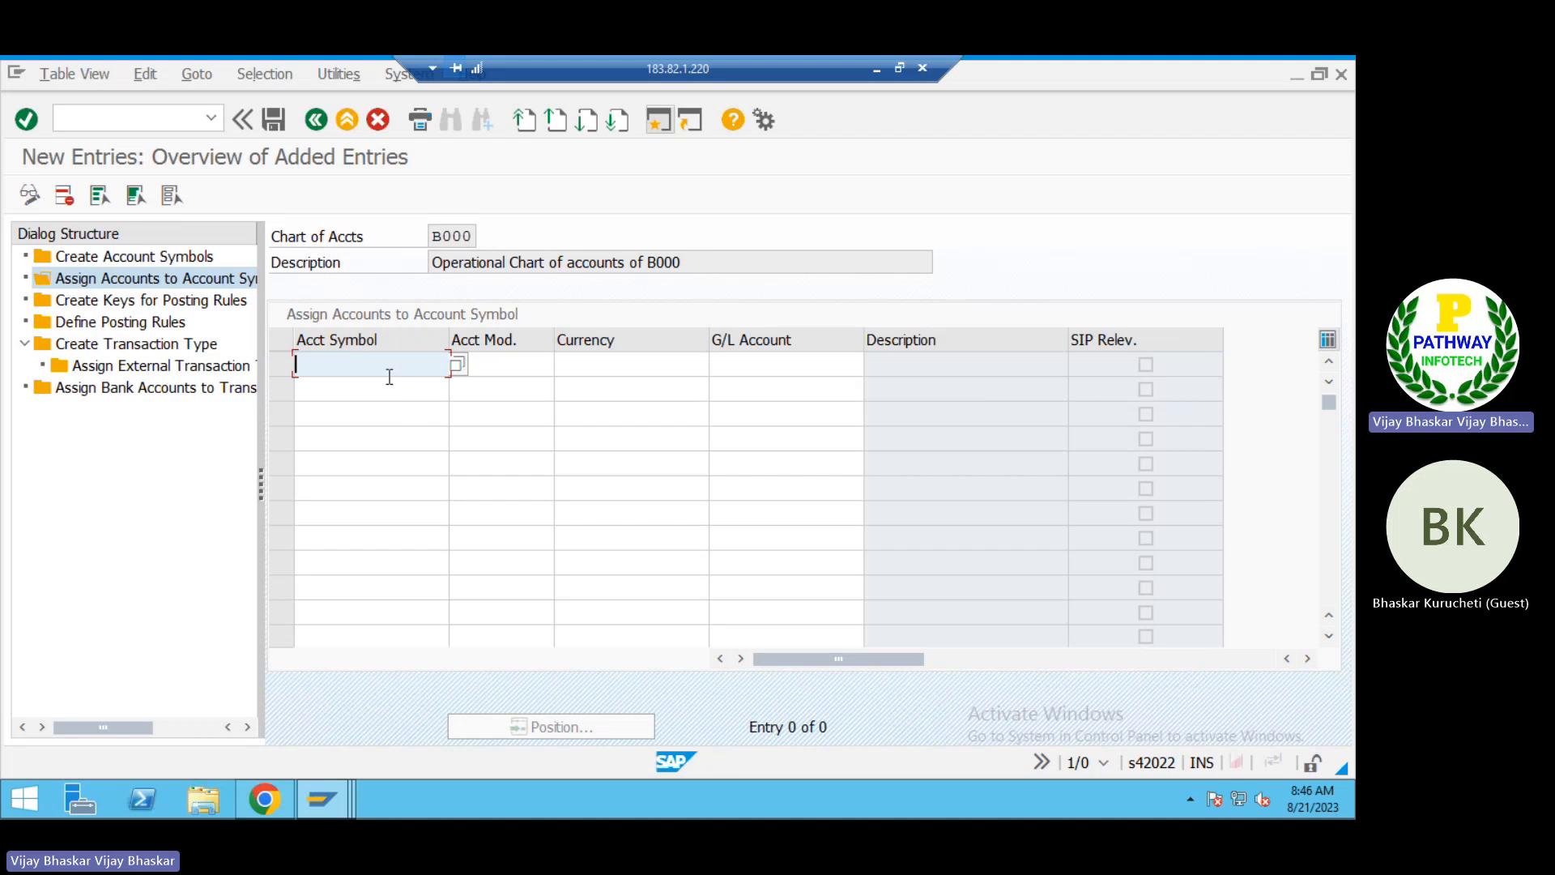
{"action": "type", "text": "B000\t\t+\t+++++++++ B001\t+\t+\t500001 B002\t+\t+\t500002 B003\t+\t+\t400154 B004\t+\t+\t400156"}
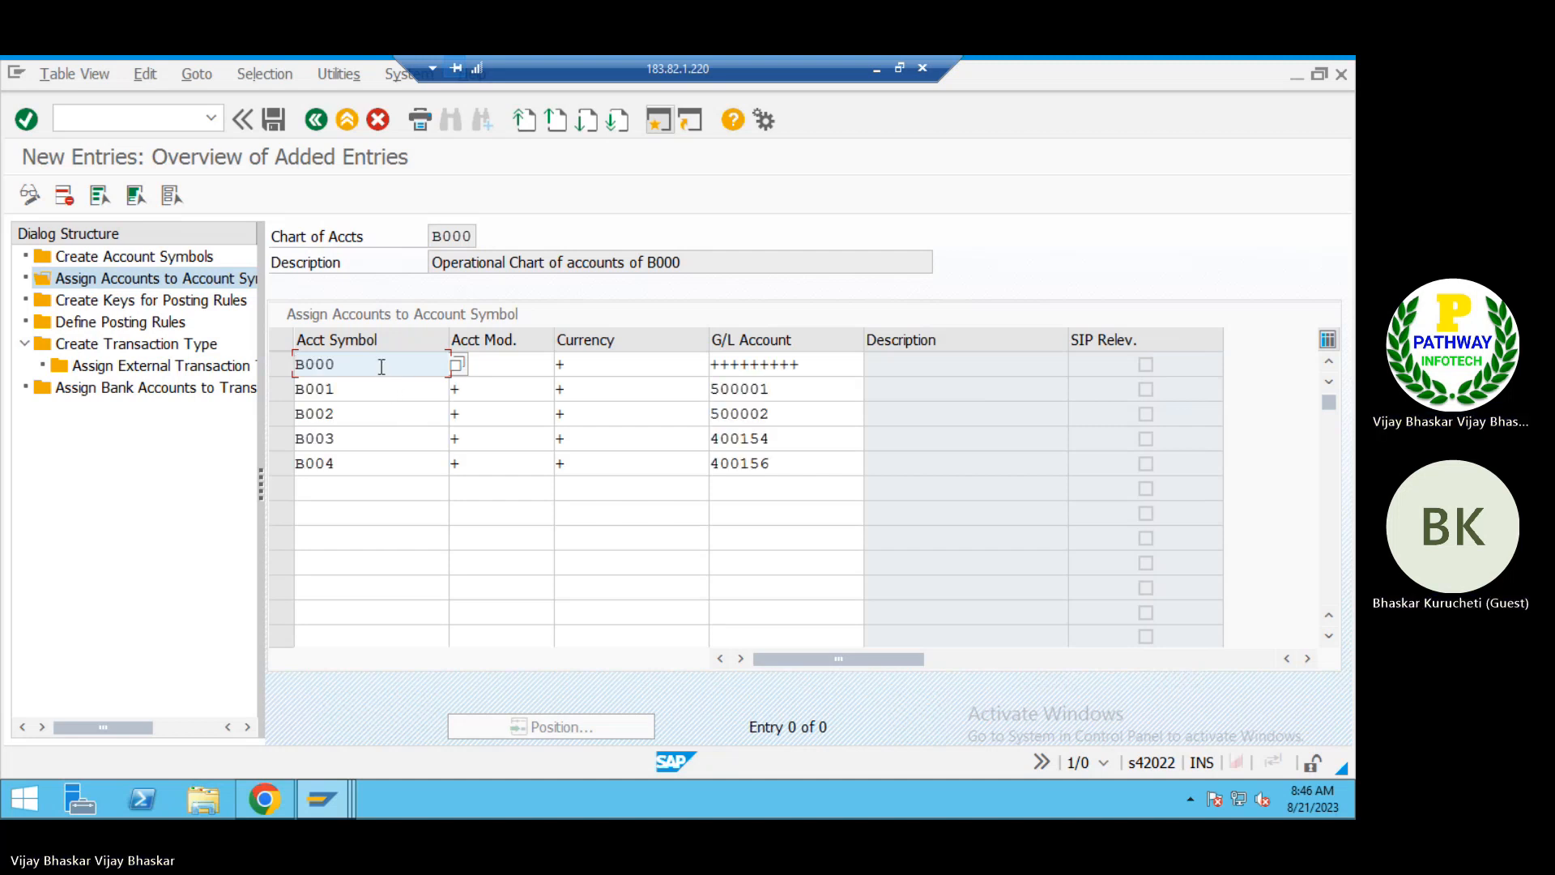
{"action": "left_click", "coordinate": [398, 498]}
{"action": "key", "text": "Return"}
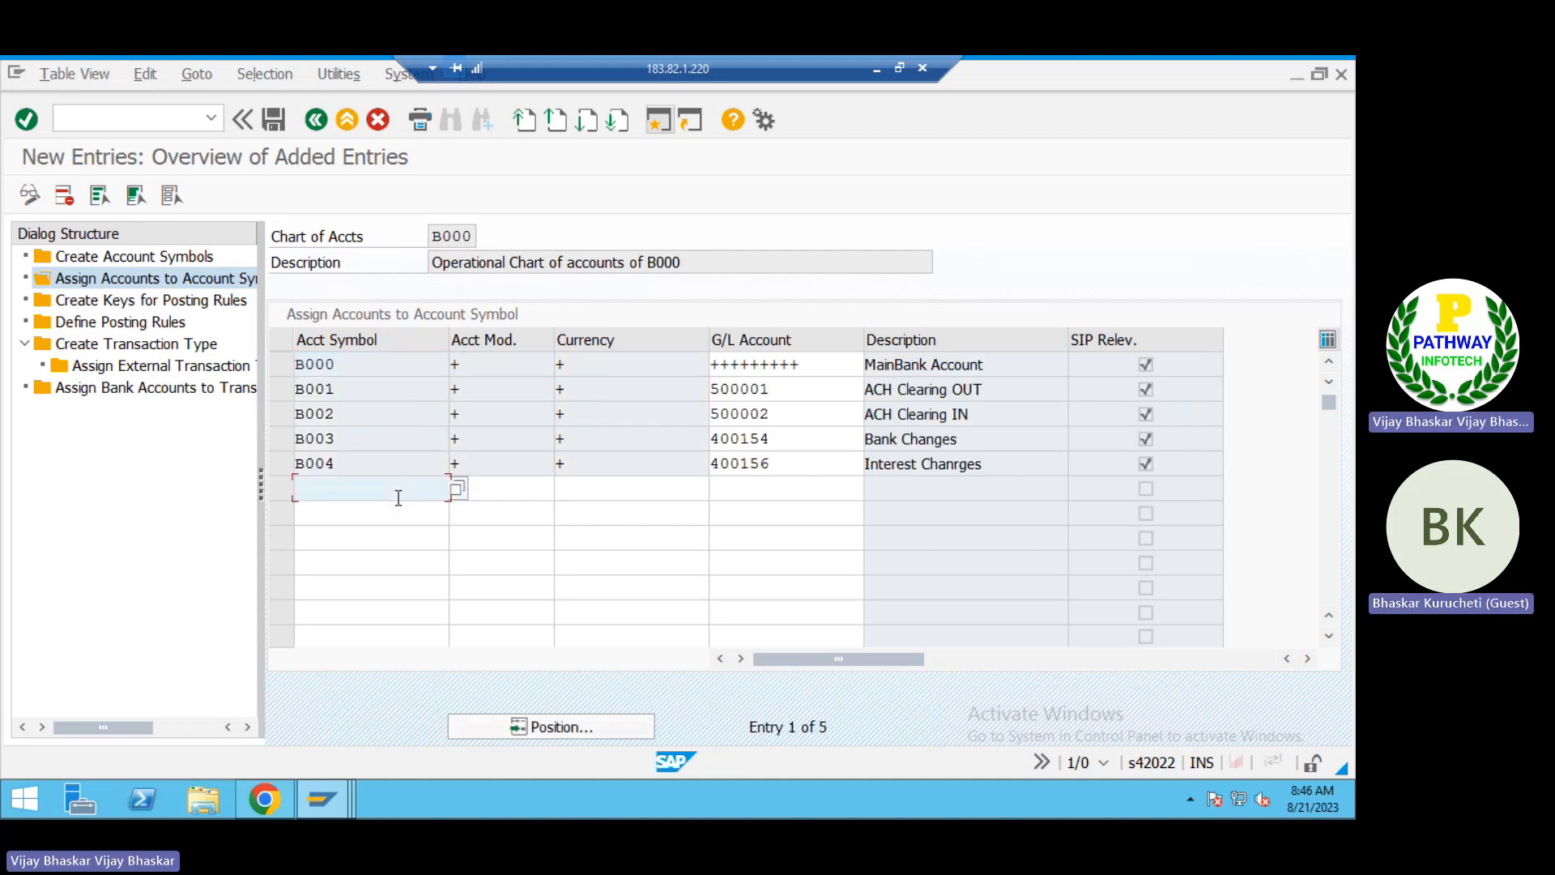
{"action": "left_click", "coordinate": [281, 120]}
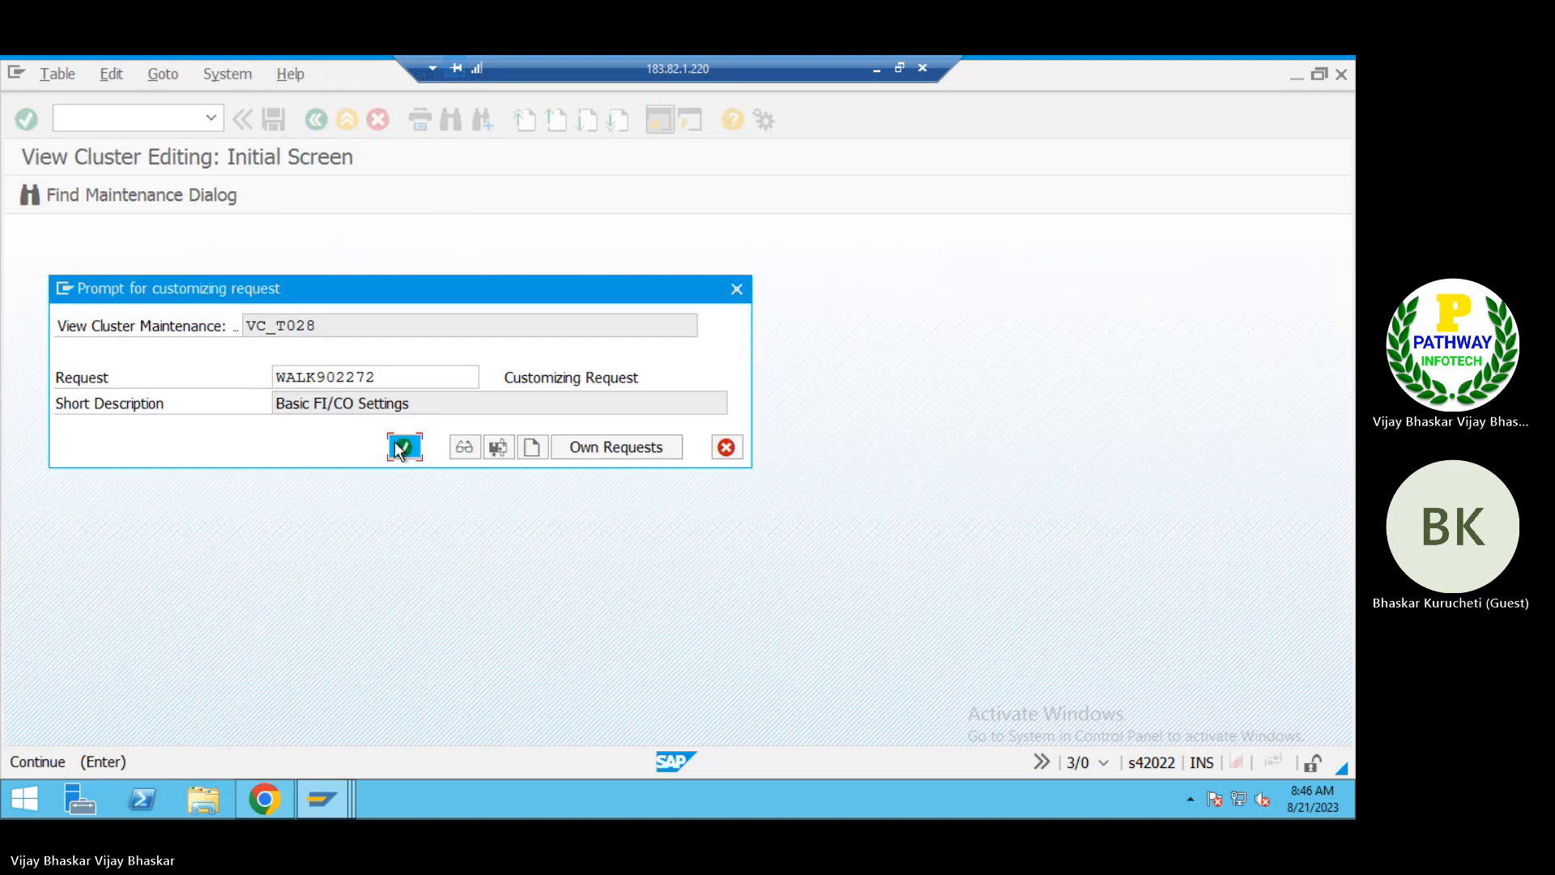
{"action": "left_click", "coordinate": [397, 442]}
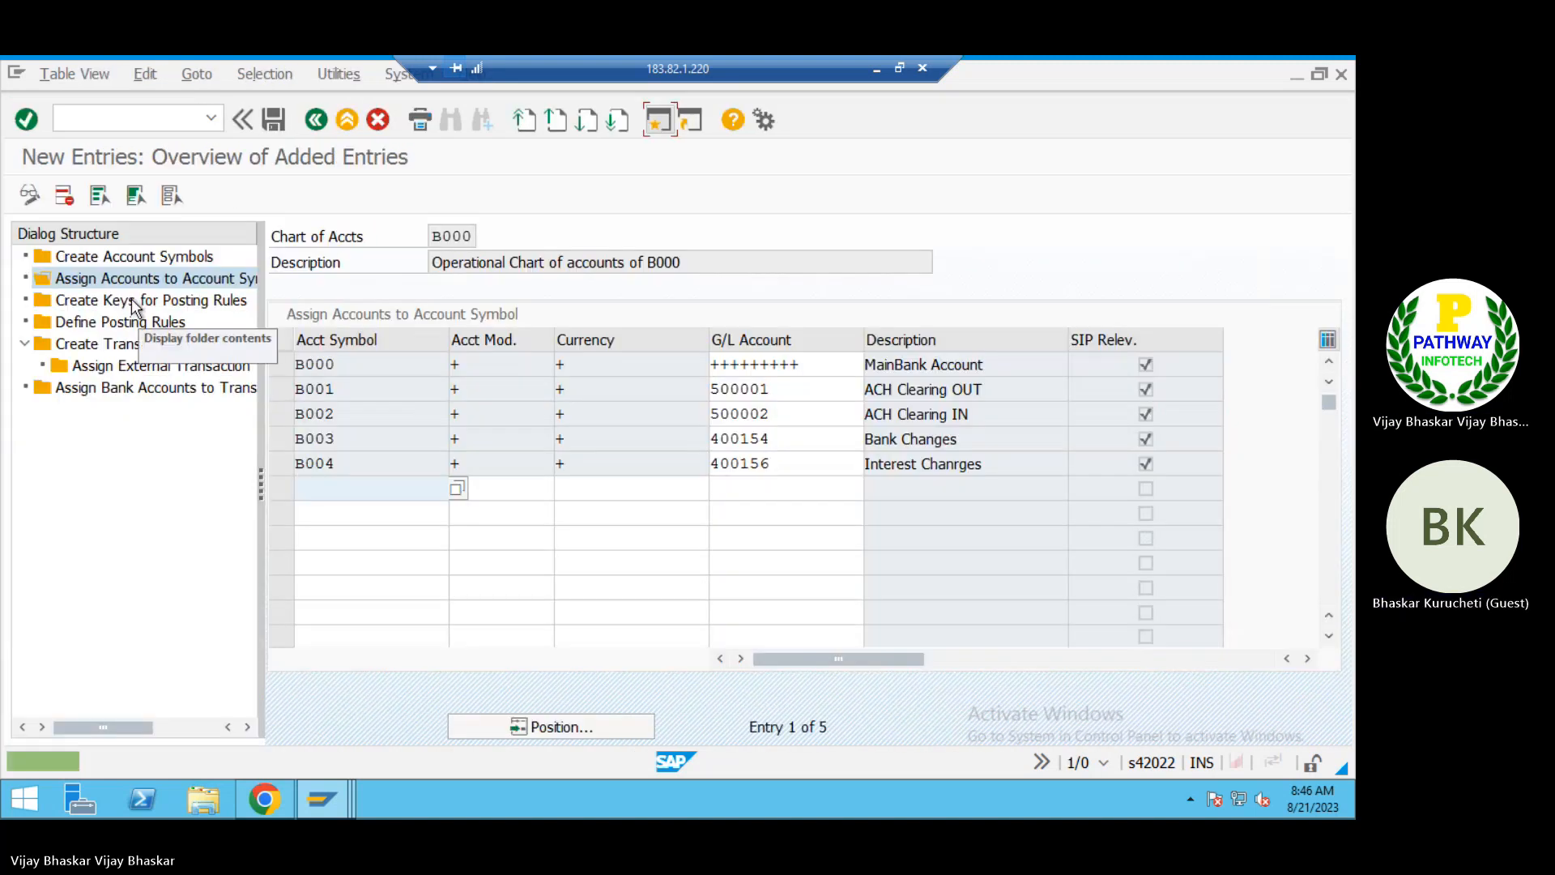
Step: Open the Create Keys for Posting Rules view and copy posting rule keys B001 to B004 with their texts from the Excel workbook
{"action": "double_click", "coordinate": [132, 301]}
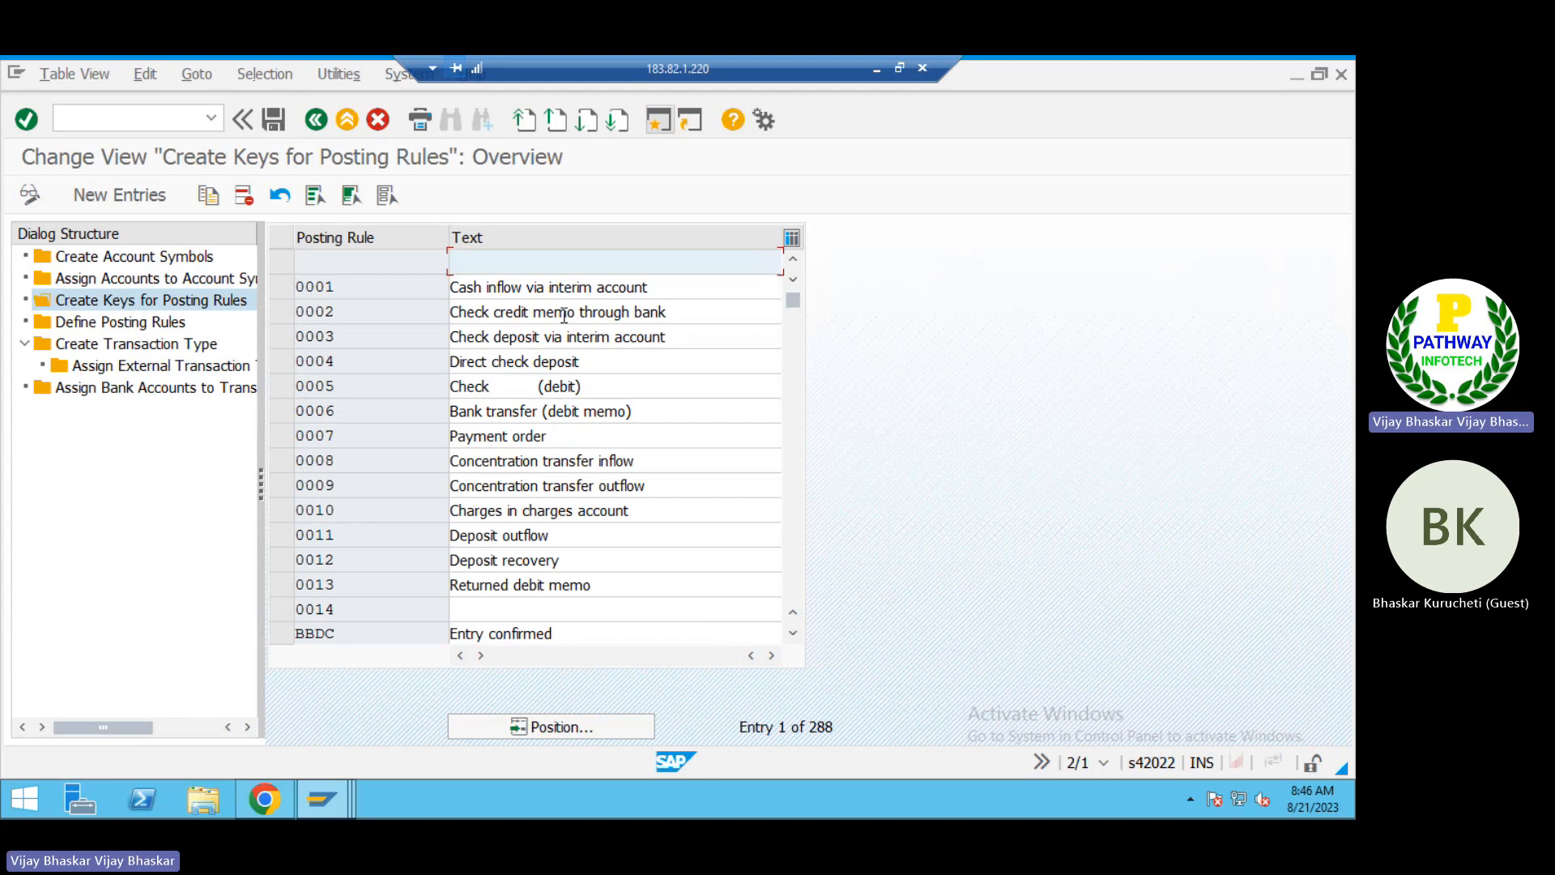
{"action": "left_click", "coordinate": [875, 70]}
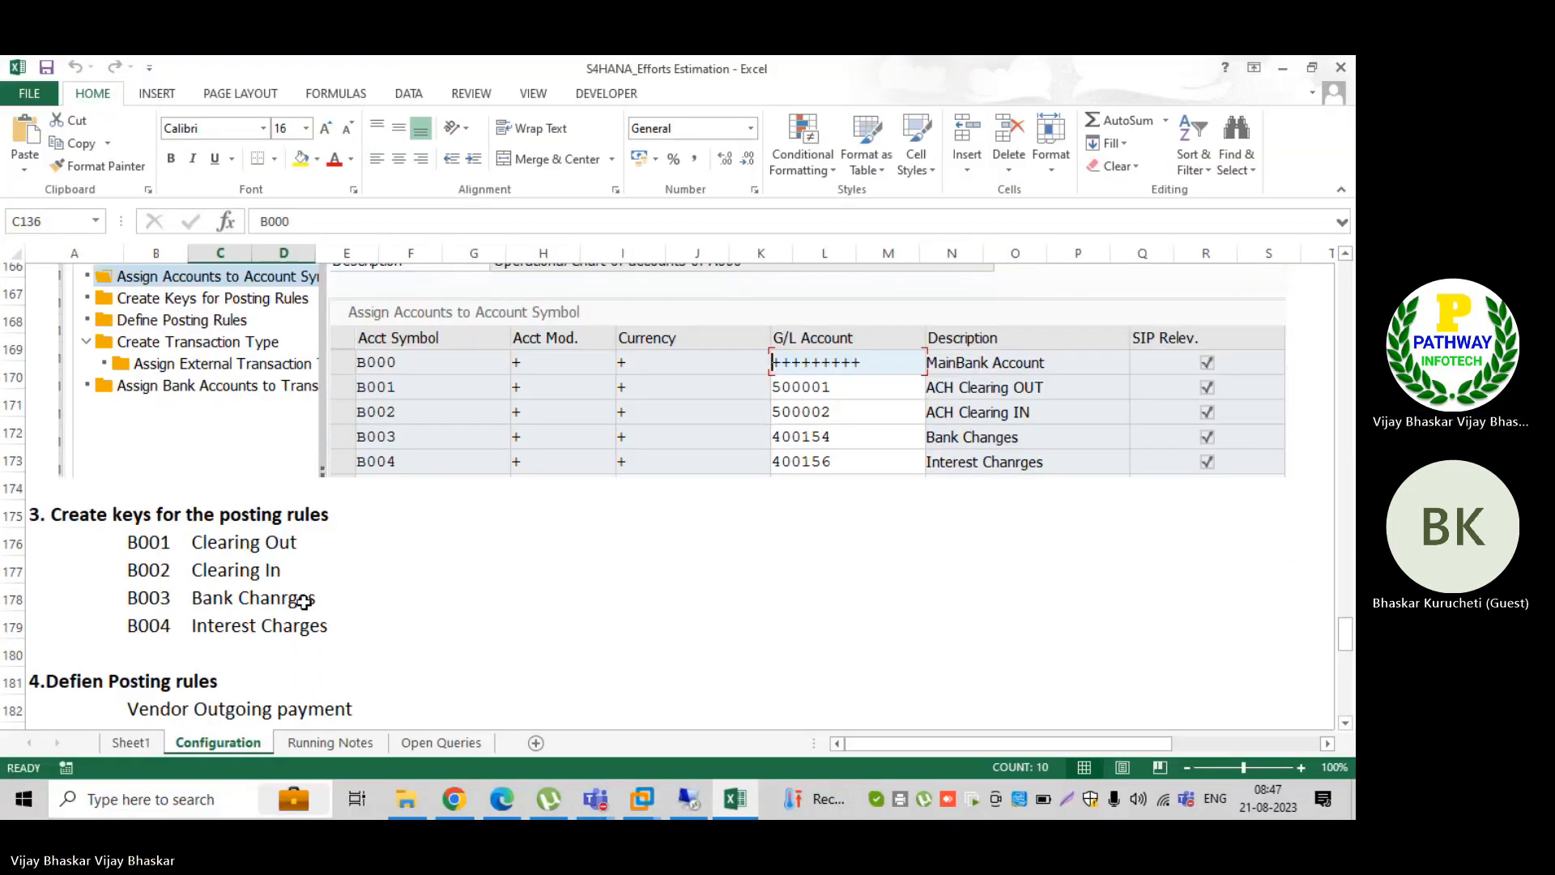
{"action": "scroll", "coordinate": [304, 601], "scroll_direction": "down", "scroll_amount": 1}
{"action": "left_click_drag", "start_coordinate": [139, 443], "coordinate": [306, 532]}
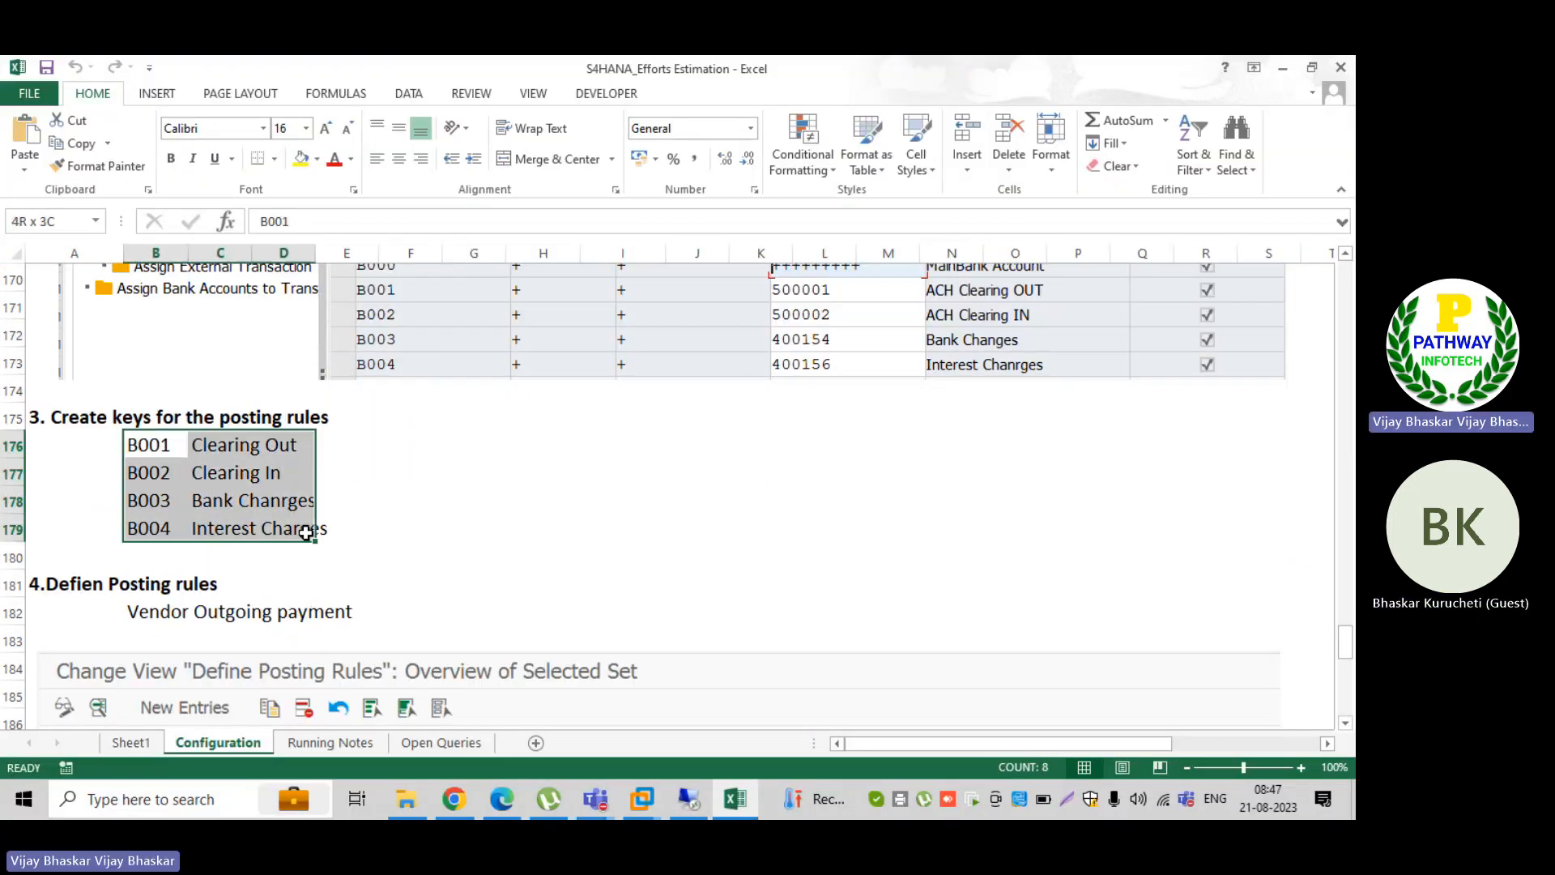
{"action": "key", "text": "ctrl+c"}
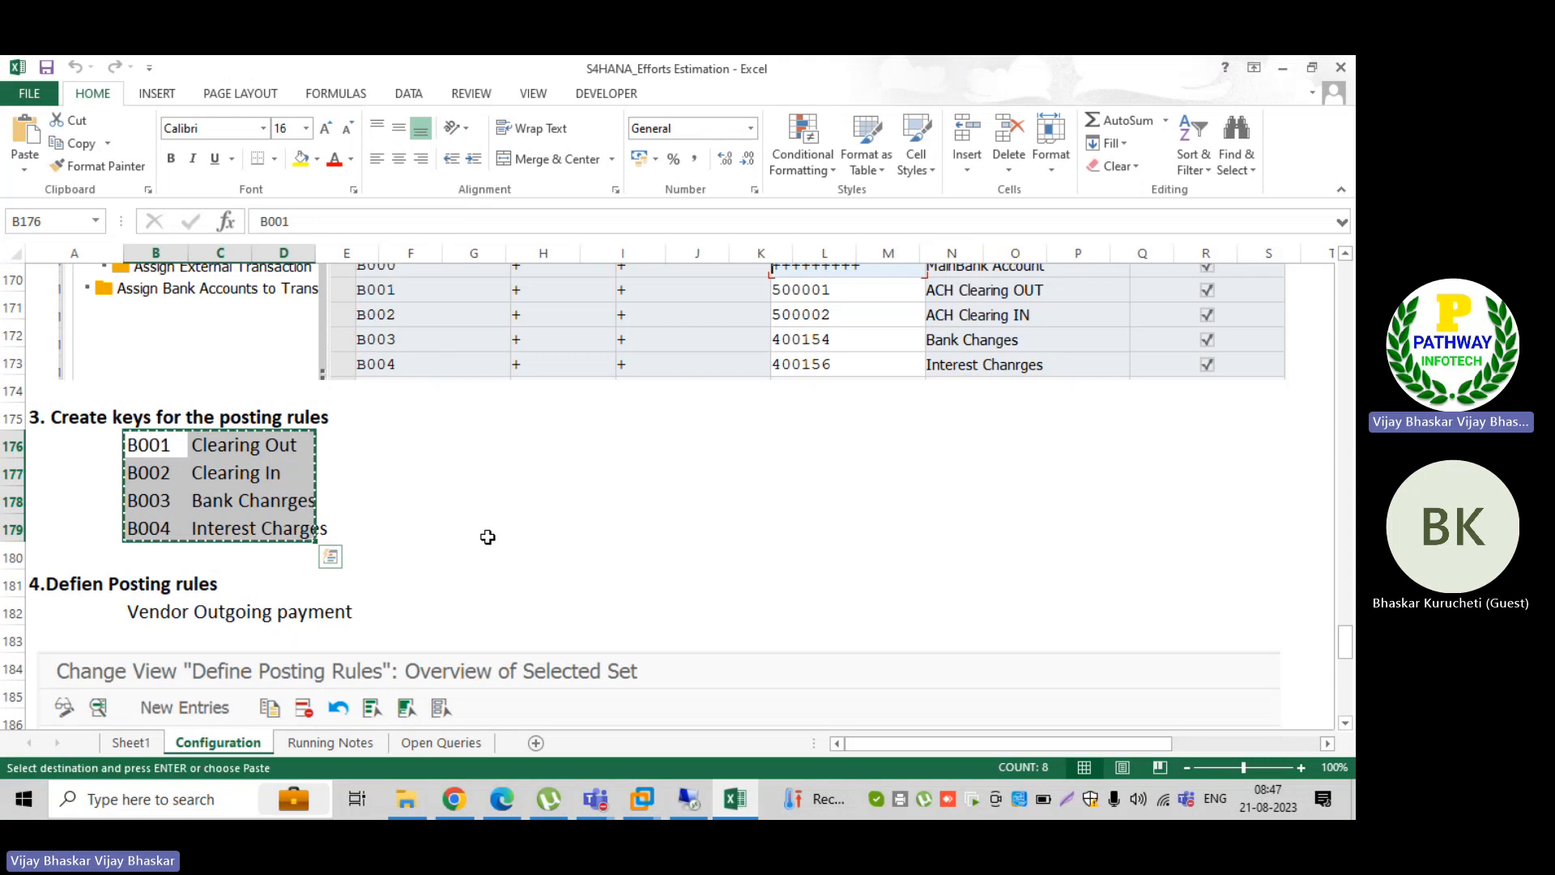
Step: Paste posting rules B001 Clearing Out, B002 Clearing In, B003 Bank Chanrges and B004 Interest Charges as new entries in SAP and save them
{"action": "key", "text": "alt+Tab"}
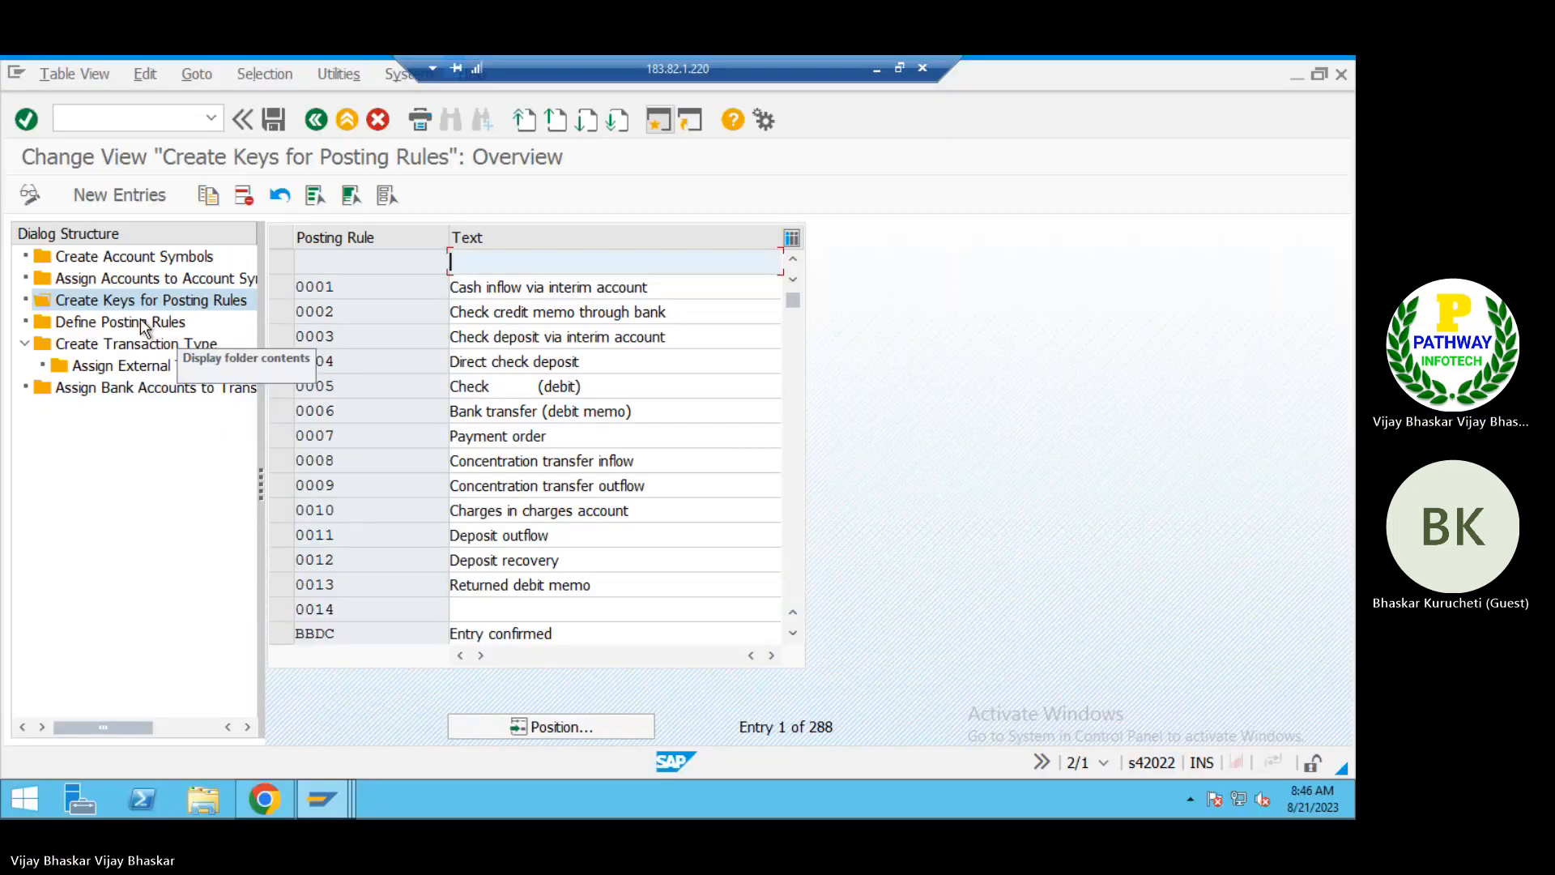
{"action": "left_click", "coordinate": [127, 197]}
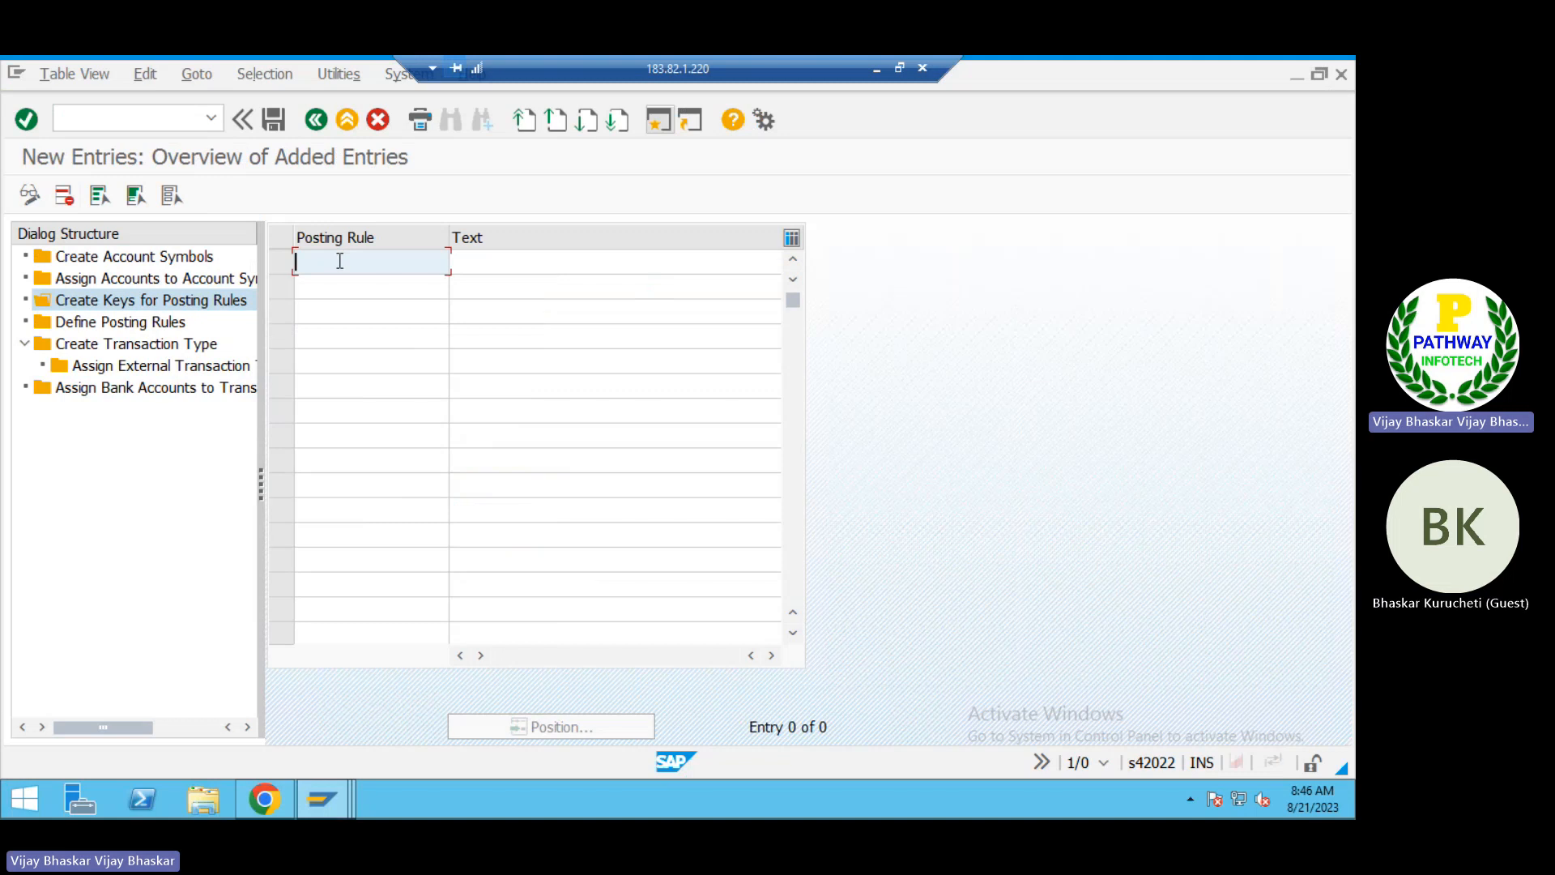
{"action": "key", "text": "ctrl+v"}
{"action": "key", "text": "ctrl+s"}
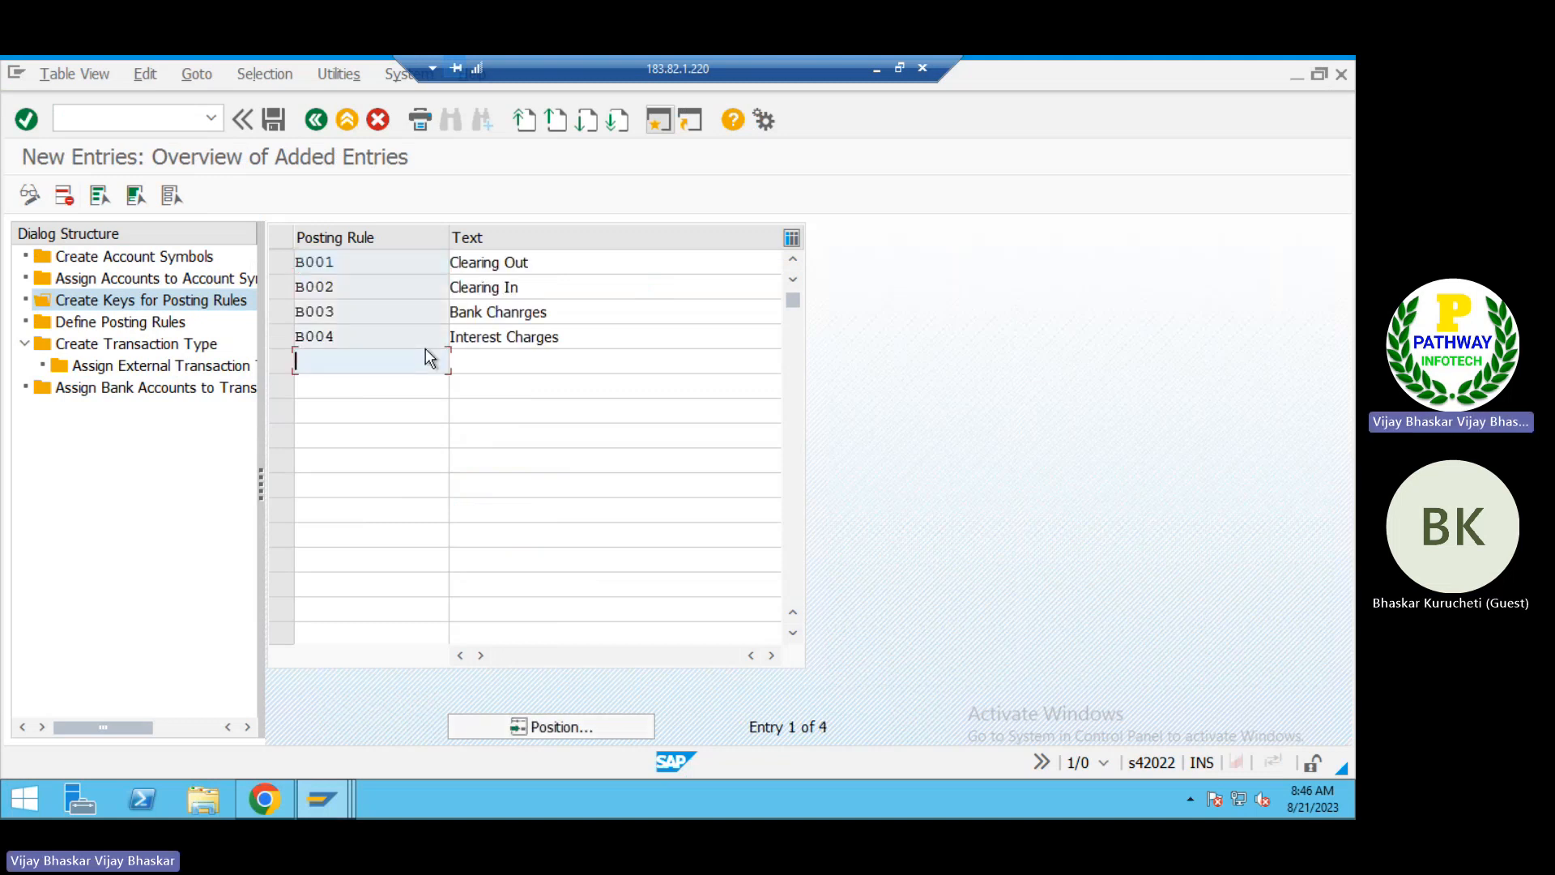
Step: Open the Define Posting Rules view, browse its existing rules and check the planned rules B001 to B004 in the Excel workbook
{"action": "left_click", "coordinate": [154, 322]}
{"action": "double_click", "coordinate": [153, 323]}
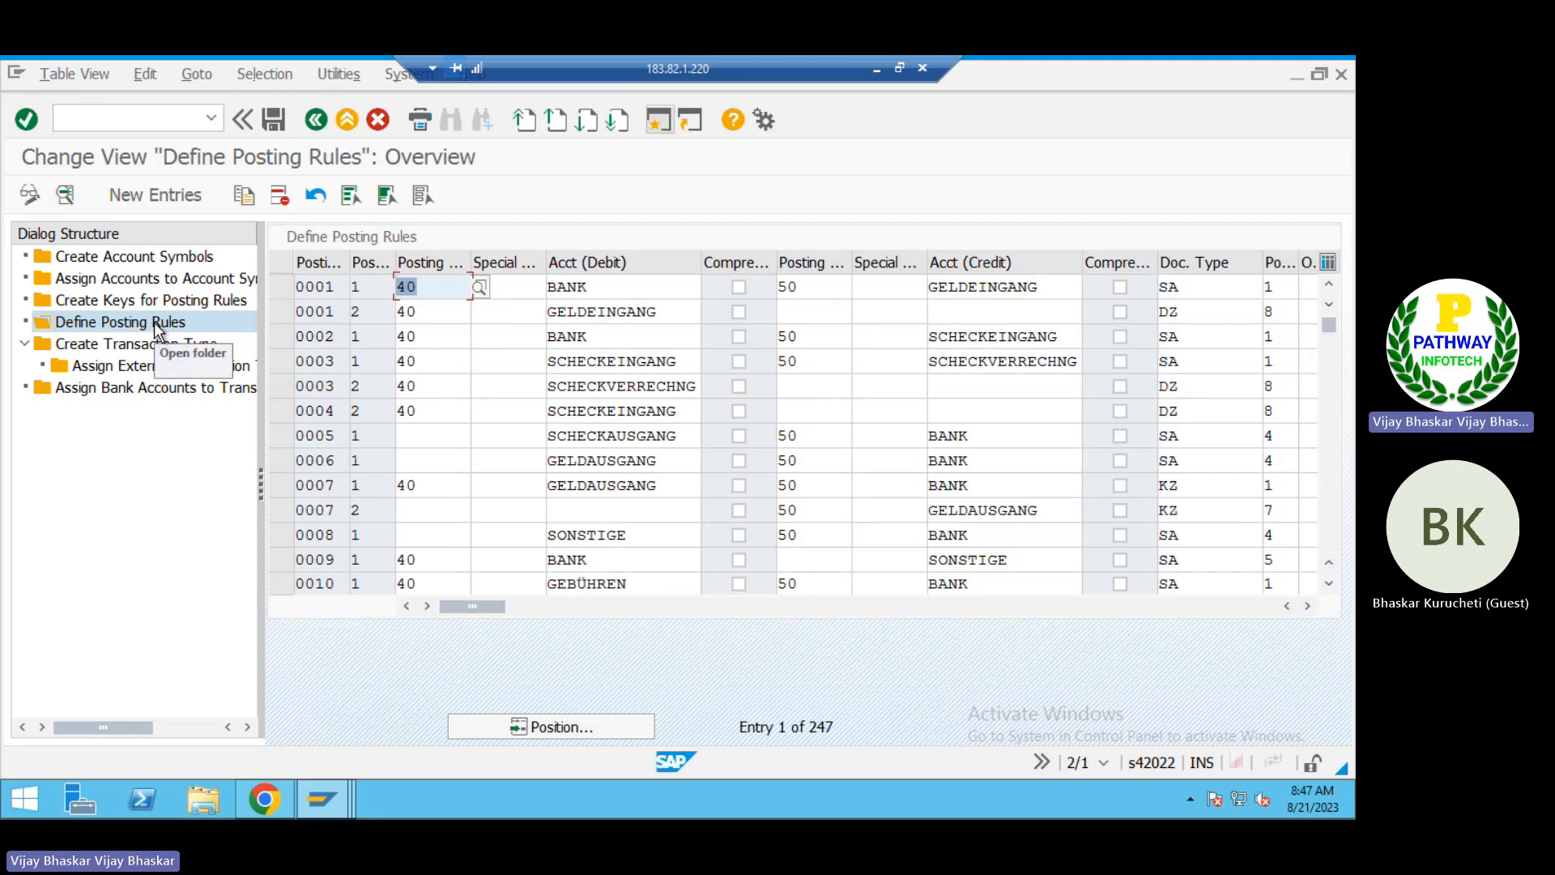
{"action": "scroll", "coordinate": [310, 470], "scroll_direction": "down", "scroll_amount": 1}
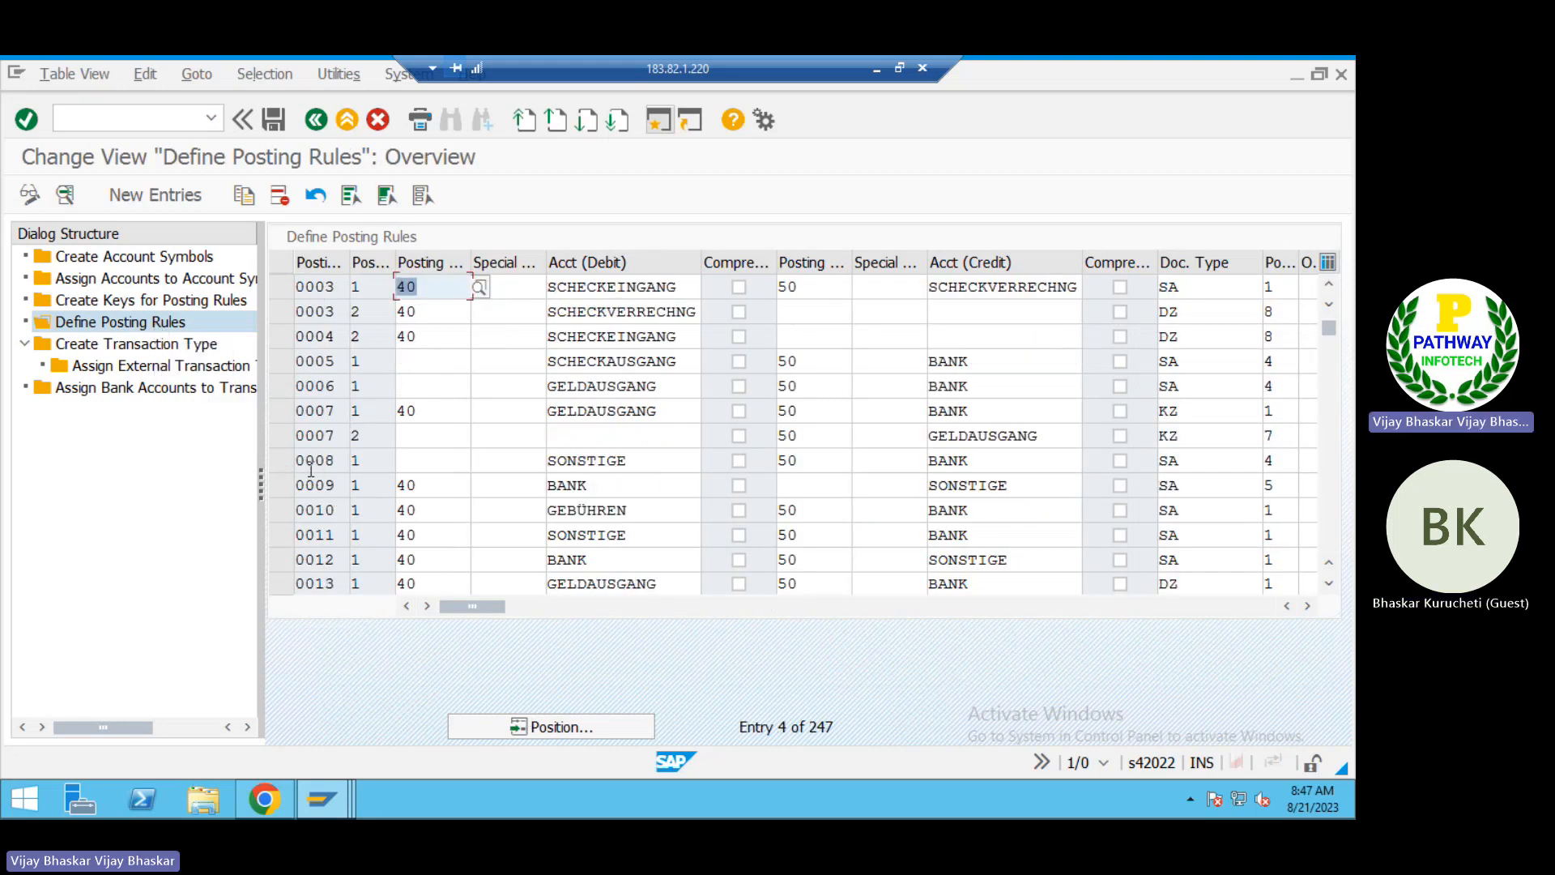
{"action": "scroll", "coordinate": [310, 470], "scroll_direction": "down", "scroll_amount": 1}
{"action": "key", "text": "alt+Tab"}
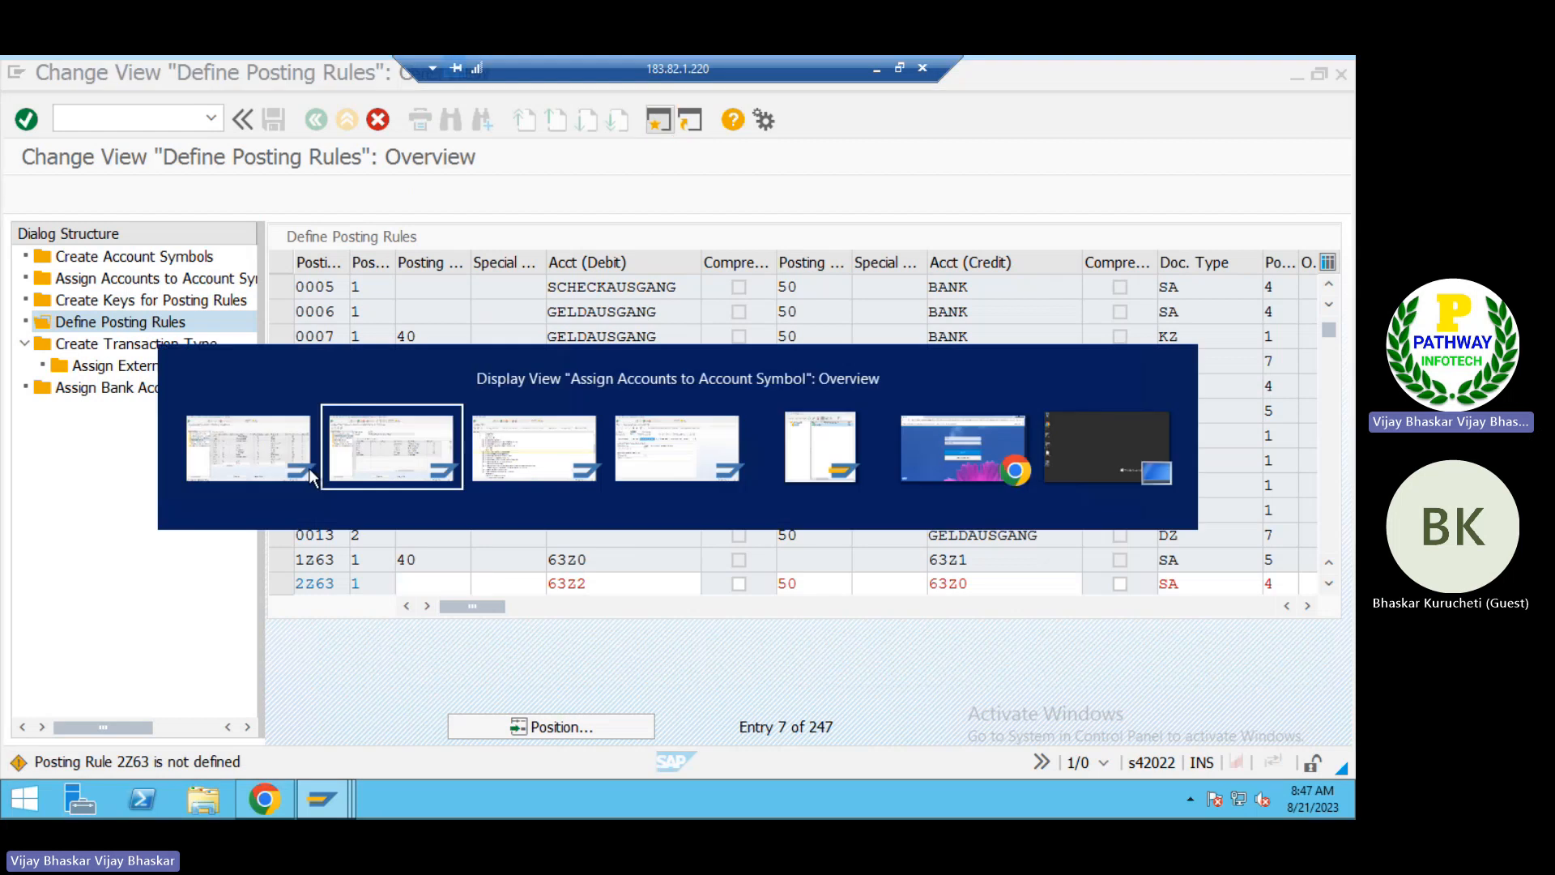
{"action": "key", "text": "alt+Tab"}
{"action": "left_click", "coordinate": [876, 70]}
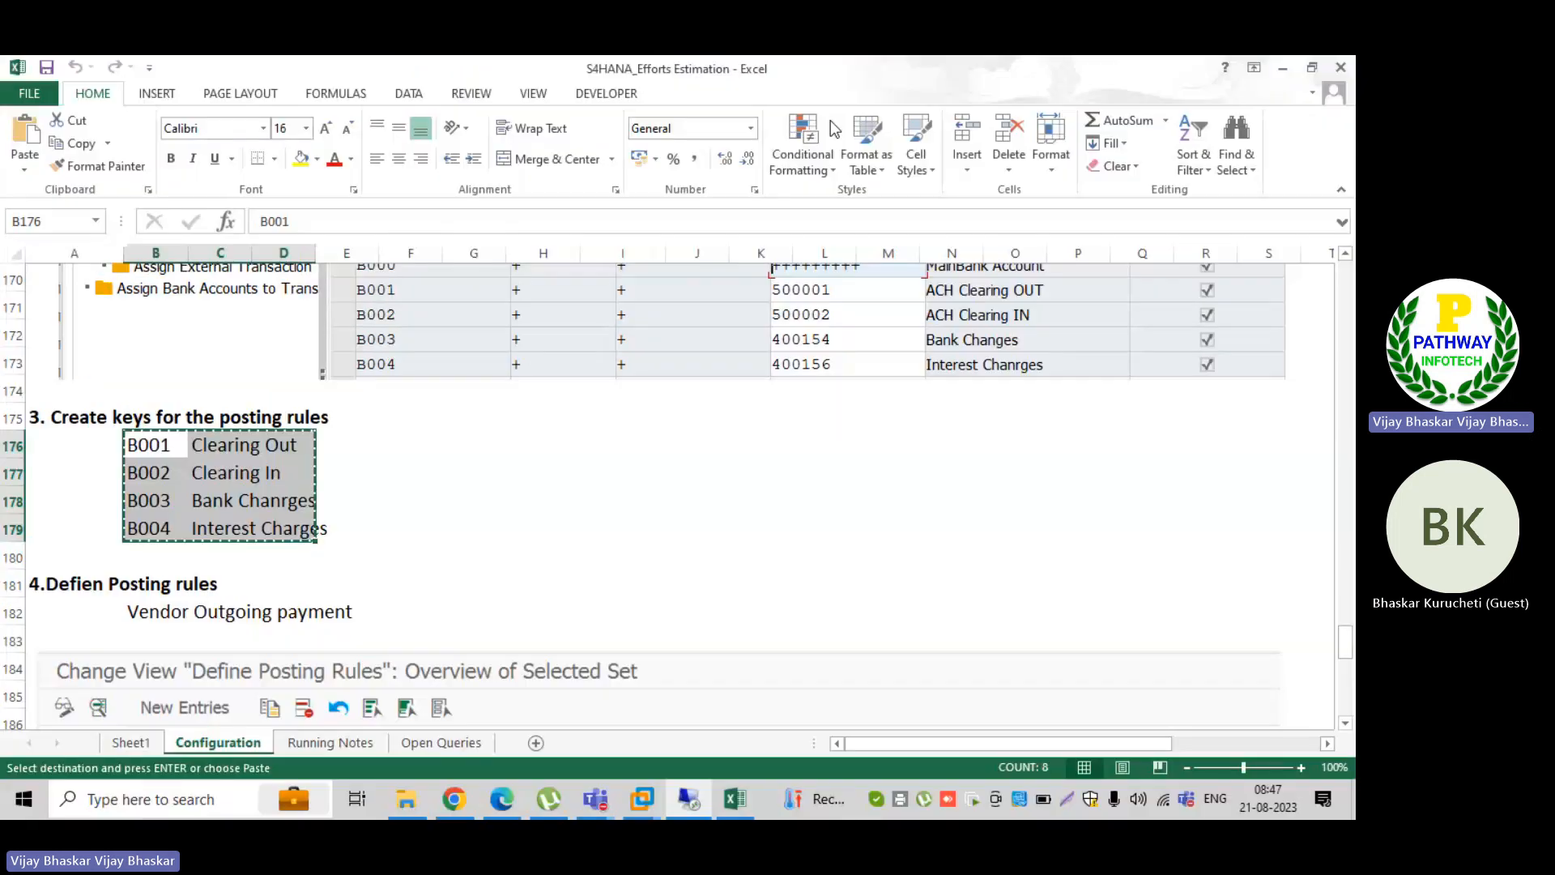
{"action": "key", "text": "Escape"}
{"action": "scroll", "coordinate": [315, 538], "scroll_direction": "down", "scroll_amount": 4}
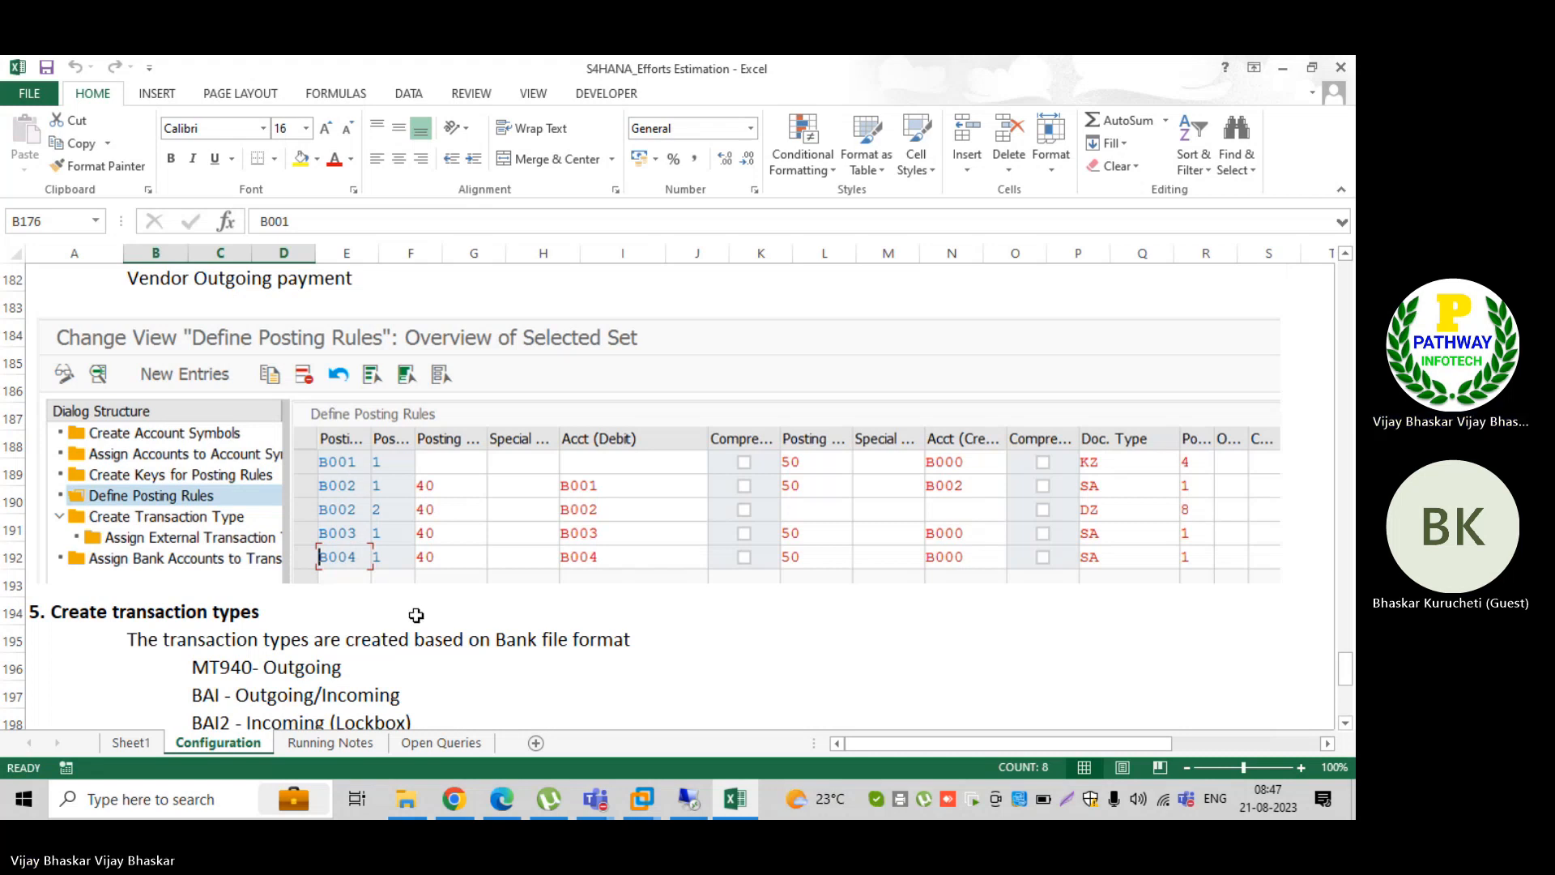
{"action": "key", "text": "alt+Tab"}
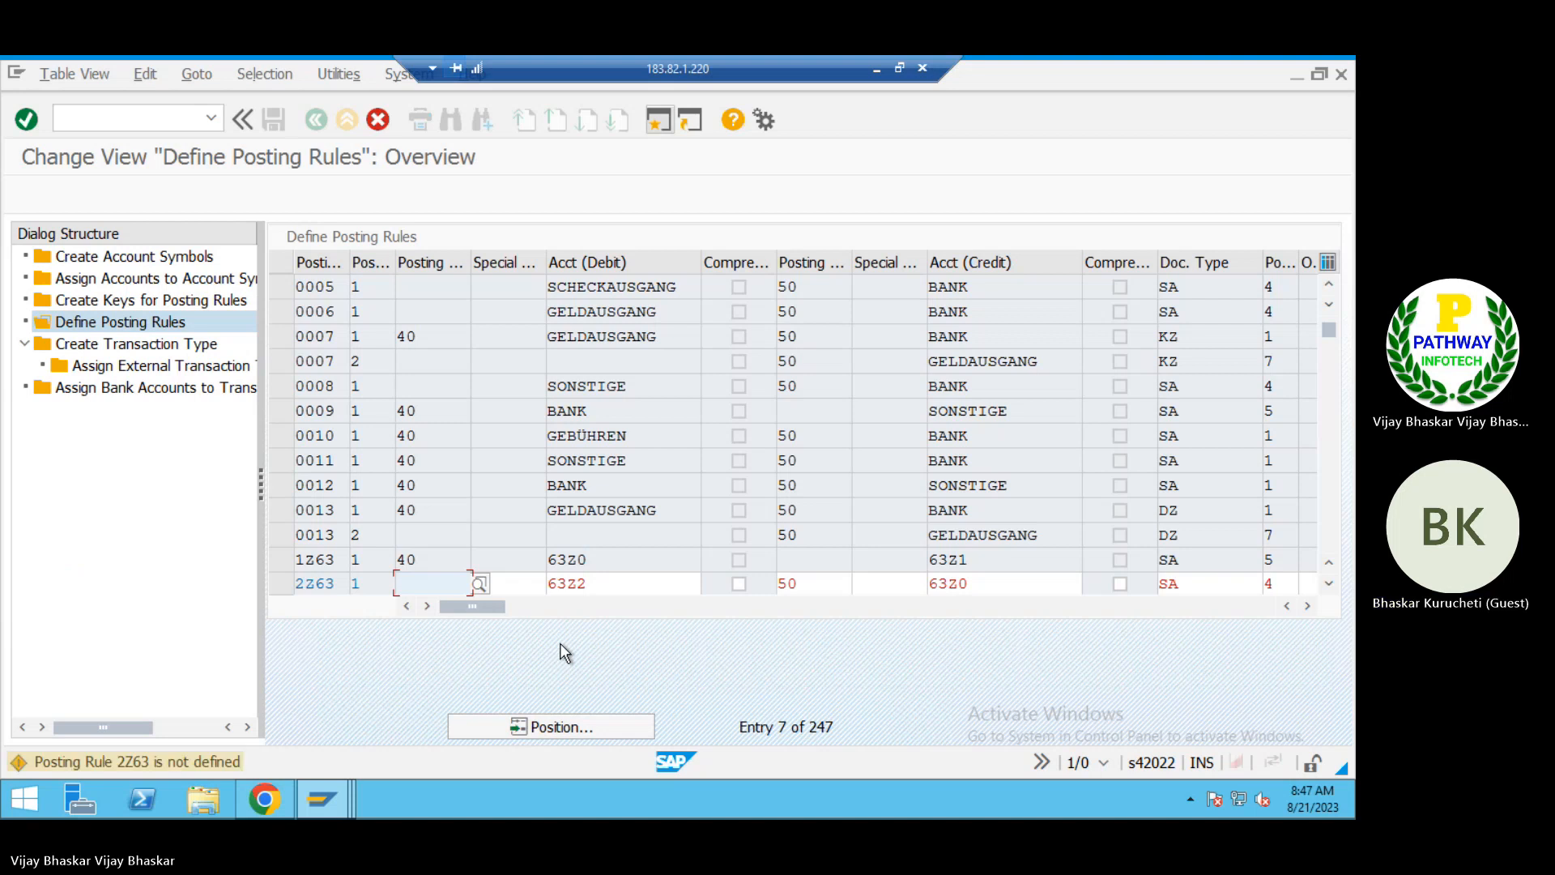
Step: Examine the existing posting rules B001 and B002 in the Define Posting Rules overview
{"action": "key", "text": "Return"}
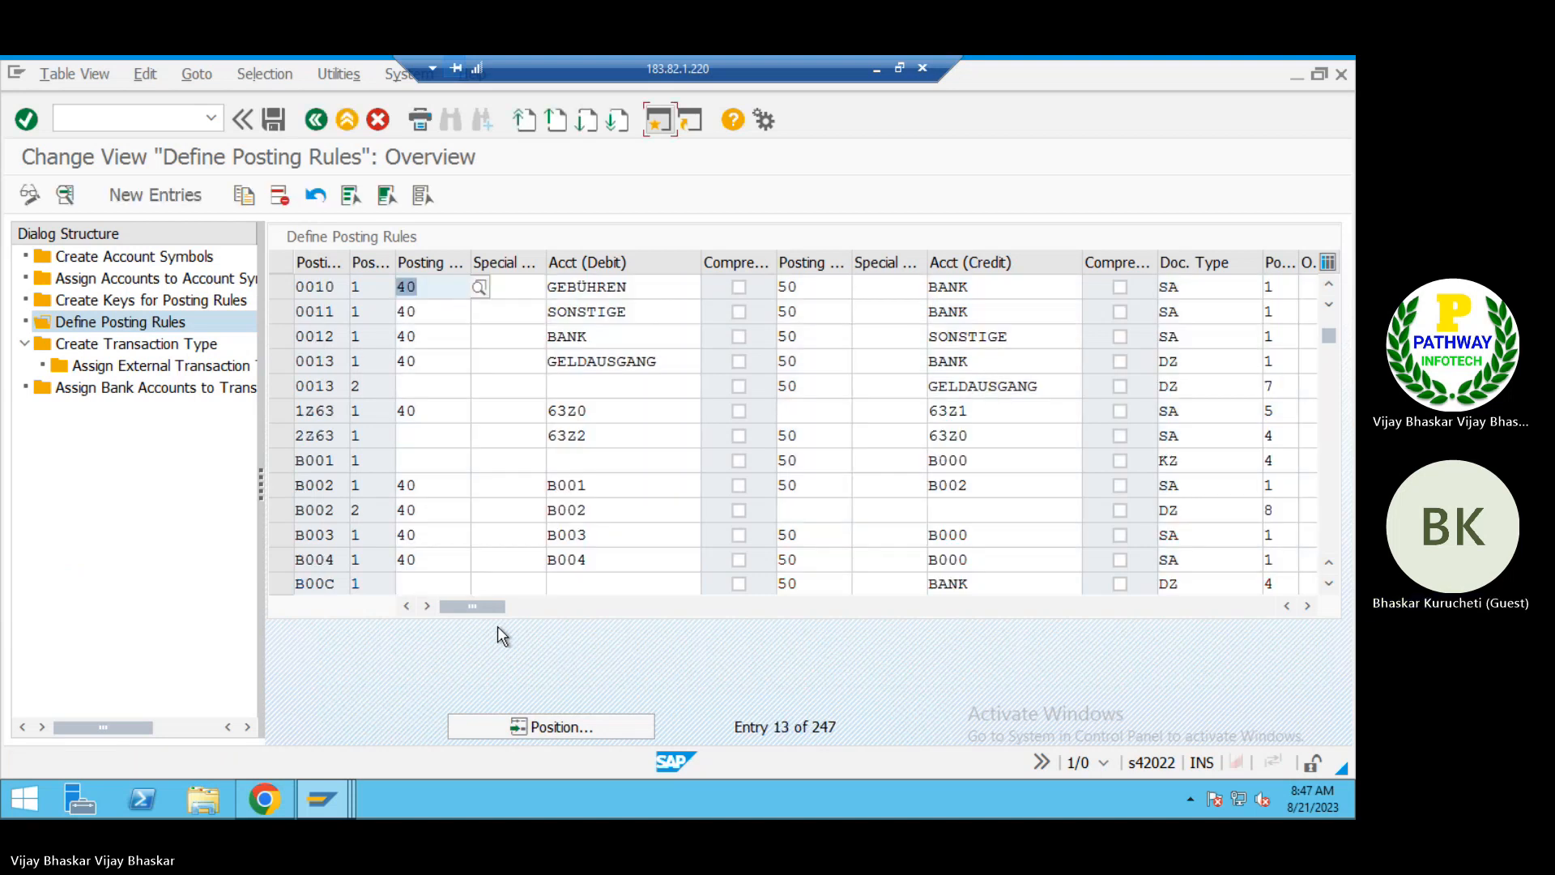
{"action": "left_click", "coordinate": [282, 458]}
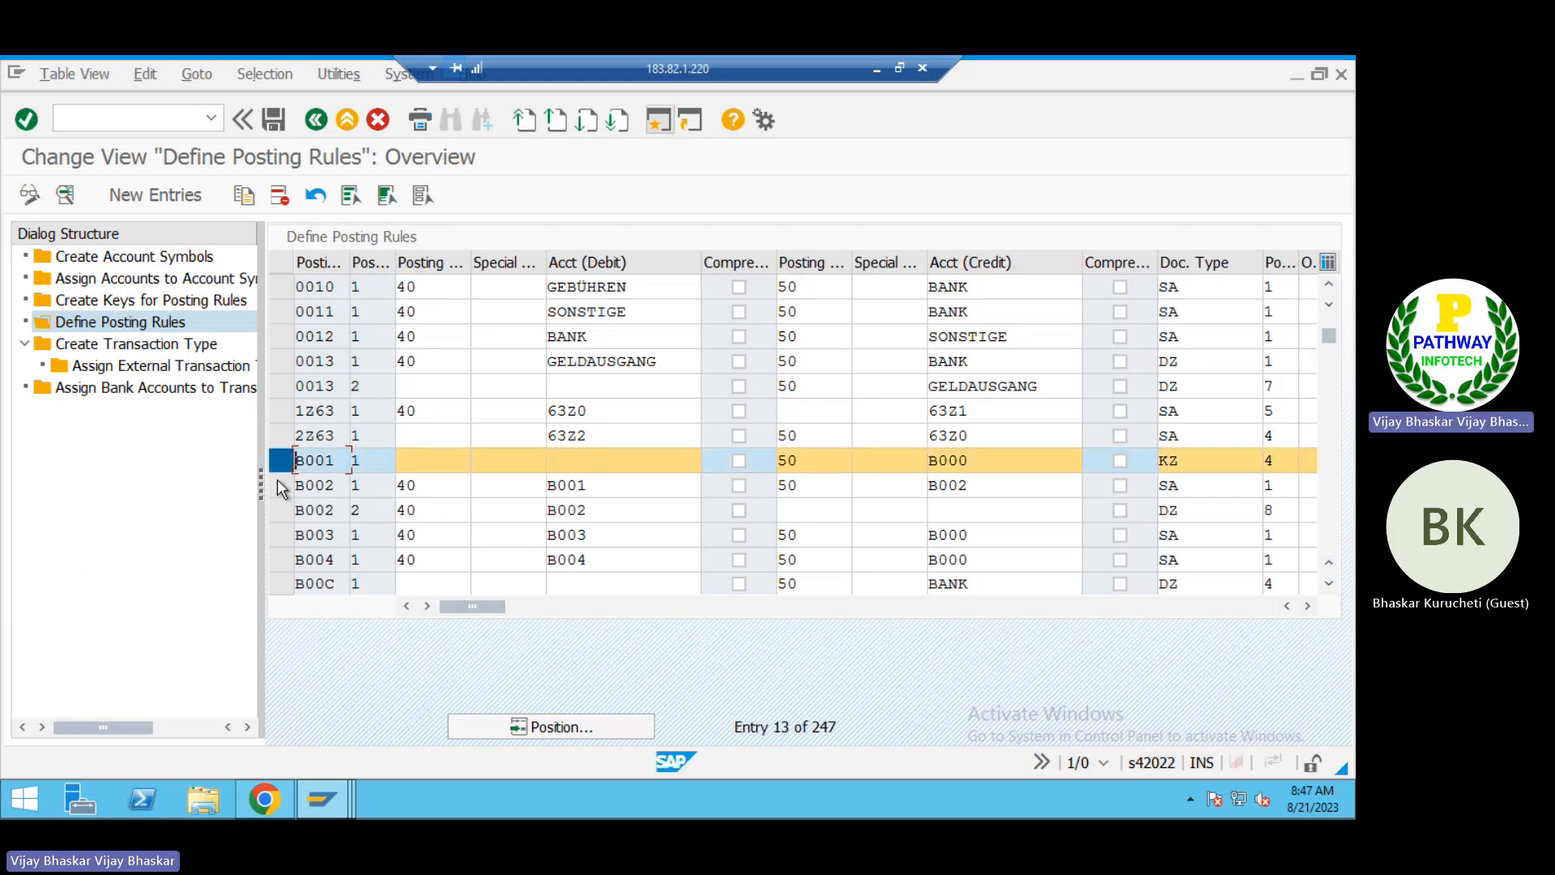
{"action": "left_click", "coordinate": [285, 460]}
{"action": "left_click", "coordinate": [277, 481]}
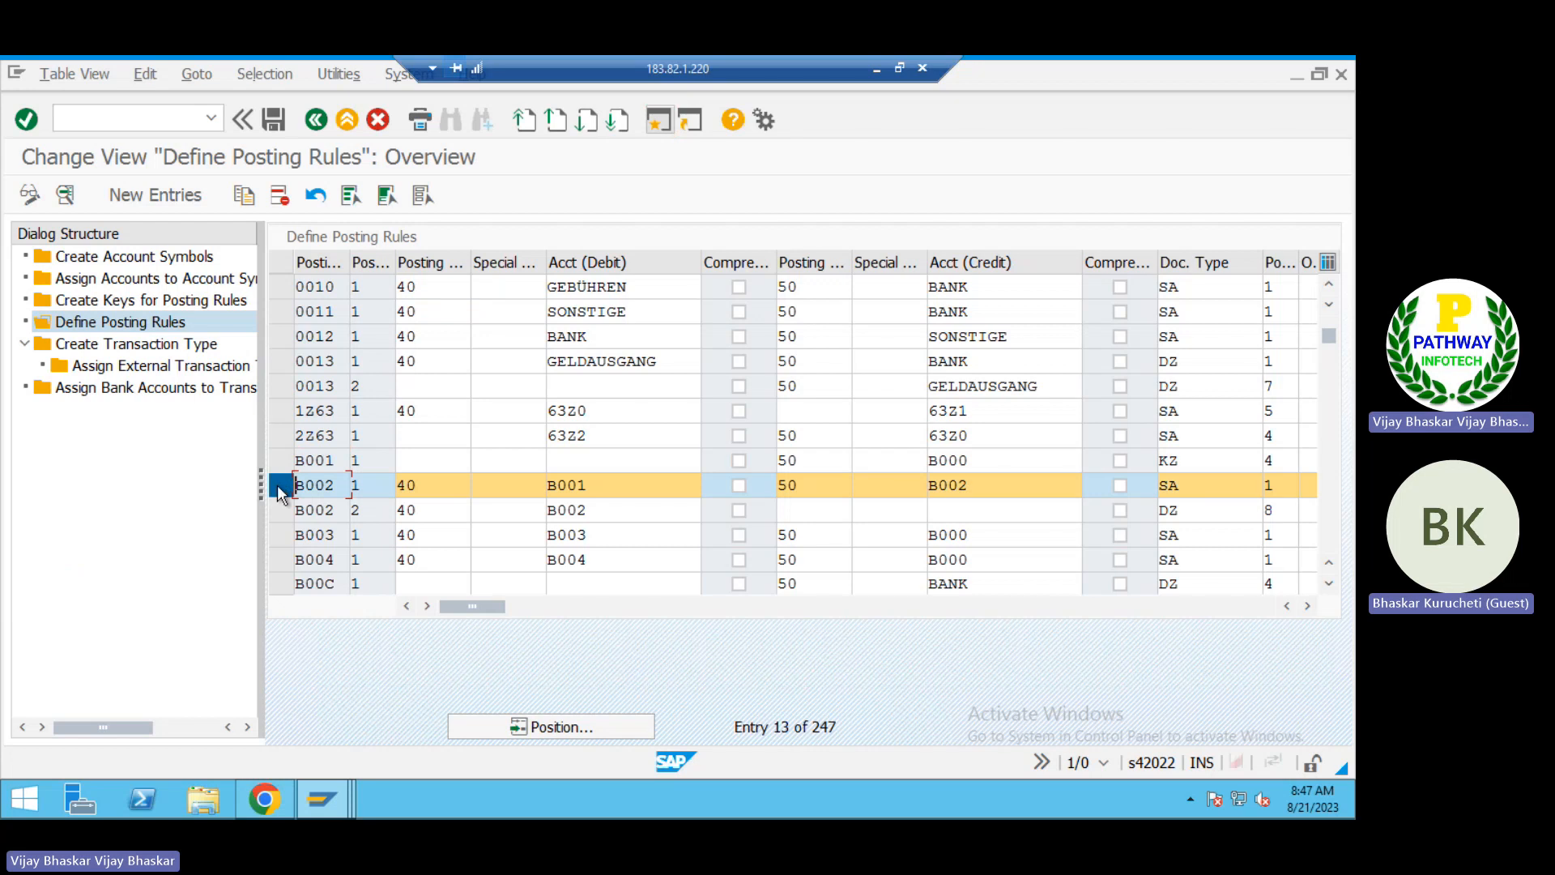
{"action": "left_click", "coordinate": [279, 478]}
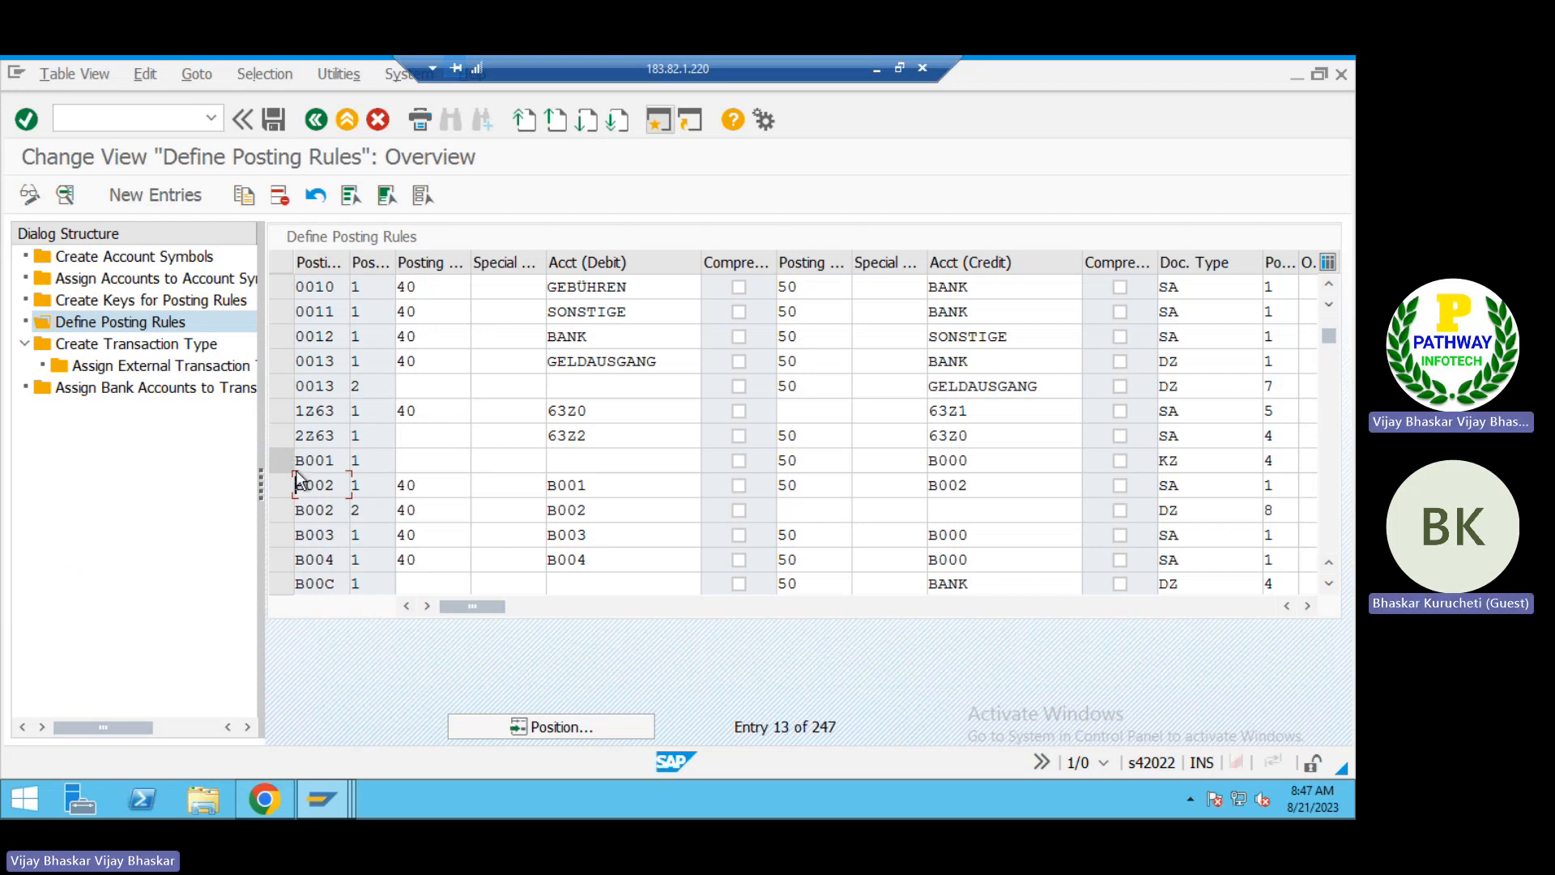
Step: Open the Create Transaction Type view, passing the remaining posting rule warnings
{"action": "double_click", "coordinate": [122, 348]}
{"action": "key", "text": "Return"}
{"action": "key", "text": "Return"}
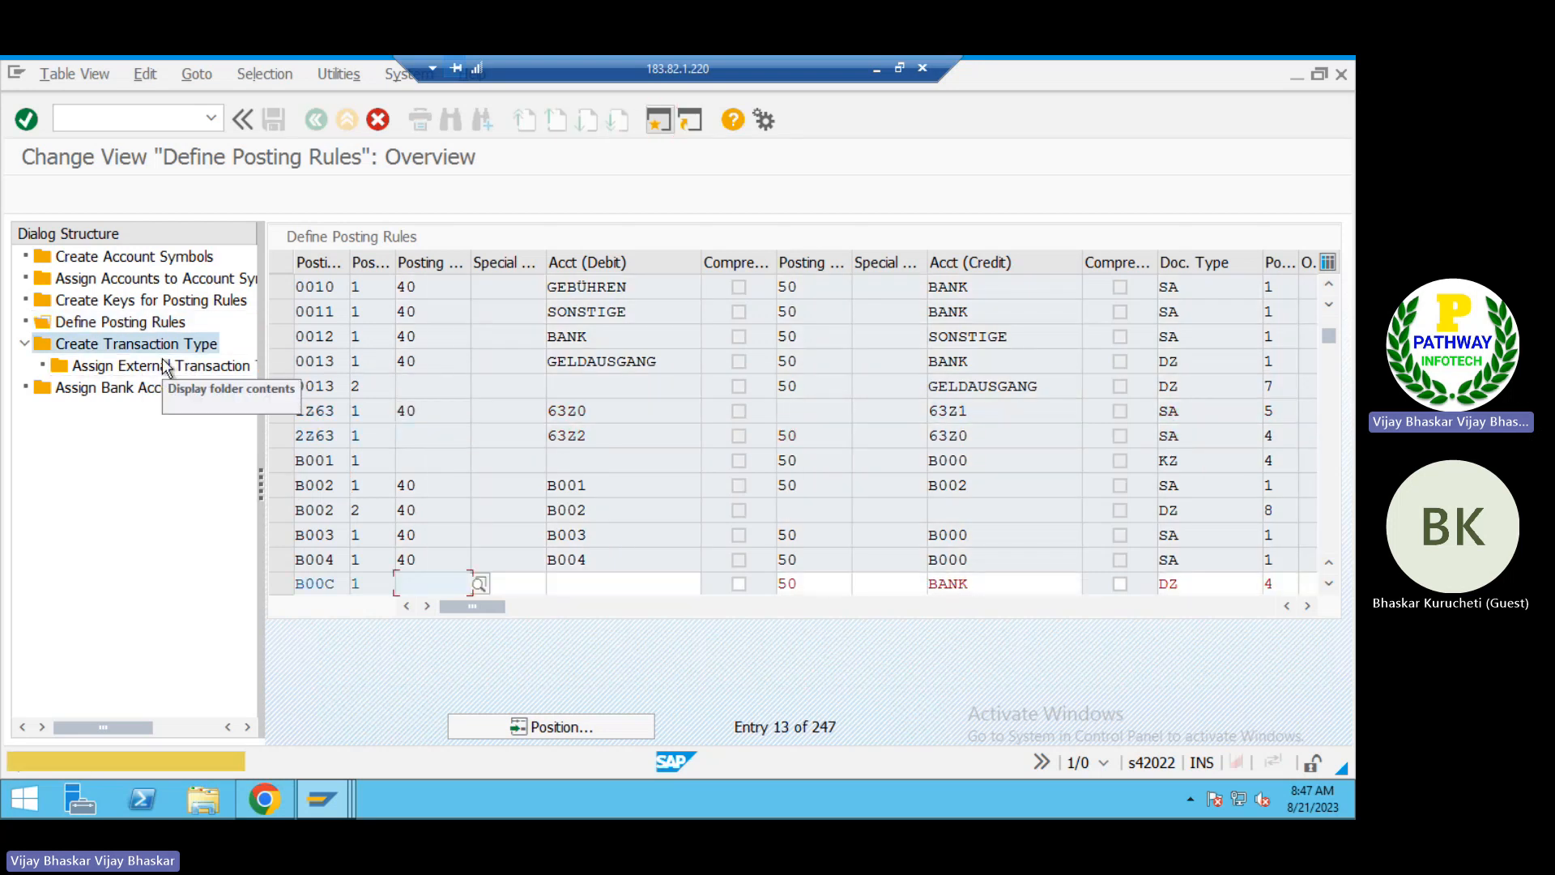
{"action": "key", "text": "Return"}
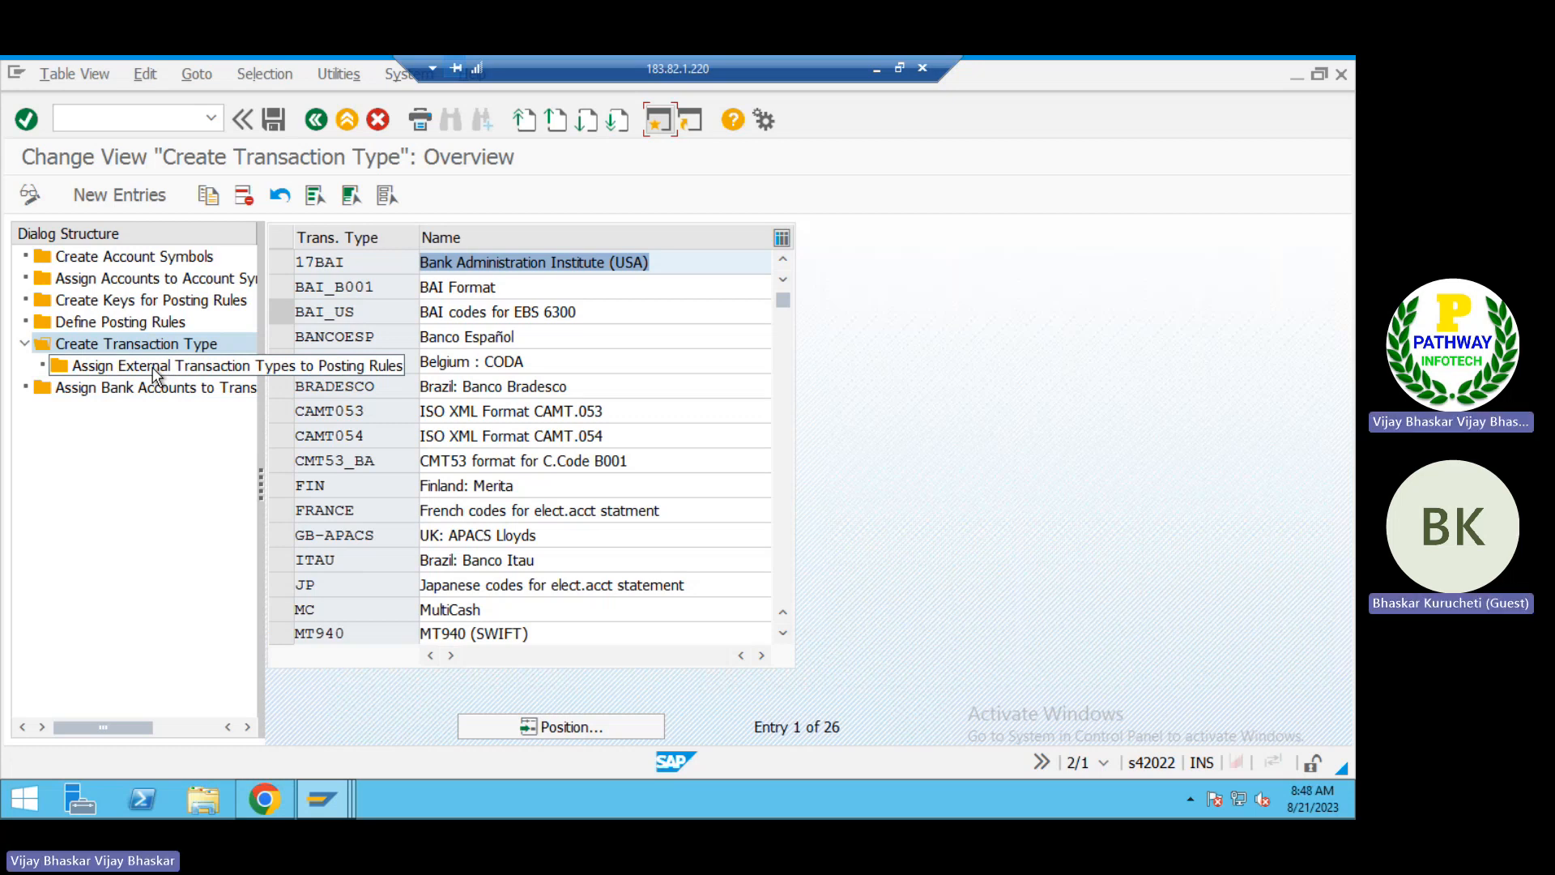
Step: Switch to the Excel workbook and select the empty cell B189 on the Running Notes sheet
{"action": "left_click", "coordinate": [876, 72]}
{"action": "scroll", "coordinate": [513, 580], "scroll_direction": "down", "scroll_amount": 3}
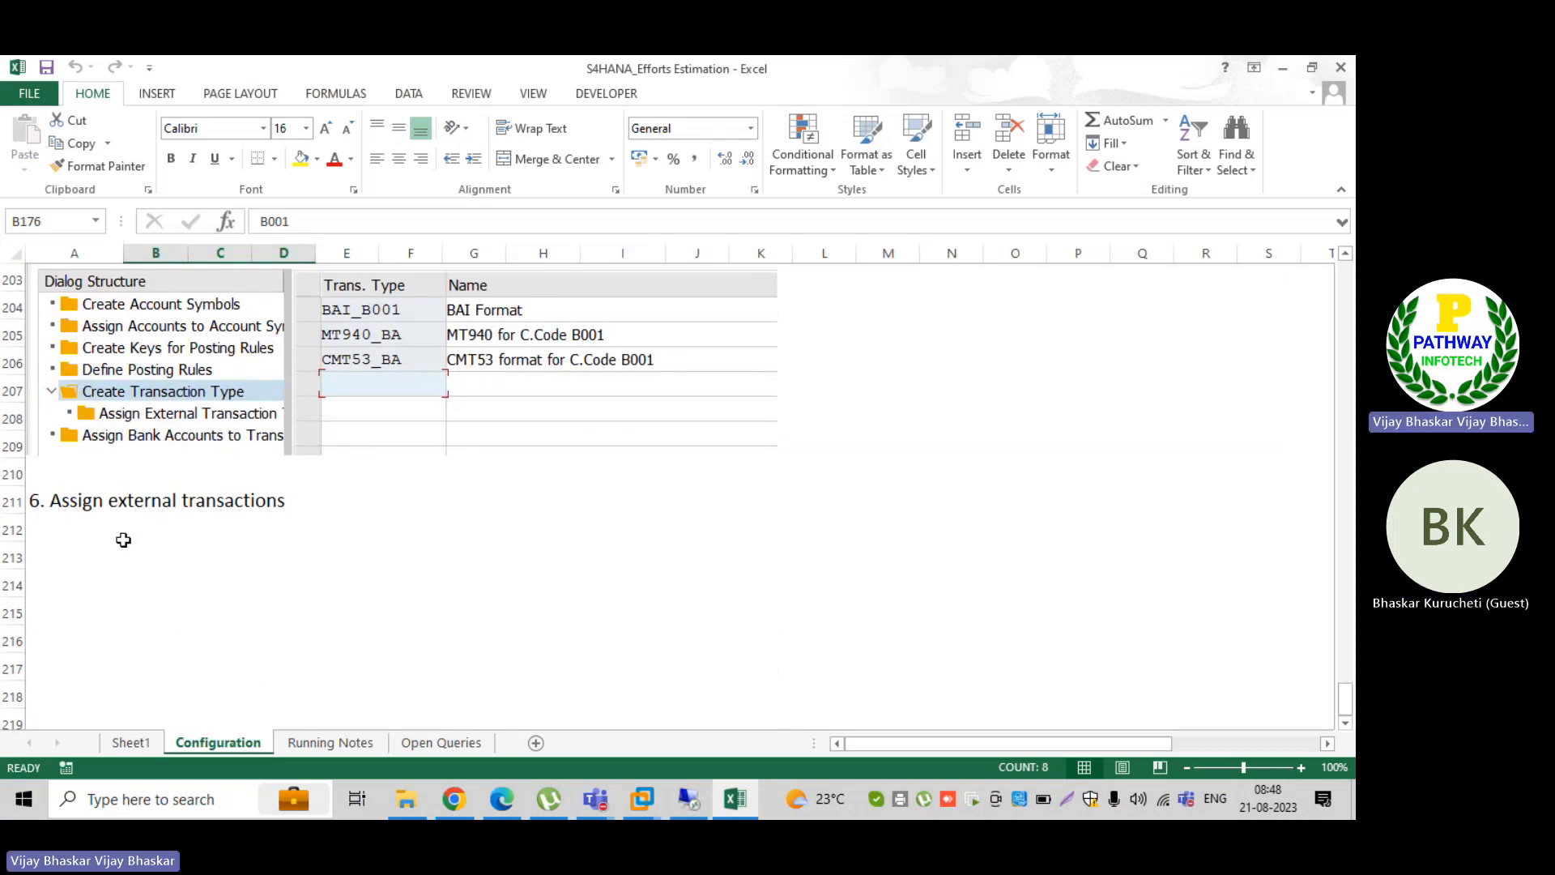
{"action": "left_click", "coordinate": [330, 743]}
{"action": "scroll", "coordinate": [316, 586], "scroll_direction": "down", "scroll_amount": 4}
{"action": "left_click", "coordinate": [88, 445]}
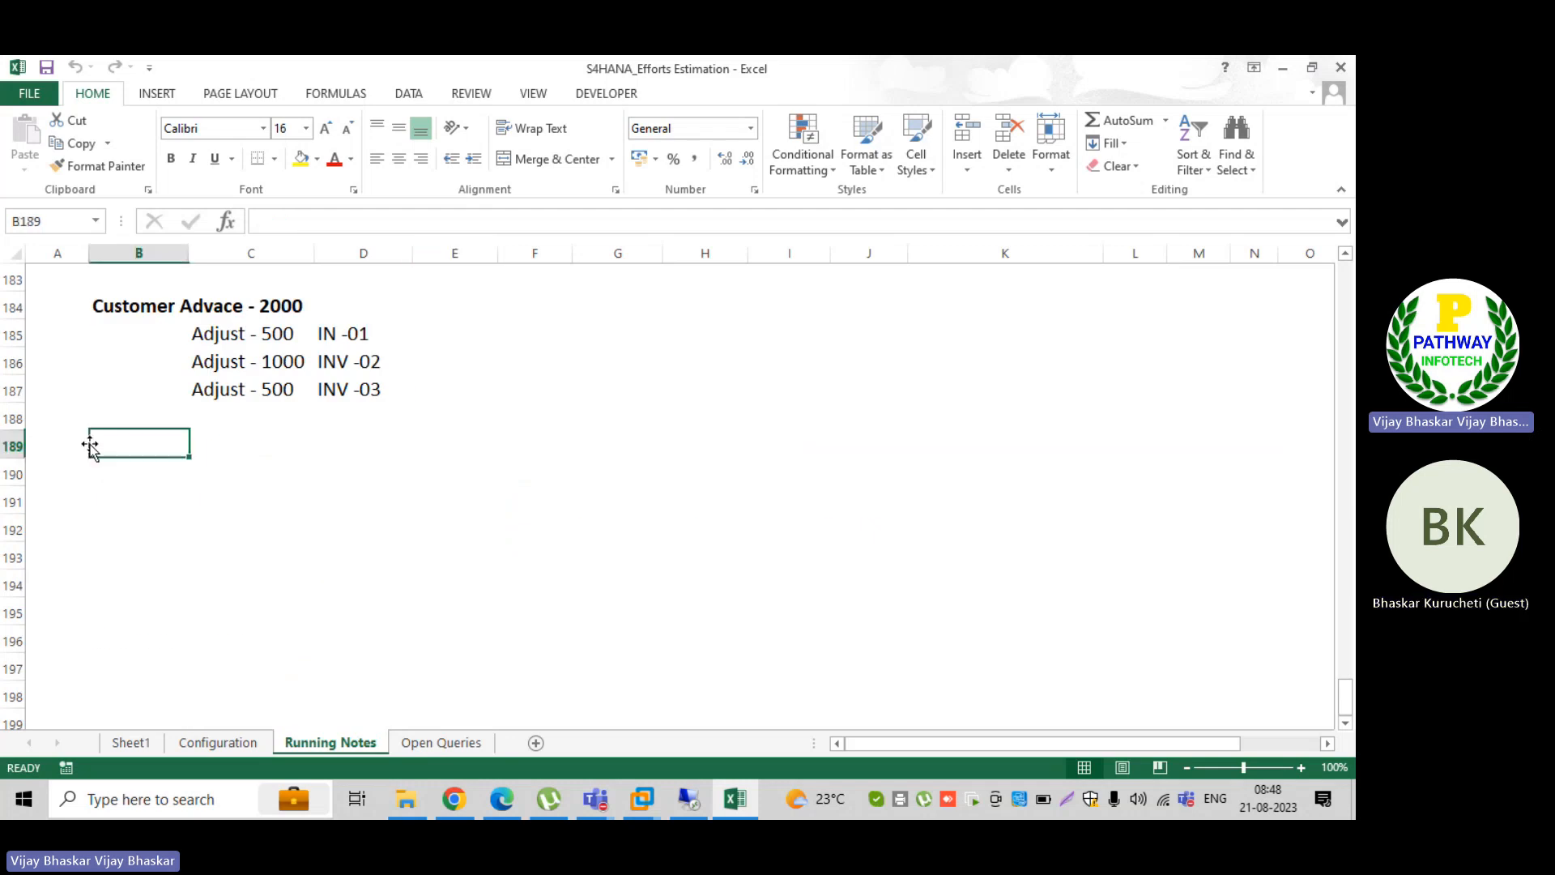
{"action": "left_click", "coordinate": [81, 449]}
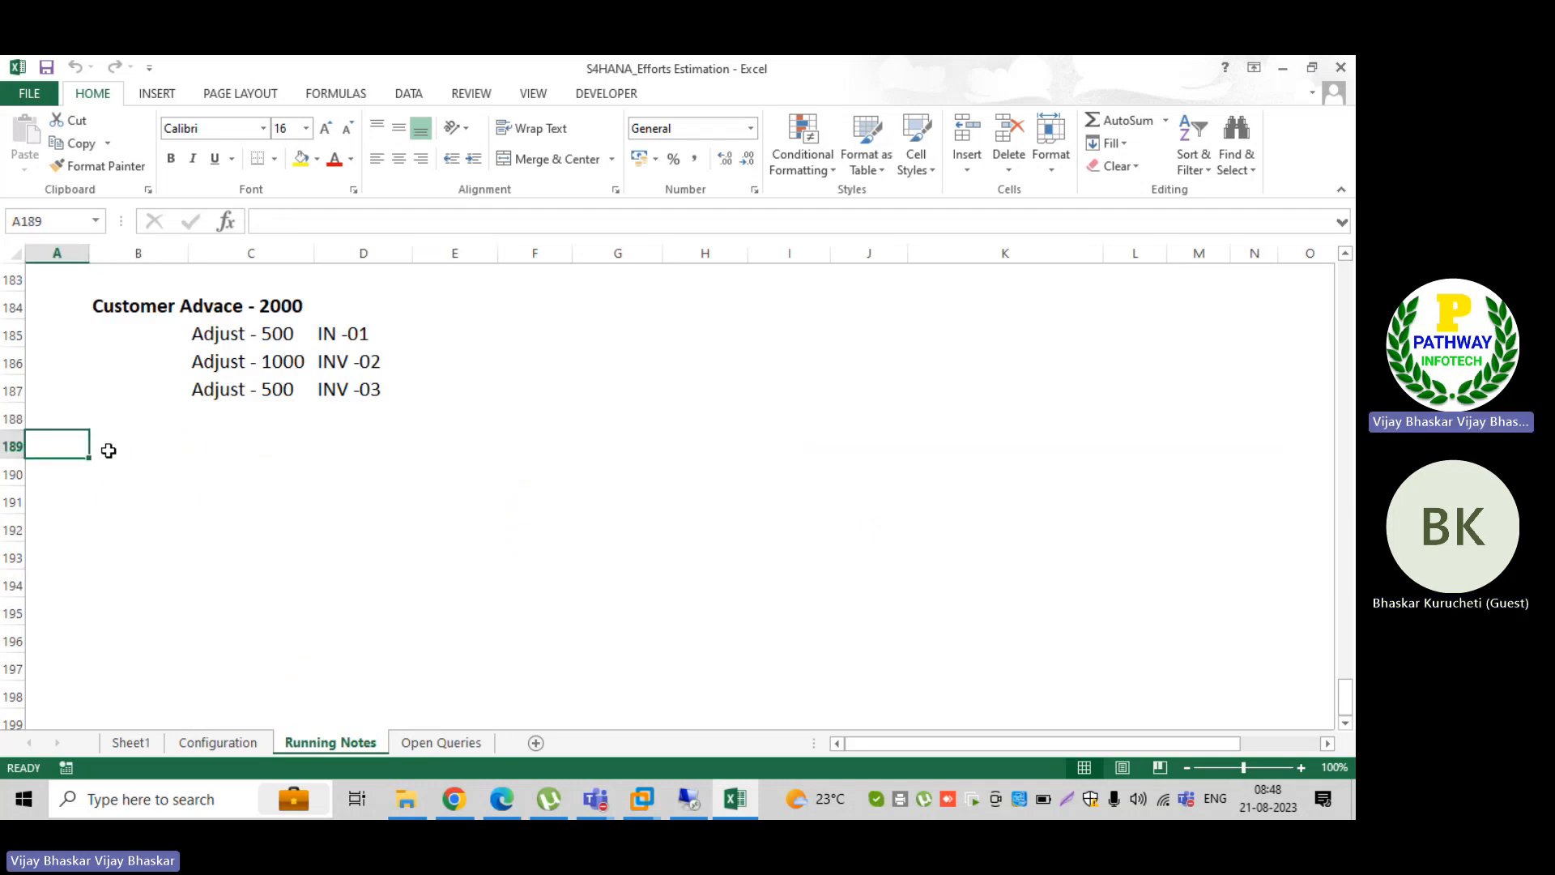
{"action": "left_click", "coordinate": [108, 450]}
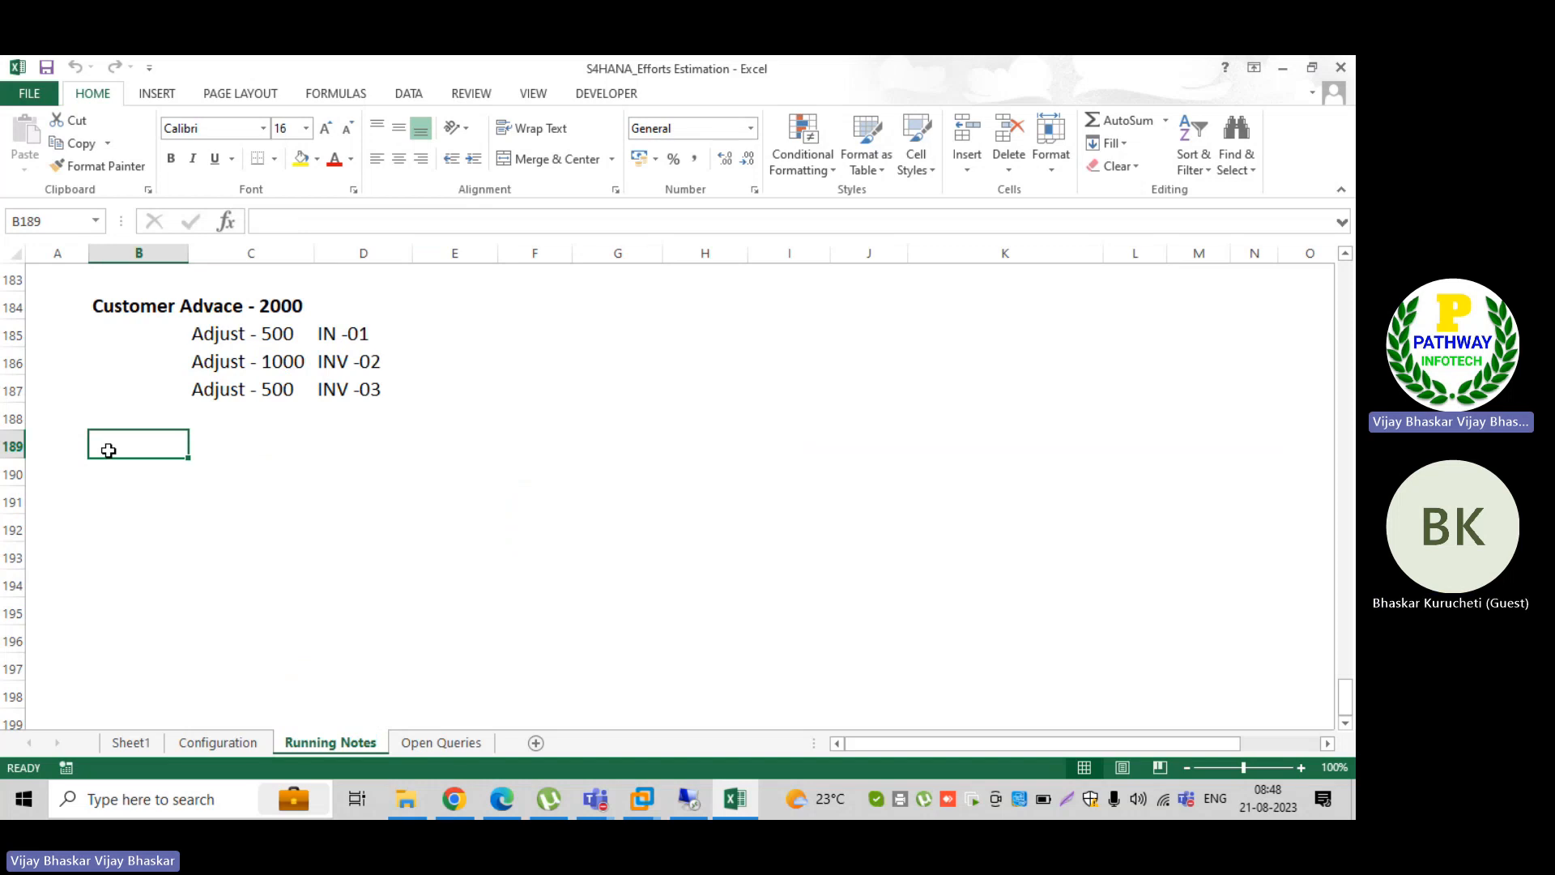
{"action": "scroll", "coordinate": [108, 451], "scroll_direction": "down", "scroll_amount": 2}
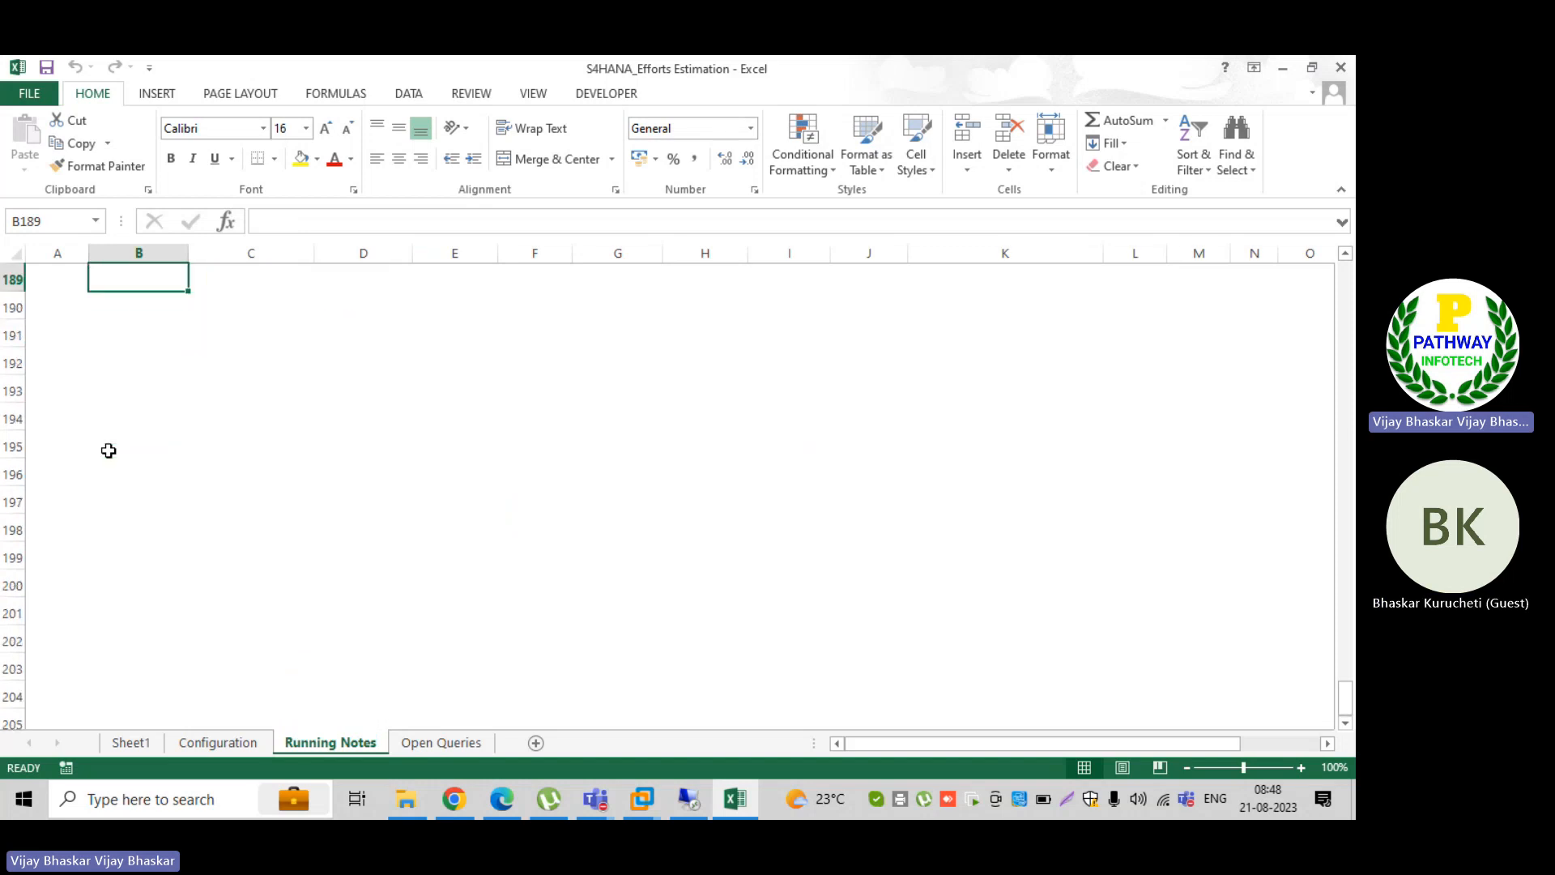
{"action": "left_click", "coordinate": [1345, 254]}
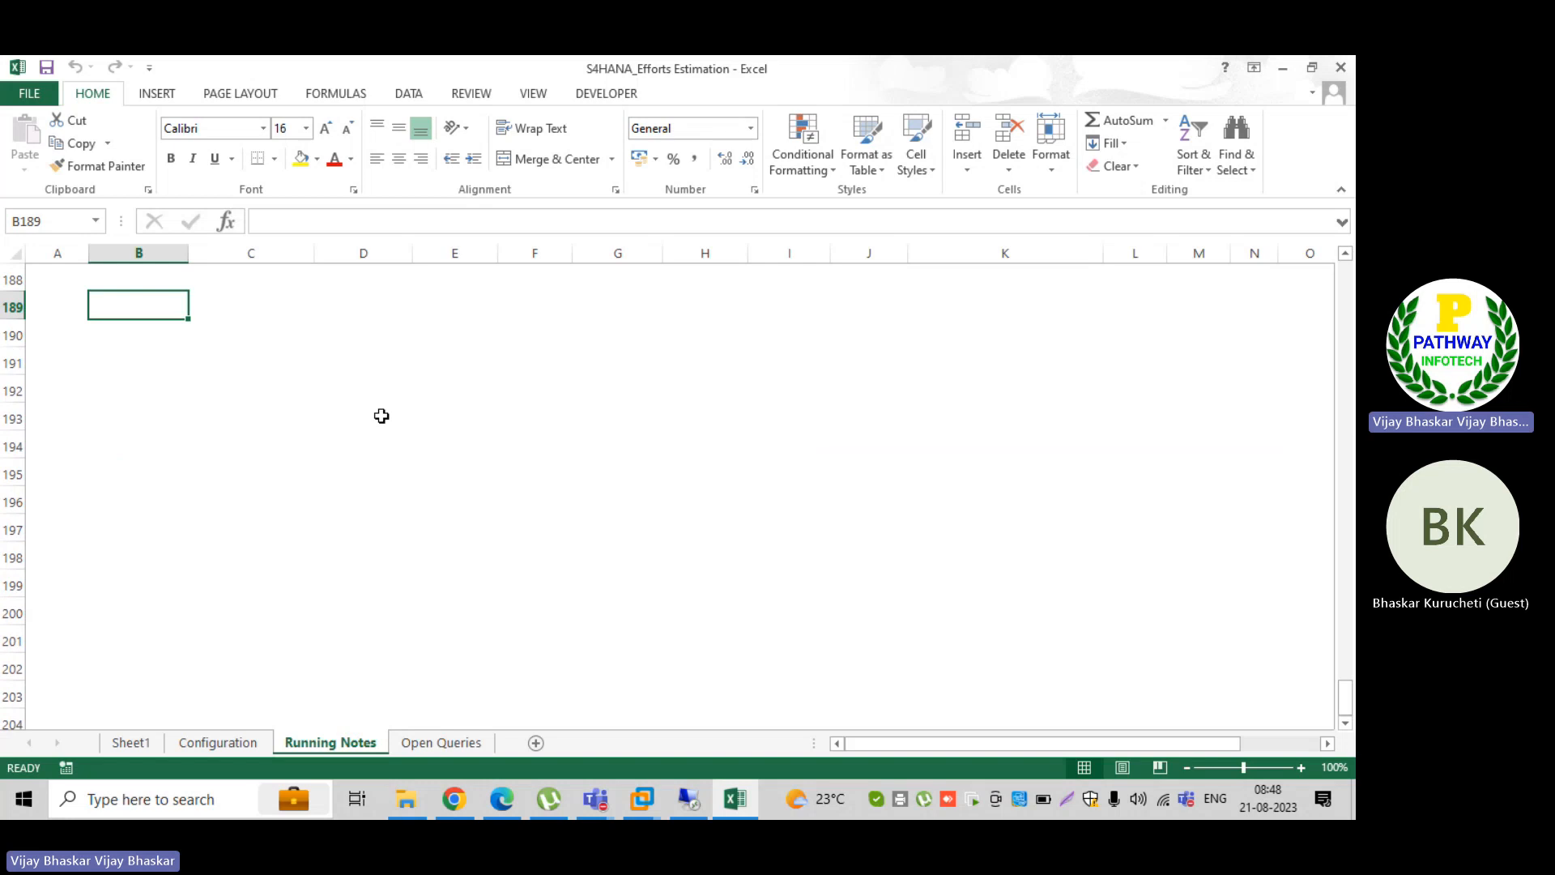
Step: Enter the note "Implemetation project, business is assking us to integrate ESB statements with SAP ?" in cell B189
{"action": "type", "text": "Im"}
{"action": "key", "text": "BackSpace"}
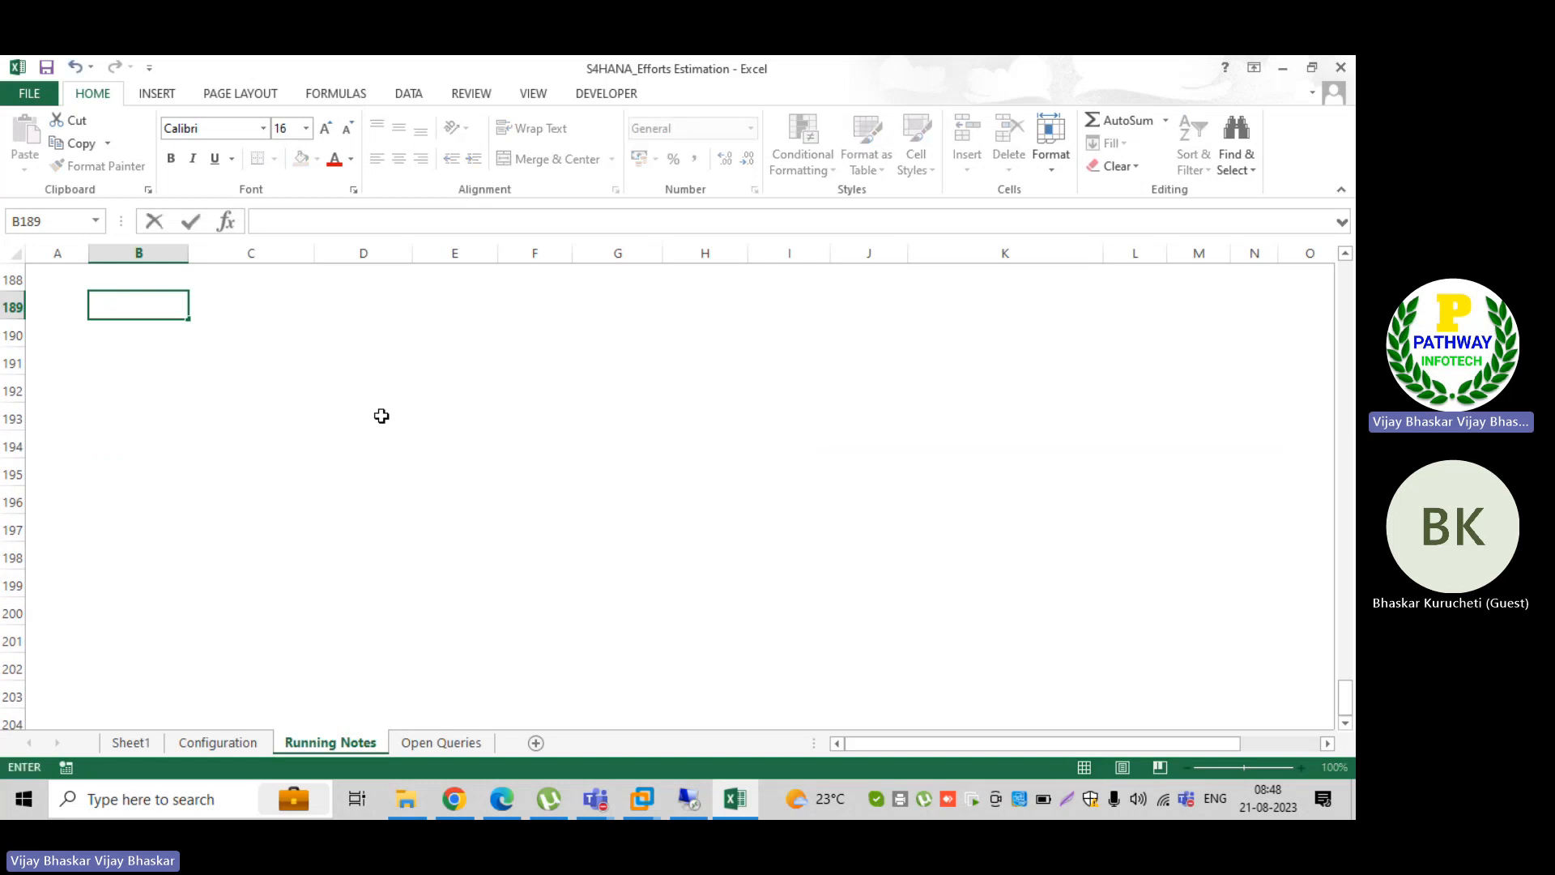
{"action": "type", "text": "Impleme"}
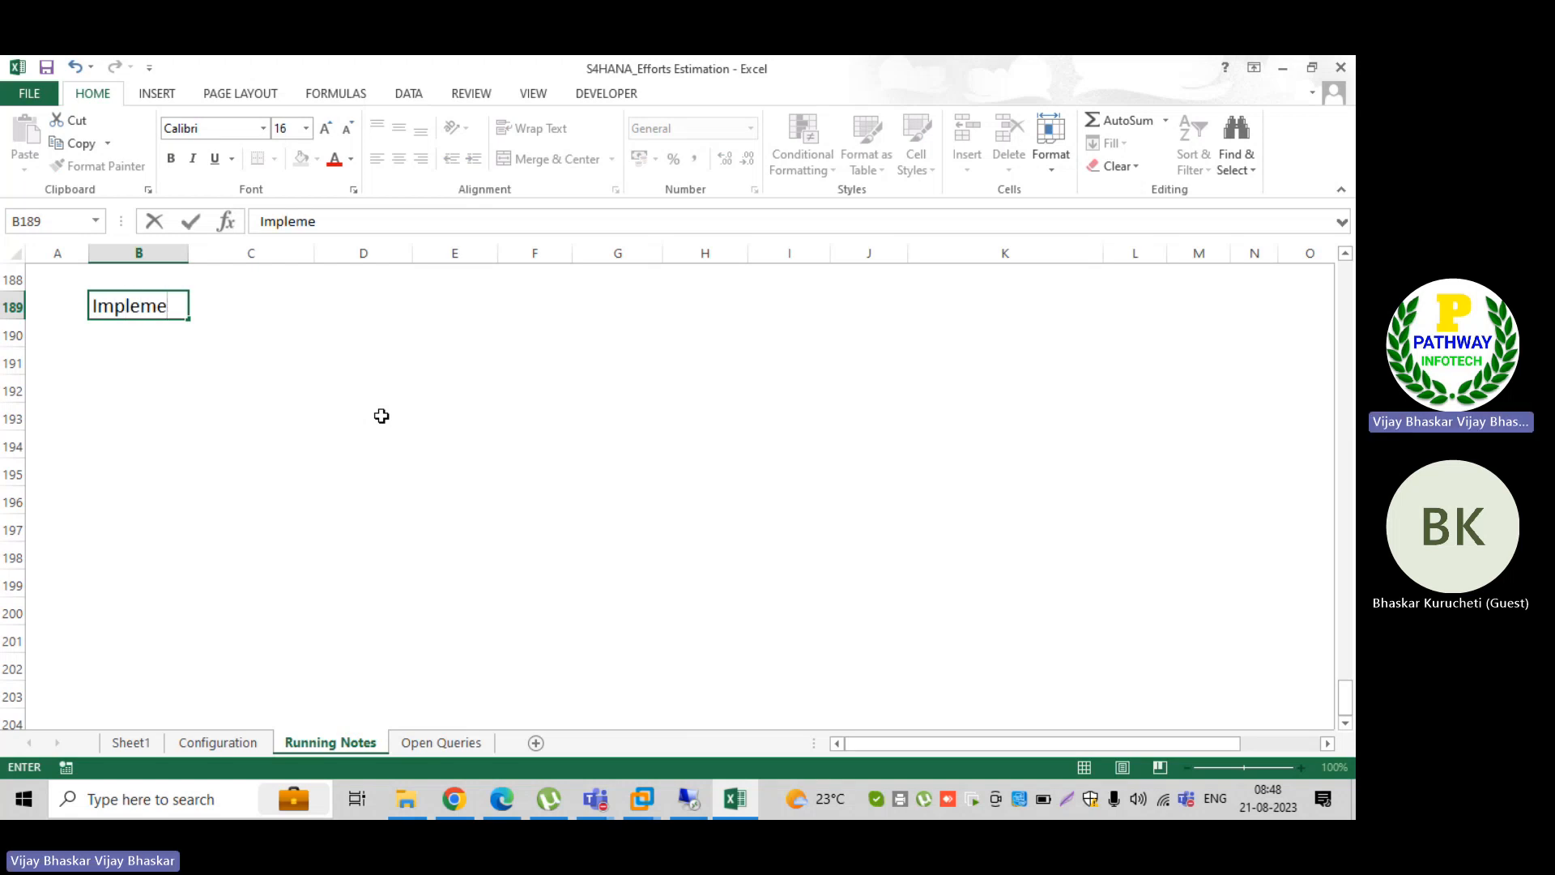
{"action": "type", "text": "tation pr"}
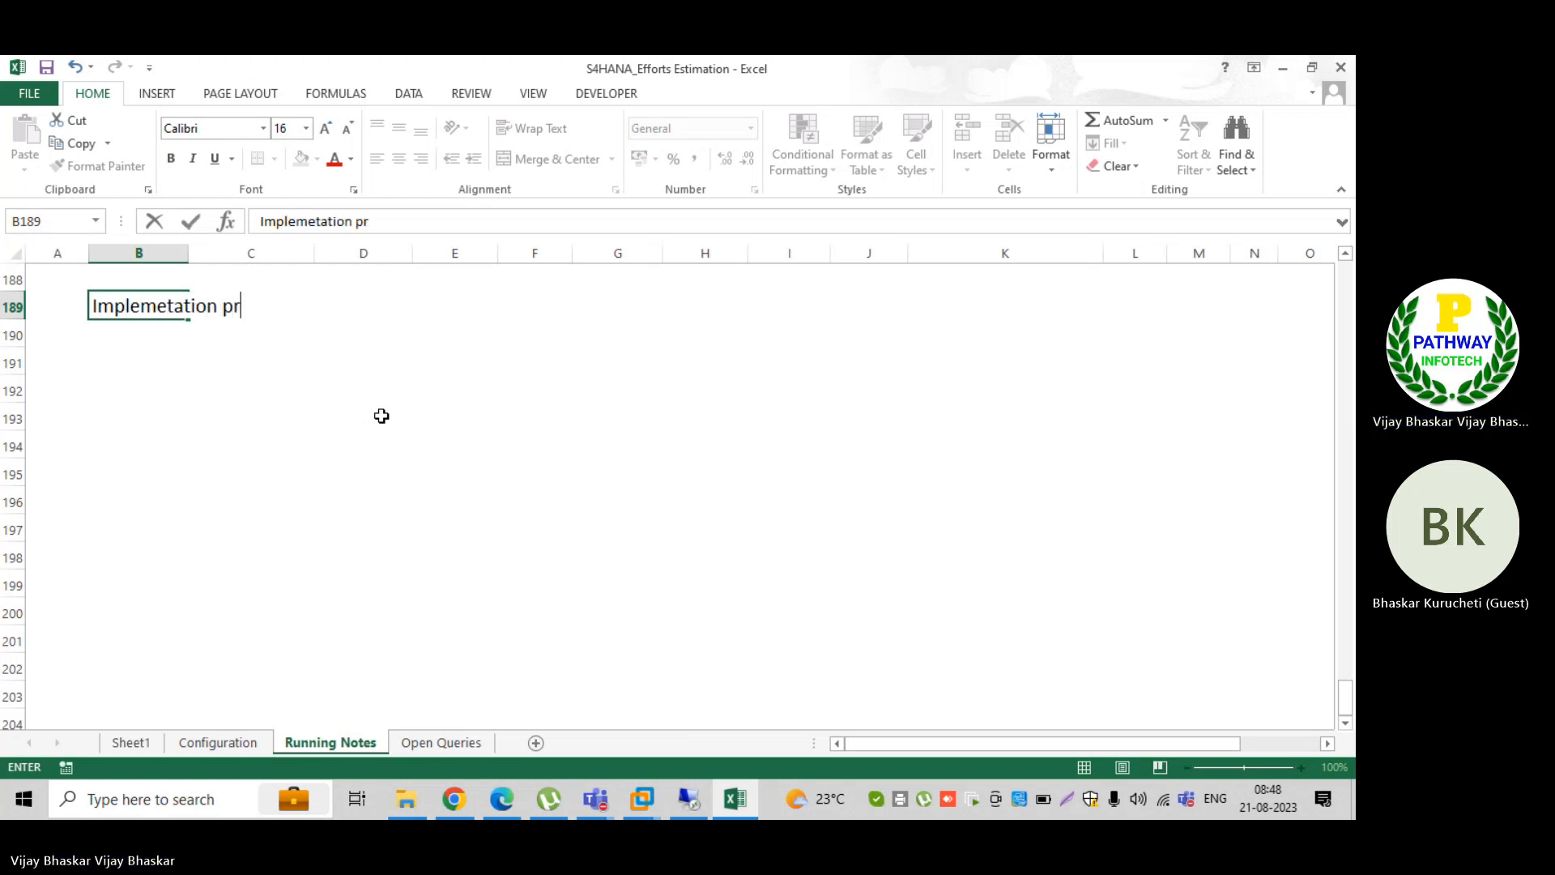
{"action": "type", "text": "ojec"}
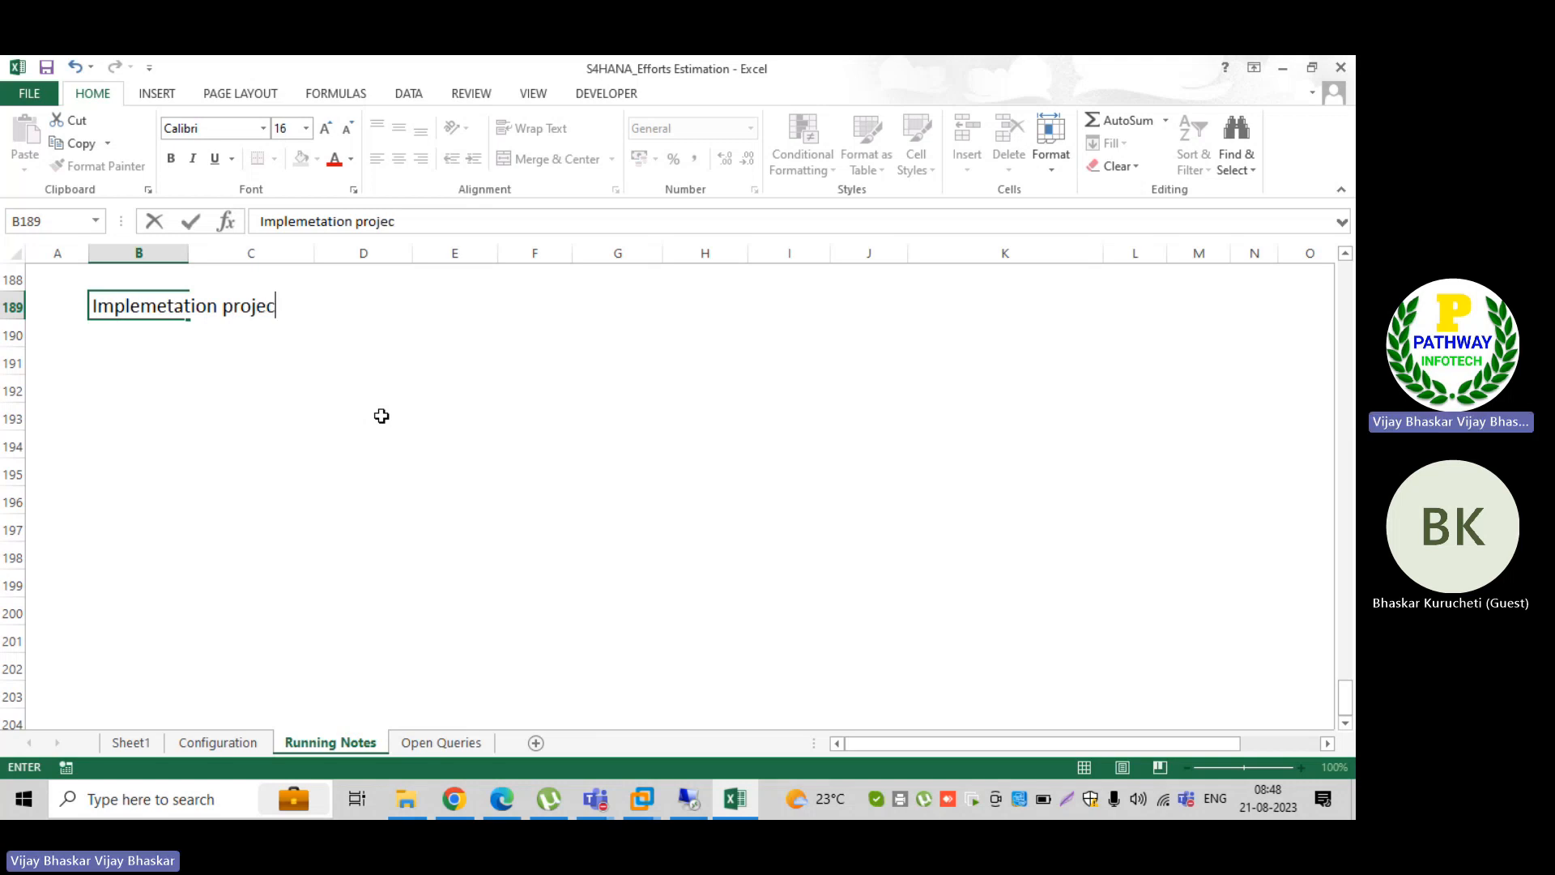
{"action": "type", "text": "t, busines"}
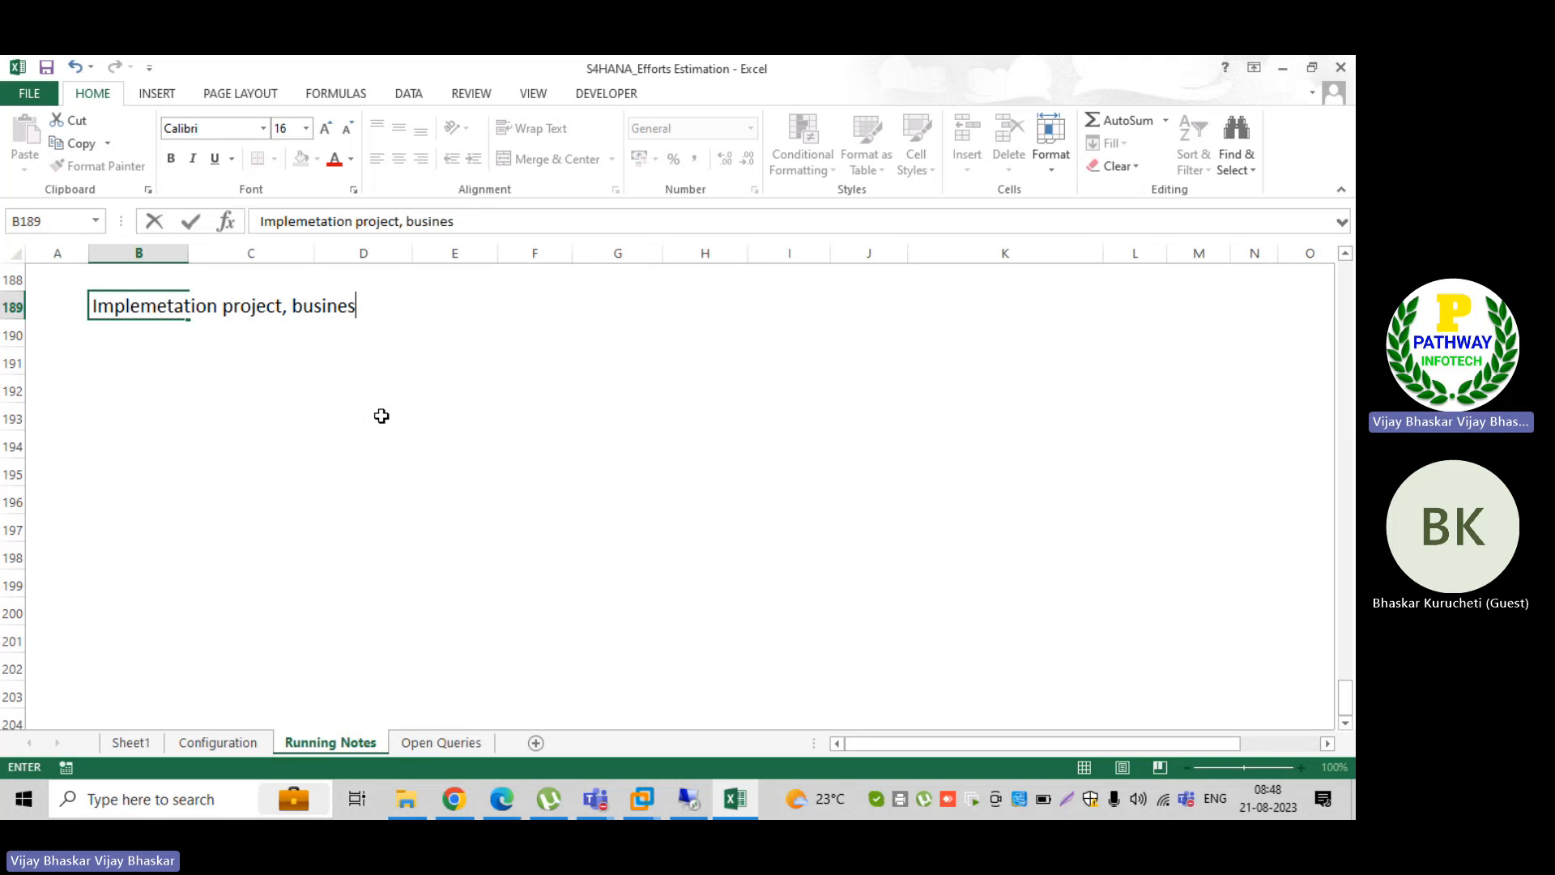
{"action": "type", "text": "s is asskign"}
{"action": "key", "text": "BackSpace"}
{"action": "key", "text": "BackSpace"}
{"action": "key", "text": "BackSpace"}
{"action": "type", "text": "inu"}
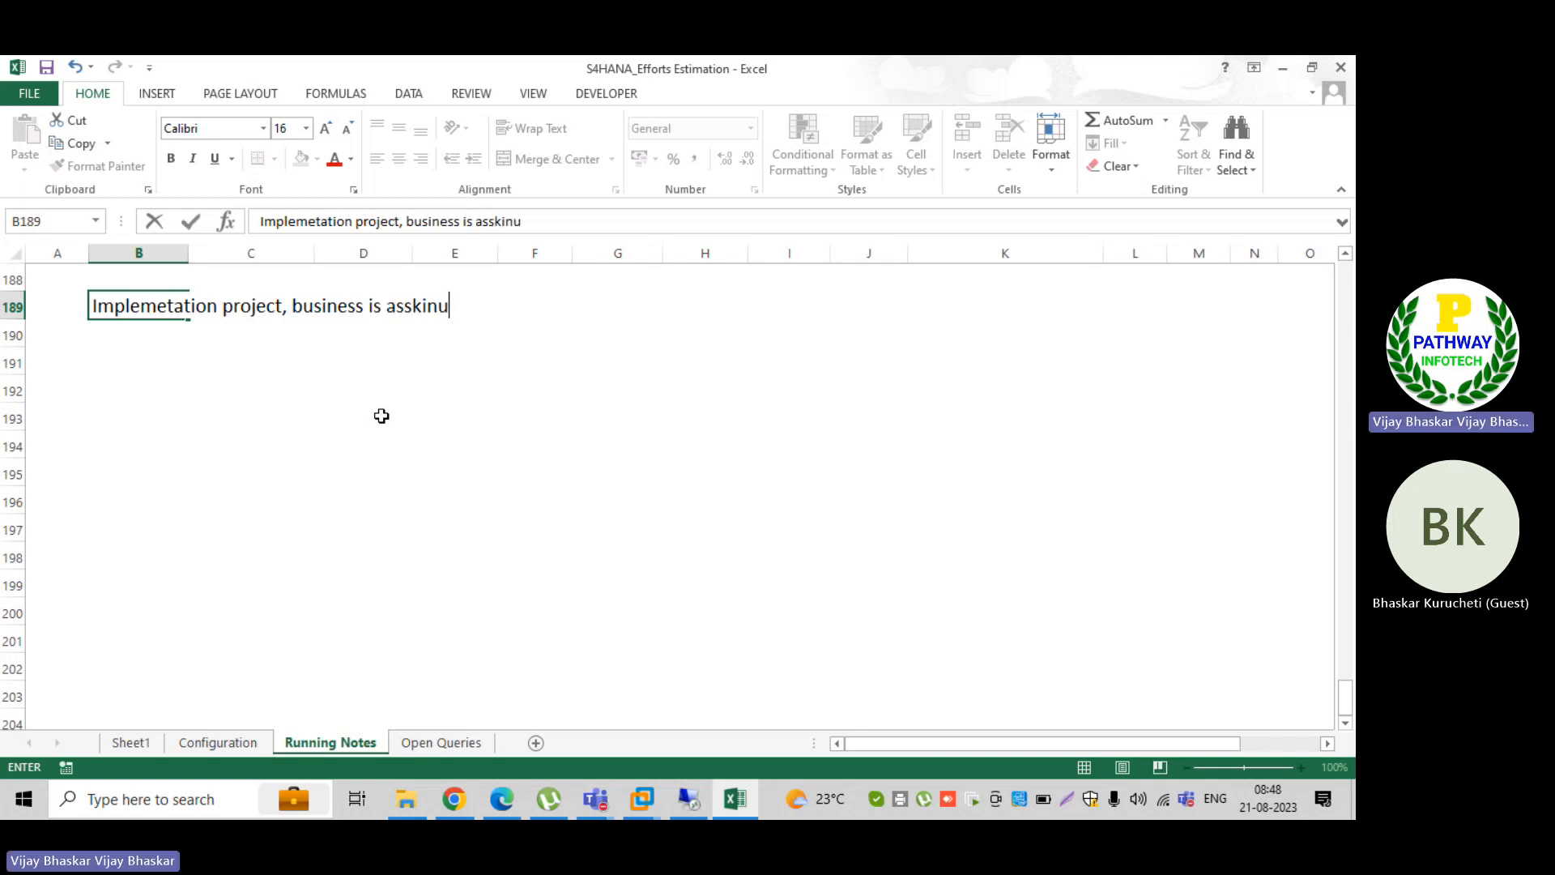
{"action": "key", "text": "BackSpace"}
{"action": "type", "text": "assking us to im"}
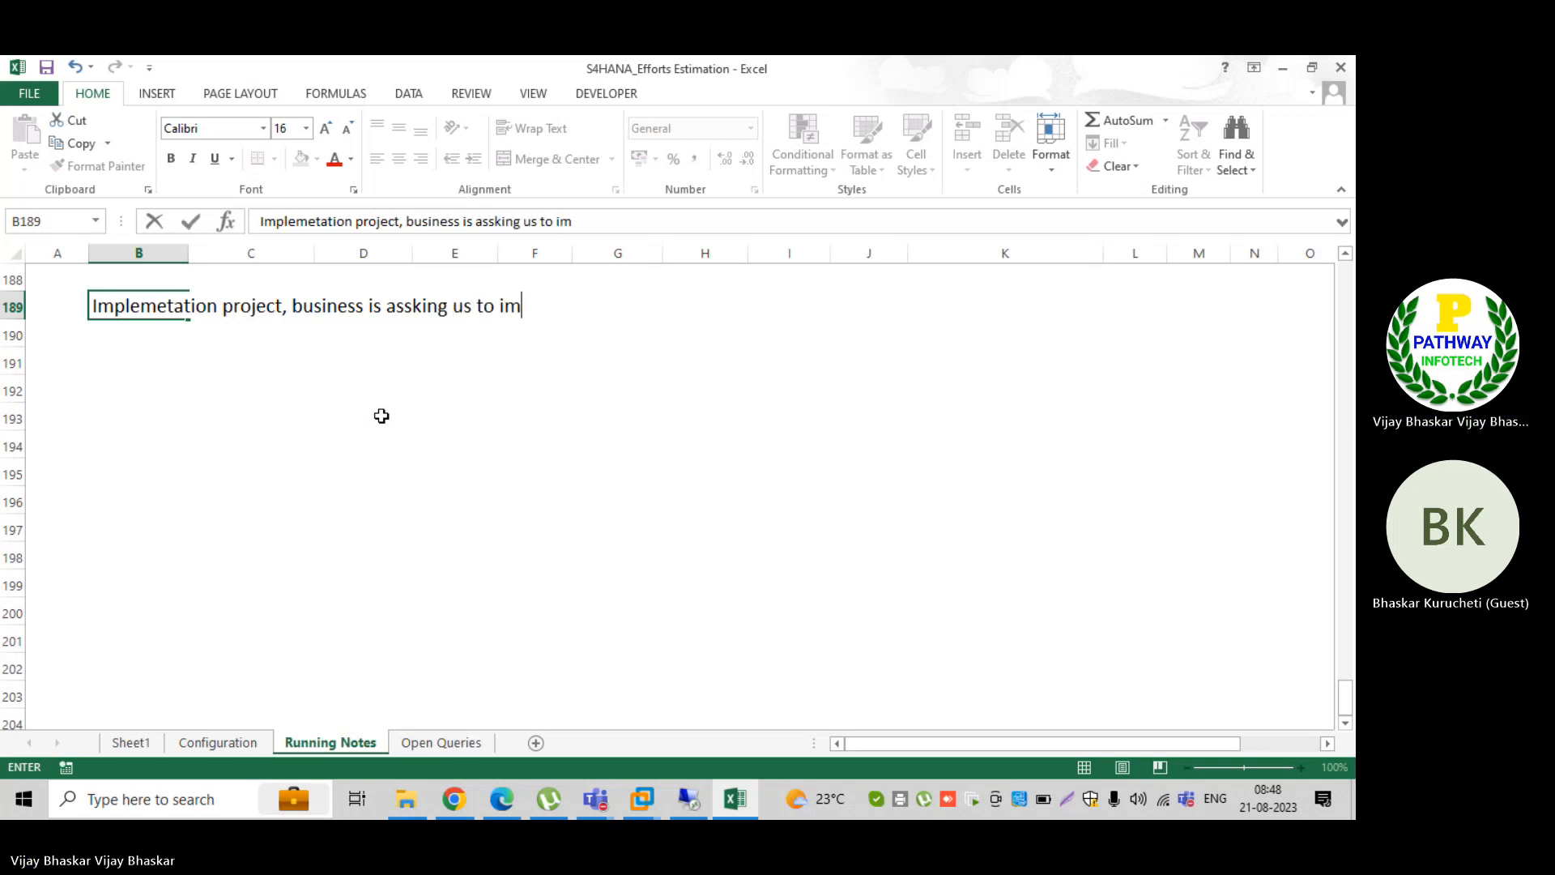
{"action": "type", "text": "p"}
{"action": "key", "text": "BackSpace"}
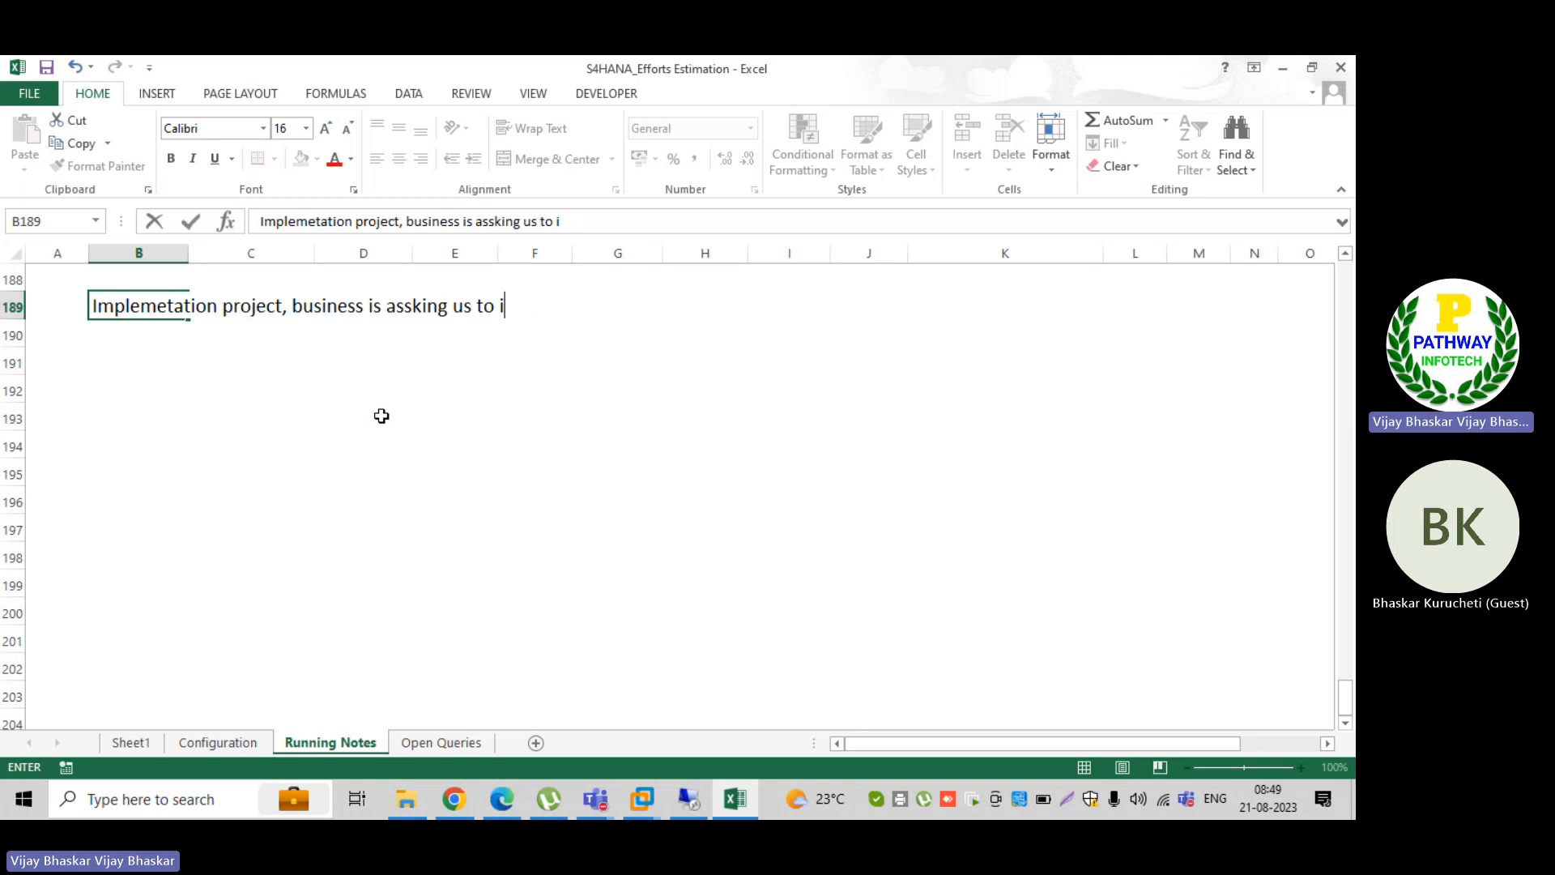
{"action": "type", "text": "ntegrate ESB statements"}
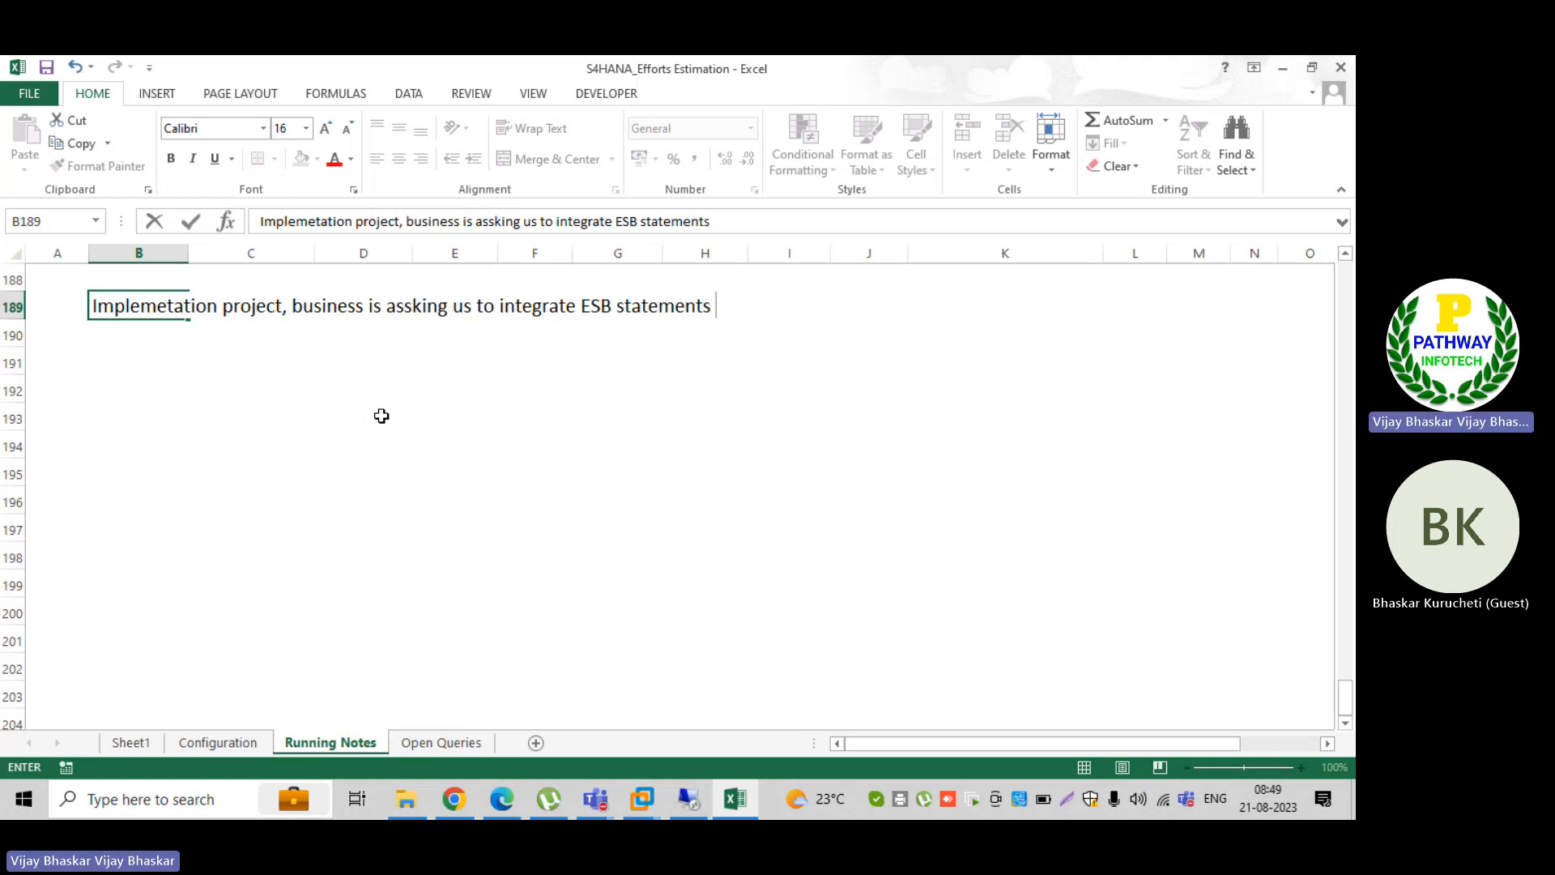
{"action": "type", "text": " with SAP "}
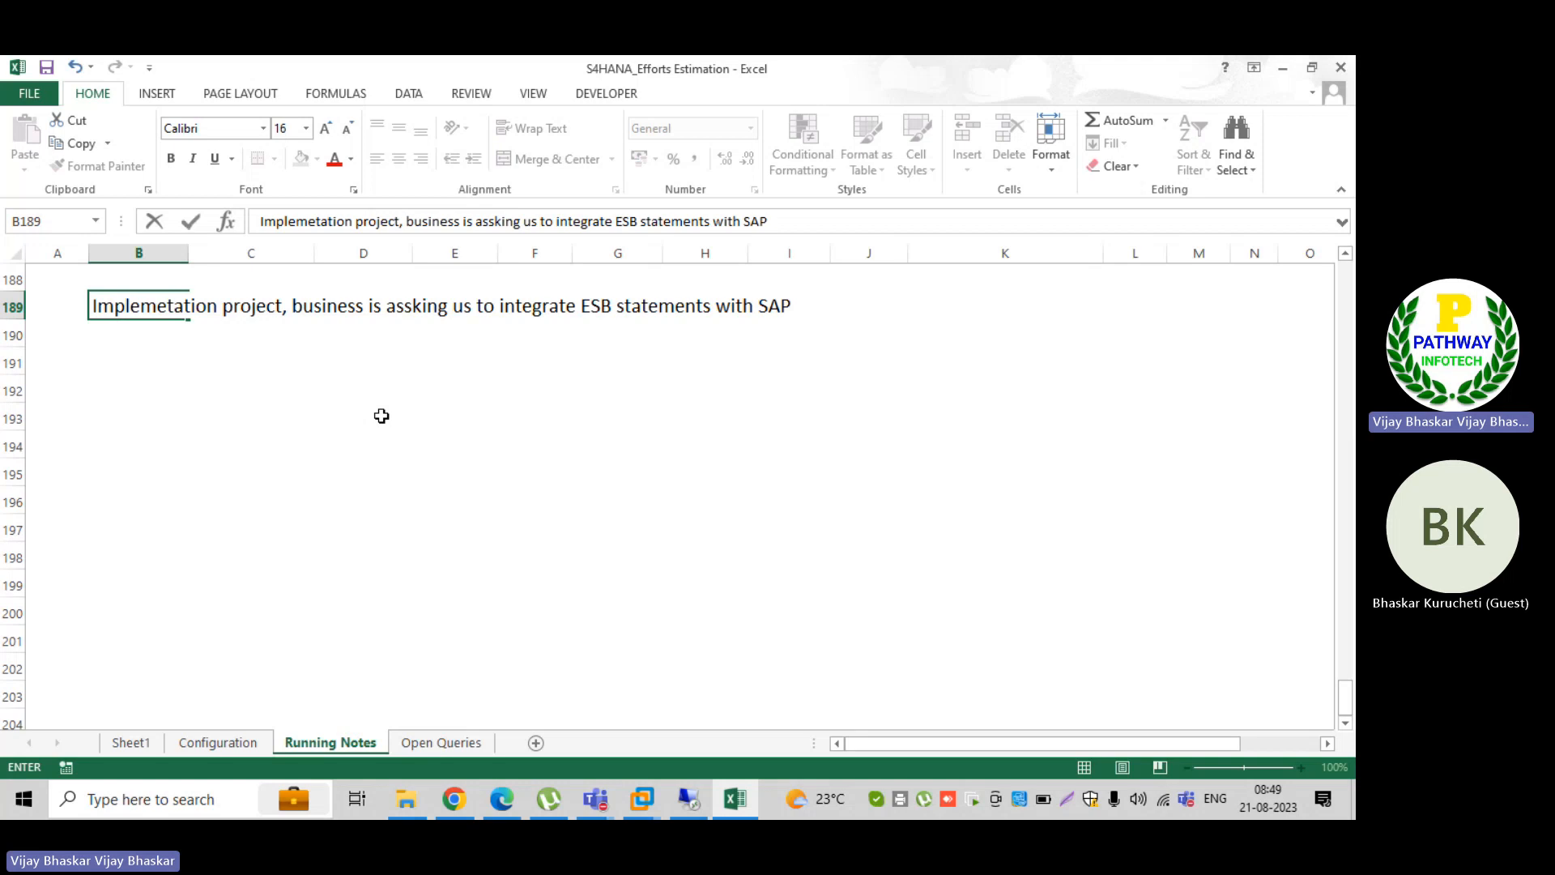
{"action": "type", "text": "?"}
{"action": "key", "text": "Return"}
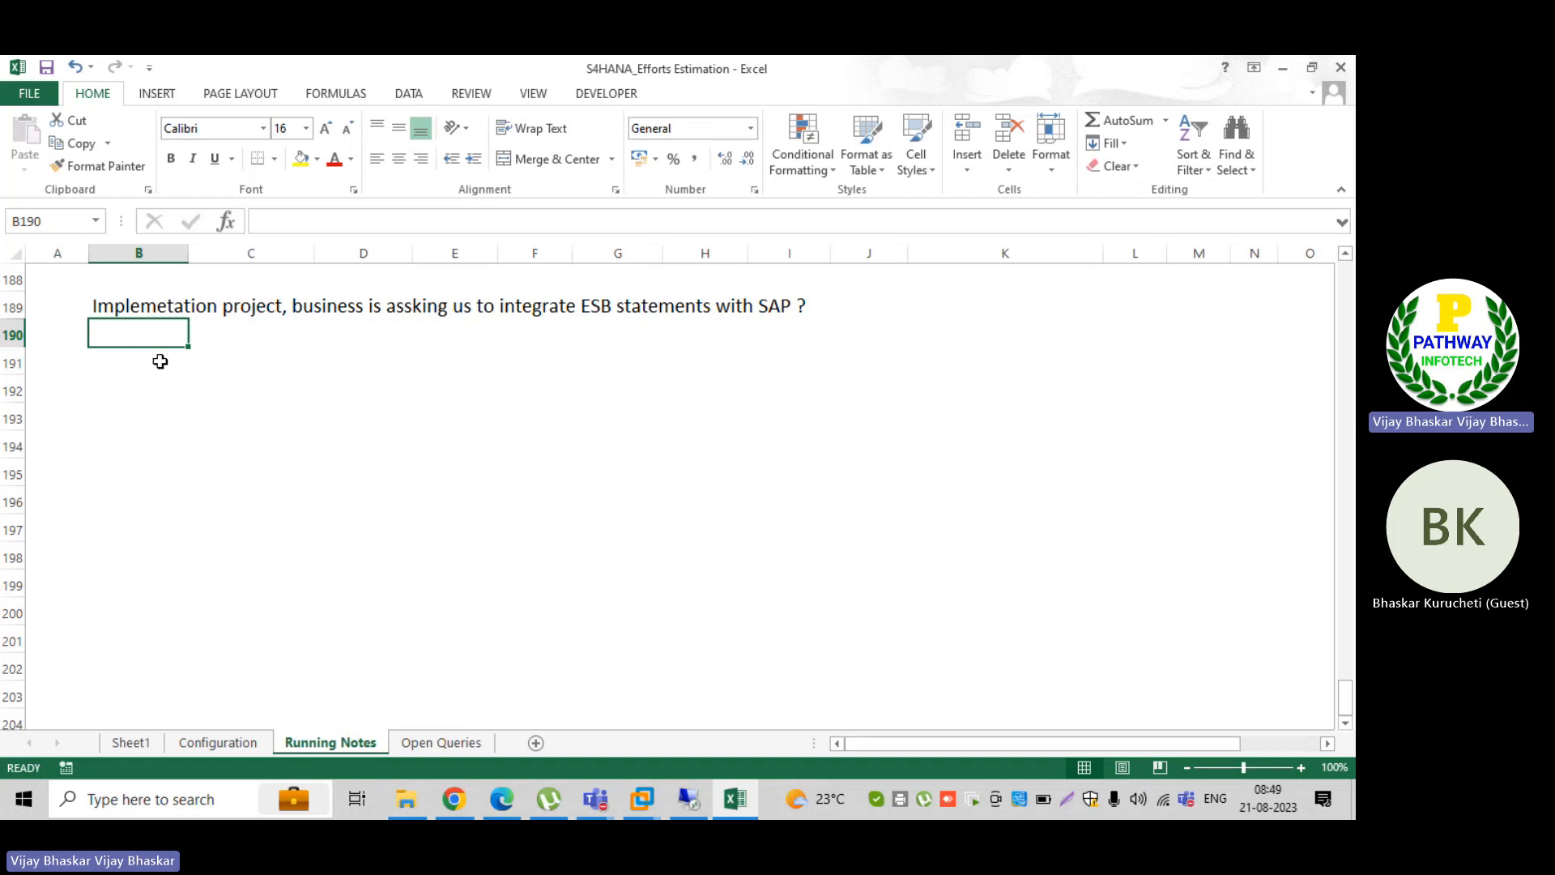
Step: Enter the first point "1. We need to get the bank statements" in cell B190
{"action": "type", "text": "1."}
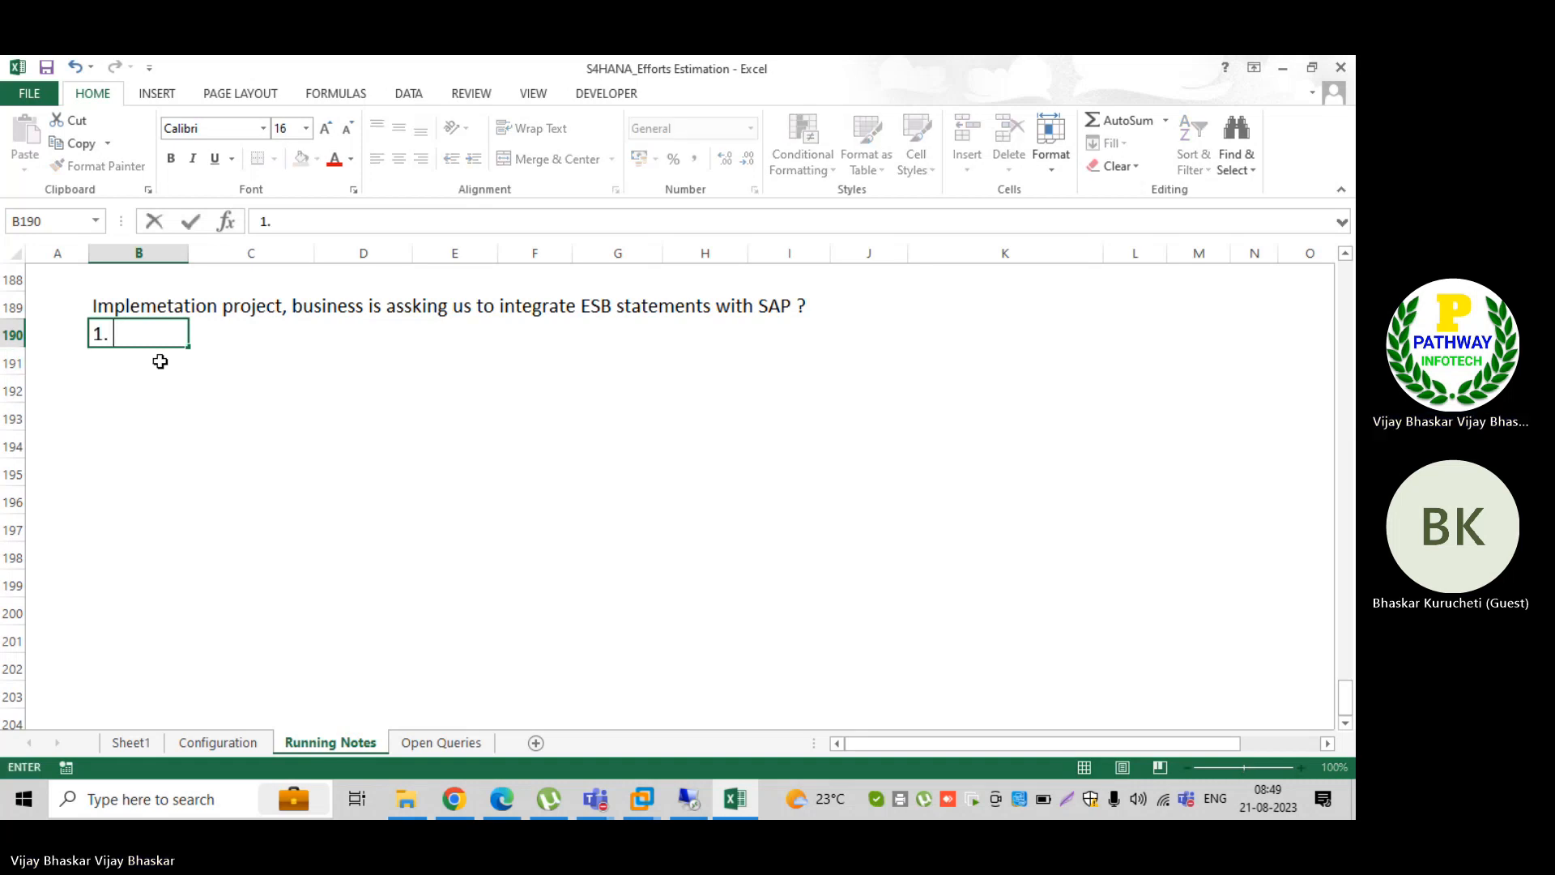
{"action": "type", "text": " We need to get "}
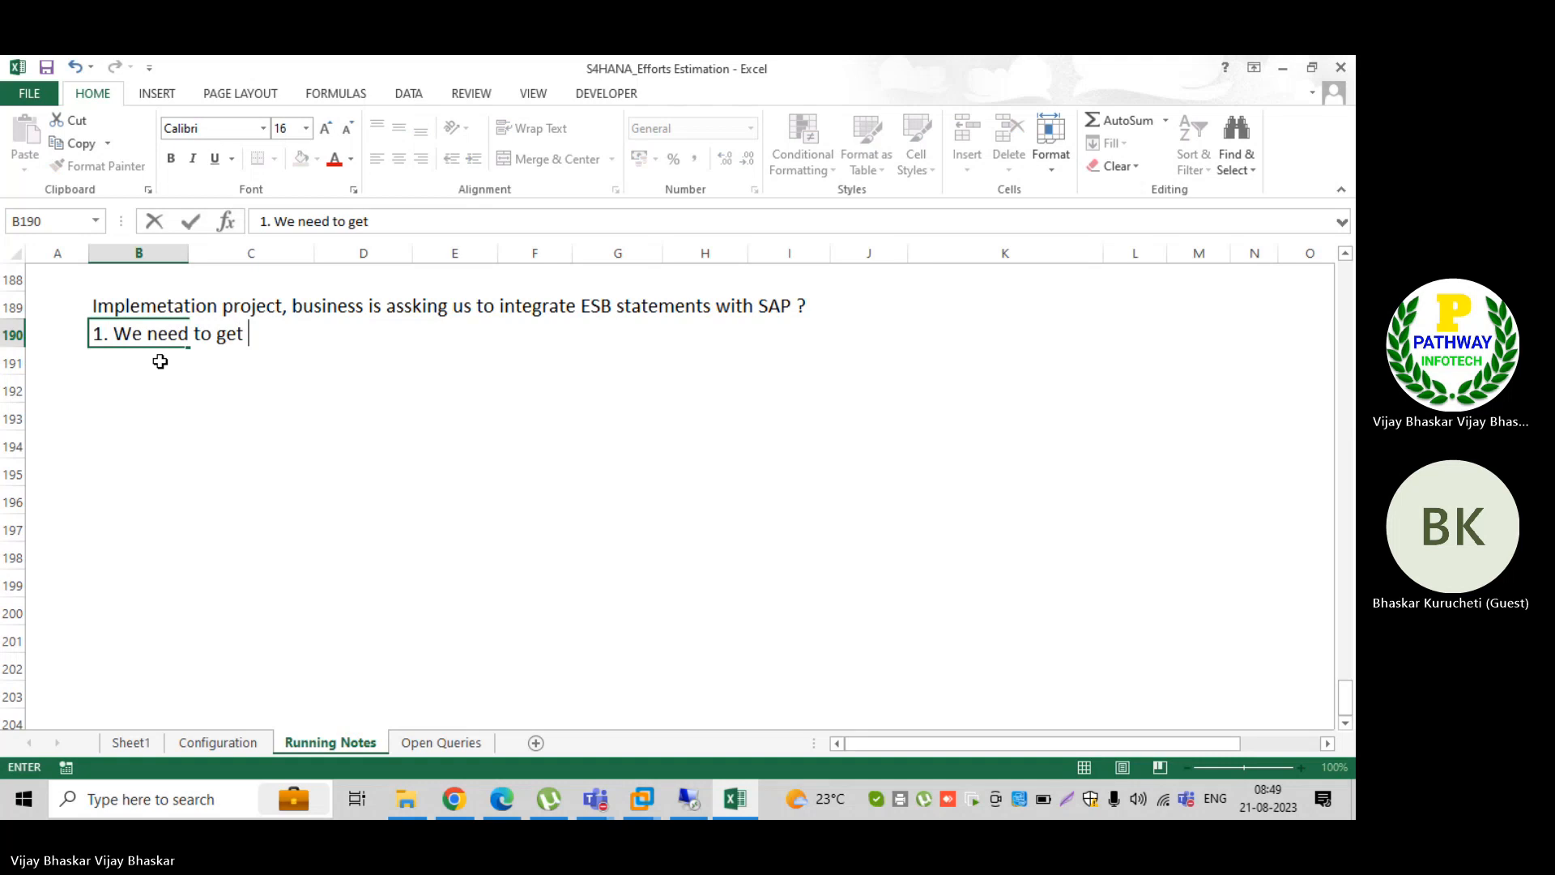
{"action": "type", "text": "the bank stateemnts"}
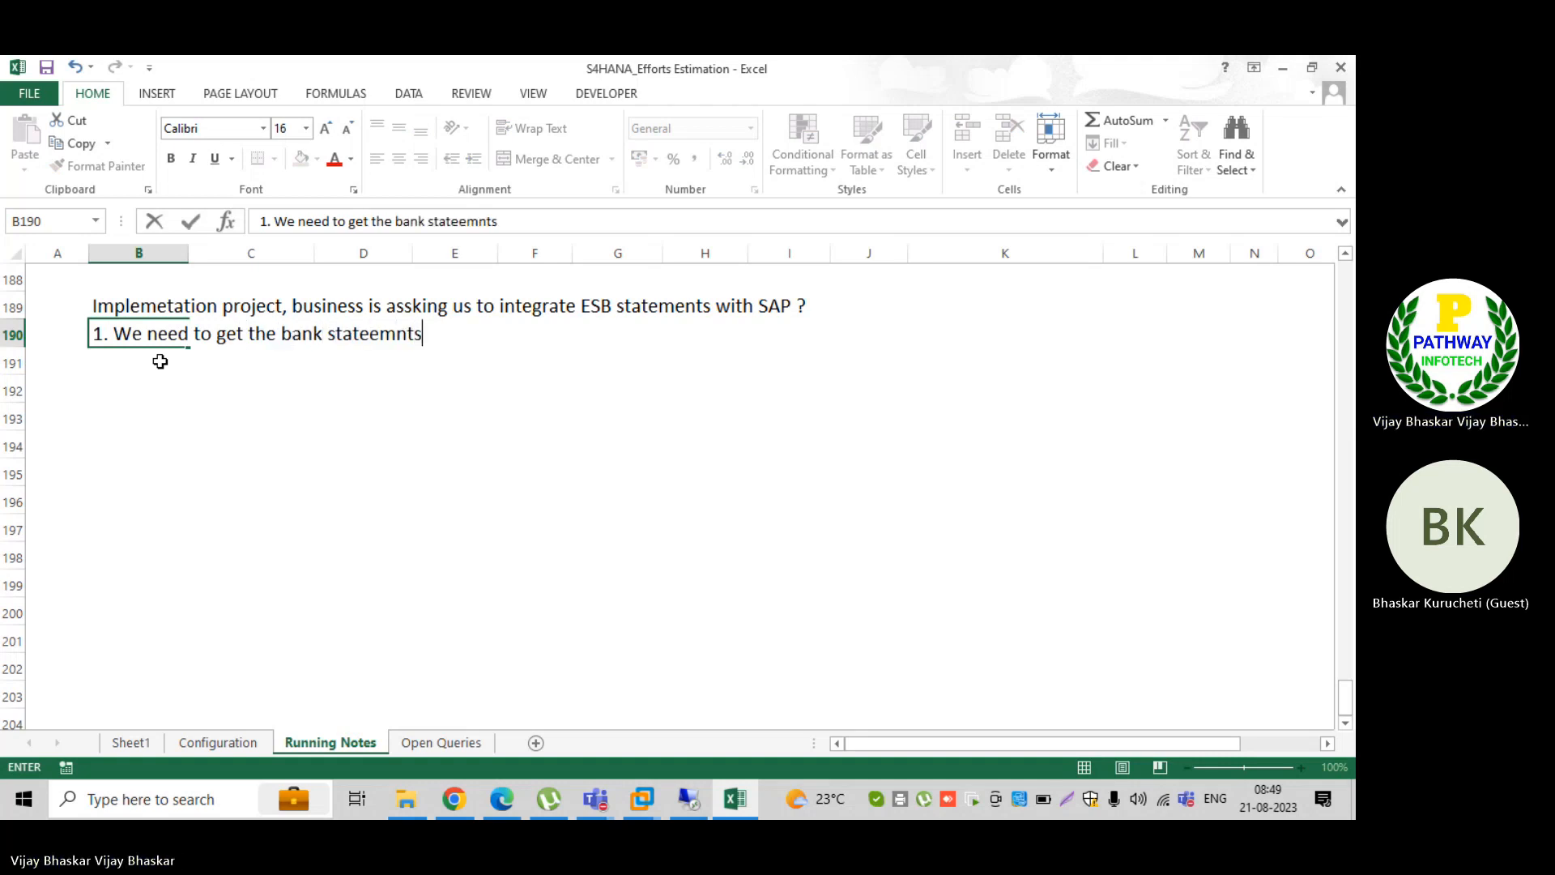
{"action": "key", "text": "BackSpace"}
{"action": "key", "text": "BackSpace"}
{"action": "key", "text": "BackSpace"}
{"action": "key", "text": "BackSpace"}
{"action": "key", "text": "BackSpace"}
{"action": "type", "text": "ments"}
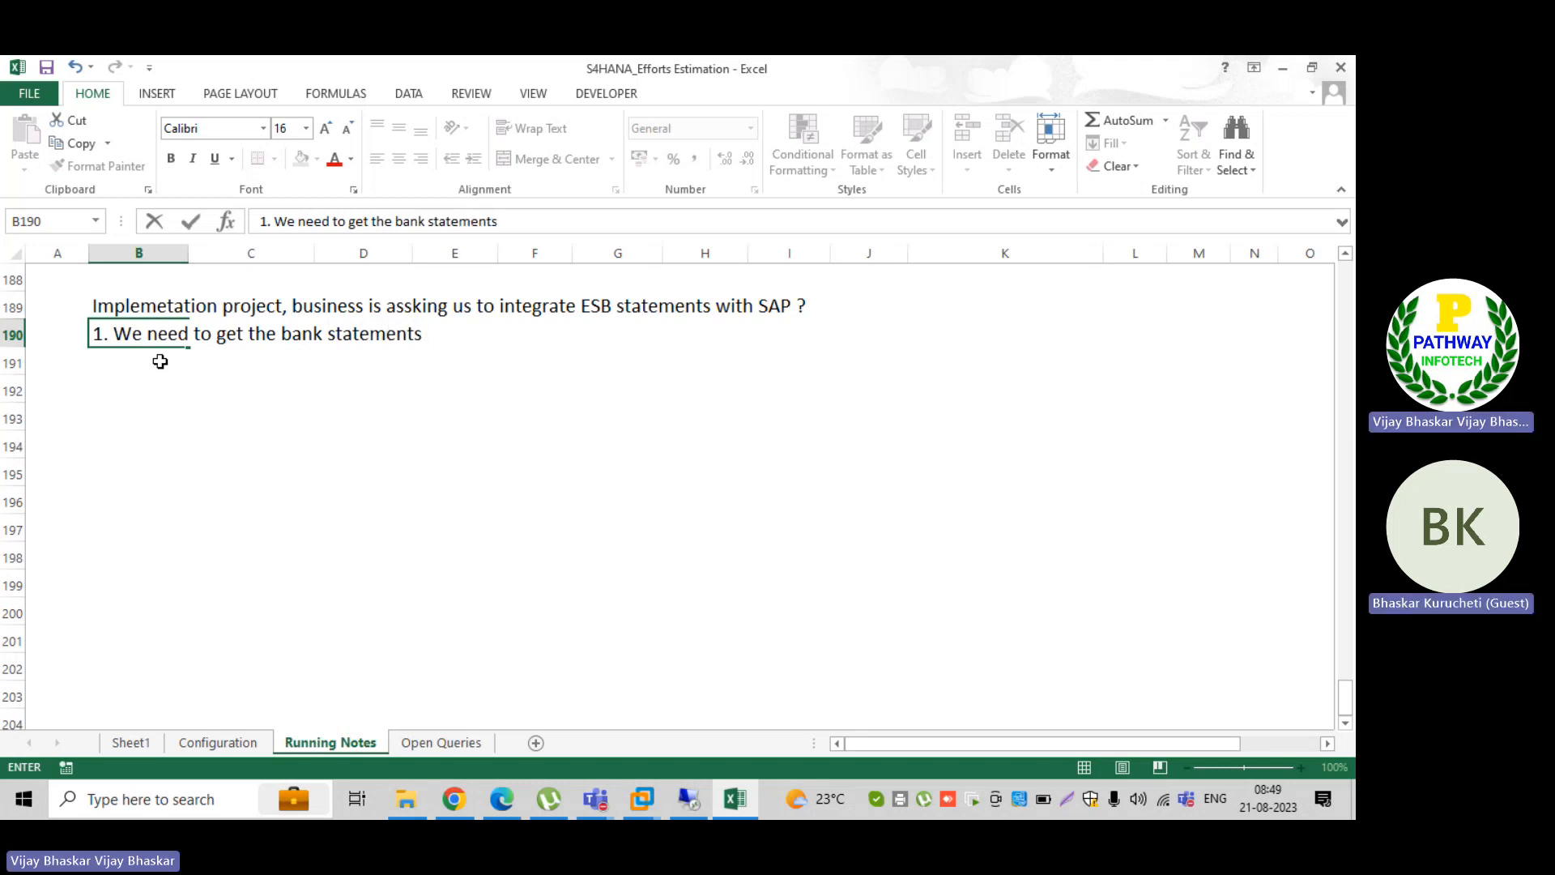
{"action": "key", "text": "ctrl+Return"}
Step: Enter the second point "2. Study the bank statements and understand which BTC/BAI/SWFT codes the bank is using to send the statements" in cell B191
{"action": "left_click", "coordinate": [159, 361]}
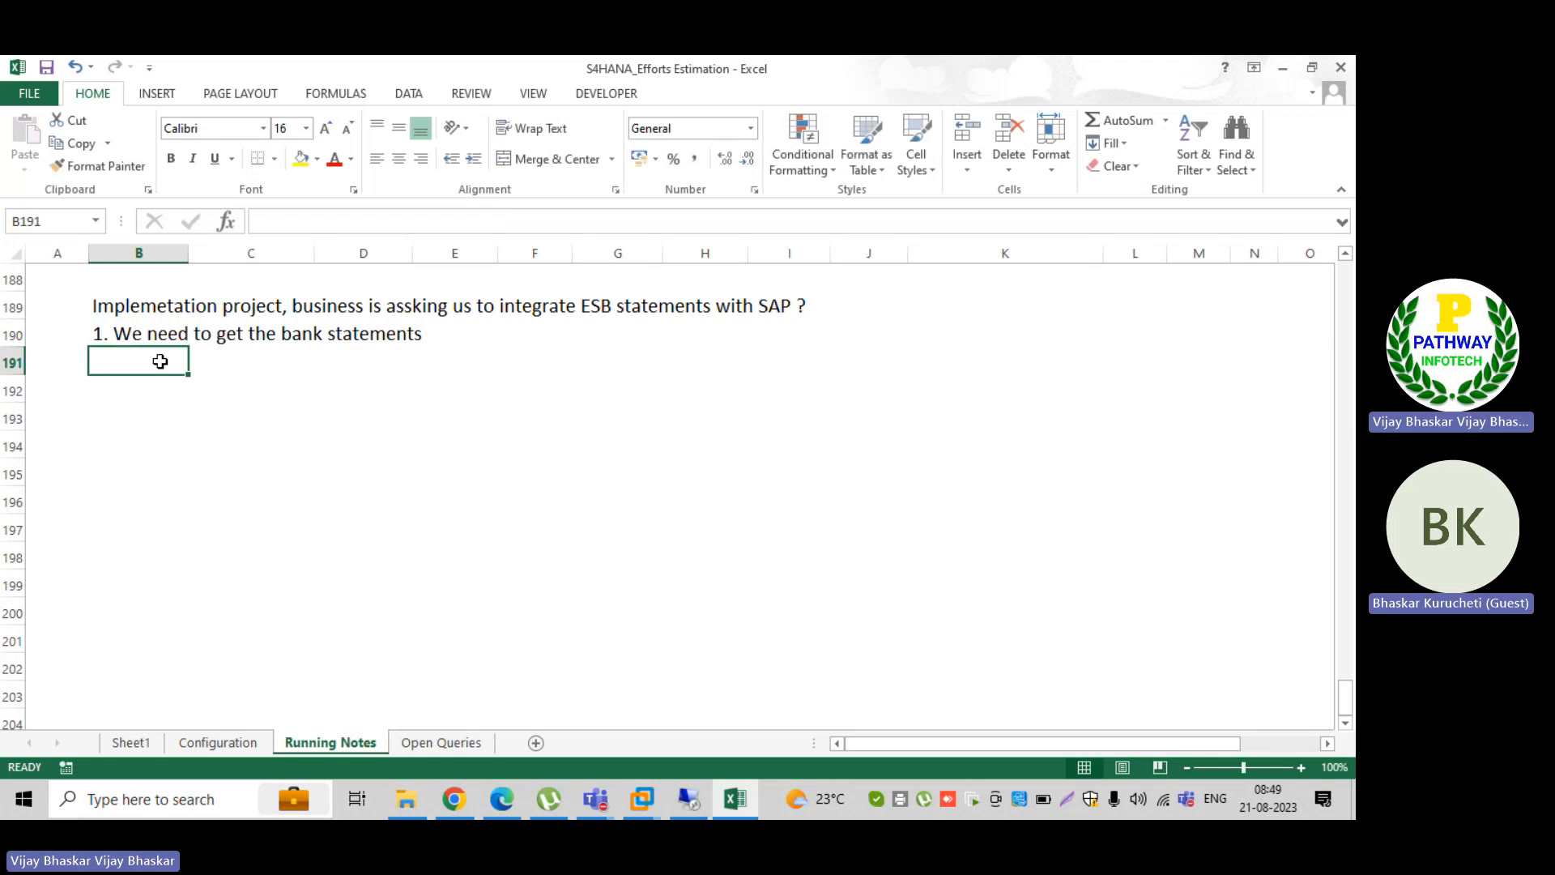
{"action": "type", "text": "2. S"}
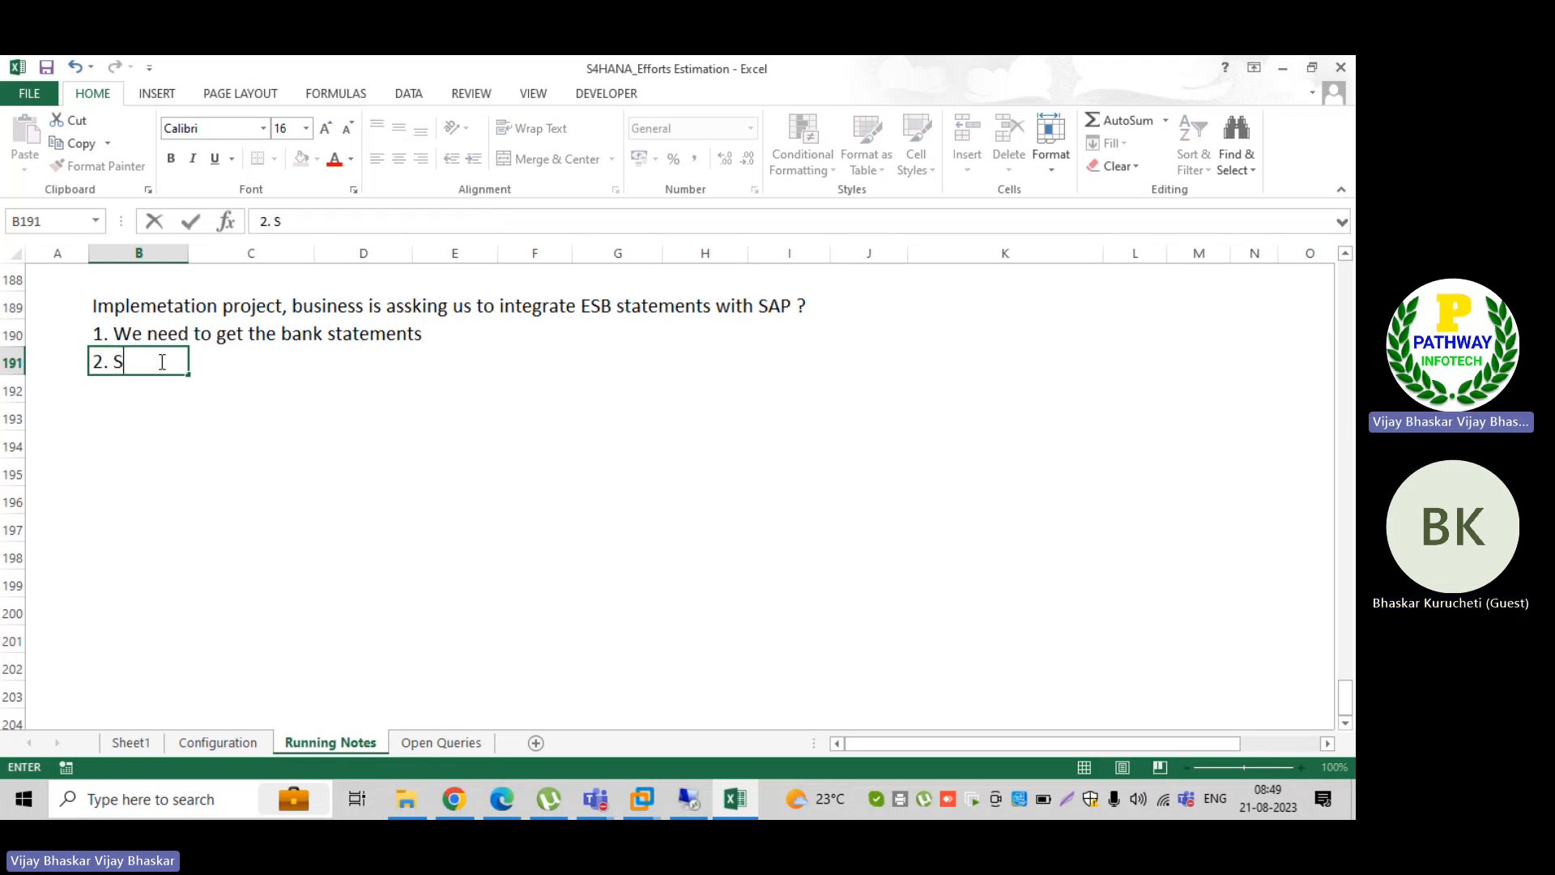
{"action": "type", "text": "tudy the bank"}
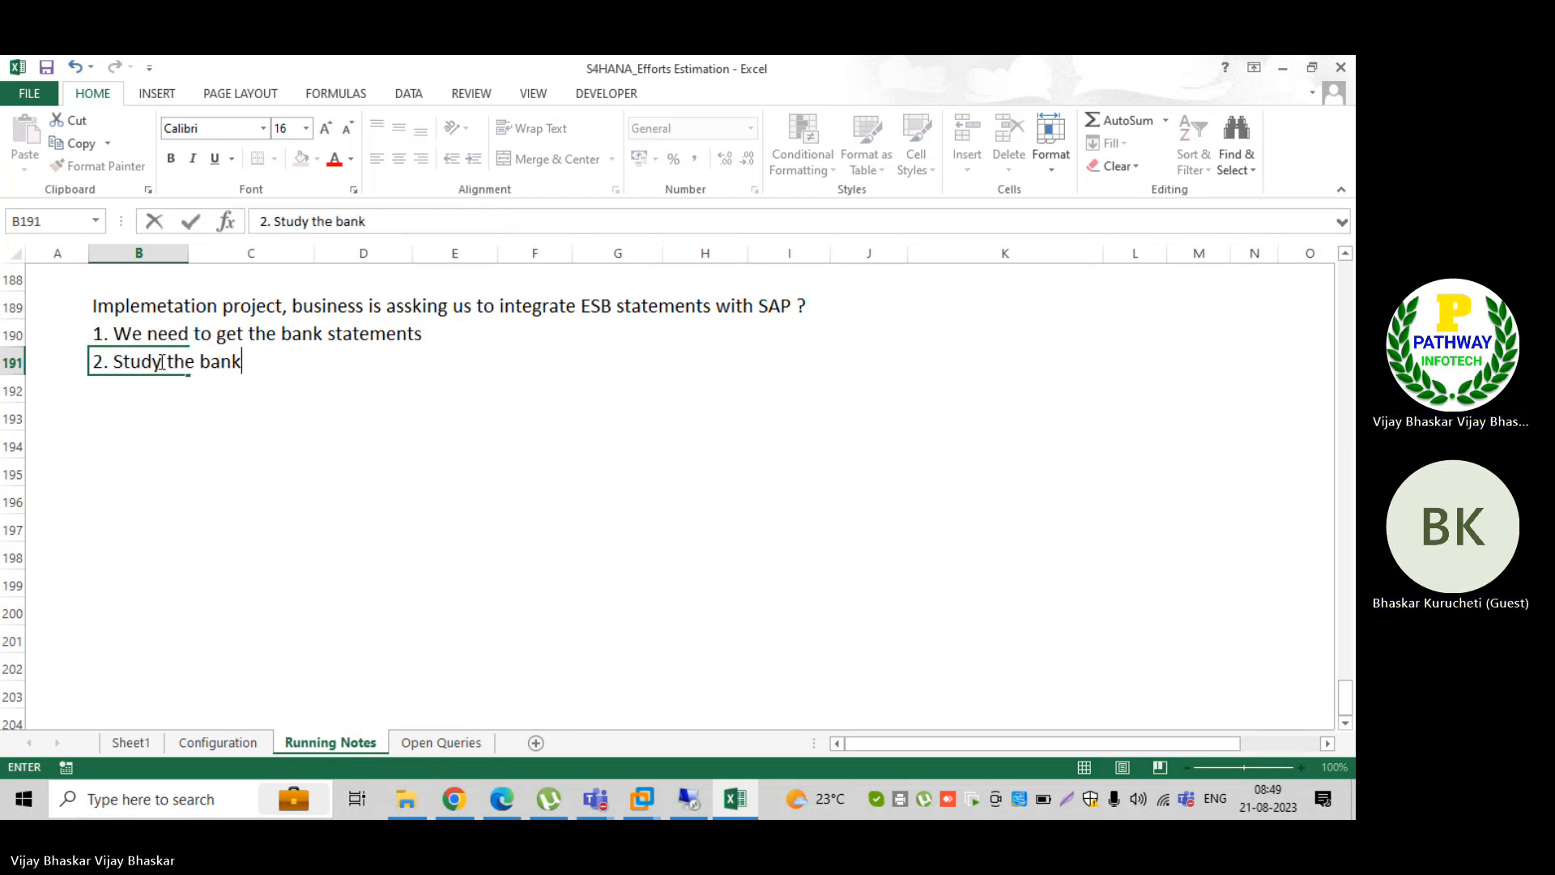
{"action": "type", "text": " statements and"}
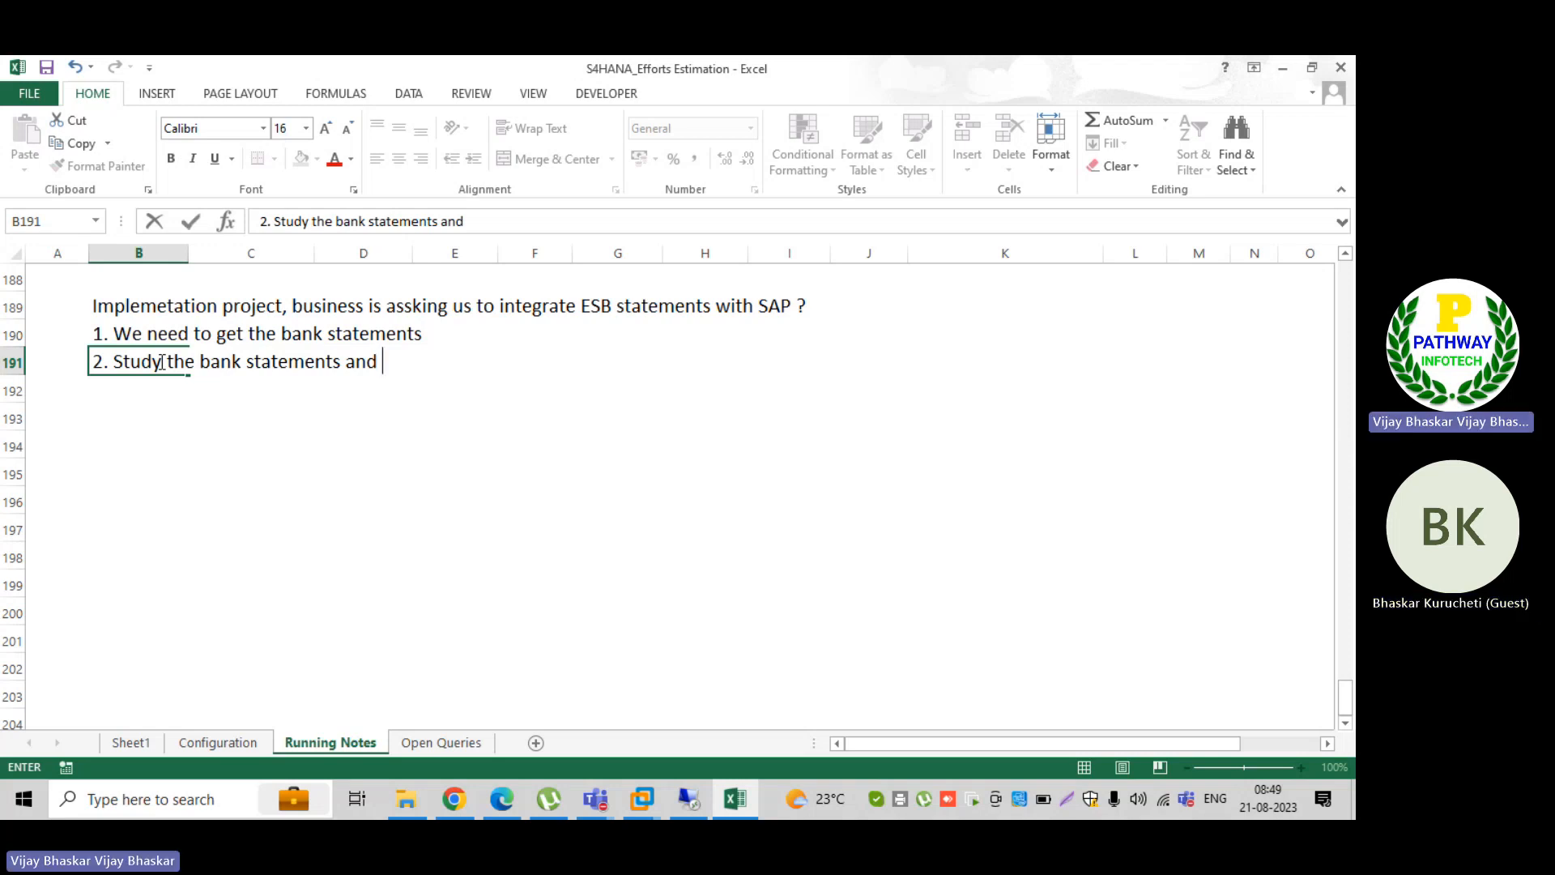
{"action": "type", "text": "understand which "}
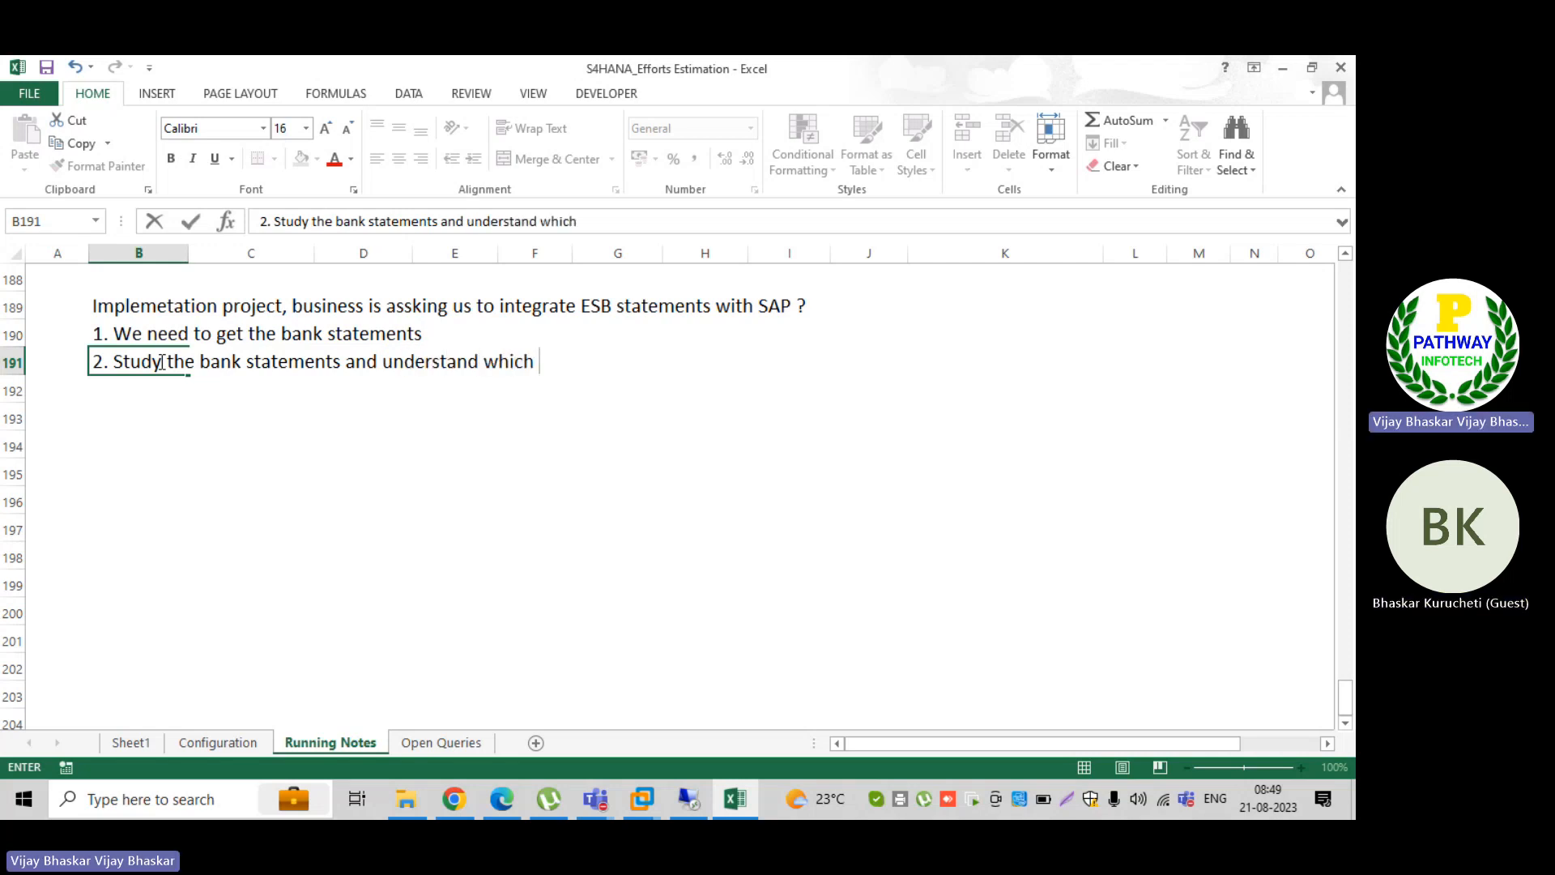
{"action": "type", "text": "BTC/BAI code"}
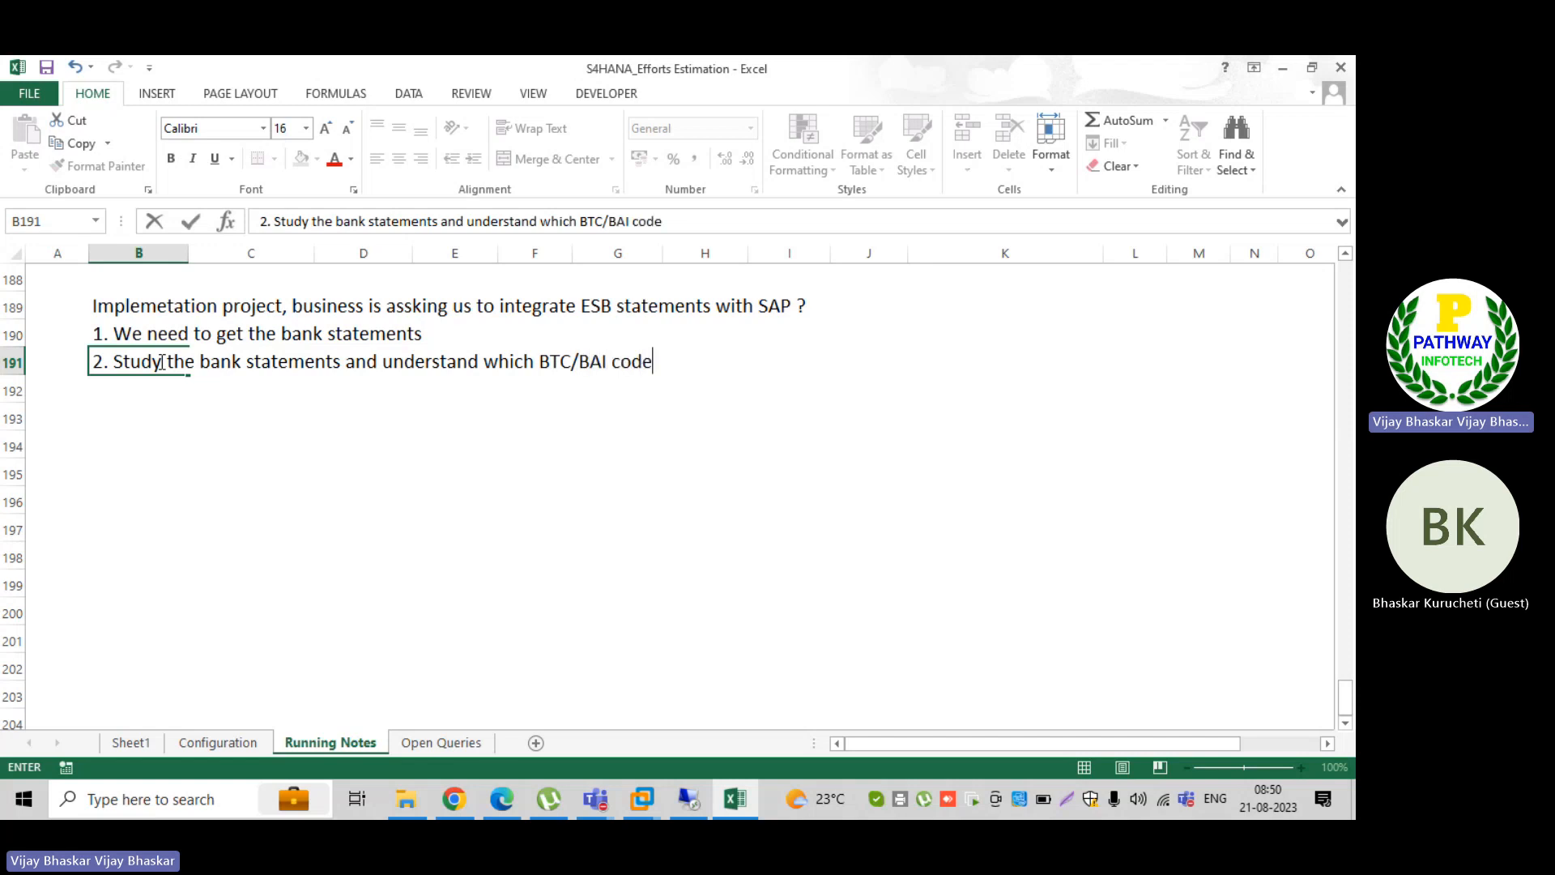
{"action": "key", "text": "BackSpace"}
{"action": "key", "text": "BackSpace"}
{"action": "key", "text": "BackSpace"}
{"action": "key", "text": "BackSpace"}
{"action": "key", "text": "BackSpace"}
{"action": "type", "text": "/SWFT cod"}
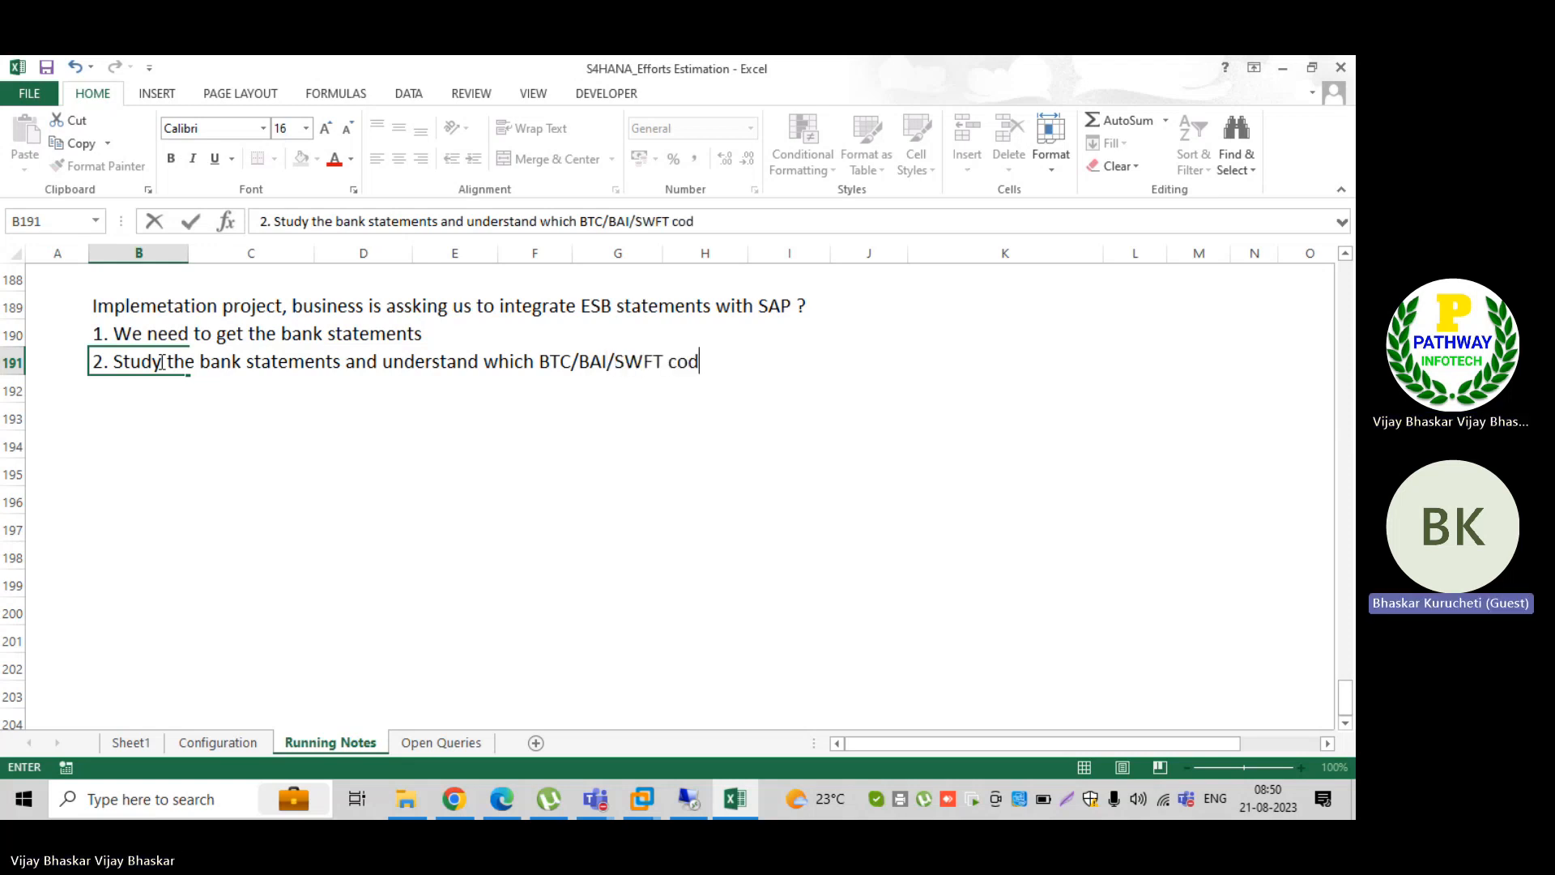
{"action": "type", "text": "es the ban"}
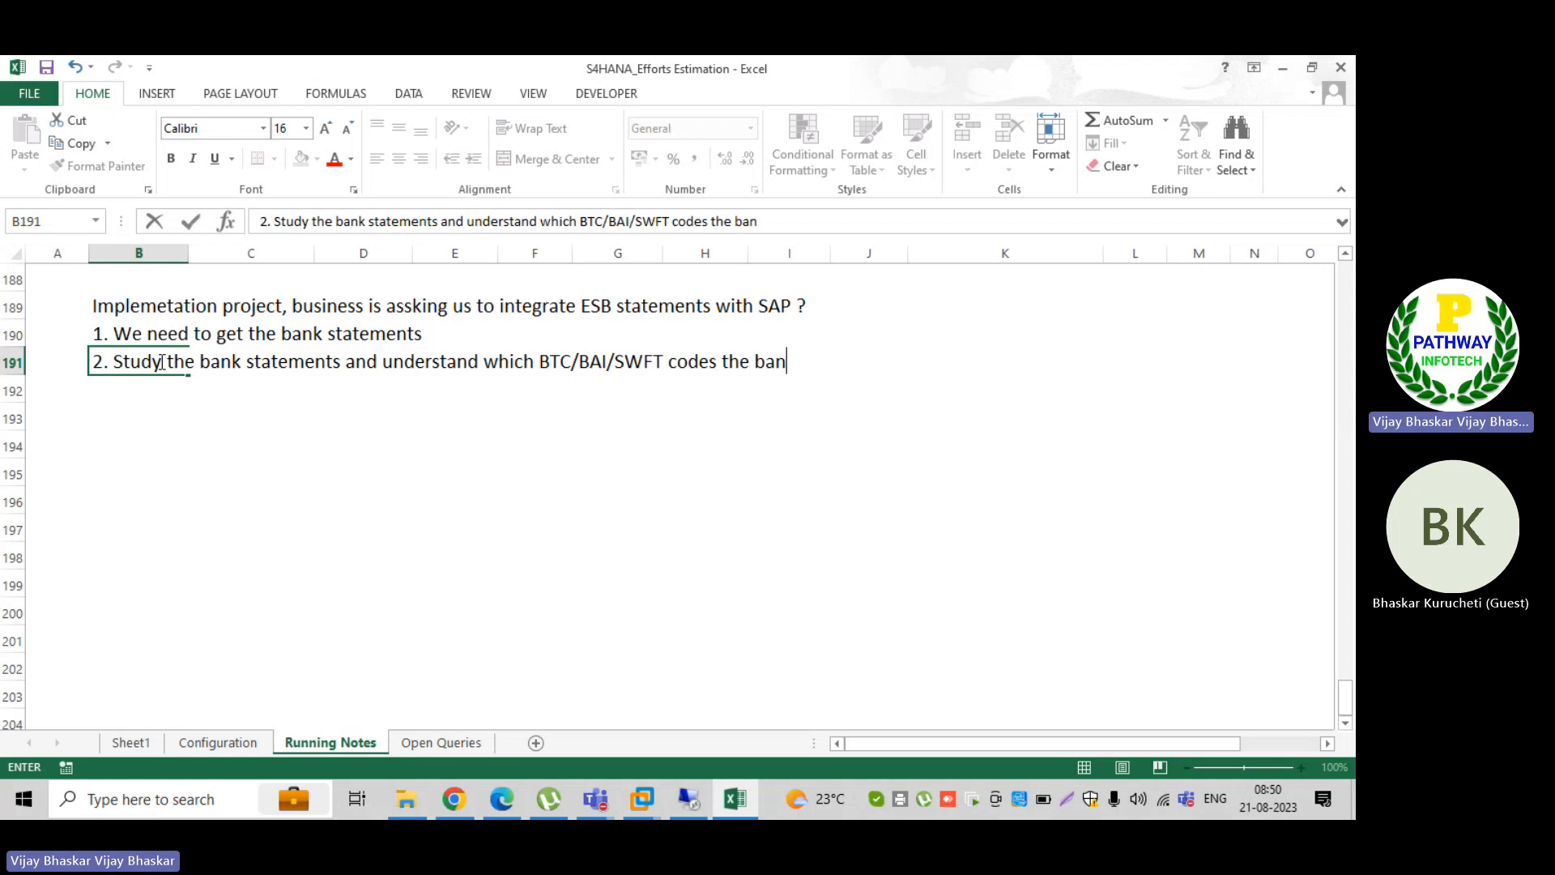
{"action": "type", "text": "k is using "}
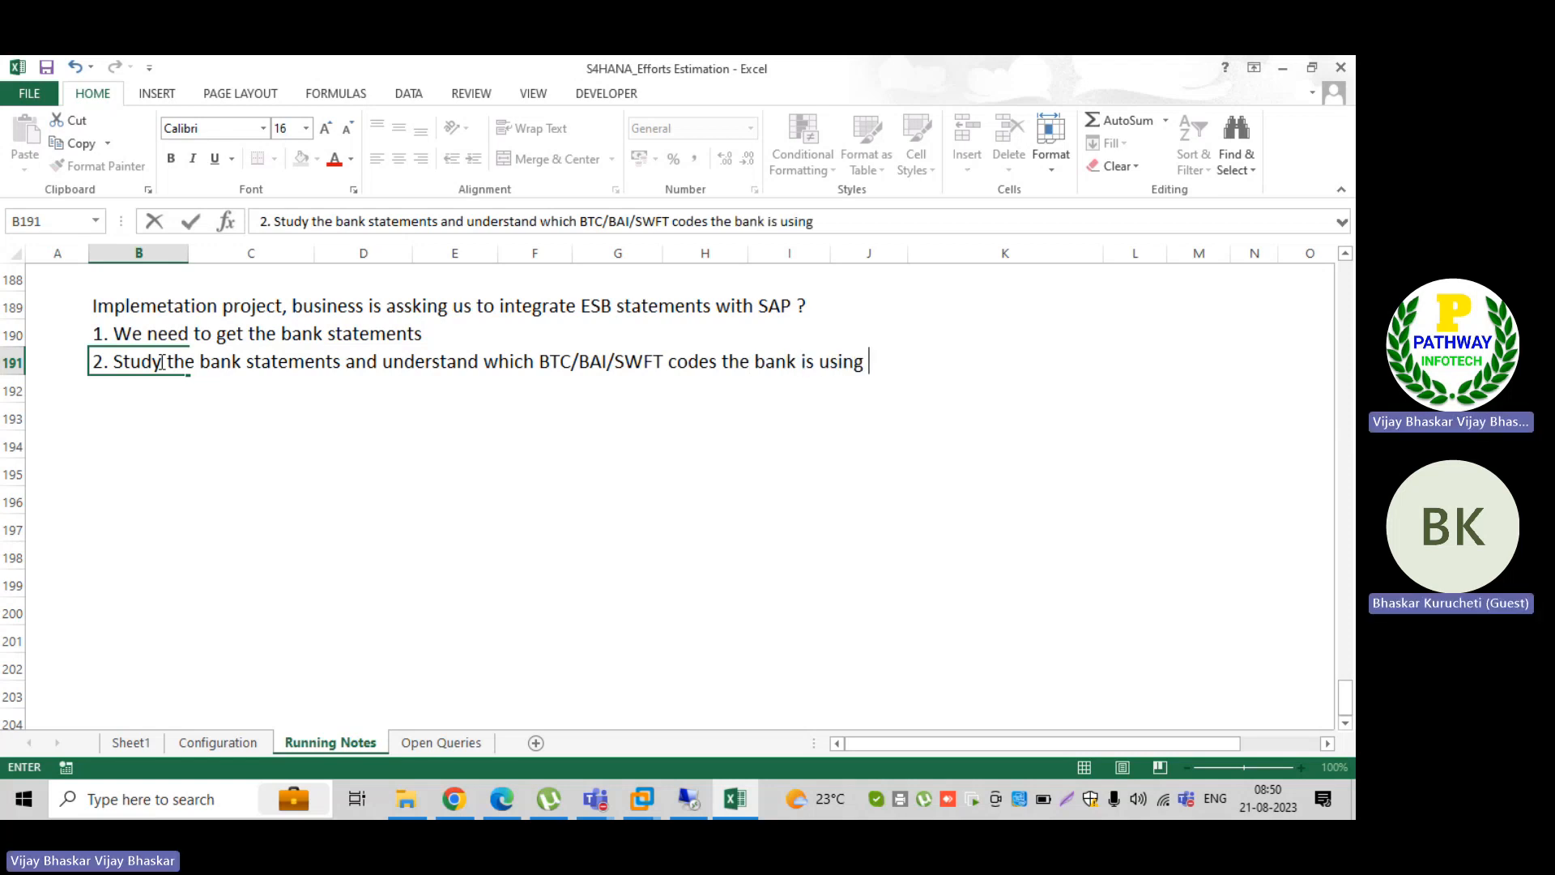
{"action": "type", "text": "to send the "}
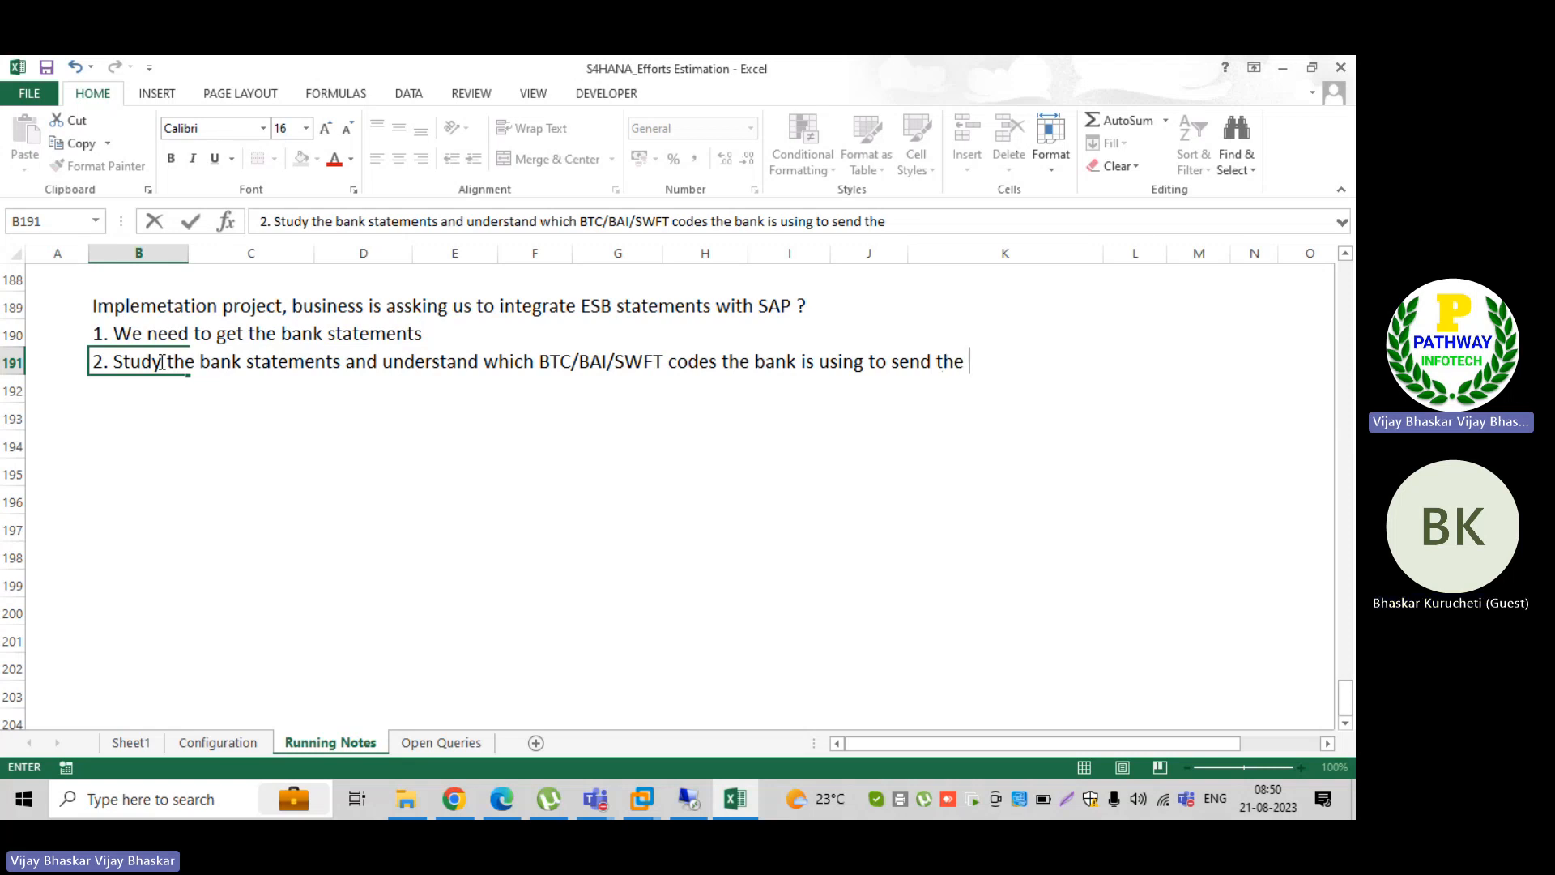
{"action": "type", "text": "statements"}
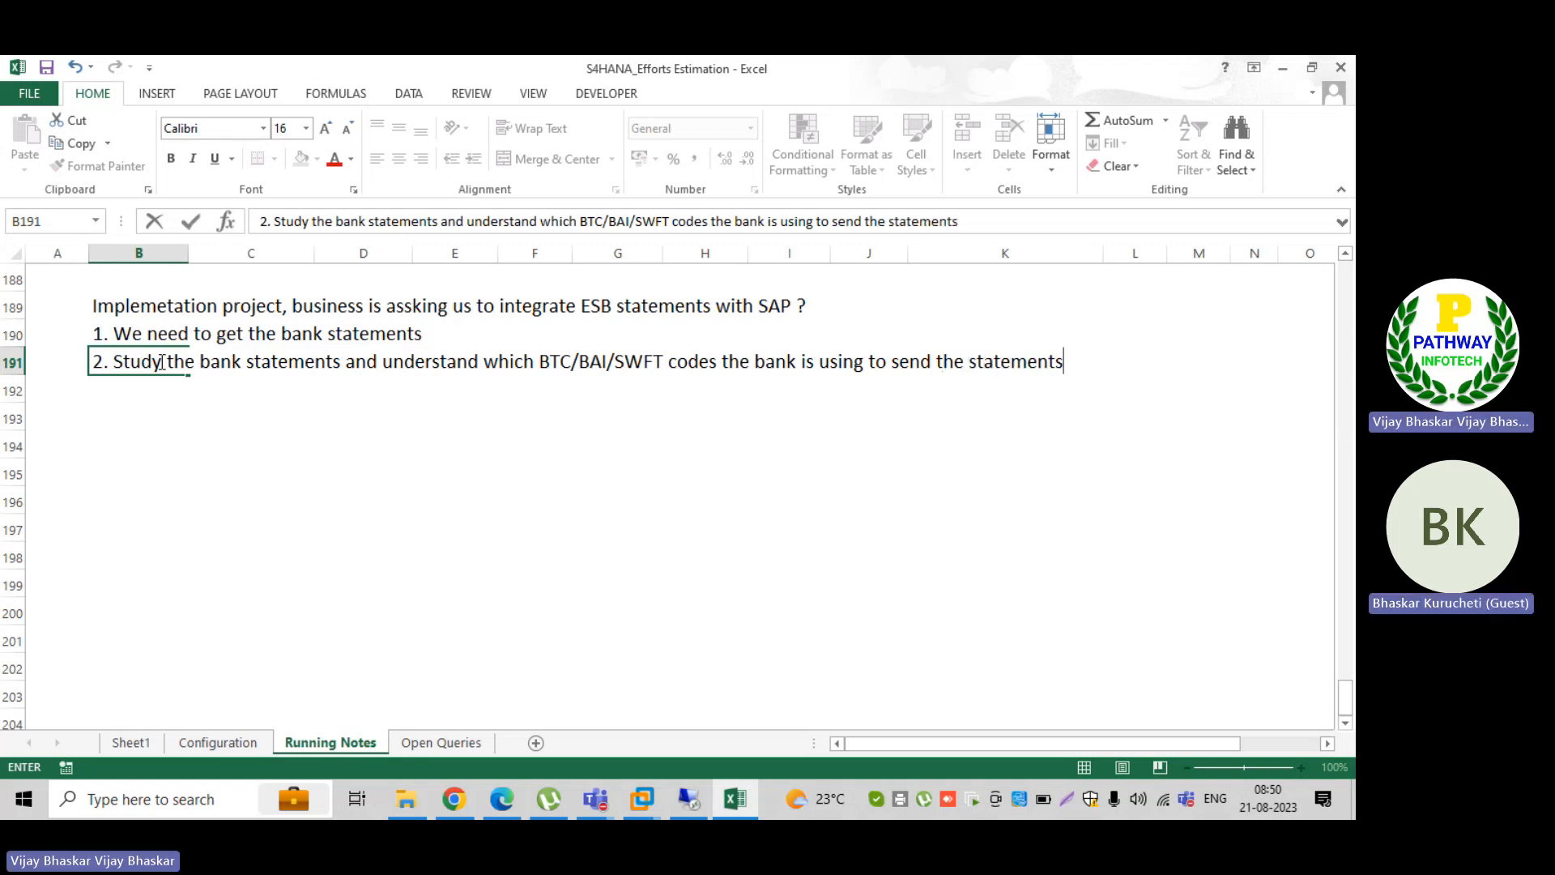
{"action": "key", "text": "Return"}
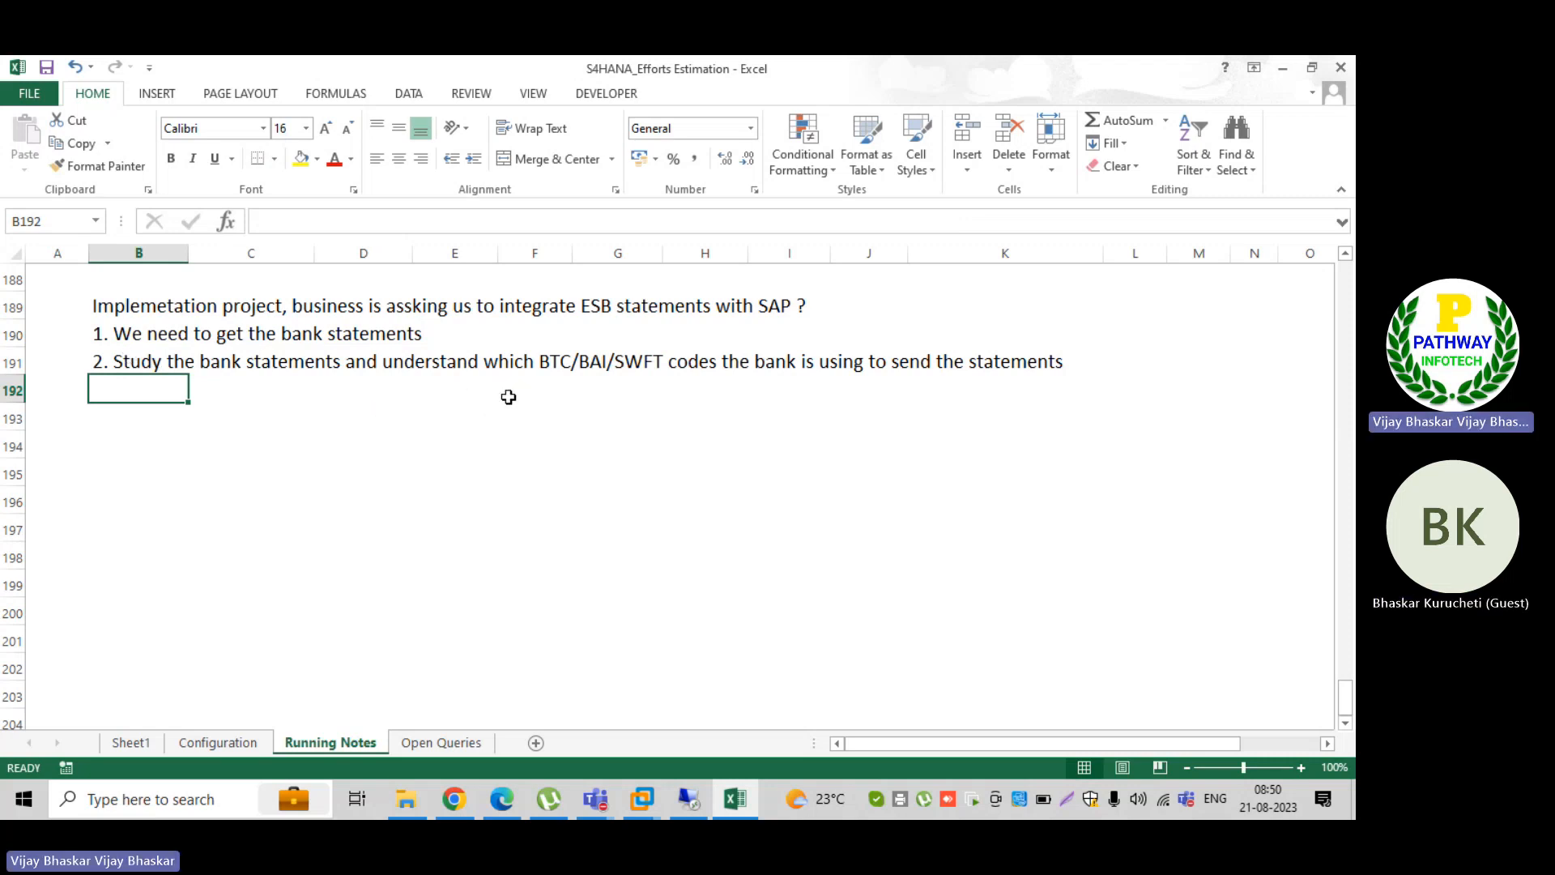
Step: Insert "(external transactions, the transaction will be provided by bank)" after "BTC/BAI/SWFT" in the second point in cell B191
{"action": "left_click", "coordinate": [114, 363]}
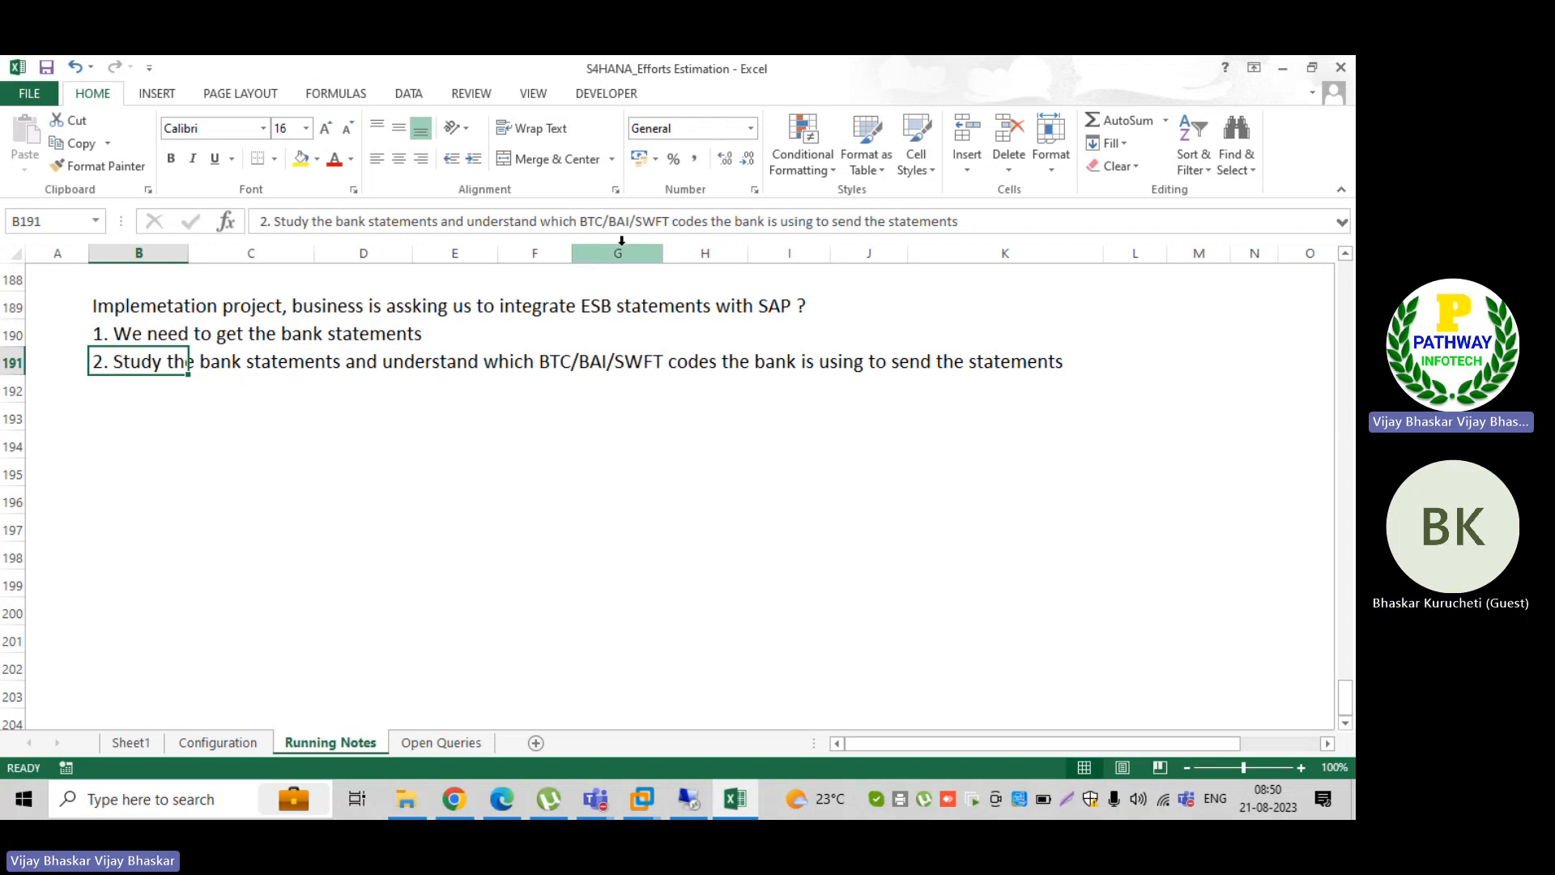
{"action": "left_click", "coordinate": [577, 220]}
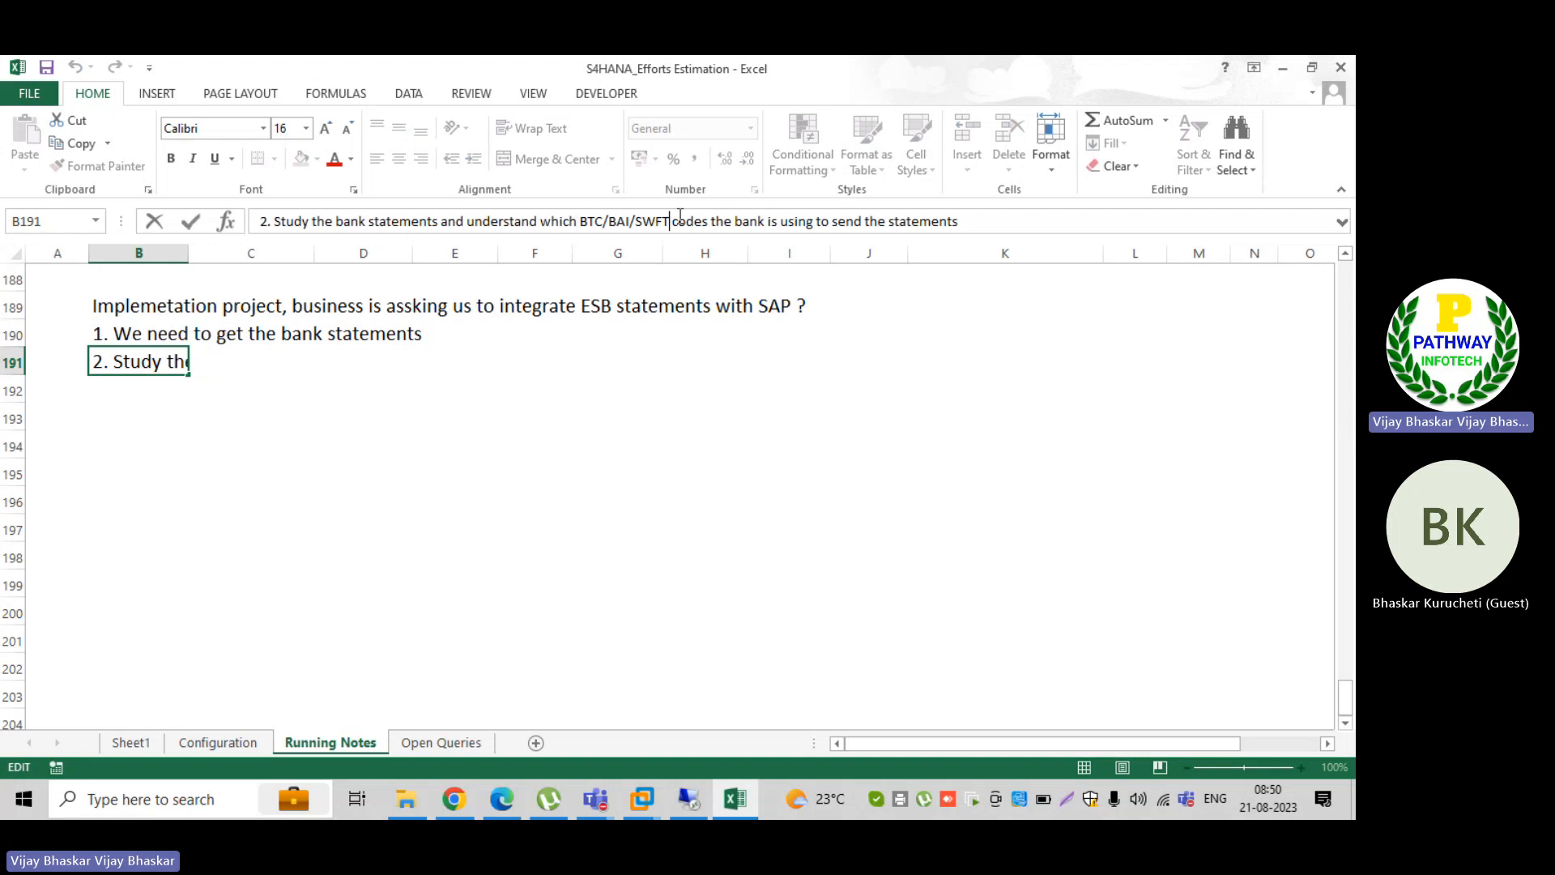
{"action": "type", "text": "(exz"}
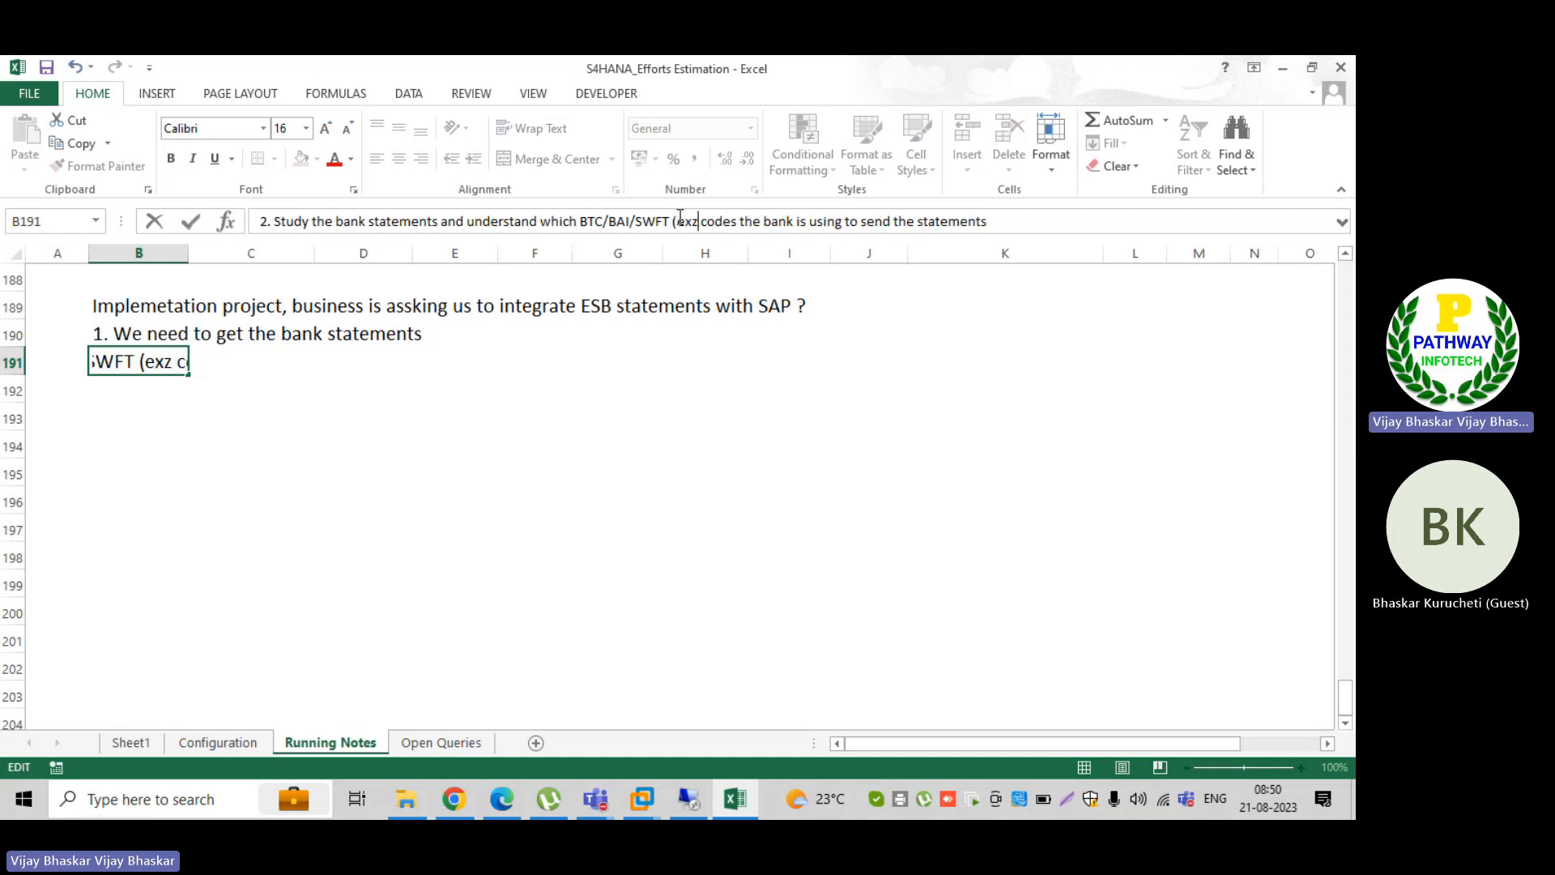
{"action": "key", "text": "BackSpace"}
{"action": "type", "text": "ternalk"}
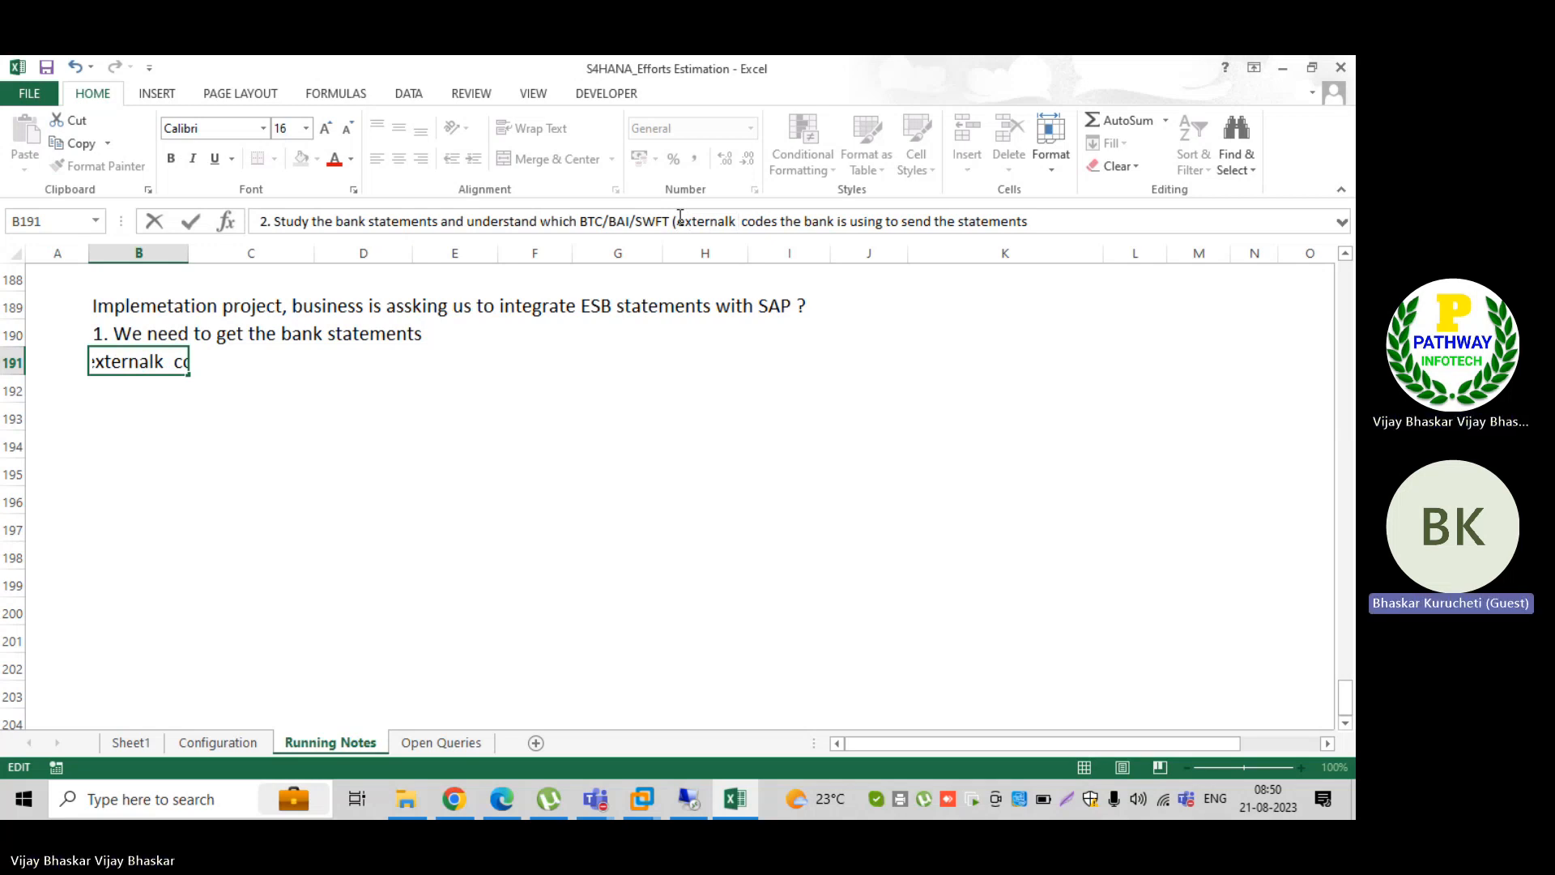
{"action": "key", "text": "BackSpace"}
{"action": "key", "text": "BackSpace"}
{"action": "key", "text": "BackSpace"}
{"action": "type", "text": "l transactionj"}
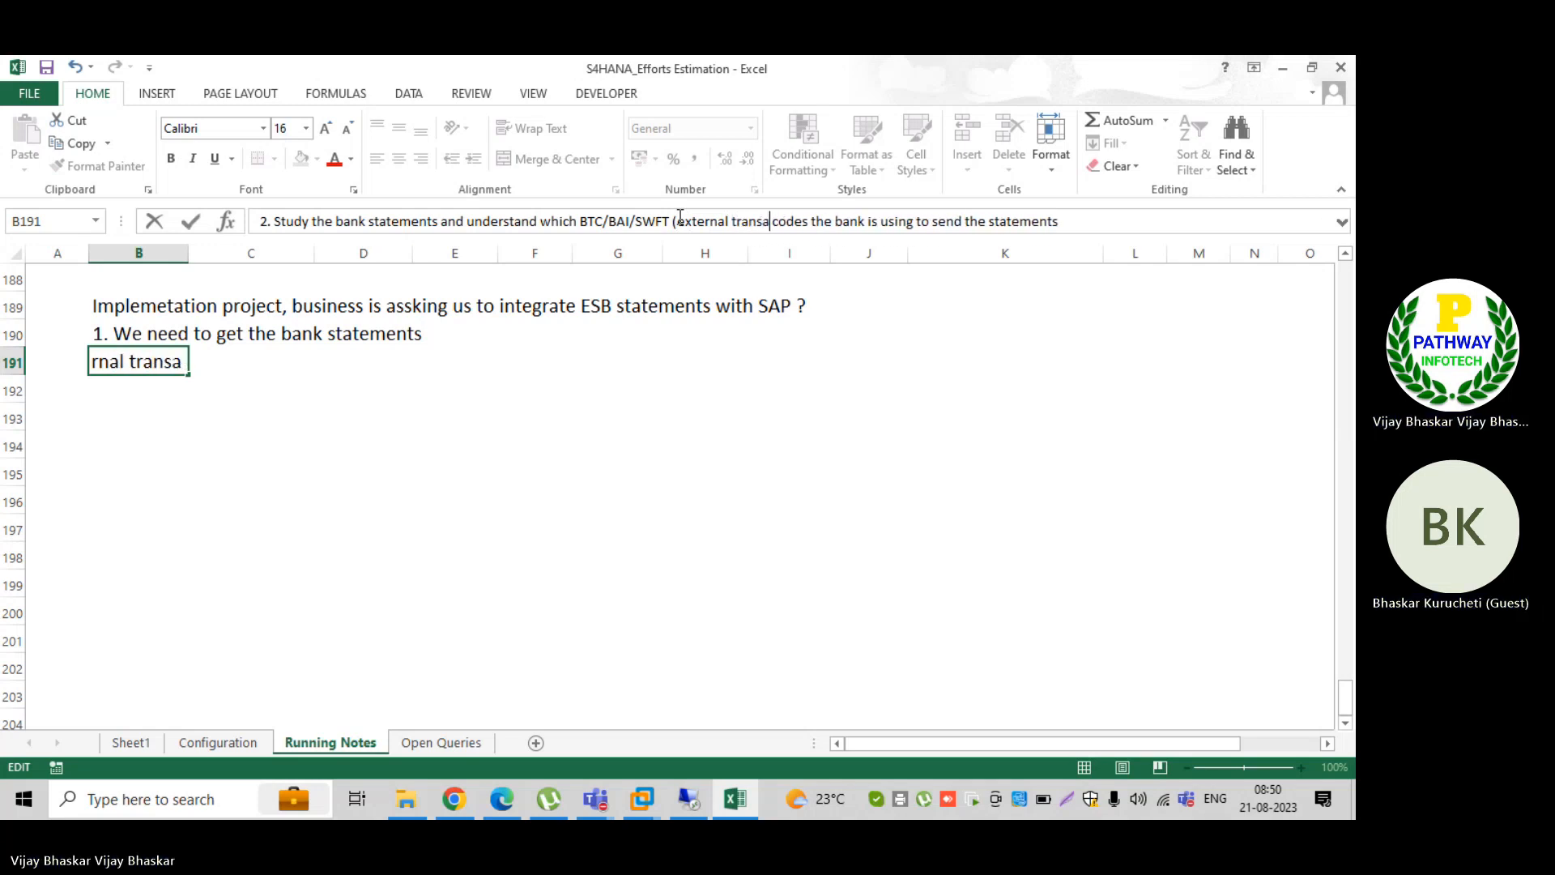
{"action": "key", "text": "BackSpace"}
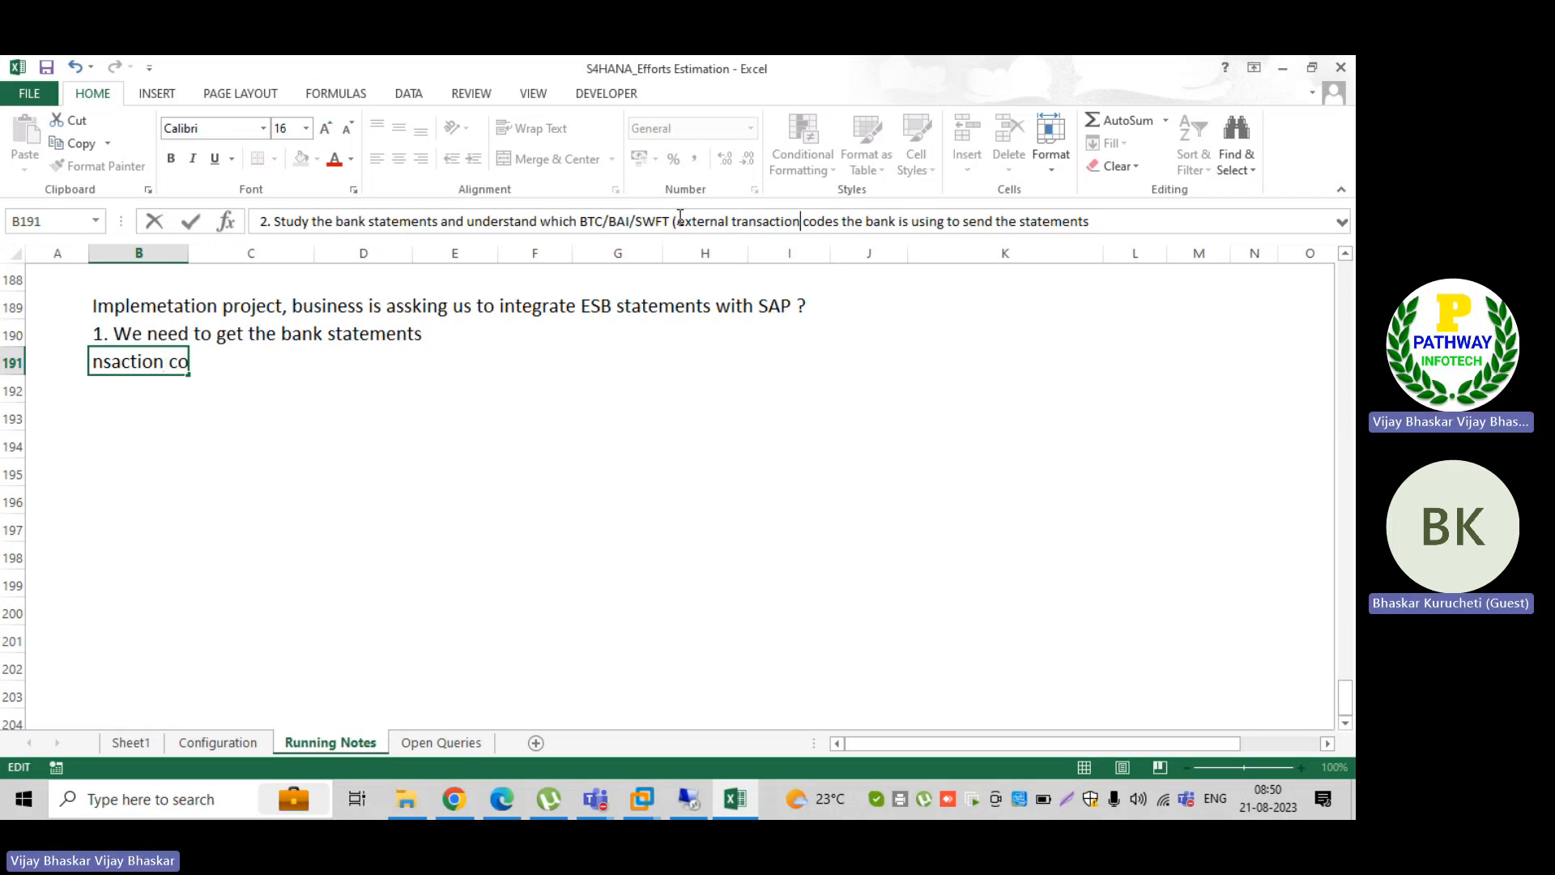
{"action": "type", "text": "s, t"}
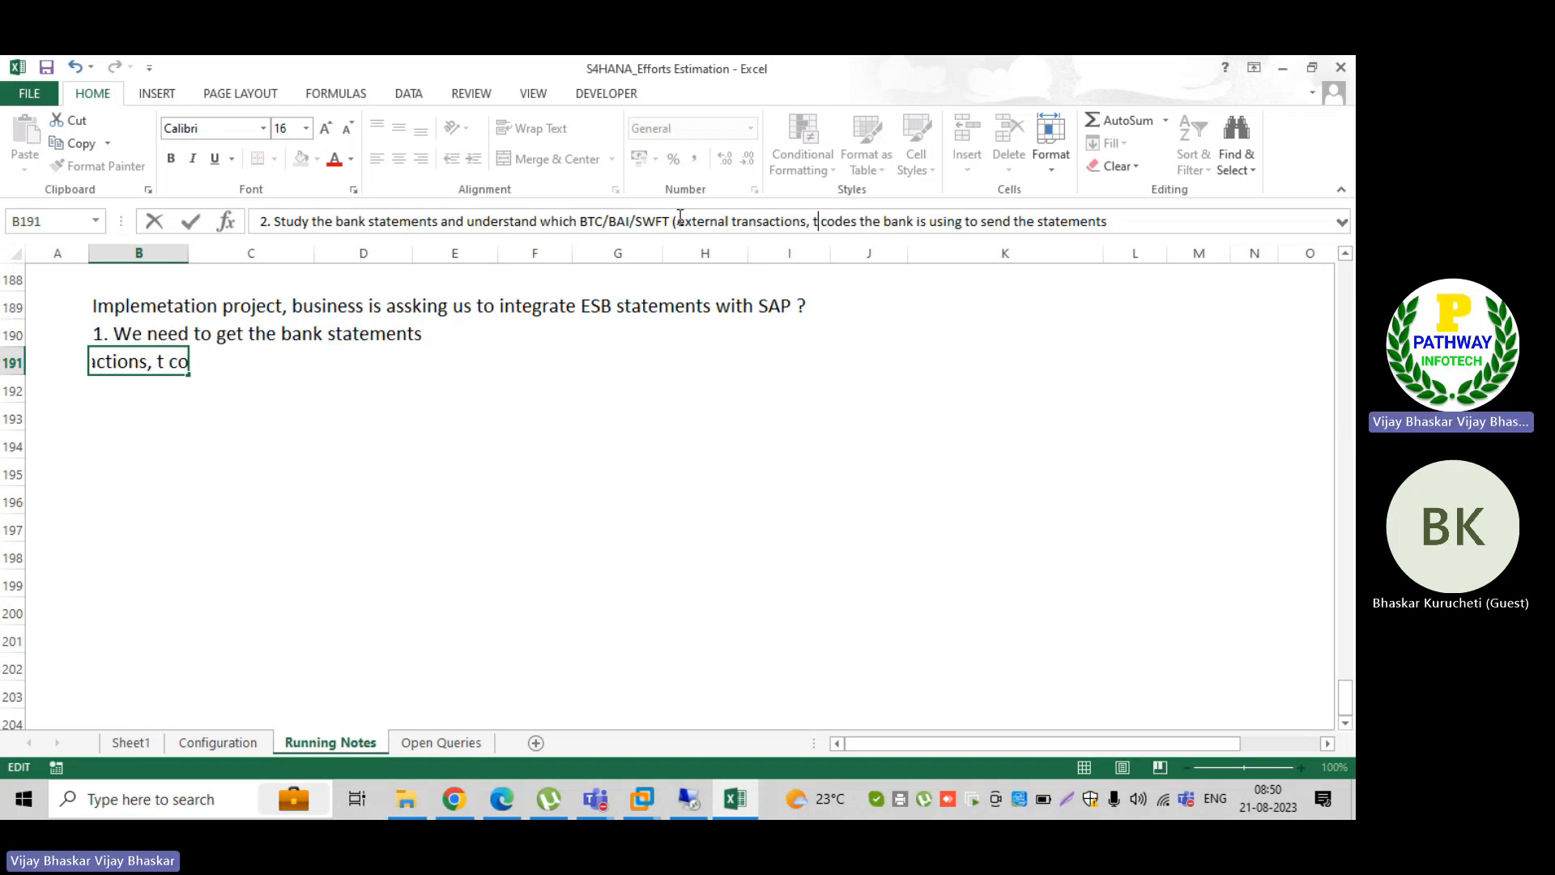
{"action": "type", "text": "he transact"}
{"action": "type", "text": "ion will be provided "}
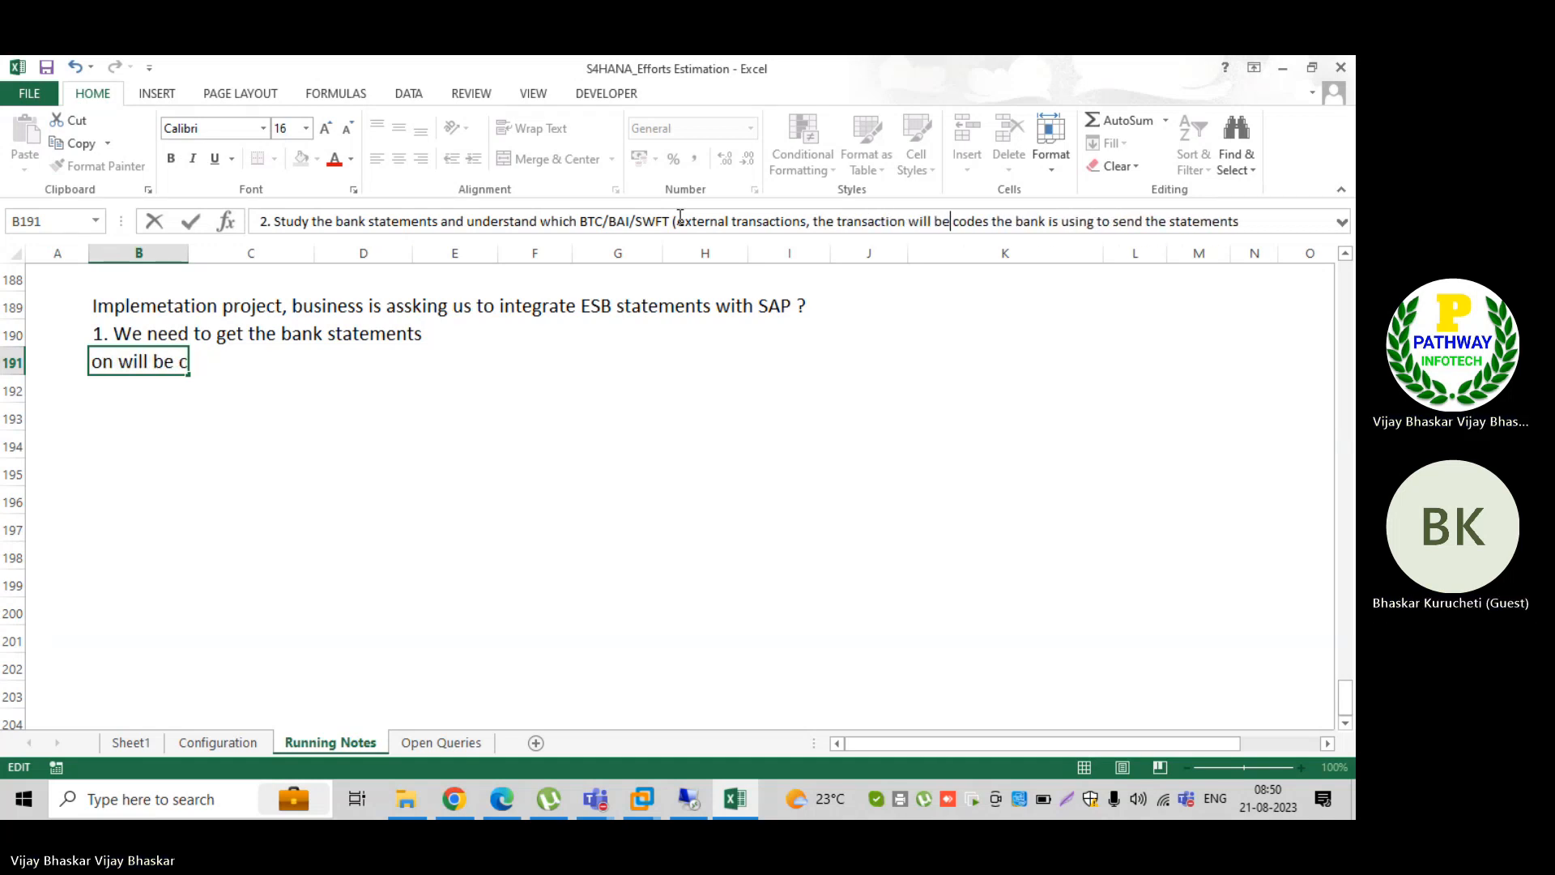
{"action": "type", "text": "by bank "}
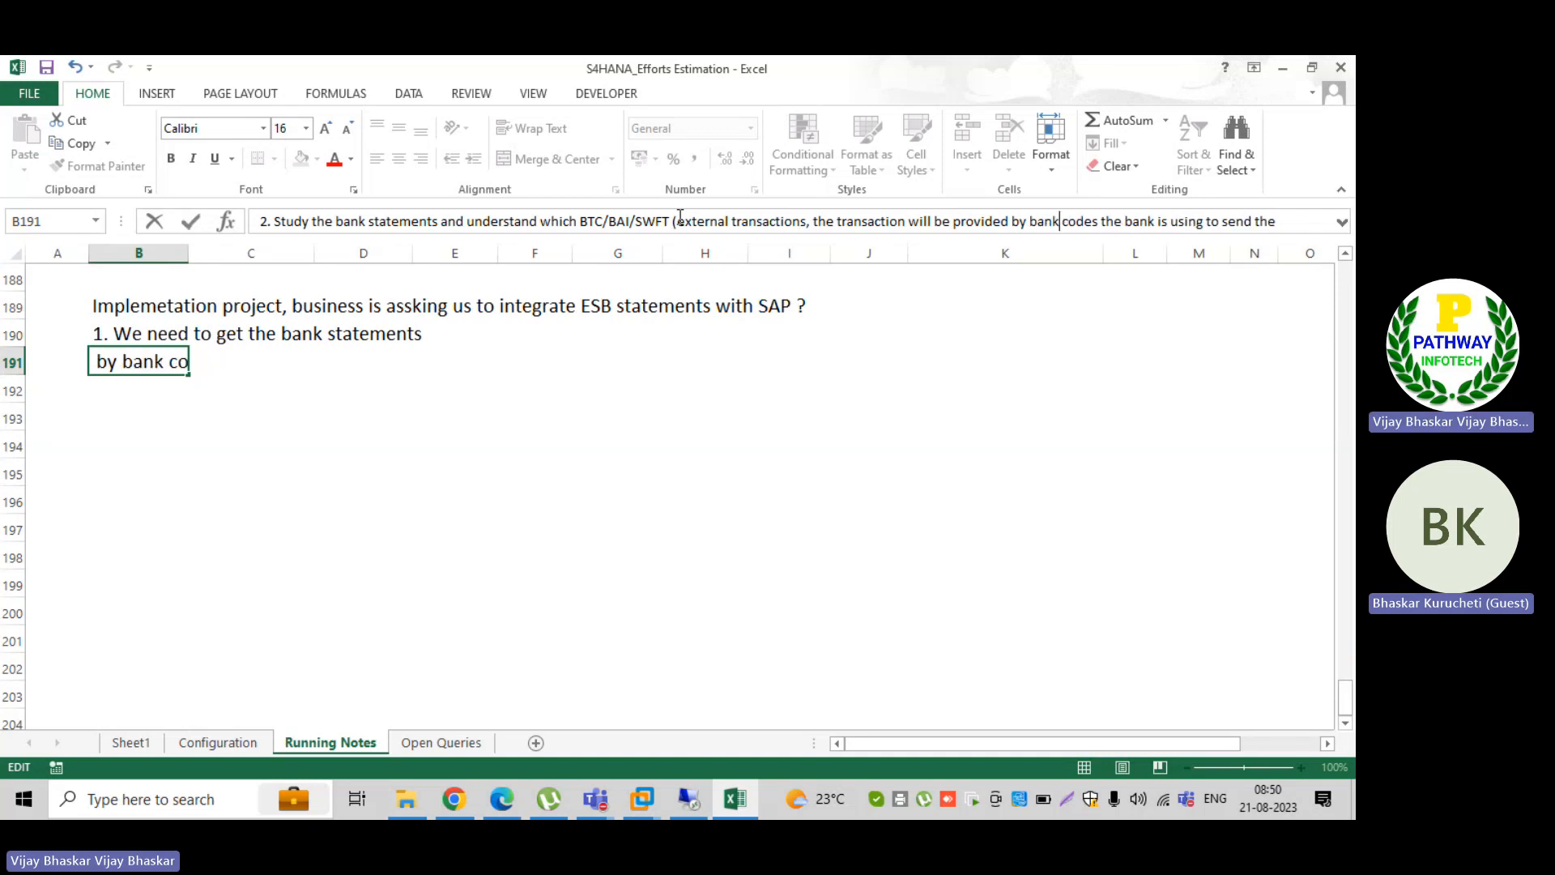
{"action": "type", "text": ")"}
{"action": "key", "text": "Return"}
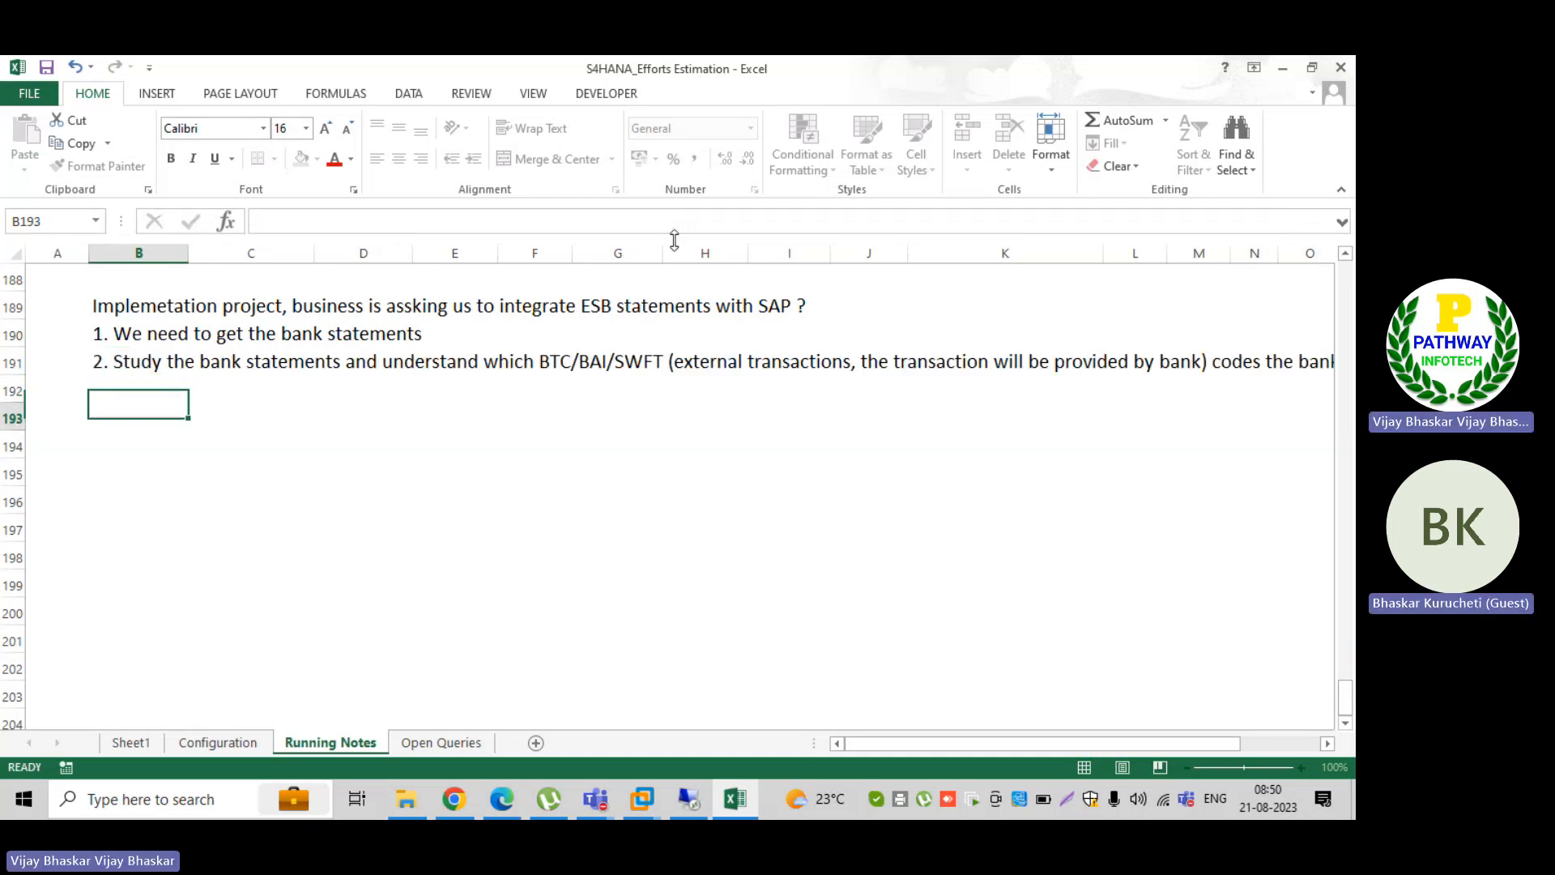
{"action": "key", "text": "Return"}
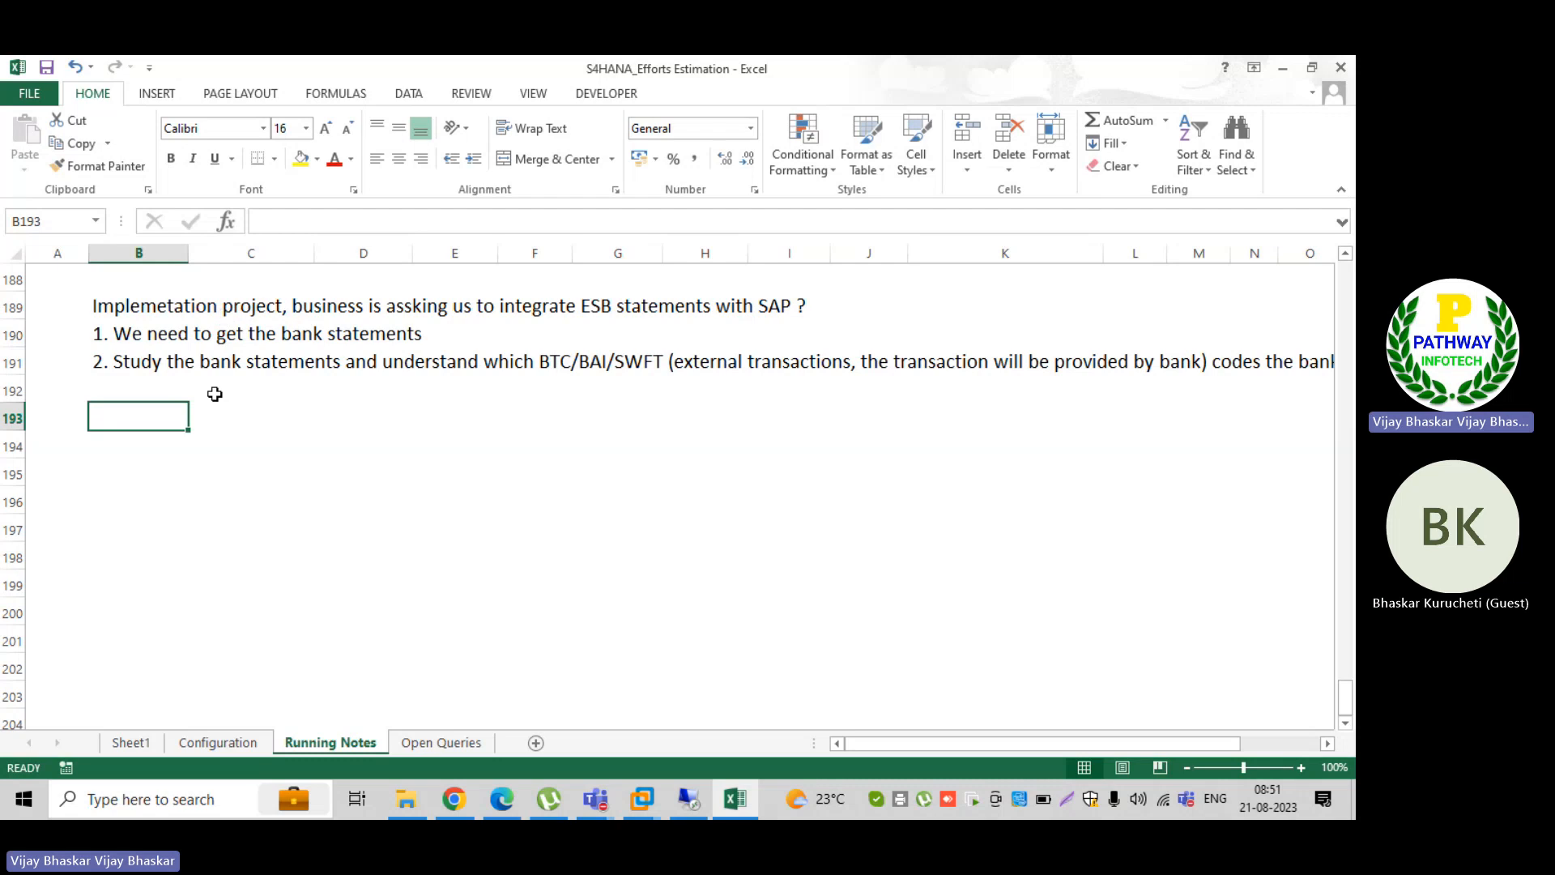
Step: Switch to the MT940 CITI SWIFT BAI PDF in Edge and examine the BAI credit, BAI debit and SWIFT column headings
{"action": "left_click", "coordinate": [502, 801]}
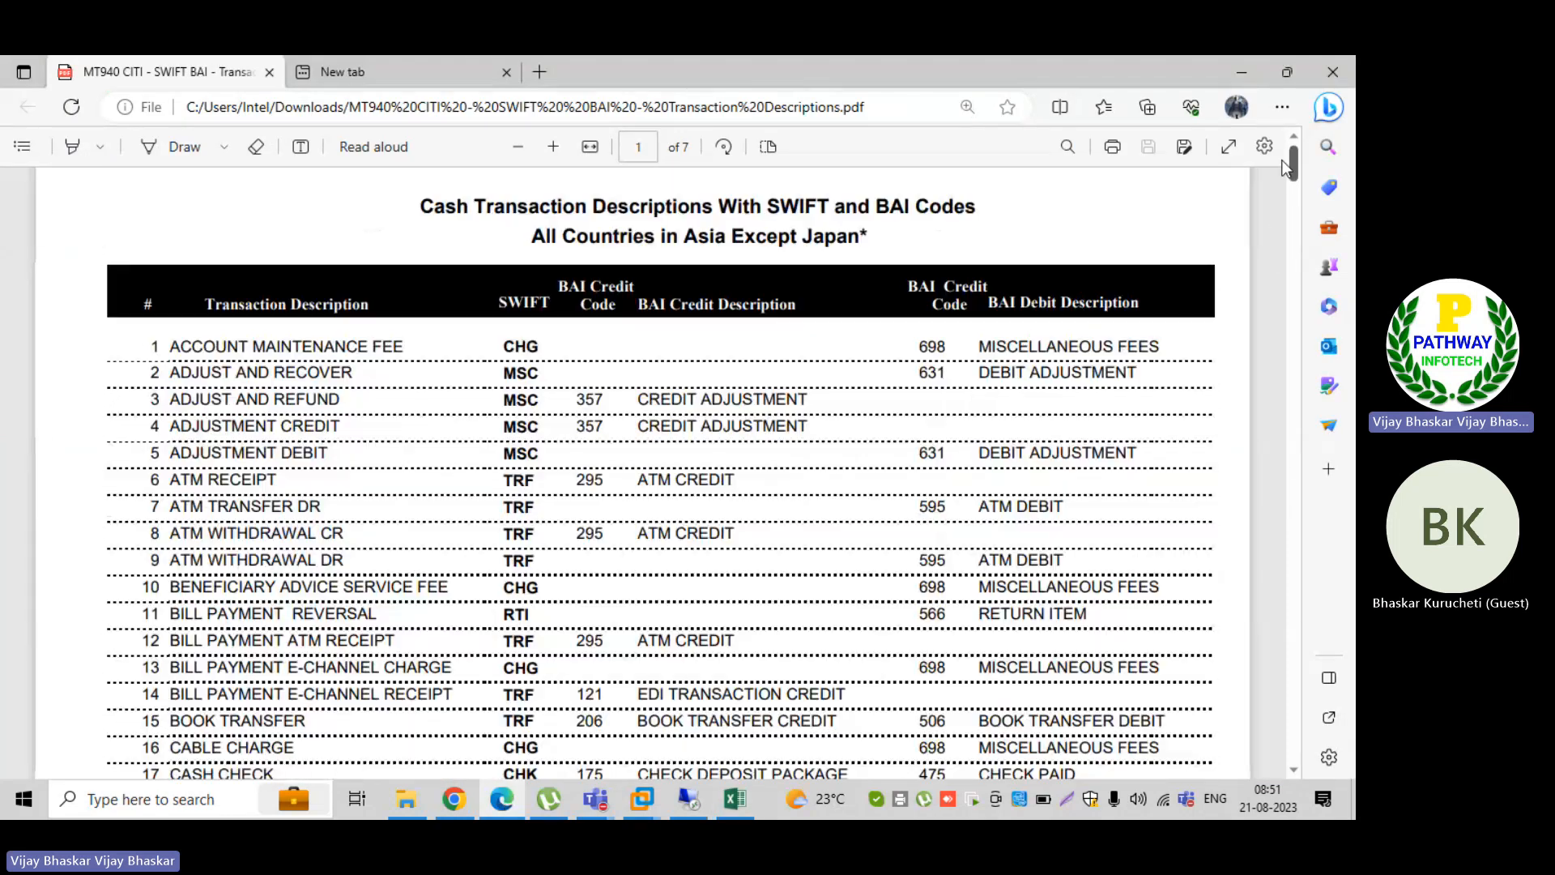
{"action": "scroll", "coordinate": [1280, 171], "scroll_direction": "up", "scroll_amount": 1}
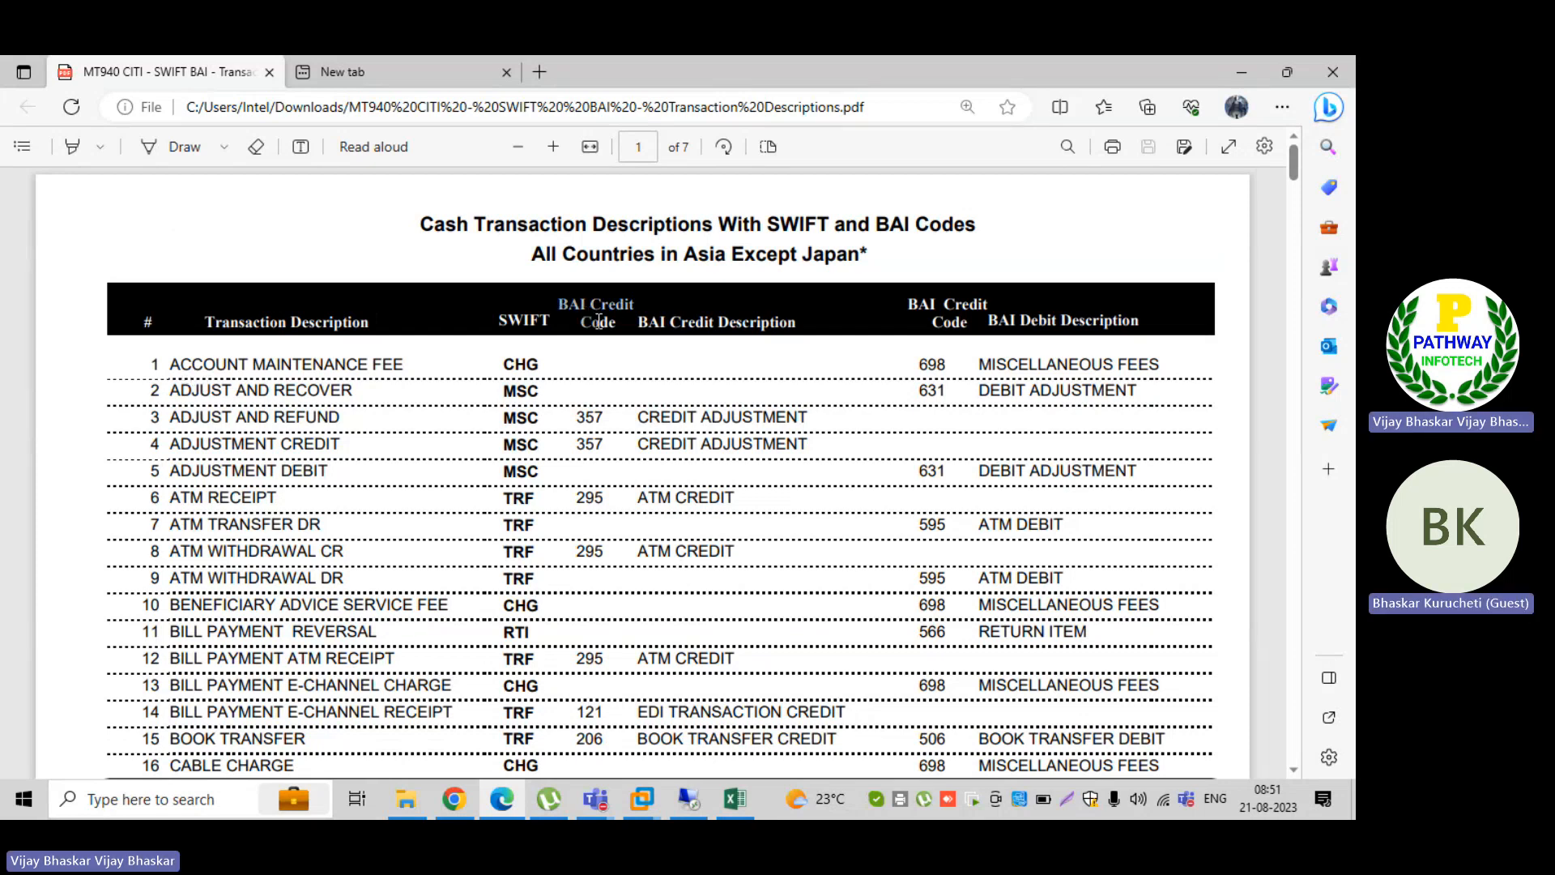
{"action": "left_click_drag", "start_coordinate": [599, 321], "coordinate": [616, 326]}
{"action": "left_click", "coordinate": [624, 350]}
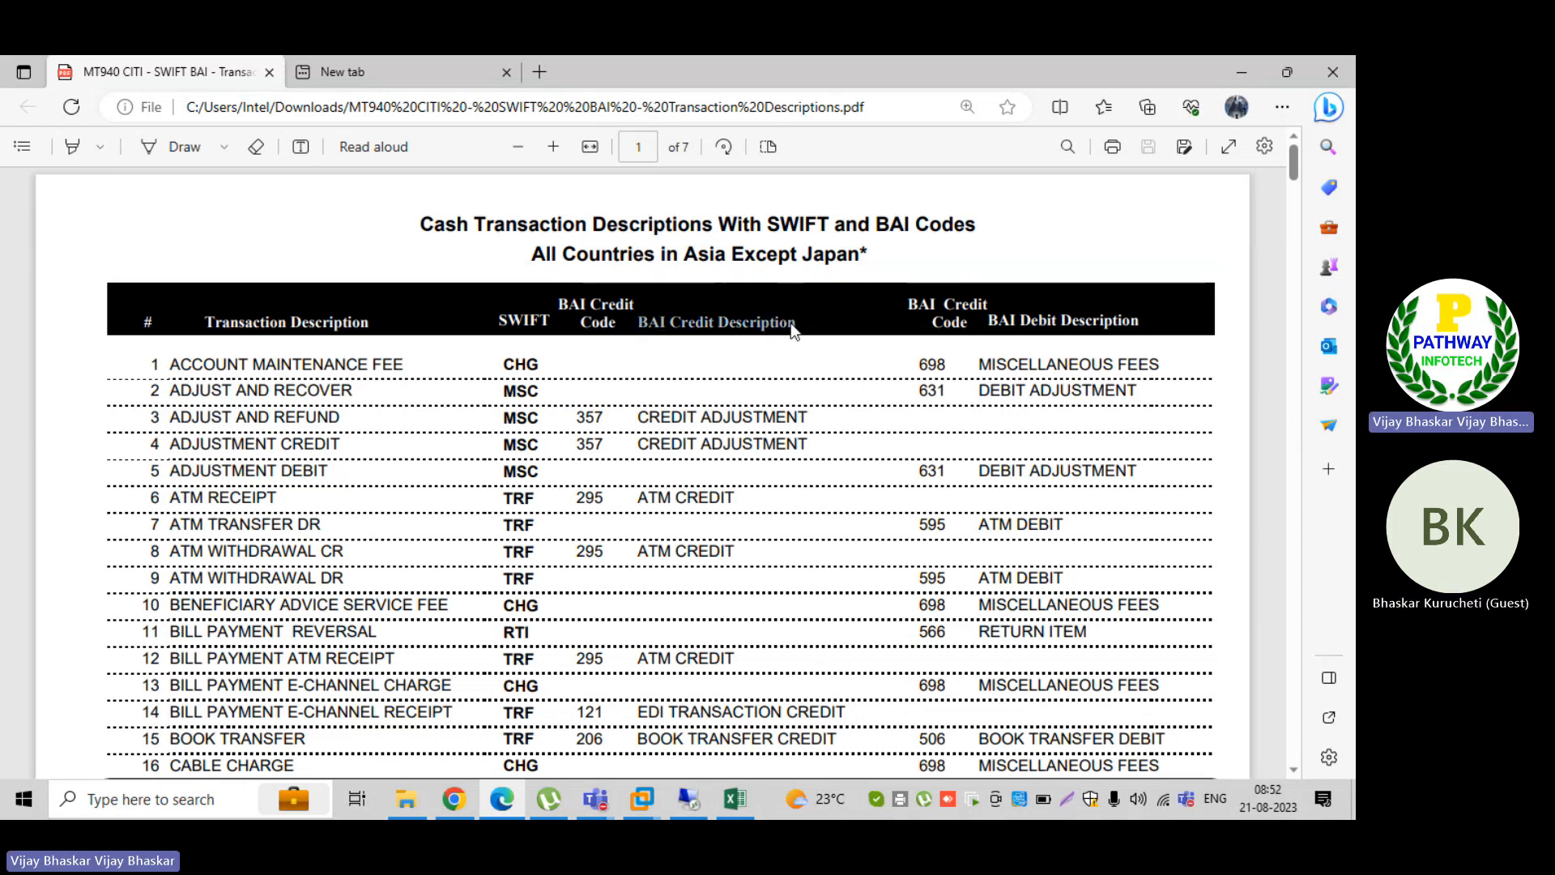
{"action": "left_click_drag", "start_coordinate": [991, 314], "coordinate": [1148, 324]}
{"action": "left_click", "coordinate": [1142, 324]}
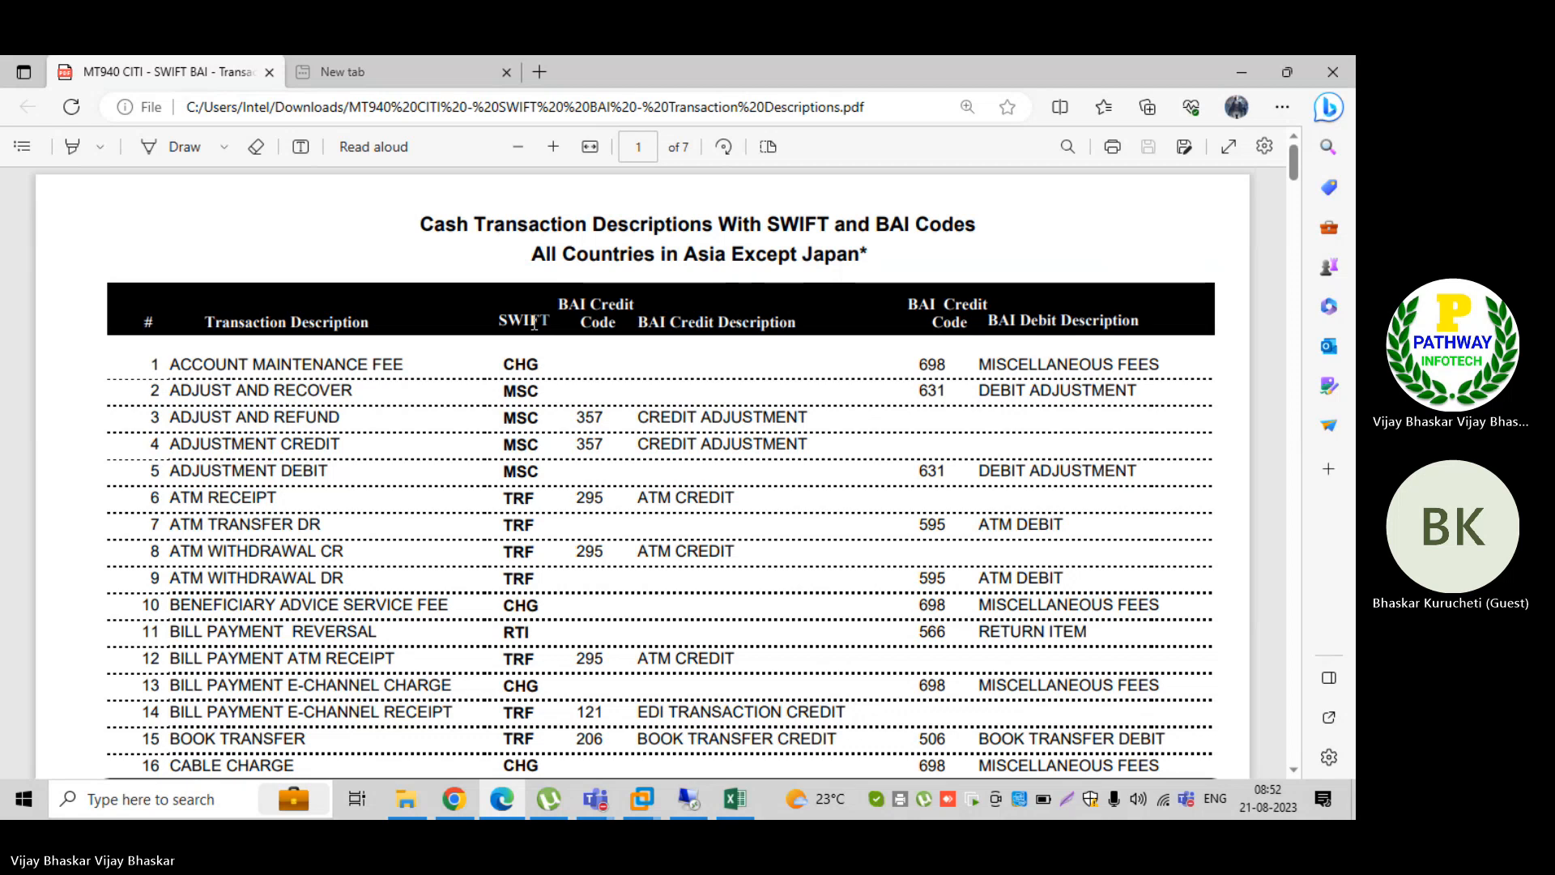
{"action": "left_click_drag", "start_coordinate": [534, 322], "coordinate": [497, 328]}
{"action": "left_click", "coordinate": [576, 358]}
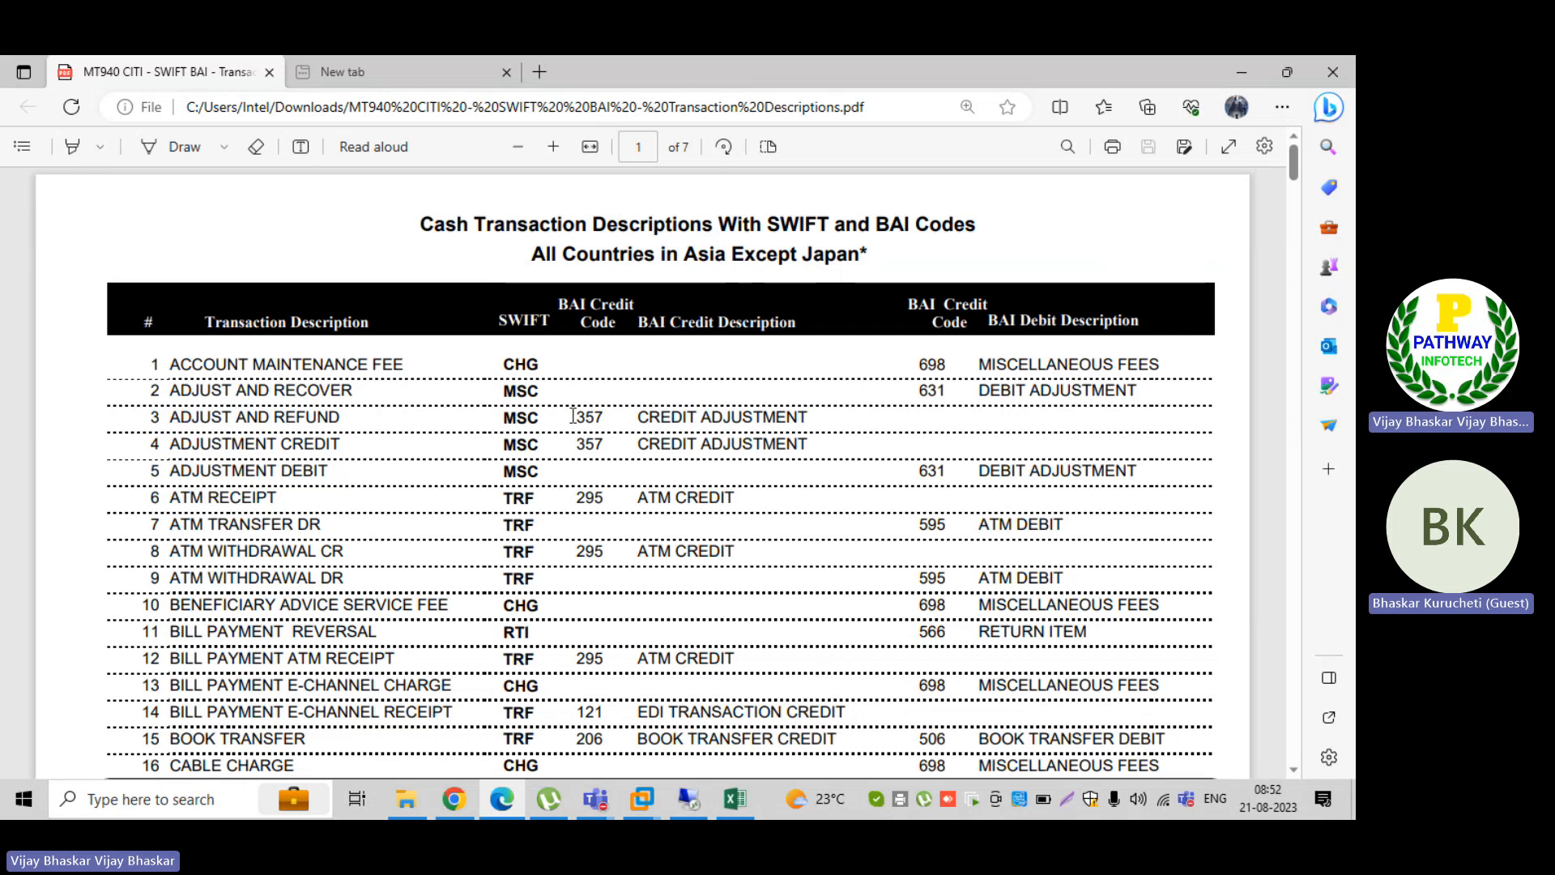
Step: Examine the SWIFT and BAI credit codes assigned to the first transaction descriptions in the PDF table
{"action": "left_click_drag", "start_coordinate": [573, 416], "coordinate": [491, 418]}
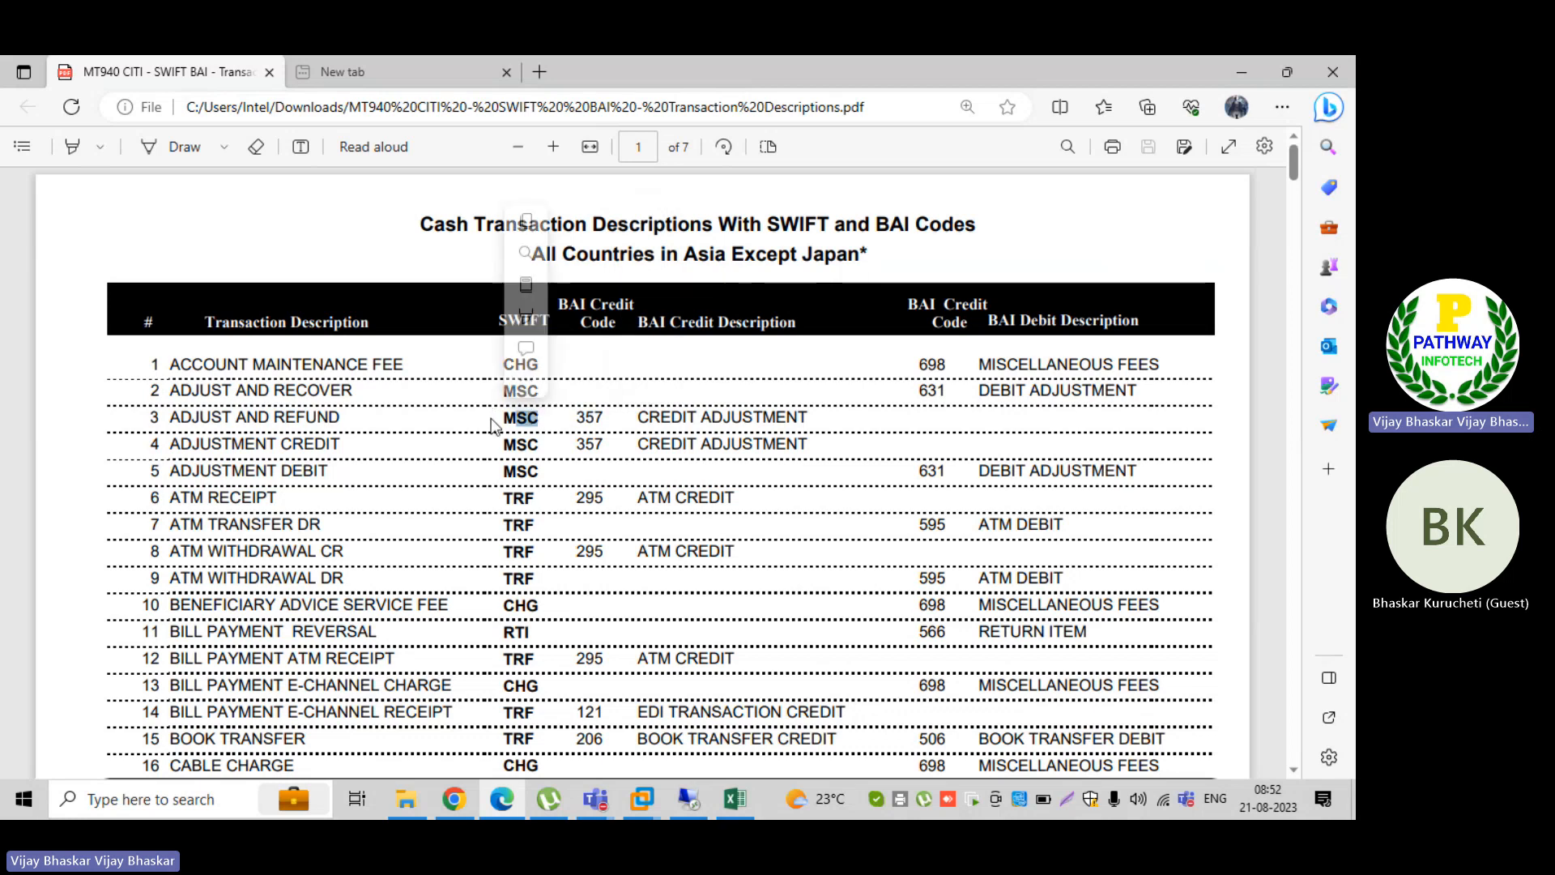
{"action": "left_click", "coordinate": [523, 478]}
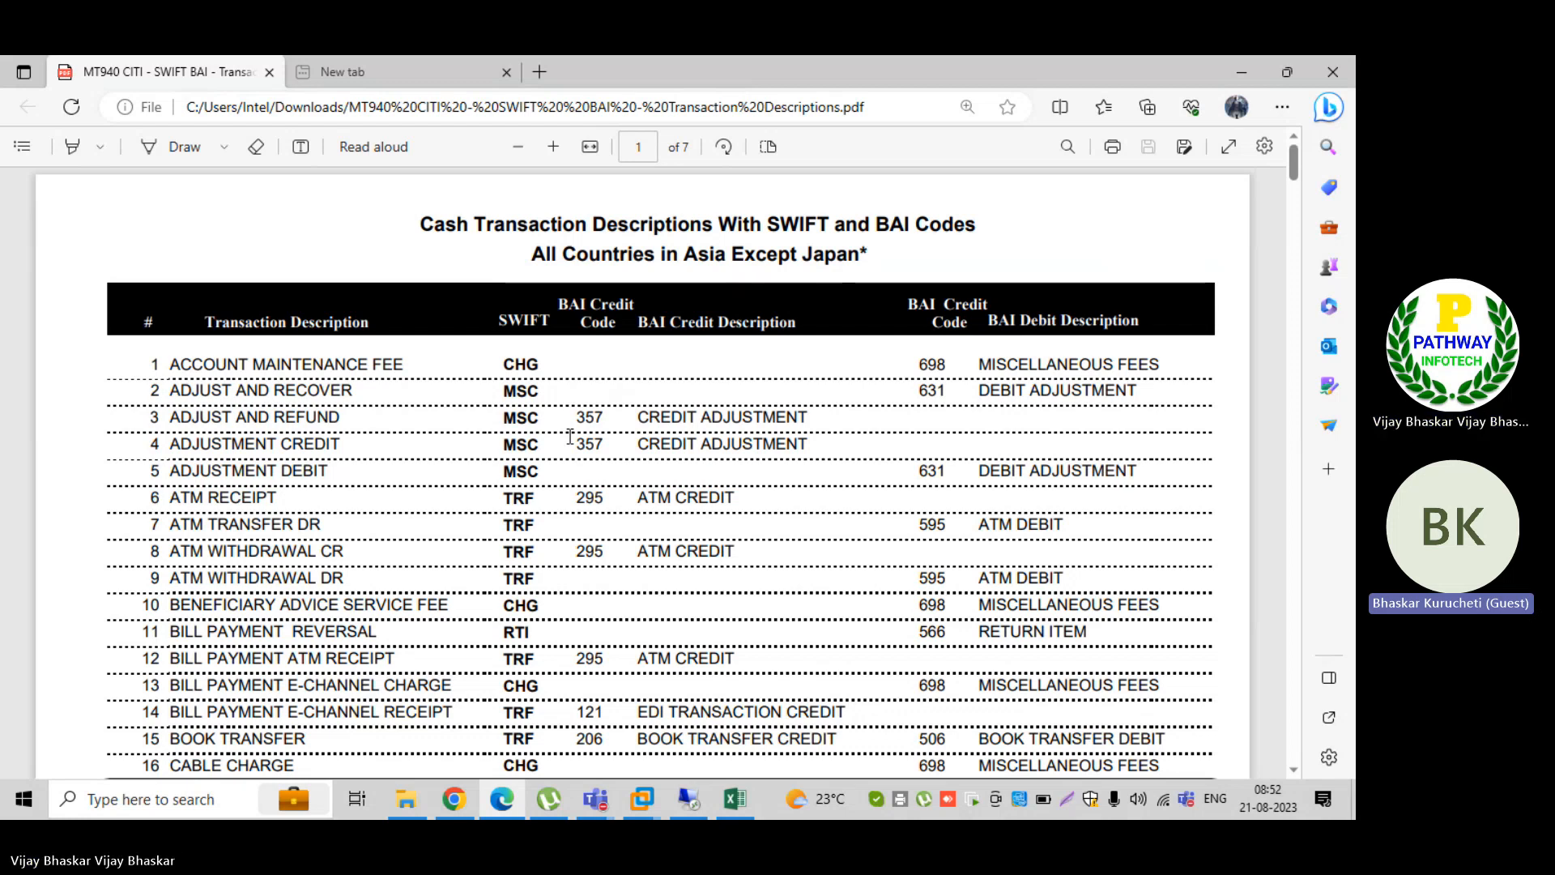
{"action": "left_click_drag", "start_coordinate": [579, 413], "coordinate": [597, 500]}
{"action": "left_click", "coordinate": [595, 534]}
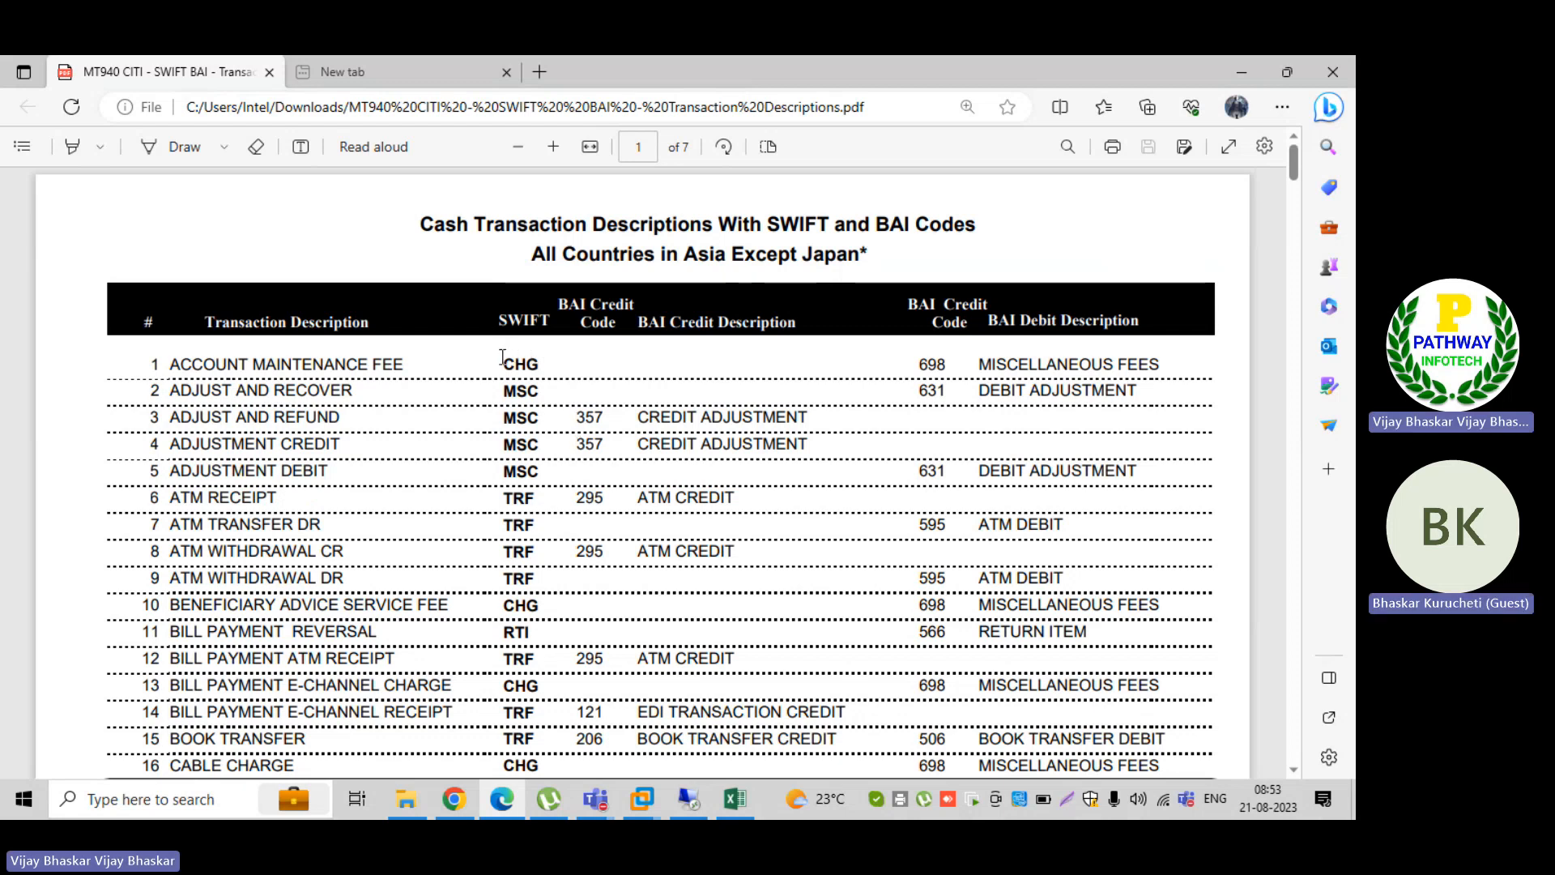
{"action": "left_click_drag", "start_coordinate": [502, 358], "coordinate": [539, 392]}
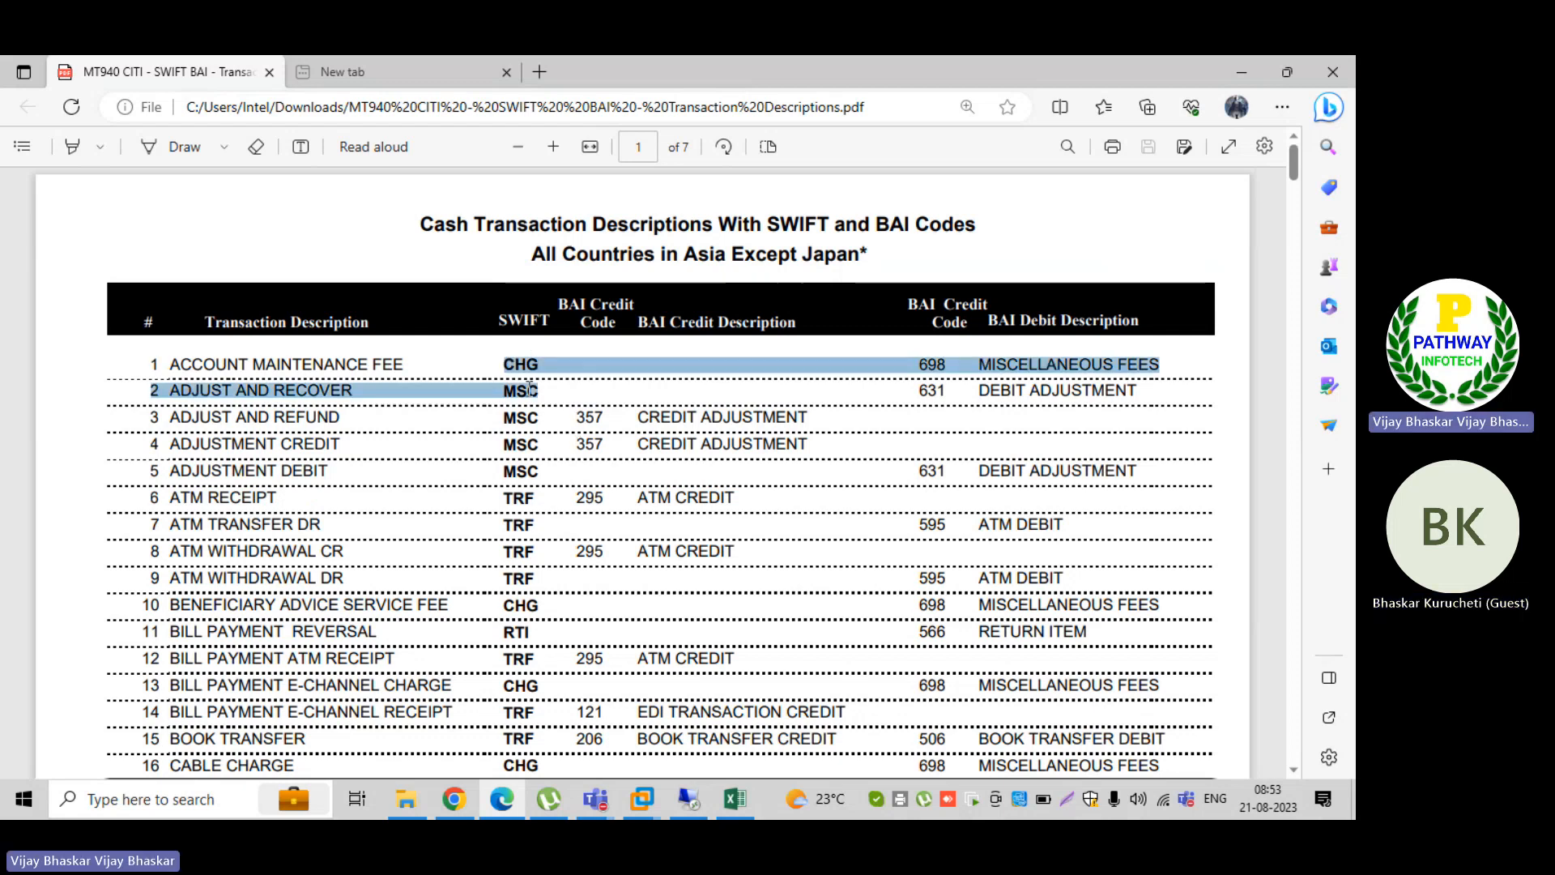
{"action": "left_click", "coordinate": [577, 410]}
Step: Switch to File Explorer and open the text document "Priorday for TRM" from the 1909 folder
{"action": "left_click", "coordinate": [405, 803]}
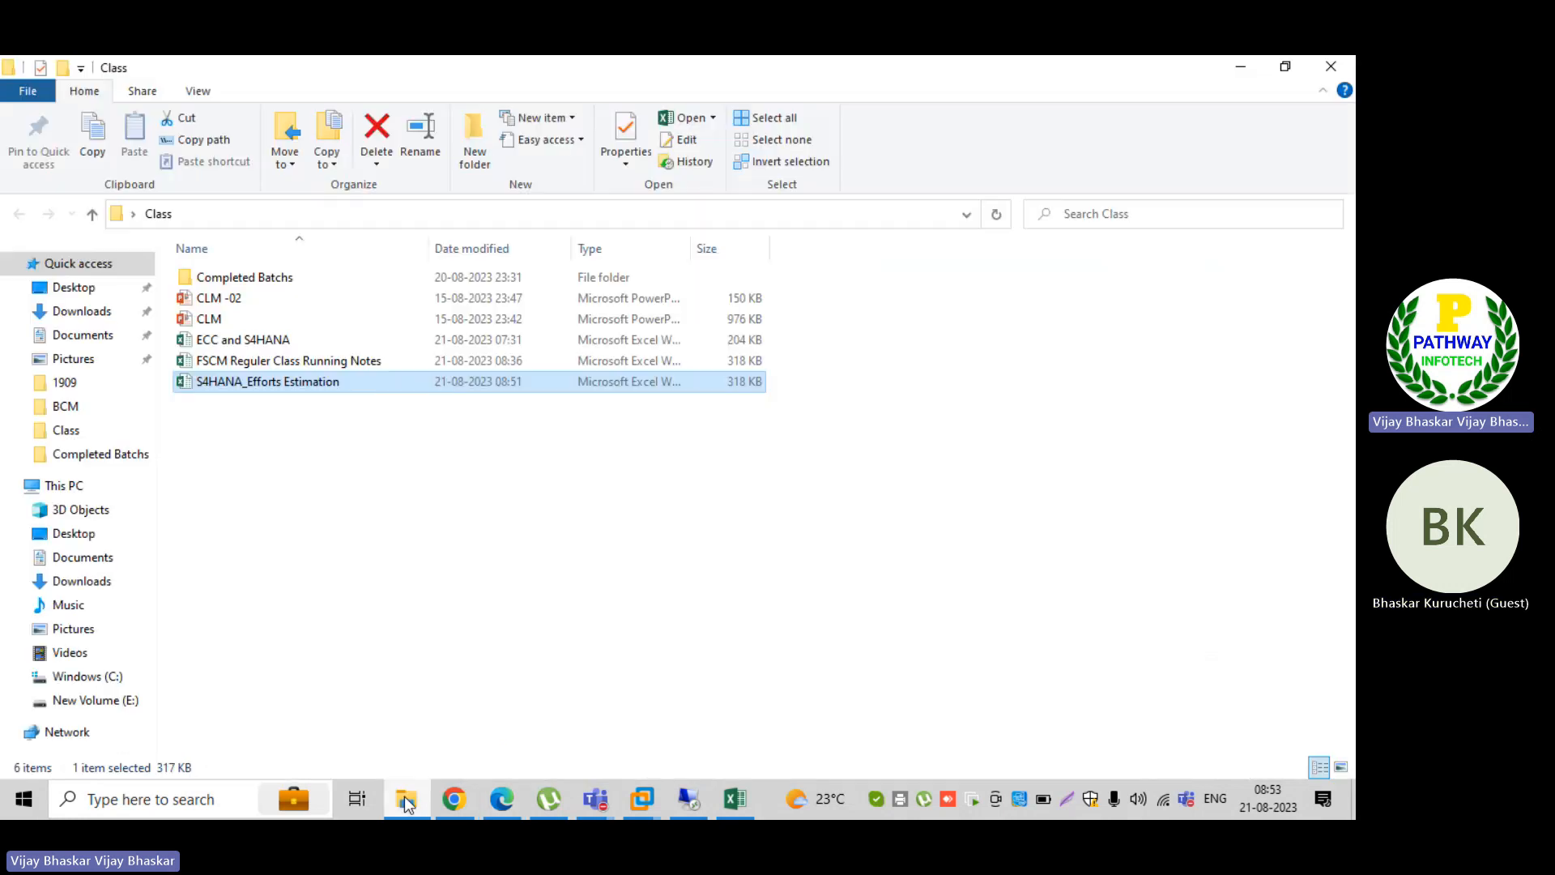
{"action": "left_click", "coordinate": [97, 386]}
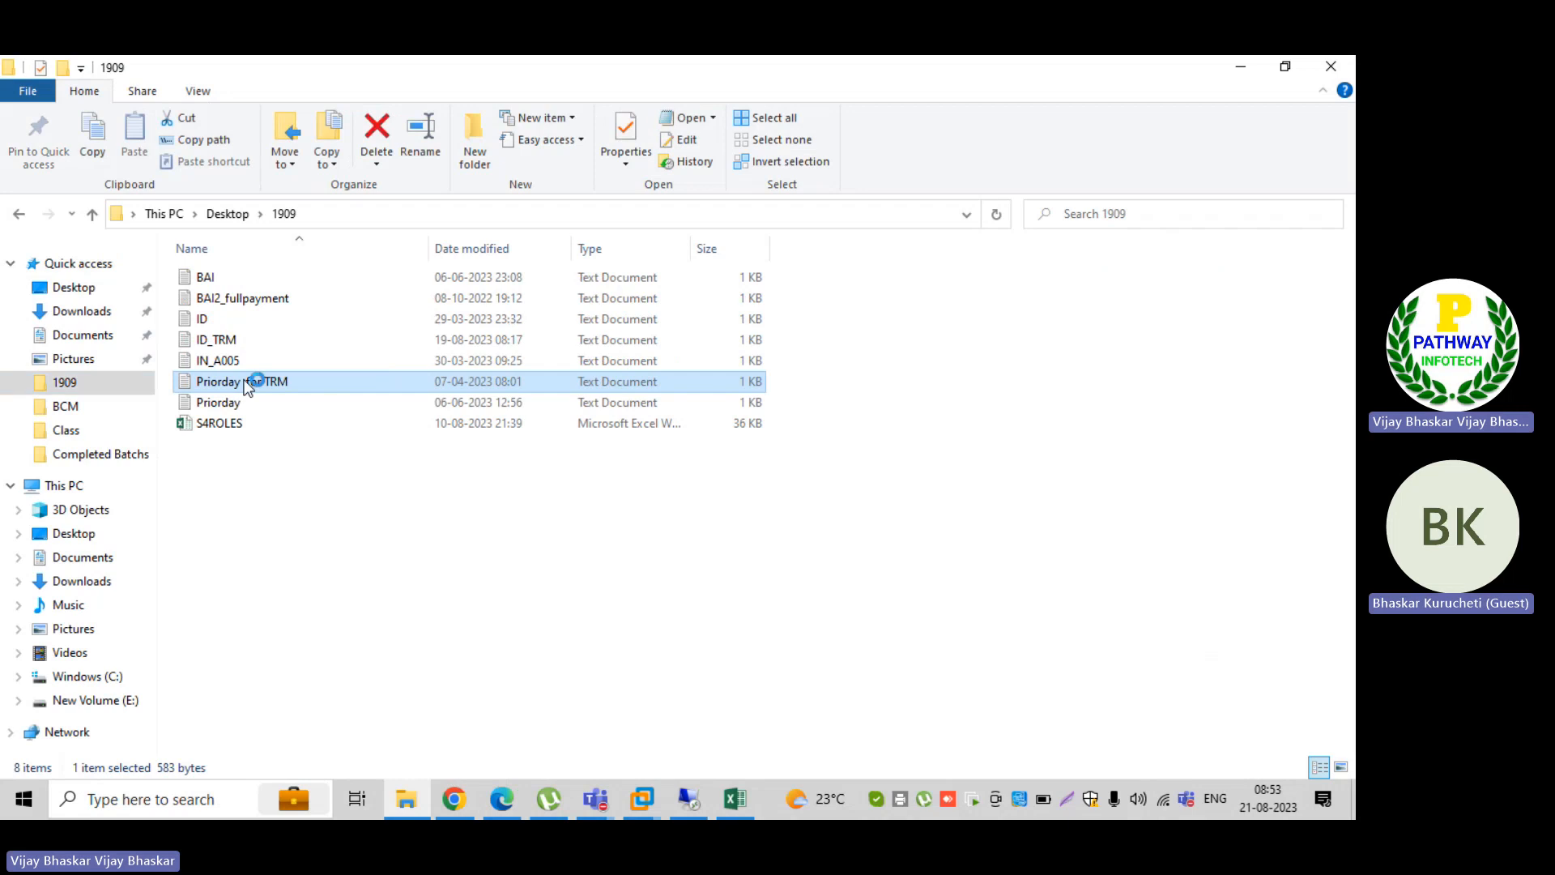
{"action": "double_click", "coordinate": [248, 381]}
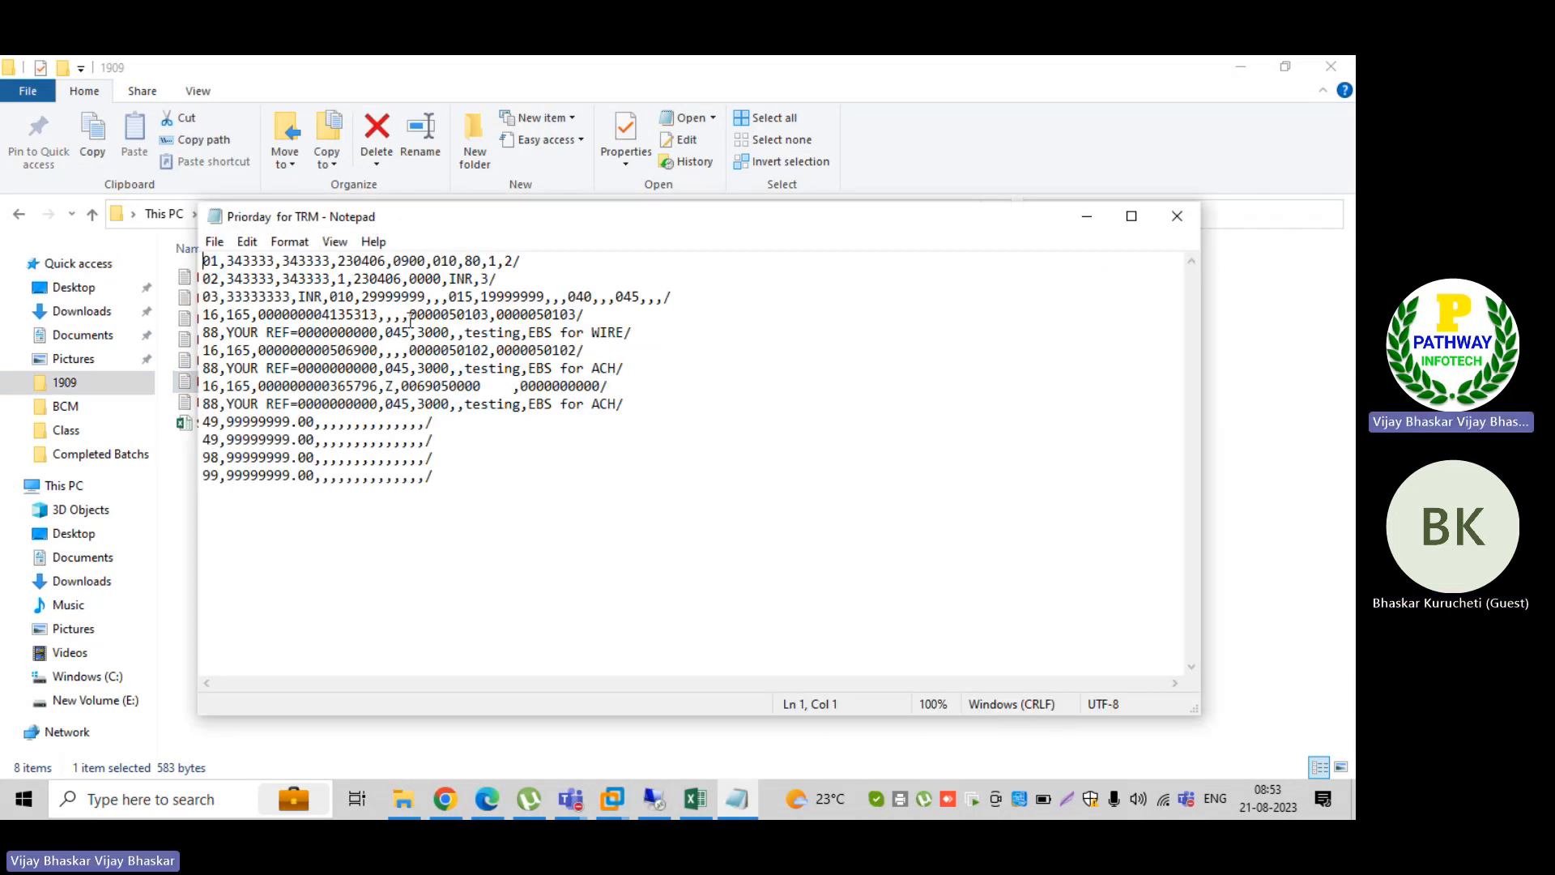
Step: Close the open statement, open the text document "ID_TRM" and compare its transaction codes with the BAI code PDF in Edge
{"action": "left_click", "coordinate": [1175, 213]}
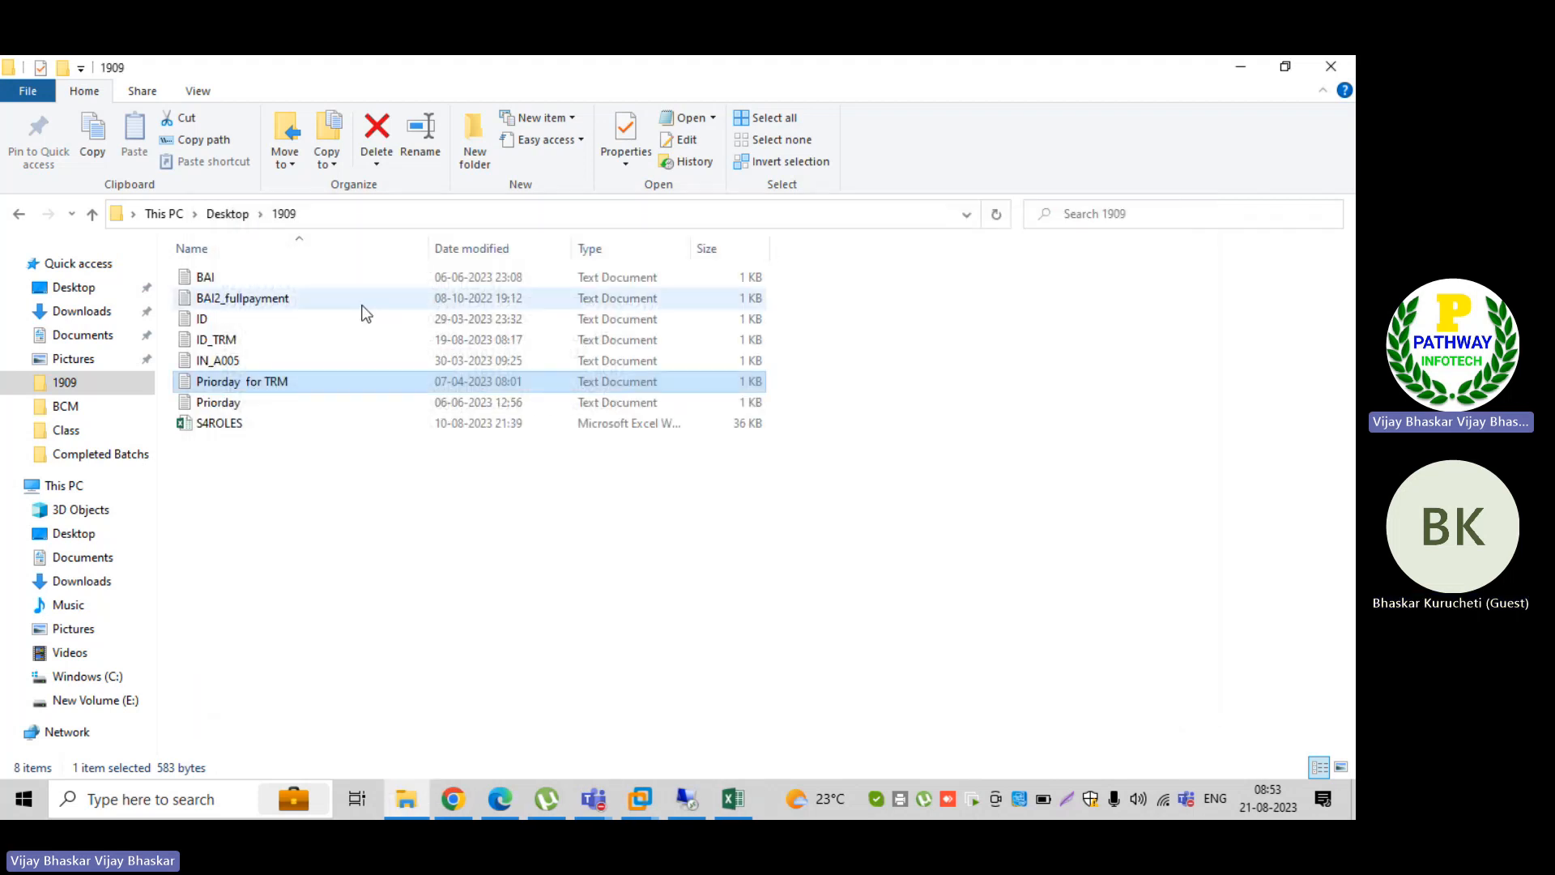
{"action": "double_click", "coordinate": [229, 340]}
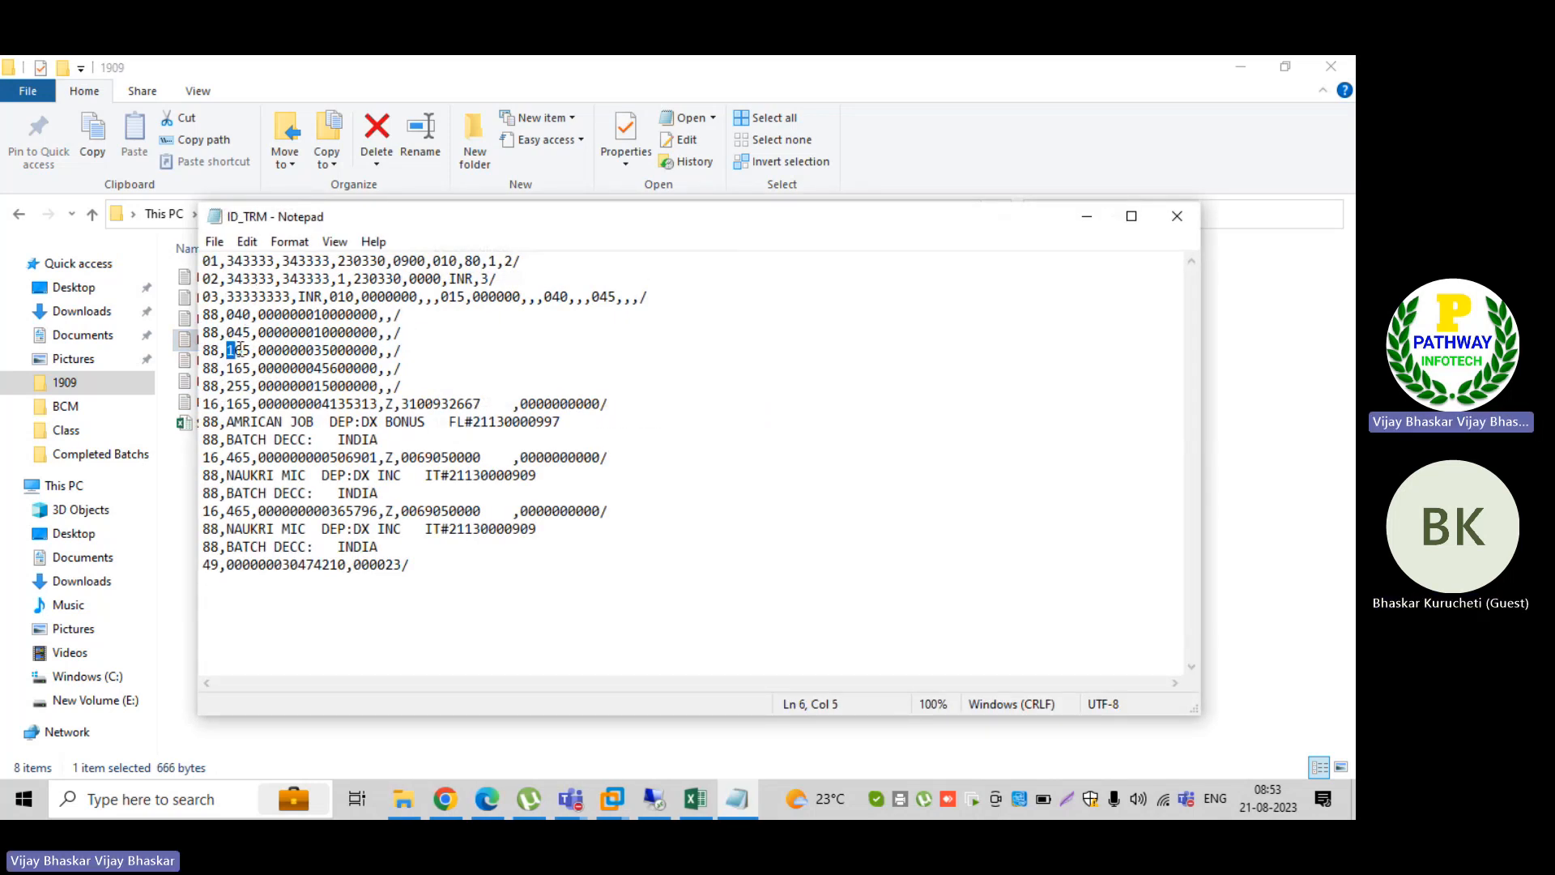
{"action": "double_click", "coordinate": [231, 350]}
{"action": "double_click", "coordinate": [232, 367]}
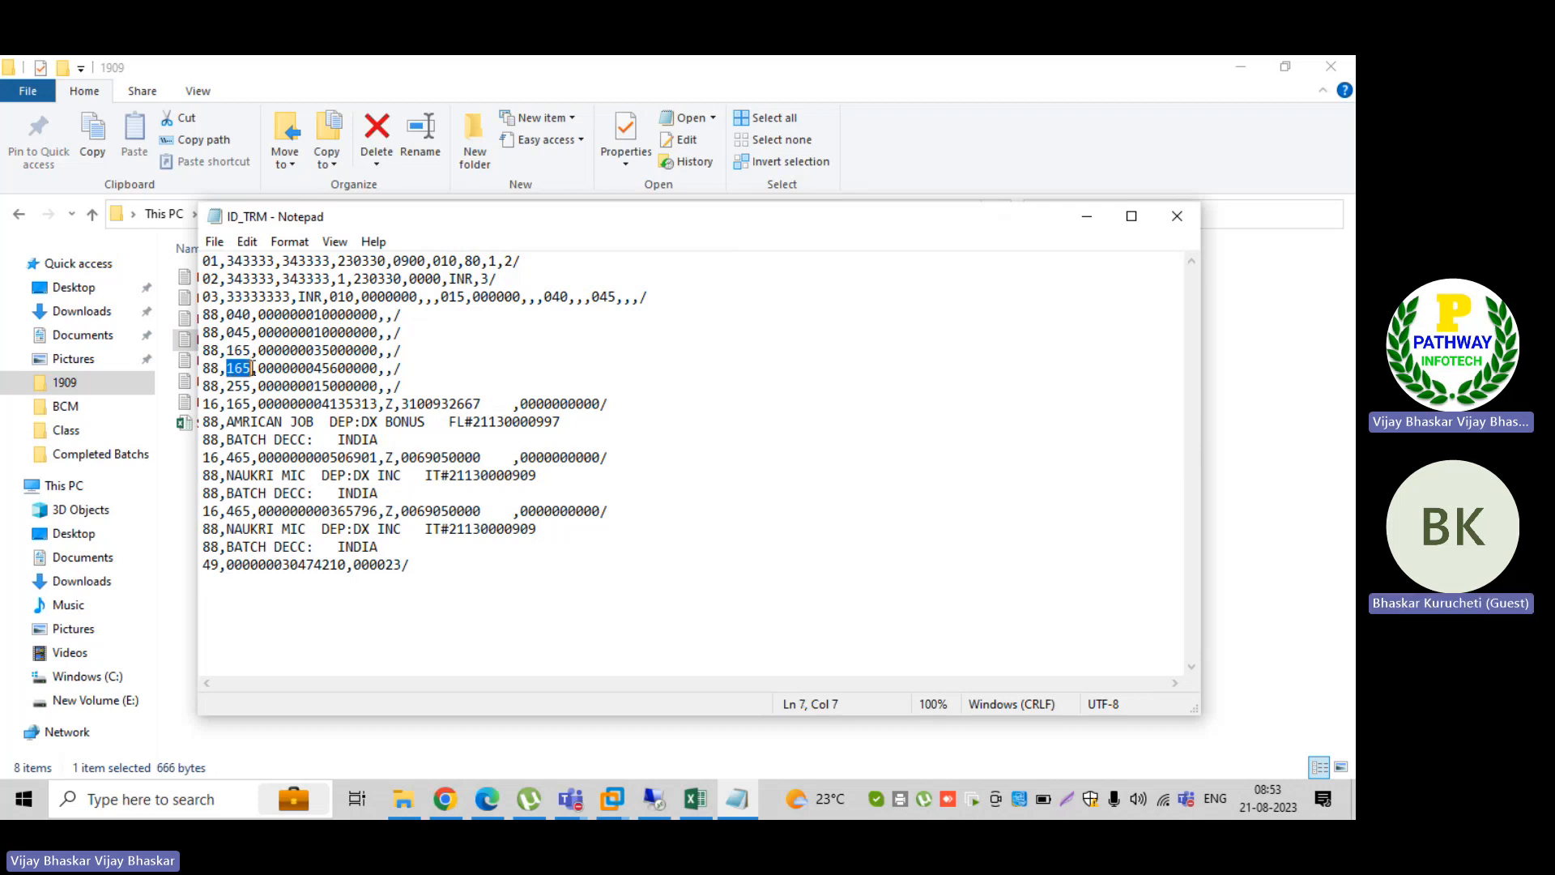
{"action": "double_click", "coordinate": [232, 385]}
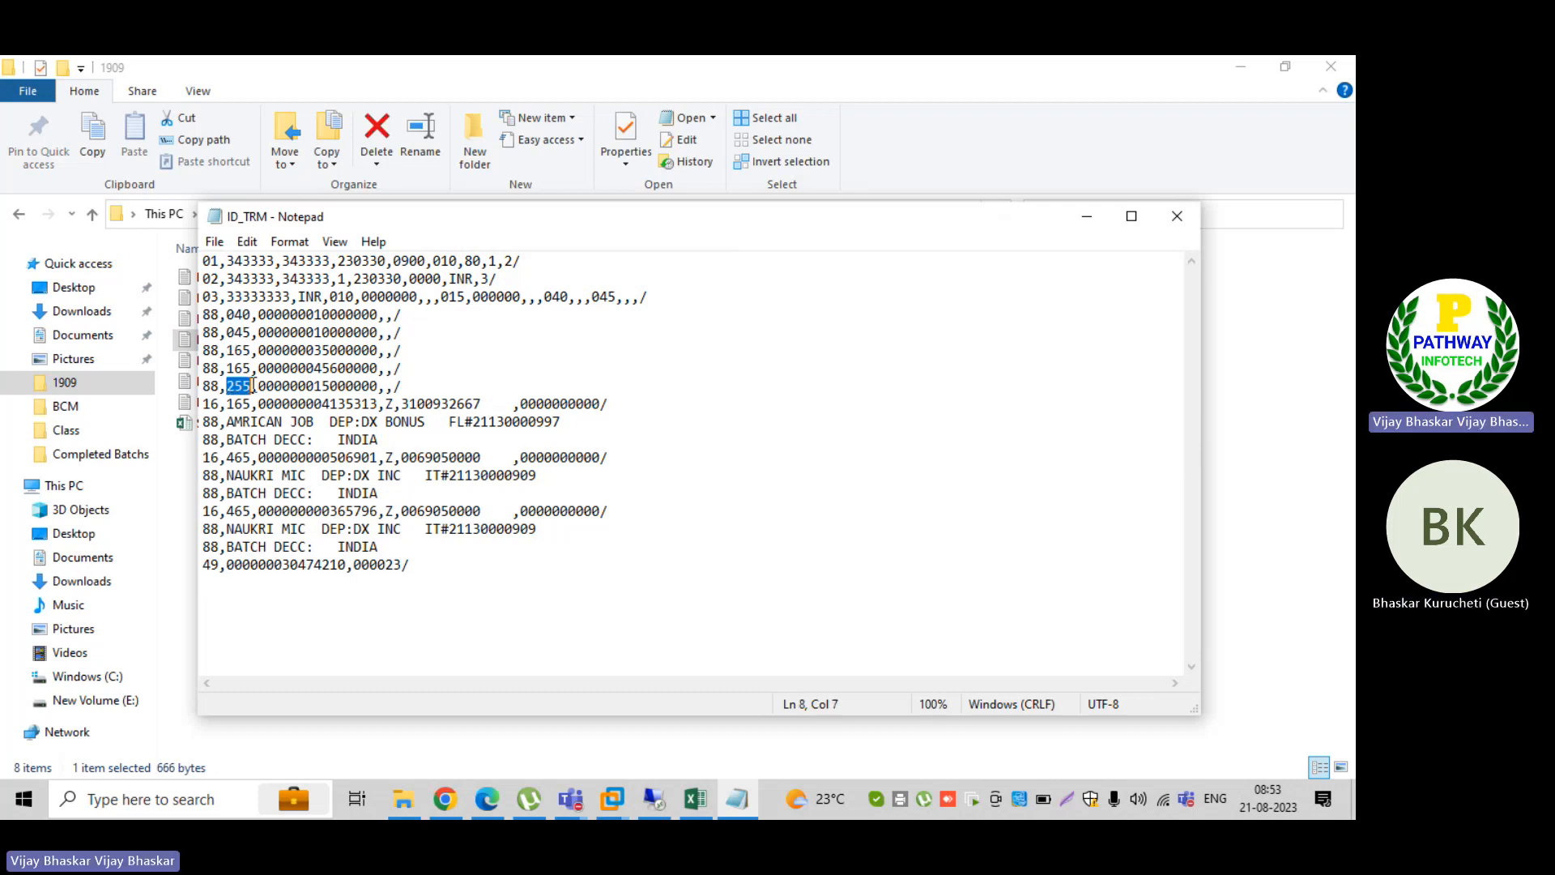
{"action": "double_click", "coordinate": [233, 457]}
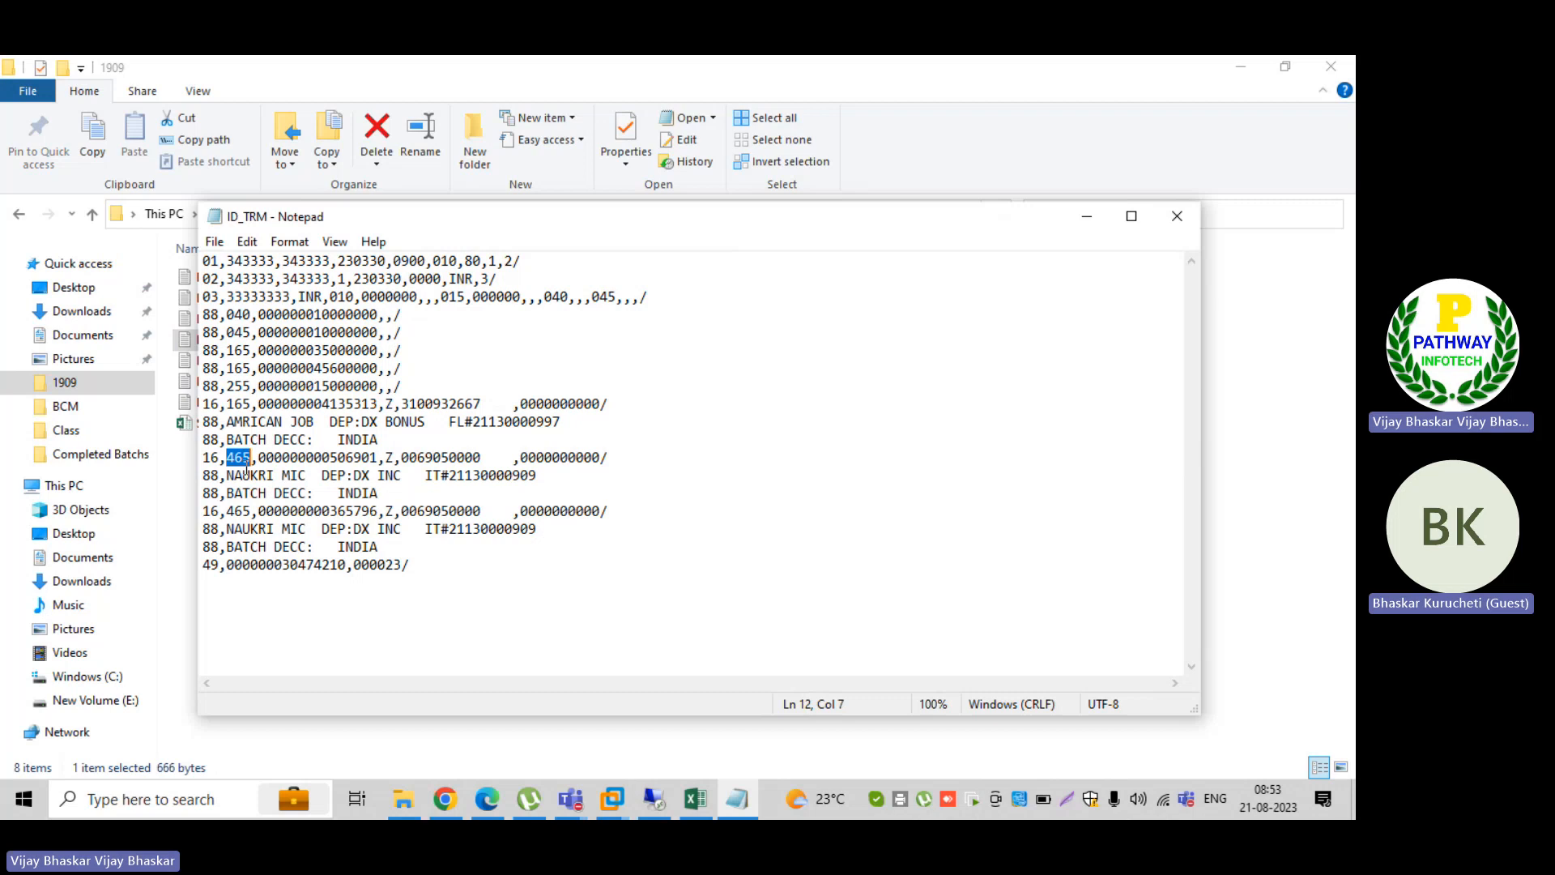
{"action": "double_click", "coordinate": [235, 510]}
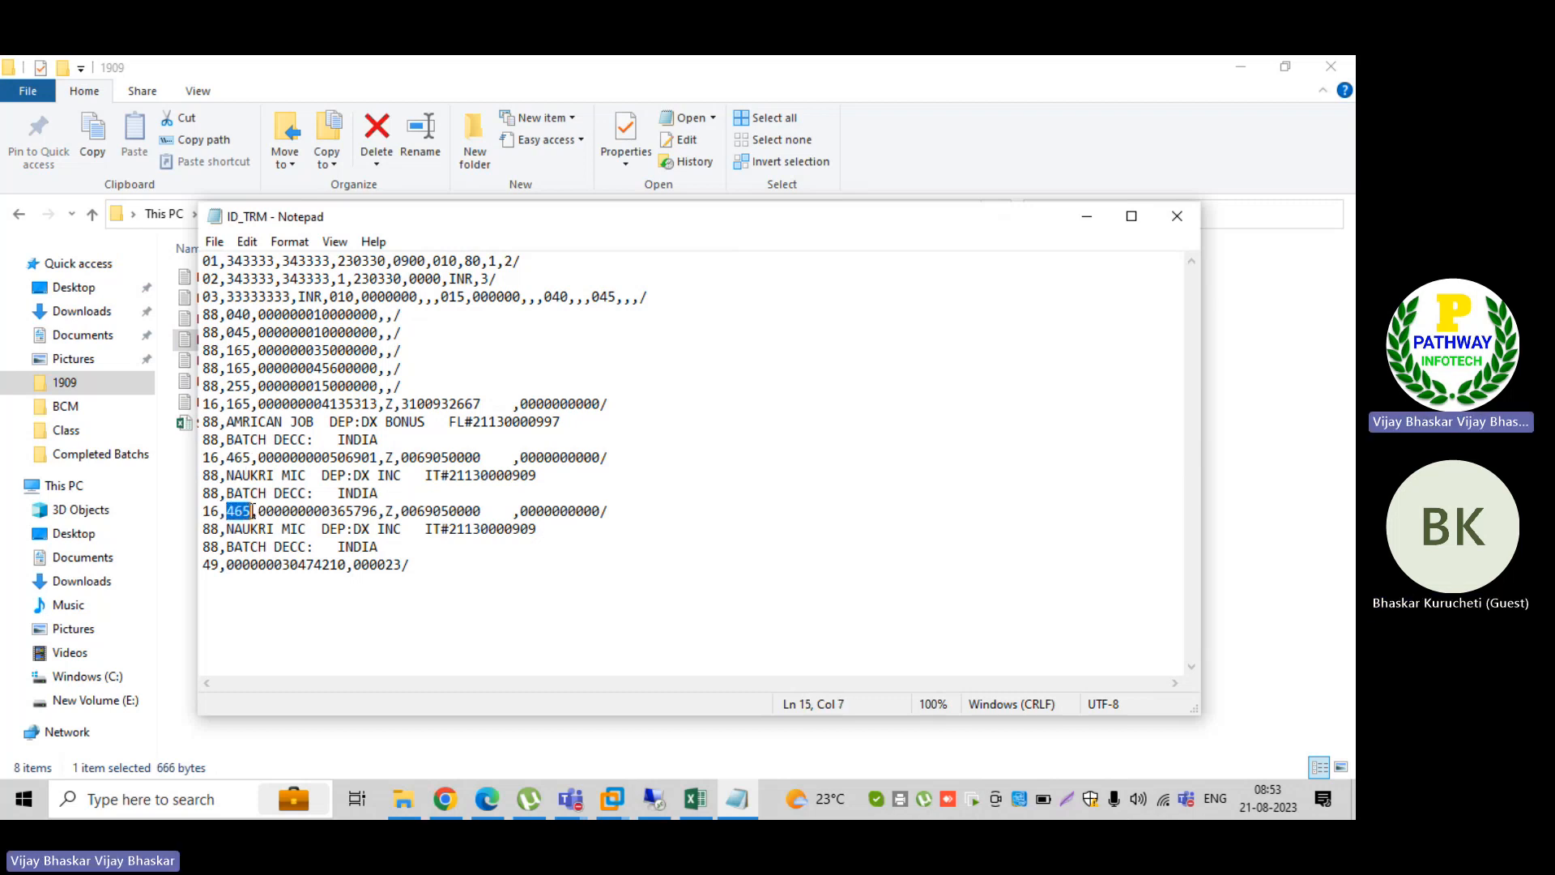
{"action": "left_click", "coordinate": [487, 804]}
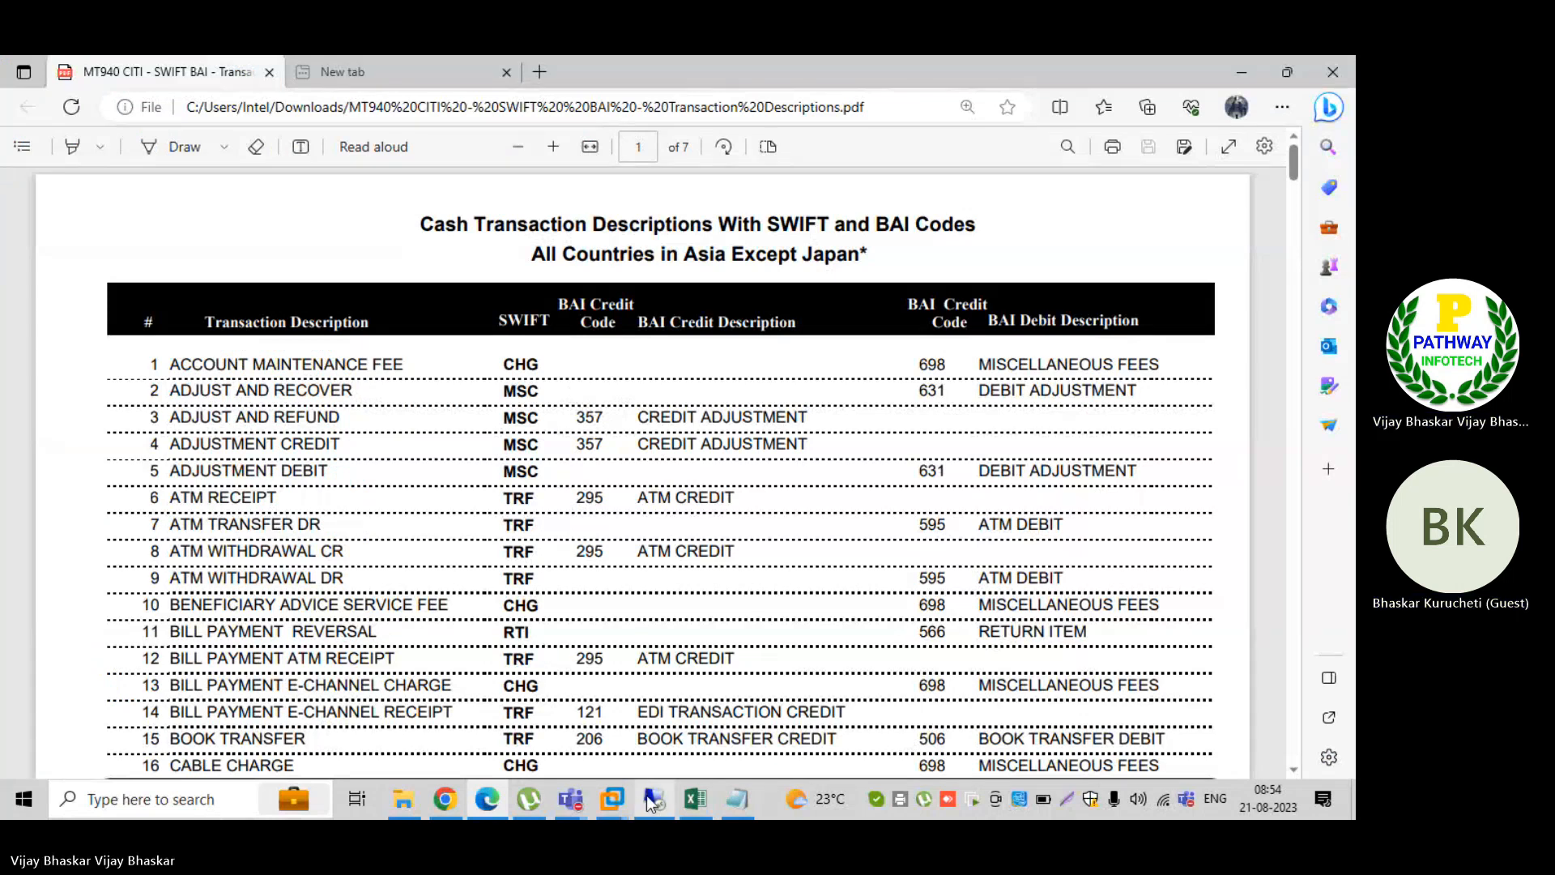
Step: Switch to SAP and start new entries assigning external transaction types to posting rules for BAI_B001, with a slightly wider external transaction column
{"action": "left_click", "coordinate": [650, 800]}
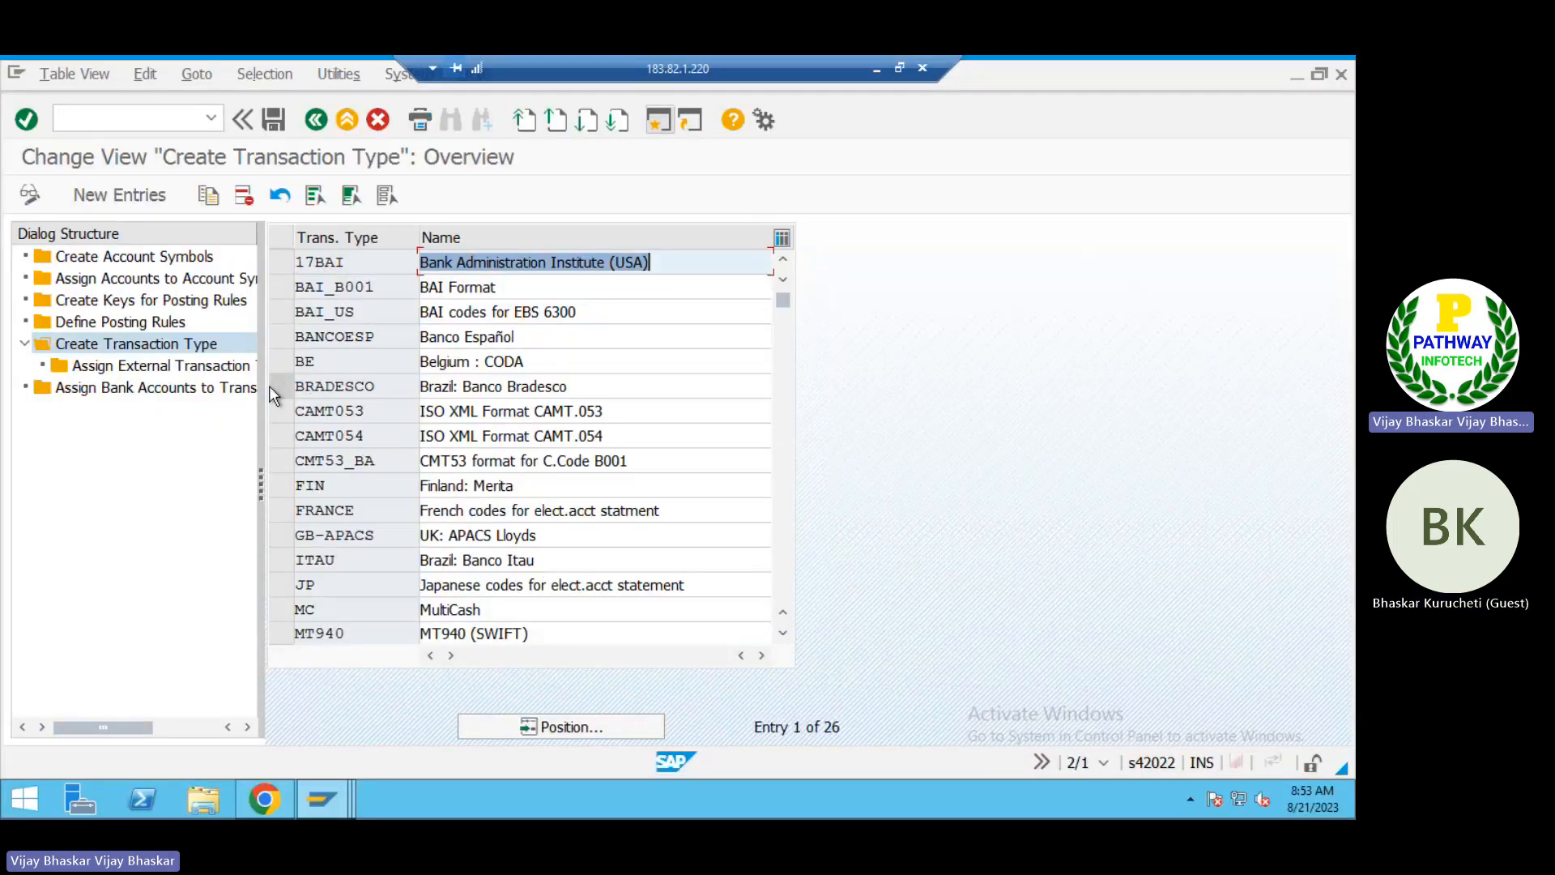
{"action": "left_click", "coordinate": [184, 364]}
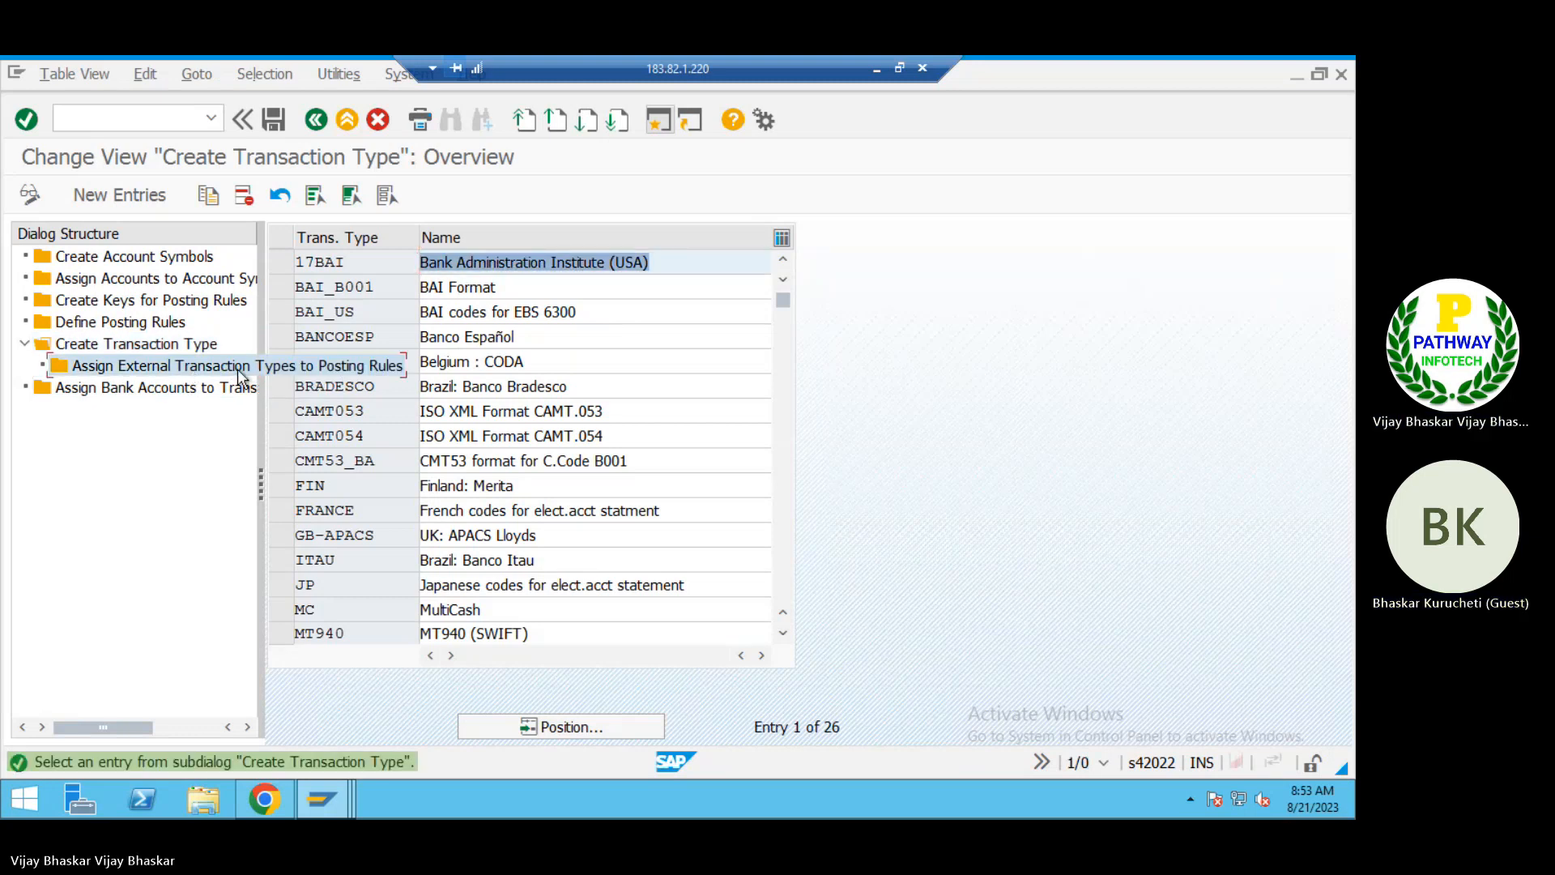
{"action": "left_click", "coordinate": [281, 285]}
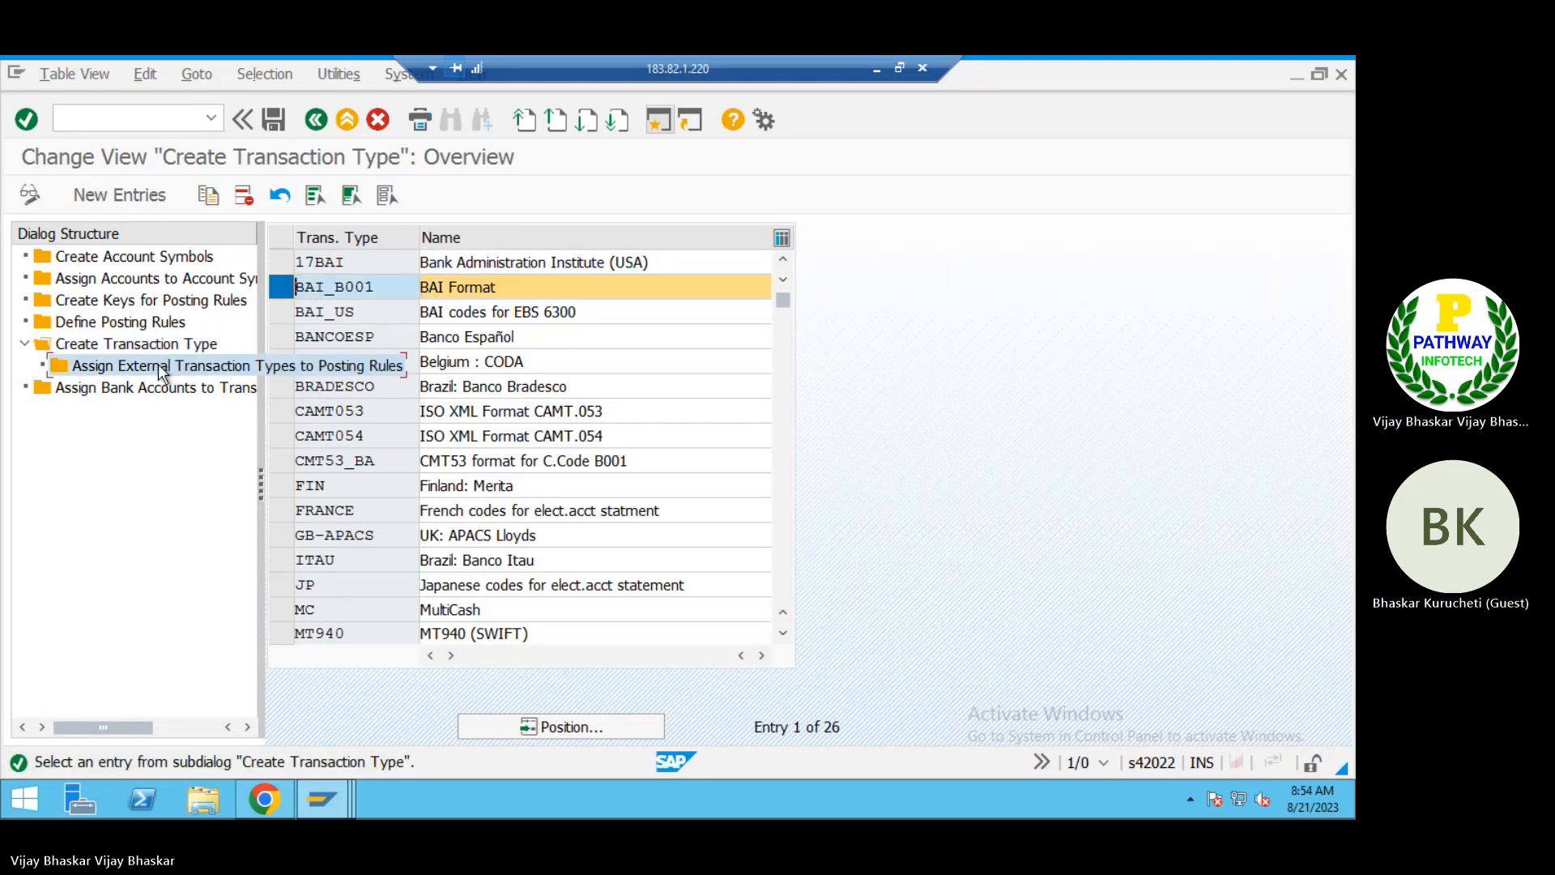
{"action": "double_click", "coordinate": [182, 363]}
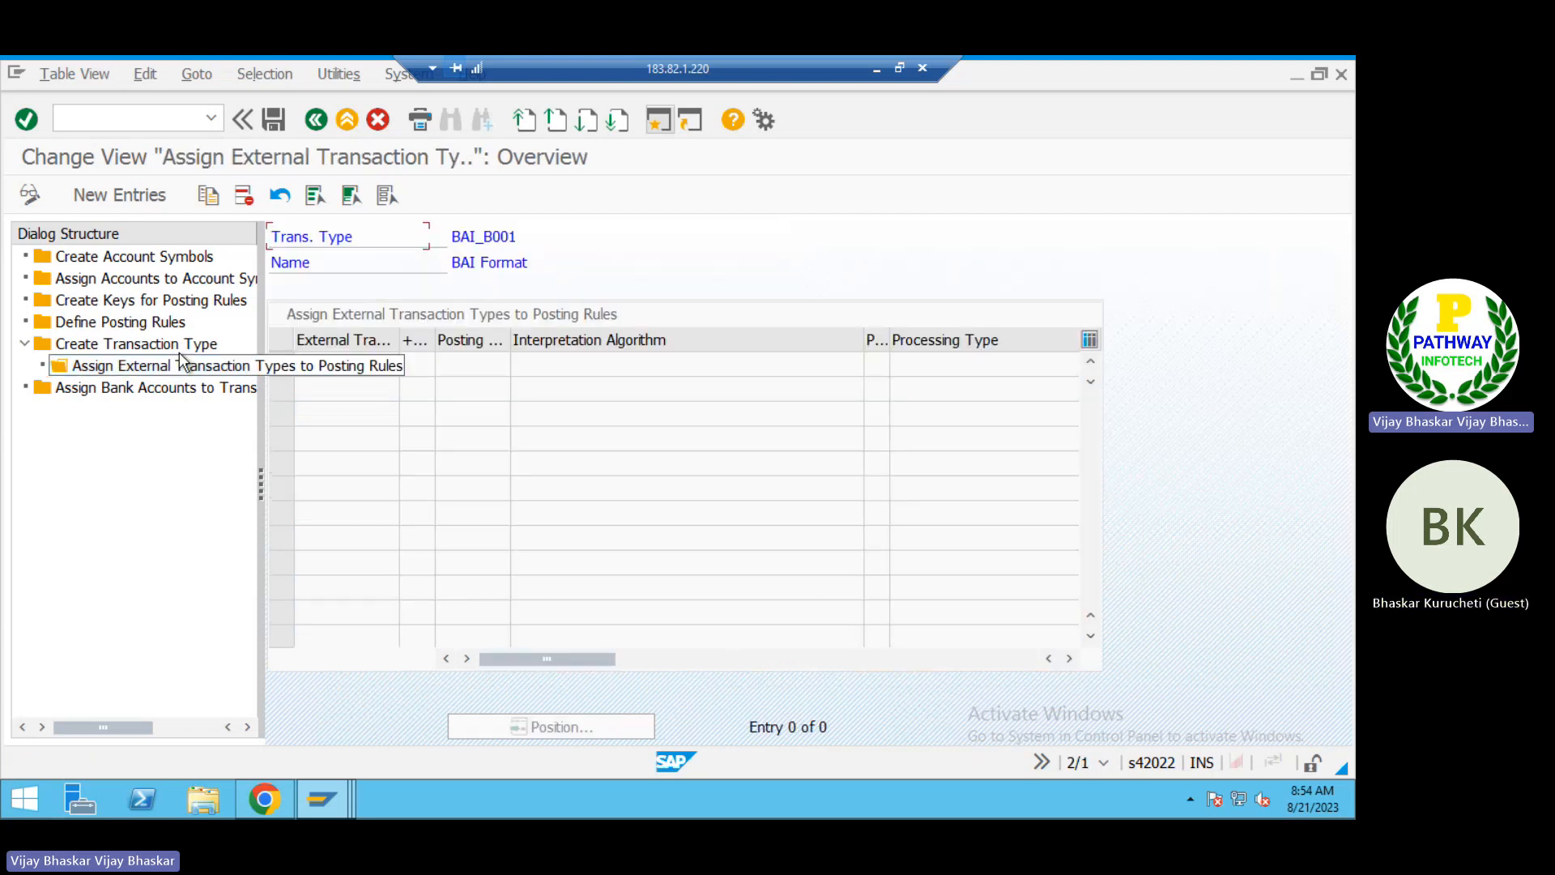
{"action": "left_click", "coordinate": [121, 196]}
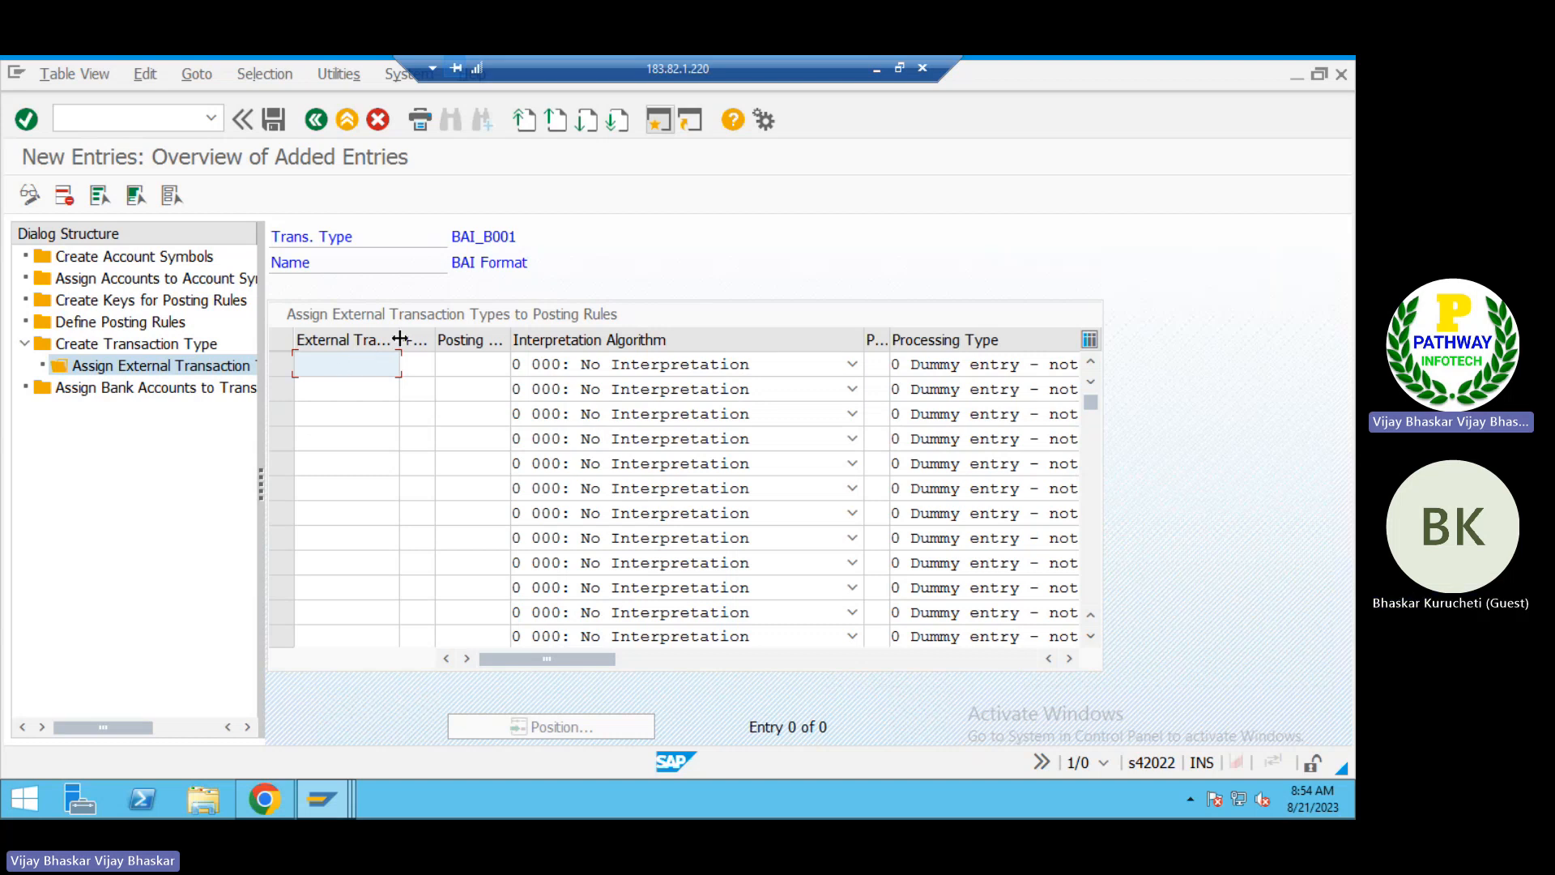
{"action": "left_click_drag", "start_coordinate": [400, 339], "coordinate": [411, 338]}
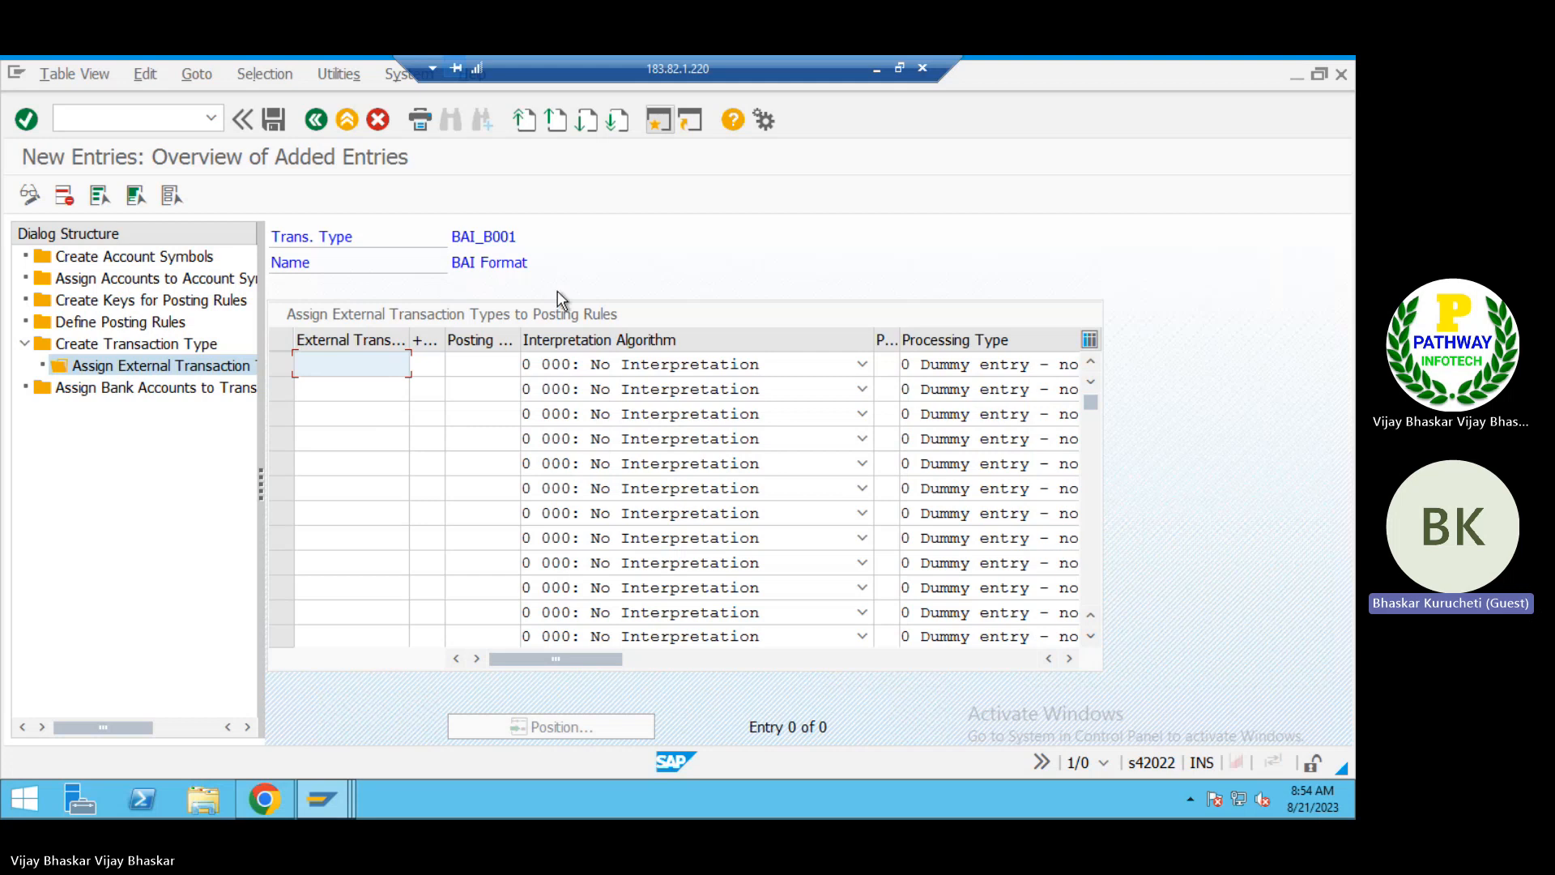
Step: Switch to the Excel notes and append "to understand which format they are following" to the first point in cell B190
{"action": "left_click", "coordinate": [875, 71]}
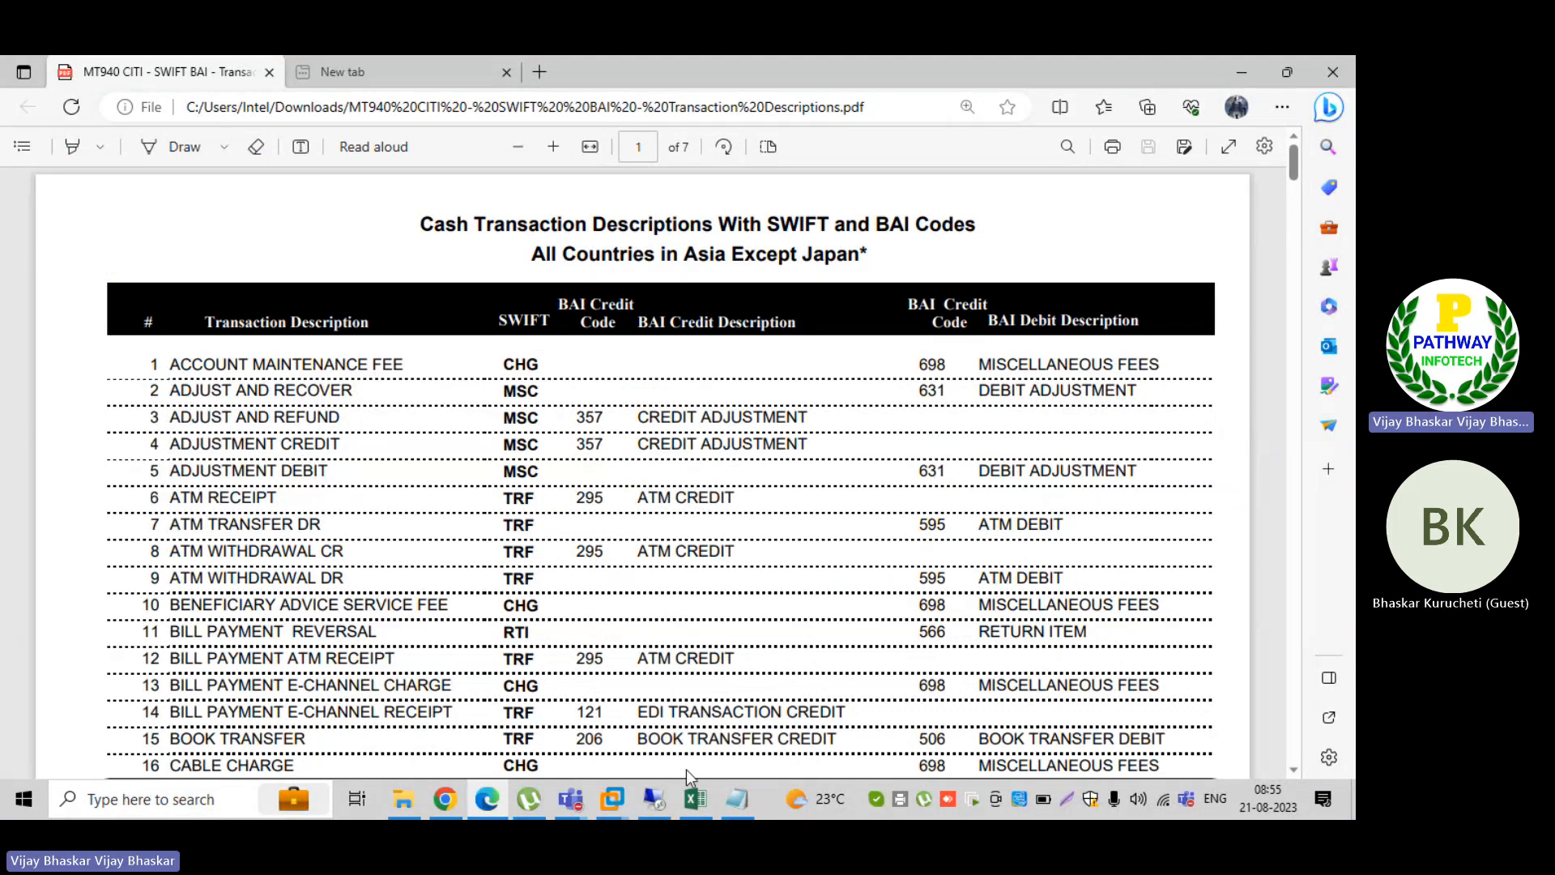
{"action": "left_click", "coordinate": [694, 800]}
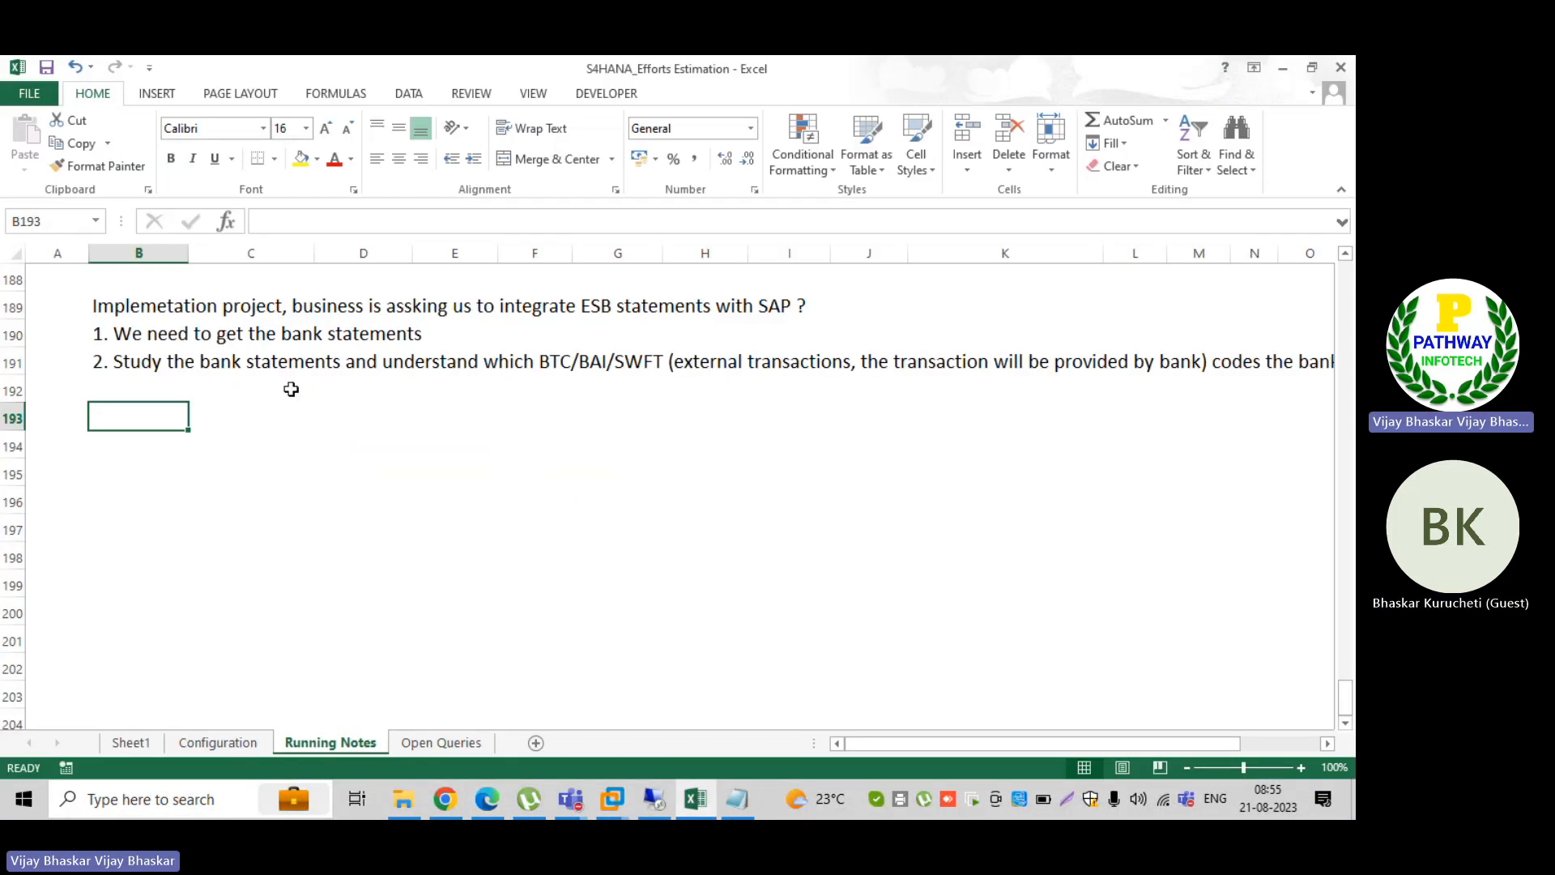
{"action": "left_click", "coordinate": [110, 335]}
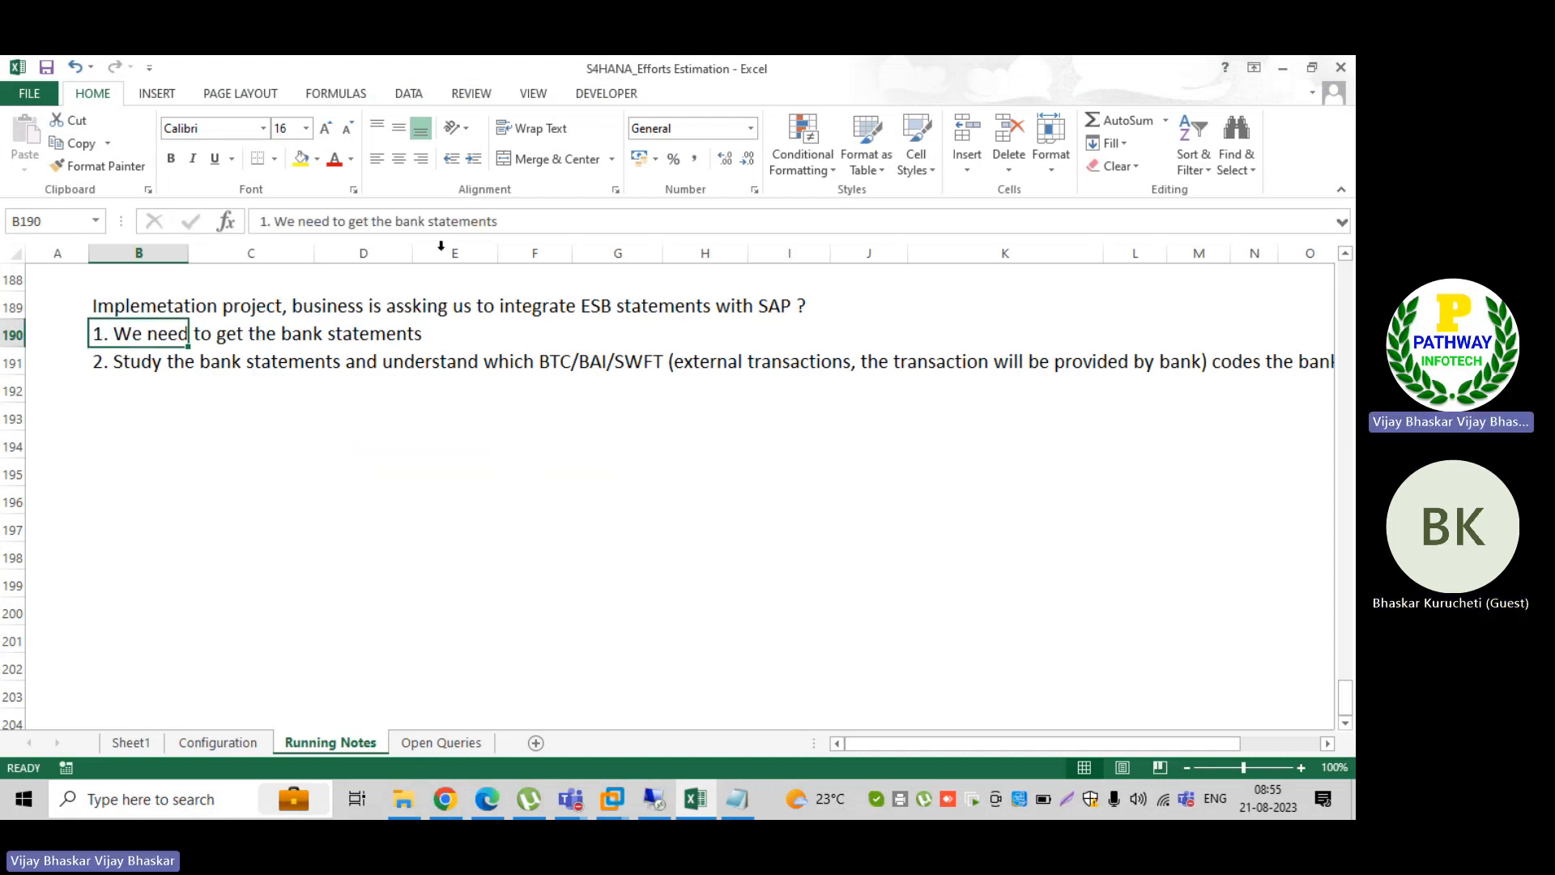
{"action": "left_click", "coordinate": [597, 221]}
{"action": "type", "text": "to unde"}
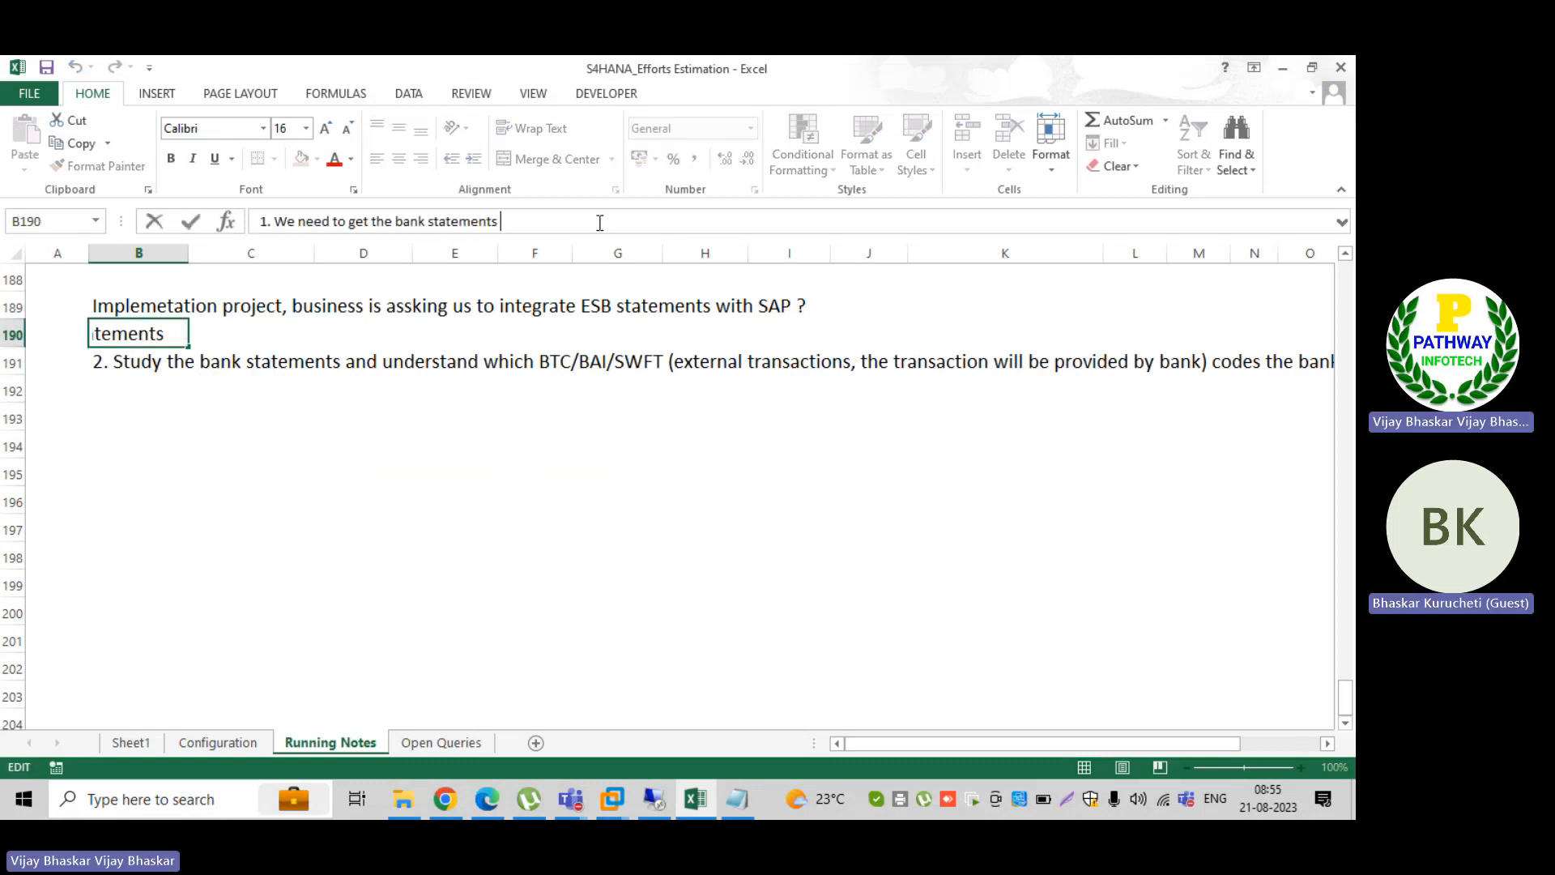
{"action": "type", "text": "rstand "}
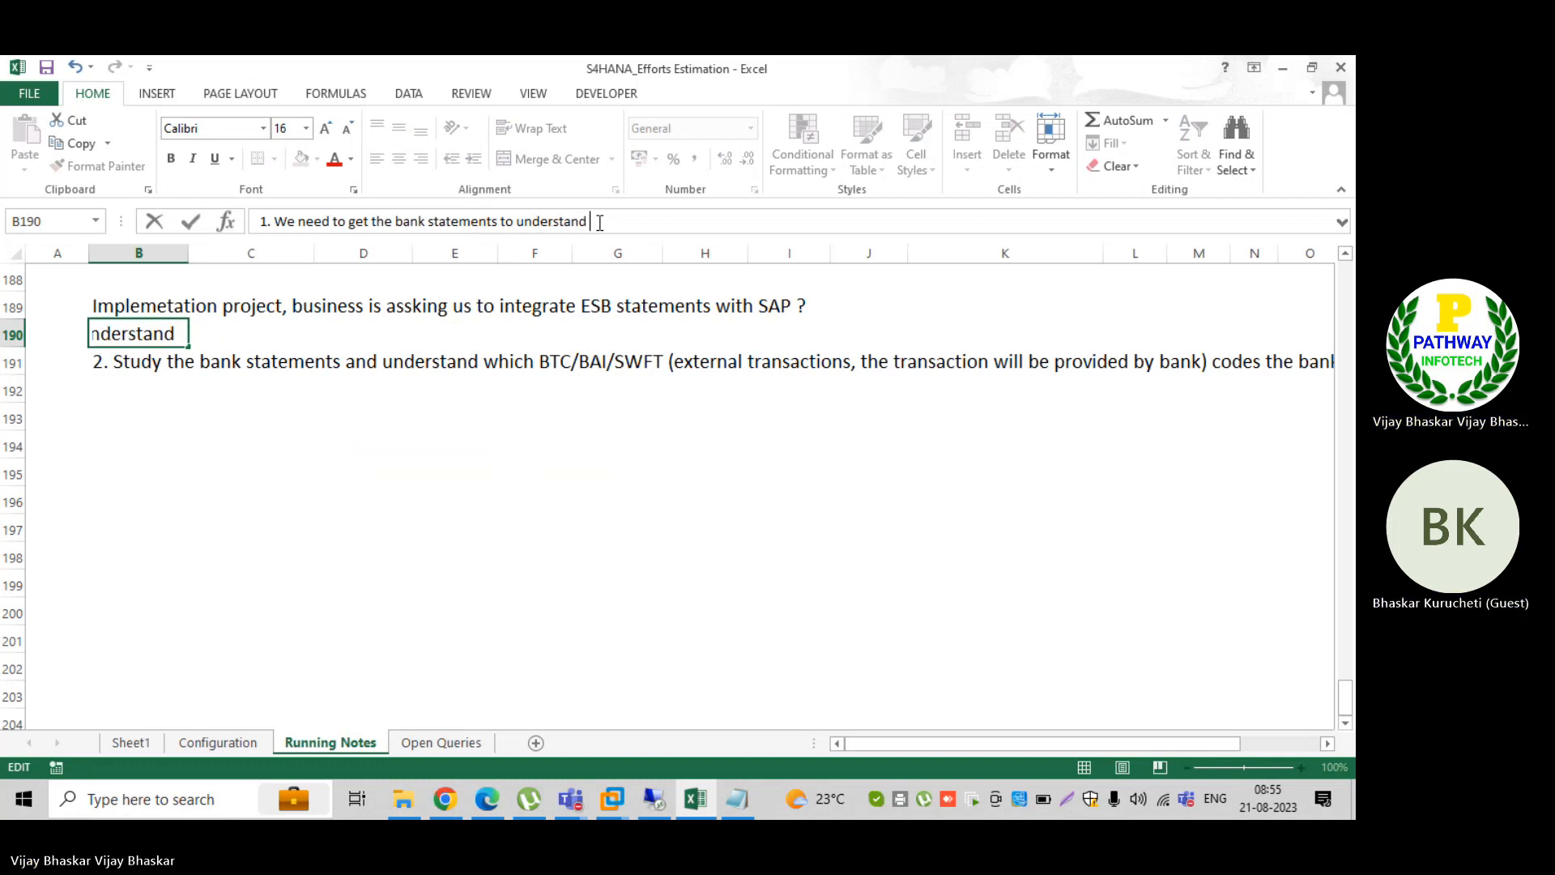
{"action": "type", "text": "which forma"}
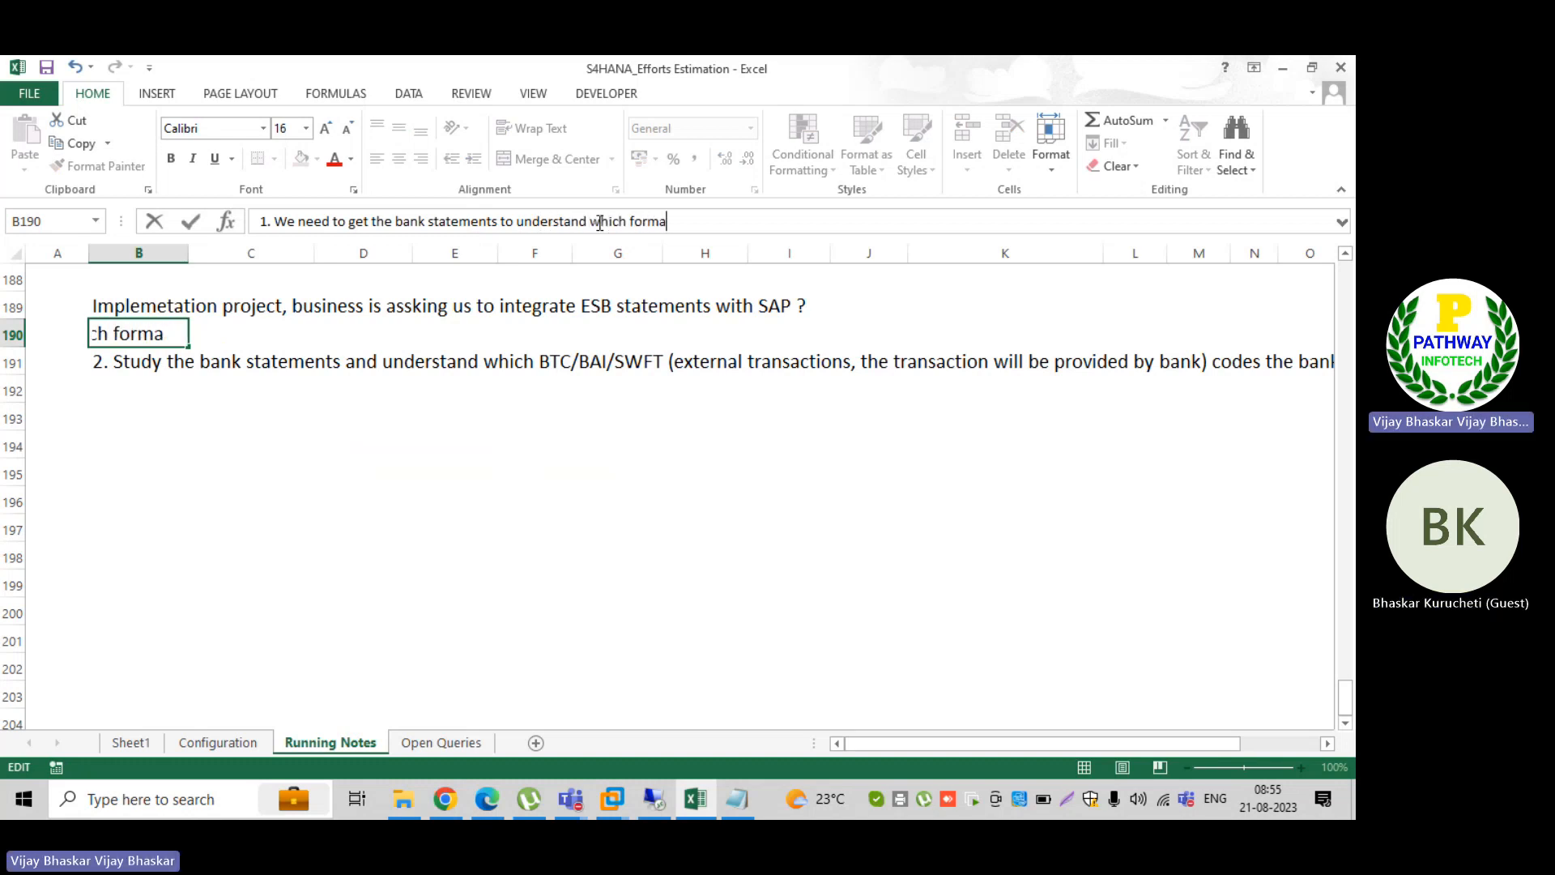
{"action": "type", "text": "t th"}
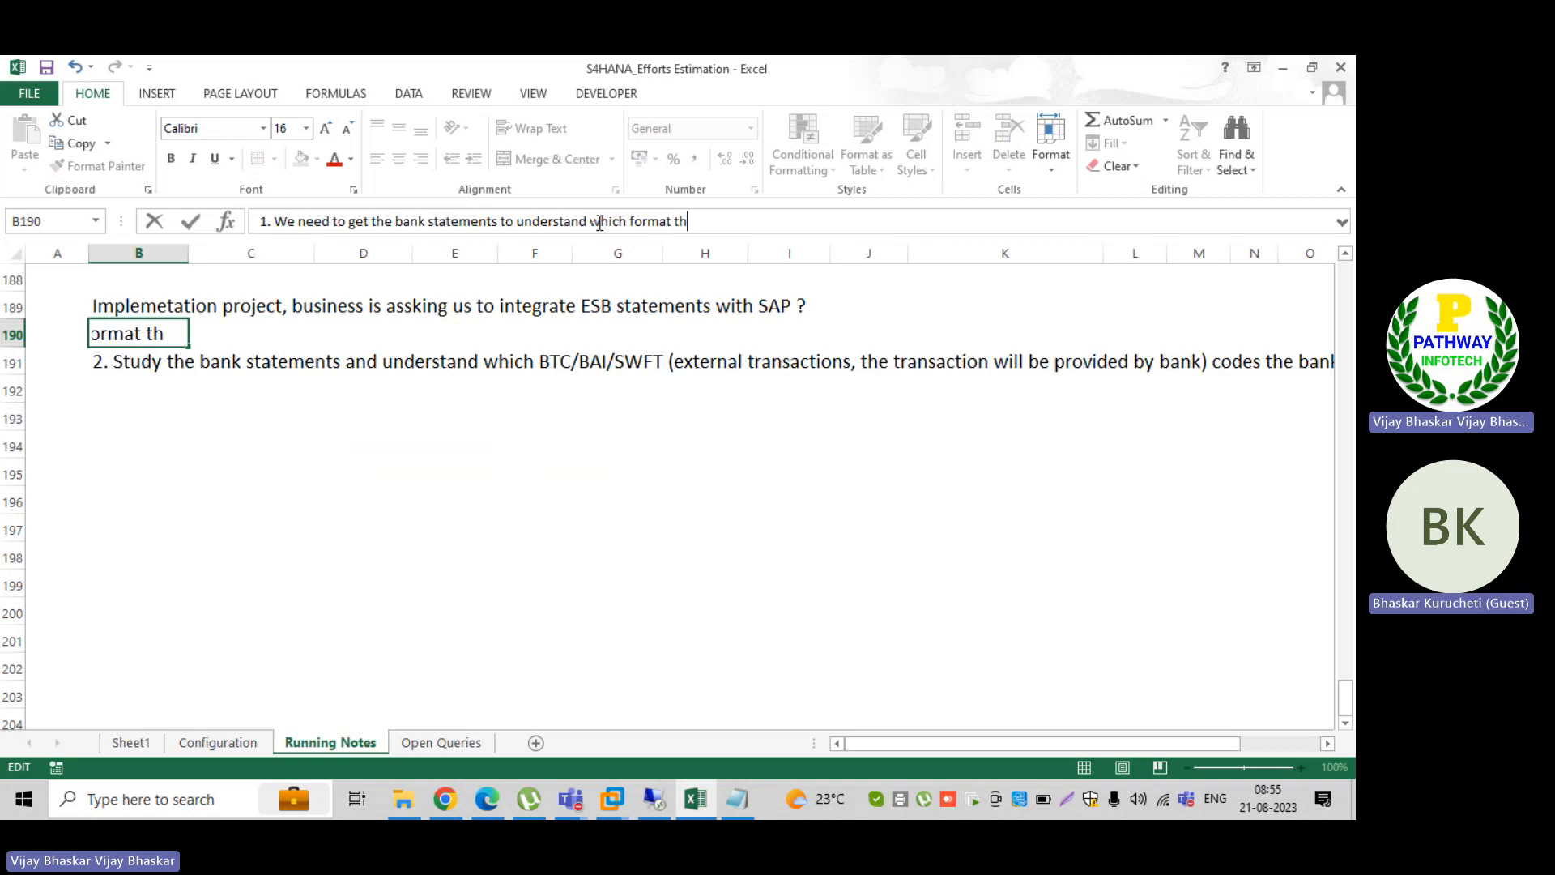
{"action": "type", "text": "ey are follo"}
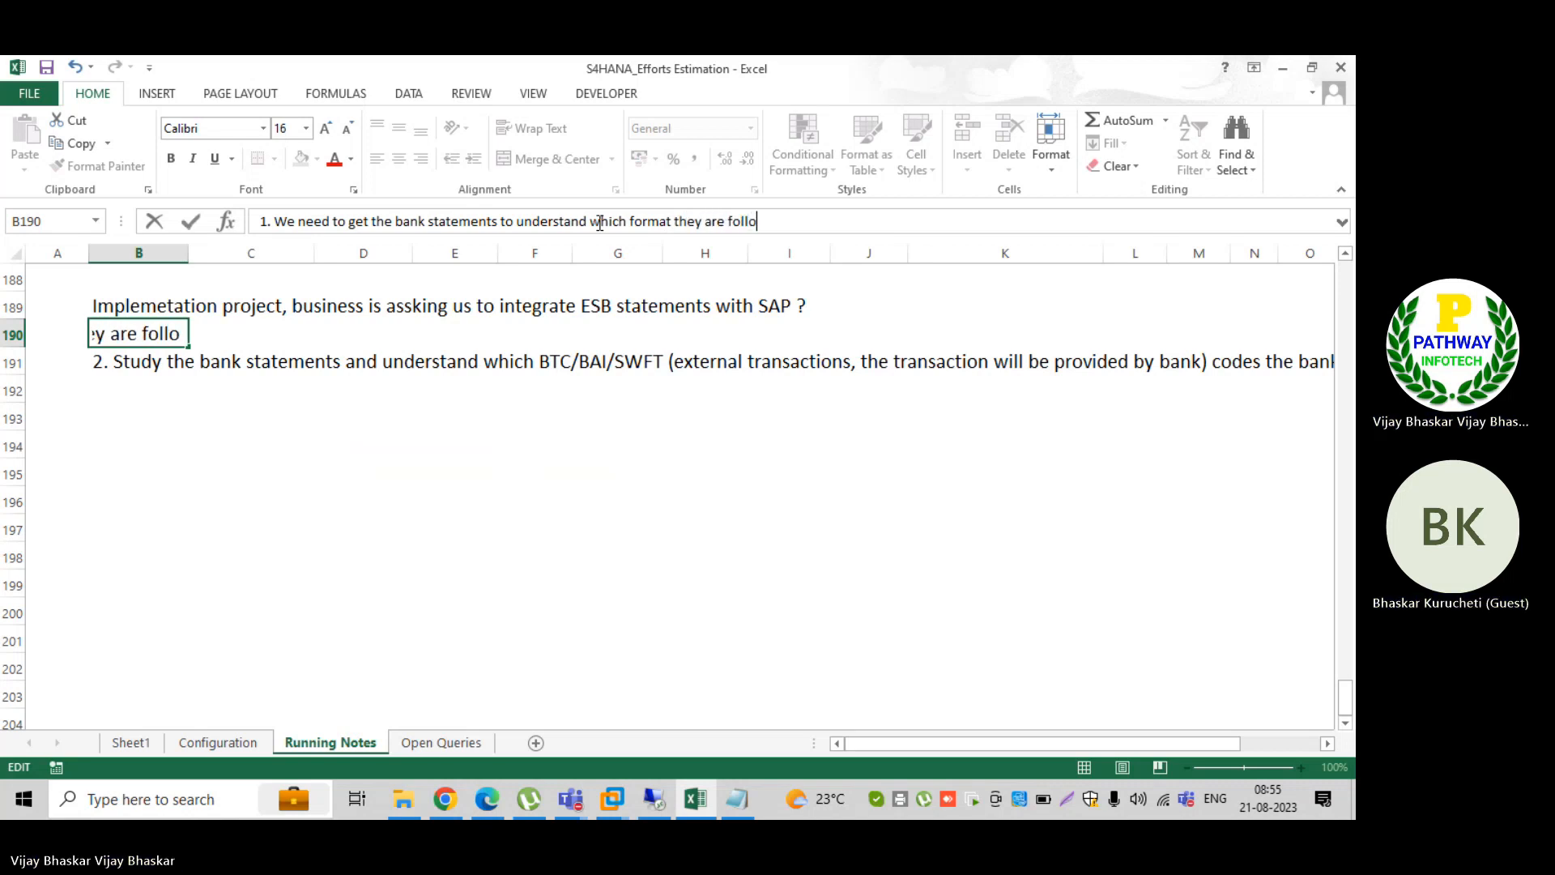
{"action": "type", "text": "wing"}
{"action": "key", "text": "Return"}
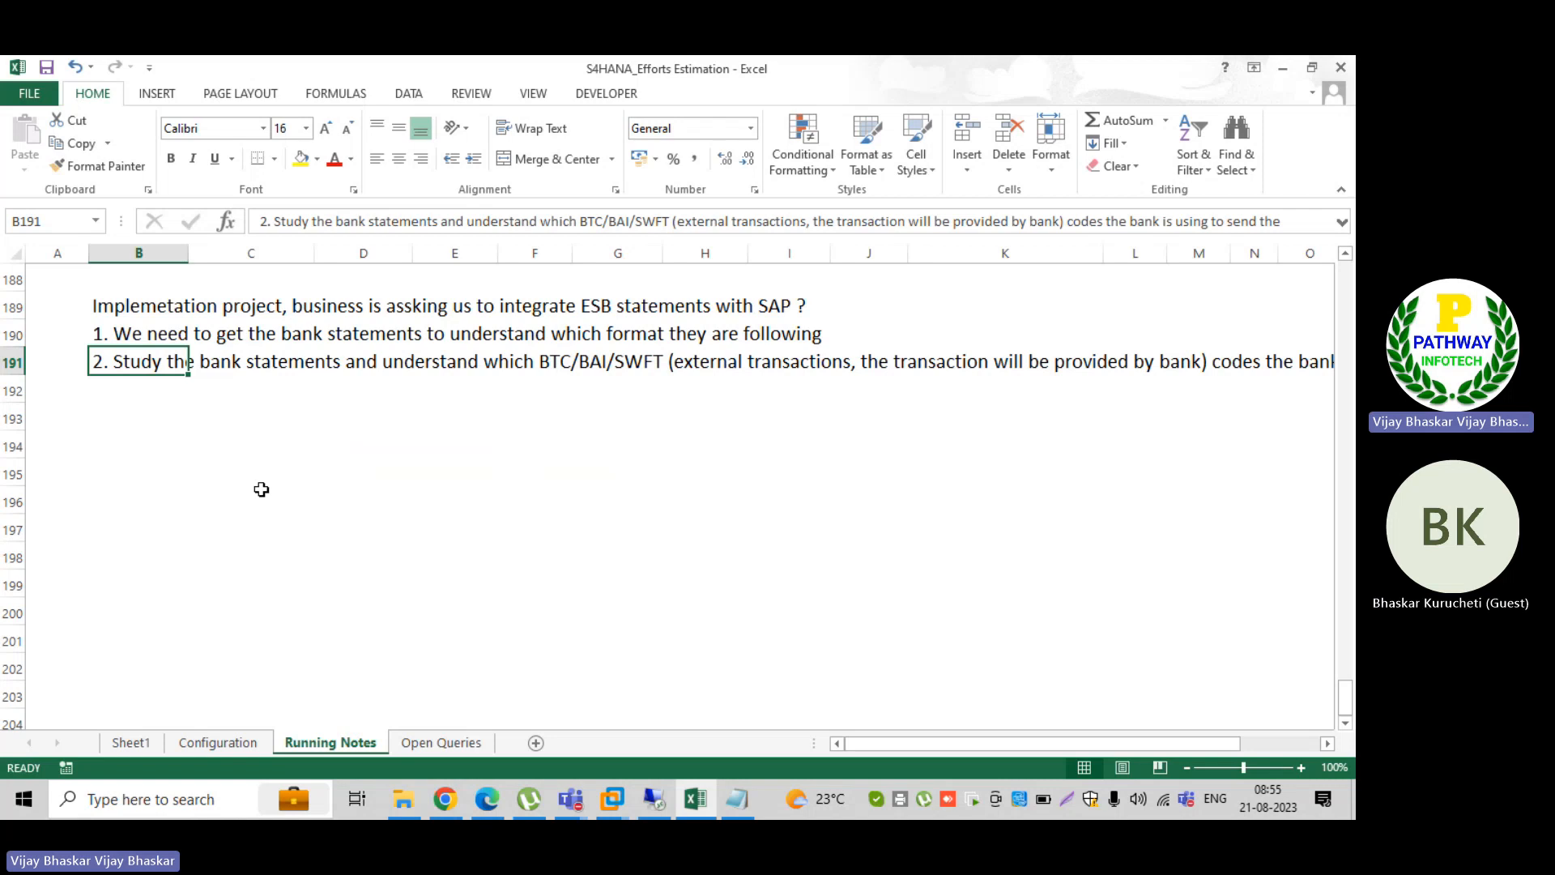
Step: Enter the heading "Incoming EBS statements formats" in cell B194 and make it bold
{"action": "left_click", "coordinate": [223, 413]}
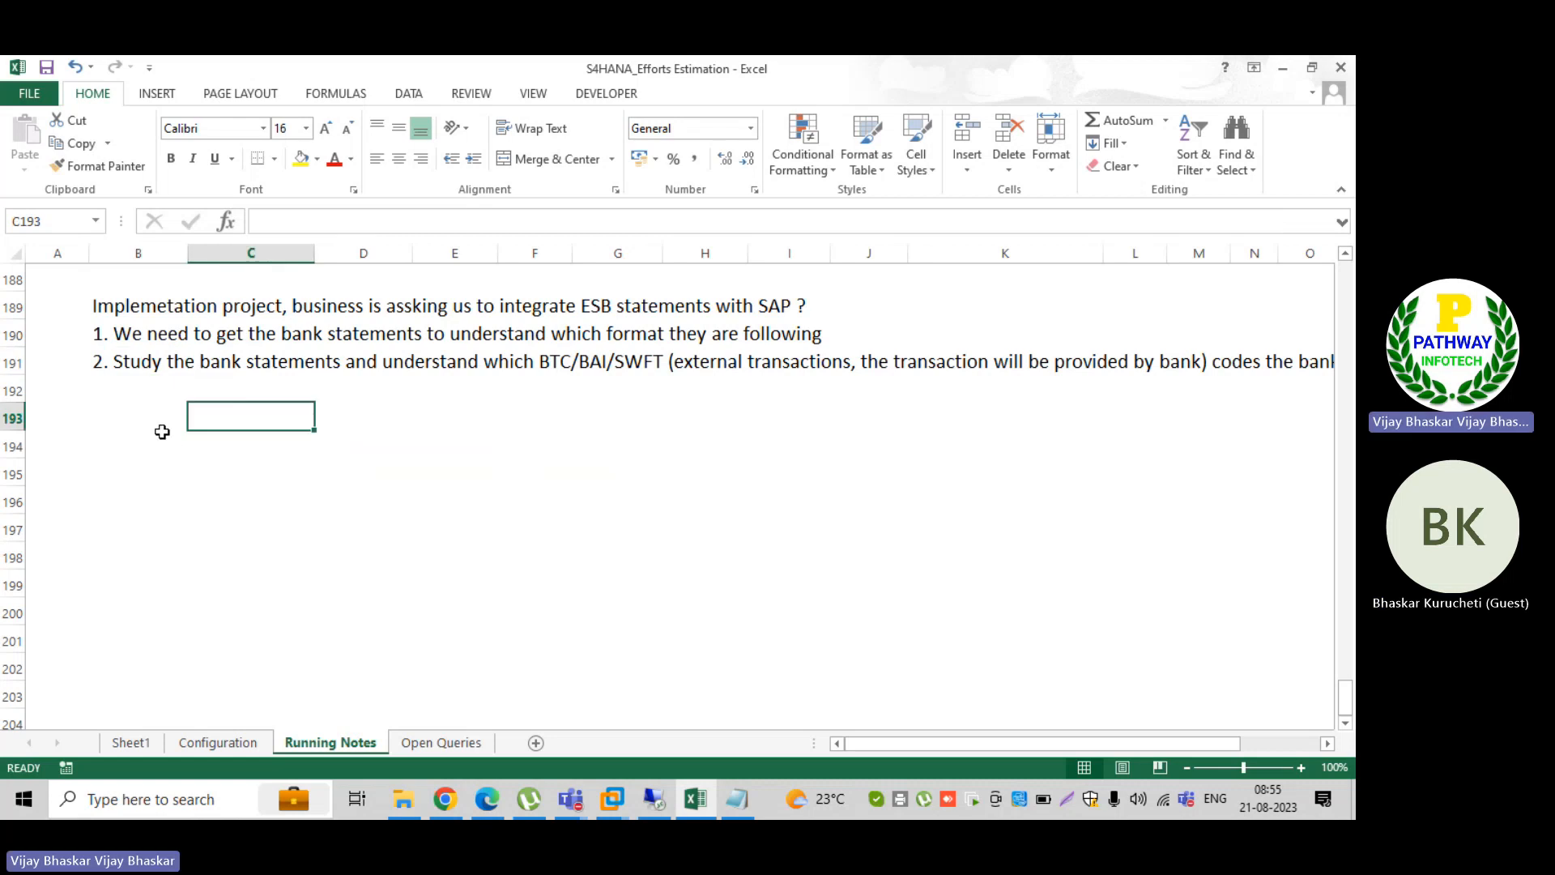
{"action": "left_click", "coordinate": [160, 441]}
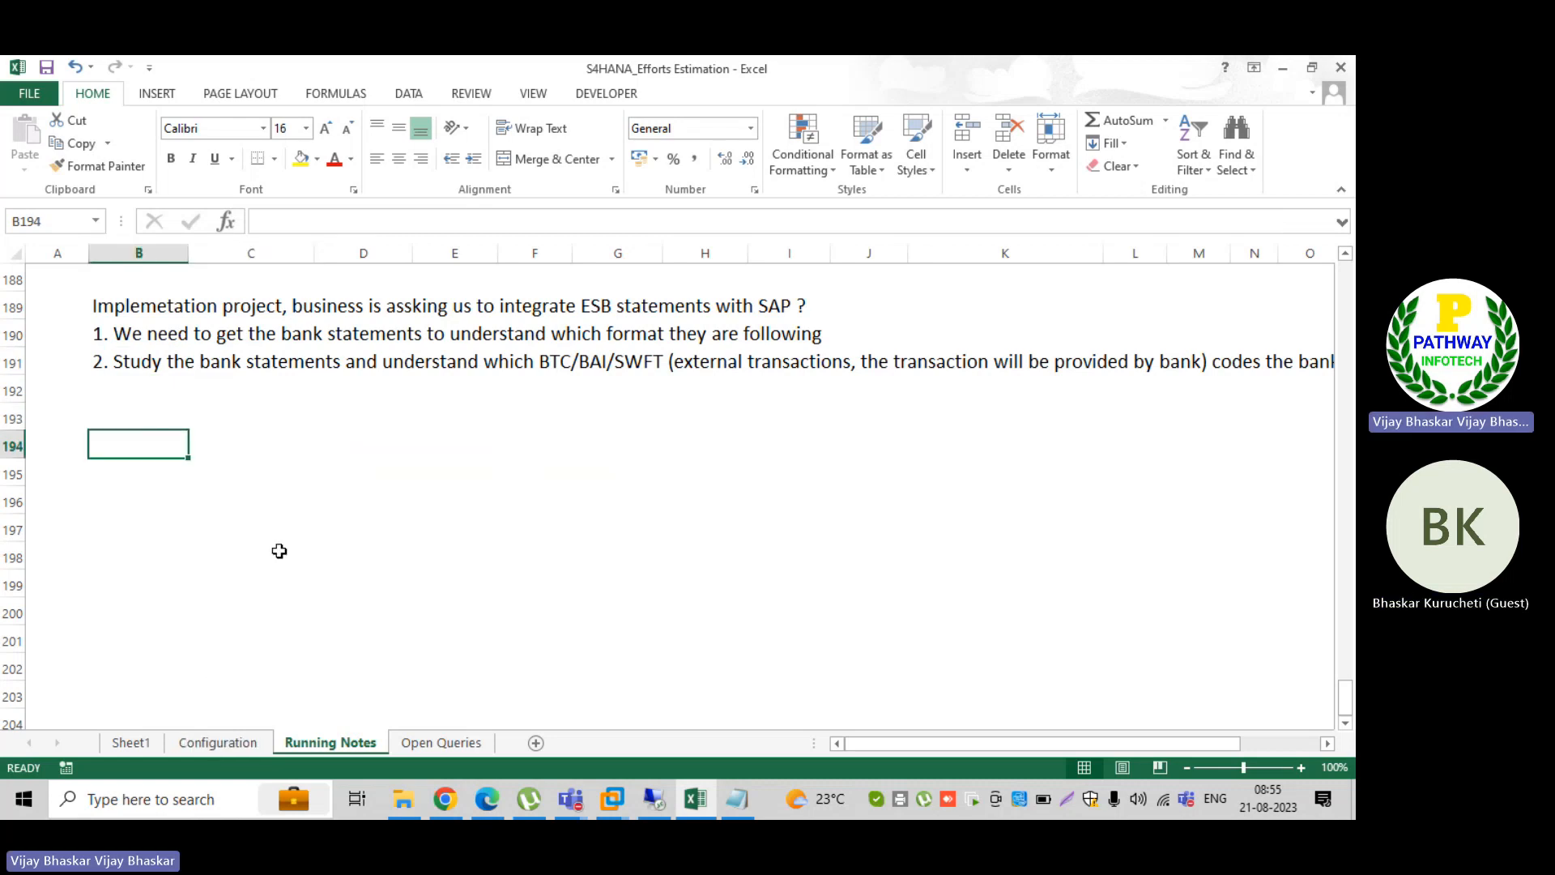
{"action": "type", "text": "Incoming"}
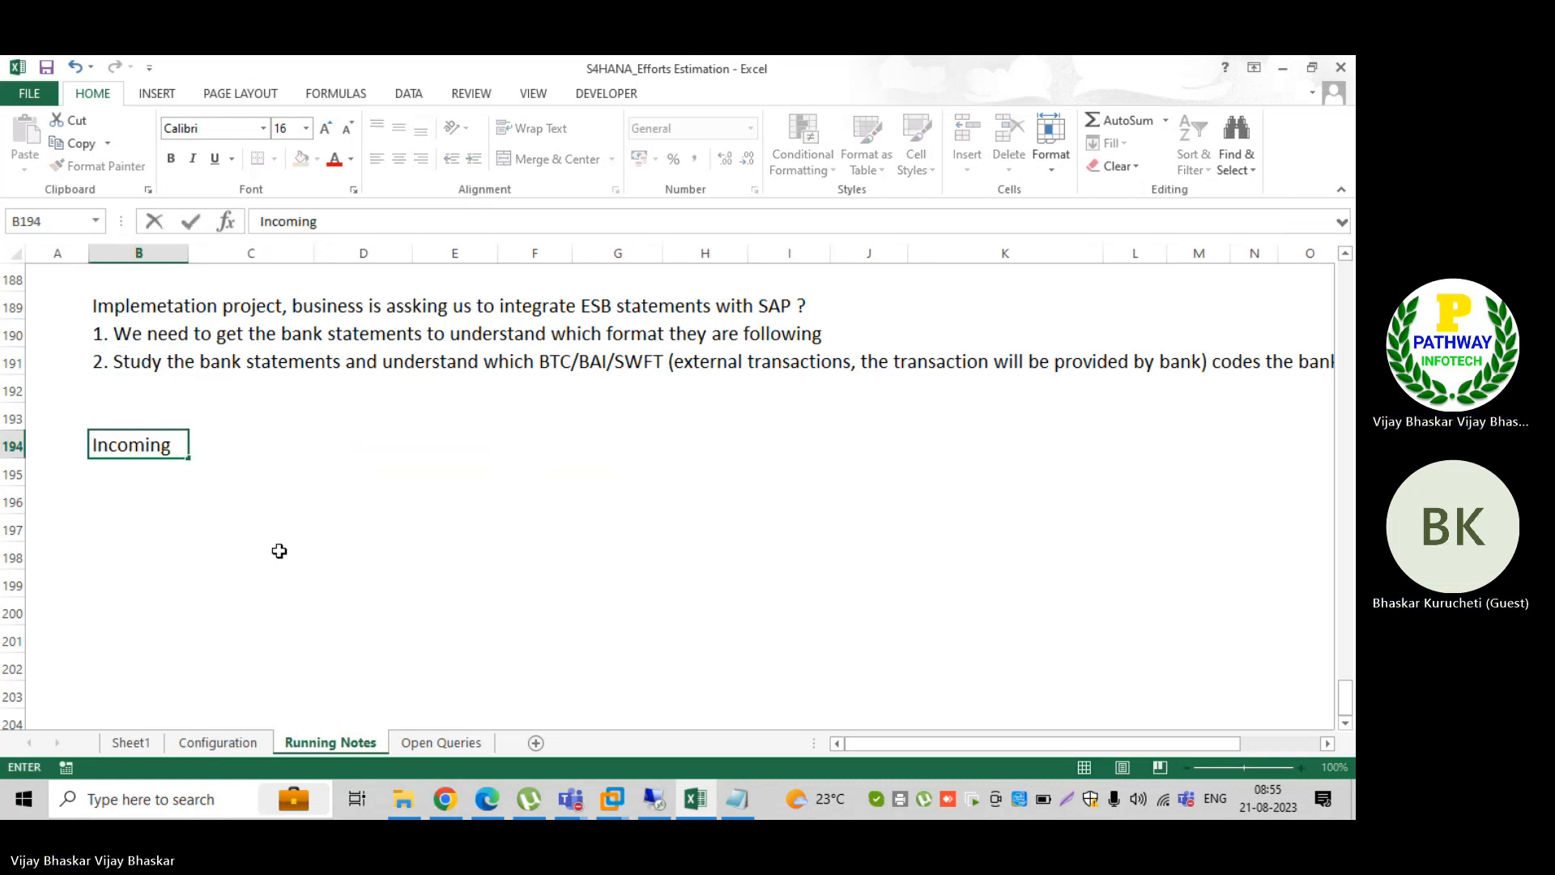
{"action": "type", "text": " ENBS"}
{"action": "key", "text": "BackSpace"}
{"action": "key", "text": "BackSpace"}
{"action": "key", "text": "BackSpace"}
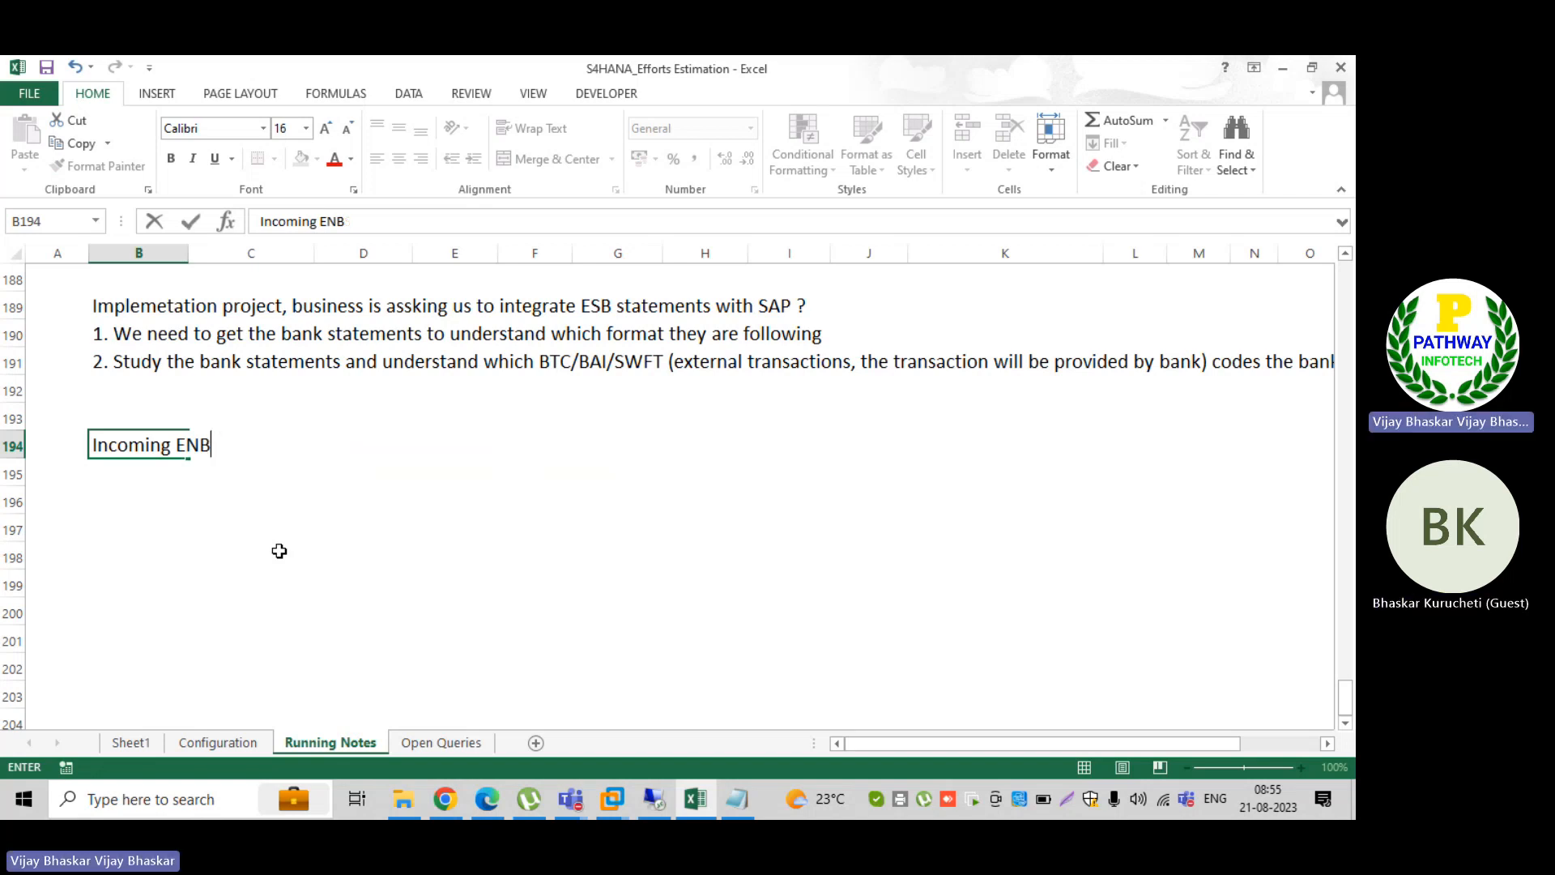
{"action": "type", "text": "BS statemjem"}
{"action": "key", "text": "BackSpace"}
{"action": "key", "text": "BackSpace"}
{"action": "key", "text": "BackSpace"}
{"action": "key", "text": "BackSpace"}
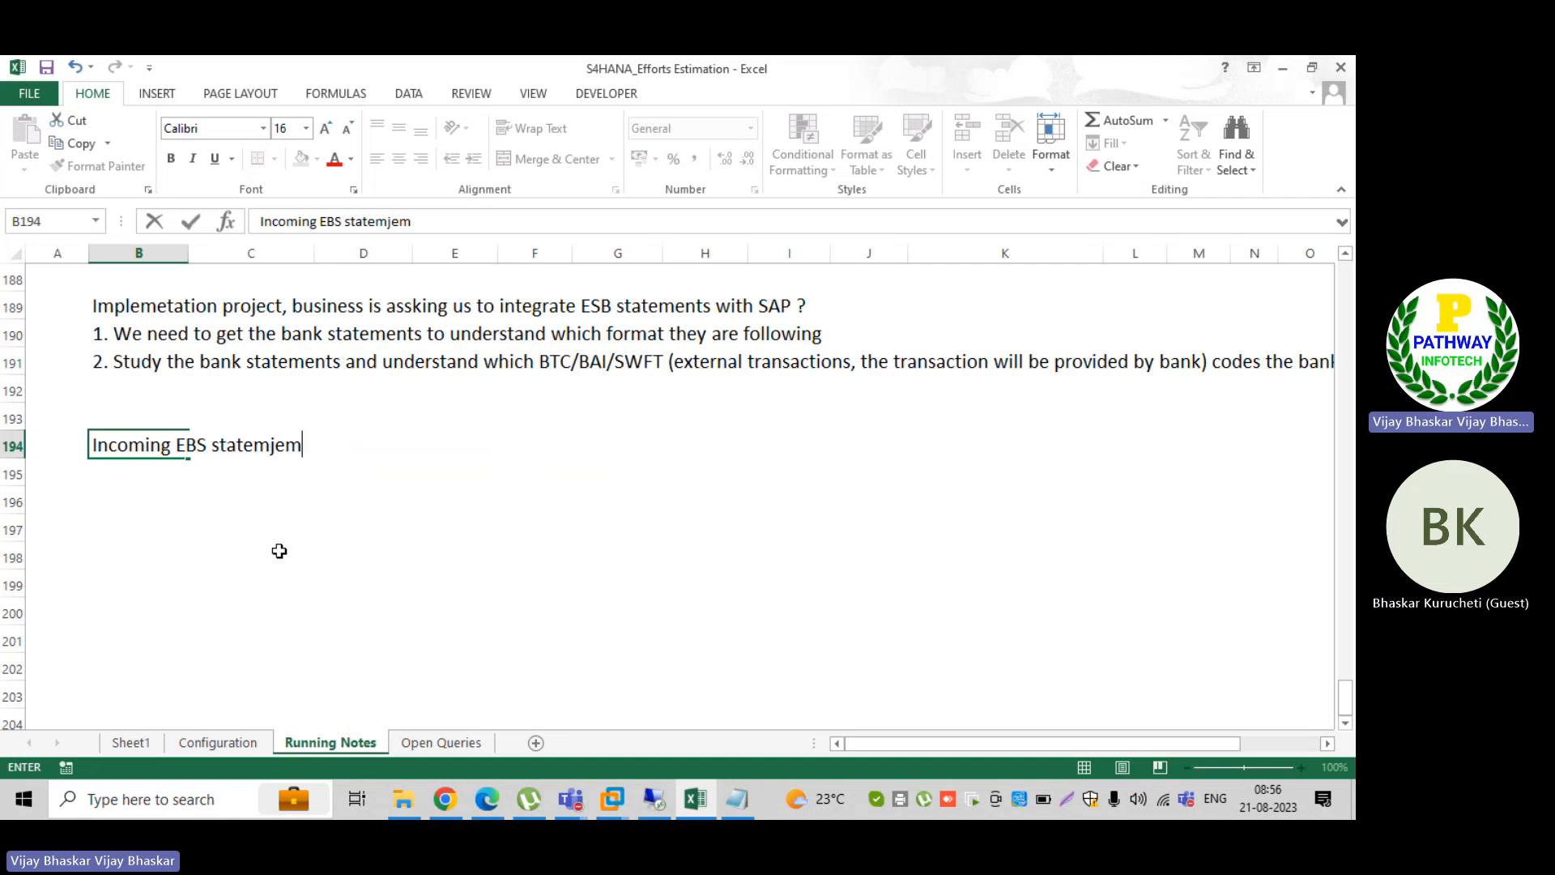
{"action": "type", "text": "ents formats"}
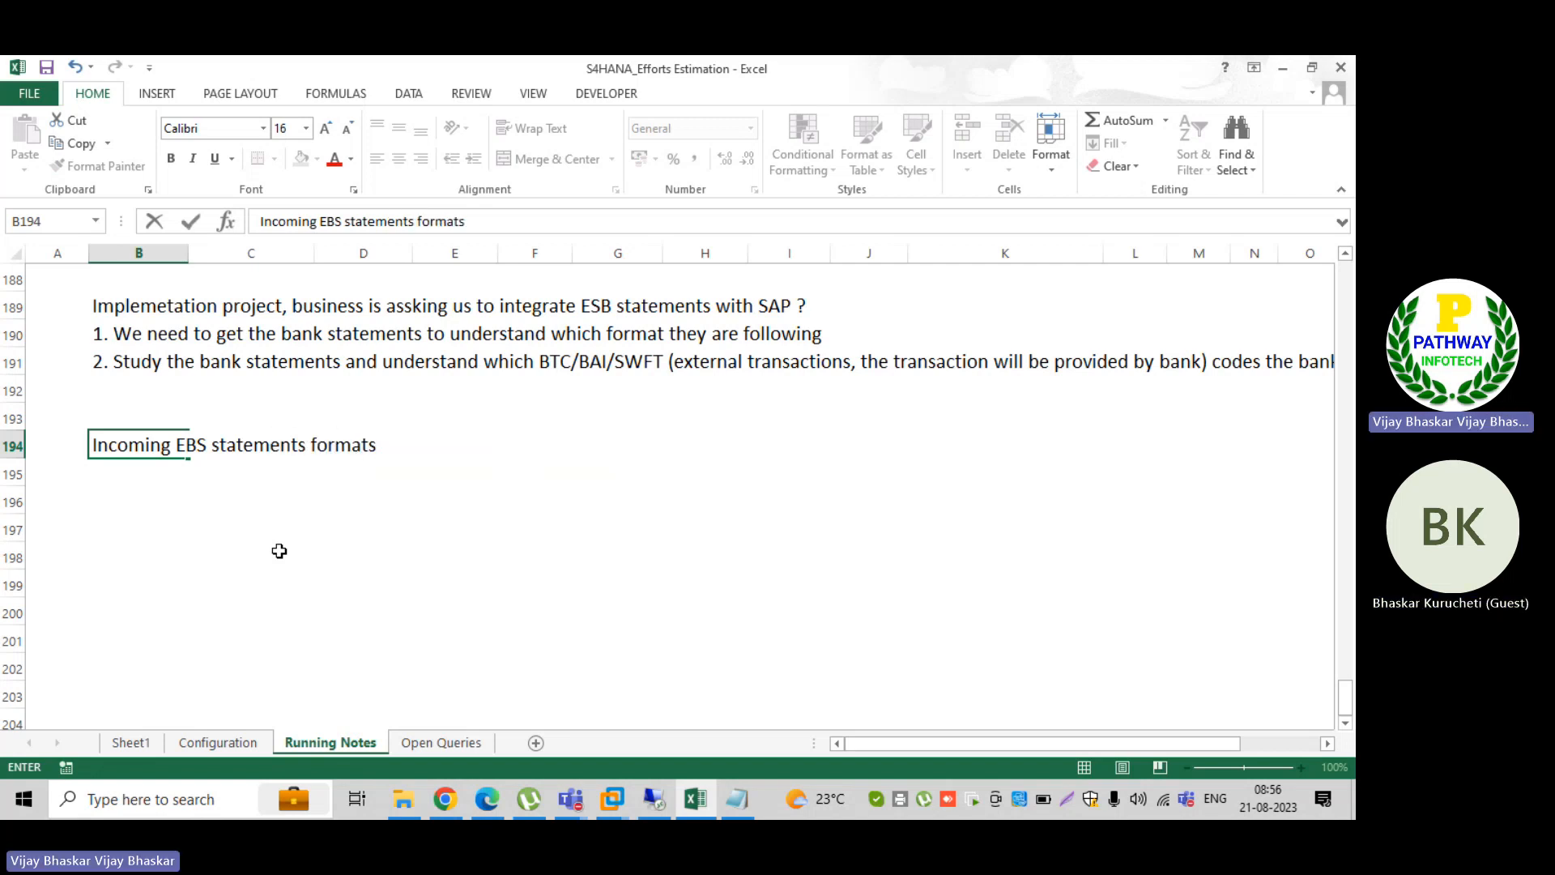
{"action": "key", "text": "Return"}
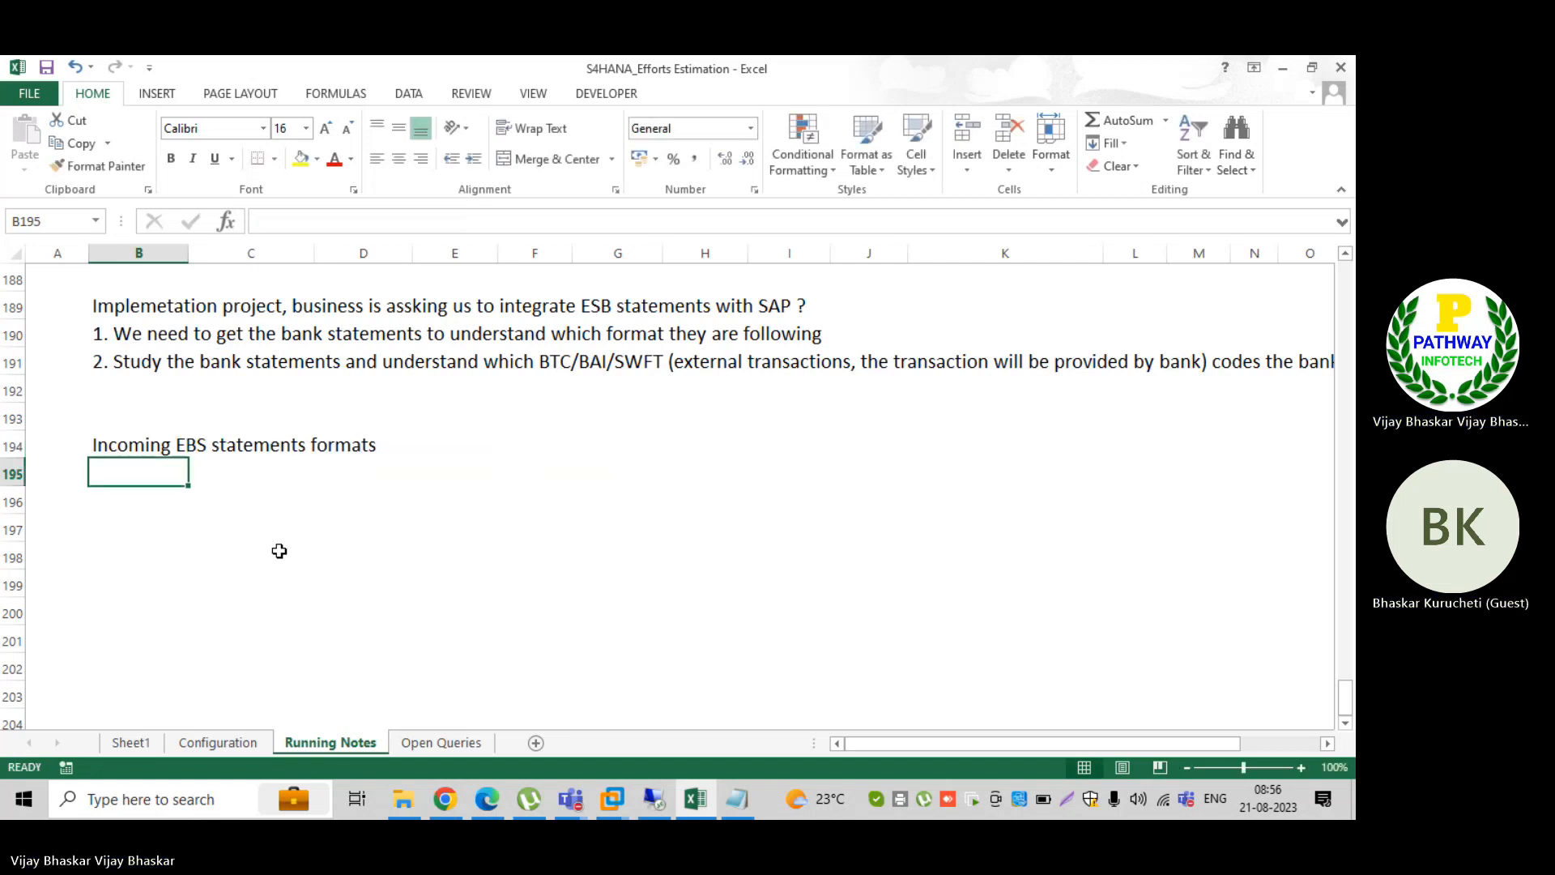
{"action": "key", "text": "Up"}
{"action": "key", "text": "ctrl+b"}
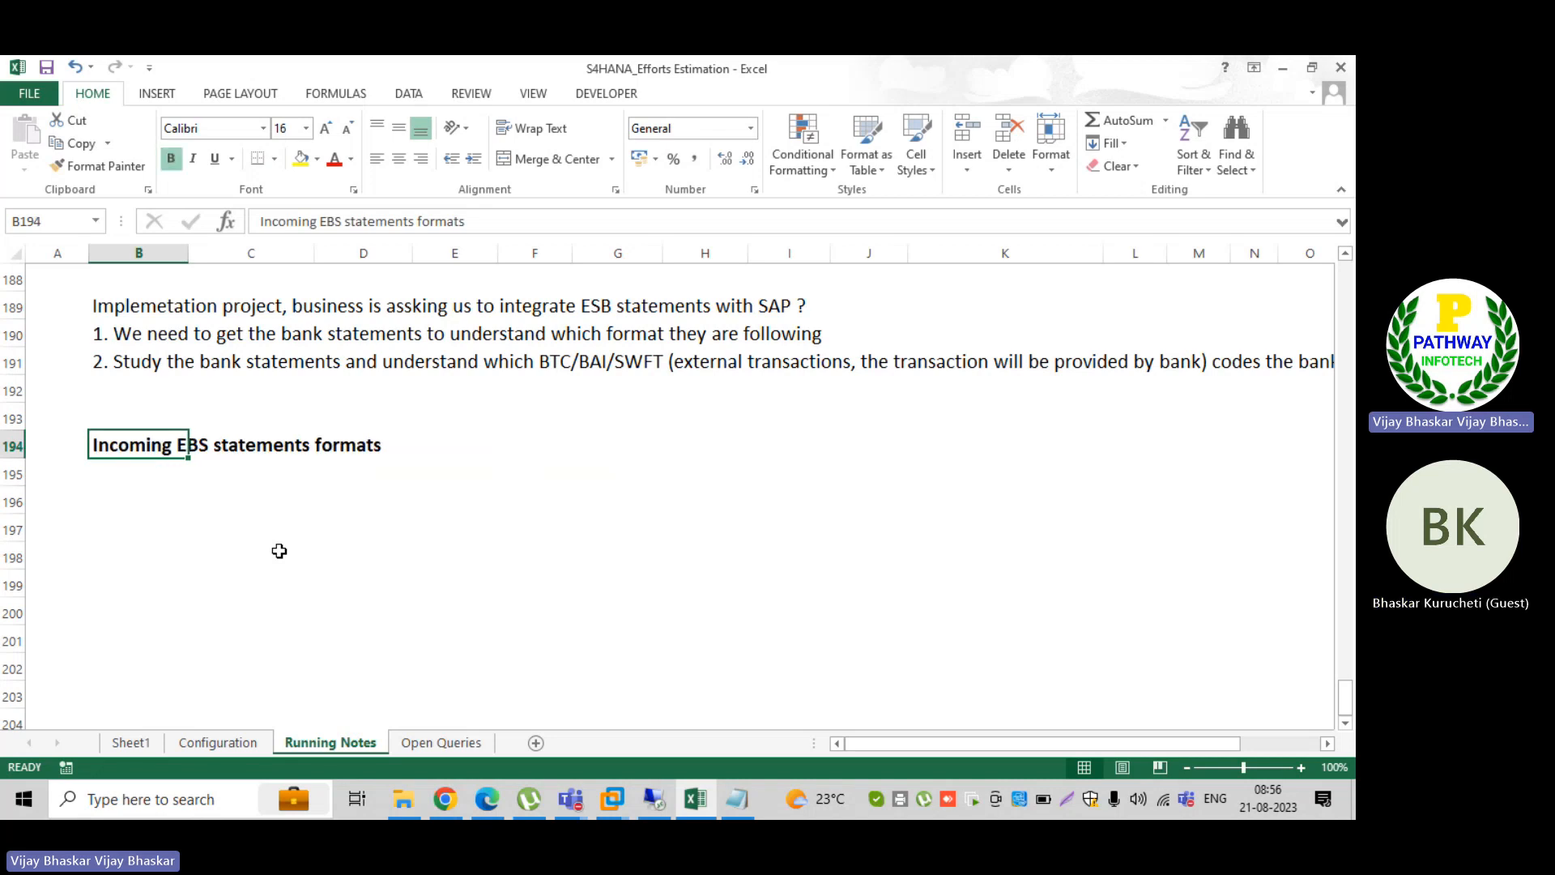
Step: Enter "1. BAI format" in cell B195 as the first list item below the bold heading
{"action": "left_click", "coordinate": [170, 480]}
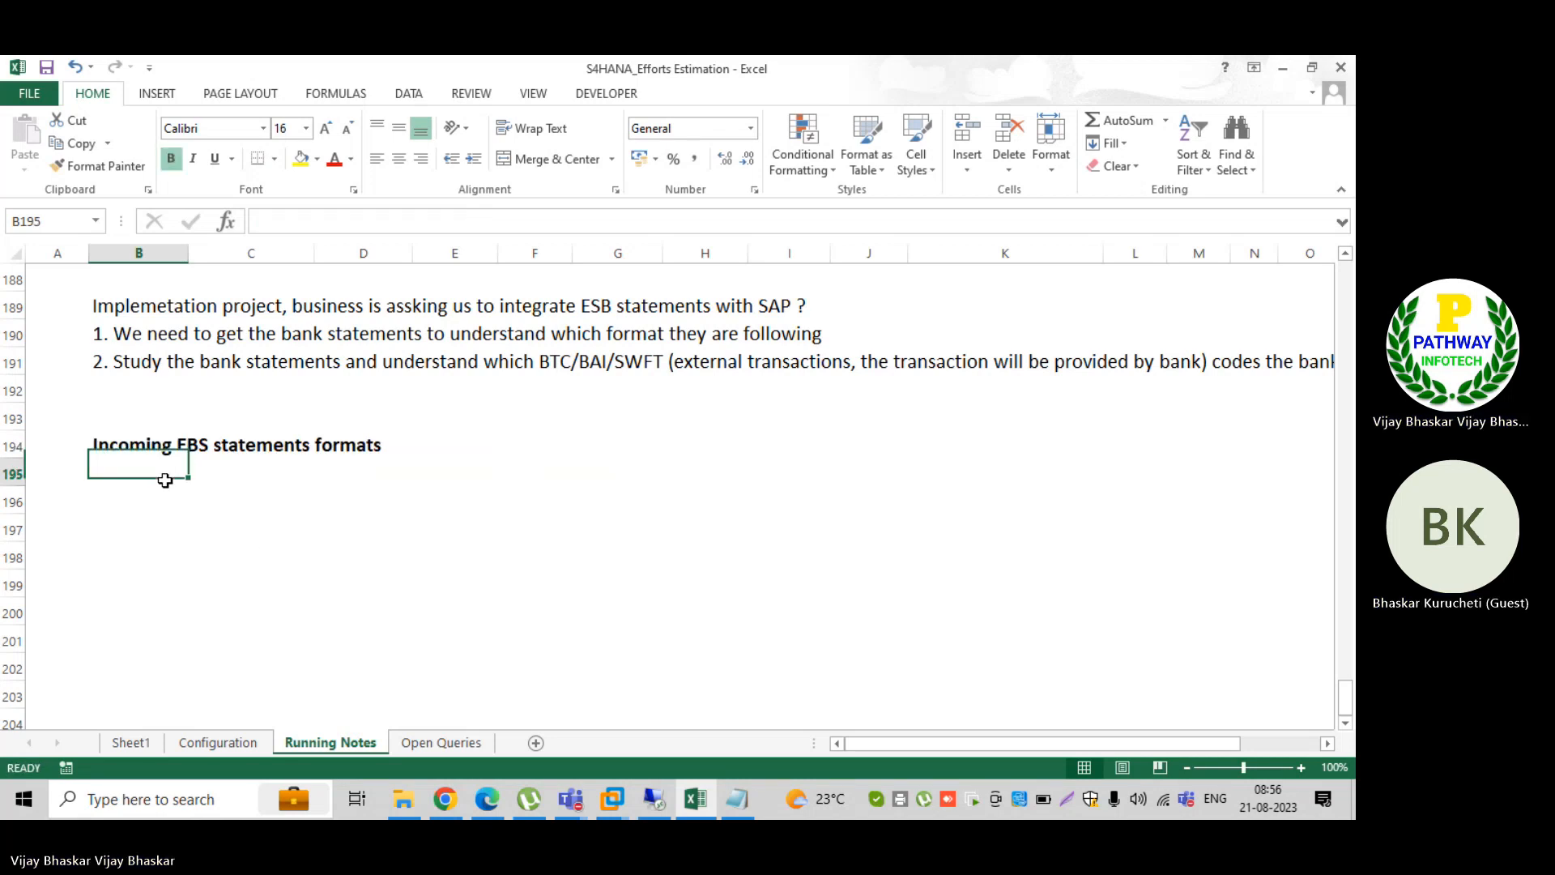
{"action": "type", "text": "1. "}
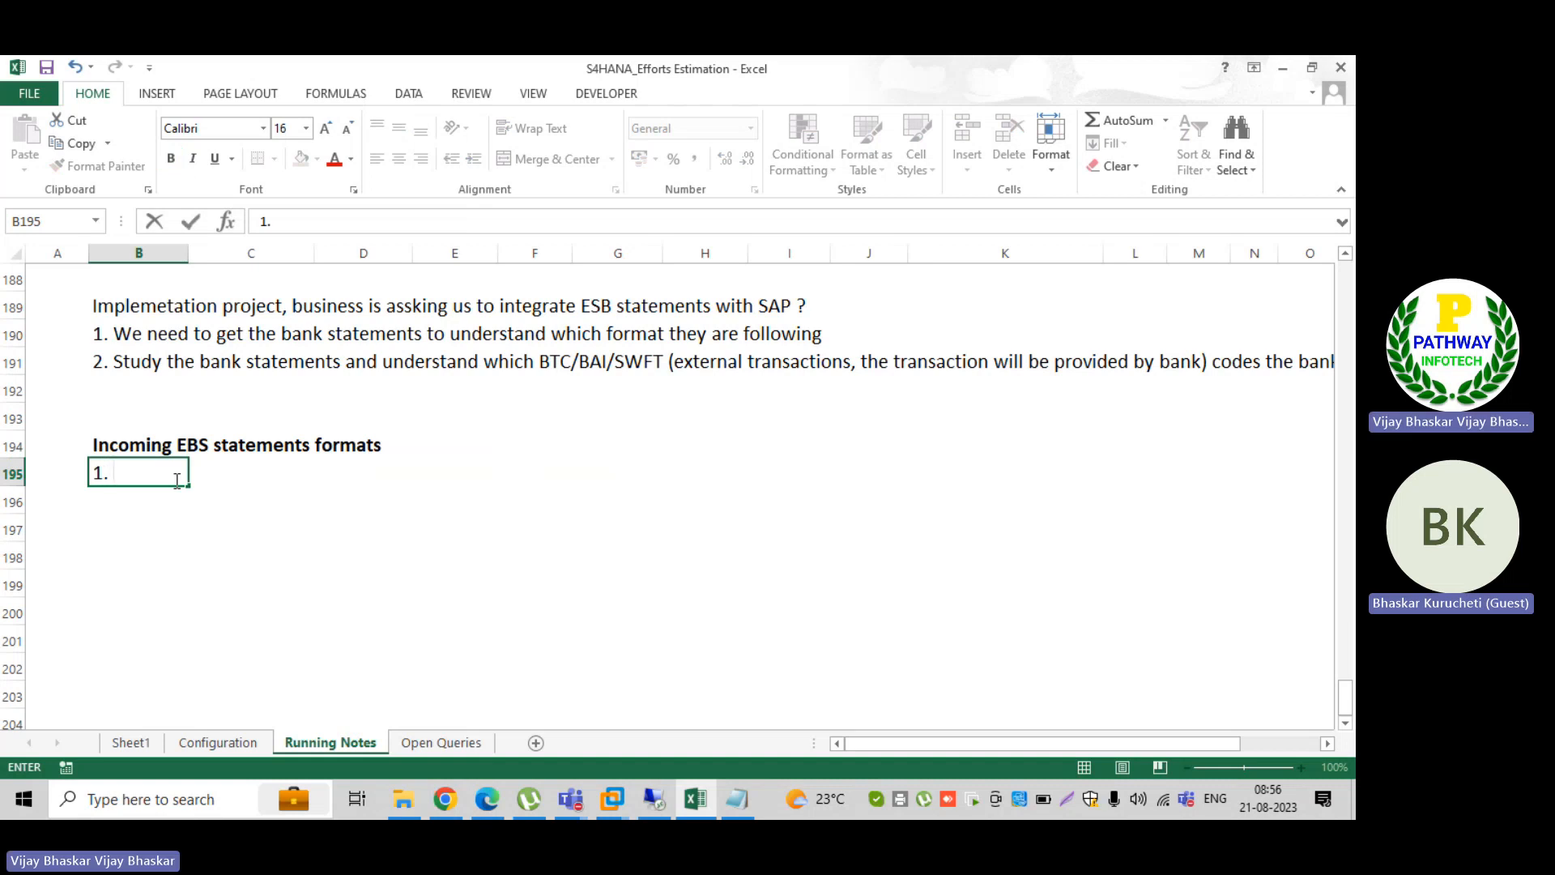
{"action": "type", "text": "BAI "}
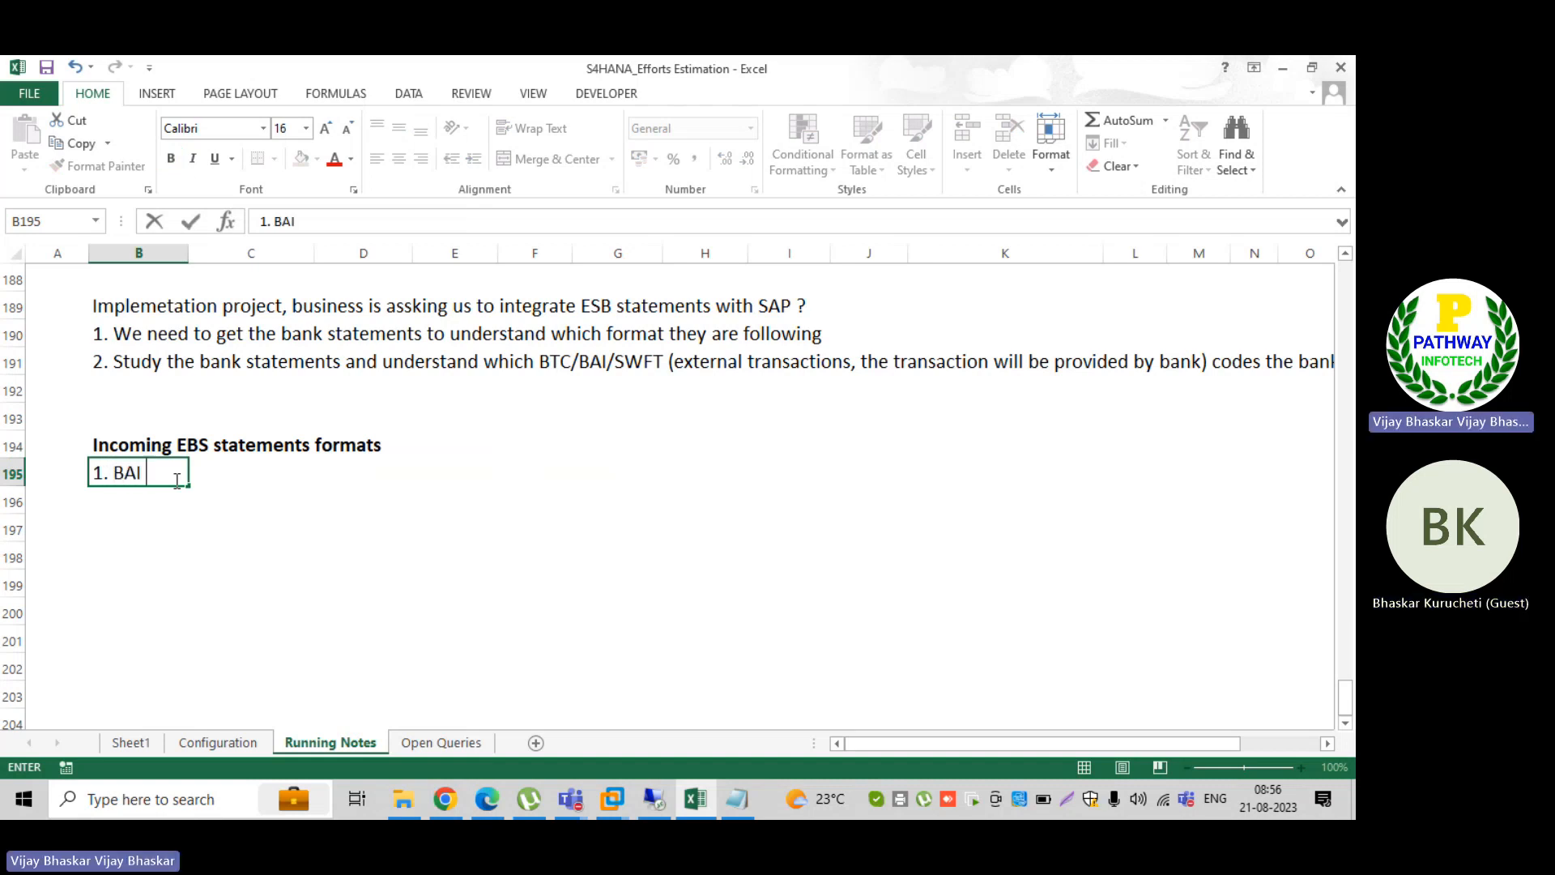
{"action": "type", "text": "for"}
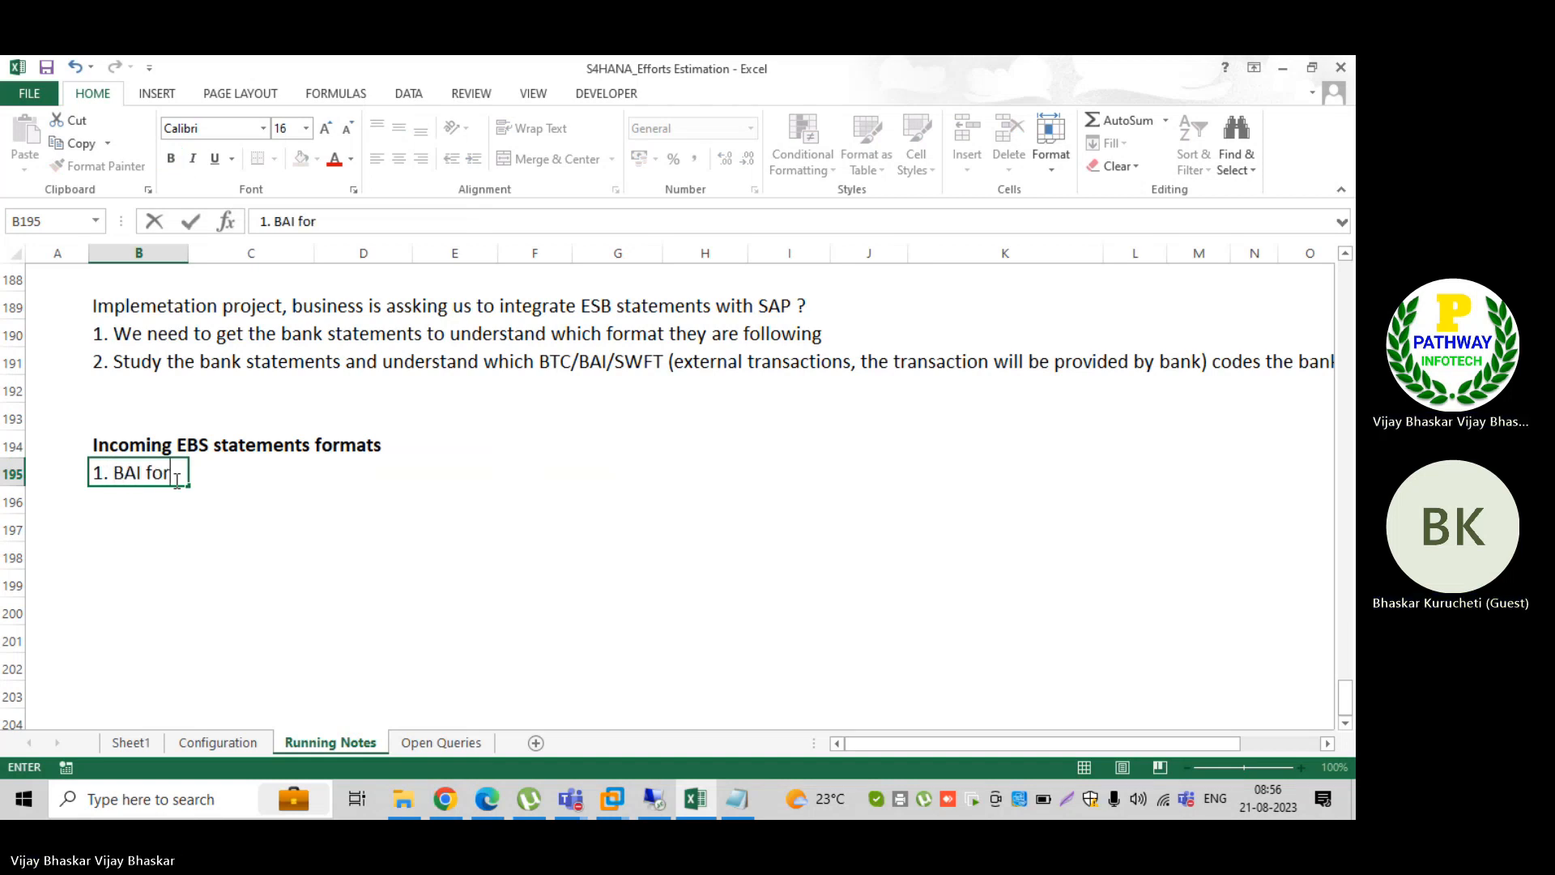
{"action": "type", "text": "mat"}
{"action": "key", "text": "Return"}
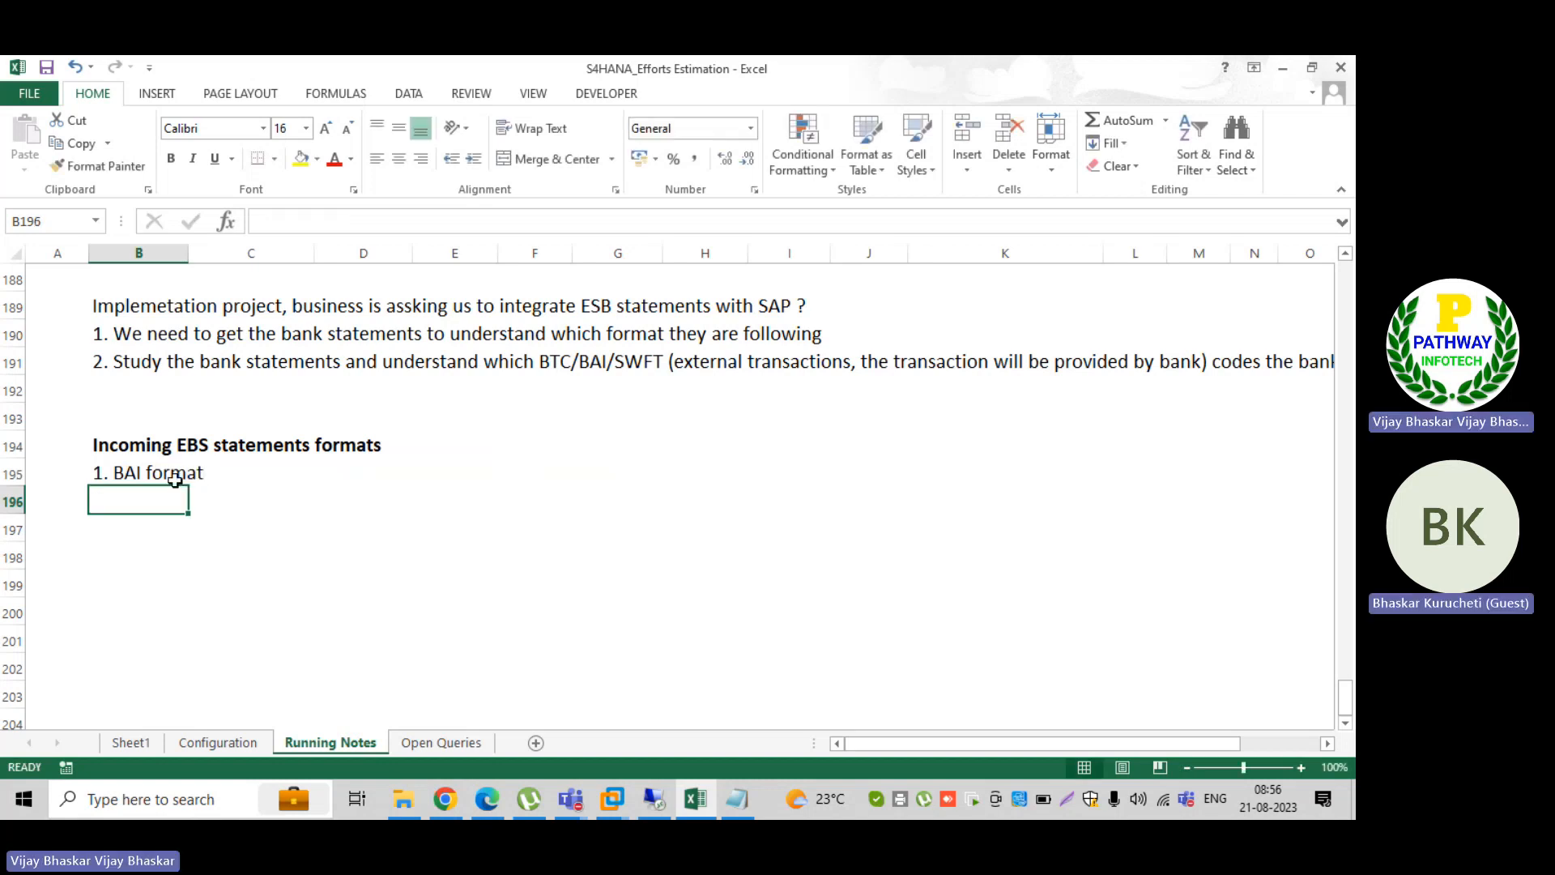
Step: Enter "2. MT940 format" in cell B196 as the second statement format
{"action": "type", "text": "2. MT"}
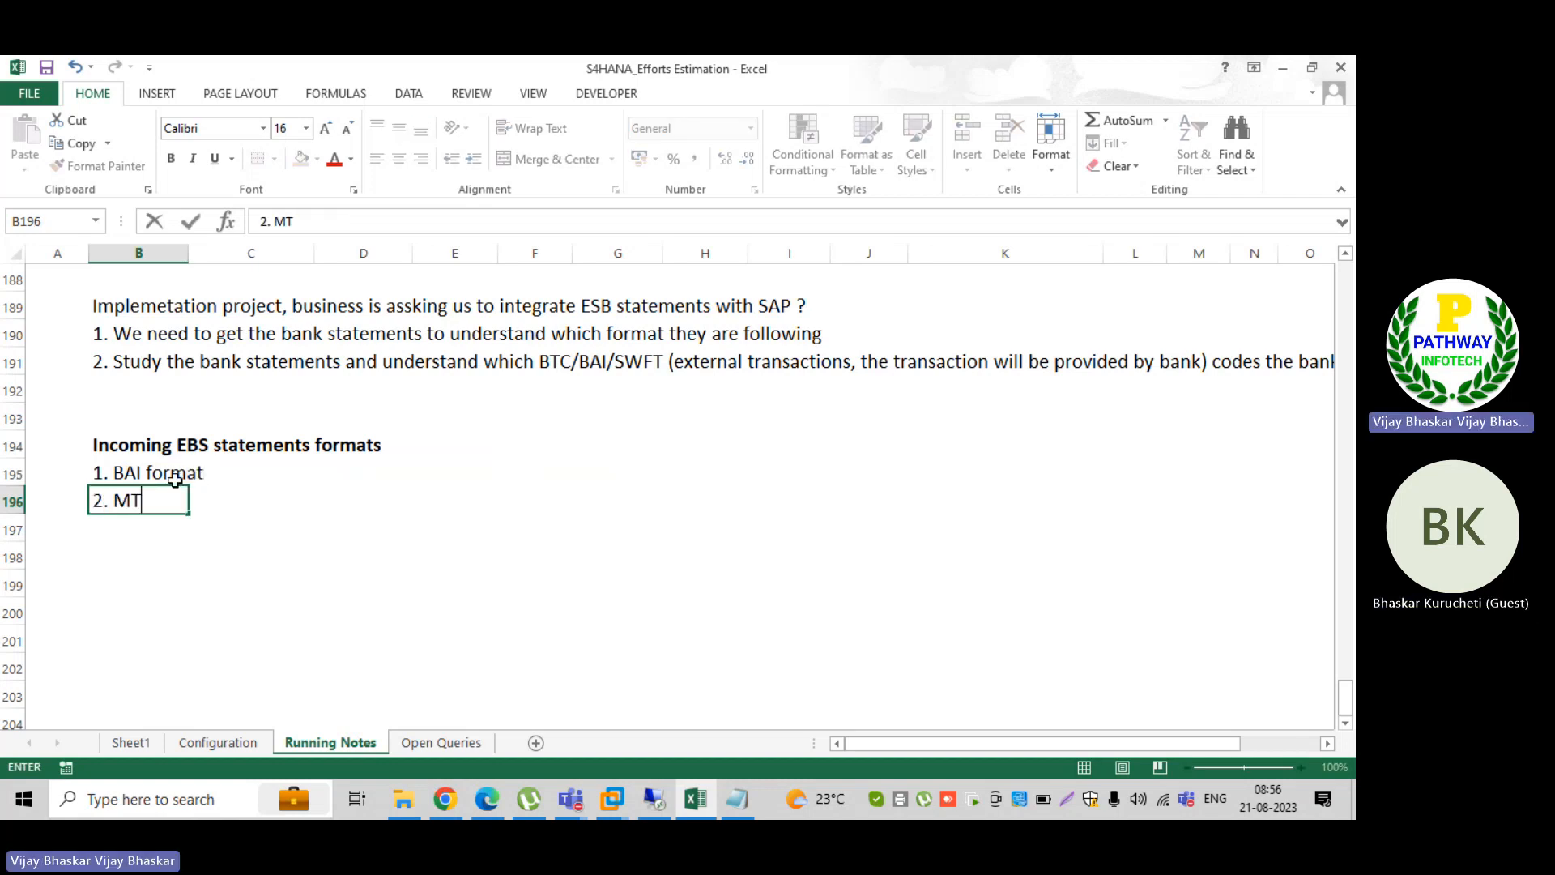
{"action": "type", "text": "940 format"}
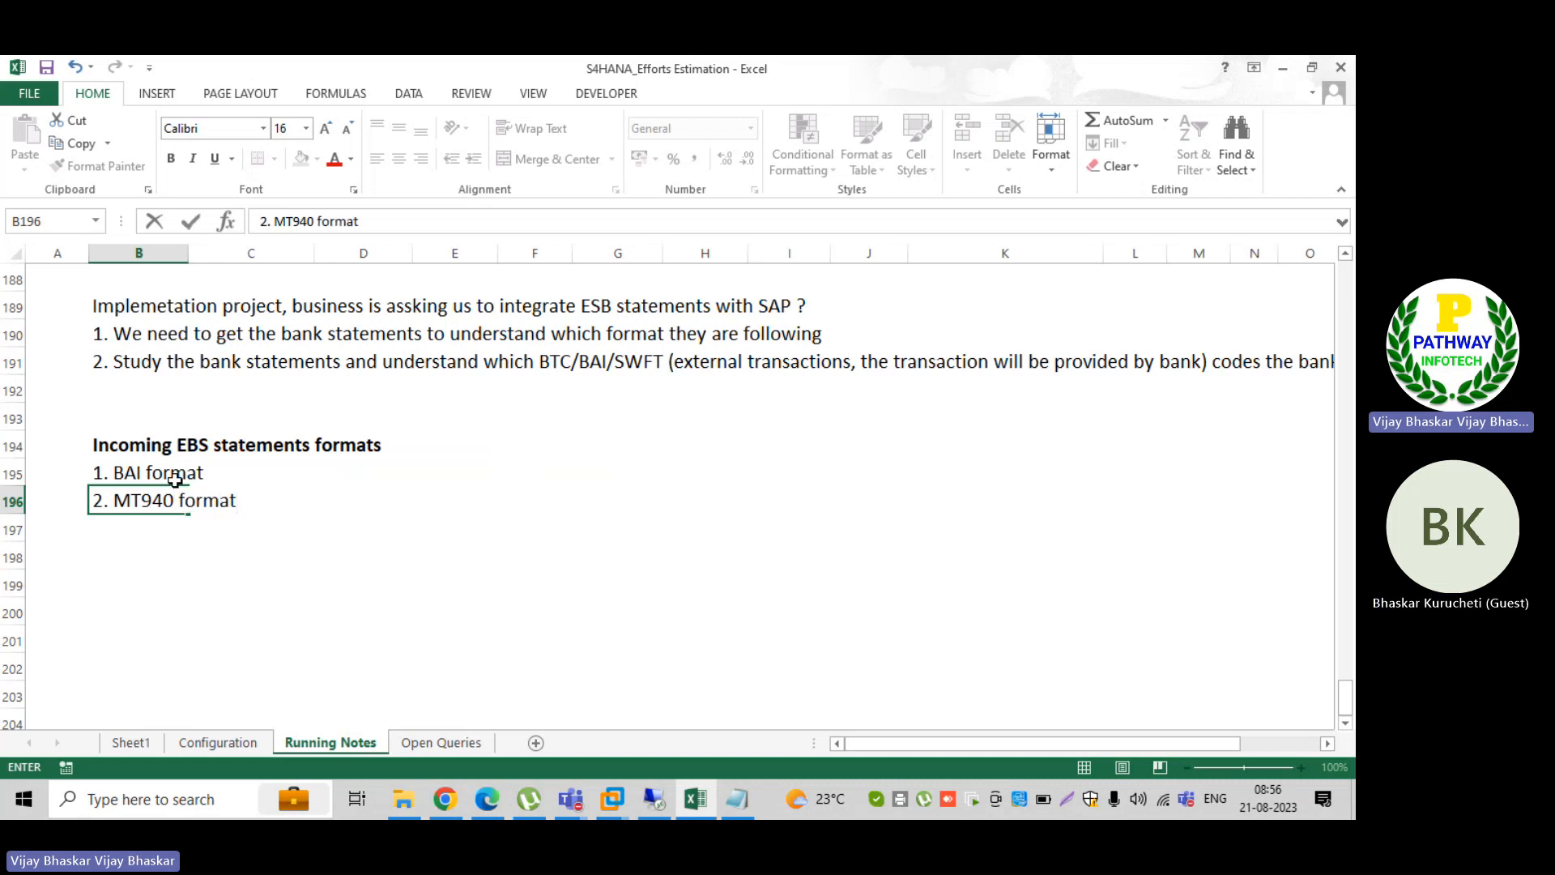
{"action": "key", "text": "Return"}
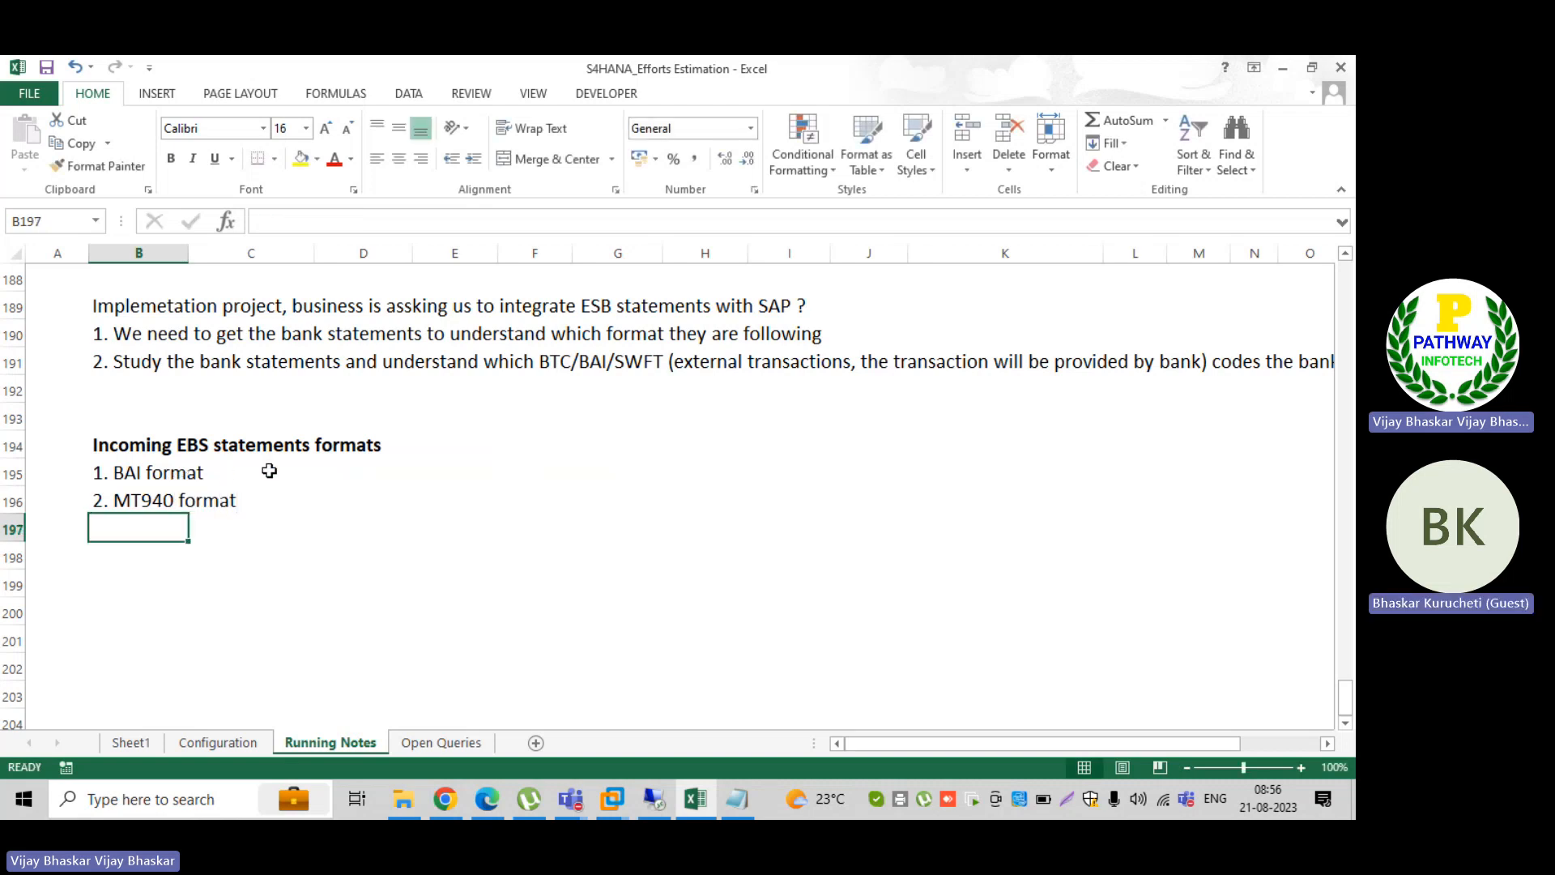
Step: Enter "Can be used for all bank transactions (AP, AR, Treasury)" in cell D195 and copy it down to D196
{"action": "left_click", "coordinate": [269, 471]}
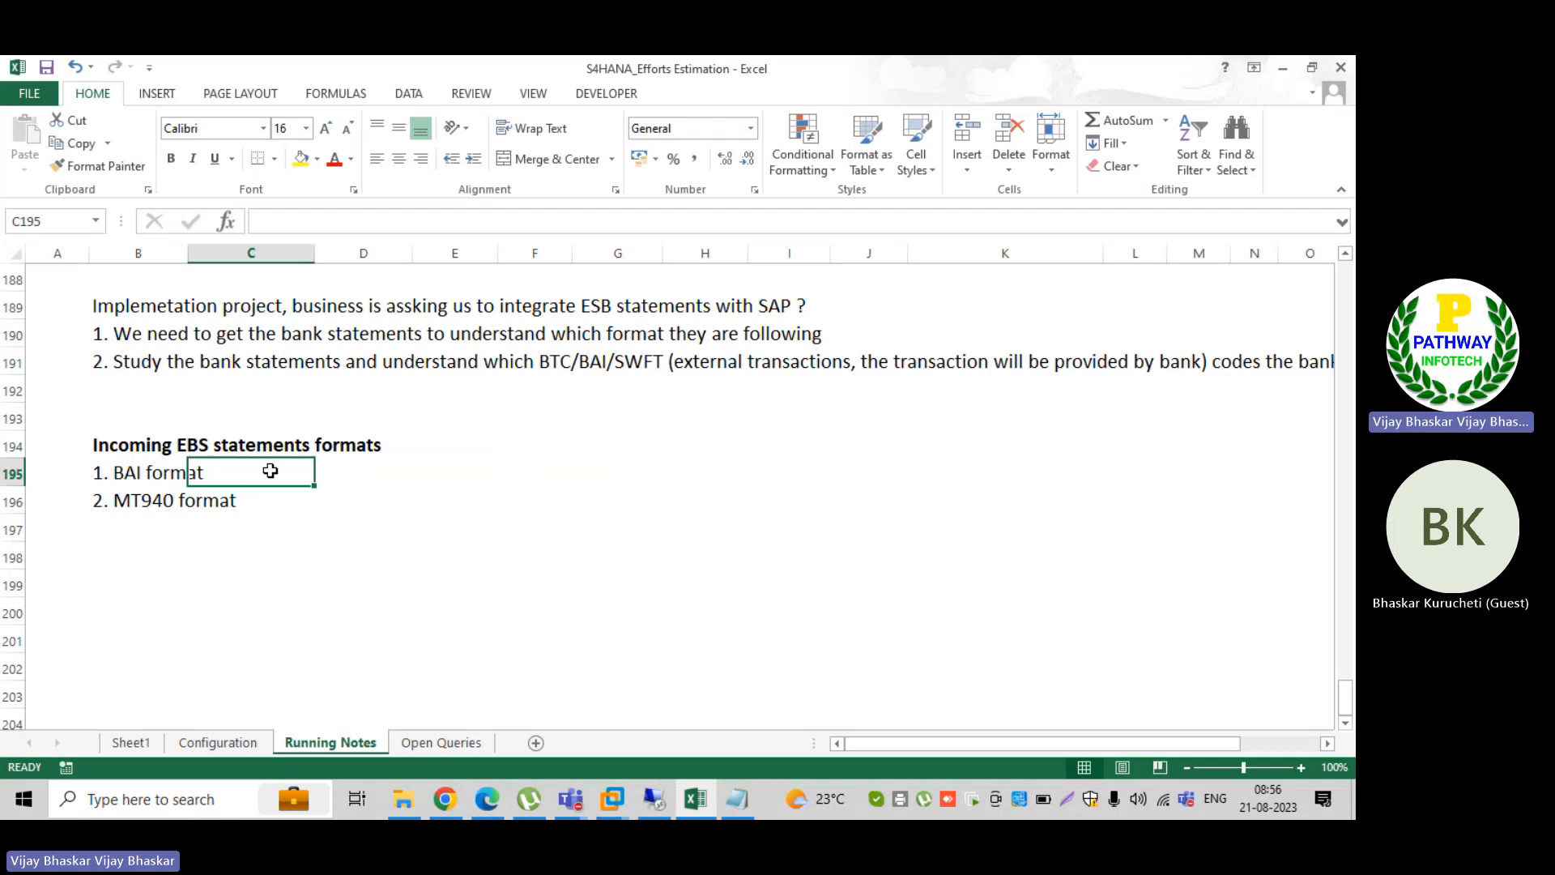
{"action": "left_click", "coordinate": [341, 469]}
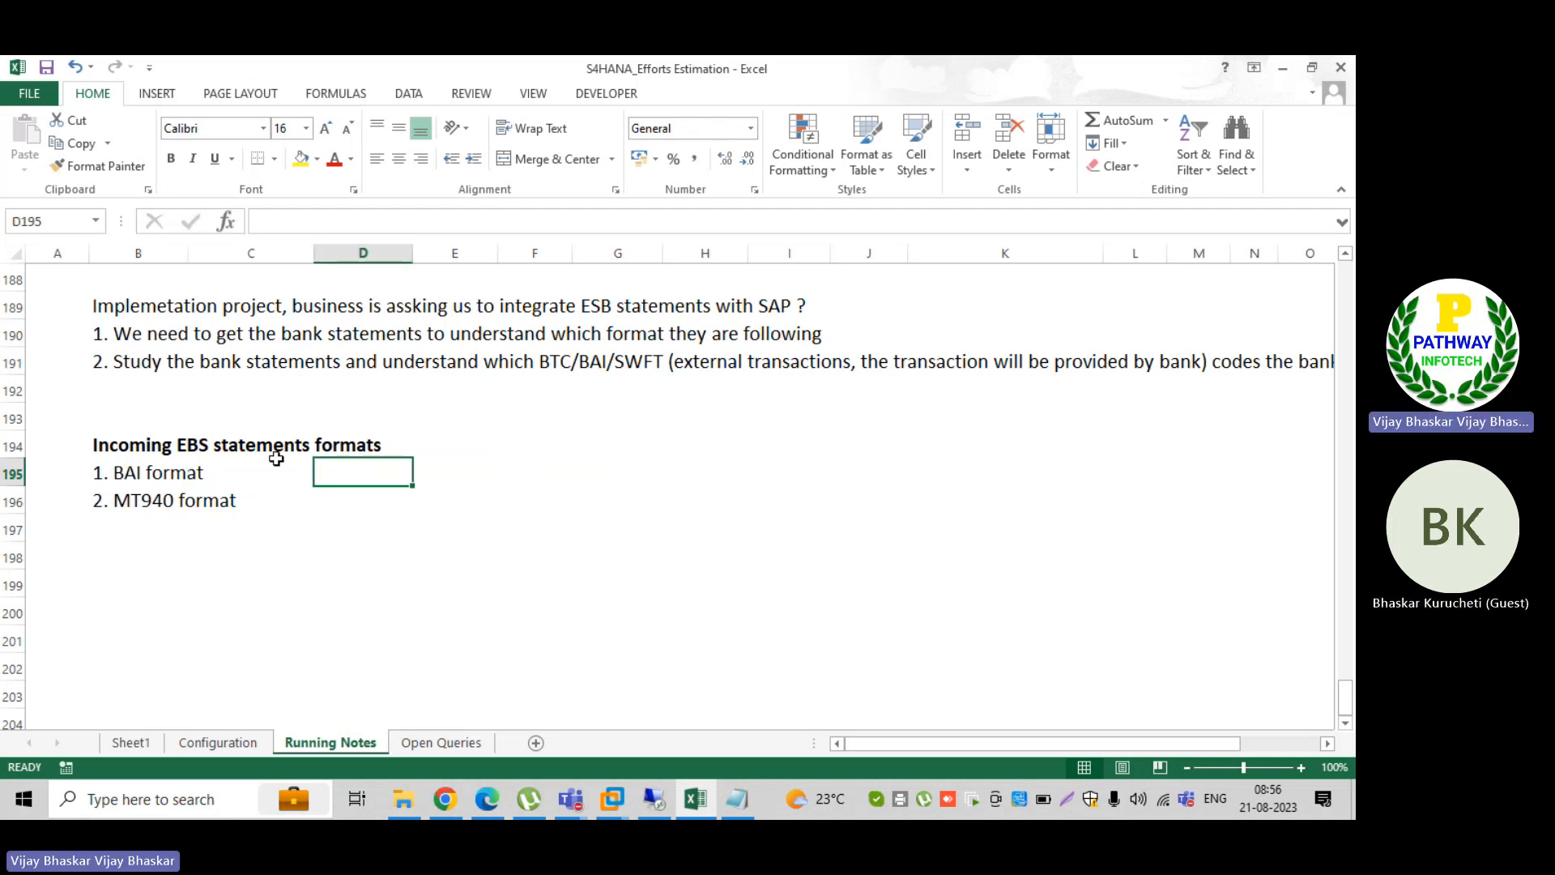
{"action": "type", "text": "Can"}
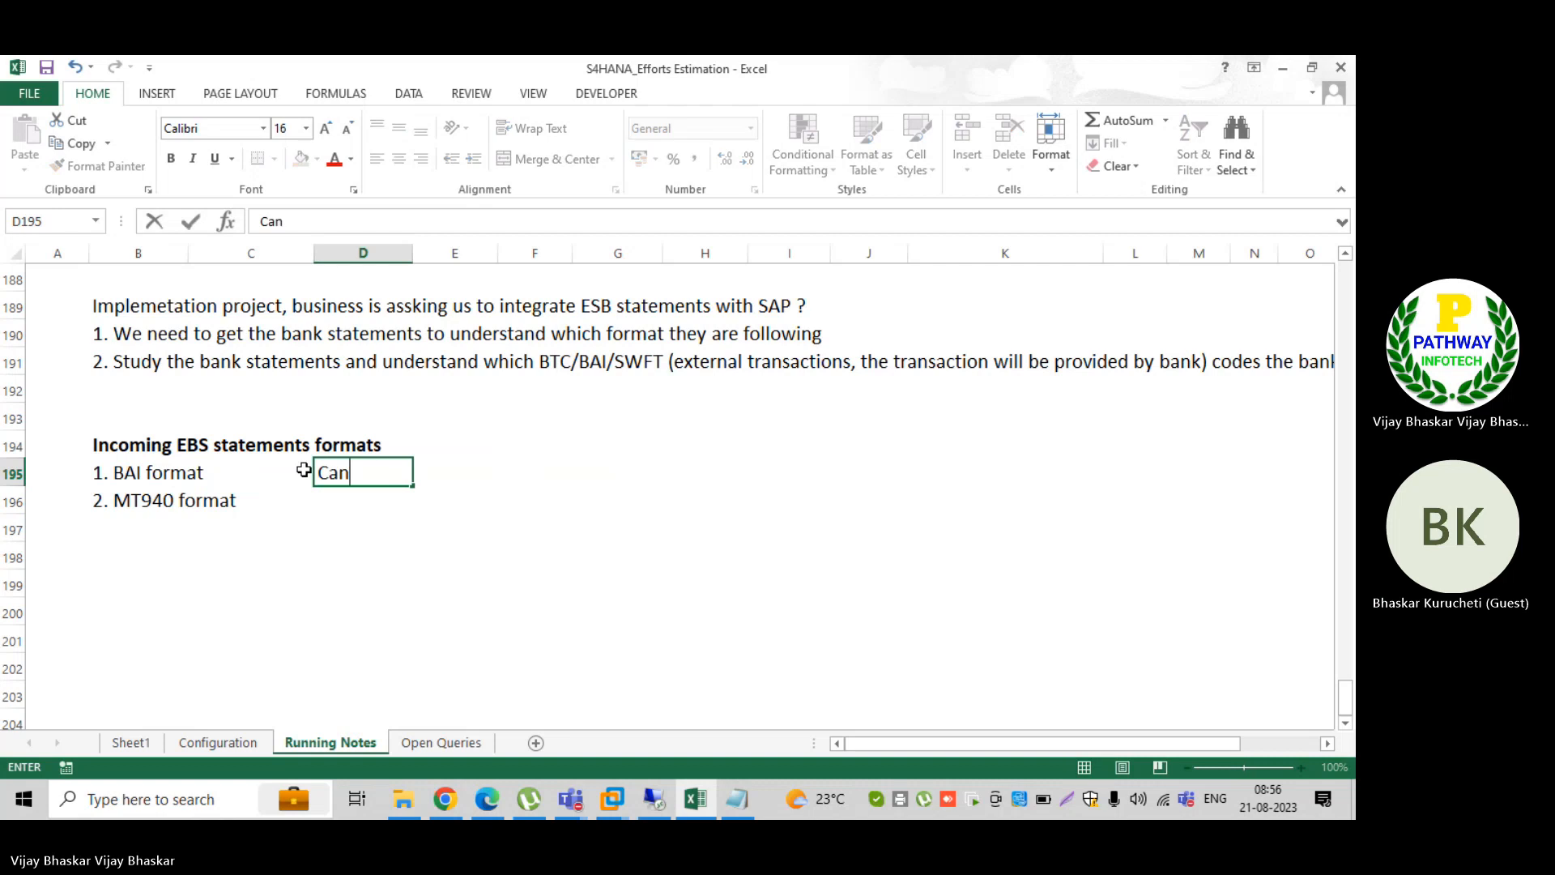
{"action": "type", "text": " be used for "}
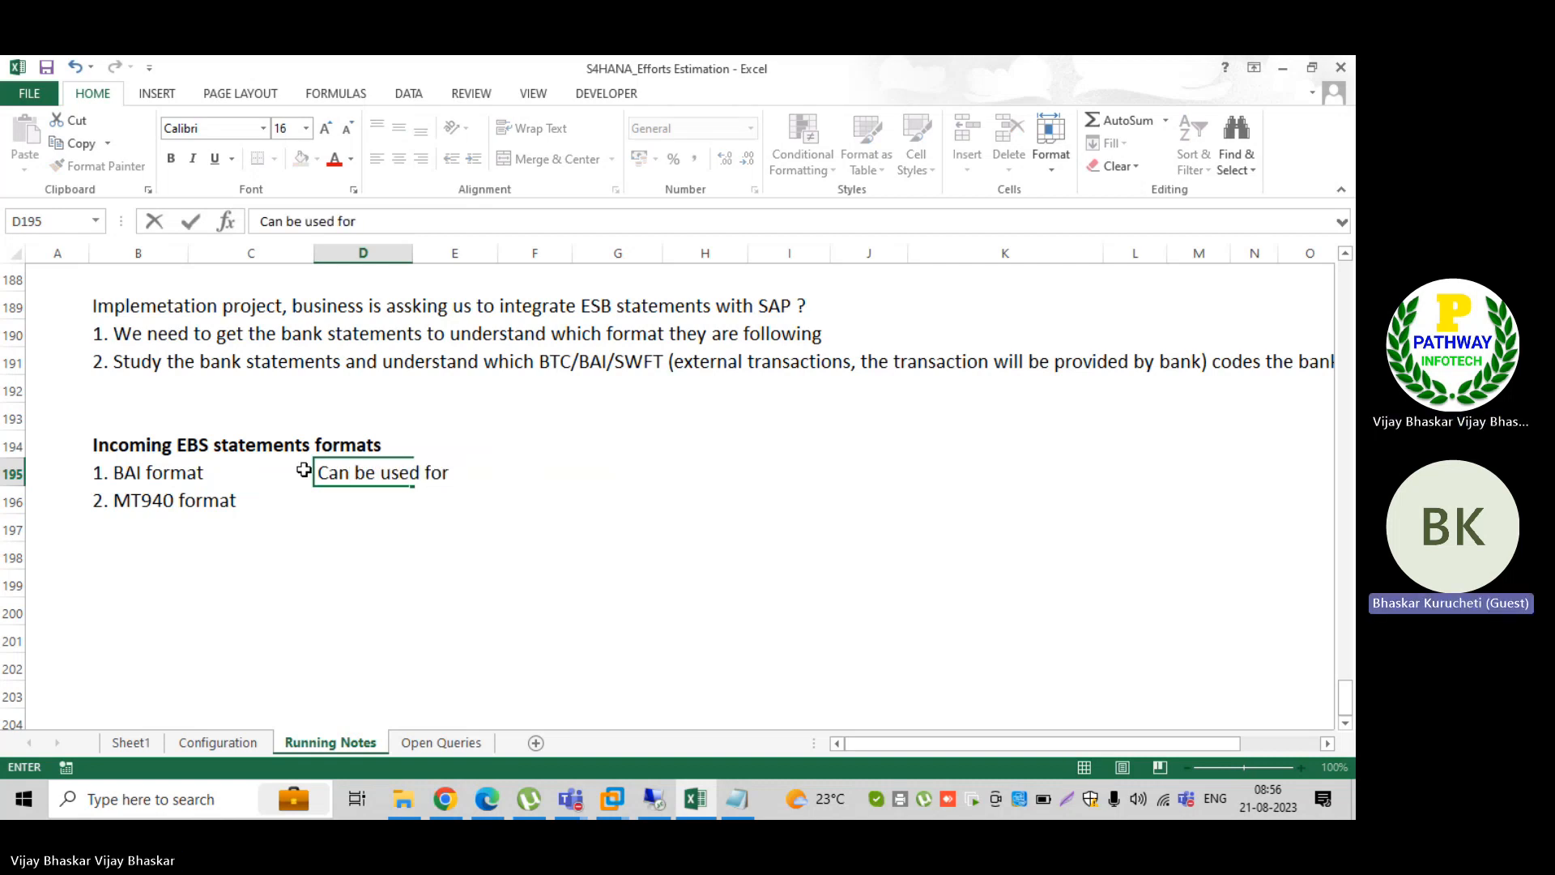
{"action": "type", "text": "all"}
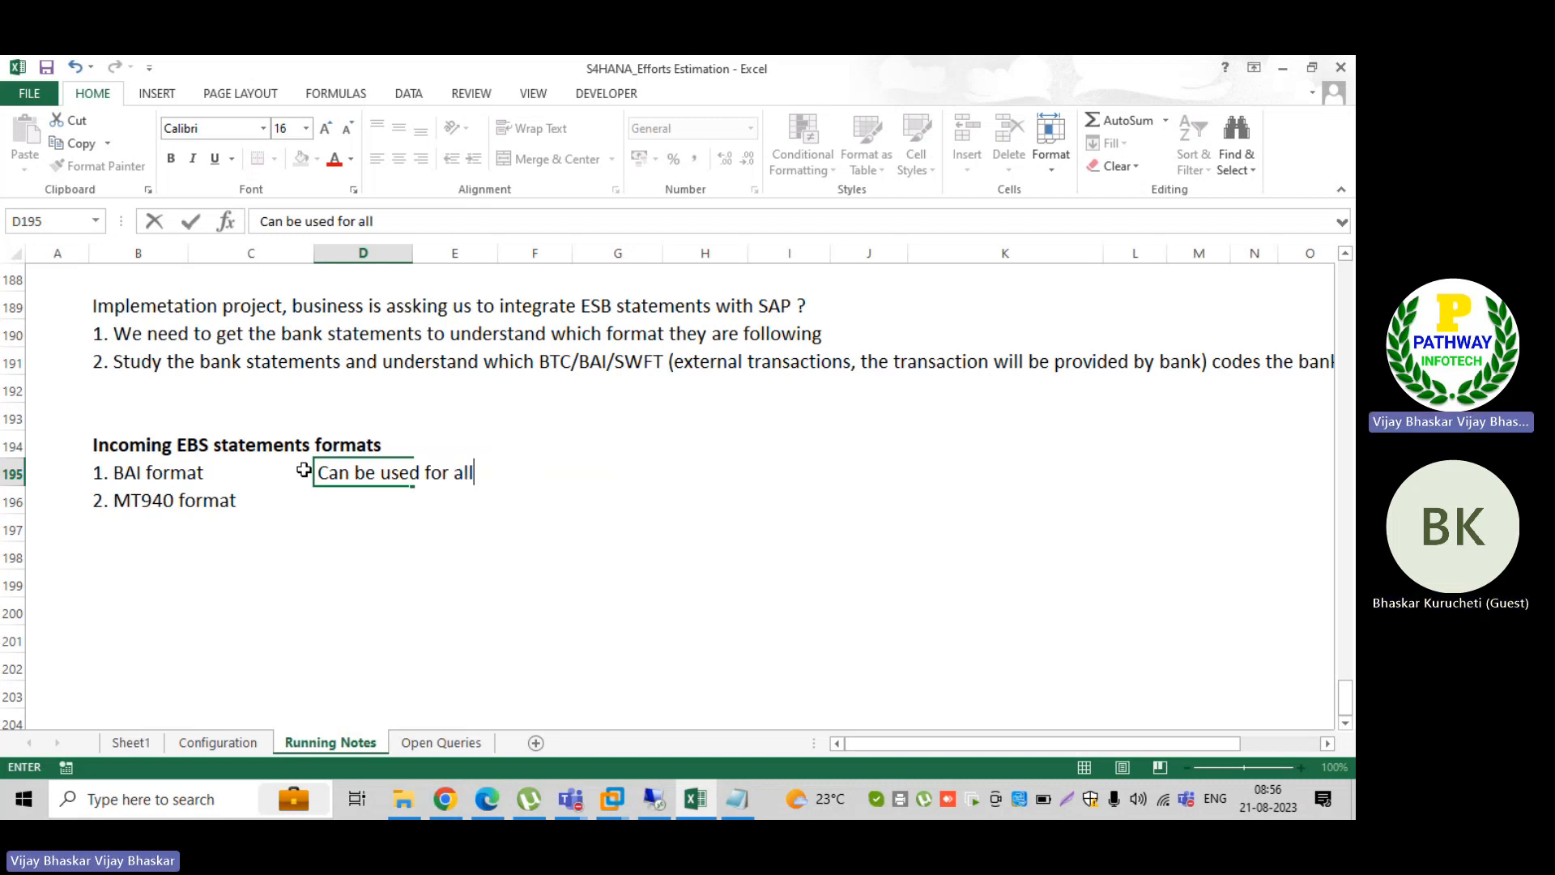
{"action": "type", "text": " bank transacti"}
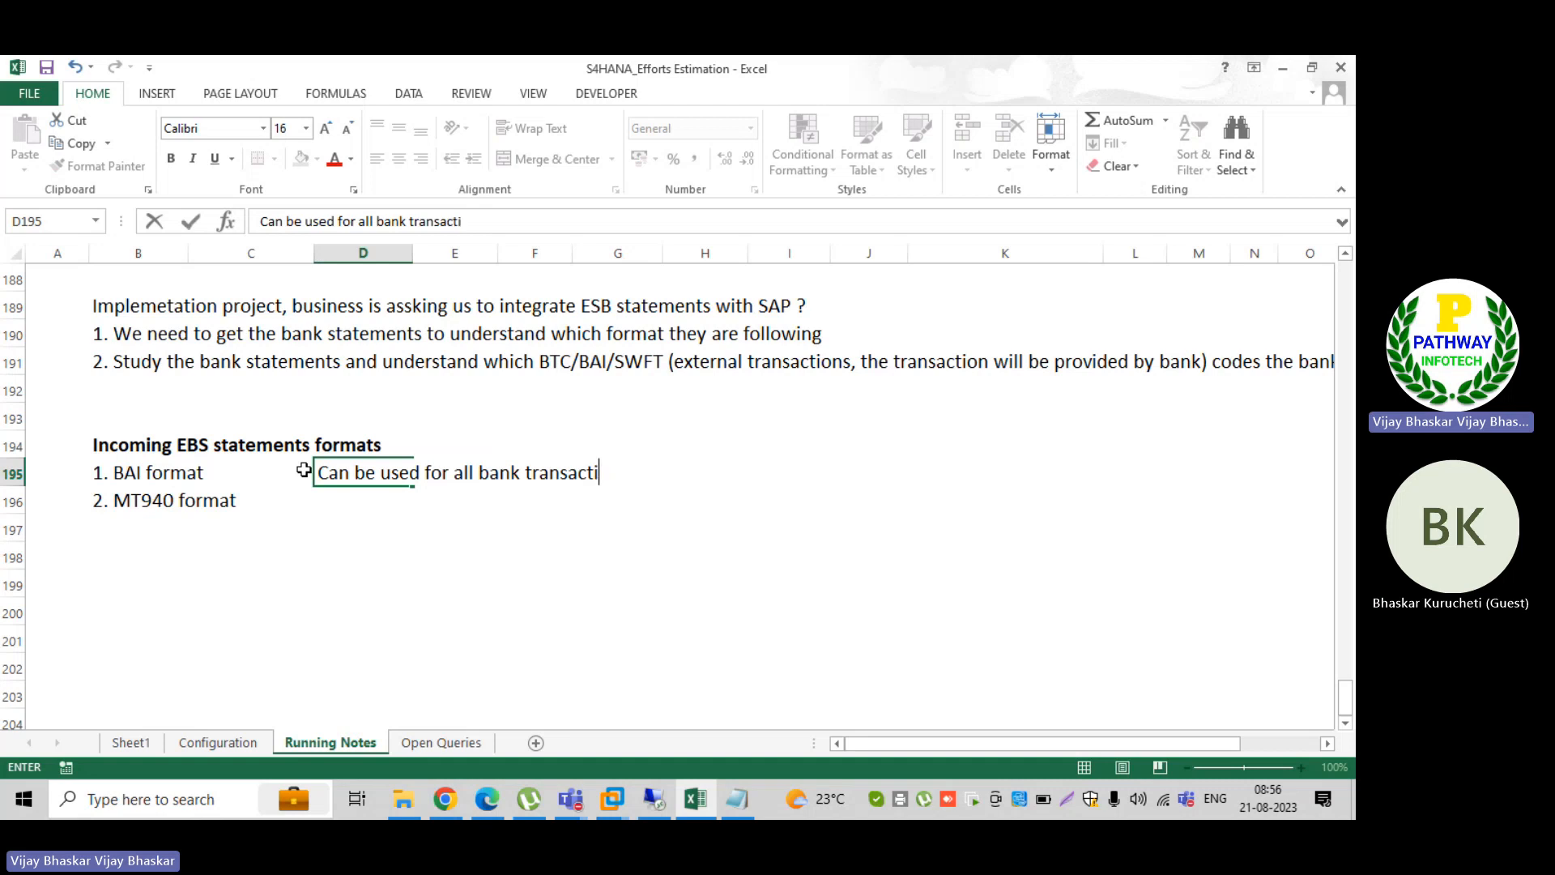
{"action": "type", "text": "ons (AP, AR,"}
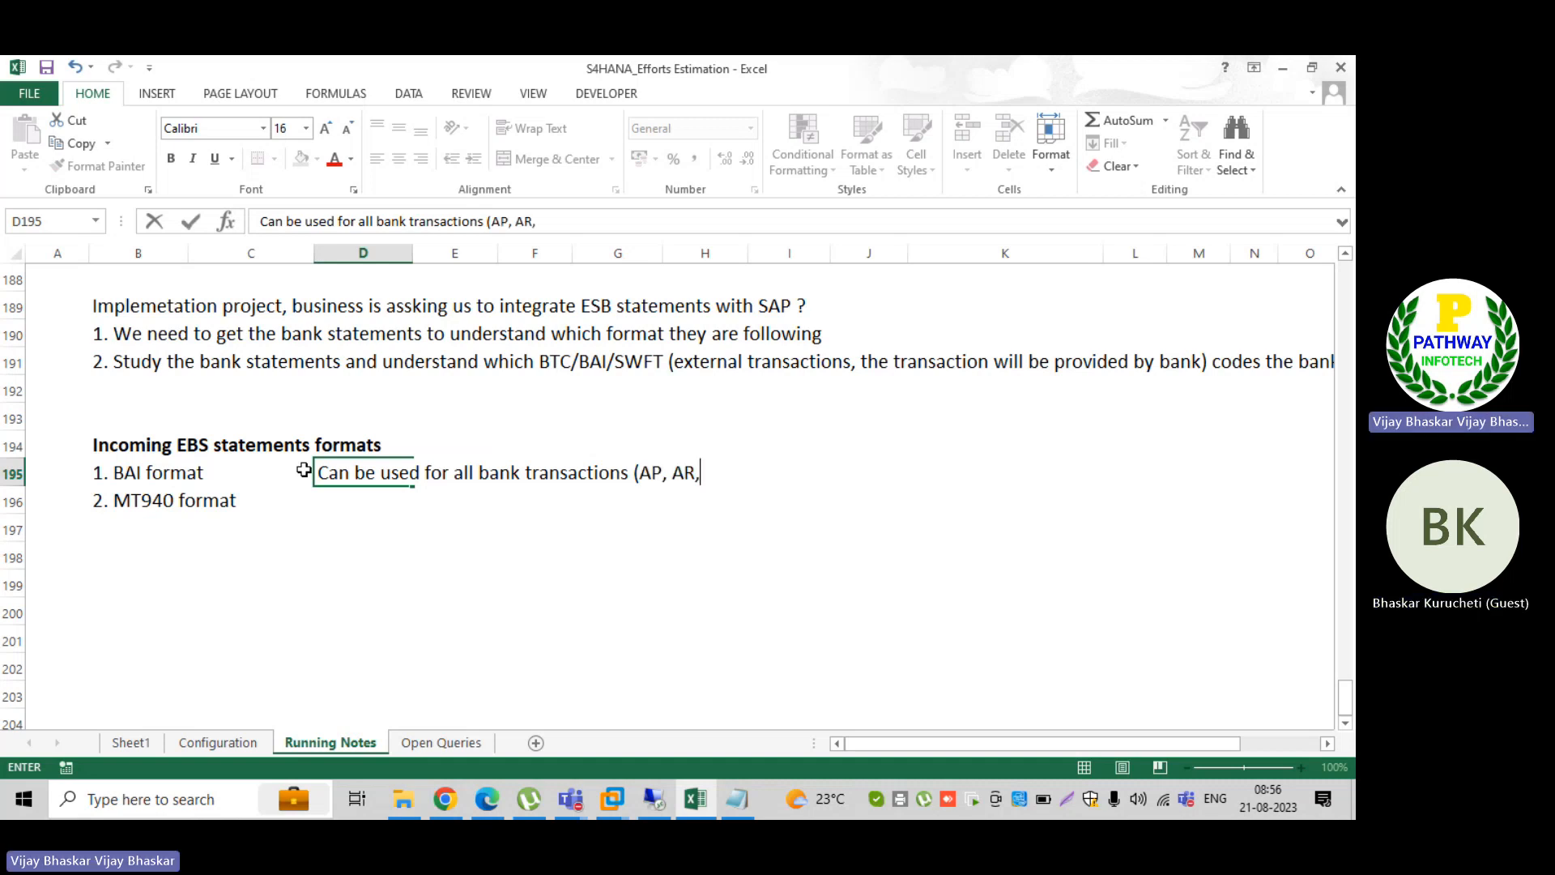
{"action": "type", "text": " Treasury"}
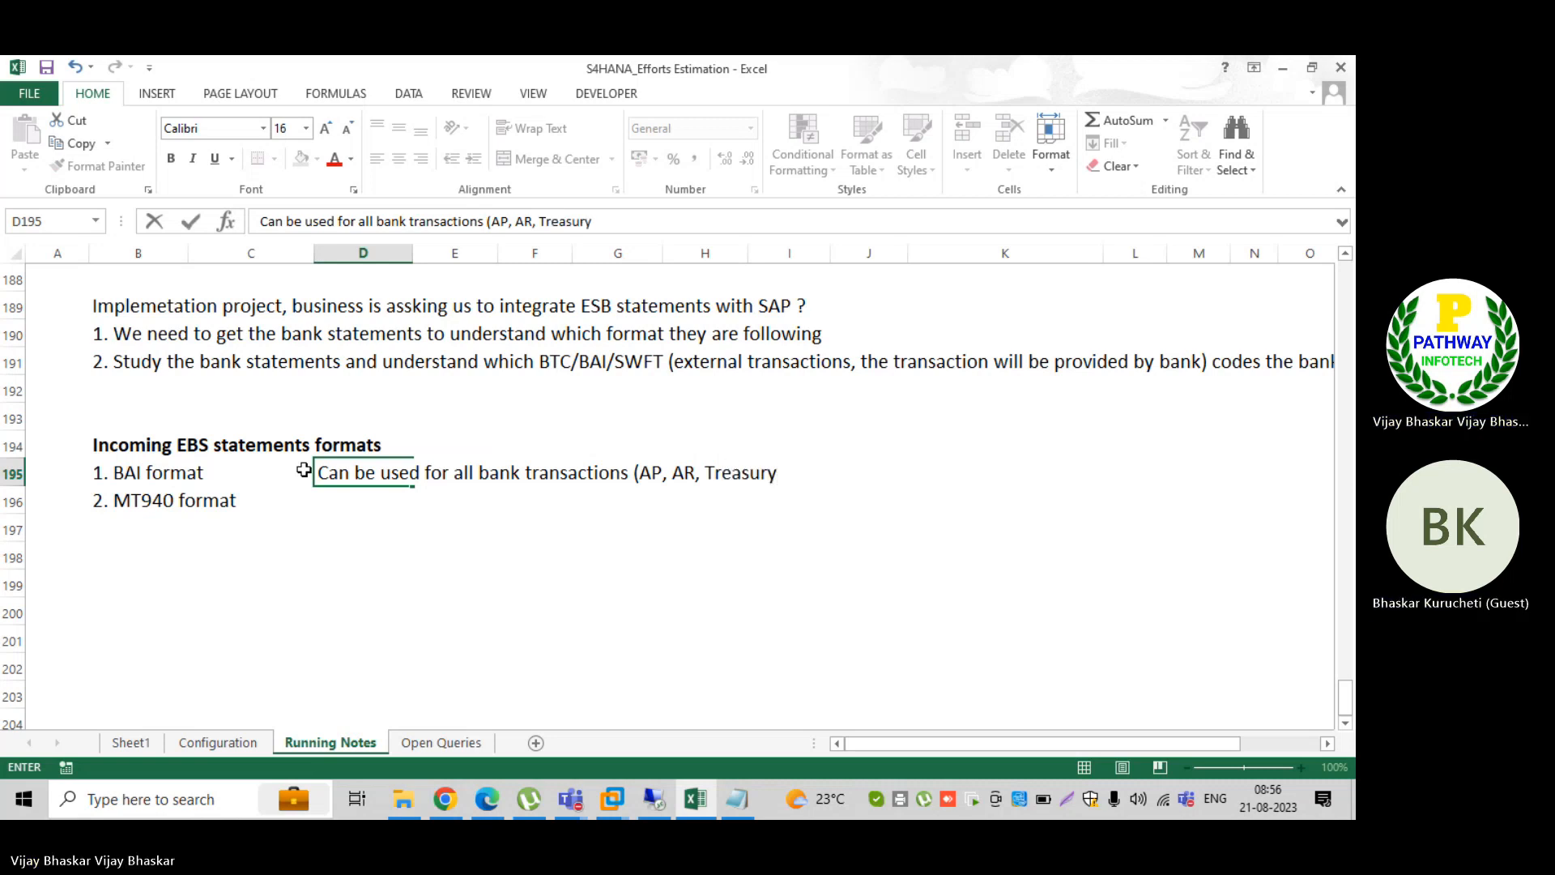
{"action": "key", "text": "Return"}
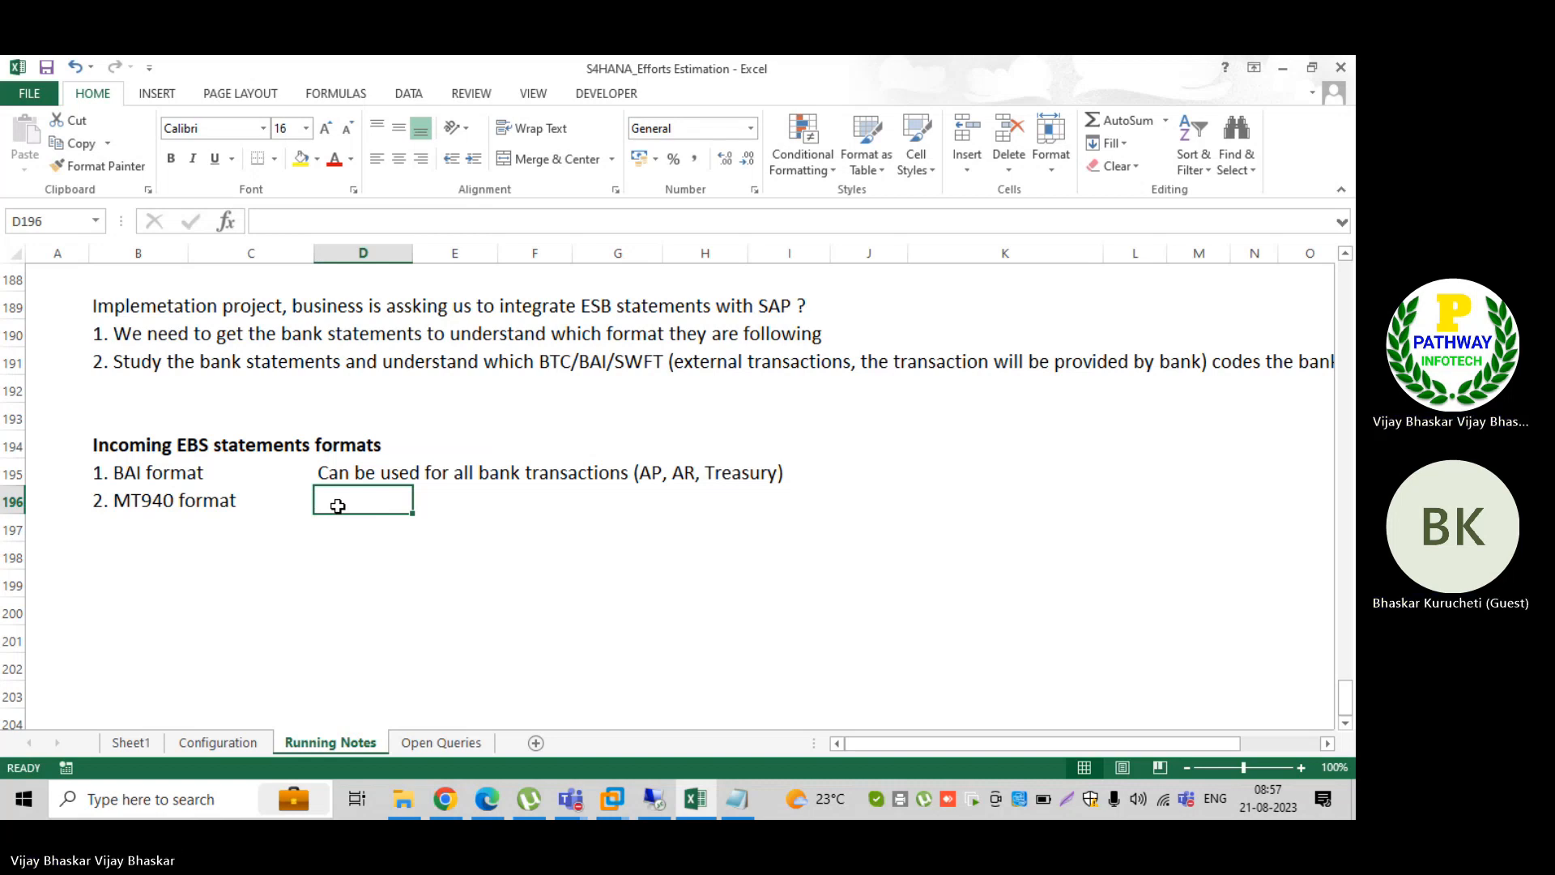
{"action": "key", "text": "ctrl+d"}
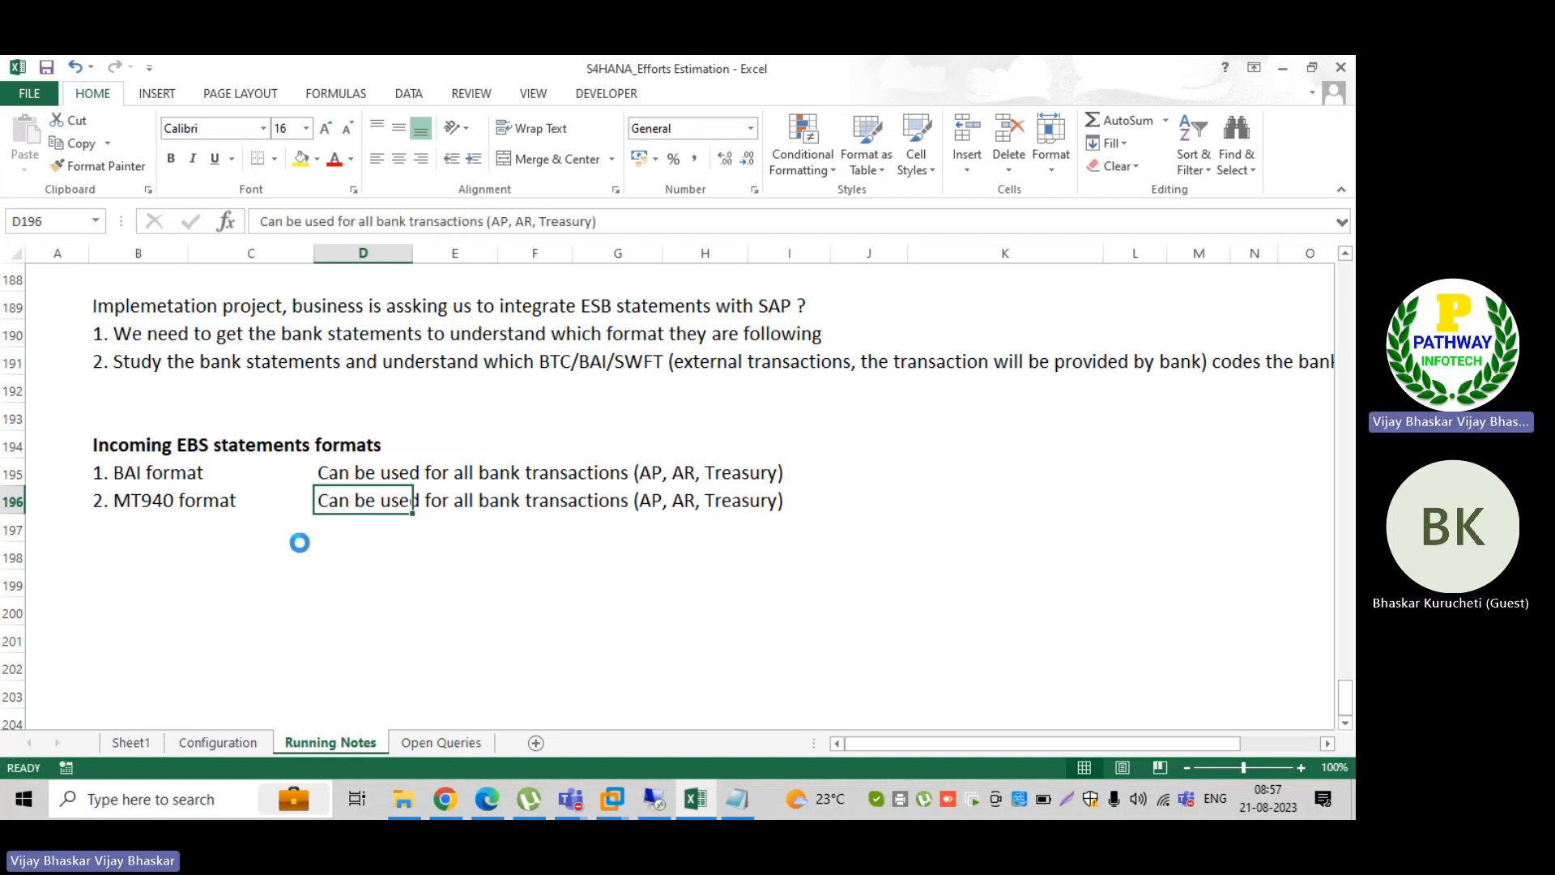
Step: Add "3. CMT 052" in cell B197 and start the fourth format in B198 with "4. CMT"
{"action": "left_click", "coordinate": [103, 520]}
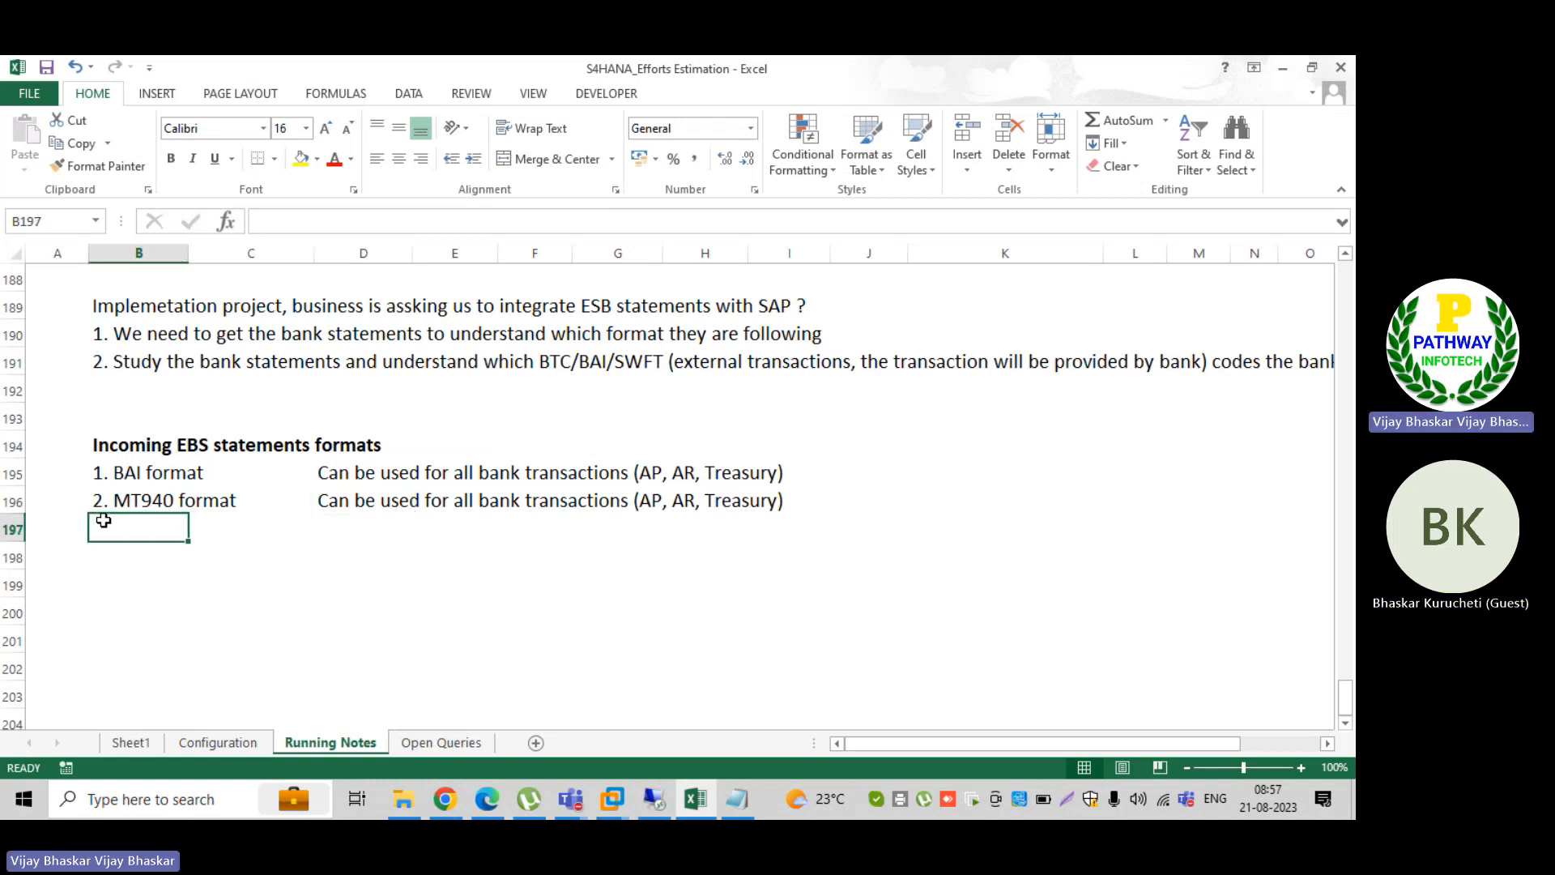
{"action": "type", "text": "3."}
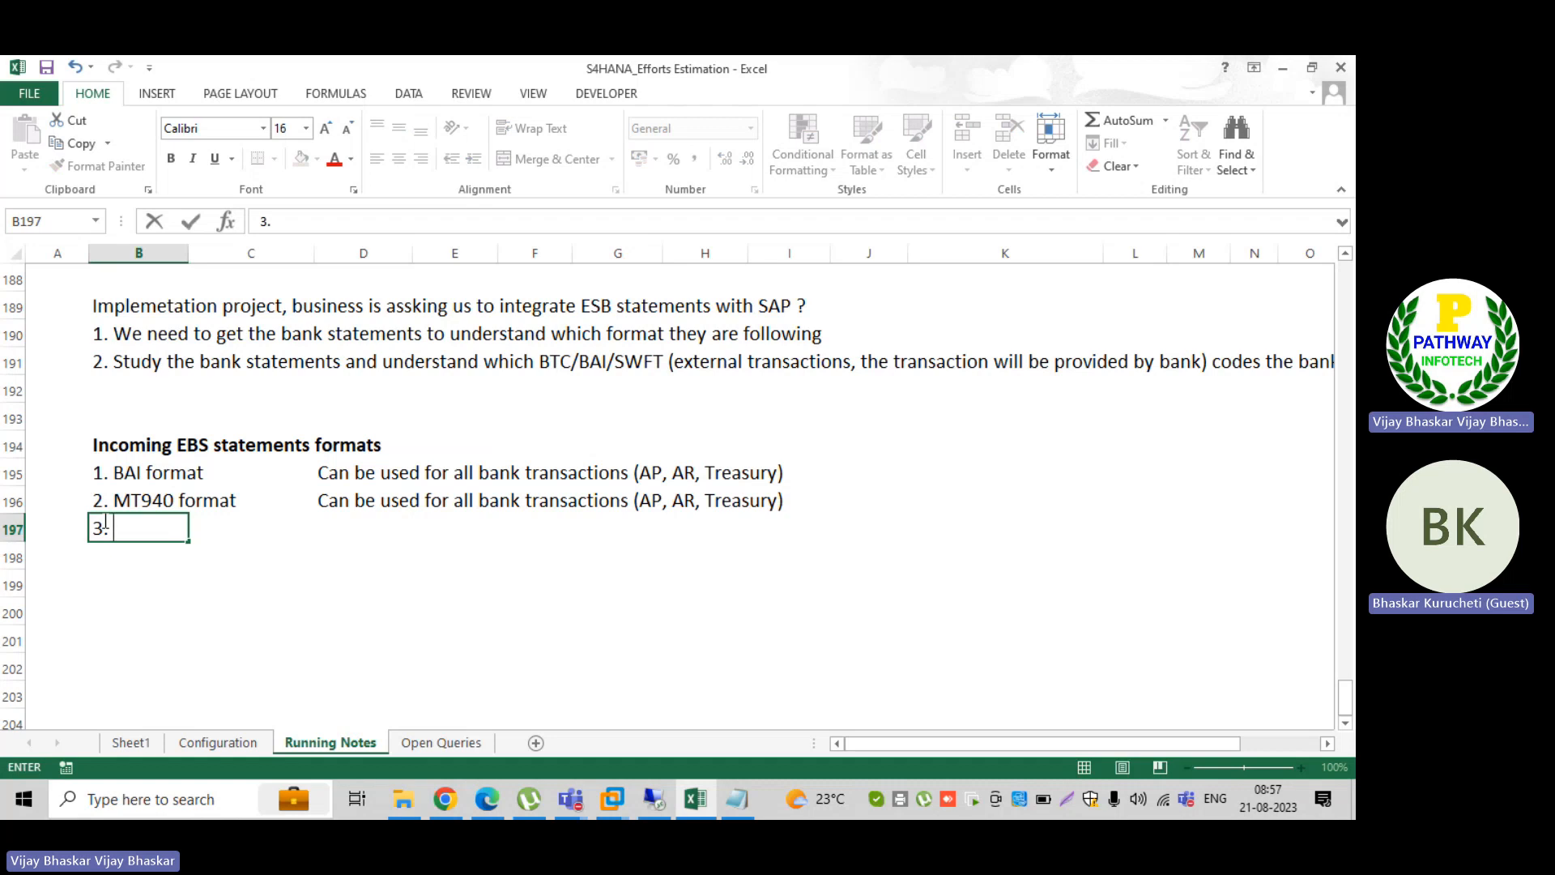
{"action": "type", "text": " CM"}
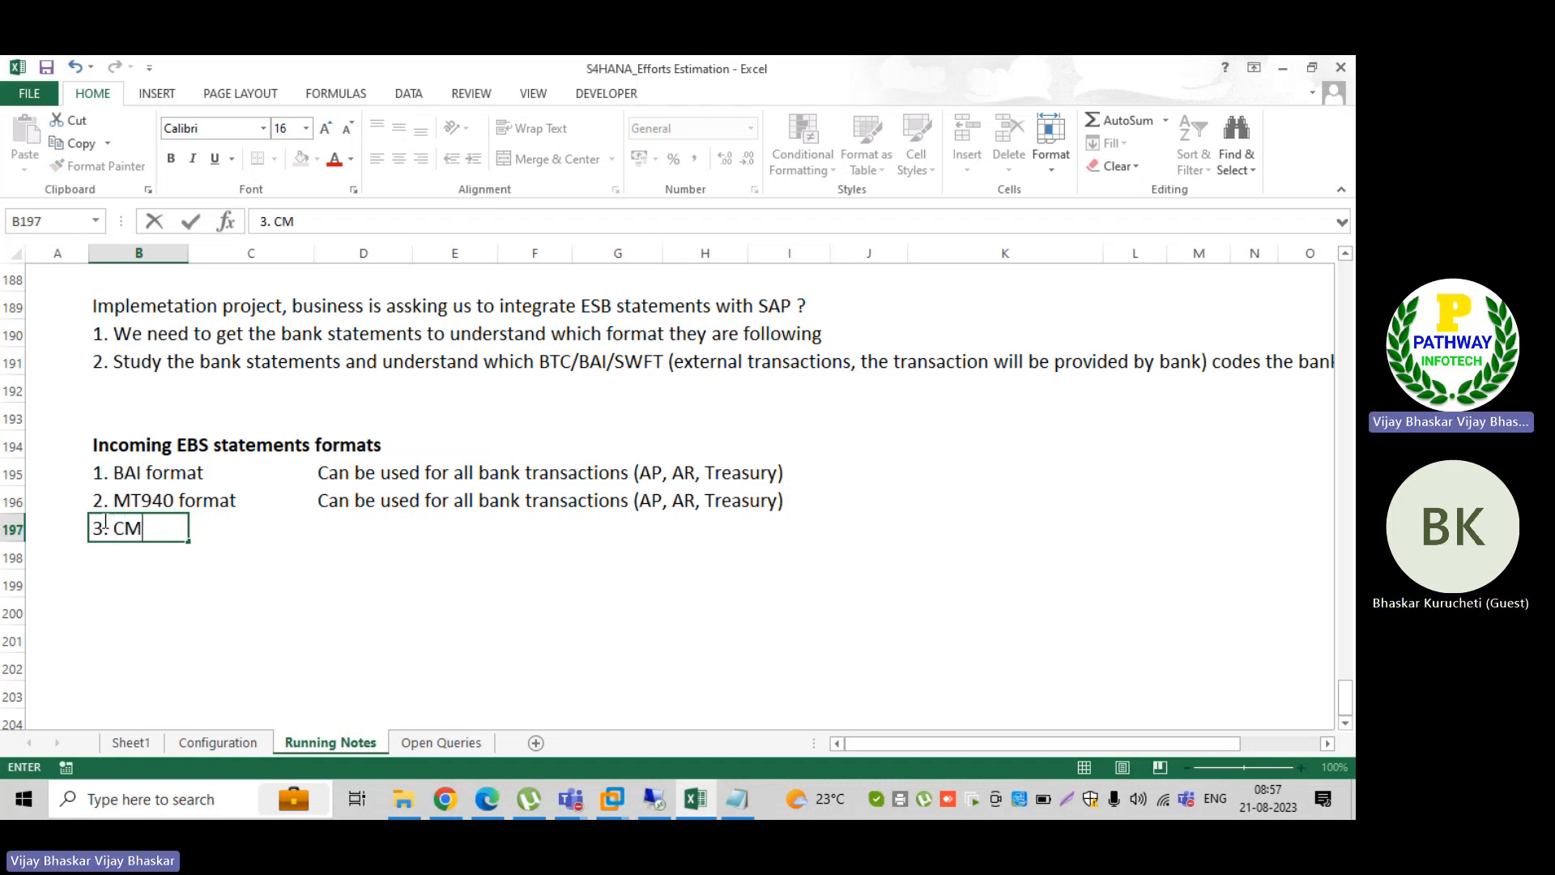
{"action": "type", "text": "T 0"}
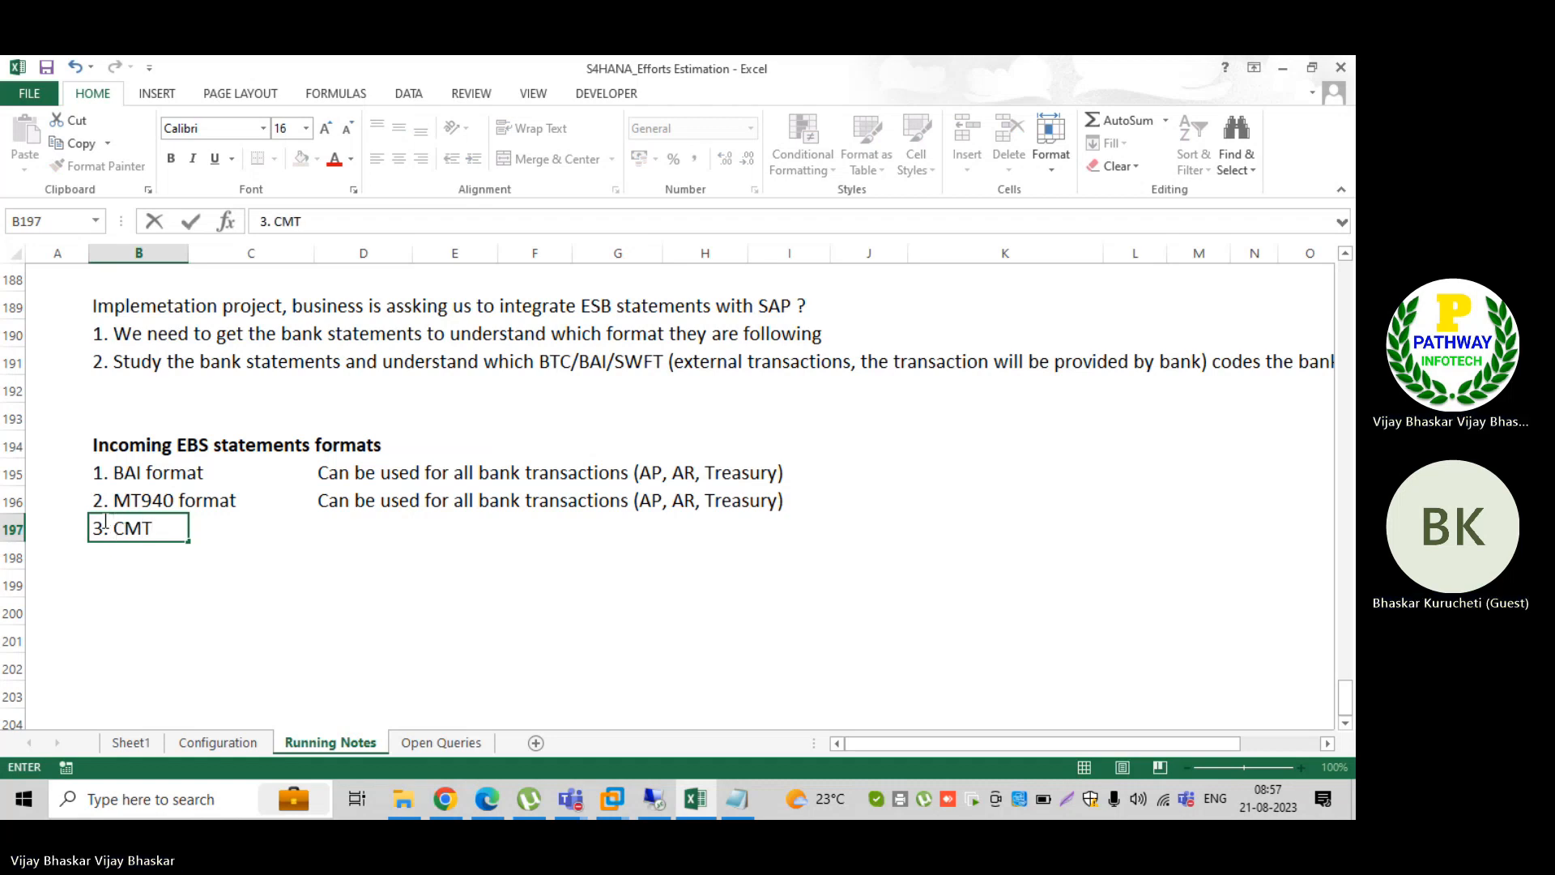
{"action": "type", "text": "52"}
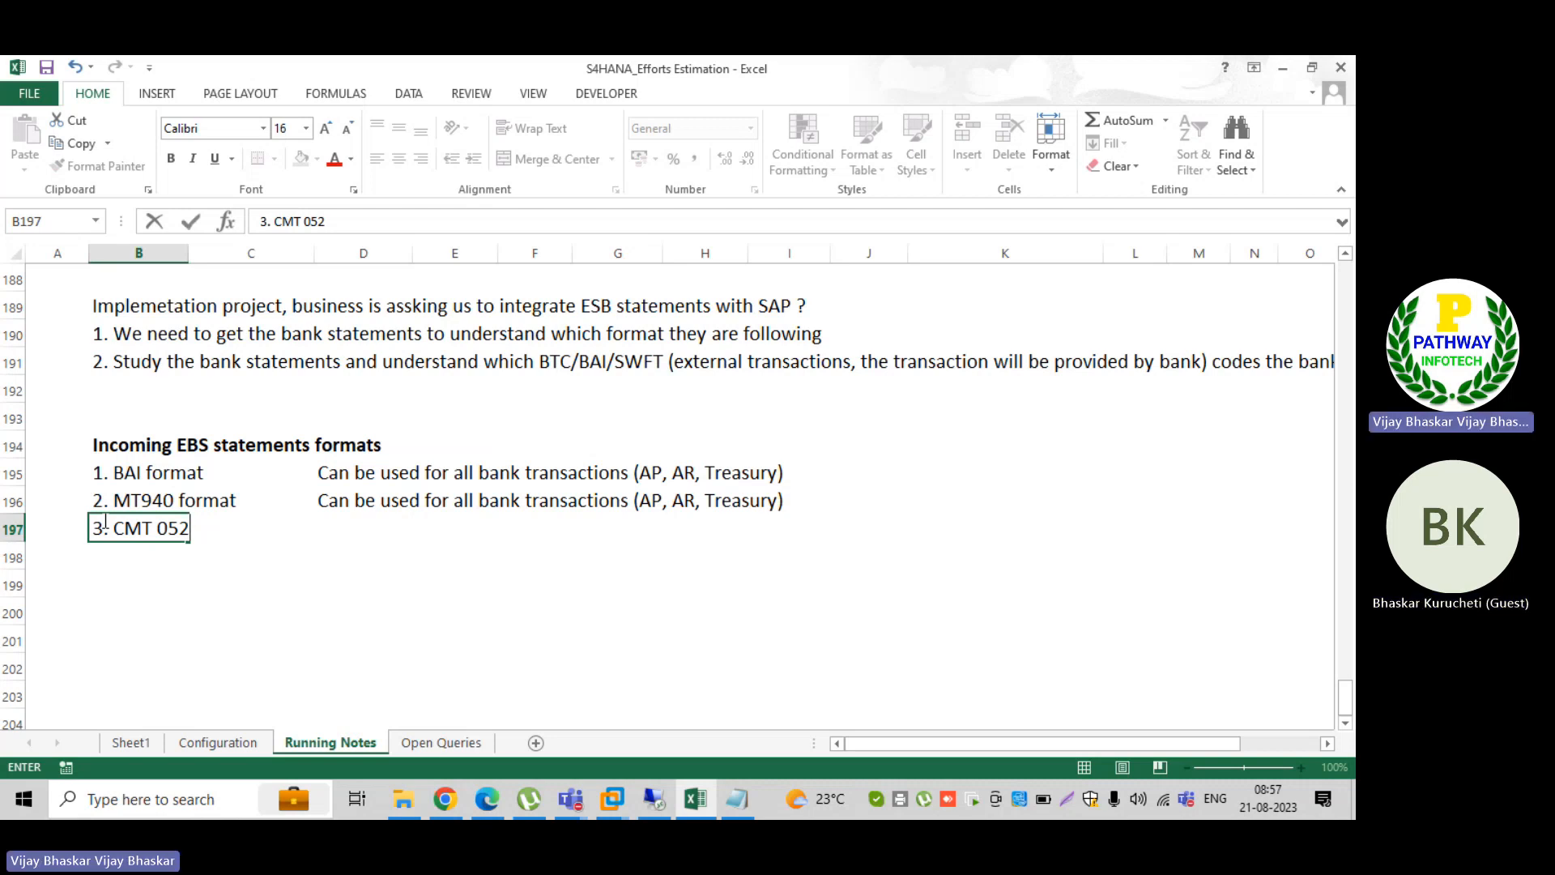
{"action": "key", "text": "Return"}
{"action": "type", "text": "4. "}
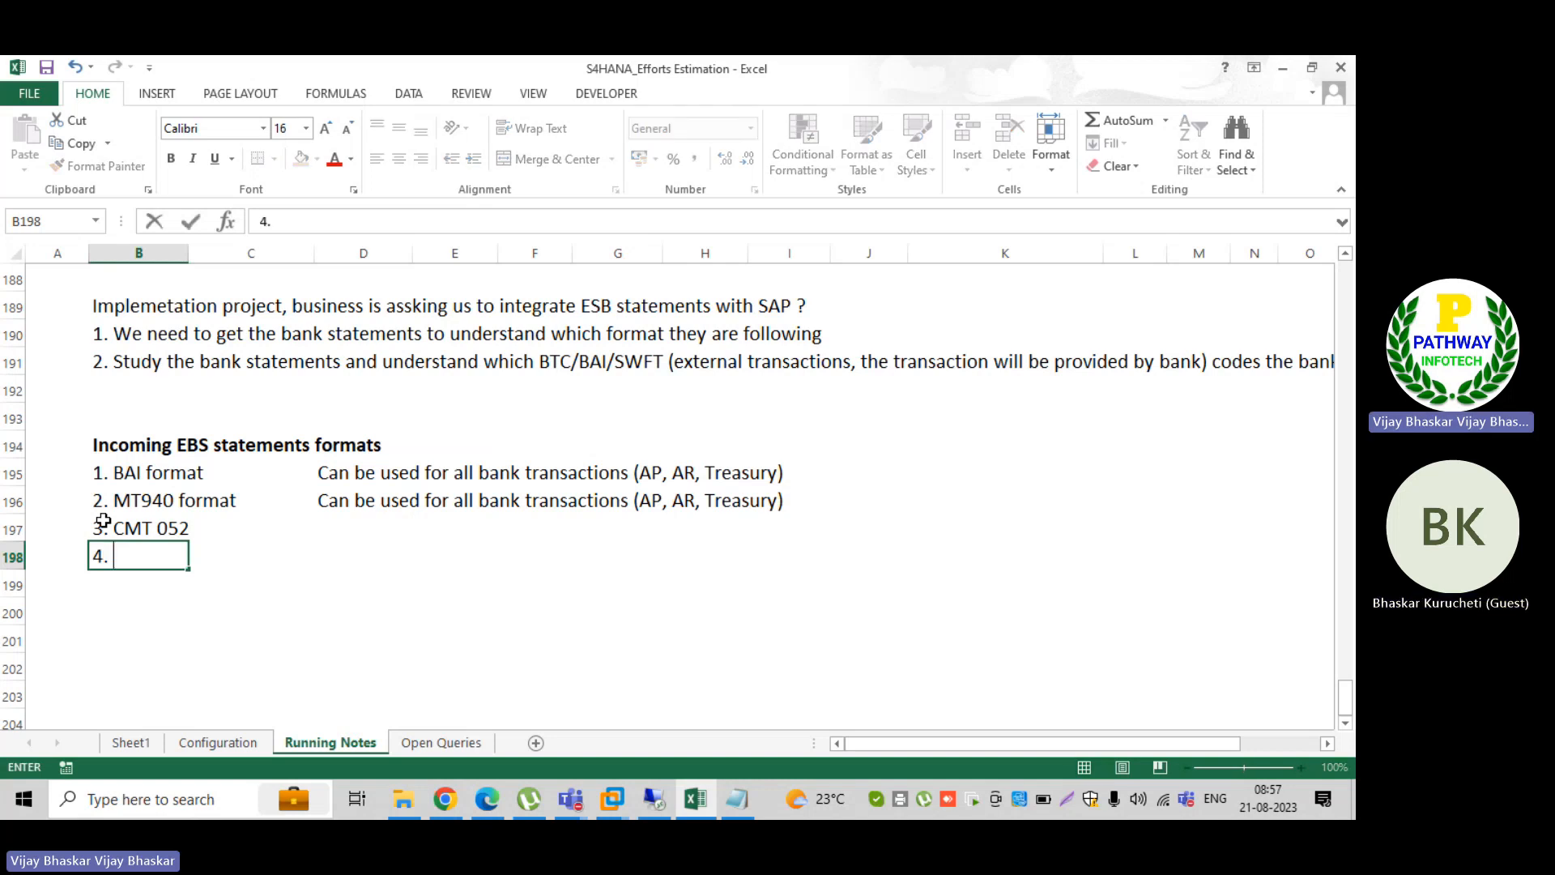
{"action": "type", "text": "CMT"}
Step: Switch to Chrome and search Google for the suggested query "camt 052 example file xml"
{"action": "left_click", "coordinate": [444, 800]}
{"action": "left_click", "coordinate": [477, 478]}
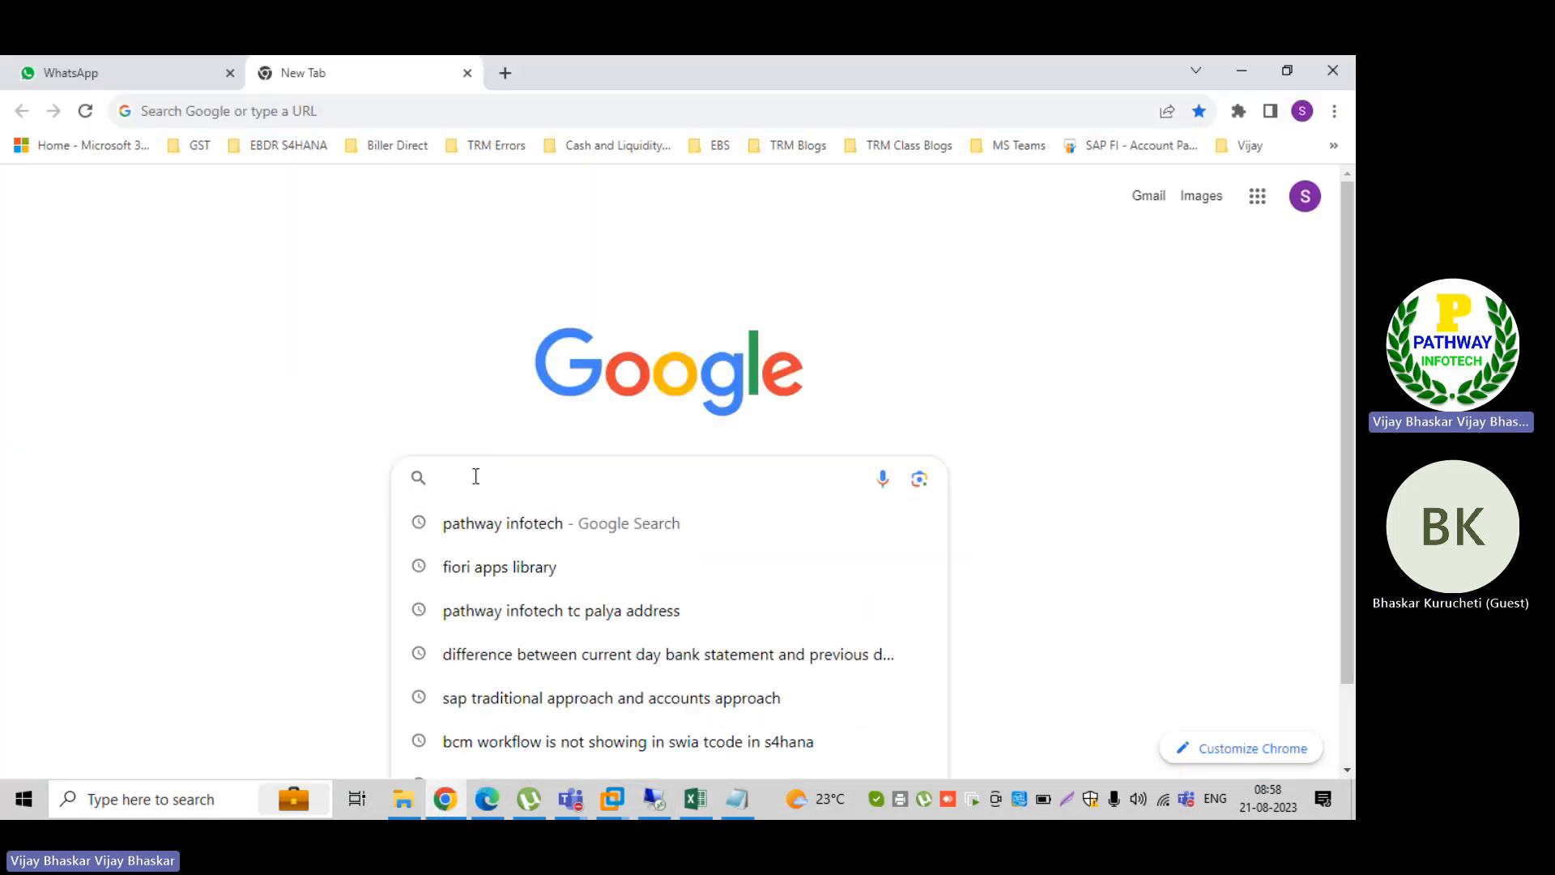
{"action": "type", "text": "cmt"}
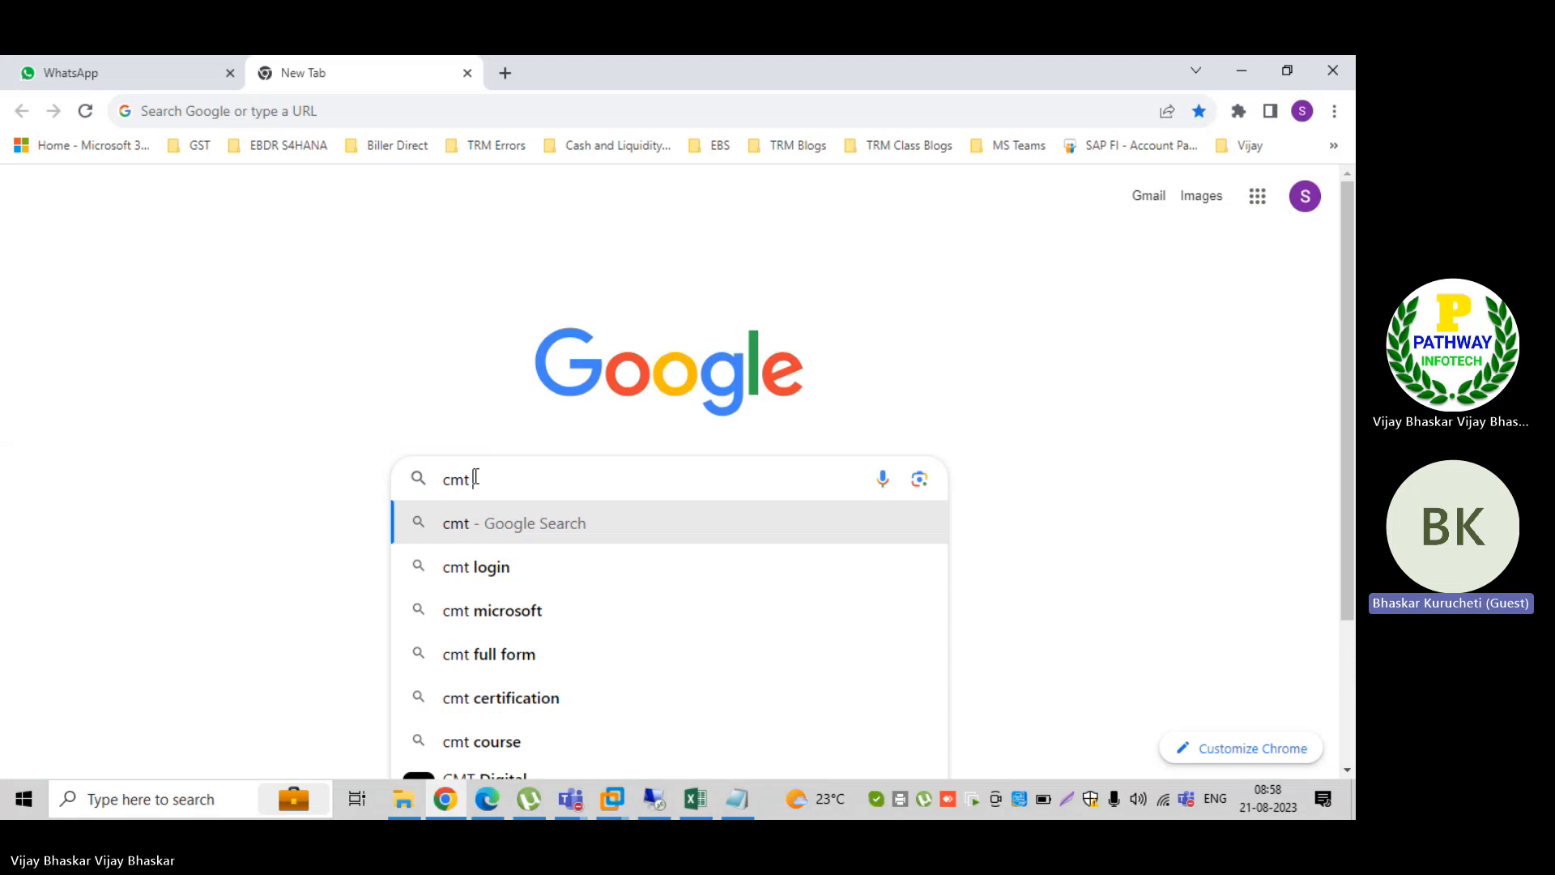
{"action": "type", "text": " 052"}
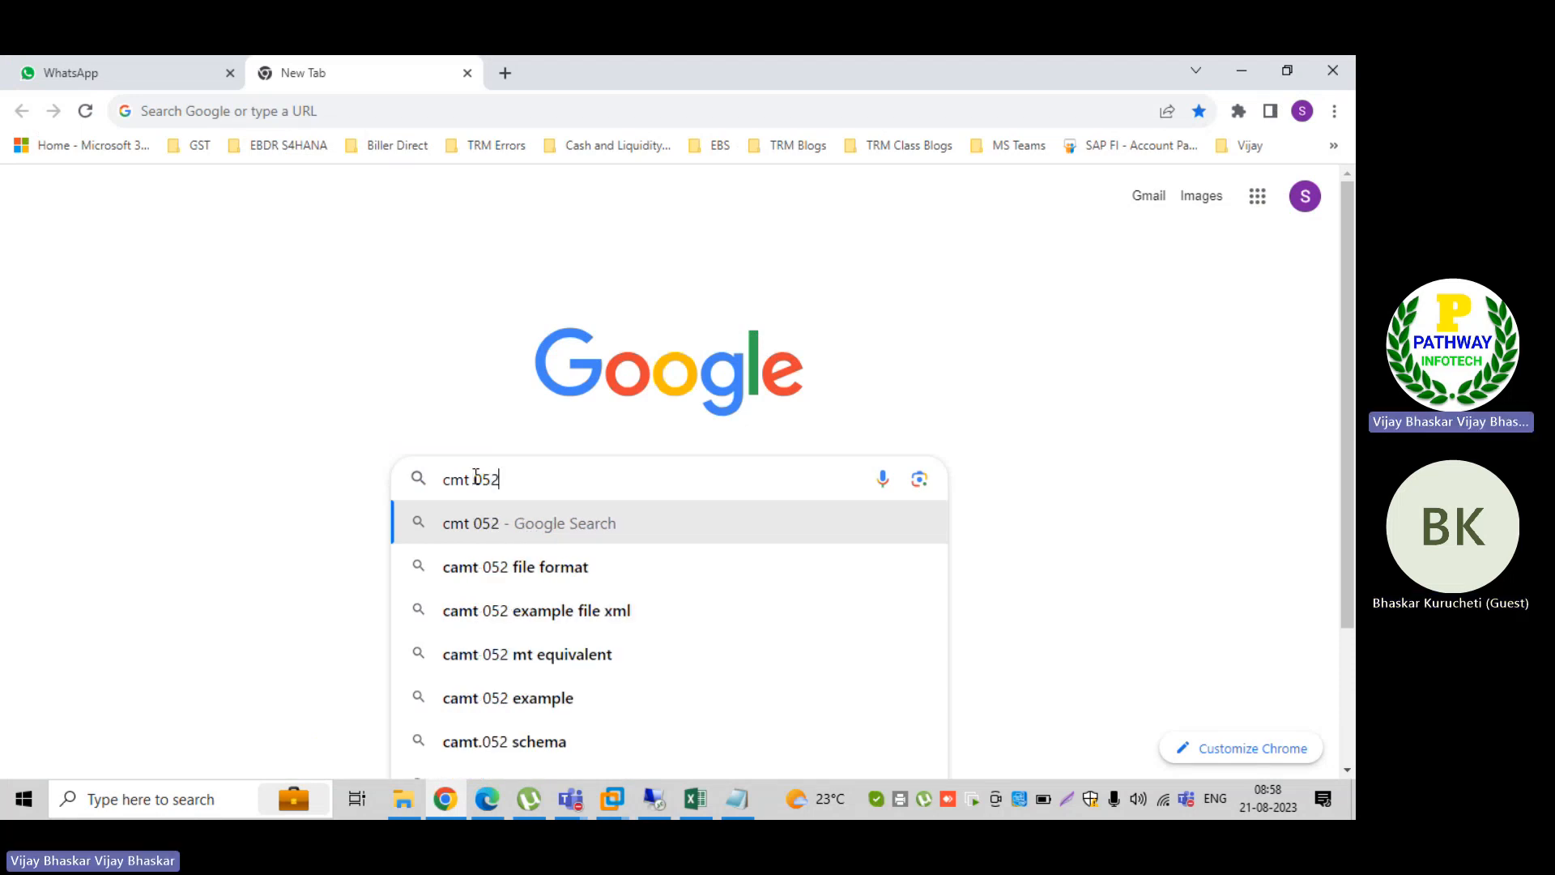
{"action": "key", "text": "Down"}
{"action": "key", "text": "Down"}
{"action": "key", "text": "Return"}
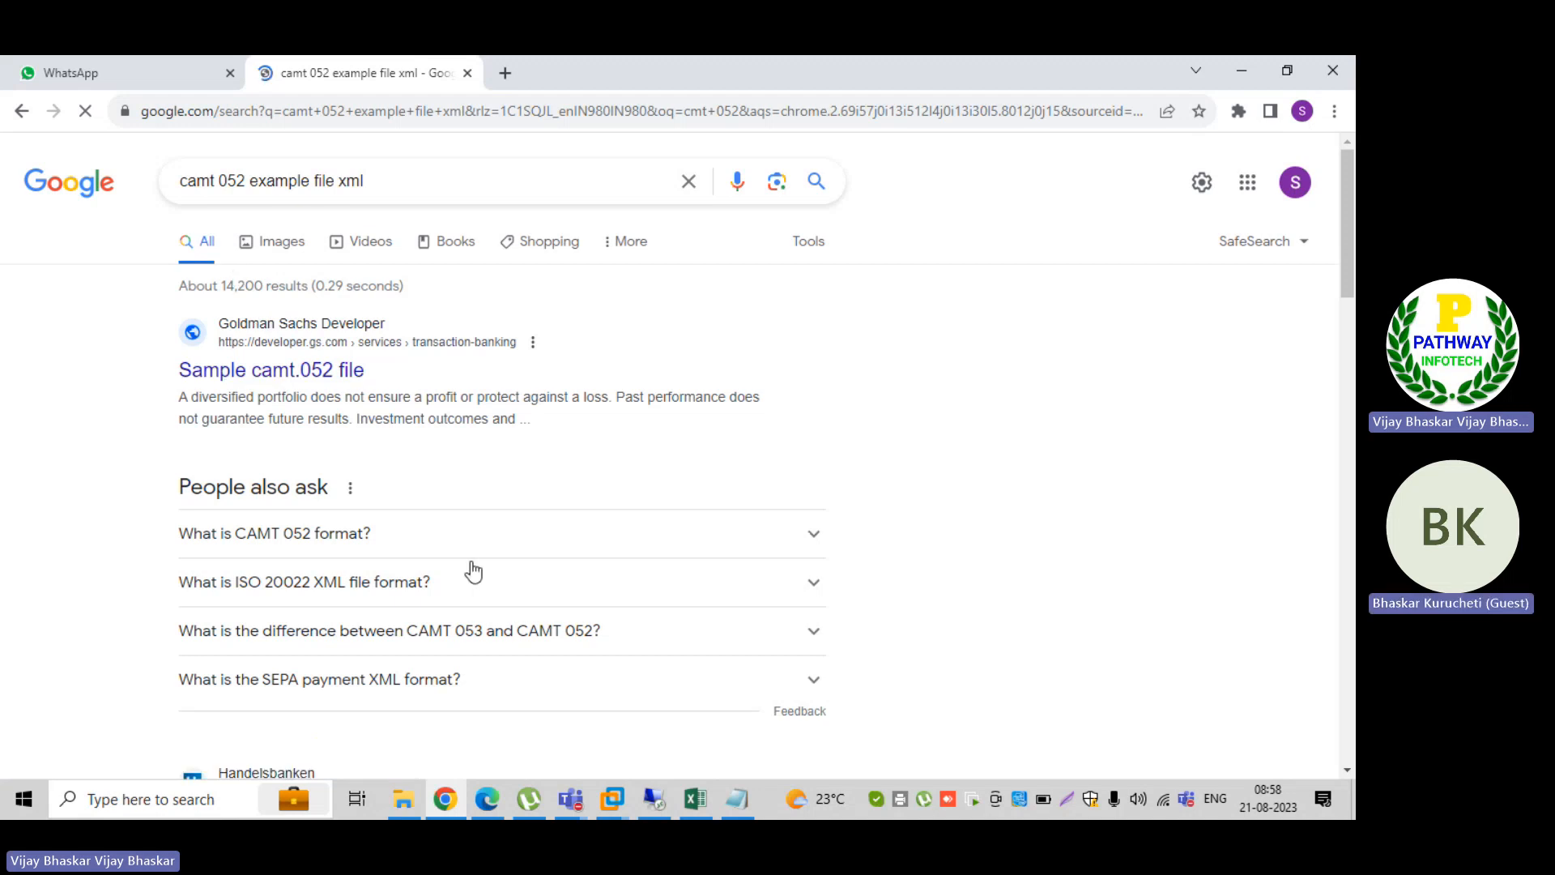
Step: Read the answer on what the CAMT 052 format is, view the Goldman Sachs sample camt.052 file, and return to the results
{"action": "left_click", "coordinate": [810, 532]}
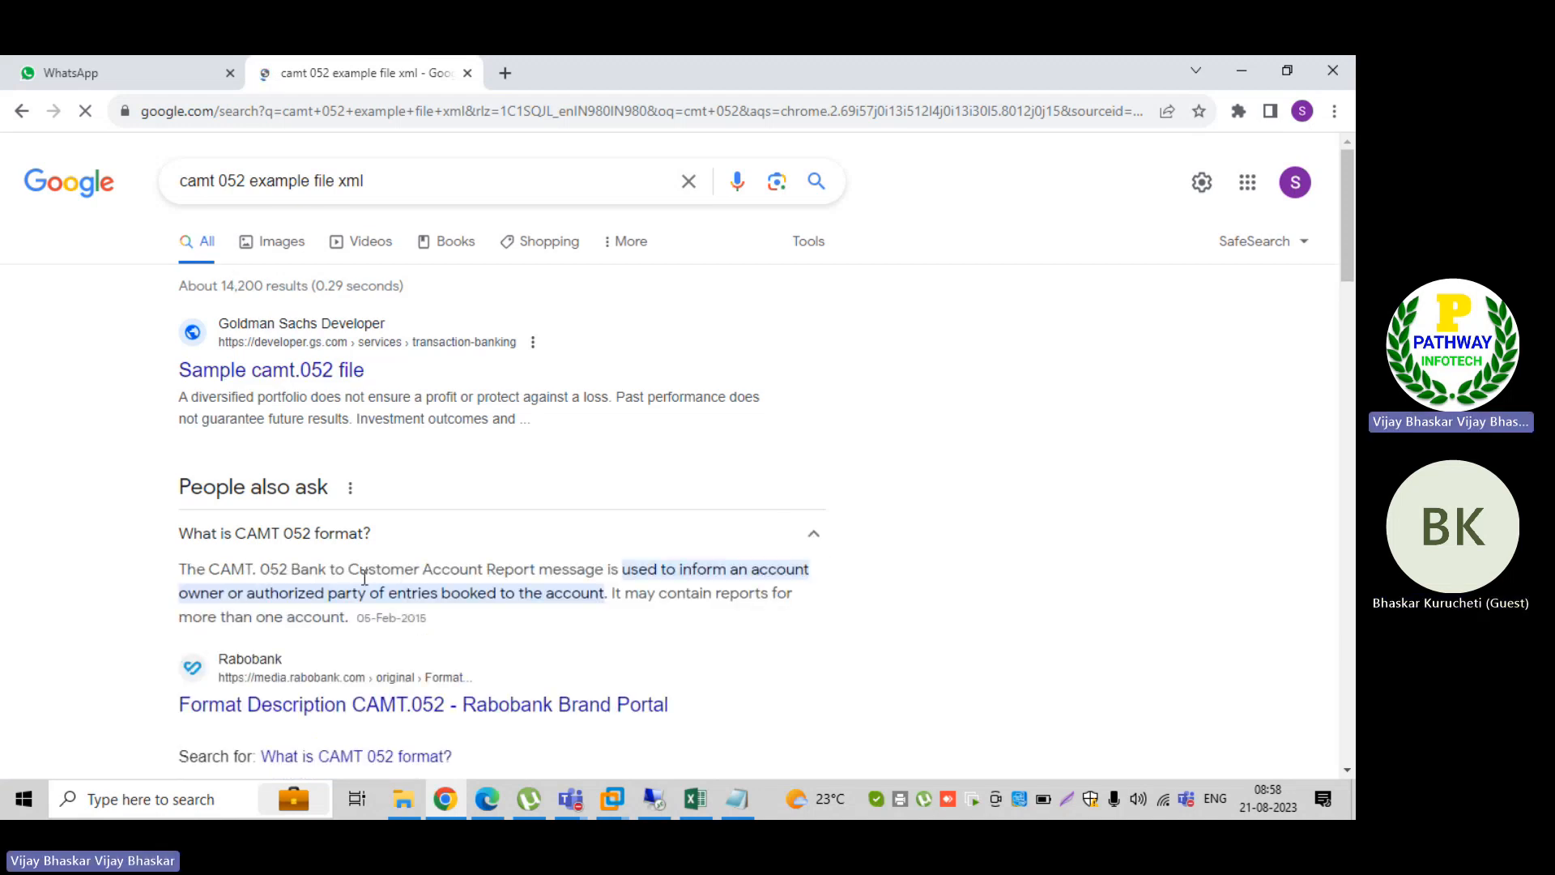
{"action": "scroll", "coordinate": [364, 577], "scroll_direction": "down", "scroll_amount": 1}
{"action": "scroll", "coordinate": [364, 577], "scroll_direction": "down", "scroll_amount": 1}
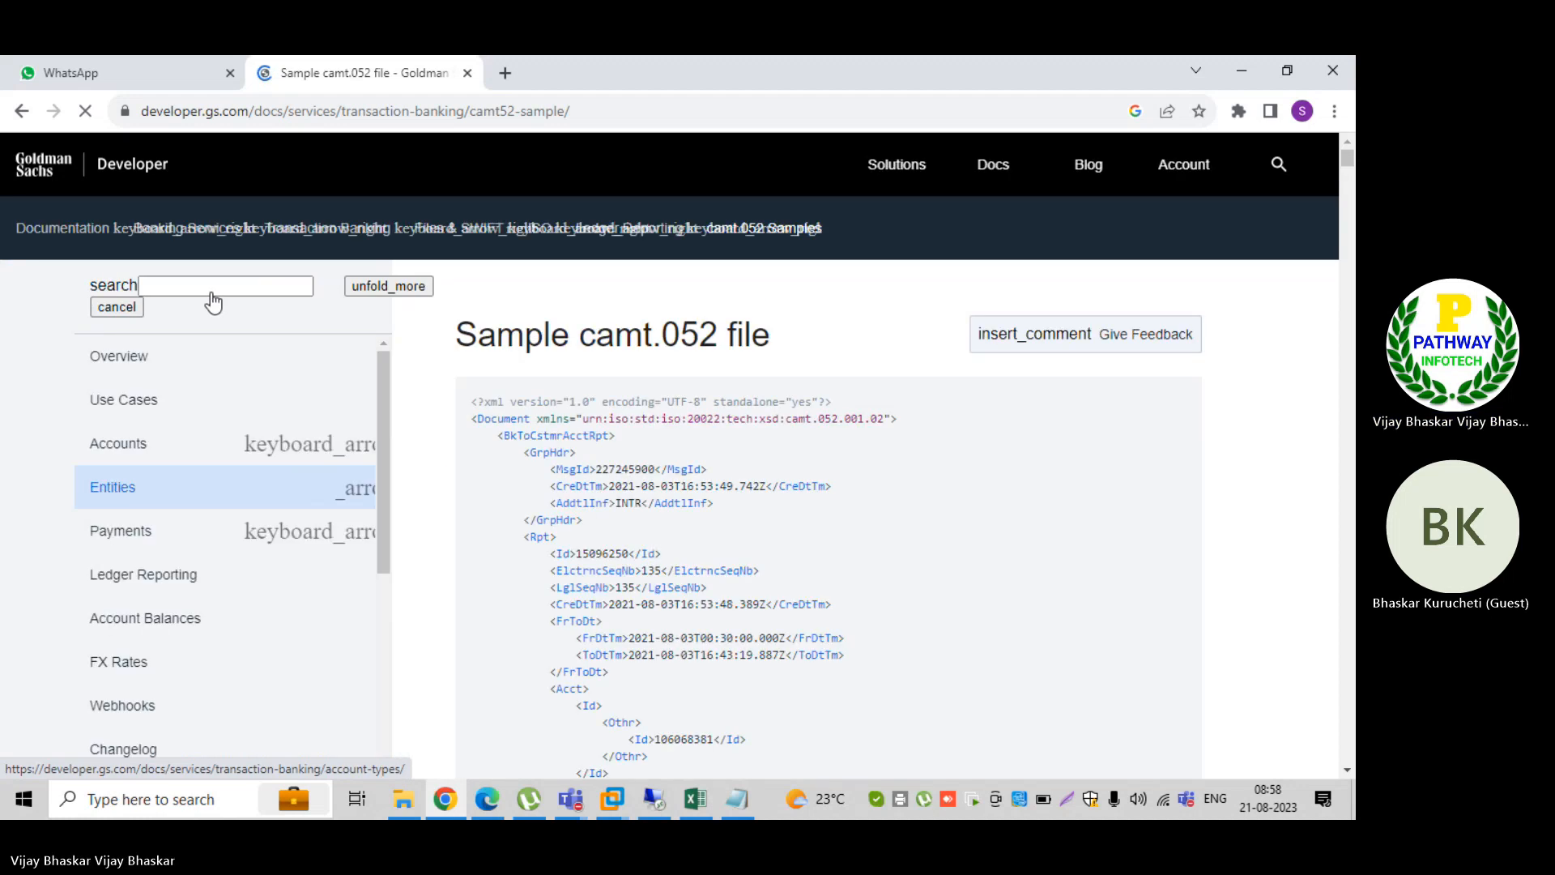
{"action": "left_click", "coordinate": [21, 113]}
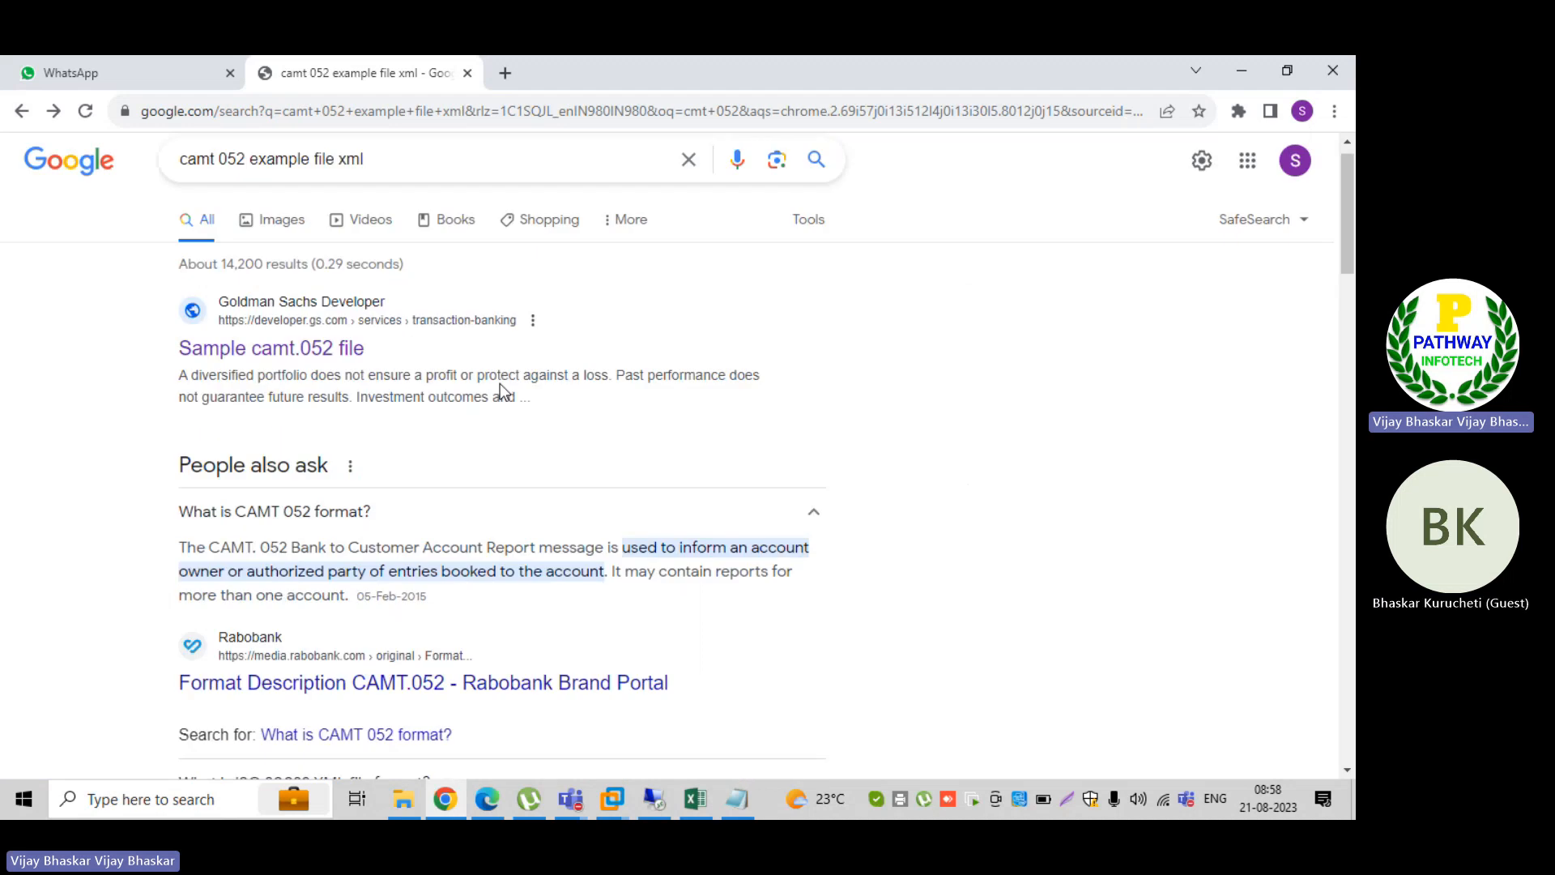
Step: Expand and read the answers on the ISO 20022 XML file format and the CAMT 053 format, and review the related questions
{"action": "scroll", "coordinate": [617, 548], "scroll_direction": "down", "scroll_amount": 3}
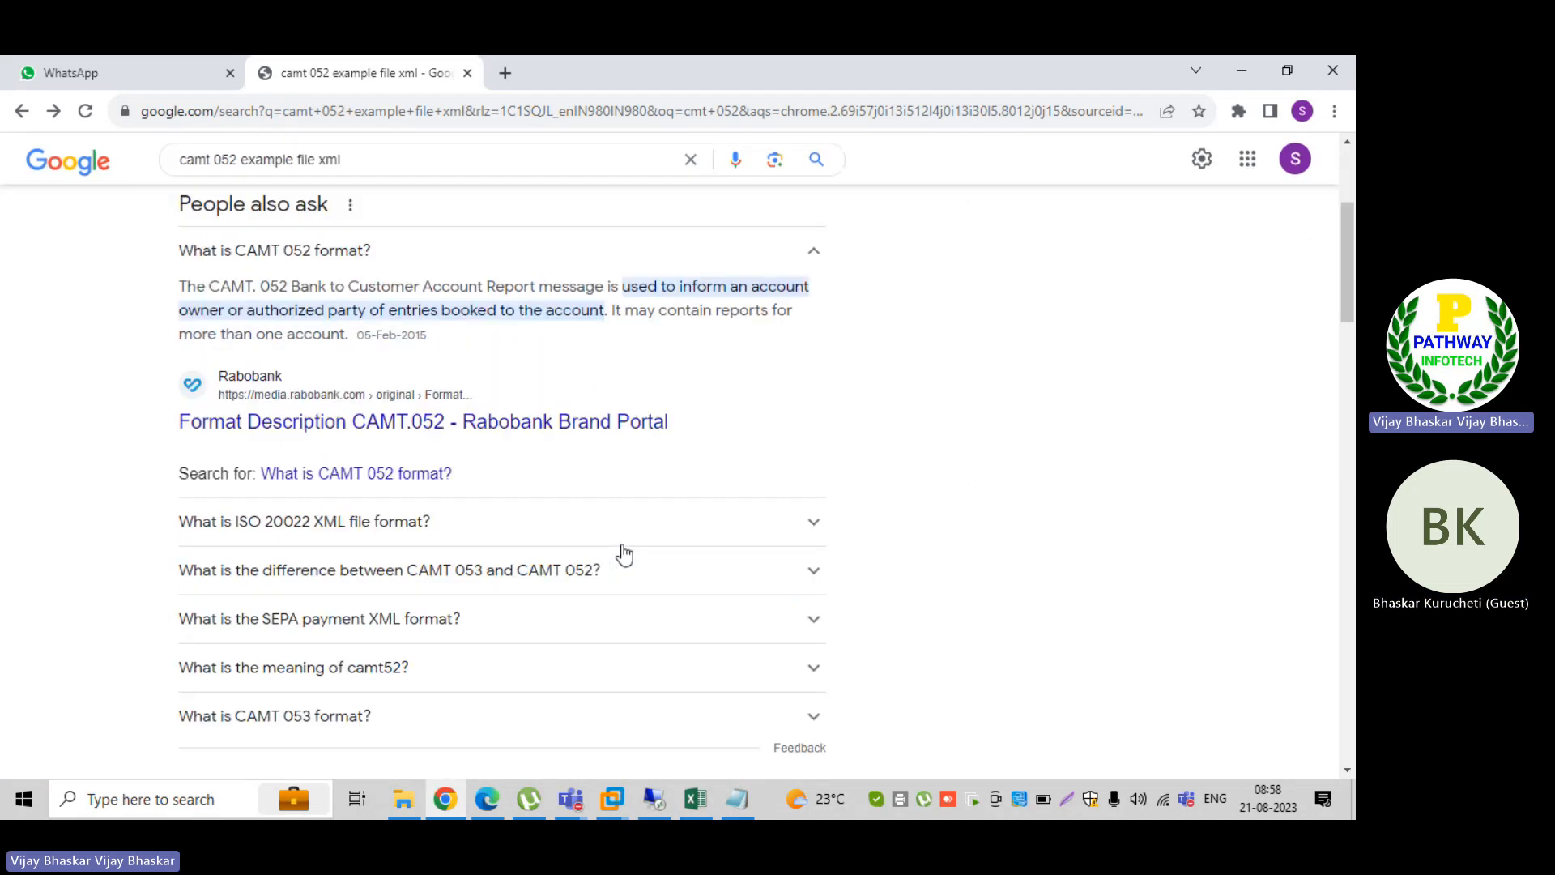
{"action": "left_click", "coordinate": [811, 510]}
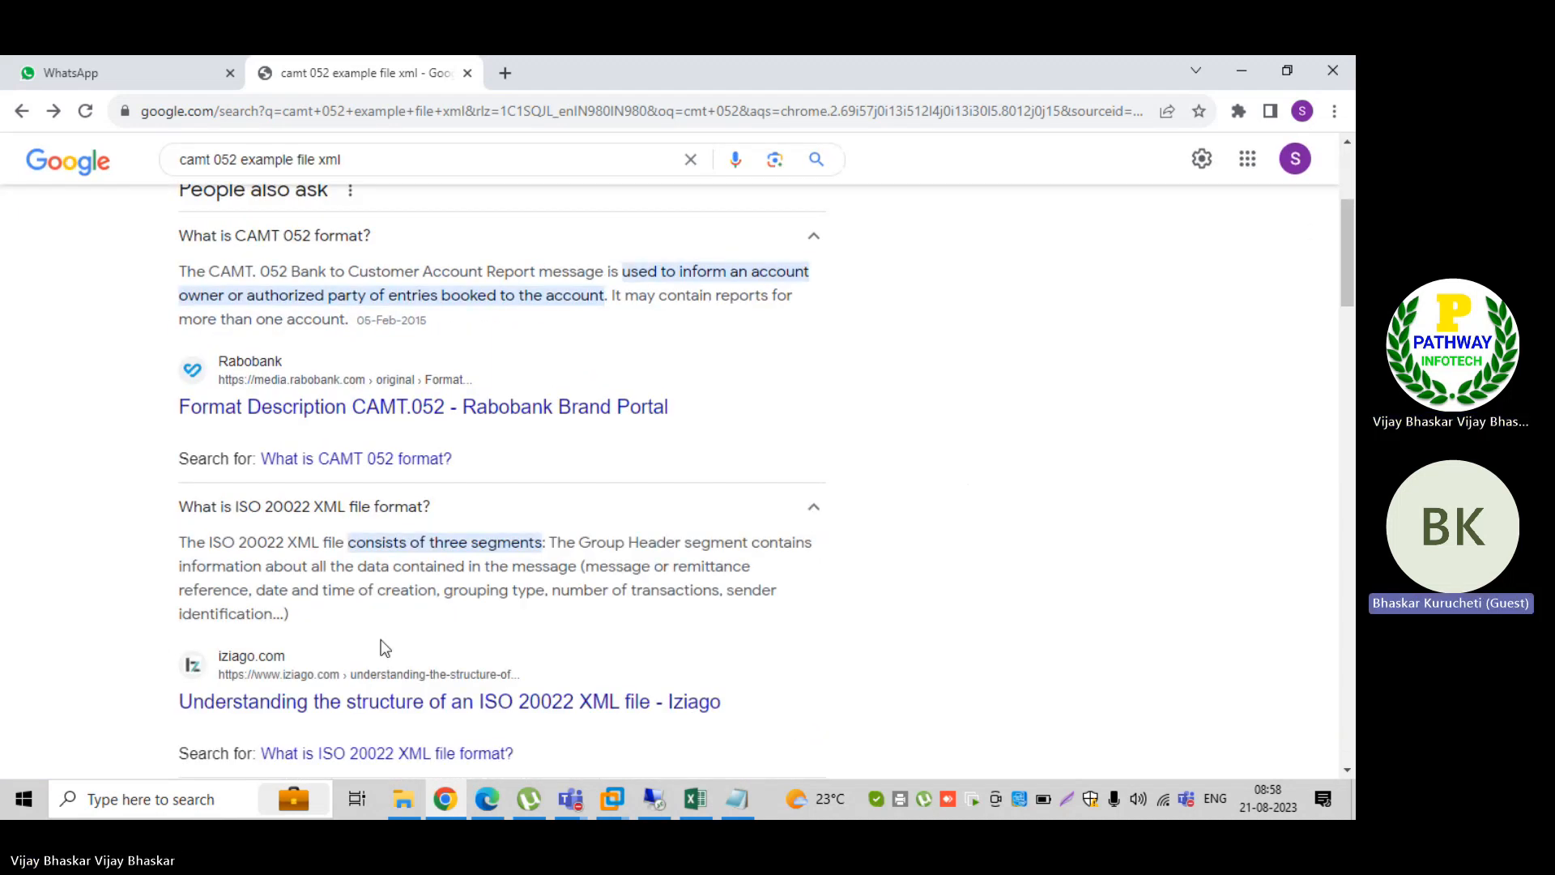
{"action": "scroll", "coordinate": [324, 567], "scroll_direction": "down", "scroll_amount": 2}
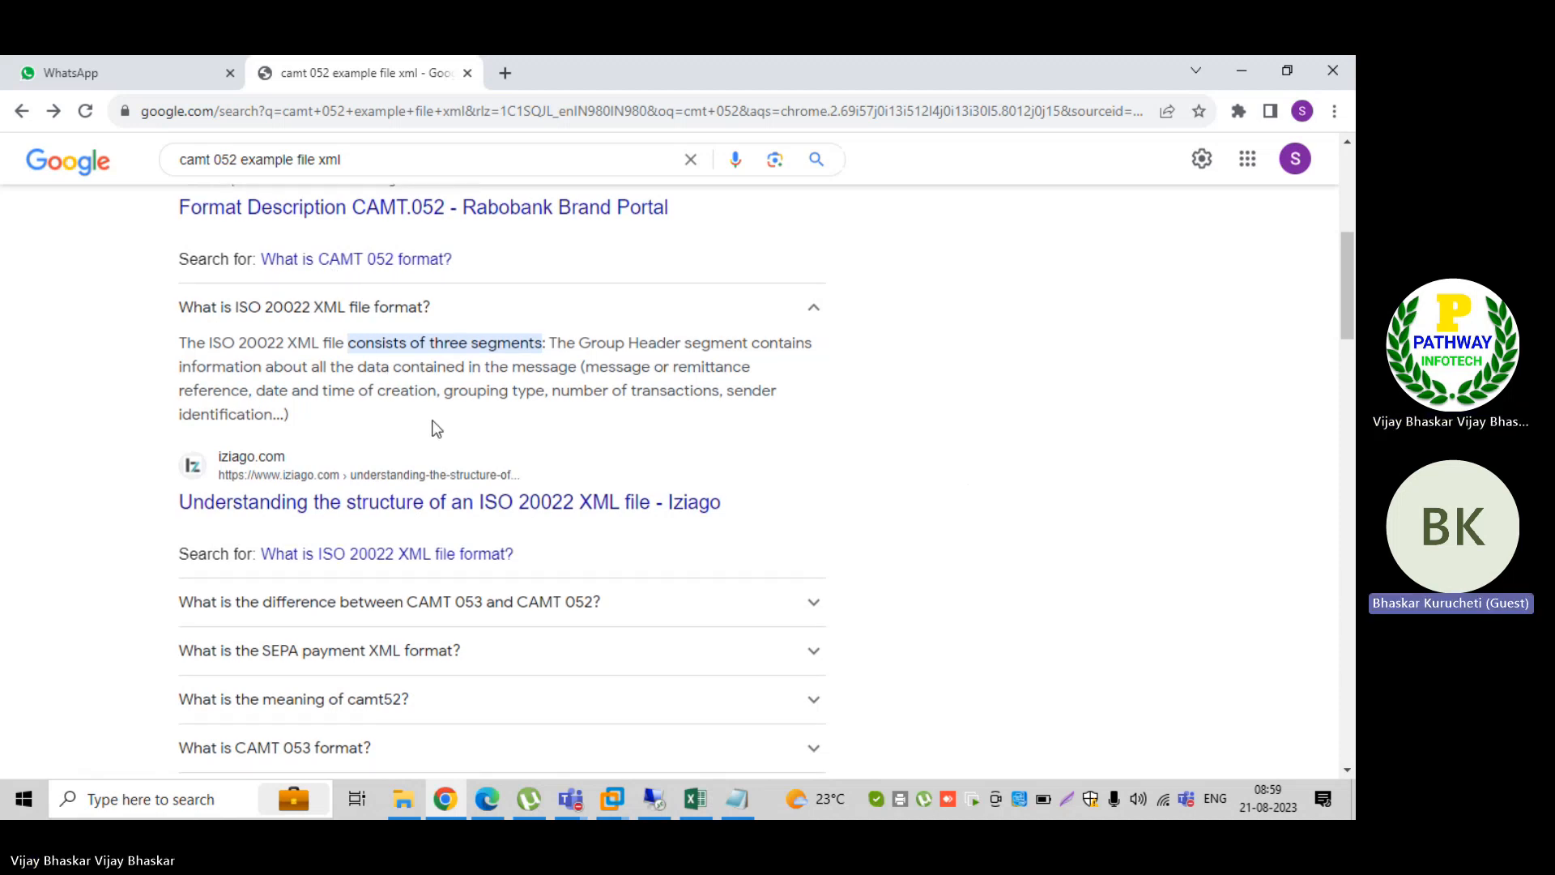
{"action": "scroll", "coordinate": [514, 583], "scroll_direction": "down", "scroll_amount": 1}
{"action": "scroll", "coordinate": [515, 584], "scroll_direction": "down", "scroll_amount": 1}
{"action": "scroll", "coordinate": [514, 585], "scroll_direction": "down", "scroll_amount": 1}
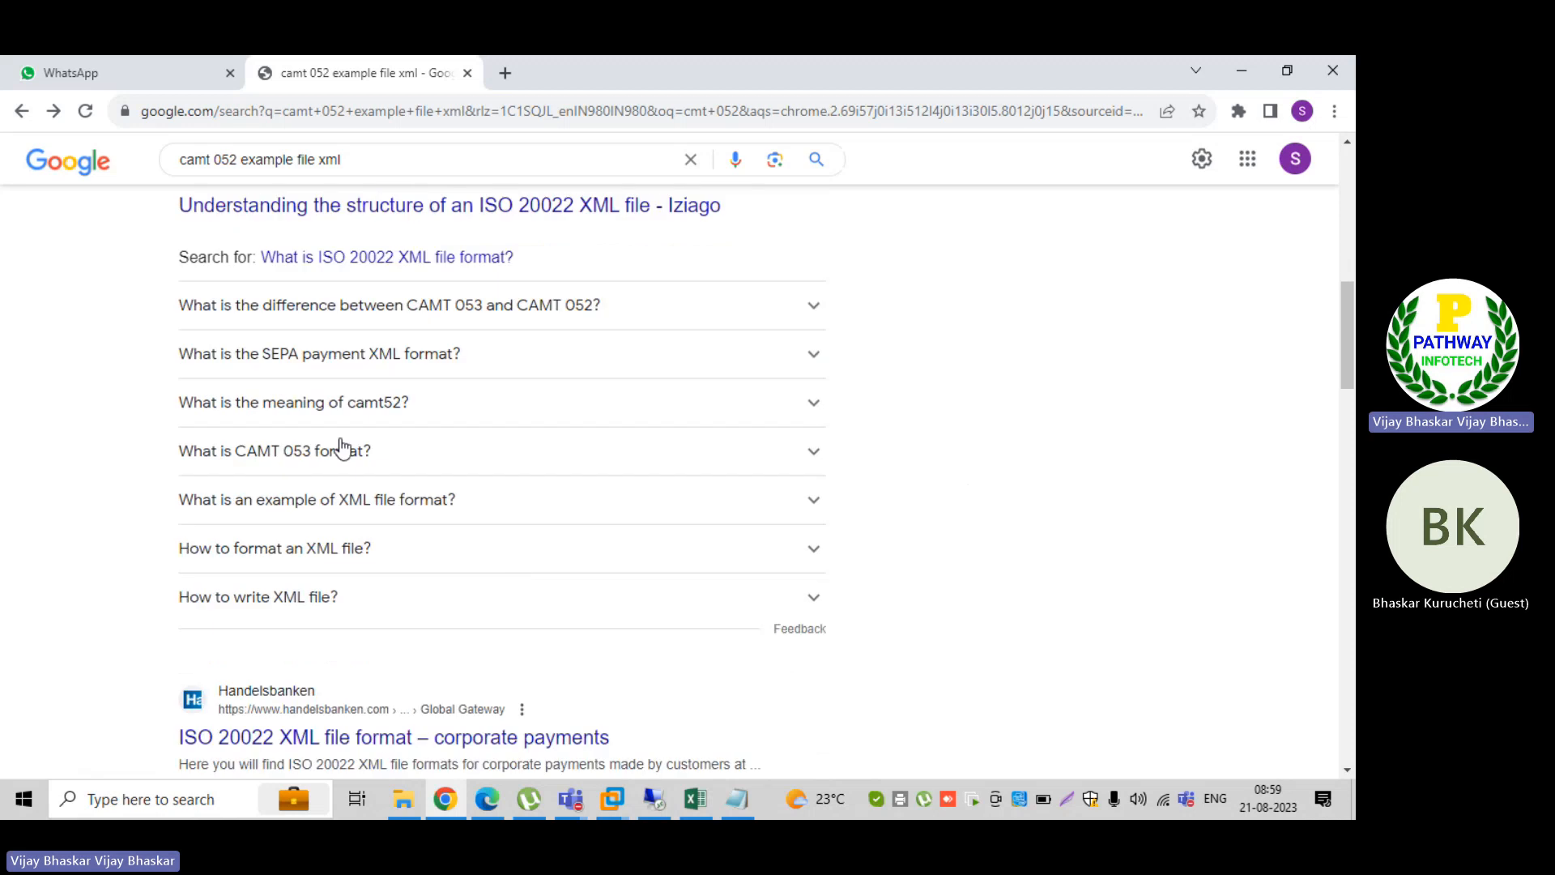
{"action": "left_click", "coordinate": [812, 463]}
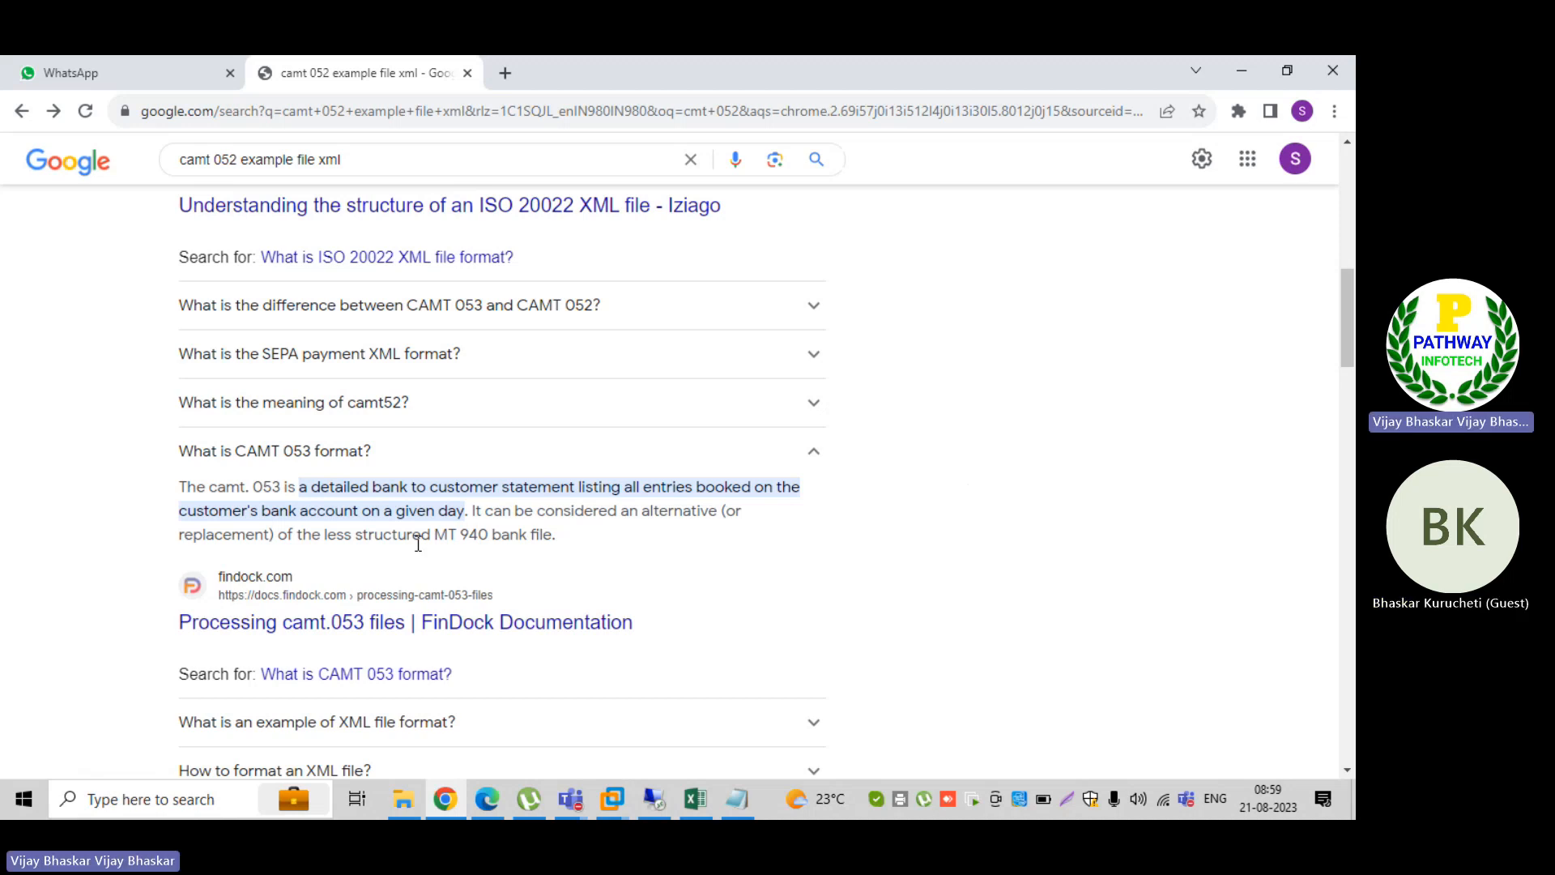
{"action": "scroll", "coordinate": [581, 579], "scroll_direction": "down", "scroll_amount": 3}
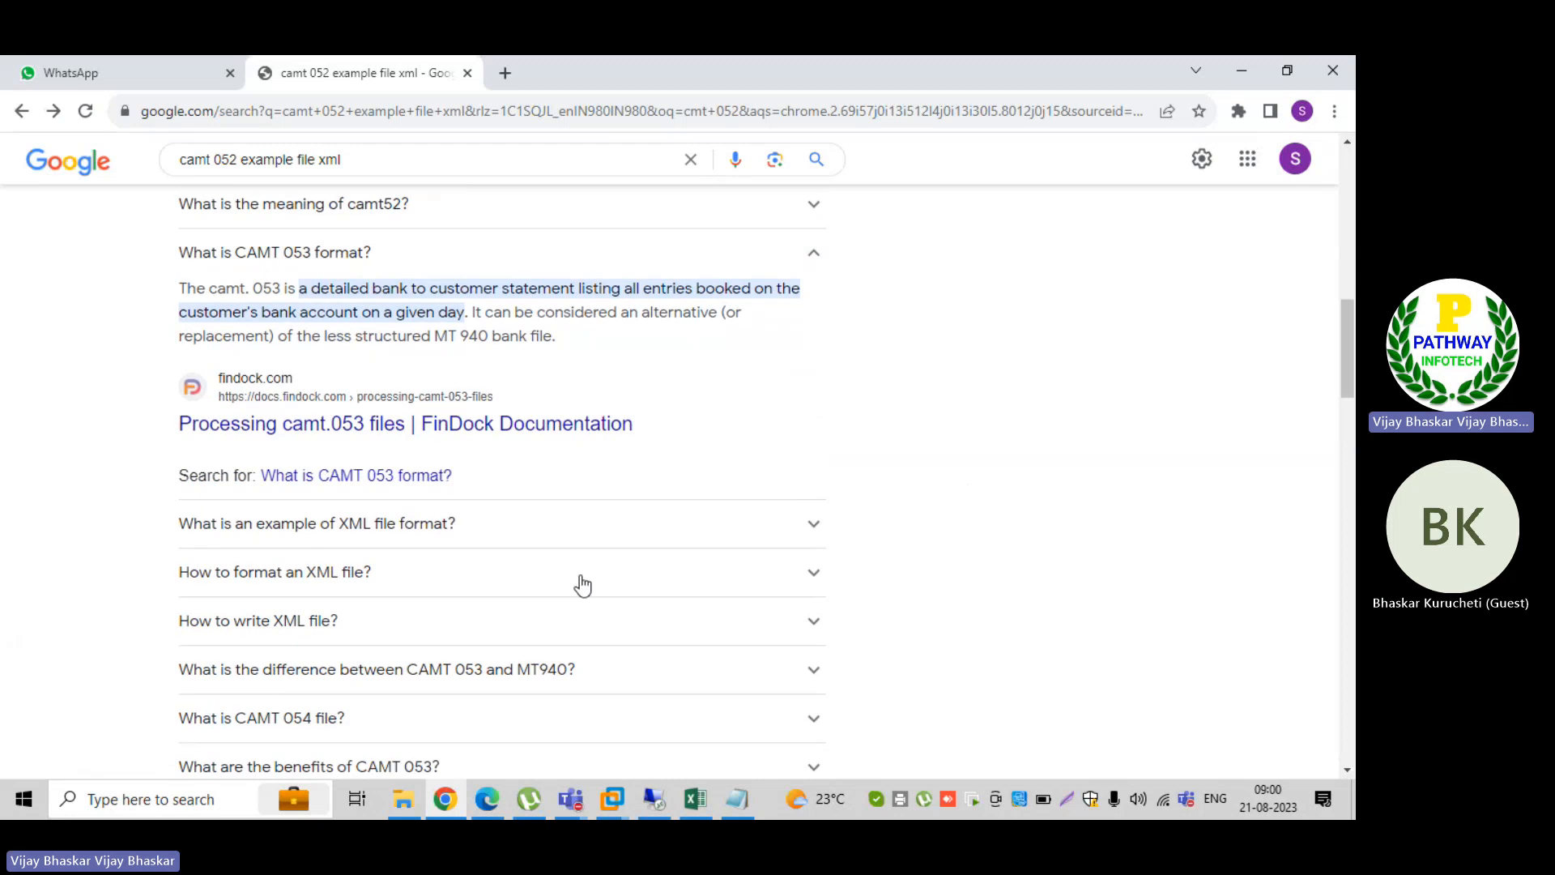
{"action": "scroll", "coordinate": [580, 584], "scroll_direction": "down", "scroll_amount": 1}
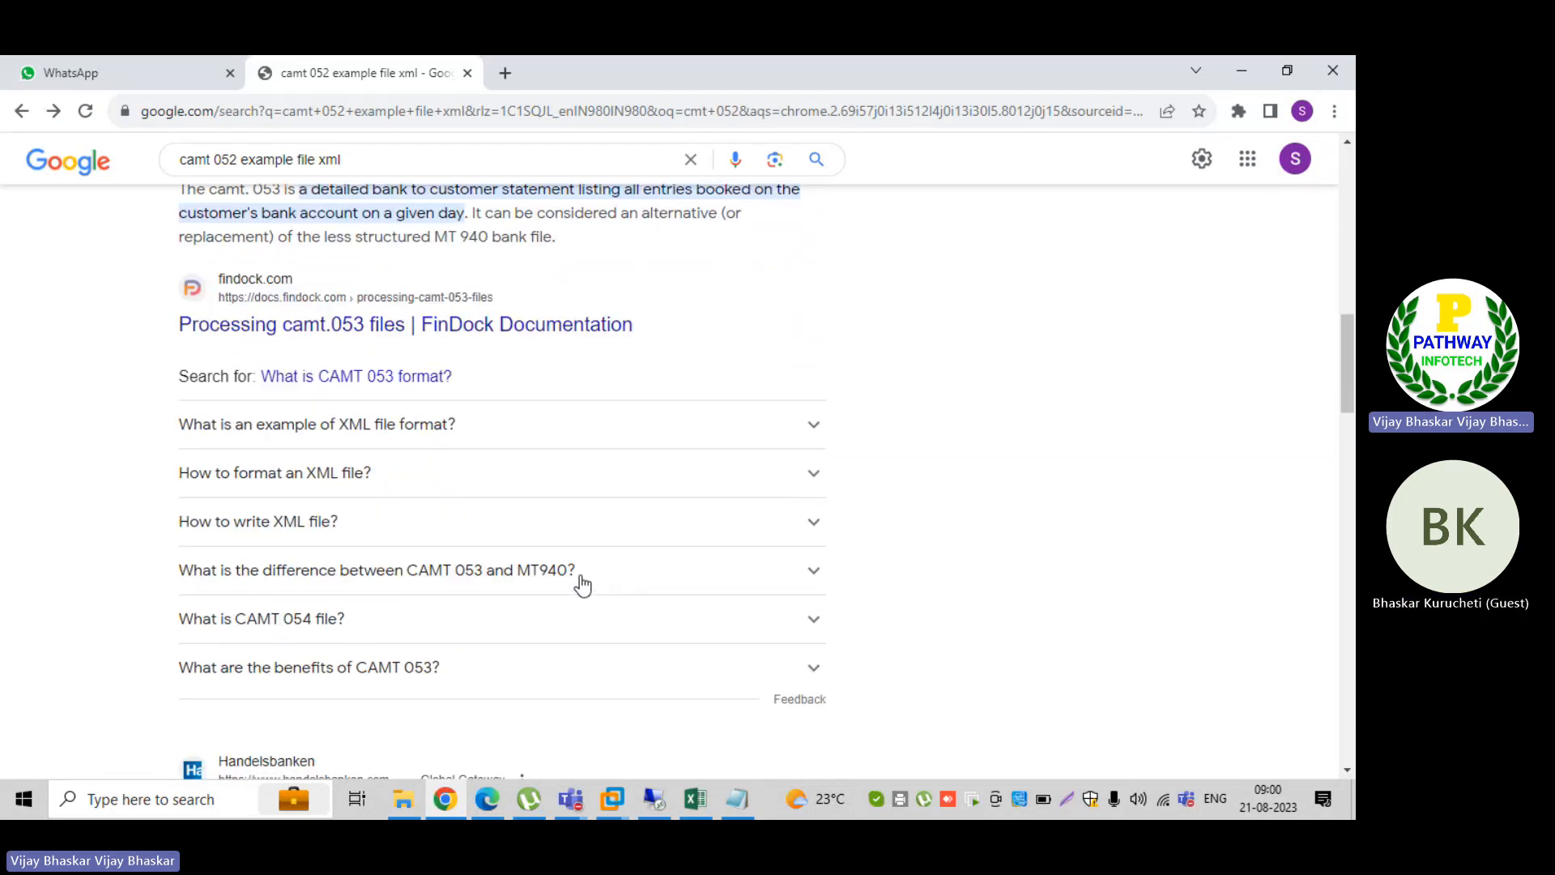
{"action": "scroll", "coordinate": [564, 581], "scroll_direction": "up", "scroll_amount": 5}
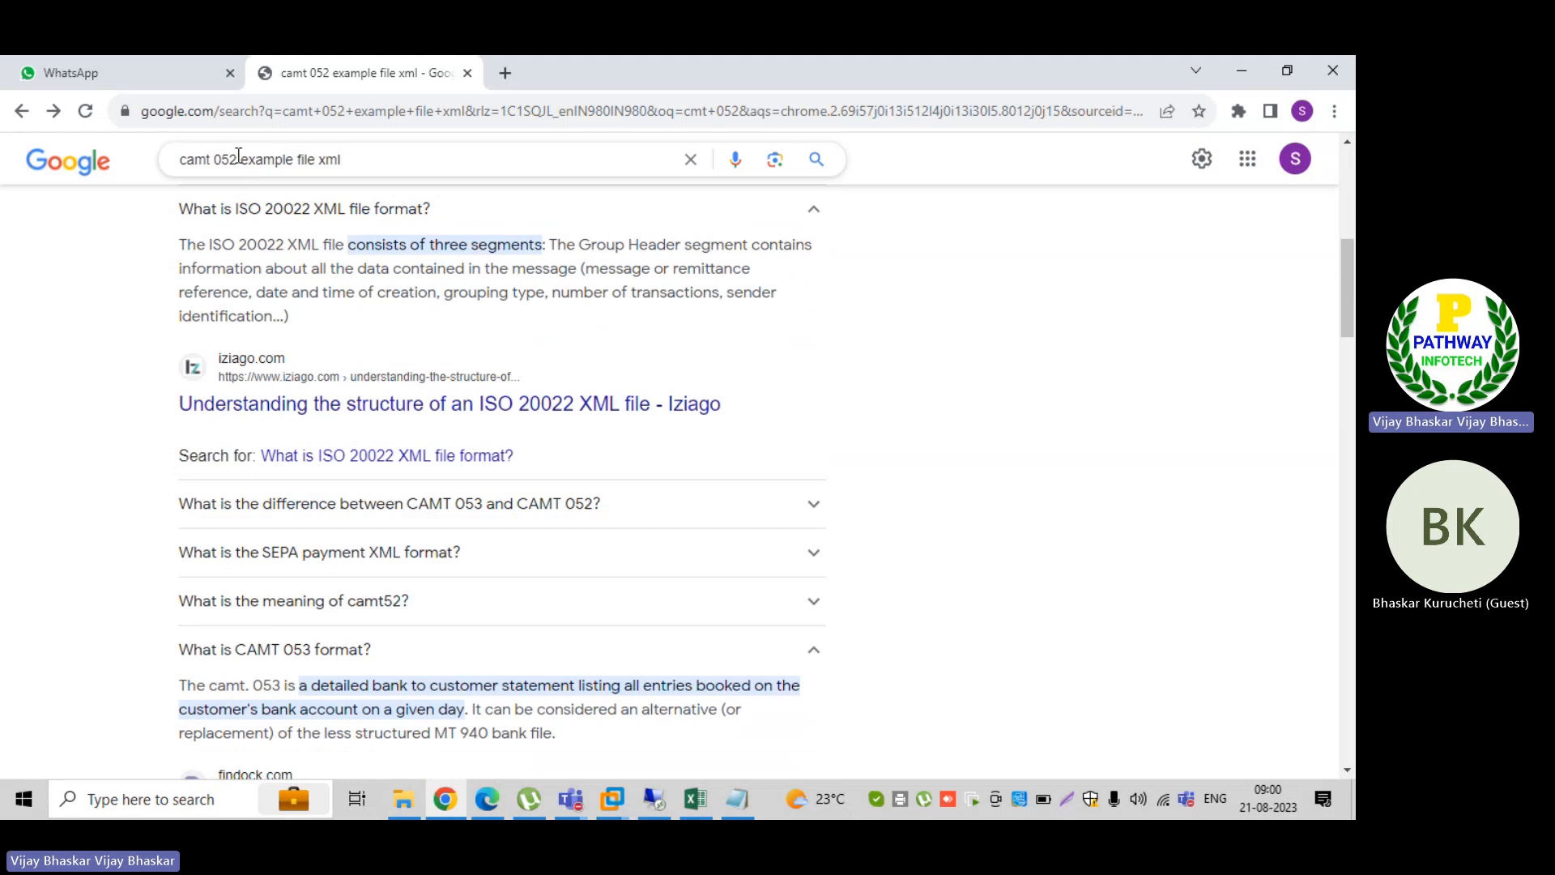
Step: Change the Google search to "camt 054 example file xml" and run it
{"action": "left_click", "coordinate": [238, 159]}
{"action": "key", "text": "BackSpace"}
{"action": "type", "text": "4"}
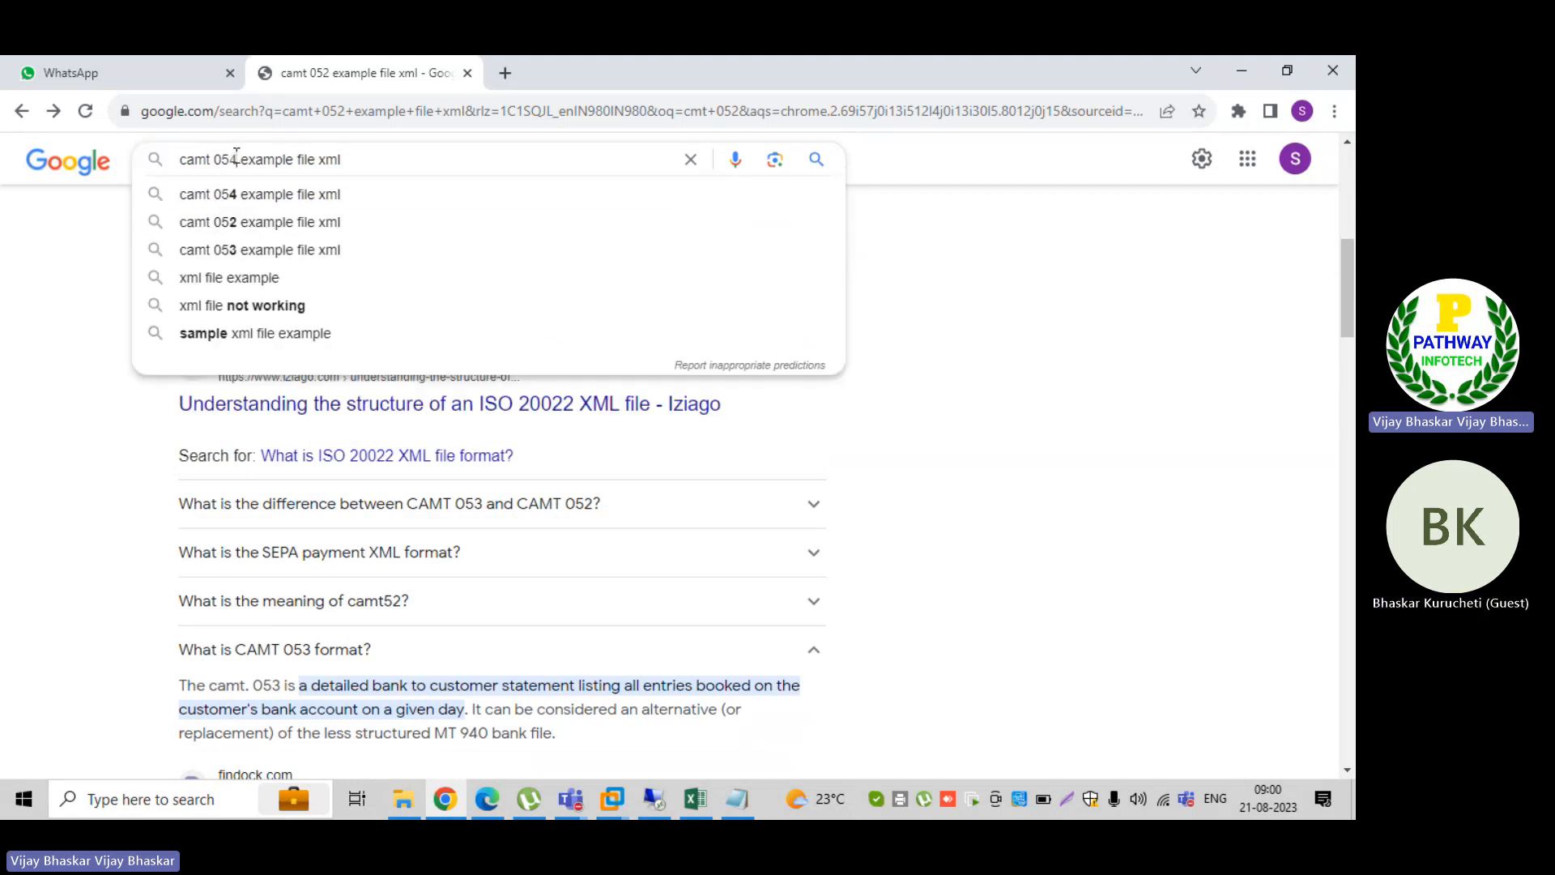
{"action": "key", "text": "Return"}
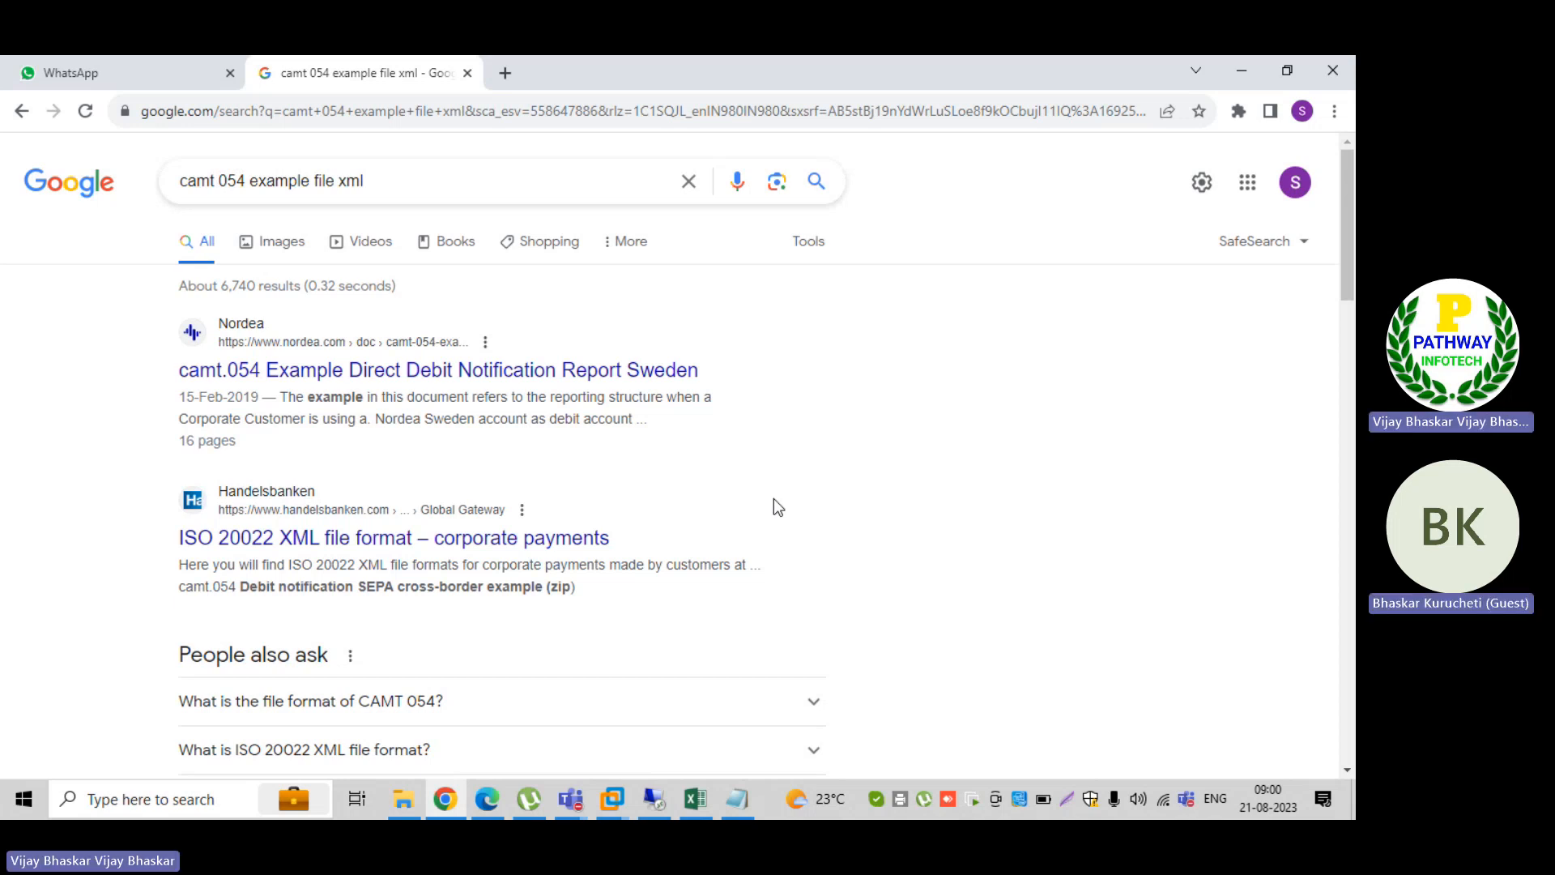
Step: Switch to SAP and start transaction FF_5 in the session displaying the account symbol assignments for chart of accounts A000
{"action": "left_click", "coordinate": [656, 808]}
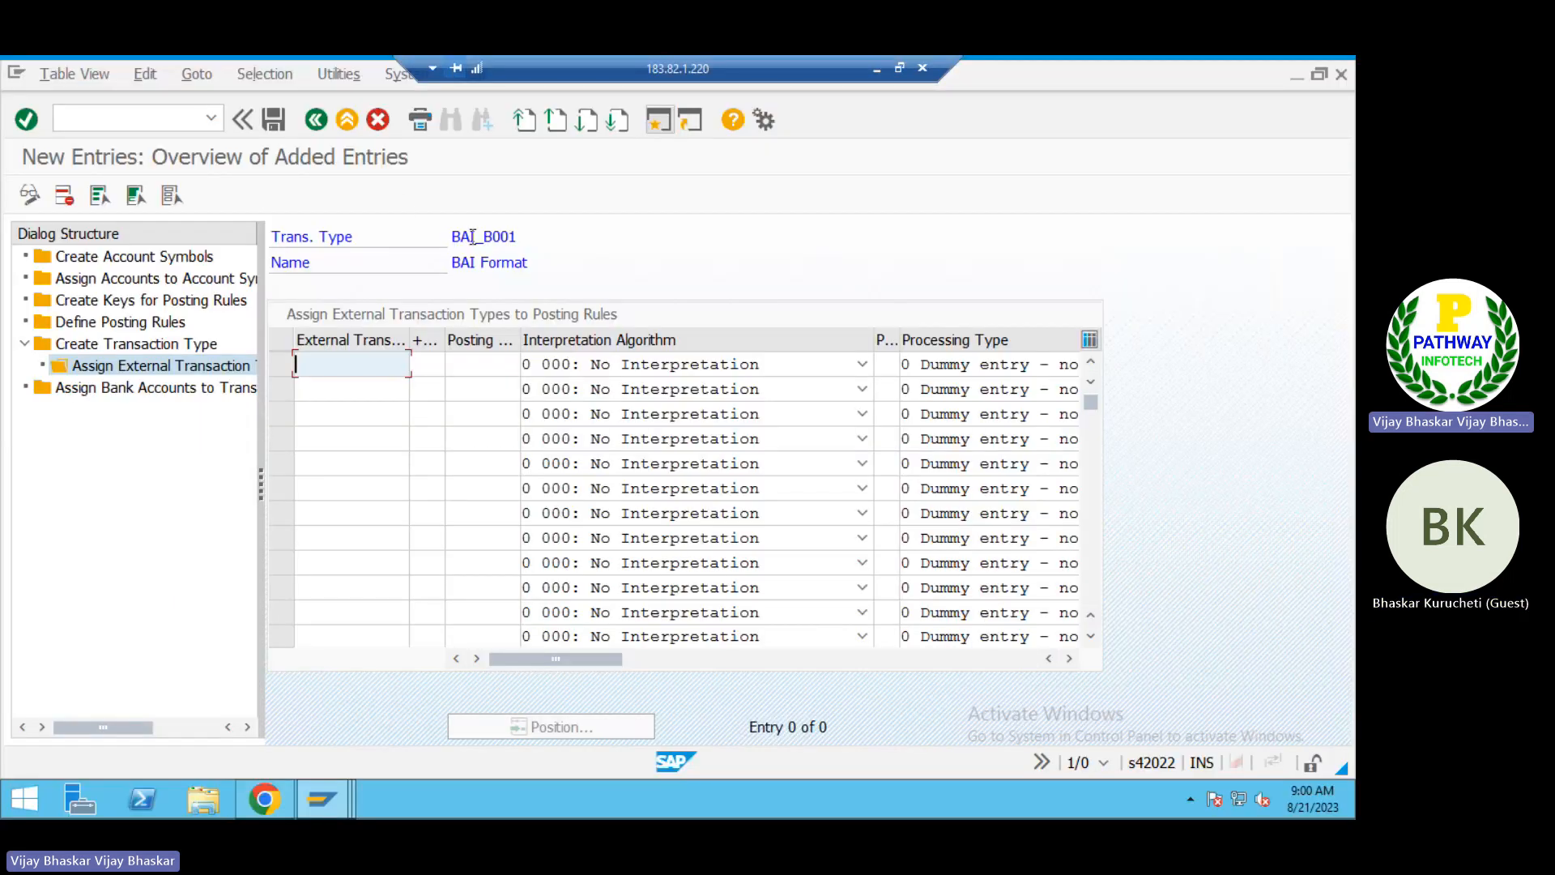
{"action": "key", "text": "alt+Tab"}
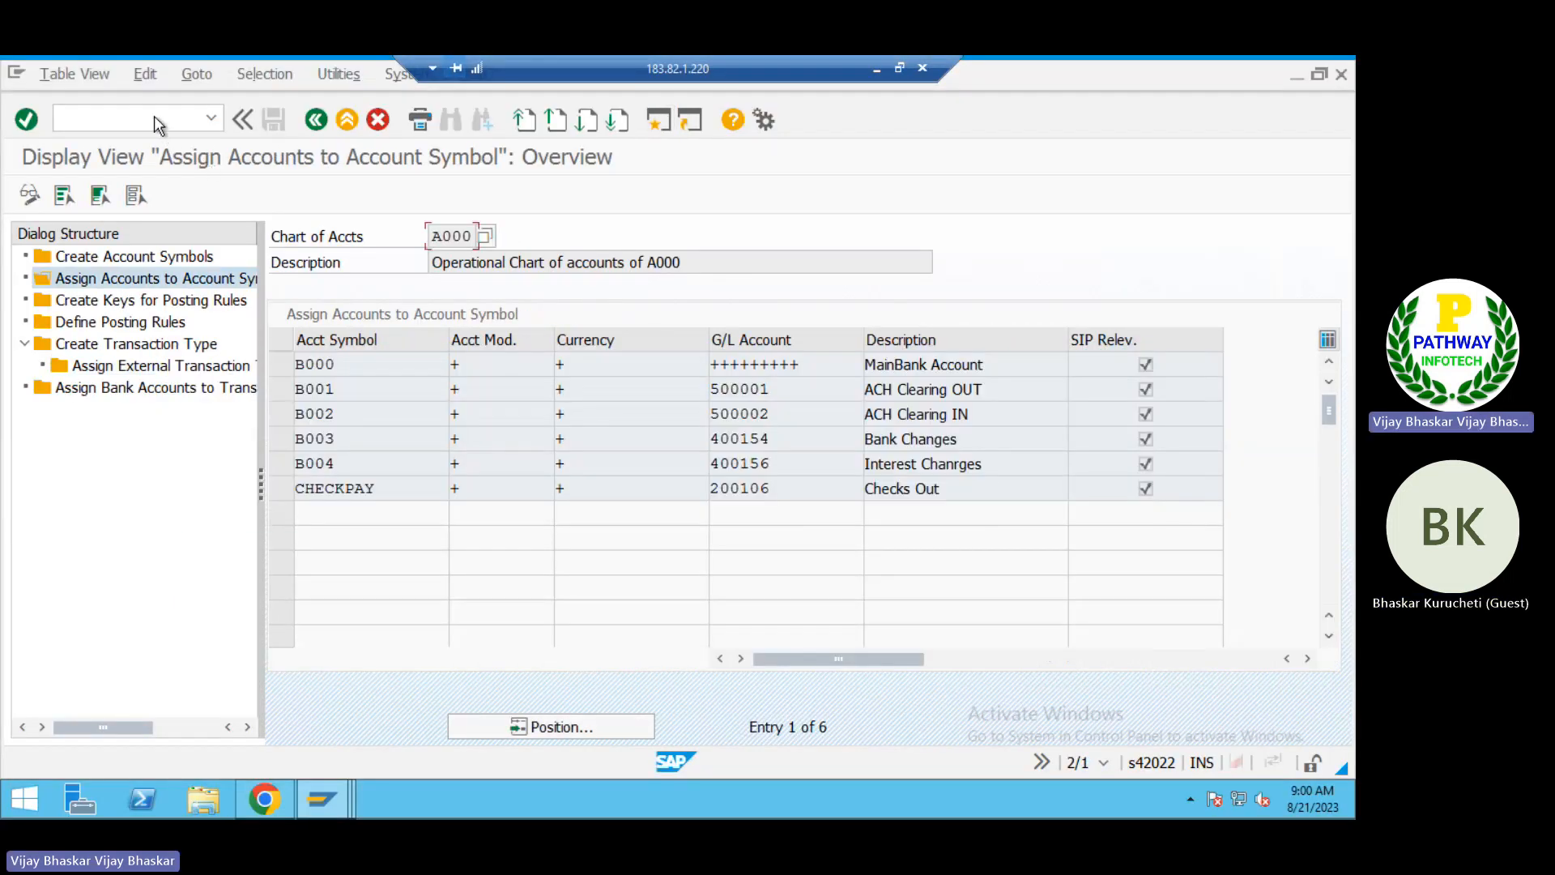
{"action": "left_click", "coordinate": [143, 111]}
{"action": "type", "text": "/nff_5"}
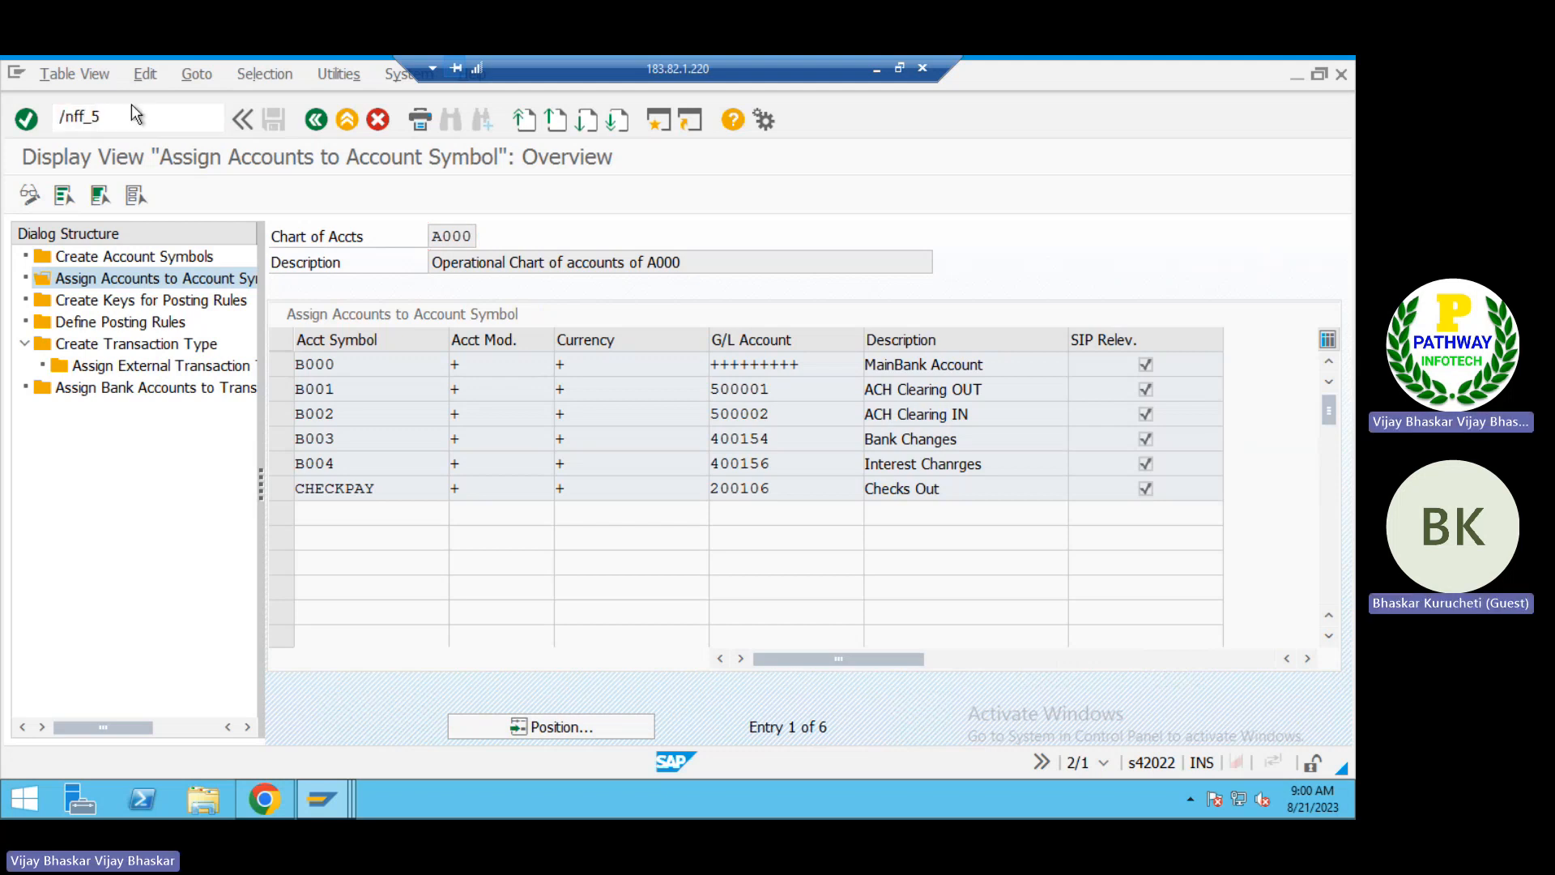
{"action": "key", "text": "Return"}
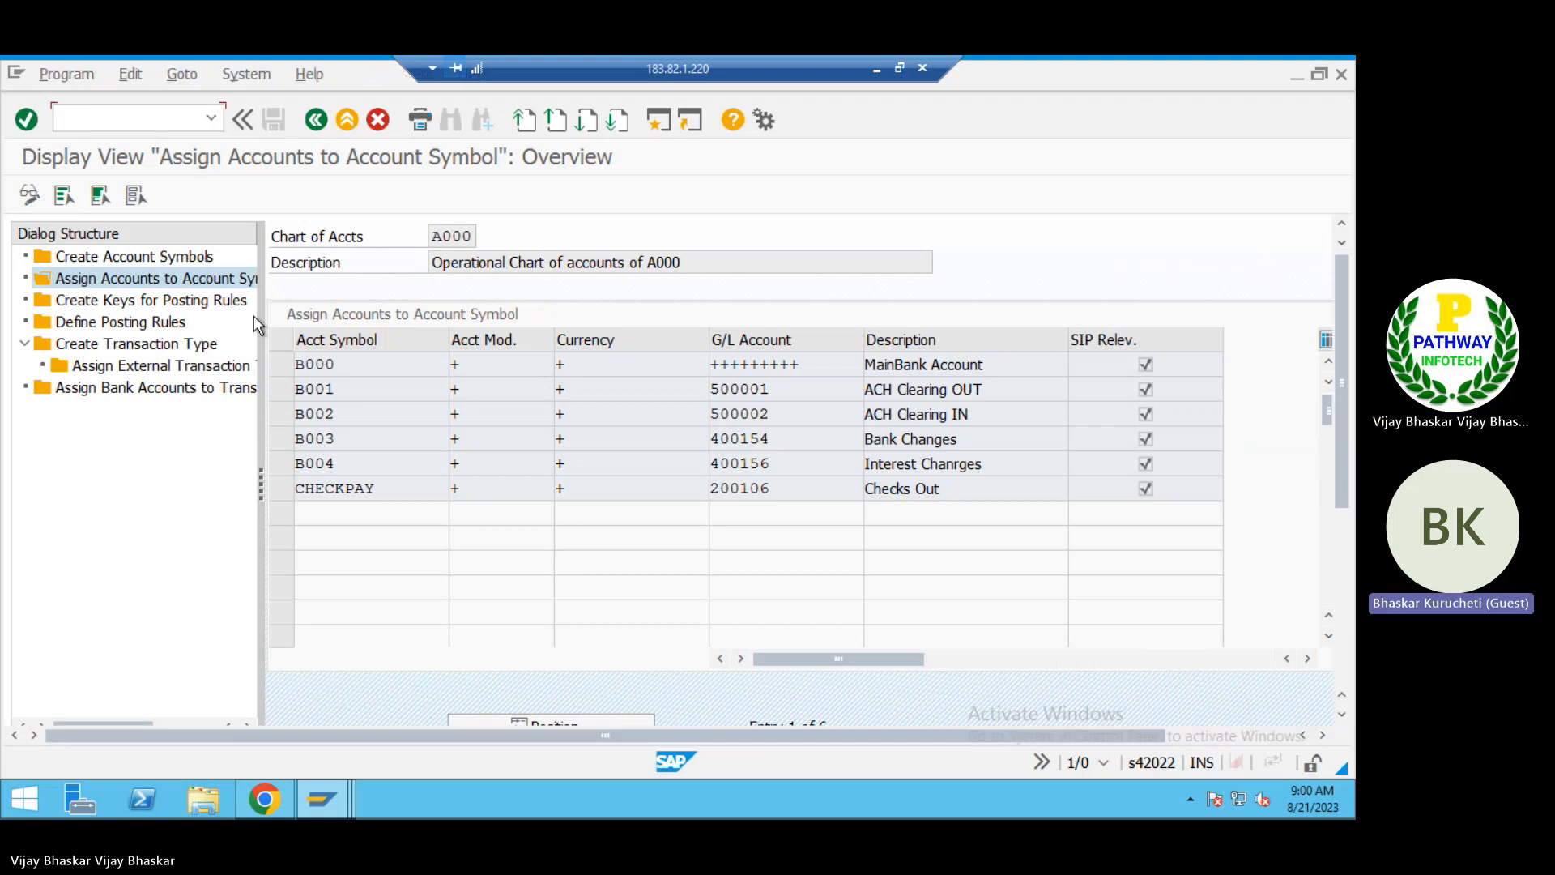
Step: Set the electronic bank statement format to XML or Bank-Specific Format and choose CAMT.054.001.02 as the specific format
{"action": "left_click", "coordinate": [455, 288]}
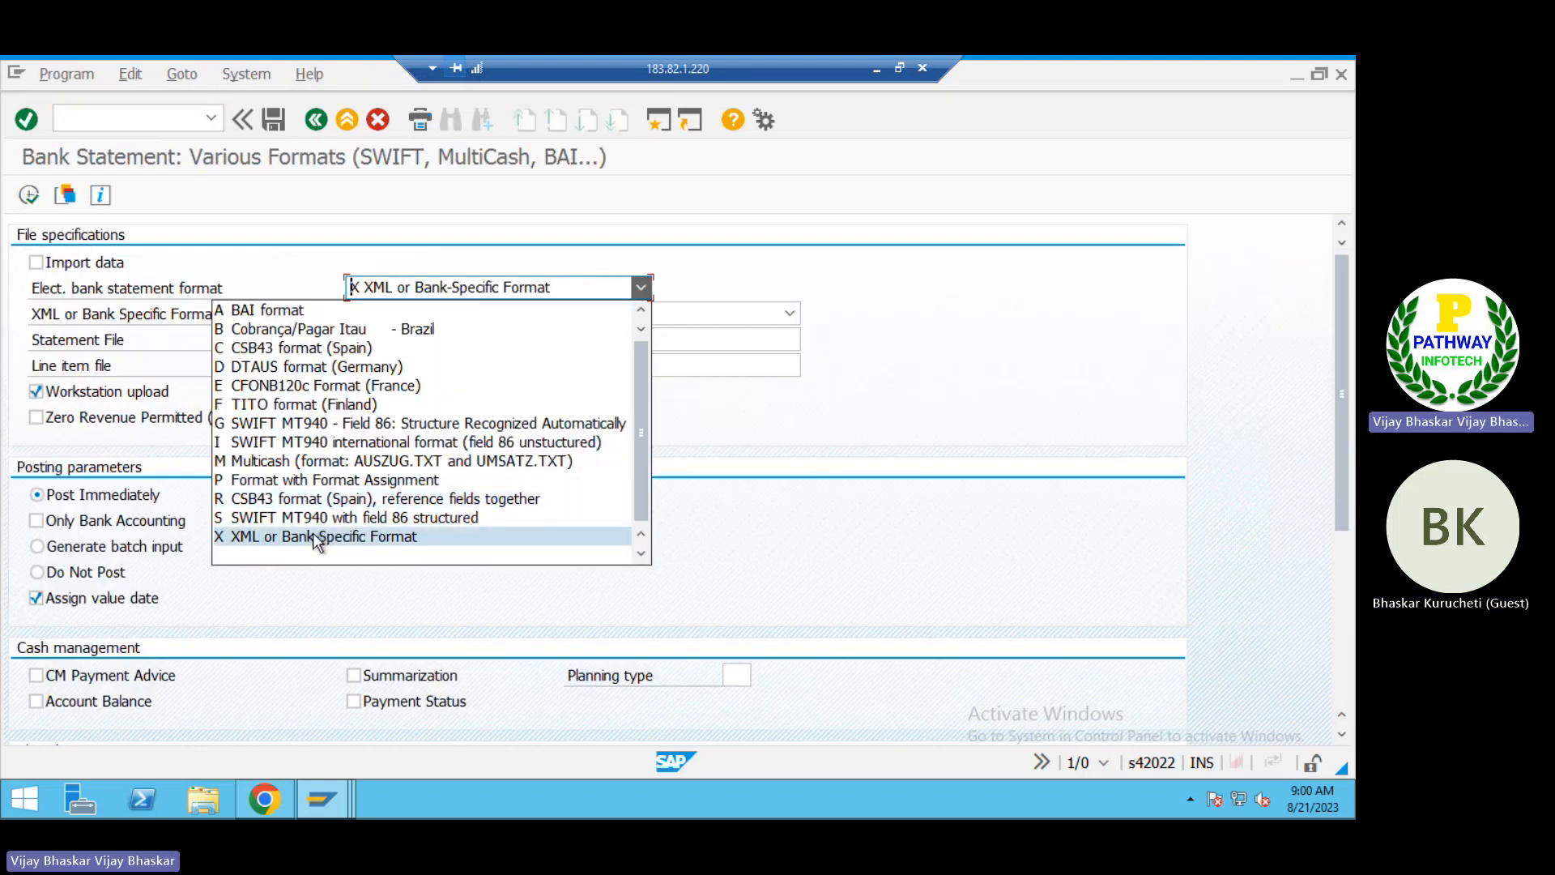
{"action": "left_click", "coordinate": [315, 536]}
{"action": "left_click", "coordinate": [431, 315]}
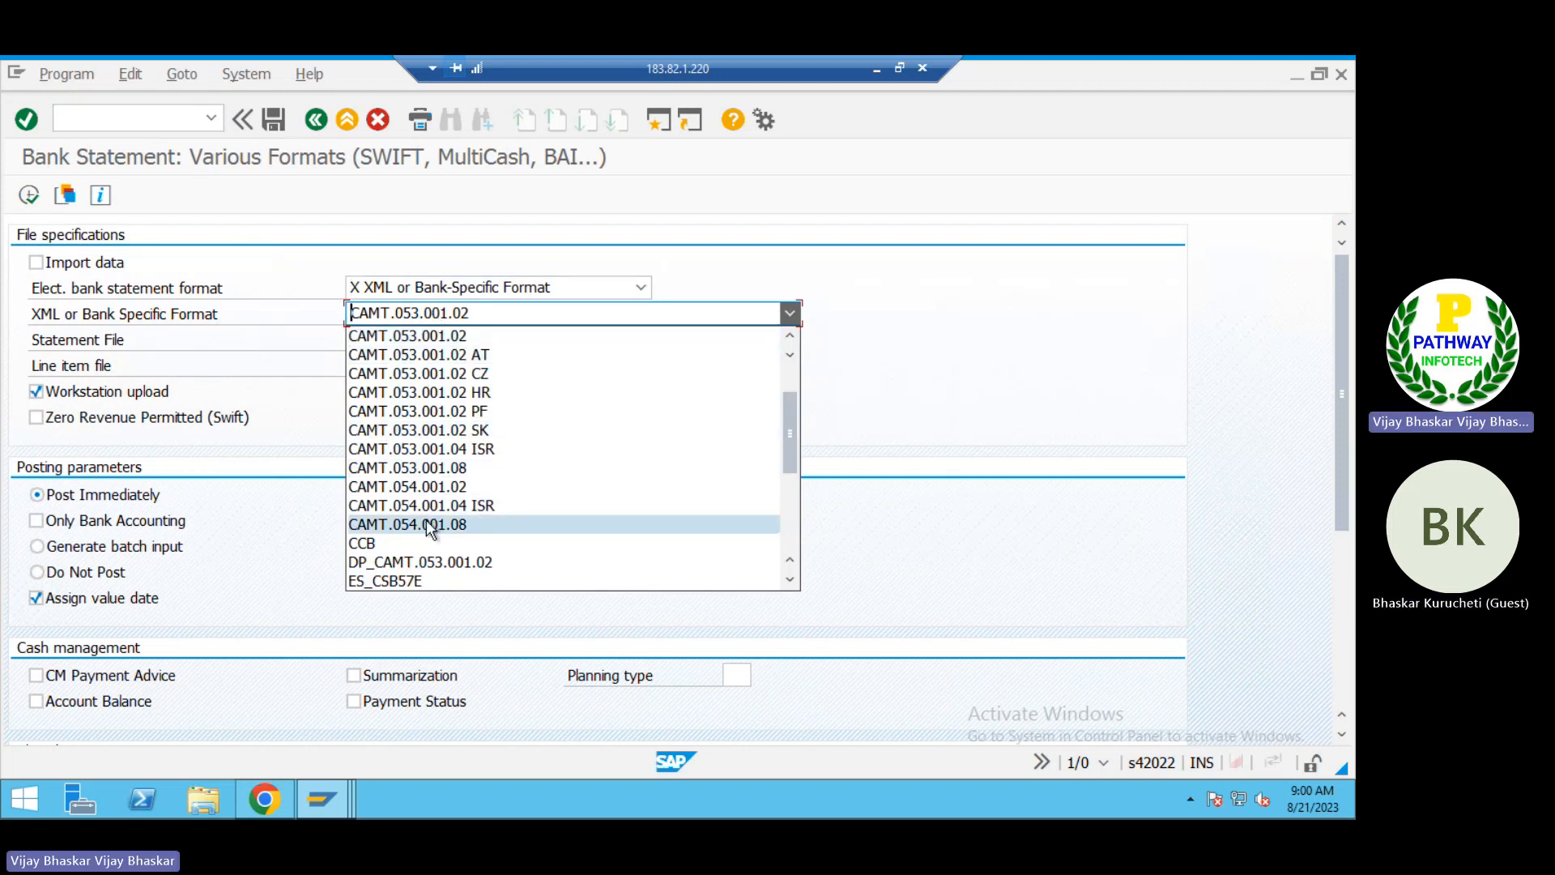
{"action": "left_click", "coordinate": [426, 488]}
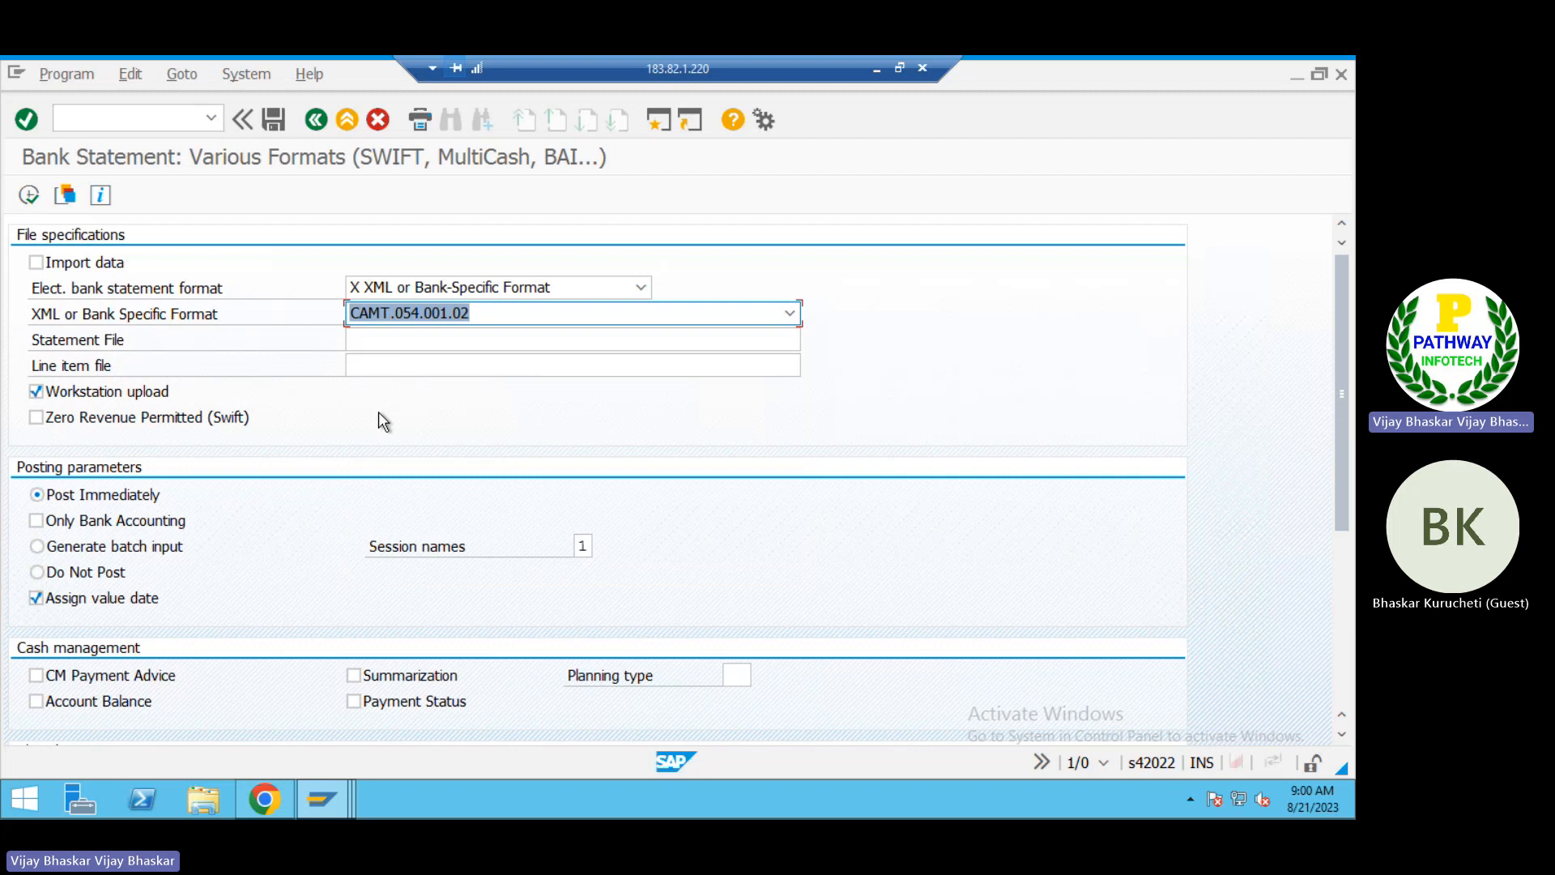
Step: Examine the Statement File and Line item file fields in the file specifications
{"action": "left_click", "coordinate": [241, 335]}
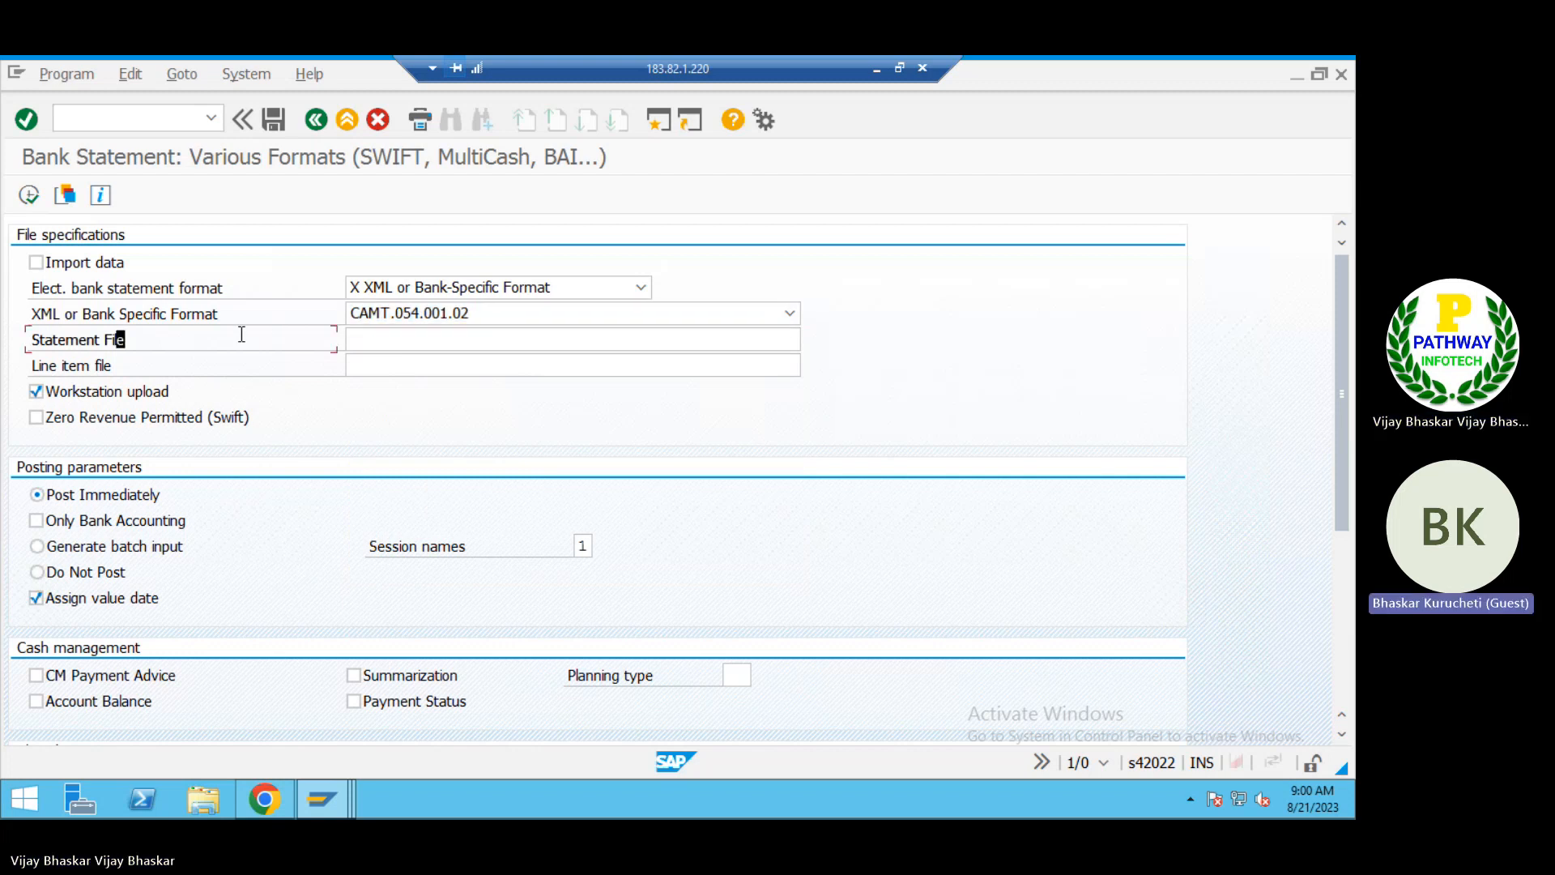
{"action": "left_click", "coordinate": [404, 343]}
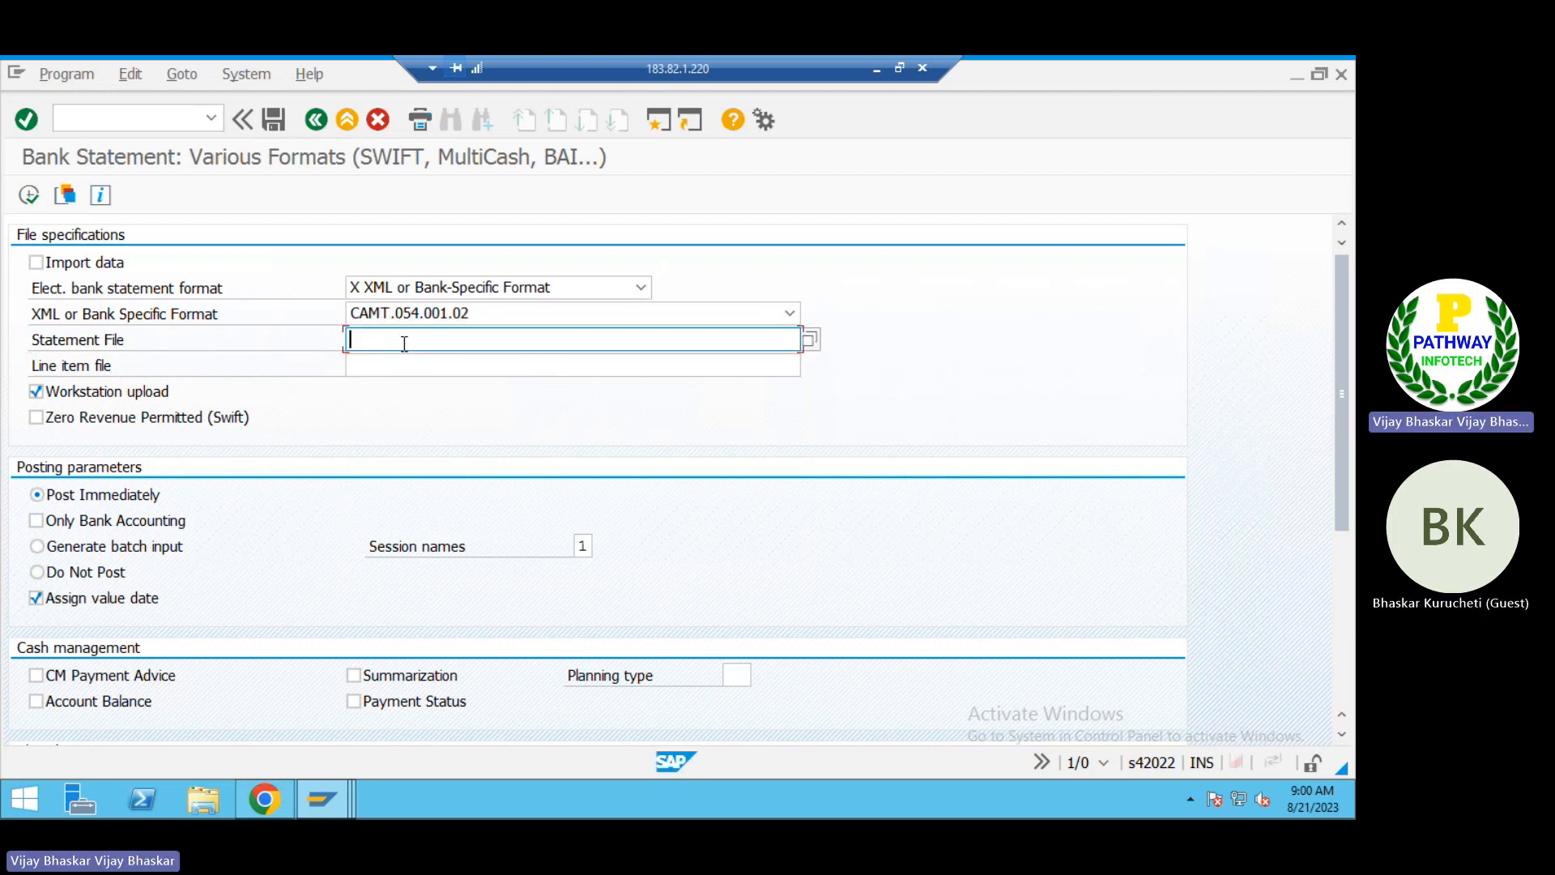
{"action": "left_click", "coordinate": [462, 367]}
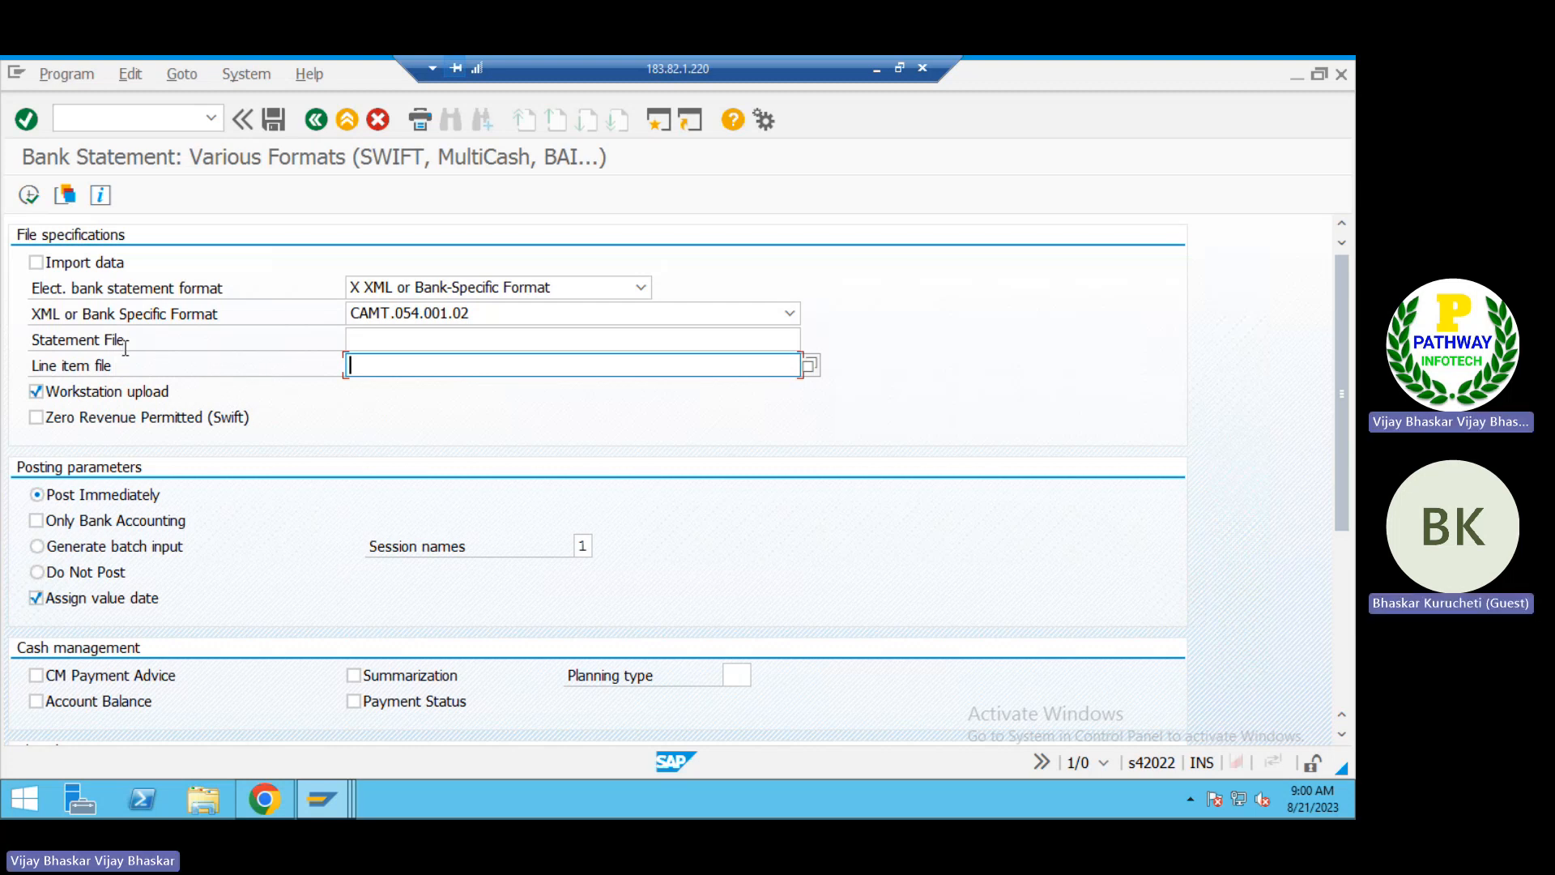
{"action": "left_click", "coordinate": [403, 339]}
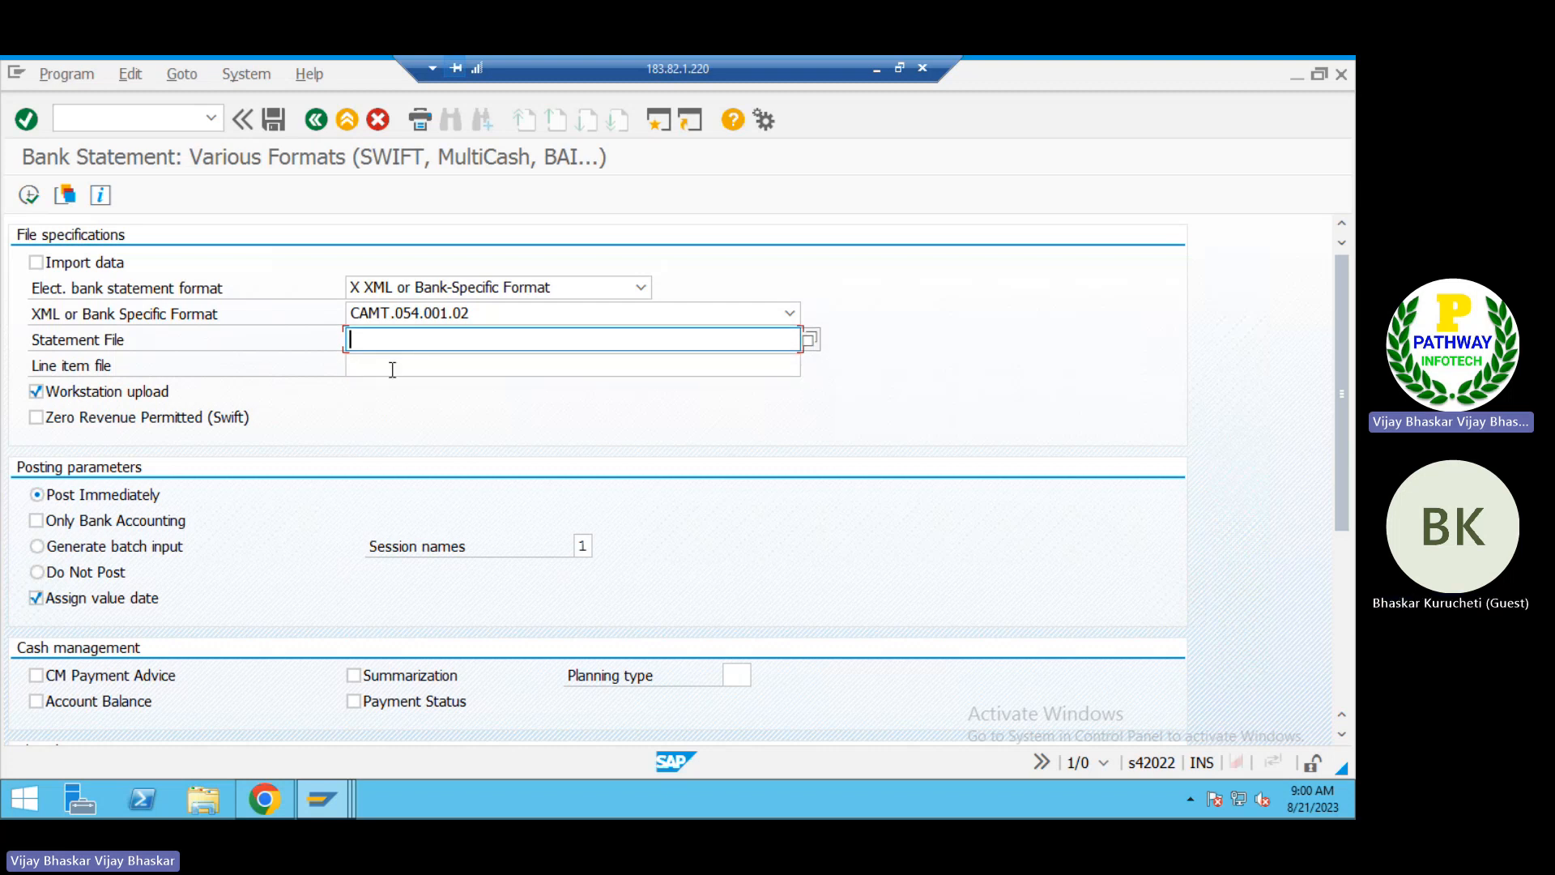
{"action": "left_click", "coordinate": [392, 368]}
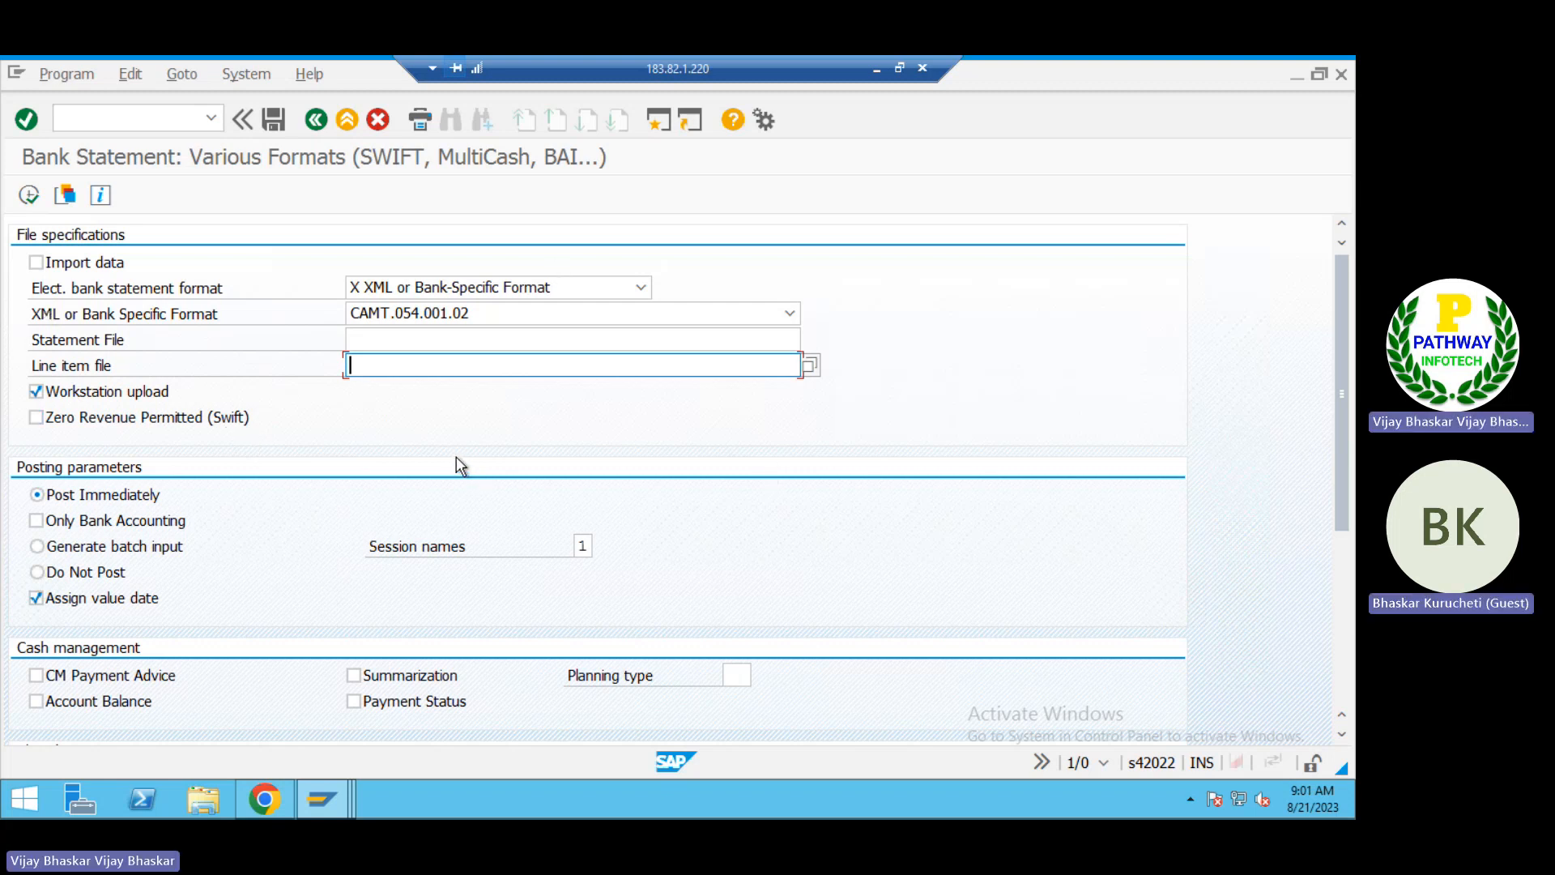
Step: Switch to Excel, complete cell B198 as "4. CMT 053" and add "5. CMT 054" in cell B199
{"action": "left_click", "coordinate": [875, 71]}
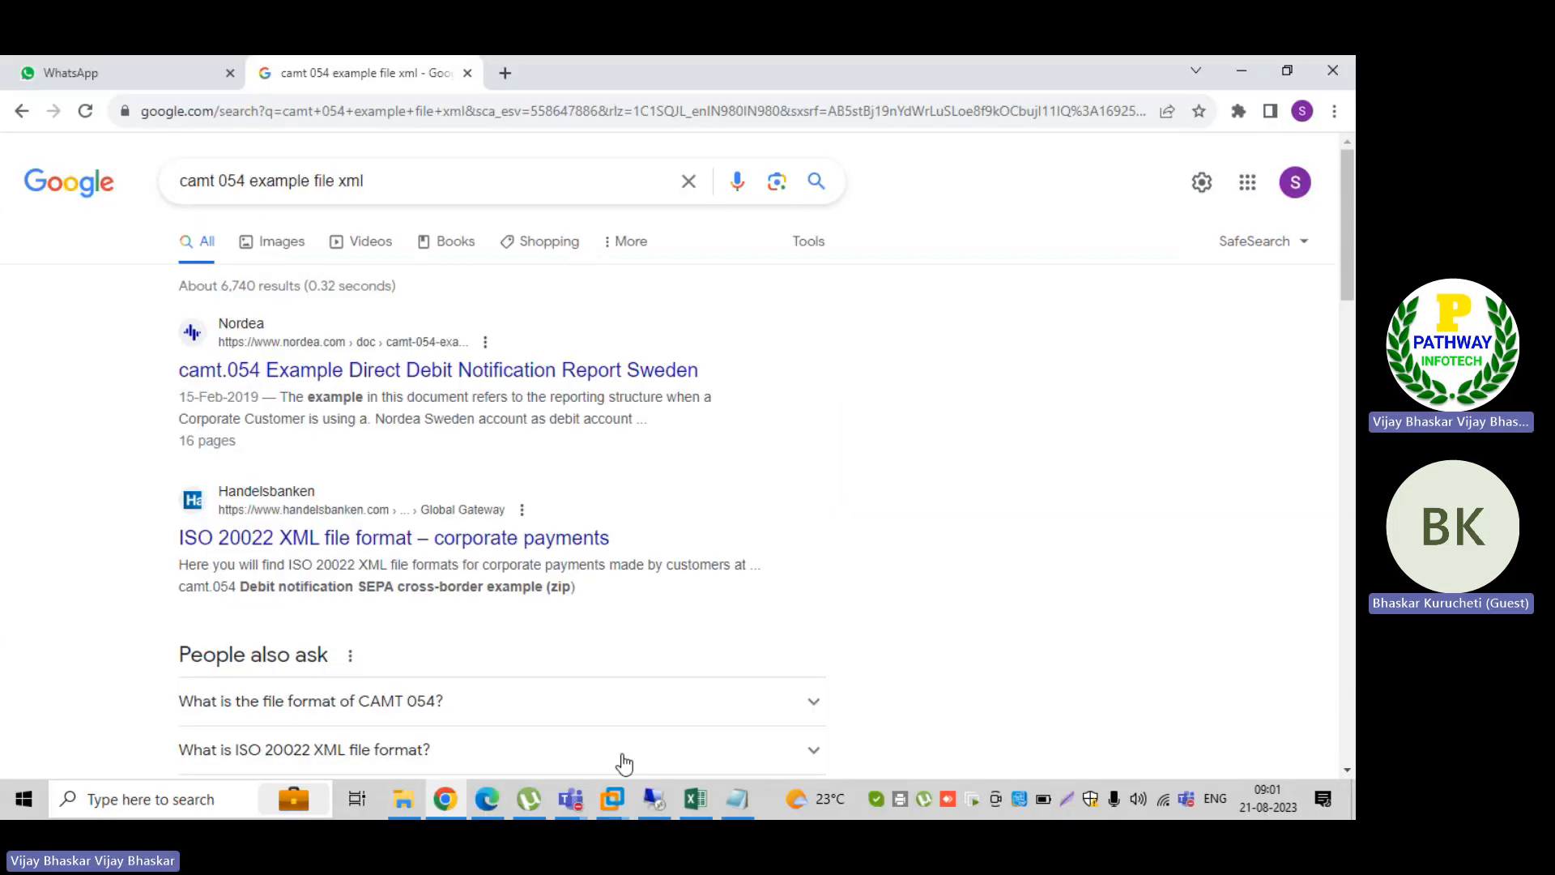
{"action": "left_click", "coordinate": [693, 801]}
{"action": "type", "text": "0"}
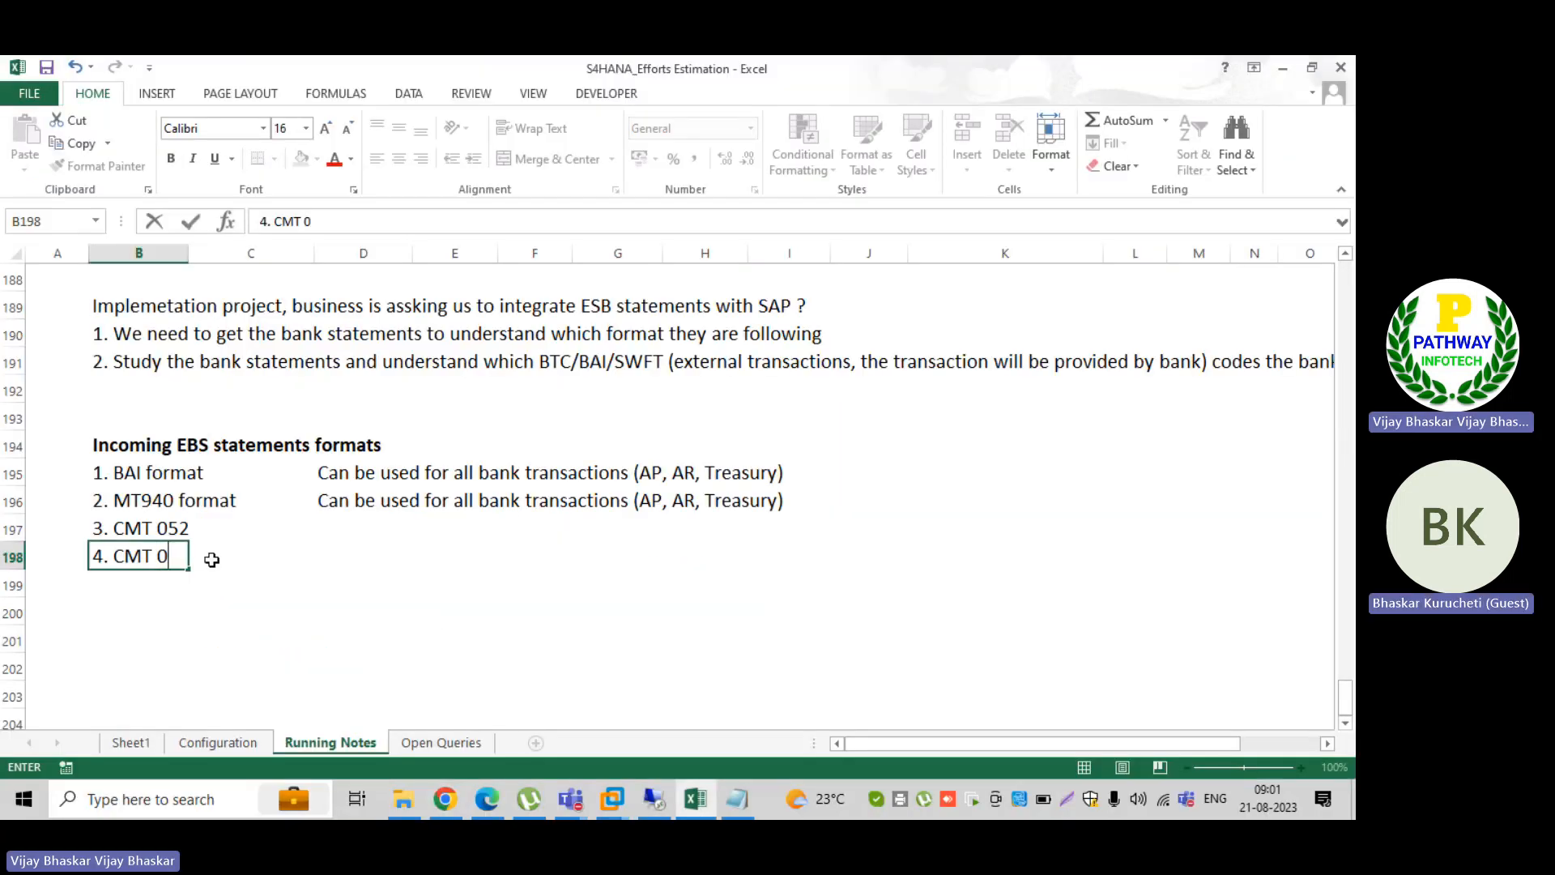
{"action": "type", "text": "53"}
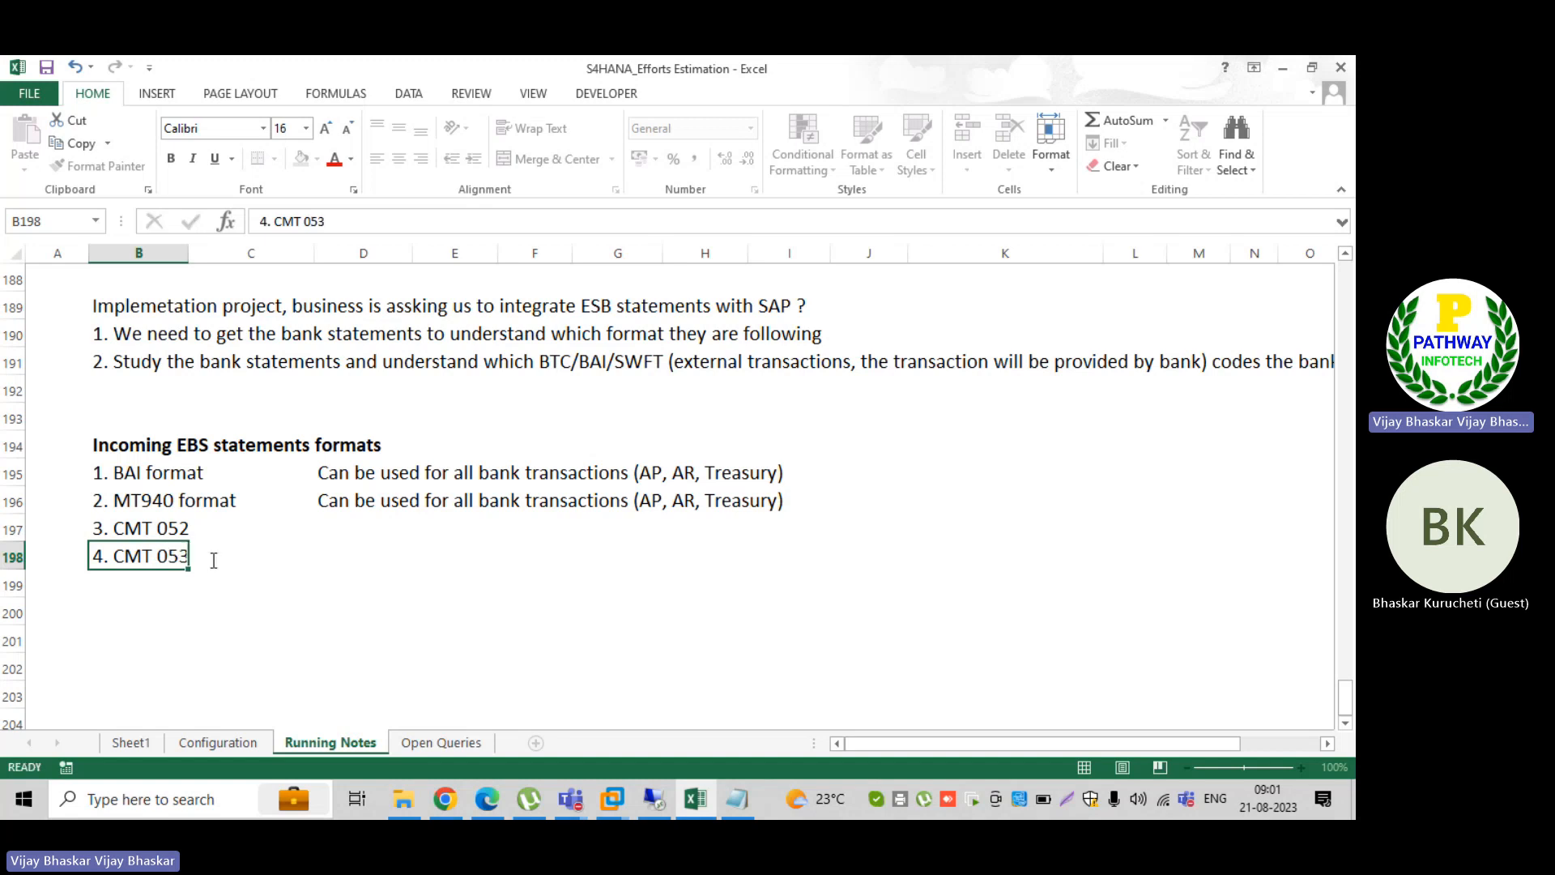
{"action": "key", "text": "Return"}
{"action": "type", "text": "5"}
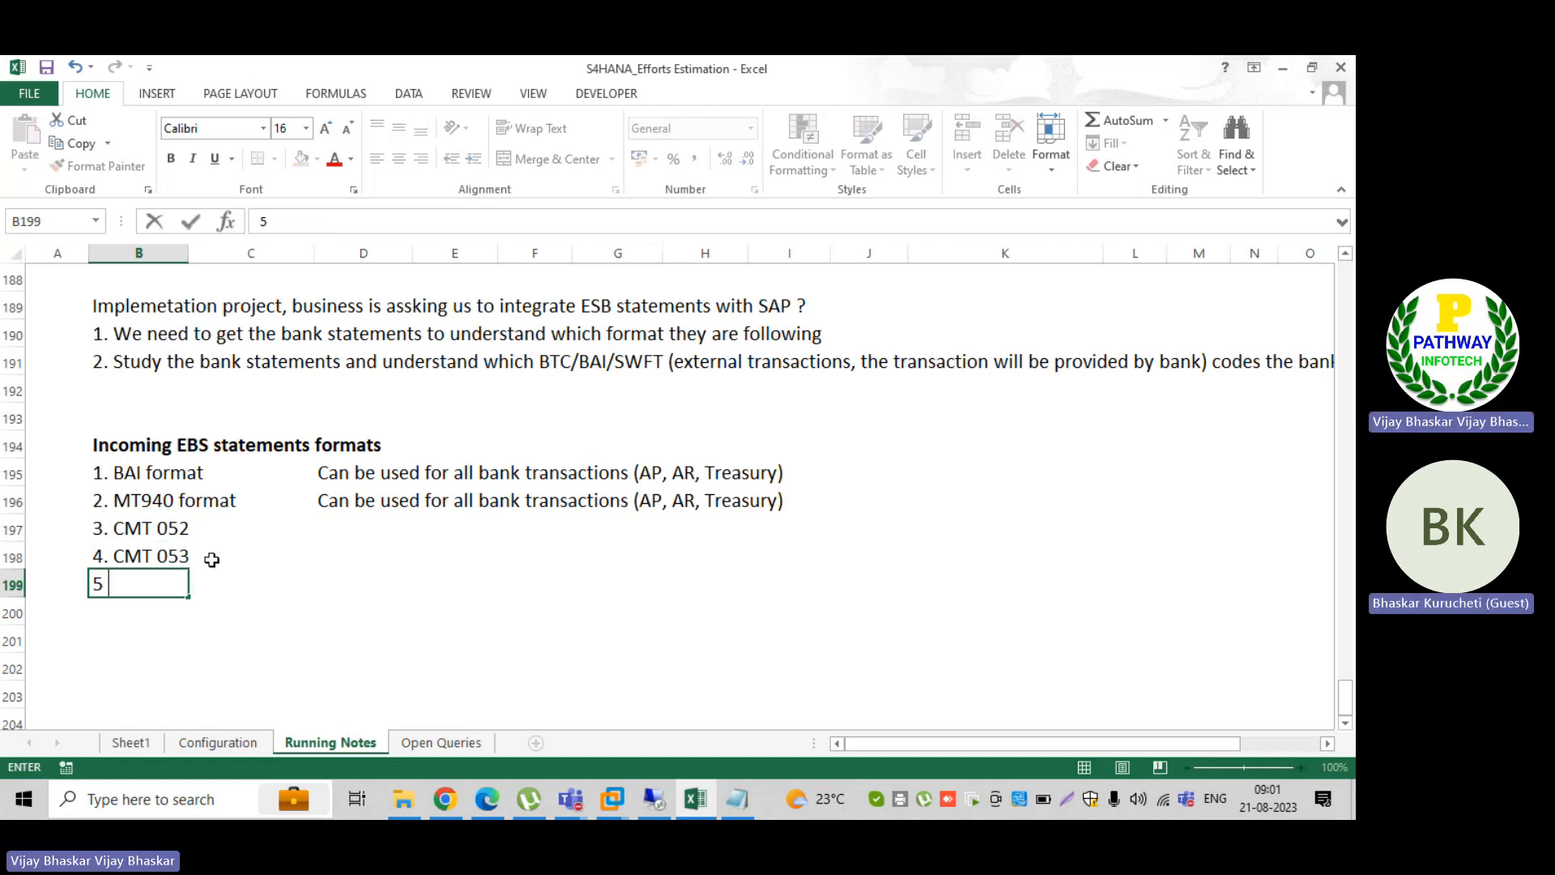
{"action": "type", "text": ". CMt"}
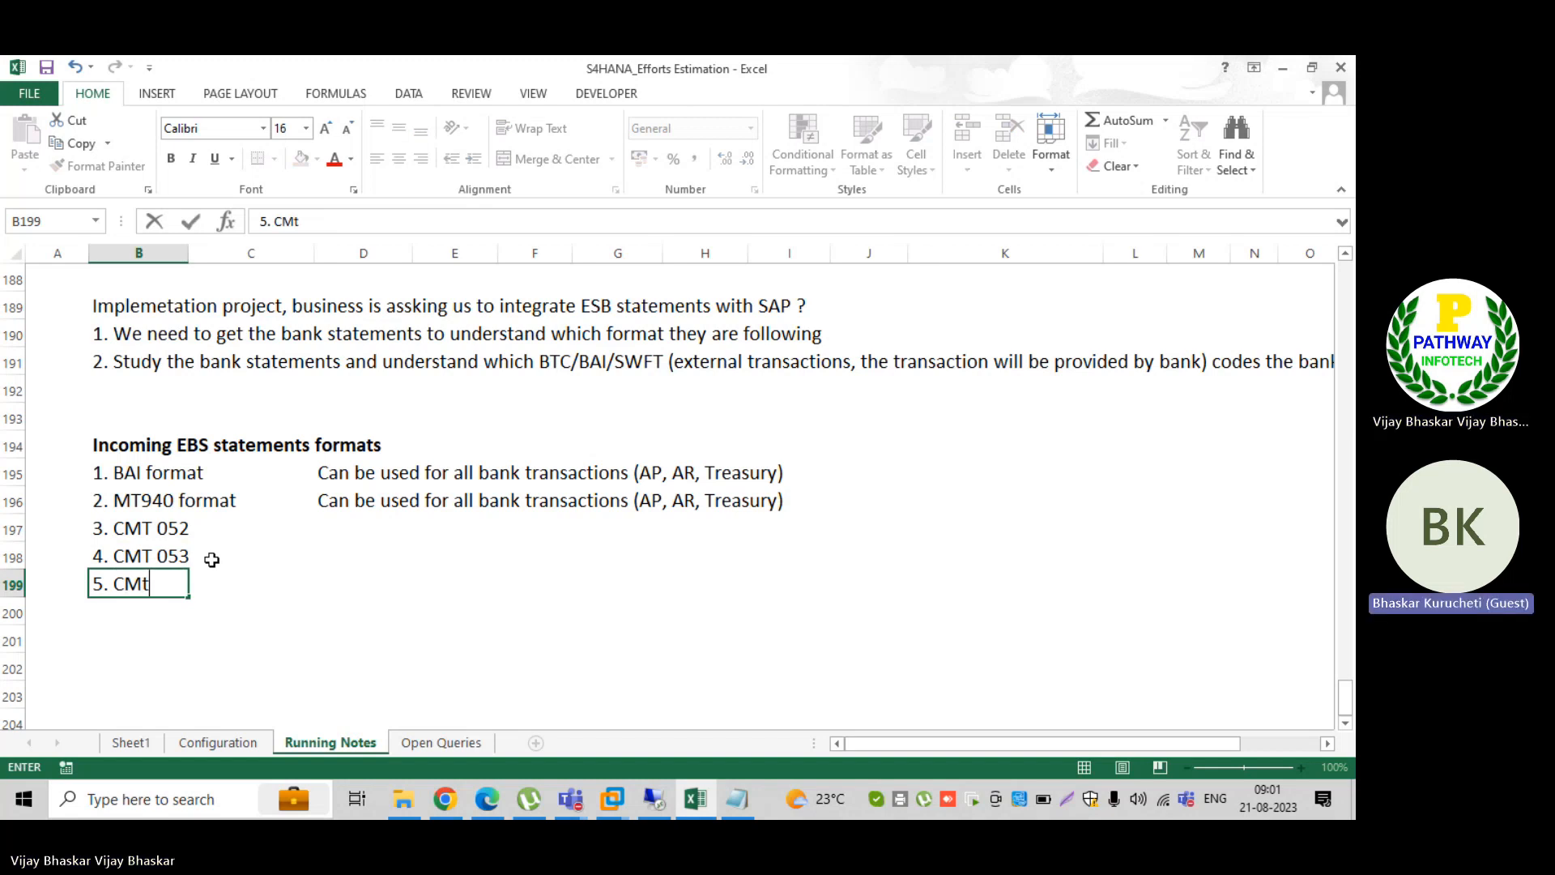
{"action": "key", "text": "BackSpace"}
{"action": "type", "text": "T 054"}
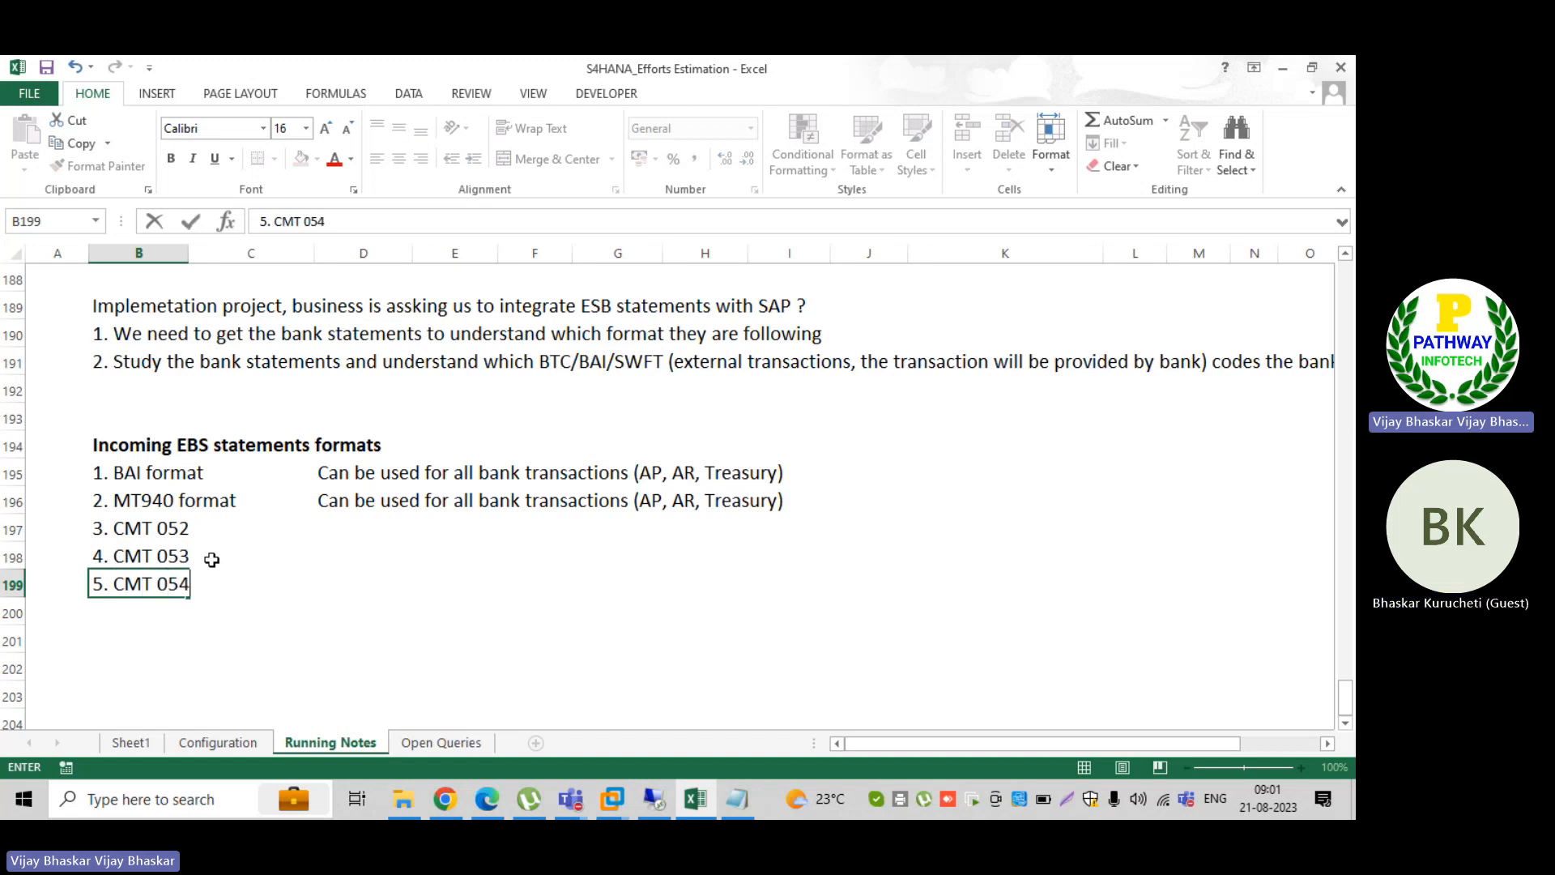
{"action": "key", "text": "Return"}
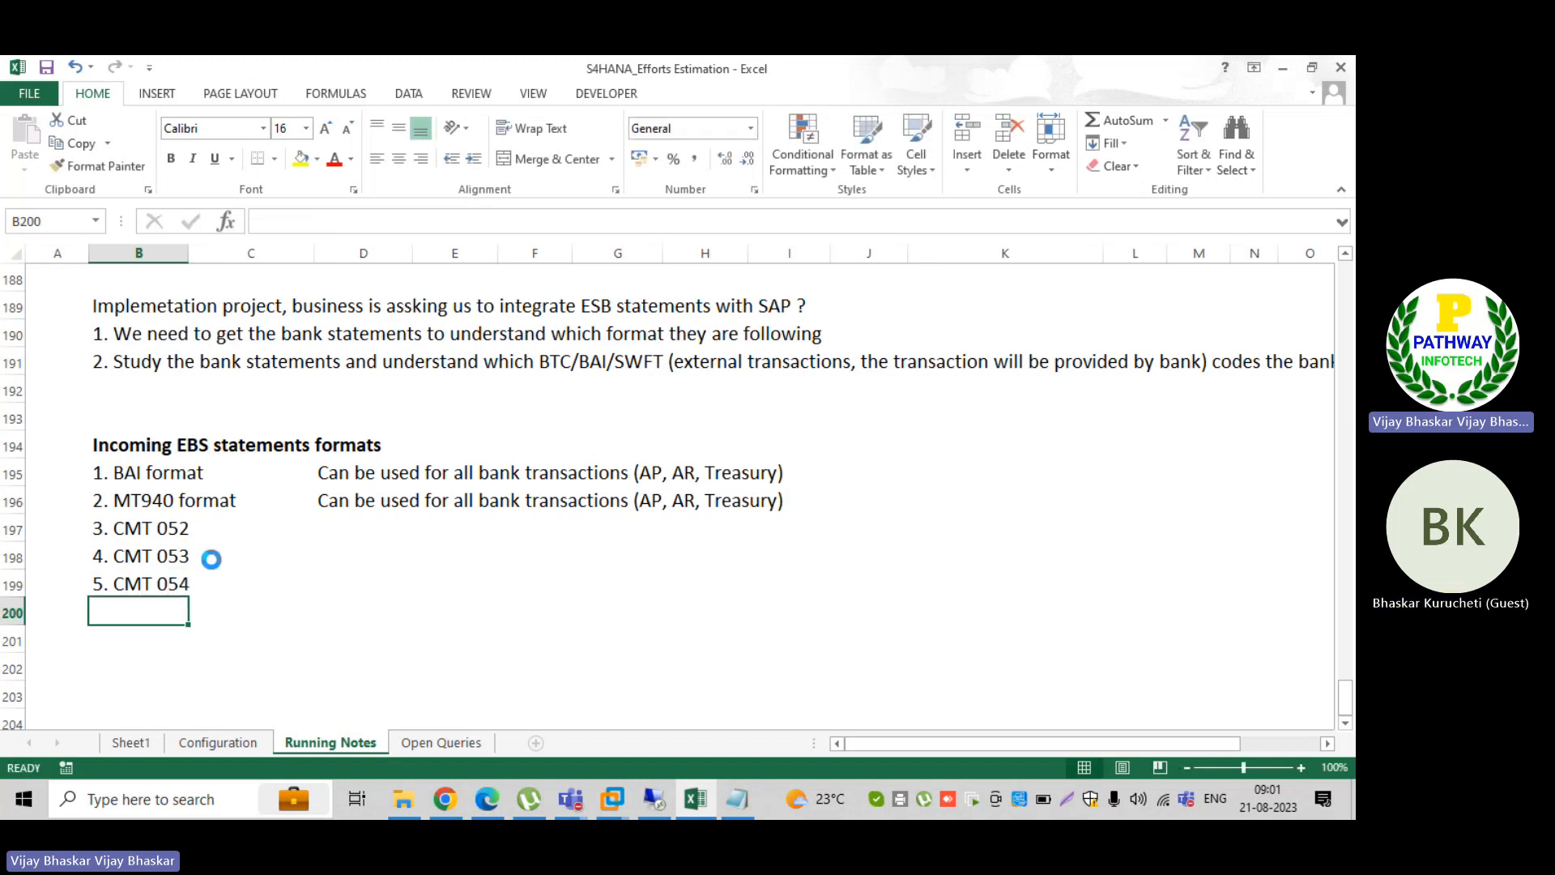
{"action": "scroll", "coordinate": [211, 559], "scroll_direction": "up", "scroll_amount": 1}
{"action": "scroll", "coordinate": [267, 585], "scroll_direction": "down", "scroll_amount": 1}
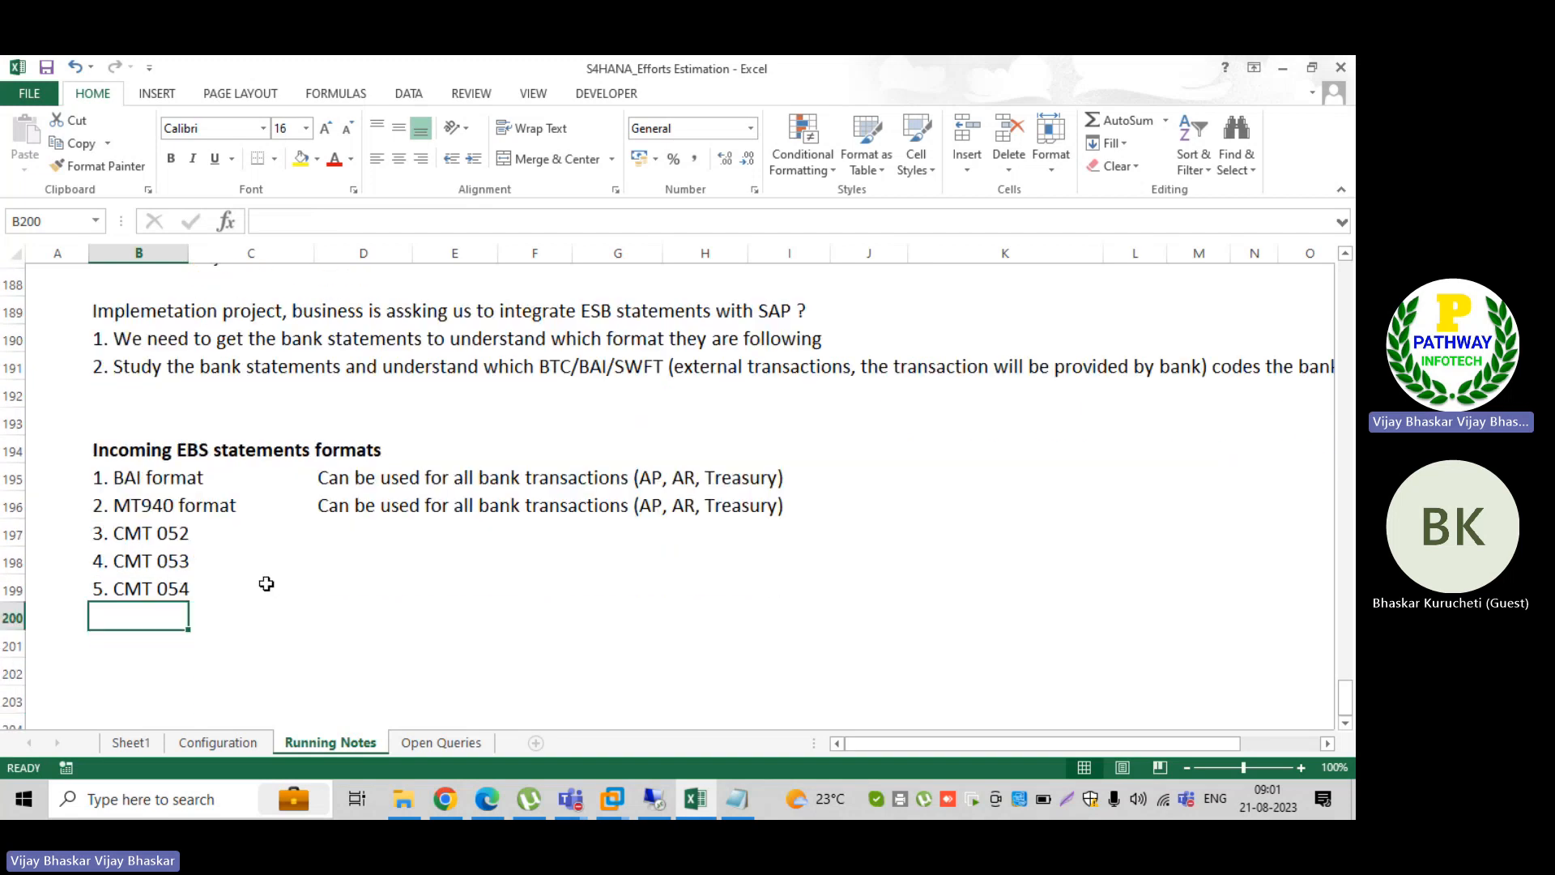
Step: Switch to SAP and review the available XML or bank-specific formats without changing the selection
{"action": "left_click", "coordinate": [652, 801]}
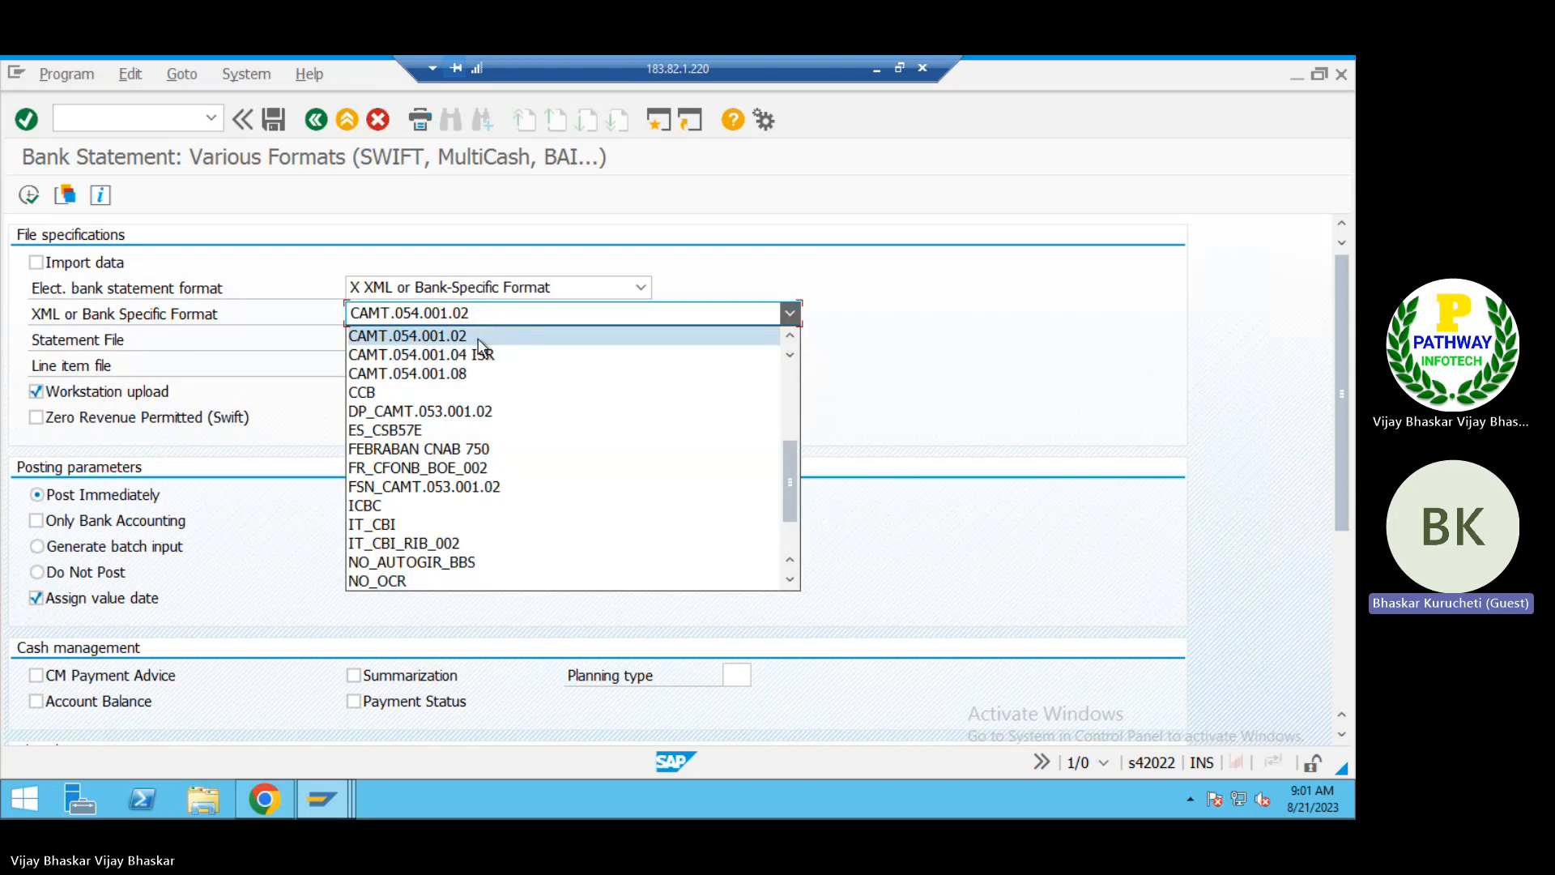
{"action": "scroll", "coordinate": [474, 473], "scroll_direction": "up", "scroll_amount": 4}
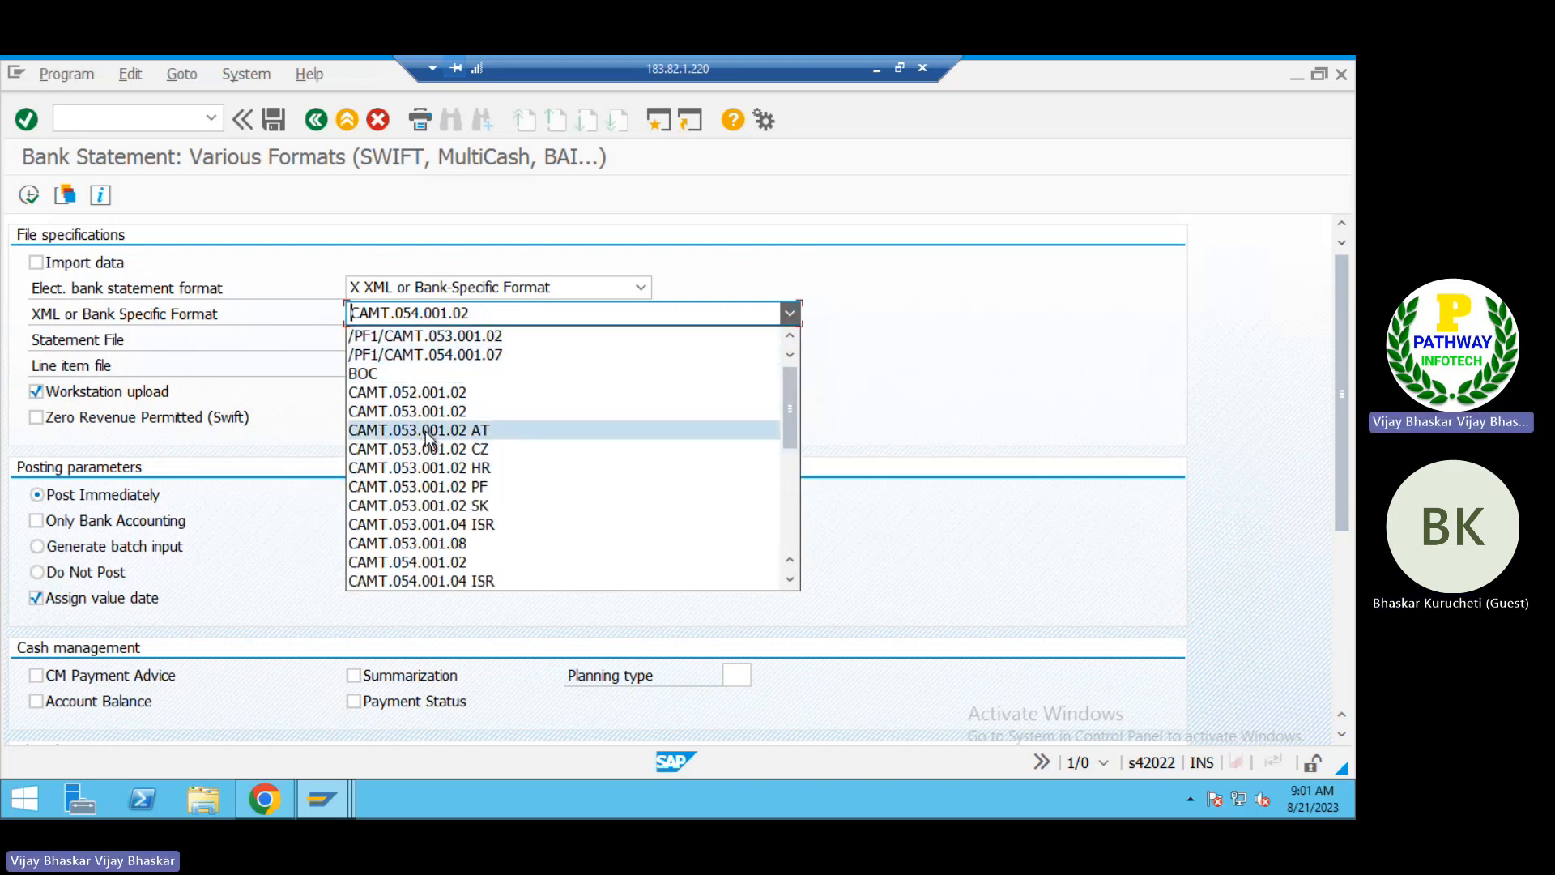
{"action": "scroll", "coordinate": [465, 502], "scroll_direction": "down", "scroll_amount": 6}
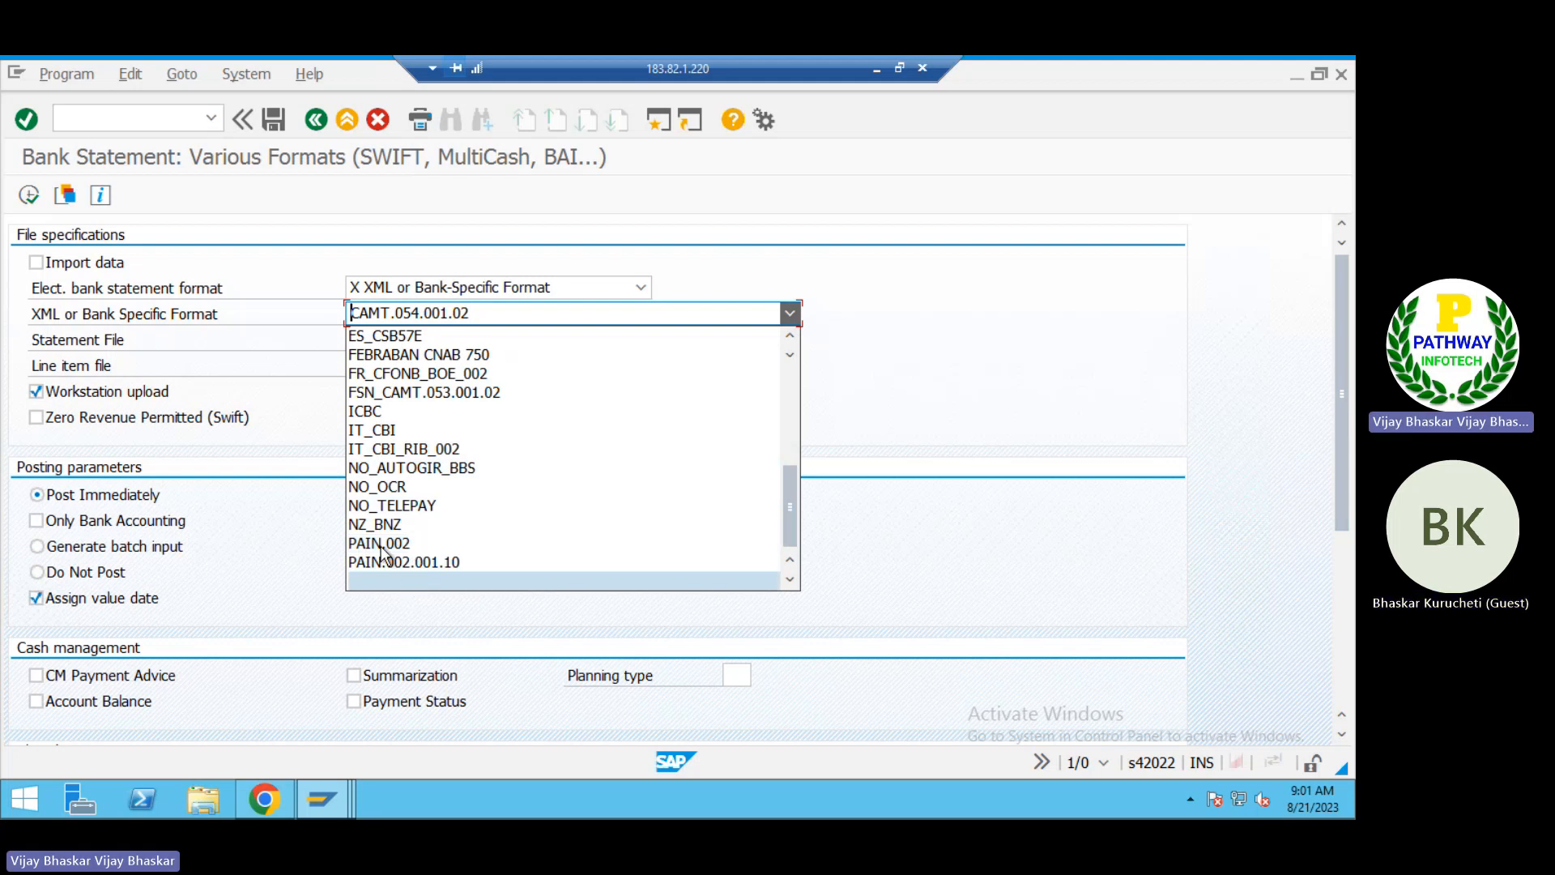
{"action": "key", "text": "Escape"}
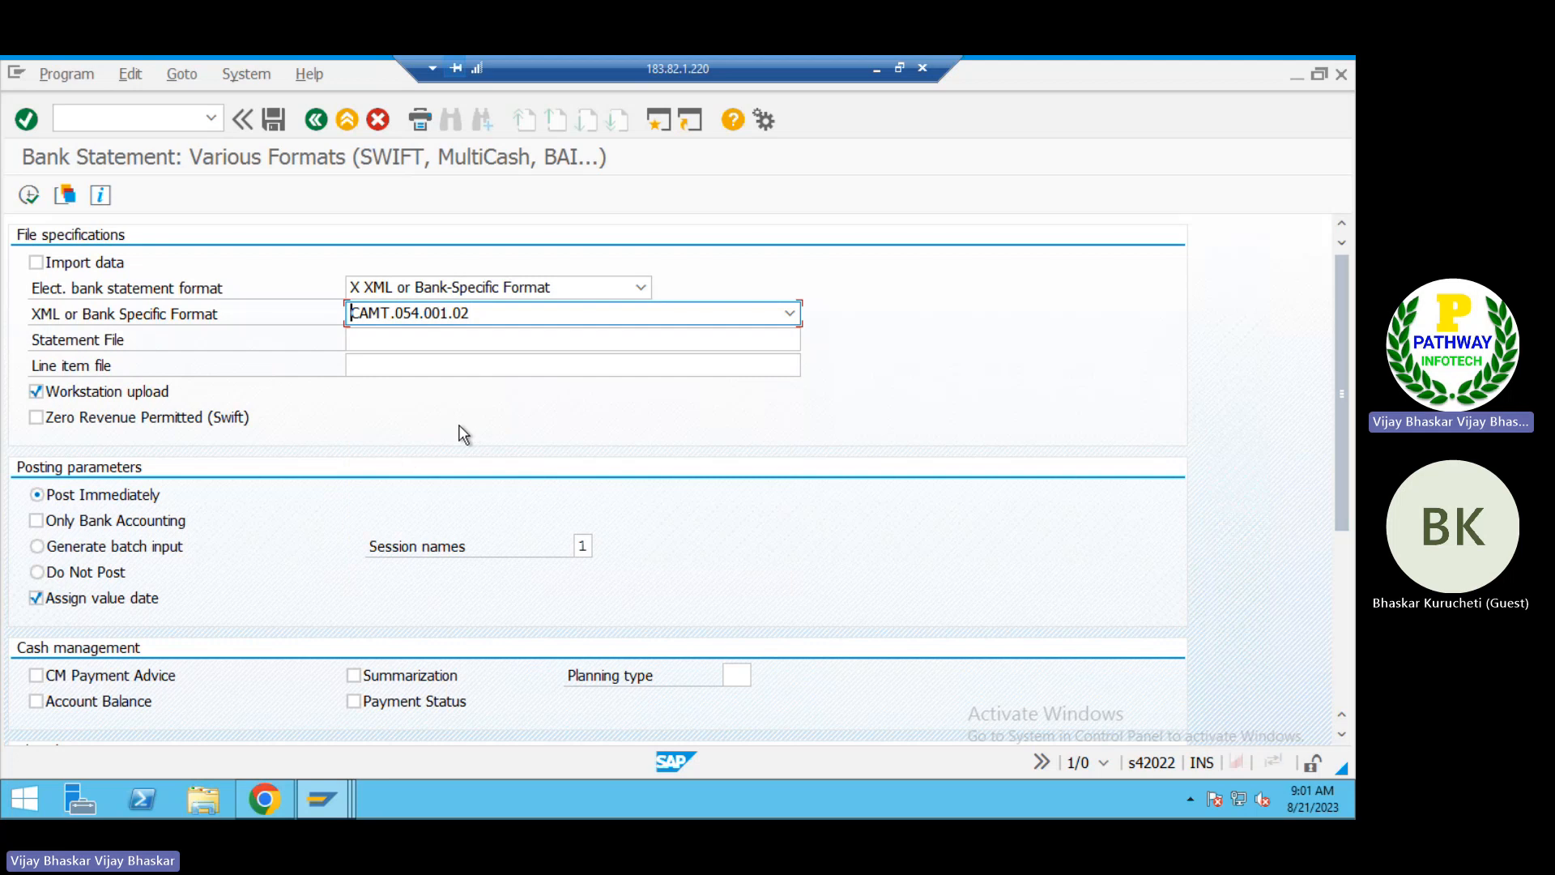
Step: Return to the Excel running notes, check the MT940 usage note, and select cell D197 beside the CMT 052 format
{"action": "left_click", "coordinate": [876, 69]}
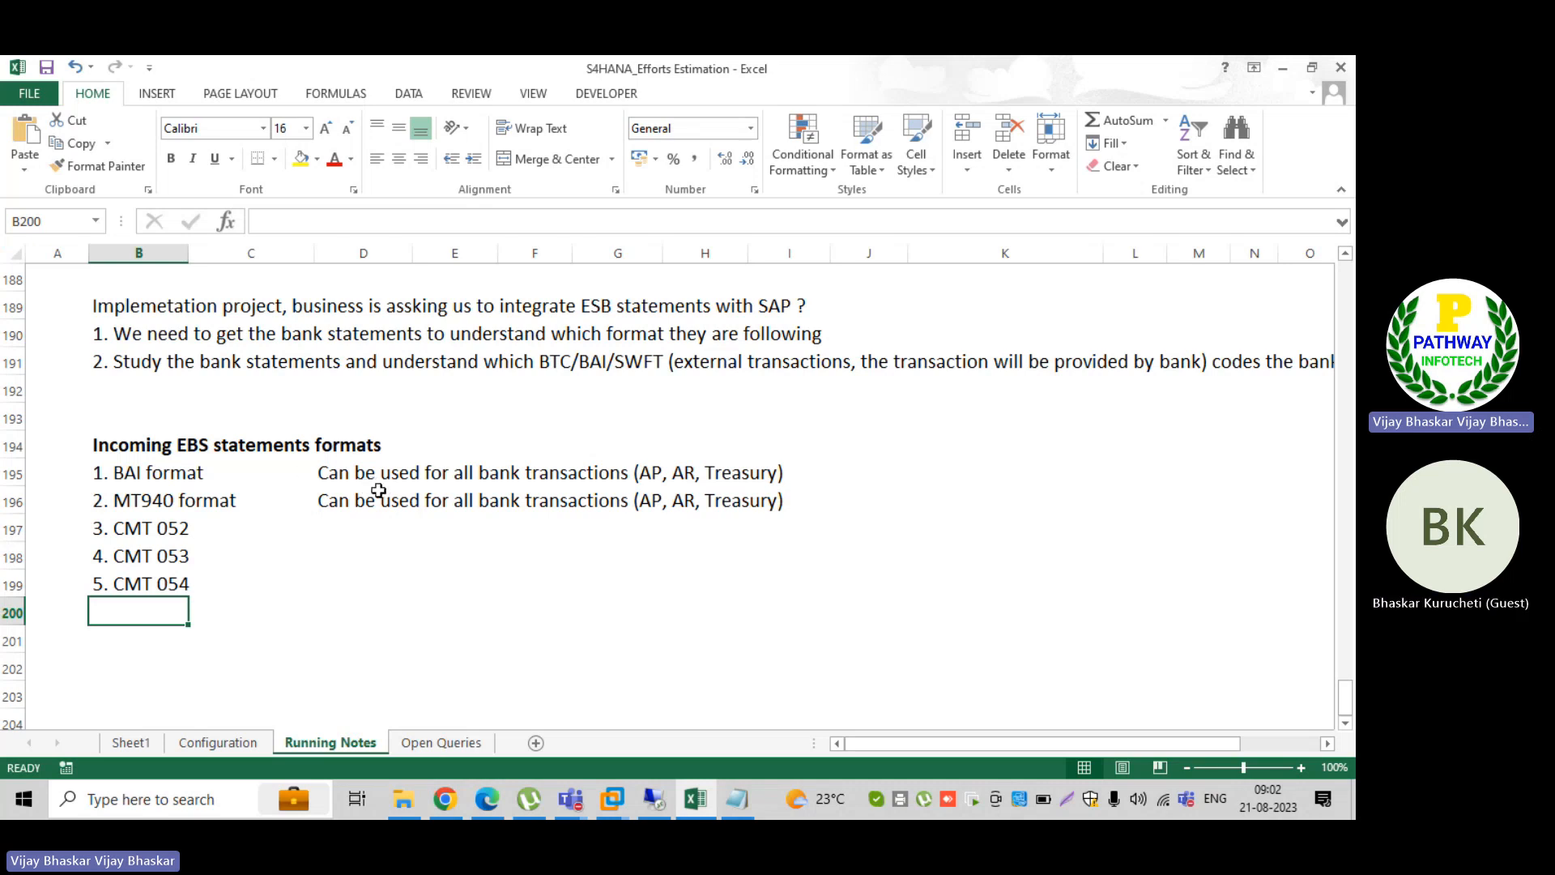
{"action": "left_click", "coordinate": [335, 501]}
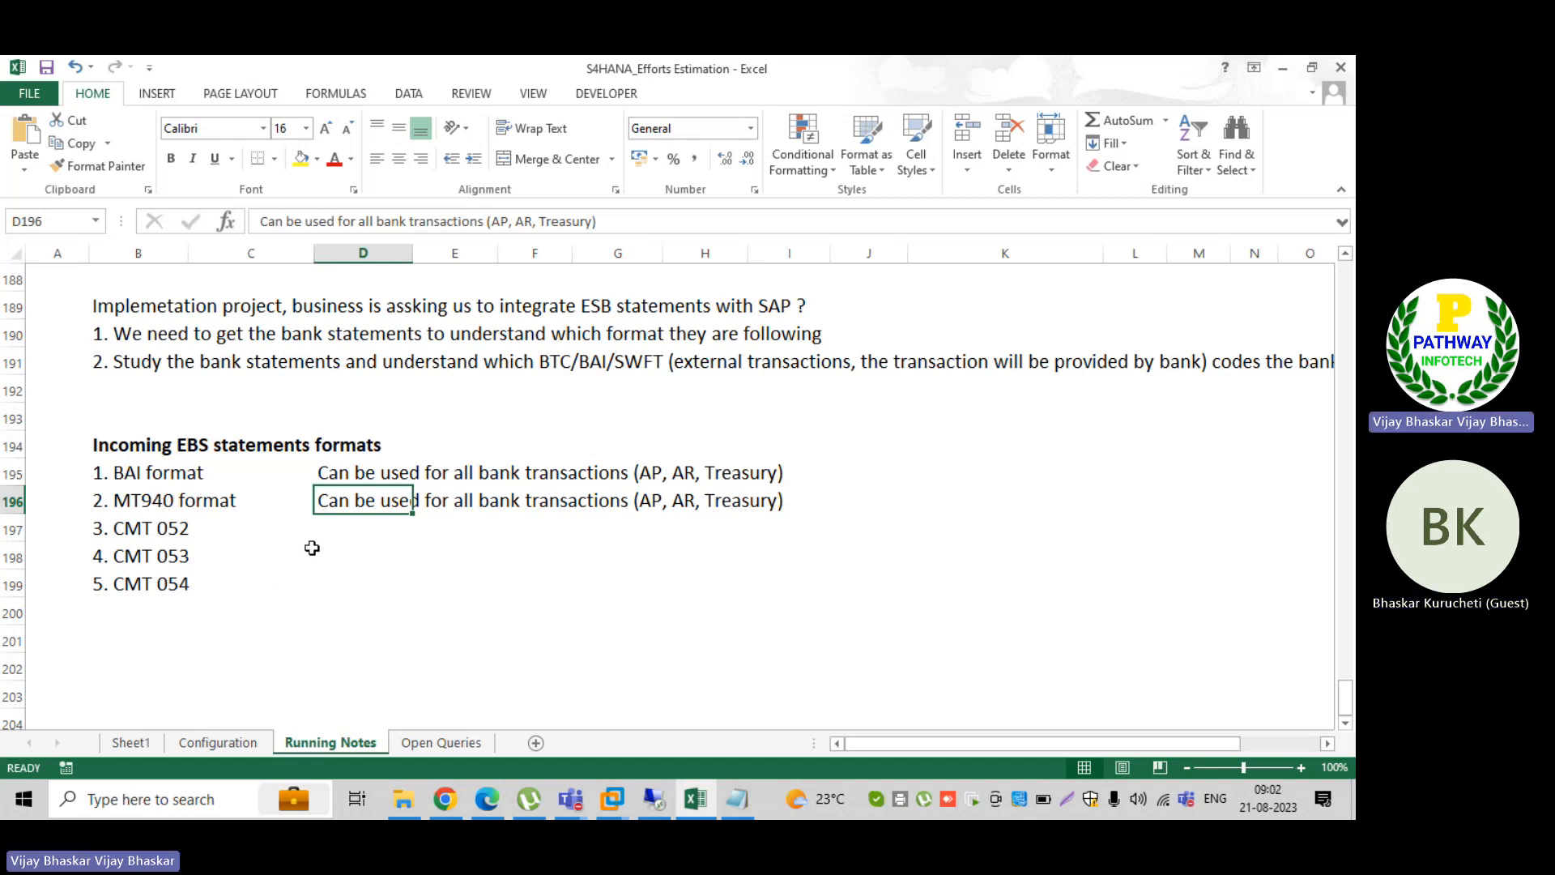
{"action": "left_click", "coordinate": [321, 535]}
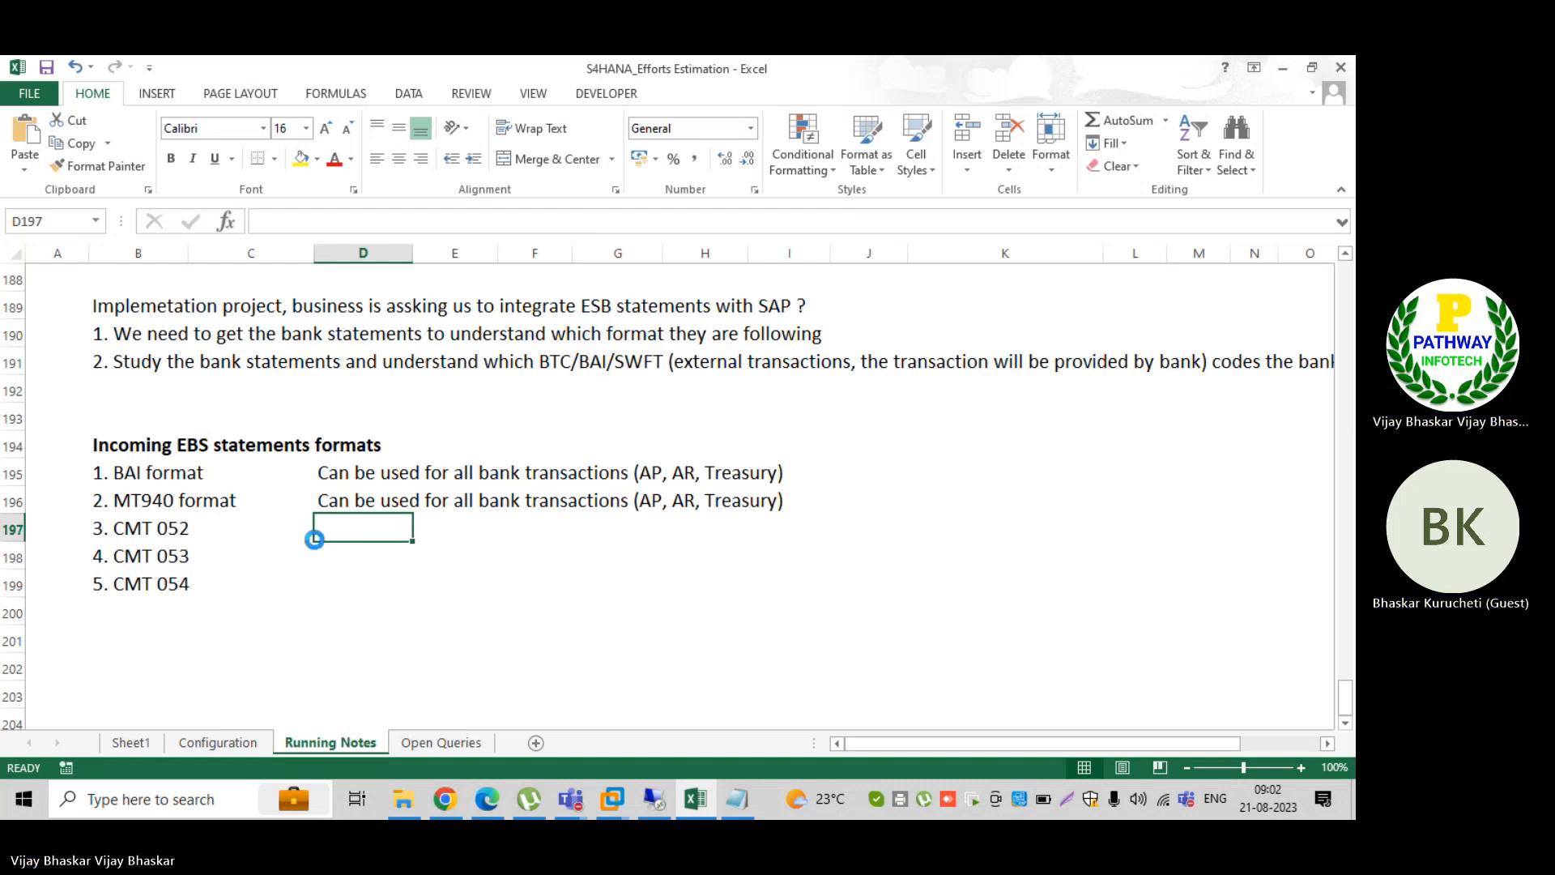
Step: Open the Configuration sheet, then switch to Edge and review the PDF of transaction descriptions with SWIFT and BAI codes
{"action": "left_click", "coordinate": [210, 742]}
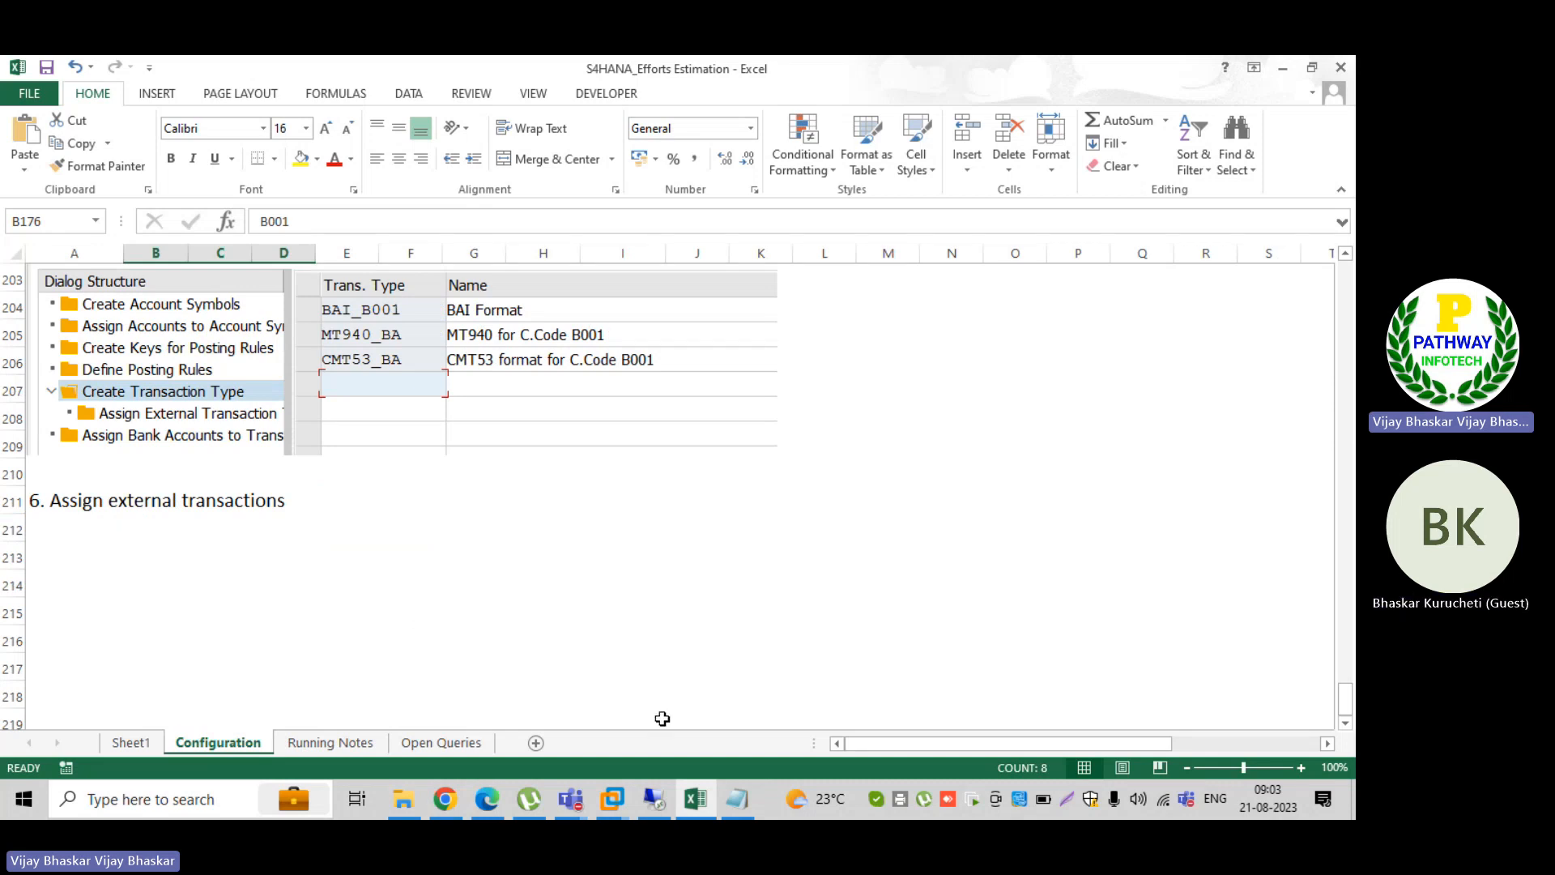
{"action": "left_click", "coordinate": [489, 799]}
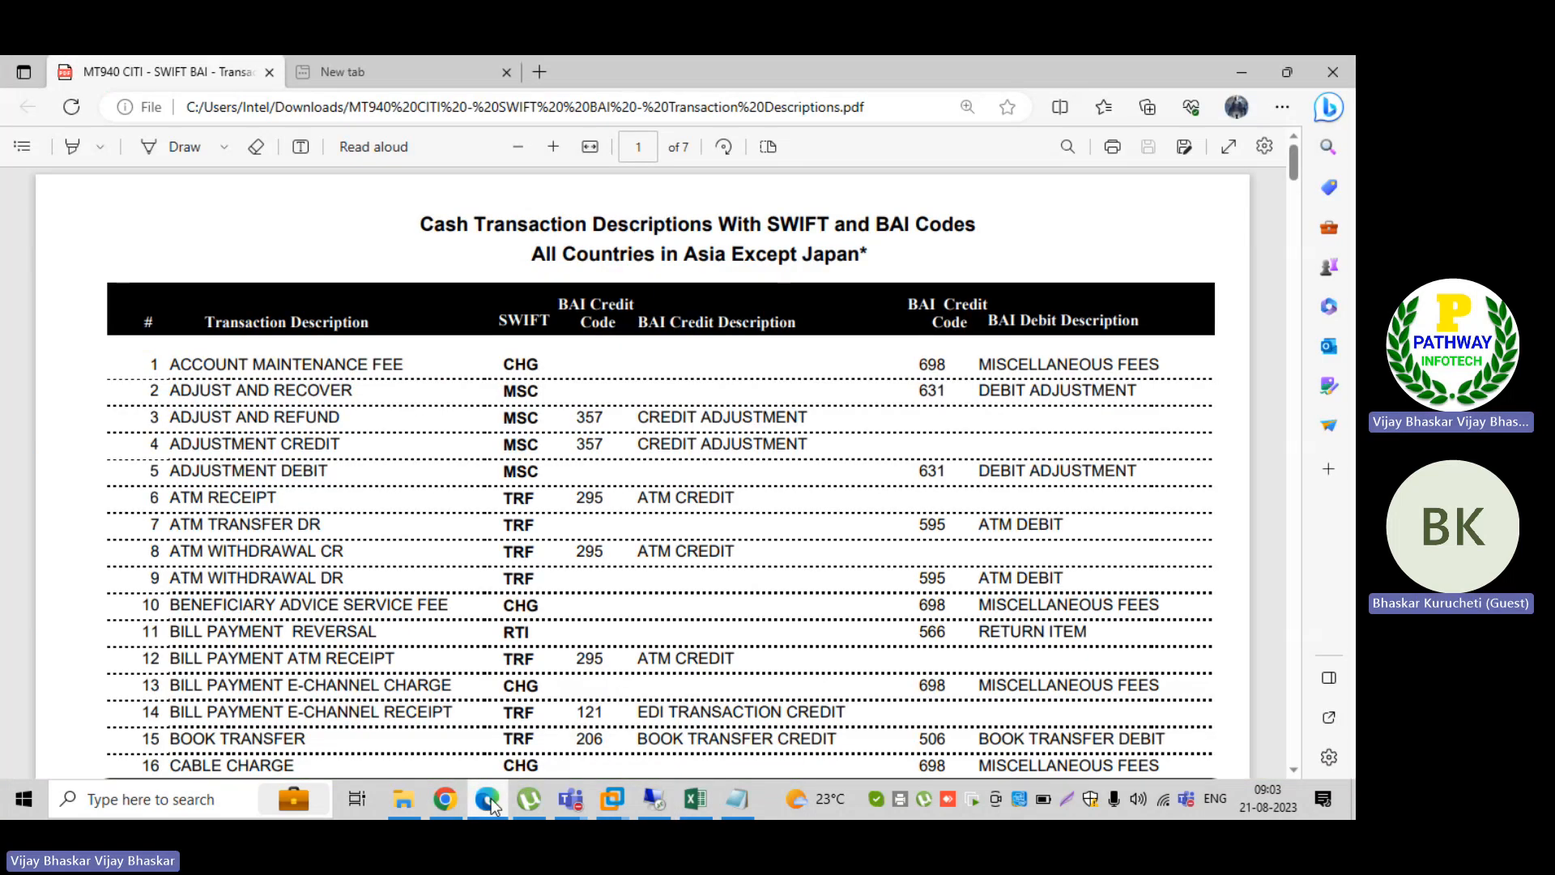
{"action": "scroll", "coordinate": [765, 551], "scroll_direction": "down", "scroll_amount": 8}
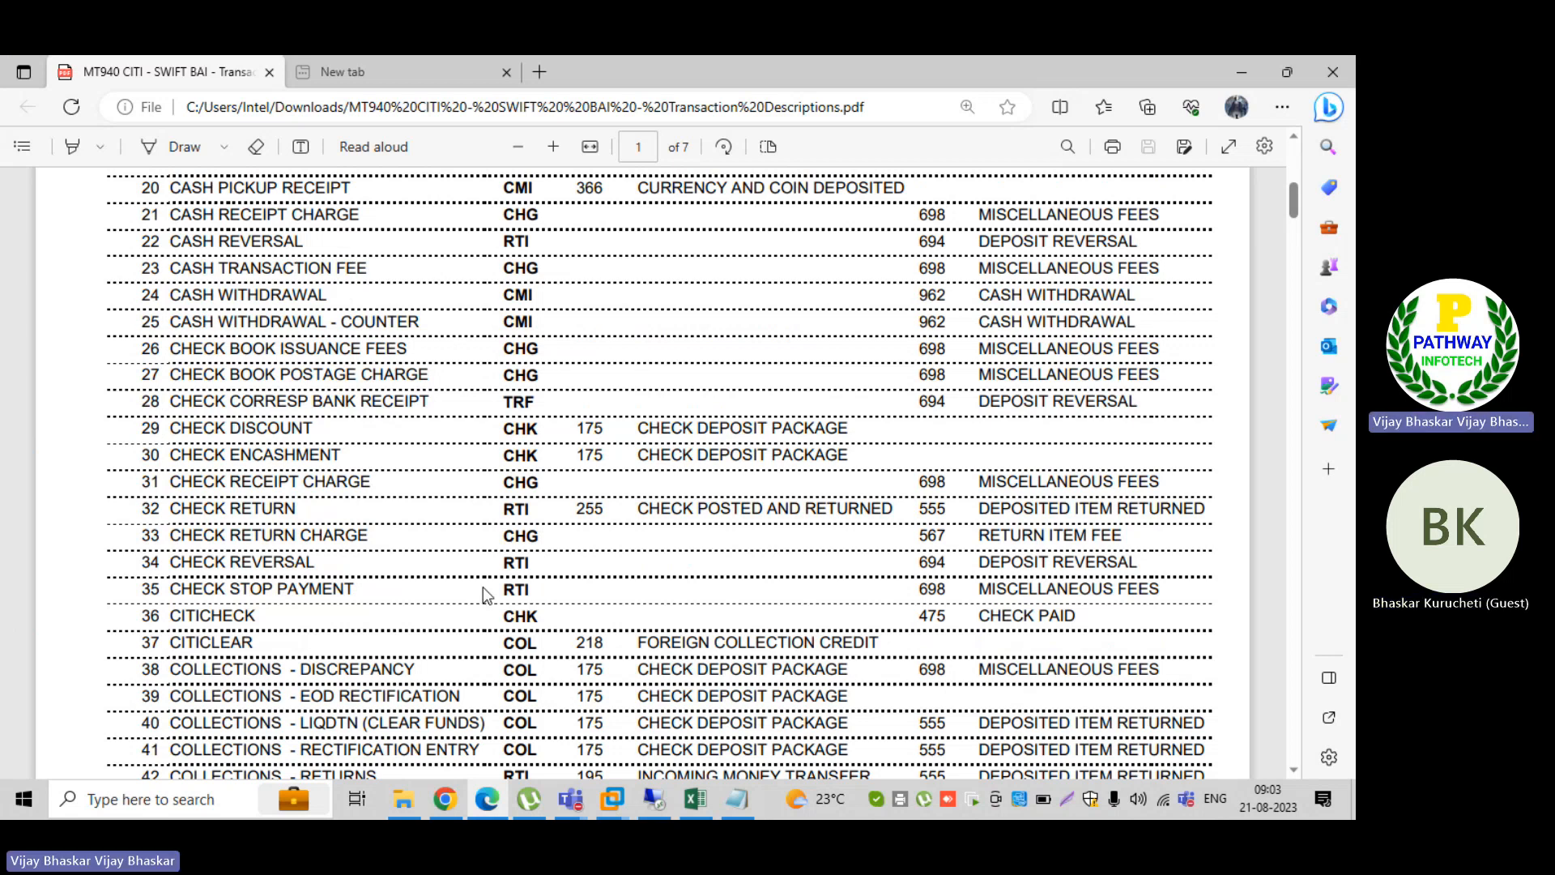
Step: Check the empty external transaction entries for BAI_B001 in SAP, then go back to the transaction codes PDF and review it
{"action": "left_click", "coordinate": [654, 800]}
{"action": "key", "text": "alt+Tab"}
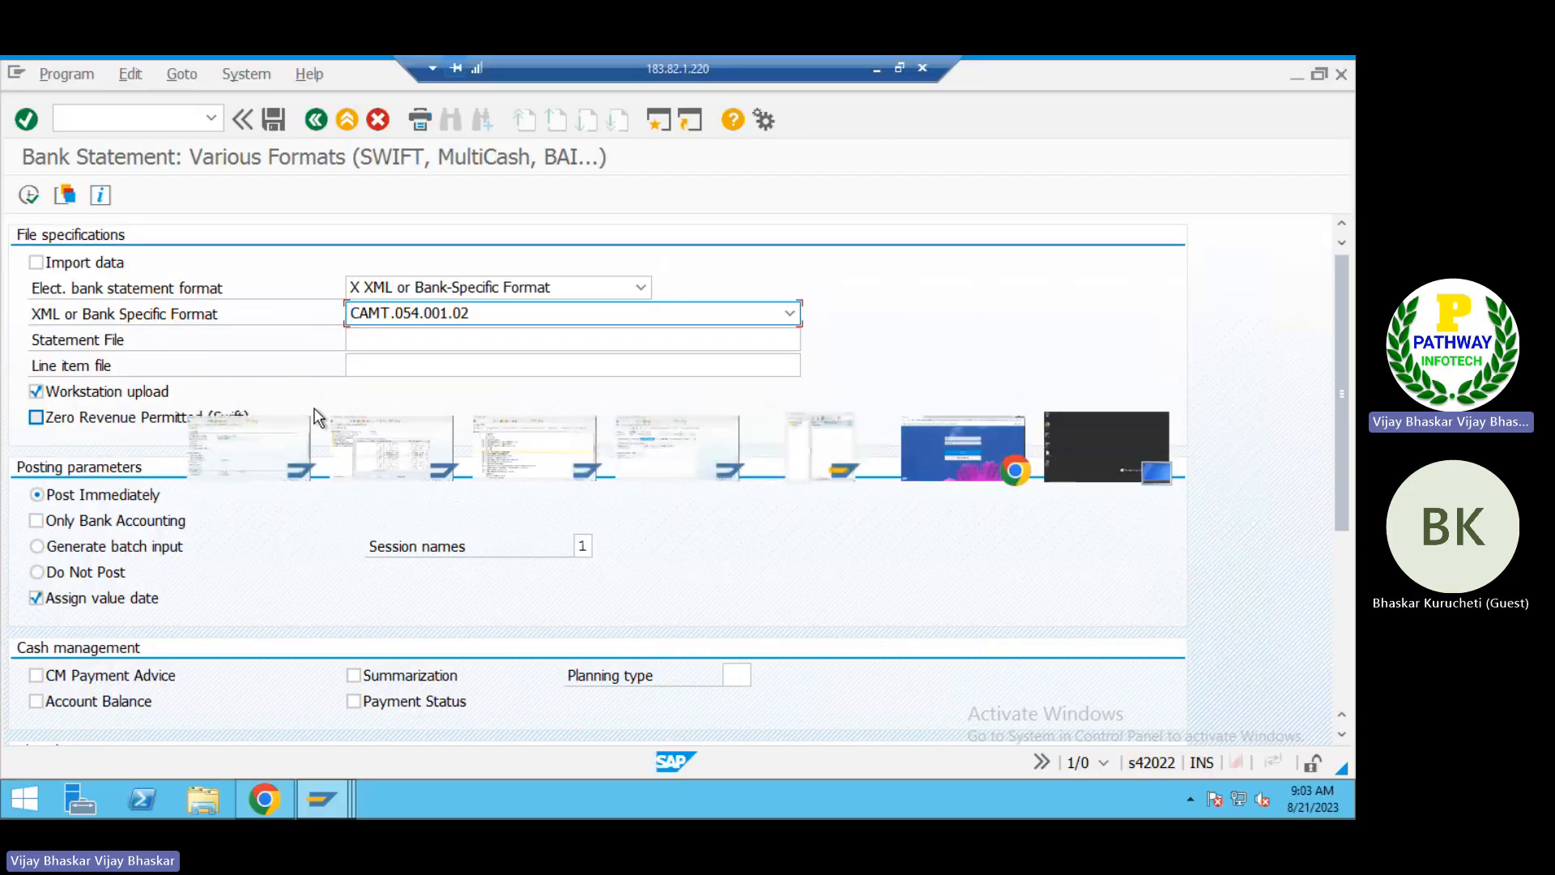
{"action": "left_click", "coordinate": [345, 359]}
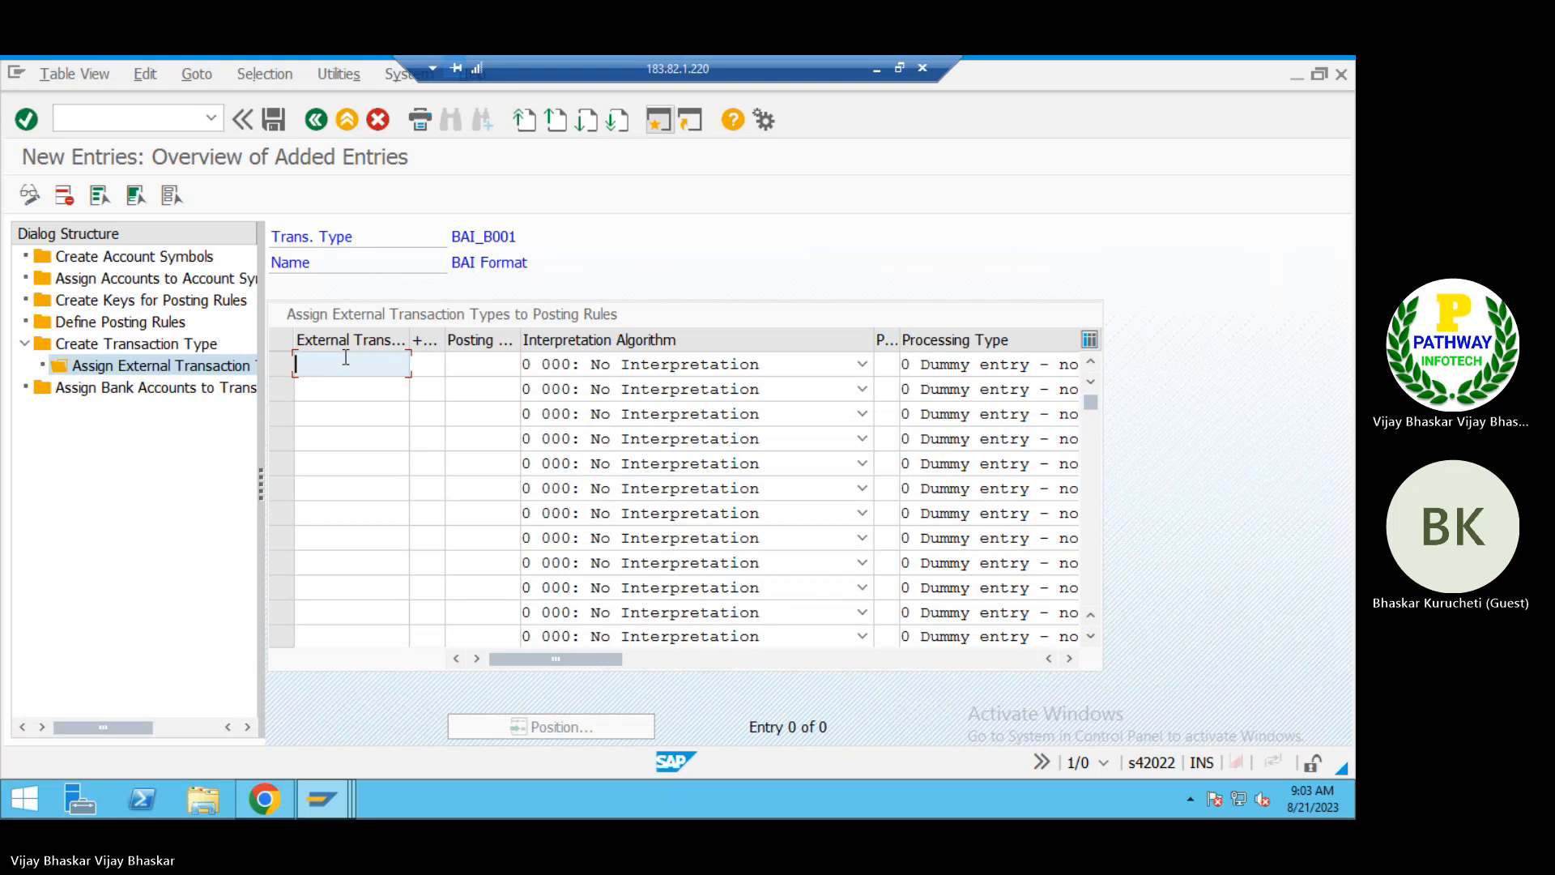
{"action": "left_click", "coordinate": [879, 71]}
{"action": "scroll", "coordinate": [671, 565], "scroll_direction": "up", "scroll_amount": 3}
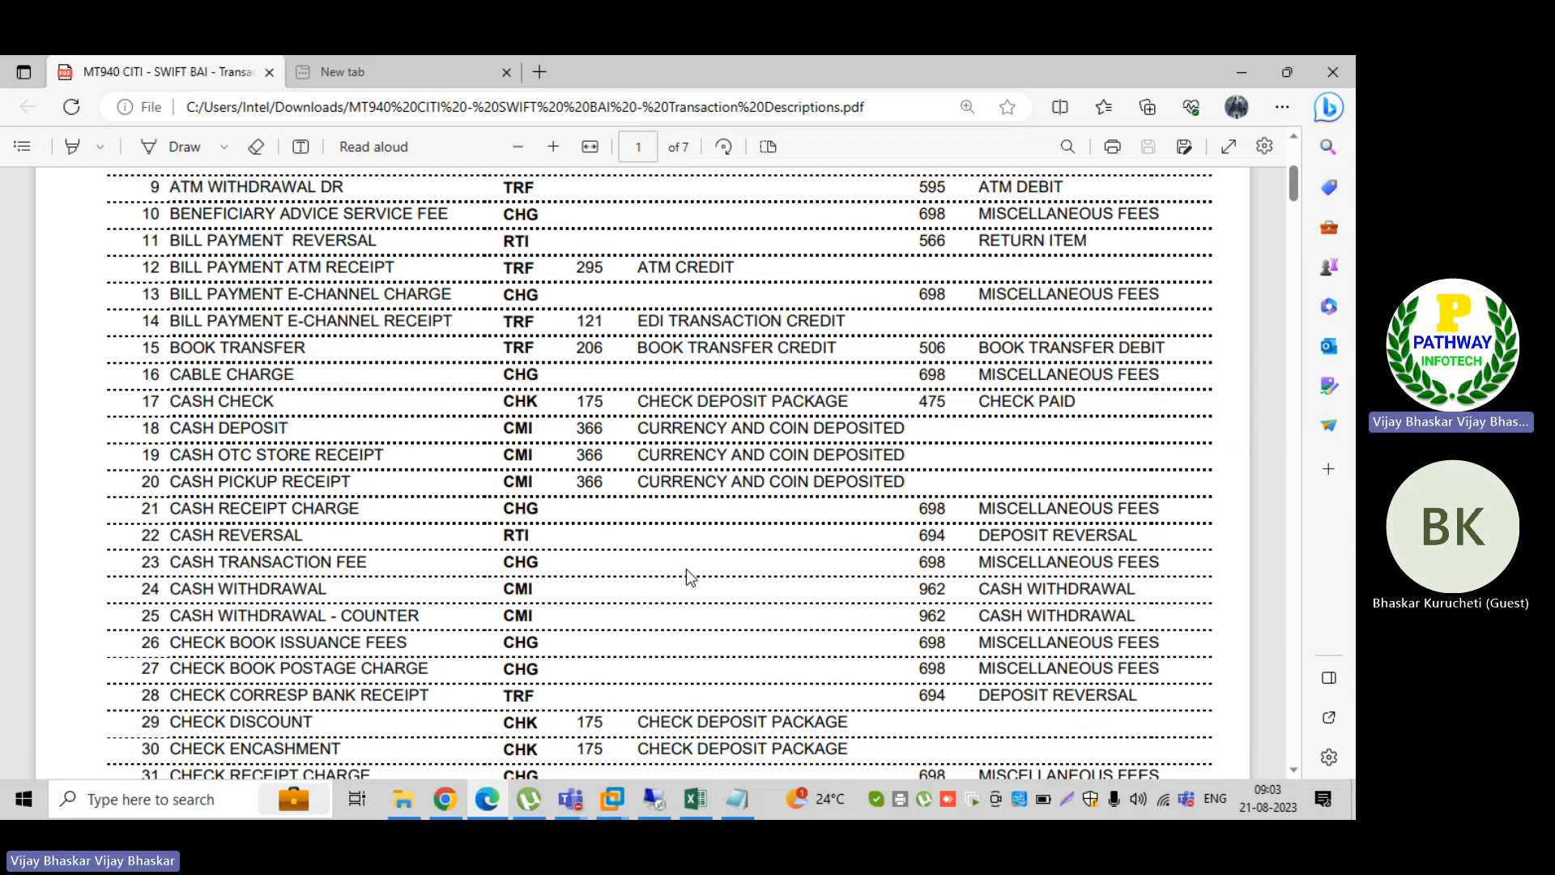
Step: Switch to the ID_TRM bank statement file in Notepad and examine codes 010 and 015 in the 03 record
{"action": "left_click", "coordinate": [653, 799]}
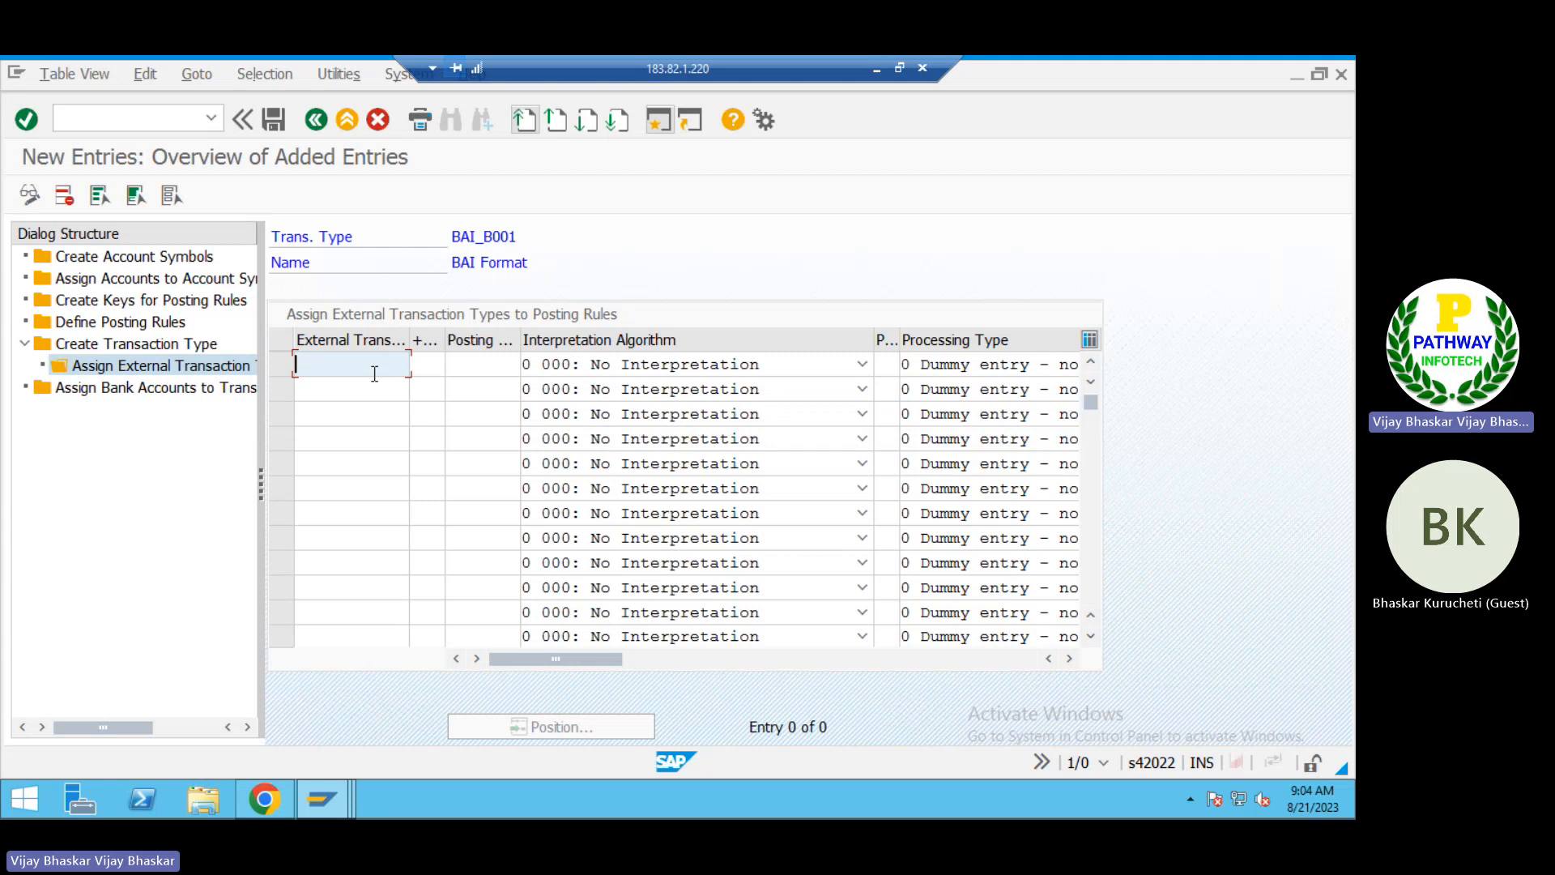
{"action": "left_click", "coordinate": [874, 70]}
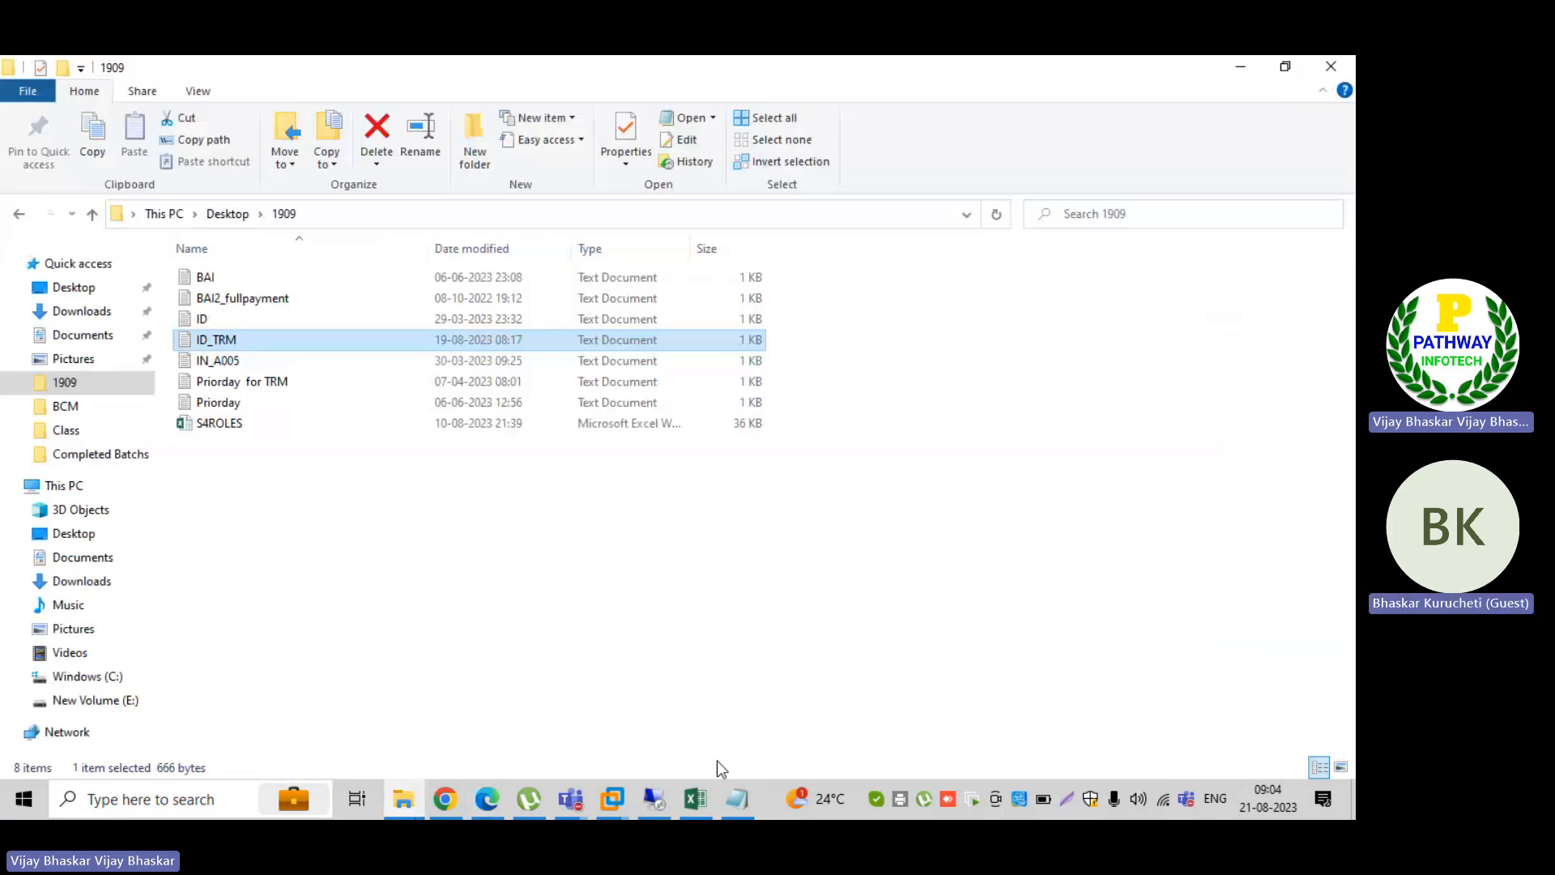
{"action": "left_click", "coordinate": [737, 798]}
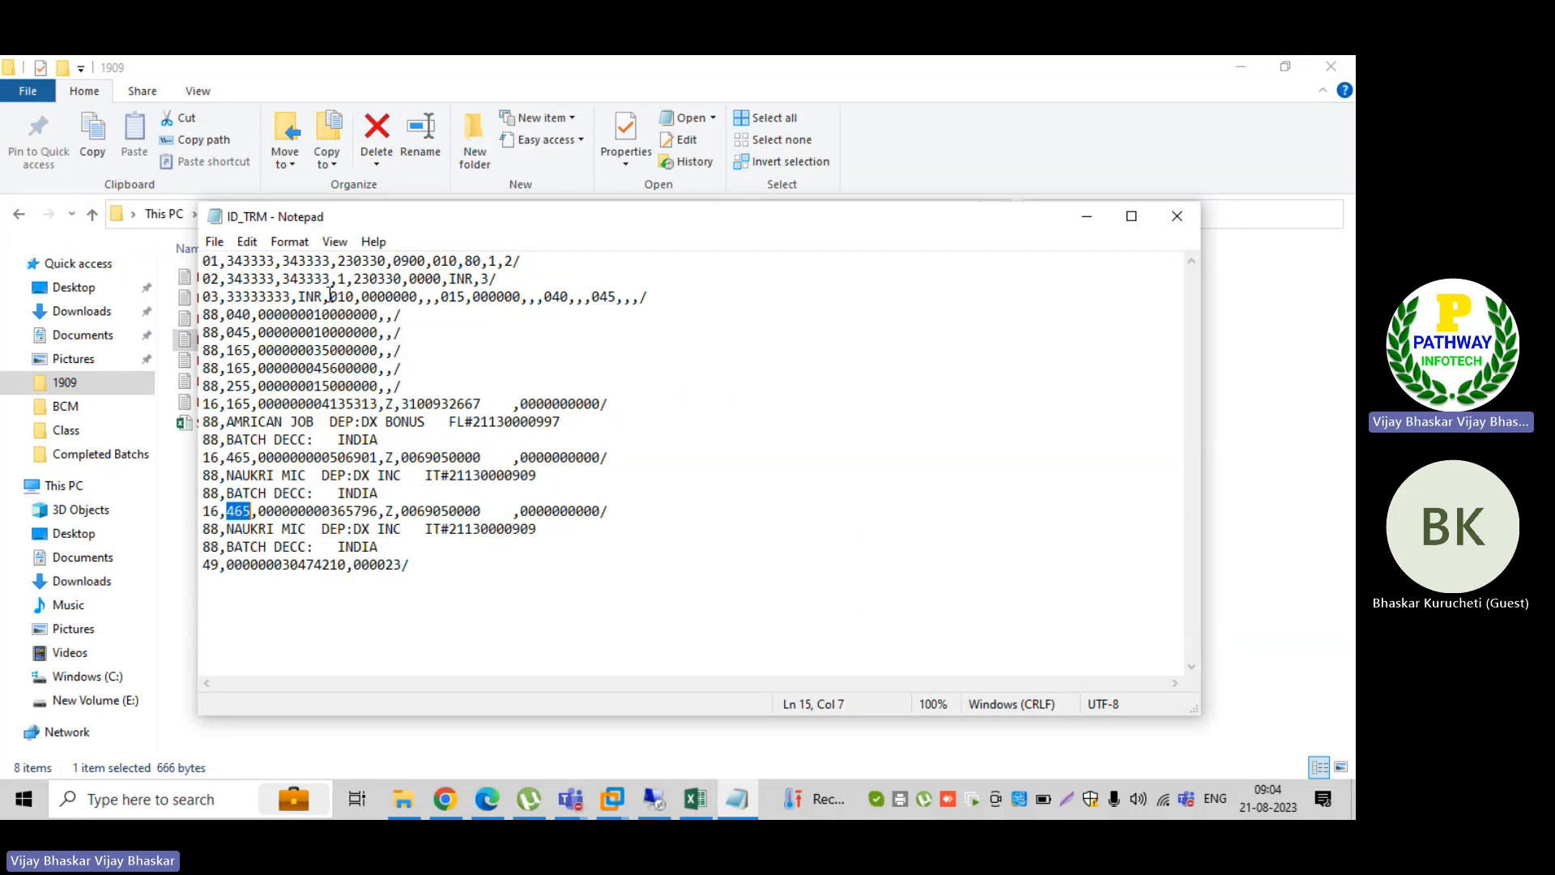
{"action": "left_click_drag", "start_coordinate": [329, 296], "coordinate": [420, 296]}
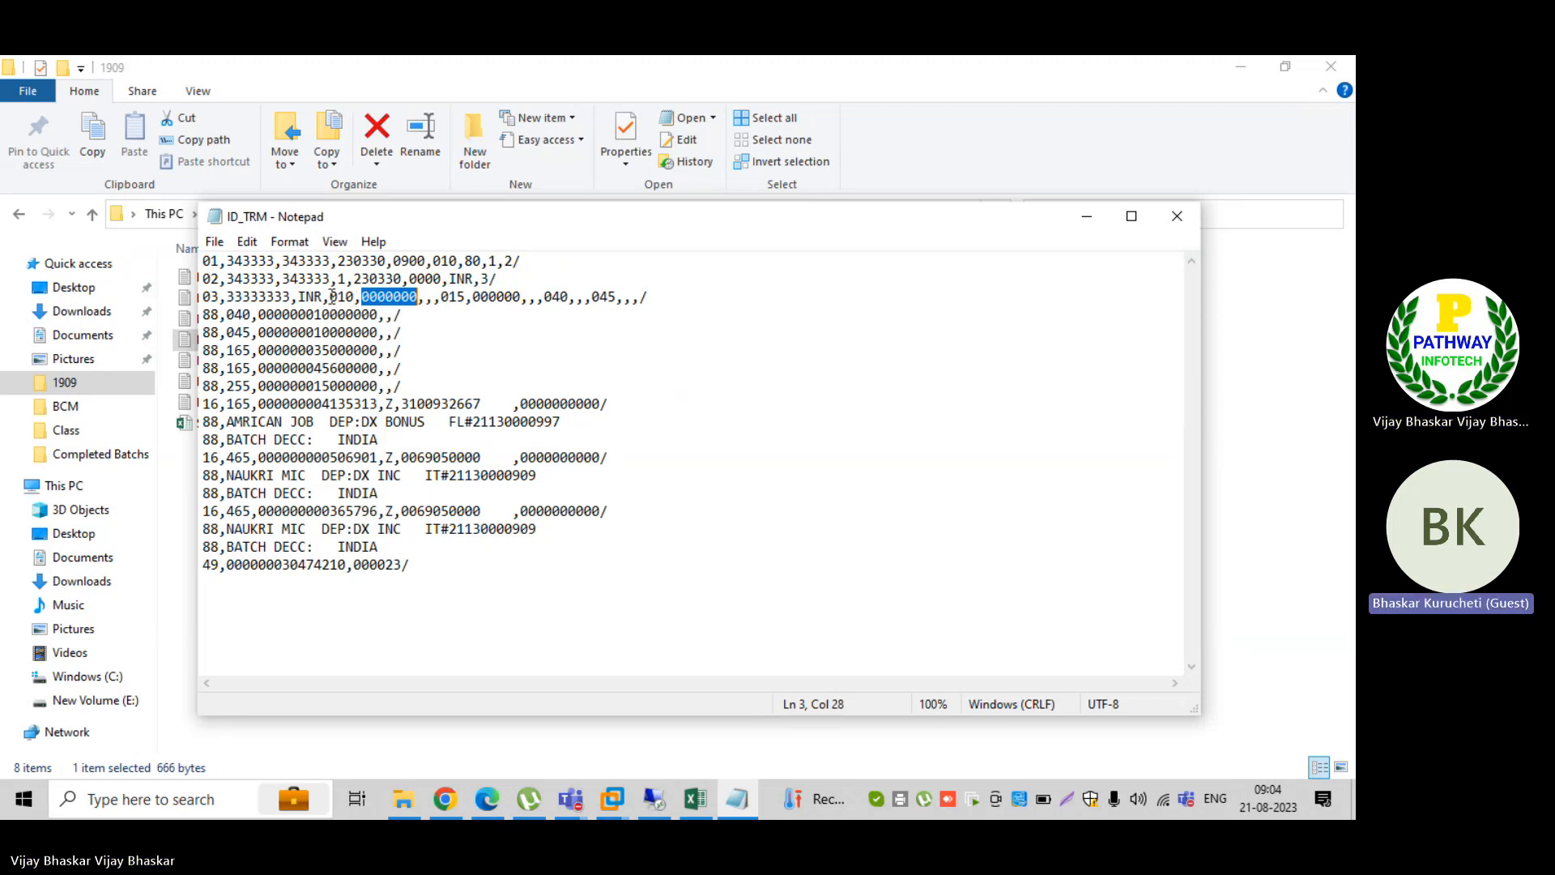
{"action": "left_click_drag", "start_coordinate": [330, 297], "coordinate": [351, 292]}
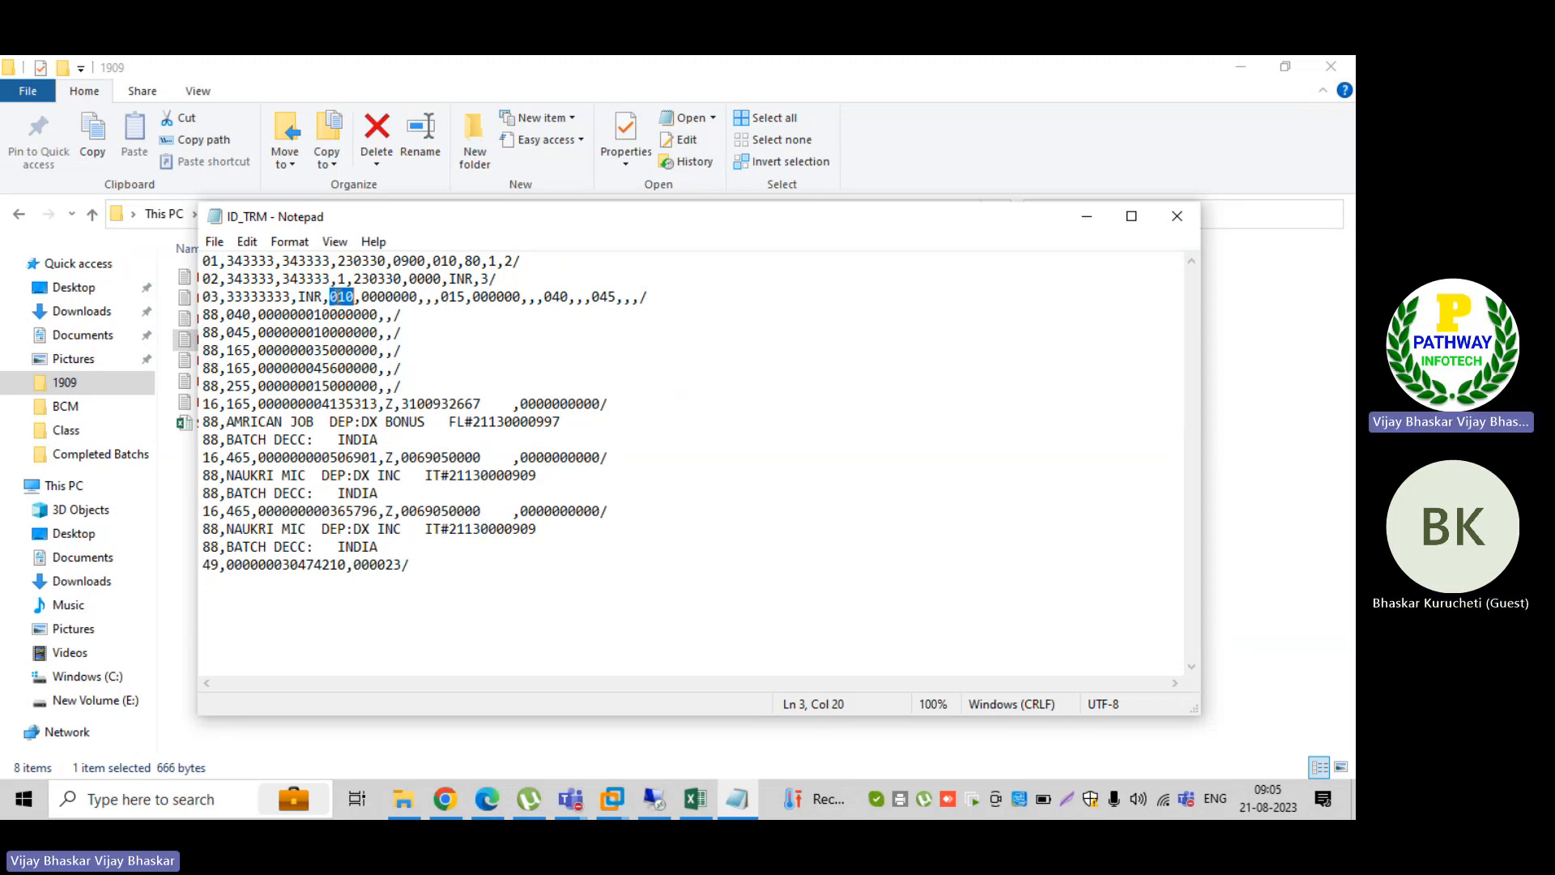
{"action": "left_click_drag", "start_coordinate": [337, 297], "coordinate": [354, 292]}
{"action": "left_click_drag", "start_coordinate": [441, 298], "coordinate": [473, 299]}
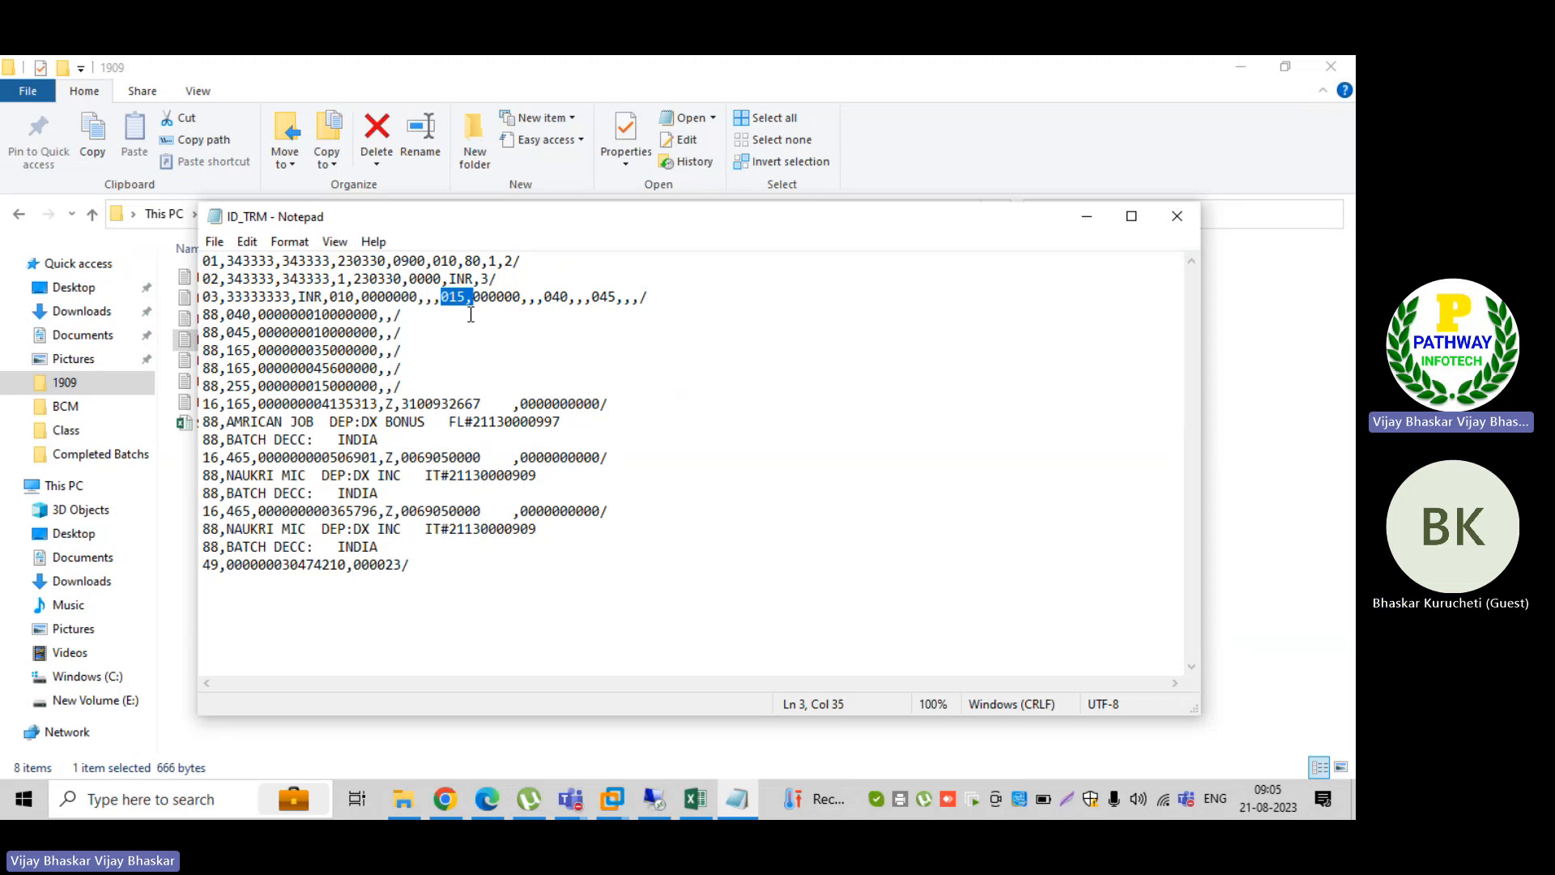
Step: Compare the 010, 015, 040 and 045 codes in the 03 record with the 040 code in the following 88 record
{"action": "left_click", "coordinate": [337, 297]}
{"action": "left_click", "coordinate": [458, 297]}
{"action": "left_click", "coordinate": [229, 314]}
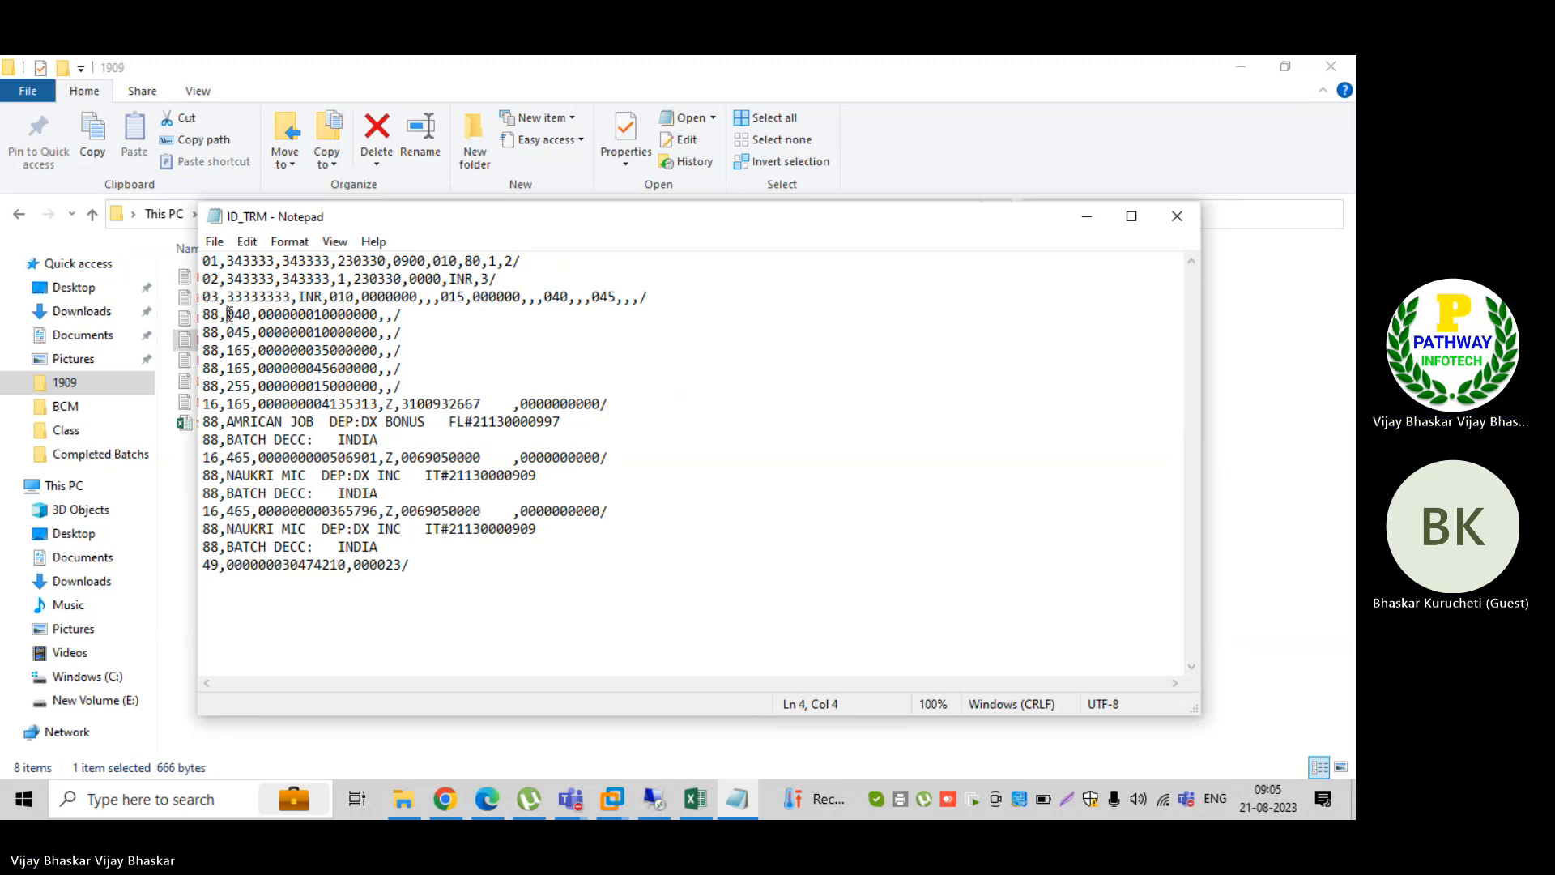
{"action": "double_click", "coordinate": [229, 314]}
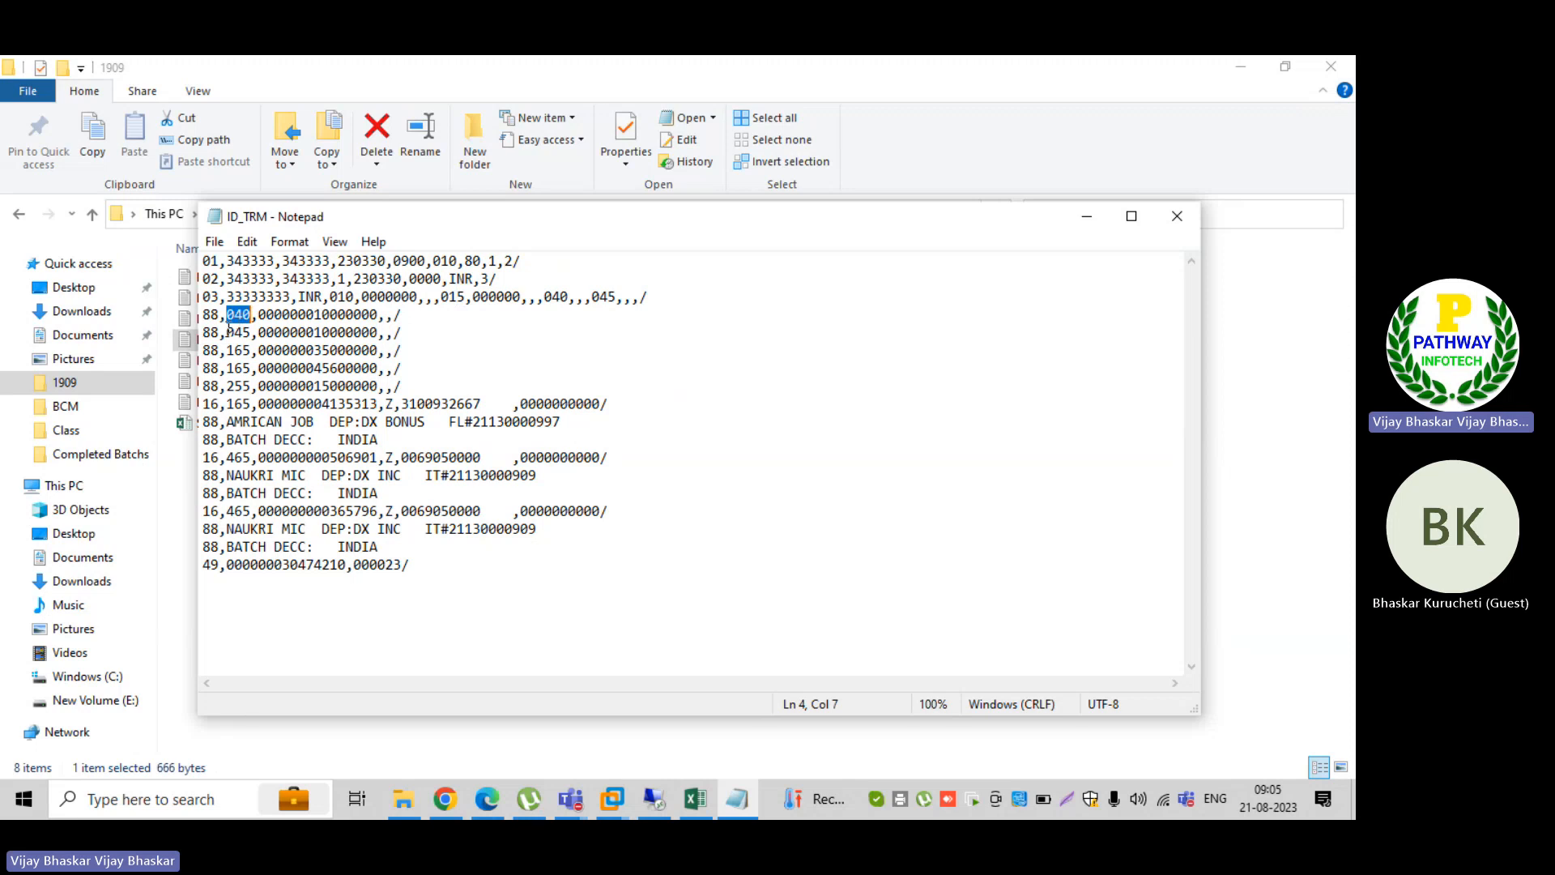
{"action": "double_click", "coordinate": [556, 297]}
{"action": "double_click", "coordinate": [603, 297]}
Step: Check the external transaction entries for BAI_B001 in SAP and bring the ID_TRM statement file up over them
{"action": "left_click", "coordinate": [655, 802]}
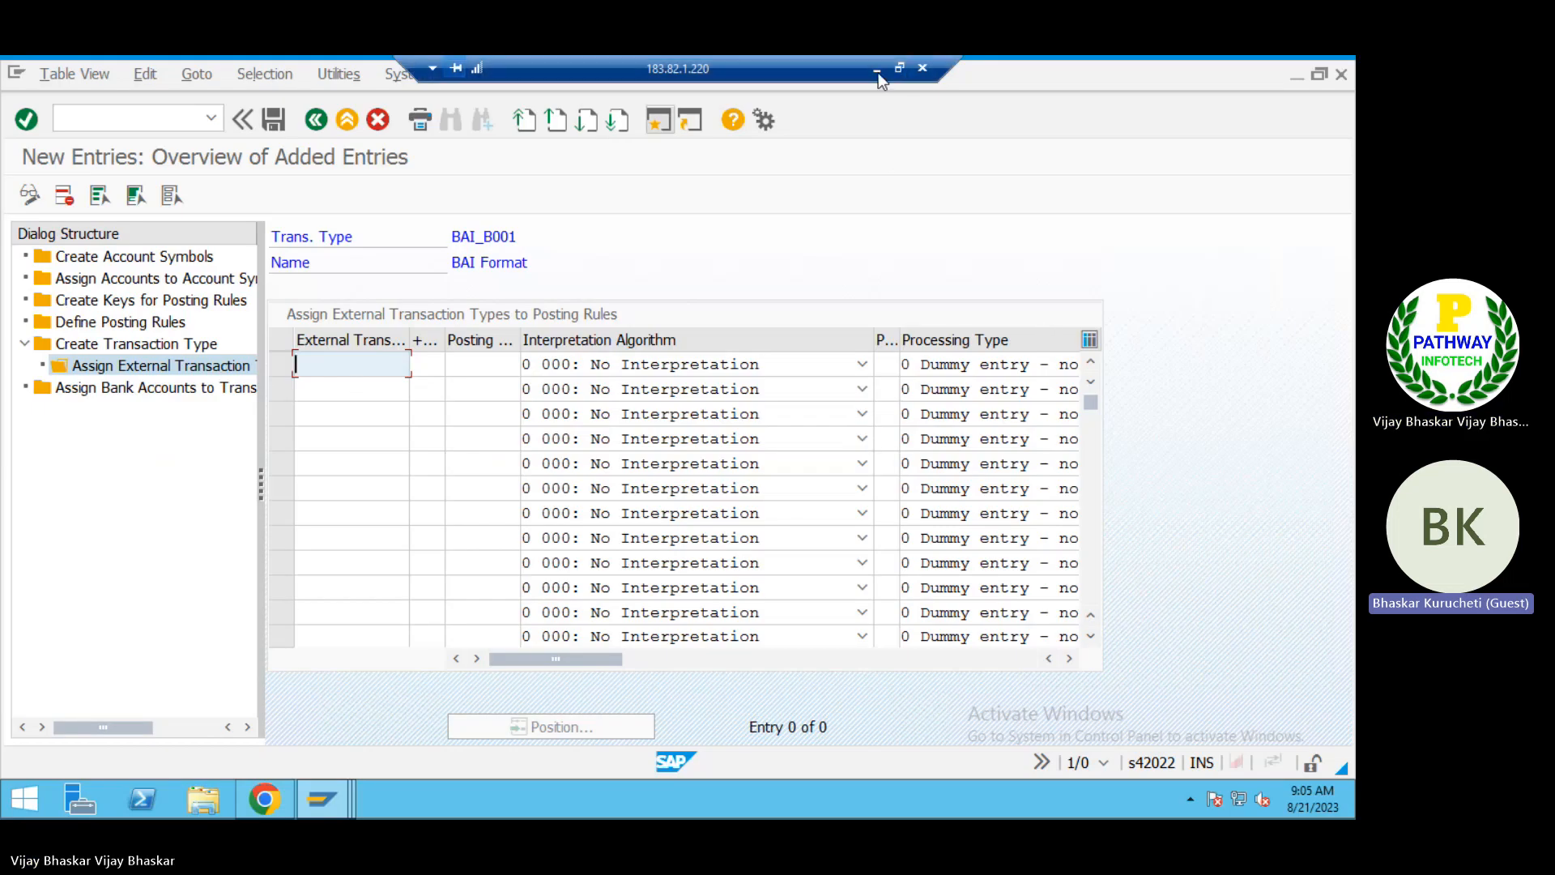
{"action": "left_click", "coordinate": [876, 71]}
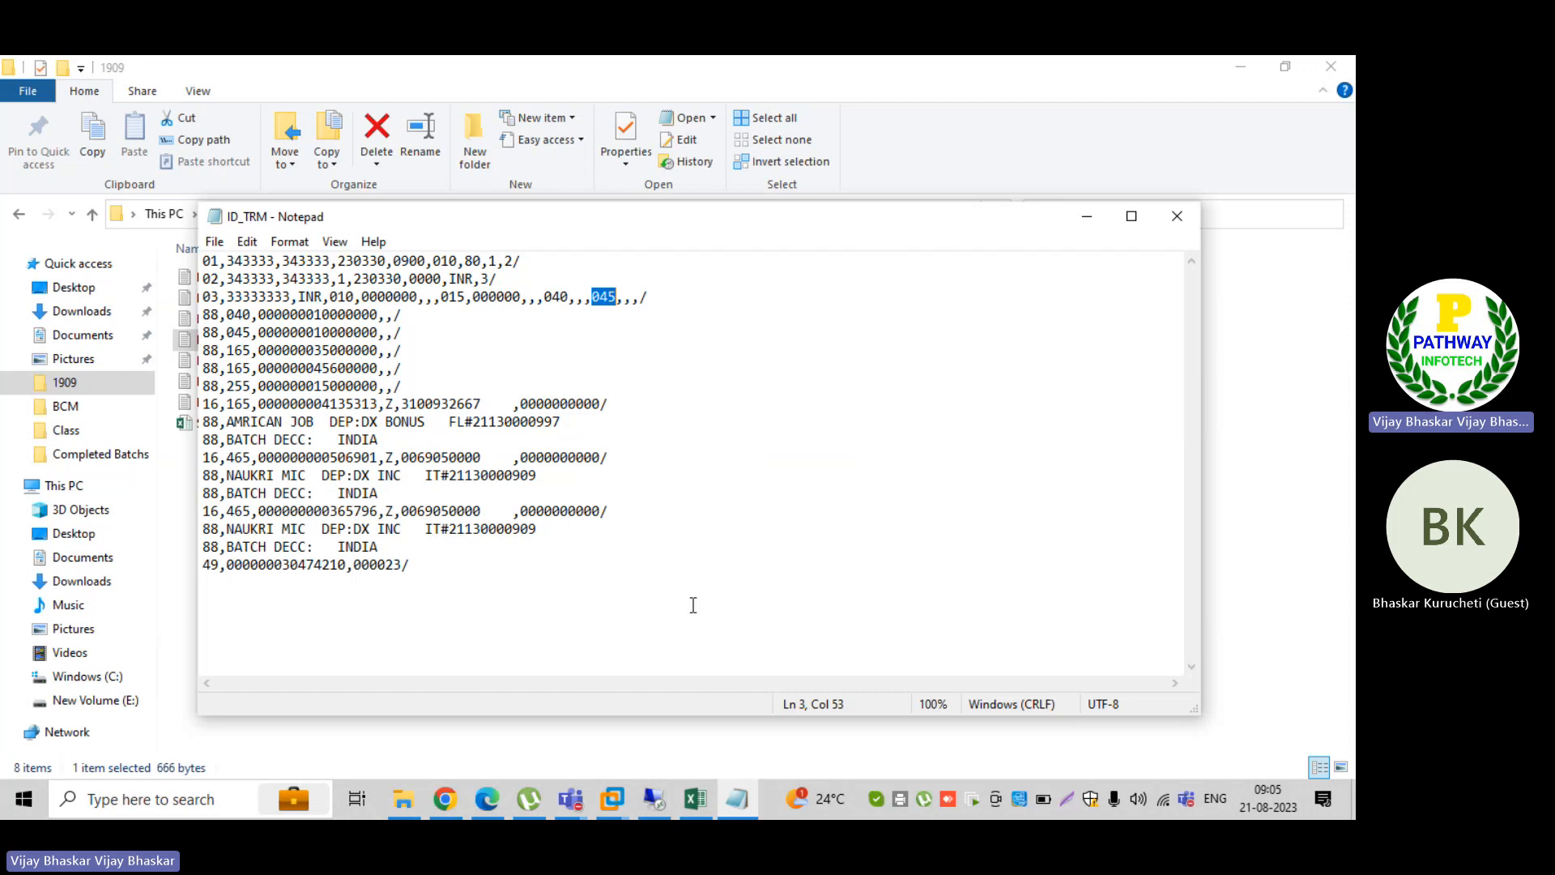
{"action": "mouse_move", "coordinate": [654, 800]}
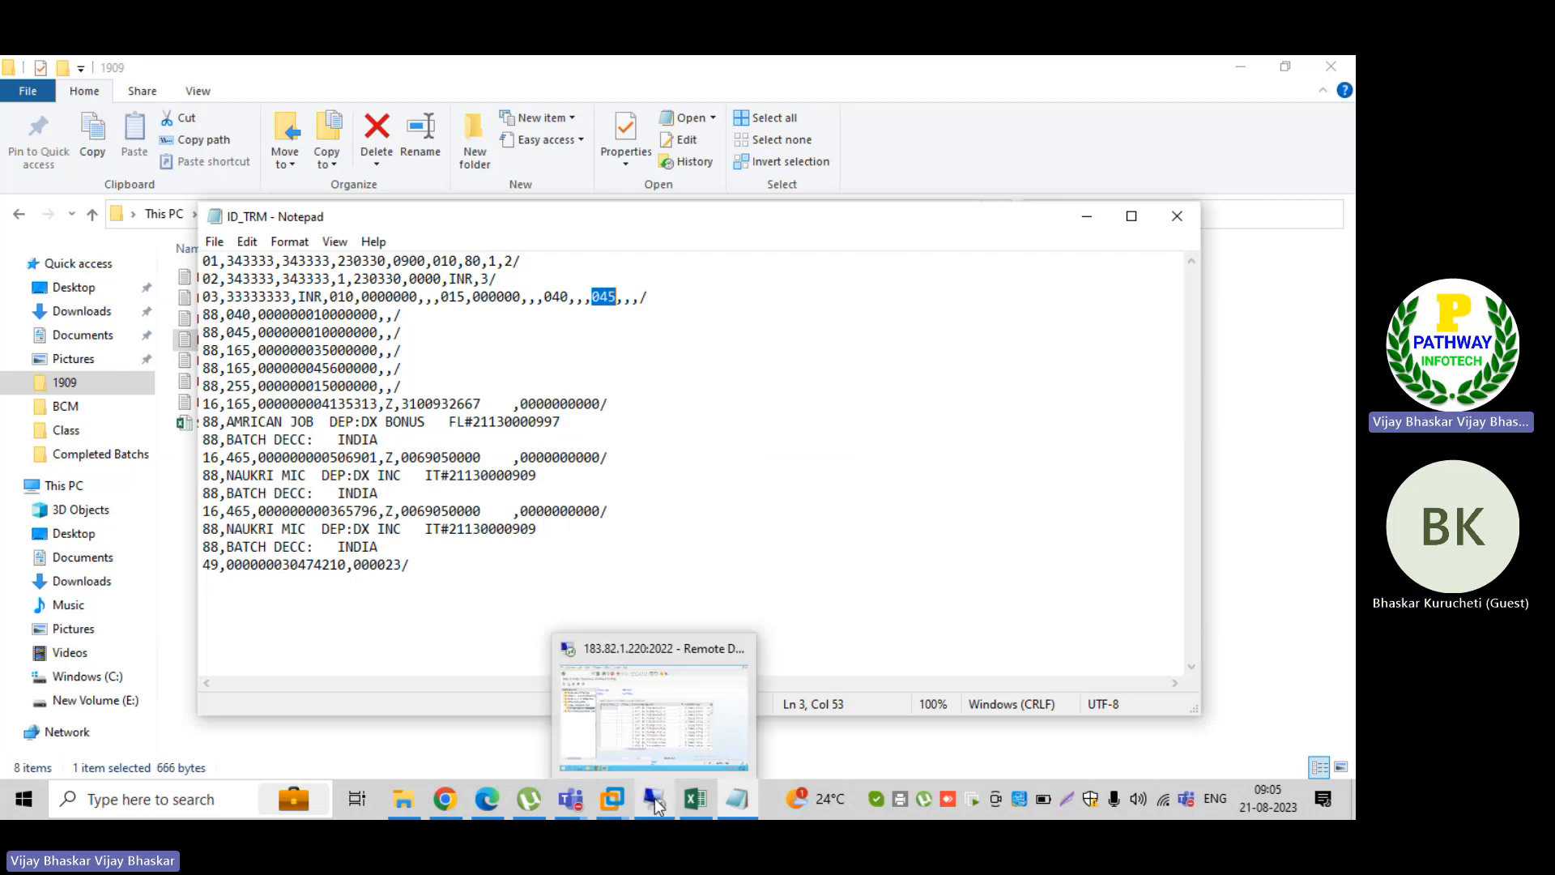
{"action": "left_click", "coordinate": [624, 701]}
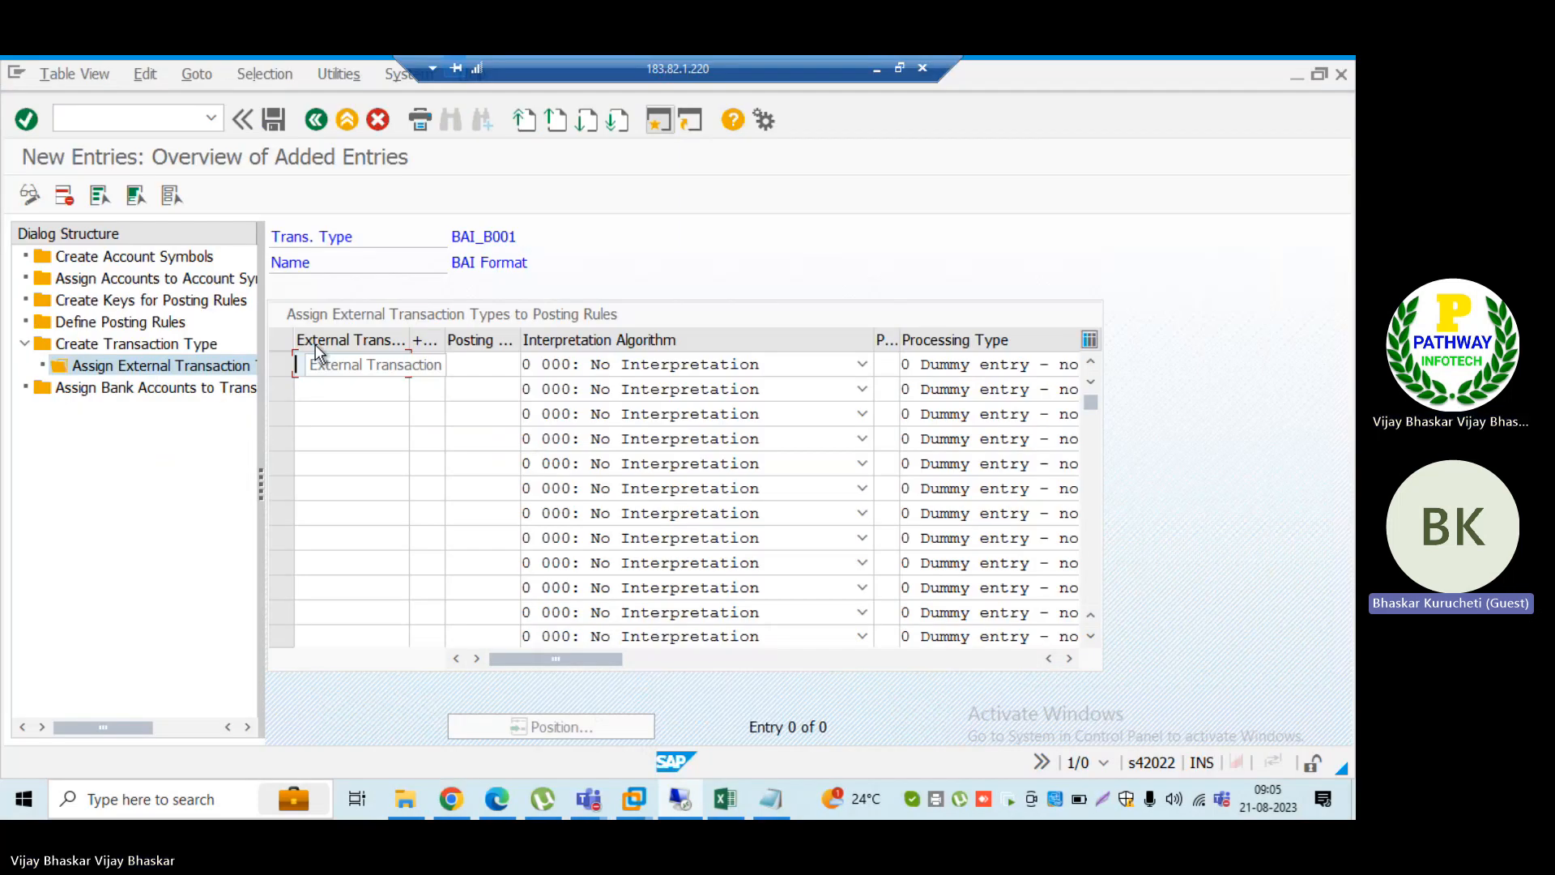
{"action": "left_click", "coordinate": [773, 800]}
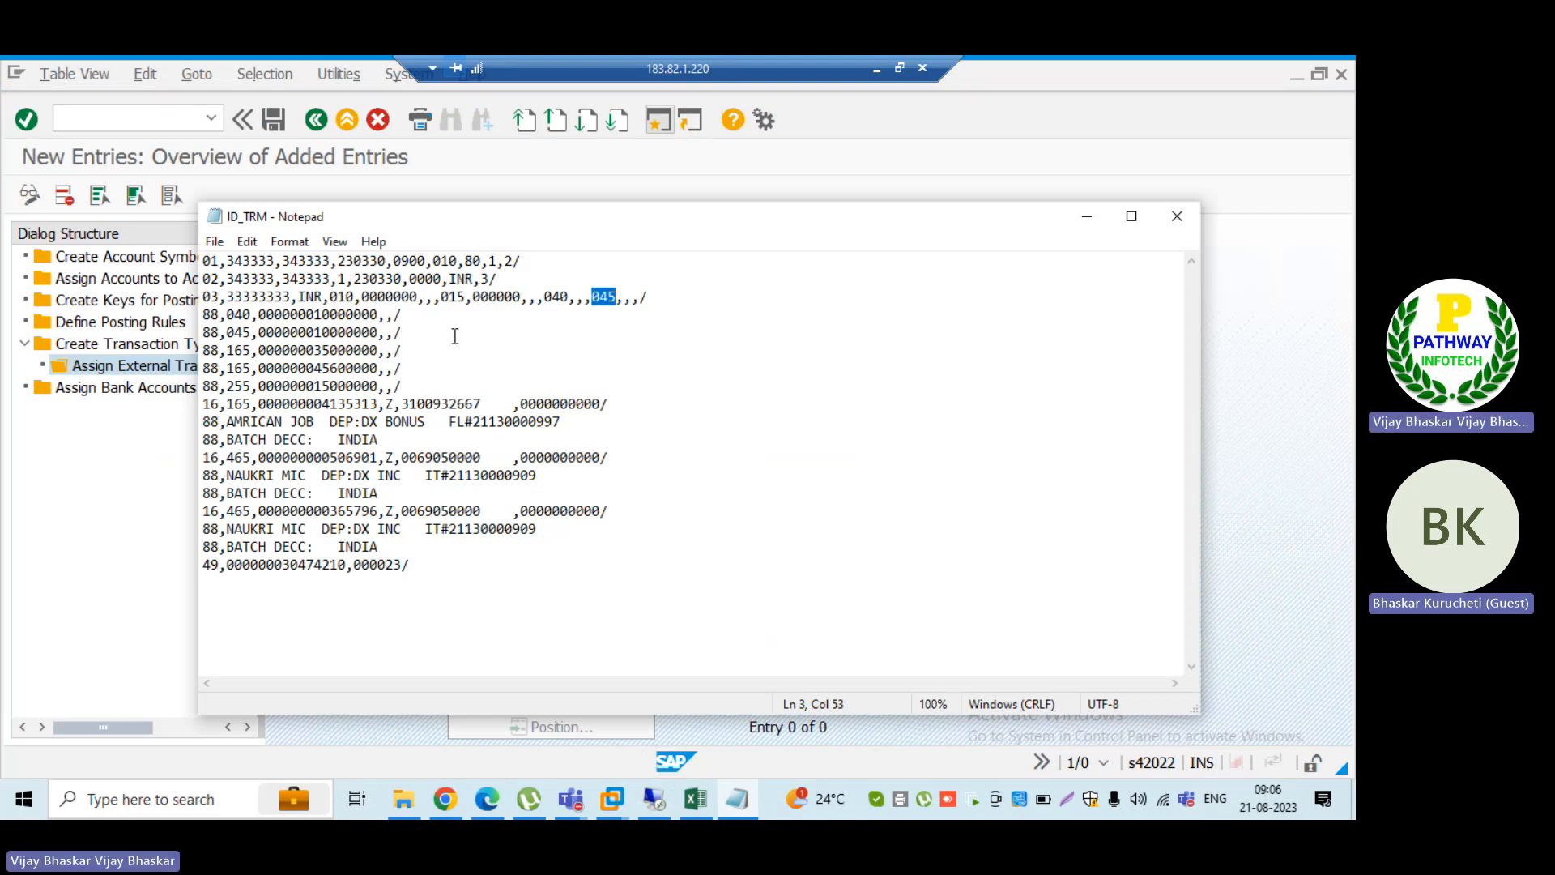
Step: Examine the amounts following codes 010 and 015 in the 03 record and codes 040 and 045 in the 88 records
{"action": "left_click", "coordinate": [384, 297]}
{"action": "left_click_drag", "start_coordinate": [362, 296], "coordinate": [521, 296]}
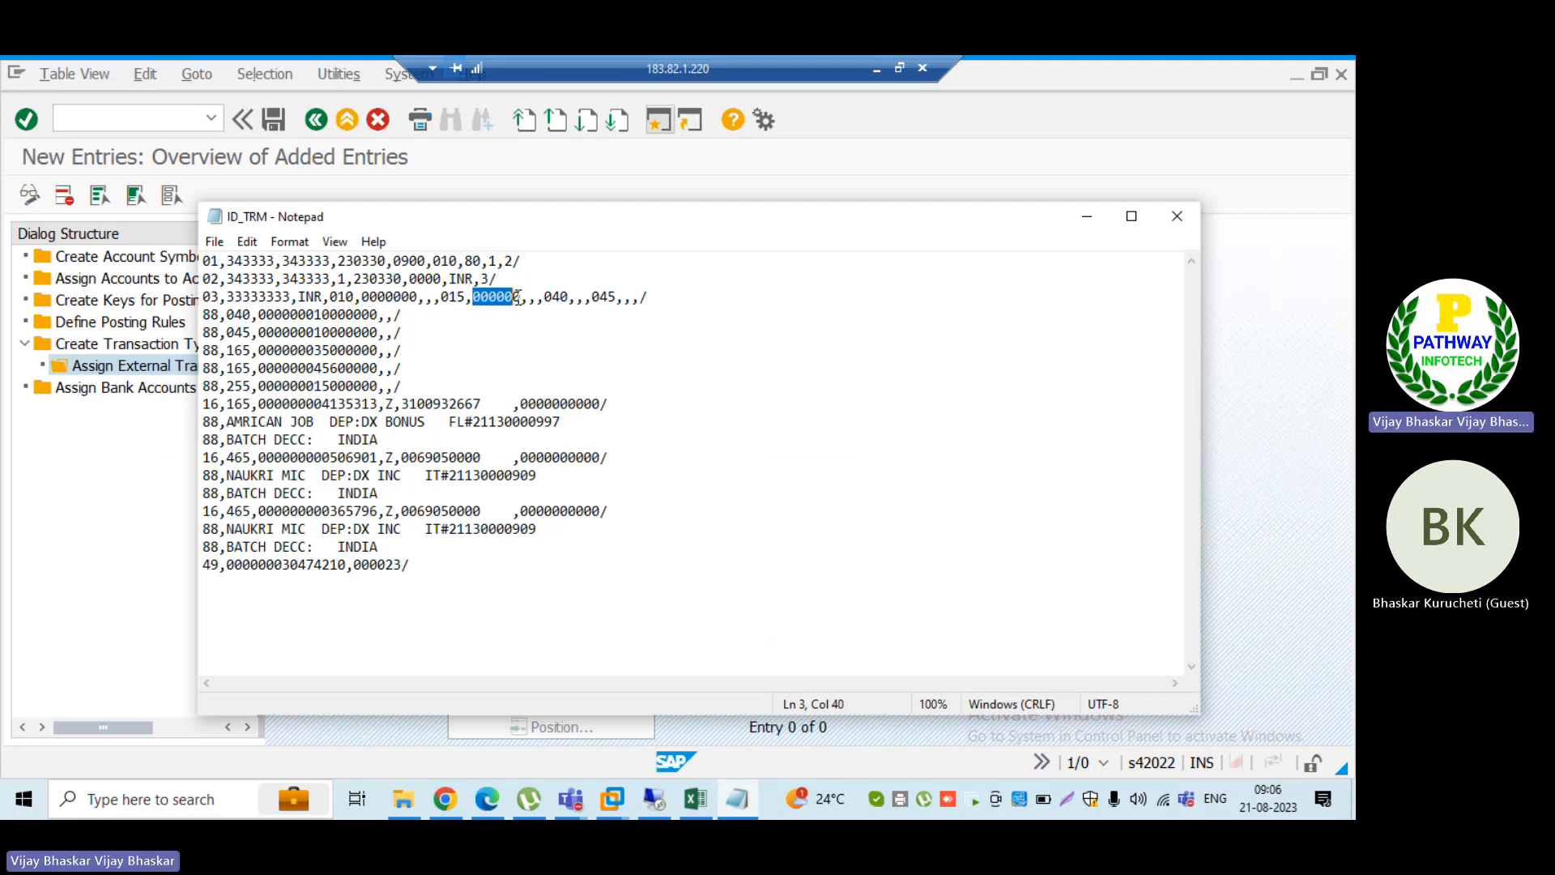
{"action": "left_click", "coordinate": [313, 314]}
{"action": "left_click_drag", "start_coordinate": [313, 314], "coordinate": [362, 314]}
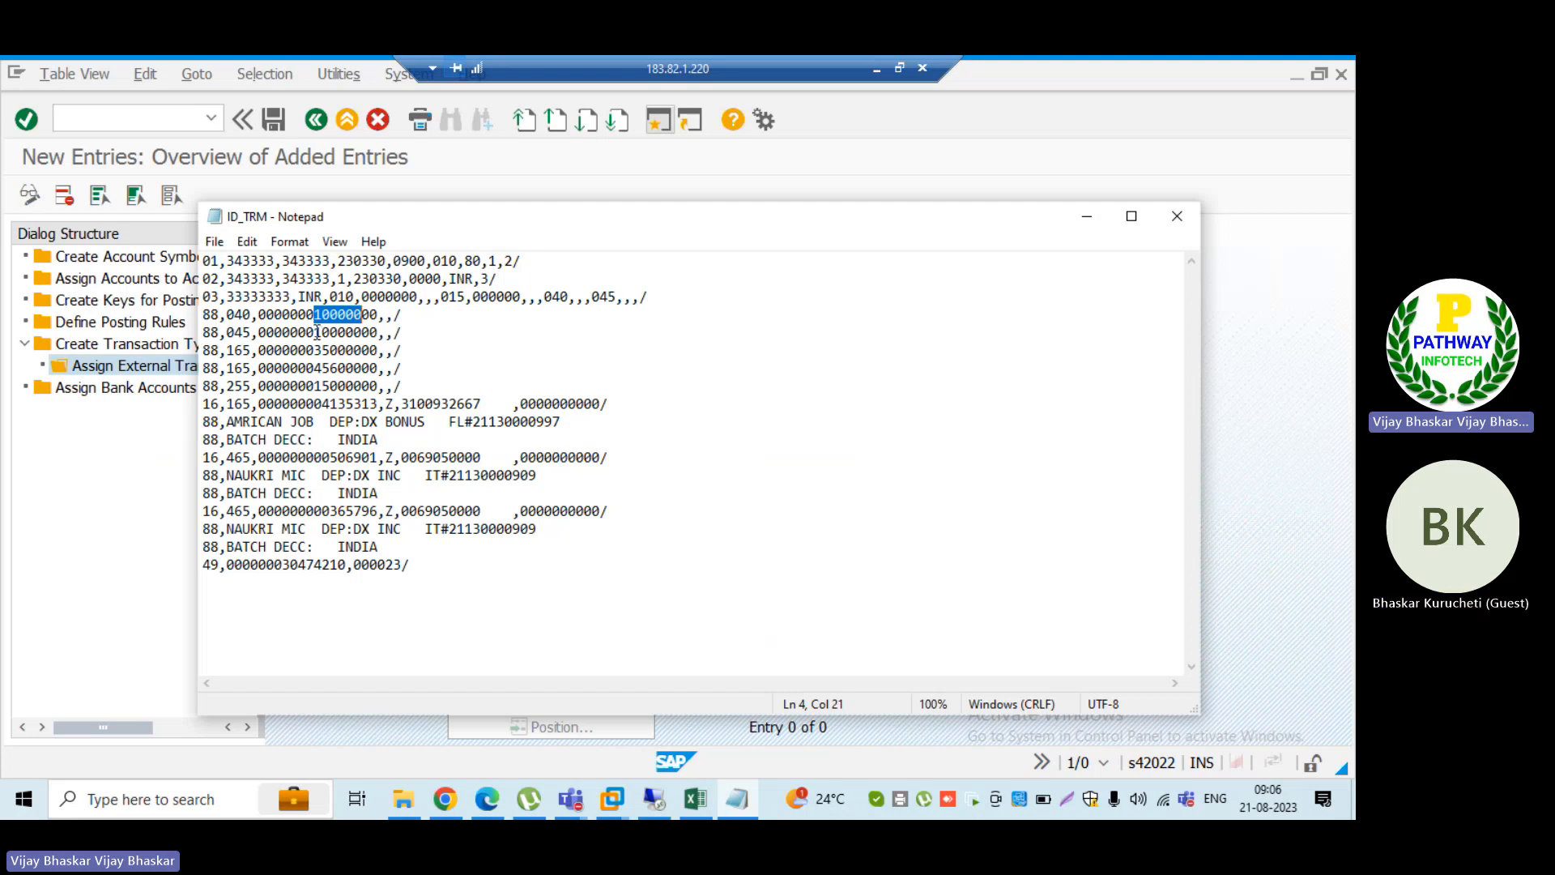
{"action": "left_click_drag", "start_coordinate": [315, 332], "coordinate": [380, 333]}
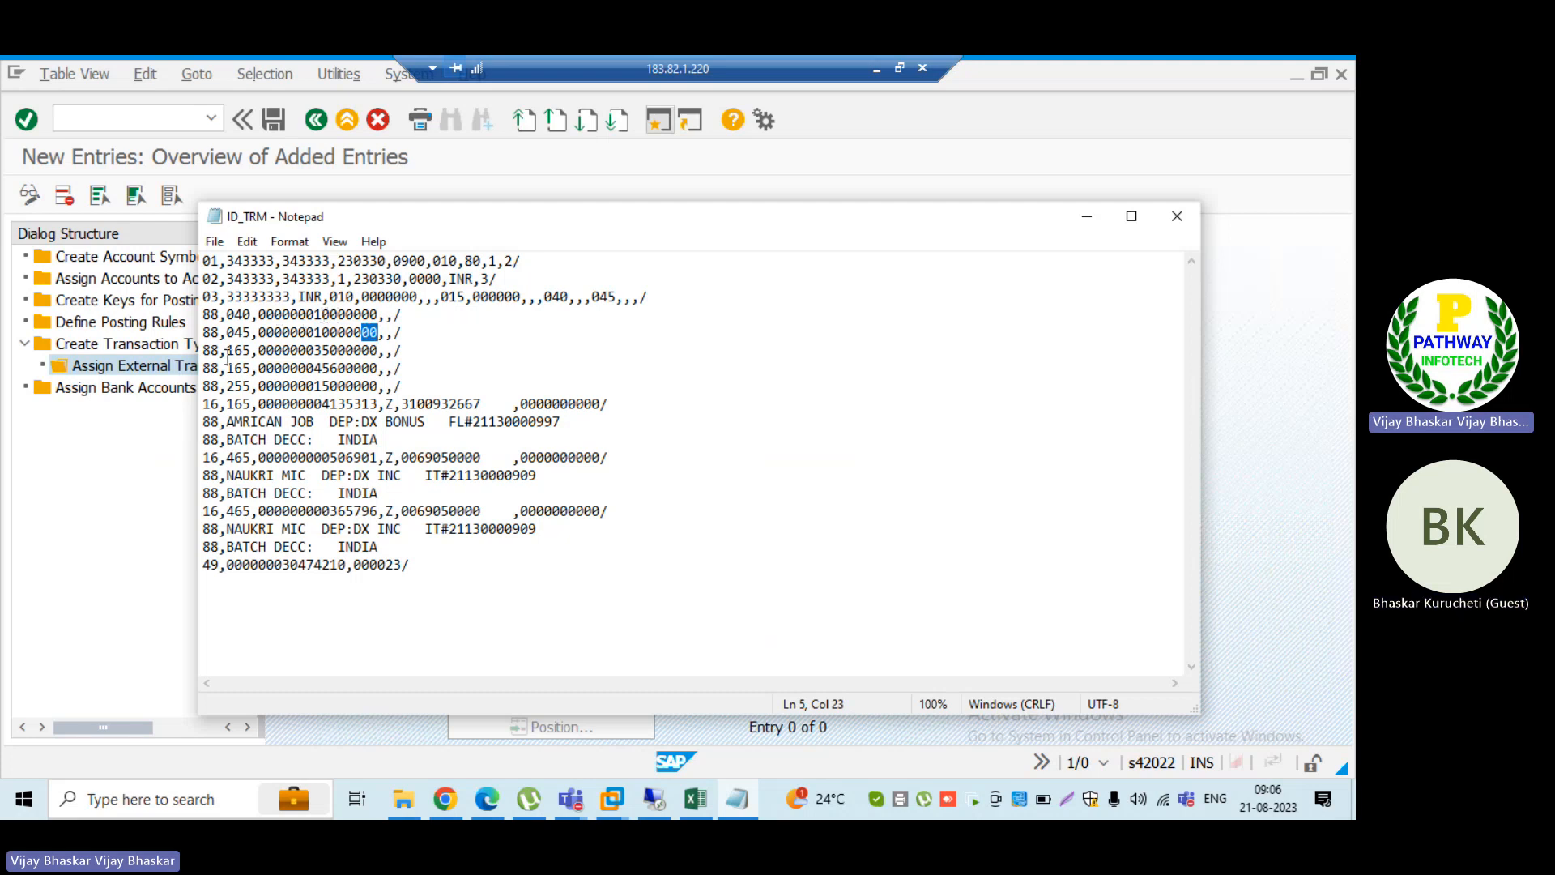
Step: Enter external transaction 040 with the positive value sign (+) in the first row for BAI_B001
{"action": "left_click", "coordinate": [81, 526]}
{"action": "left_click", "coordinate": [326, 366]}
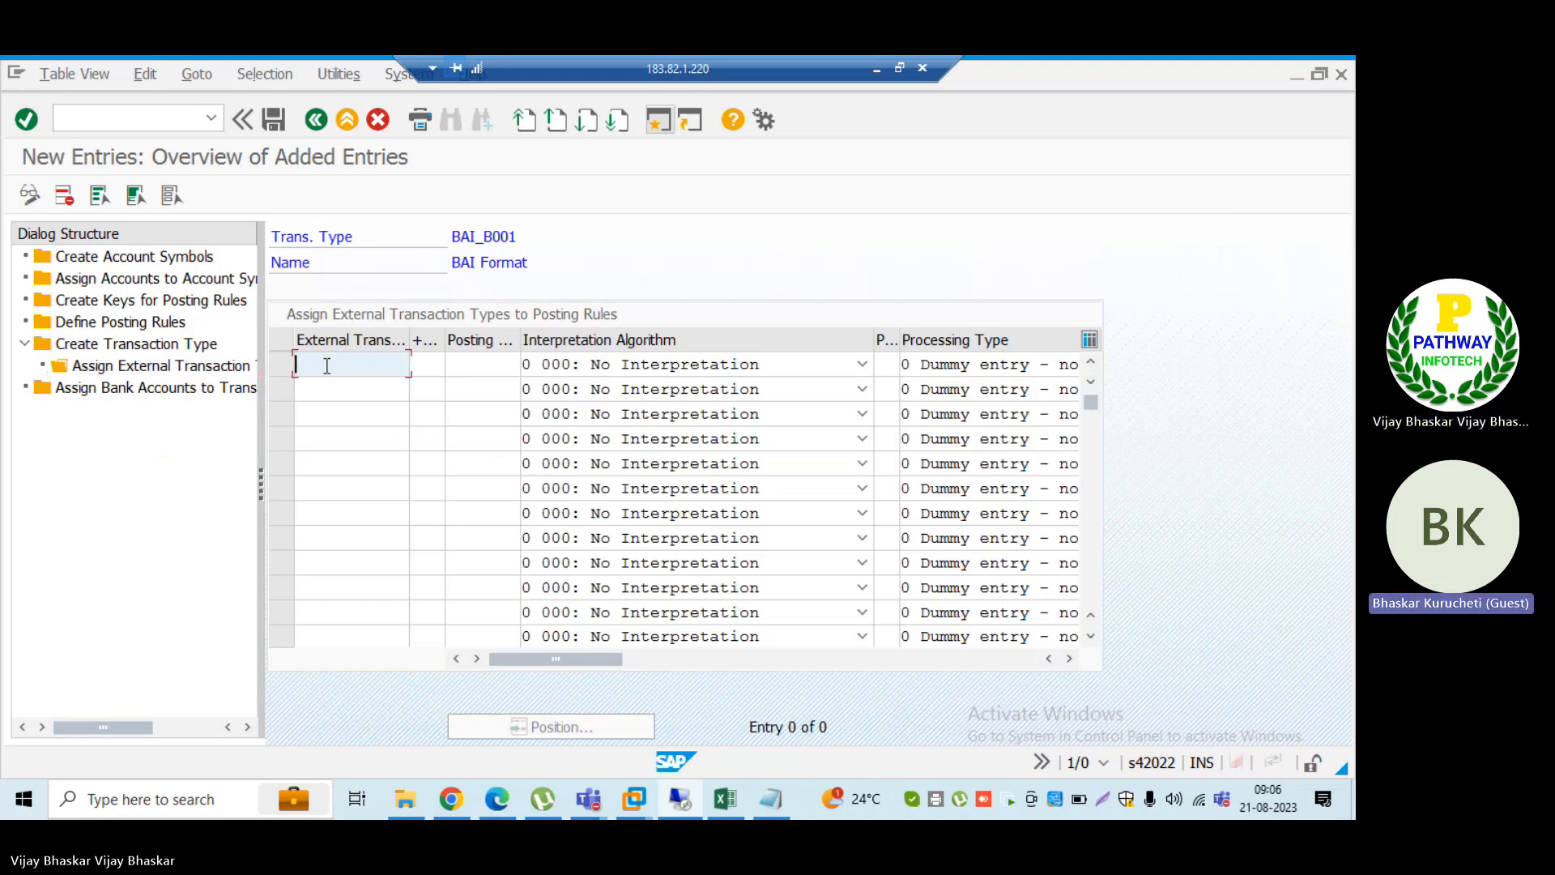
{"action": "type", "text": "040"}
{"action": "key", "text": "Tab"}
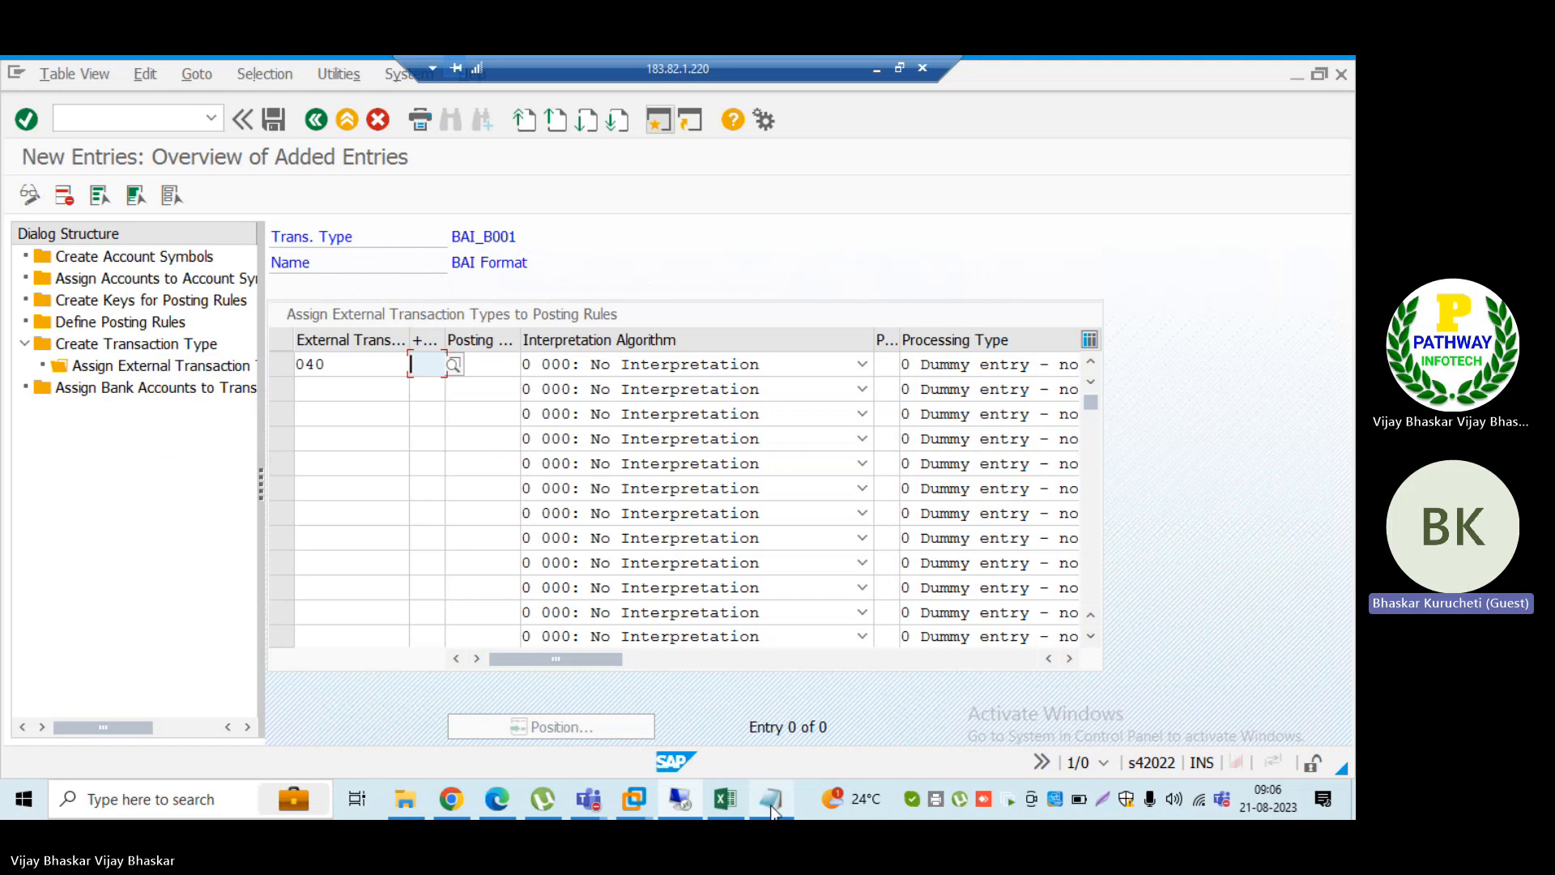
{"action": "key", "text": "alt+Tab"}
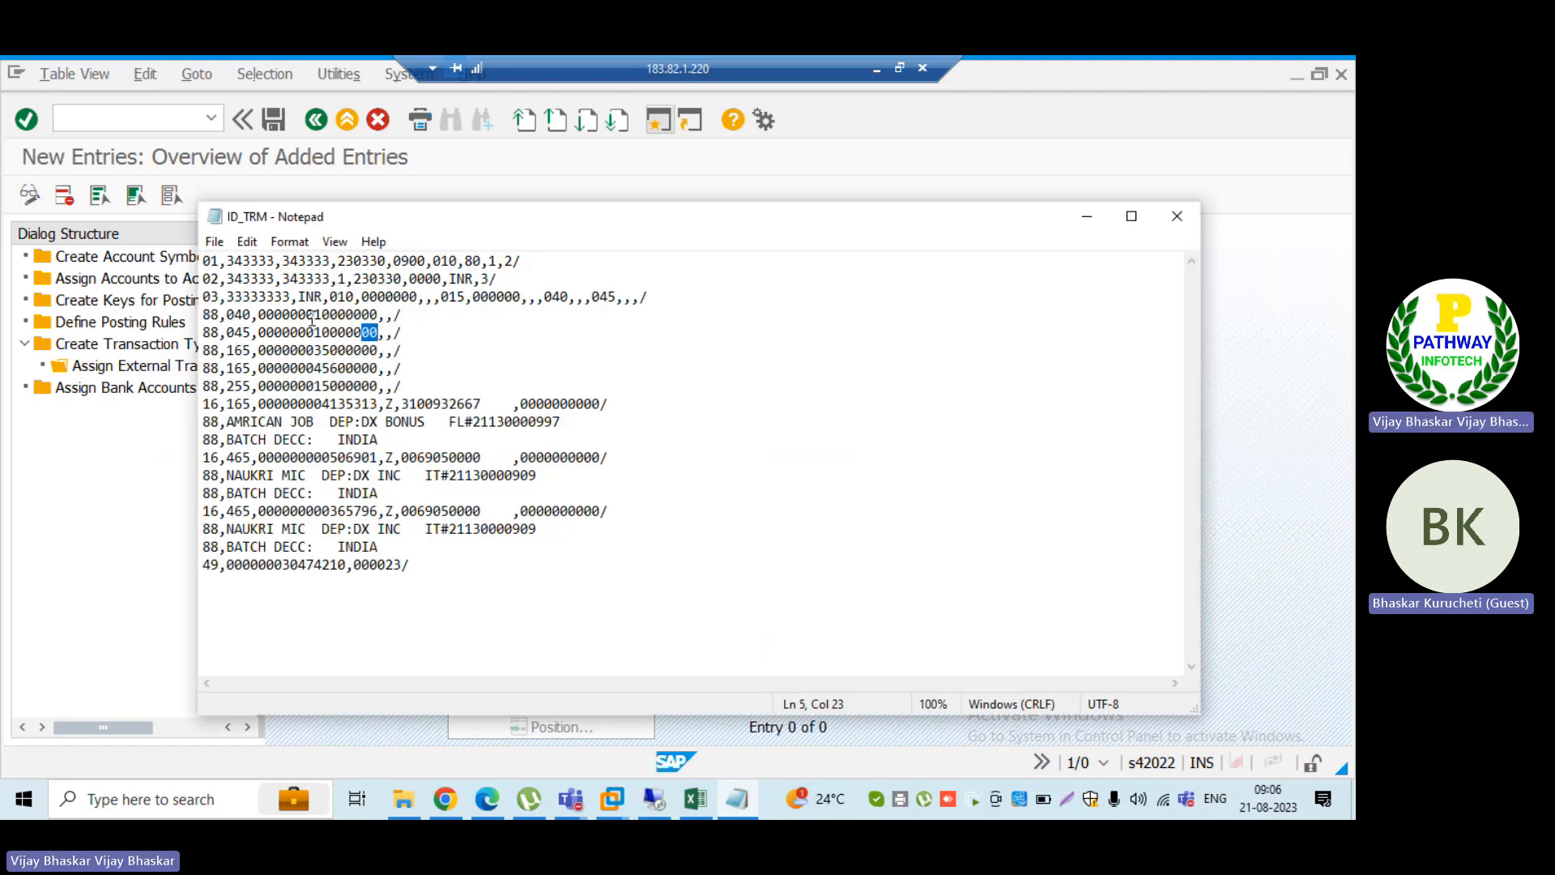
{"action": "left_click", "coordinate": [100, 502]}
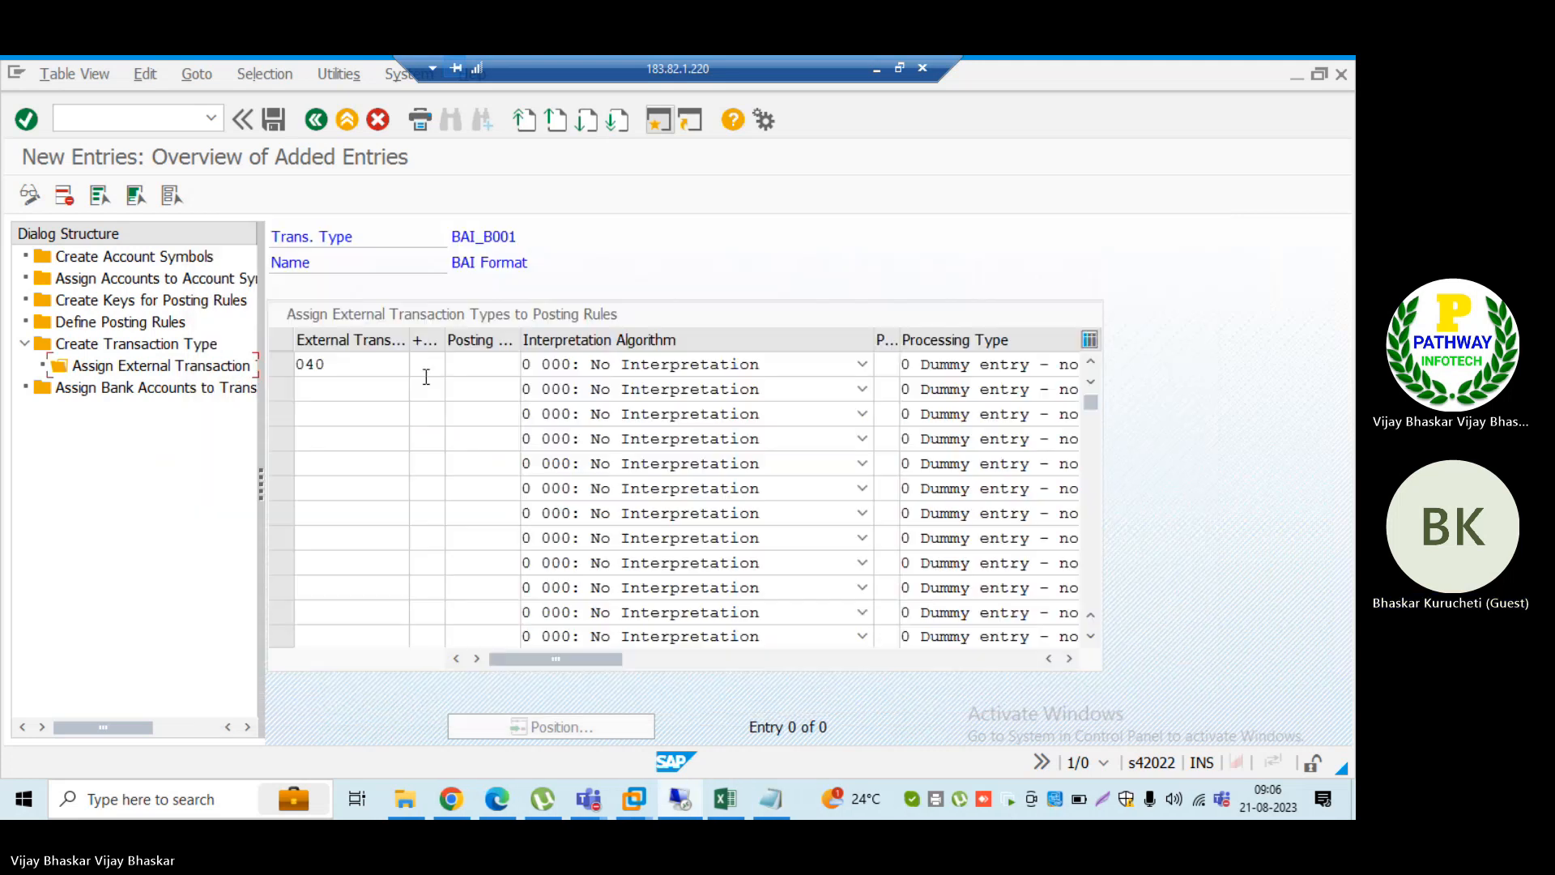
{"action": "left_click", "coordinate": [431, 366]}
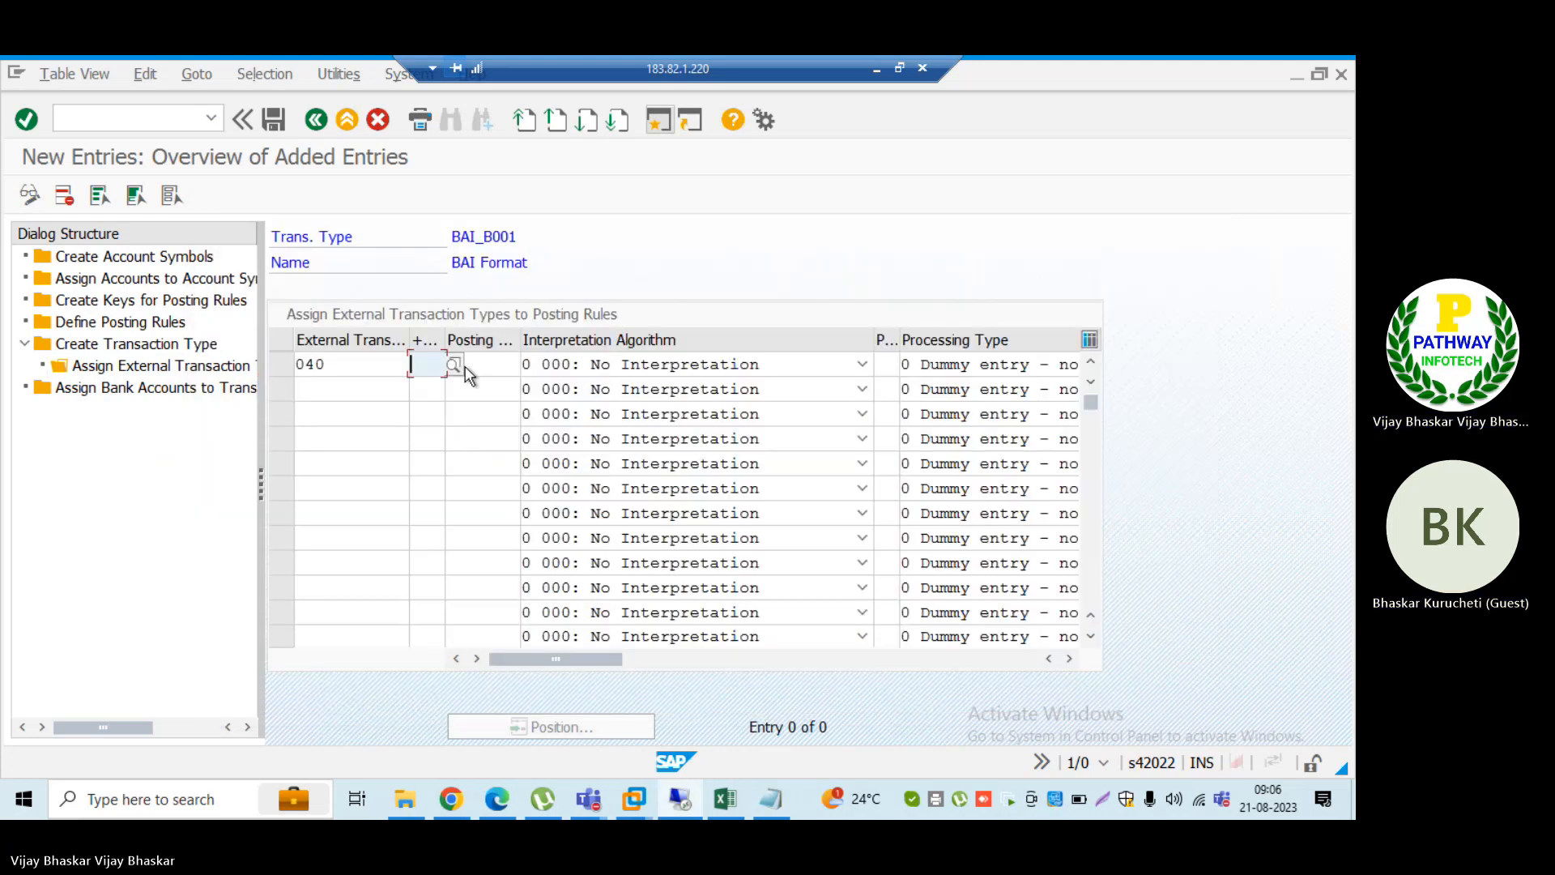
{"action": "left_click", "coordinate": [455, 366]}
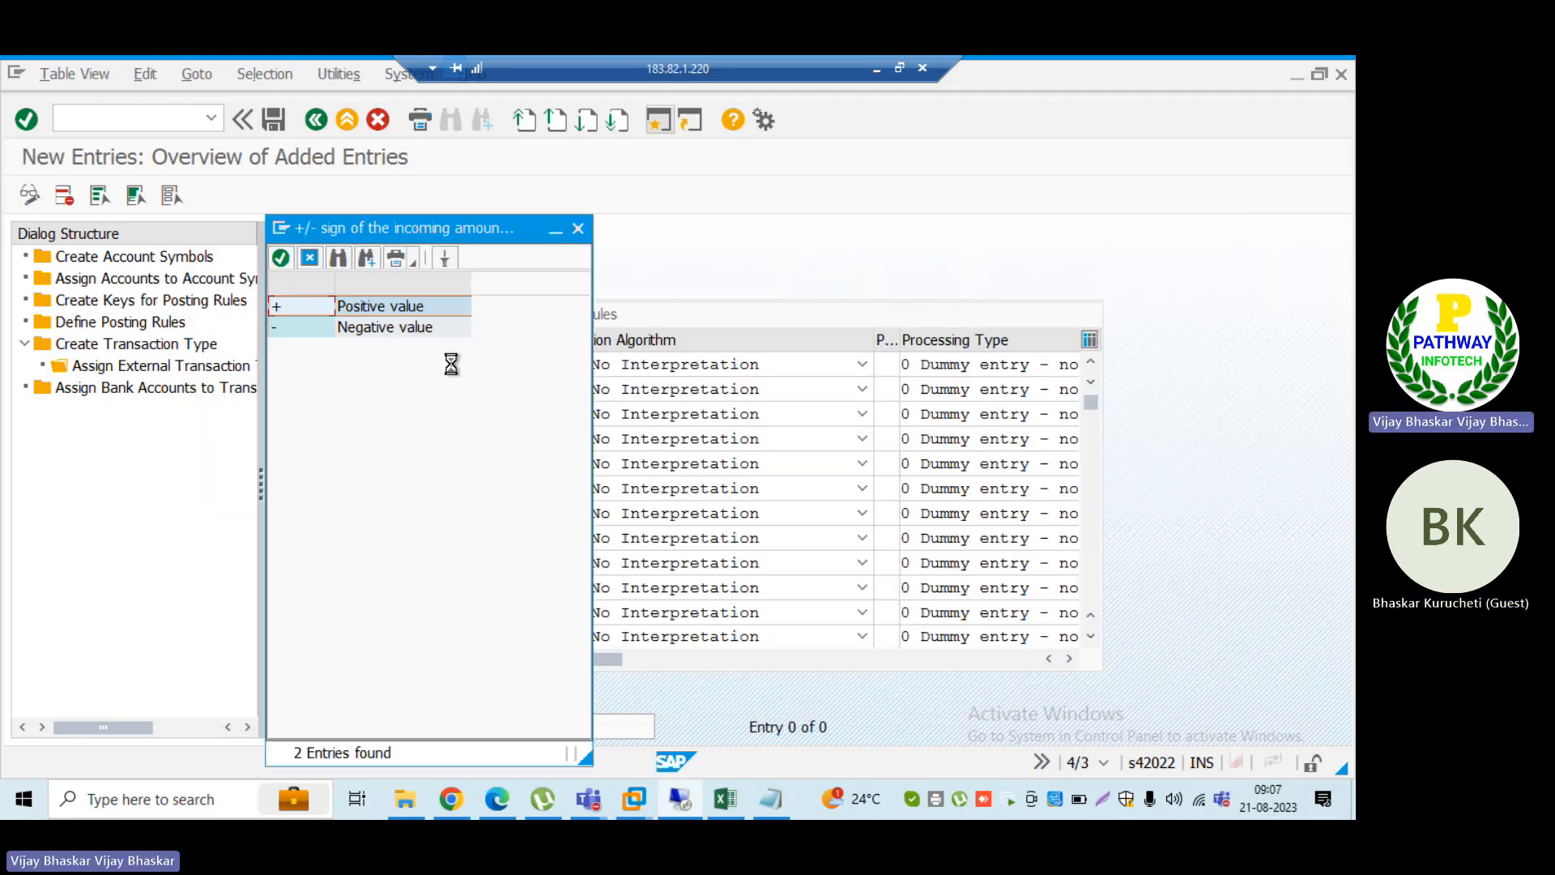
{"action": "double_click", "coordinate": [353, 306]}
Step: Narrow the Interpretation Algorithm column to show more of the processing types, and recheck the ID_TRM statement file
{"action": "left_click", "coordinate": [500, 364]}
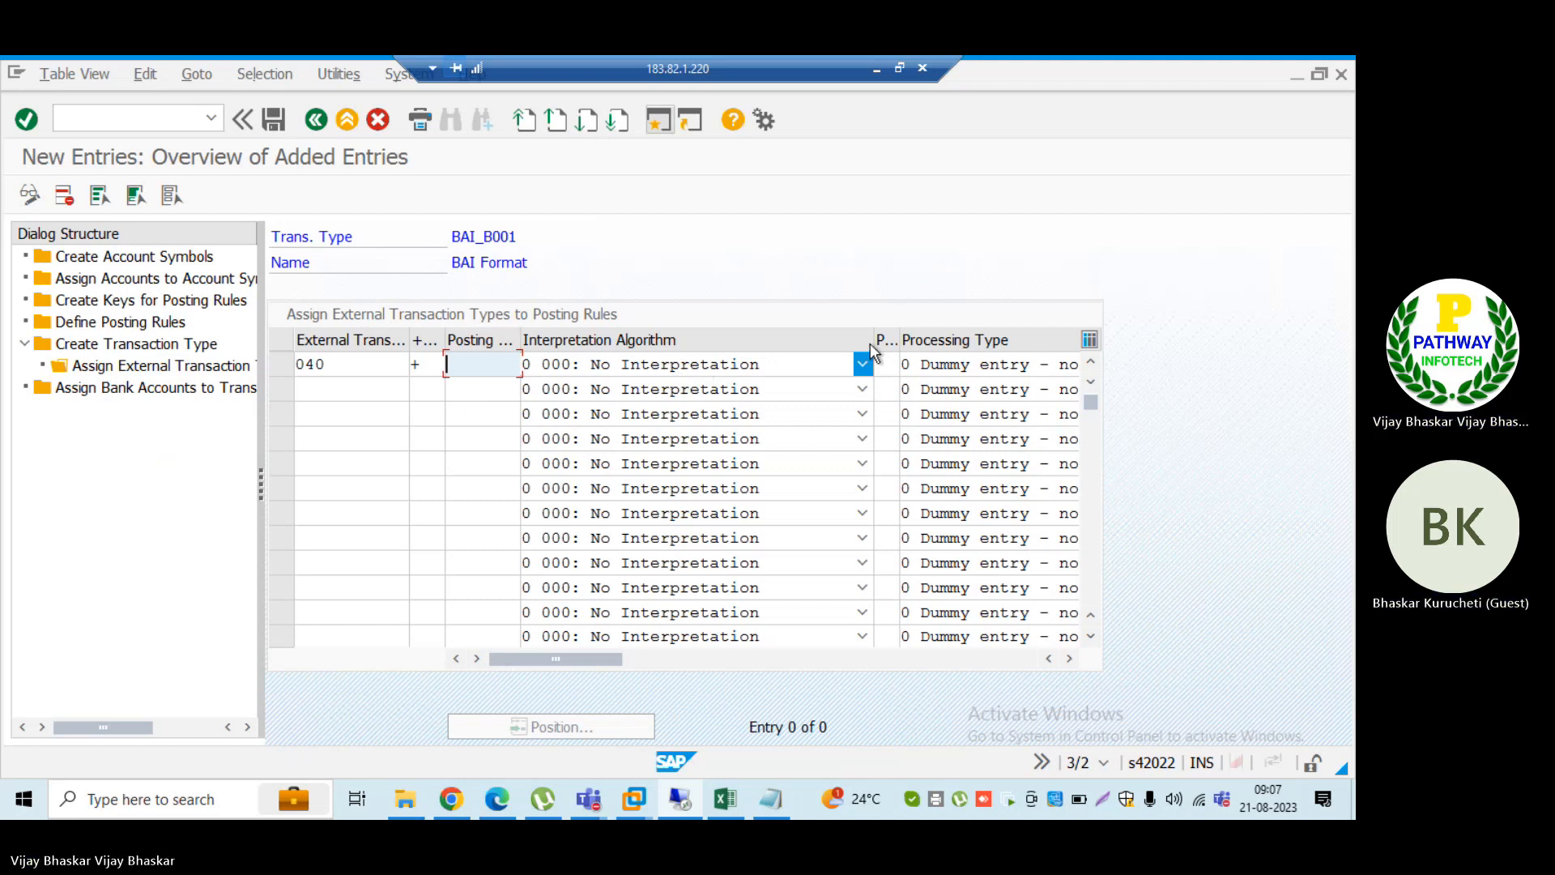
{"action": "left_click_drag", "start_coordinate": [870, 338], "coordinate": [802, 340]}
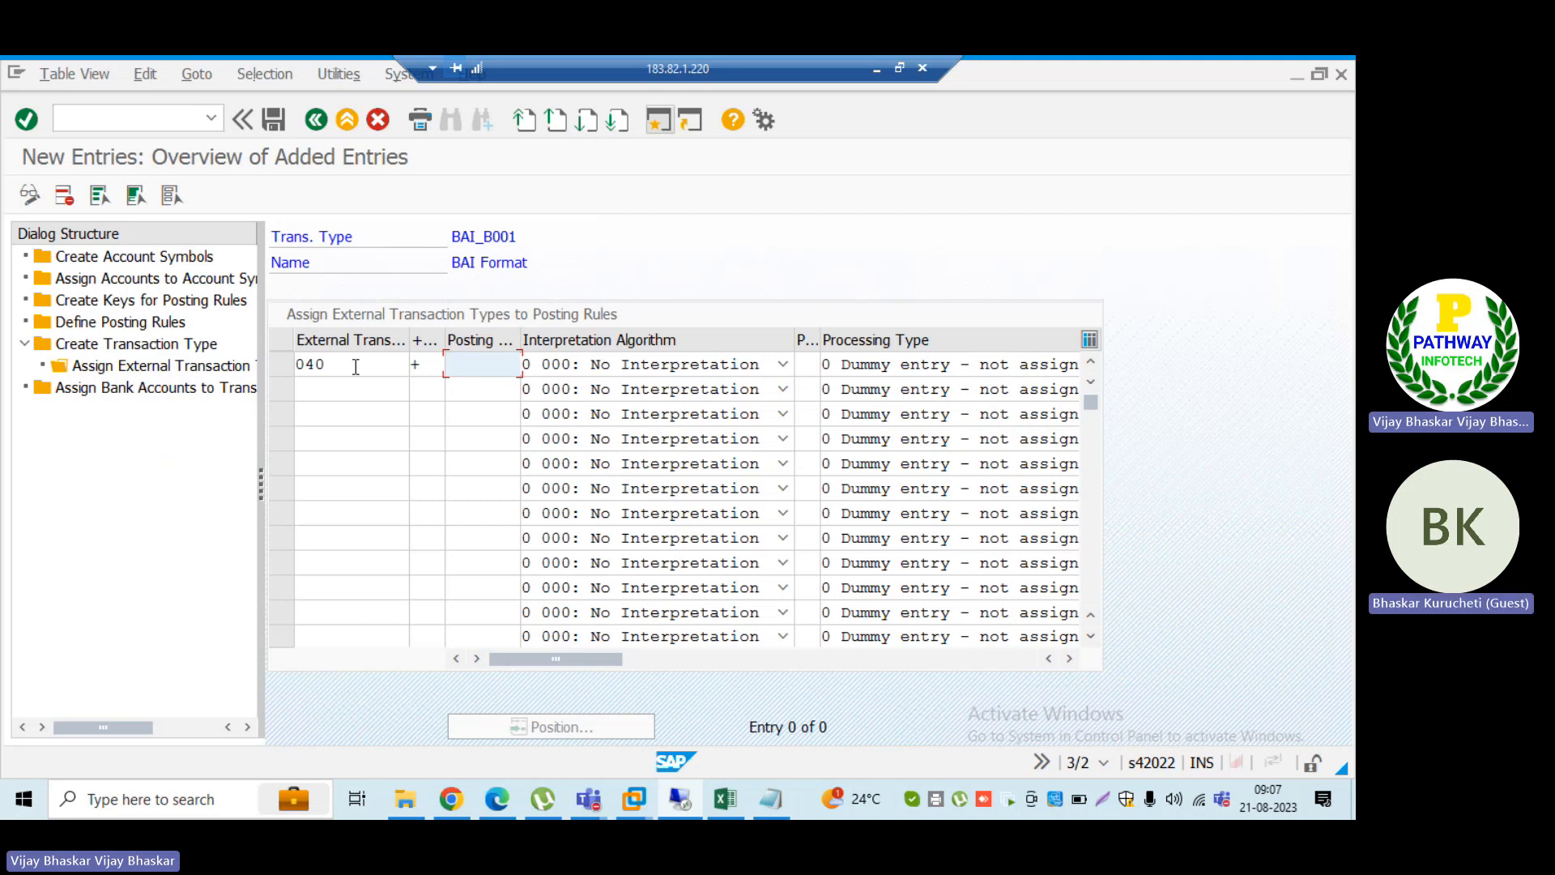
{"action": "left_click", "coordinate": [768, 800]}
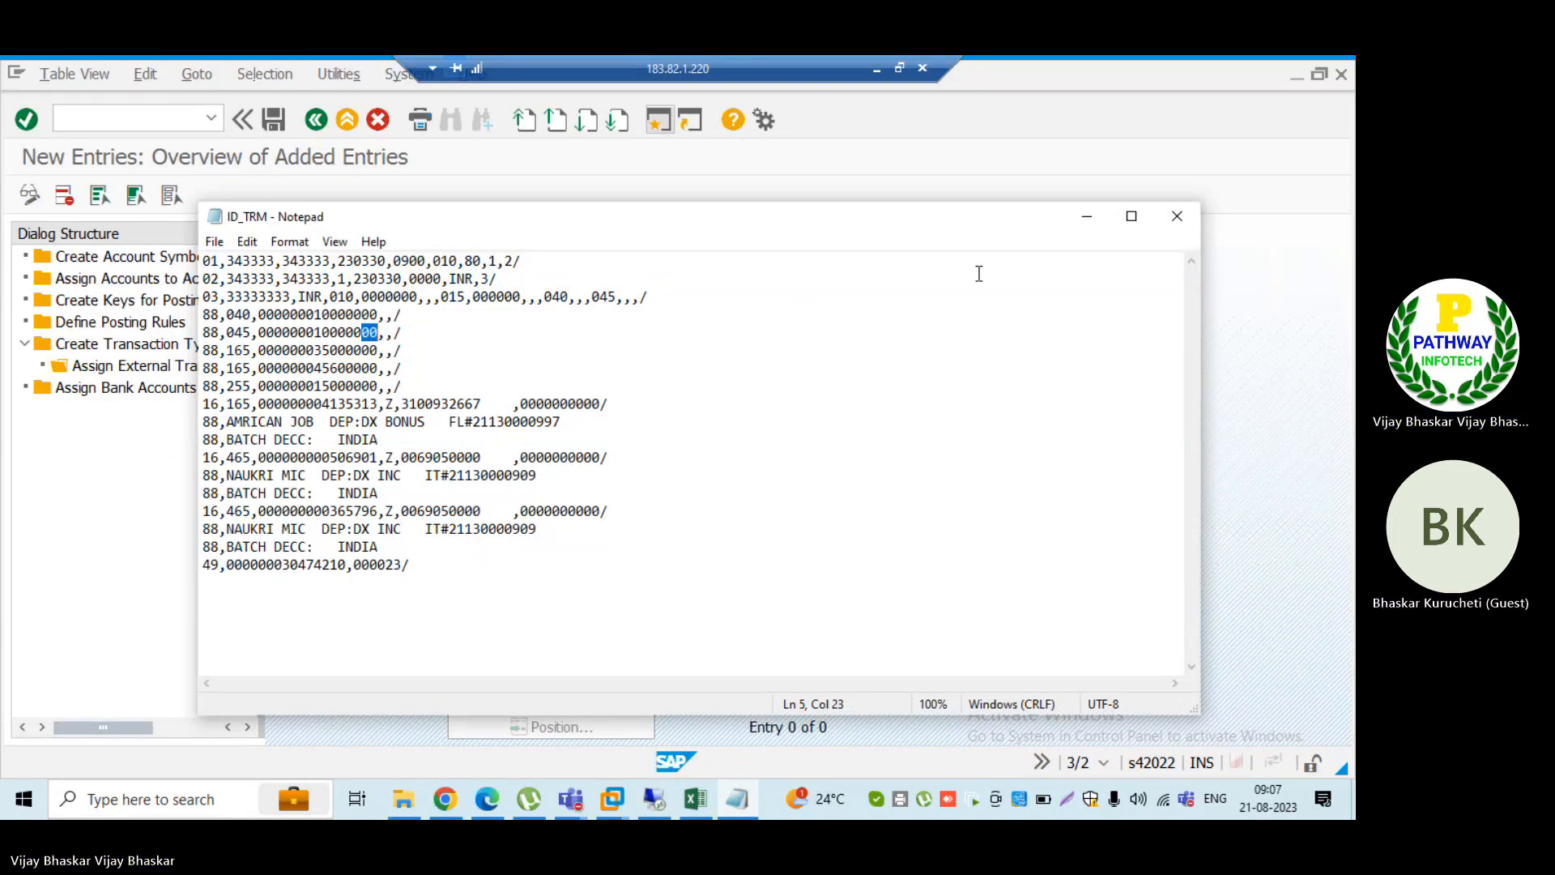
{"action": "left_click", "coordinate": [1086, 216]}
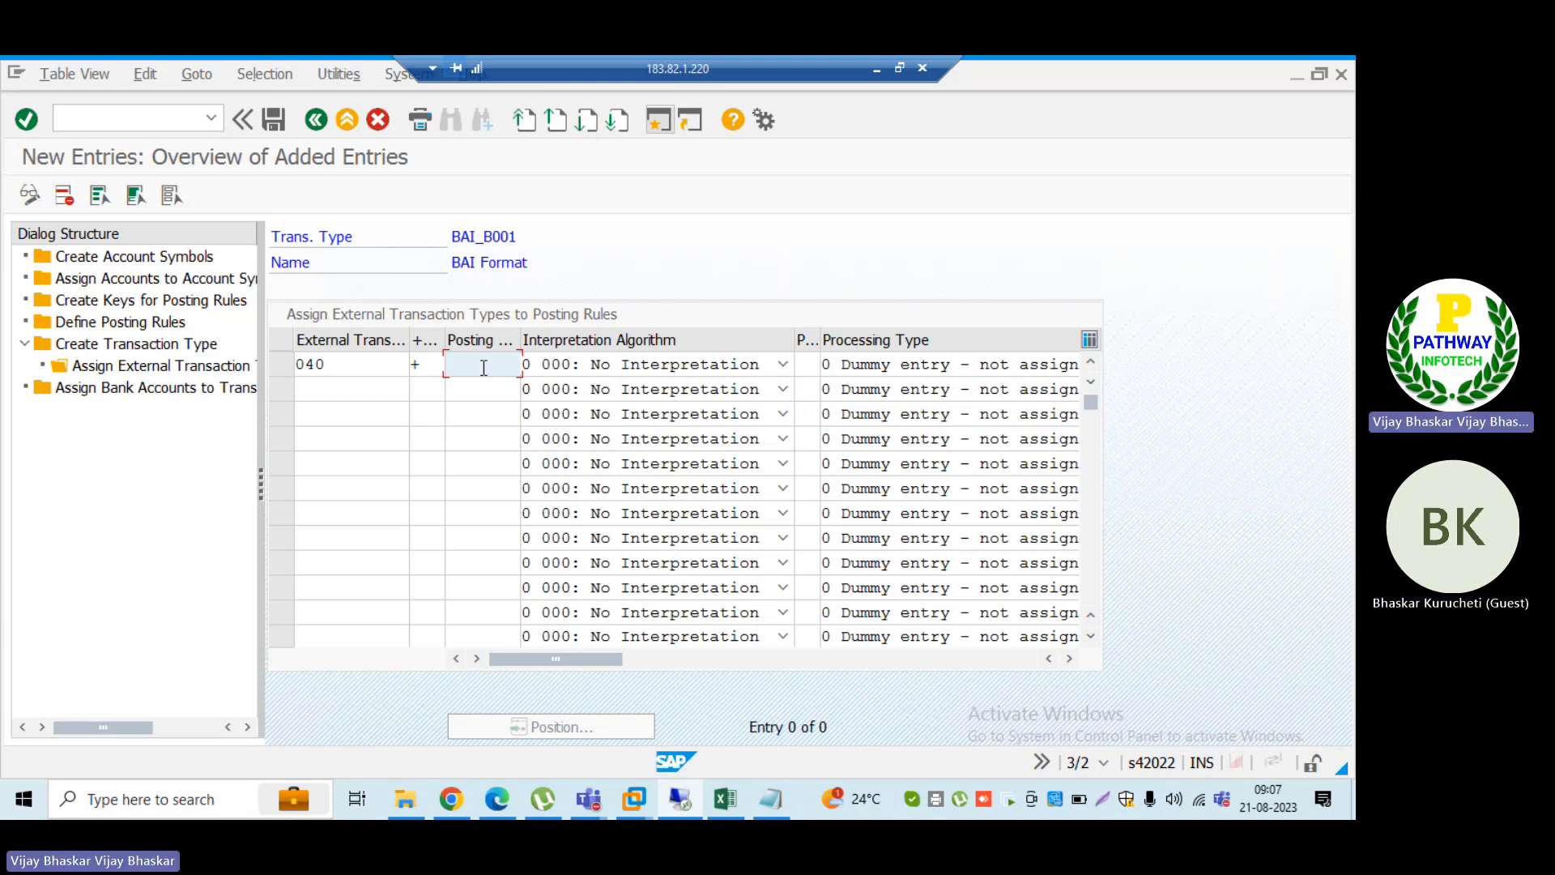
Step: Review the available interpretation algorithms for external transaction 040
{"action": "left_click", "coordinate": [685, 362]}
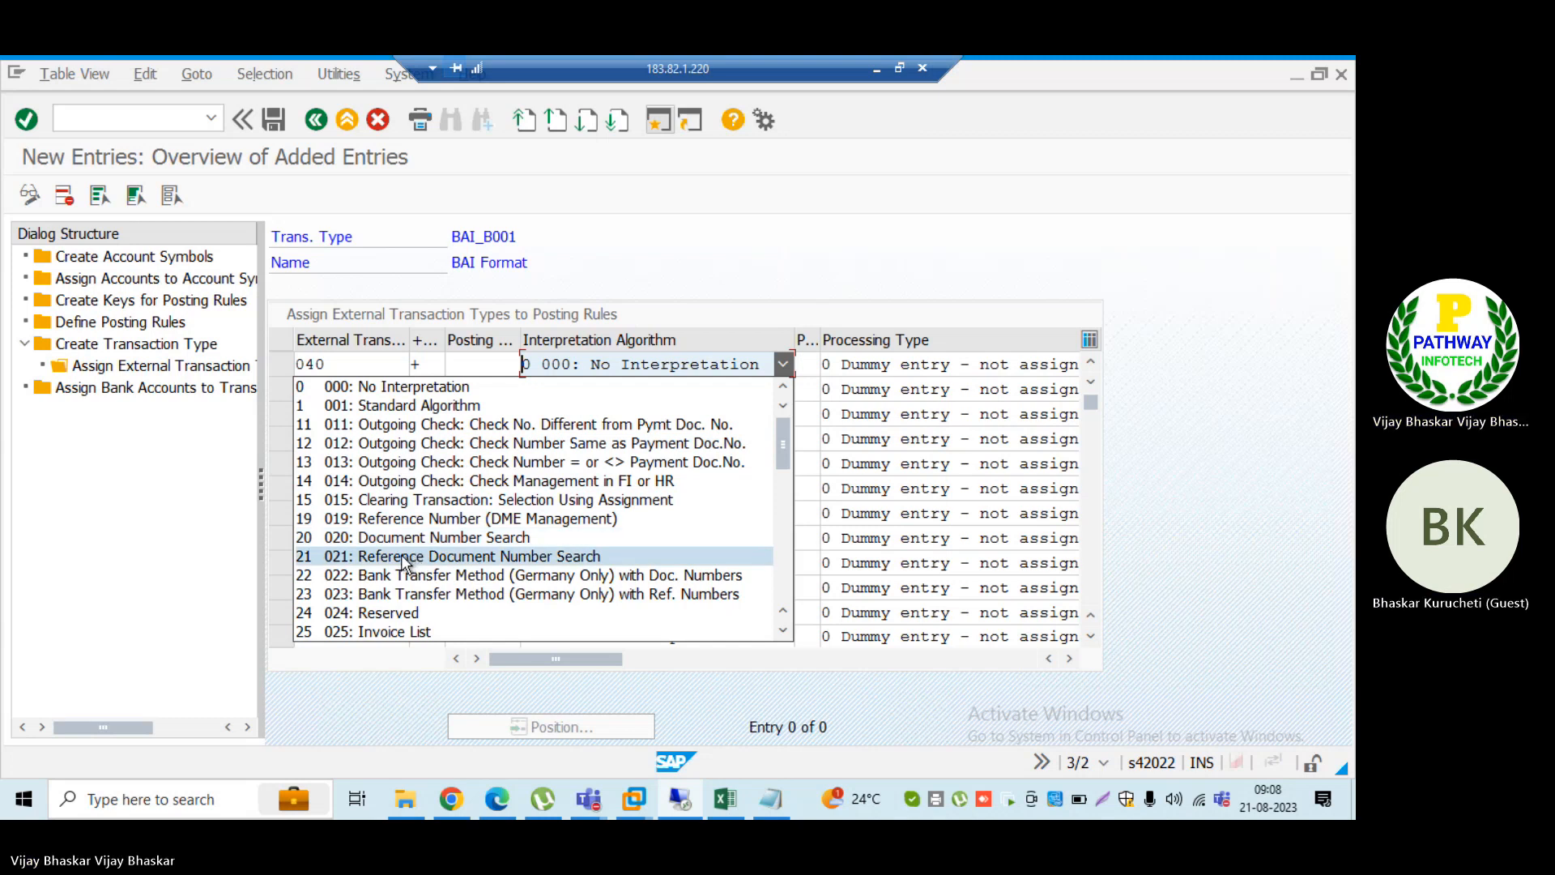
{"action": "scroll", "coordinate": [430, 556], "scroll_direction": "down", "scroll_amount": 2}
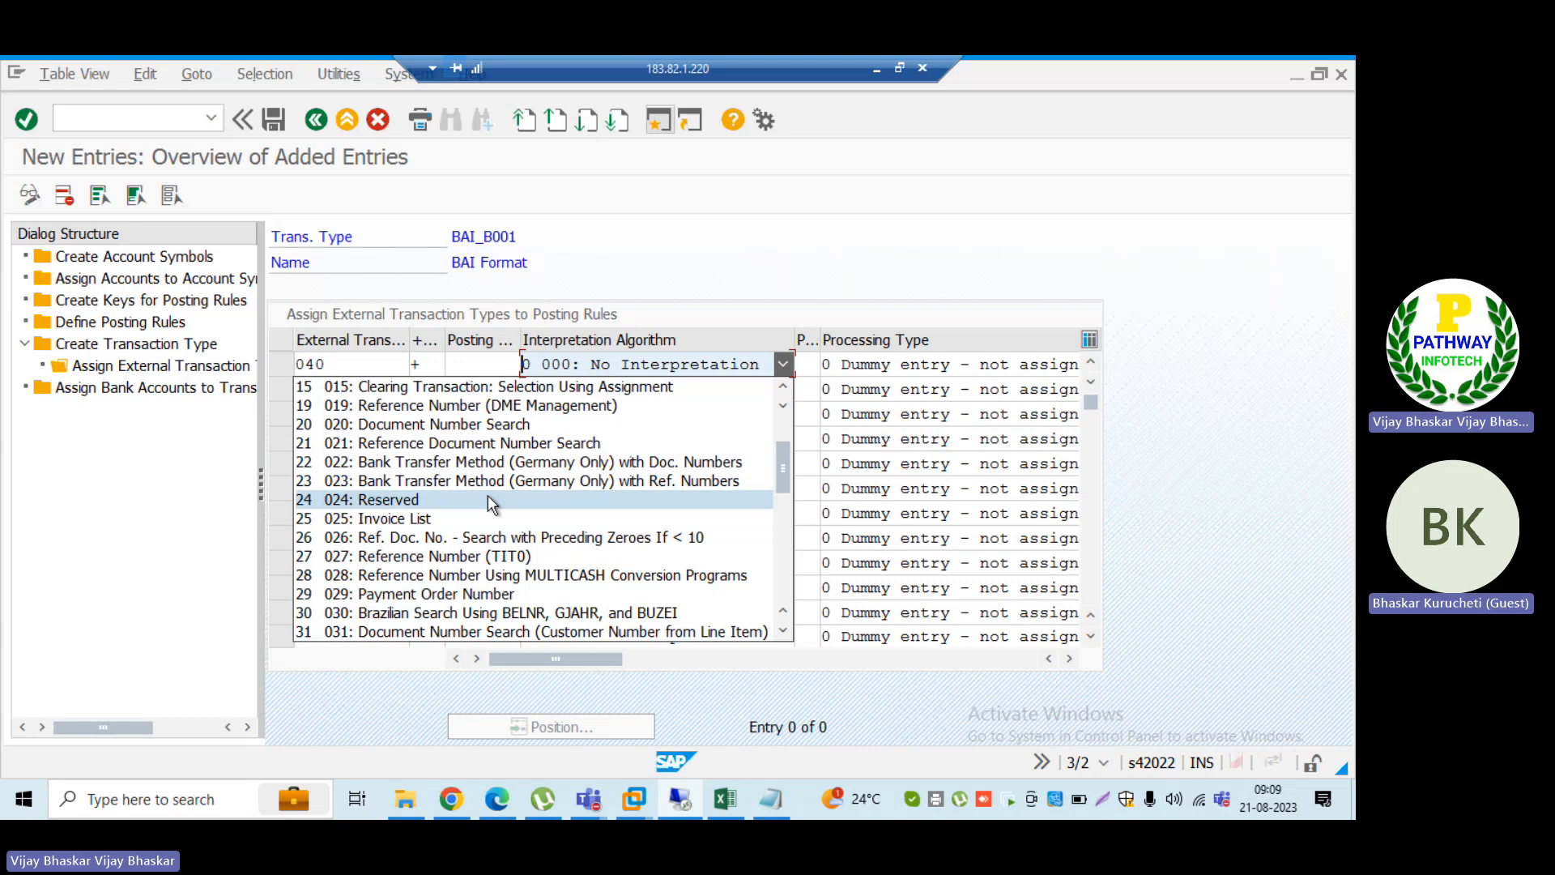
{"action": "scroll", "coordinate": [491, 504], "scroll_direction": "down", "scroll_amount": 8}
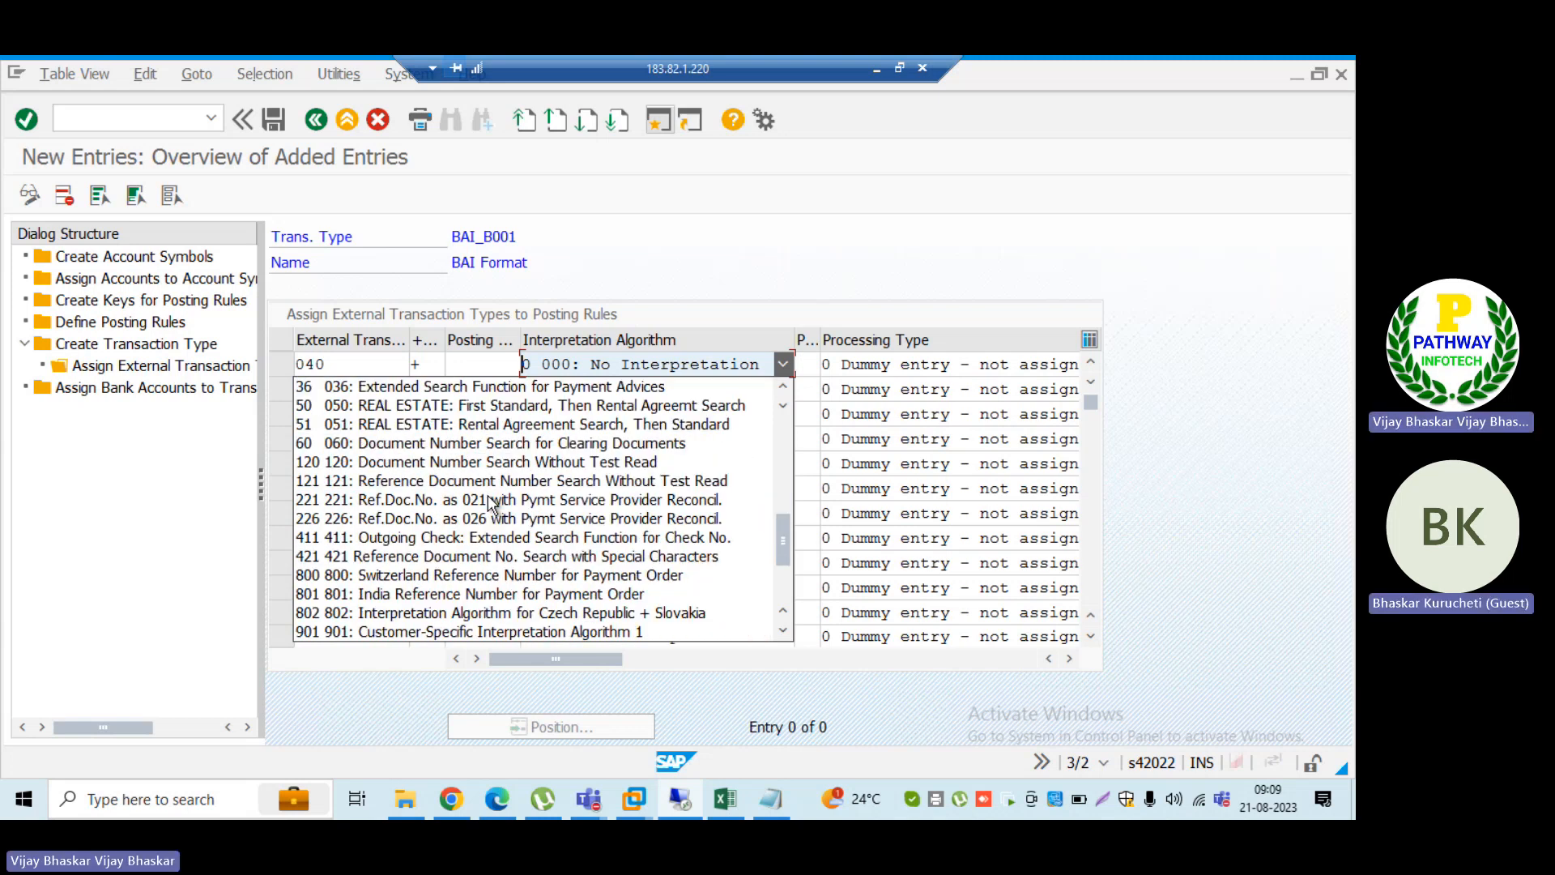
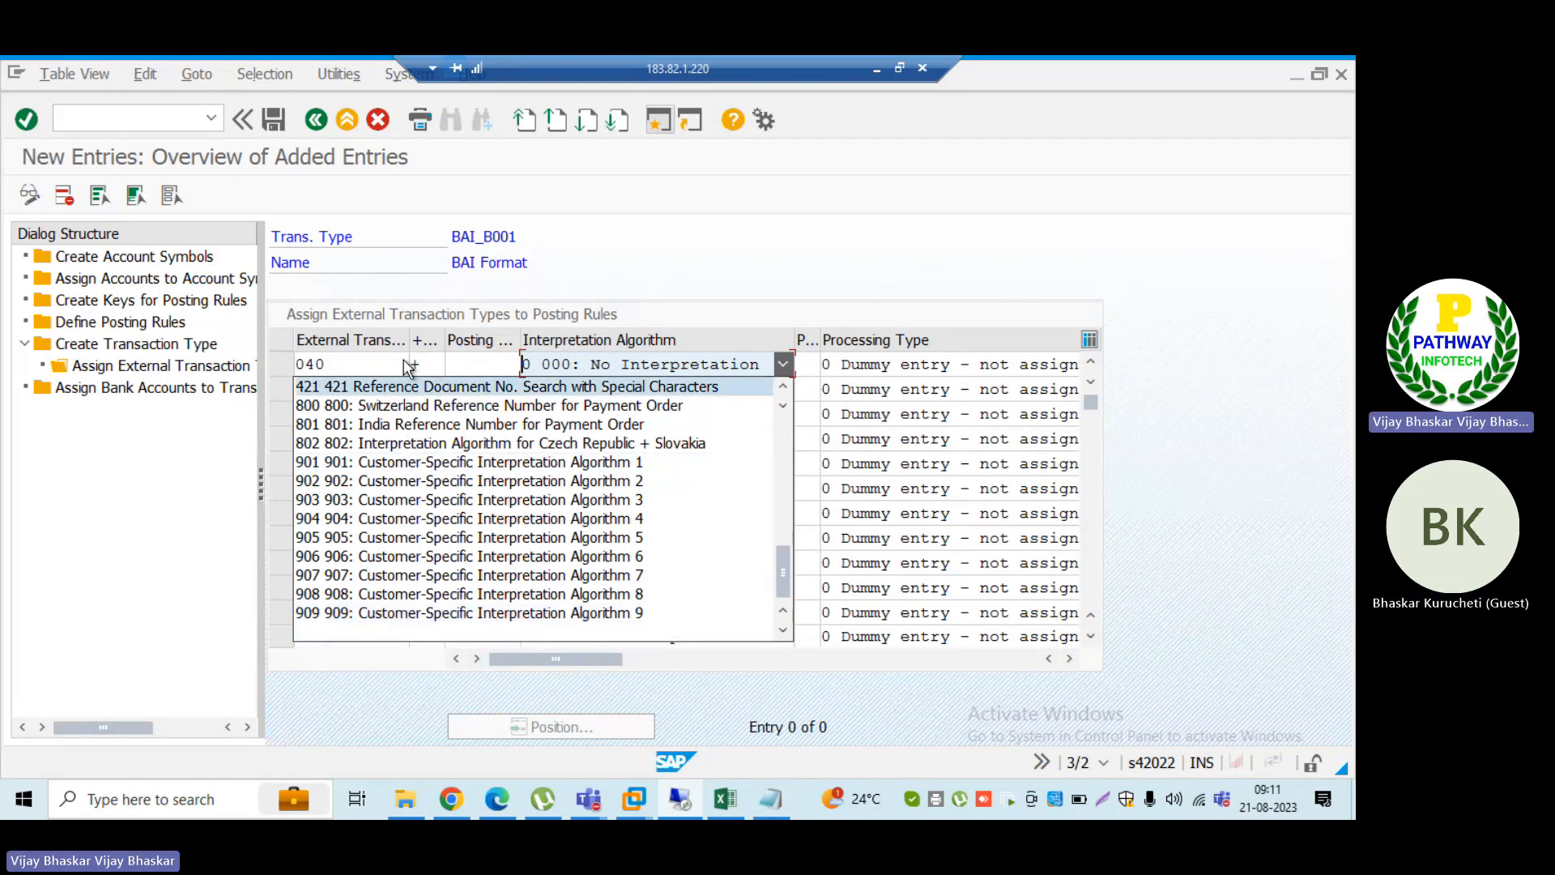
Step: Reexamine the full interpretation algorithm list in the first row, down to customer-specific algorithms 901 to 909, leaving the selection as is
{"action": "left_click", "coordinate": [489, 370]}
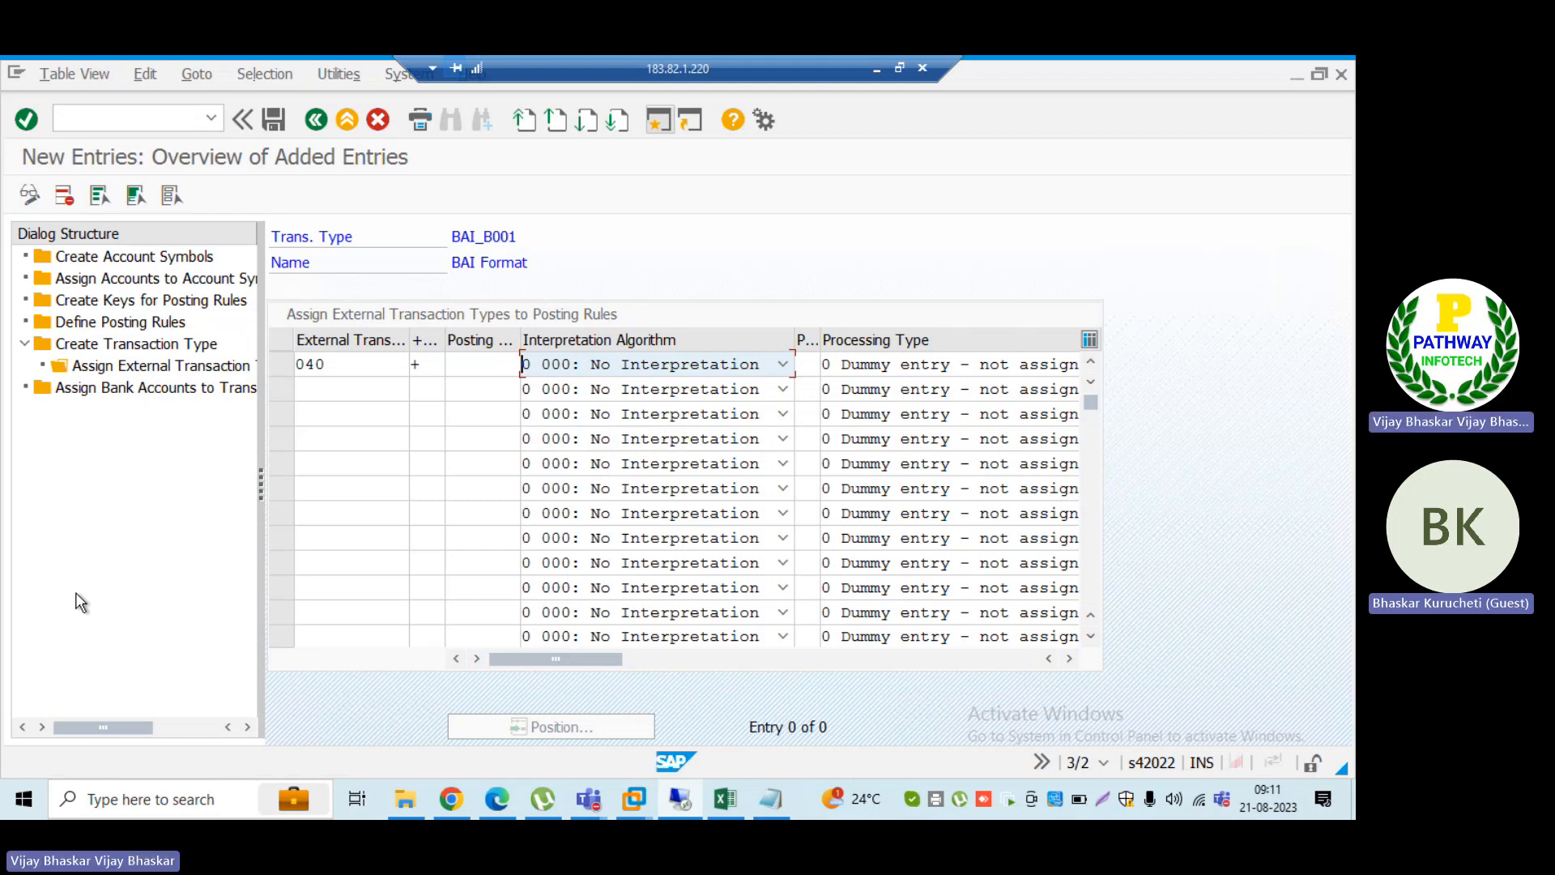
{"action": "left_click", "coordinate": [551, 369]}
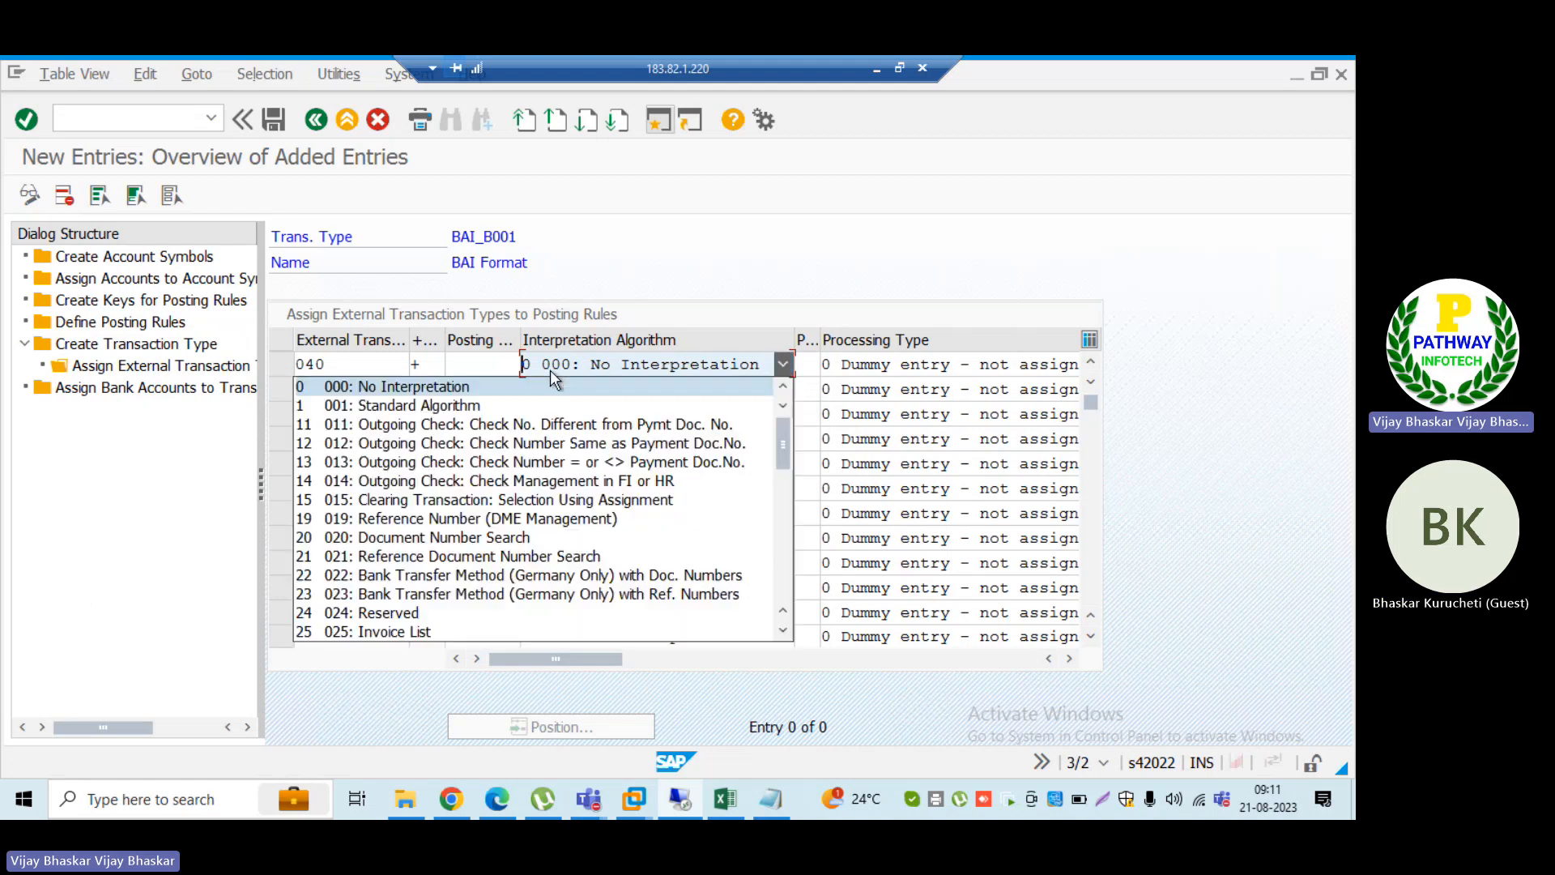
{"action": "left_click", "coordinate": [779, 580]}
{"action": "left_click", "coordinate": [779, 589]}
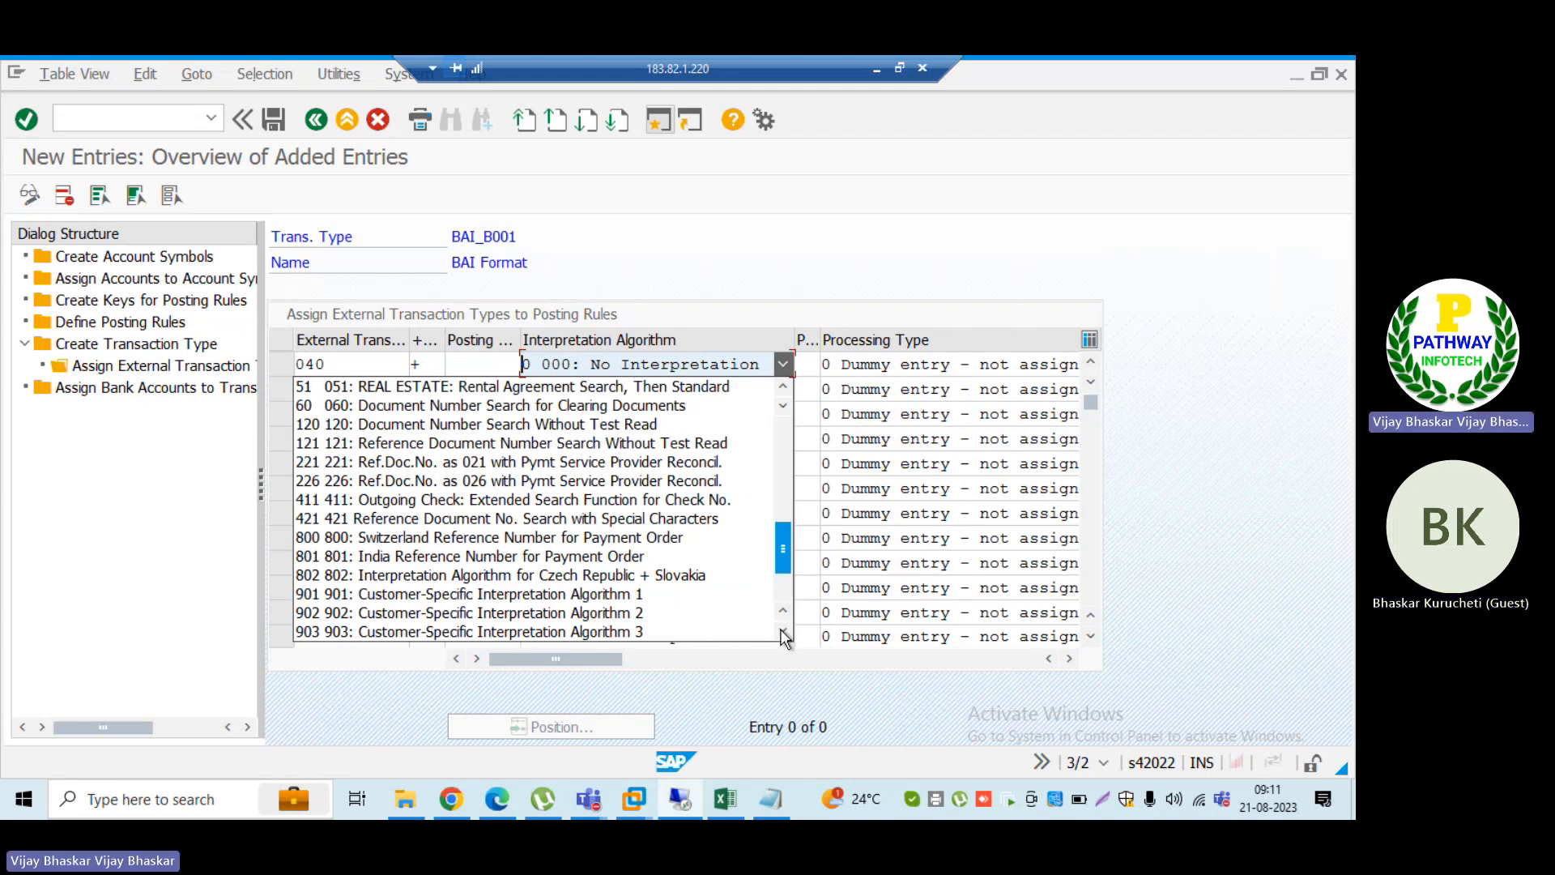
{"action": "left_click", "coordinate": [783, 634]}
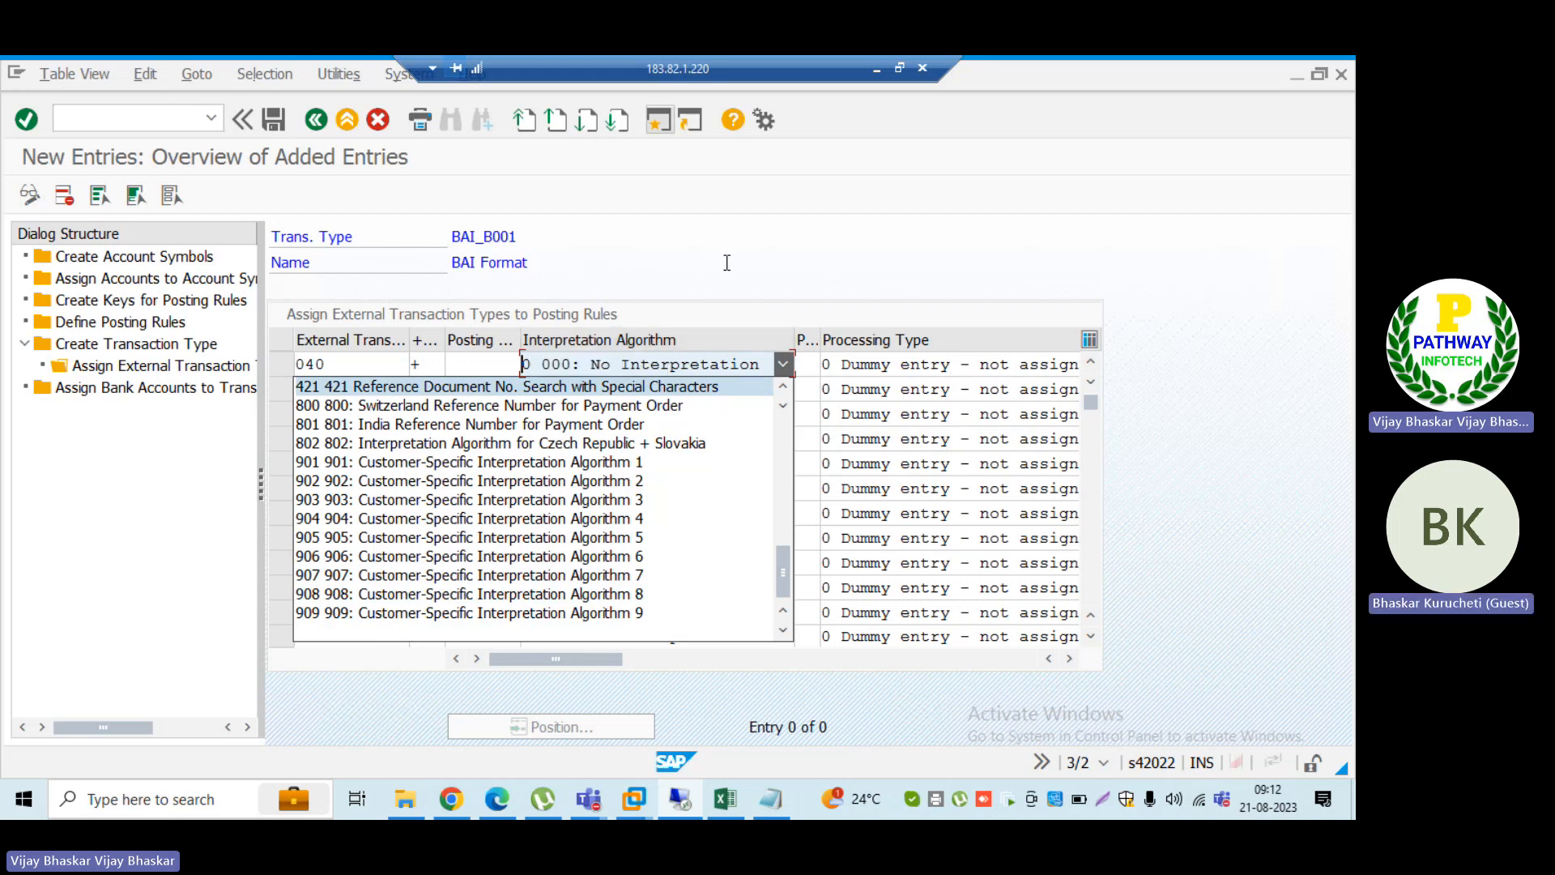
{"action": "key", "text": "Escape"}
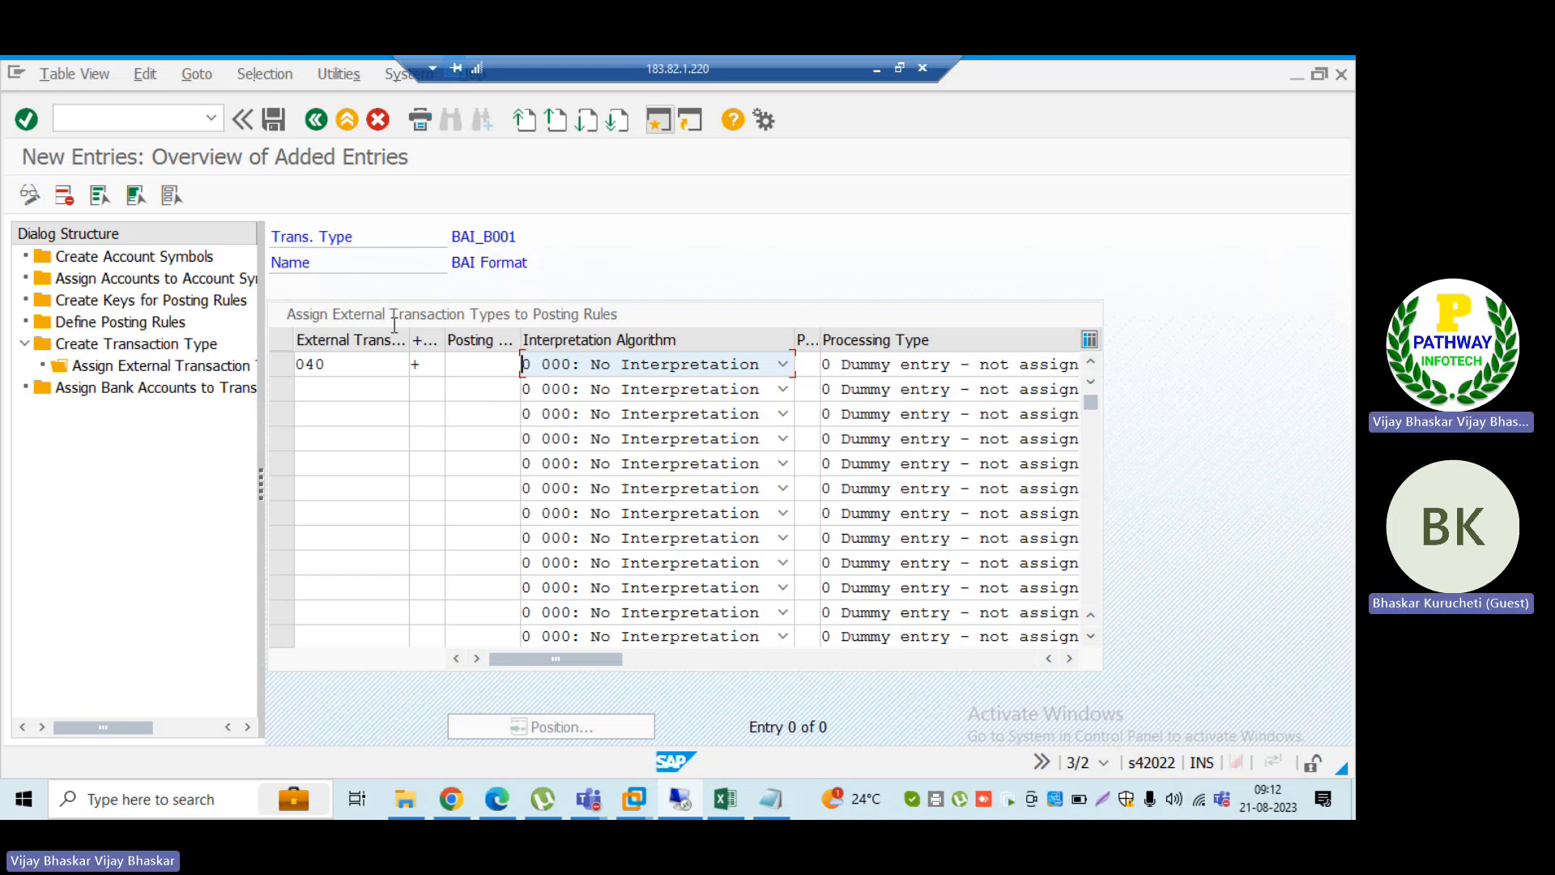
Step: Switch to the Display IMG session and start transaction FF67 for manual bank statement processing
{"action": "key", "text": "alt+Tab"}
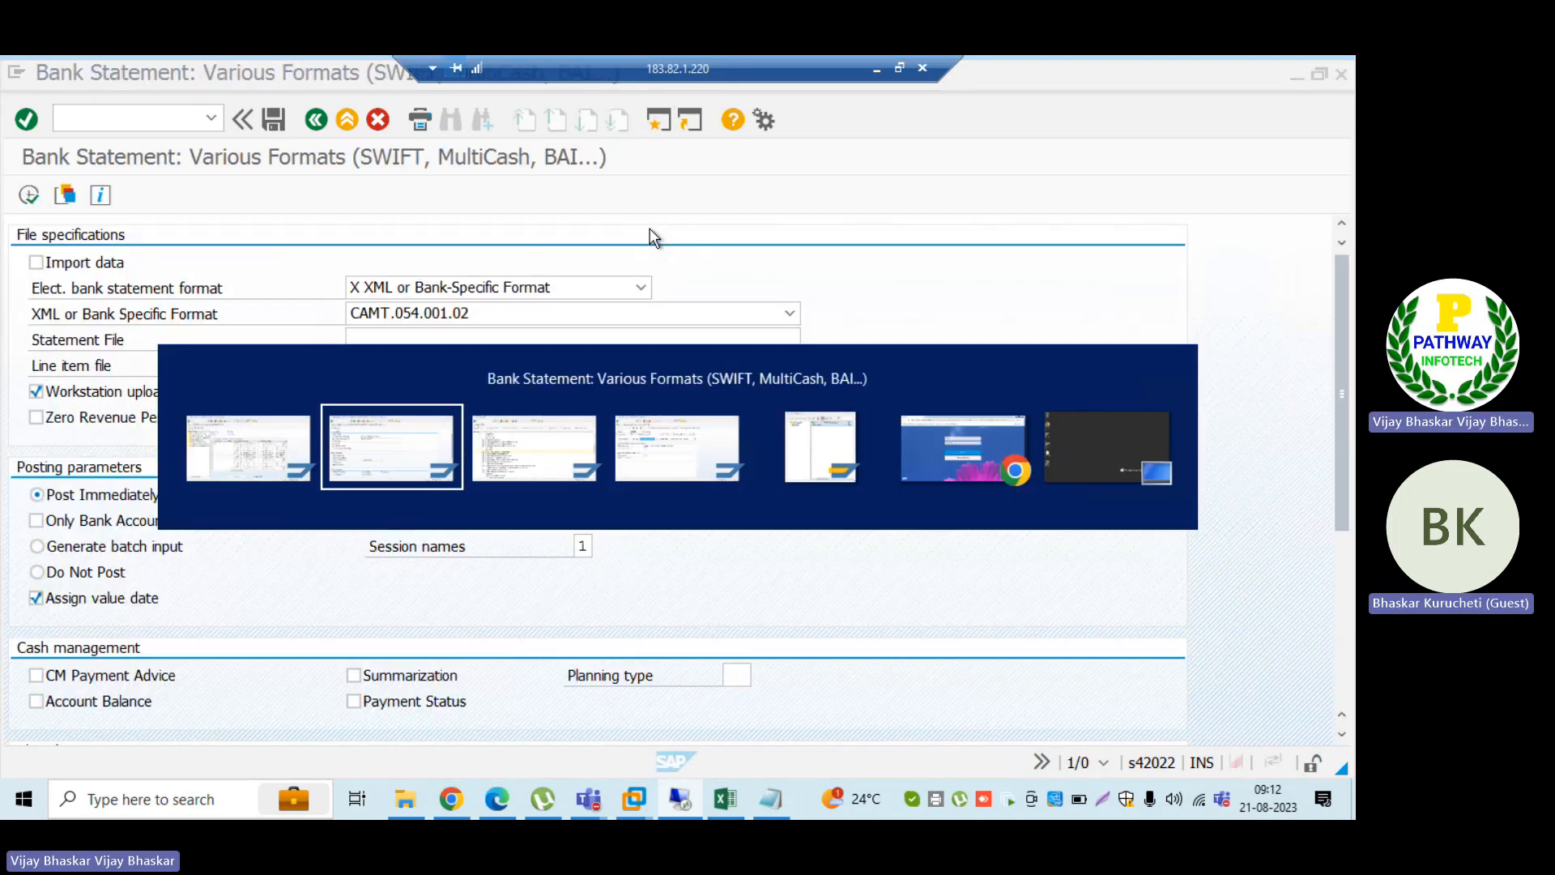
{"action": "key", "text": "alt+Tab"}
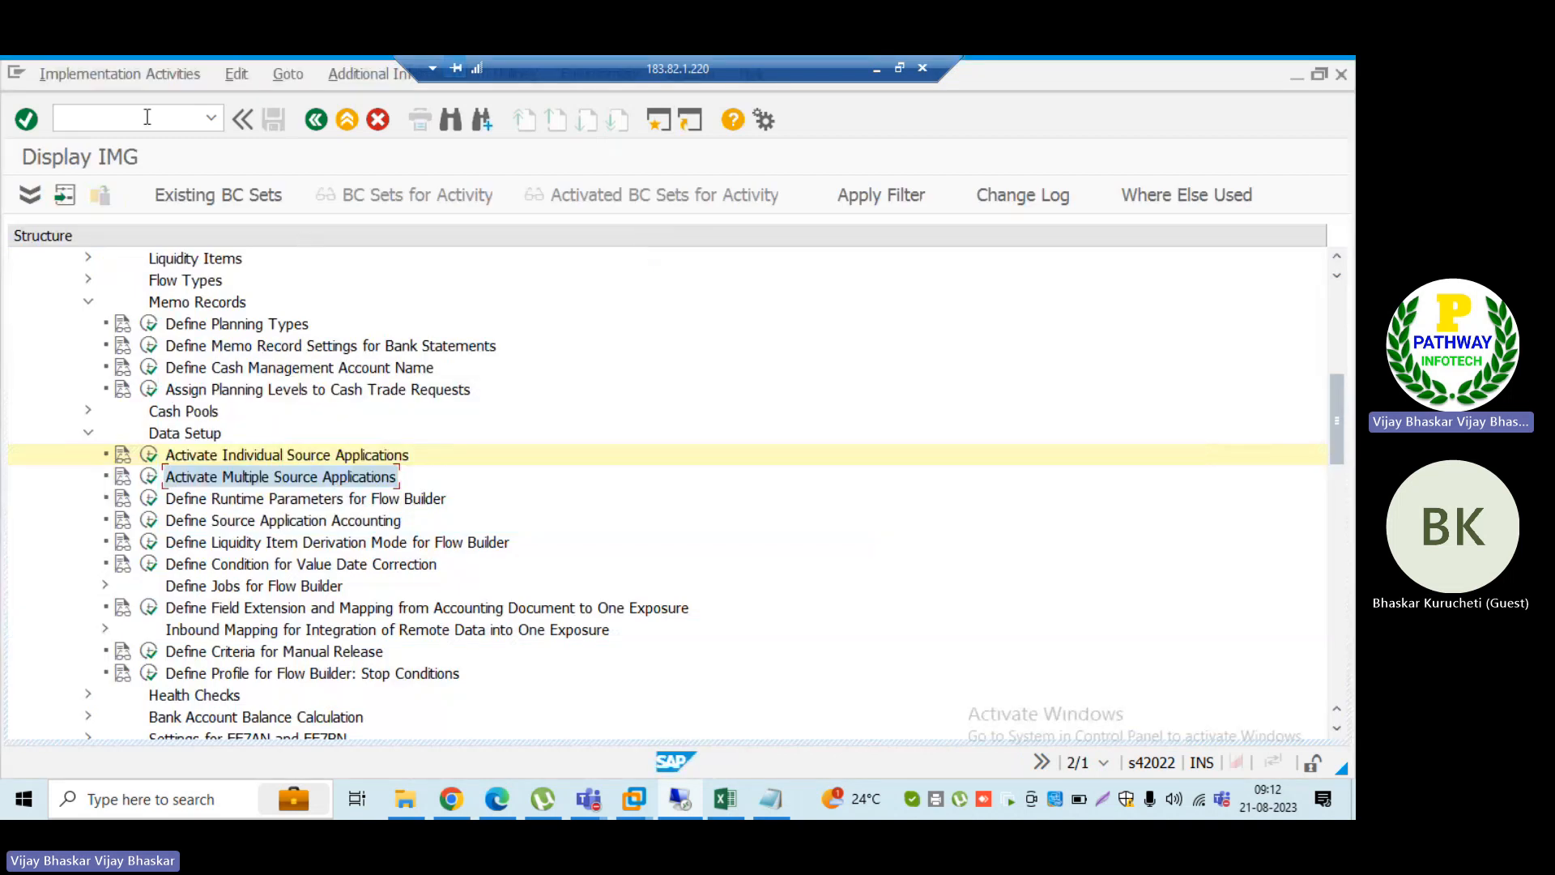
{"action": "type", "text": "/nff67"}
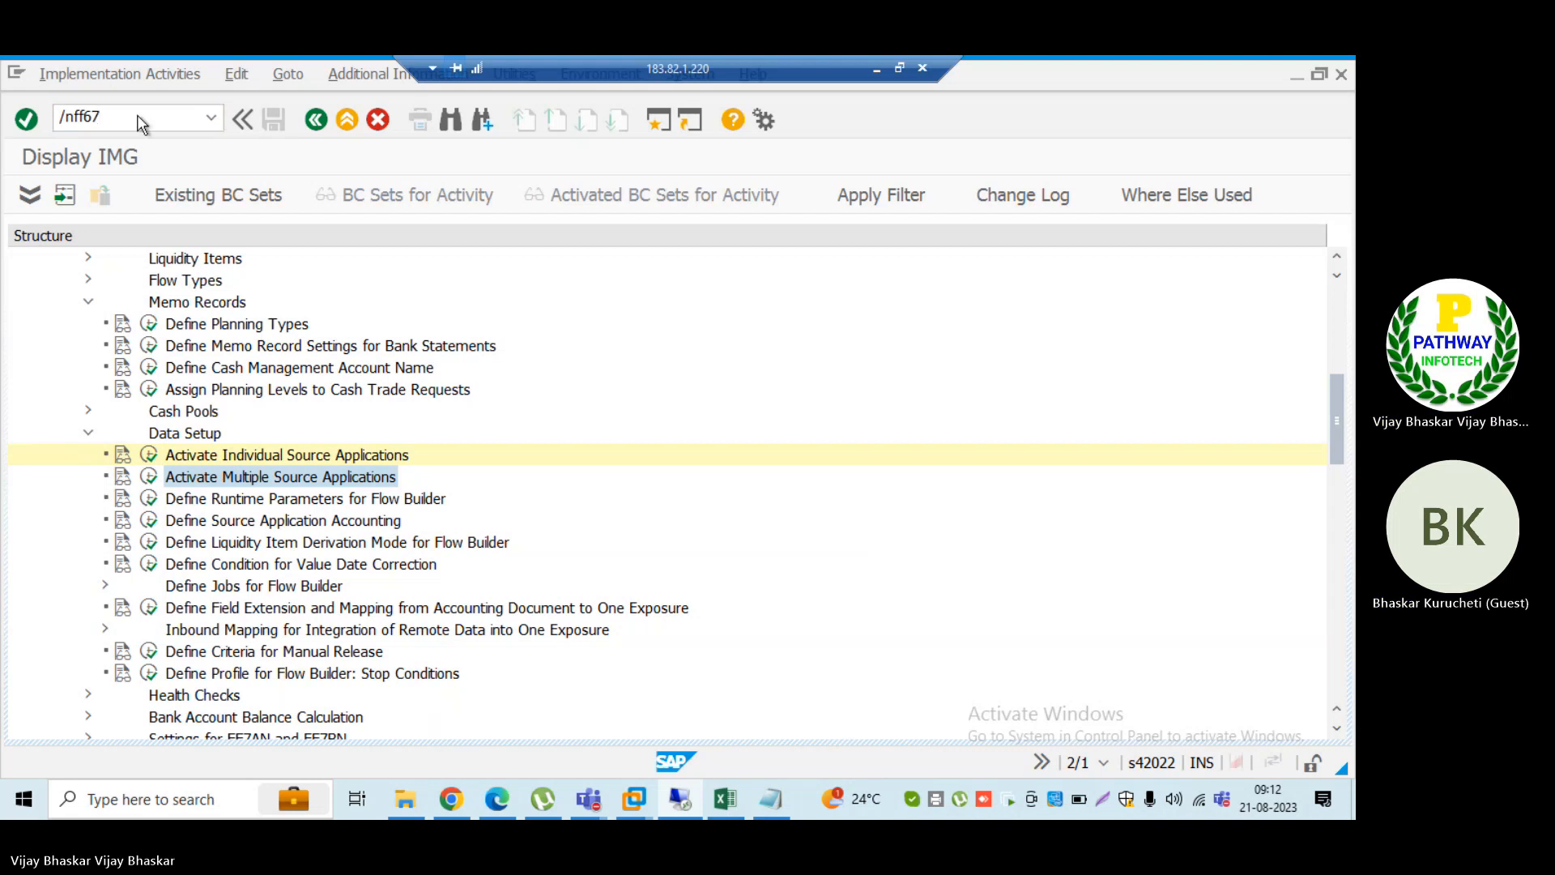
{"action": "key", "text": "Return"}
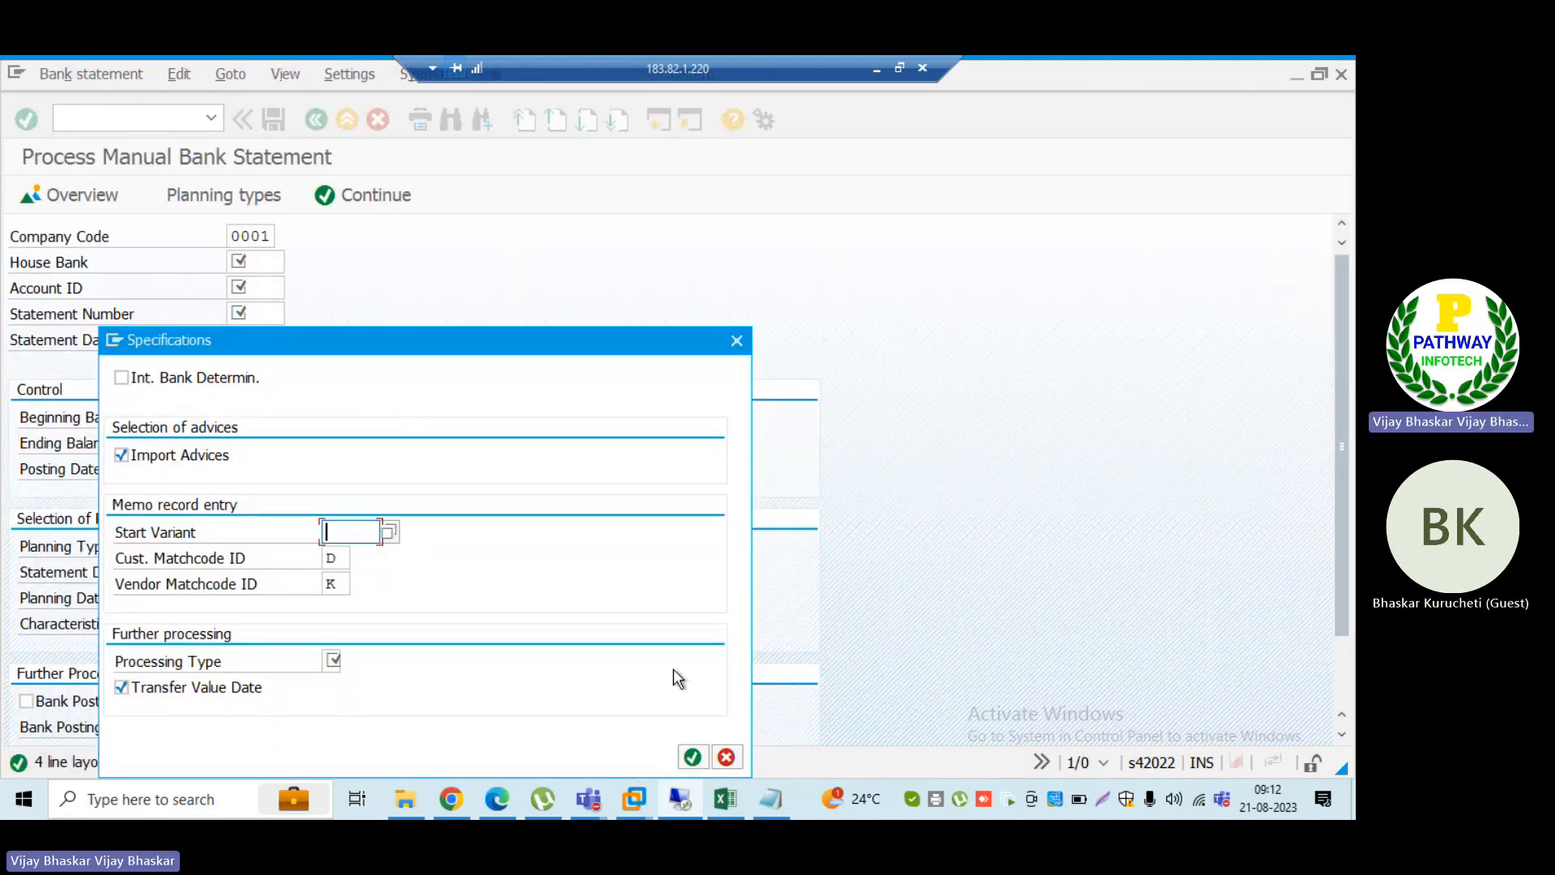
Step: In the specifications, choose start variant SAP01 and processing type 4 (Further processing online), and accept them
{"action": "left_click", "coordinate": [389, 531]}
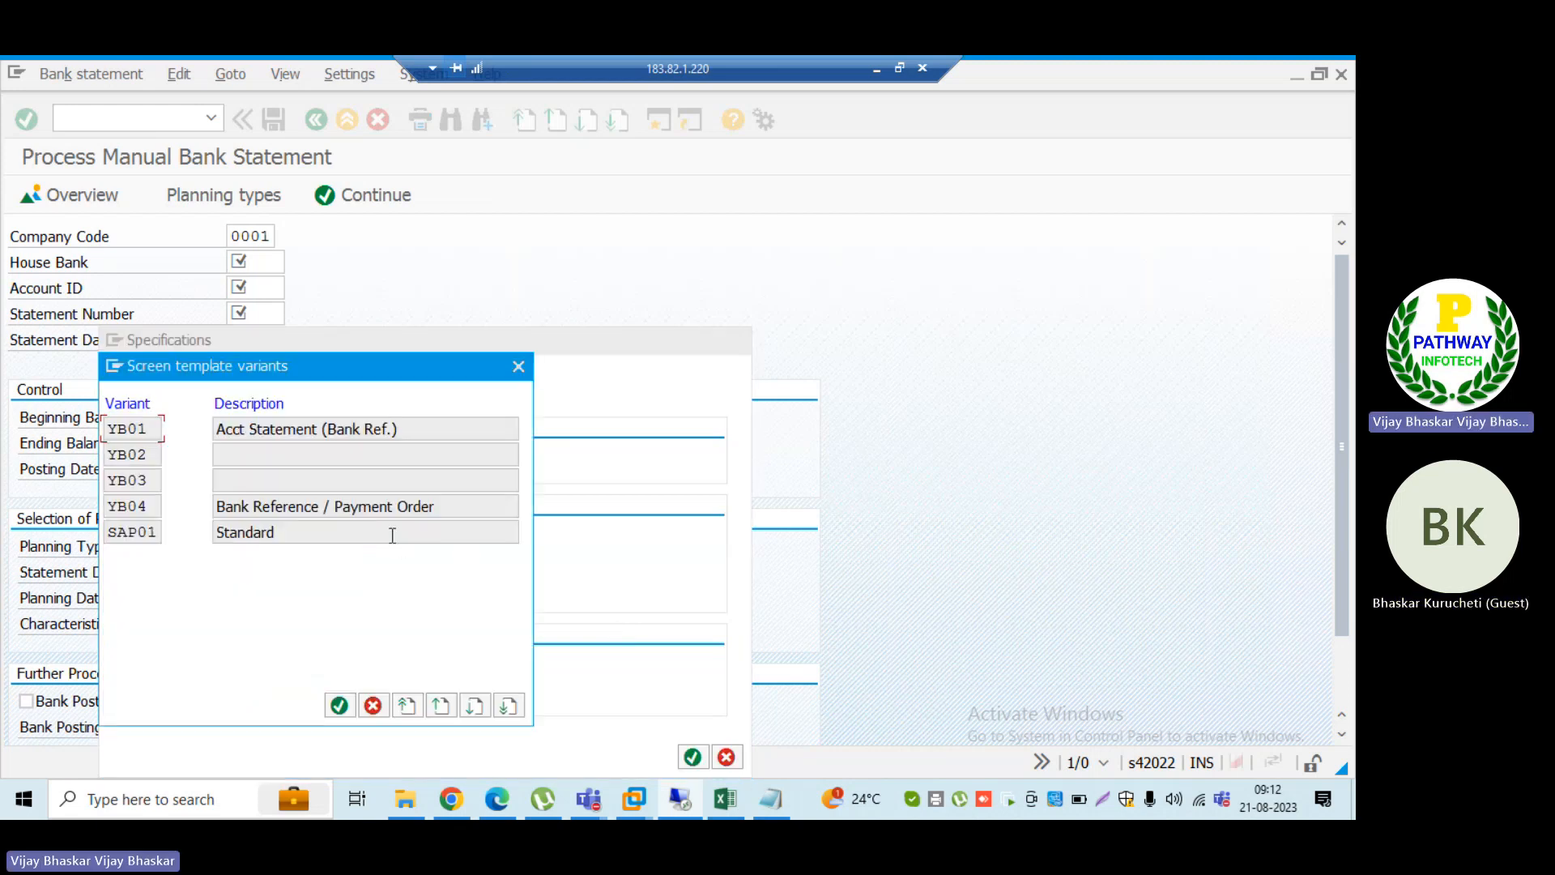
{"action": "double_click", "coordinate": [136, 533]}
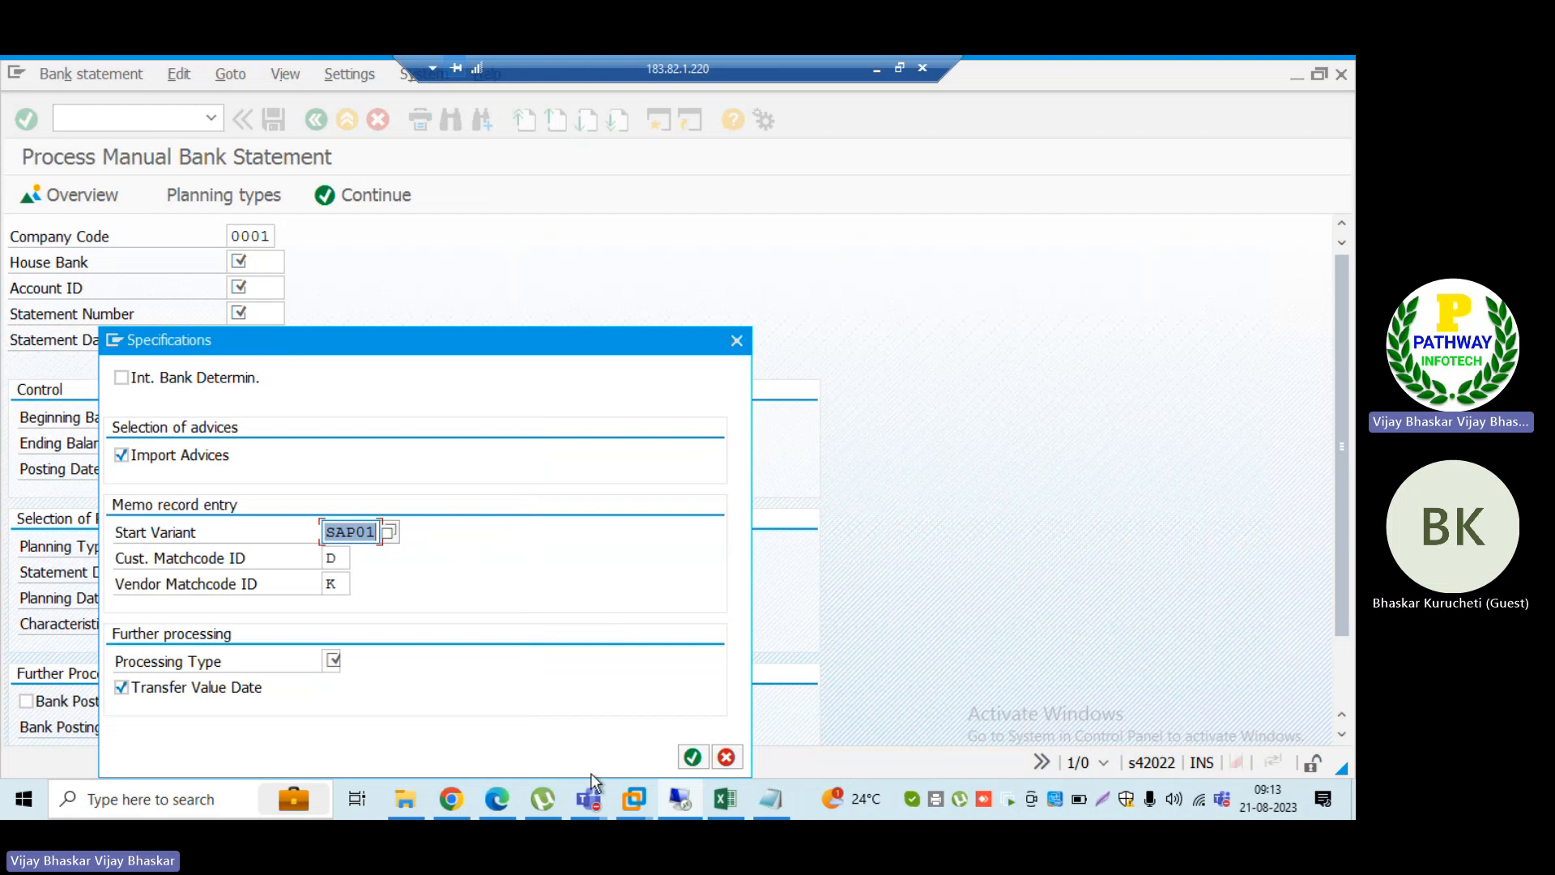
{"action": "left_click", "coordinate": [691, 756]}
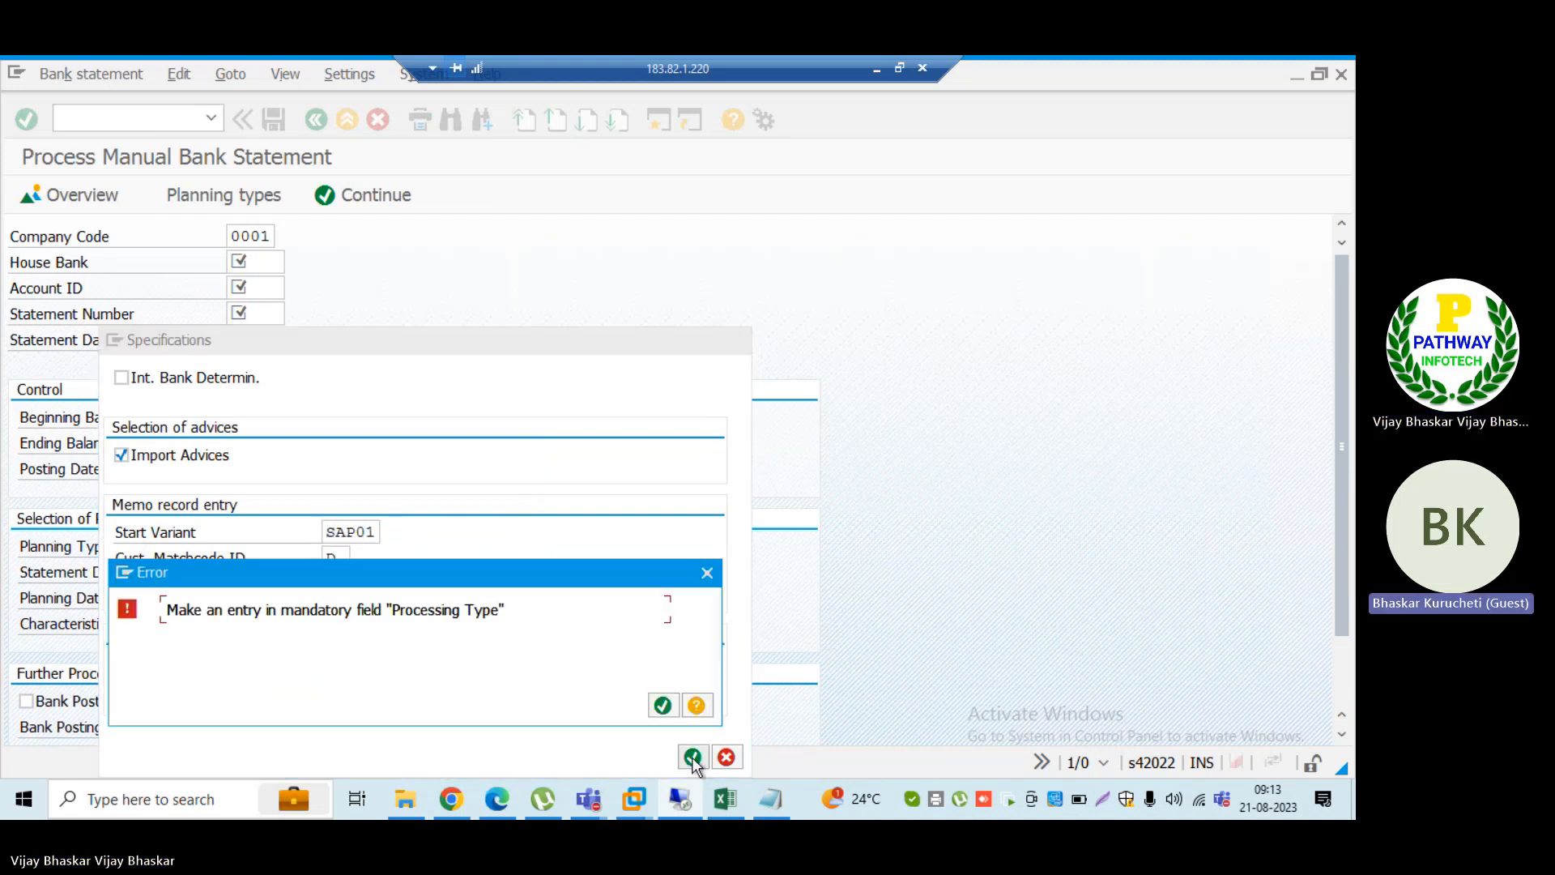
{"action": "left_click", "coordinate": [663, 706]}
{"action": "left_click", "coordinate": [352, 658]}
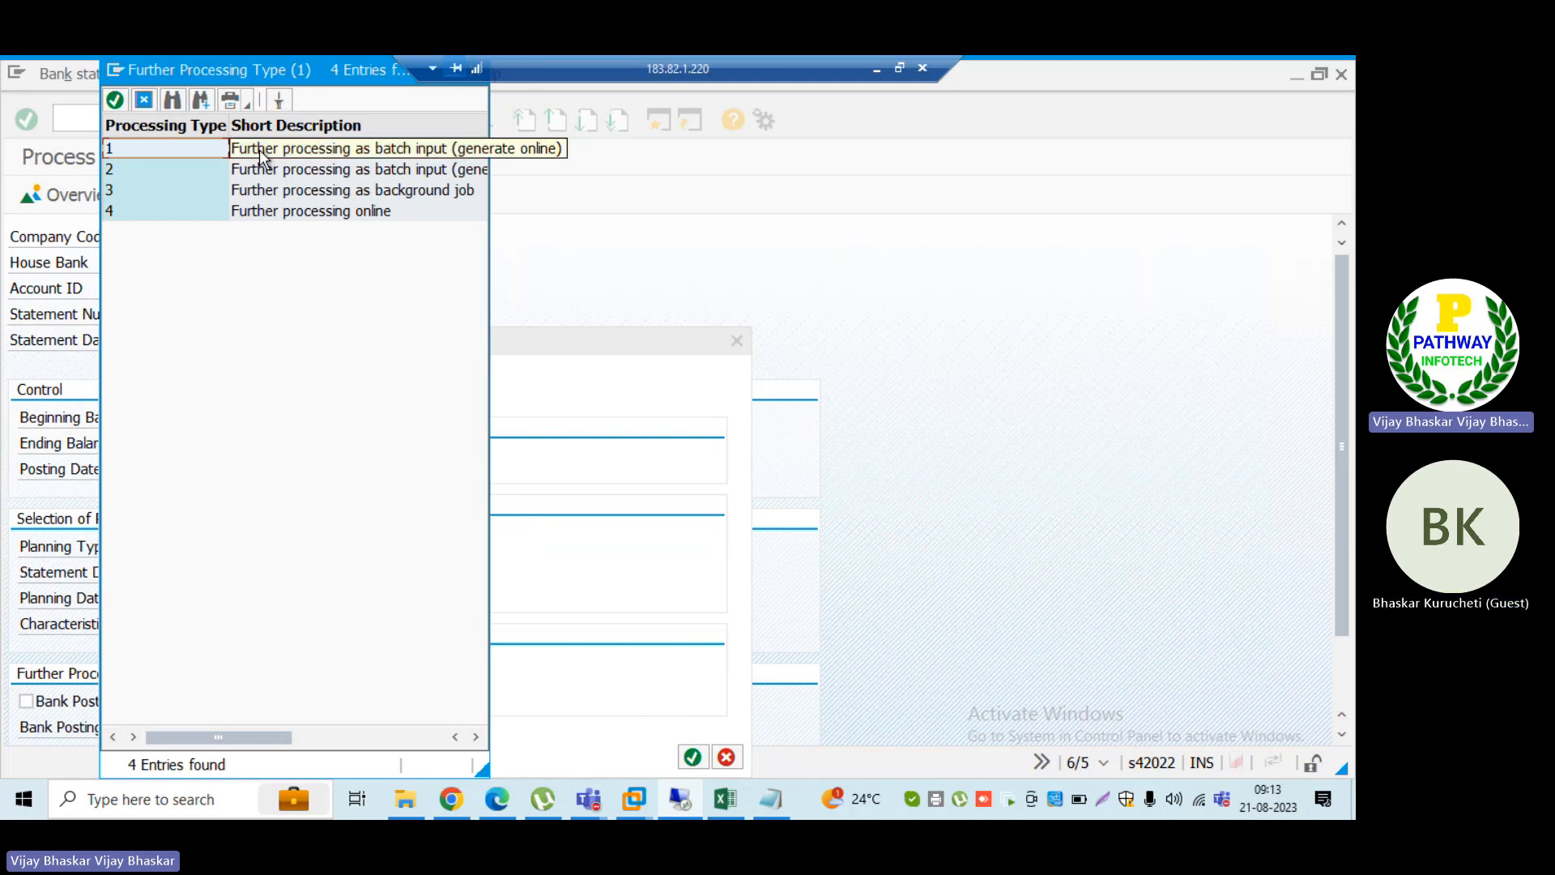
{"action": "left_click", "coordinate": [267, 212]}
{"action": "left_click", "coordinate": [694, 763]}
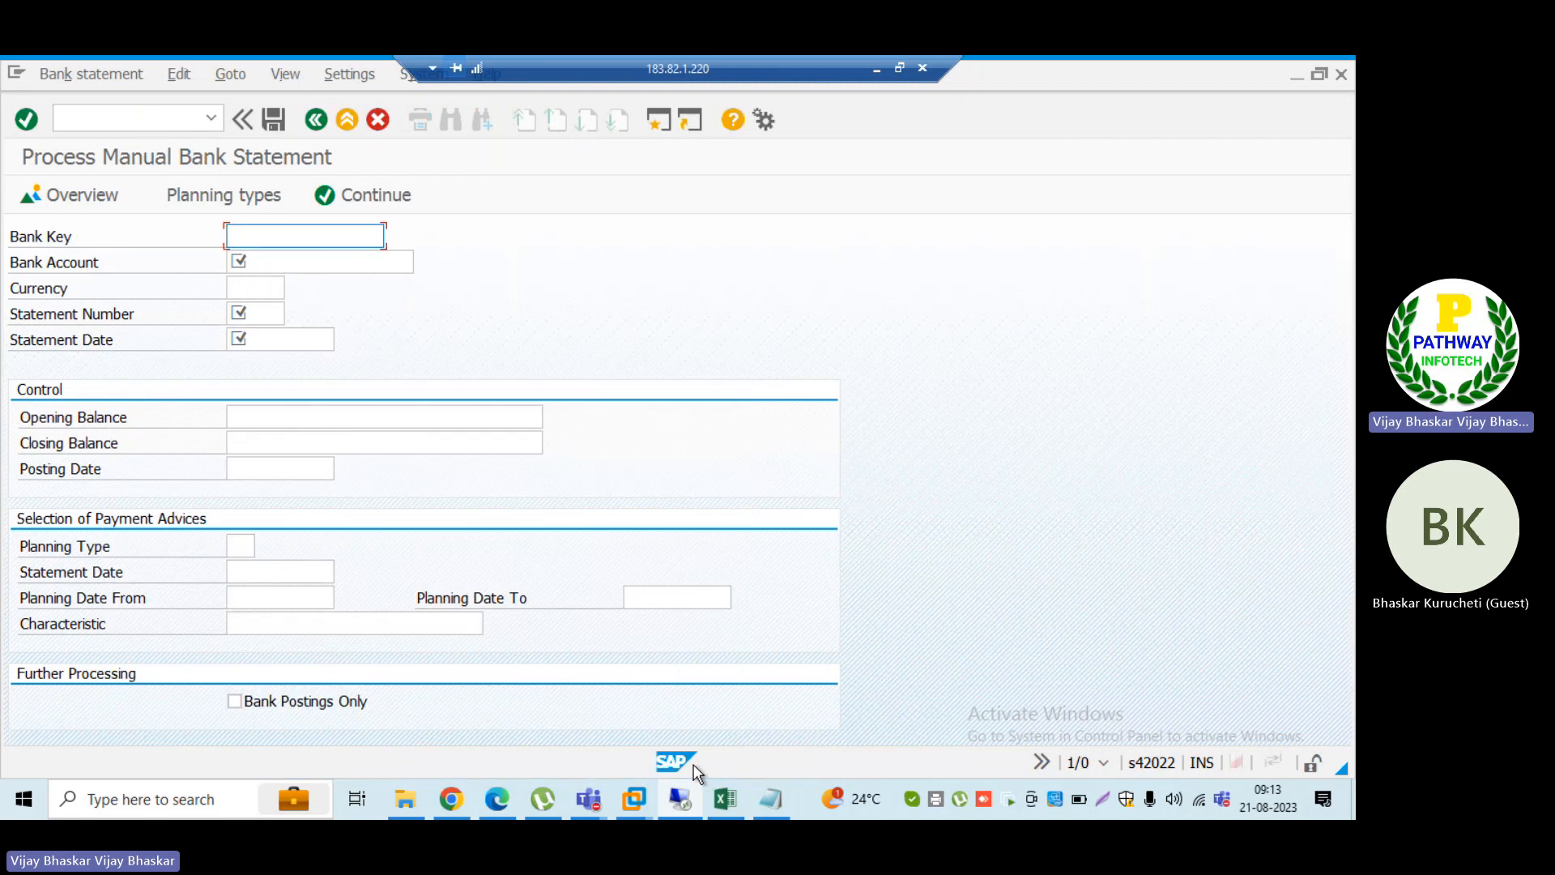
Step: Open the statement overview for SBI BANK in company code 6320 and examine the statement's opening and closing balances
{"action": "left_click", "coordinate": [91, 196]}
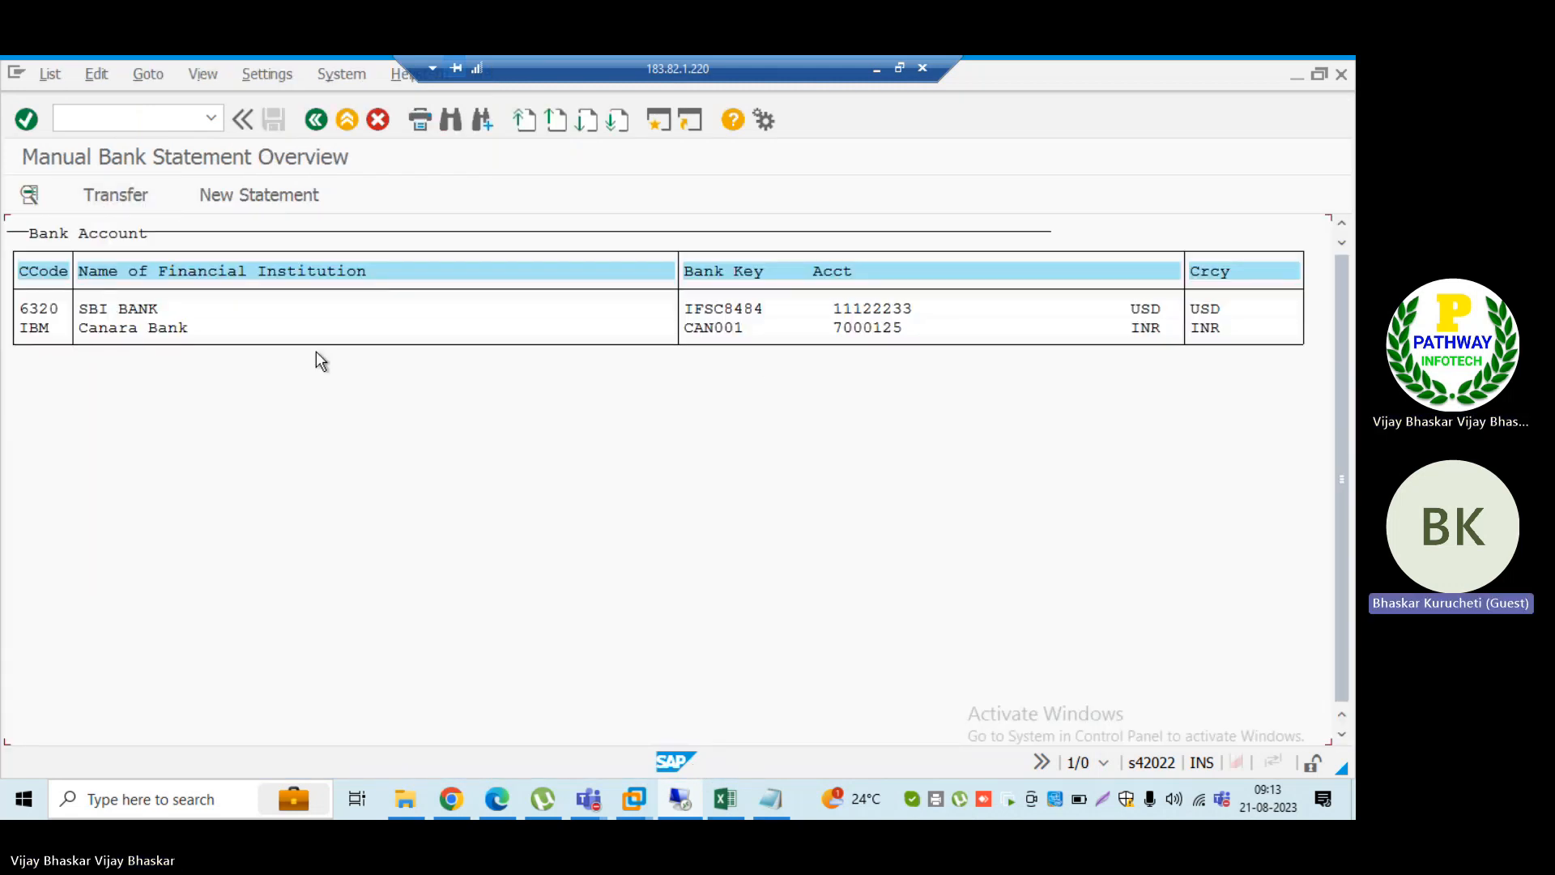
{"action": "double_click", "coordinate": [139, 313]}
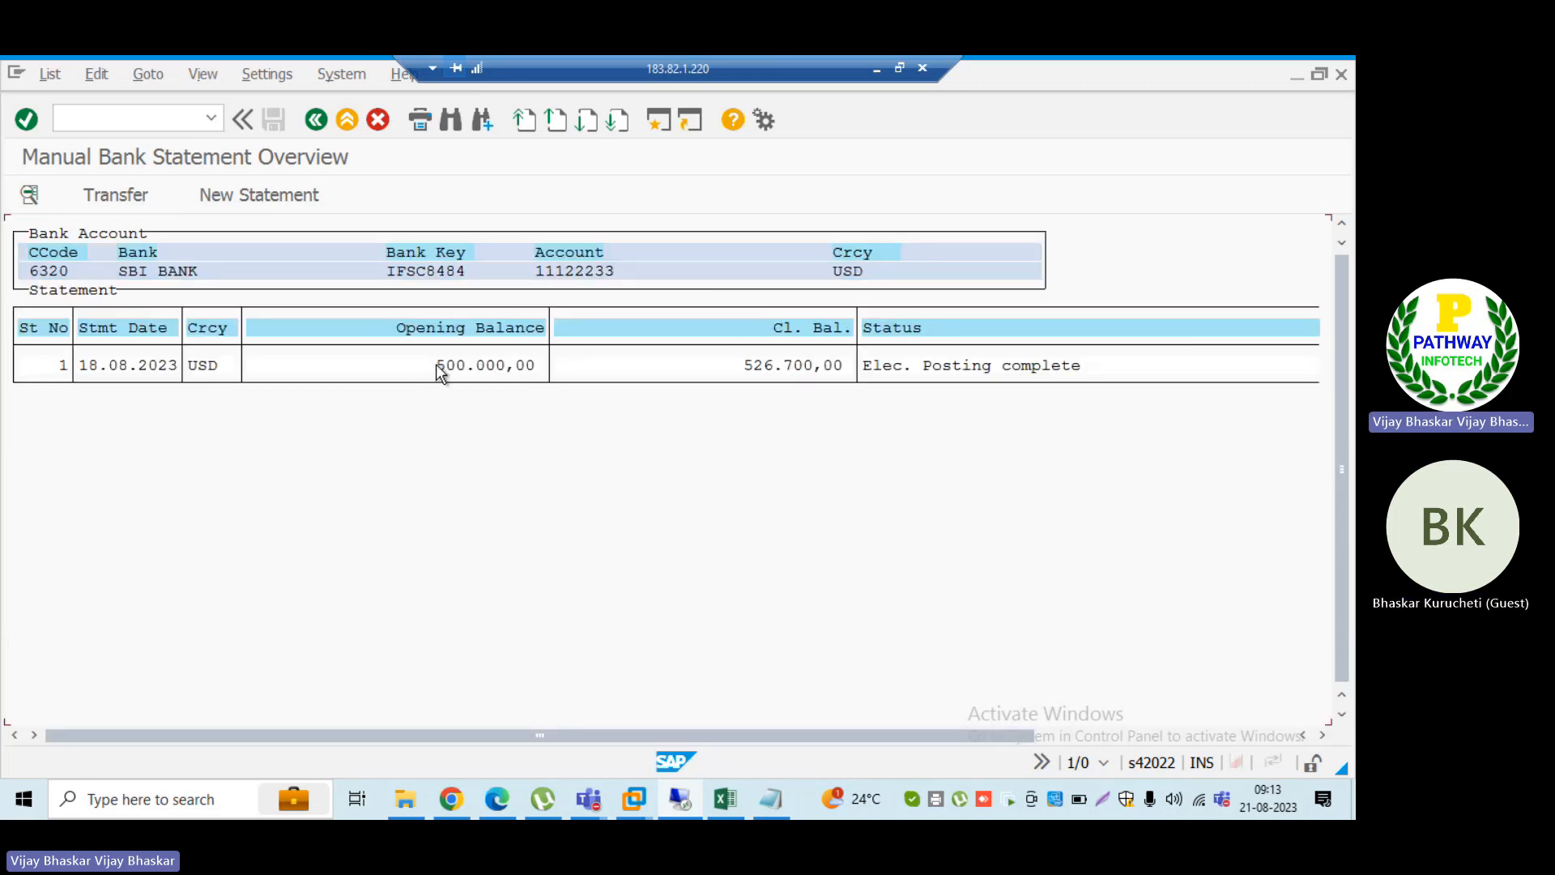
{"action": "left_click_drag", "start_coordinate": [435, 365], "coordinate": [524, 367]}
{"action": "left_click_drag", "start_coordinate": [743, 369], "coordinate": [840, 367]}
{"action": "key", "text": "alt+Tab"}
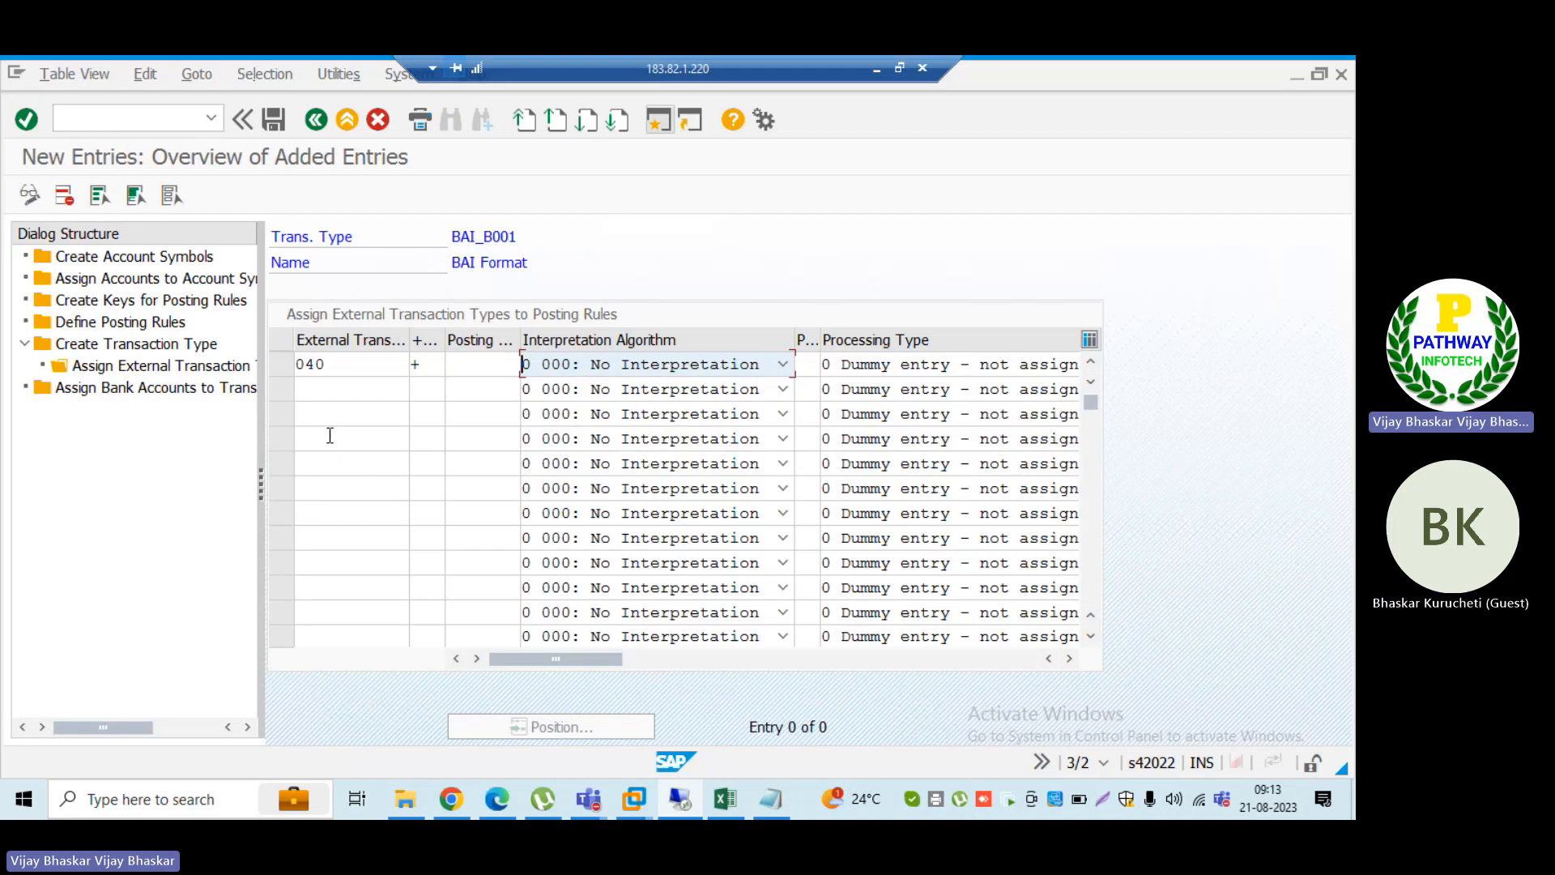
{"action": "key", "text": "alt+Tab"}
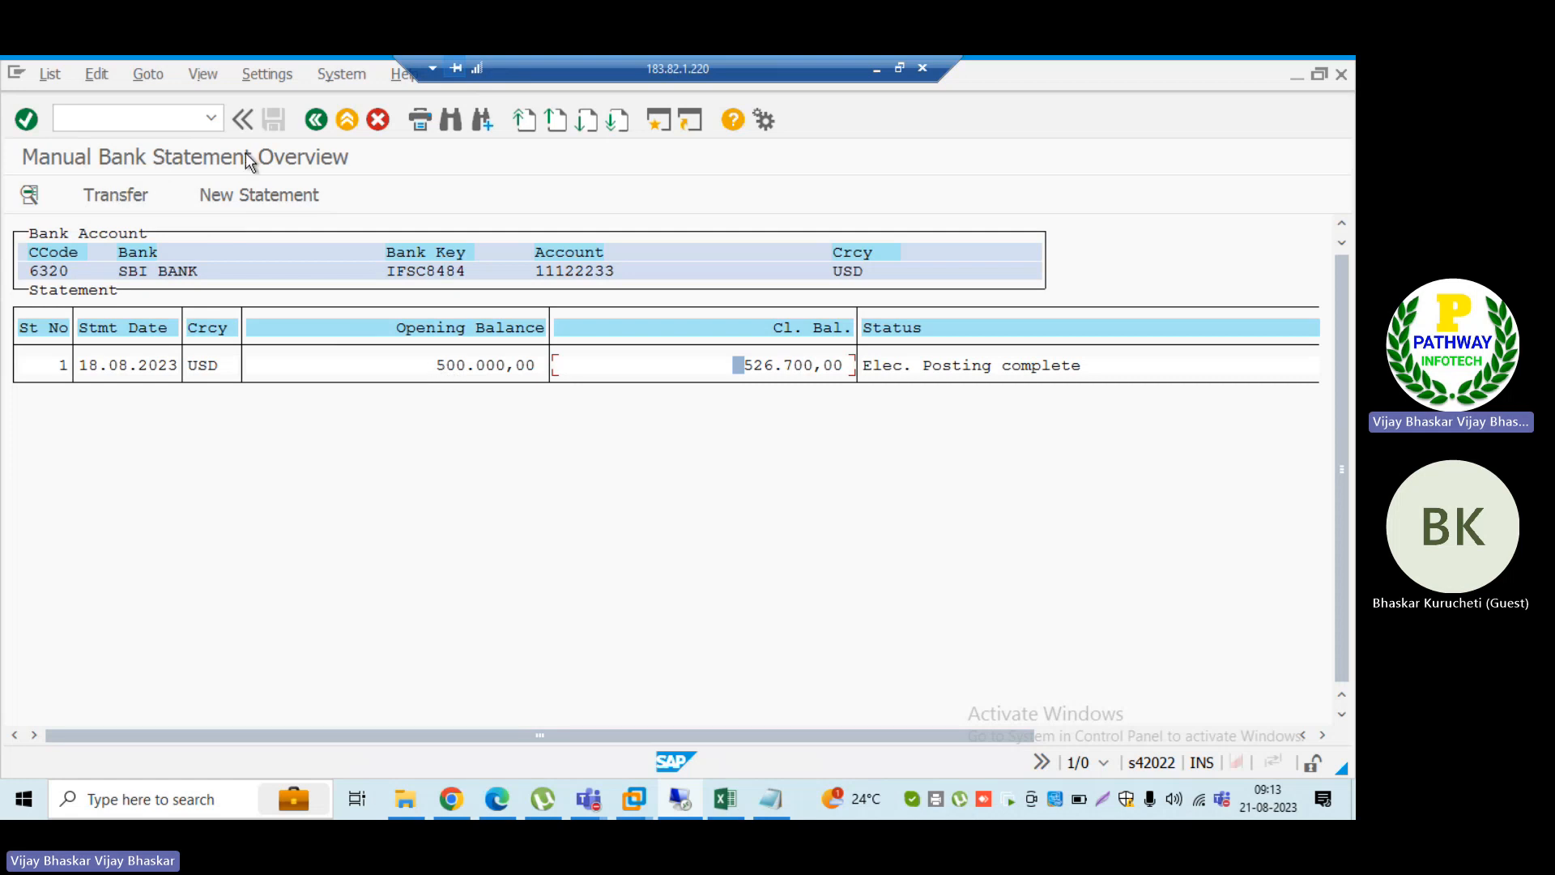
Step: Start transaction FF.6 and open the Print Bank Statement (Japan) program's selection screen
{"action": "left_click", "coordinate": [154, 118]}
{"action": "type", "text": "nff.6"}
{"action": "key", "text": "Return"}
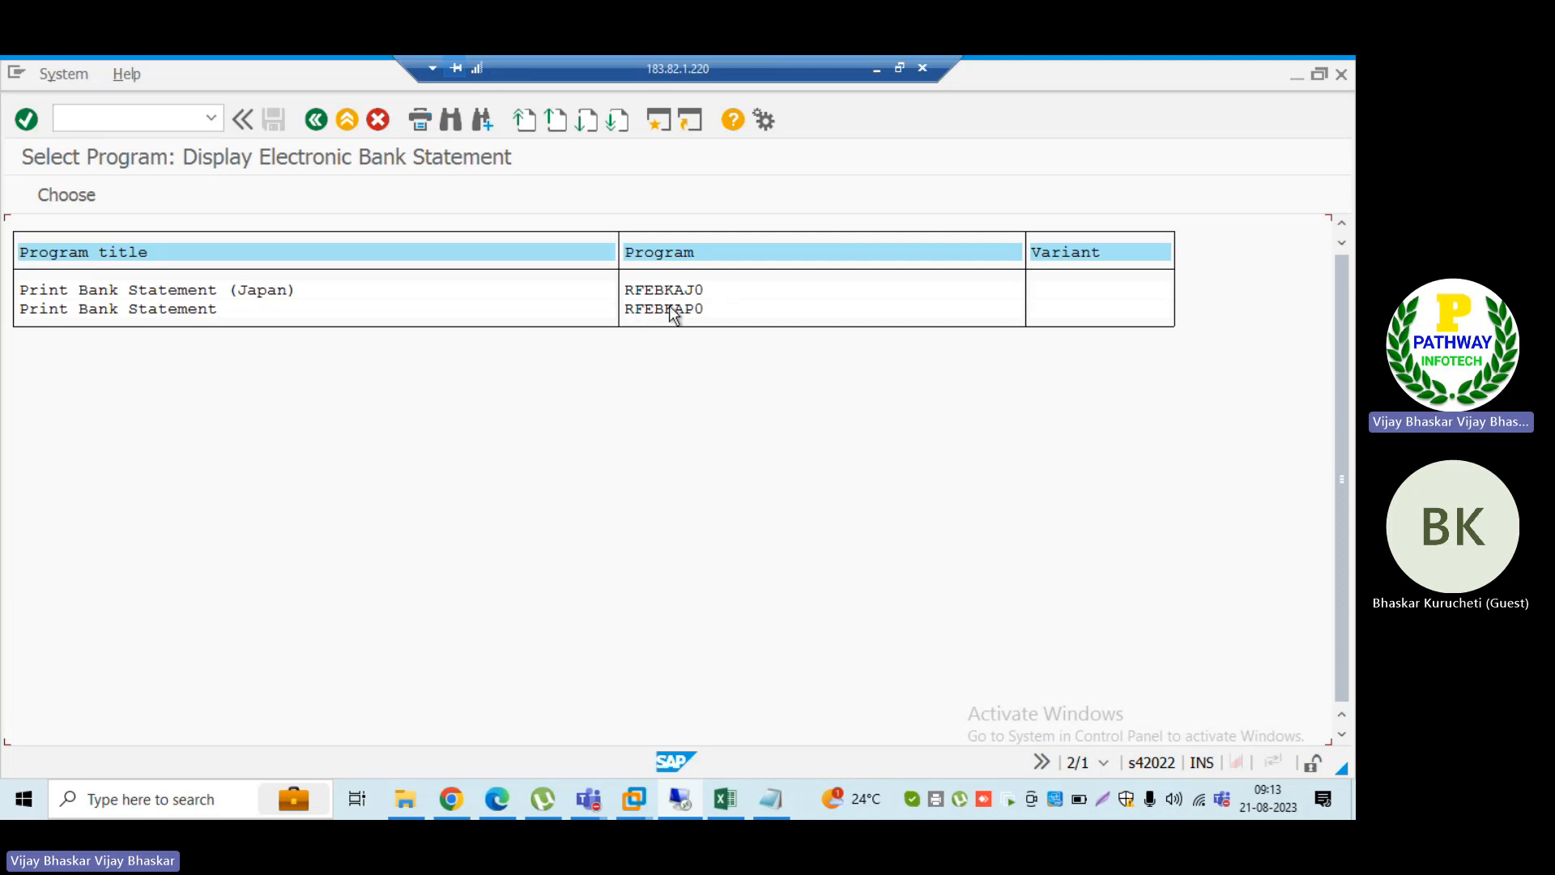
{"action": "double_click", "coordinate": [158, 290]}
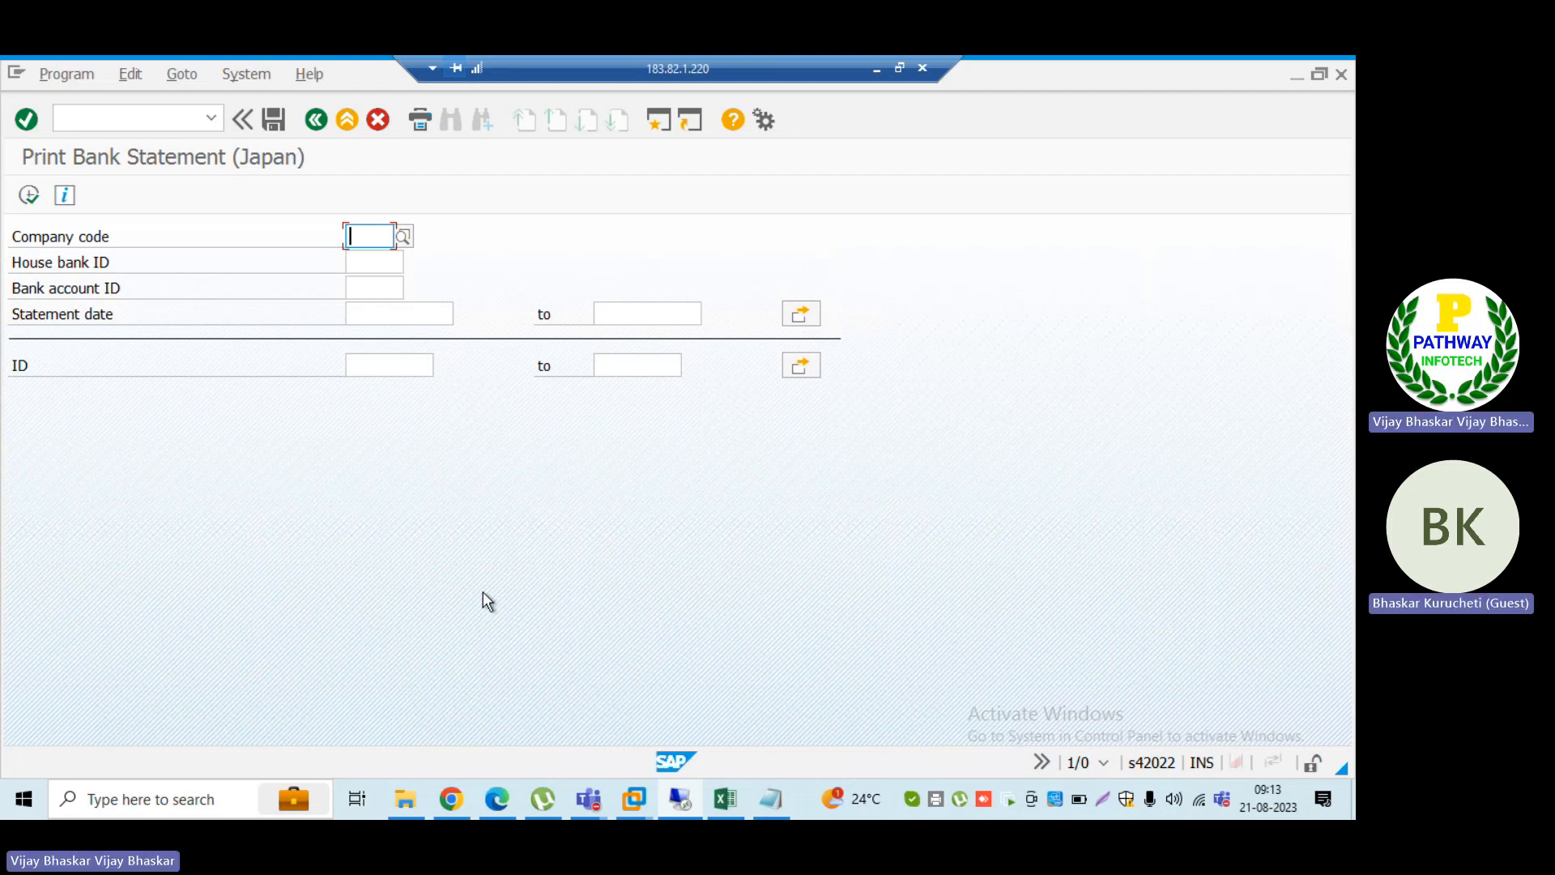
Step: Return to the BAI_B001 entries and set the processing type of external transaction 040 to 20 BAI: Total Balance
{"action": "key", "text": "alt+Tab"}
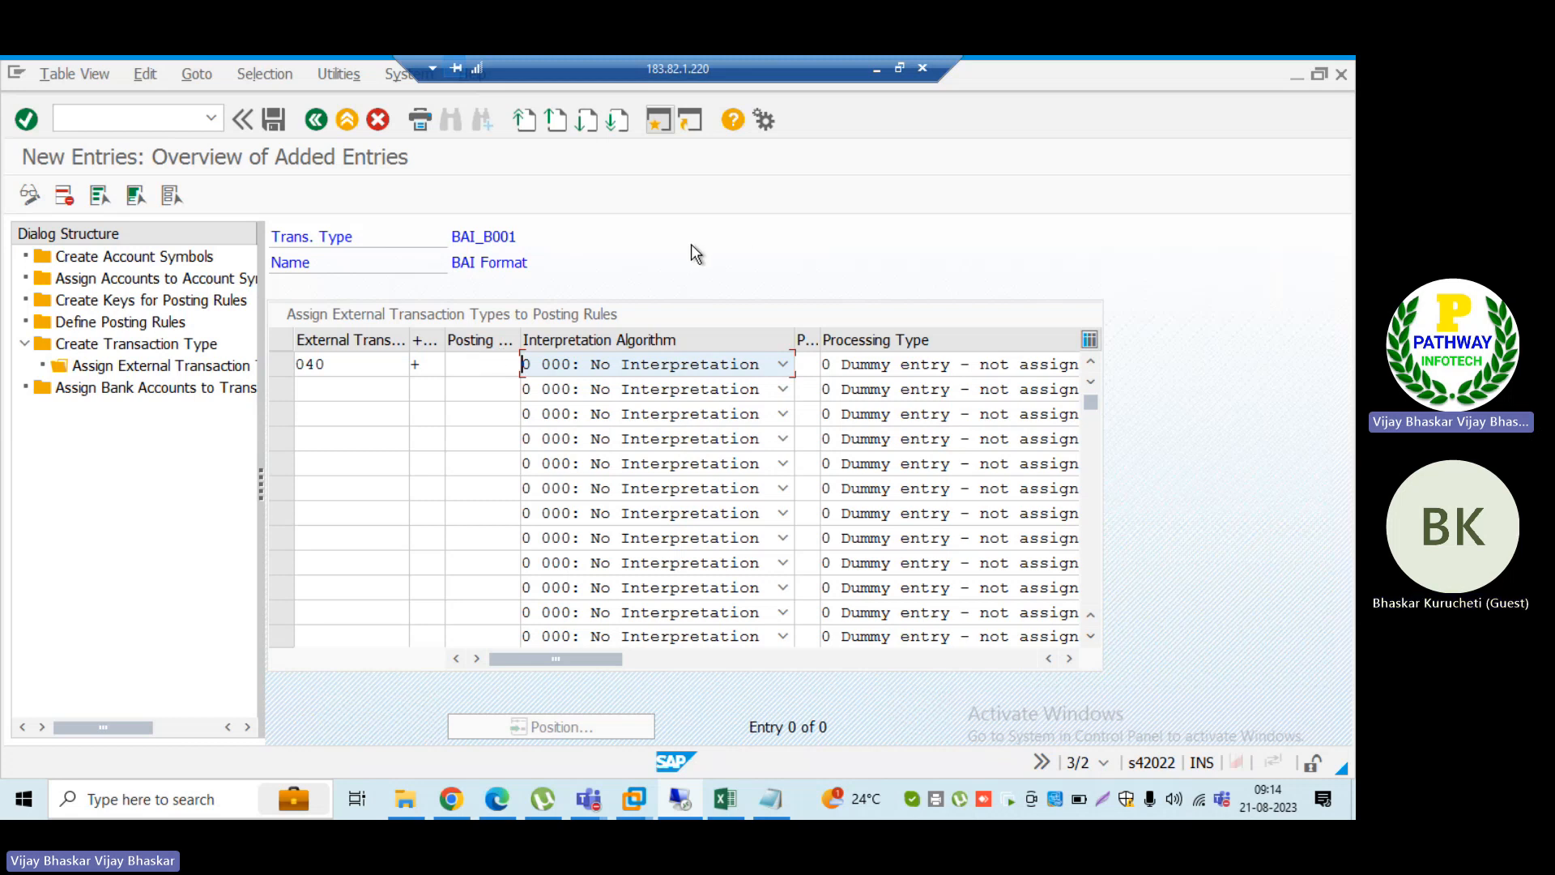
{"action": "left_click", "coordinate": [967, 363]}
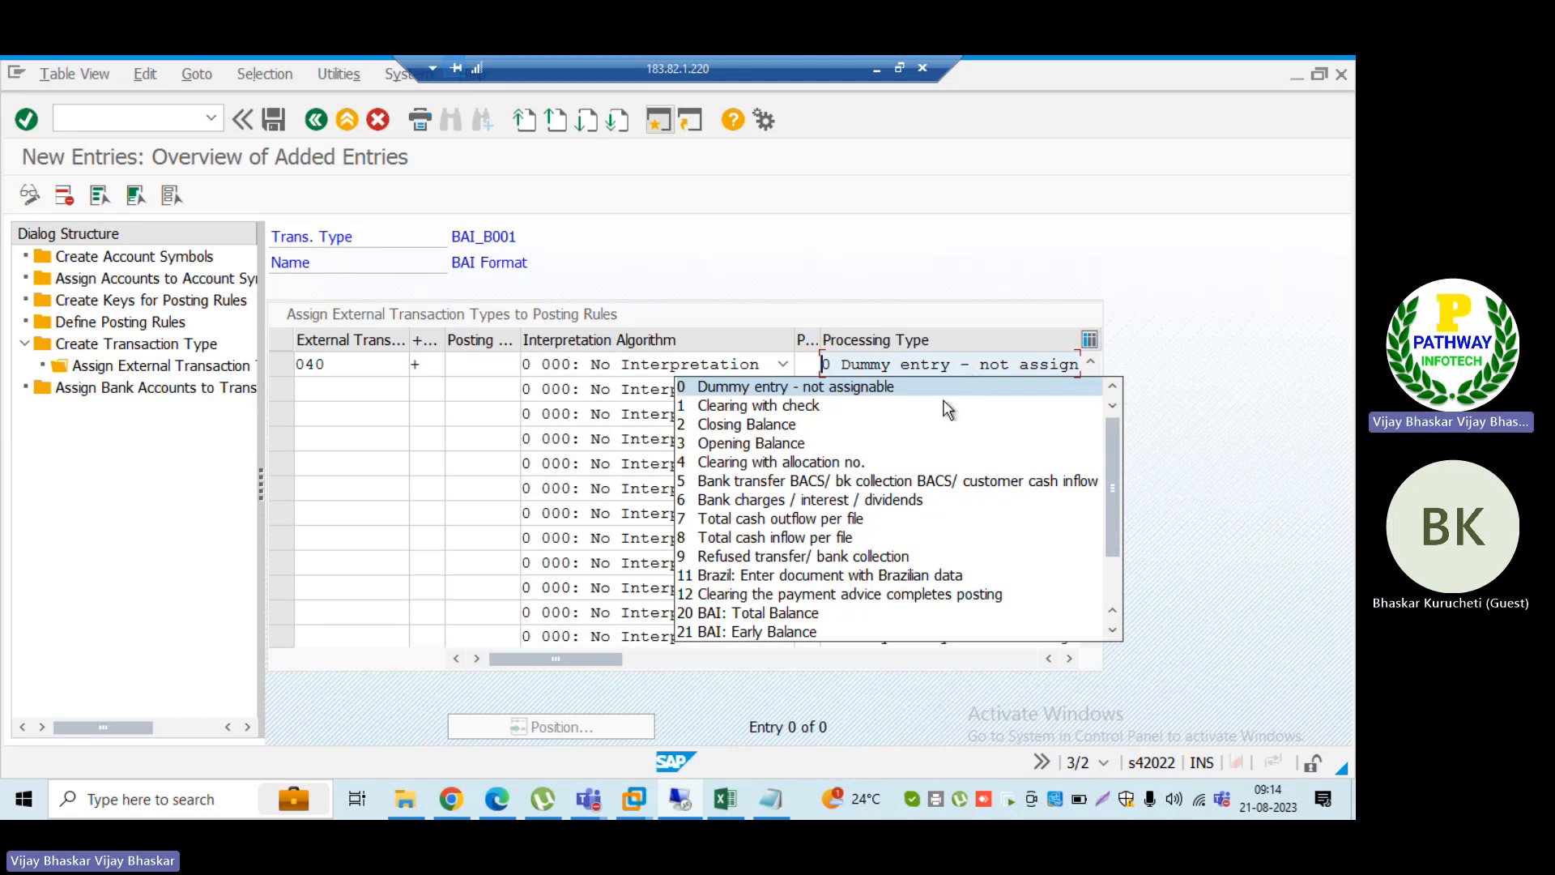
{"action": "left_click", "coordinate": [780, 616]}
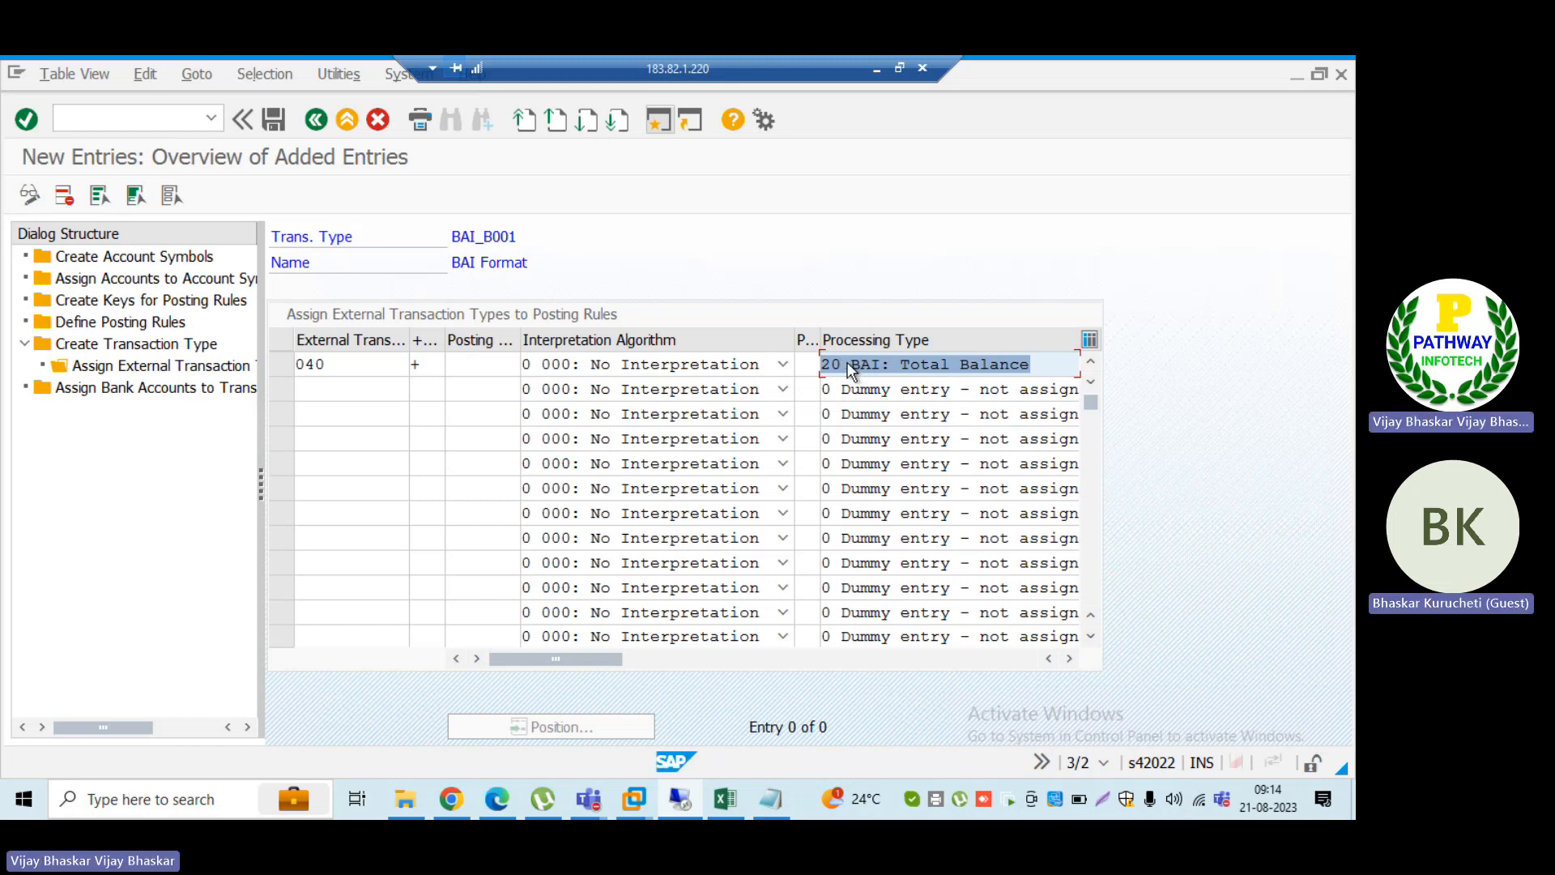
Step: Add external transaction 045 with the negative value sign (-) and processing type 20 BAI: Total Balance in the second row
{"action": "left_click", "coordinate": [351, 389]}
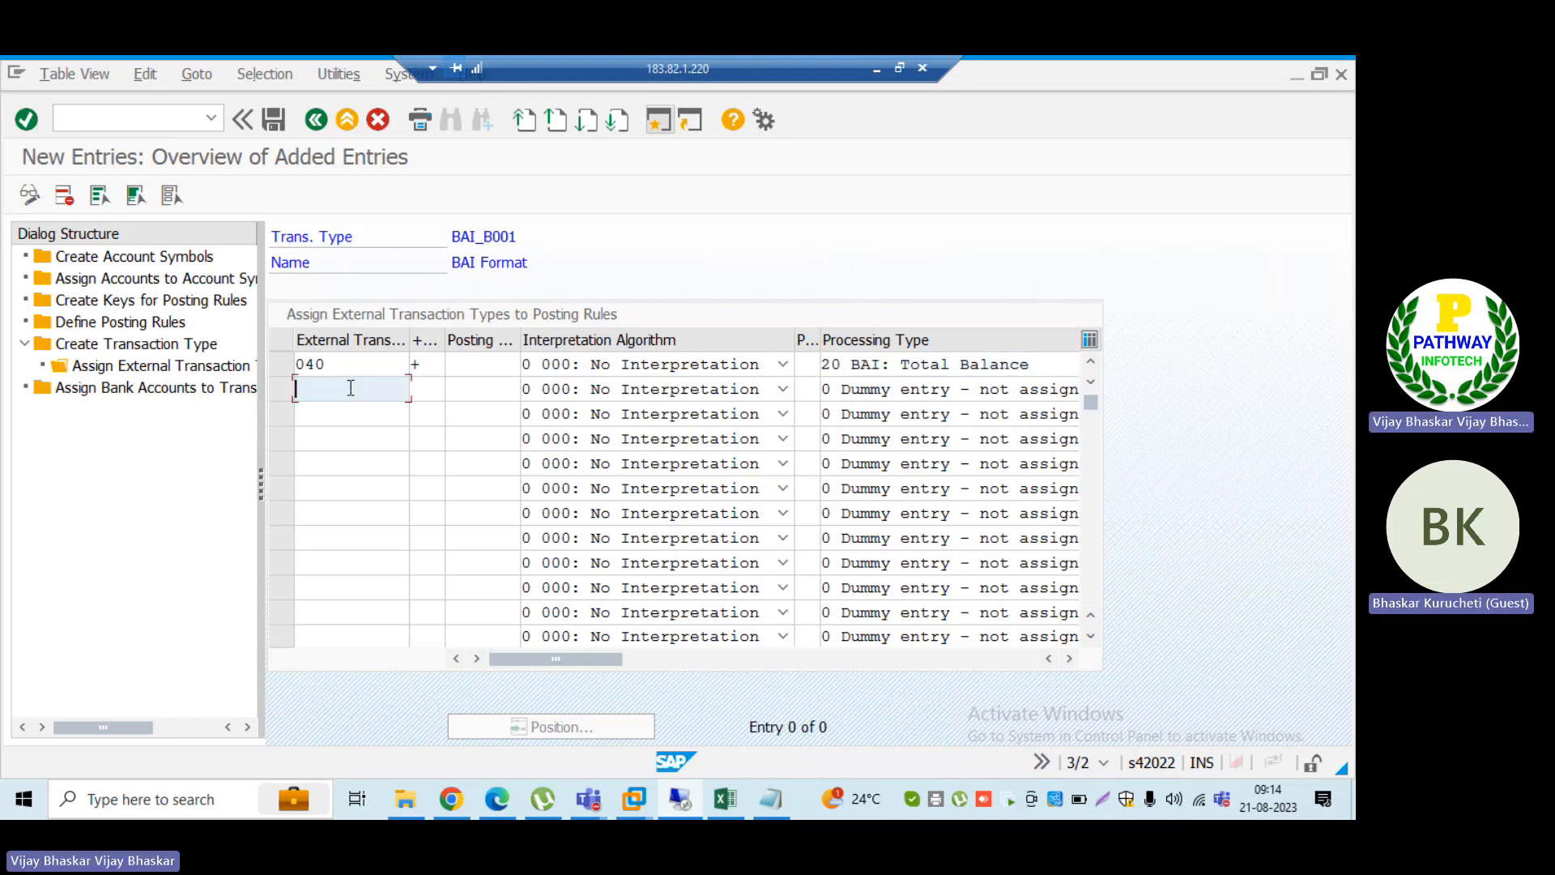
{"action": "type", "text": "045"}
{"action": "key", "text": "Tab"}
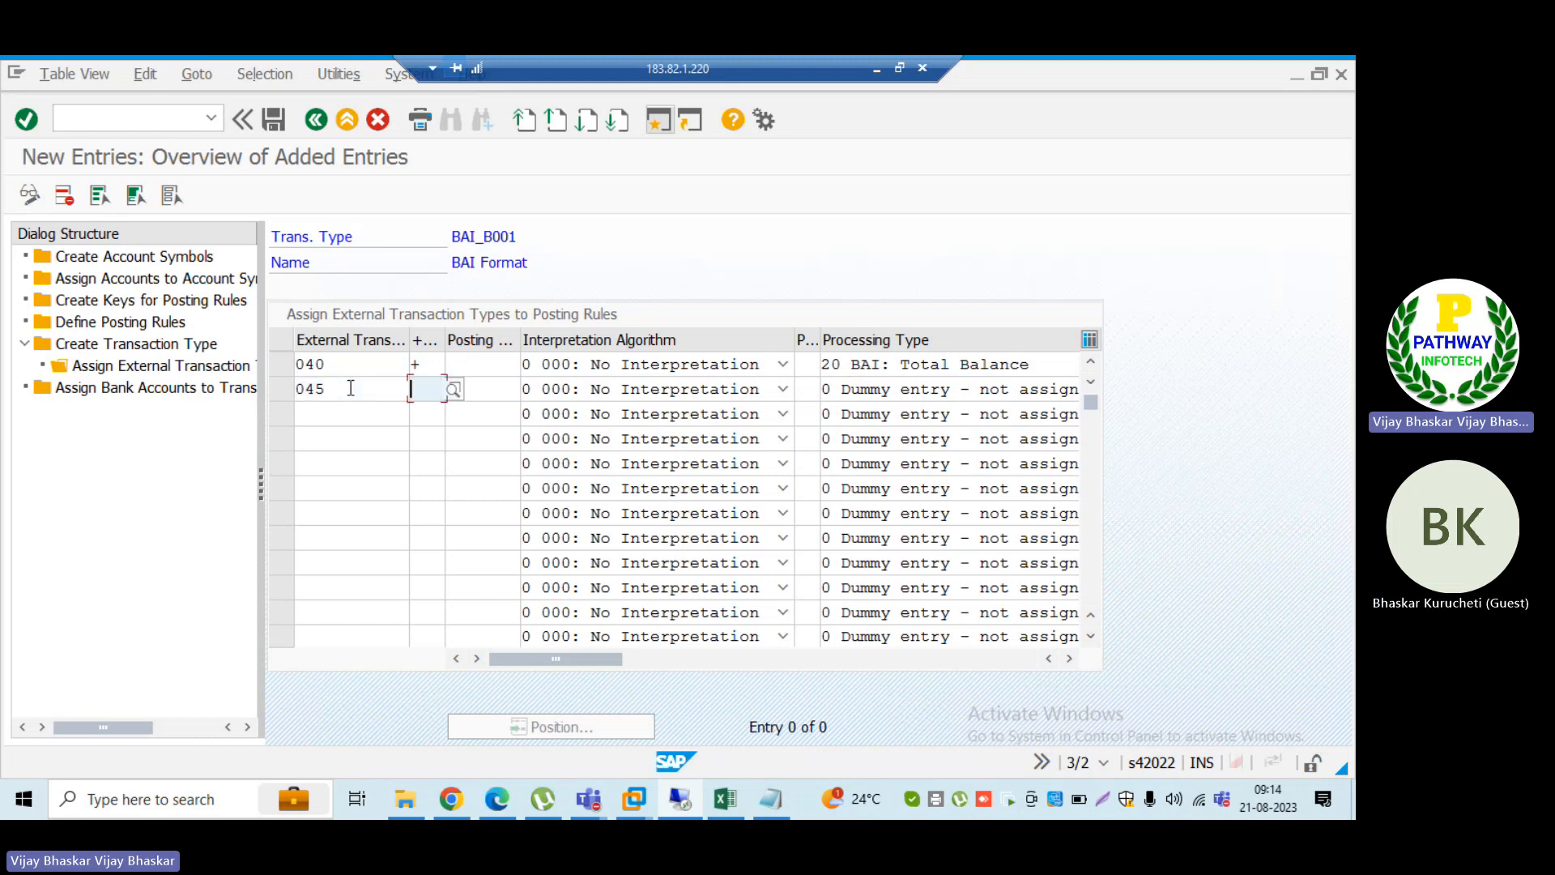
{"action": "type", "text": "-"}
{"action": "key", "text": "Tab"}
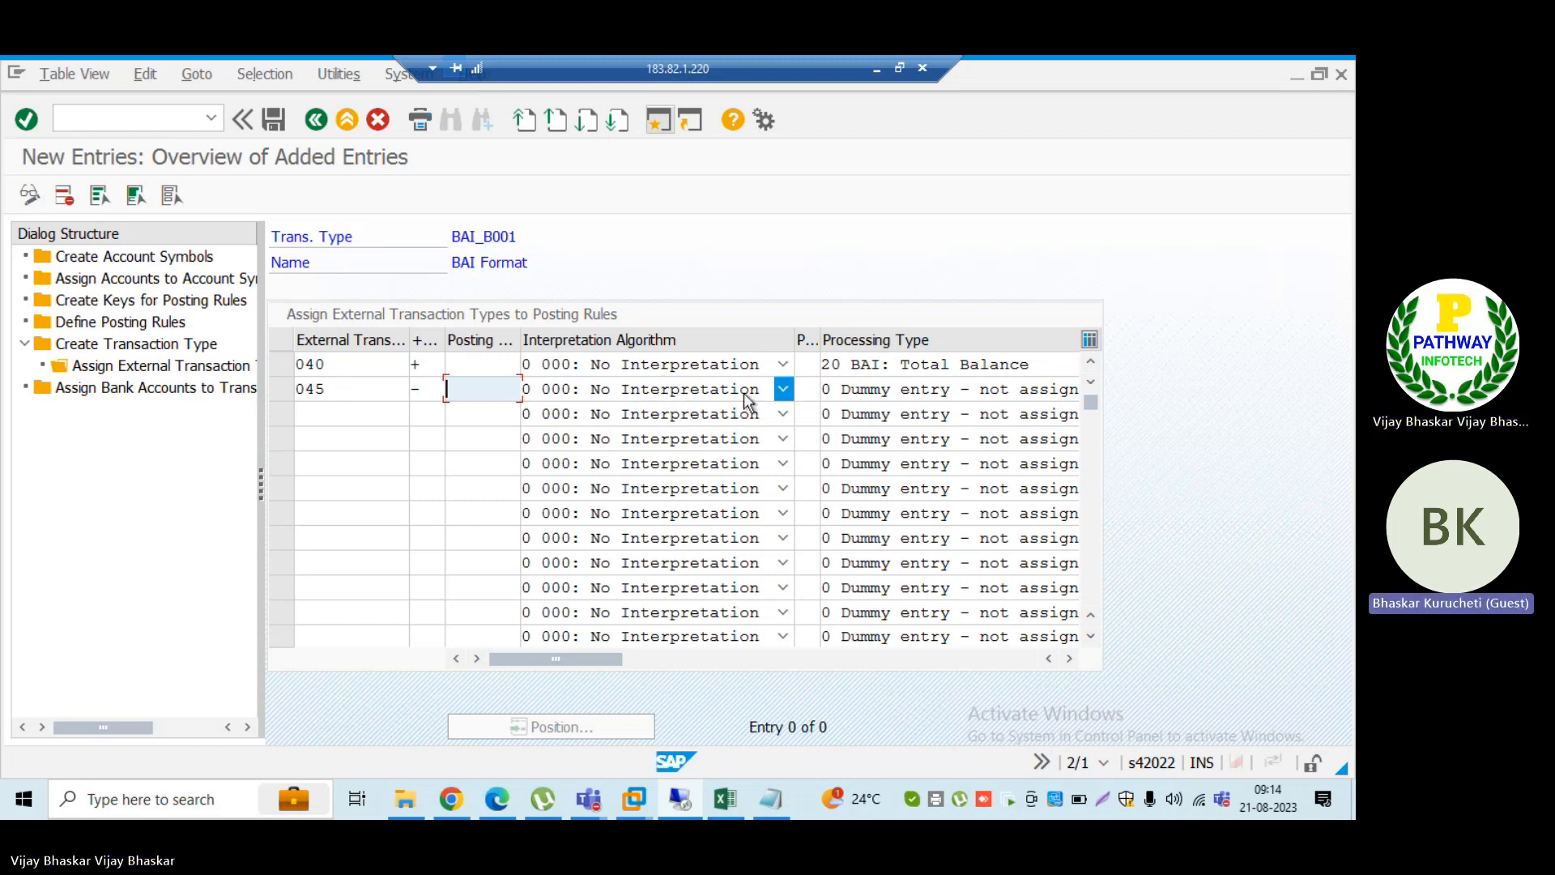
{"action": "left_click", "coordinate": [858, 399]}
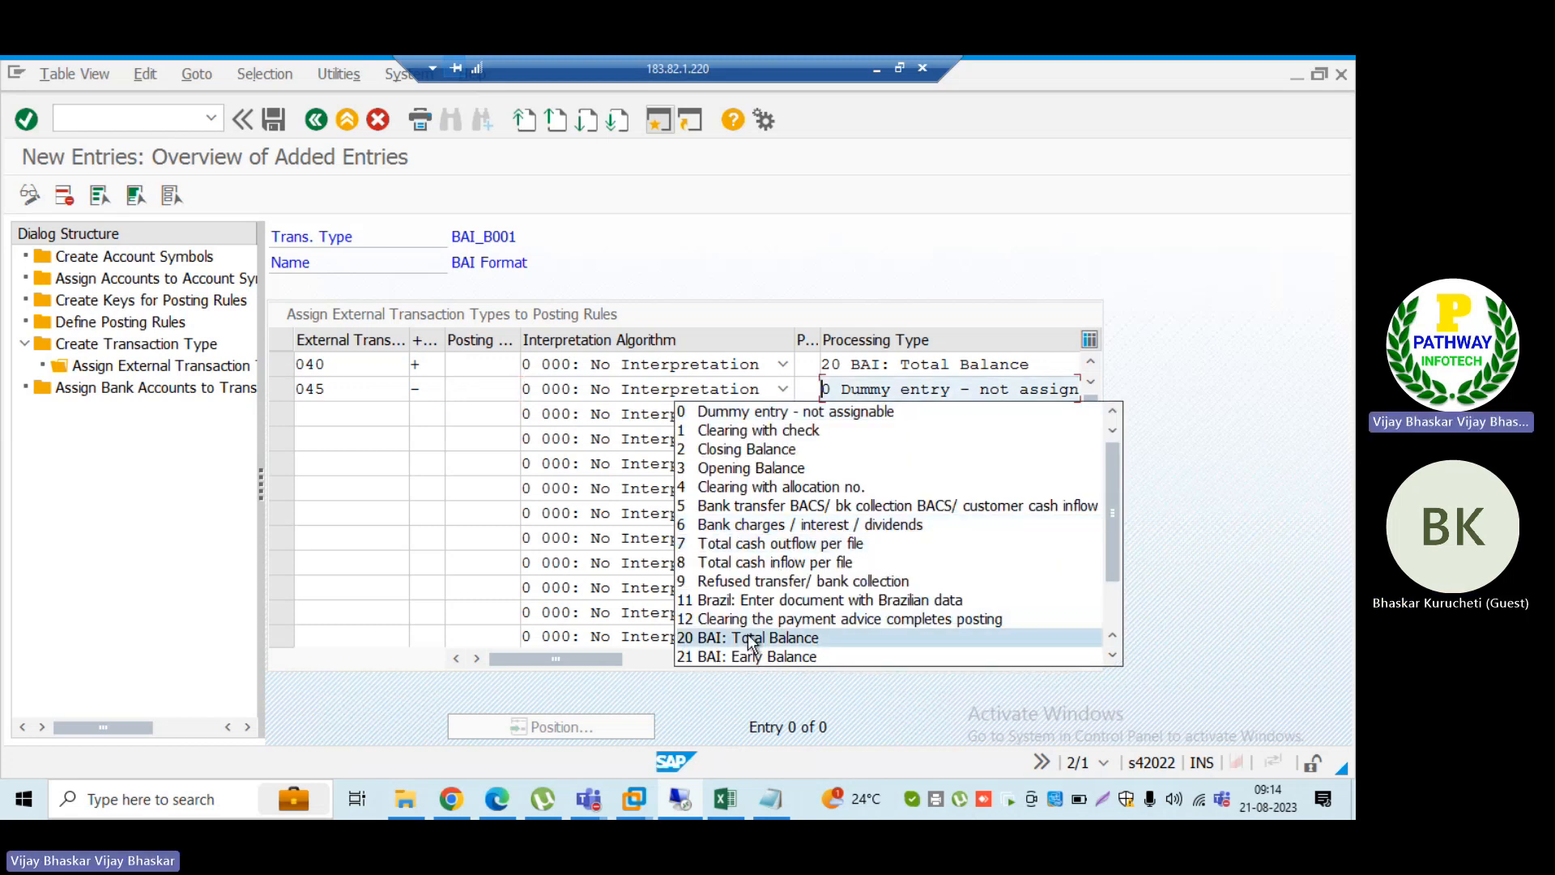
{"action": "left_click", "coordinate": [757, 732]}
{"action": "left_click", "coordinate": [348, 413]}
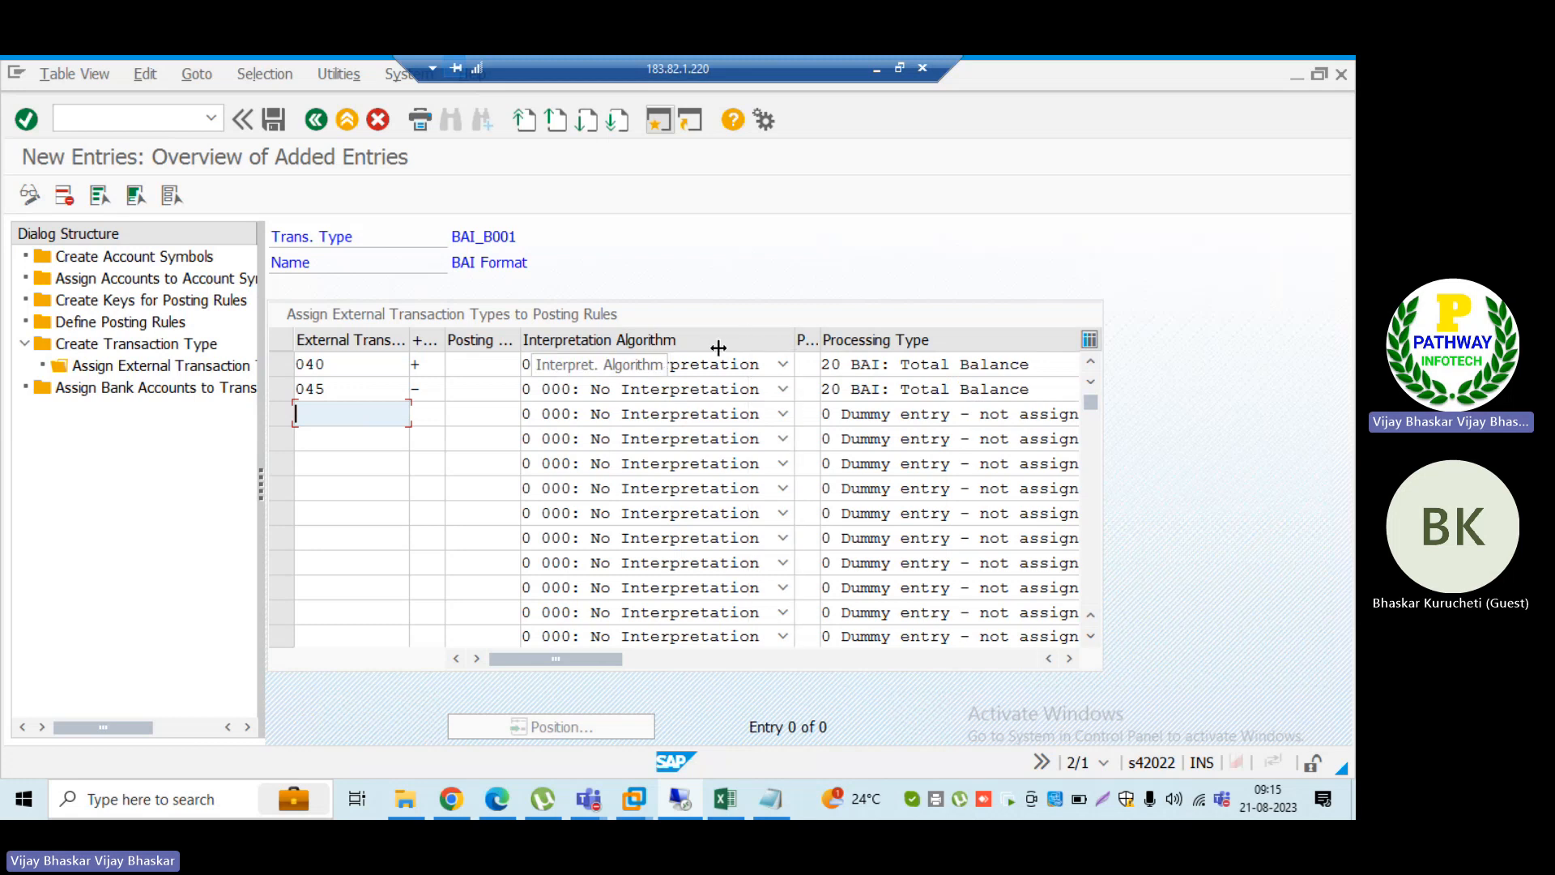
Step: Narrow the Interpretation Algorithm column and review the processing types available for external transaction 045, keeping the current choice
{"action": "left_click_drag", "start_coordinate": [718, 347], "coordinate": [717, 347]}
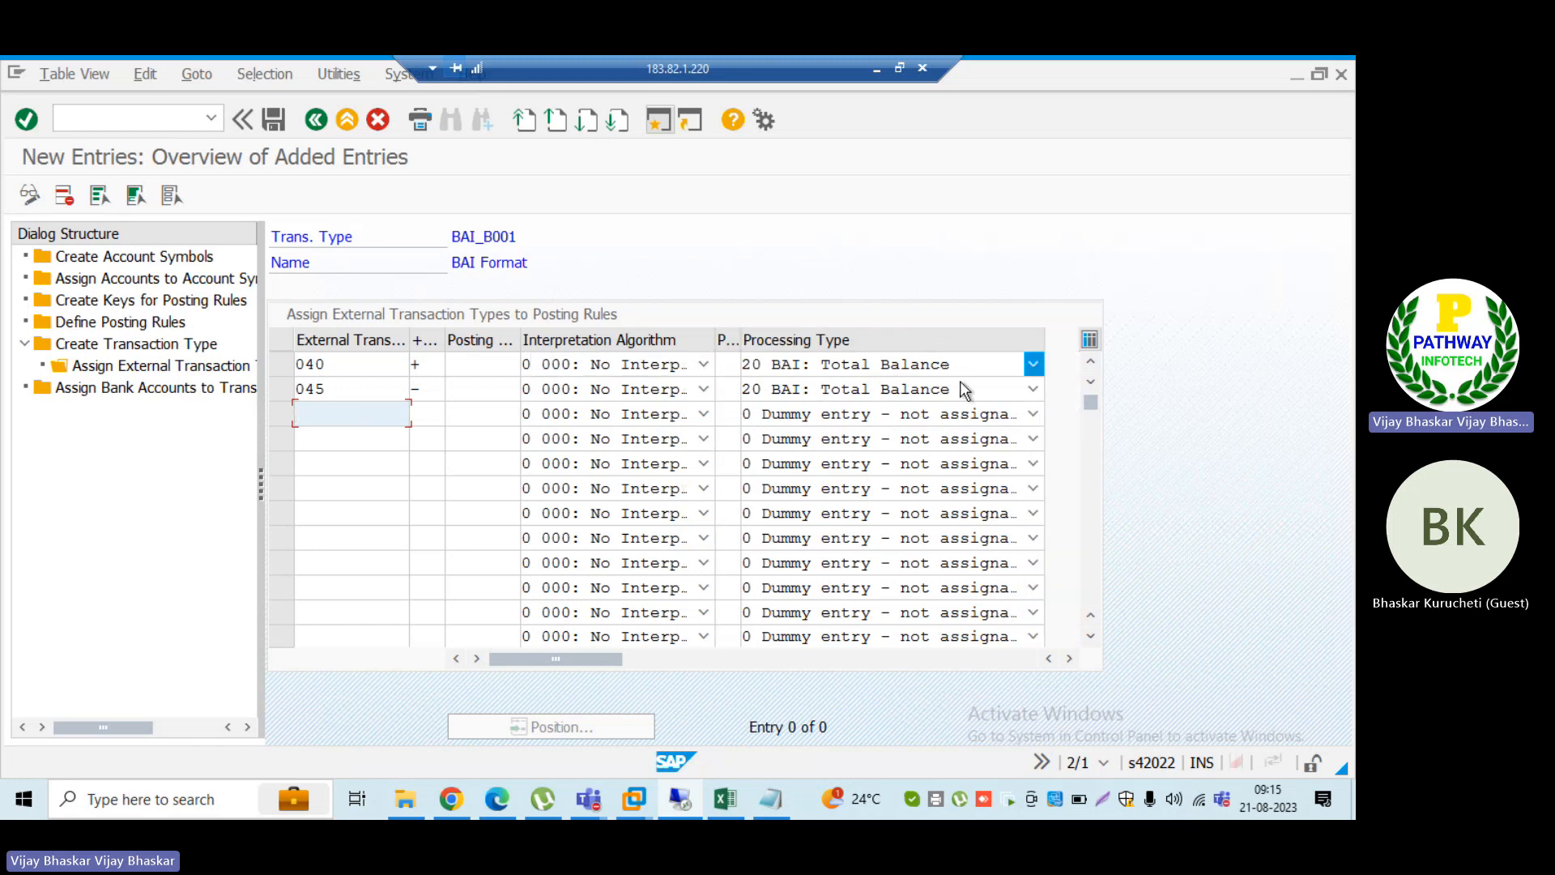
{"action": "left_click", "coordinate": [1033, 392]}
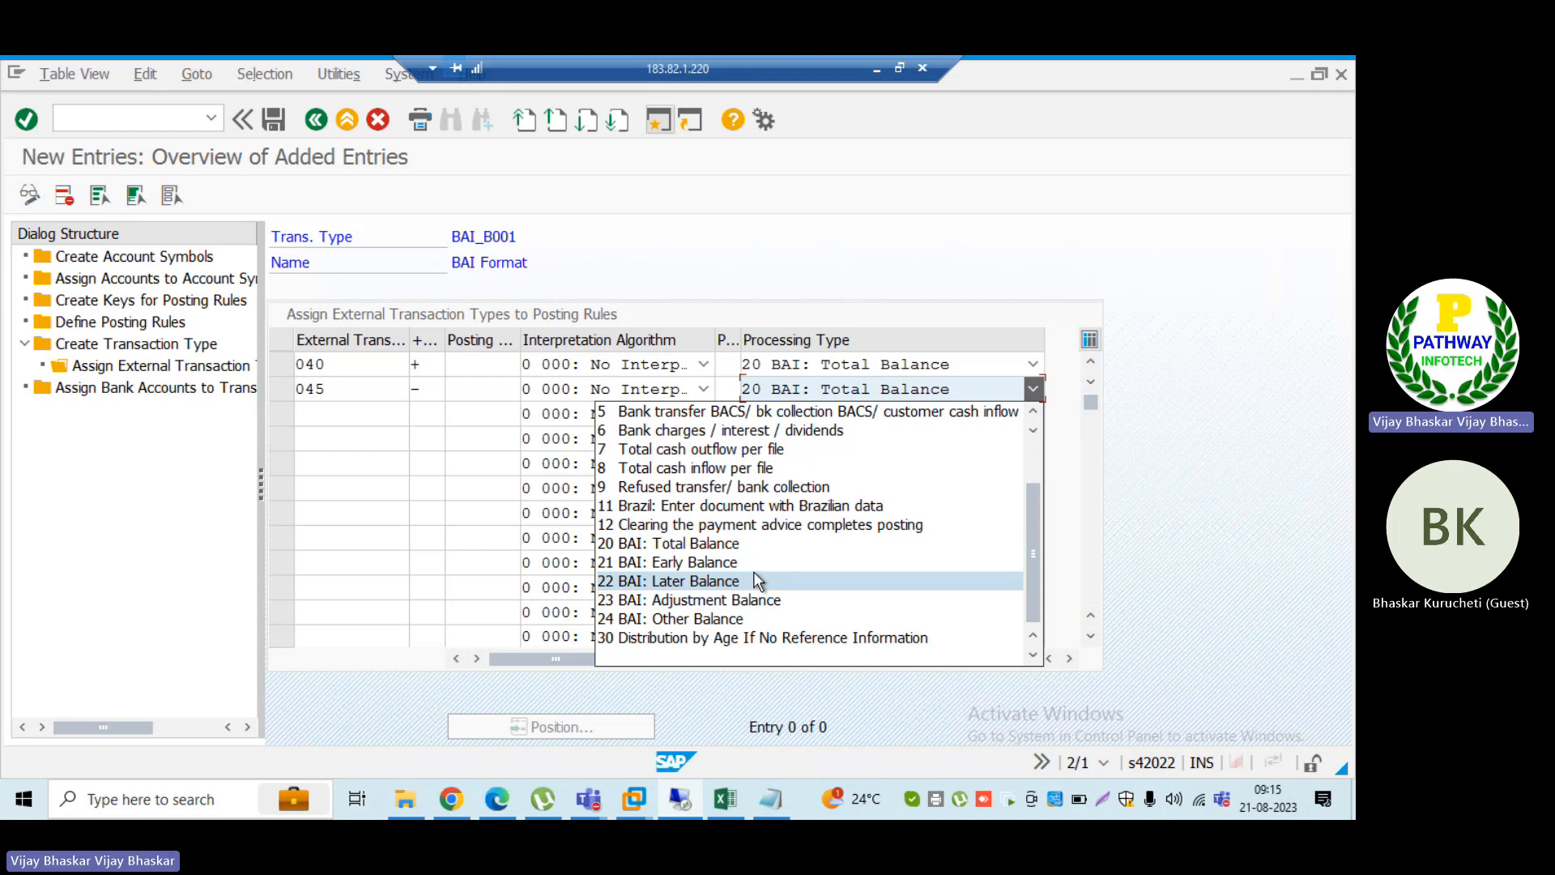
{"action": "scroll", "coordinate": [754, 572], "scroll_direction": "up", "scroll_amount": 2}
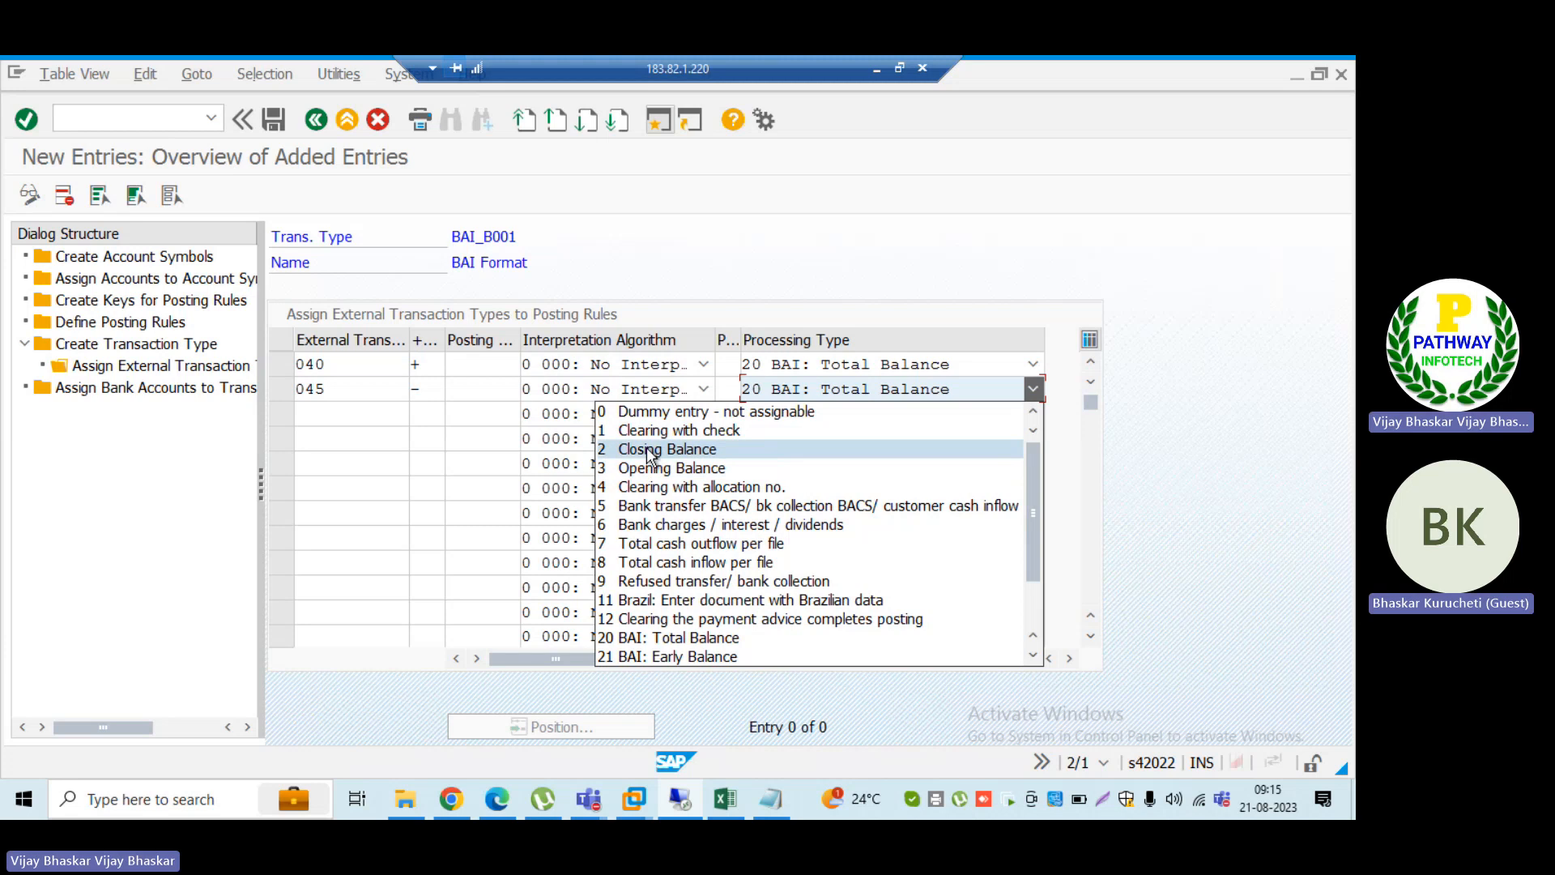
{"action": "left_click", "coordinate": [1170, 441]}
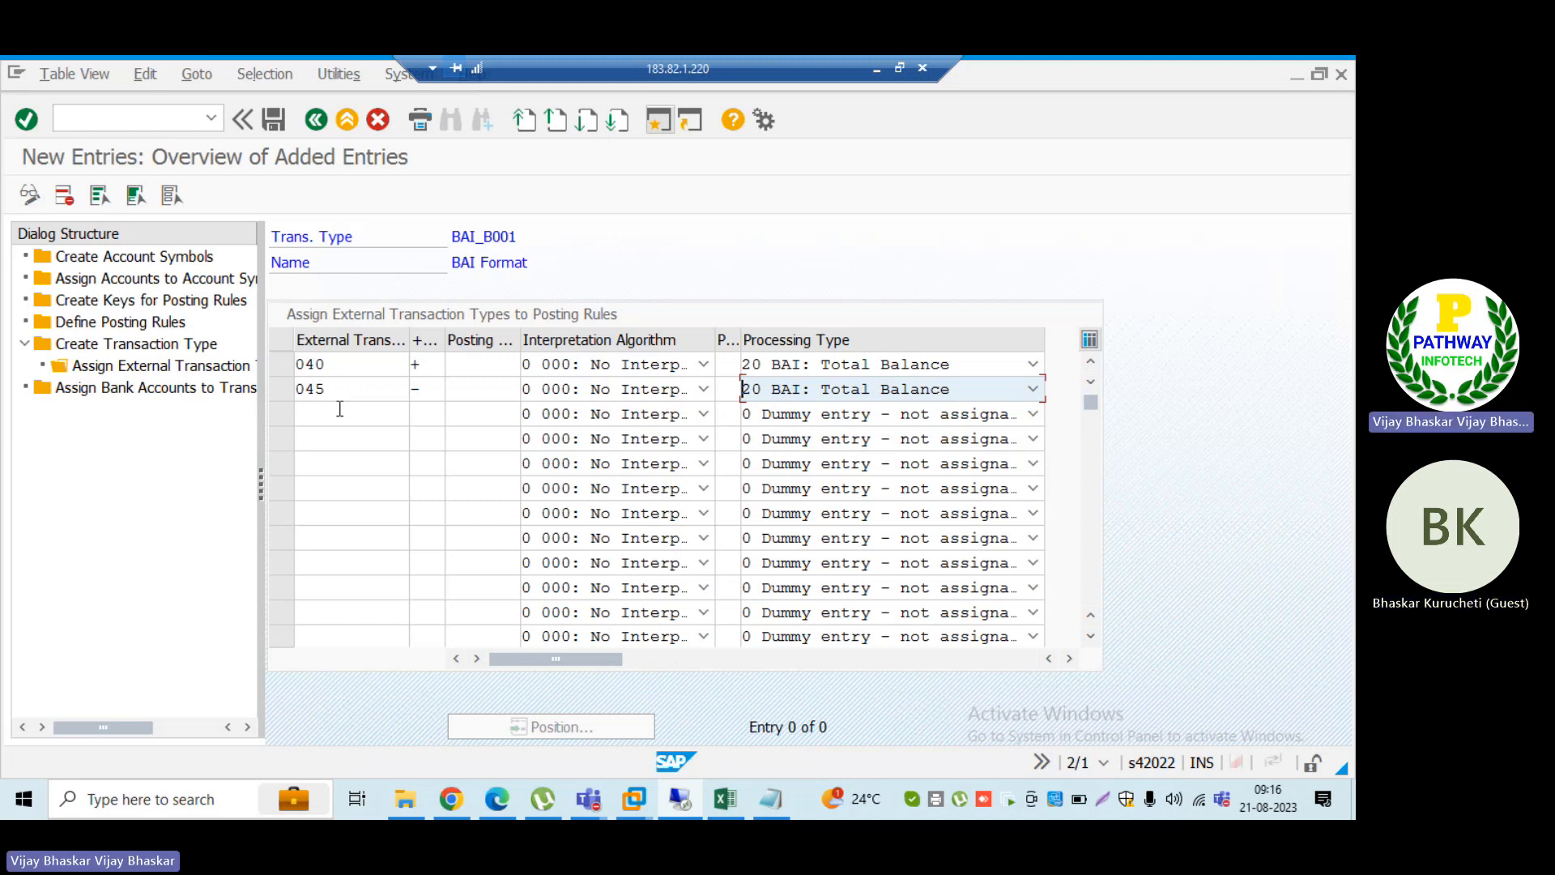
Step: Check codes 040 and 045 in the 03 record of the ID_TRM statement file, and return to the BAI_B001 entries
{"action": "left_click", "coordinate": [769, 802]}
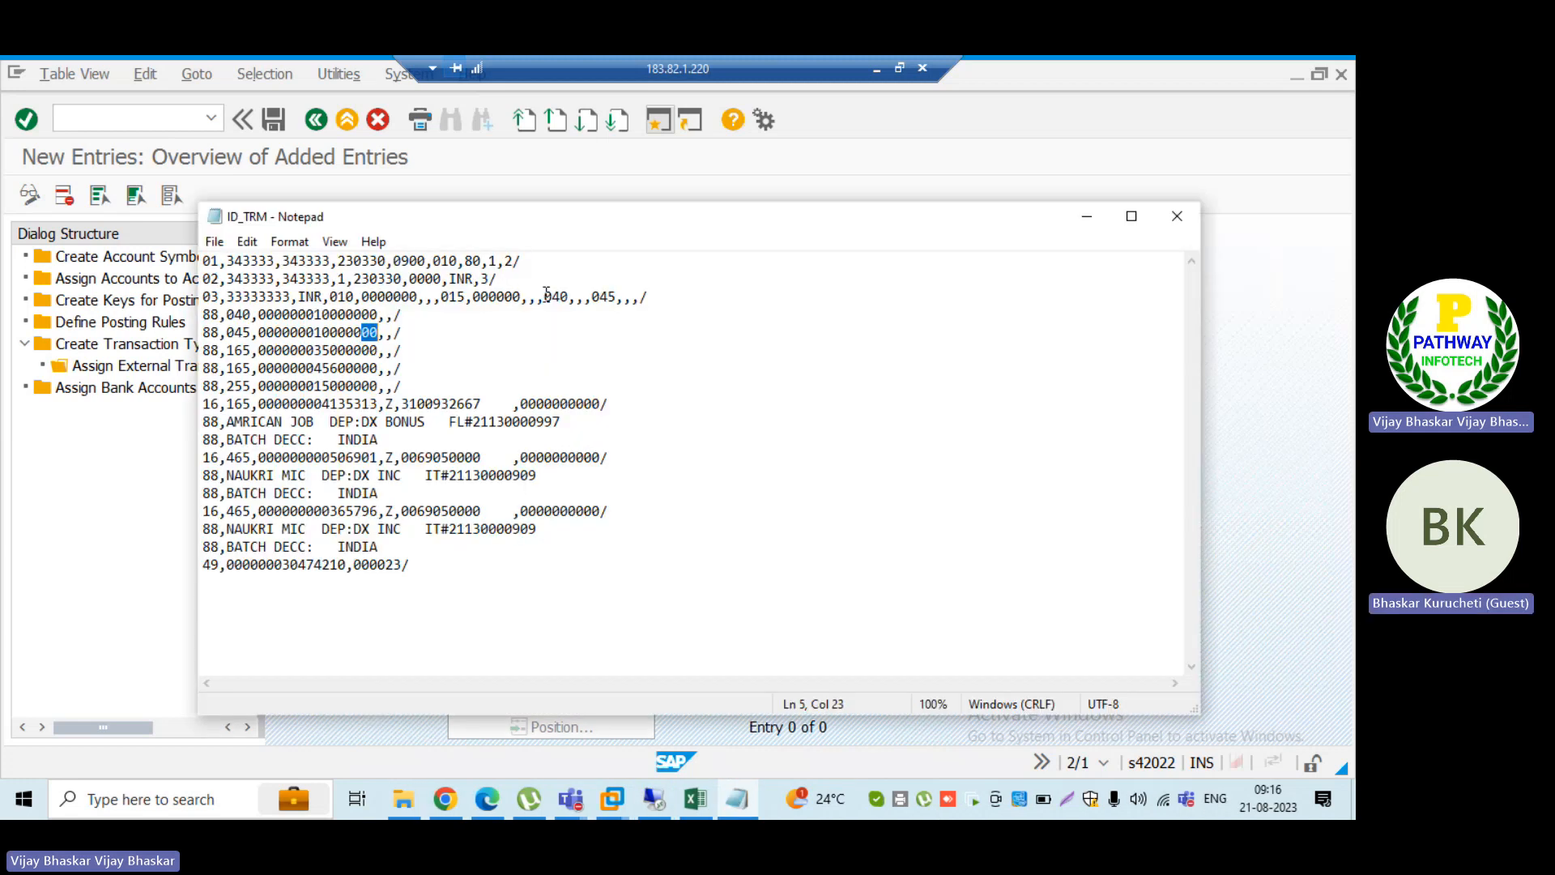
{"action": "left_click_drag", "start_coordinate": [544, 296], "coordinate": [583, 297]}
{"action": "left_click", "coordinate": [598, 296]}
{"action": "double_click", "coordinate": [603, 296]}
{"action": "left_click", "coordinate": [1086, 218]}
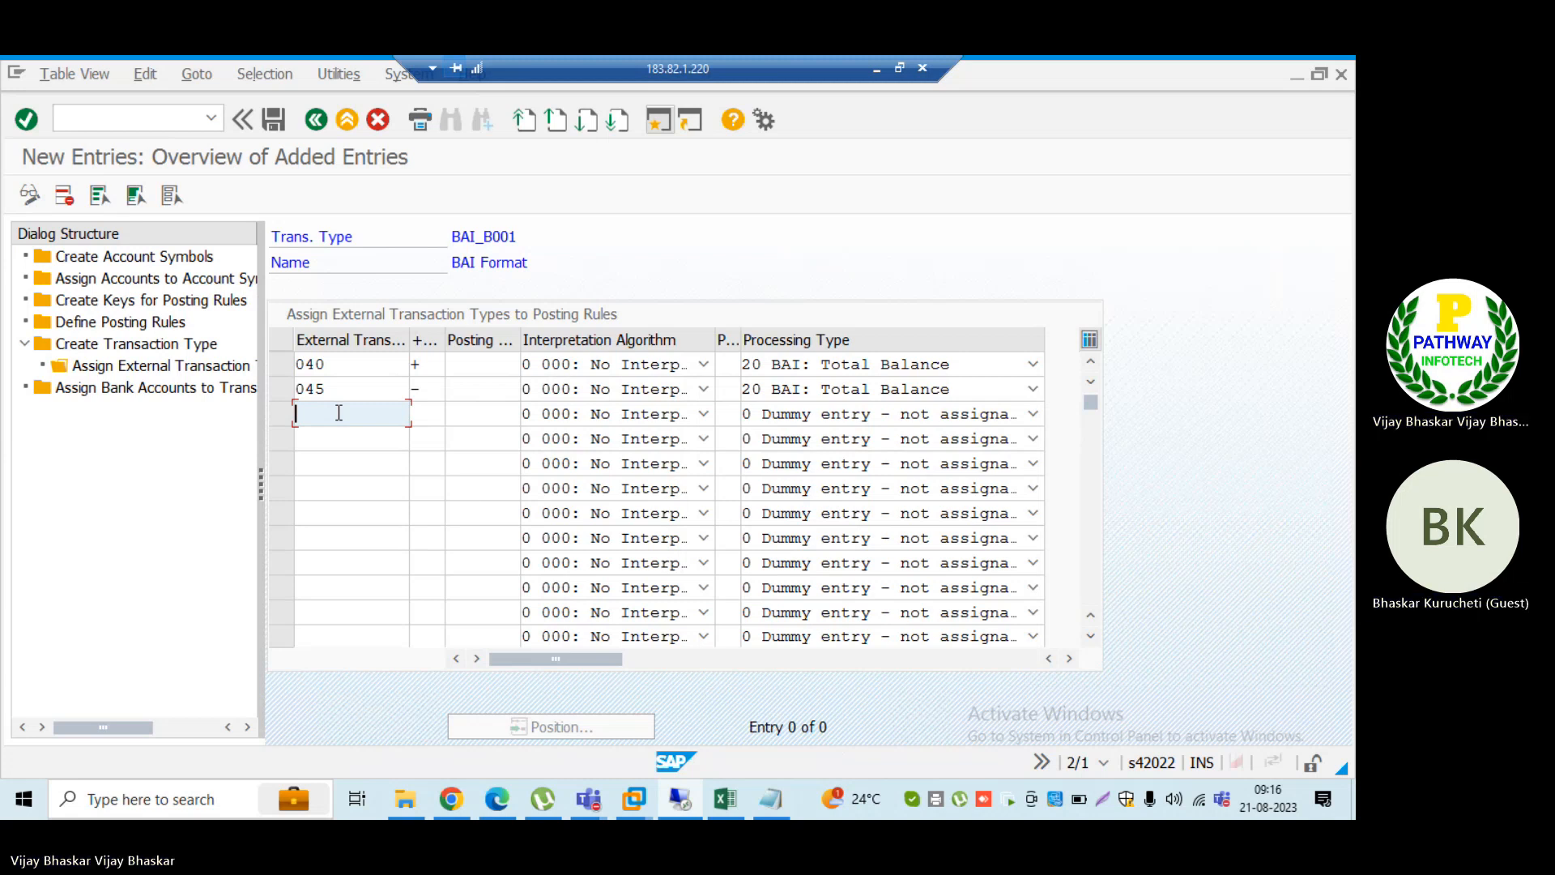
Step: Switch to the MT940 CITI SWIFT BAI transaction descriptions PDF in Edge and search it for code 195
{"action": "left_click", "coordinate": [498, 799]}
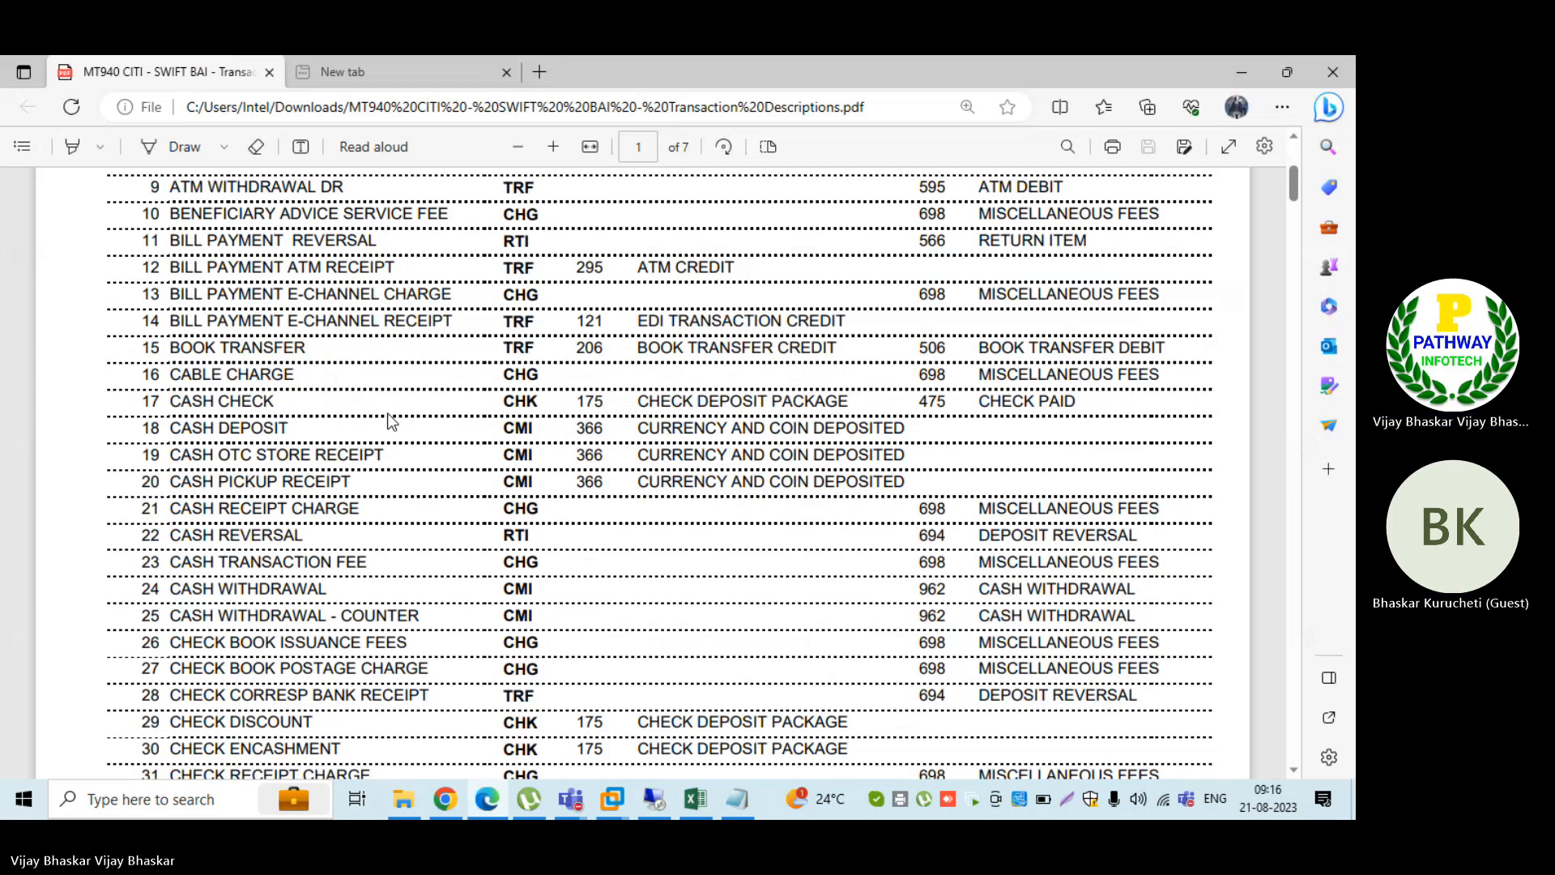
{"action": "key", "text": "ctrl+f"}
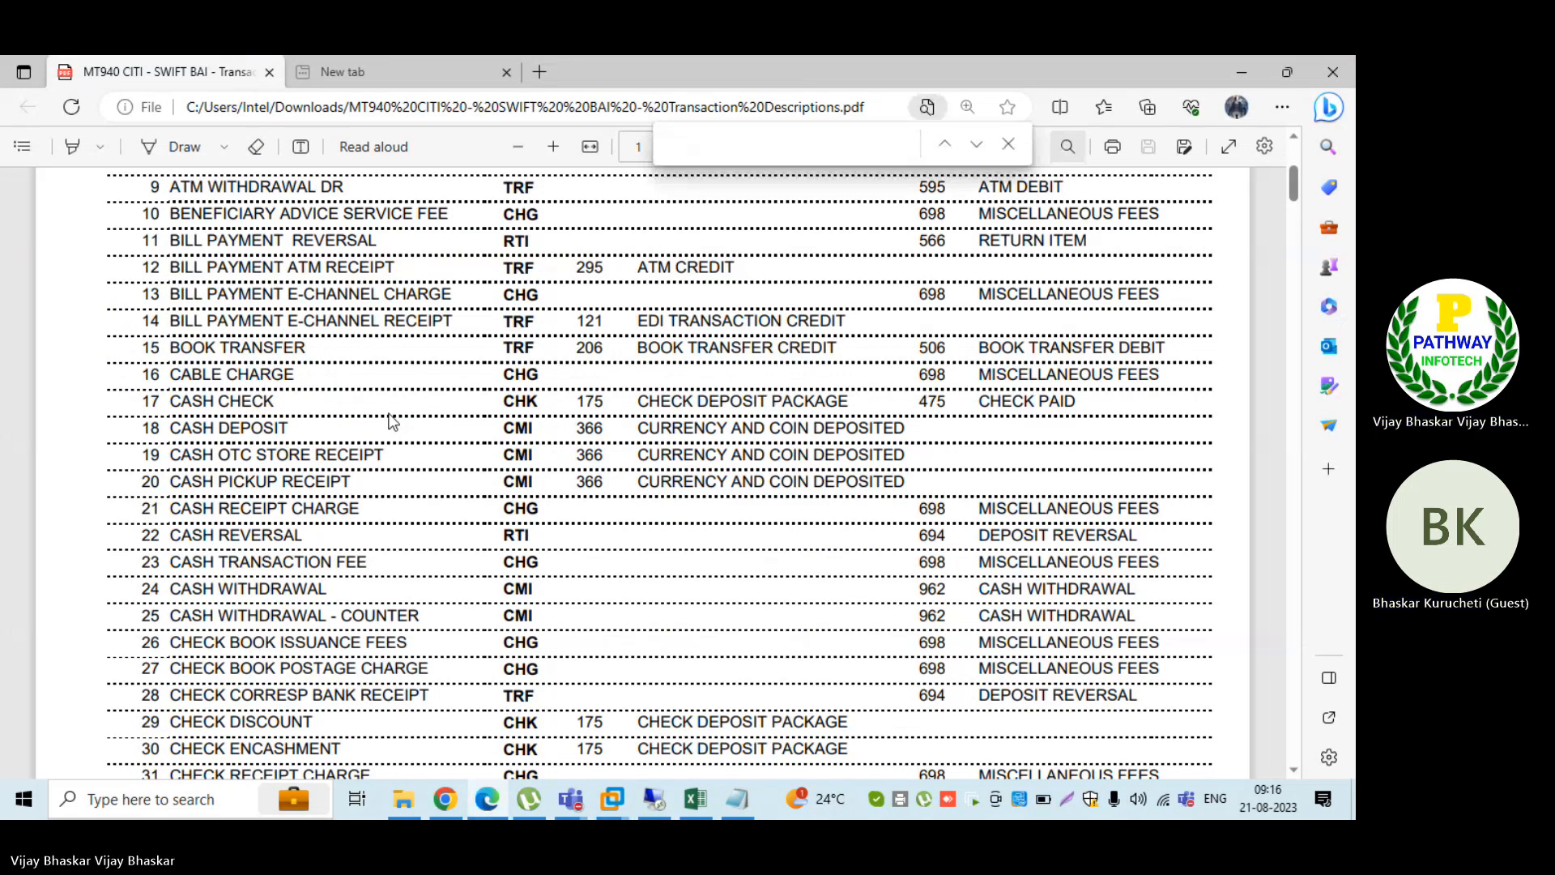
{"action": "type", "text": "195"}
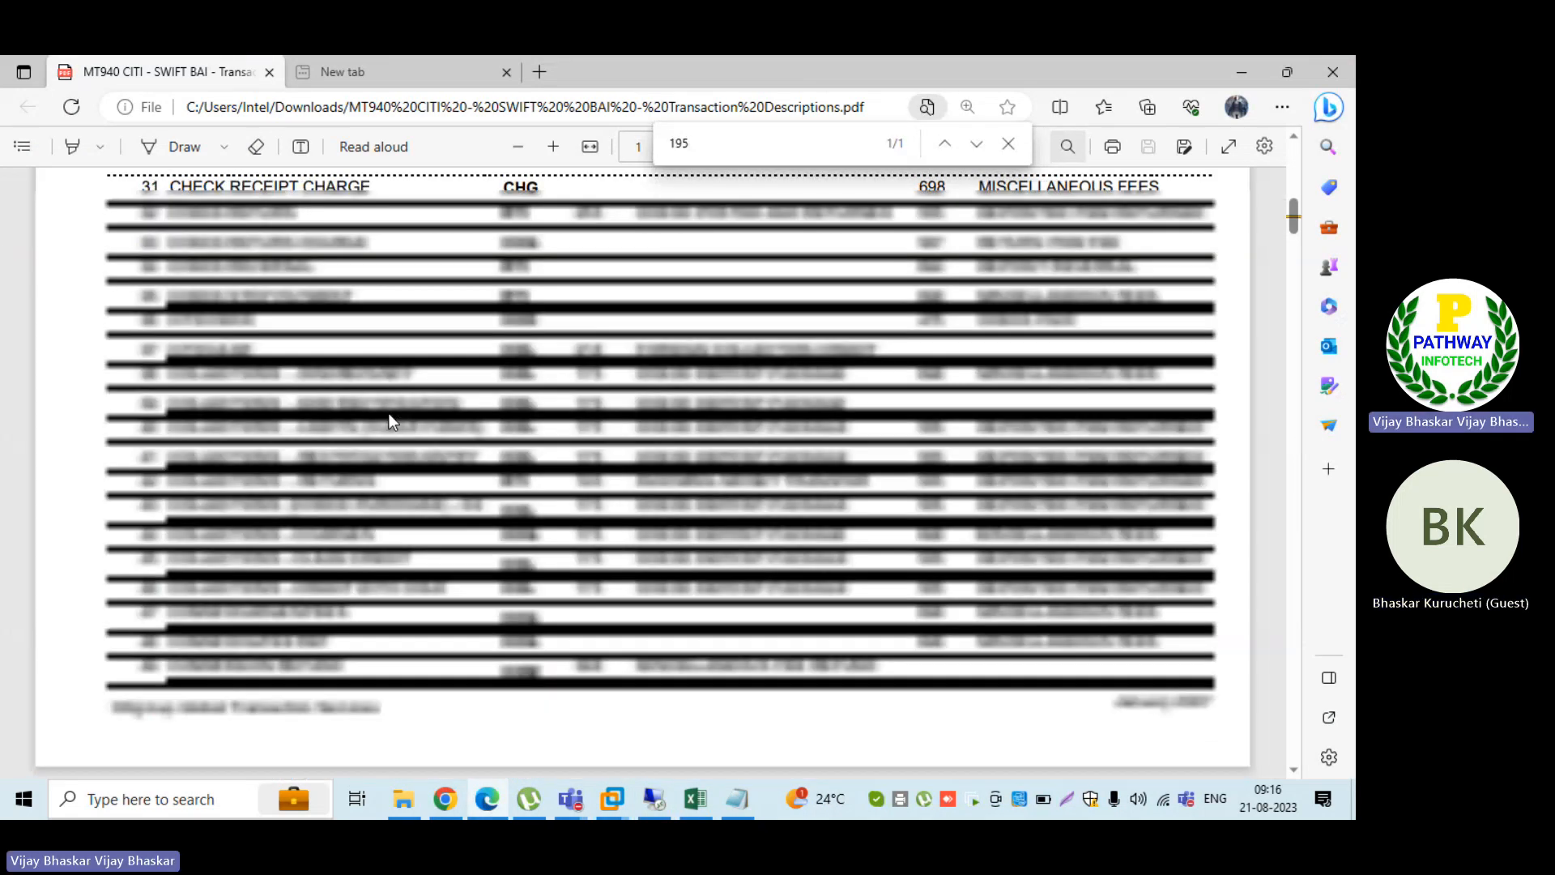
{"action": "key", "text": "Return"}
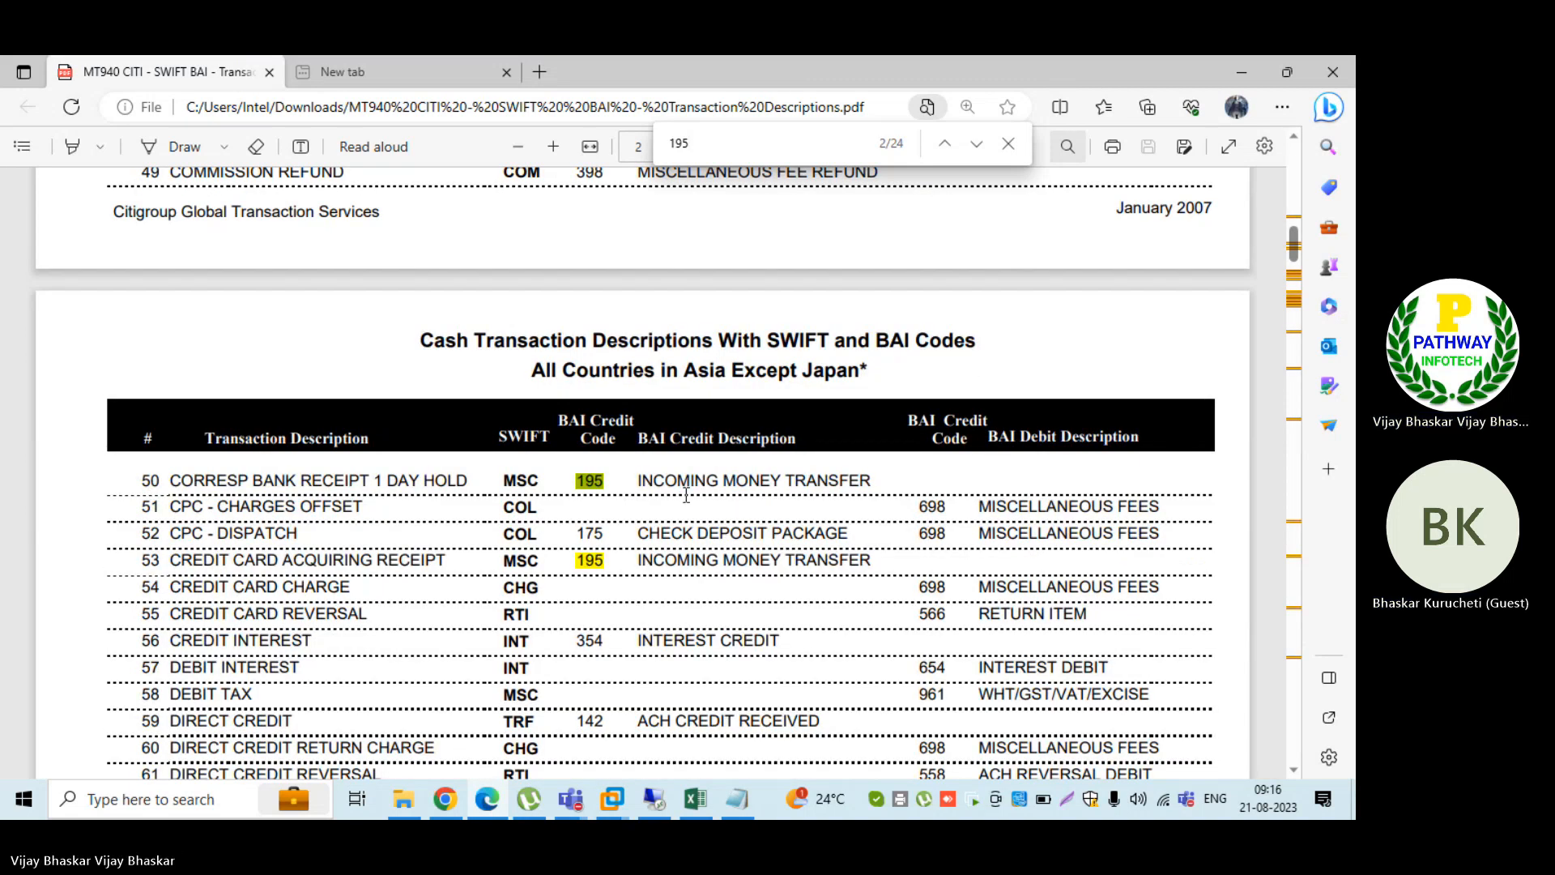
{"action": "left_click", "coordinate": [1009, 146]}
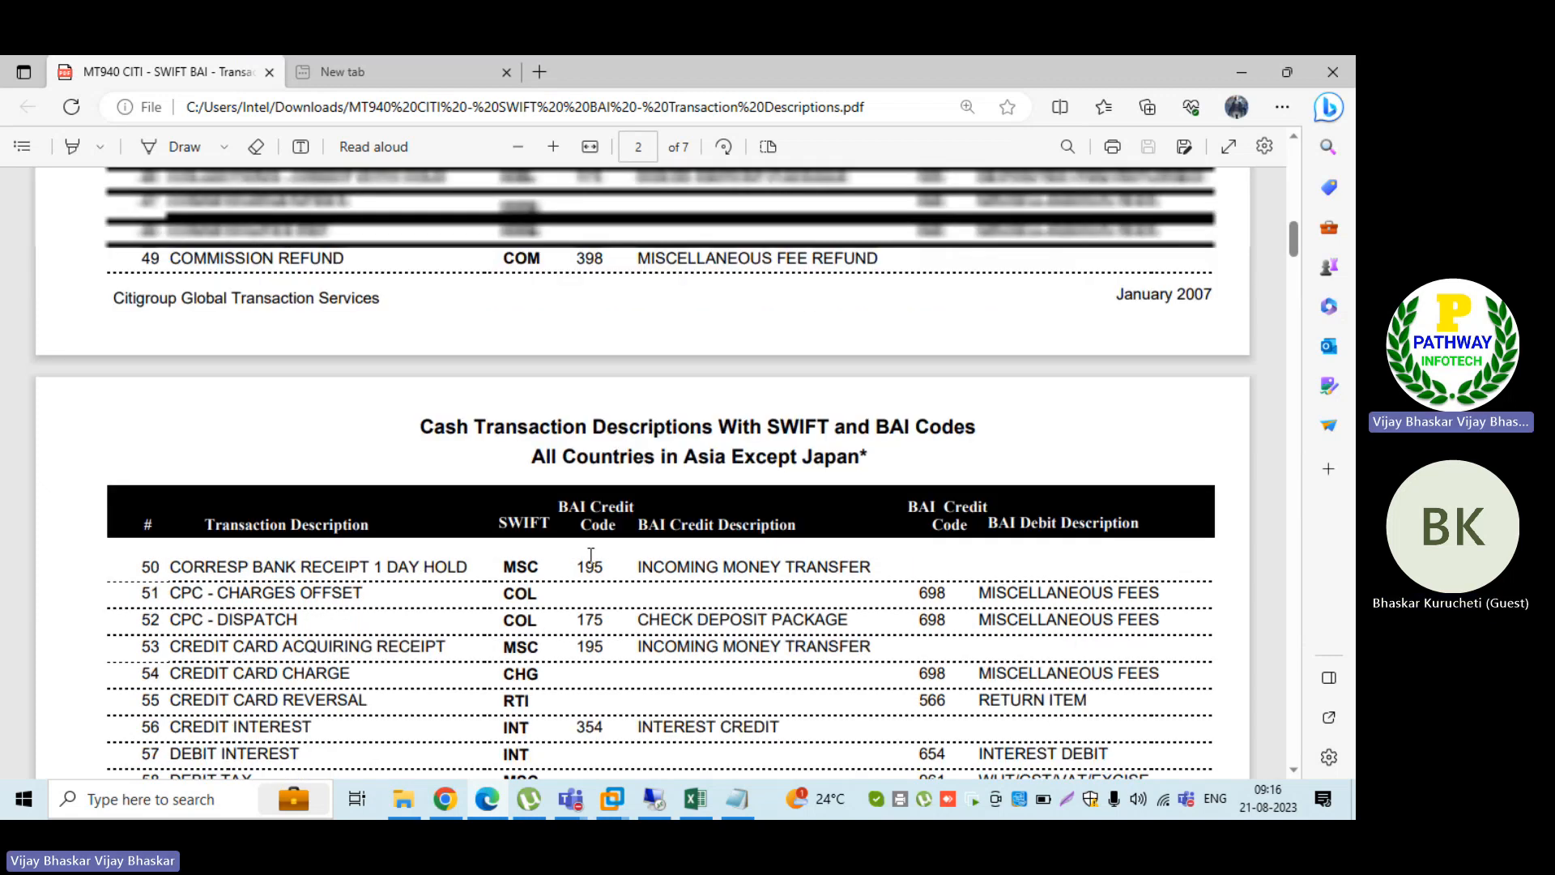
{"action": "scroll", "coordinate": [646, 381], "scroll_direction": "up", "scroll_amount": 1}
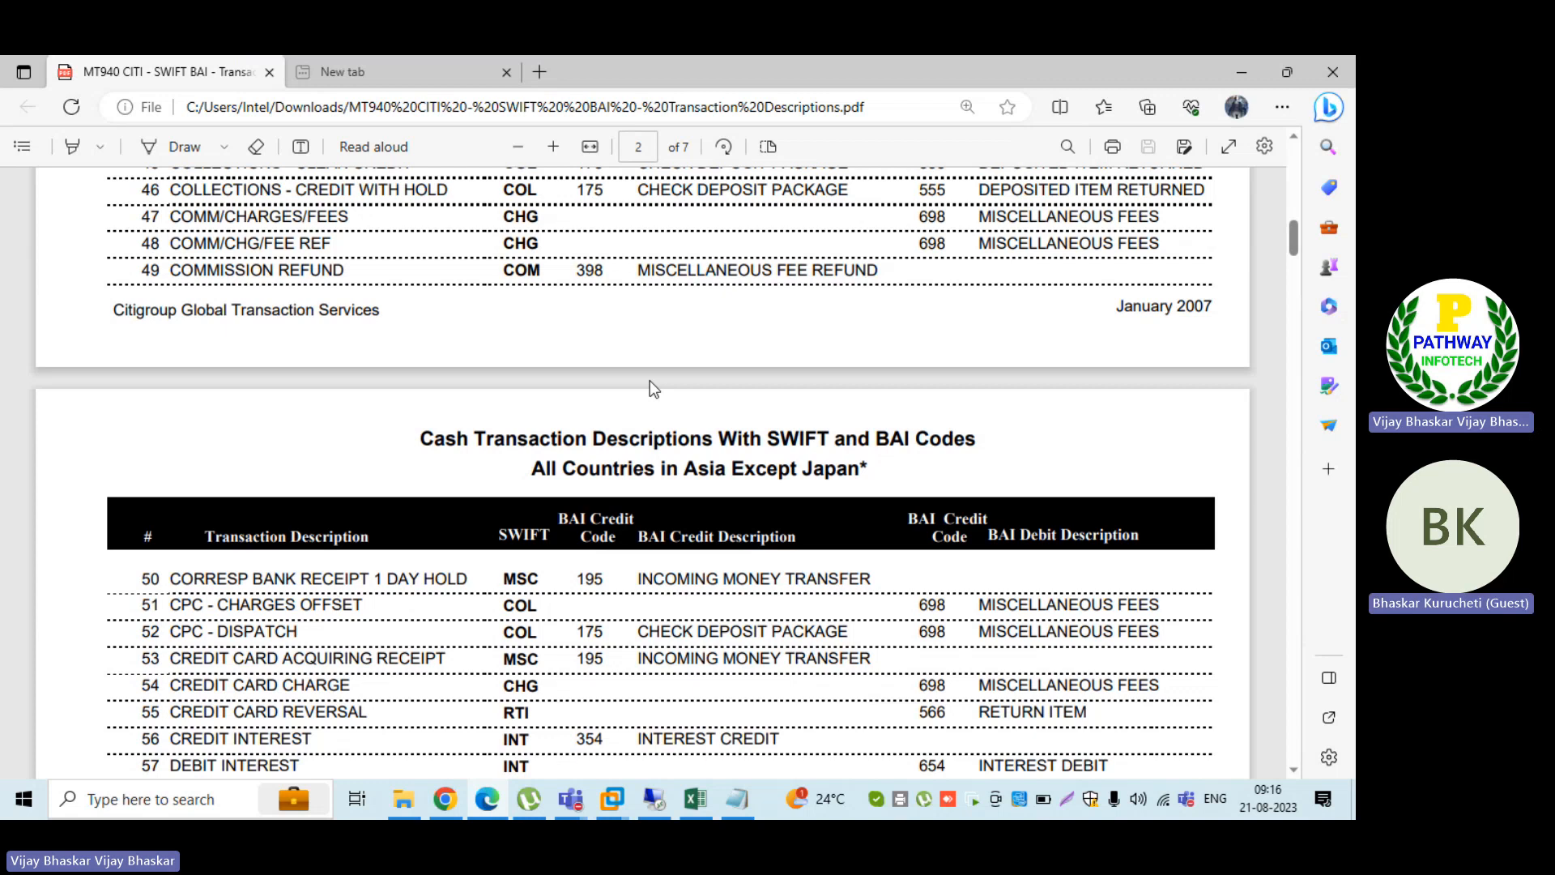
Step: Search the transaction descriptions for 191 and examine the transaction description of the matching row
{"action": "key", "text": "ctrl+f"}
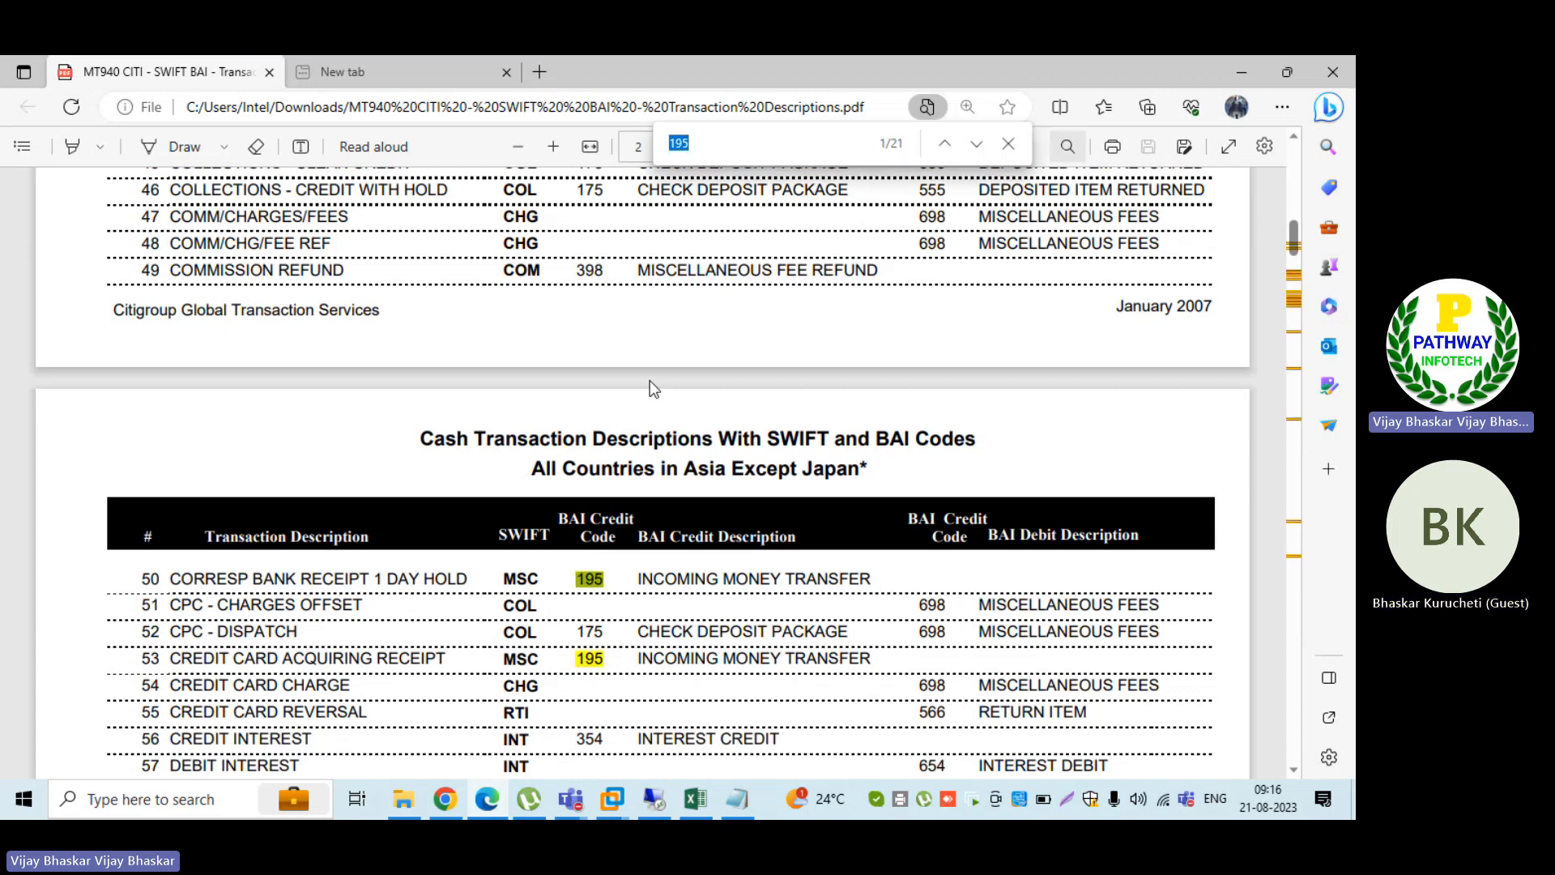
{"action": "type", "text": "191"}
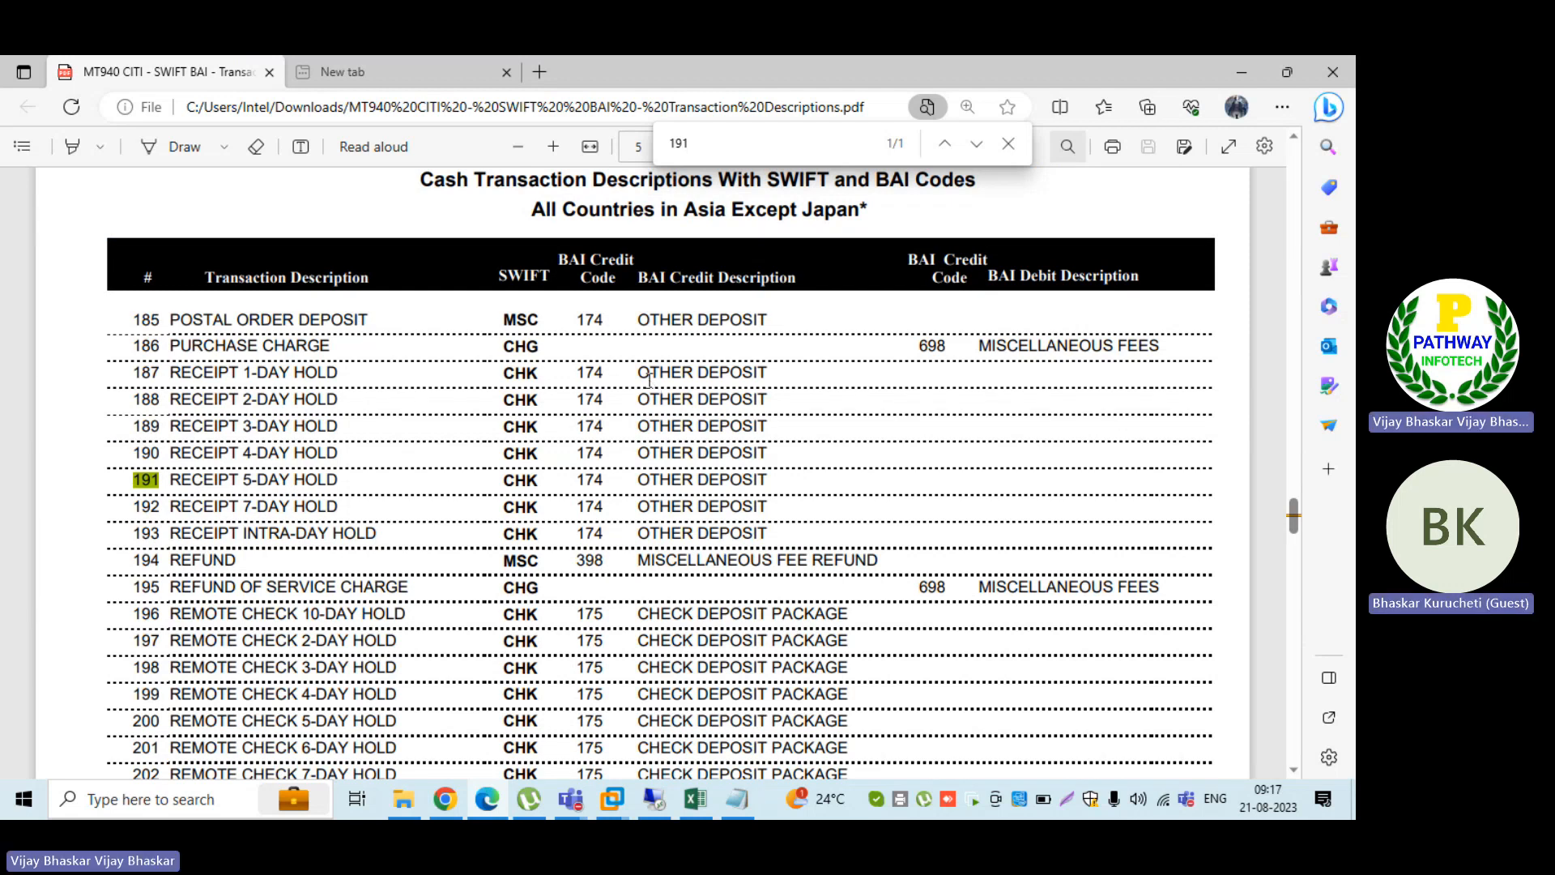
{"action": "left_click", "coordinate": [1008, 143]}
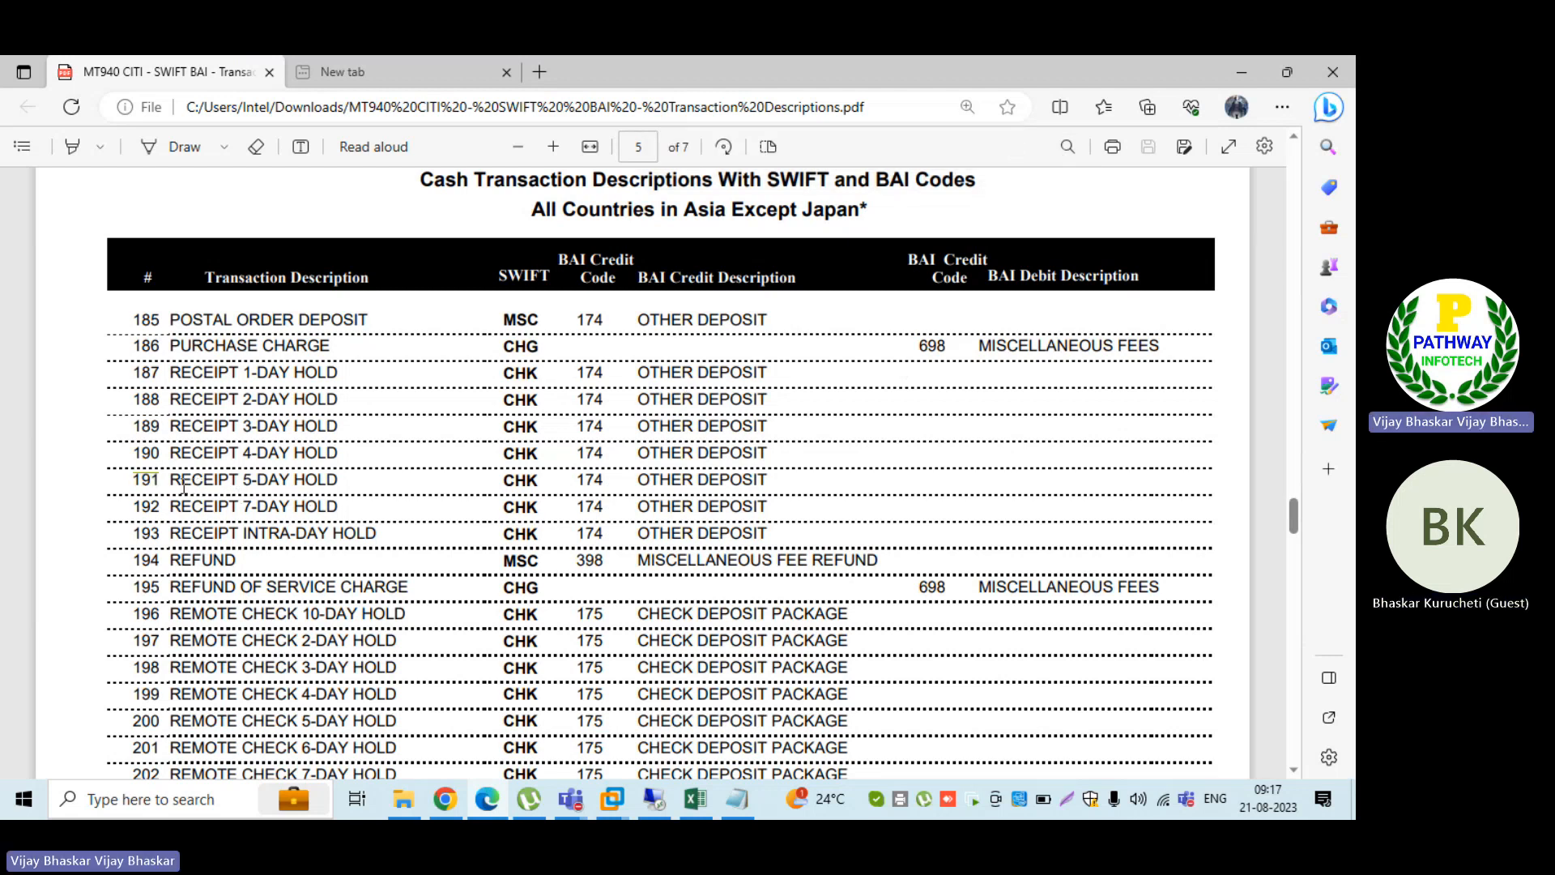
{"action": "left_click_drag", "start_coordinate": [168, 479], "coordinate": [239, 481]}
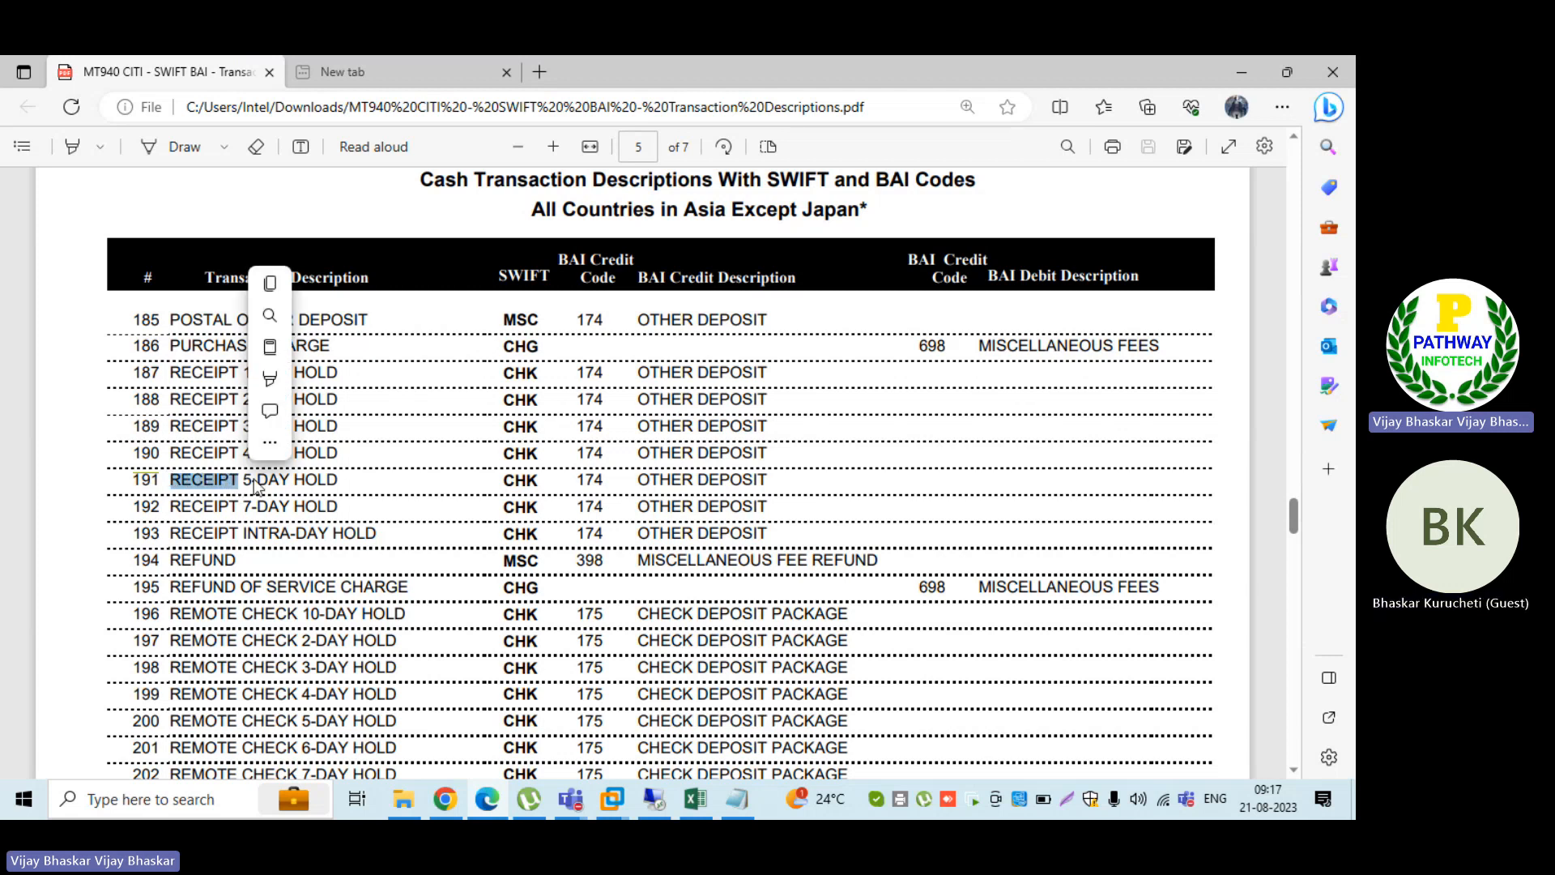
{"action": "left_click", "coordinate": [288, 479]}
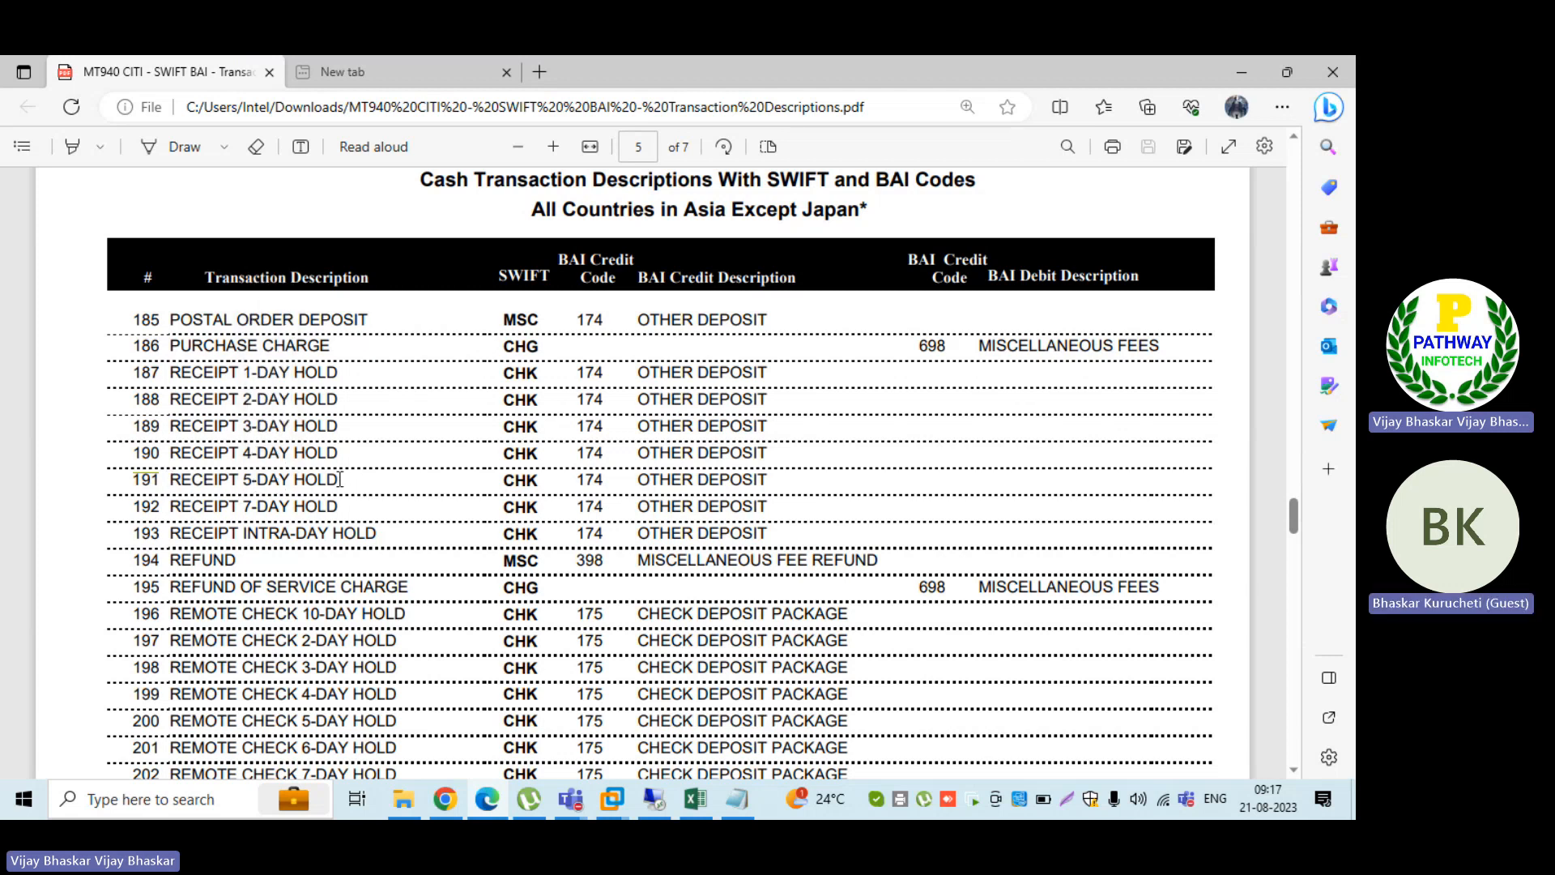
{"action": "left_click_drag", "start_coordinate": [340, 480], "coordinate": [248, 481]}
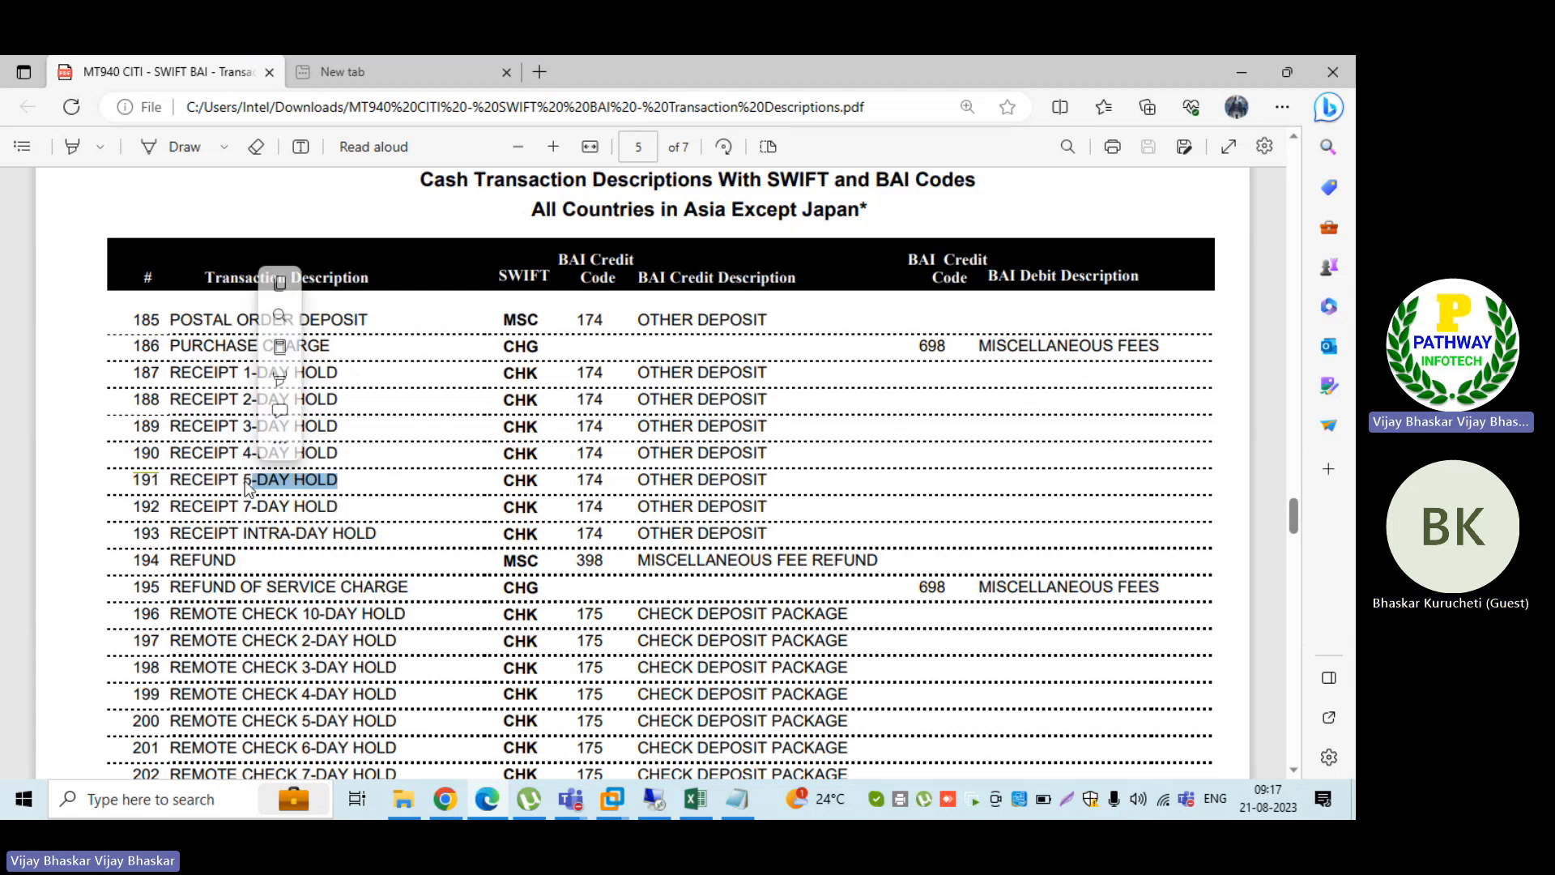
{"action": "left_click", "coordinate": [172, 484]}
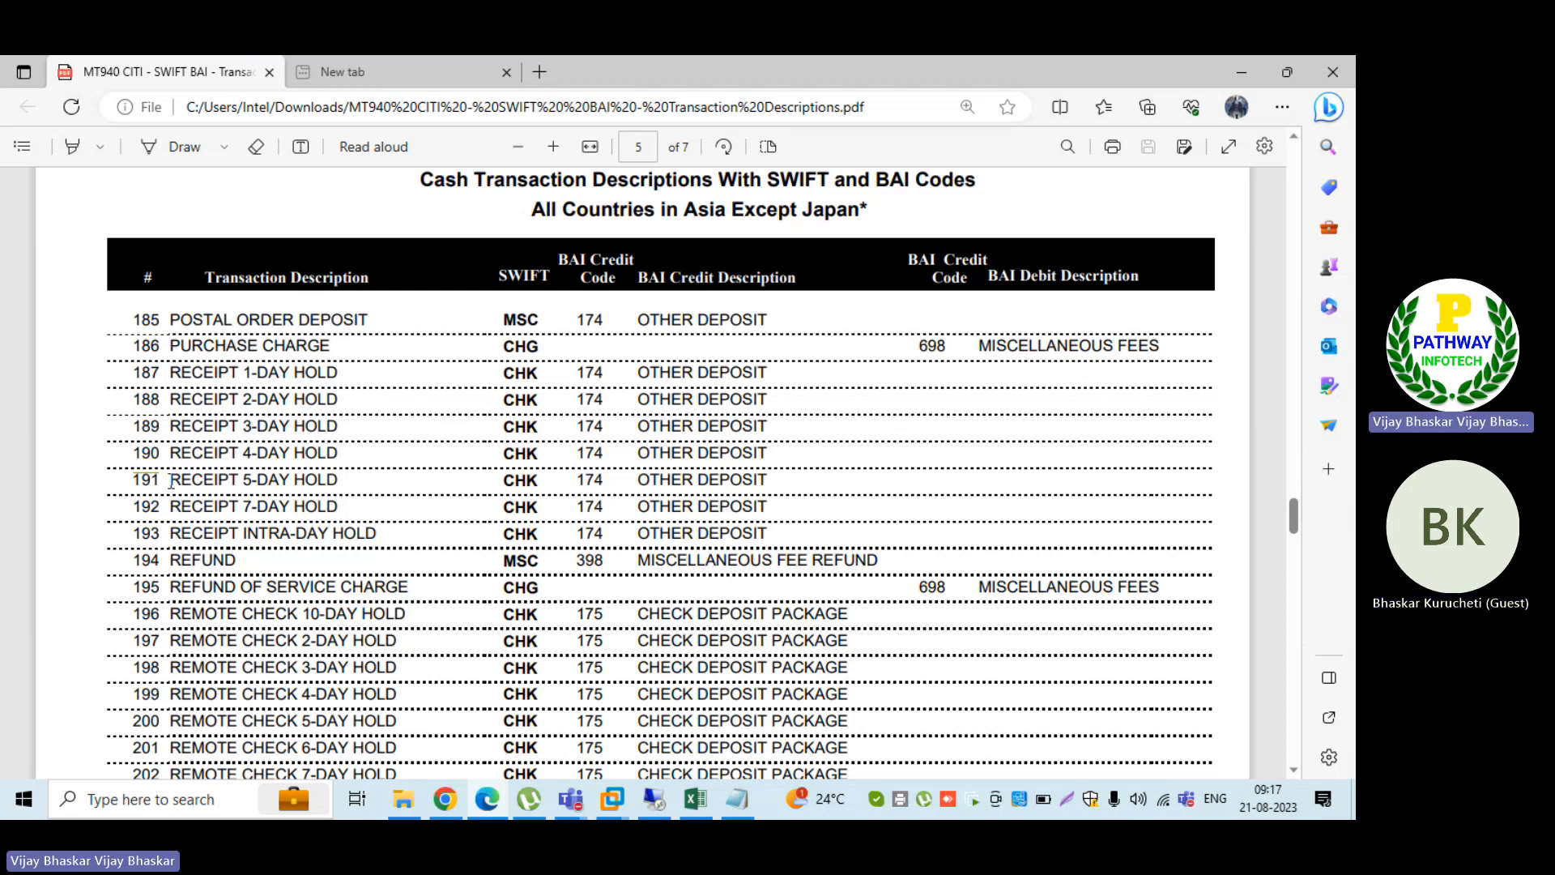
{"action": "left_click_drag", "start_coordinate": [172, 481], "coordinate": [240, 479]}
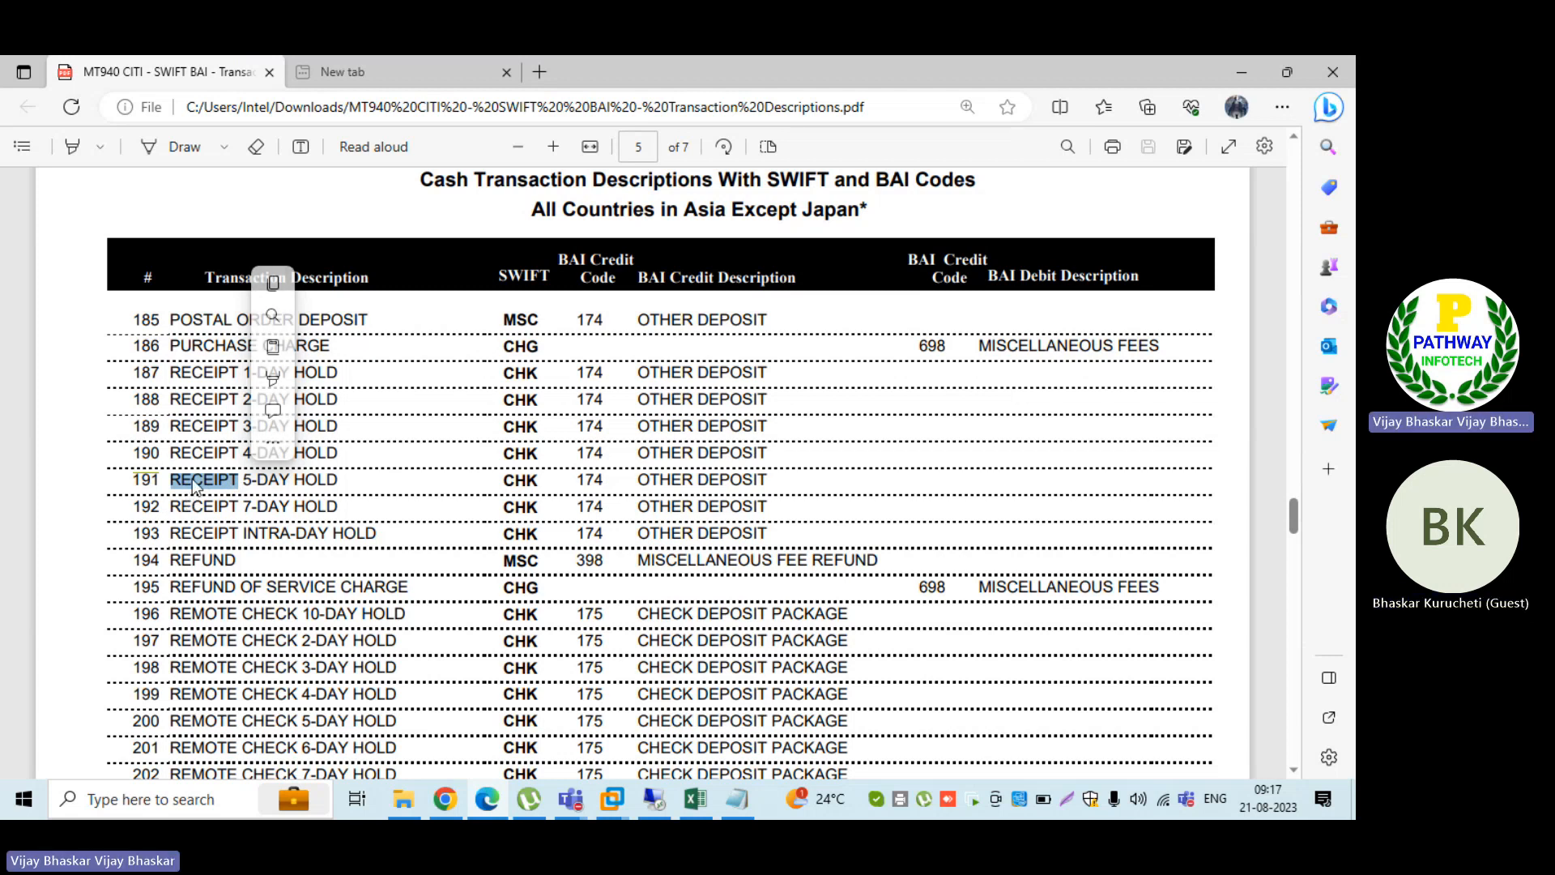
{"action": "left_click", "coordinate": [195, 479]}
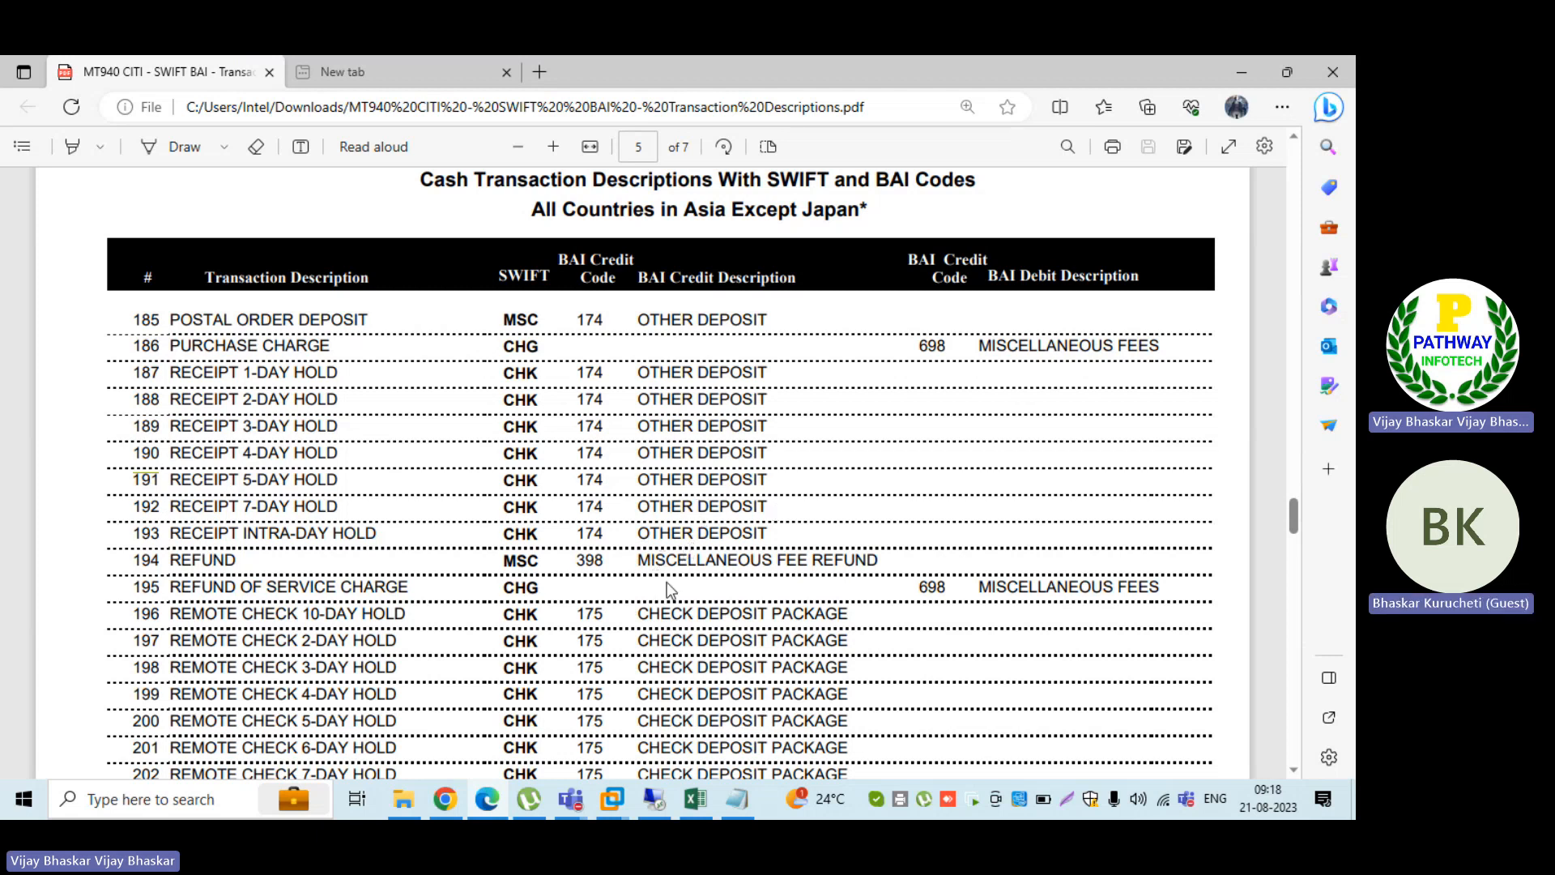
Step: Examine the BAI credit codes and descriptions in the remaining rows of page 5, including the returned check and ACH credit entries
{"action": "scroll", "coordinate": [668, 581], "scroll_direction": "down", "scroll_amount": 1}
{"action": "scroll", "coordinate": [667, 581], "scroll_direction": "down", "scroll_amount": 2}
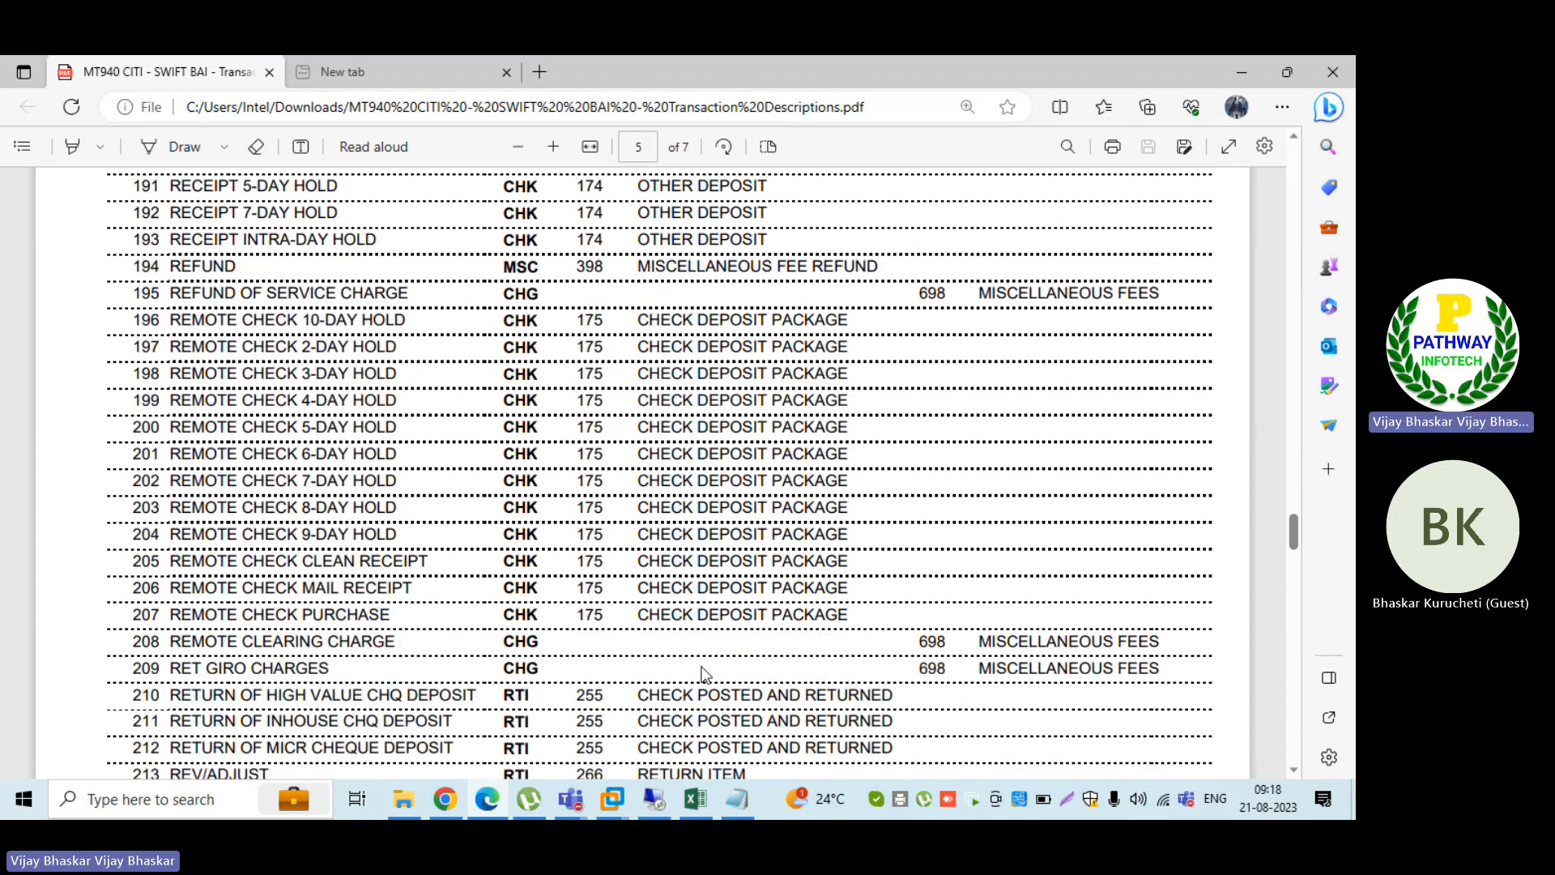
{"action": "left_click_drag", "start_coordinate": [636, 698], "coordinate": [893, 695]}
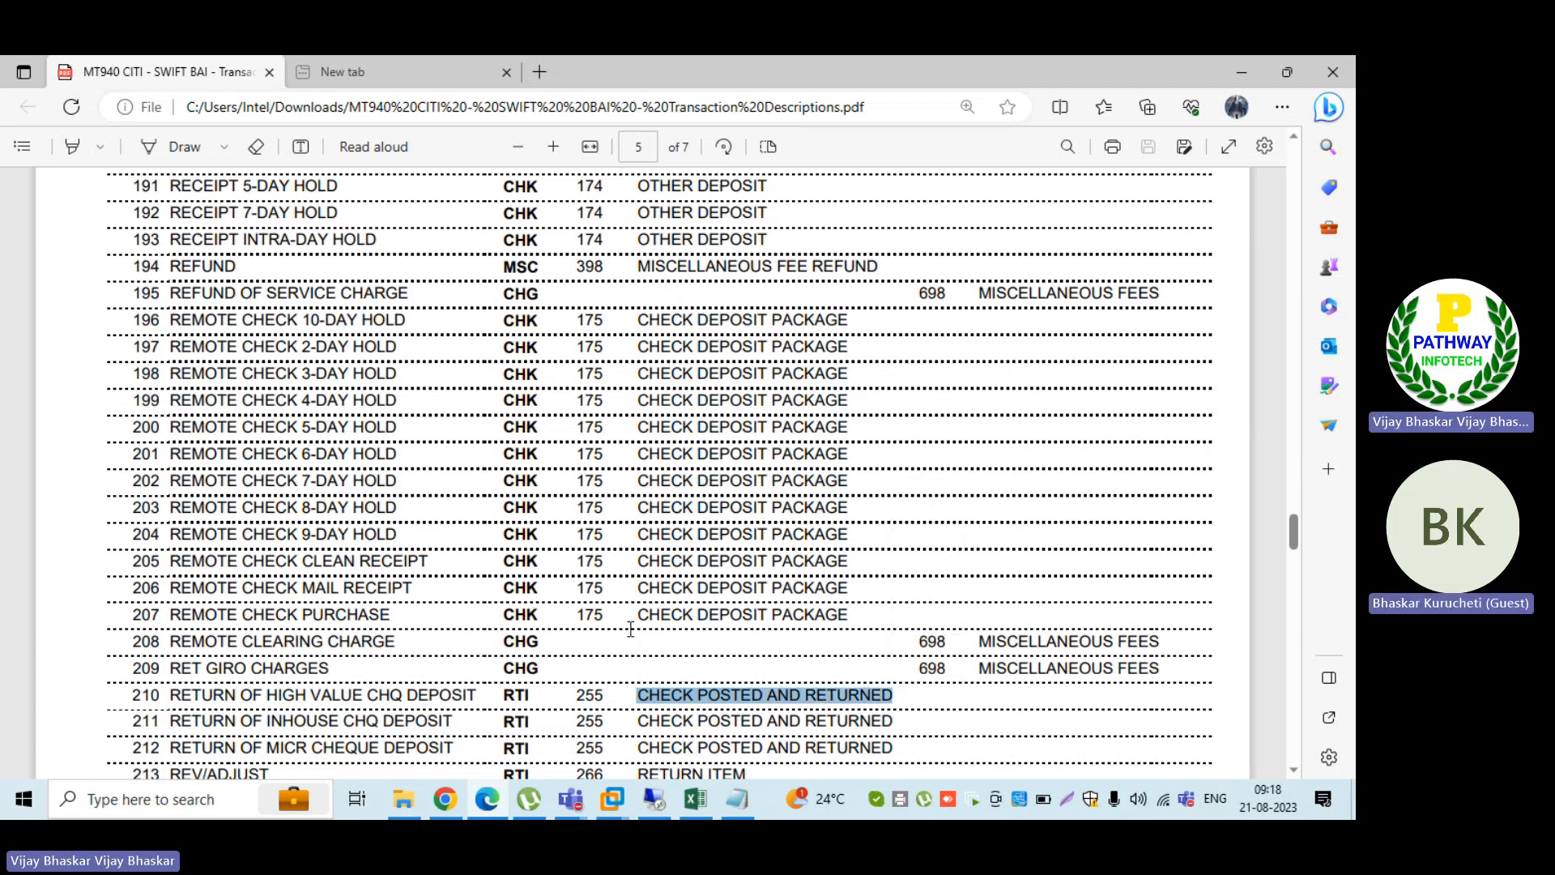
{"action": "scroll", "coordinate": [630, 628], "scroll_direction": "down", "scroll_amount": 4}
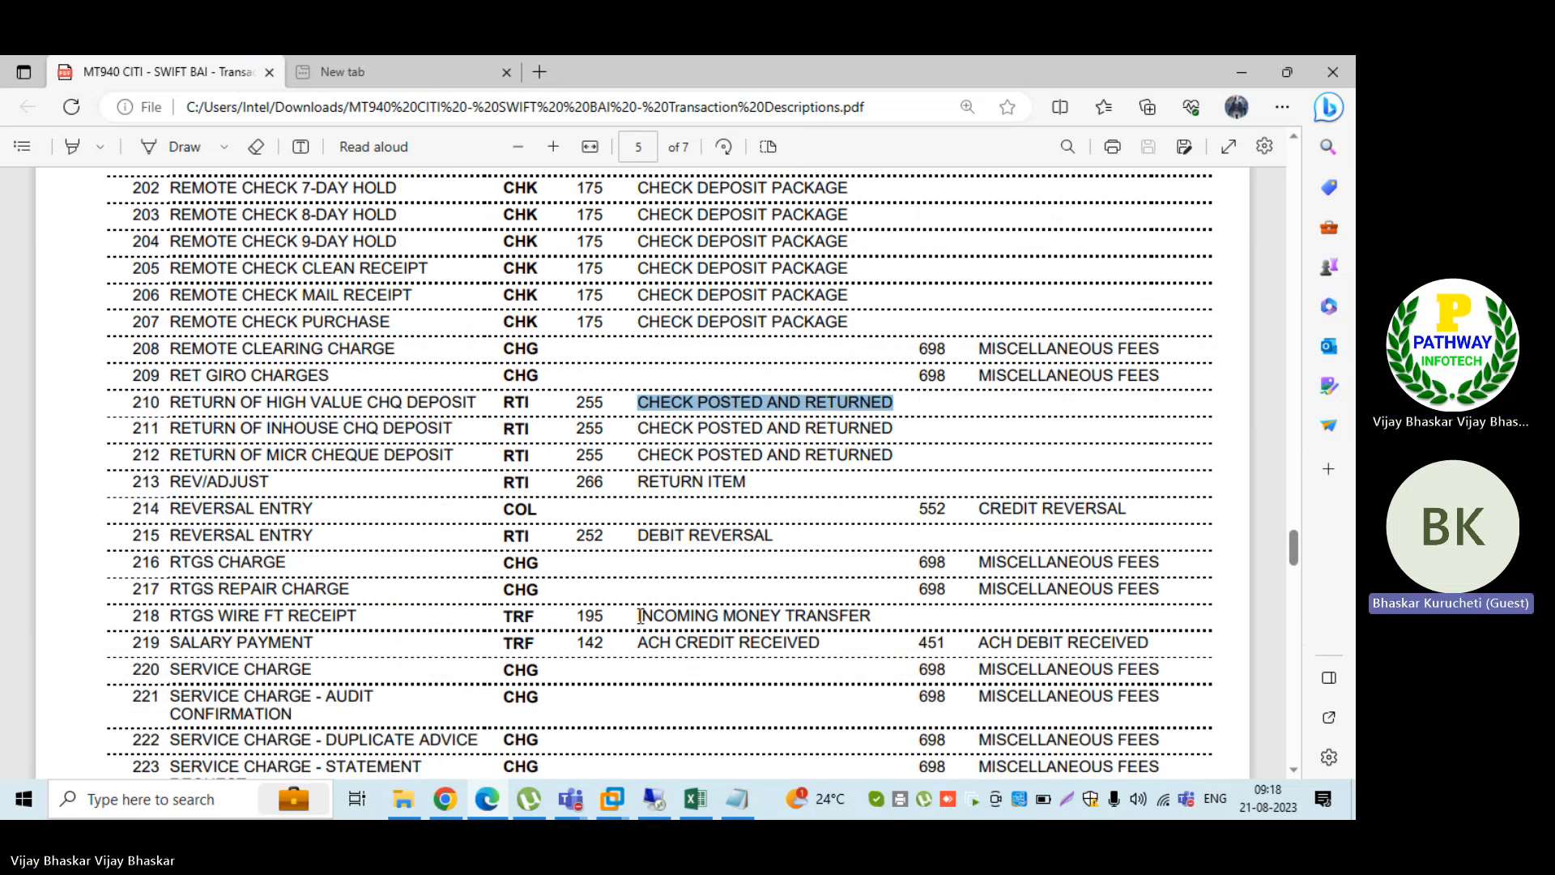
{"action": "left_click_drag", "start_coordinate": [639, 617], "coordinate": [777, 644]}
{"action": "scroll", "coordinate": [747, 642], "scroll_direction": "down", "scroll_amount": 1}
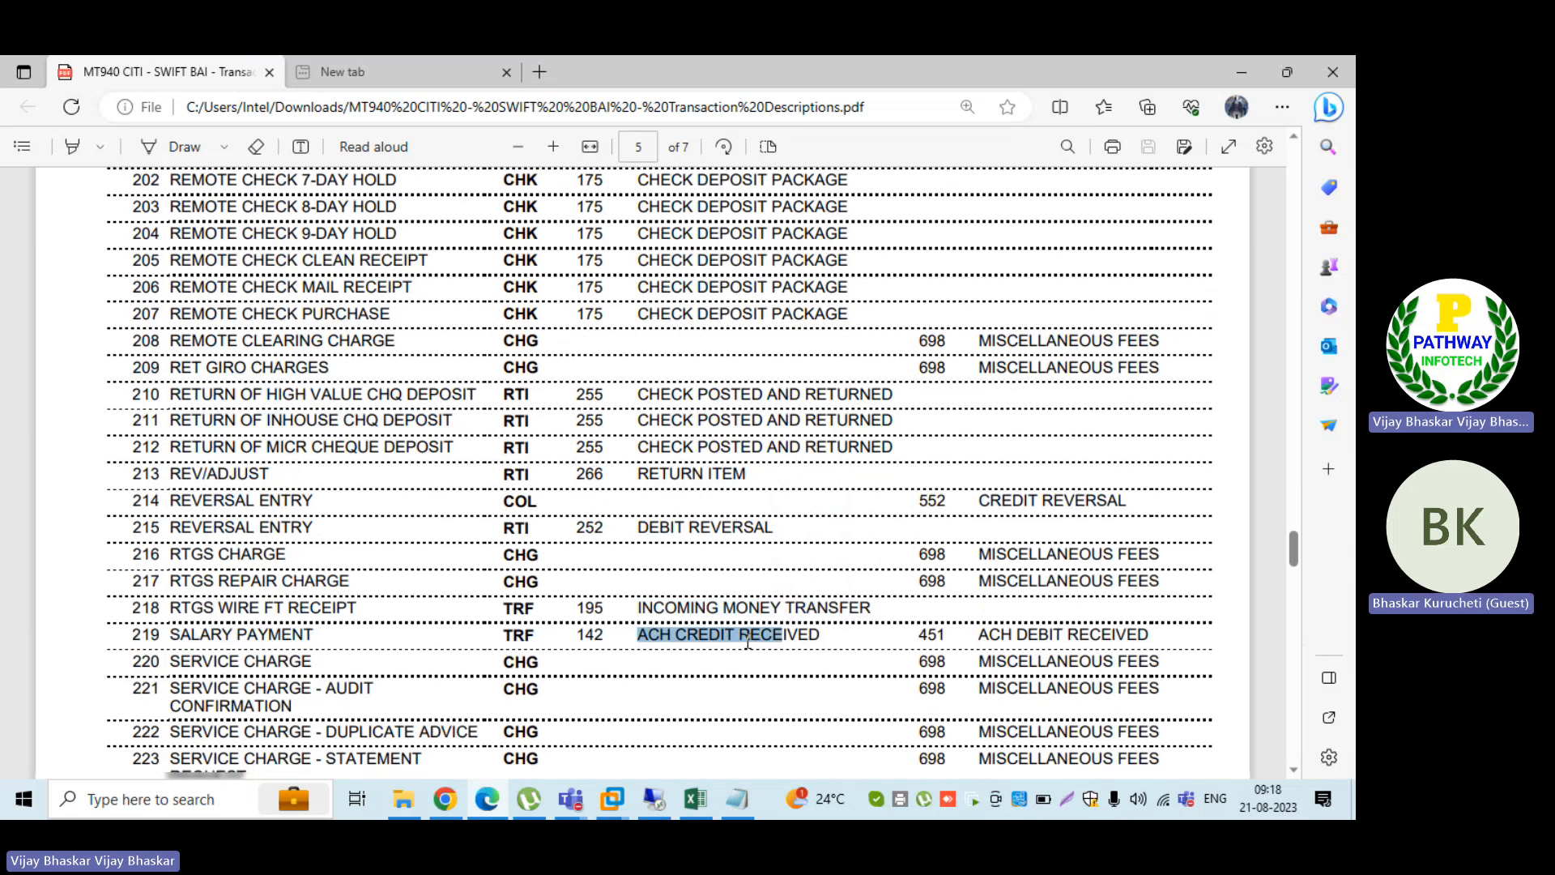
{"action": "scroll", "coordinate": [747, 641], "scroll_direction": "down", "scroll_amount": 2}
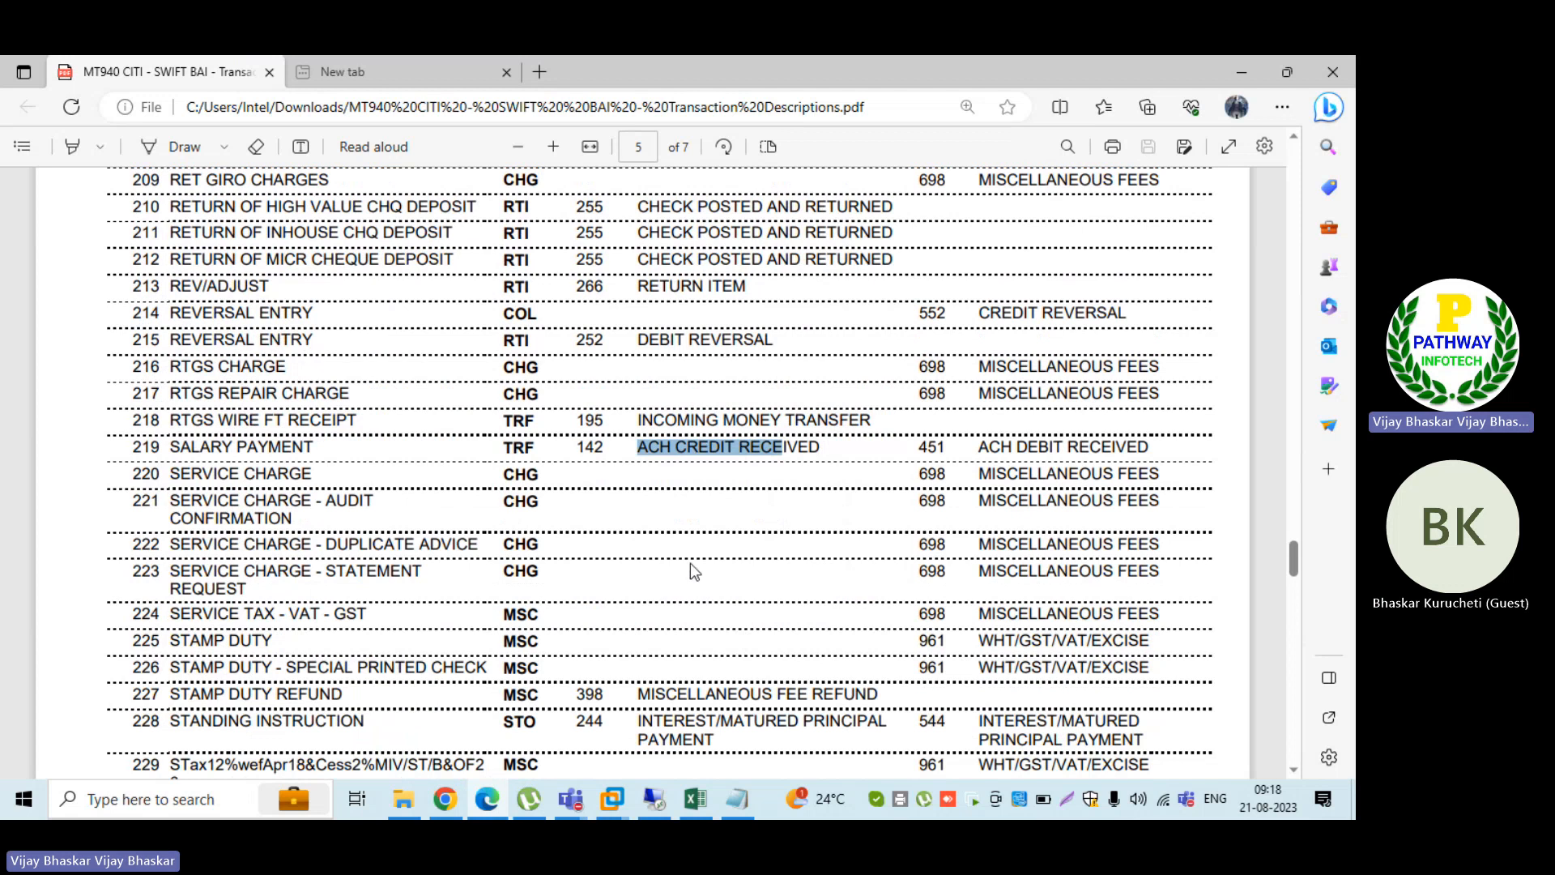
{"action": "scroll", "coordinate": [689, 563], "scroll_direction": "down", "scroll_amount": 1}
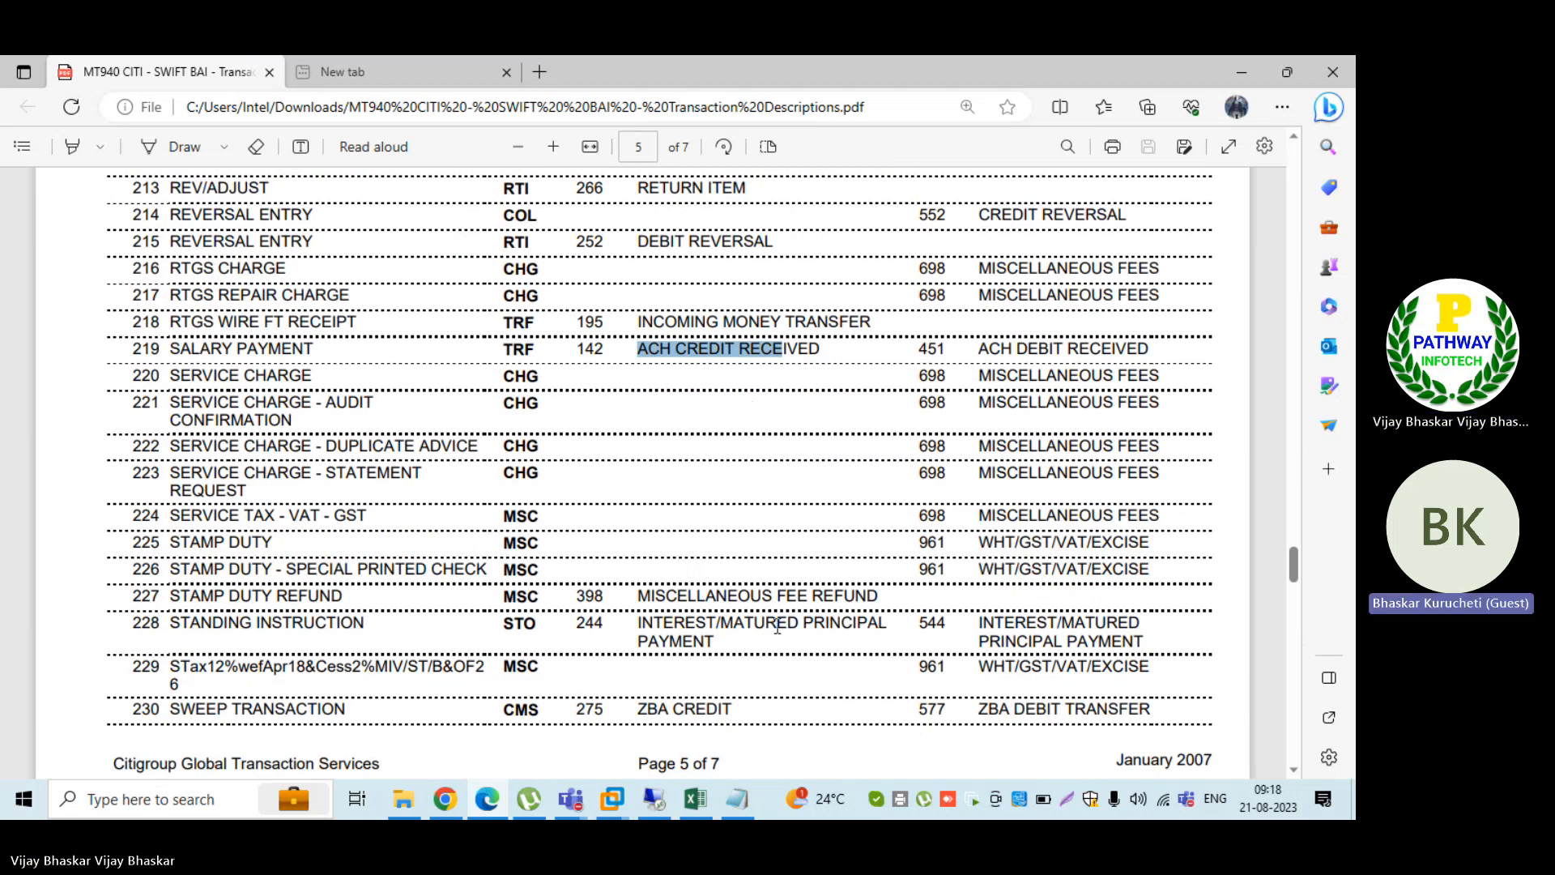
Step: Return to the BAI_B001 entries in SAP and add external transaction 191 with the positive value sign (+) in the third row
{"action": "left_click", "coordinate": [654, 801]}
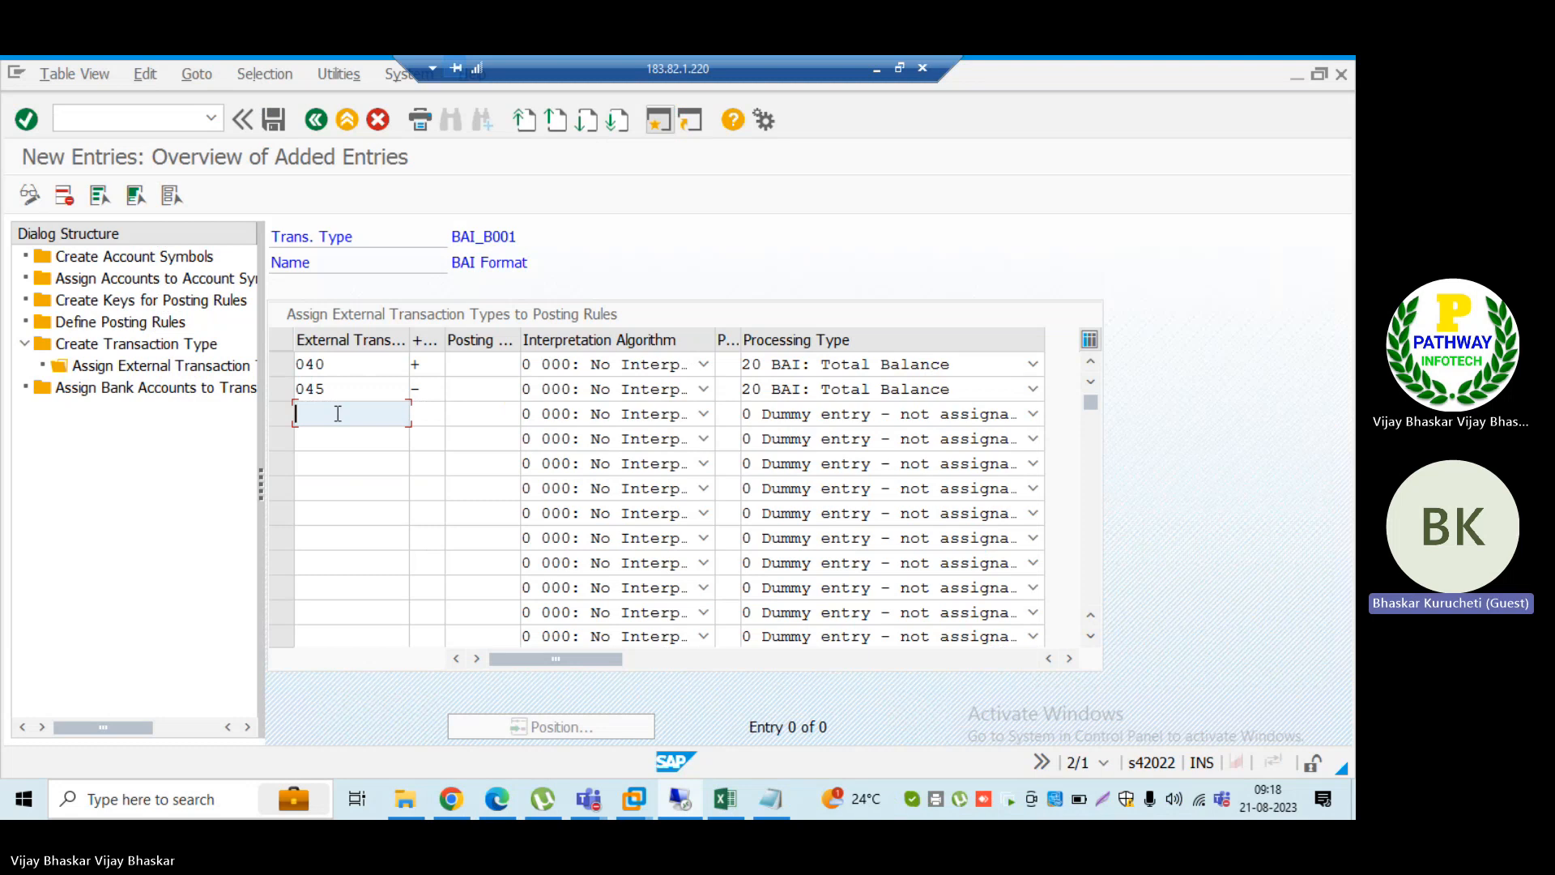
{"action": "type", "text": "191"}
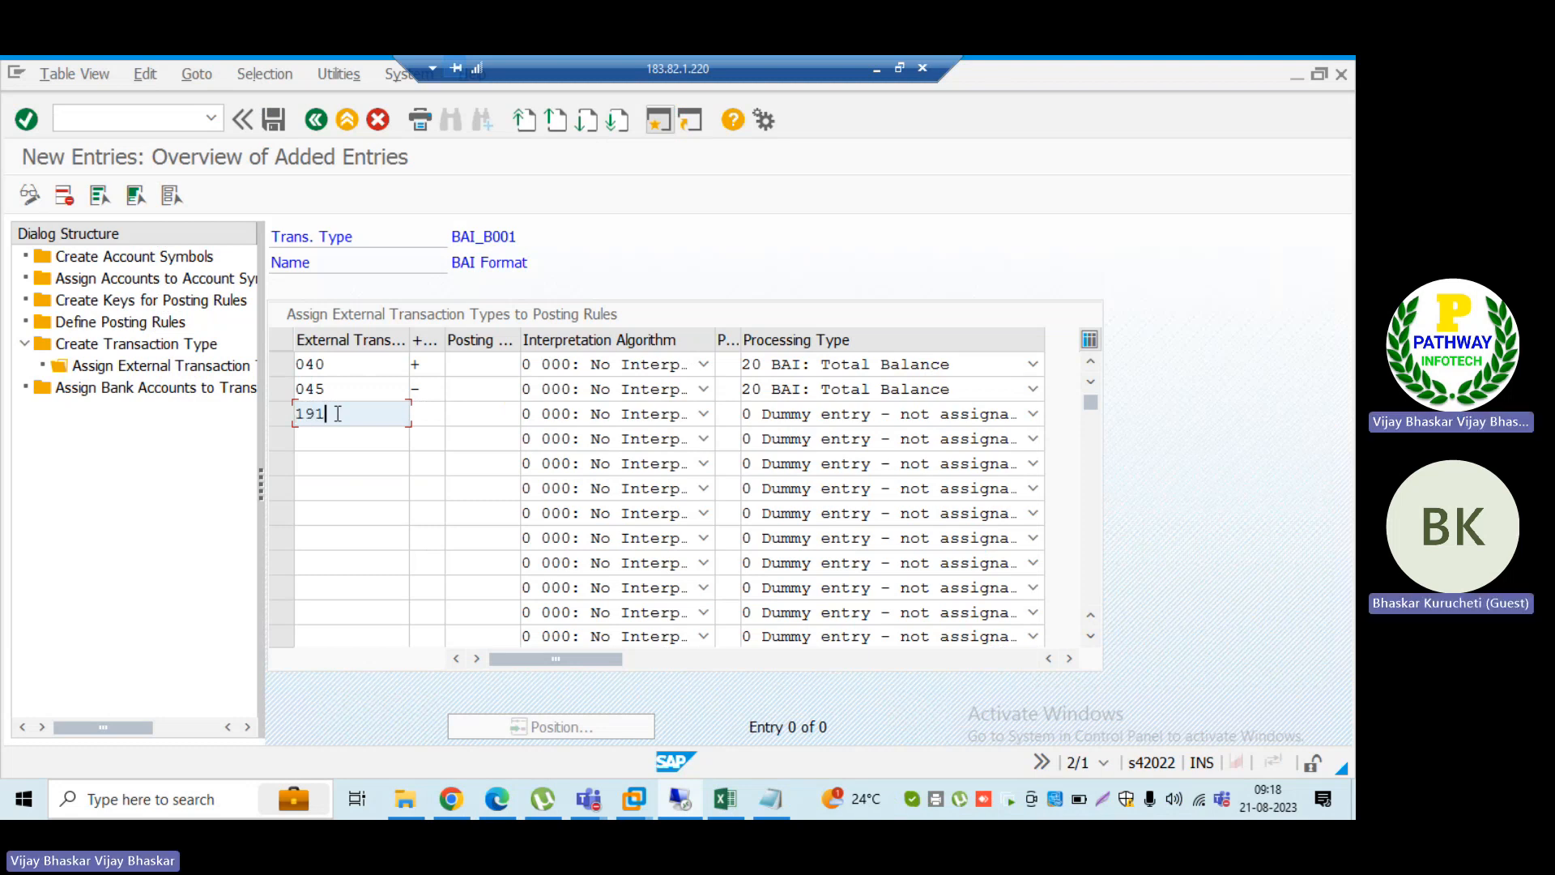
{"action": "key", "text": "Tab"}
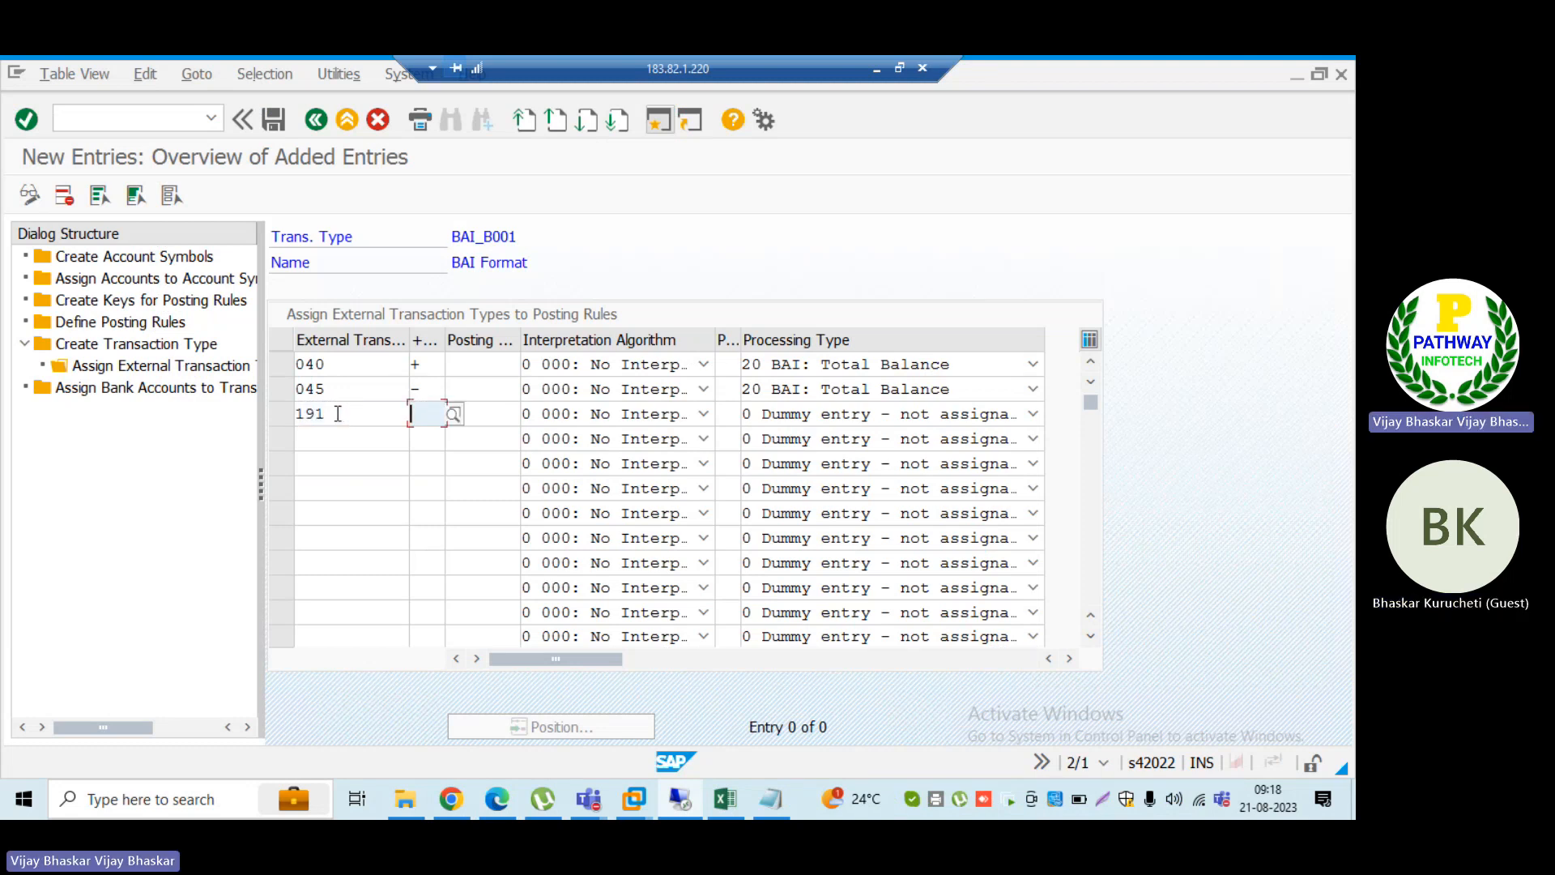
{"action": "type", "text": "+"}
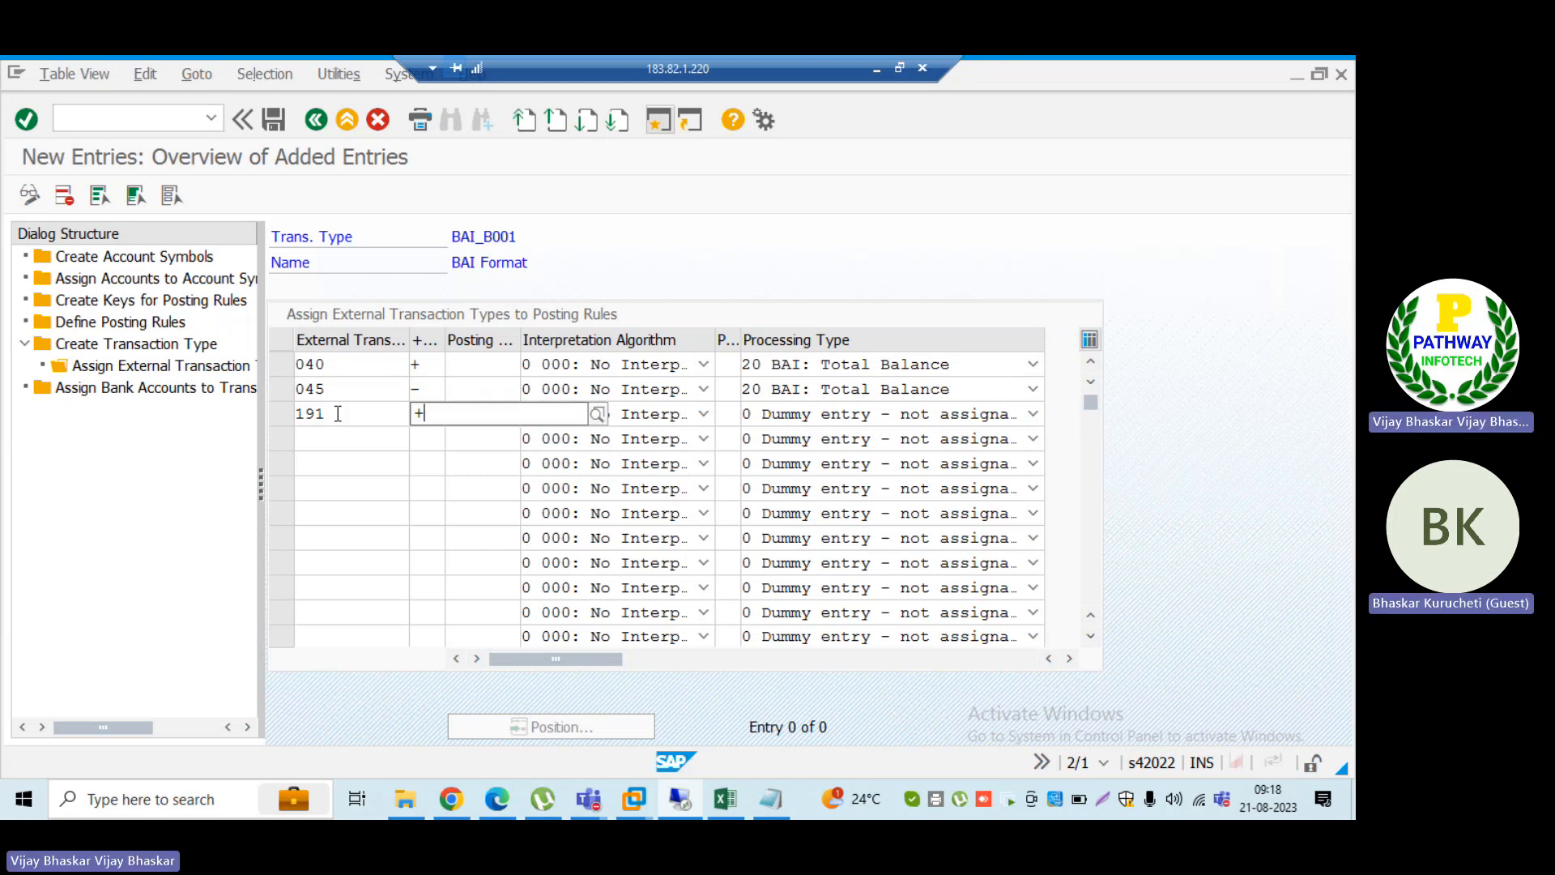
{"action": "key", "text": "Tab"}
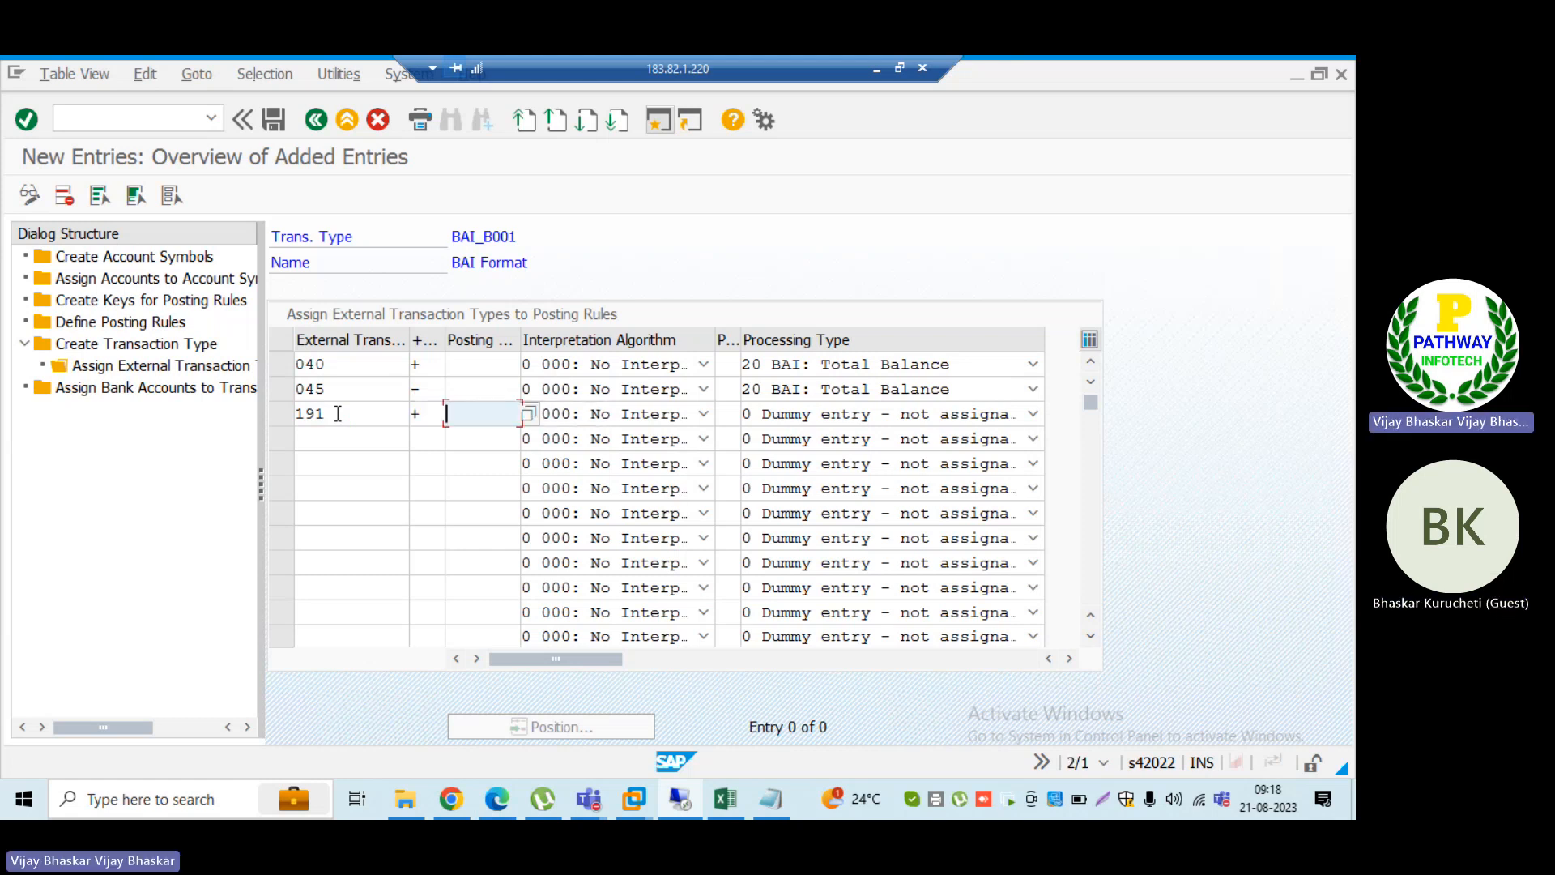
Step: Assign posting rule B002 (Clearing In) to external transaction 191 from the list of posting rules
{"action": "left_click", "coordinate": [532, 413]}
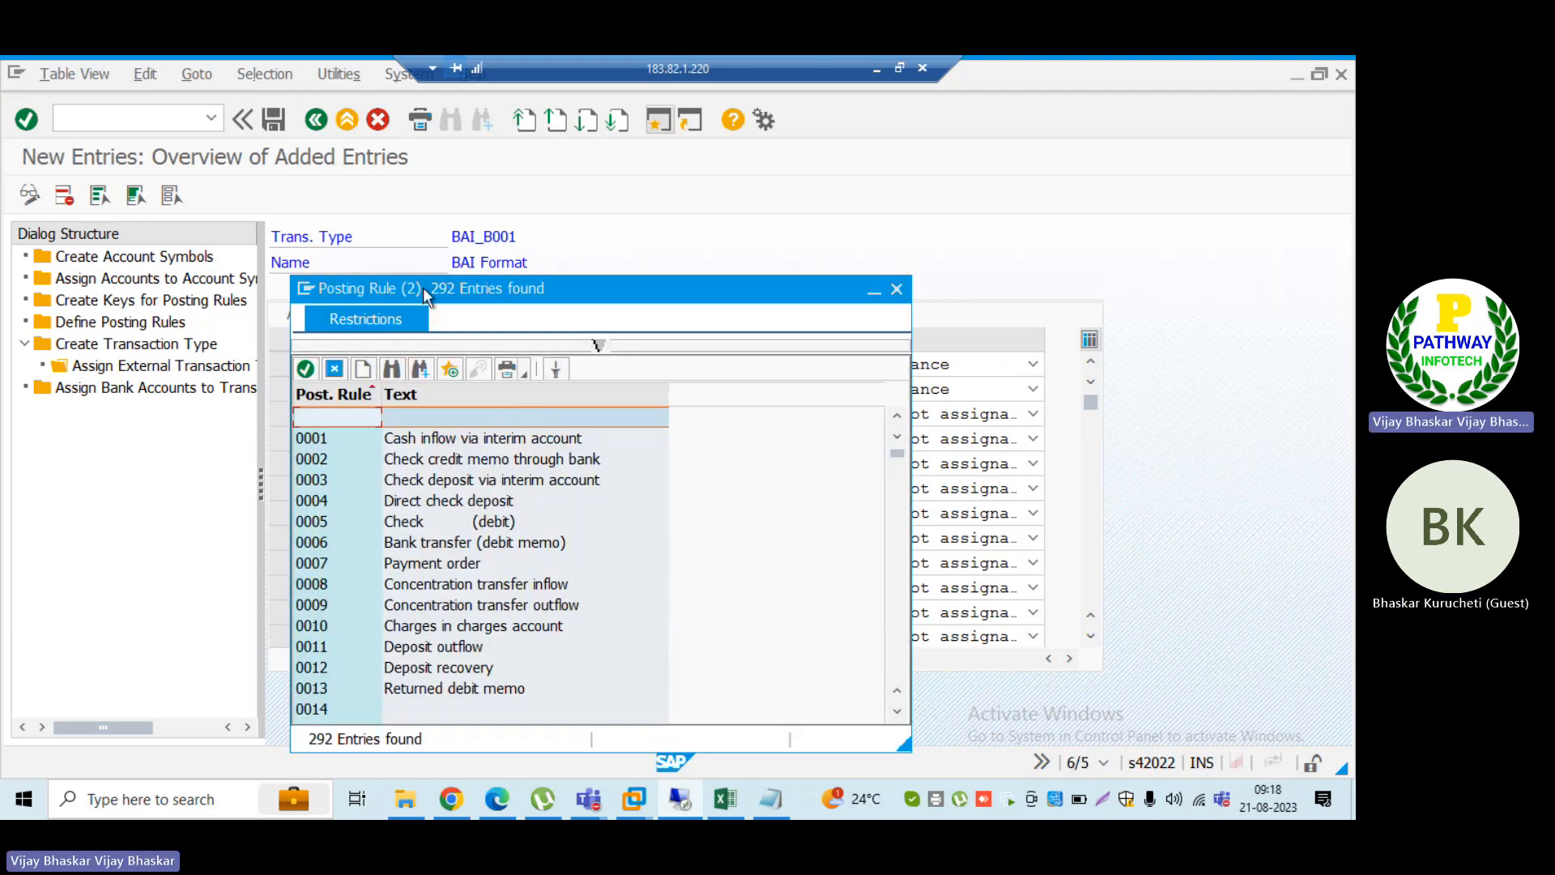
{"action": "left_click_drag", "start_coordinate": [420, 284], "coordinate": [795, 214]}
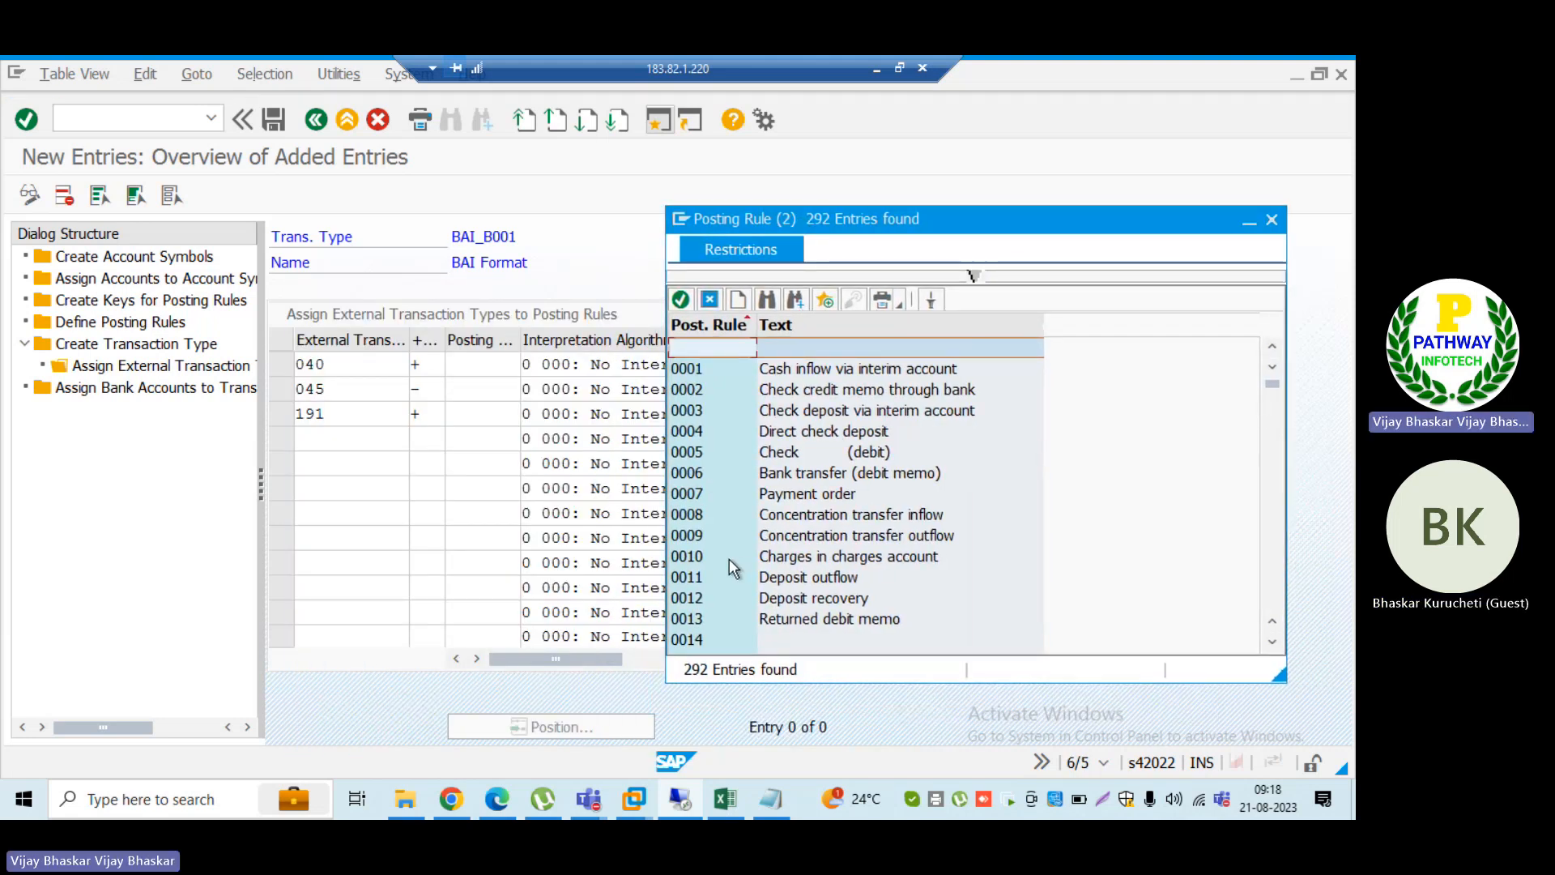
{"action": "scroll", "coordinate": [728, 557], "scroll_direction": "down", "scroll_amount": 10}
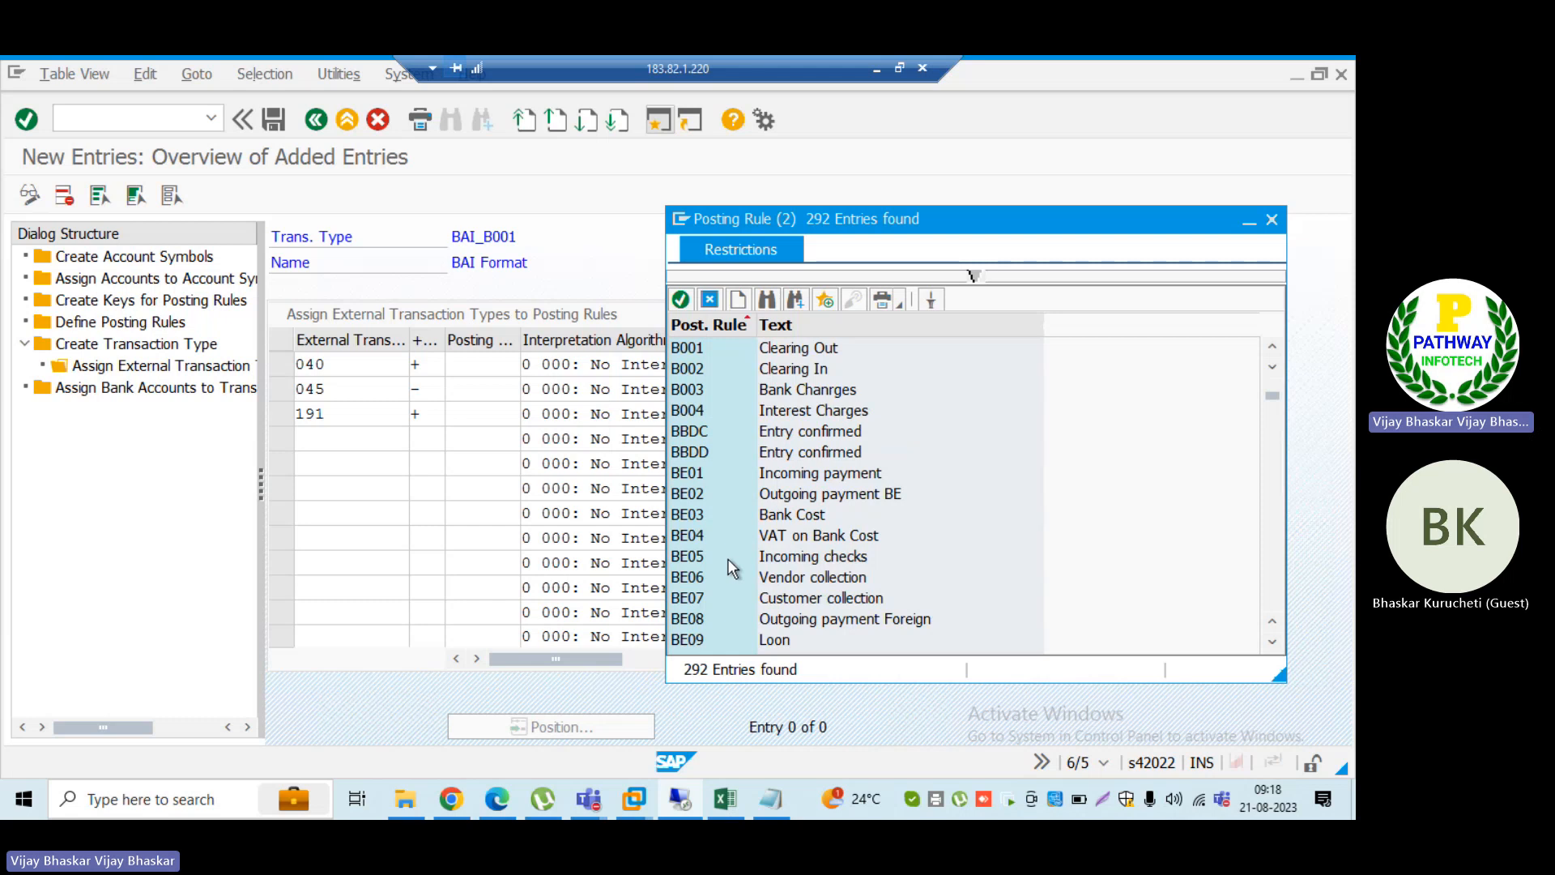
{"action": "left_click", "coordinate": [1274, 346]}
{"action": "left_click", "coordinate": [1274, 347]}
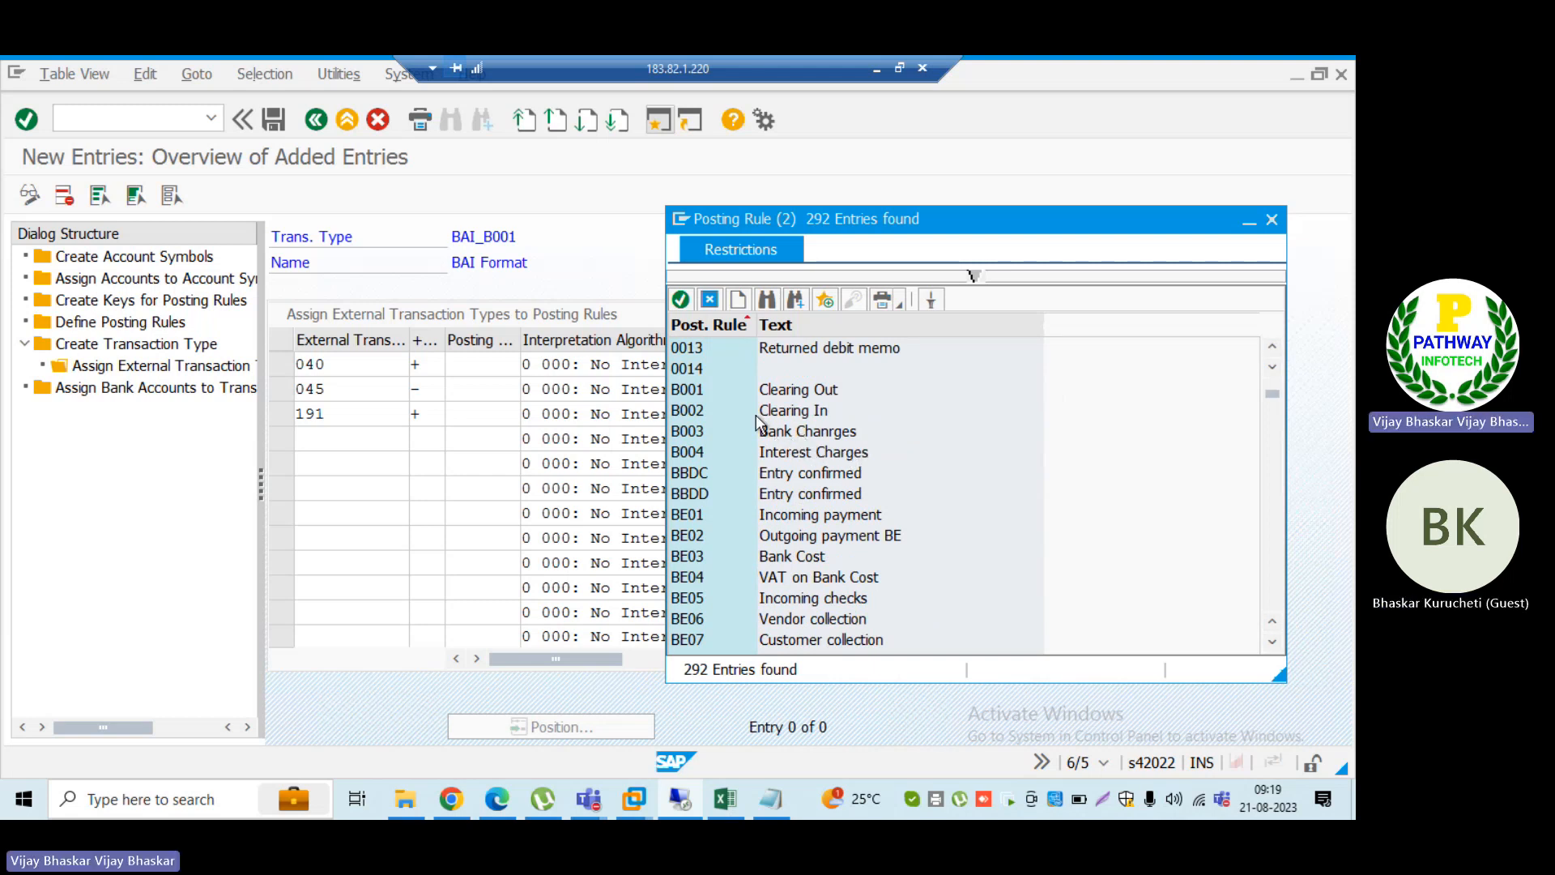
{"action": "left_click", "coordinate": [704, 409]}
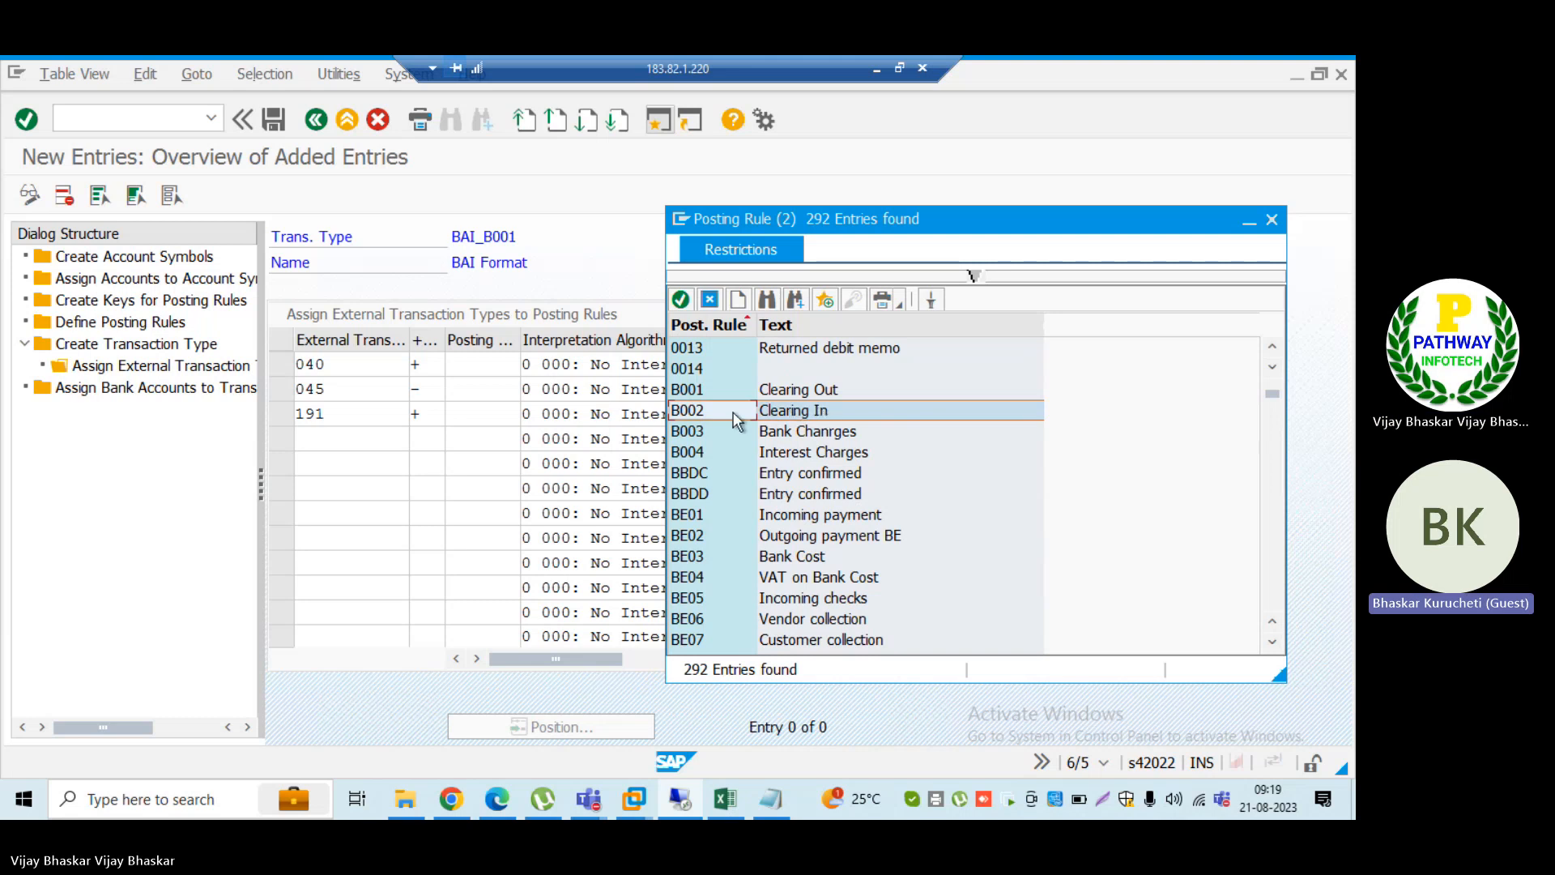
{"action": "double_click", "coordinate": [690, 411]}
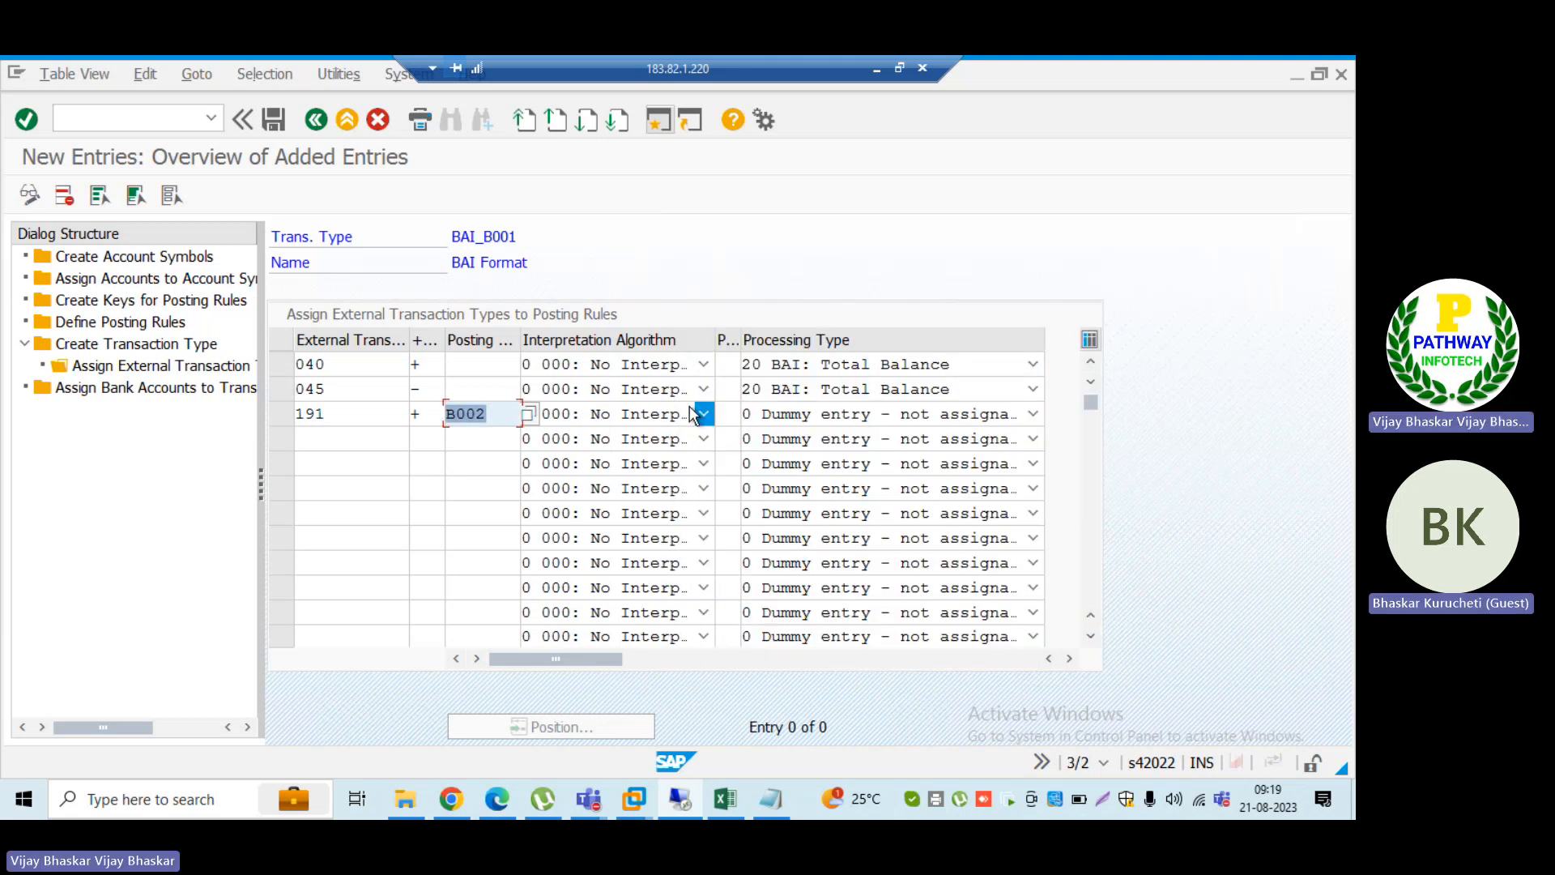
{"action": "left_click", "coordinate": [467, 442]}
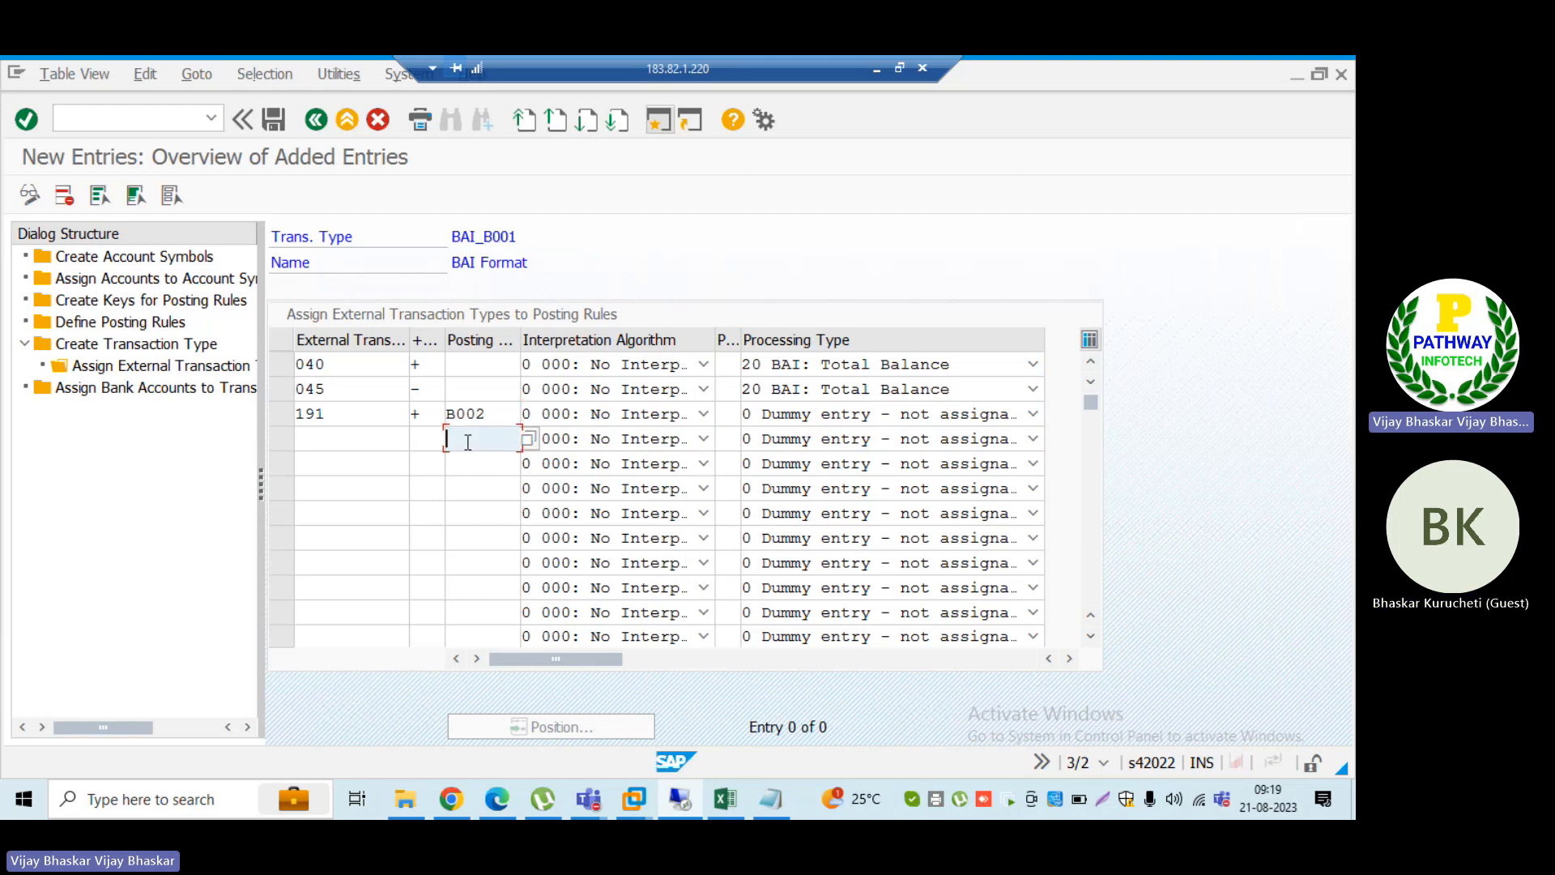
Step: Give external transaction 191 interpretation algorithm 031: Document Number Search (Customer Number from Line Item) and processing type 0 Dummy entry - not assignable
{"action": "left_click", "coordinate": [601, 414]}
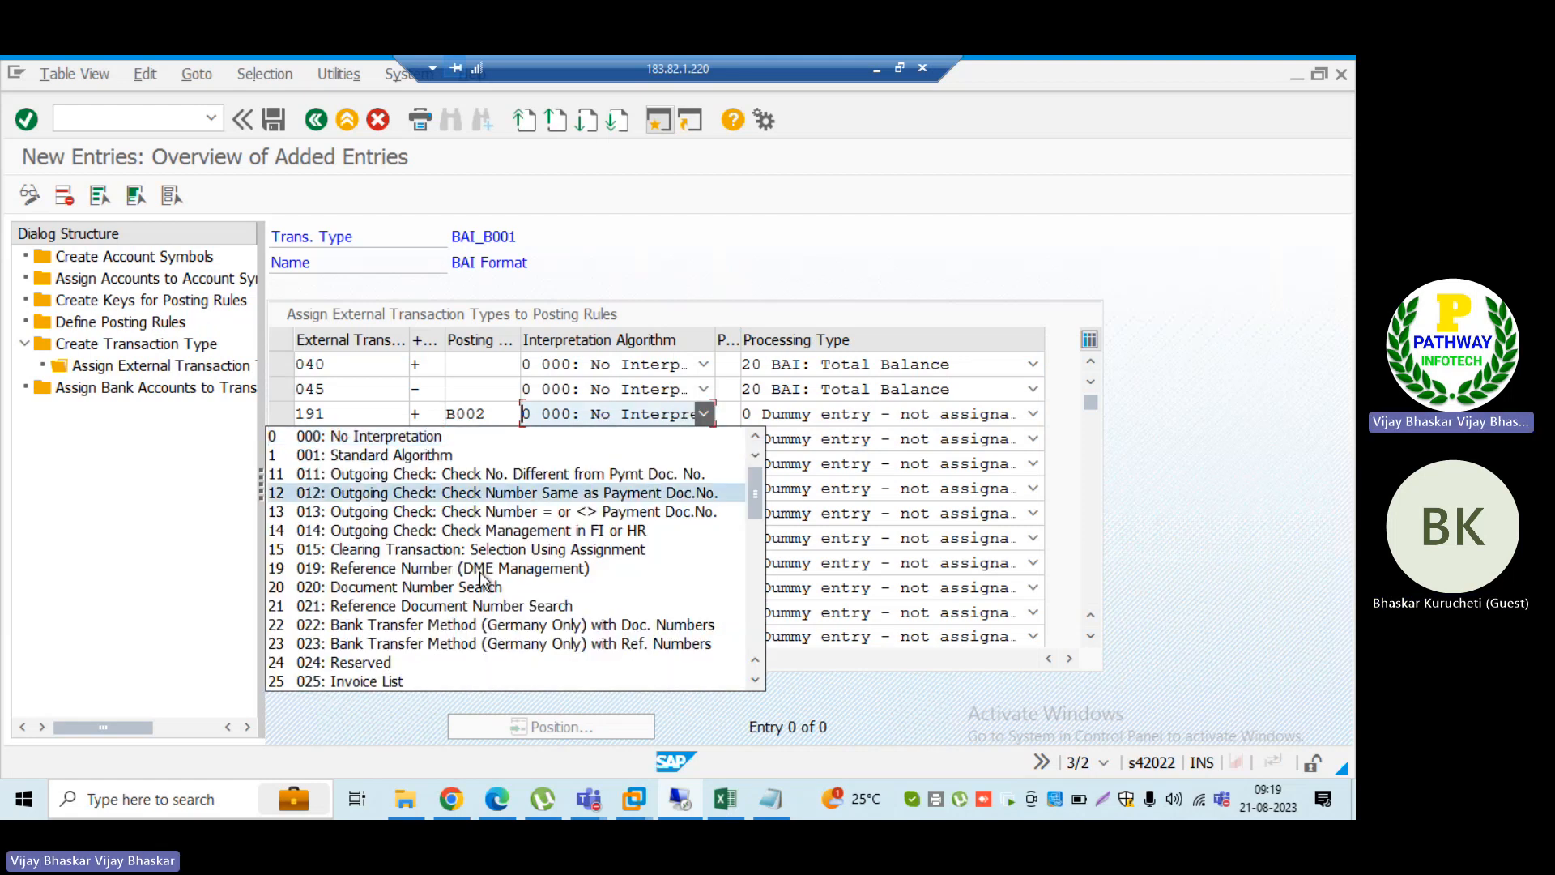
{"action": "scroll", "coordinate": [467, 616], "scroll_direction": "down", "scroll_amount": 4}
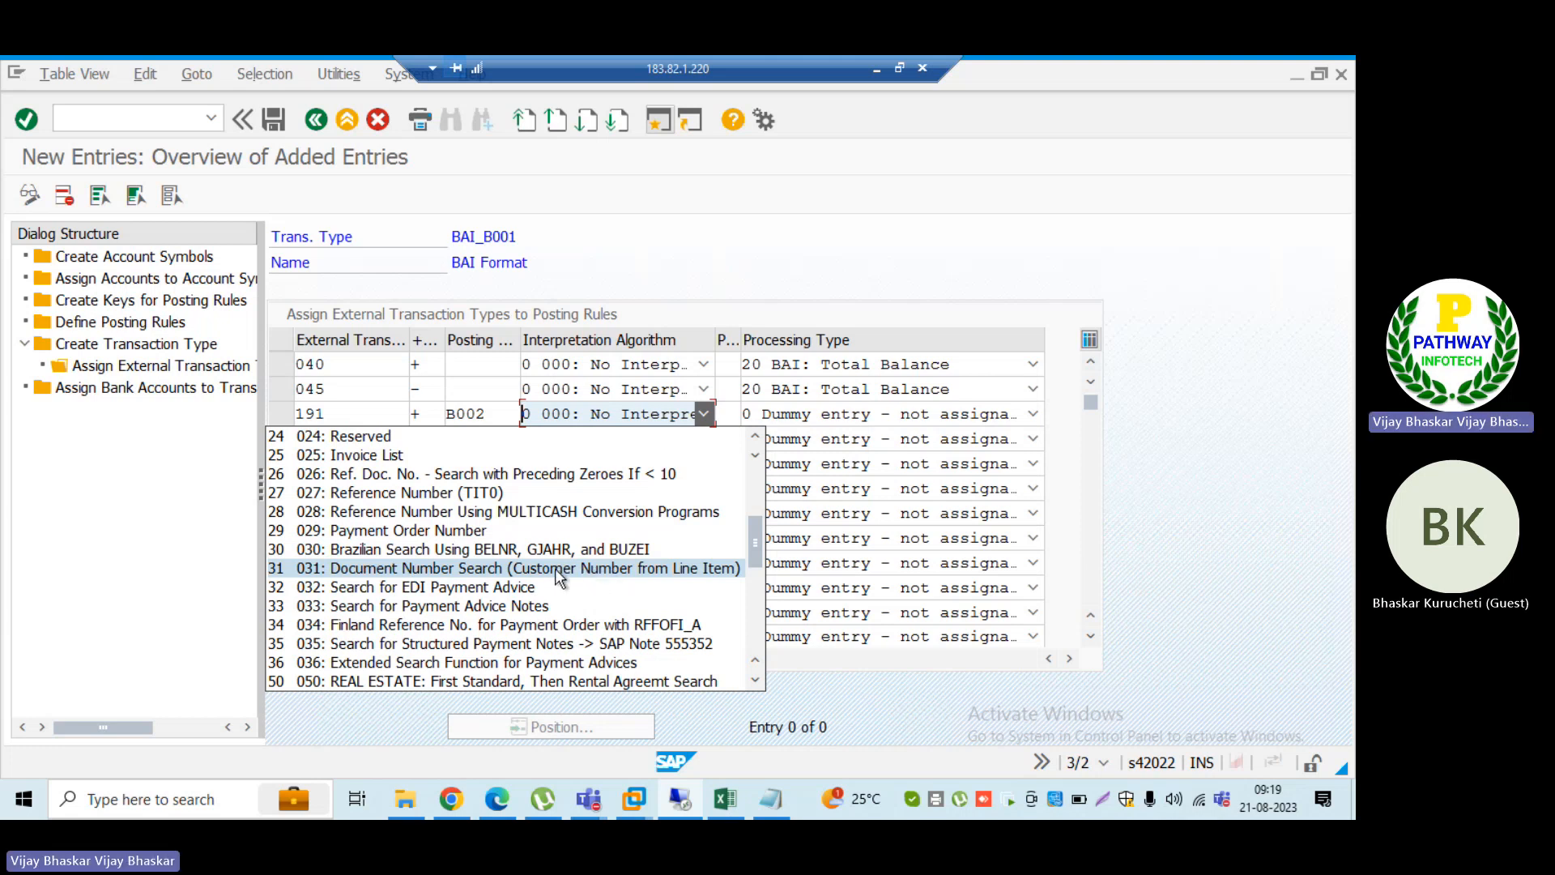
{"action": "left_click", "coordinate": [551, 568]}
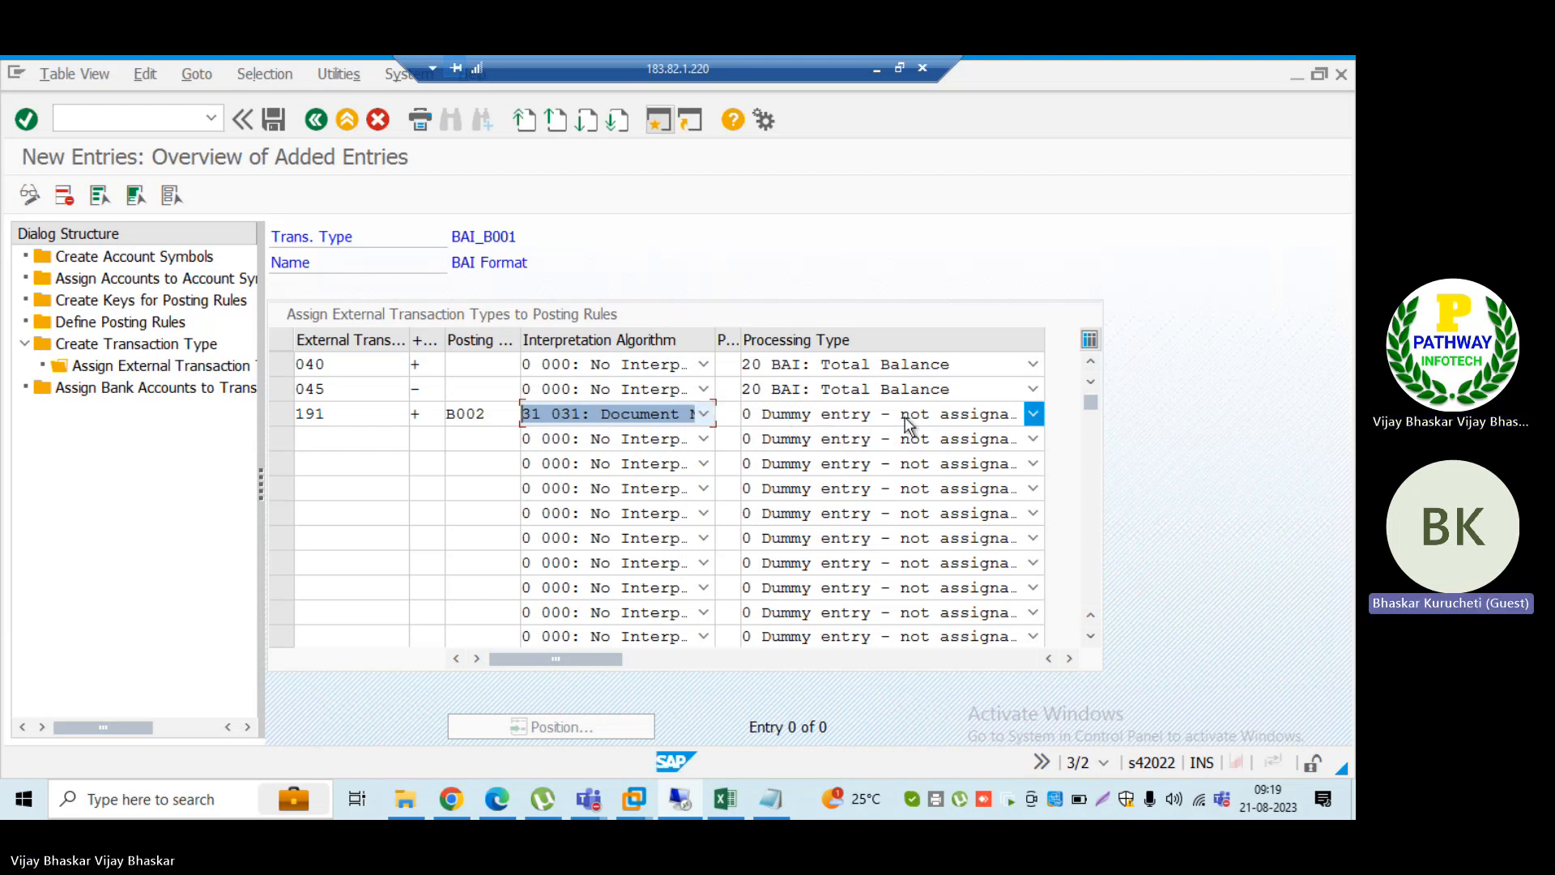
{"action": "left_click", "coordinate": [1000, 417]}
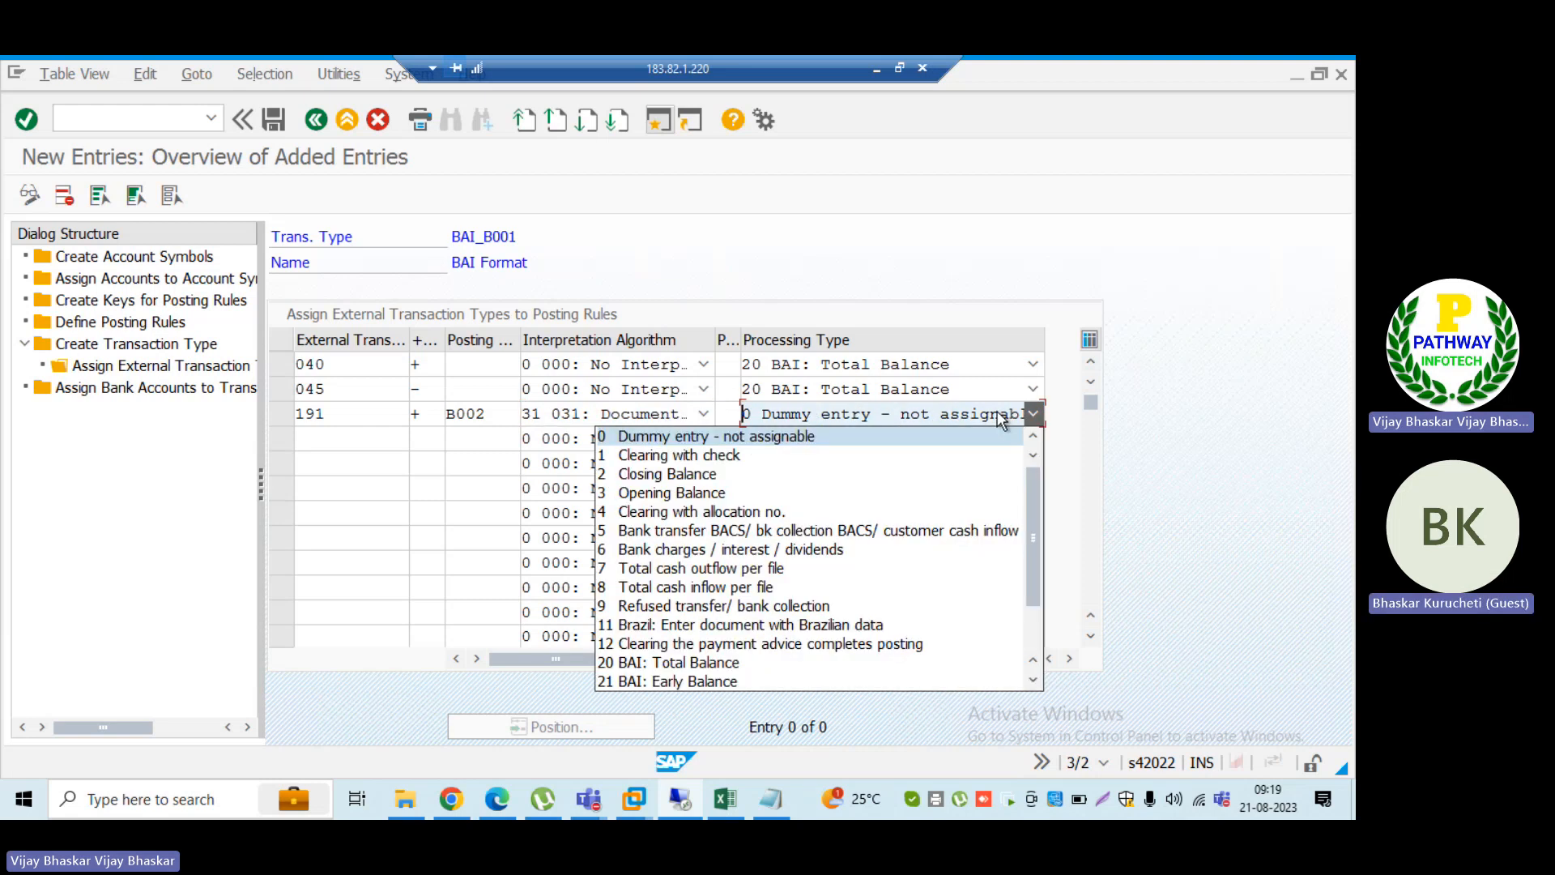
{"action": "left_click", "coordinate": [779, 441]}
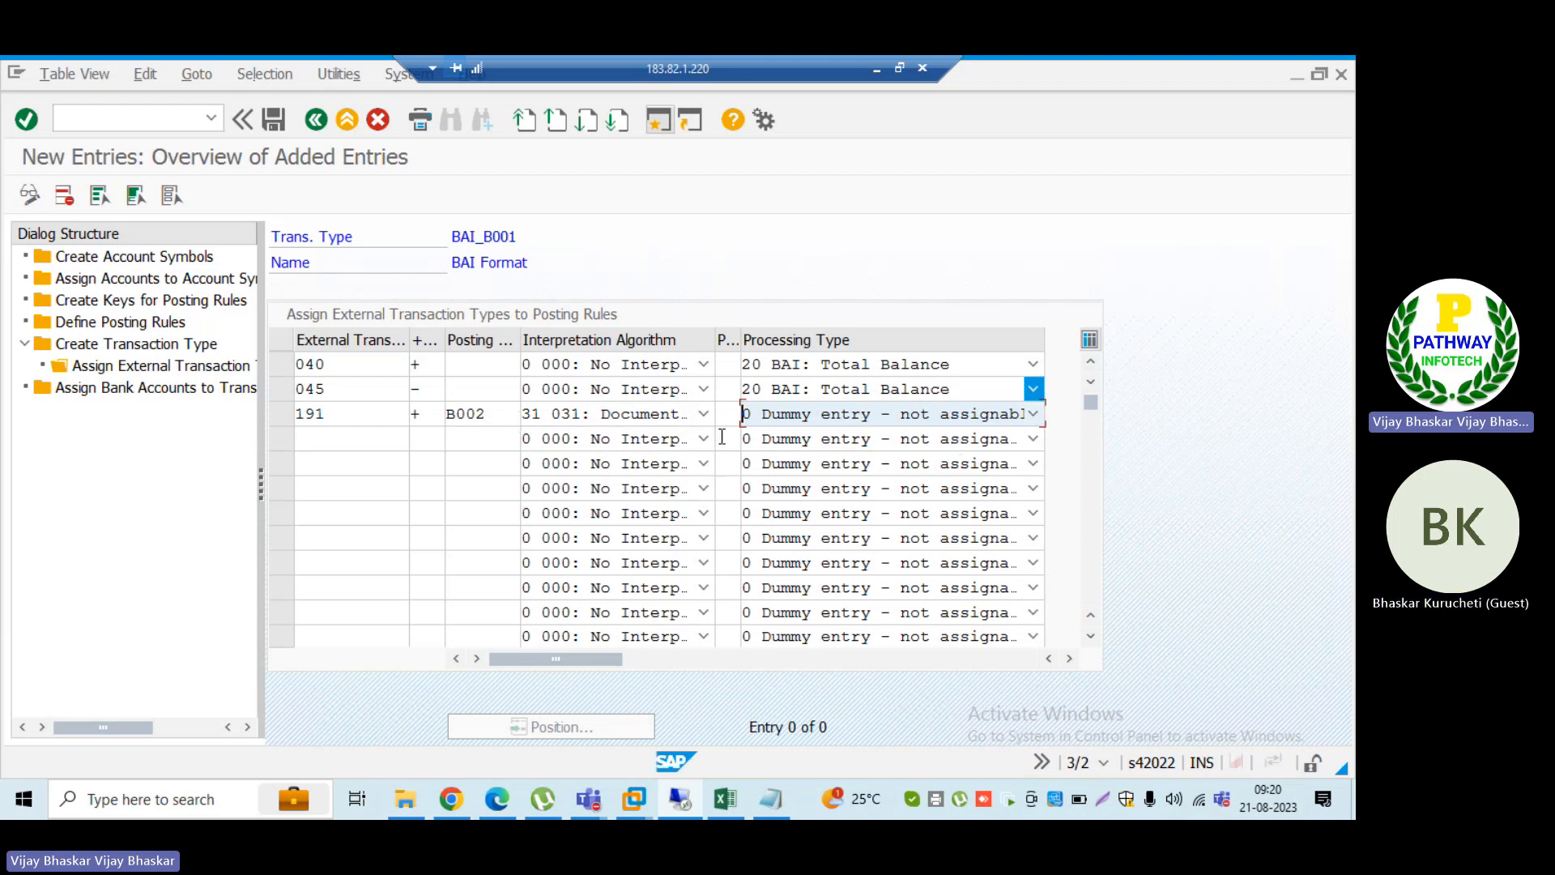
Step: Switch to the SWIFT and BAI transaction descriptions PDF in Edge and search it for 49 to examine the outgoing transfer codes
{"action": "left_click", "coordinate": [343, 438]}
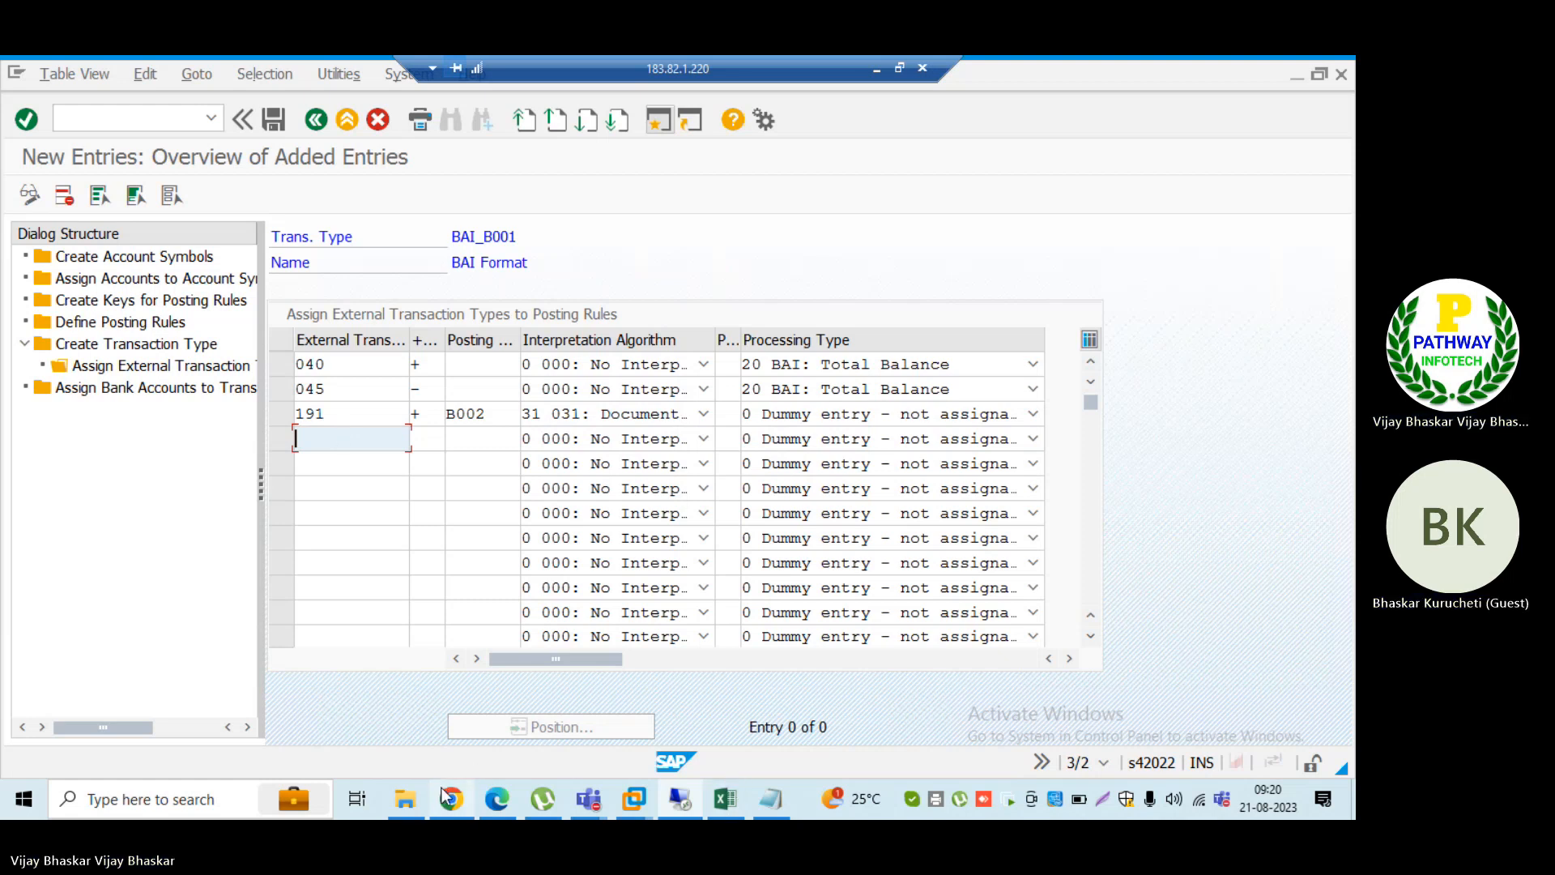
{"action": "left_click", "coordinate": [497, 799]}
{"action": "key", "text": "ctrl+f"}
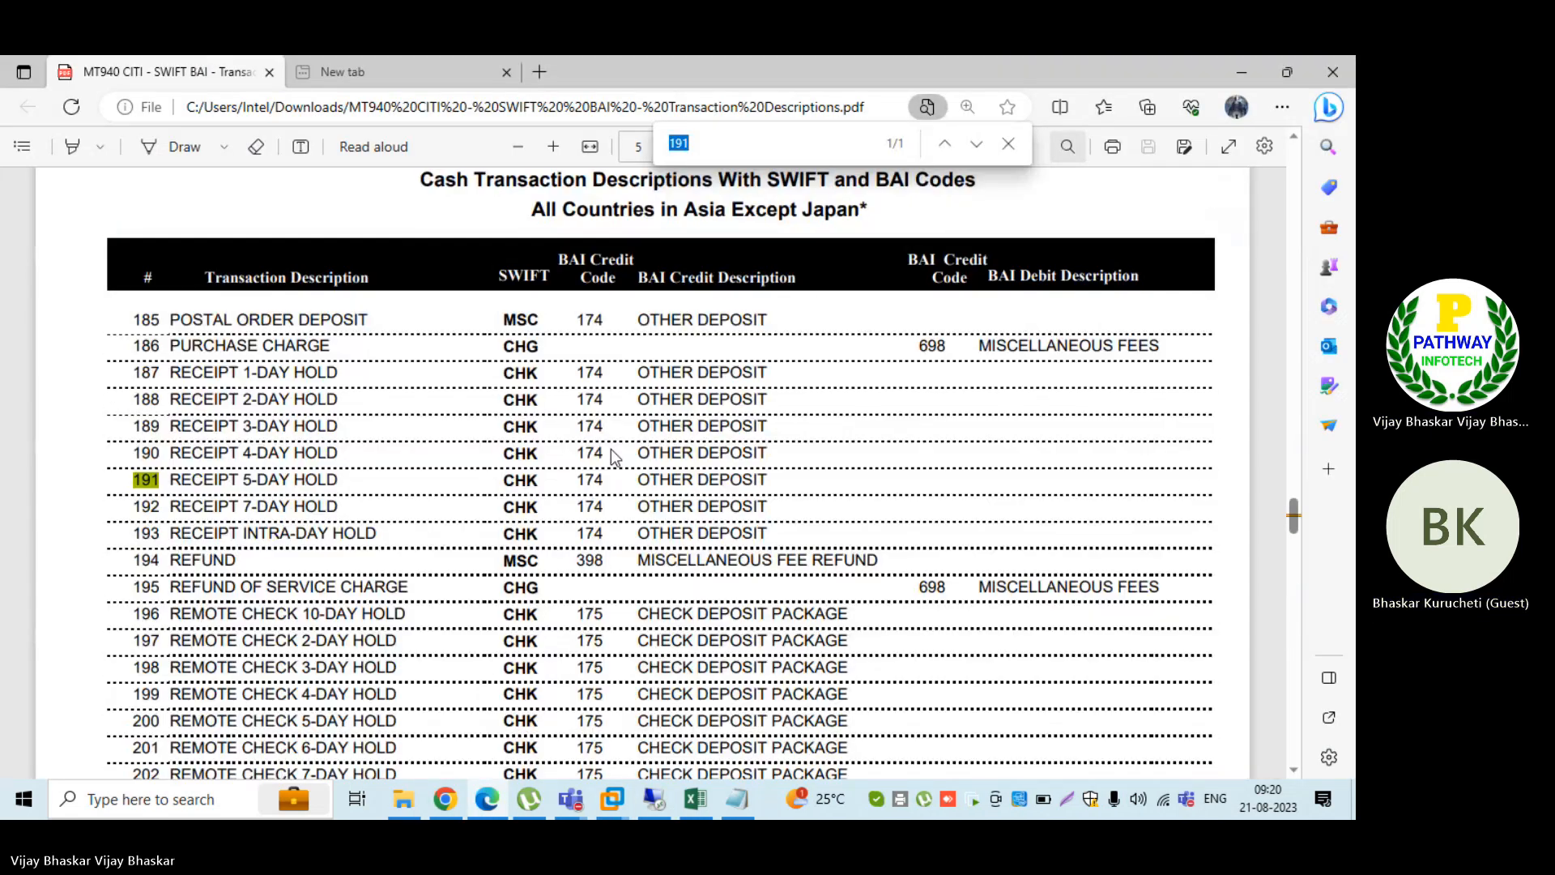
{"action": "type", "text": "491"}
{"action": "key", "text": "BackSpace"}
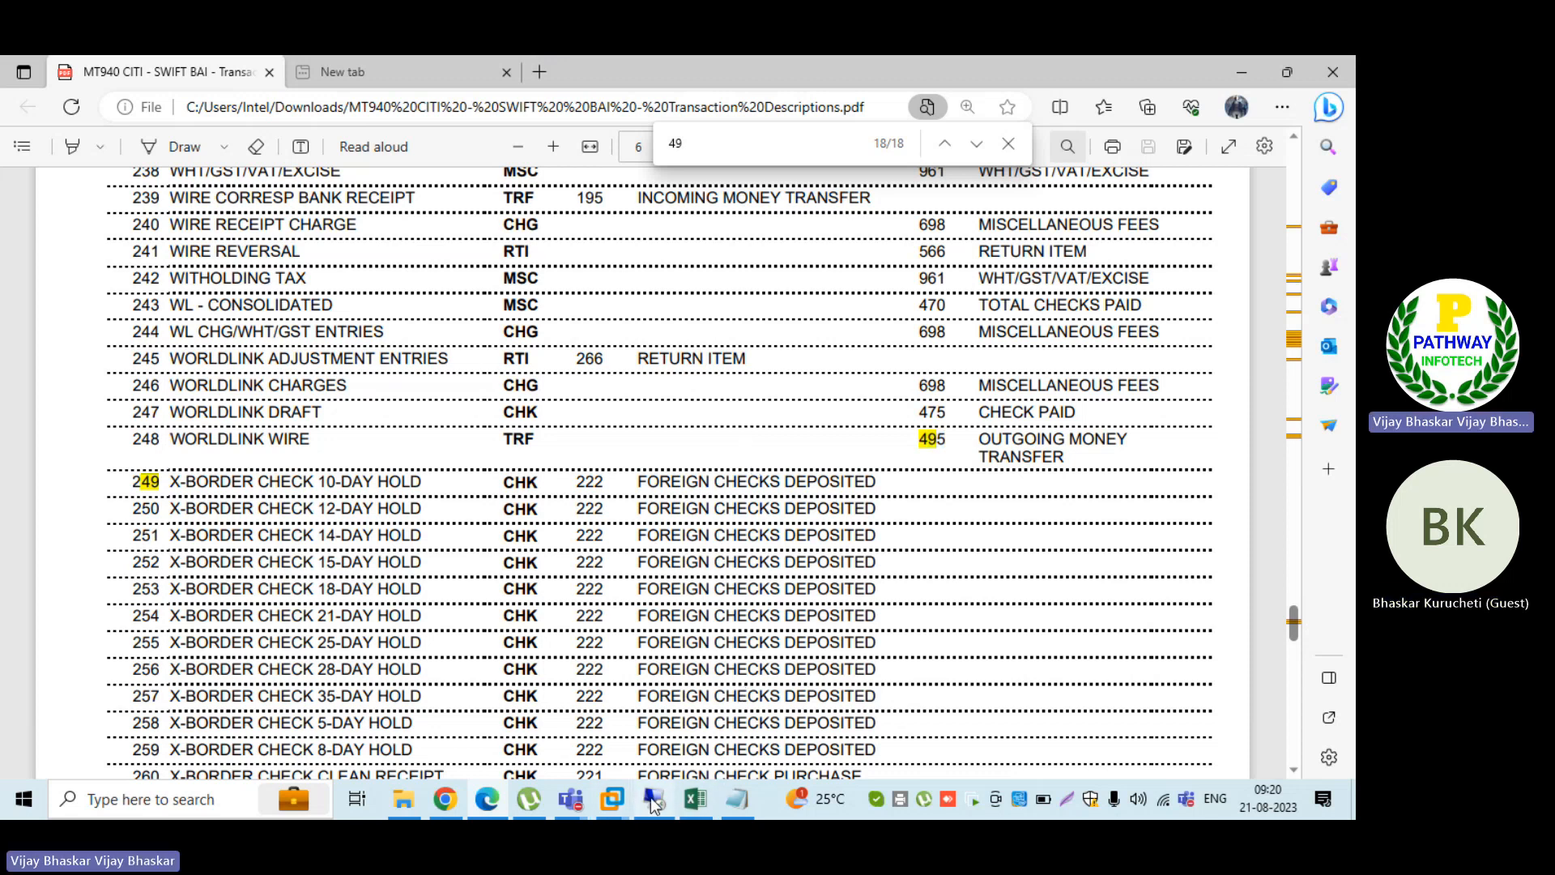
Step: Return to the BAI_B001 entries in SAP and add external transaction 495 with the negative value sign (-) in the fourth row
{"action": "left_click", "coordinate": [655, 801]}
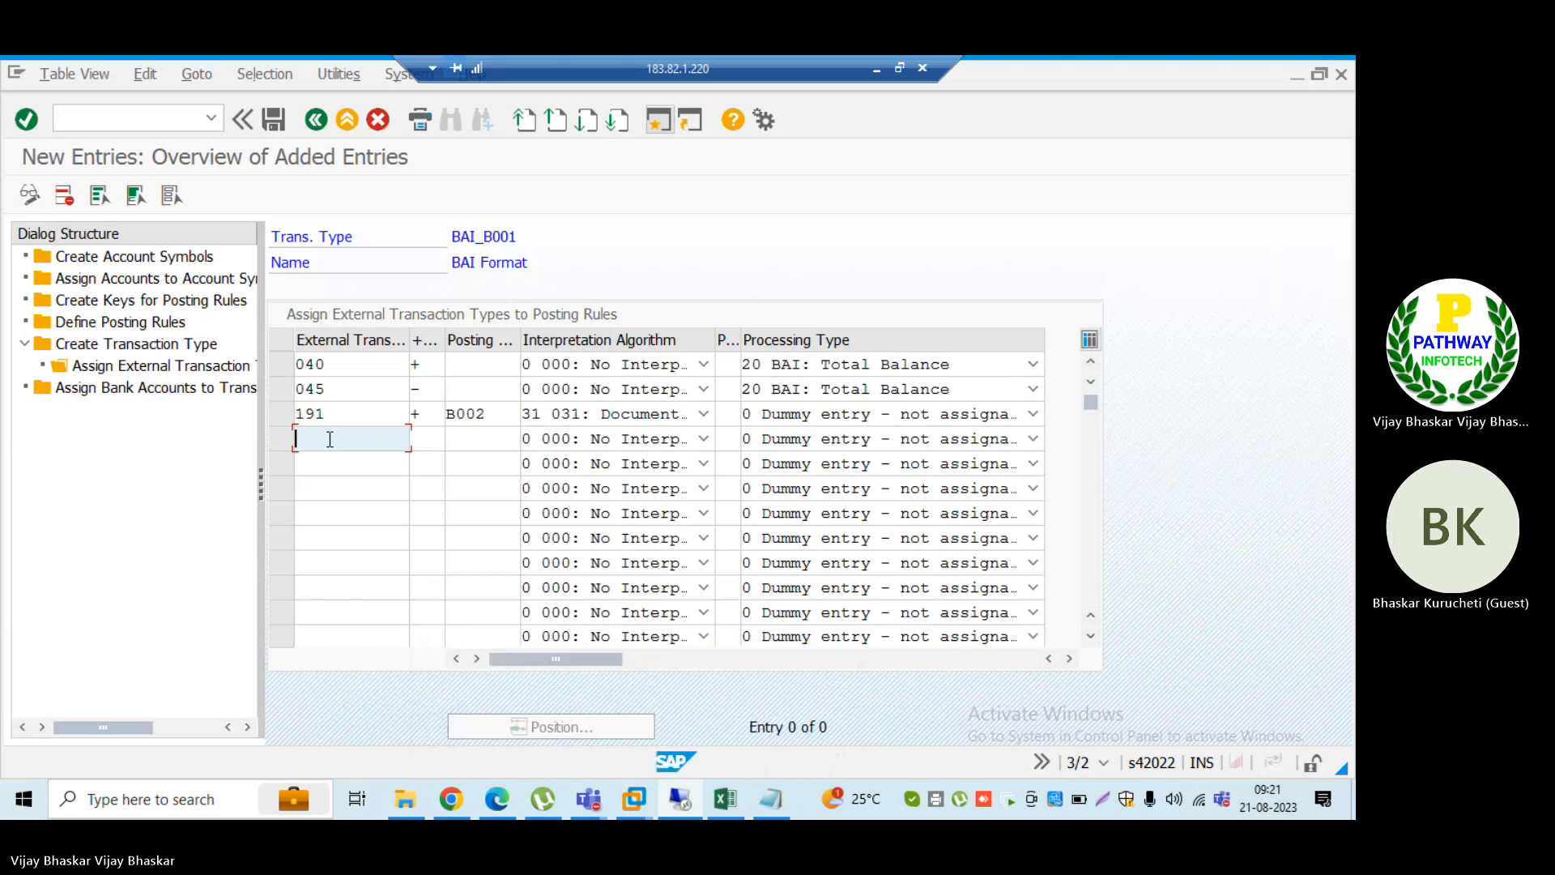
{"action": "left_click", "coordinate": [329, 439]}
{"action": "type", "text": "495"}
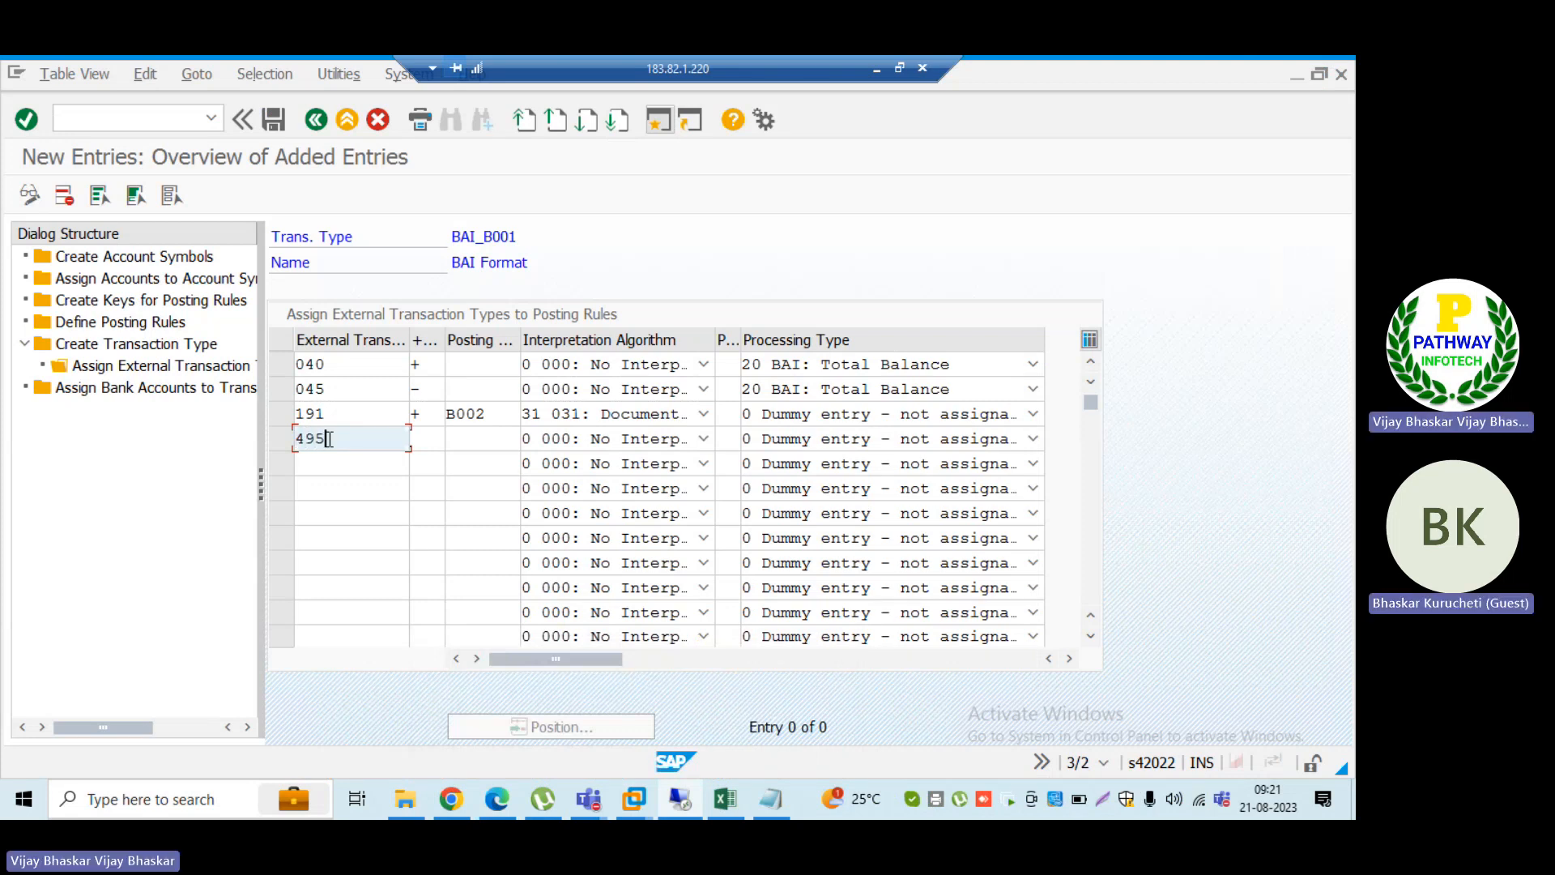
{"action": "key", "text": "Tab"}
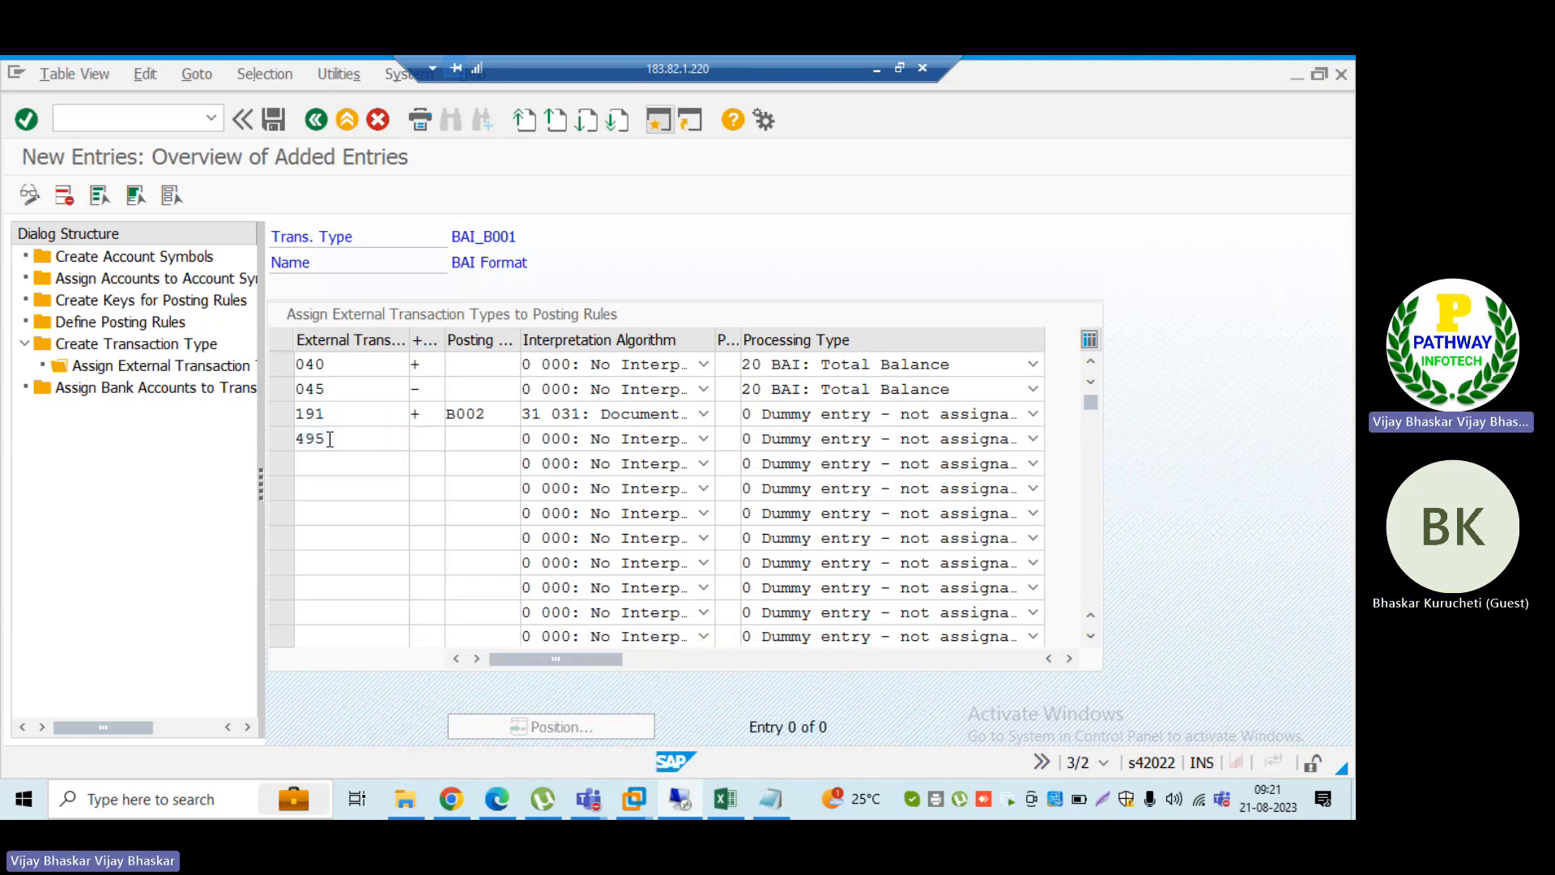
{"action": "type", "text": "-"}
{"action": "key", "text": "Tab"}
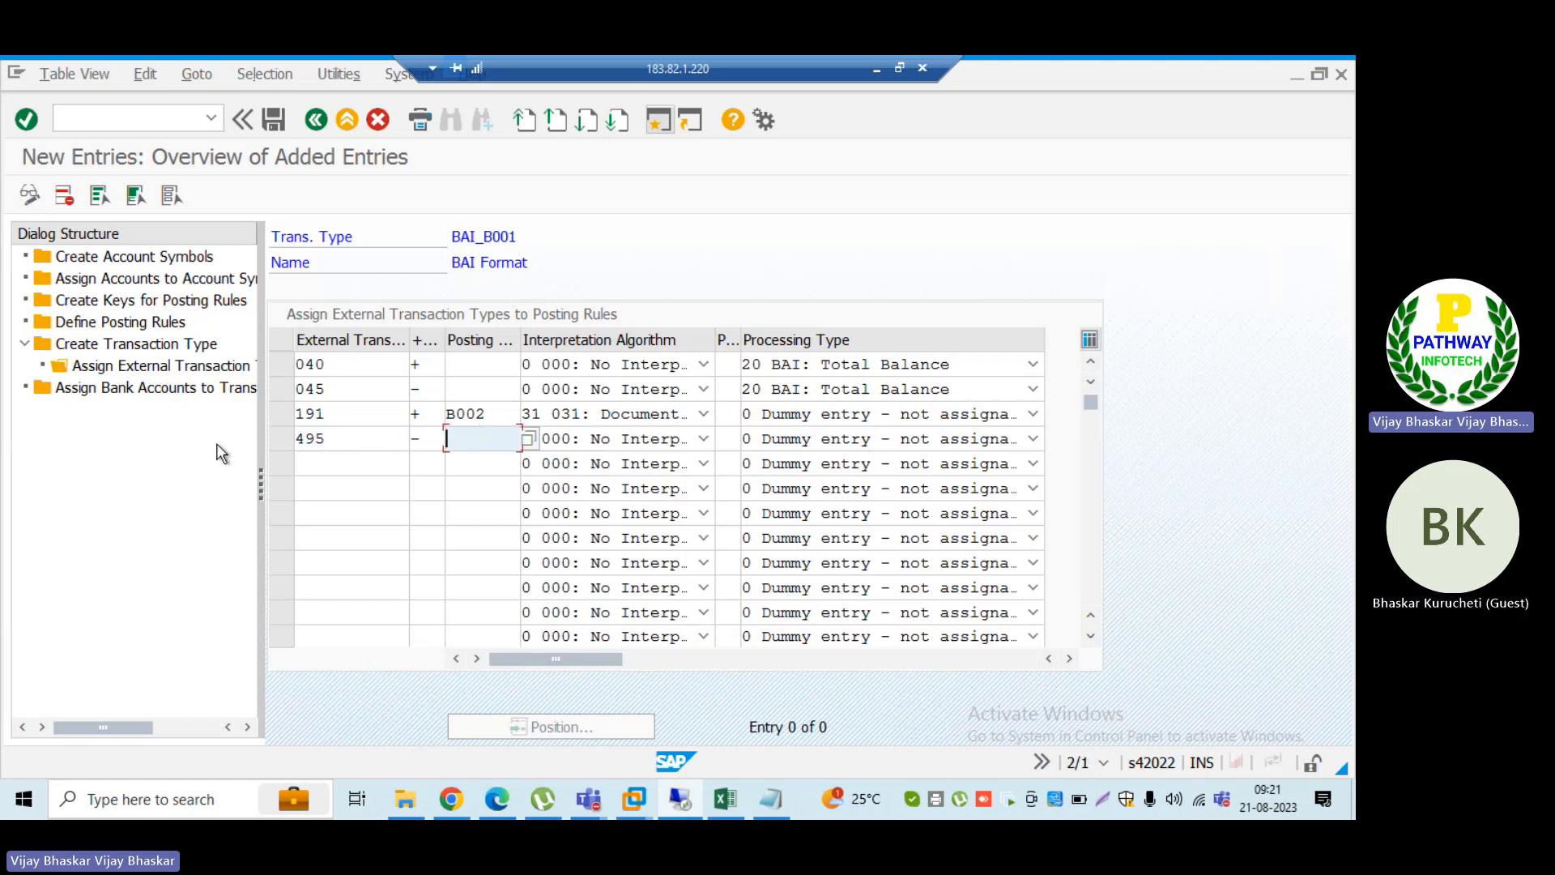
Step: Assign posting rule B001 (Clearing Out) to external transaction 495 from the list of posting rules
{"action": "left_click", "coordinate": [527, 438]}
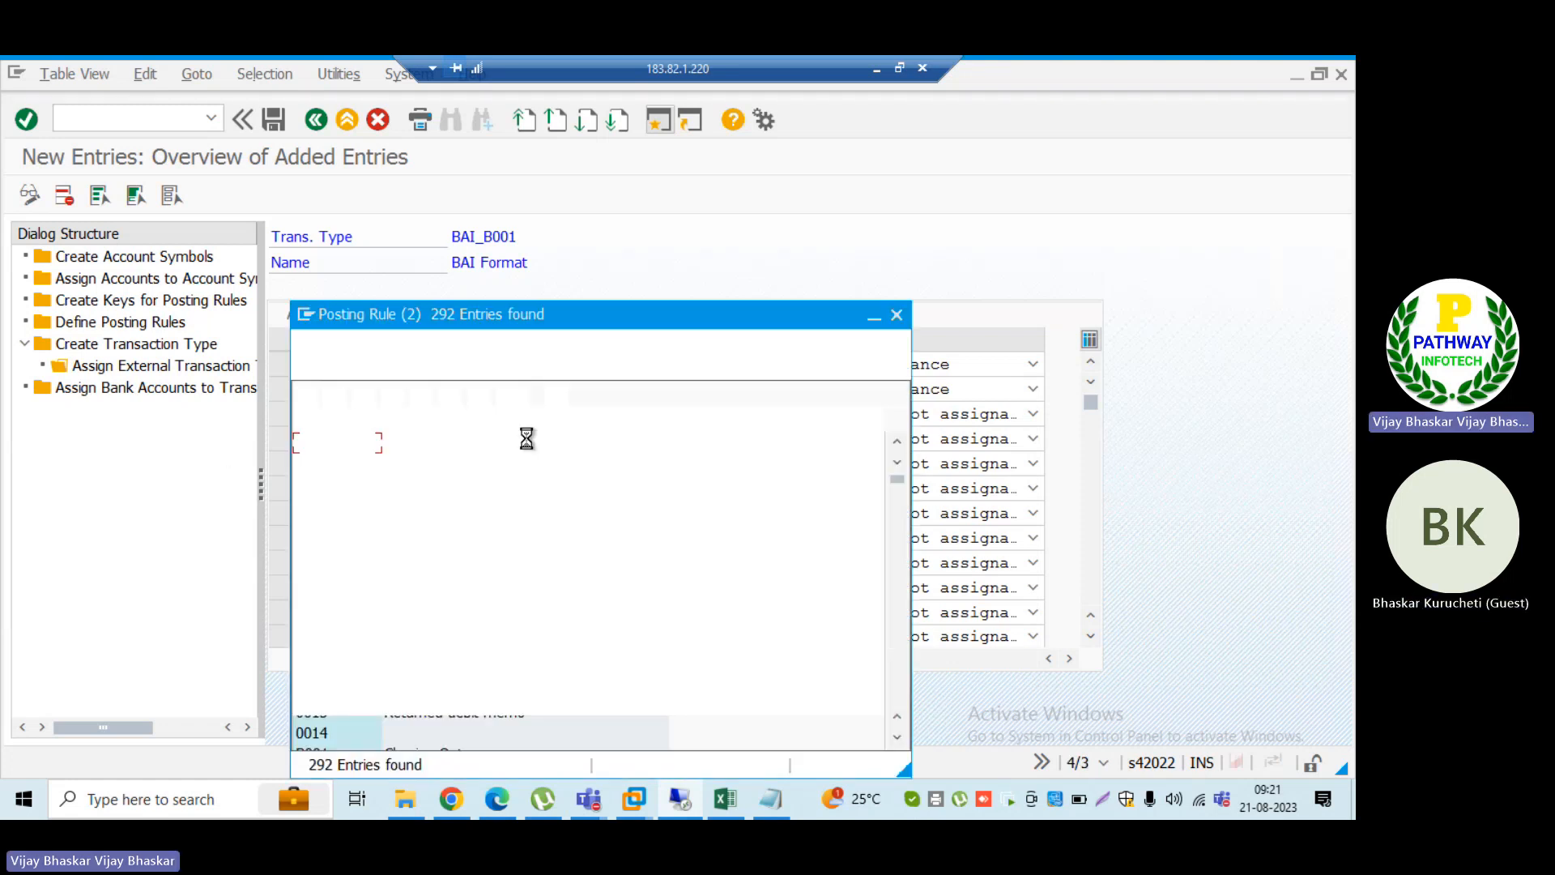
{"action": "left_click_drag", "start_coordinate": [485, 313], "coordinate": [665, 232]}
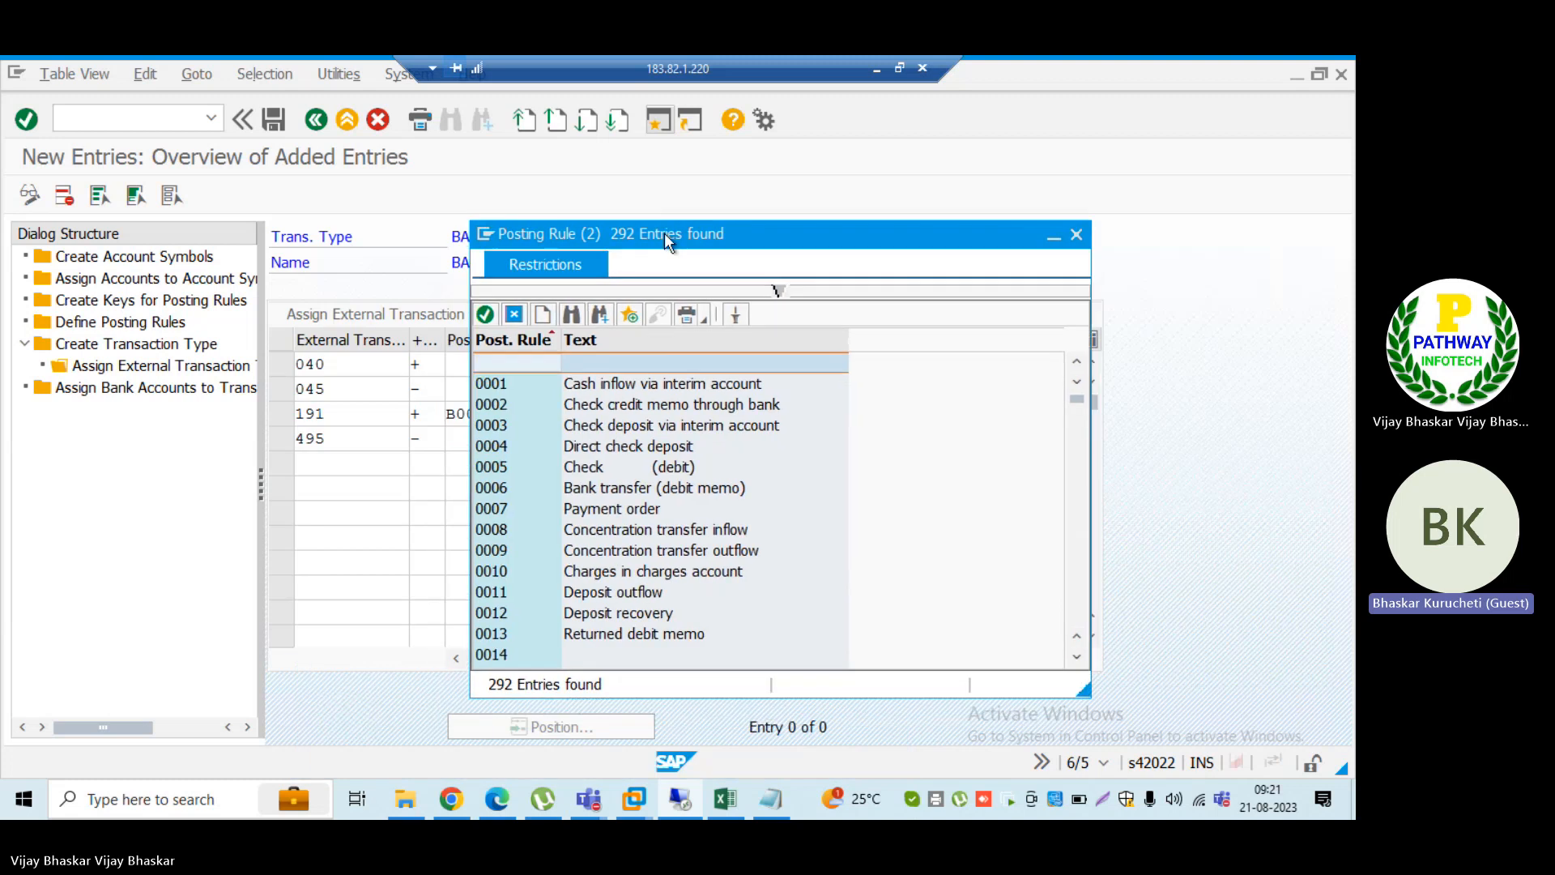
{"action": "scroll", "coordinate": [606, 555], "scroll_direction": "down", "scroll_amount": 2}
{"action": "scroll", "coordinate": [606, 555], "scroll_direction": "down", "scroll_amount": 2}
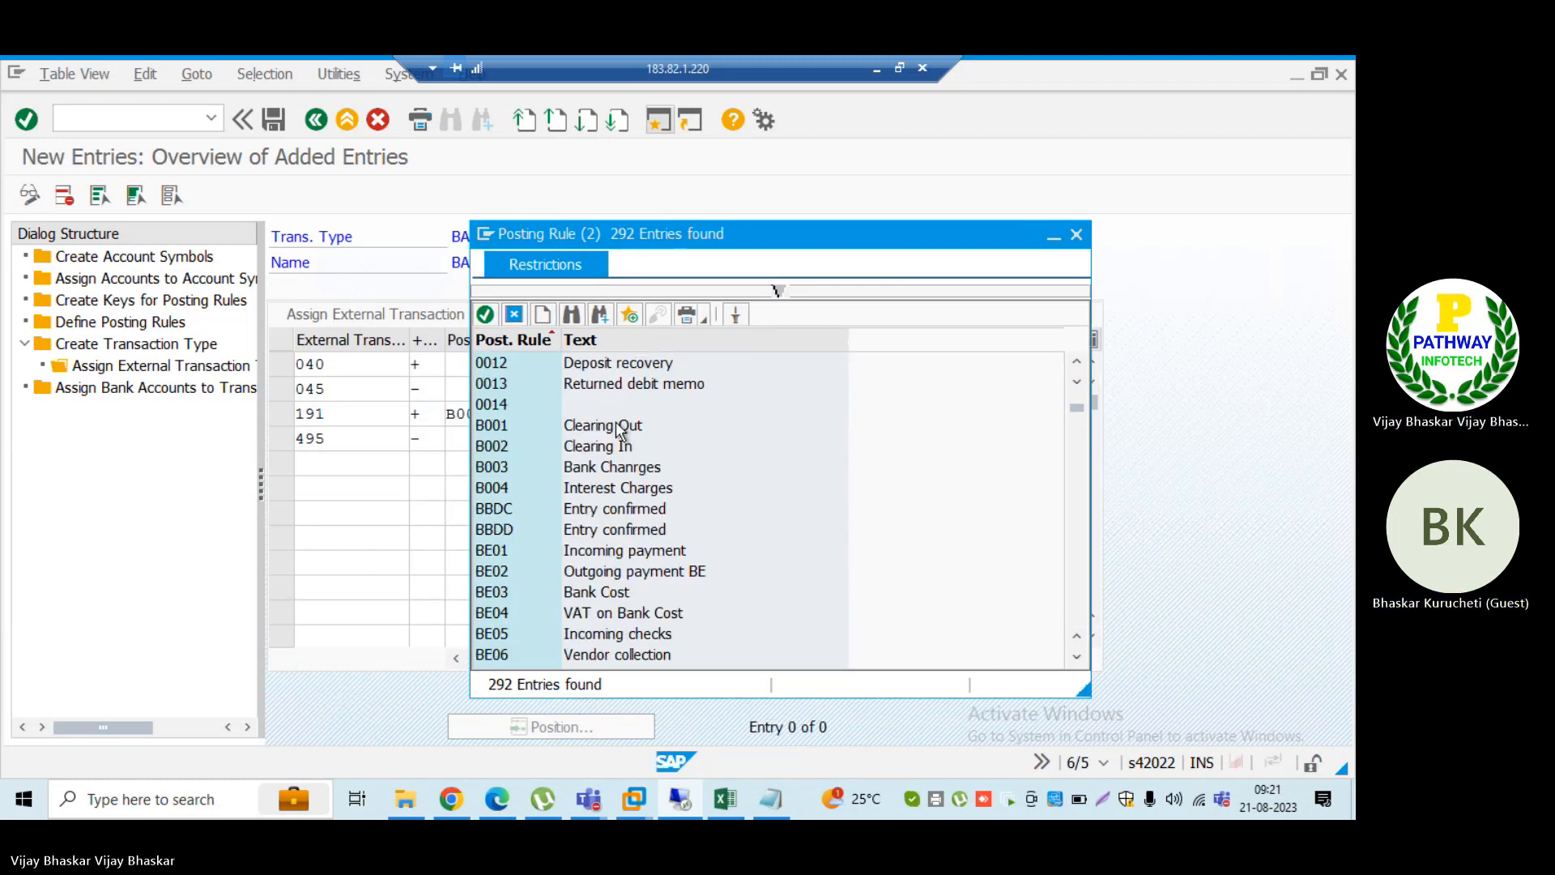
{"action": "left_click_drag", "start_coordinate": [633, 233], "coordinate": [814, 216]}
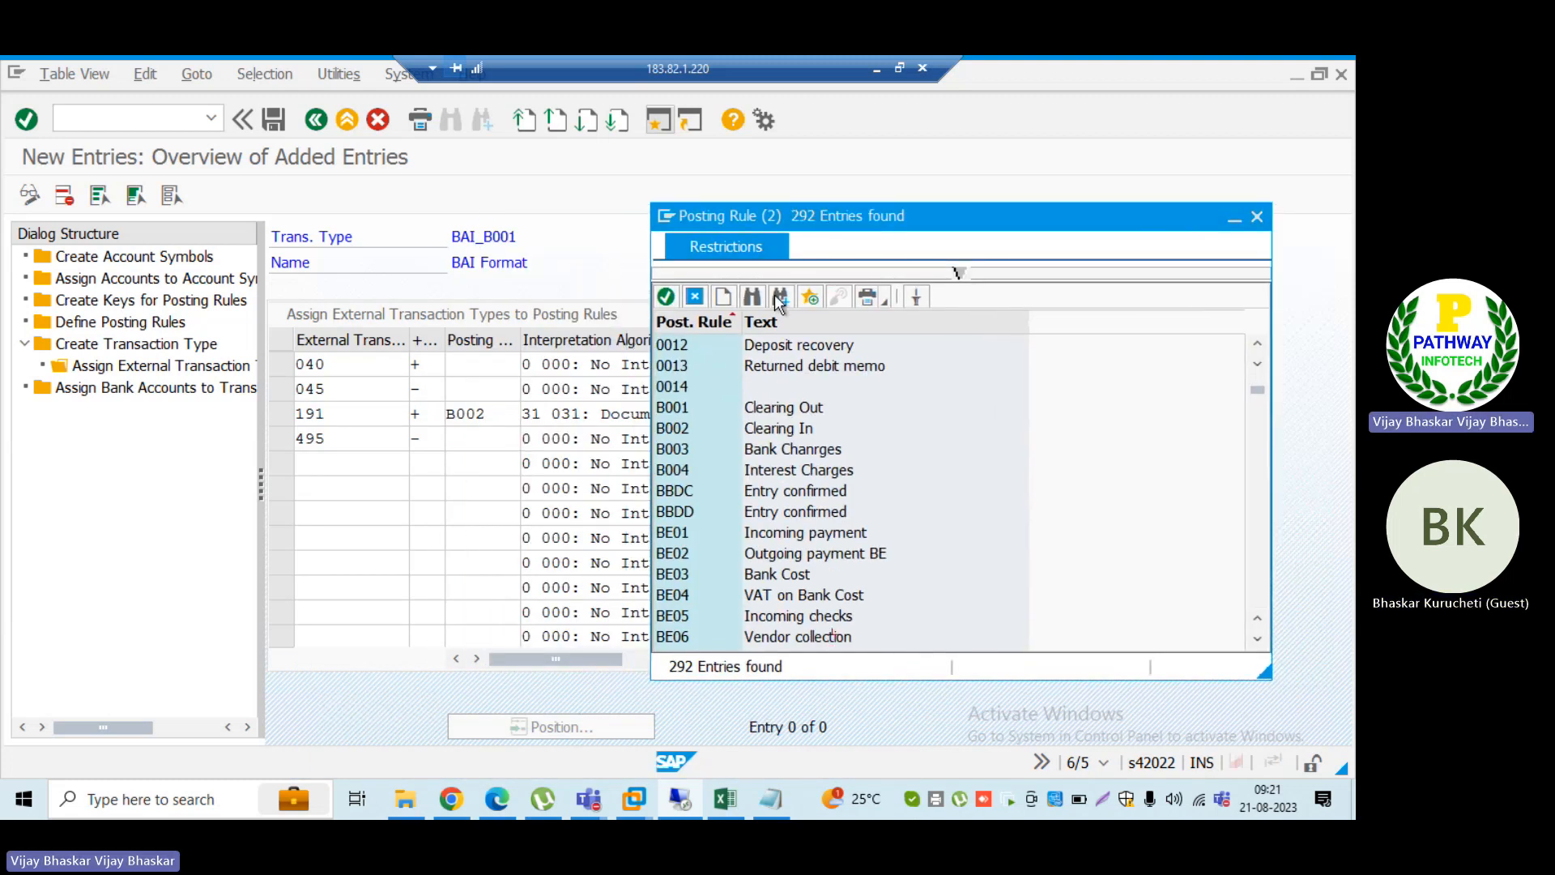
{"action": "double_click", "coordinate": [672, 406]}
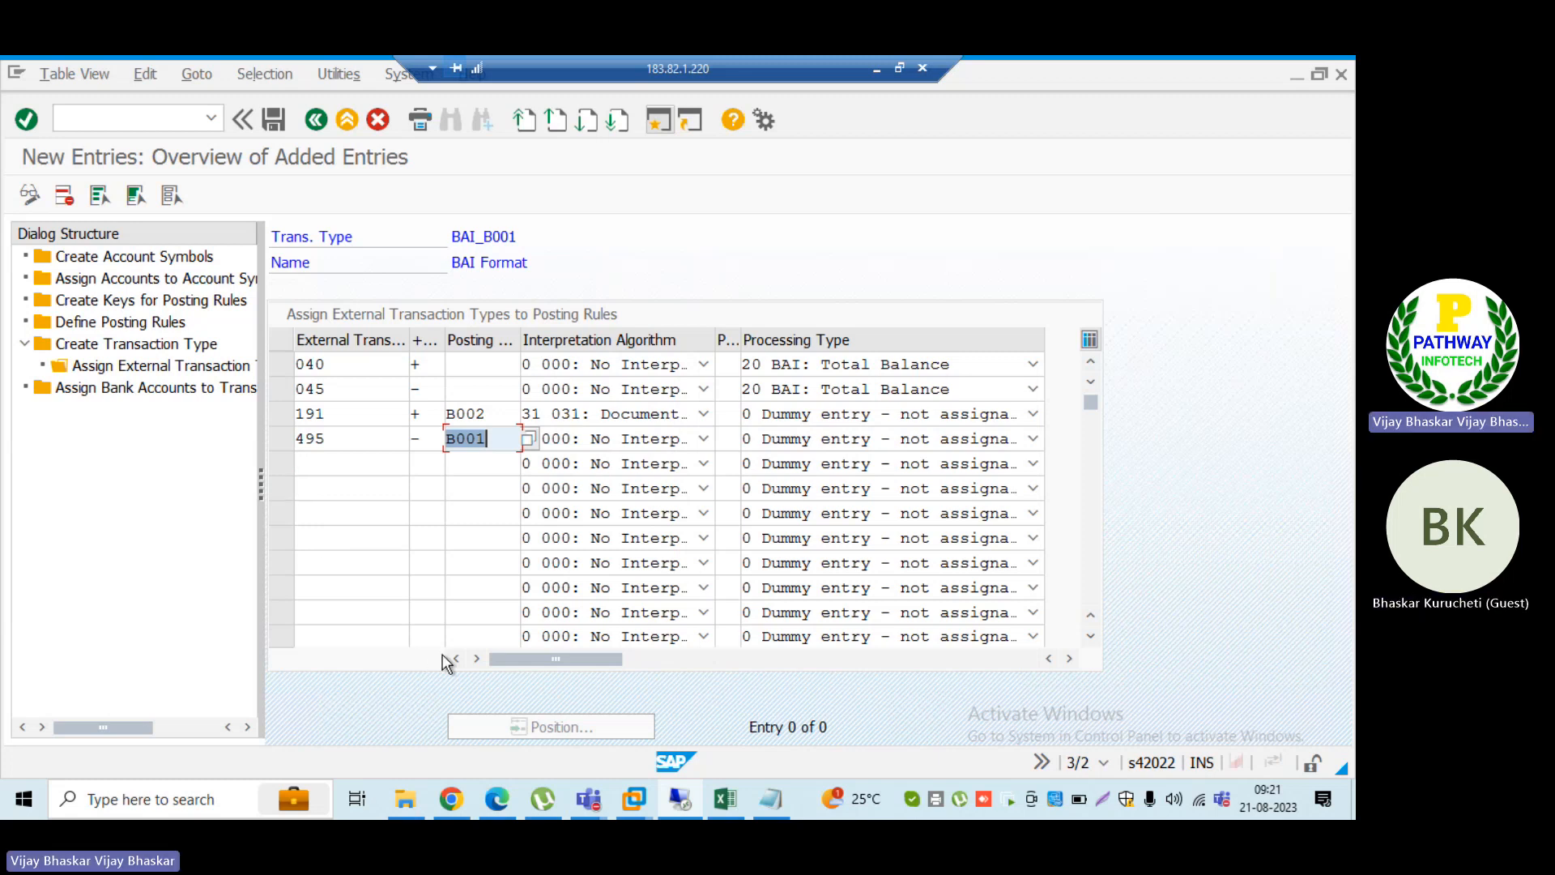
Step: Switch to the transaction descriptions PDF in Edge and search it for charges and for bank charges
{"action": "mouse_move", "coordinate": [500, 802]}
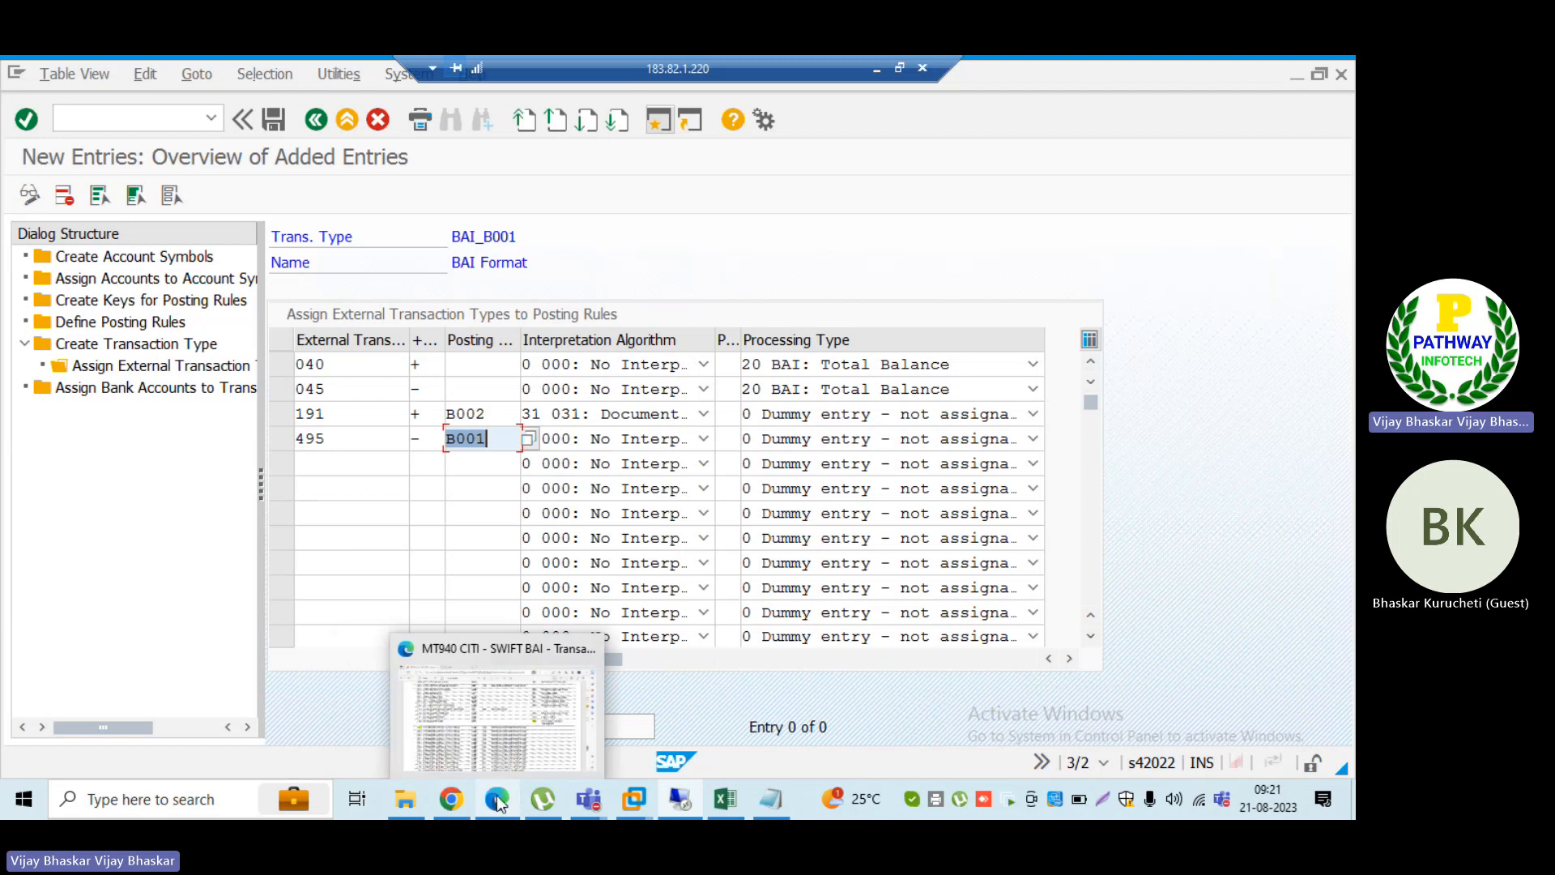
{"action": "left_click", "coordinate": [500, 802]}
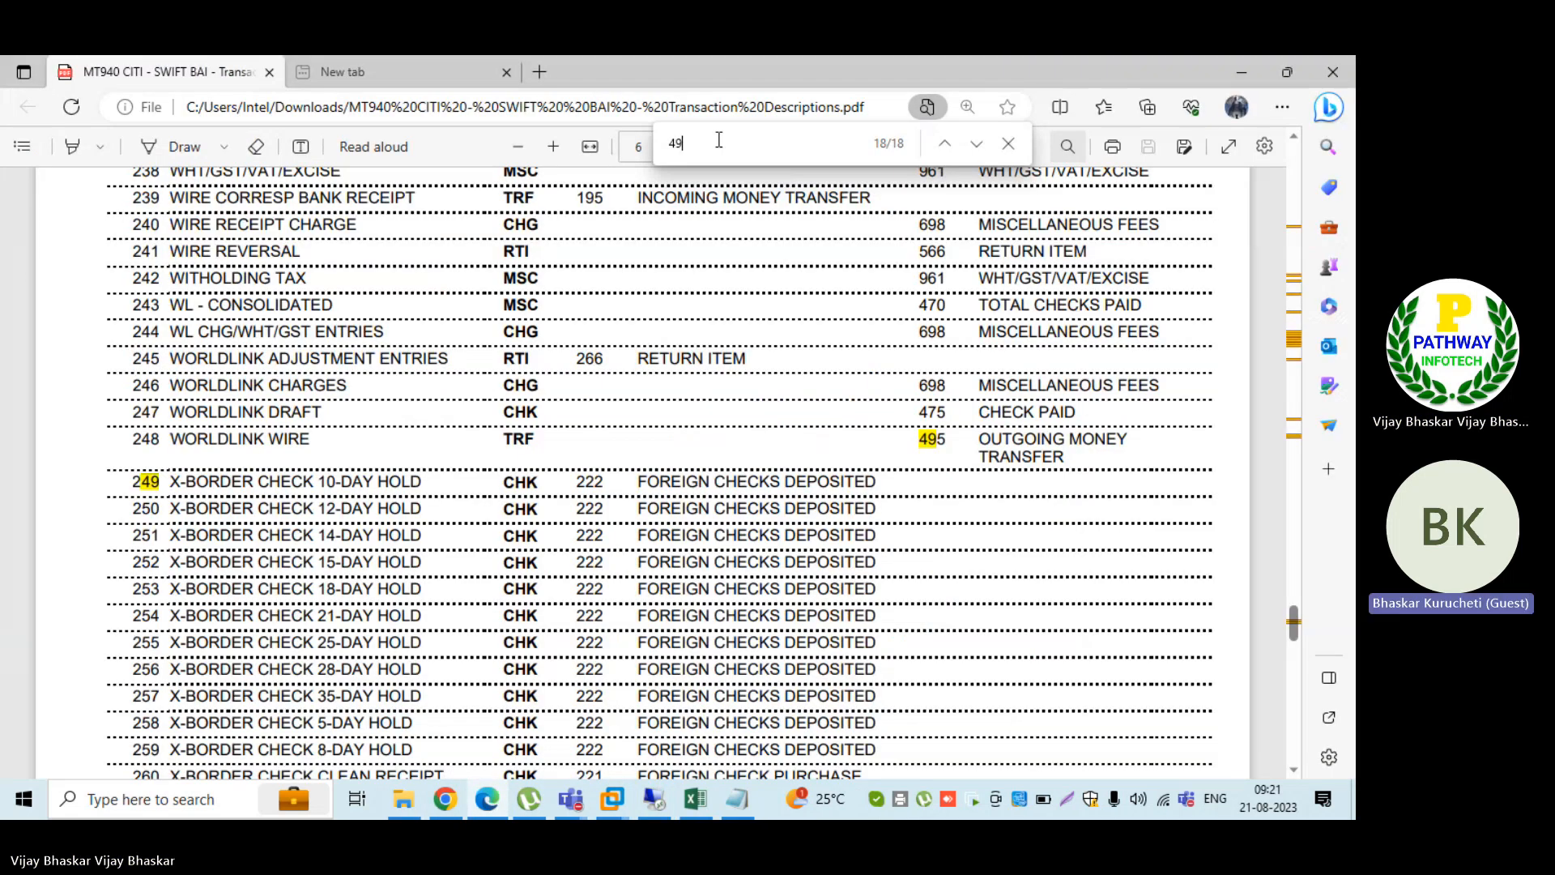
{"action": "type", "text": "charges"}
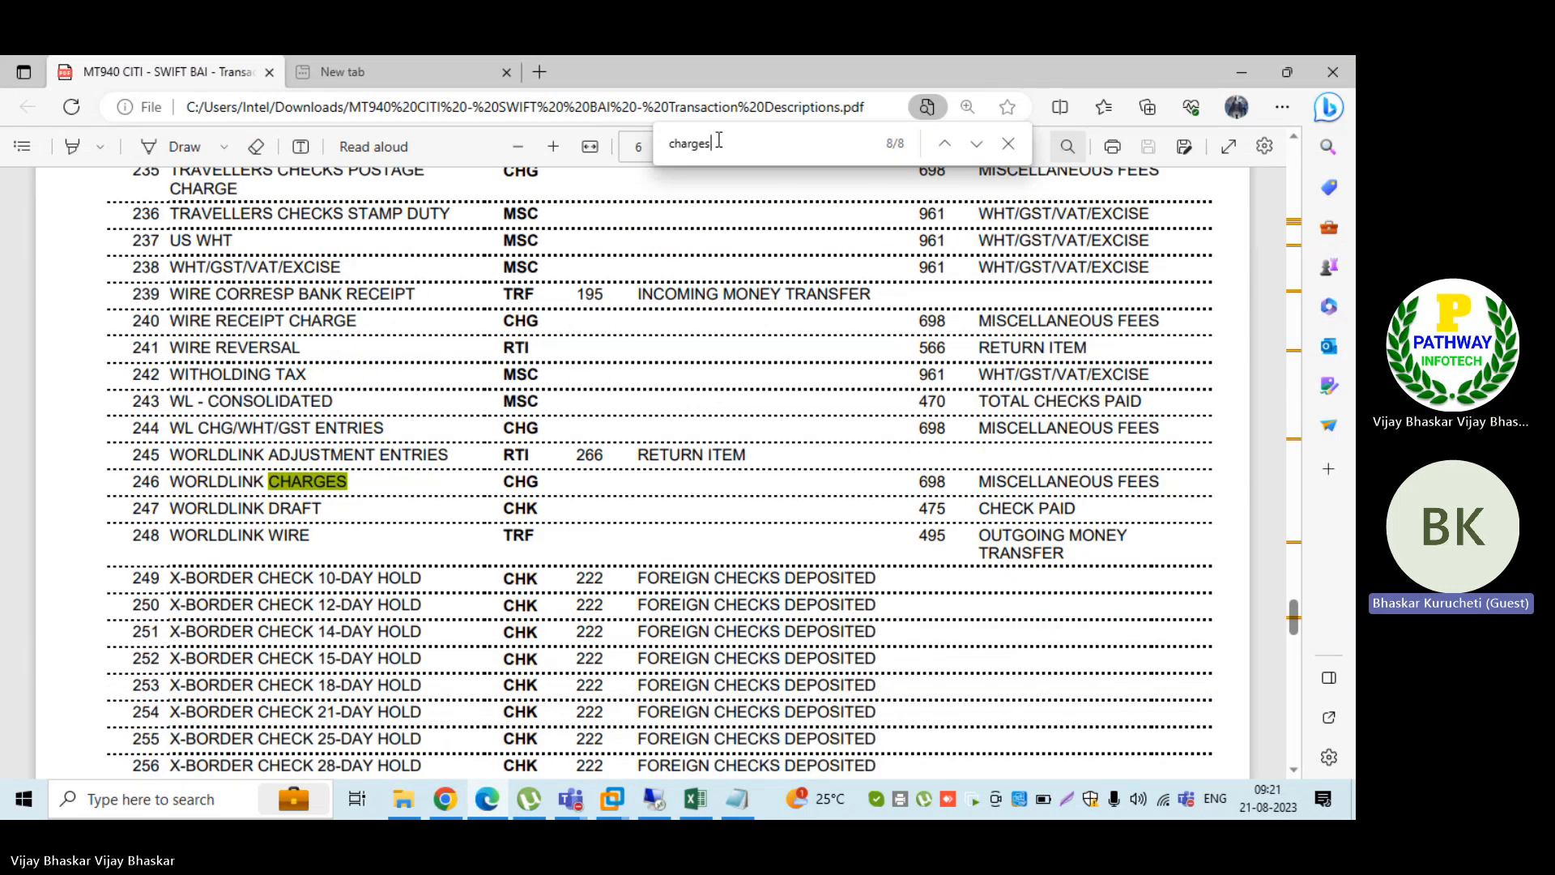
{"action": "key", "text": "BackSpace"}
{"action": "key", "text": "BackSpace"}
{"action": "key", "text": "BackSpace"}
{"action": "key", "text": "BackSpace"}
{"action": "key", "text": "BackSpace"}
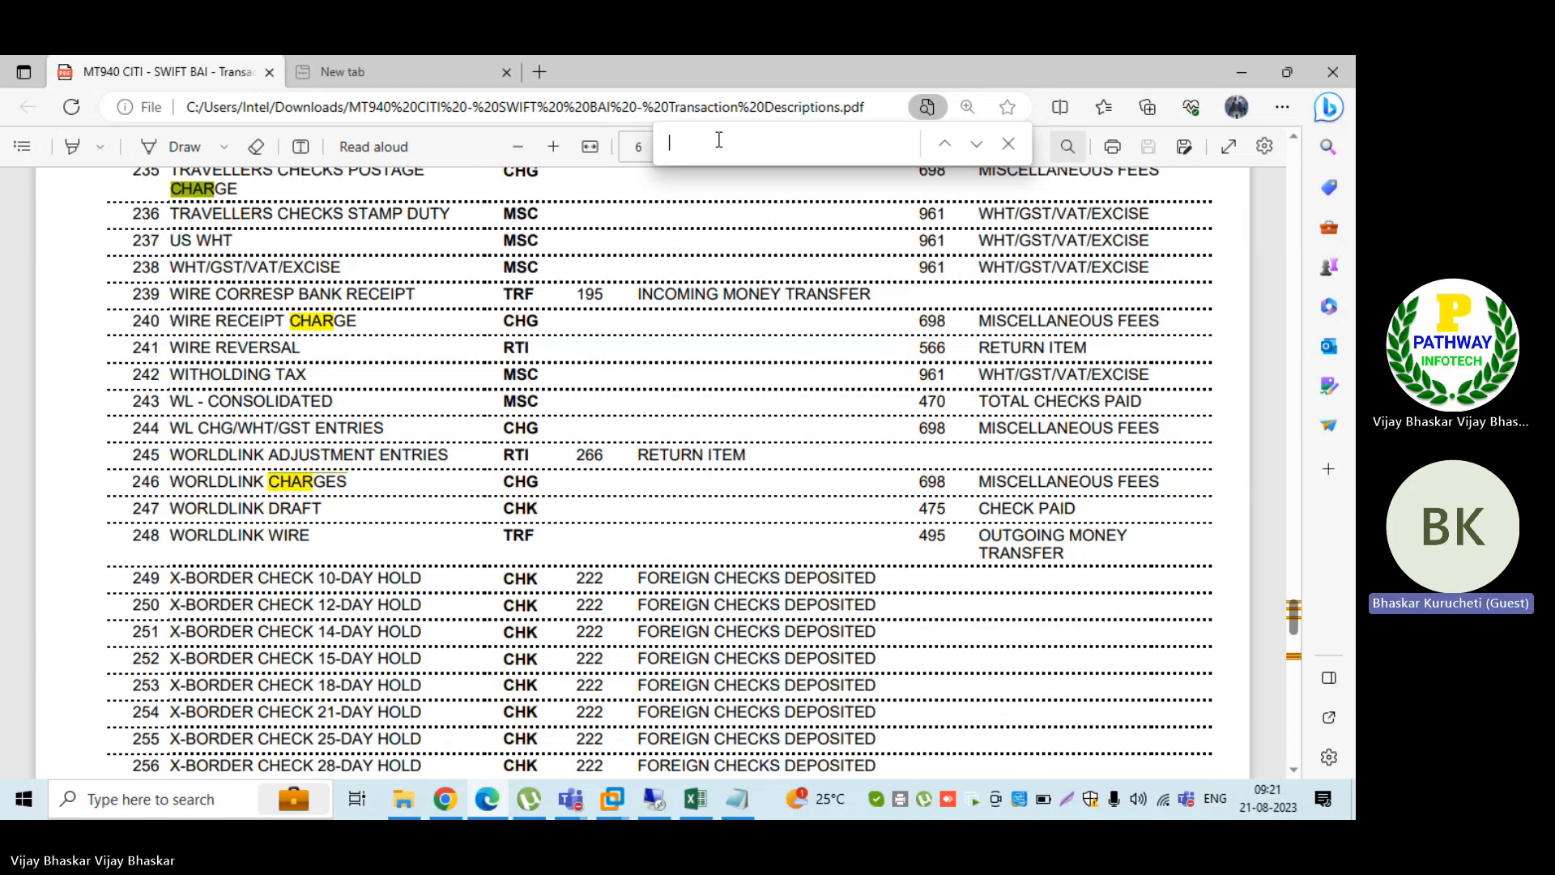
{"action": "type", "text": "bank "}
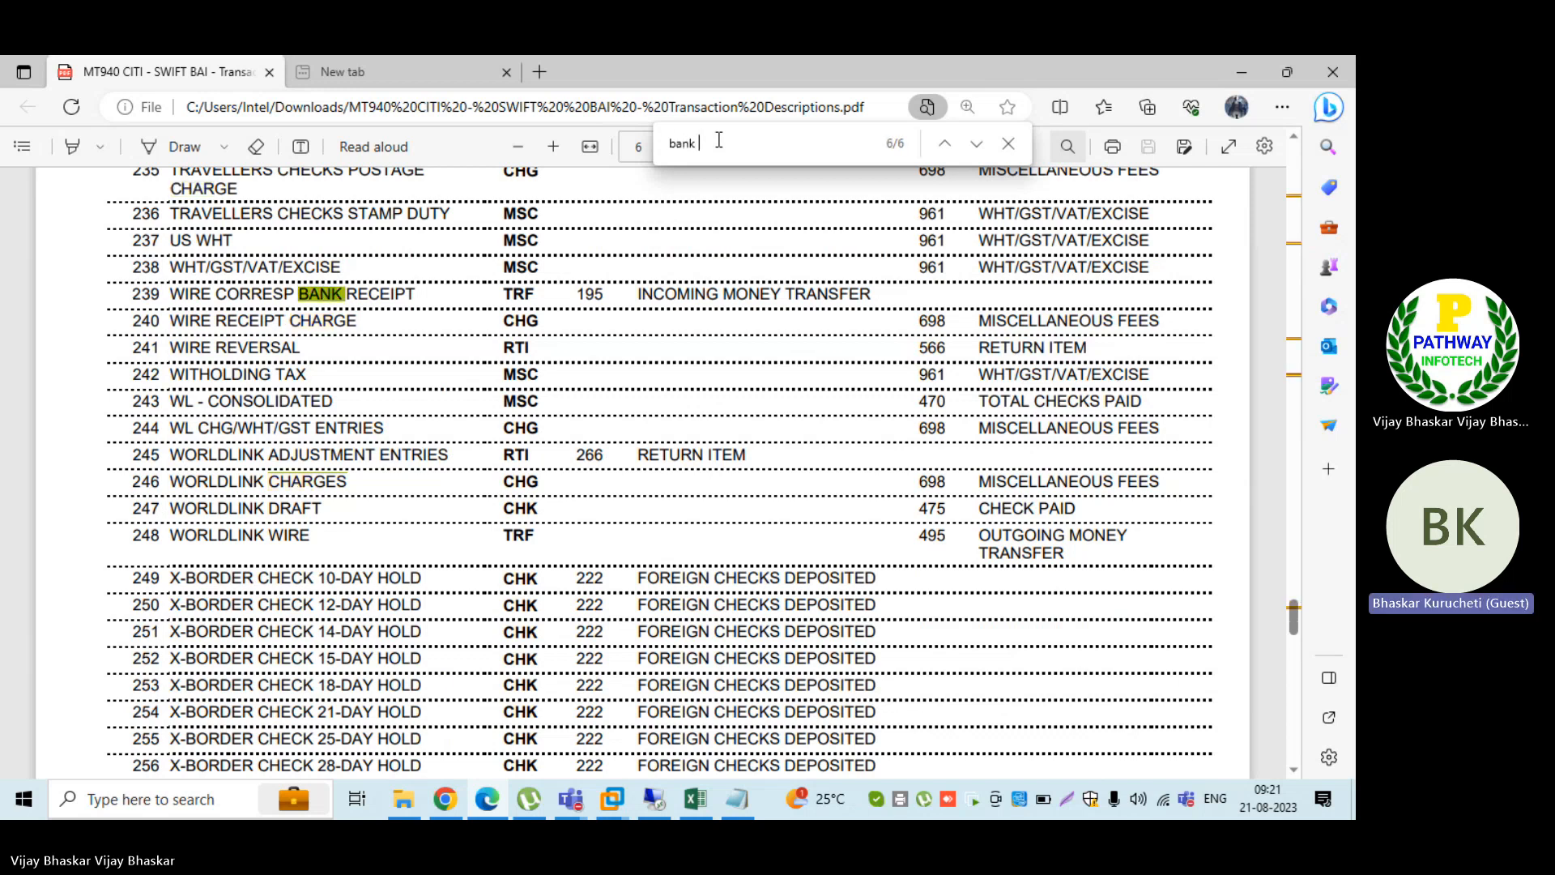
{"action": "type", "text": "charges"}
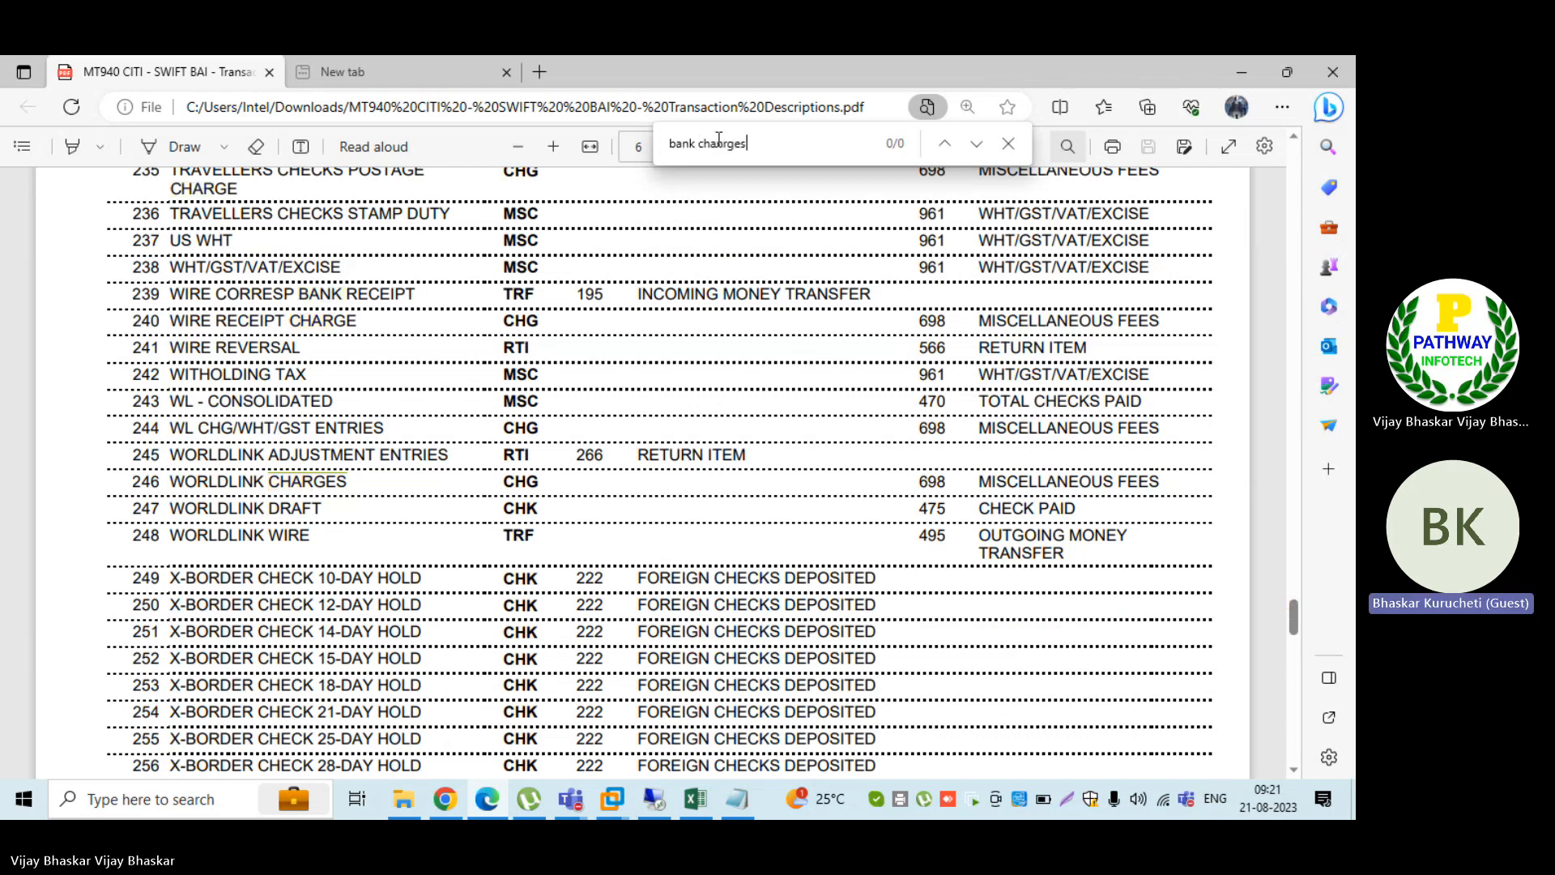
{"action": "key", "text": "BackSpace"}
{"action": "key", "text": "BackSpace"}
{"action": "key", "text": "BackSpace"}
{"action": "key", "text": "BackSpace"}
{"action": "type", "text": "n"}
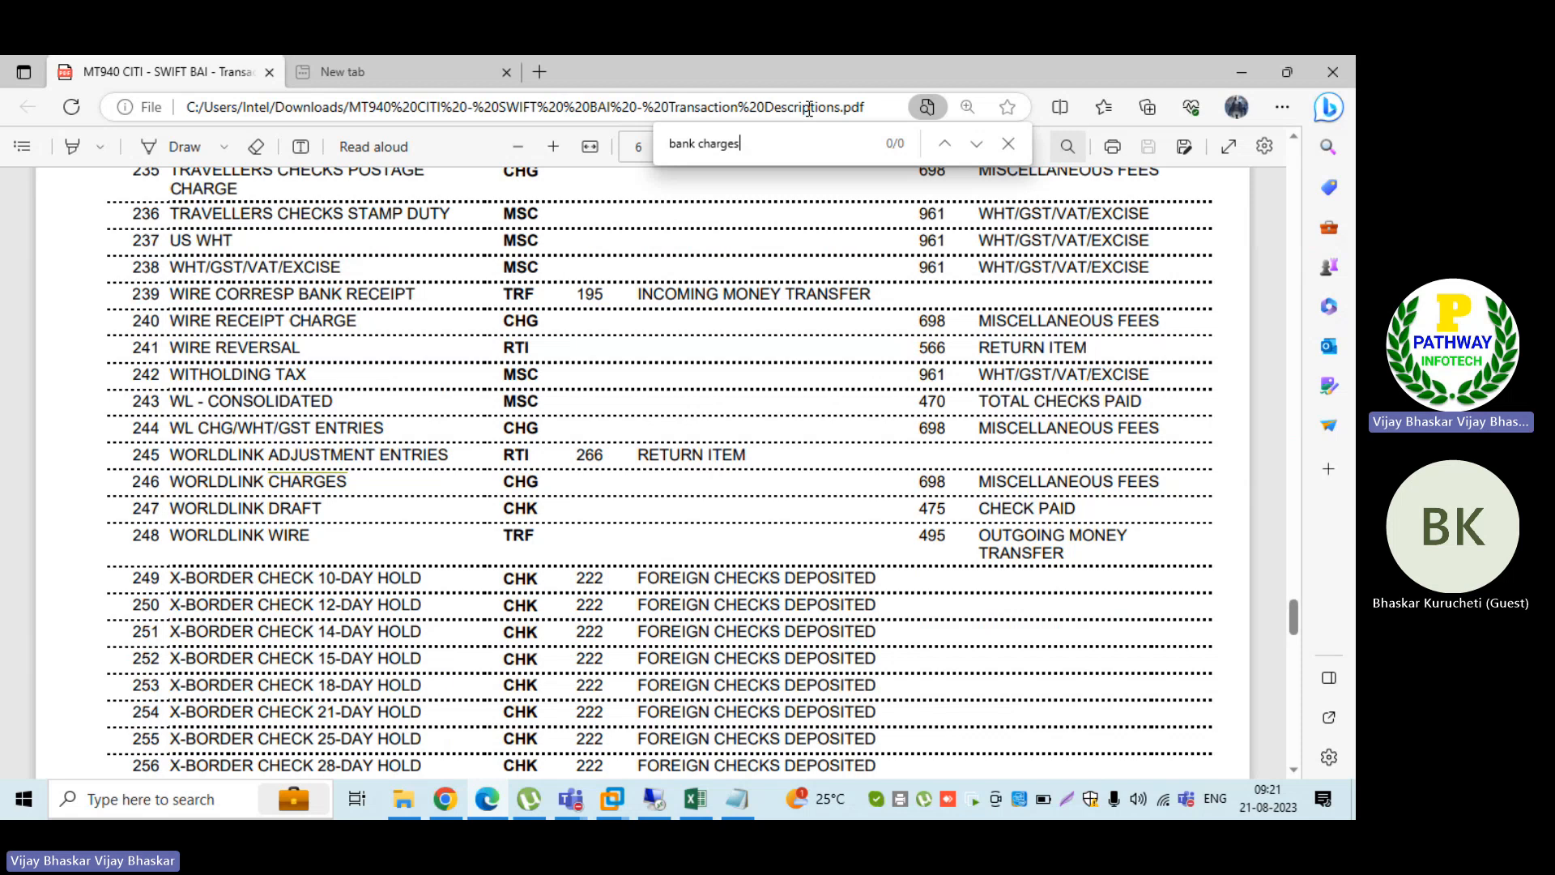
Step: Search the PDF for charges alone, go through the matches and highlight the Collections - Charges entry in row 44
{"action": "key", "text": "BackSpace"}
{"action": "key", "text": "BackSpace"}
{"action": "key", "text": "BackSpace"}
{"action": "key", "text": "BackSpace"}
{"action": "key", "text": "BackSpace"}
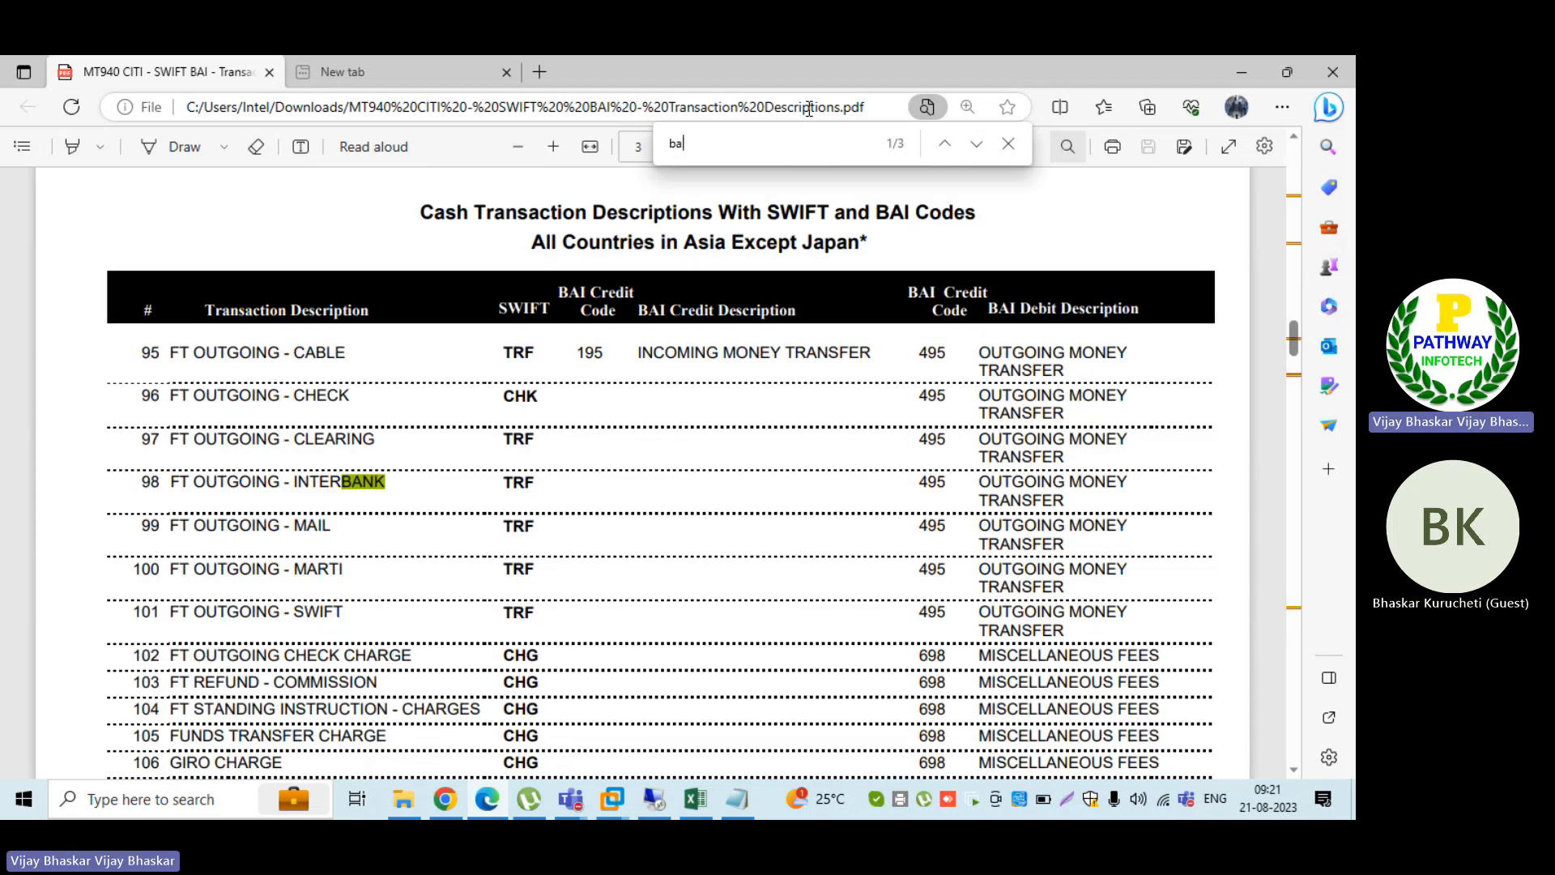
{"action": "key", "text": "BackSpace"}
{"action": "key", "text": "BackSpace"}
{"action": "type", "text": "charges"}
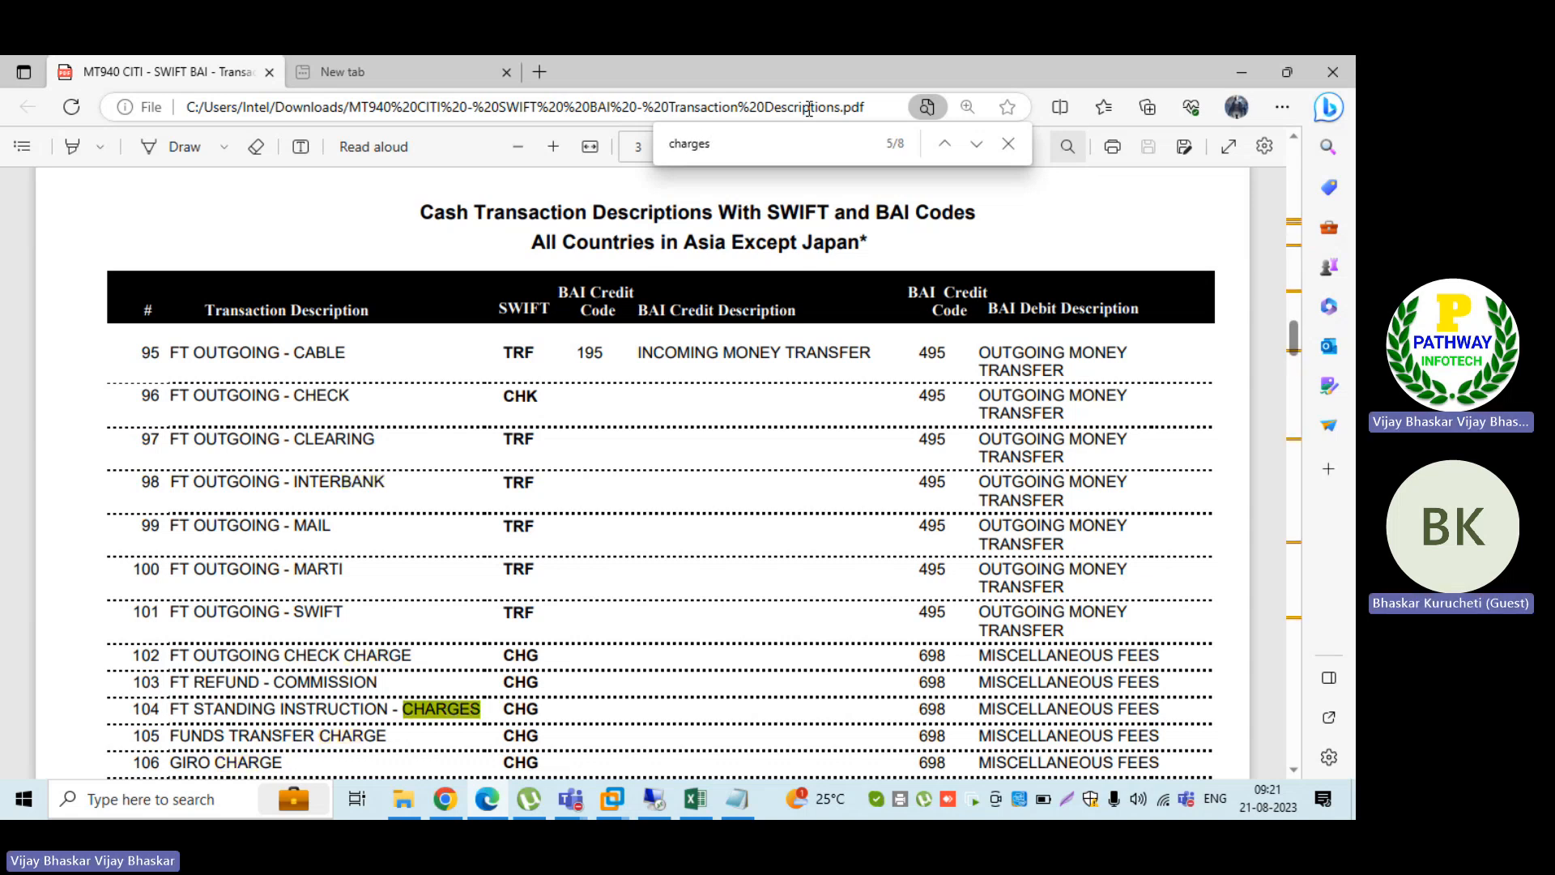
{"action": "key", "text": "Return"}
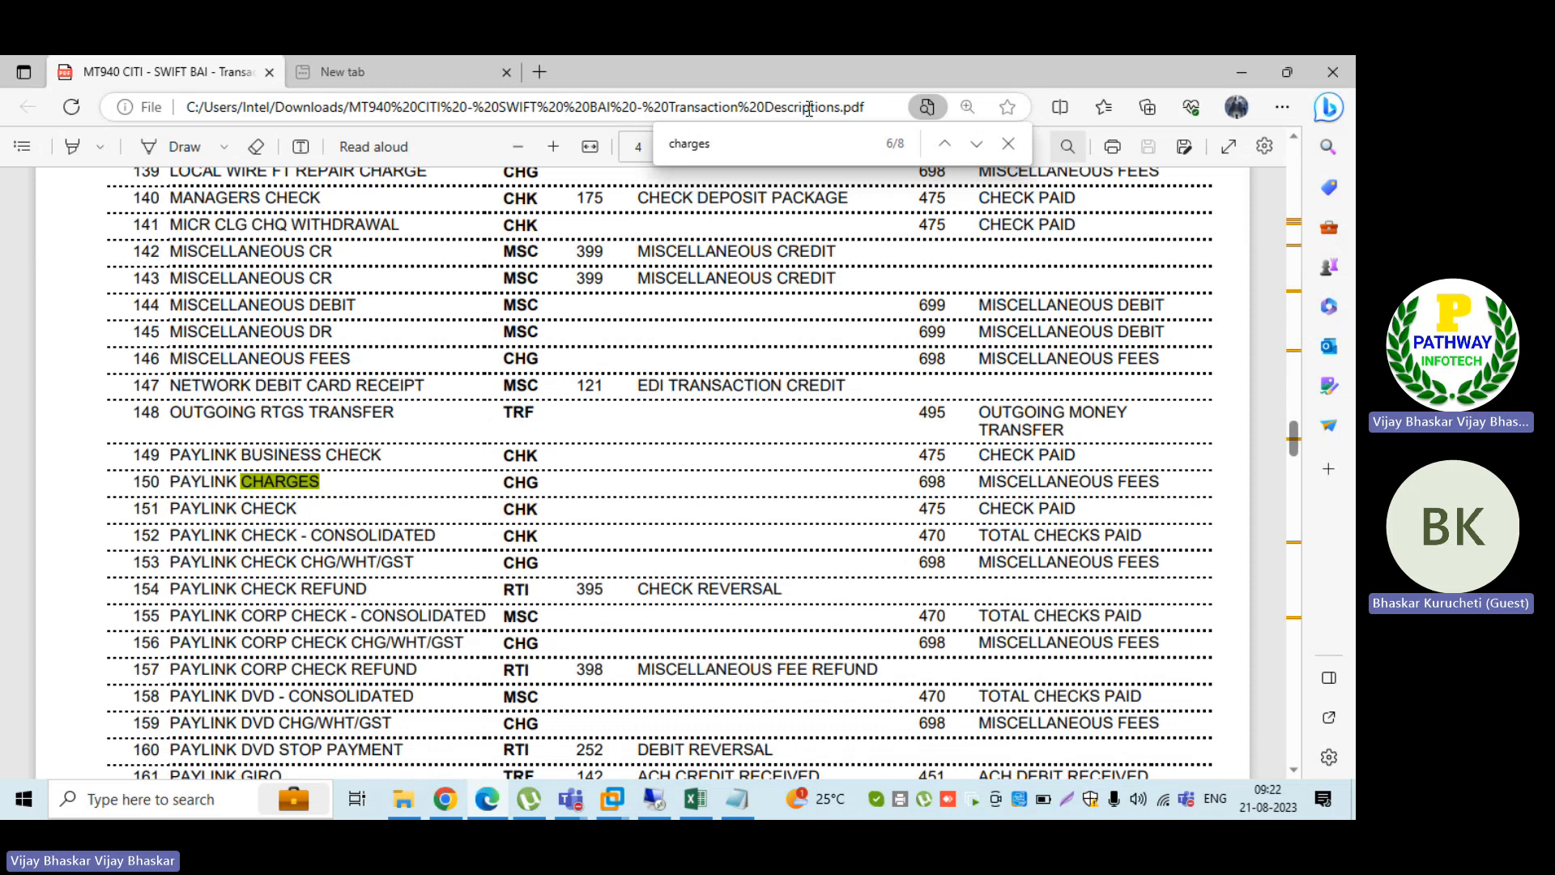
{"action": "key", "text": "Return"}
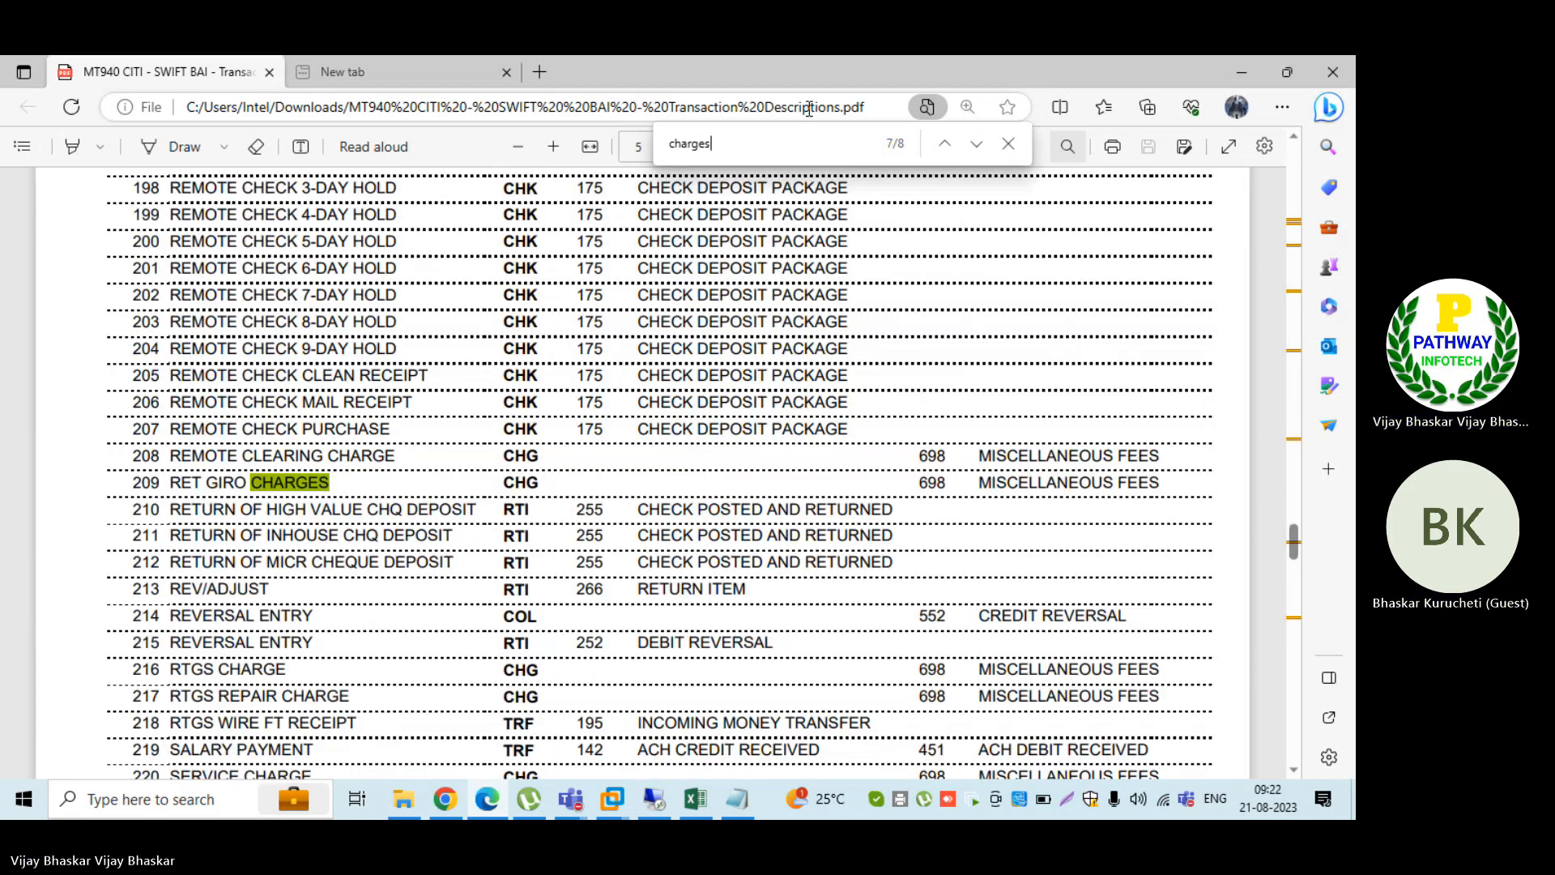
{"action": "key", "text": "Return"}
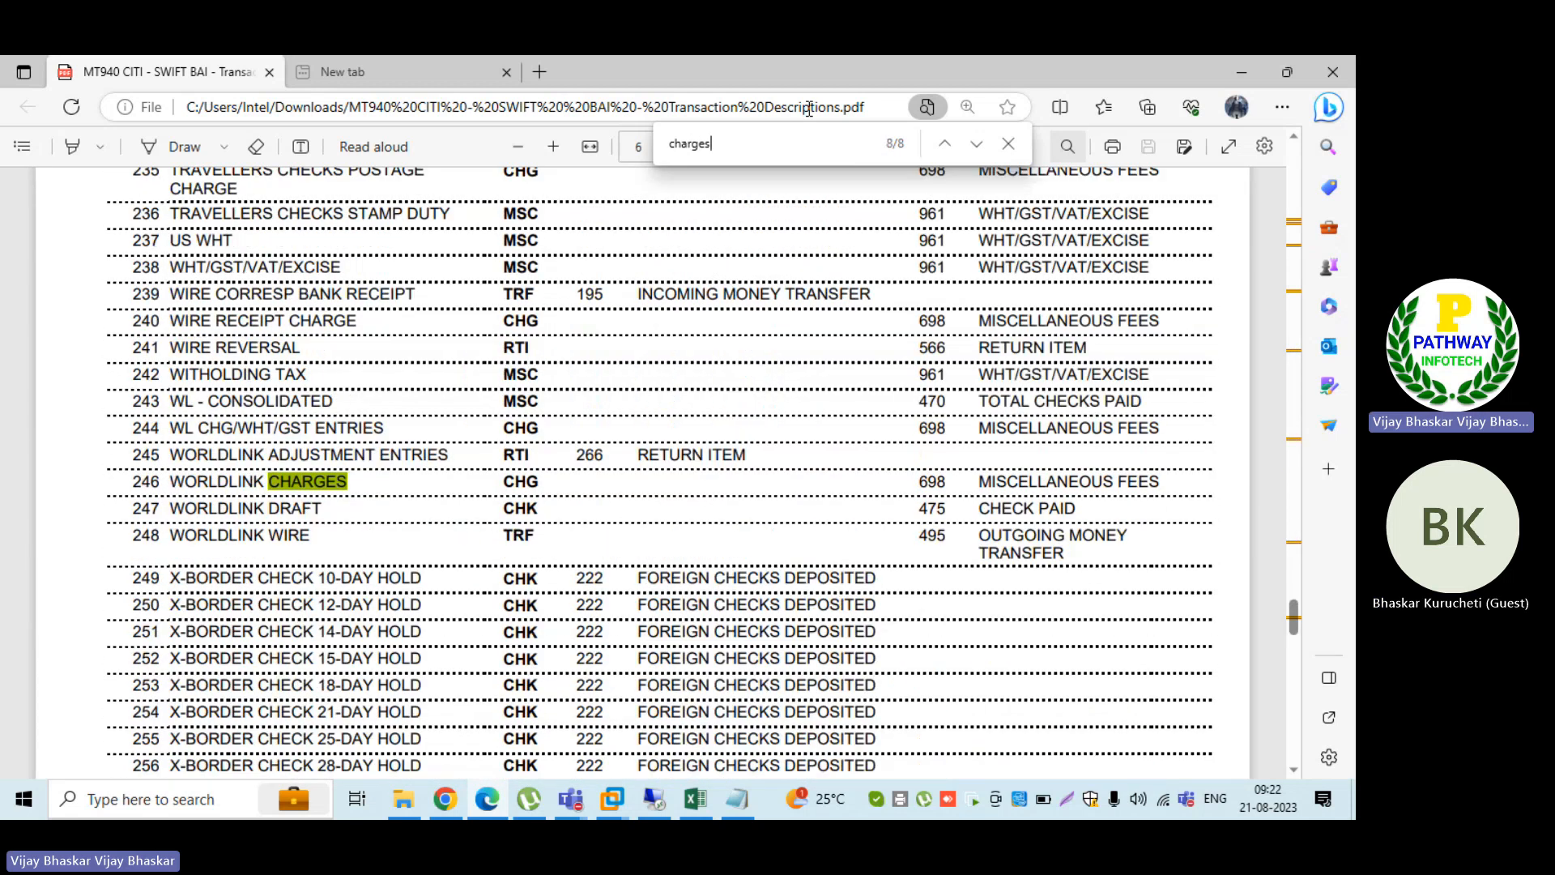
{"action": "key", "text": "Return"}
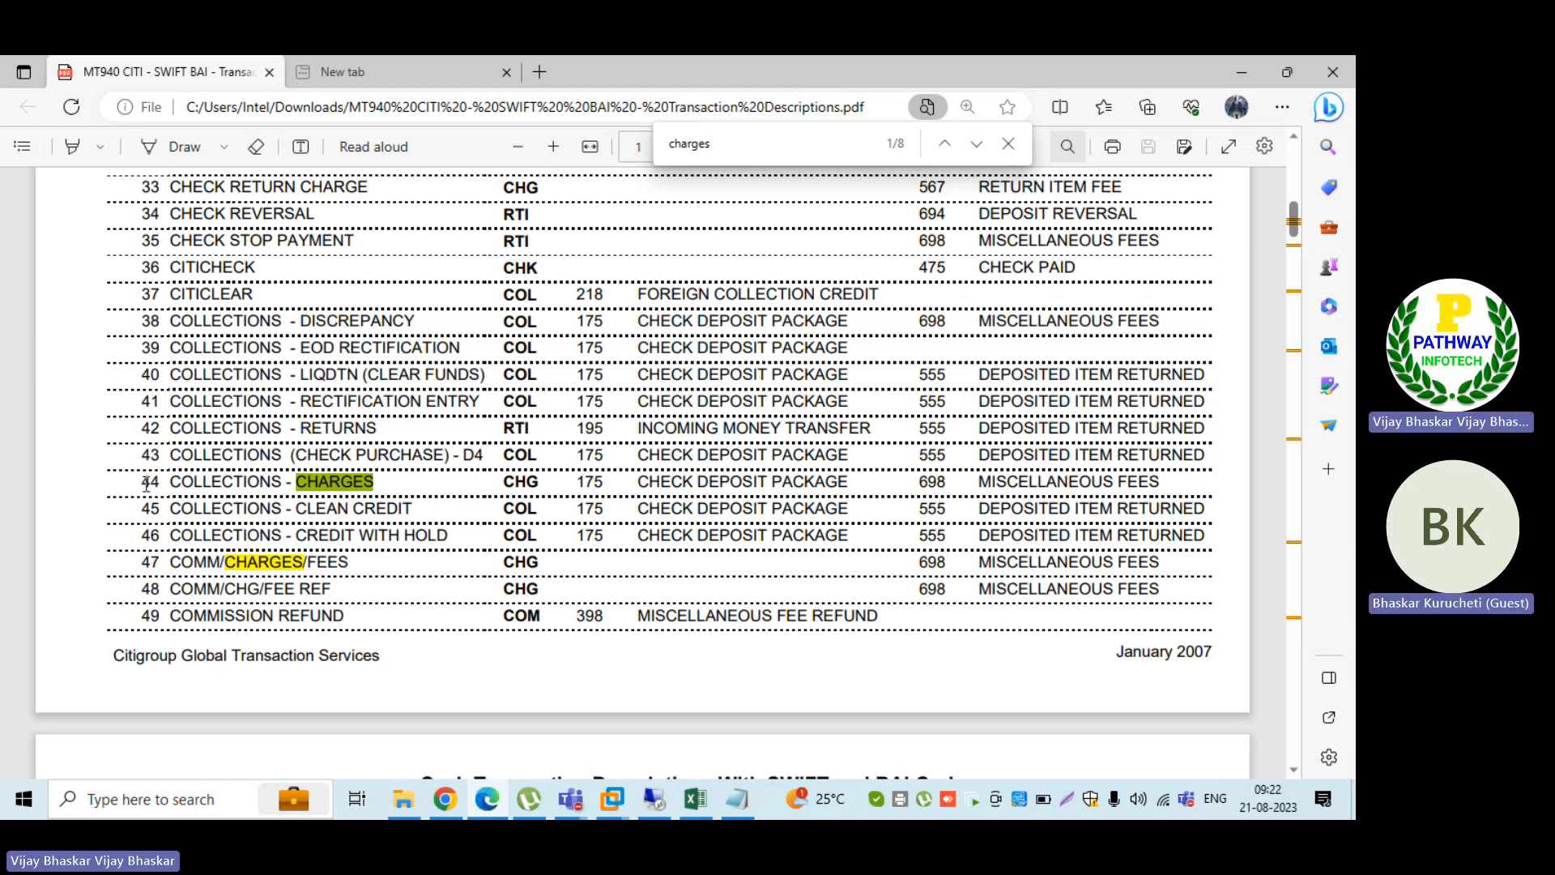
{"action": "left_click_drag", "start_coordinate": [142, 481], "coordinate": [378, 480]}
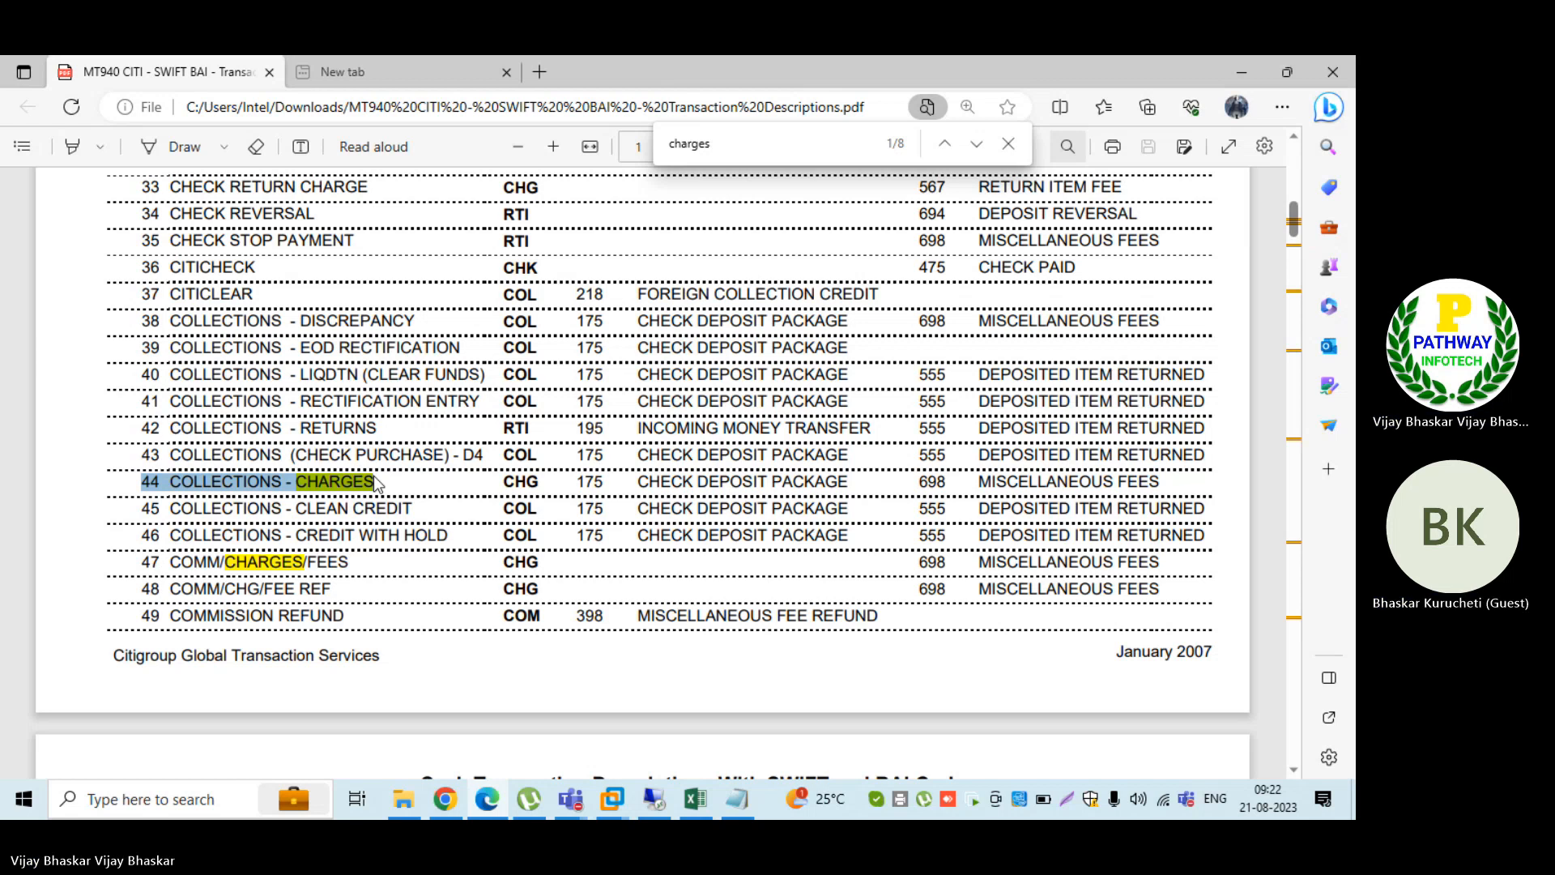
Step: Return to the BAI_B001 entries in SAP and add external transaction 044 with the negative value sign (-) in the fifth row
{"action": "left_click", "coordinate": [666, 800]}
{"action": "left_click", "coordinate": [328, 460]}
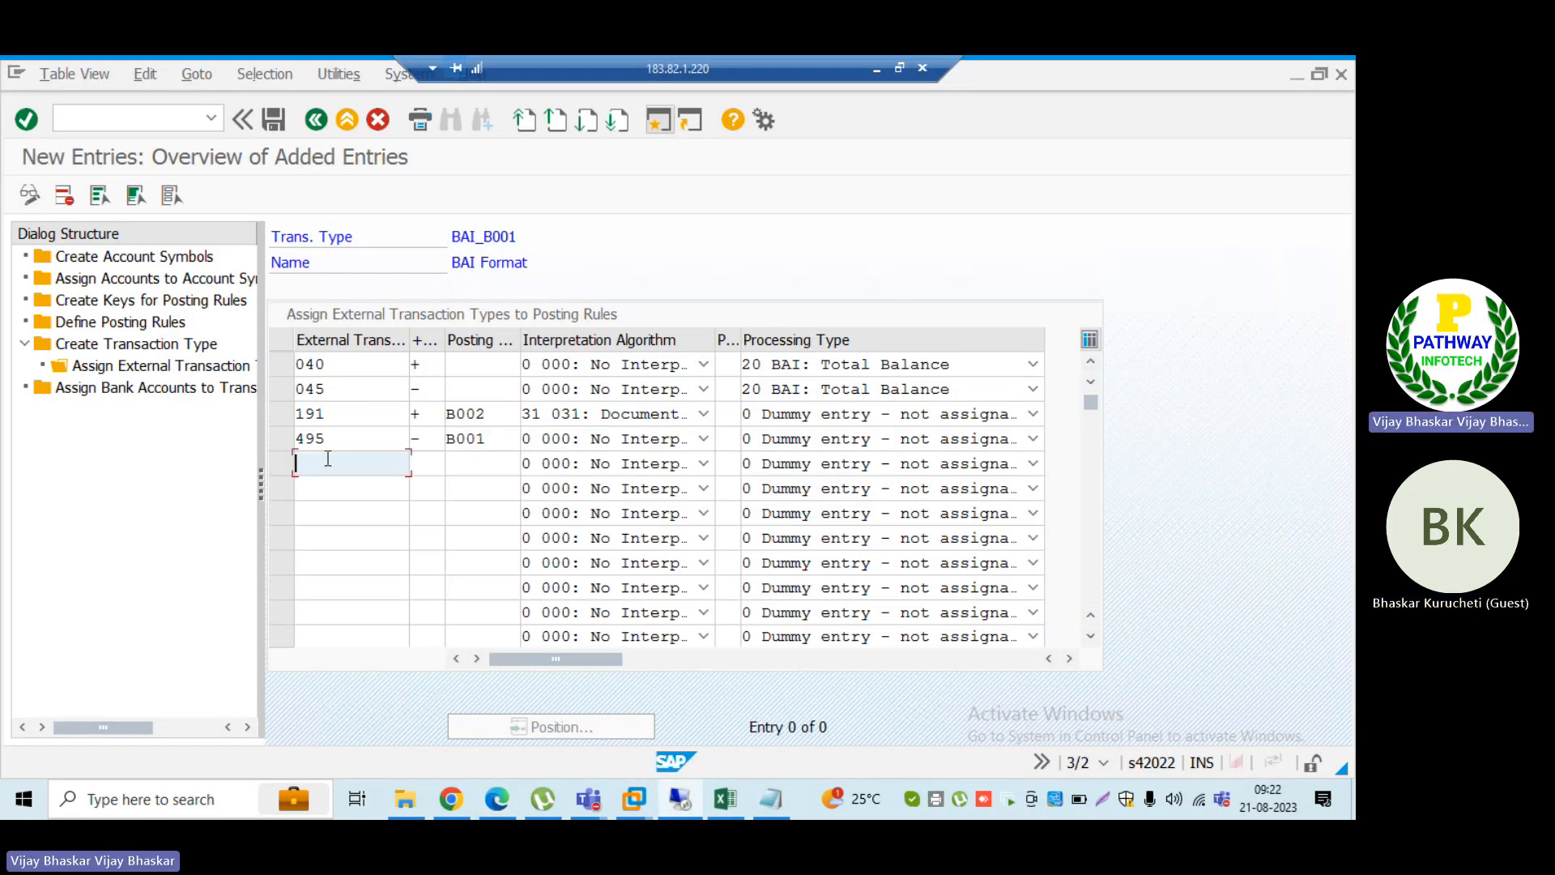
{"action": "type", "text": "044"}
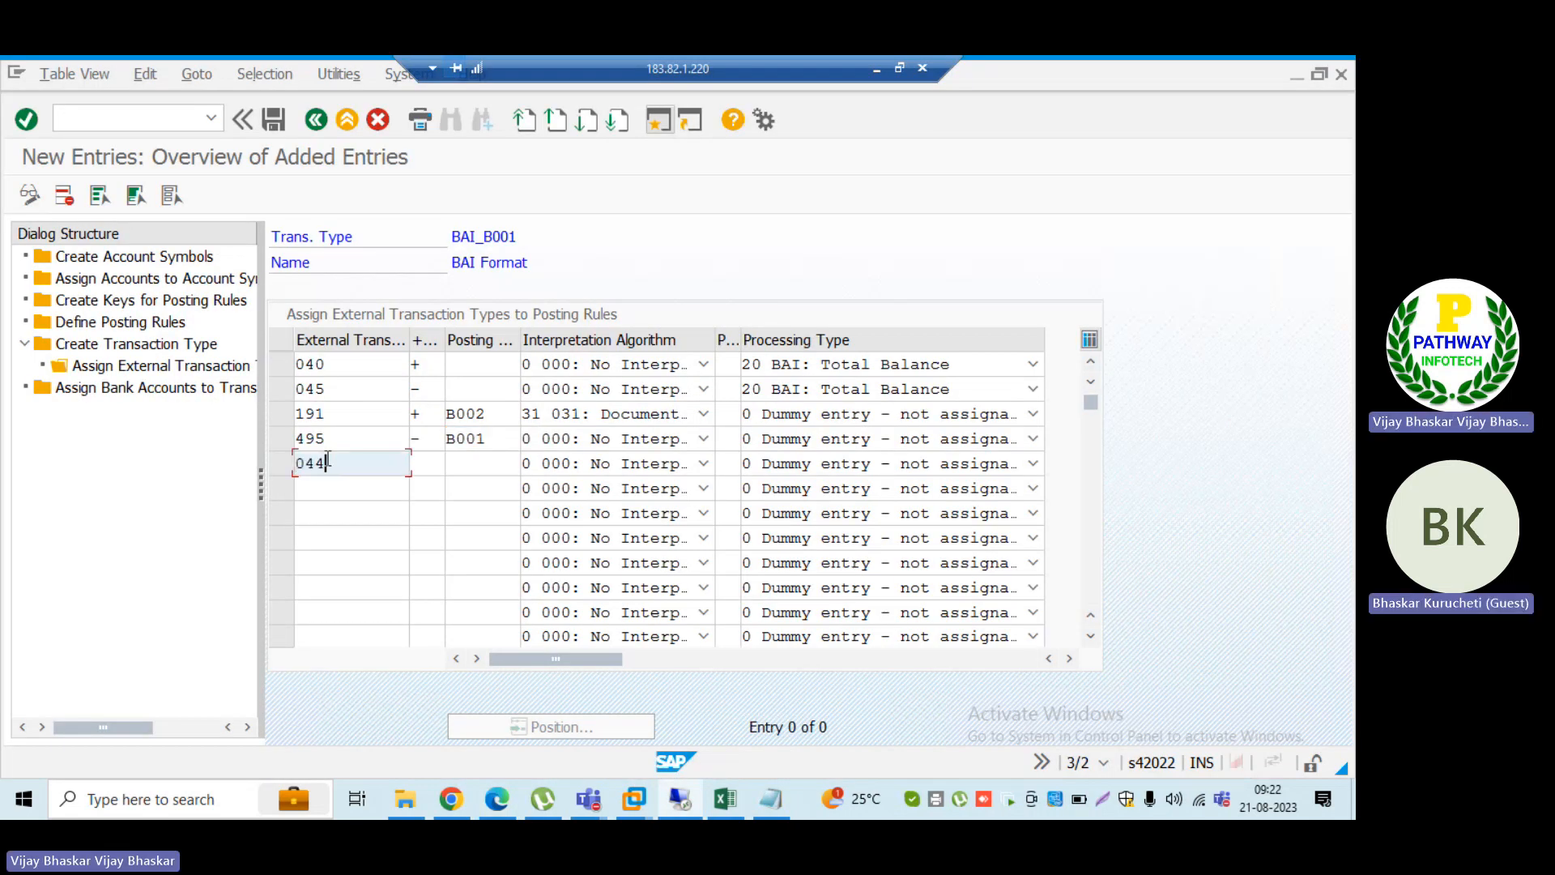
{"action": "left_click", "coordinate": [432, 465]}
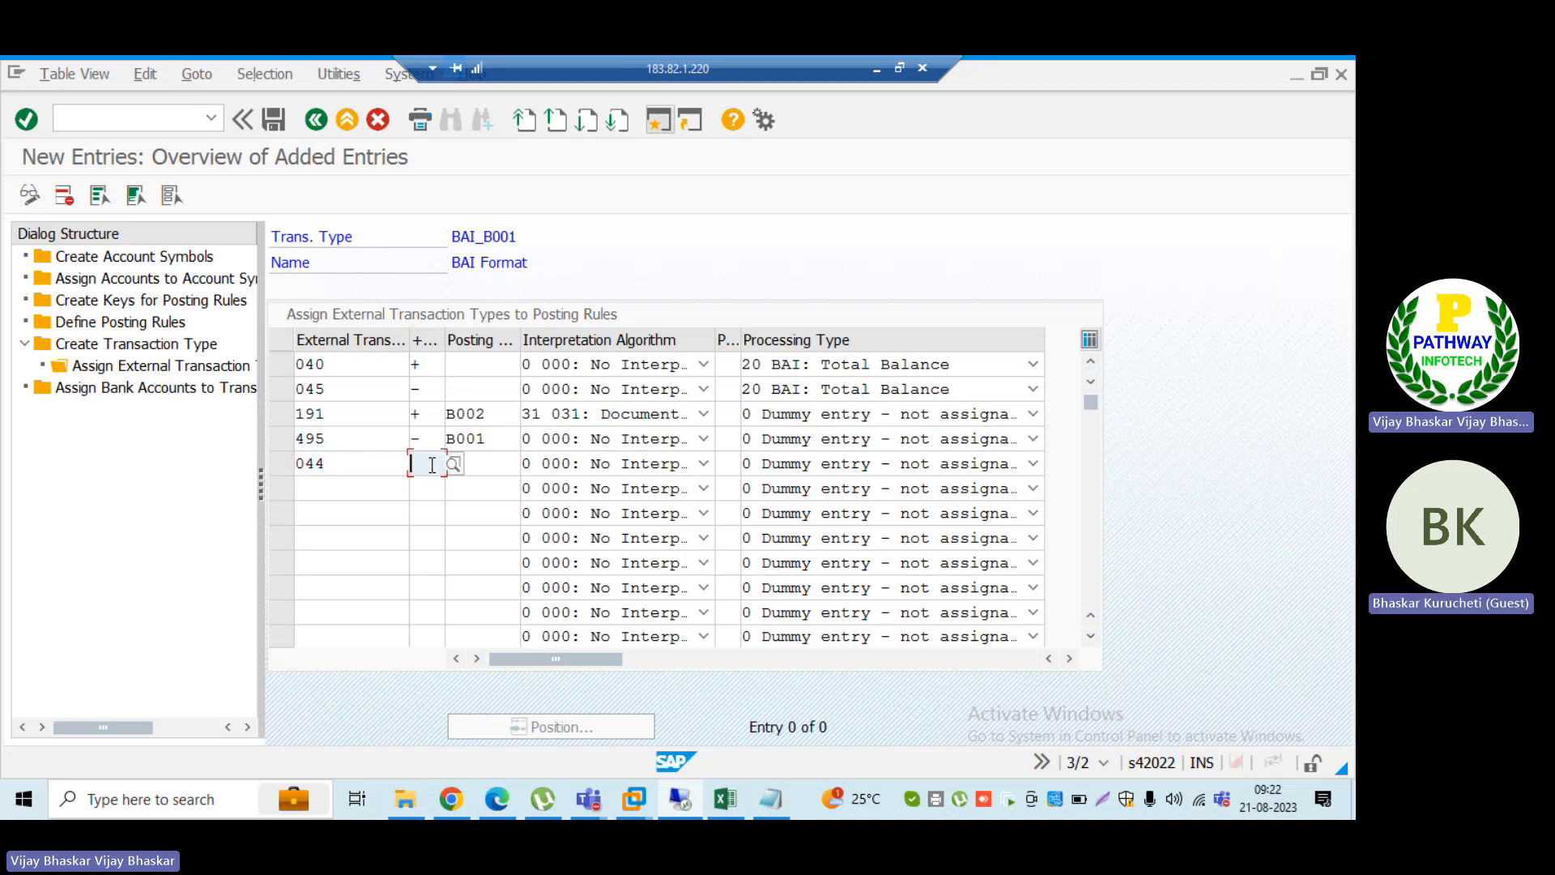
{"action": "type", "text": "-"}
{"action": "key", "text": "Return"}
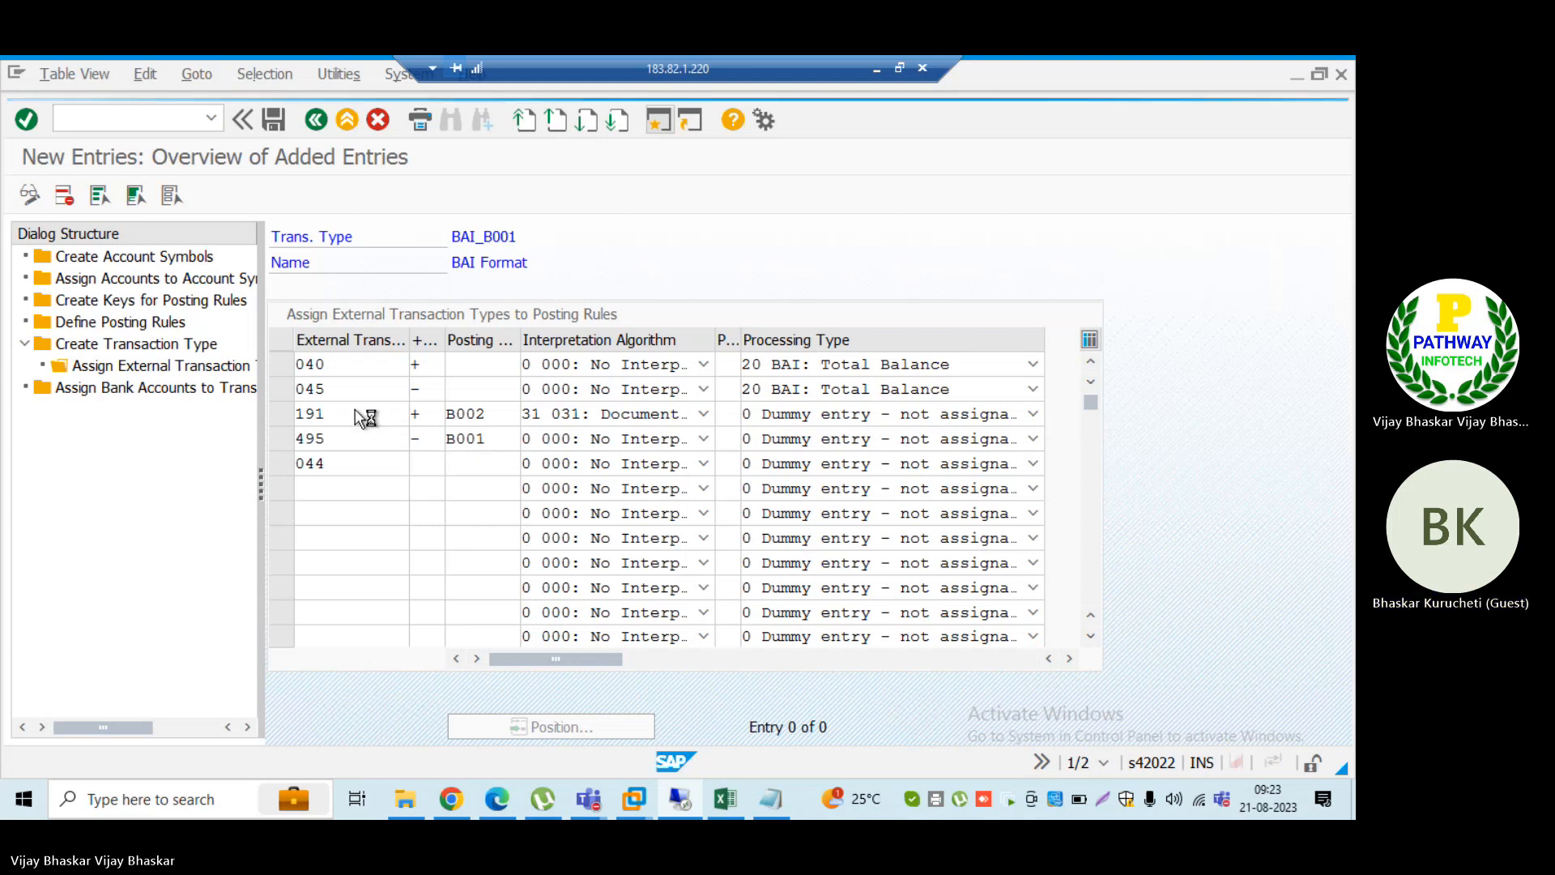
Step: Assign posting rule B003 (Bank Chanrges) to external transaction 044 from the list of posting rules
{"action": "key", "text": "alt+Tab"}
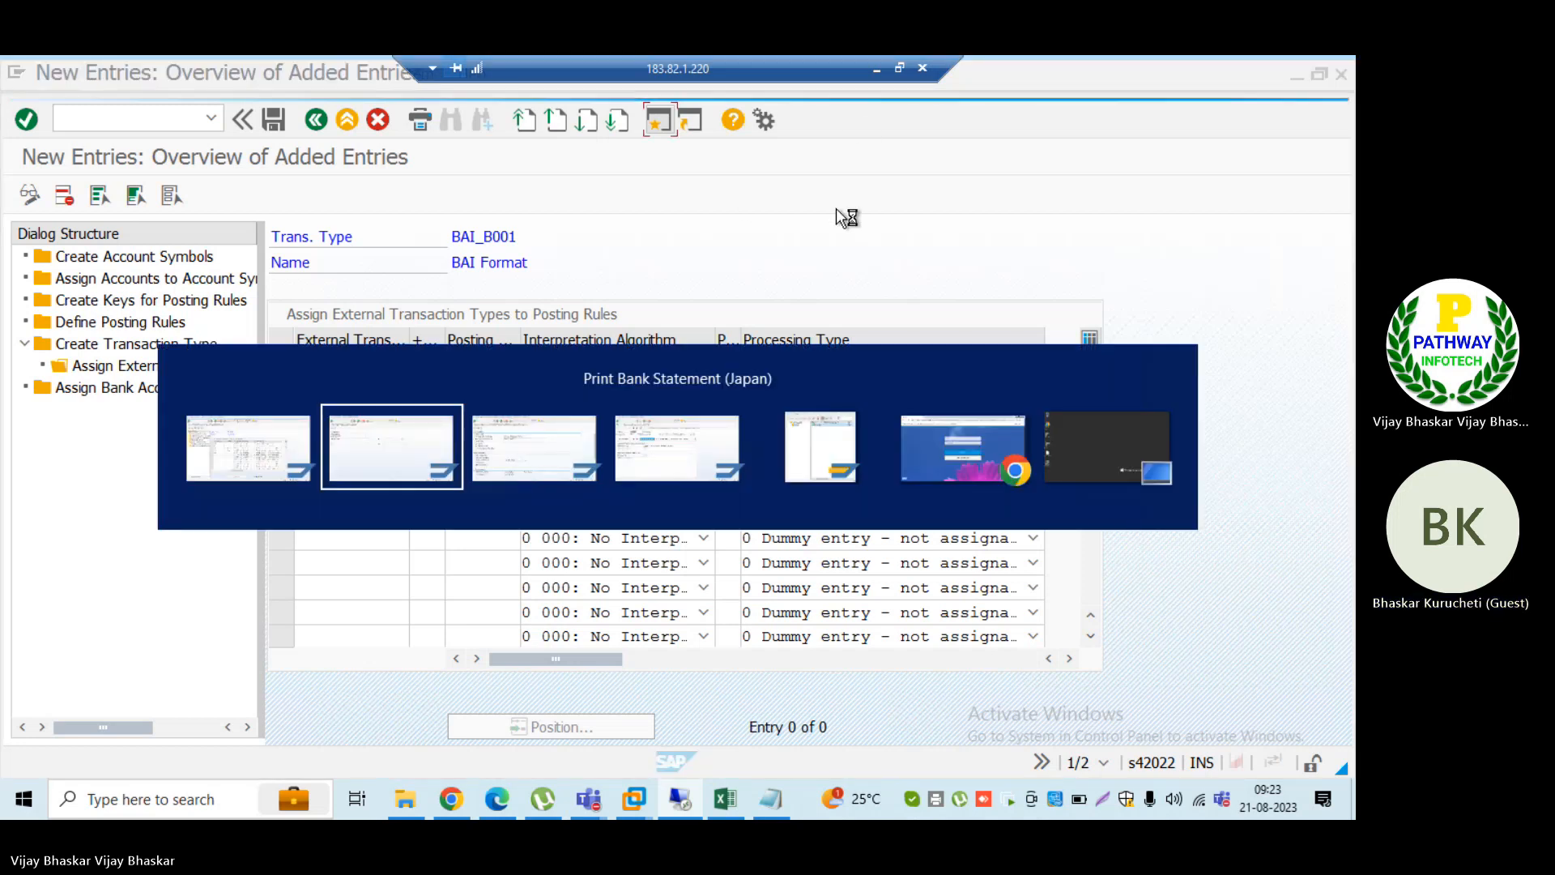
{"action": "key", "text": "alt+Tab"}
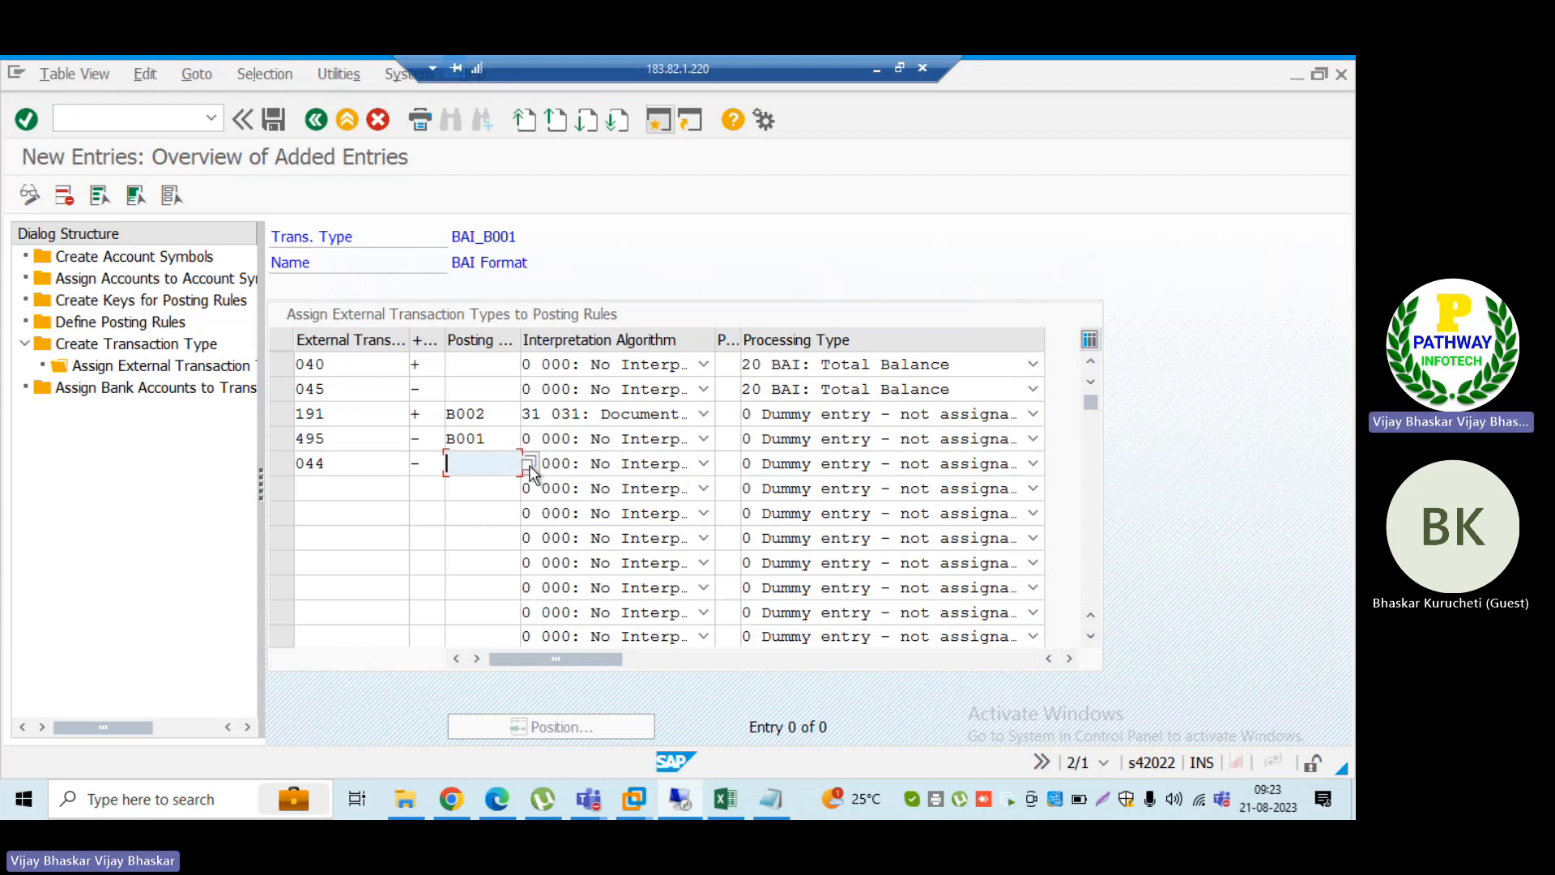
{"action": "left_click", "coordinate": [527, 463]}
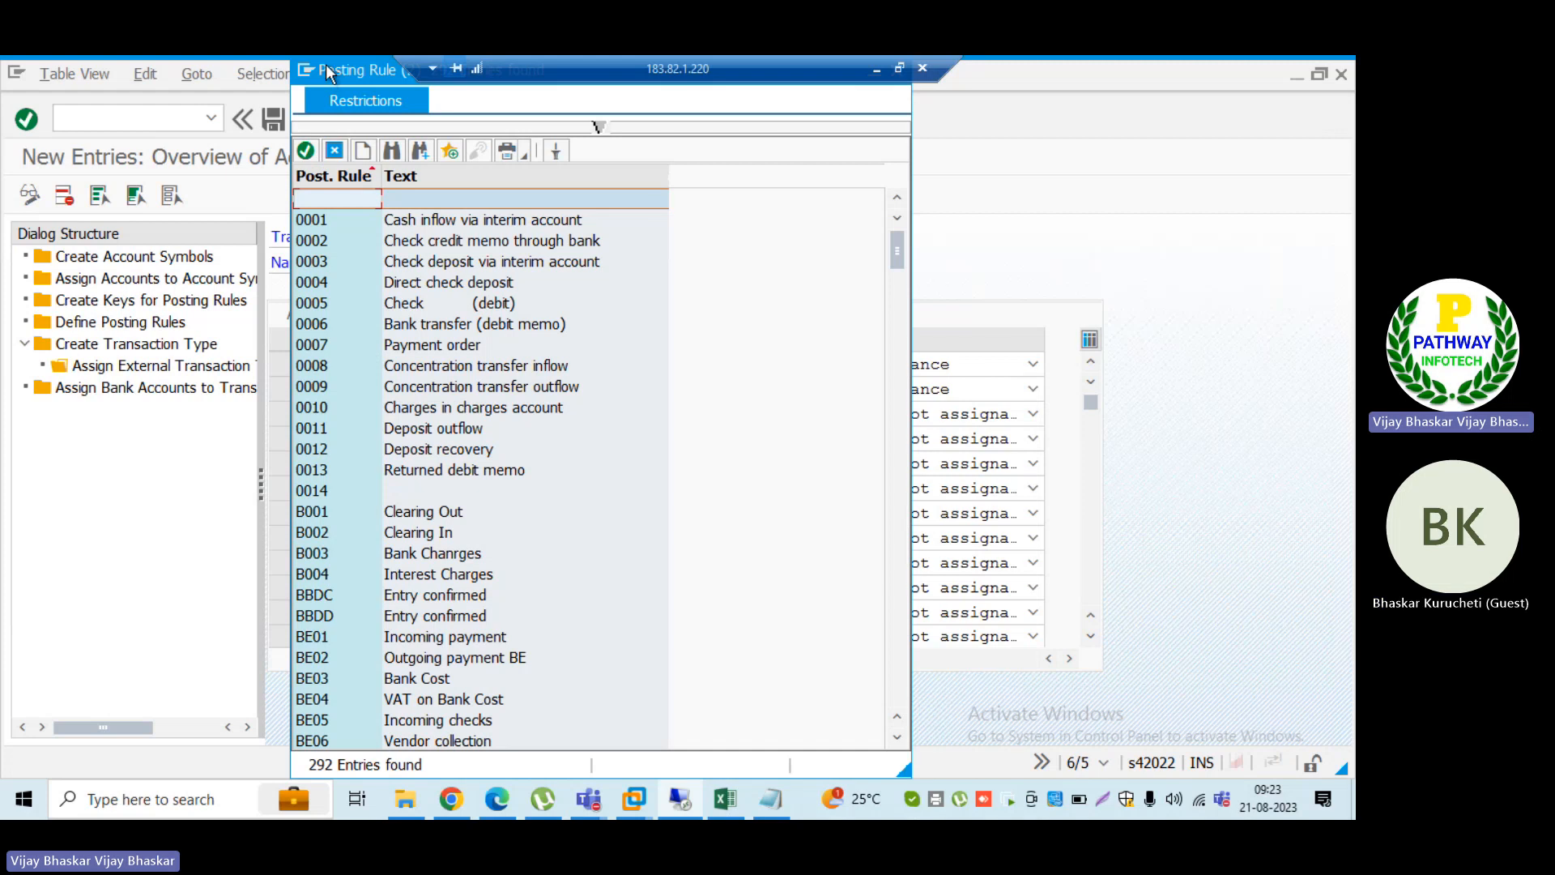
{"action": "left_click_drag", "start_coordinate": [330, 66], "coordinate": [726, 119]}
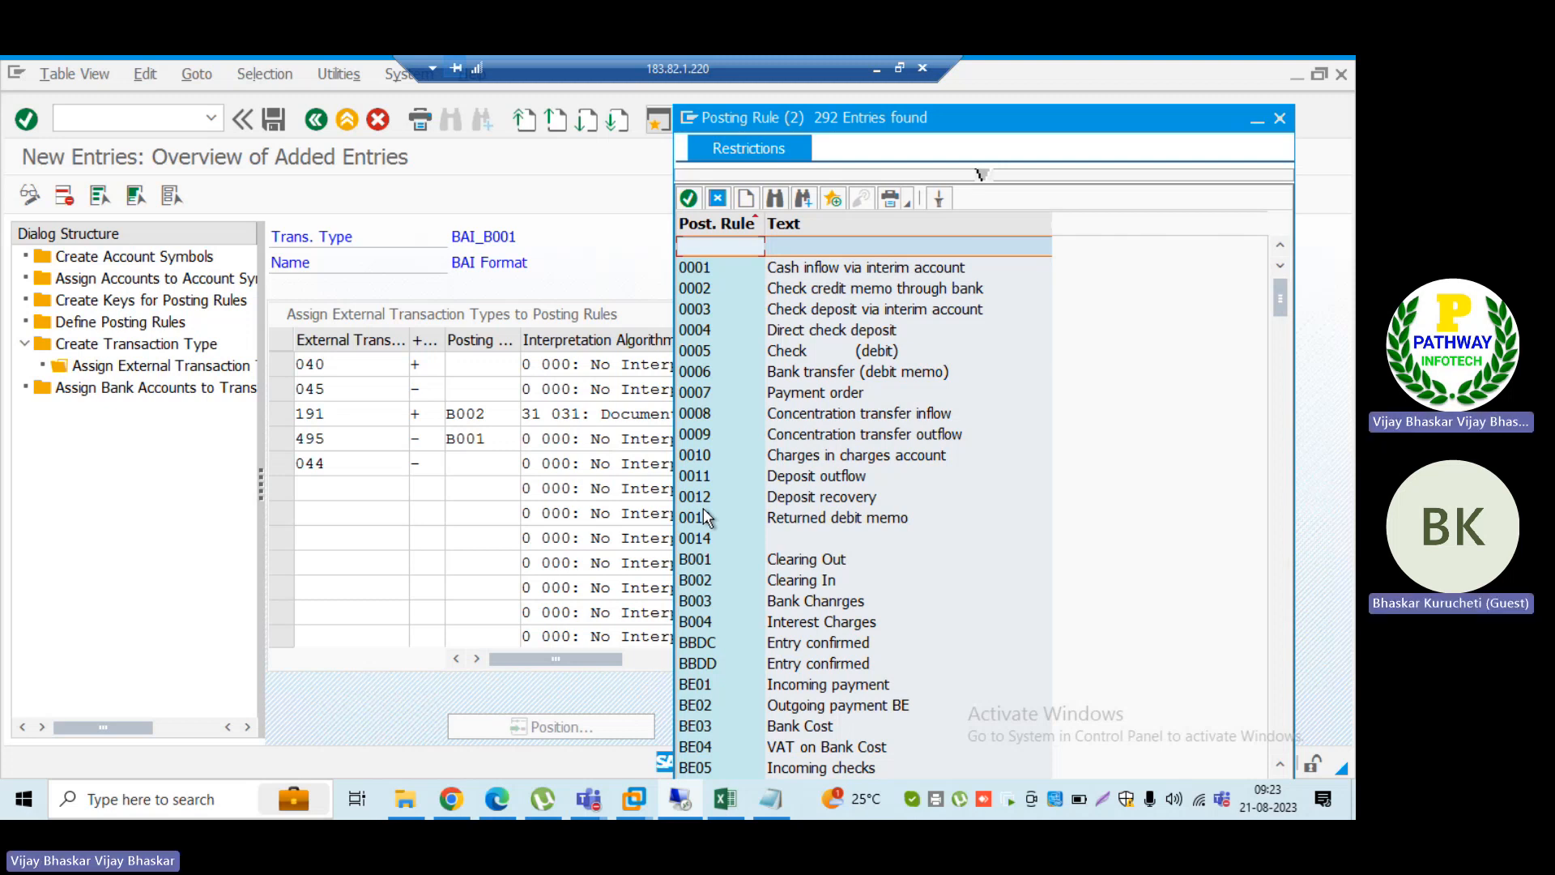
{"action": "left_click", "coordinate": [701, 608]}
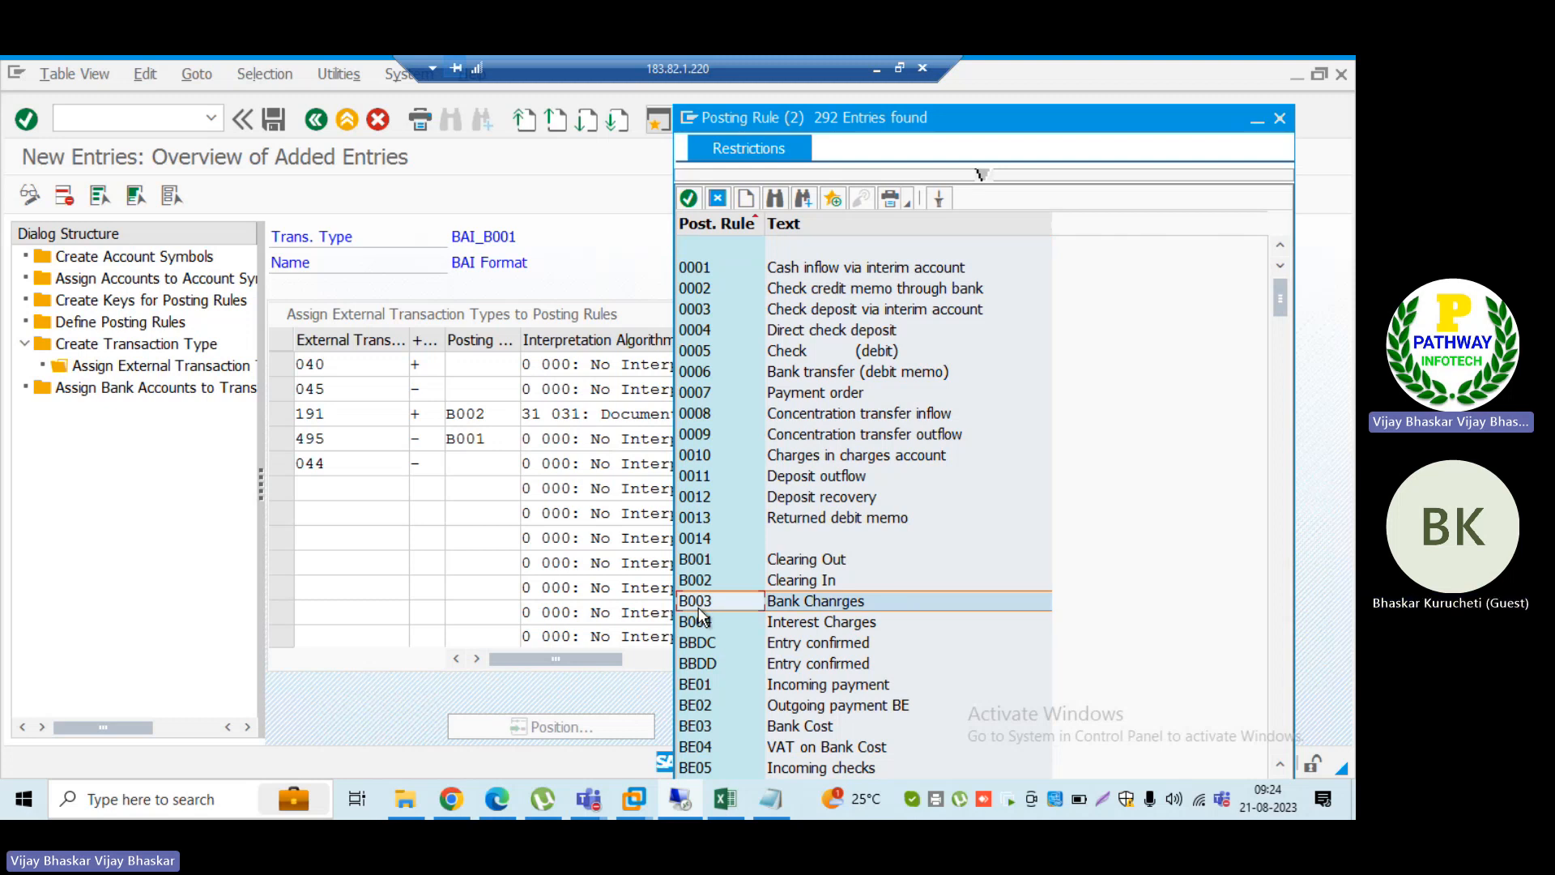
{"action": "double_click", "coordinate": [779, 601]}
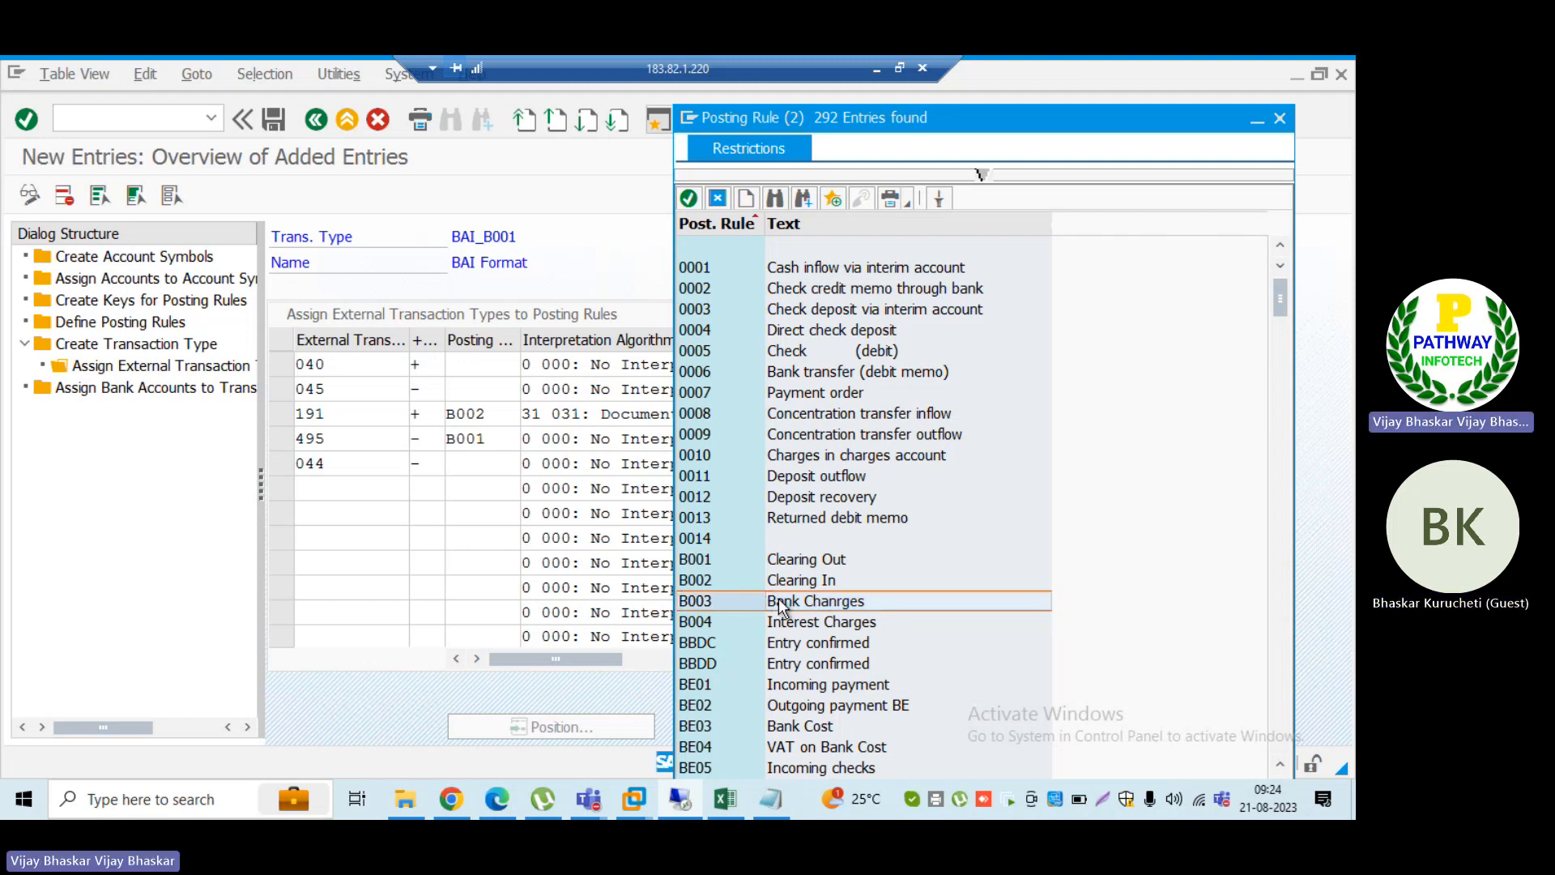
{"action": "left_click", "coordinate": [328, 466]}
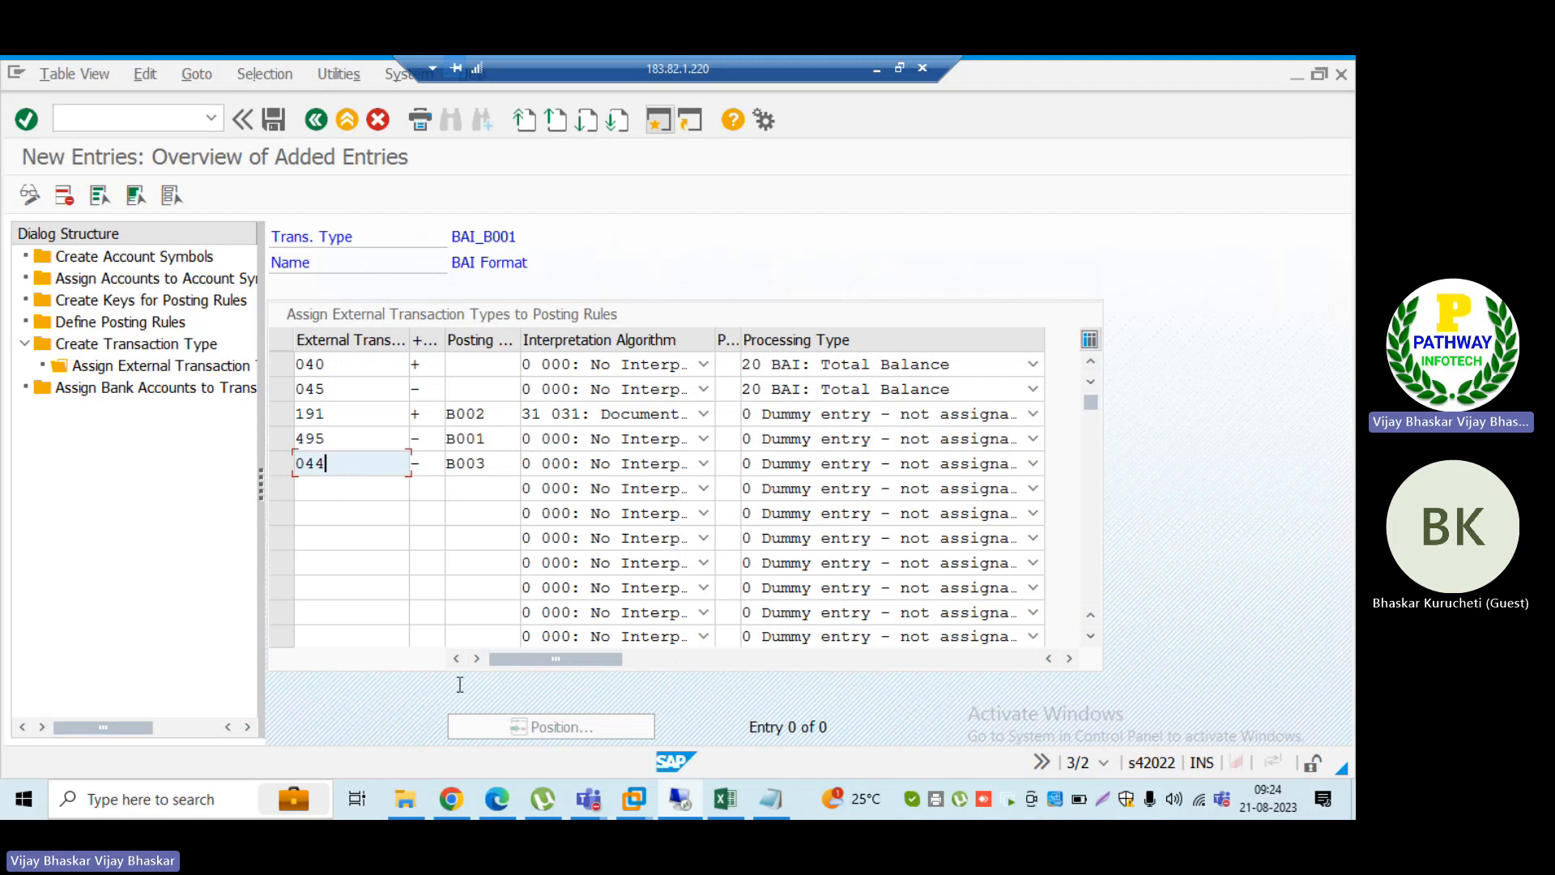
Step: Switch to the S4HANA_Efforts Estimation workbook in Excel and review the posting rules, their keys and the accounts assigned to the account symbols
{"action": "left_click", "coordinate": [723, 798]}
{"action": "scroll", "coordinate": [247, 563], "scroll_direction": "up", "scroll_amount": 10}
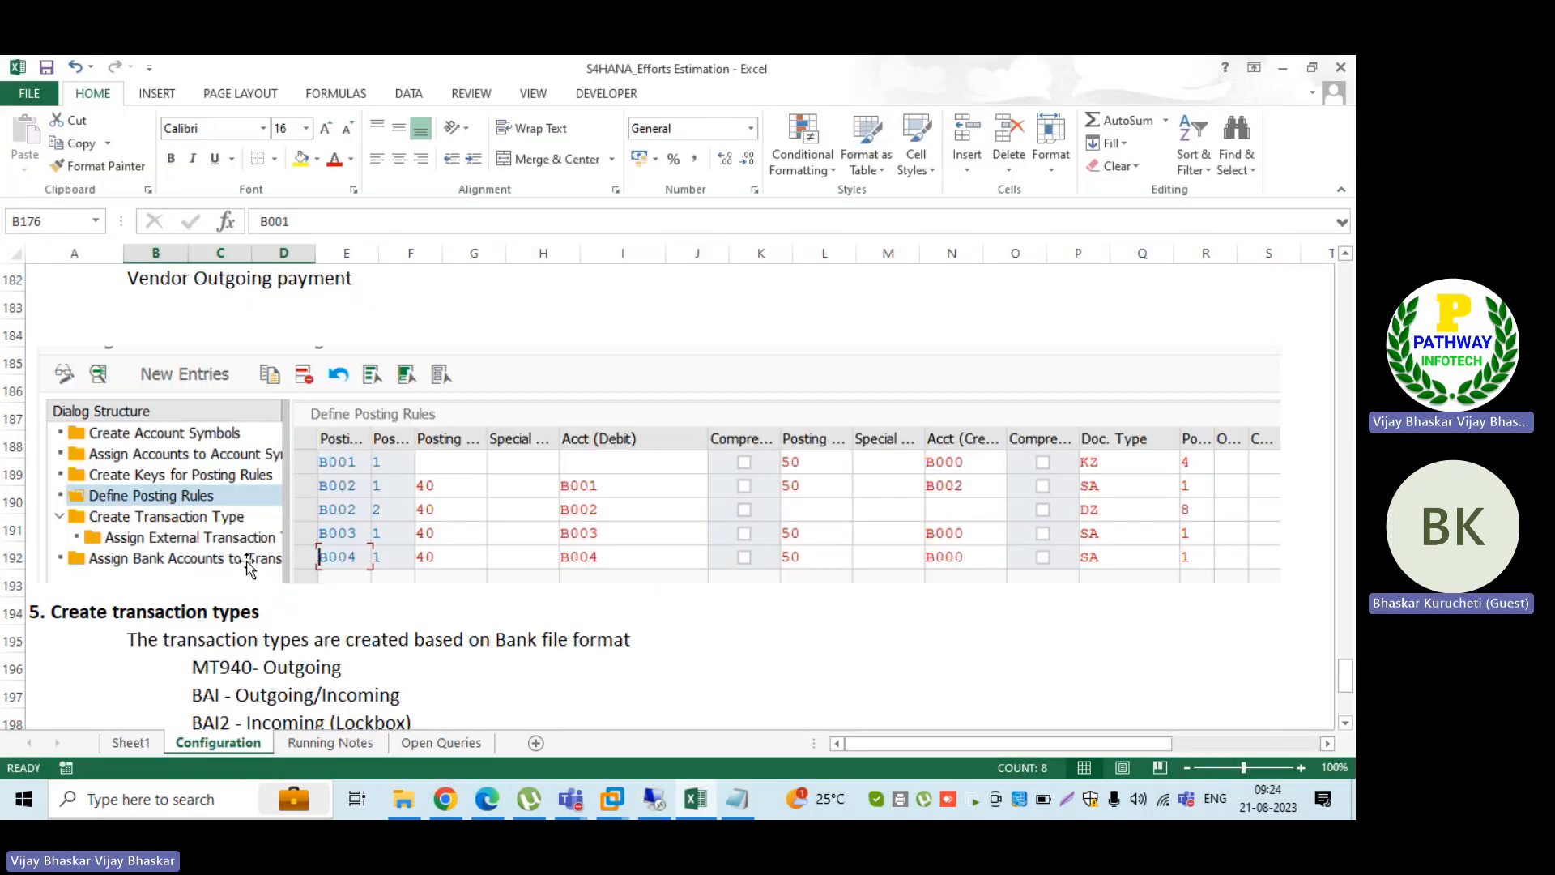
{"action": "scroll", "coordinate": [247, 565], "scroll_direction": "up", "scroll_amount": 1}
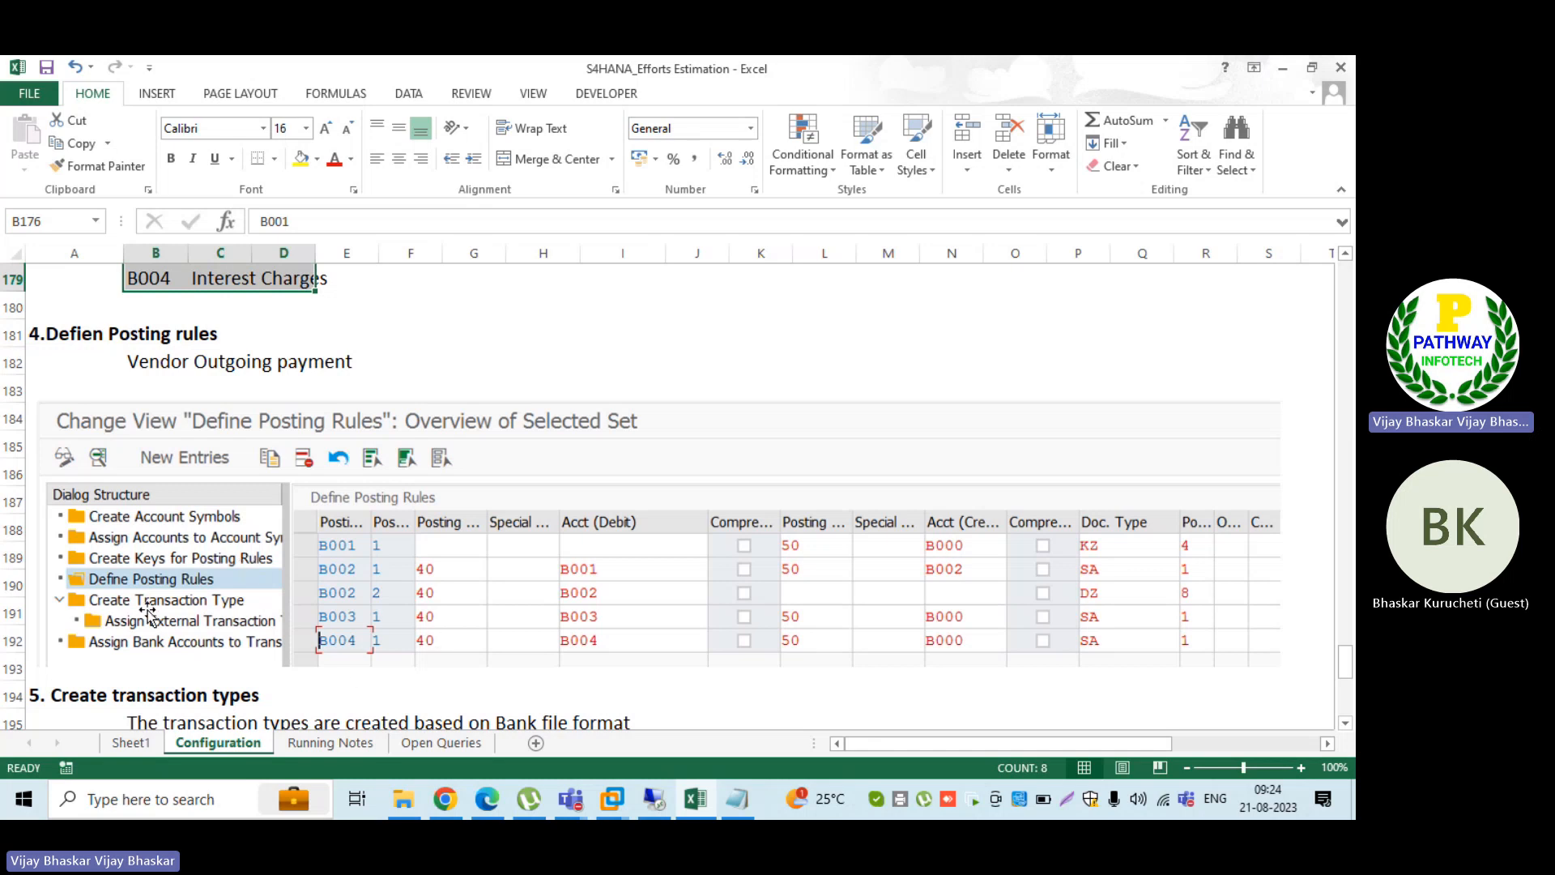
{"action": "scroll", "coordinate": [146, 613], "scroll_direction": "up", "scroll_amount": 5}
{"action": "scroll", "coordinate": [566, 614], "scroll_direction": "up", "scroll_amount": 1}
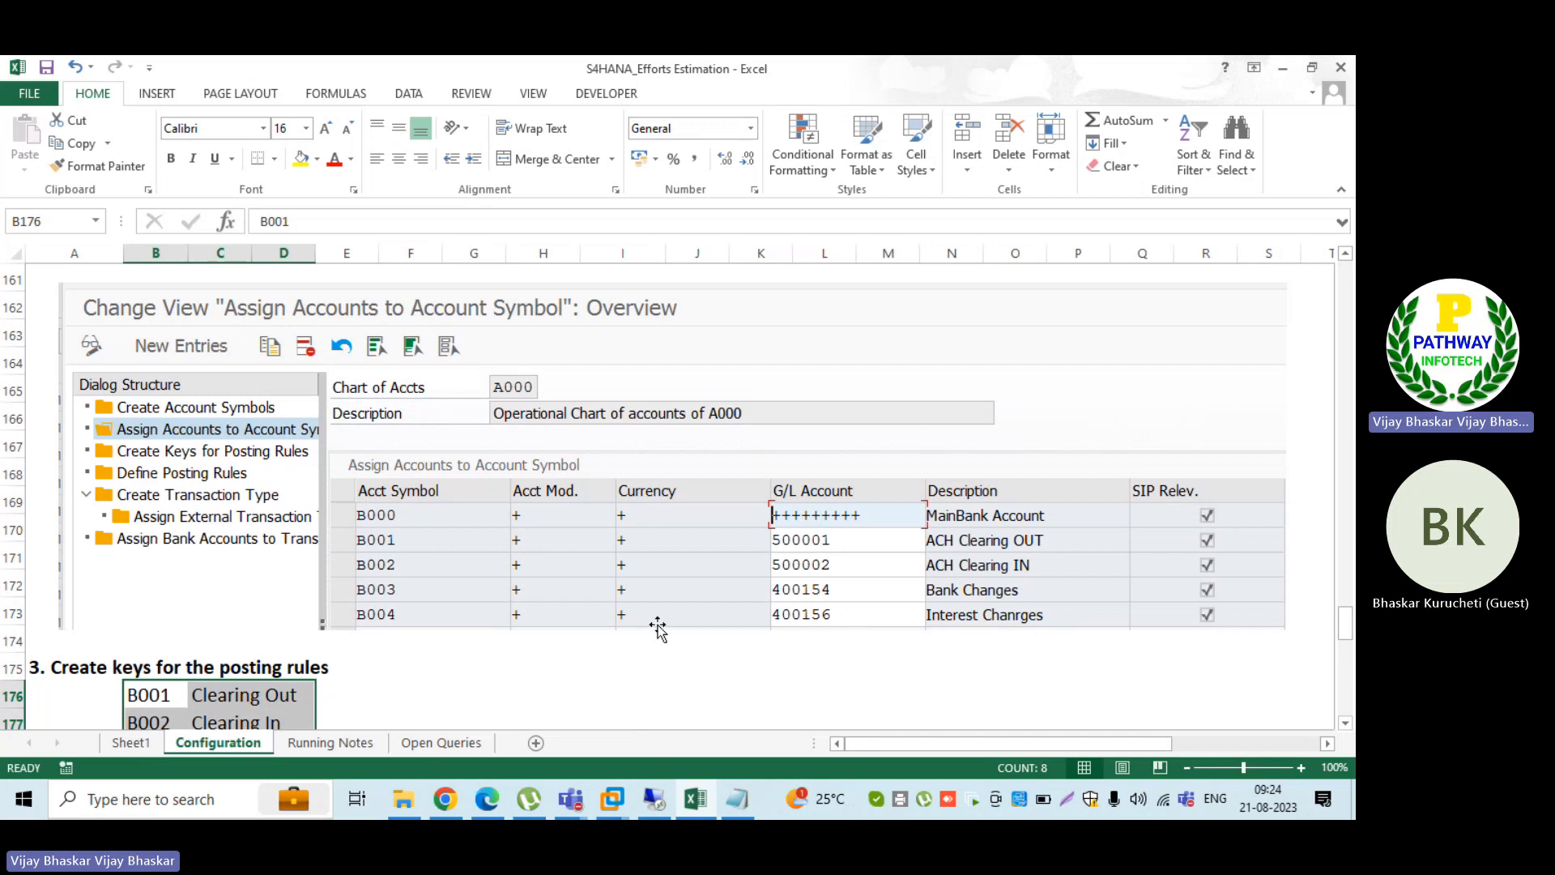
{"action": "scroll", "coordinate": [539, 626], "scroll_direction": "down", "scroll_amount": 5}
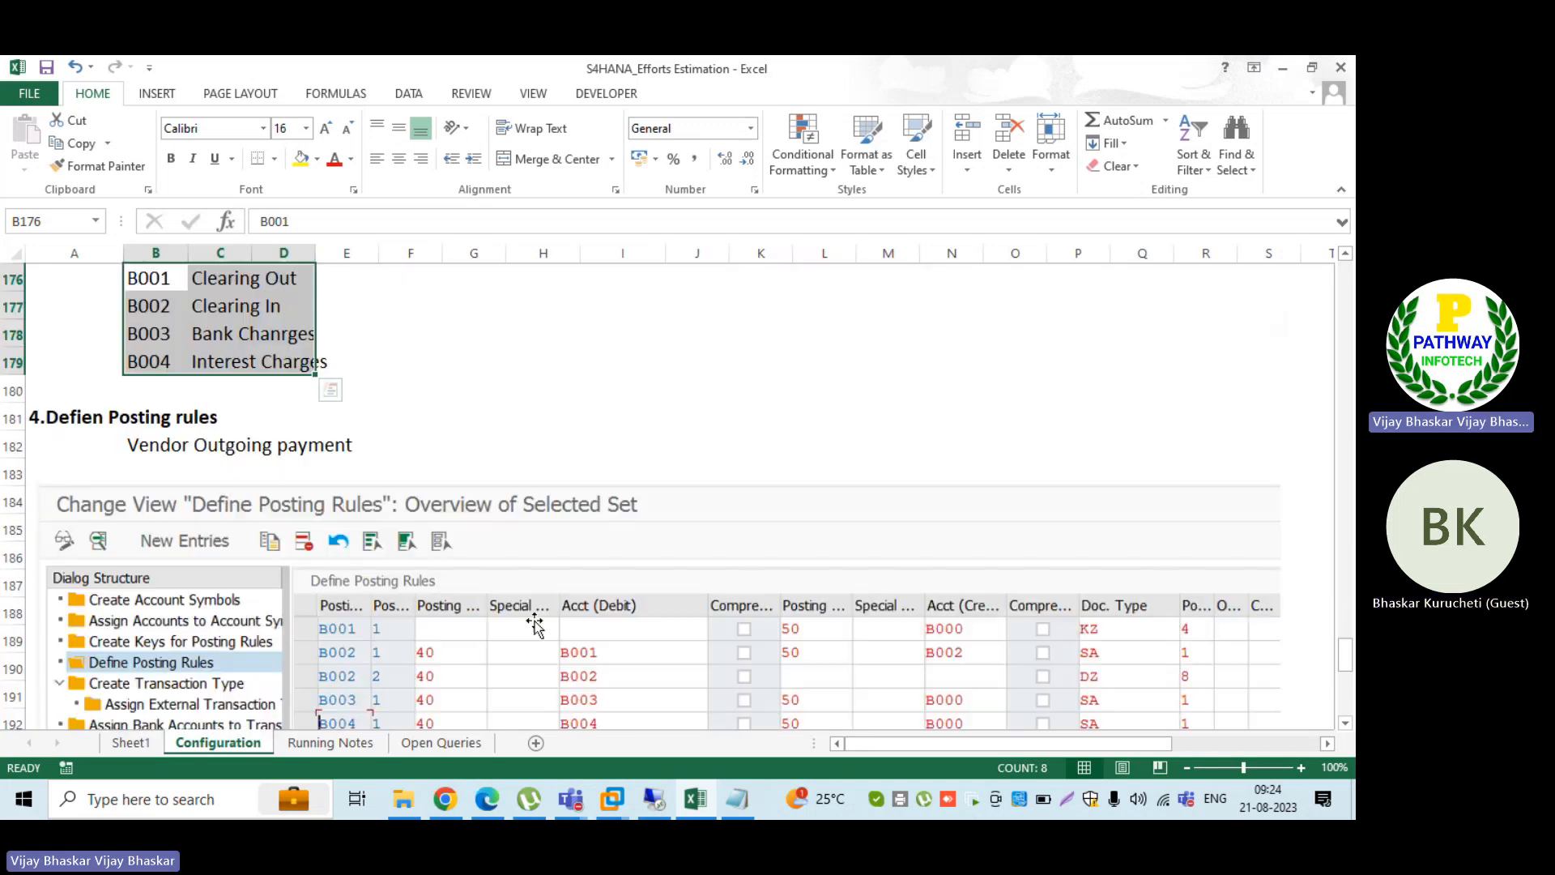
{"action": "mouse_move", "coordinate": [652, 798]}
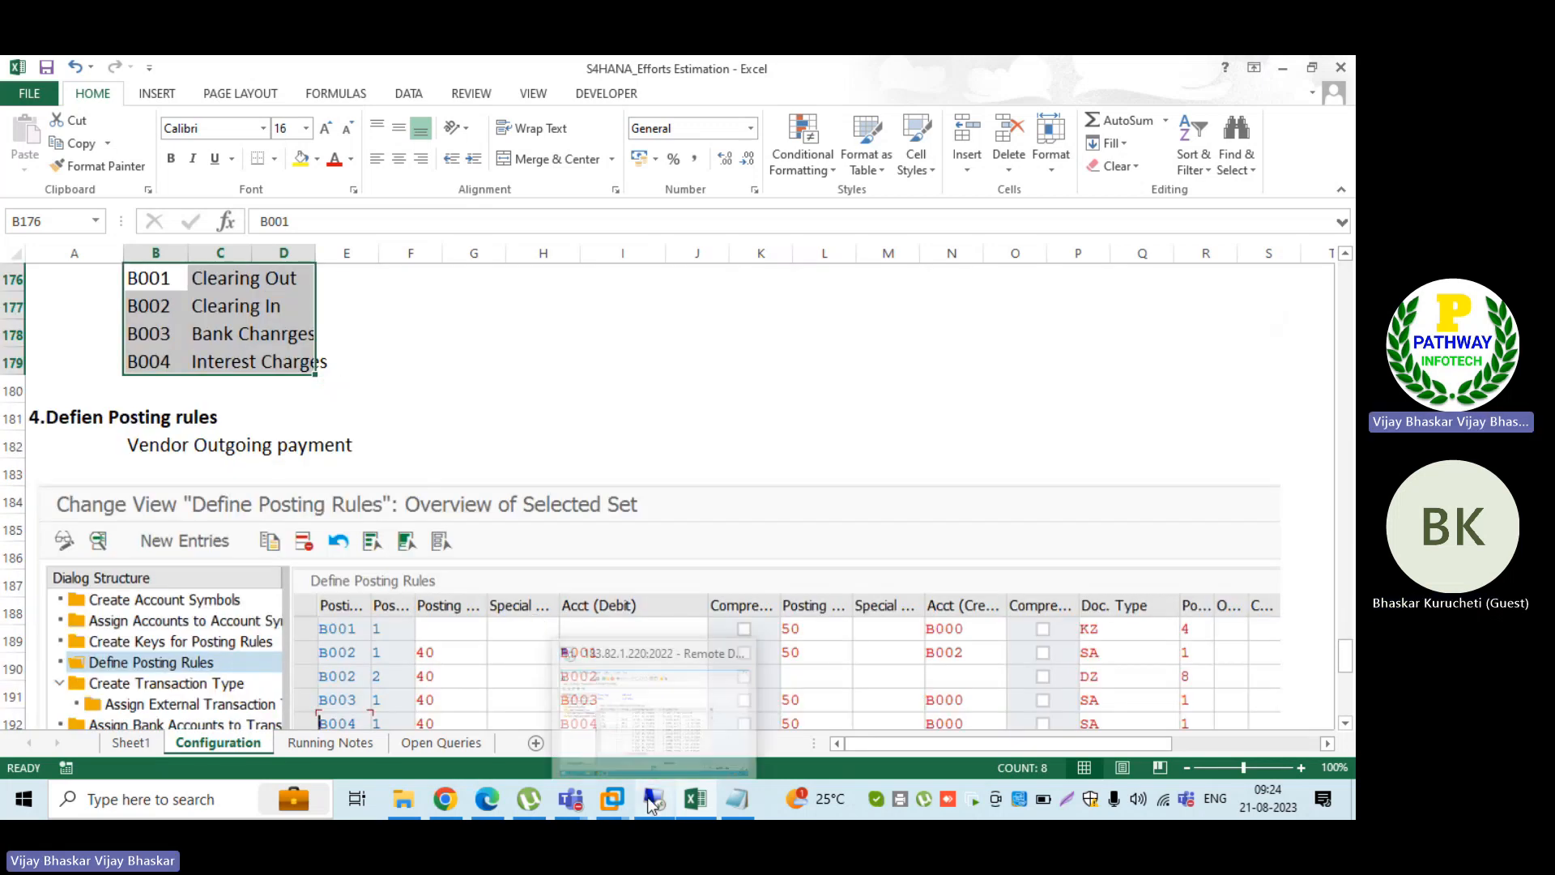
Step: Return to the BAI_B001 entries in SAP and save the external transaction assignments
{"action": "left_click", "coordinate": [647, 710]}
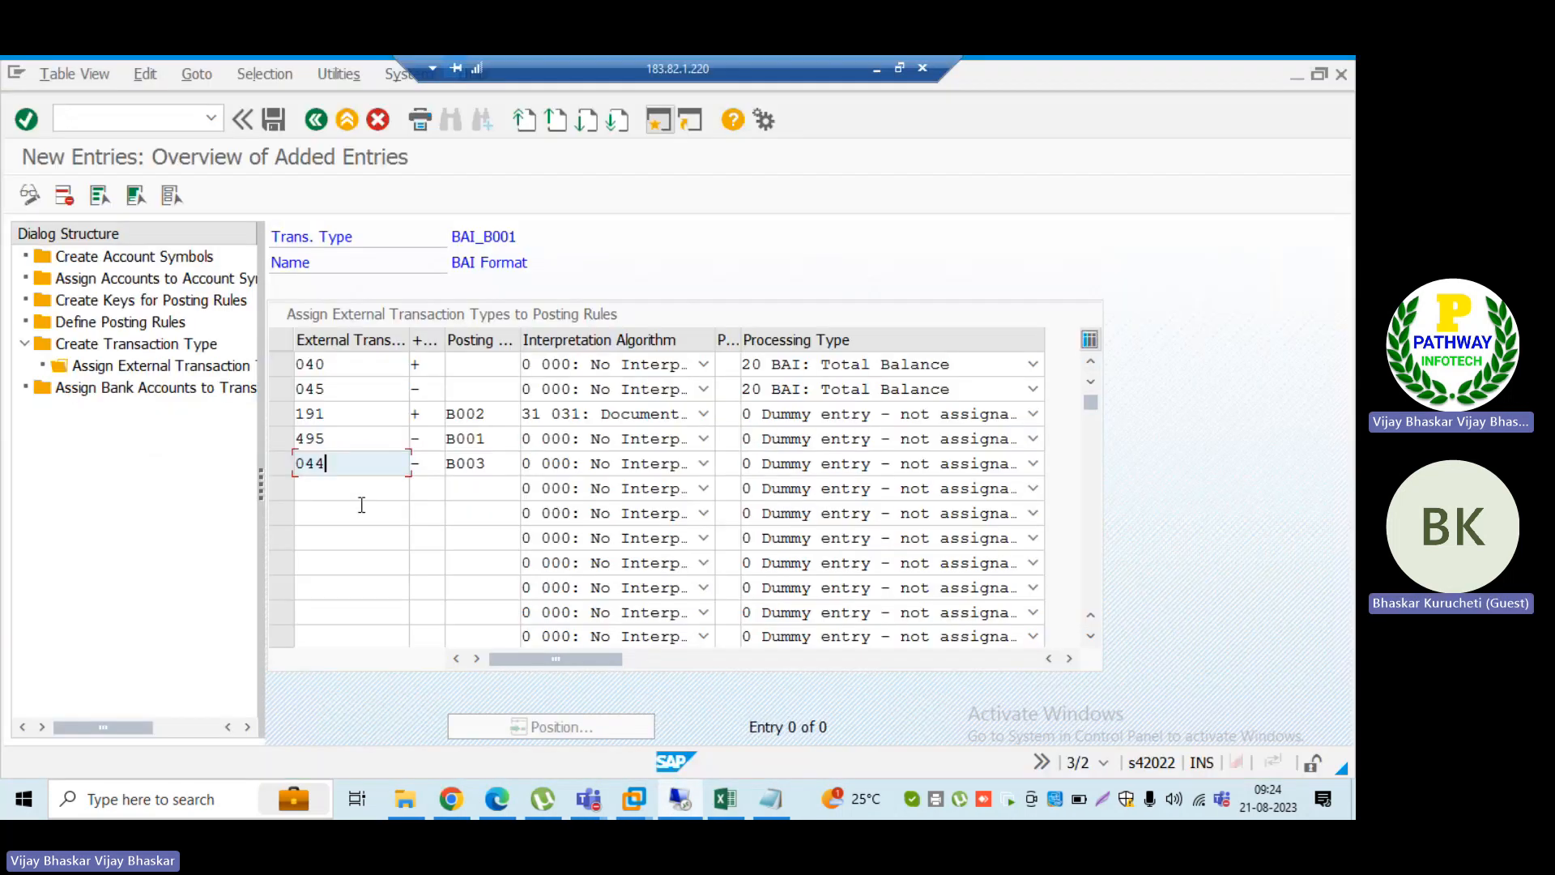
{"action": "key", "text": "Return"}
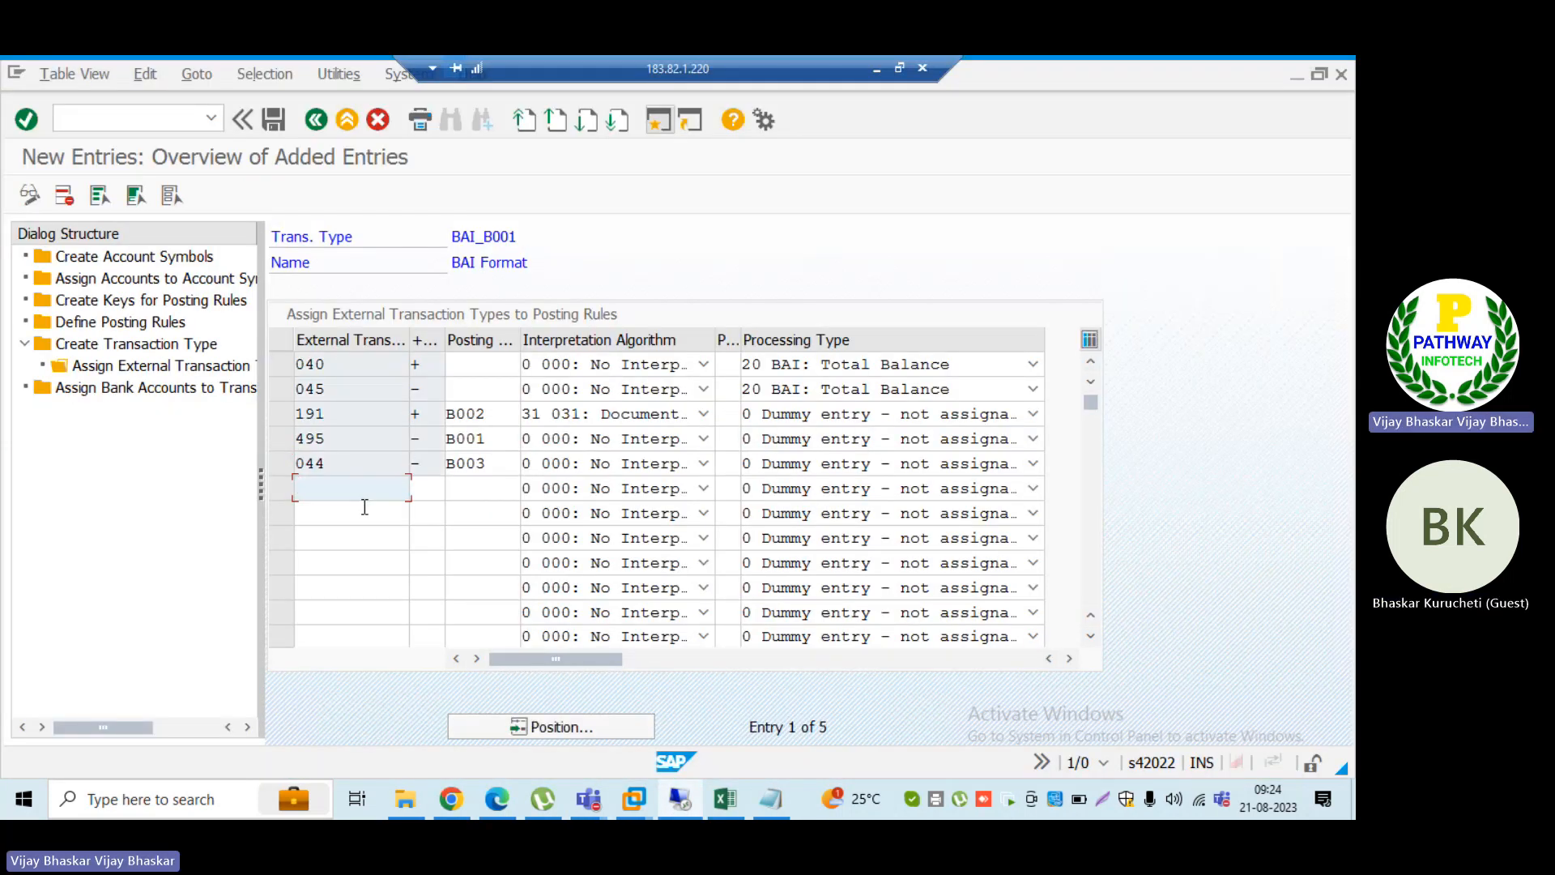
{"action": "left_click", "coordinate": [273, 120]}
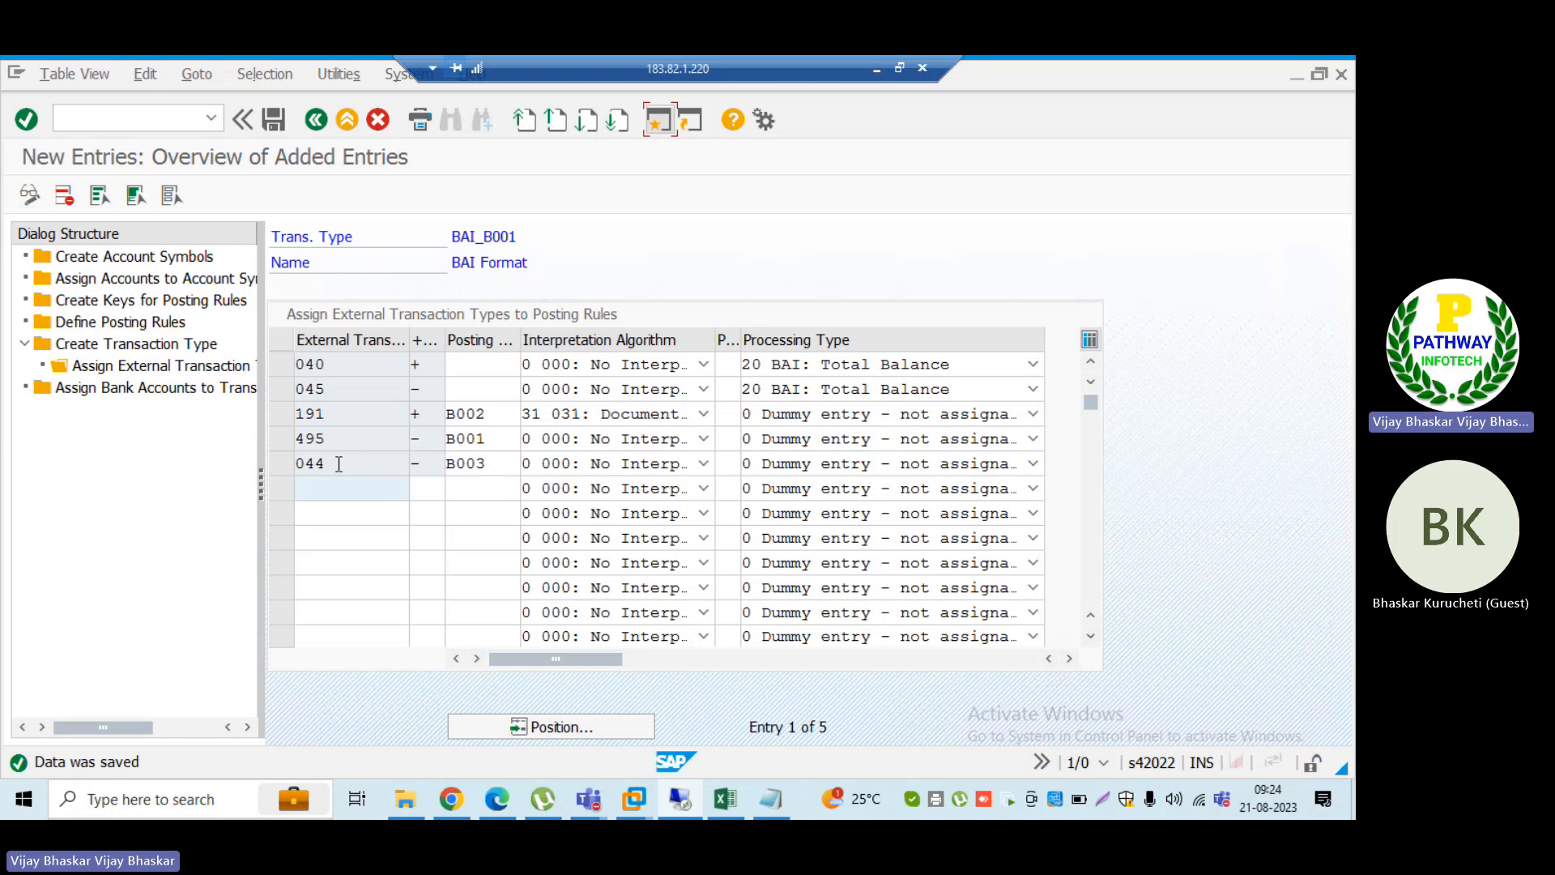
Step: Try to add another external transaction 044 with the negative sign (-) and posting rule B003 in the sixth row
{"action": "left_click_drag", "start_coordinate": [338, 463], "coordinate": [295, 461]}
{"action": "key", "text": "ctrl+c"}
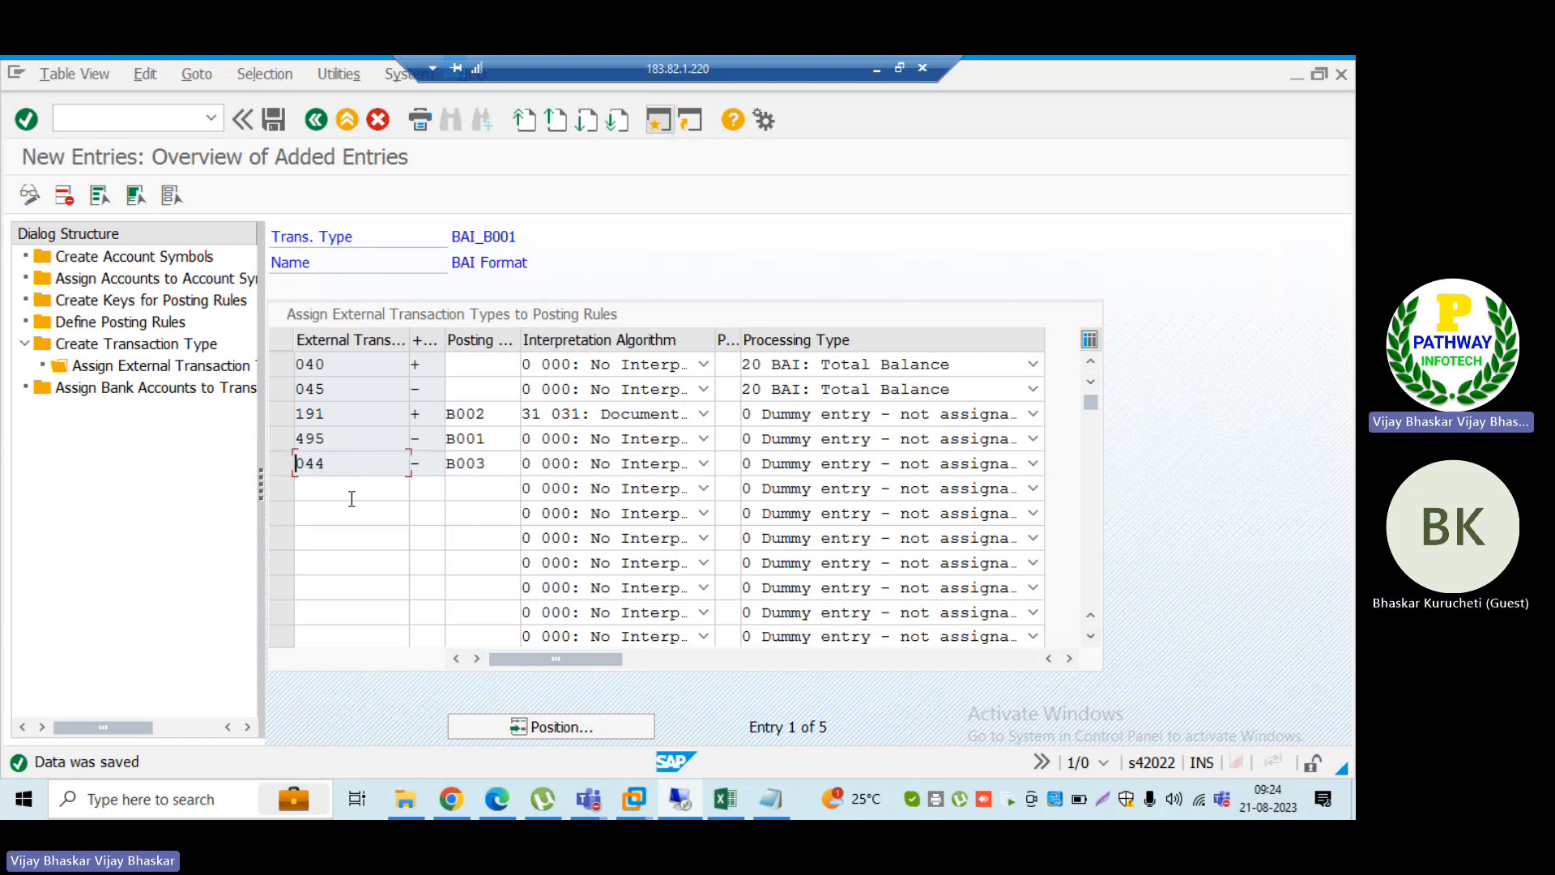
{"action": "left_click", "coordinate": [345, 489]}
{"action": "key", "text": "ctrl+v"}
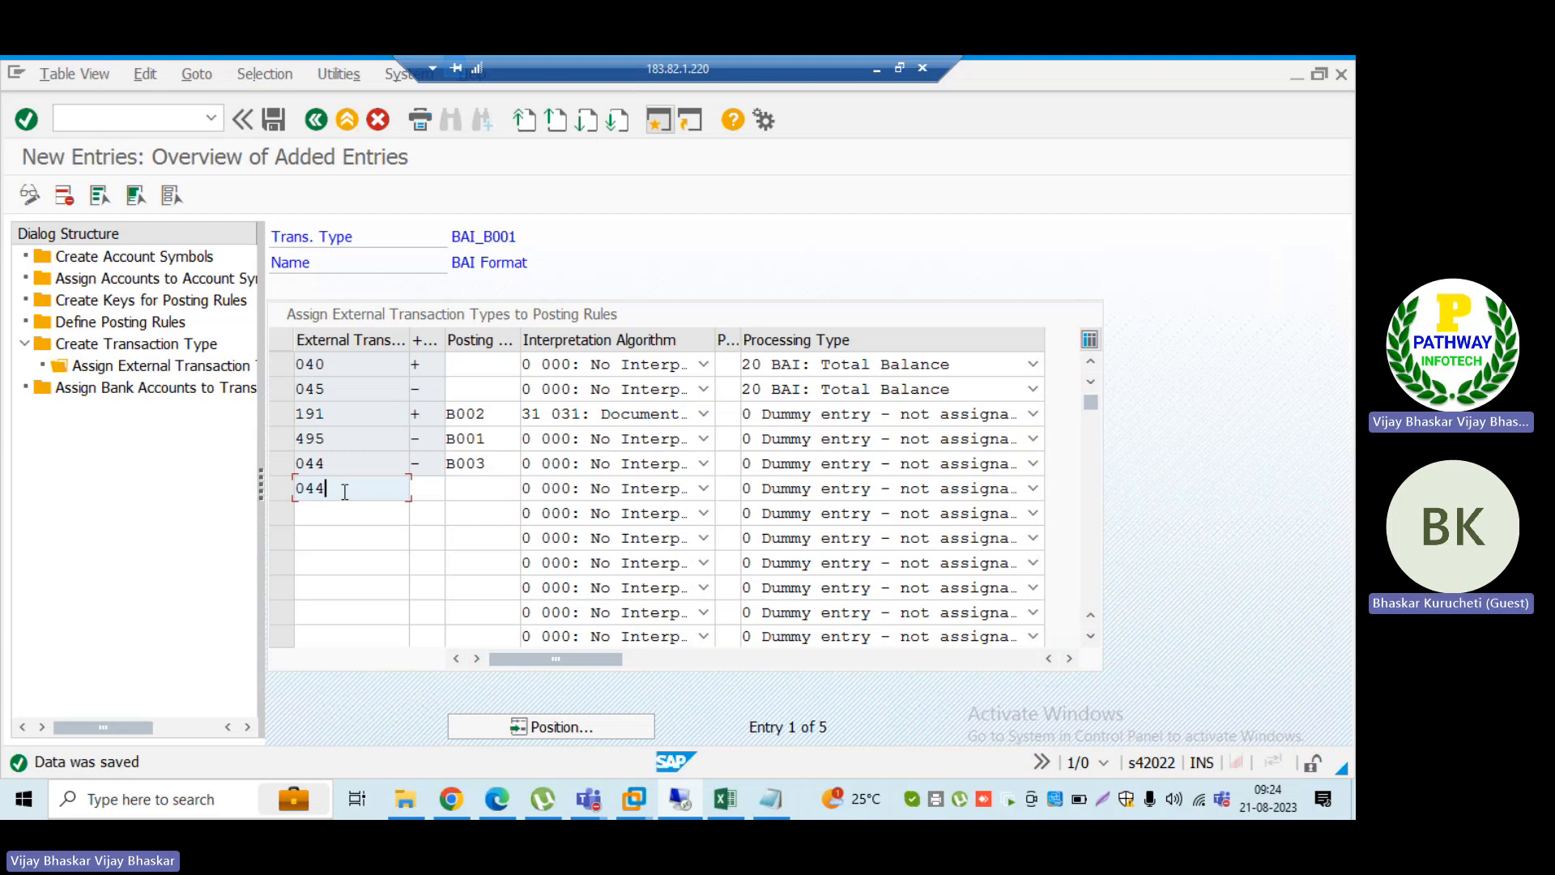
{"action": "left_click", "coordinate": [429, 489]}
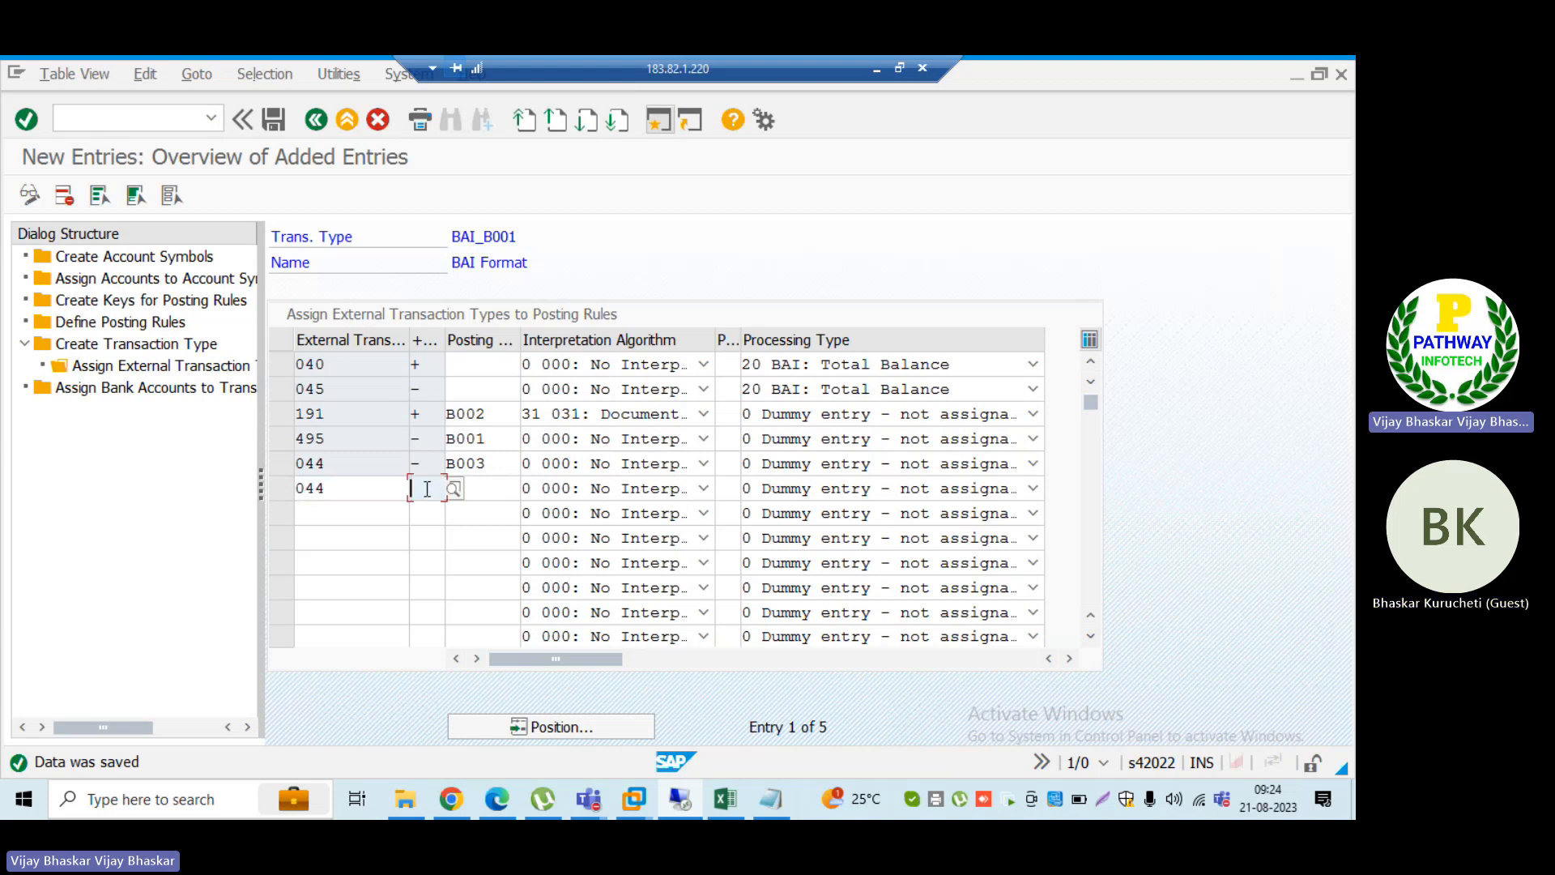
{"action": "type", "text": "-"}
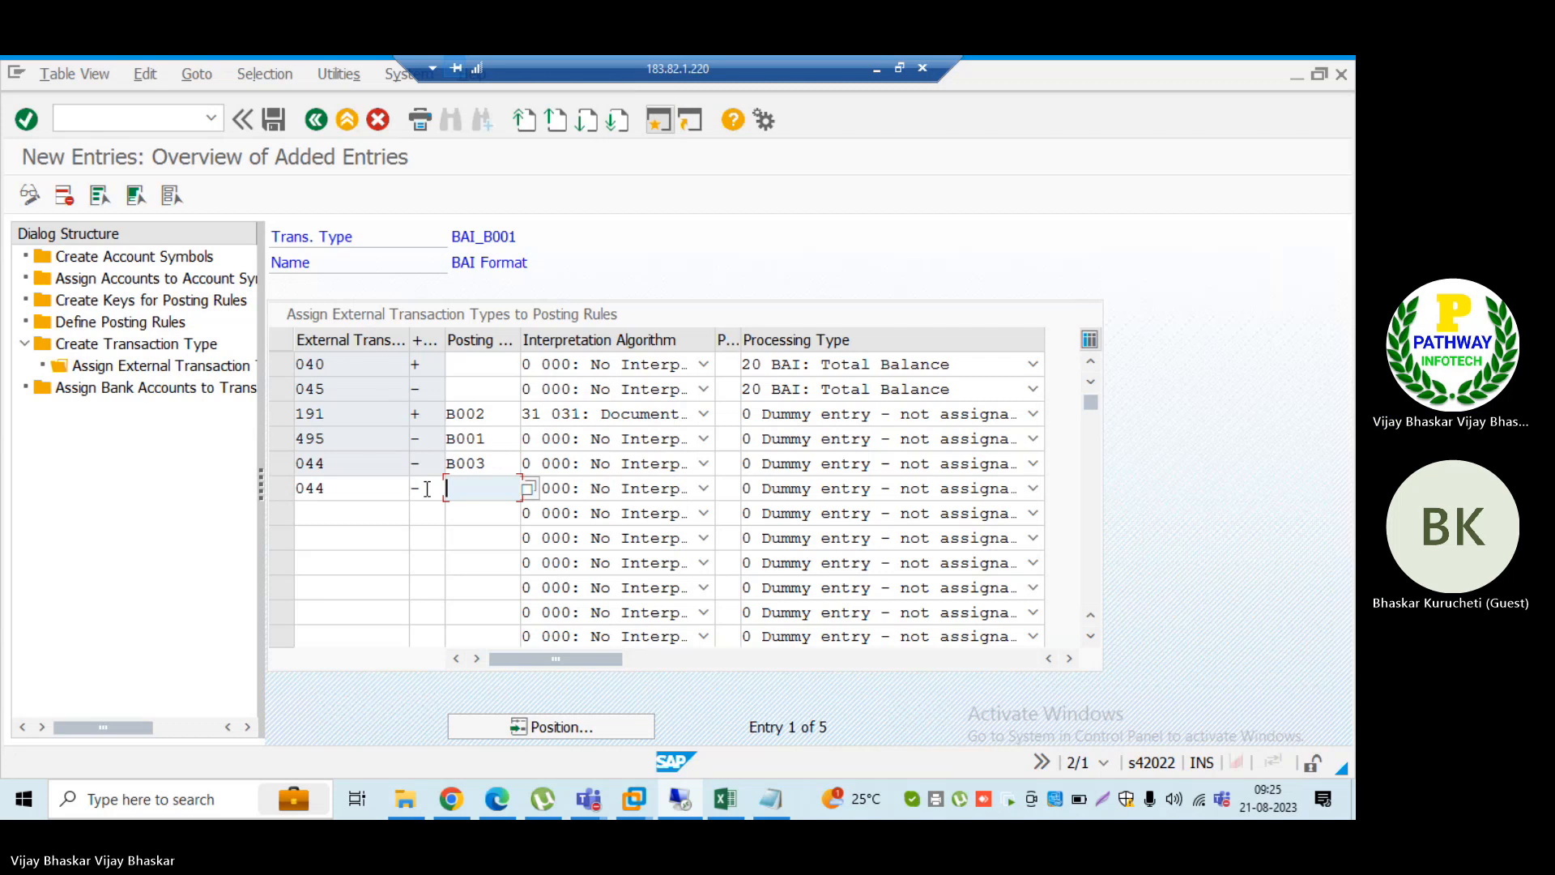
{"action": "type", "text": "B"}
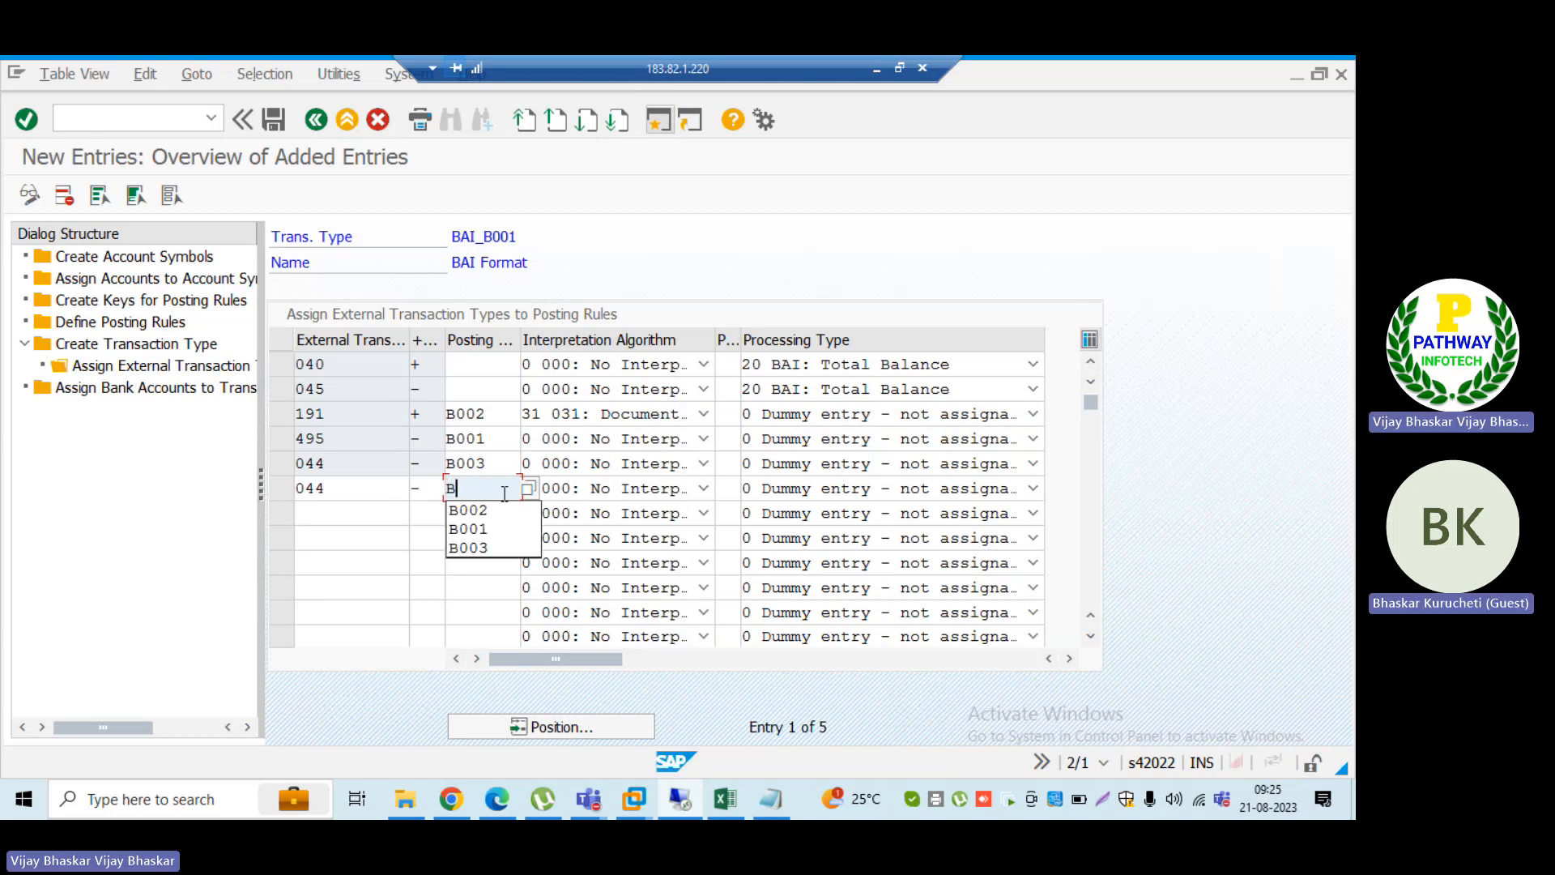
{"action": "type", "text": "003"}
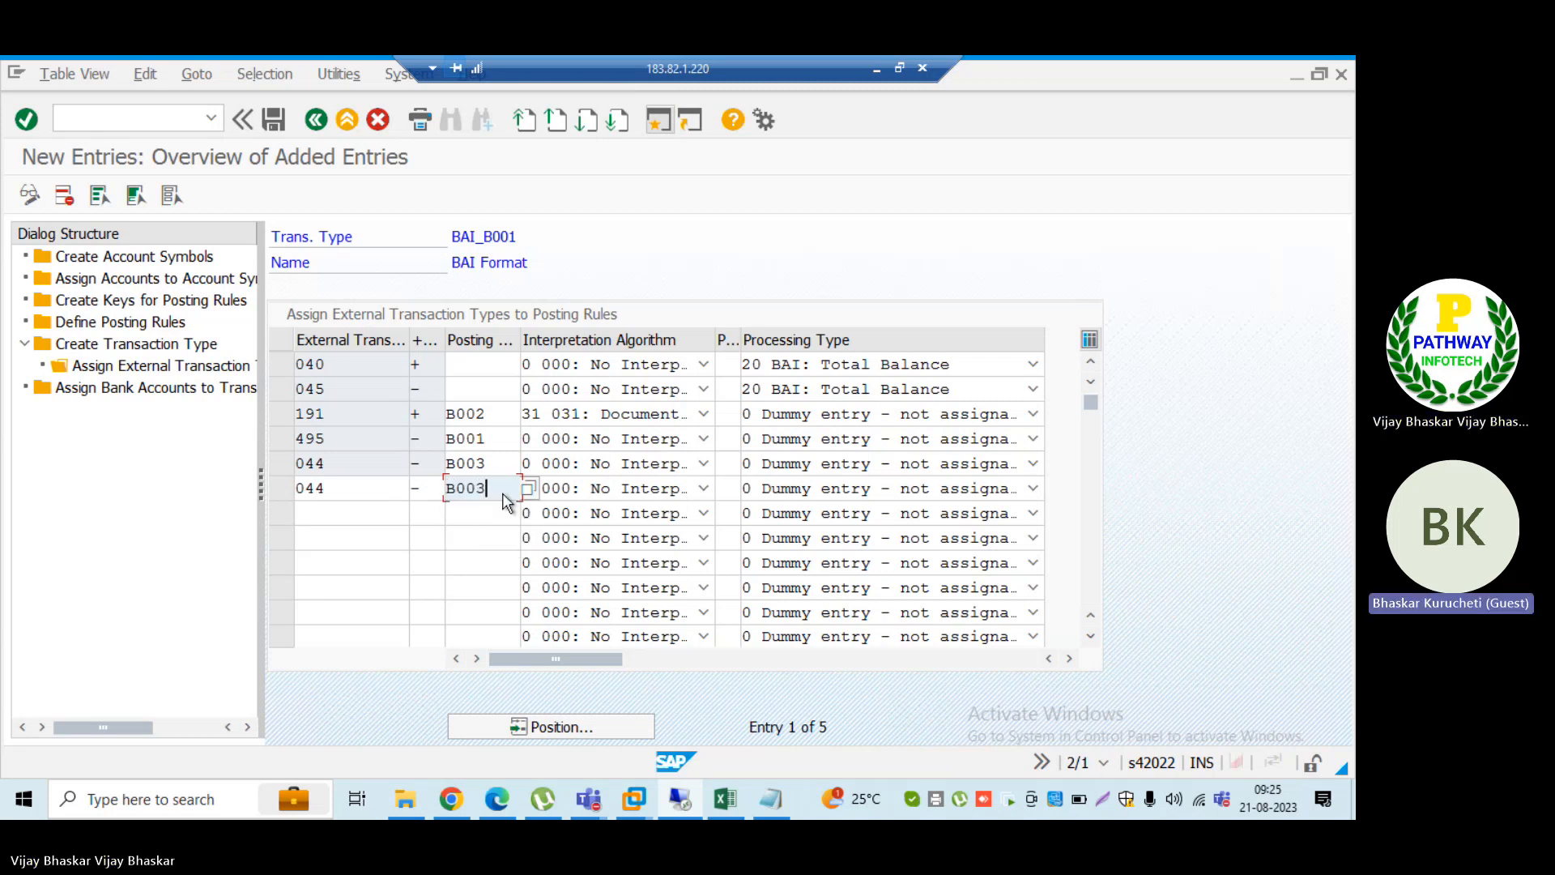
{"action": "key", "text": "Return"}
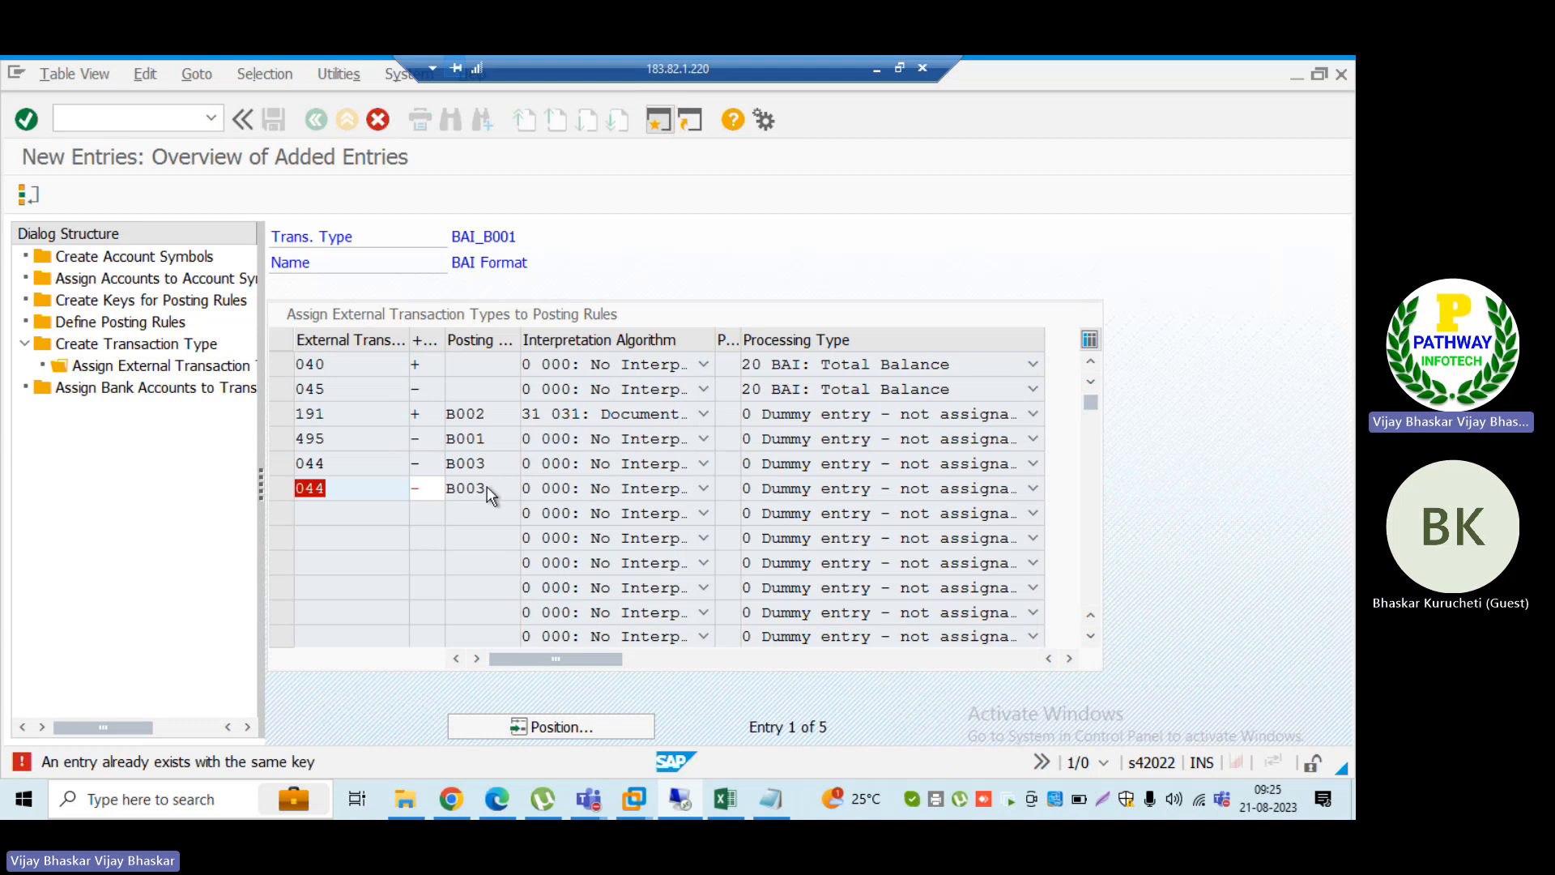
{"action": "key", "text": "F12"}
{"action": "left_click", "coordinate": [358, 478]}
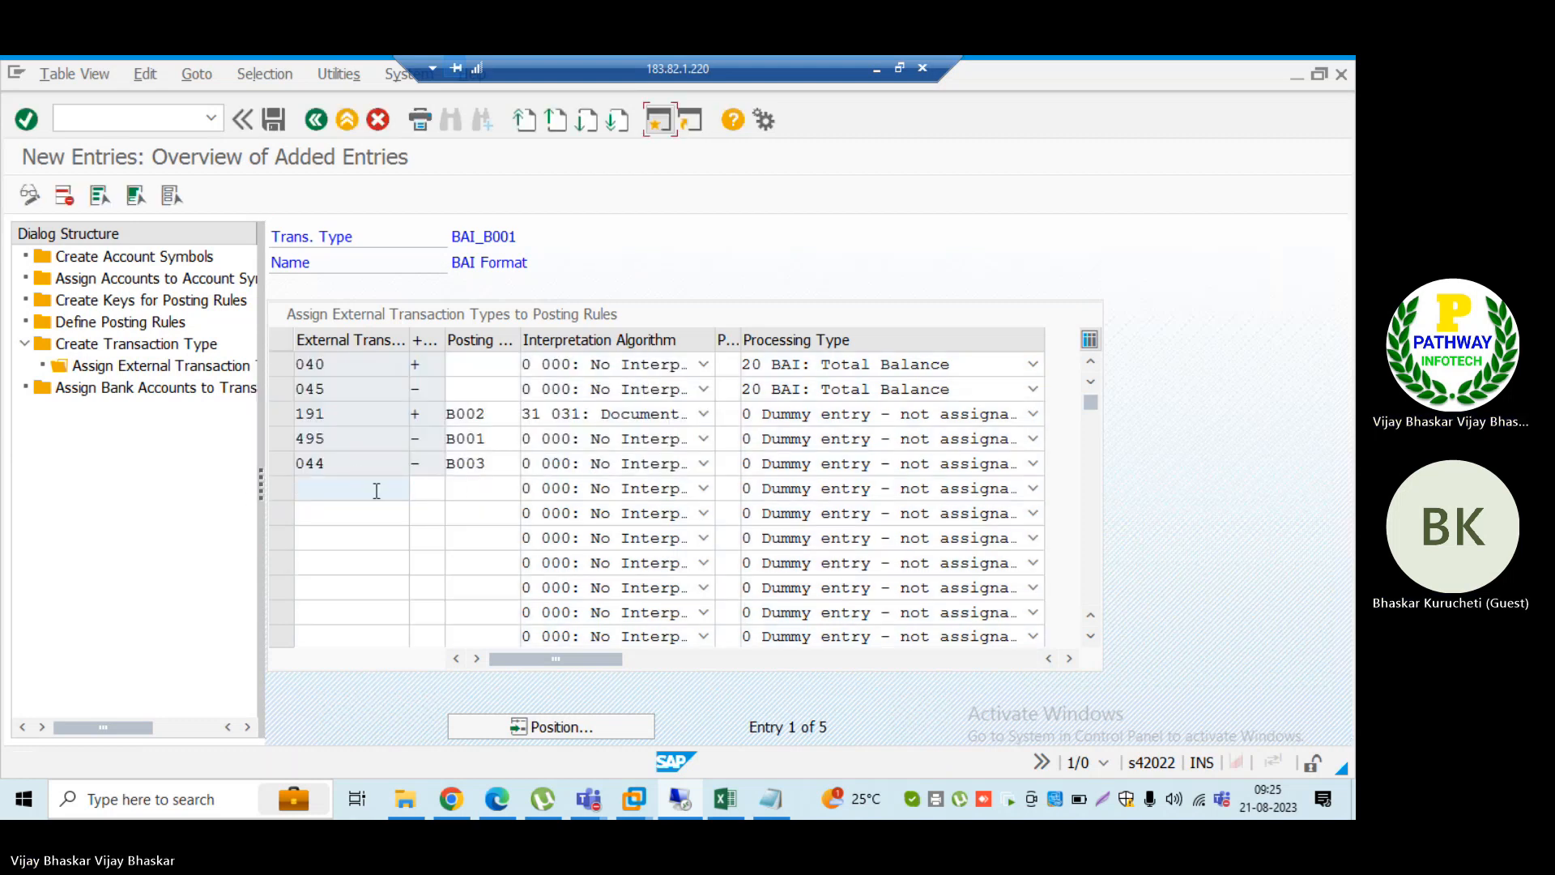
Step: Try to add external transaction 044 with the negative sign (-) and posting rule B004 in the sixth row
{"action": "left_click", "coordinate": [375, 493]}
{"action": "type", "text": "044"}
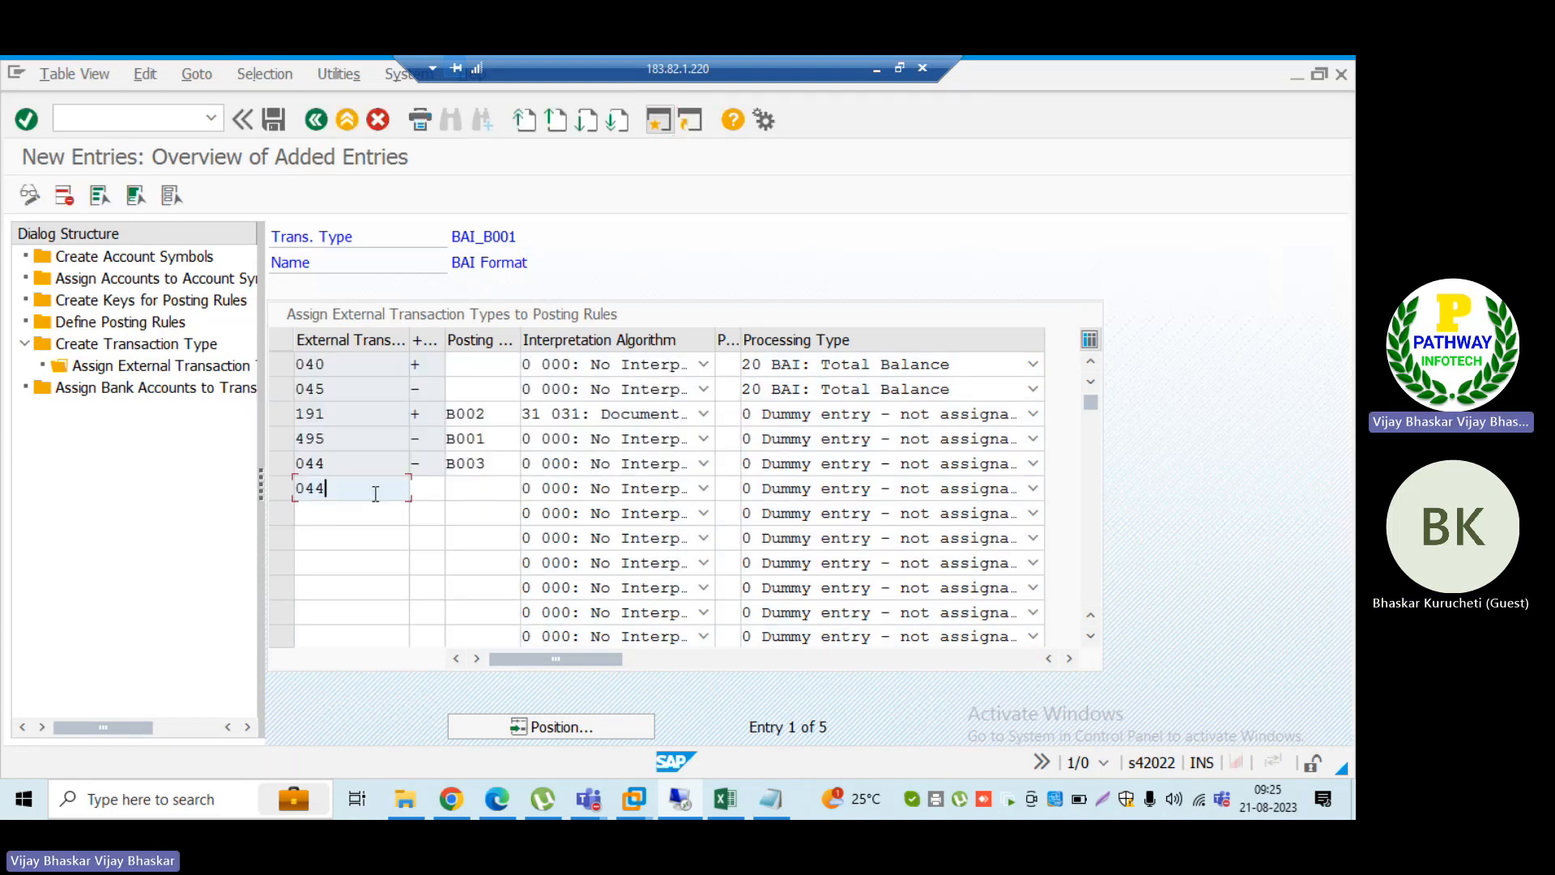
{"action": "key", "text": "Tab"}
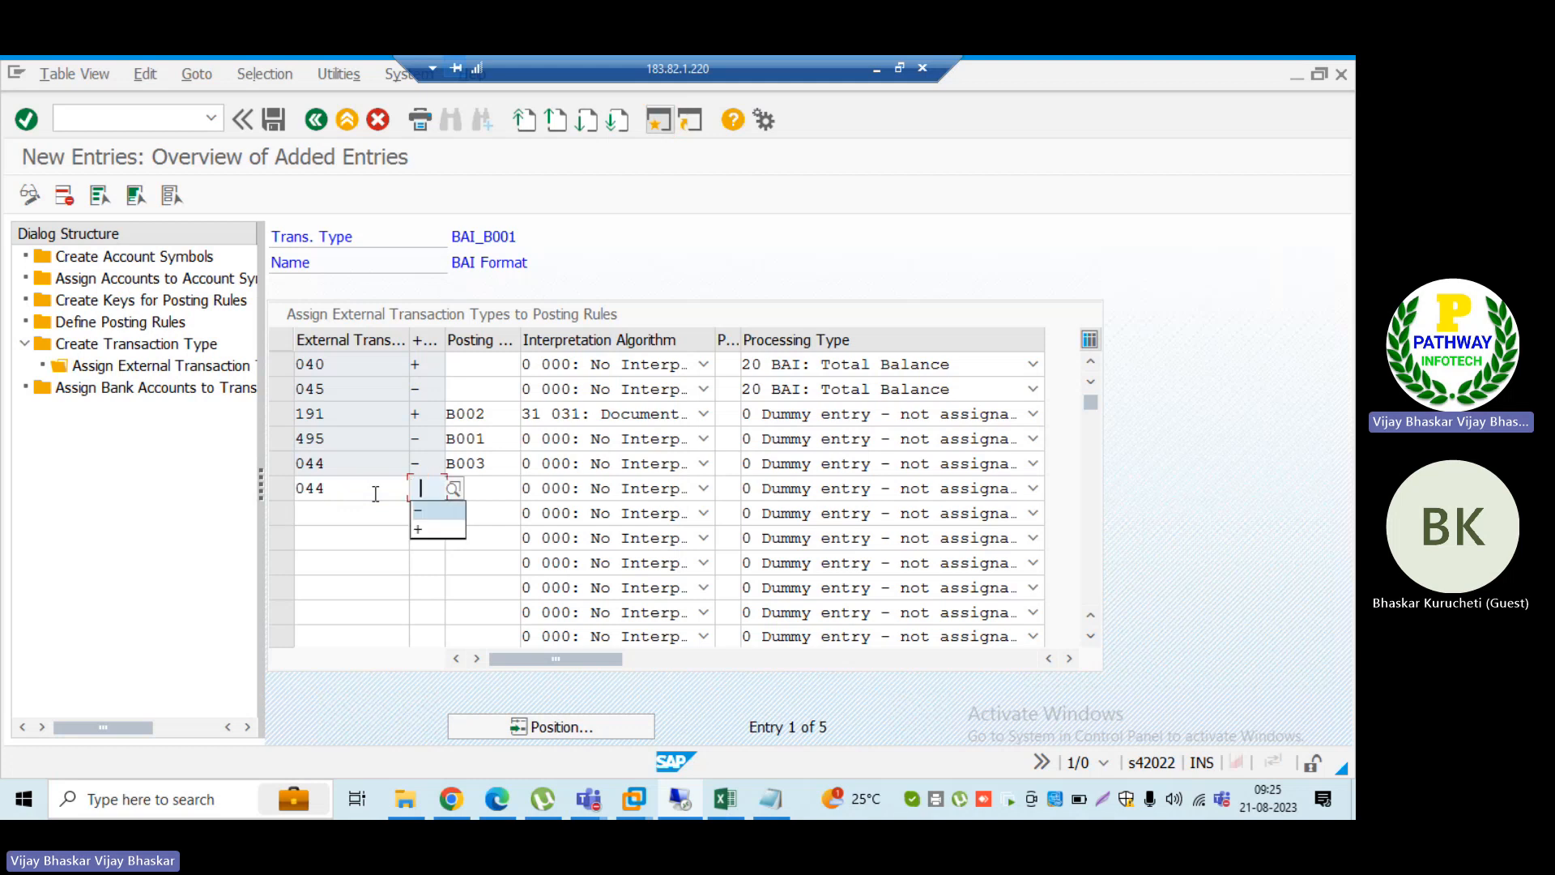
{"action": "type", "text": "-"}
{"action": "key", "text": "Tab"}
{"action": "type", "text": "B0"}
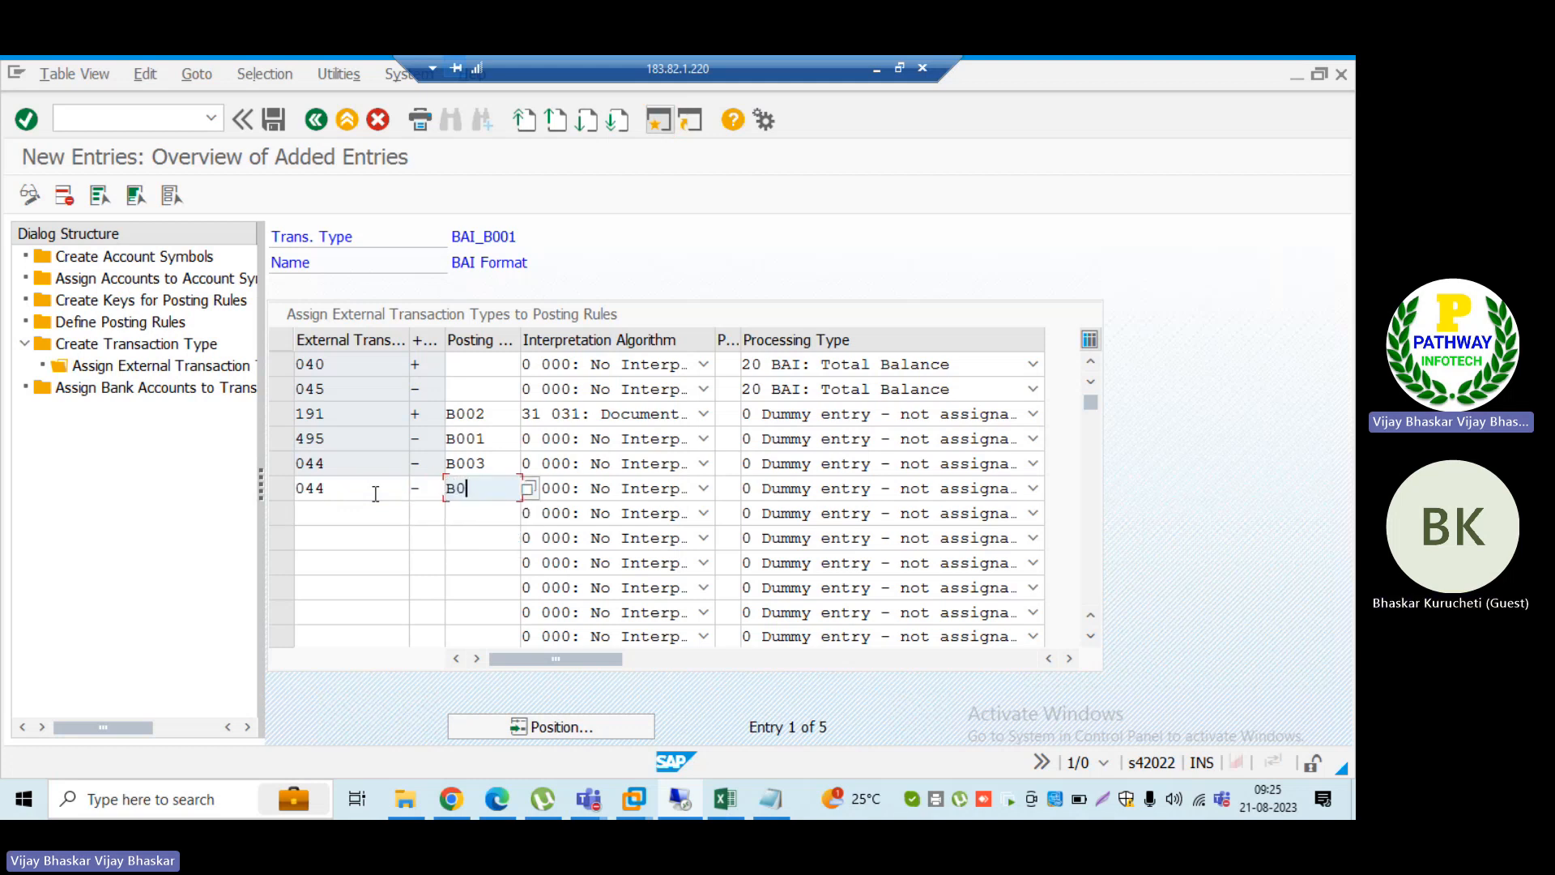
{"action": "type", "text": "04"}
{"action": "key", "text": "Return"}
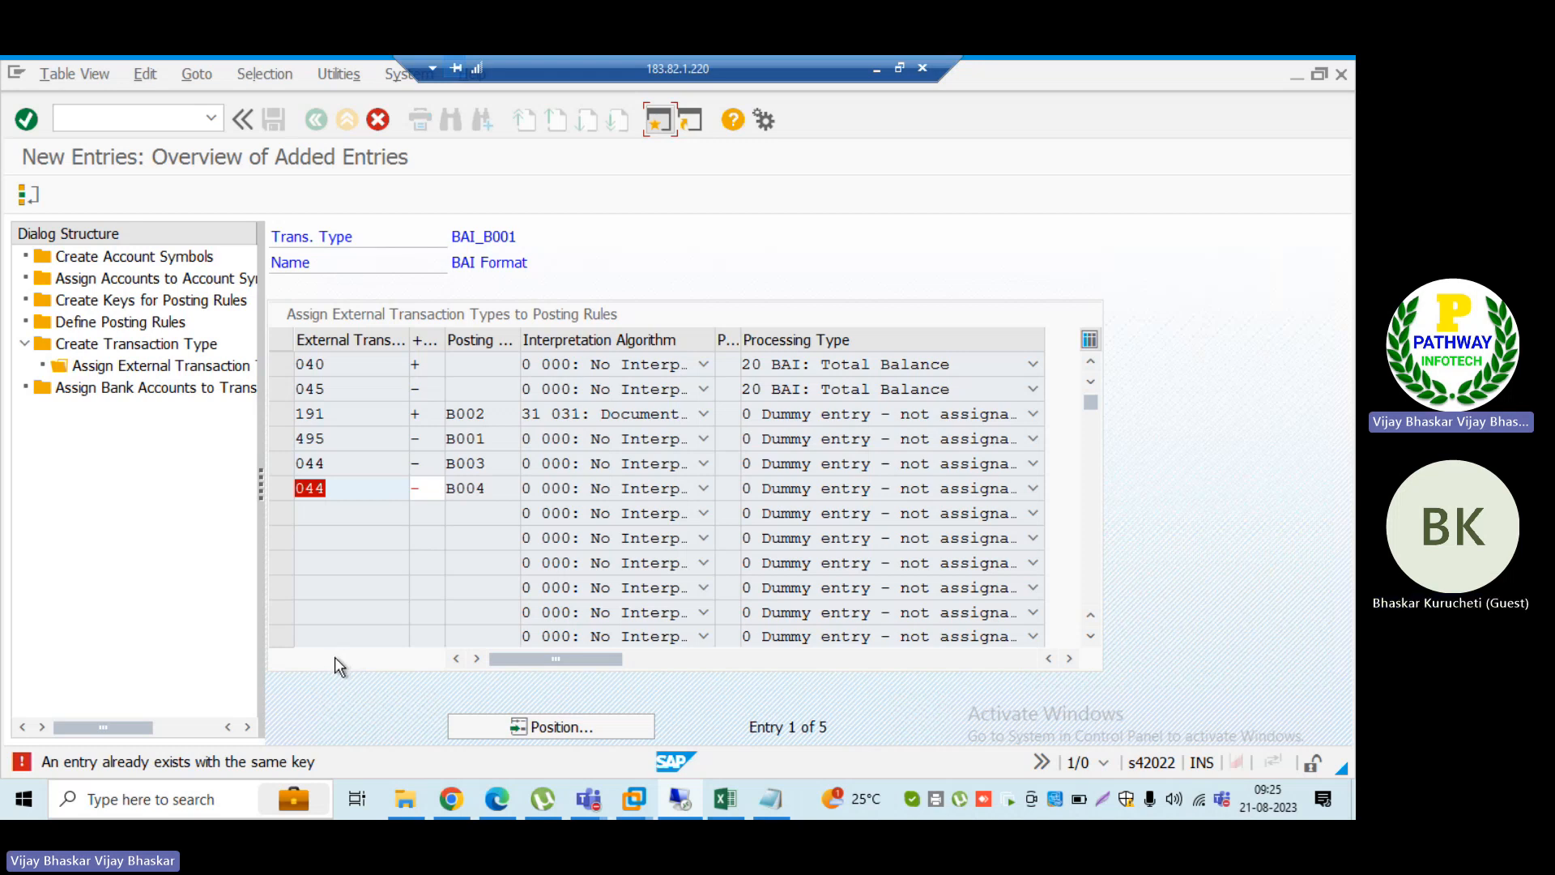
Step: Open a new SAP session, start transaction SPRO, display the SAP Customizing Implementation Guide and select Financial Accounting
{"action": "left_click", "coordinate": [660, 126]}
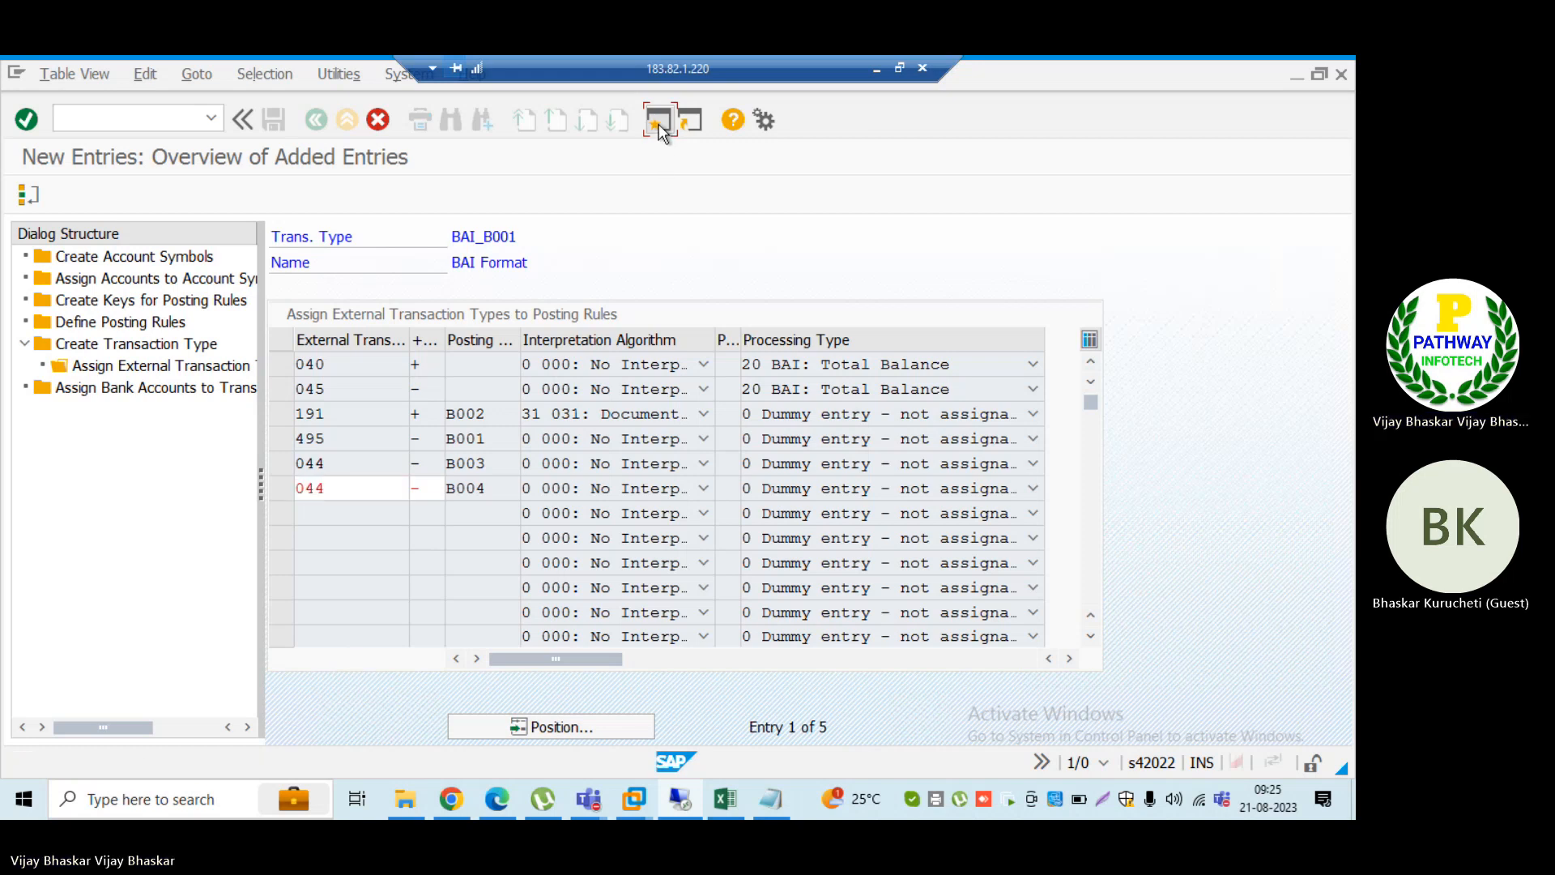
{"action": "type", "text": "sp"}
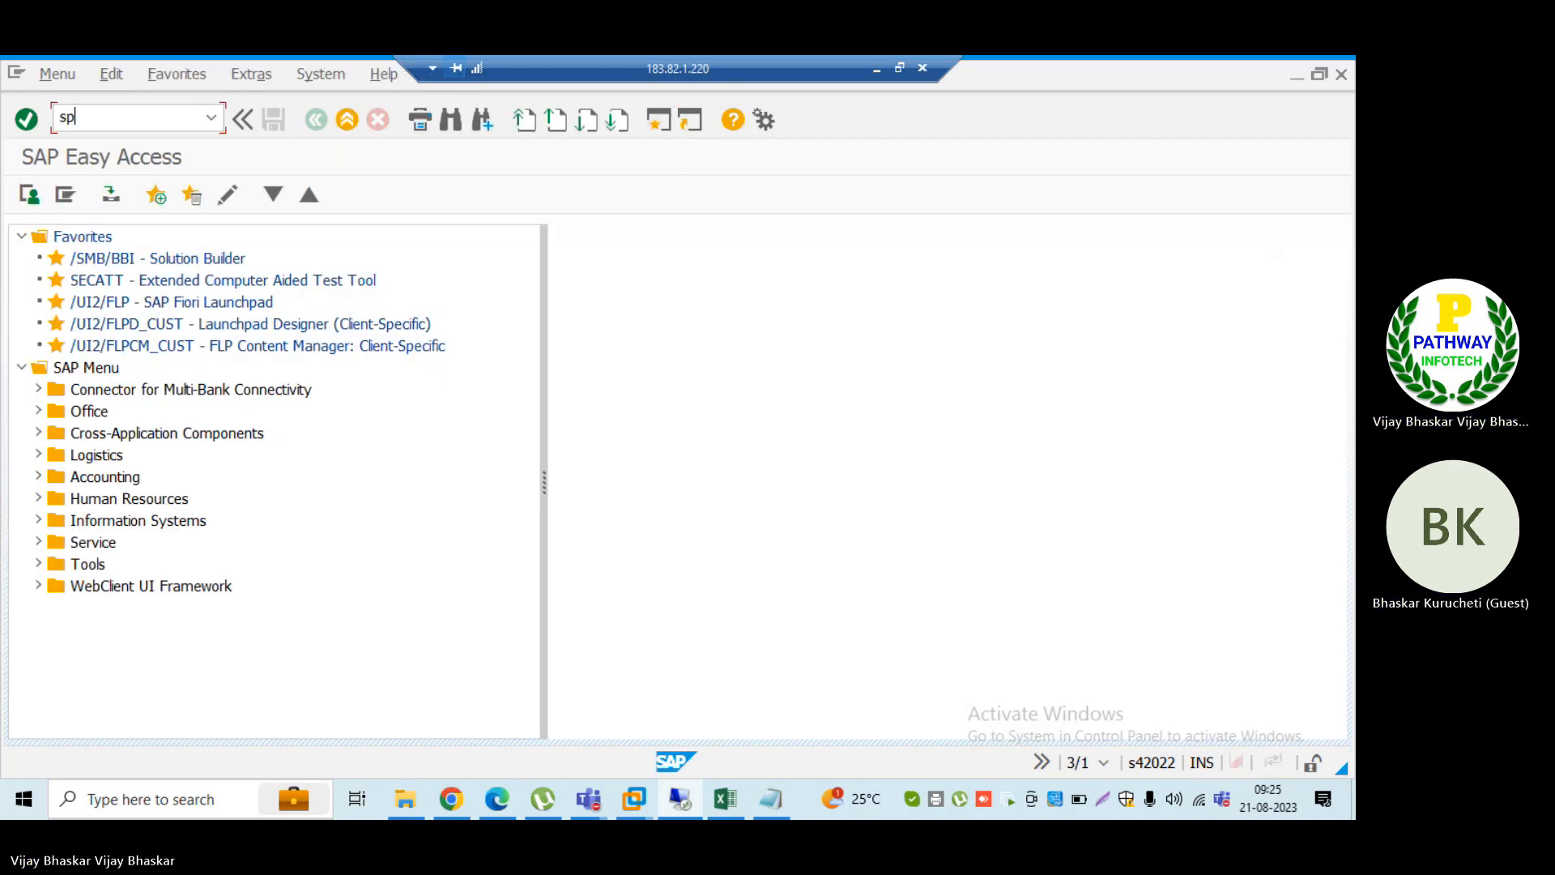
{"action": "type", "text": "roi"}
{"action": "key", "text": "Return"}
{"action": "type", "text": "s"}
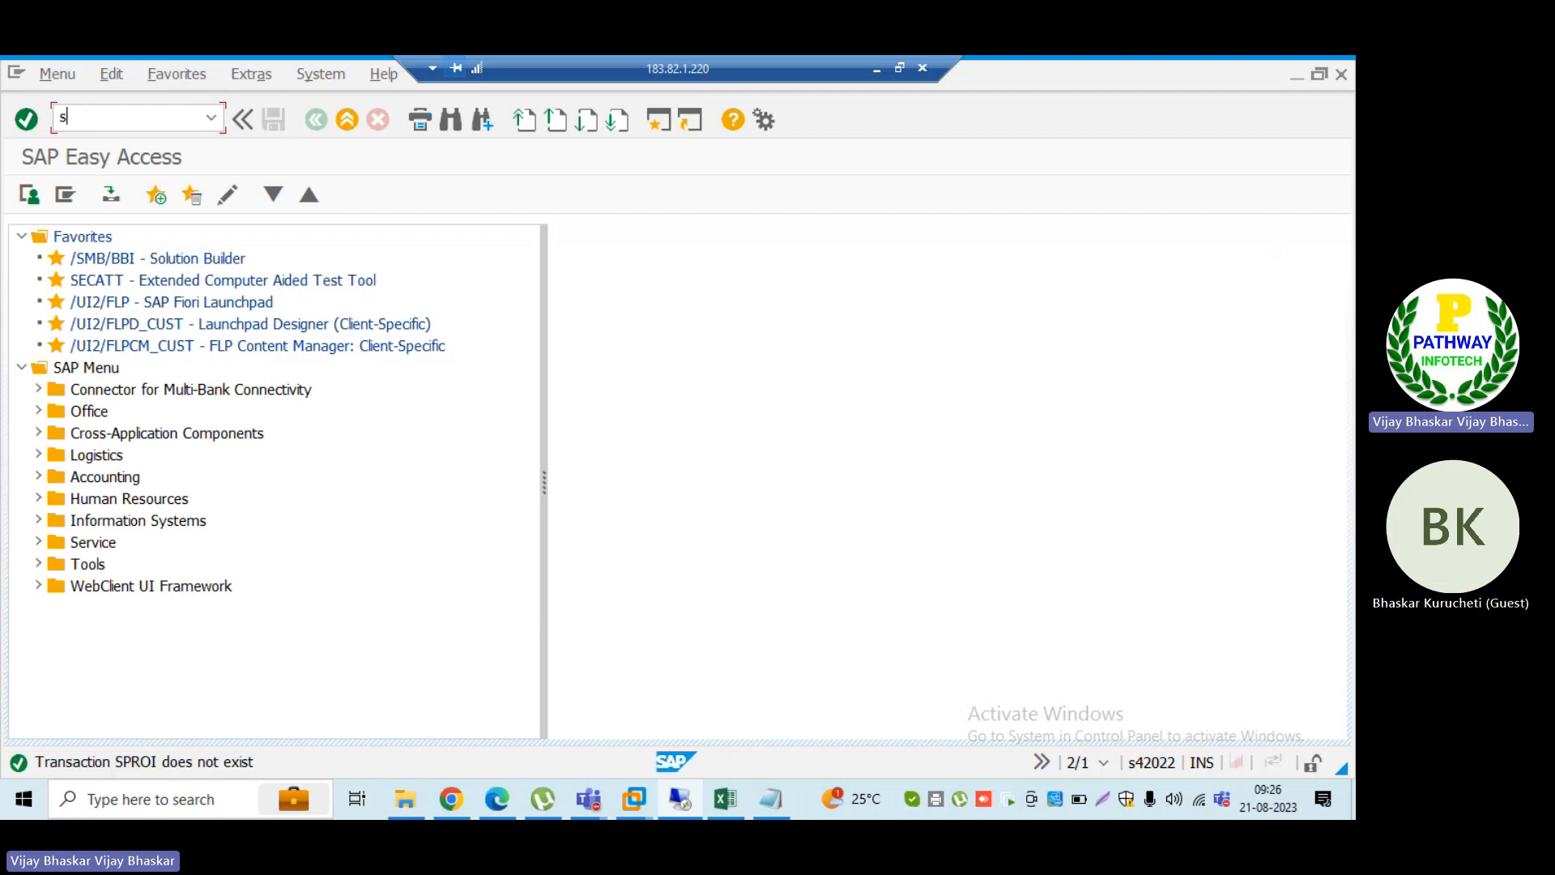
{"action": "type", "text": "pro"}
{"action": "key", "text": "Return"}
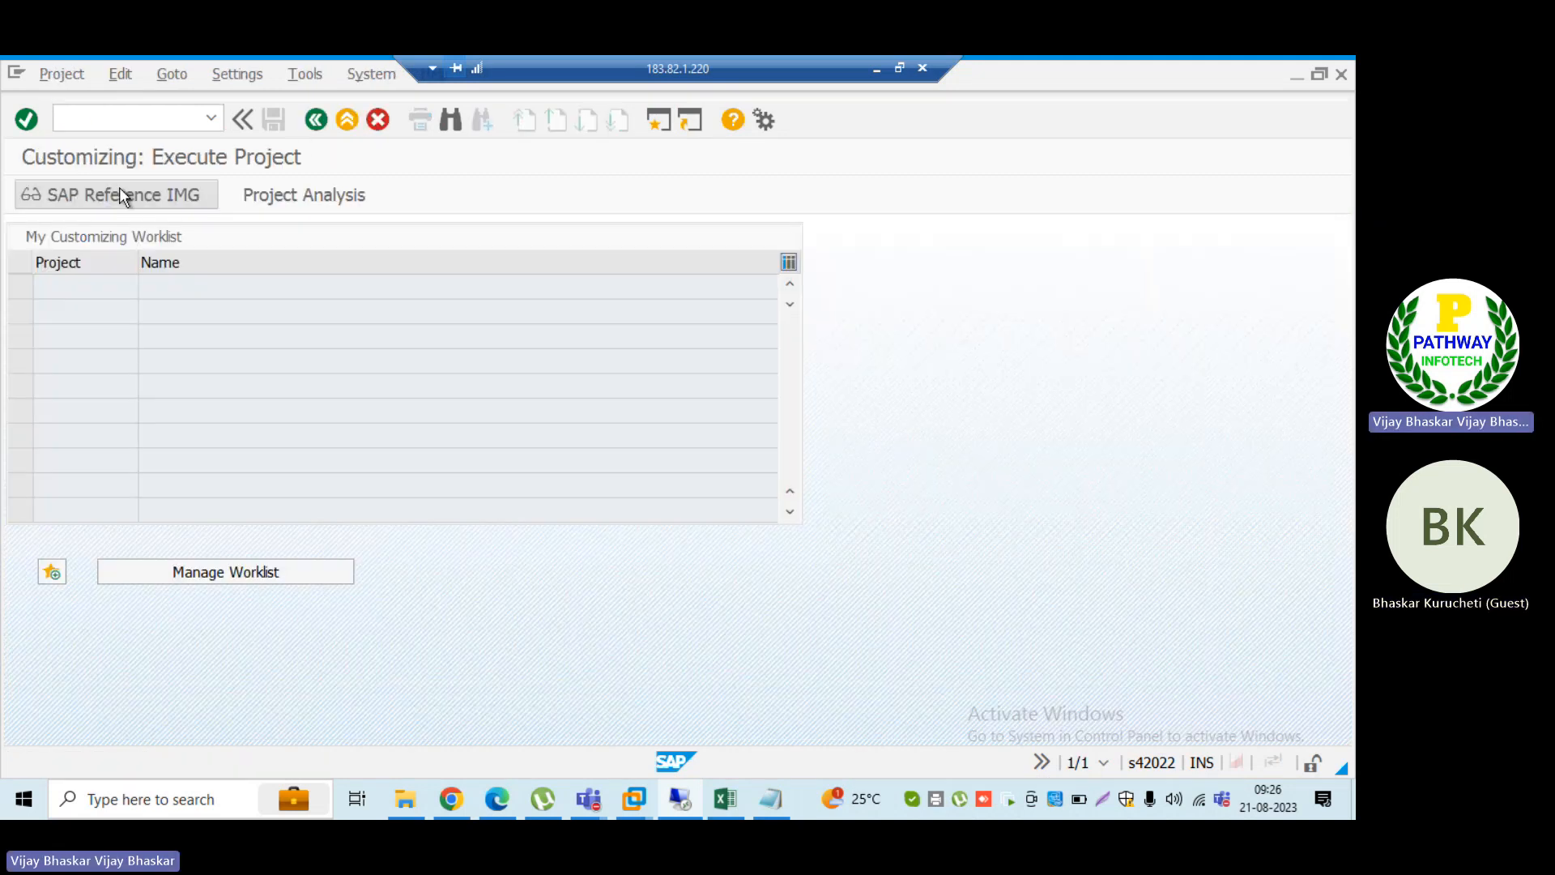
{"action": "left_click", "coordinate": [119, 188]}
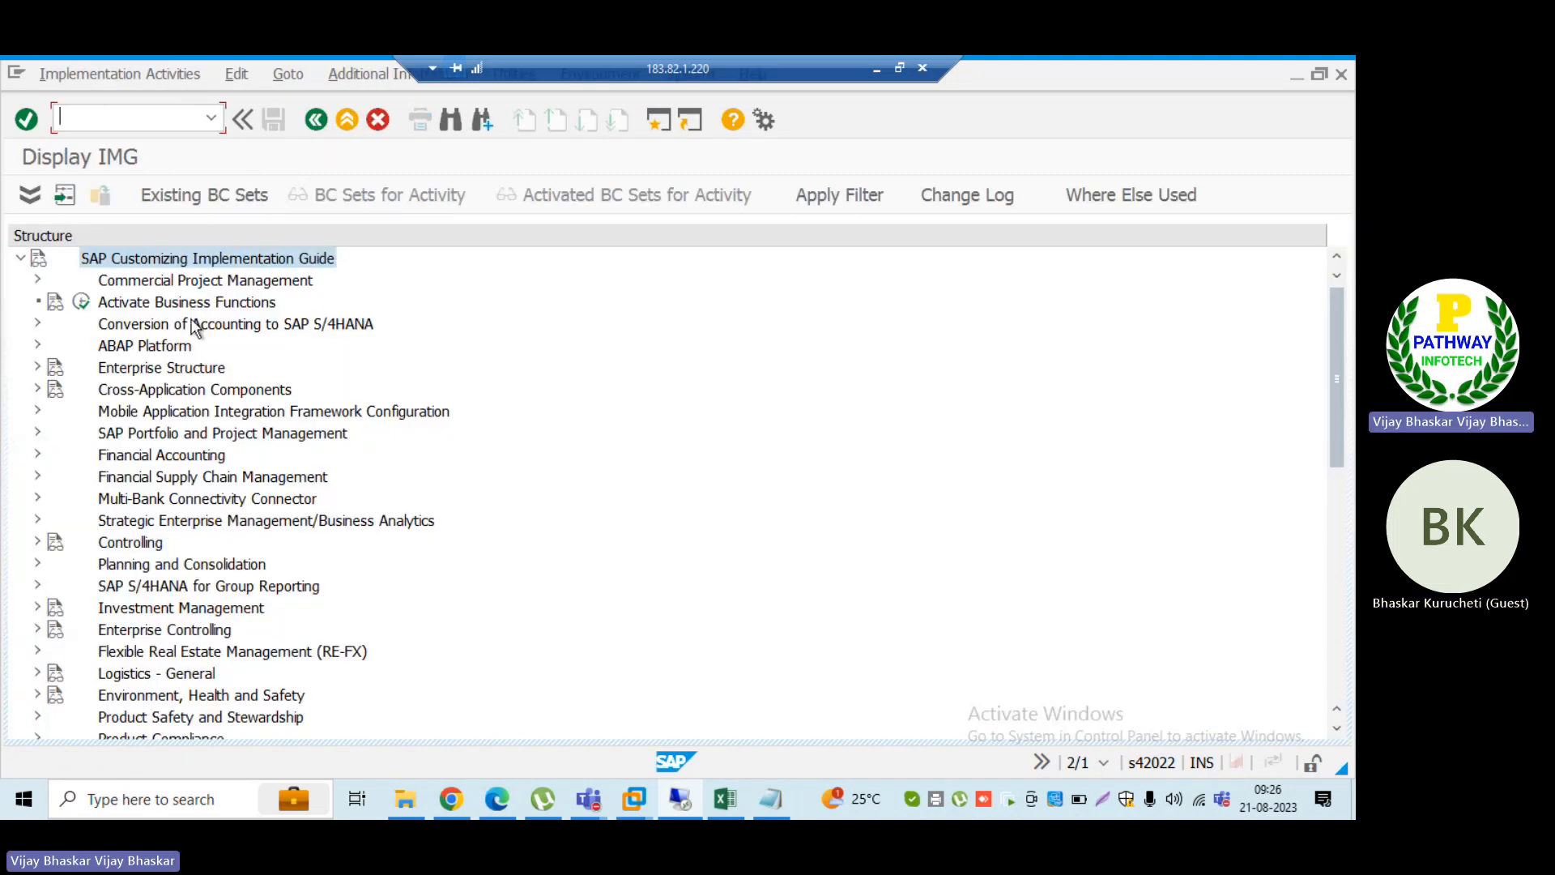
{"action": "left_click", "coordinate": [142, 460]}
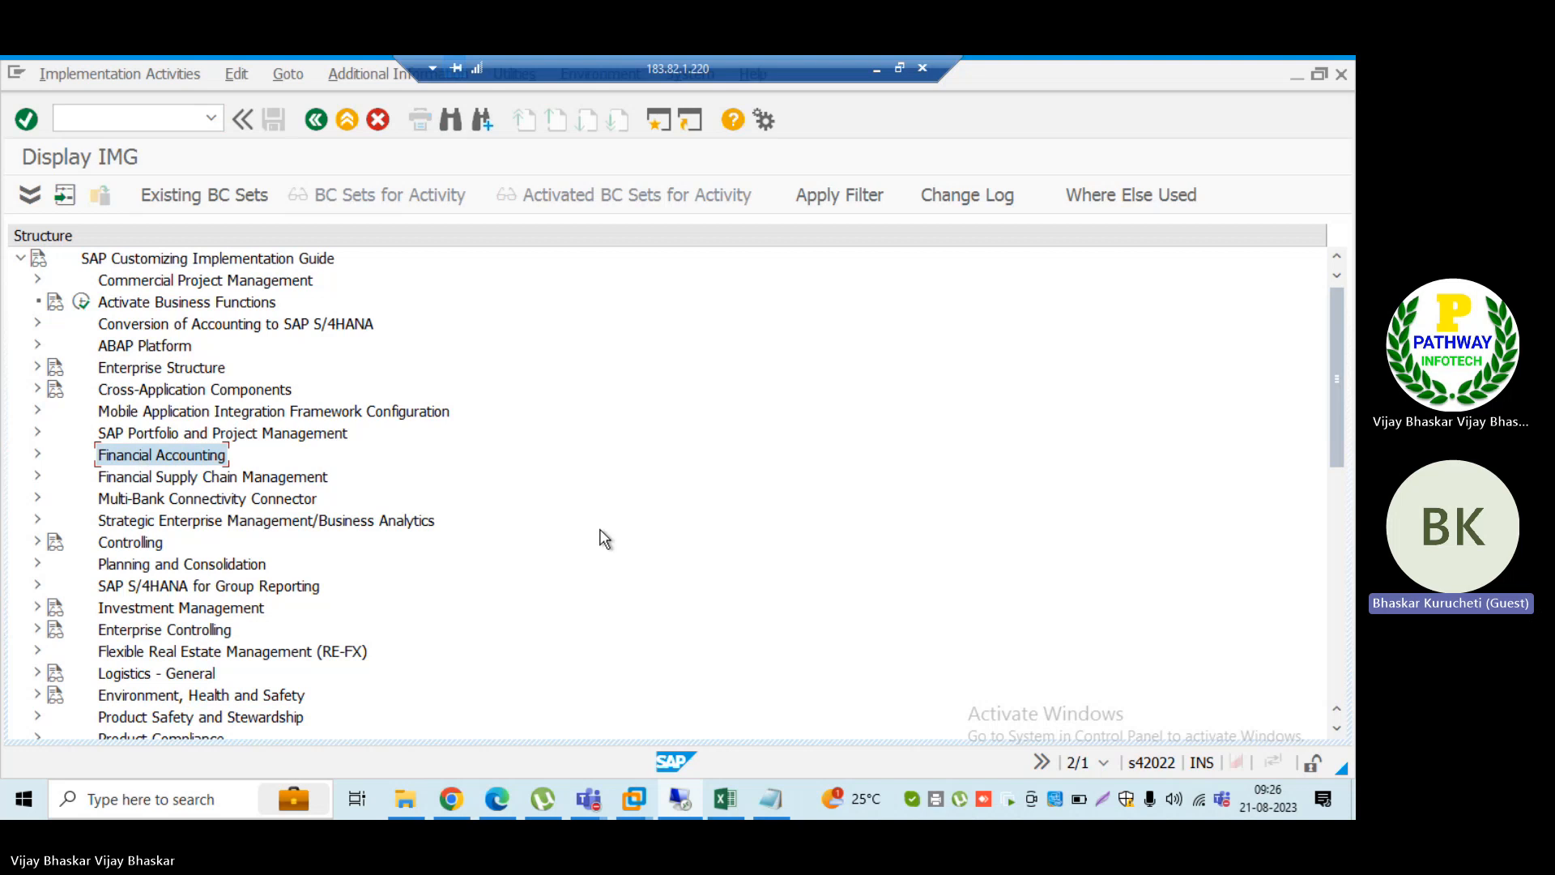
{"action": "key", "text": "alt+Tab"}
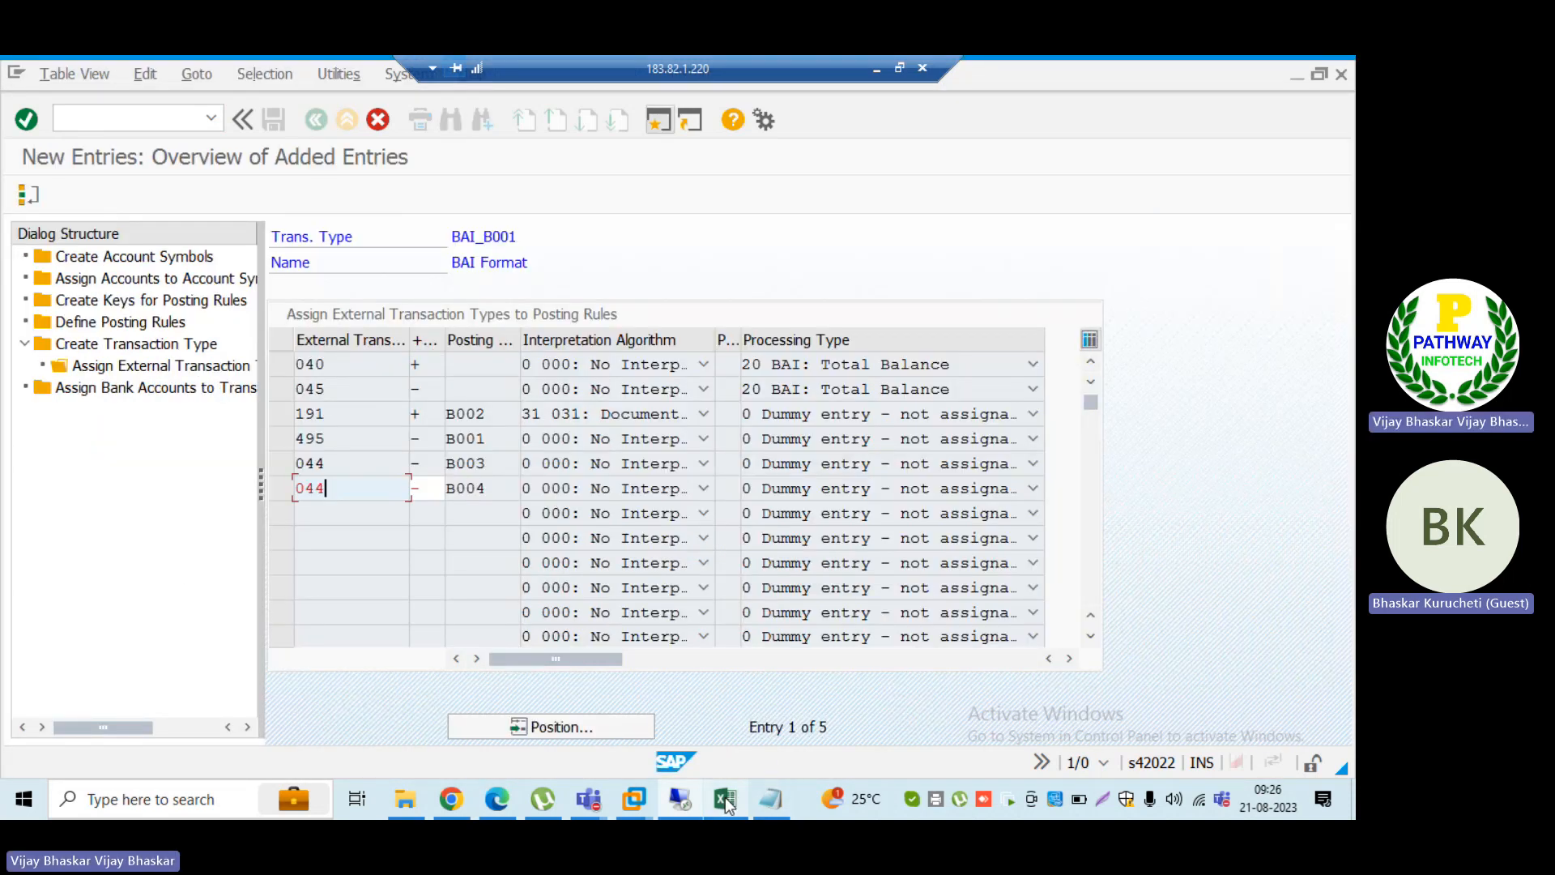
{"action": "mouse_move", "coordinate": [726, 800]}
{"action": "left_click", "coordinate": [720, 697]}
{"action": "scroll", "coordinate": [672, 669], "scroll_direction": "down", "scroll_amount": 4}
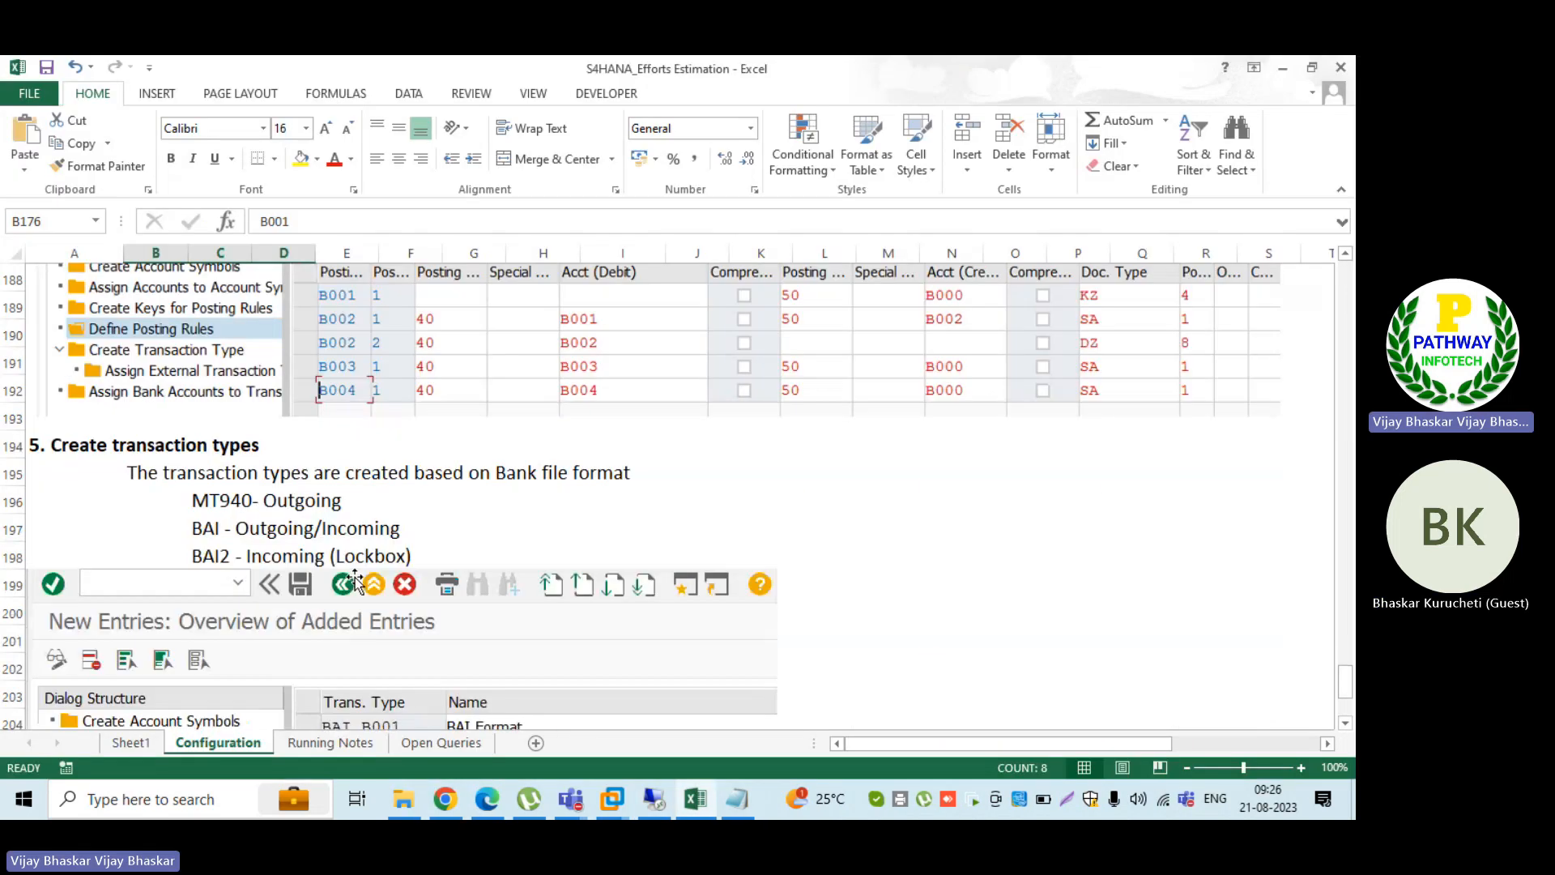
{"action": "scroll", "coordinate": [354, 581], "scroll_direction": "down", "scroll_amount": 3}
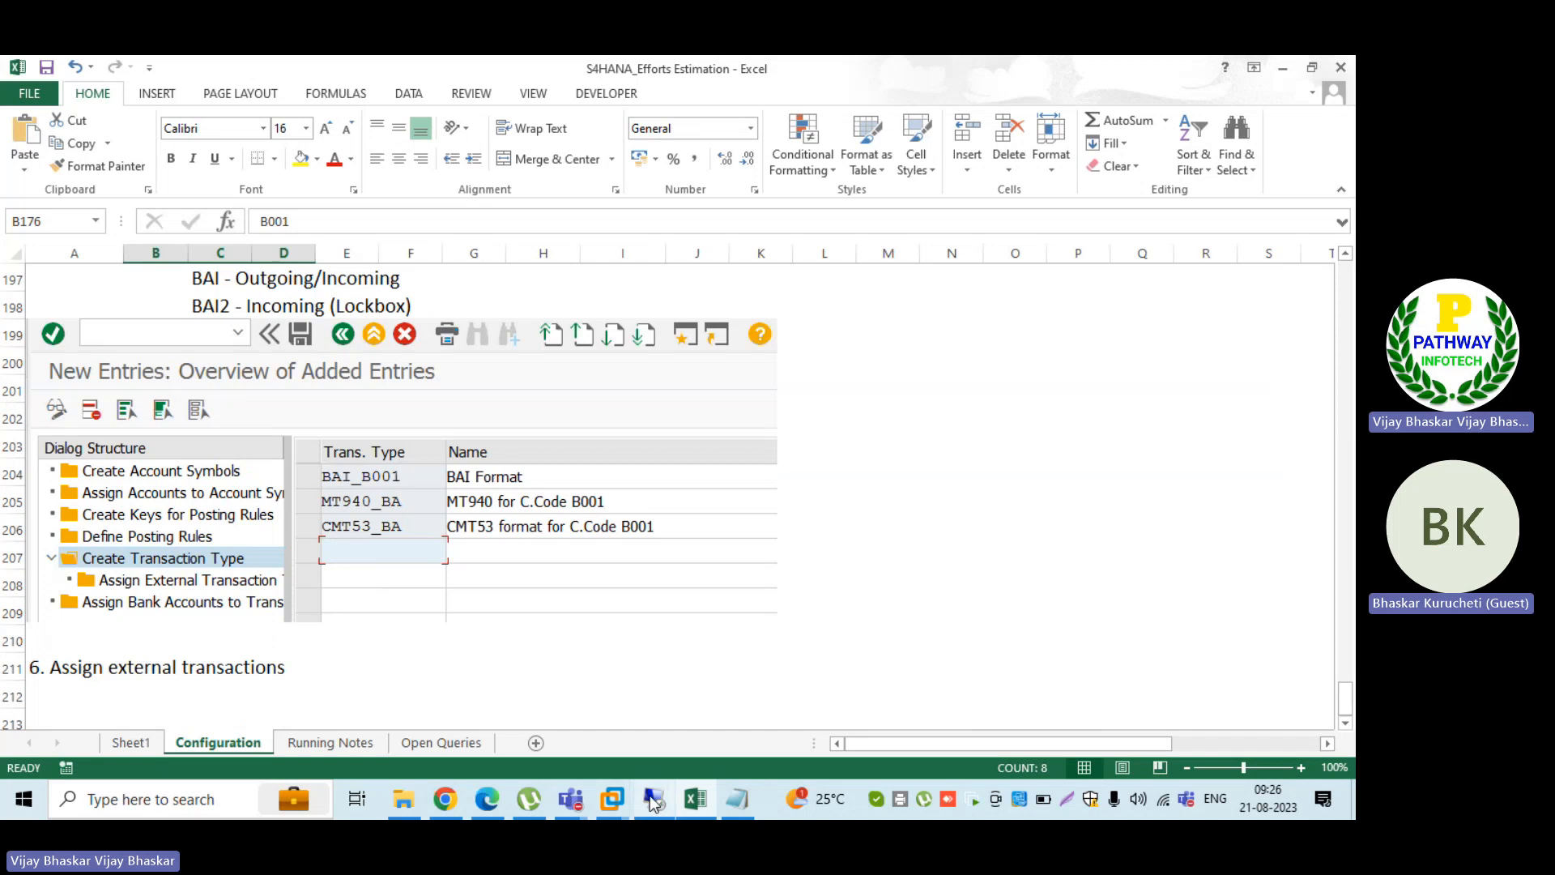
{"action": "left_click", "coordinate": [651, 797]}
{"action": "mouse_move", "coordinate": [613, 800]}
{"action": "left_click", "coordinate": [727, 673]}
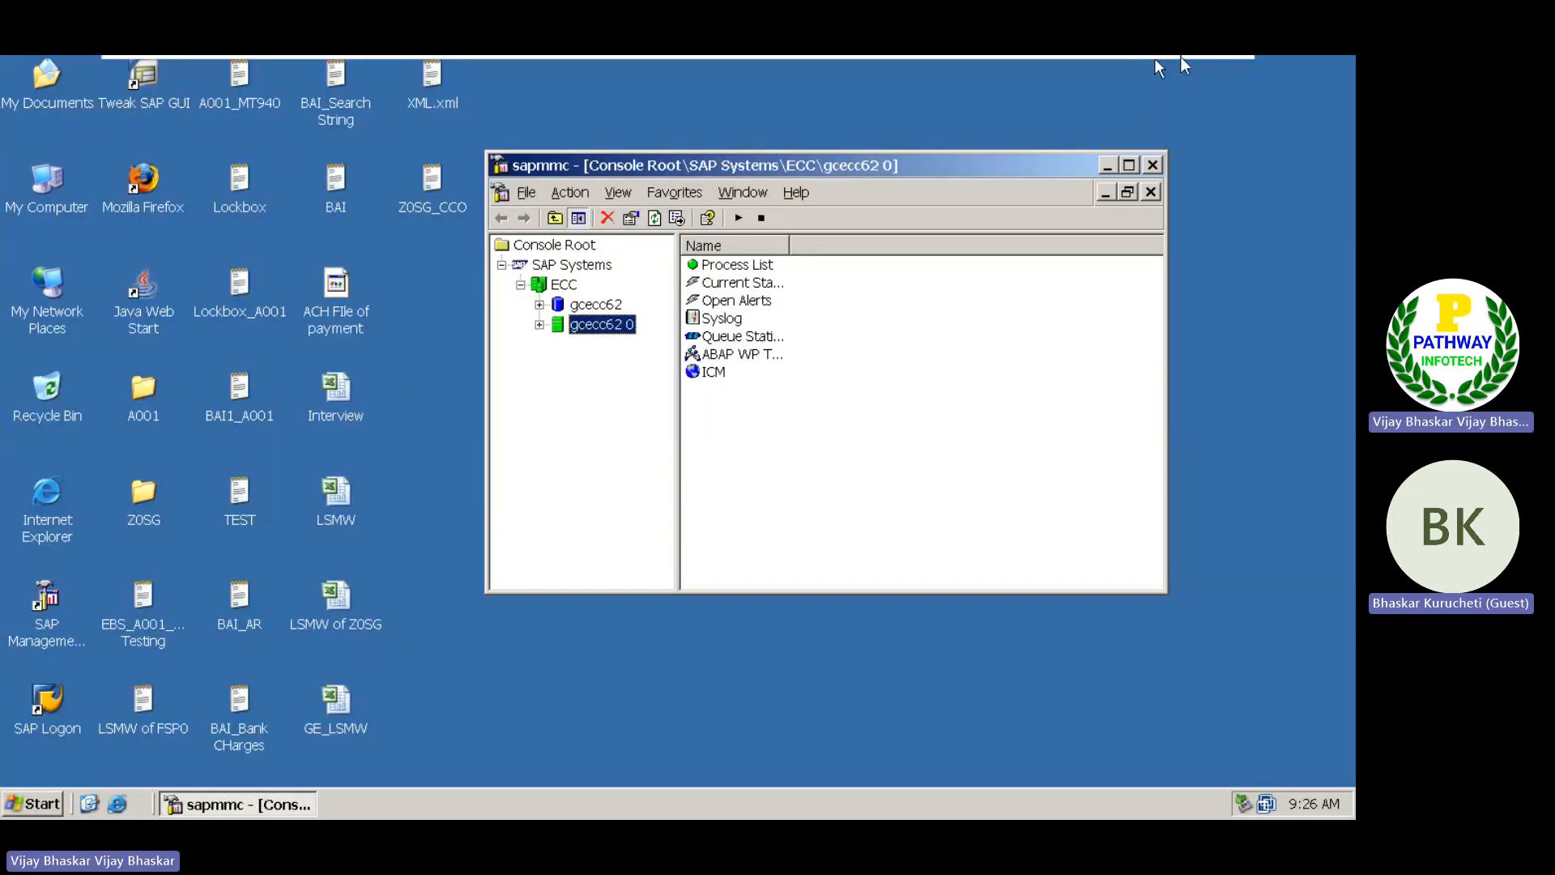
{"action": "mouse_move", "coordinate": [1180, 58]}
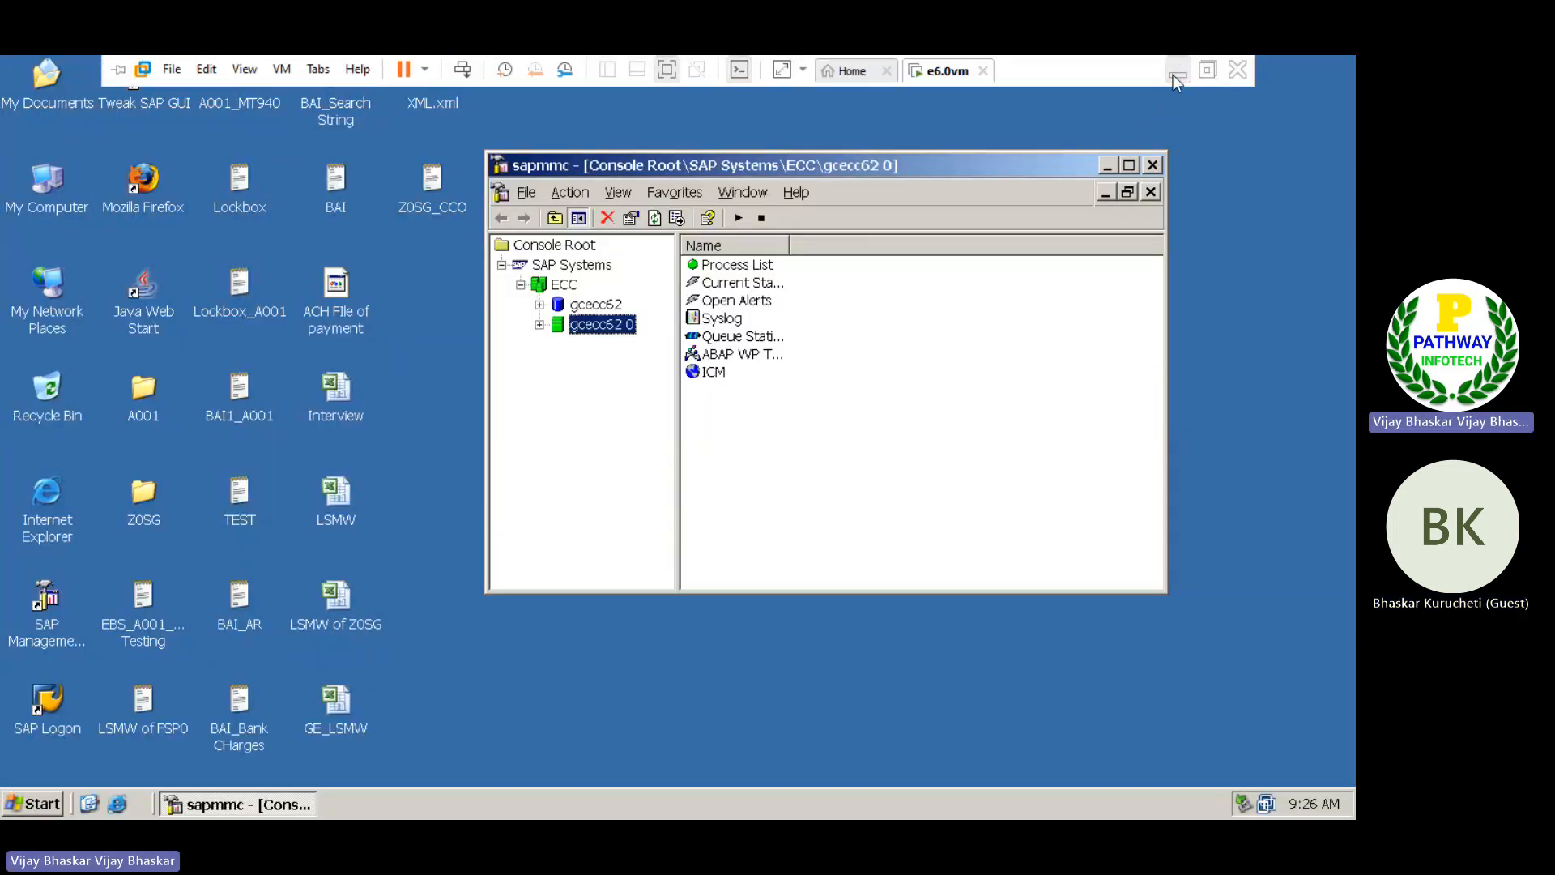
{"action": "left_click", "coordinate": [1174, 75]}
{"action": "key", "text": "alt+Tab"}
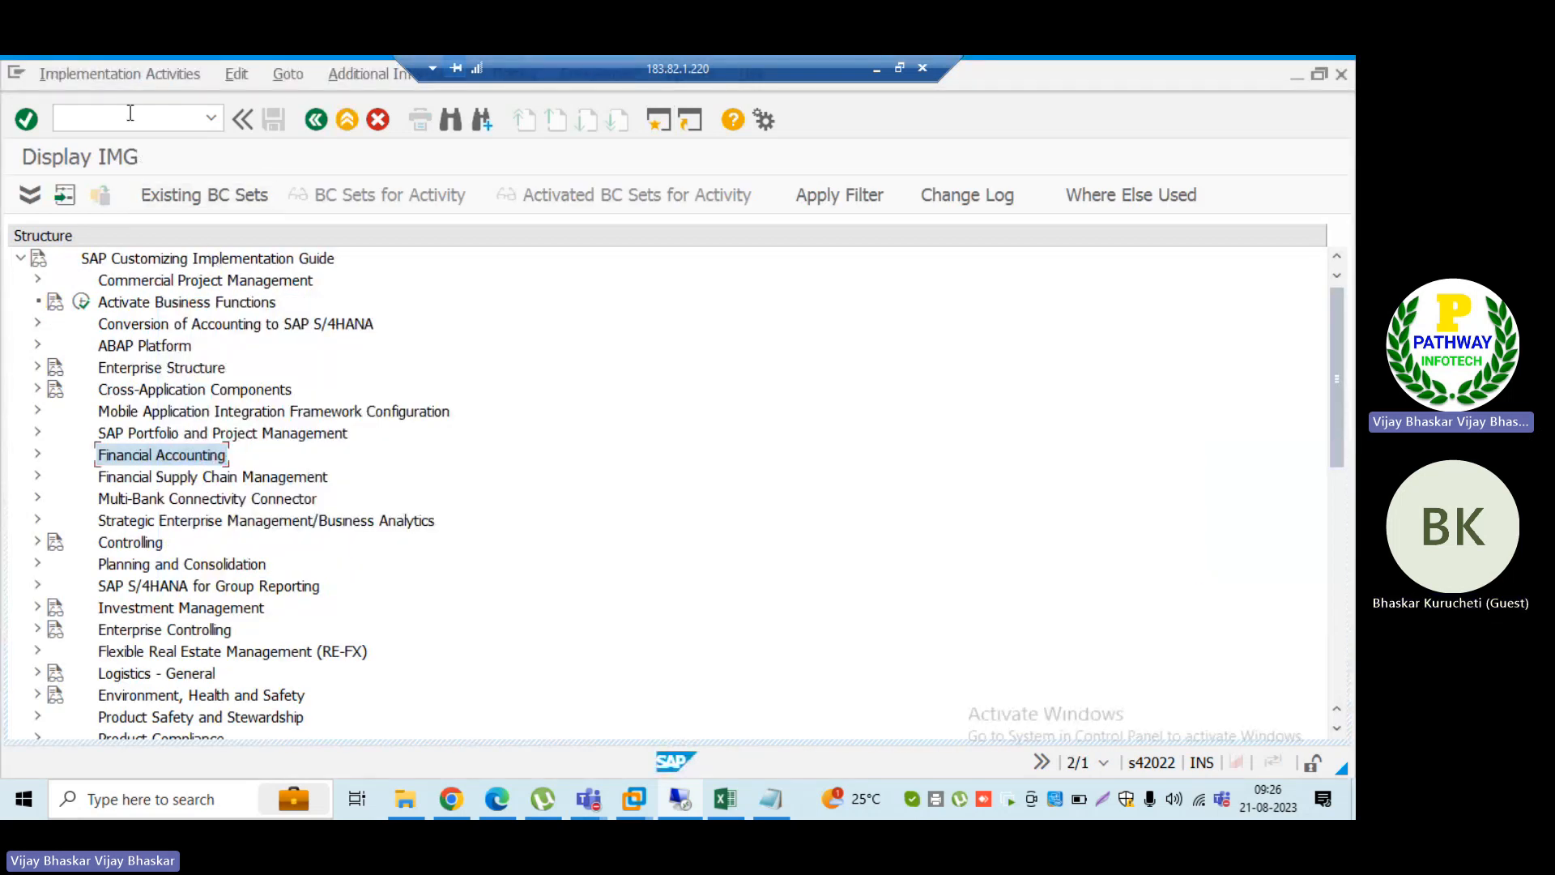
{"action": "left_click", "coordinate": [130, 112]}
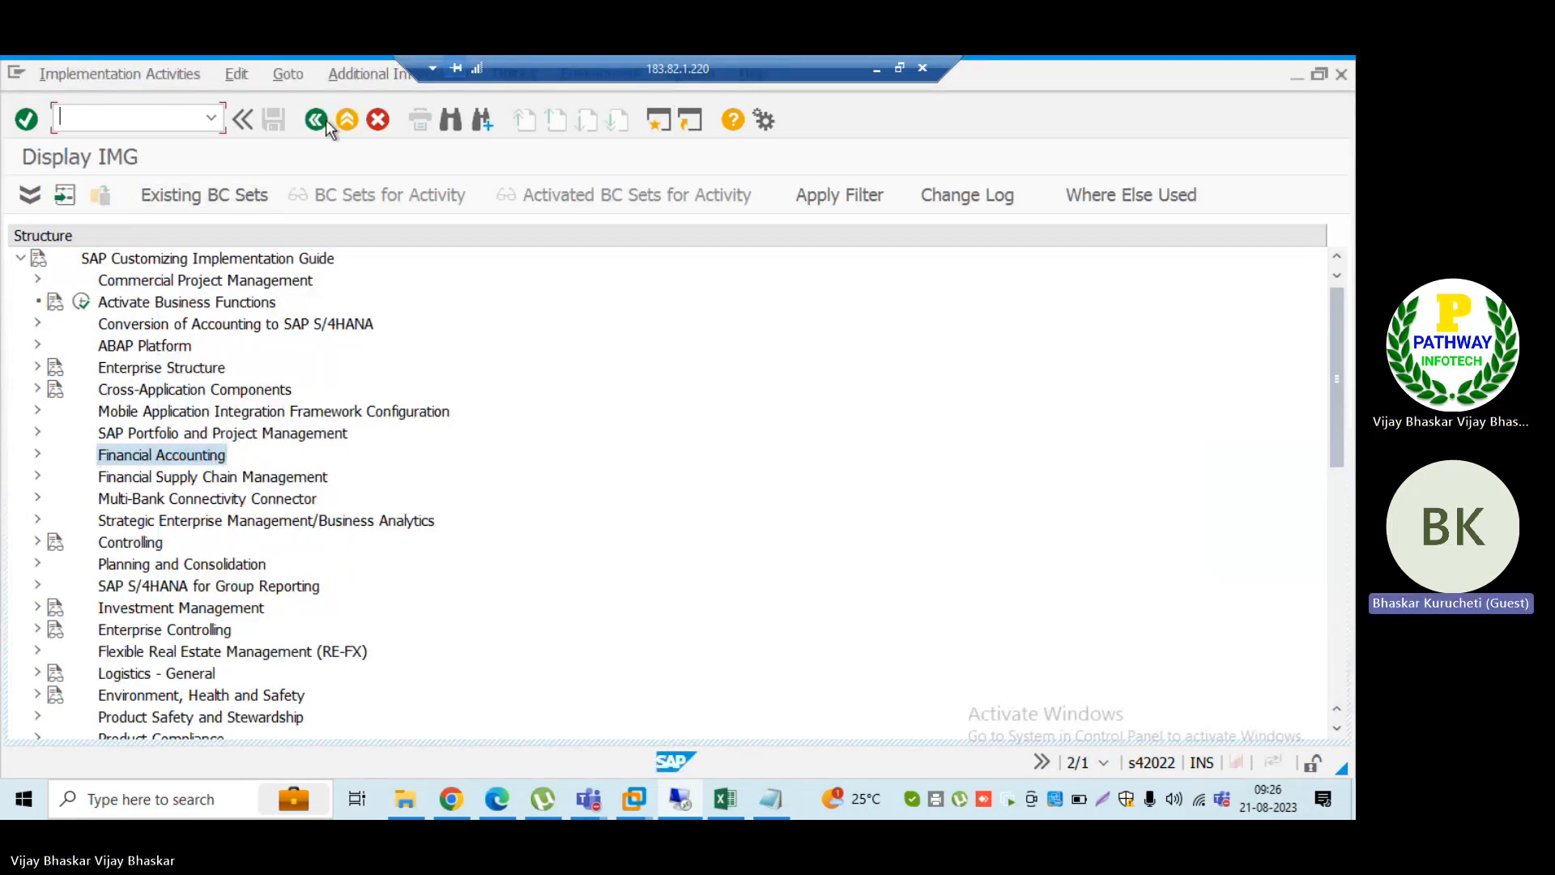
{"action": "left_click", "coordinate": [391, 73]}
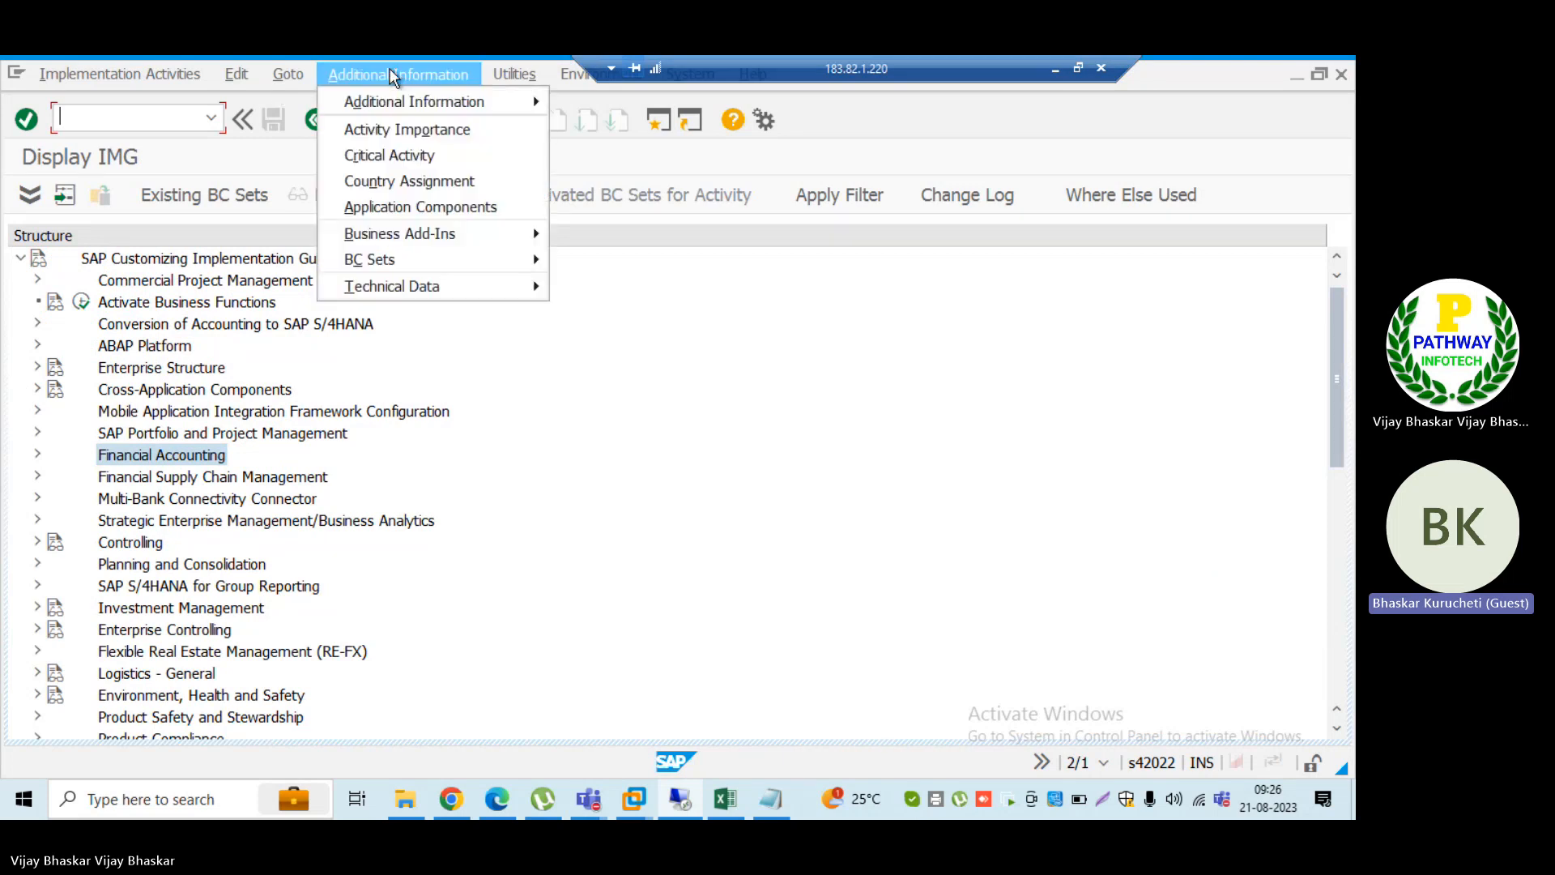
{"action": "left_click", "coordinate": [904, 542]}
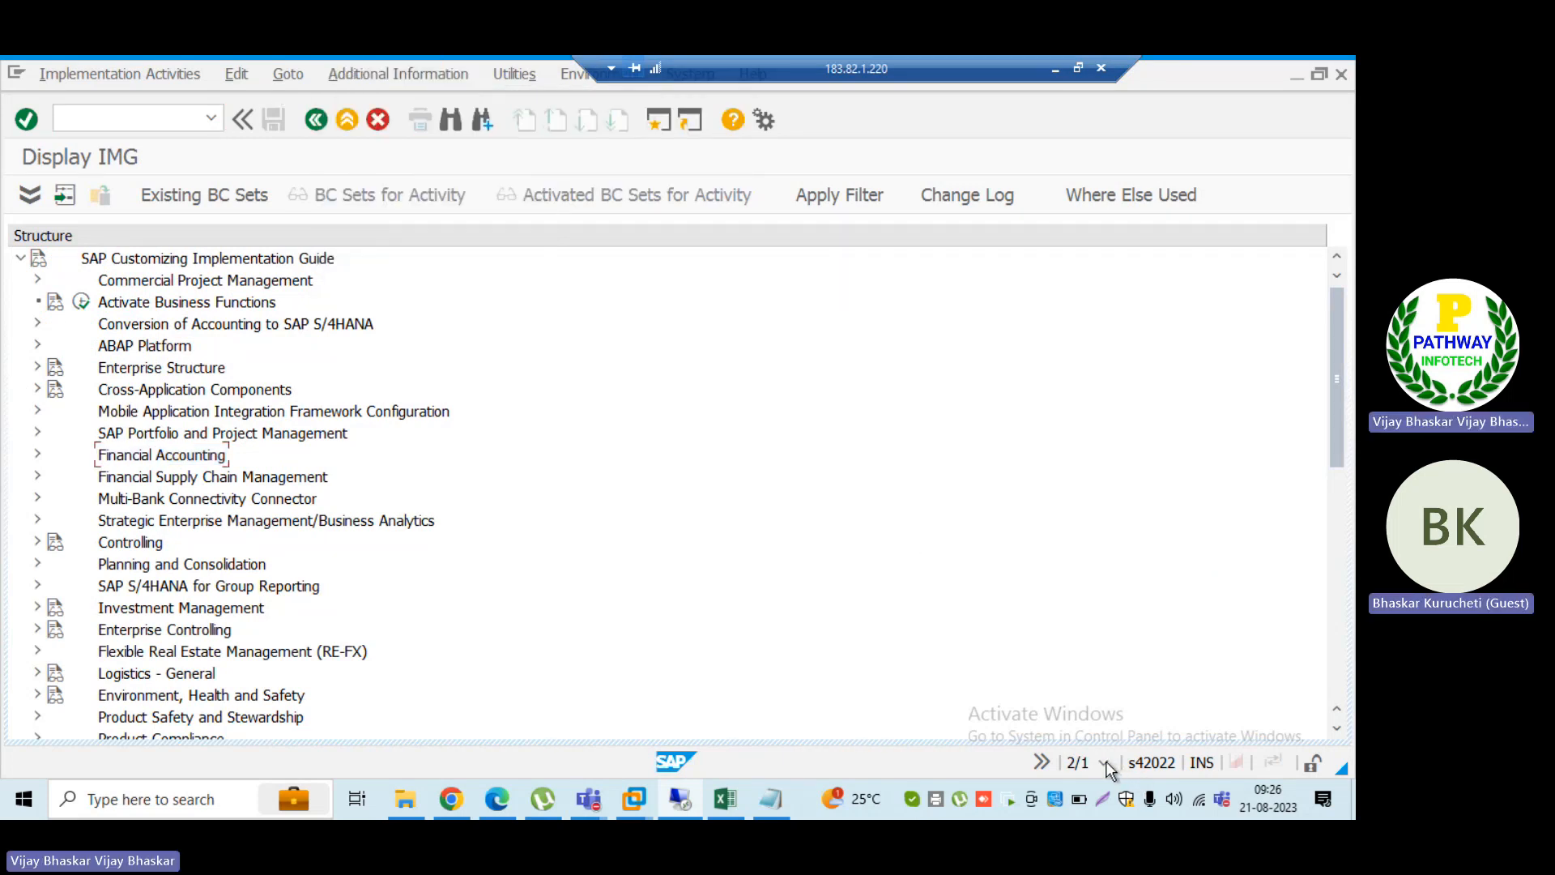
Step: Set the status information to display the current transaction code and select Financial Accounting in the Implementation Guide
{"action": "left_click", "coordinate": [1106, 761]}
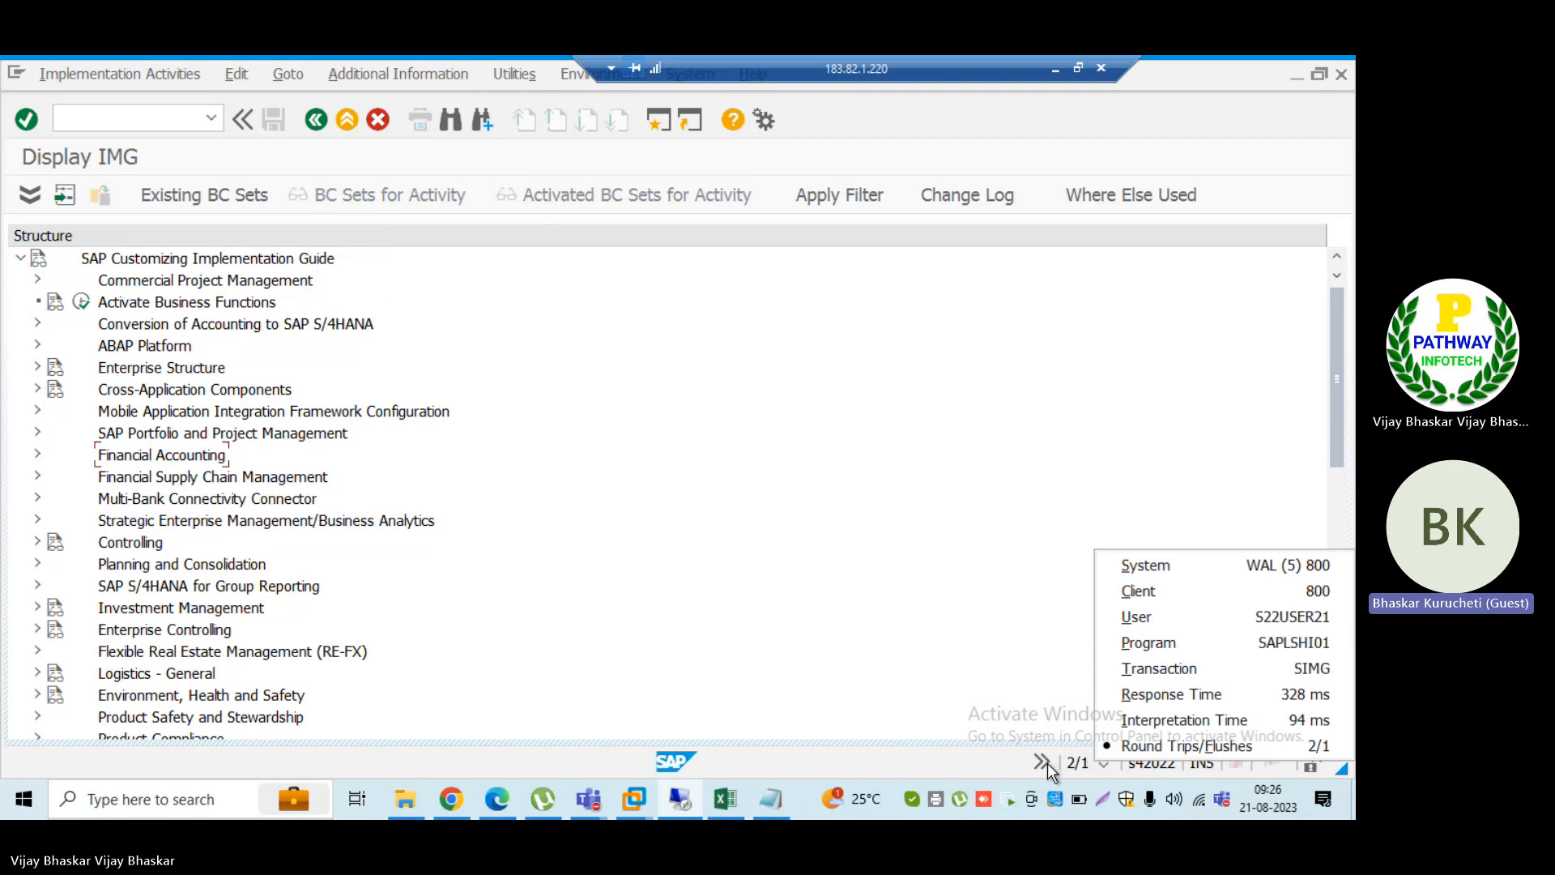
{"action": "left_click", "coordinate": [1233, 672]}
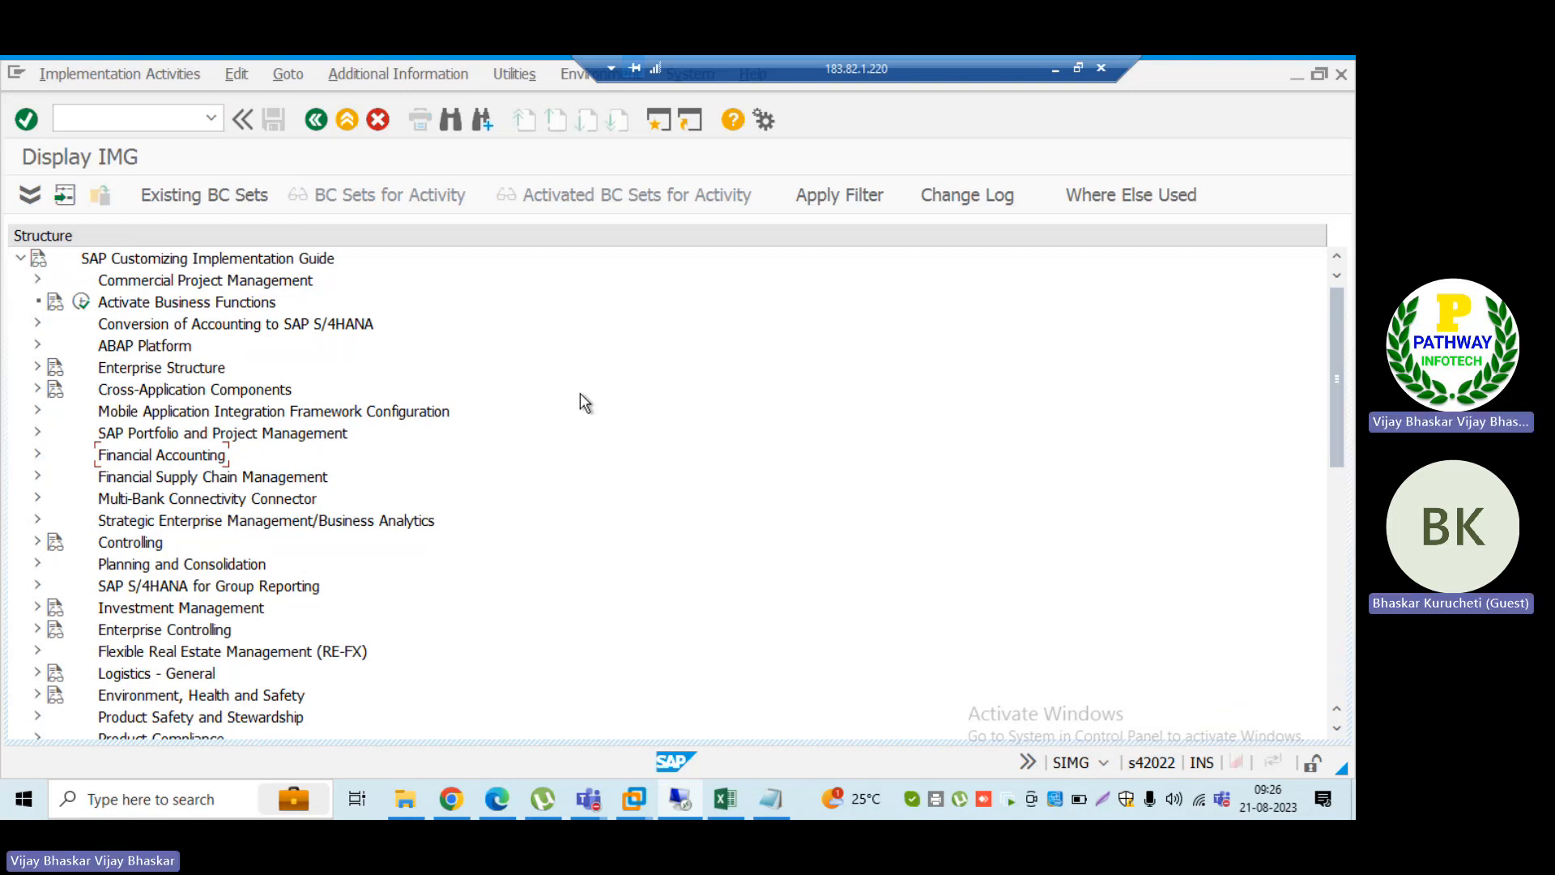
{"action": "left_click", "coordinate": [115, 368]}
{"action": "left_click", "coordinate": [128, 457]}
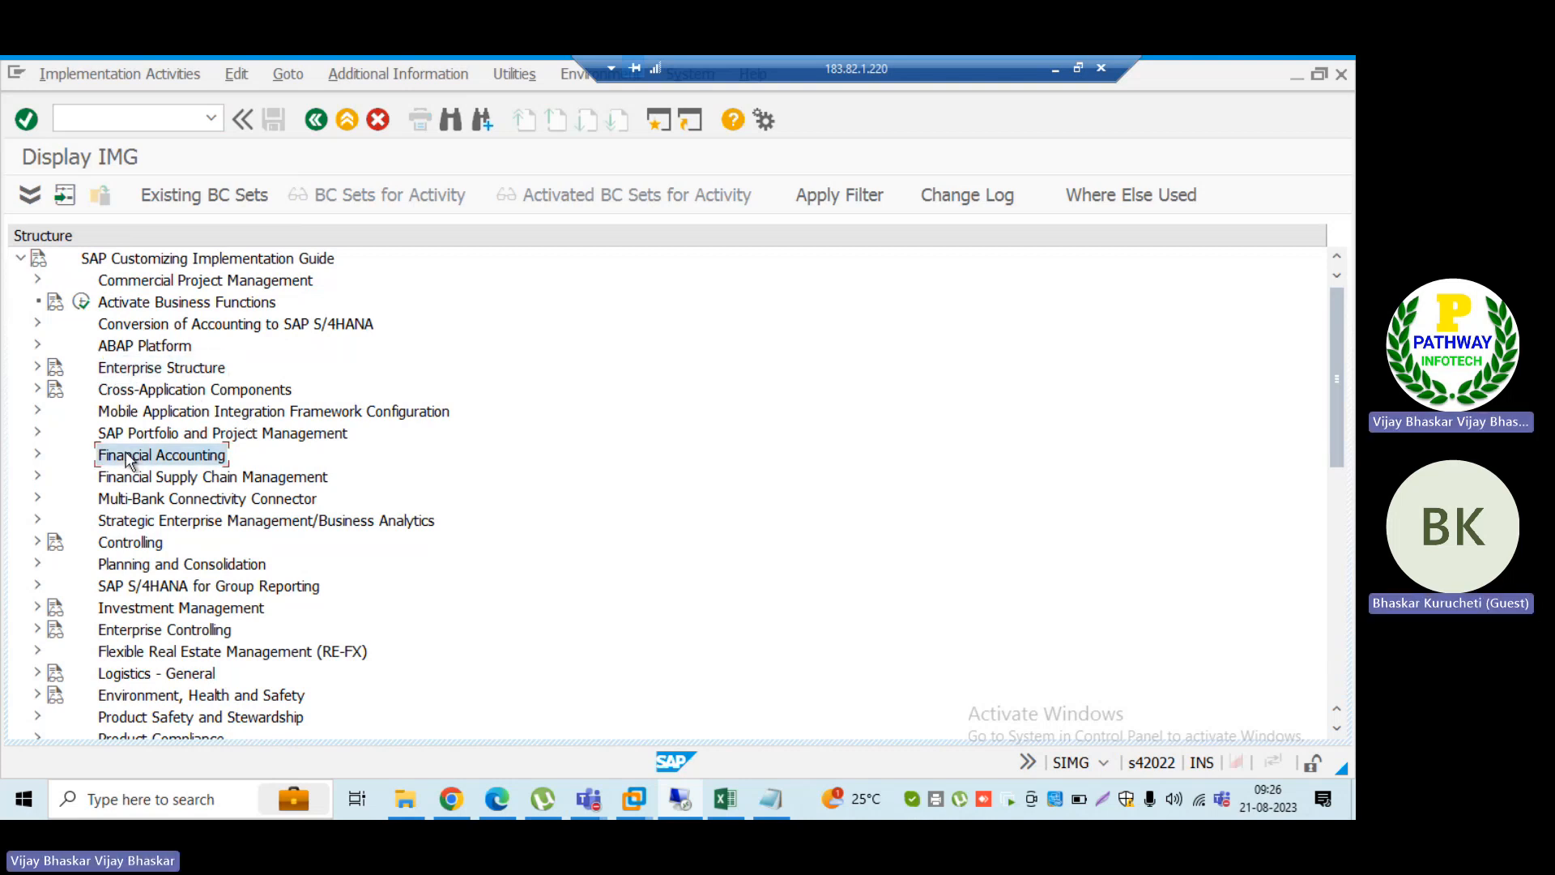
Step: Expand Financial Accounting, Bank Accounting and Business Transactions in the Implementation Guide structure
{"action": "double_click", "coordinate": [128, 458]}
{"action": "key", "text": "Down"}
{"action": "key", "text": "Down"}
{"action": "key", "text": "Down"}
{"action": "key", "text": "Down"}
{"action": "key", "text": "Down"}
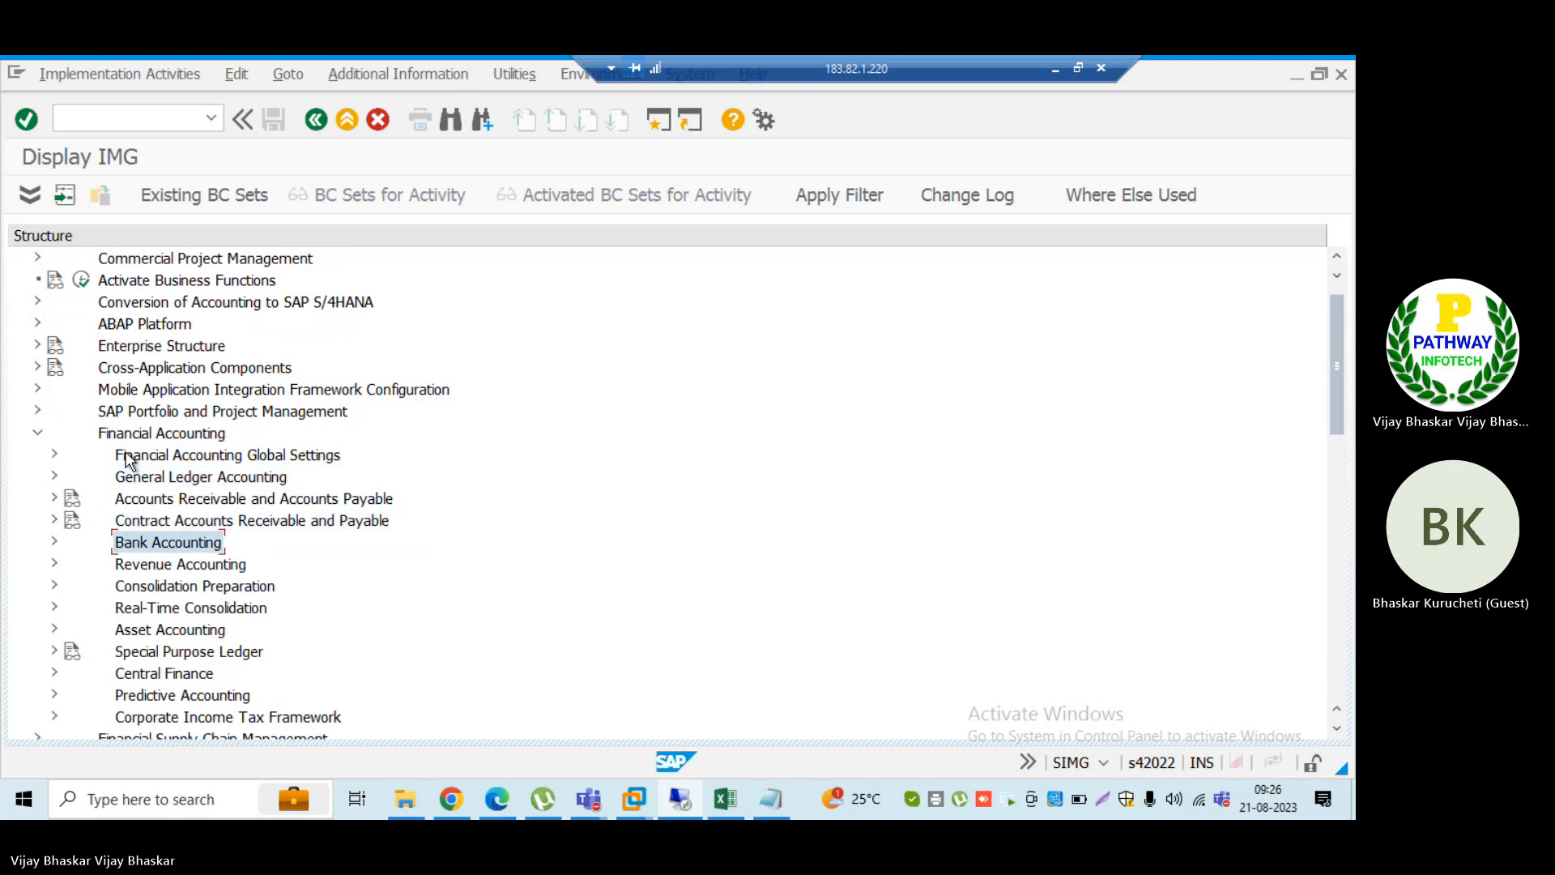
{"action": "key", "text": "Right"}
{"action": "key", "text": "Down"}
{"action": "key", "text": "Down"}
{"action": "key", "text": "Down"}
{"action": "key", "text": "Down"}
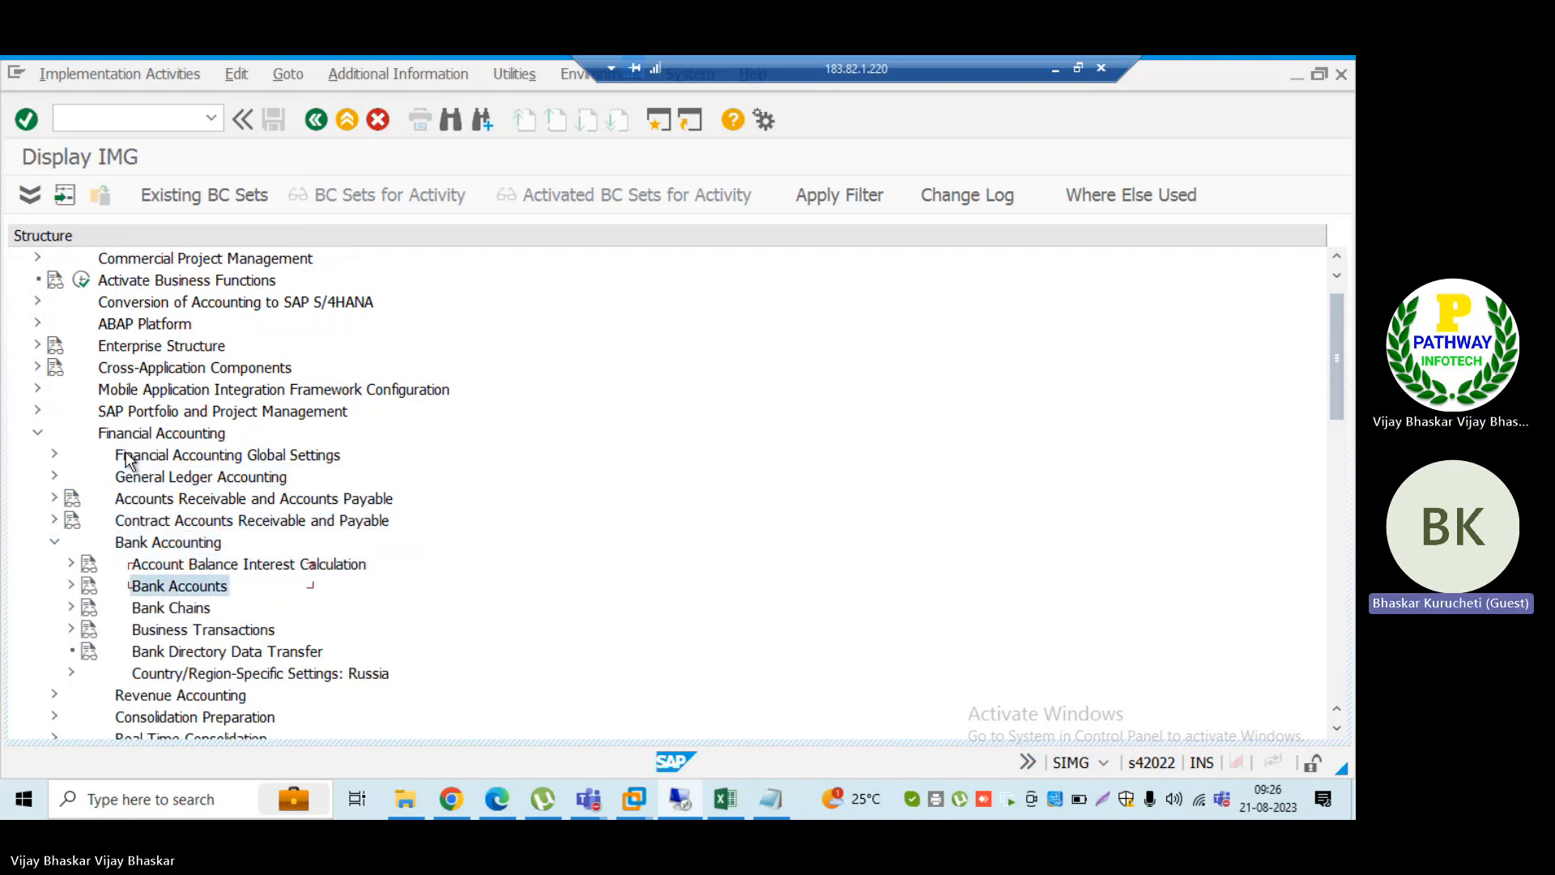
{"action": "key", "text": "Right"}
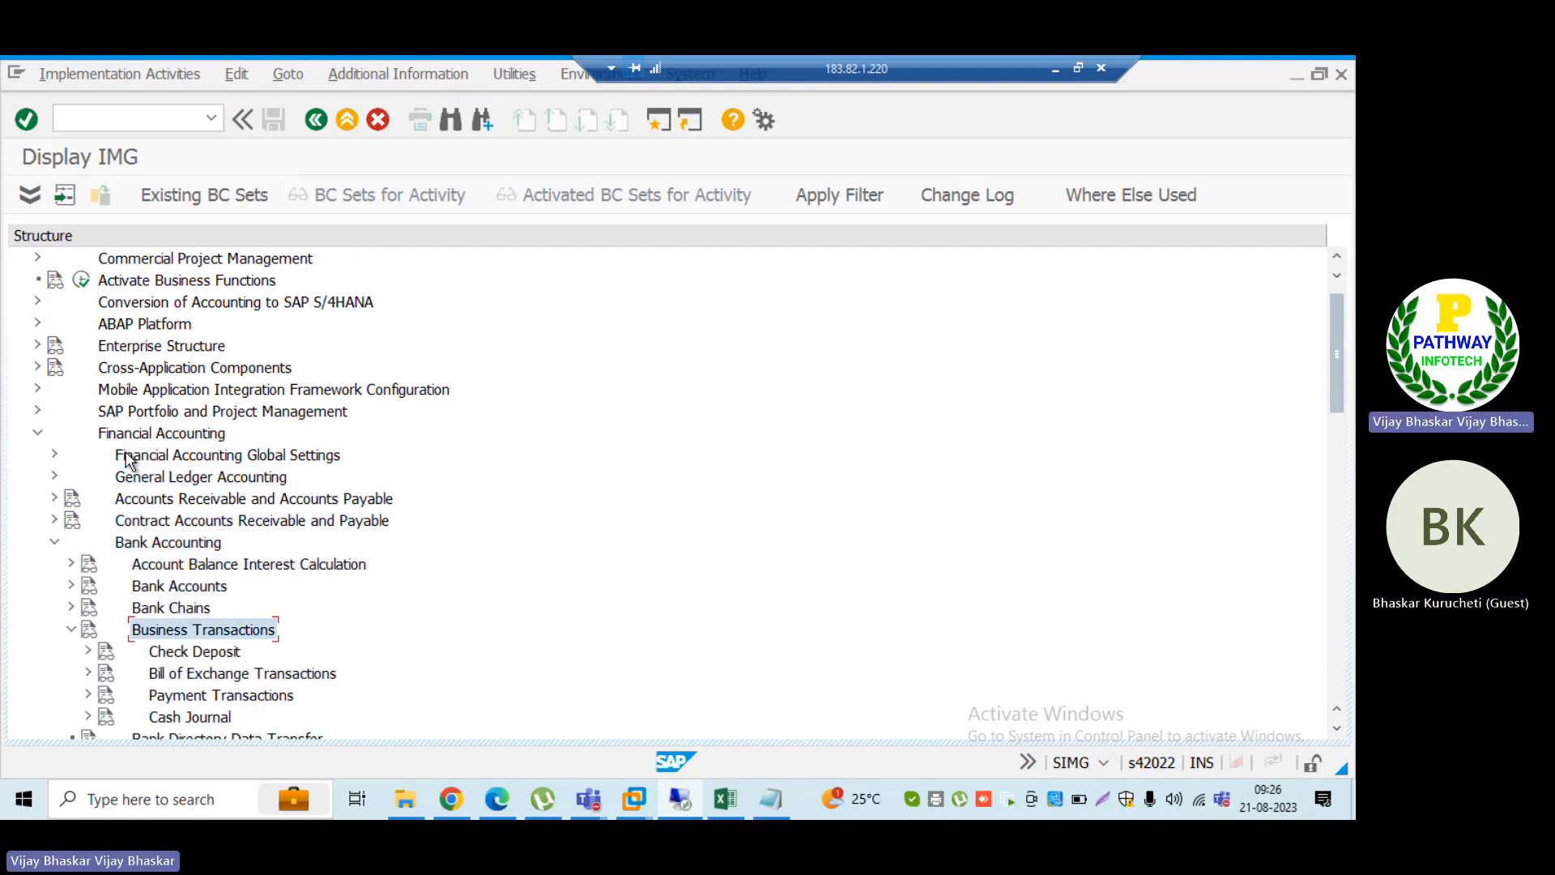
Step: Expand Payment Transactions and its Electronic Bank Statement node and select Make Global Settings for Electronic Bank Statement
{"action": "key", "text": "Down"}
{"action": "key", "text": "Down"}
{"action": "key", "text": "Down"}
{"action": "key", "text": "Right"}
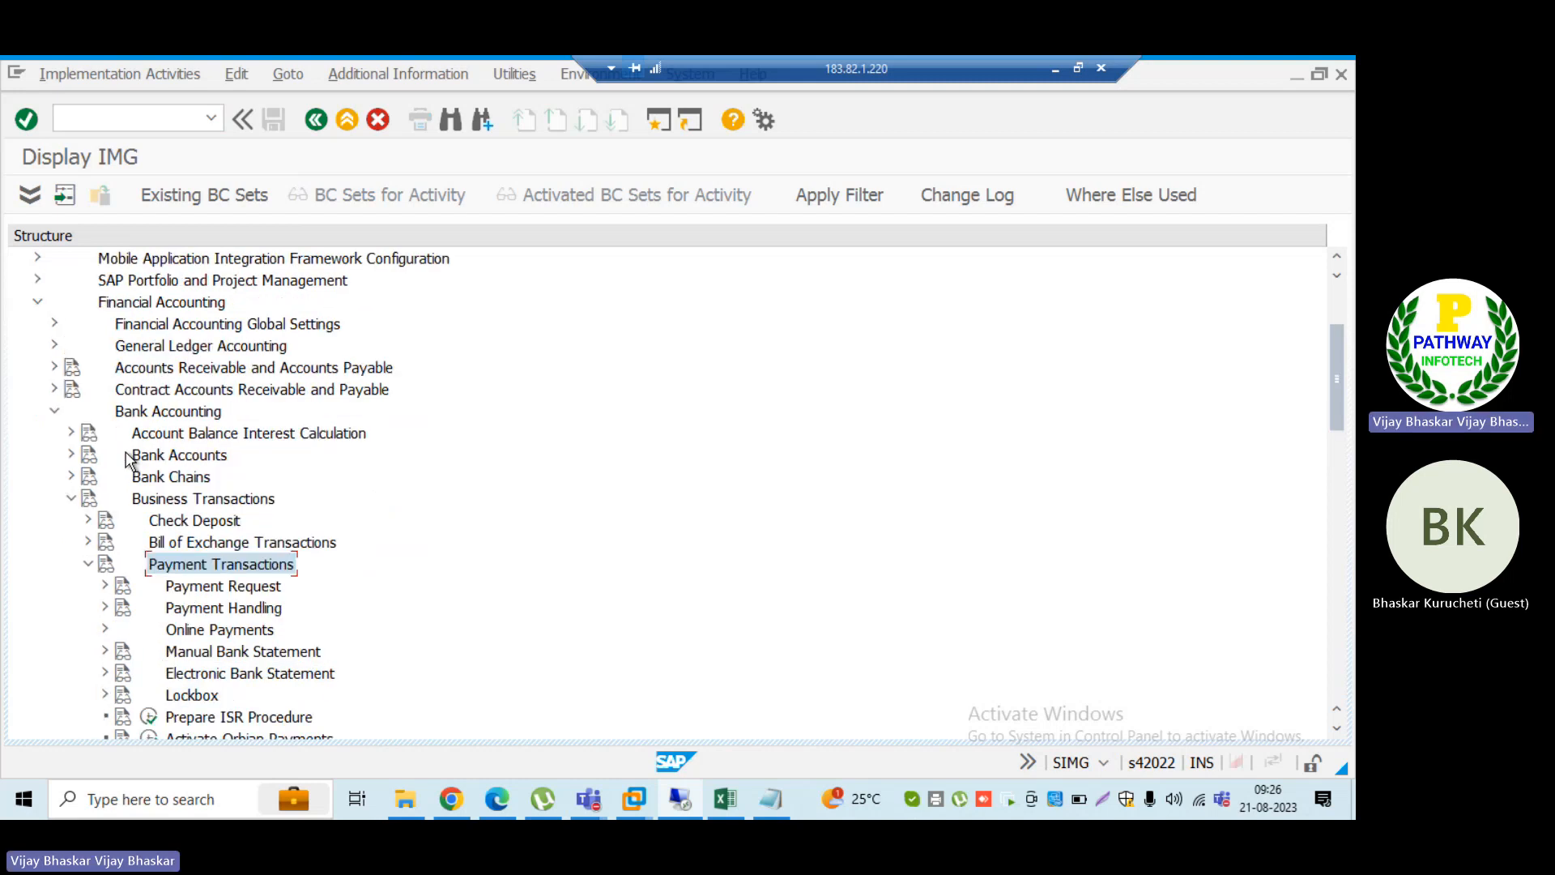
{"action": "key", "text": "Down"}
{"action": "key", "text": "Down"}
{"action": "key", "text": "Down"}
{"action": "key", "text": "Down"}
{"action": "key", "text": "Down"}
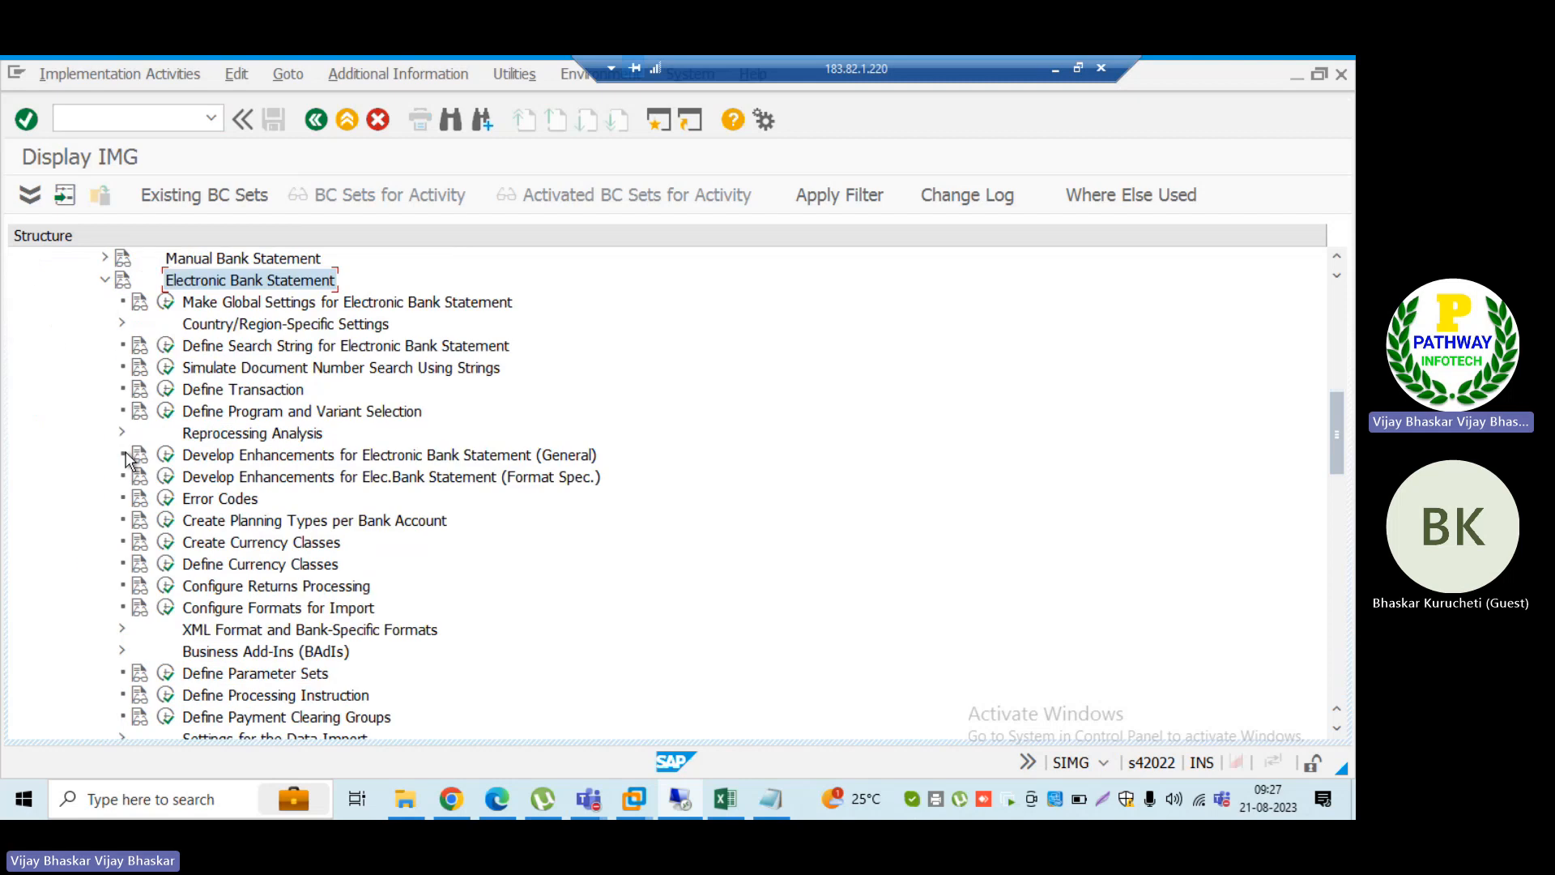
{"action": "key", "text": "Down"}
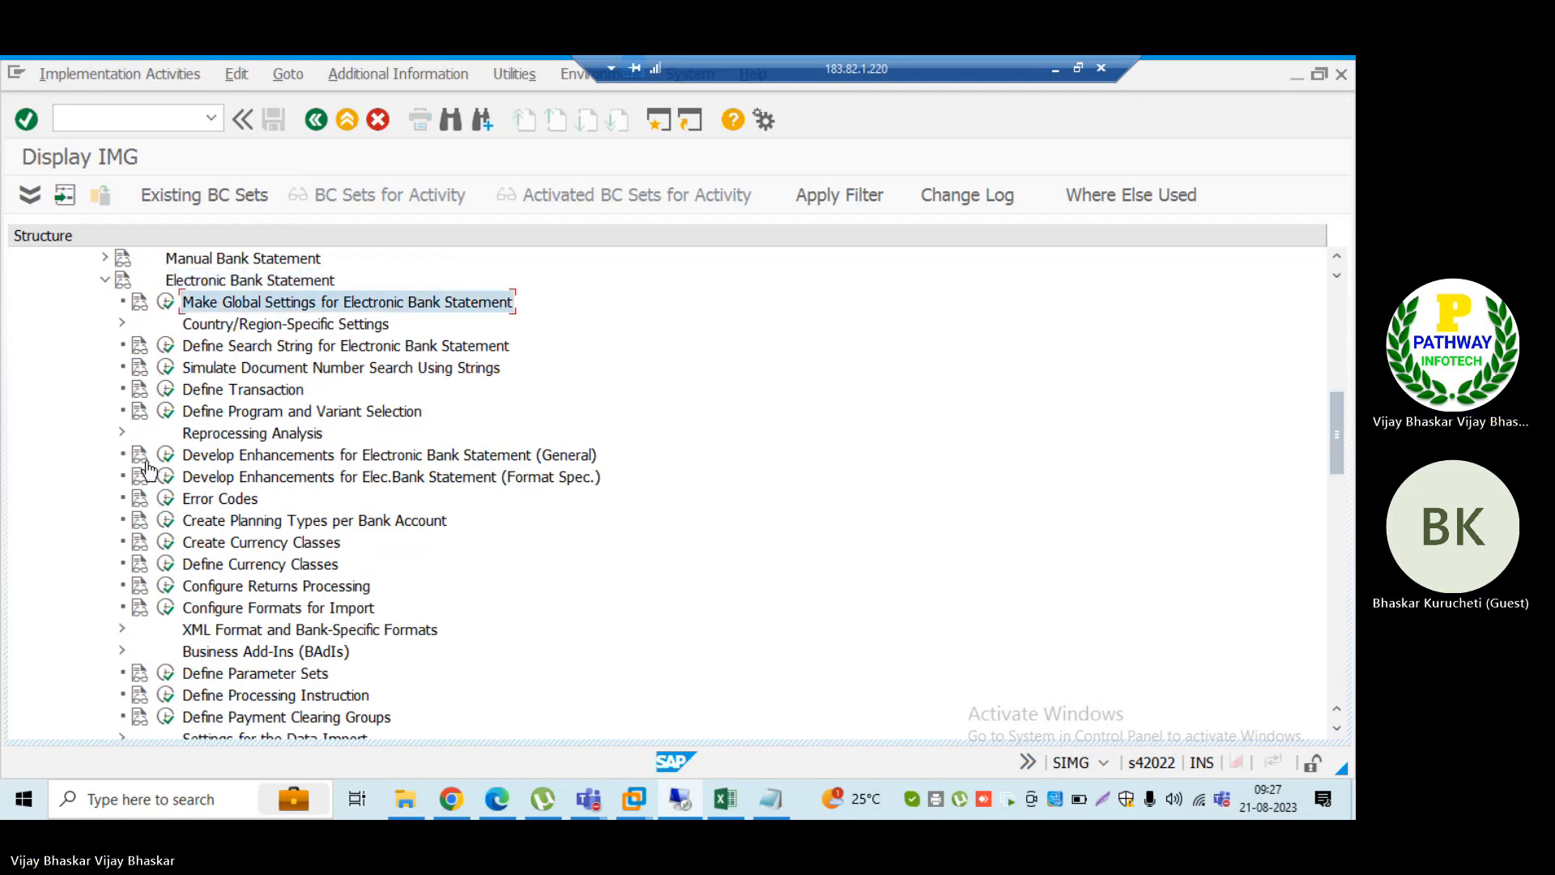
Step: Execute Define Search String for Electronic Bank Statement and check the transaction code of its Search string definition view
{"action": "left_click", "coordinate": [231, 350]}
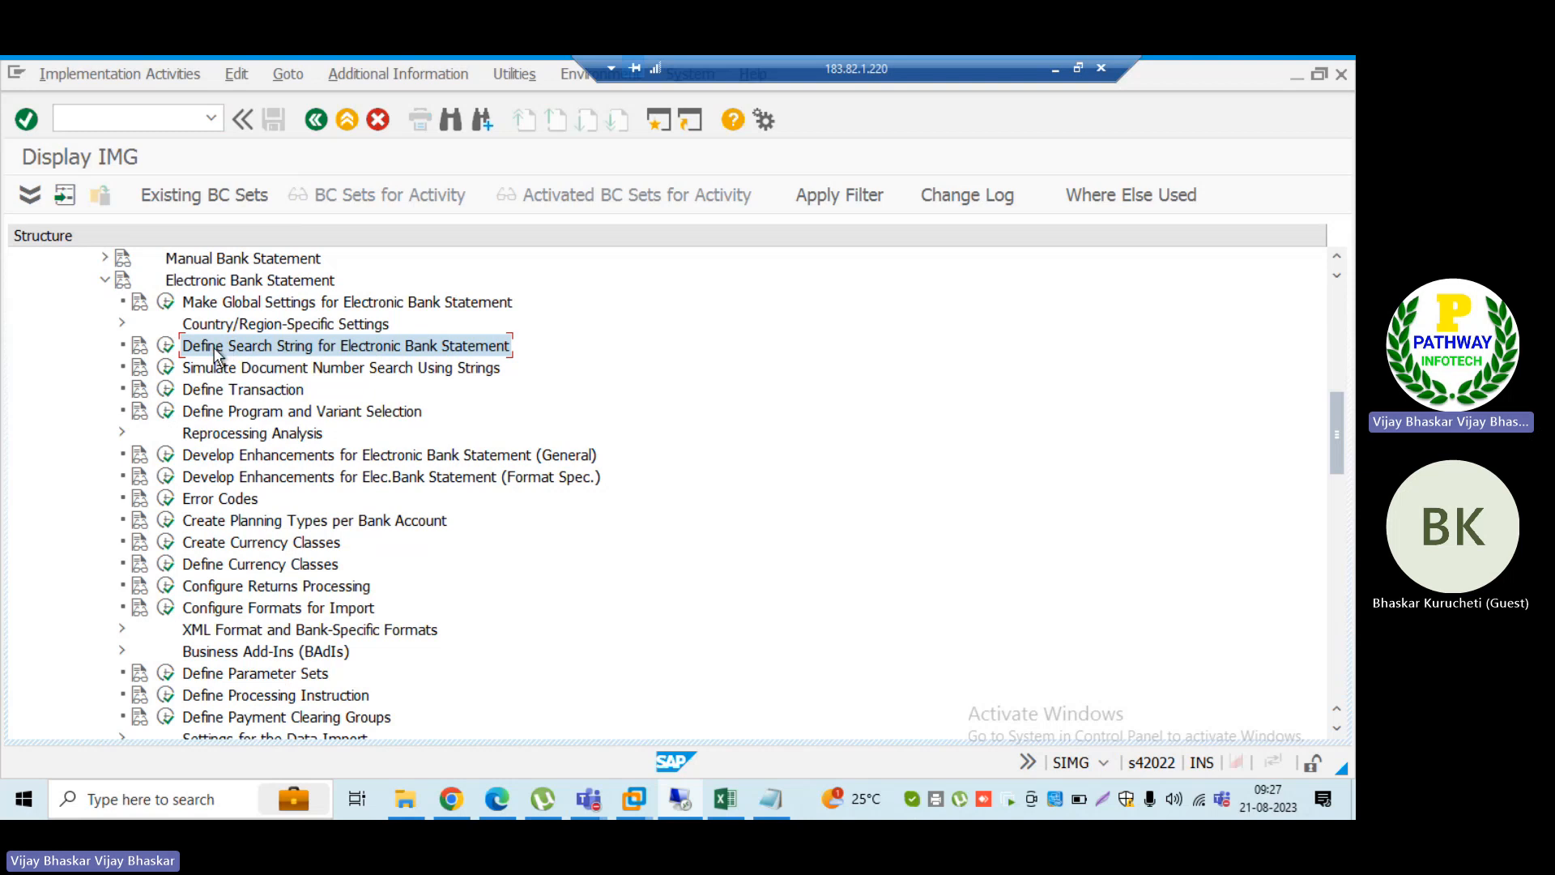
{"action": "left_click", "coordinate": [166, 346]}
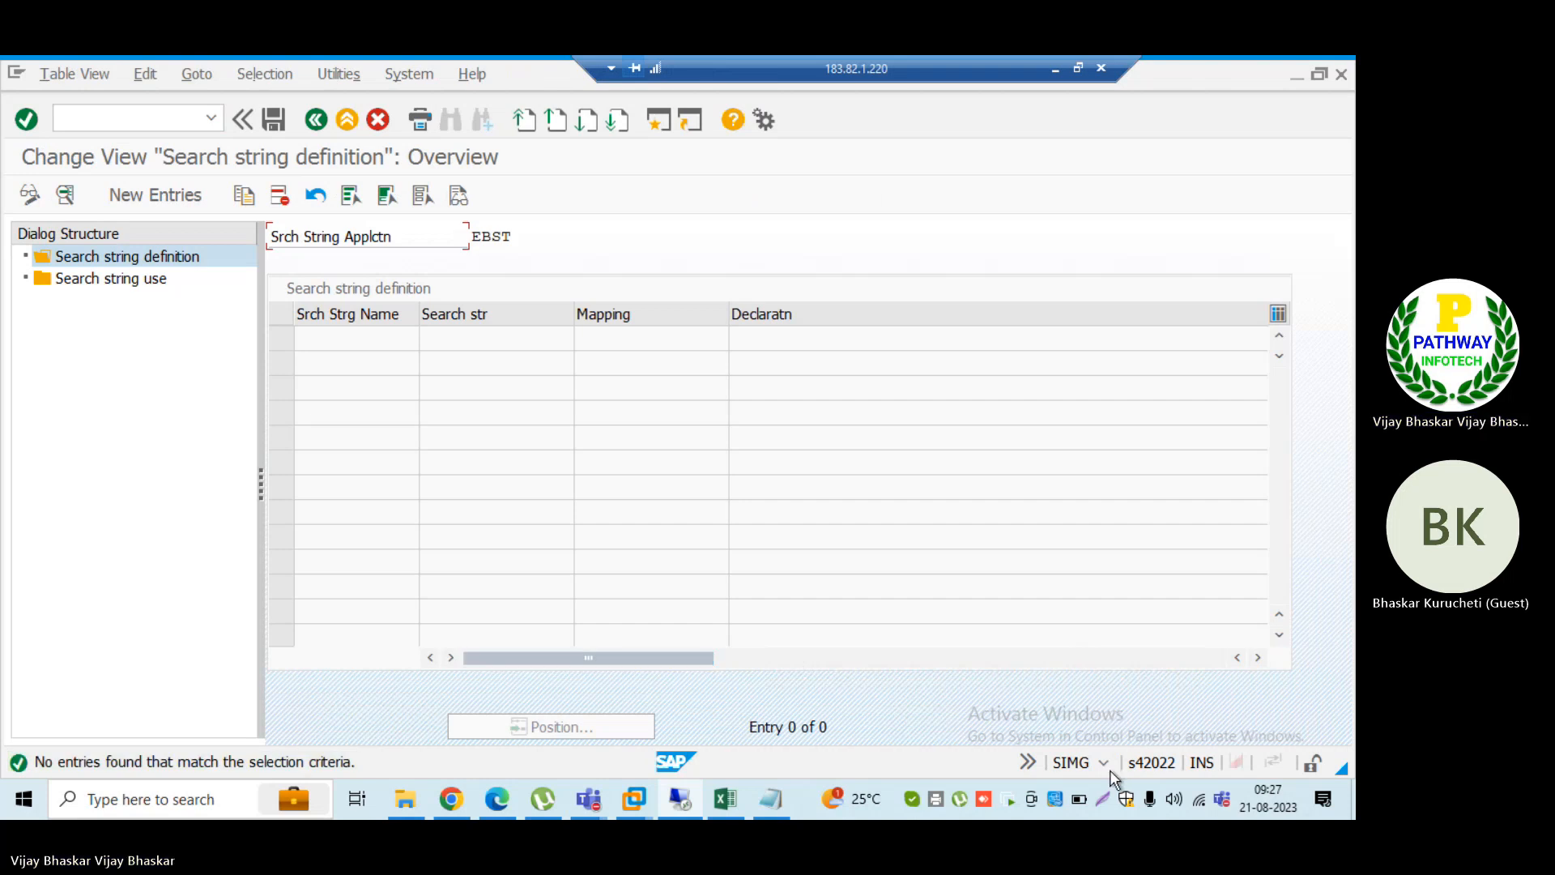
{"action": "left_click", "coordinate": [1107, 765]}
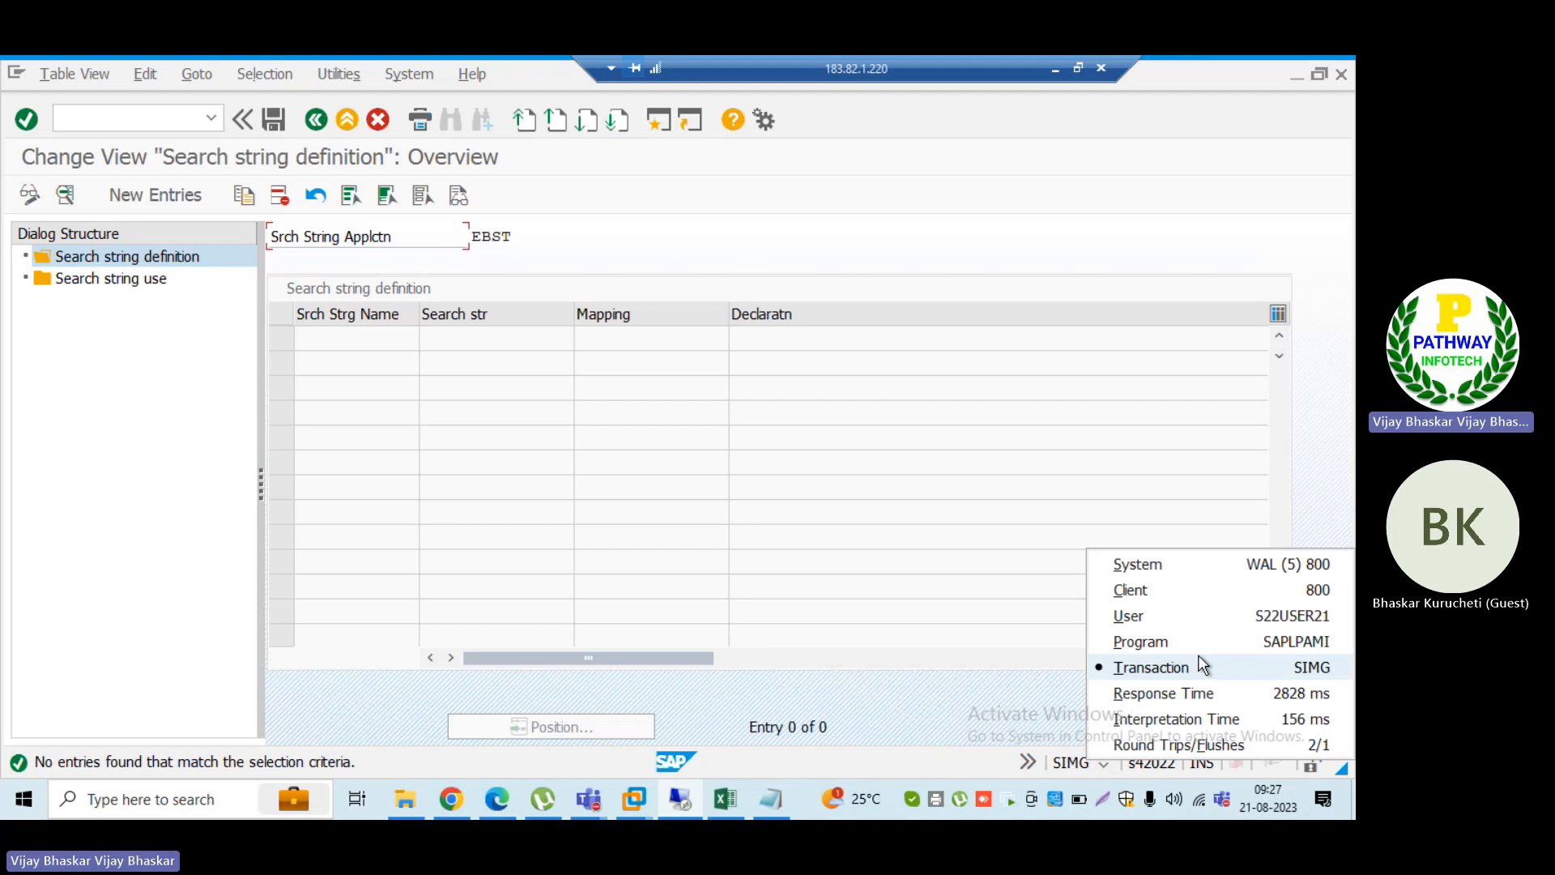
{"action": "left_click", "coordinate": [765, 509]}
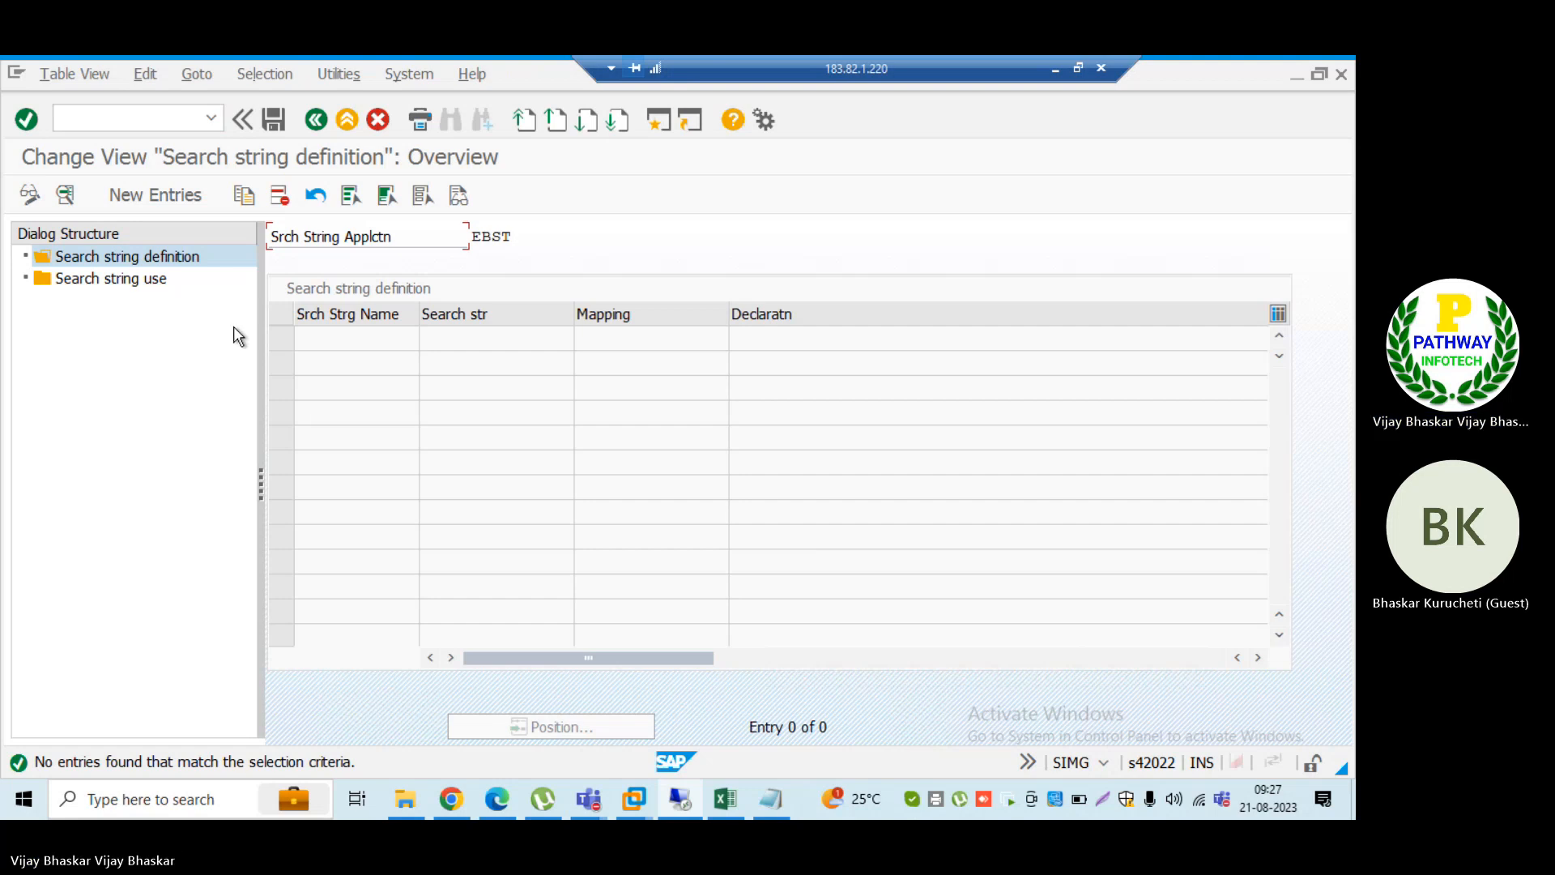
Step: Switch to the S4HANA_Efforts Estimation workbook in Excel and go to the end of the notes on the Running Notes sheet
{"action": "left_click", "coordinate": [1053, 69]}
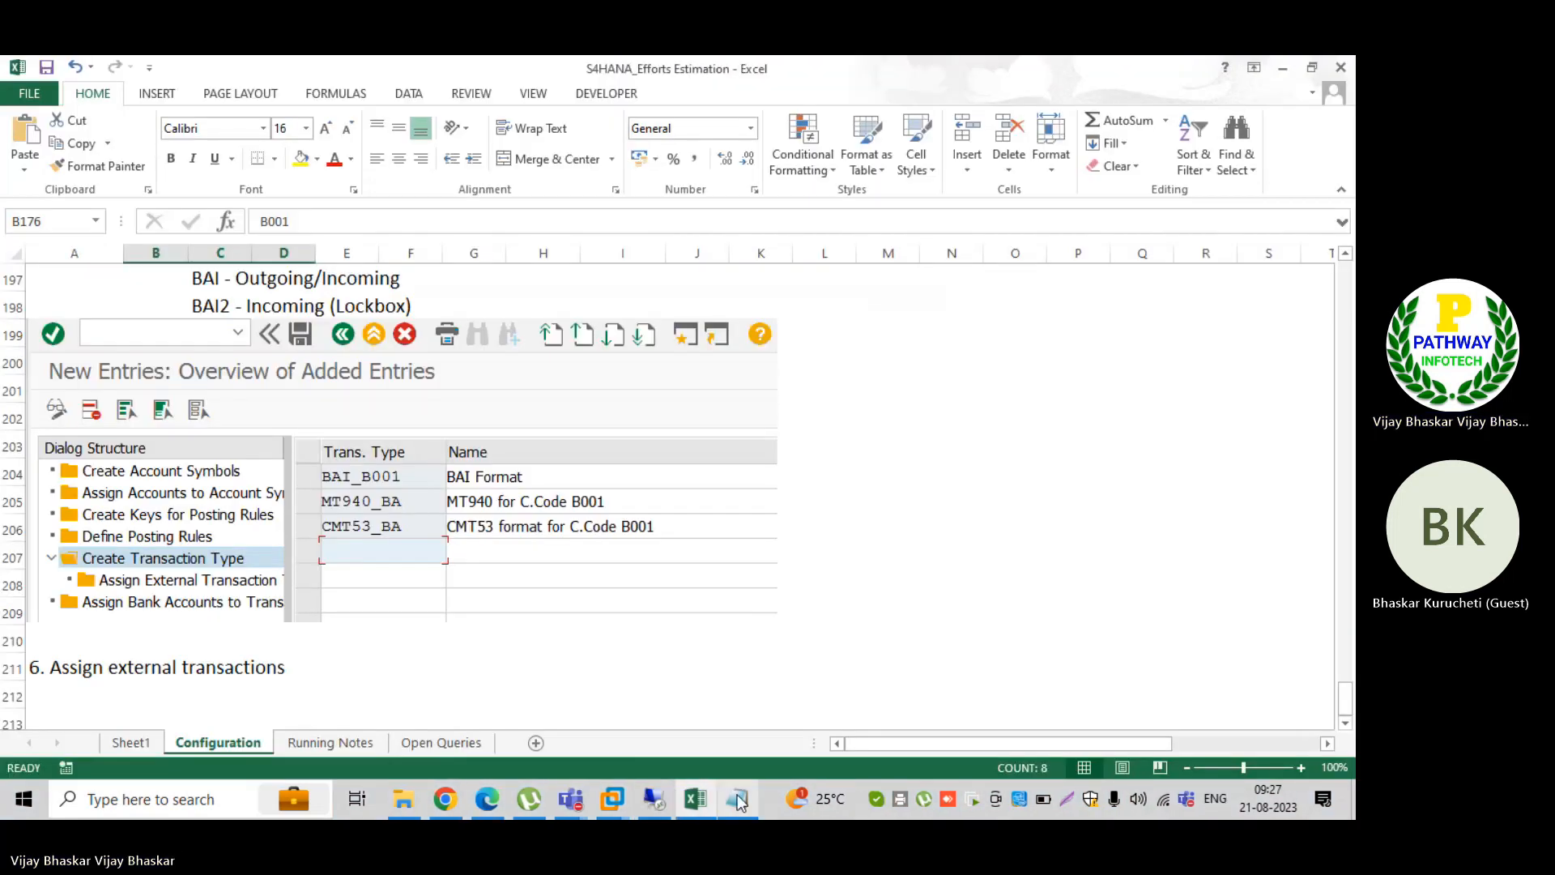
{"action": "left_click", "coordinate": [734, 795]}
{"action": "left_click", "coordinate": [1086, 215]}
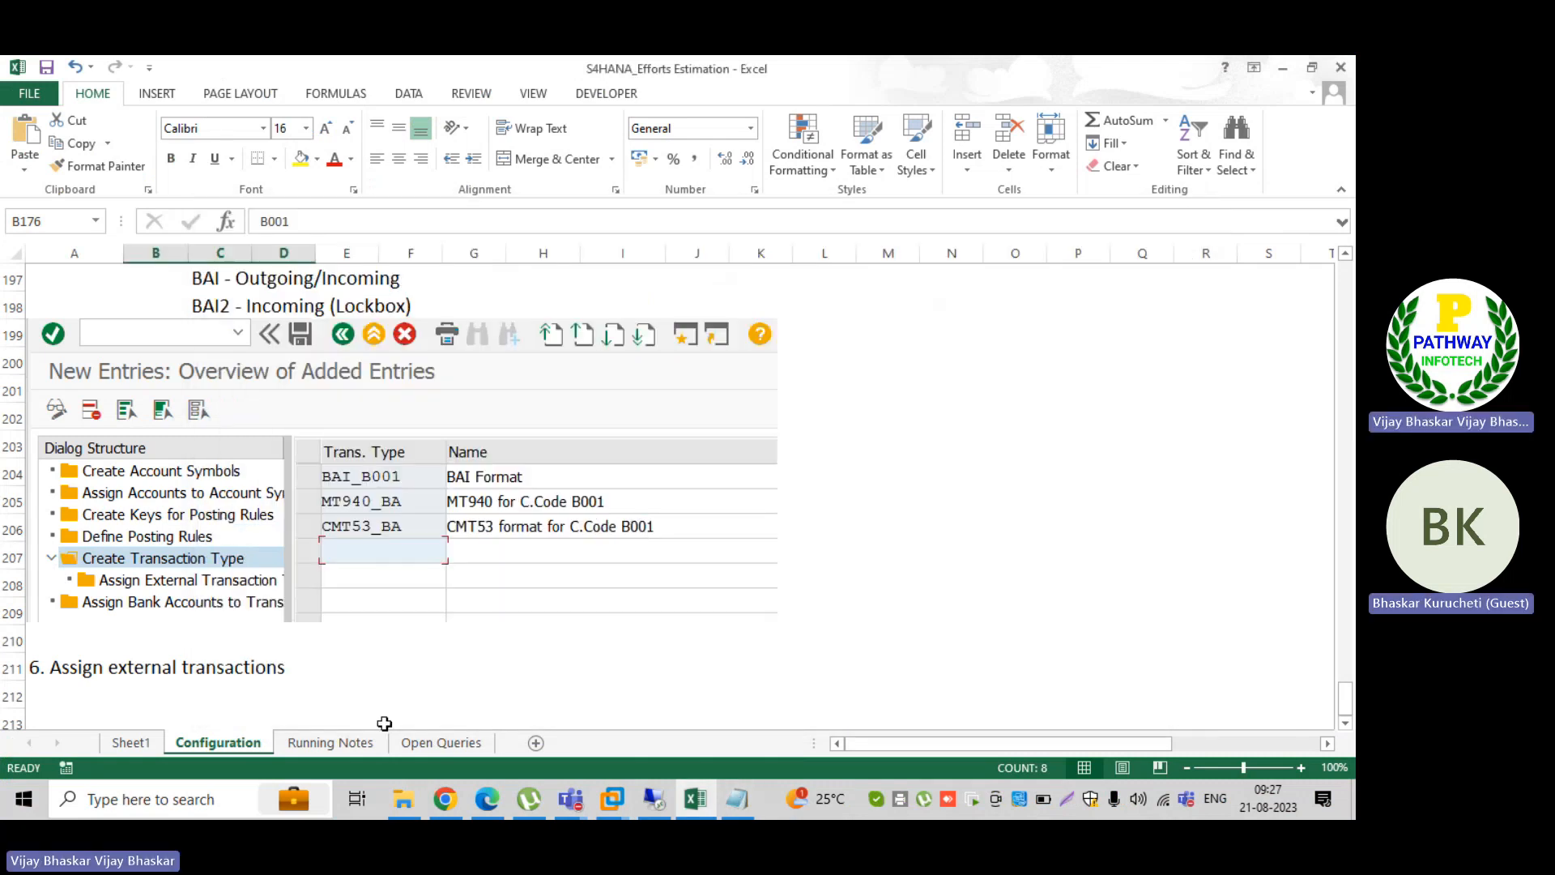
{"action": "scroll", "coordinate": [267, 648], "scroll_direction": "down", "scroll_amount": 3}
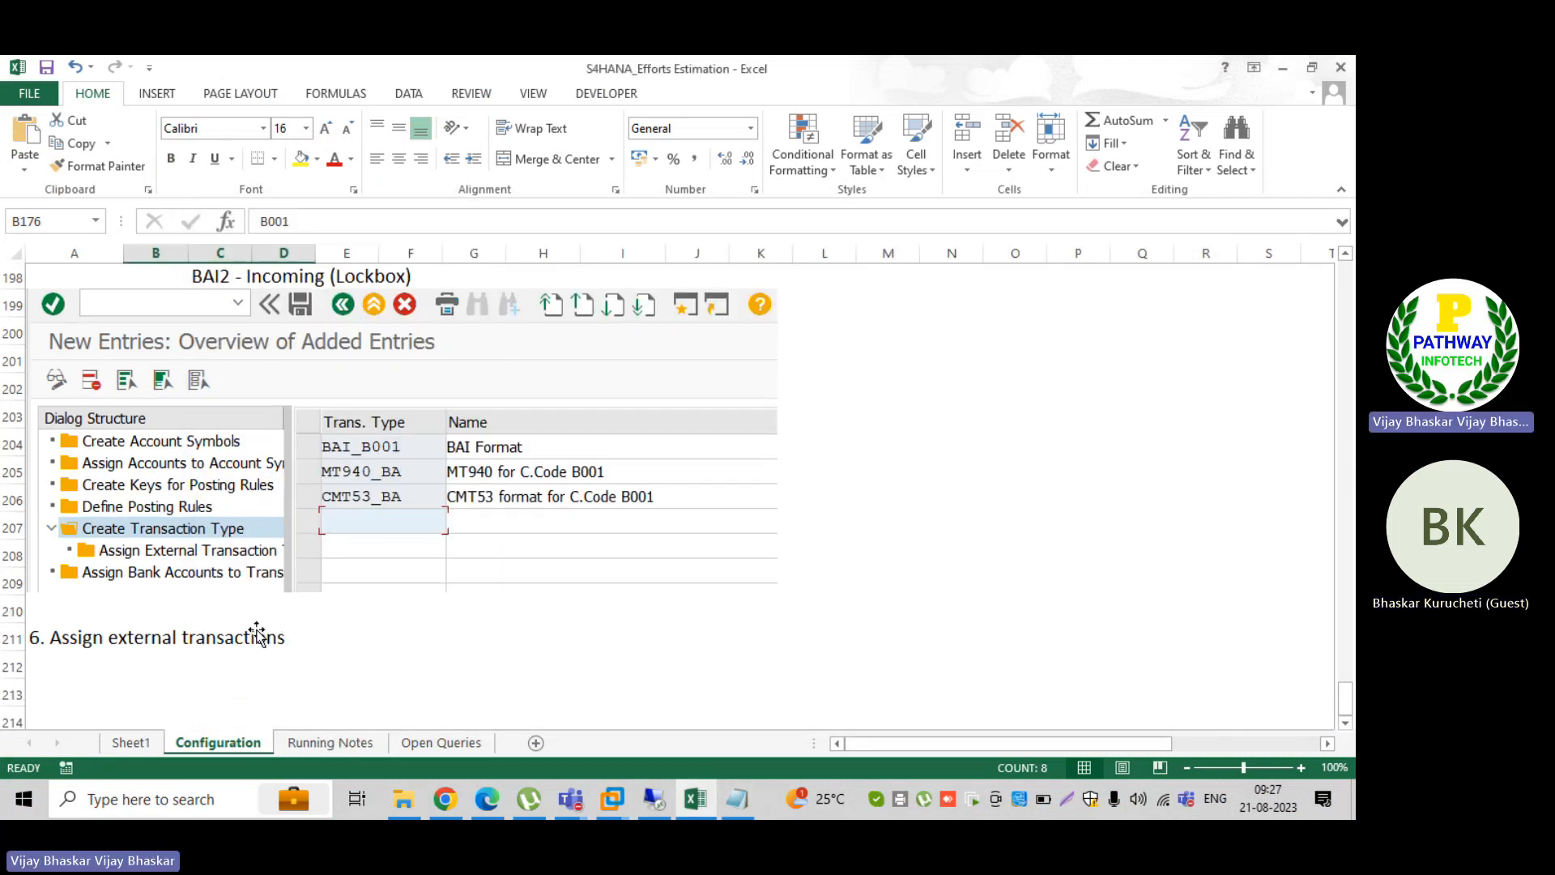
{"action": "left_click", "coordinate": [82, 463]}
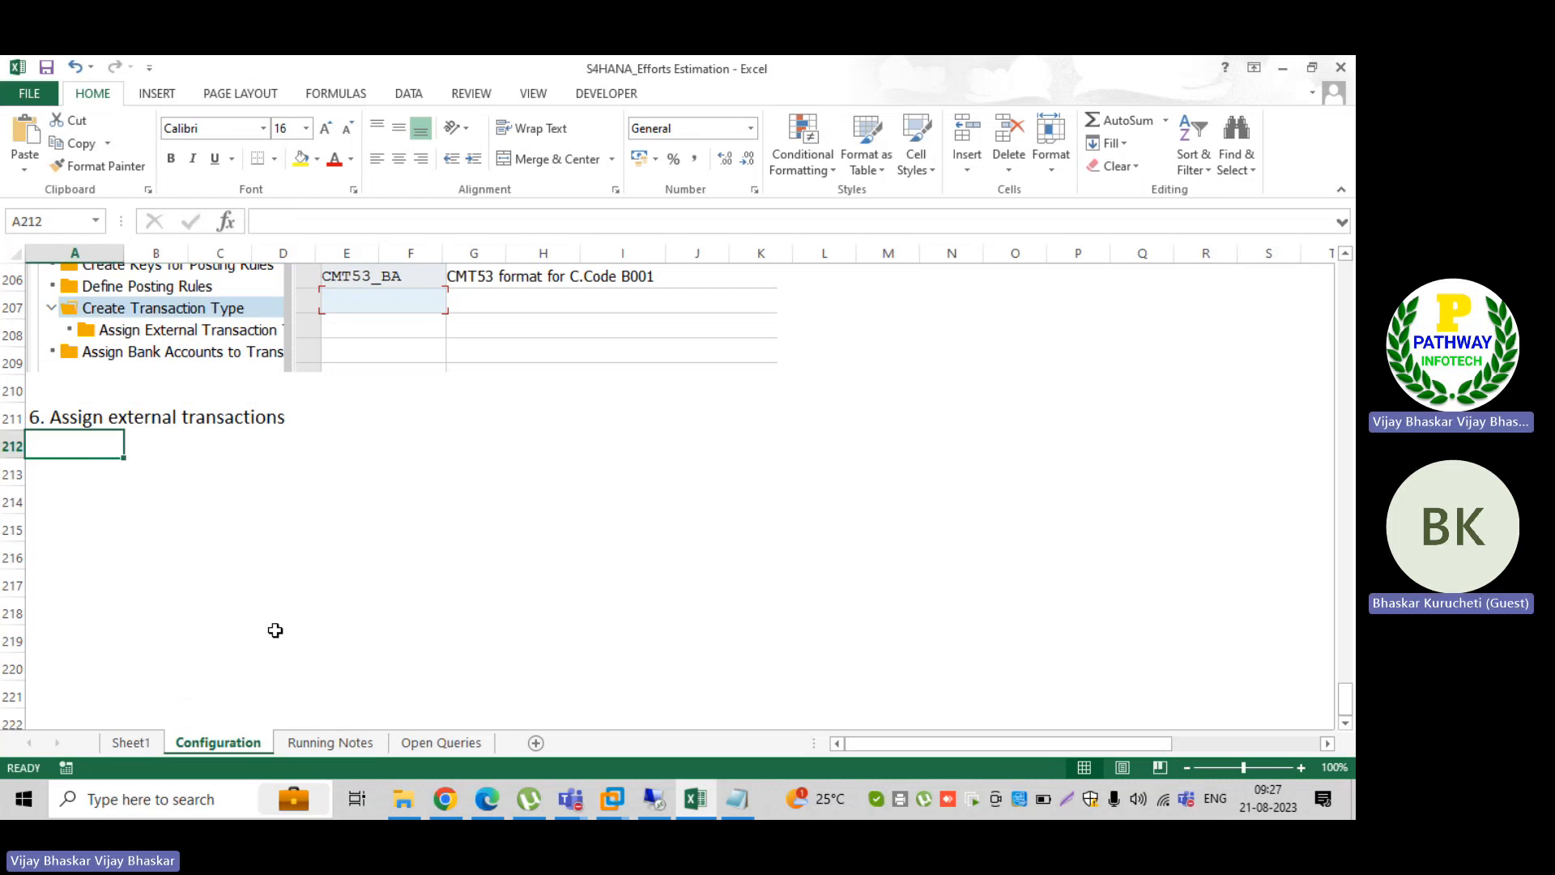
{"action": "left_click", "coordinate": [331, 741]}
{"action": "scroll", "coordinate": [348, 630], "scroll_direction": "down", "scroll_amount": 3}
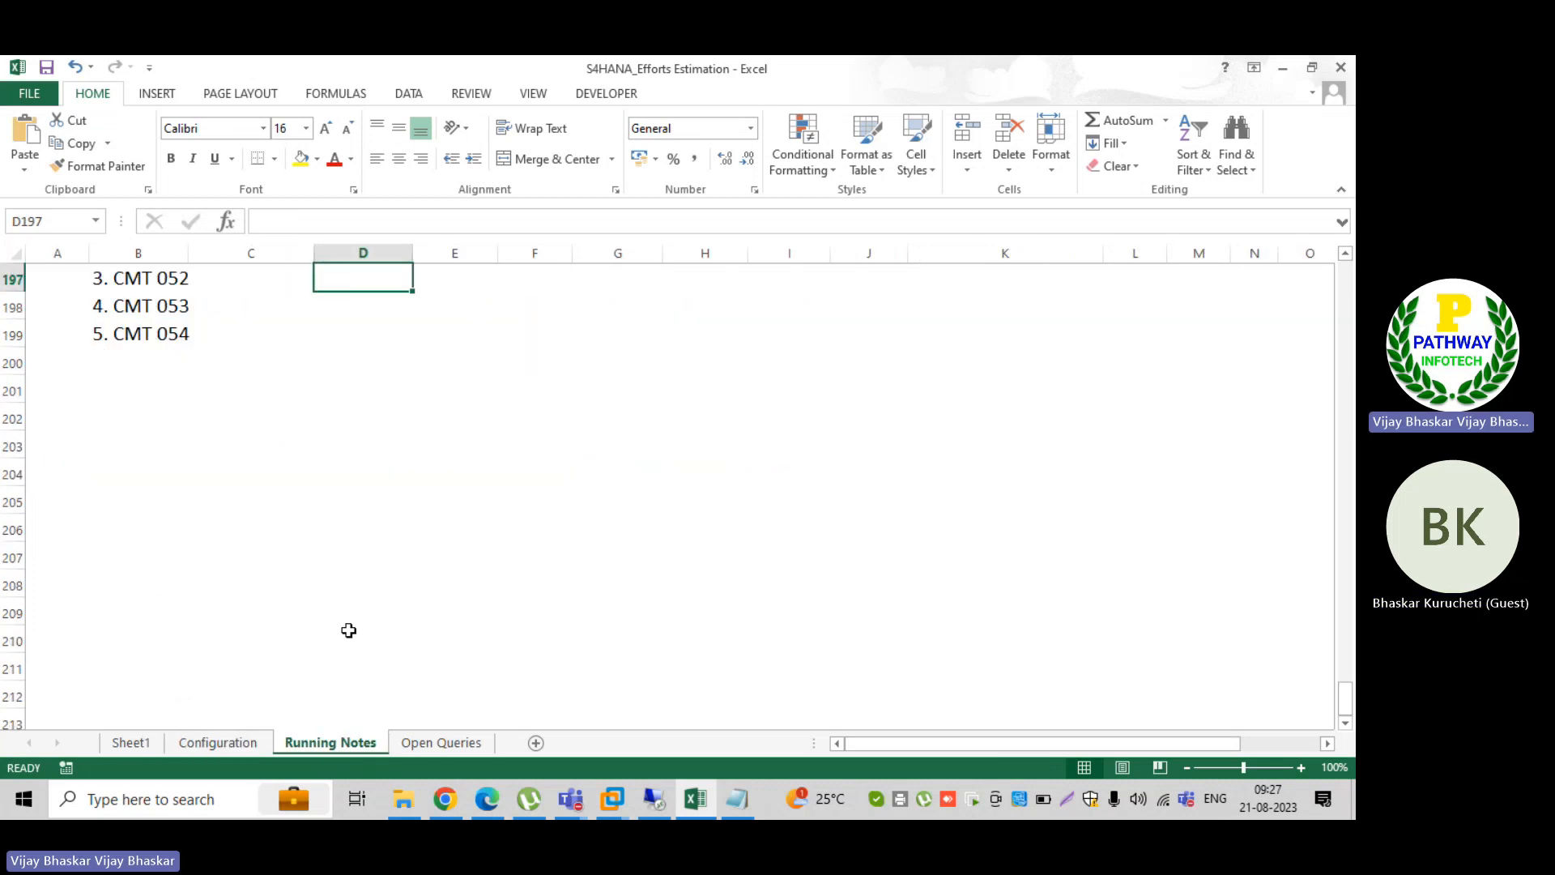
Step: Enter the heading "Serach stings mapping in the system" in cell A201 and select cell B202 below it
{"action": "left_click", "coordinate": [86, 387]}
{"action": "type", "text": "S"}
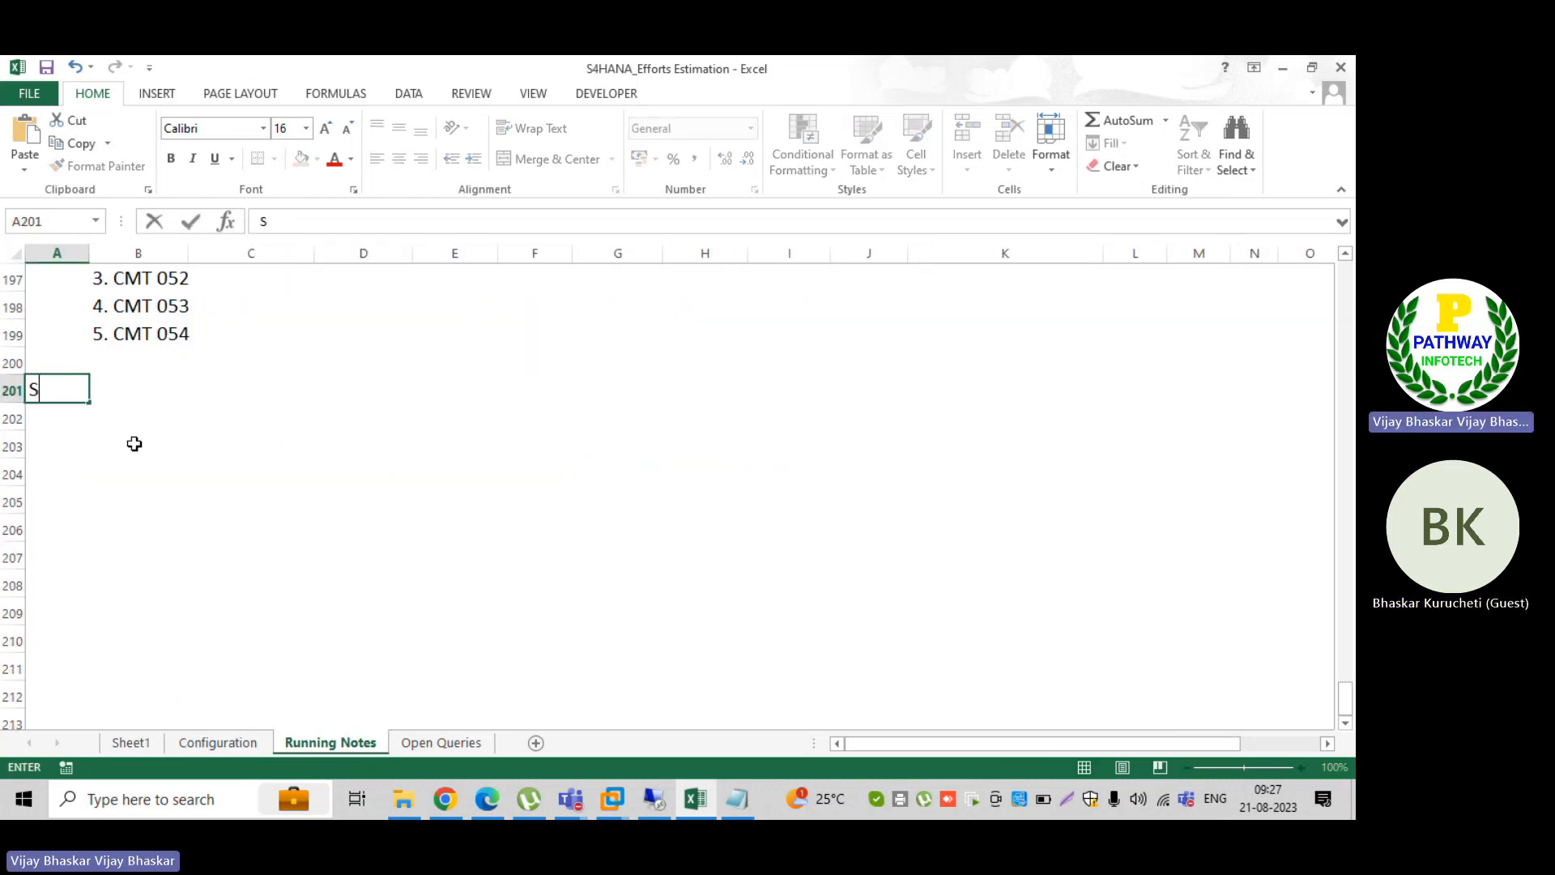
{"action": "type", "text": "erach st"}
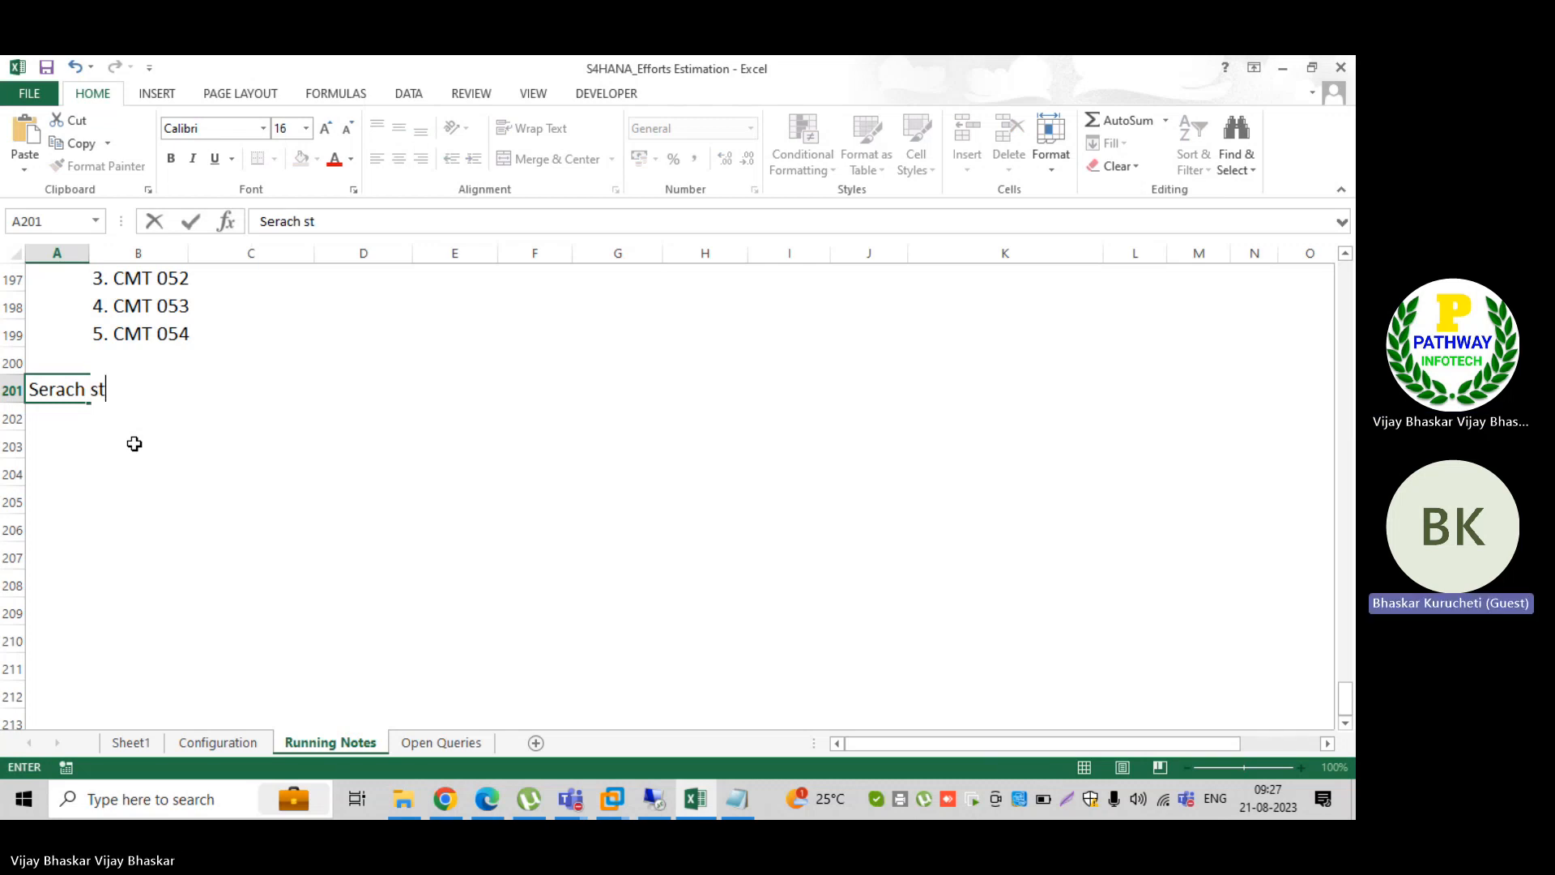
{"action": "key", "text": "BackSpace"}
{"action": "key", "text": "BackSpace"}
{"action": "key", "text": "BackSpace"}
{"action": "type", "text": "stings"}
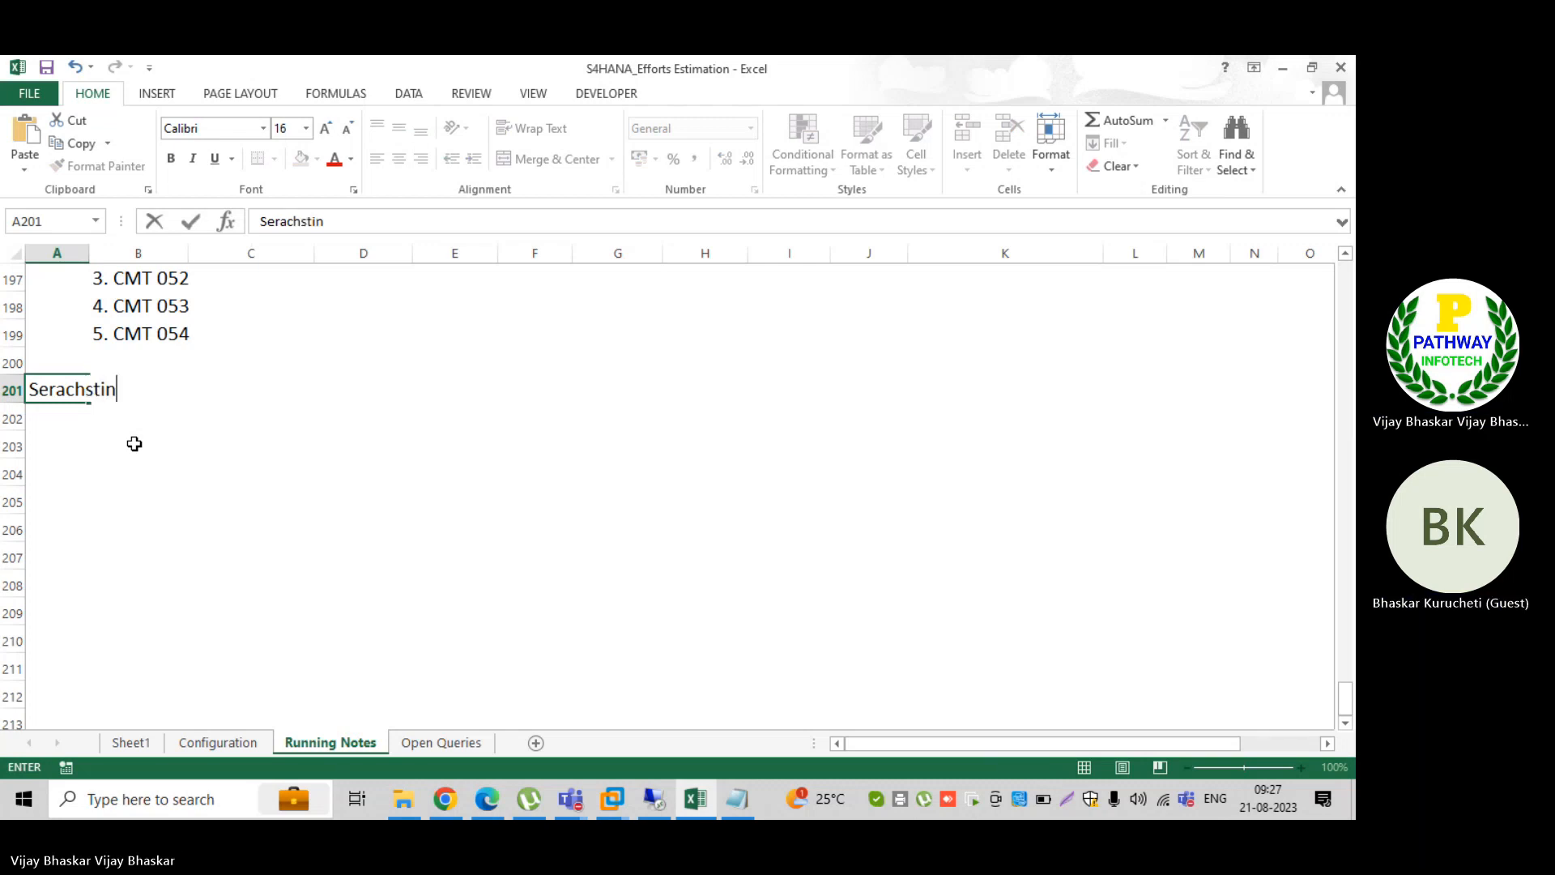
{"action": "left_click", "coordinate": [87, 390]}
{"action": "left_click", "coordinate": [149, 391]}
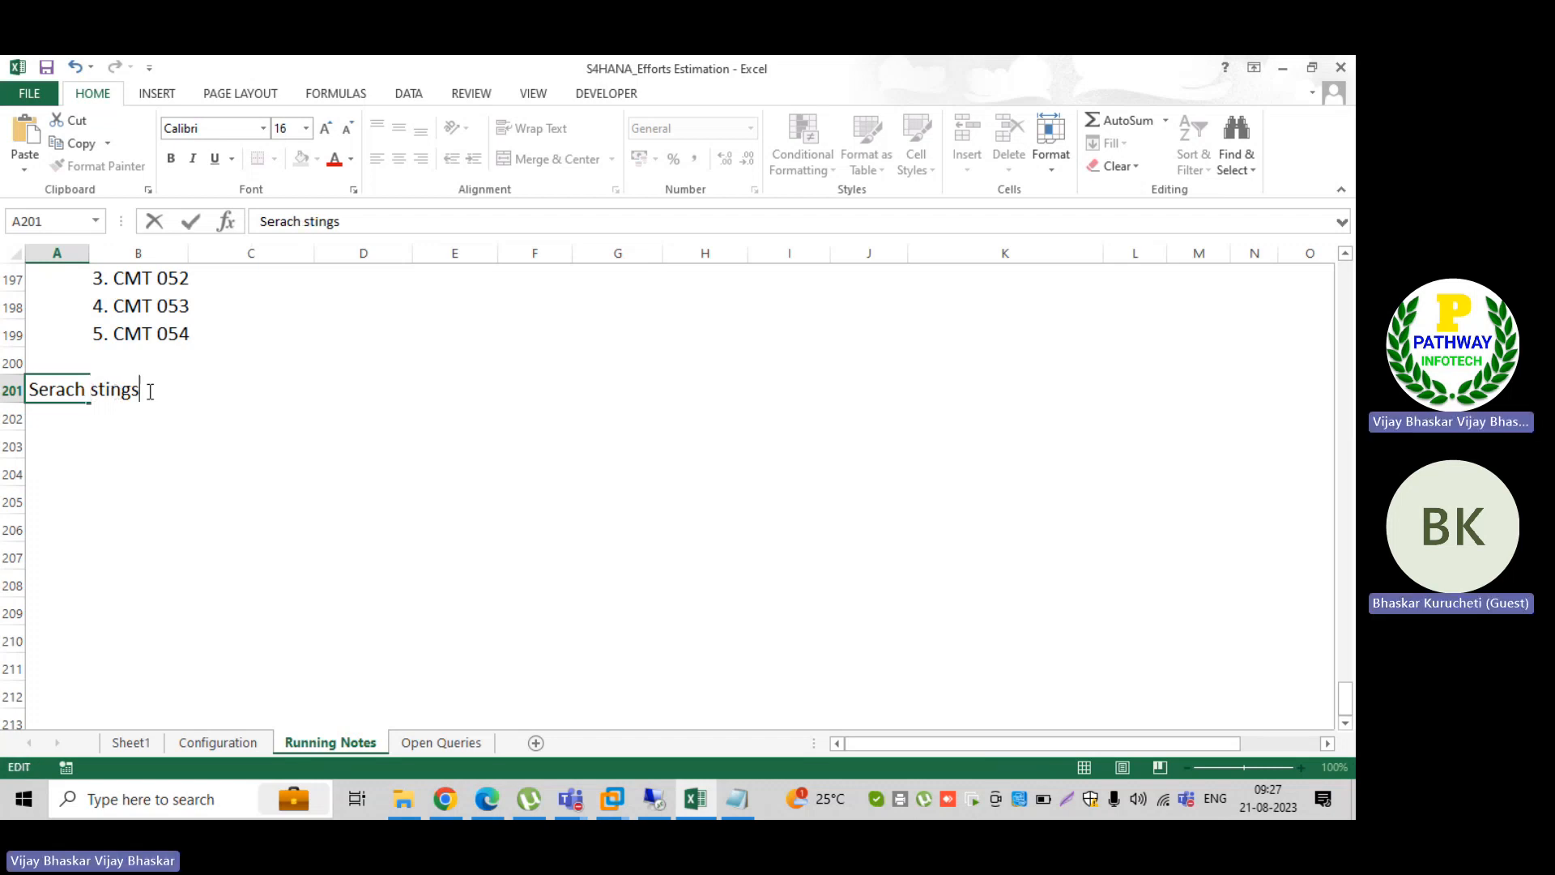
{"action": "type", "text": "mapping in "}
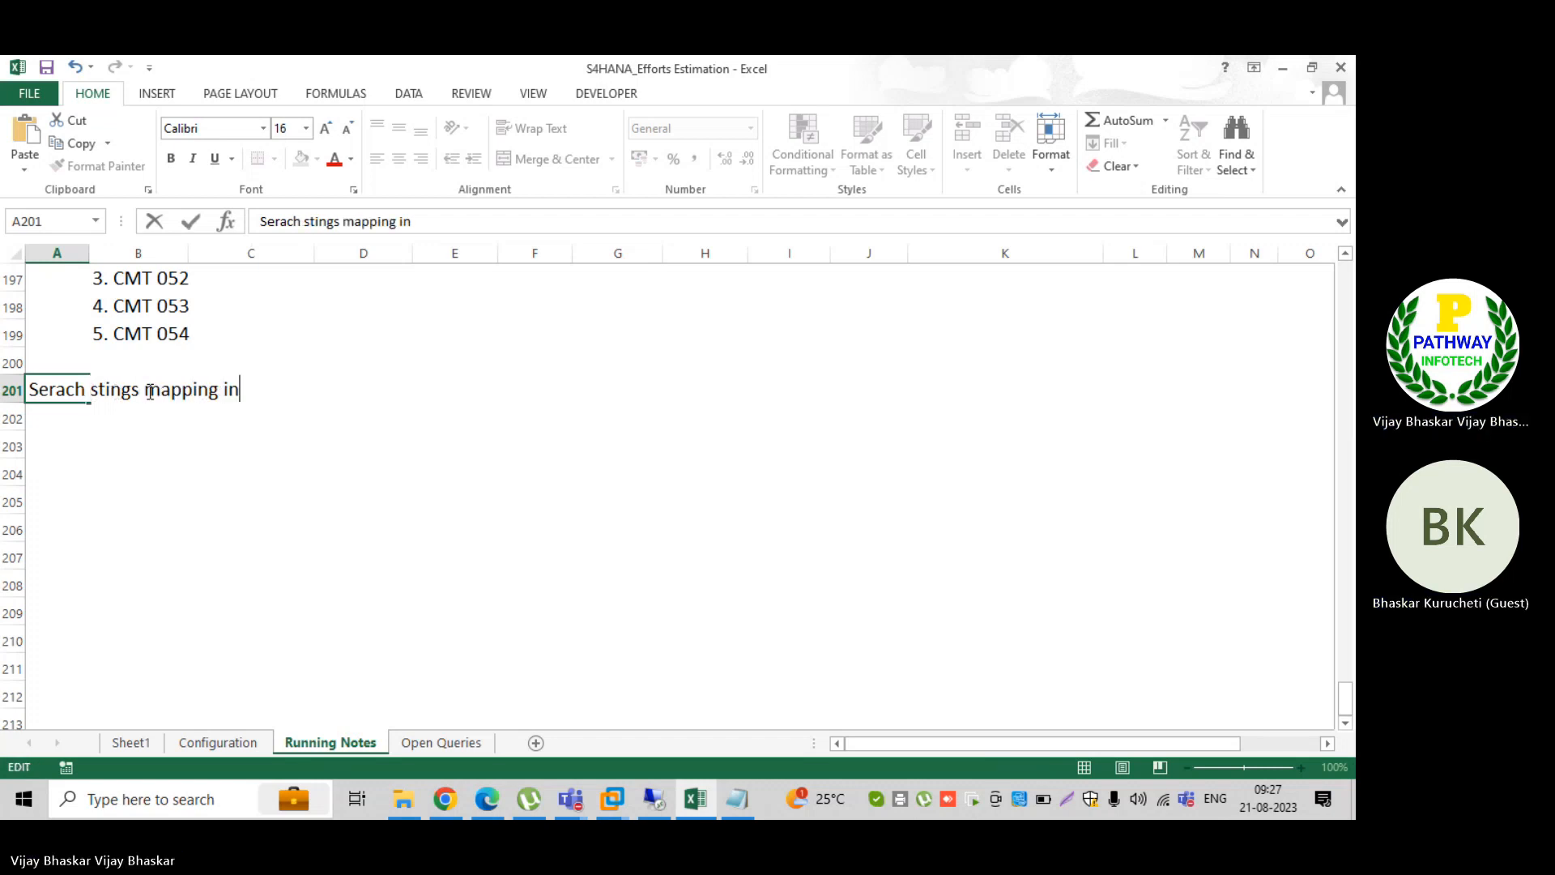
{"action": "type", "text": "the system"}
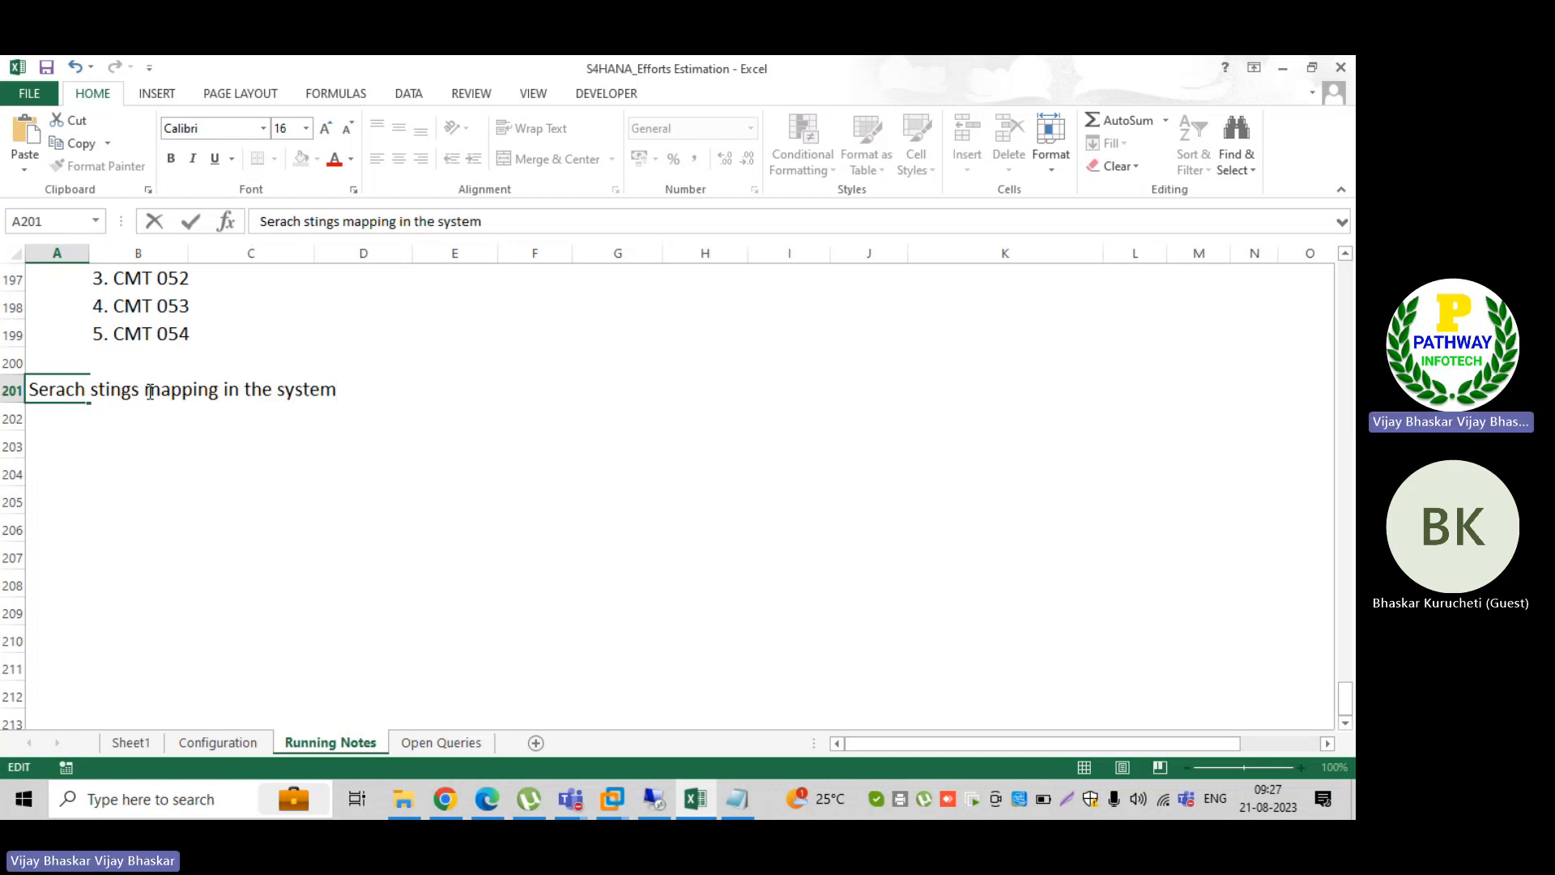
{"action": "key", "text": "Return"}
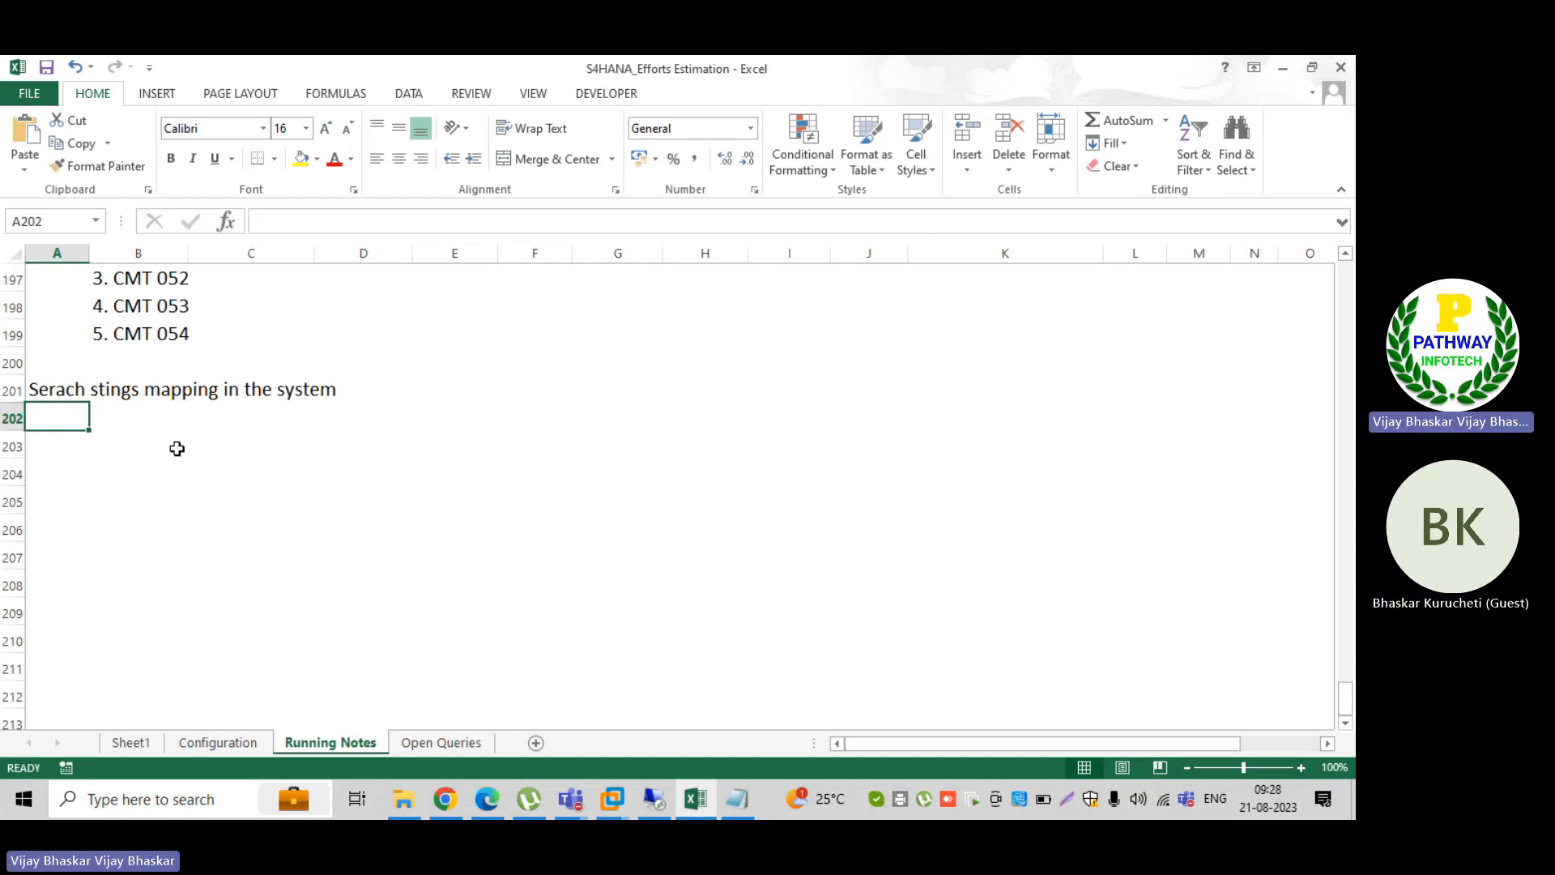
{"action": "left_click", "coordinate": [120, 421]}
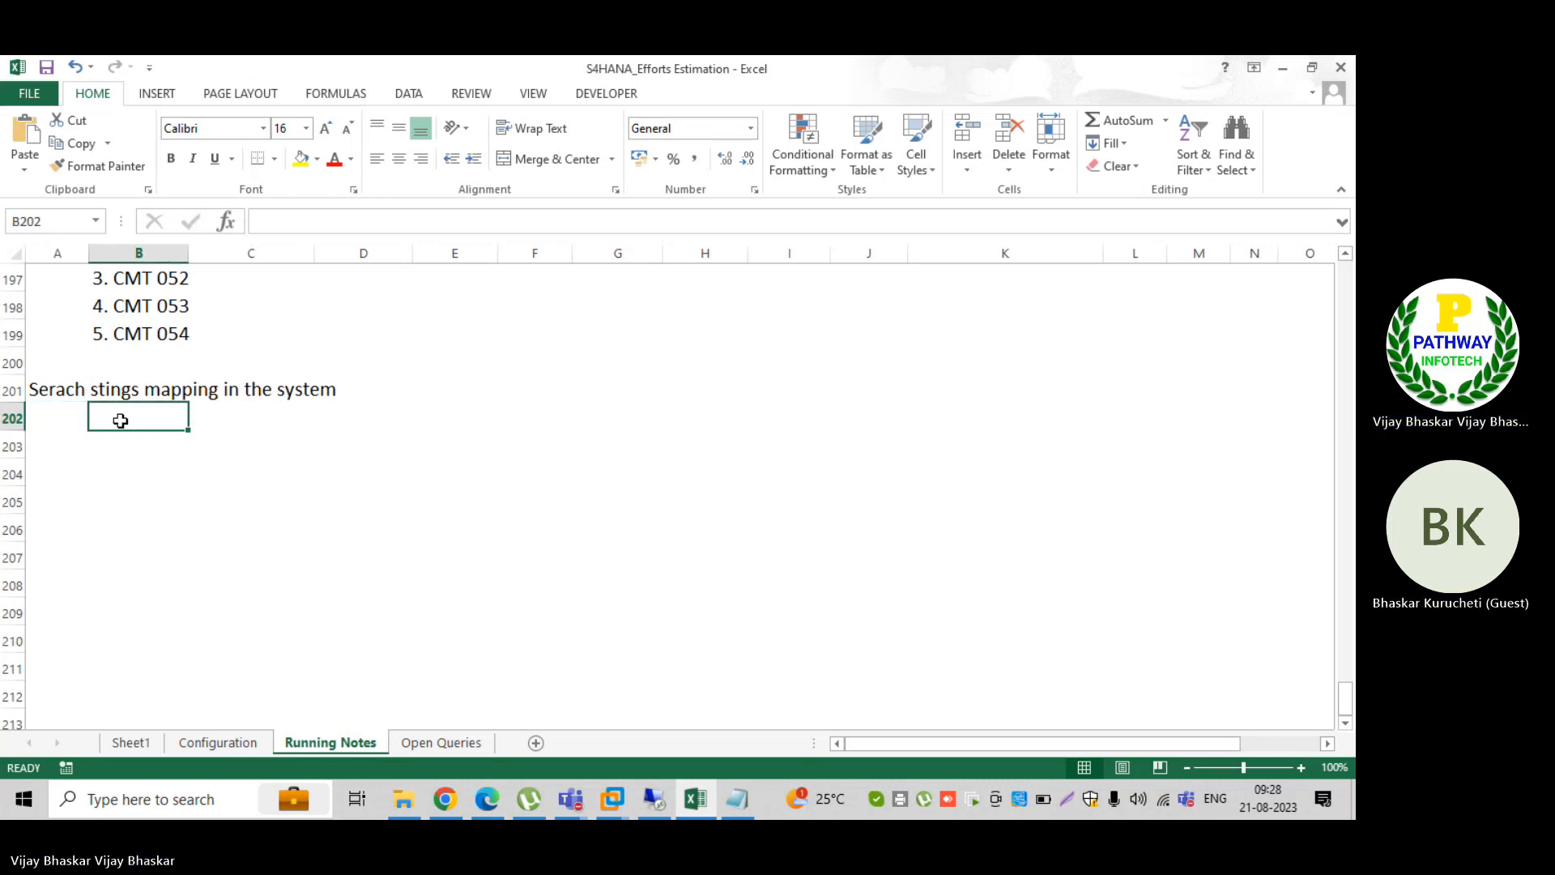
Step: Begin the first note in cell B202 with "1.The serch string"
{"action": "type", "text": "1."}
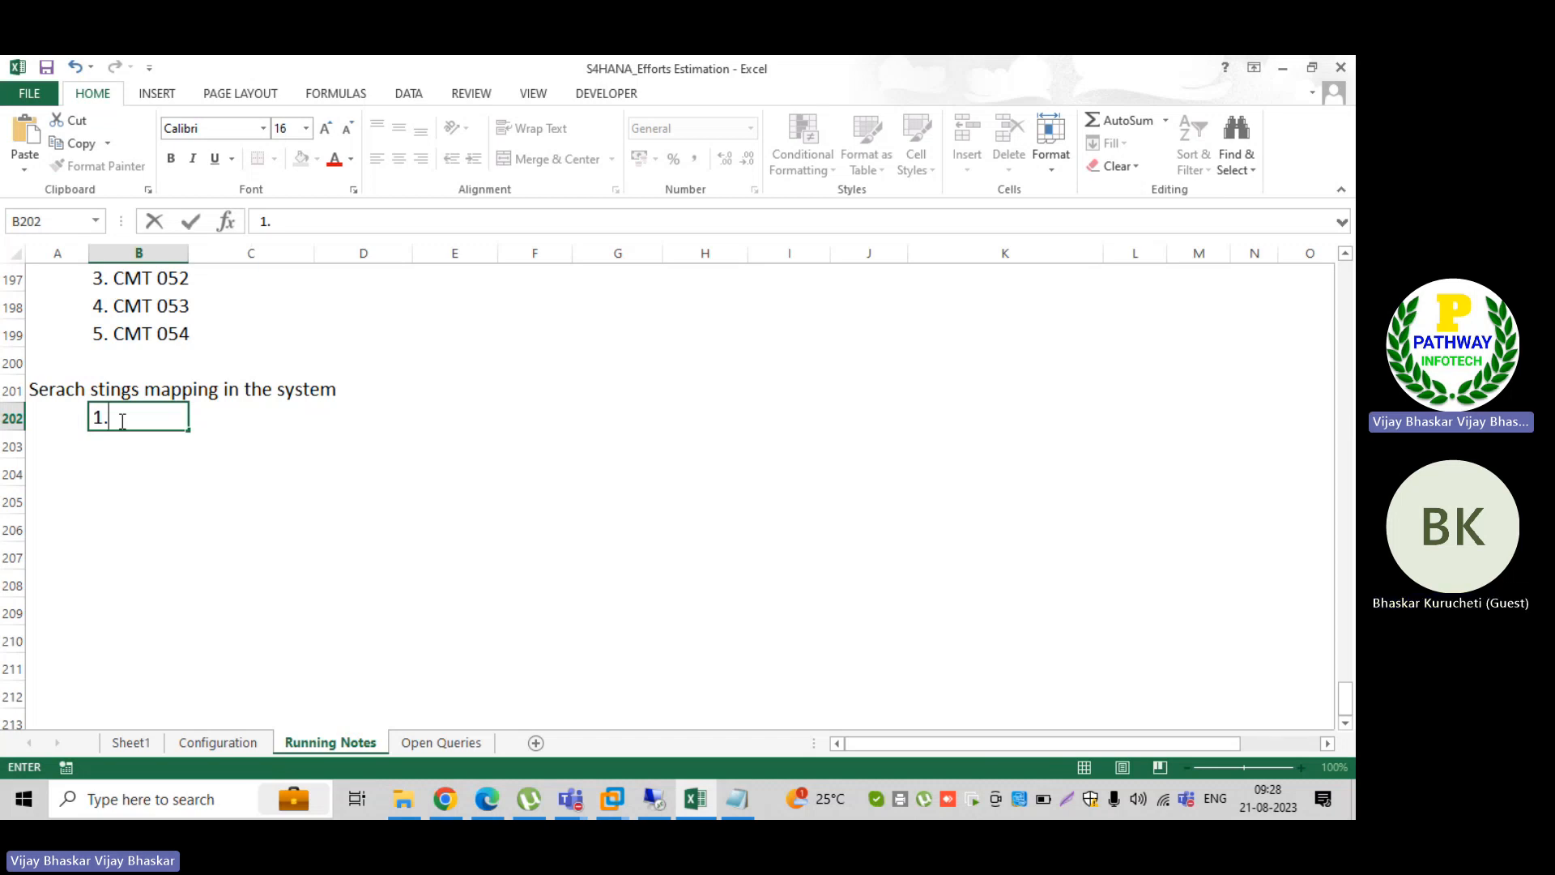
{"action": "type", "text": "The serch st"}
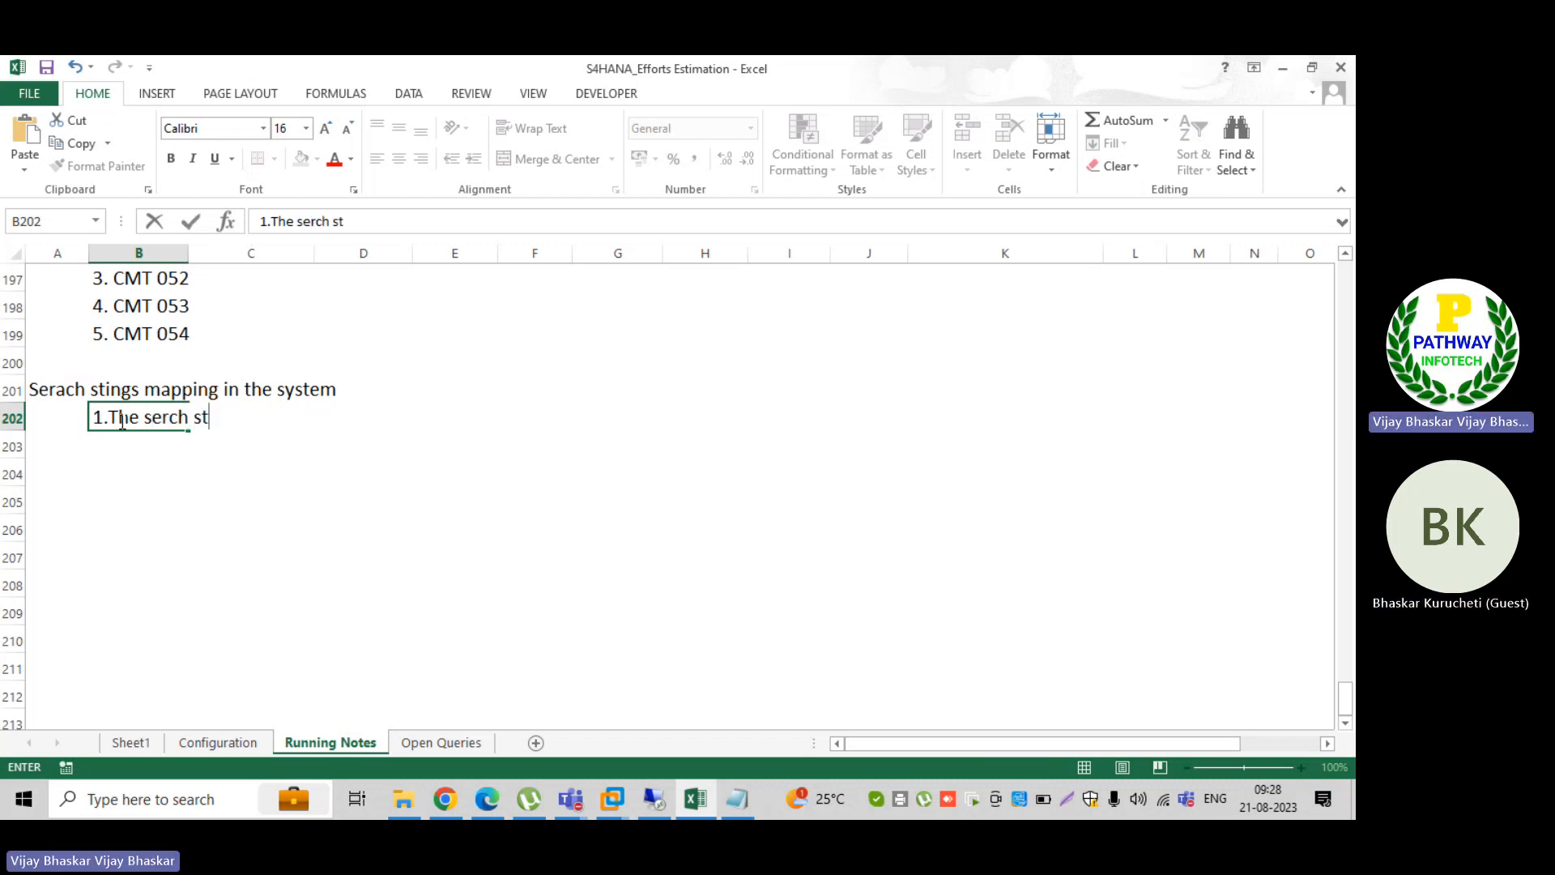
{"action": "type", "text": "ring "}
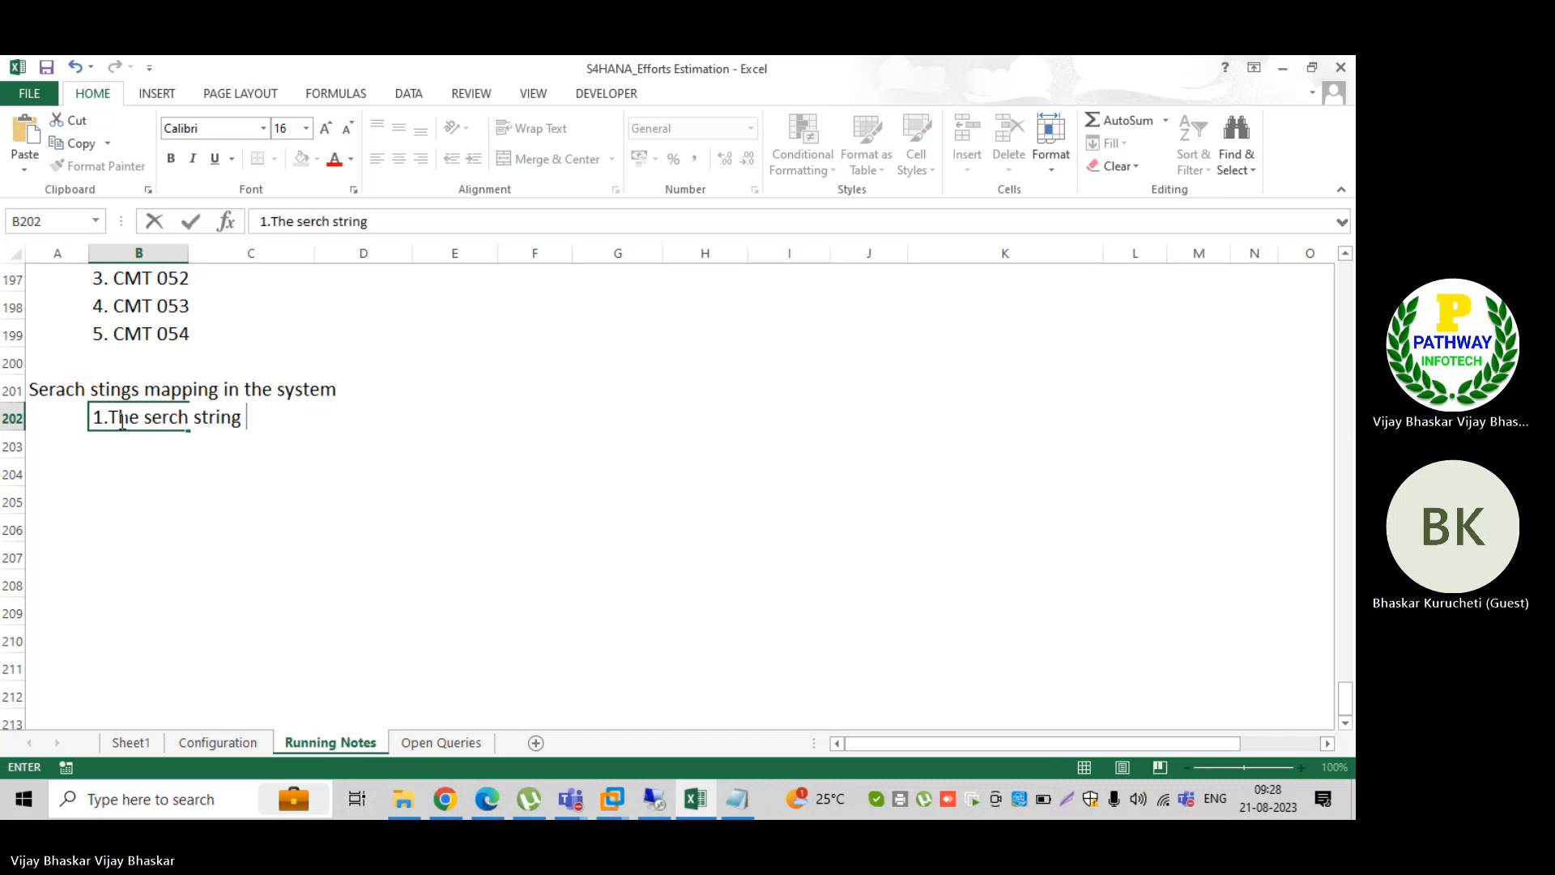
{"action": "type", "text": "will be config"}
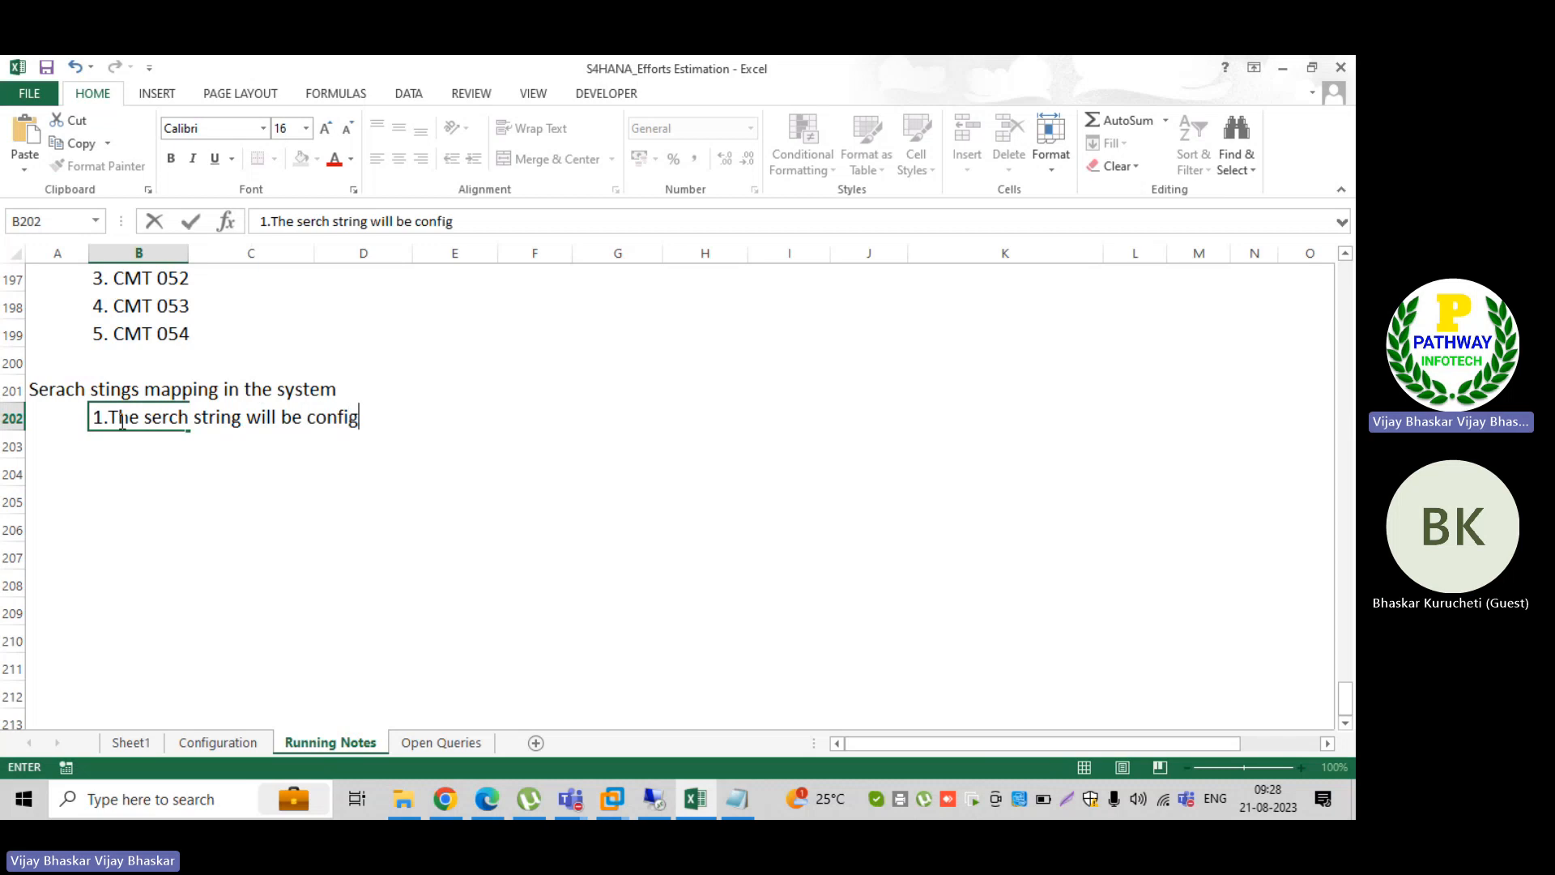
{"action": "type", "text": "urated ba"}
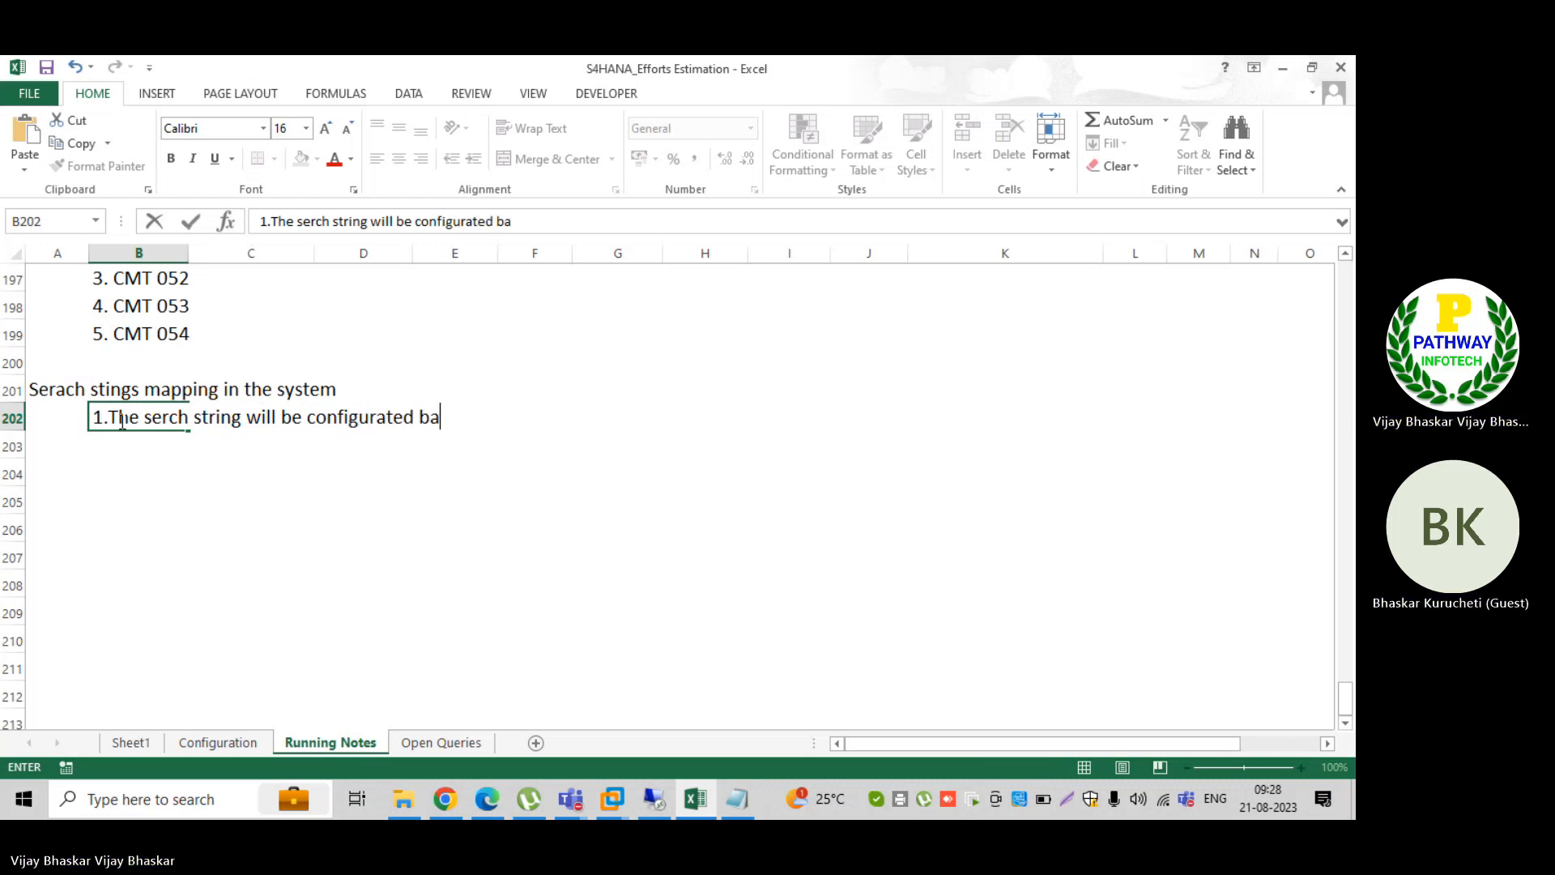
{"action": "type", "text": "sed"}
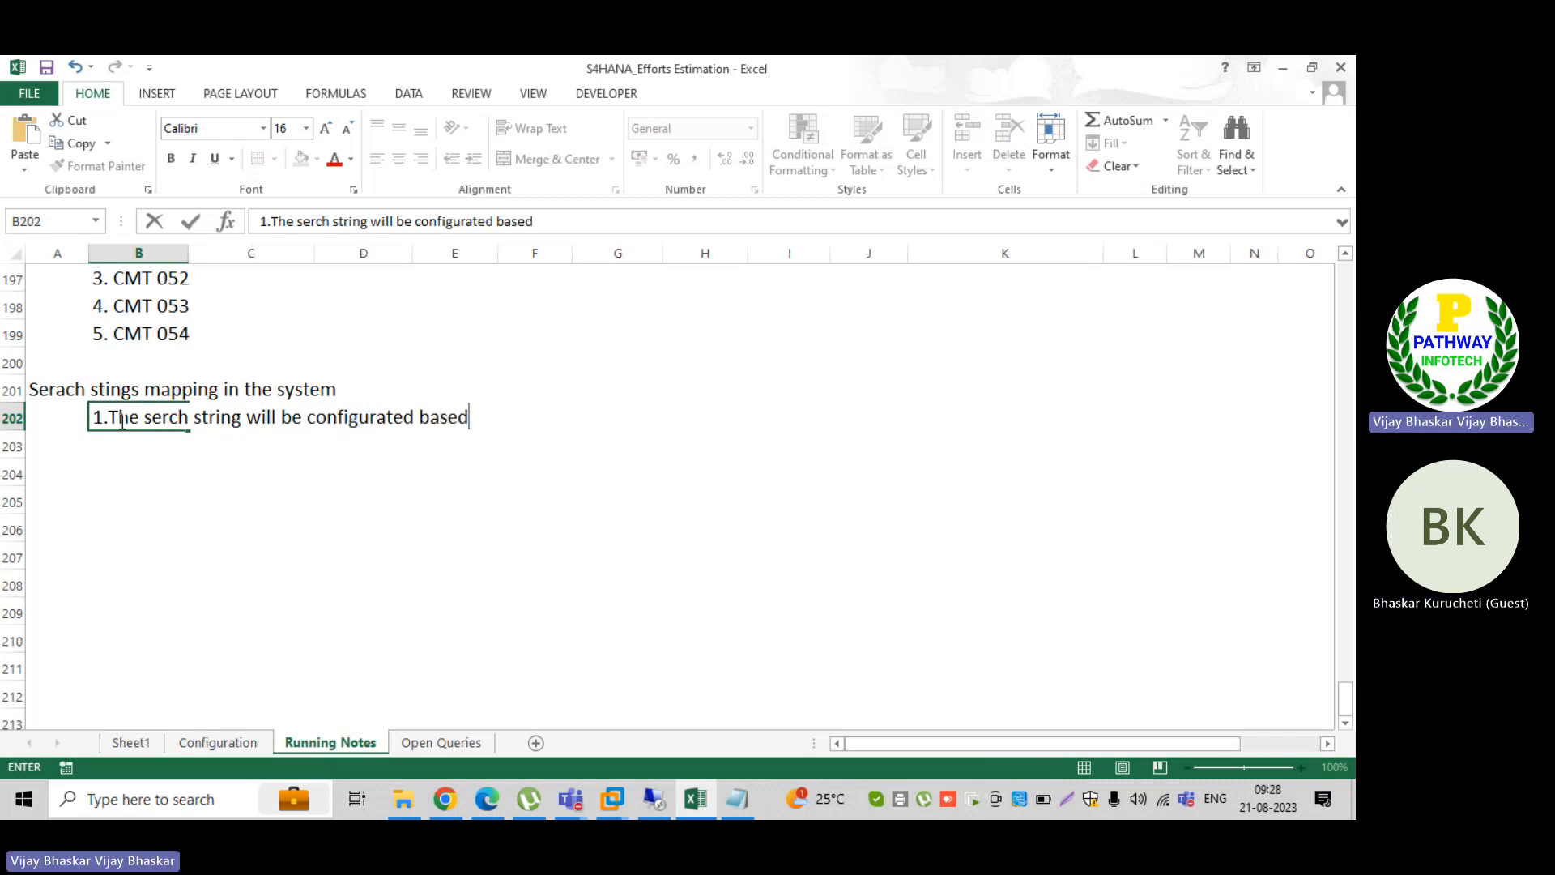
{"action": "key", "text": "BackSpace"}
{"action": "key", "text": "BackSpace"}
{"action": "key", "text": "BackSpace"}
{"action": "key", "text": "BackSpace"}
{"action": "key", "text": "BackSpace"}
{"action": "key", "text": "BackSpace"}
{"action": "key", "text": "BackSpace"}
{"action": "key", "text": "BackSpace"}
{"action": "key", "text": "BackSpace"}
{"action": "key", "text": "BackSpace"}
{"action": "key", "text": "BackSpace"}
{"action": "key", "text": "BackSpace"}
{"action": "key", "text": "BackSpace"}
{"action": "key", "text": "BackSpace"}
{"action": "key", "text": "BackSpace"}
{"action": "key", "text": "BackSpace"}
{"action": "key", "text": "BackSpace"}
{"action": "key", "text": "BackSpace"}
{"action": "key", "text": "BackSpace"}
{"action": "key", "text": "BackSpace"}
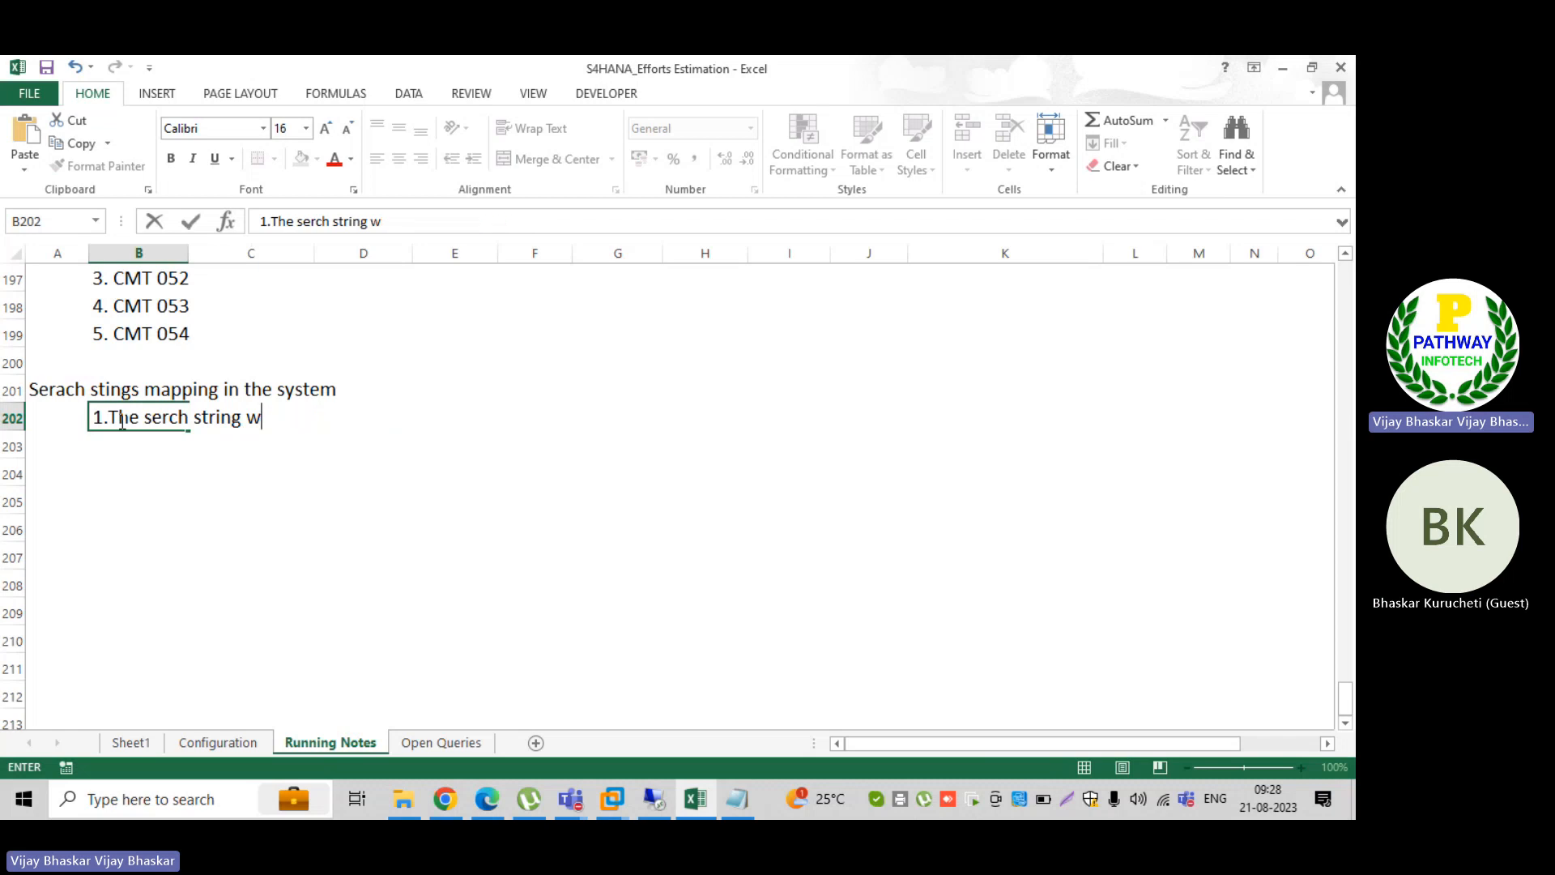
Step: Complete the B202 note as "1.The serch string derivation rule to be mapped based on EBS statement record number 88"
{"action": "type", "text": "rule"}
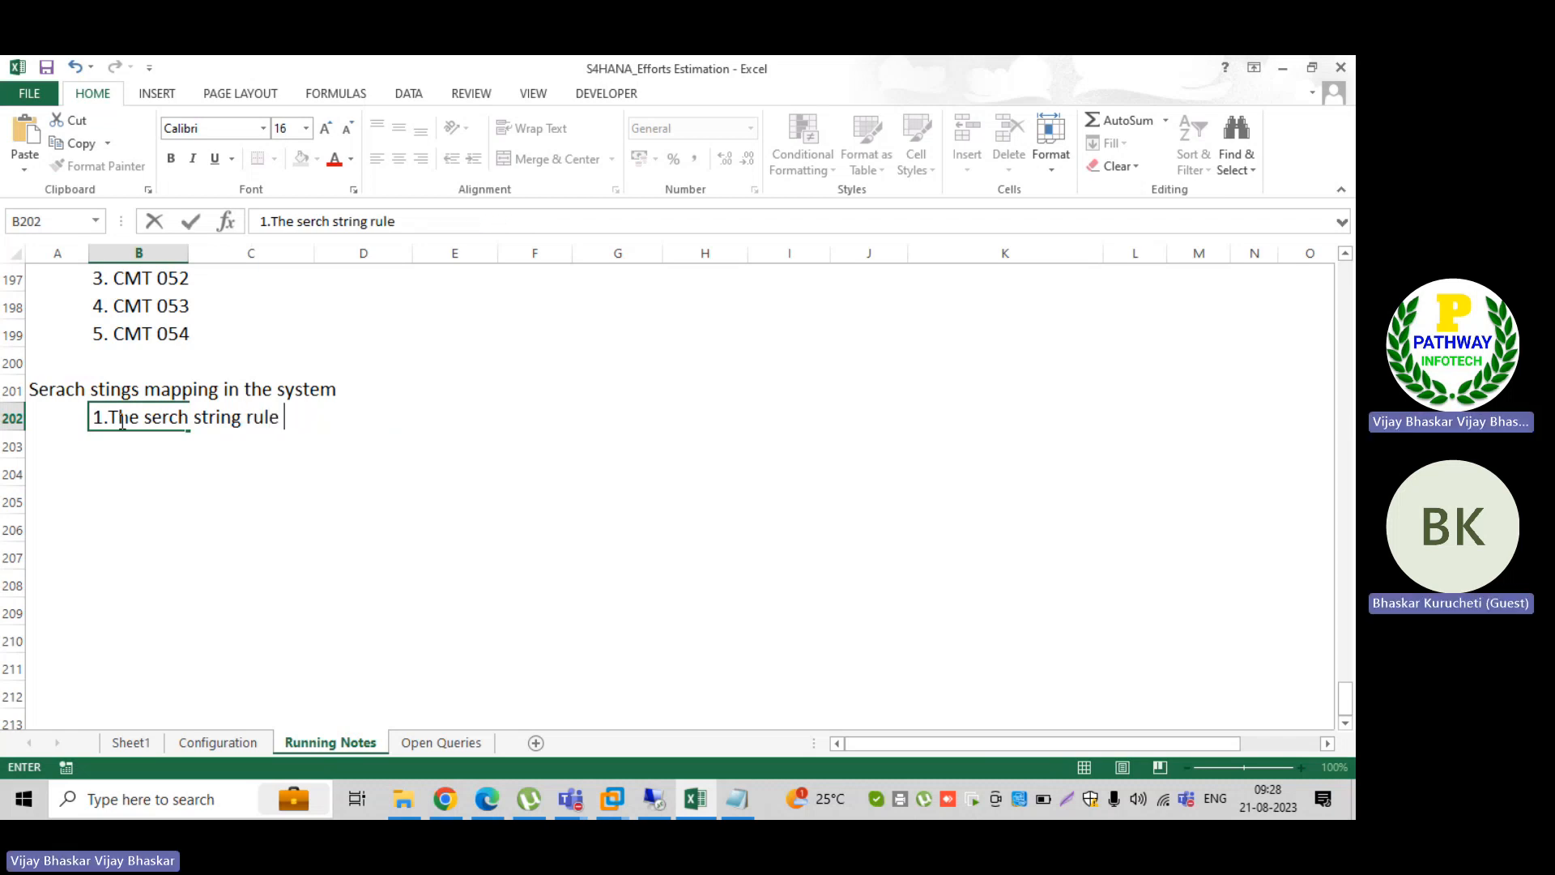
{"action": "left_click", "coordinate": [246, 417]}
{"action": "type", "text": "derivation"}
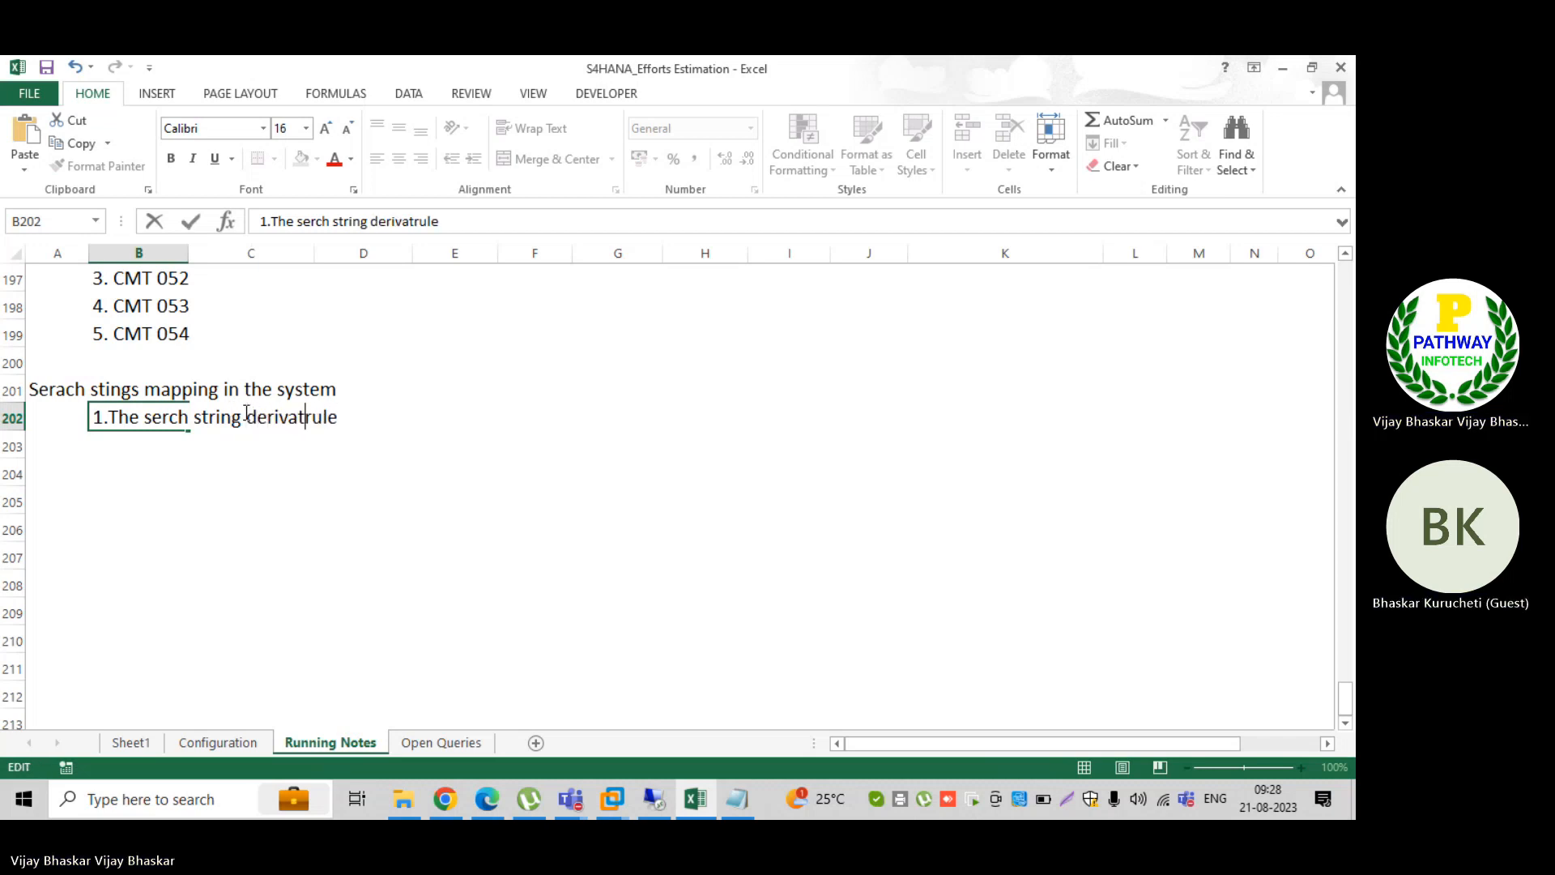
{"action": "left_click", "coordinate": [401, 418]}
{"action": "type", "text": "to be"}
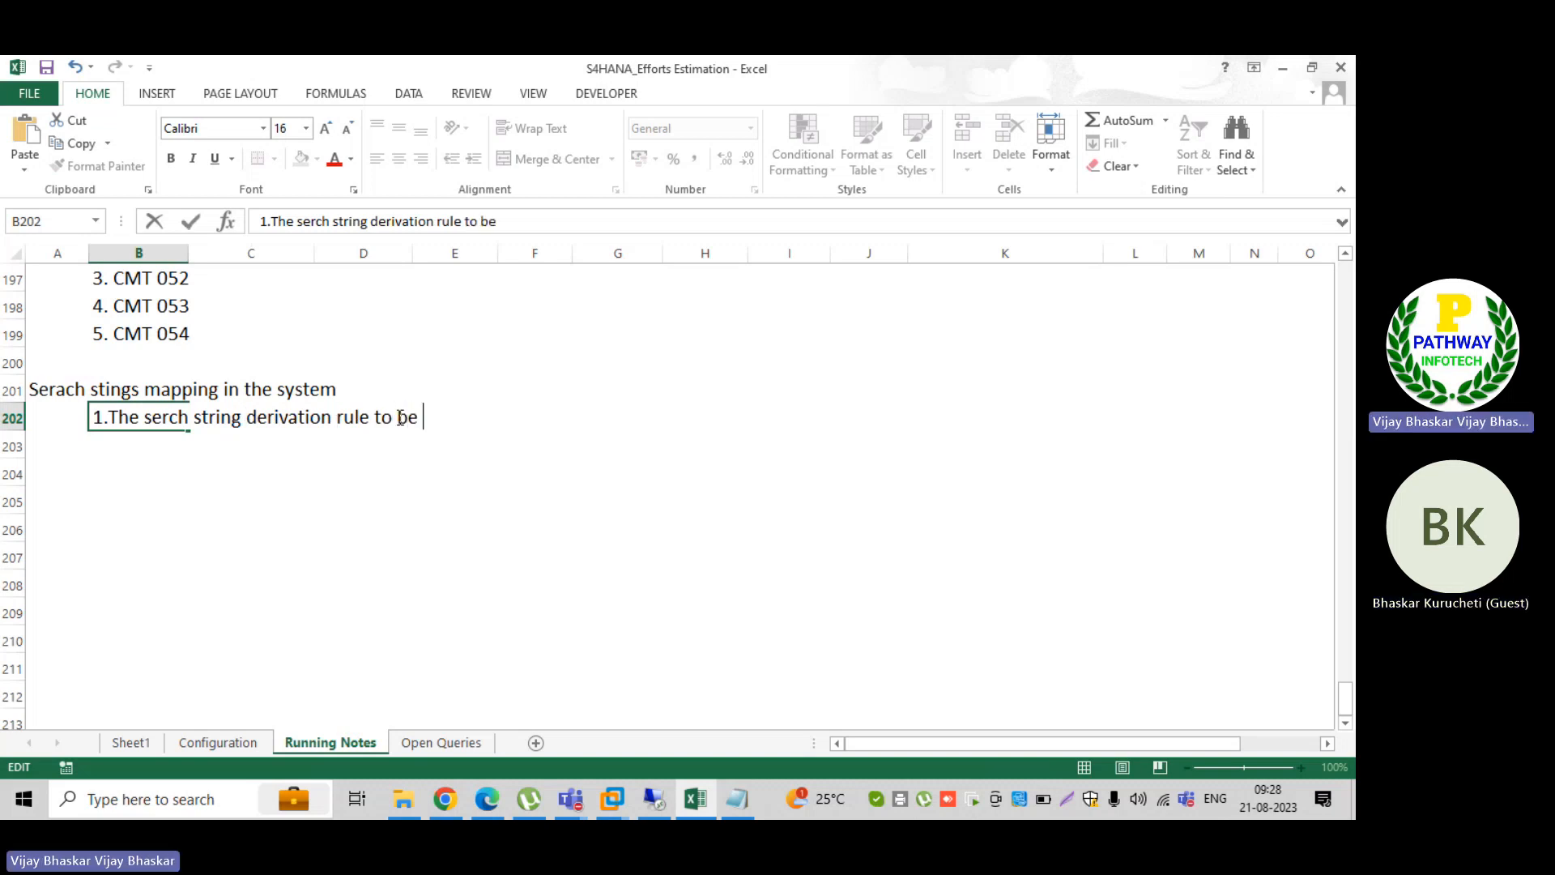
{"action": "type", "text": " mapped ba"}
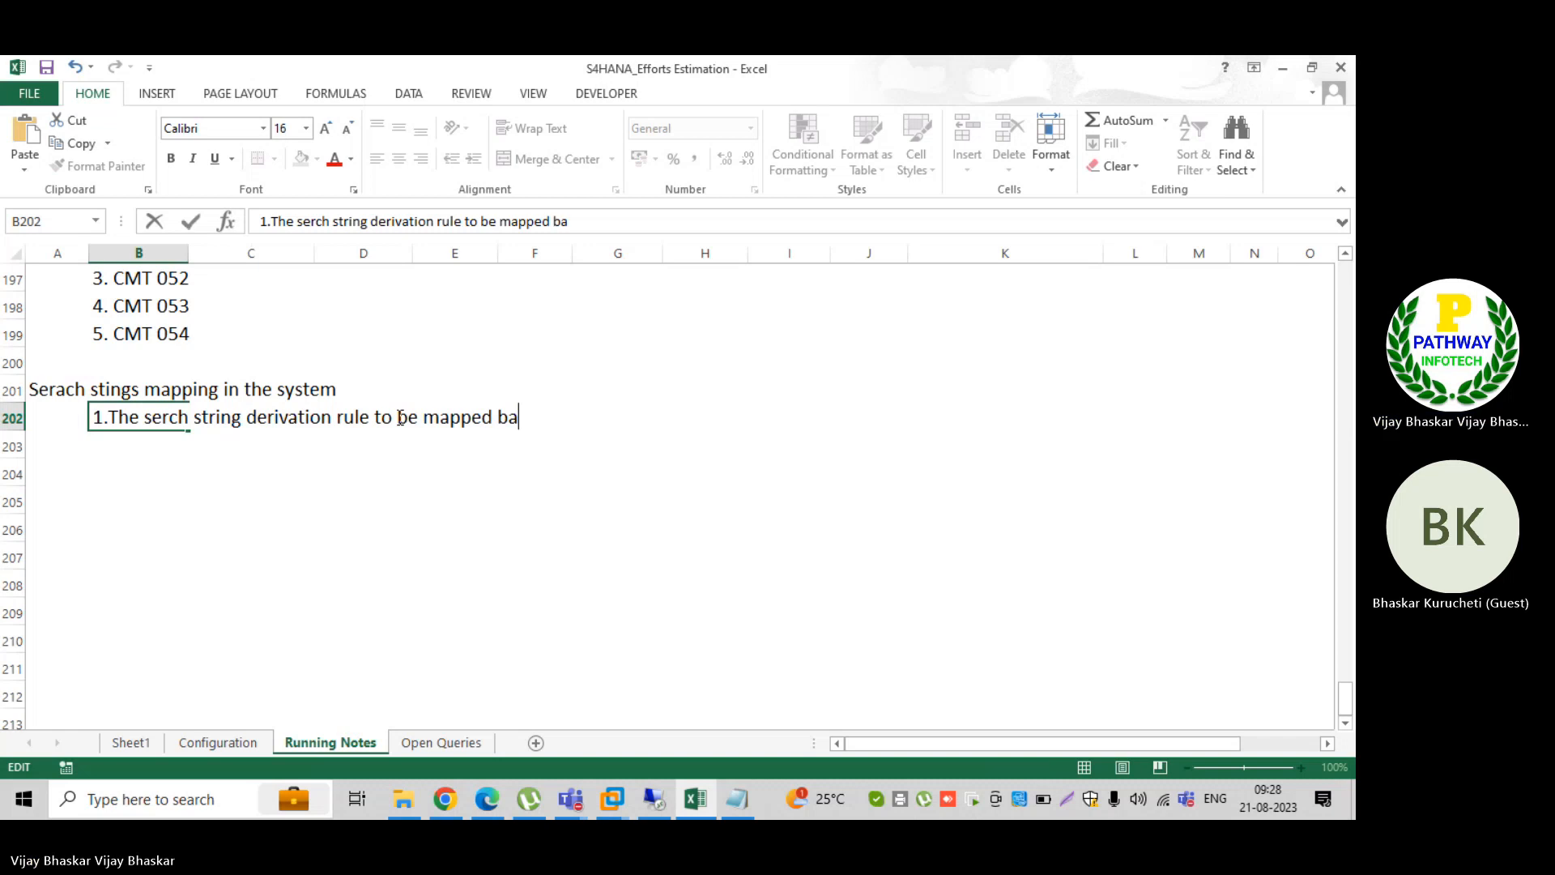
{"action": "type", "text": "sed on EBS sta"}
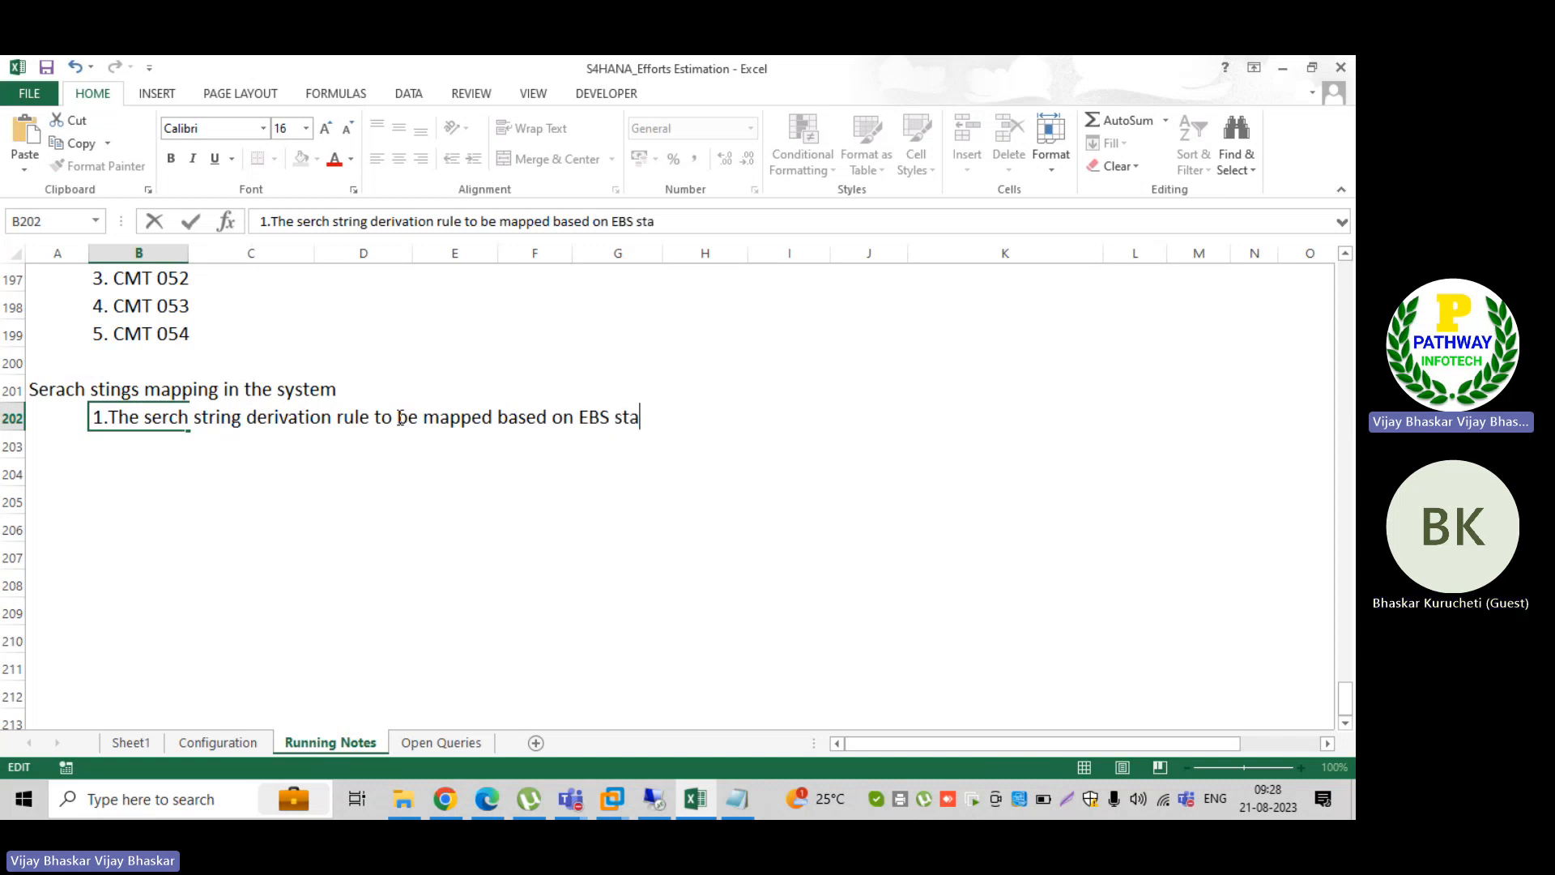
{"action": "type", "text": "tements"}
{"action": "key", "text": "BackSpace"}
{"action": "key", "text": "BackSpace"}
{"action": "key", "text": "BackSpace"}
{"action": "key", "text": "BackSpace"}
{"action": "key", "text": "BackSpace"}
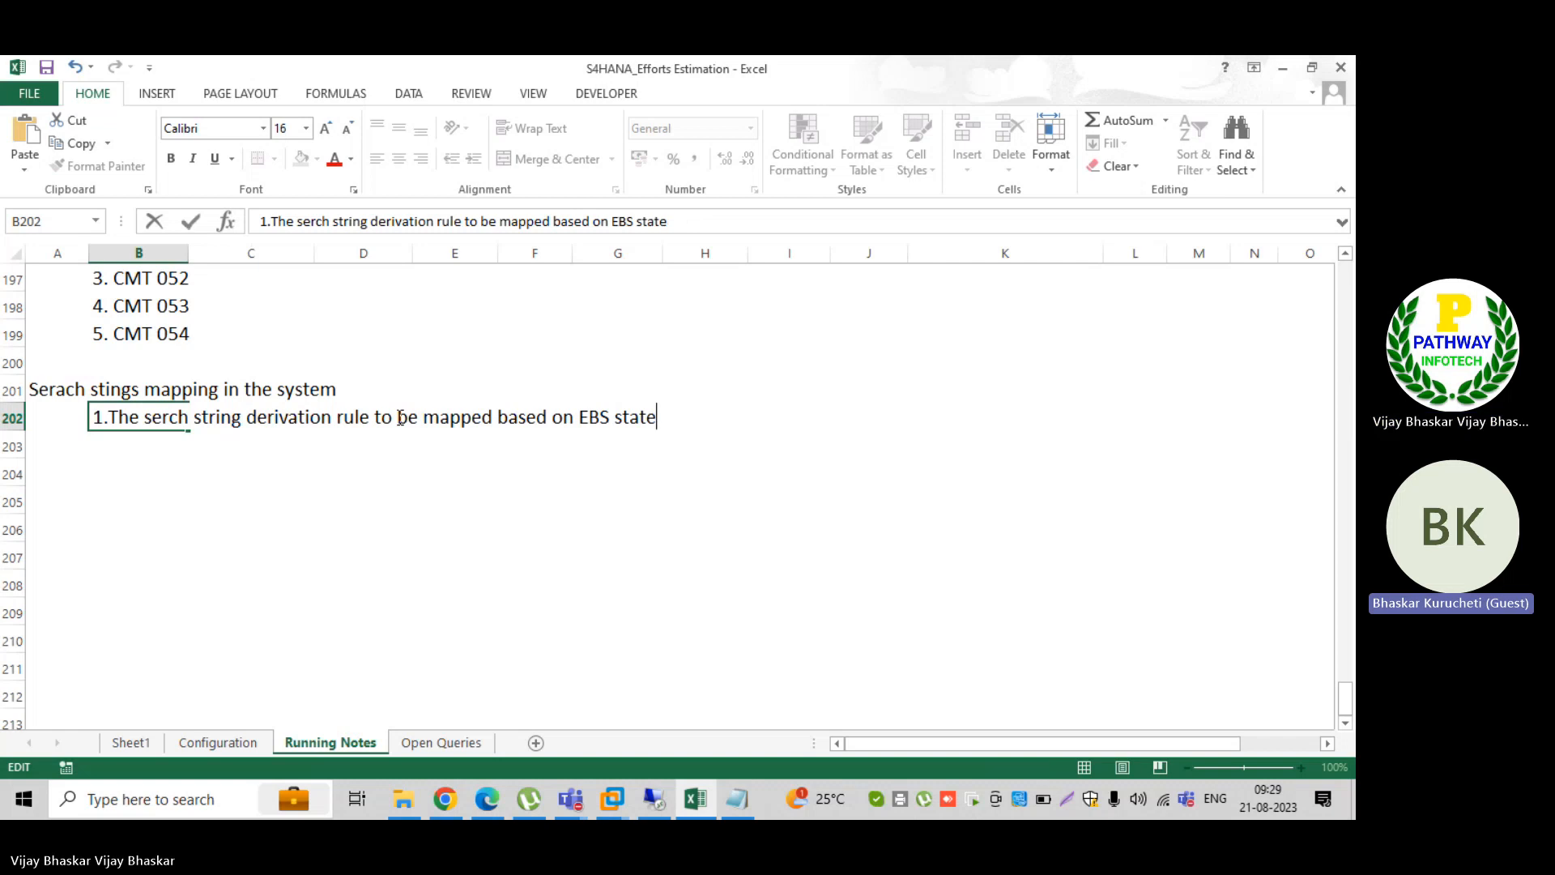
{"action": "type", "text": "ment li"}
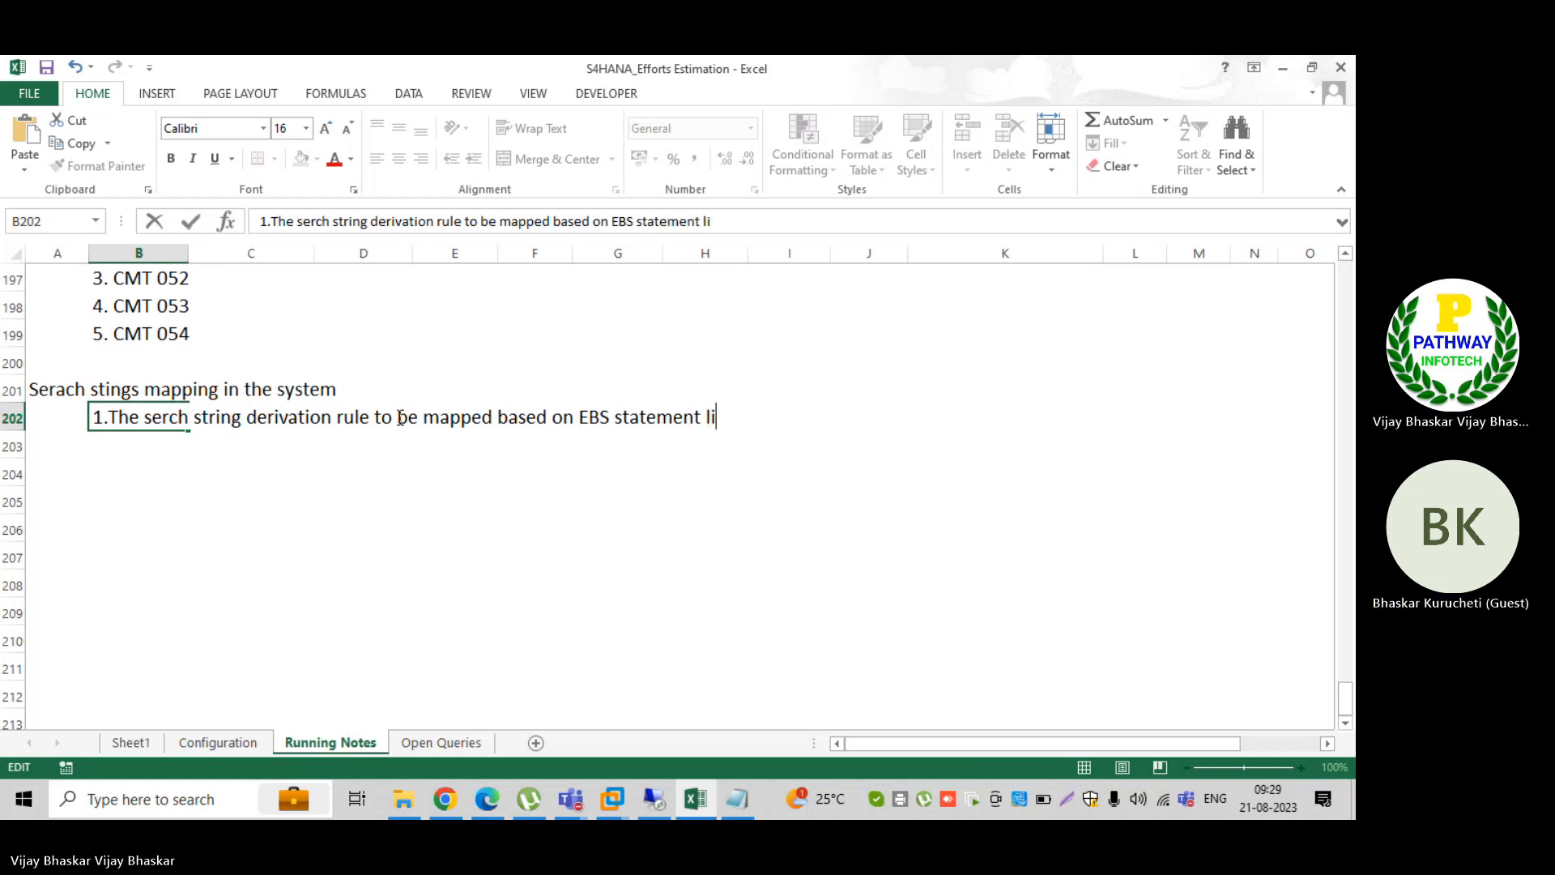
{"action": "type", "text": "n"}
{"action": "key", "text": "BackSpace"}
{"action": "key", "text": "BackSpace"}
{"action": "key", "text": "BackSpace"}
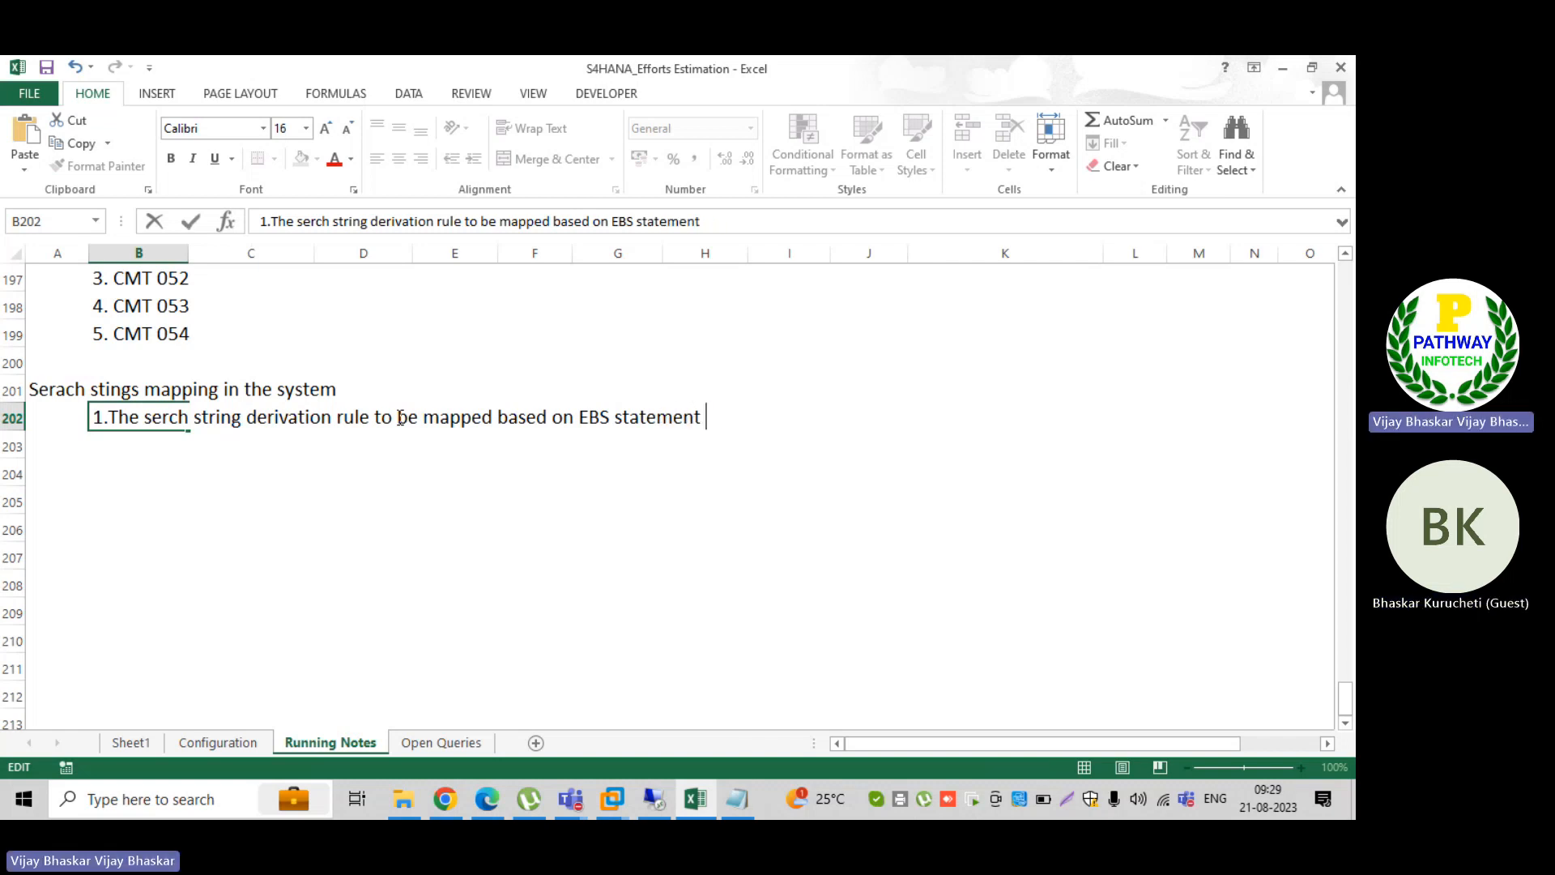
{"action": "type", "text": "record n"}
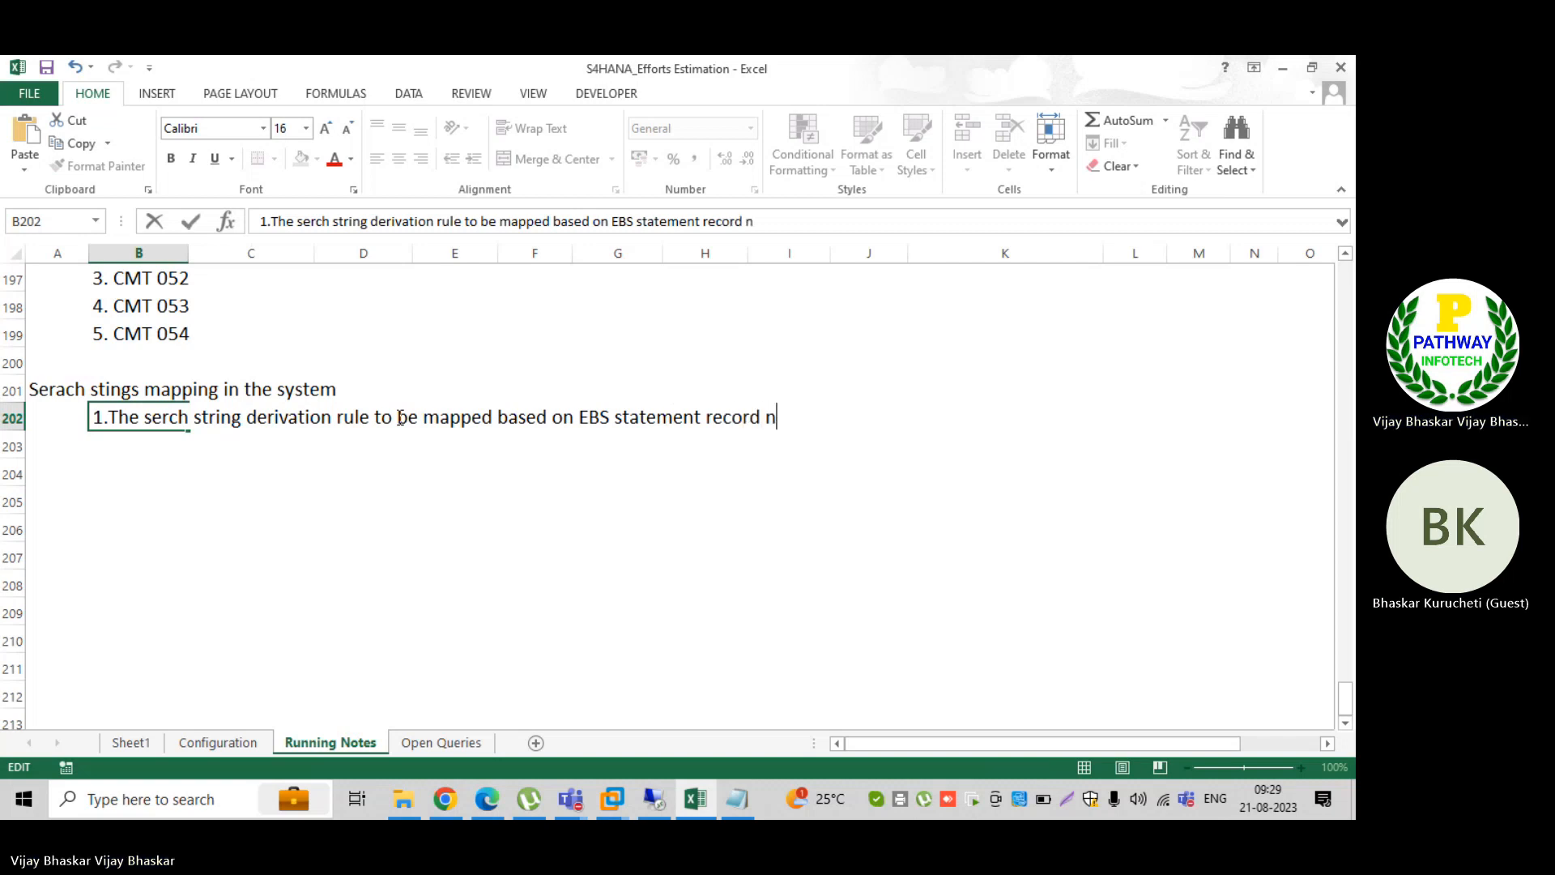
{"action": "type", "text": "umber 88"}
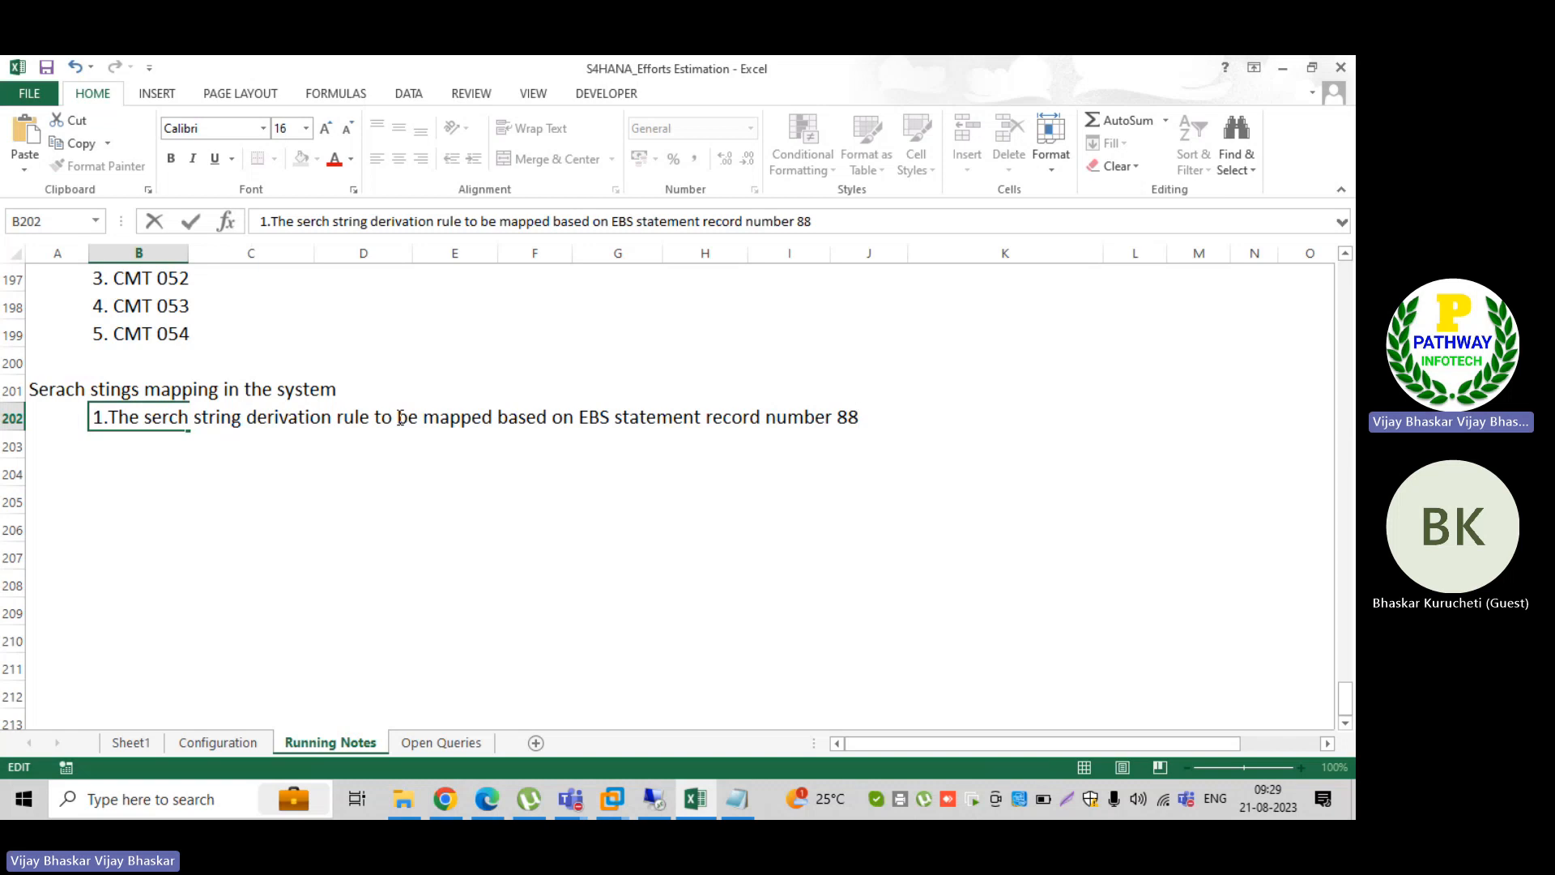
{"action": "key", "text": "Return"}
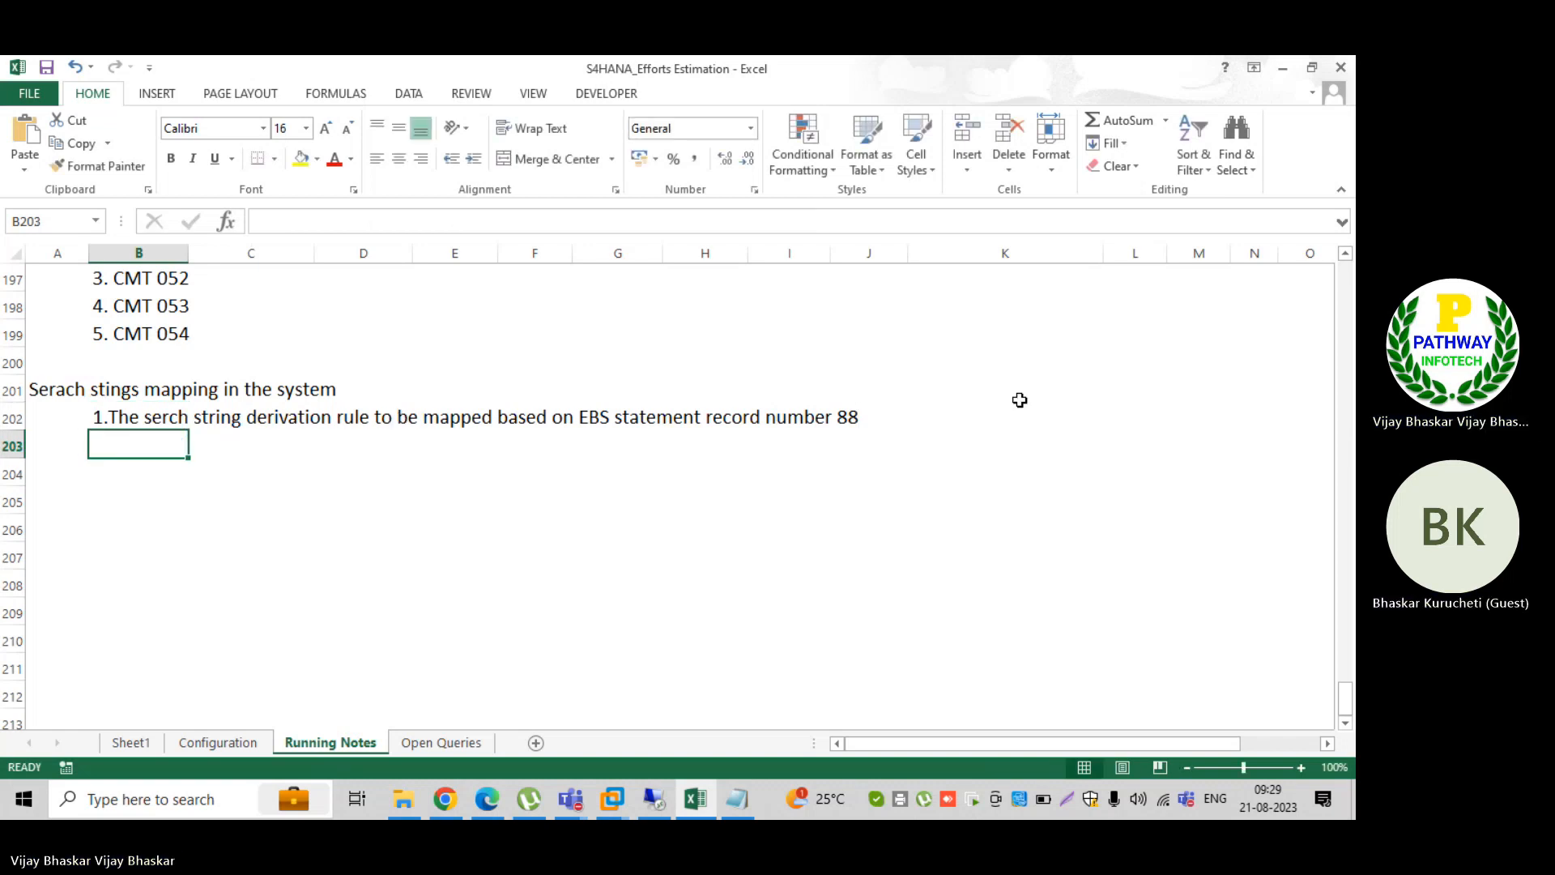
Step: Append "(Note to payee)" to the end of the note in cell B202
{"action": "left_click", "coordinate": [121, 416]}
{"action": "left_click", "coordinate": [853, 223]}
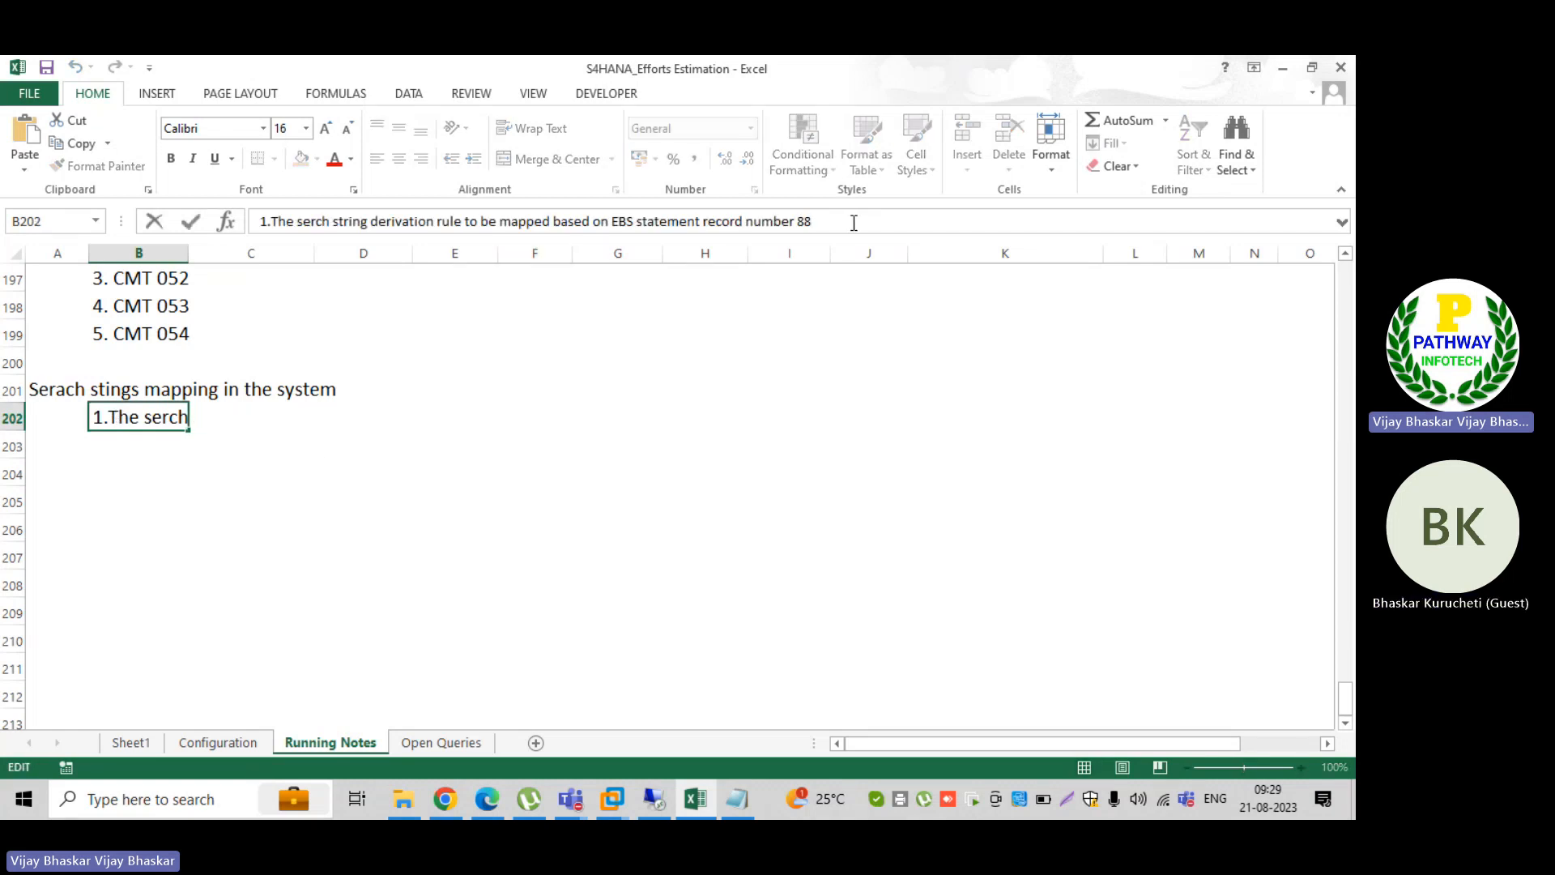
{"action": "type", "text": "(Not"}
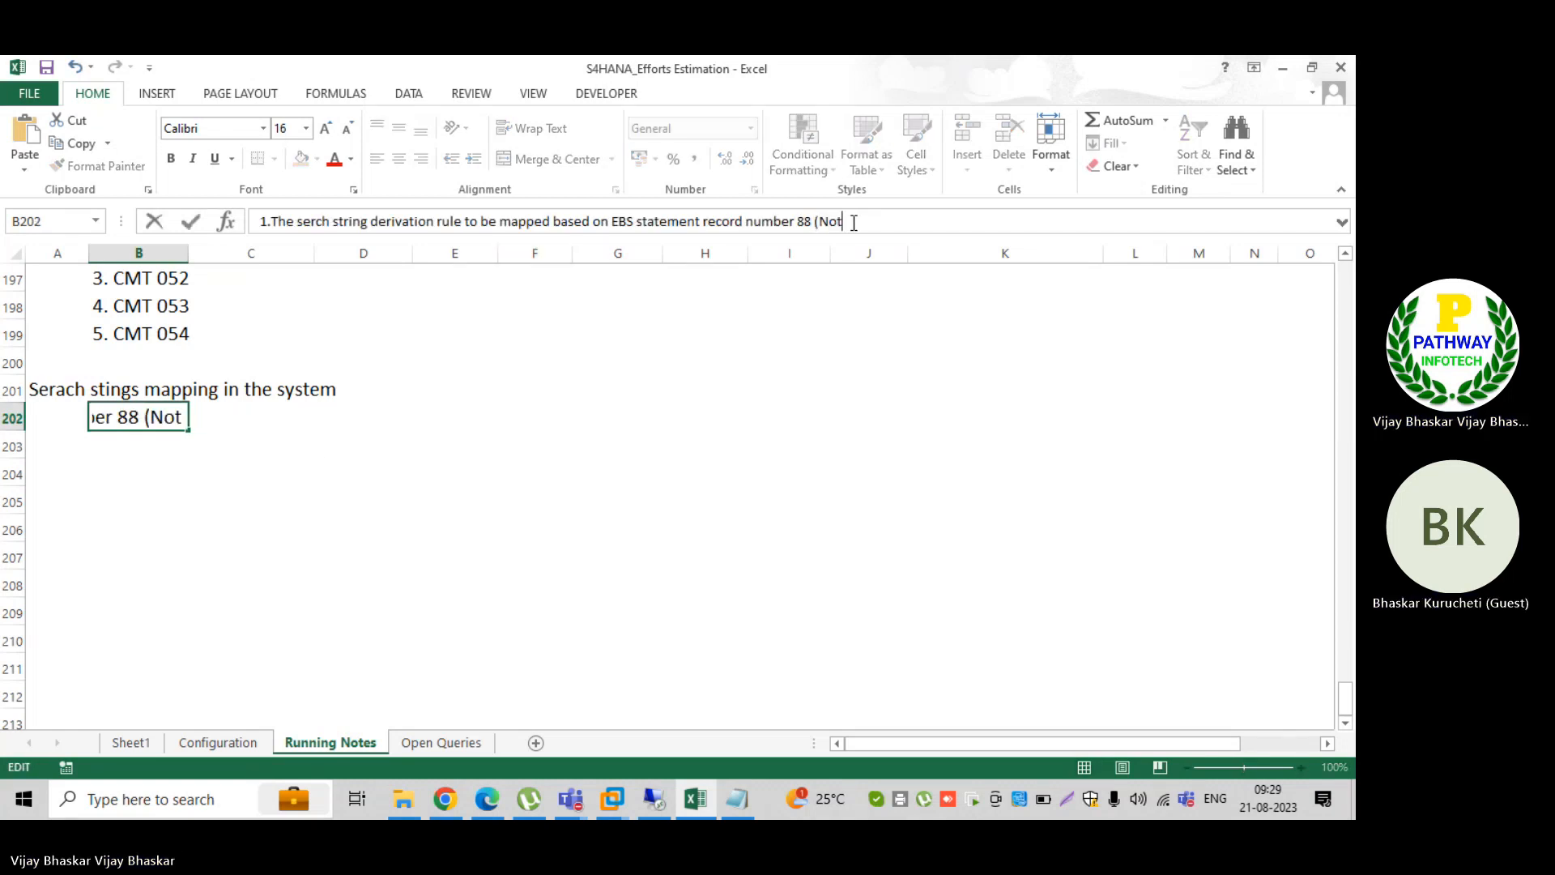
{"action": "type", "text": "e to pay"}
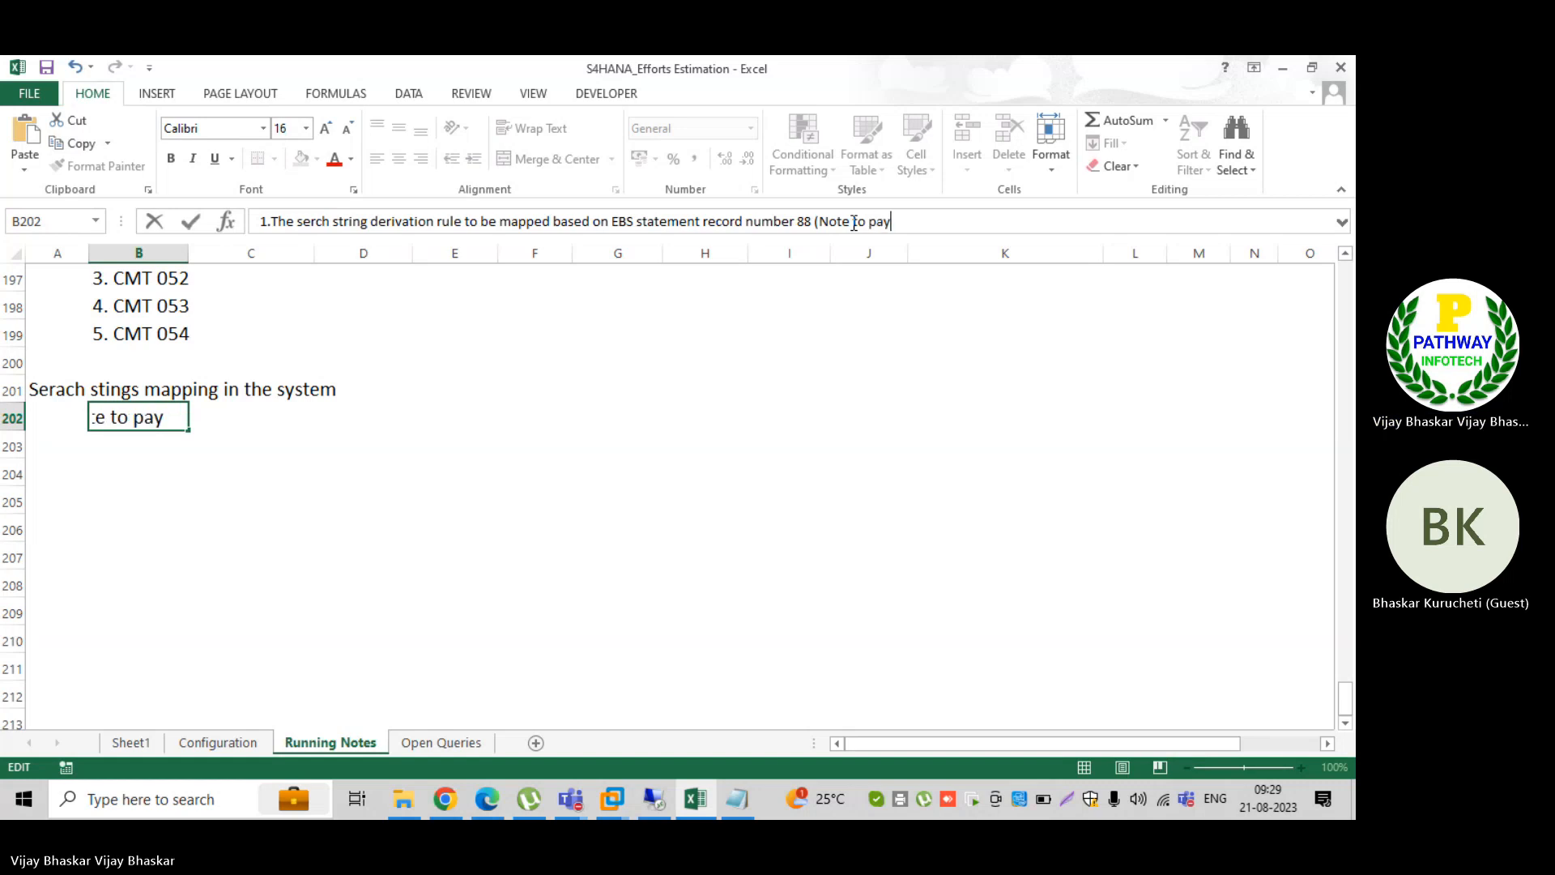
{"action": "type", "text": "ee)"}
{"action": "key", "text": "Return"}
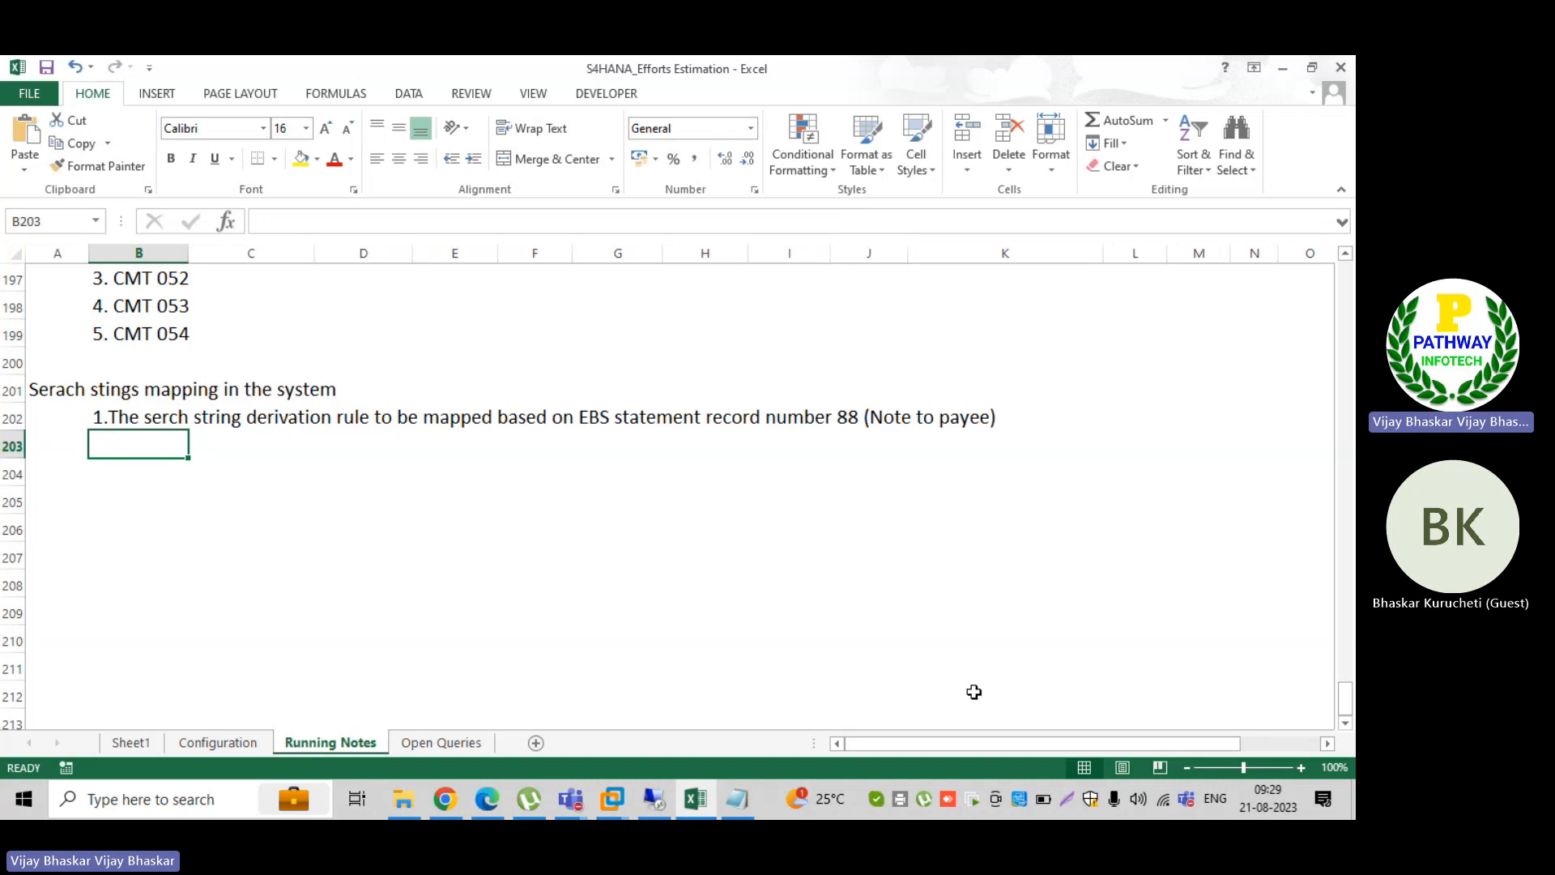
Step: Switch to the ID_TRM file in Notepad and examine the record 88 lines for AMRICAN JOB and the first NAUKRI MIC entry
{"action": "left_click", "coordinate": [736, 798]}
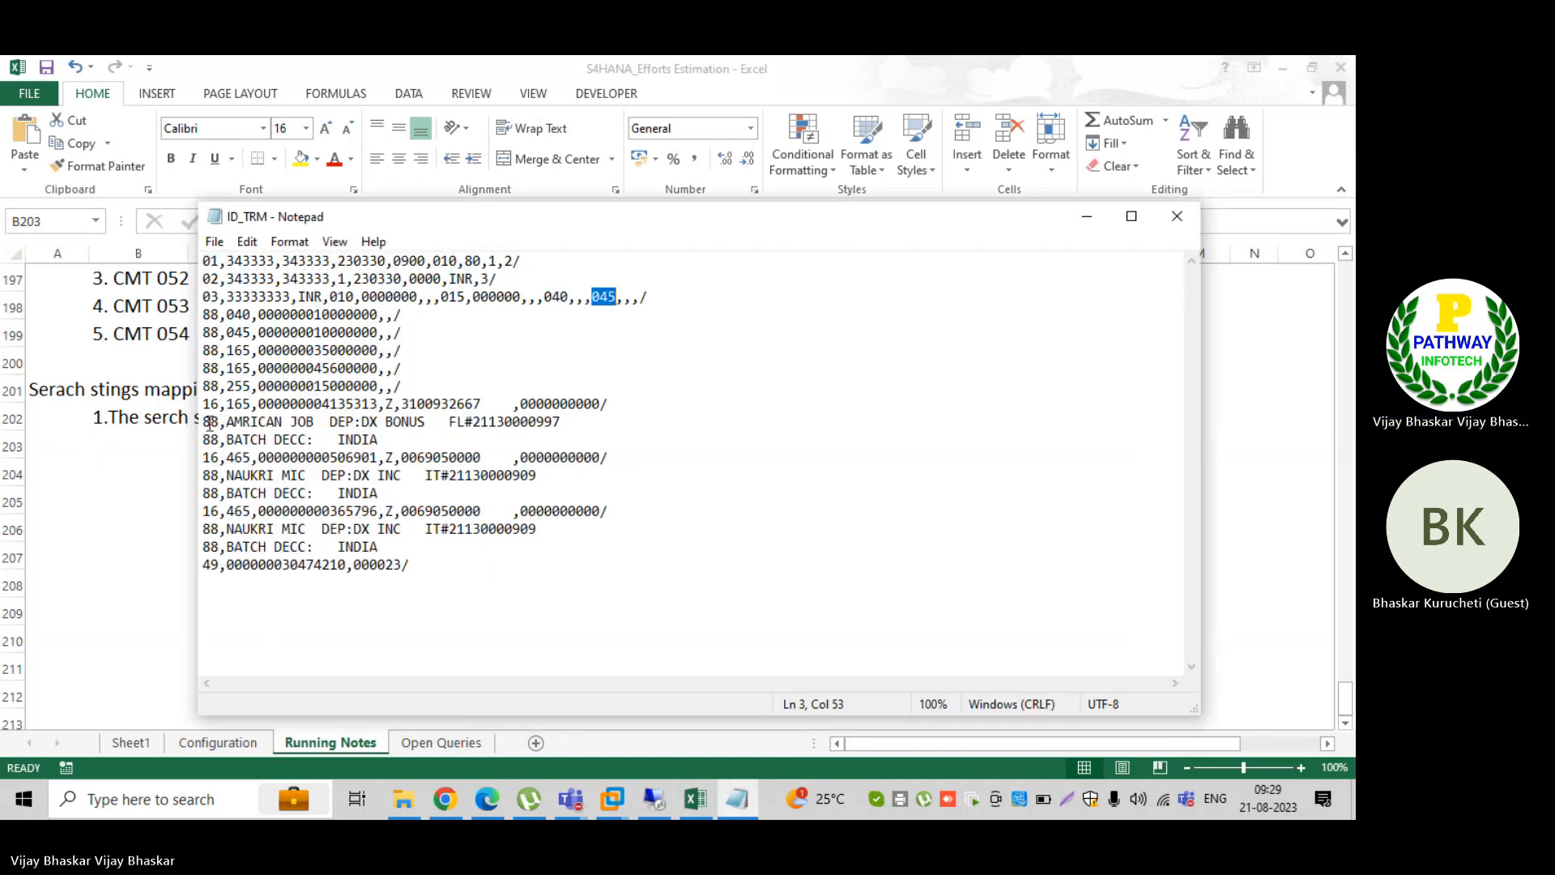
{"action": "left_click_drag", "start_coordinate": [209, 423], "coordinate": [577, 426]}
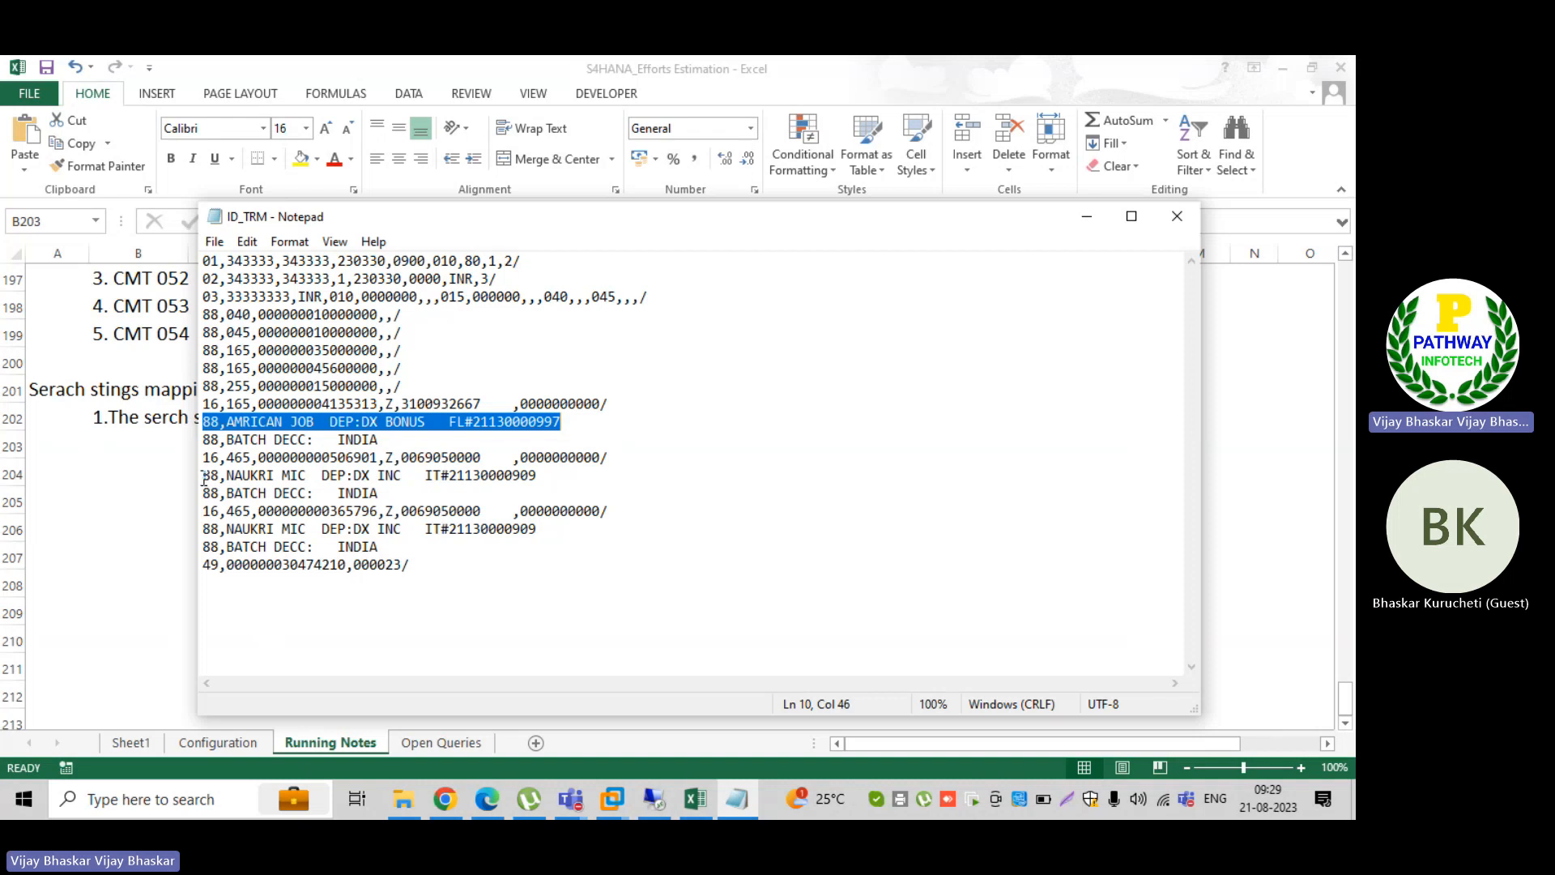
{"action": "left_click_drag", "start_coordinate": [203, 478], "coordinate": [544, 480]}
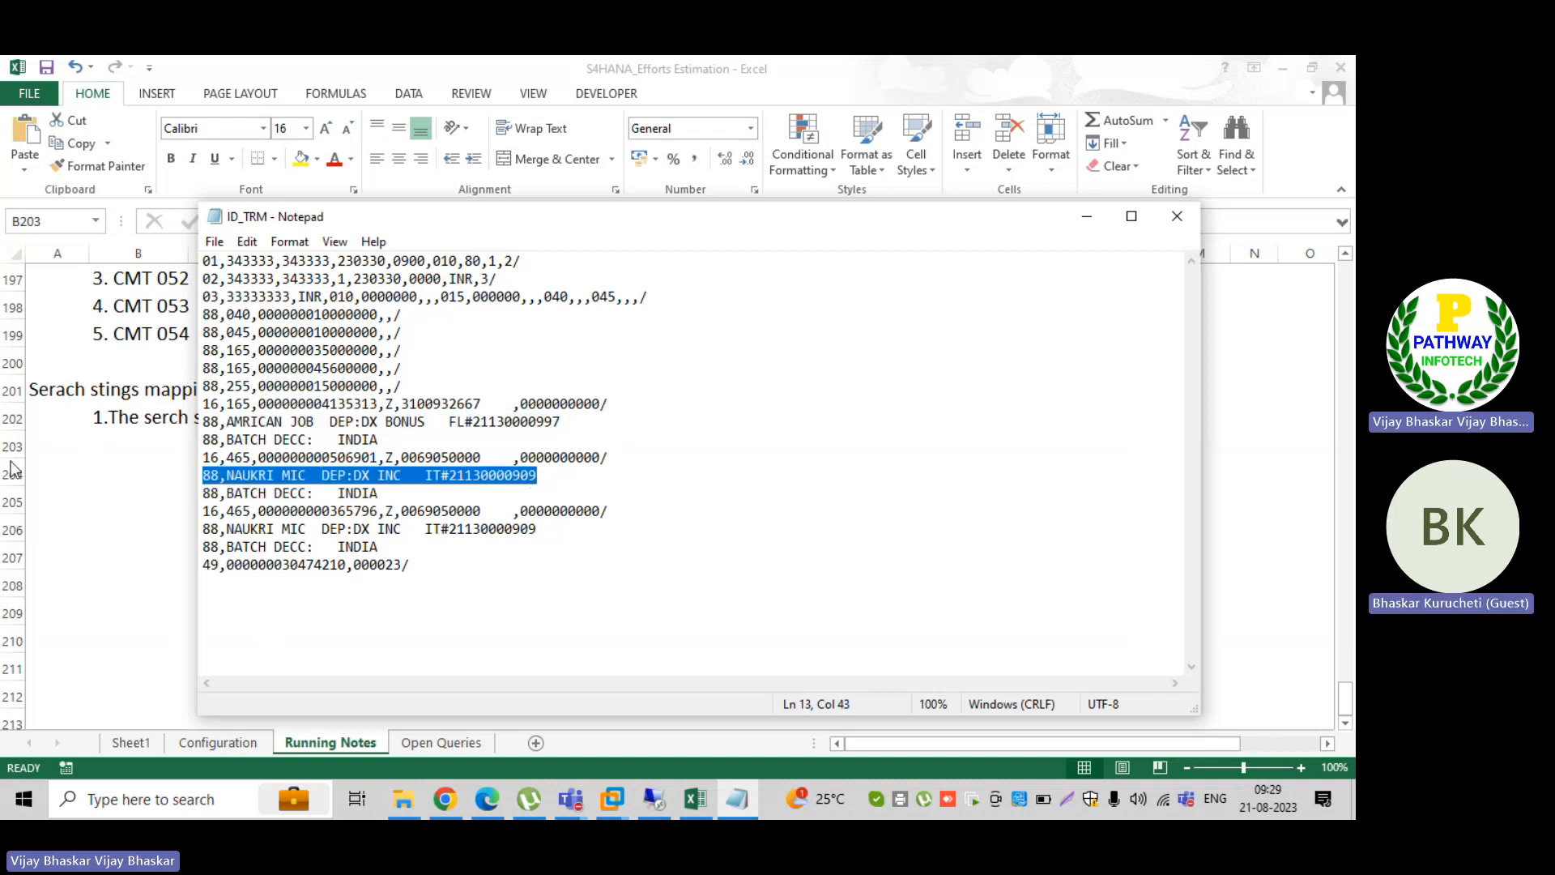
Step: Switch back to Excel and begin the second note in cell B203 with "2. During the search string mapping, we have to check"
{"action": "key", "text": "alt+Tab"}
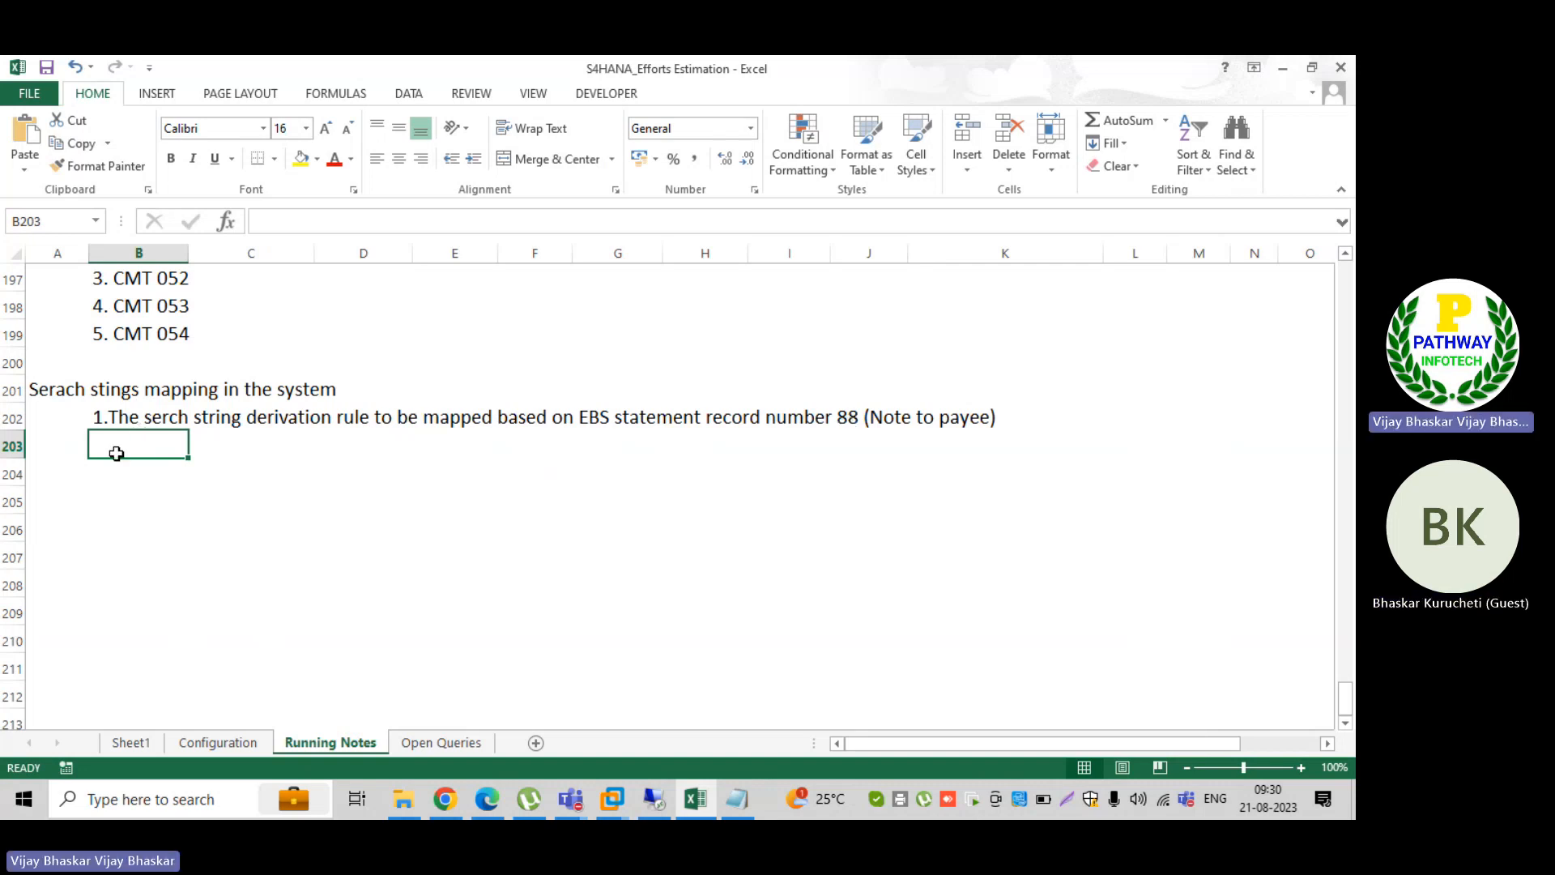
{"action": "type", "text": "2. "}
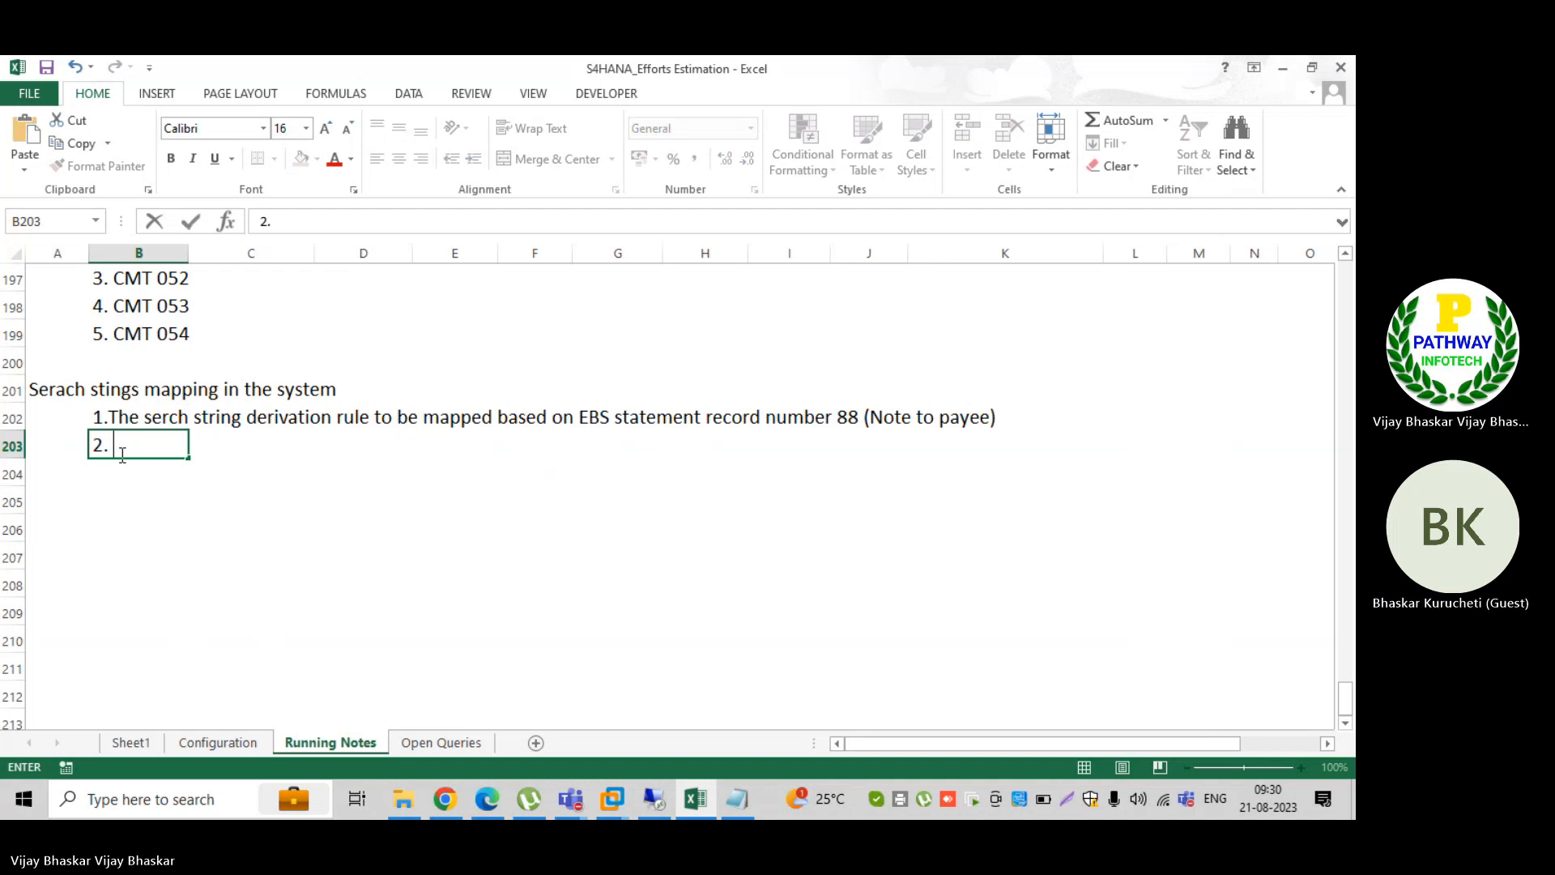
{"action": "type", "text": "During the "}
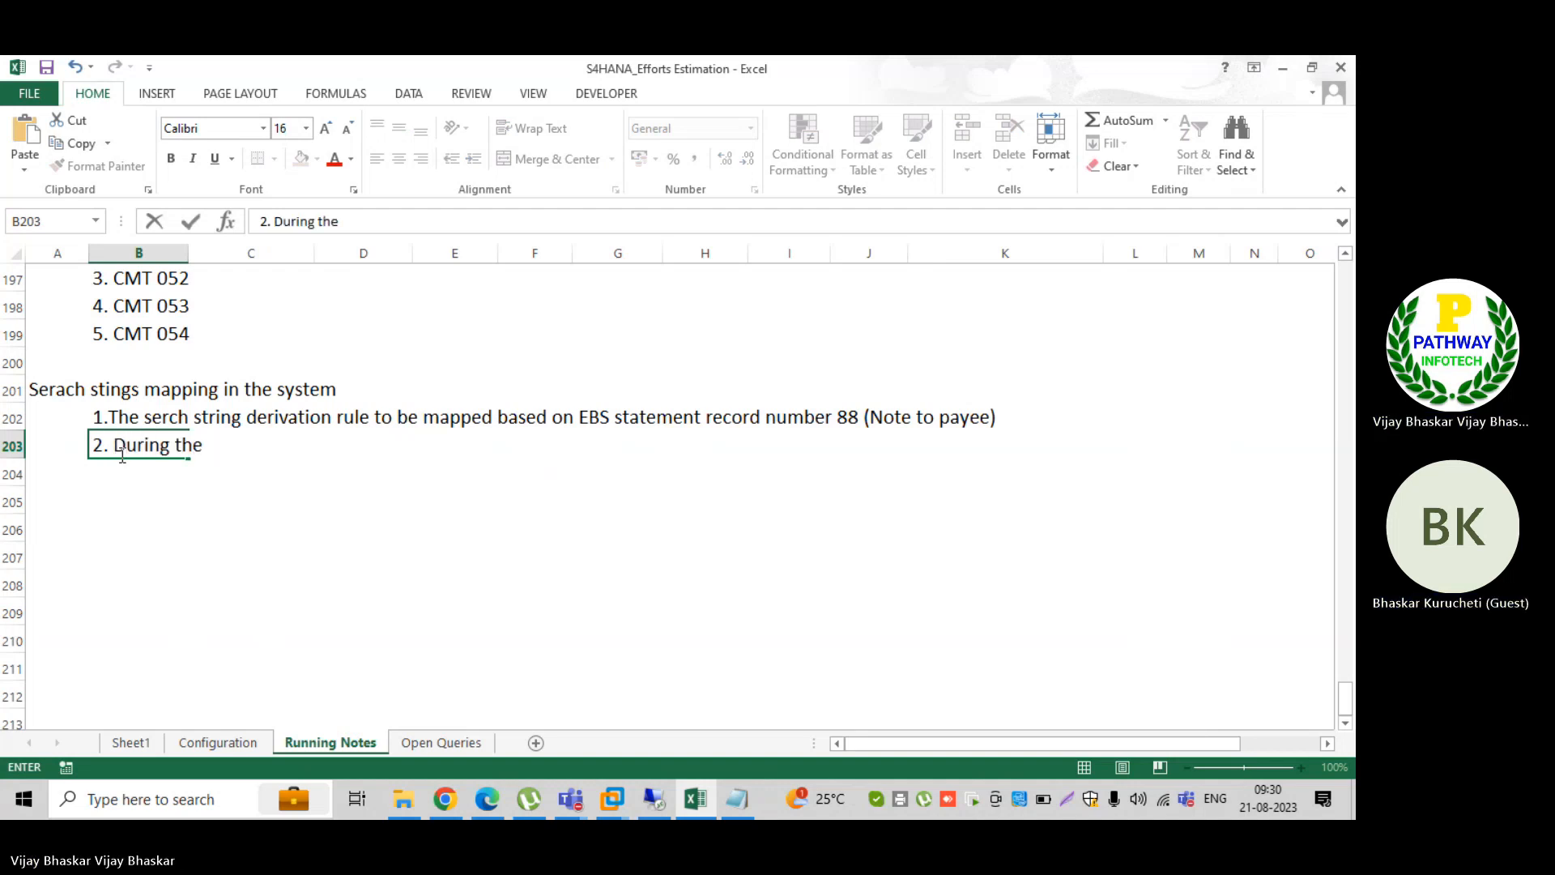
{"action": "type", "text": "ser"}
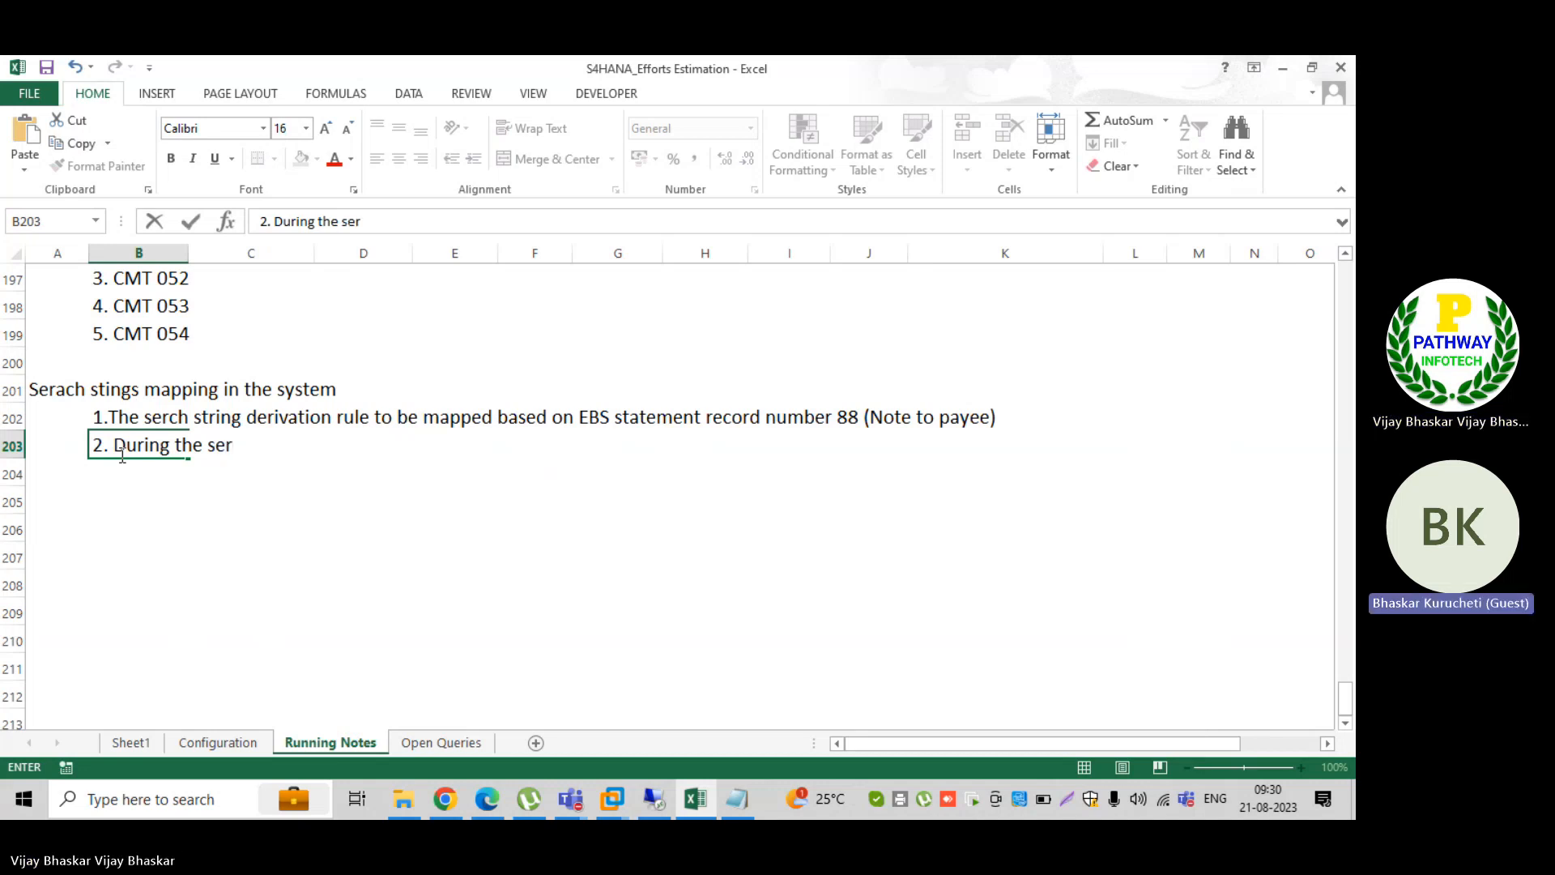
{"action": "type", "text": "ch"}
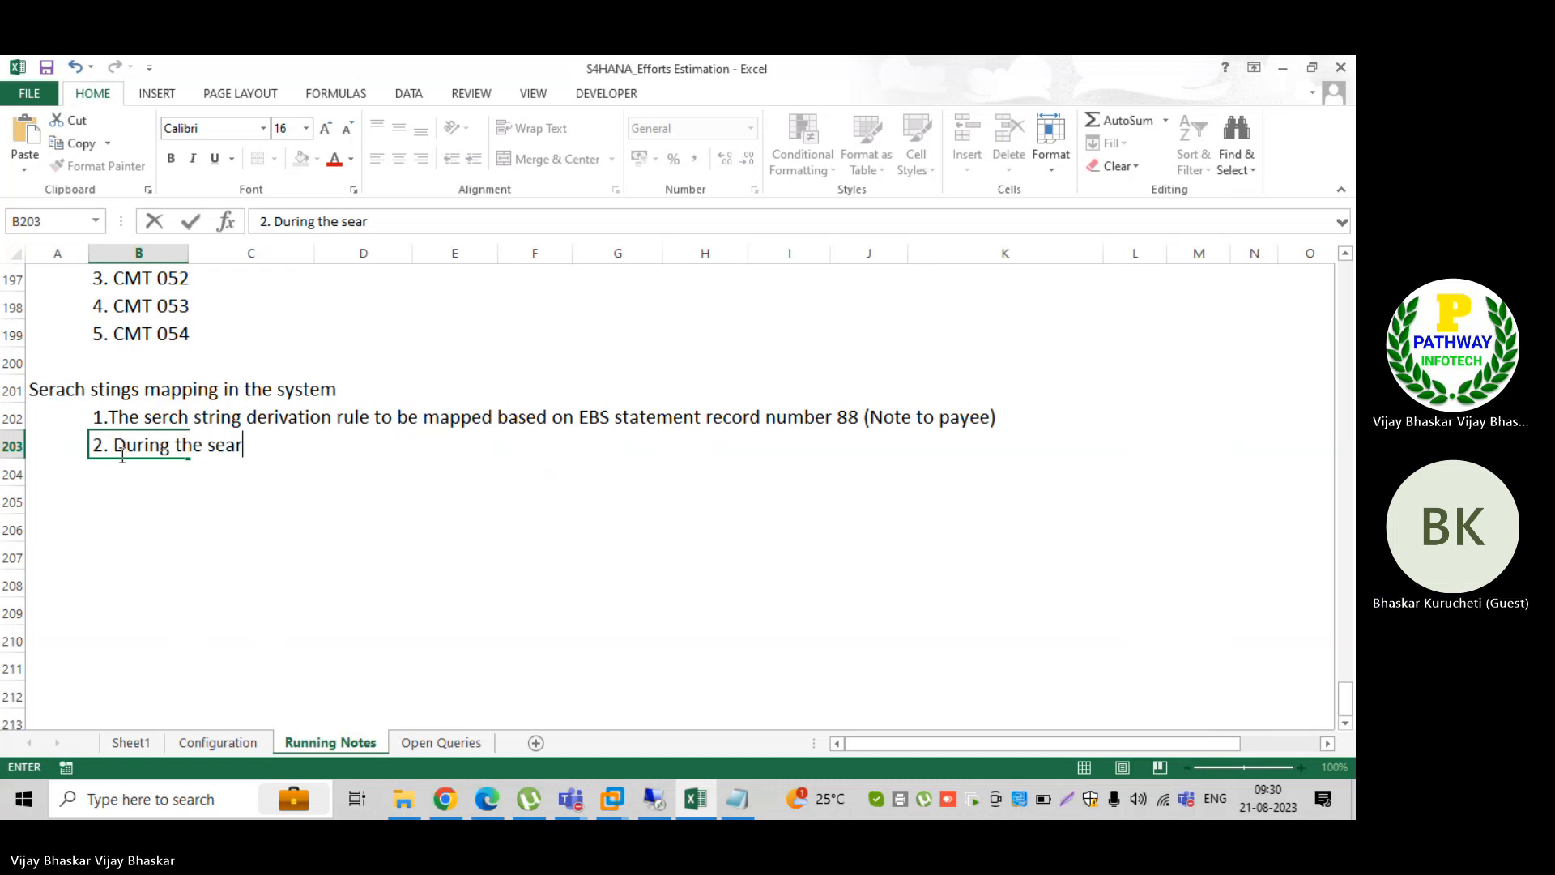
{"action": "type", "text": " string "}
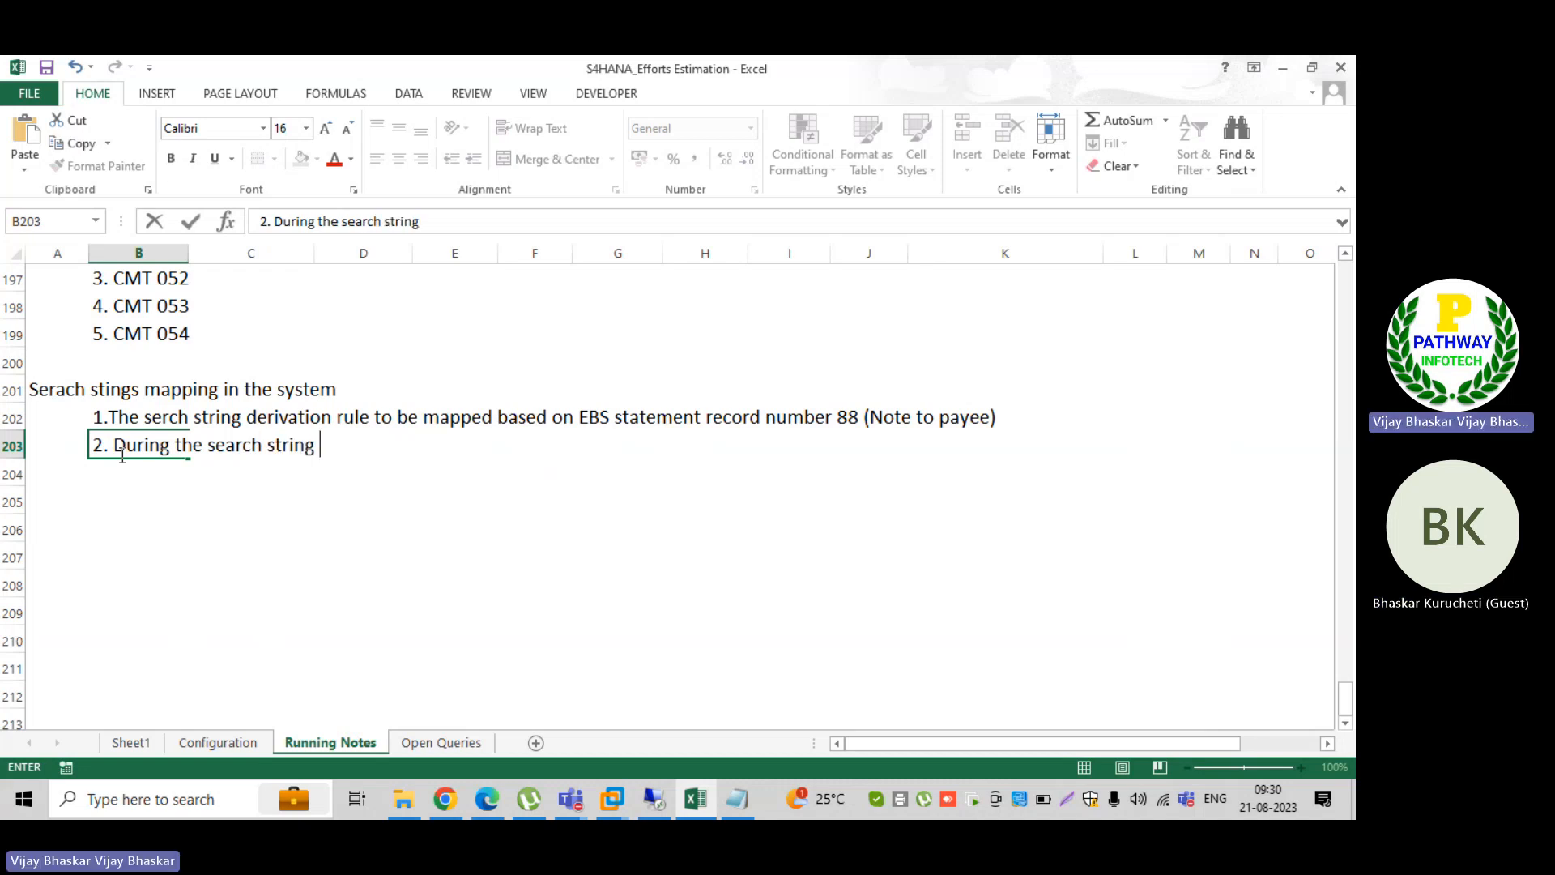
{"action": "type", "text": "mapping, we h"}
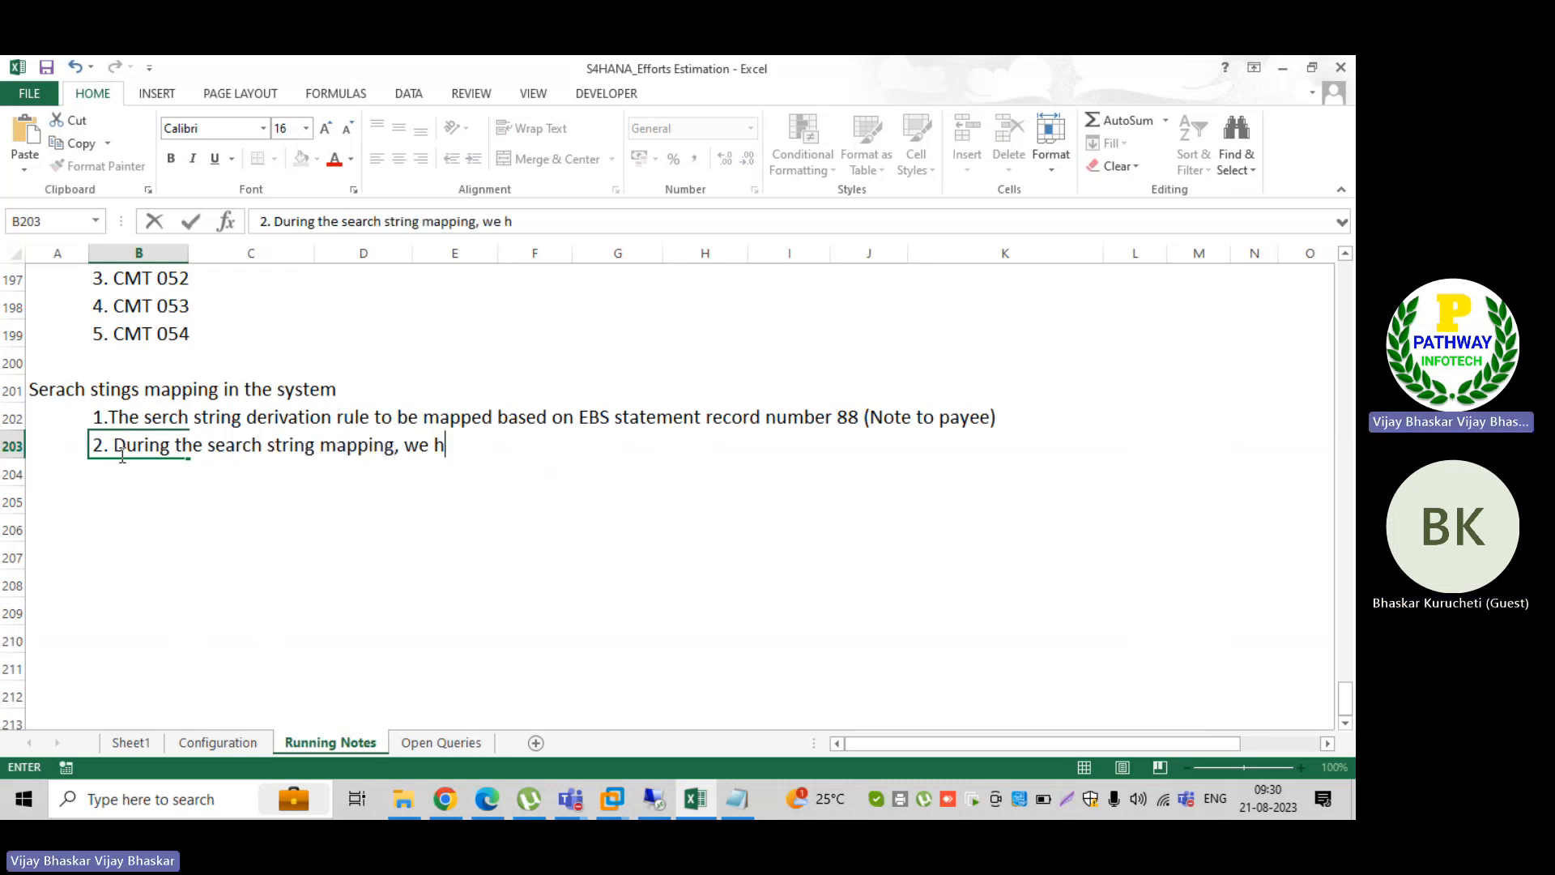
{"action": "type", "text": "ave to check"}
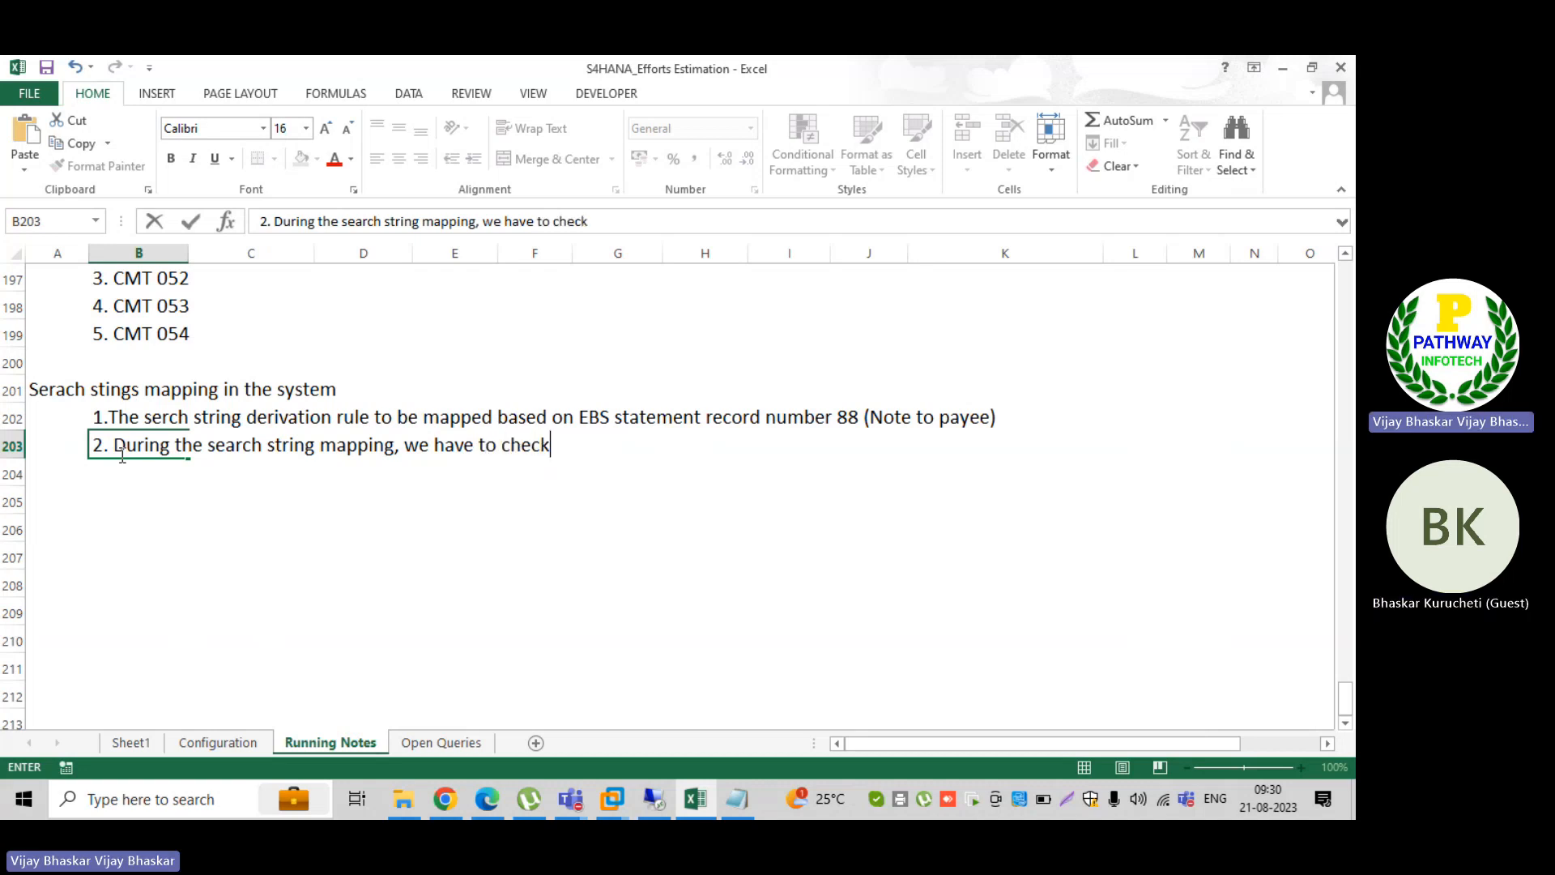
{"action": "type", "text": ", is there a"}
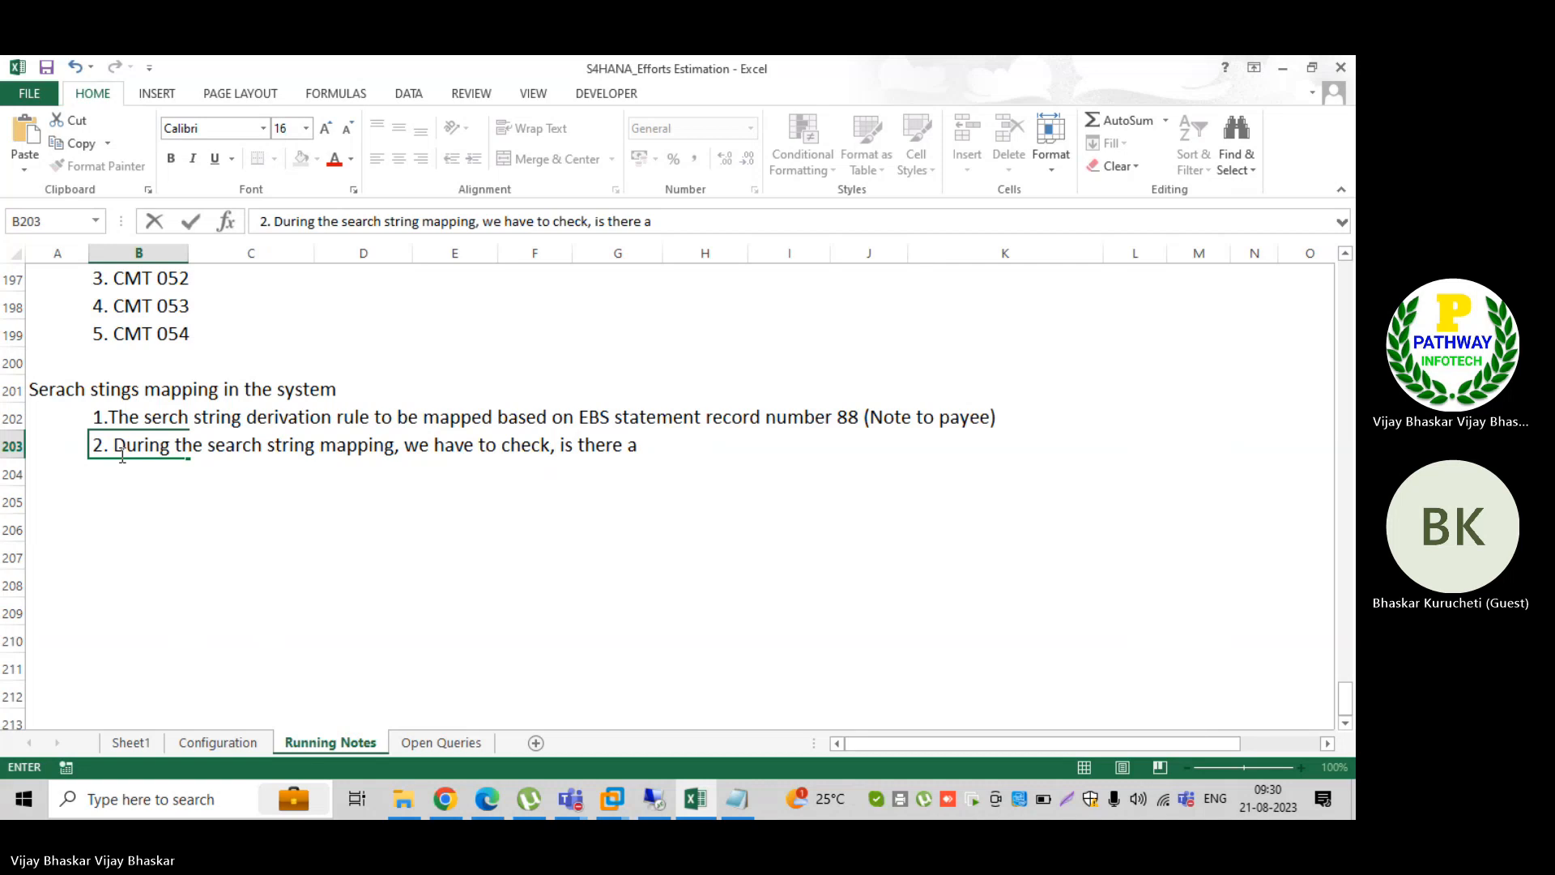
{"action": "type", "text": "ny standa"}
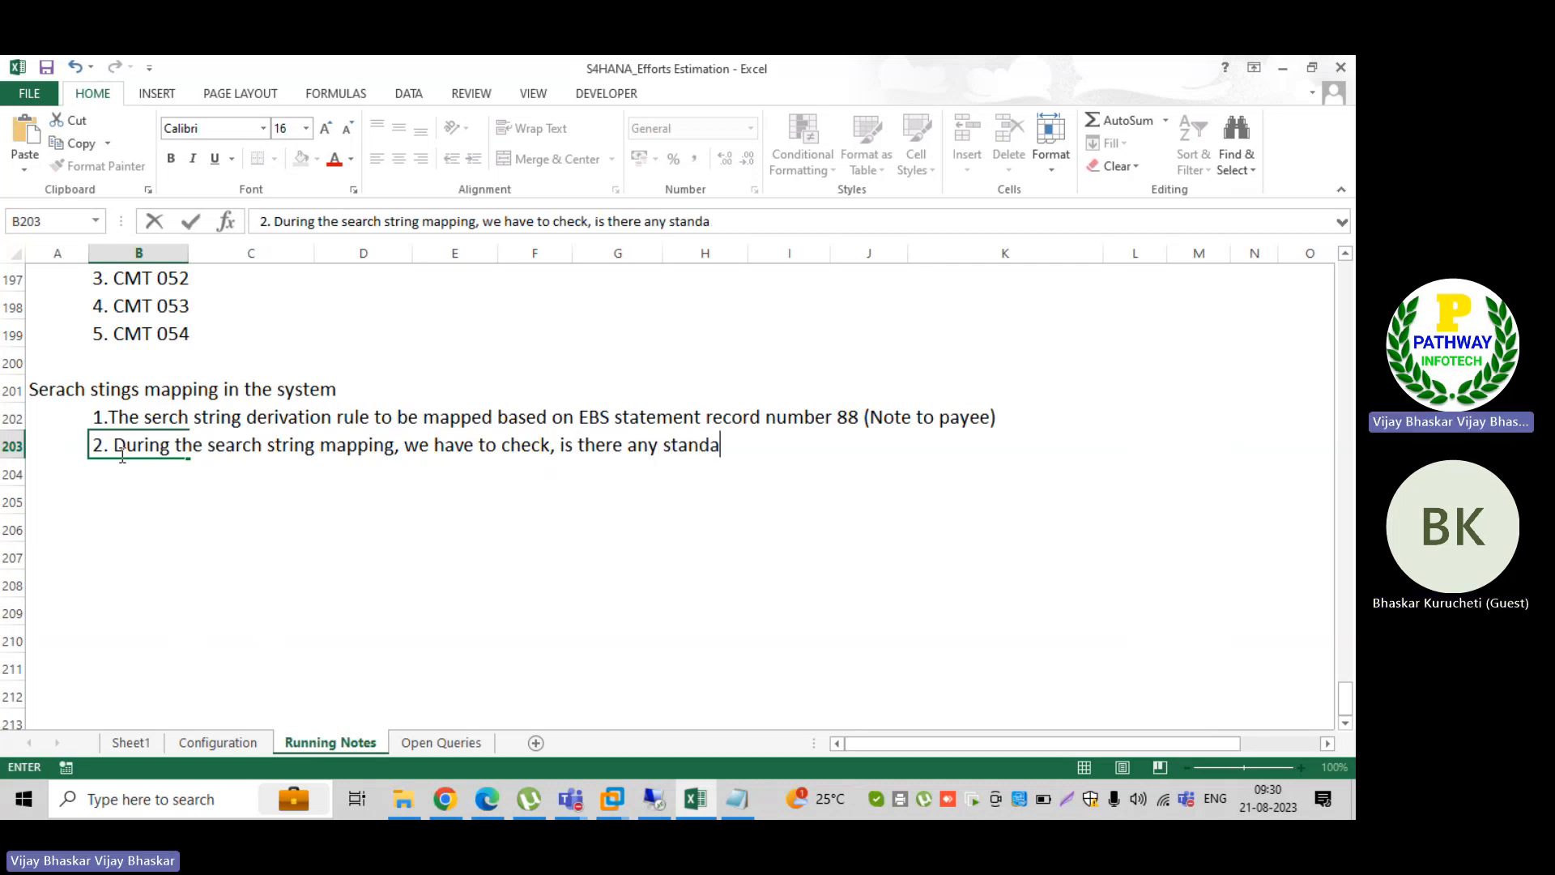
{"action": "type", "text": "rd te"}
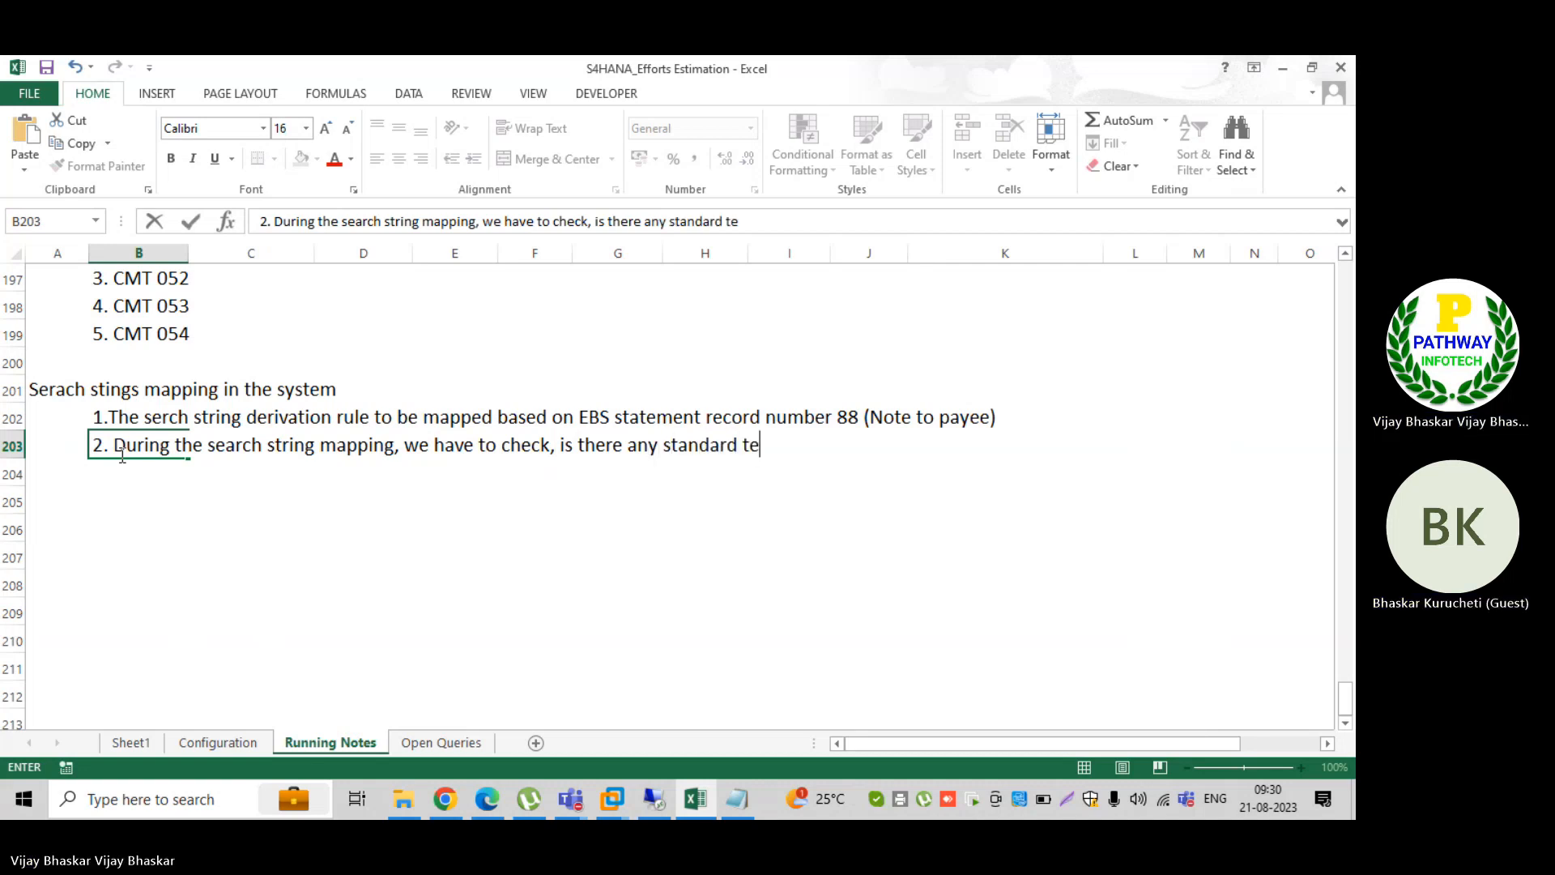
{"action": "type", "text": "xt is a"}
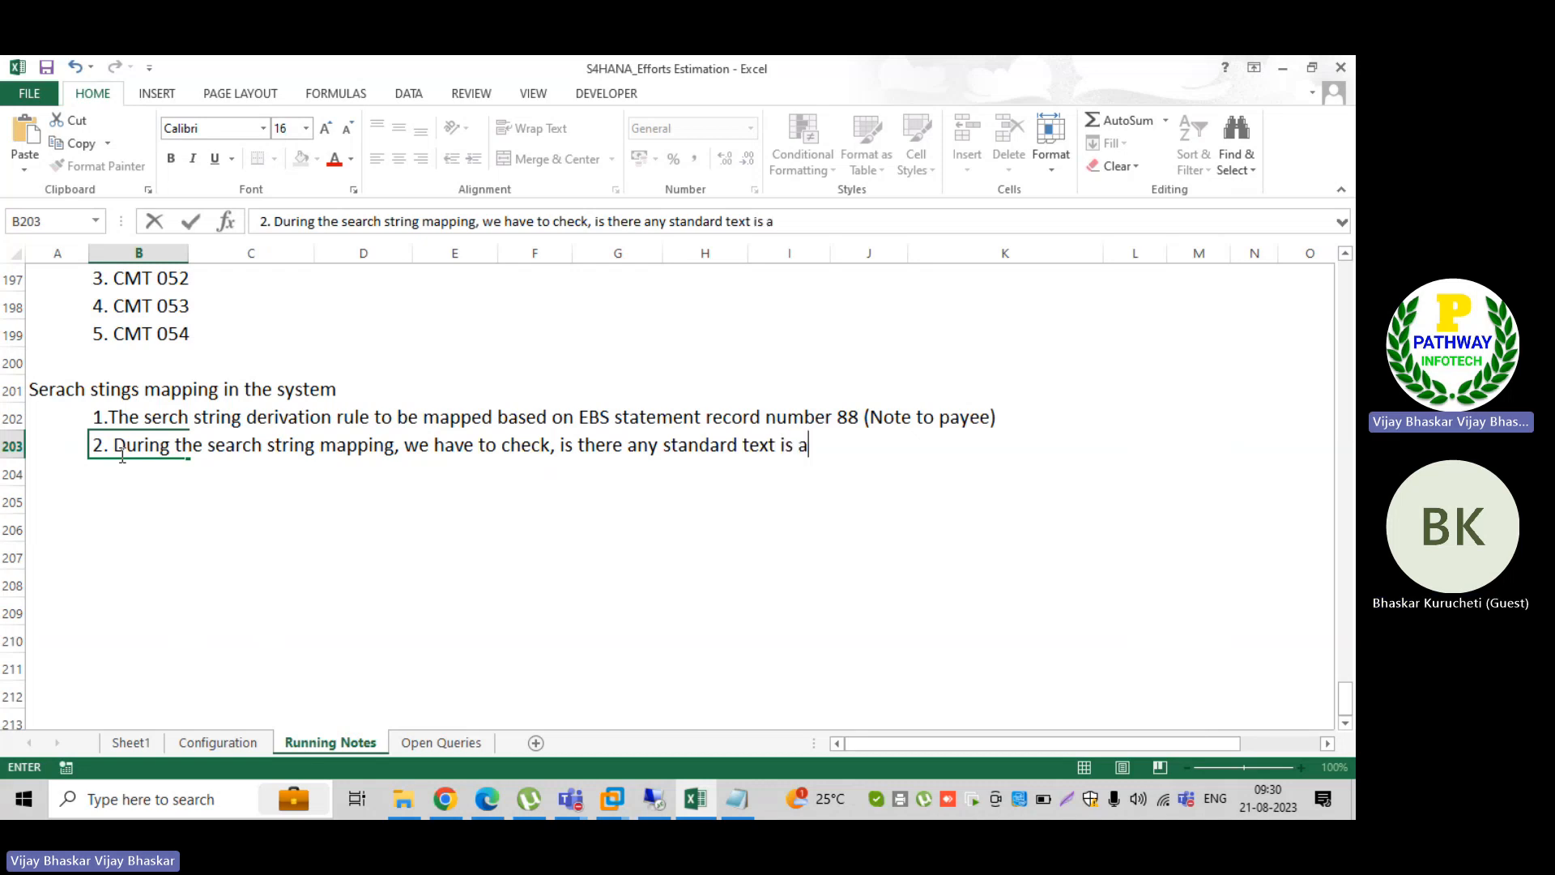
{"action": "type", "text": "vailable in EBS stat"}
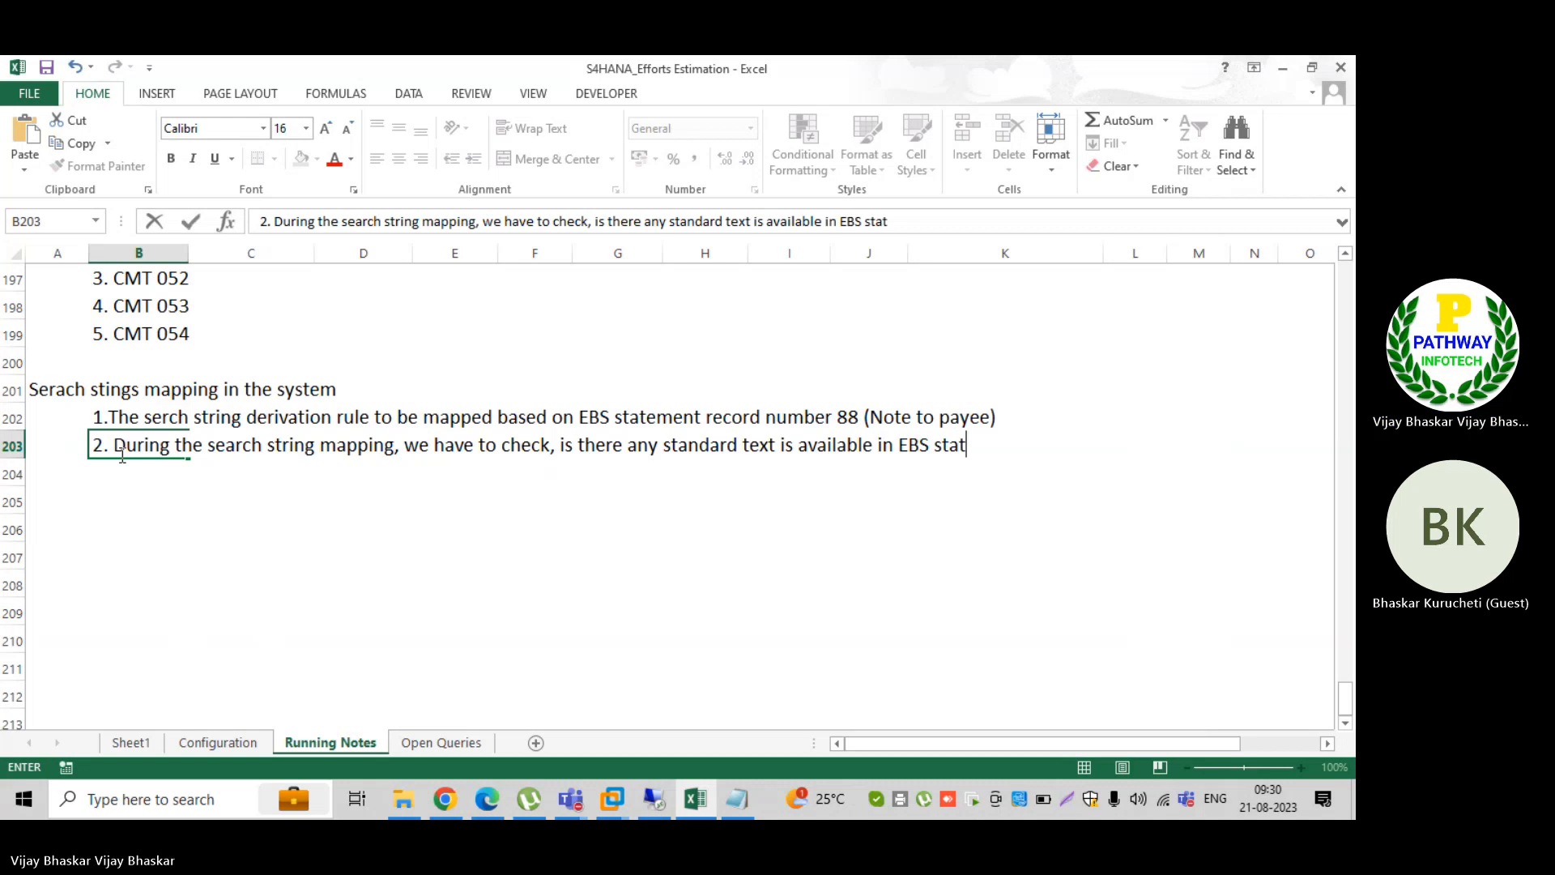
{"action": "type", "text": "emens for"}
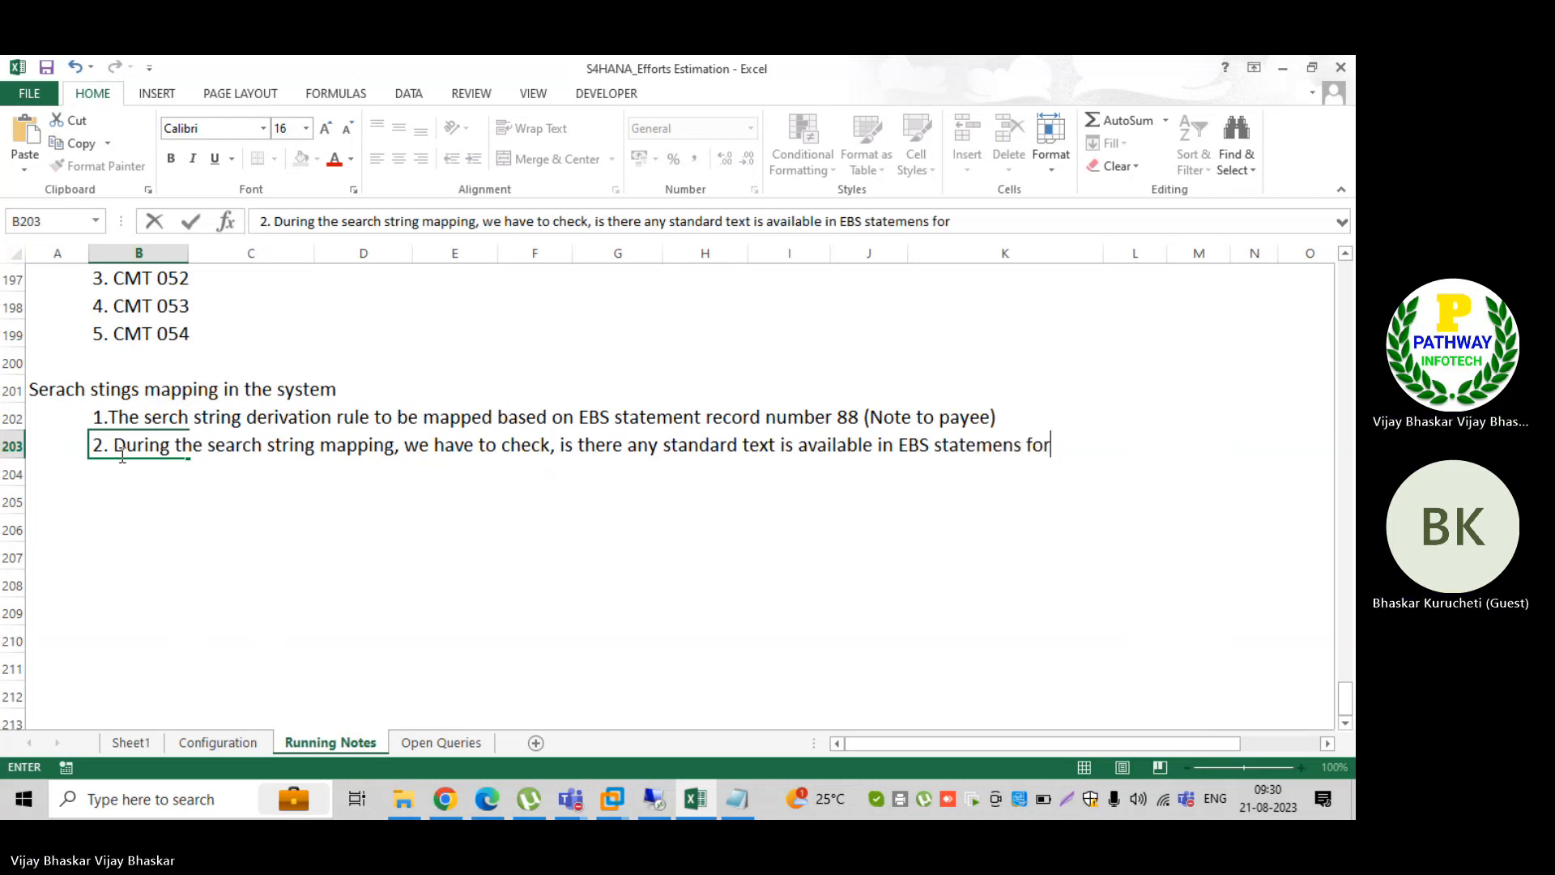
{"action": "type", "text": " the par"}
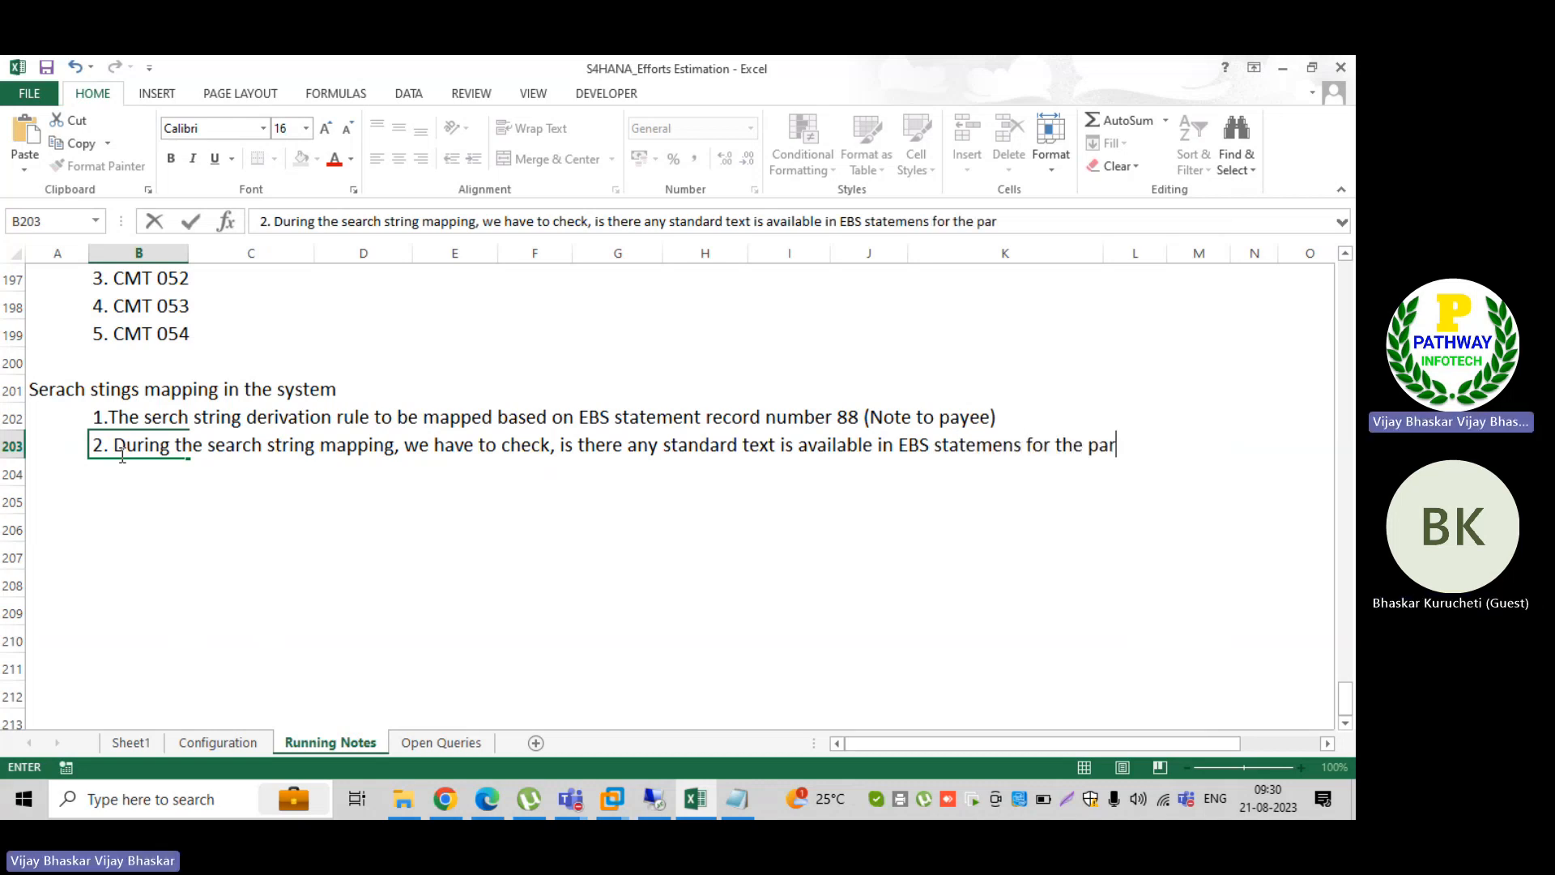
{"action": "type", "text": "tcular "}
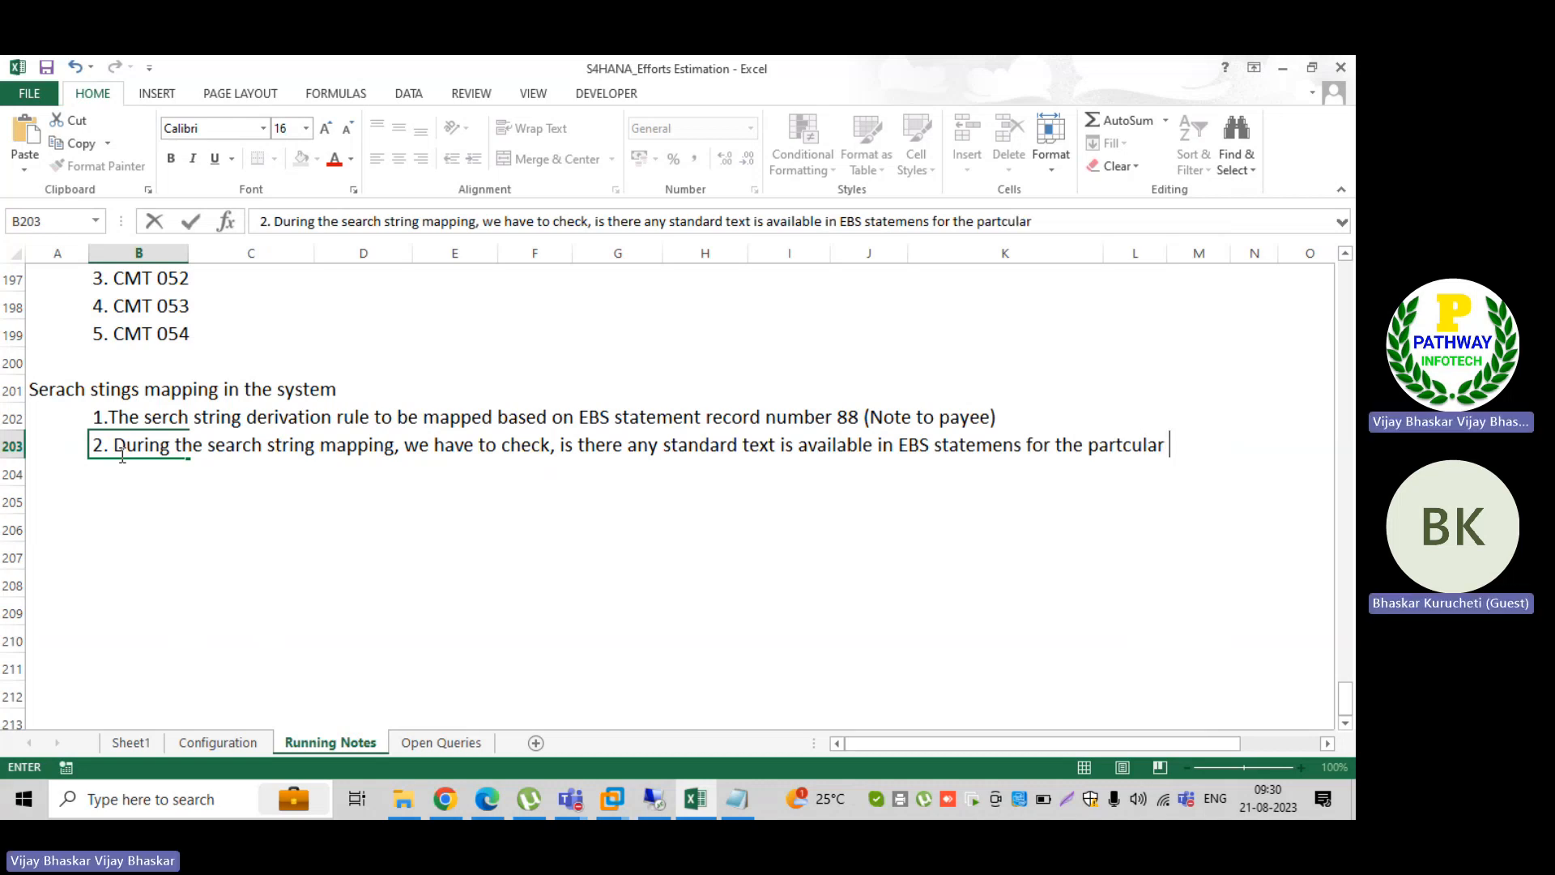
{"action": "type", "text": "trabnsactio"}
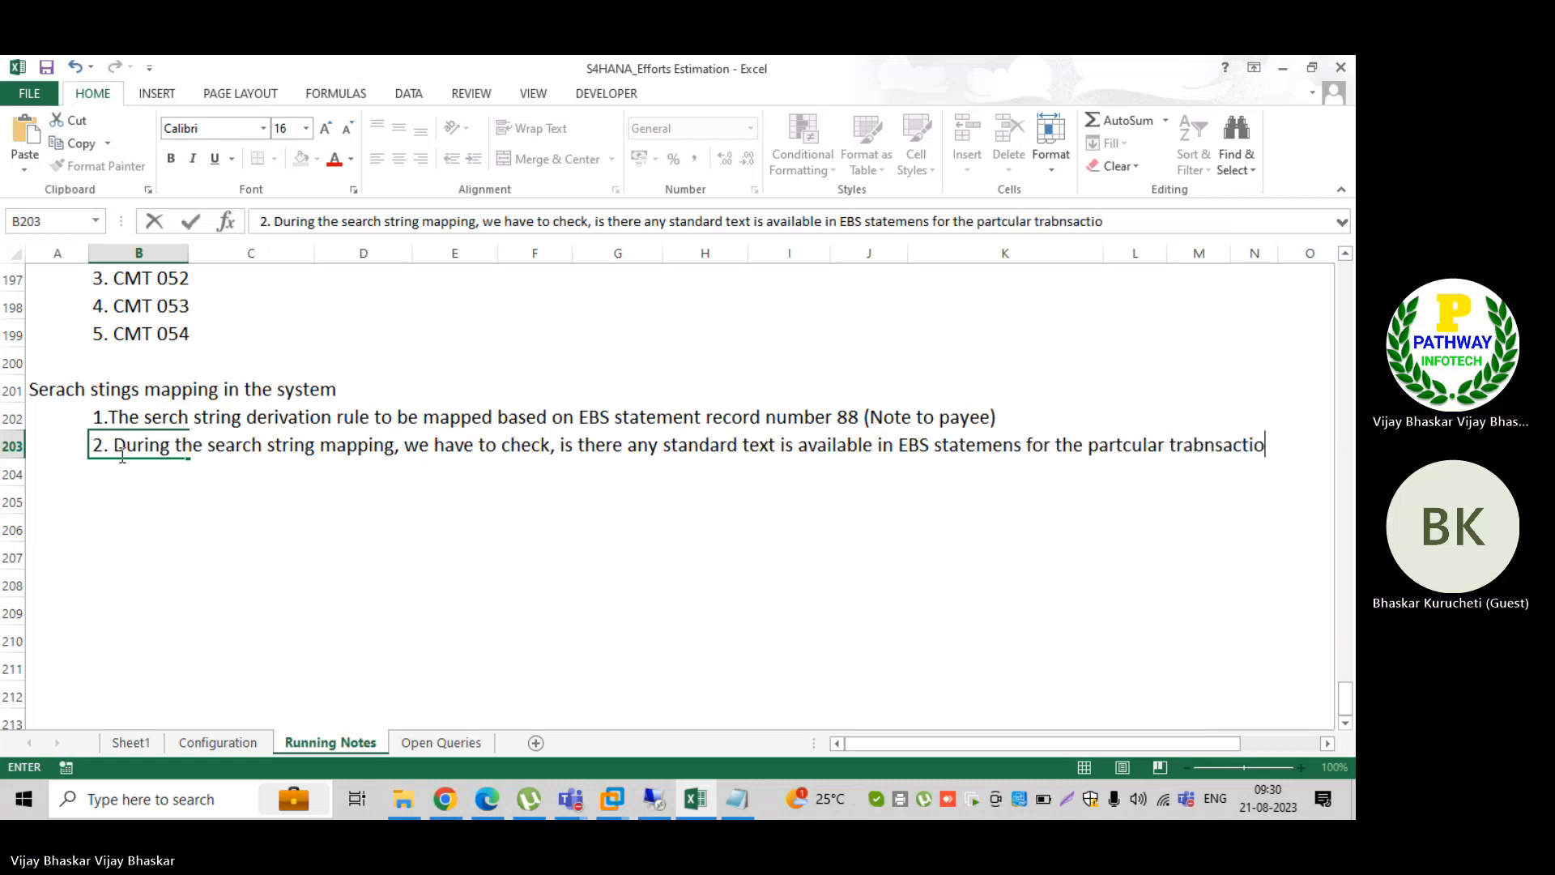
Step: Finish the B203 note with "for the partcular transaction" and commit the entry
{"action": "key", "text": "BackSpace"}
{"action": "key", "text": "BackSpace"}
{"action": "key", "text": "BackSpace"}
{"action": "key", "text": "BackSpace"}
{"action": "key", "text": "BackSpace"}
{"action": "key", "text": "BackSpace"}
{"action": "key", "text": "BackSpace"}
{"action": "key", "text": "BackSpace"}
{"action": "type", "text": "nsaction"}
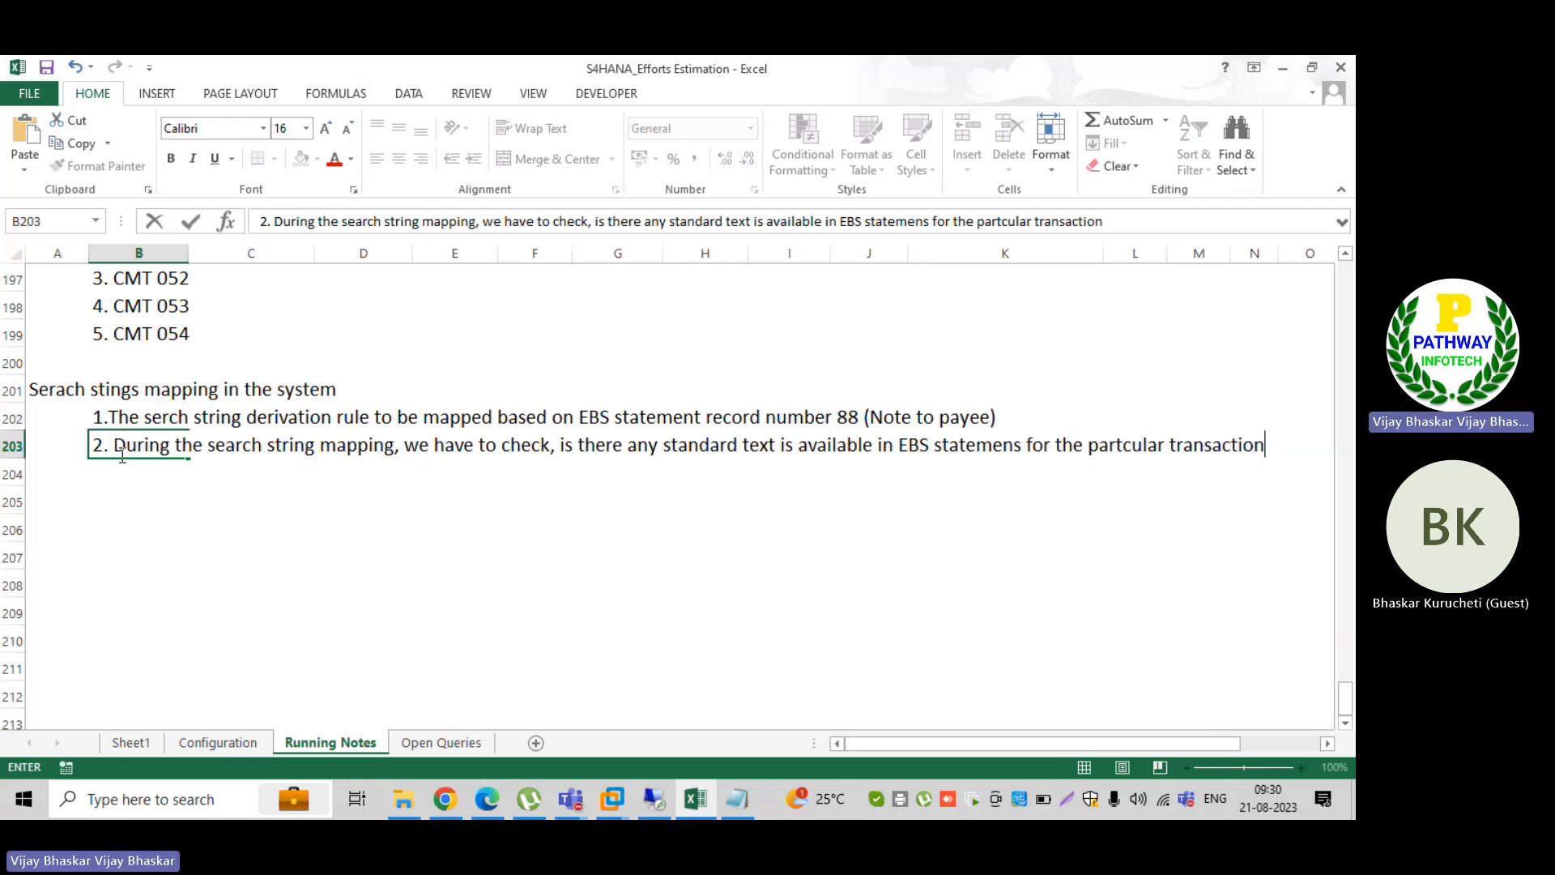
{"action": "key", "text": "Return"}
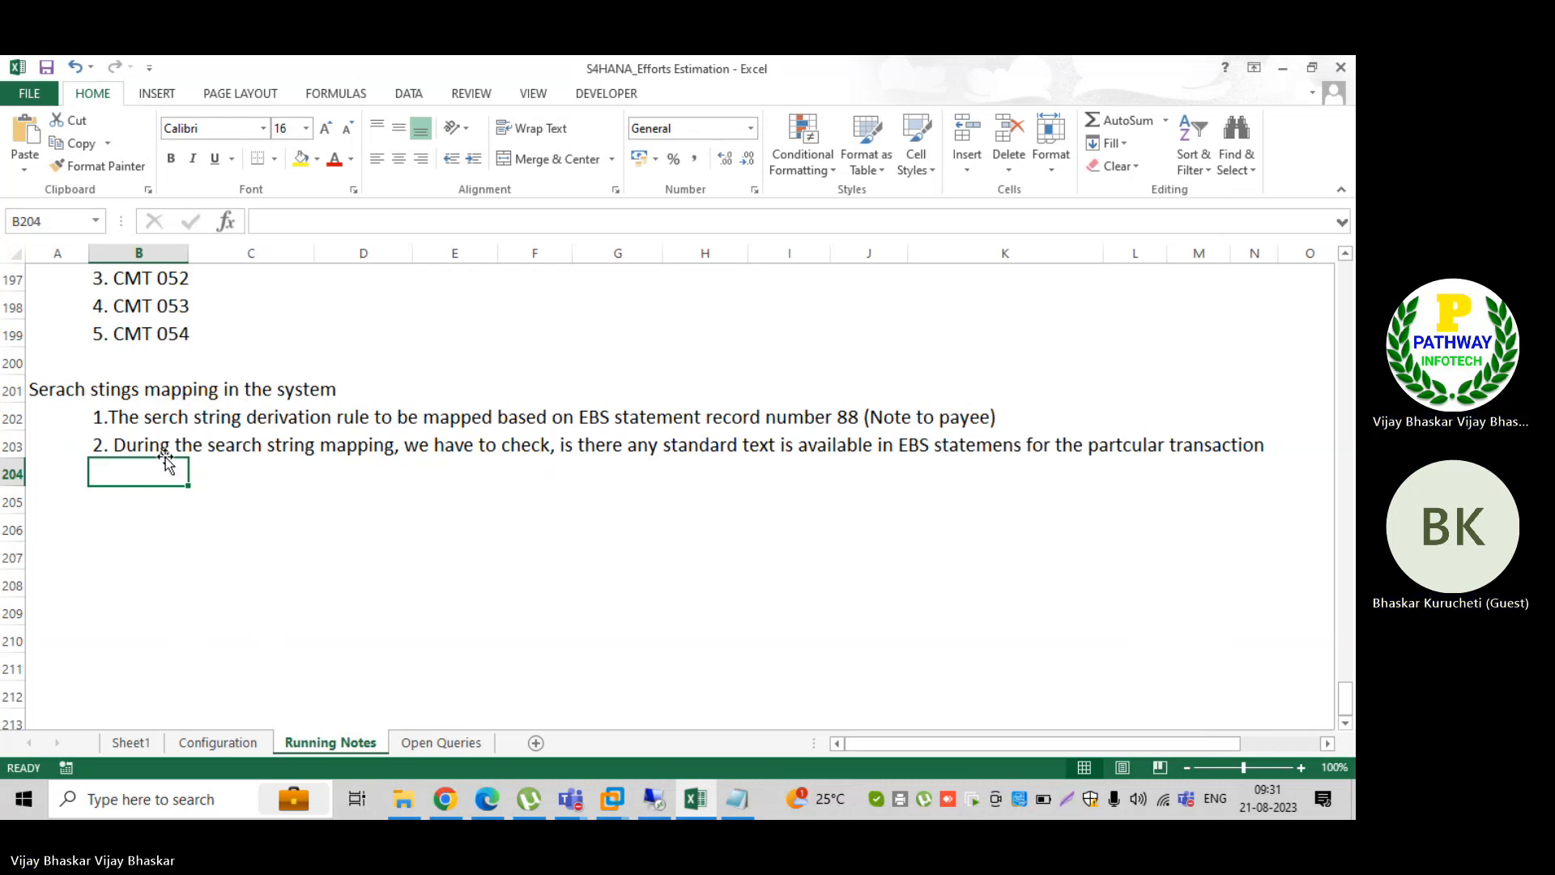
Step: Switch to ID_TRM in Notepad, copy the last NAUKRI MIC transaction's three lines below the record 49 line after a blank line, and save
{"action": "left_click", "coordinate": [735, 806]}
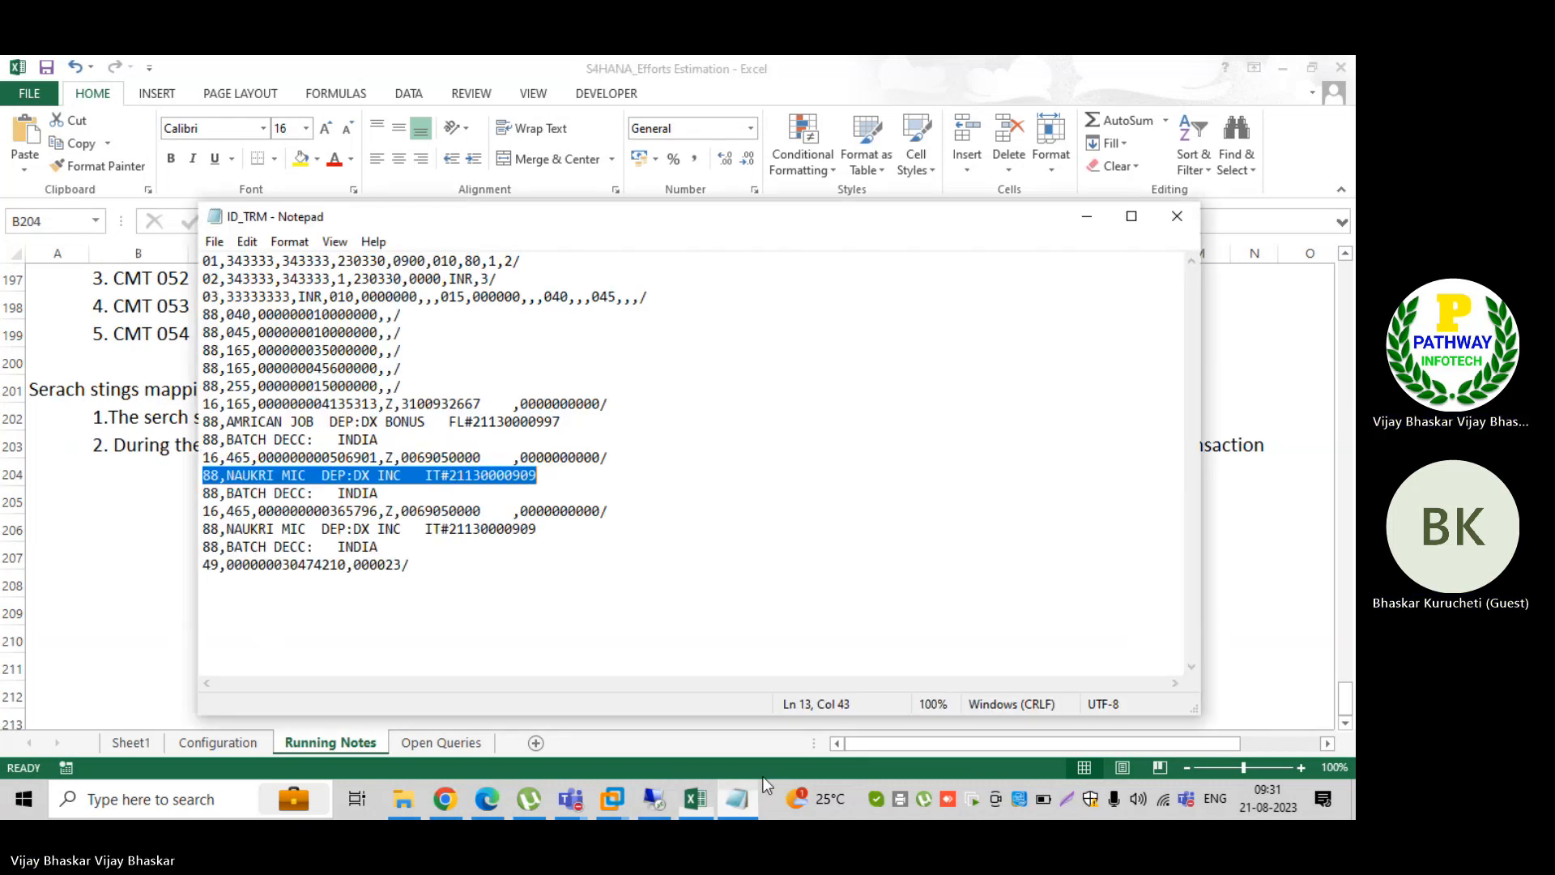
{"action": "left_click", "coordinate": [243, 564]}
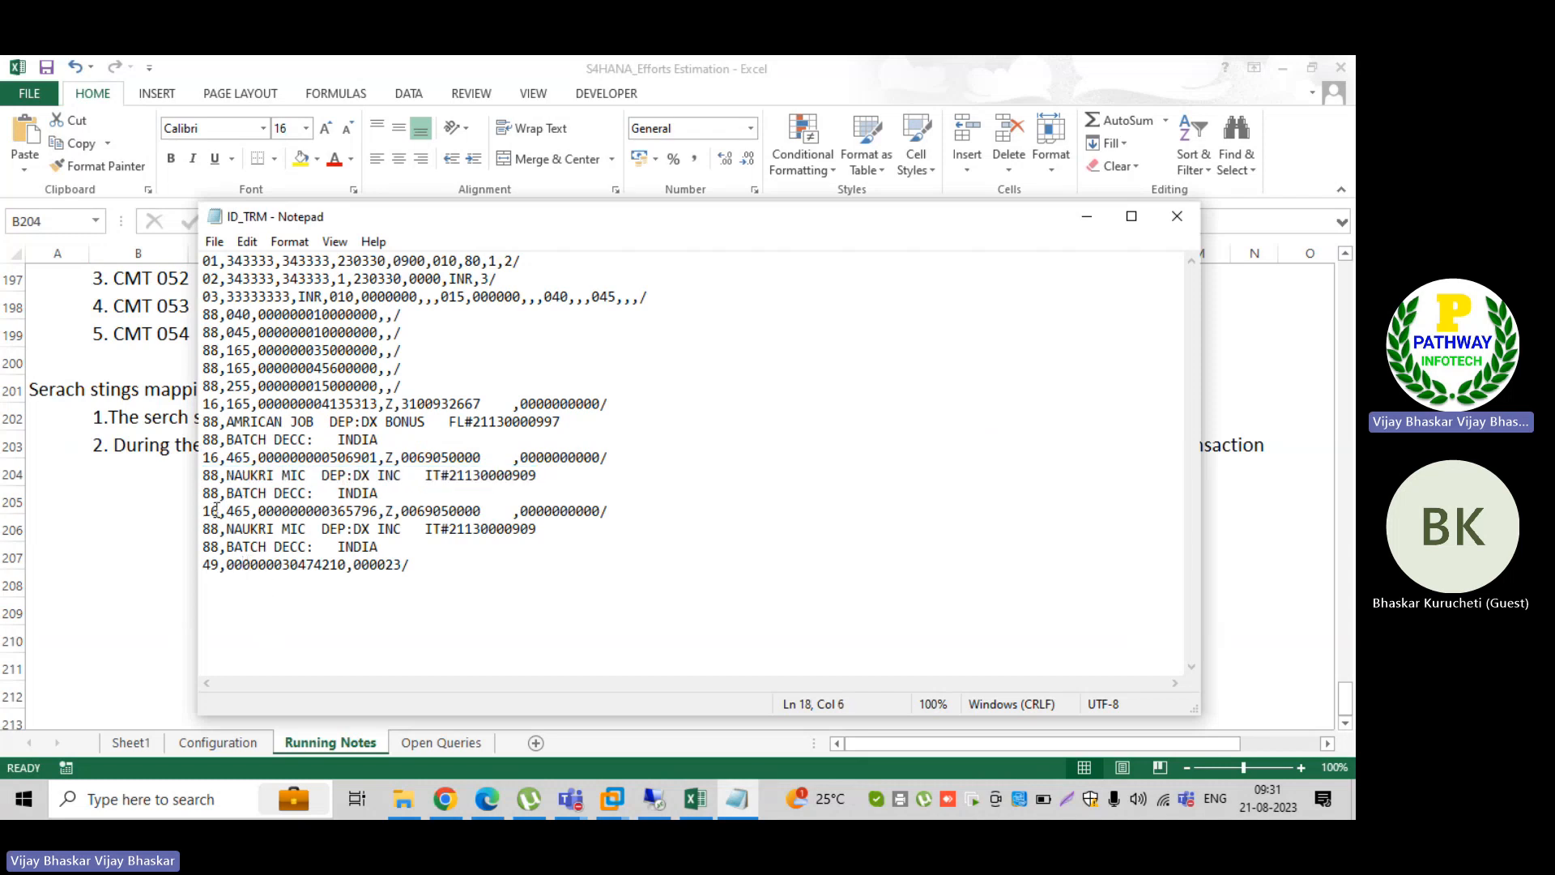
{"action": "left_click_drag", "start_coordinate": [203, 511], "coordinate": [407, 546]}
{"action": "key", "text": "ctrl+c"}
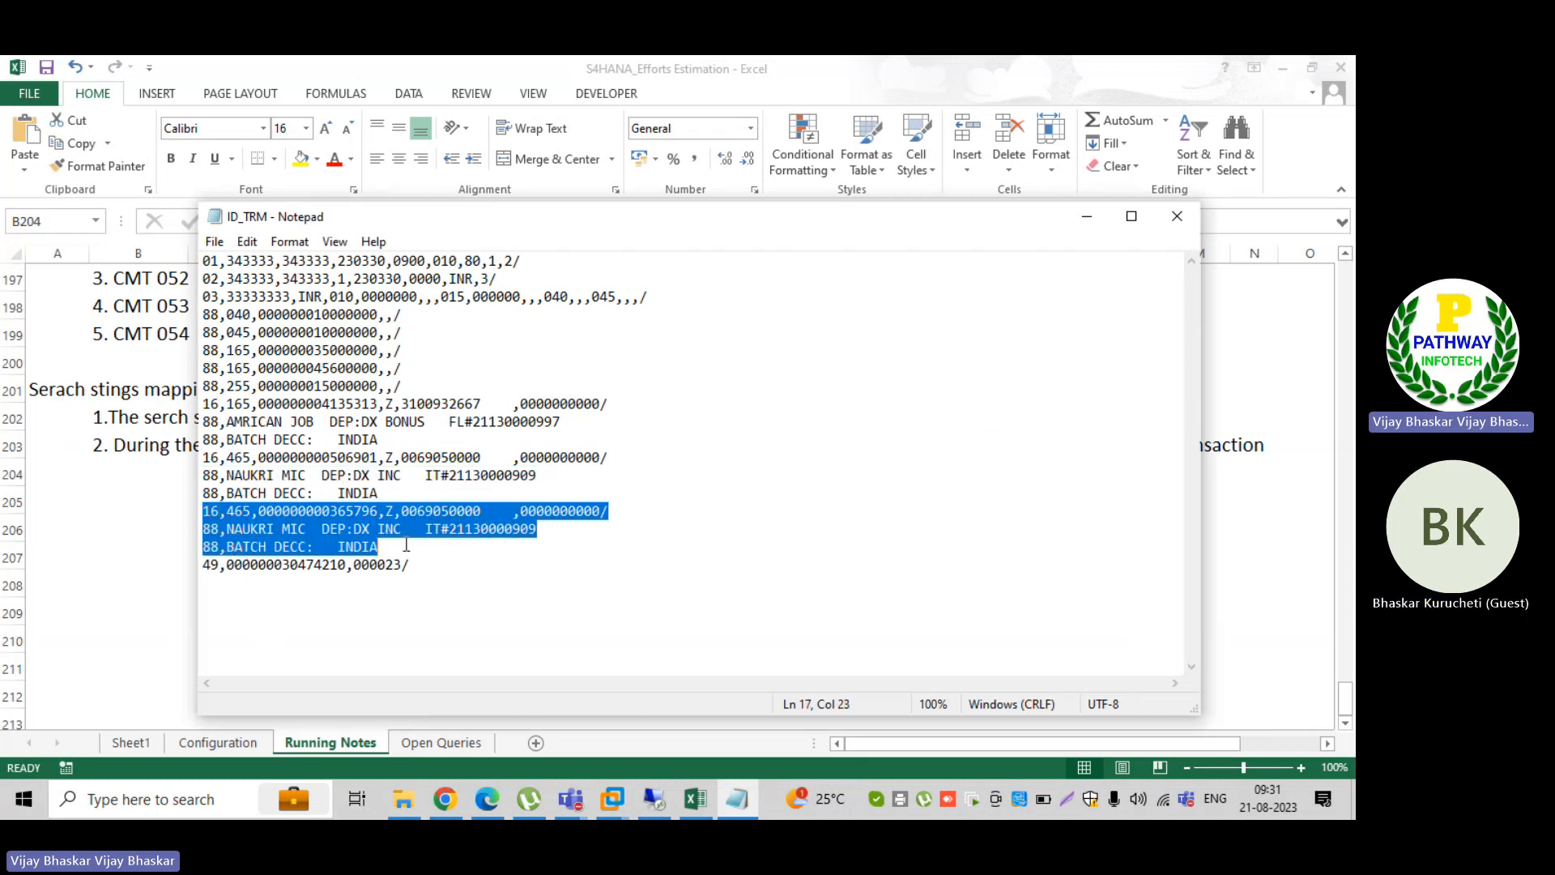
{"action": "left_click", "coordinate": [216, 597]}
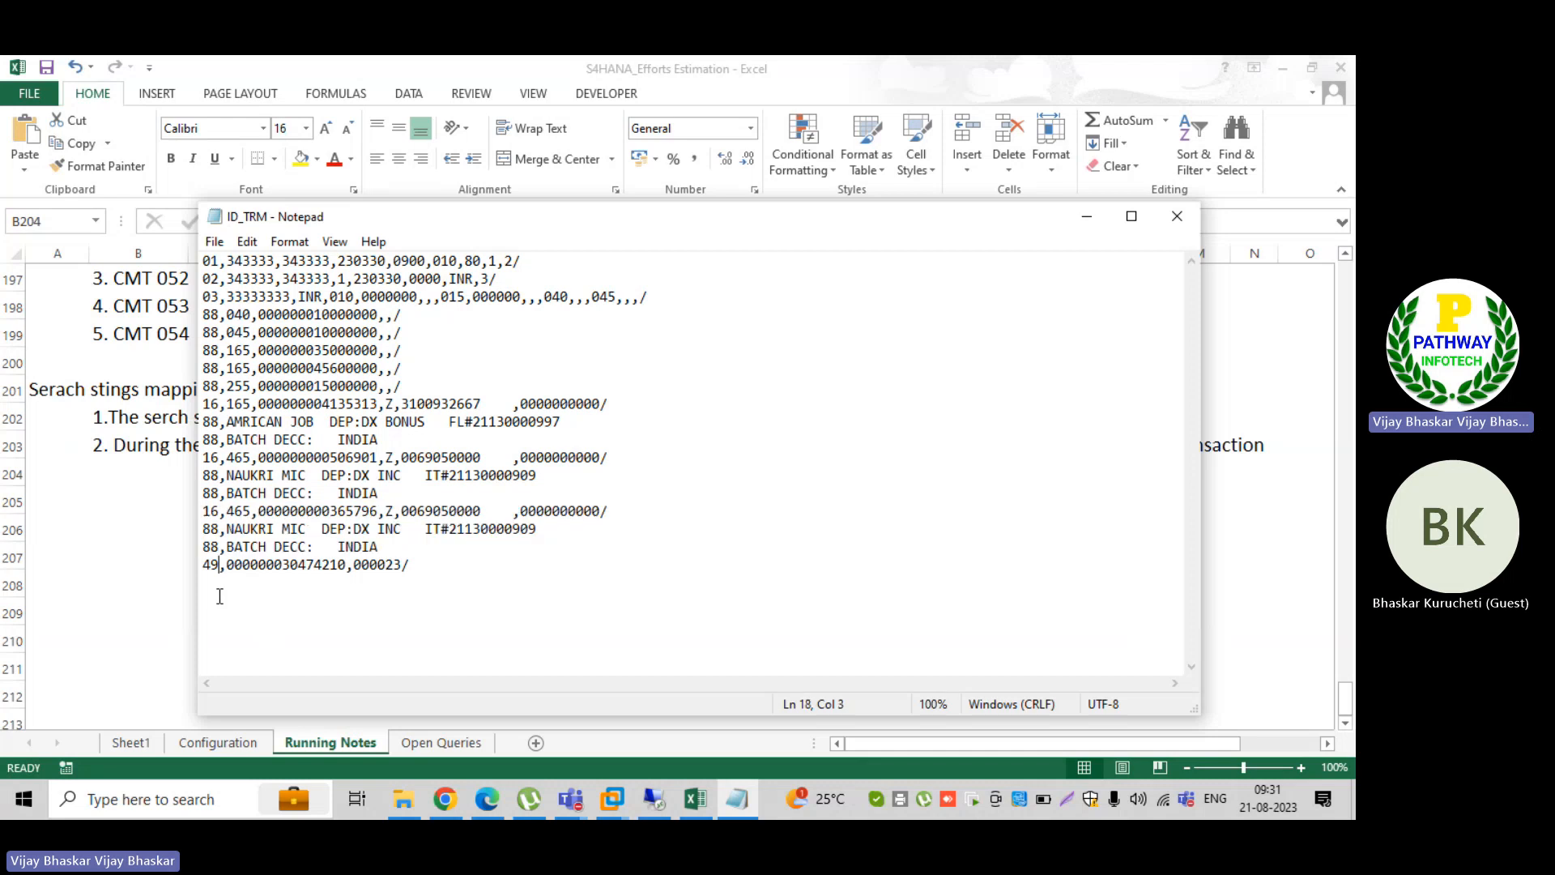
{"action": "left_click", "coordinate": [430, 573]}
{"action": "key", "text": "Return"}
{"action": "key", "text": "Return"}
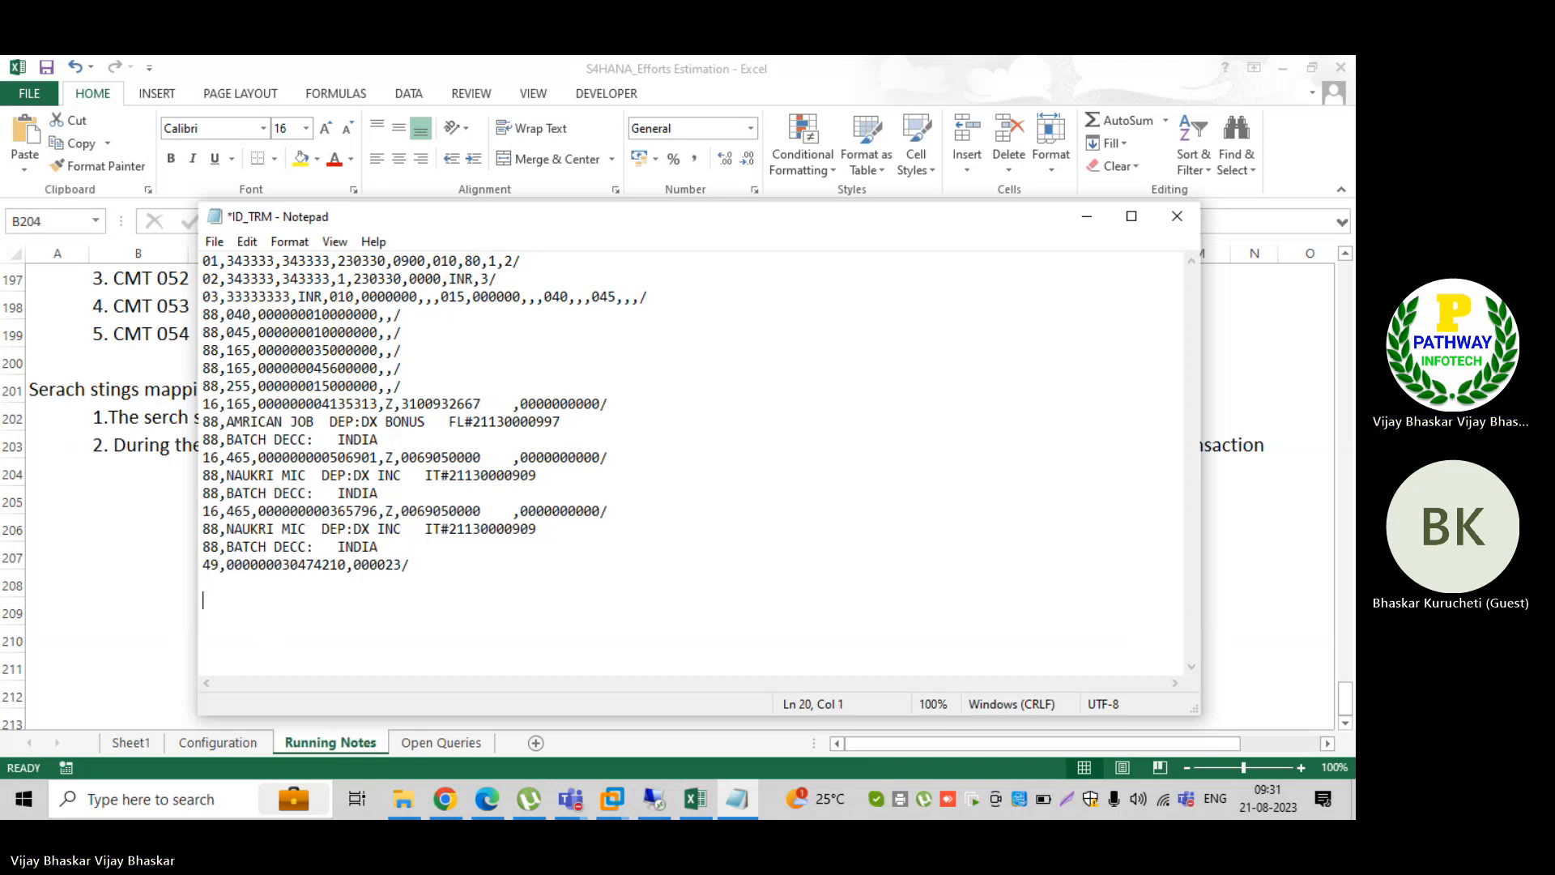
{"action": "key", "text": "ctrl+v"}
{"action": "key", "text": "ctrl+s"}
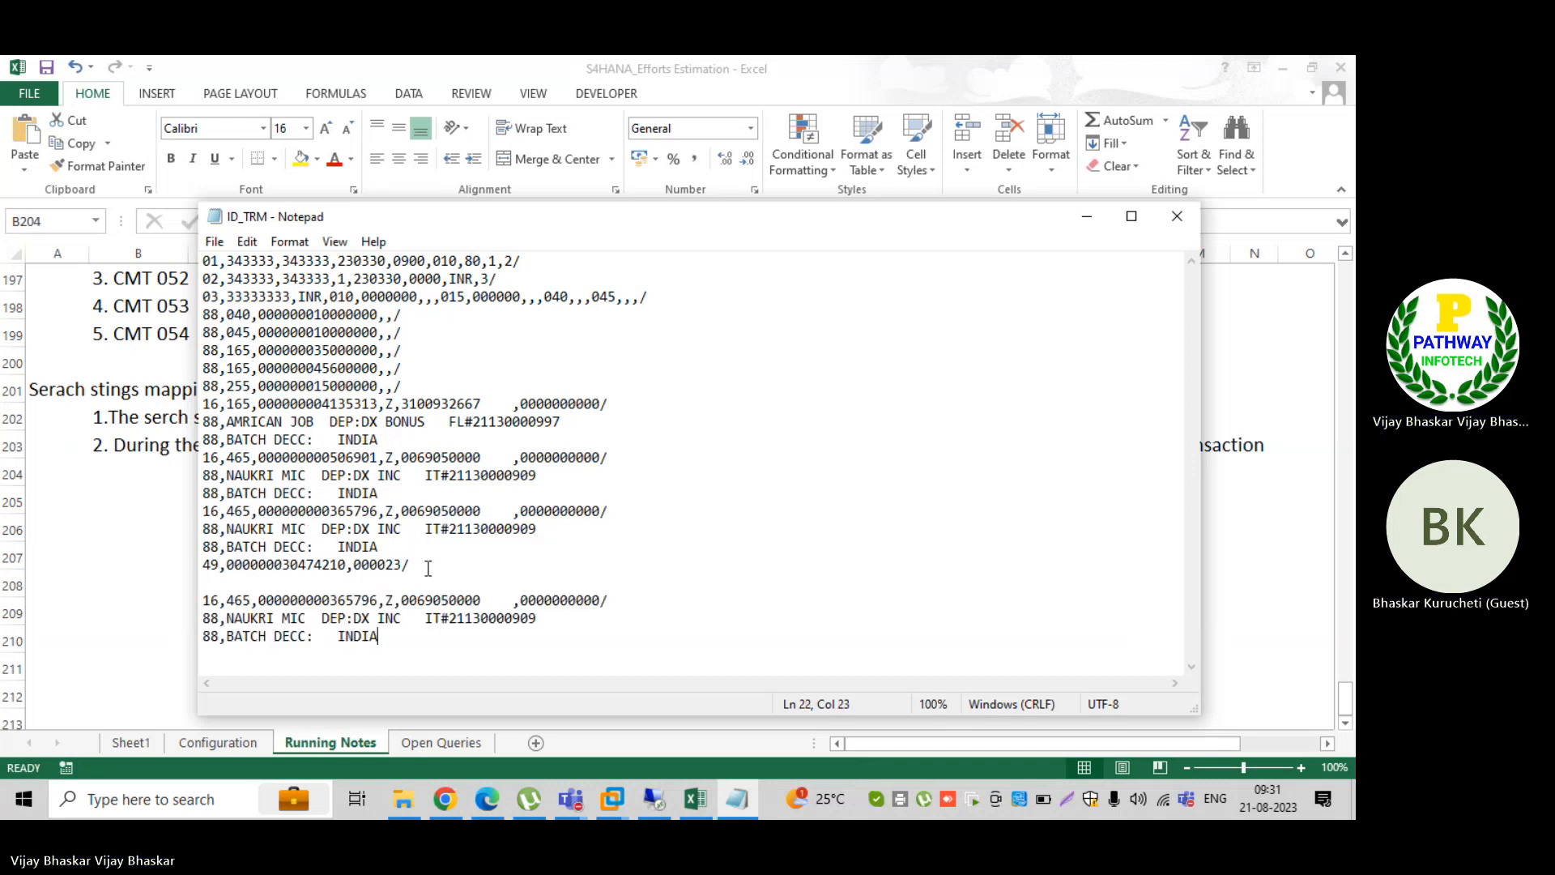
Step: Change the transaction code in the copied NAUKRI MIC block's record 16 line to 044 and save the file
{"action": "left_click", "coordinate": [251, 600]}
{"action": "key", "text": "BackSpace"}
{"action": "key", "text": "BackSpace"}
{"action": "key", "text": "BackSpace"}
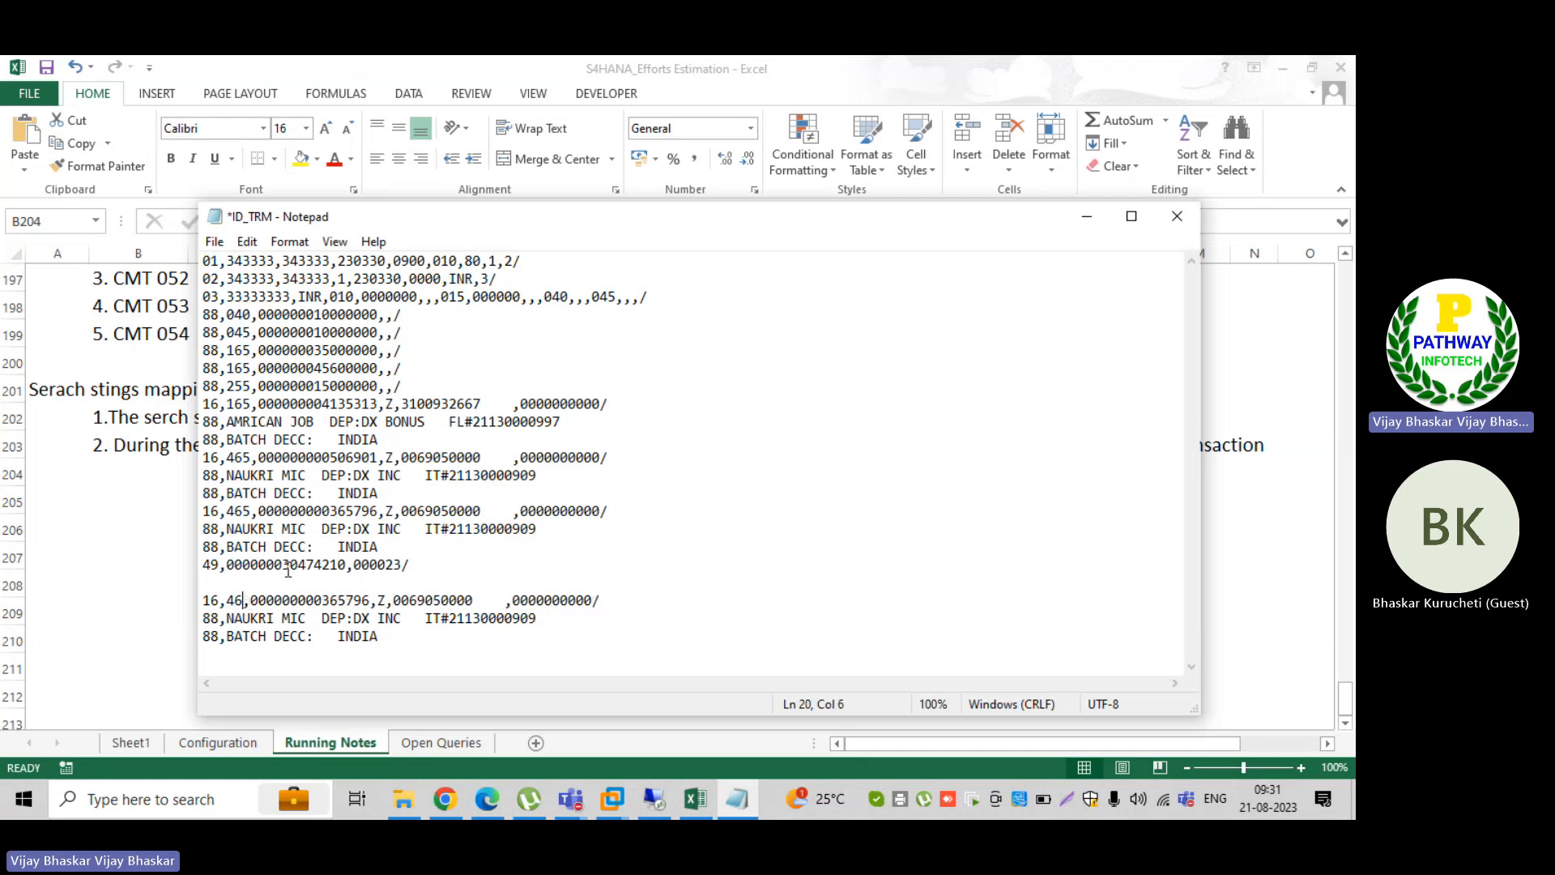
{"action": "type", "text": "0400"}
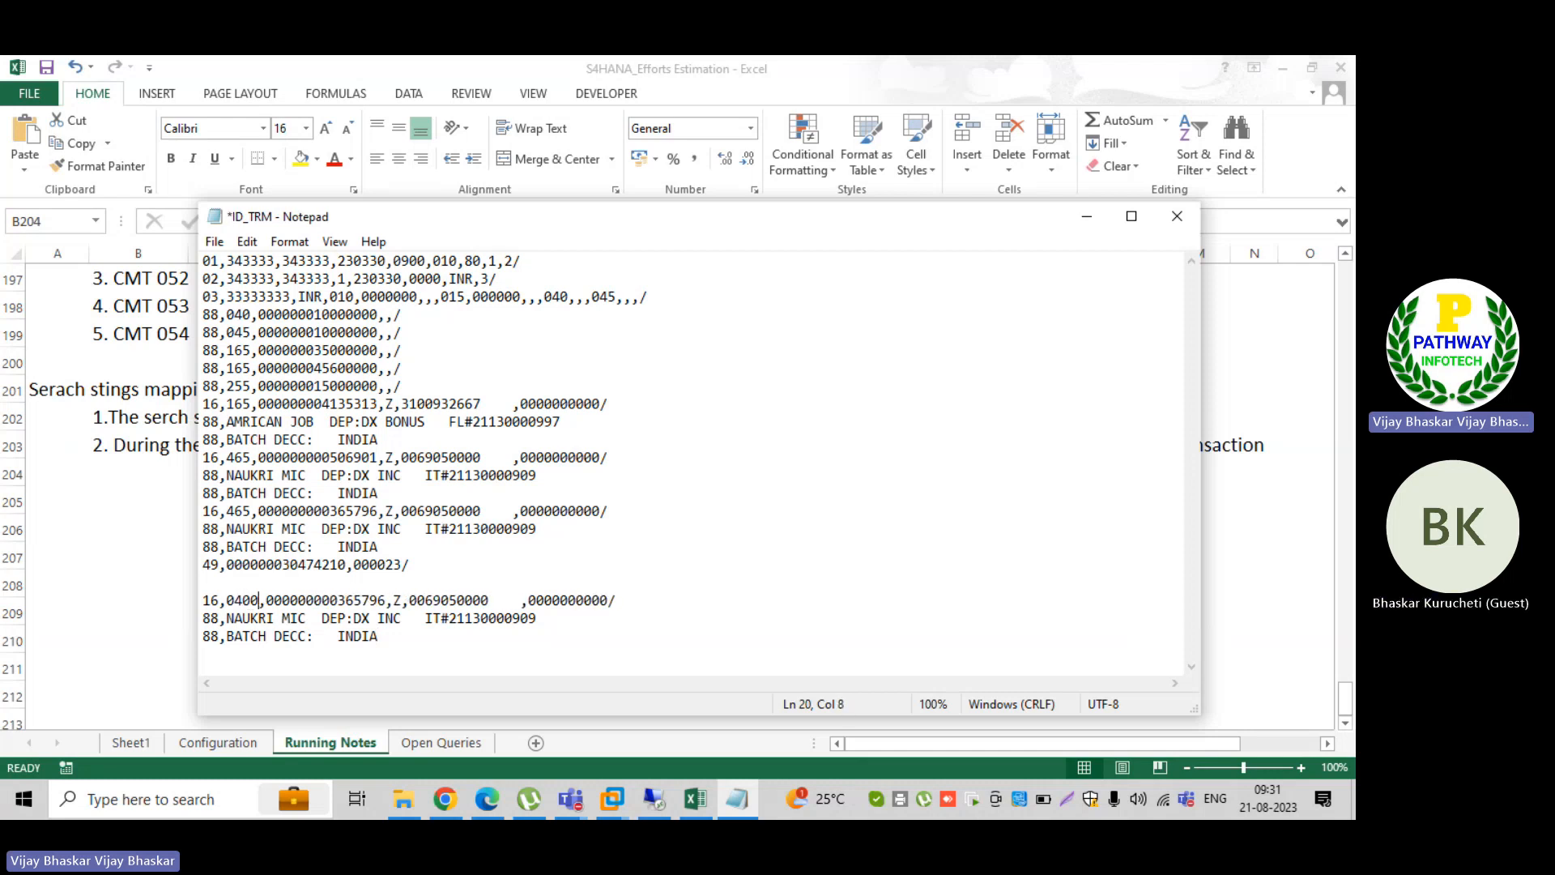
{"action": "key", "text": "BackSpace"}
{"action": "key", "text": "BackSpace"}
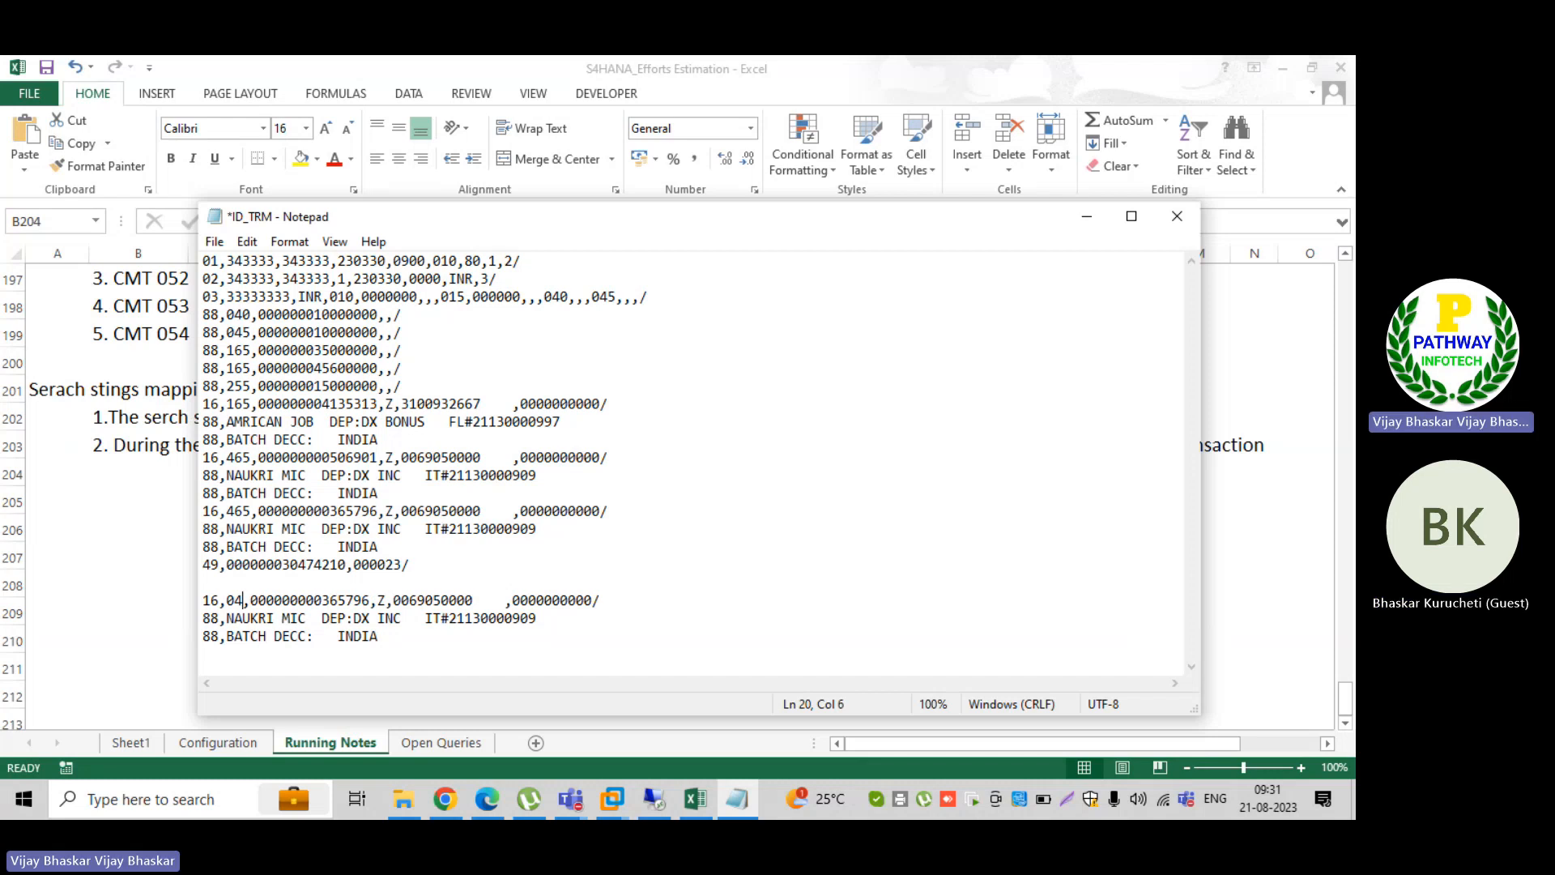
{"action": "type", "text": "4"}
{"action": "key", "text": "ctrl+s"}
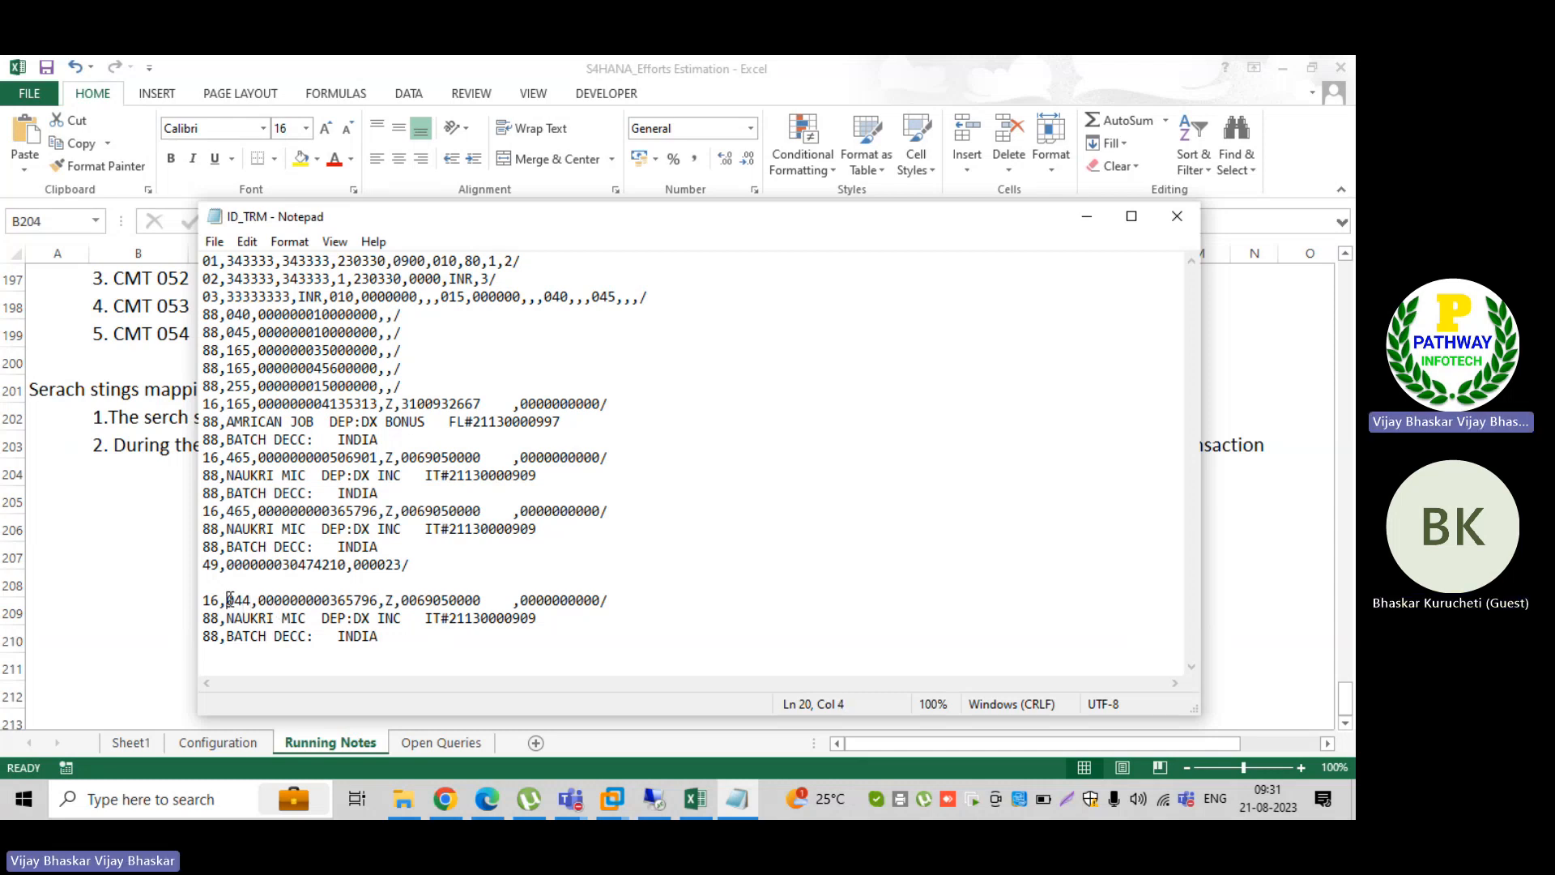
Step: Paste another copy of the original NAUKRI MIC block above the 044 block, separate the two with a blank line, and save
{"action": "double_click", "coordinate": [231, 600]}
{"action": "left_click", "coordinate": [252, 602]}
{"action": "left_click", "coordinate": [204, 600]}
{"action": "key", "text": "ctrl+v"}
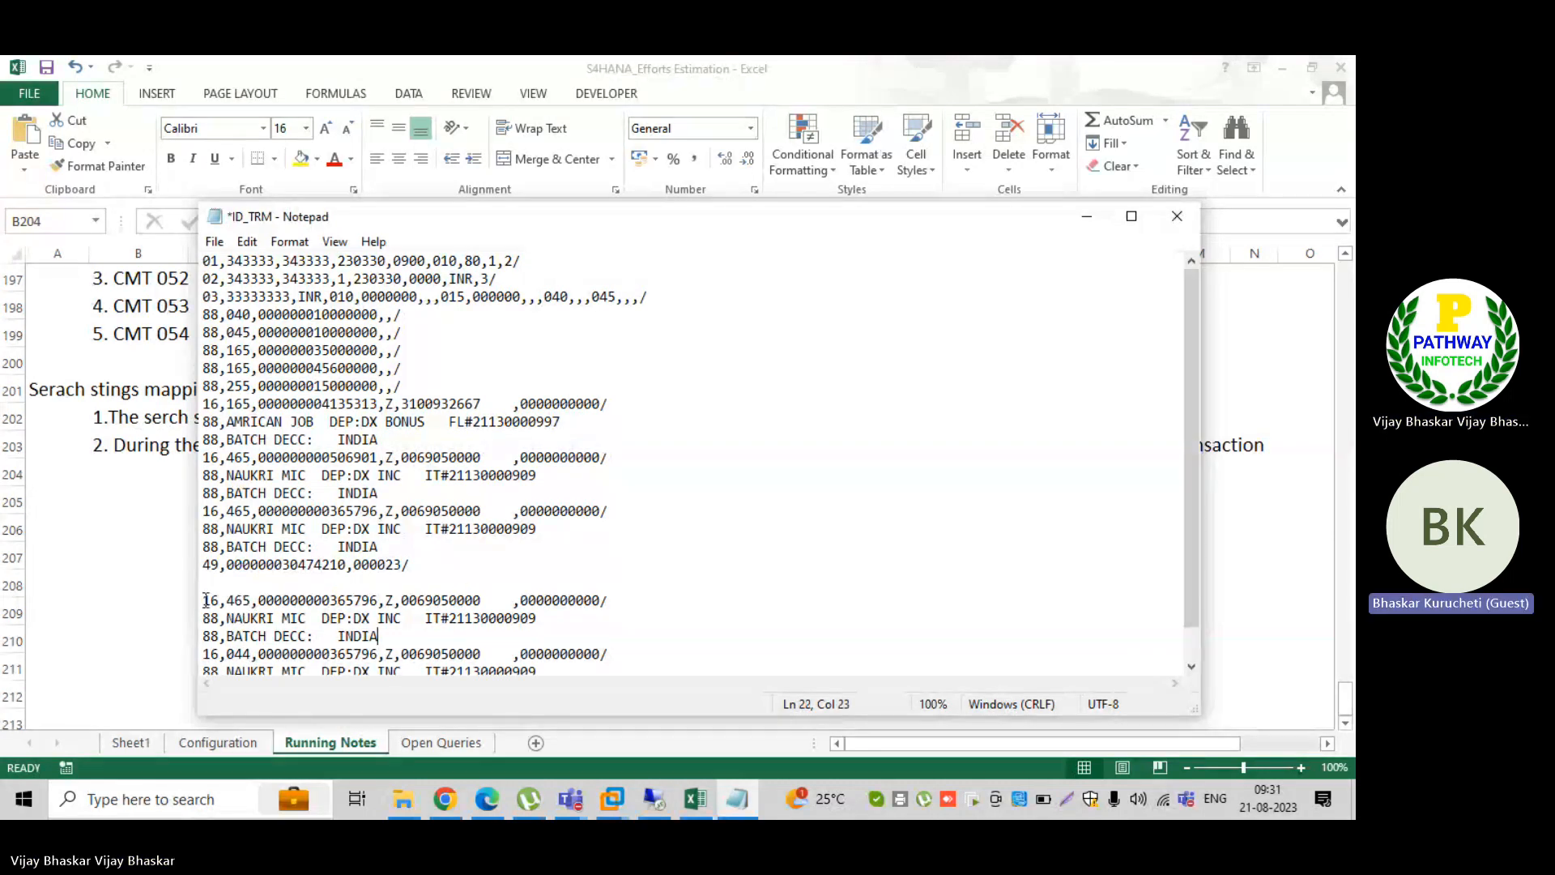
{"action": "key", "text": "ctrl+s"}
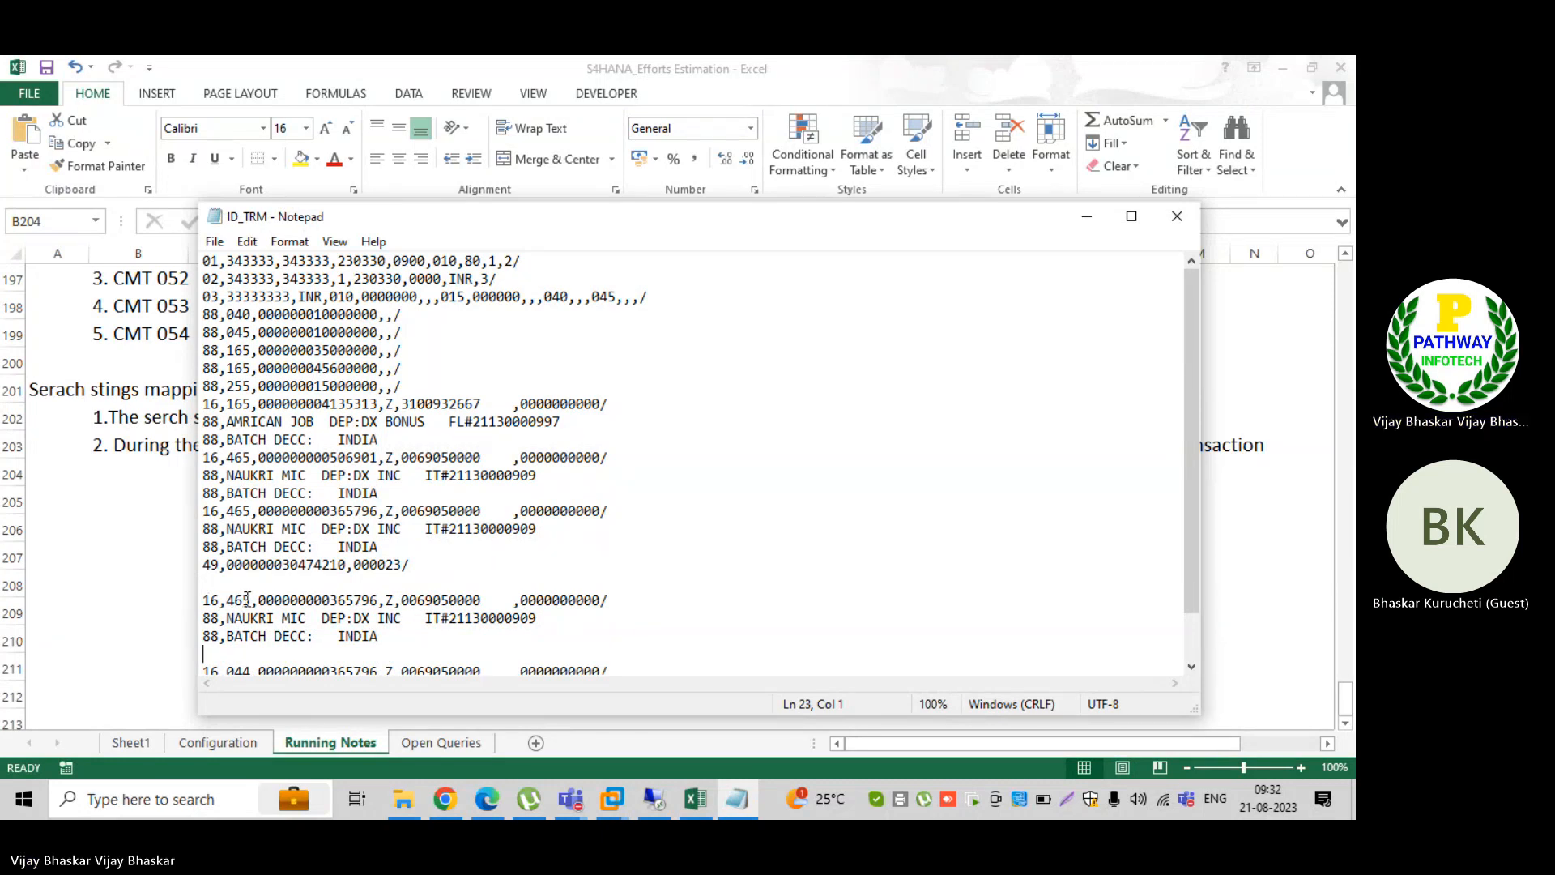
Step: Set the newly pasted block's transaction code to 044, save the file, and compare the two copied NAUKRI MIC blocks
{"action": "key", "text": "BackSpace"}
{"action": "key", "text": "BackSpace"}
{"action": "key", "text": "BackSpace"}
{"action": "type", "text": "0"}
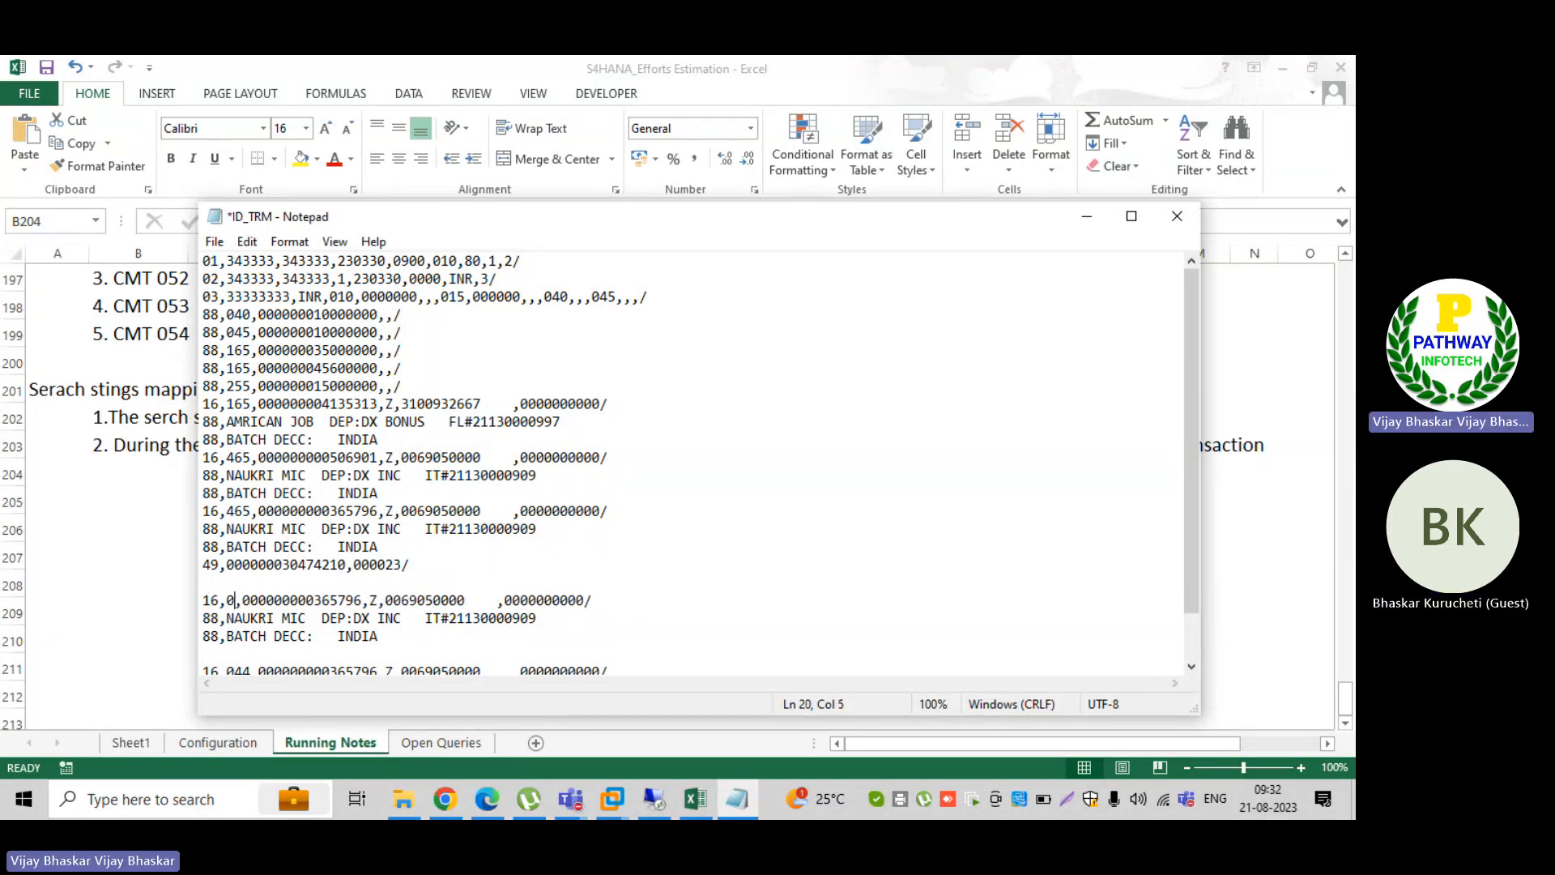
{"action": "type", "text": "44"}
{"action": "key", "text": "ctrl+s"}
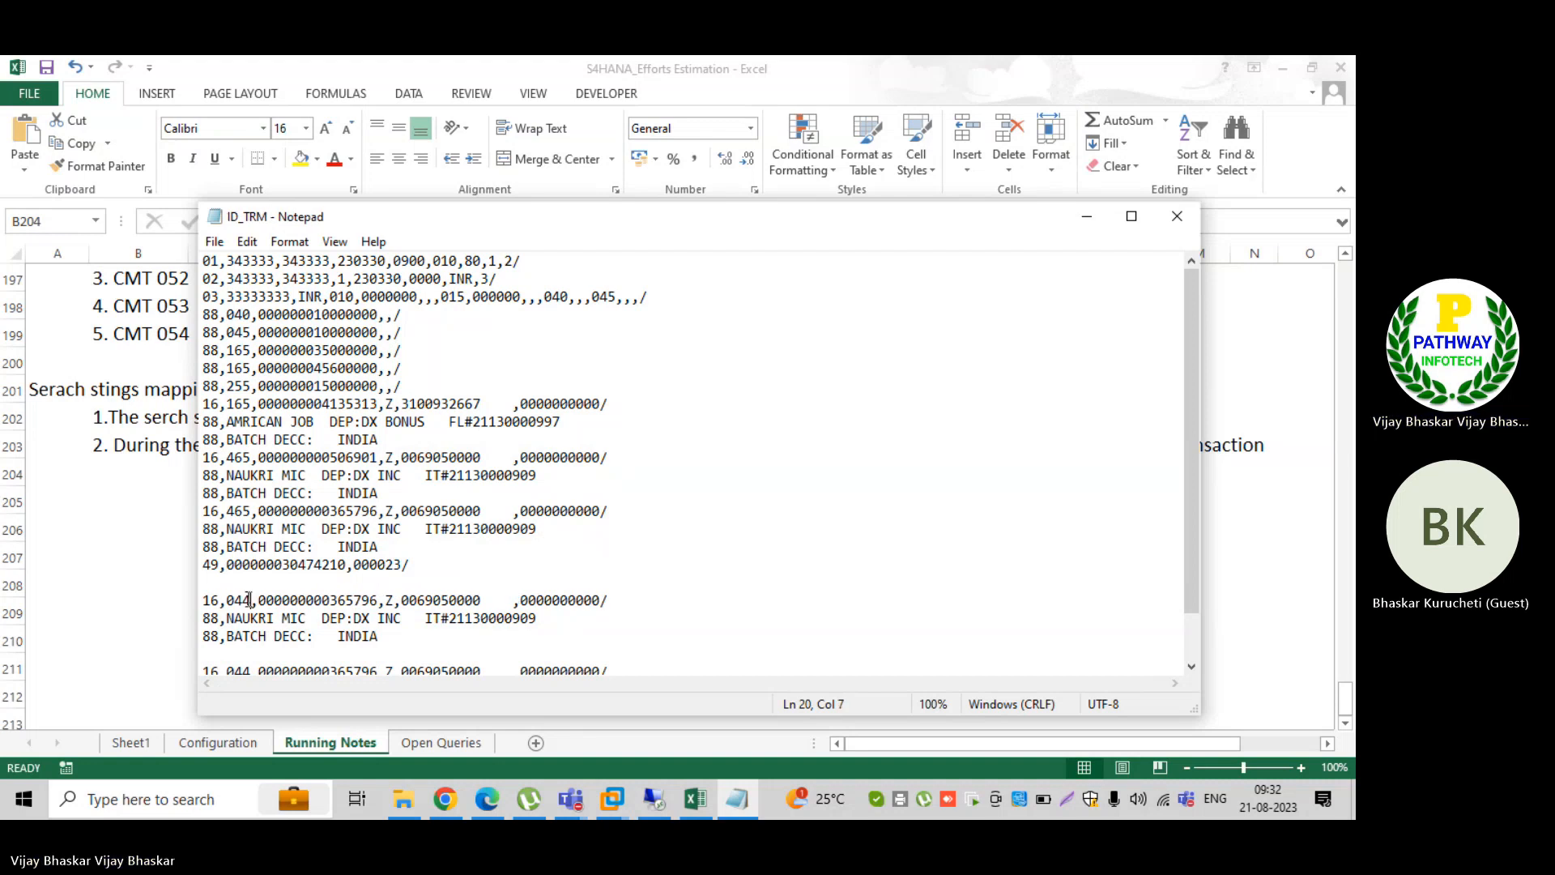
{"action": "left_click_drag", "start_coordinate": [409, 635], "coordinate": [204, 599]}
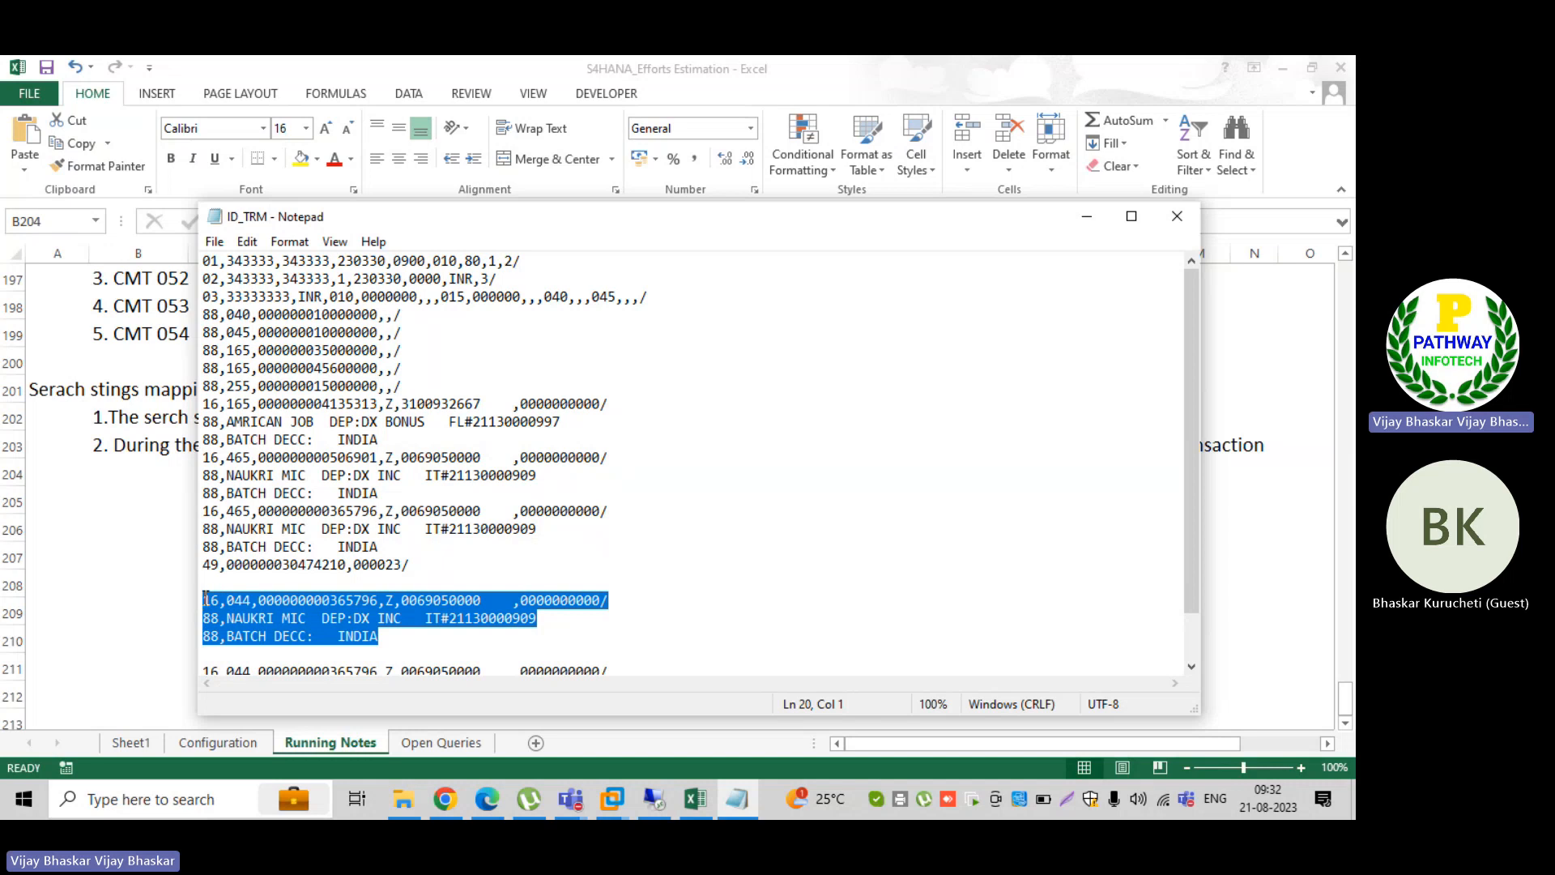
{"action": "scroll", "coordinate": [355, 594], "scroll_direction": "down", "scroll_amount": 1}
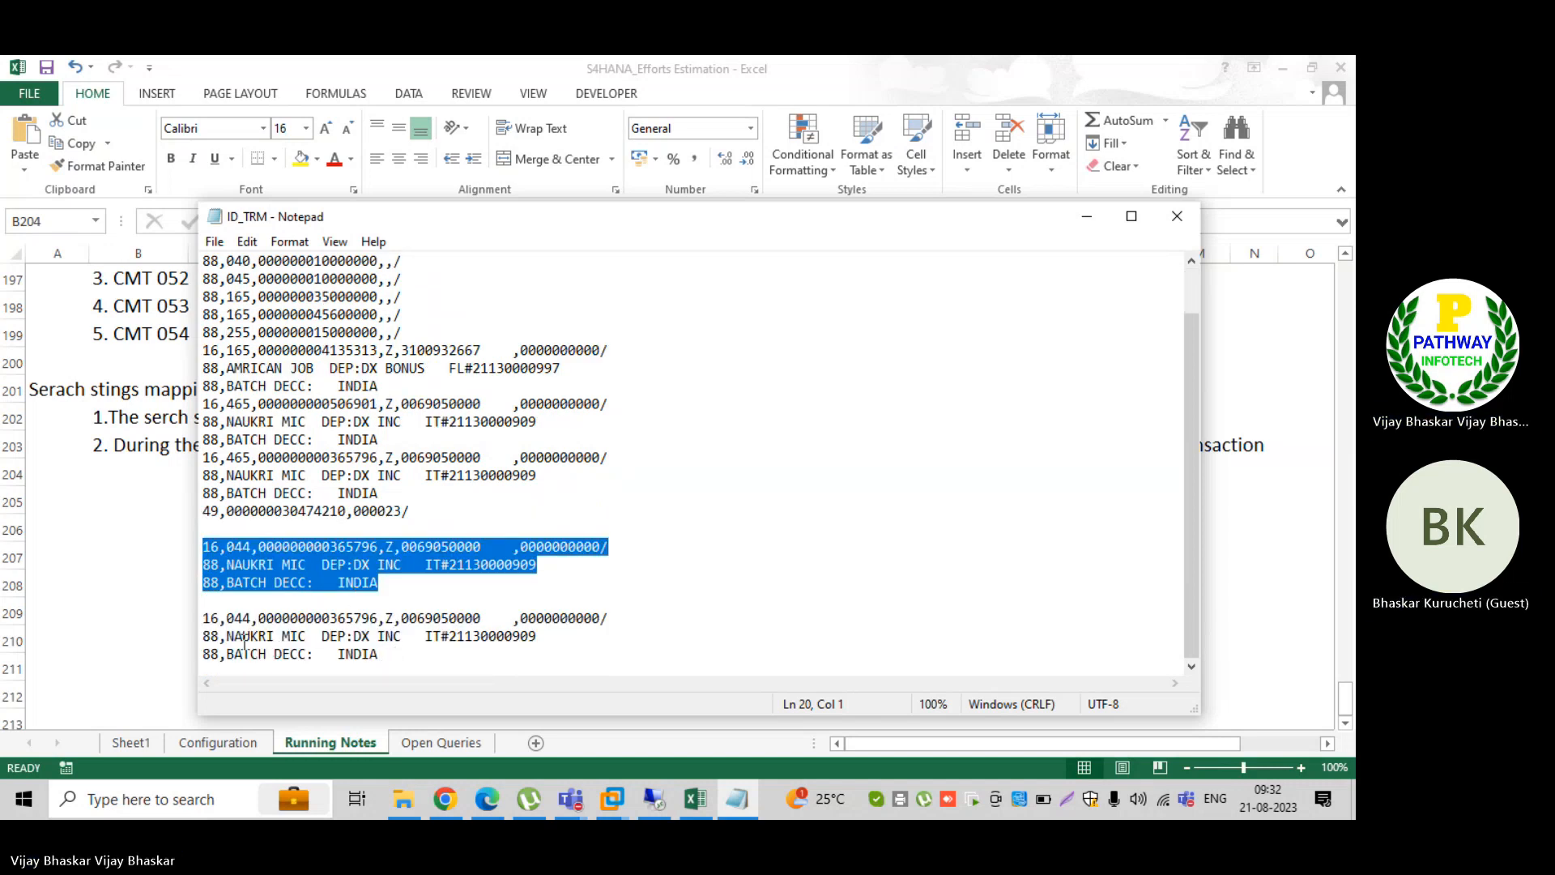
Step: Replace NAUKRI MIC with INT in the last 044 block's first record 88 line, save the file, and compare the two 044 blocks
{"action": "left_click_drag", "start_coordinate": [226, 636], "coordinate": [307, 636]}
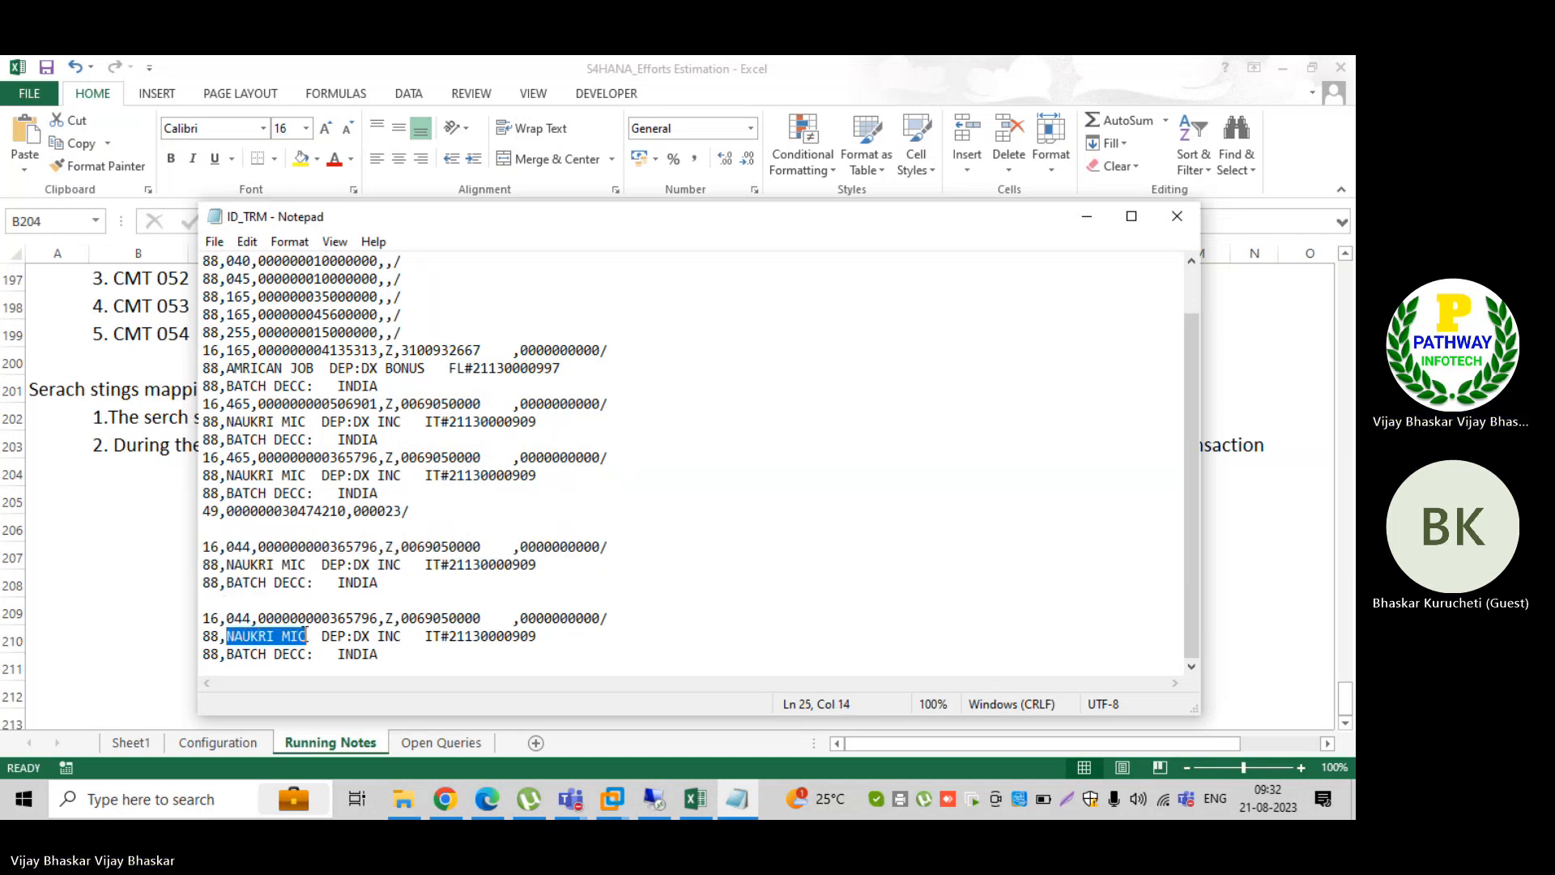
{"action": "type", "text": "INGT"}
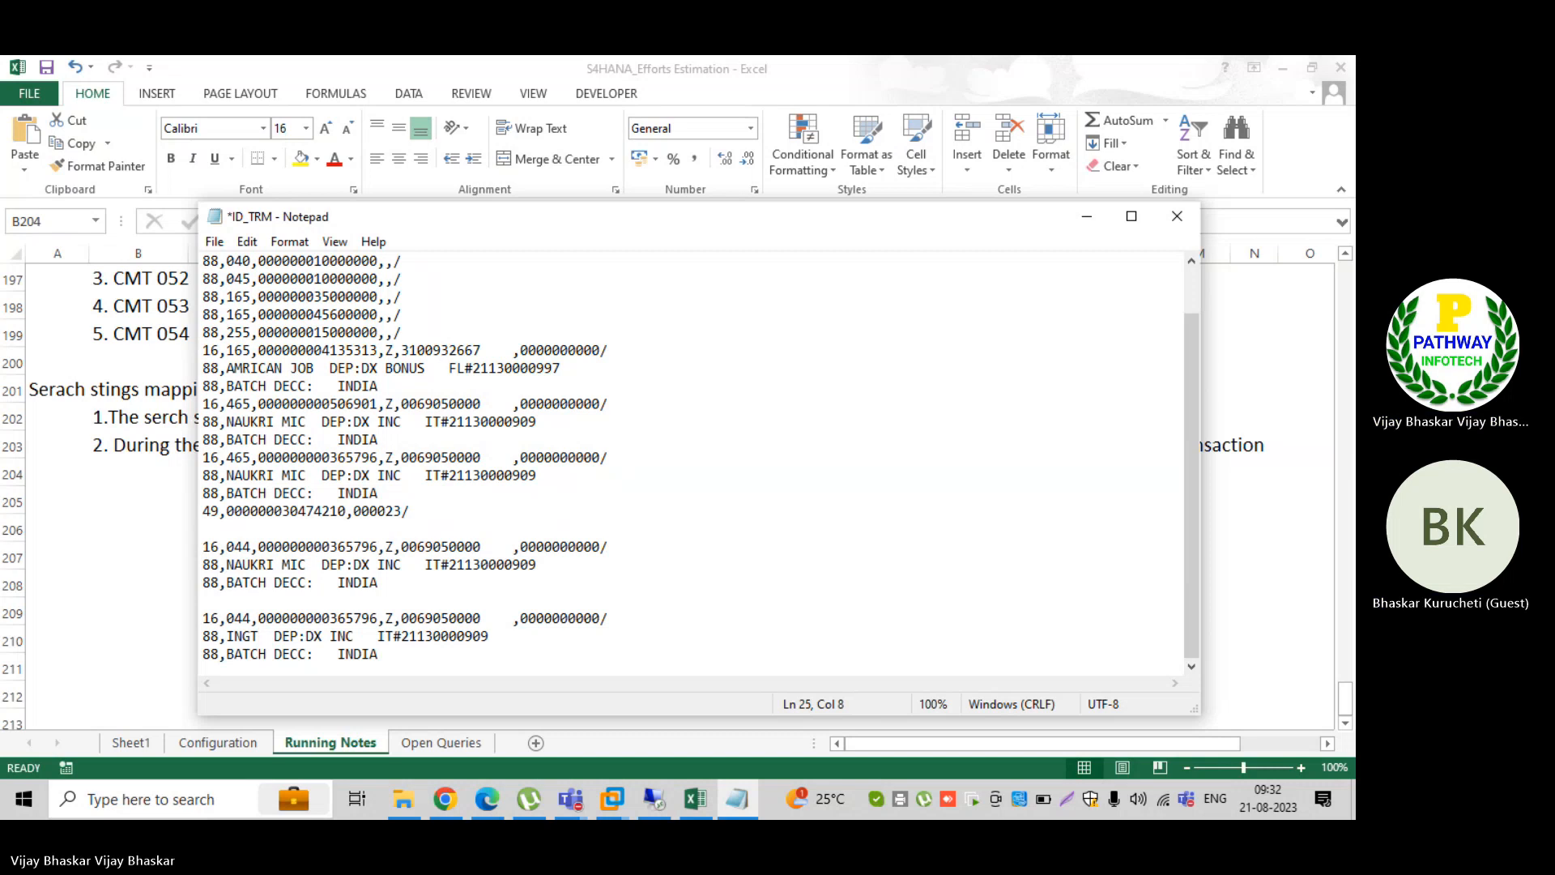
{"action": "key", "text": "BackSpace"}
{"action": "key", "text": "BackSpace"}
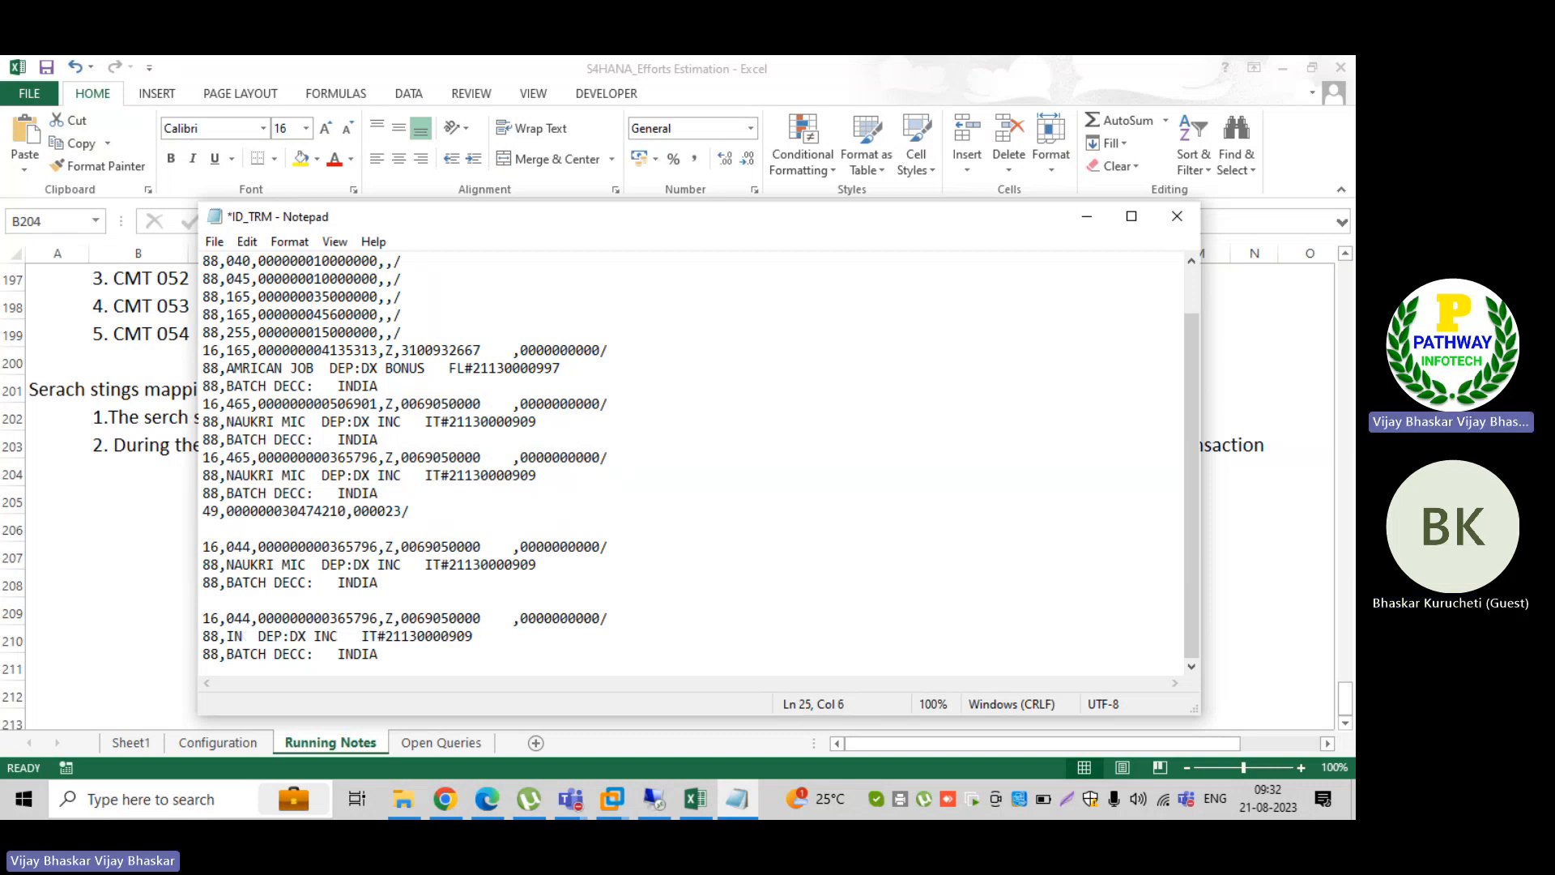
{"action": "type", "text": "T"}
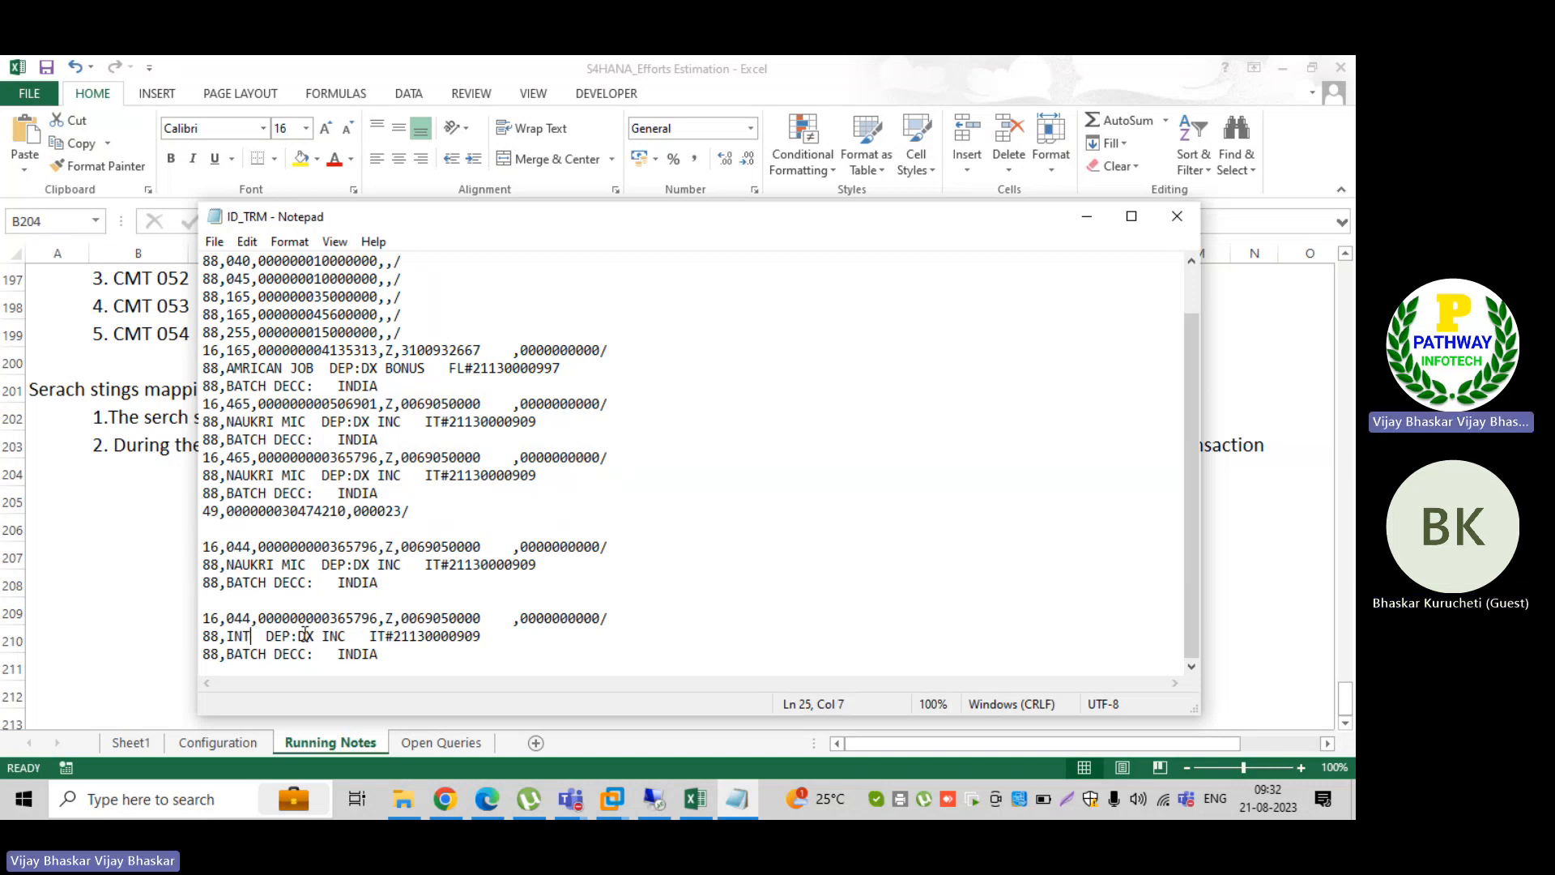
{"action": "key", "text": "ctrl+s"}
{"action": "left_click_drag", "start_coordinate": [204, 547], "coordinate": [373, 551]}
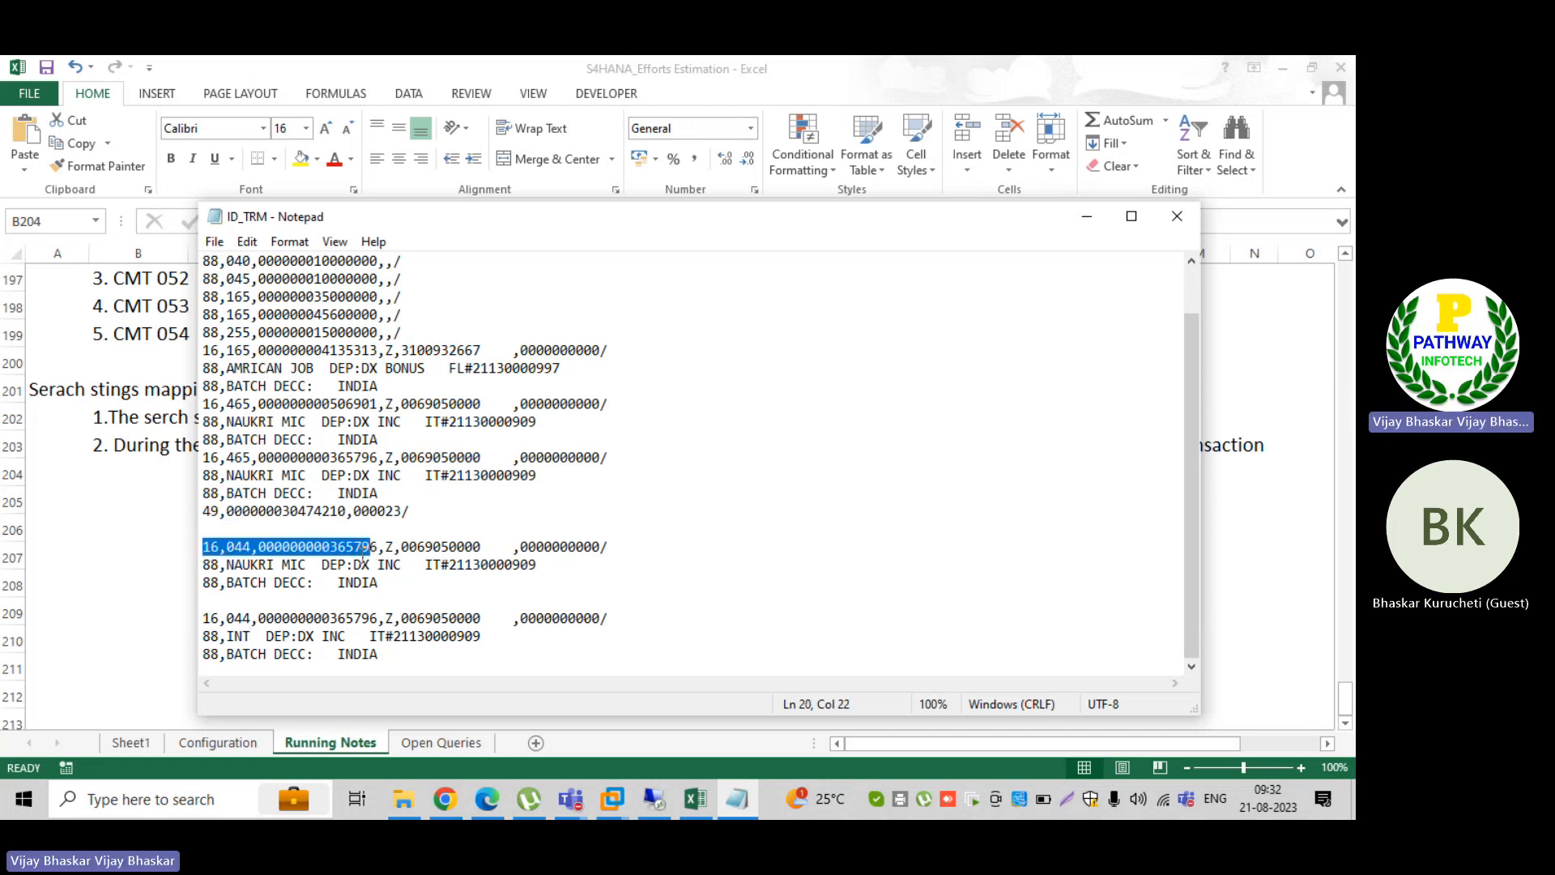
{"action": "left_click_drag", "start_coordinate": [204, 617], "coordinate": [253, 637]}
{"action": "left_click", "coordinate": [229, 636]}
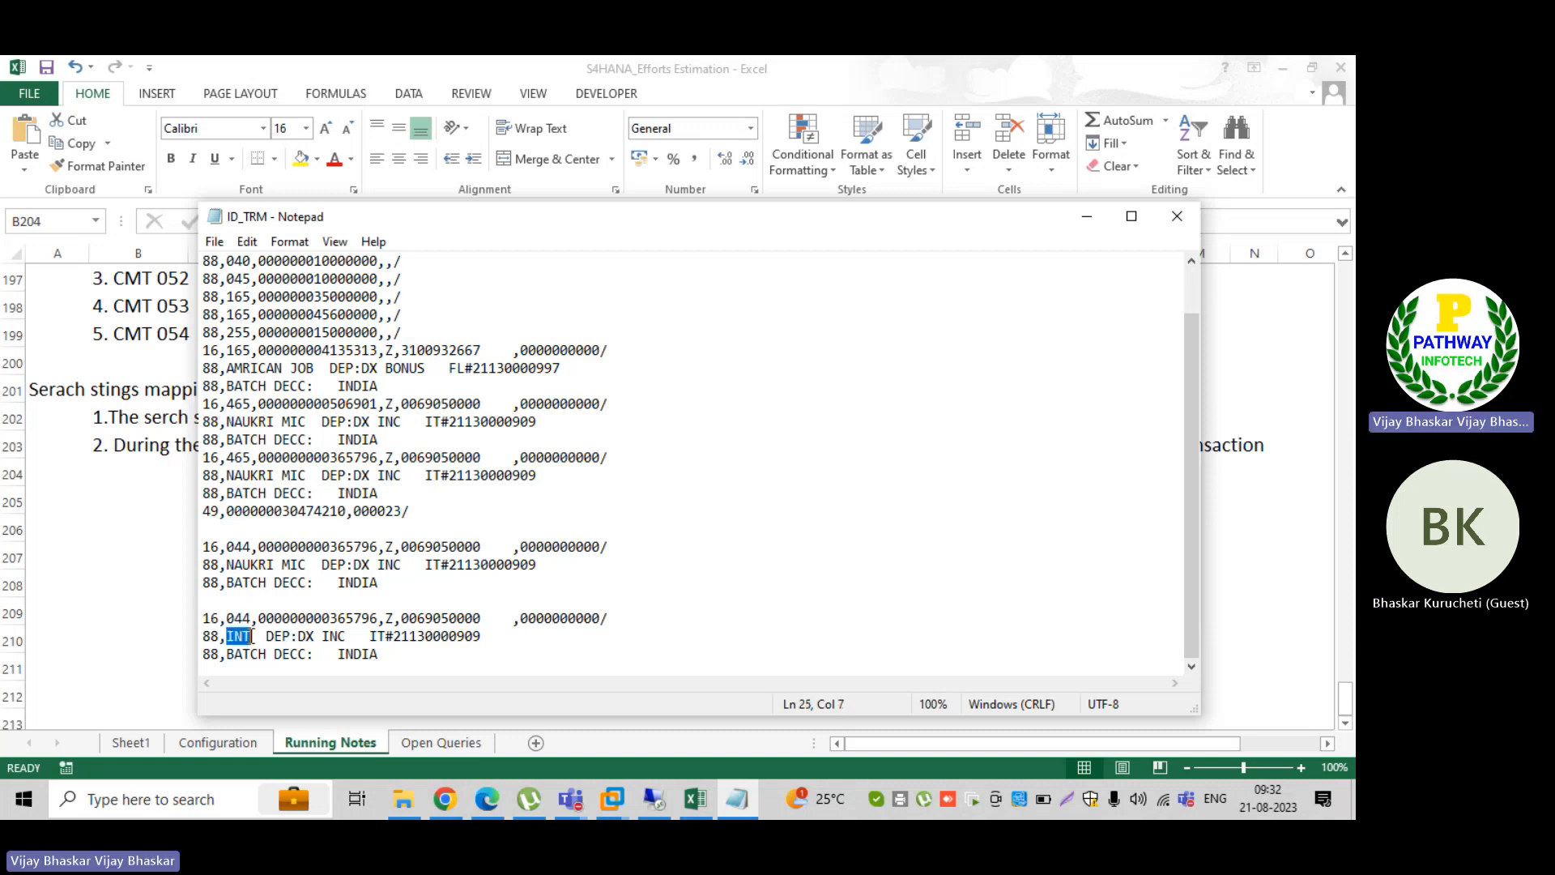
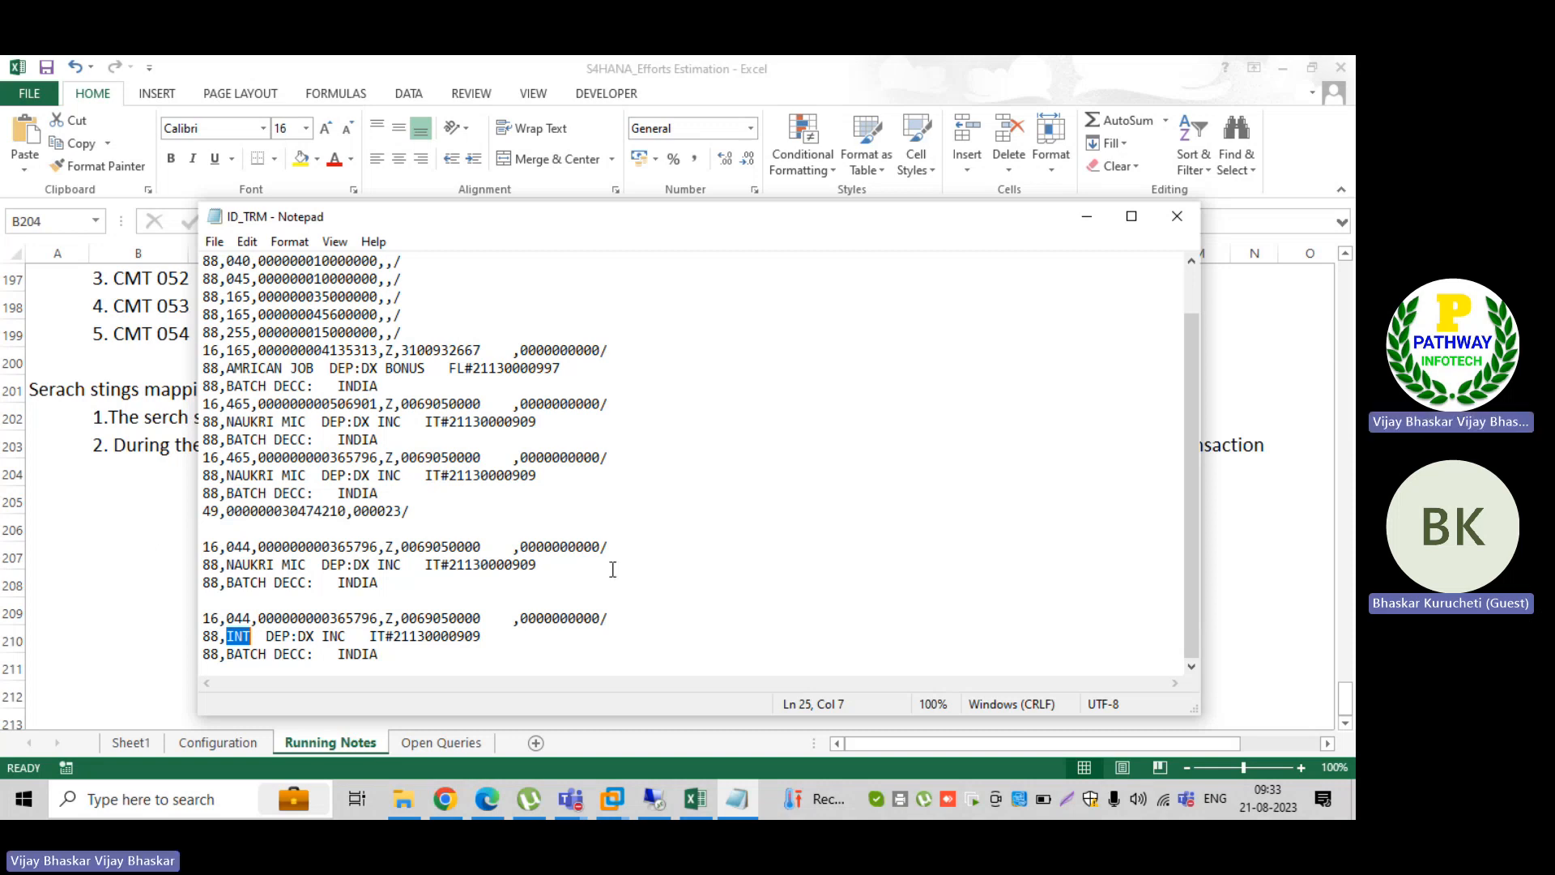
Step: Examine the INT text in the last 044 block's first record 88 line of the ID_TRM file
{"action": "left_click", "coordinate": [625, 548]}
{"action": "left_click", "coordinate": [250, 638]}
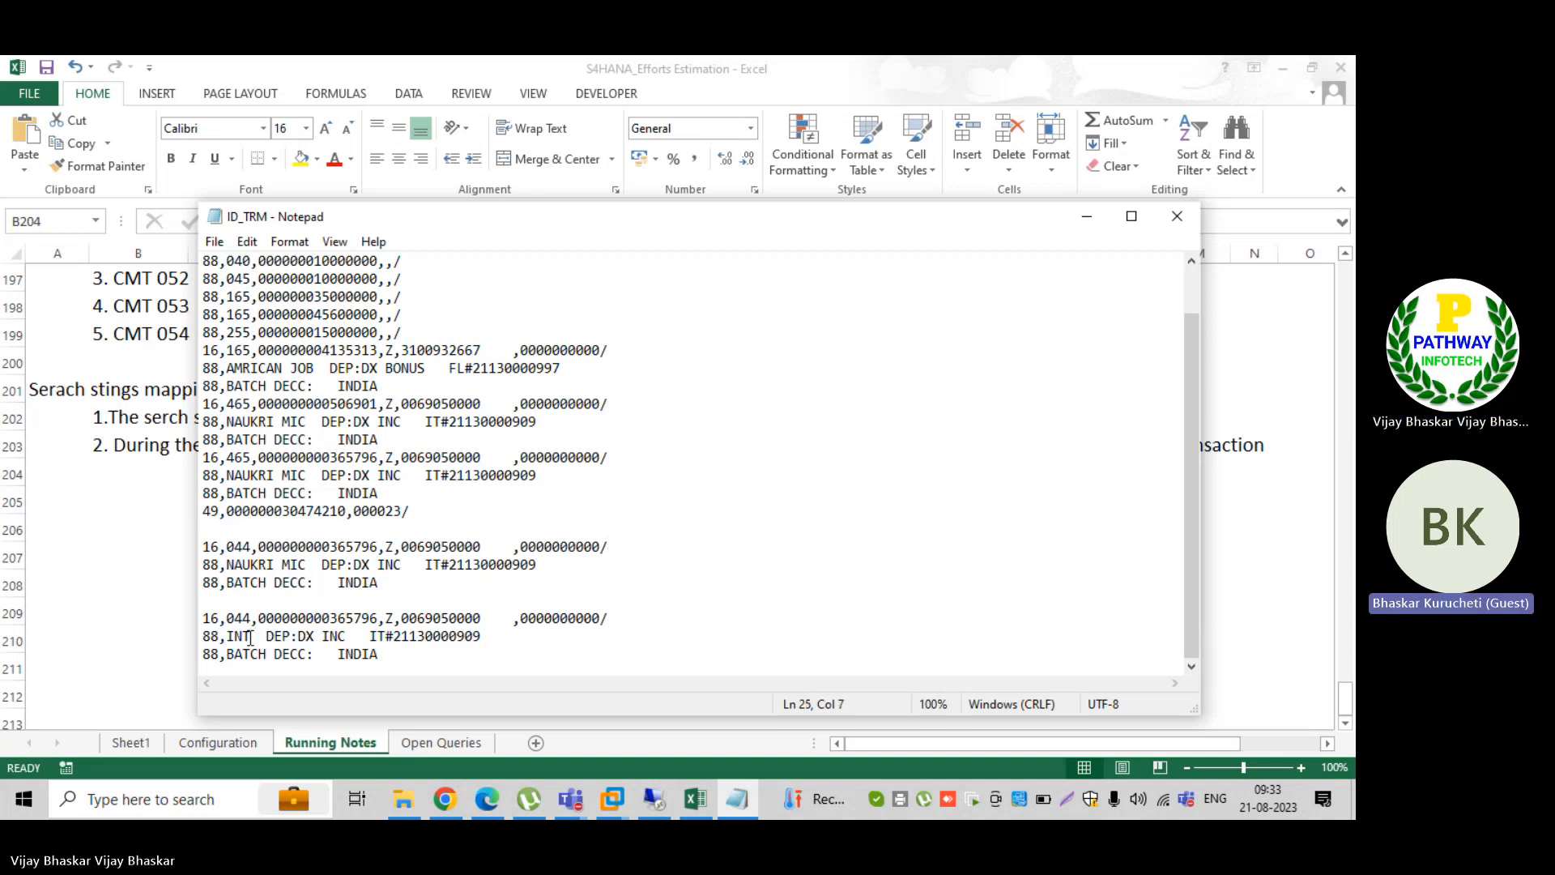
{"action": "left_click_drag", "start_coordinate": [249, 638], "coordinate": [228, 636]}
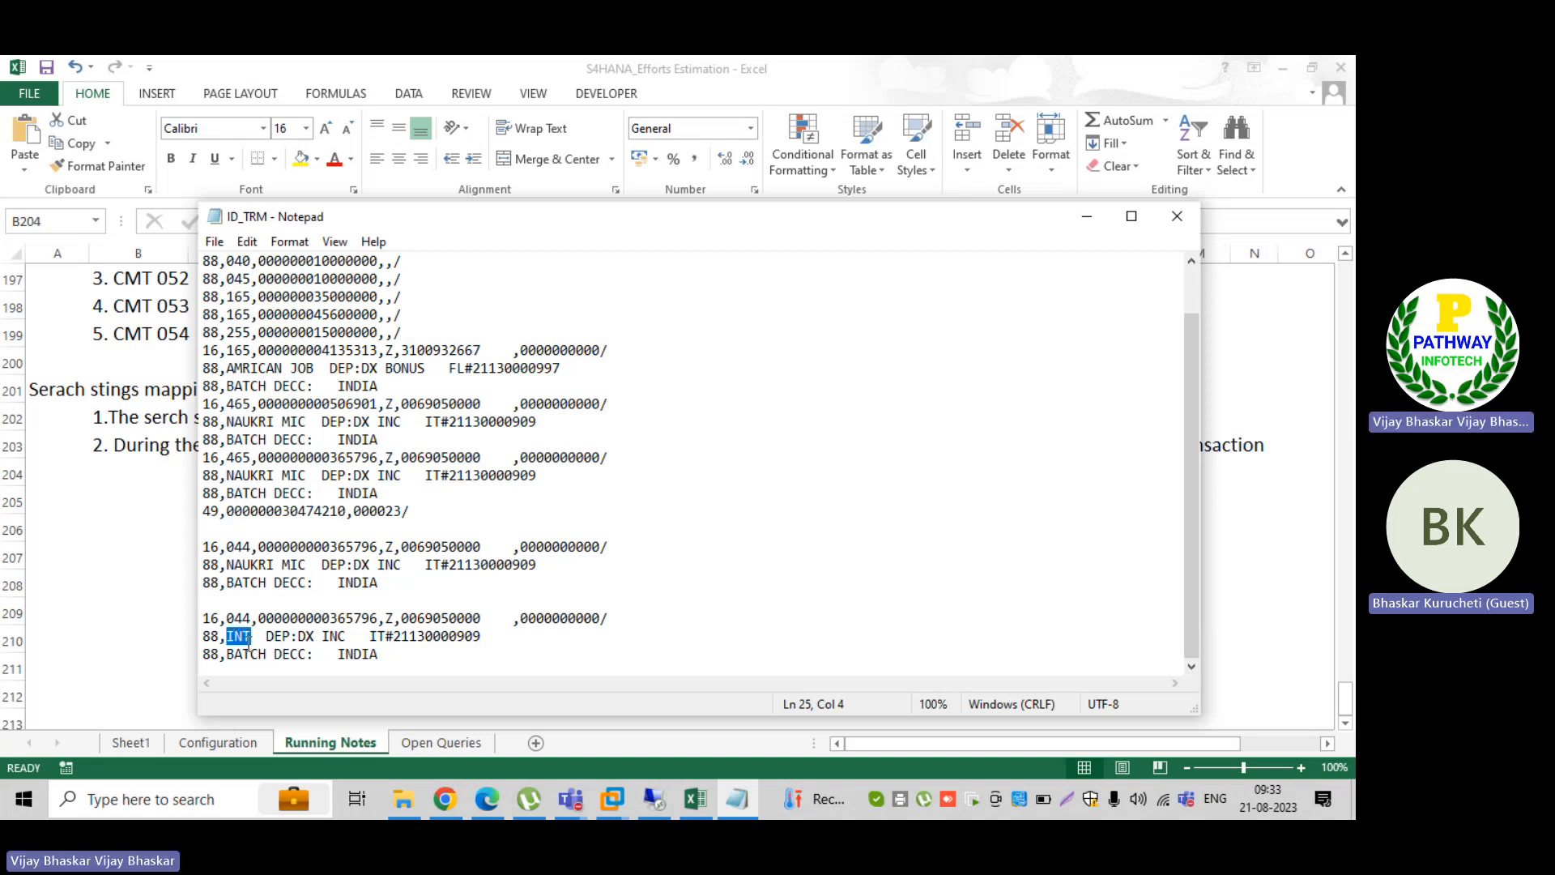
{"action": "left_click", "coordinate": [257, 637]}
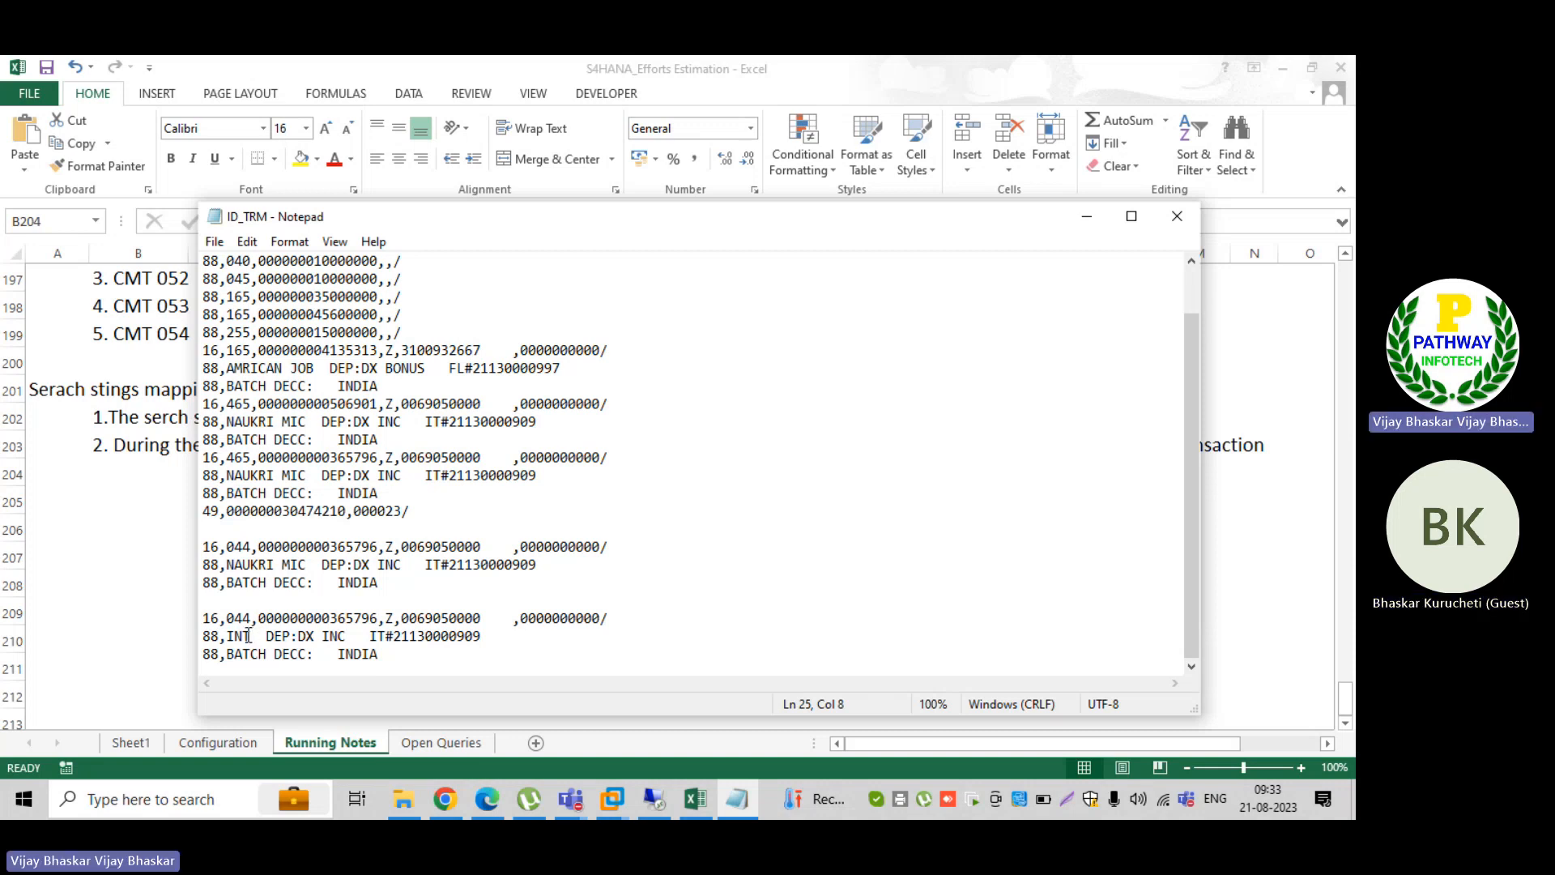
{"action": "left_click", "coordinate": [248, 636]}
Step: Switch to SAP and compare posting rules B003 and B004 on the two 044 entries of transaction type BAI_B001
{"action": "left_click", "coordinate": [652, 797]}
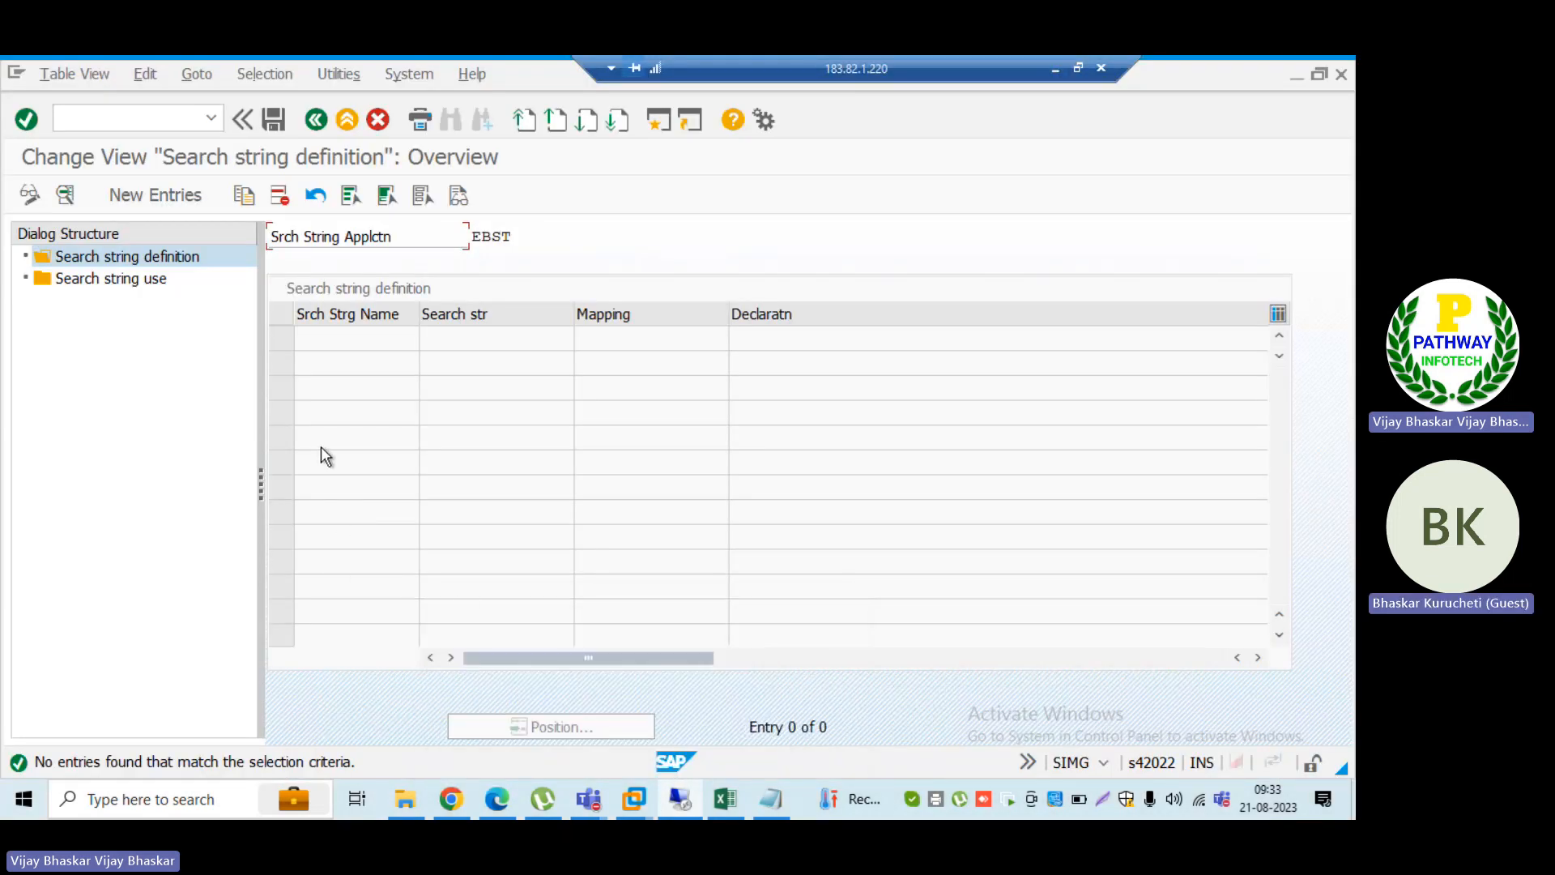
{"action": "key", "text": "alt+Tab"}
{"action": "key", "text": "alt+Tab"}
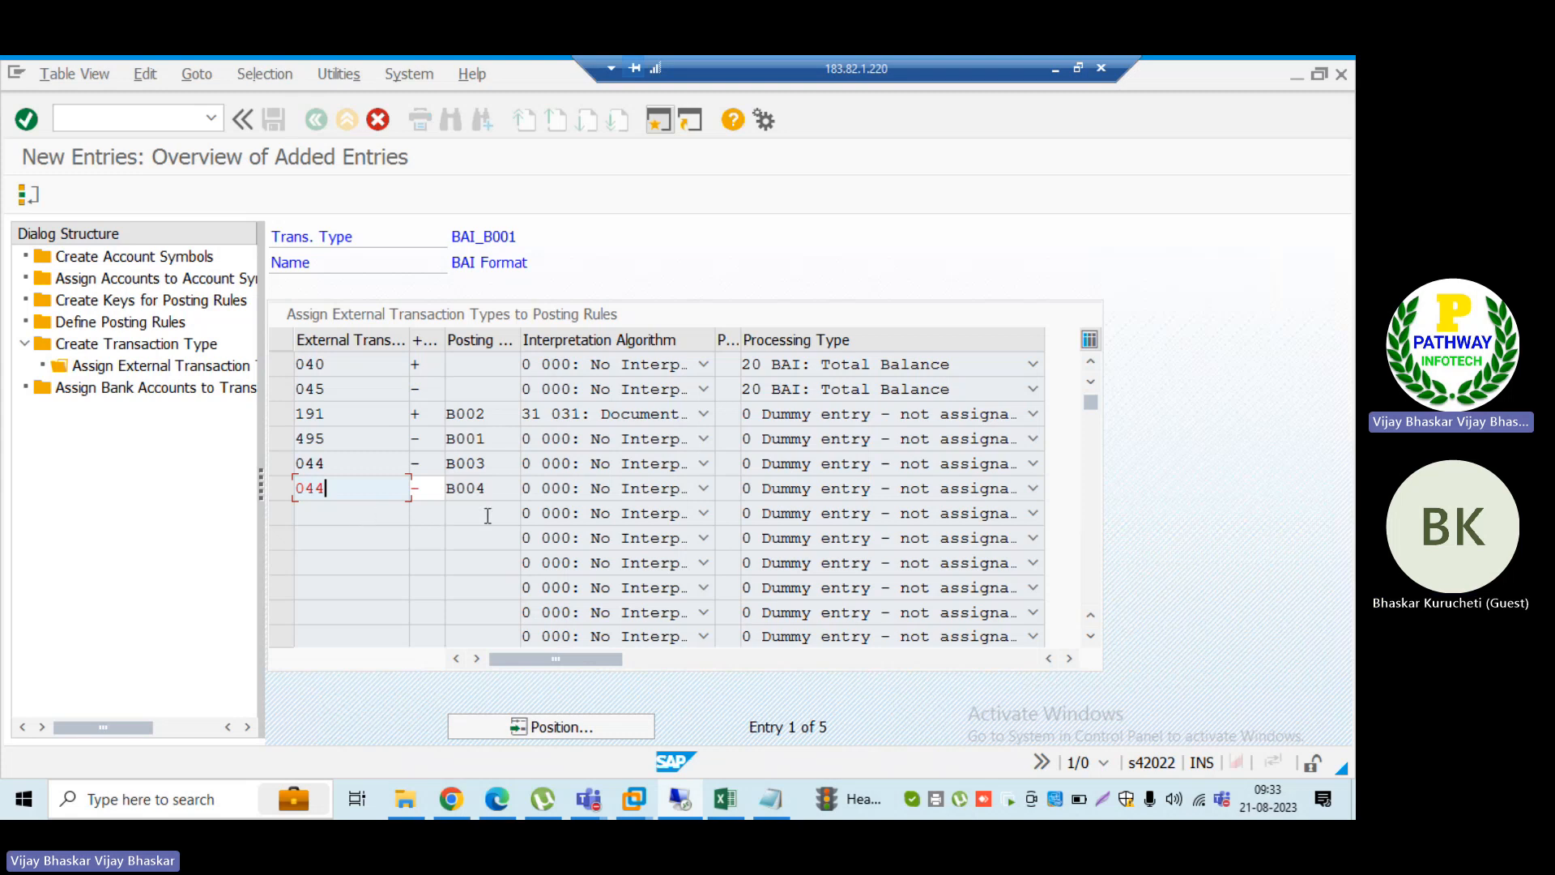
{"action": "left_click", "coordinate": [486, 462]}
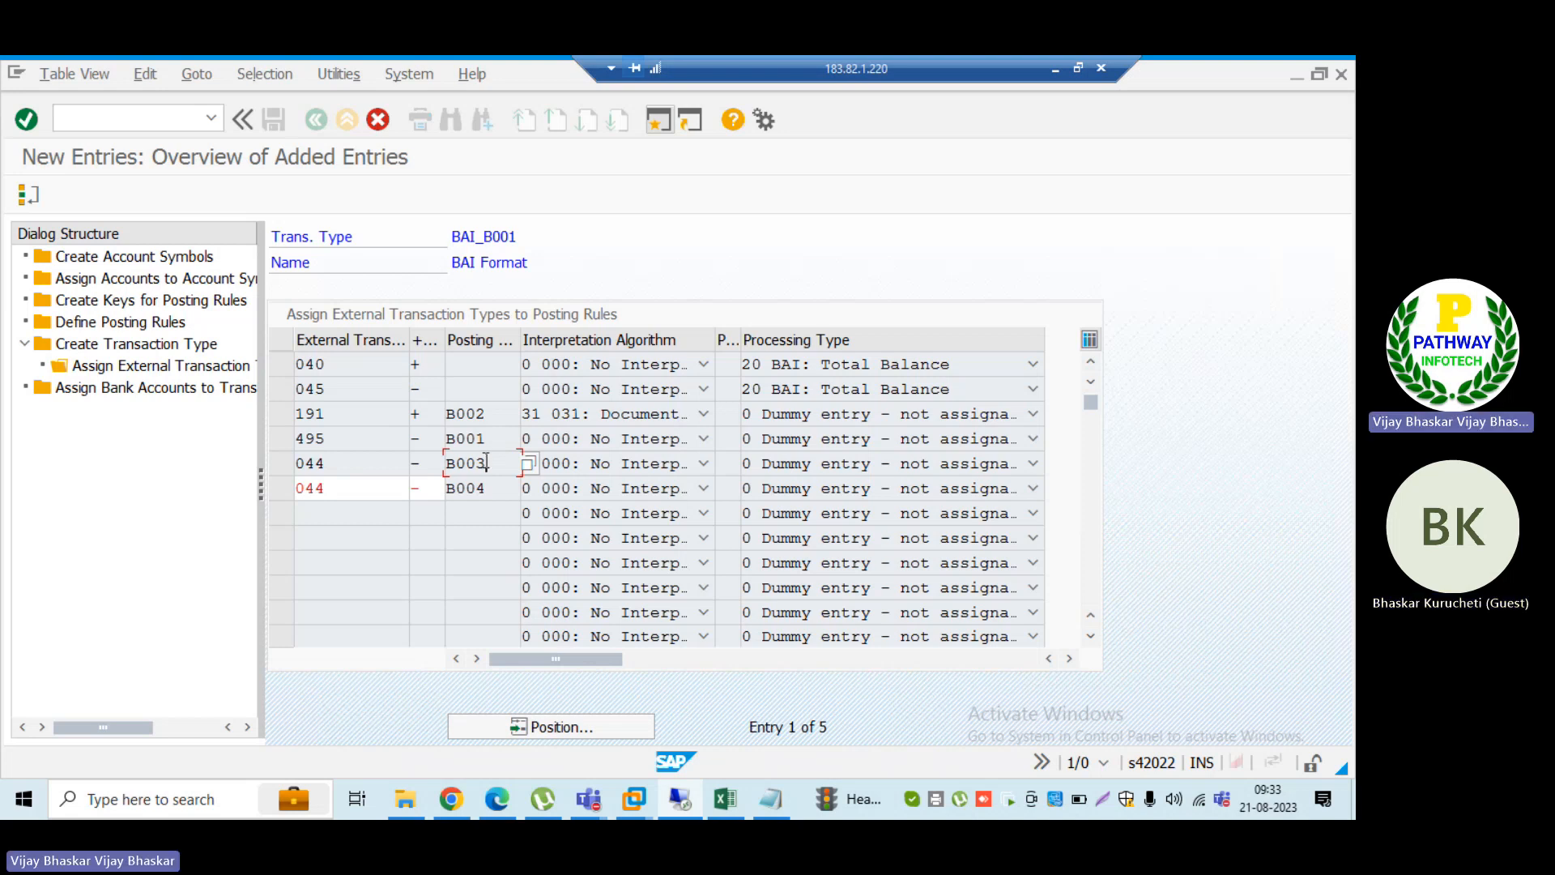
{"action": "left_click", "coordinate": [486, 488]}
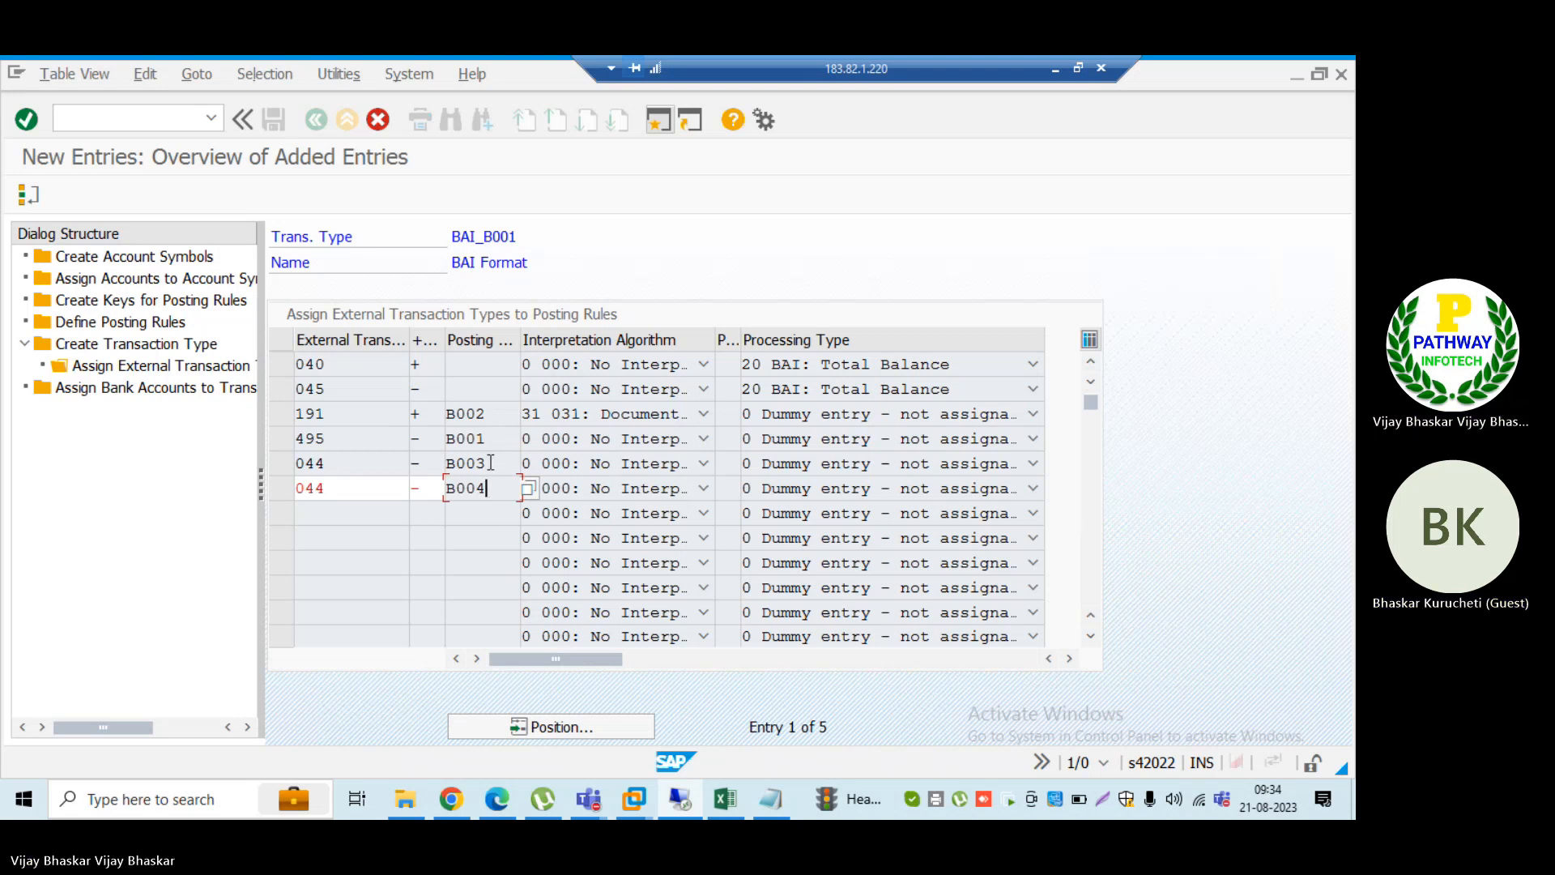
{"action": "left_click", "coordinate": [441, 464]}
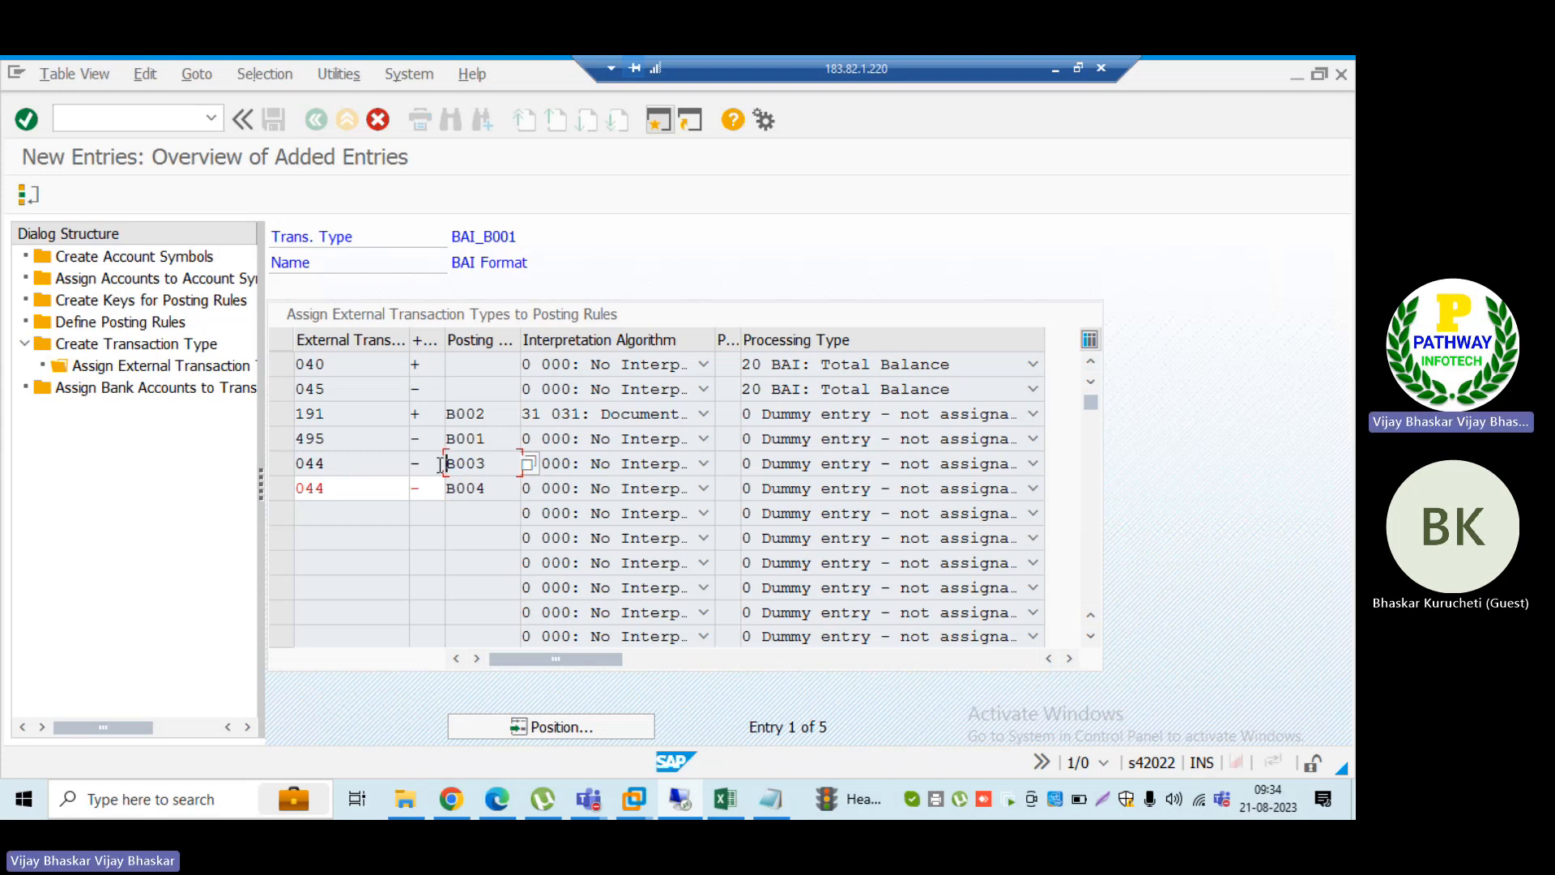
{"action": "left_click", "coordinate": [493, 484]}
{"action": "left_click_drag", "start_coordinate": [494, 485], "coordinate": [443, 490]}
{"action": "left_click", "coordinate": [442, 490]}
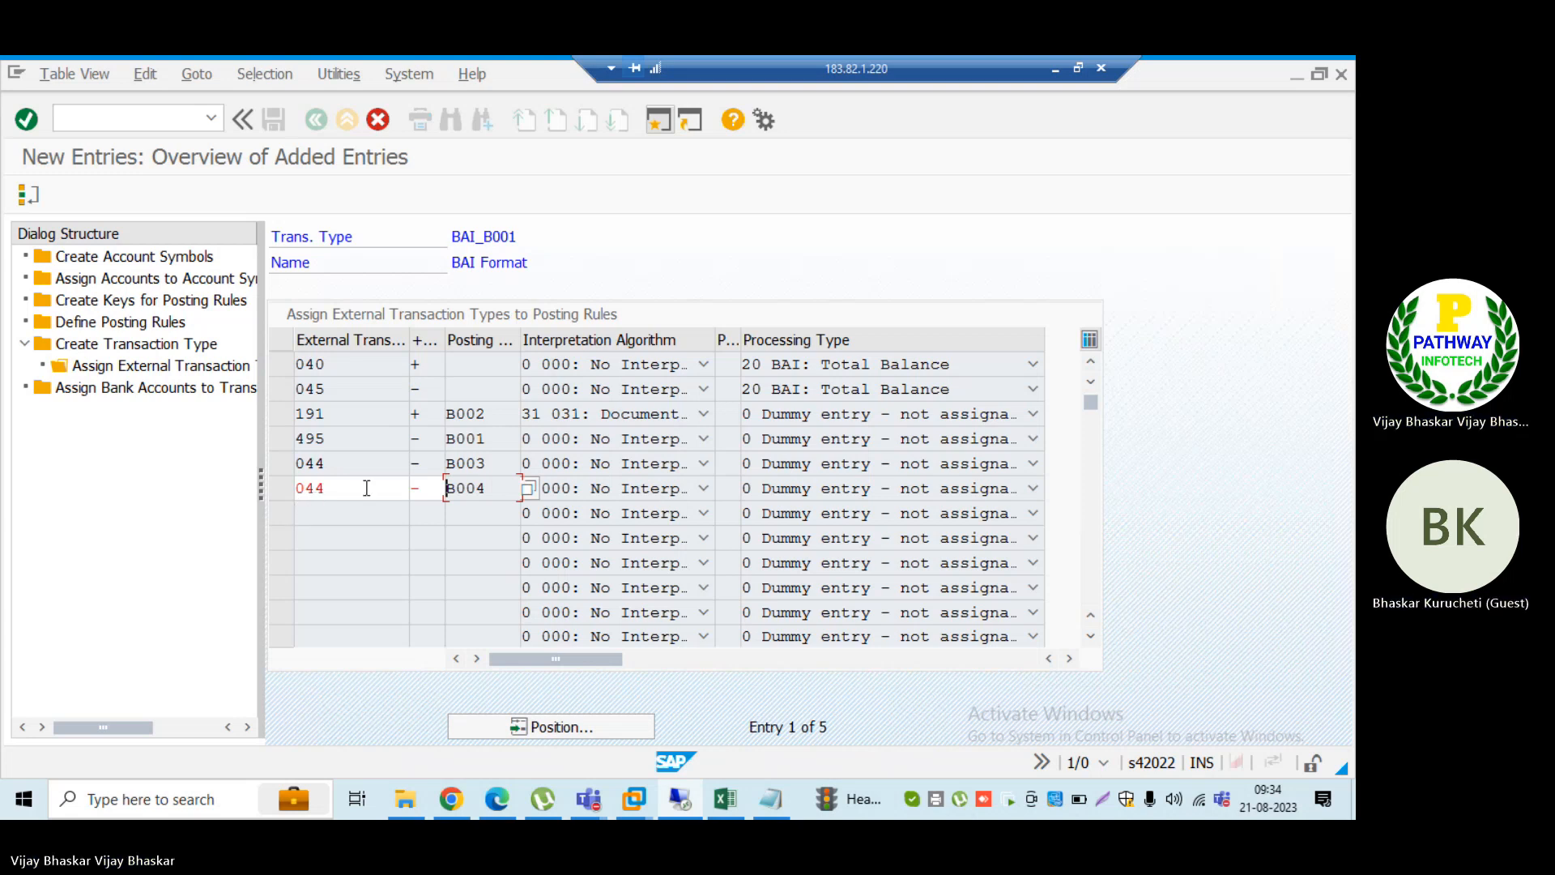
{"action": "left_click_drag", "start_coordinate": [502, 488], "coordinate": [439, 487]}
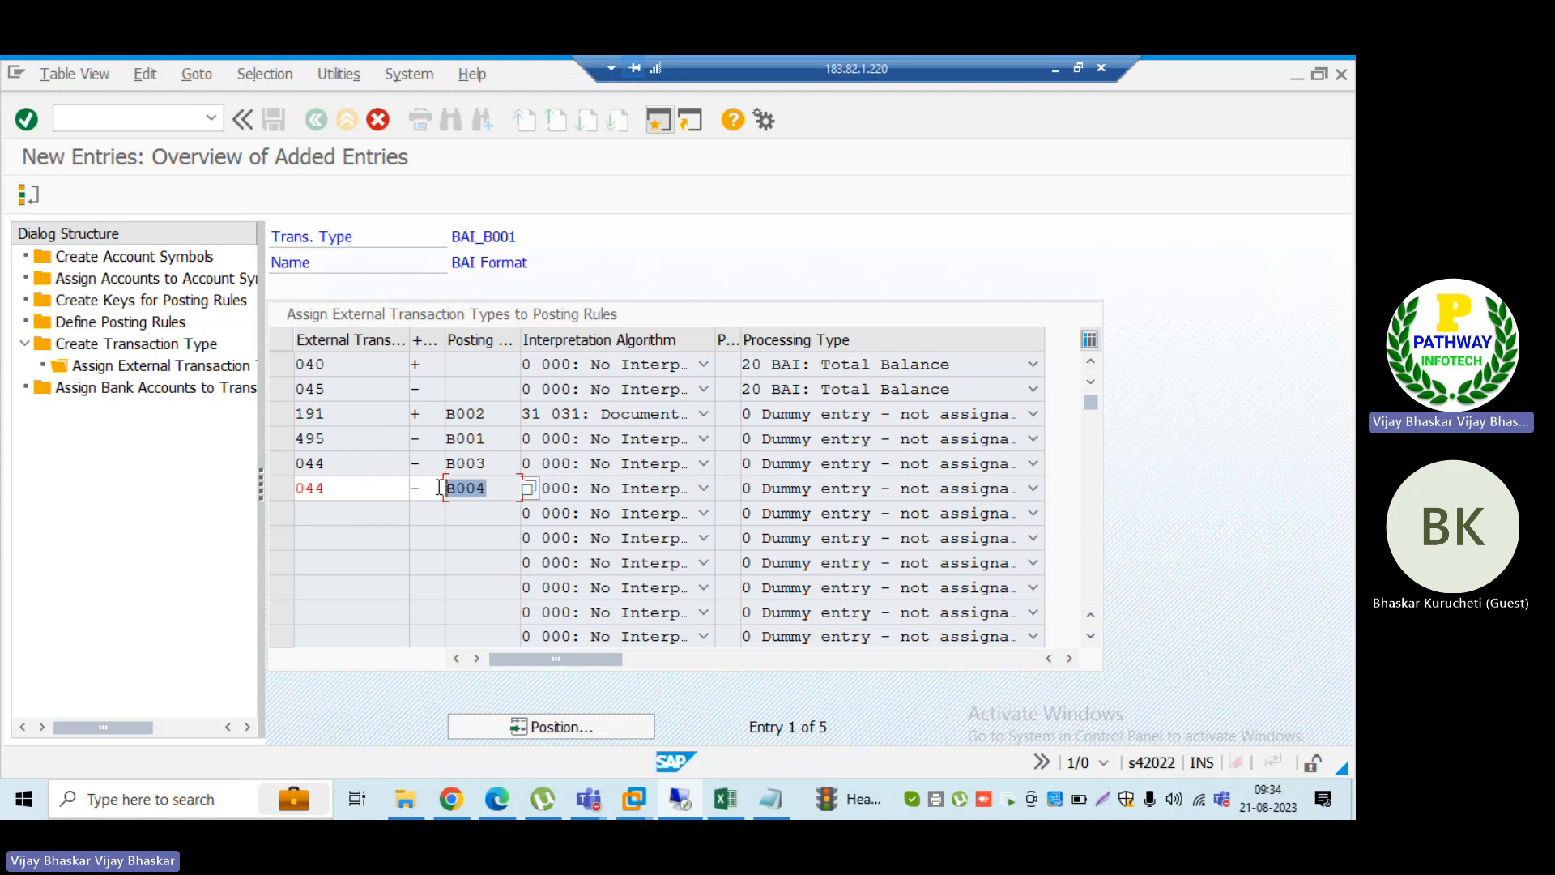
{"action": "left_click_drag", "start_coordinate": [332, 489], "coordinate": [270, 493]}
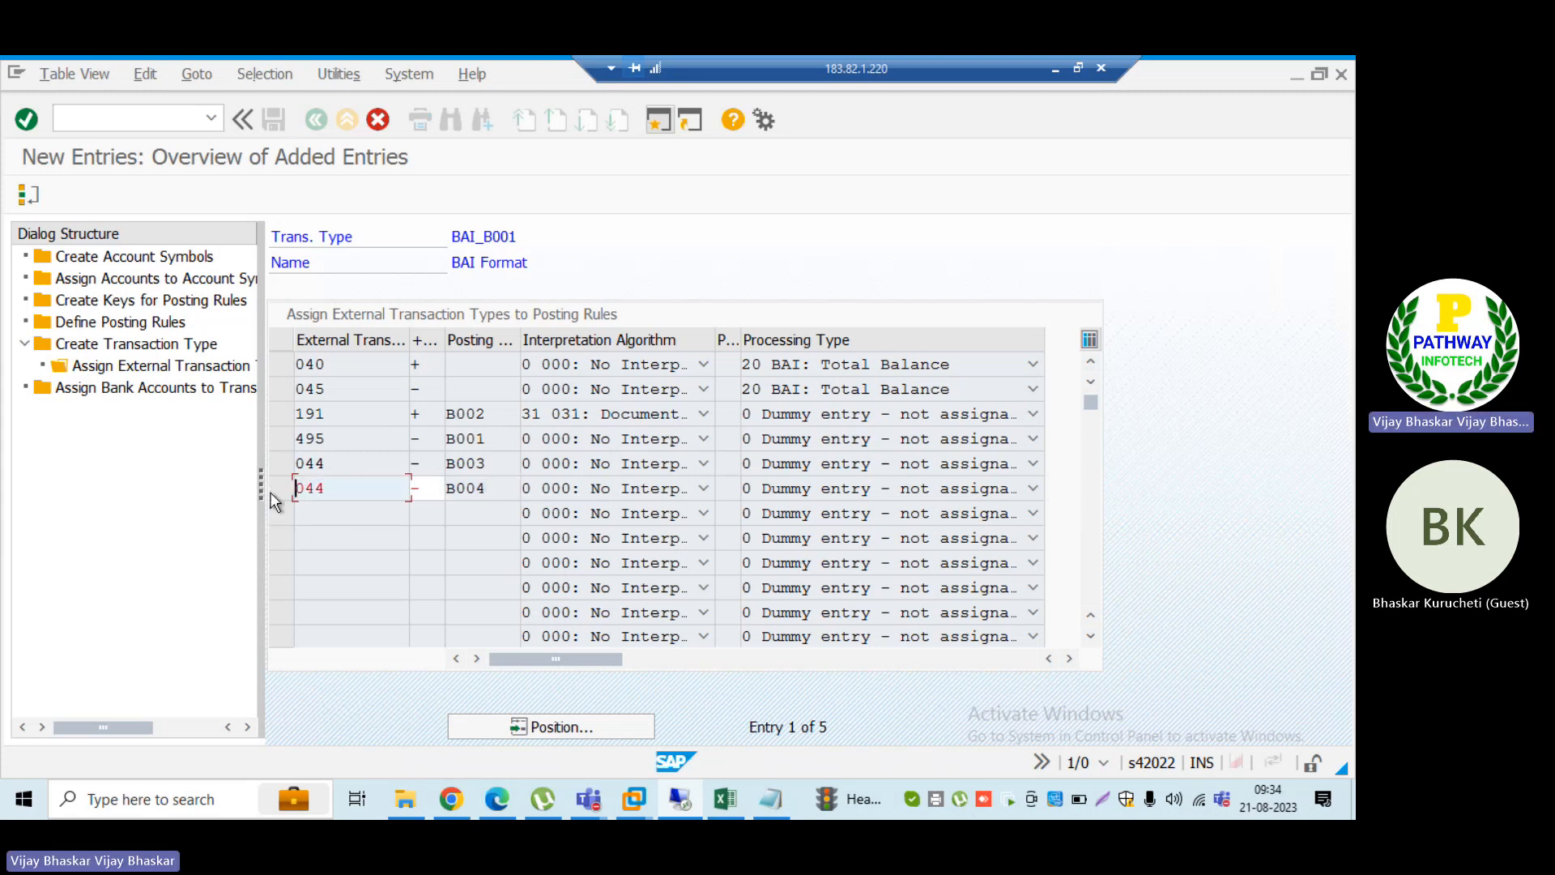
Step: Try to validate the second 044 entry with posting rule B004 and check it against the first 044 entry
{"action": "key", "text": "Return"}
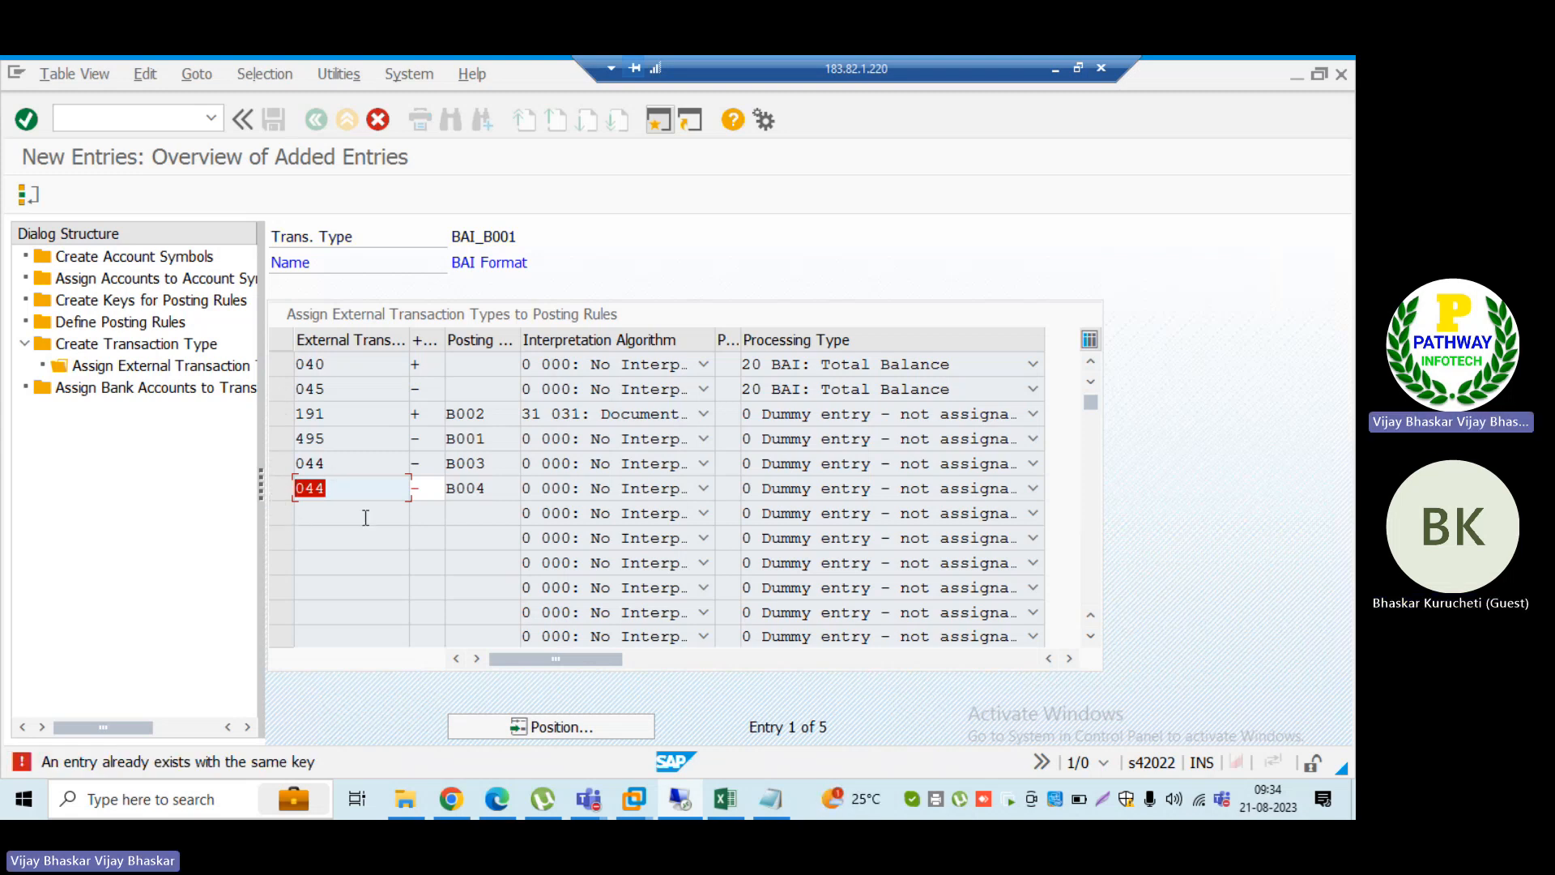
{"action": "double_click", "coordinate": [501, 496]}
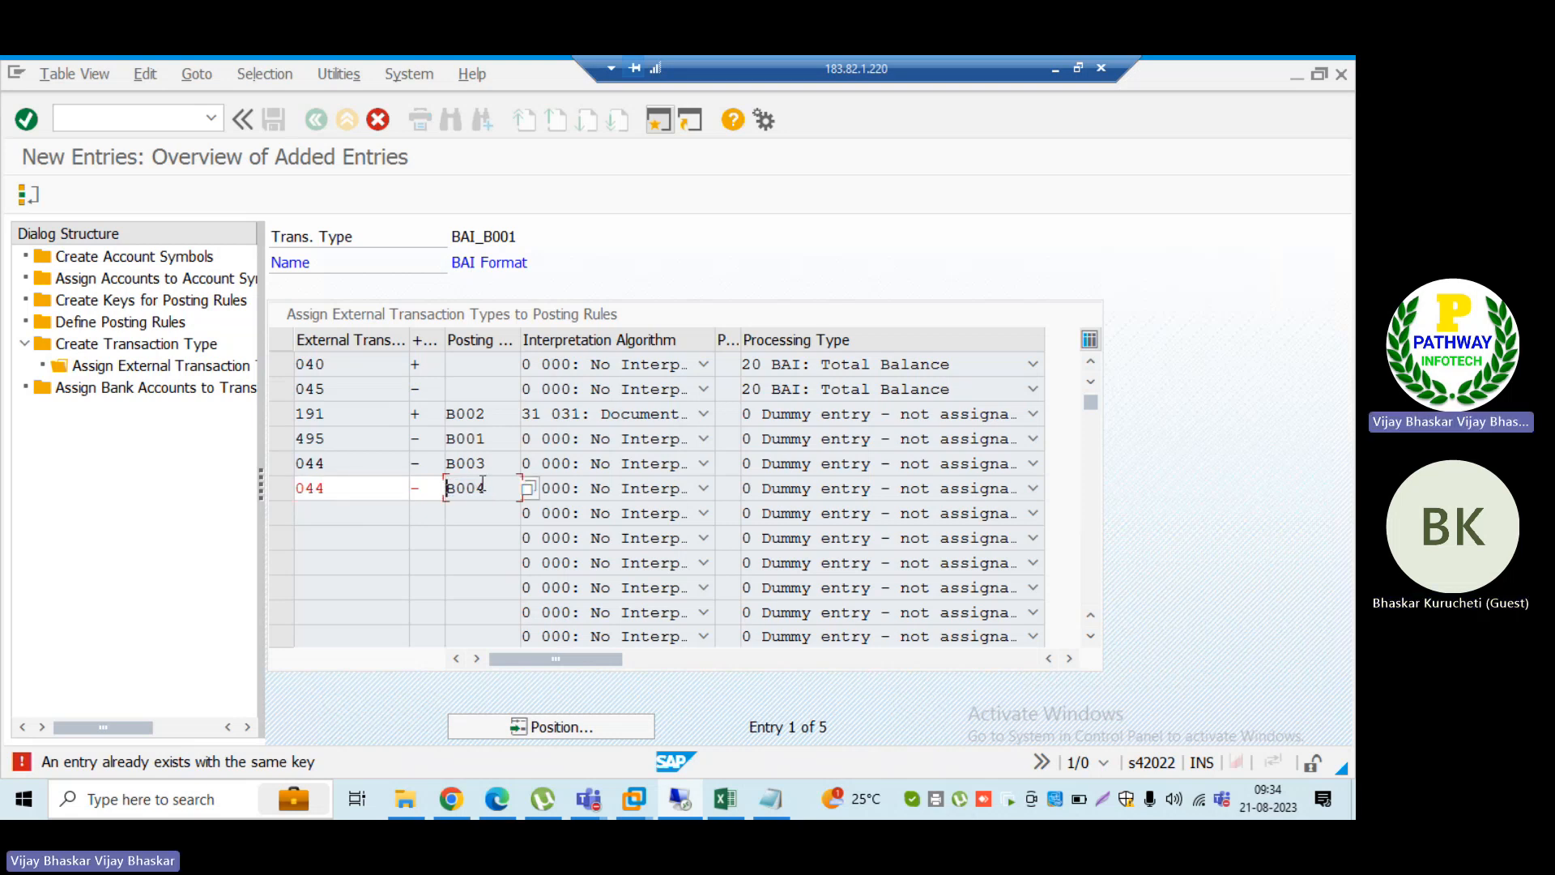
{"action": "key", "text": "Up"}
{"action": "key", "text": "Down"}
Step: Compare the INT text in ID_TRM's last 044 block with the SAP 044 entry assigned to posting rule B004
{"action": "left_click", "coordinate": [765, 801]}
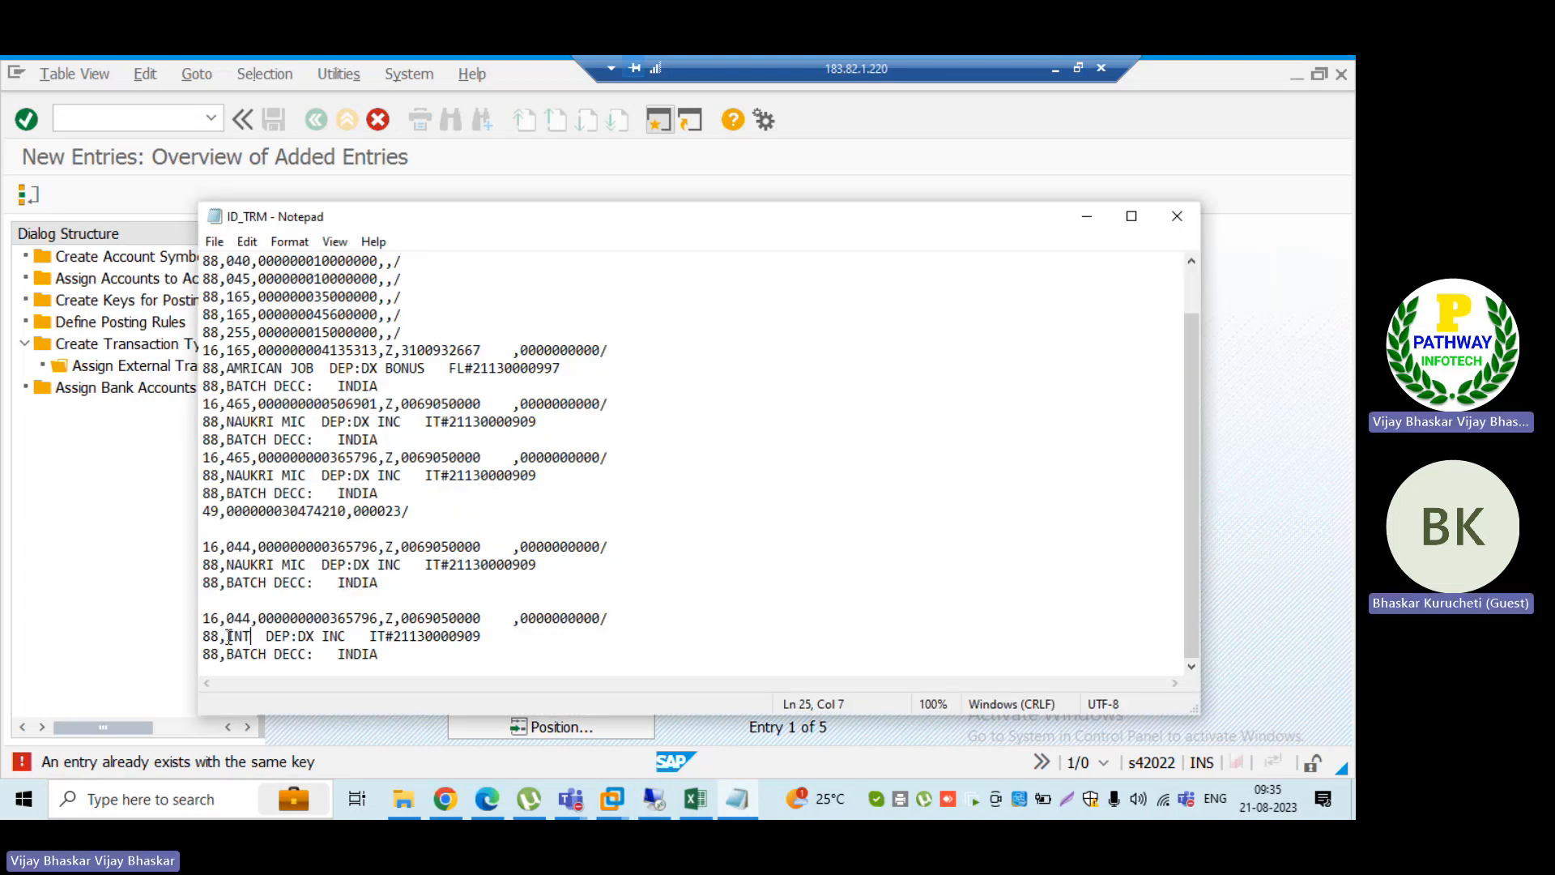
{"action": "left_click_drag", "start_coordinate": [227, 637], "coordinate": [254, 638]}
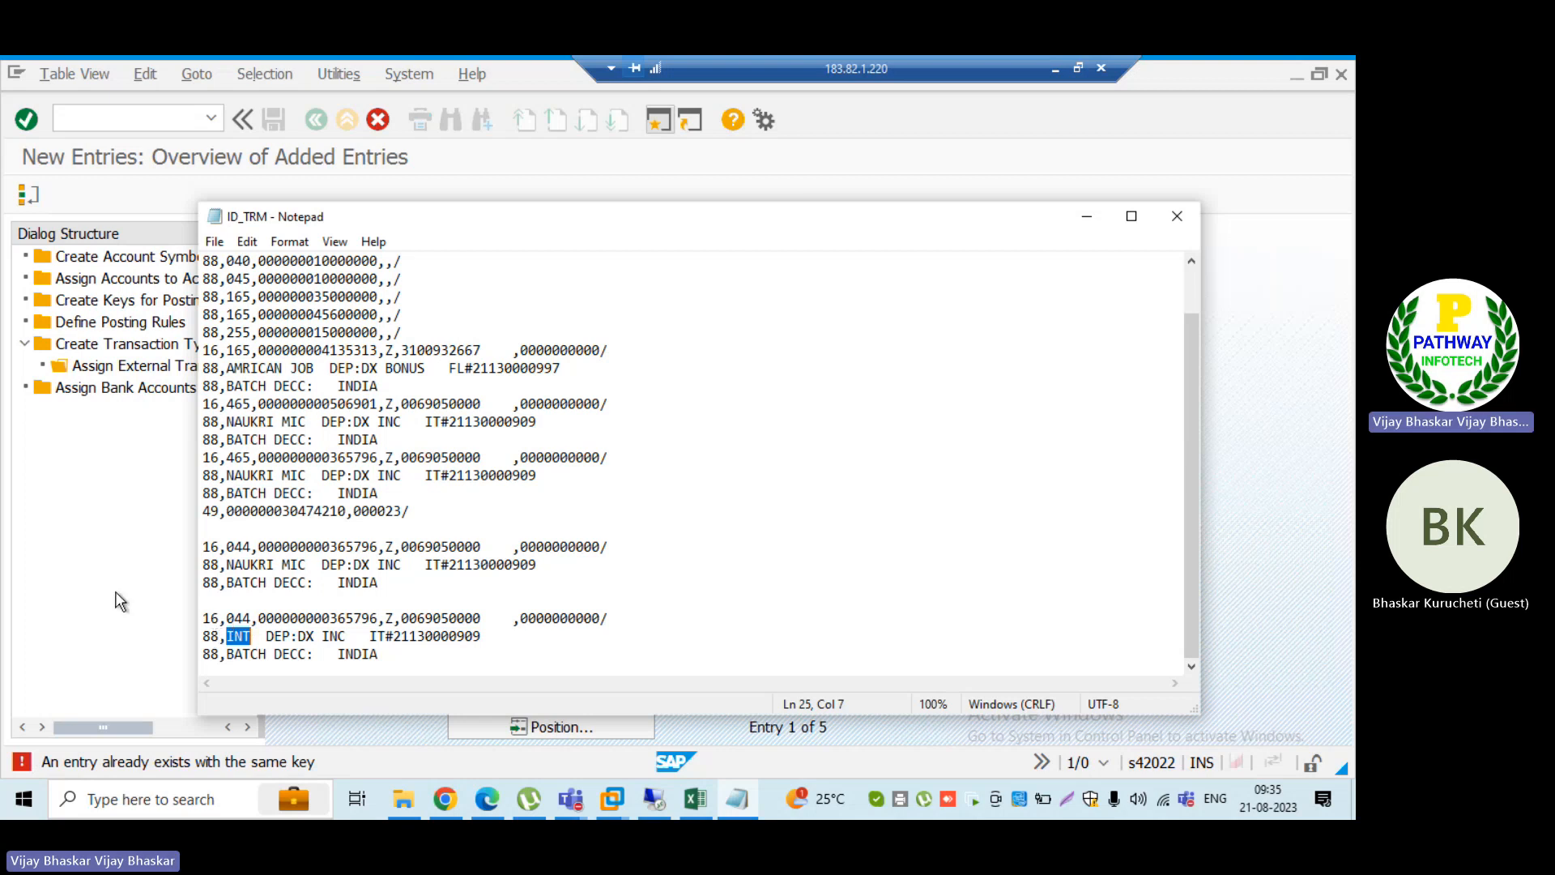
{"action": "left_click", "coordinate": [158, 565]}
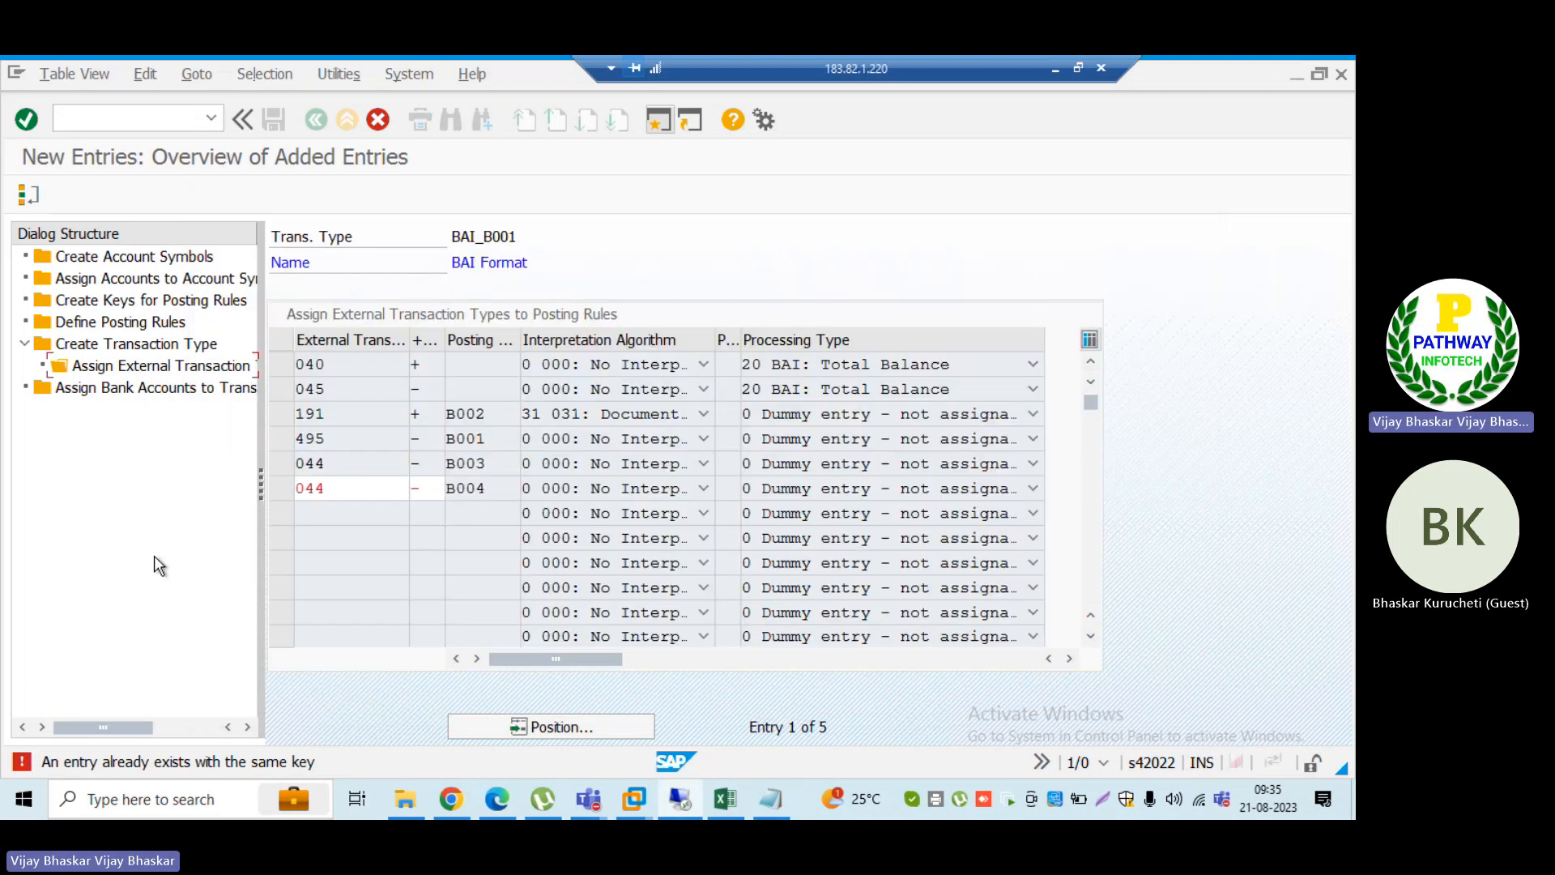
{"action": "left_click", "coordinate": [440, 486]}
Step: Switch to the Excel running notes and enter "3. Posting rule determination based on serach string" in cell B204
{"action": "left_click", "coordinate": [725, 802]}
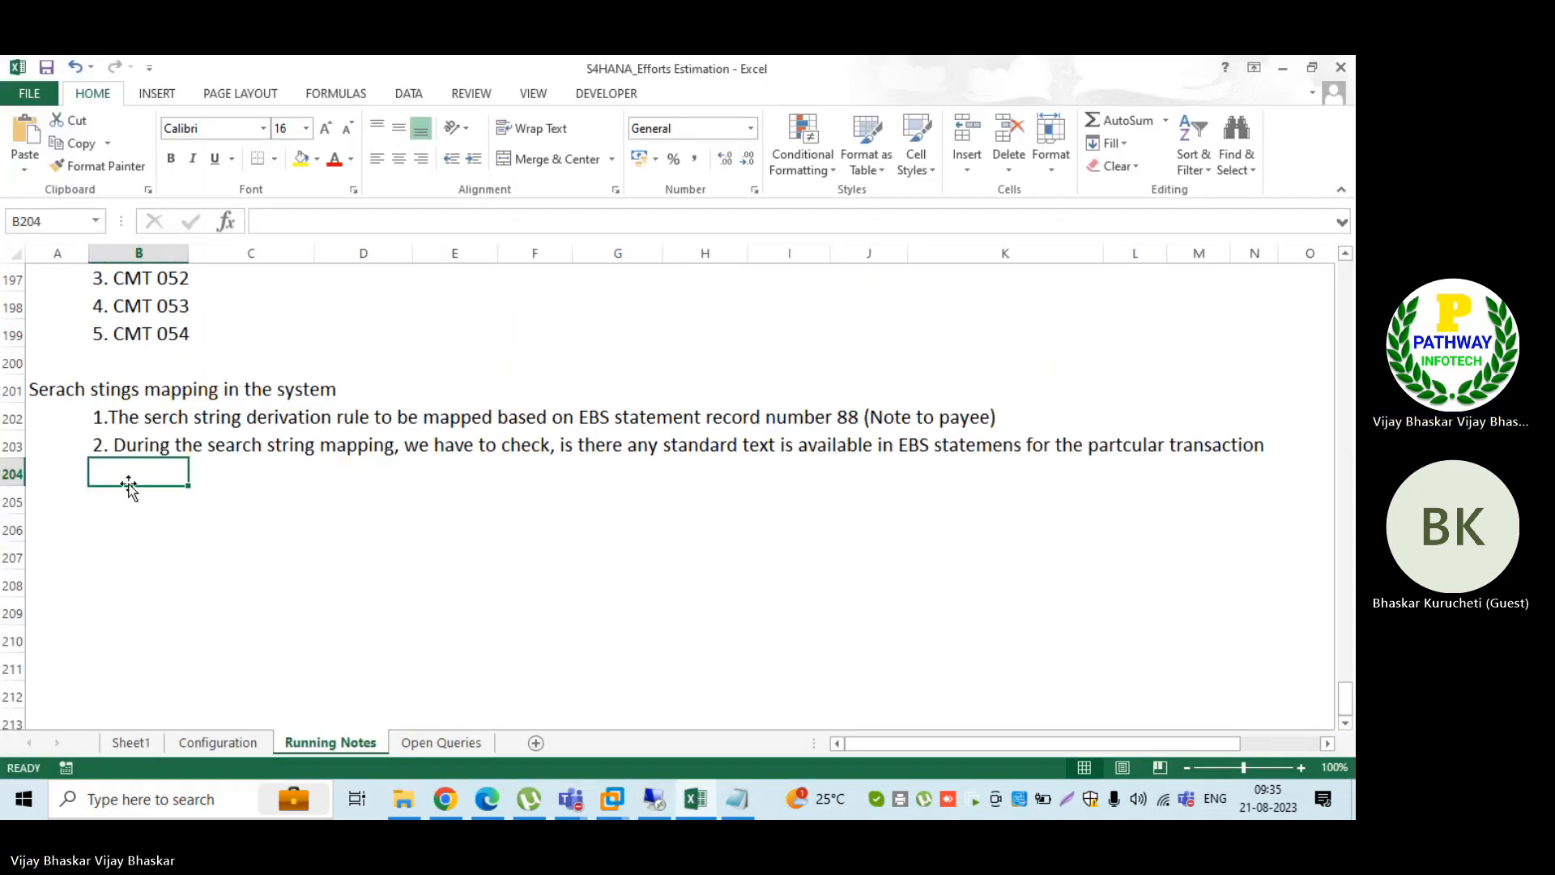
{"action": "type", "text": "3."}
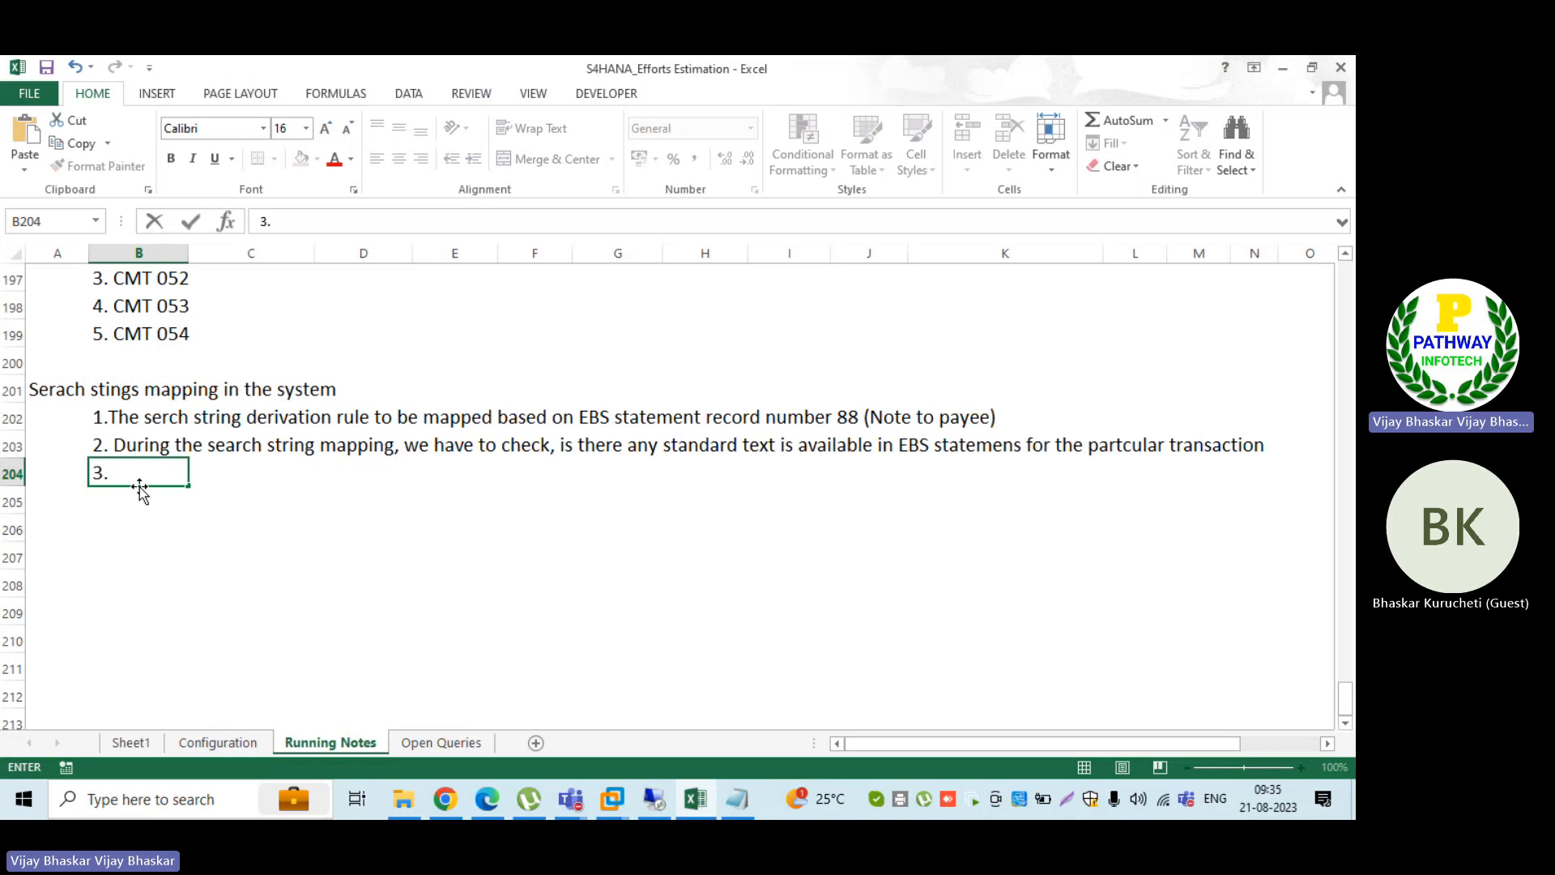
{"action": "type", "text": " Posting rule determin"}
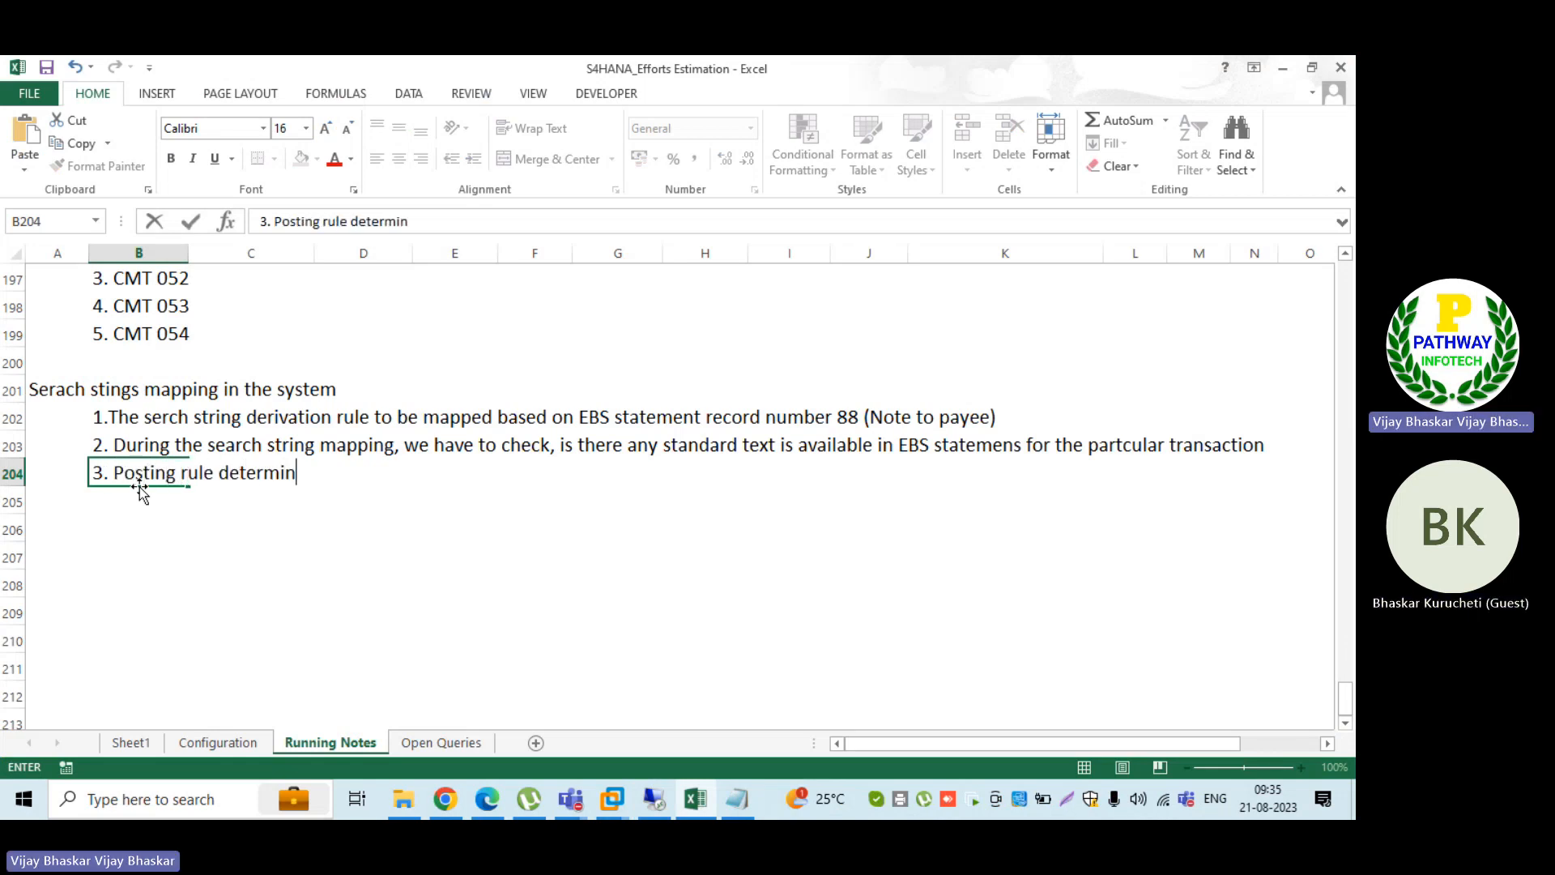
{"action": "type", "text": "ation based on"}
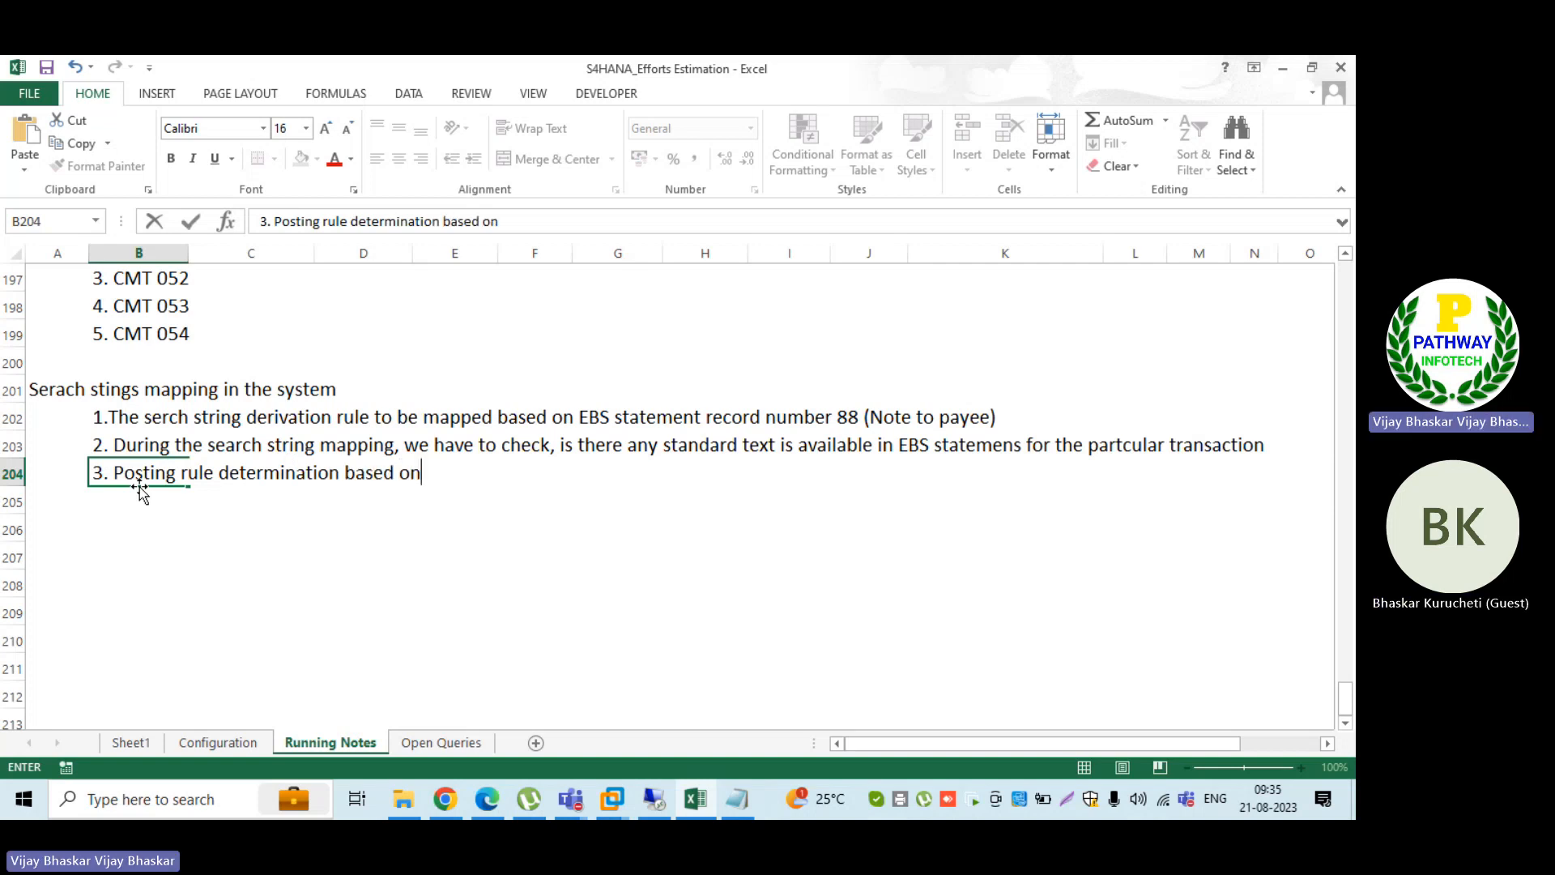
{"action": "type", "text": " serach ste"}
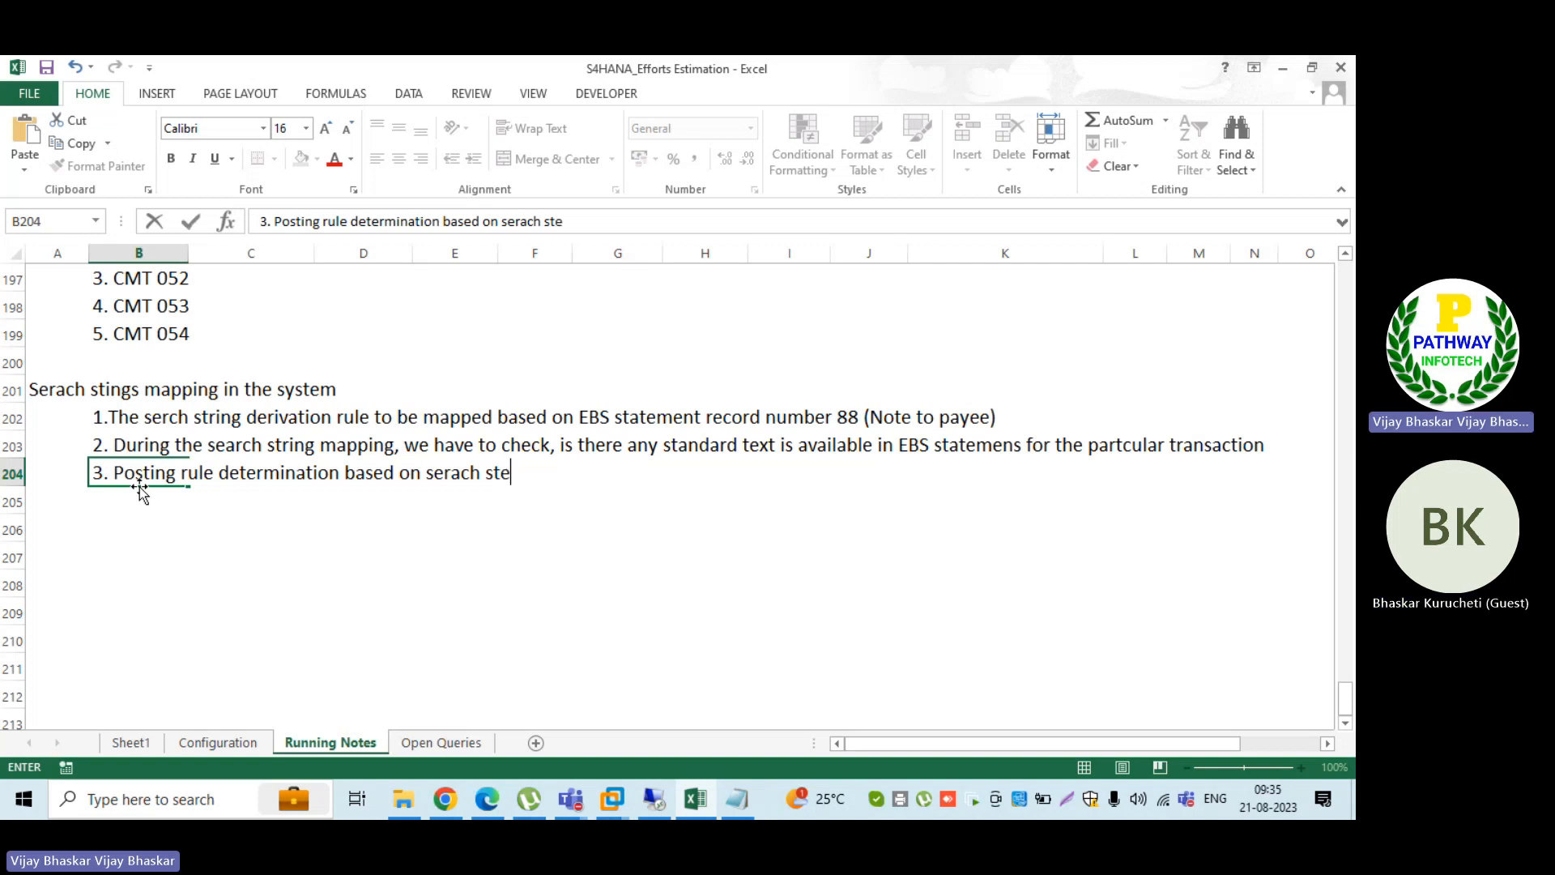
{"action": "key", "text": "BackSpace"}
{"action": "type", "text": "ring"}
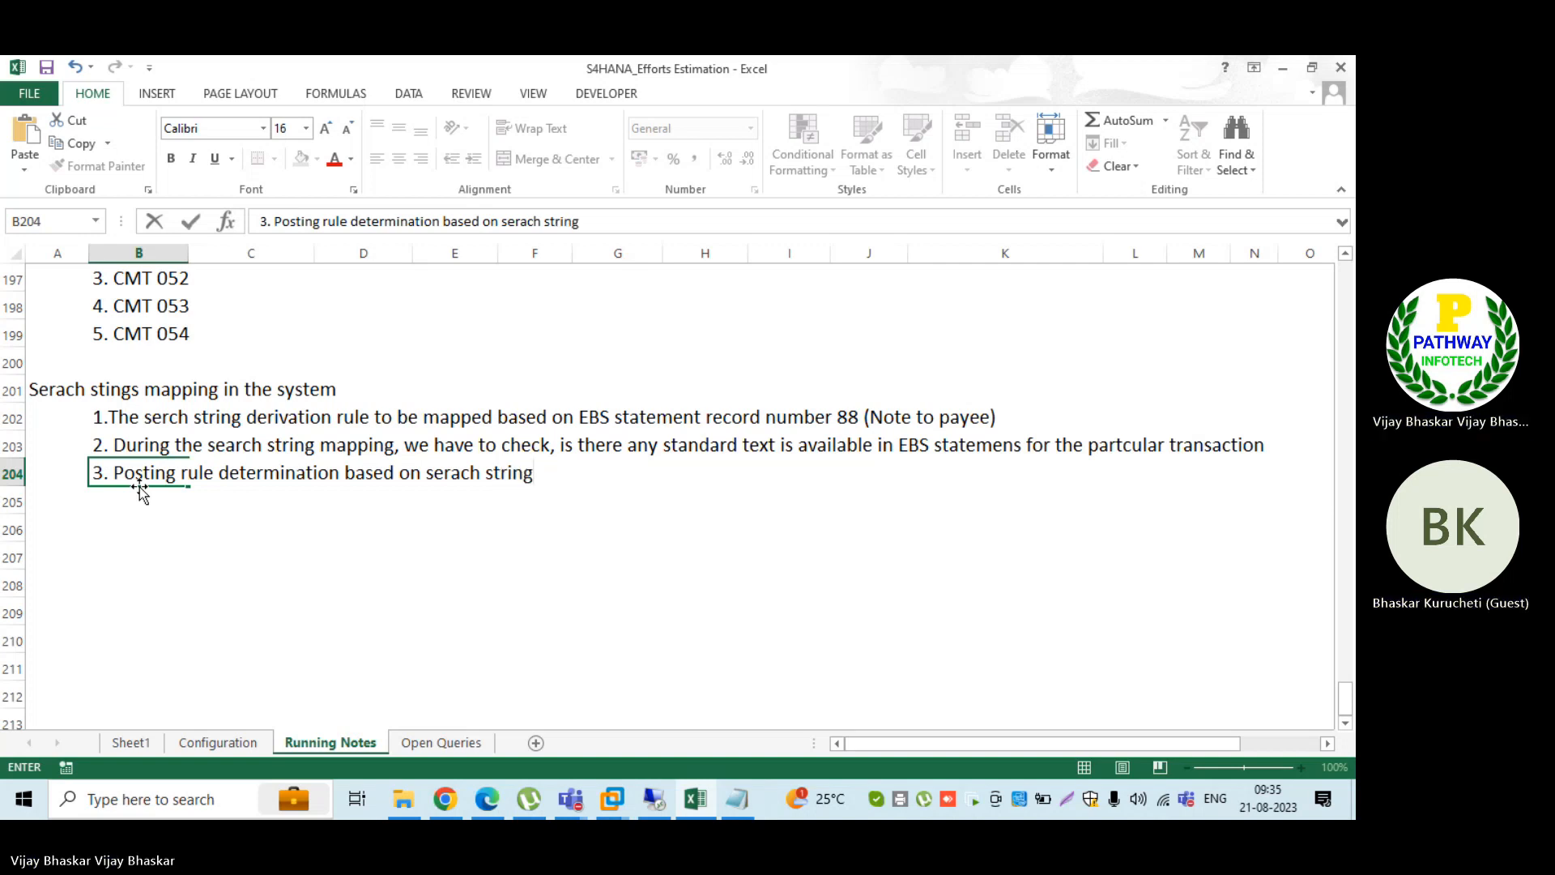
{"action": "key", "text": "BackSpace"}
{"action": "key", "text": "BackSpace"}
{"action": "key", "text": "BackSpace"}
{"action": "type", "text": "ing"}
{"action": "key", "text": "Return"}
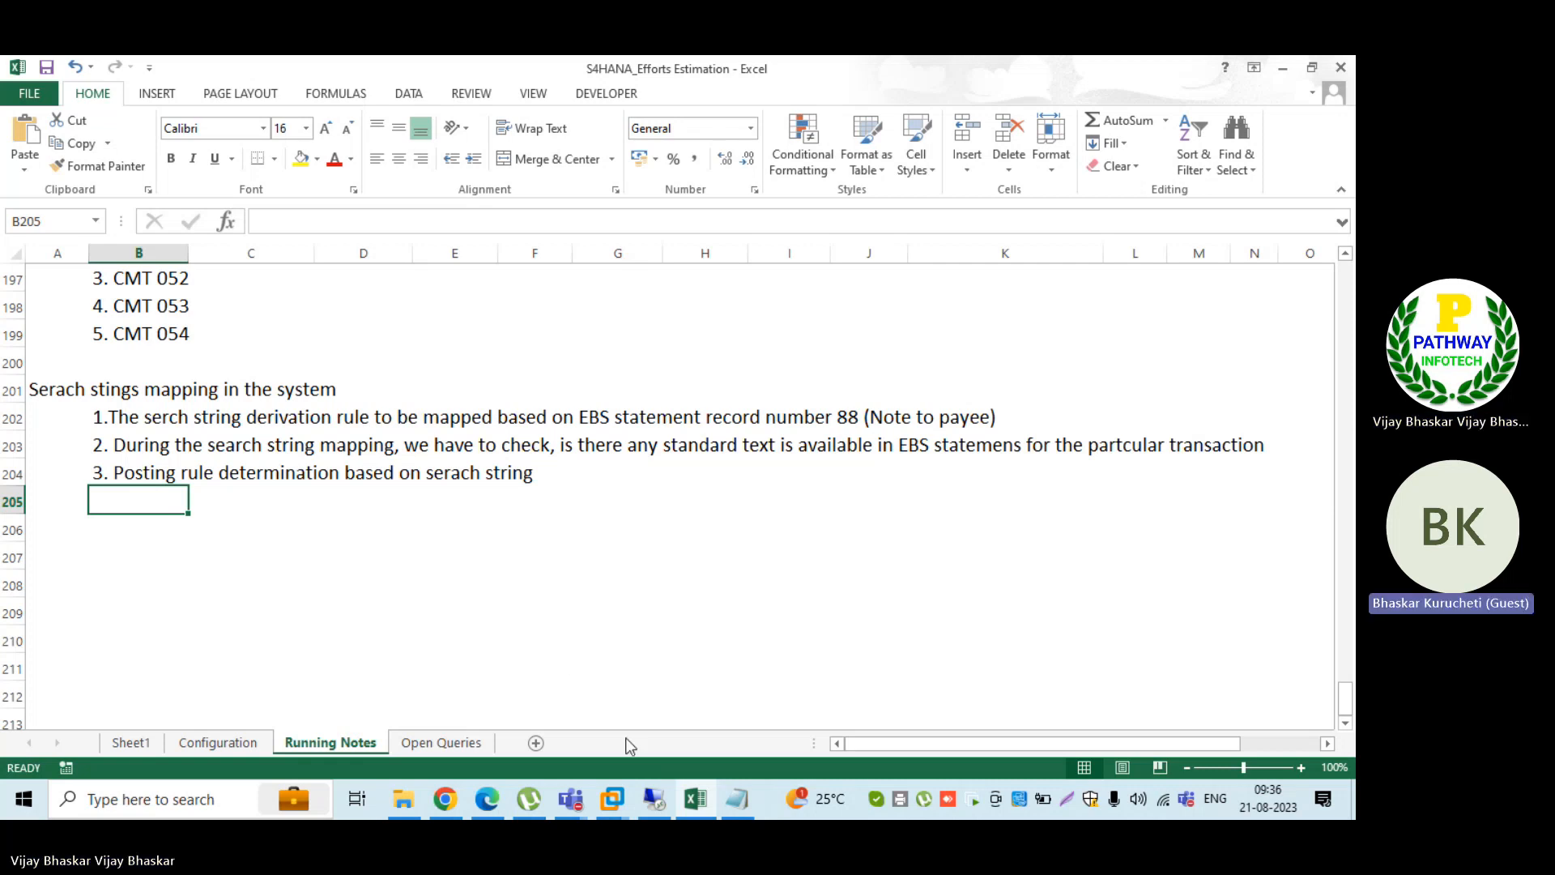
Step: Return to SAP and review posting rule B004 on the second 044 entry
{"action": "left_click", "coordinate": [654, 799]}
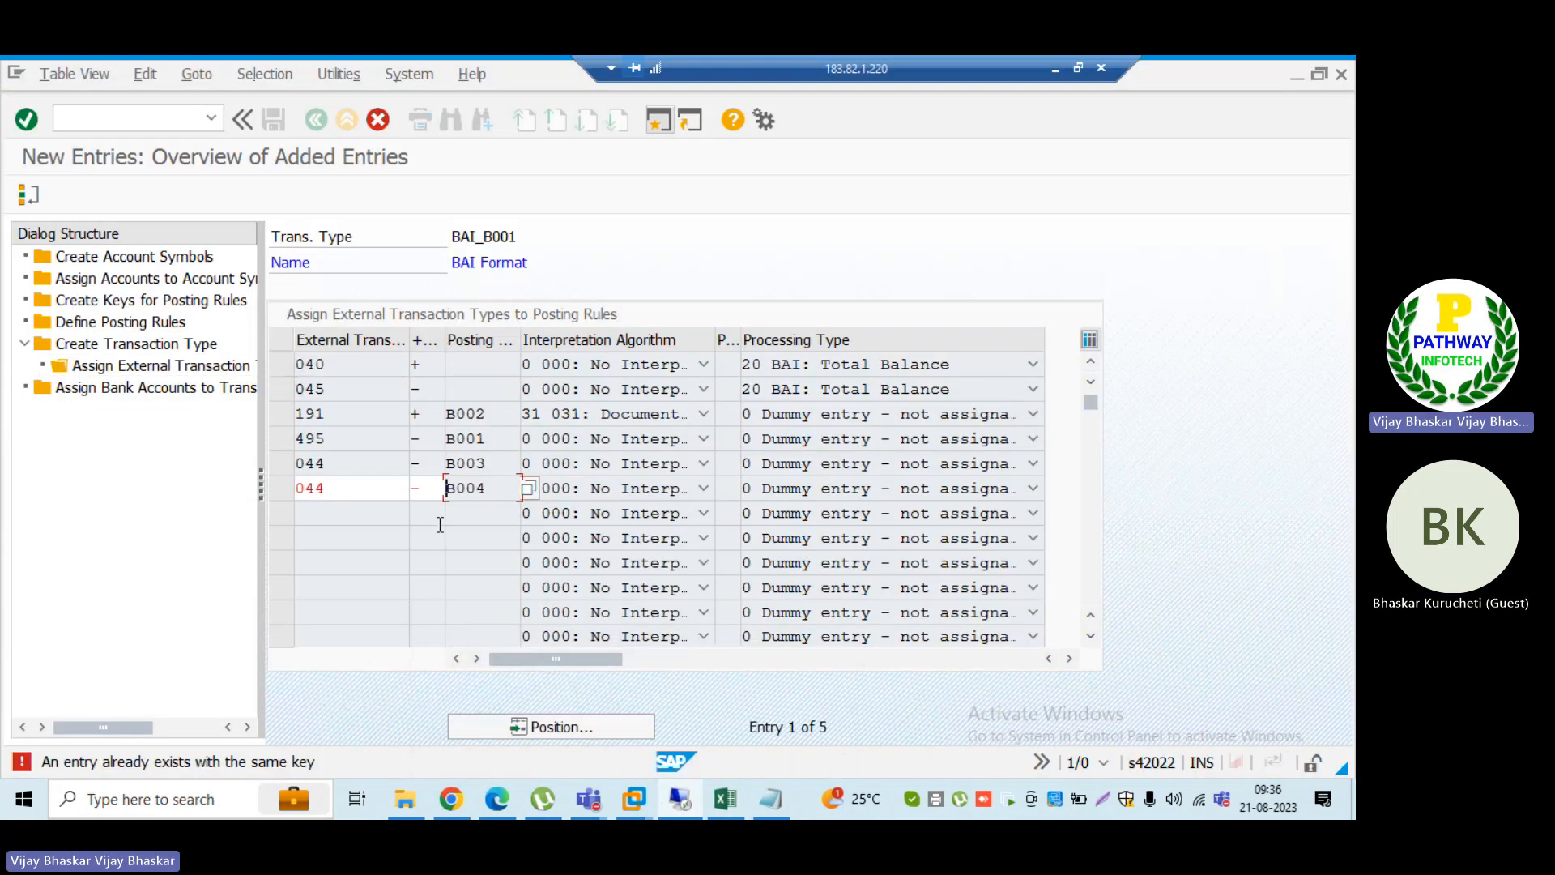
{"action": "left_click", "coordinate": [505, 490]}
{"action": "left_click_drag", "start_coordinate": [506, 490], "coordinate": [421, 491]}
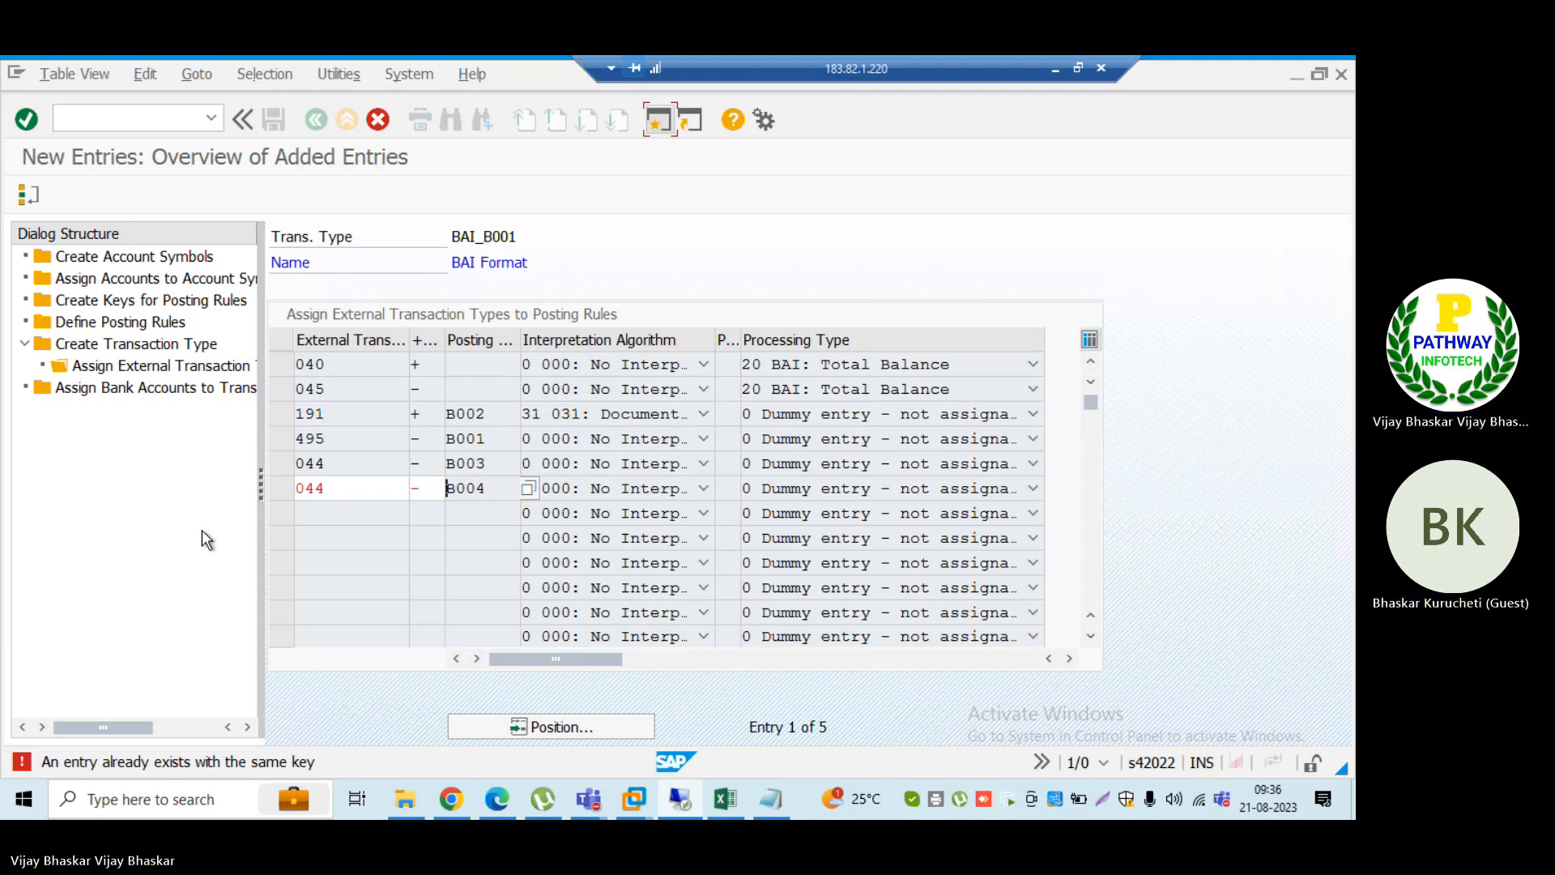
Step: Start a new EBST search string definition and name it "Alternative posting"
{"action": "key", "text": "alt+Tab"}
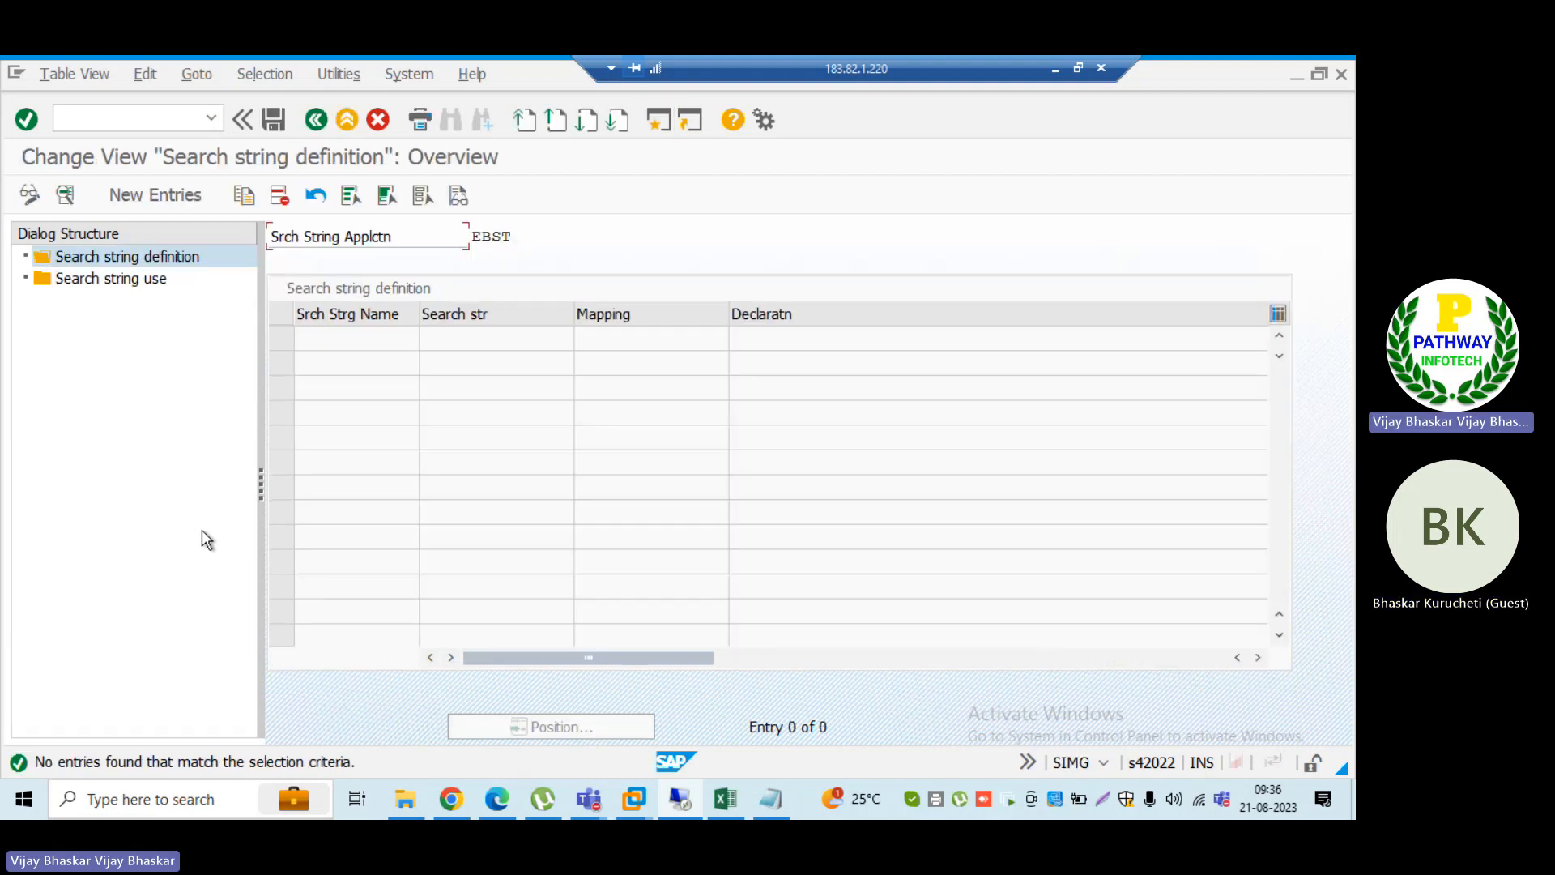
{"action": "left_click", "coordinate": [156, 197]}
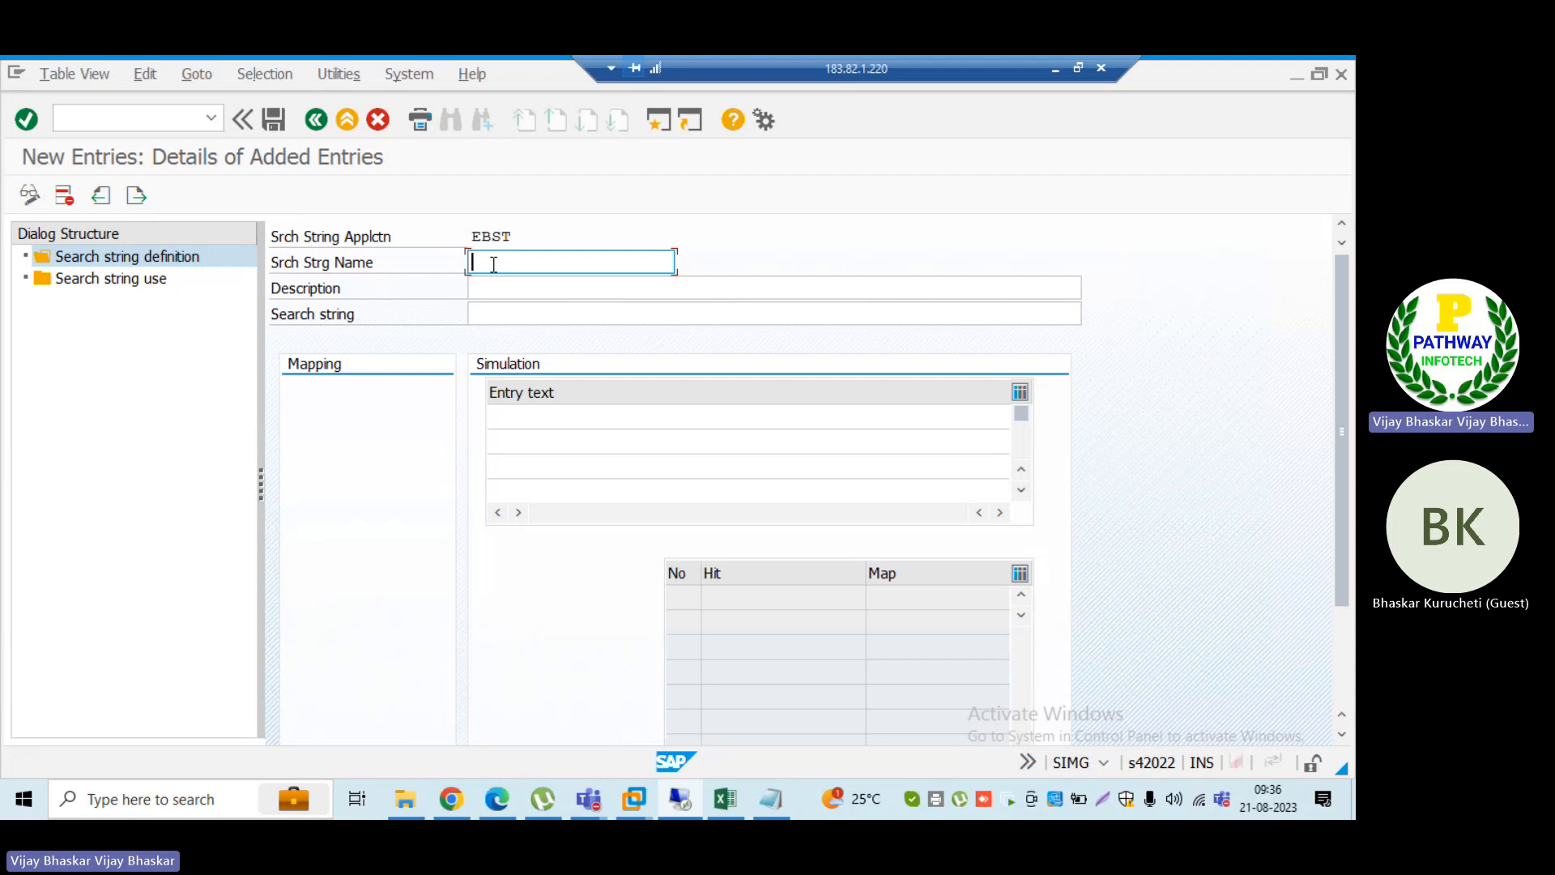
{"action": "type", "text": "FG"}
{"action": "key", "text": "BackSpace"}
{"action": "key", "text": "BackSpace"}
{"action": "type", "text": "Alternati"}
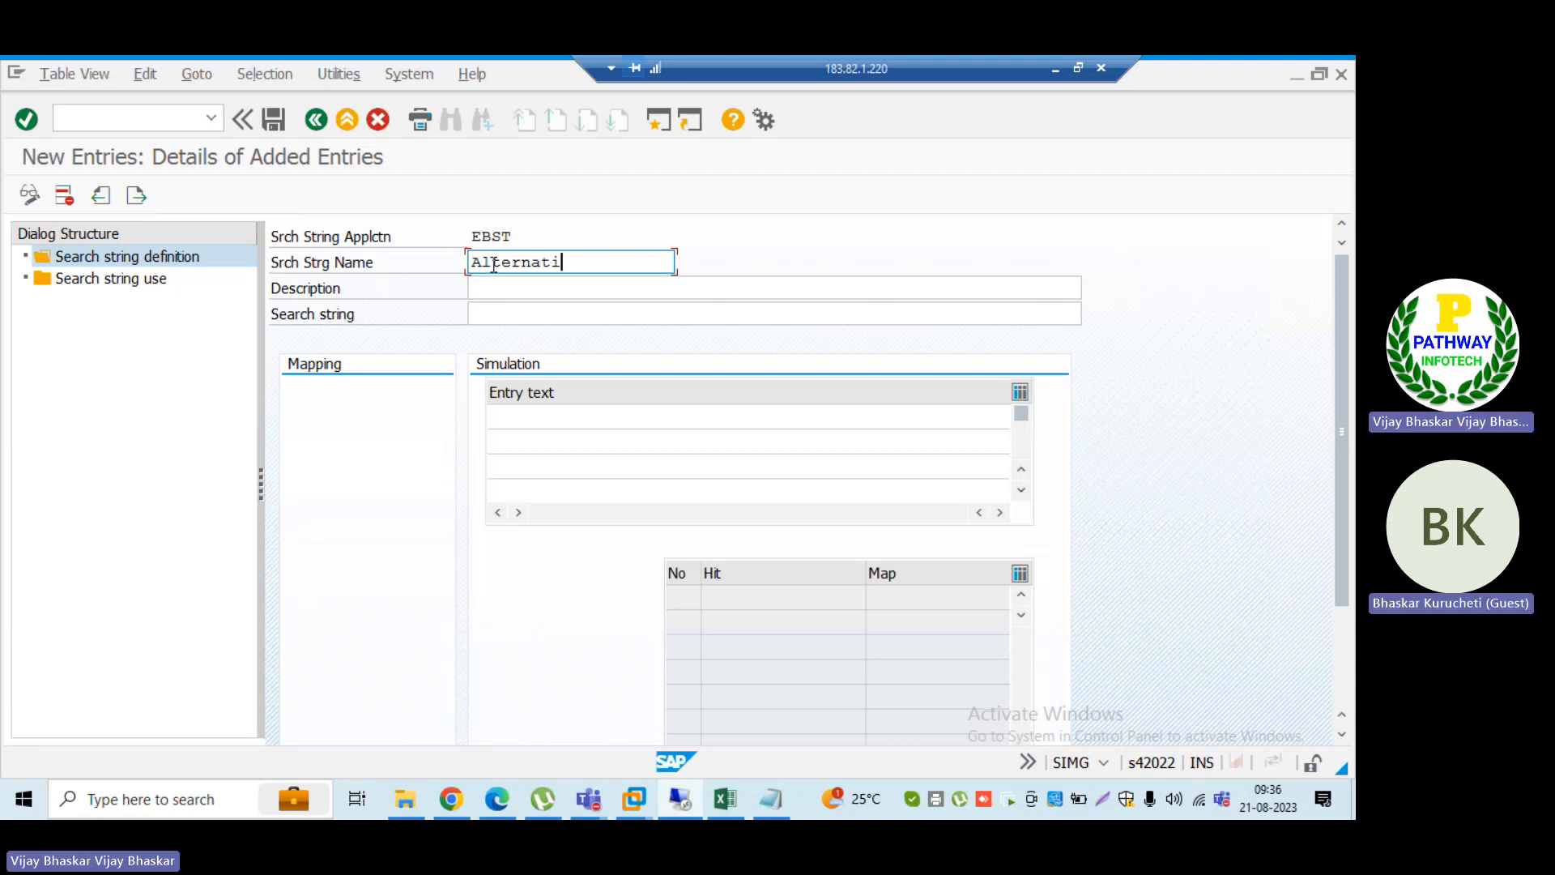
{"action": "type", "text": "ve posting"}
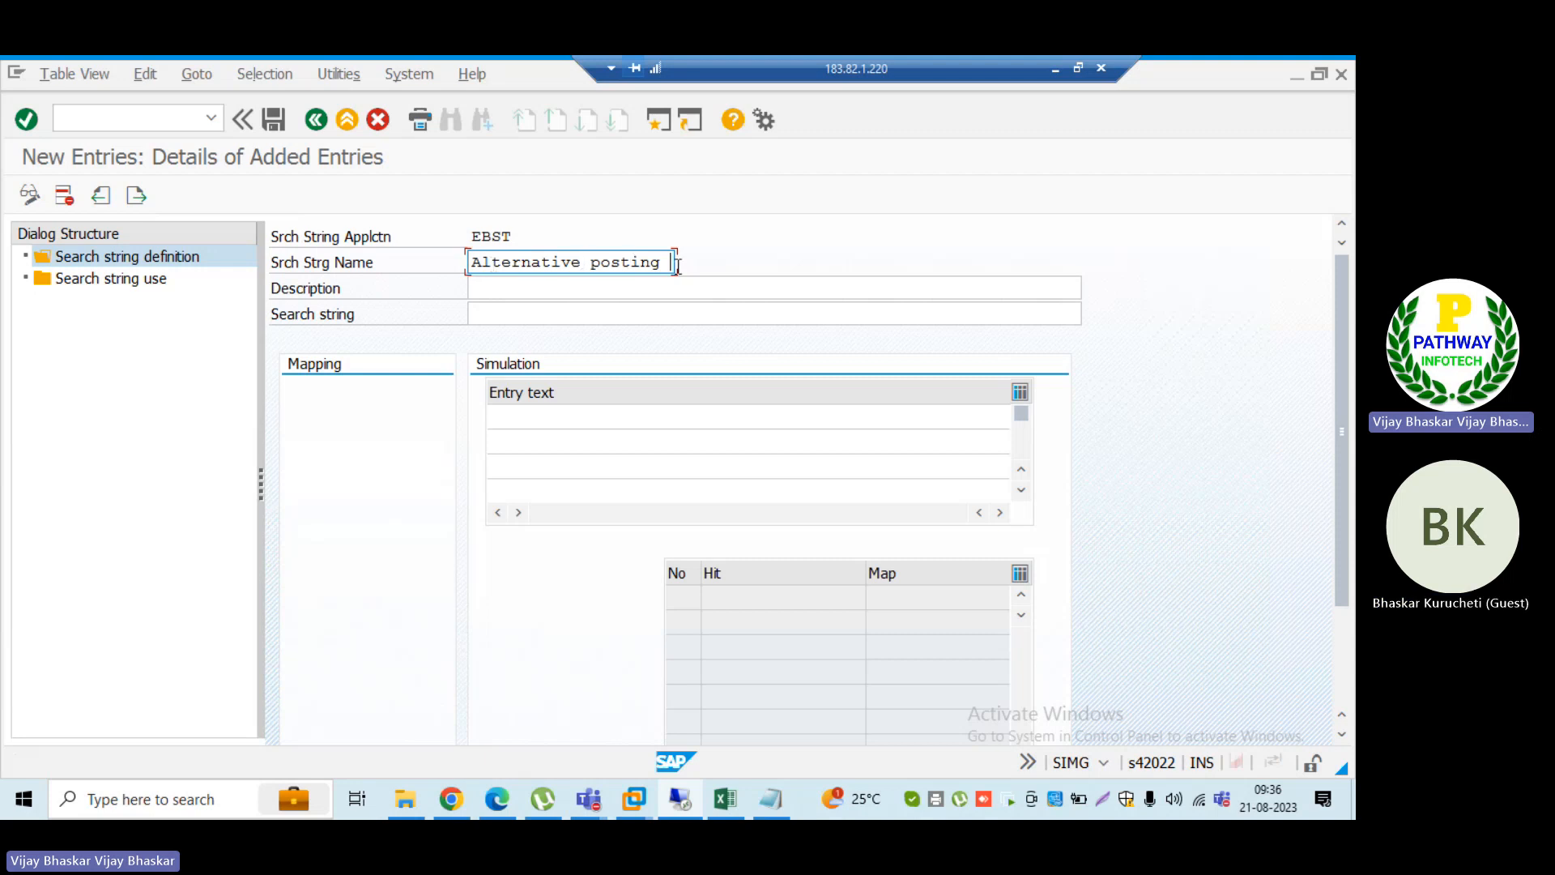
Step: Copy the search string name into the description and append "rule" to make it "Alternative postingrule"
{"action": "left_click_drag", "start_coordinate": [663, 262], "coordinate": [468, 261]}
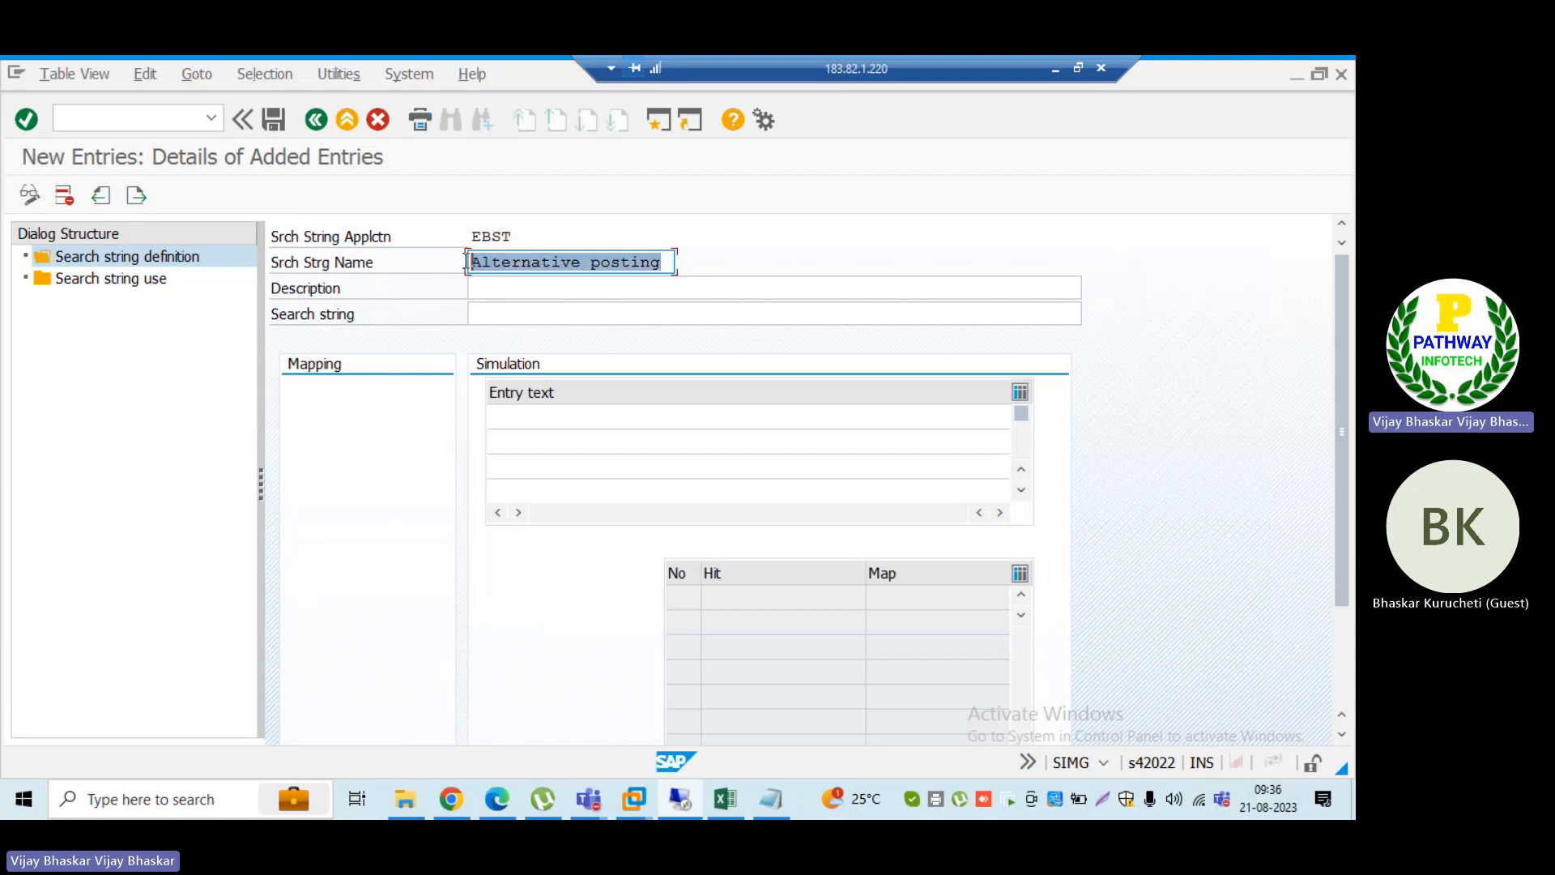
{"action": "left_click", "coordinate": [486, 285]}
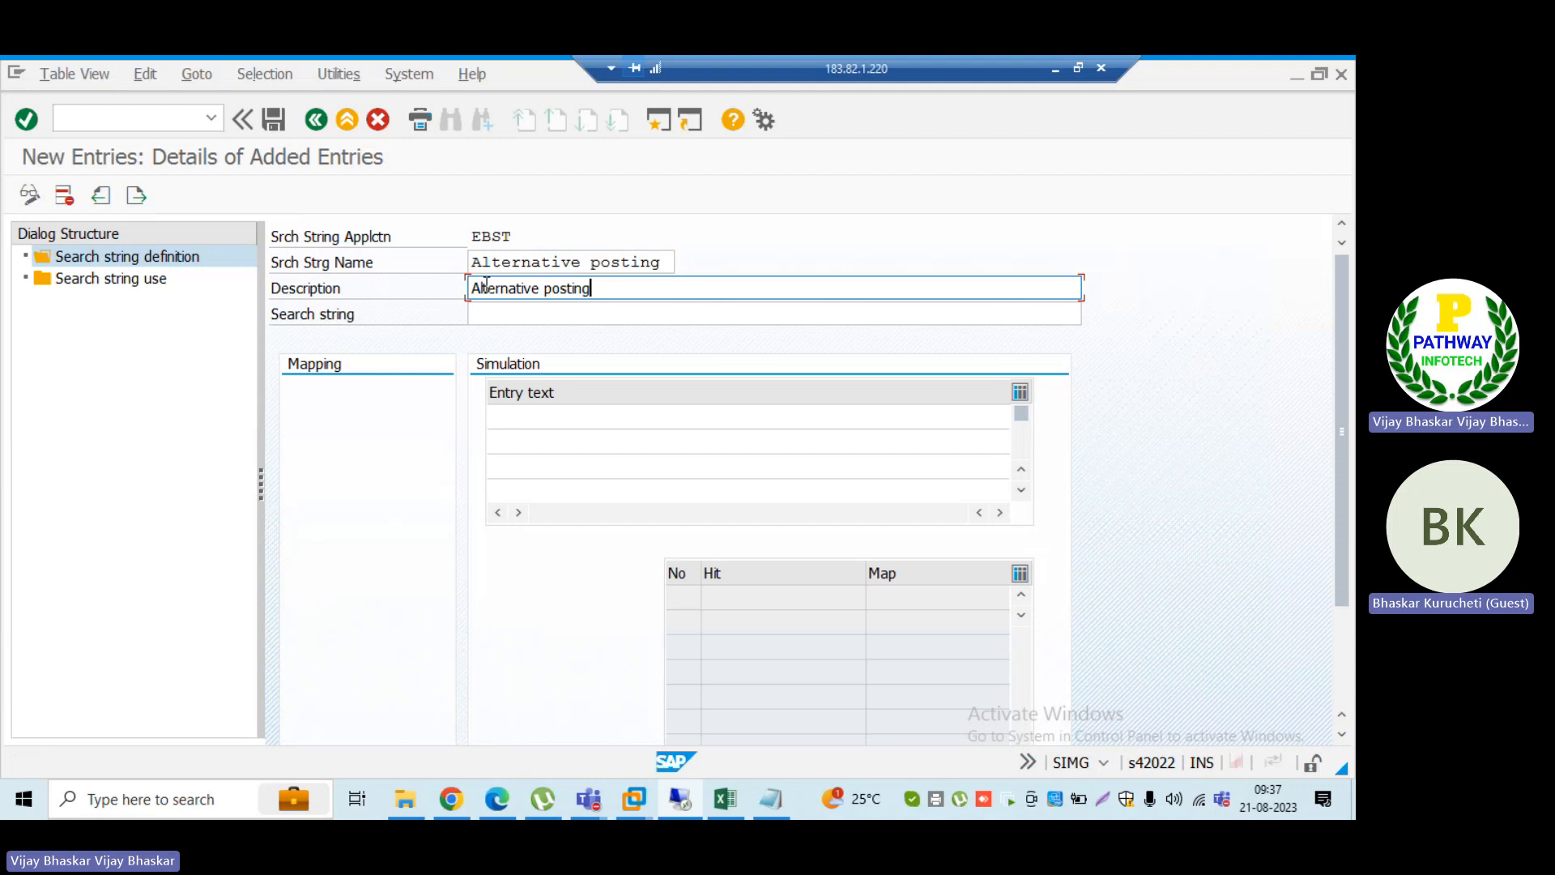
{"action": "type", "text": "rule"}
Step: Copy INT from the last 044 transaction's record 88 in the ID_TRM Notepad file into the SAP search string
{"action": "left_click", "coordinate": [488, 313]}
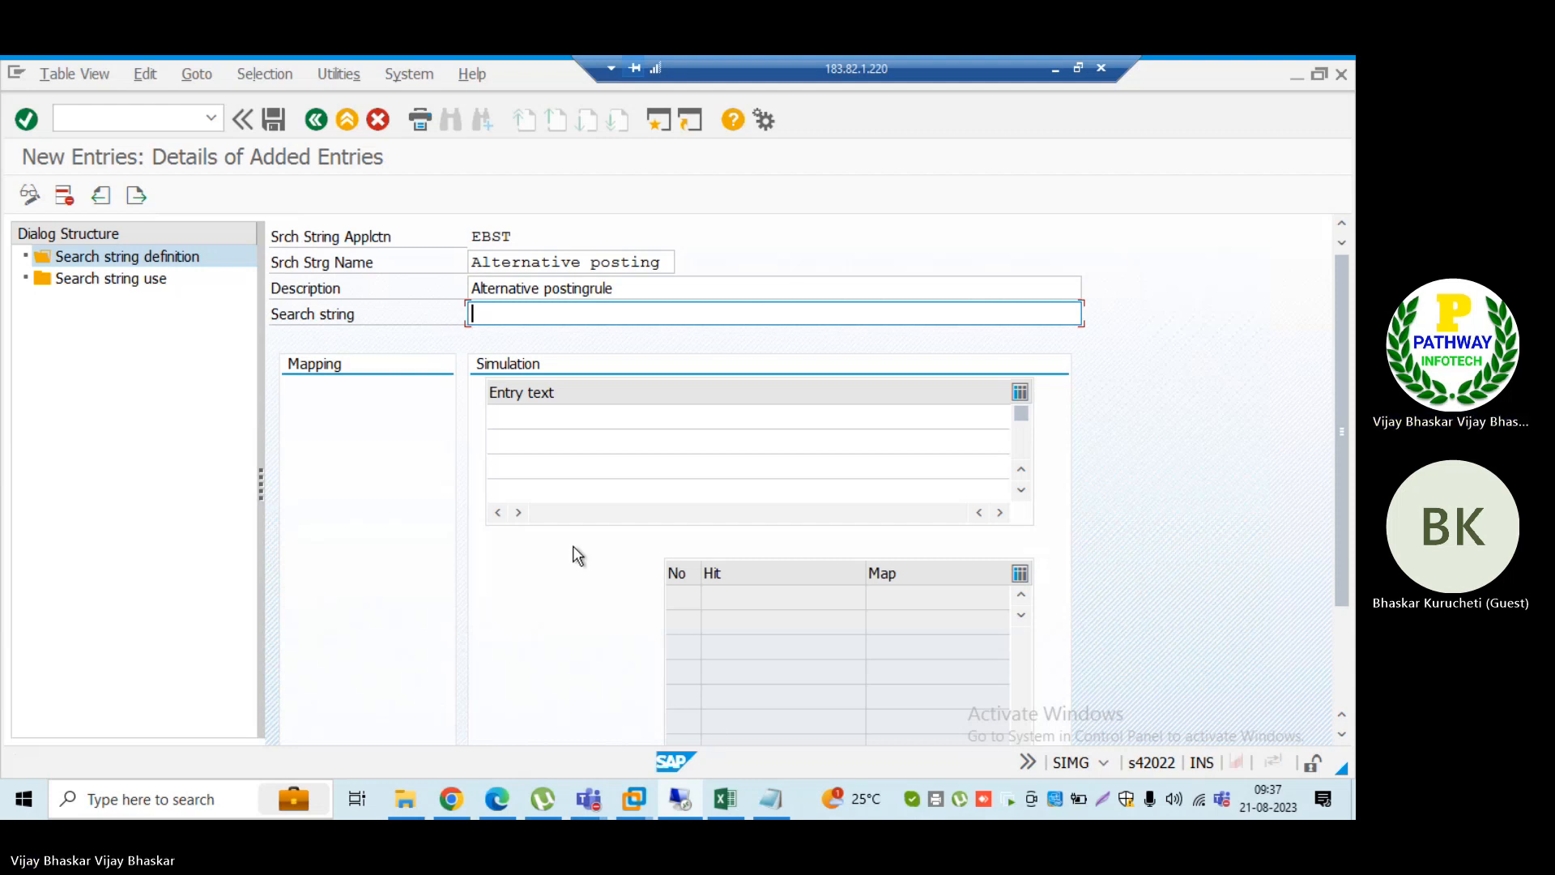
{"action": "mouse_move", "coordinate": [773, 800]}
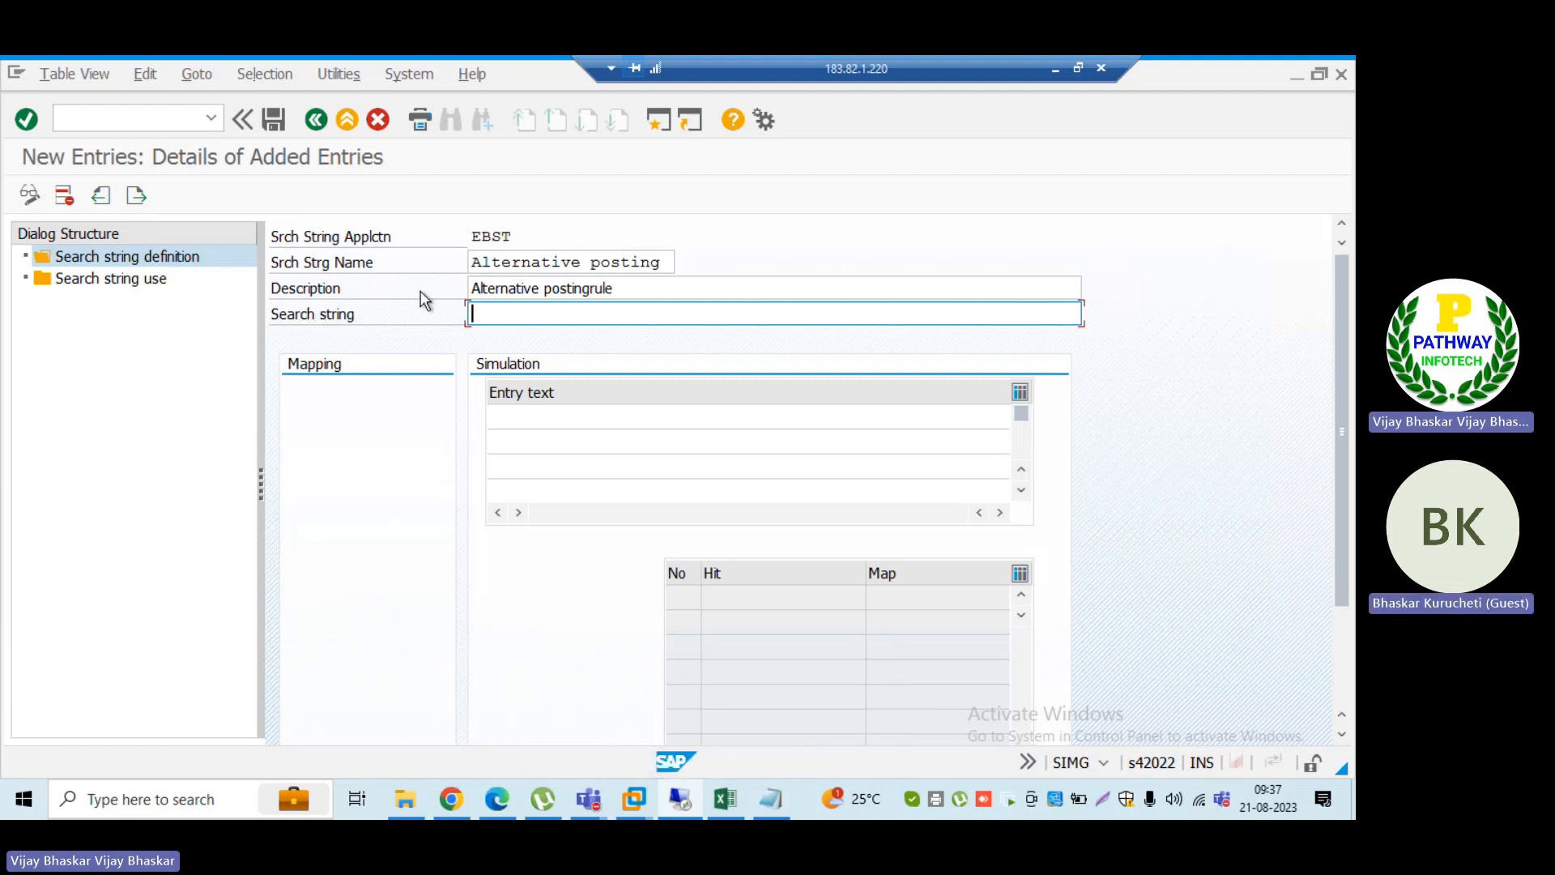
{"action": "left_click", "coordinate": [770, 802]}
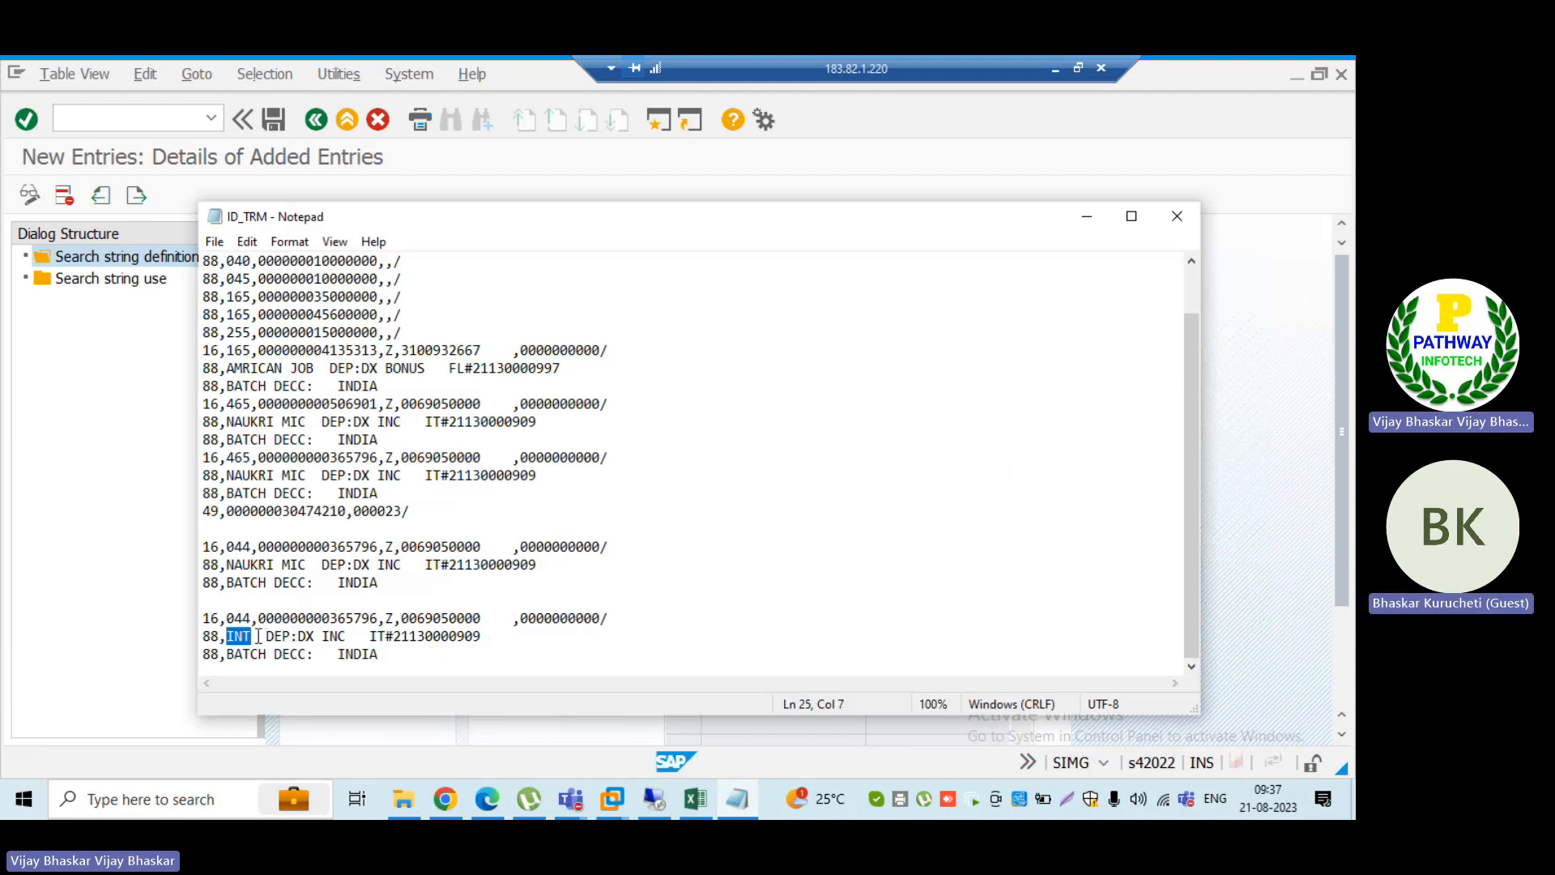
{"action": "left_click_drag", "start_coordinate": [255, 636], "coordinate": [229, 636]}
{"action": "key", "text": "ctrl+c"}
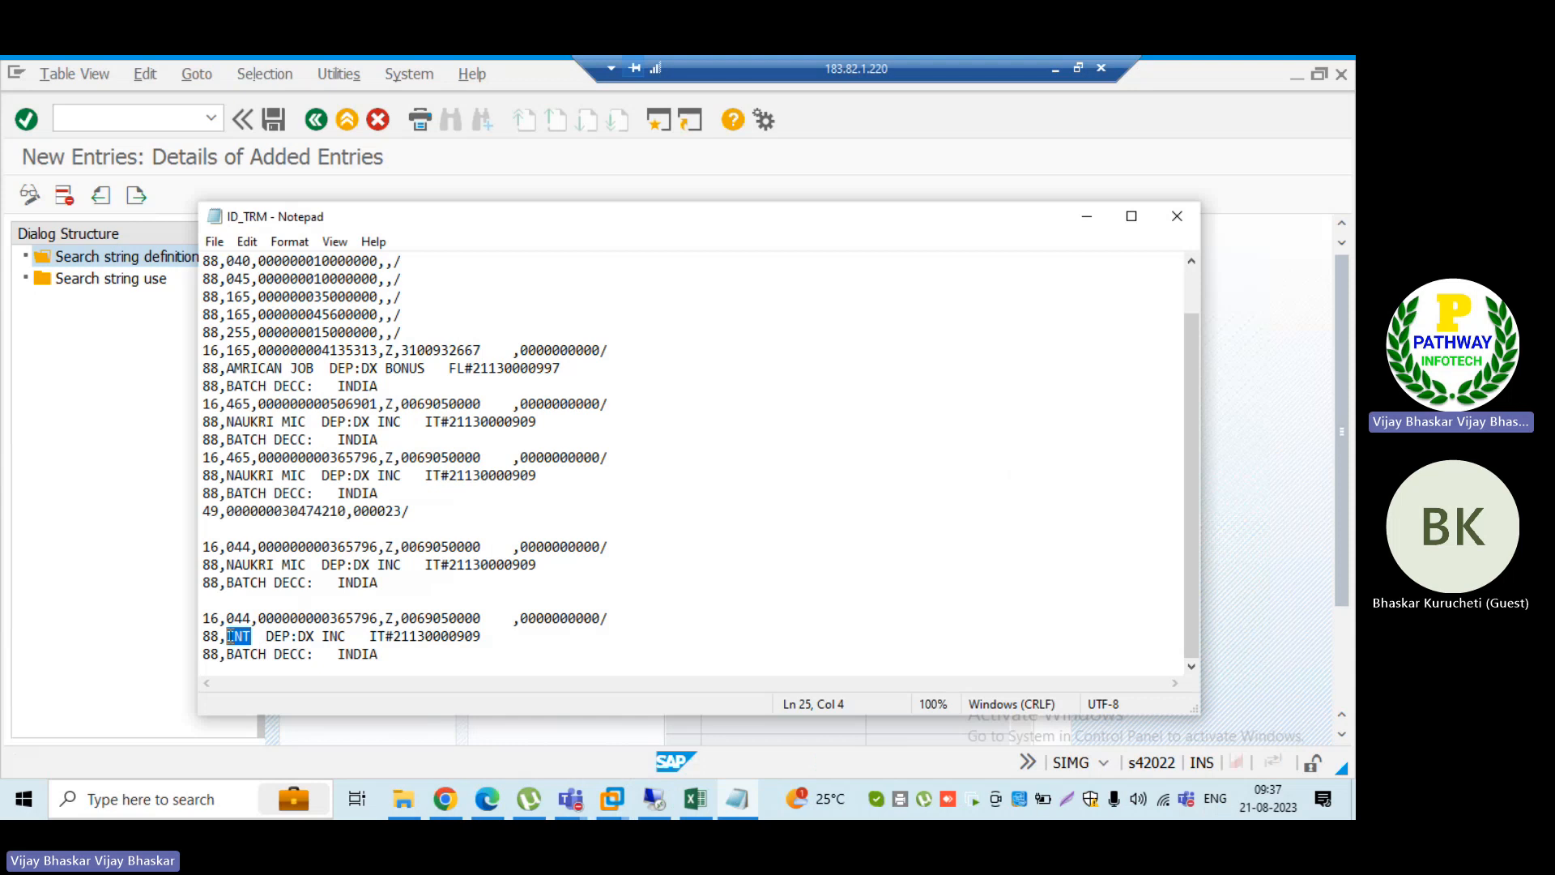
{"action": "key", "text": "alt+Tab"}
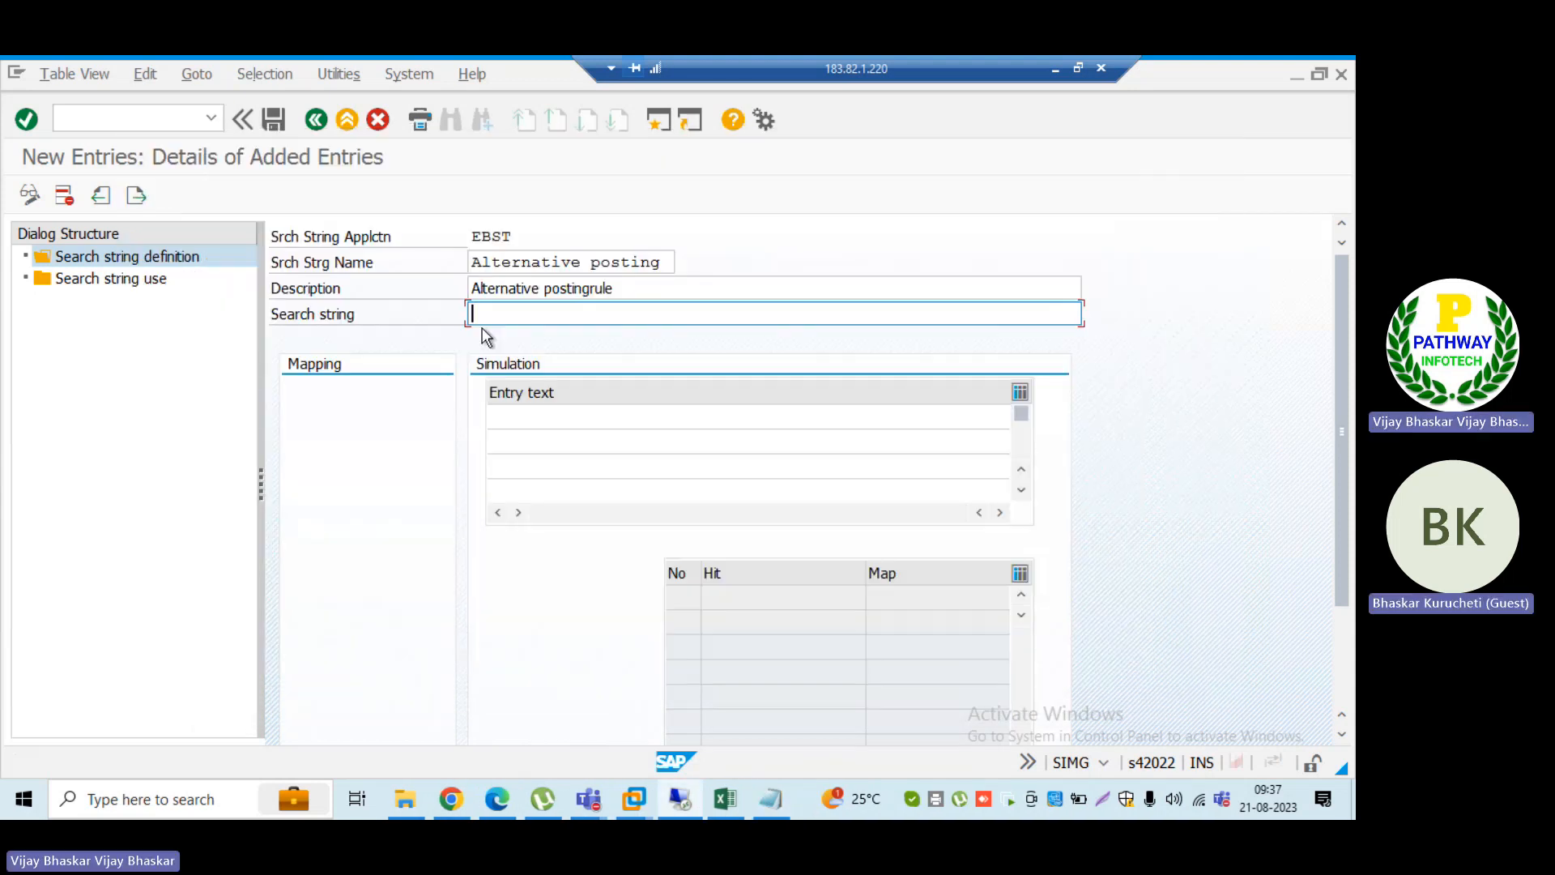
{"action": "key", "text": "ctrl+v"}
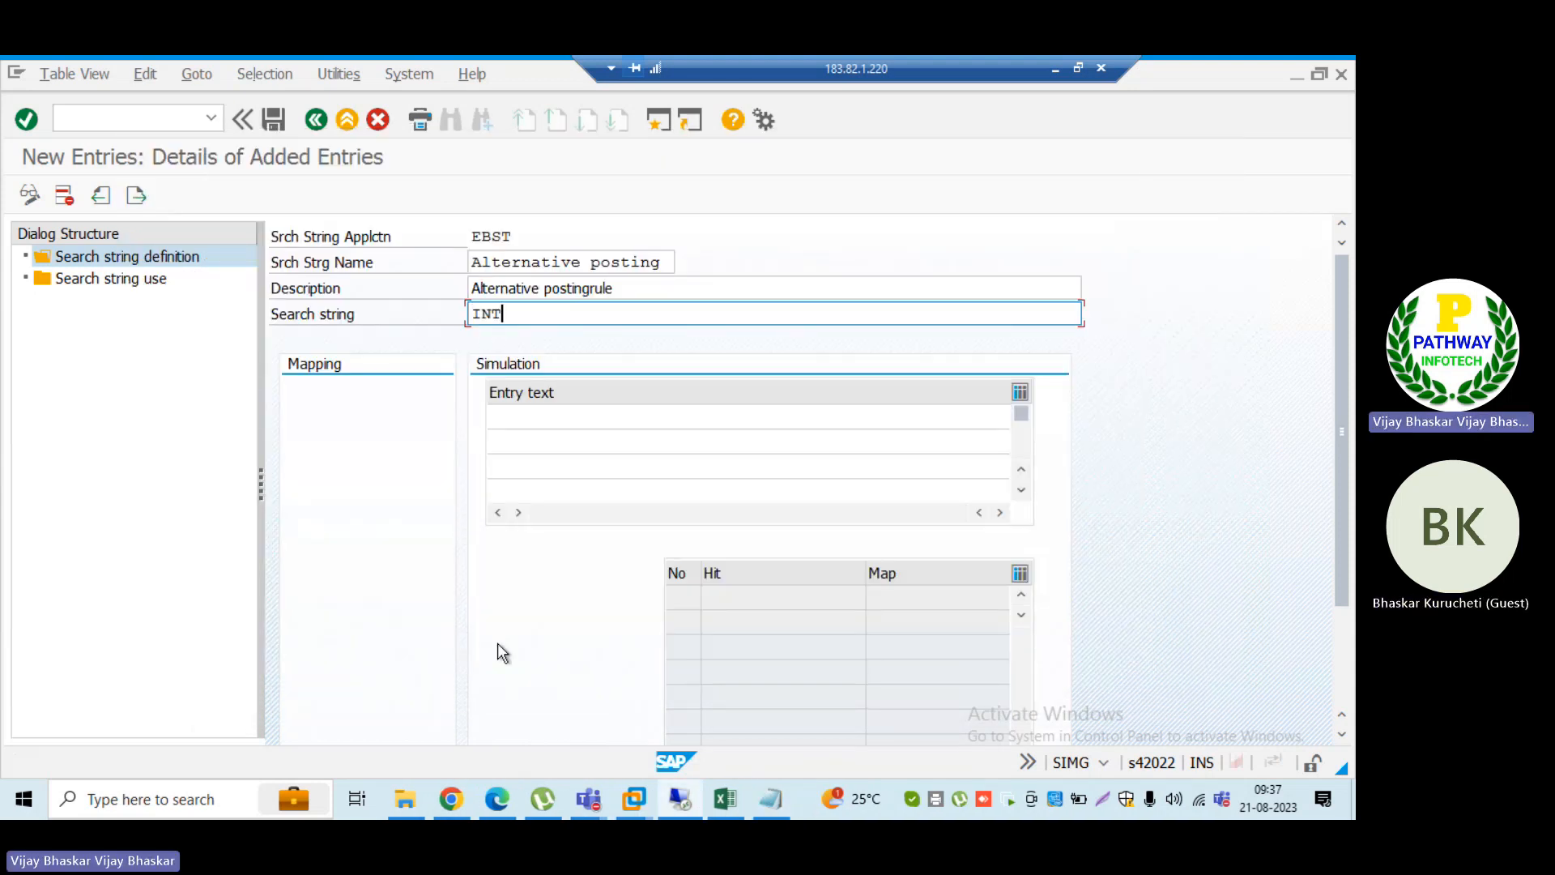
Step: Switch to the Excel running notes and enter "4. The record number 88 text to be standard for all interest related trasactions" in cell B205
{"action": "left_click", "coordinate": [721, 804]}
{"action": "type", "text": "4. T"}
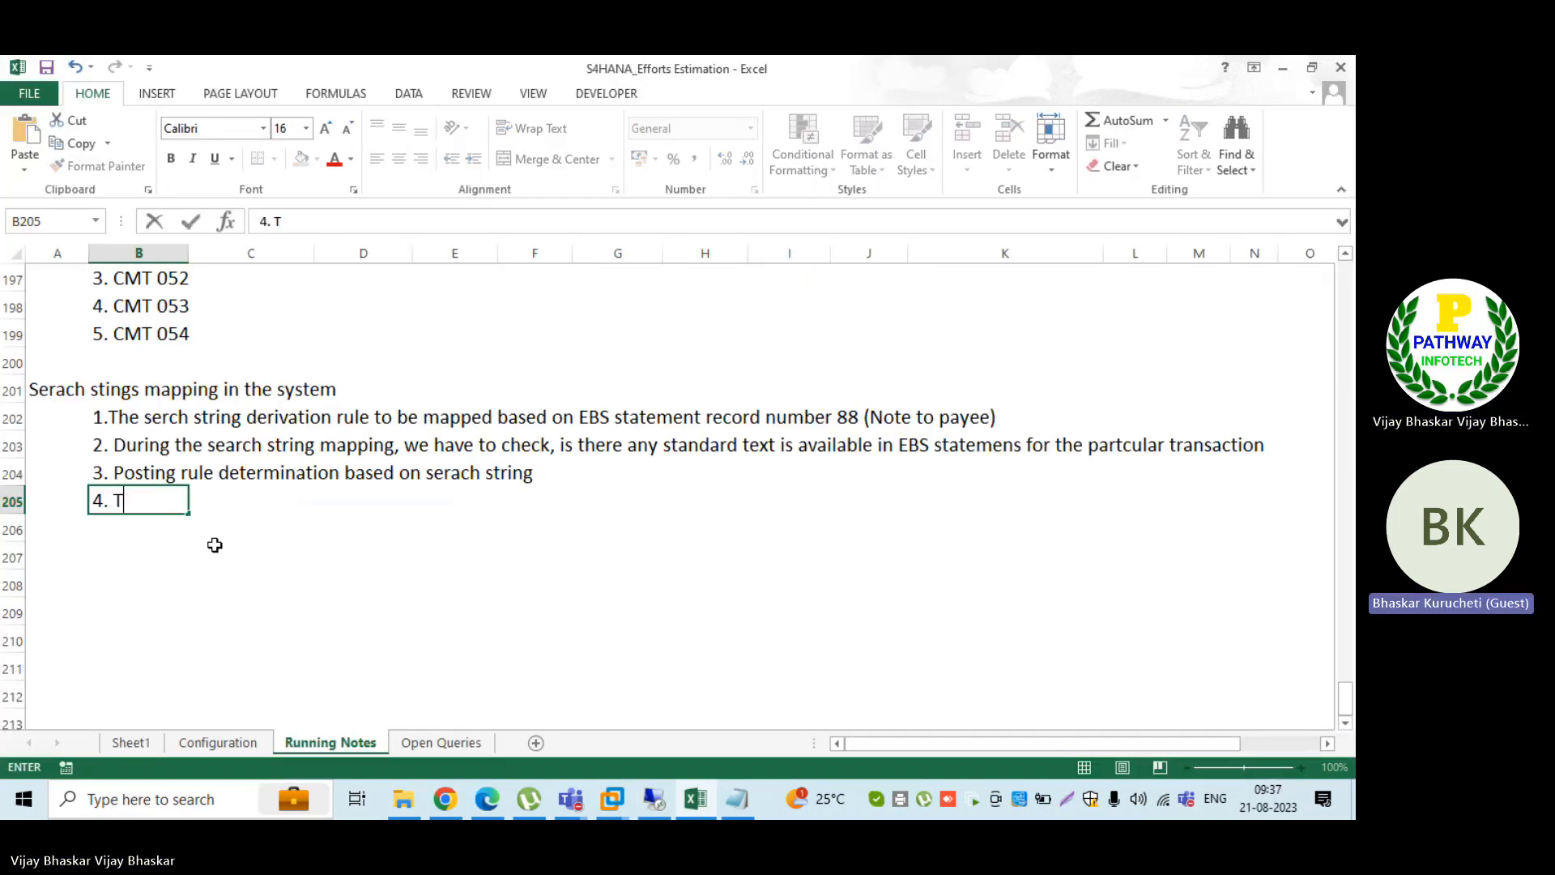
{"action": "type", "text": "he re"}
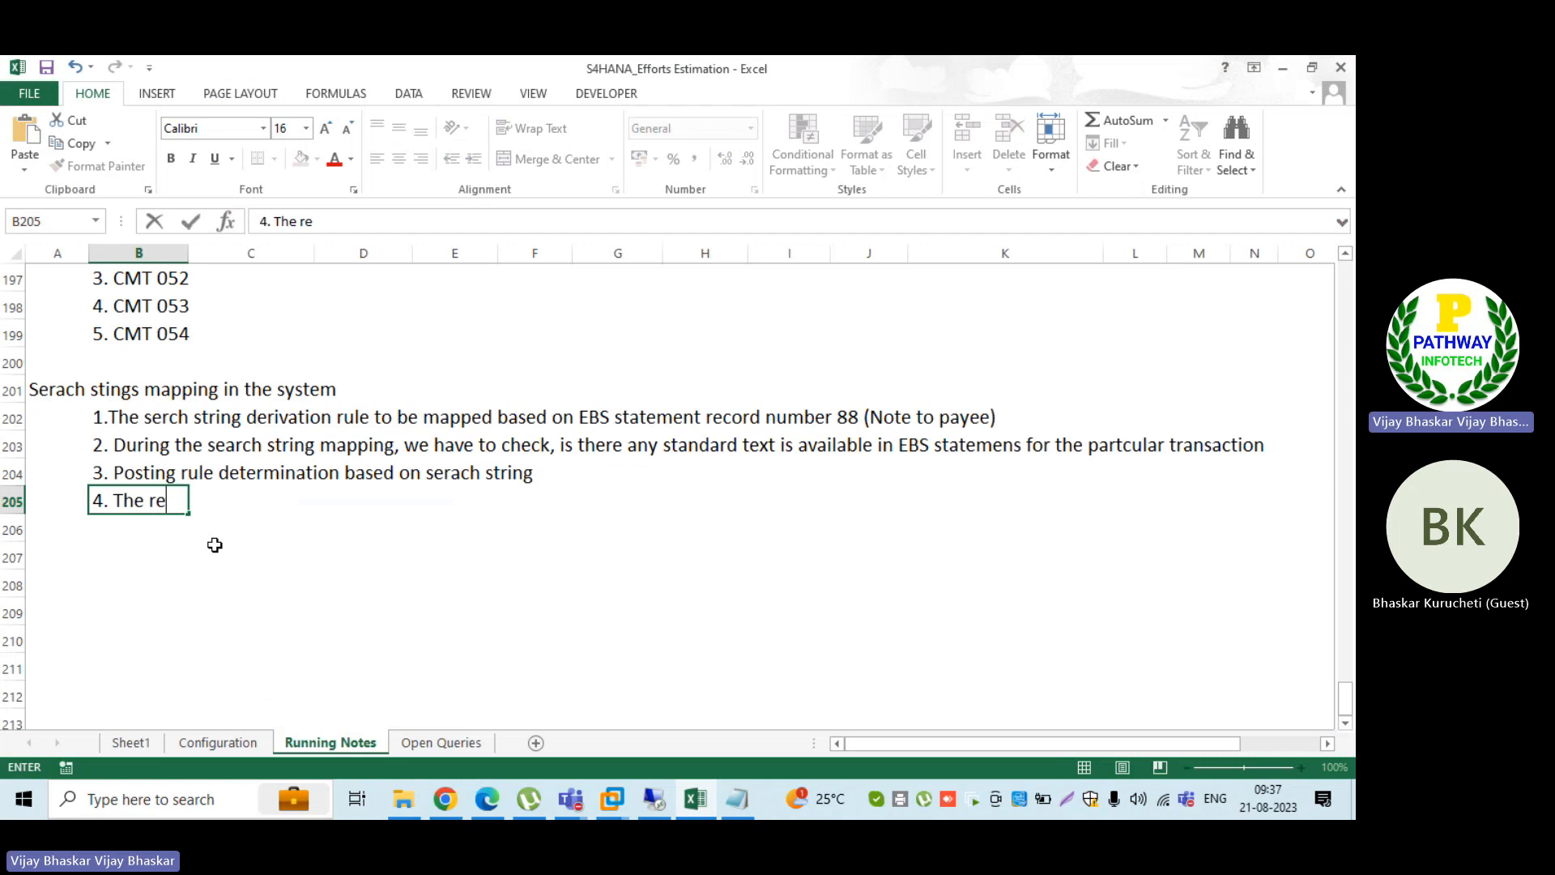
{"action": "type", "text": "cord number 88"}
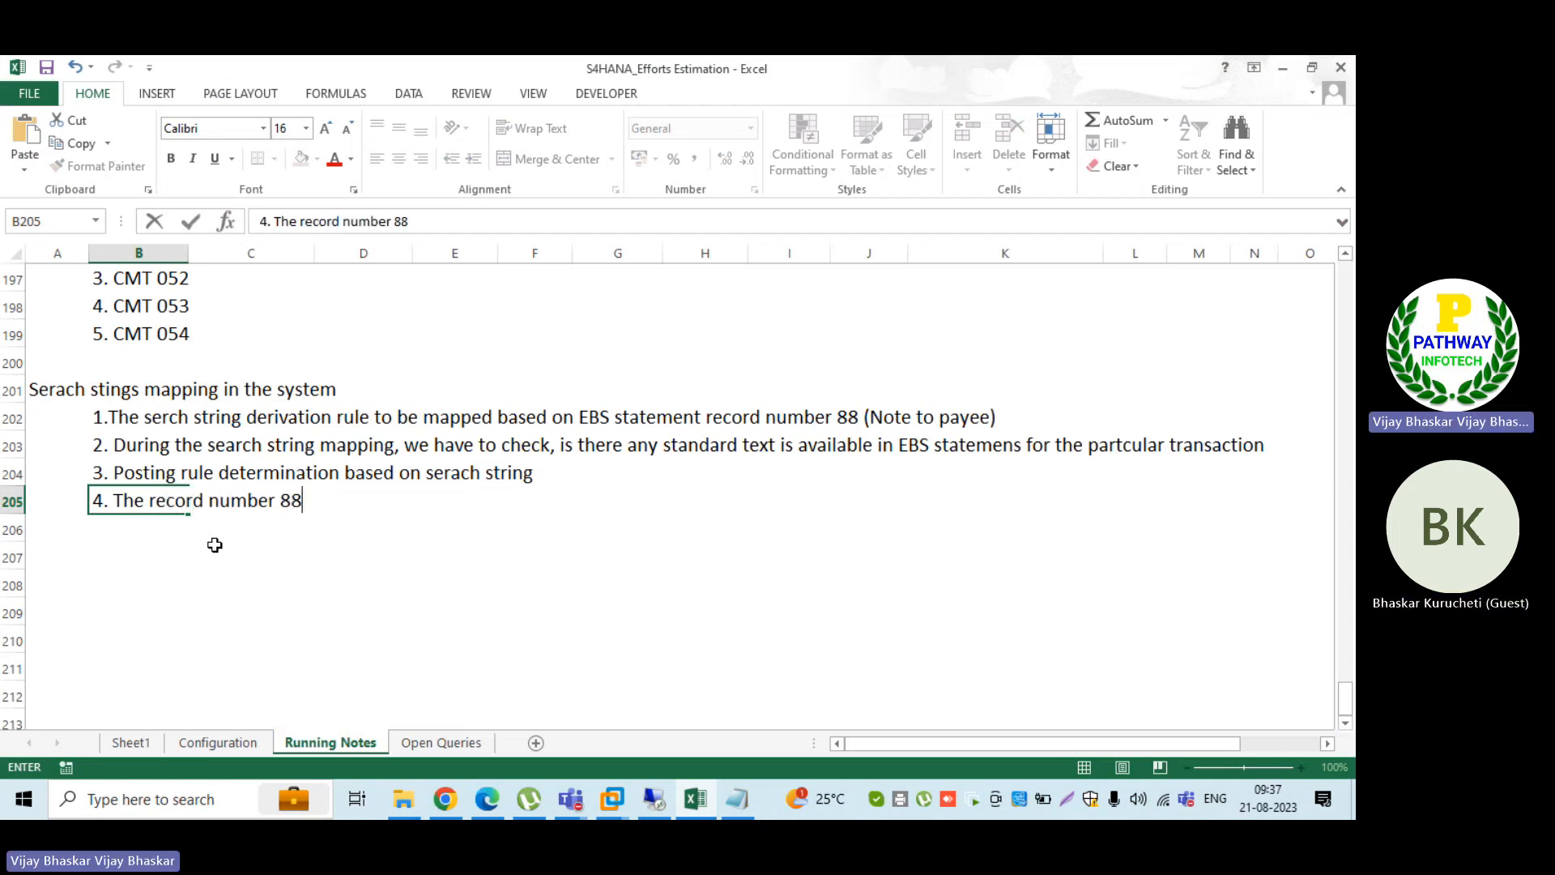
{"action": "type", "text": " values"}
{"action": "key", "text": "BackSpace"}
{"action": "key", "text": "BackSpace"}
{"action": "key", "text": "BackSpace"}
{"action": "key", "text": "BackSpace"}
{"action": "key", "text": "BackSpace"}
{"action": "key", "text": "BackSpace"}
{"action": "type", "text": "text "}
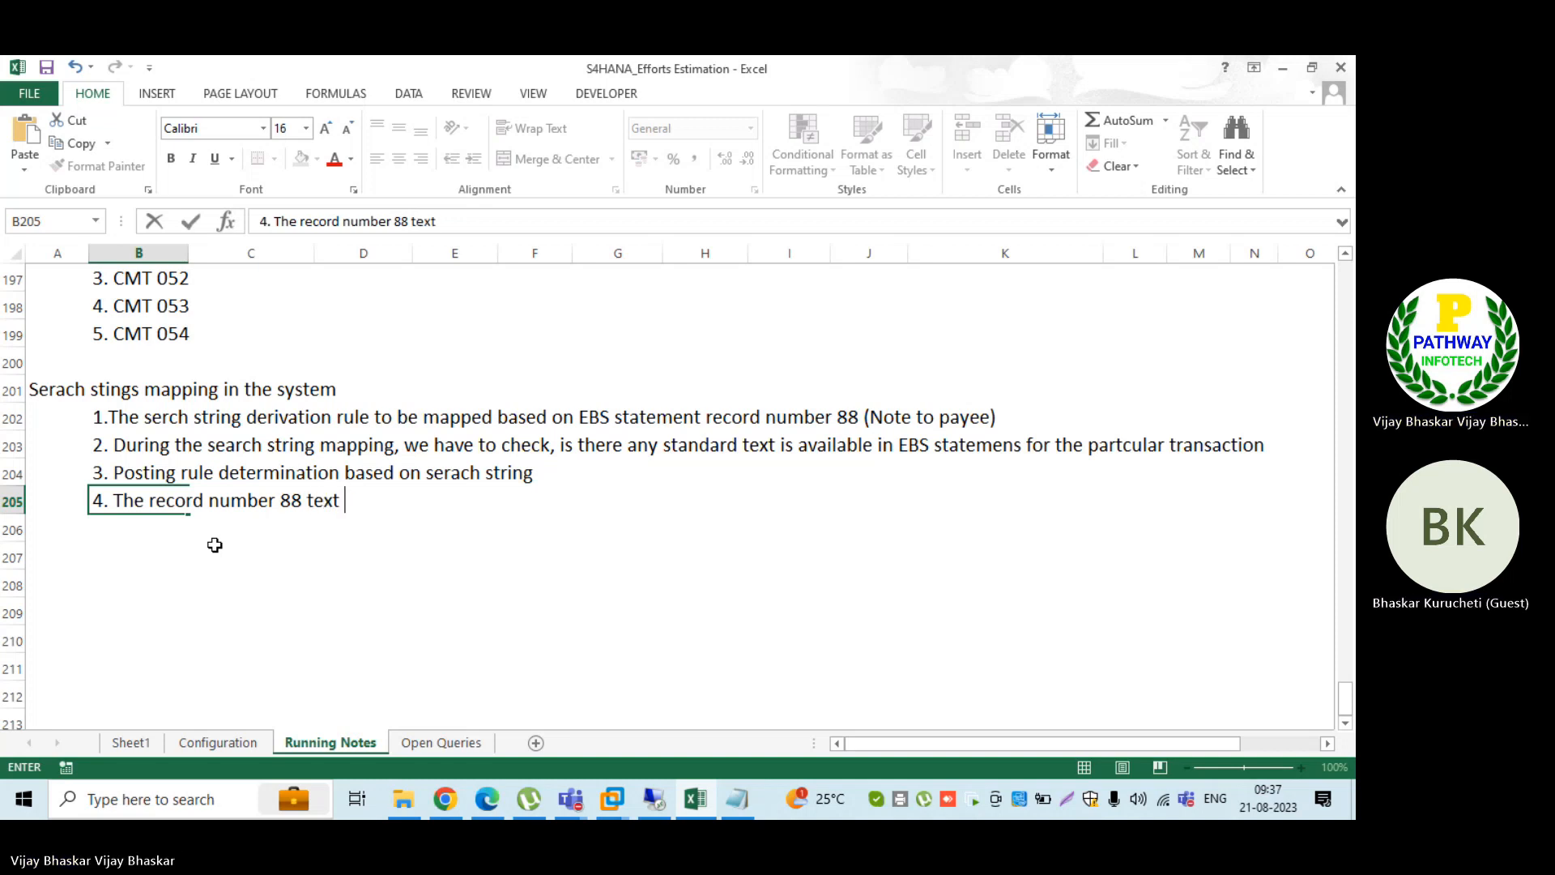
{"action": "type", "text": "to be stan"}
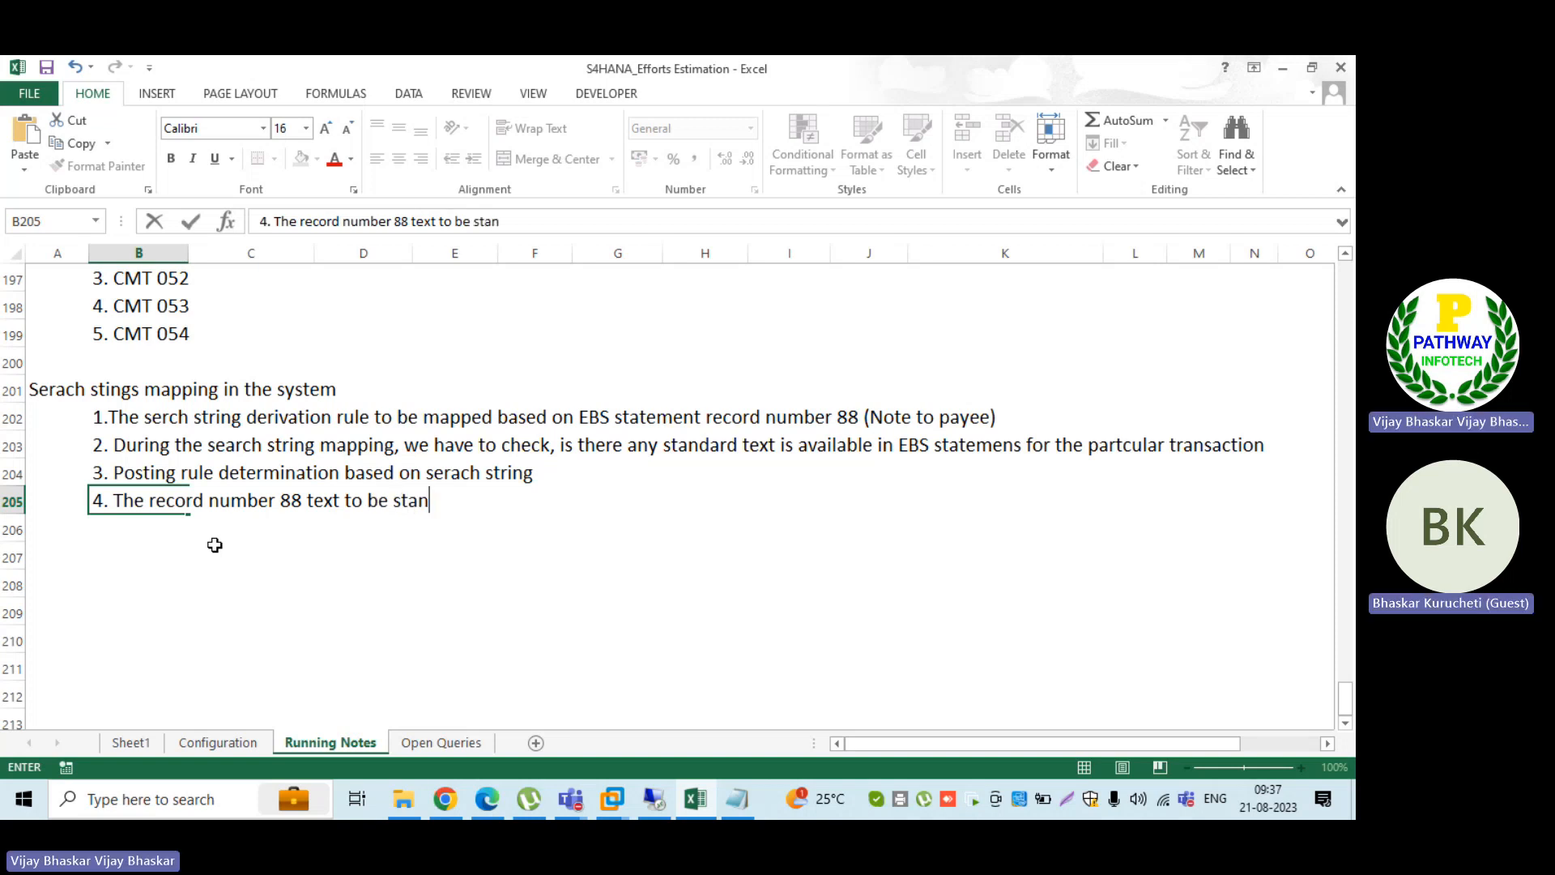
{"action": "type", "text": "dard r"}
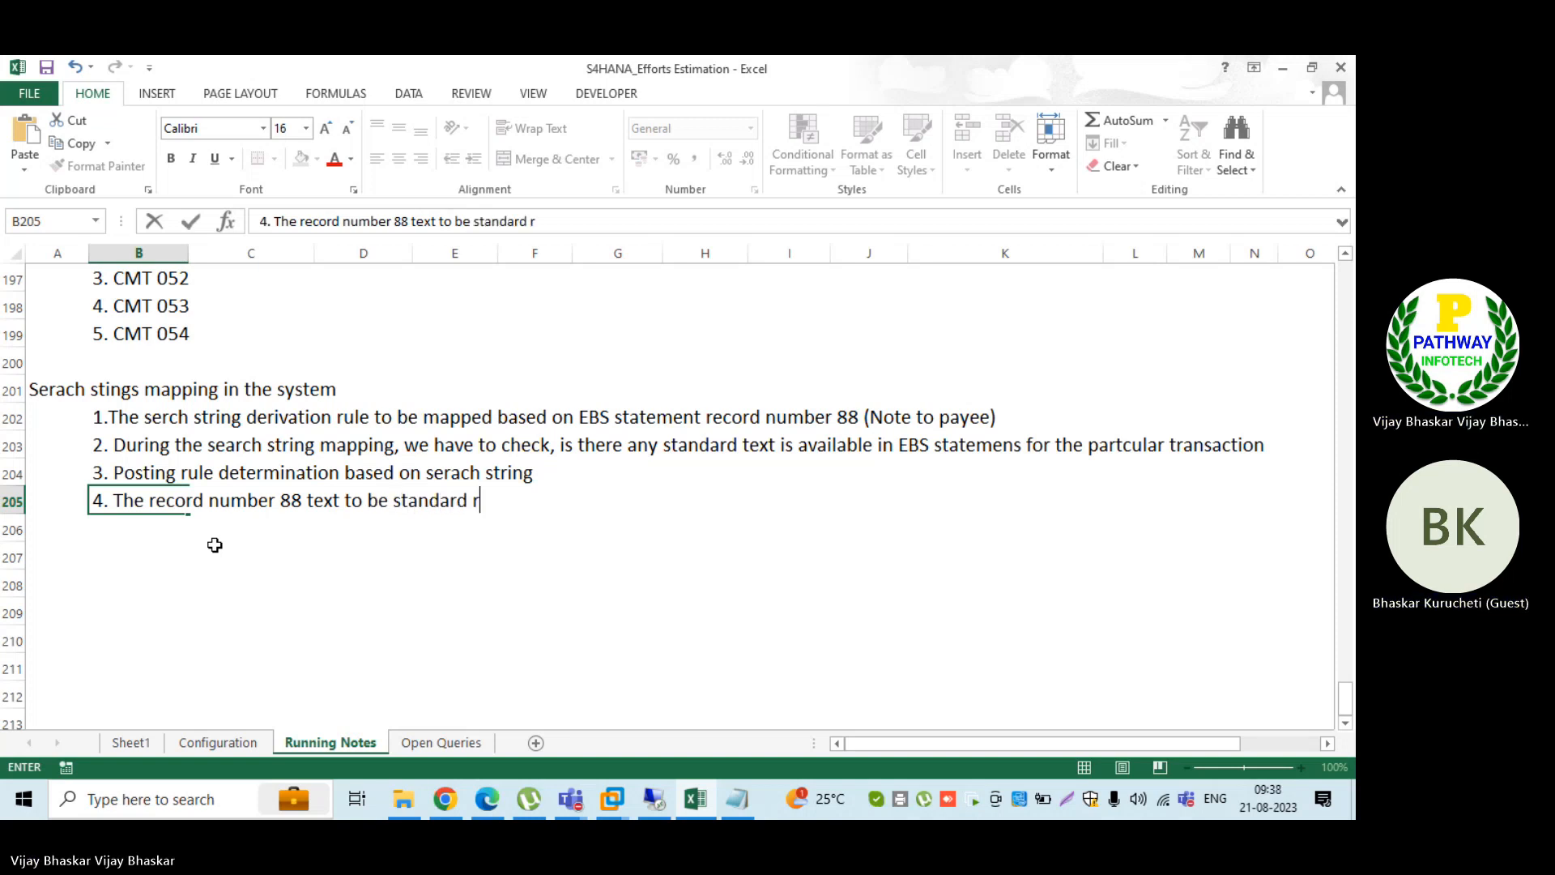
{"action": "key", "text": "BackSpace"}
{"action": "type", "text": "for a;"}
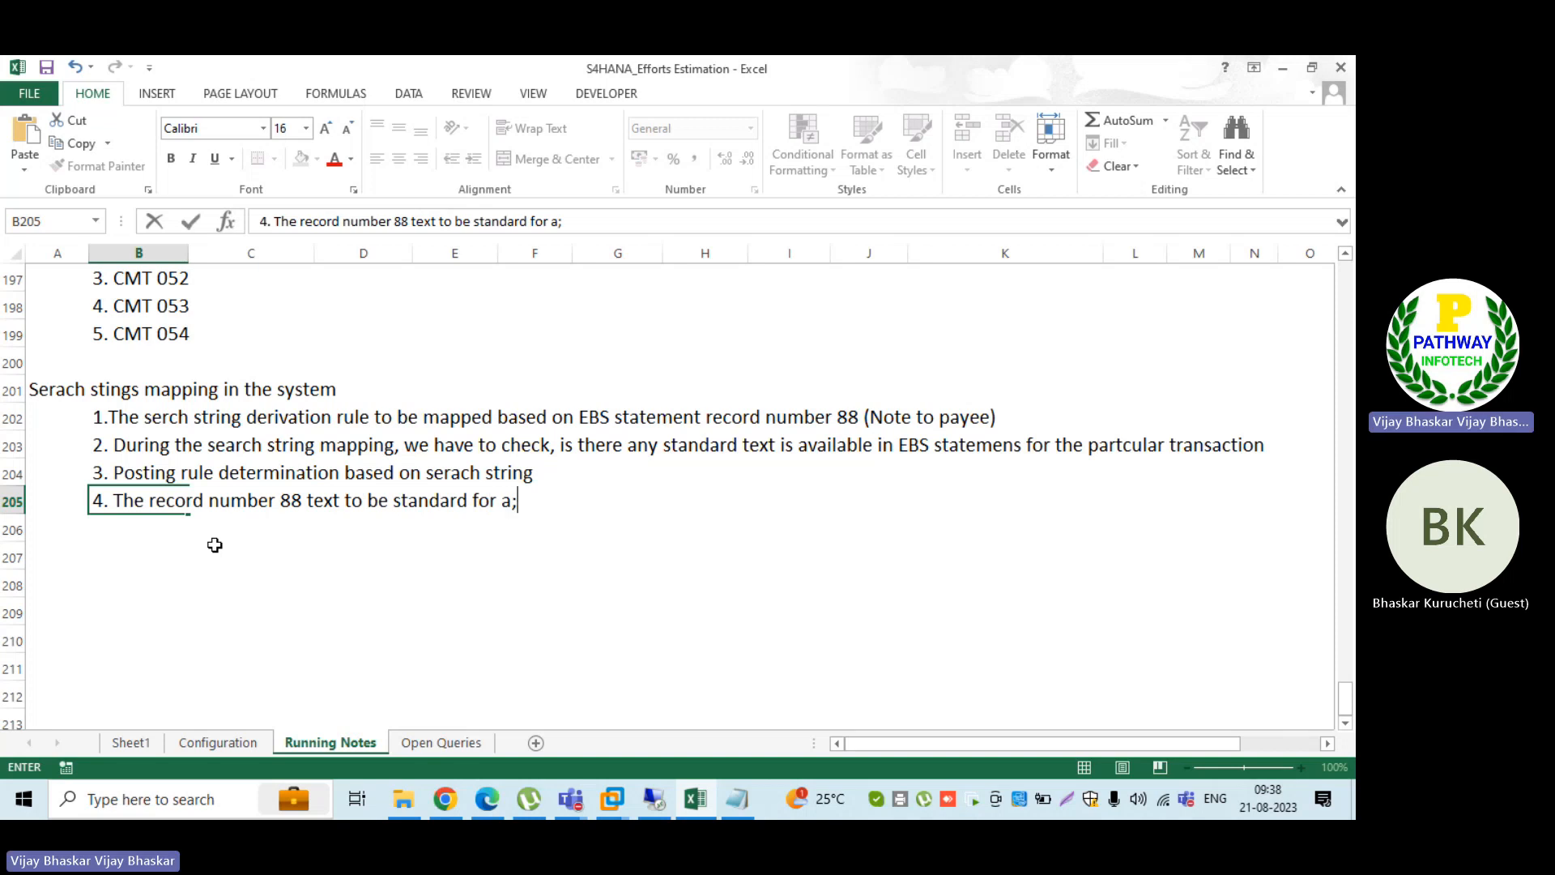
{"action": "key", "text": "BackSpace"}
{"action": "key", "text": "BackSpace"}
{"action": "type", "text": "all i"}
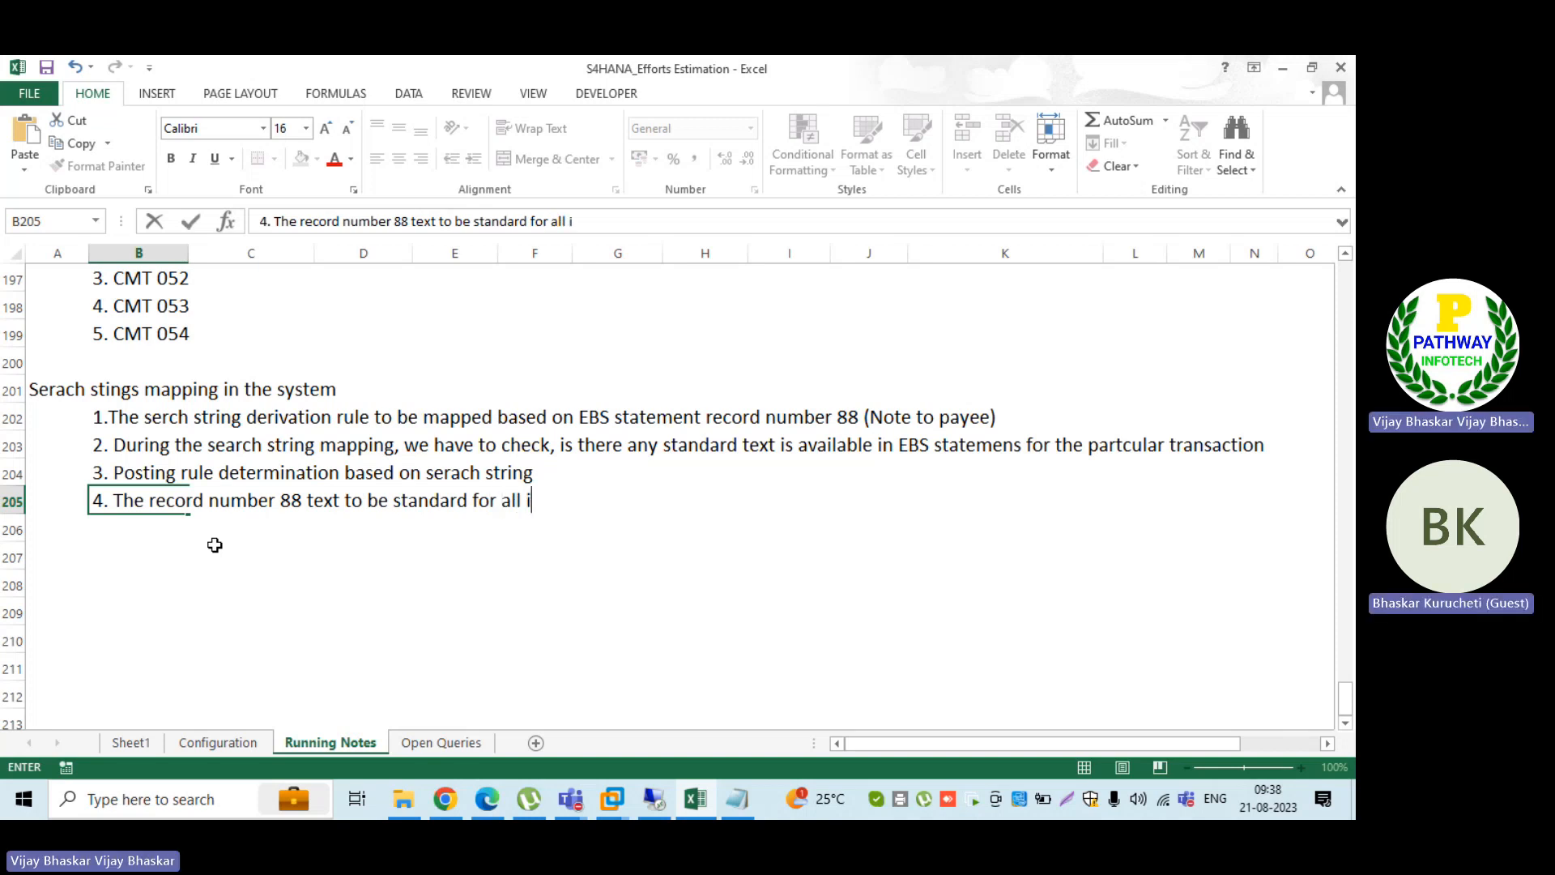
{"action": "type", "text": "nterest"}
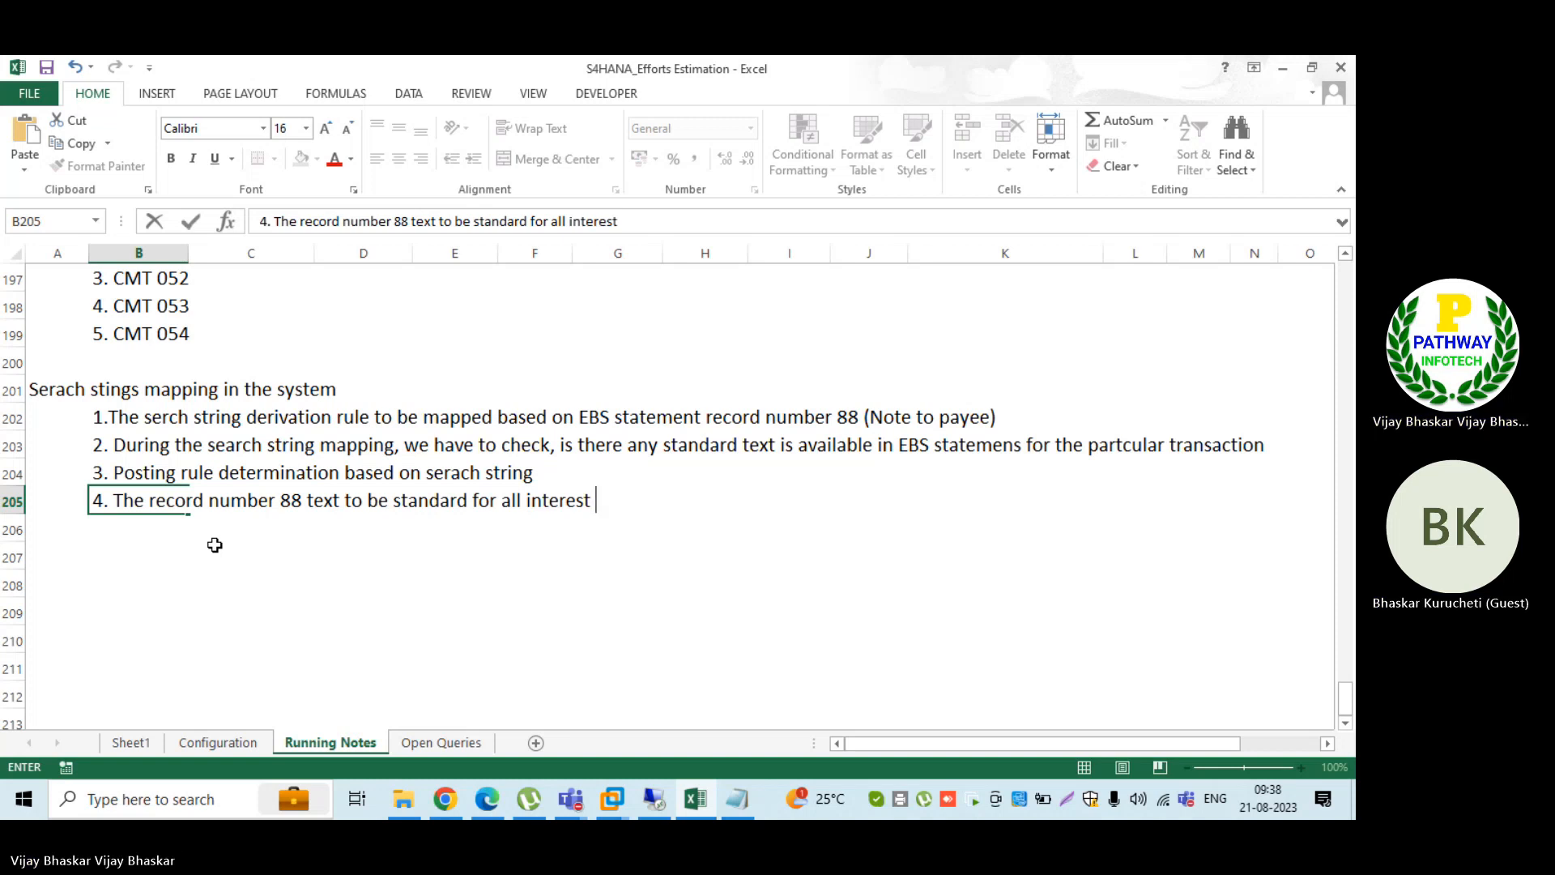
{"action": "type", "text": " related "}
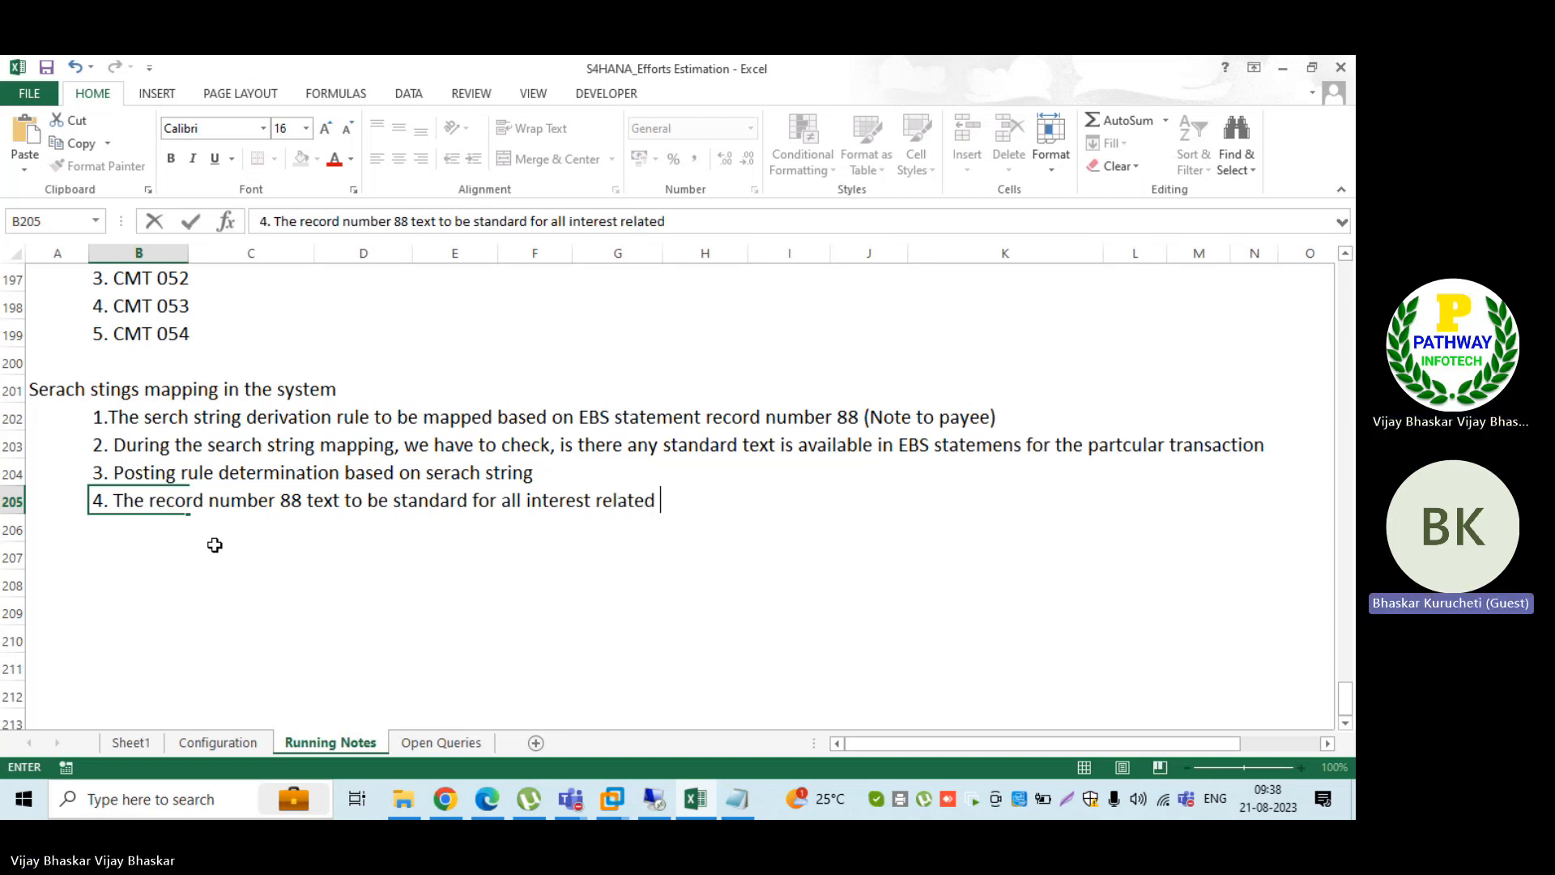
{"action": "type", "text": "trasactions"}
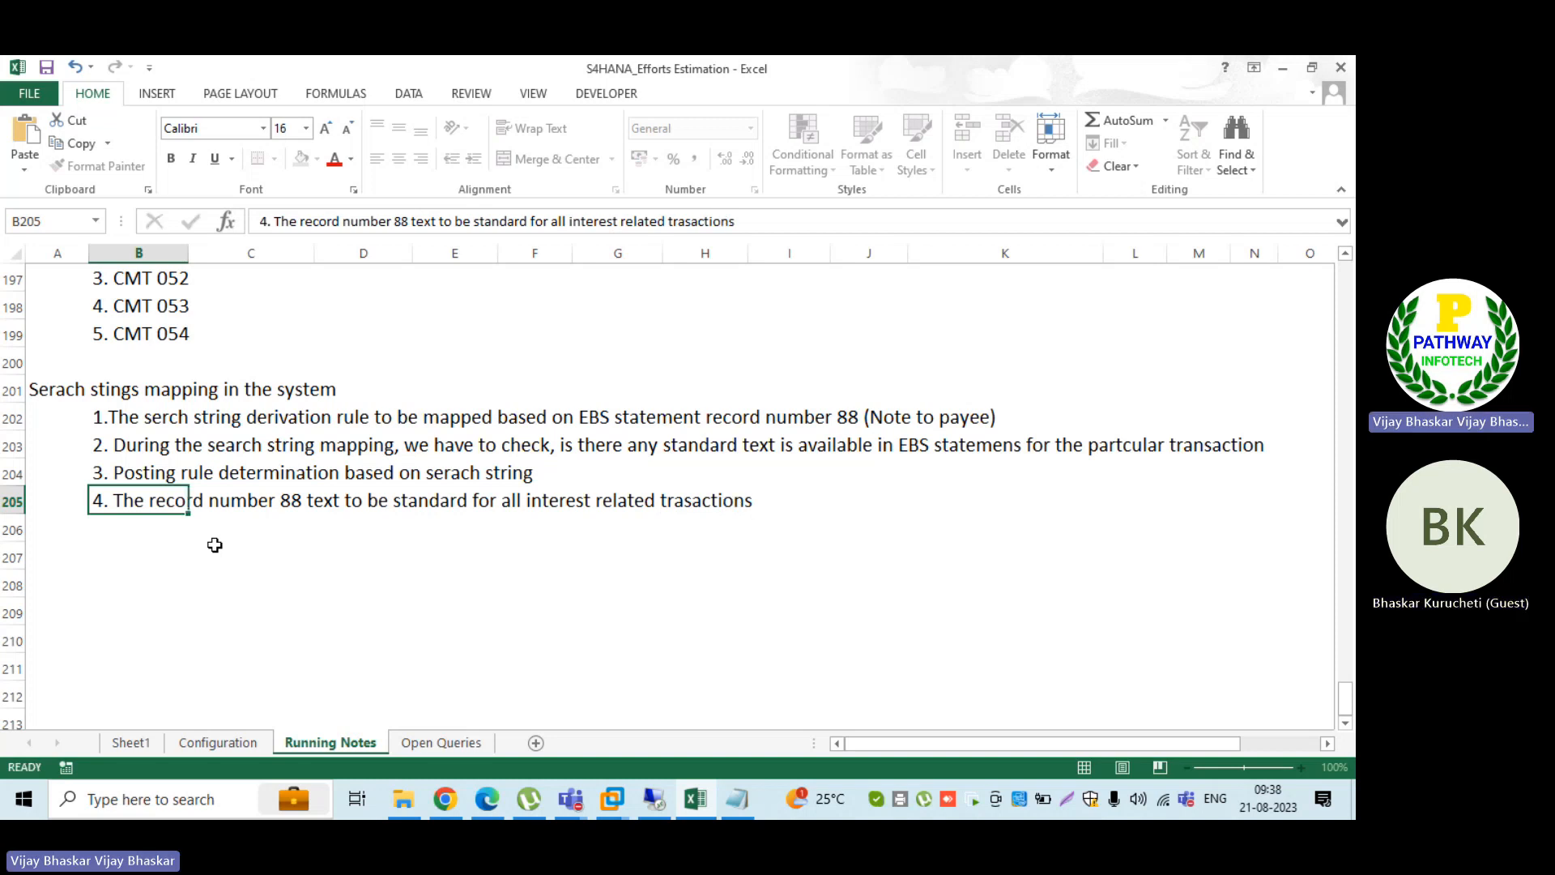
{"action": "key", "text": "Return"}
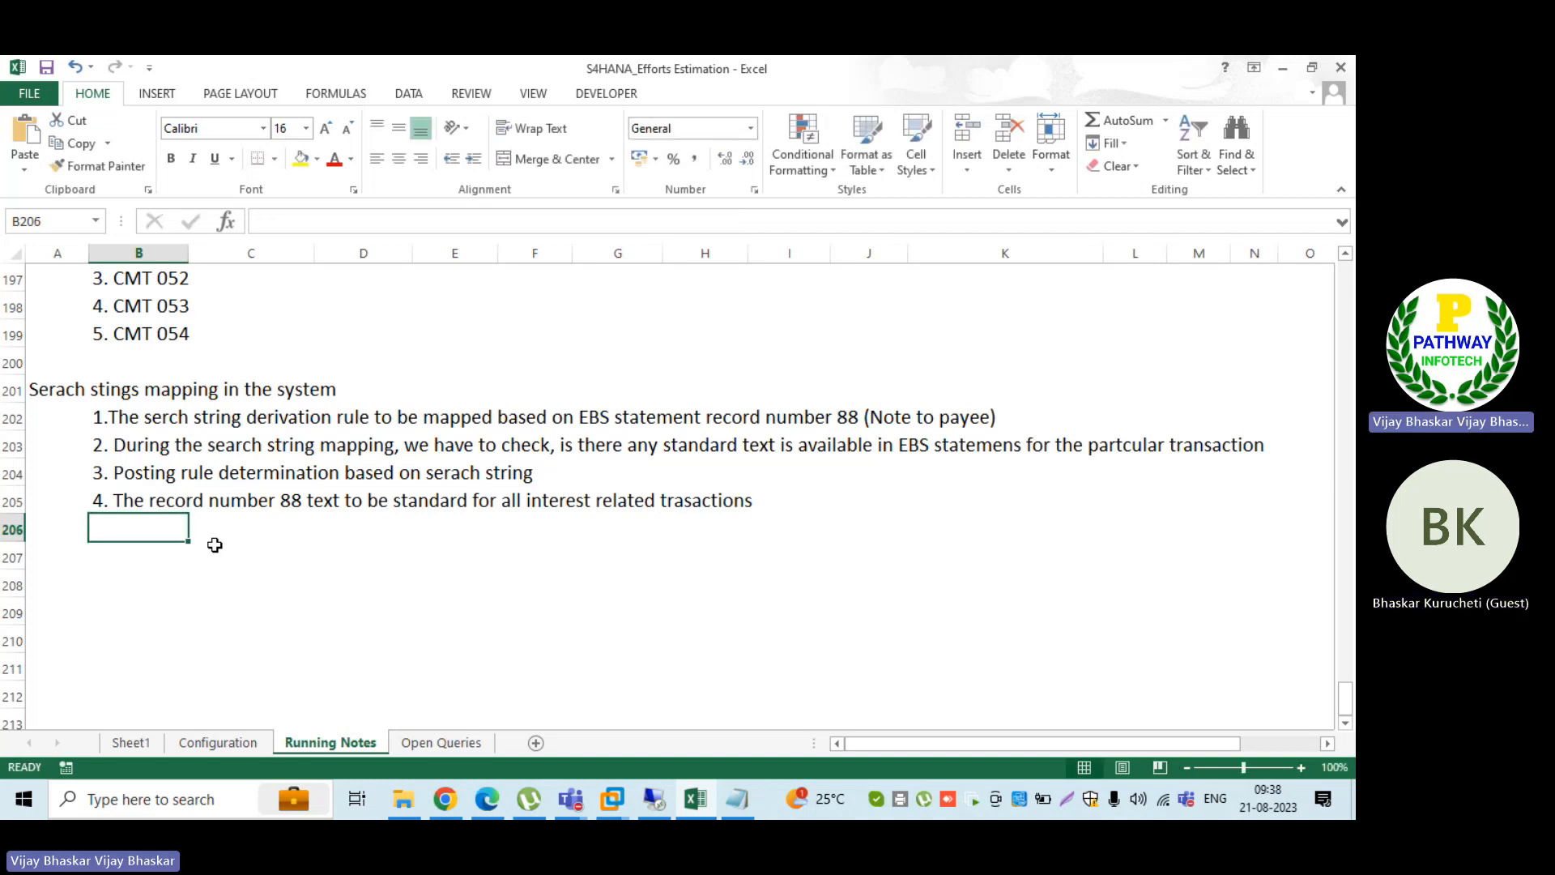
Step: Recheck INT in the ID_TRM Notepad file, then return to SAP and confirm the search string to generate its character mapping
{"action": "left_click", "coordinate": [743, 802]}
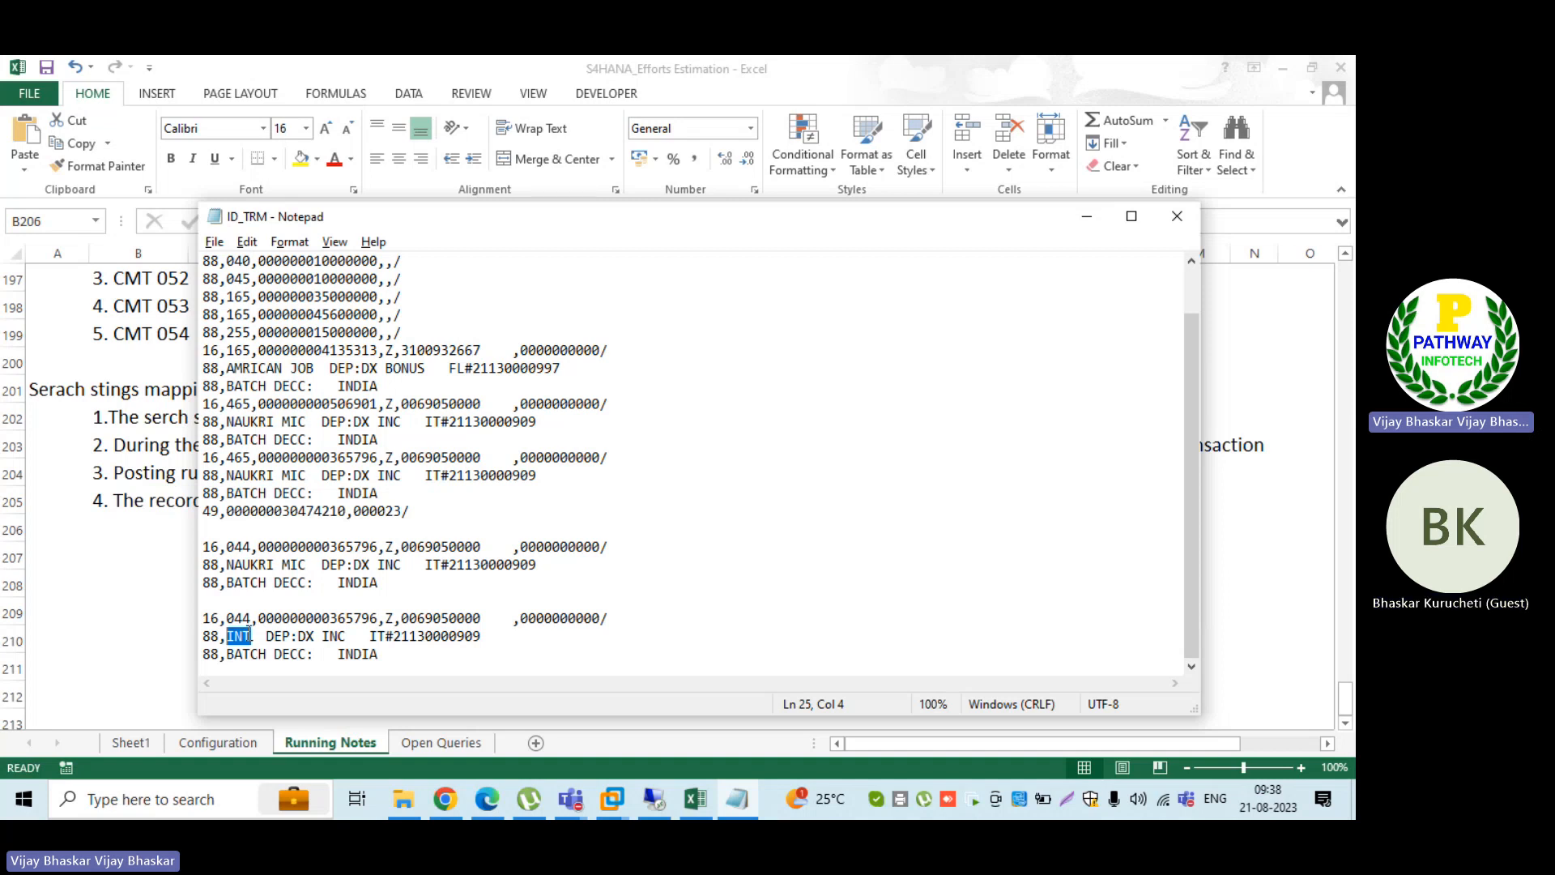
{"action": "left_click_drag", "start_coordinate": [251, 637], "coordinate": [230, 637]}
{"action": "key", "text": "alt+Tab"}
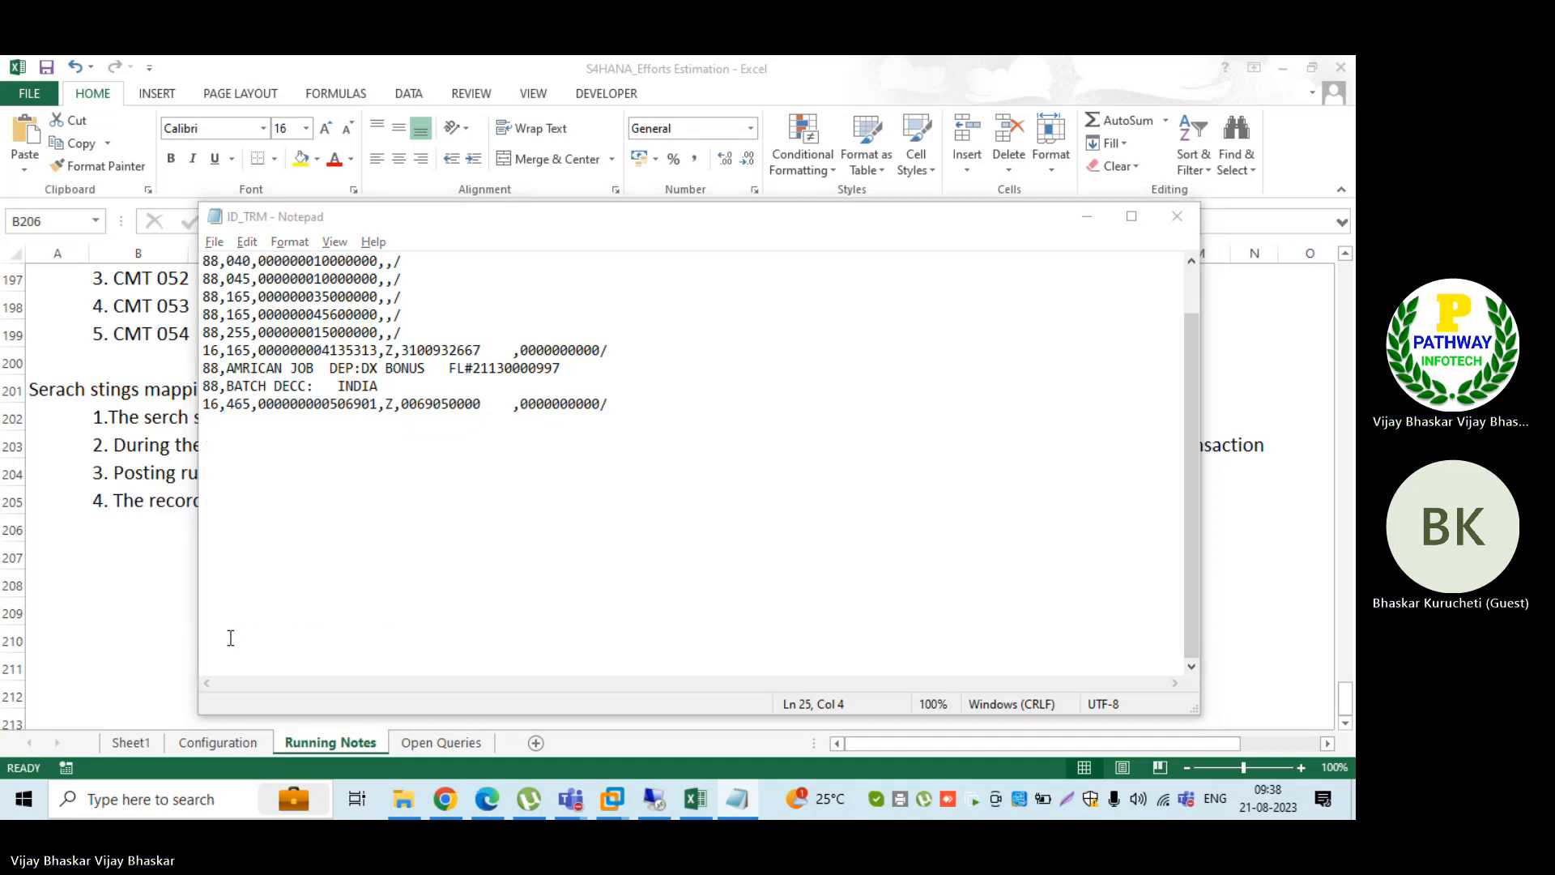
{"action": "key", "text": "alt+Tab"}
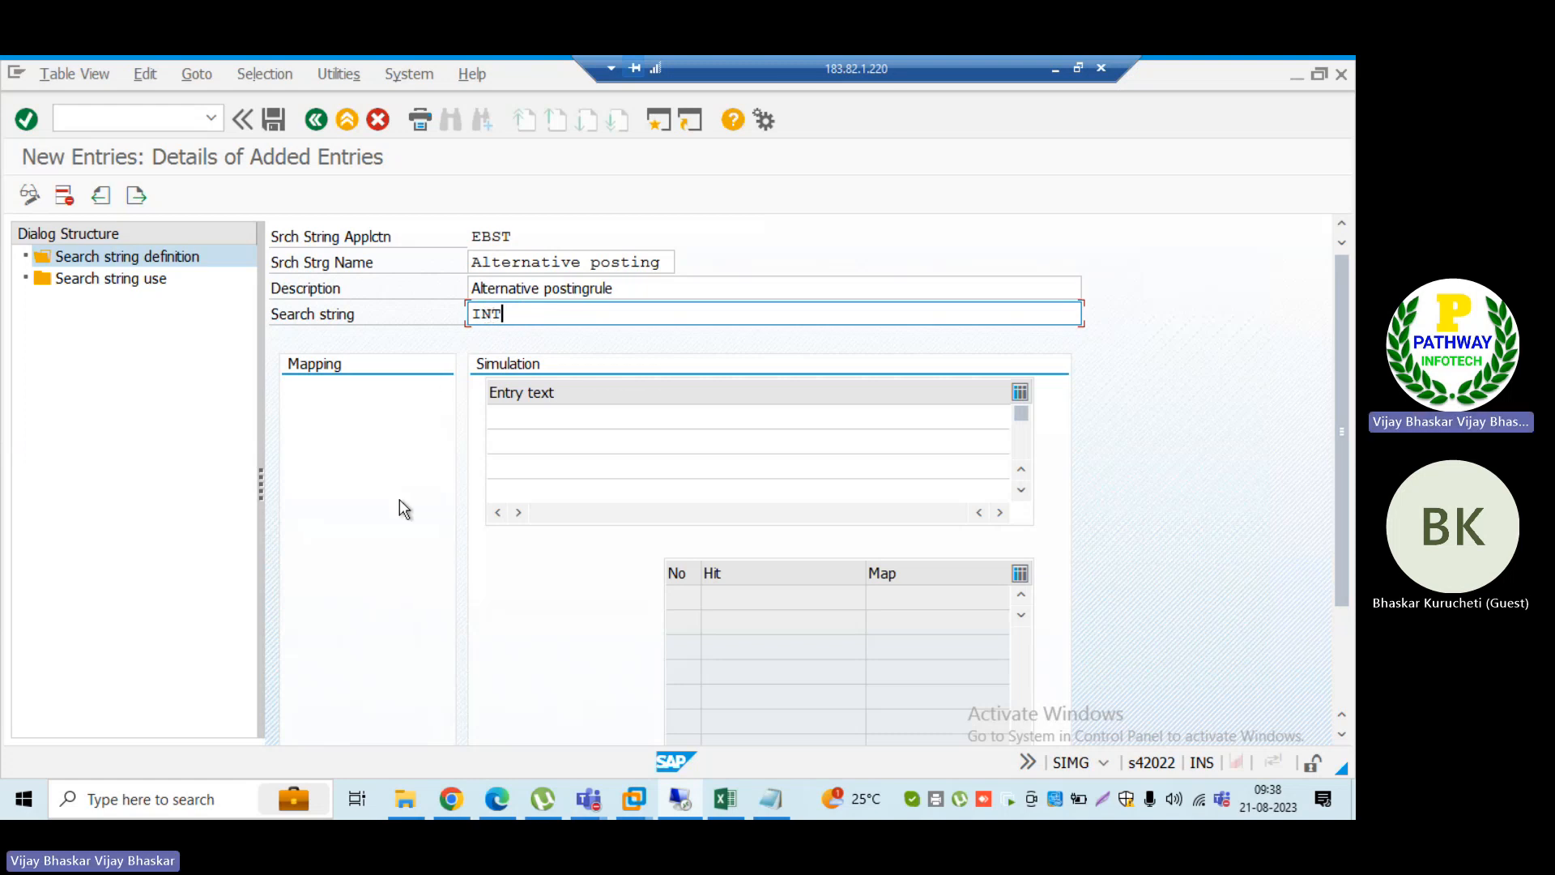
{"action": "key", "text": "Return"}
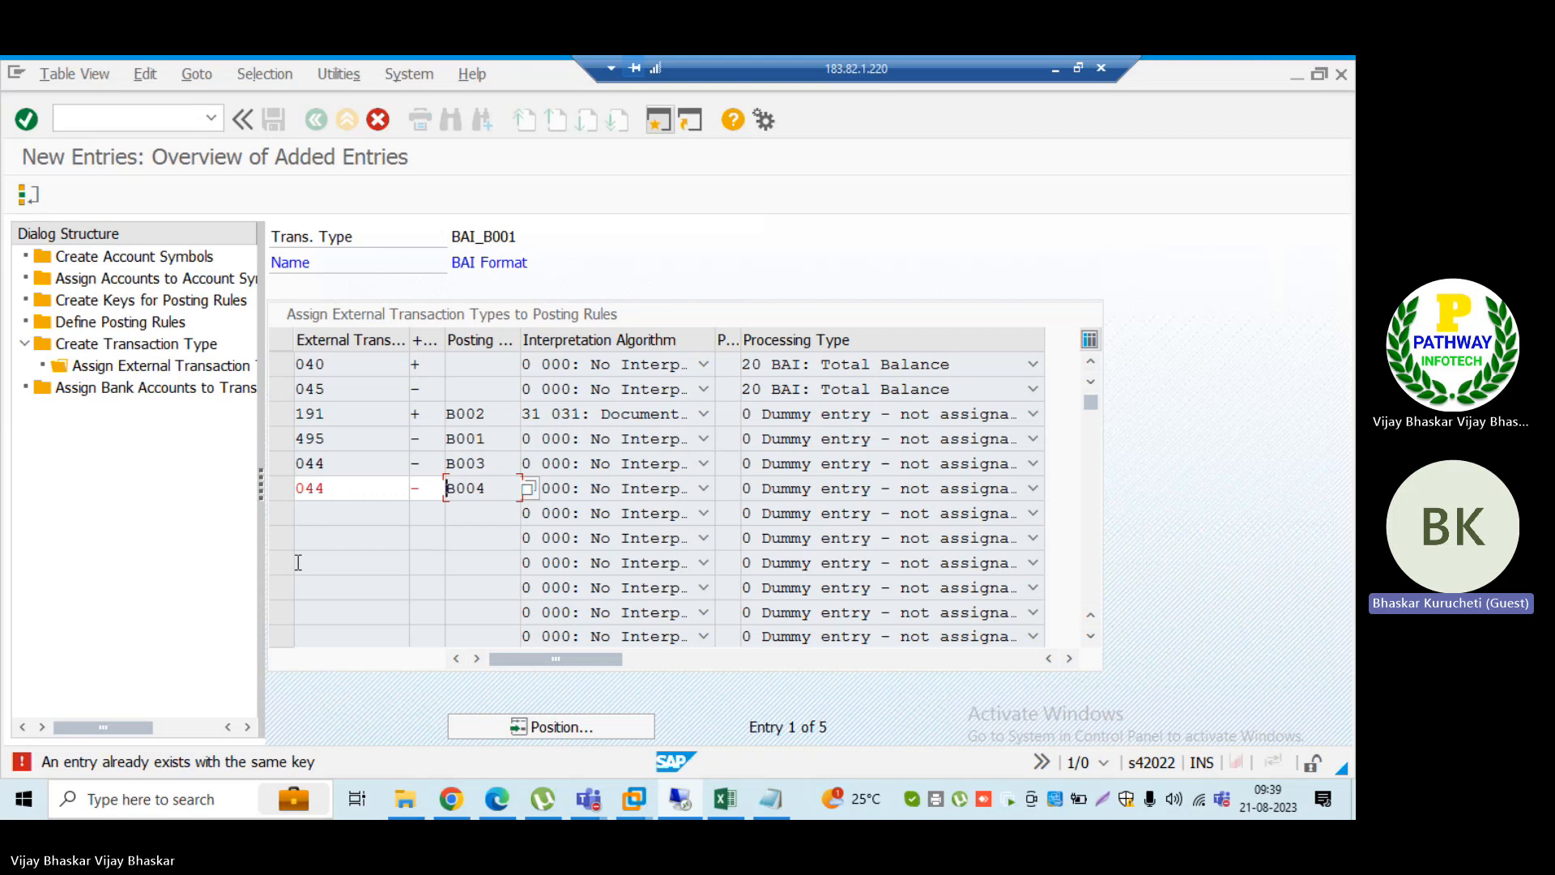
Step: Review posting rule B004 on the second 044 entry in SAP and in the Excel Configuration sheet's account symbol and posting rule sections
{"action": "left_click", "coordinate": [492, 488]}
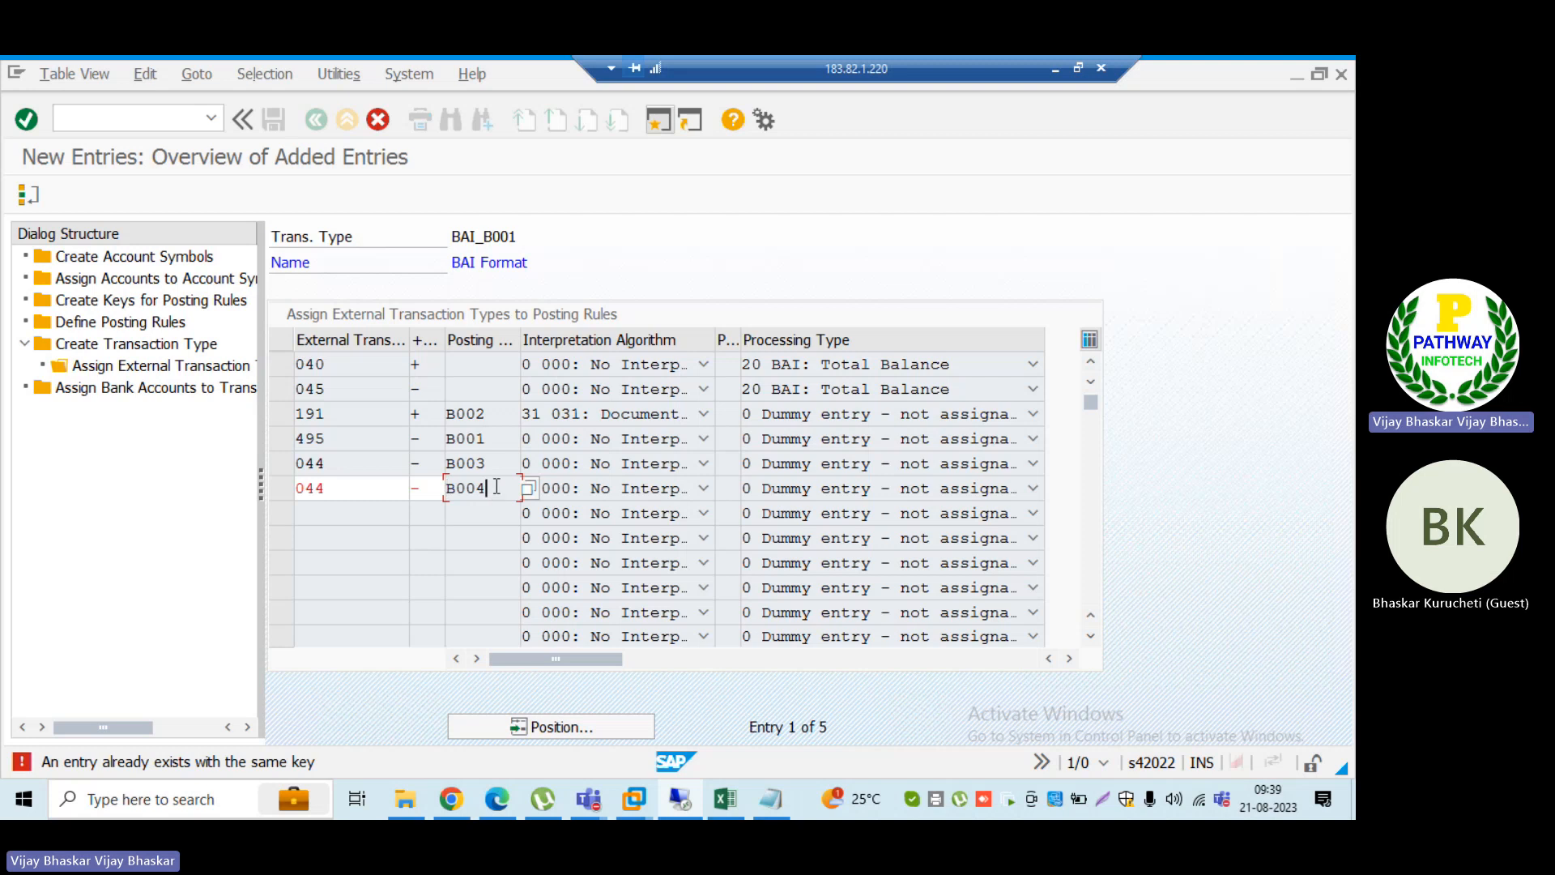
{"action": "left_click", "coordinate": [449, 489]}
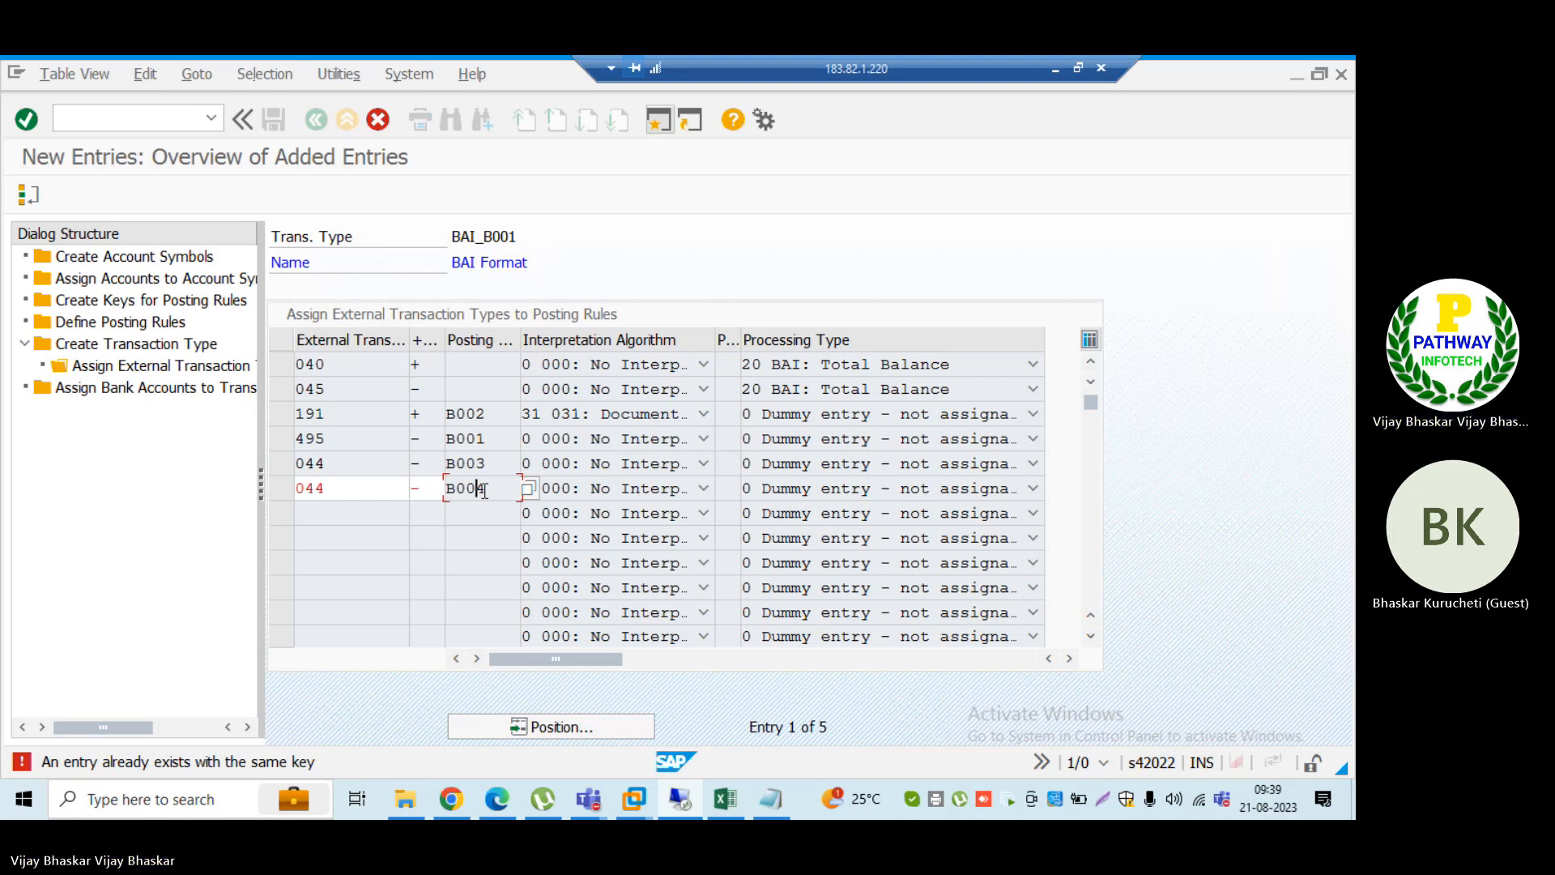
{"action": "left_click", "coordinate": [726, 799]}
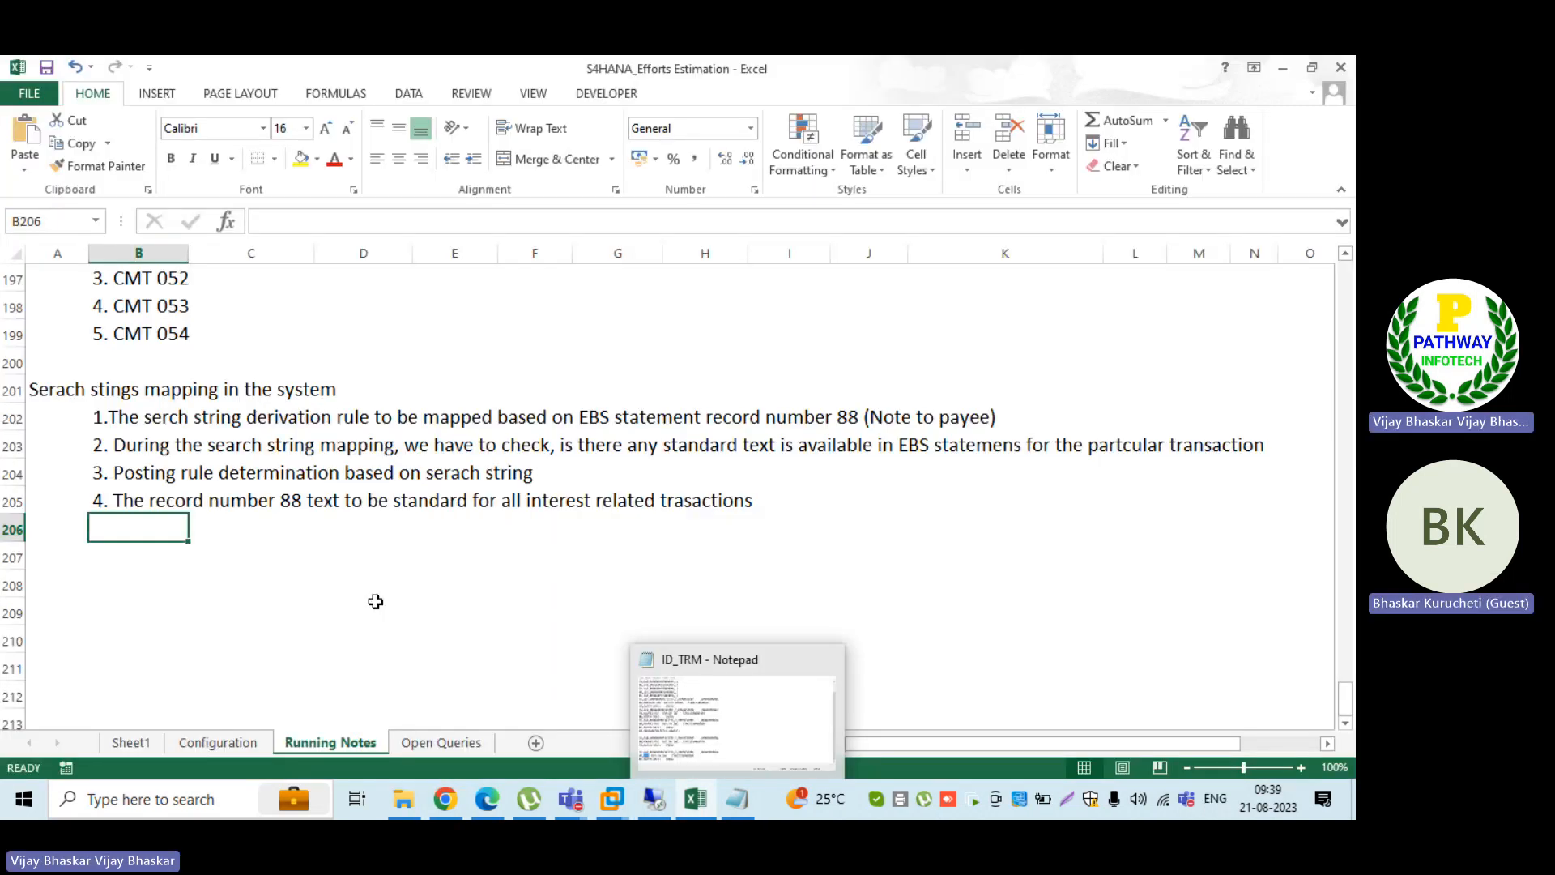
{"action": "scroll", "coordinate": [356, 648], "scroll_direction": "up", "scroll_amount": 2}
{"action": "left_click", "coordinate": [218, 743]}
{"action": "scroll", "coordinate": [448, 542], "scroll_direction": "up", "scroll_amount": 9}
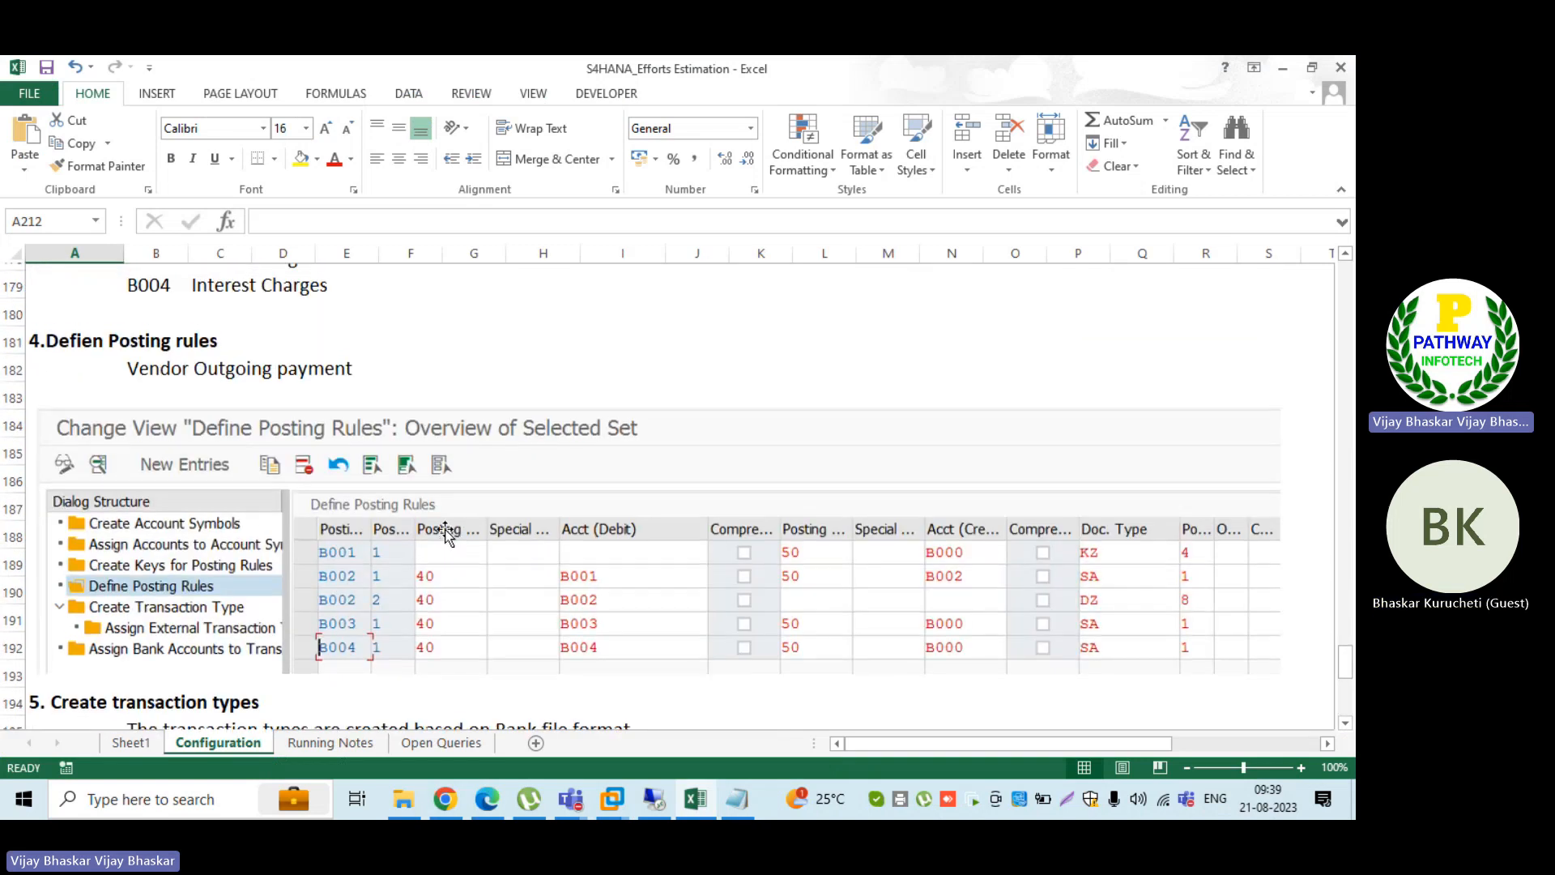
{"action": "scroll", "coordinate": [448, 533], "scroll_direction": "up", "scroll_amount": 5}
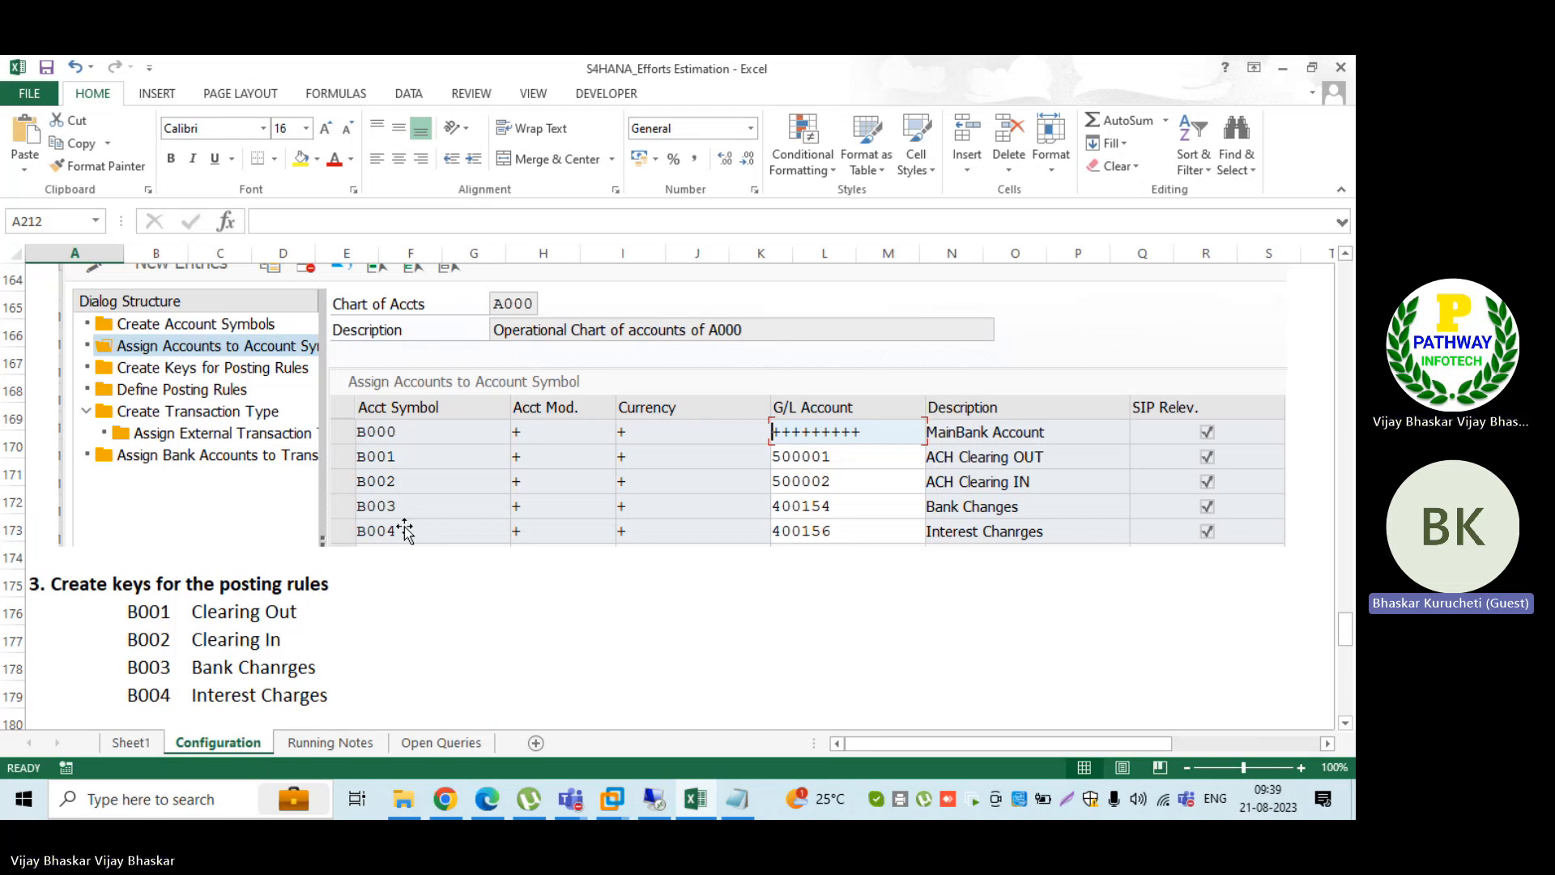
{"action": "scroll", "coordinate": [405, 530], "scroll_direction": "down", "scroll_amount": 7}
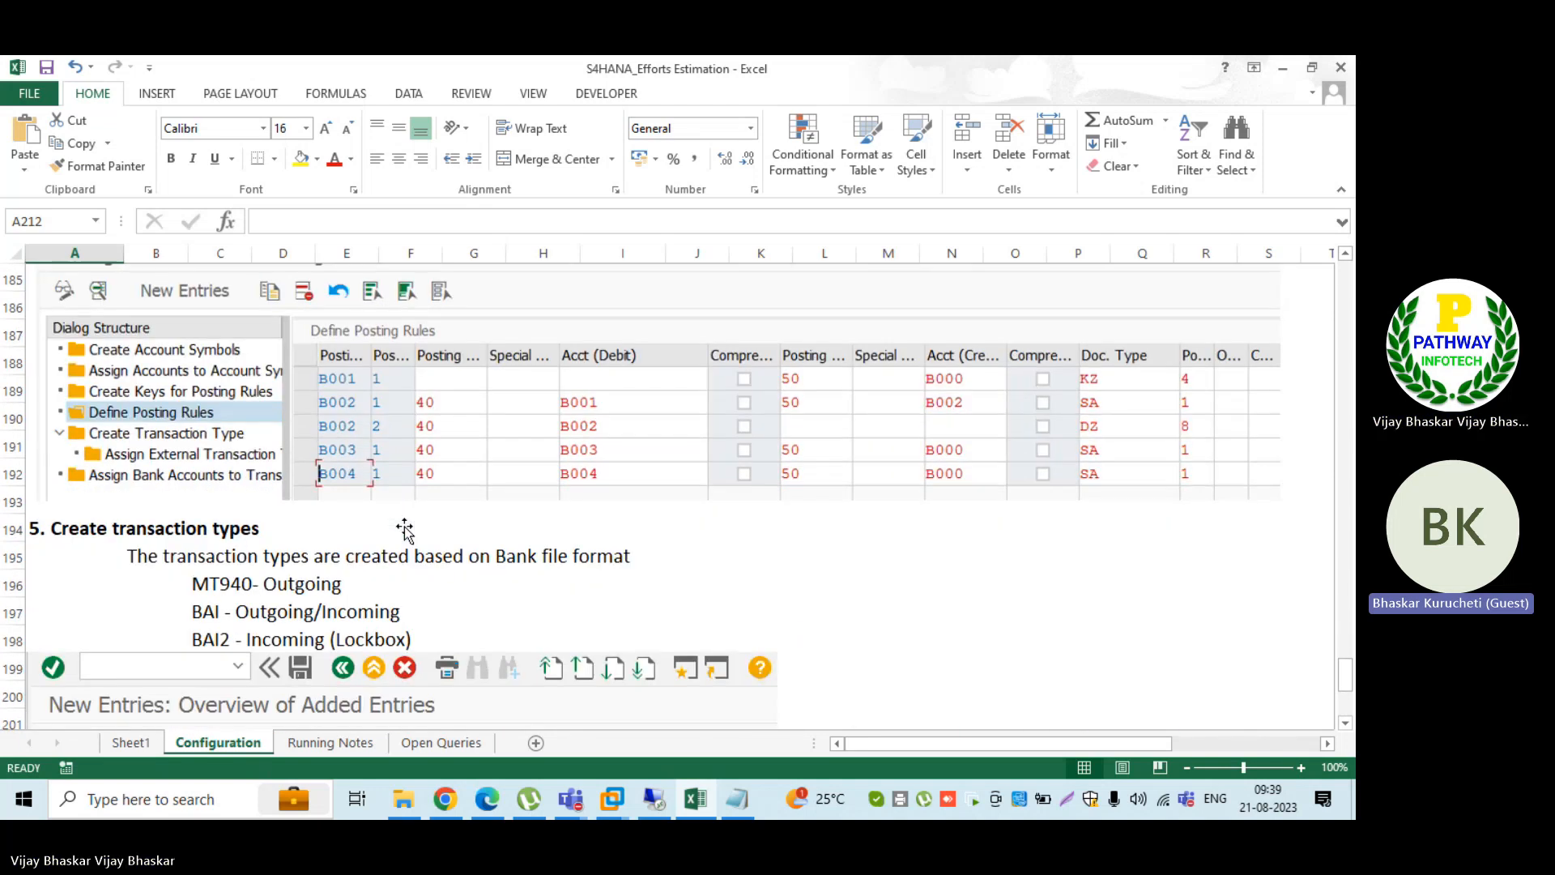
{"action": "scroll", "coordinate": [387, 514], "scroll_direction": "down", "scroll_amount": 2}
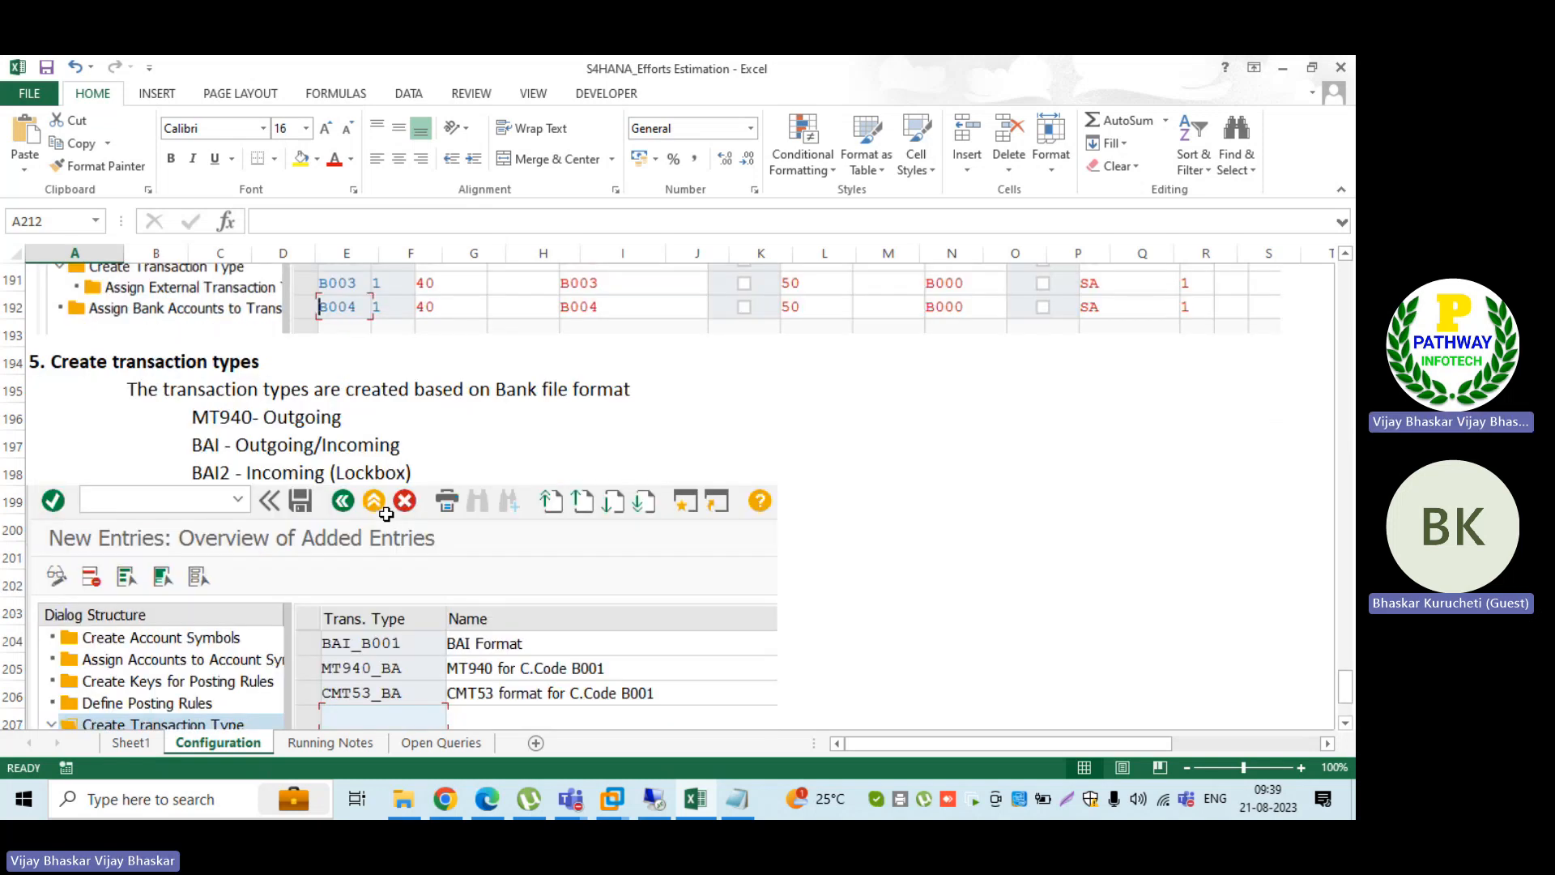
{"action": "scroll", "coordinate": [386, 513], "scroll_direction": "down", "scroll_amount": 3}
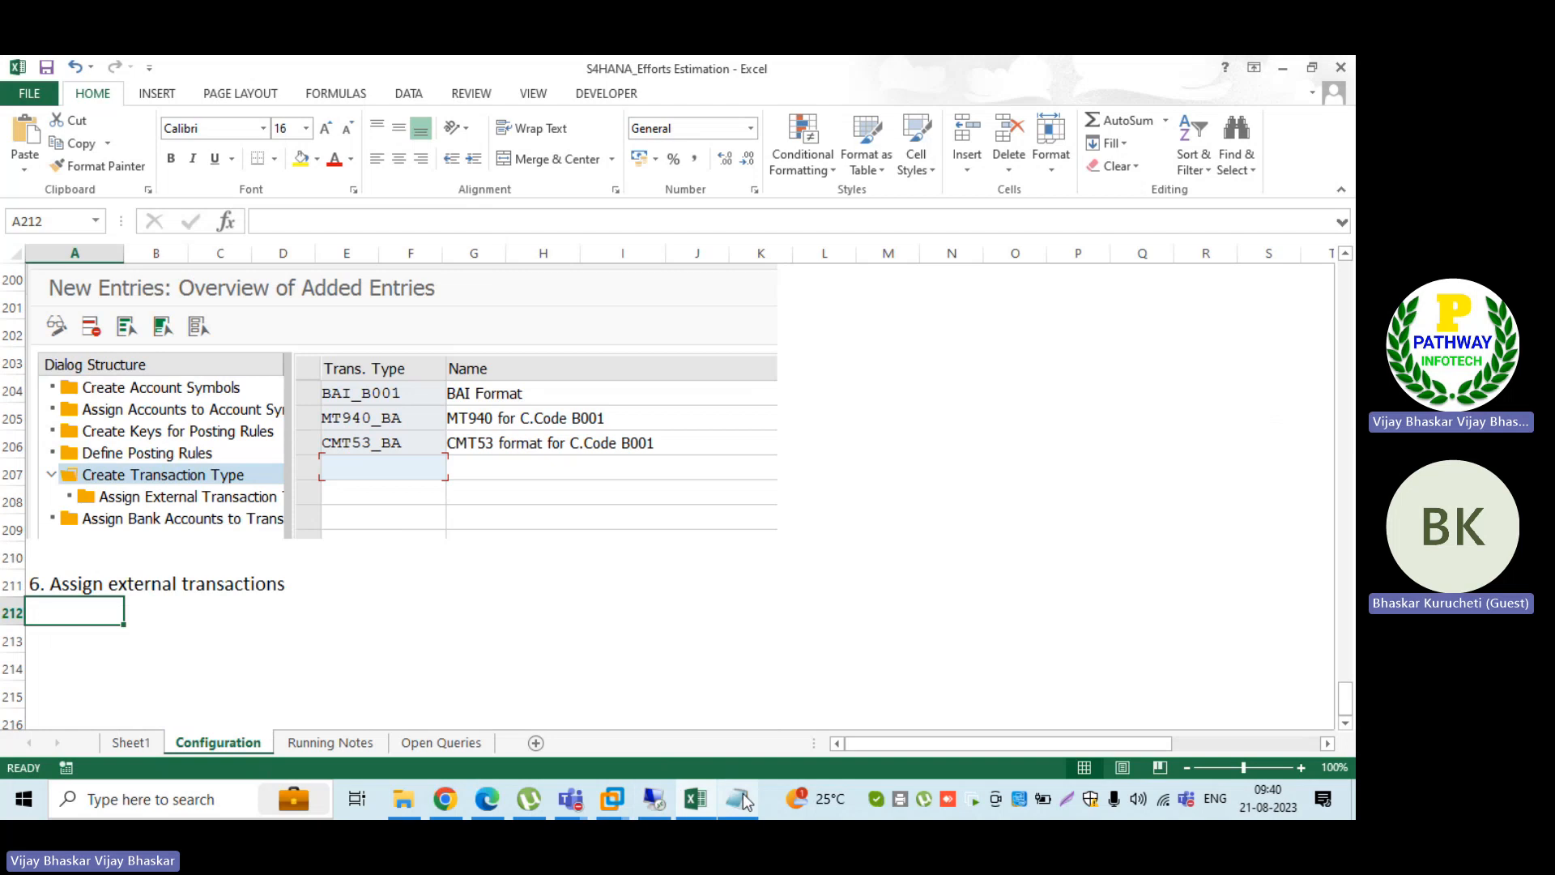
Step: Return to the SAP search string definition and clear the mapping target characters for I, N and T
{"action": "left_click", "coordinate": [652, 800]}
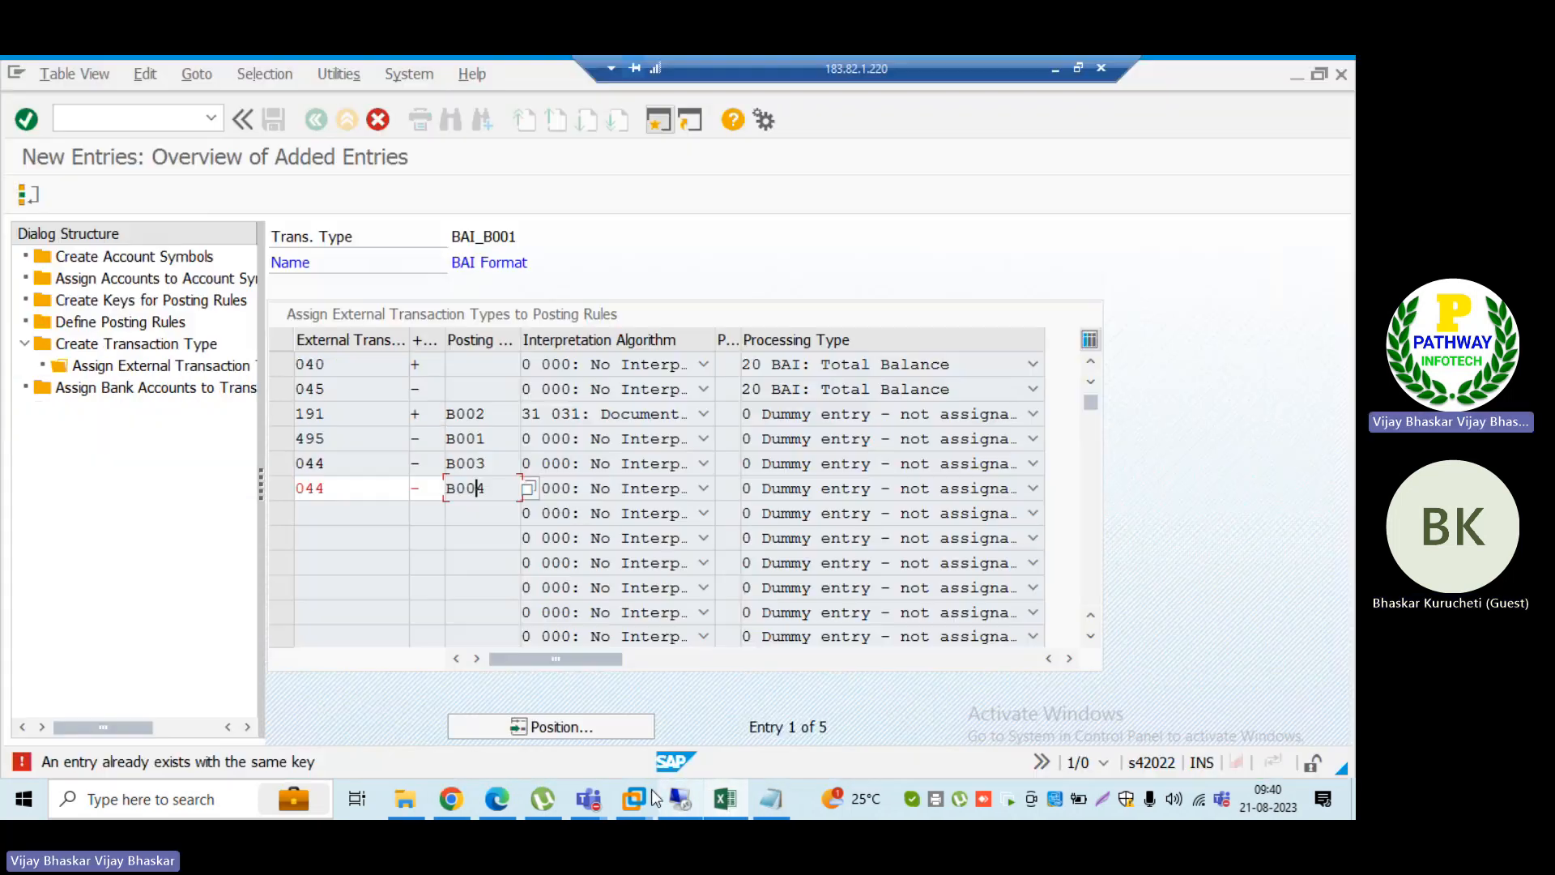
{"action": "key", "text": "alt+Tab"}
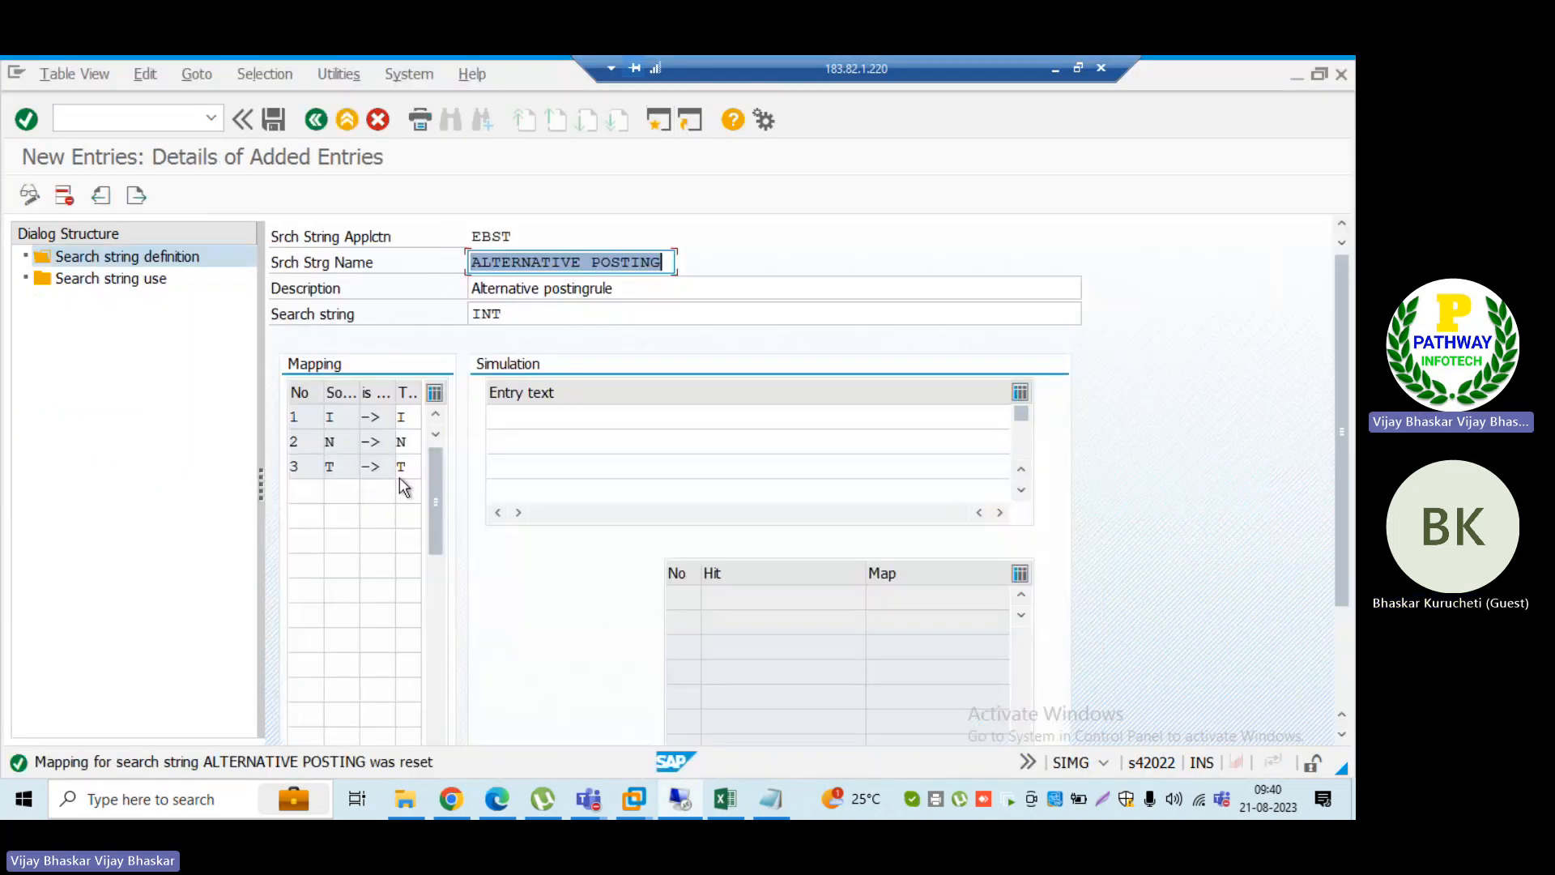
{"action": "left_click", "coordinate": [413, 417]}
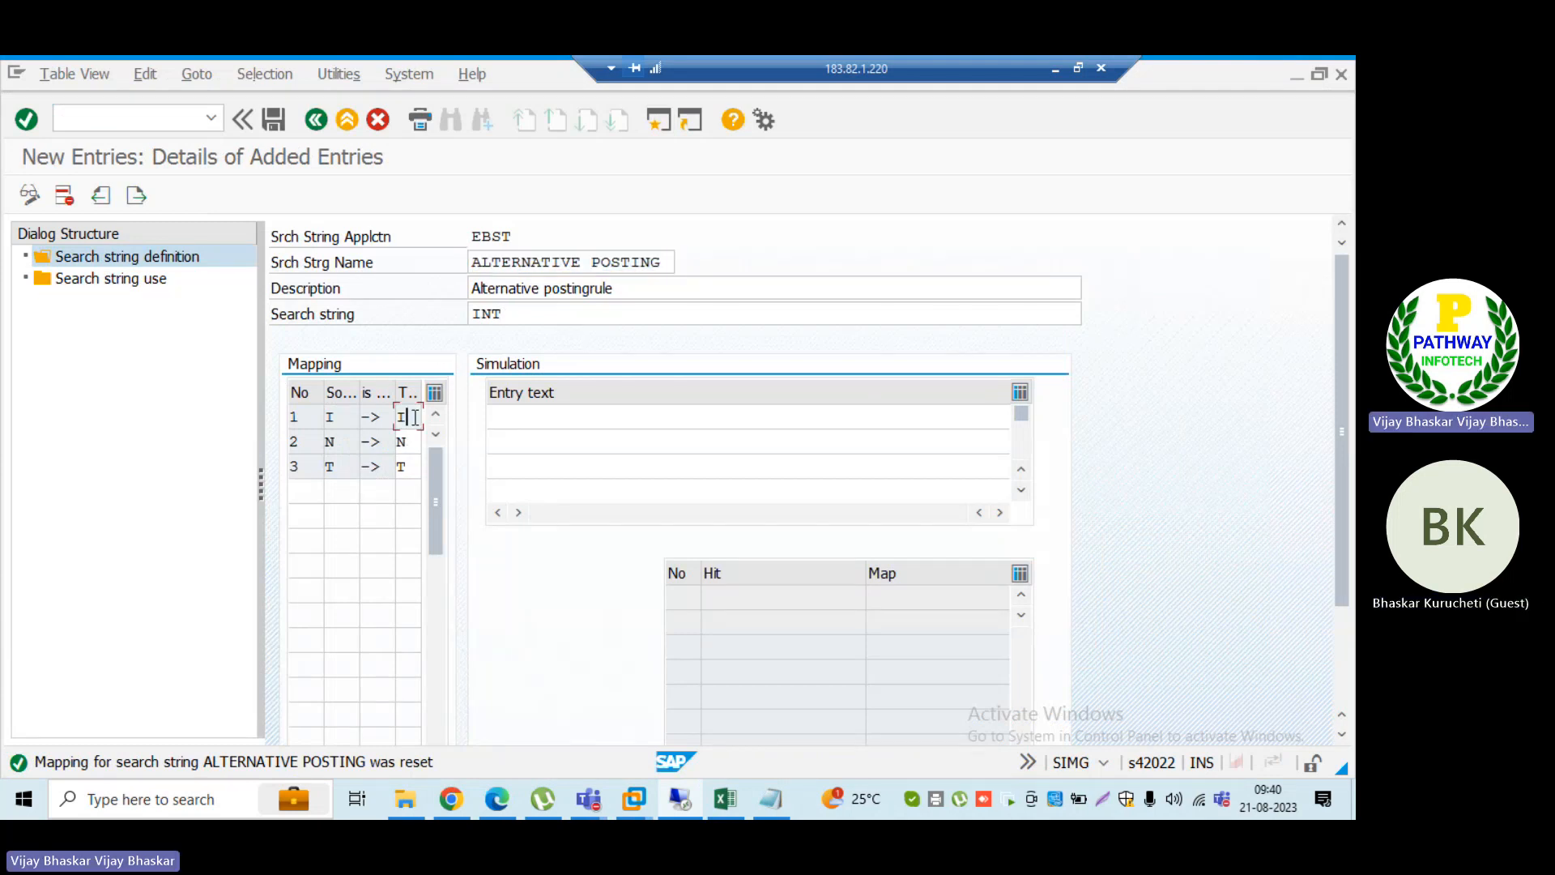
{"action": "key", "text": "BackSpace"}
{"action": "key", "text": "Down"}
{"action": "key", "text": "BackSpace"}
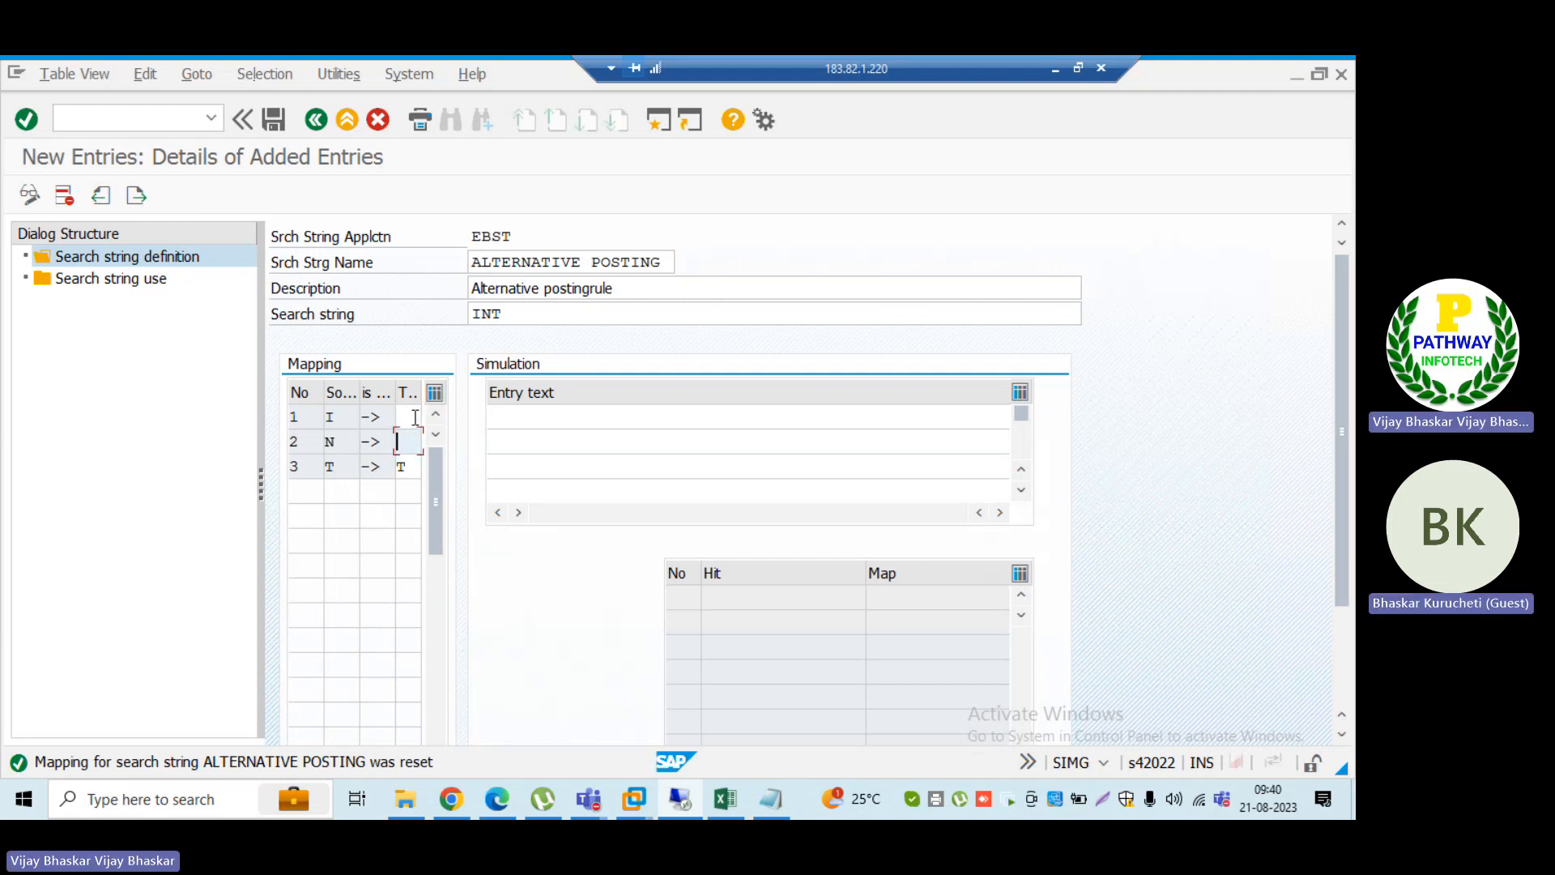
{"action": "key", "text": "Down"}
{"action": "key", "text": "BackSpace"}
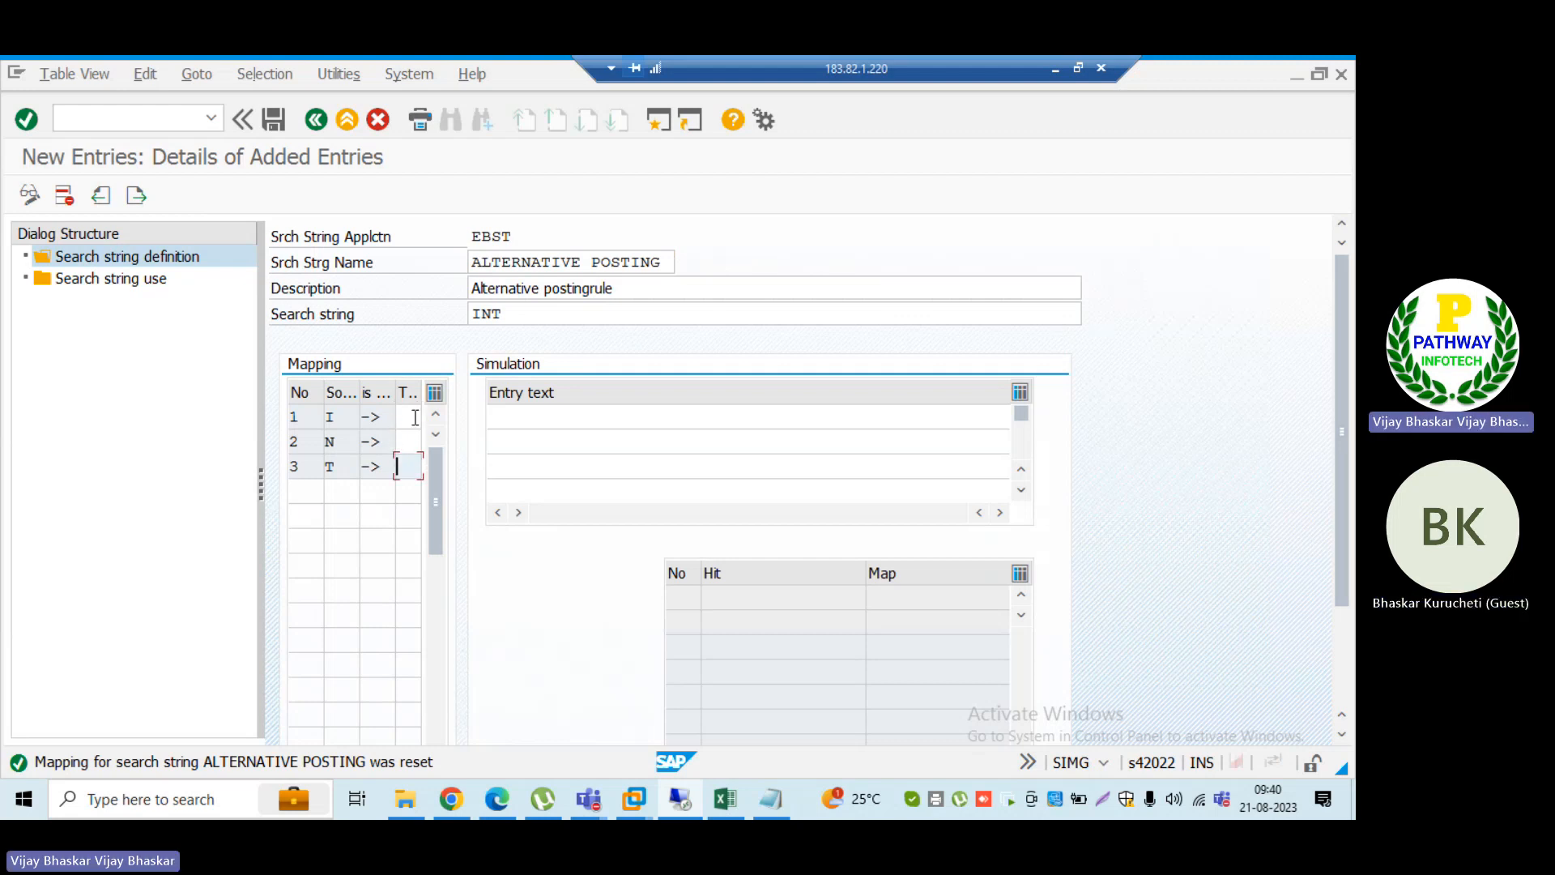
Step: Save the search string definition with the cleared mapping to customizing request WALK902272
{"action": "key", "text": "Return"}
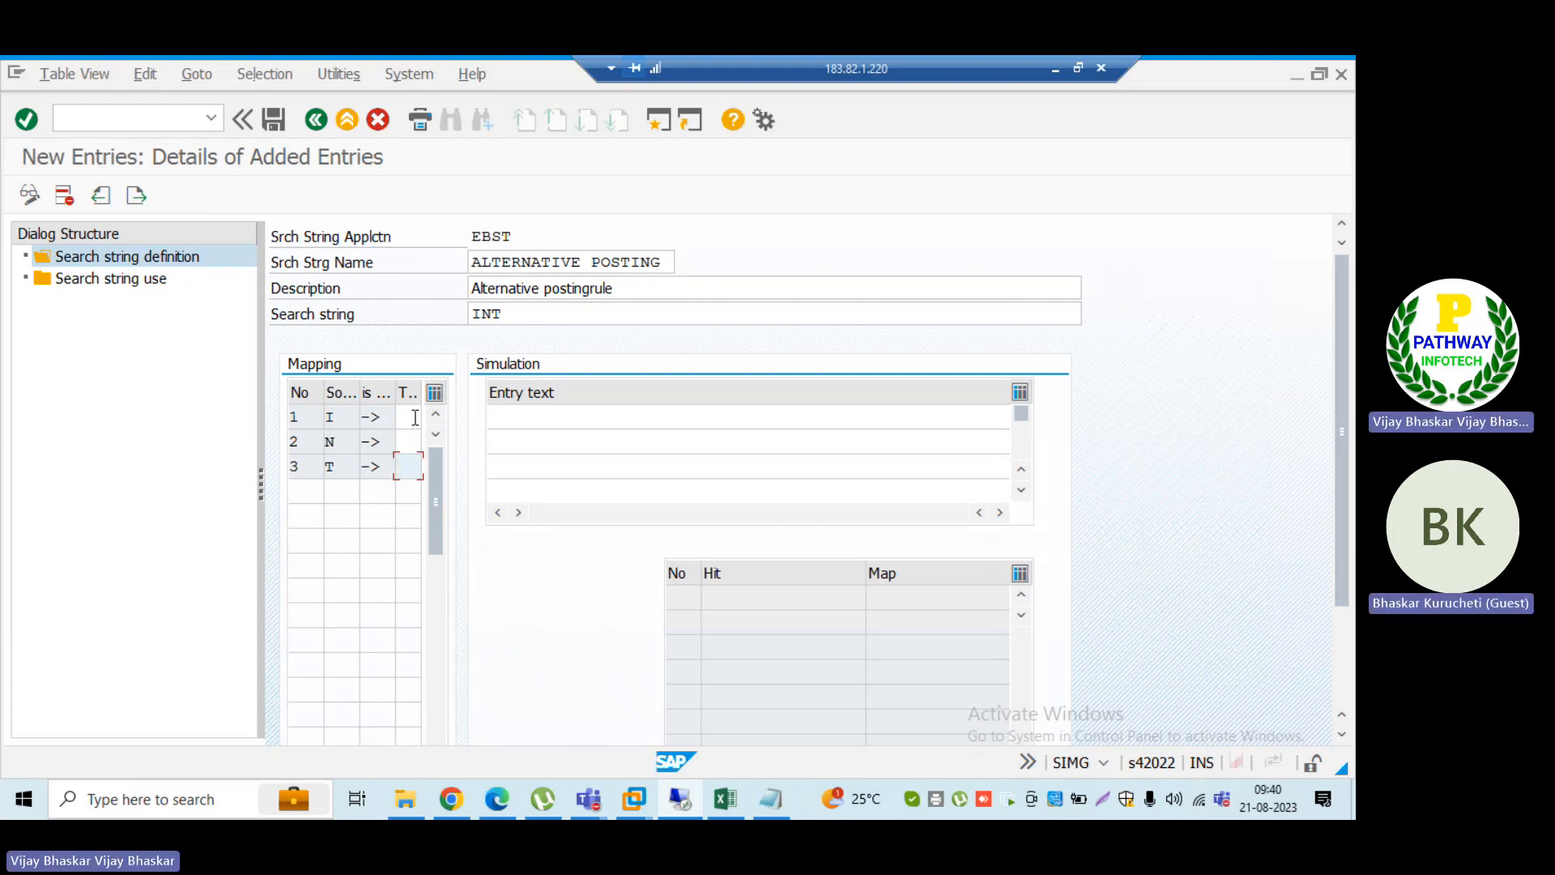
{"action": "left_click", "coordinate": [274, 122]}
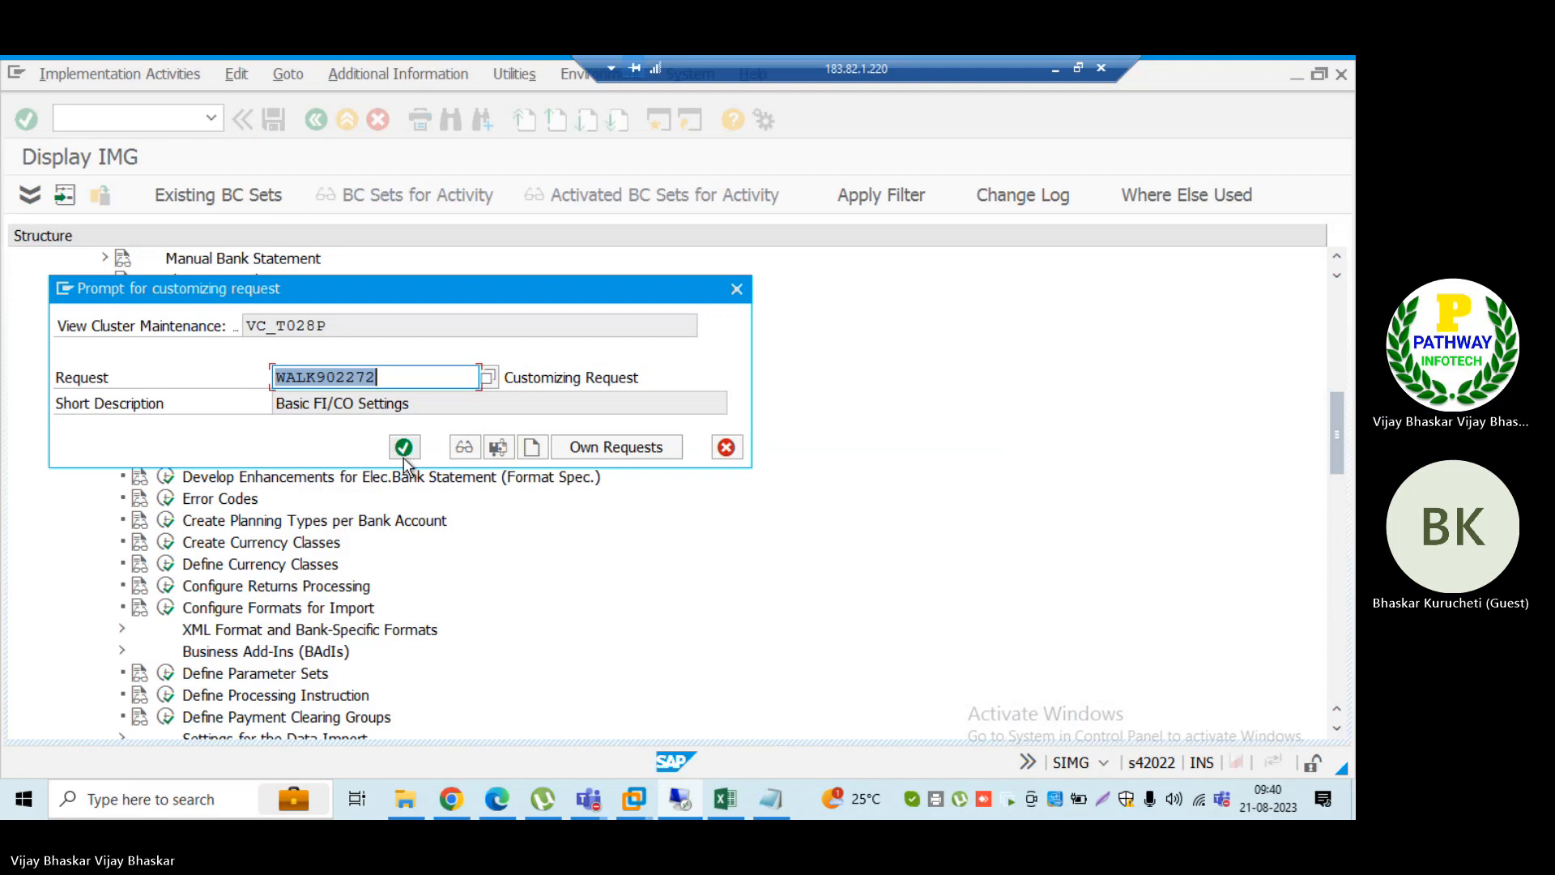
{"action": "left_click", "coordinate": [402, 447]}
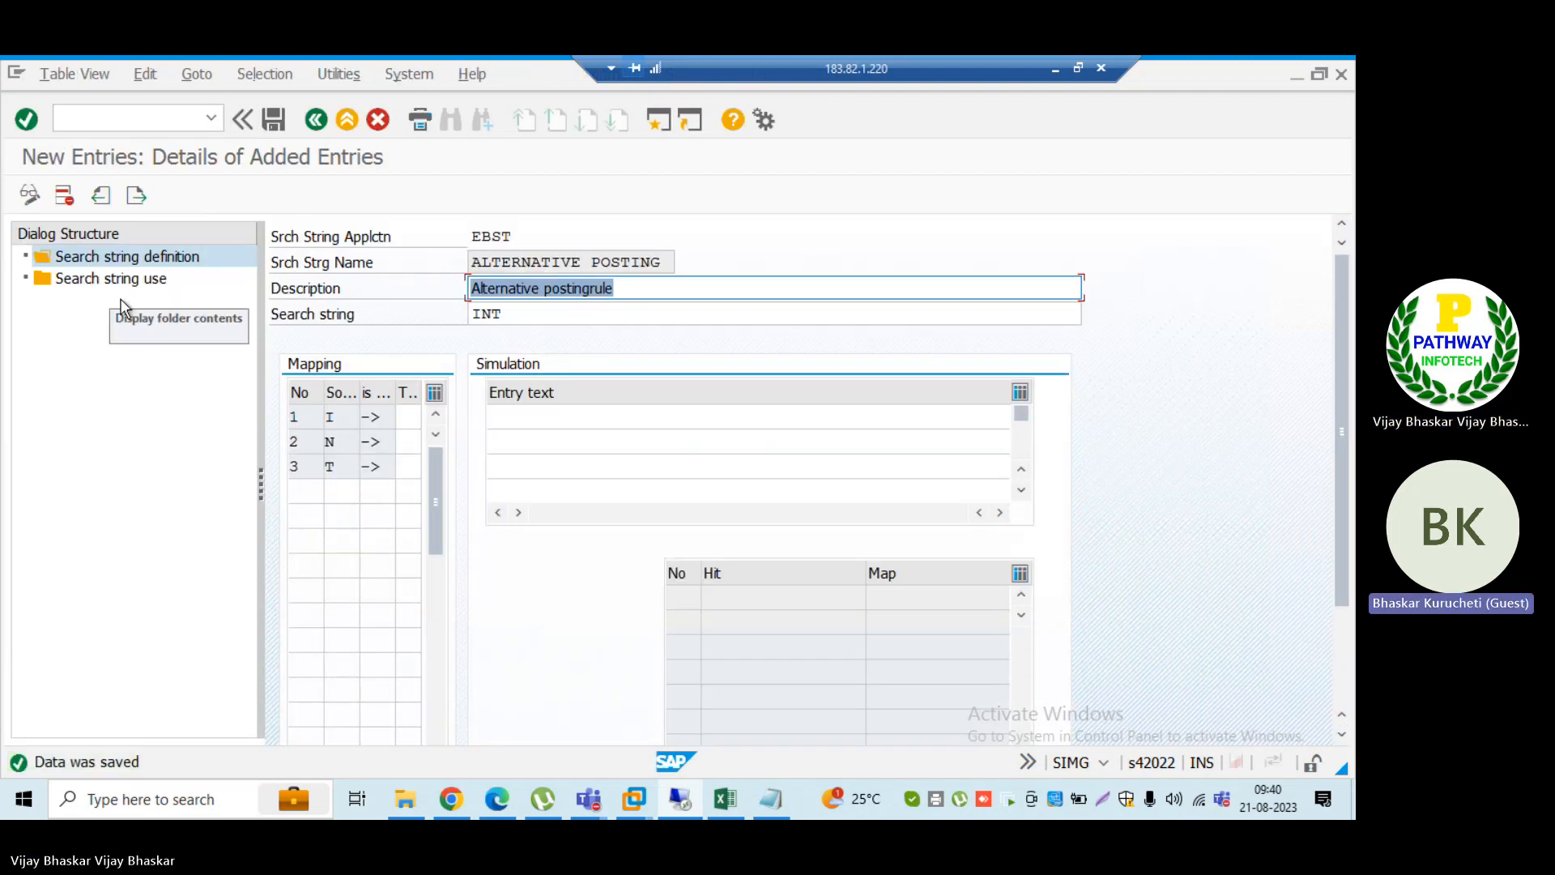
Step: Try extending the search string to INT123 and confirm it to regenerate the character mapping
{"action": "left_click", "coordinate": [511, 318]}
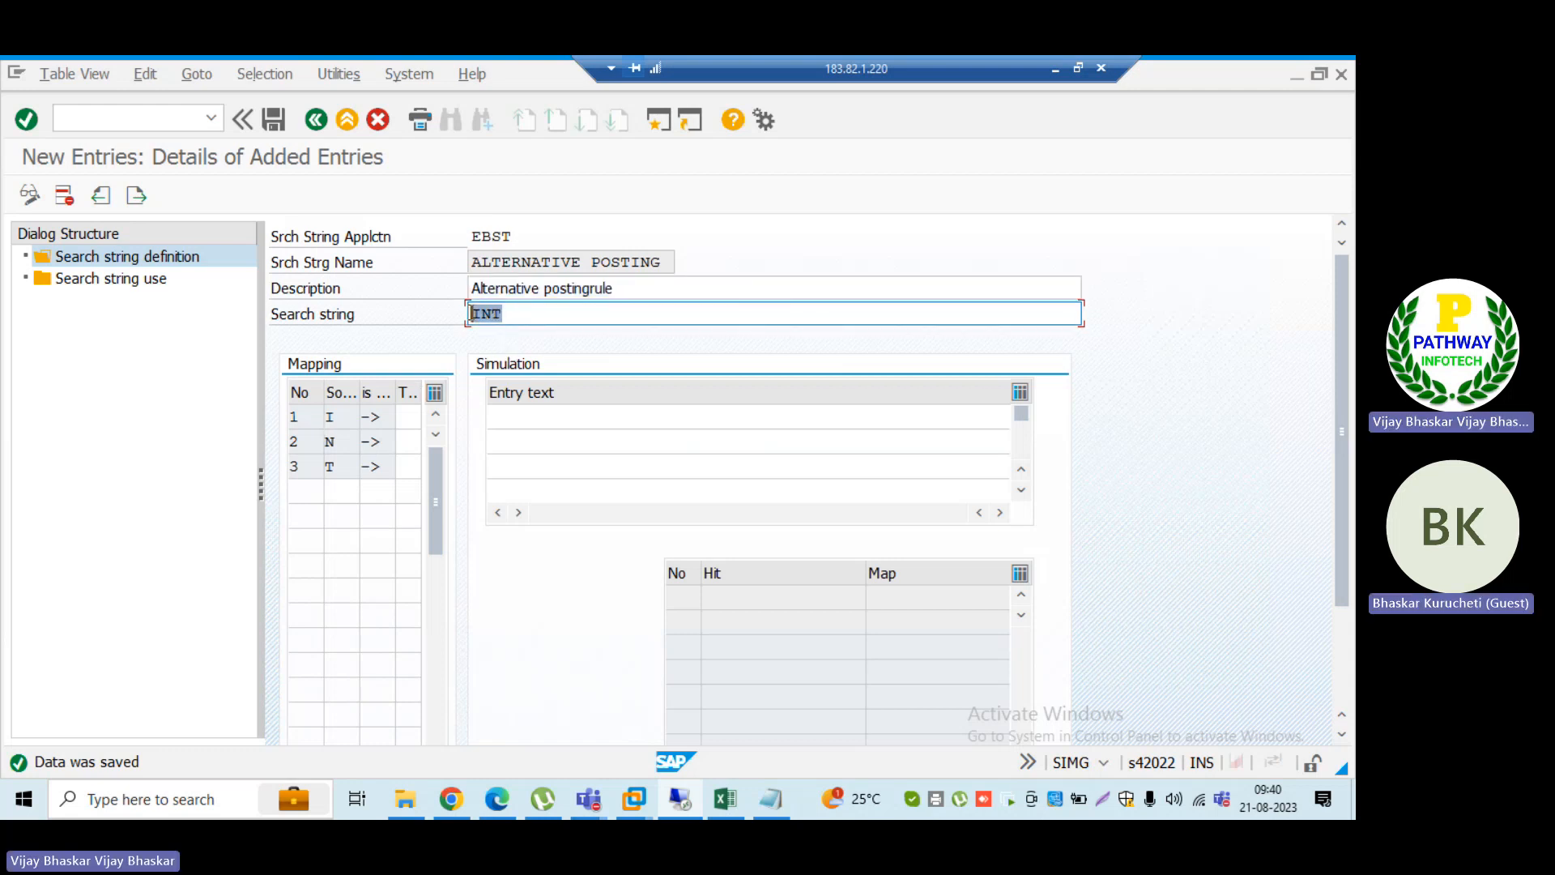
{"action": "key", "text": "Home"}
{"action": "left_click", "coordinate": [407, 420]}
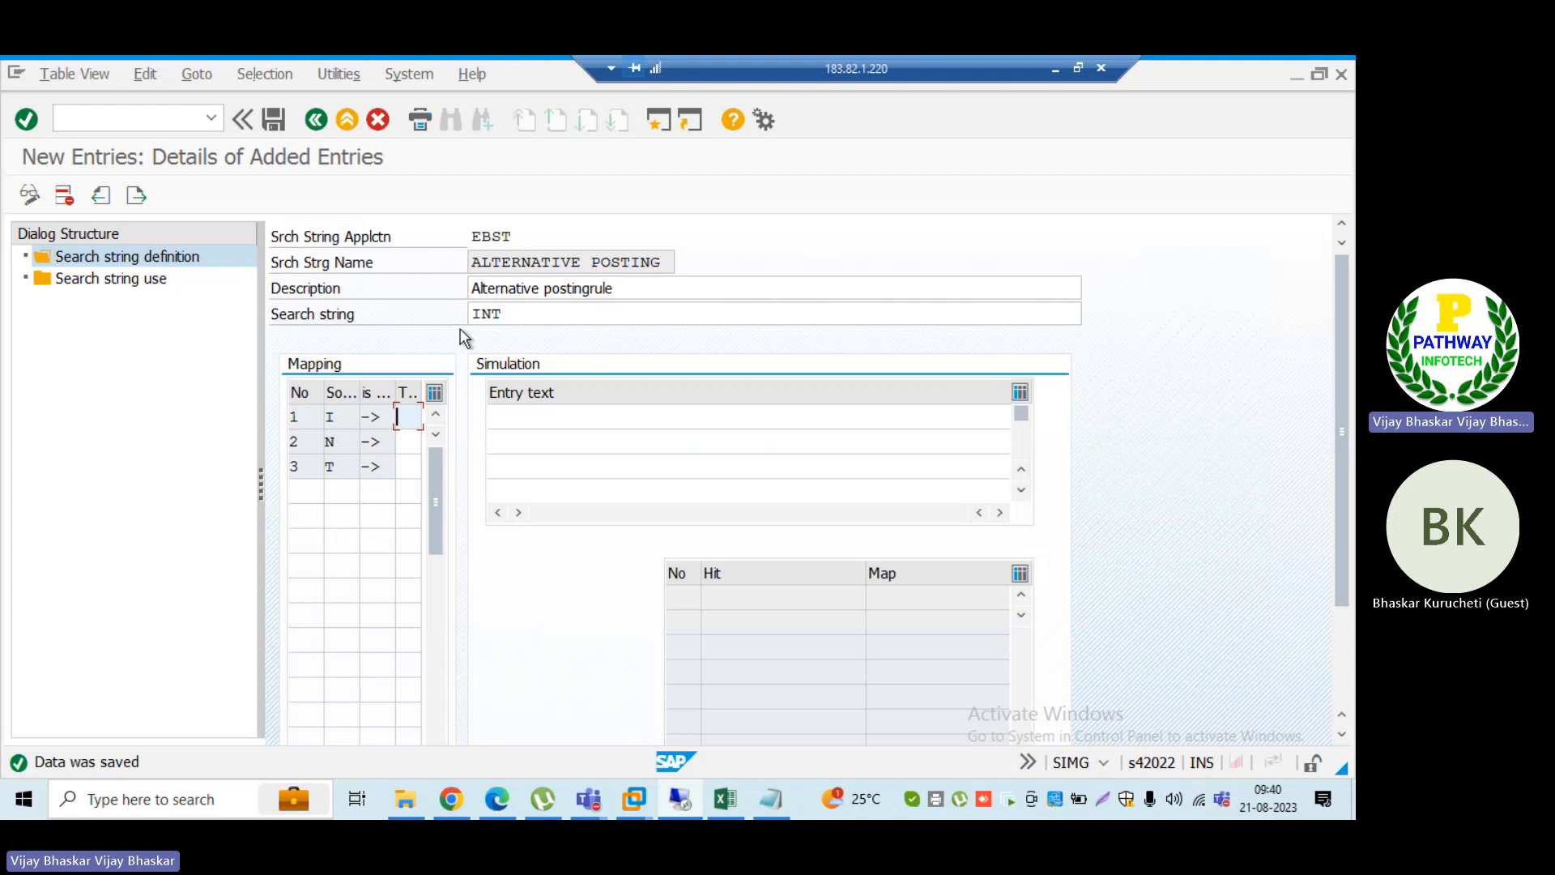
{"action": "left_click", "coordinate": [525, 311]}
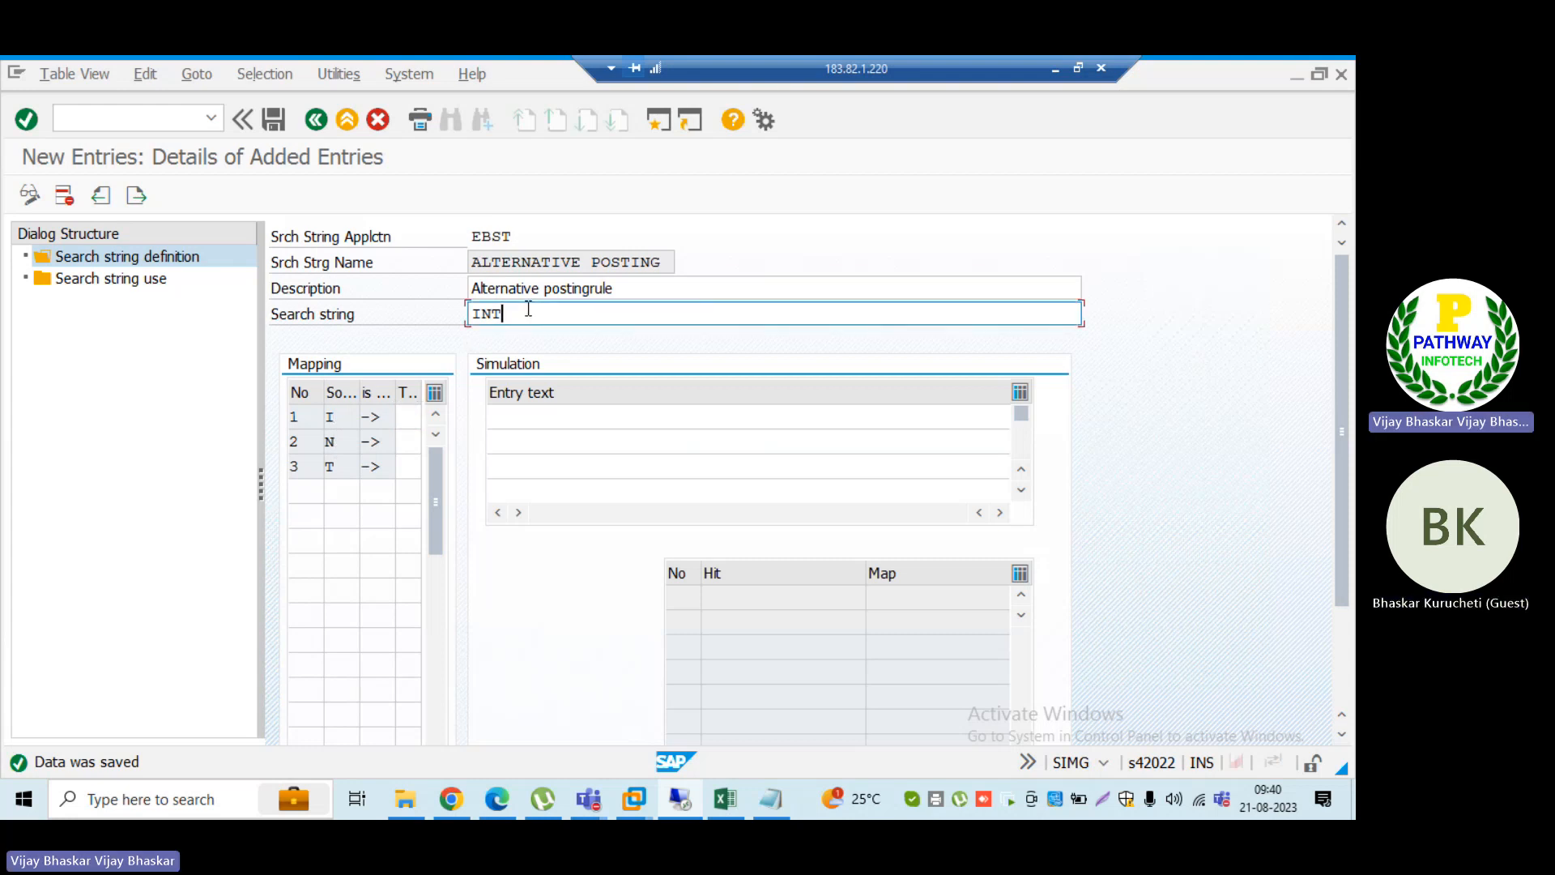
{"action": "type", "text": "123"}
{"action": "key", "text": "Return"}
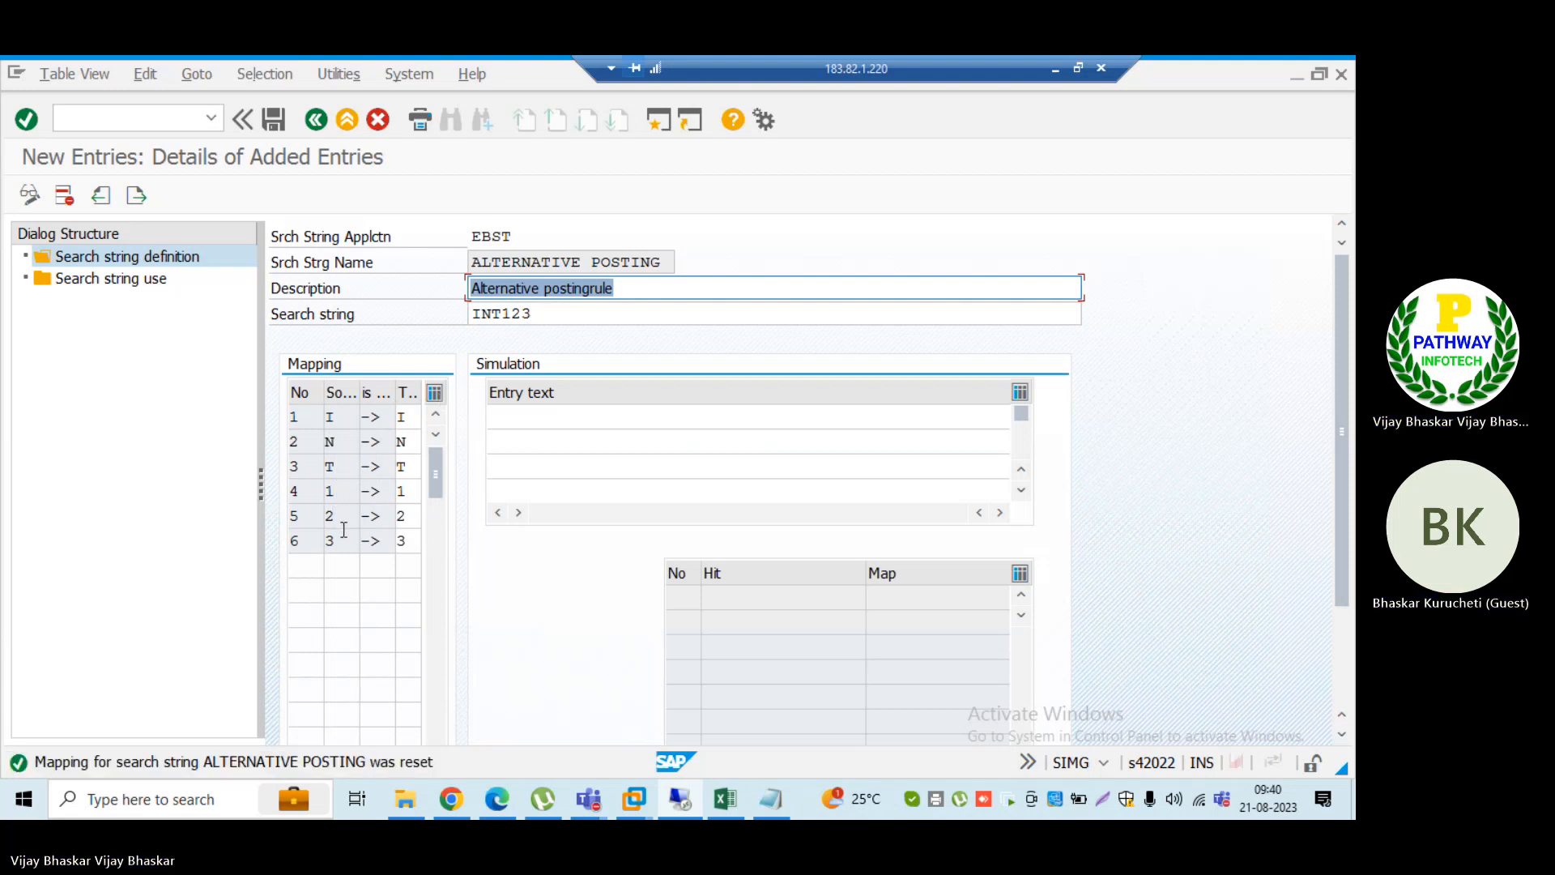
Step: Change the search string to INTE, and in the ID_TRM Notepad file change INT to INTE in the last 044 record and save
{"action": "left_click", "coordinate": [540, 315]}
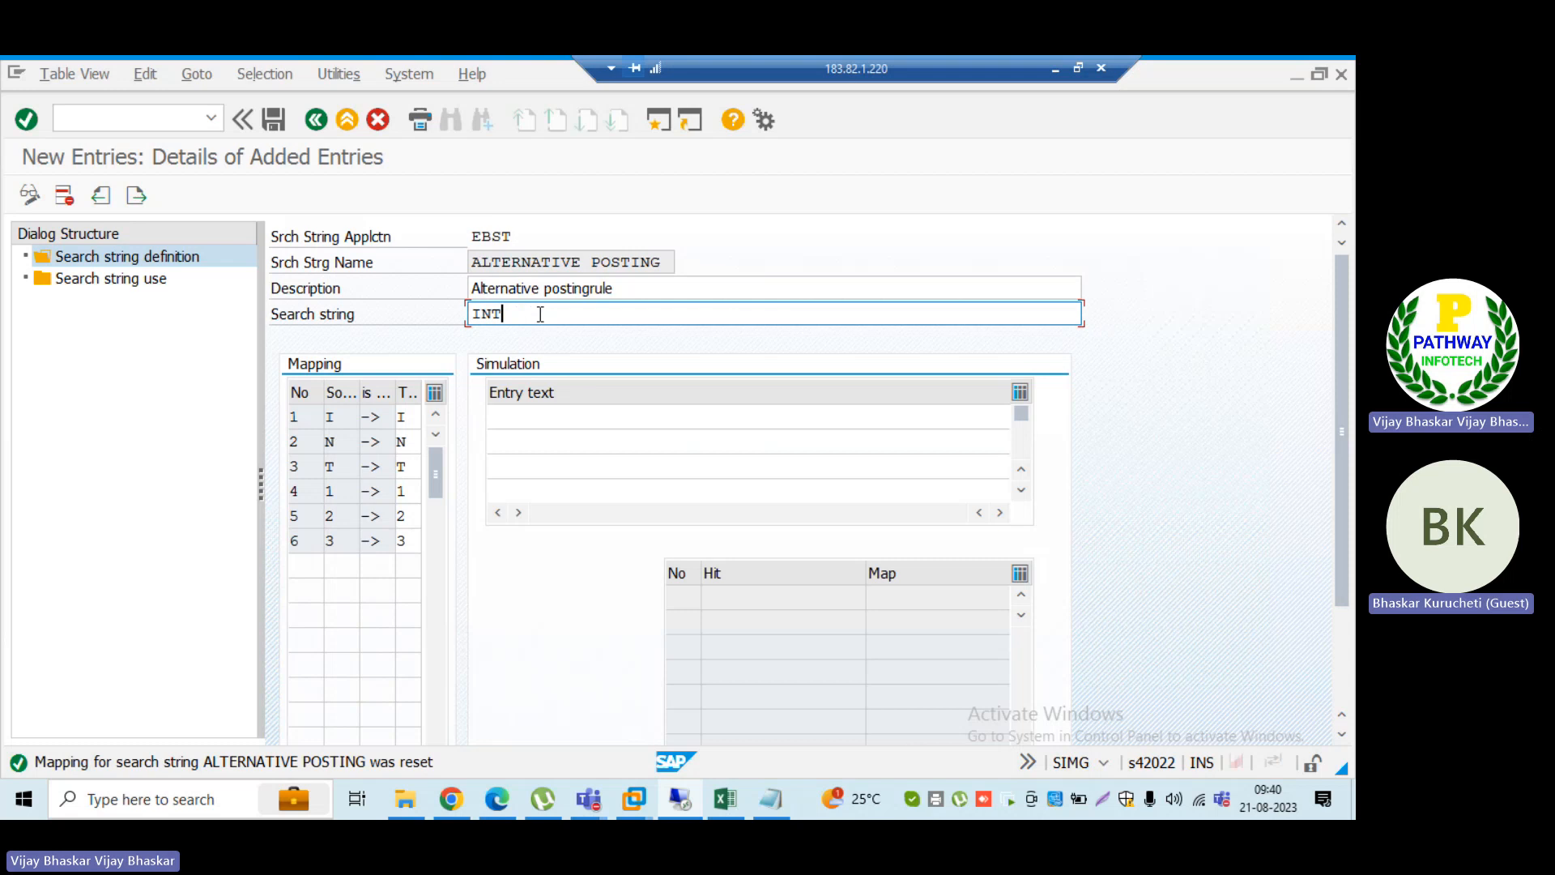
{"action": "type", "text": "E"}
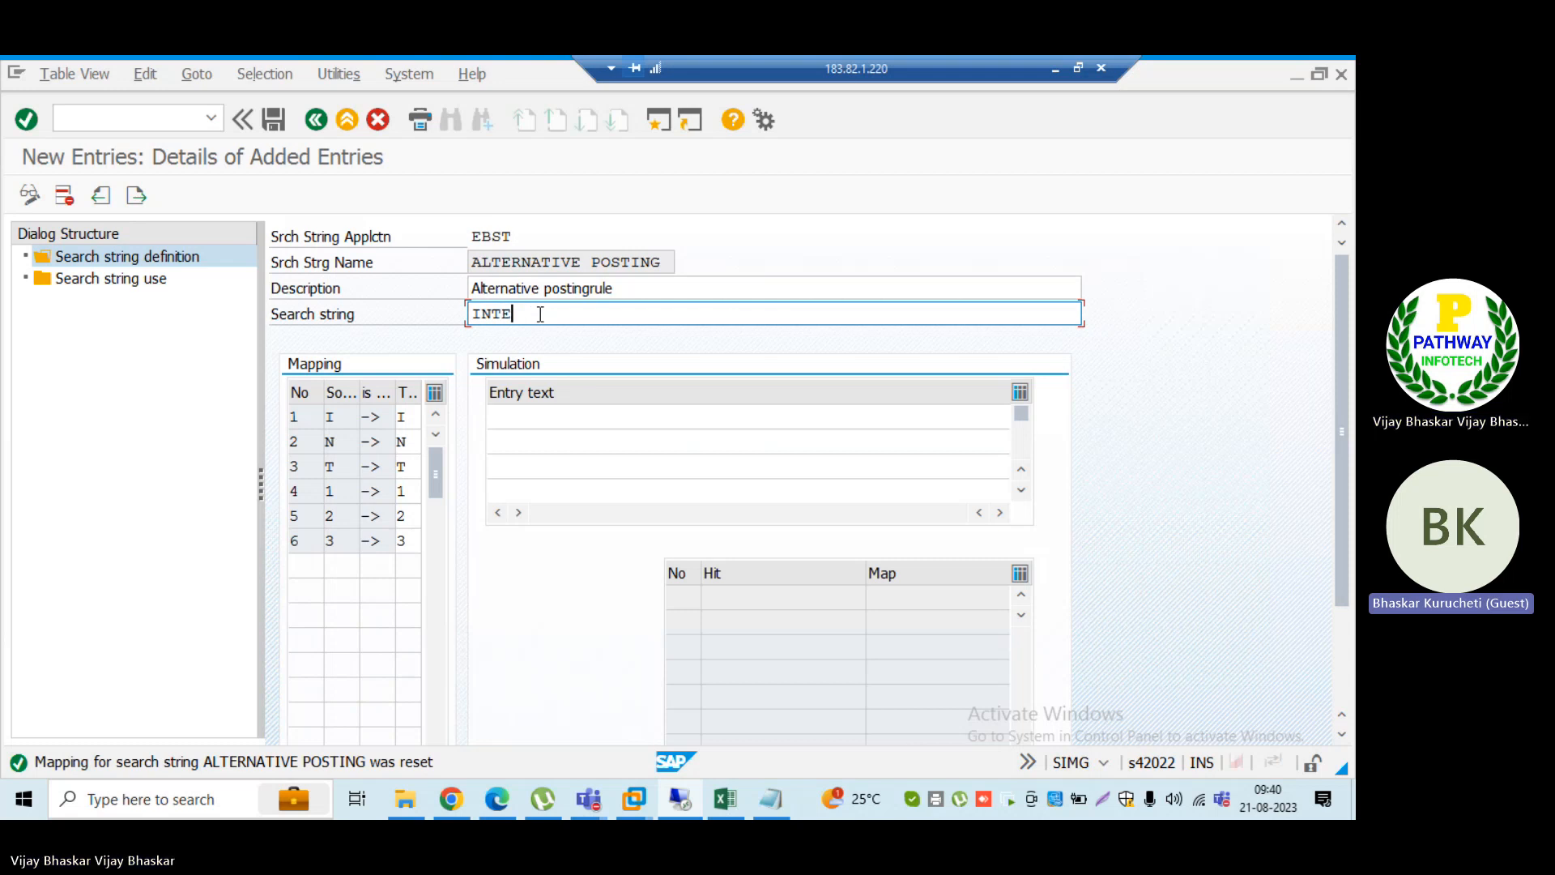
{"action": "left_click", "coordinate": [770, 798]}
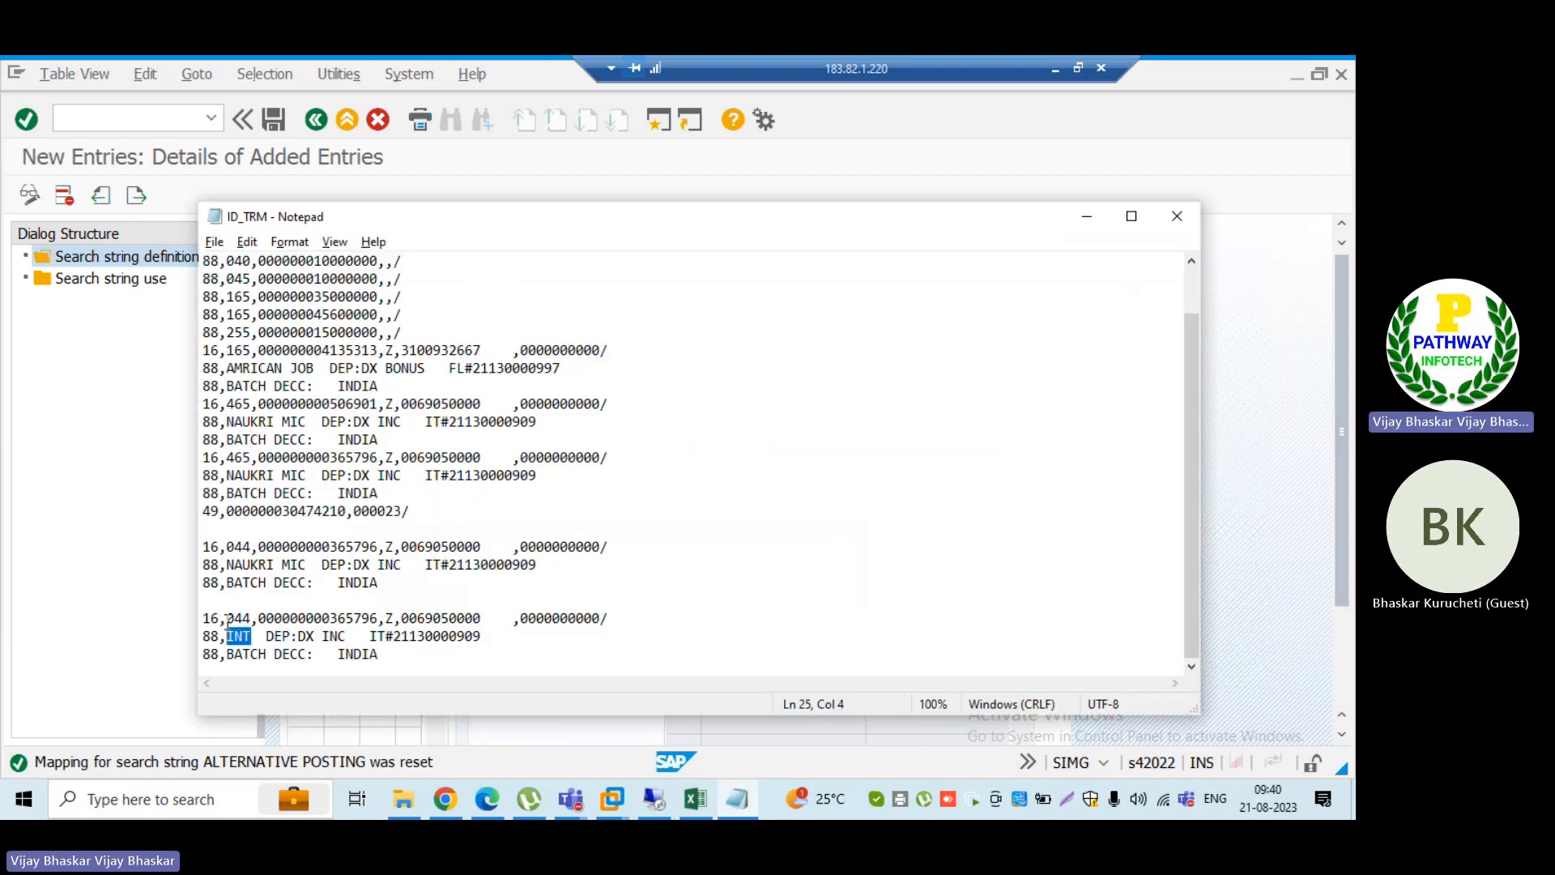
{"action": "left_click", "coordinate": [254, 636]}
{"action": "type", "text": "E"}
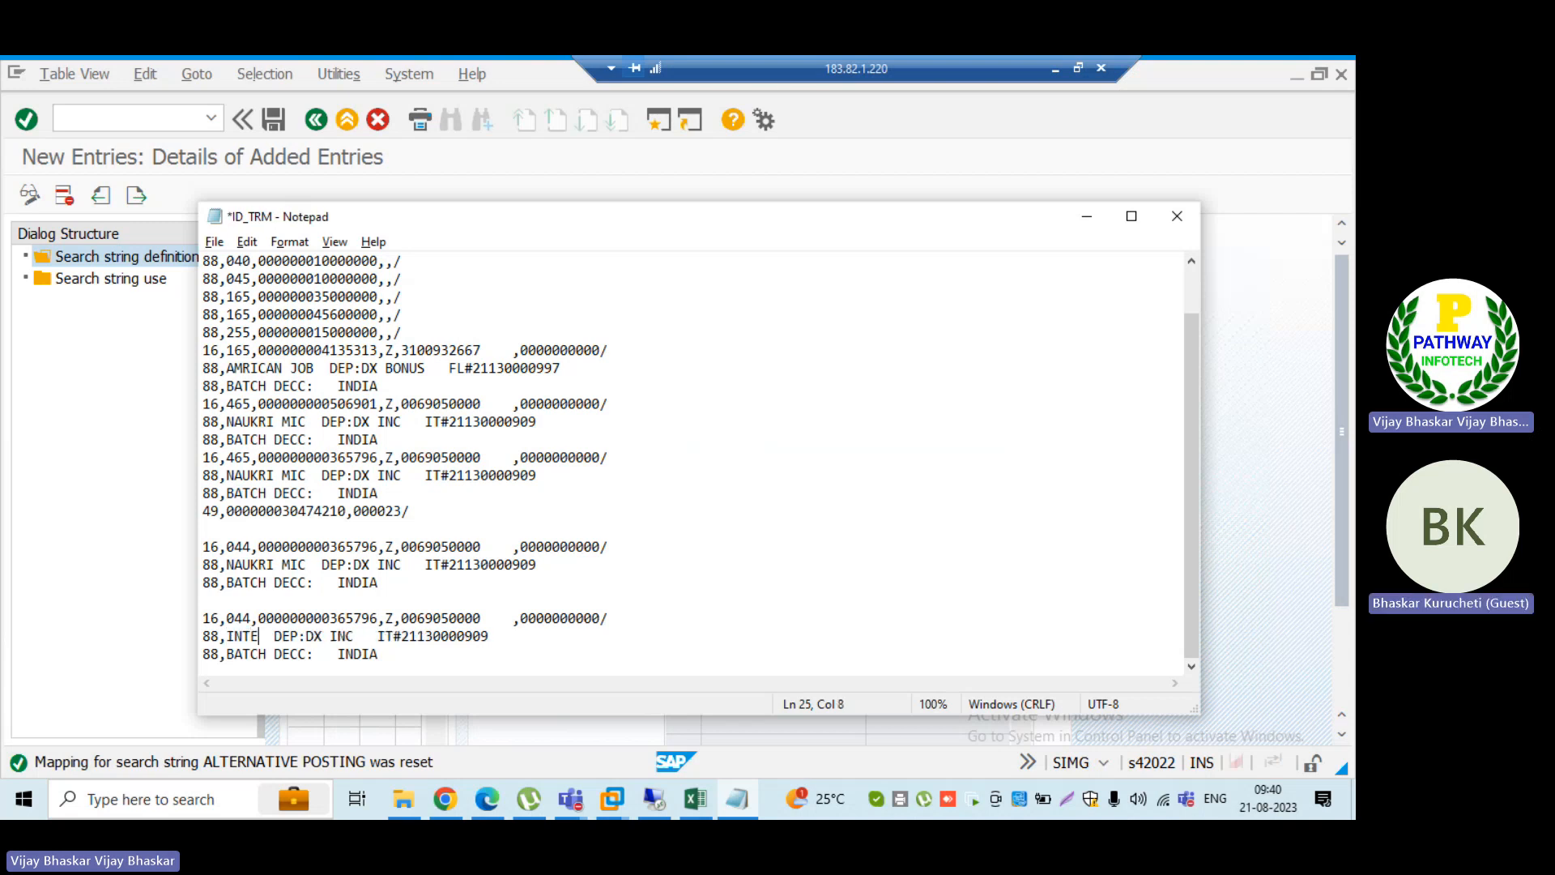
{"action": "key", "text": "ctrl+s"}
{"action": "key", "text": "alt+Tab"}
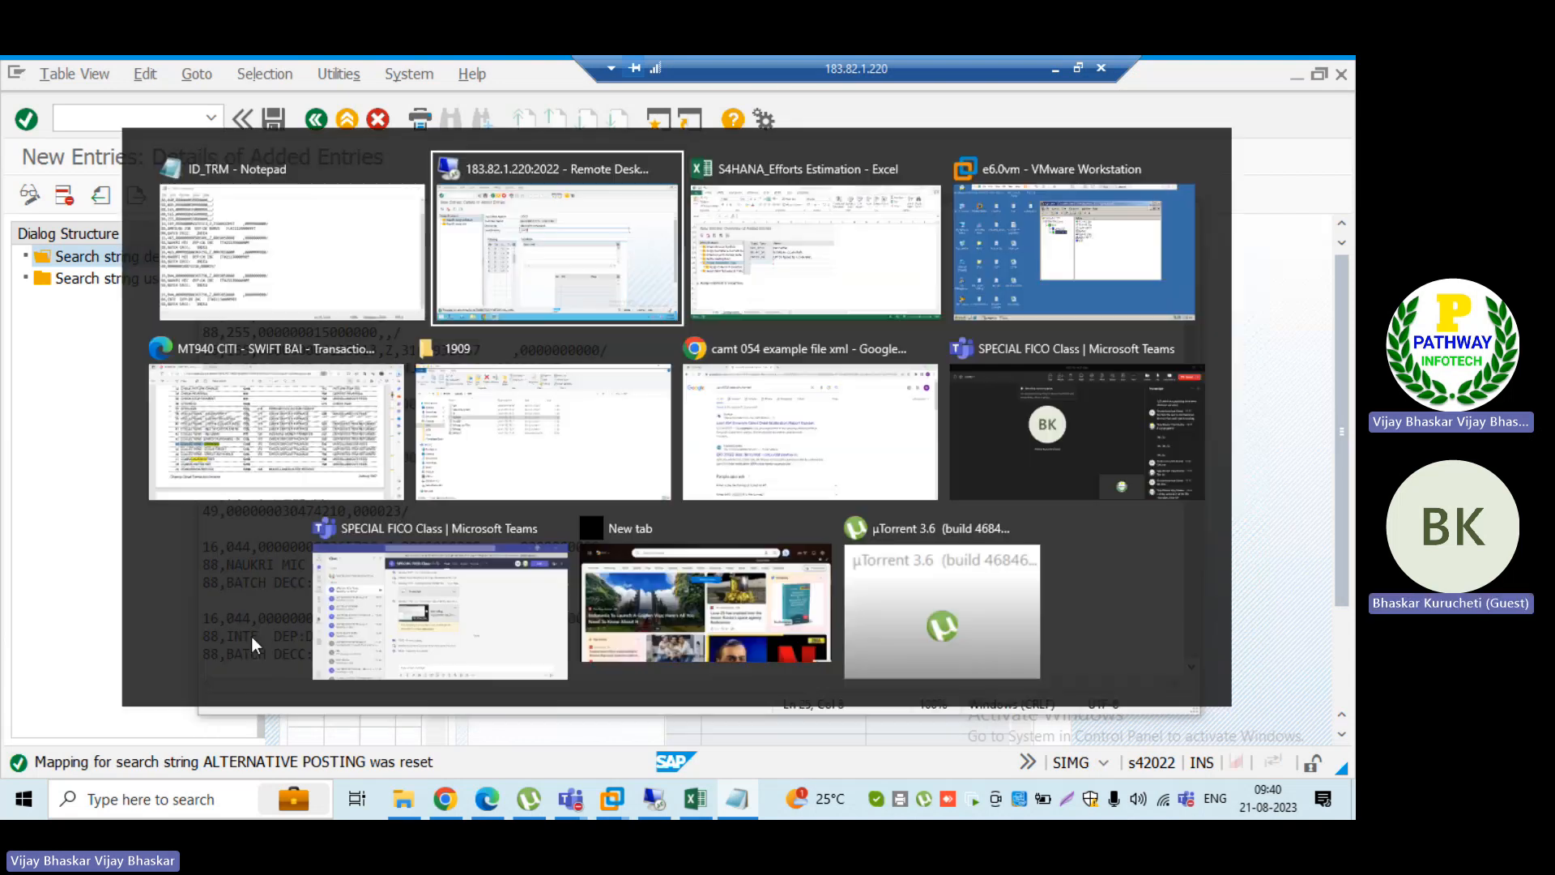
Step: Return to SAP and confirm search string INTE to regenerate its character mapping
{"action": "left_click", "coordinate": [408, 417]}
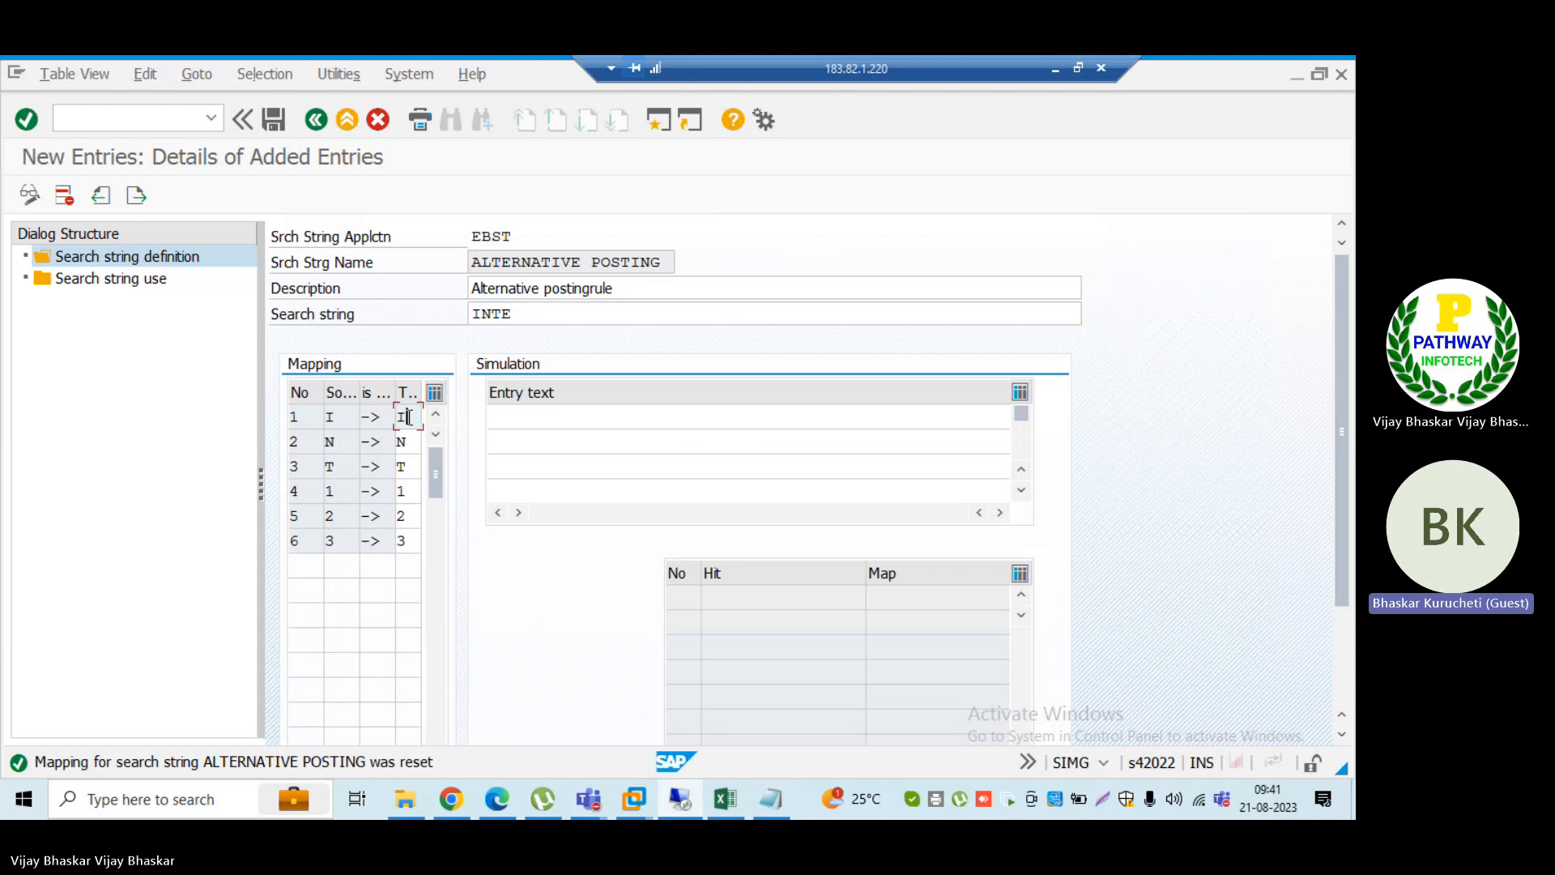
{"action": "left_click", "coordinate": [528, 313]}
{"action": "key", "text": "Return"}
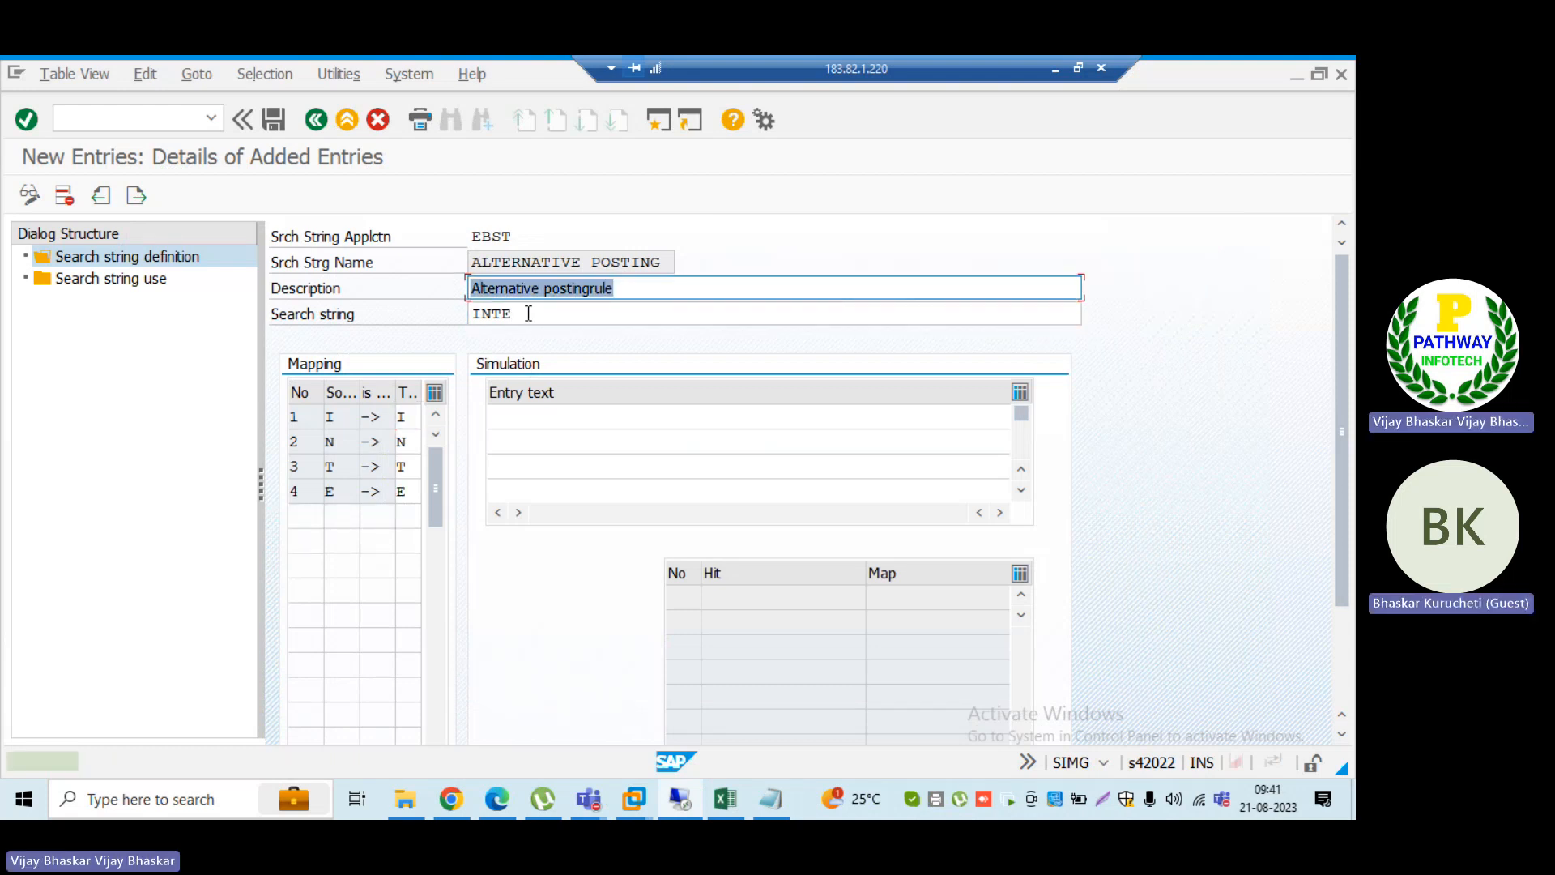
Step: Clear the mapping target characters for I, N, T and E and save the search string definition
{"action": "left_click", "coordinate": [407, 418]}
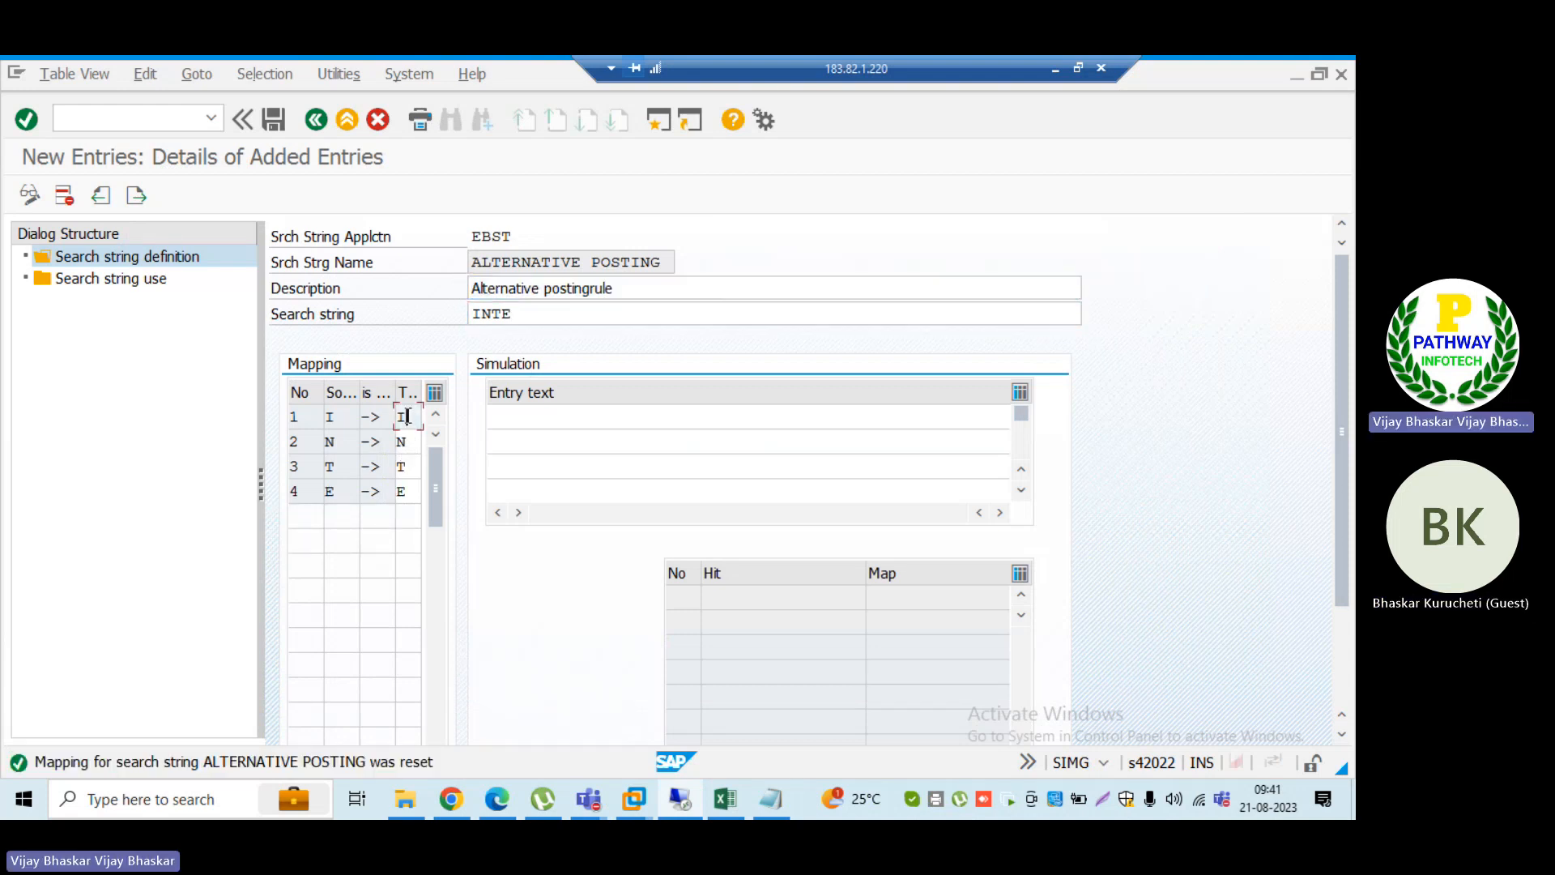
{"action": "key", "text": "Tab"}
{"action": "key", "text": "Delete"}
{"action": "key", "text": "Tab"}
{"action": "key", "text": "Delete"}
{"action": "key", "text": "Tab"}
{"action": "key", "text": "Delete"}
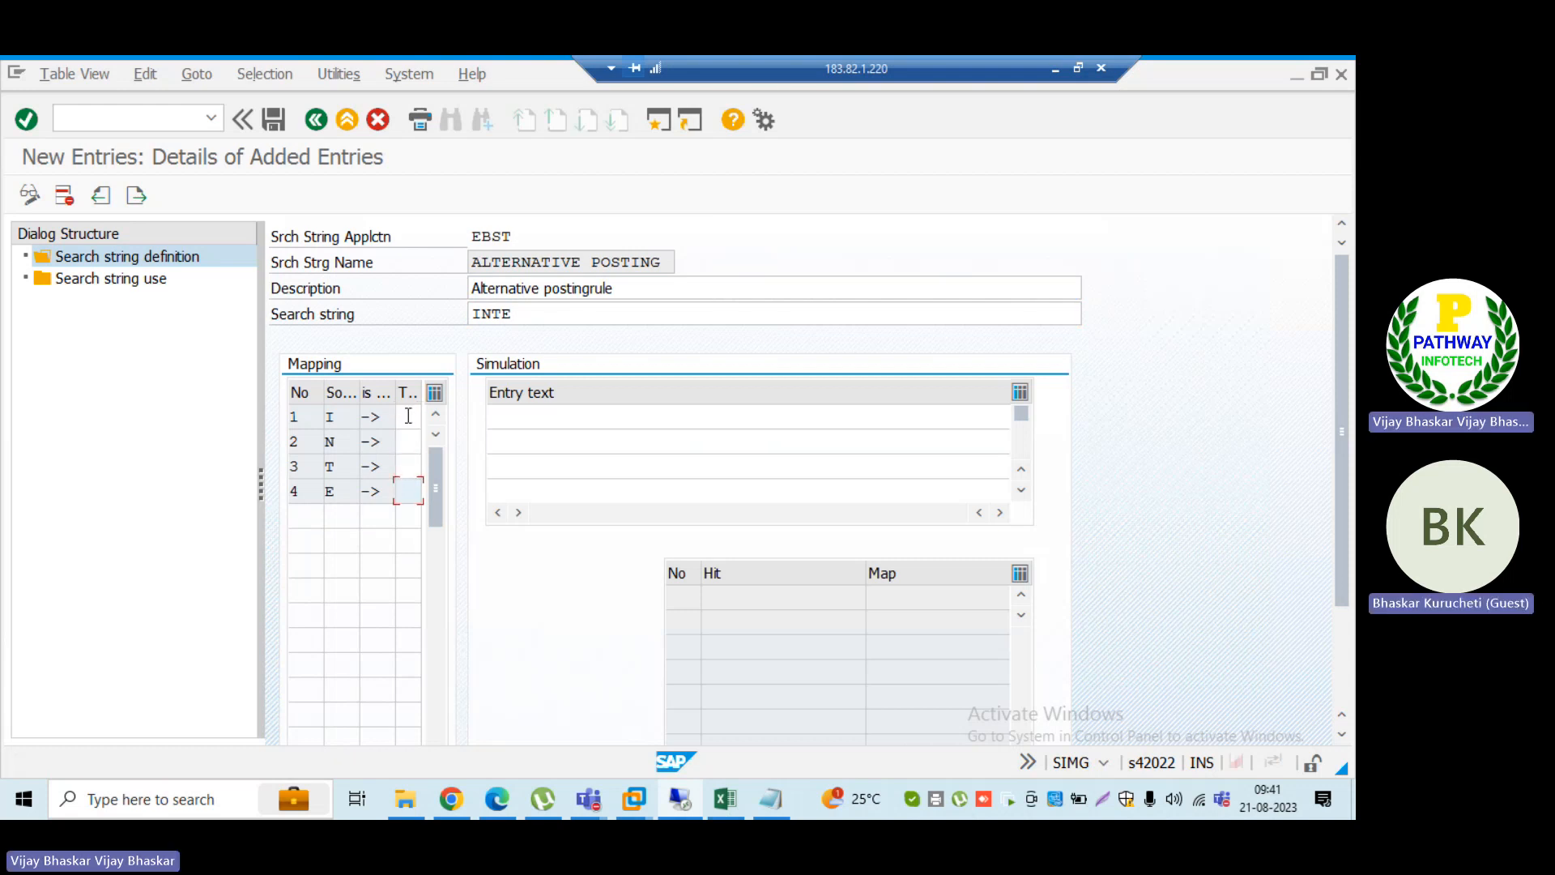
{"action": "key", "text": "ctrl+s"}
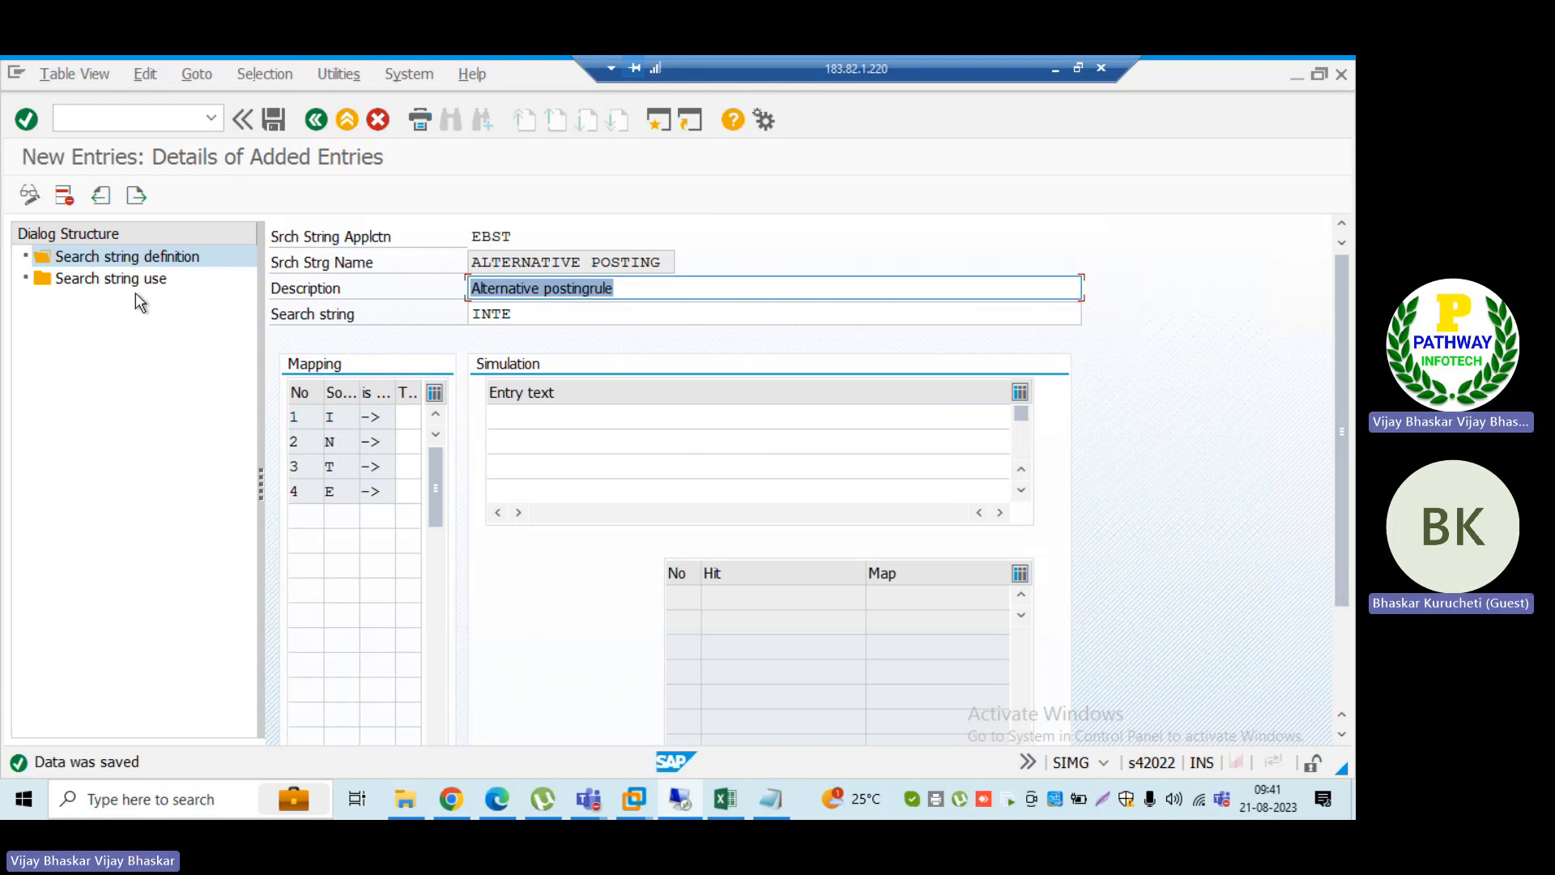
Step: Create a new search string use entry for company code B001, house bank INGC and account ID INGC
{"action": "double_click", "coordinate": [97, 279]}
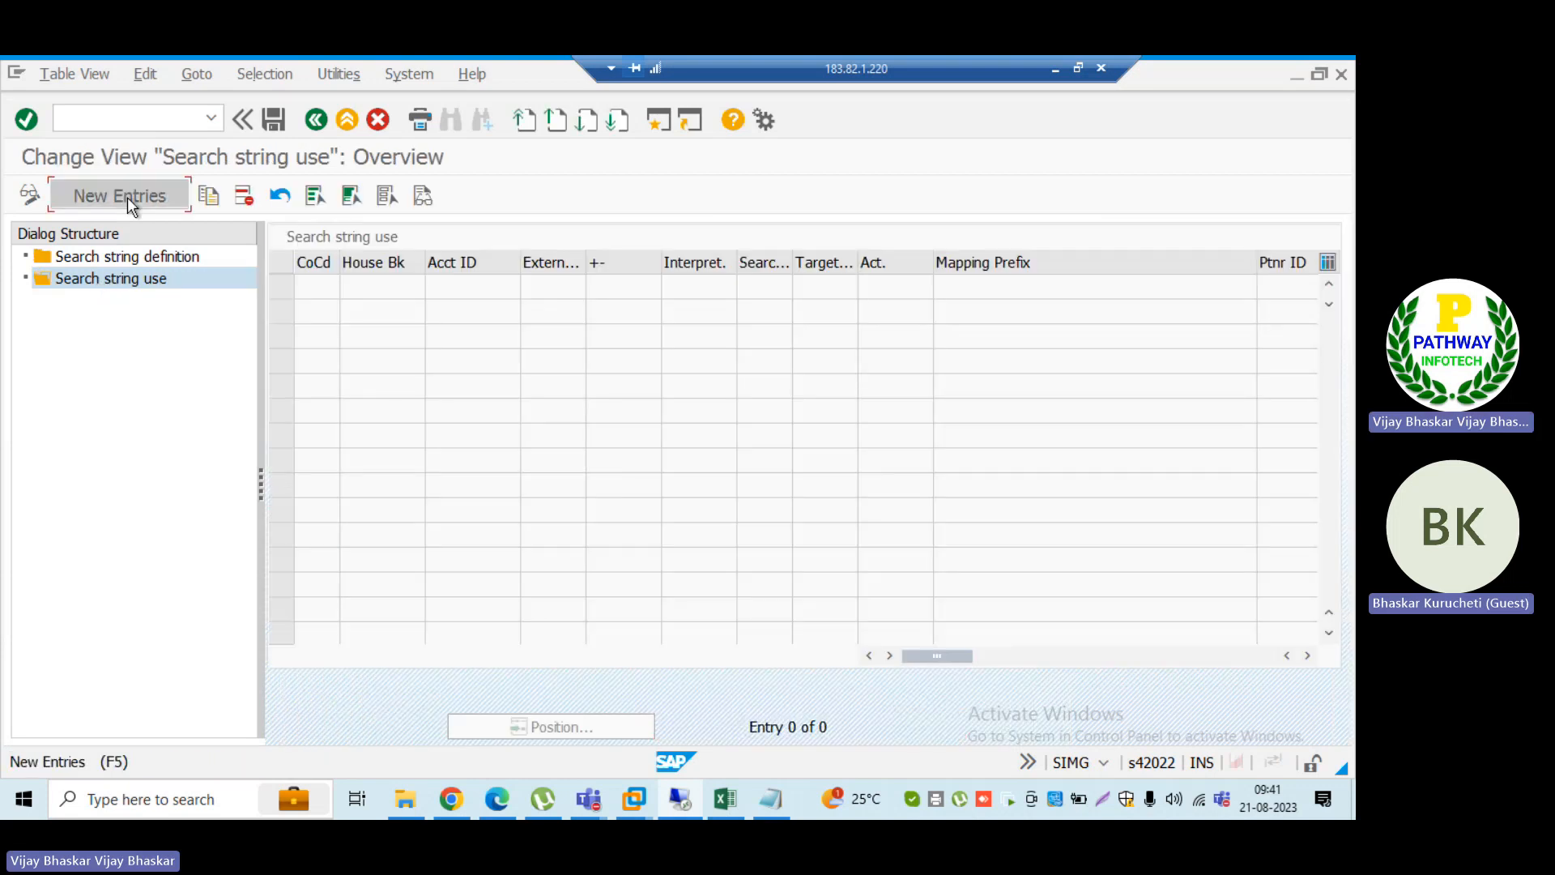
{"action": "left_click", "coordinate": [129, 198]}
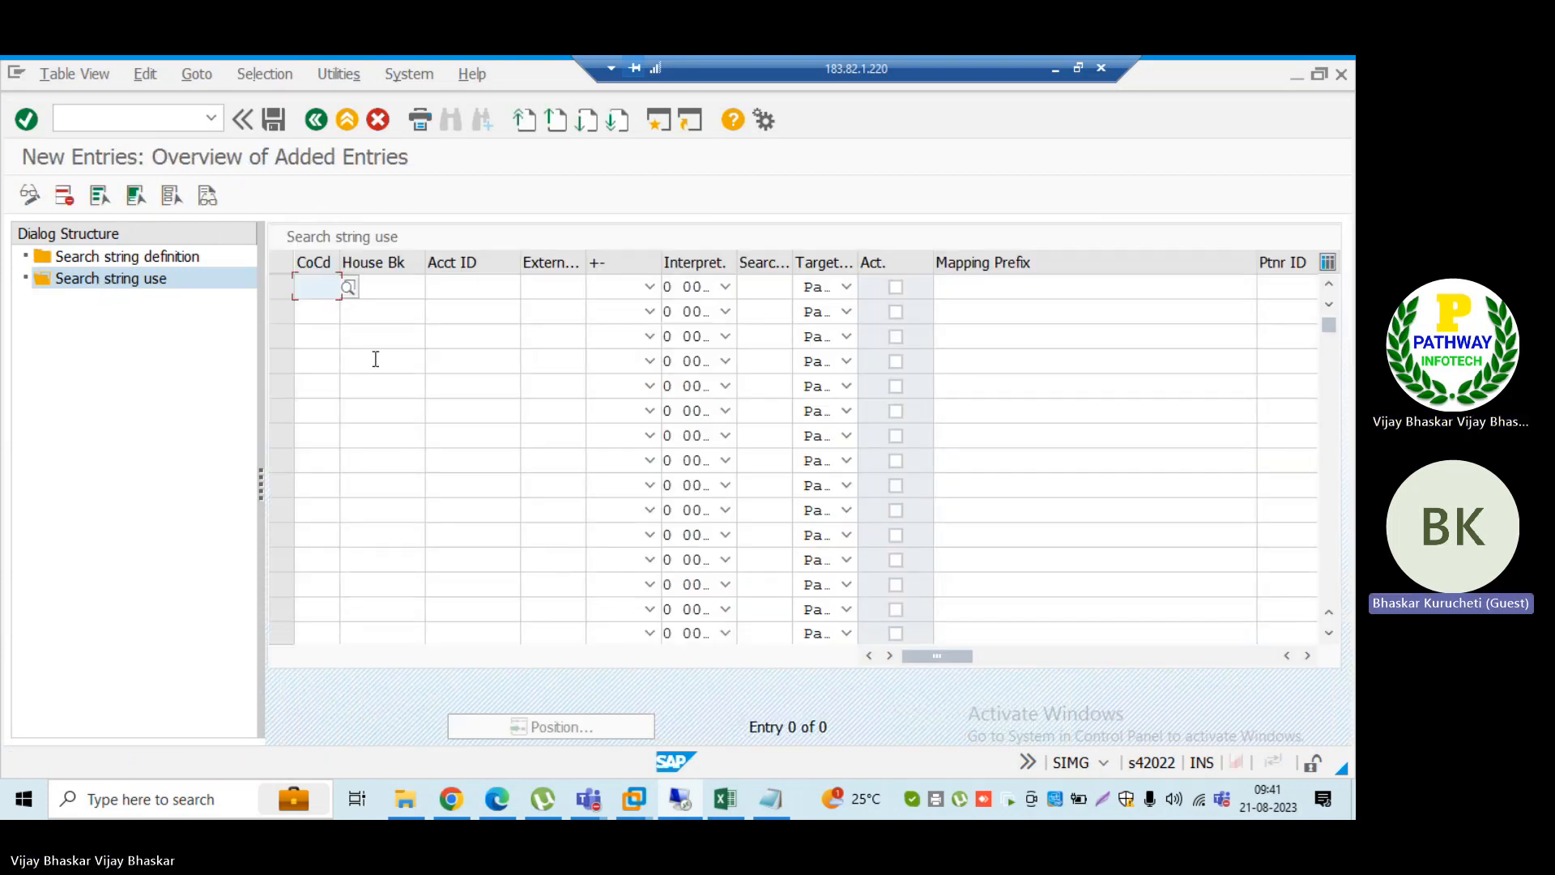
{"action": "type", "text": "B001"}
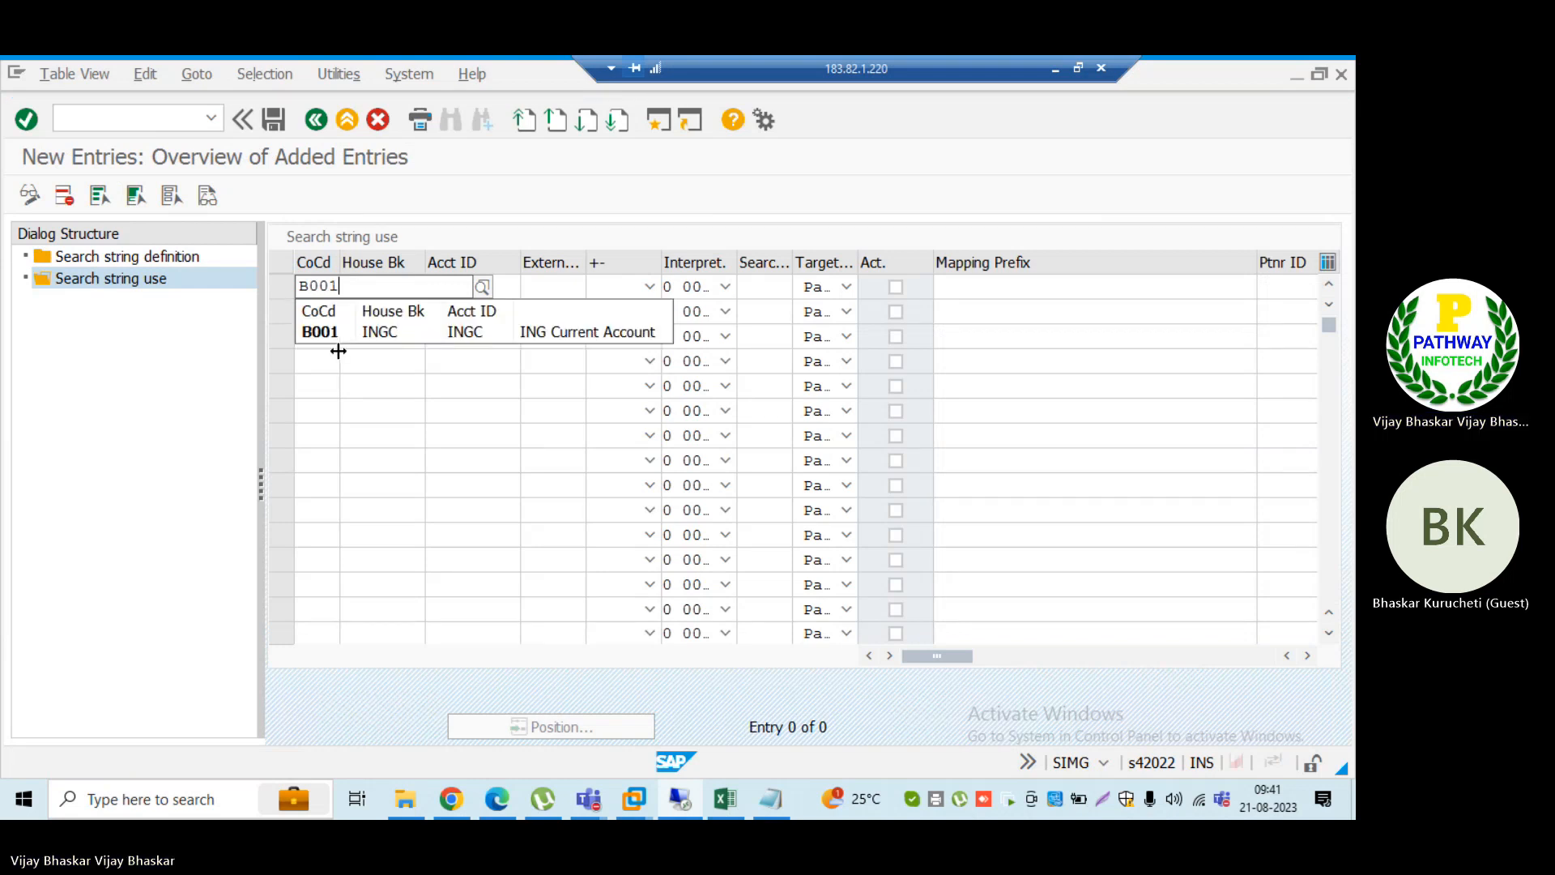
{"action": "left_click", "coordinate": [334, 334]}
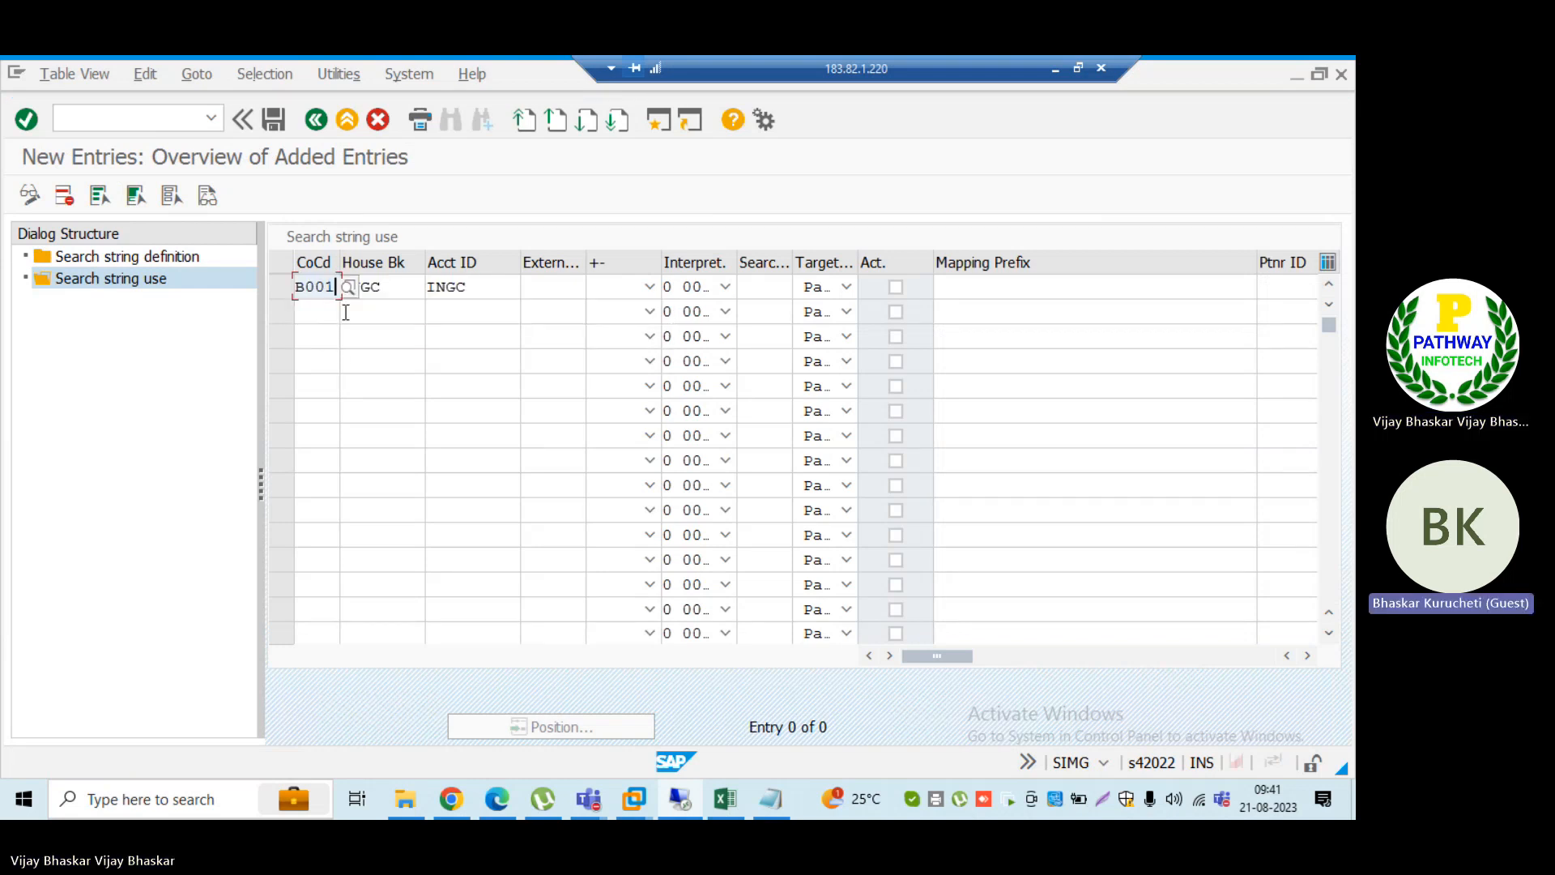
{"action": "left_click", "coordinate": [473, 292]}
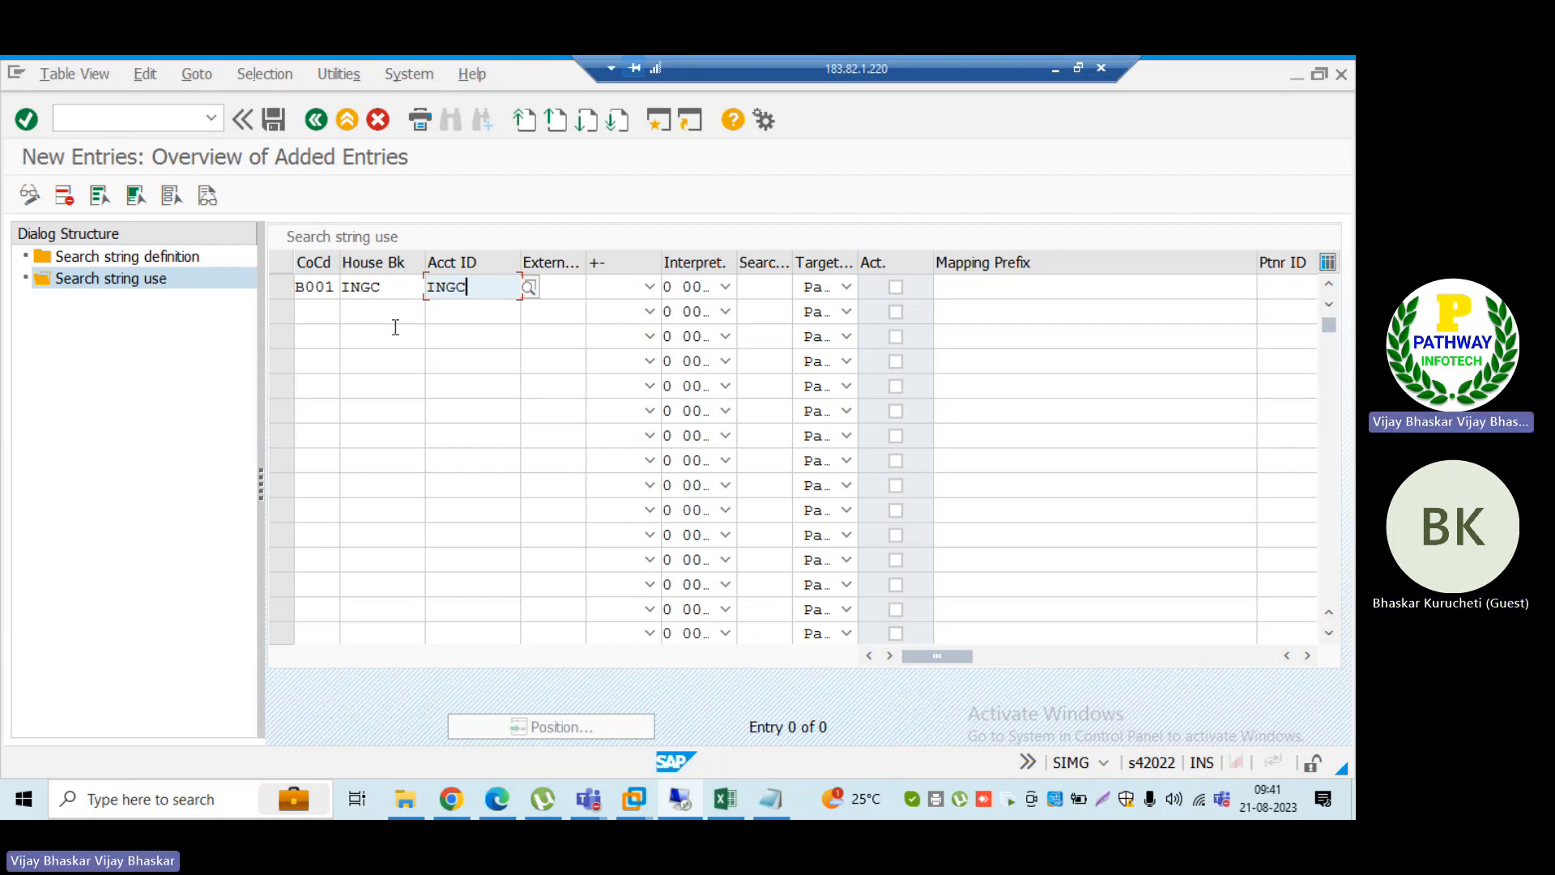
Step: Assign the negative BAI_B001 external transaction 044 to the entry and widen the +/- sign column
{"action": "left_click", "coordinate": [563, 291]}
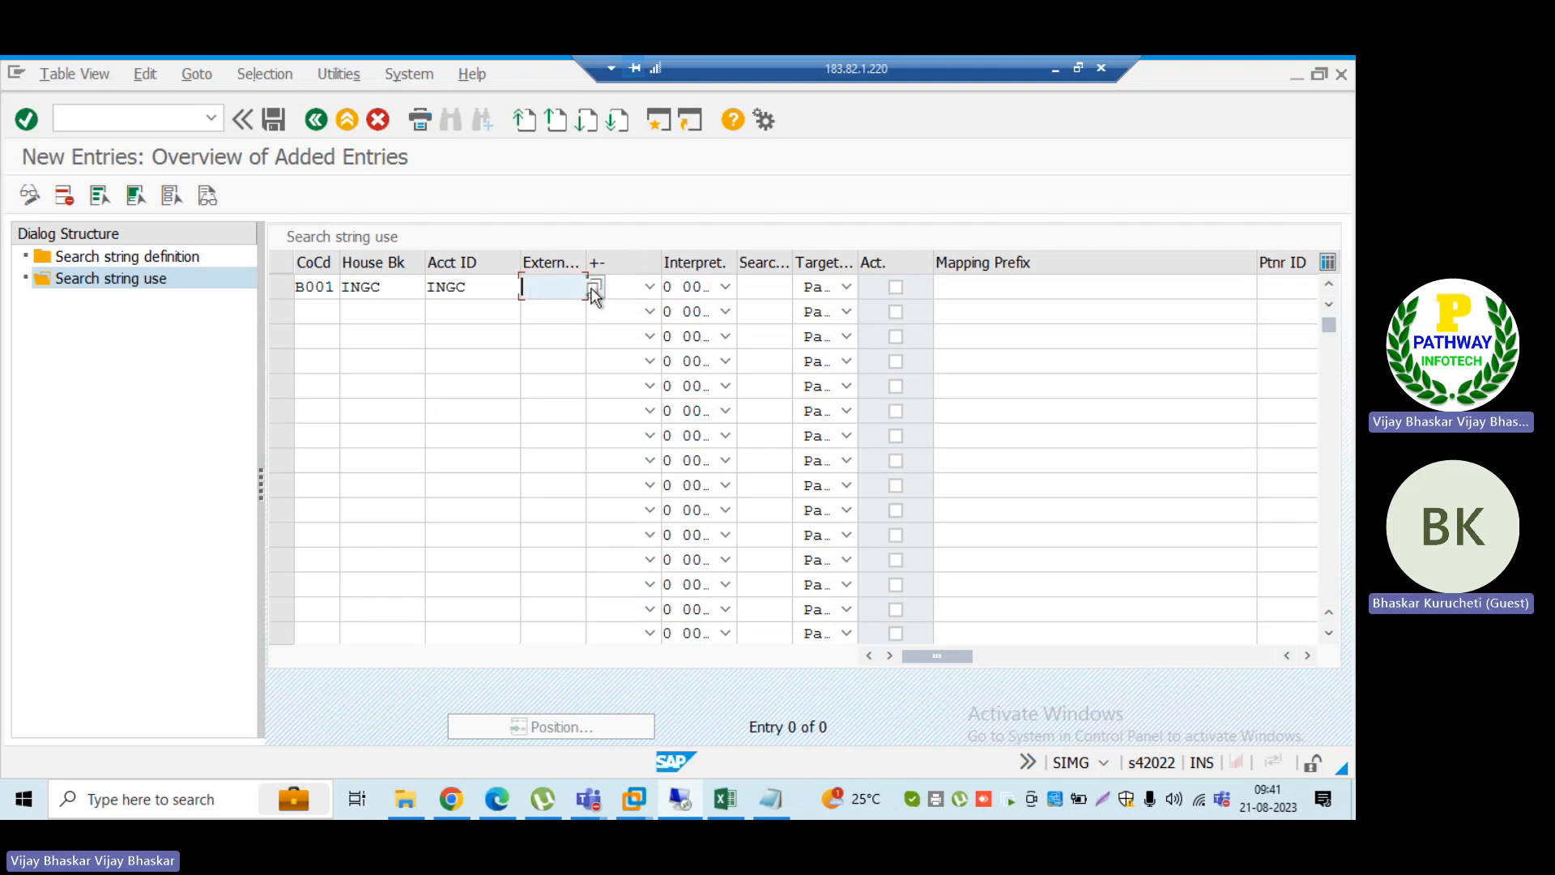
{"action": "left_click", "coordinate": [596, 288]}
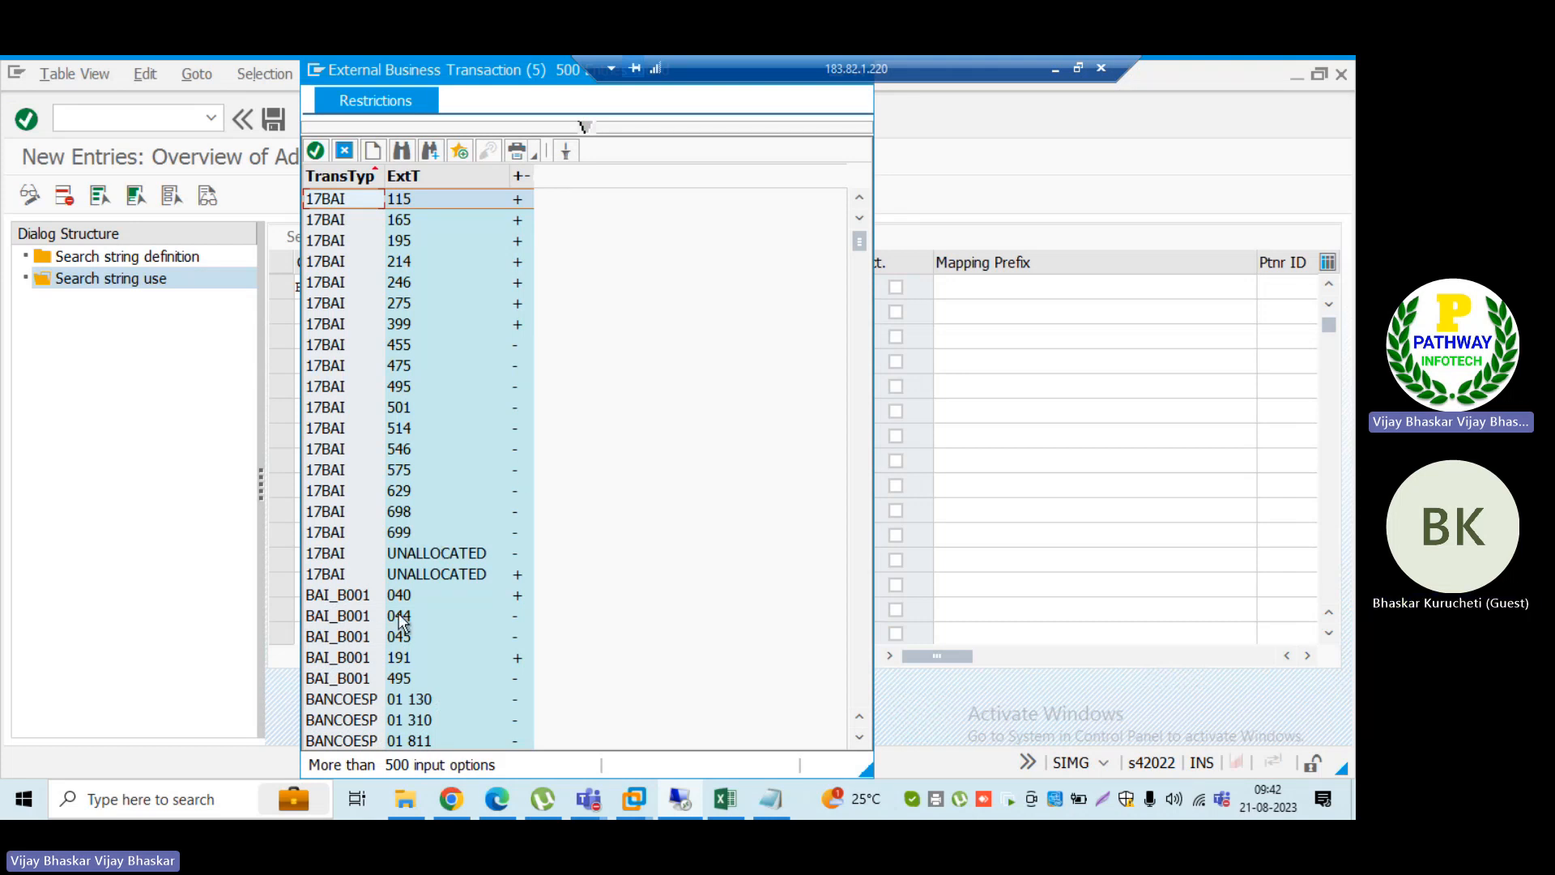
{"action": "left_click", "coordinate": [361, 617]}
{"action": "double_click", "coordinate": [360, 617]}
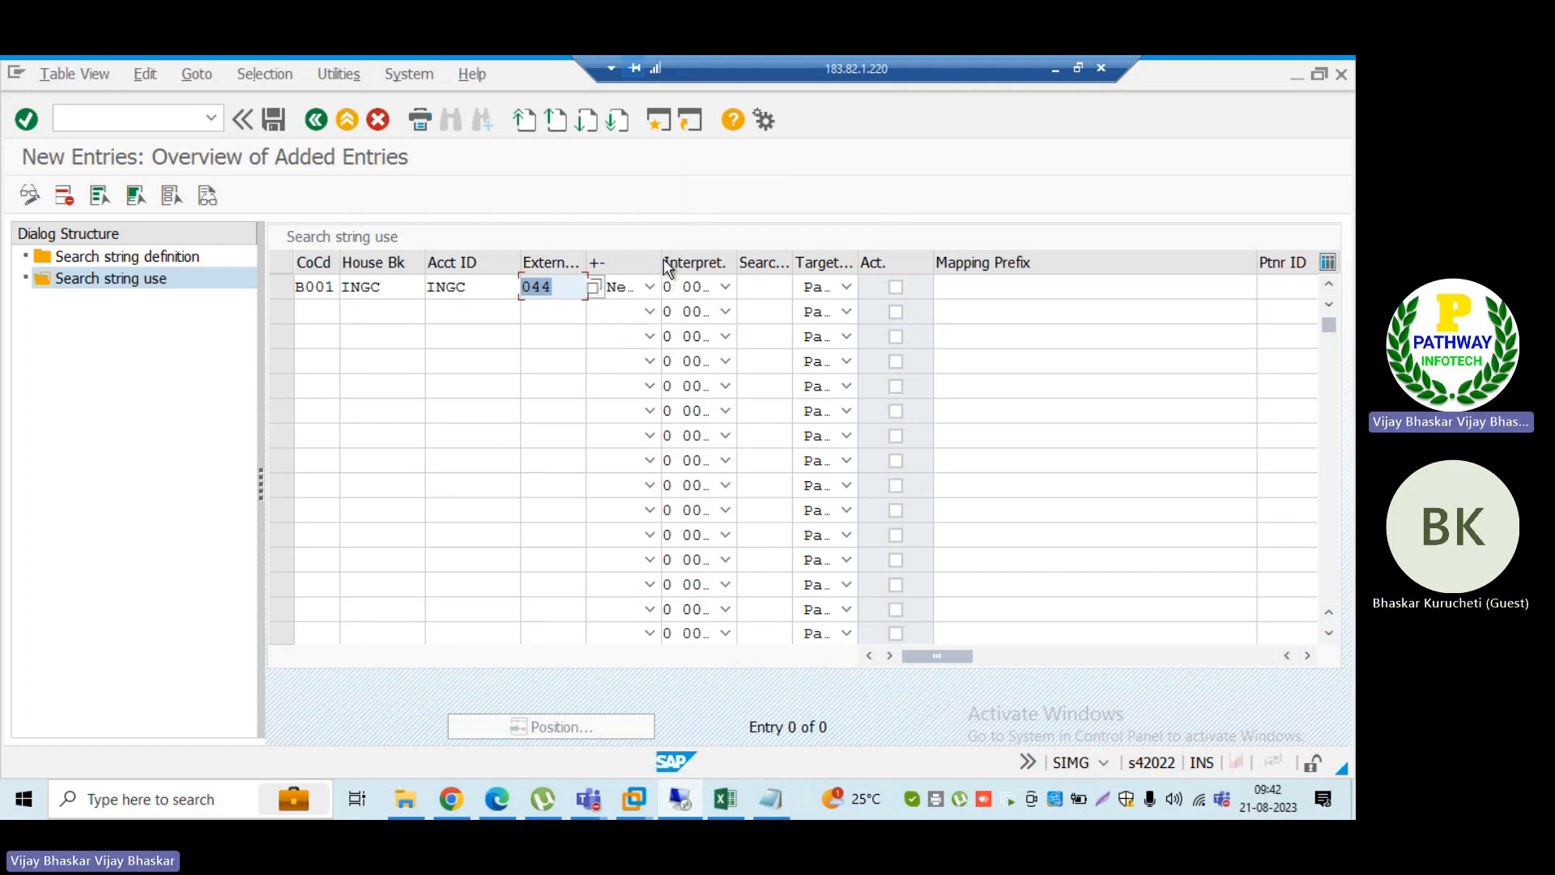
{"action": "left_click_drag", "start_coordinate": [662, 257], "coordinate": [731, 256]}
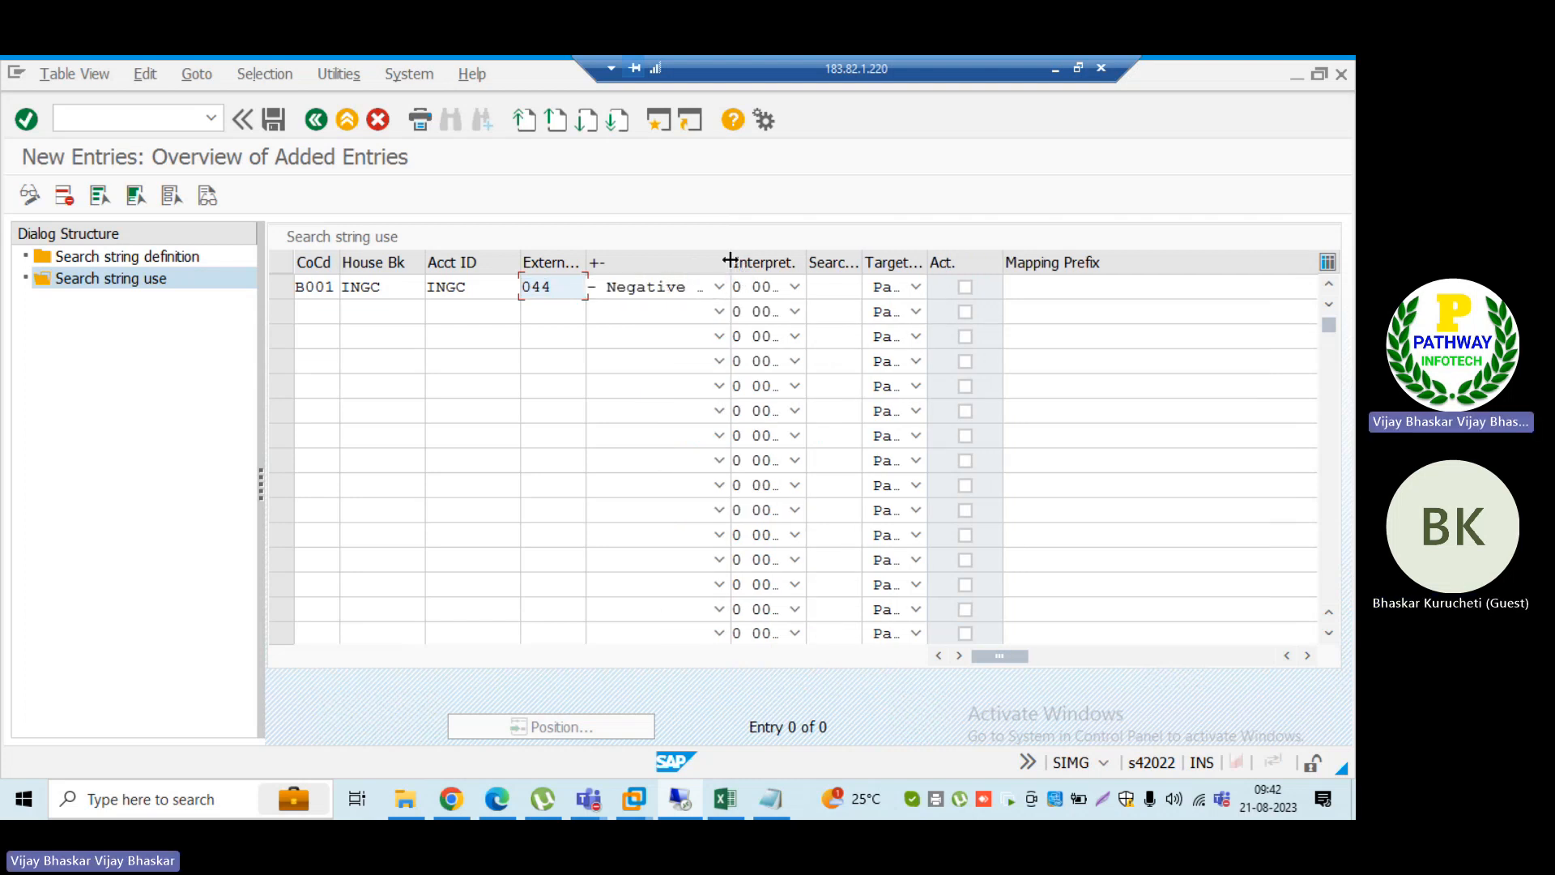
{"action": "left_click_drag", "start_coordinate": [730, 259], "coordinate": [700, 259]}
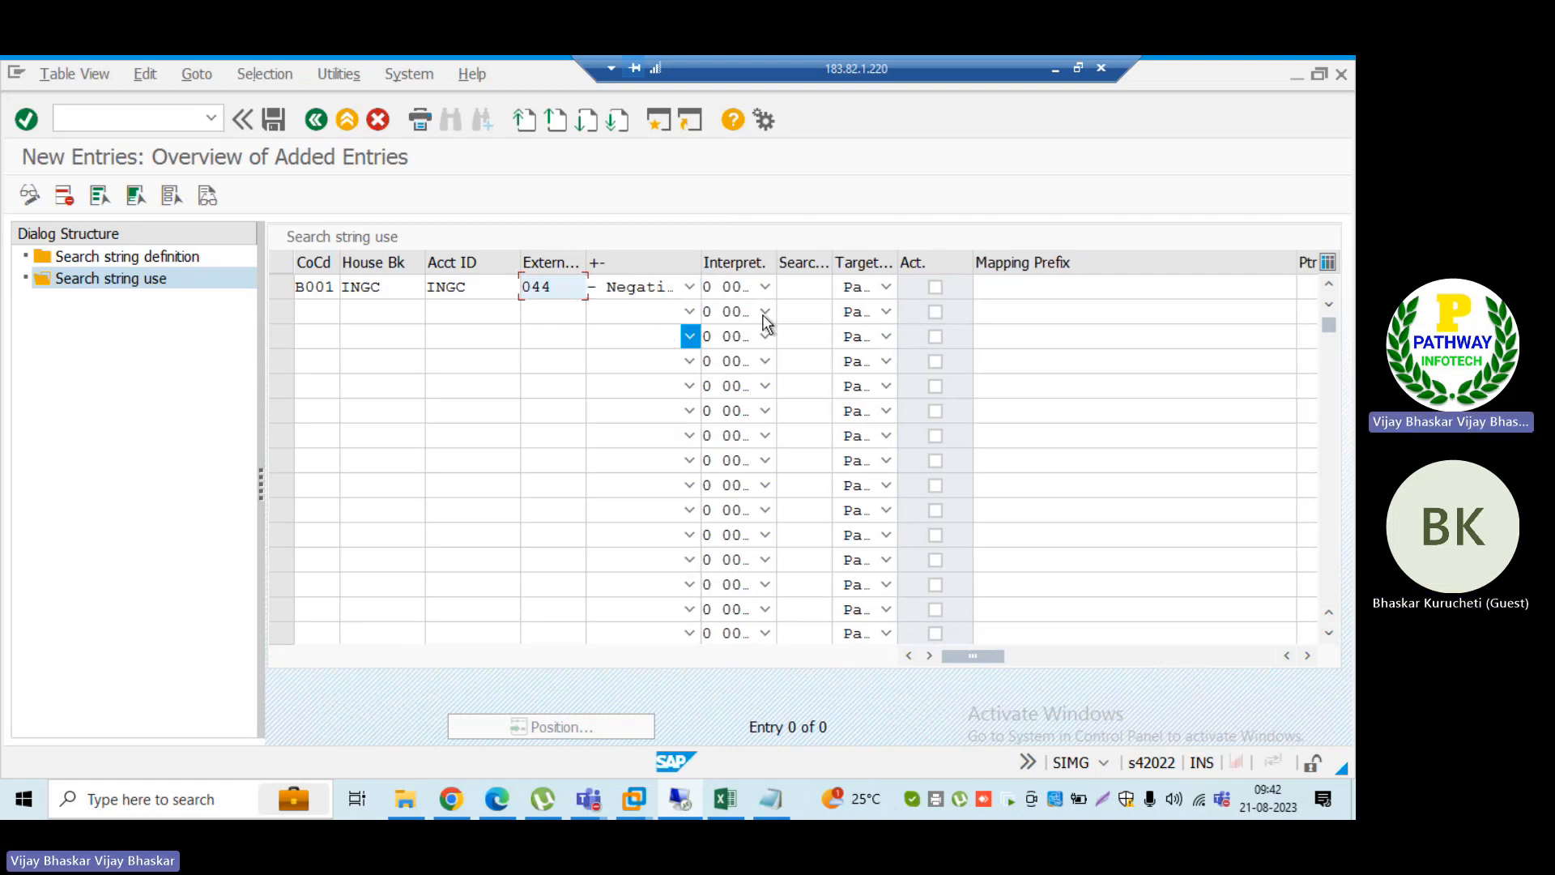
Step: Review the interpretation algorithms, keeping 000 No Interpretation, and assign search string ALTERNATIVE POSTING to the entry
{"action": "left_click", "coordinate": [766, 288]}
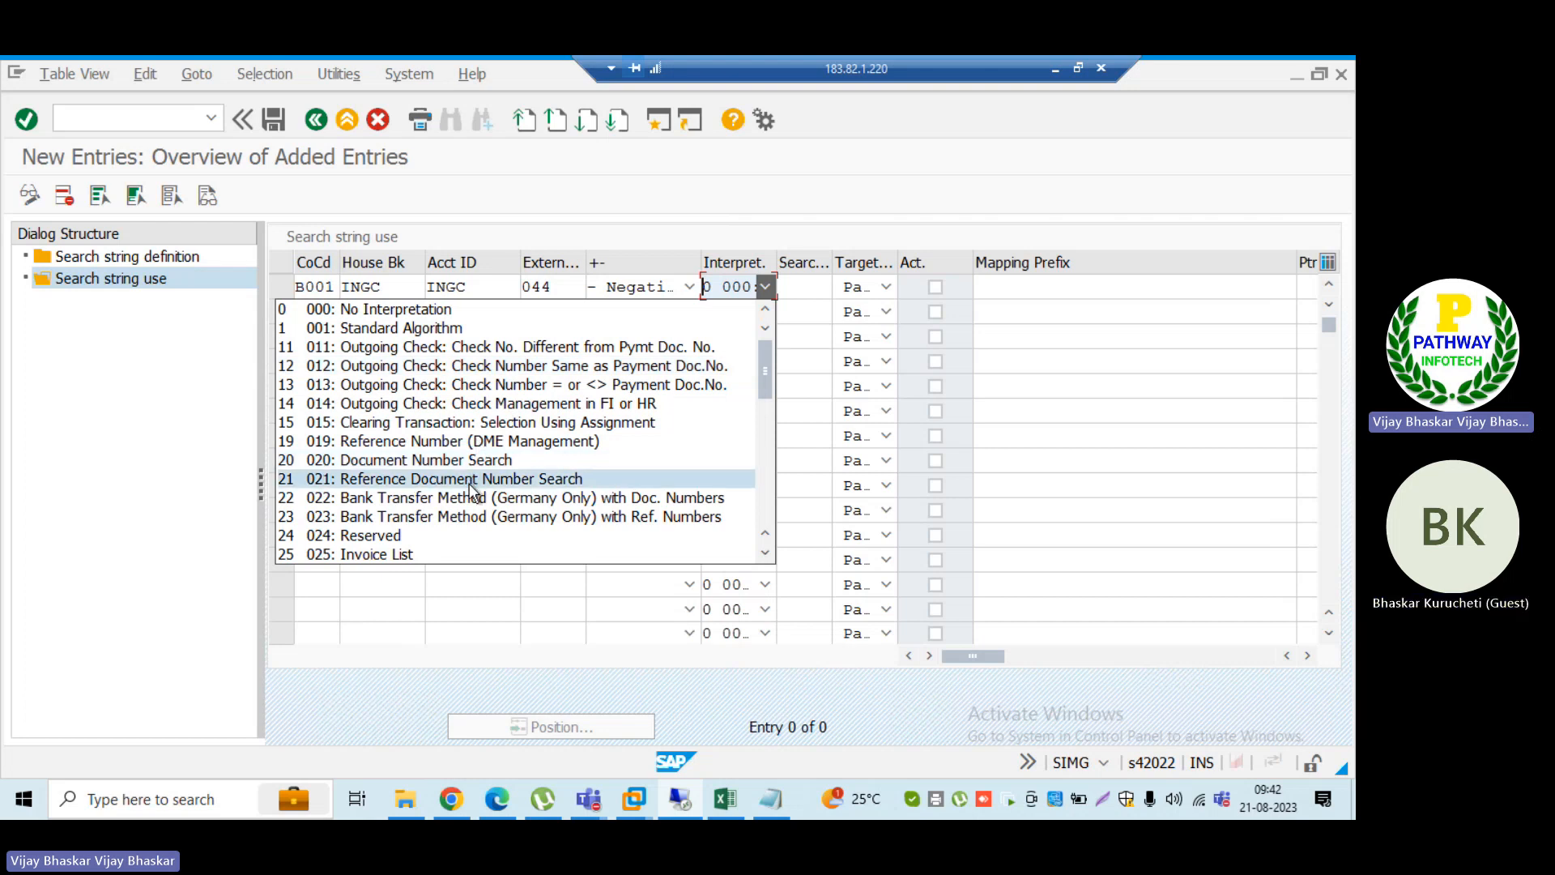
{"action": "scroll", "coordinate": [472, 489], "scroll_direction": "down", "scroll_amount": 5}
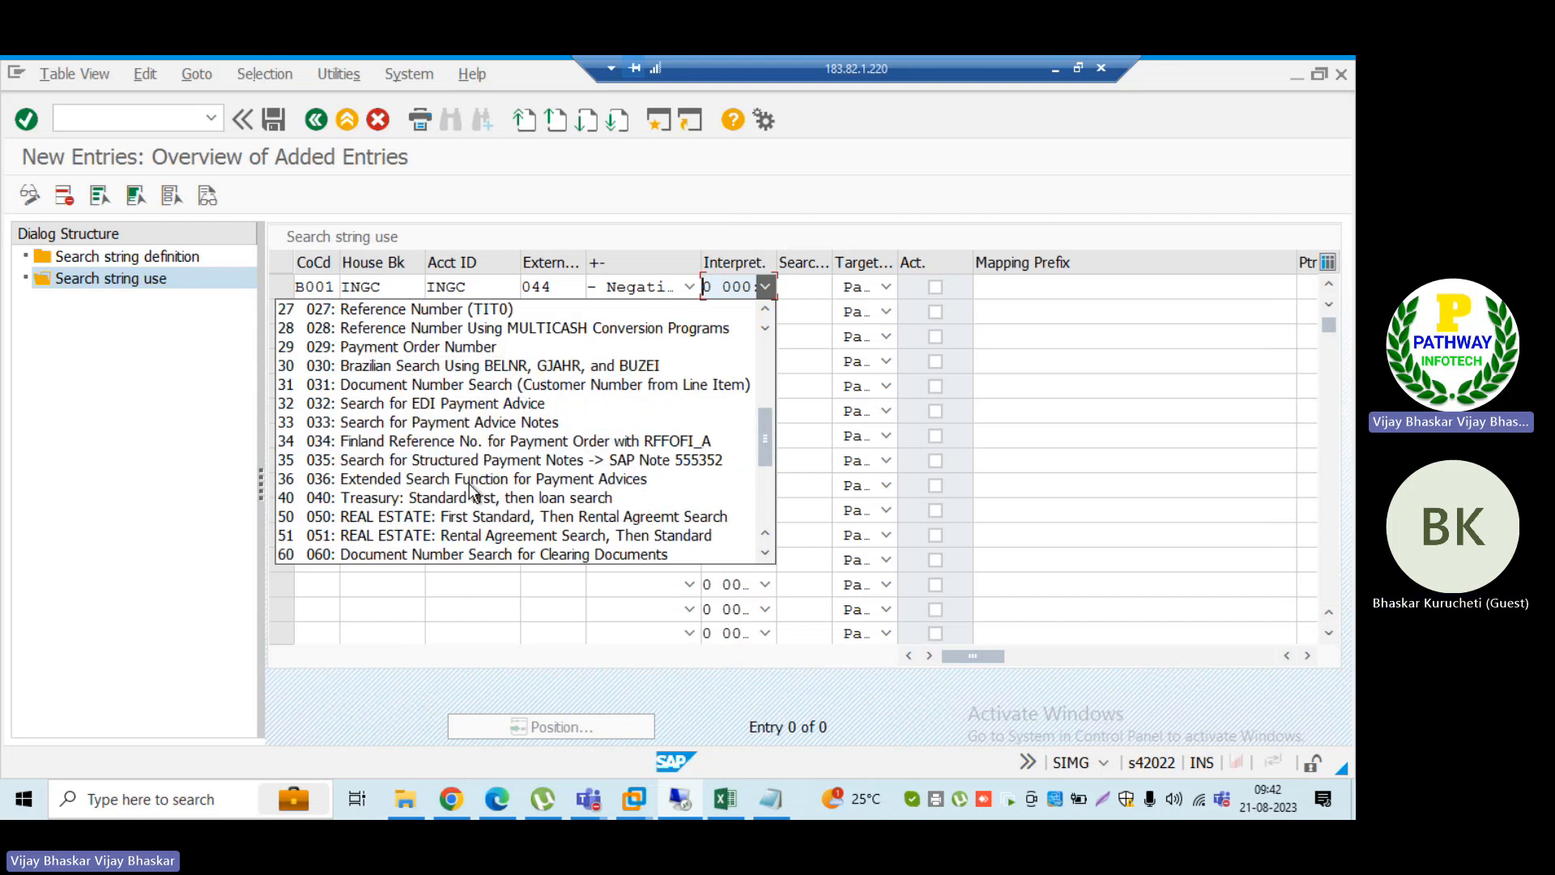
{"action": "left_click", "coordinate": [200, 371]}
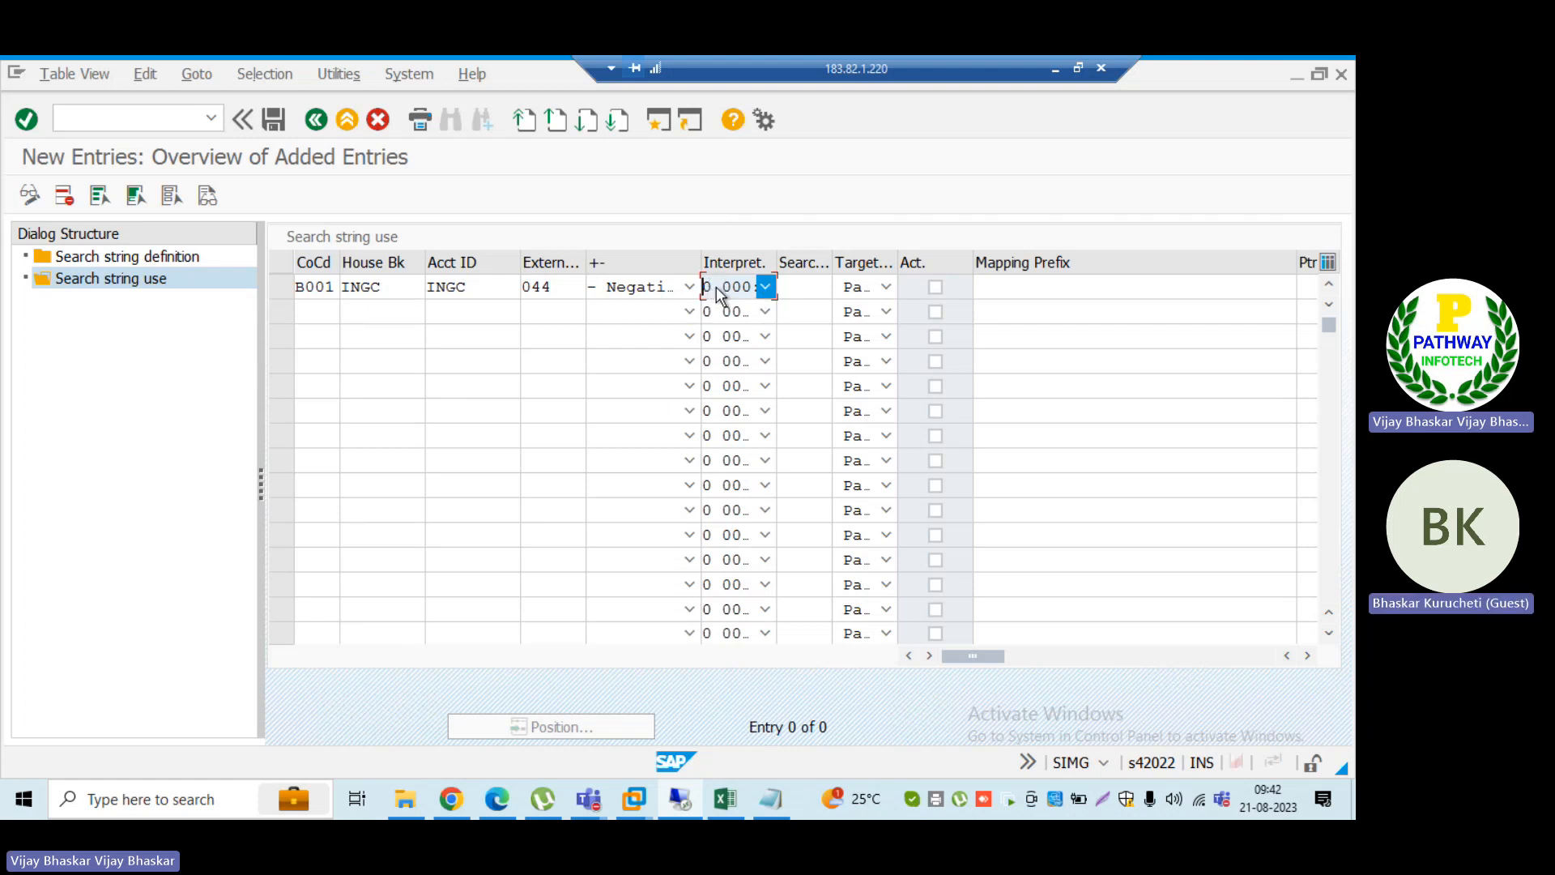
{"action": "left_click", "coordinate": [793, 285]}
{"action": "left_click", "coordinate": [840, 286]}
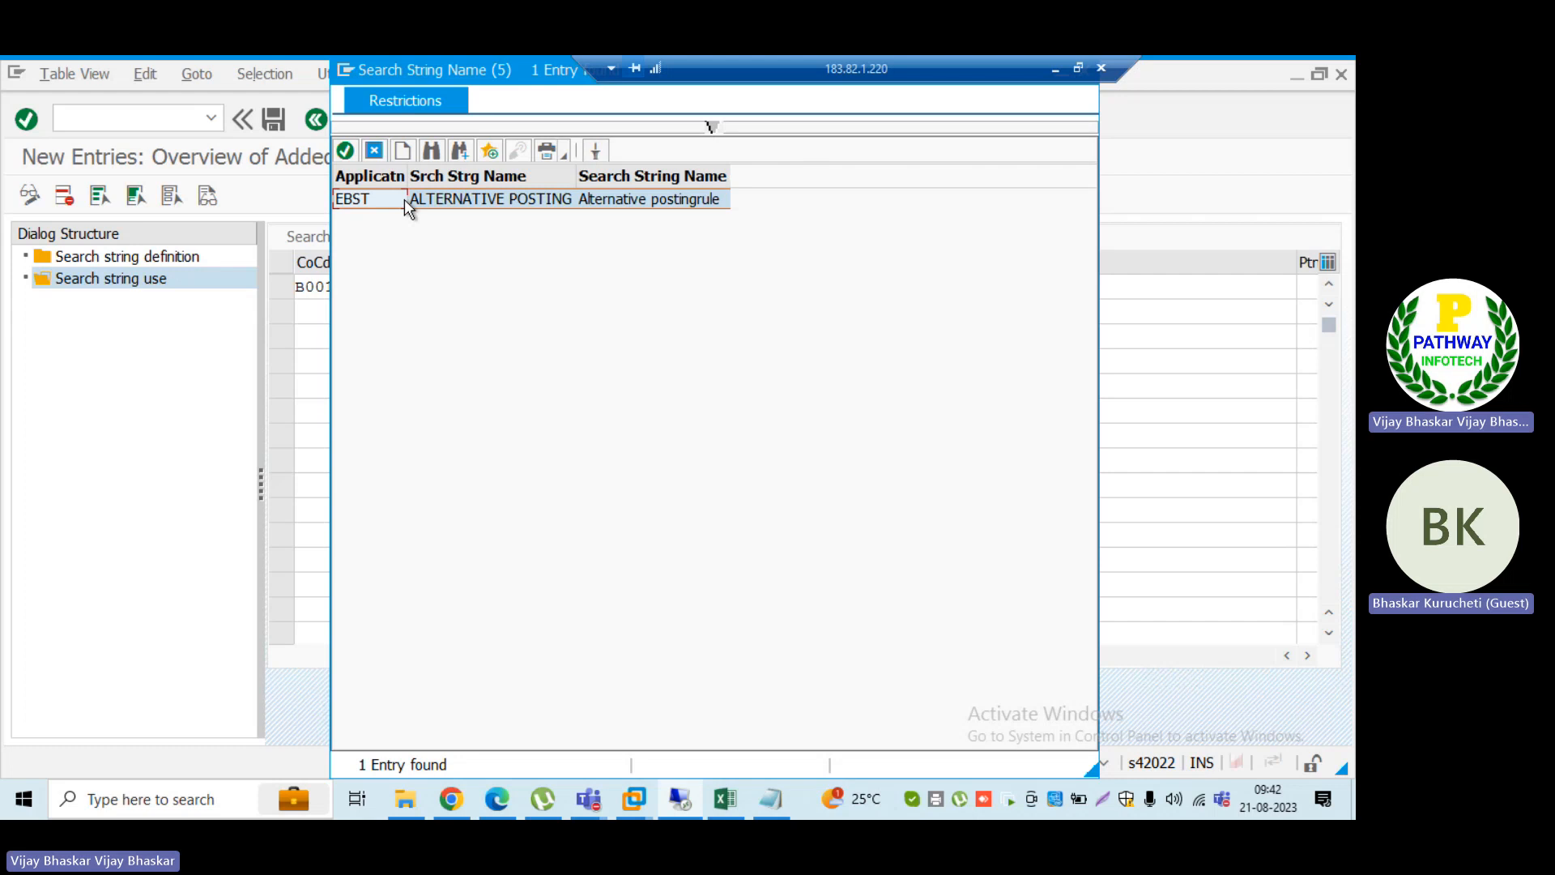
{"action": "double_click", "coordinate": [405, 199]}
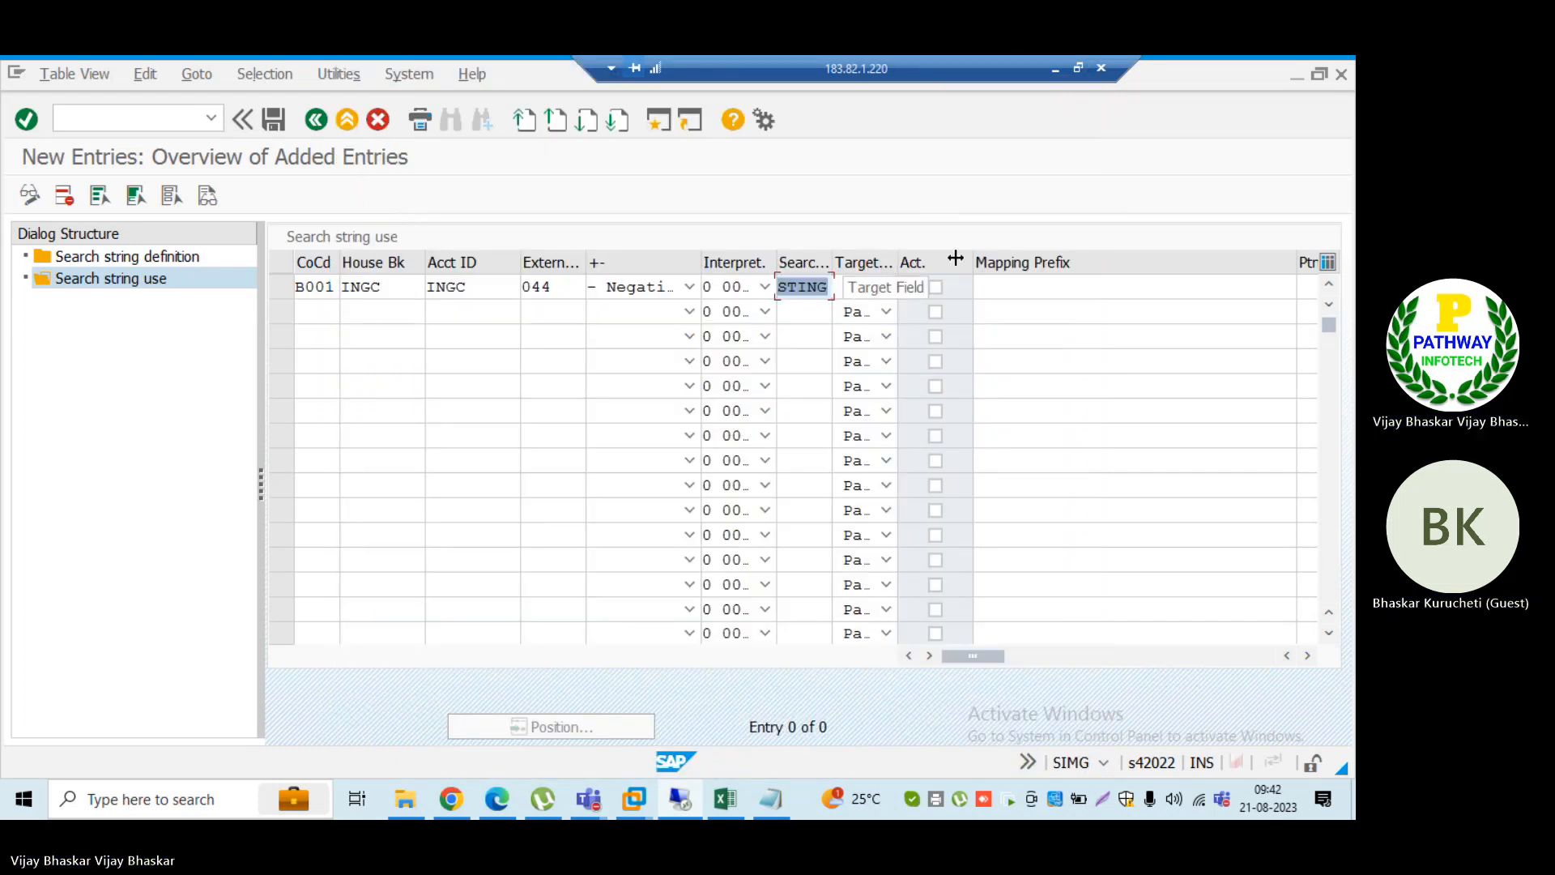
Step: Widen the Target Field column and check posting rule B004 on the second 044 entry in the other SAP session
{"action": "left_click_drag", "start_coordinate": [898, 263], "coordinate": [976, 267]}
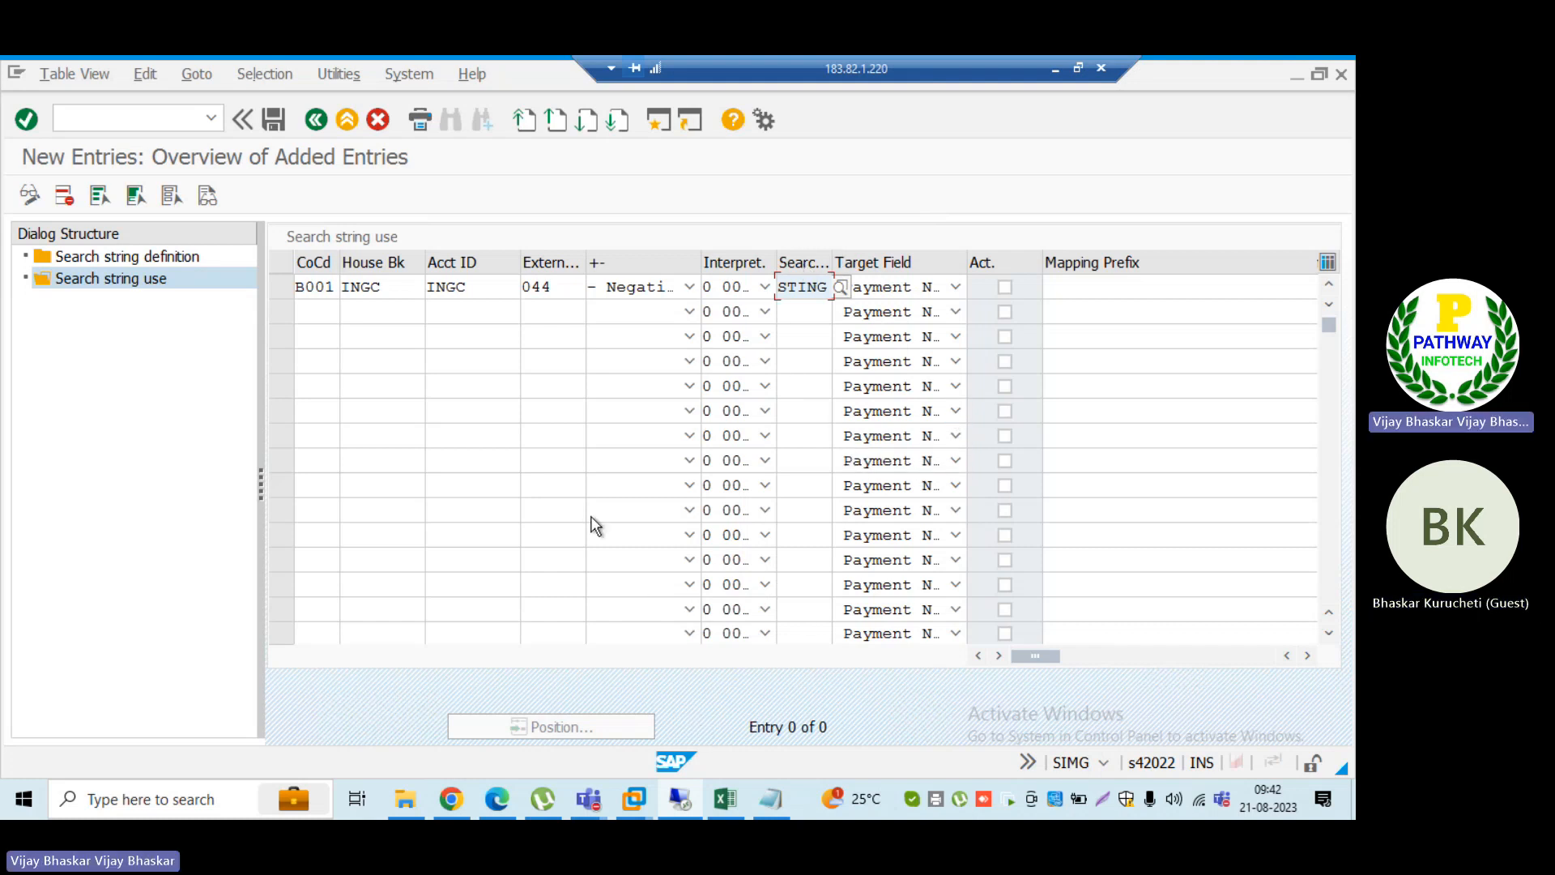
{"action": "key", "text": "alt+Tab"}
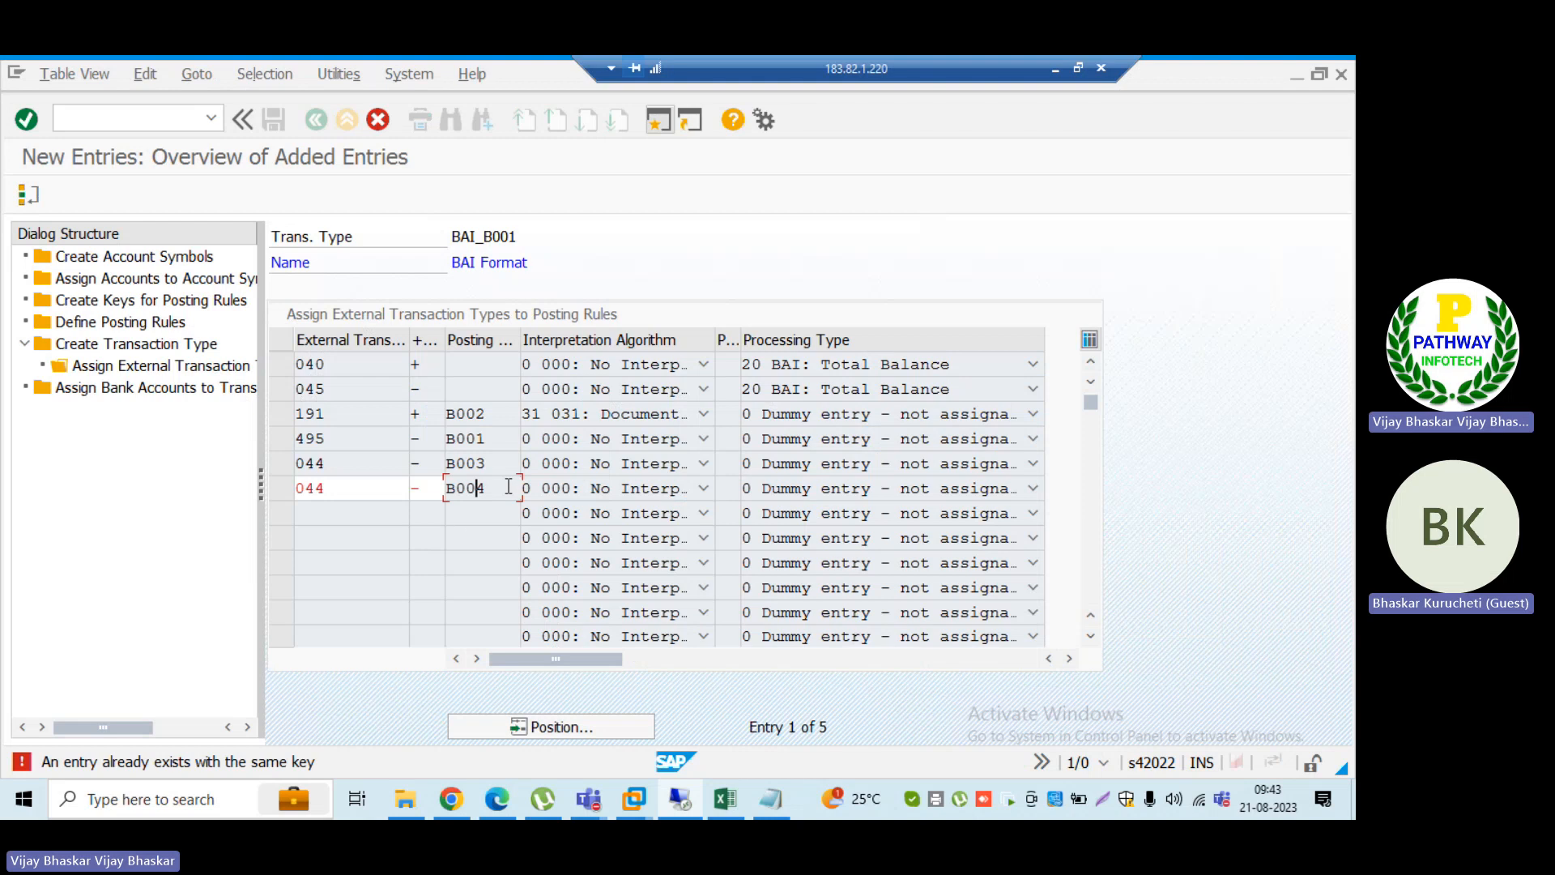
{"action": "left_click_drag", "start_coordinate": [509, 487], "coordinate": [456, 489]}
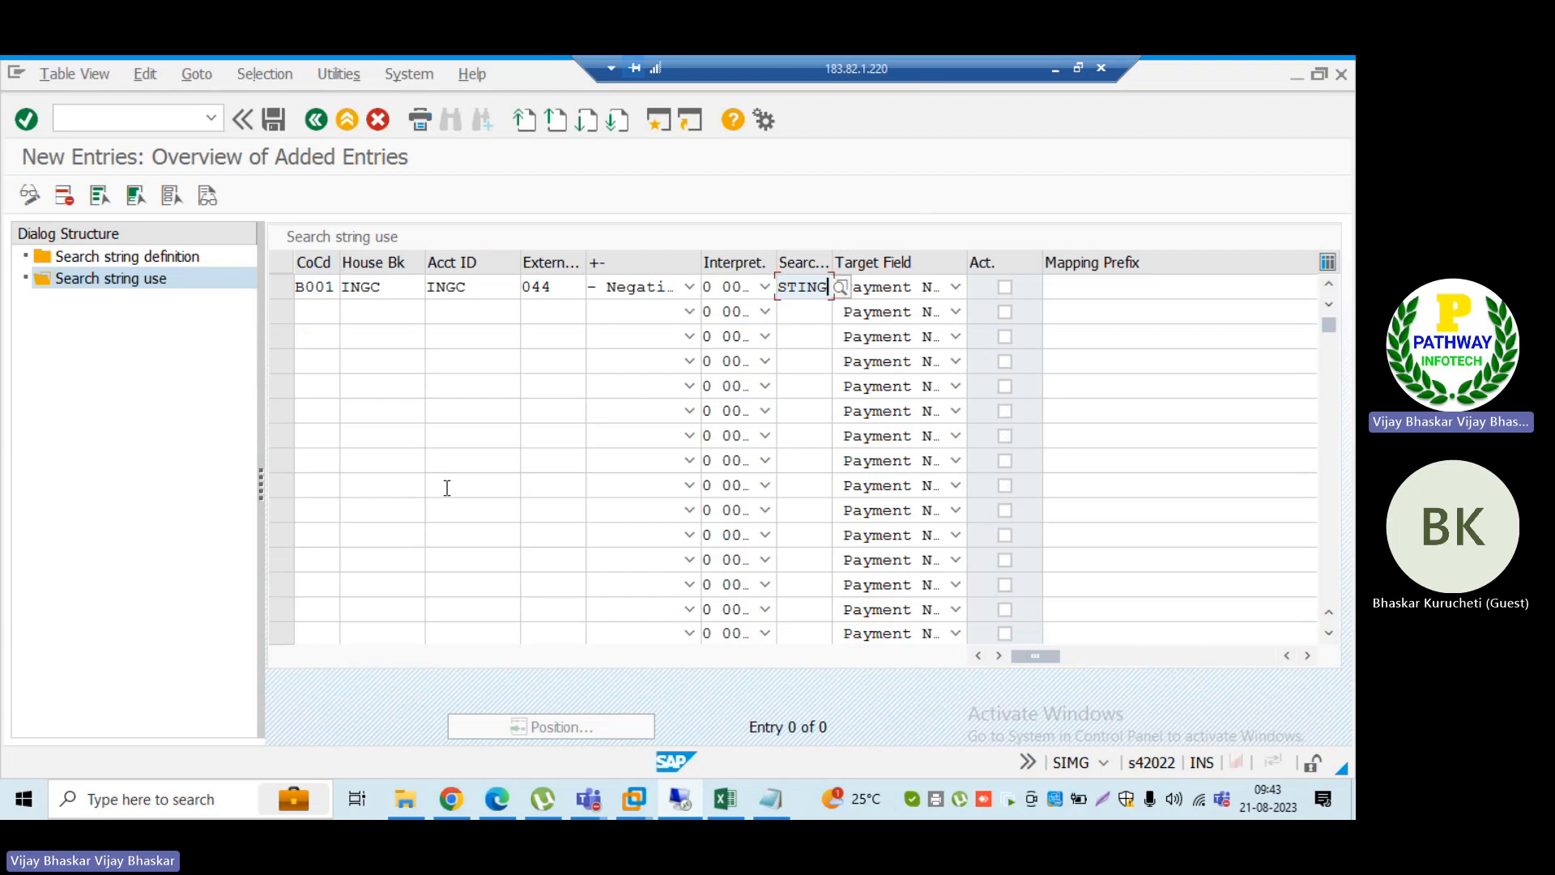
Step: Set the entry's target field to EBVGINT Posting Rule and mark the entry as active
{"action": "left_click", "coordinate": [957, 287]}
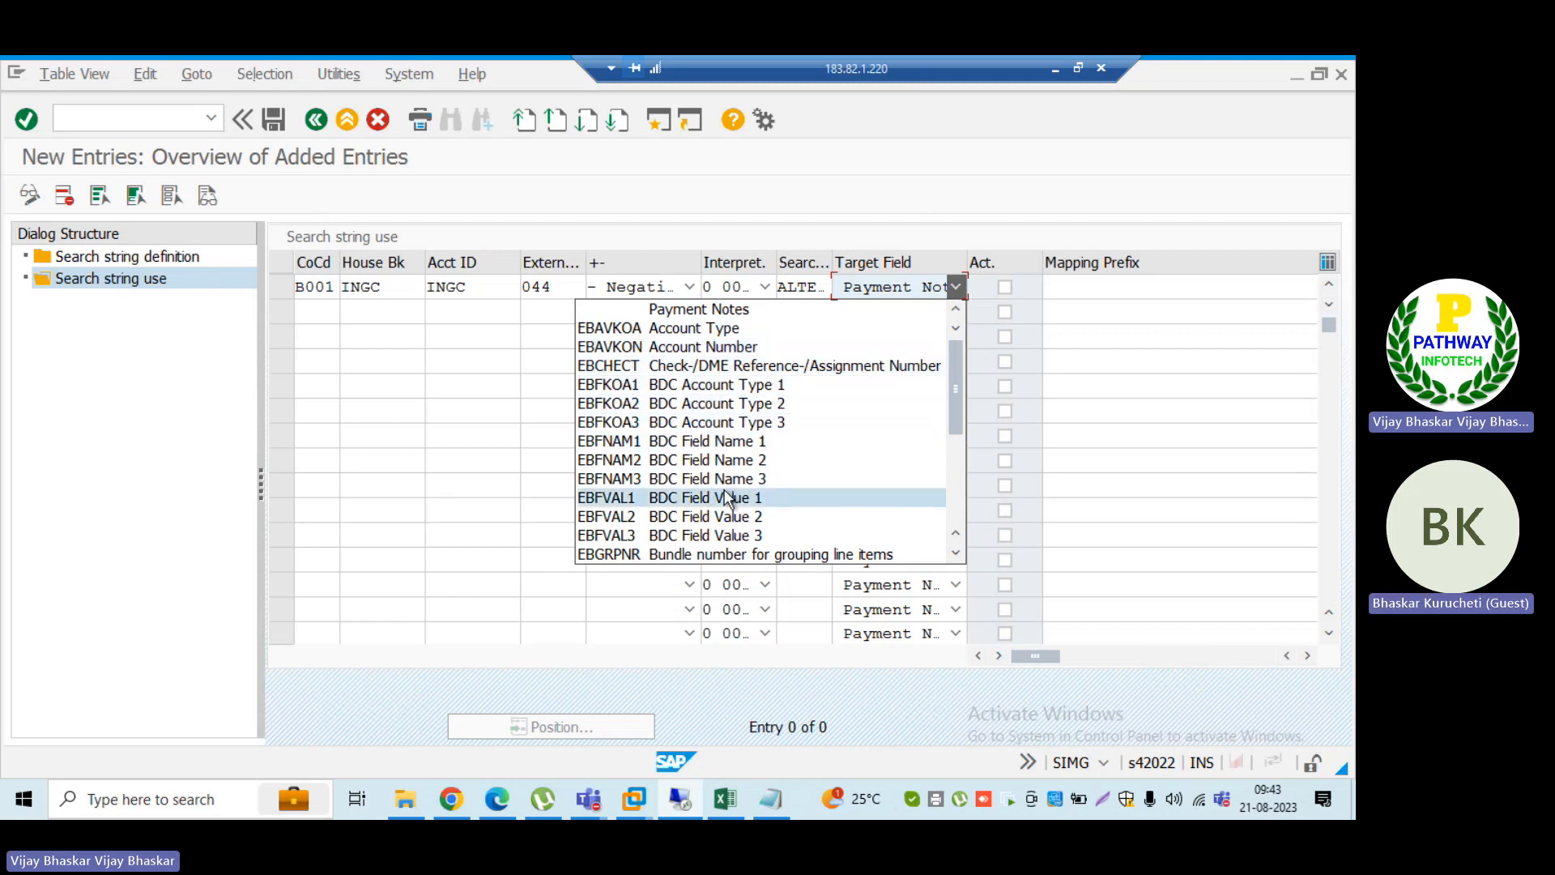
{"action": "scroll", "coordinate": [724, 494], "scroll_direction": "down", "scroll_amount": 2}
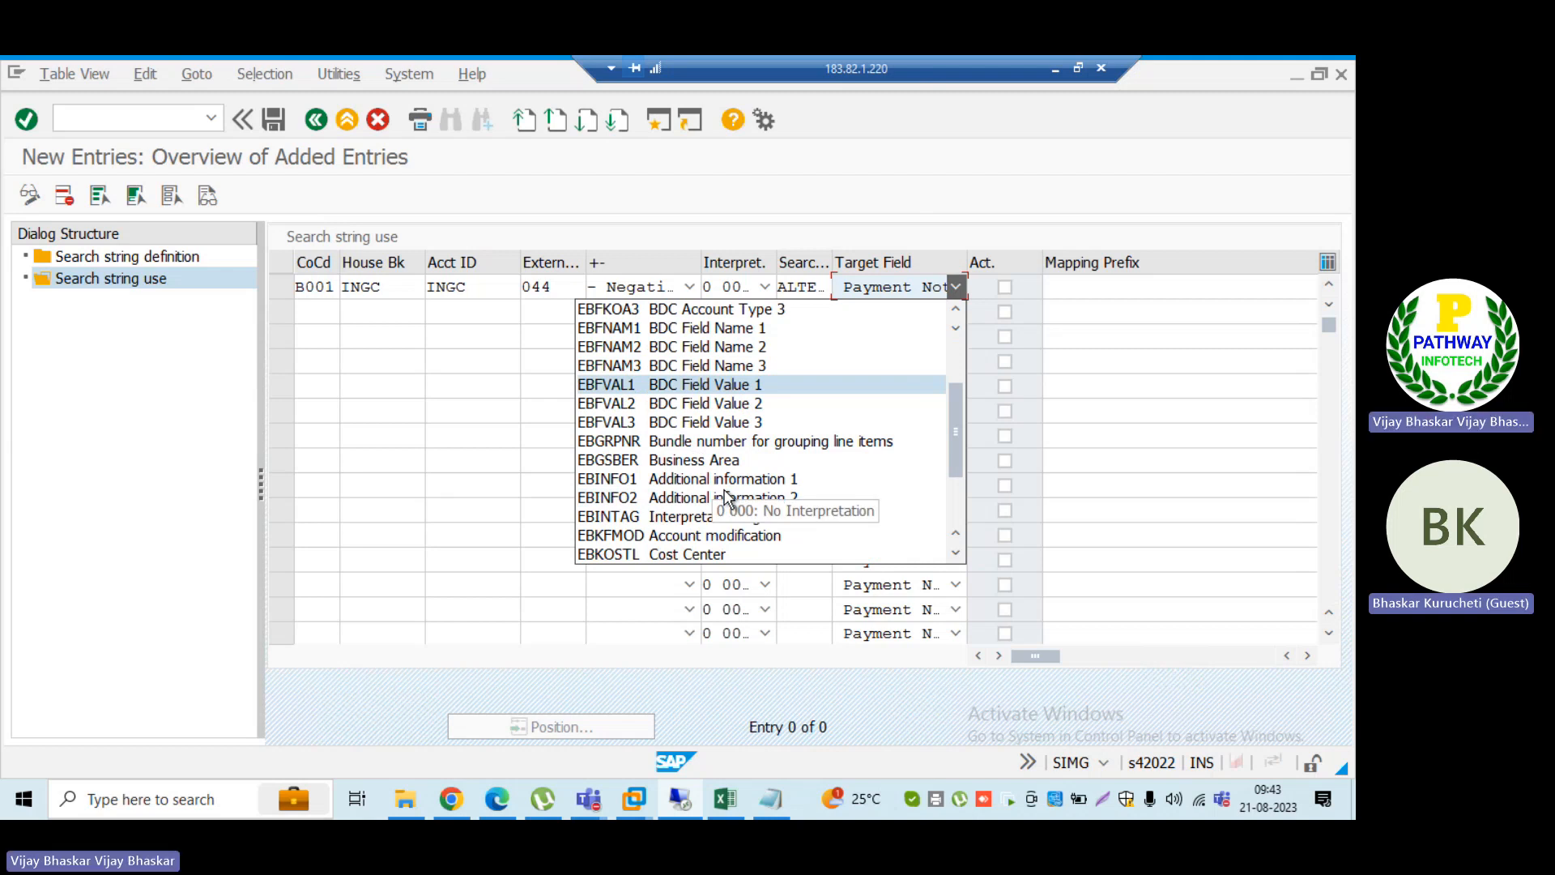
{"action": "scroll", "coordinate": [724, 494], "scroll_direction": "down", "scroll_amount": 2}
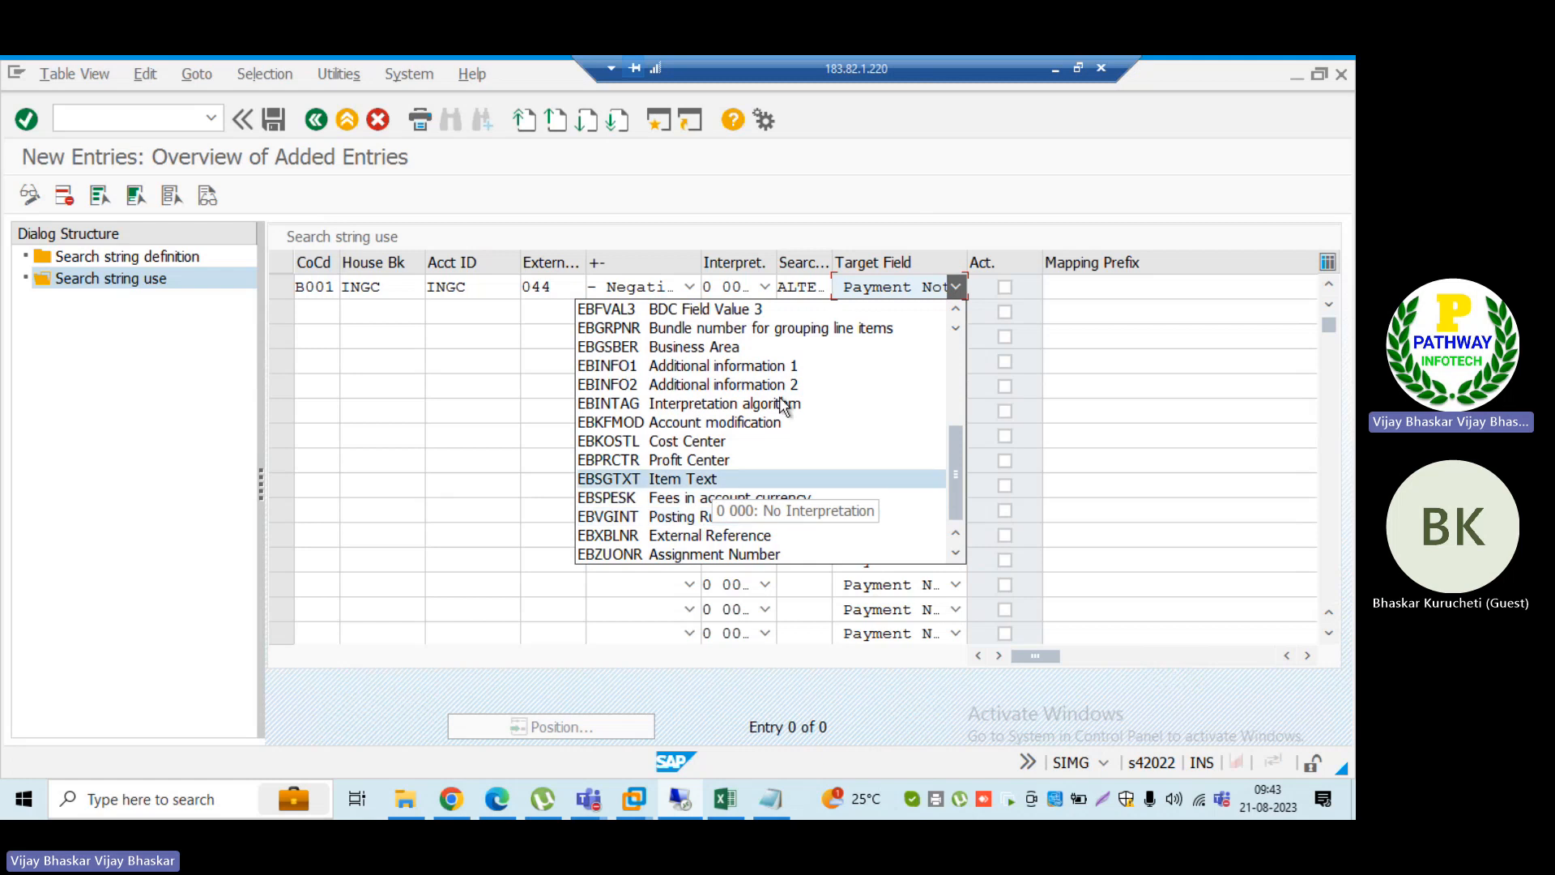
{"action": "left_click", "coordinate": [955, 558]}
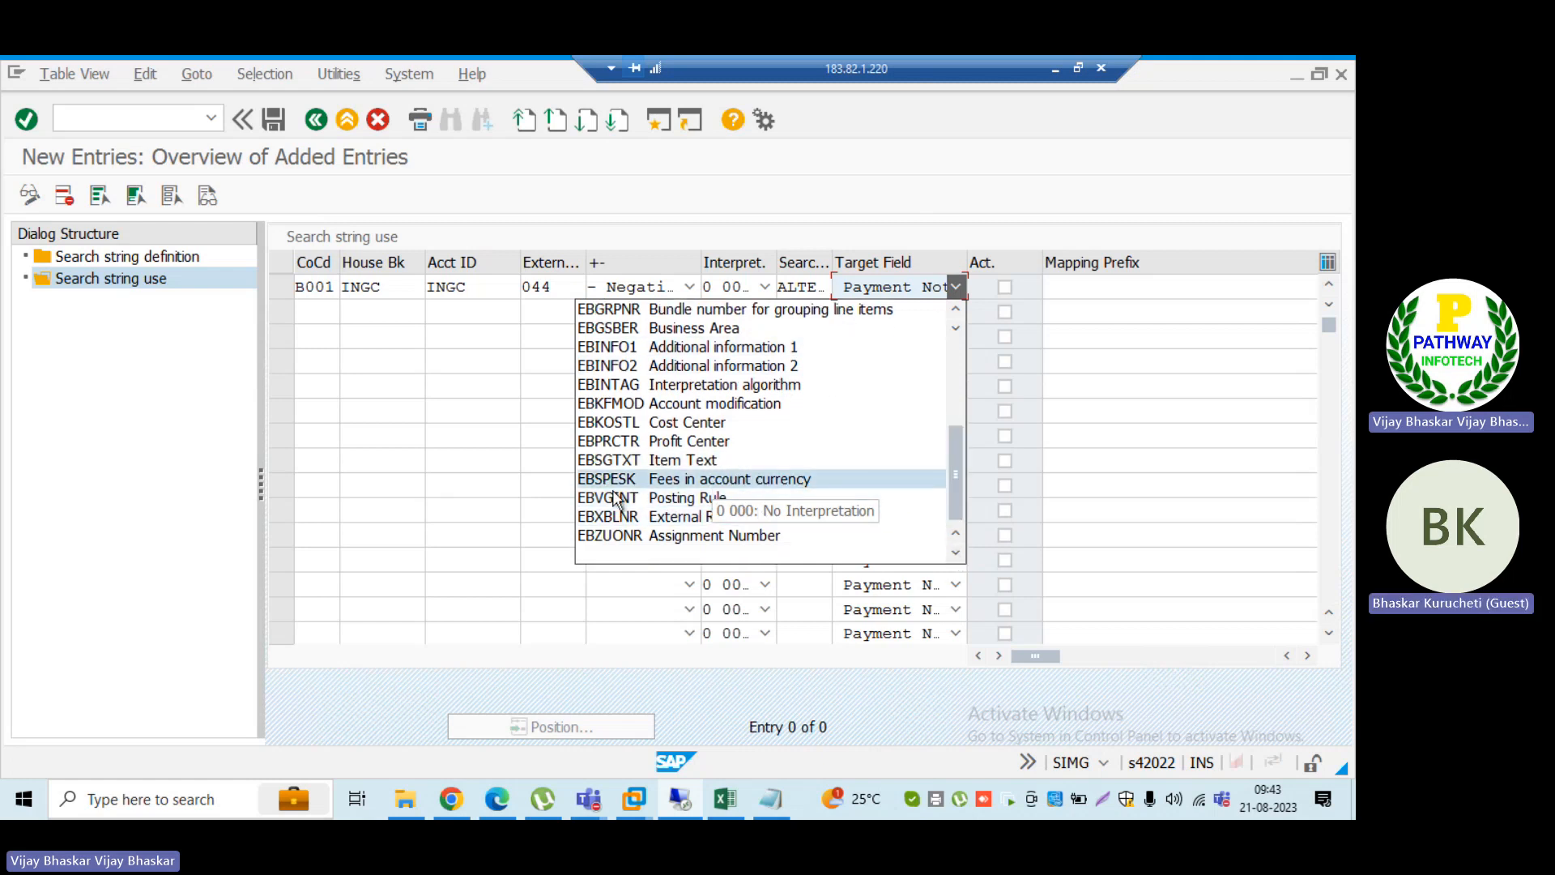
{"action": "left_click", "coordinate": [682, 501]}
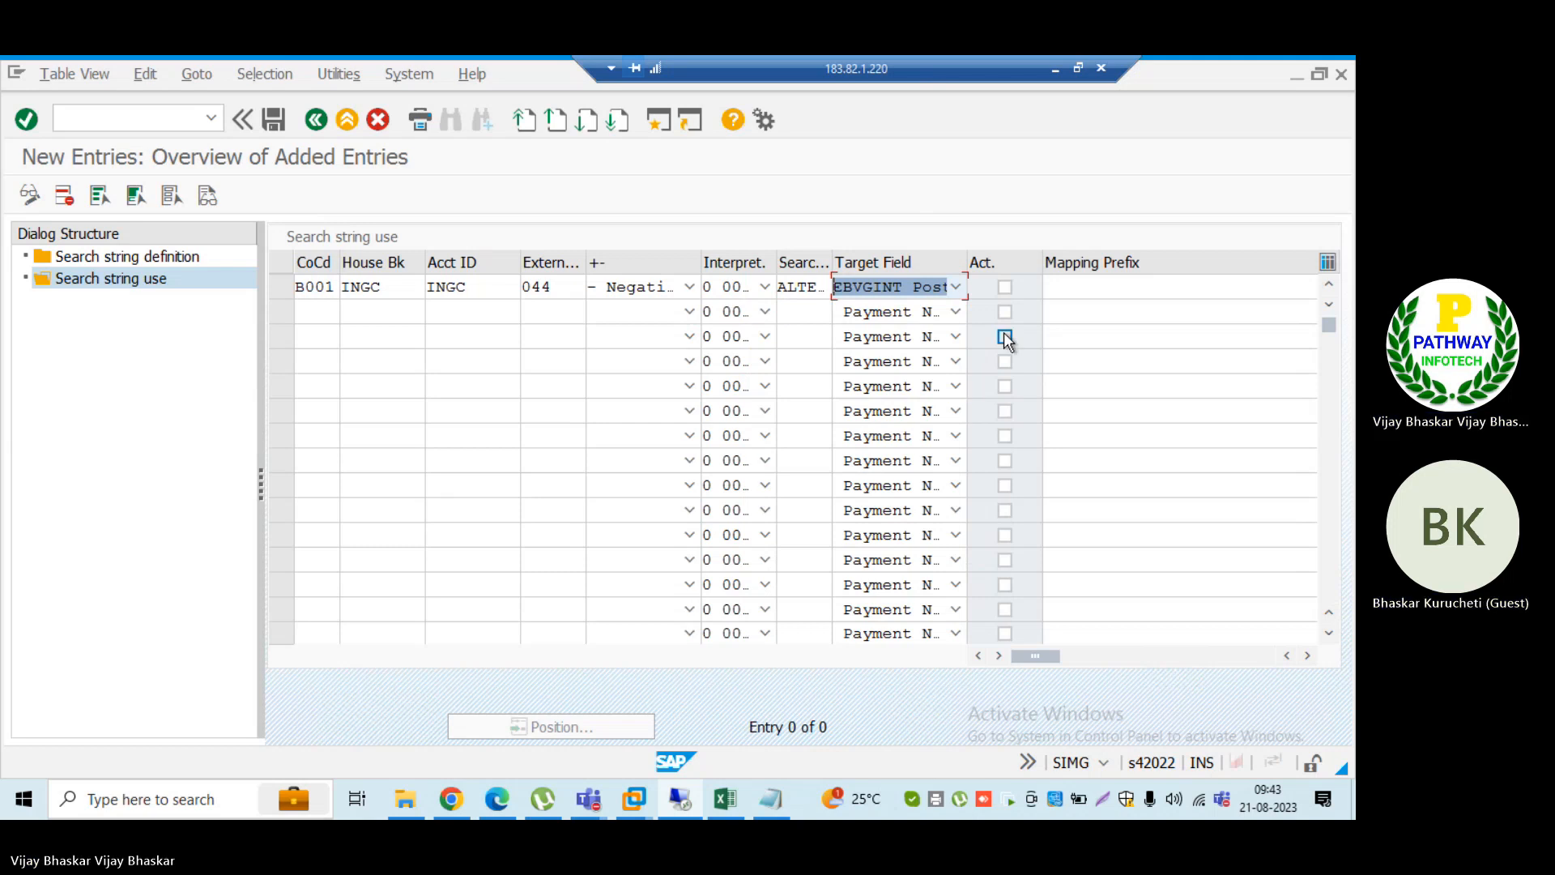
{"action": "left_click", "coordinate": [1005, 287]}
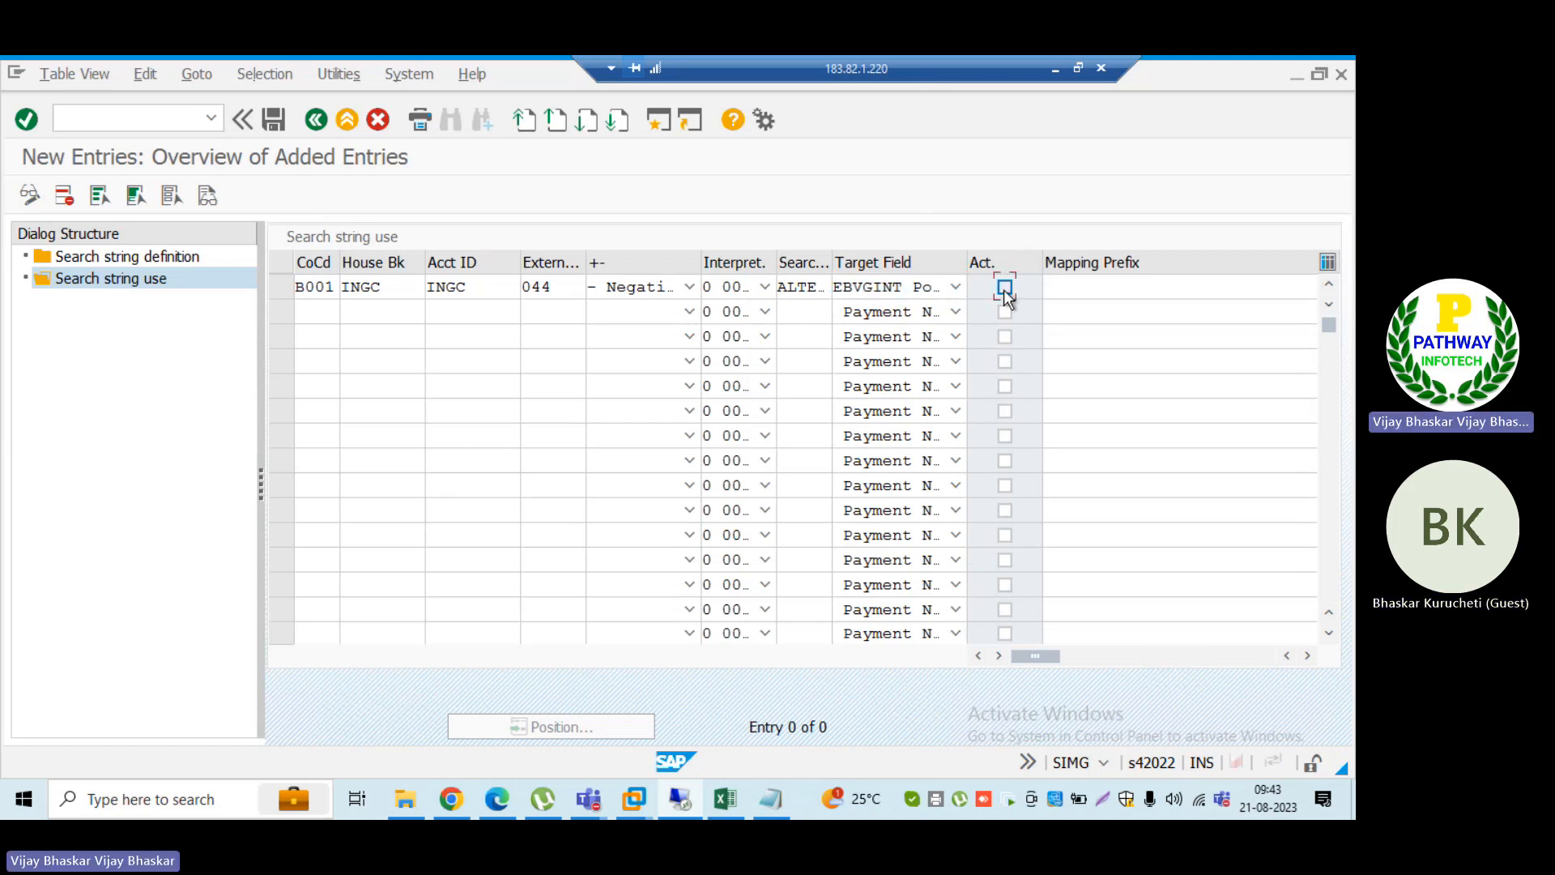
Step: Enter B004 as the entry's mapping prefix, checking it against the other session, narrow the Mapping Prefix column and confirm the entry
{"action": "left_click", "coordinate": [1069, 289]}
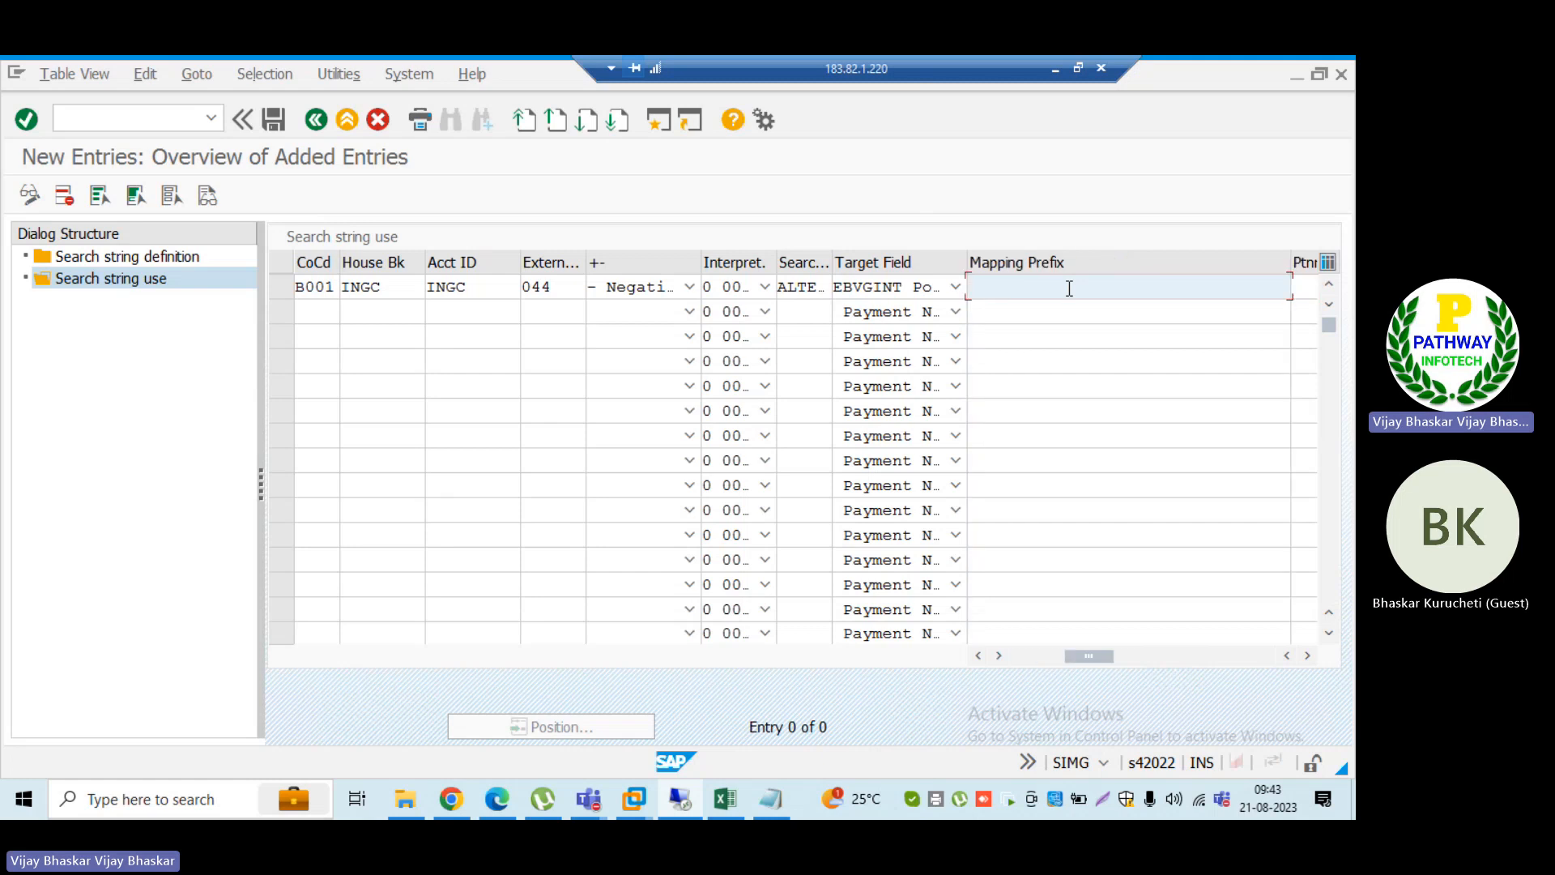
{"action": "type", "text": "B004"}
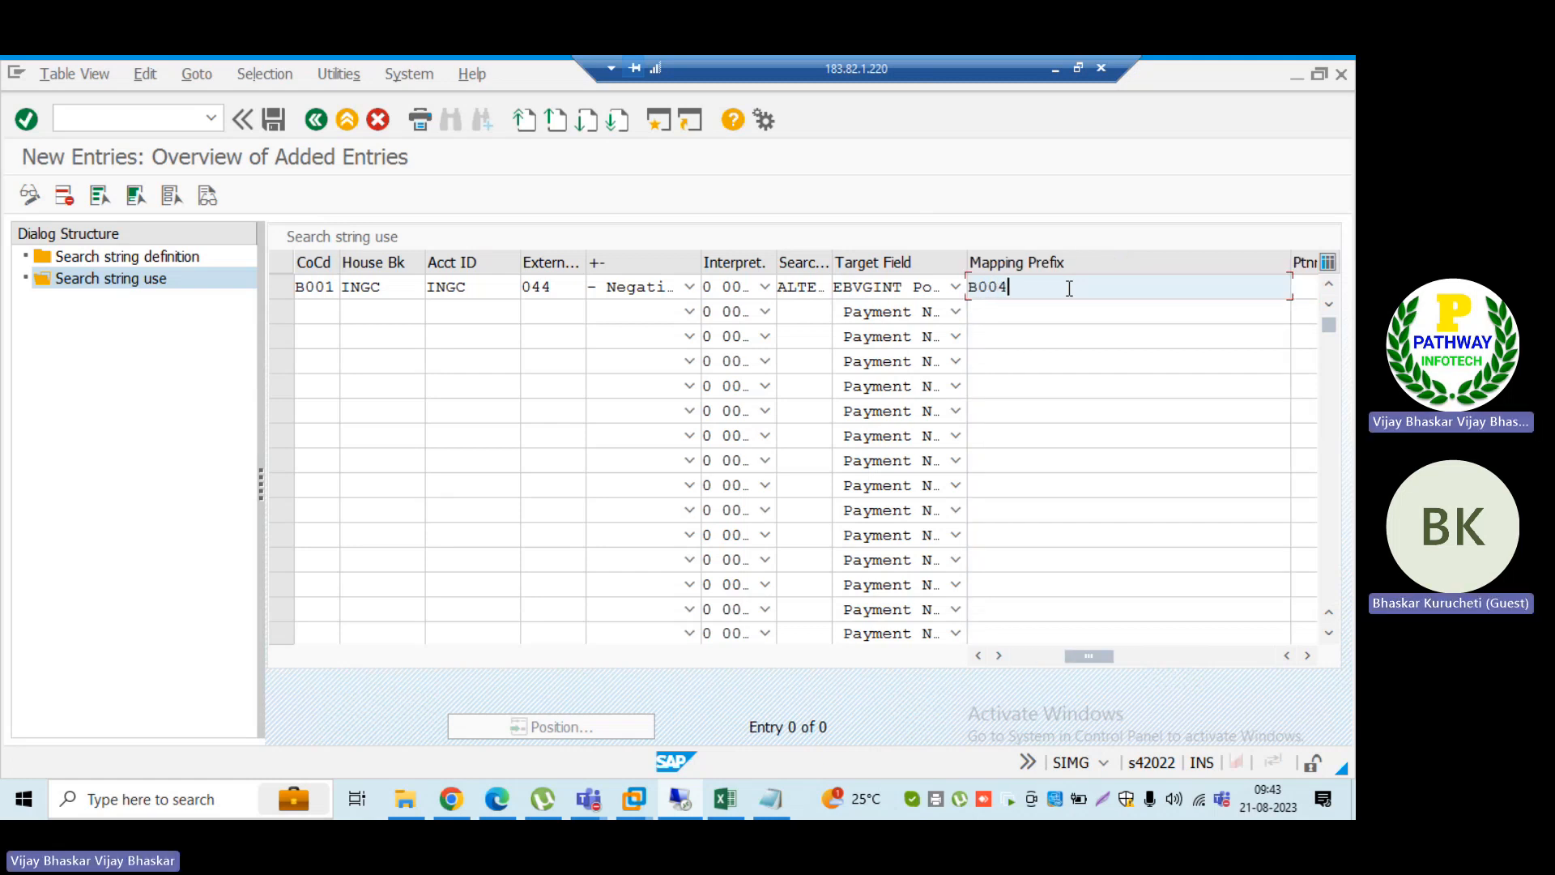
{"action": "key", "text": "alt+Tab"}
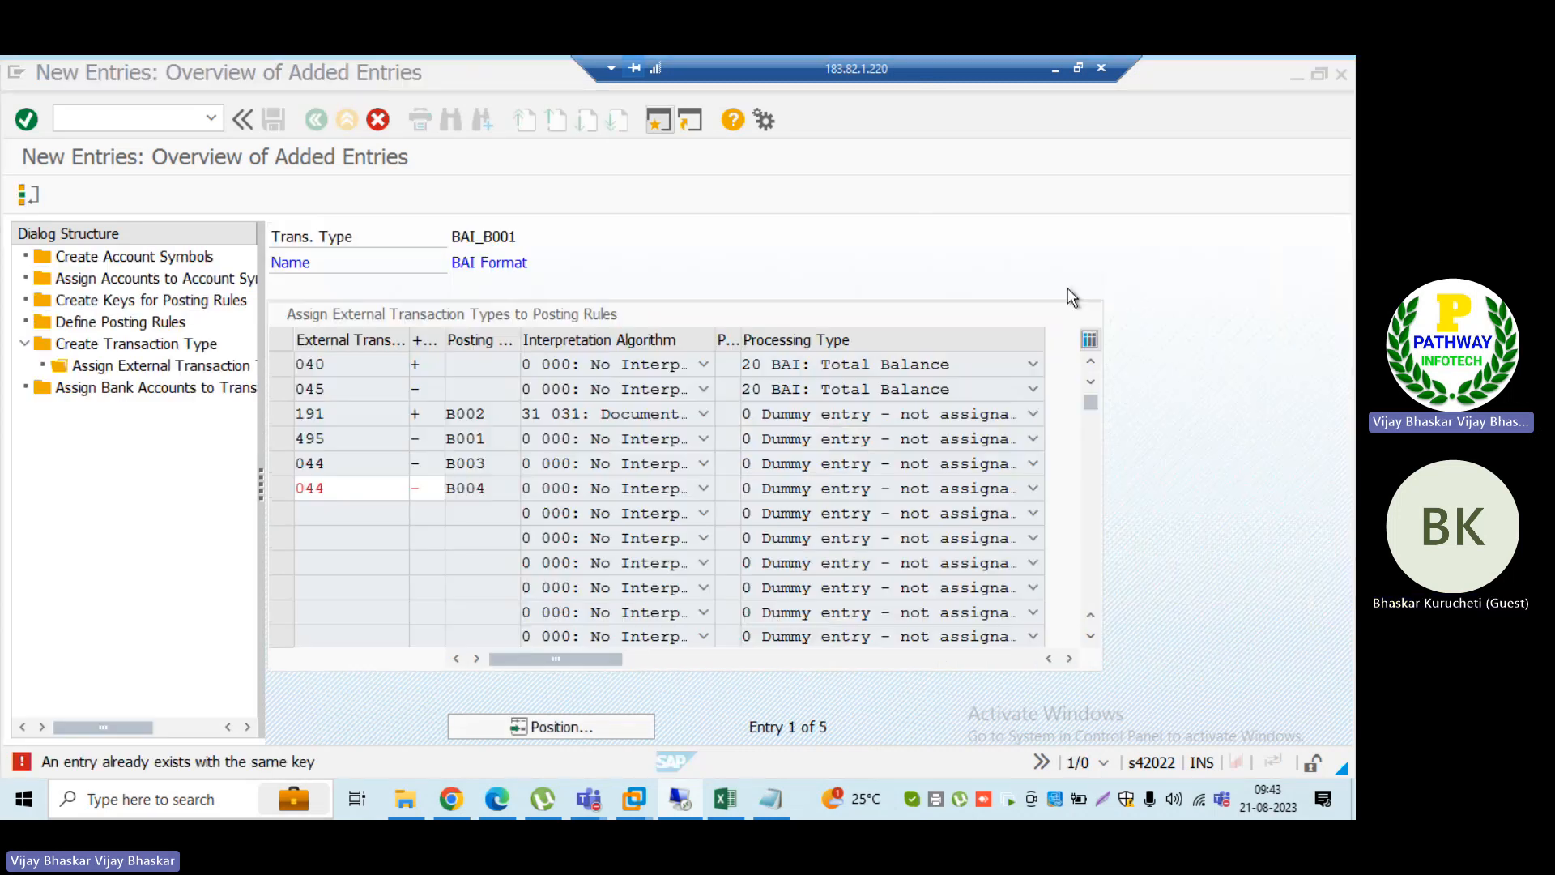
{"action": "key", "text": "alt+Tab"}
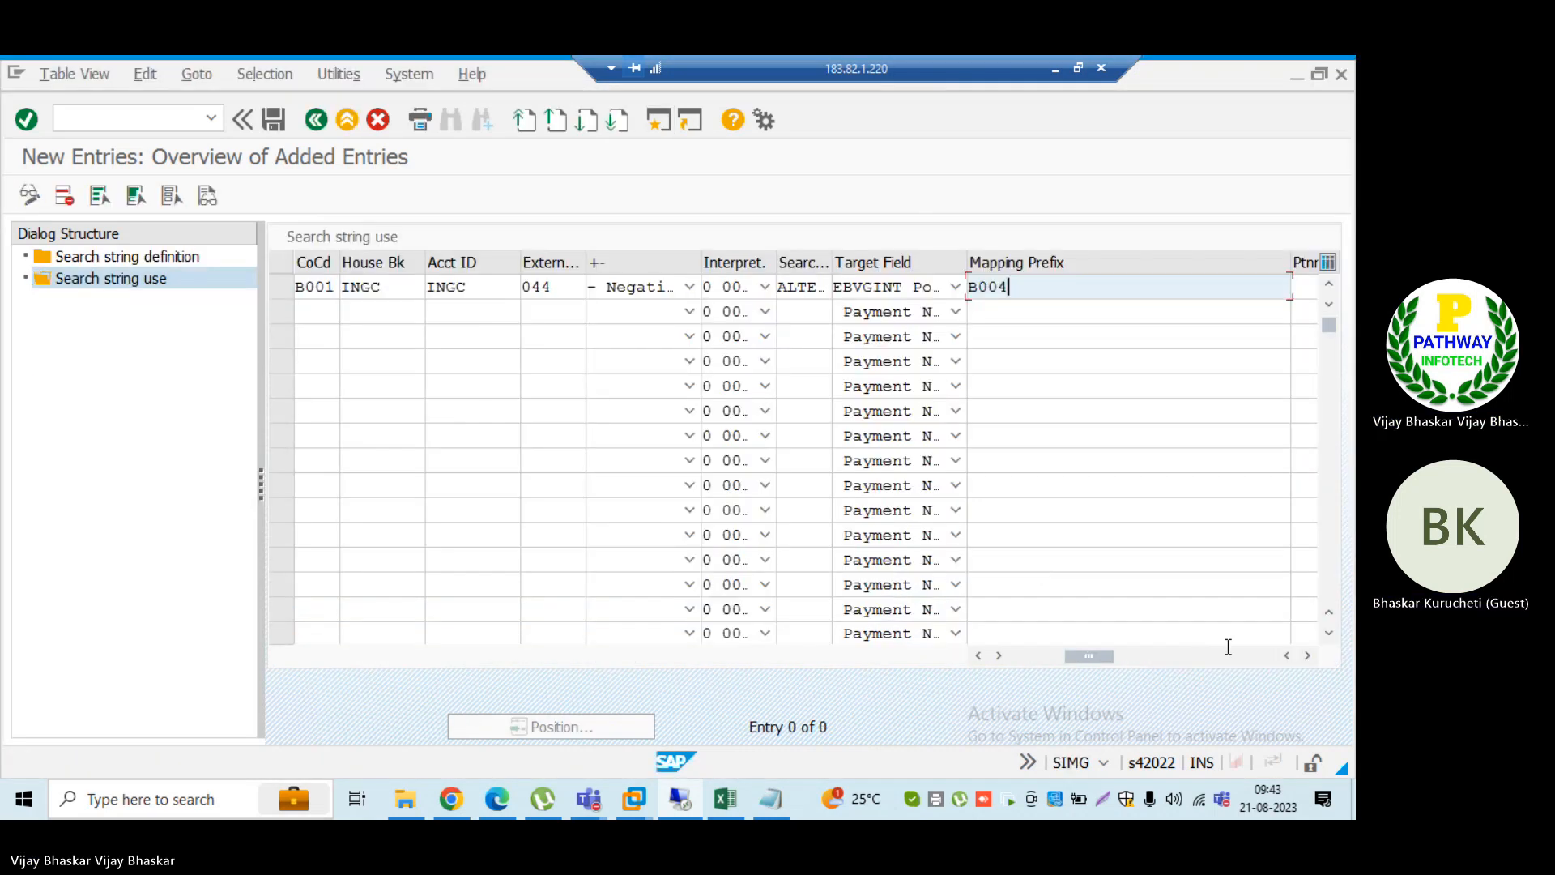
{"action": "left_click", "coordinate": [1306, 656]}
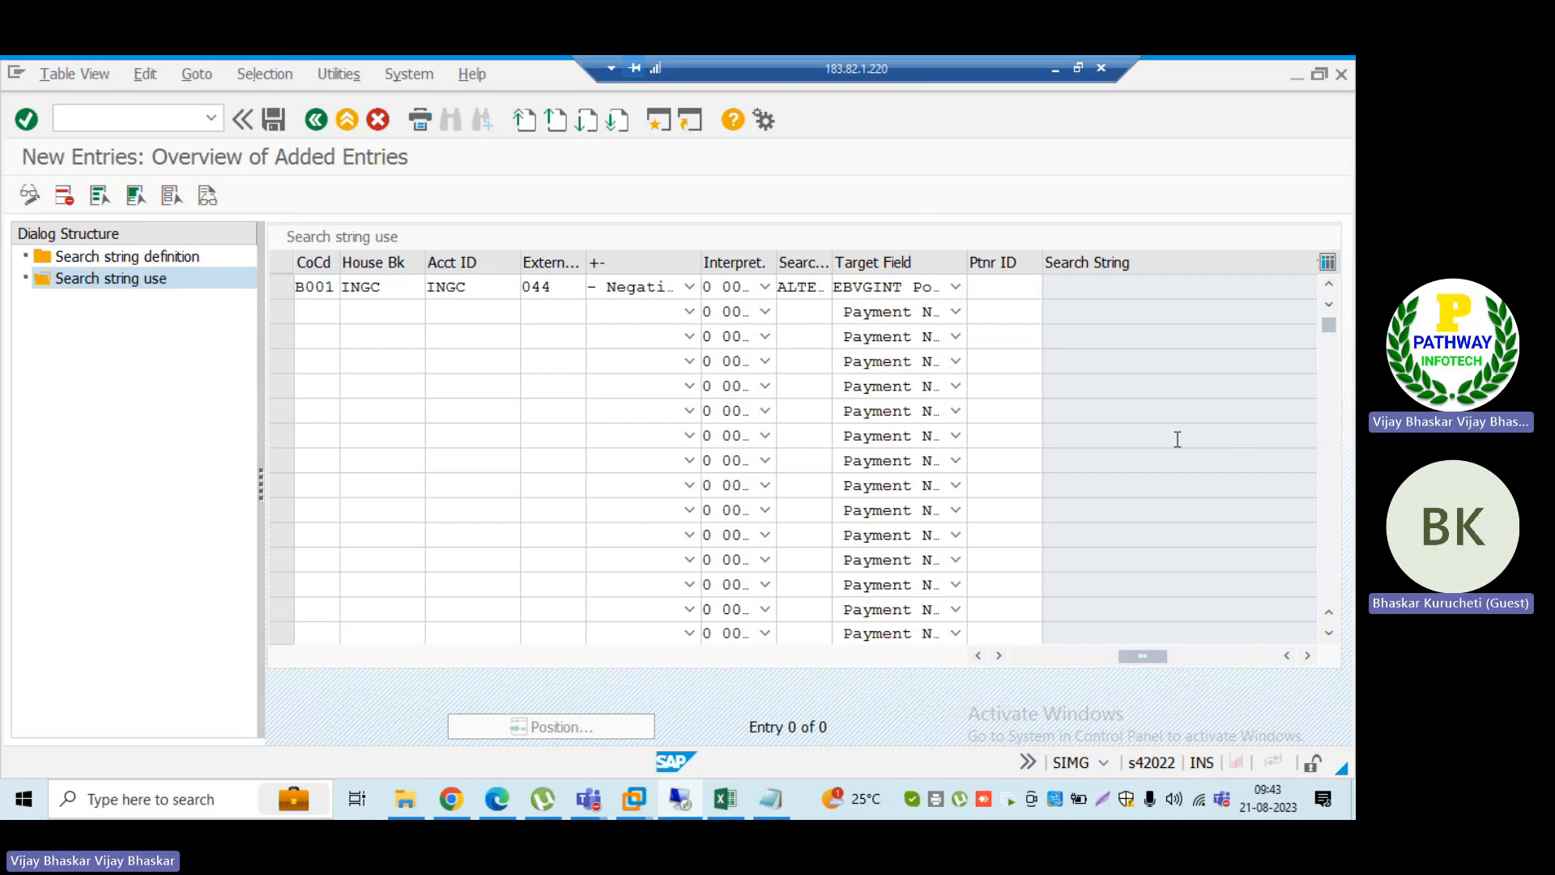
{"action": "left_click", "coordinate": [979, 654]}
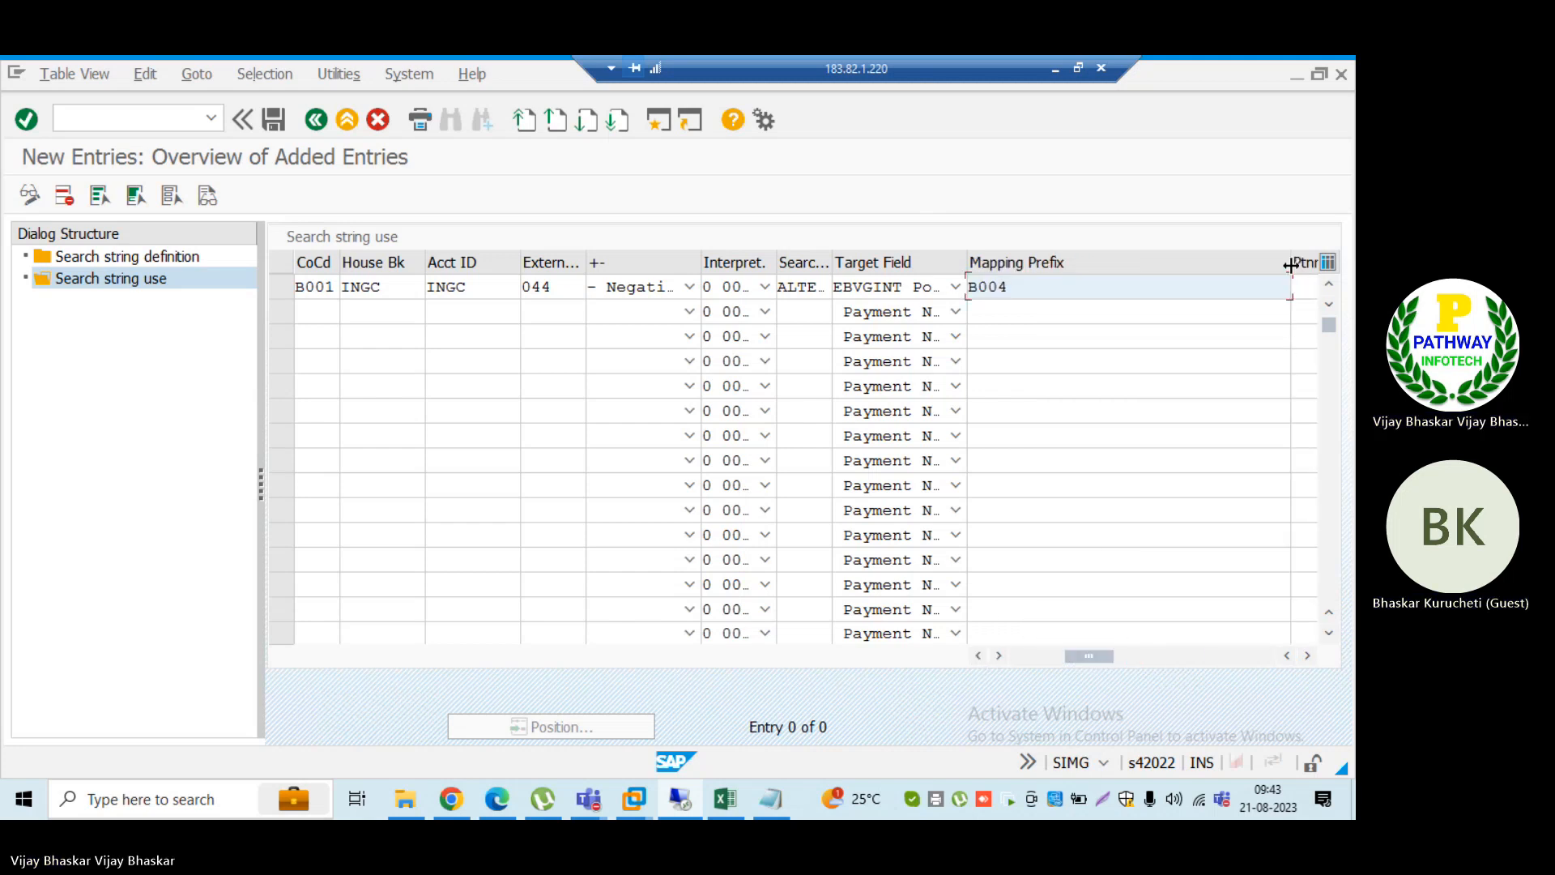
{"action": "left_click_drag", "start_coordinate": [1217, 264], "coordinate": [1152, 267]}
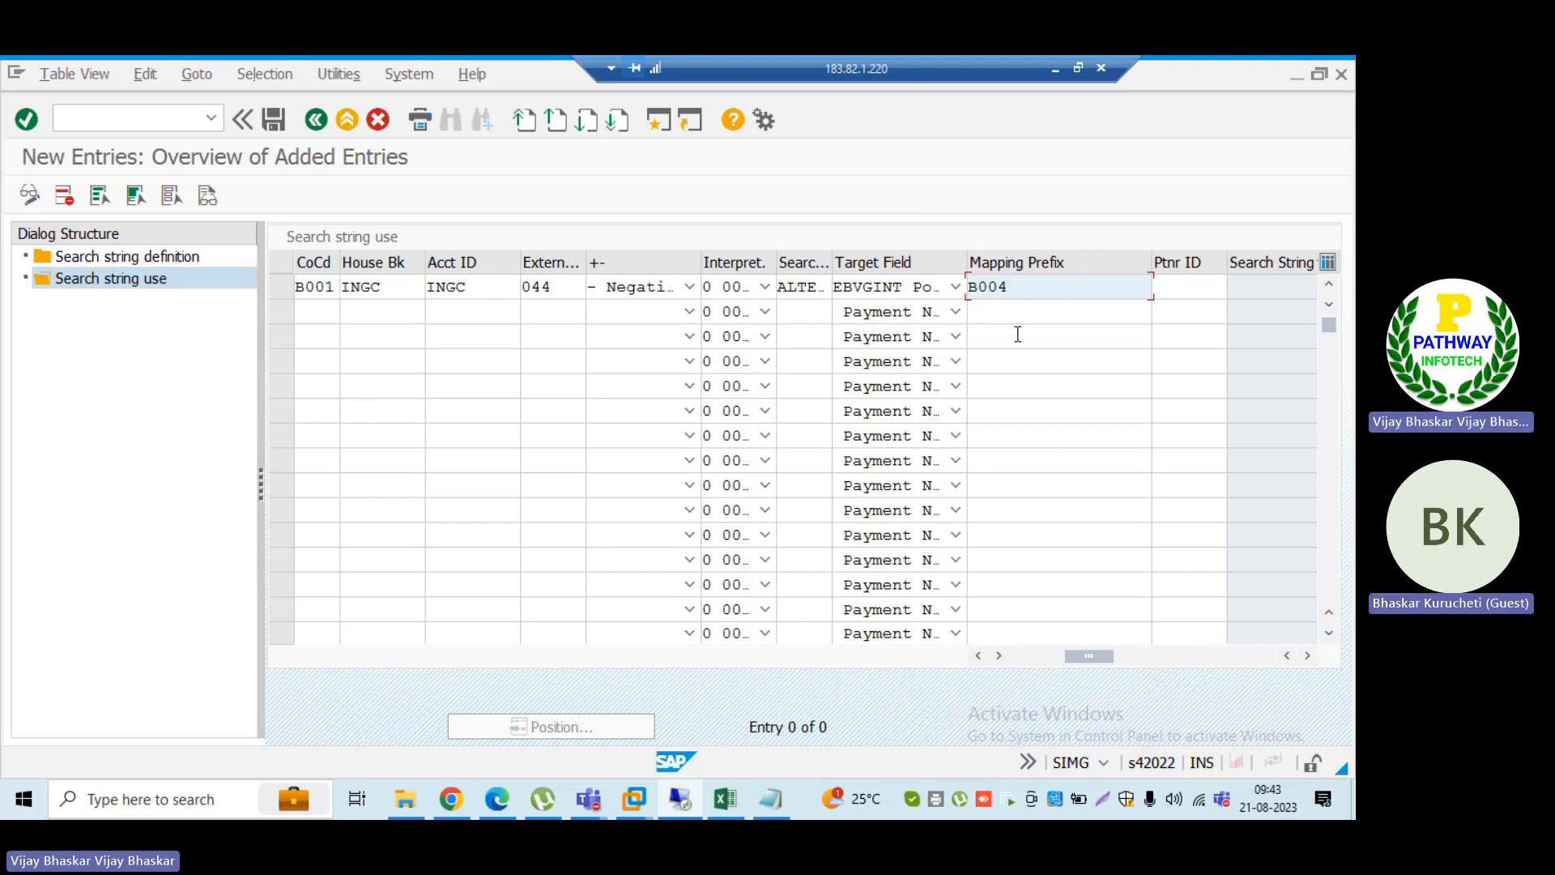
{"action": "key", "text": "Return"}
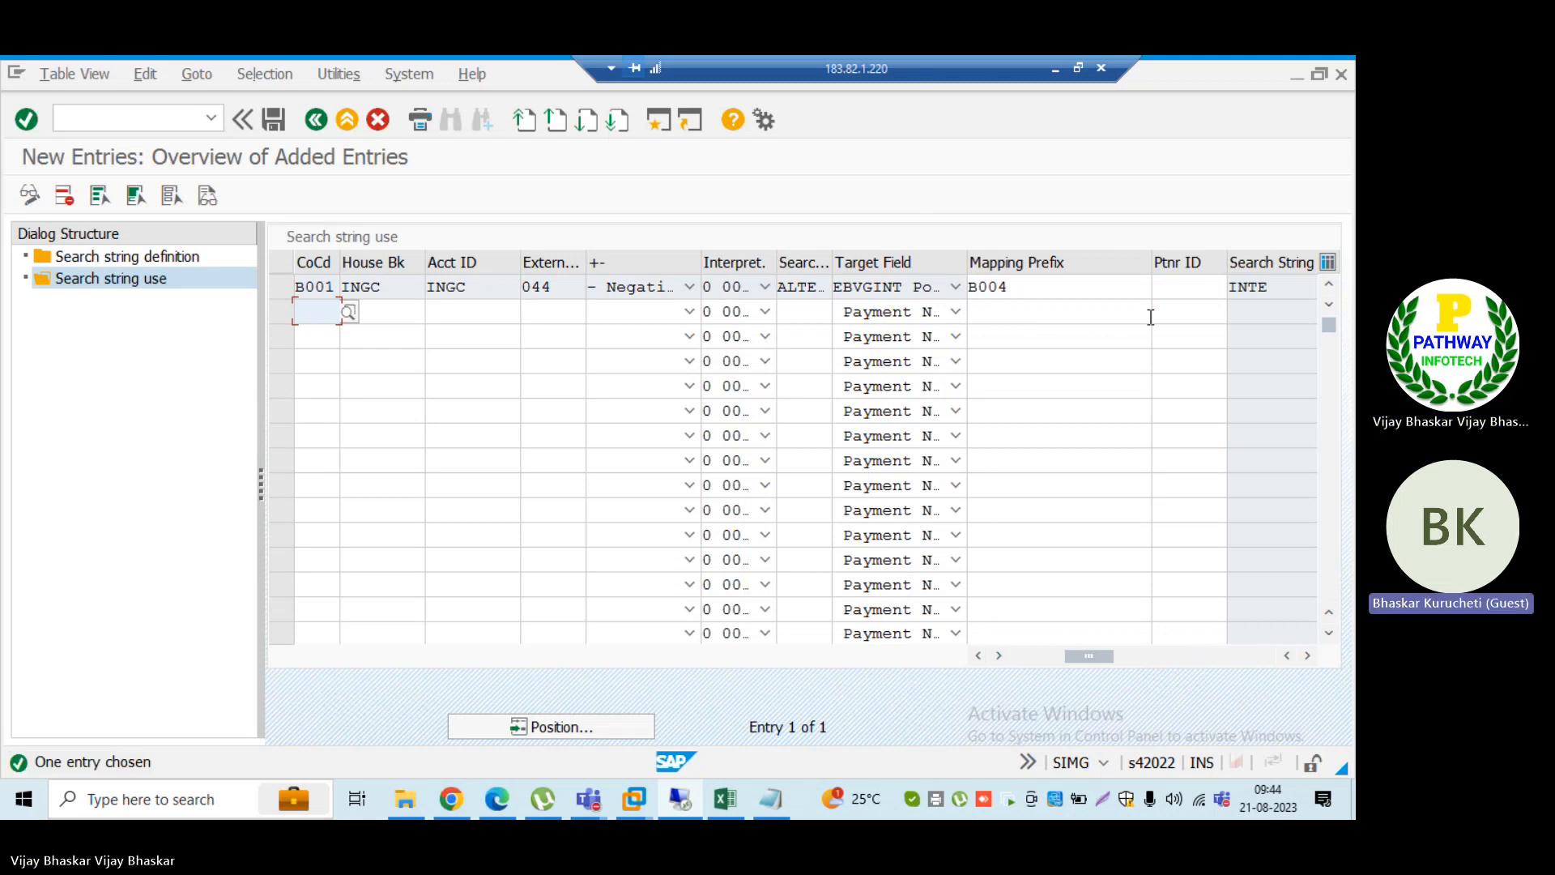
Step: Check the entry's search string INTE and save the search string use entry
{"action": "left_click_drag", "start_coordinate": [1285, 286], "coordinate": [1223, 285]}
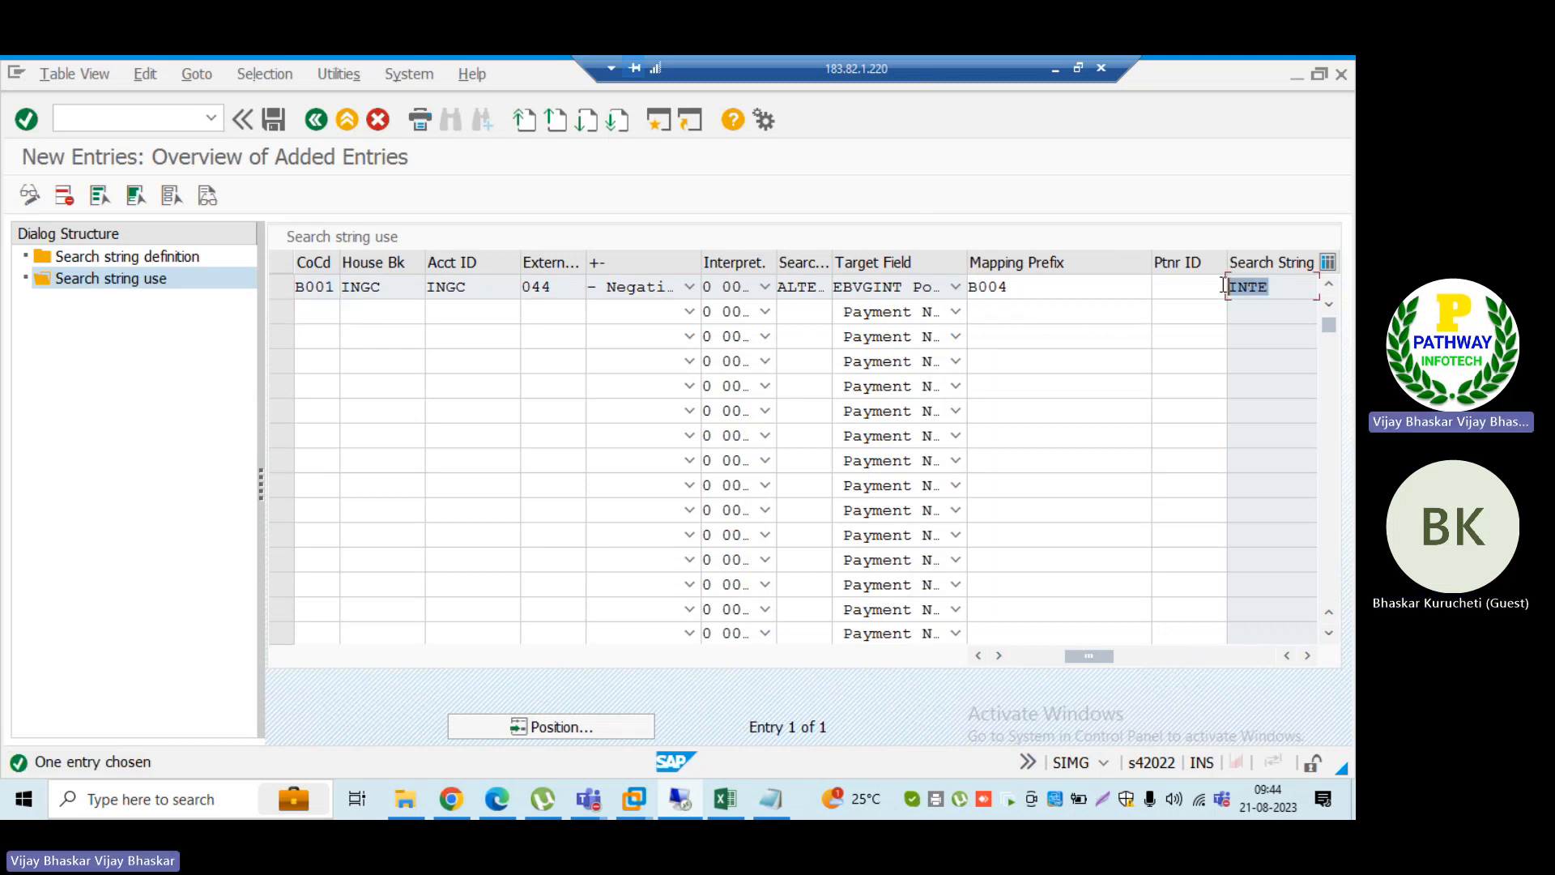
{"action": "left_click", "coordinate": [1227, 285]}
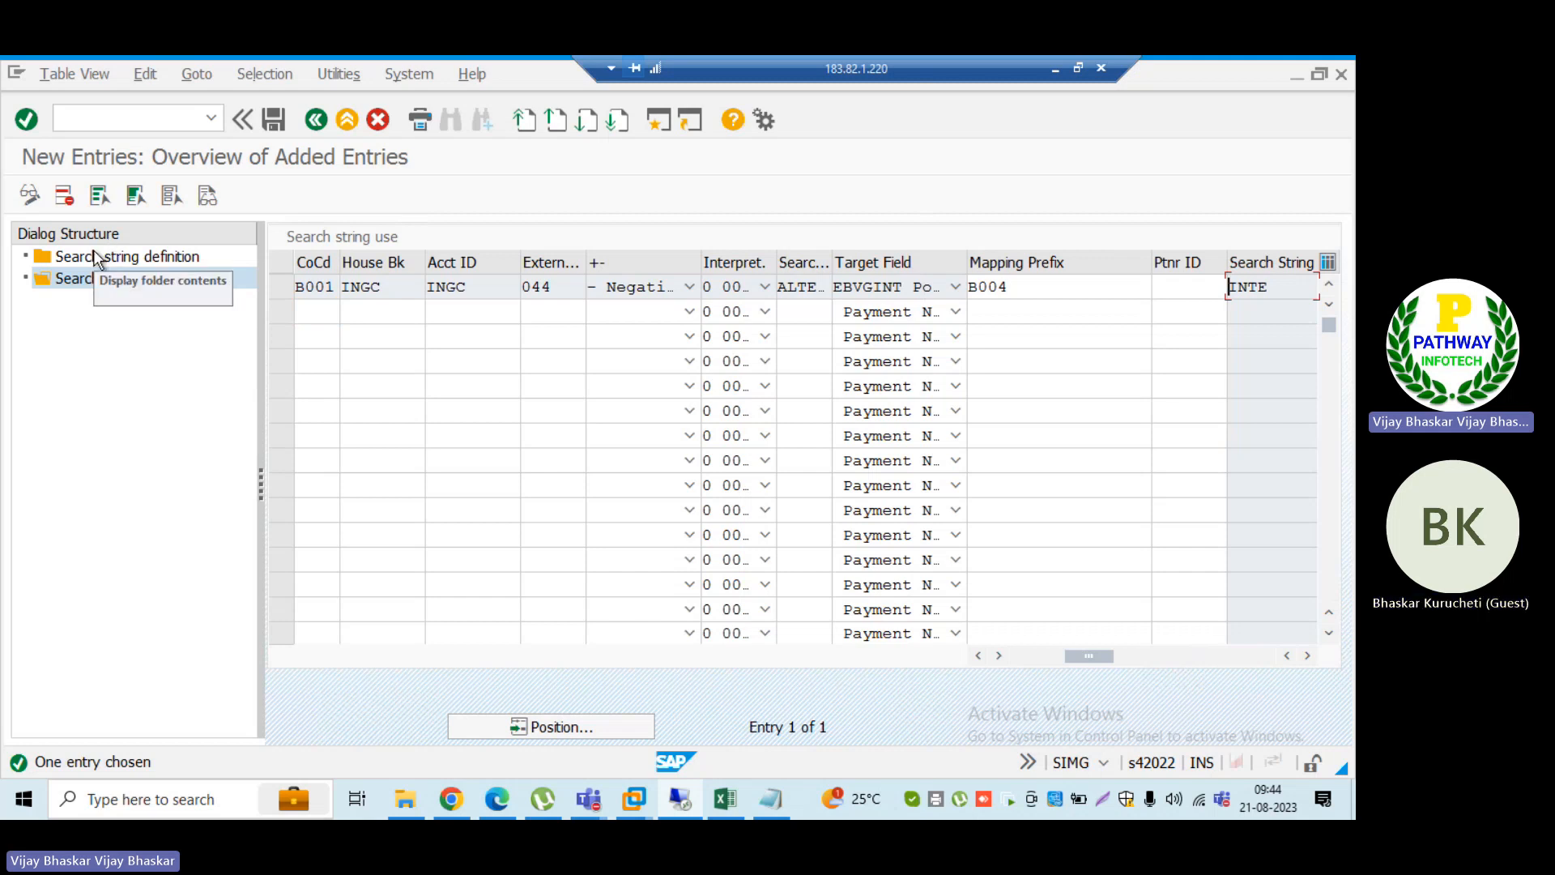
{"action": "left_click", "coordinate": [273, 120]}
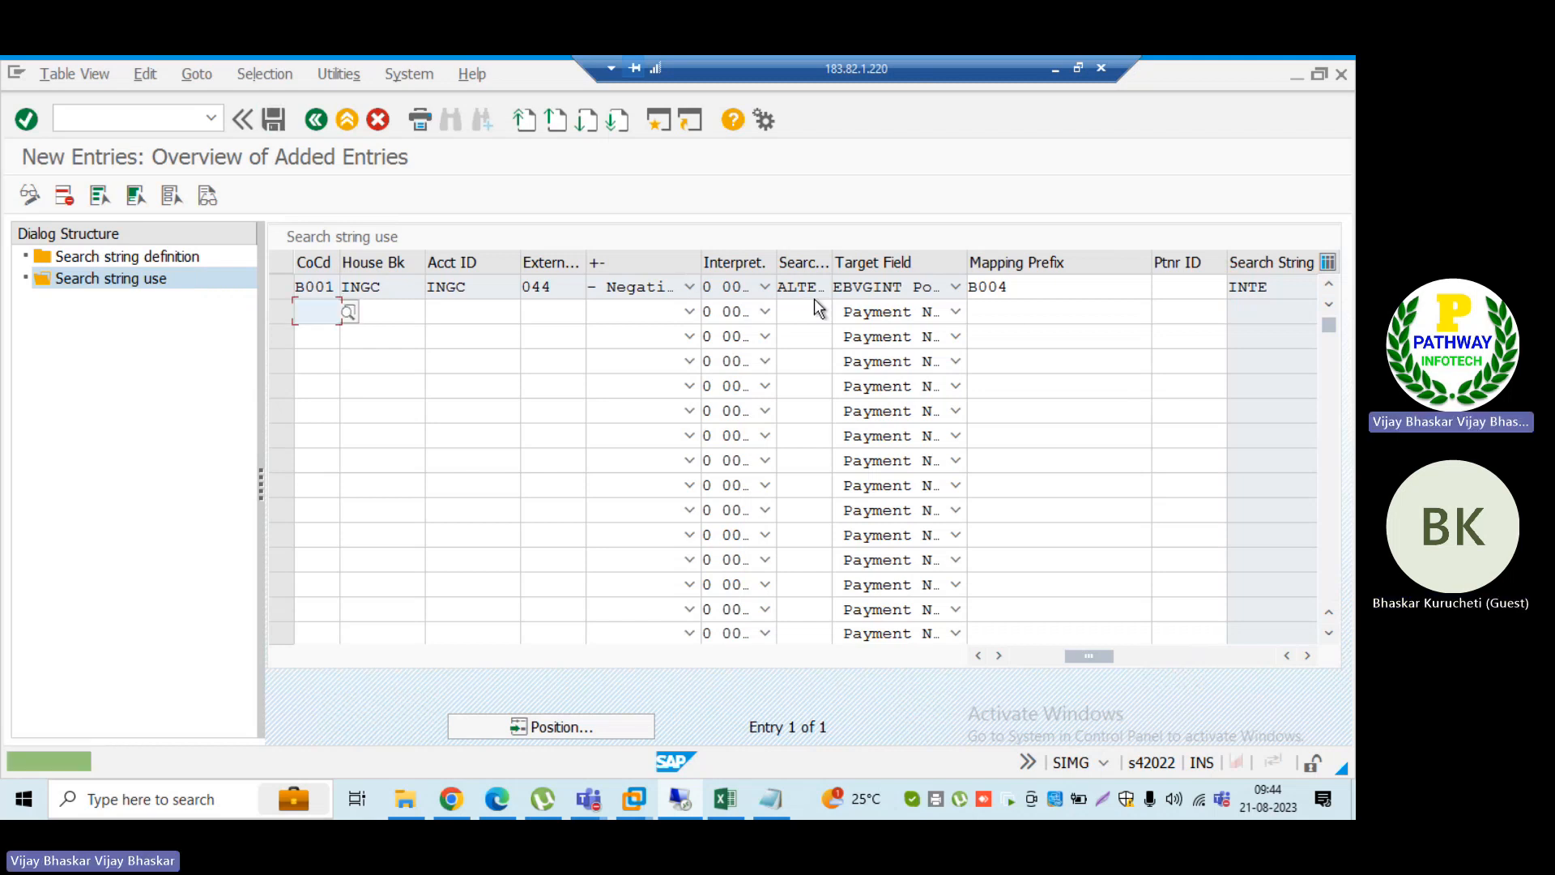
Step: Copy search string INTE, locate it in the ID_TRM bank statement file in Notepad, and compare it with mapping prefix B004
{"action": "left_click_drag", "start_coordinate": [1273, 287], "coordinate": [1214, 288]}
{"action": "key", "text": "ctrl+c"}
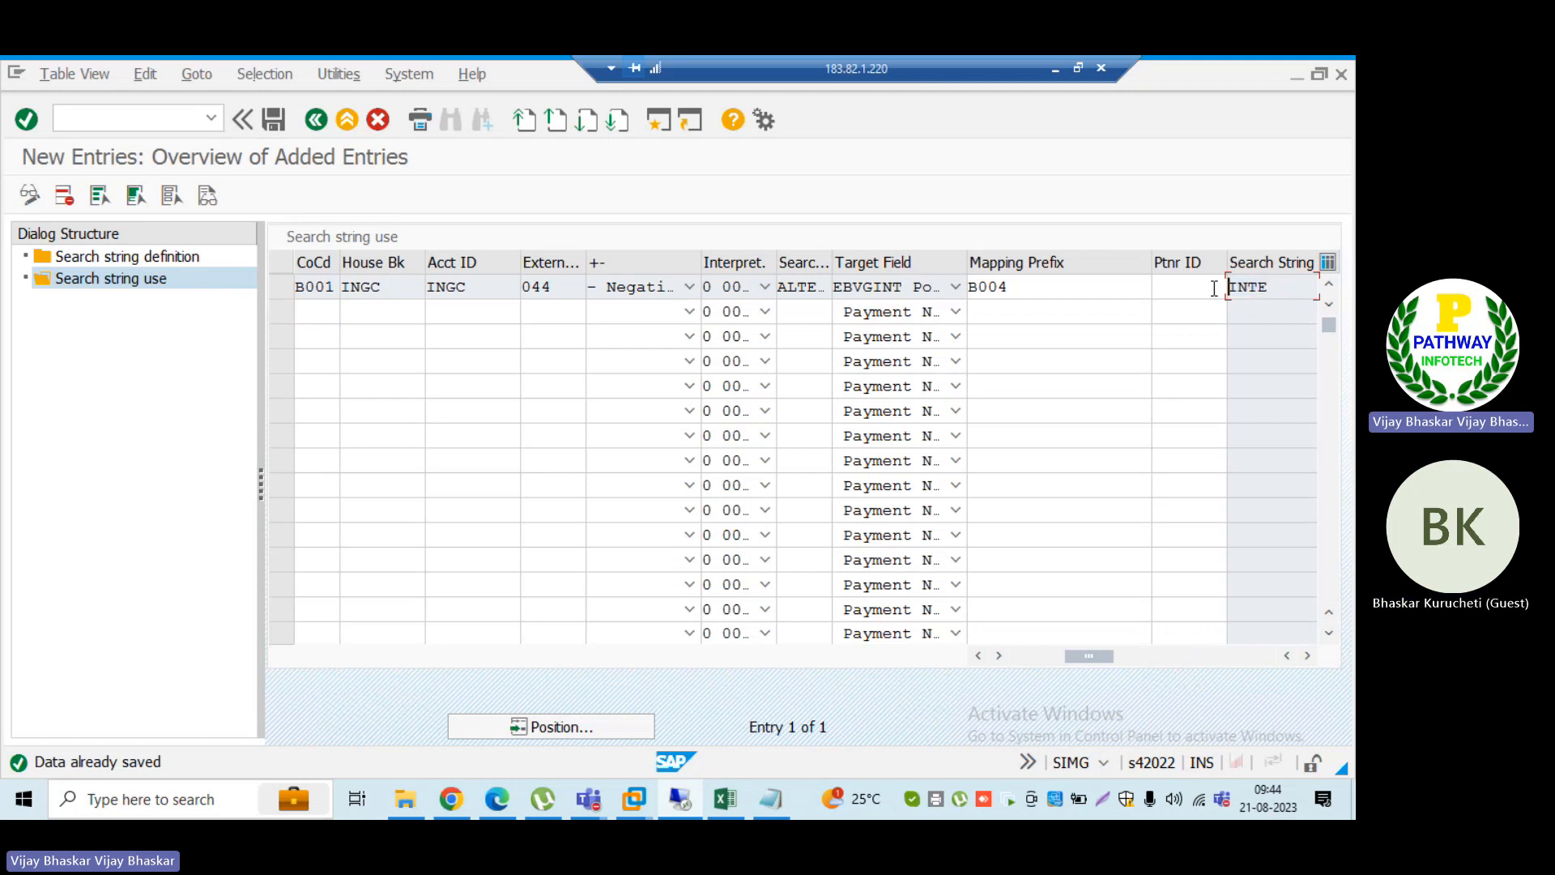
{"action": "left_click", "coordinate": [764, 810]}
{"action": "key", "text": "alt+Tab"}
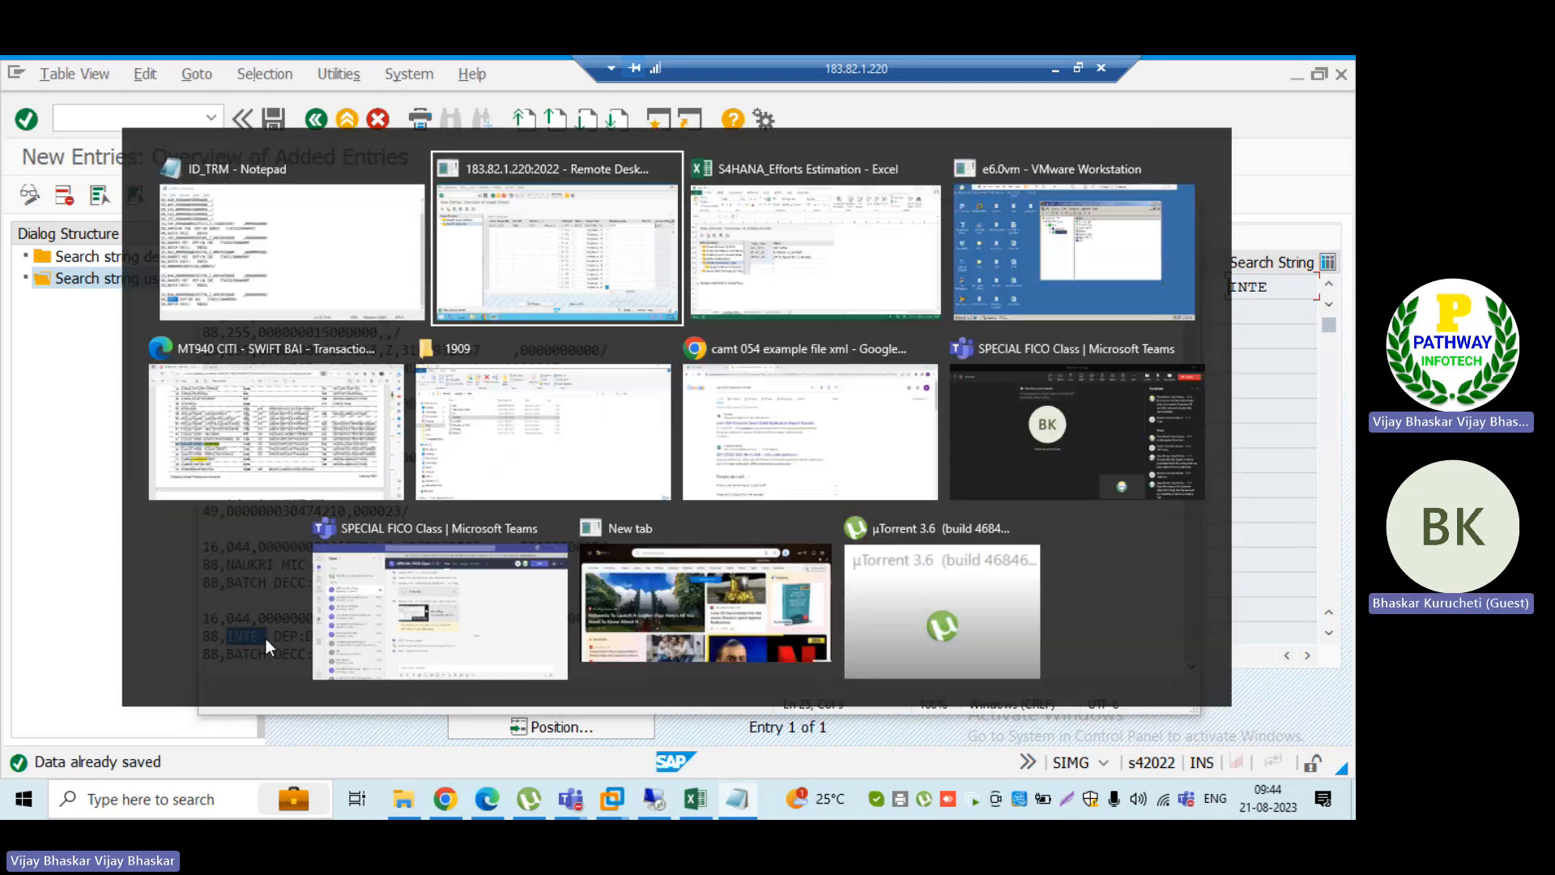
{"action": "left_click", "coordinate": [986, 287]}
{"action": "left_click_drag", "start_coordinate": [1009, 287], "coordinate": [968, 288]}
{"action": "left_click", "coordinate": [968, 288]}
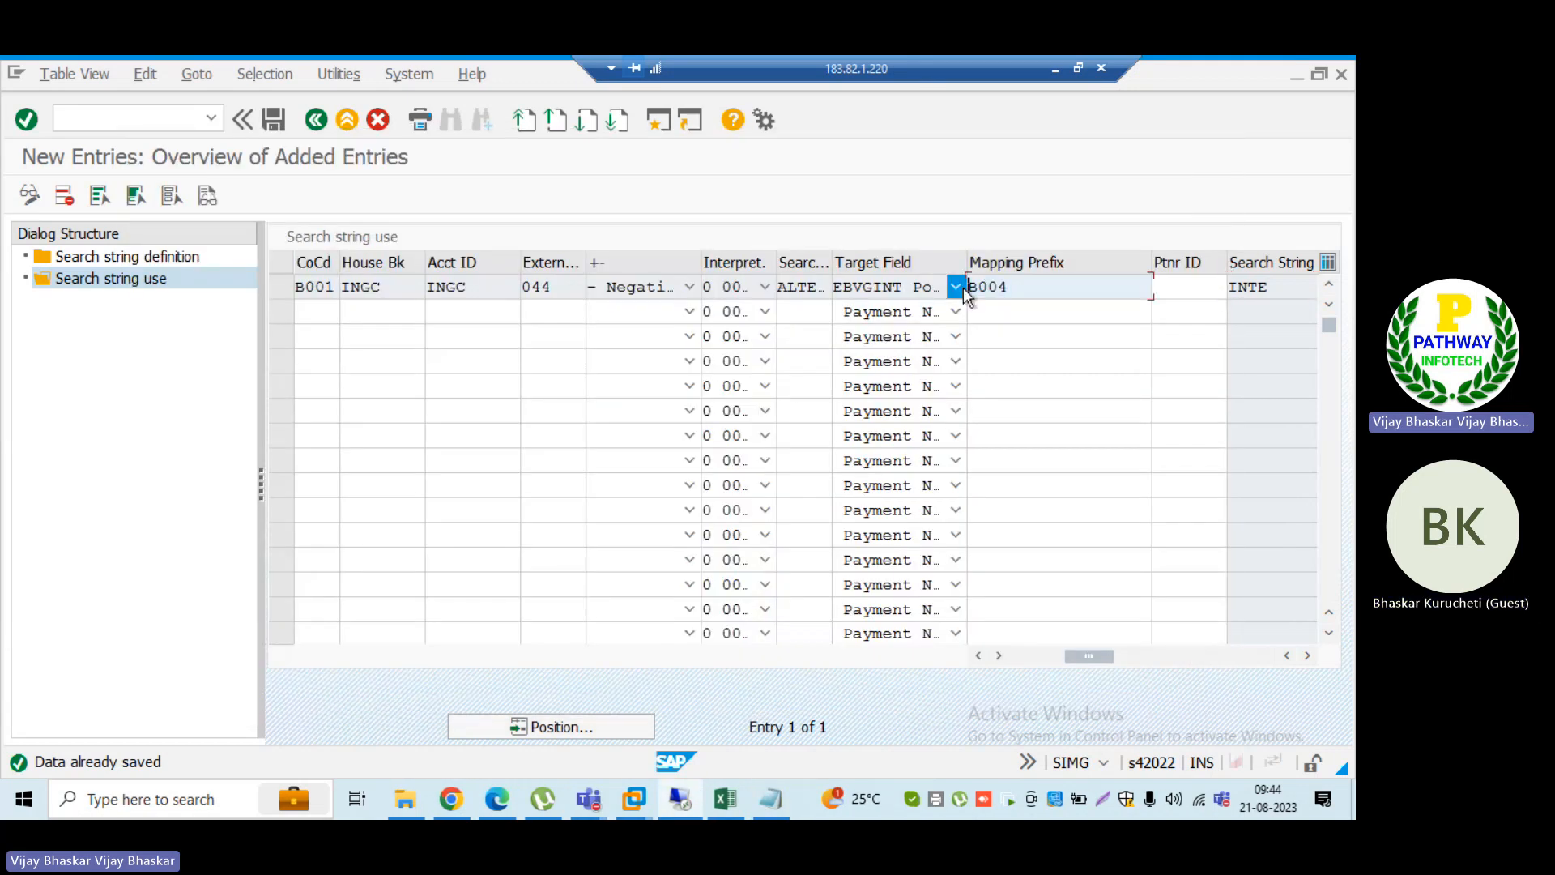
Step: Switch to the Excel configuration notes to review the B004 account symbol and posting rule, and save the SAP entry again
{"action": "left_click", "coordinate": [726, 799]}
{"action": "scroll", "coordinate": [457, 559], "scroll_direction": "up", "scroll_amount": 10}
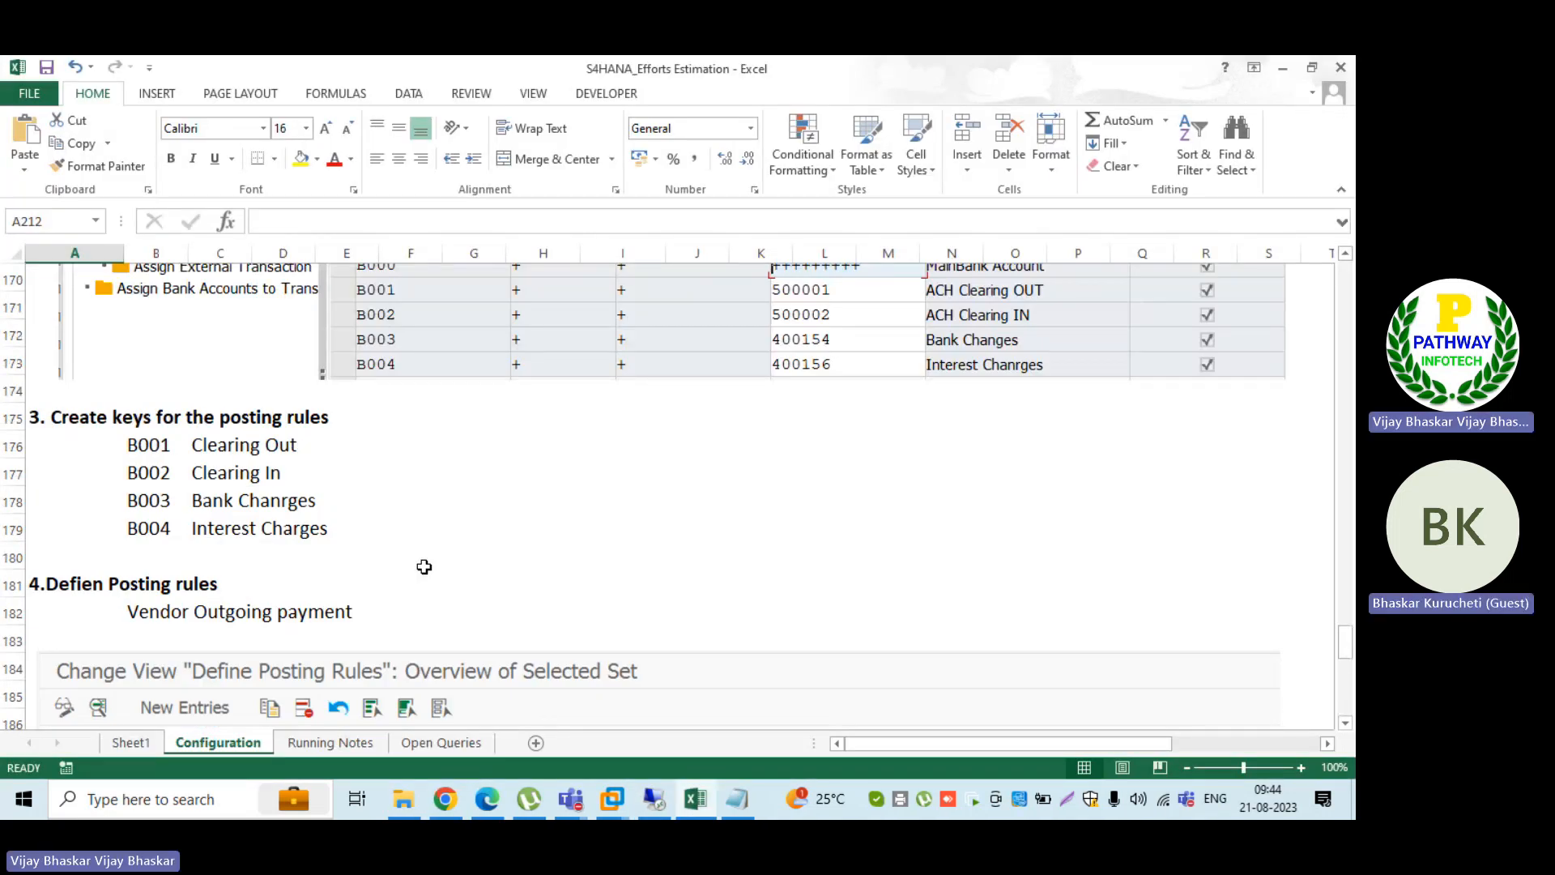
{"action": "scroll", "coordinate": [424, 566], "scroll_direction": "up", "scroll_amount": 1}
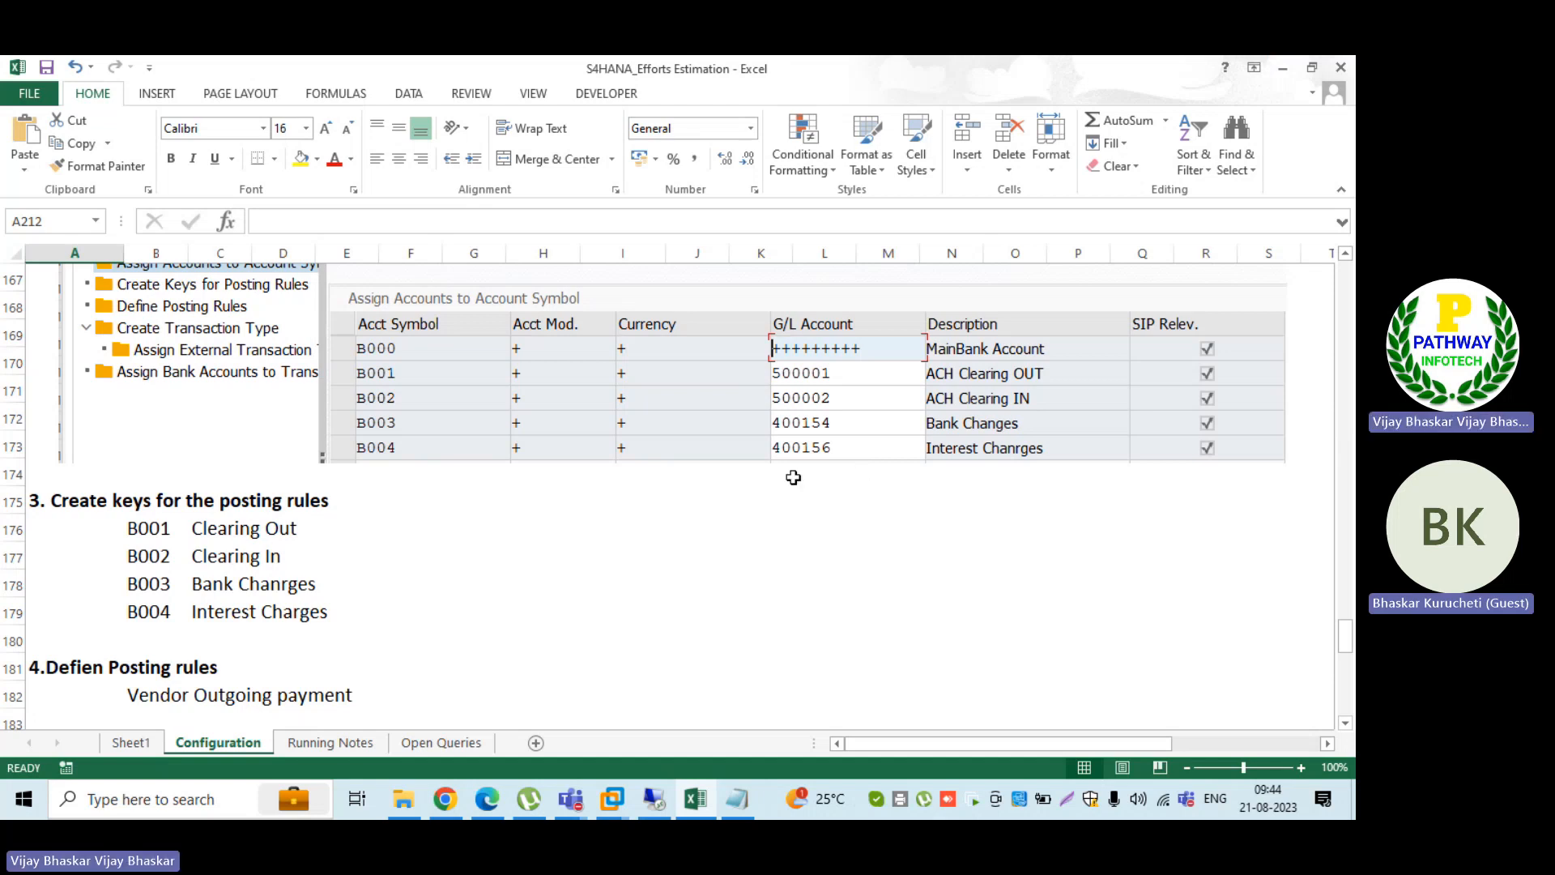
{"action": "scroll", "coordinate": [634, 556], "scroll_direction": "down", "scroll_amount": 2}
{"action": "scroll", "coordinate": [634, 556], "scroll_direction": "down", "scroll_amount": 3}
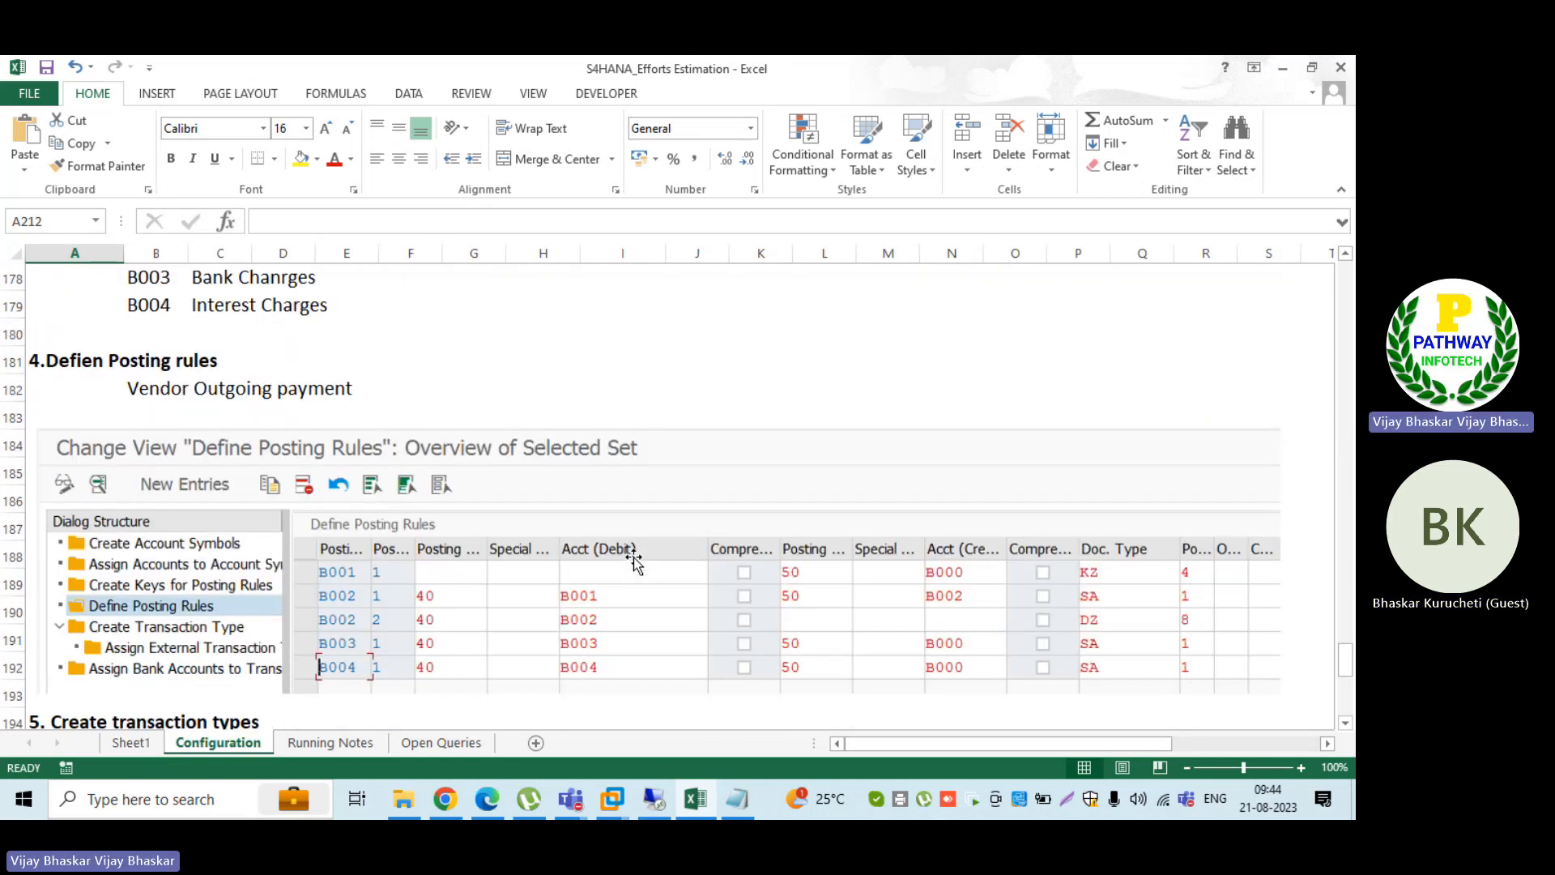
{"action": "key", "text": "alt+Tab"}
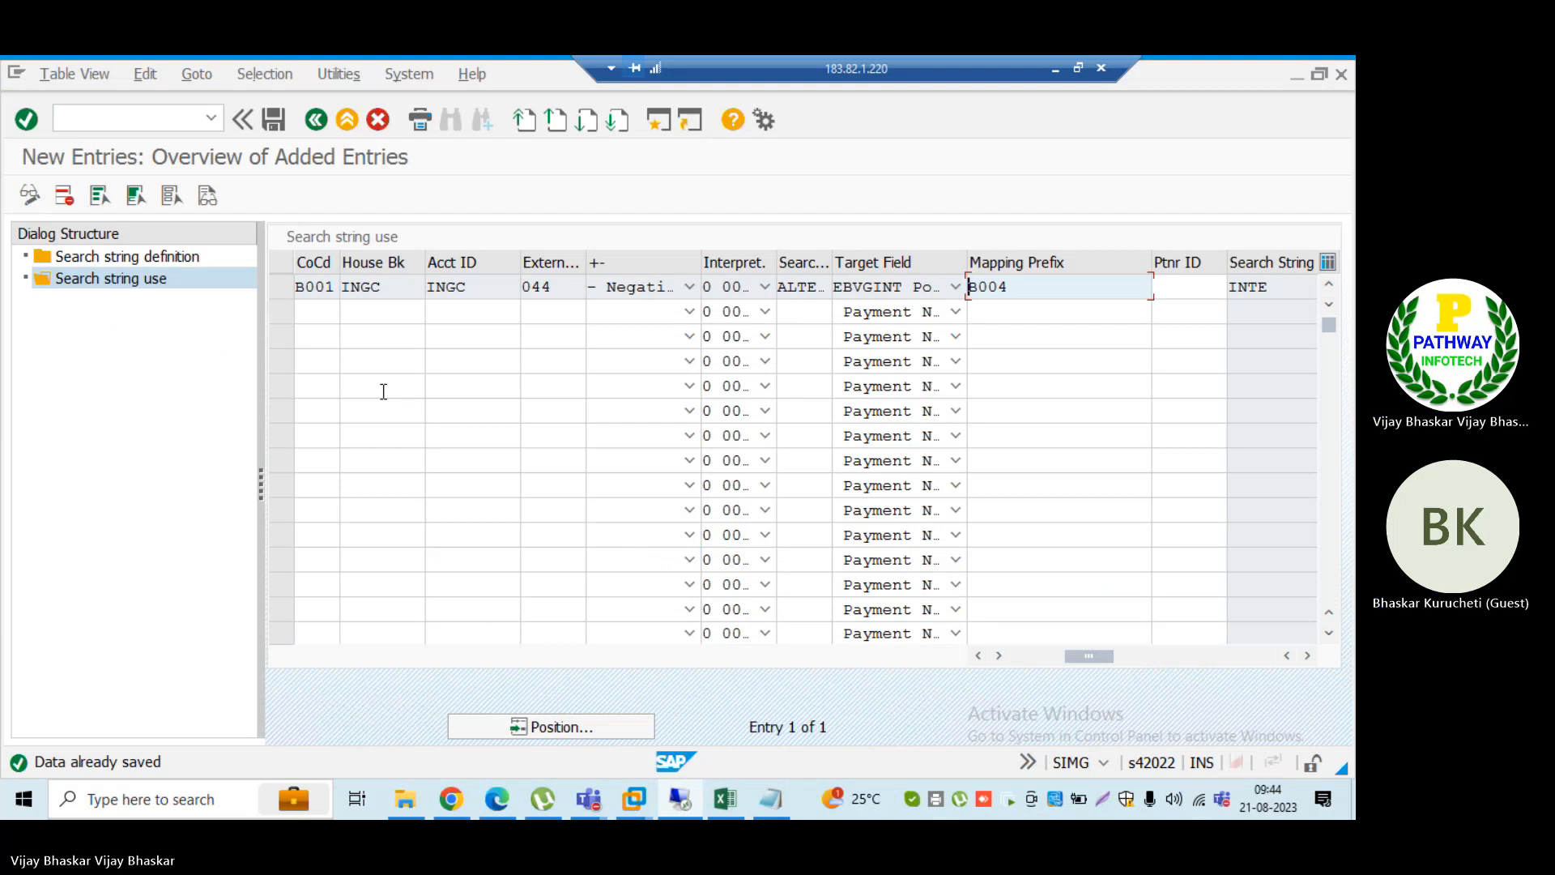
{"action": "left_click", "coordinate": [273, 122]}
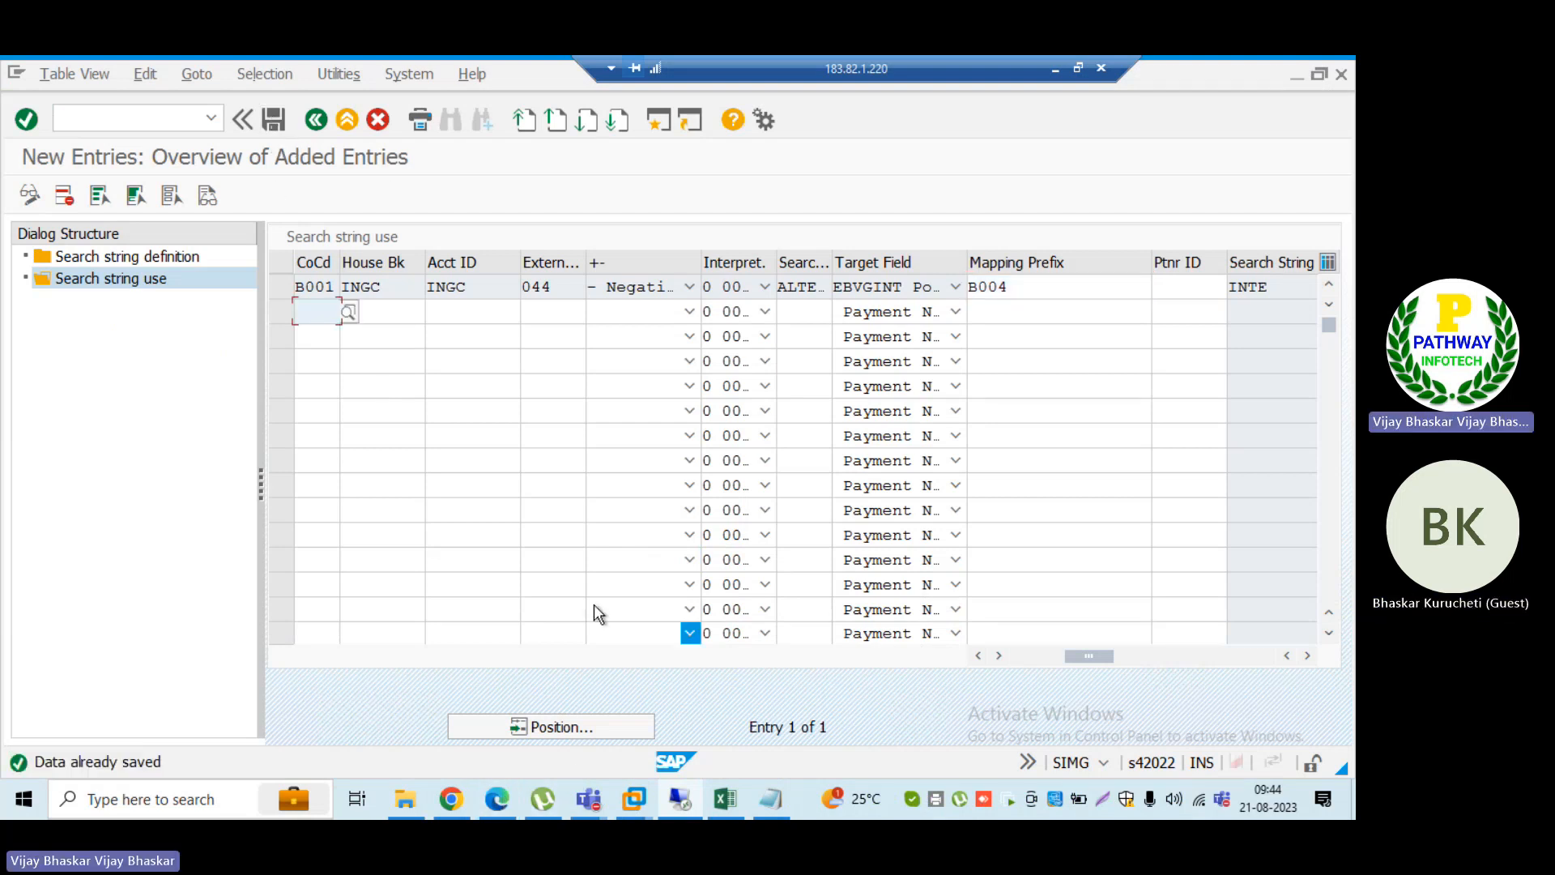
Step: Discard the duplicate 044 entry with posting rule B004 from transaction type BAI_B001 in the other SAP session
{"action": "key", "text": "alt+Tab"}
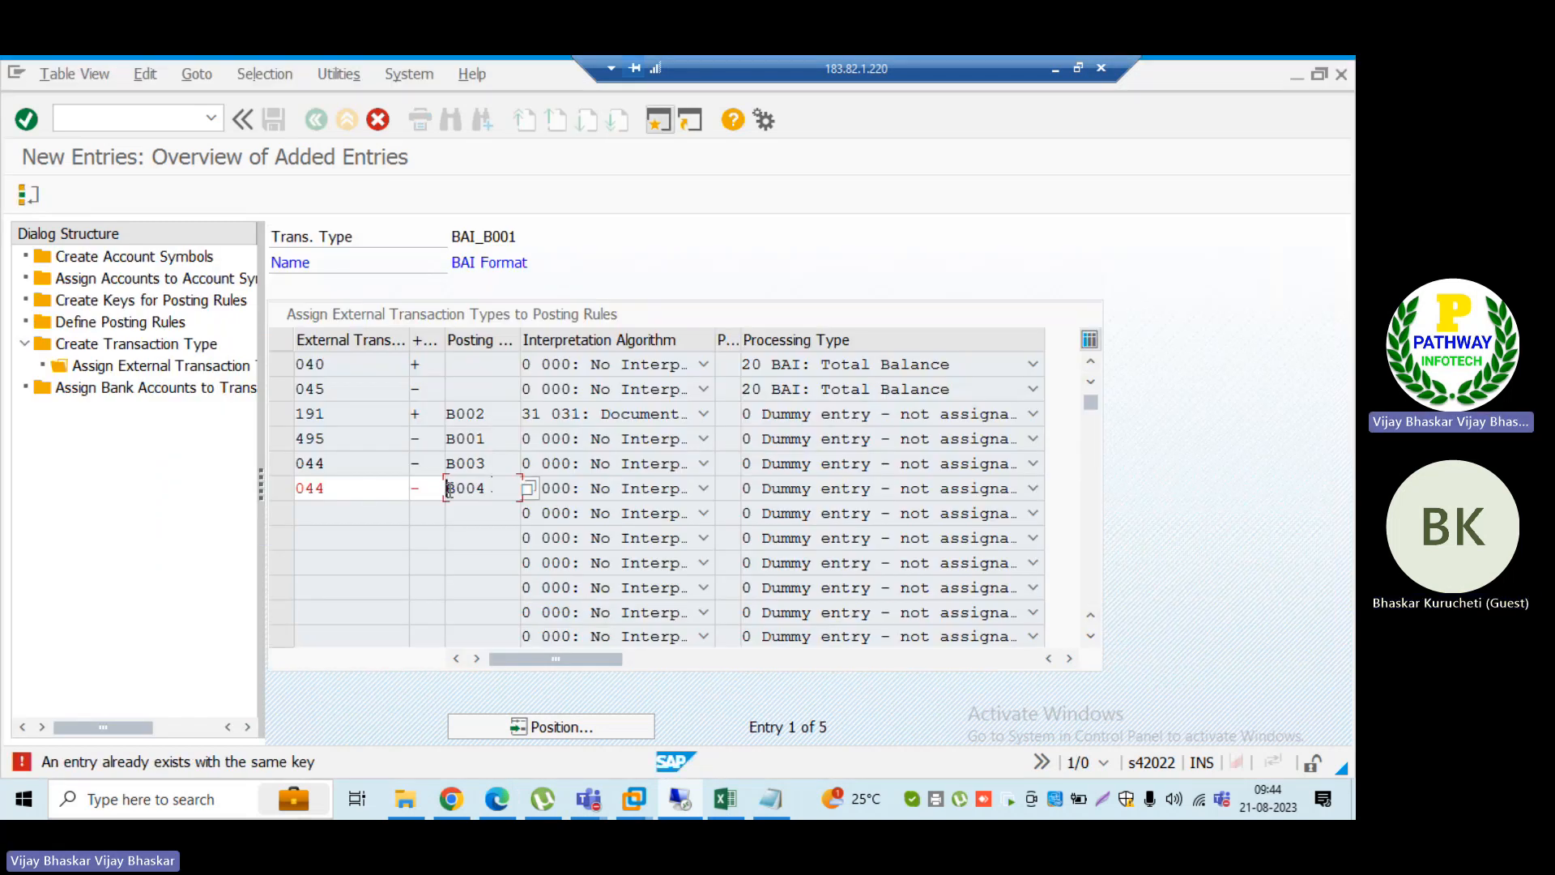
{"action": "key", "text": "F12"}
{"action": "left_click", "coordinate": [416, 477]}
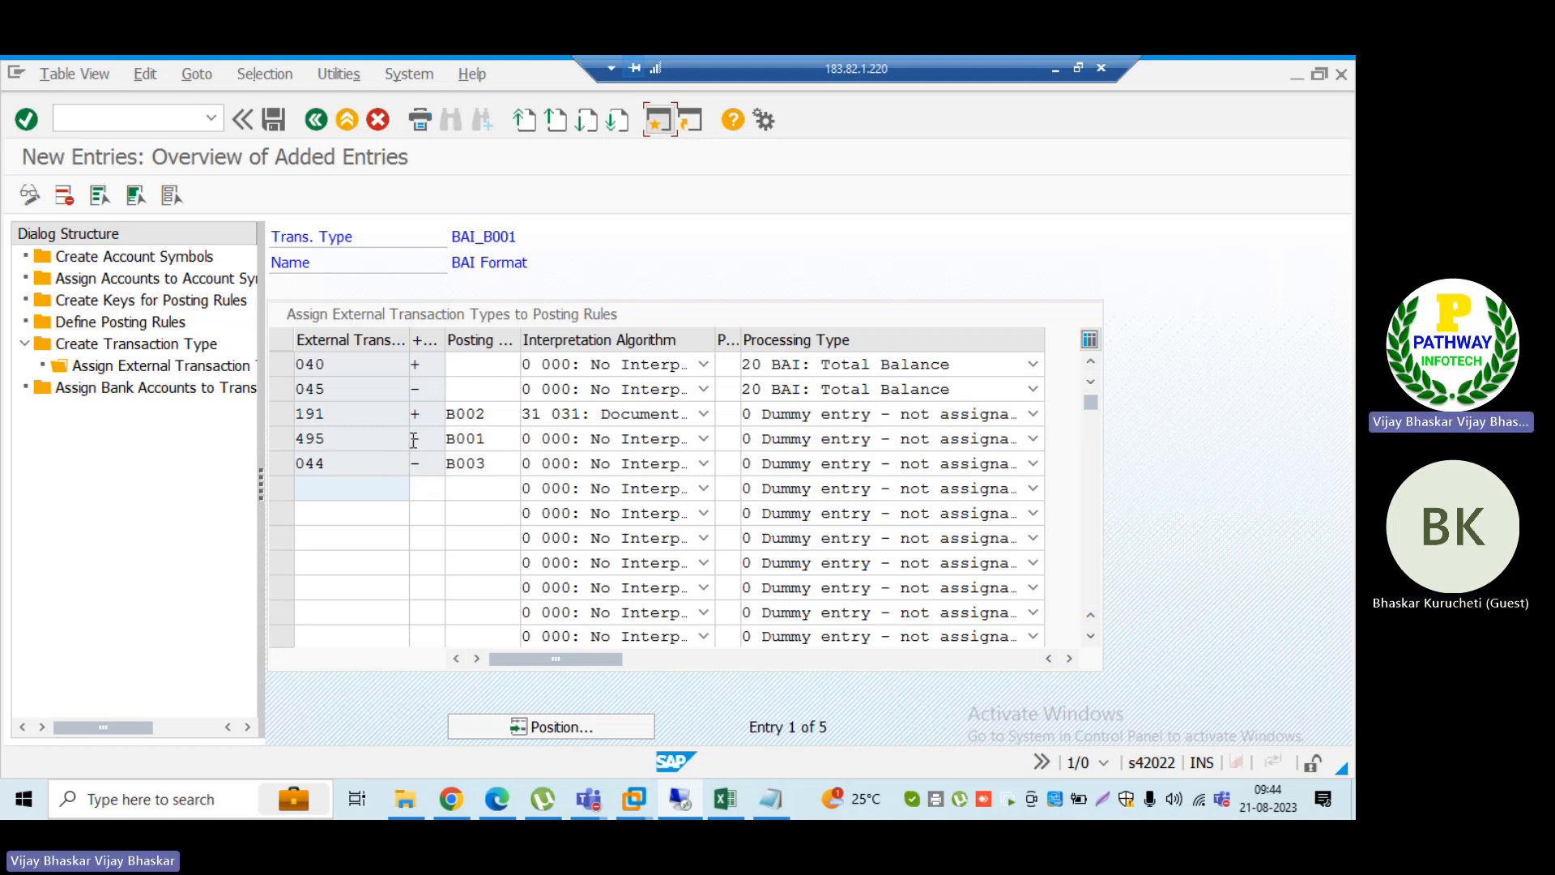
Step: Review the processing types available for external transaction 191, keep the dummy entry, and save the BAI_B001 assignments
{"action": "left_click", "coordinate": [1034, 414]}
{"action": "scroll", "coordinate": [700, 658], "scroll_direction": "down", "scroll_amount": 4}
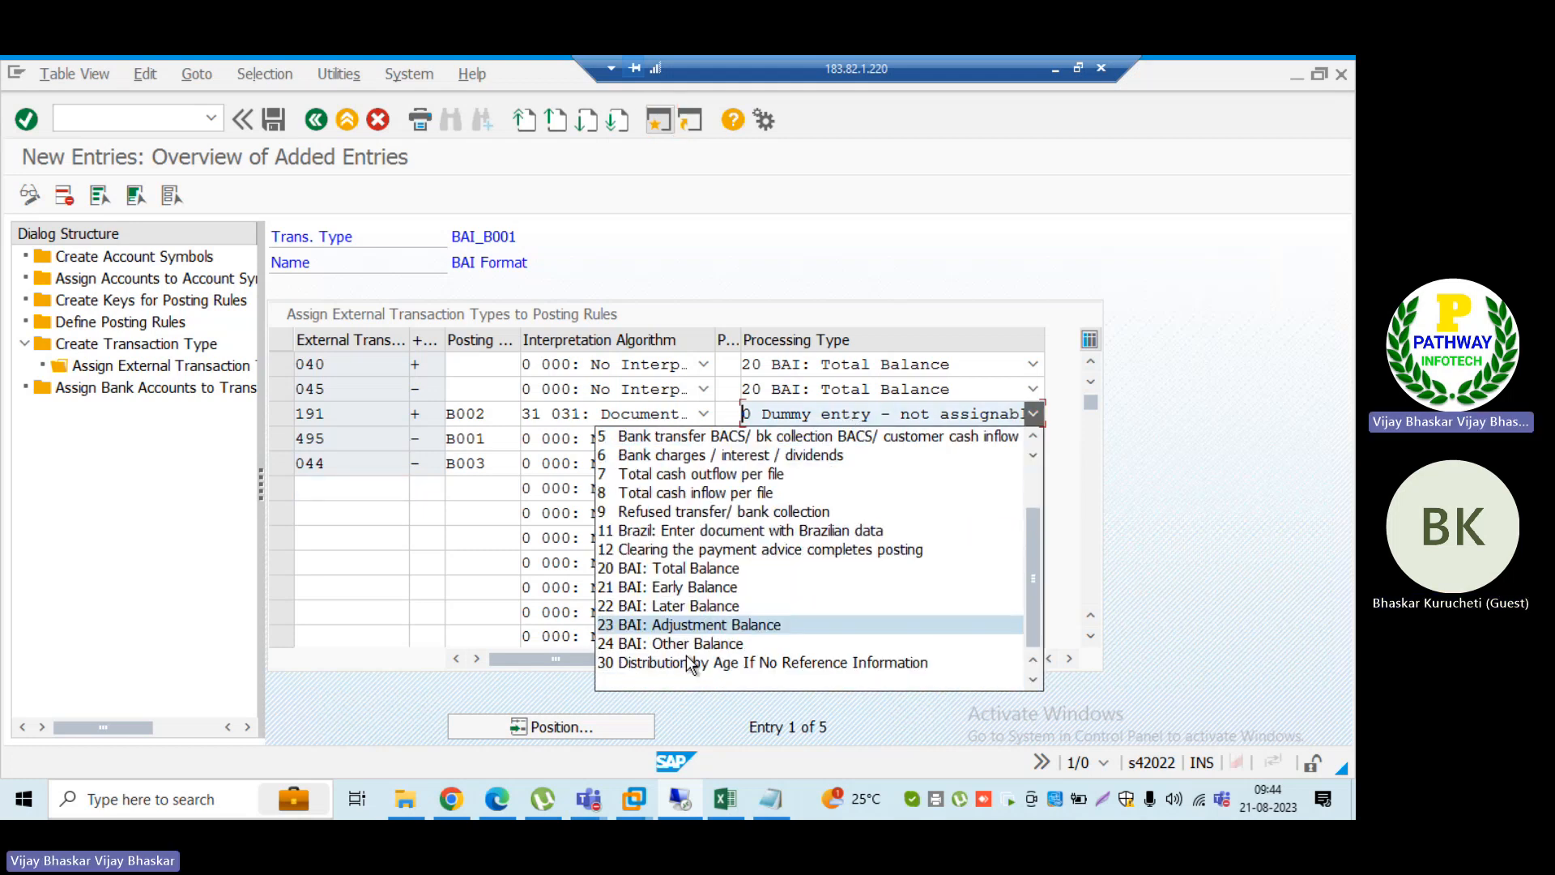
{"action": "left_click", "coordinate": [538, 402]}
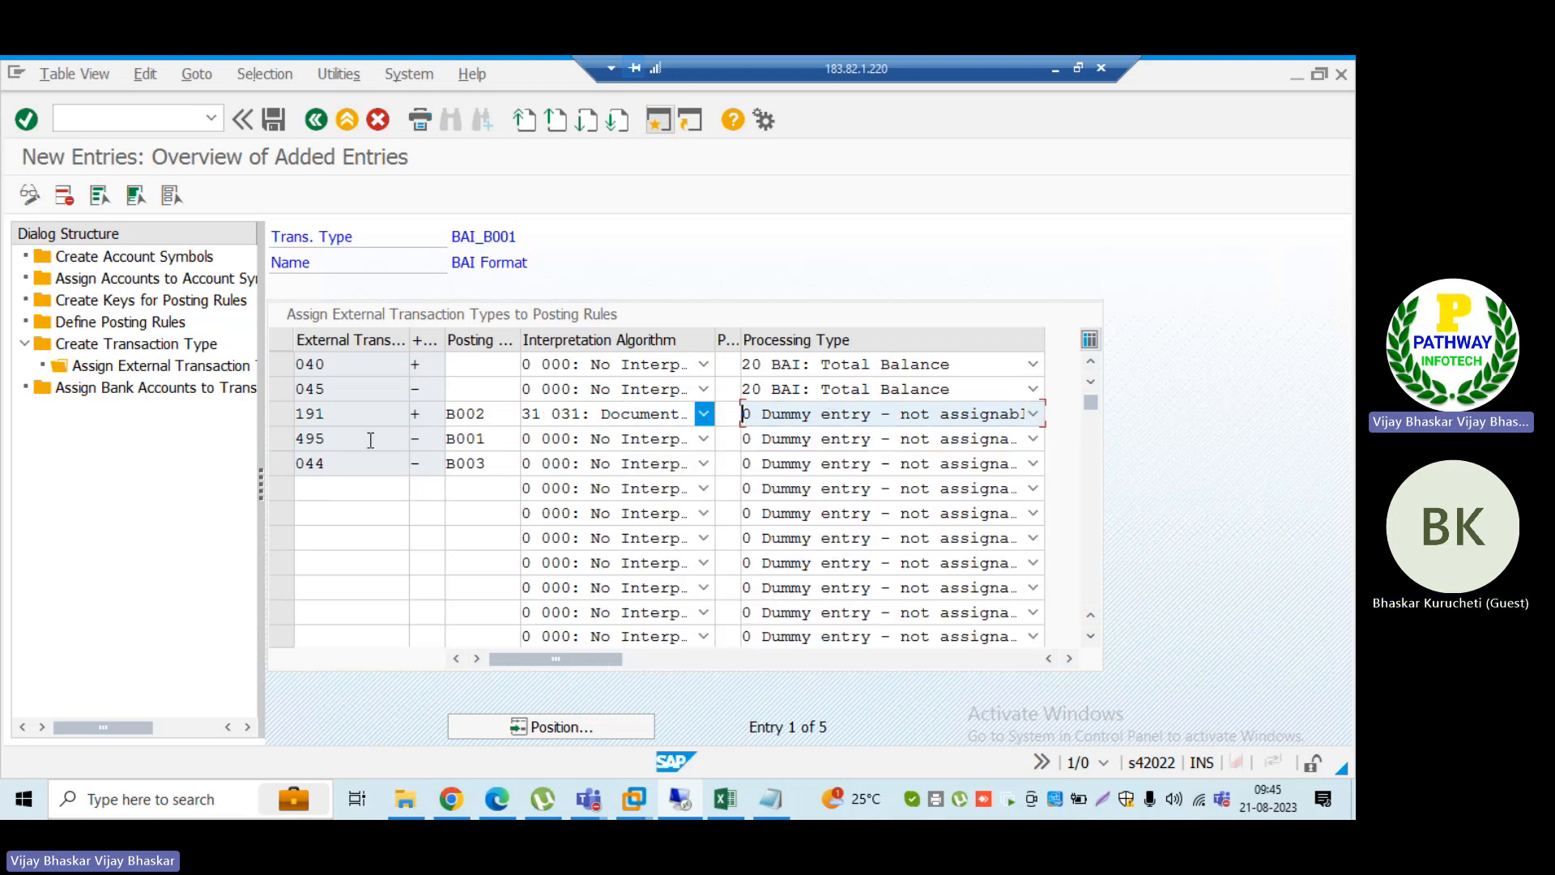
{"action": "left_click", "coordinate": [272, 121]}
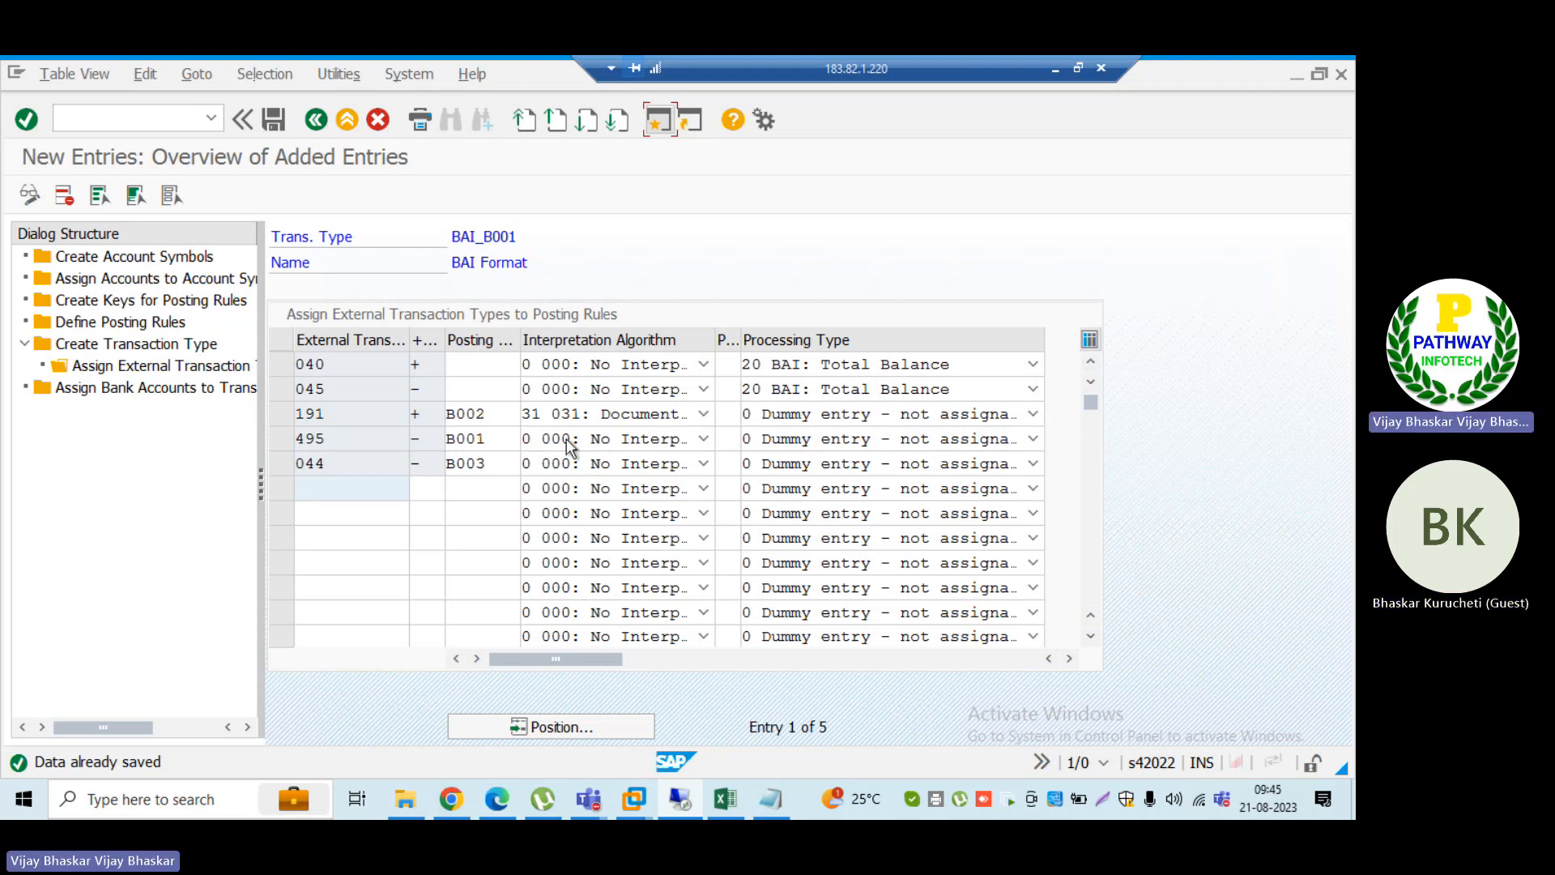
Step: Review the interpretation algorithms for external transaction 495, assign 011: Outgoing Check: Check No. Different from Pymt Doc. No., and save the entries
{"action": "left_click", "coordinate": [702, 440]}
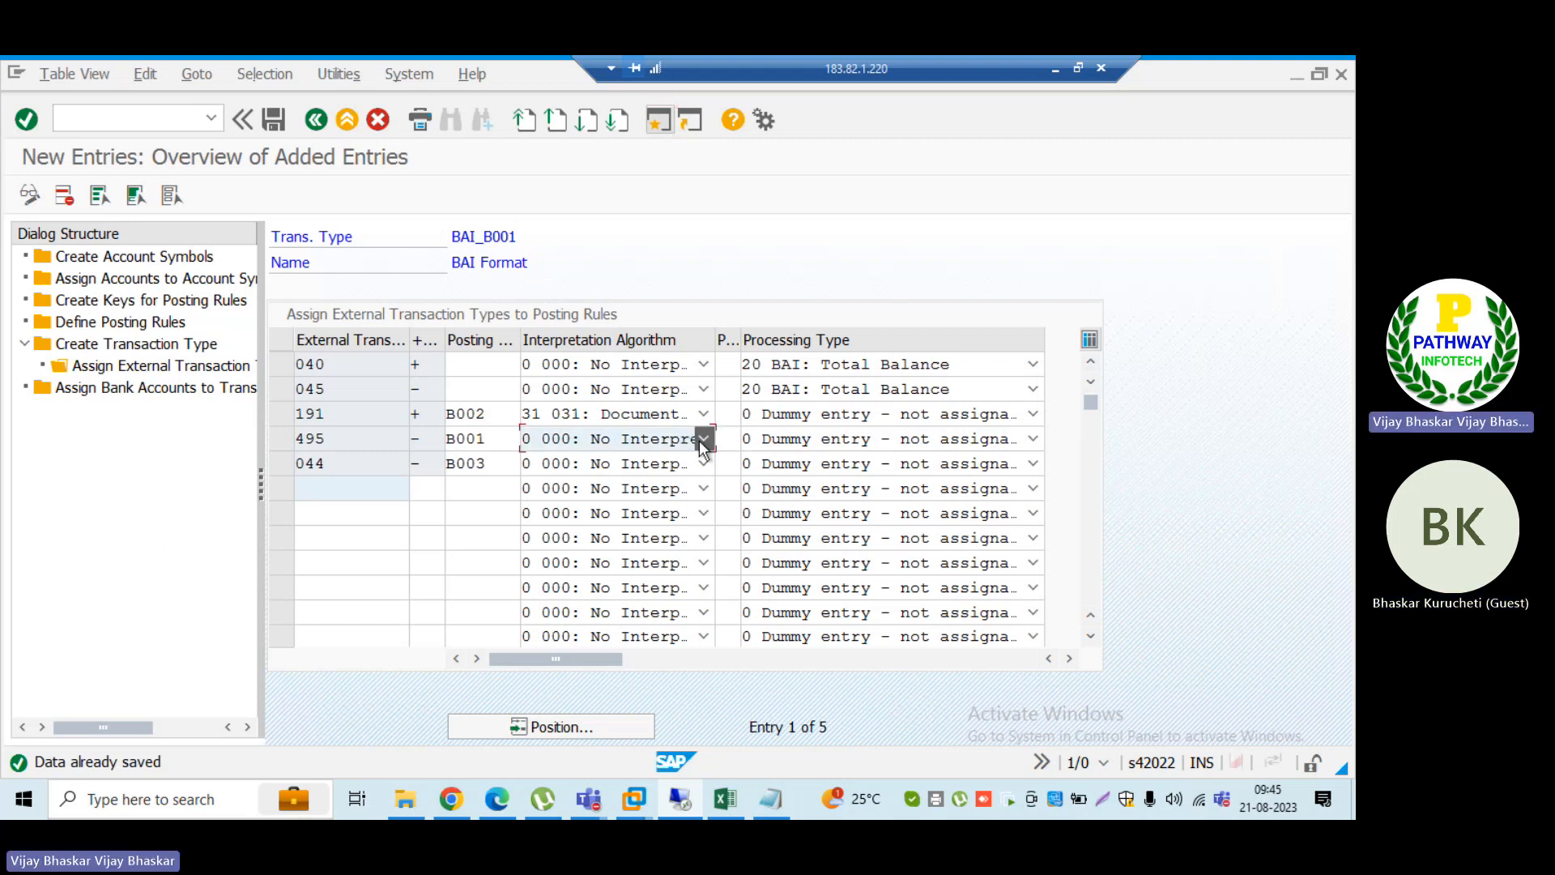
{"action": "left_click", "coordinate": [703, 440]}
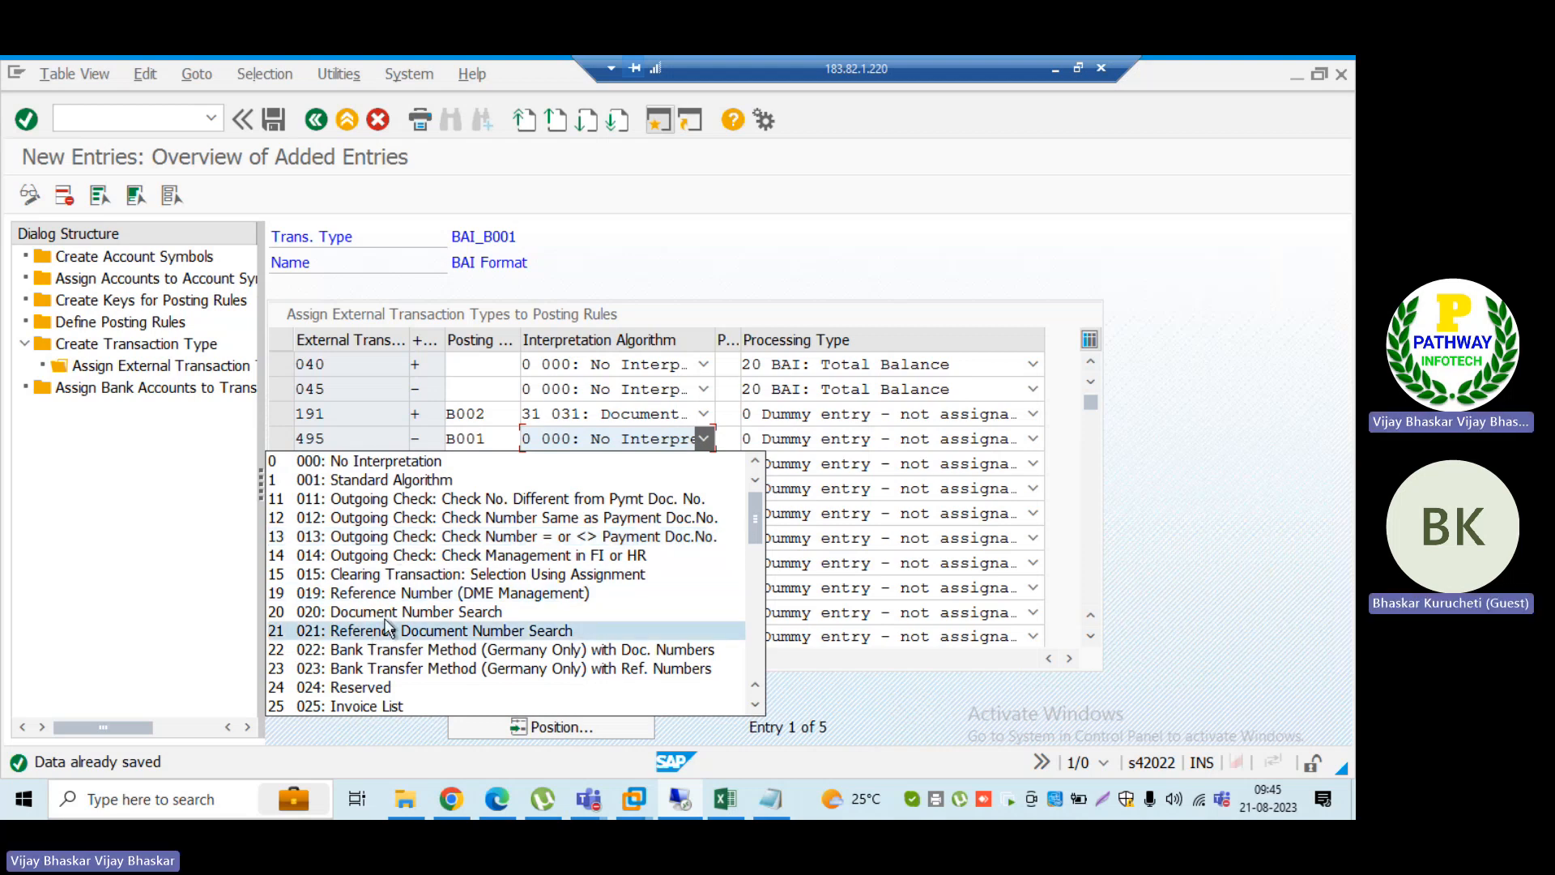
{"action": "scroll", "coordinate": [388, 627], "scroll_direction": "down", "scroll_amount": 10}
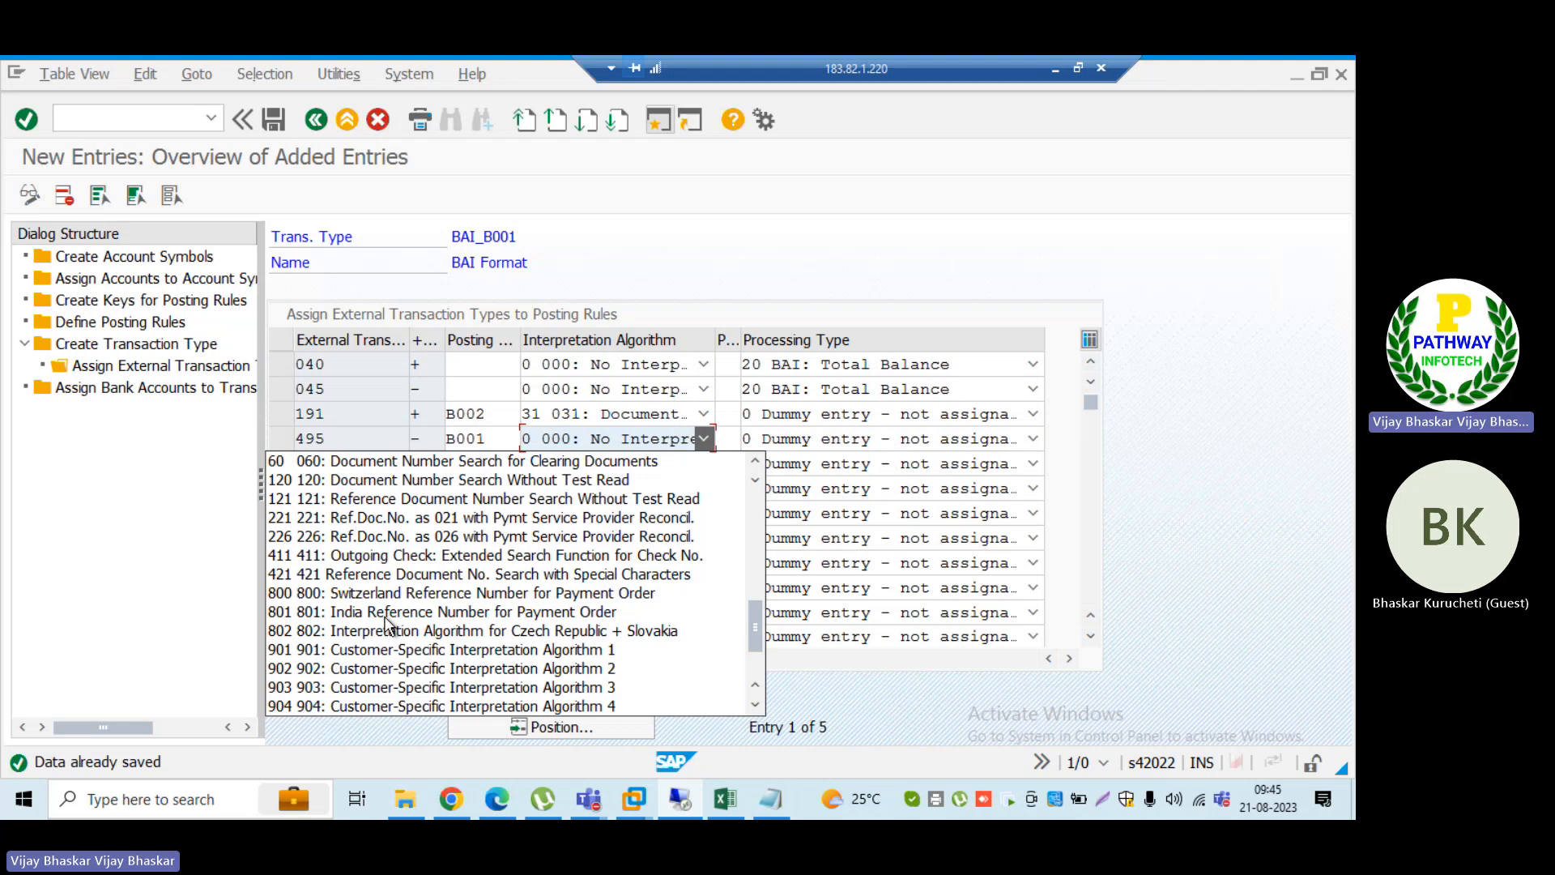
{"action": "scroll", "coordinate": [413, 664], "scroll_direction": "up", "scroll_amount": 1}
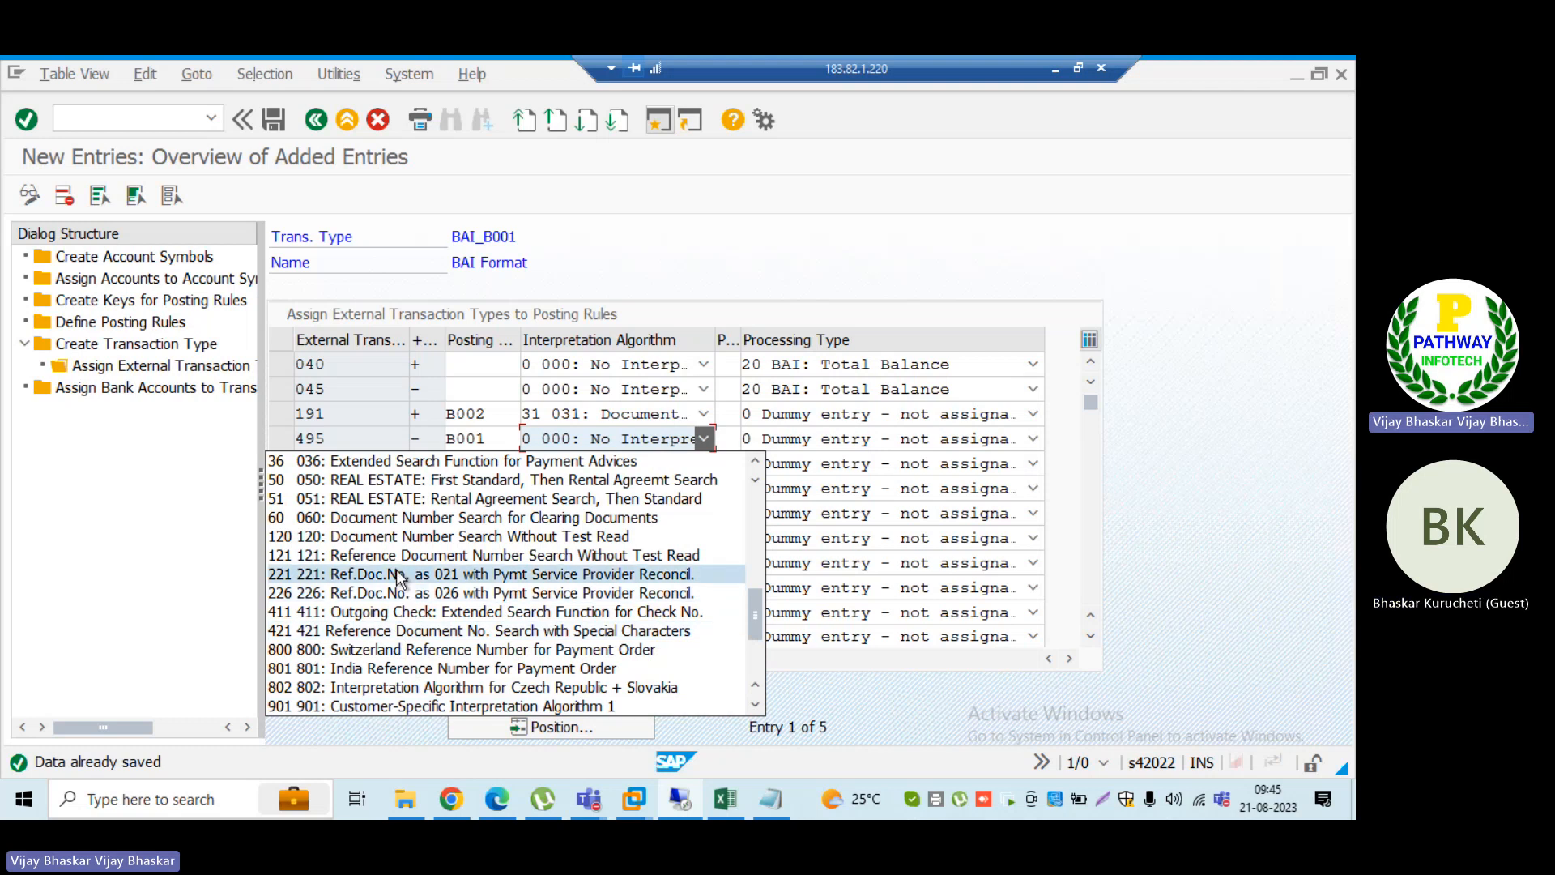
{"action": "scroll", "coordinate": [399, 567], "scroll_direction": "up", "scroll_amount": 5}
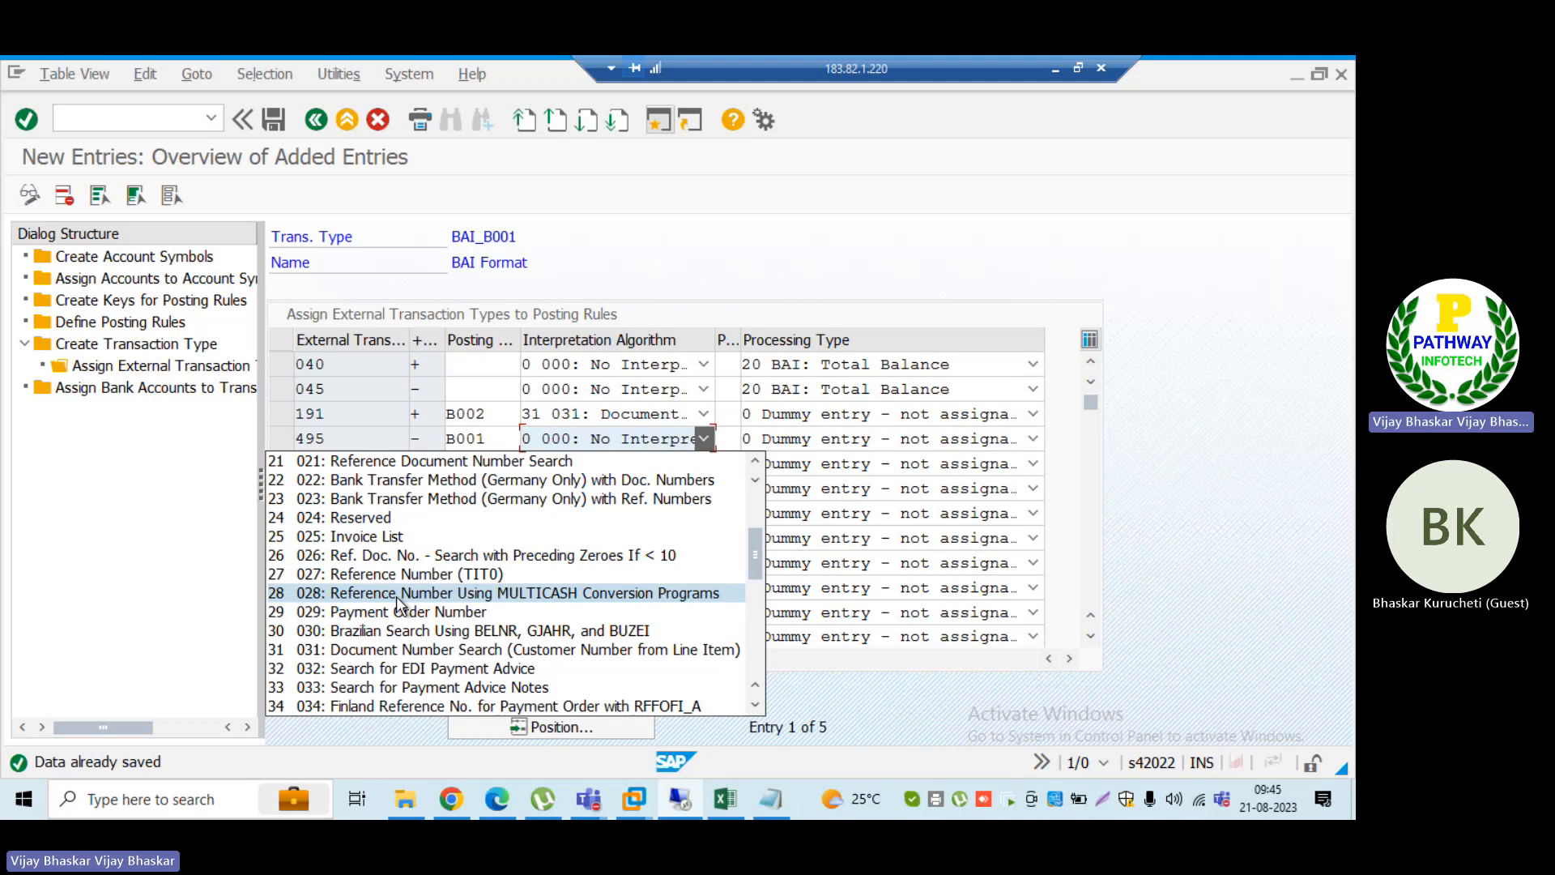
{"action": "scroll", "coordinate": [396, 596], "scroll_direction": "up", "scroll_amount": 1}
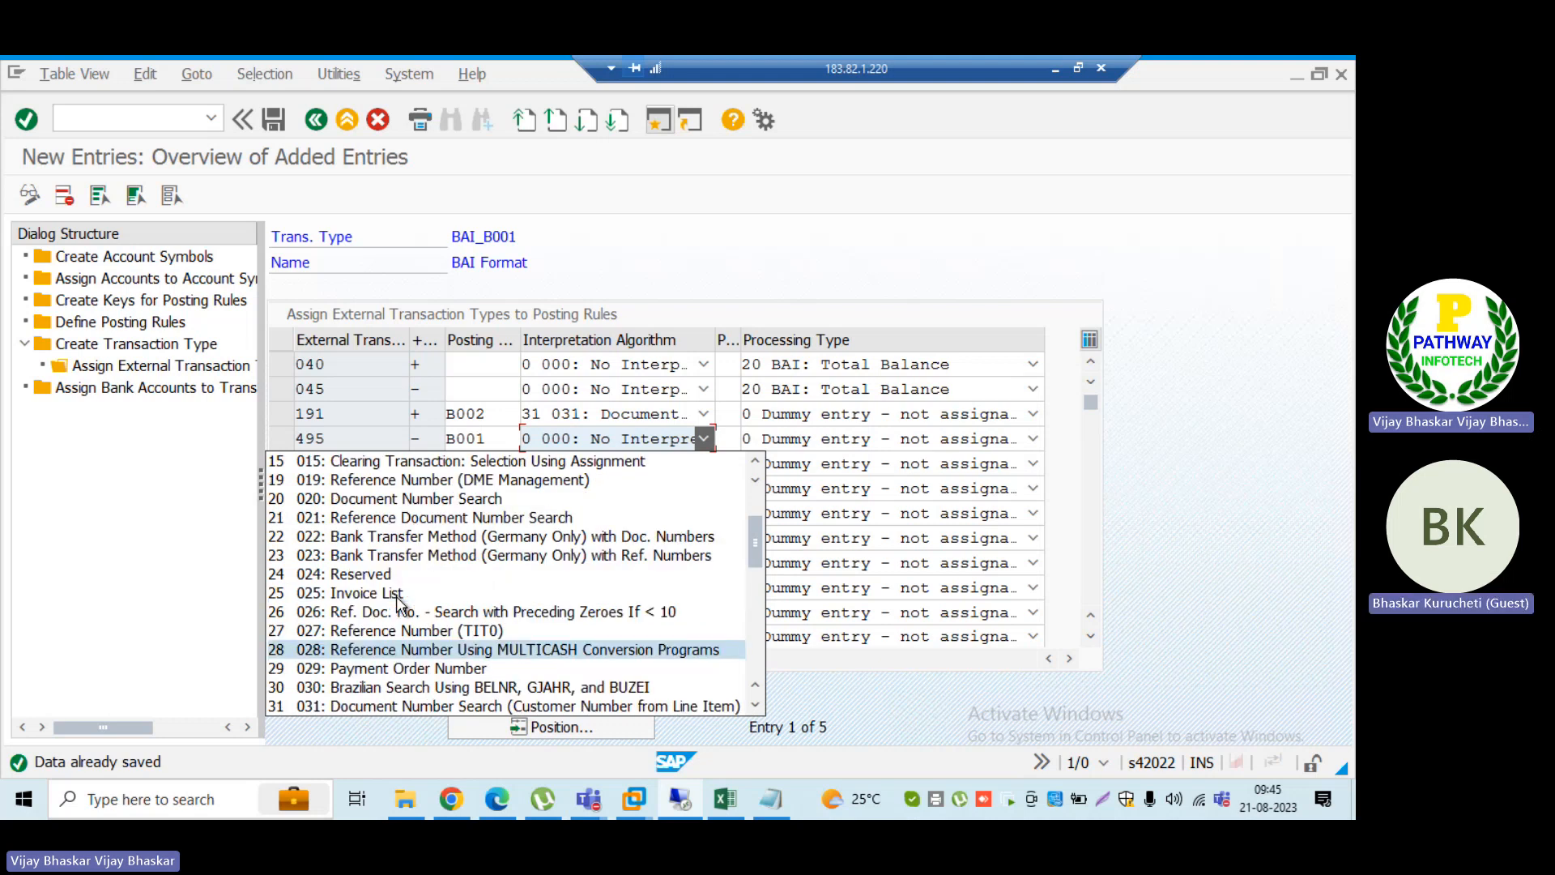
{"action": "scroll", "coordinate": [397, 597], "scroll_direction": "up", "scroll_amount": 1}
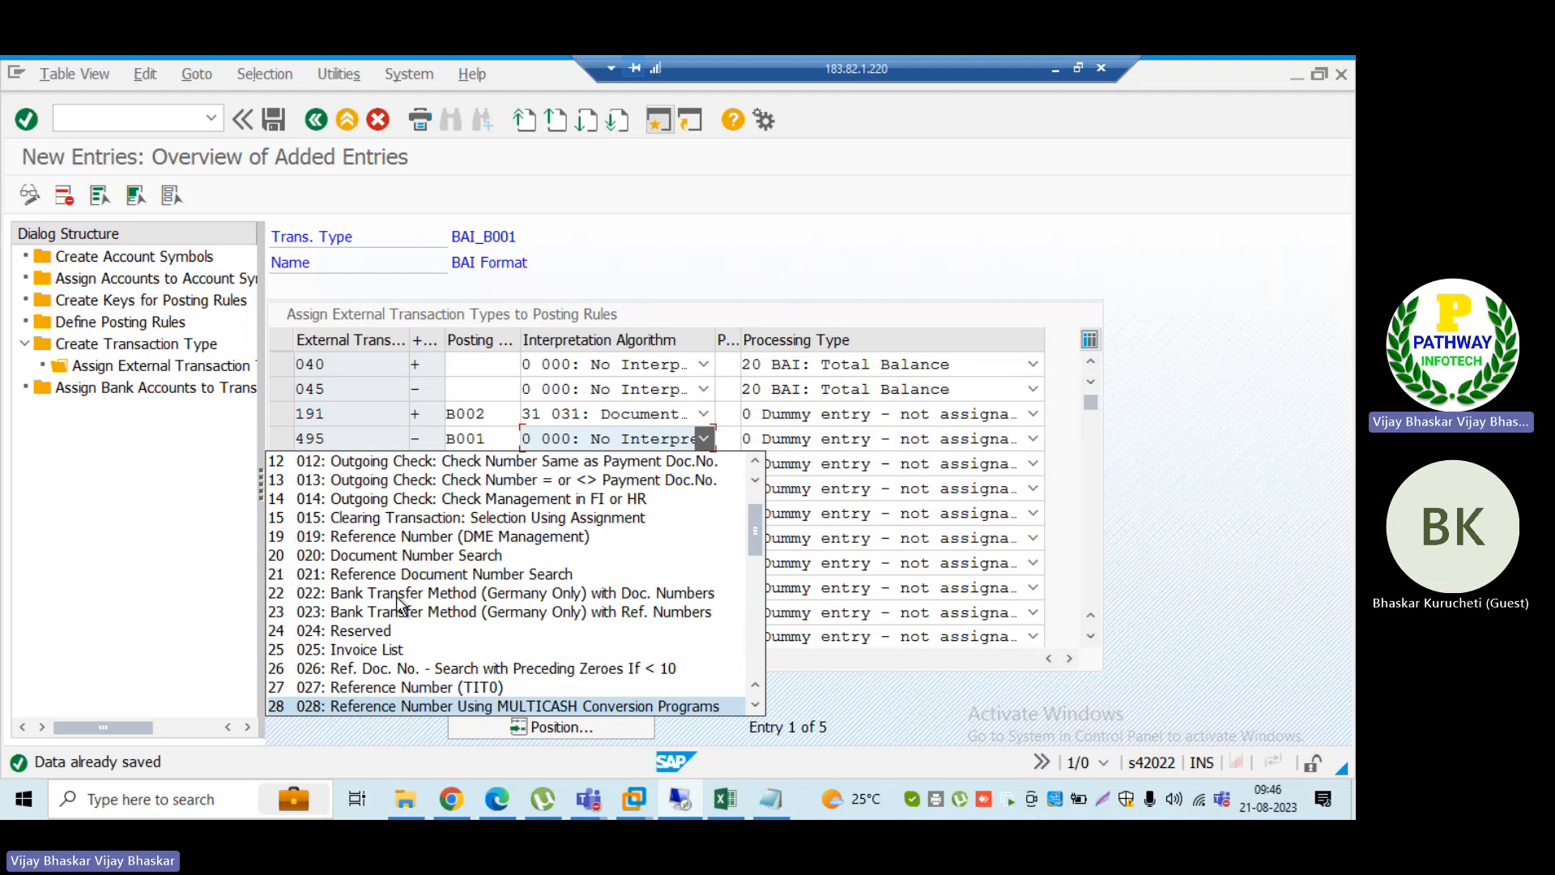
{"action": "scroll", "coordinate": [397, 603], "scroll_direction": "up", "scroll_amount": 1}
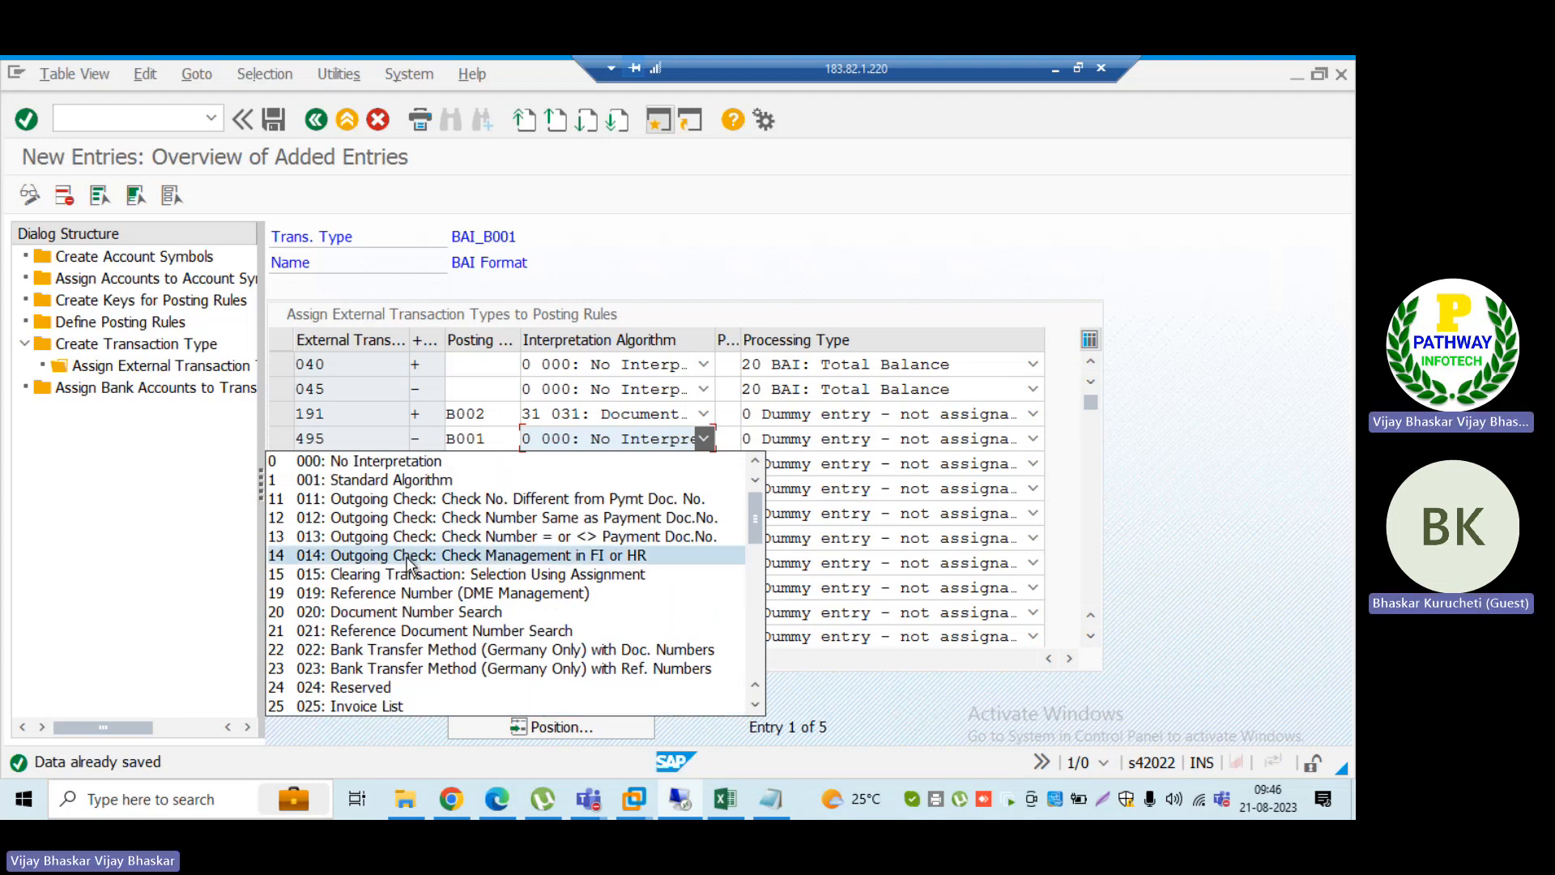
{"action": "left_click", "coordinate": [564, 501]}
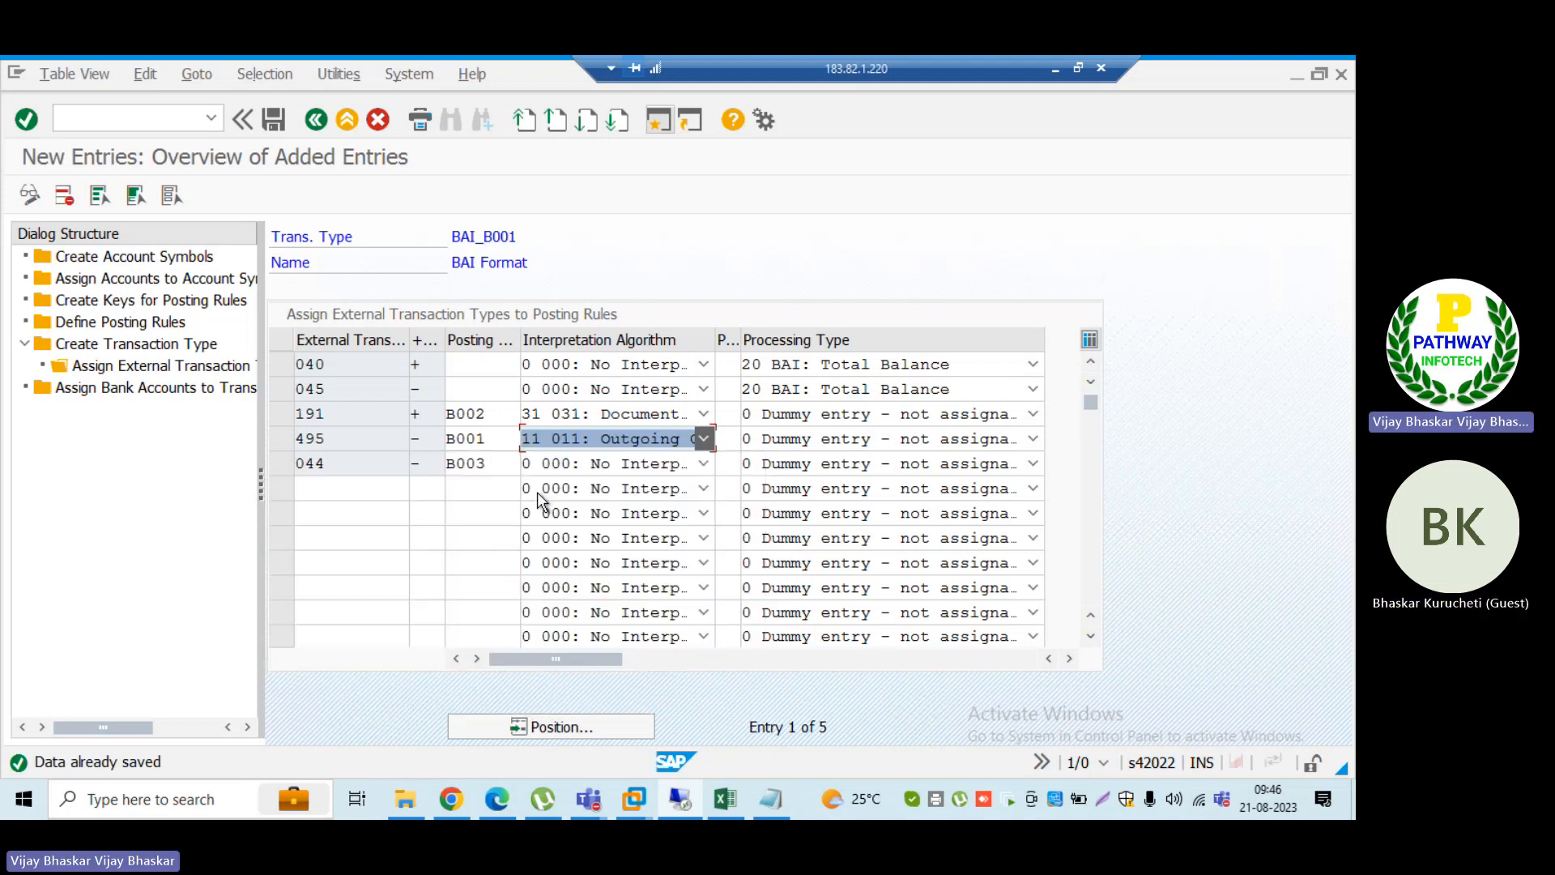
{"action": "left_click", "coordinate": [537, 490]}
{"action": "left_click", "coordinate": [227, 526]}
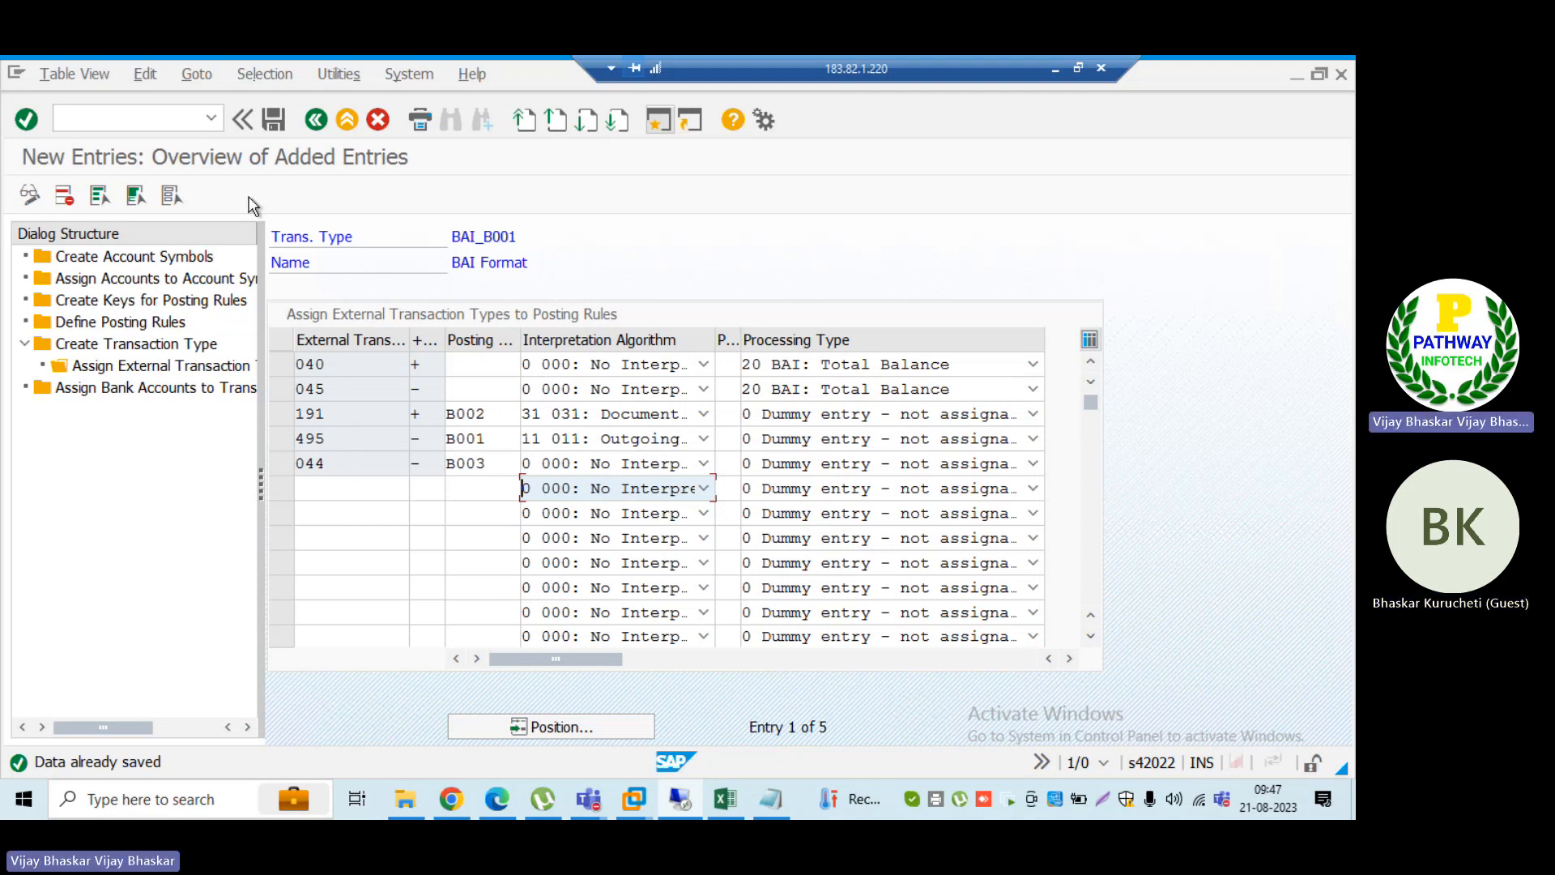
{"action": "left_click", "coordinate": [273, 120]}
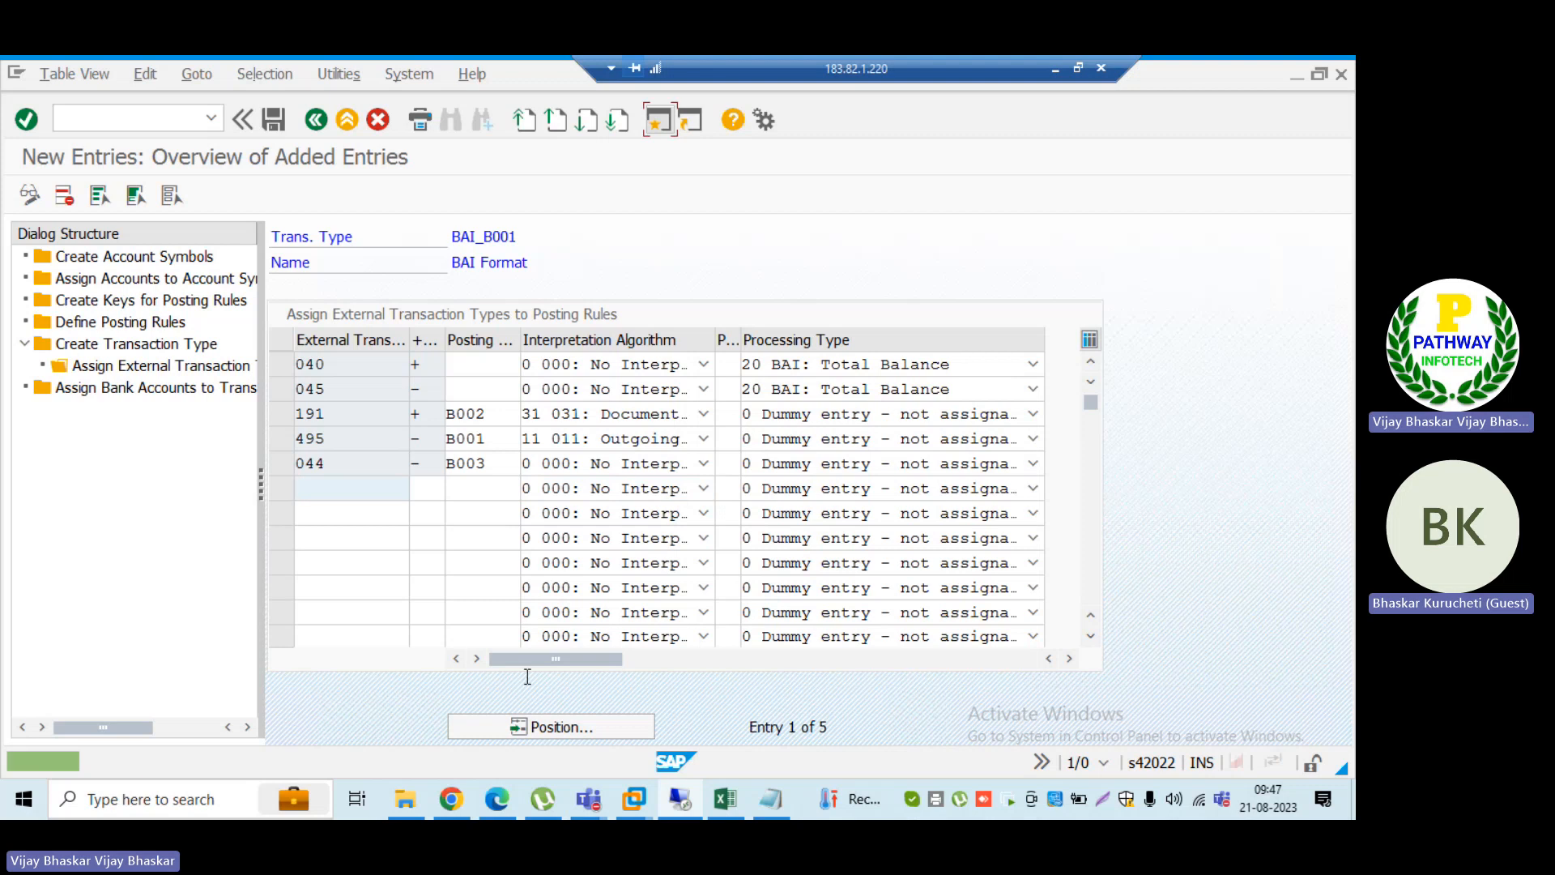
Step: Switch to the Excel workbook's Running Notes sheet and enter the heading "Check payments" in cell B209, below the existing notes
{"action": "left_click", "coordinate": [725, 801]}
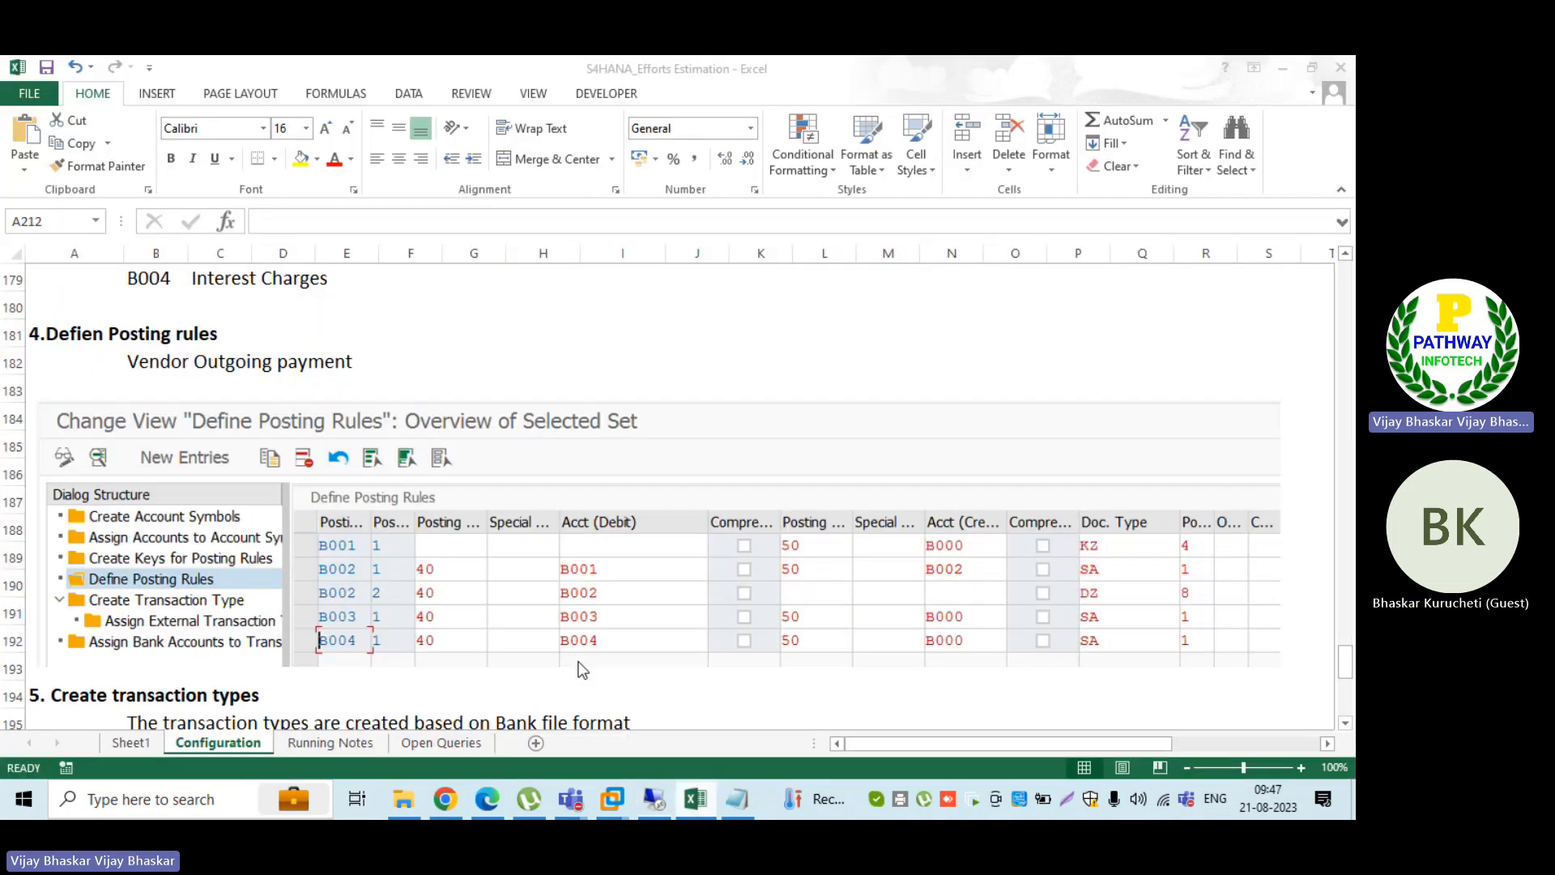
{"action": "left_click", "coordinate": [330, 743]}
{"action": "scroll", "coordinate": [340, 579], "scroll_direction": "down", "scroll_amount": 4}
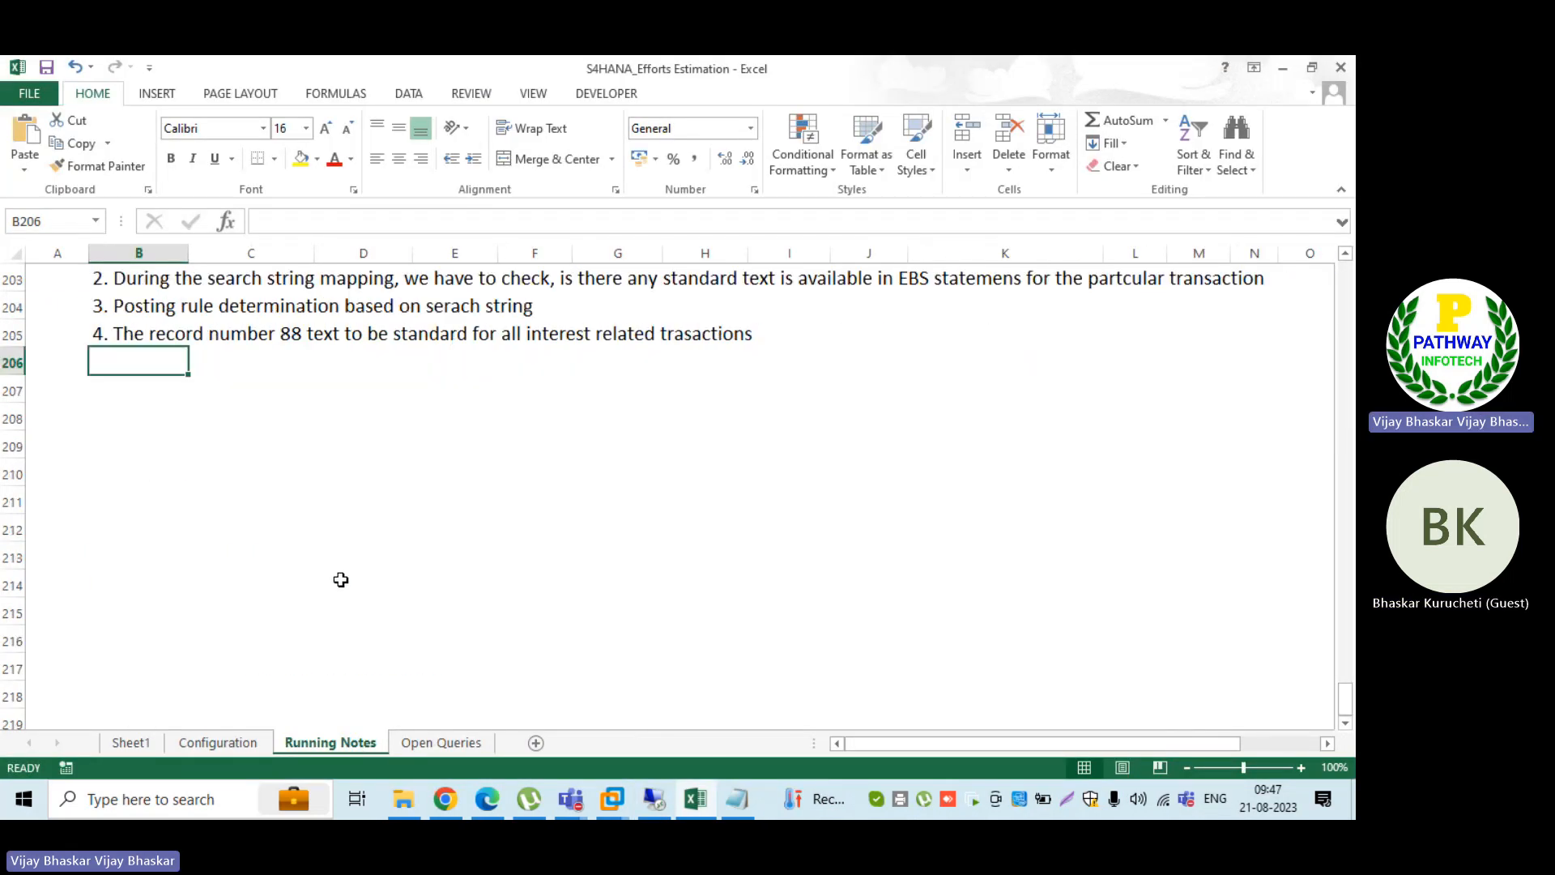
{"action": "left_click", "coordinate": [119, 434]}
{"action": "type", "text": "CHeck payments"}
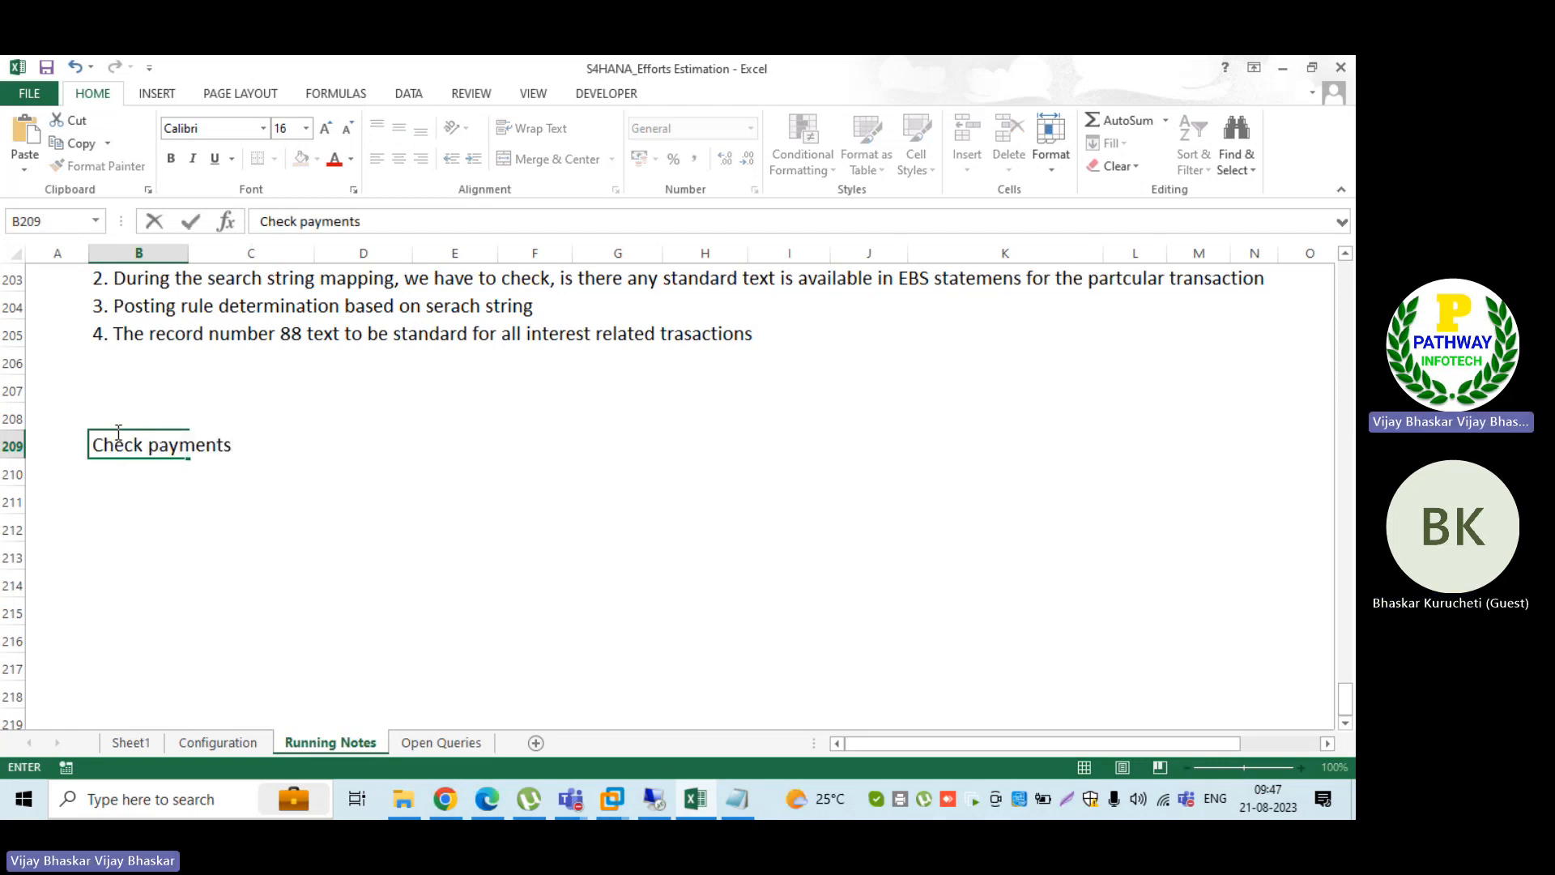
{"action": "key", "text": "Return"}
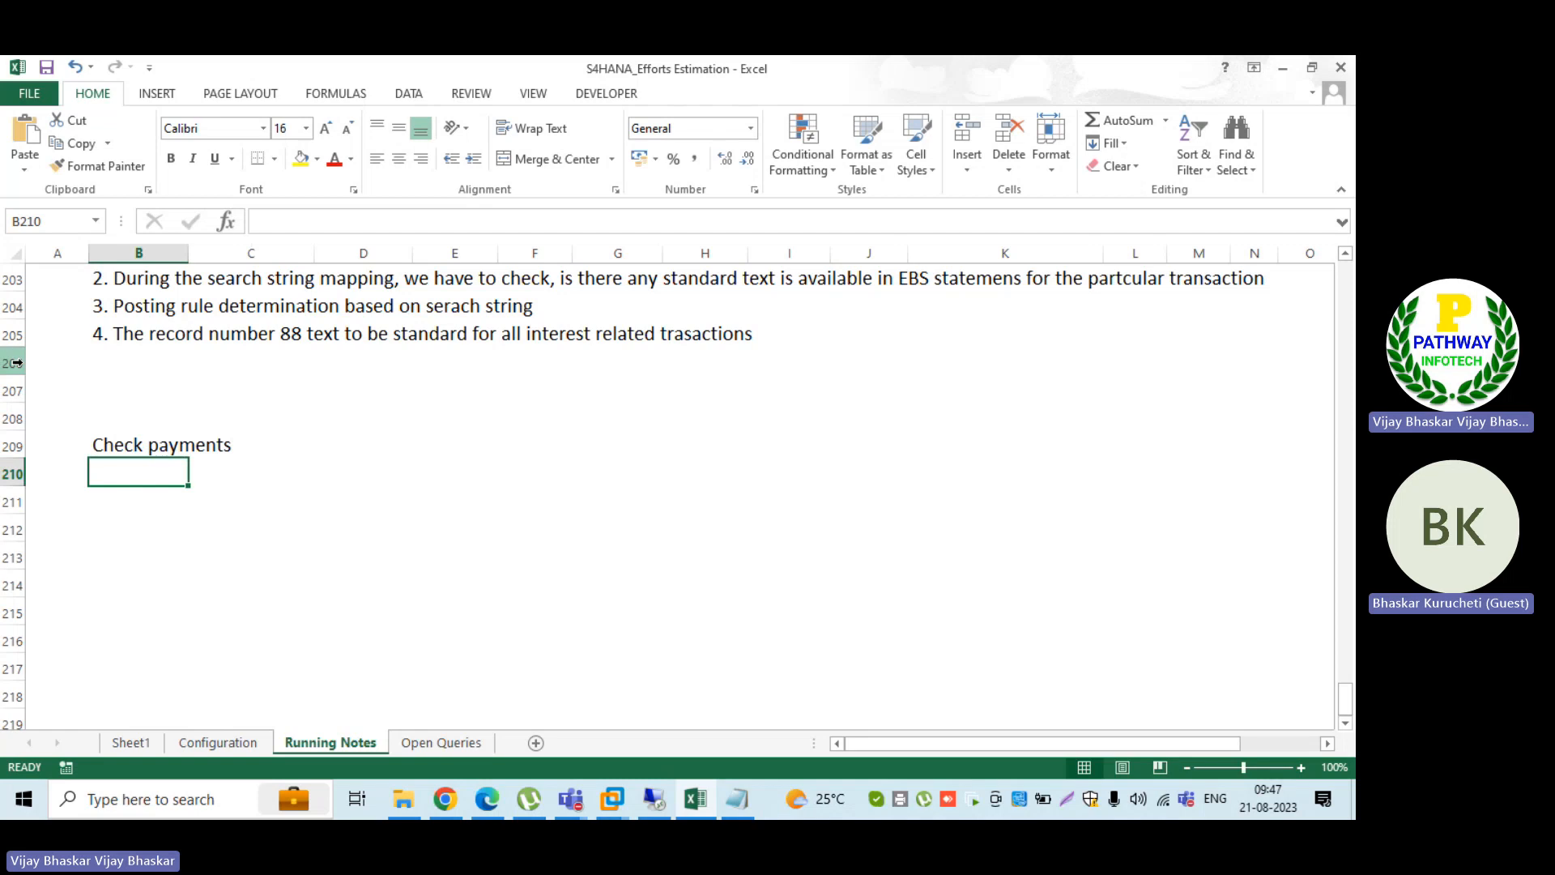
Step: Delete blank rows 207 and 208 above the "Check payments" heading and make the heading bold
{"action": "left_click_drag", "start_coordinate": [14, 391], "coordinate": [15, 417]}
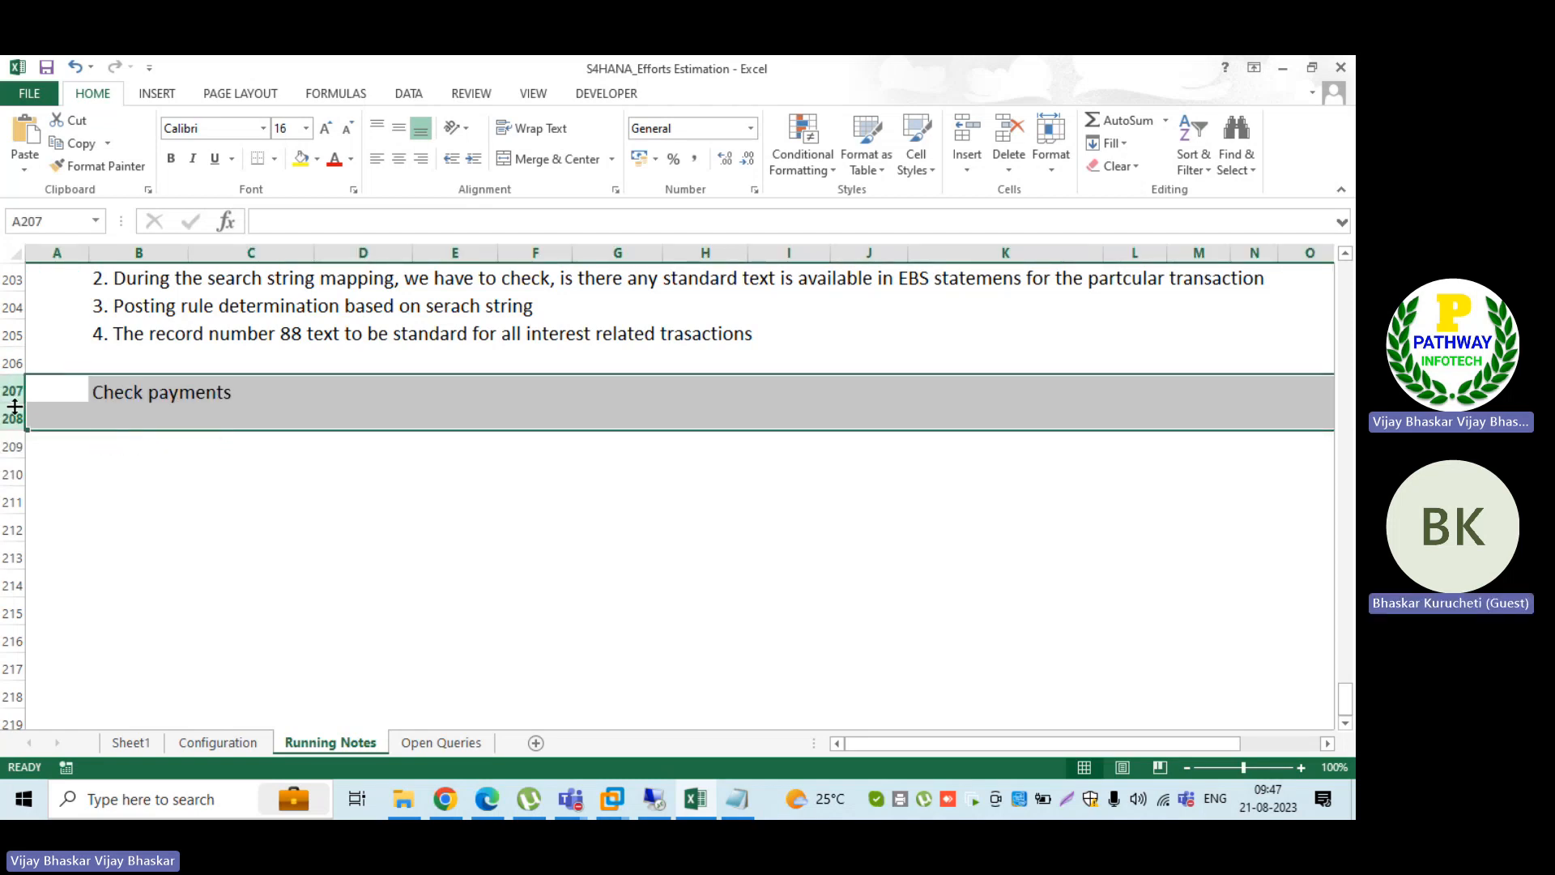
{"action": "left_click", "coordinate": [153, 417]}
{"action": "left_click", "coordinate": [130, 395]}
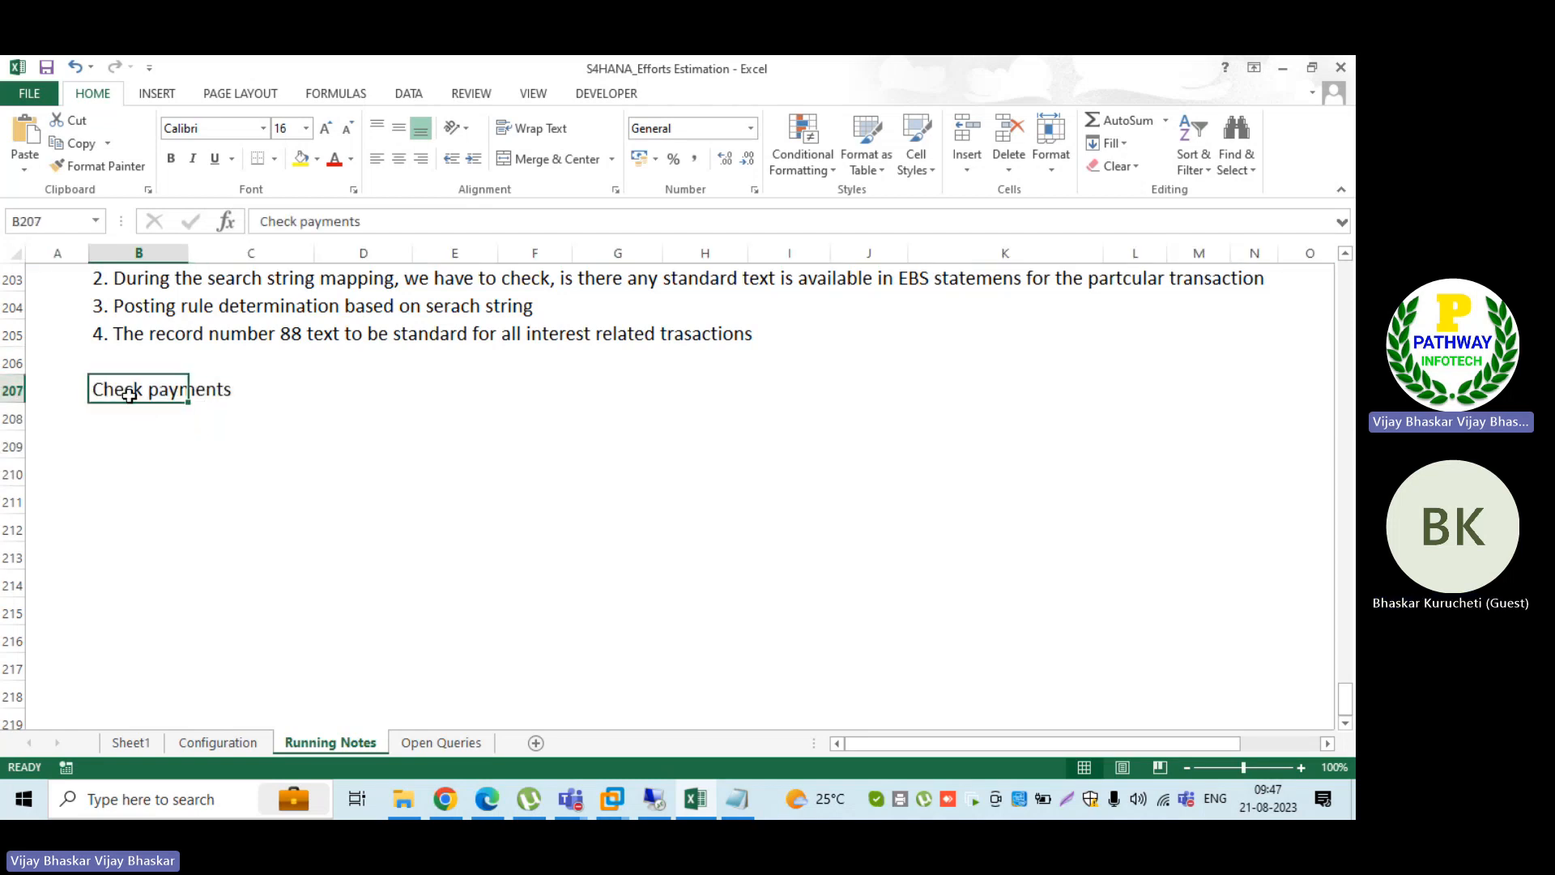
{"action": "key", "text": "ctrl+b"}
{"action": "key", "text": "Return"}
Step: Add the line "Post the vendor invoice" under the heading, with transaction code F-43 in column E of the same row
{"action": "type", "text": "P"}
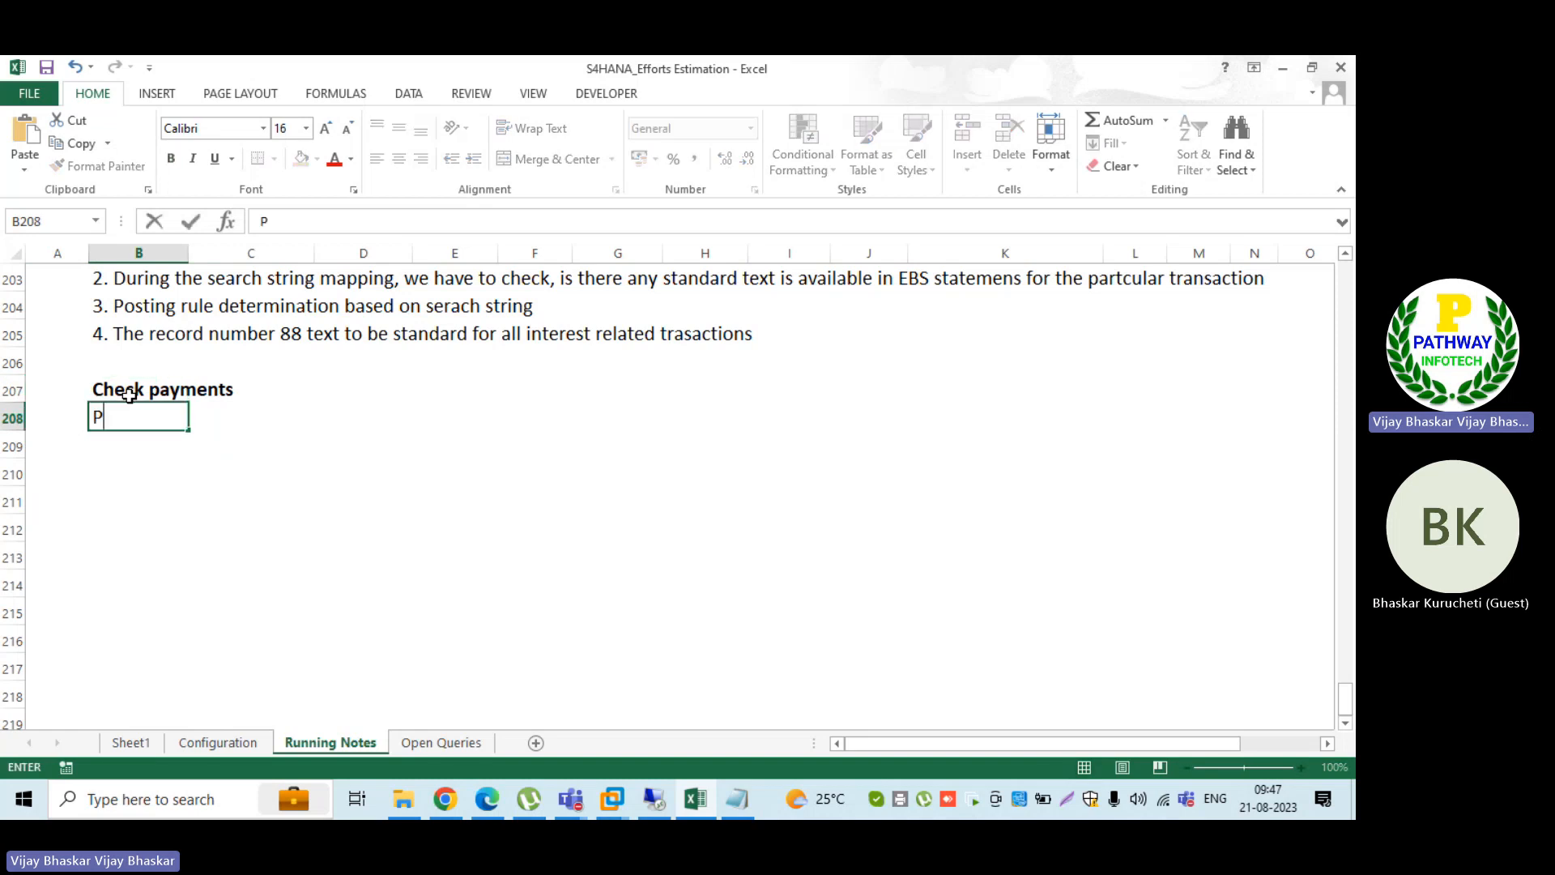
{"action": "type", "text": "ost the ve"}
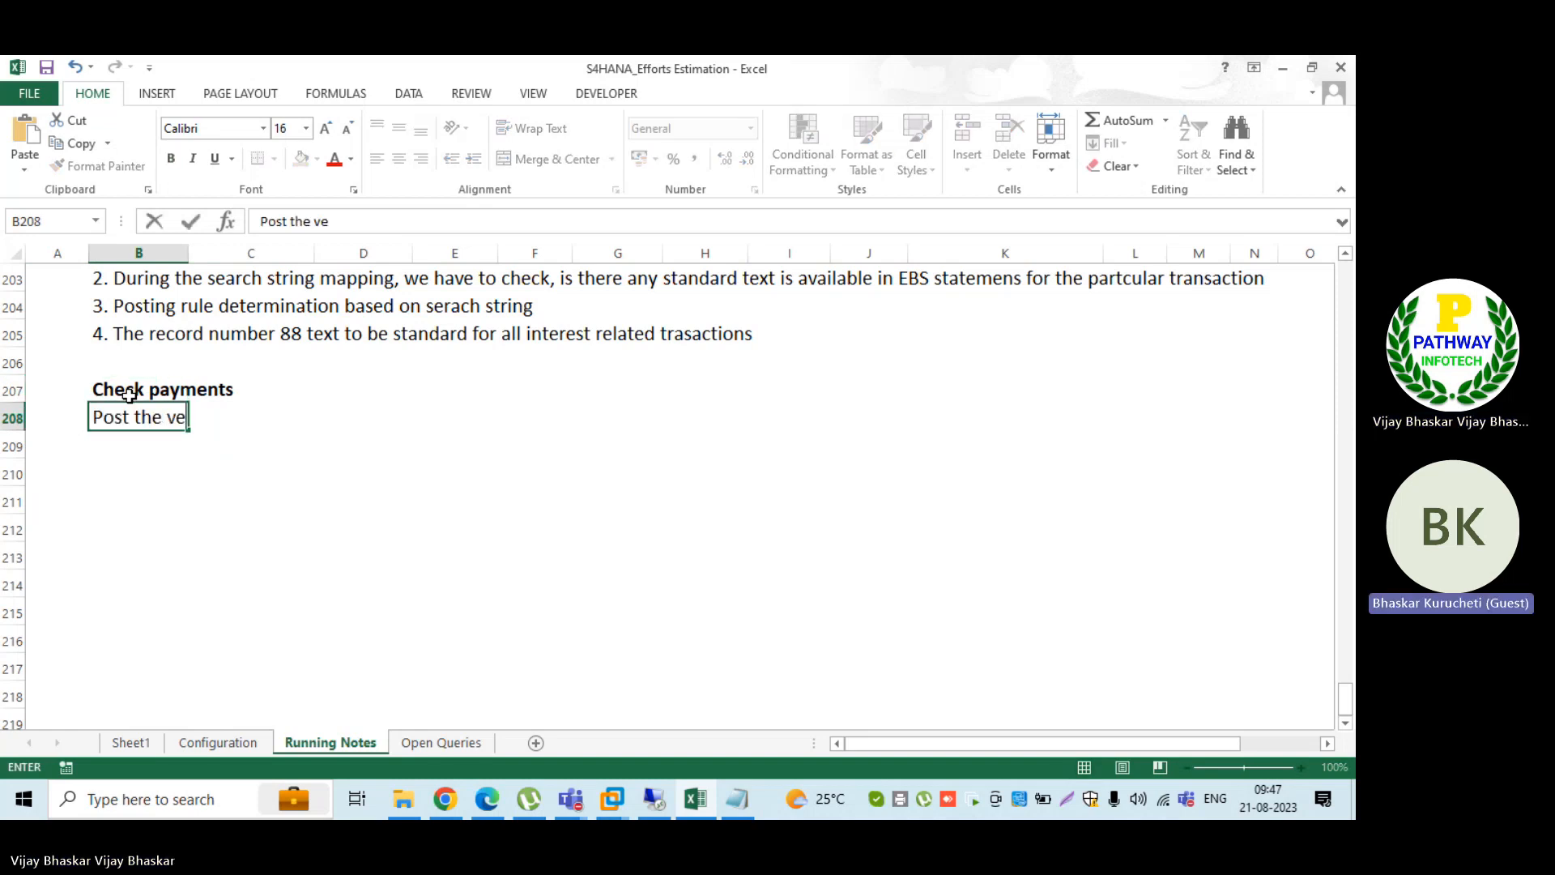
{"action": "type", "text": "ndor inco"}
{"action": "key", "text": "BackSpace"}
{"action": "key", "text": "BackSpace"}
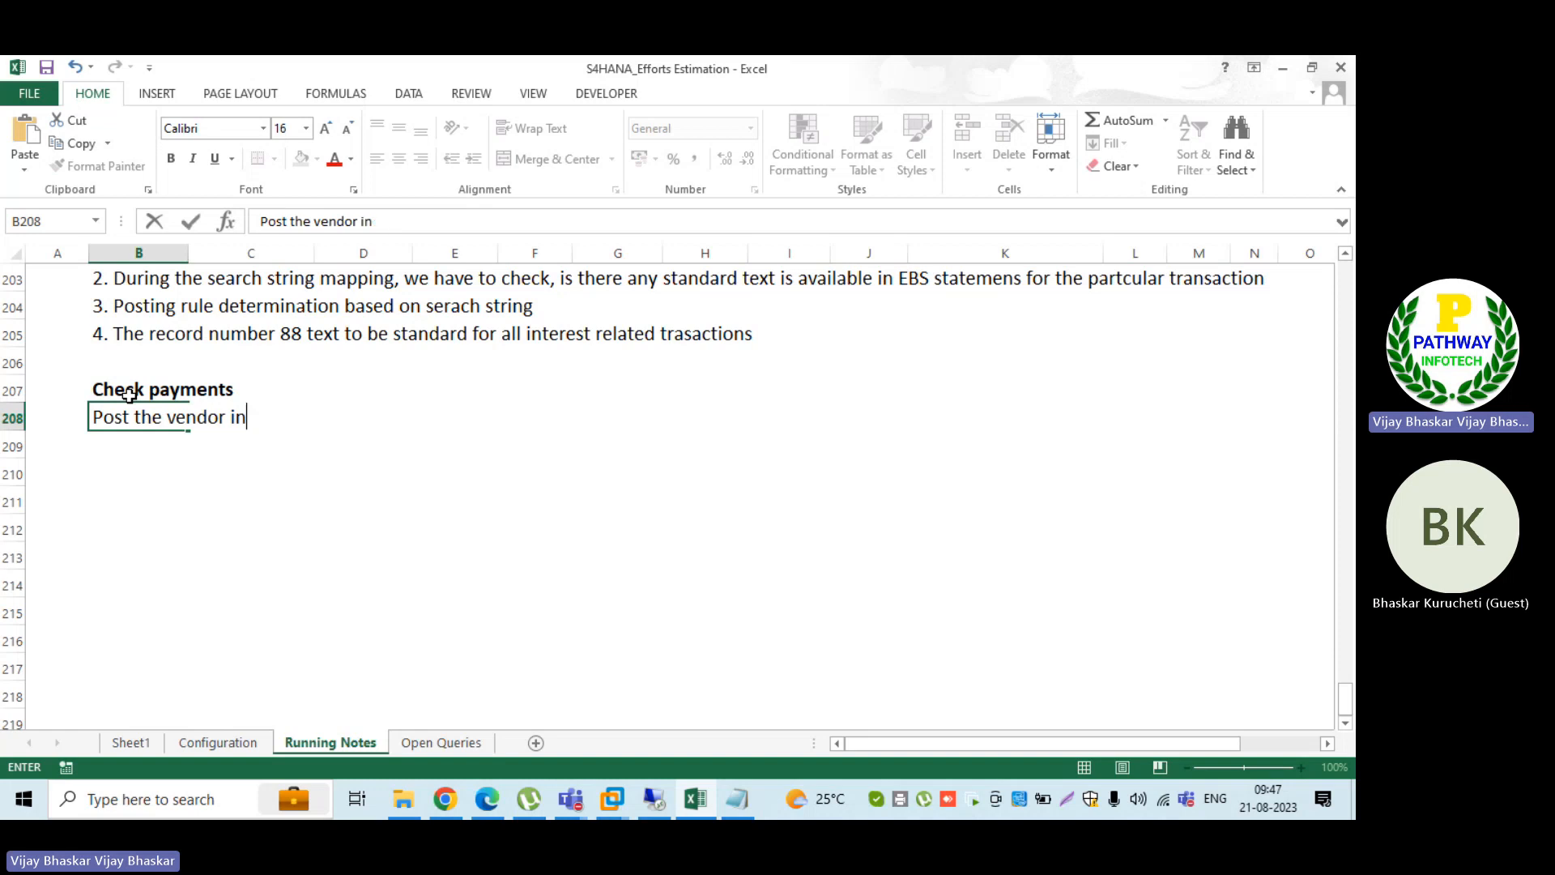
{"action": "type", "text": "voic"}
{"action": "key", "text": "Tab"}
{"action": "key", "text": "Tab"}
{"action": "key", "text": "Tab"}
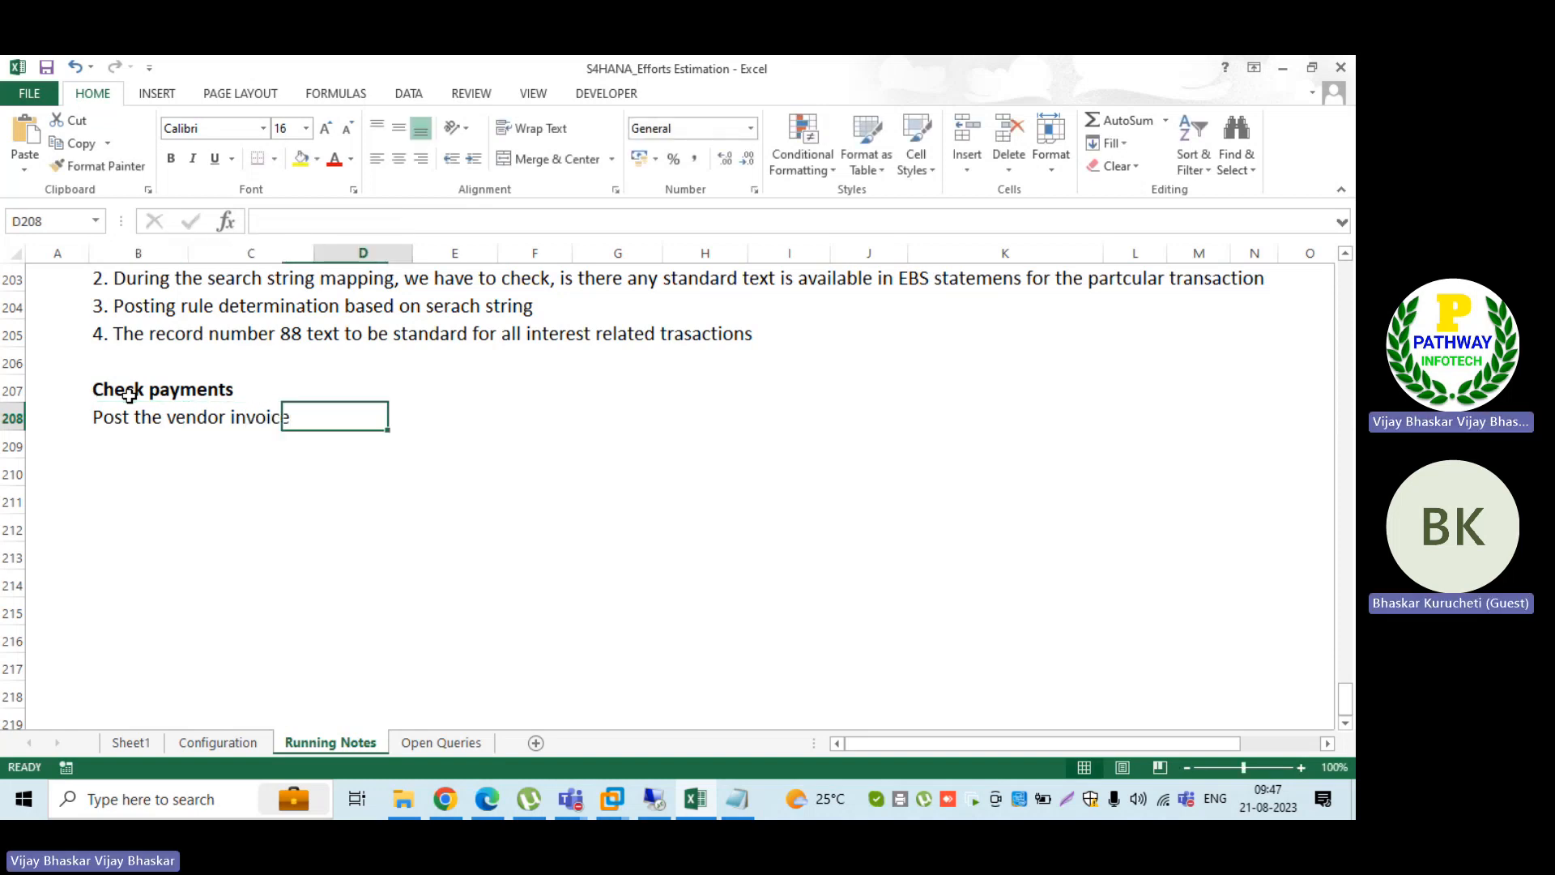
{"action": "type", "text": "F-43"}
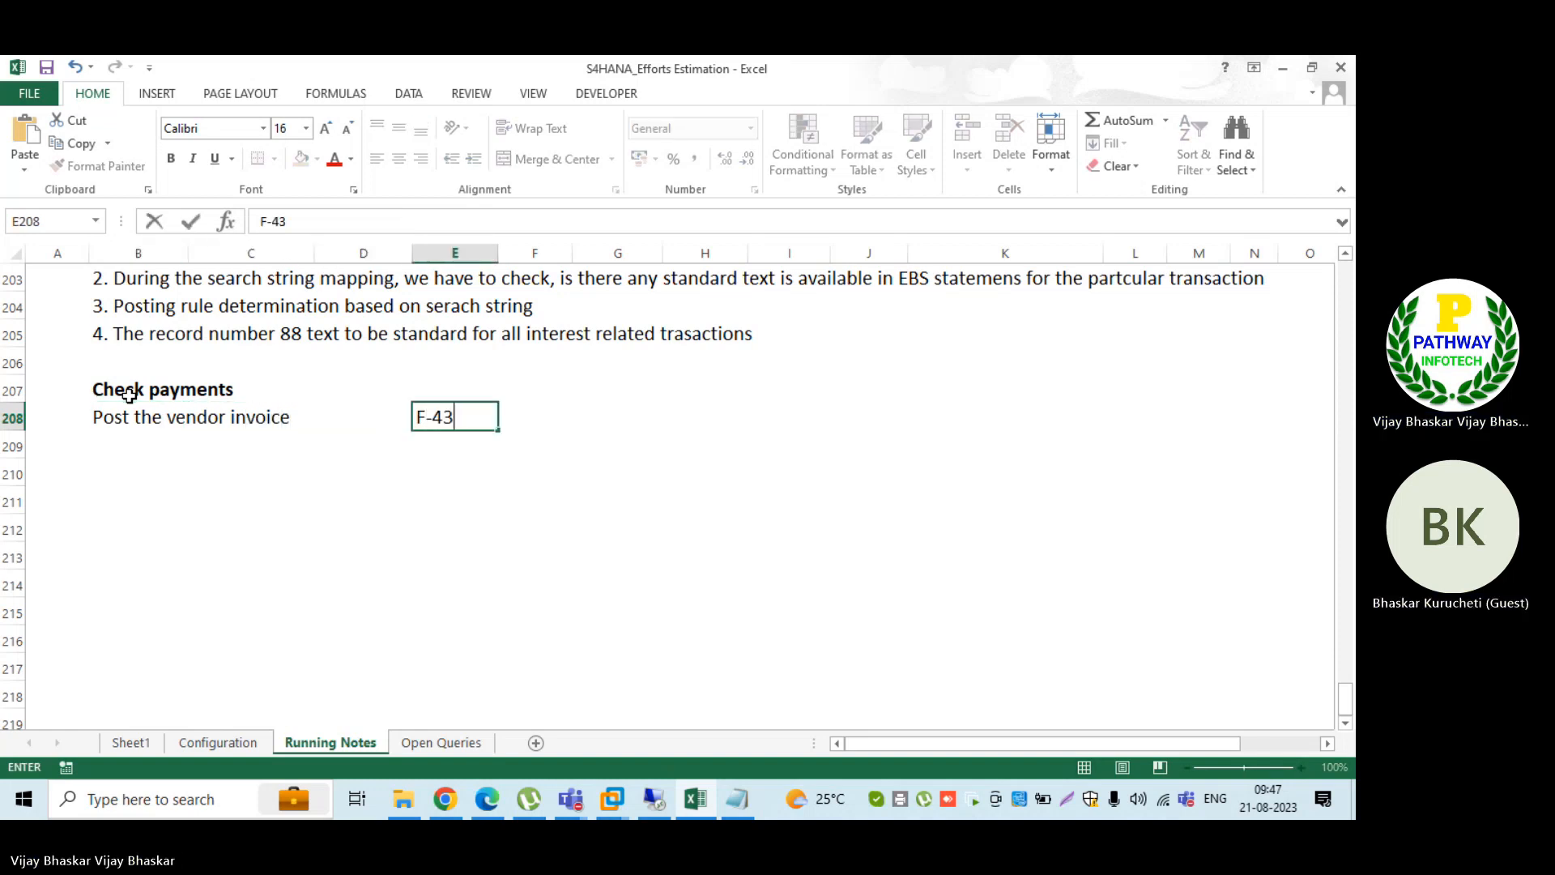
{"action": "key", "text": "Return"}
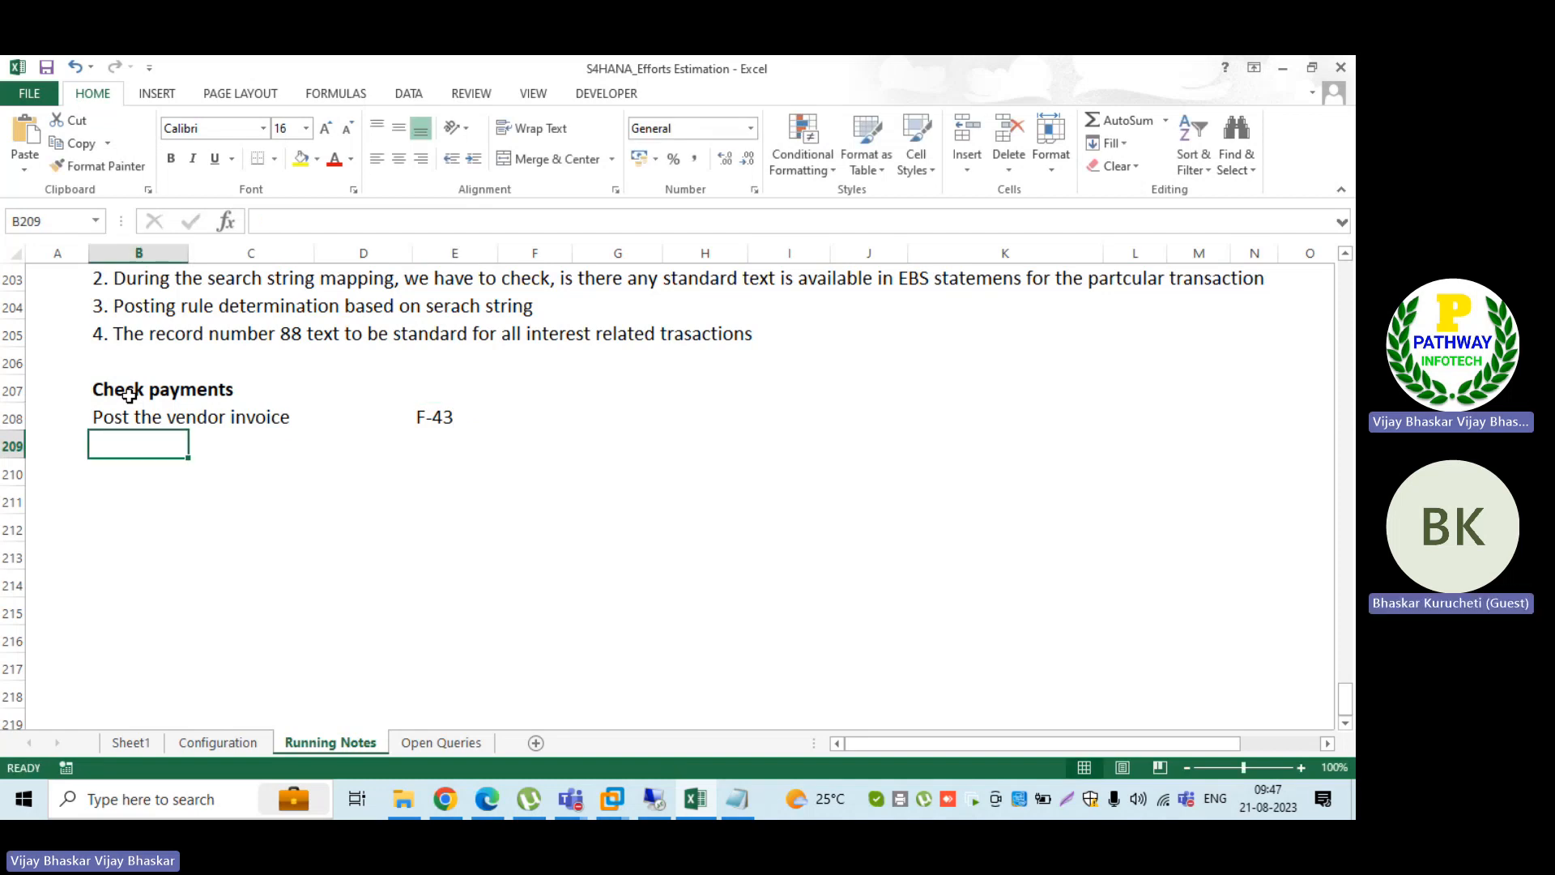
Step: Add the line "Check payment" in cell B209, with transaction code F-53 in column E
{"action": "type", "text": "Check "}
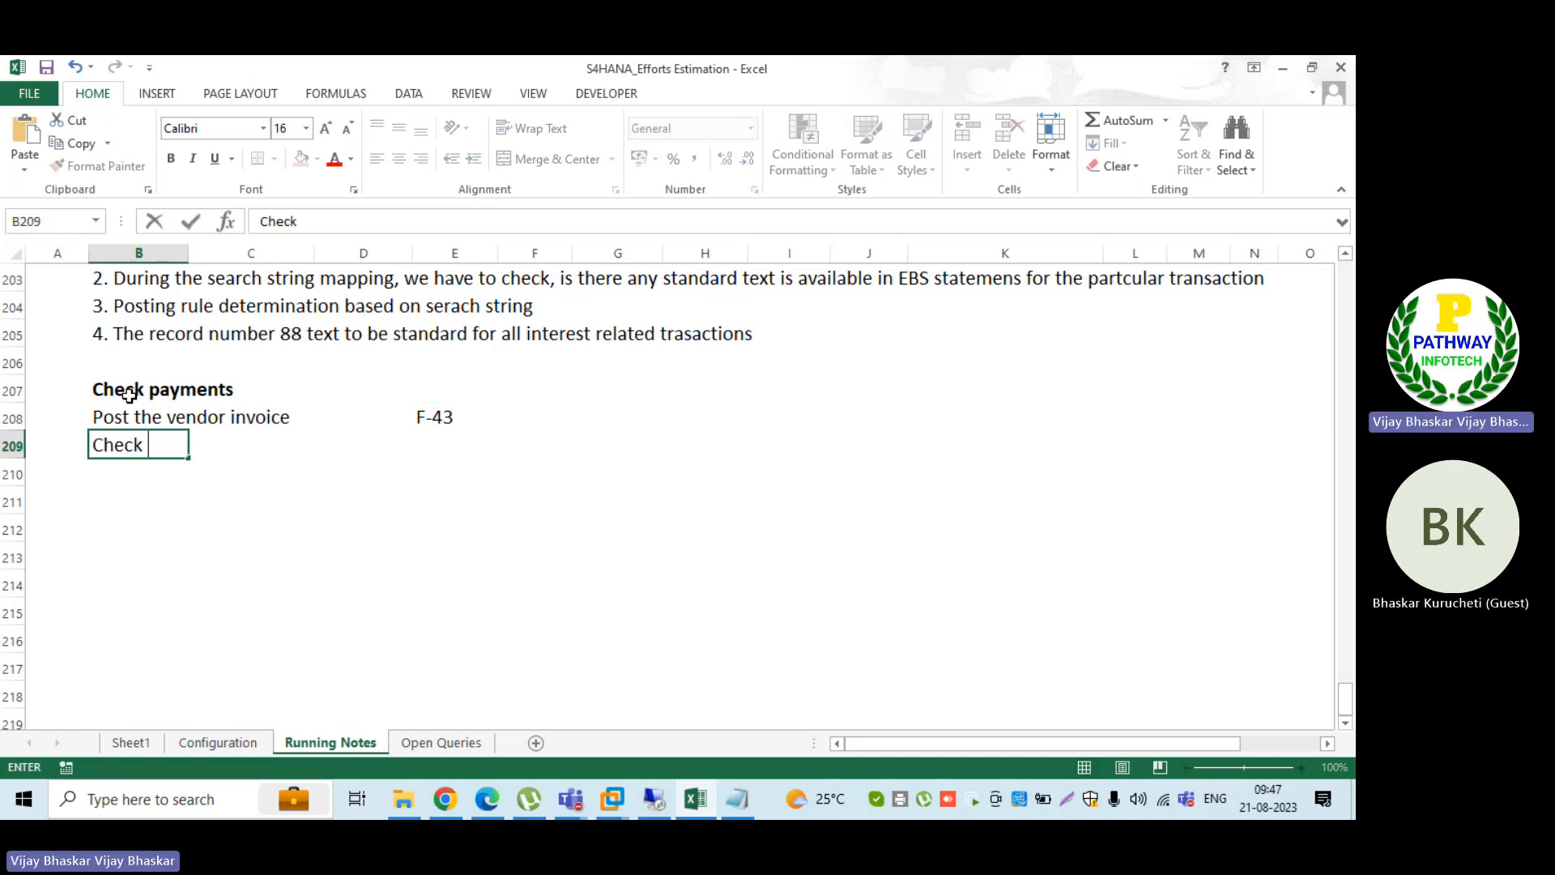
{"action": "type", "text": "payments"}
{"action": "key", "text": "BackSpace"}
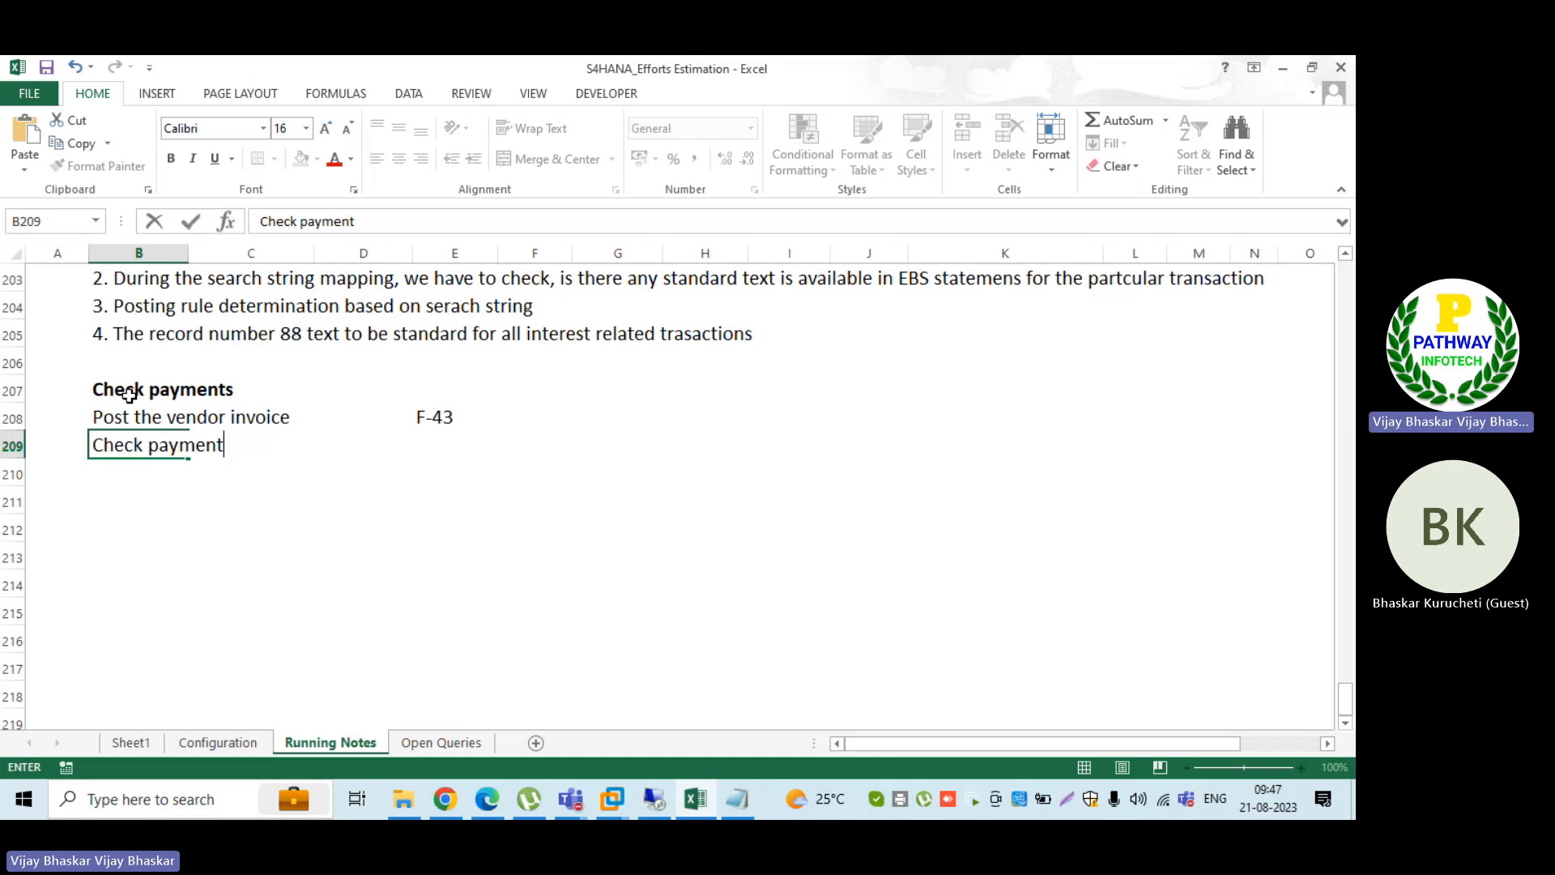
{"action": "key", "text": "ctrl+Return"}
{"action": "key", "text": "Right"}
{"action": "key", "text": "Right"}
{"action": "key", "text": "Right"}
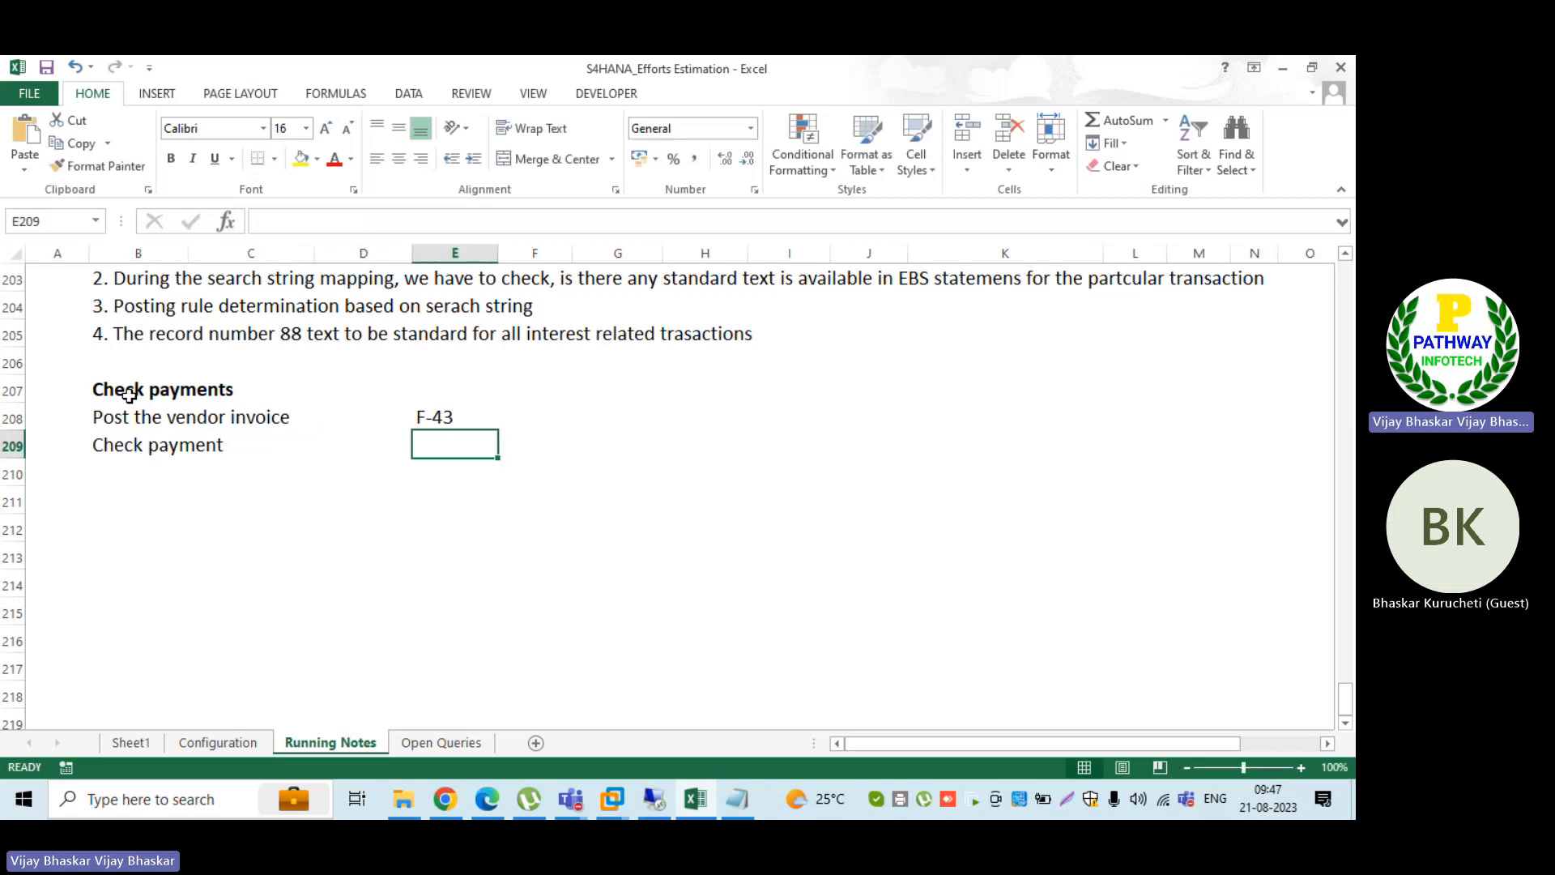
{"action": "type", "text": "F-53"}
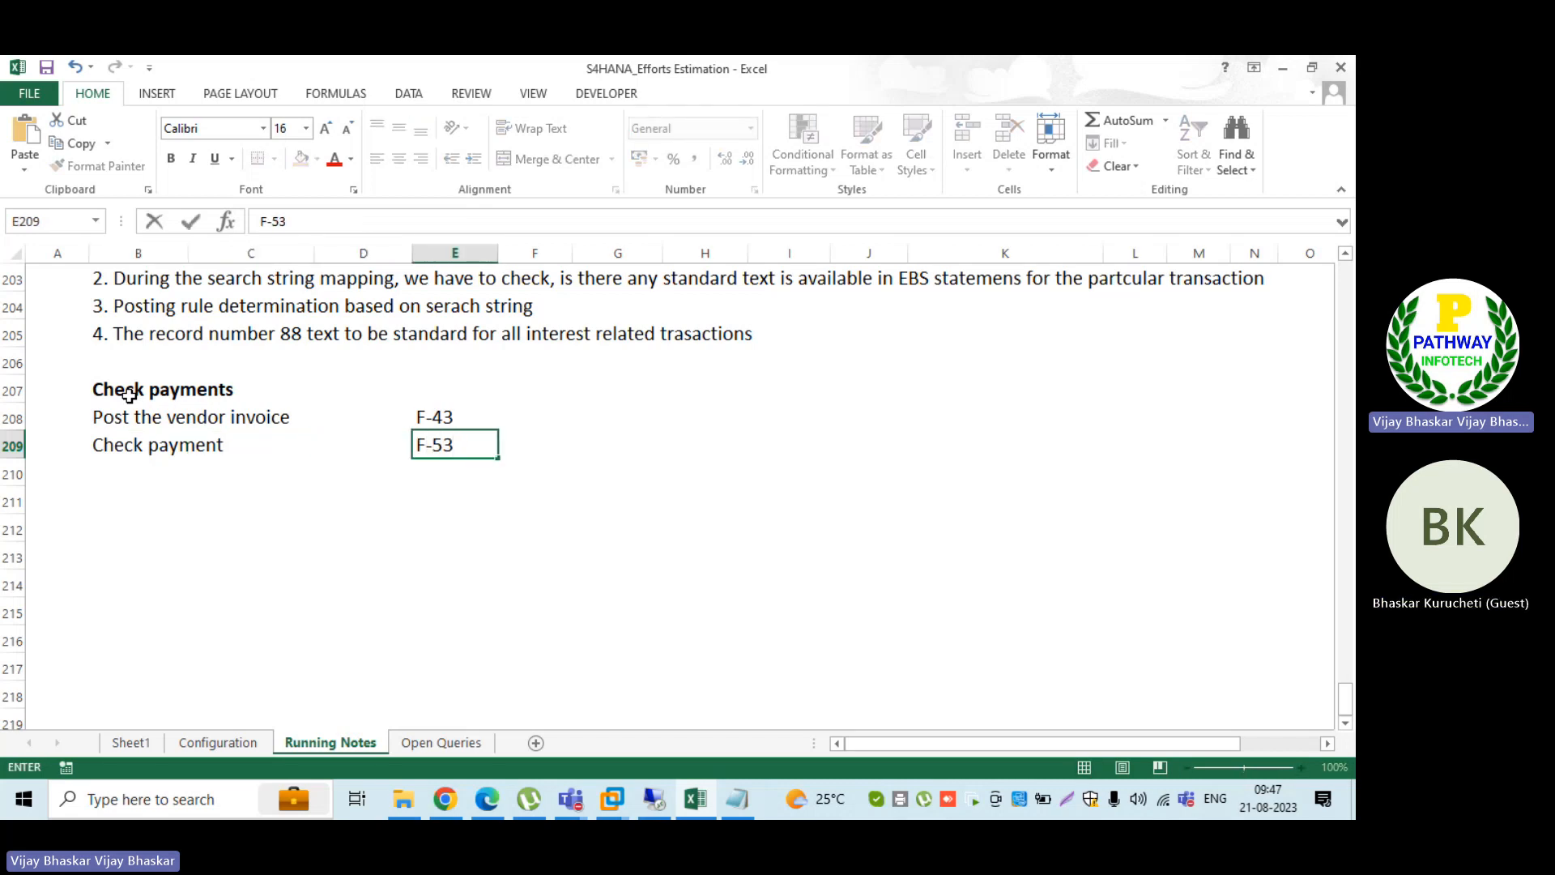
{"action": "key", "text": "Return"}
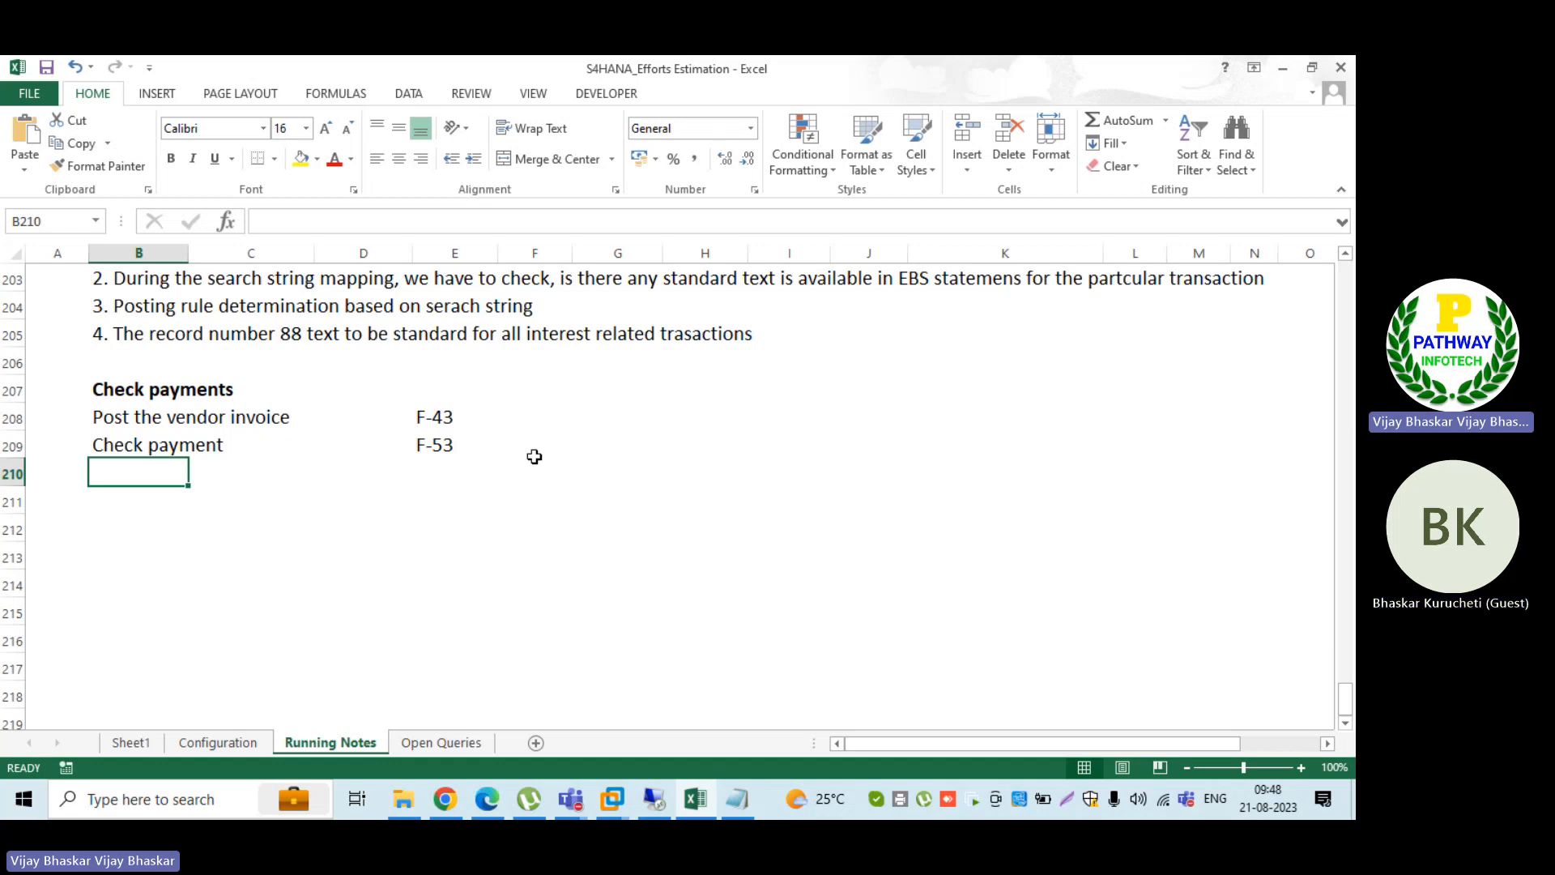
Step: Note the resulting documents in column F: "INV" beside F-43 and "Clearing Document" beside F-53
{"action": "double_click", "coordinate": [534, 418]}
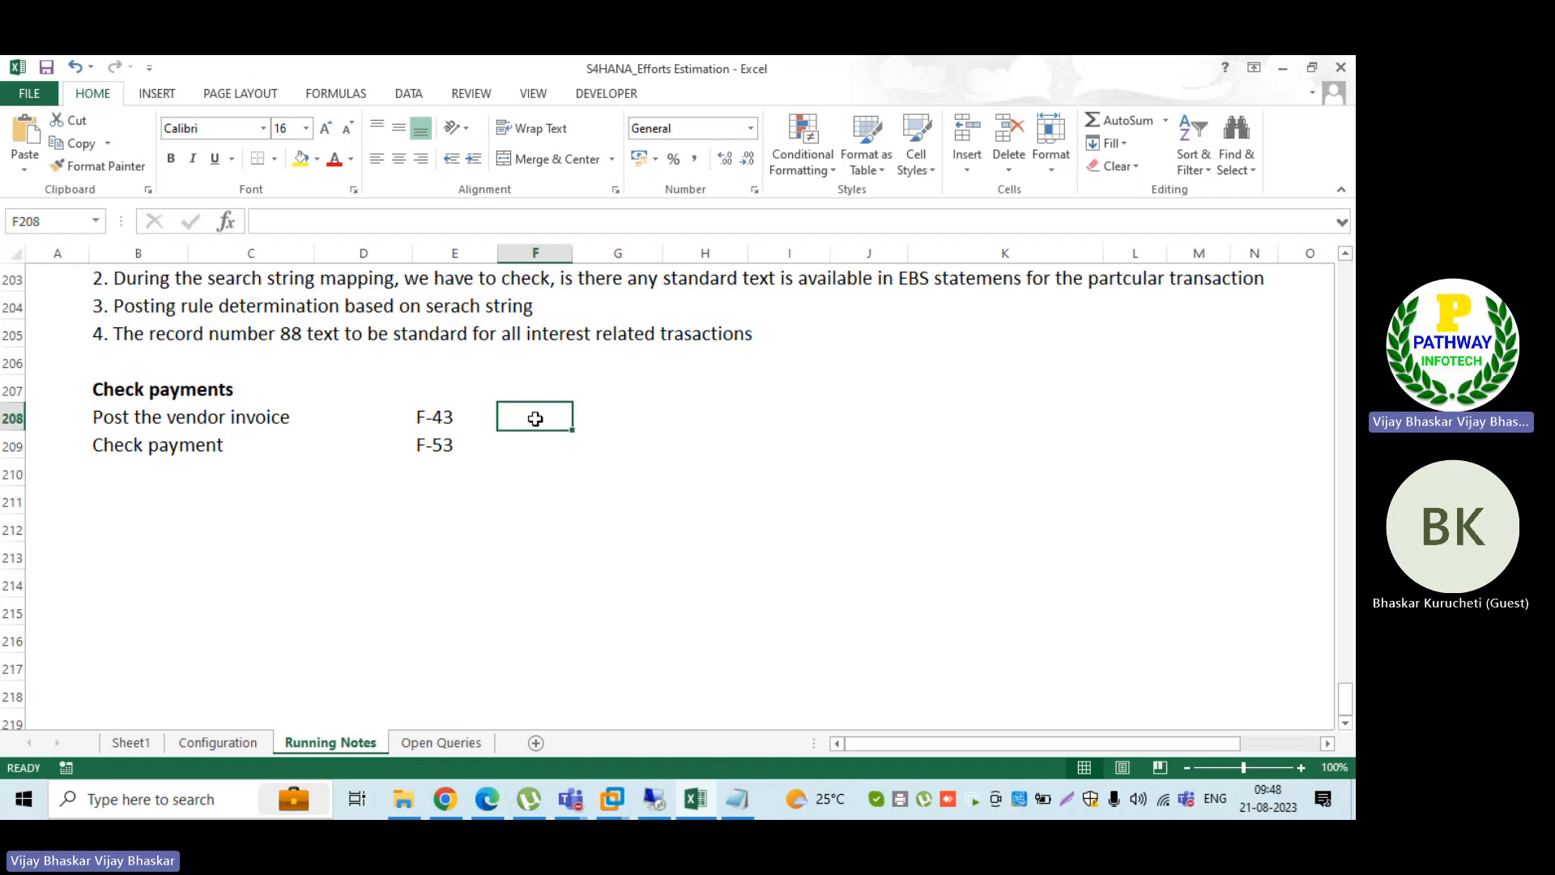
{"action": "type", "text": "INV"}
{"action": "key", "text": "Return"}
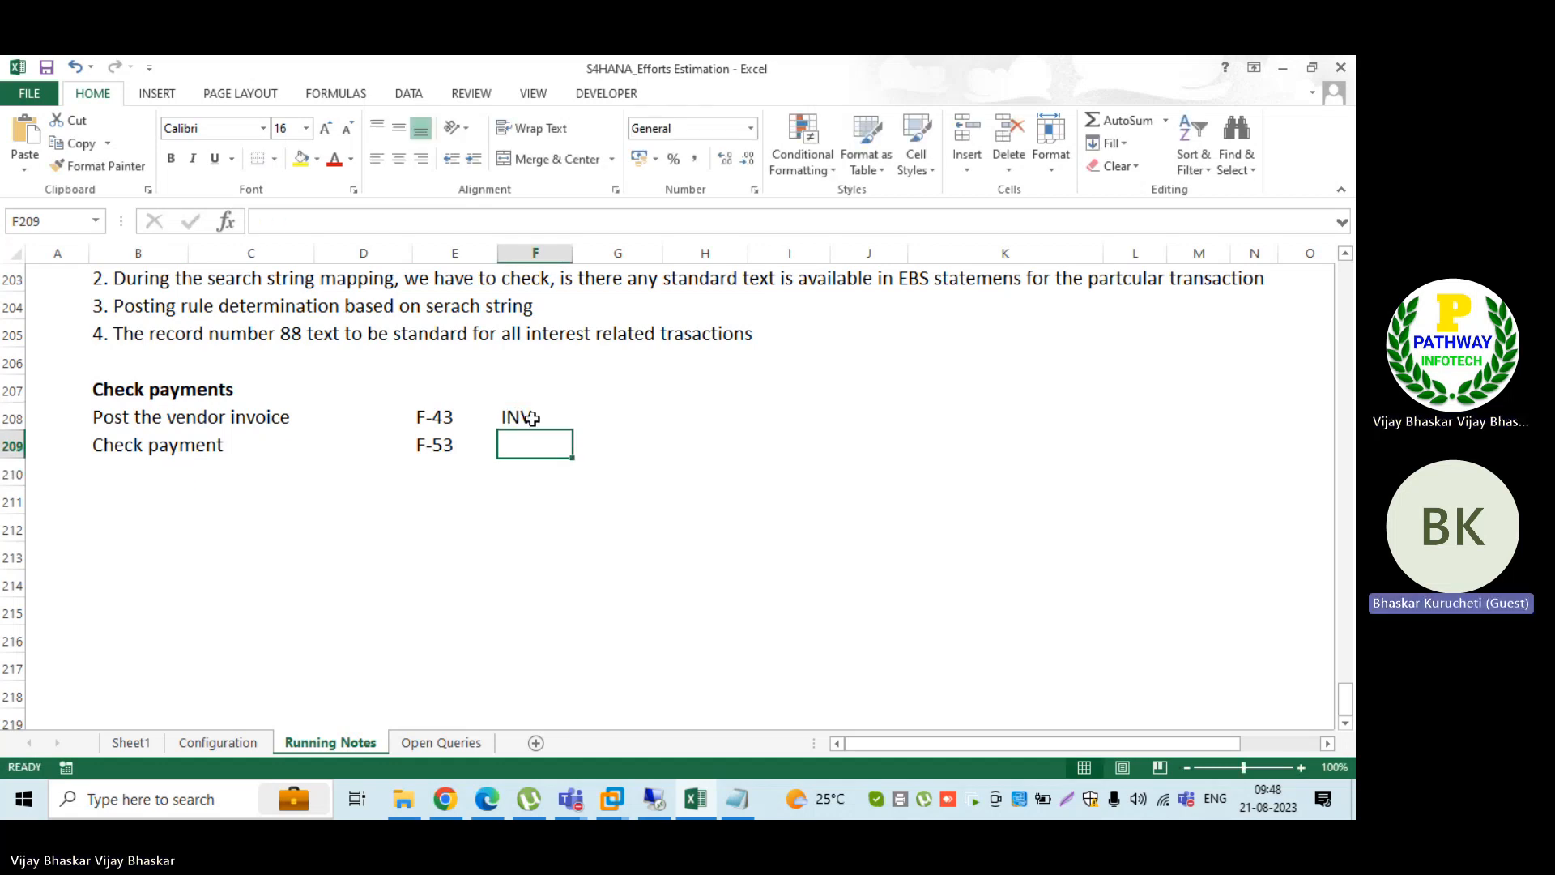
{"action": "type", "text": "CLearing"}
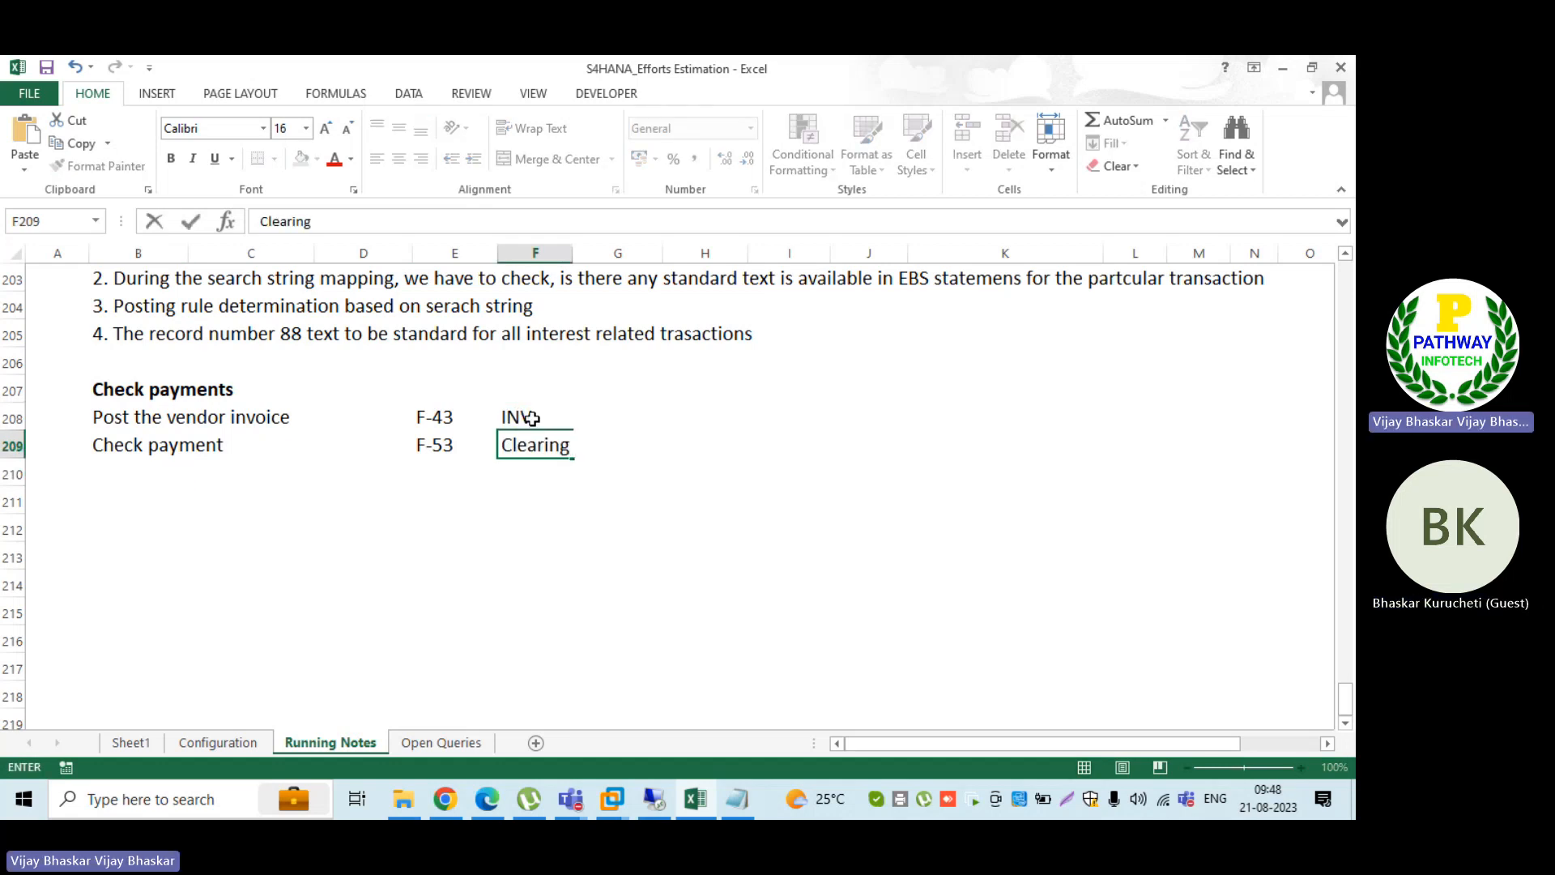
{"action": "type", "text": " Document"}
{"action": "key", "text": "Return"}
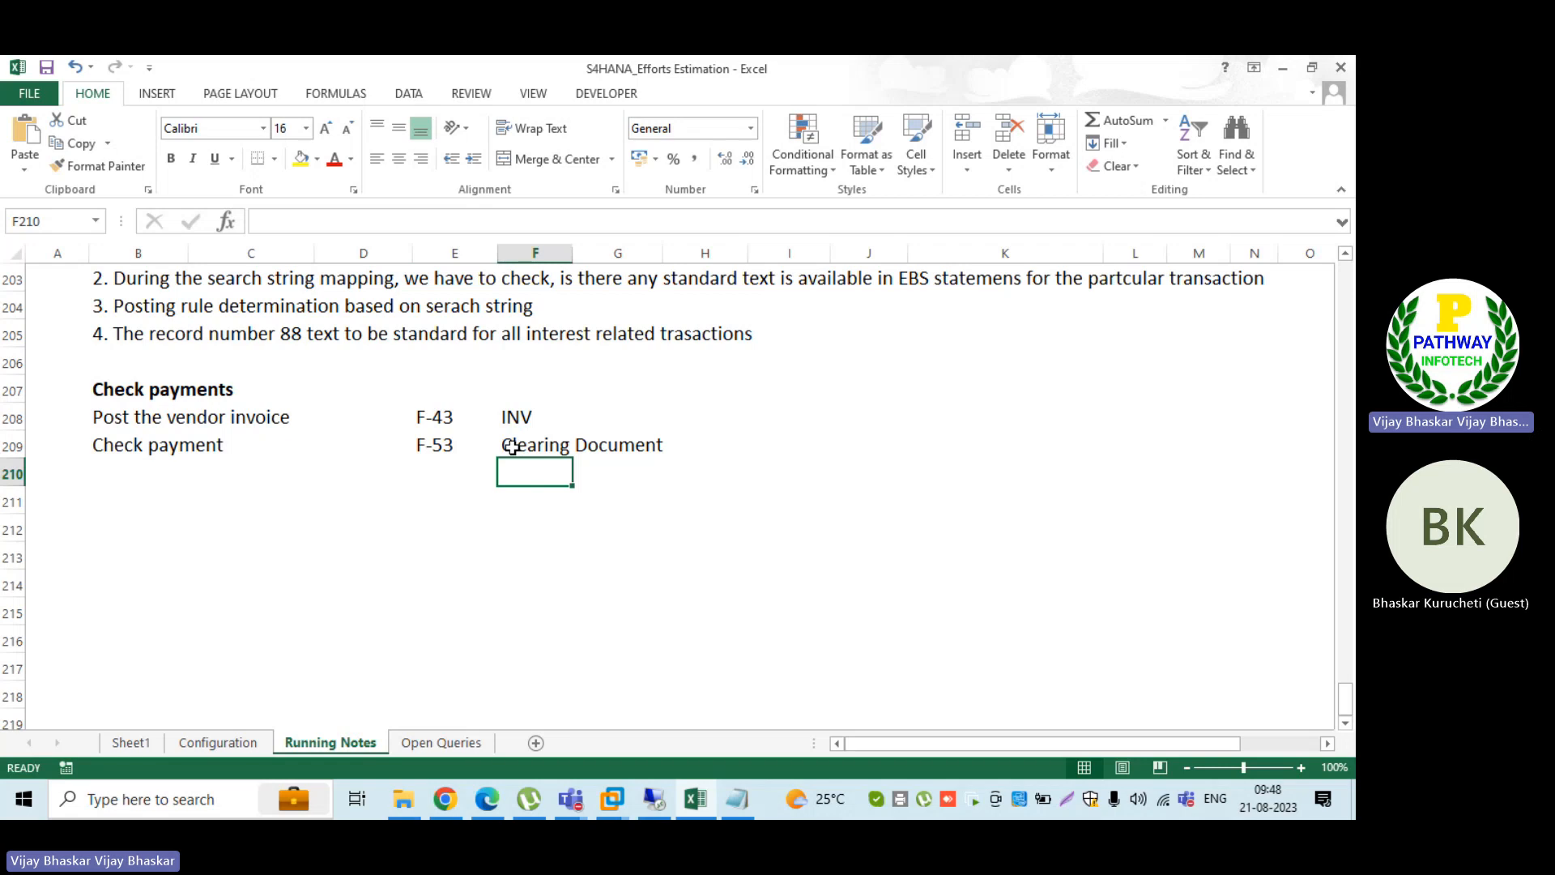
{"action": "left_click", "coordinate": [512, 447]}
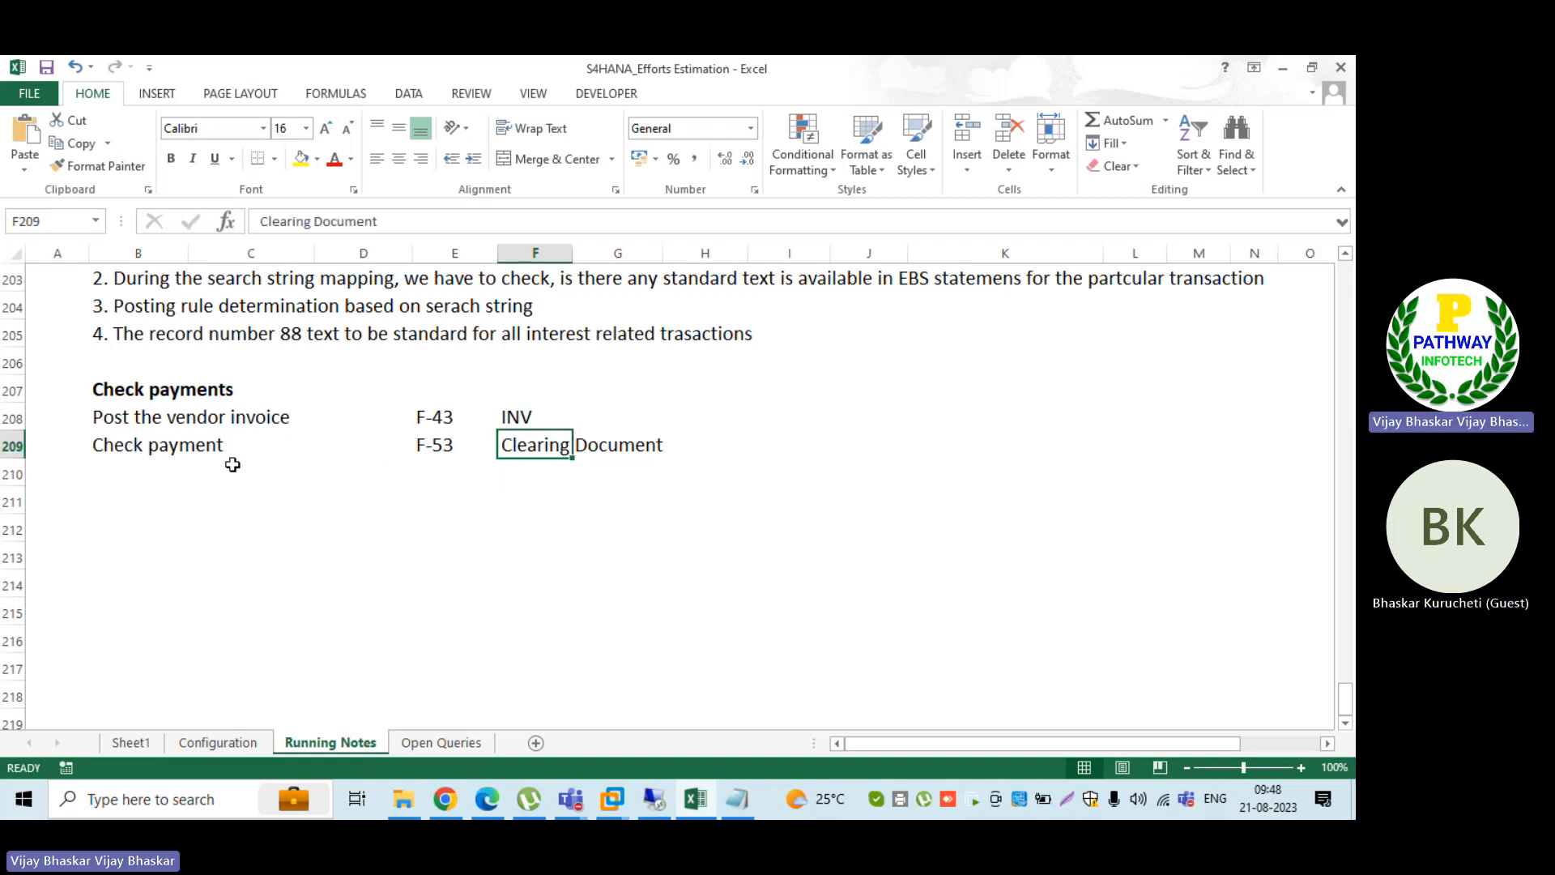
Step: Add the line "Issued check to vendor based on clearing document" in cell B210, below the check payment line
{"action": "left_click", "coordinate": [134, 471]}
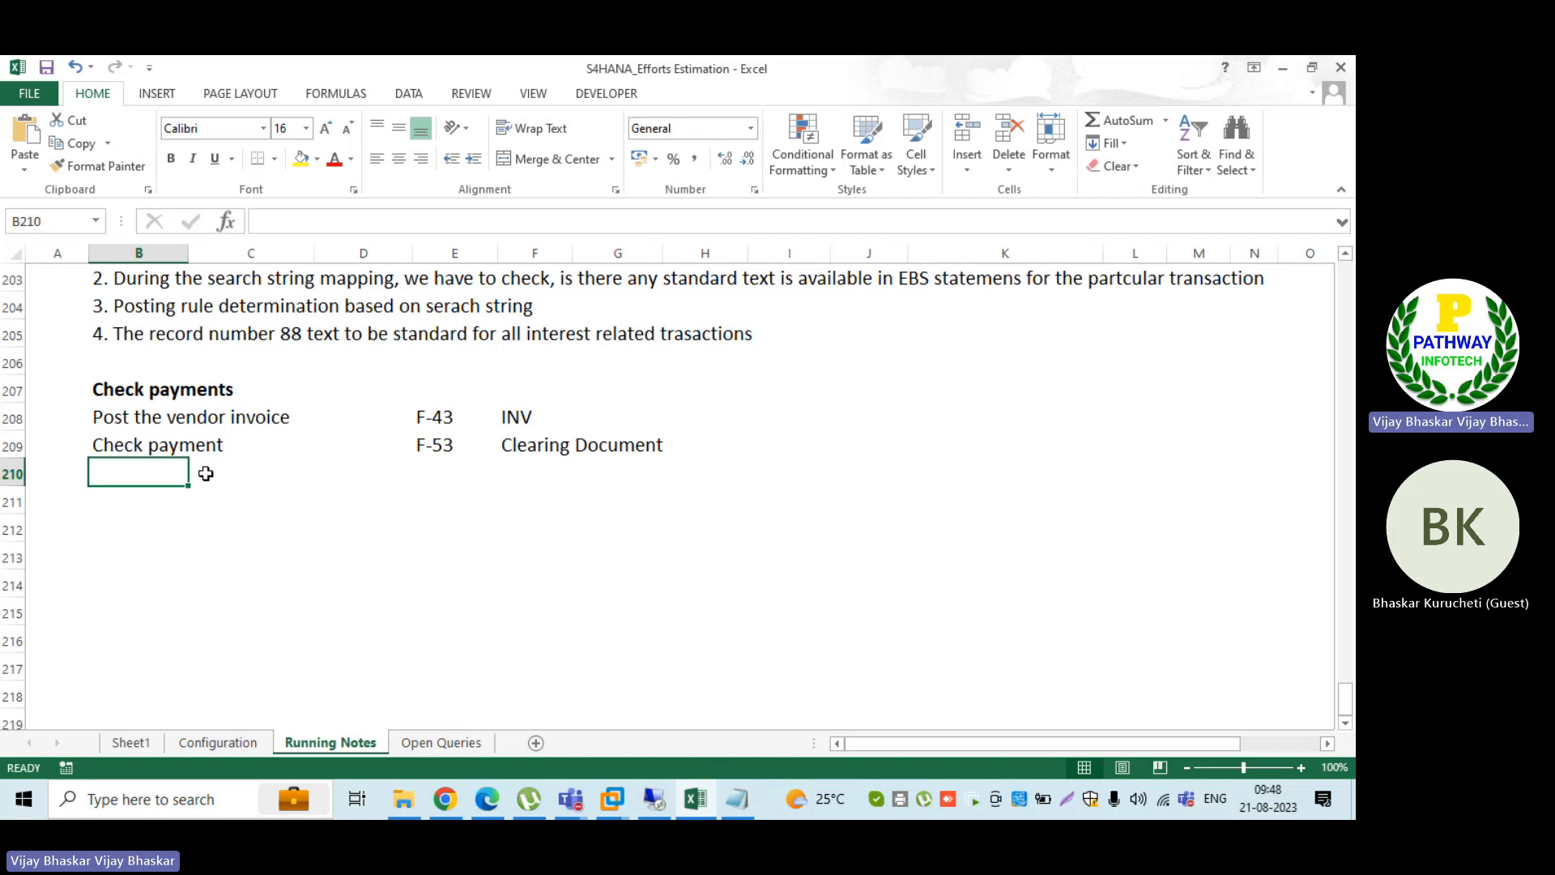
{"action": "type", "text": "Issued check"}
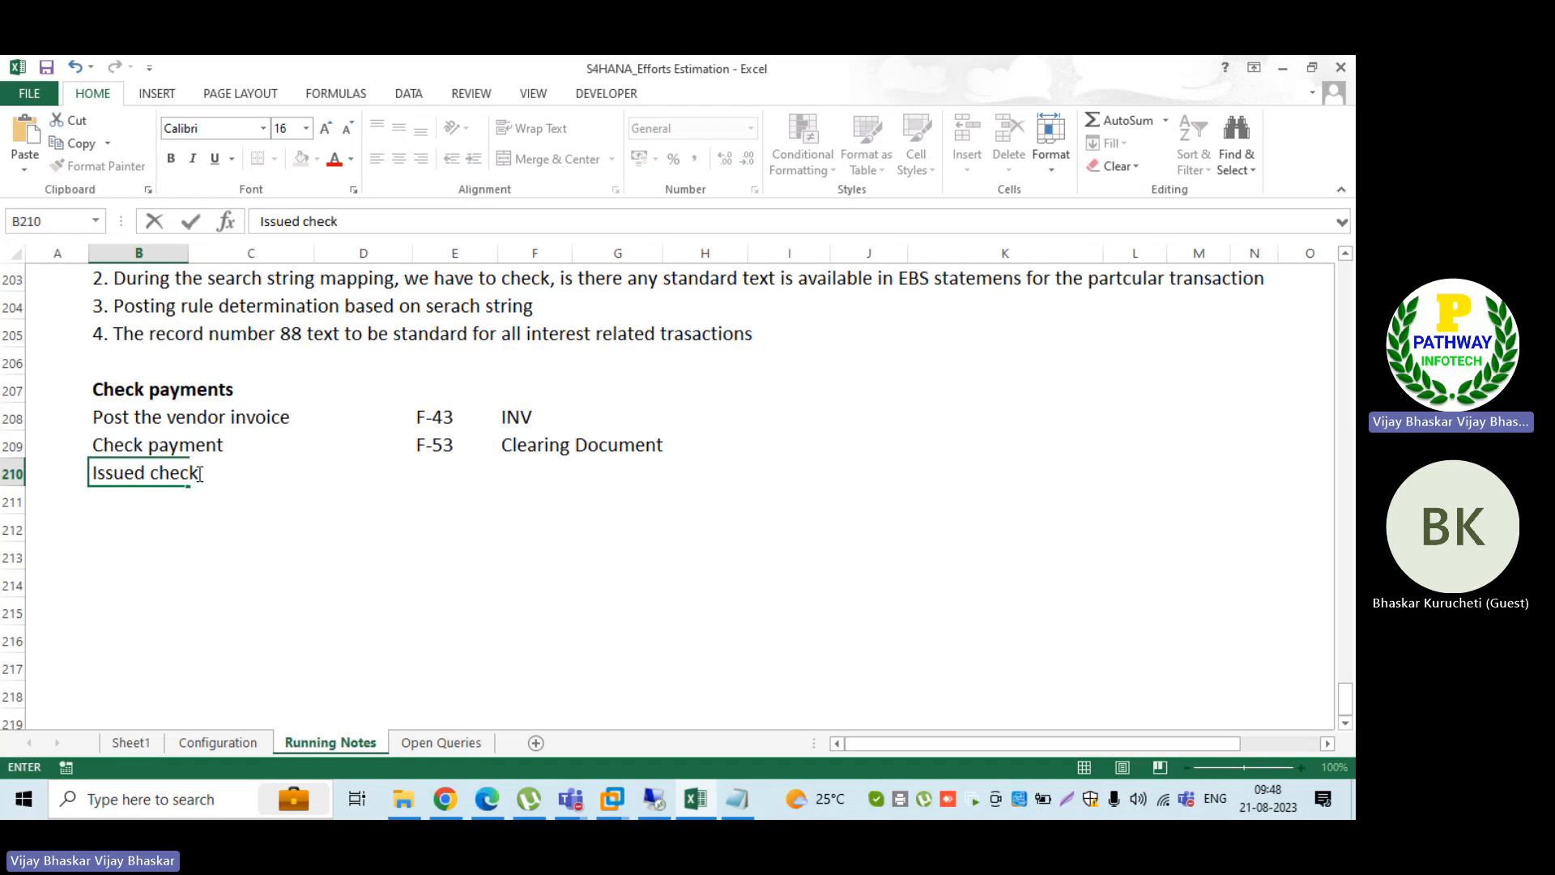
{"action": "type", "text": " to vendor o"}
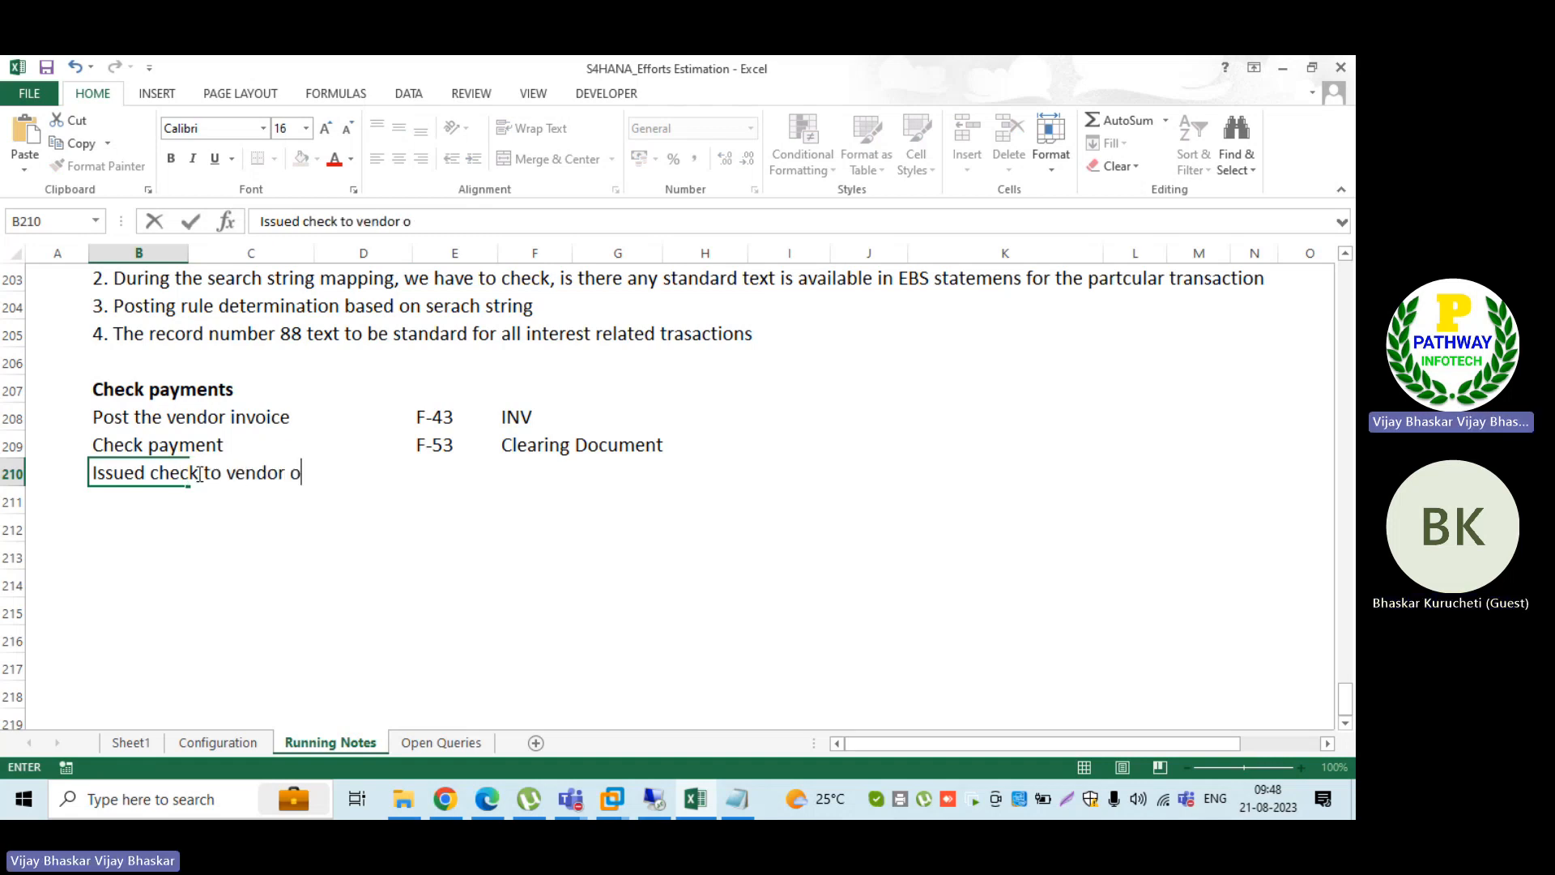
{"action": "type", "text": "n"}
{"action": "key", "text": "BackSpace"}
{"action": "type", "text": "based on cleari"}
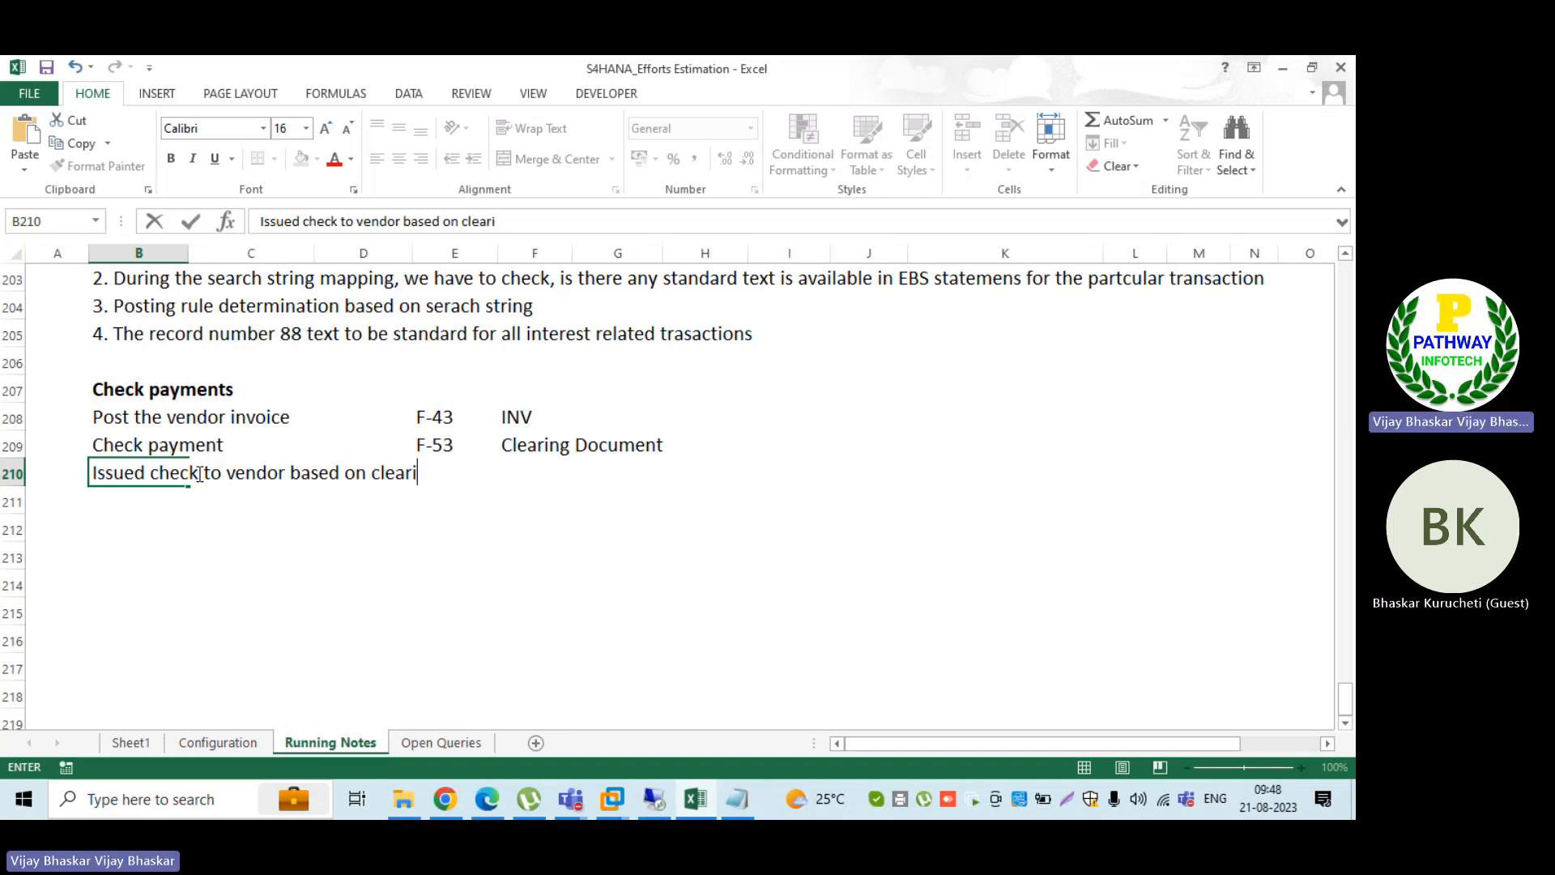
{"action": "type", "text": "ng document"}
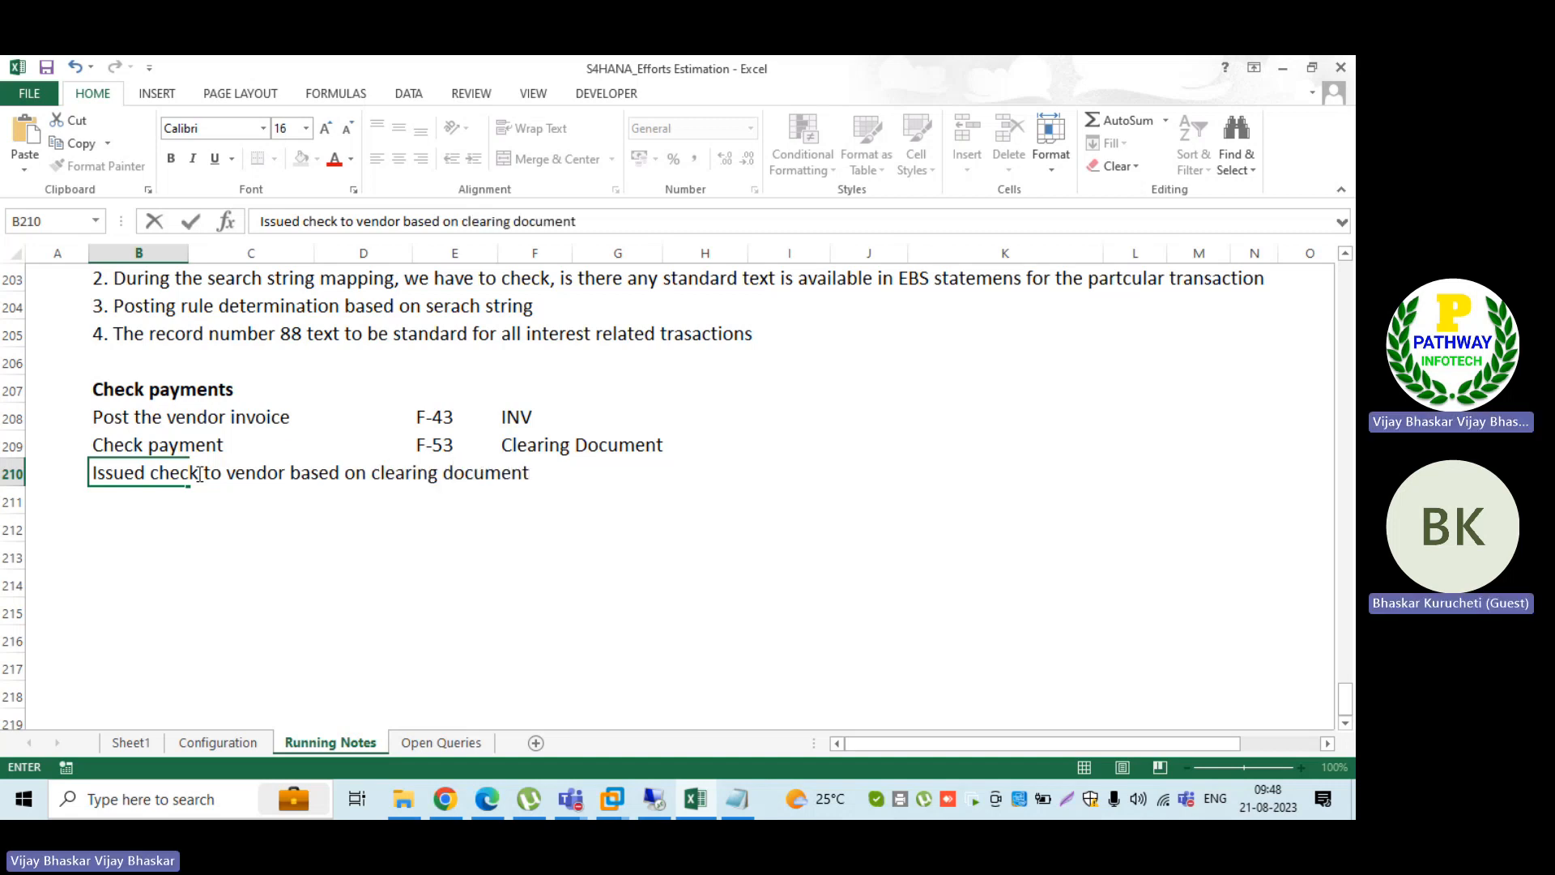
{"action": "key", "text": "Return"}
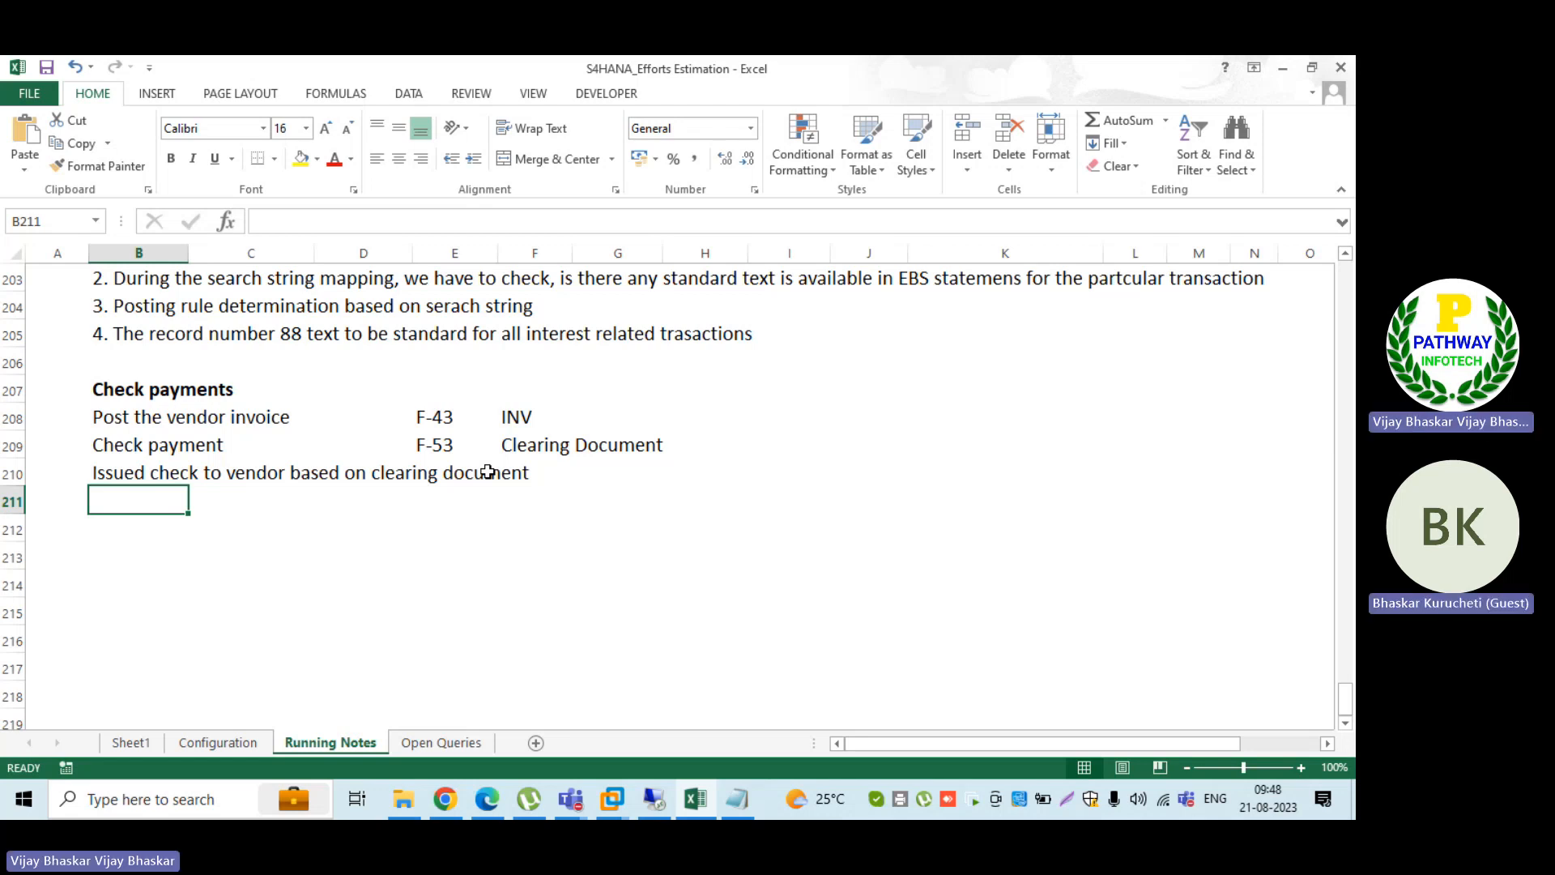
Step: Enter the date 15 Aug 23 in column A beside the issued check line
{"action": "left_click", "coordinate": [57, 475]}
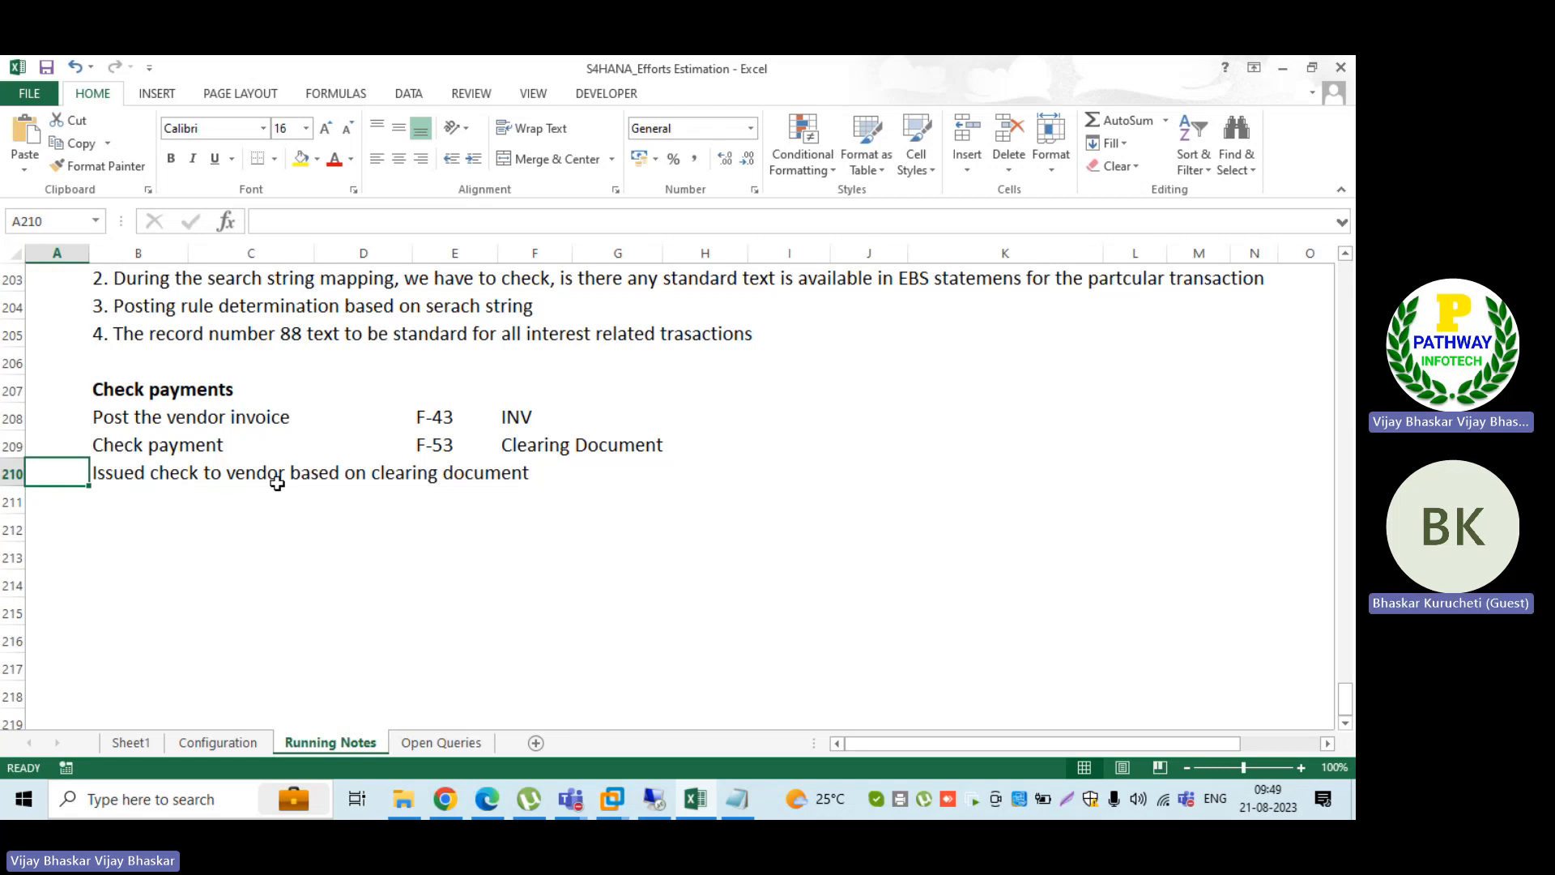
{"action": "type", "text": "15 Aug 23"}
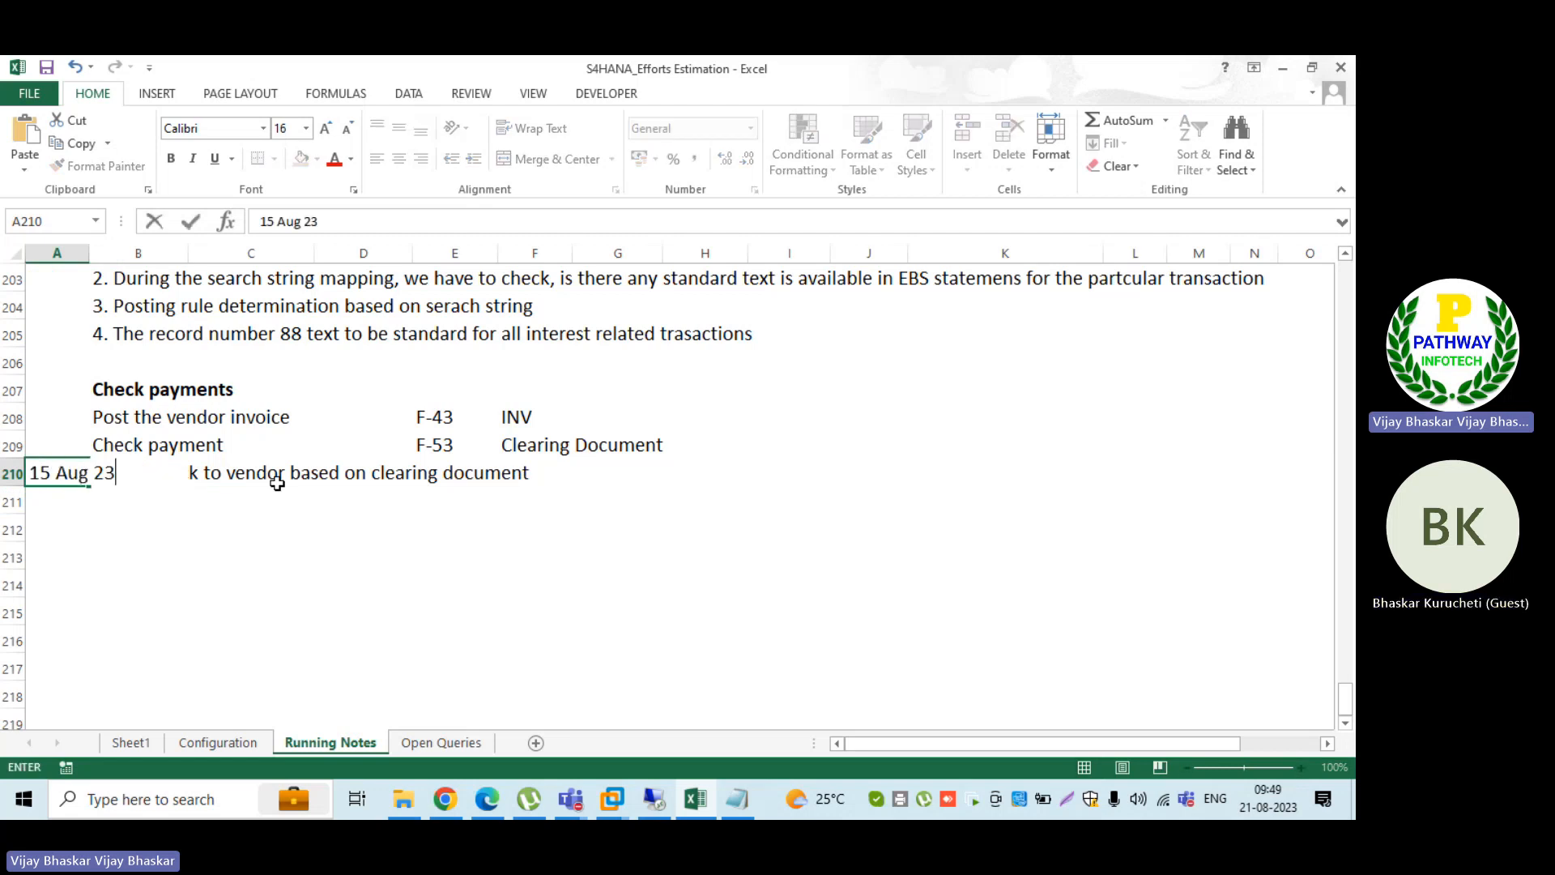
{"action": "key", "text": "Return"}
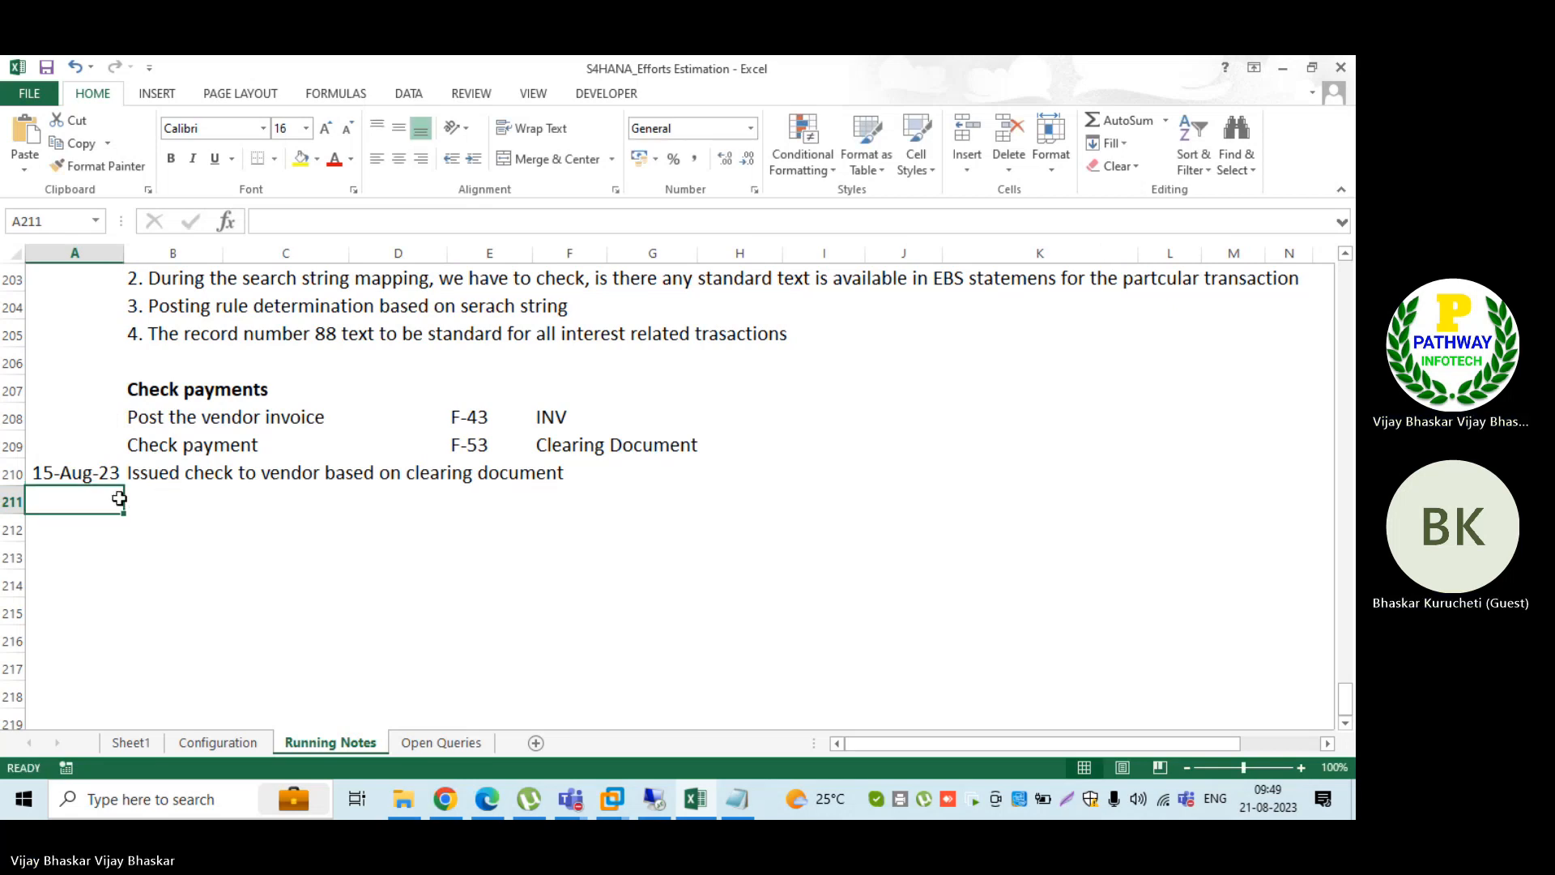
Step: Fill row 211 with the date 21 Aug 23 in column A and the line "The check got encashed" in column B
{"action": "type", "text": "20"}
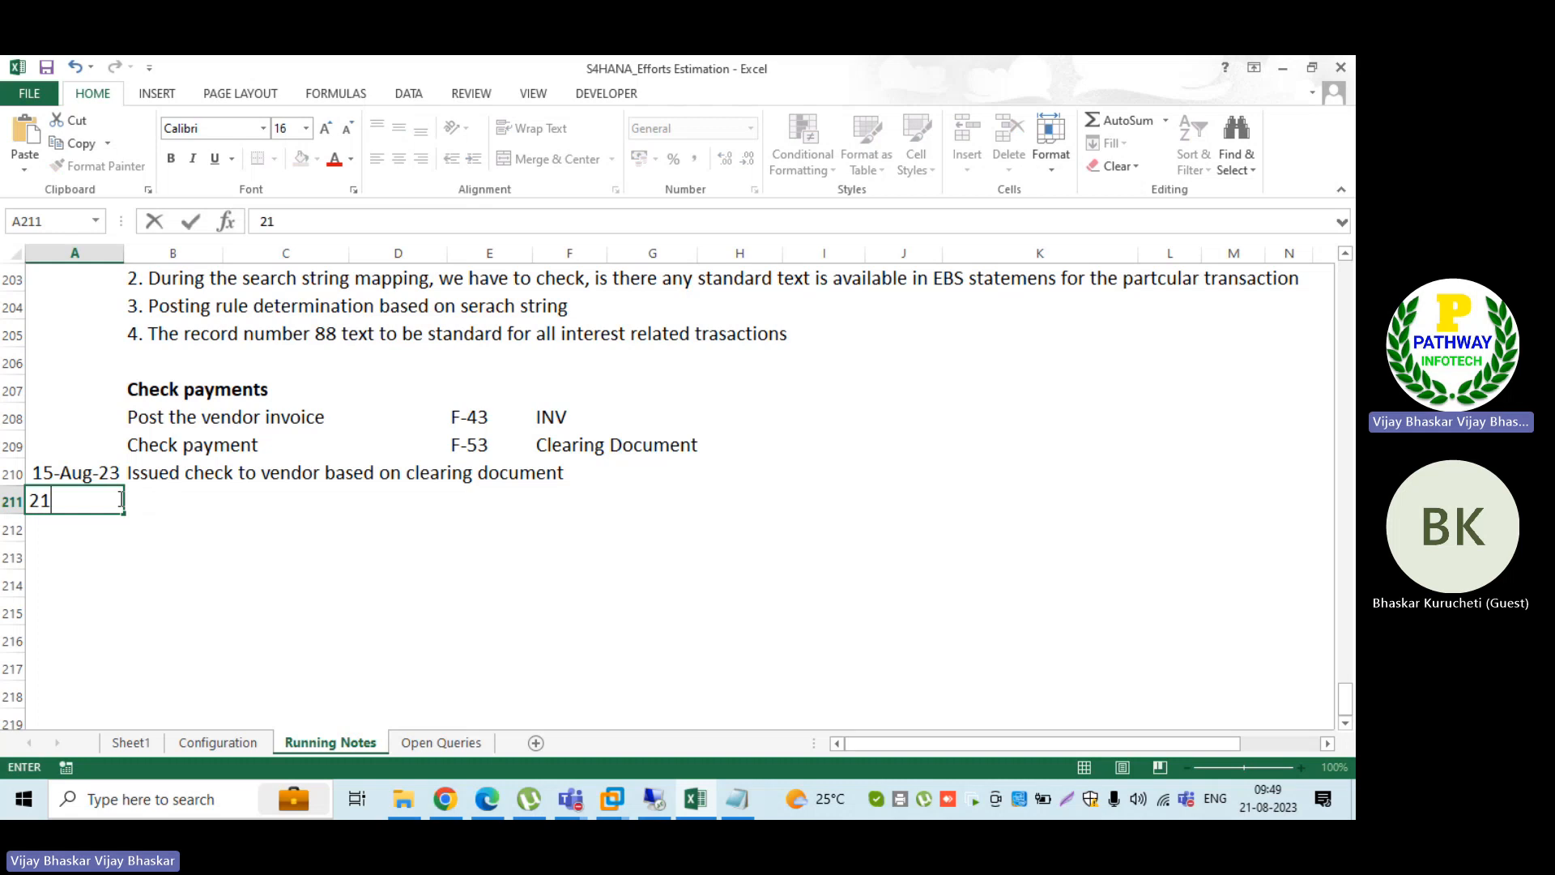
{"action": "type", "text": " Aug 23"}
{"action": "key", "text": "Tab"}
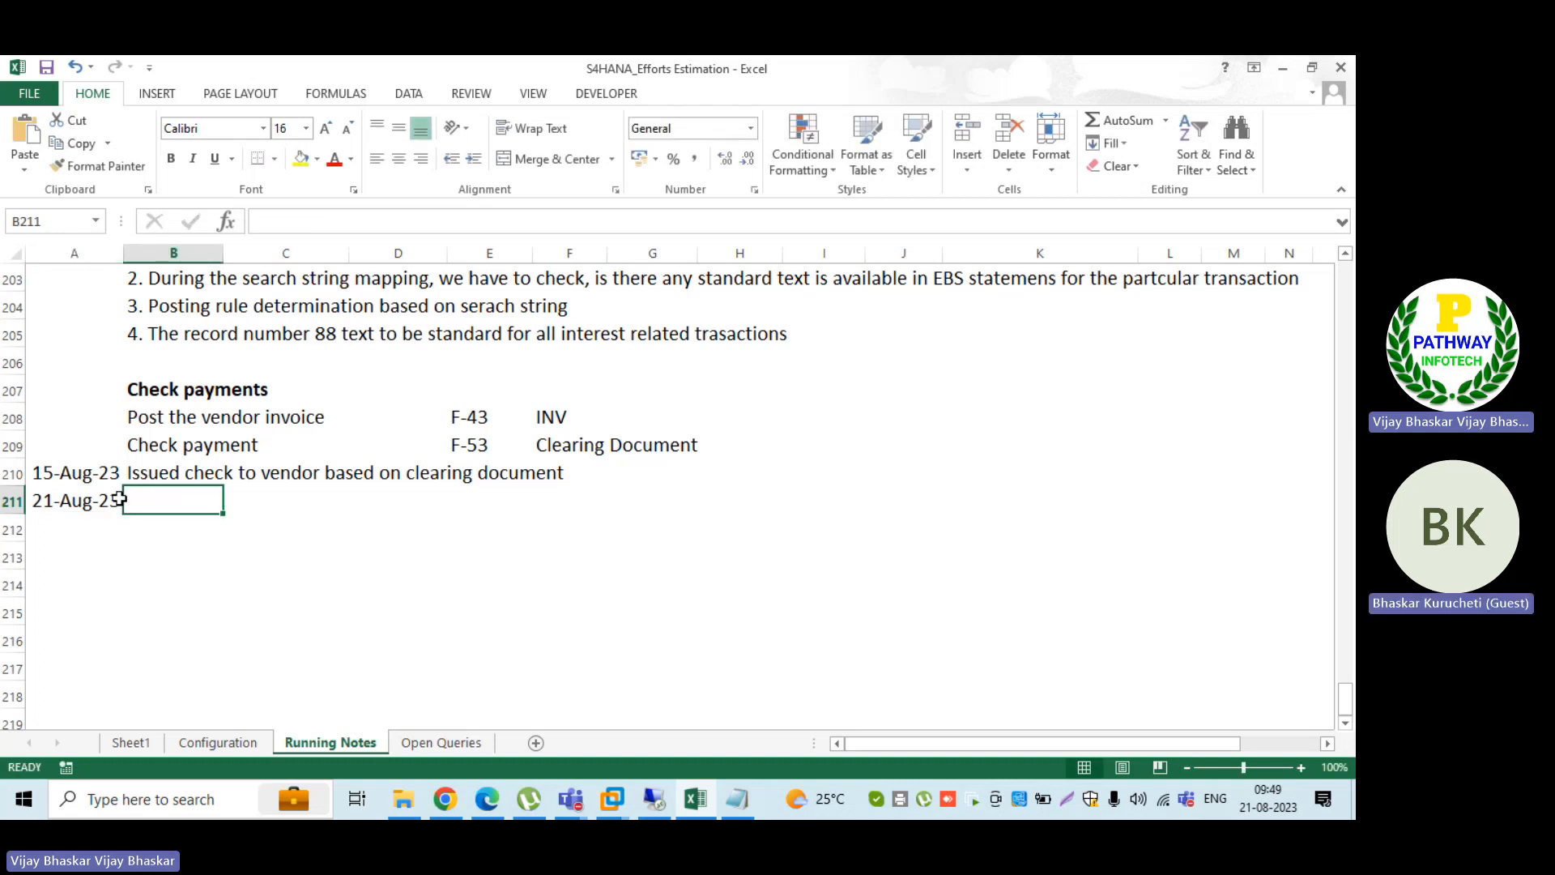
{"action": "type", "text": "The ch"}
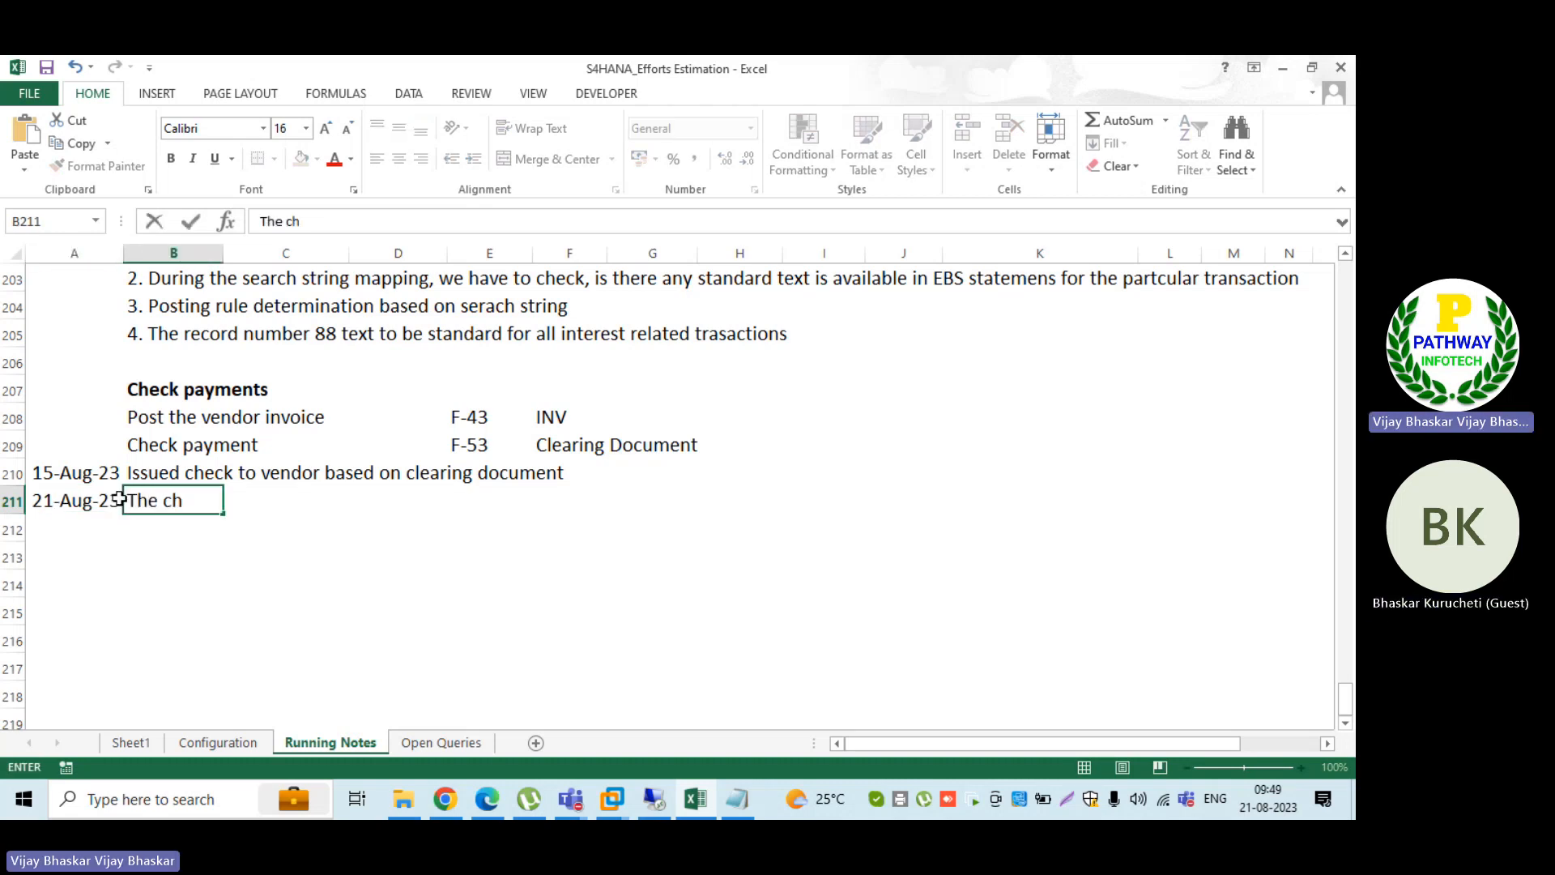
{"action": "type", "text": "eck "}
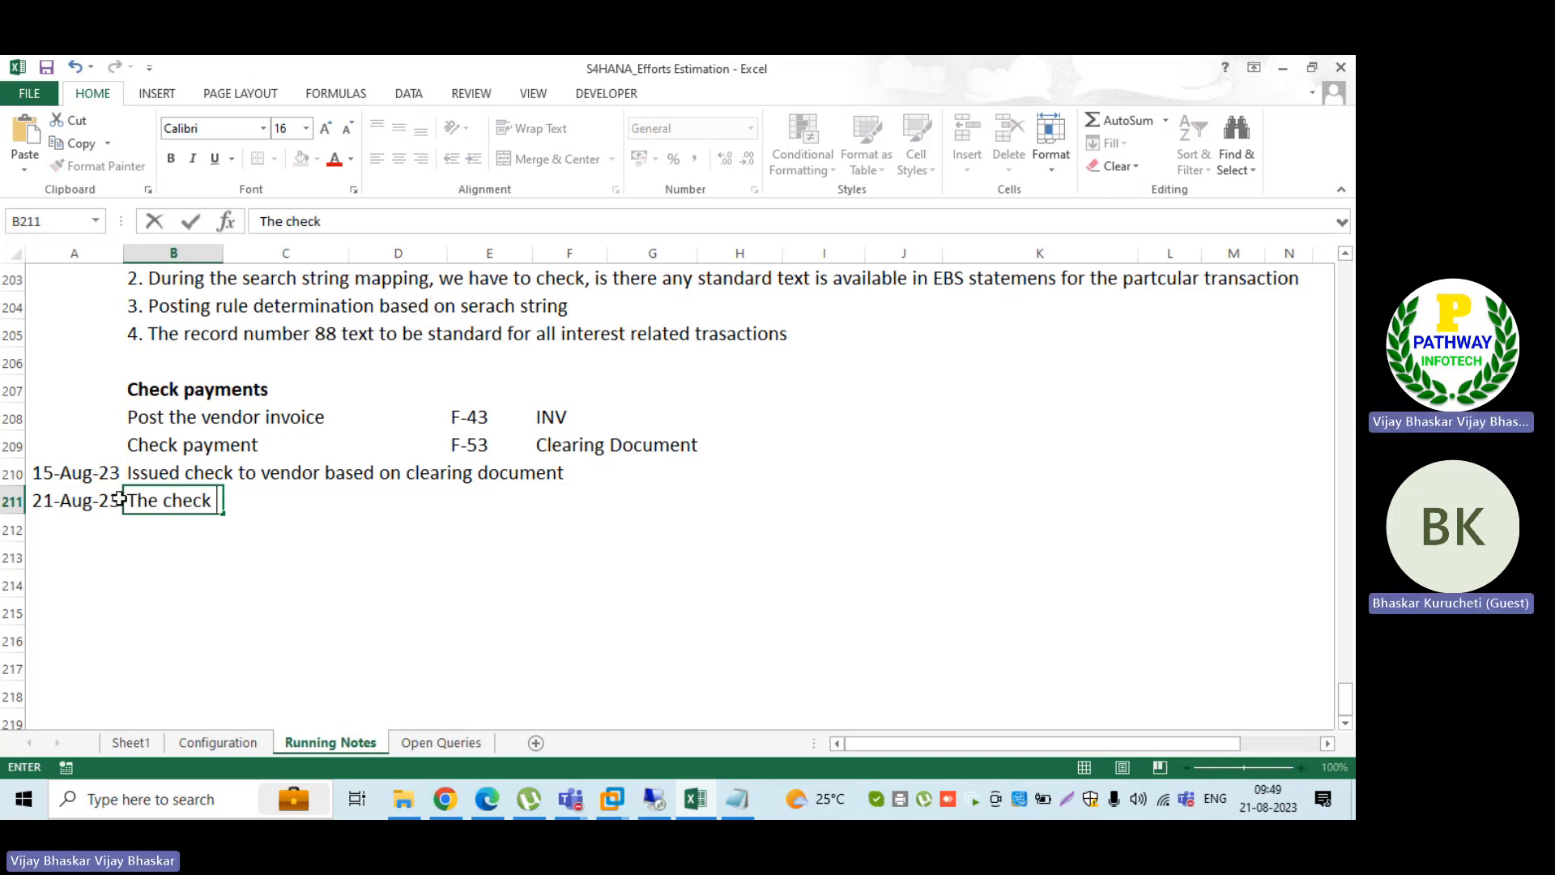
{"action": "type", "text": "got en"}
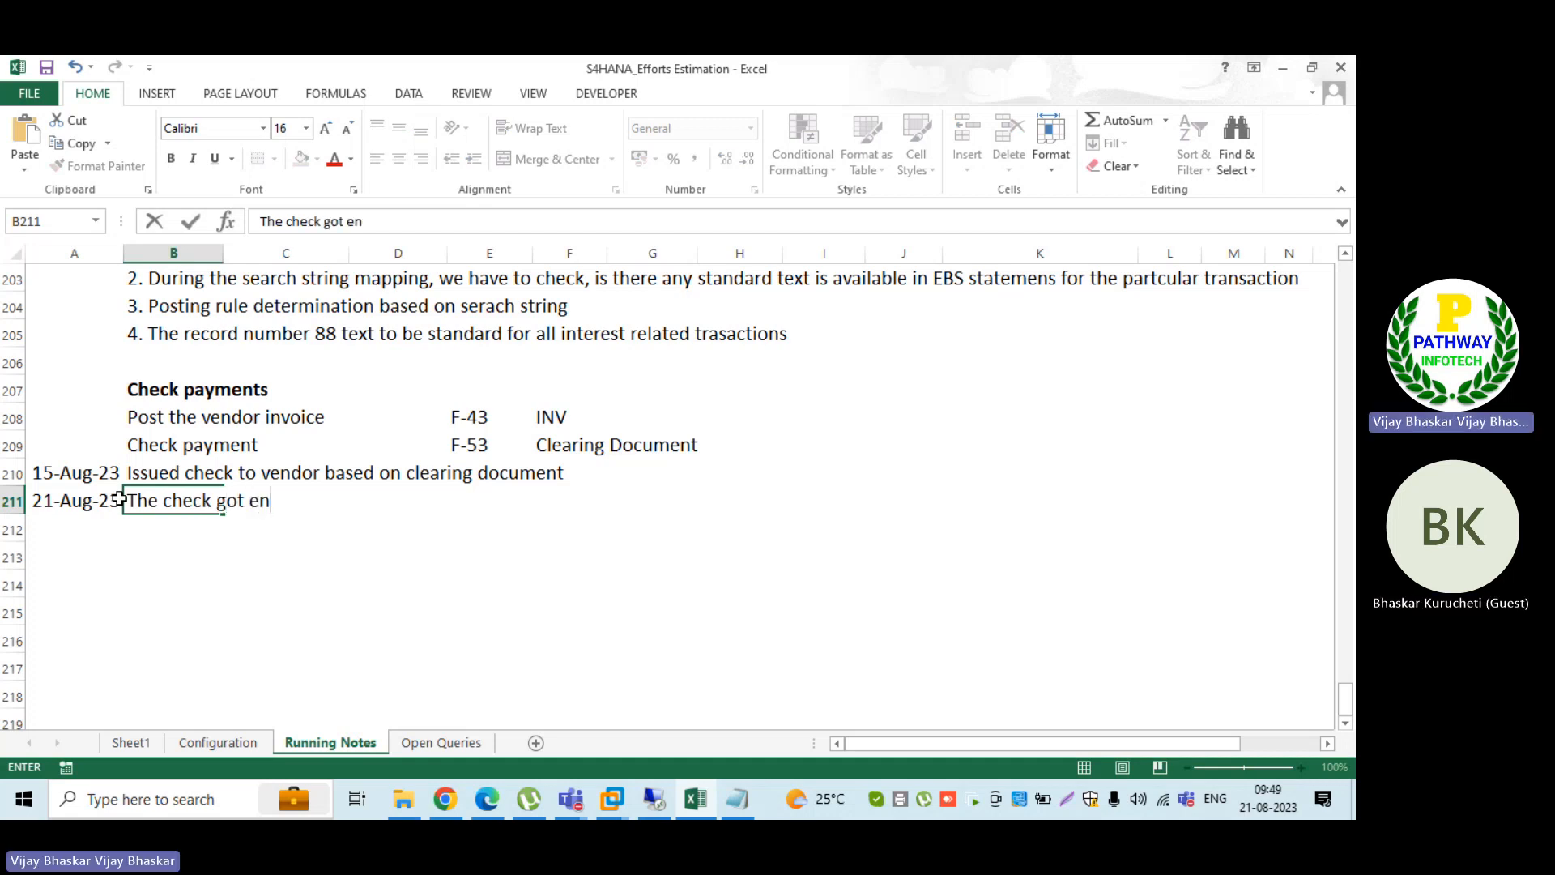
{"action": "type", "text": "cashed"}
{"action": "key", "text": "Tab"}
{"action": "key", "text": "Tab"}
{"action": "key", "text": "Tab"}
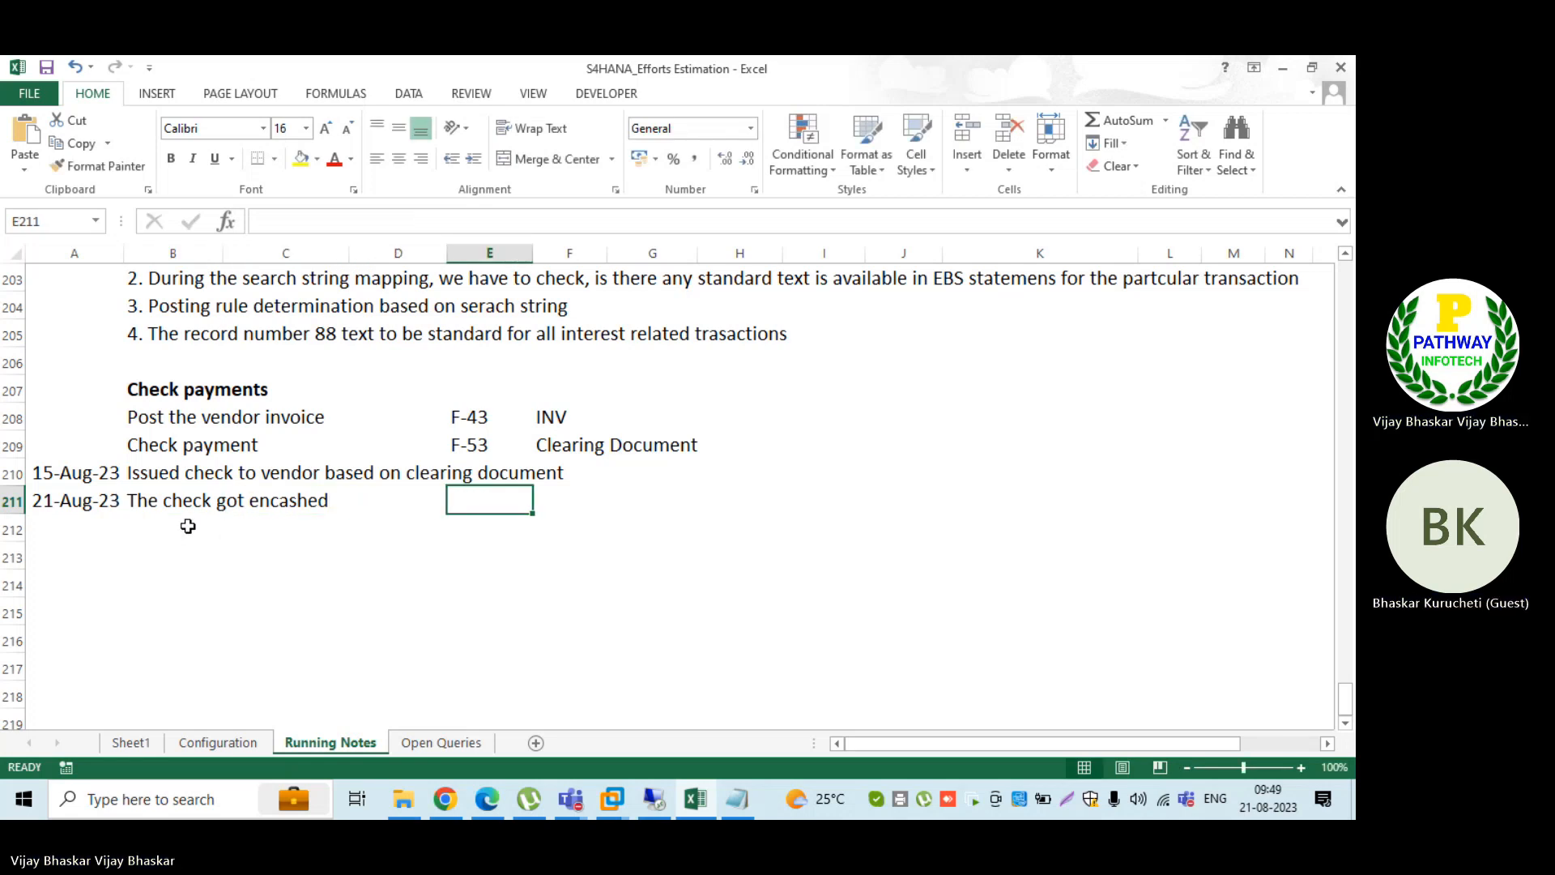
Step: Fill row 212 with the date 22 Aug 23 in column A and the line "we will recive a EBS statement" in column B
{"action": "left_click", "coordinate": [72, 526]}
{"action": "type", "text": "22 "}
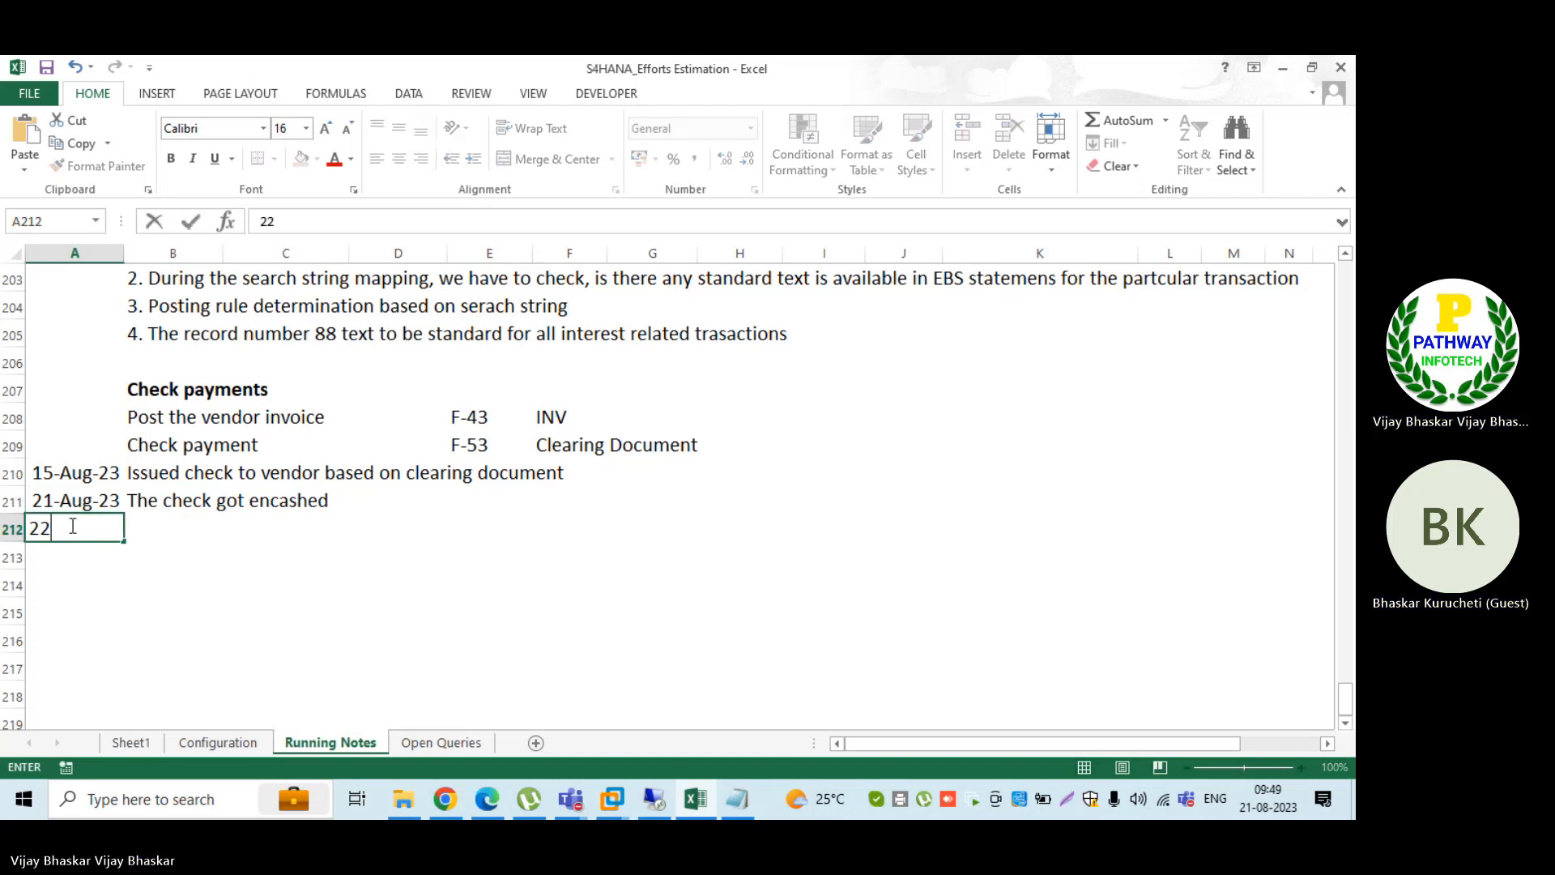
{"action": "type", "text": "Aug 23"}
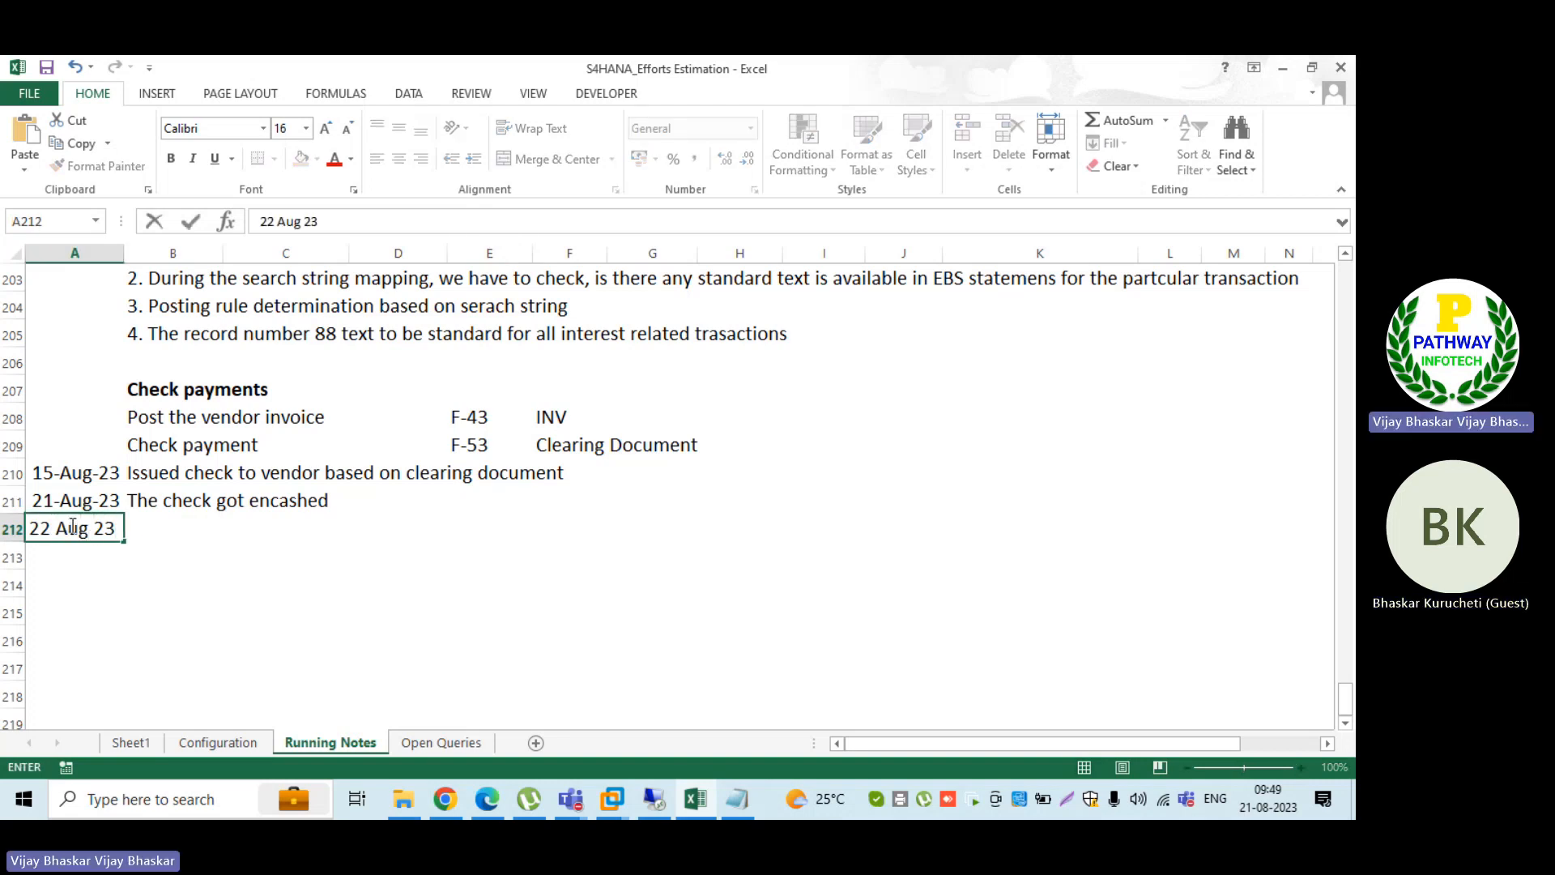
{"action": "key", "text": "Tab"}
{"action": "type", "text": "12"}
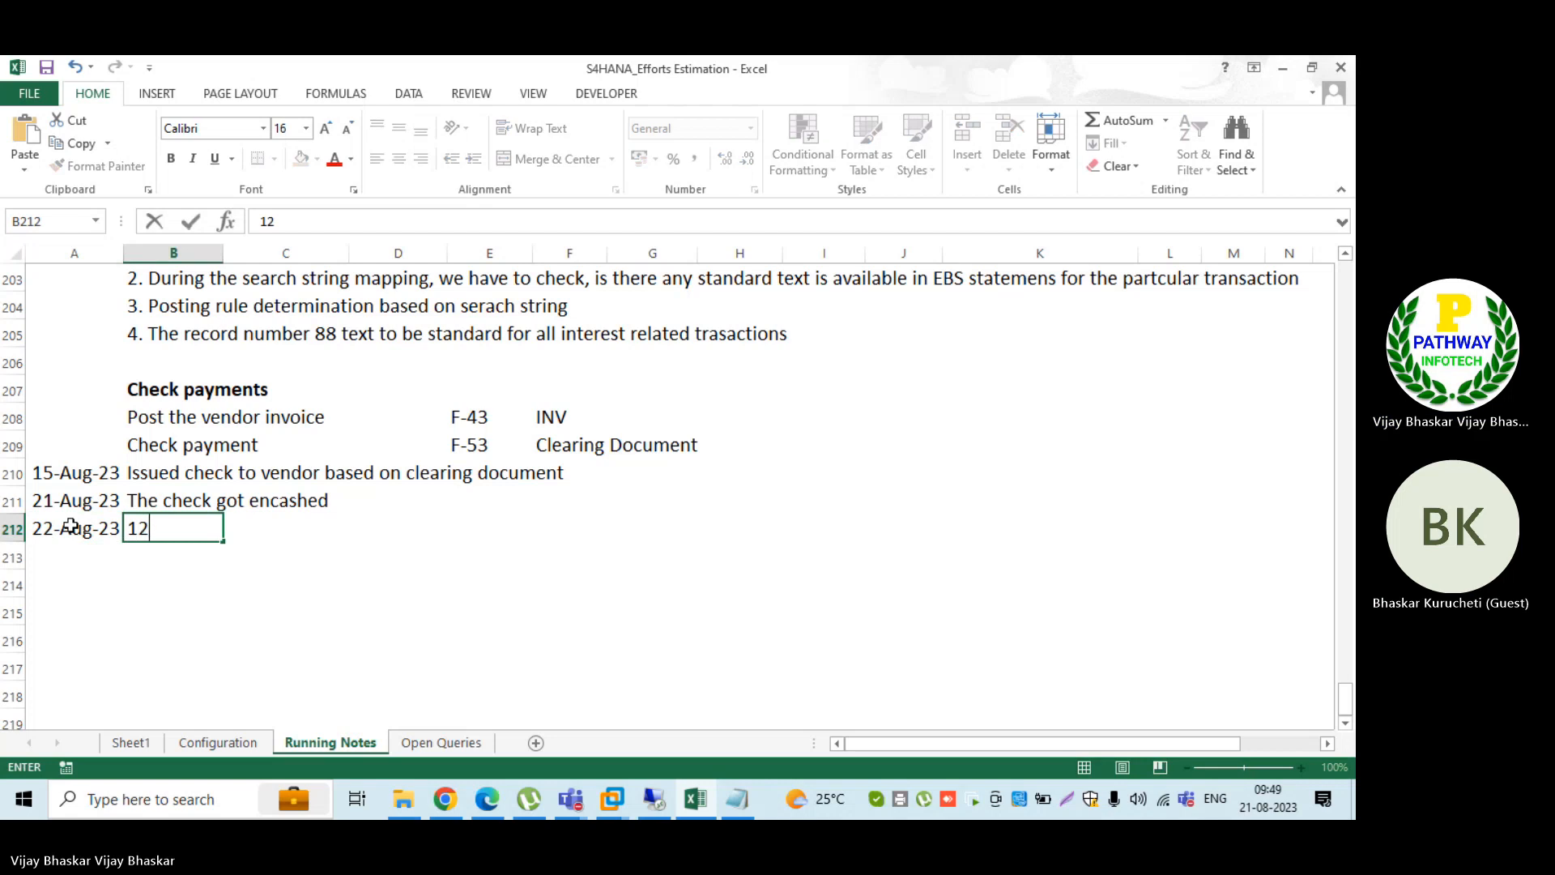
{"action": "key", "text": "BackSpace"}
{"action": "key", "text": "BackSpace"}
{"action": "type", "text": "we will recive"}
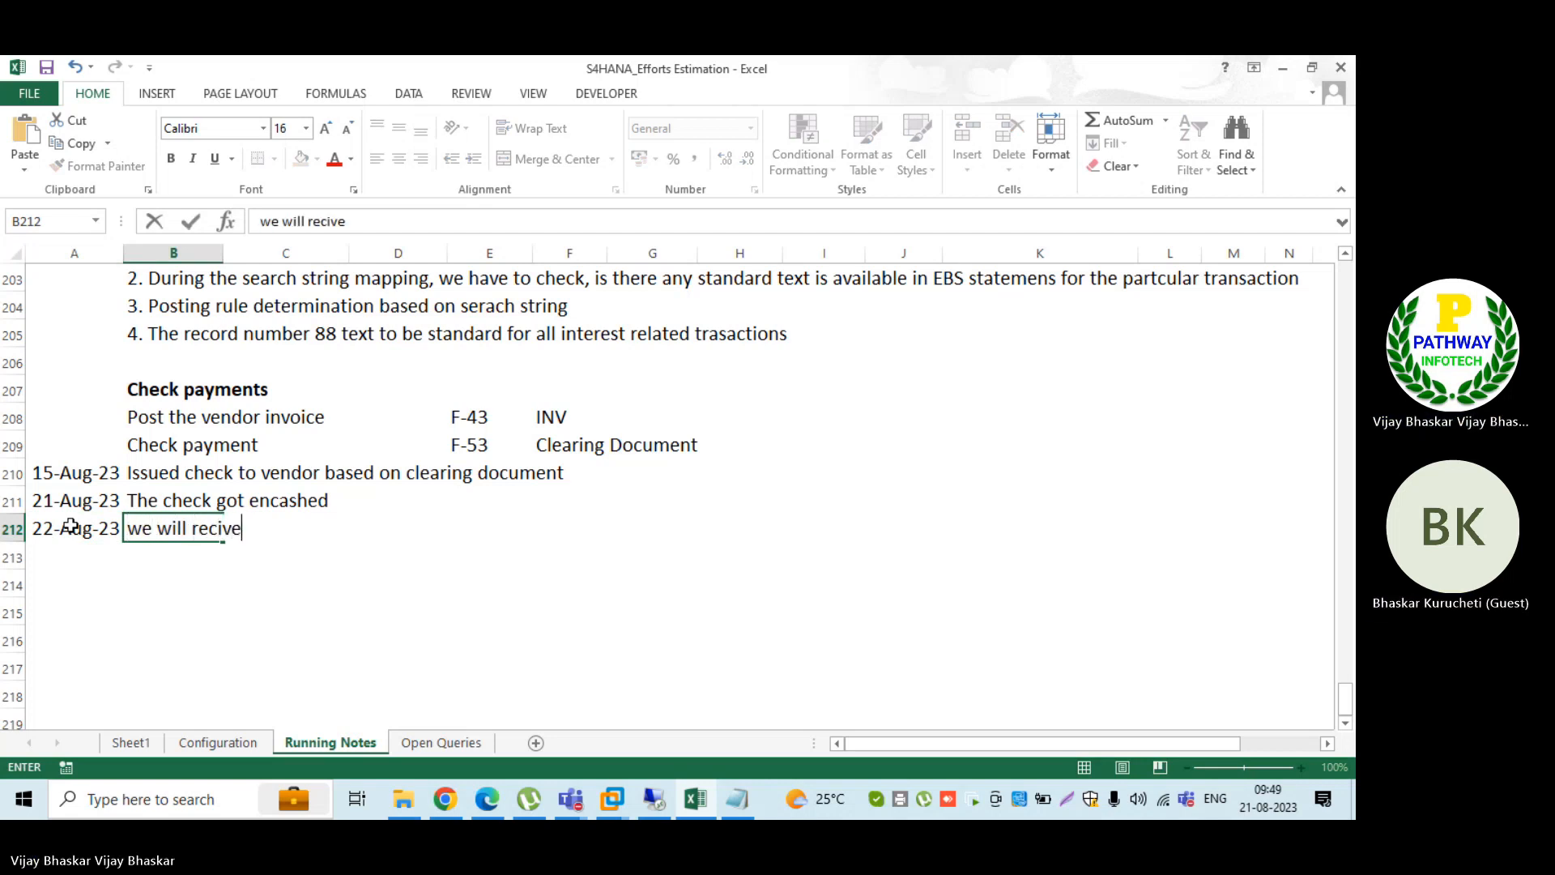
{"action": "type", "text": " a"}
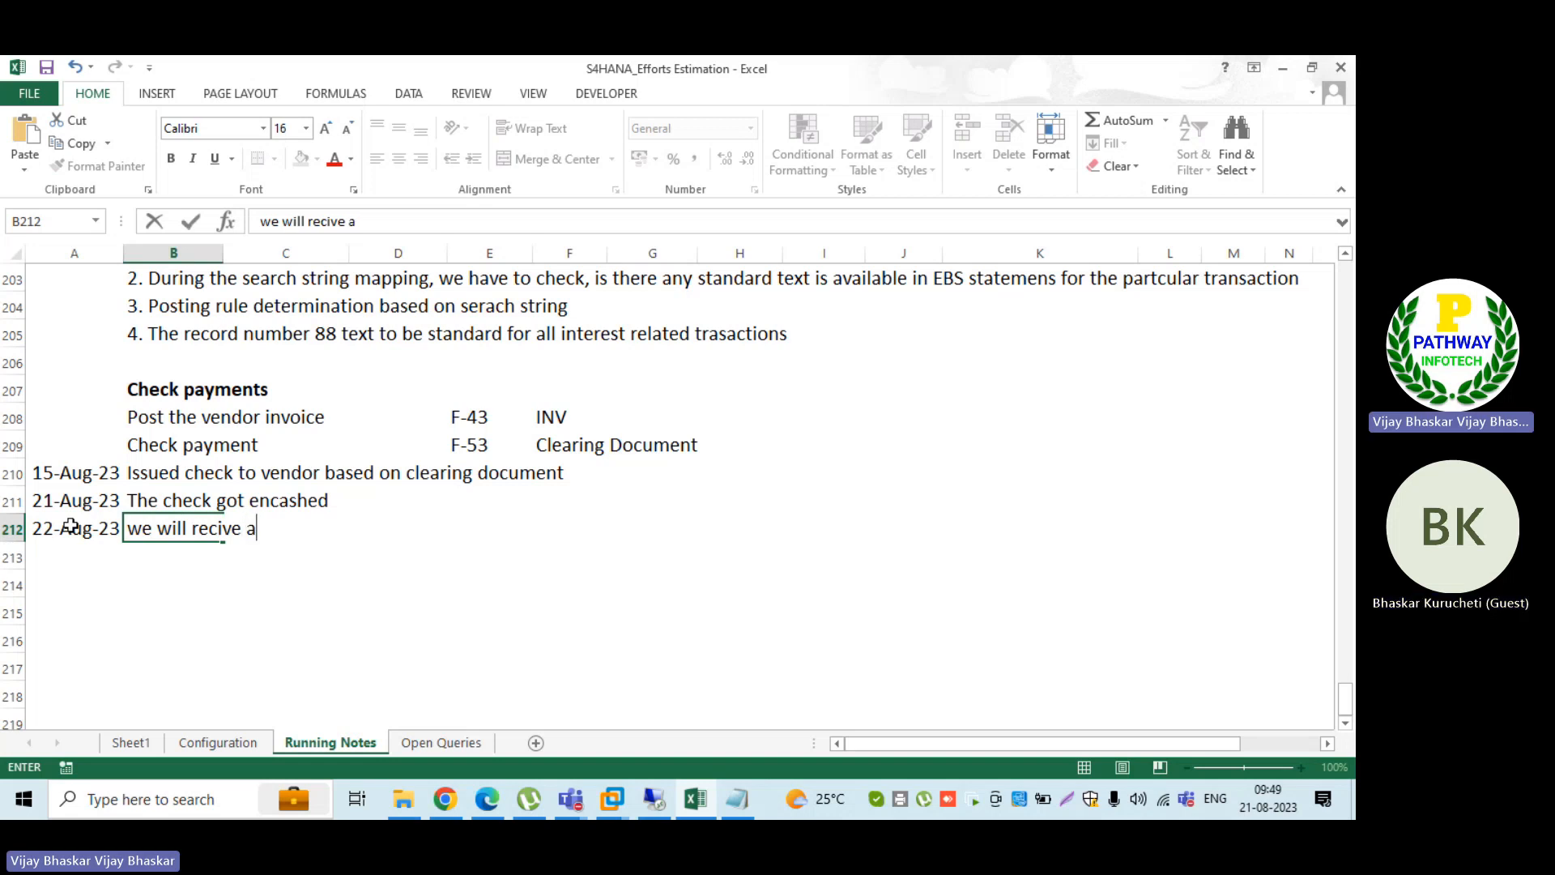
{"action": "type", "text": " EBS sta"}
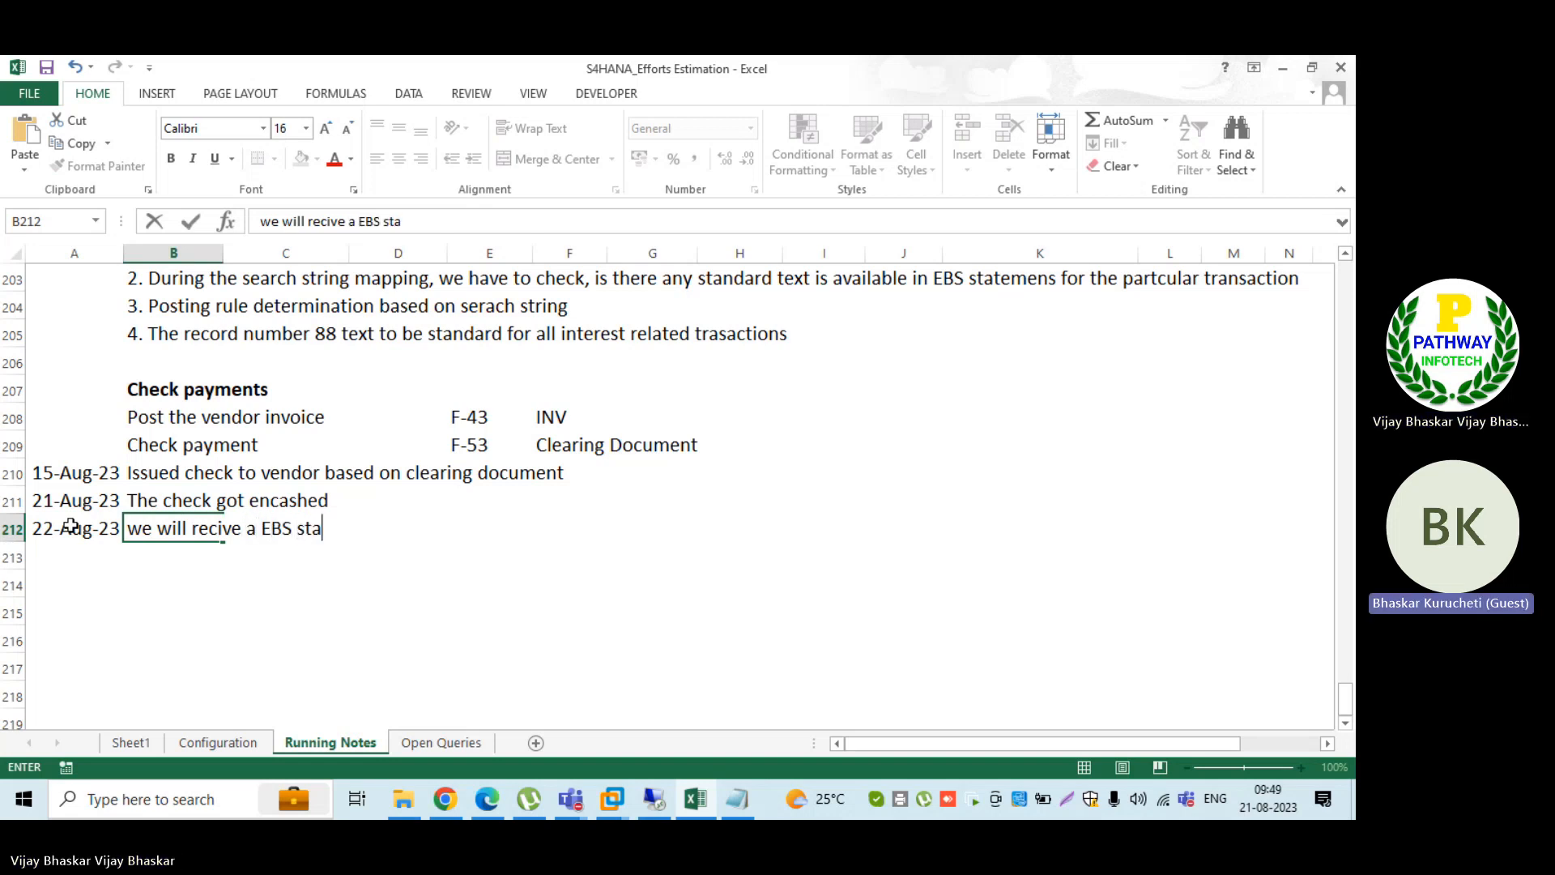
{"action": "type", "text": "tement"}
Step: Enter transaction code FF_5 in column E beside the EBS statement line
{"action": "key", "text": "Tab"}
{"action": "key", "text": "Tab"}
{"action": "key", "text": "Tab"}
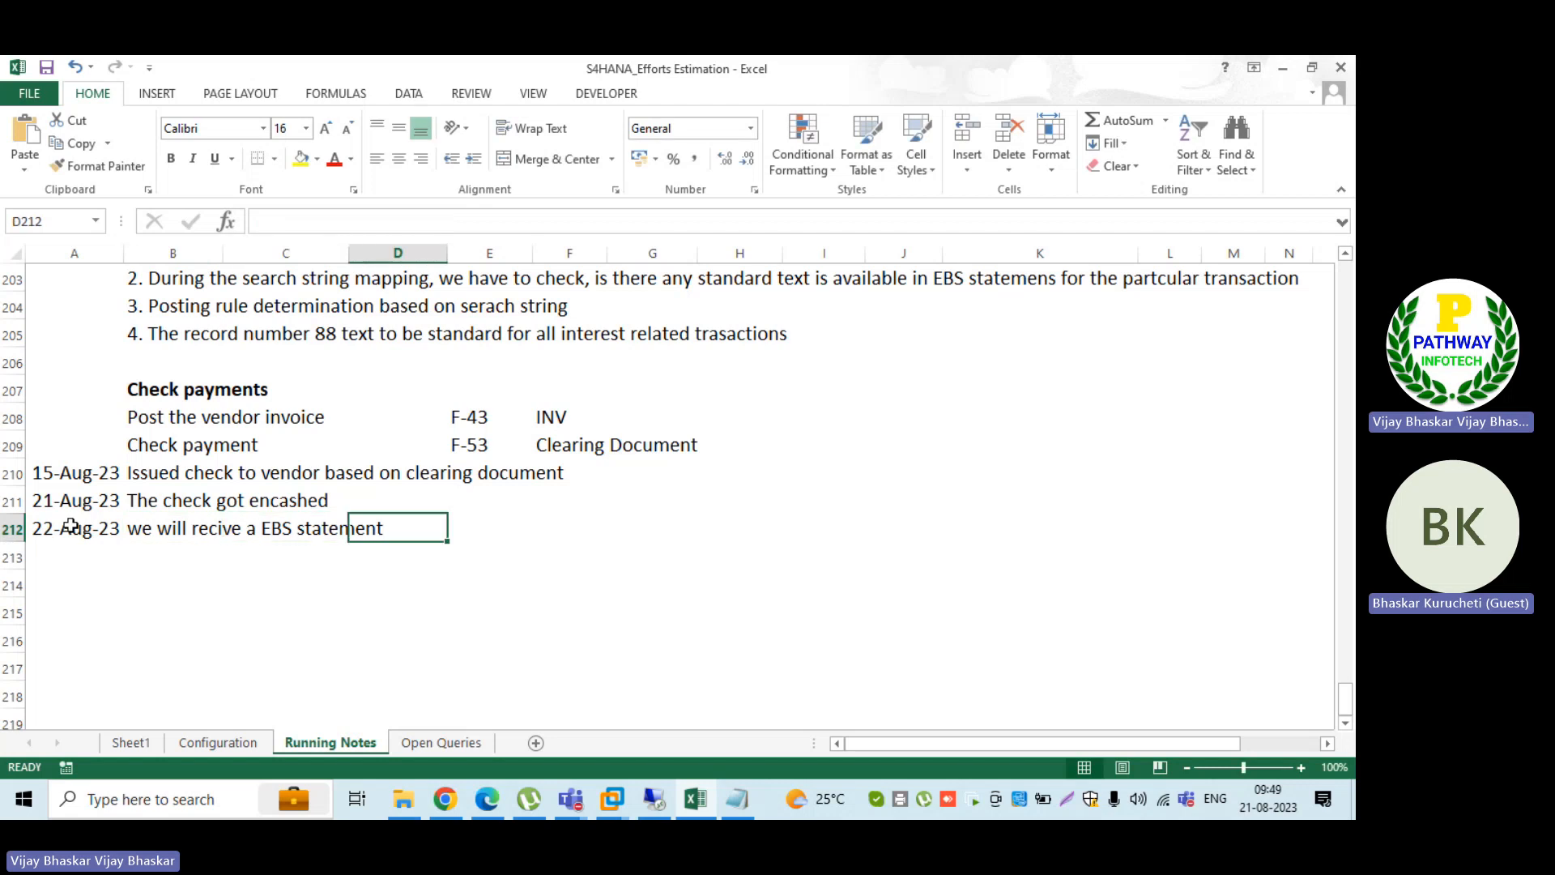
{"action": "type", "text": "F"}
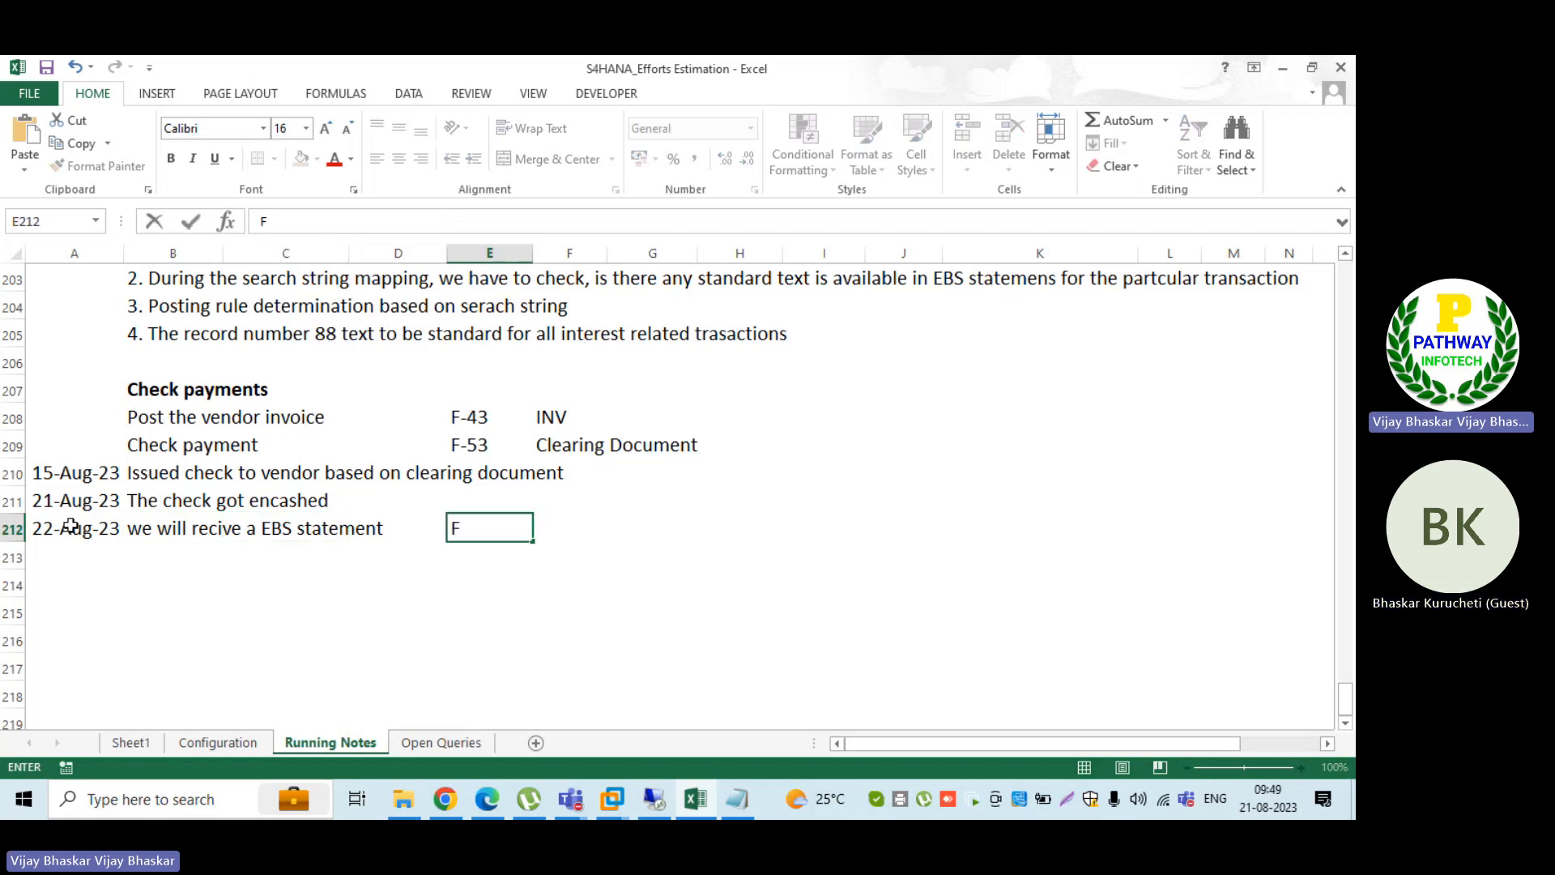
{"action": "type", "text": "F_5"}
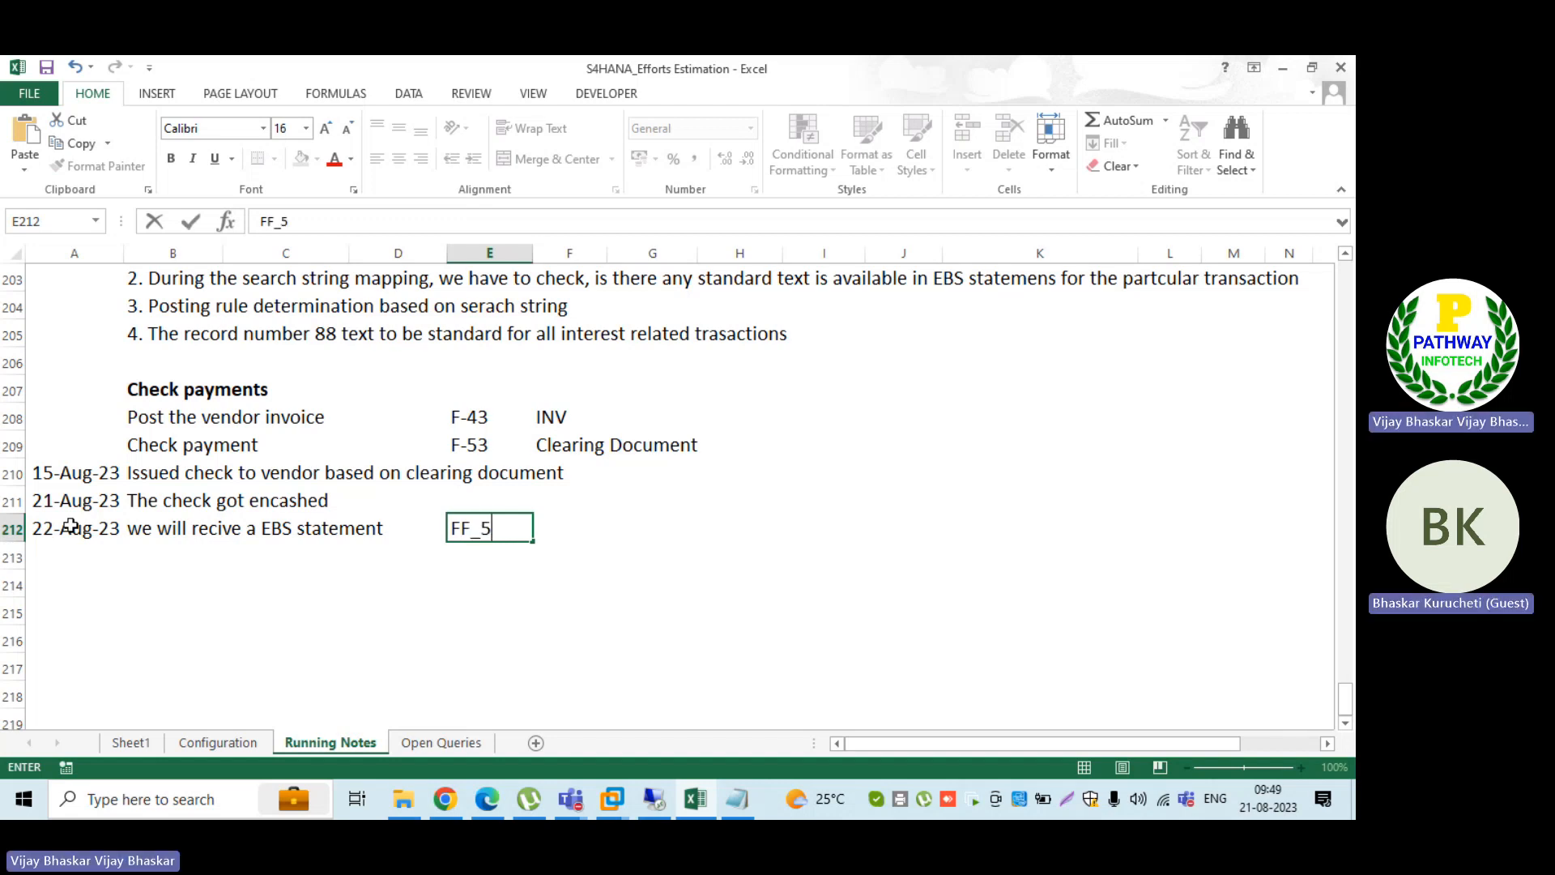
{"action": "key", "text": "Tab"}
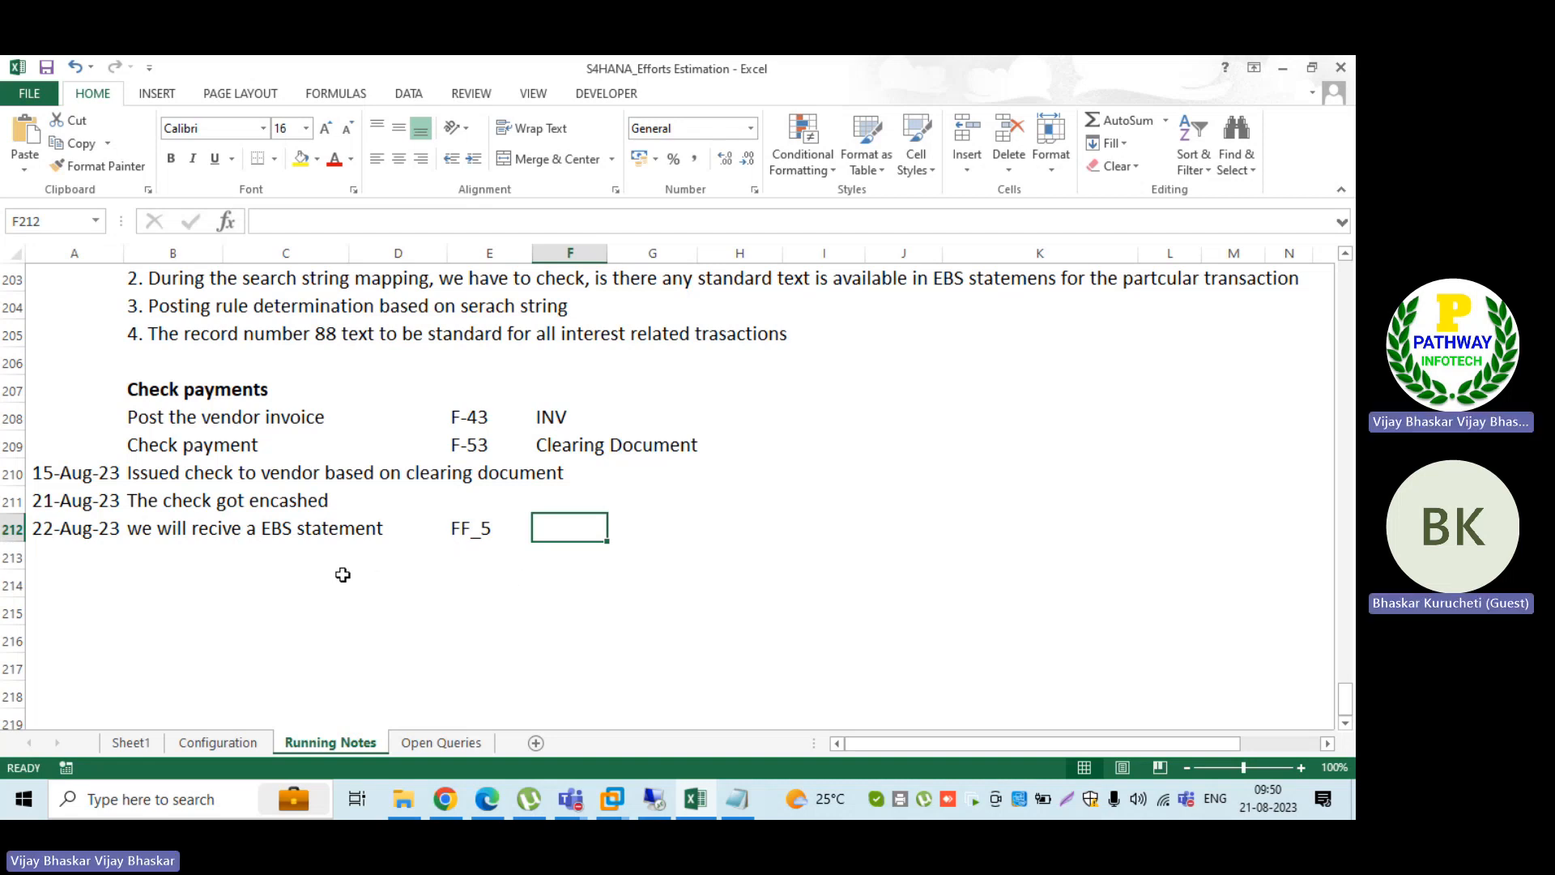
Step: Switch to SAP and set external transaction 495's interpretation algorithm to "012: Outgoing Check: Check Number Same as Payment Doc.No."
{"action": "left_click", "coordinate": [661, 801]}
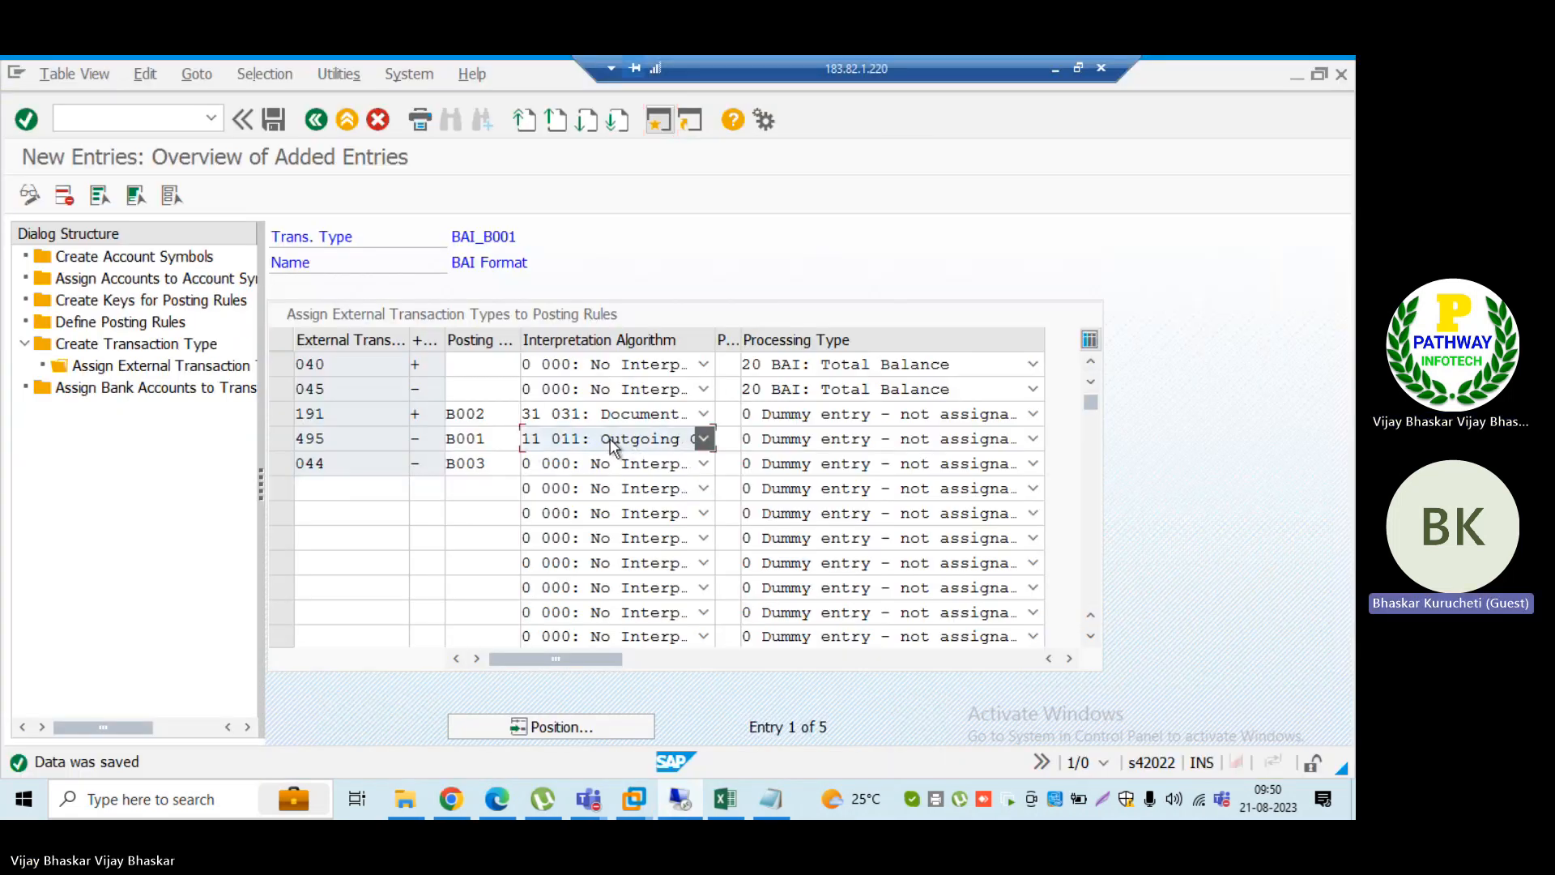
{"action": "left_click", "coordinate": [610, 439]}
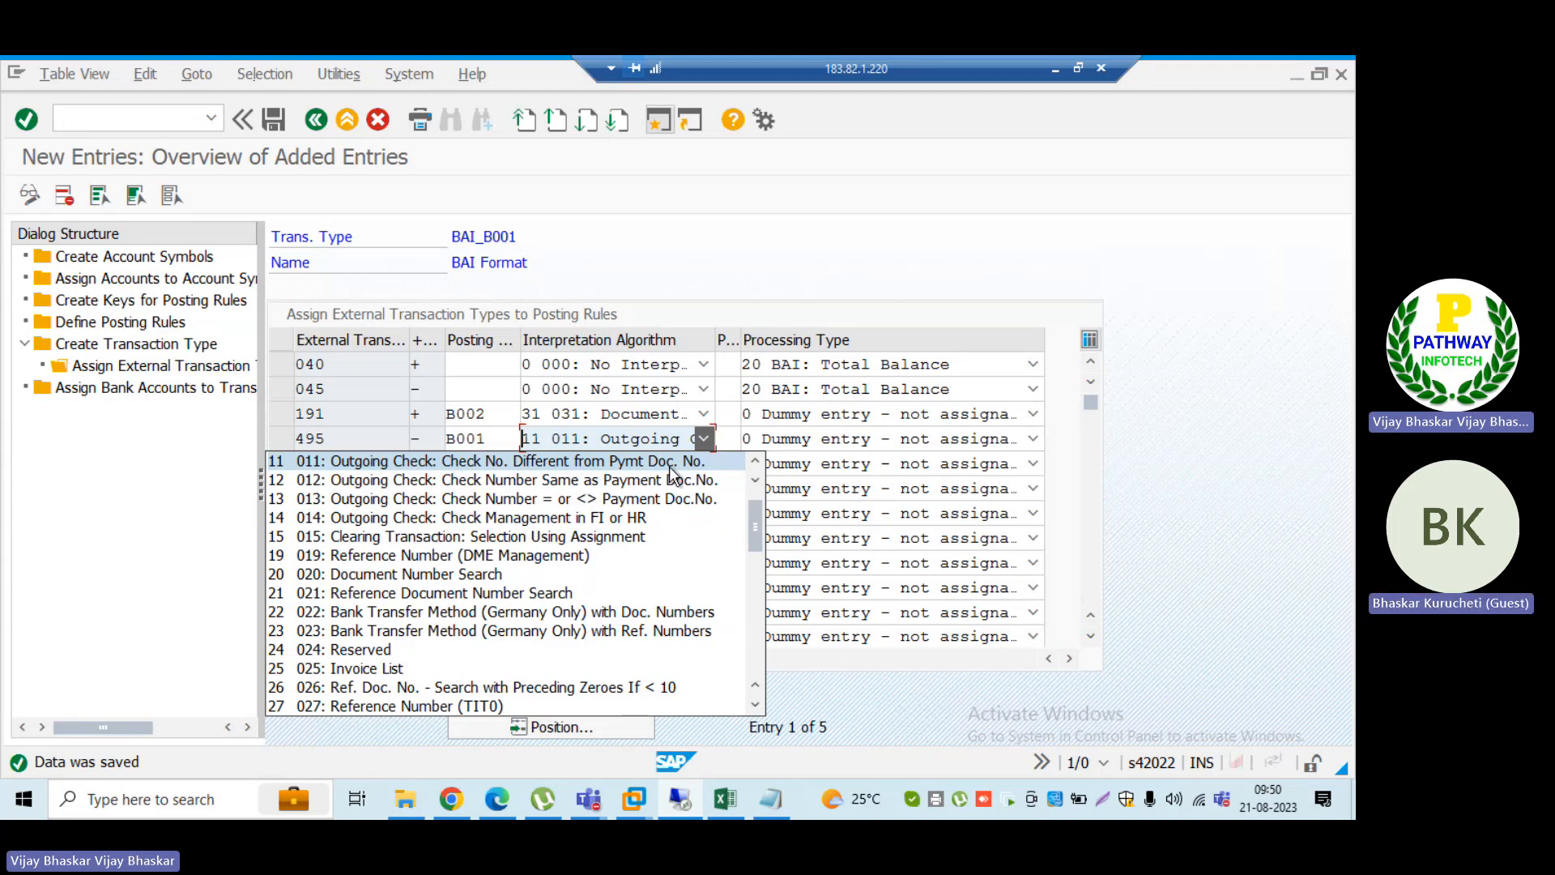
{"action": "left_click", "coordinate": [551, 482]}
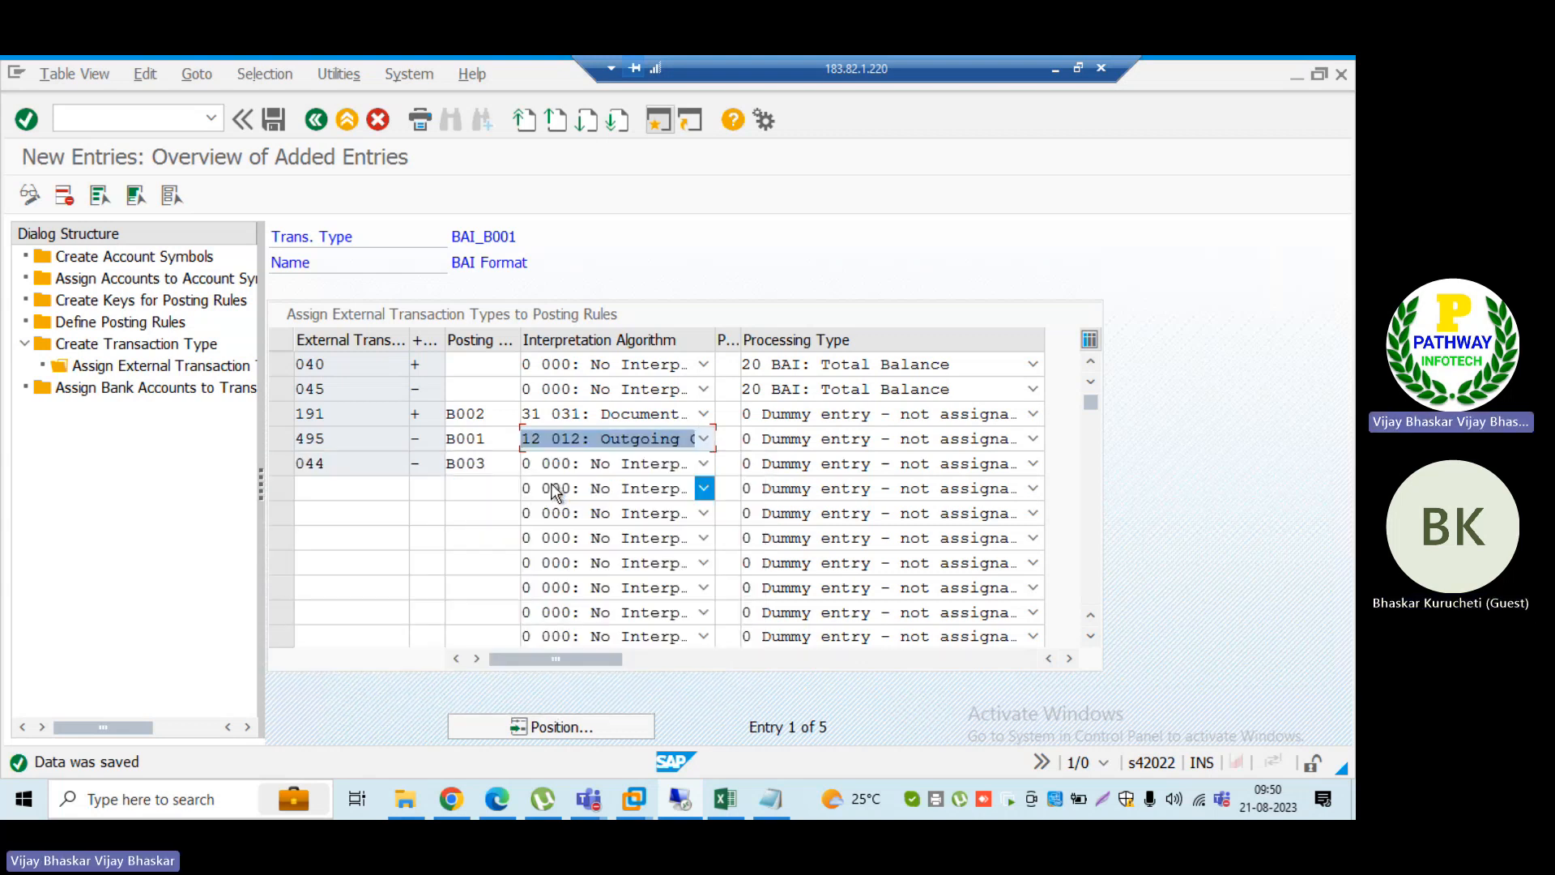
{"action": "left_click", "coordinate": [606, 437]}
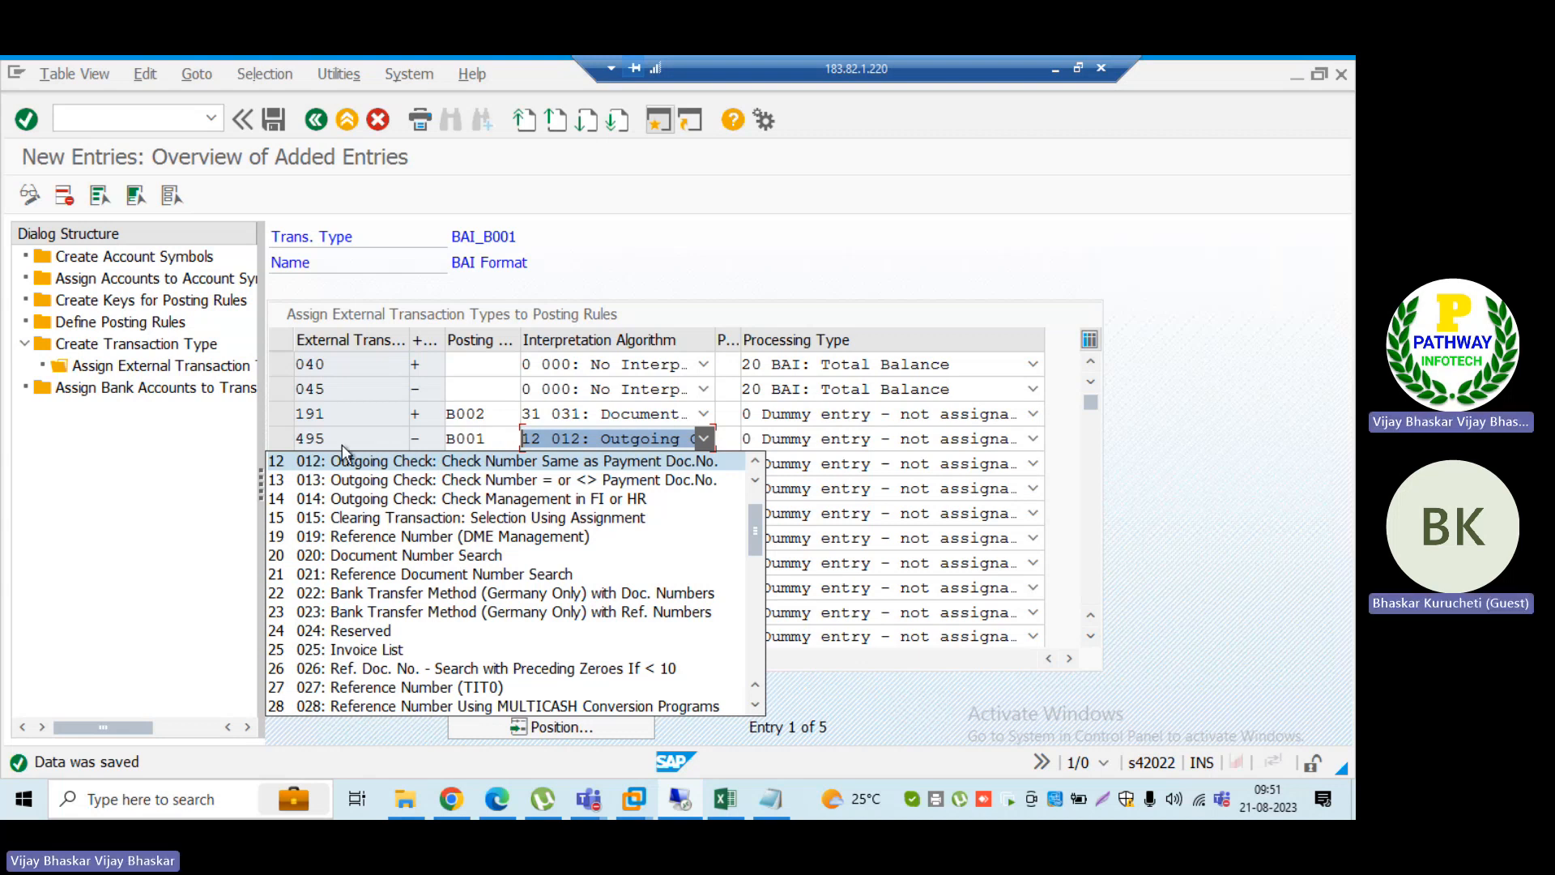
{"action": "left_click", "coordinate": [78, 457]}
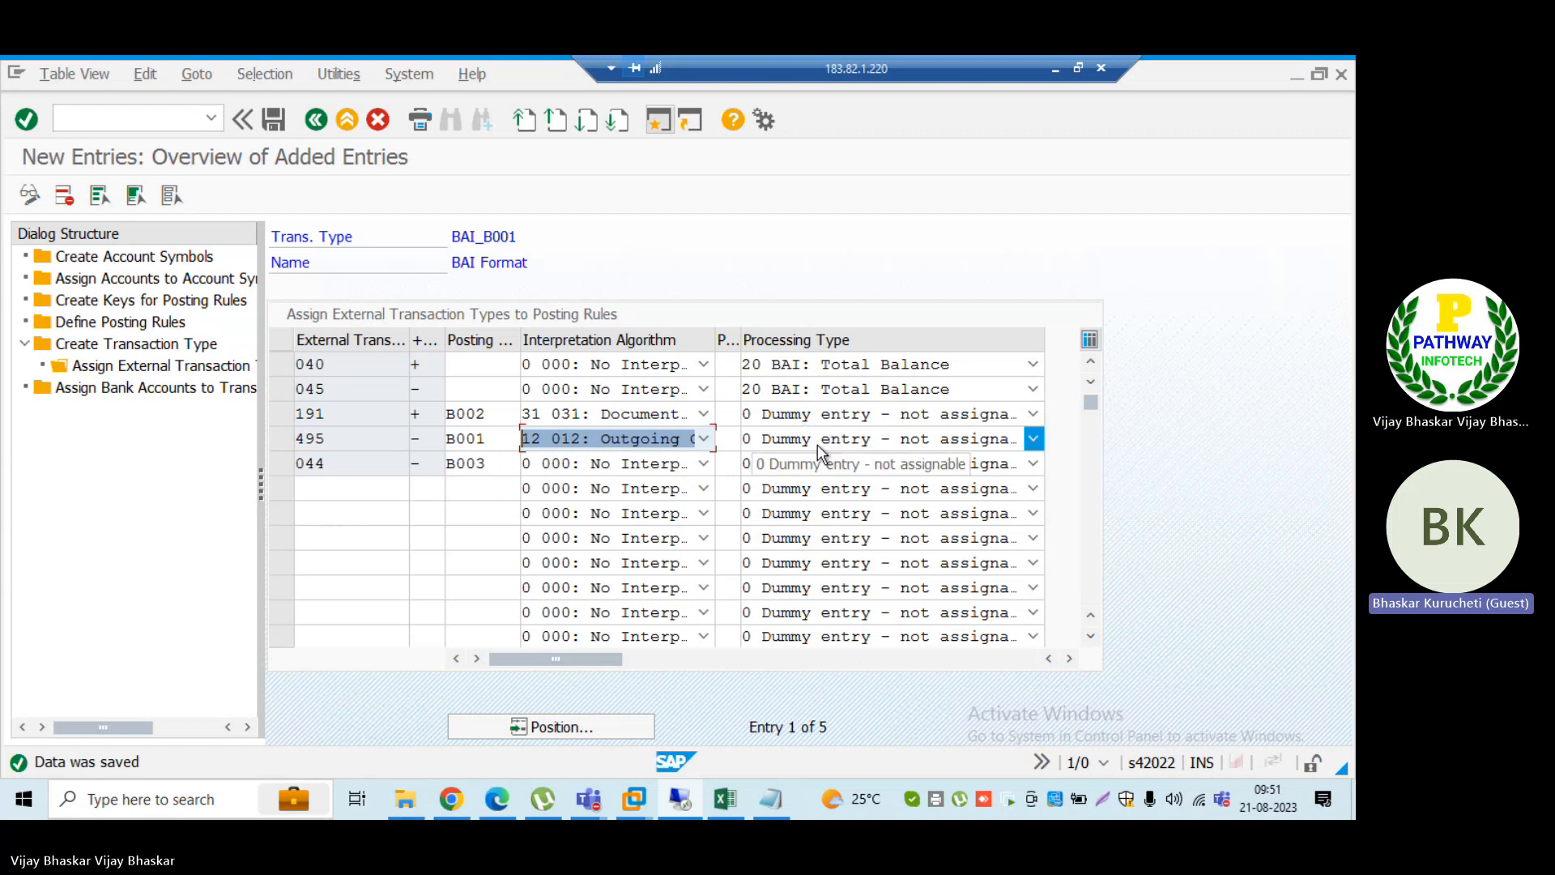
Step: Check the processing type choices for external transaction 495 in the BAI_B001 assignments
{"action": "left_click", "coordinate": [896, 437]}
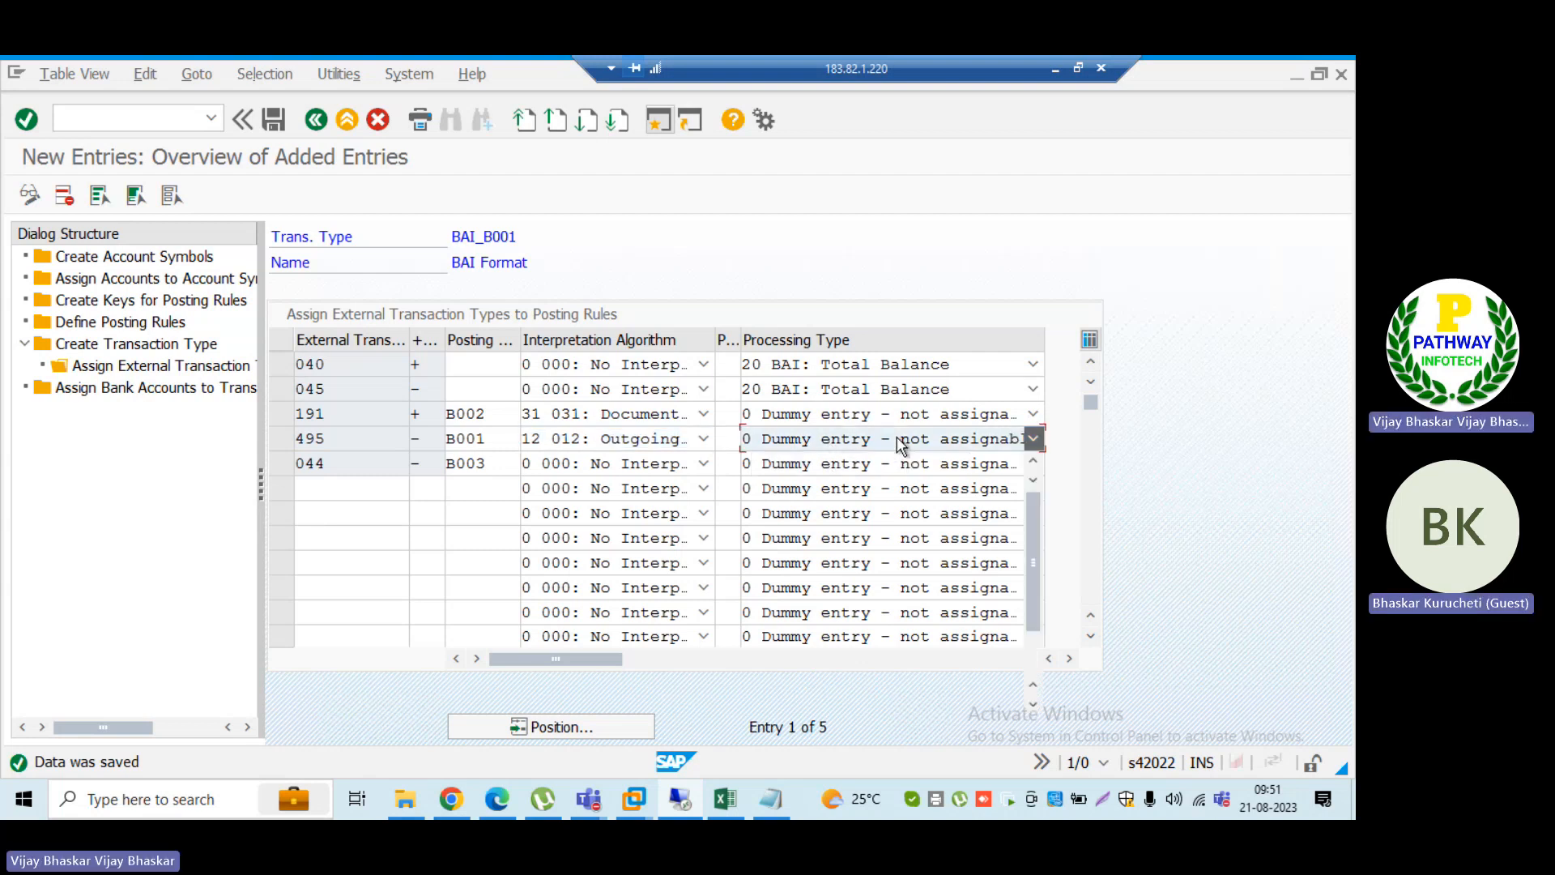
{"action": "left_click", "coordinate": [792, 459]}
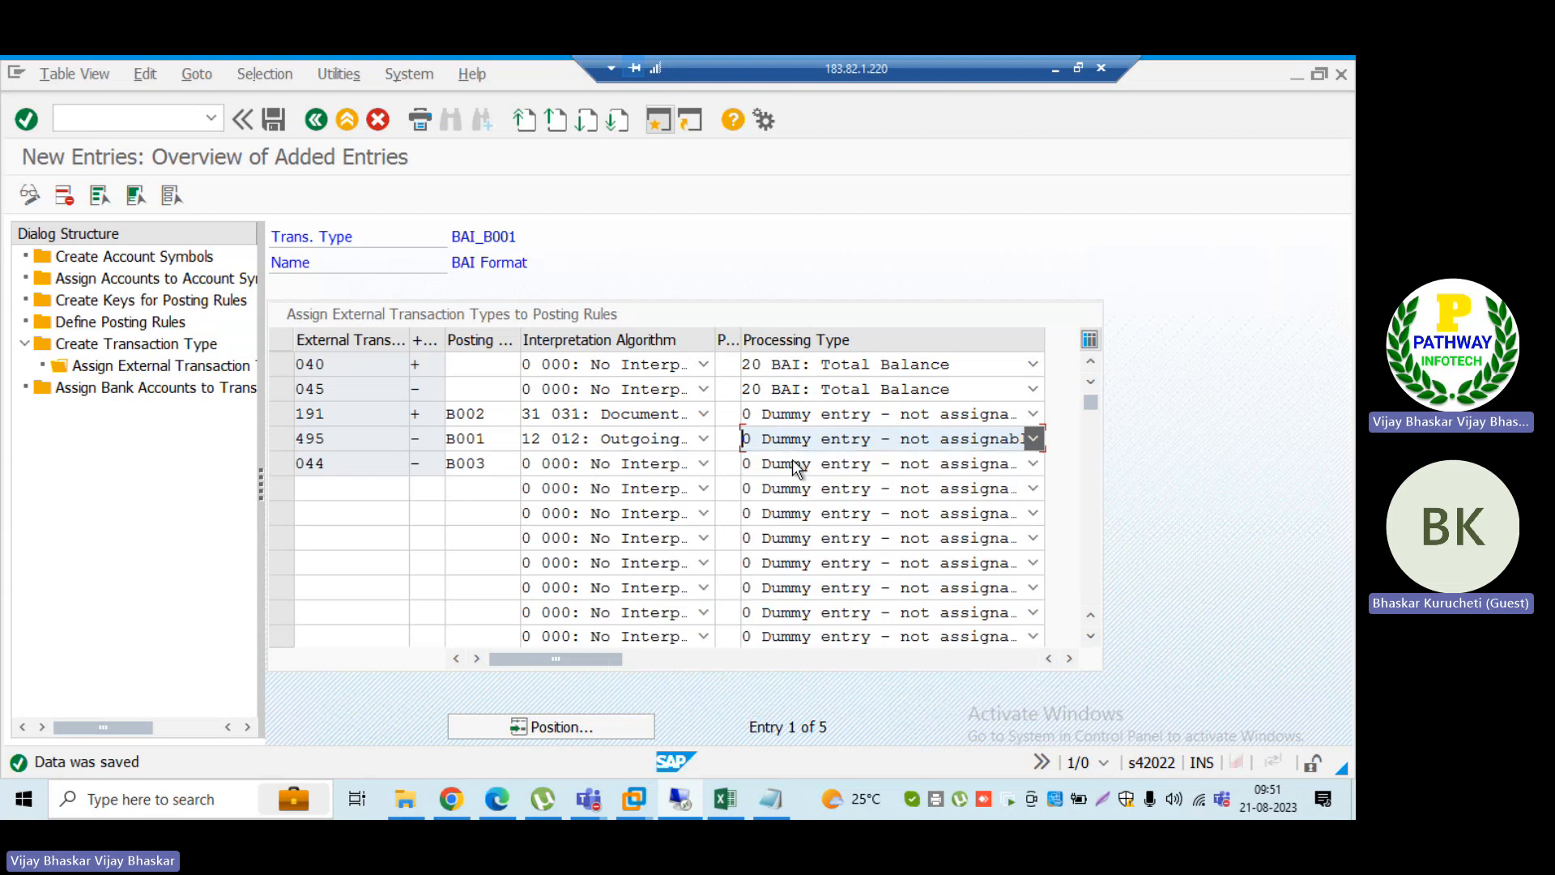
{"action": "left_click", "coordinate": [1178, 412]}
{"action": "key", "text": "Return"}
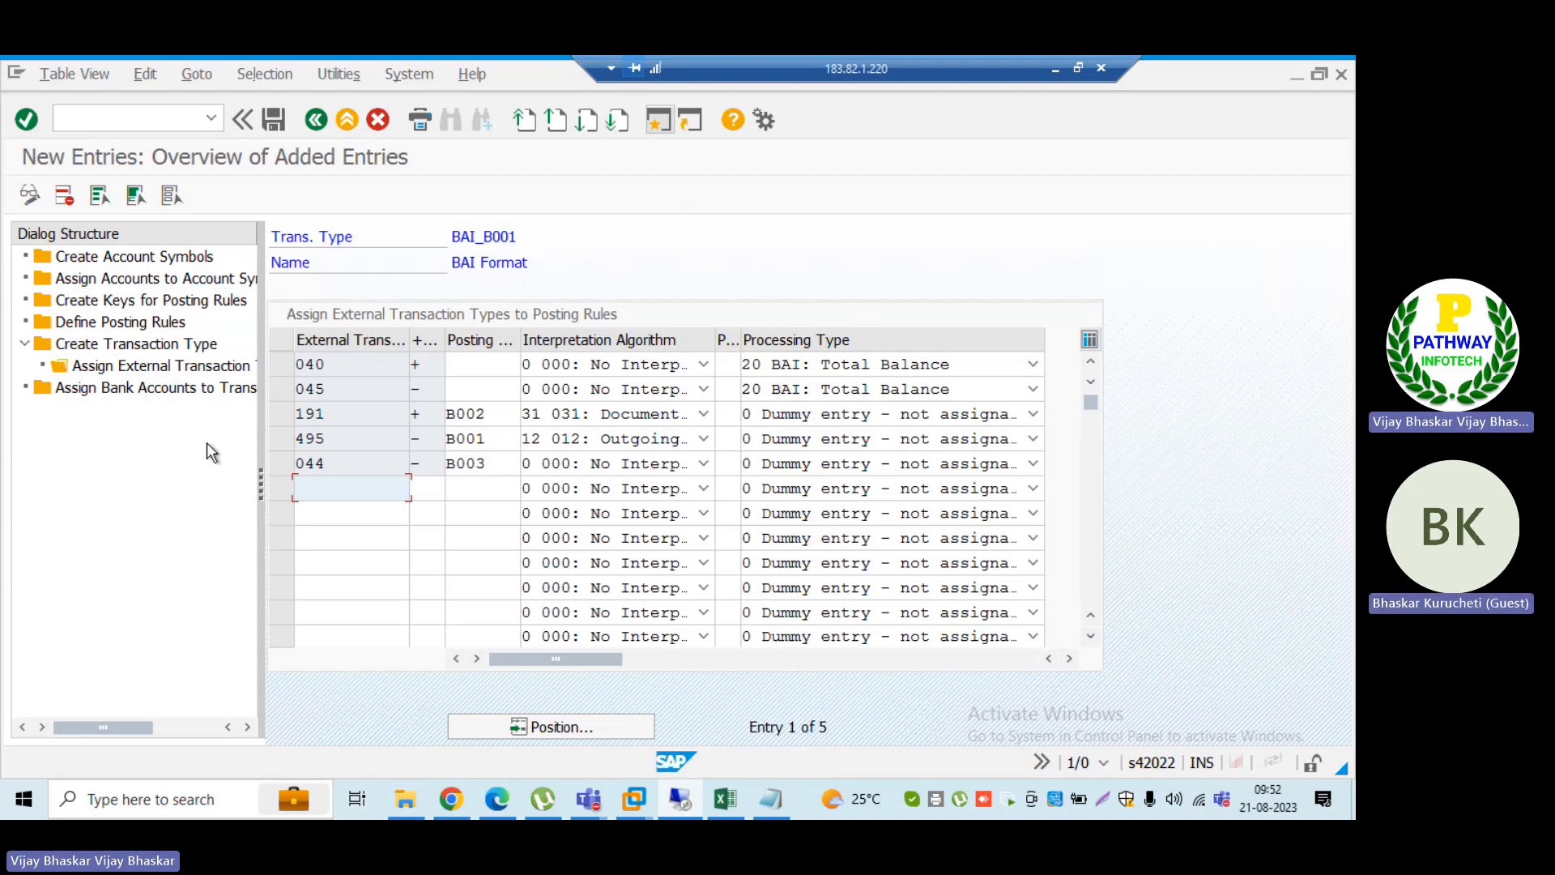
Step: Switch to the Search string use overview and examine the available target fields for a new entry
{"action": "key", "text": "alt+Tab"}
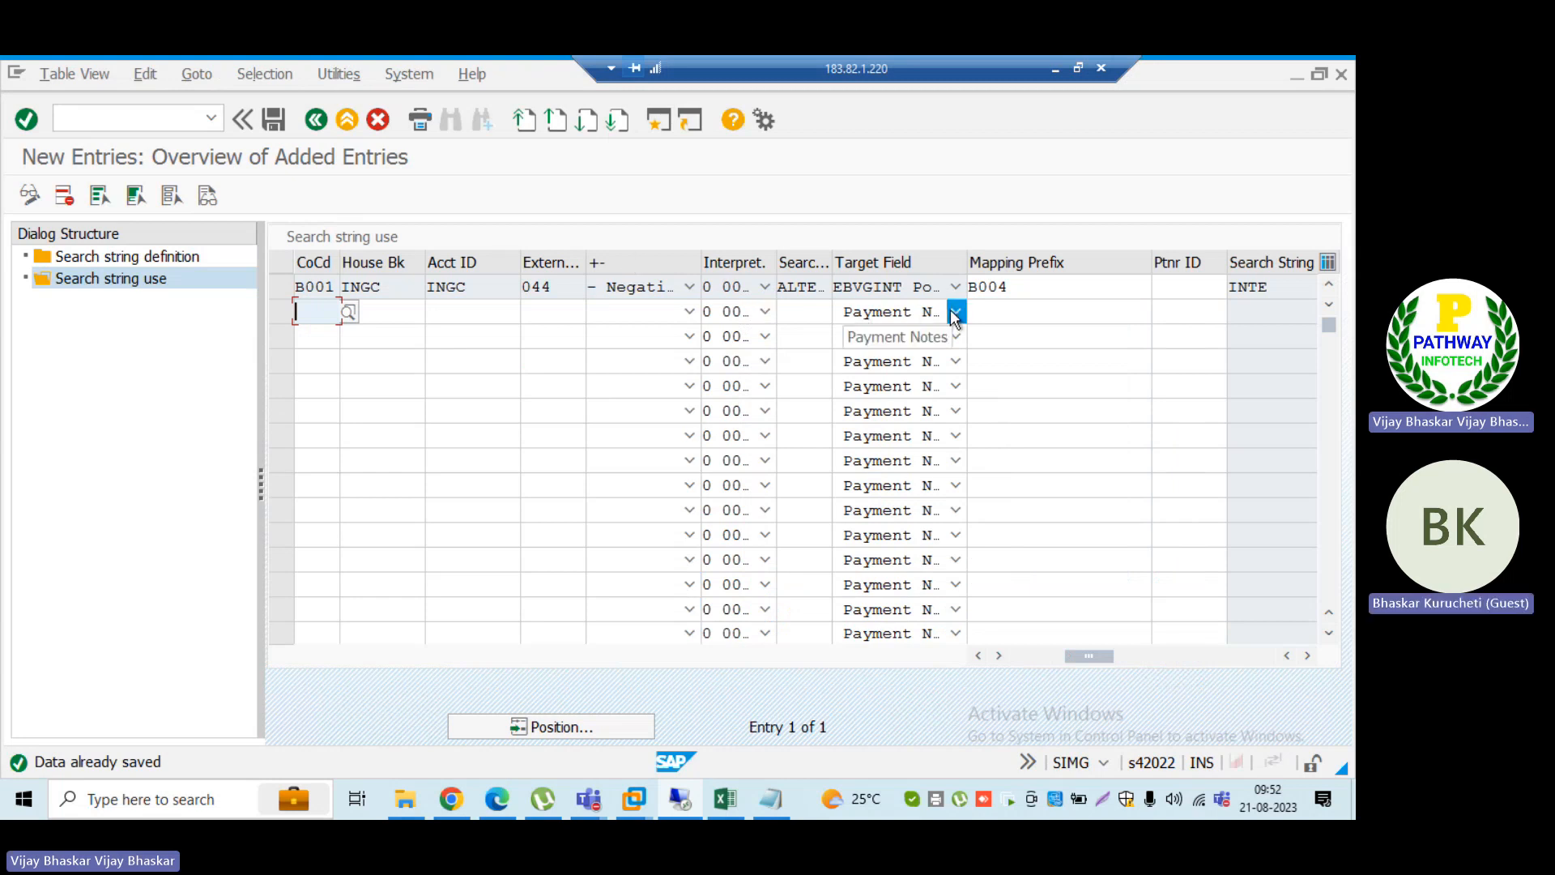
{"action": "left_click", "coordinate": [955, 312]}
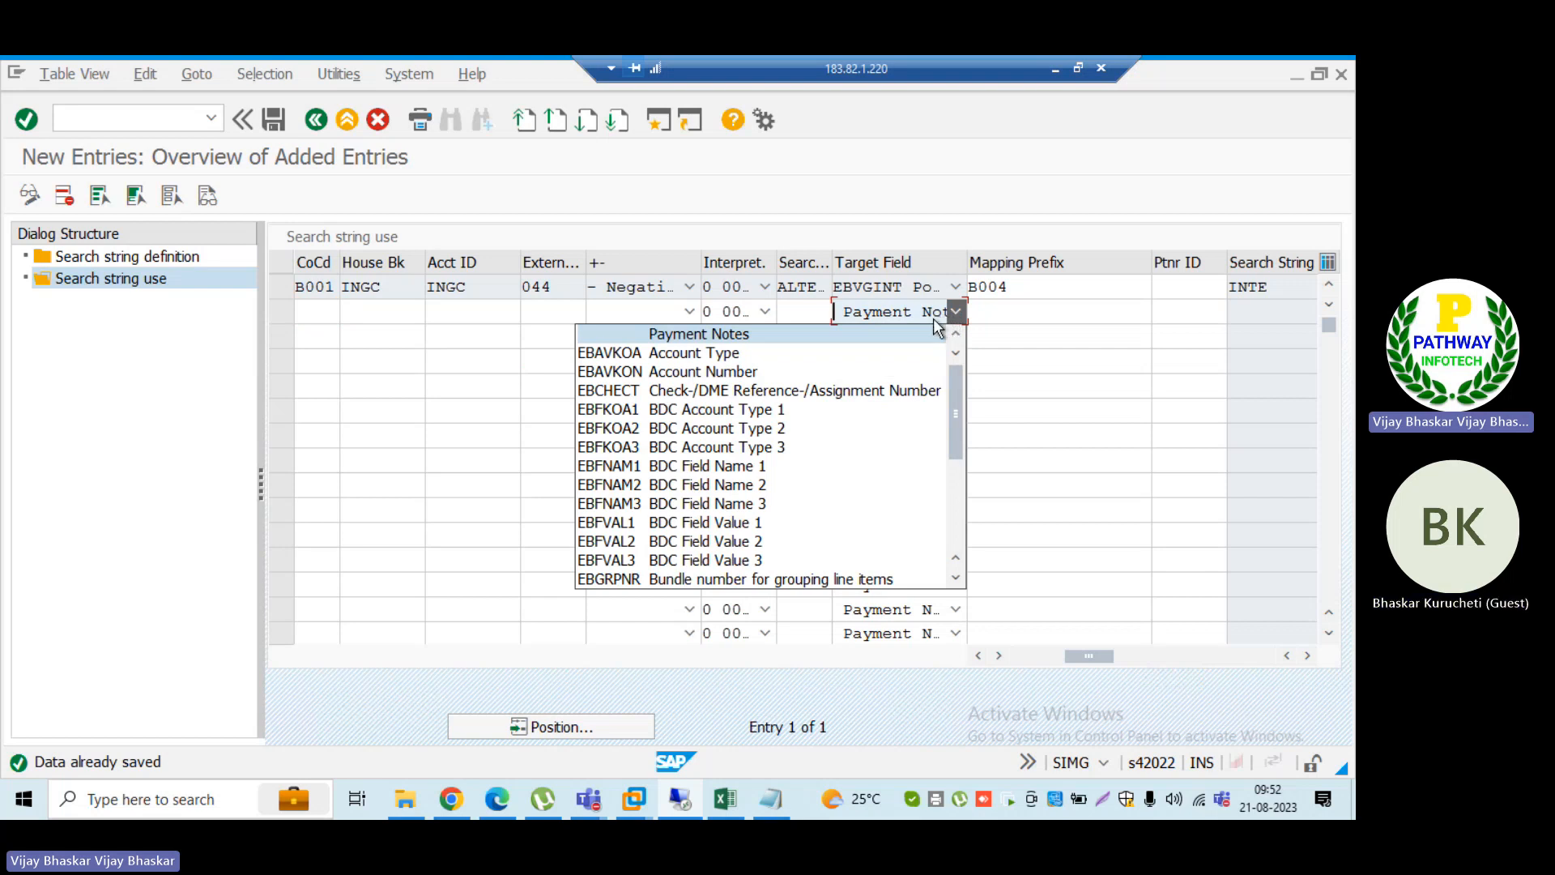
{"action": "scroll", "coordinate": [814, 478], "scroll_direction": "down", "scroll_amount": 3}
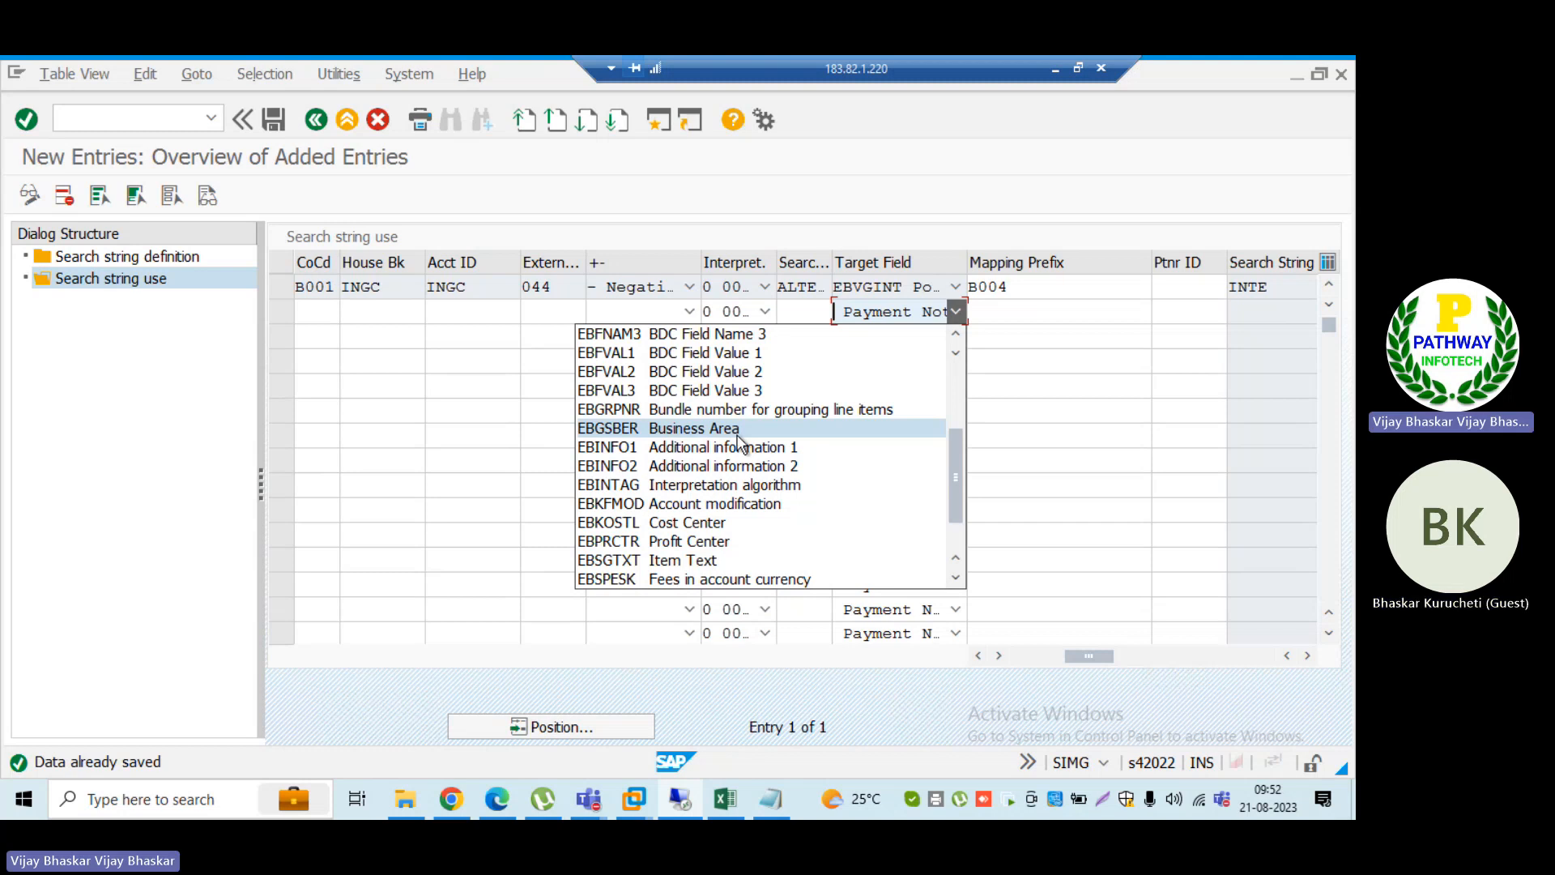
{"action": "scroll", "coordinate": [737, 441], "scroll_direction": "up", "scroll_amount": 3}
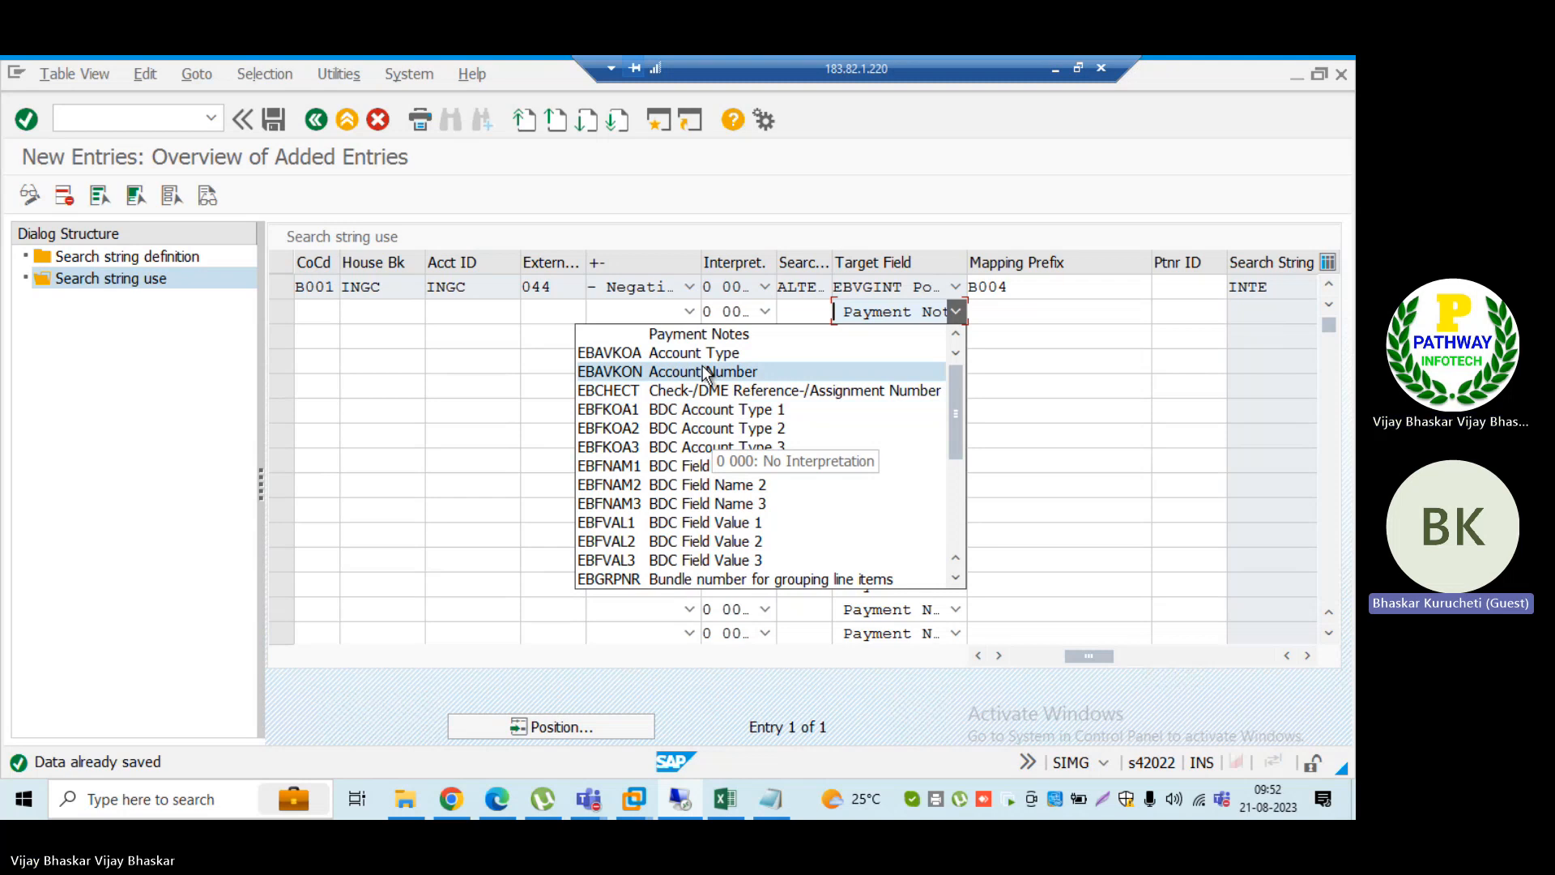
{"action": "left_click", "coordinate": [314, 309]}
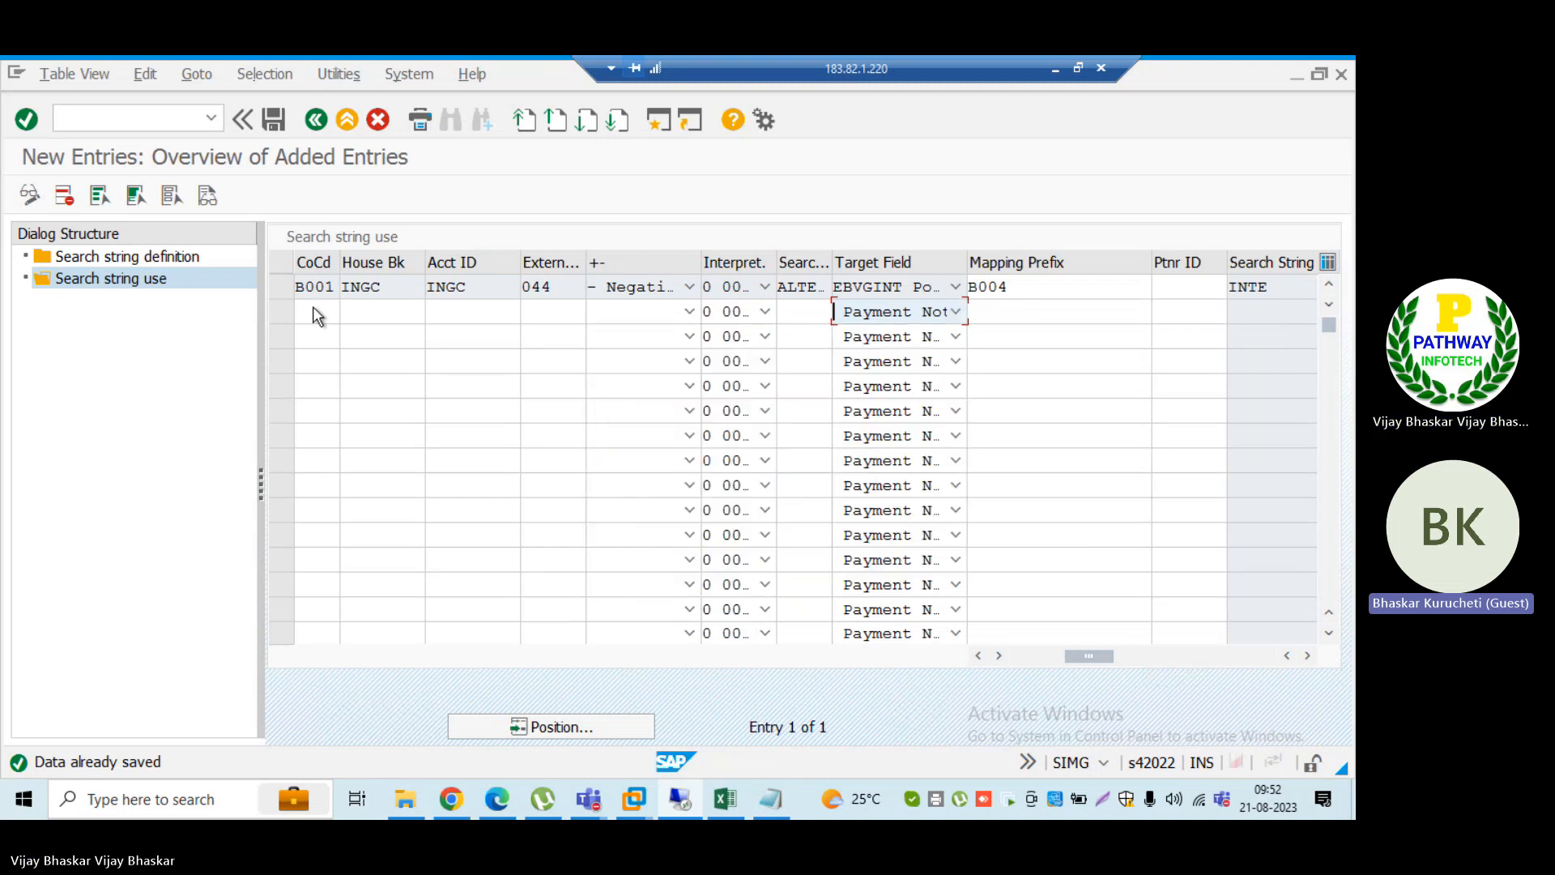
{"action": "left_click", "coordinate": [312, 309]}
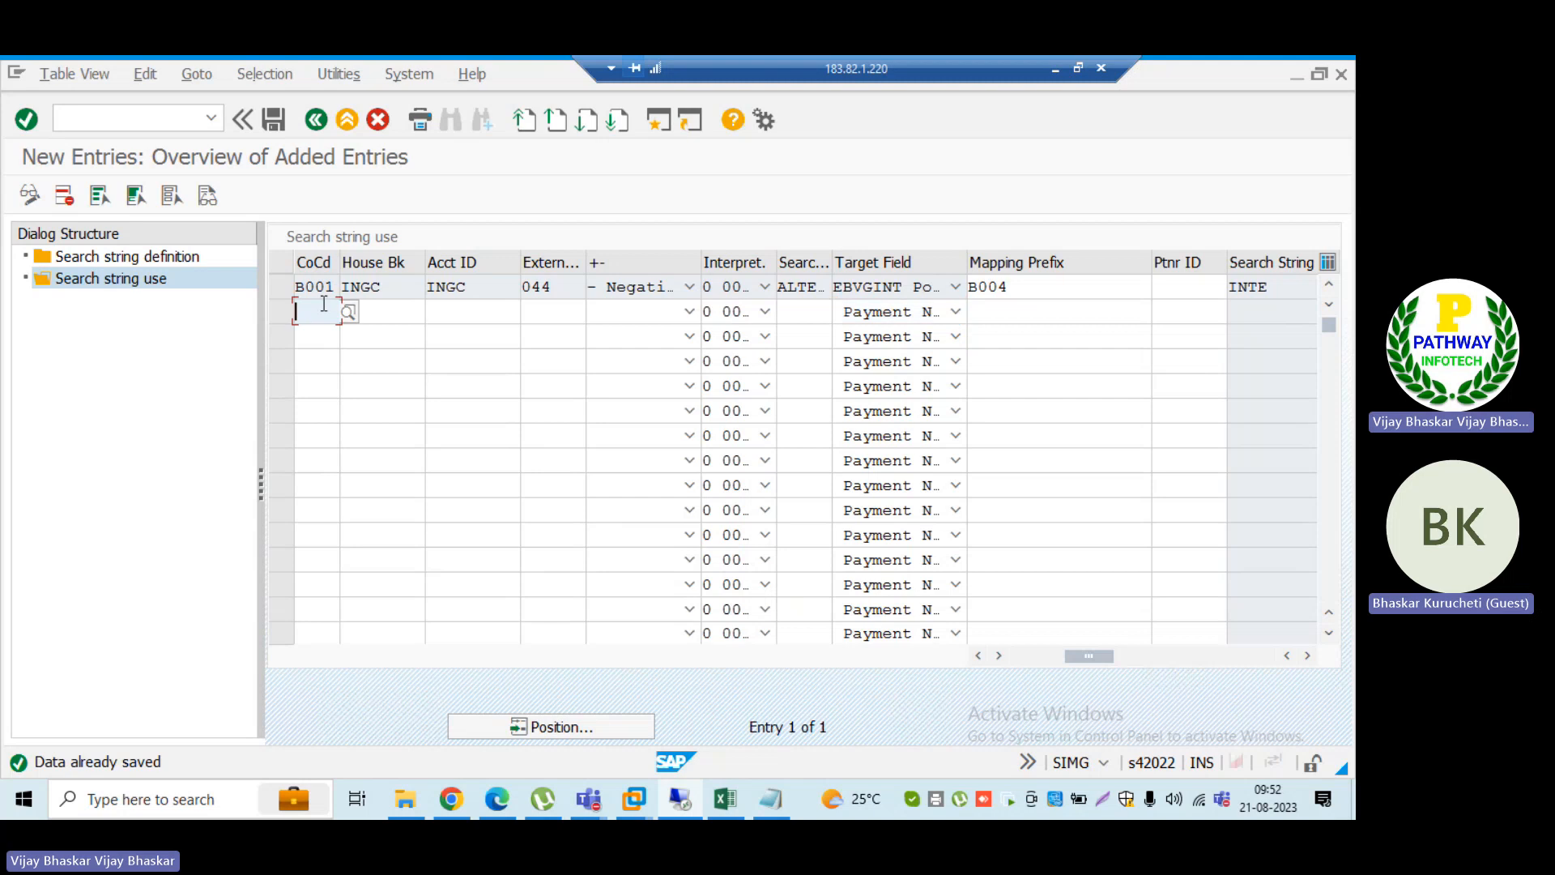
{"action": "left_click", "coordinate": [276, 119]}
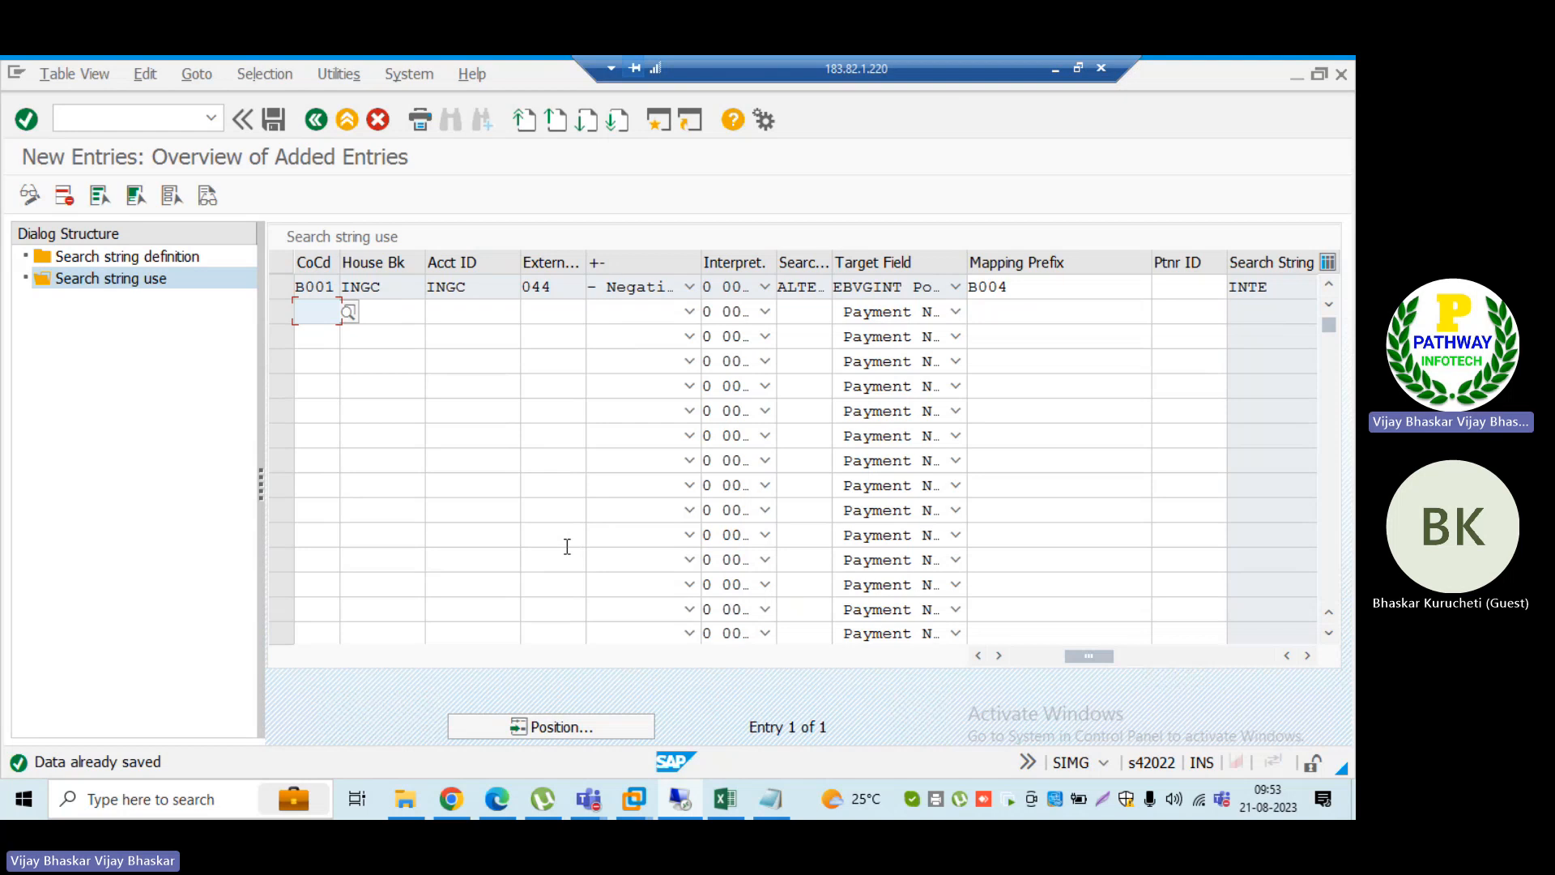
Step: Switch to the Excel running notes and insert five blank rows above the Check payments heading
{"action": "left_click", "coordinate": [725, 800]}
{"action": "scroll", "coordinate": [229, 535], "scroll_direction": "up", "scroll_amount": 3}
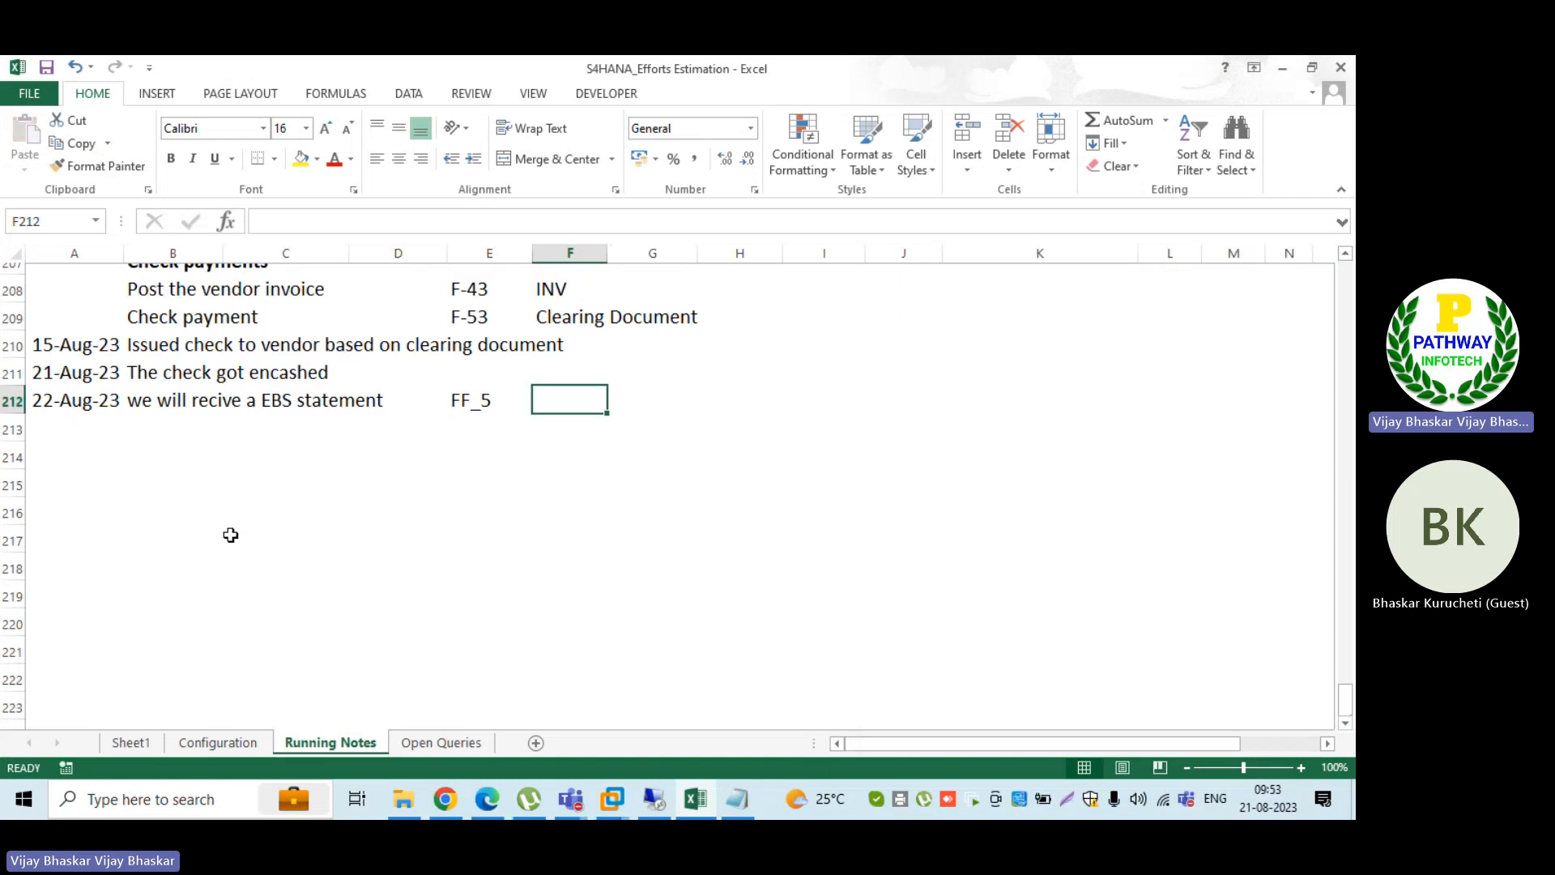
{"action": "left_click", "coordinate": [13, 444]}
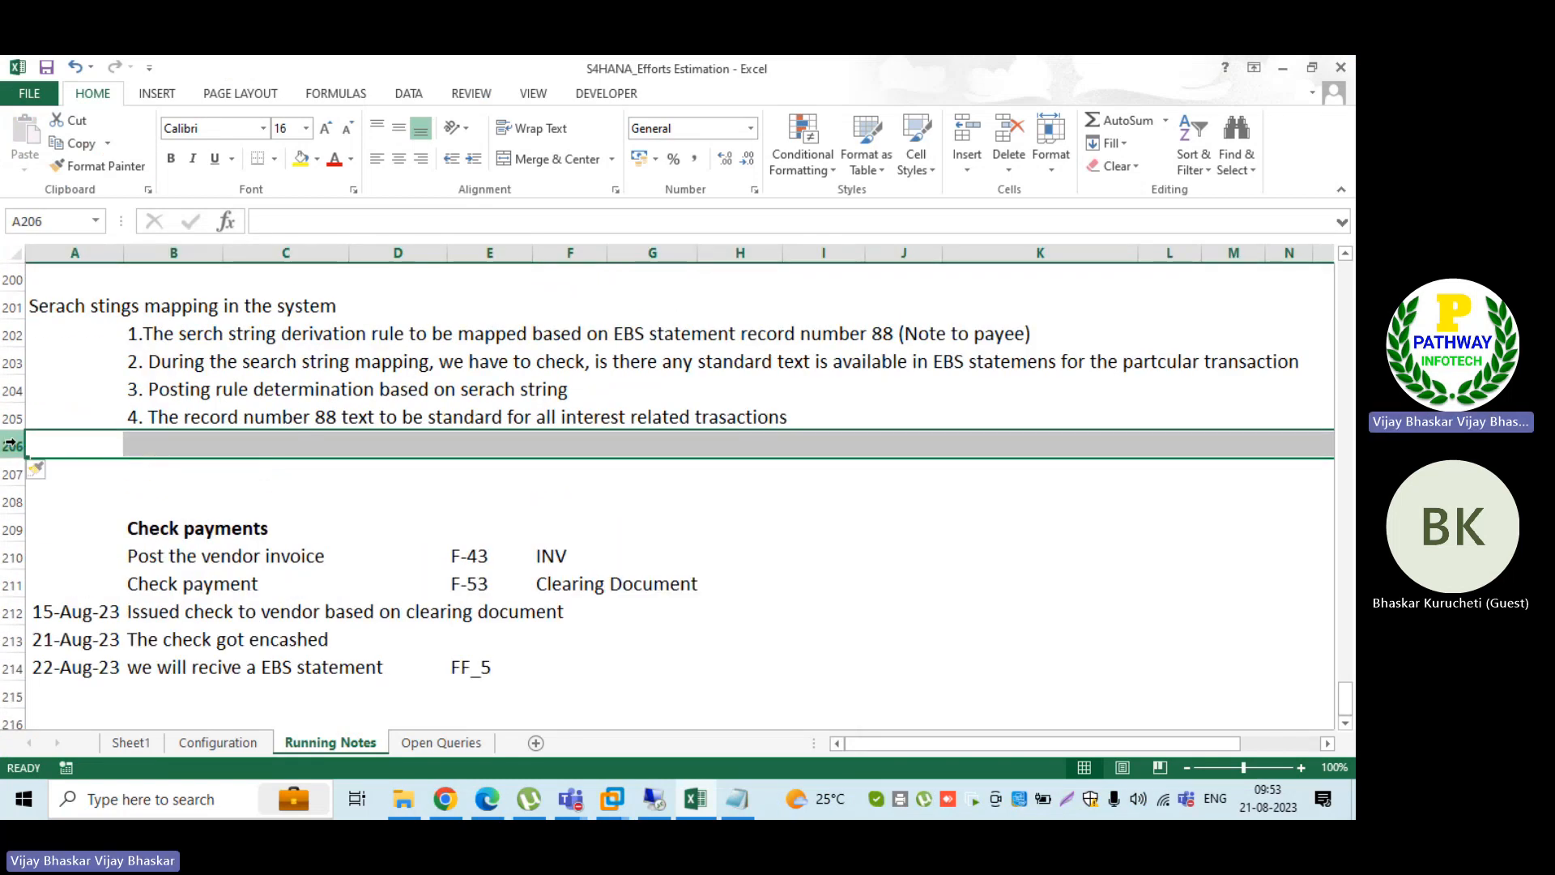
{"action": "key", "text": "ctrl+z"}
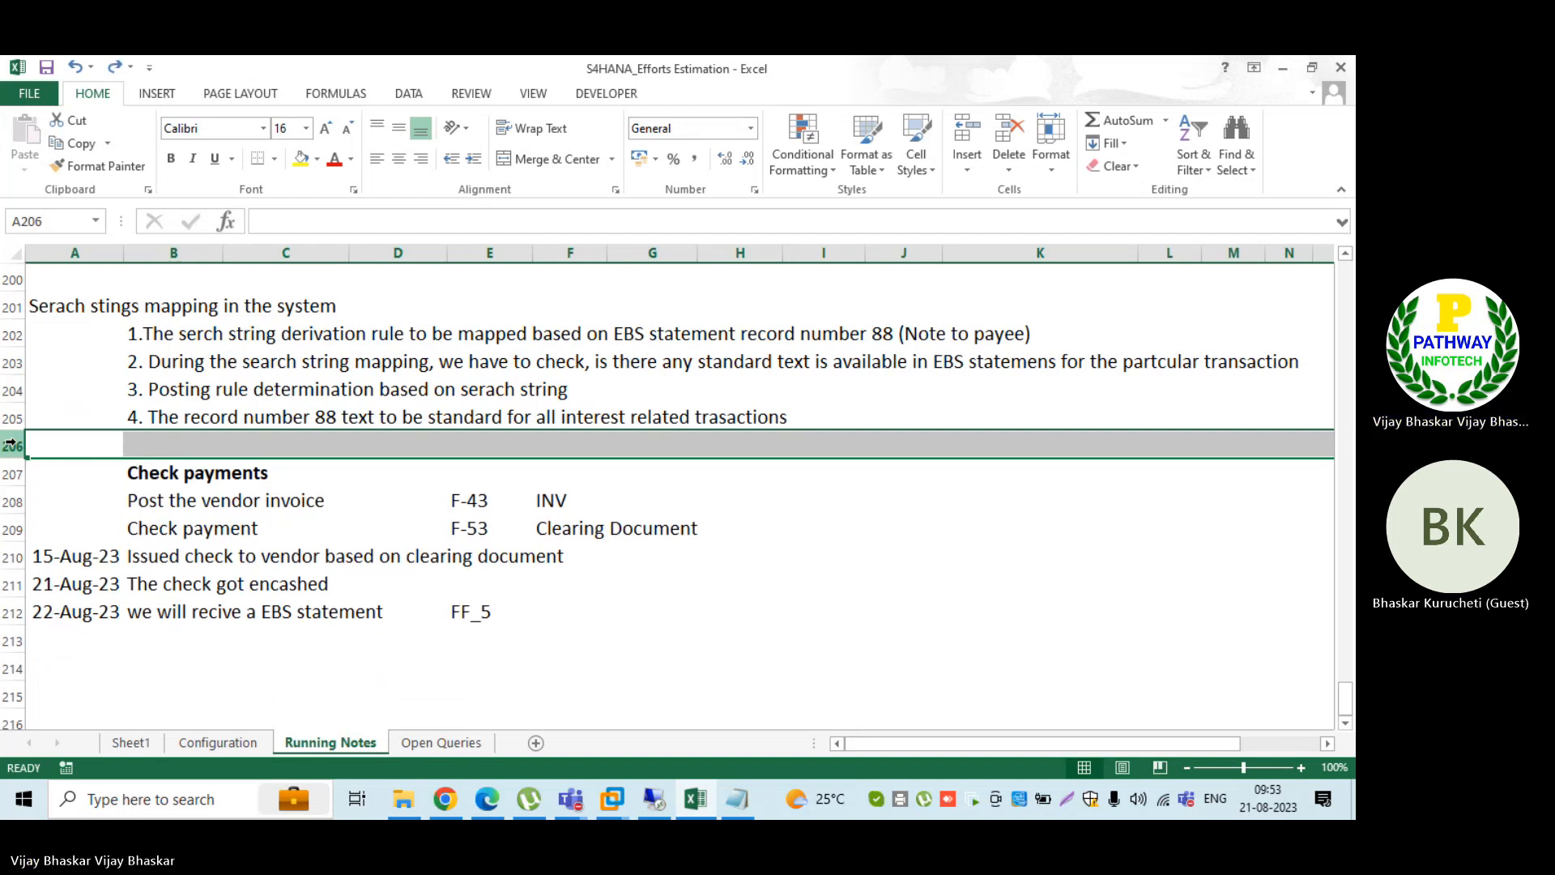
{"action": "scroll", "coordinate": [160, 654], "scroll_direction": "down", "scroll_amount": 2}
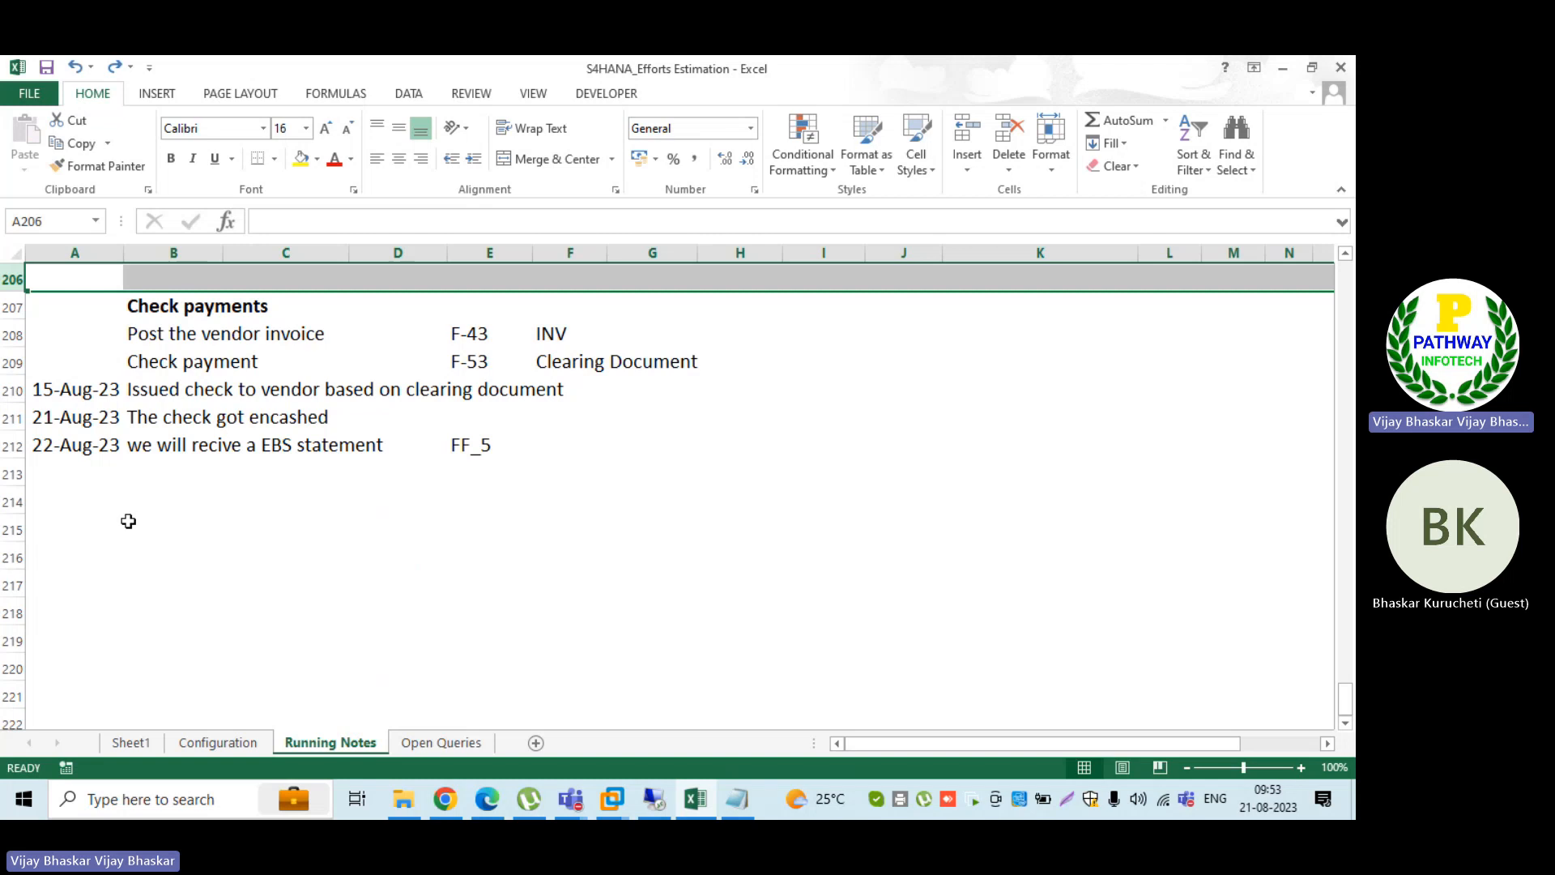
{"action": "scroll", "coordinate": [128, 521], "scroll_direction": "up", "scroll_amount": 3}
{"action": "key", "text": "ctrl+plus"}
{"action": "key", "text": "ctrl+plus"}
{"action": "key", "text": "ctrl+plus"}
{"action": "key", "text": "ctrl+plus"}
{"action": "key", "text": "ctrl+plus"}
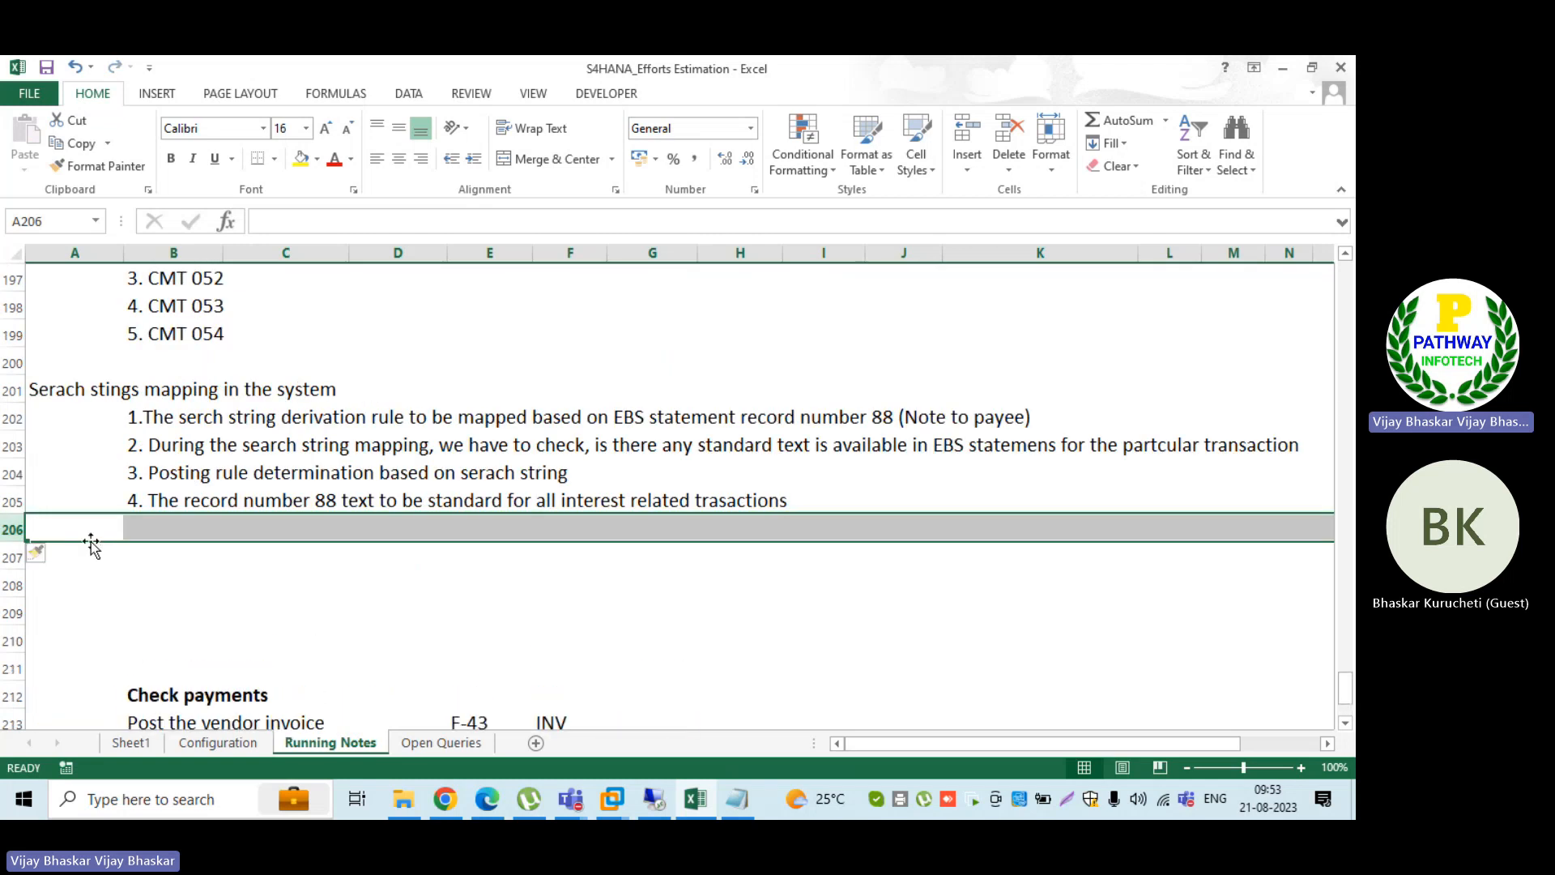
Step: Enter the heading "Example No-02 for seach string mapping" in A207 and make it bold
{"action": "left_click", "coordinate": [115, 566]}
{"action": "type", "text": "w"}
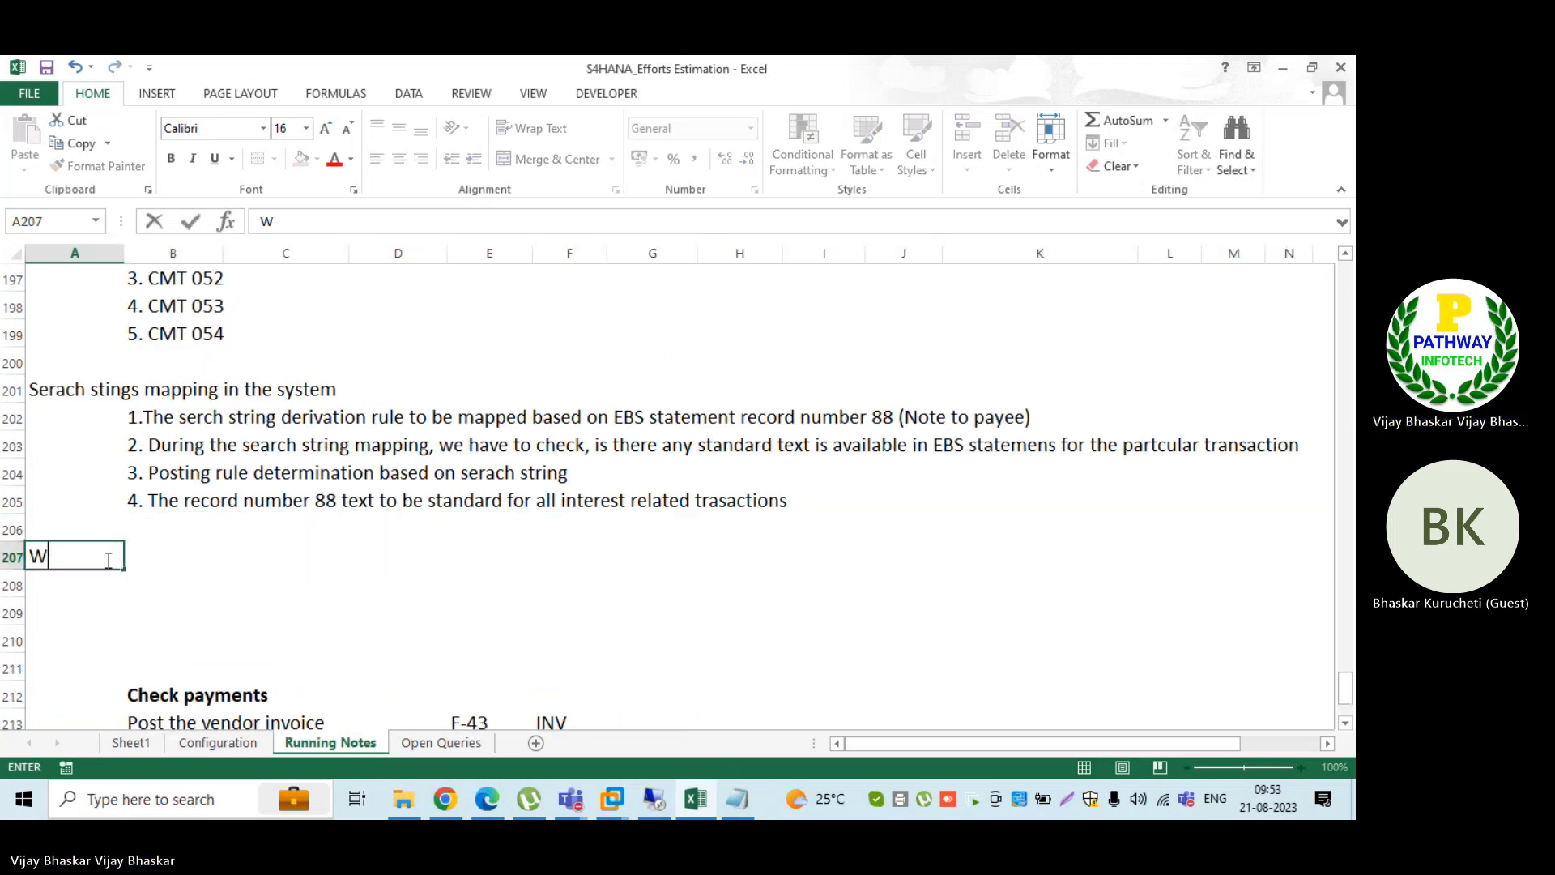
{"action": "key", "text": "BackSpace"}
{"action": "type", "text": "Example No"}
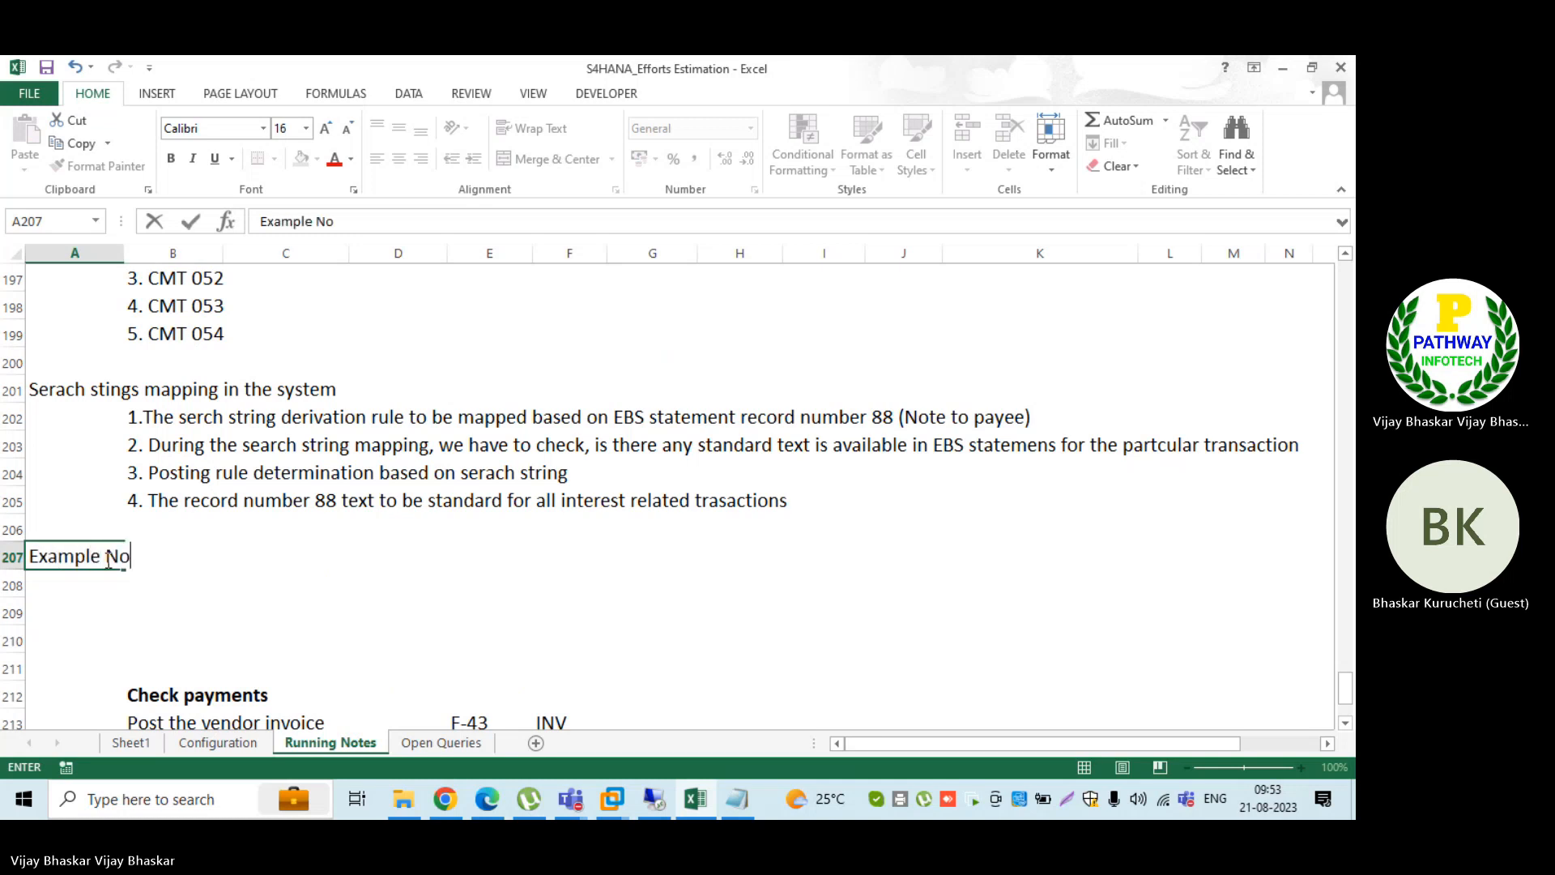
{"action": "type", "text": "-02"}
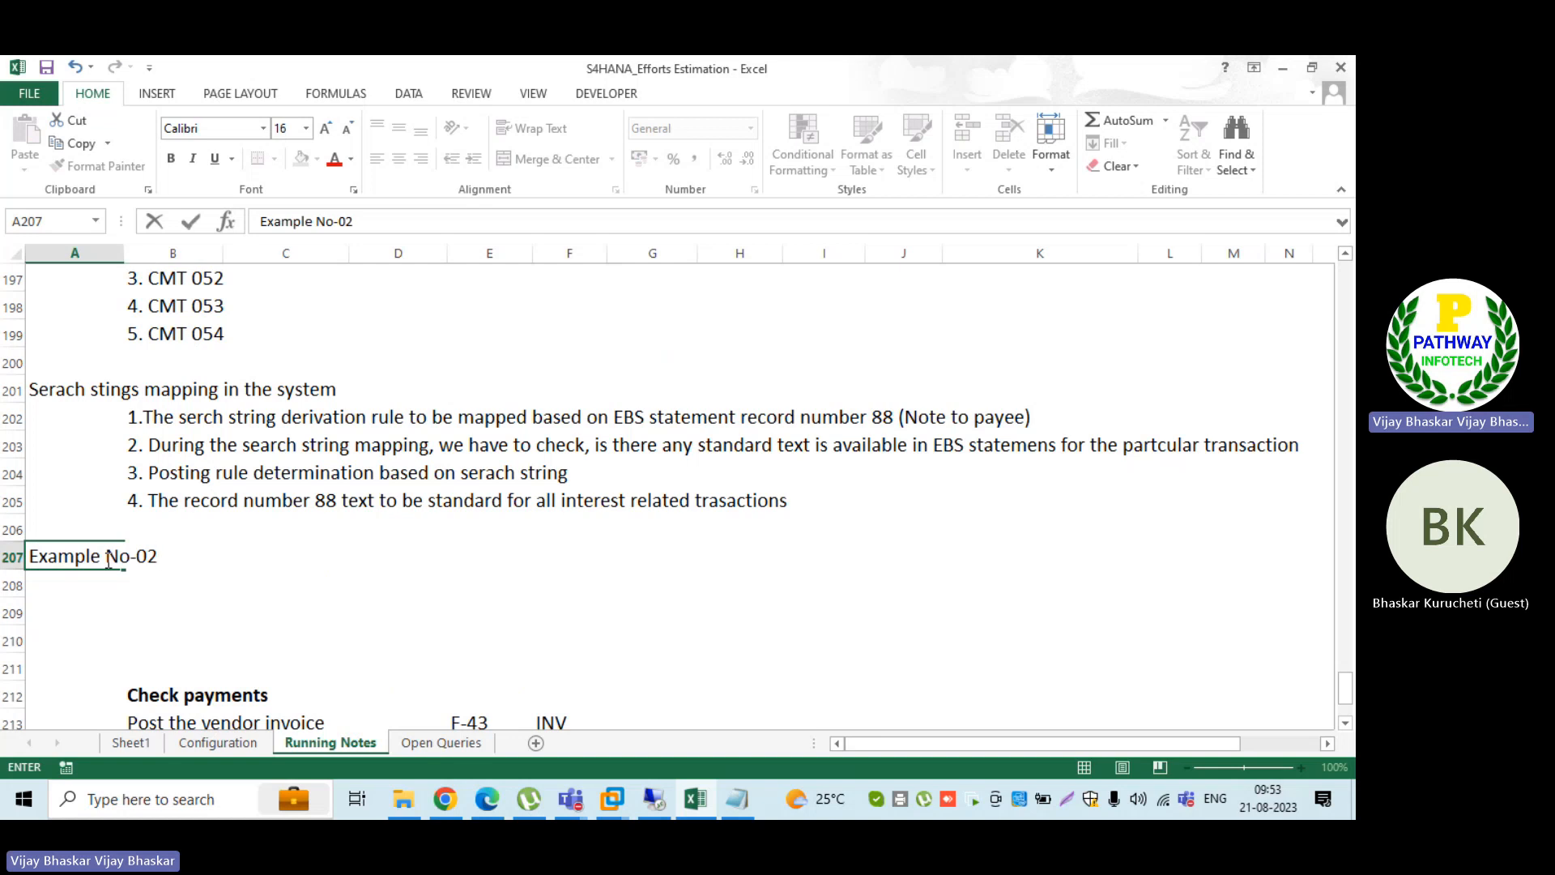
{"action": "type", "text": " for "}
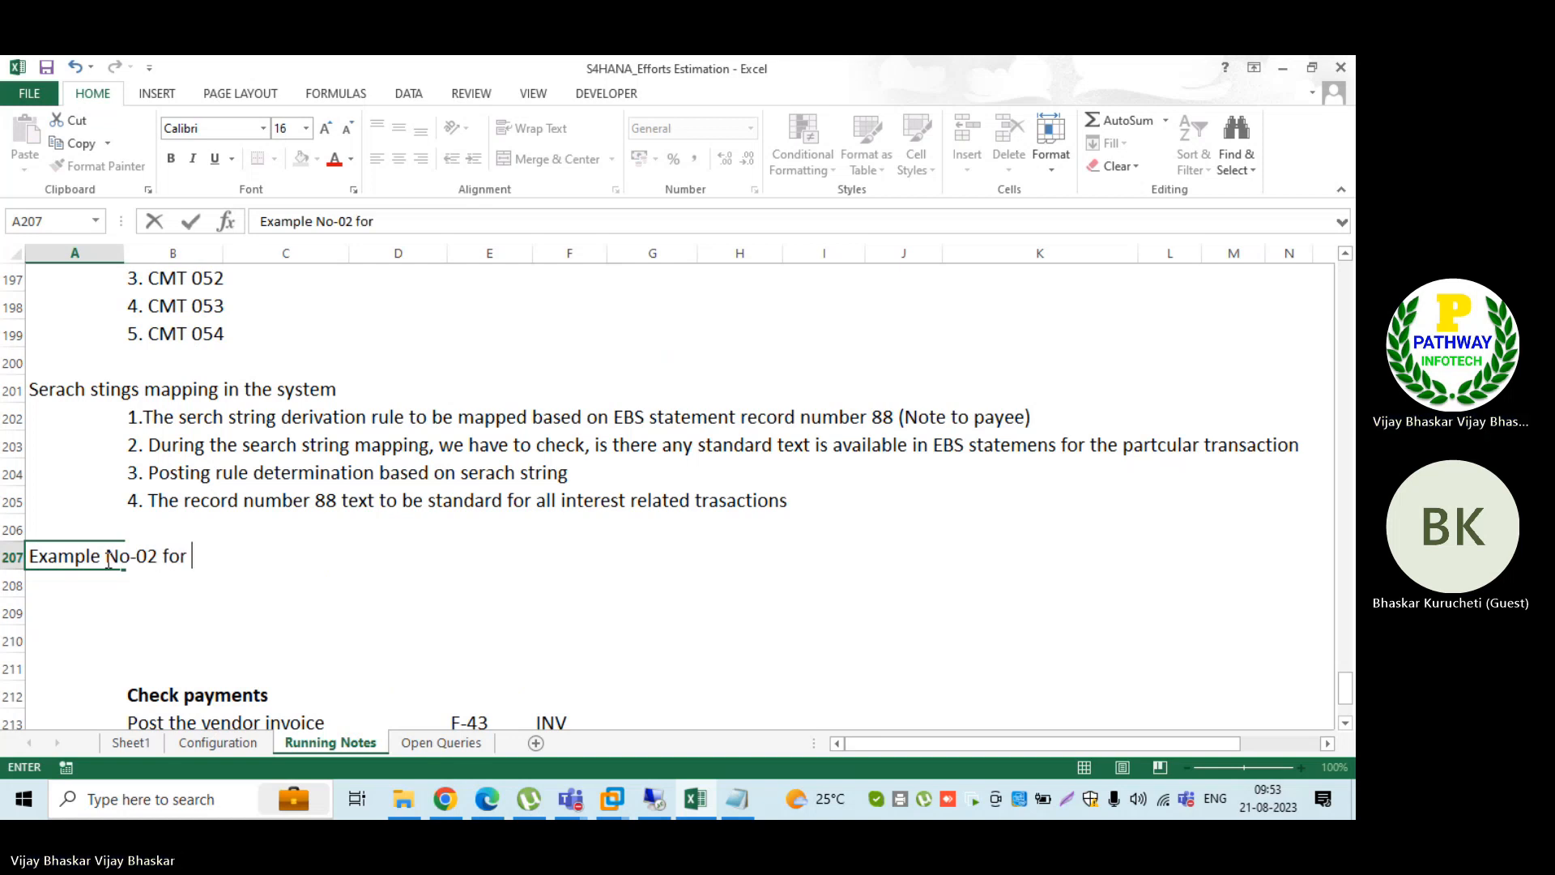
{"action": "type", "text": "seach string "}
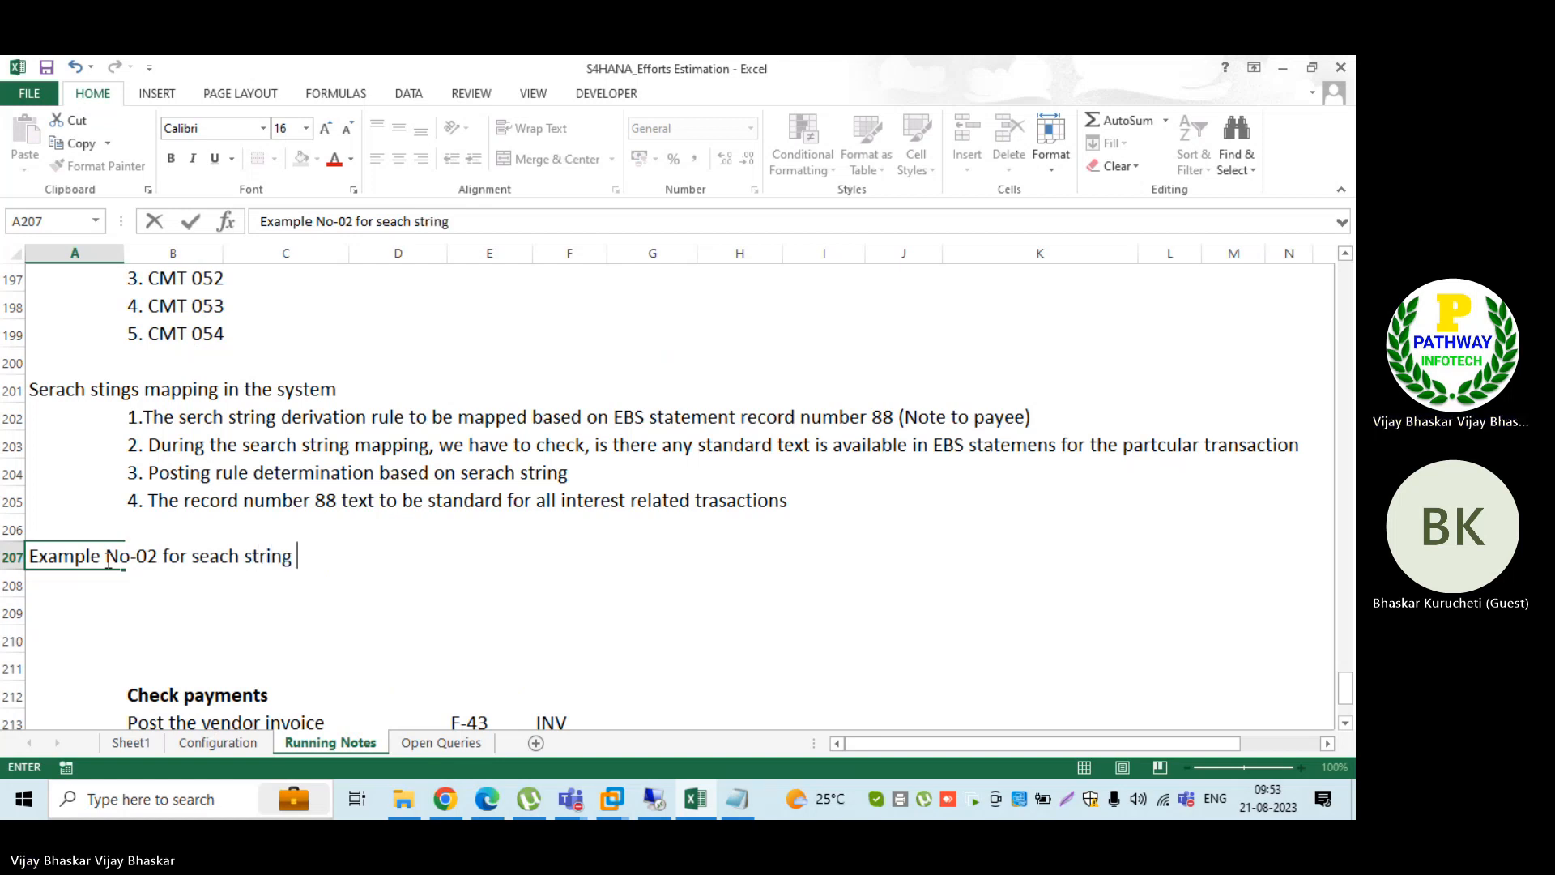
{"action": "type", "text": "map"}
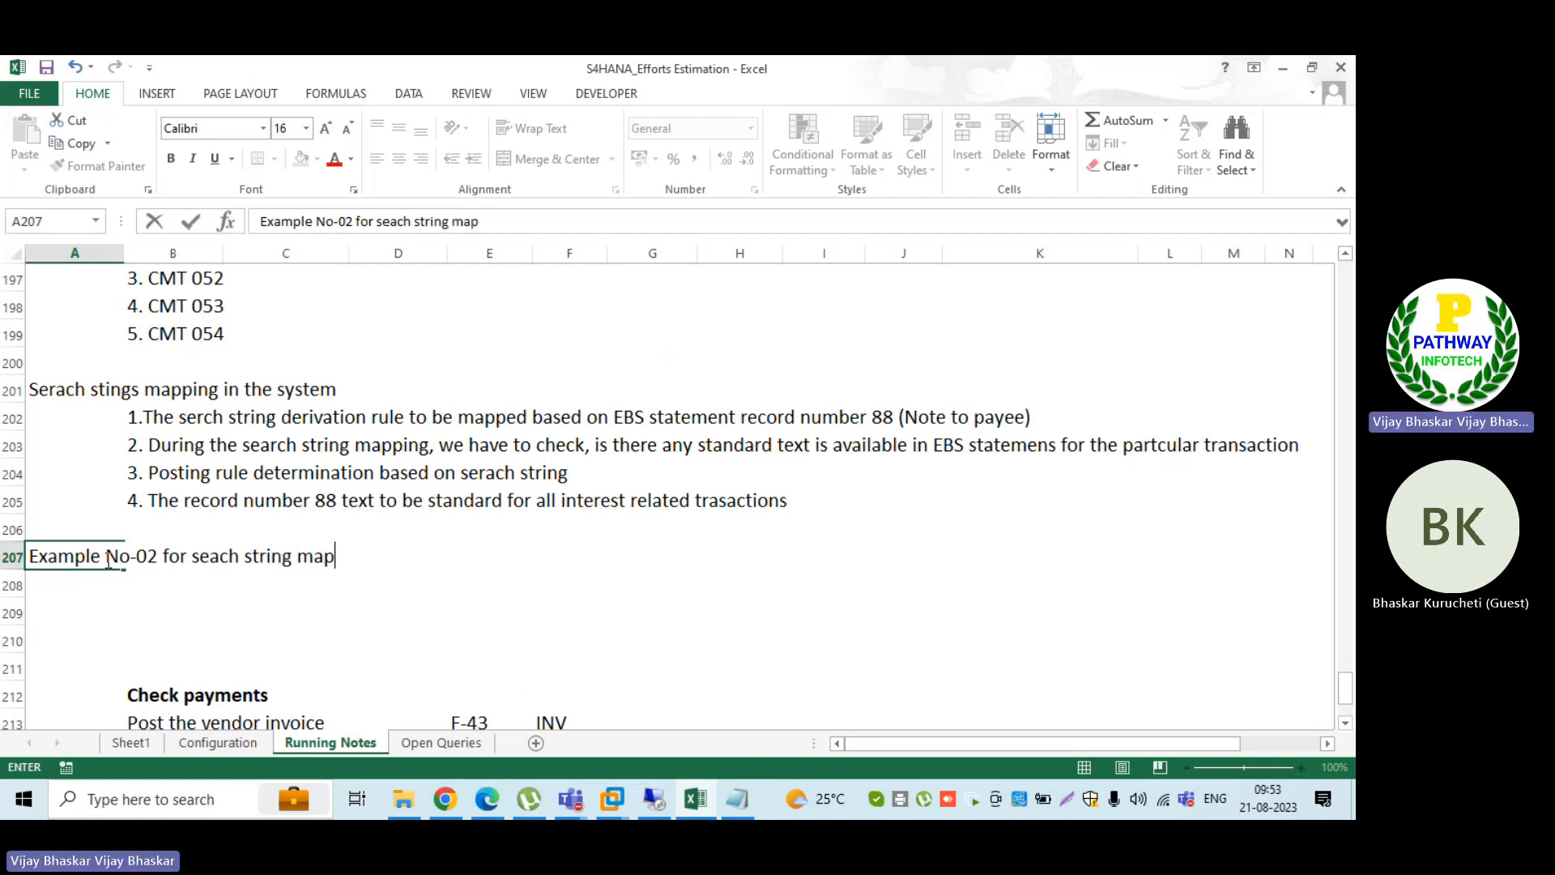
{"action": "type", "text": "ping"}
{"action": "key", "text": "Return"}
{"action": "left_click", "coordinate": [108, 559]}
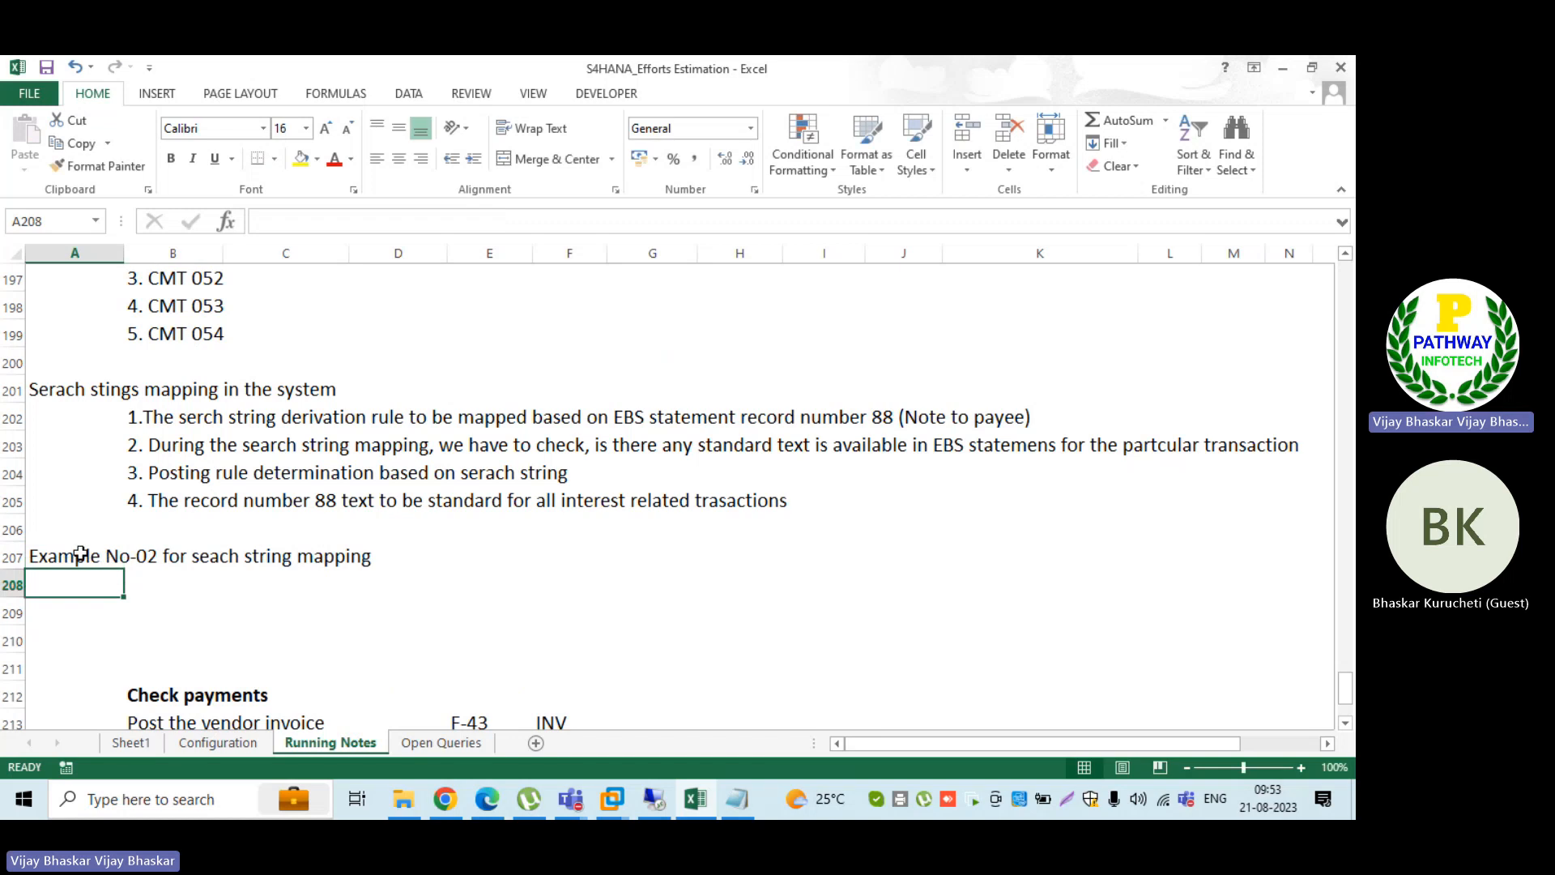
{"action": "key", "text": "ctrl+b"}
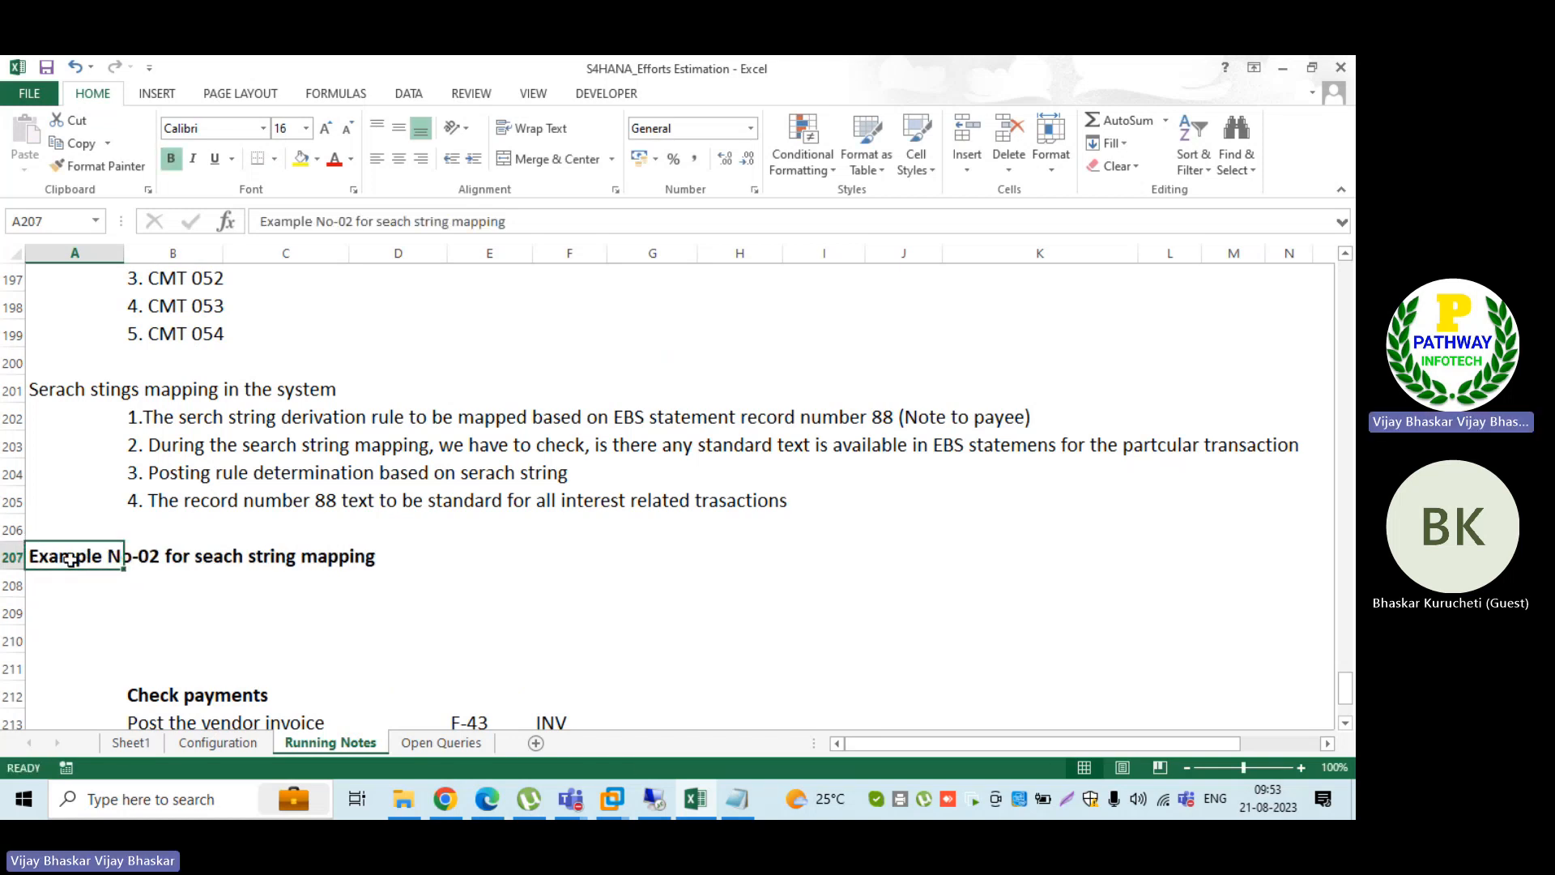
Step: Copy the example heading from A207 into A206 and insert a blank row between the two headings
{"action": "key", "text": "ctrl+c"}
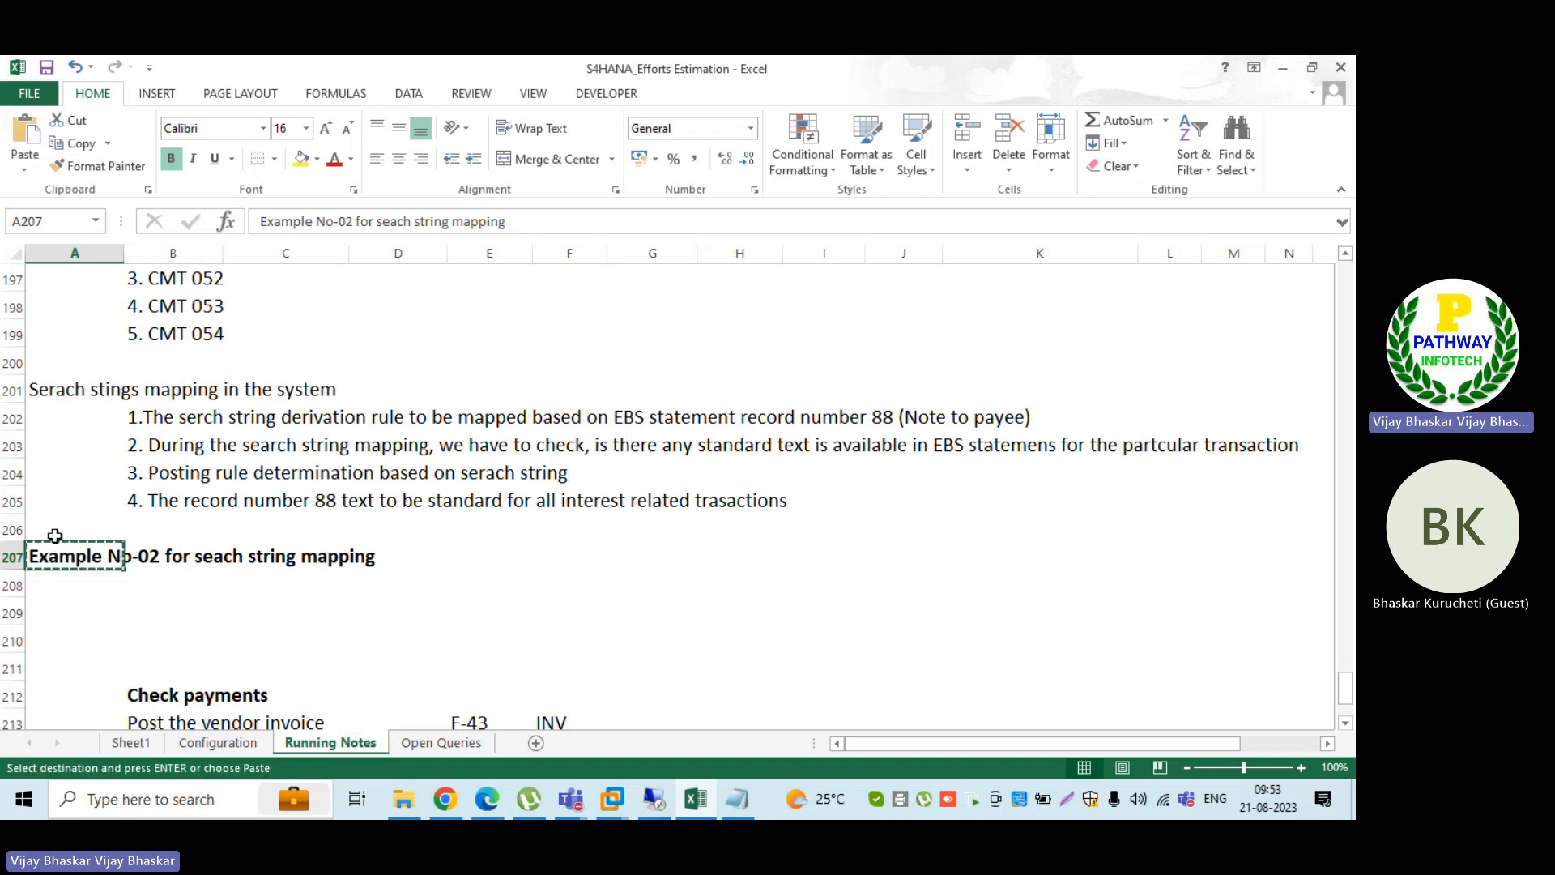
{"action": "left_click", "coordinate": [50, 530]}
{"action": "key", "text": "ctrl+v"}
{"action": "key", "text": "Escape"}
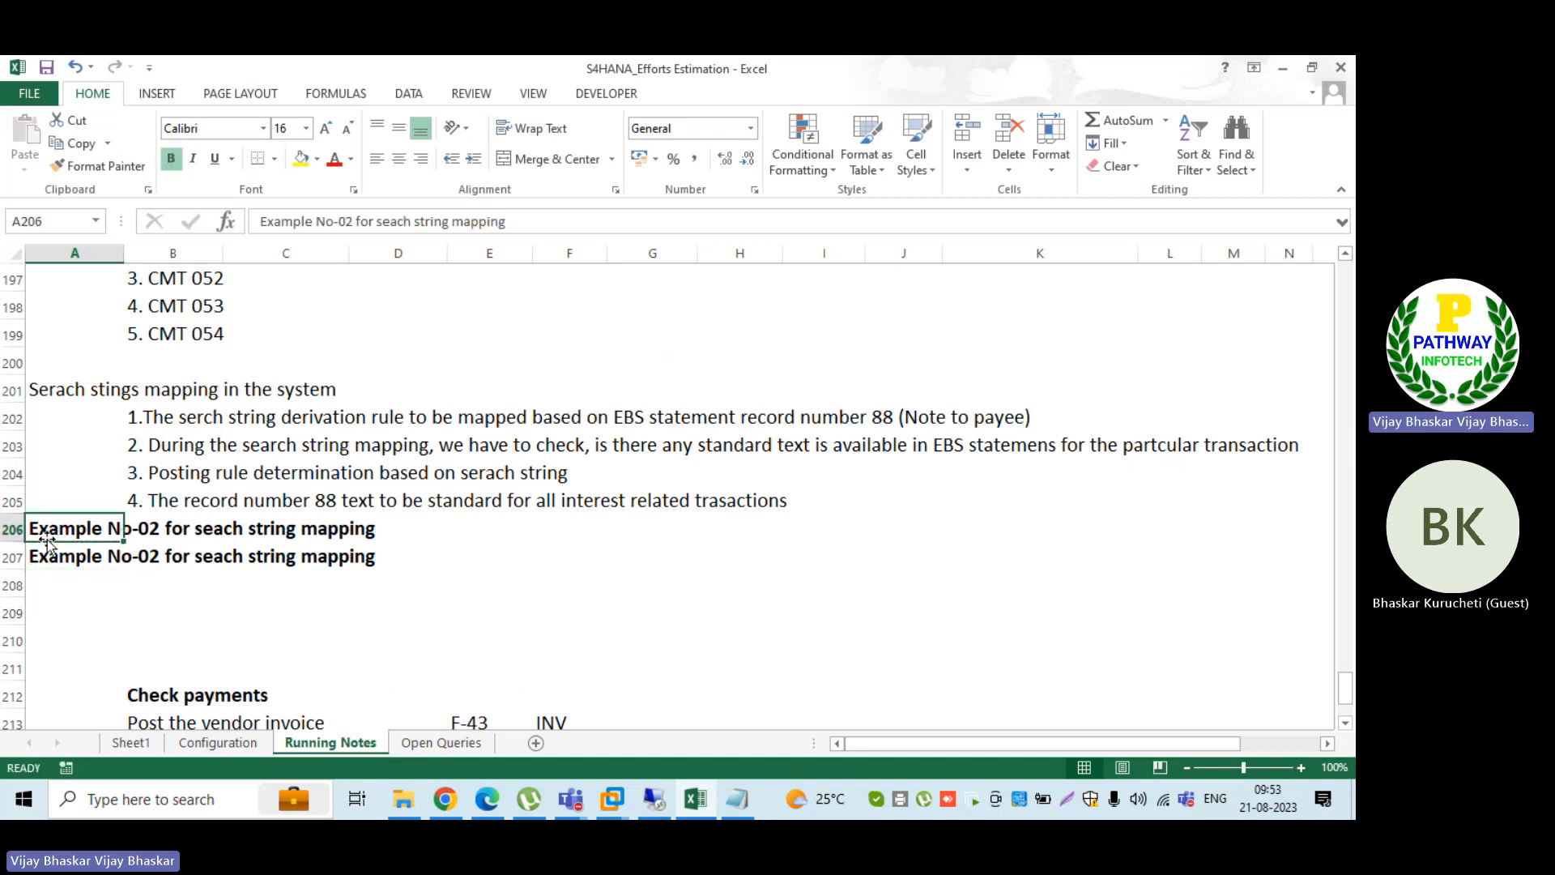
{"action": "left_click", "coordinate": [12, 557]}
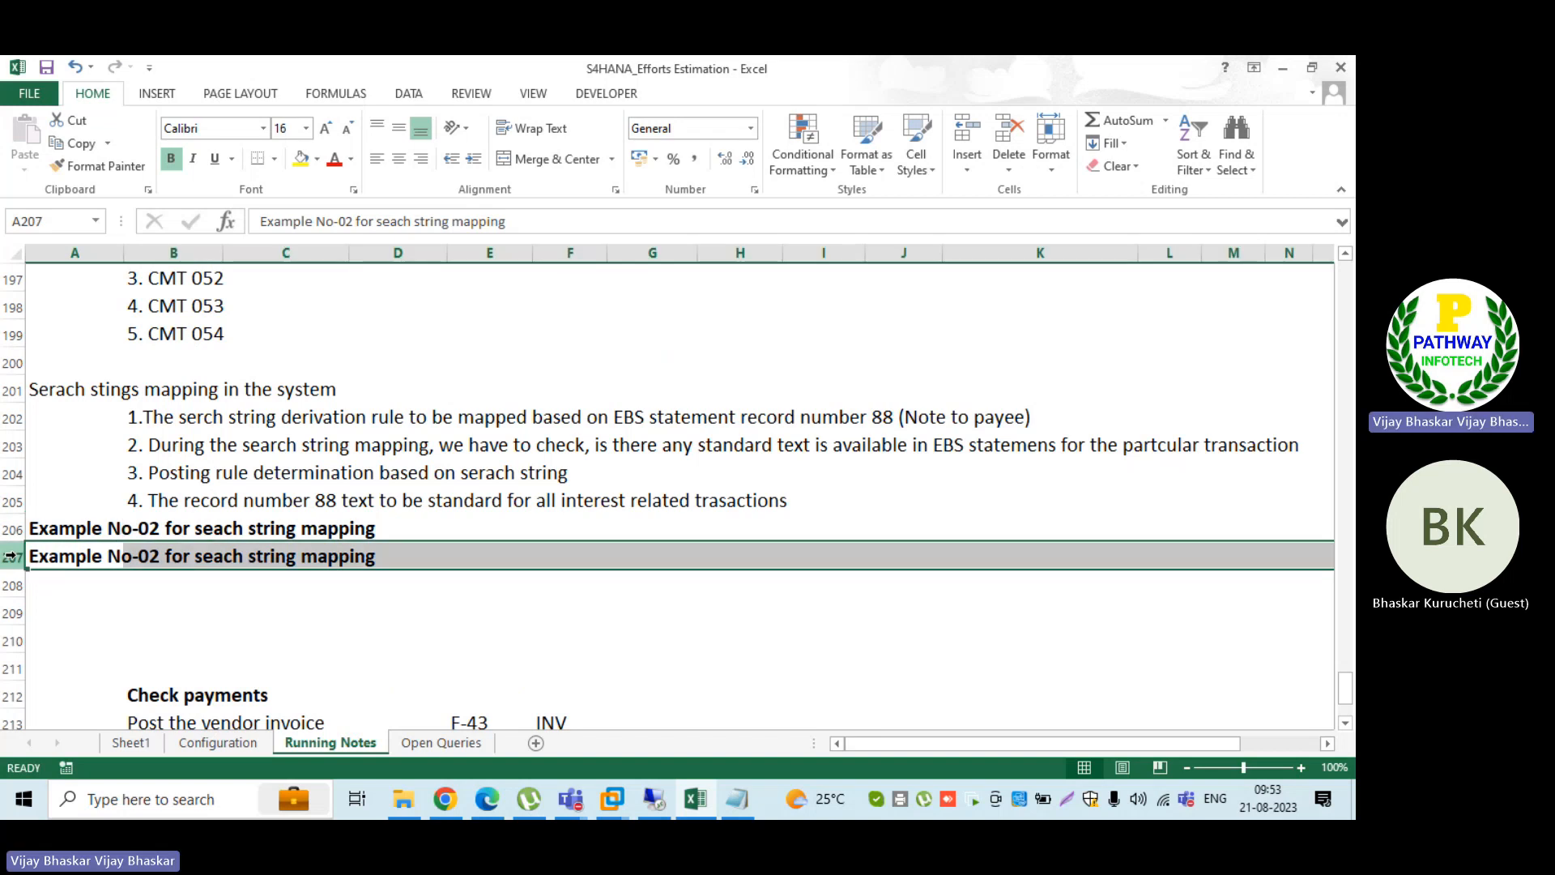
{"action": "key", "text": "ctrl+shift+plus"}
Step: Enter "Alternative posting rule determination by serch string" in B207 beneath the first example heading
{"action": "left_click", "coordinate": [147, 561]}
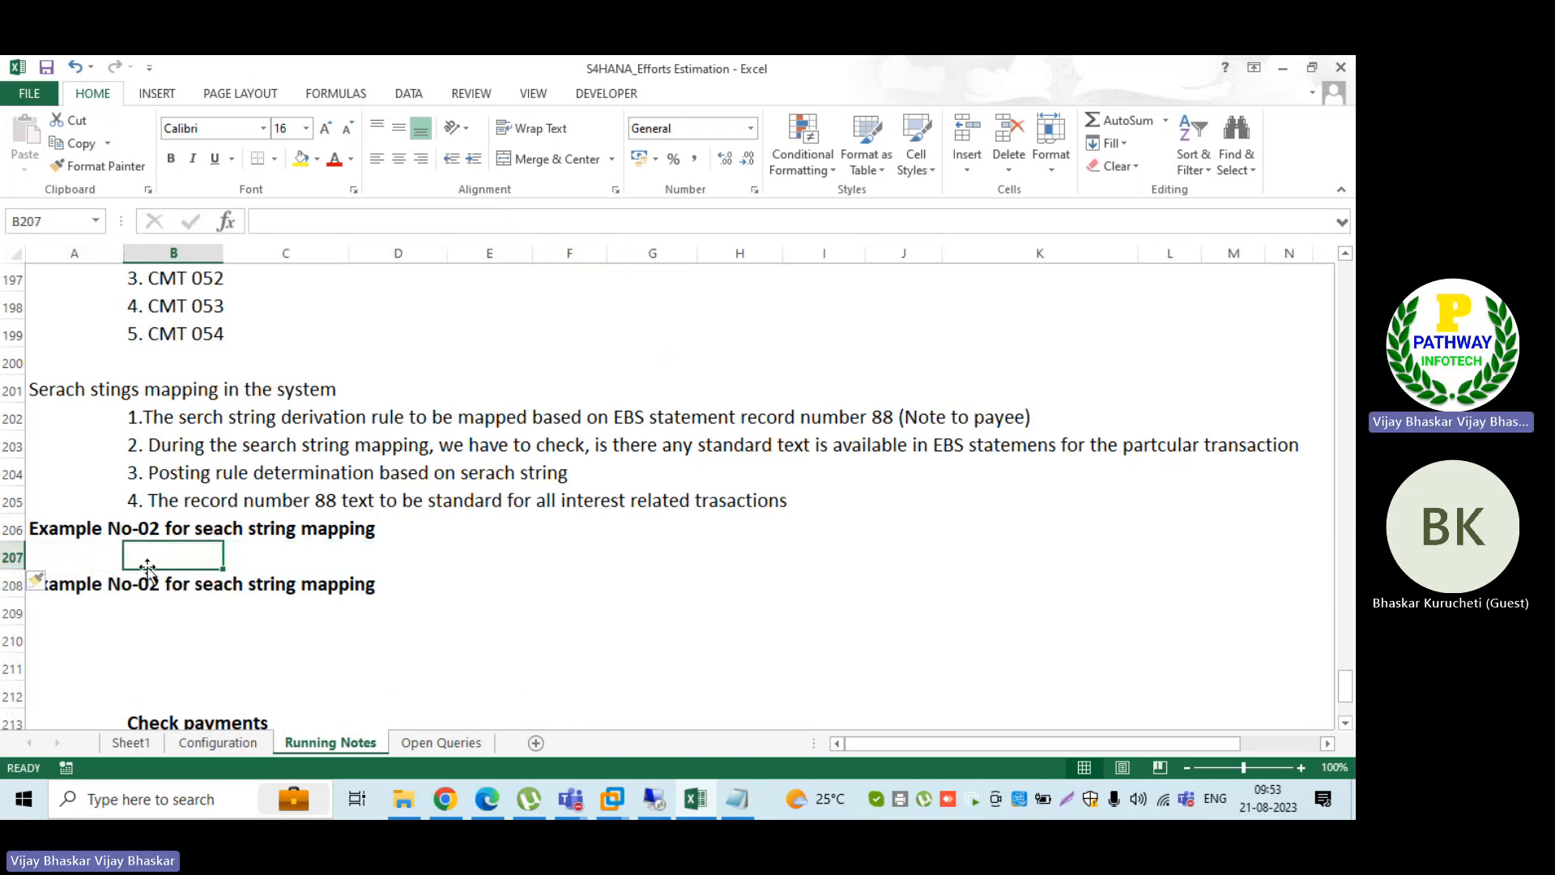
{"action": "type", "text": "Alternat"}
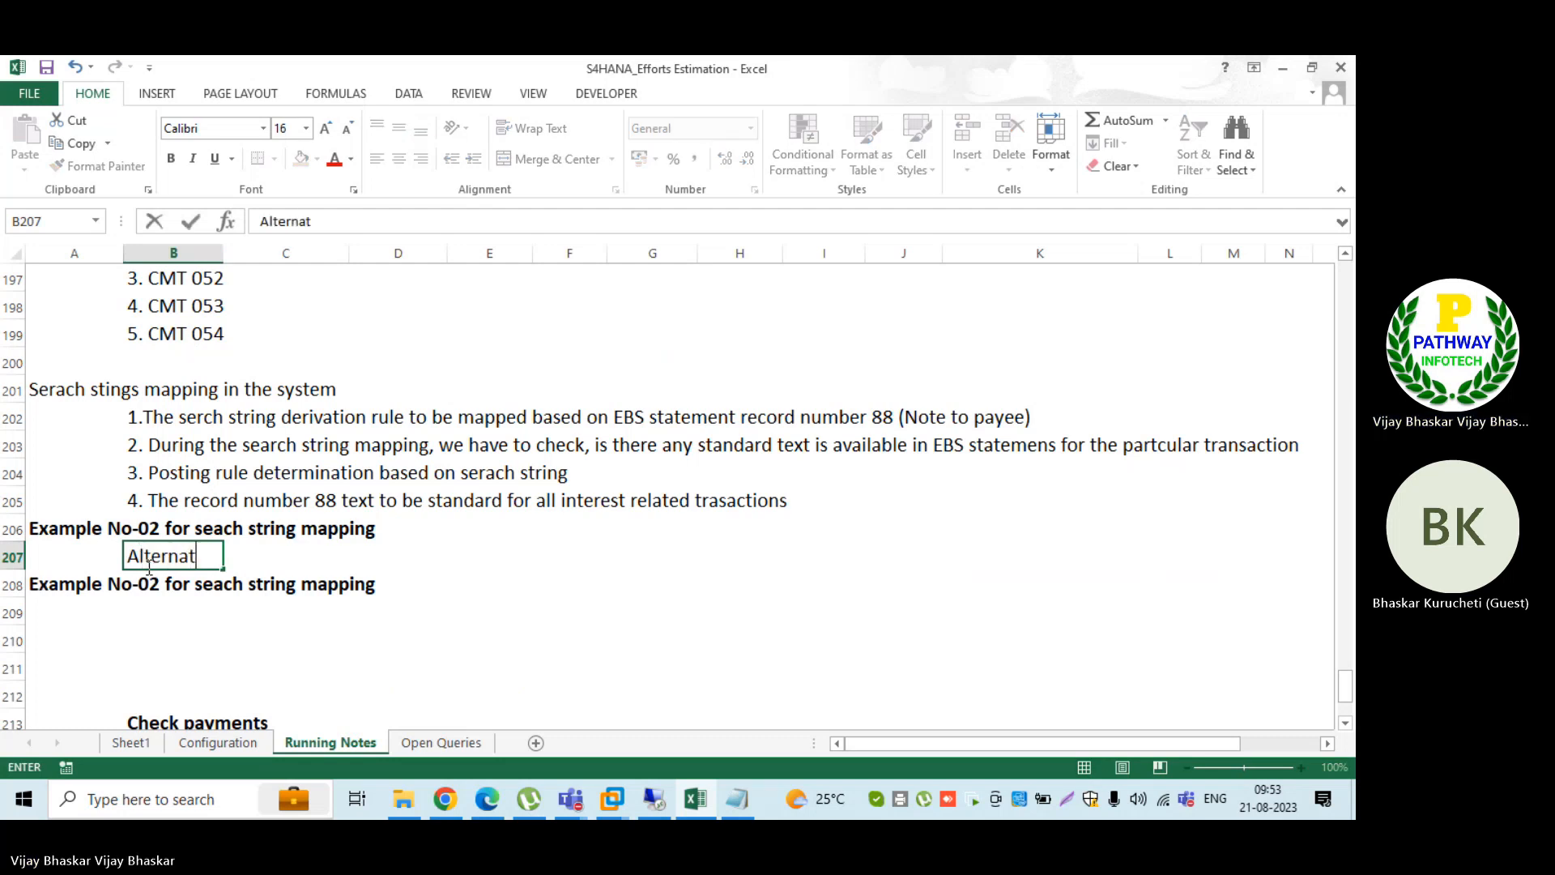
{"action": "type", "text": "ive posting ru"}
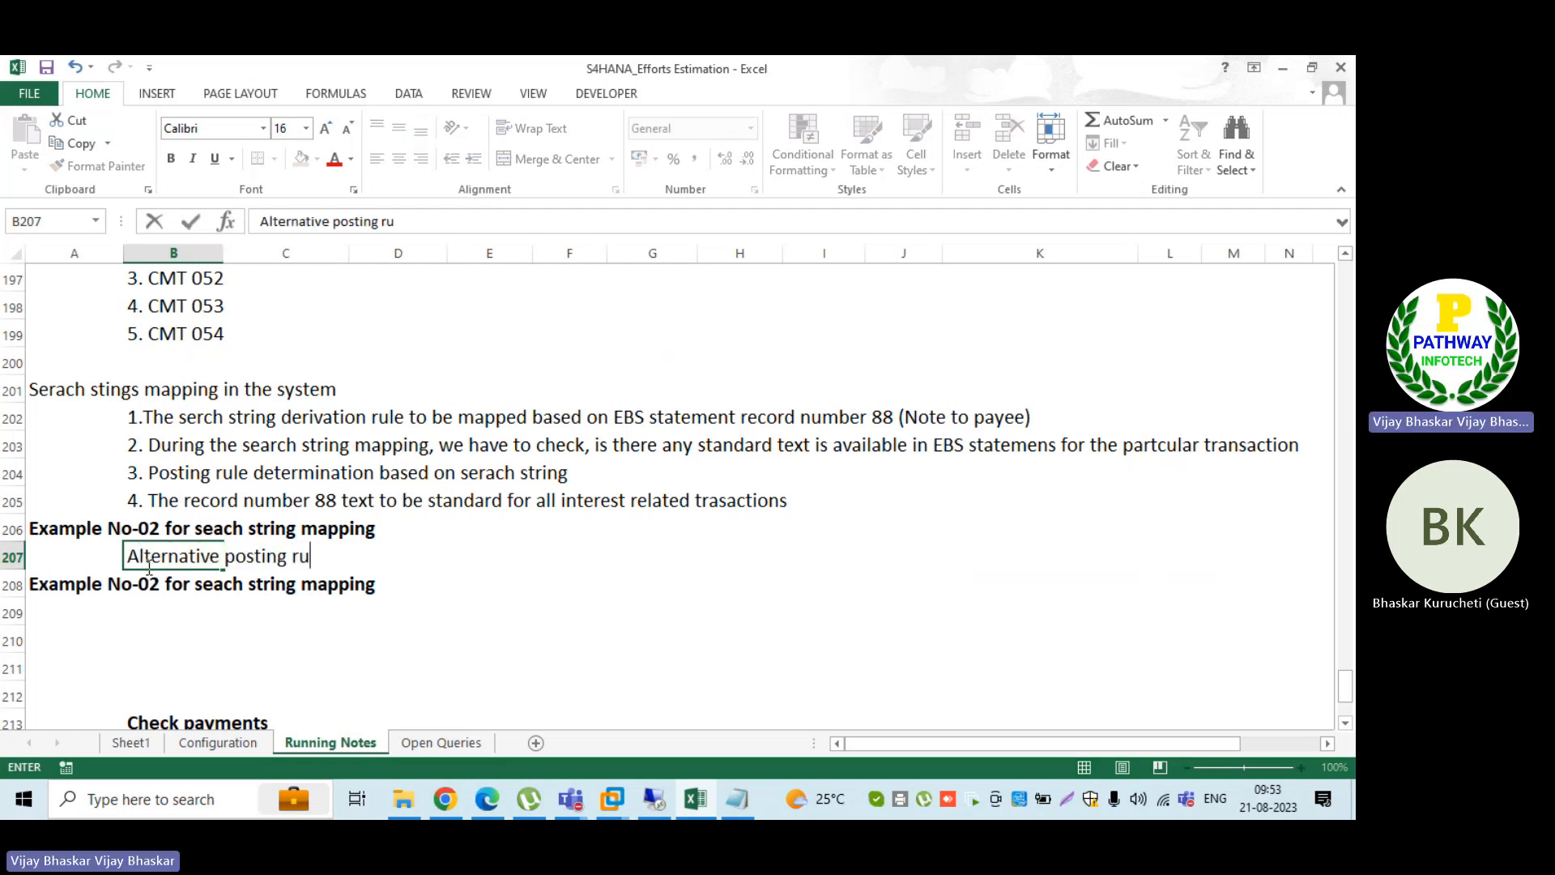
{"action": "type", "text": "le deter"}
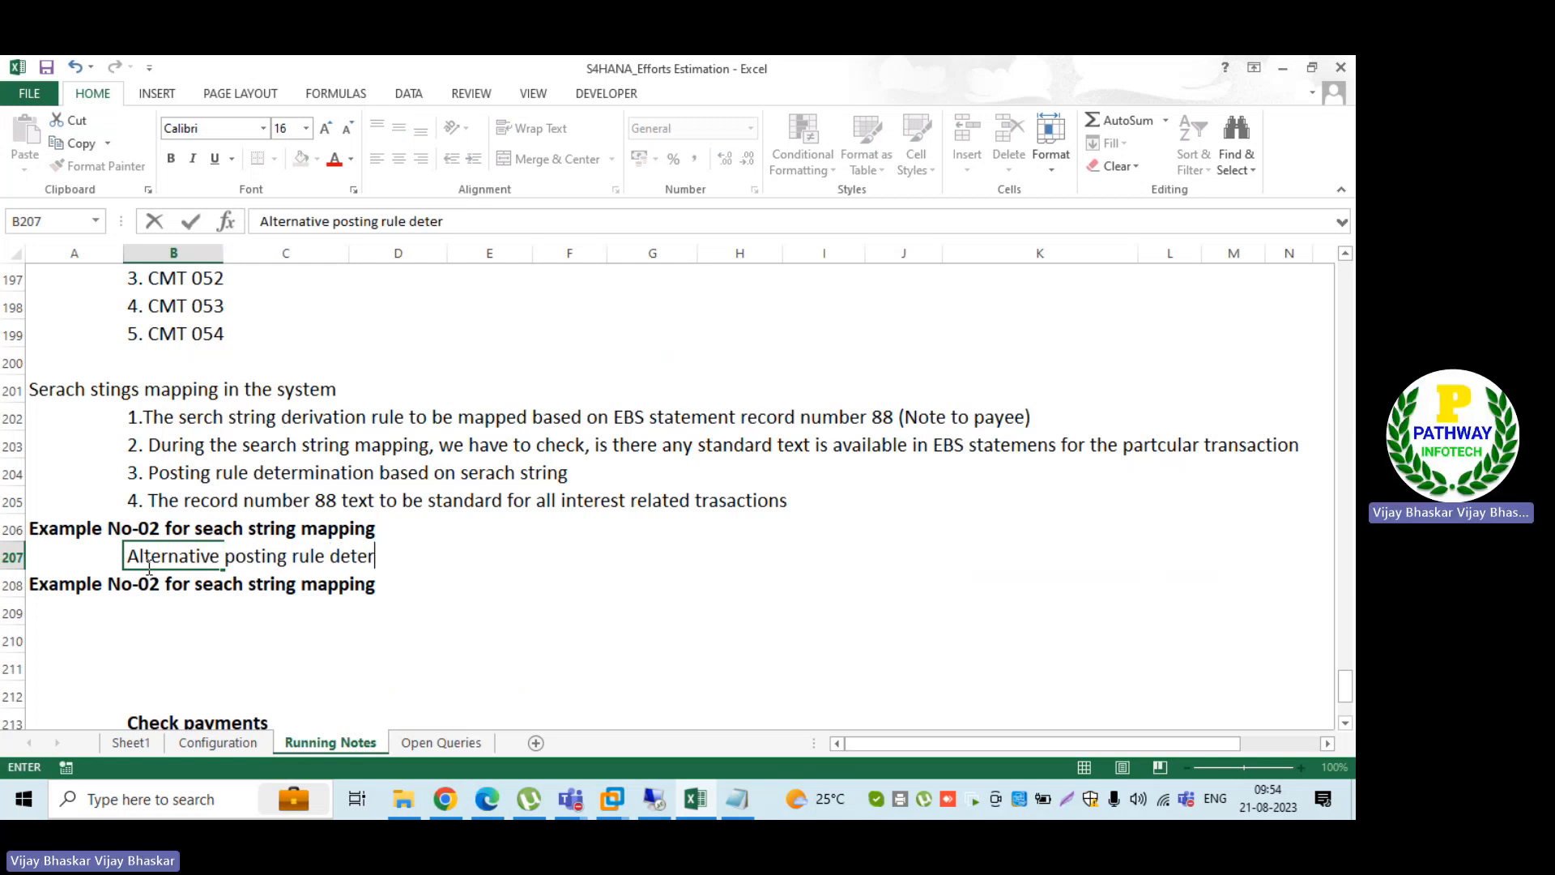
{"action": "type", "text": "mination"}
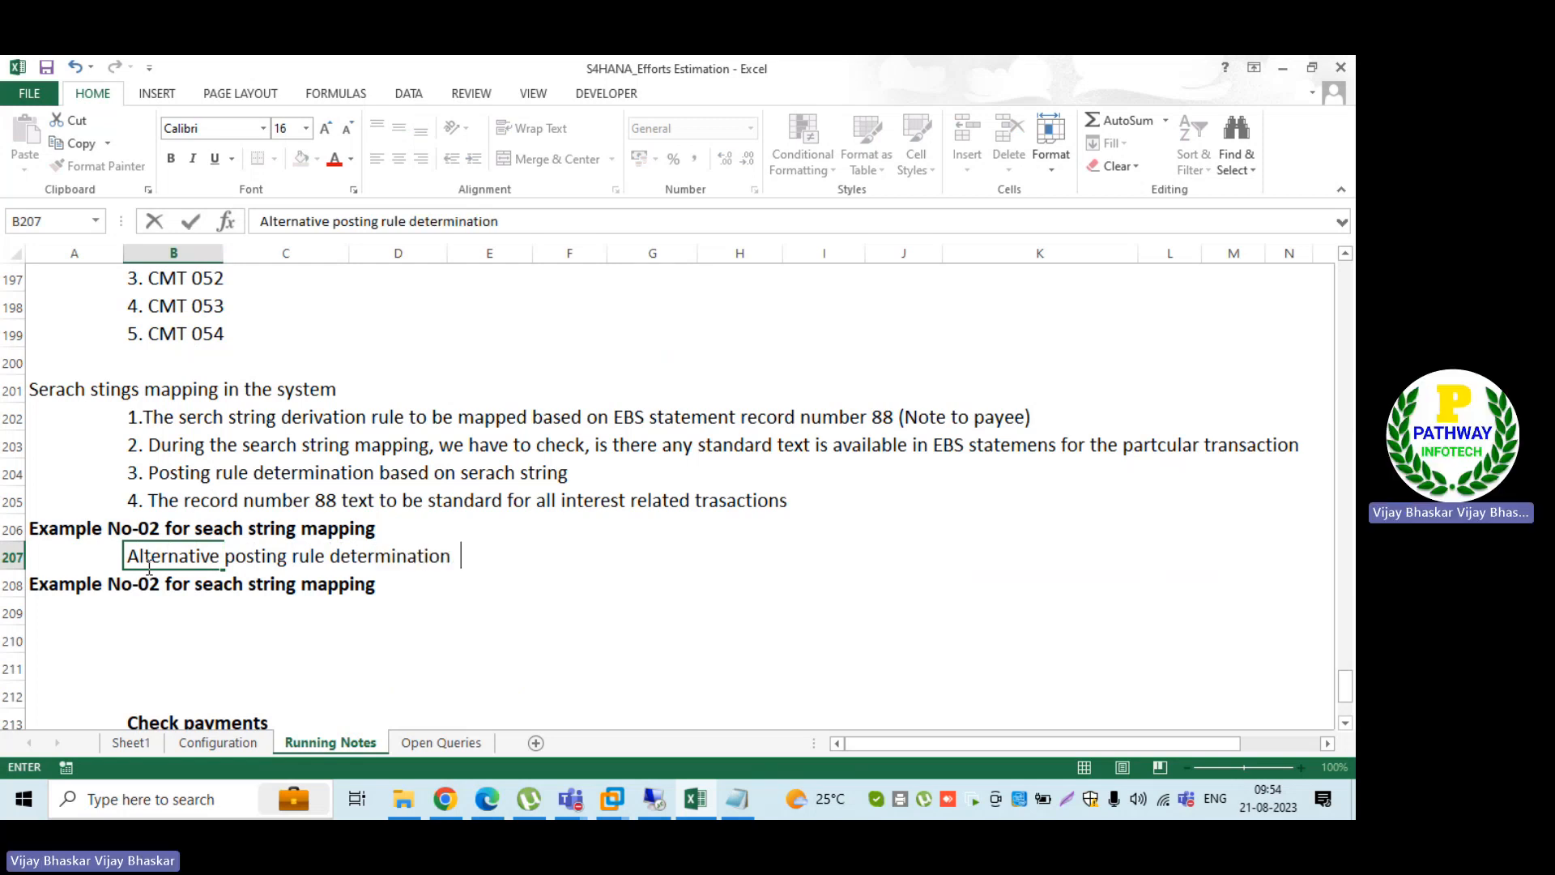
{"action": "type", "text": " by serch string"}
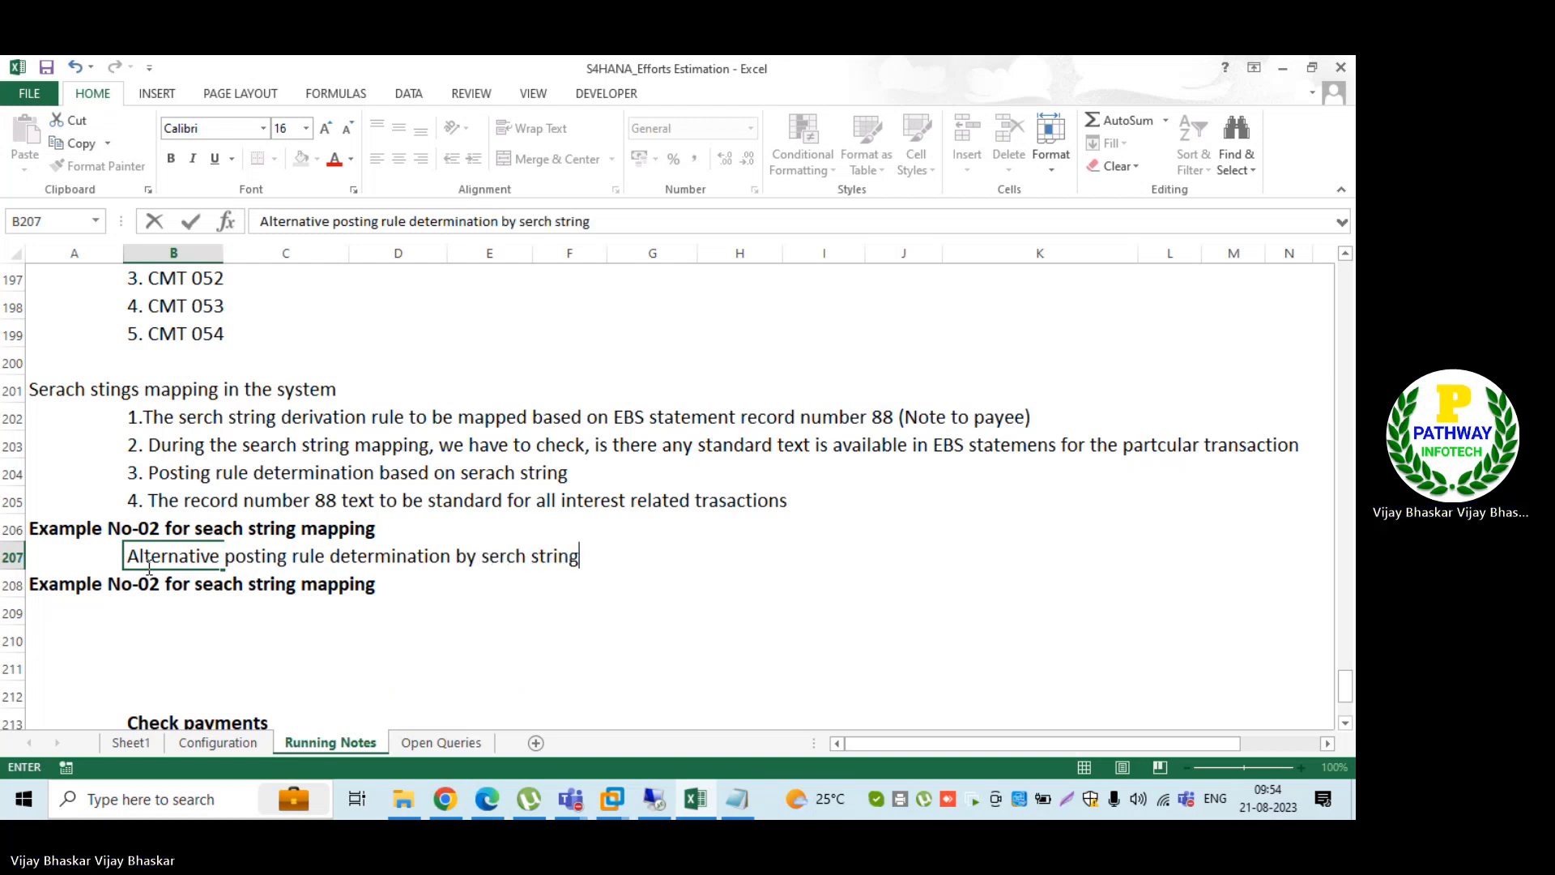
{"action": "key", "text": "Return"}
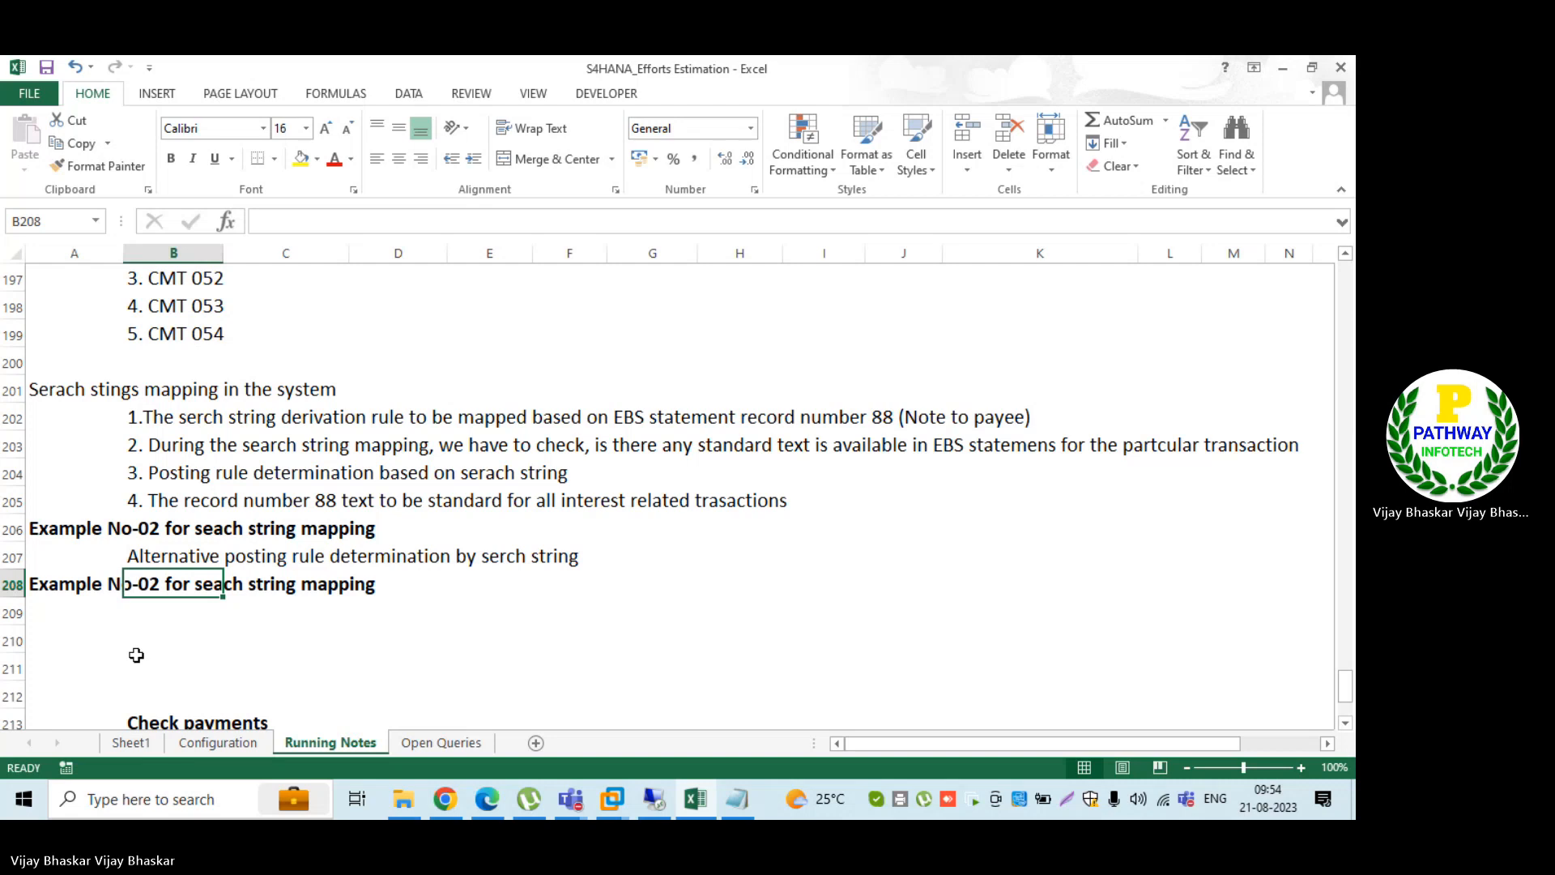
Step: Insert additional blank space at row 212 to separate the second example from the Check payments section
{"action": "left_click", "coordinate": [77, 609]}
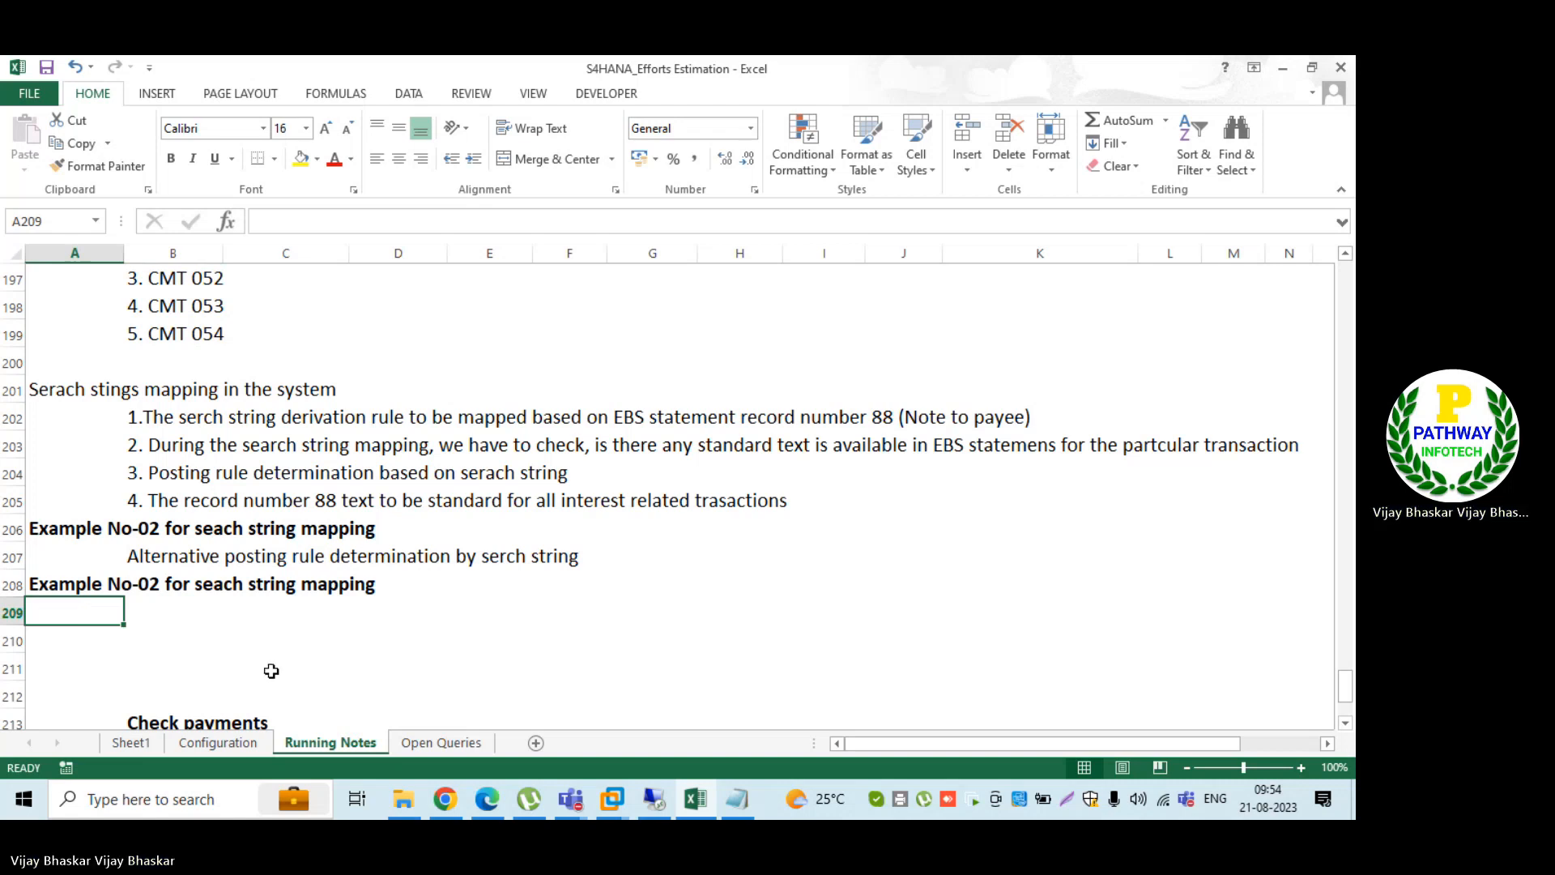
{"action": "left_click", "coordinate": [11, 695]}
{"action": "key", "text": "ctrl+shift+plus"}
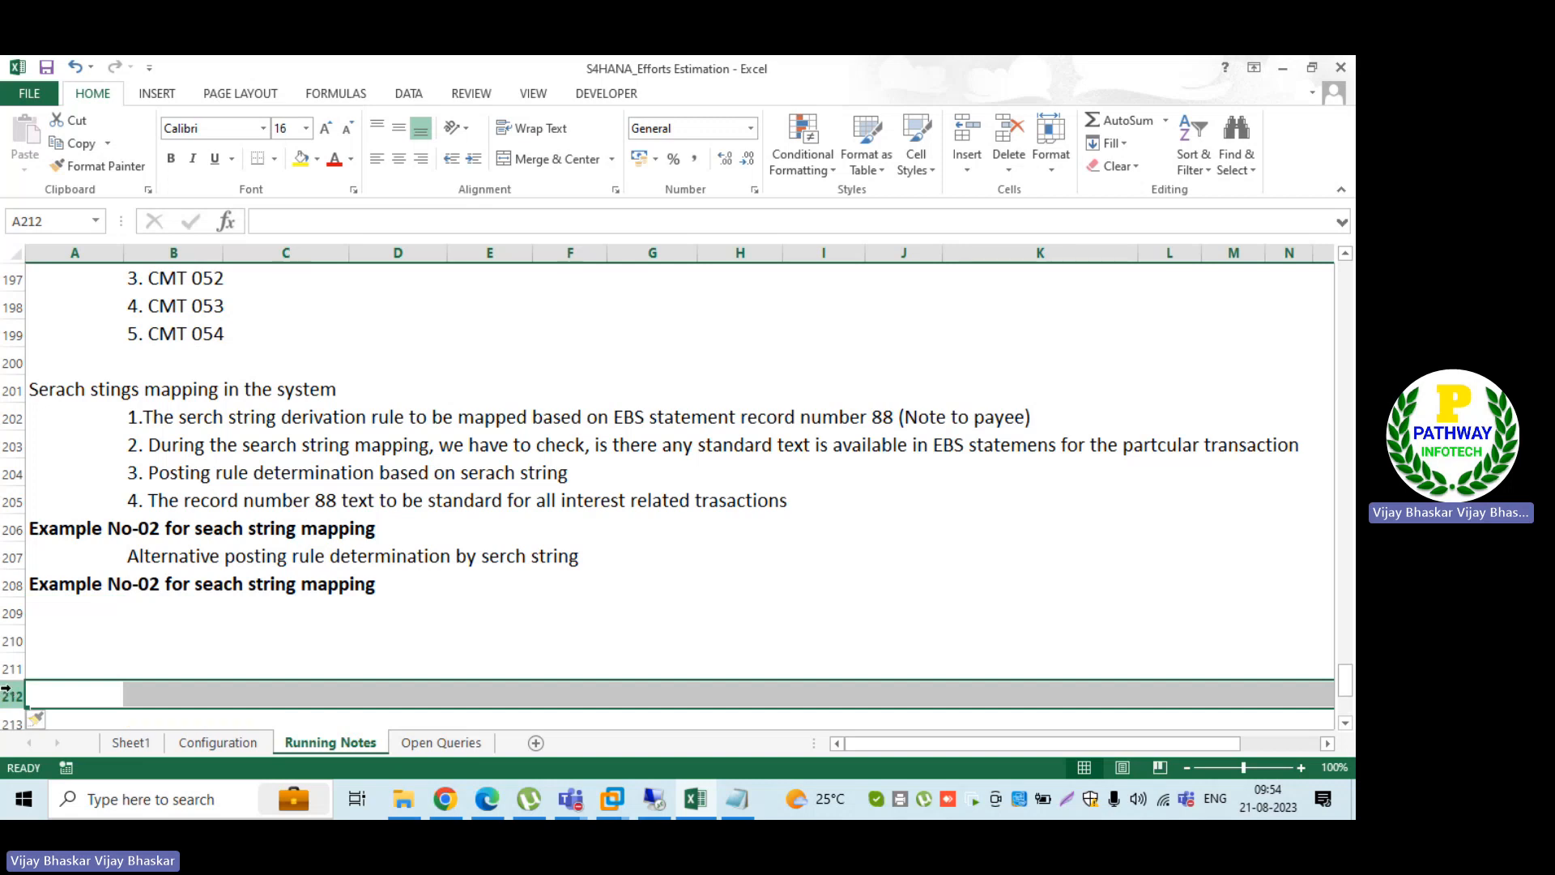
Step: Enter the heading "Bank Account" in B209 under the second example heading and make it bold
{"action": "left_click", "coordinate": [129, 624]}
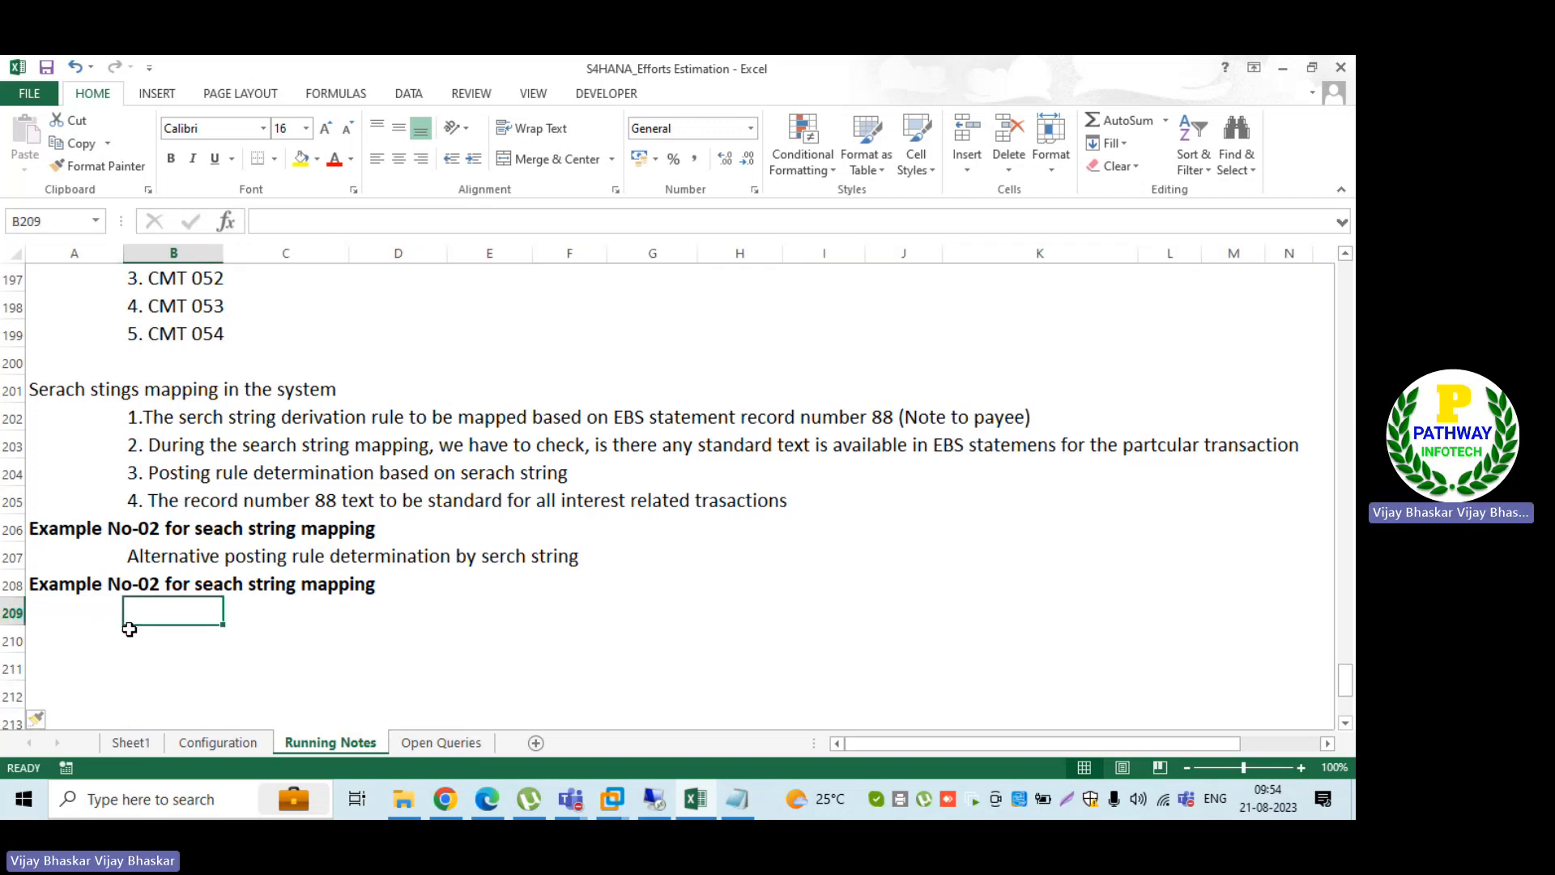
{"action": "type", "text": "B"}
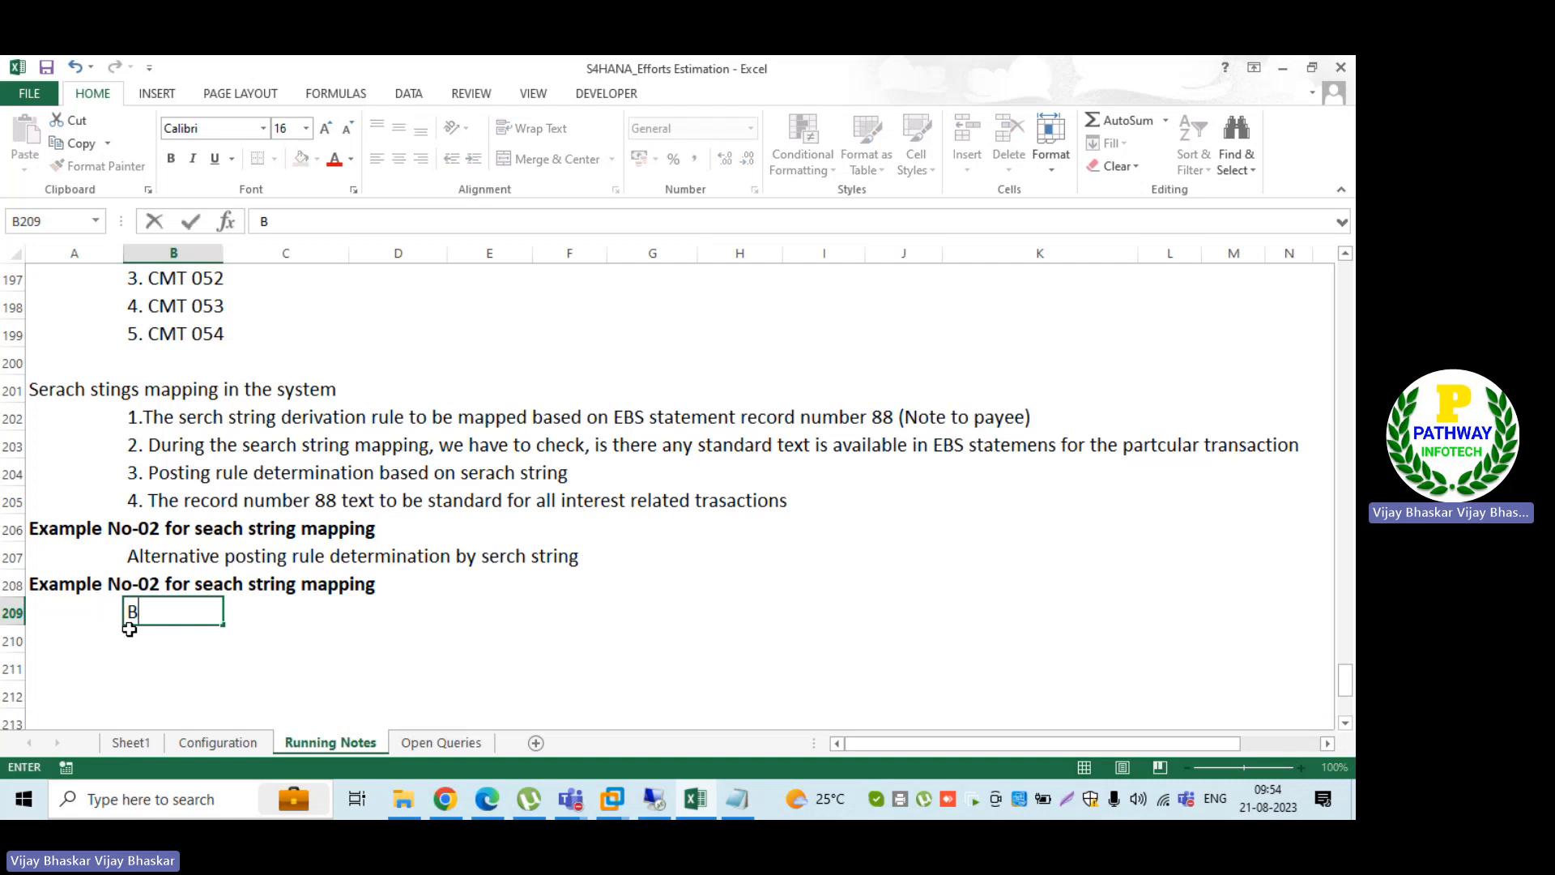
{"action": "type", "text": "ank Account"}
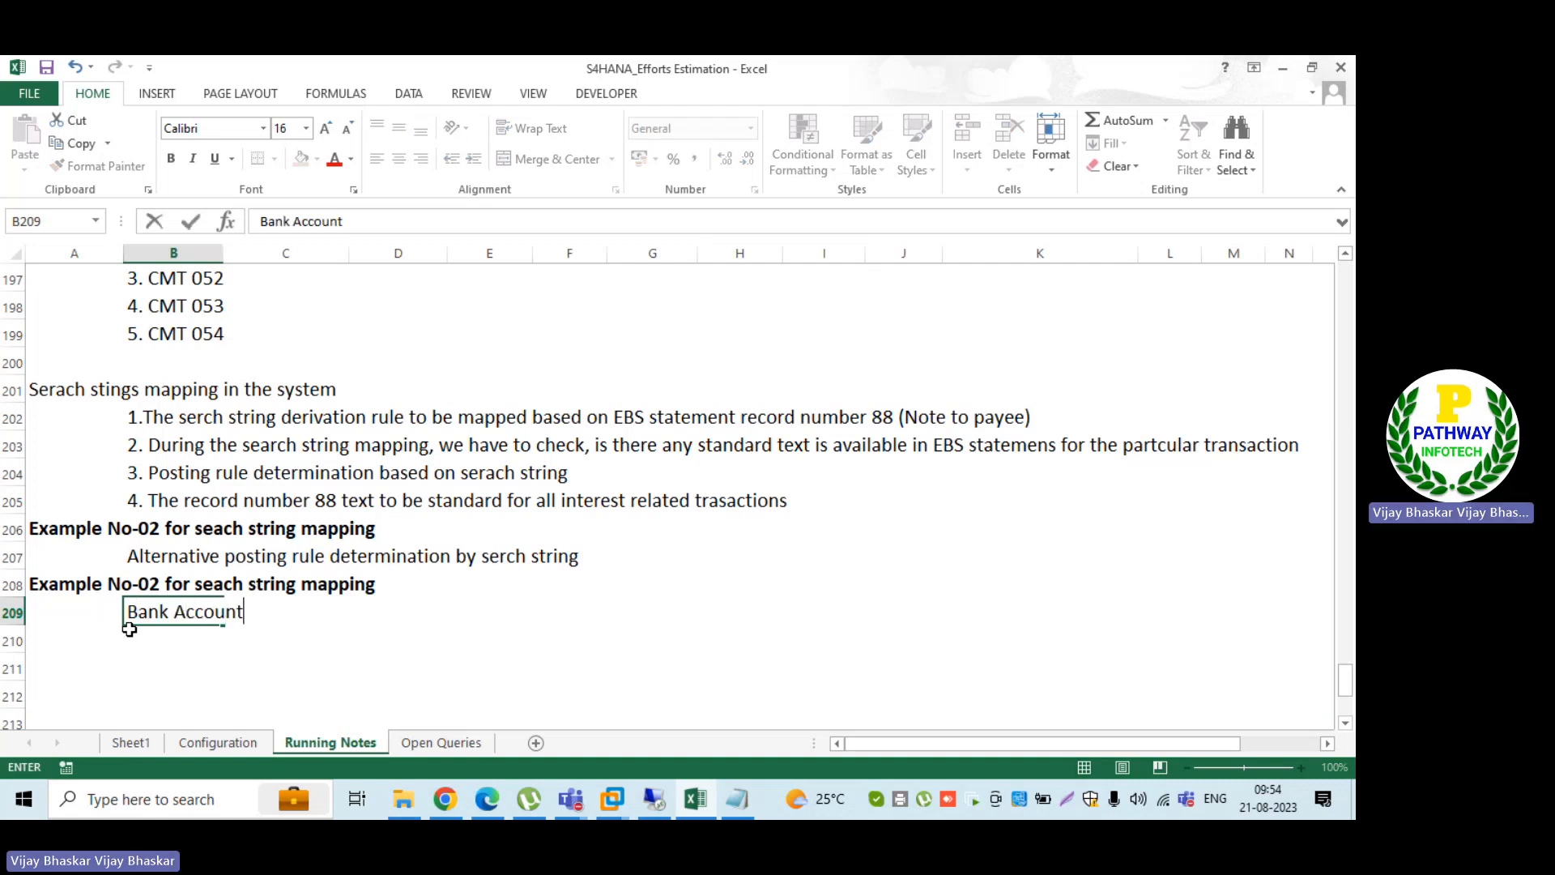
{"action": "key", "text": "Return"}
{"action": "key", "text": "Up"}
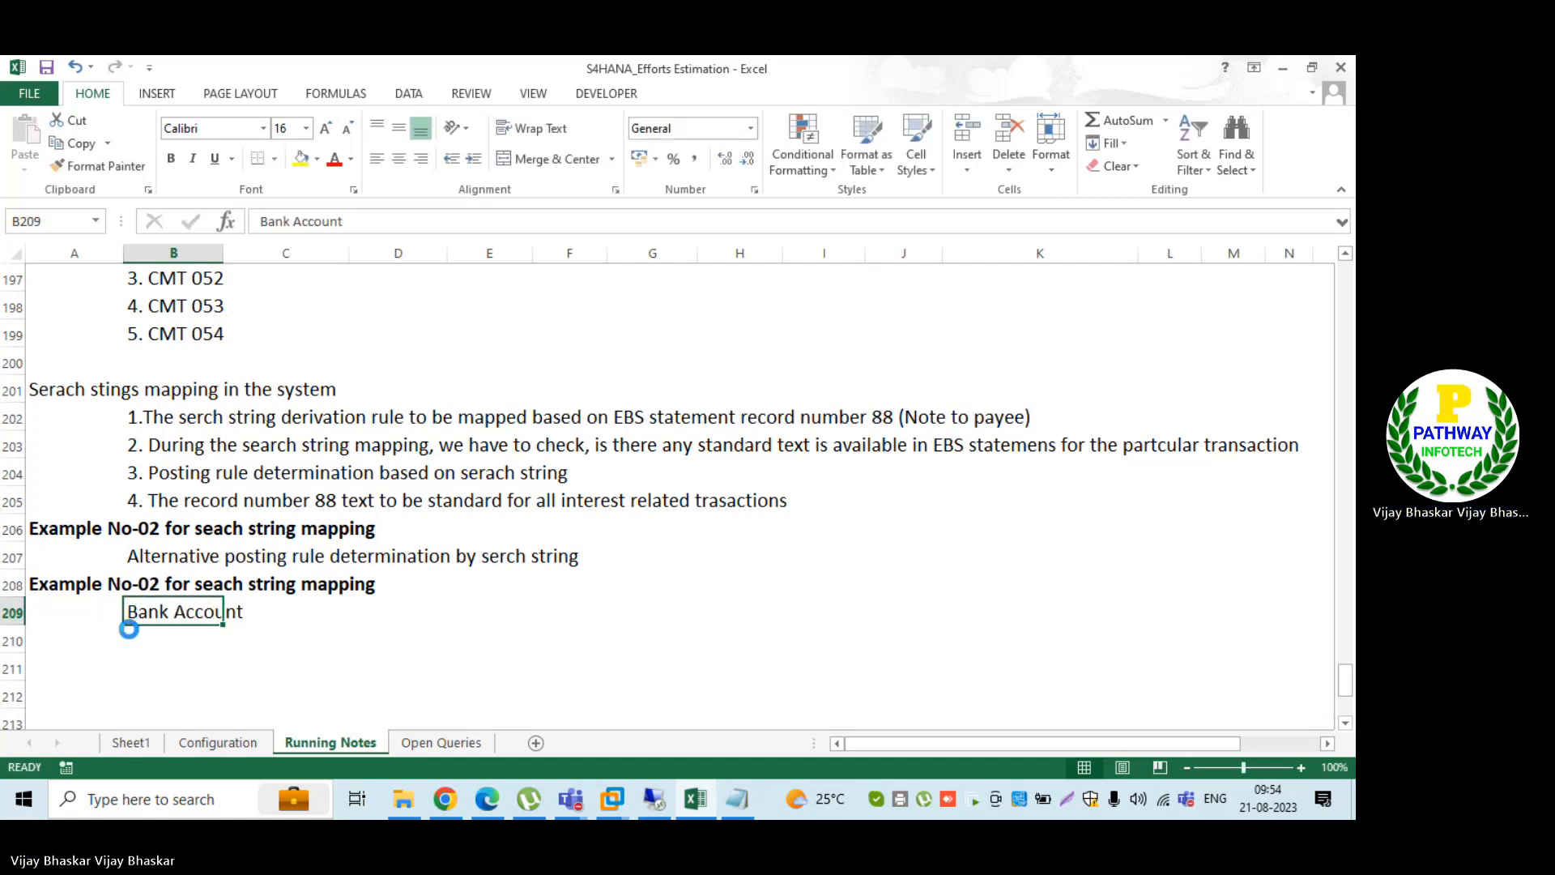
{"action": "key", "text": "ctrl+b"}
Step: List the banks SBI in B210 and ING in B211 beneath the Bank Account heading
{"action": "key", "text": "Down"}
{"action": "type", "text": "SBI"}
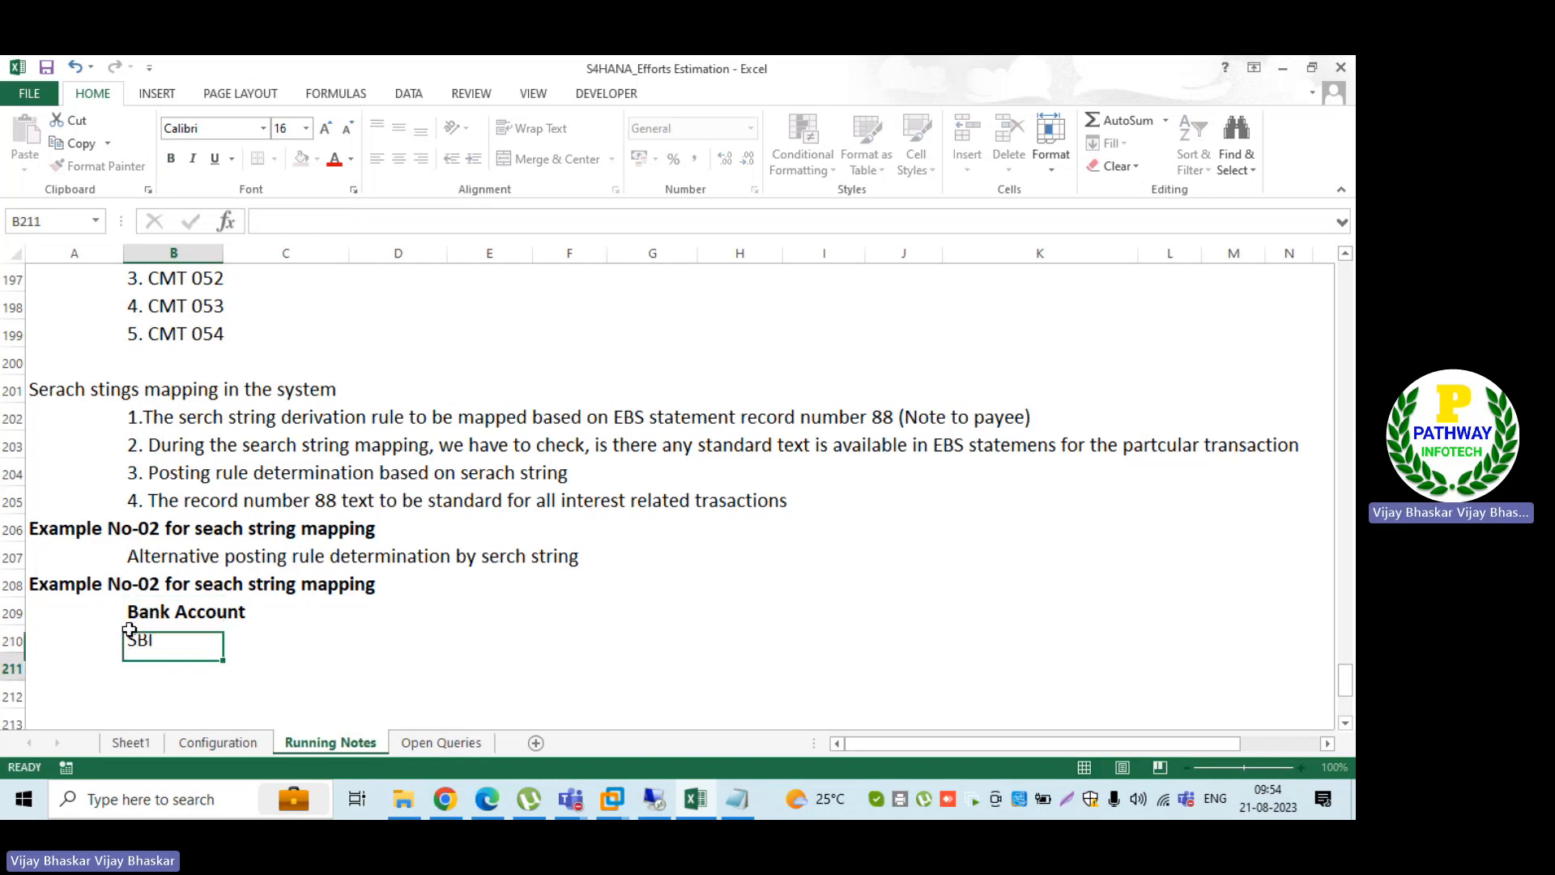
{"action": "key", "text": "Return"}
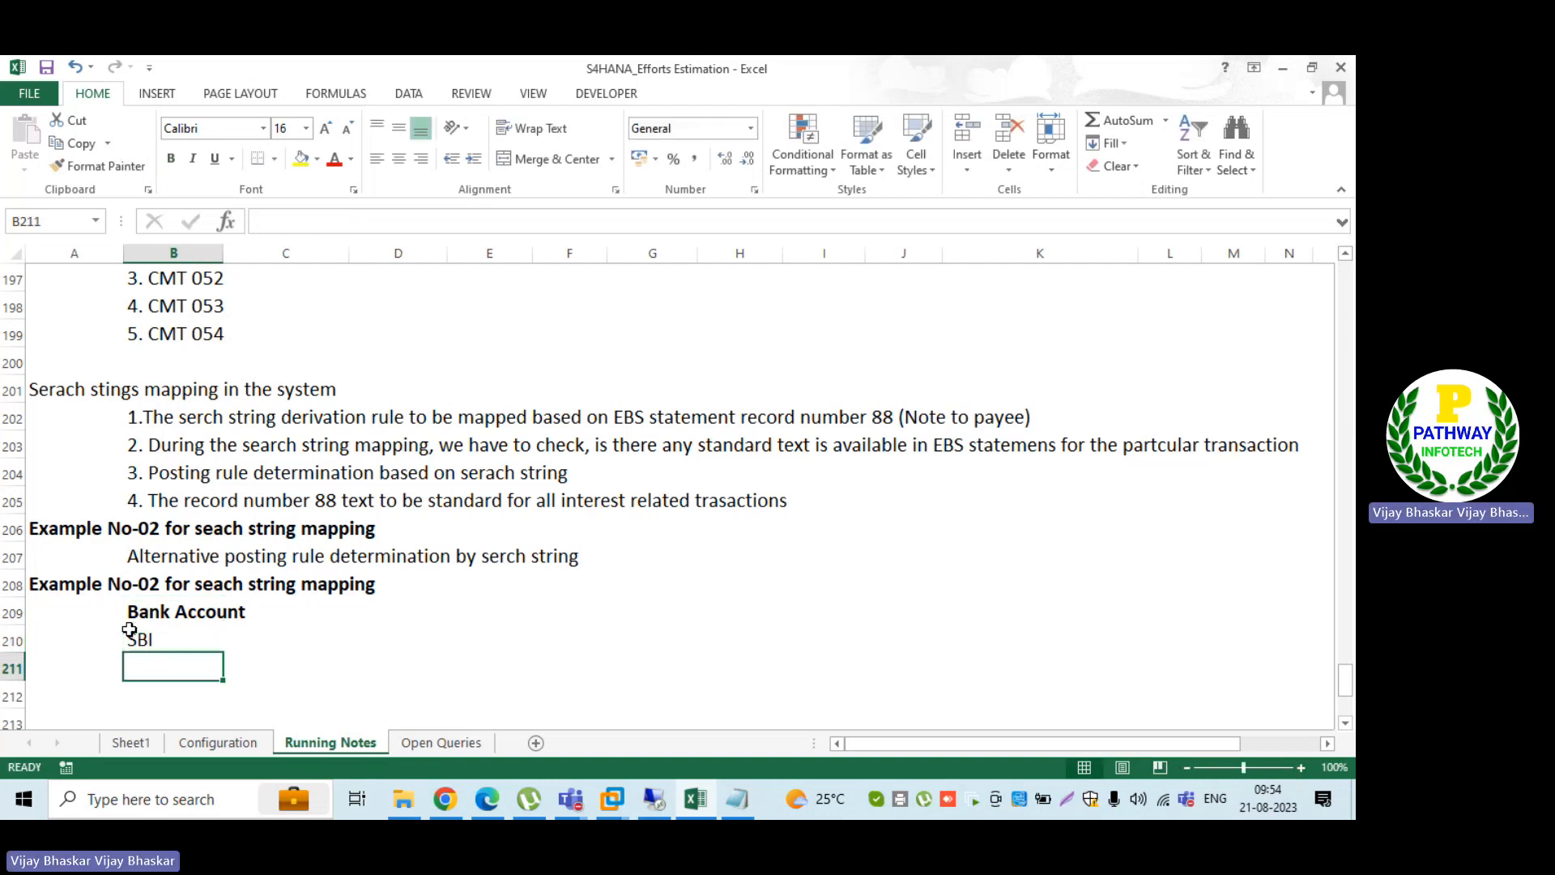
{"action": "type", "text": "ING"}
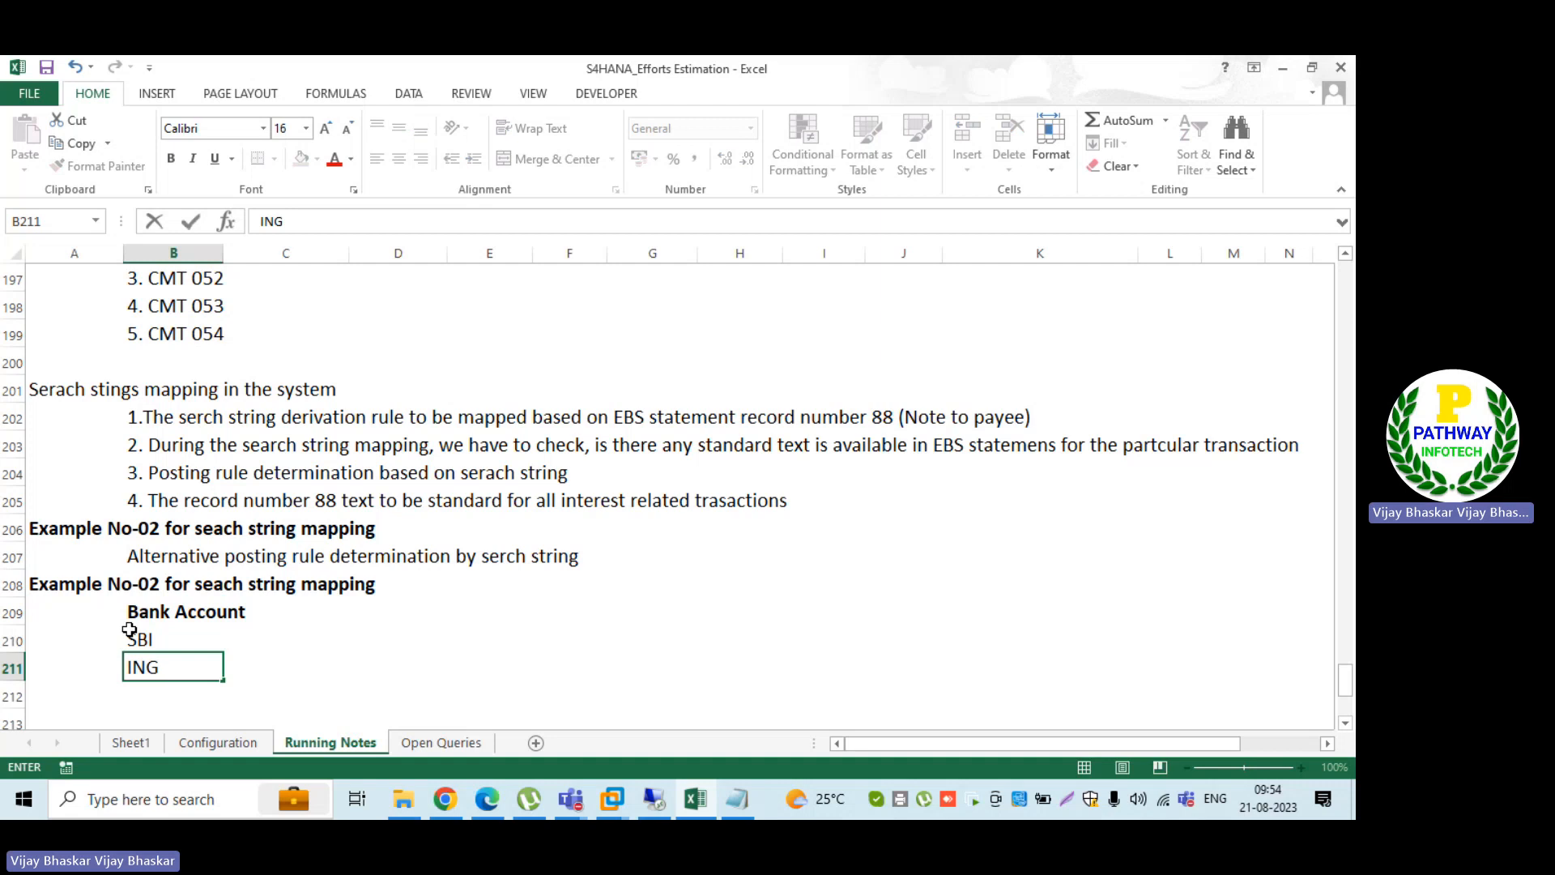
{"action": "key", "text": "Tab"}
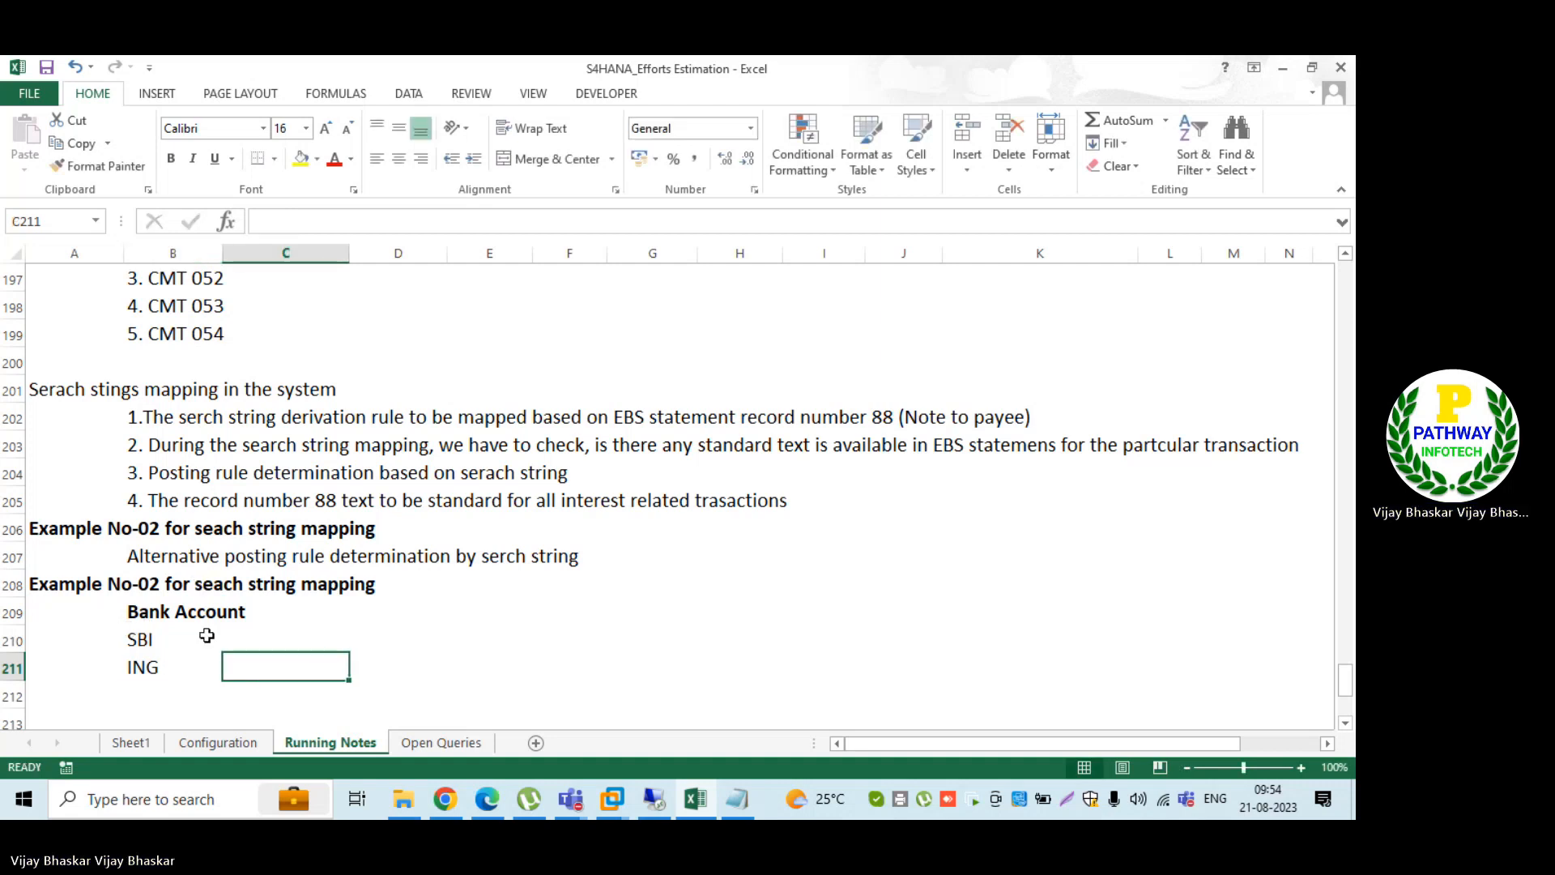
Step: Enter the heading "BAI Code" in C209 beside Bank Account and make it bold
{"action": "left_click", "coordinate": [325, 619]}
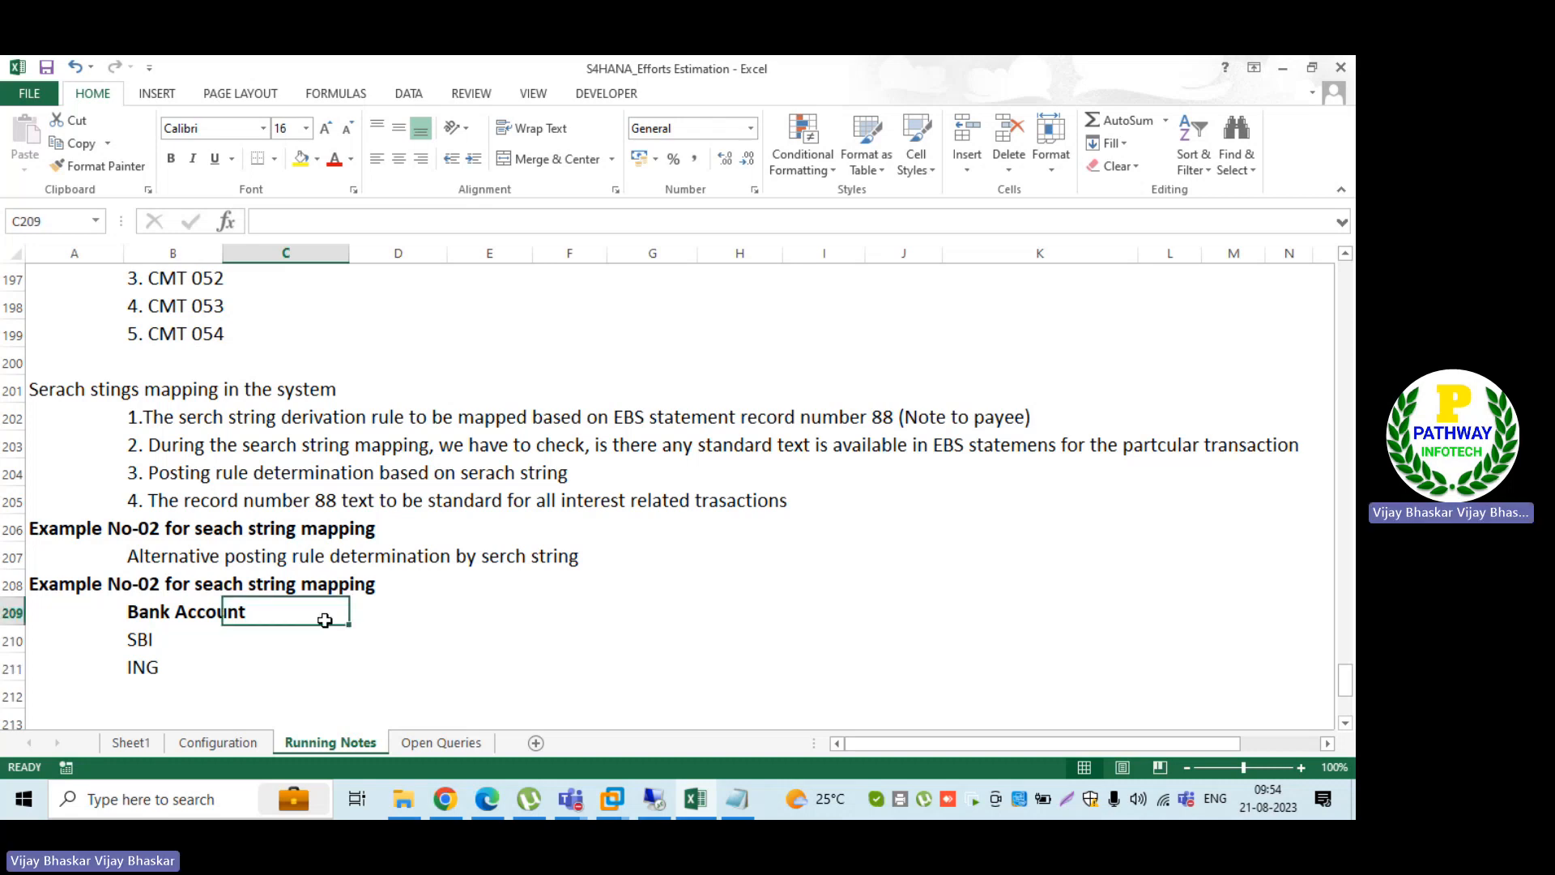
{"action": "type", "text": "BAI Code"}
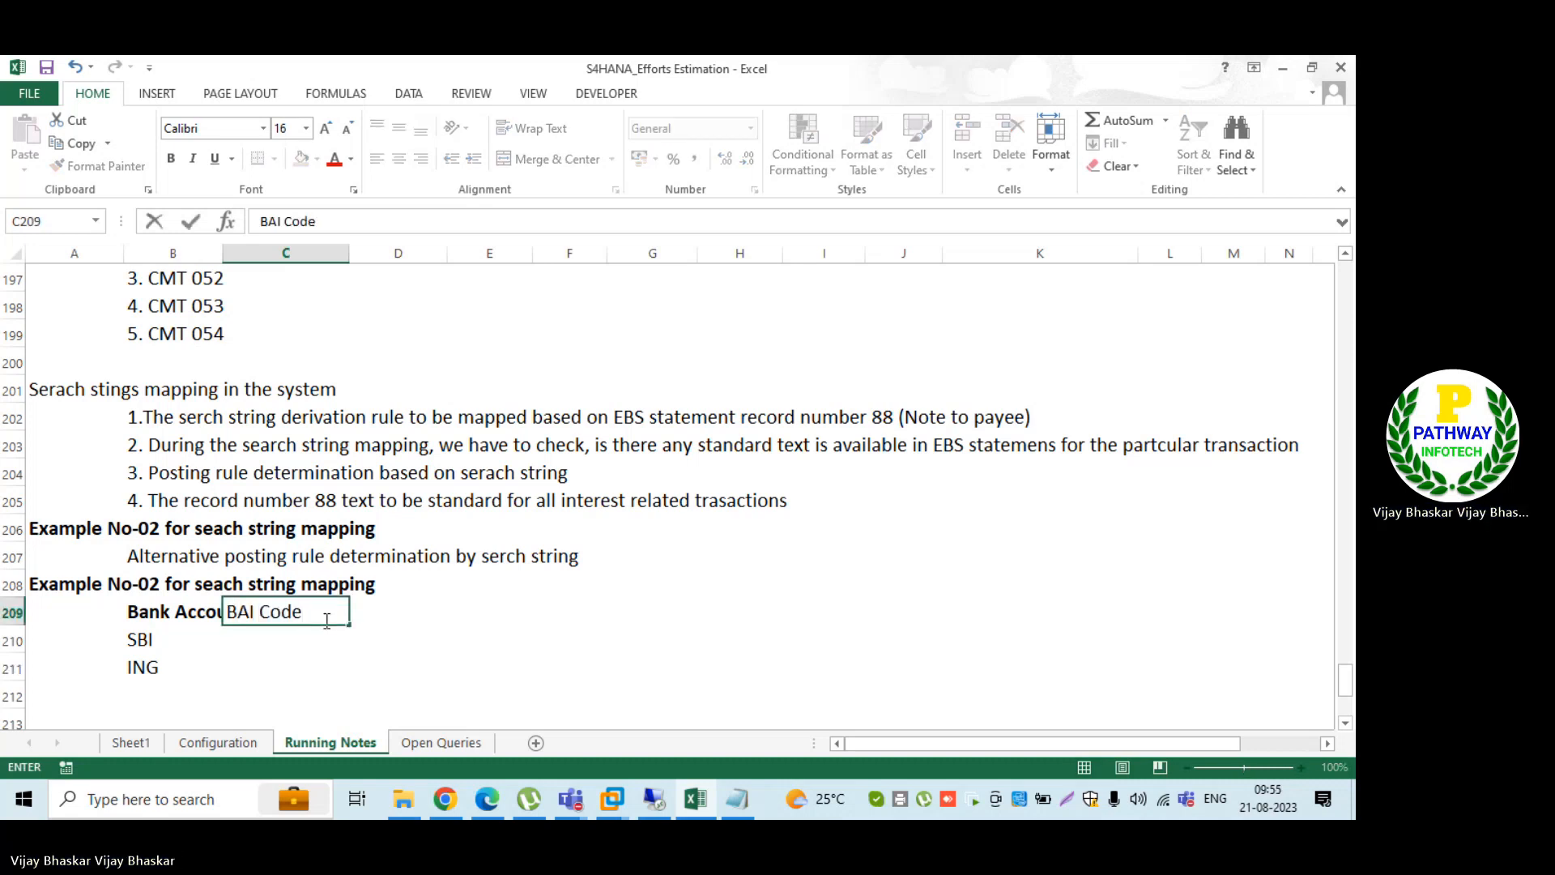
{"action": "key", "text": "Return"}
{"action": "left_click", "coordinate": [325, 619]}
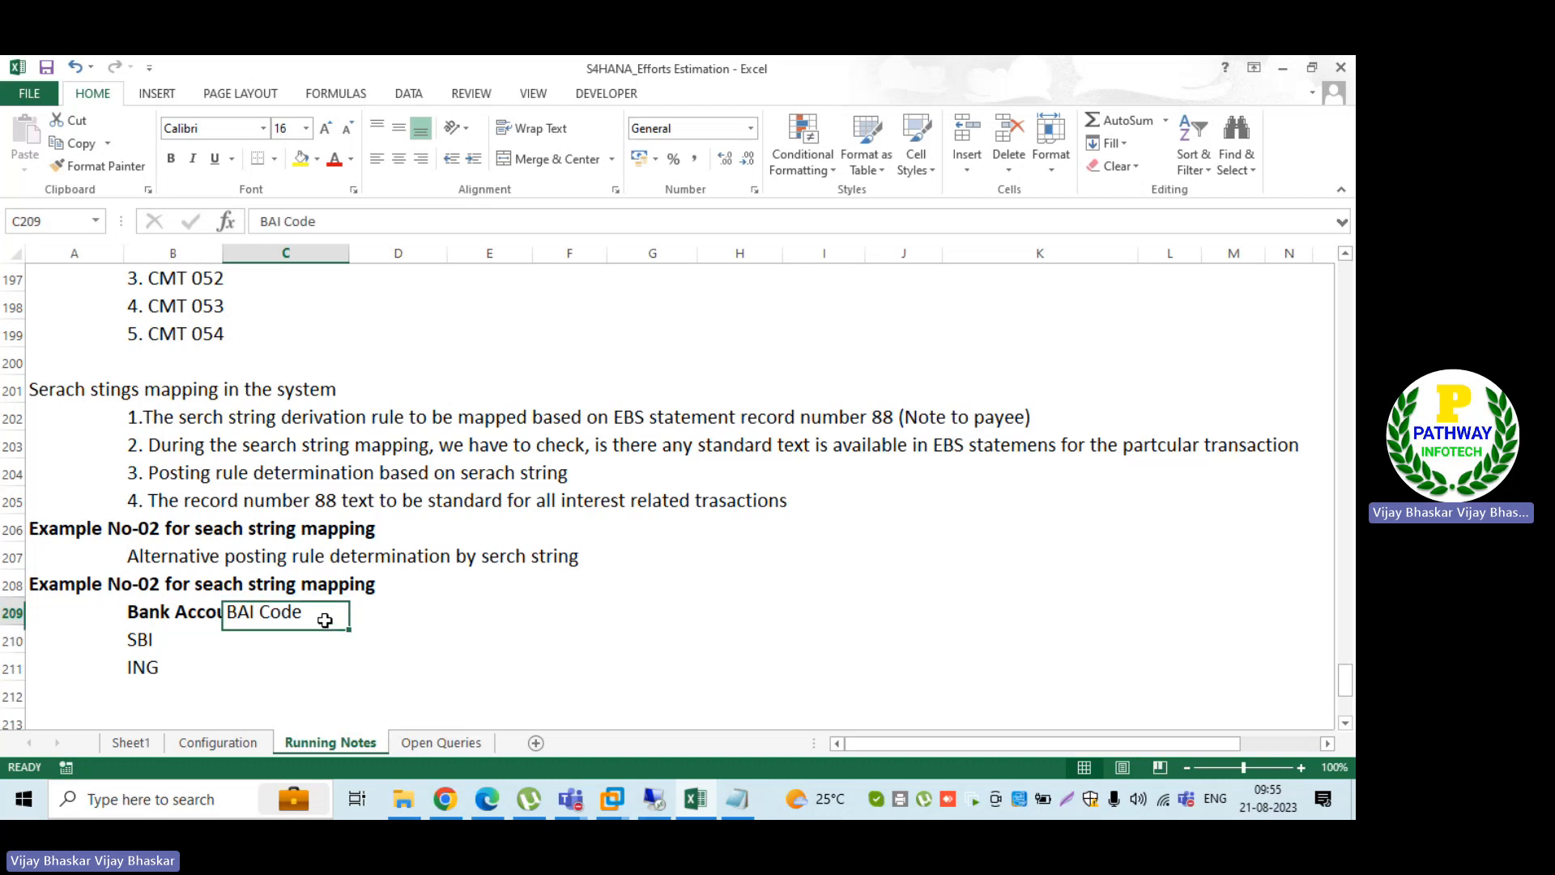
{"action": "key", "text": "ctrl+b"}
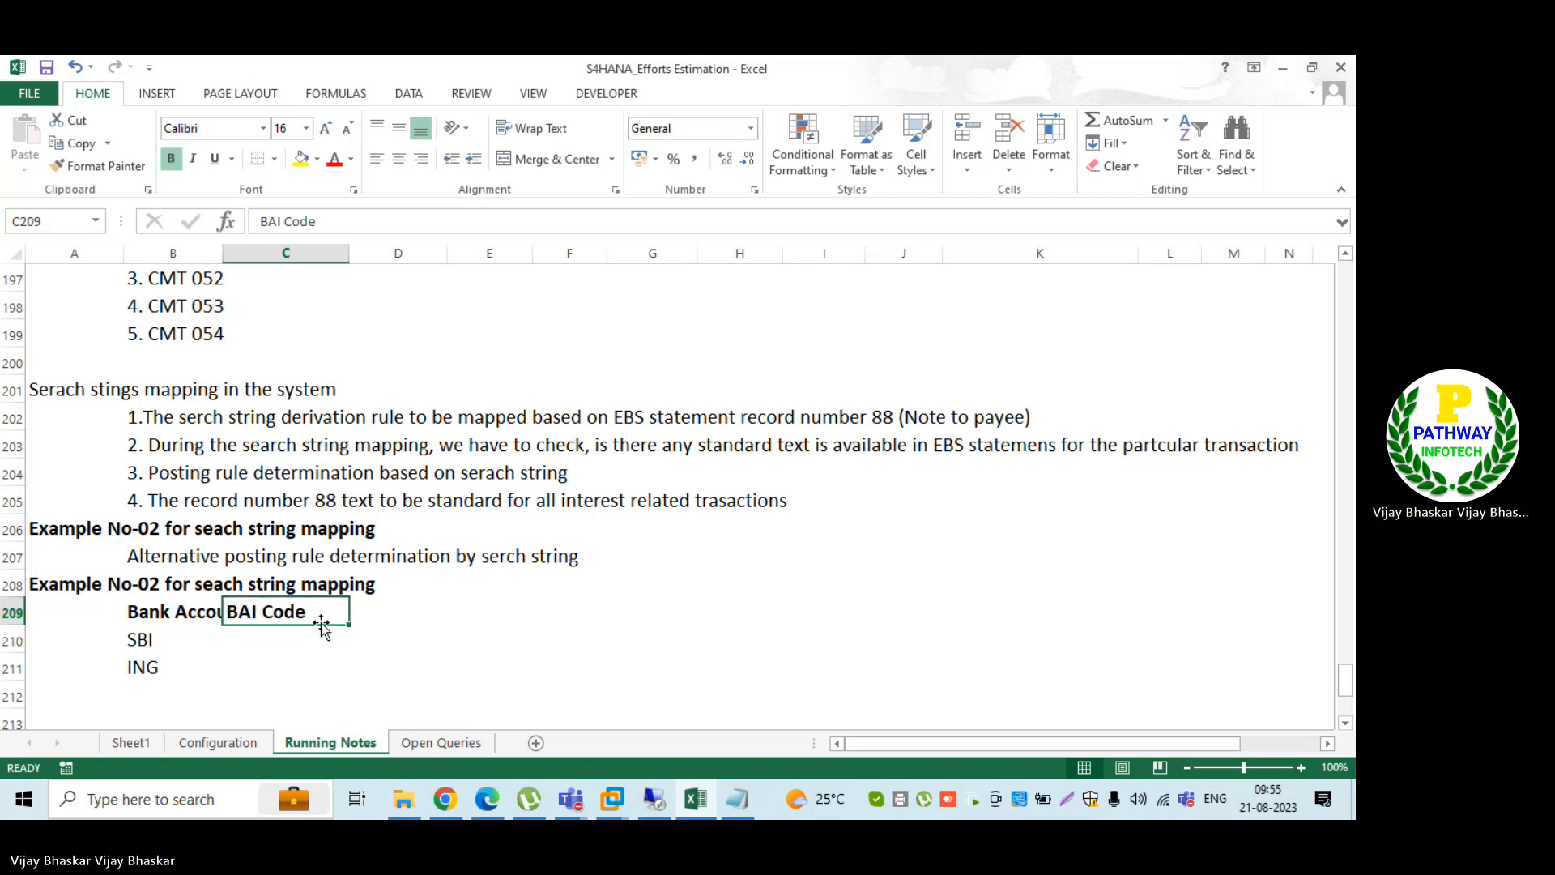
Step: Switch to the SPECIAL FICO Class meeting in Teams and admit the guest waiting in the lobby
{"action": "mouse_move", "coordinate": [570, 800]}
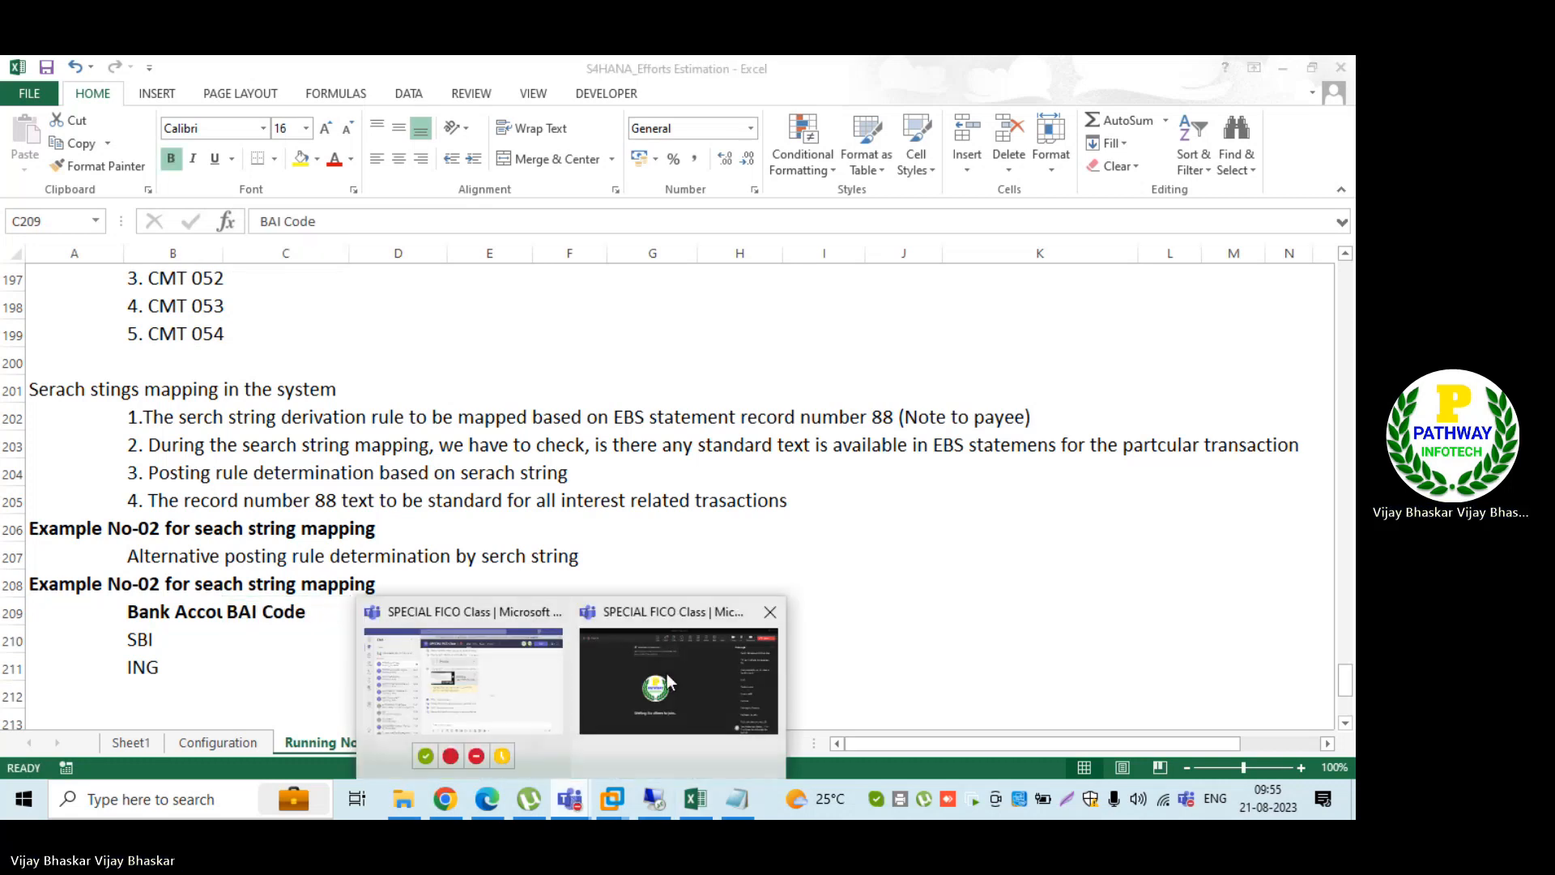
{"action": "left_click", "coordinate": [667, 672]}
{"action": "left_click", "coordinate": [587, 132]}
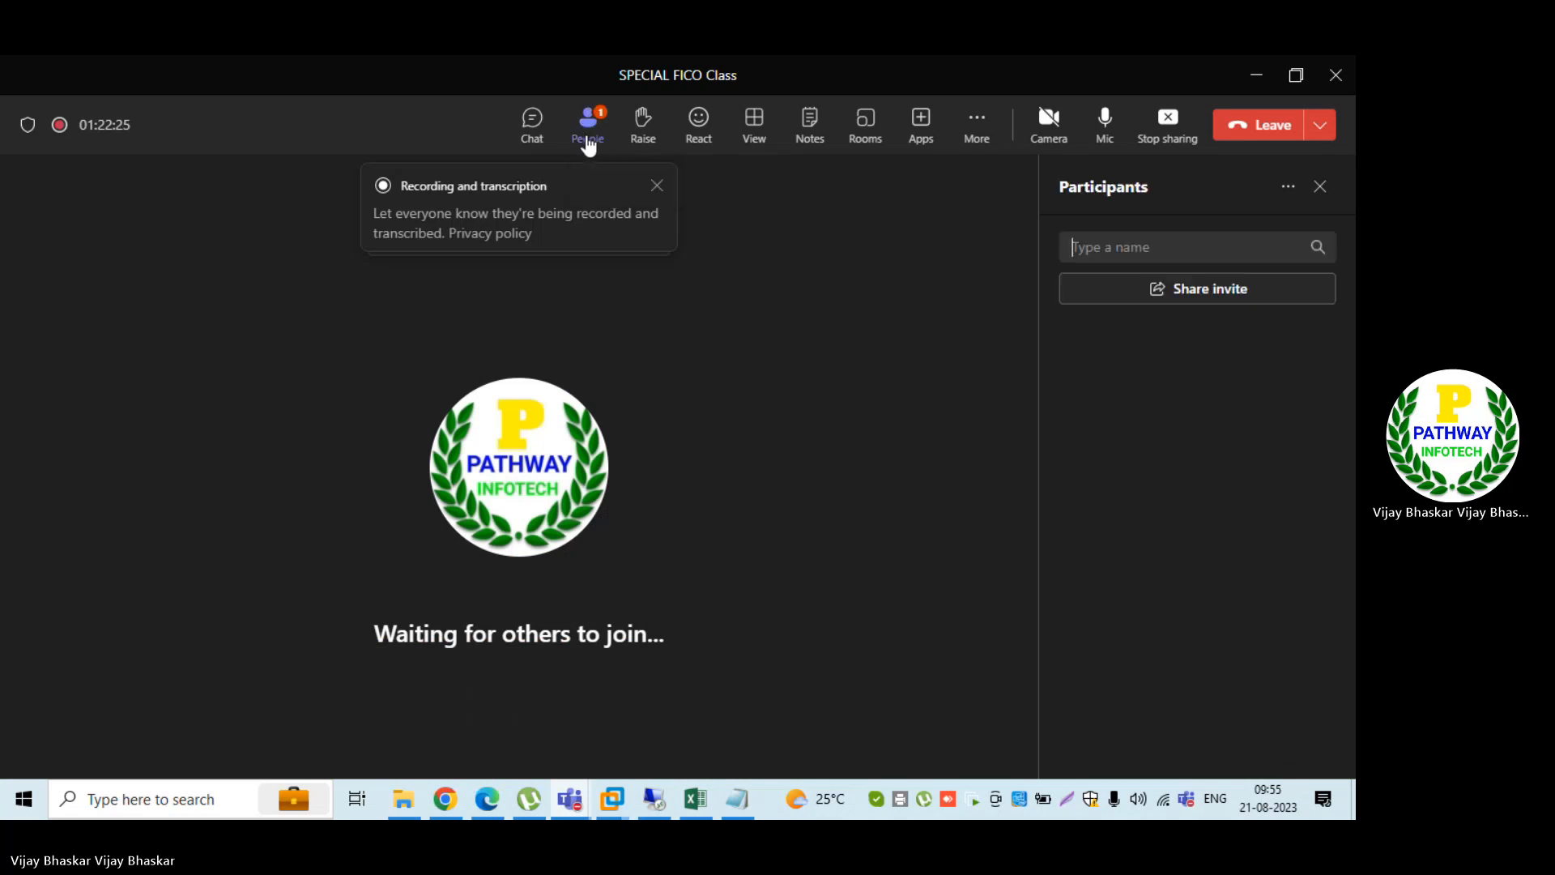
{"action": "left_click", "coordinate": [1291, 373]}
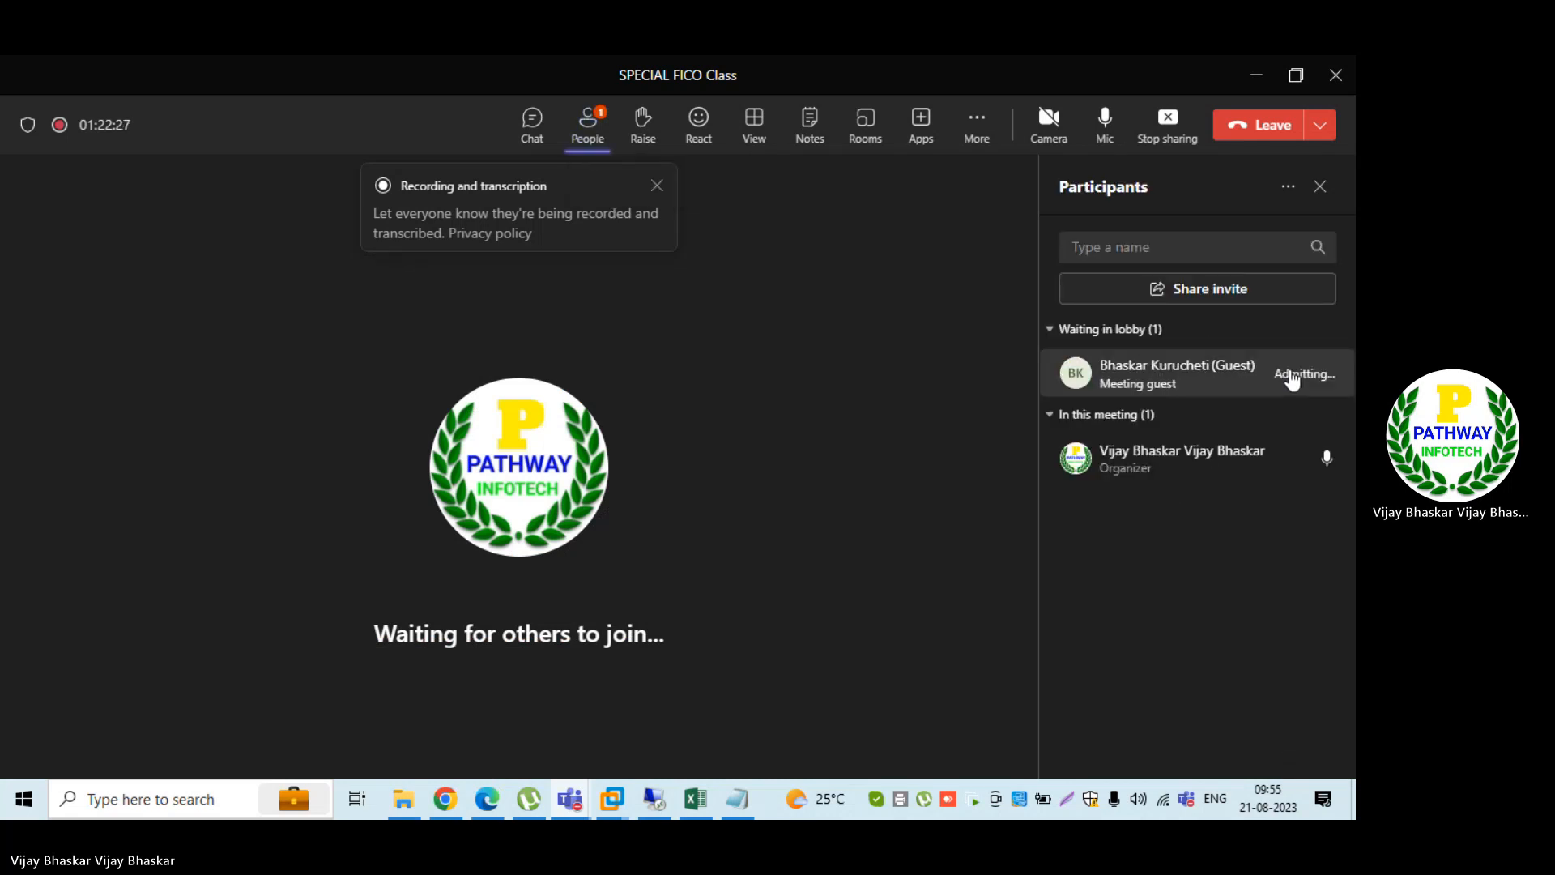
{"action": "left_click", "coordinate": [571, 424]}
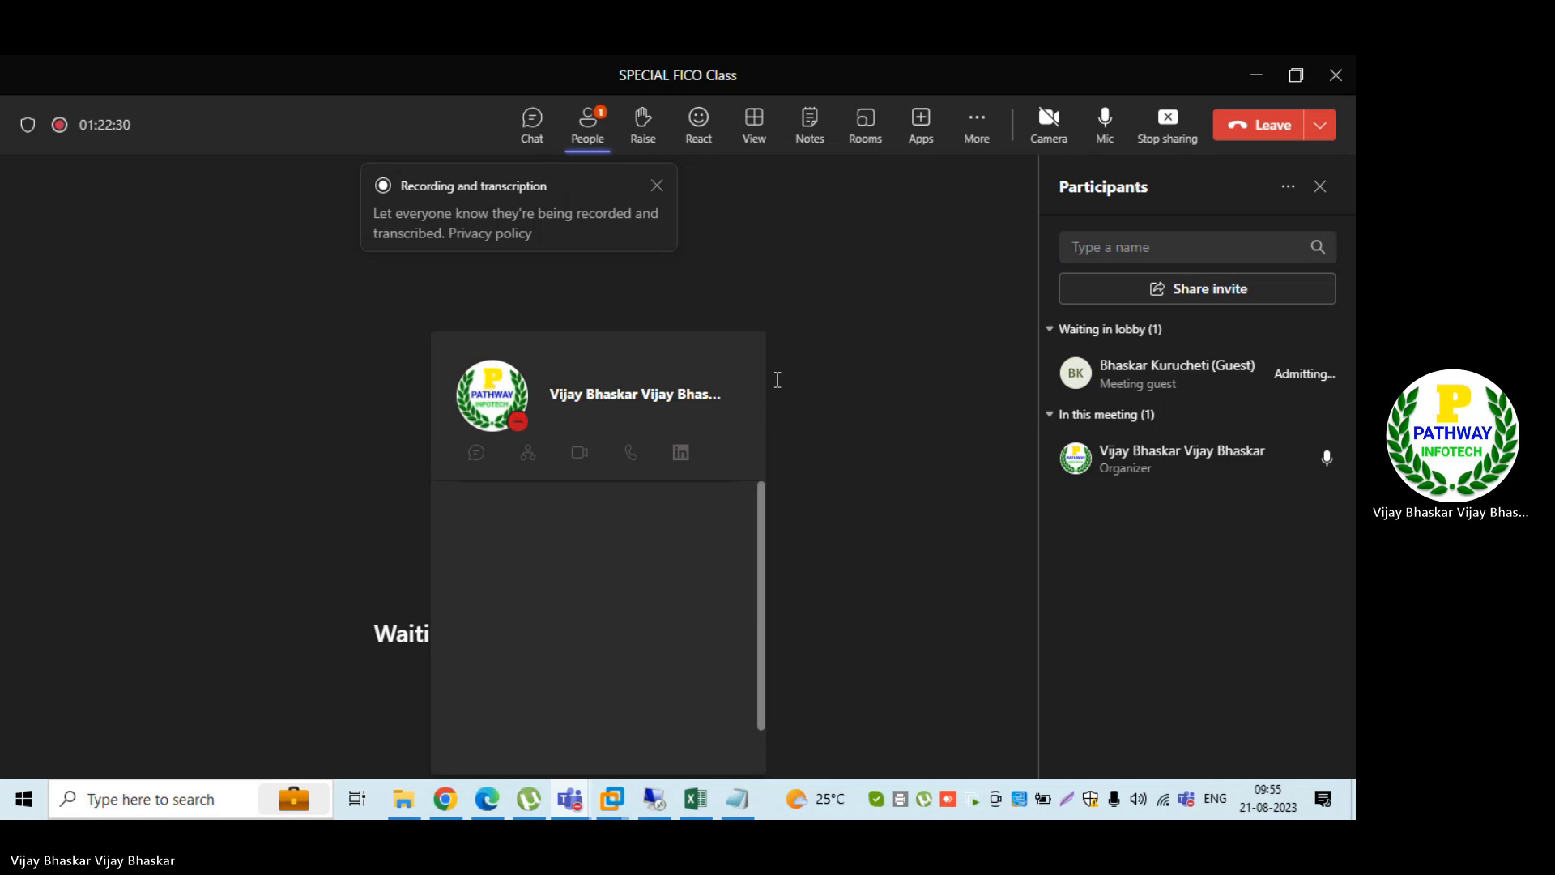
Step: Dismiss the recording notice and participants list in the meeting, and stop the current screen share
{"action": "left_click", "coordinate": [656, 186]}
{"action": "left_click", "coordinate": [657, 186]}
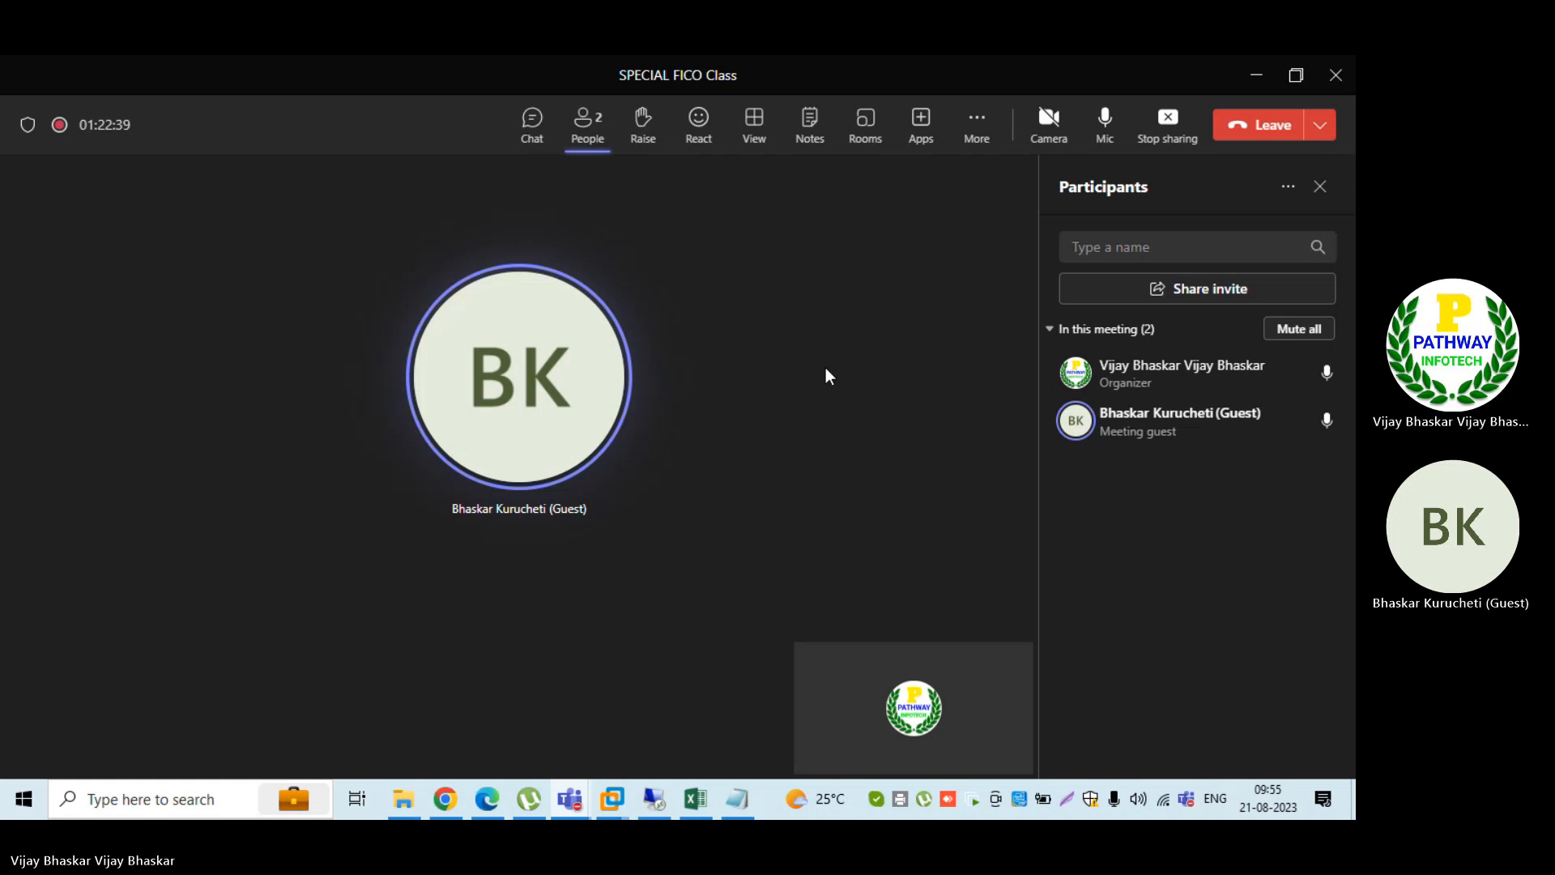
{"action": "left_click", "coordinate": [1320, 191]}
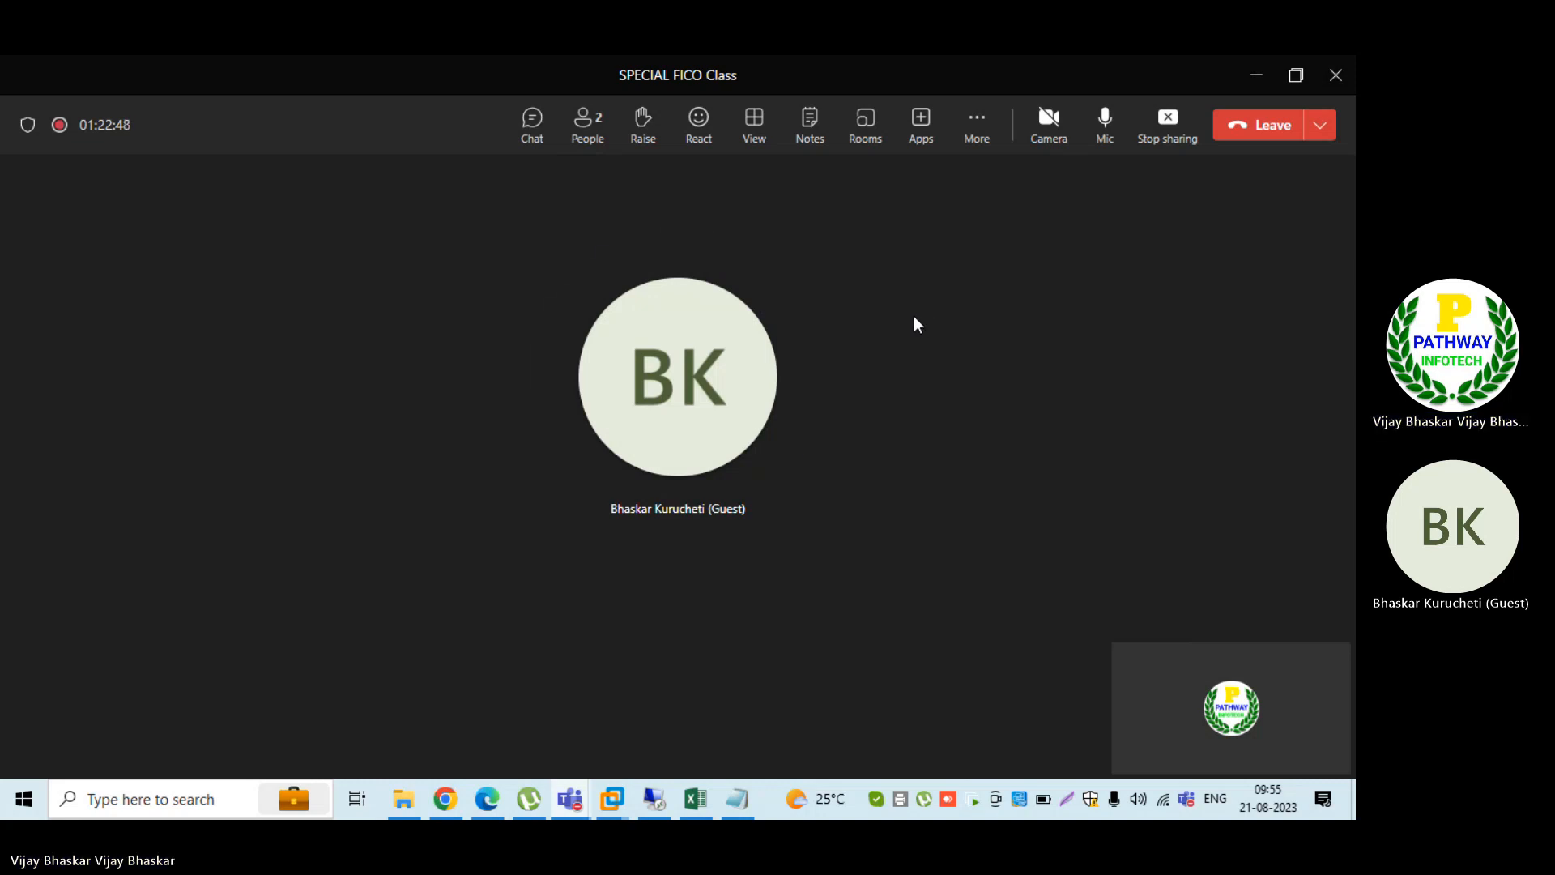
{"action": "left_click", "coordinate": [1172, 137]}
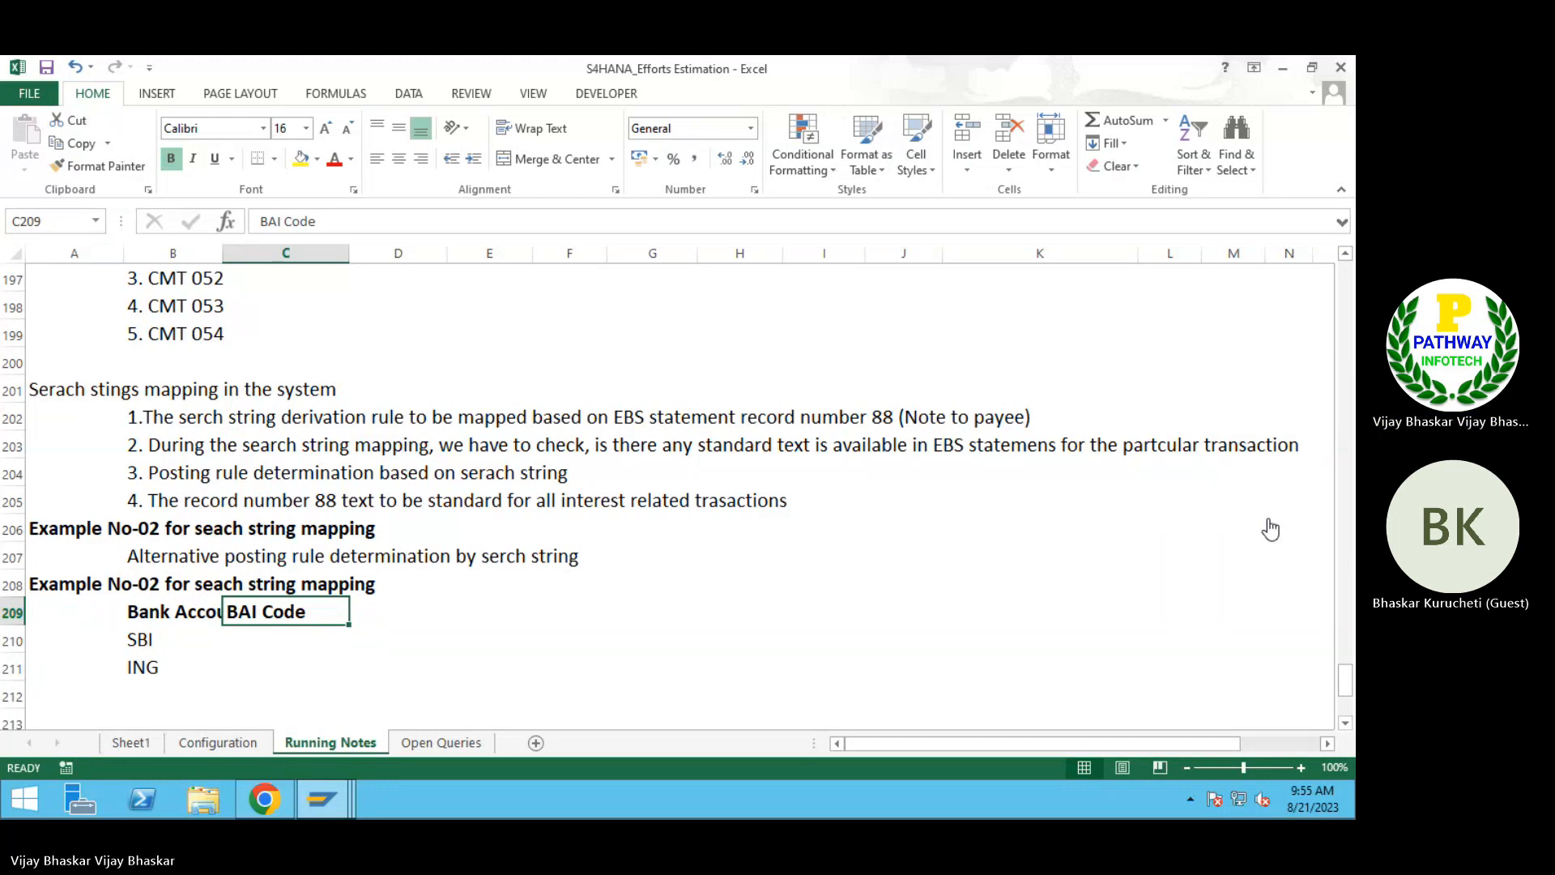
Step: Back in the Excel running notes, enter BAI code 495 for both SBI and ING in C210:C211 and center the two values
{"action": "left_click", "coordinate": [209, 648]}
{"action": "left_click", "coordinate": [253, 642]}
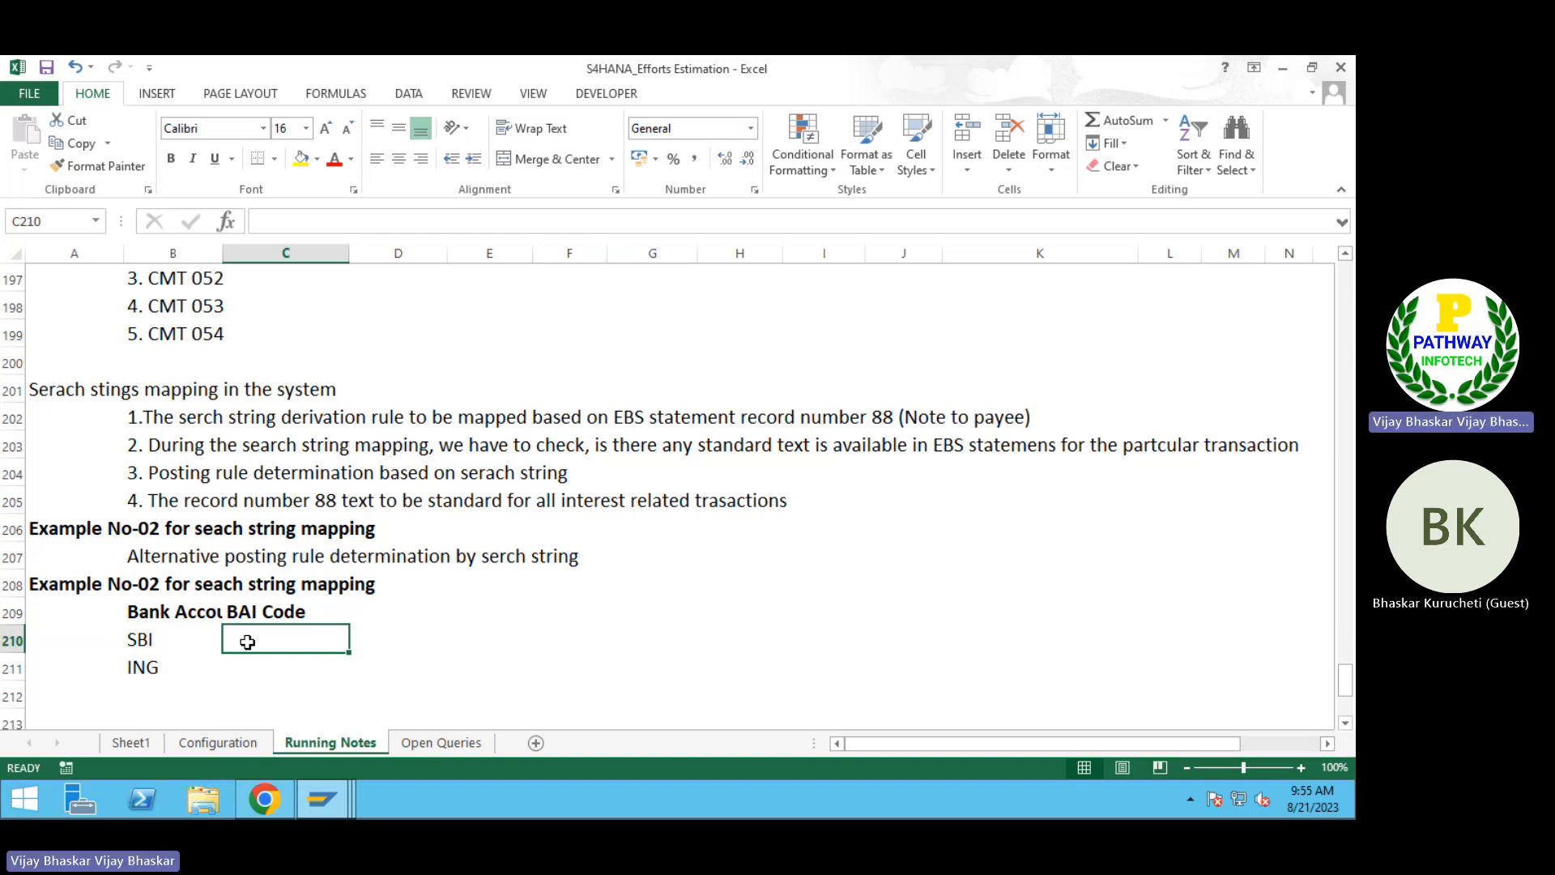
{"action": "scroll", "coordinate": [243, 645], "scroll_direction": "down", "scroll_amount": 1}
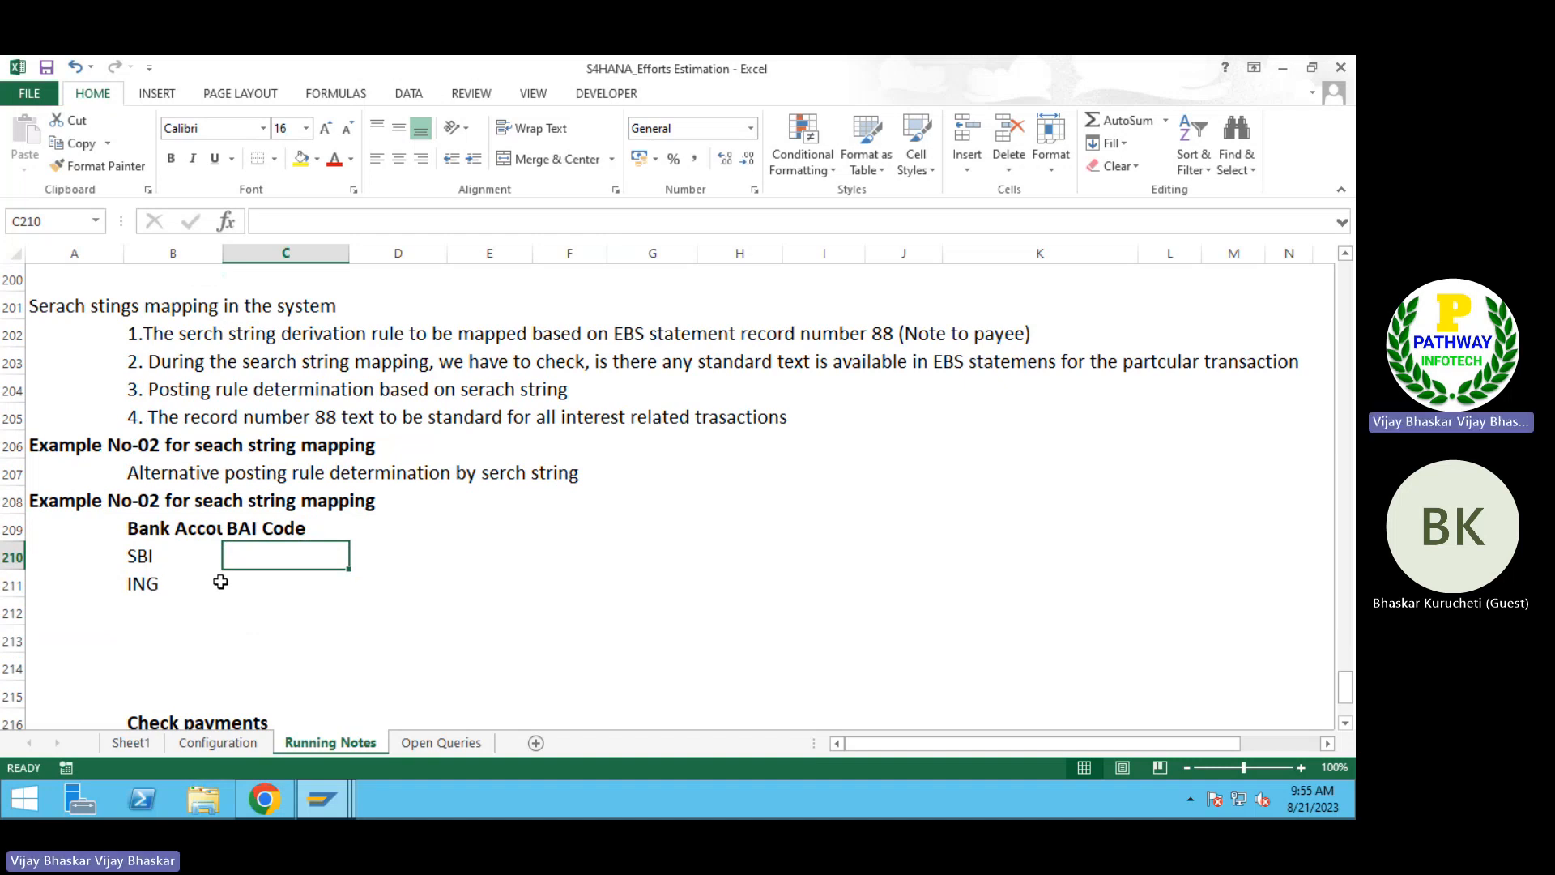
{"action": "left_click", "coordinate": [253, 583]}
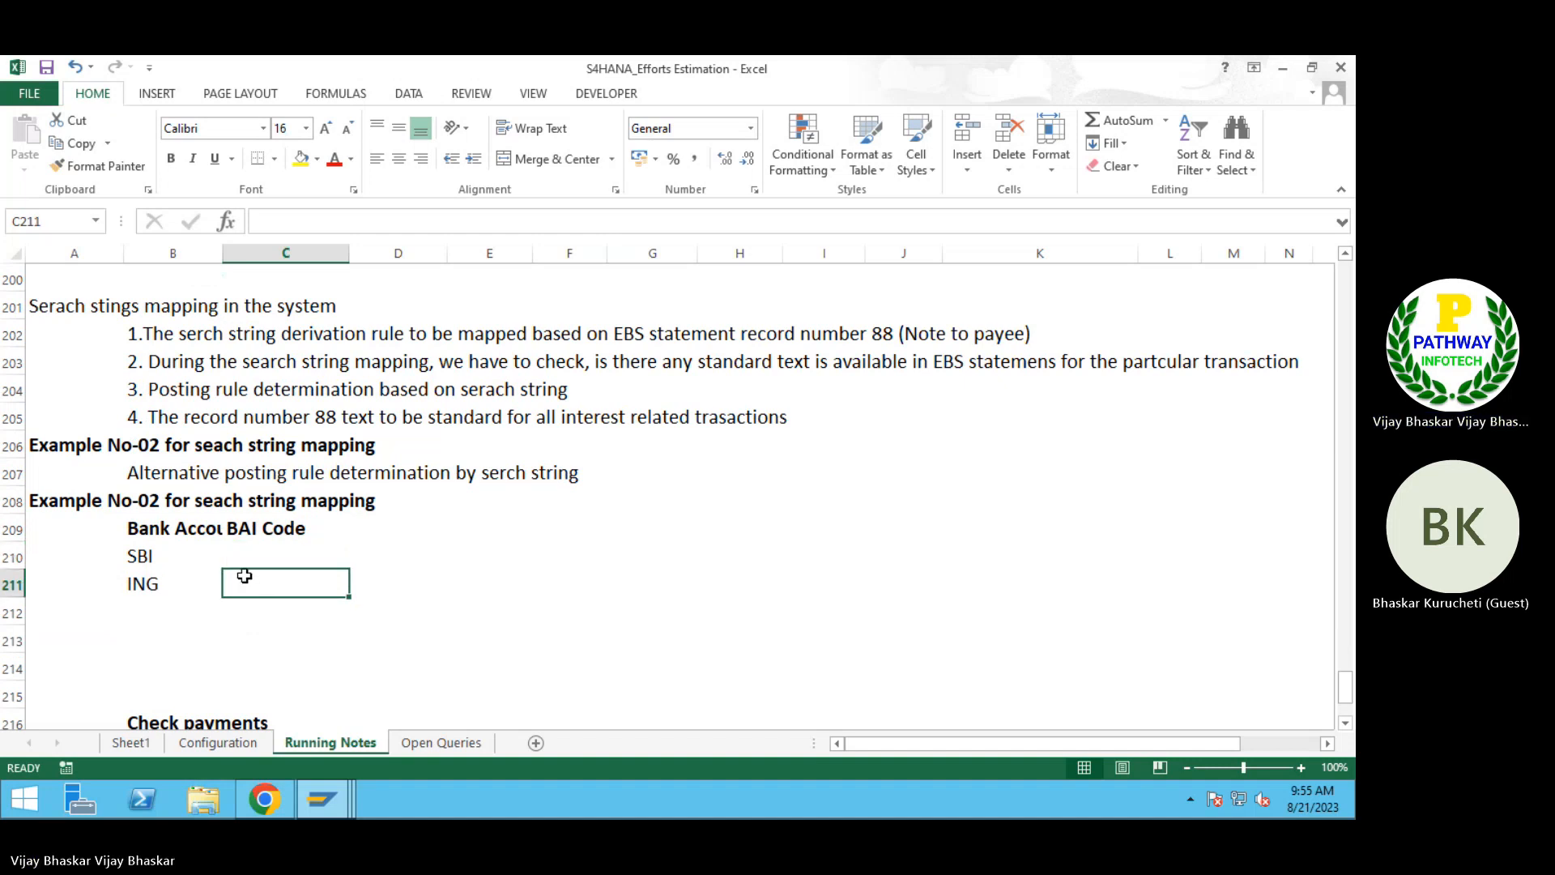
{"action": "left_click", "coordinate": [251, 558]}
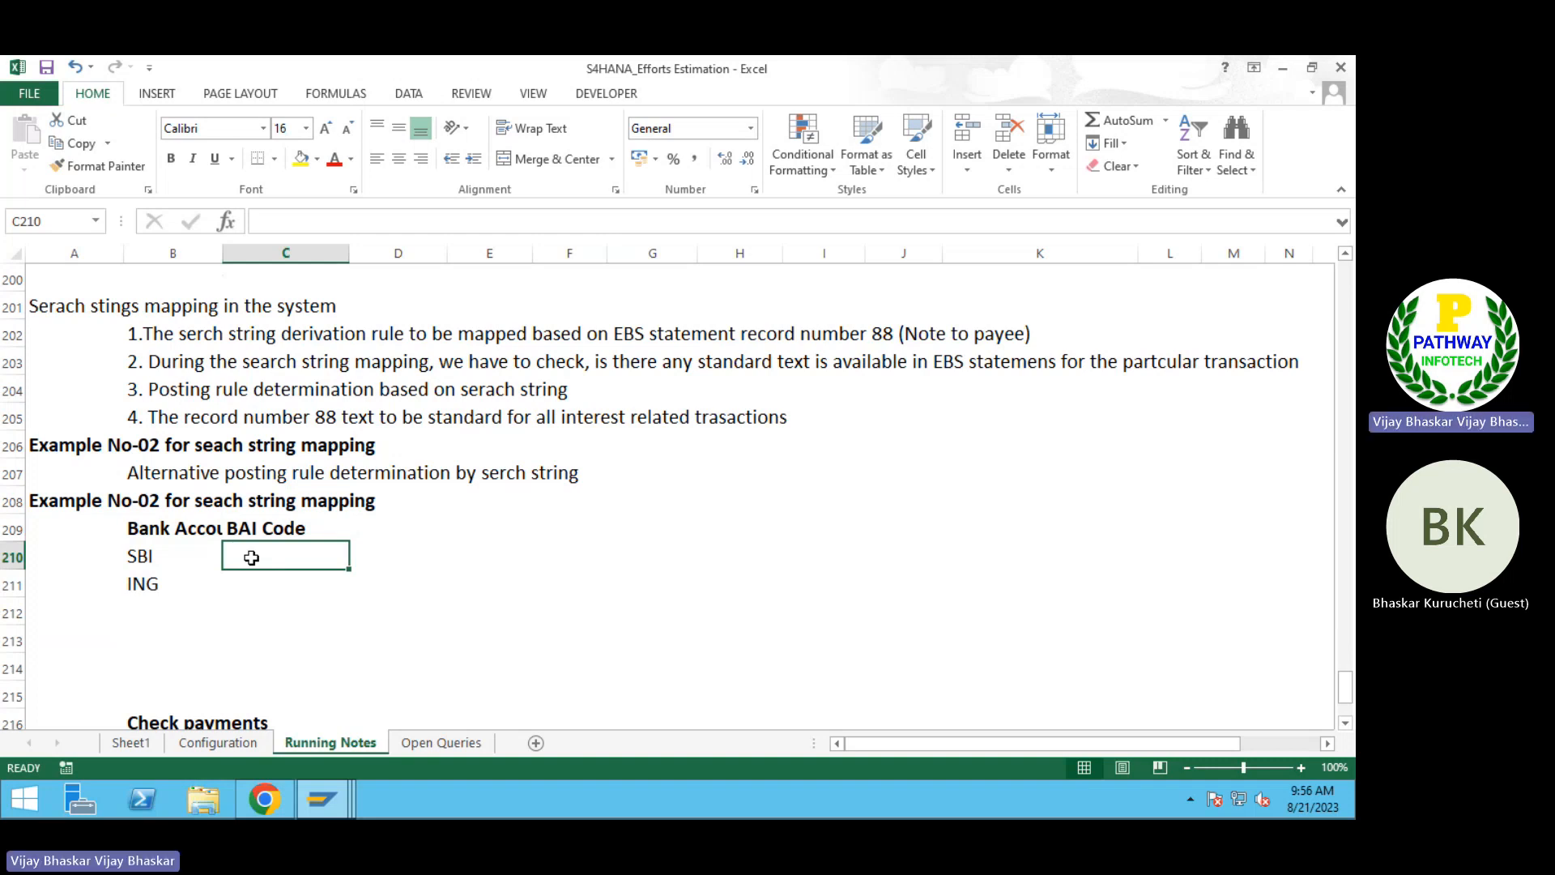
{"action": "type", "text": "495"}
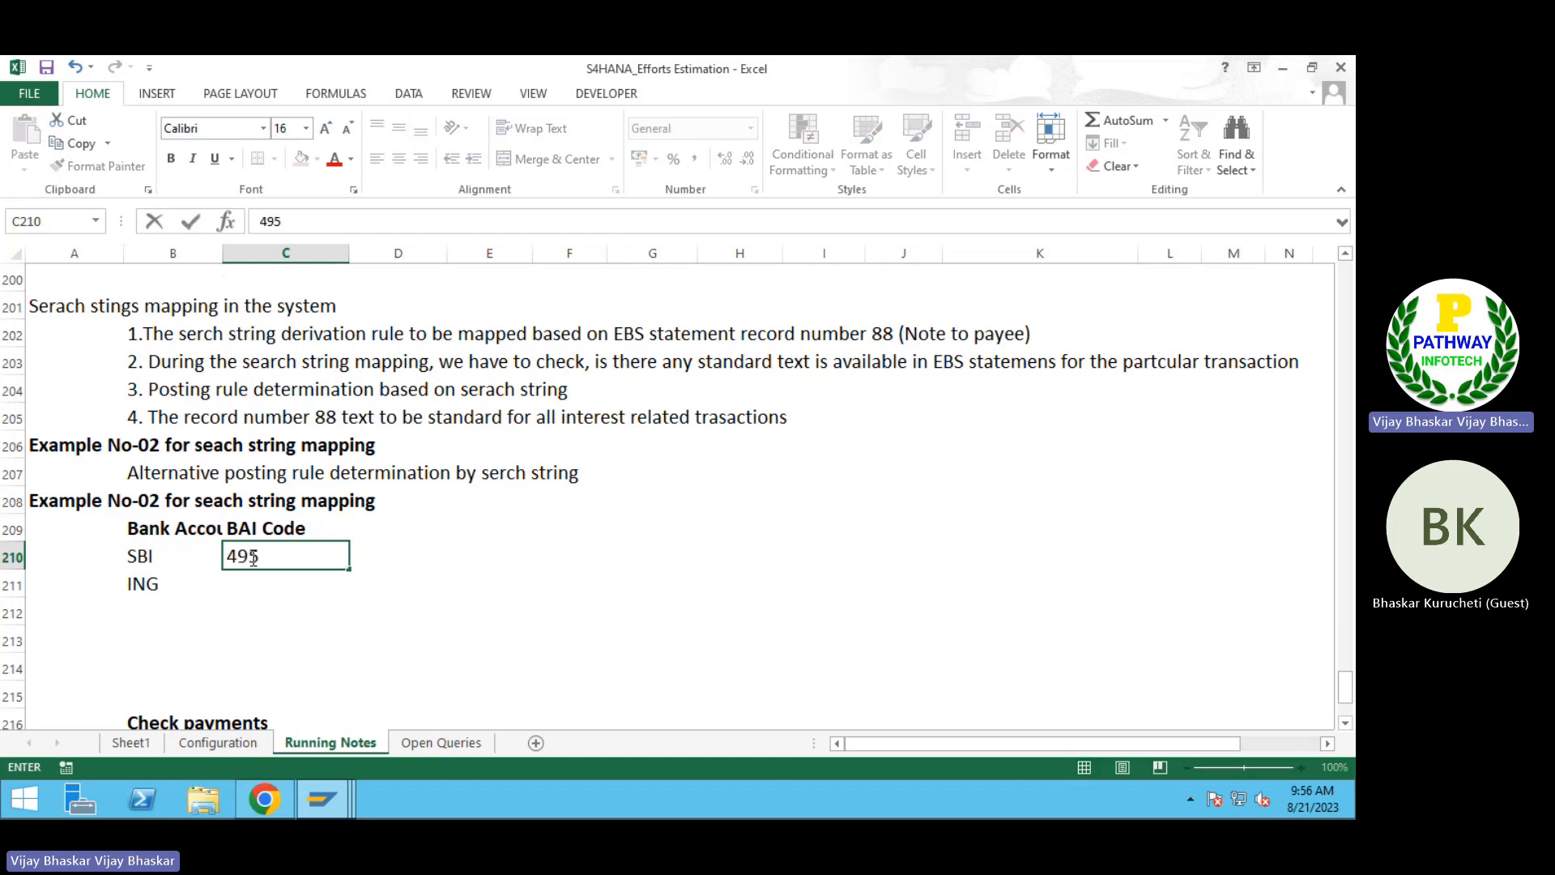
{"action": "key", "text": "Return"}
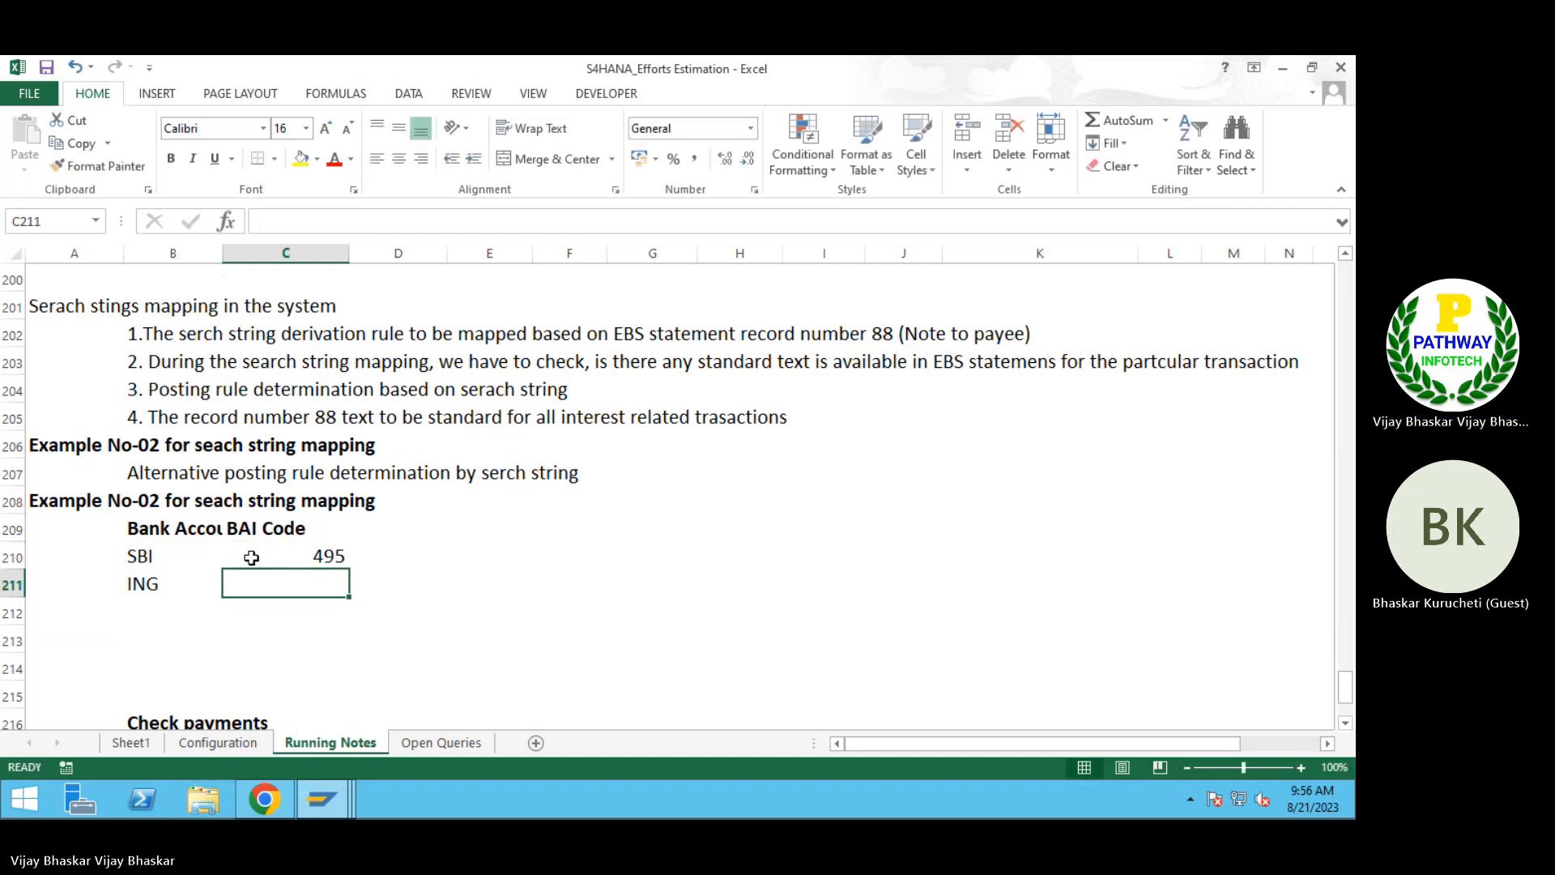
{"action": "type", "text": "49"}
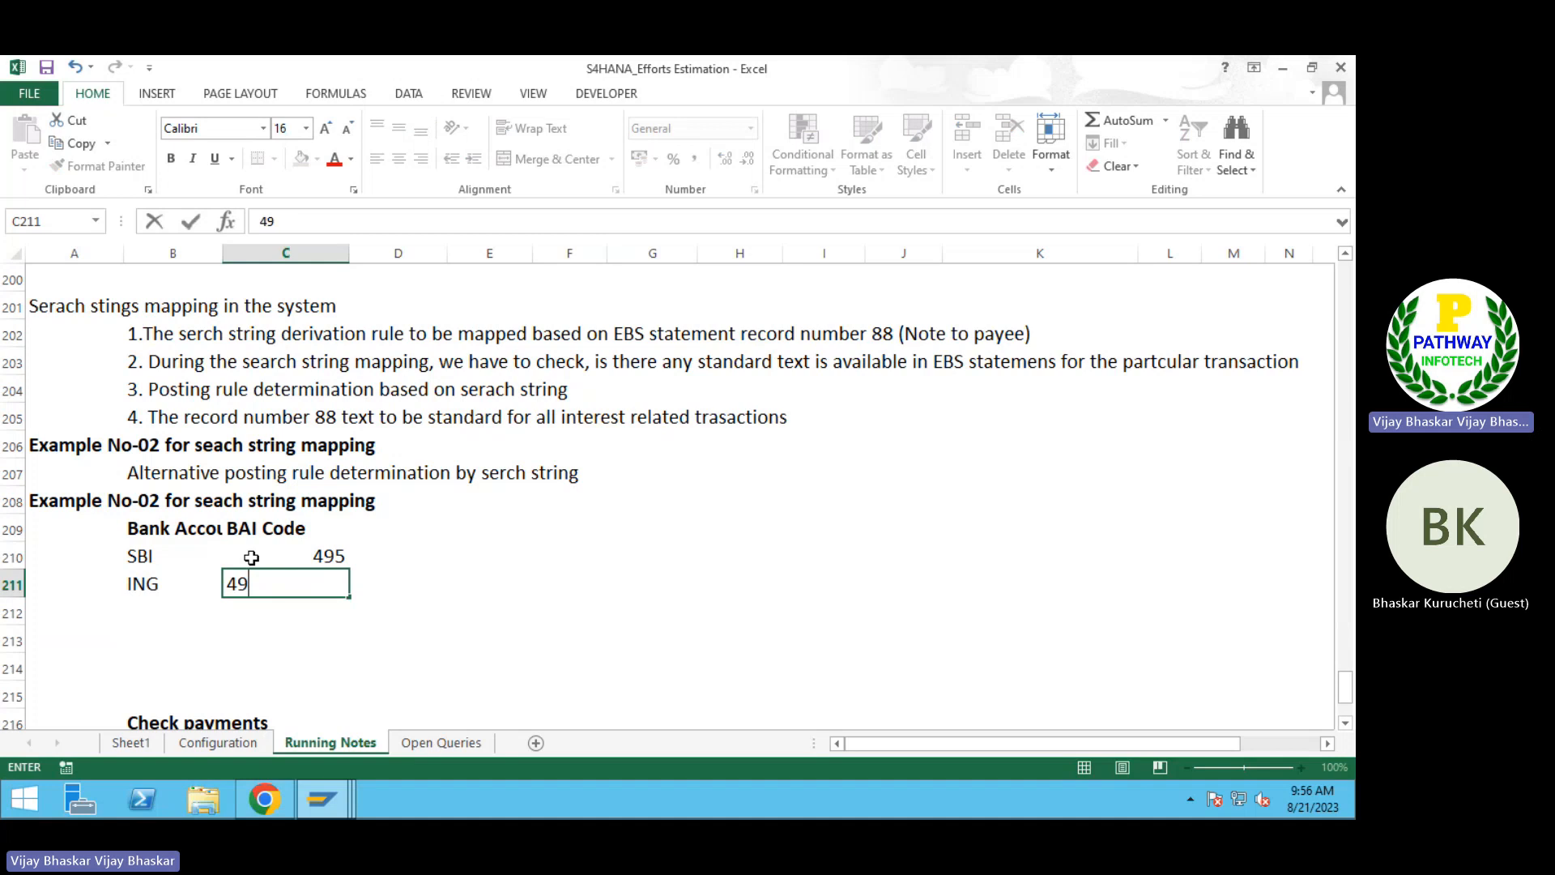
{"action": "type", "text": "5"}
{"action": "key", "text": "Return"}
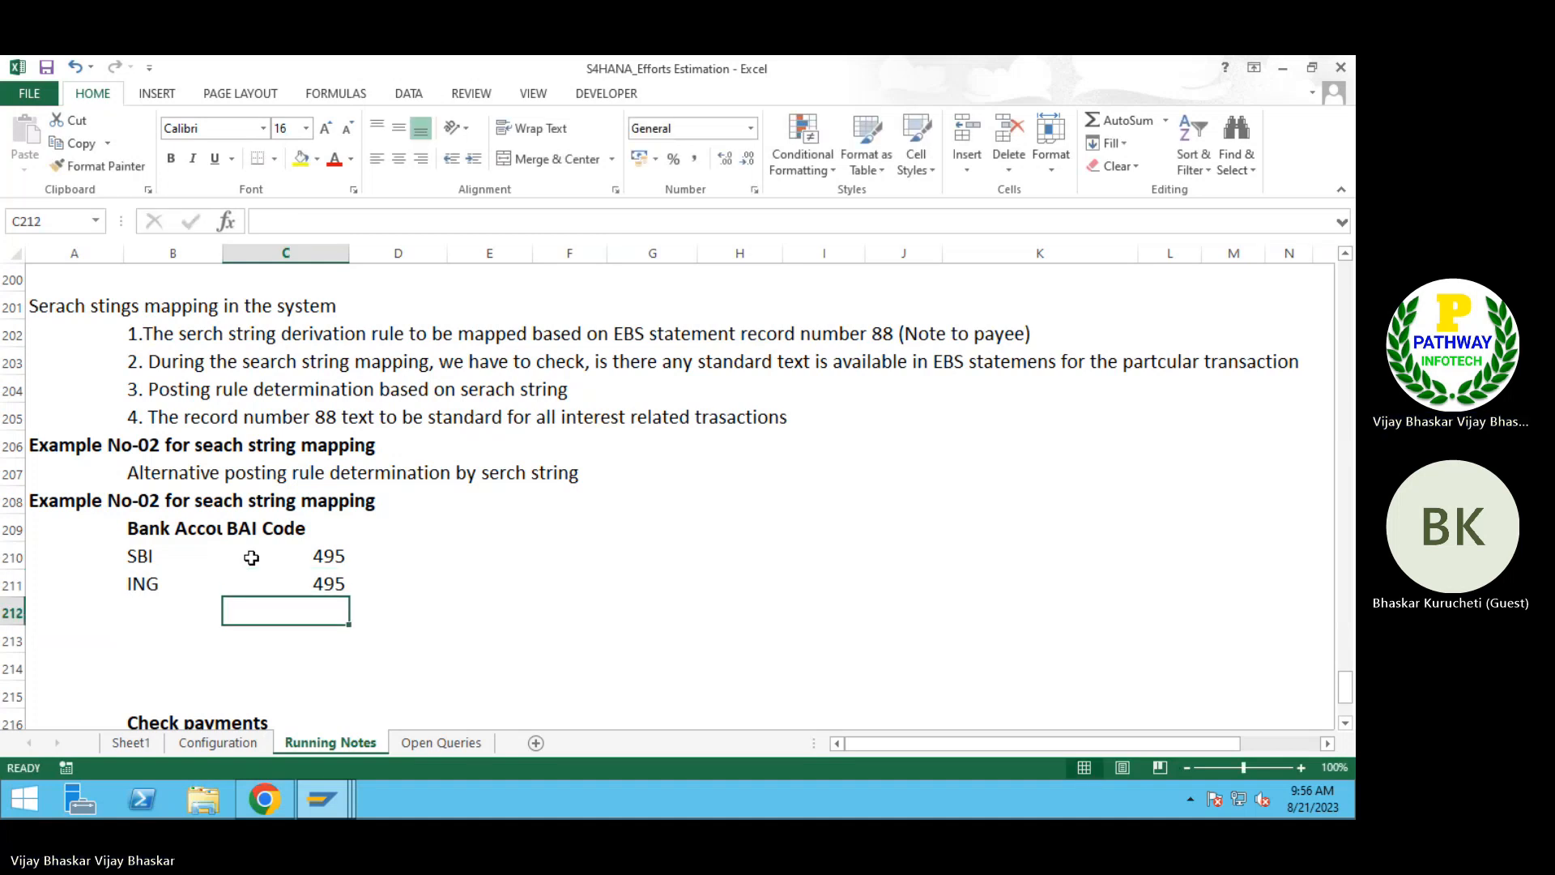
{"action": "left_click_drag", "start_coordinate": [251, 557], "coordinate": [251, 588]}
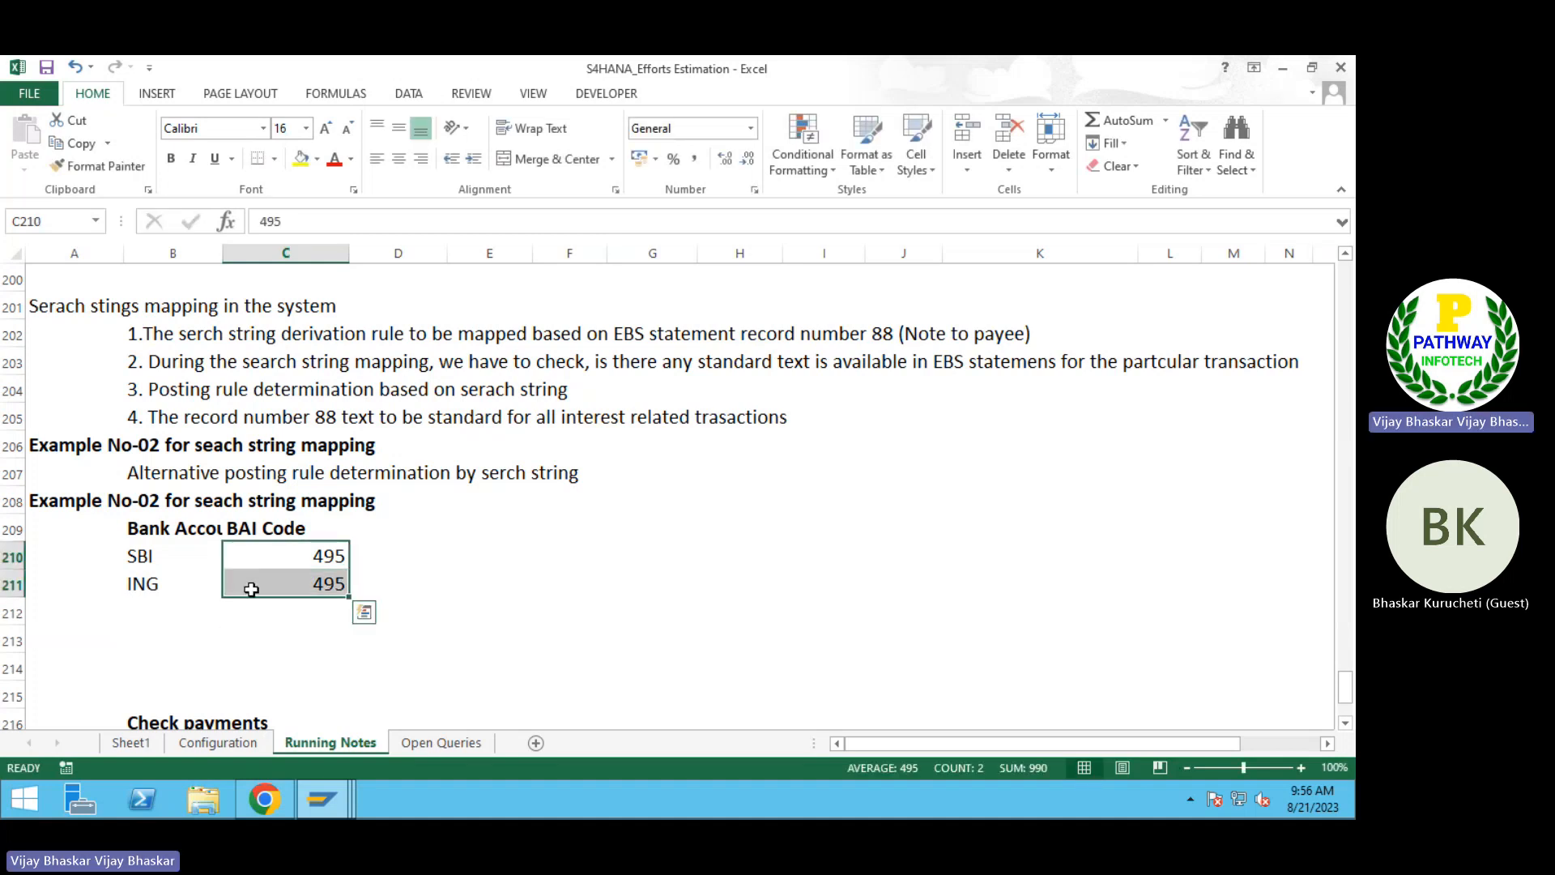
{"action": "left_click", "coordinate": [399, 159]}
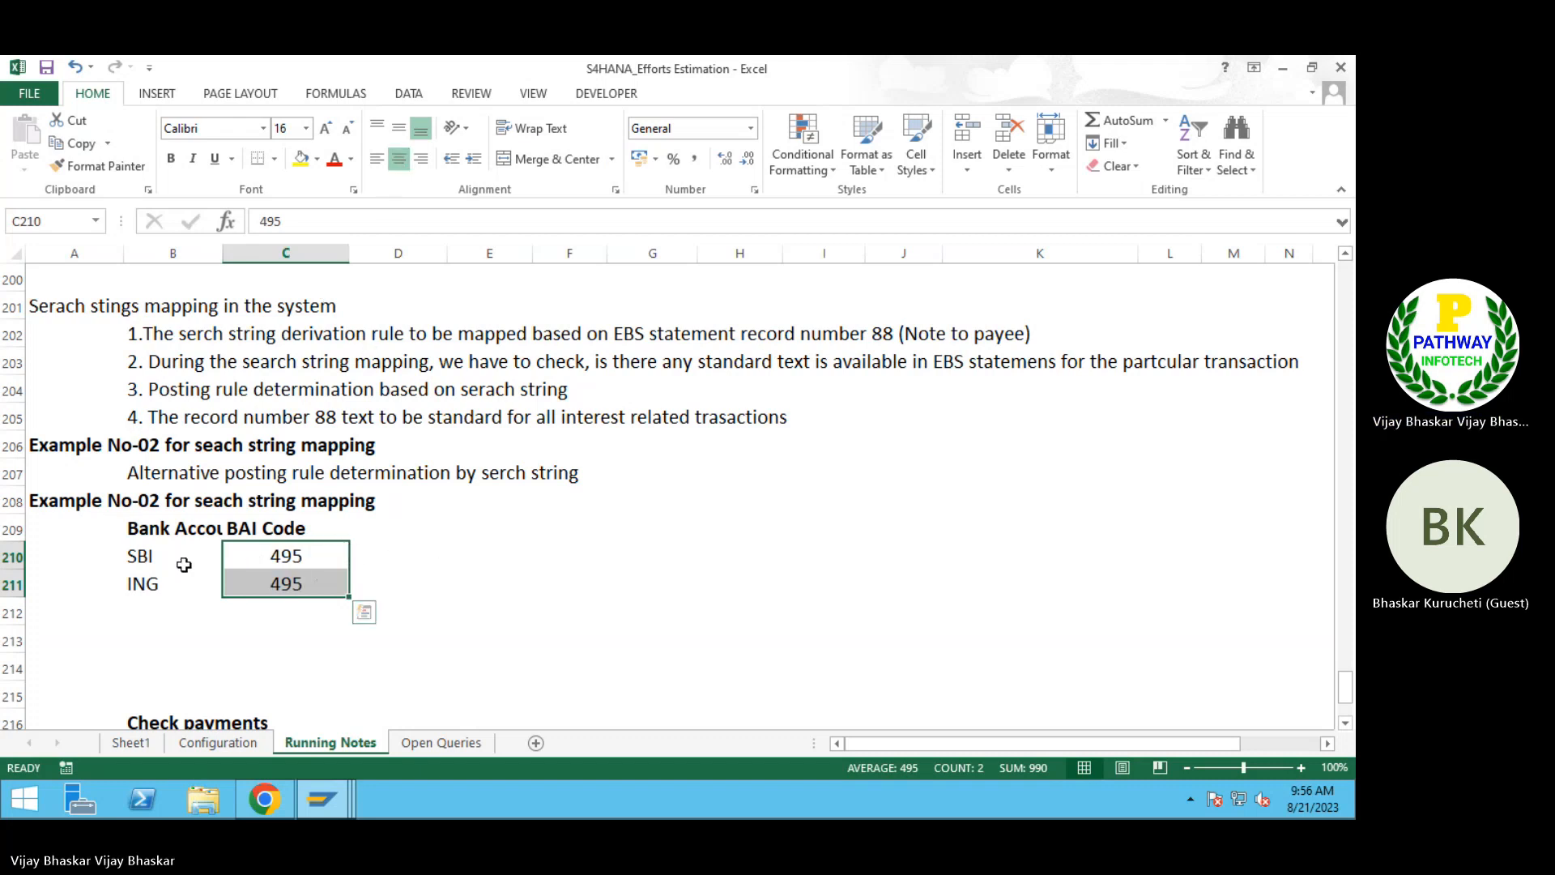
Step: Enter the heading "Posting Rule" in D209 beside BAI Code and make it bold
{"action": "left_click", "coordinate": [417, 556]}
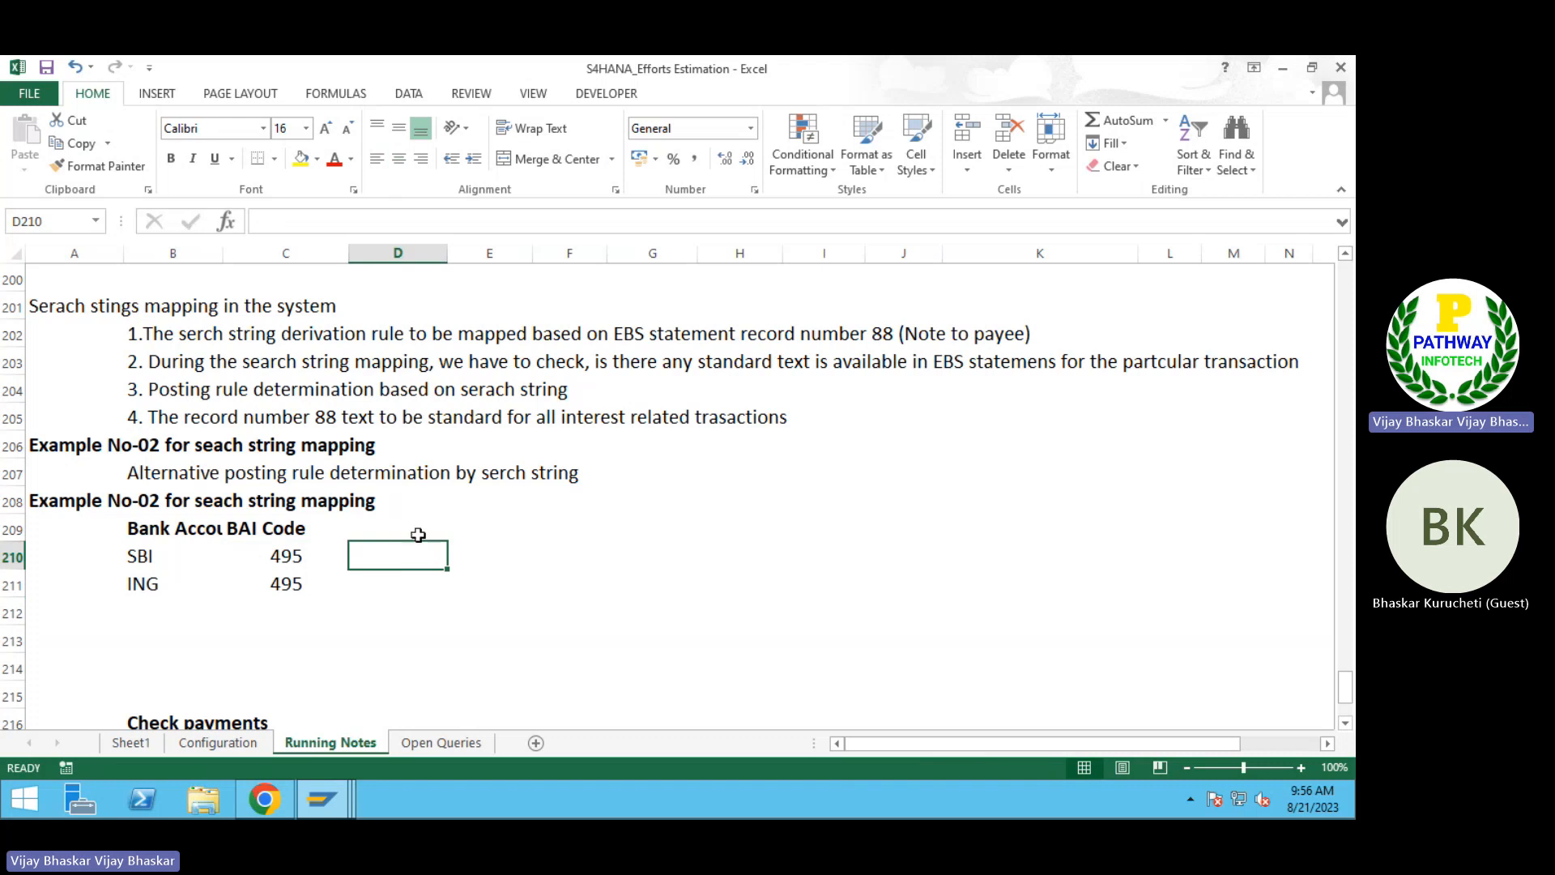
{"action": "left_click", "coordinate": [415, 533]}
{"action": "type", "text": "Posti"}
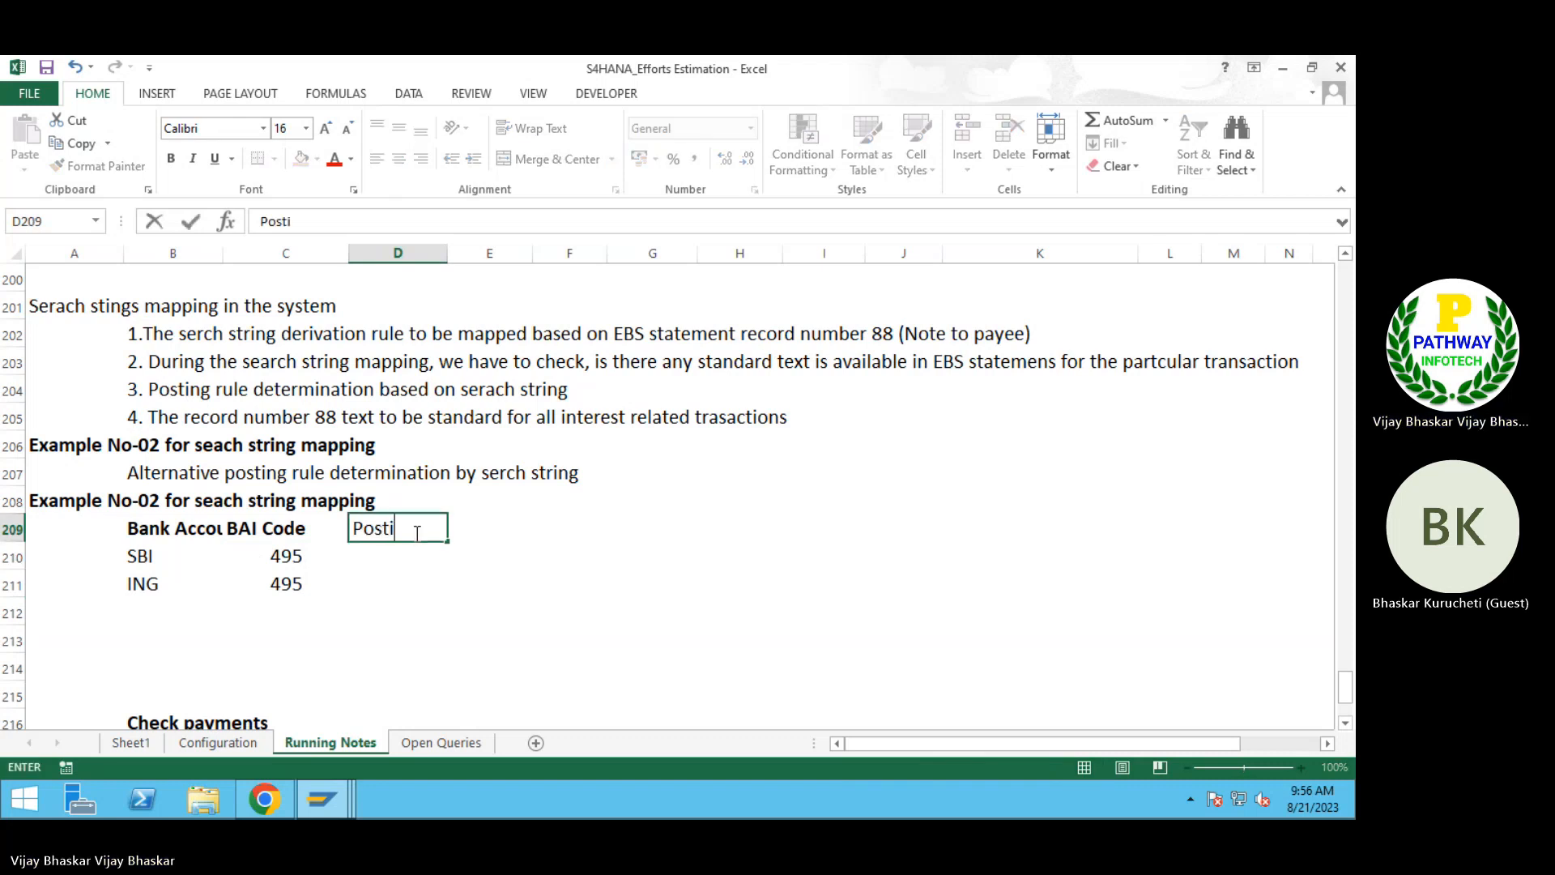
{"action": "type", "text": "ng Rule"}
{"action": "key", "text": "Return"}
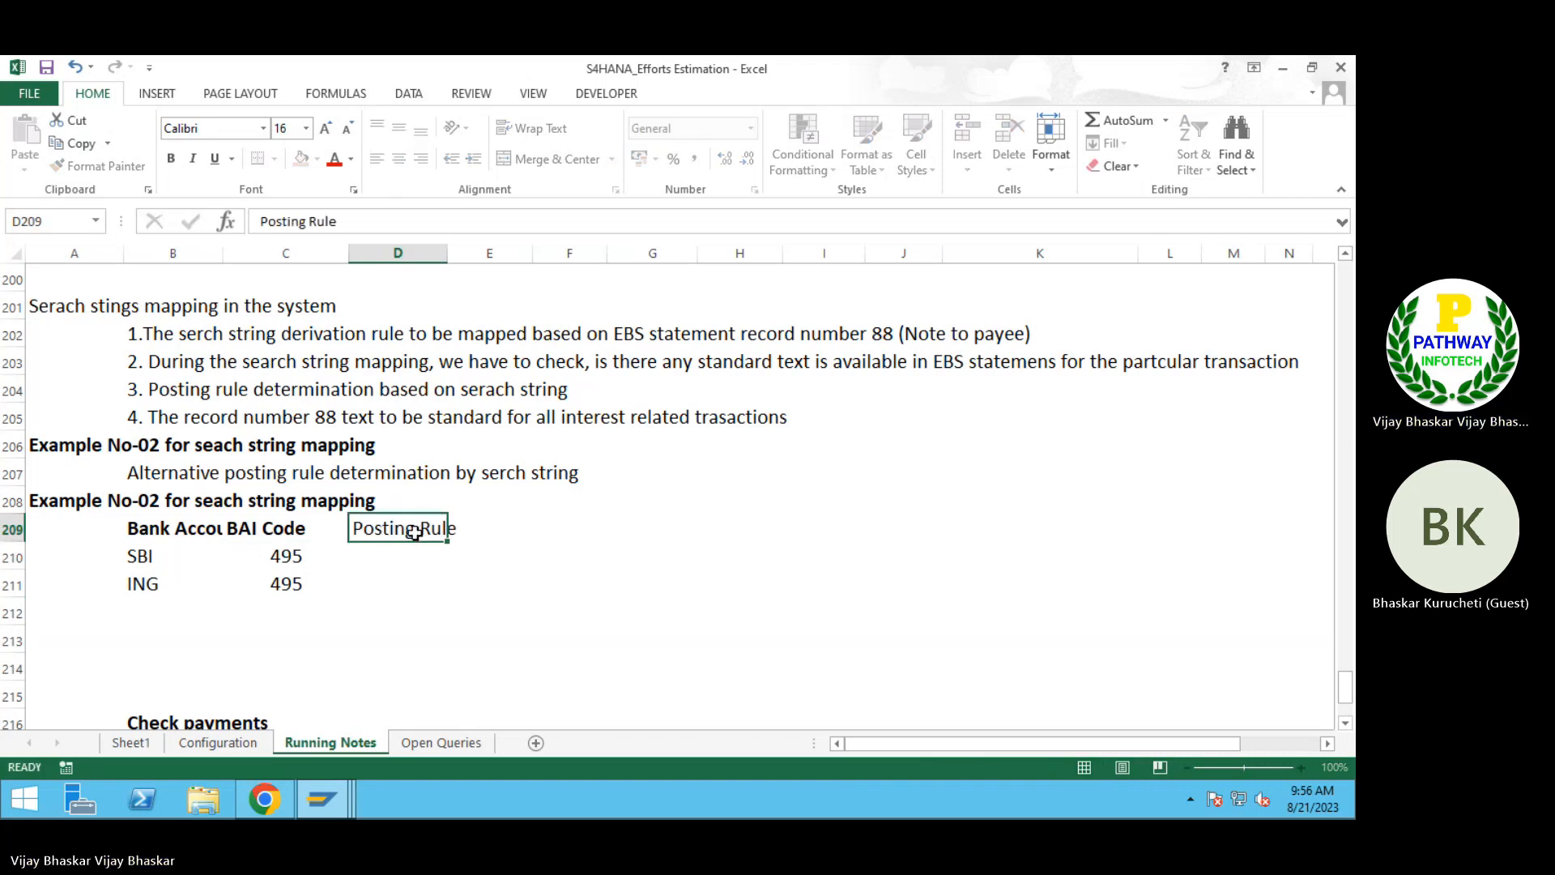
{"action": "left_click", "coordinate": [415, 533]}
{"action": "key", "text": "ctrl+b"}
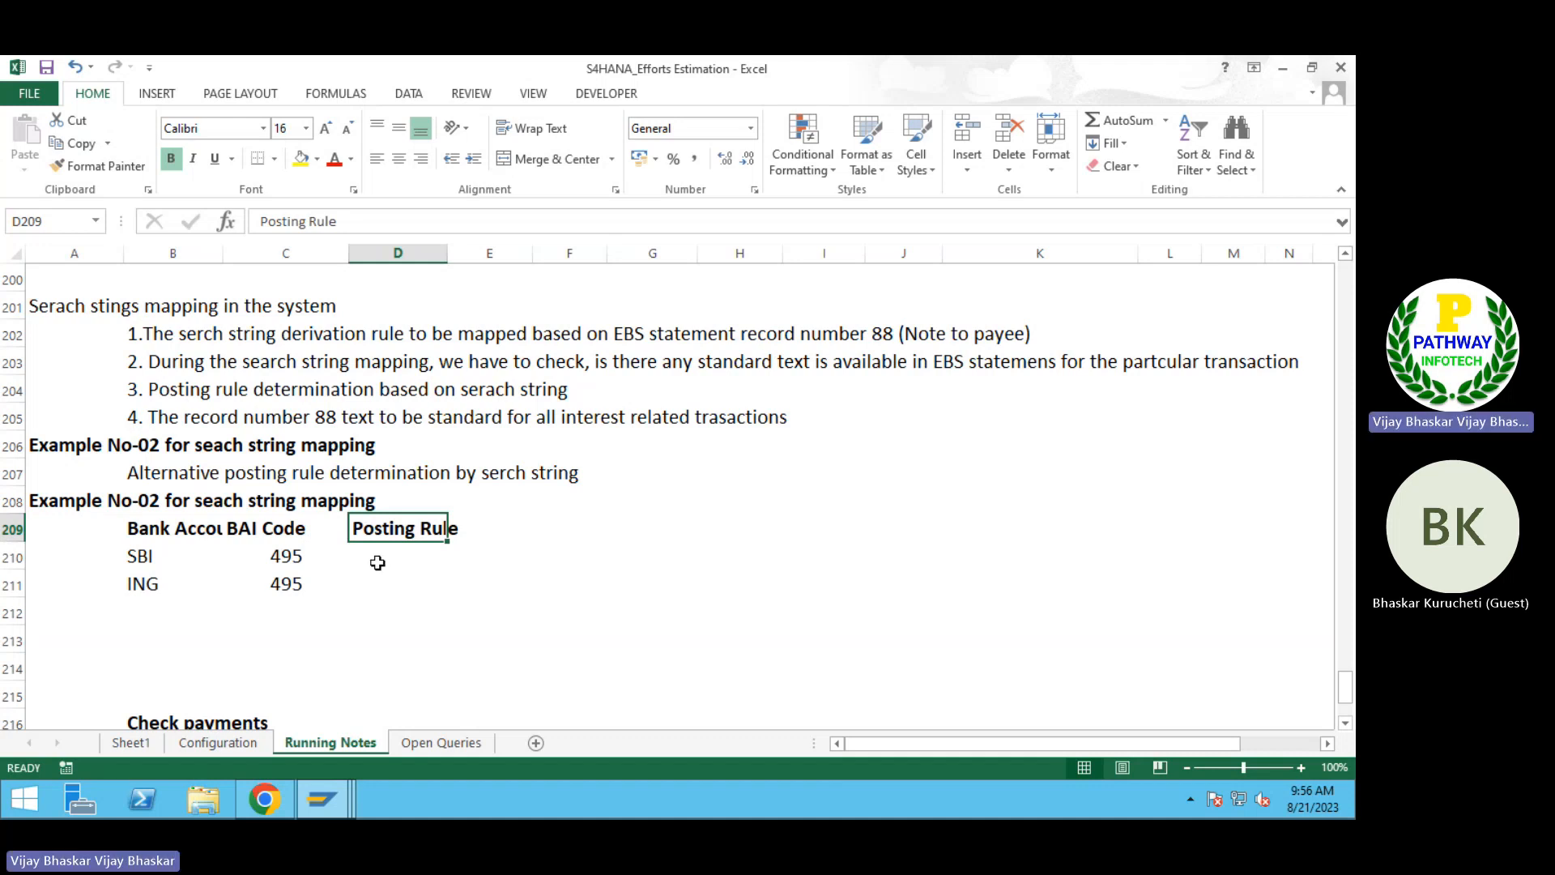
{"action": "left_click", "coordinate": [377, 560]}
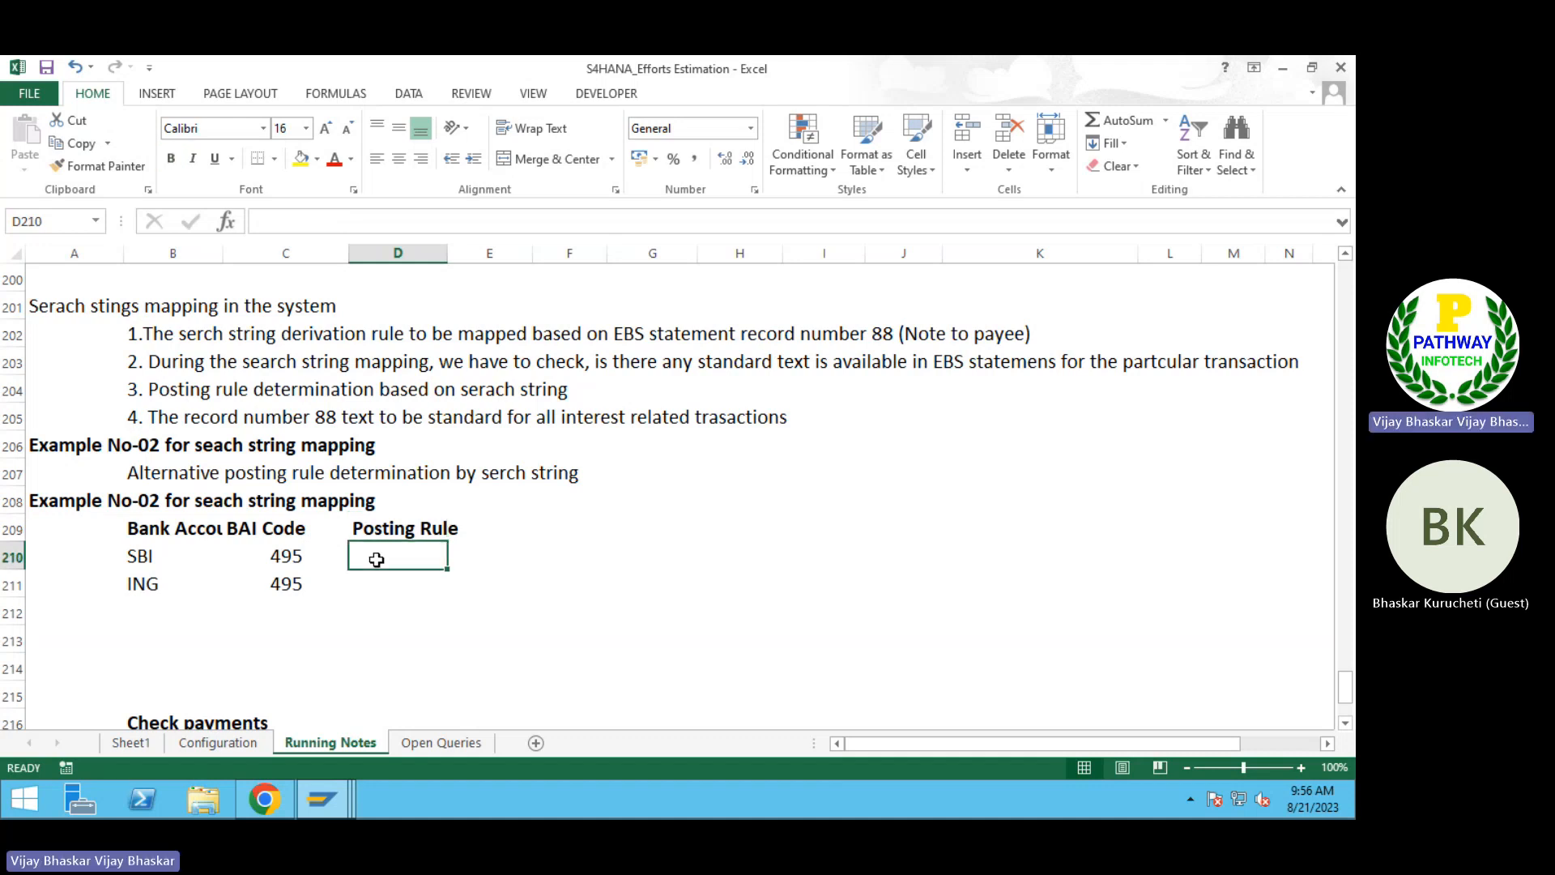
{"action": "left_click", "coordinate": [354, 586]}
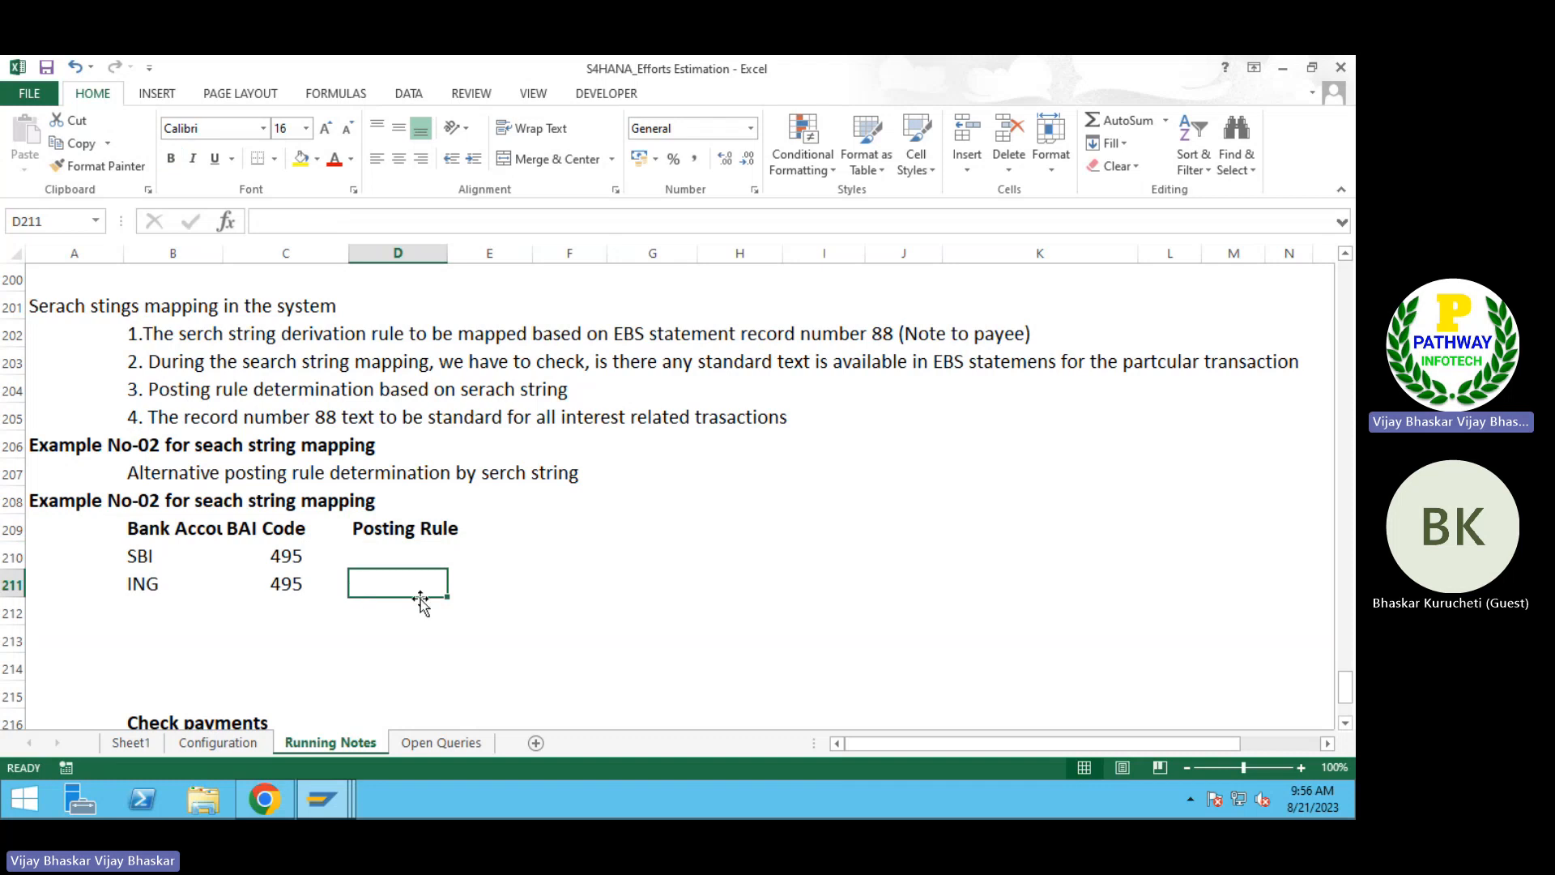
{"action": "left_click", "coordinate": [11, 584]}
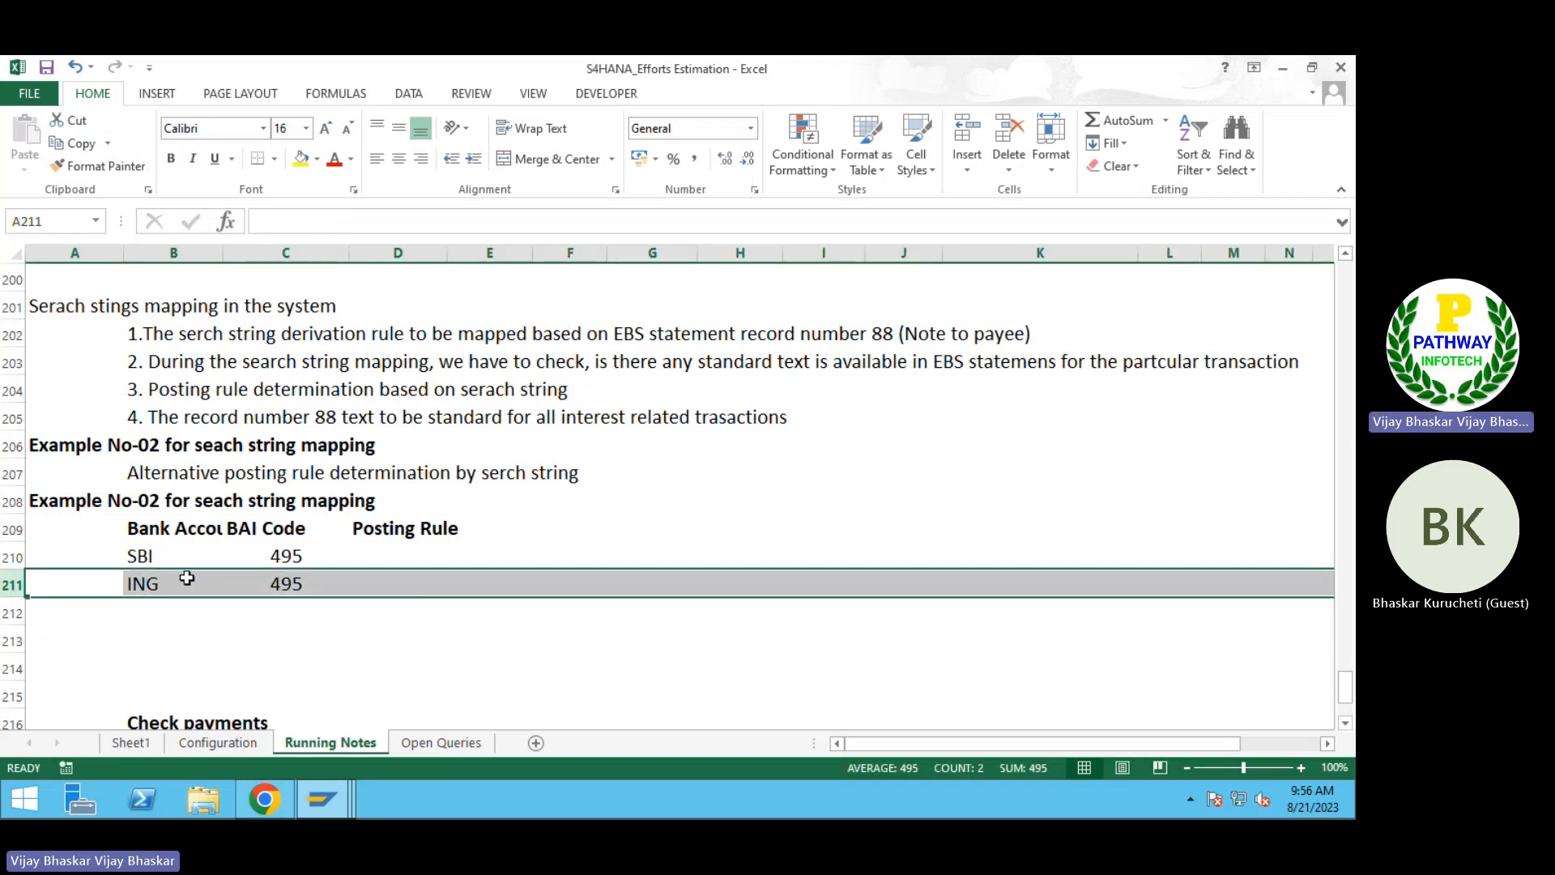
{"action": "left_click", "coordinate": [329, 555]}
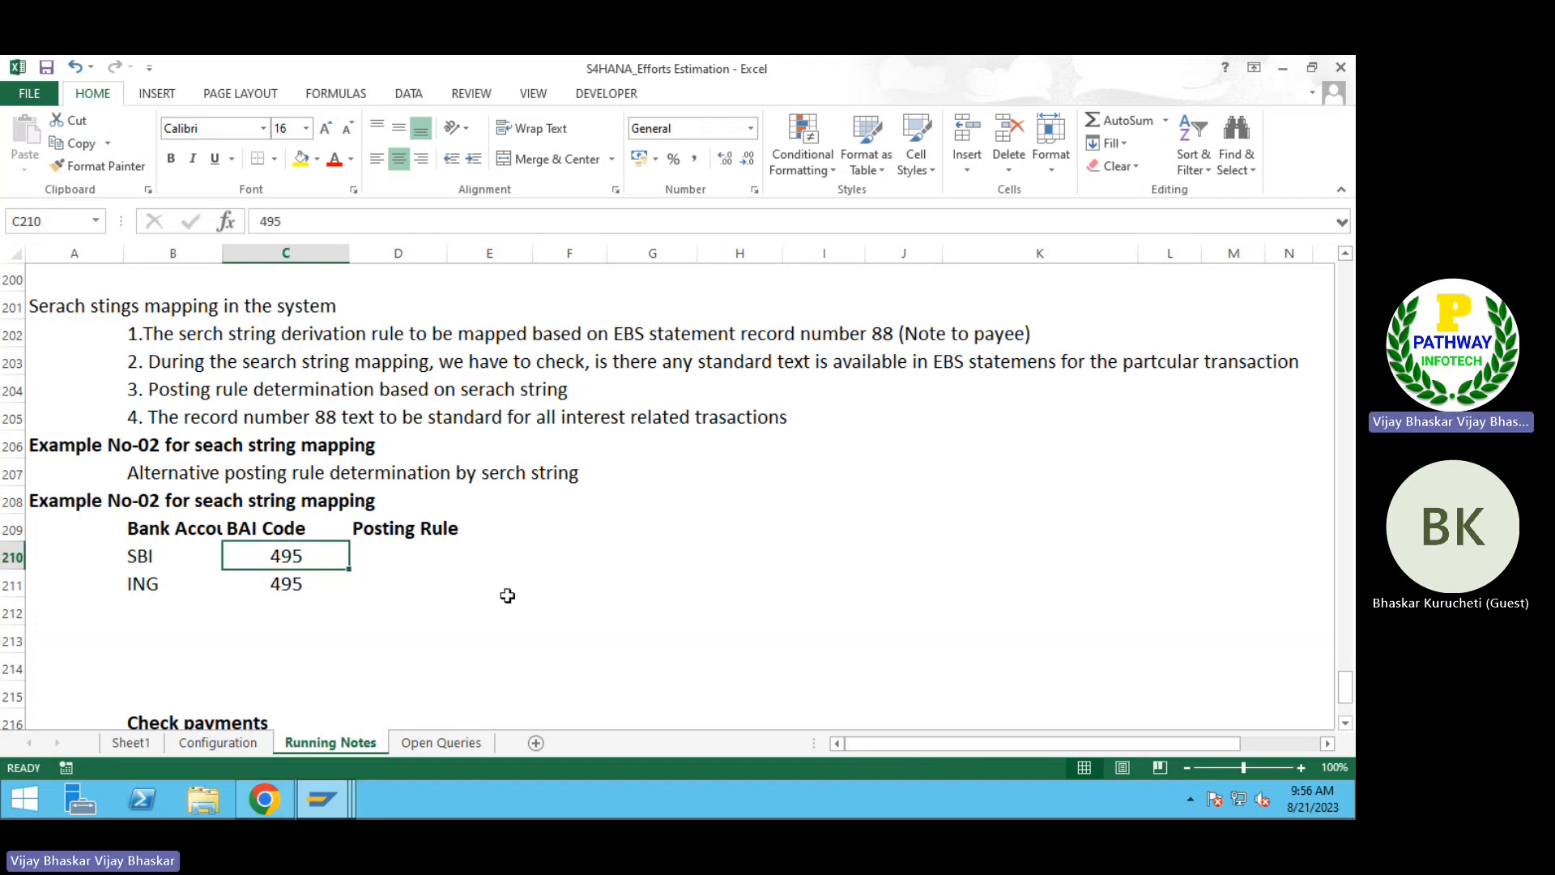
Step: Insert five blank rows at row 214, above the Check payments section
{"action": "scroll", "coordinate": [430, 613], "scroll_direction": "down", "scroll_amount": 2}
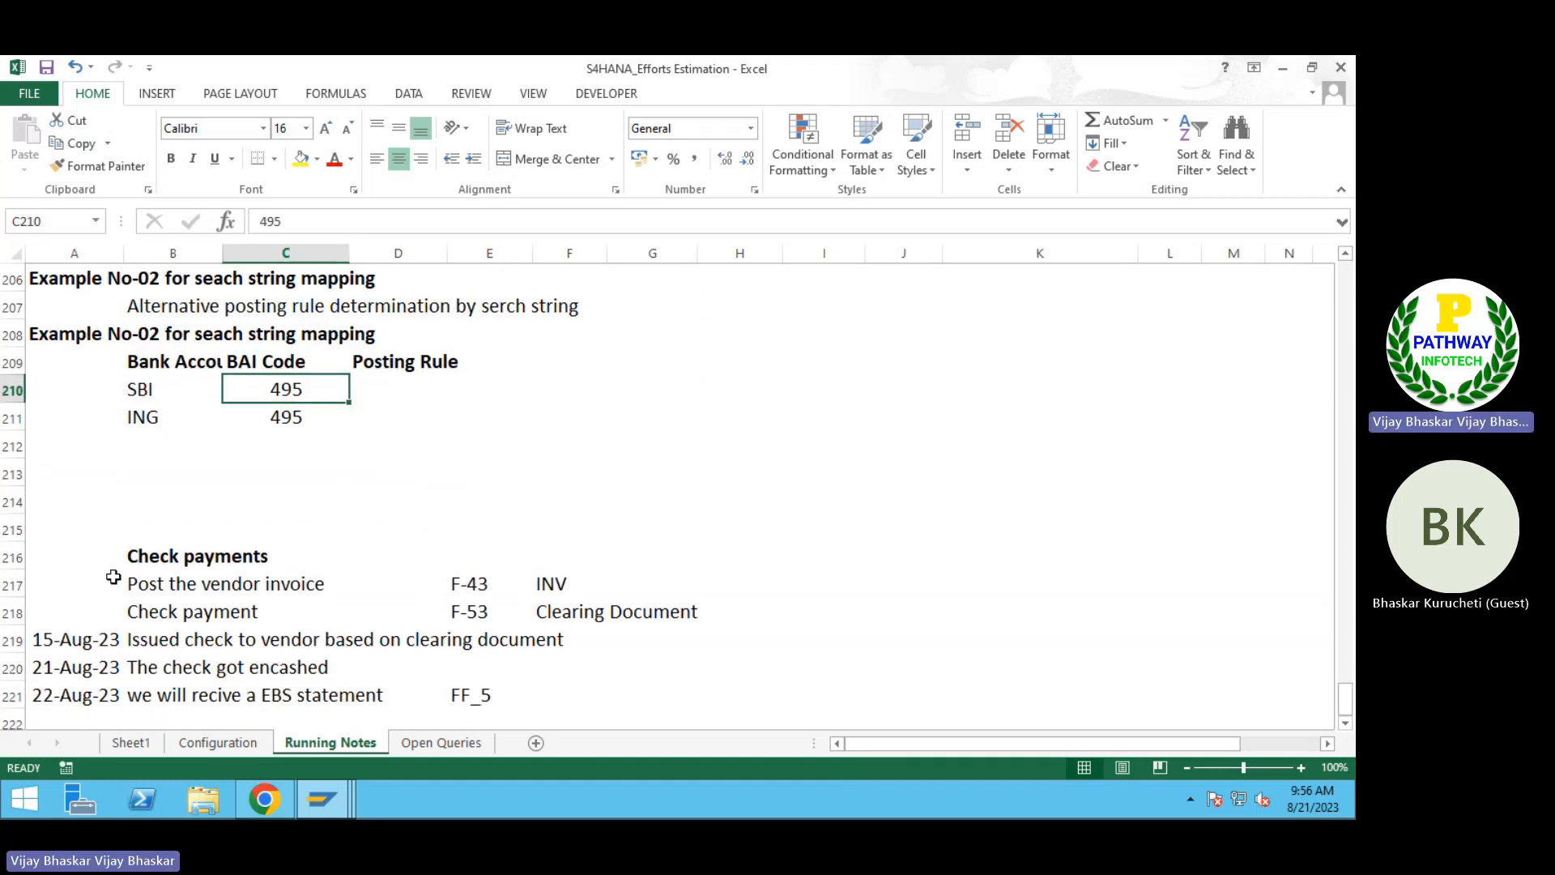
{"action": "left_click", "coordinate": [16, 505]}
{"action": "key", "text": "ctrl+shift+plus"}
{"action": "key", "text": "ctrl+shift+plus"}
{"action": "key", "text": "ctrl+shift+plus"}
{"action": "key", "text": "ctrl+shift+plus"}
{"action": "key", "text": "ctrl+shift+plus"}
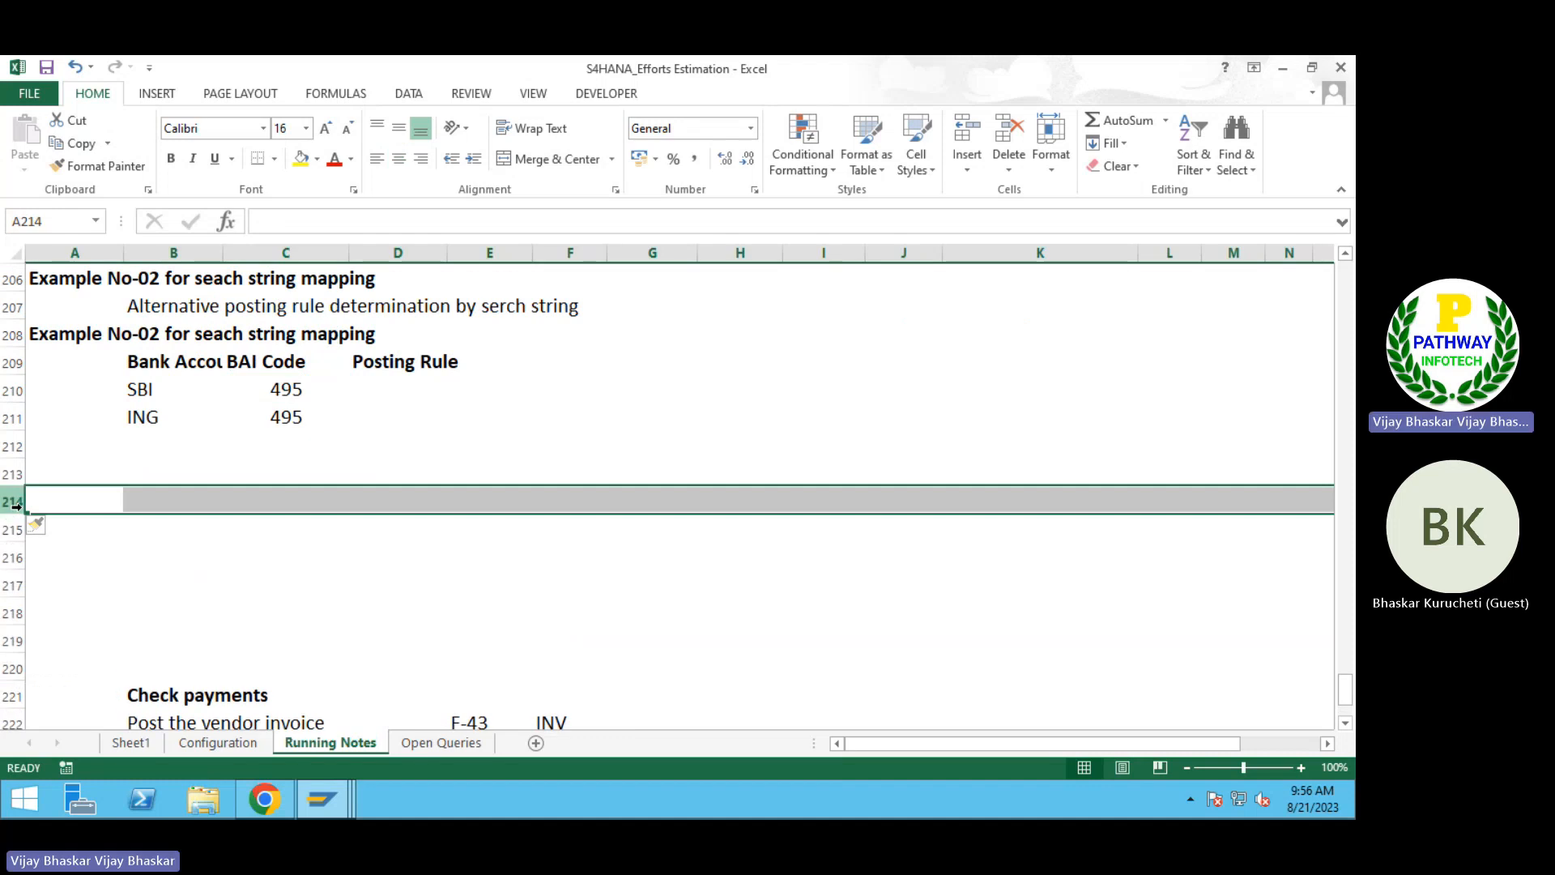
Step: Enter the heading "SBI GL Accounts" in B214
{"action": "left_click", "coordinate": [157, 503]}
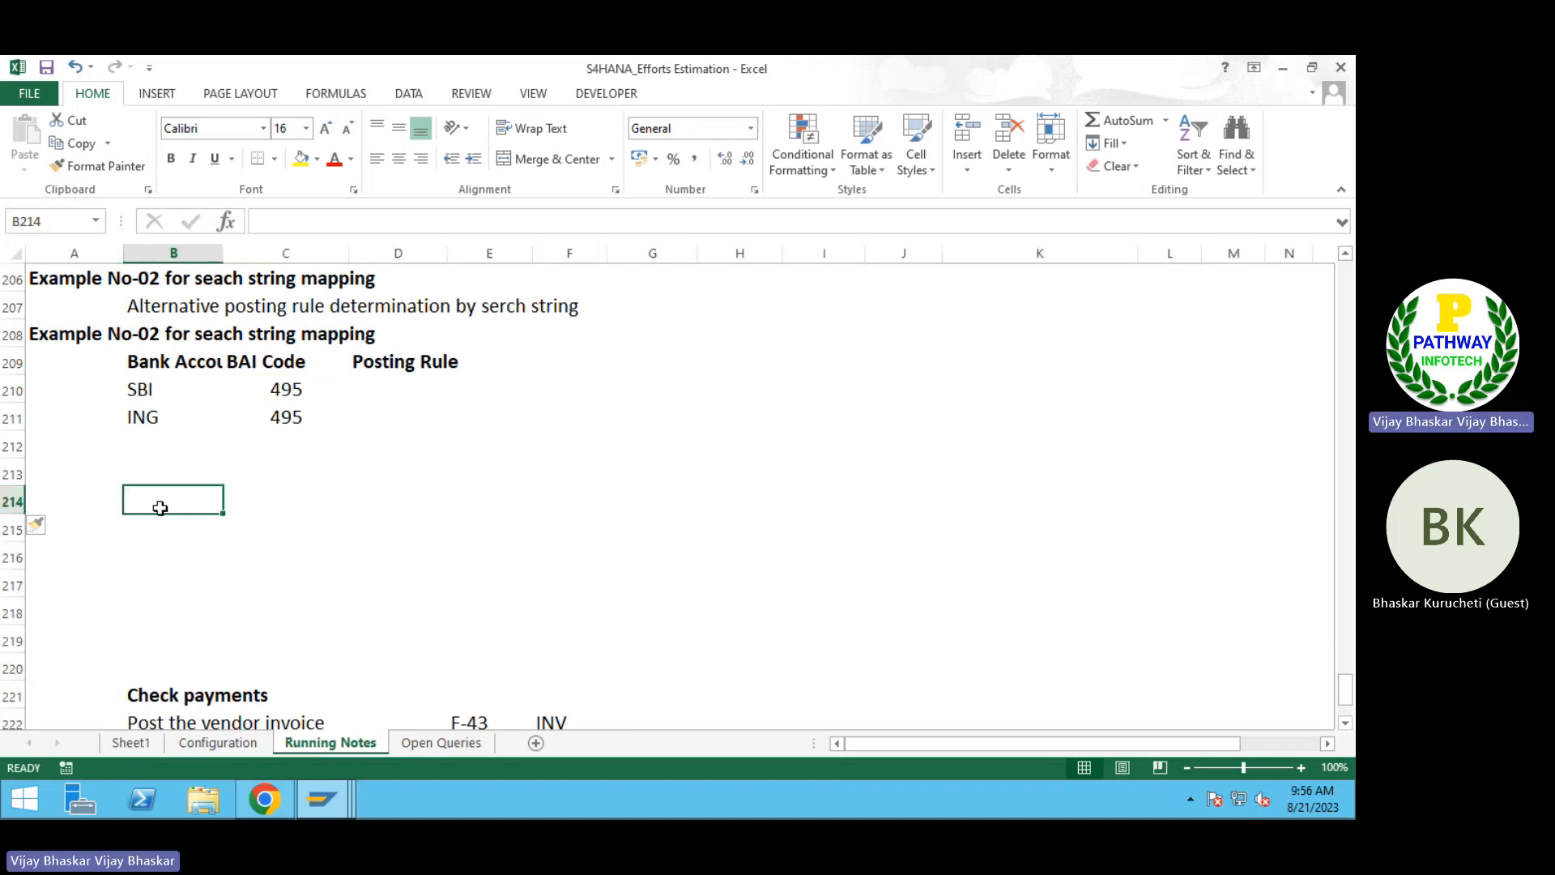
{"action": "type", "text": "SBI"}
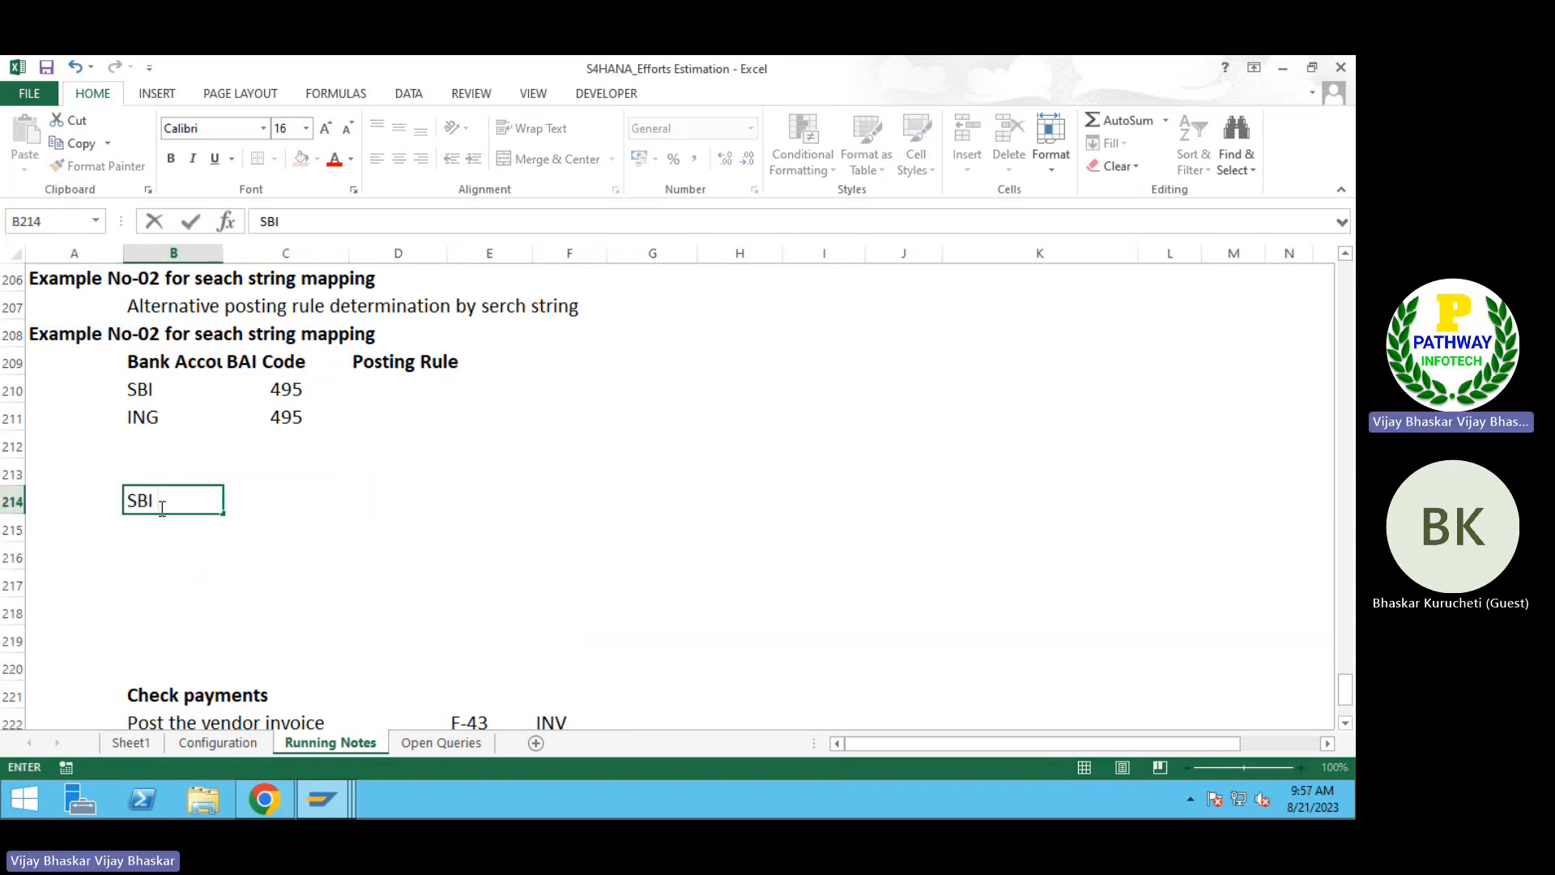
{"action": "type", "text": " GL Accoun"}
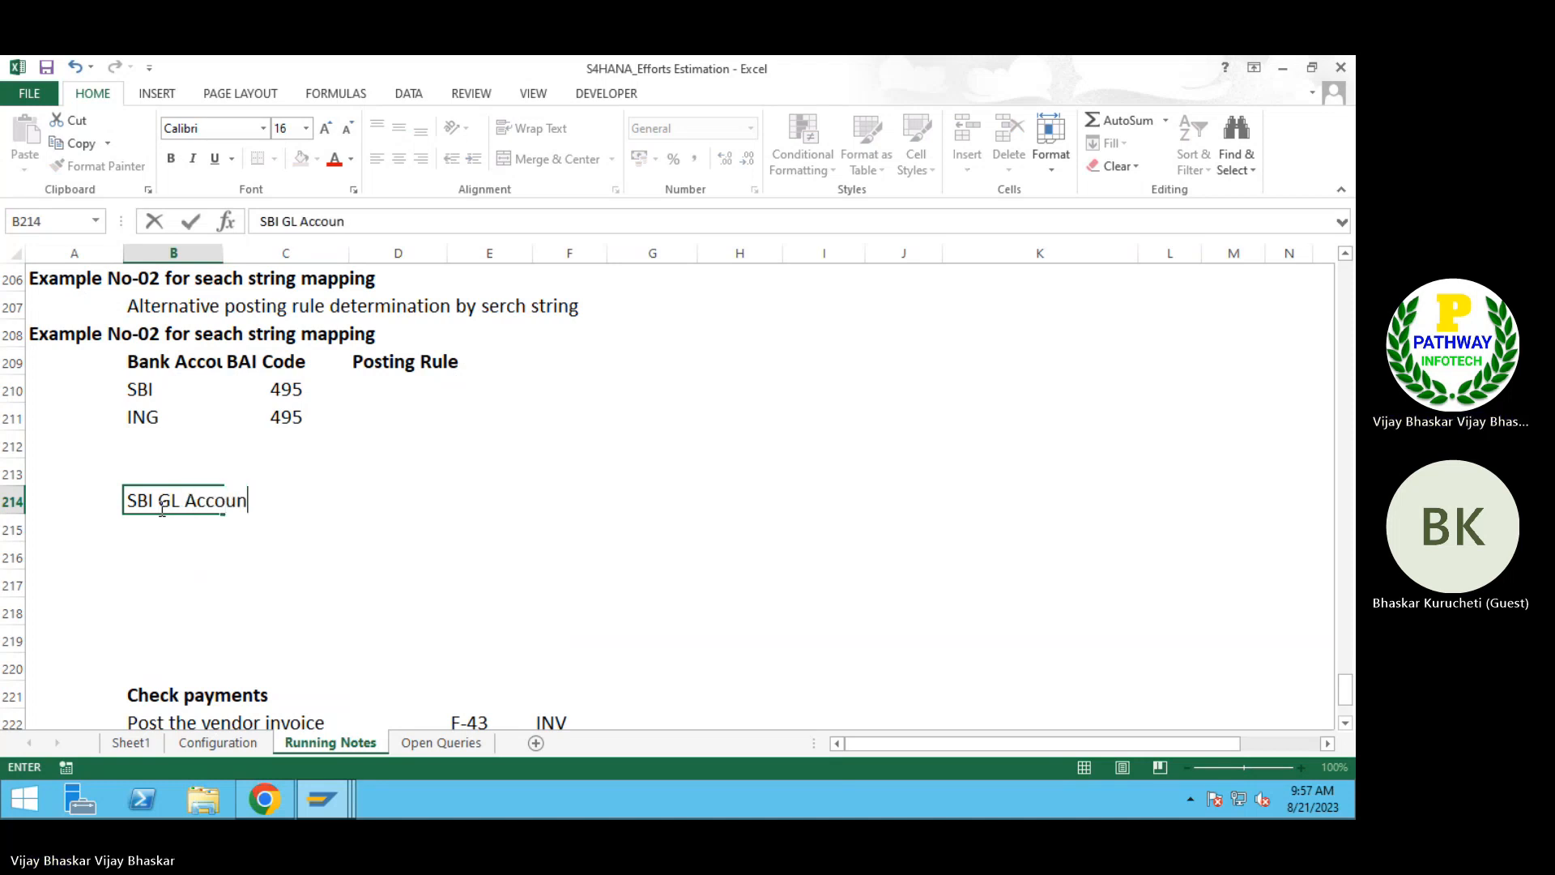
{"action": "type", "text": "tys"}
{"action": "key", "text": "BackSpace"}
{"action": "key", "text": "BackSpace"}
{"action": "type", "text": "s"}
{"action": "key", "text": "Return"}
Step: Add a "Main bank Account" entry in B215 with the value 50000 in E215
{"action": "type", "text": "Main bank"}
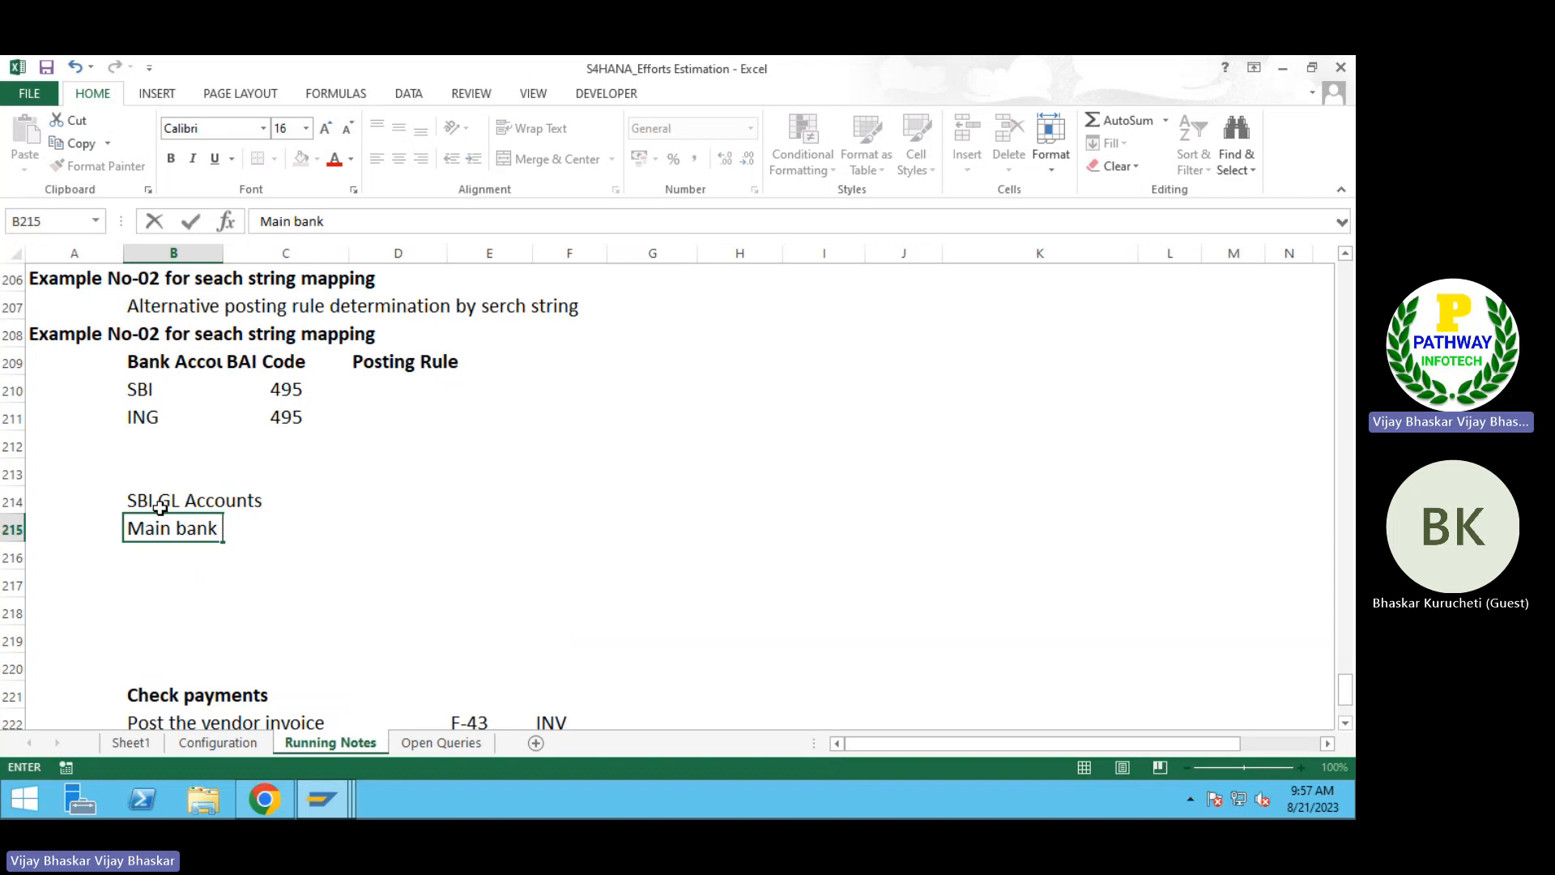
{"action": "type", "text": " Acco"}
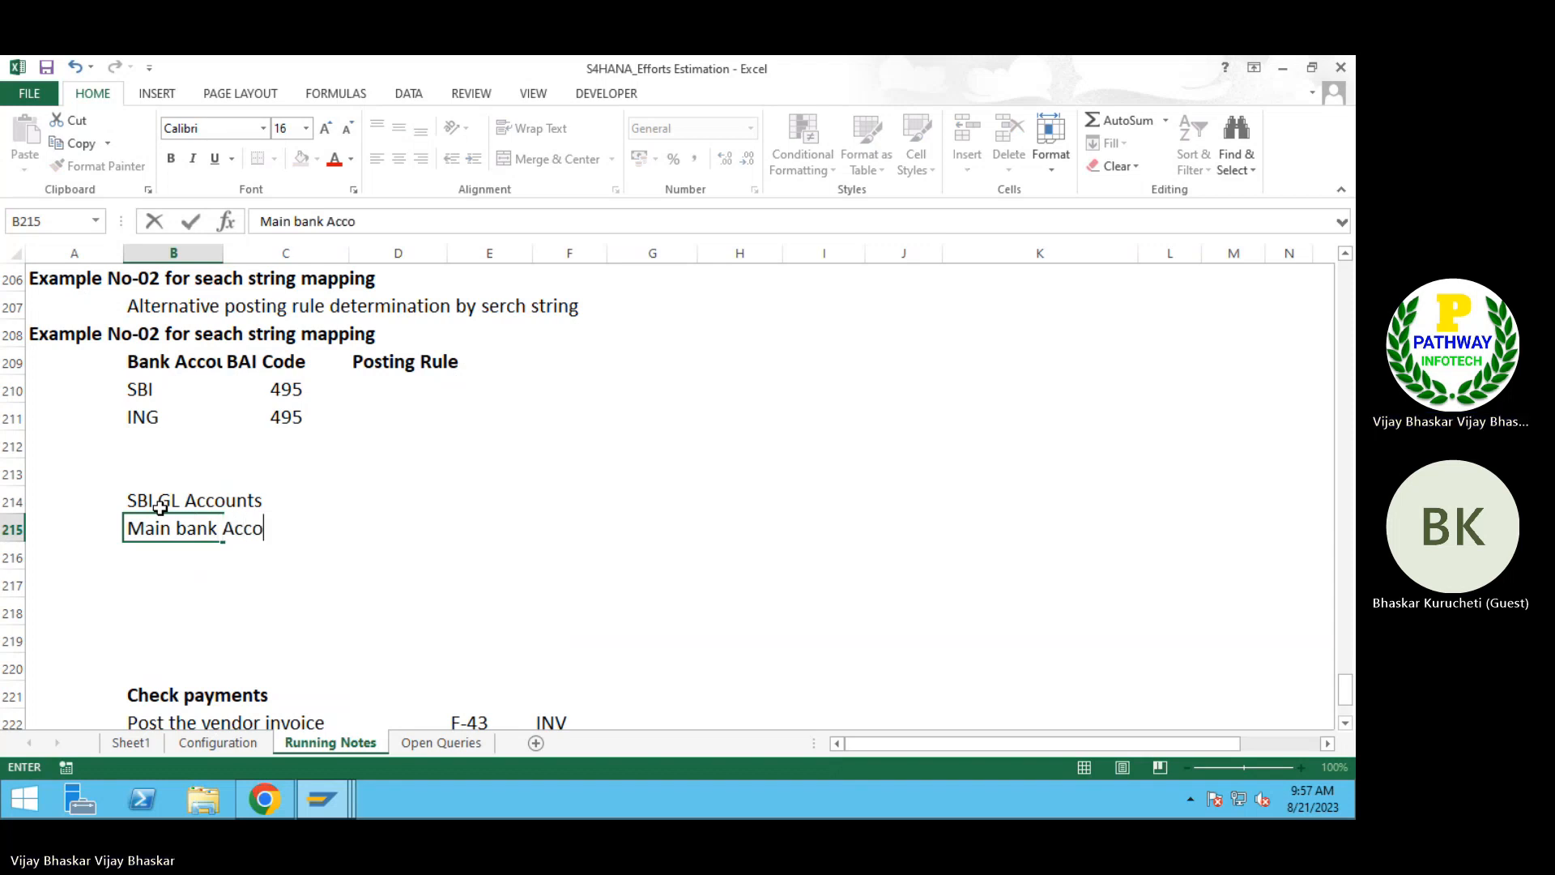
{"action": "type", "text": "unt"}
{"action": "key", "text": "Right"}
{"action": "key", "text": "Right"}
{"action": "key", "text": "Right"}
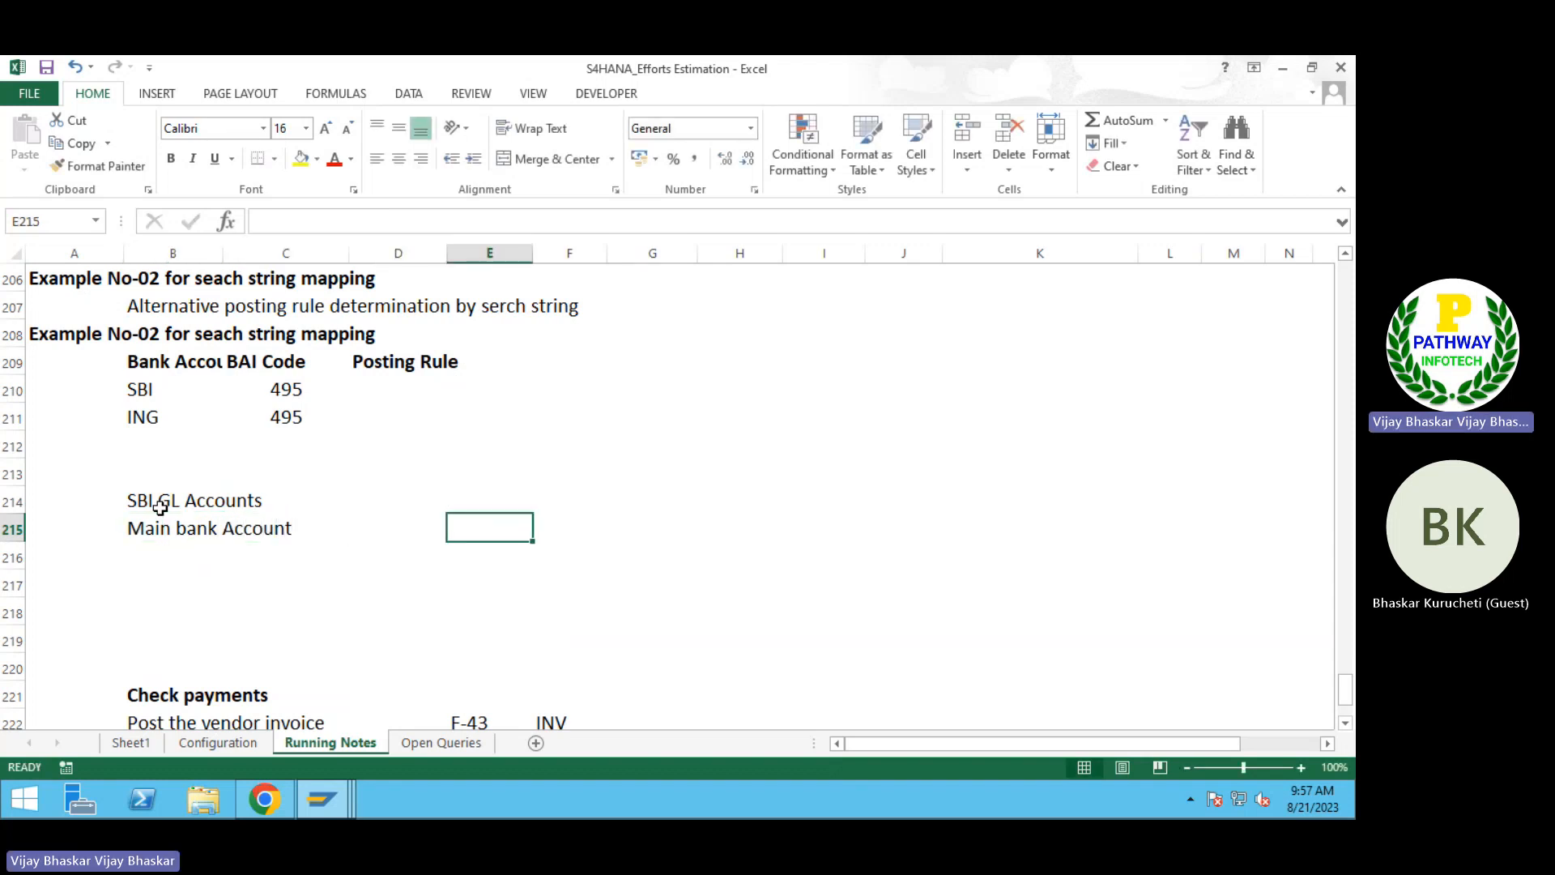
{"action": "type", "text": "50000"}
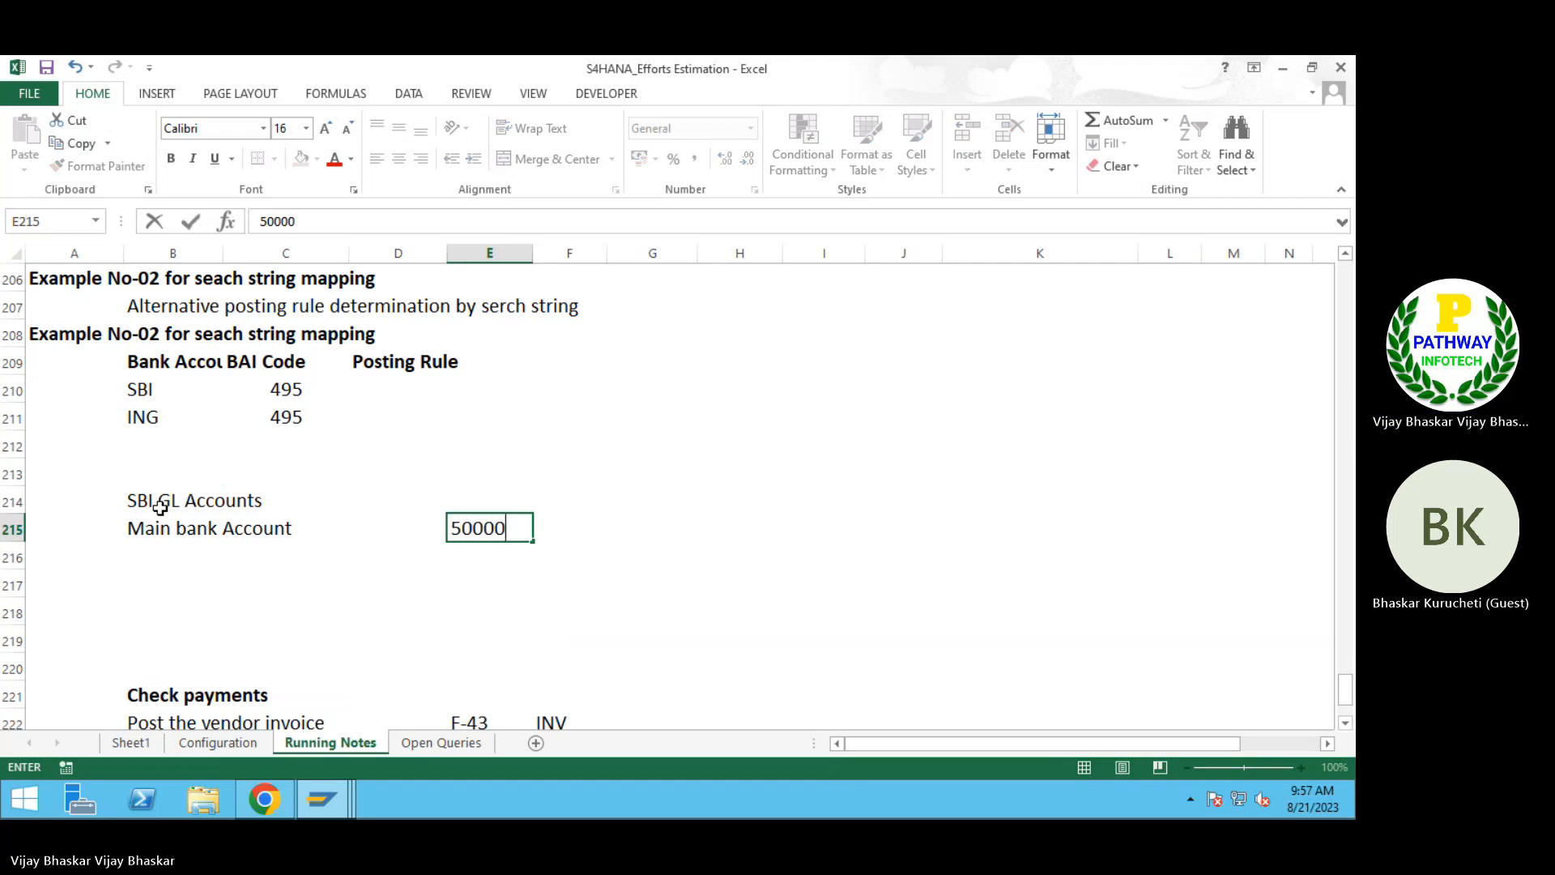
{"action": "key", "text": "Return"}
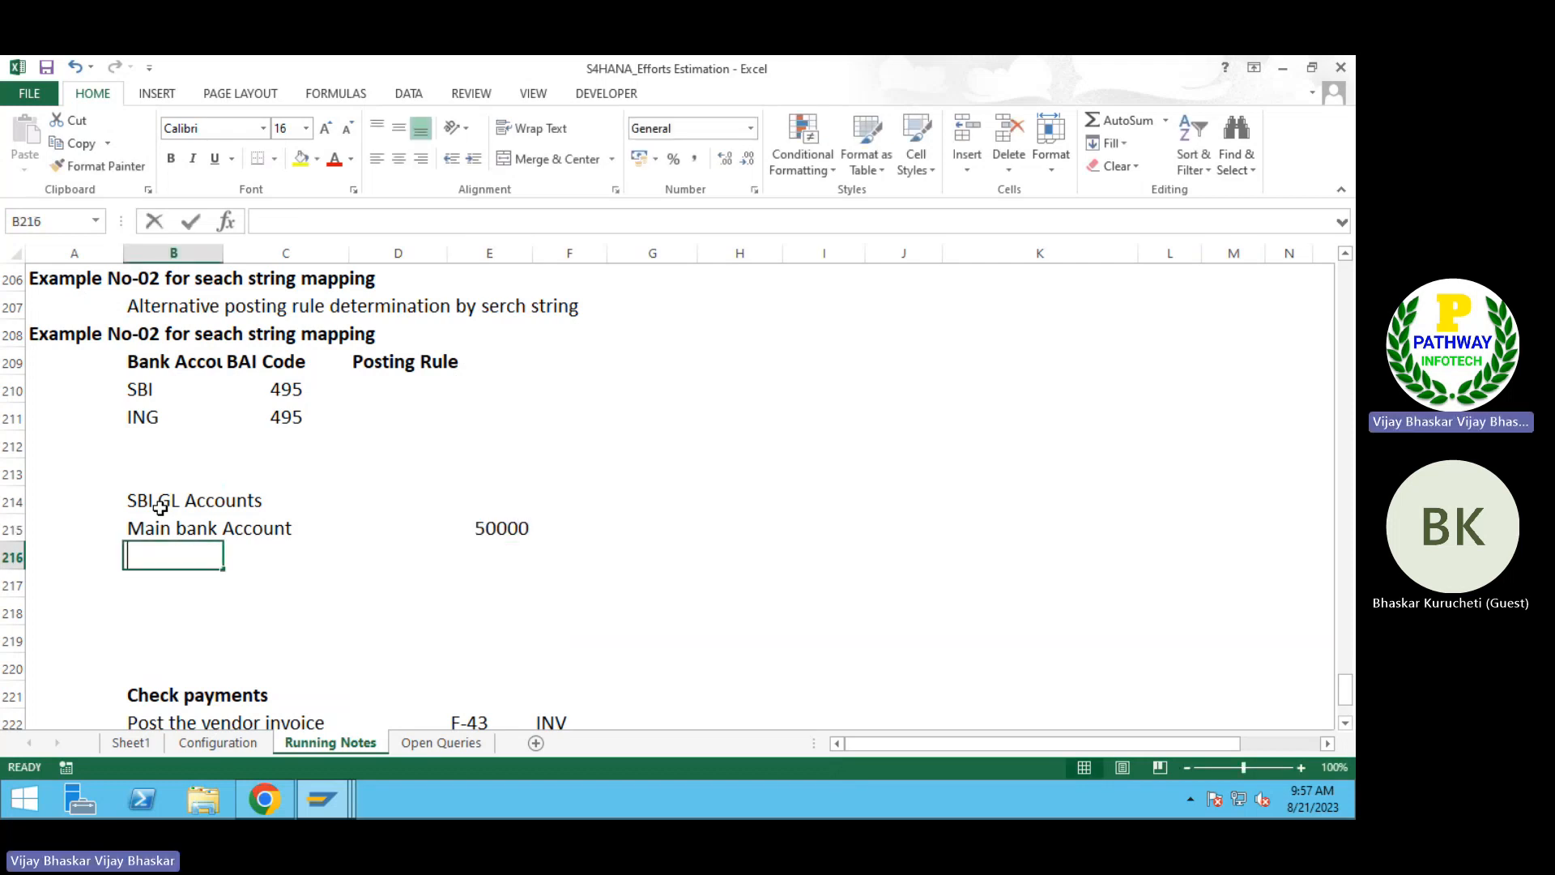
Step: Add an "Outgoing" entry in B216 with the value 50001 in E216
{"action": "type", "text": "Outgo"}
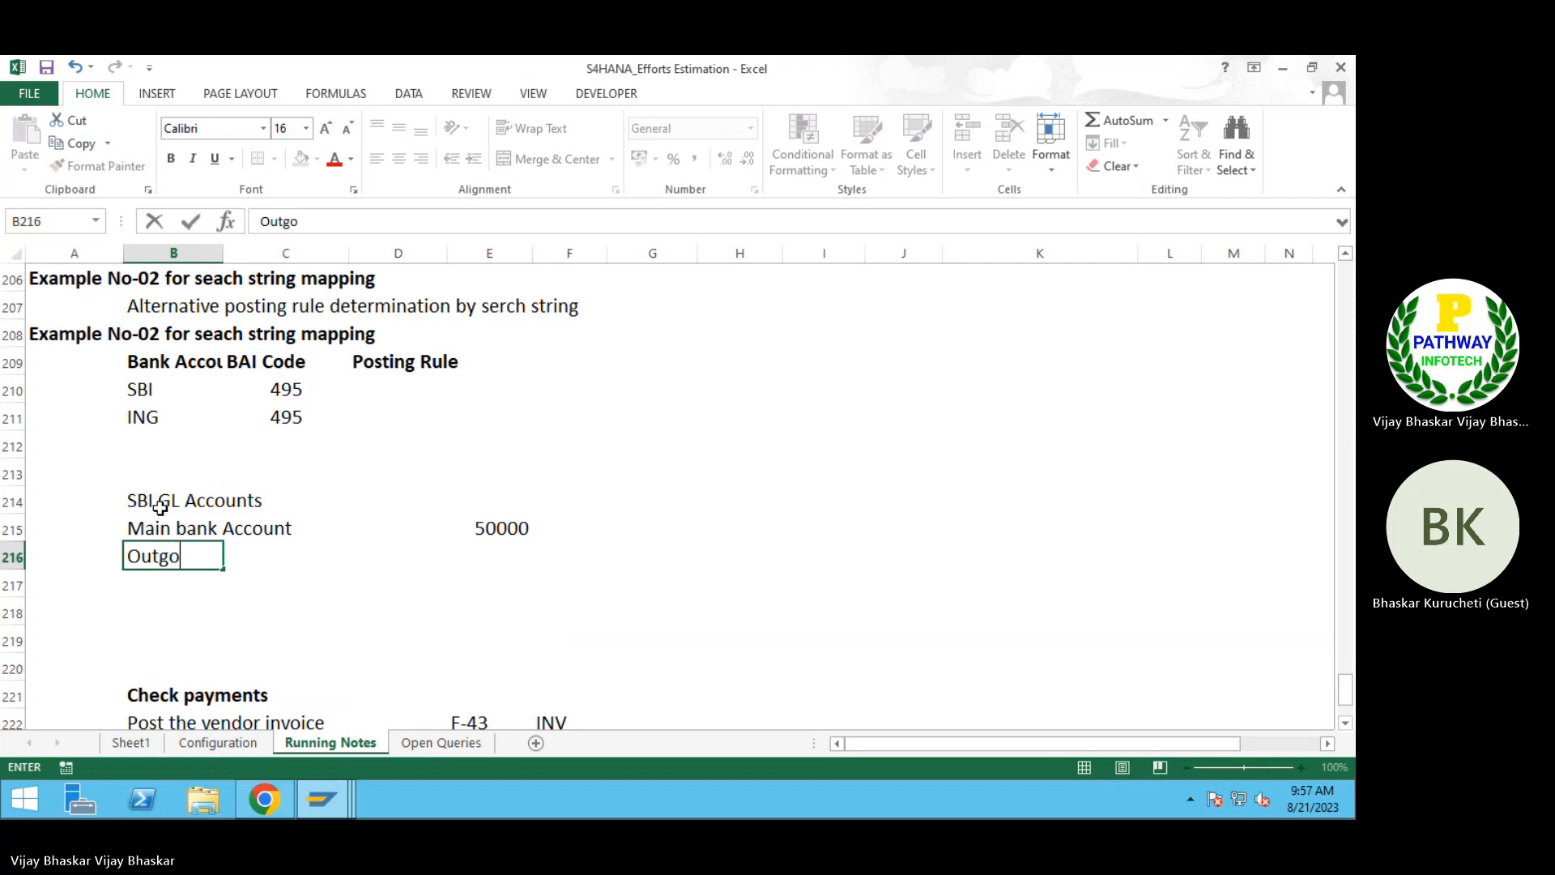
{"action": "type", "text": "ing"}
{"action": "key", "text": "Tab"}
{"action": "key", "text": "Tab"}
{"action": "key", "text": "Tab"}
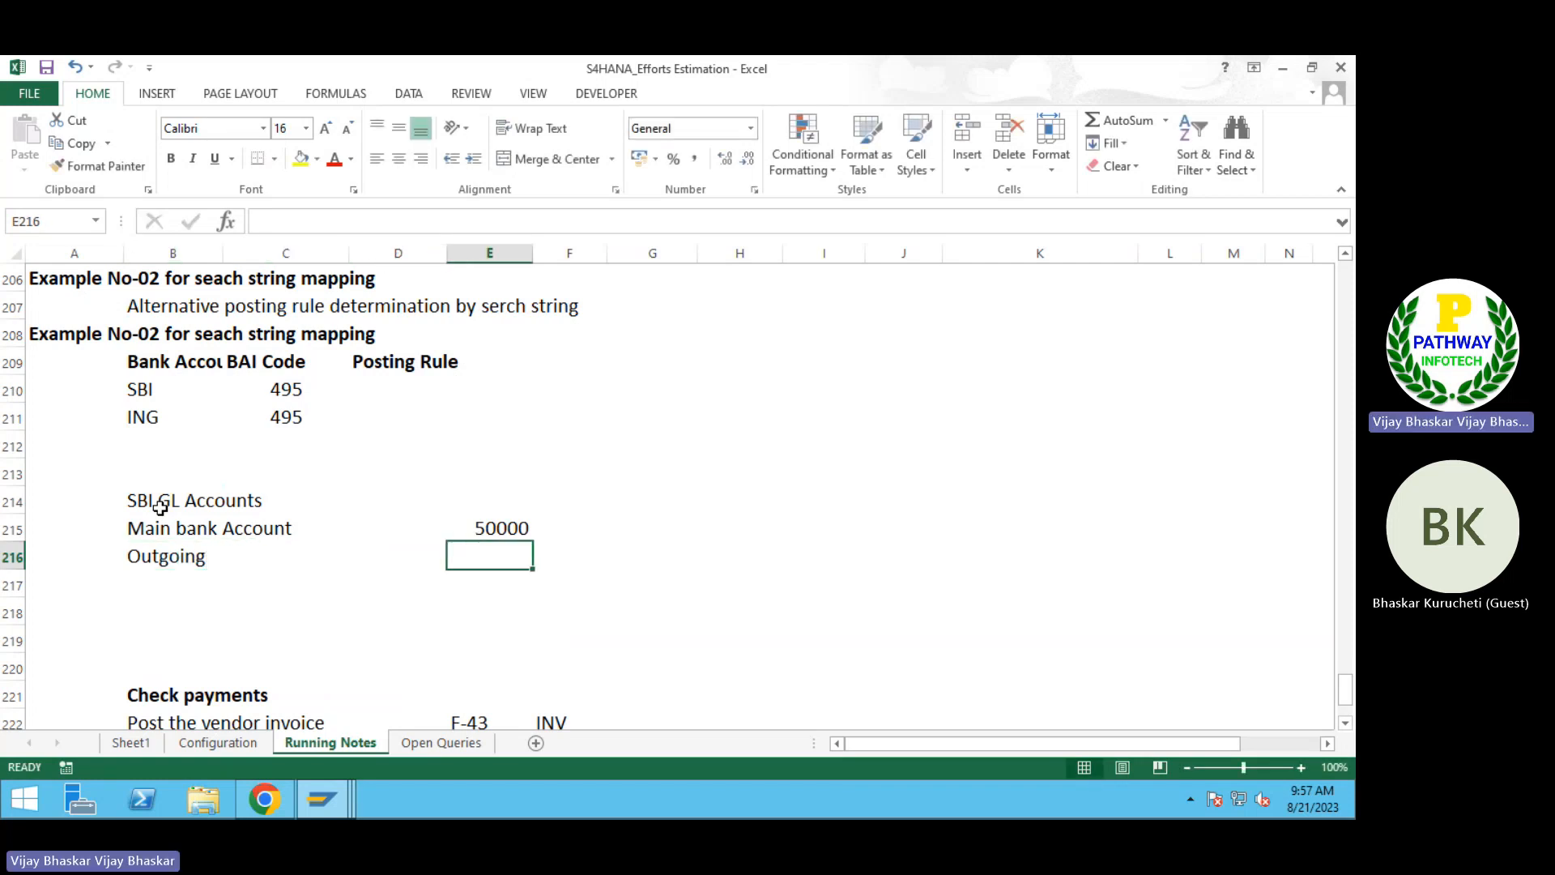
{"action": "type", "text": "500001"}
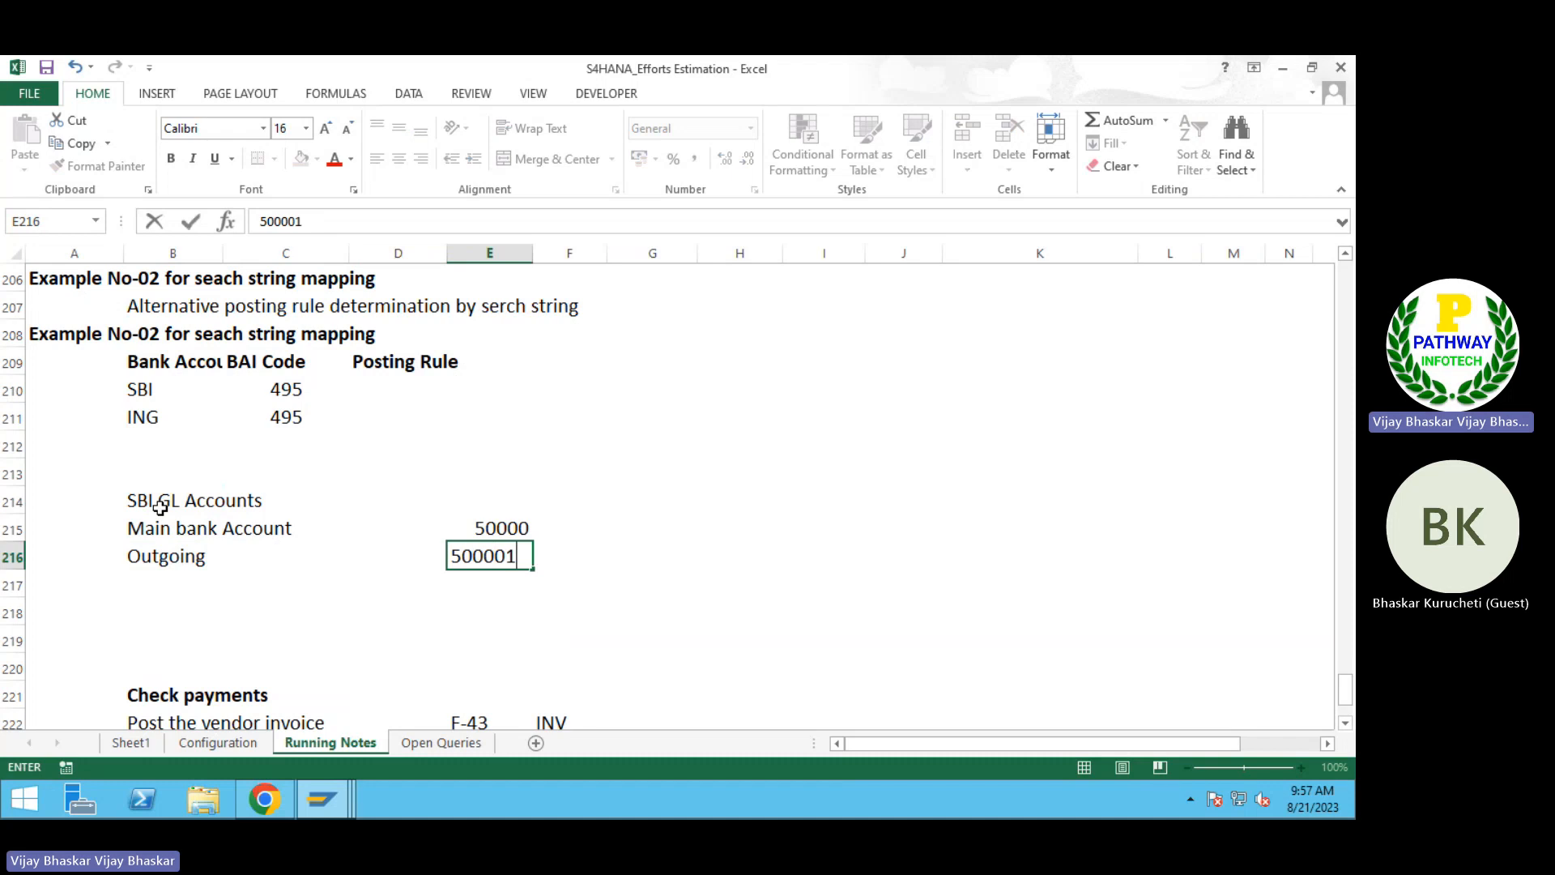
{"action": "key", "text": "Return"}
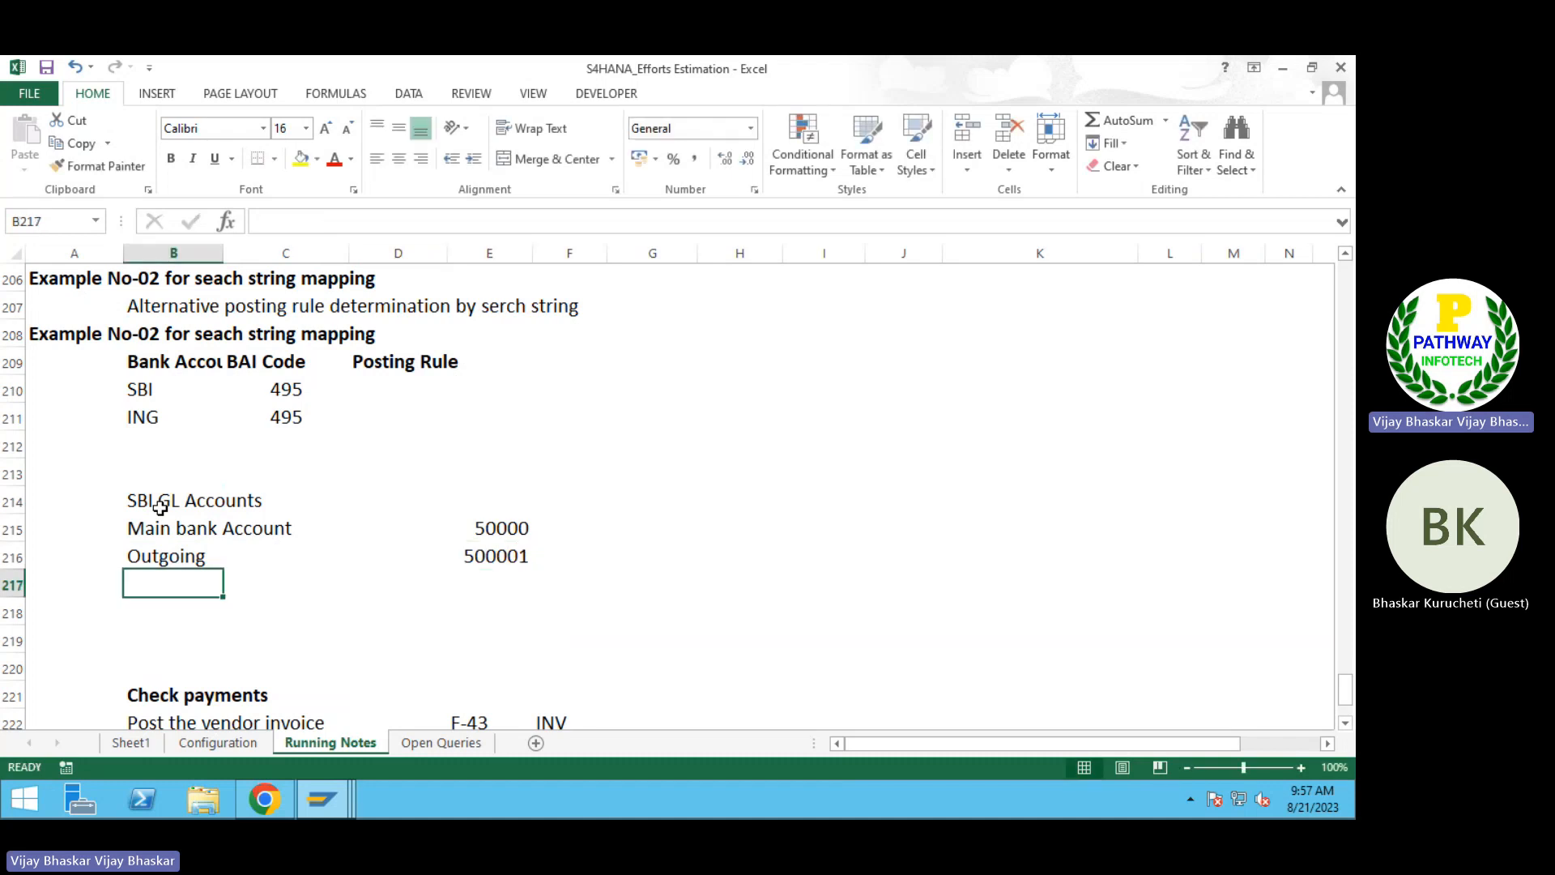
{"action": "left_click", "coordinate": [503, 555]}
{"action": "double_click", "coordinate": [503, 556]}
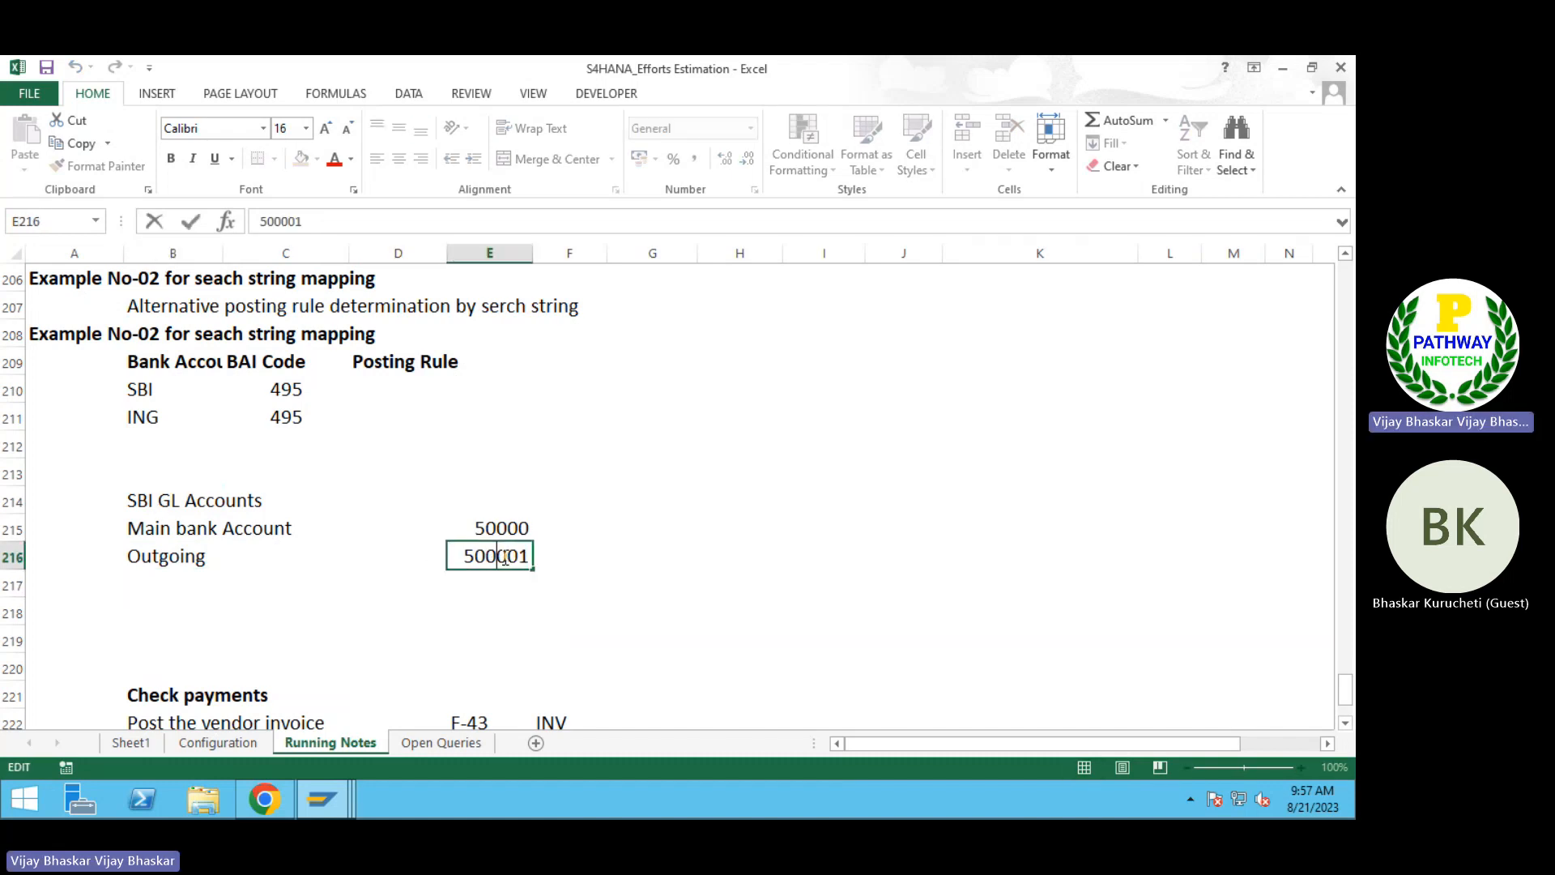
{"action": "key", "text": "BackSpace"}
{"action": "key", "text": "Return"}
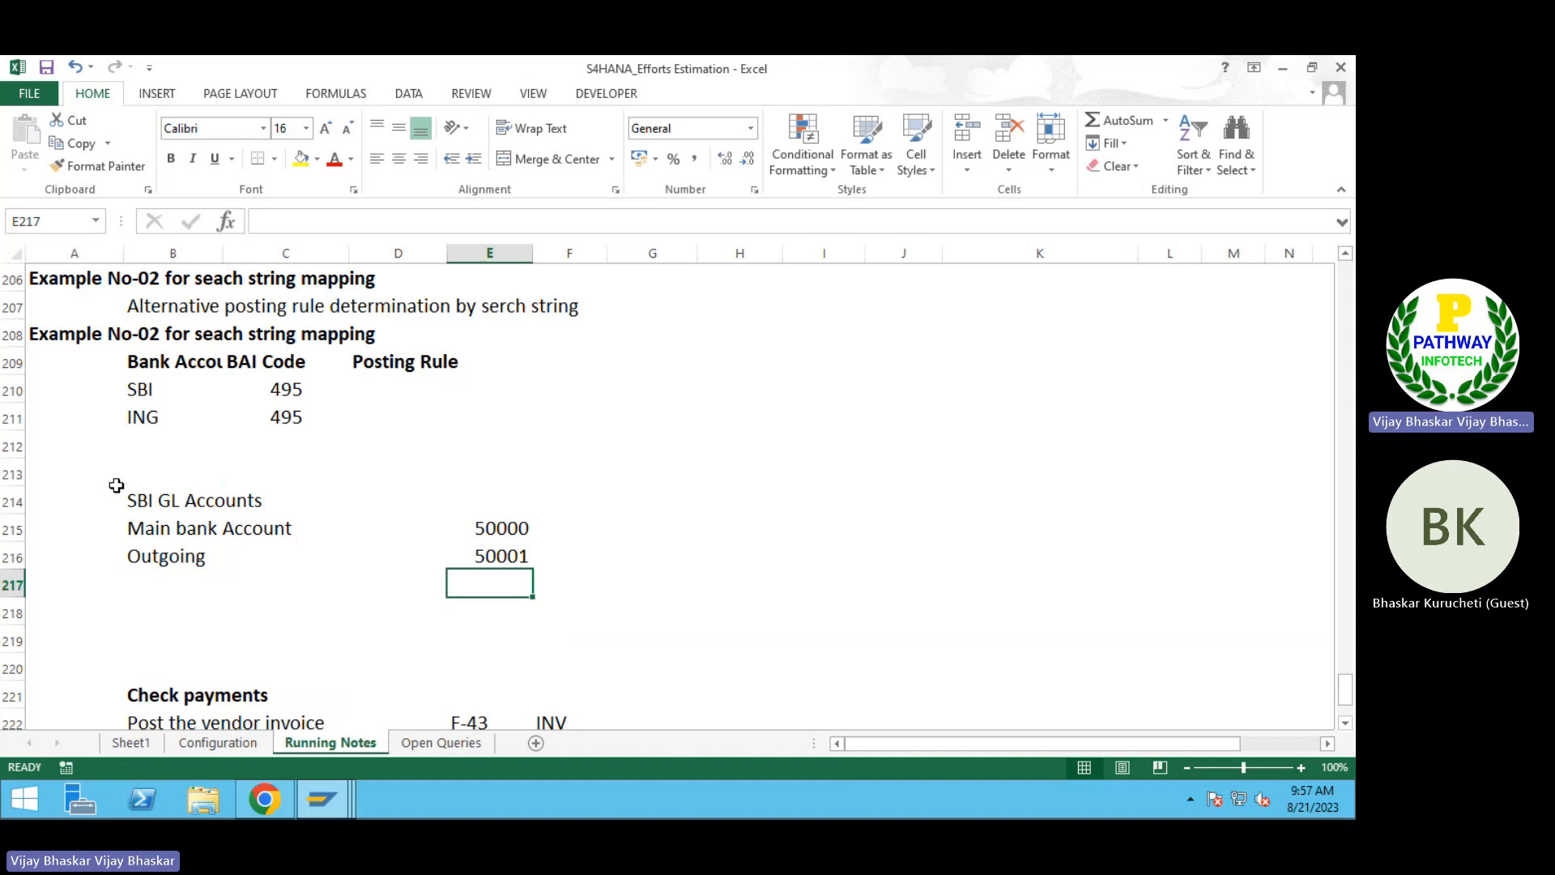
Step: Make the SBI GL Accounts heading bold and copy the two account rows B215:E216 to H215
{"action": "left_click", "coordinate": [154, 500]}
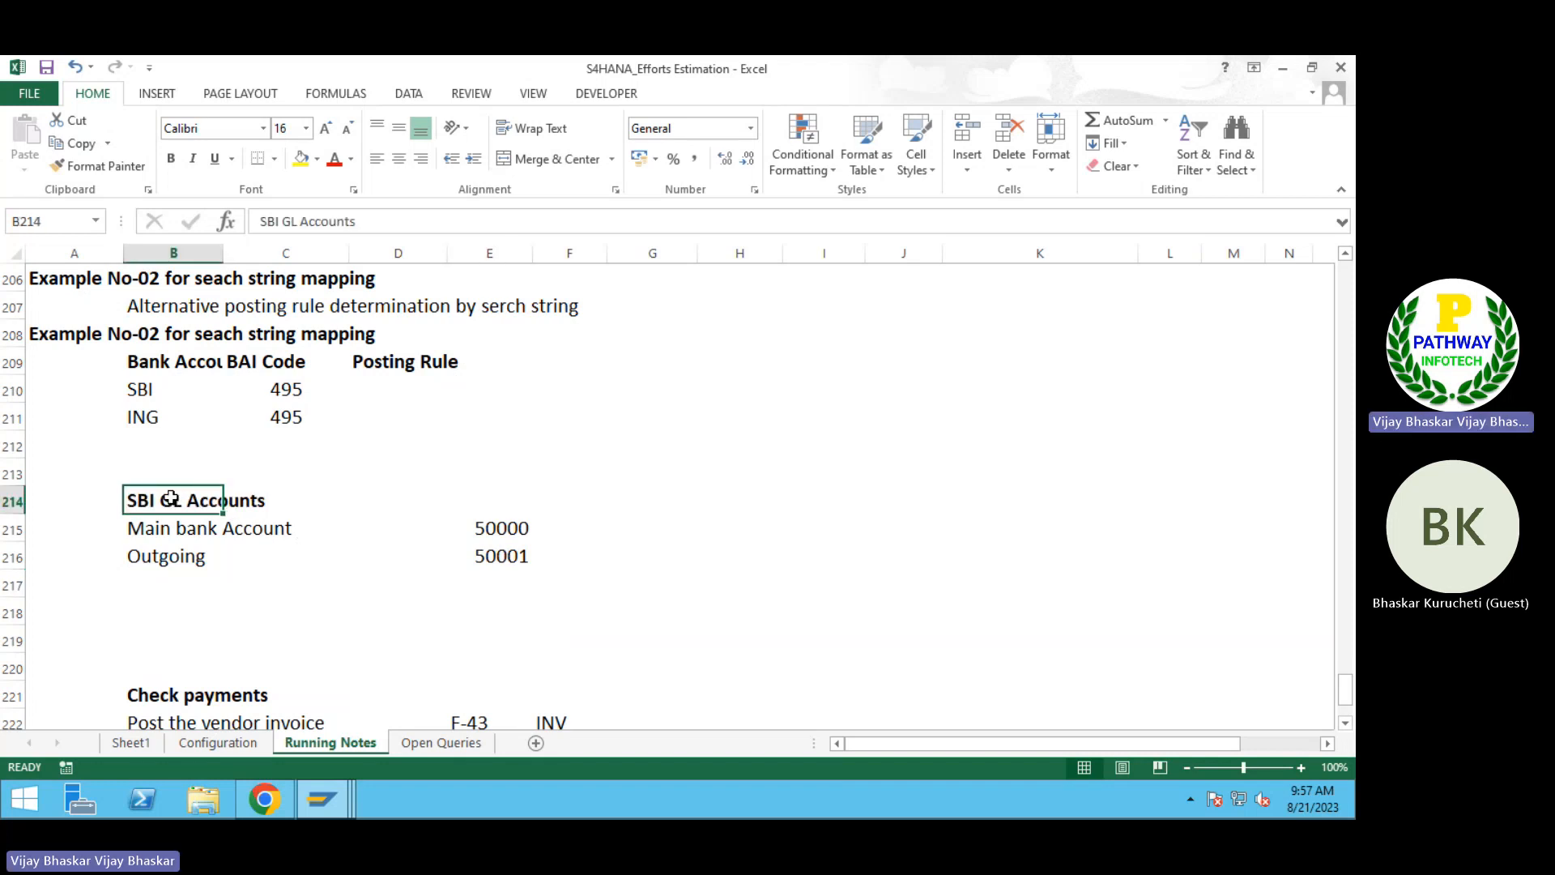
{"action": "key", "text": "ctrl+b"}
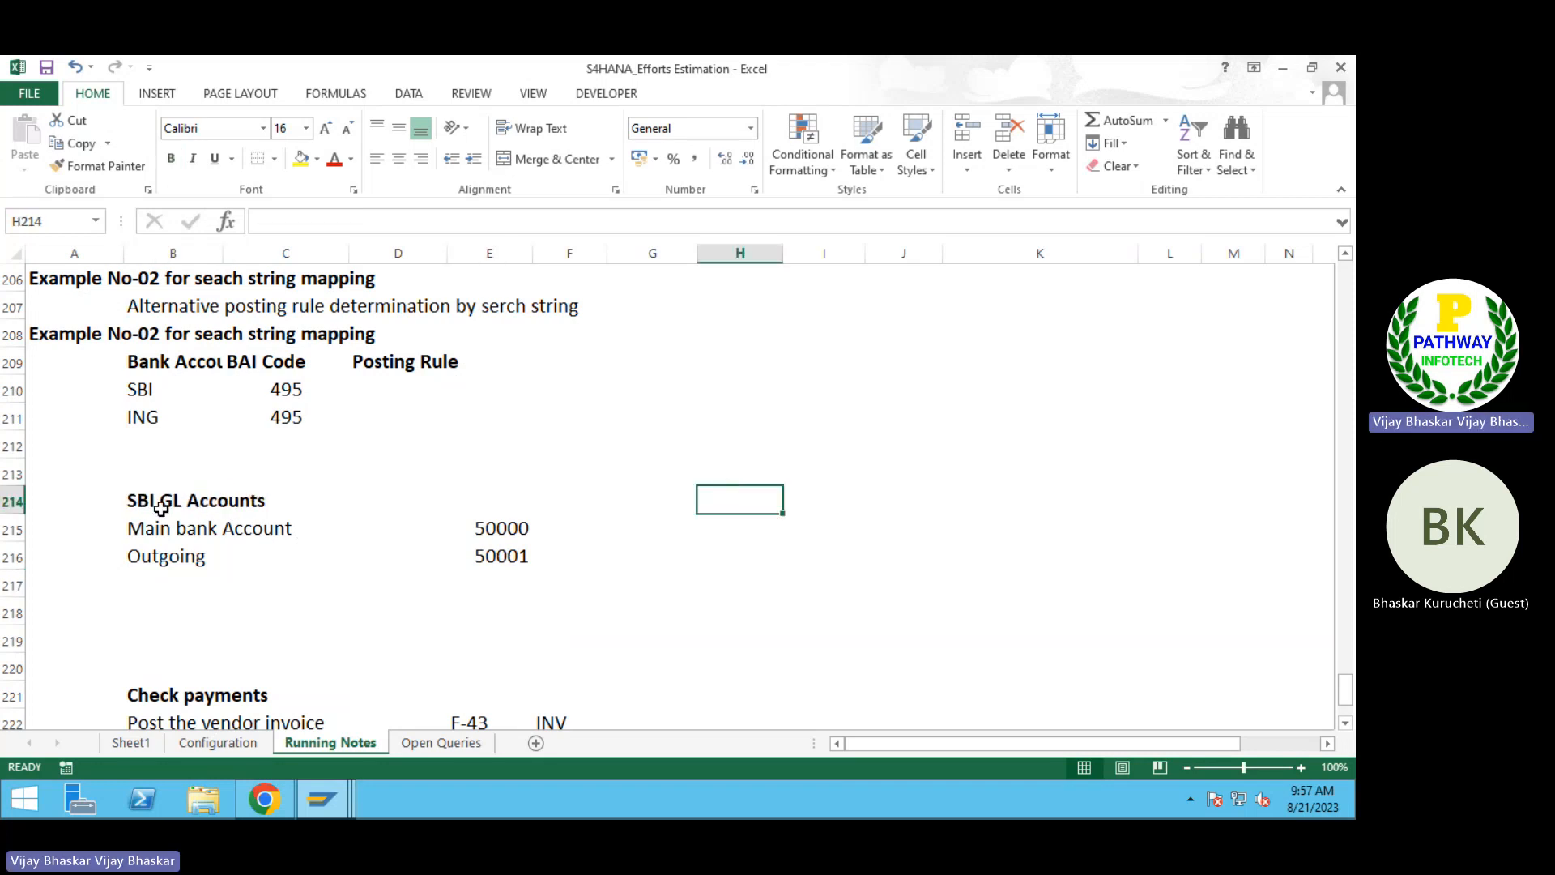
{"action": "left_click_drag", "start_coordinate": [154, 507], "coordinate": [473, 549]}
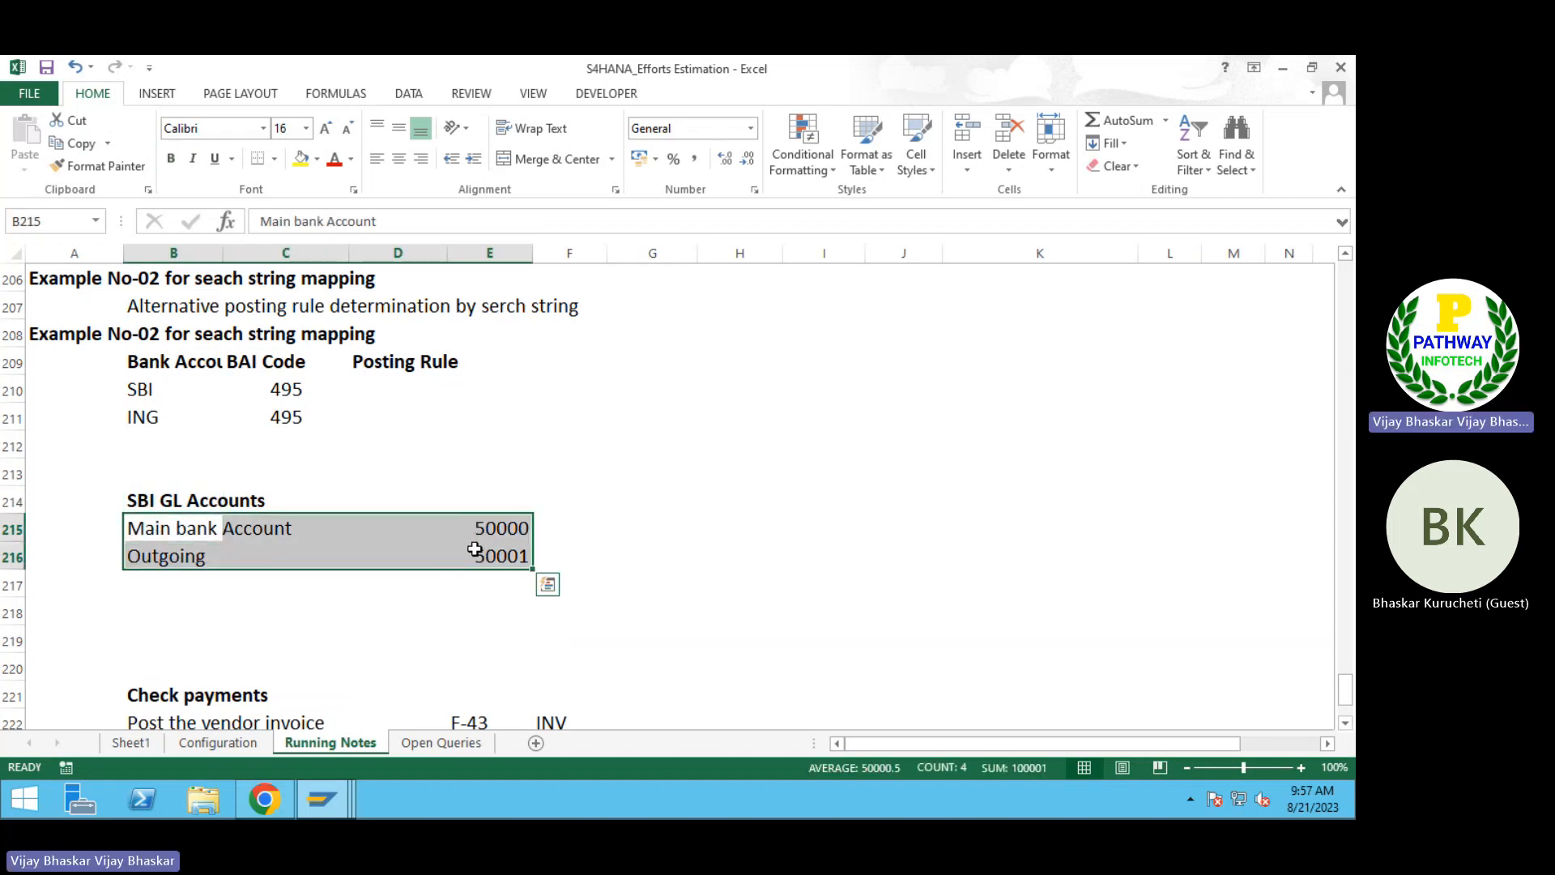
{"action": "key", "text": "ctrl+c"}
{"action": "left_click", "coordinate": [765, 507]}
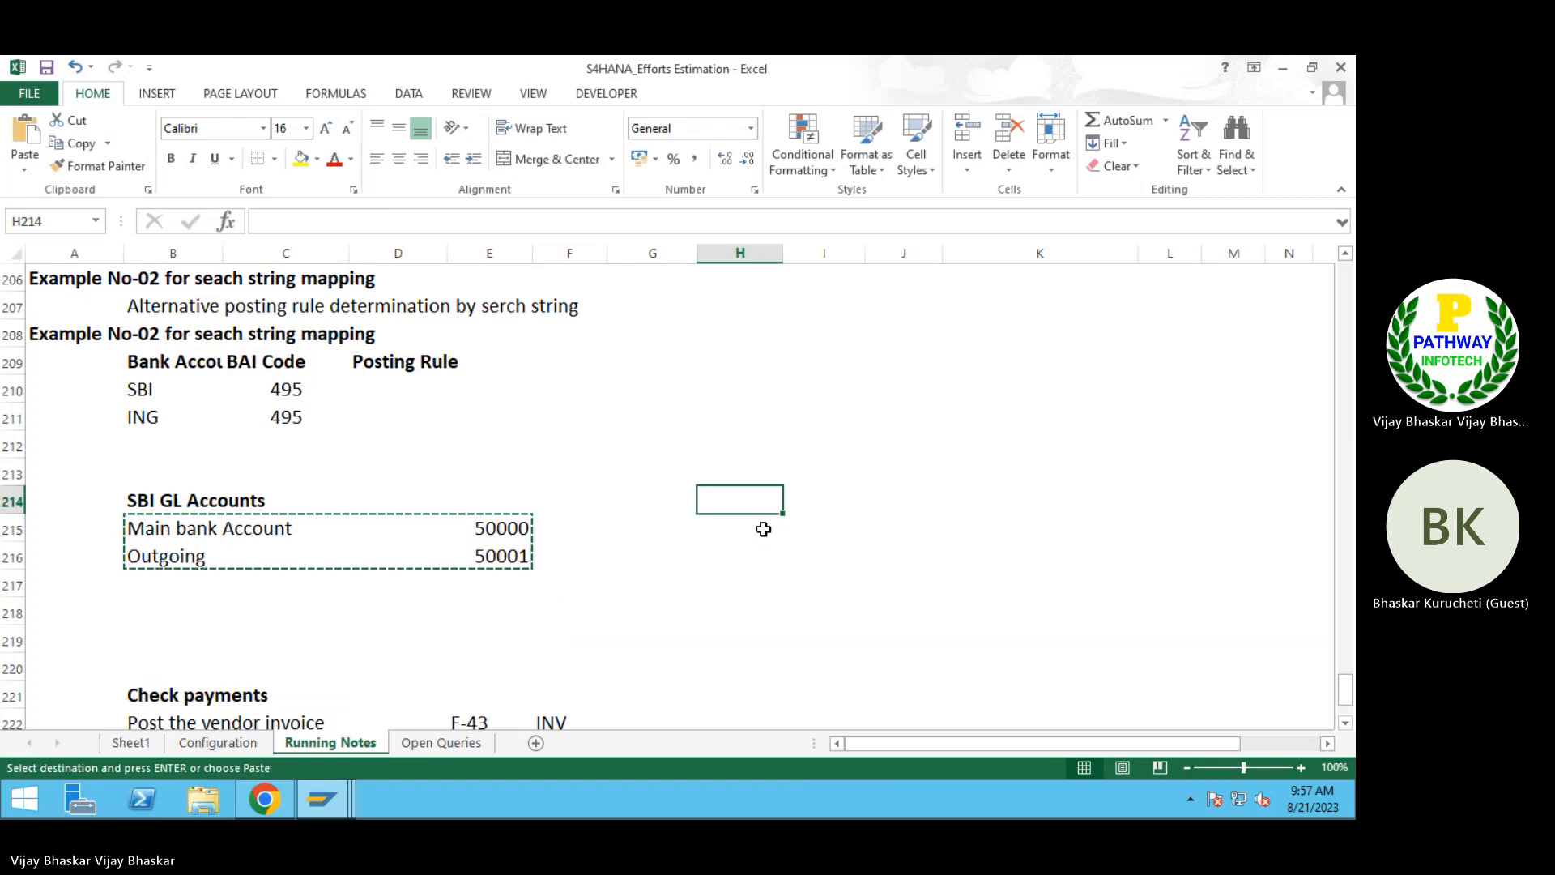
{"action": "left_click", "coordinate": [764, 529]}
{"action": "key", "text": "ctrl+v"}
Step: Enter the heading "ING Bank" in H214 above the copied accounts and make it bold
{"action": "left_click", "coordinate": [701, 496]}
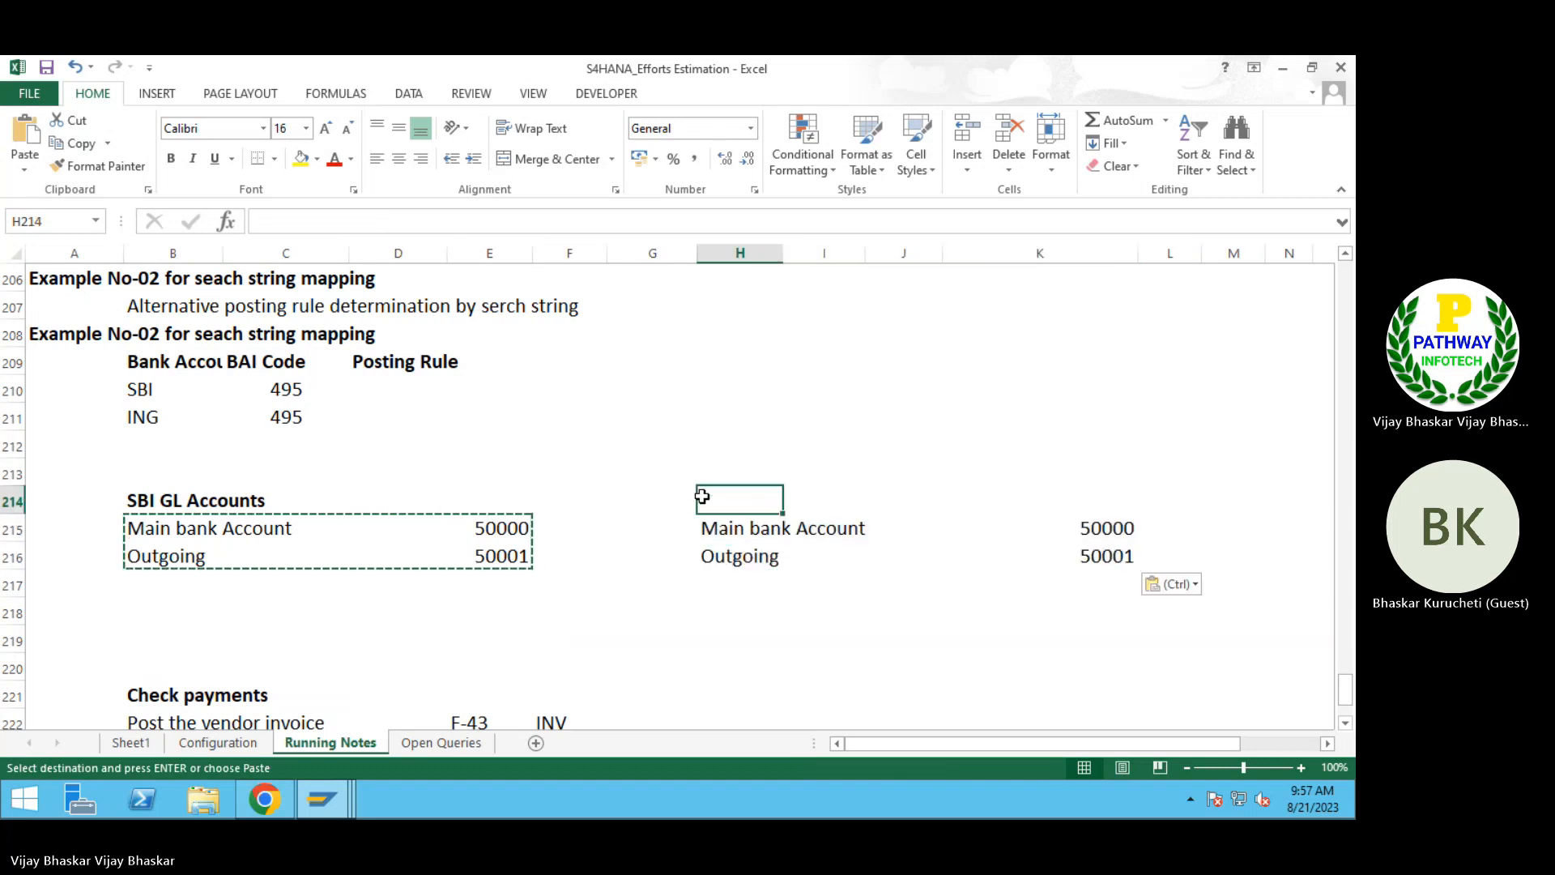
{"action": "type", "text": "IN"}
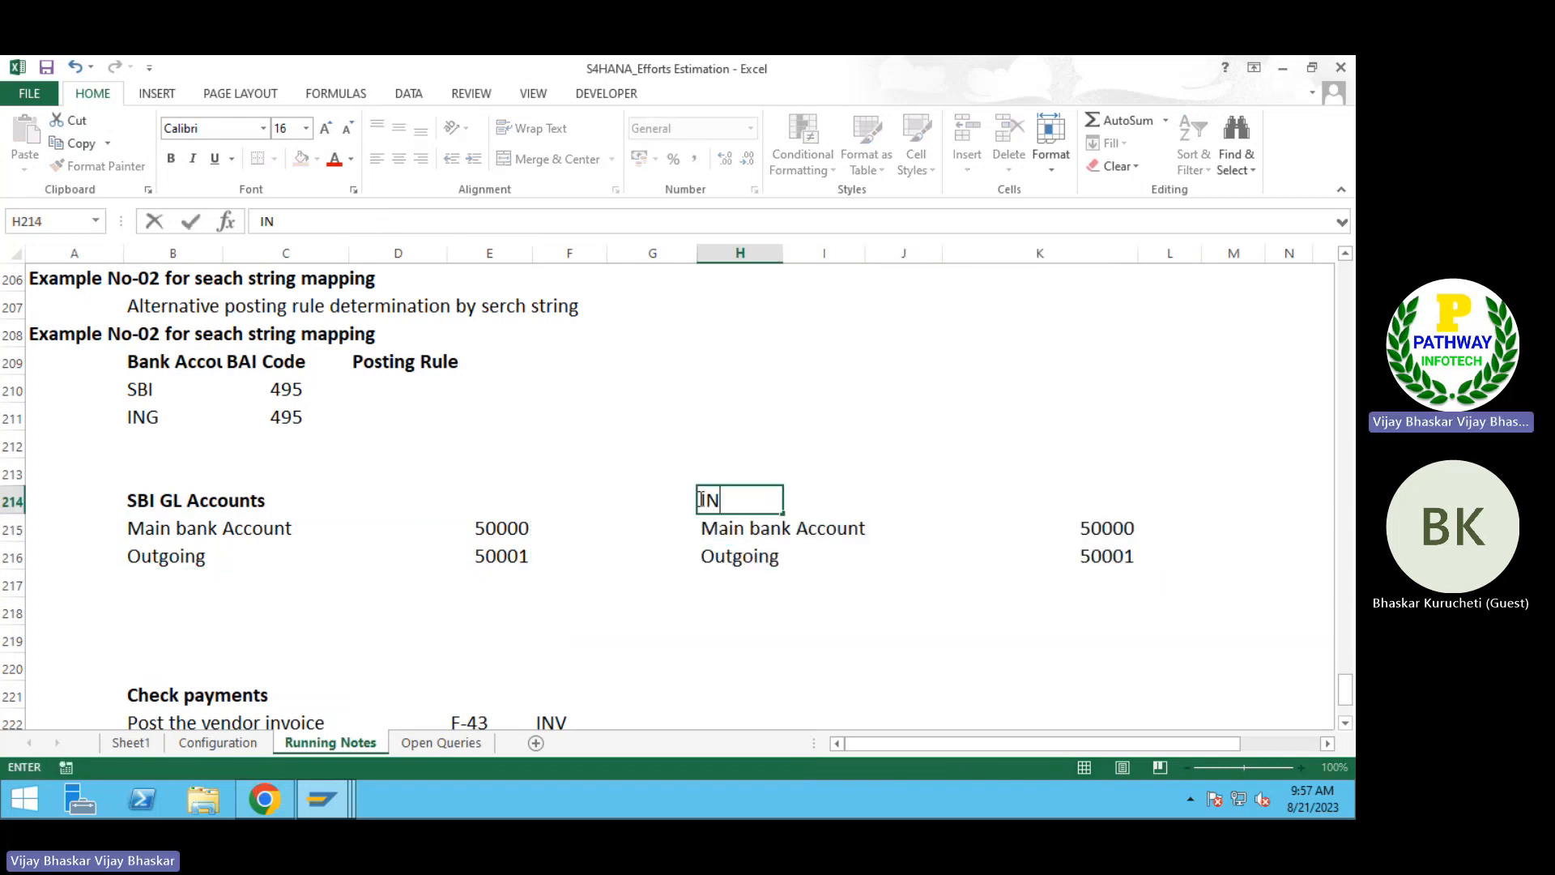
{"action": "type", "text": "G Bank"}
{"action": "key", "text": "Return"}
{"action": "left_click", "coordinate": [701, 497]}
{"action": "key", "text": "ctrl+b"}
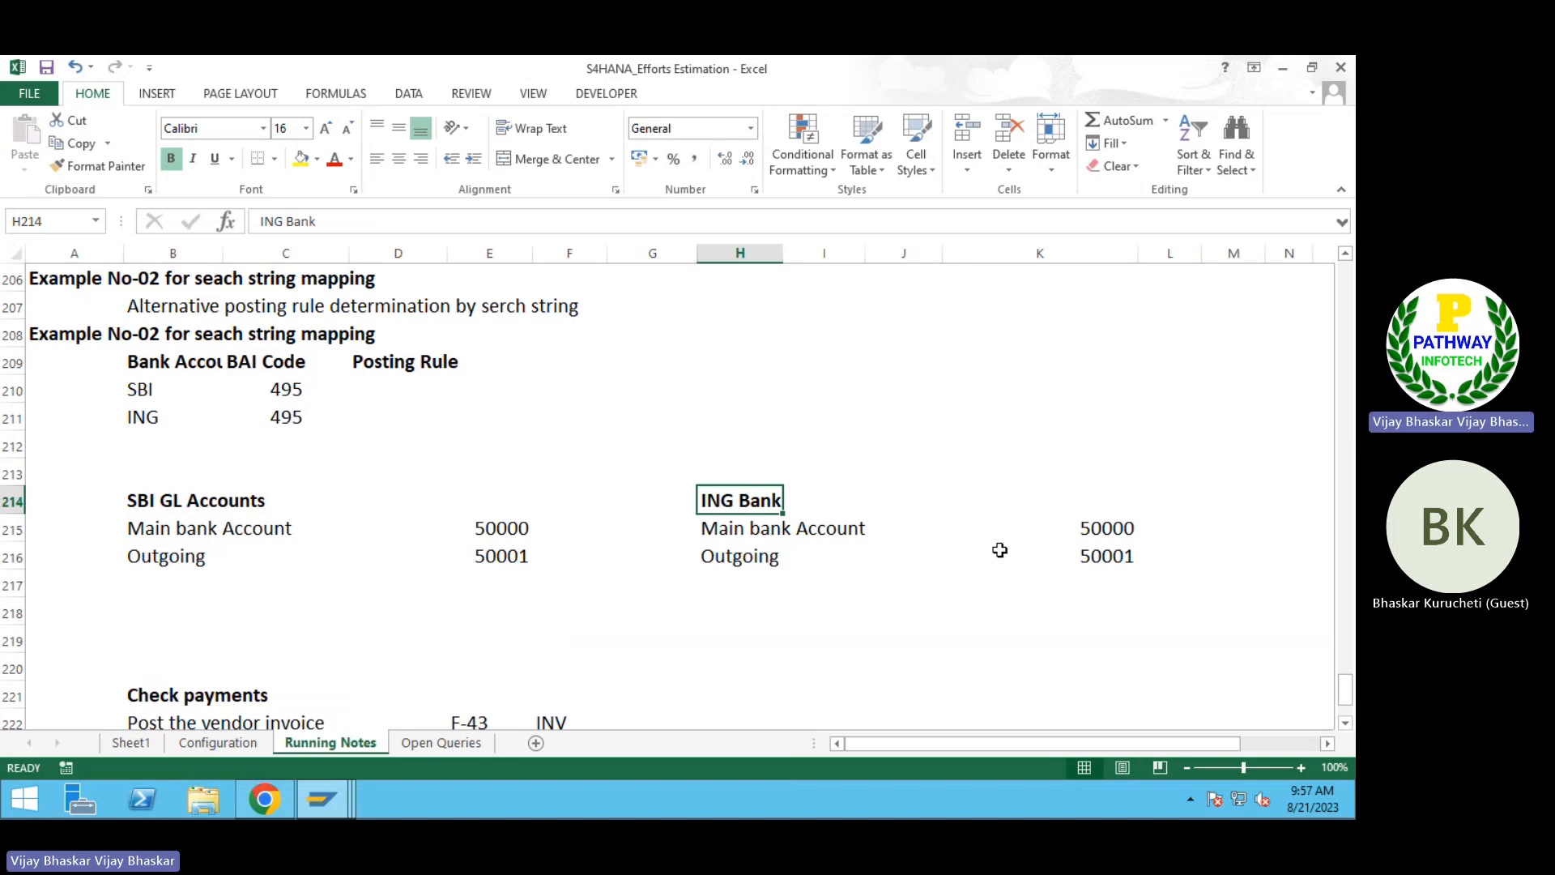
Step: Change the ING Bank outgoing account in K216 to 50003
{"action": "left_click", "coordinate": [1095, 528]}
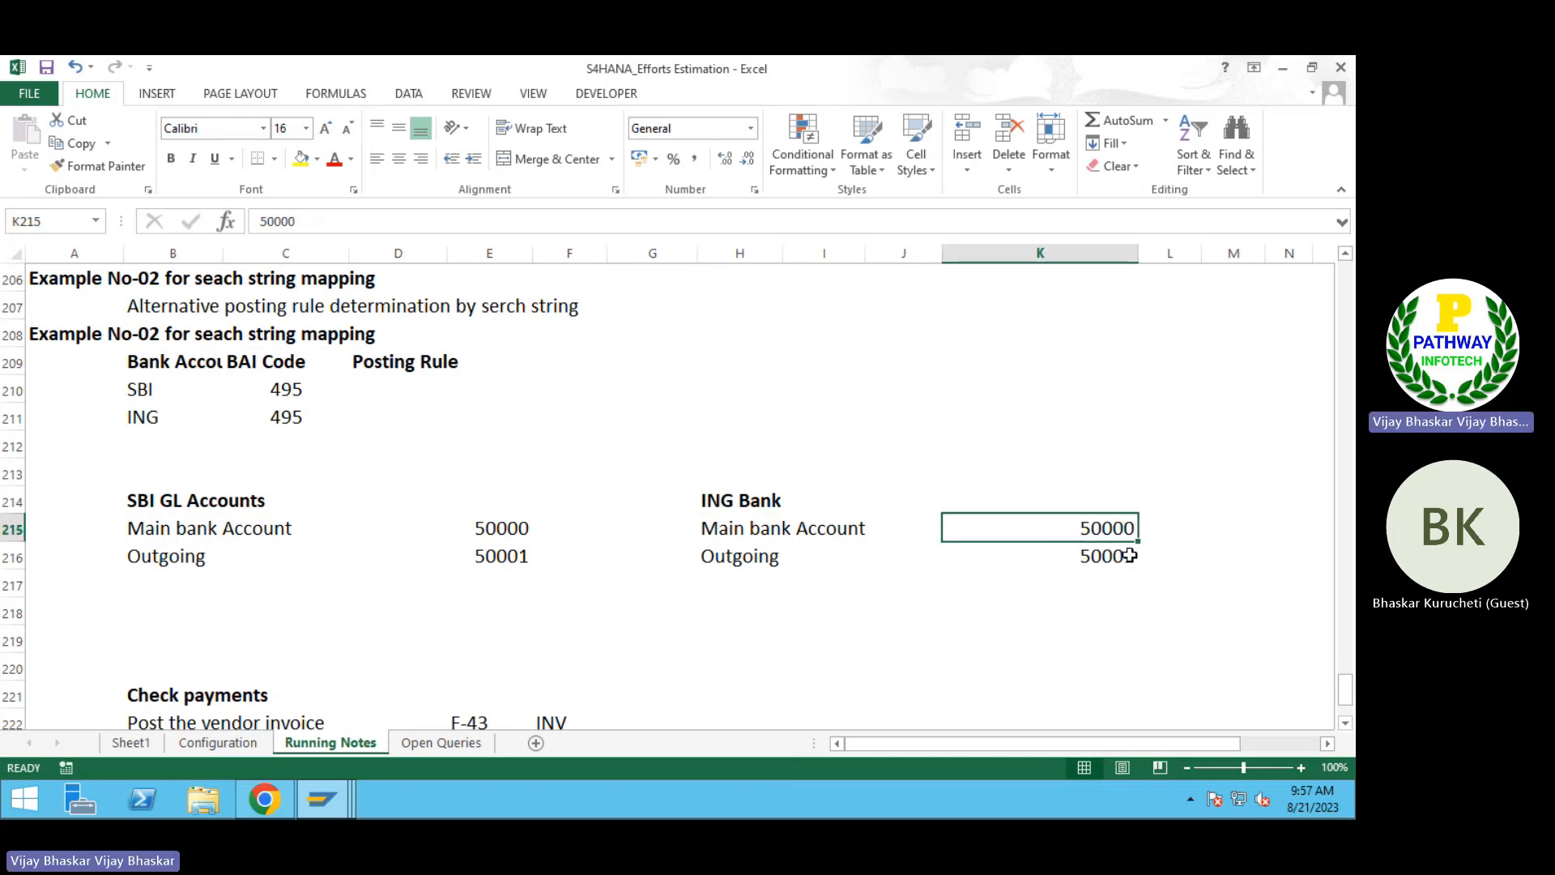
{"action": "double_click", "coordinate": [1126, 555]}
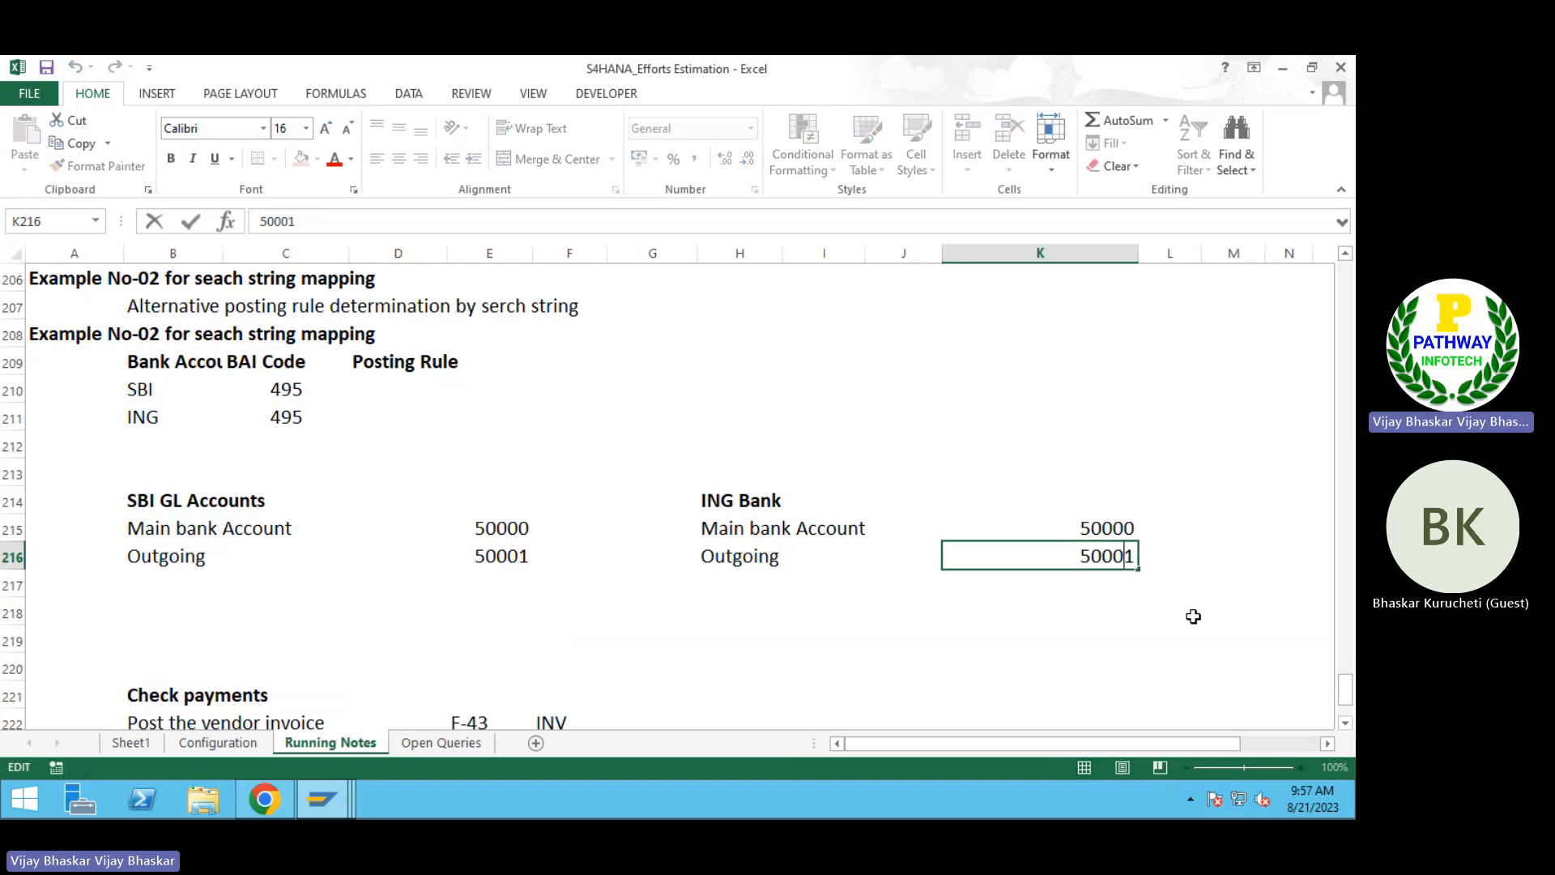
{"action": "key", "text": "Delete"}
{"action": "type", "text": "3"}
{"action": "key", "text": "Return"}
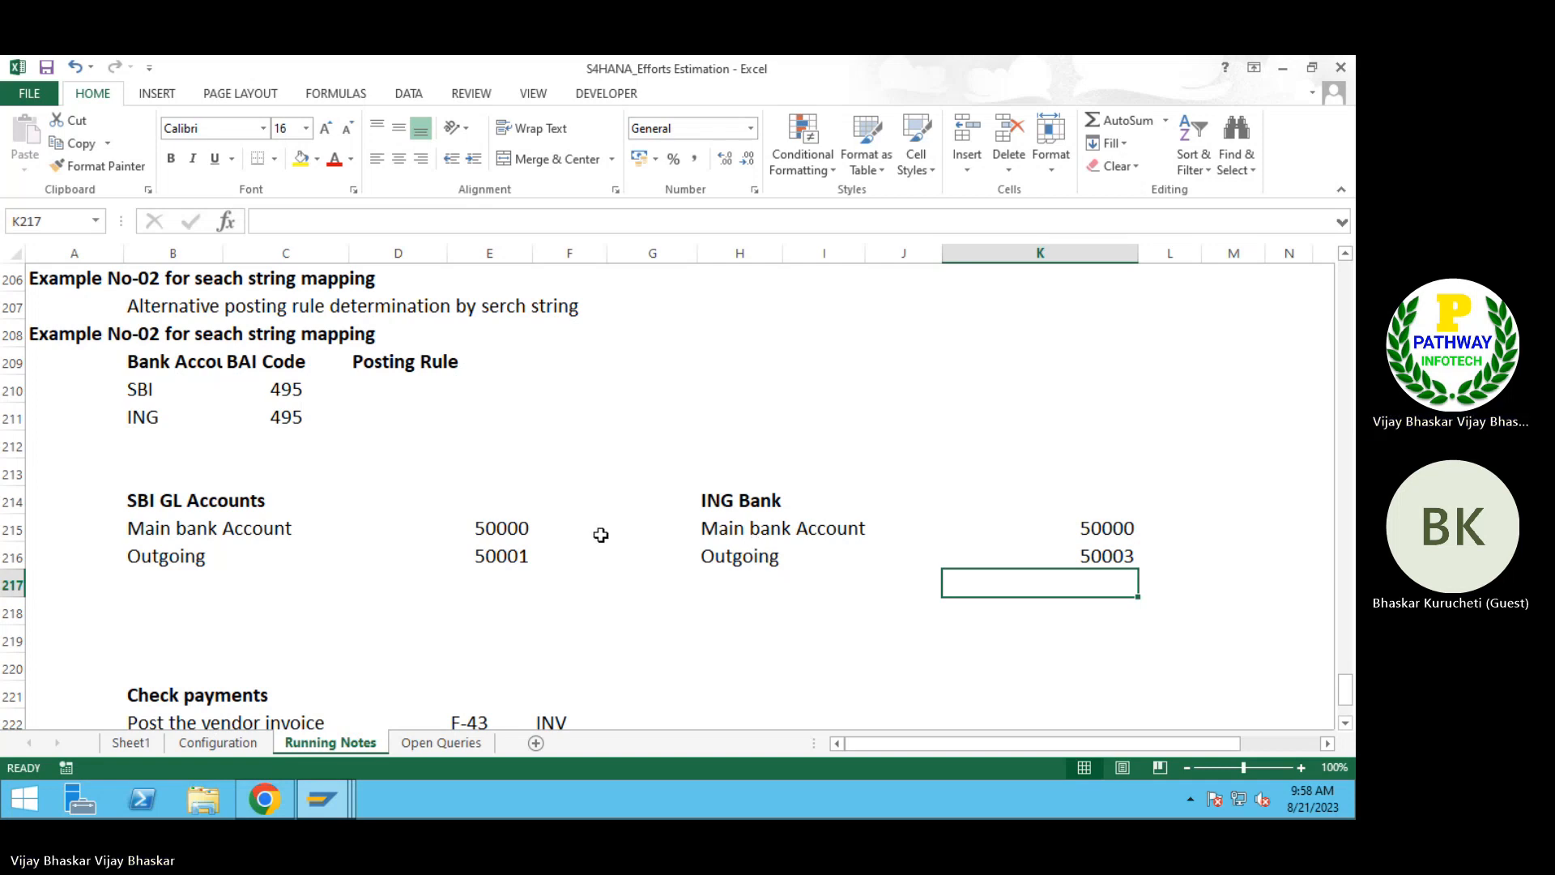
Step: Left-align the SBI account values in E215:E216
{"action": "left_click_drag", "start_coordinate": [508, 528], "coordinate": [503, 548]}
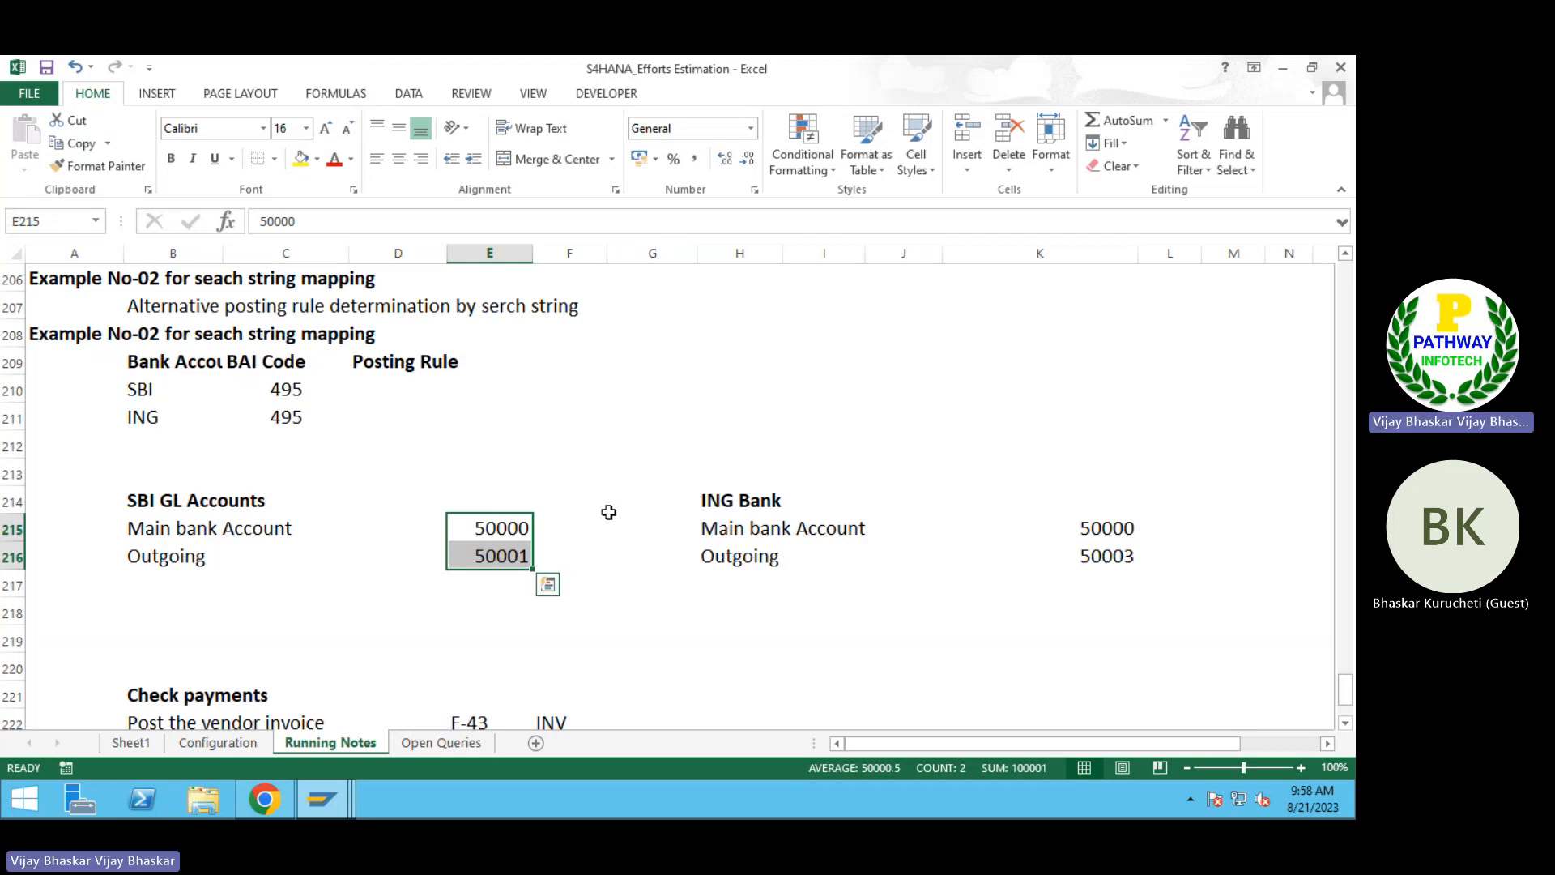
{"action": "left_click", "coordinate": [592, 492]}
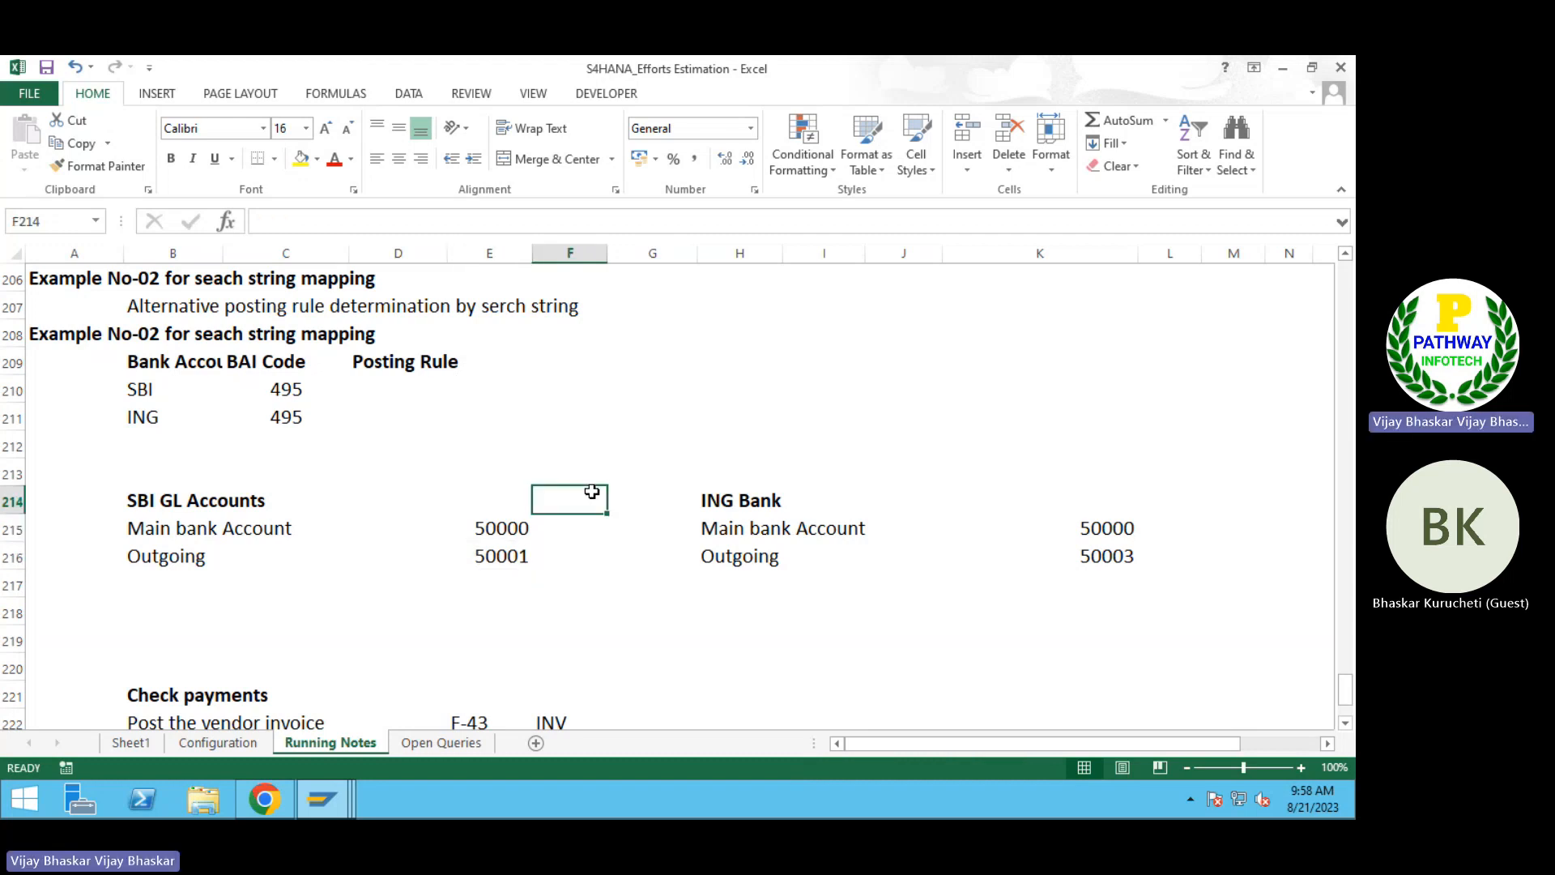
{"action": "left_click_drag", "start_coordinate": [498, 526], "coordinate": [494, 551]}
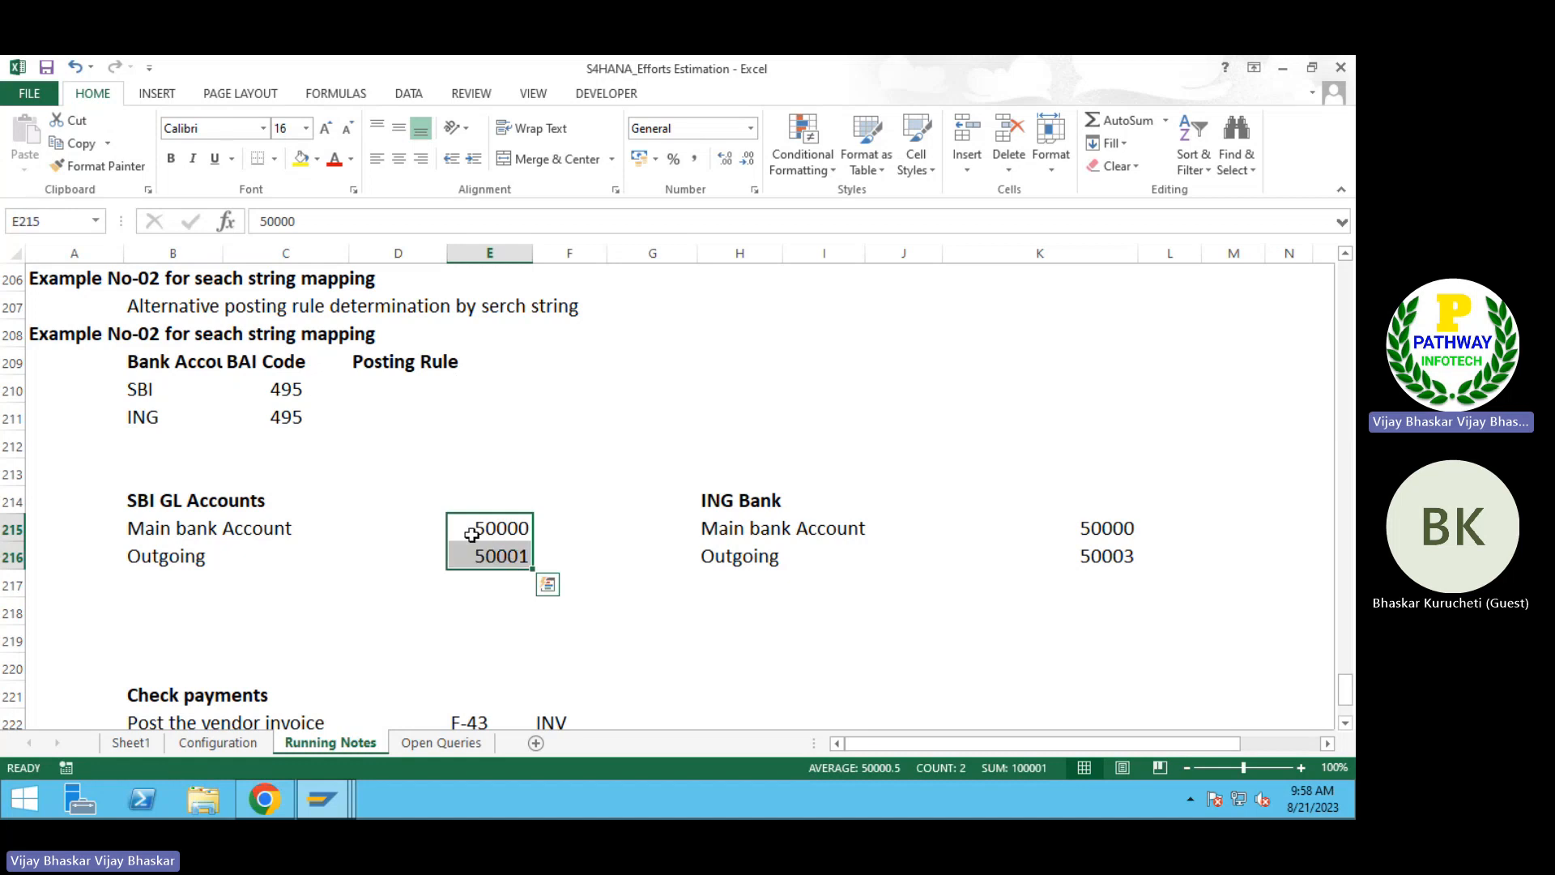
{"action": "left_click", "coordinate": [376, 159]}
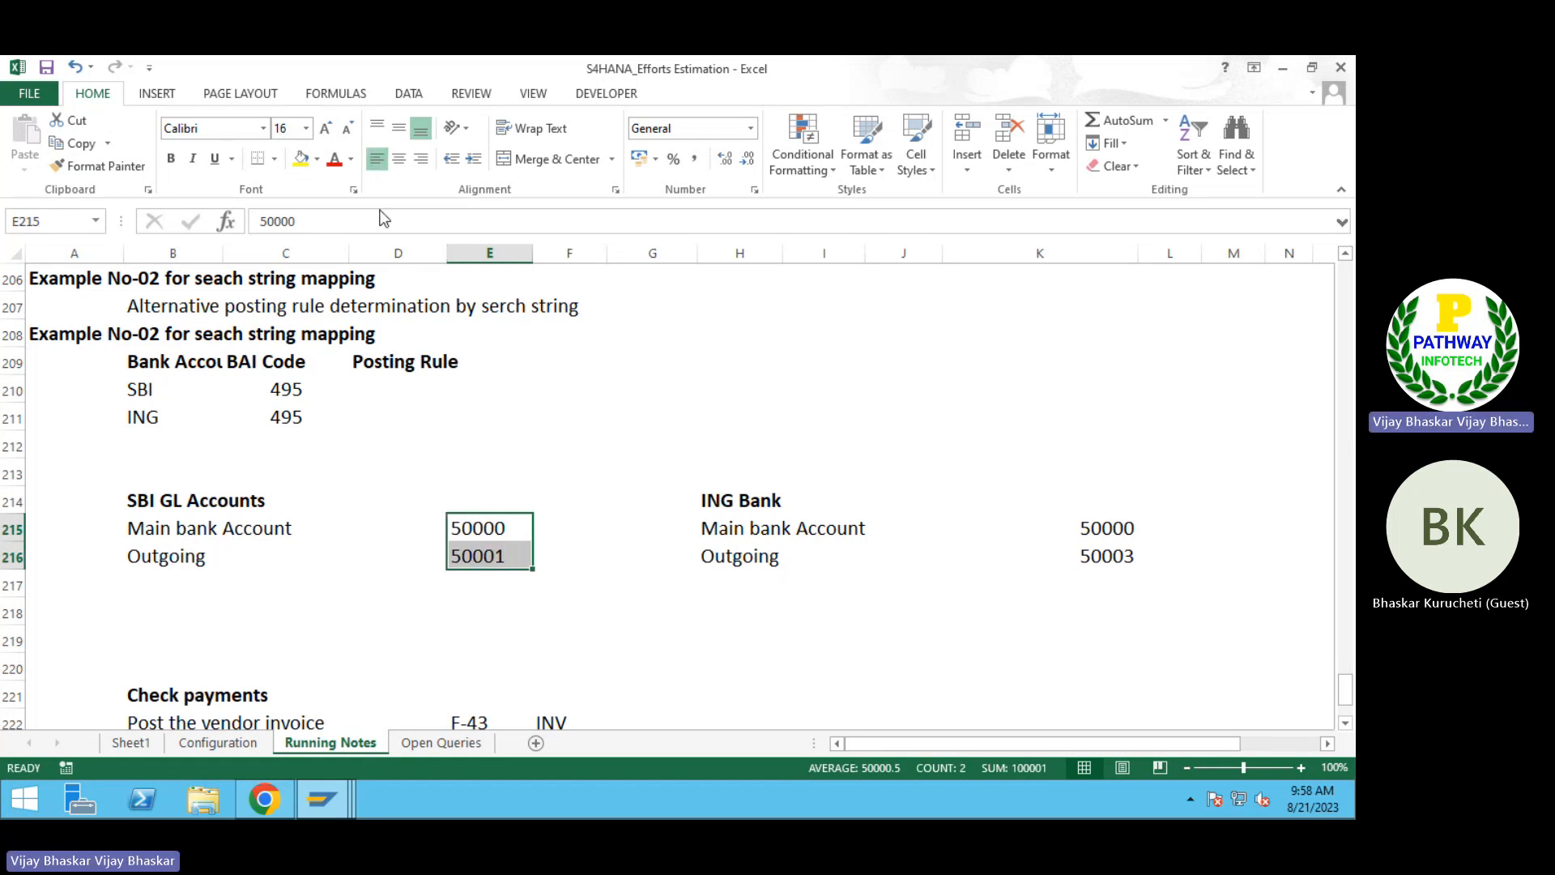
{"action": "left_click", "coordinate": [595, 495]}
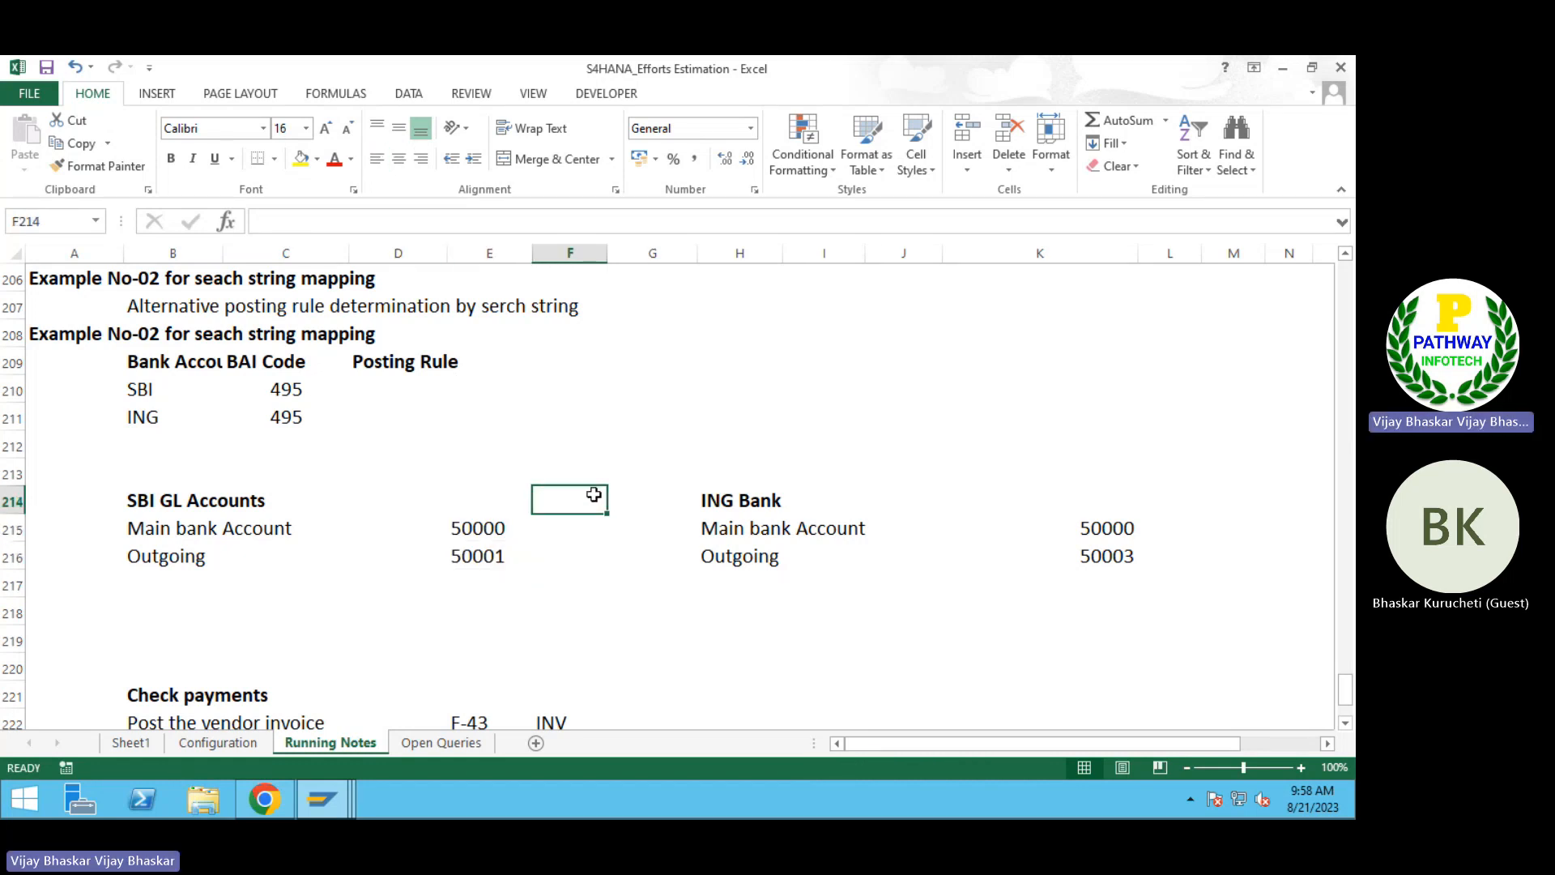
Step: Enter the heading "Posting Rule" in F214 beside the SBI GL accounts and make it bold
{"action": "type", "text": "Posting Rule"}
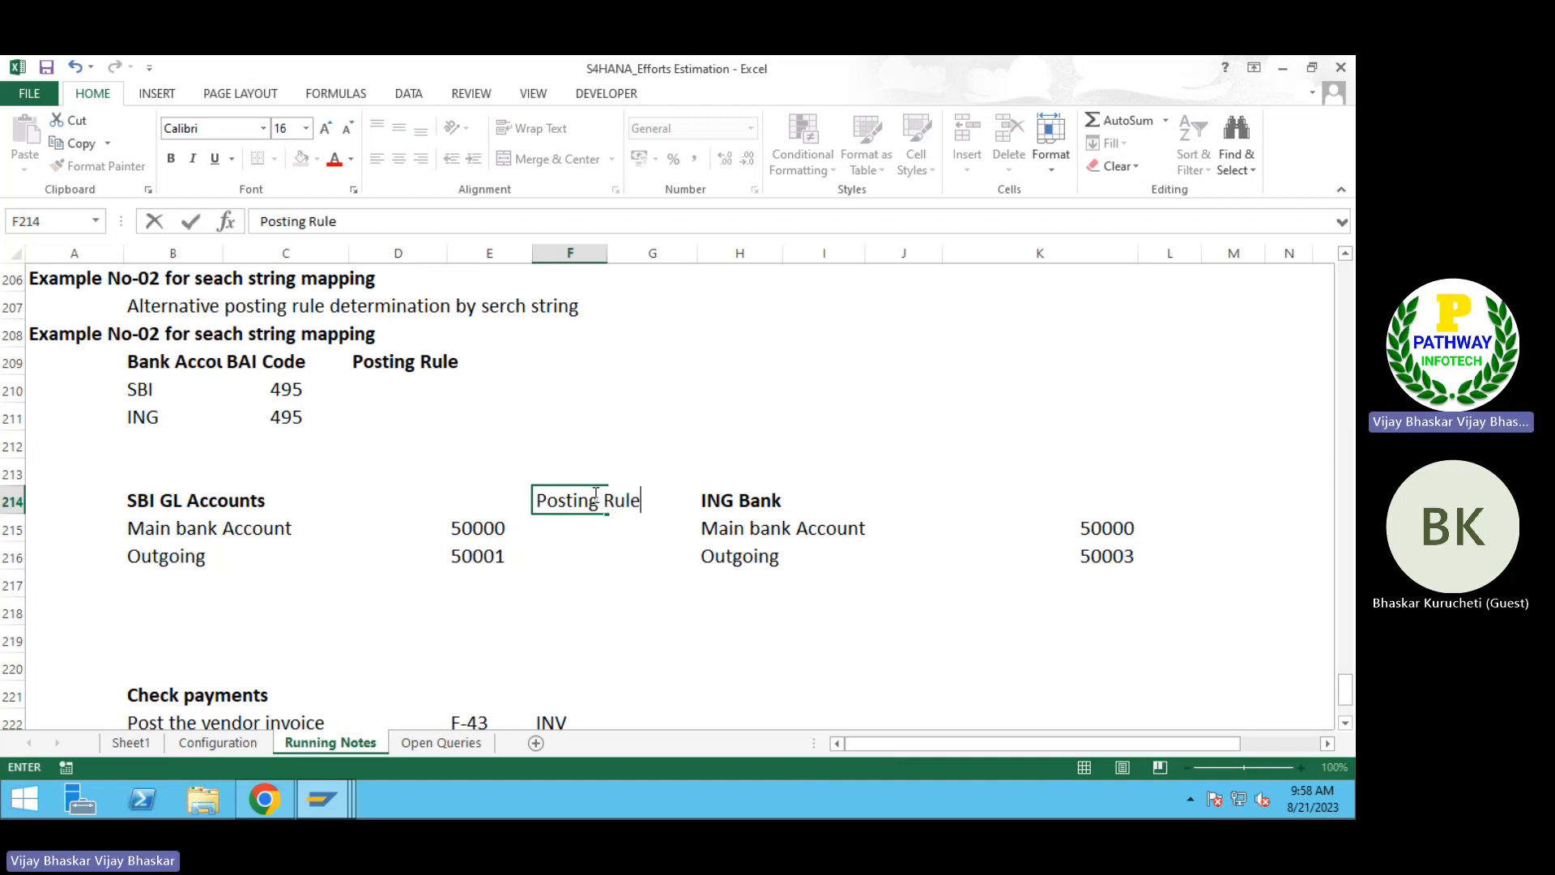
{"action": "key", "text": "Return"}
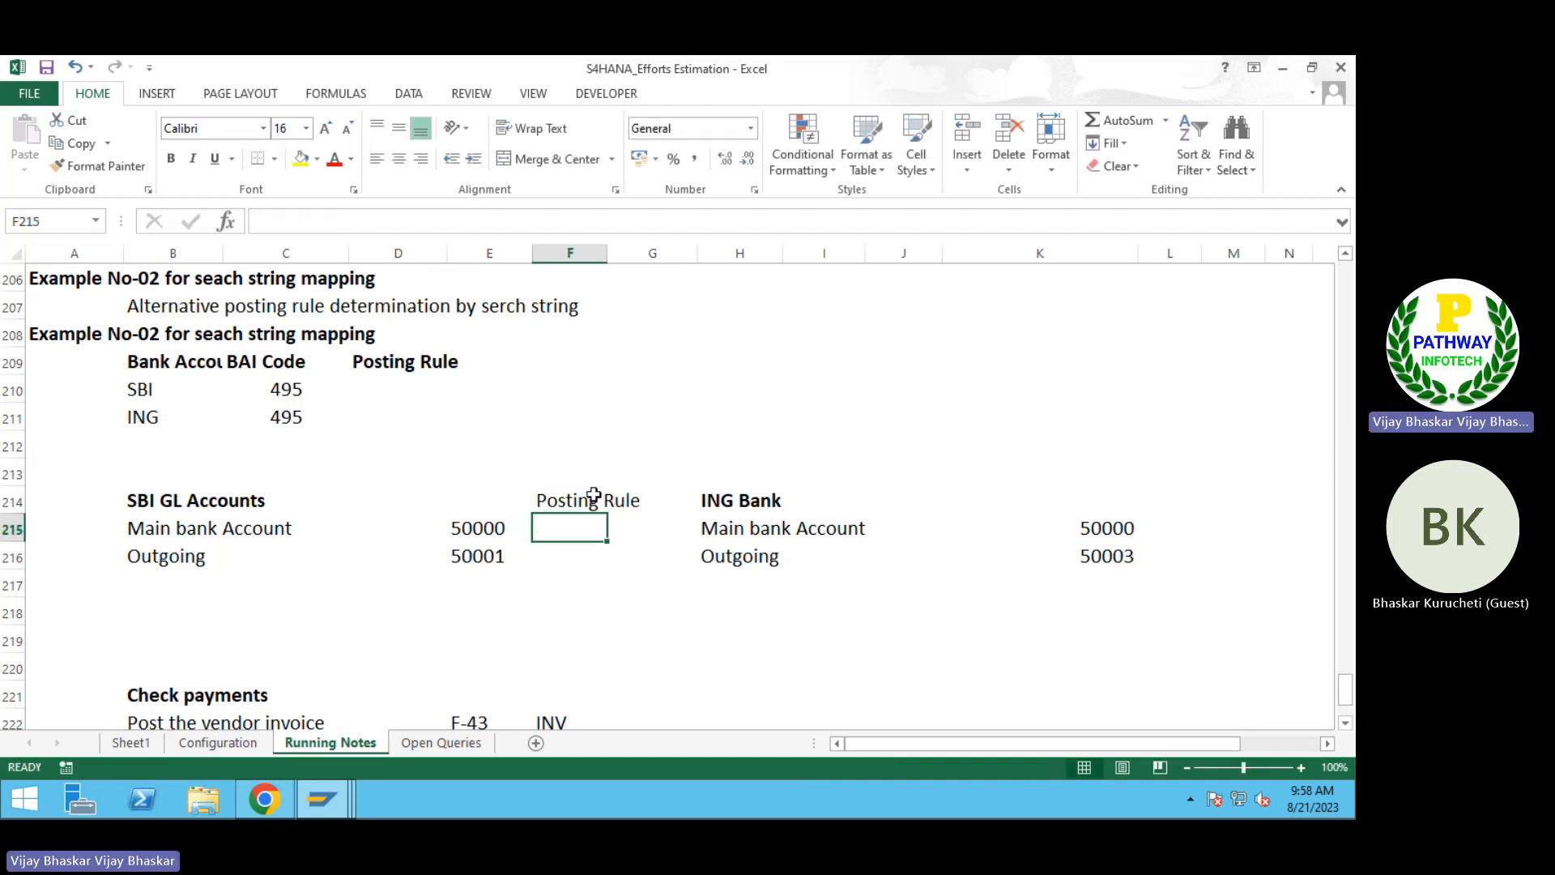
{"action": "left_click", "coordinate": [594, 494]}
{"action": "key", "text": "ctrl+b"}
{"action": "key", "text": "Down"}
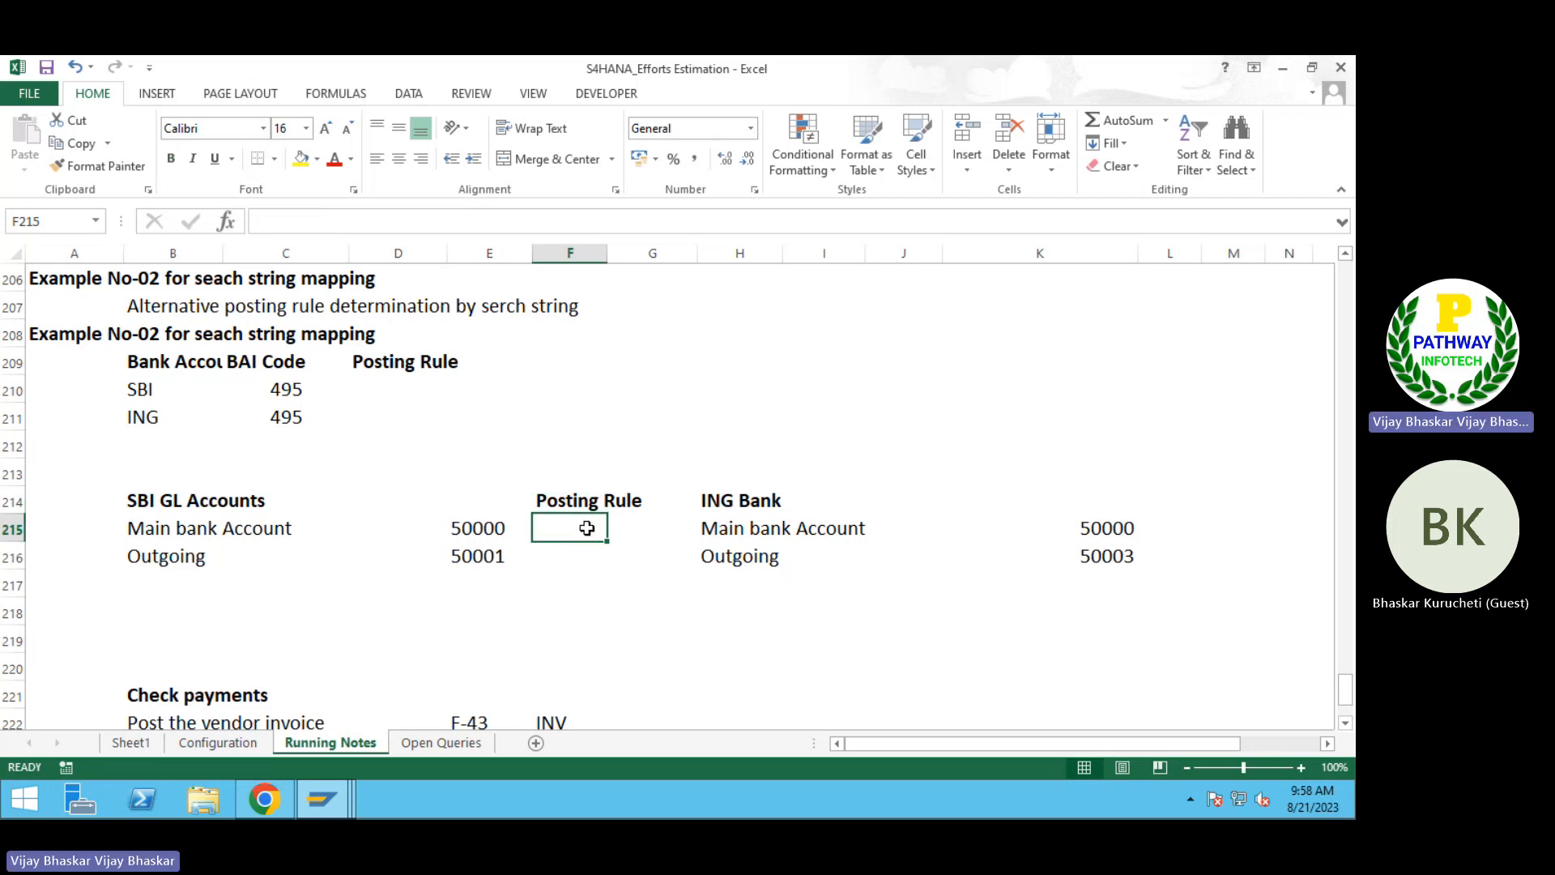
Step: Enter posting rule B006 for both SBI account rows in F215:F216
{"action": "type", "text": "B006"}
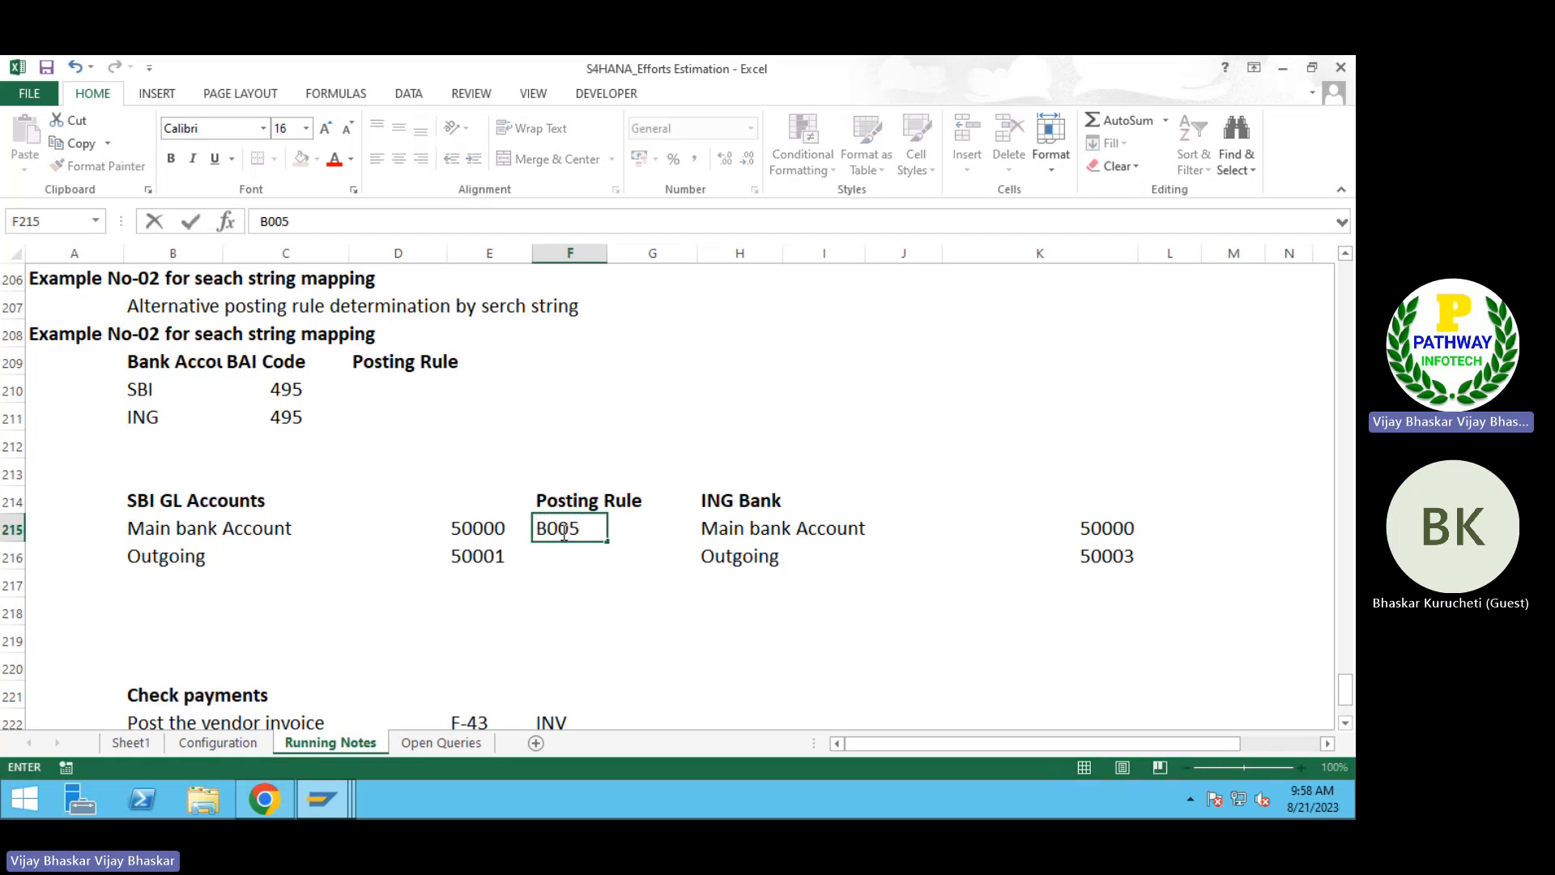
{"action": "key", "text": "Return"}
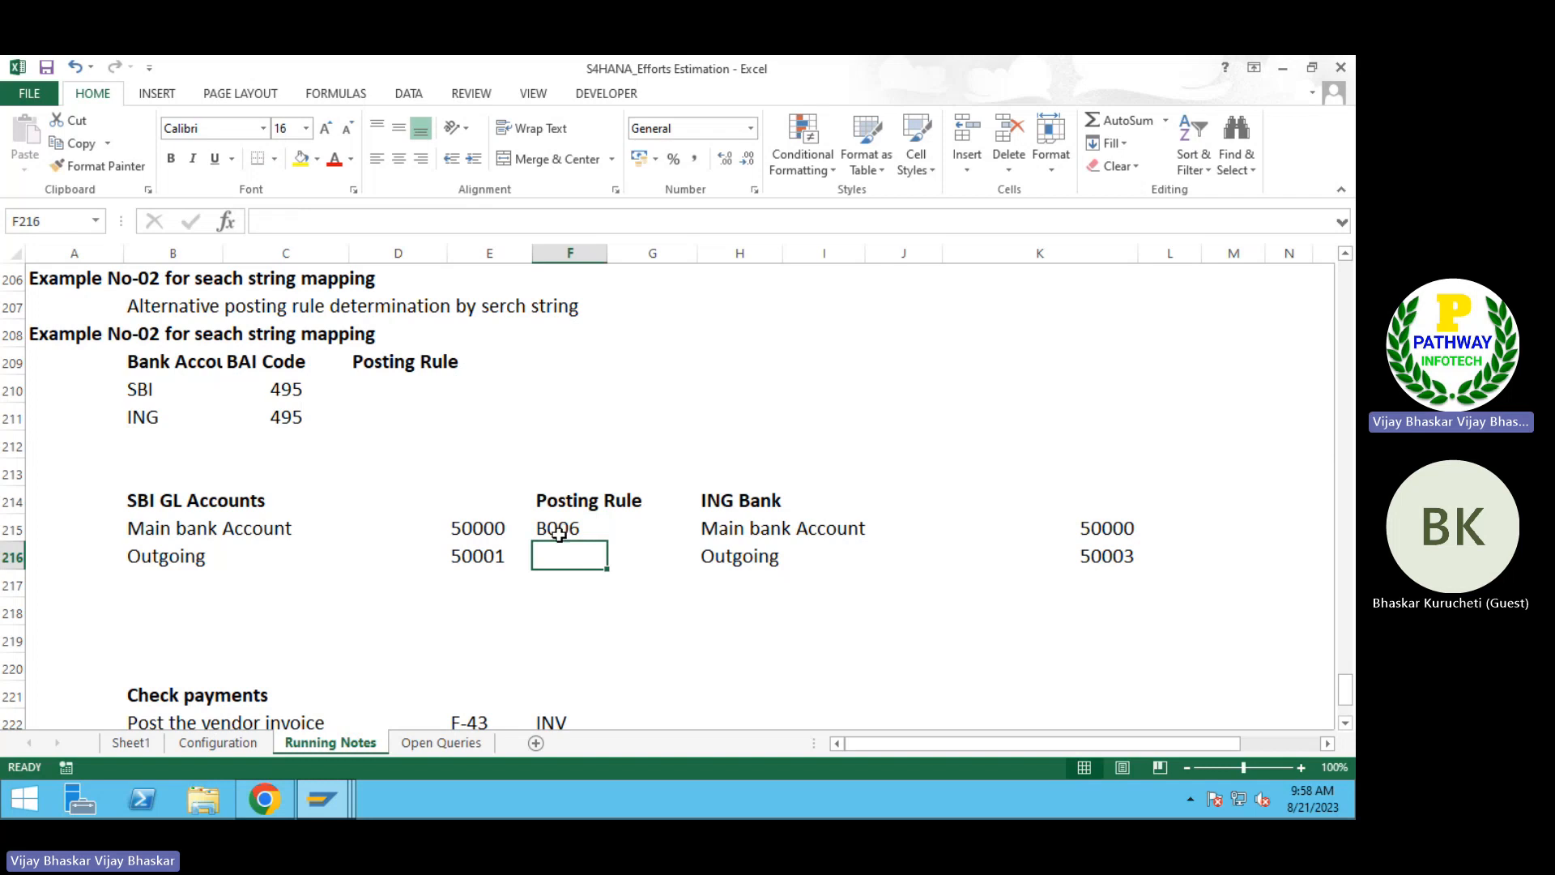
{"action": "key", "text": "ctrl+d"}
Step: Left-align the ING Bank account values in K215:K216
{"action": "left_click", "coordinate": [1193, 523]}
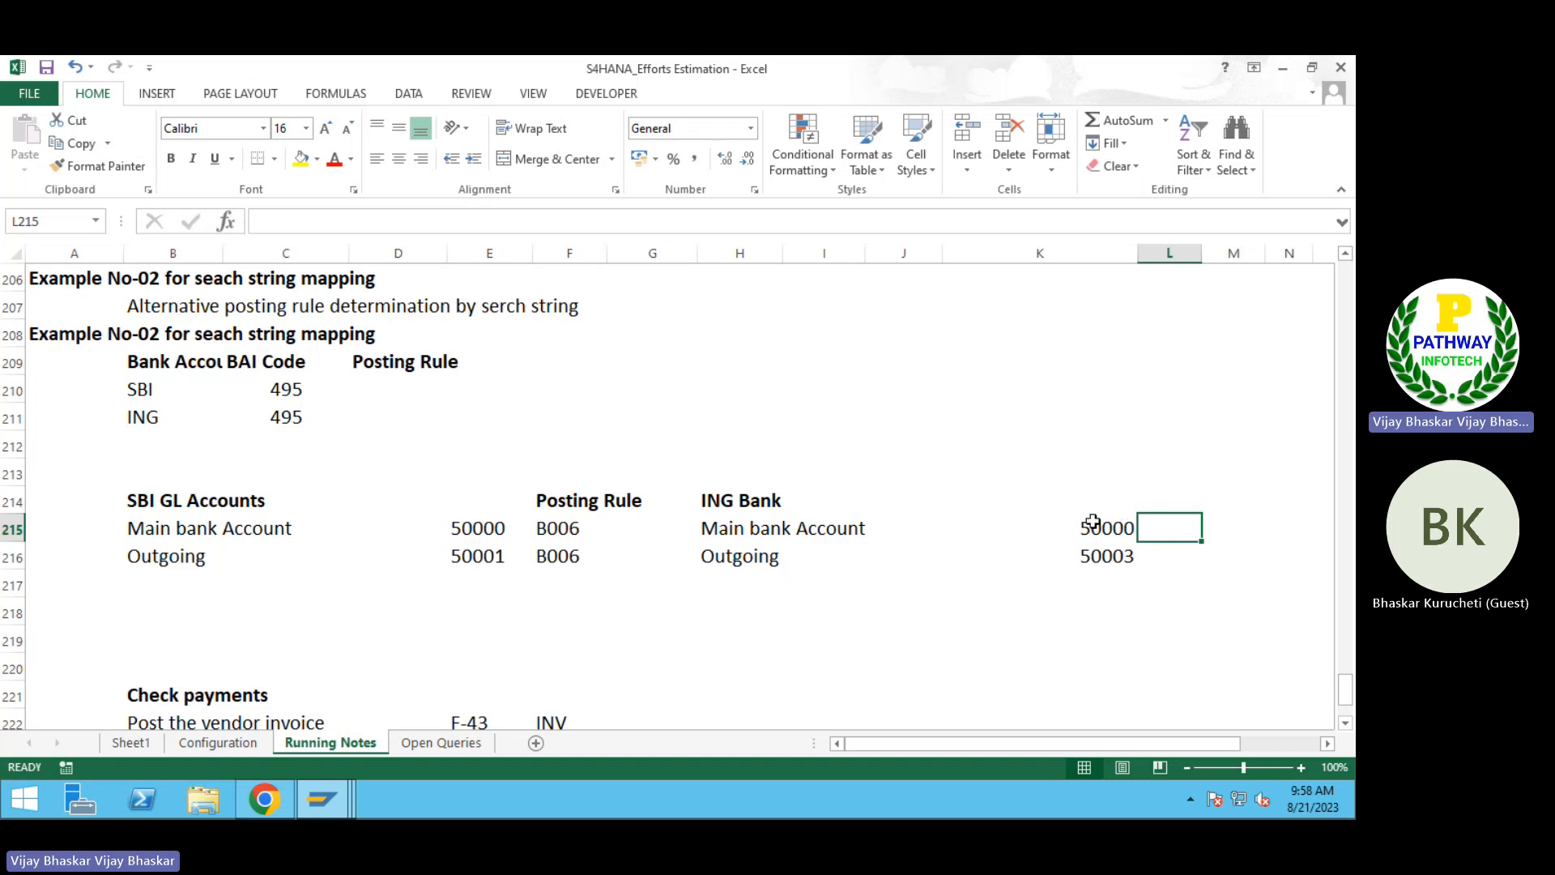
{"action": "left_click_drag", "start_coordinate": [1086, 525], "coordinate": [1097, 556]}
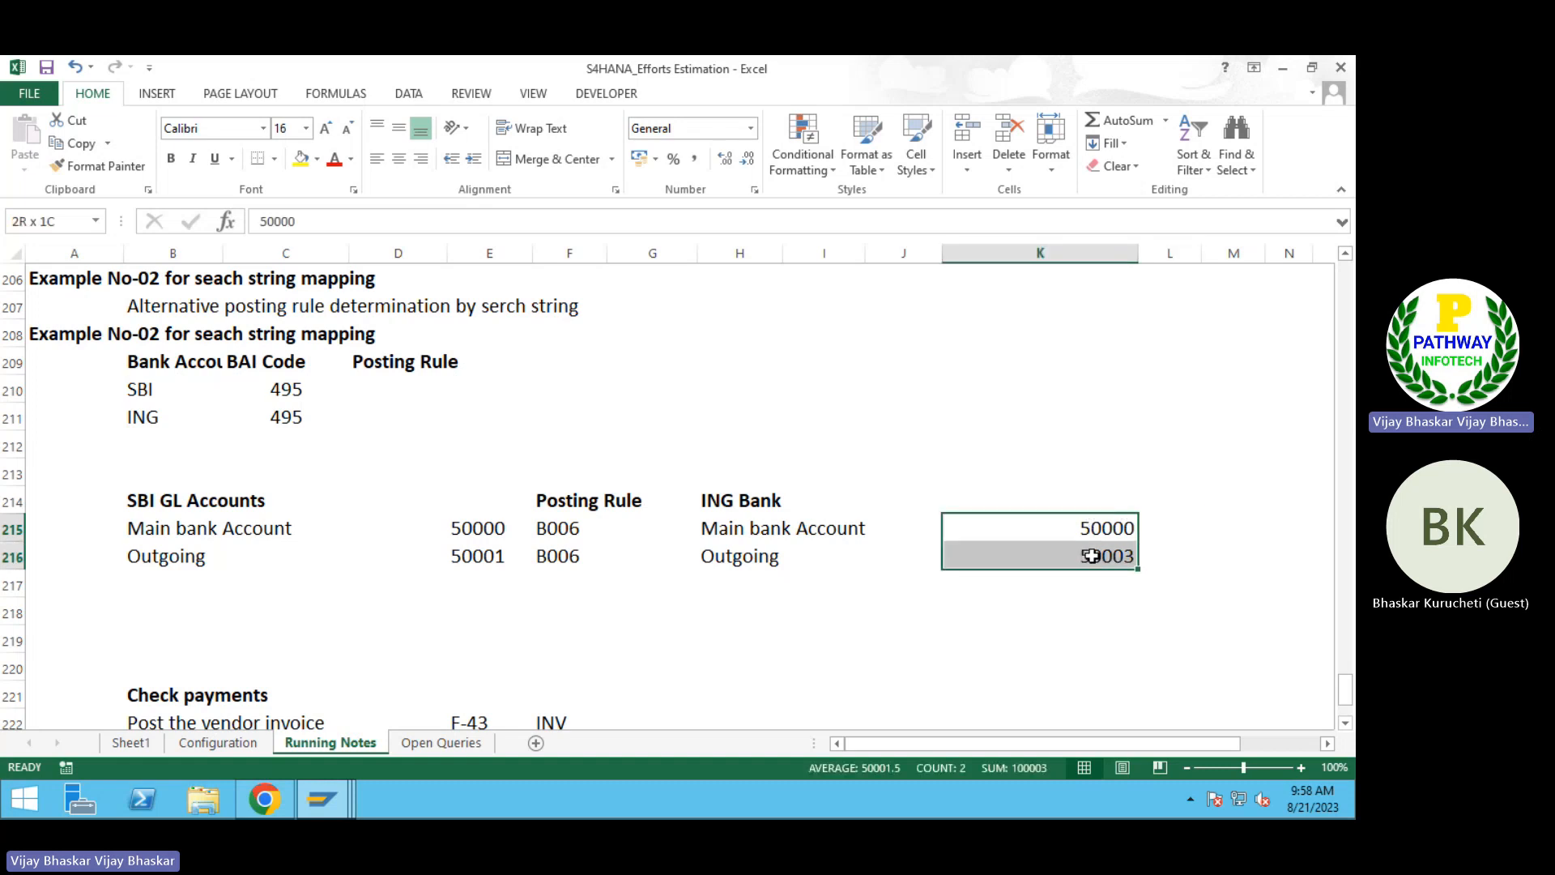
{"action": "left_click", "coordinate": [377, 159]}
Step: Enter posting rule B007 for both ING Bank account rows in L215:L216
{"action": "left_click", "coordinate": [1176, 526]}
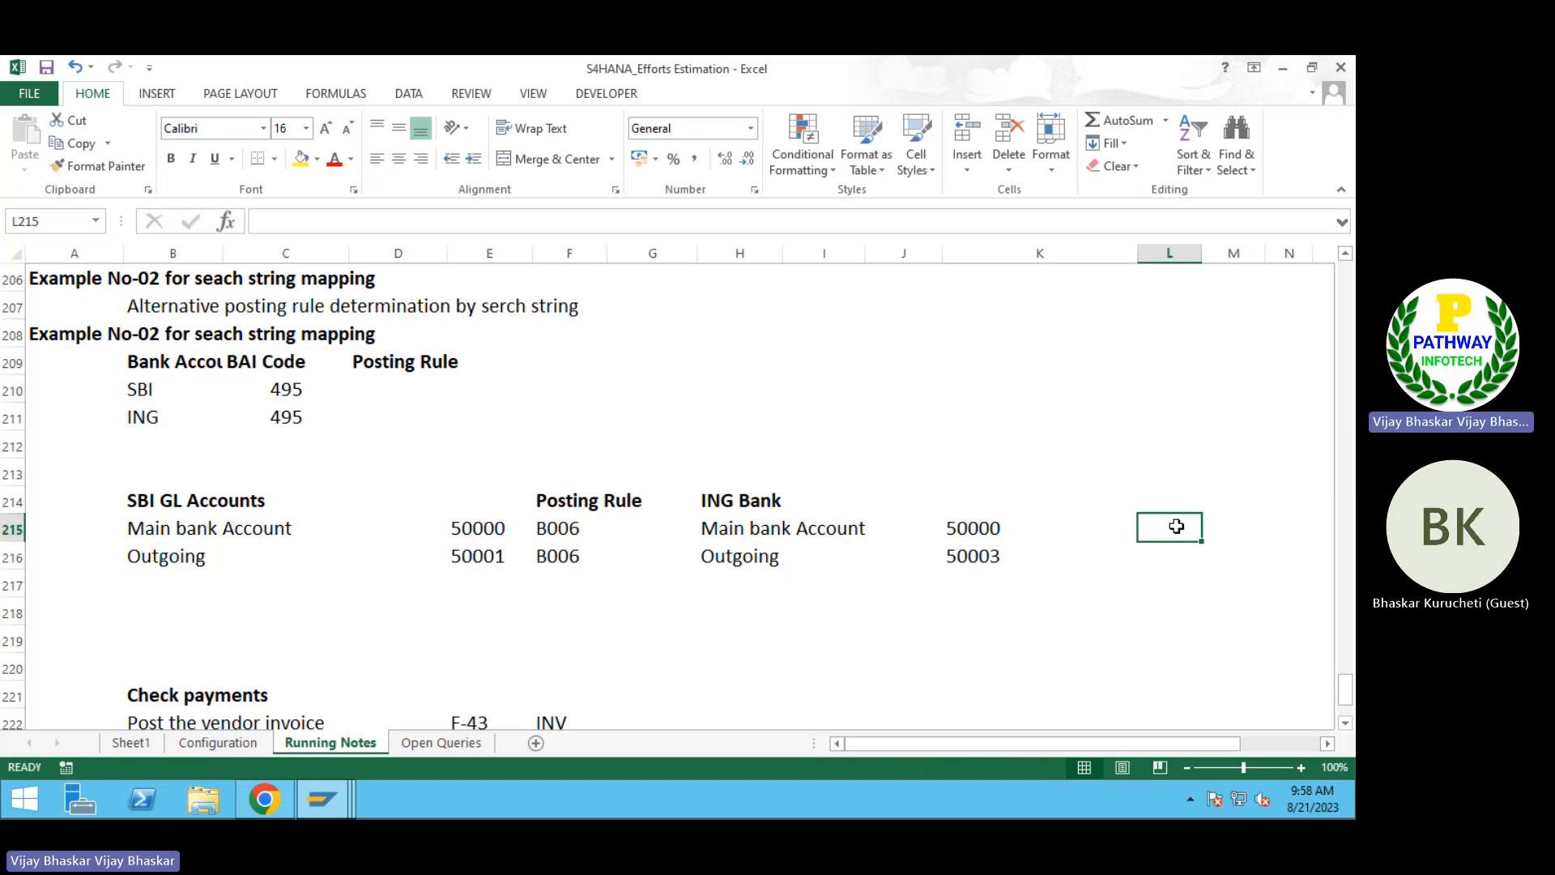
{"action": "type", "text": "B007"}
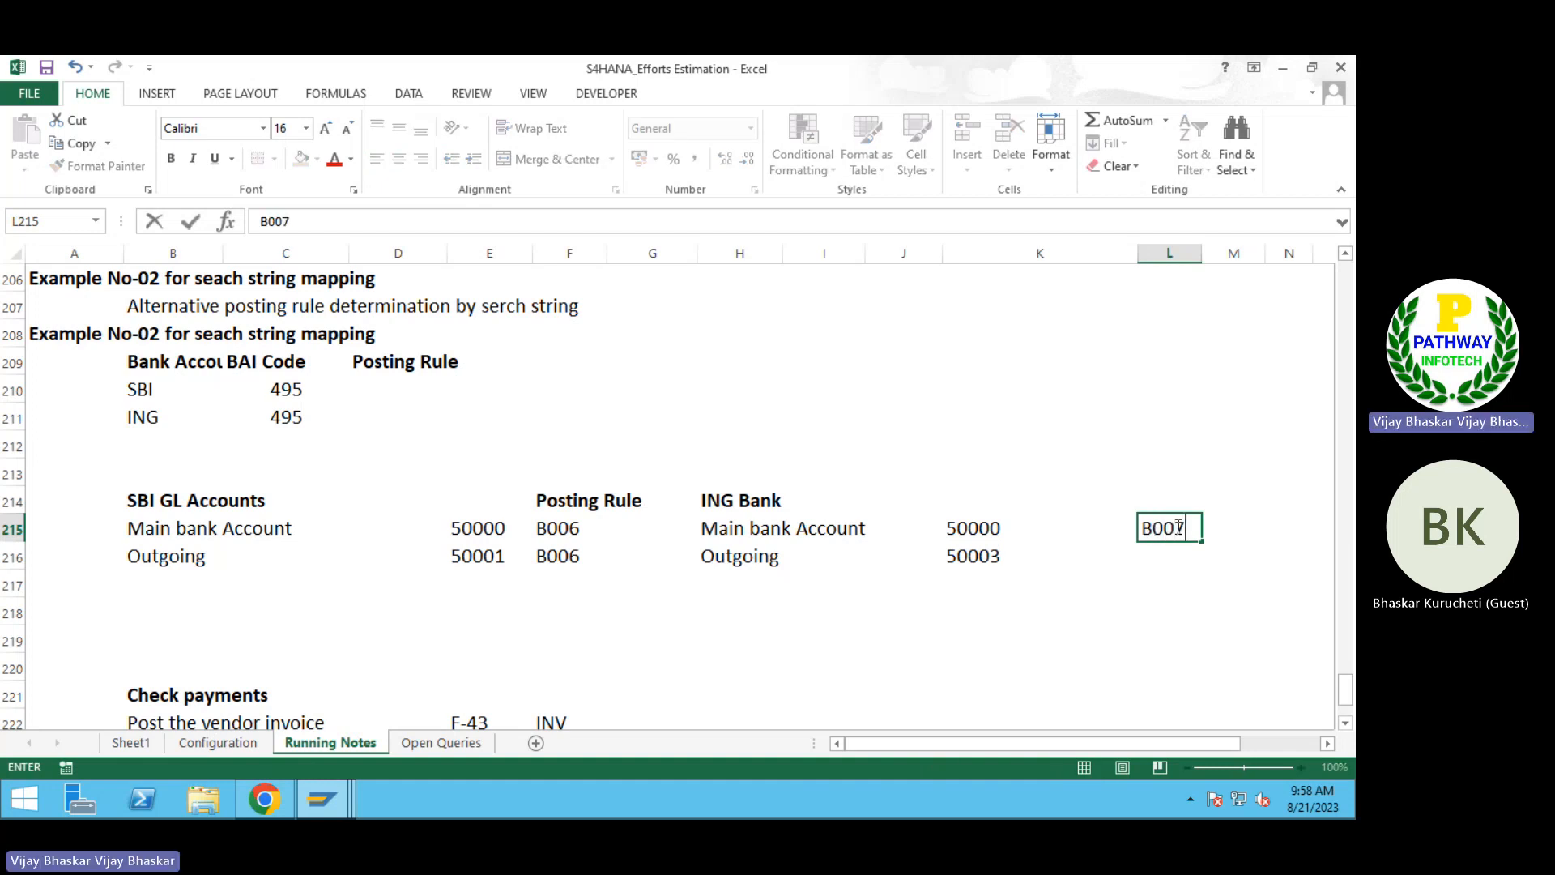
{"action": "key", "text": "Return"}
{"action": "key", "text": "ctrl+d"}
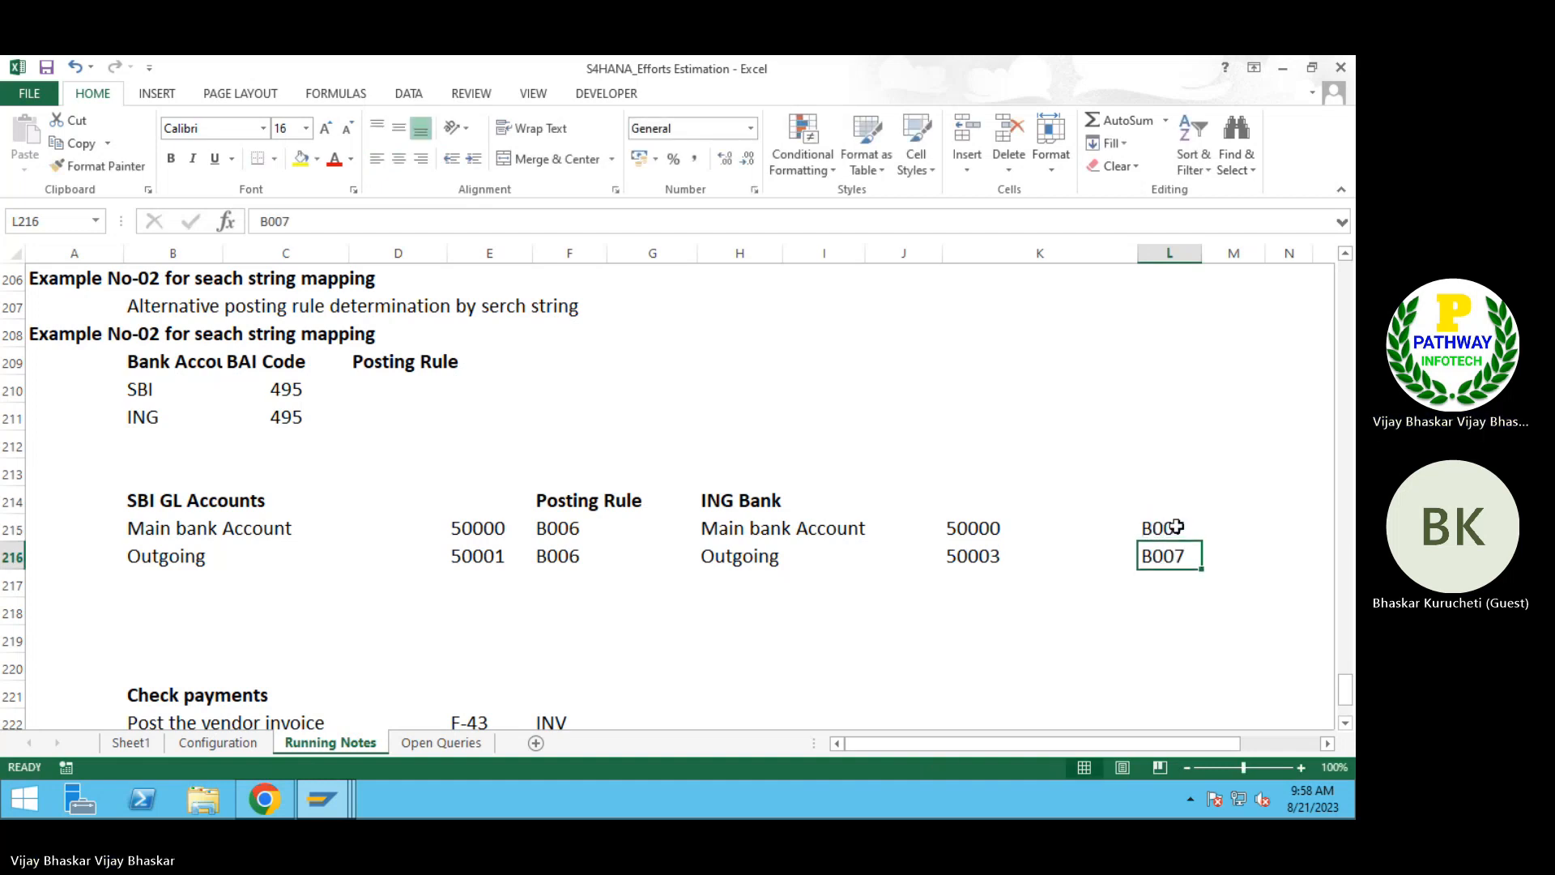
{"action": "left_click", "coordinate": [361, 615]}
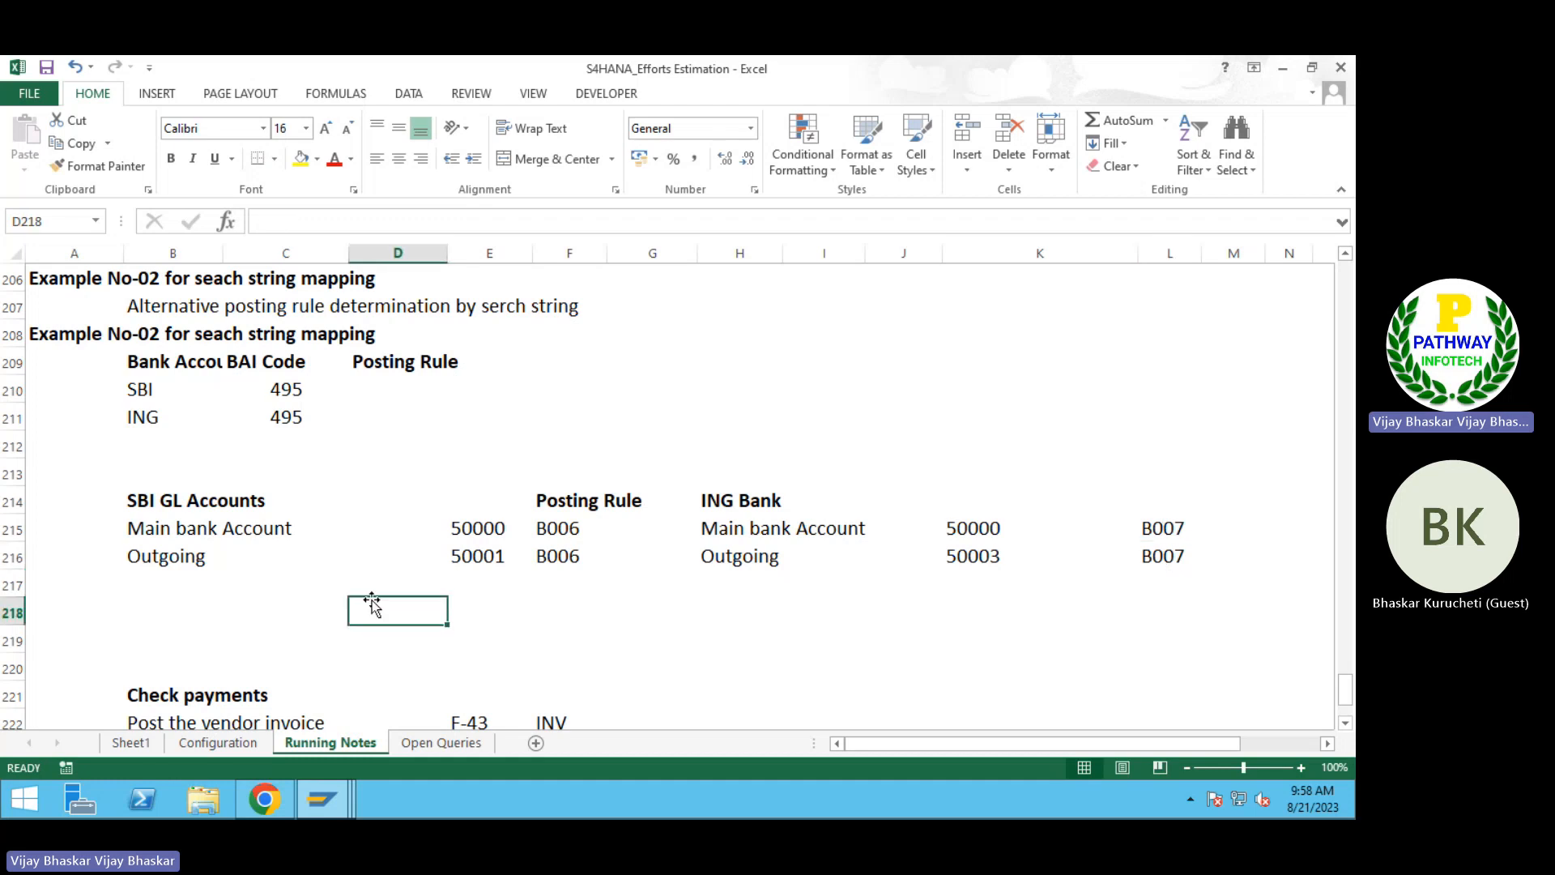
{"action": "left_click", "coordinate": [278, 390]}
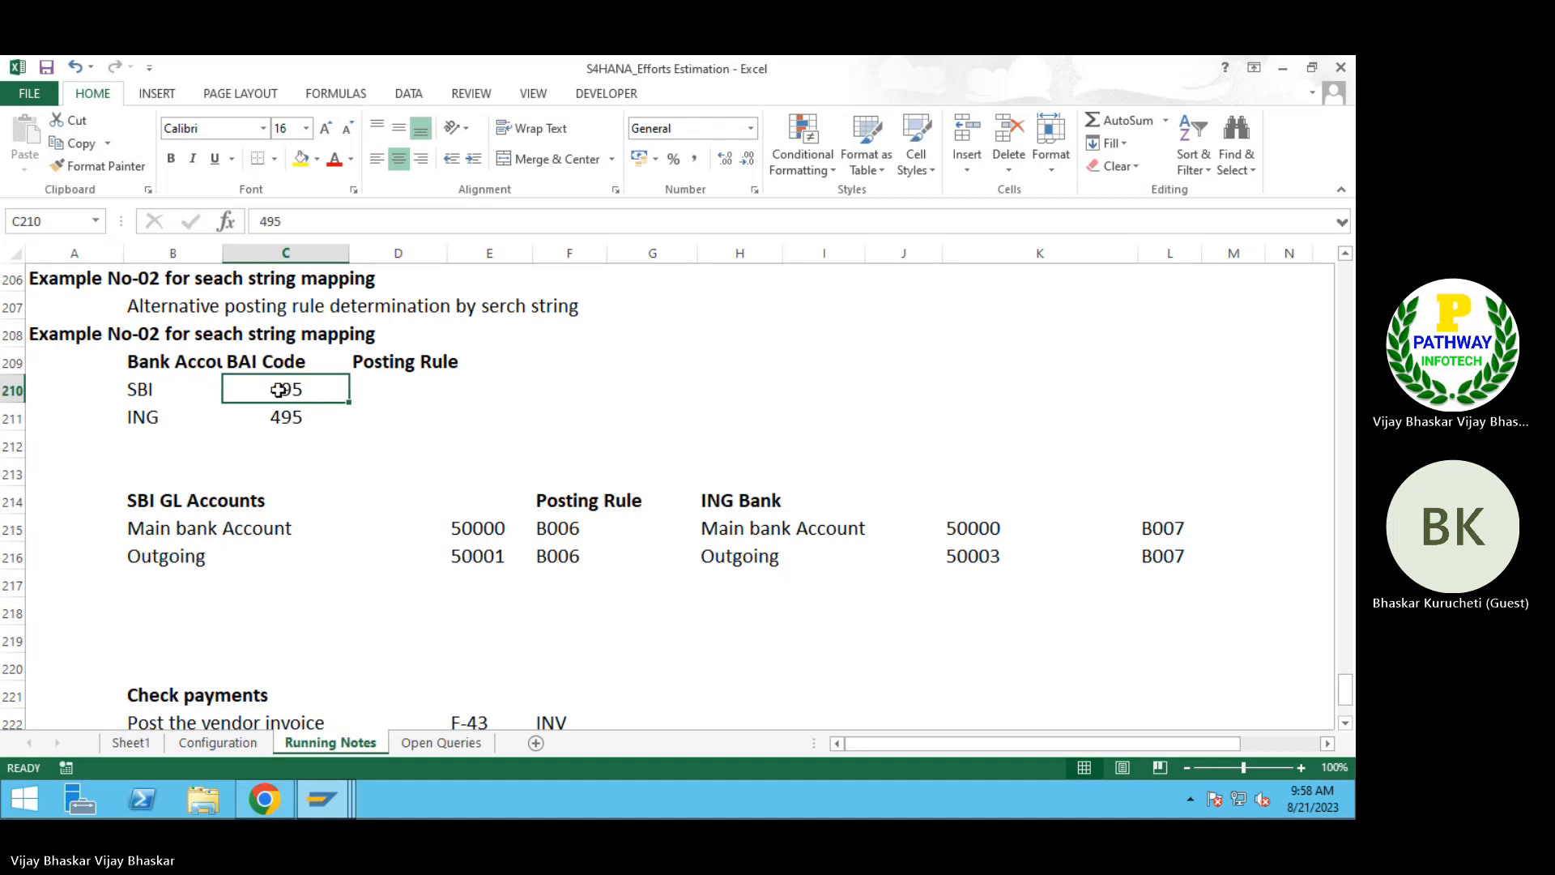
{"action": "left_click", "coordinate": [559, 534]}
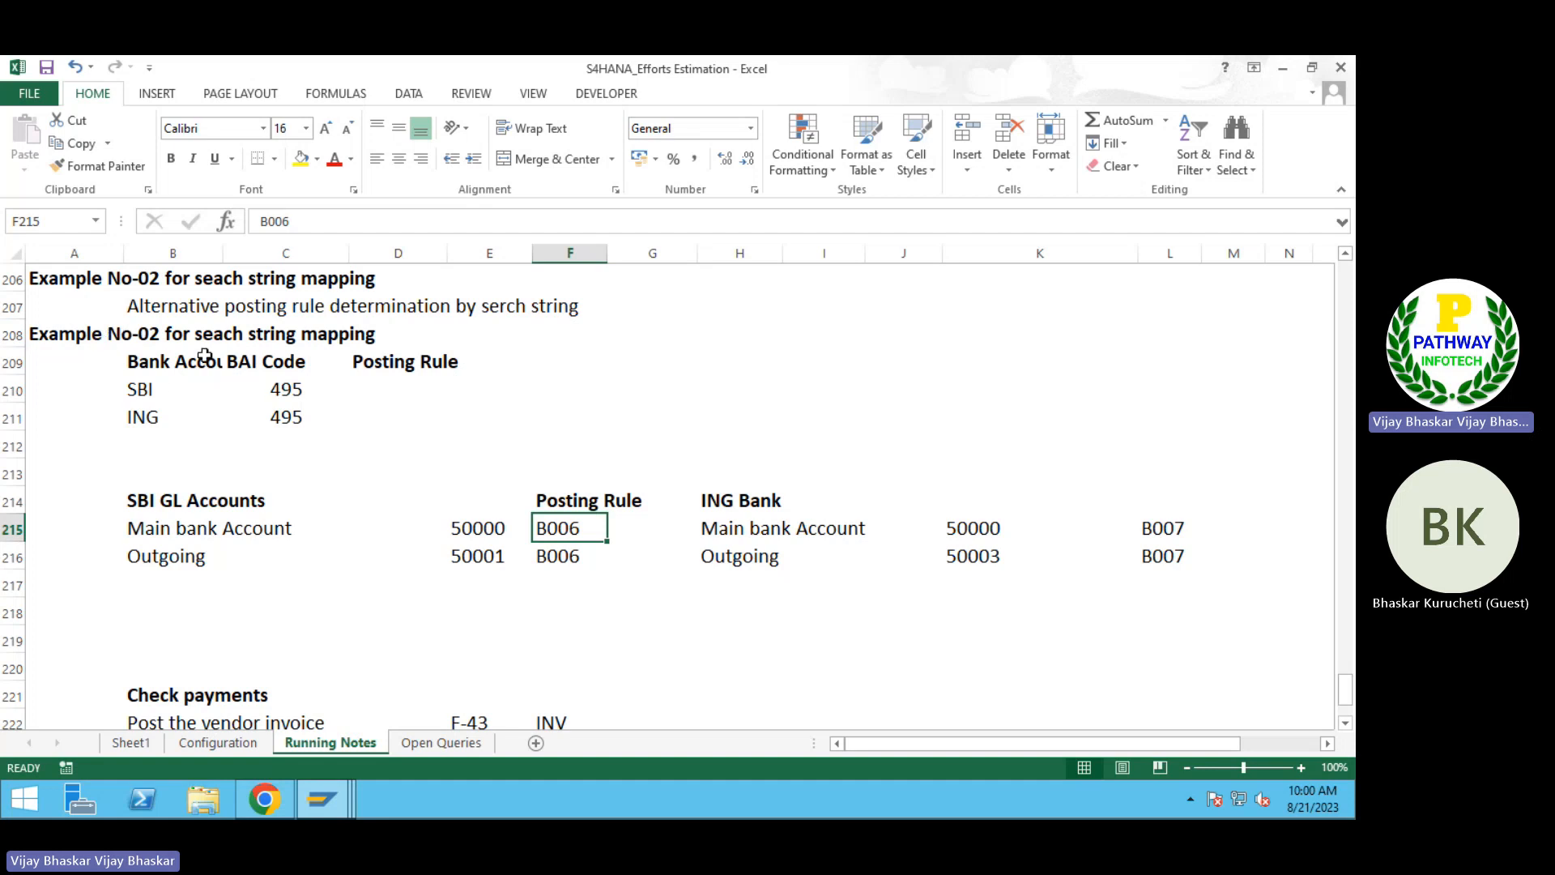
Step: Switch to the SAP search string configuration and start a new entry in the search string definition
{"action": "left_click", "coordinate": [320, 802]}
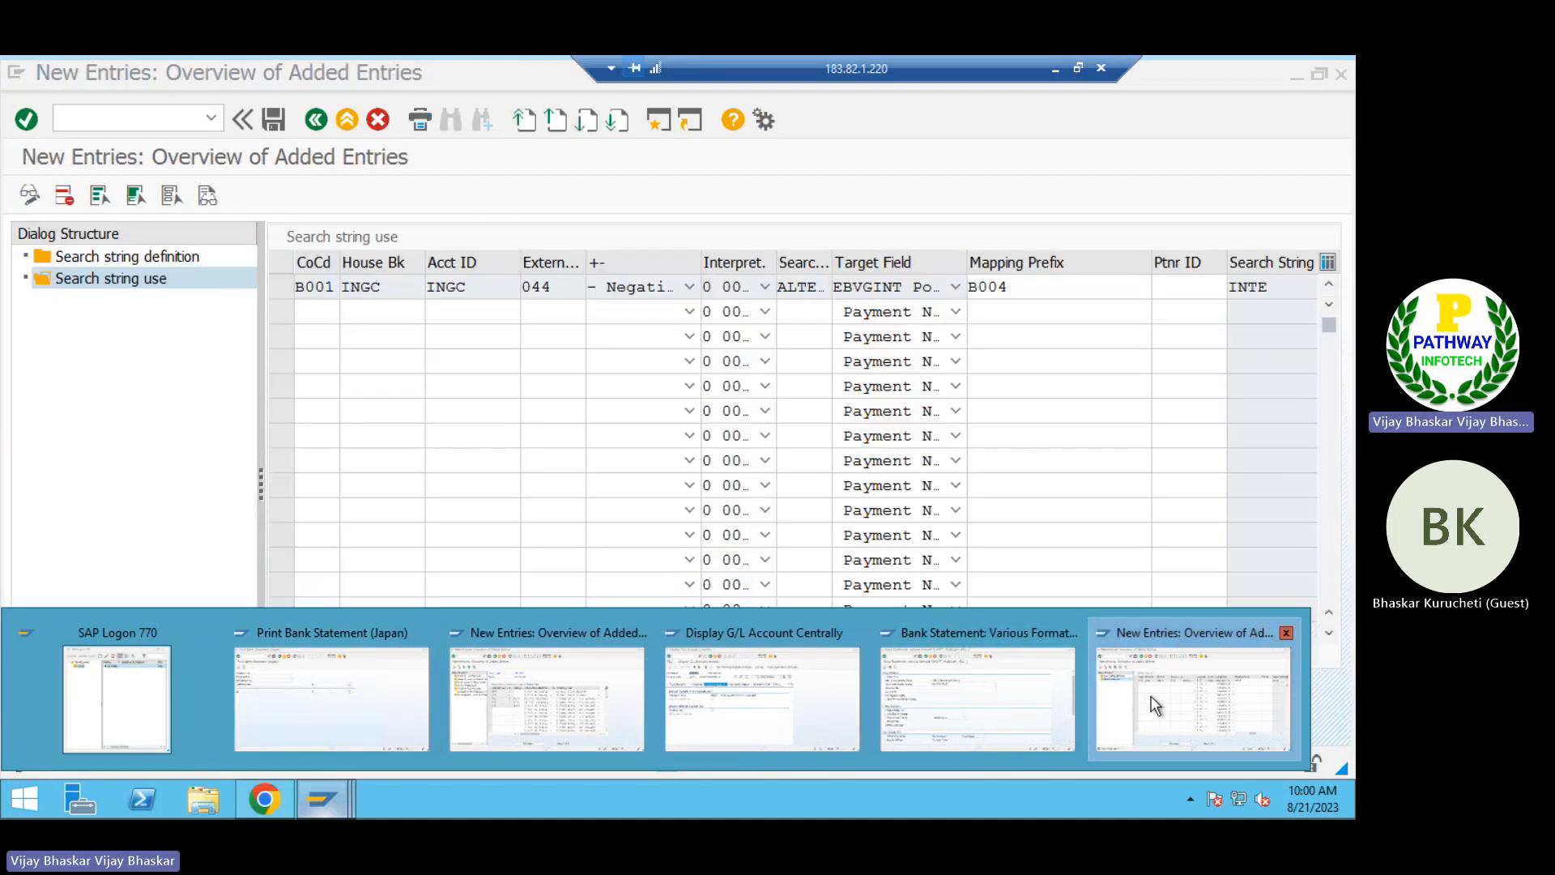
{"action": "left_click", "coordinate": [1098, 712]}
{"action": "double_click", "coordinate": [119, 253]}
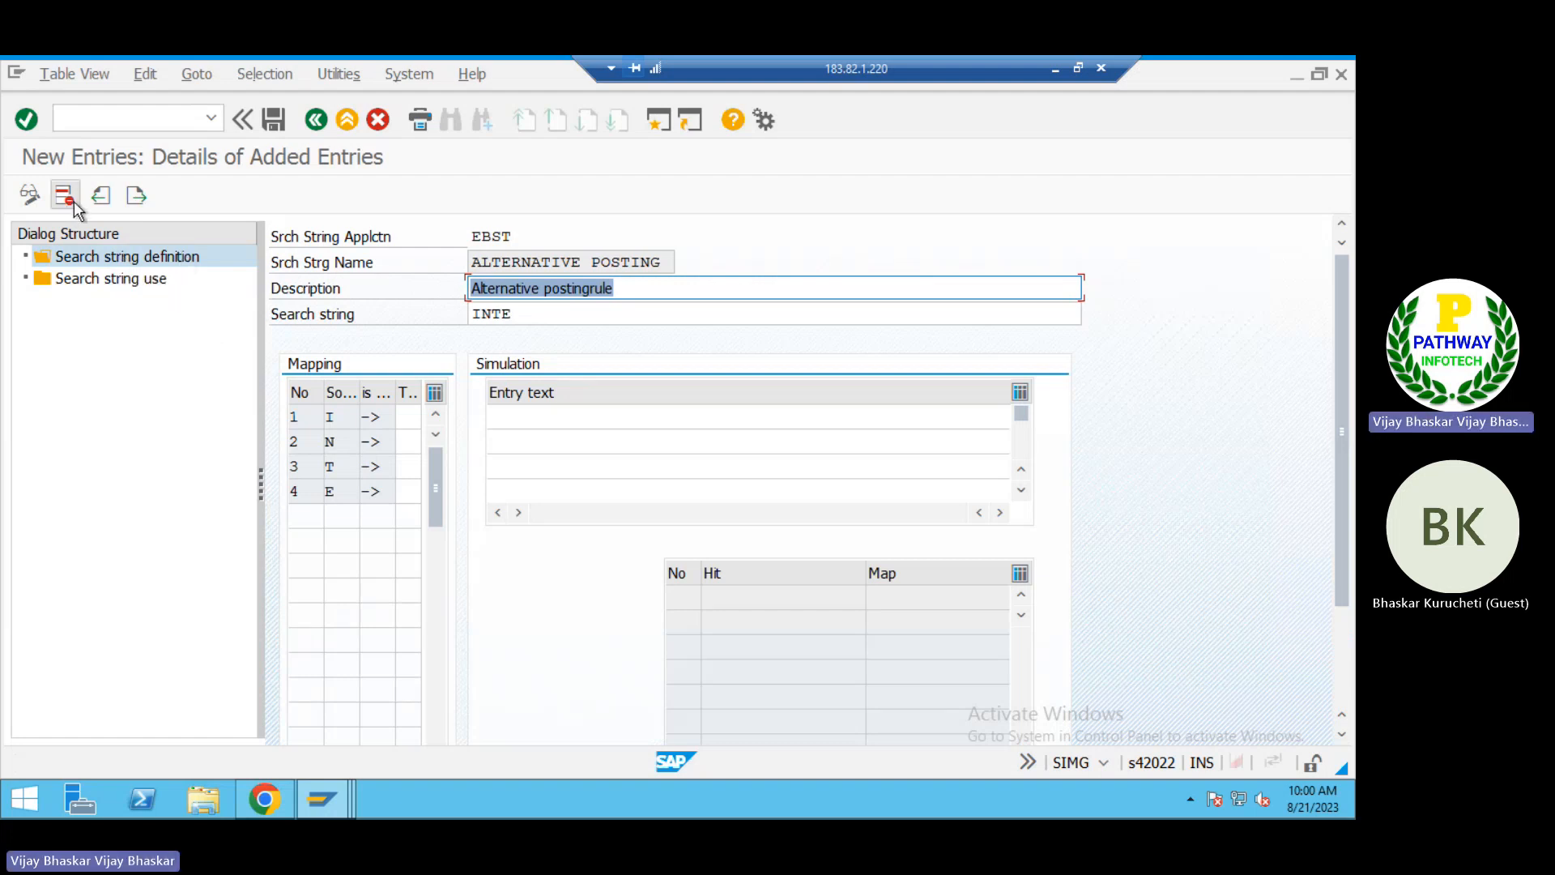
{"action": "left_click", "coordinate": [136, 196]}
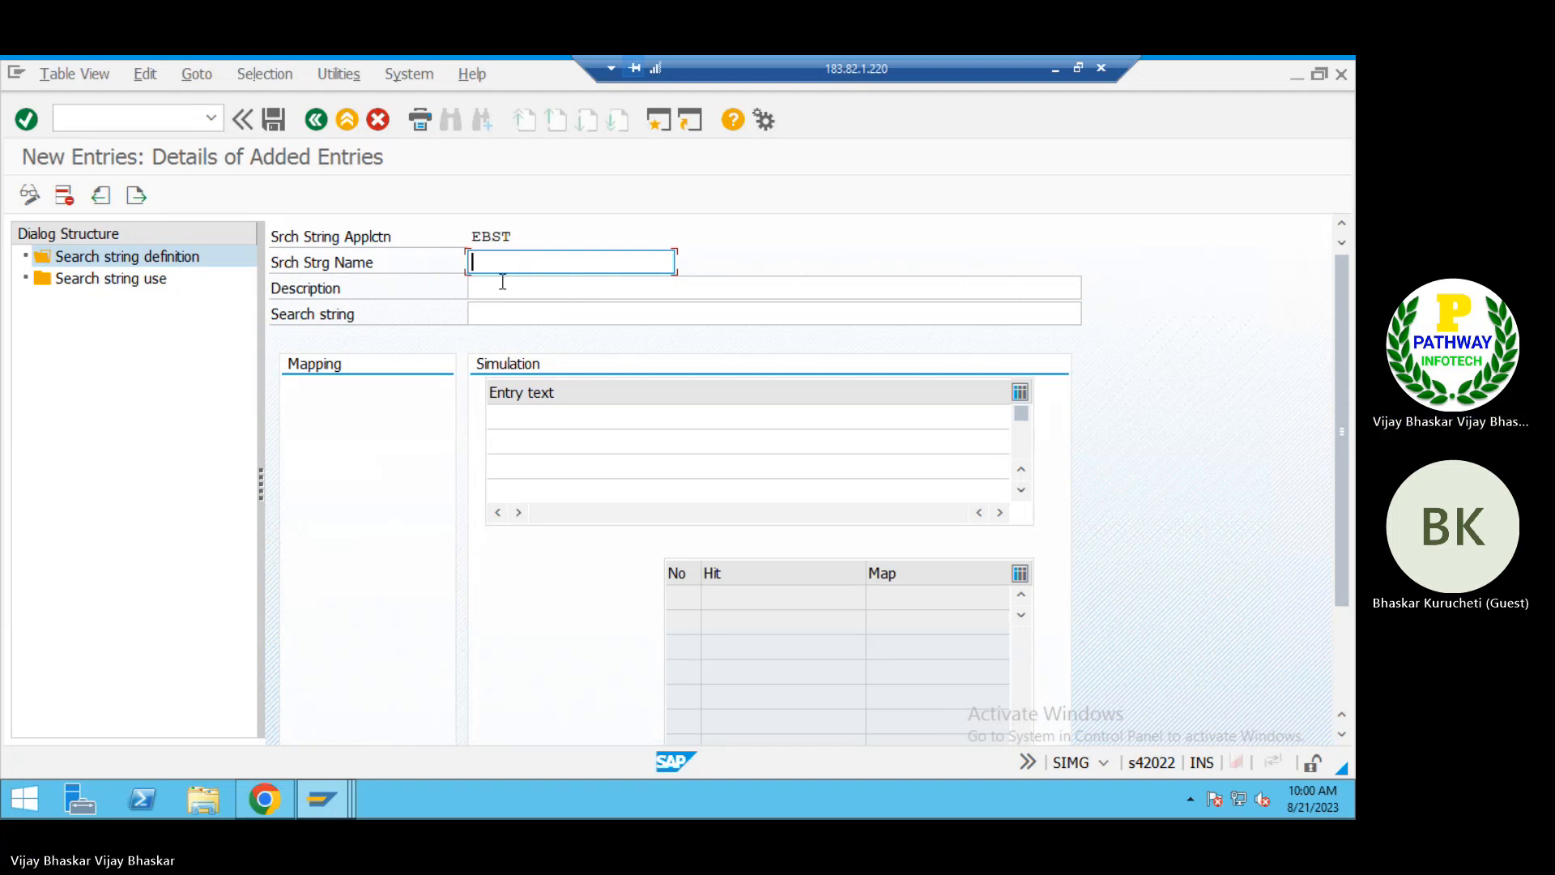
Step: Name the new search string "BAI Code 495", checking the code against the Excel running notes
{"action": "type", "text": "BAI "}
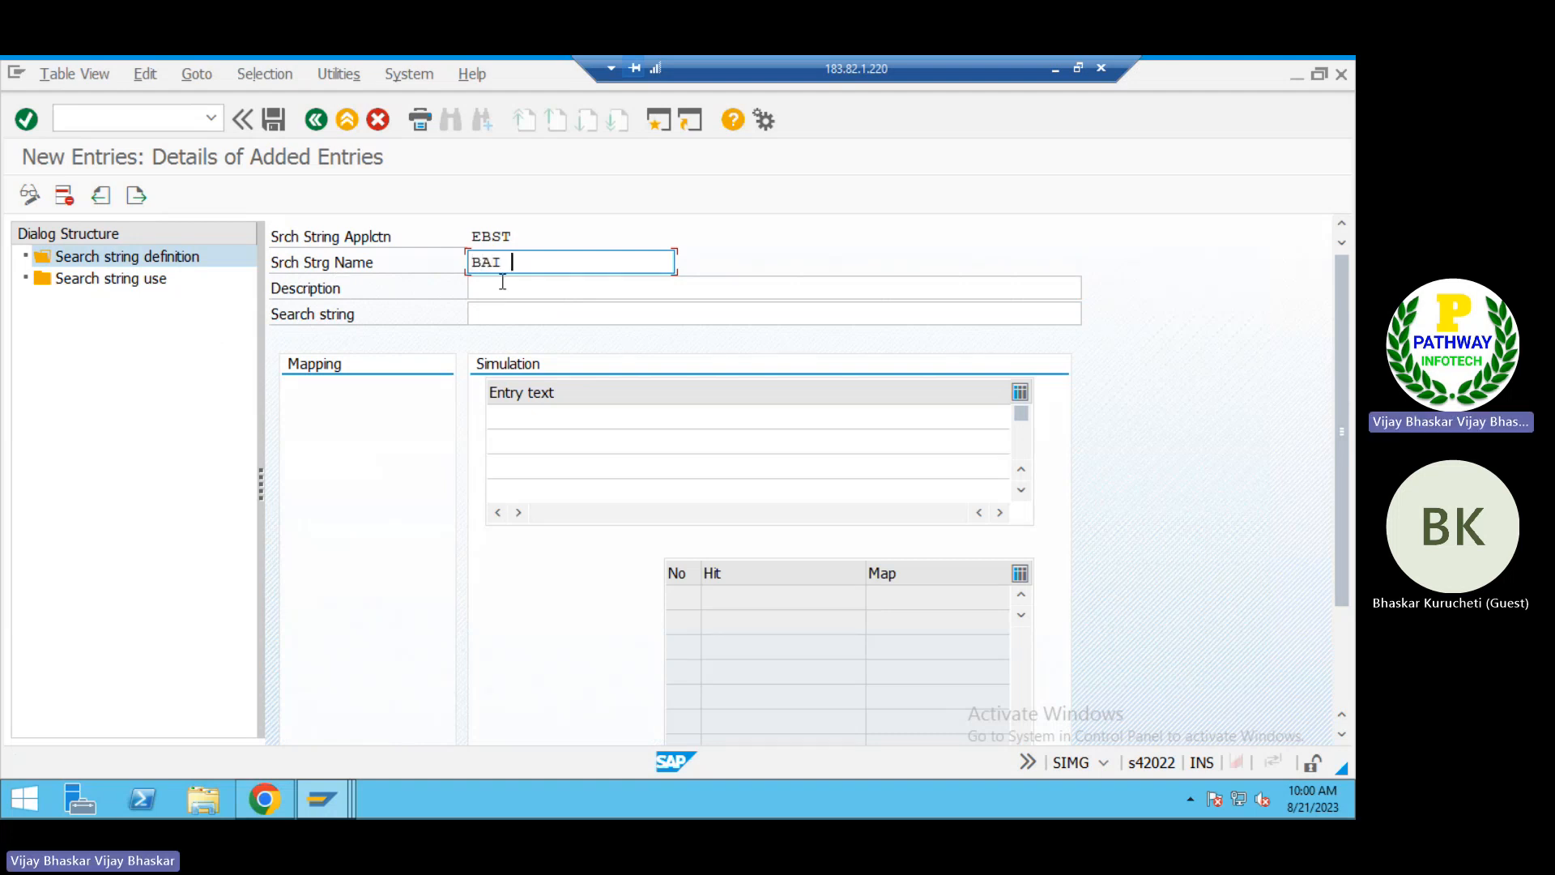
{"action": "type", "text": "Code 474"}
{"action": "left_click", "coordinate": [1054, 71]}
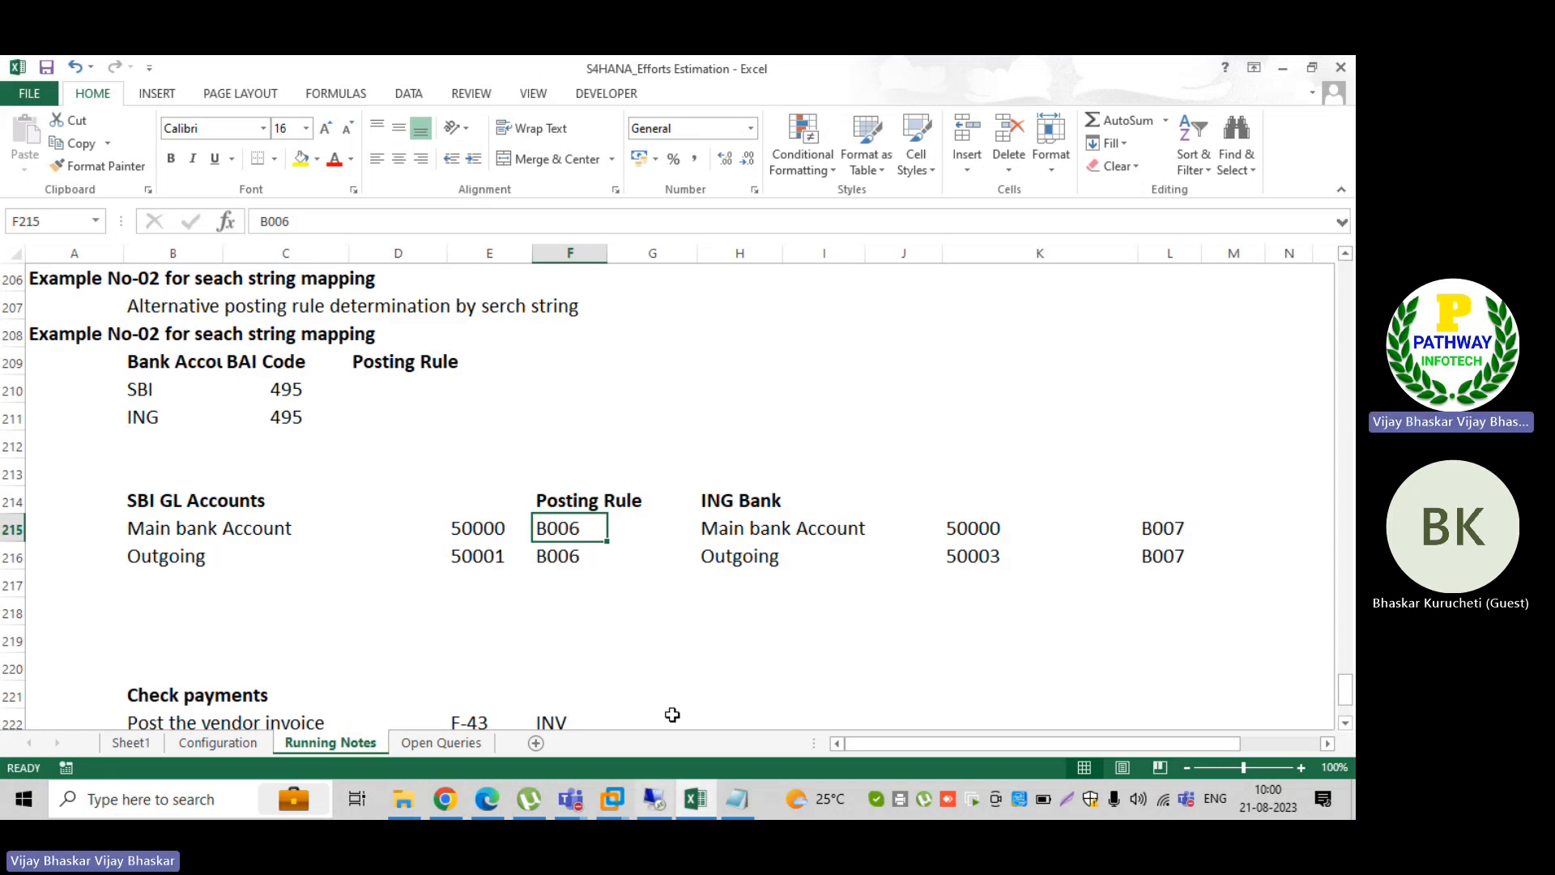
{"action": "key", "text": "alt+Tab"}
{"action": "key", "text": "BackSpace"}
{"action": "key", "text": "BackSpace"}
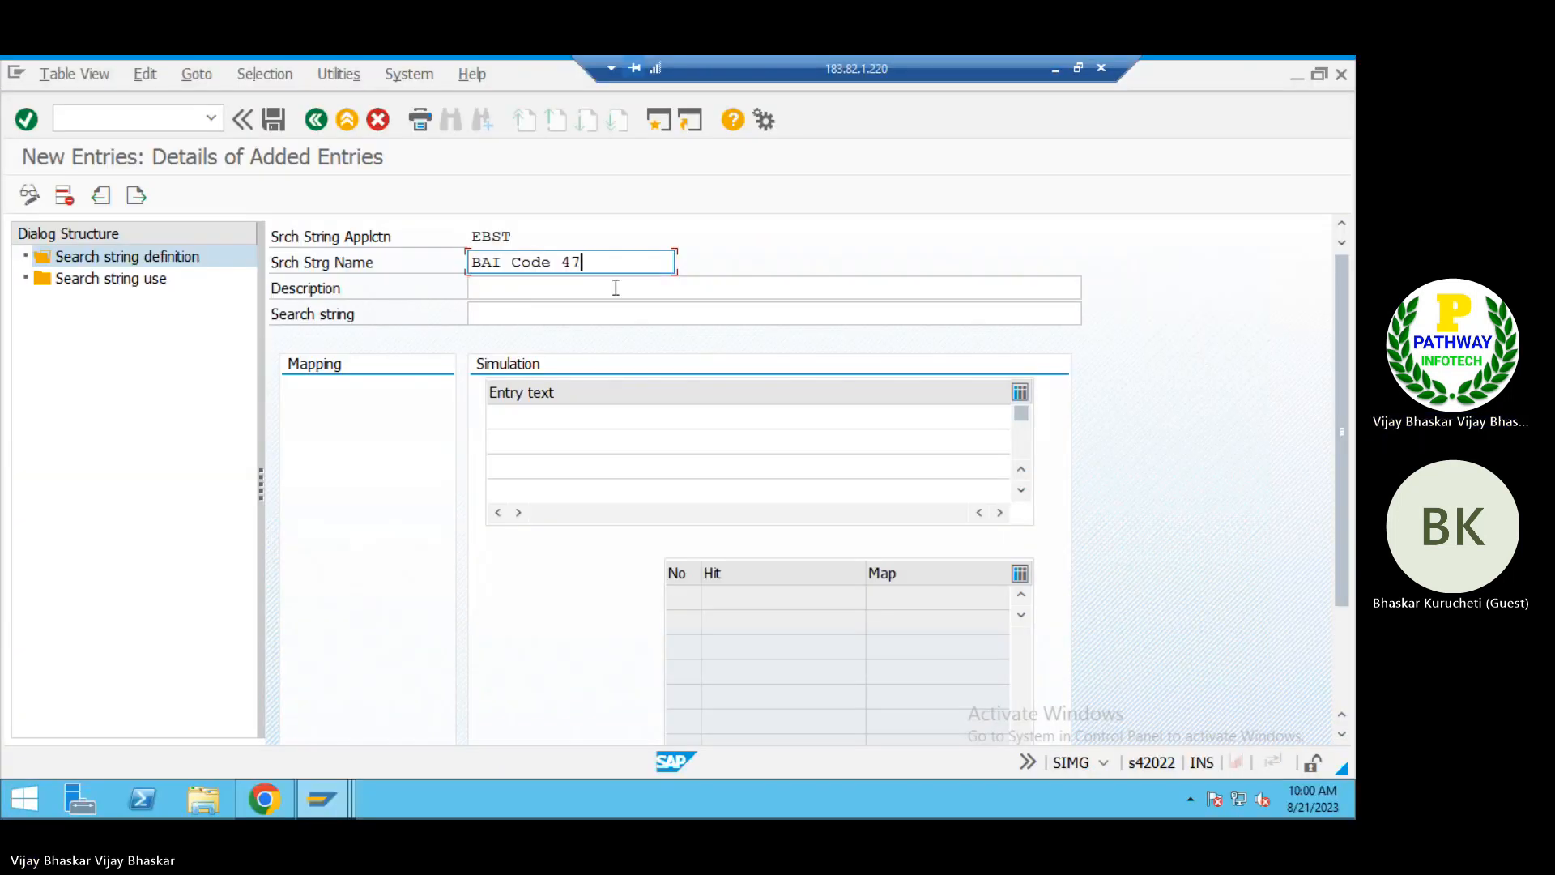
{"action": "type", "text": "95"}
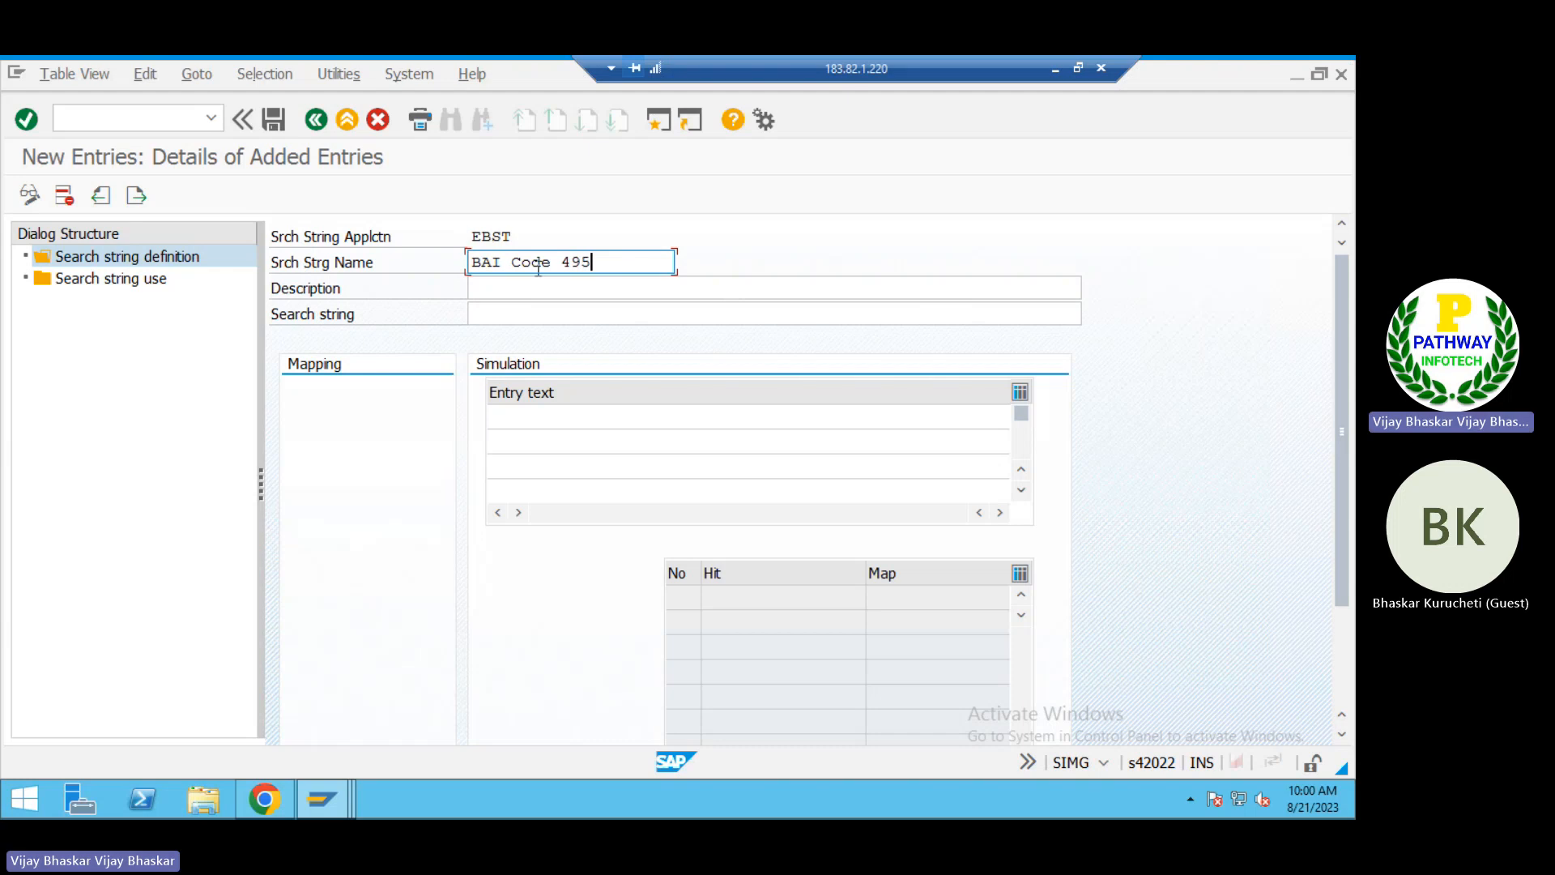
Step: Describe the search string as "Both banks following one BAI code"
{"action": "left_click", "coordinate": [490, 290]}
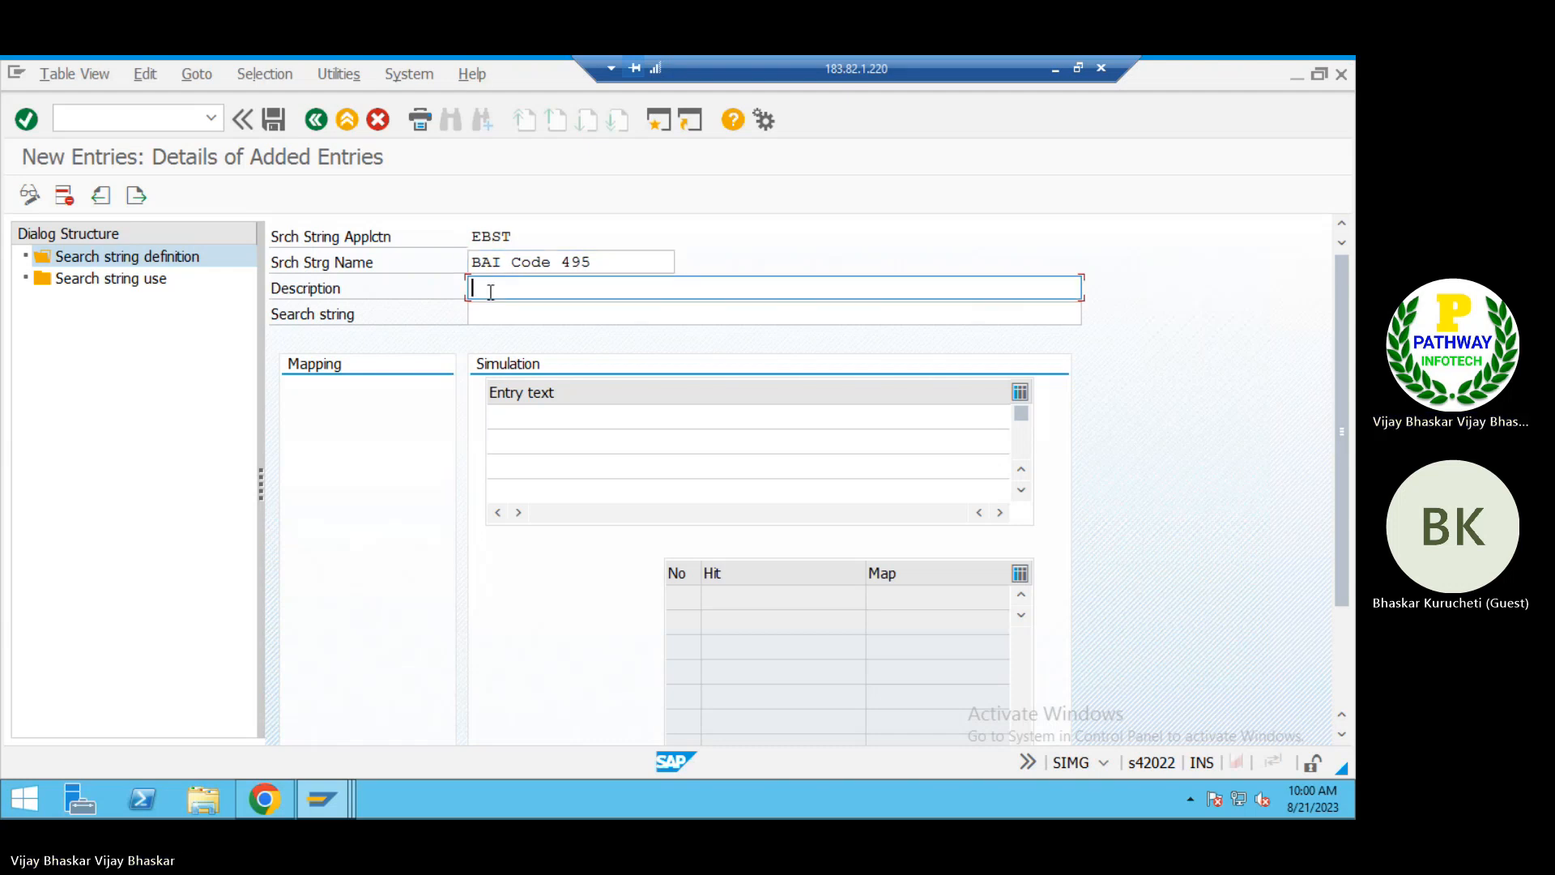
{"action": "type", "text": "Both "}
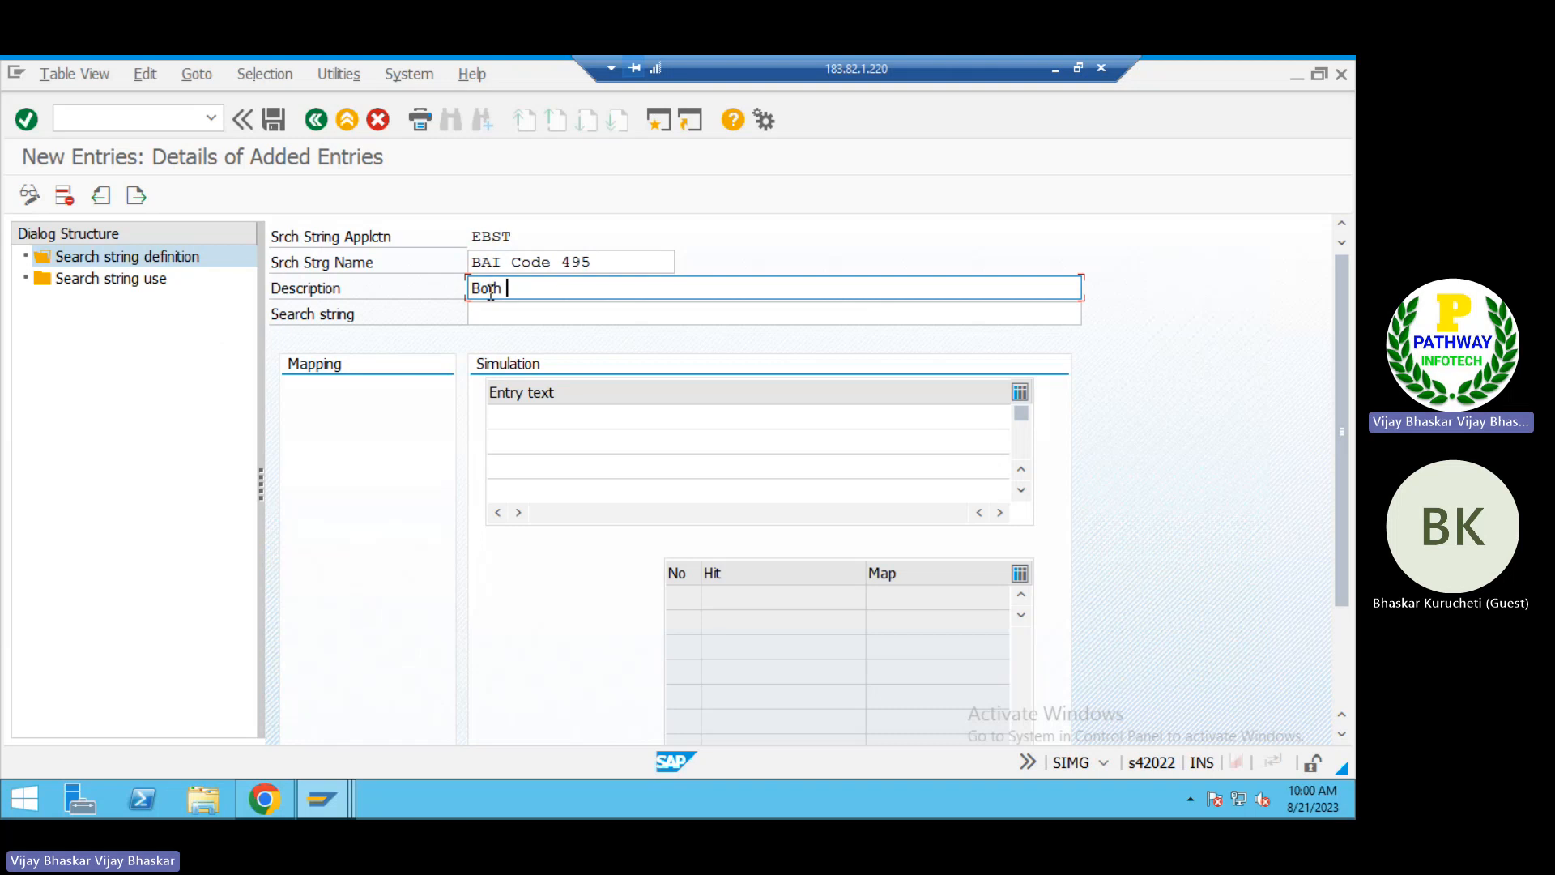
{"action": "type", "text": "banks follow"}
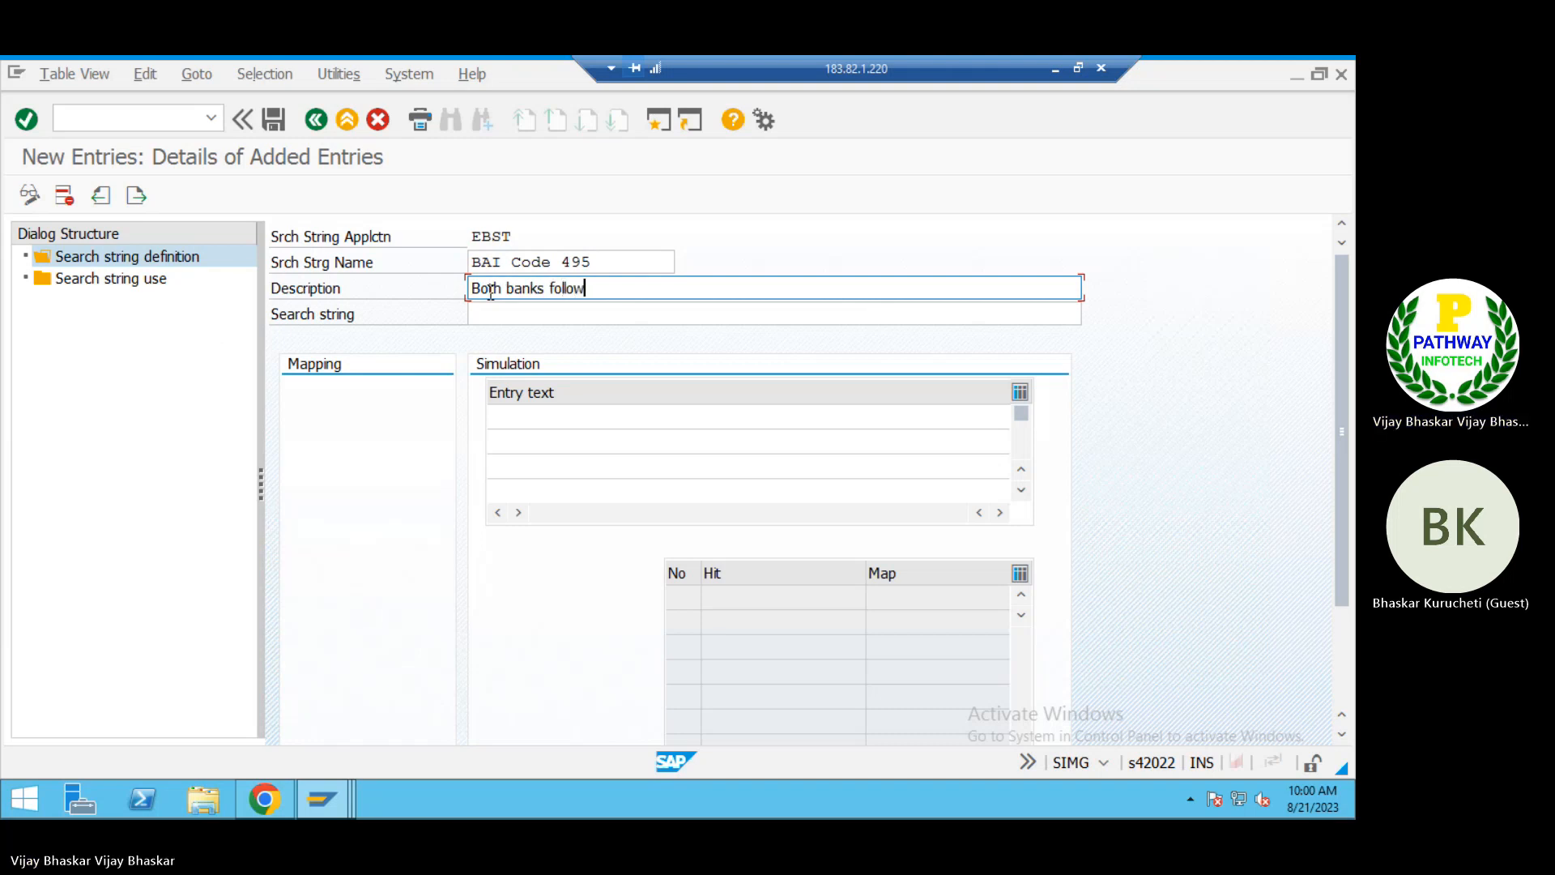
{"action": "type", "text": "ing one "}
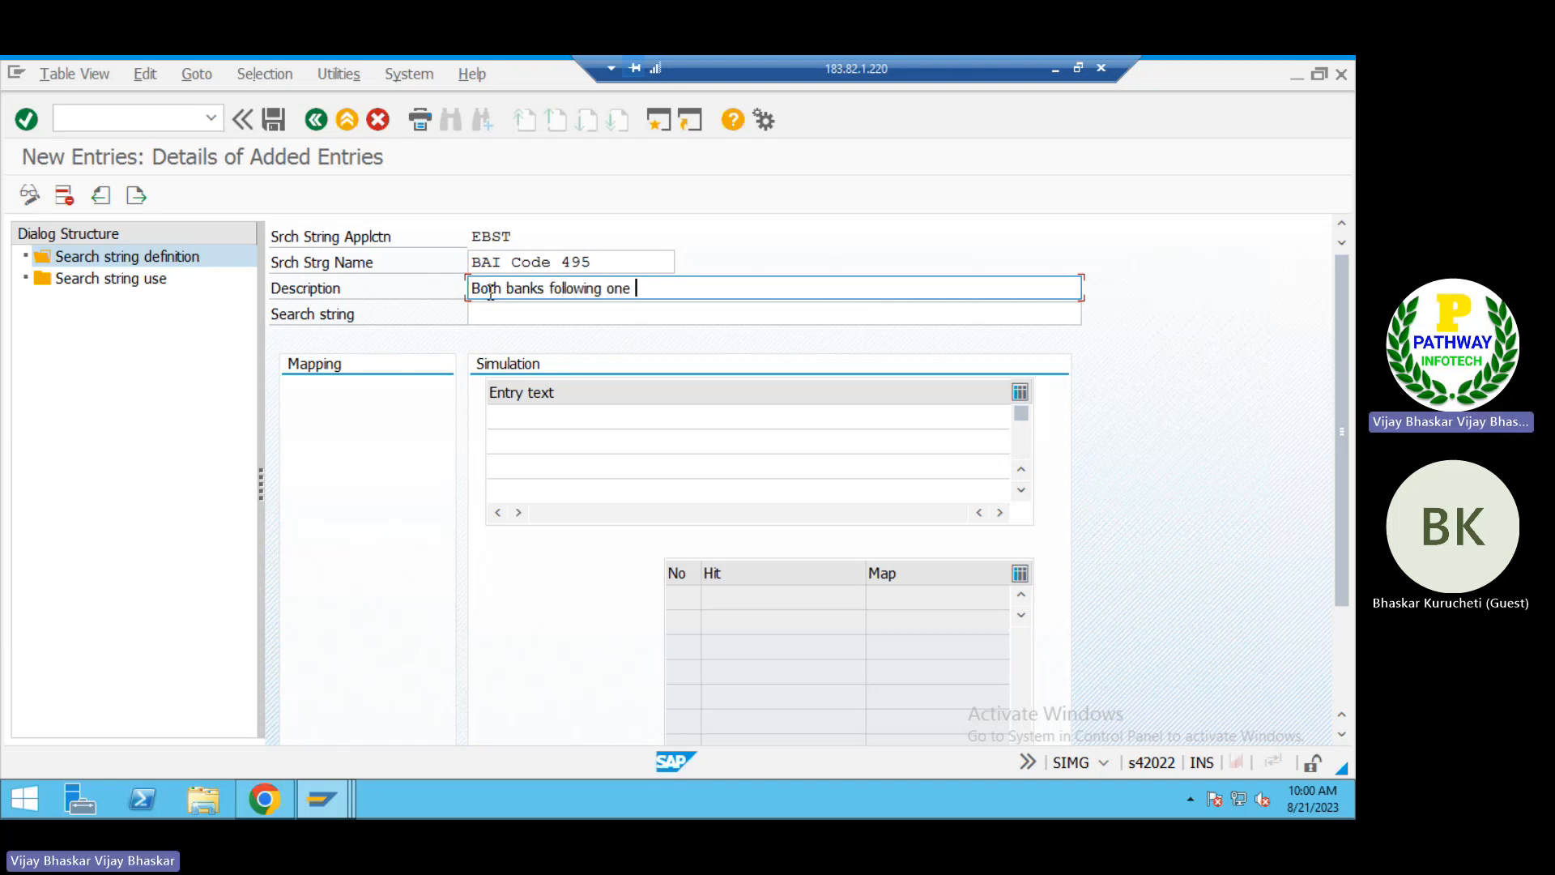
{"action": "type", "text": "BAI code"}
Step: Set the search string to "?", clear its mapping target value and save the definition
{"action": "left_click", "coordinate": [490, 315]}
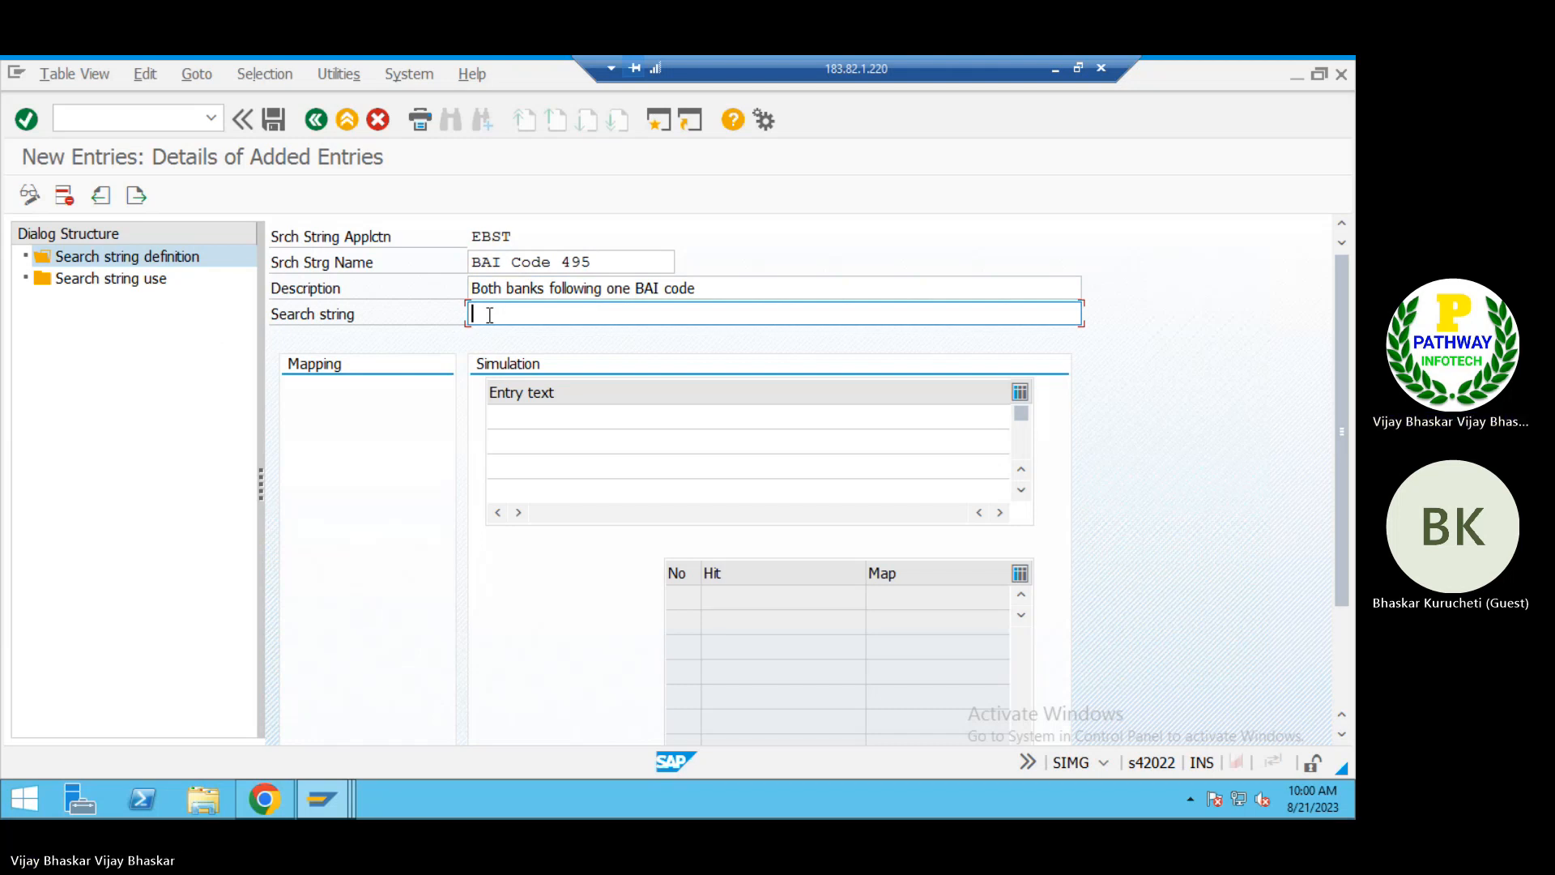
{"action": "type", "text": "?"}
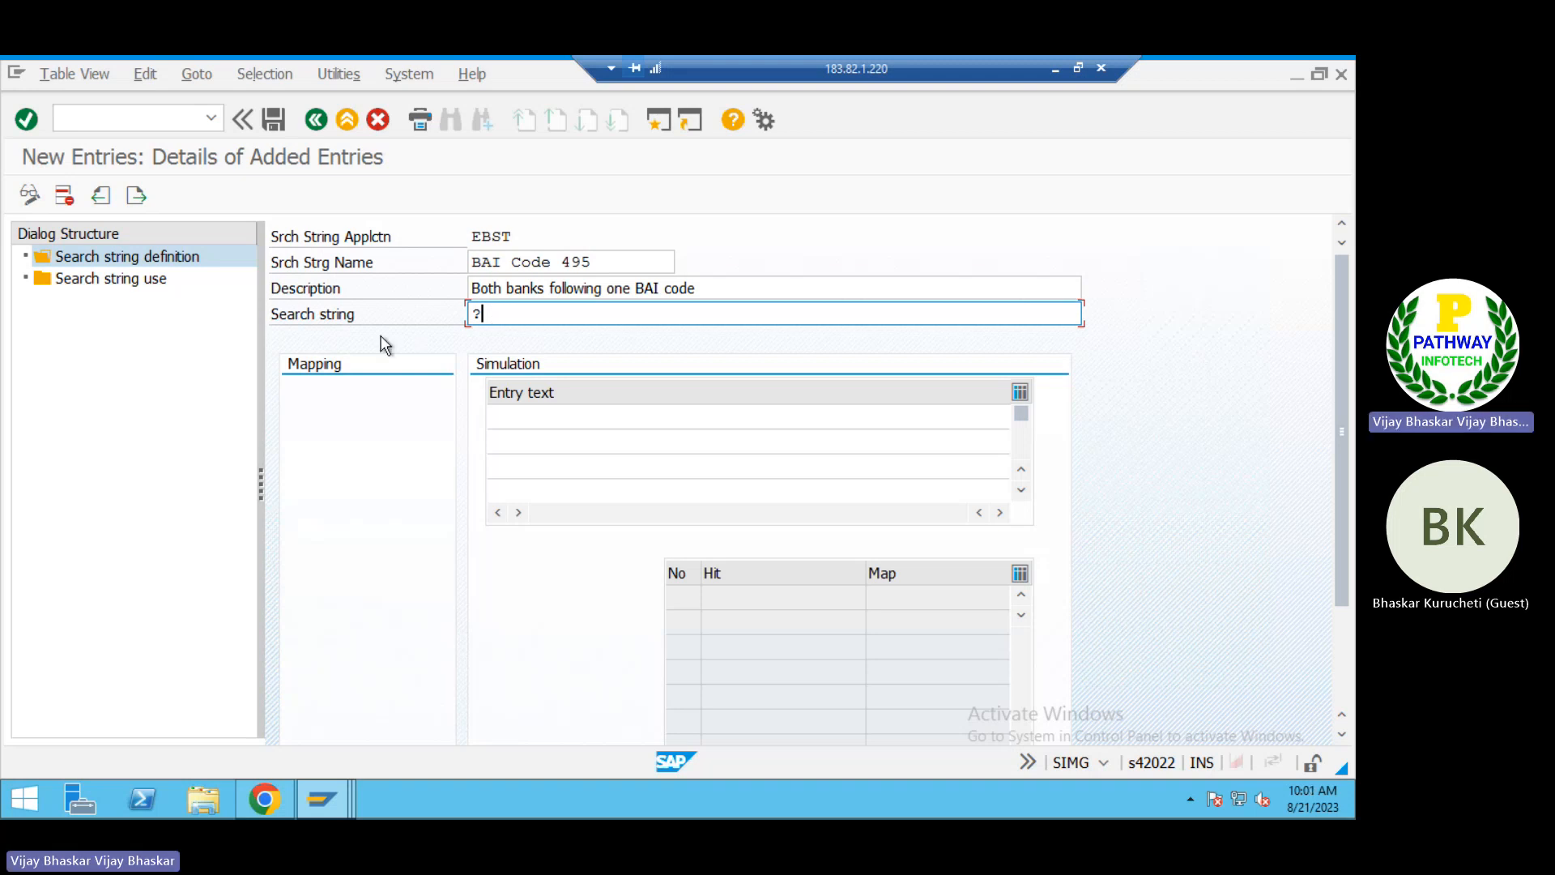
{"action": "key", "text": "Return"}
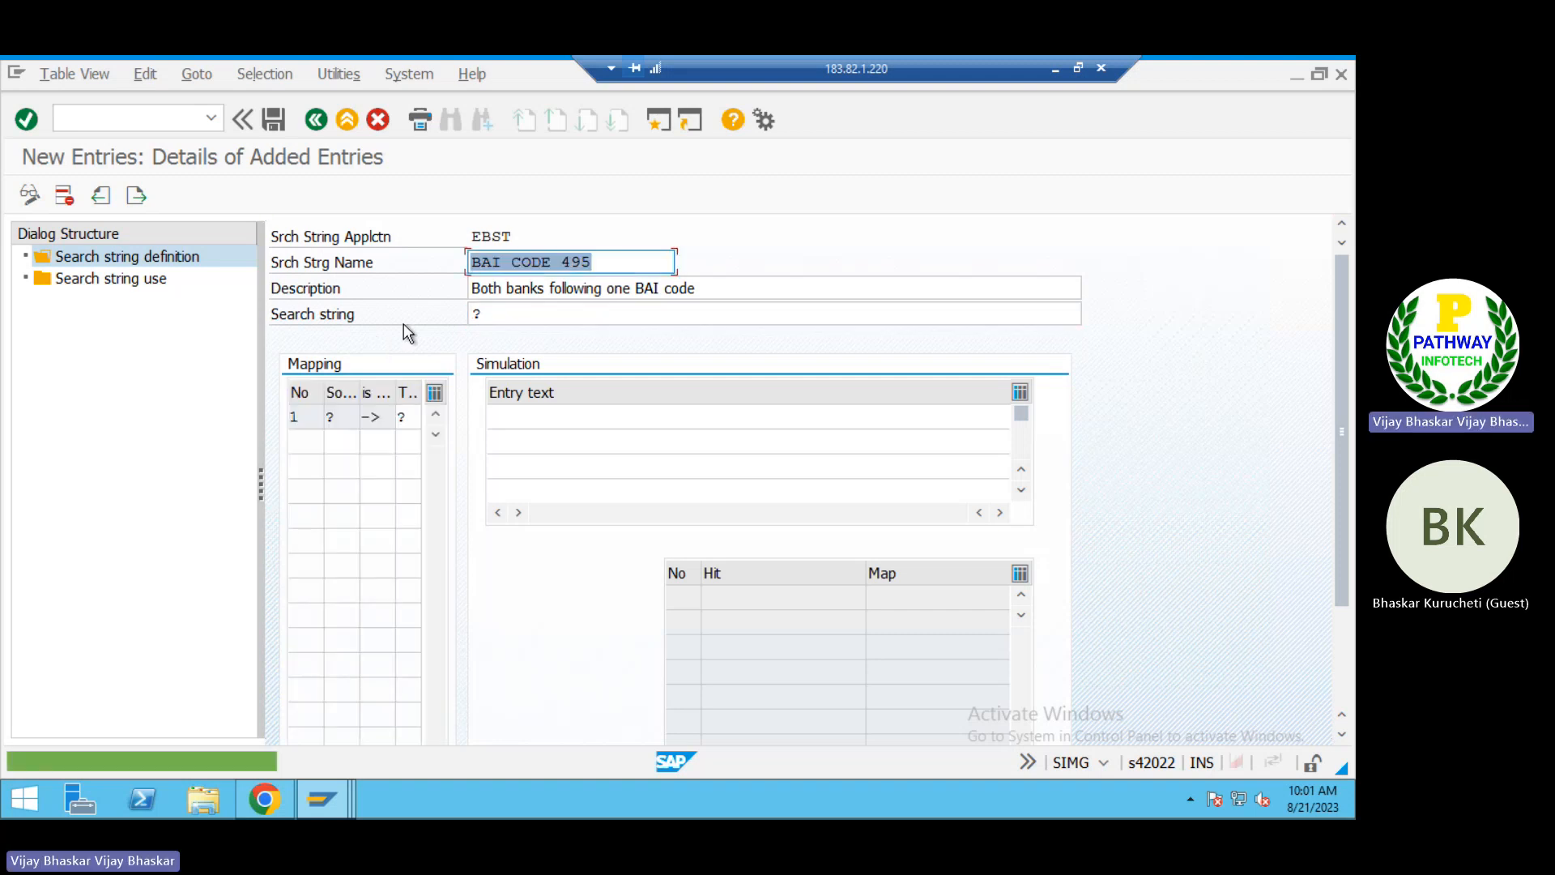
{"action": "left_click", "coordinate": [406, 415]}
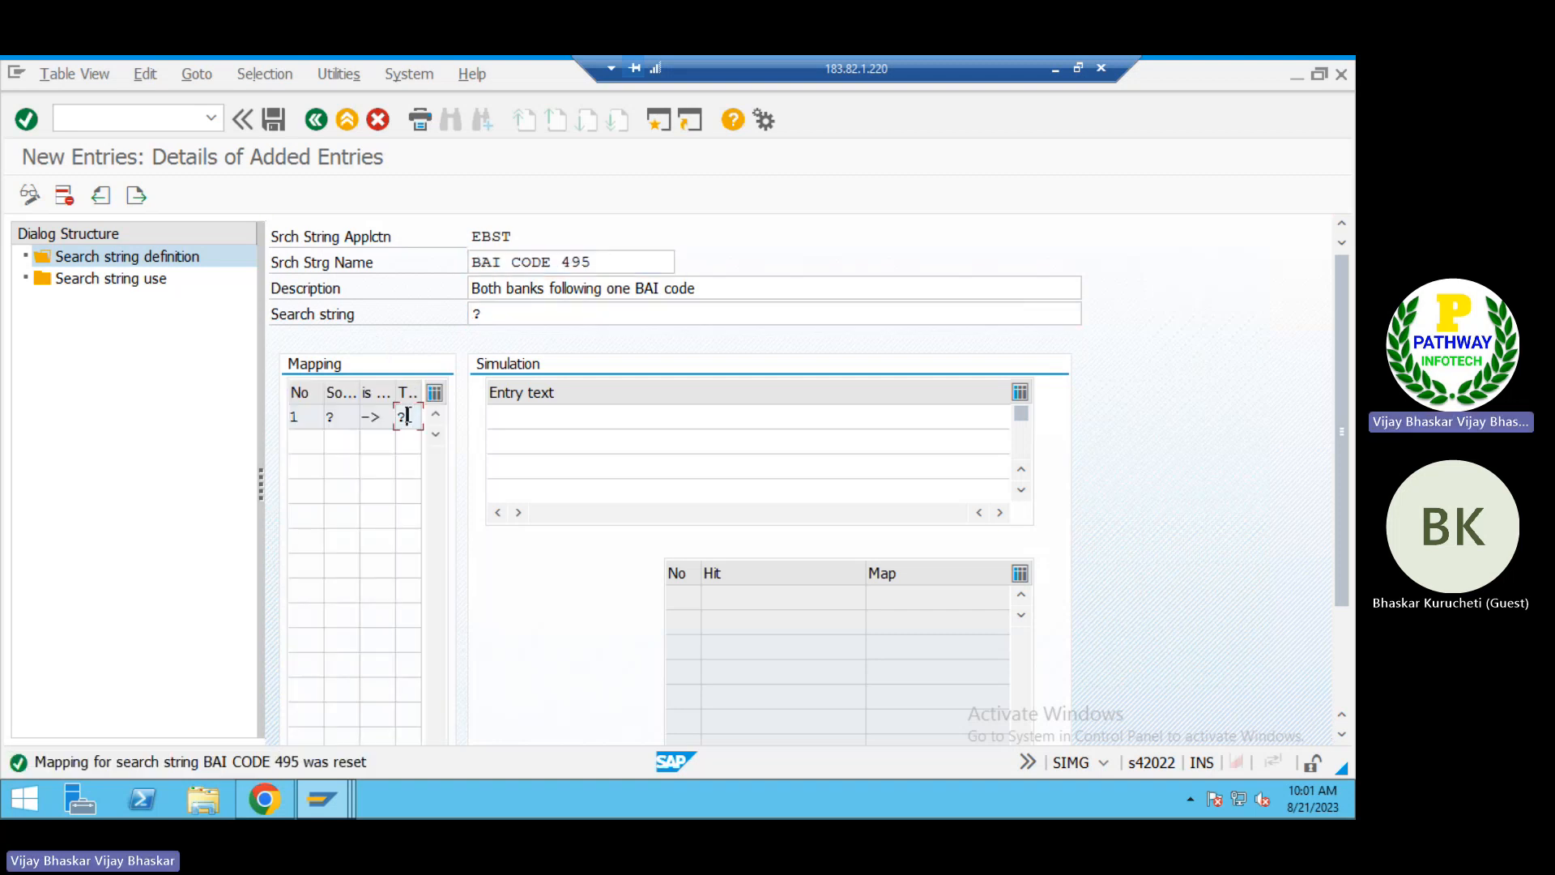
{"action": "key", "text": "BackSpace"}
{"action": "left_click", "coordinate": [273, 120]}
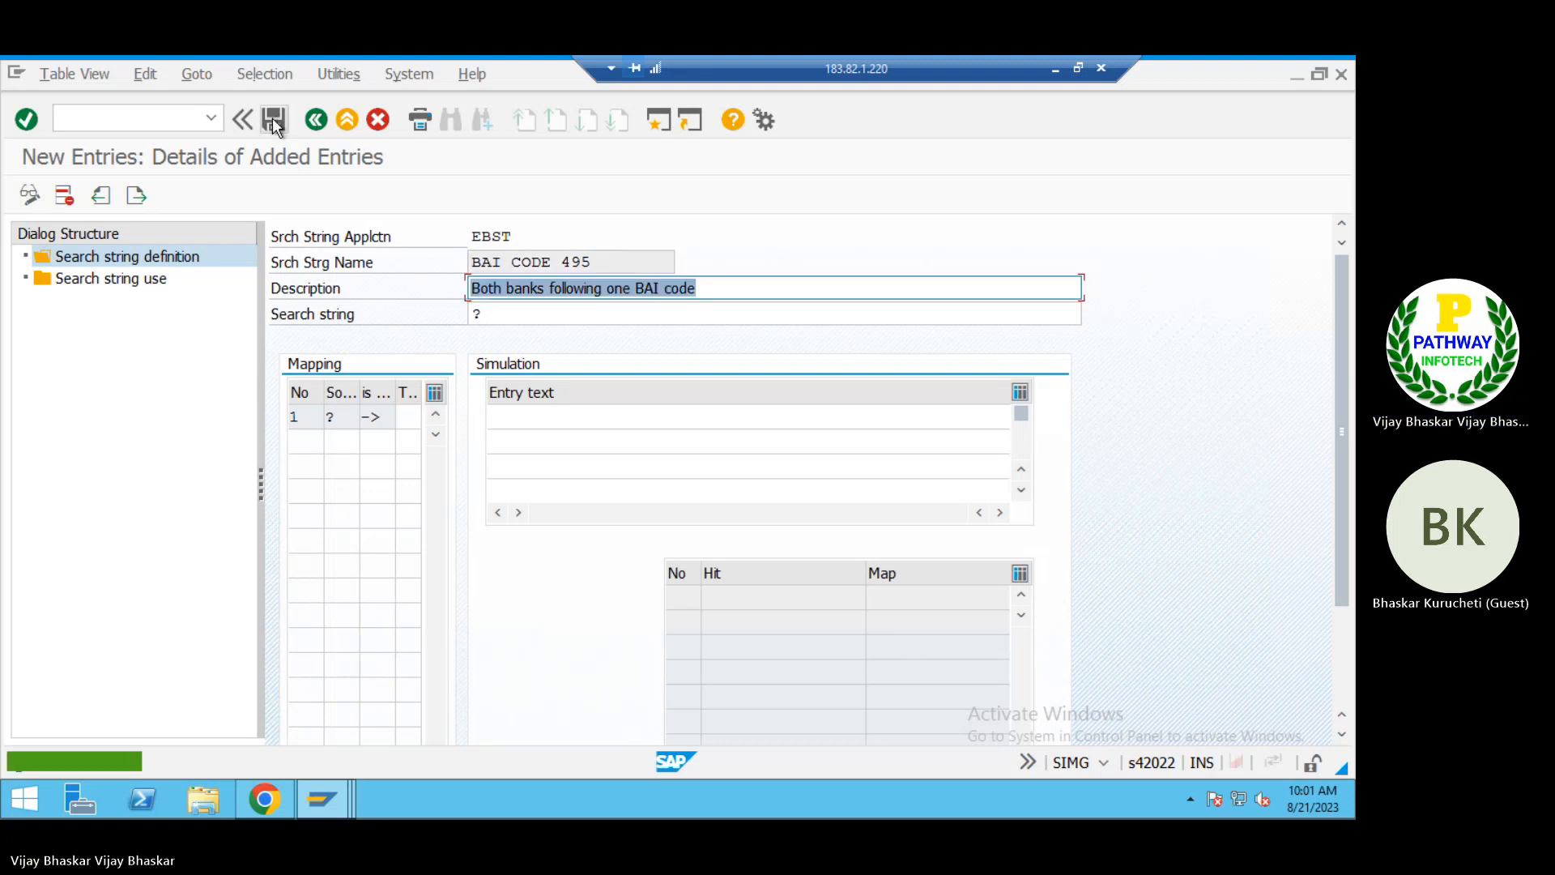
Step: Open the search string use overview and look through the list of company codes, house banks and account IDs
{"action": "left_click", "coordinate": [119, 279]}
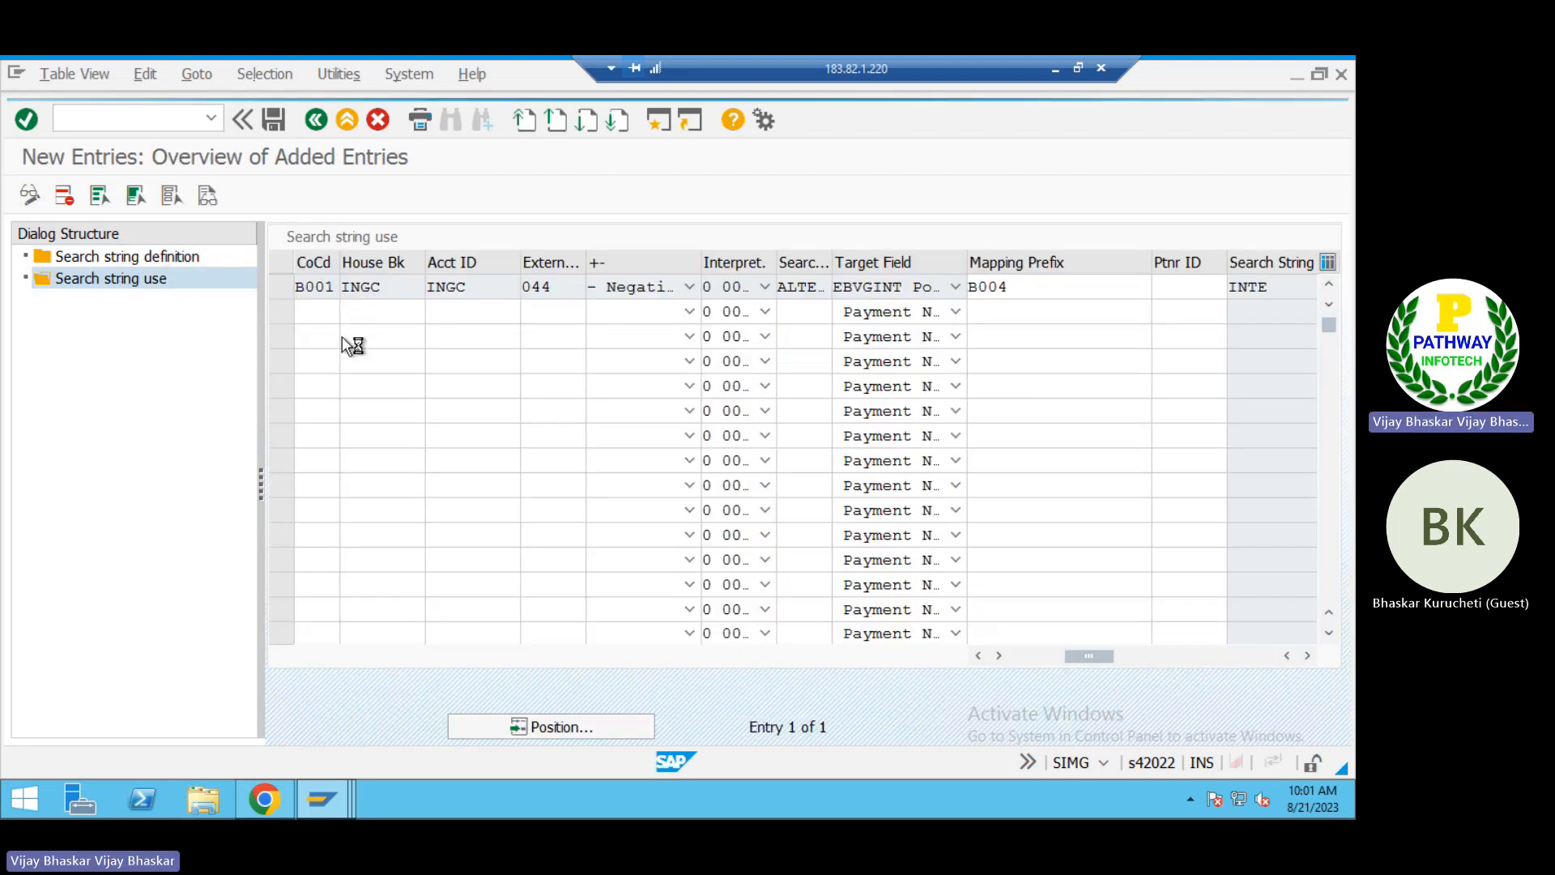
{"action": "key", "text": "F4"}
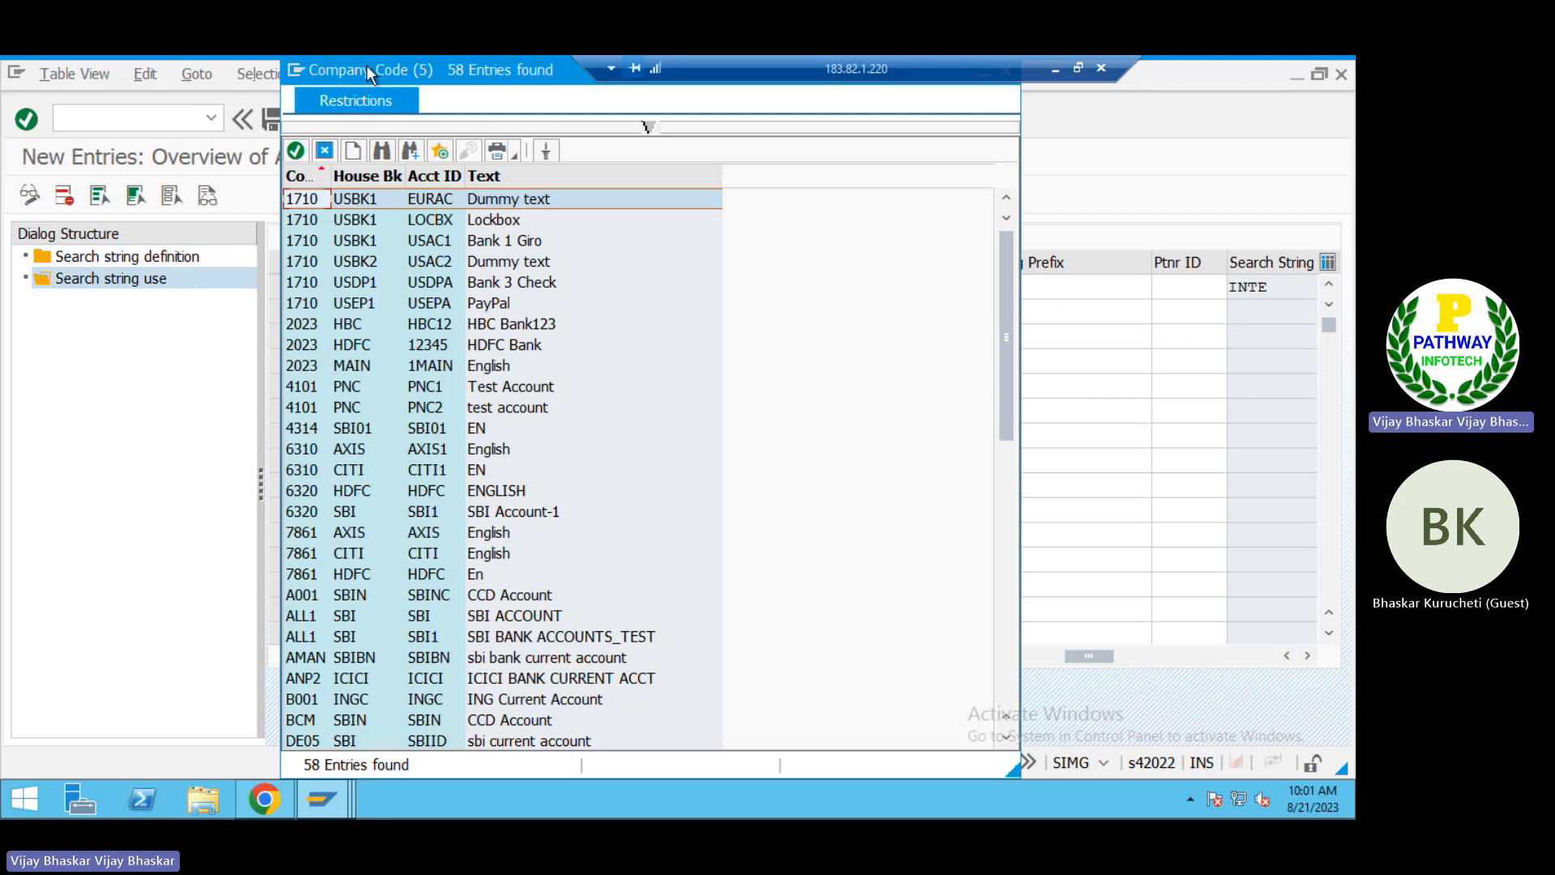
{"action": "left_click_drag", "start_coordinate": [359, 76], "coordinate": [330, 171]}
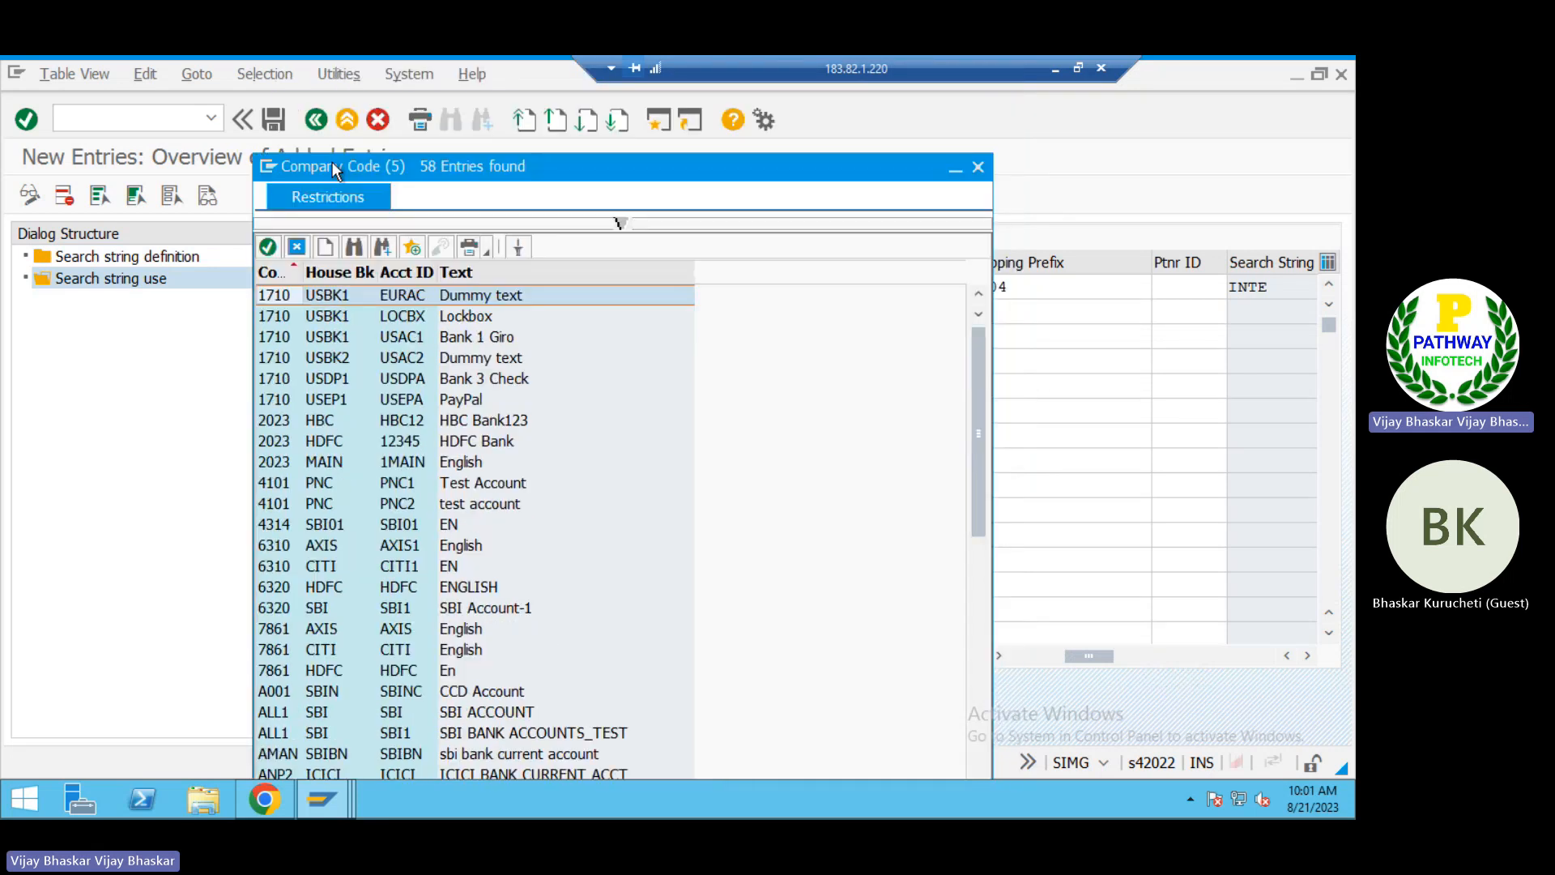
{"action": "left_click", "coordinate": [978, 168]}
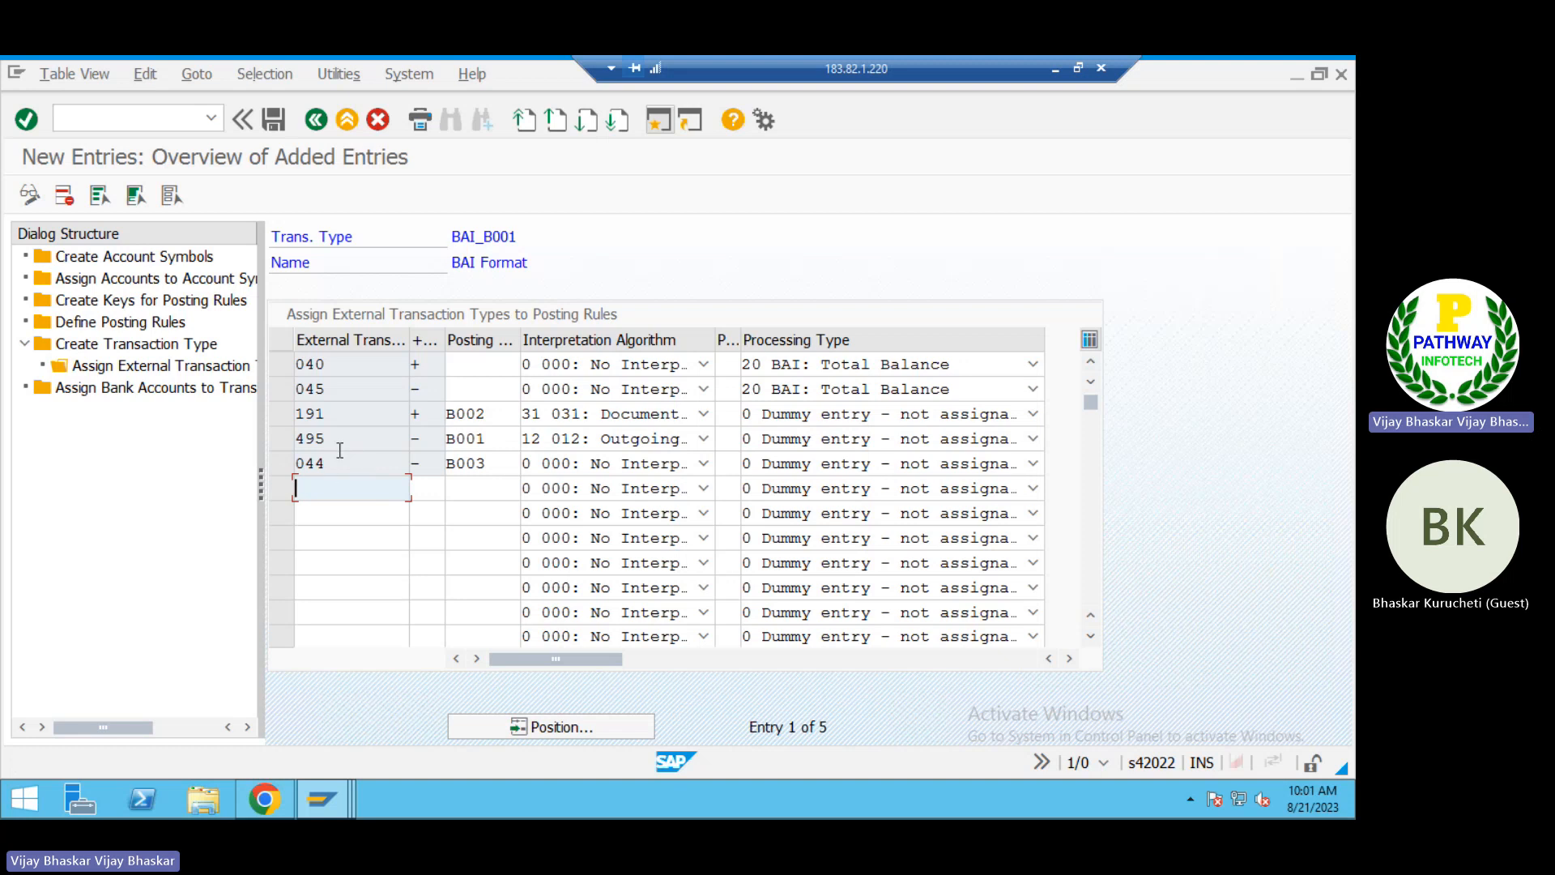
Step: Reopen the search string definition for BAI code 495, append "491" to its description and save it
{"action": "key", "text": "alt+t"}
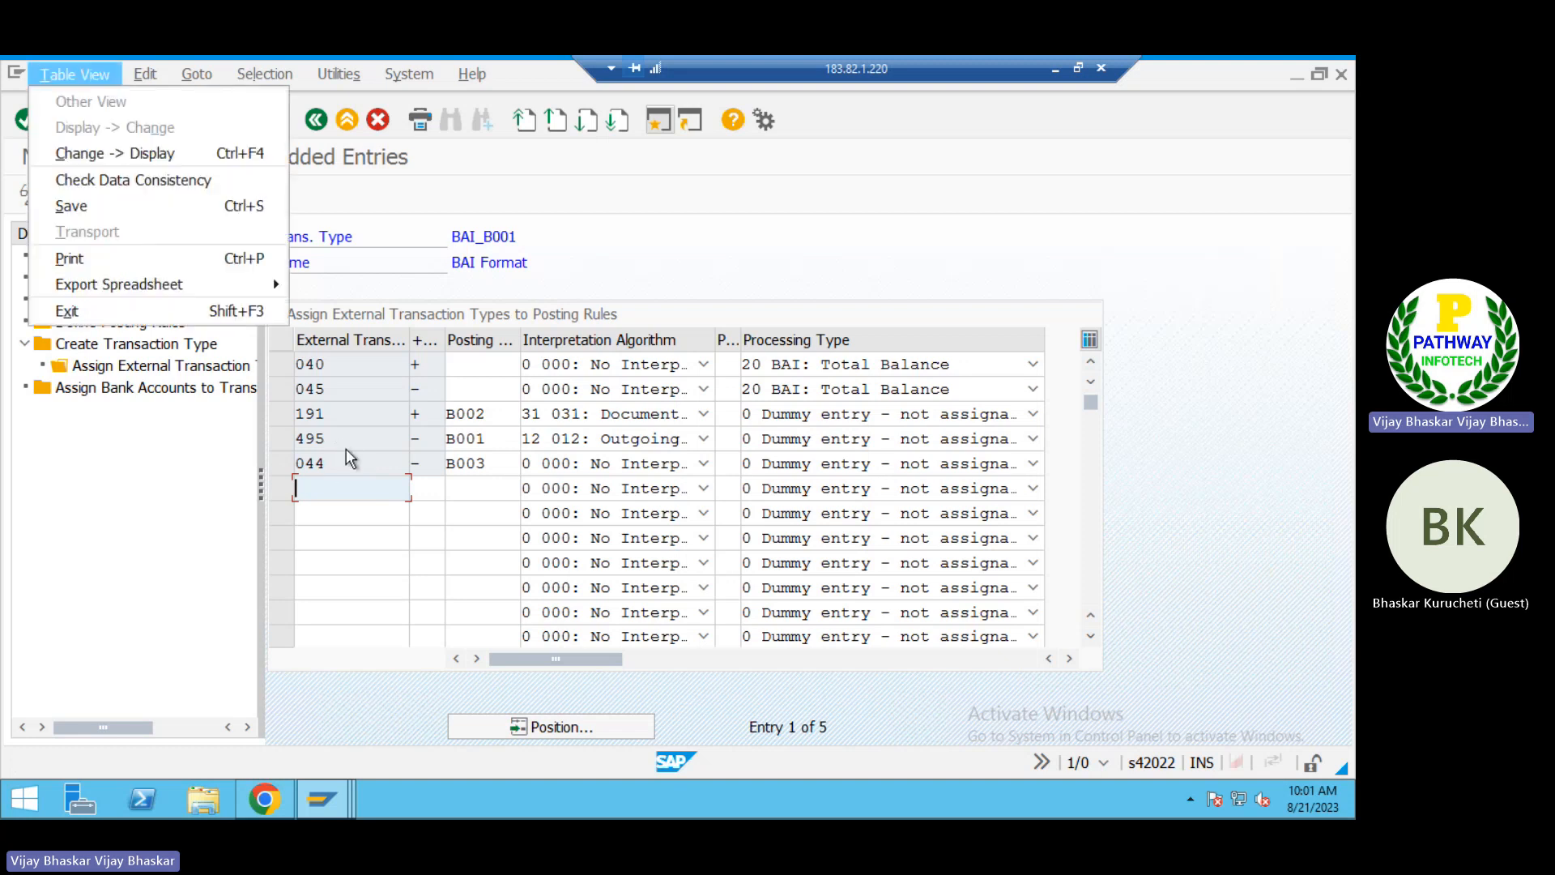
{"action": "key", "text": "alt+Tab"}
{"action": "left_click", "coordinate": [143, 257]}
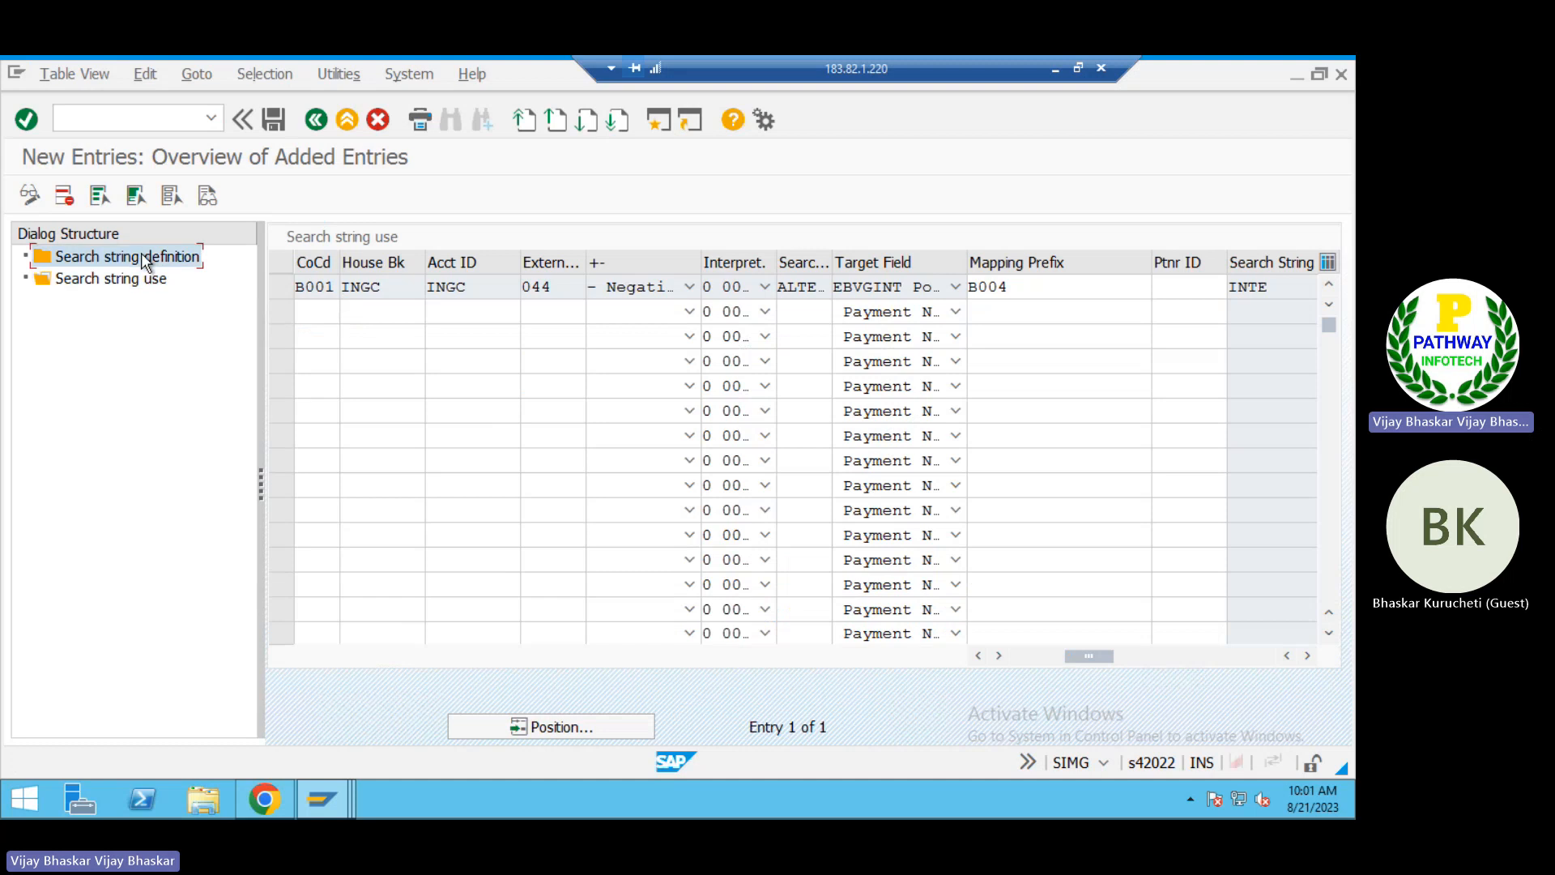
{"action": "double_click", "coordinate": [142, 257]}
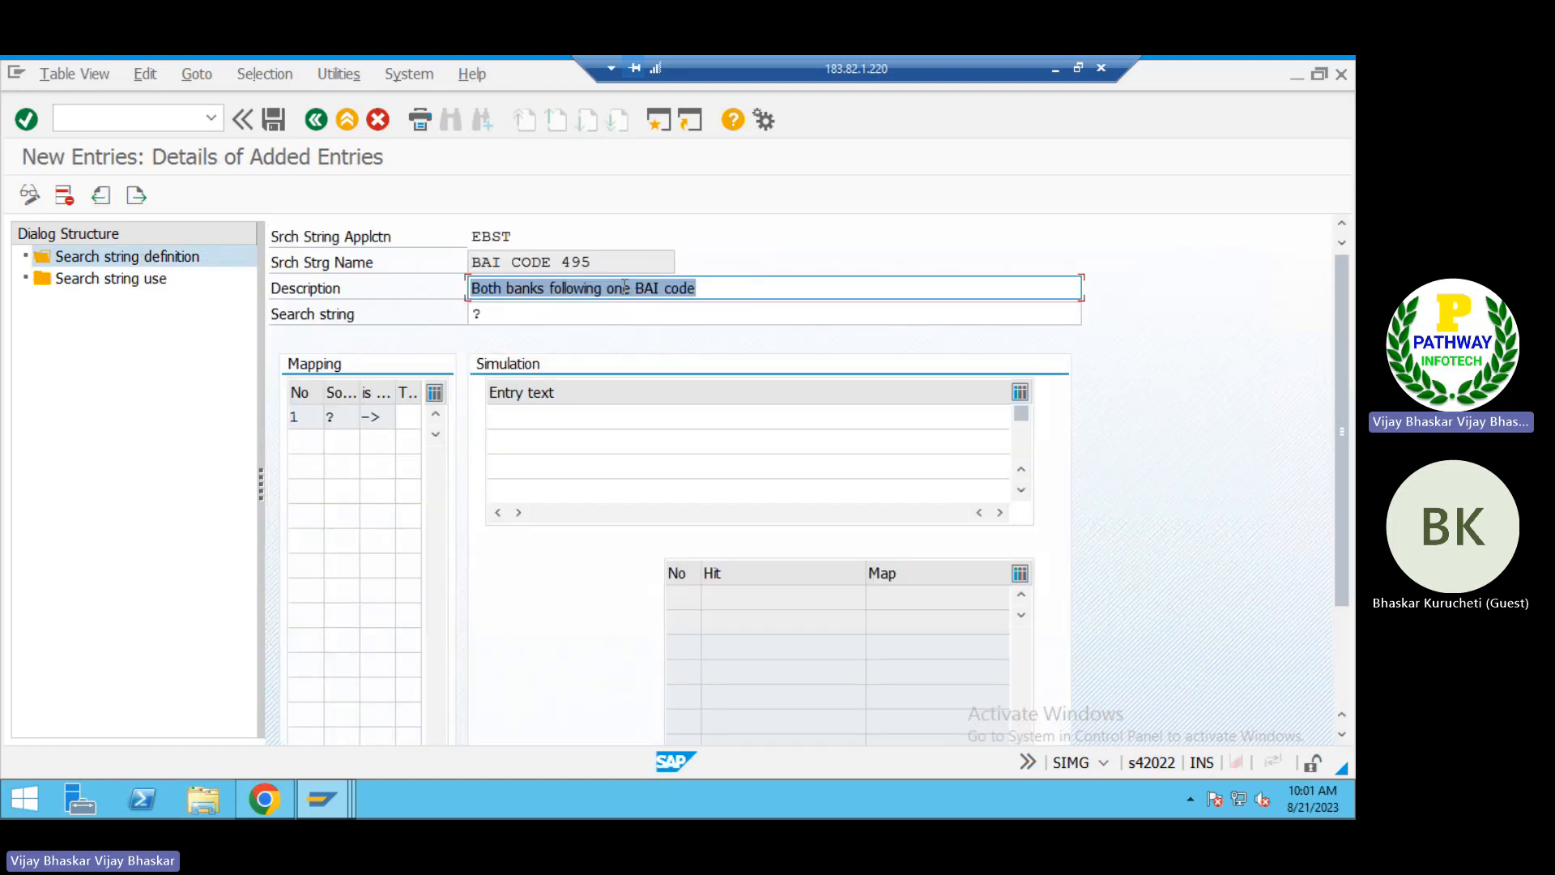
{"action": "left_click", "coordinate": [740, 292]}
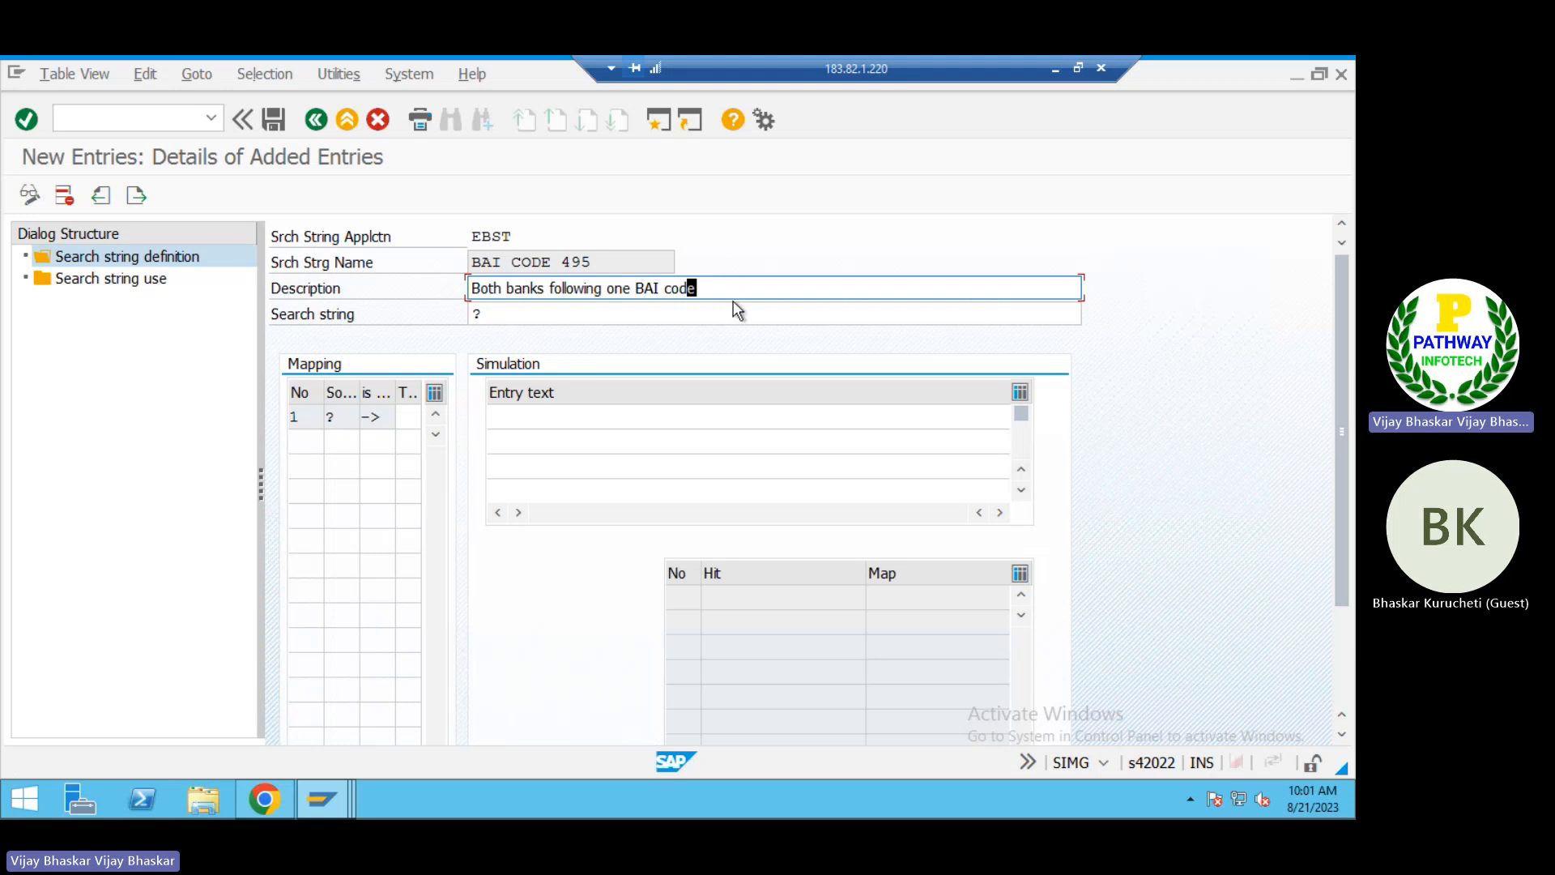
{"action": "type", "text": "491"}
{"action": "key", "text": "Return"}
{"action": "key", "text": "ctrl+s"}
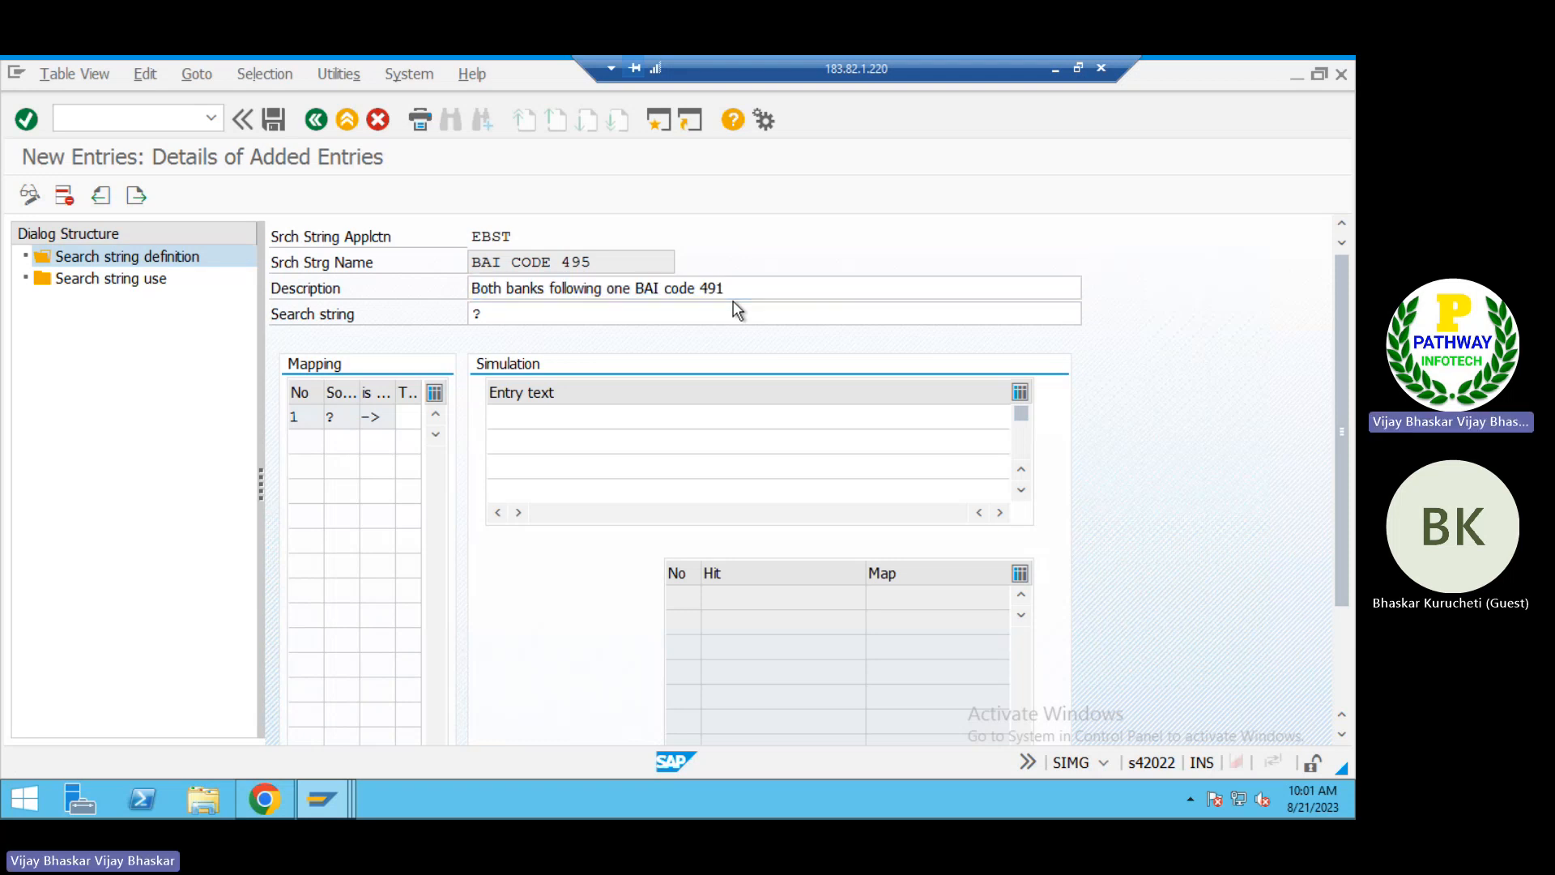
{"action": "key", "text": "ctrl+s"}
{"action": "left_click", "coordinate": [610, 257]}
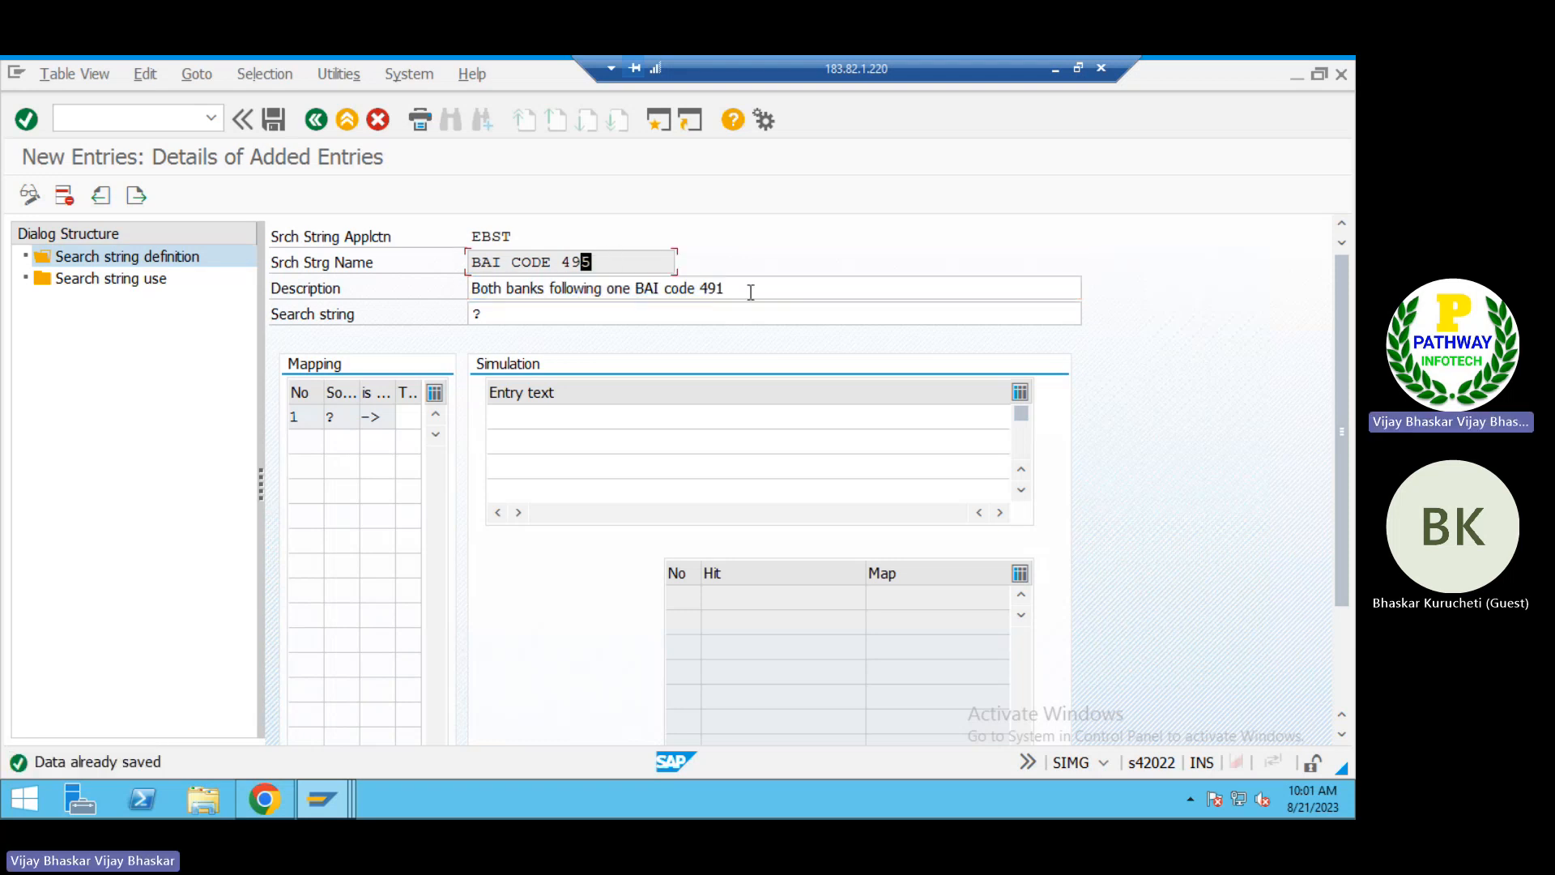
{"action": "left_click_drag", "start_coordinate": [727, 290], "coordinate": [709, 289]}
{"action": "left_click", "coordinate": [709, 289]}
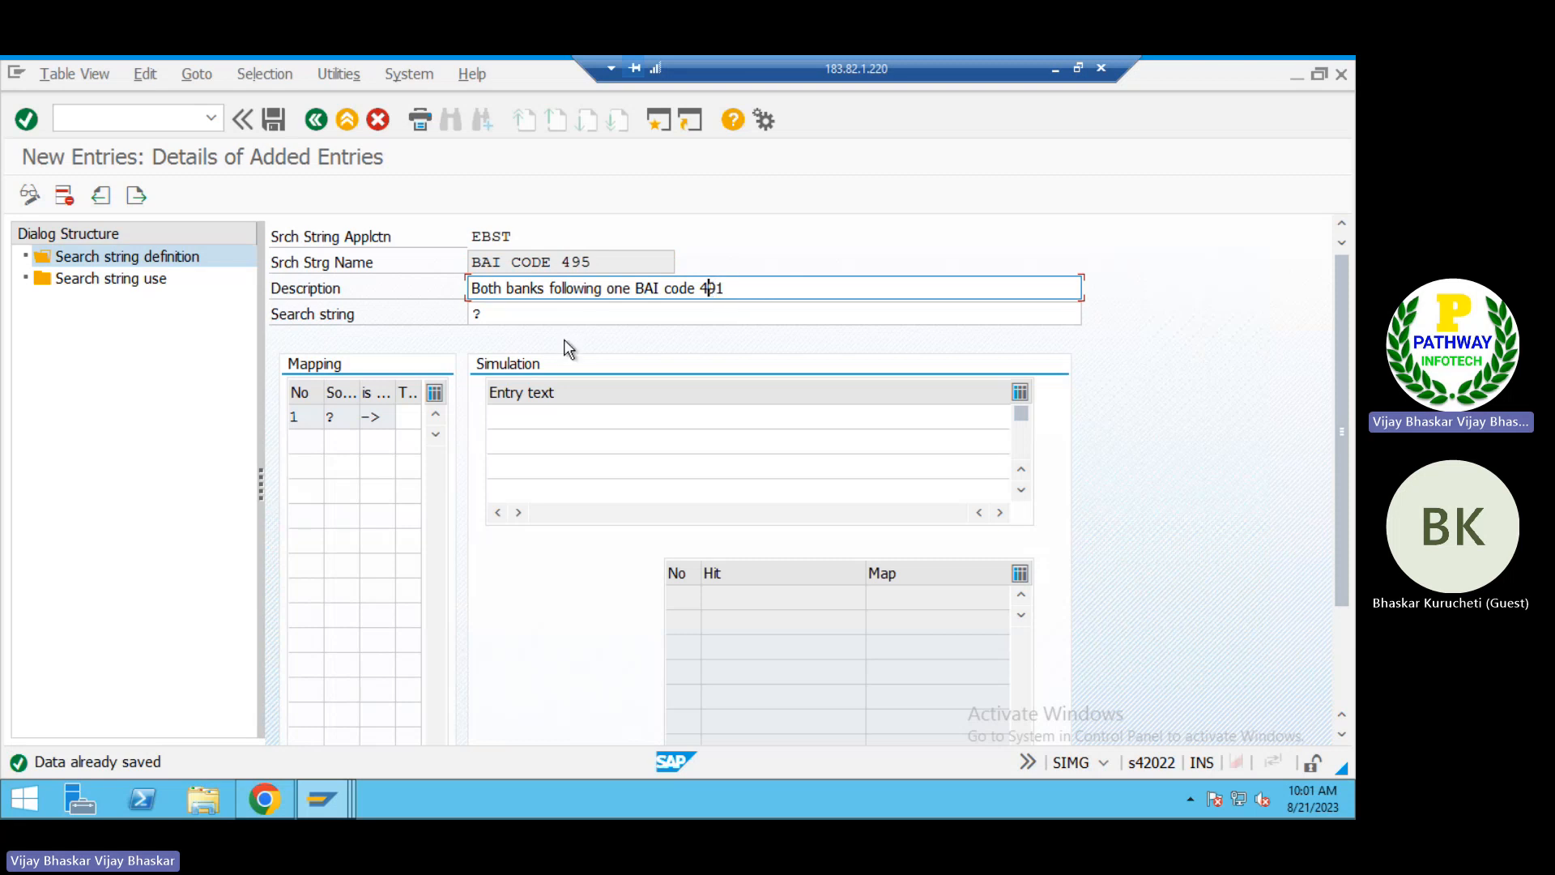
{"action": "key", "text": "alt+Tab"}
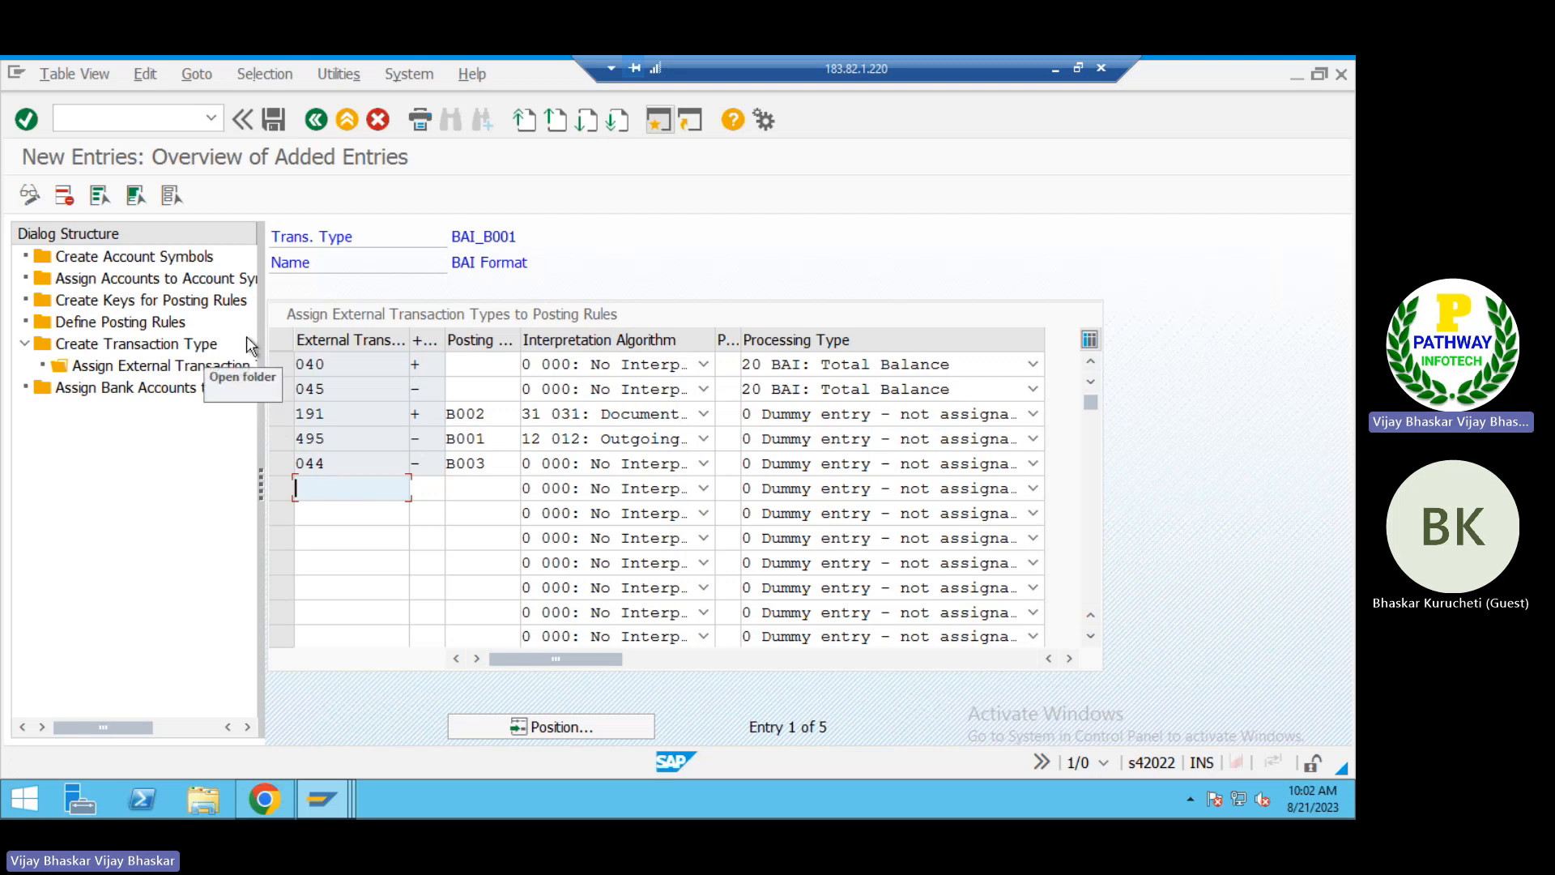
{"action": "double_click", "coordinate": [114, 323]}
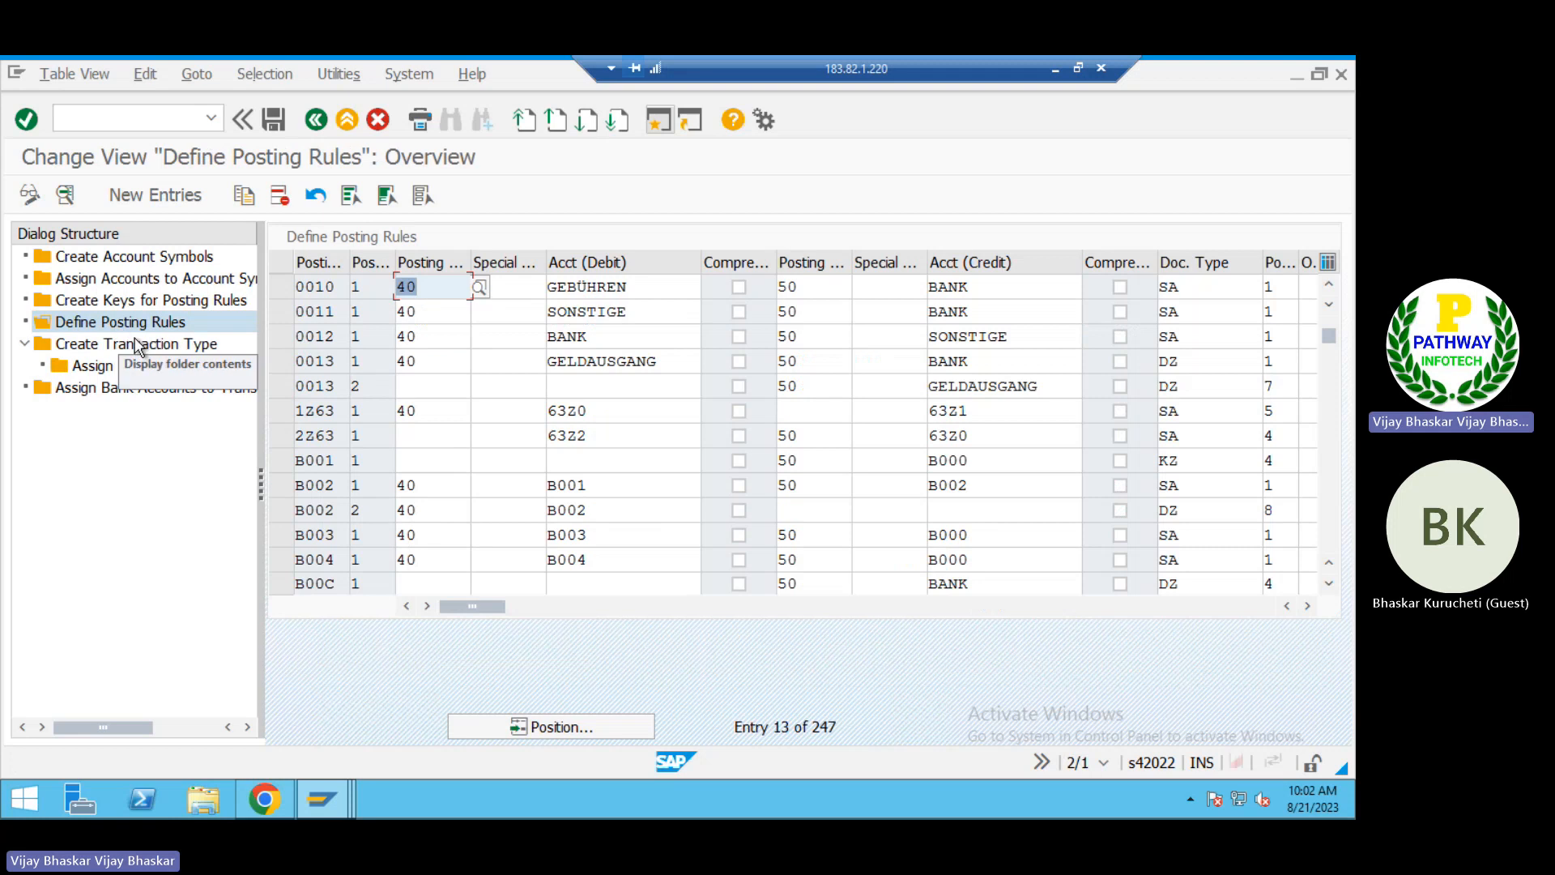
{"action": "left_click", "coordinate": [162, 192]}
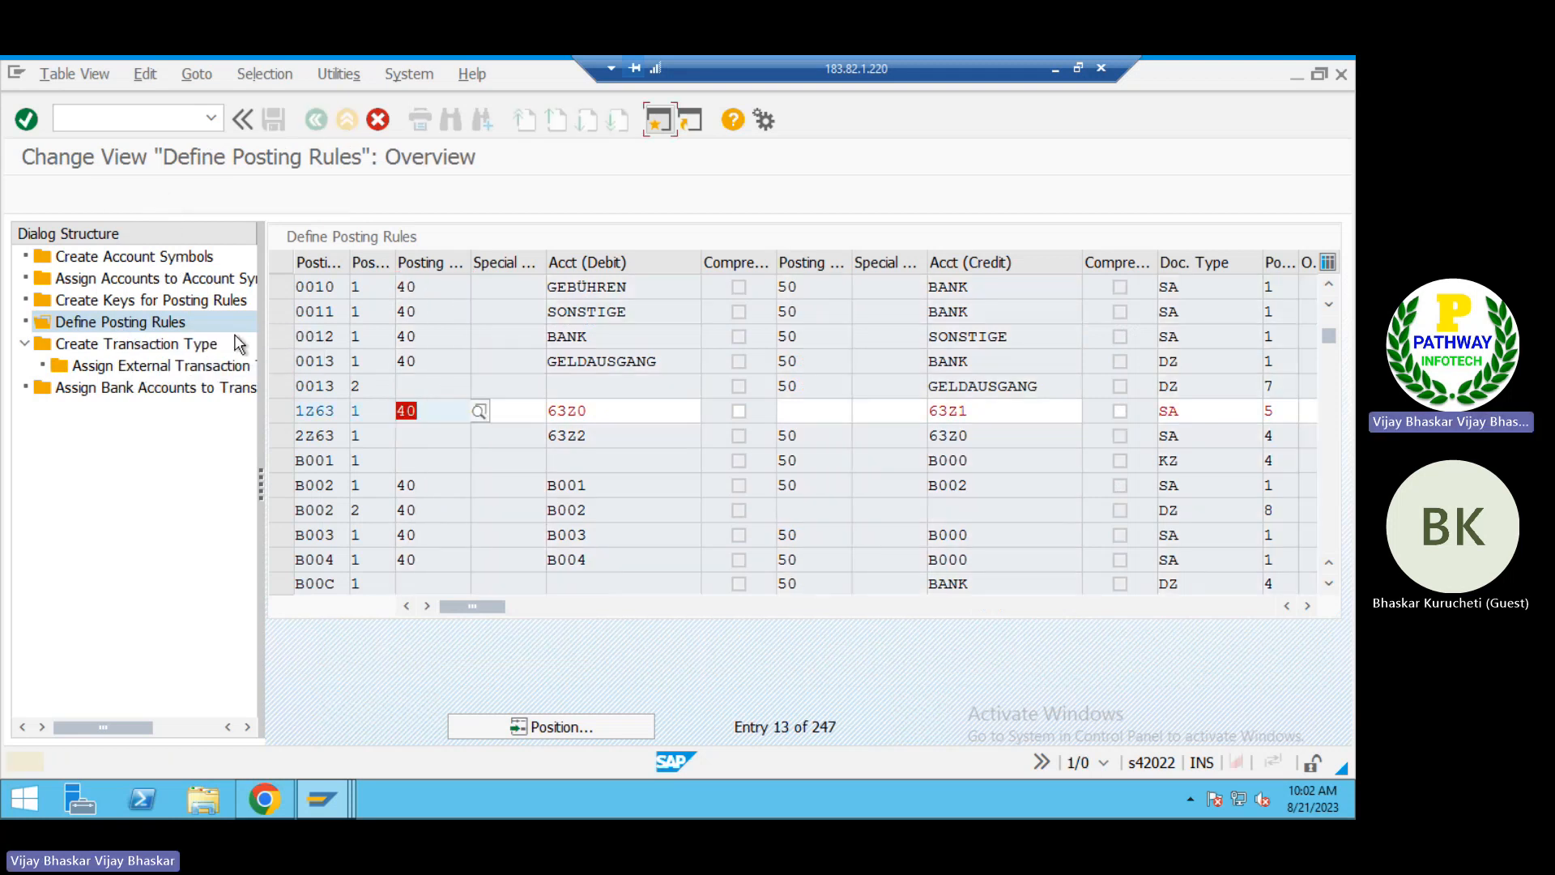
{"action": "key", "text": "Return"}
{"action": "key", "text": "Return"}
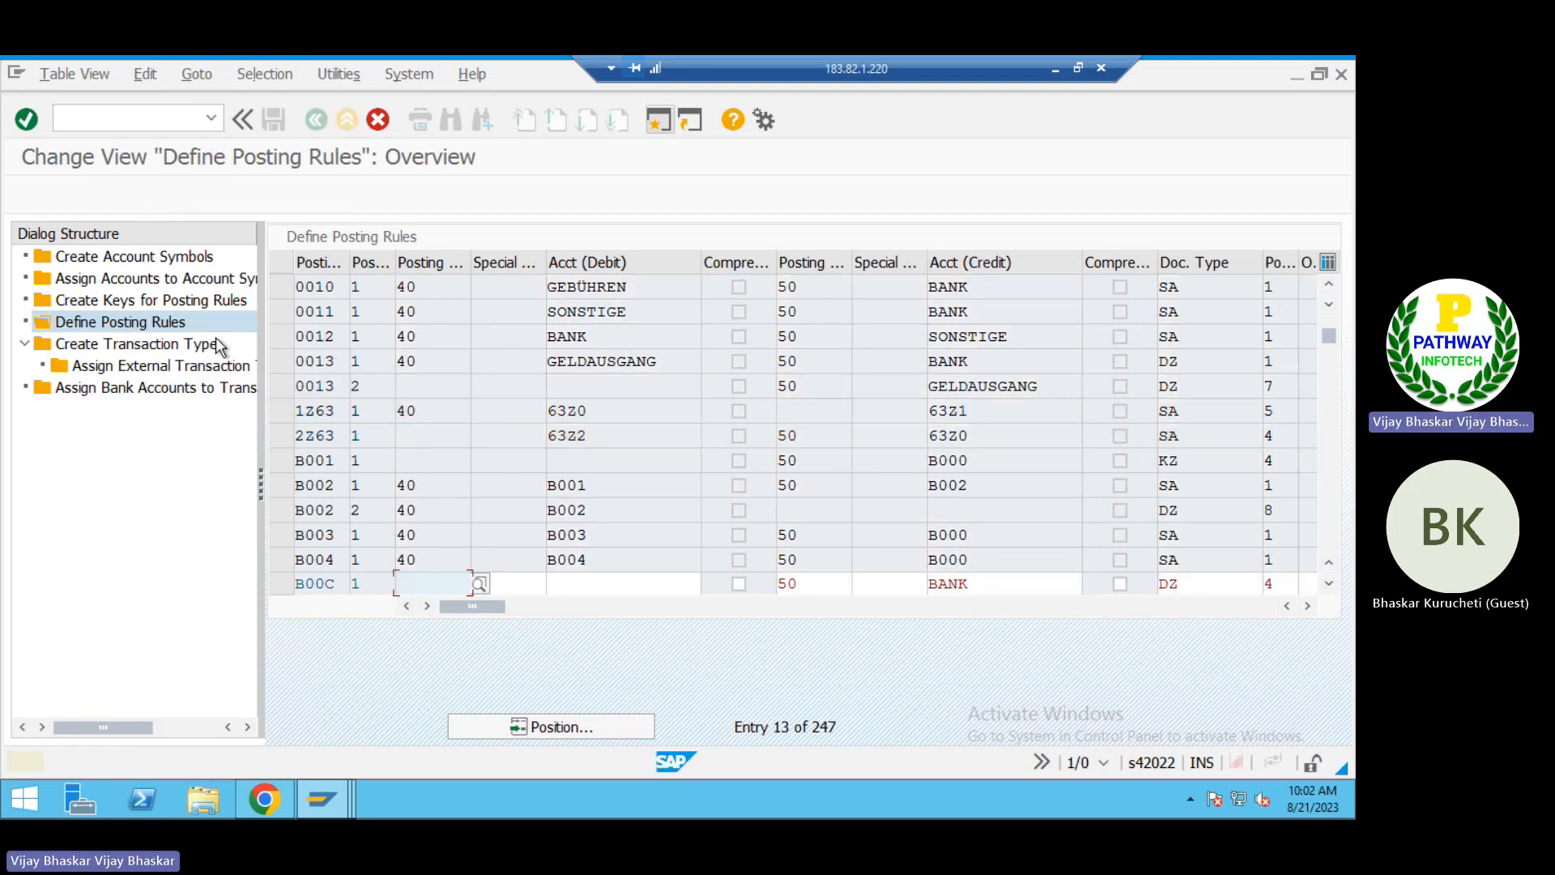
{"action": "key", "text": "Return"}
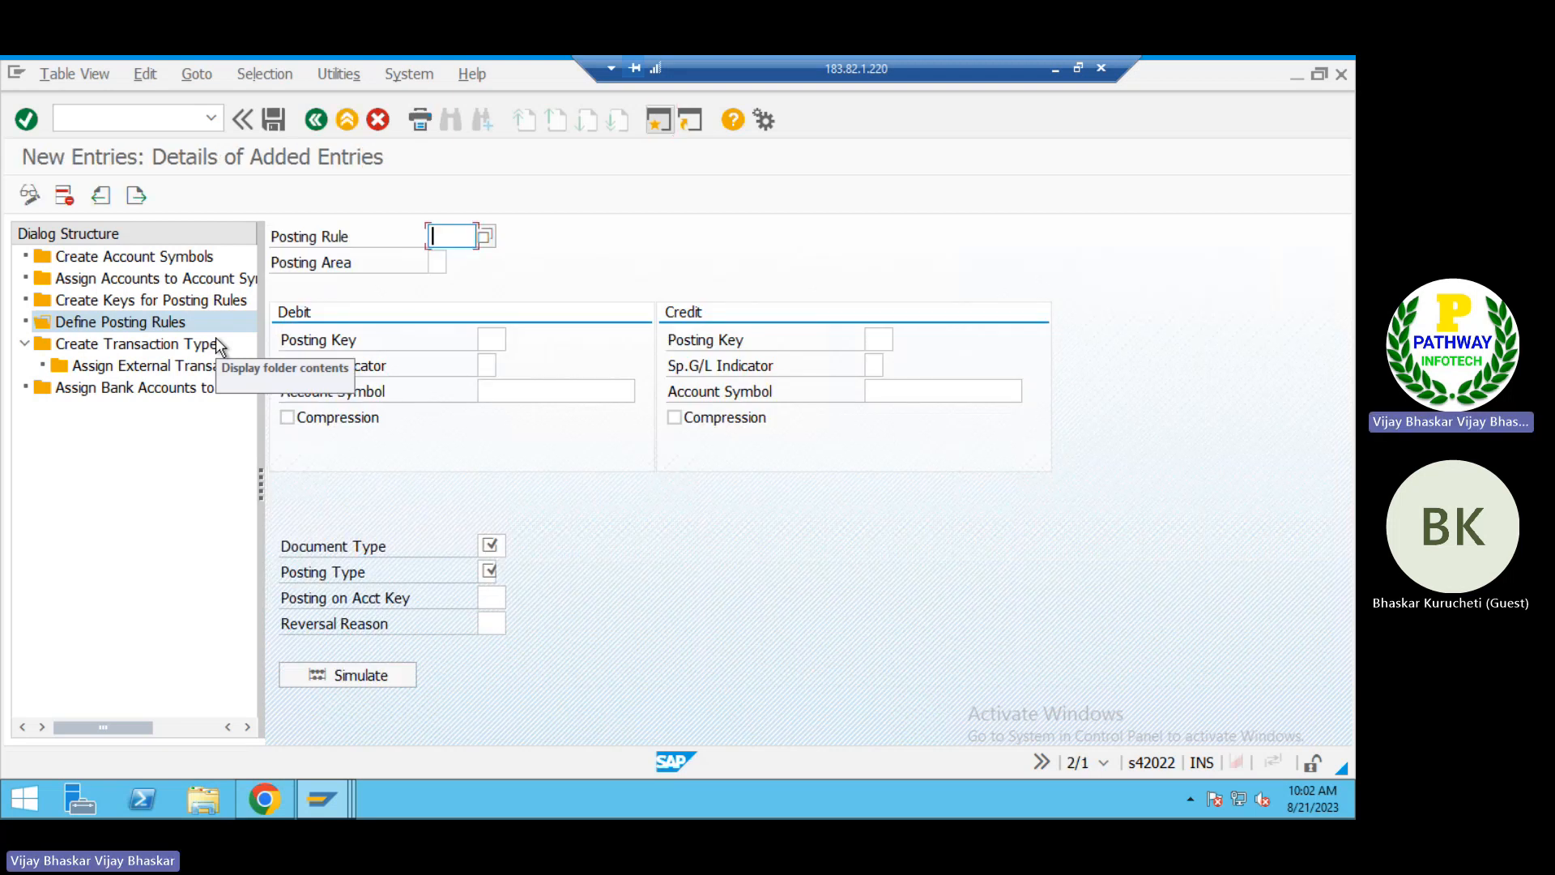
{"action": "double_click", "coordinate": [143, 301]}
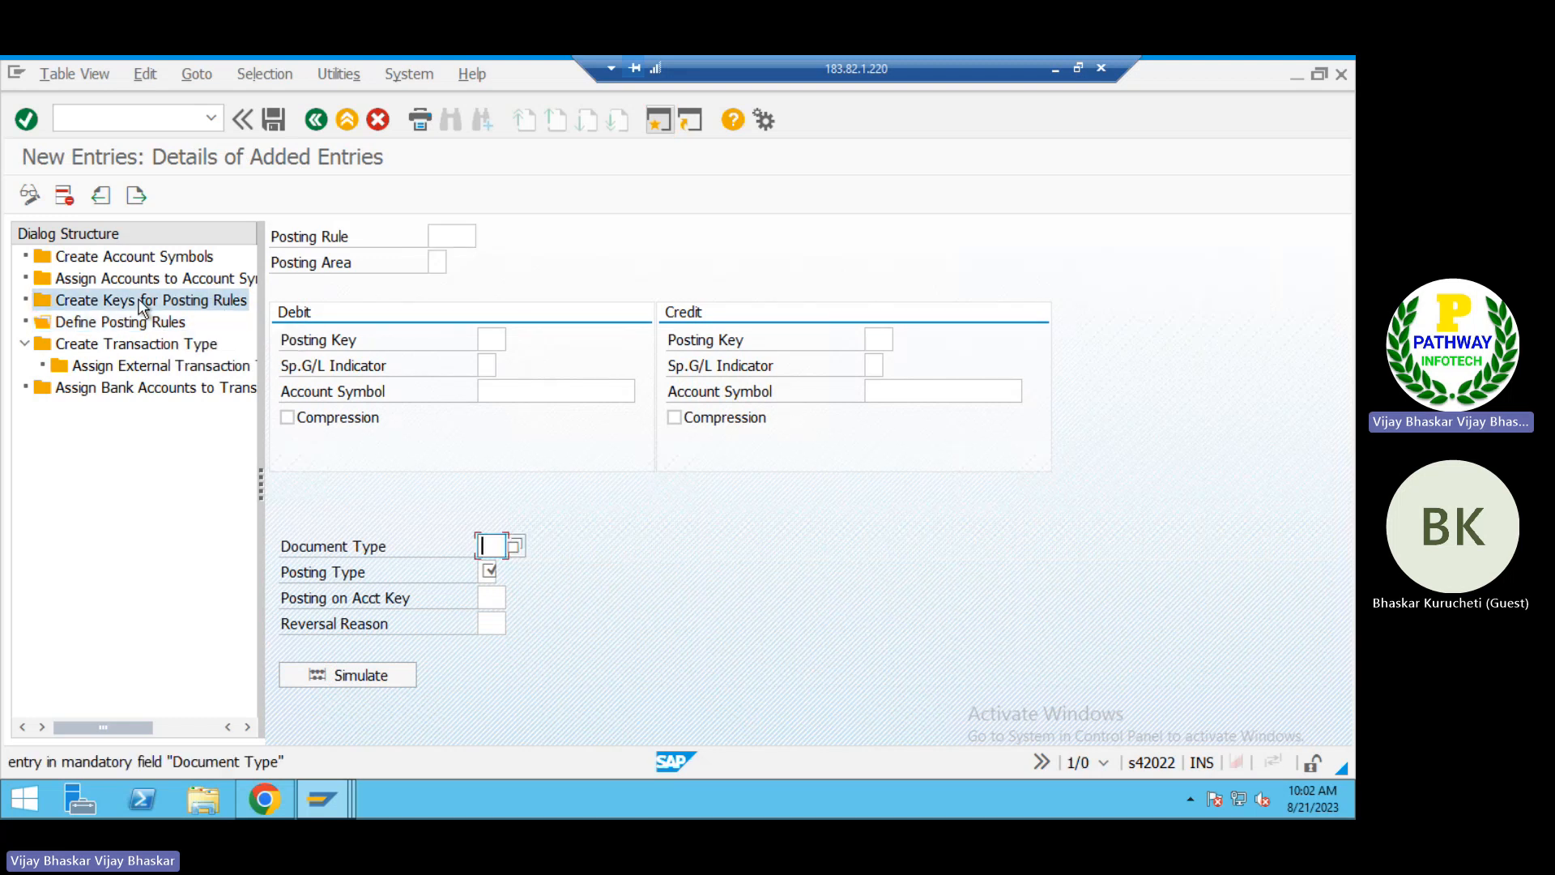
{"action": "key", "text": "F12"}
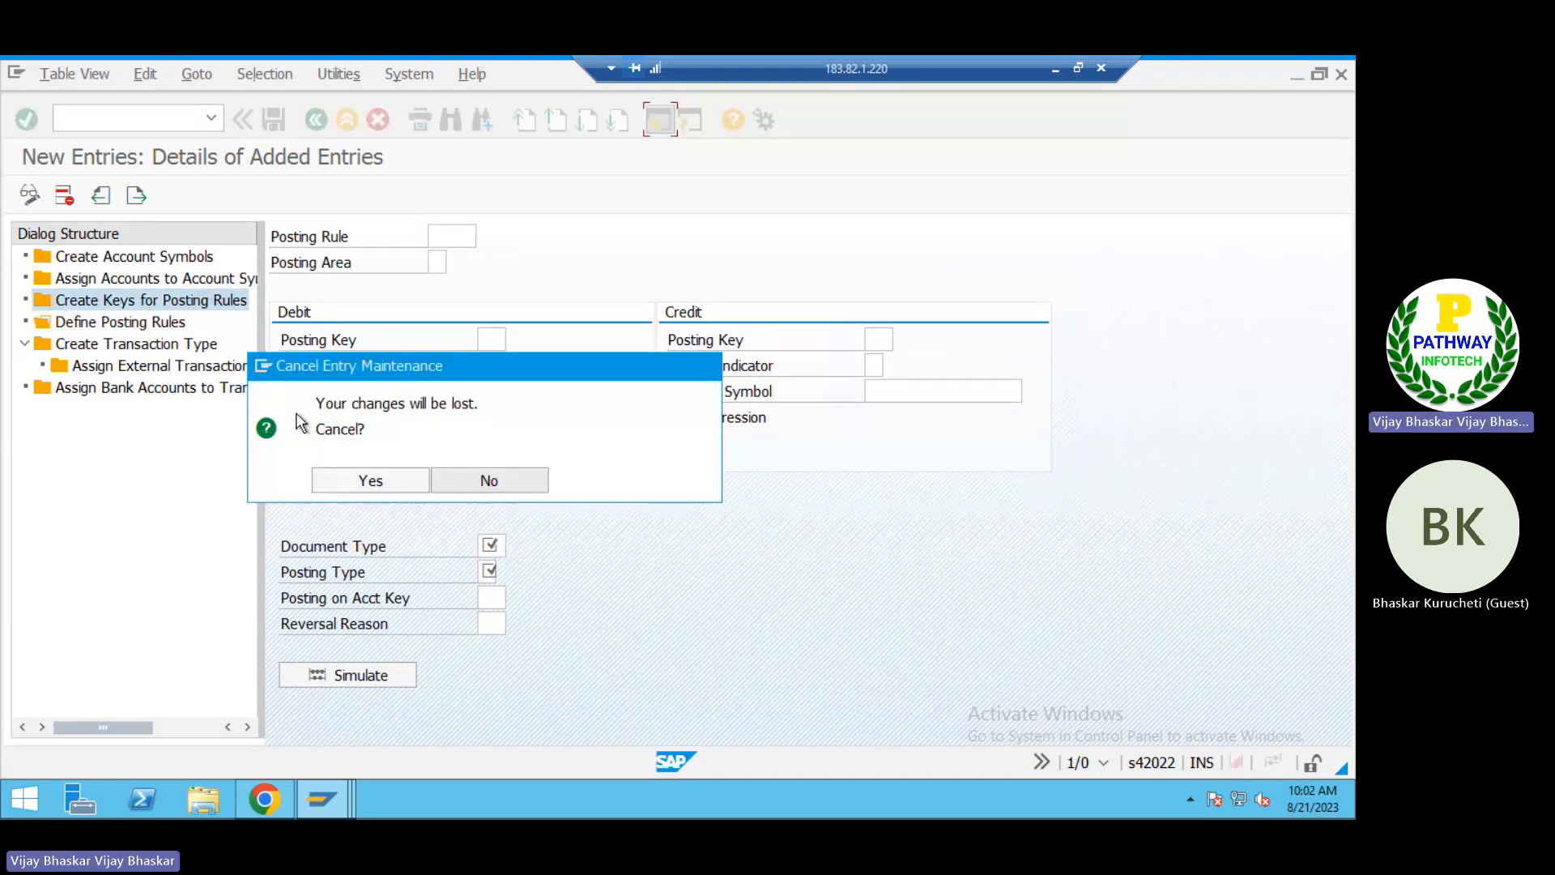
{"action": "left_click", "coordinate": [356, 479]}
Step: Create the posting rule key XXXX with the text "Dummy Posting Rule" and save it
{"action": "double_click", "coordinate": [138, 303]}
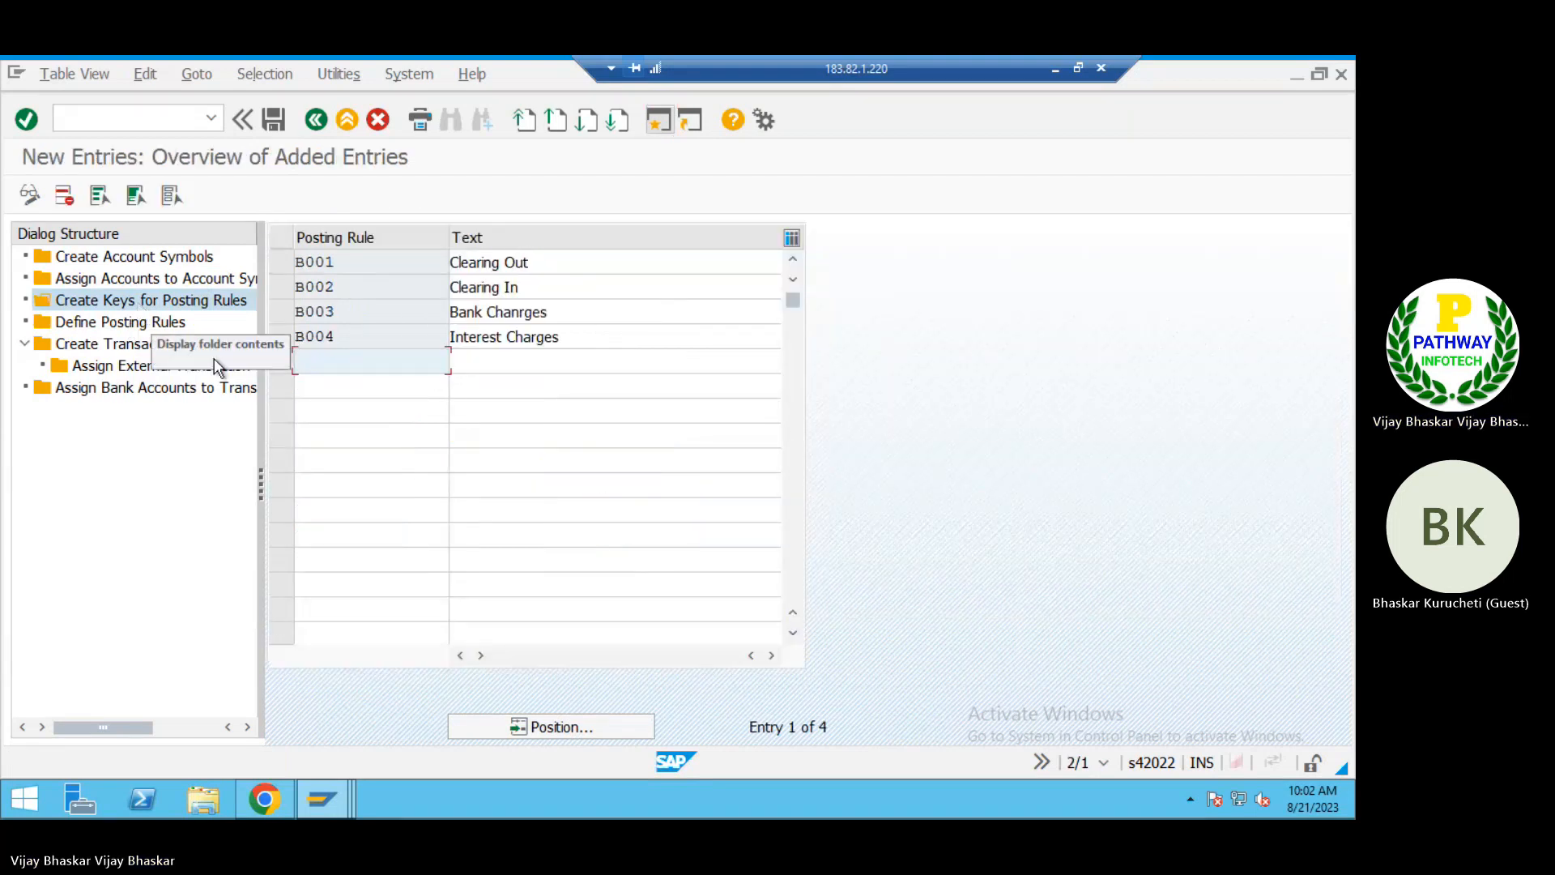
{"action": "left_click", "coordinate": [332, 359]}
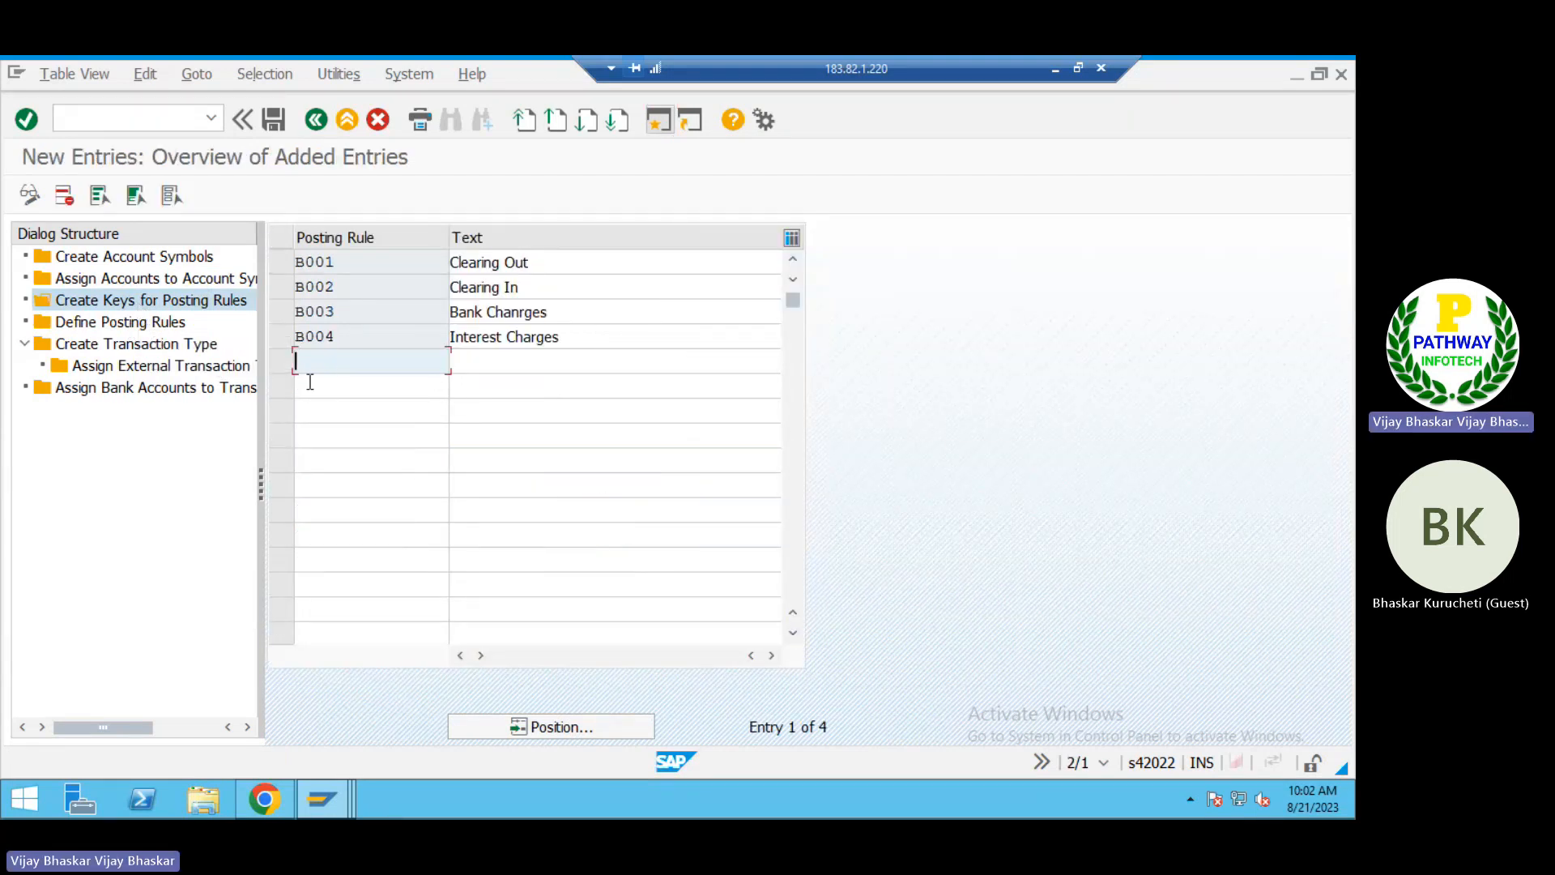
{"action": "type", "text": "xxxx"}
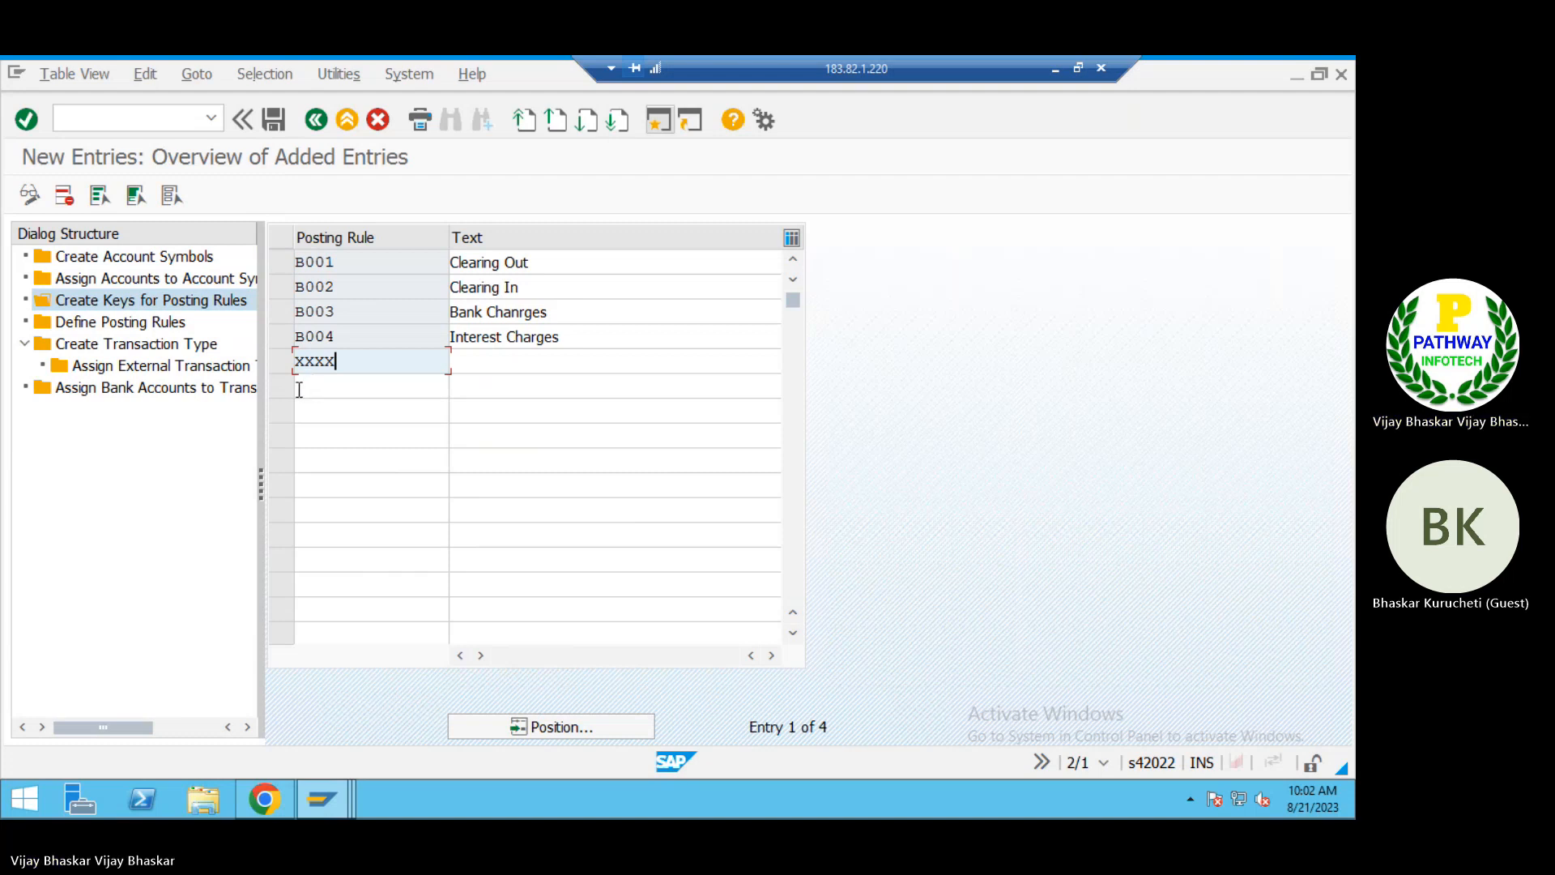
{"action": "key", "text": "Tab"}
{"action": "type", "text": "Dum"}
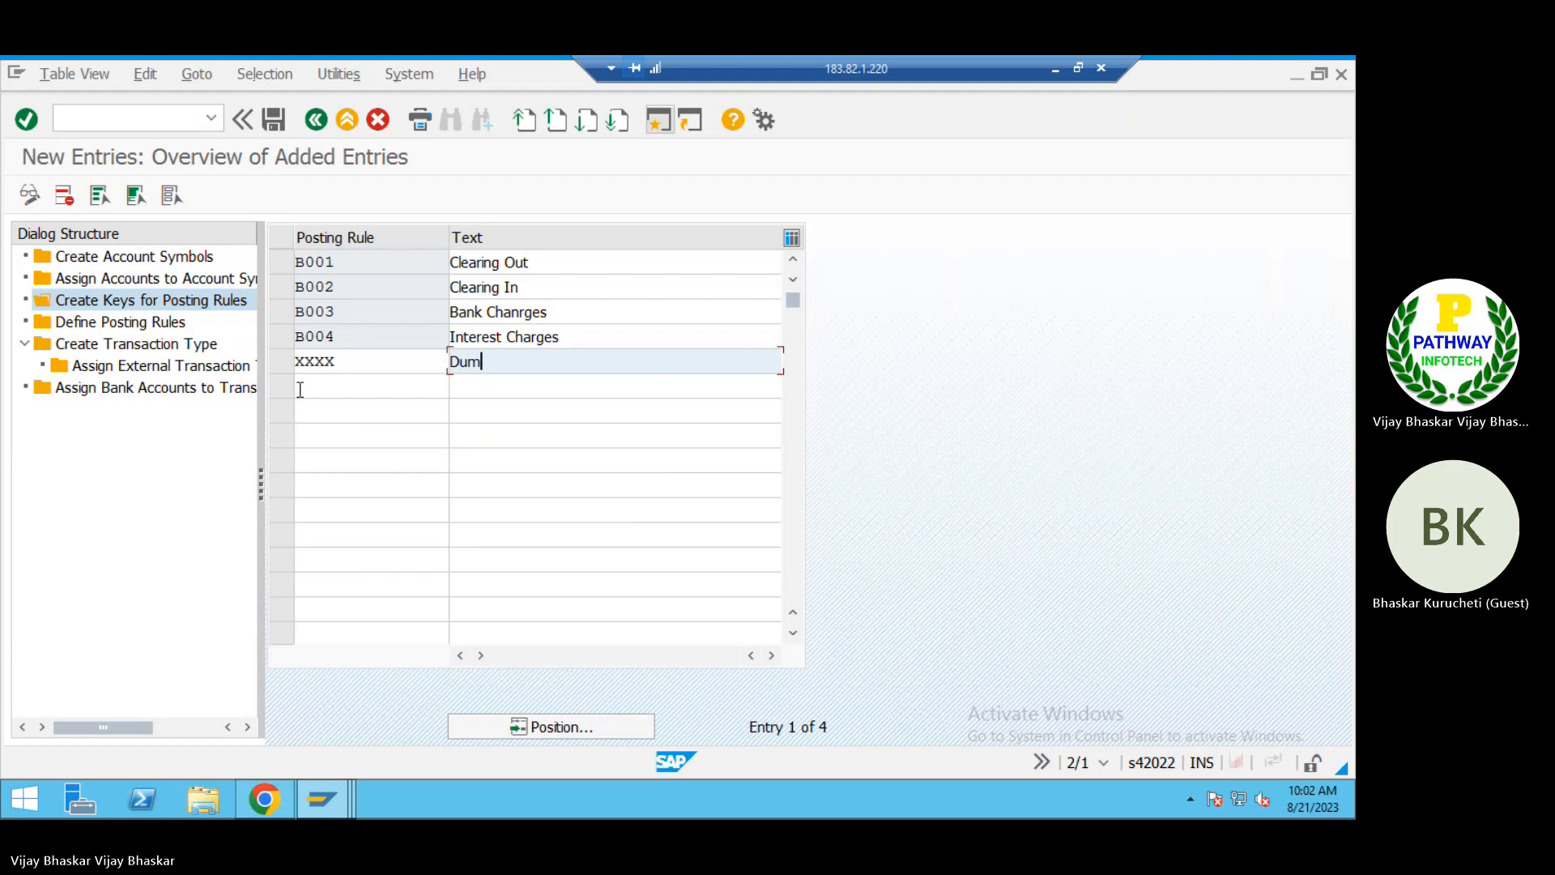
{"action": "type", "text": "my Posting Rule"}
{"action": "left_click", "coordinate": [299, 390]}
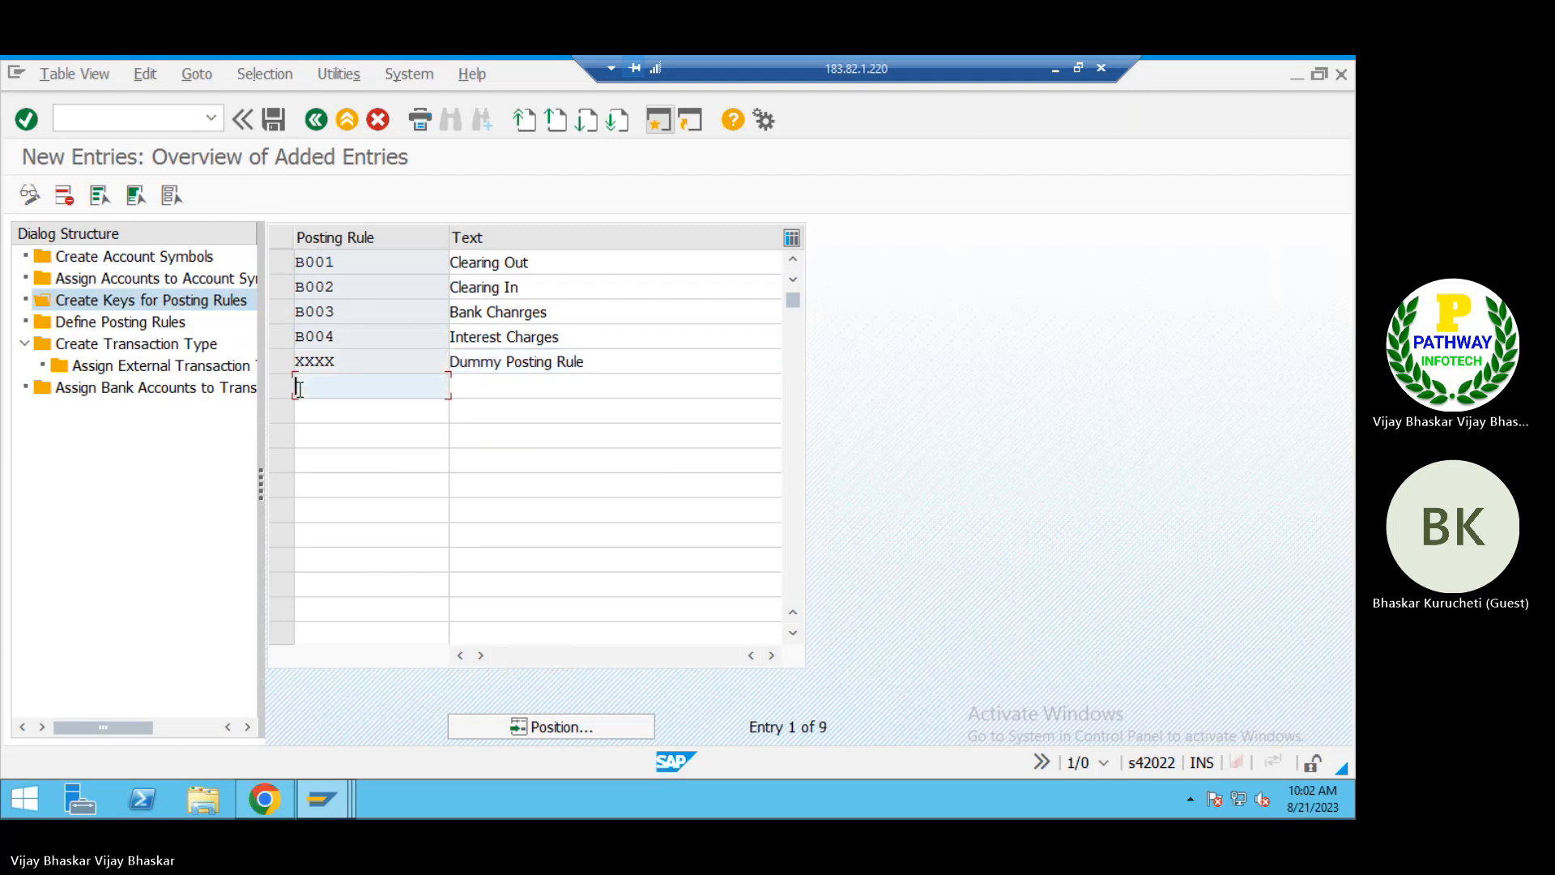
{"action": "key", "text": "ctrl+s"}
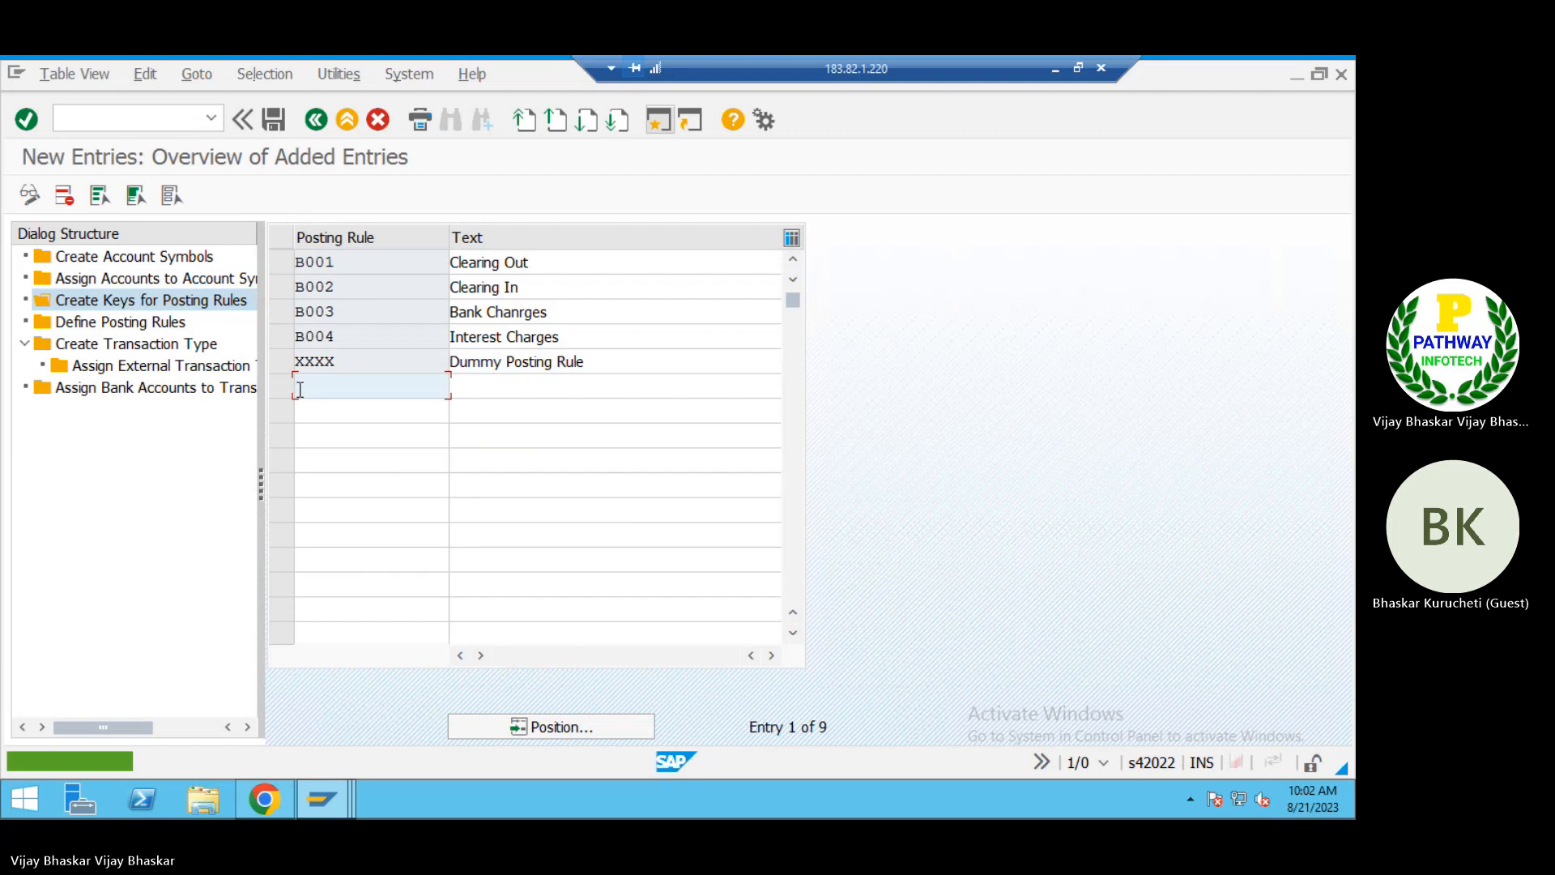